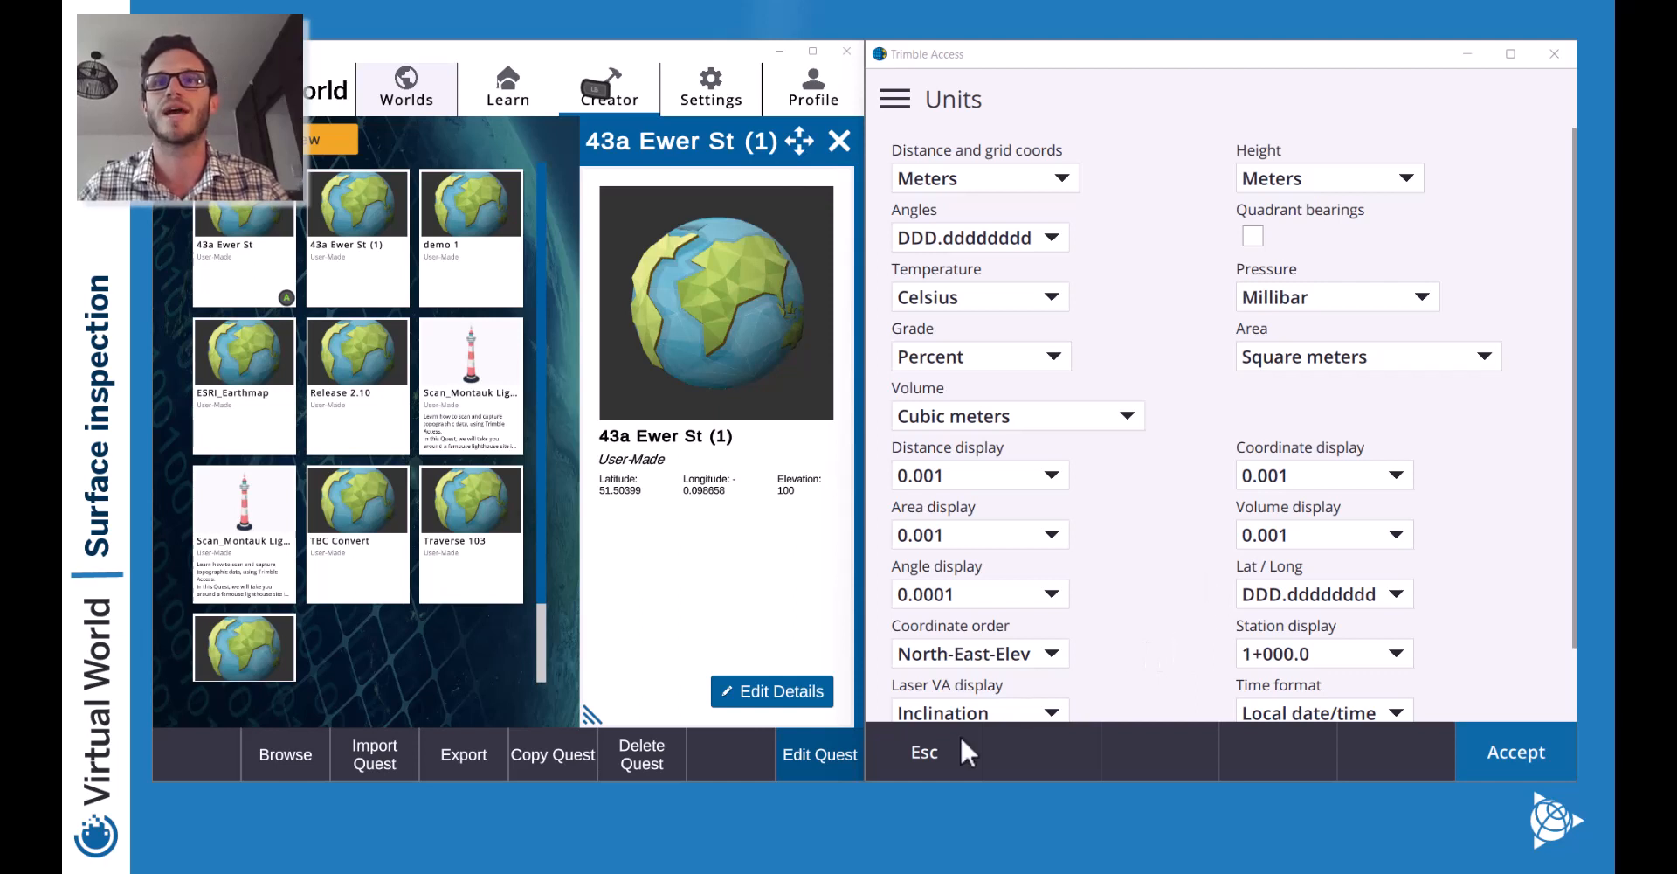
pyautogui.click(1490, 752)
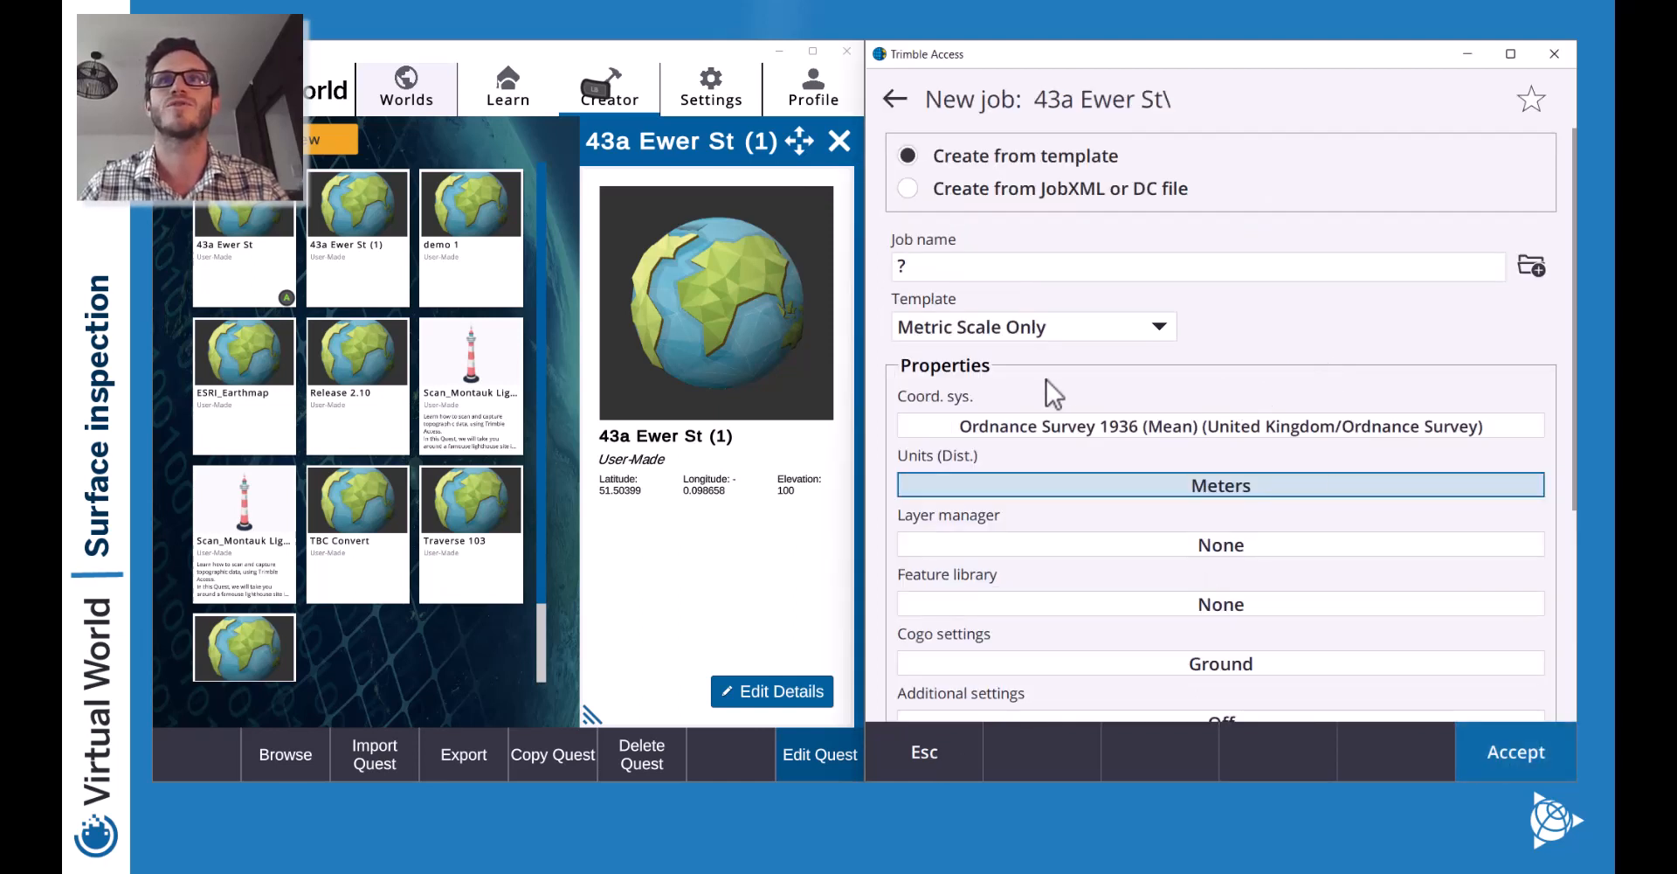
pyautogui.click(403, 248)
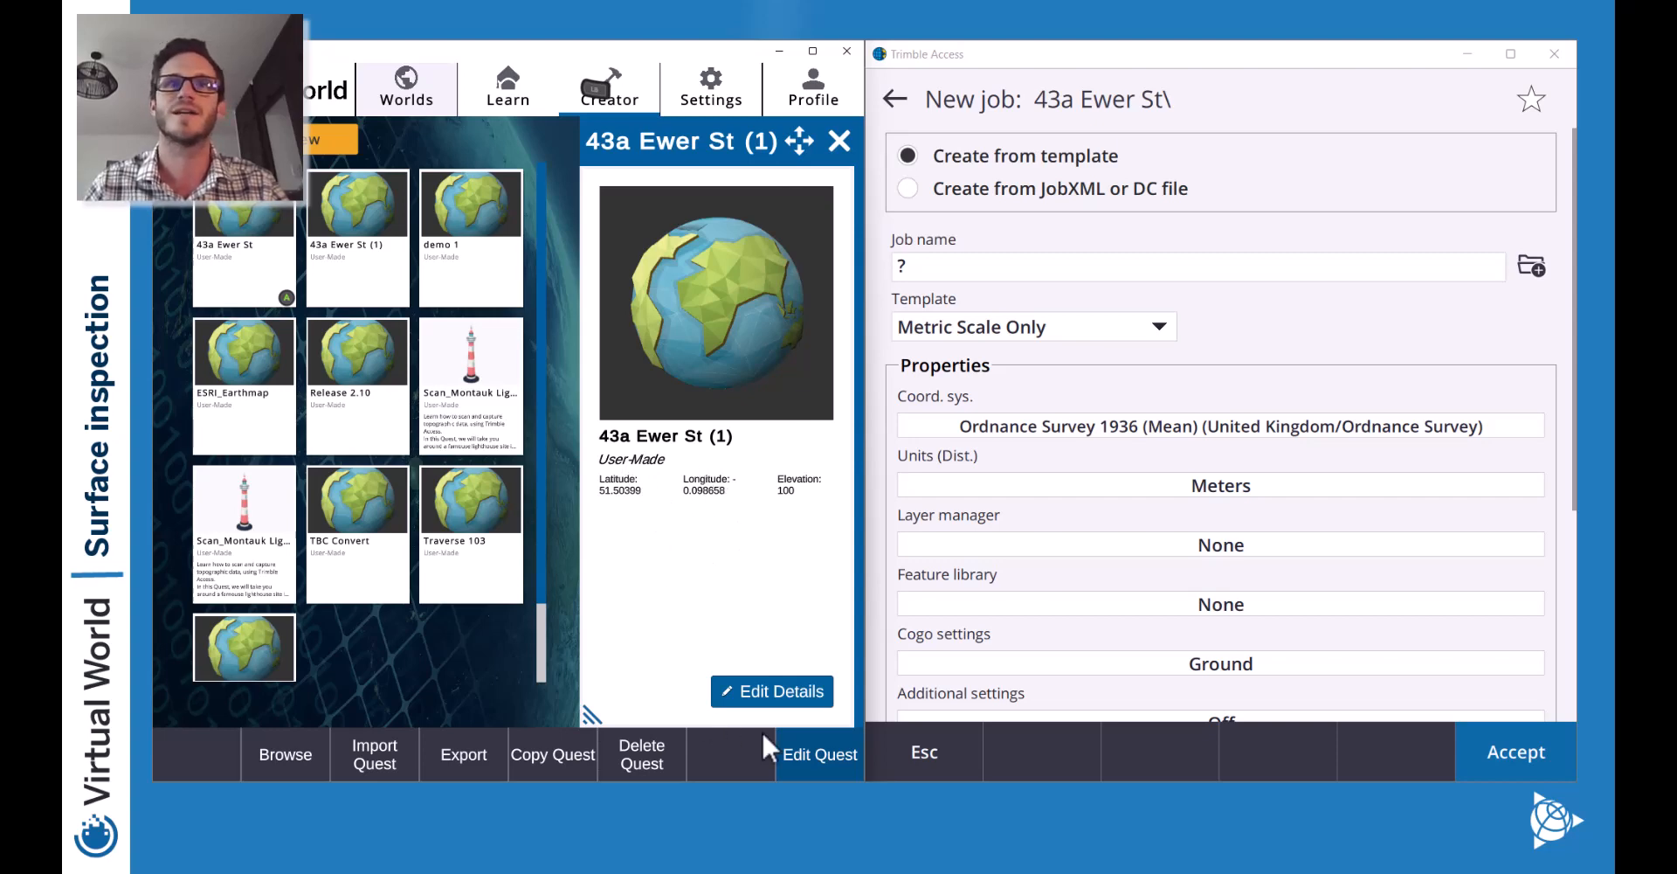
pyautogui.click(815, 750)
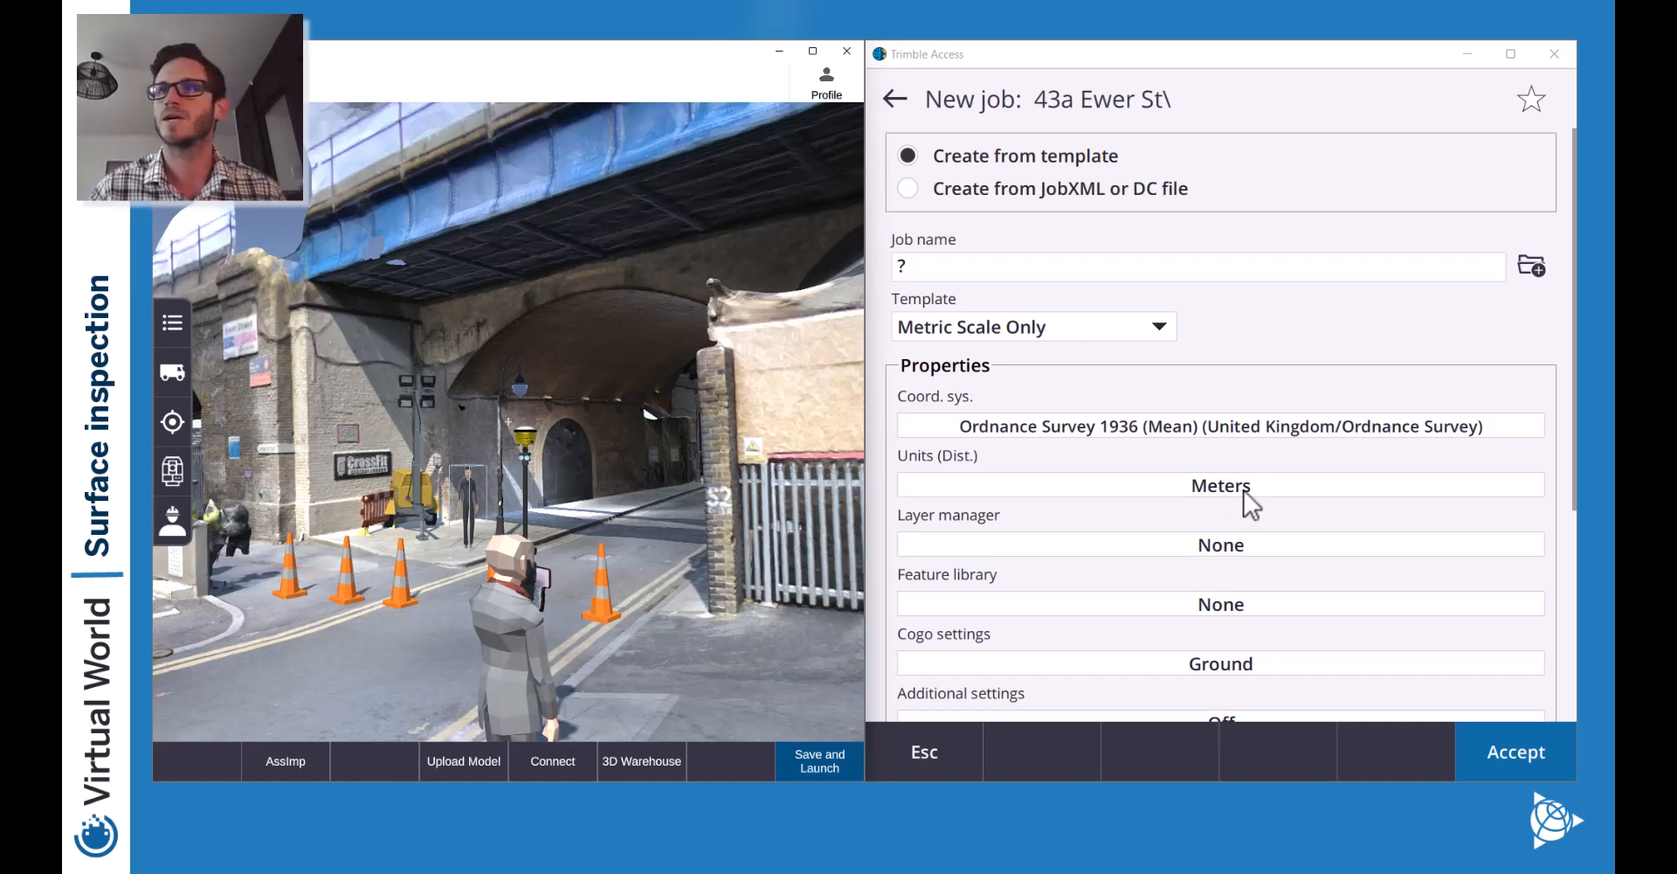
# Review the distance units settings and accept them unchanged.
pyautogui.click(1275, 484)
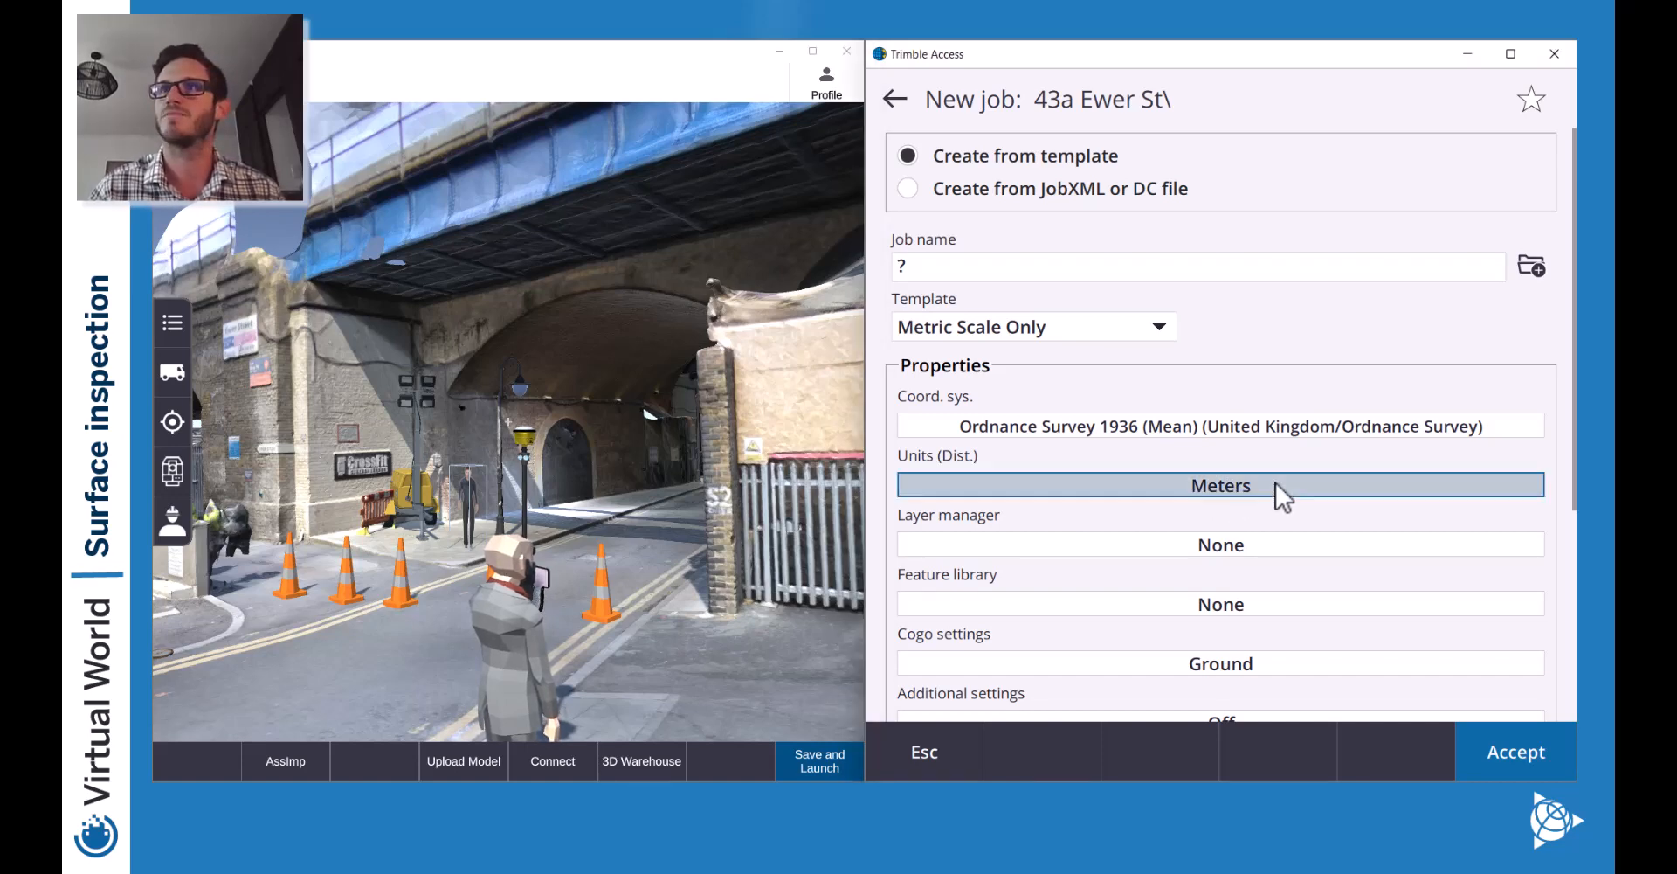
pyautogui.scroll(-2, 1172, 507)
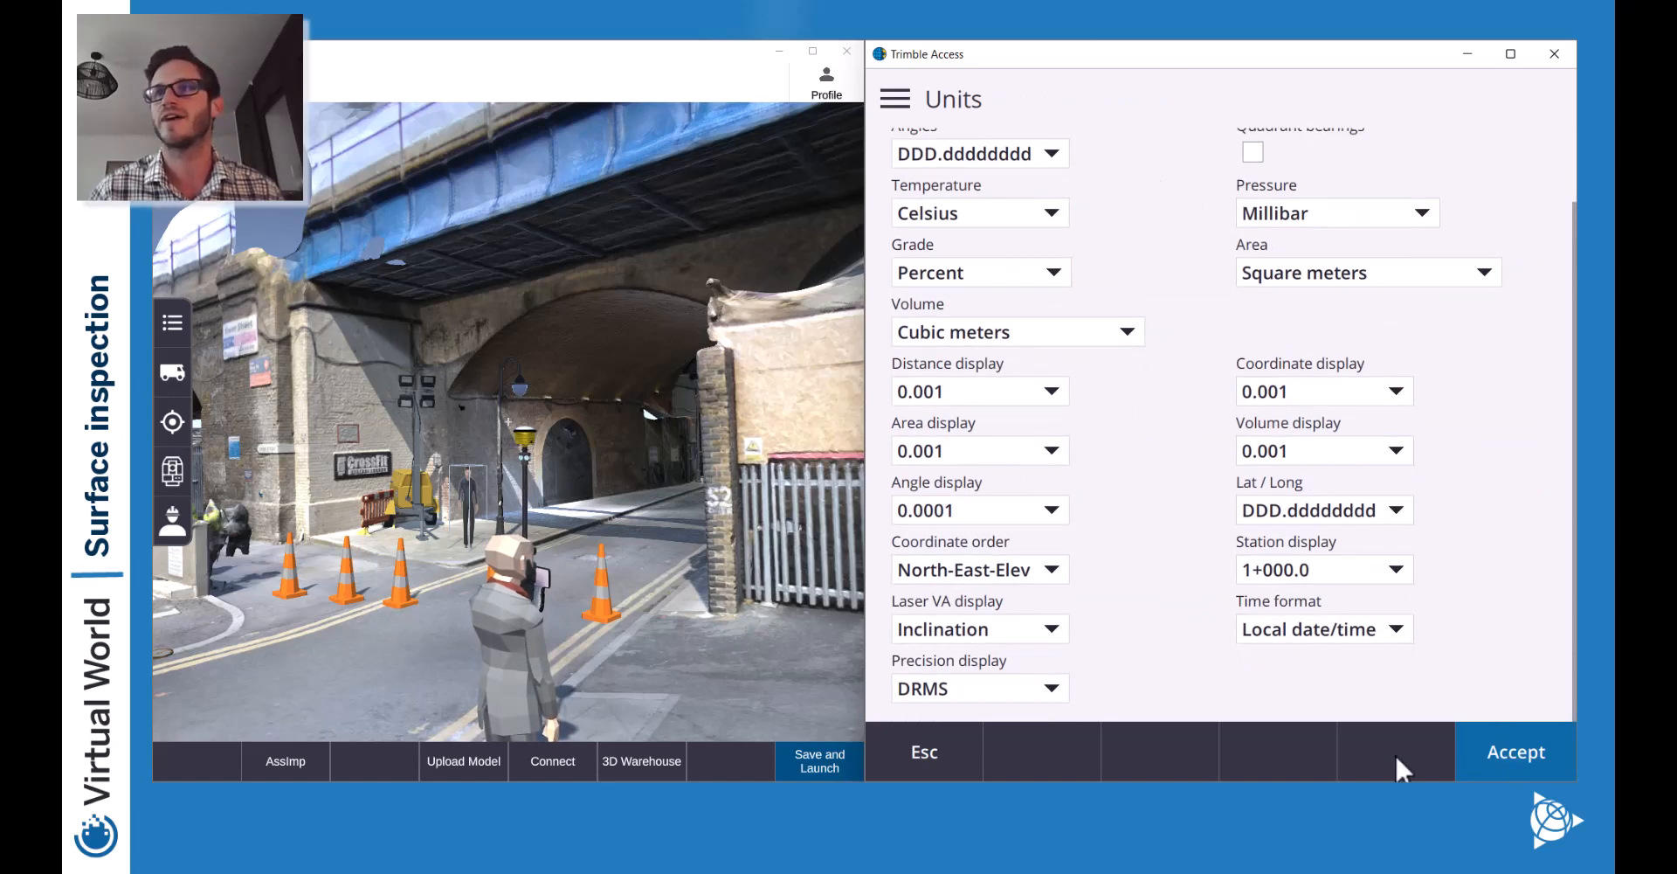
pyautogui.click(1519, 756)
# Choose GC-Feature_2020_V2.0 as the job's feature library and try to create the job.
pyautogui.scroll(-2, 1136, 551)
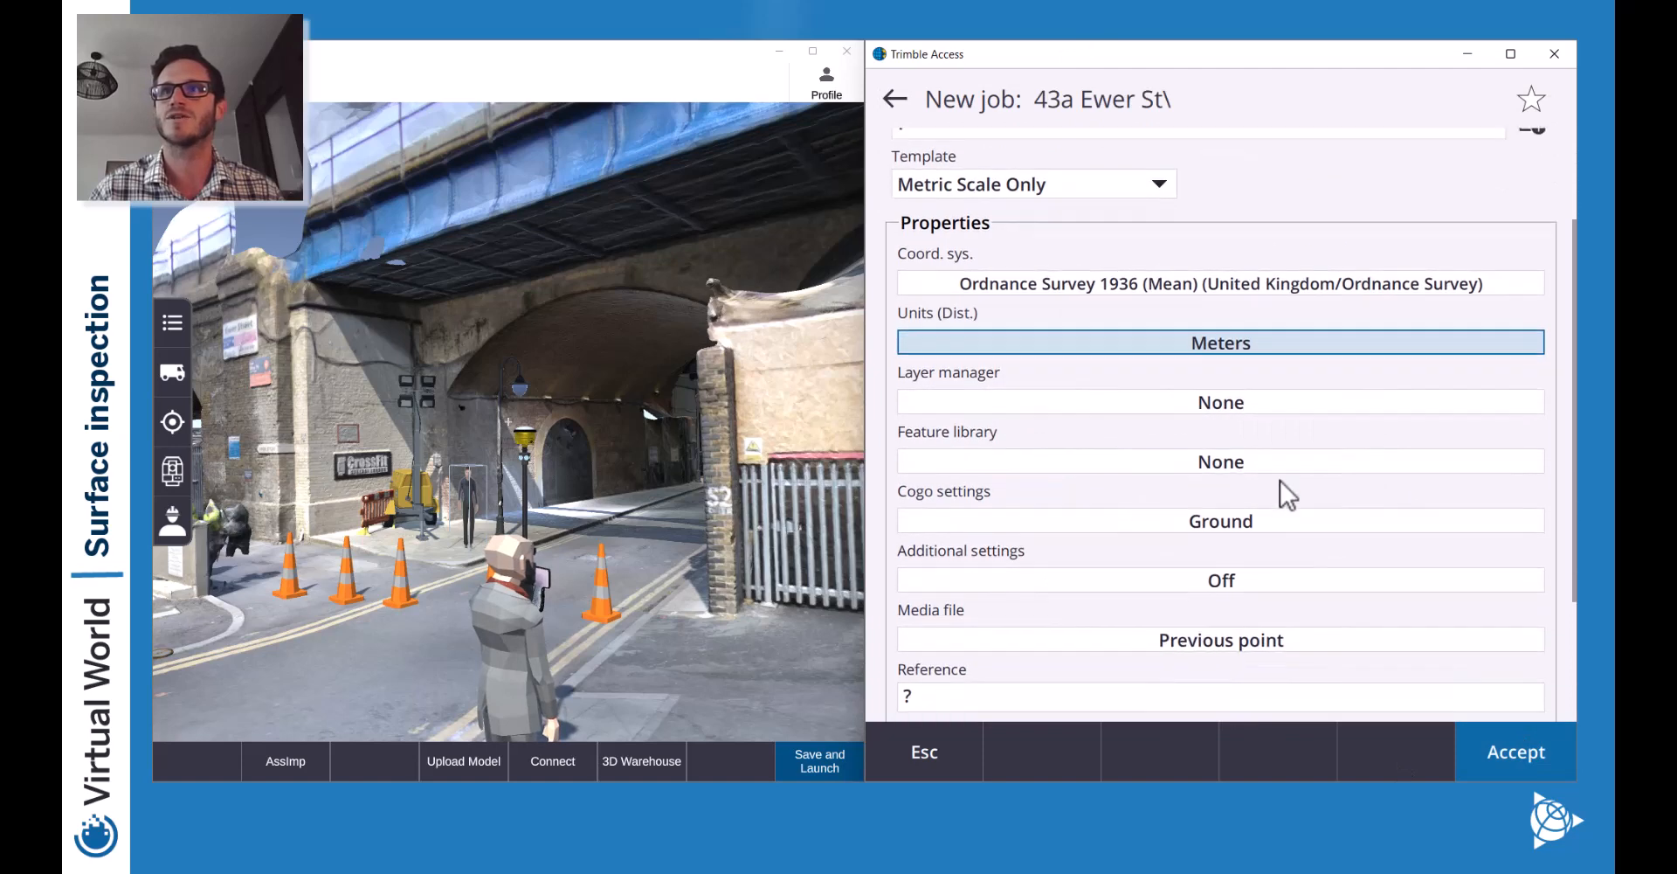
pyautogui.click(1281, 470)
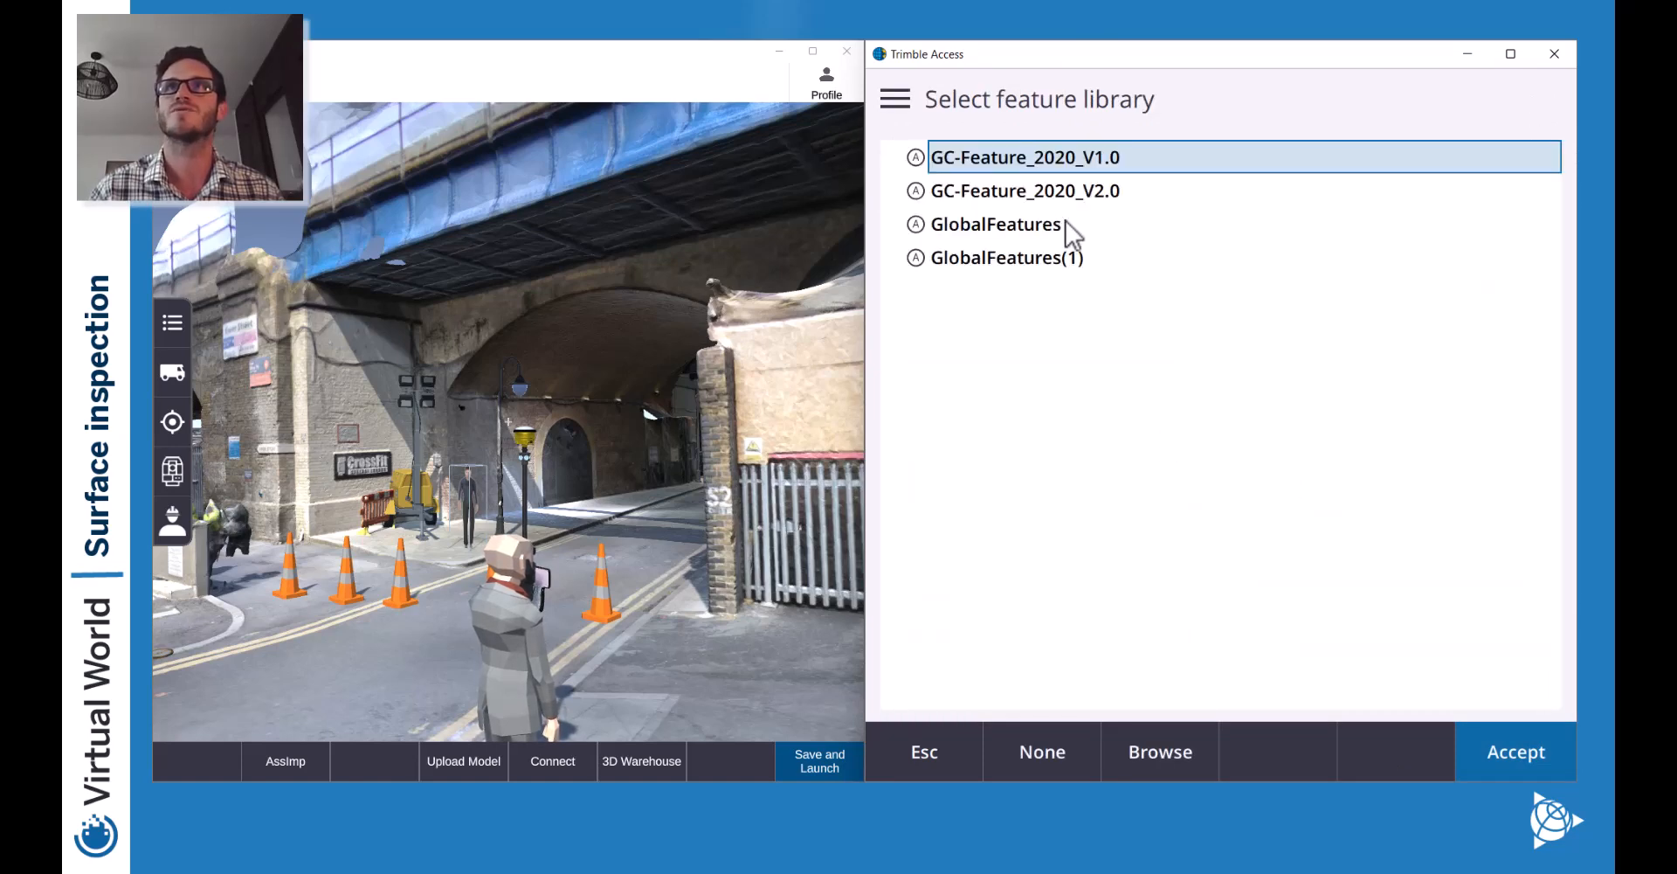
pyautogui.doubleClick(1062, 199)
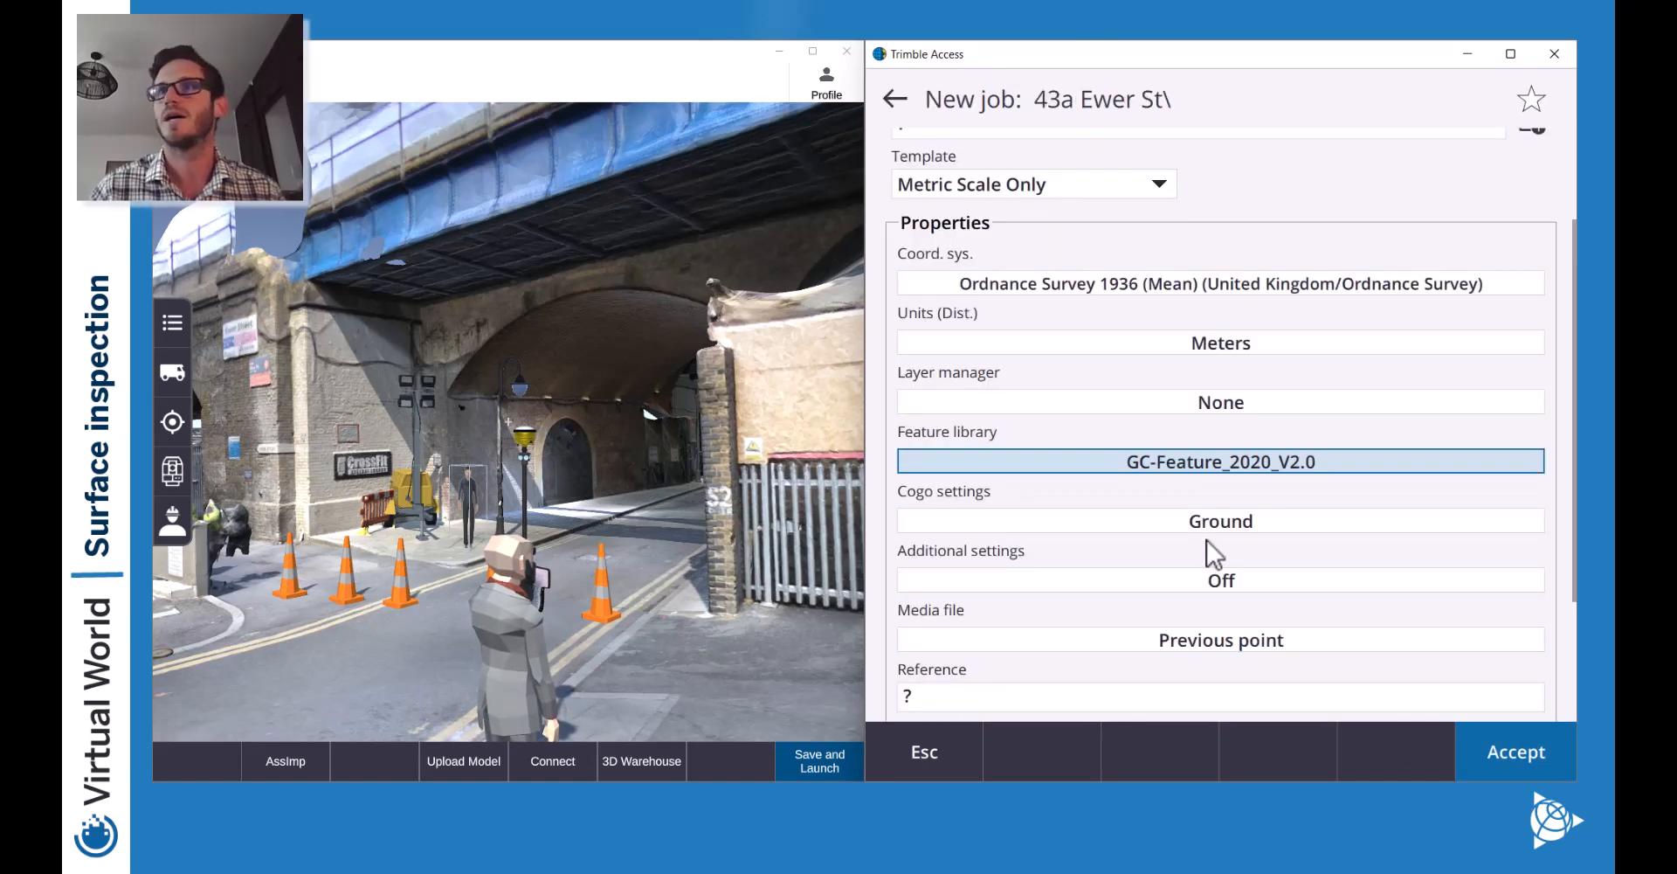
pyautogui.scroll(-2, 1192, 592)
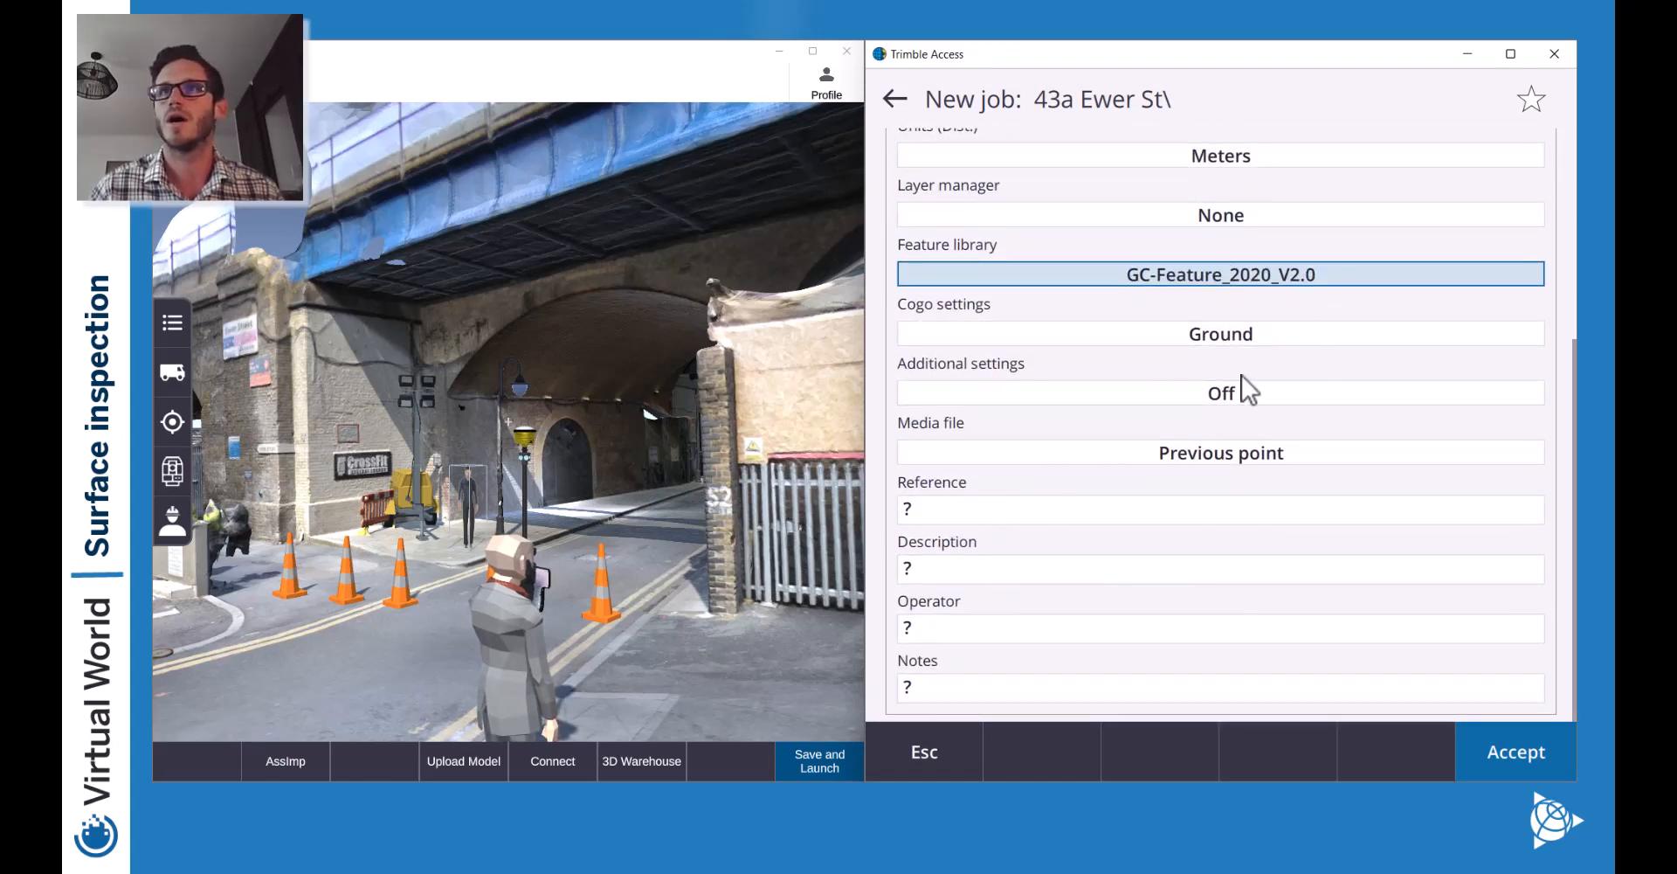
pyautogui.scroll(4, 1202, 496)
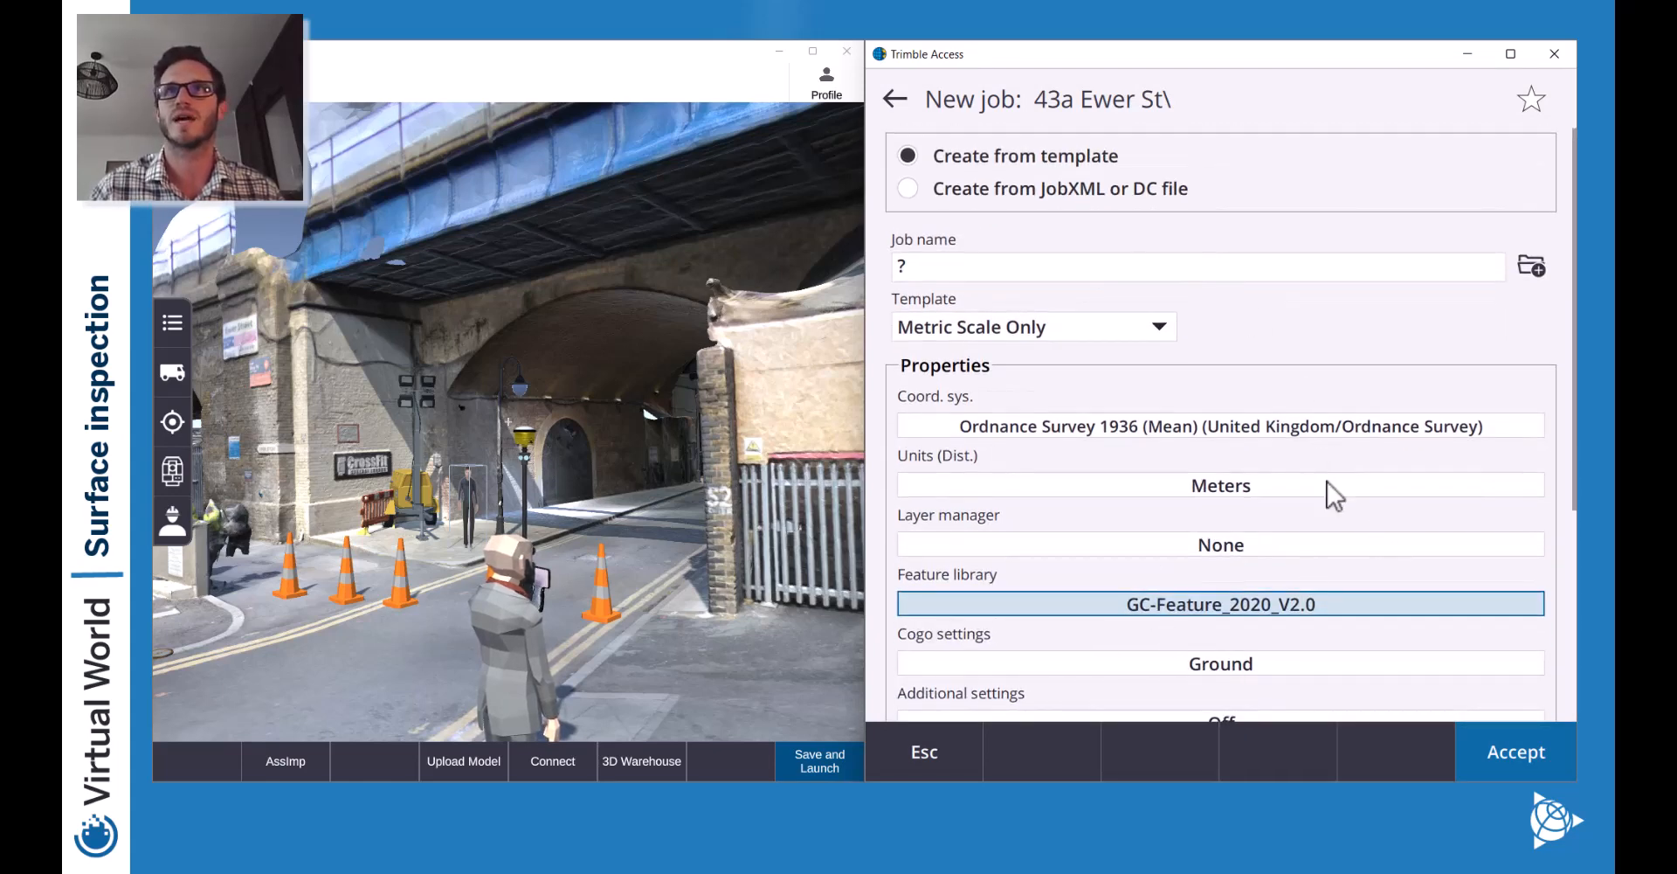
pyautogui.click(1507, 756)
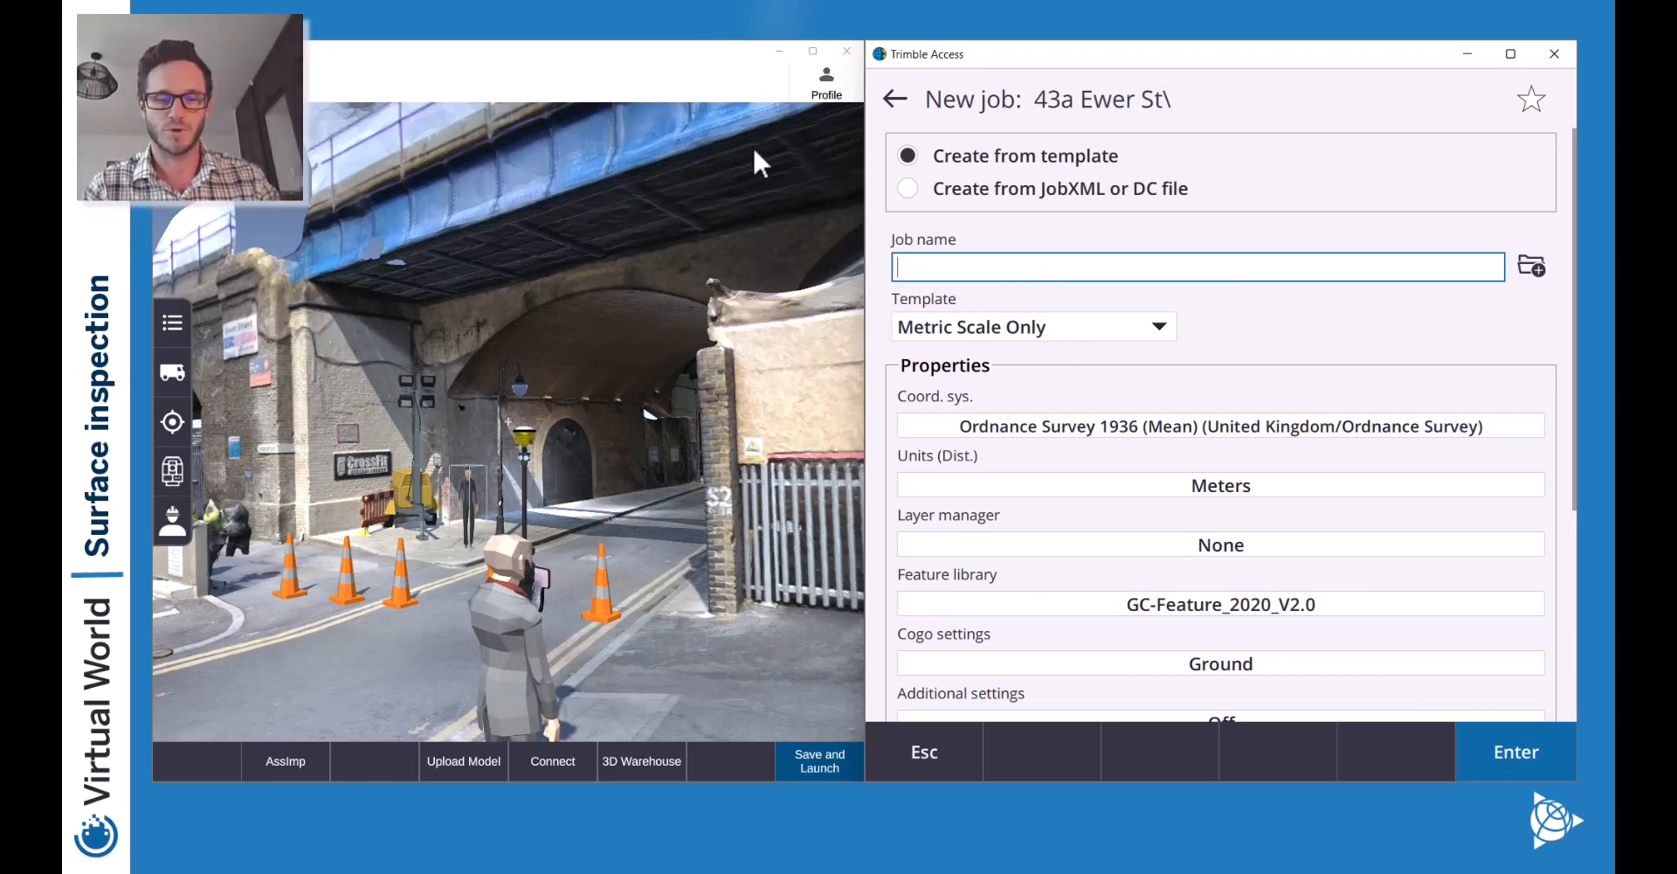
# Name the new job 'Live Demo', fixing the typos, and confirm it.
pyautogui.write('Live dDEmo')
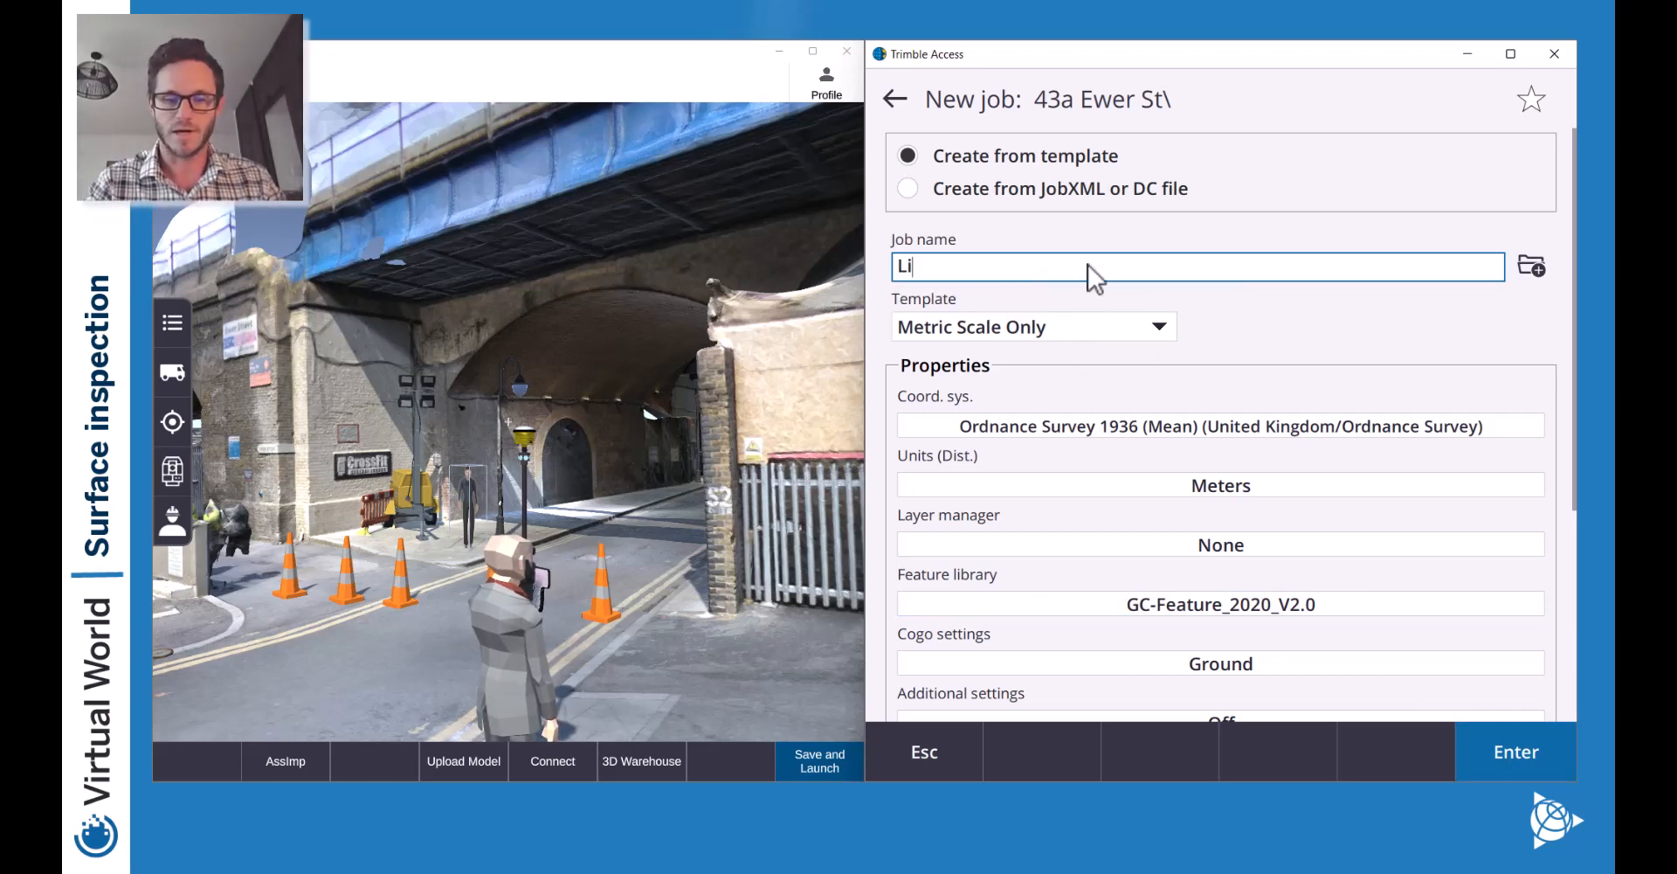
pyautogui.press('BackSpace')
pyautogui.press('BackSpace')
pyautogui.press('BackSpace')
pyautogui.press('BackSpace')
pyautogui.press('BackSpace')
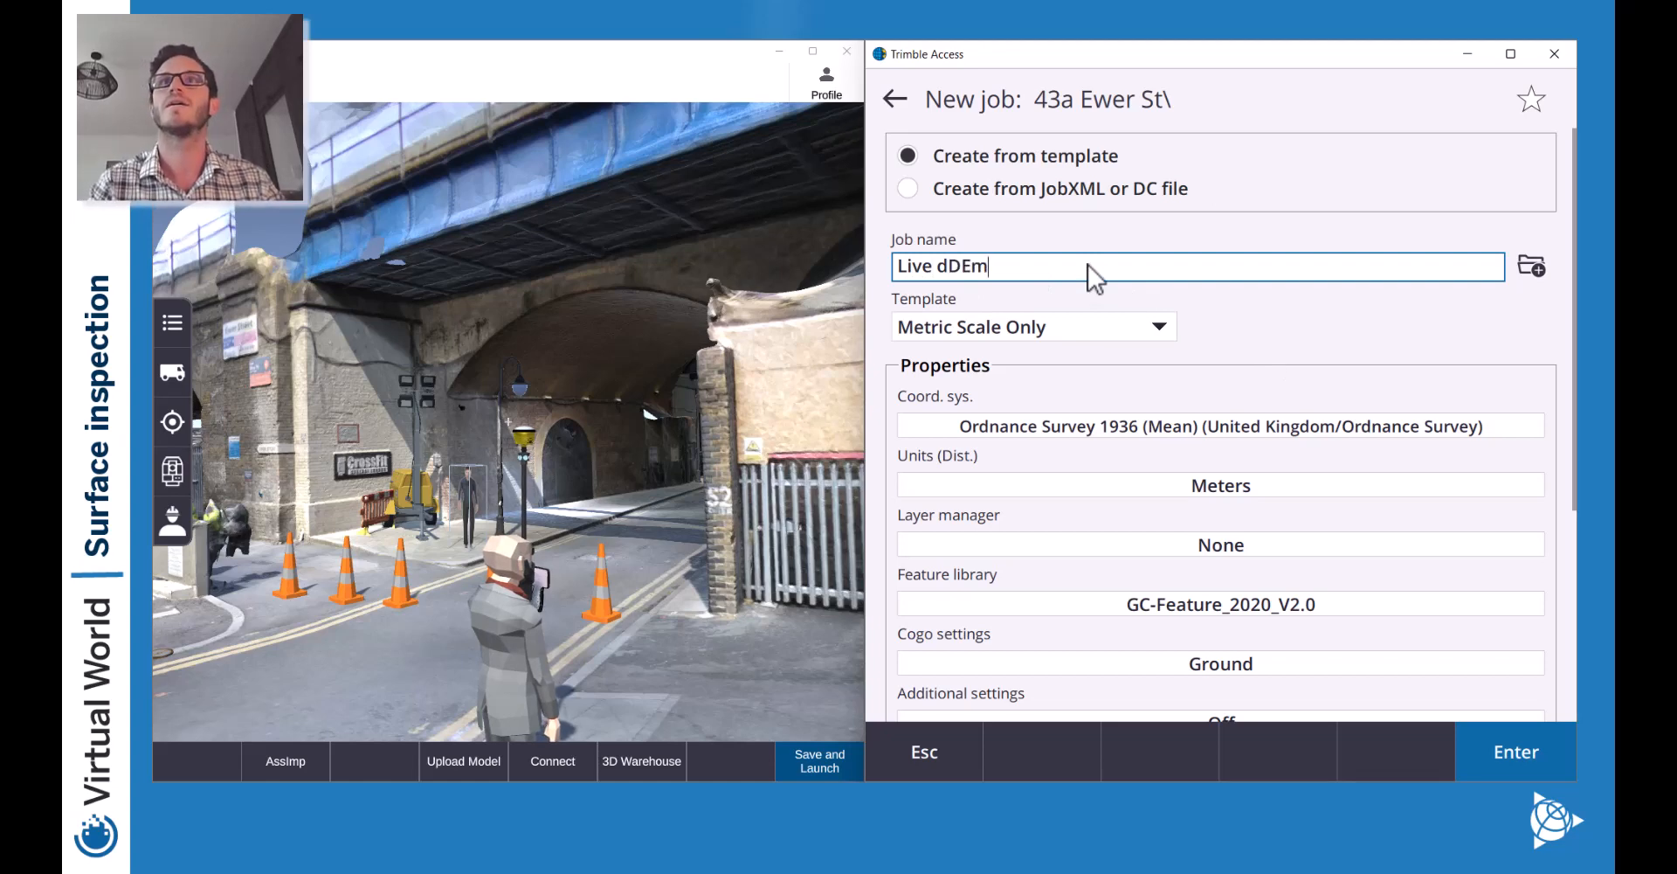
pyautogui.write('DEmo')
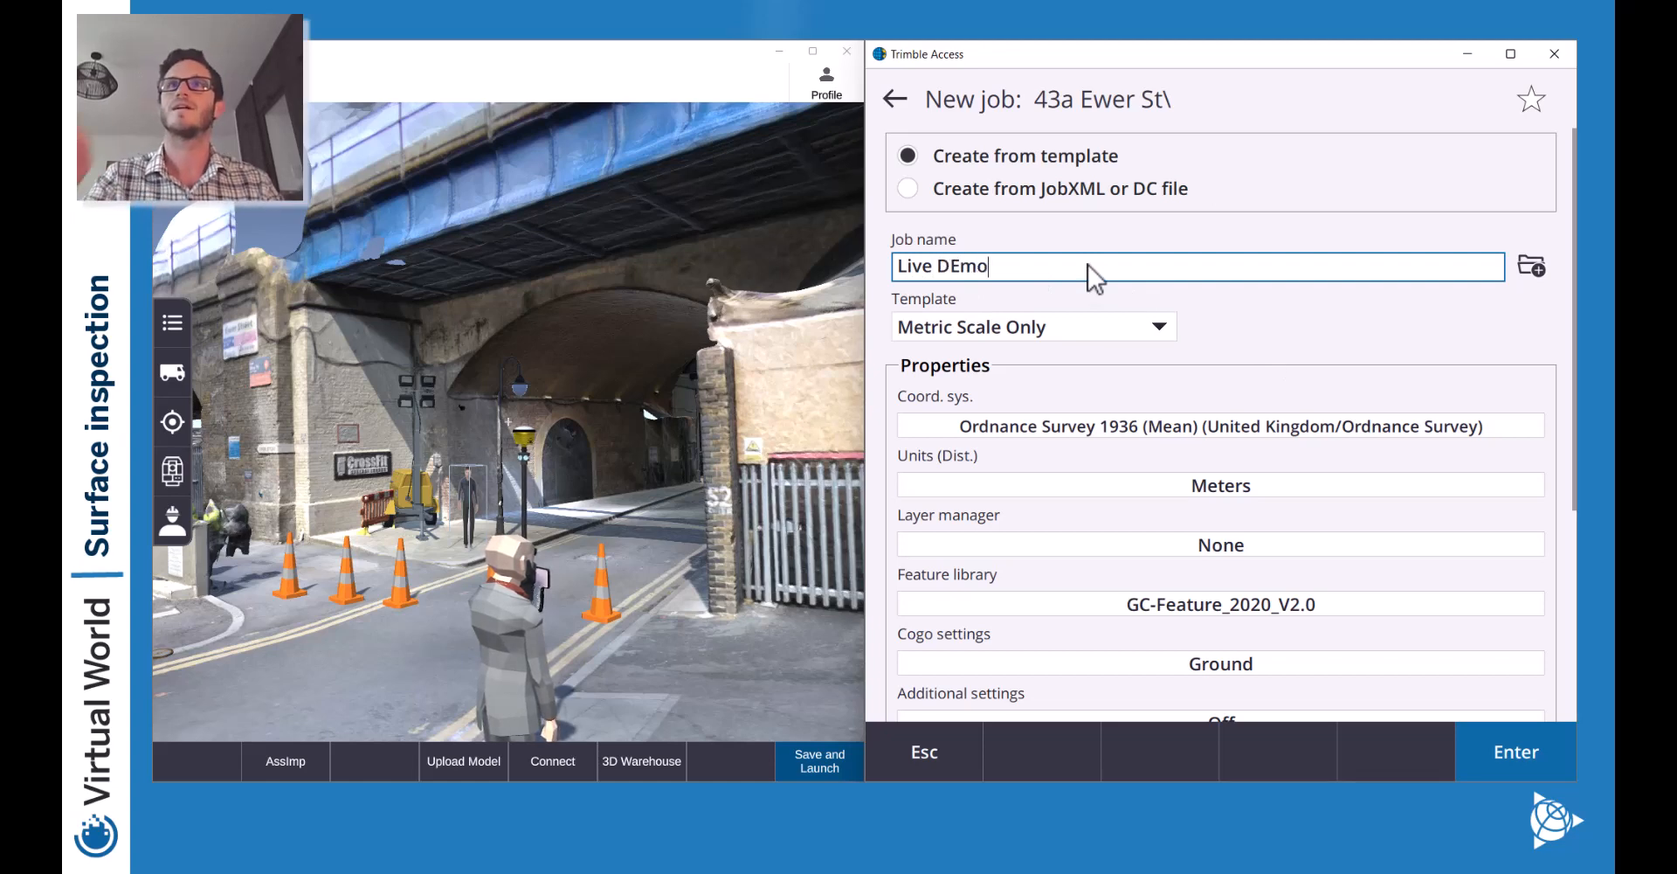
pyautogui.press('BackSpace')
pyautogui.press('BackSpace')
pyautogui.press('BackSpace')
pyautogui.write('emo')
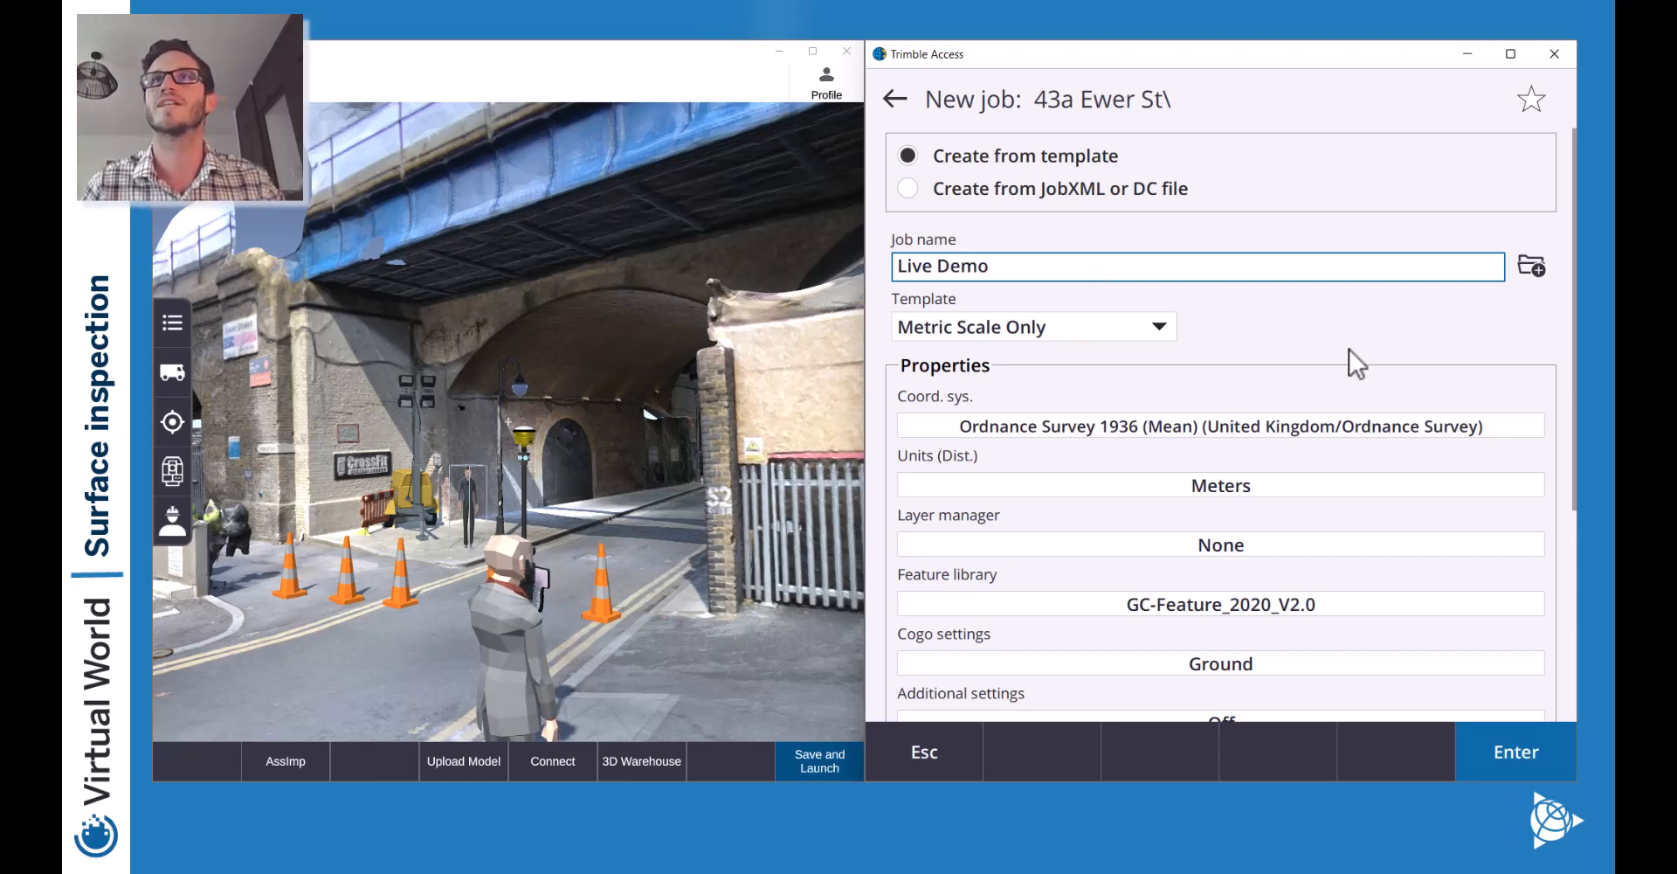
pyautogui.click(1490, 746)
# Quit the Virtual World quest and leave for the main menu.
pyautogui.click(175, 82)
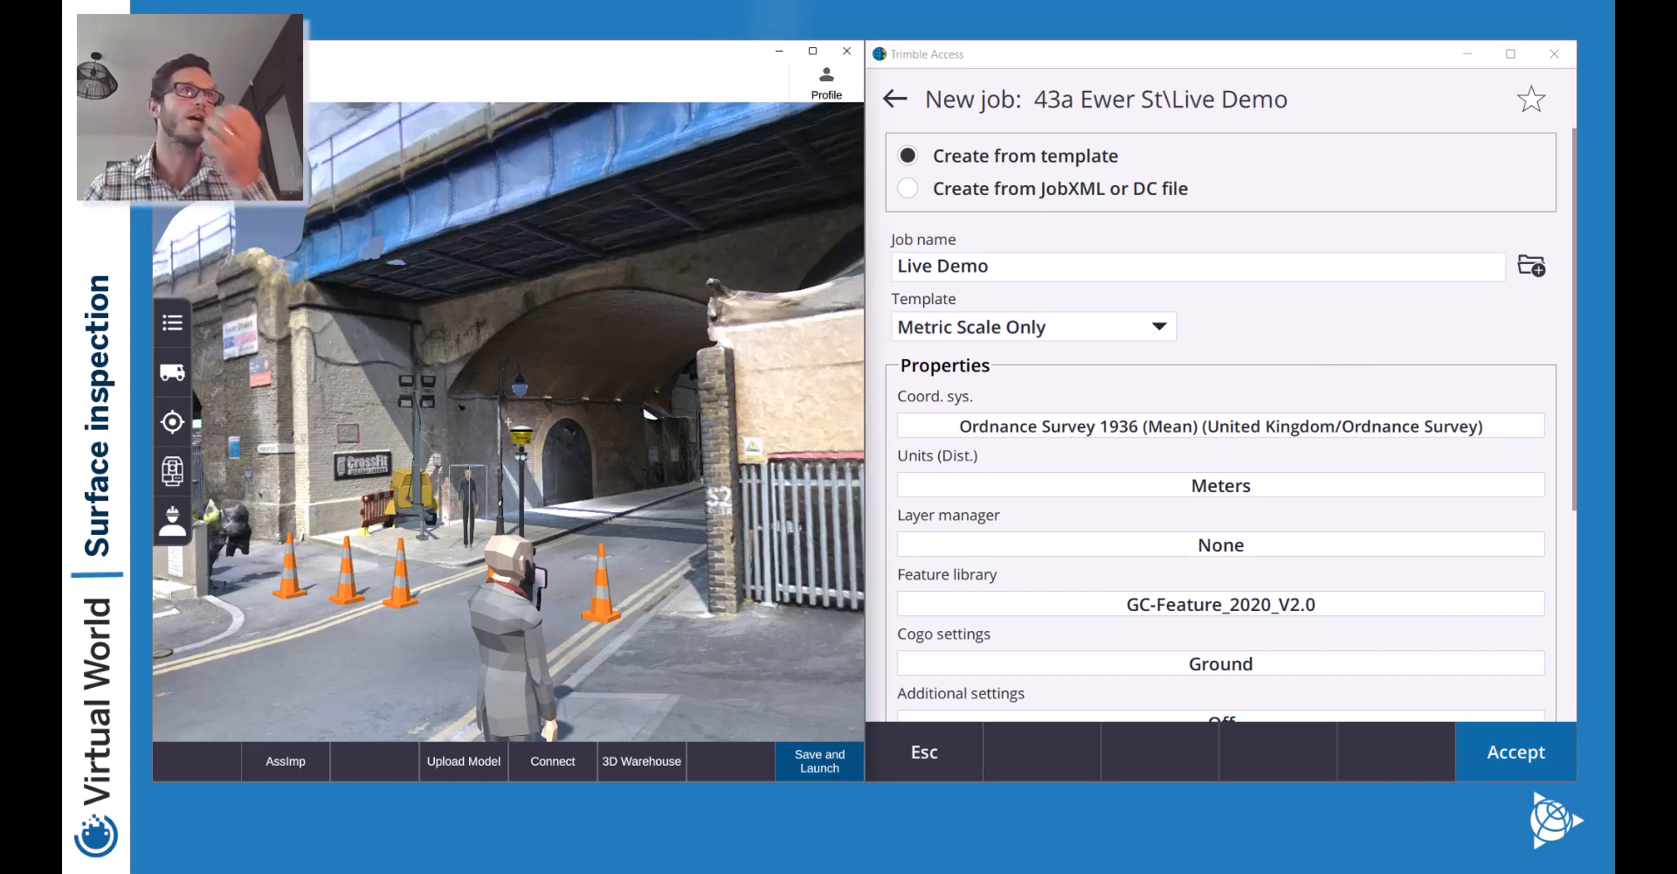
pyautogui.click(174, 81)
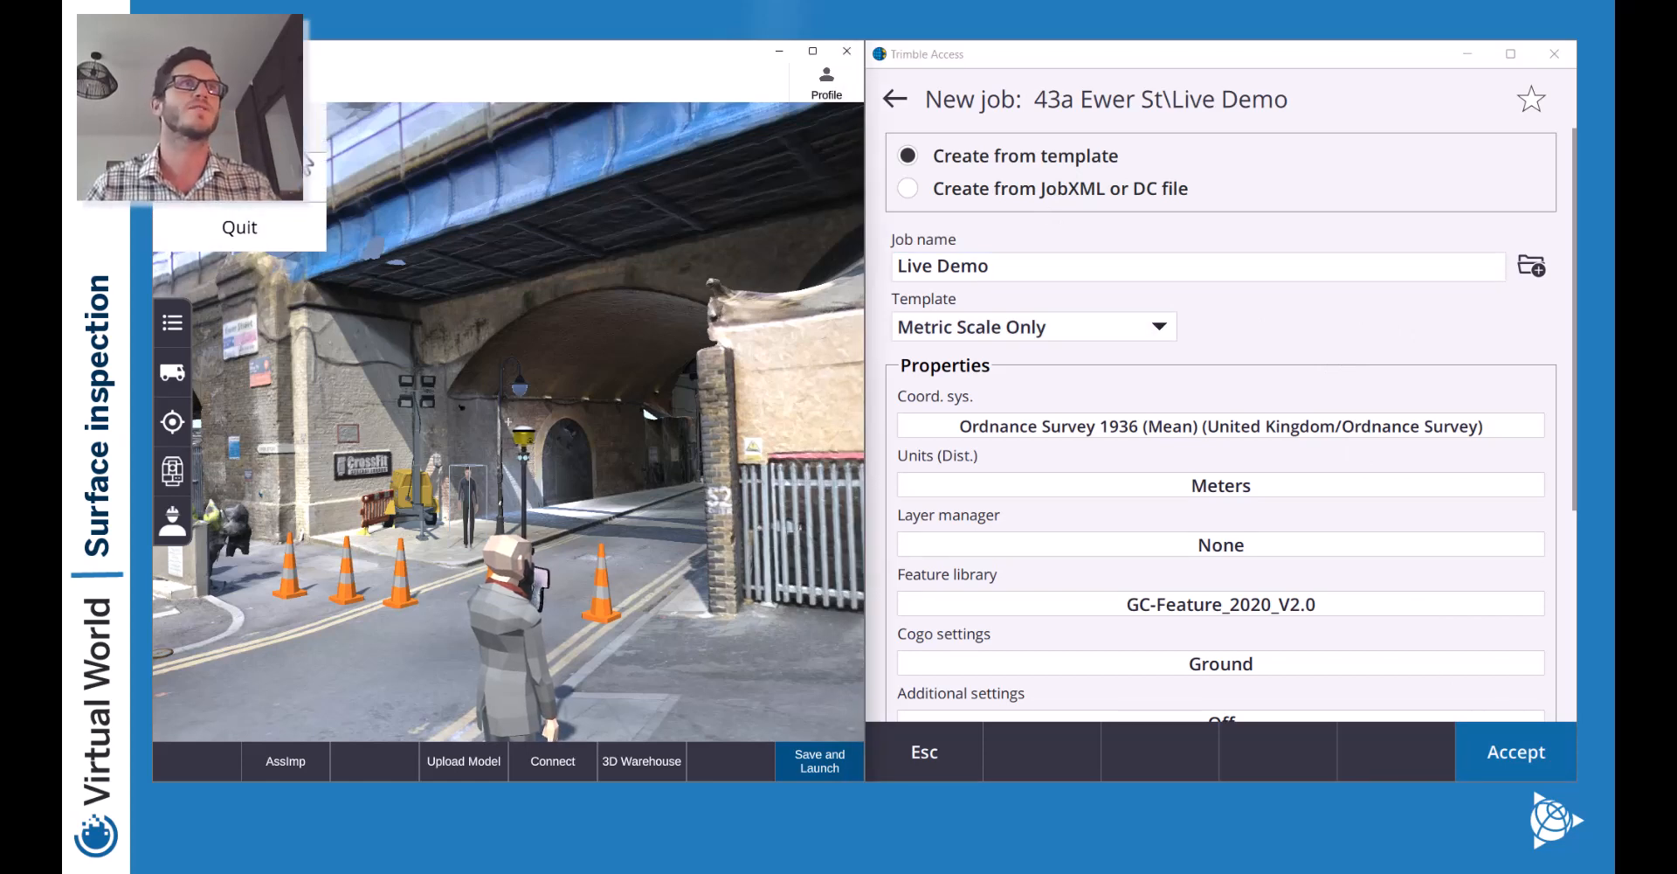
pyautogui.click(218, 228)
pyautogui.click(644, 456)
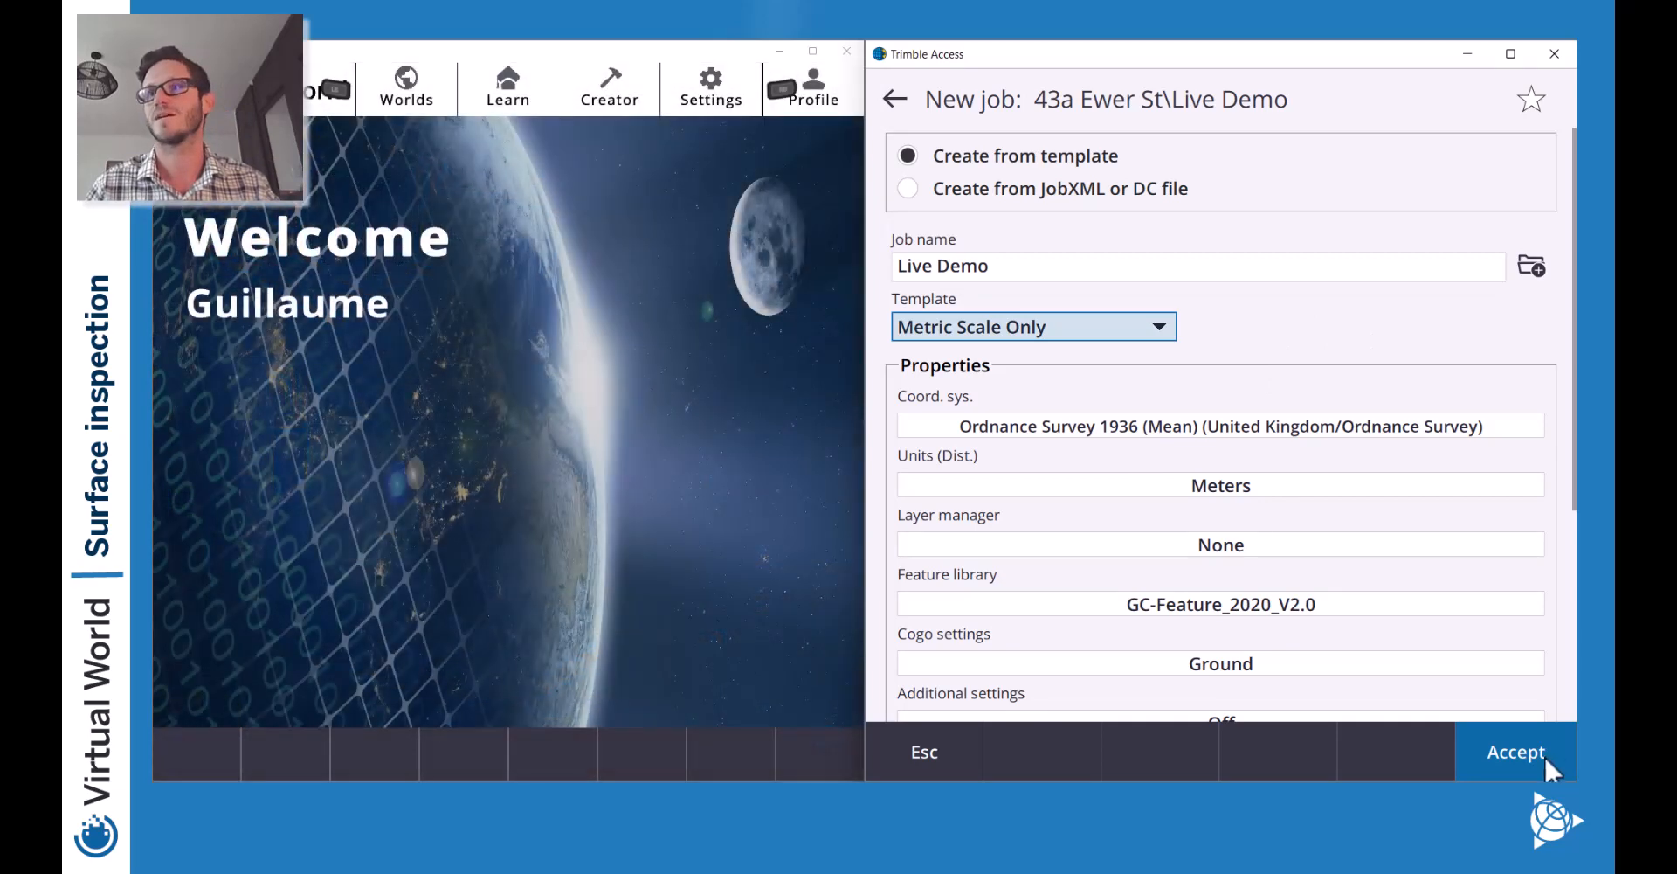
pyautogui.click(1536, 756)
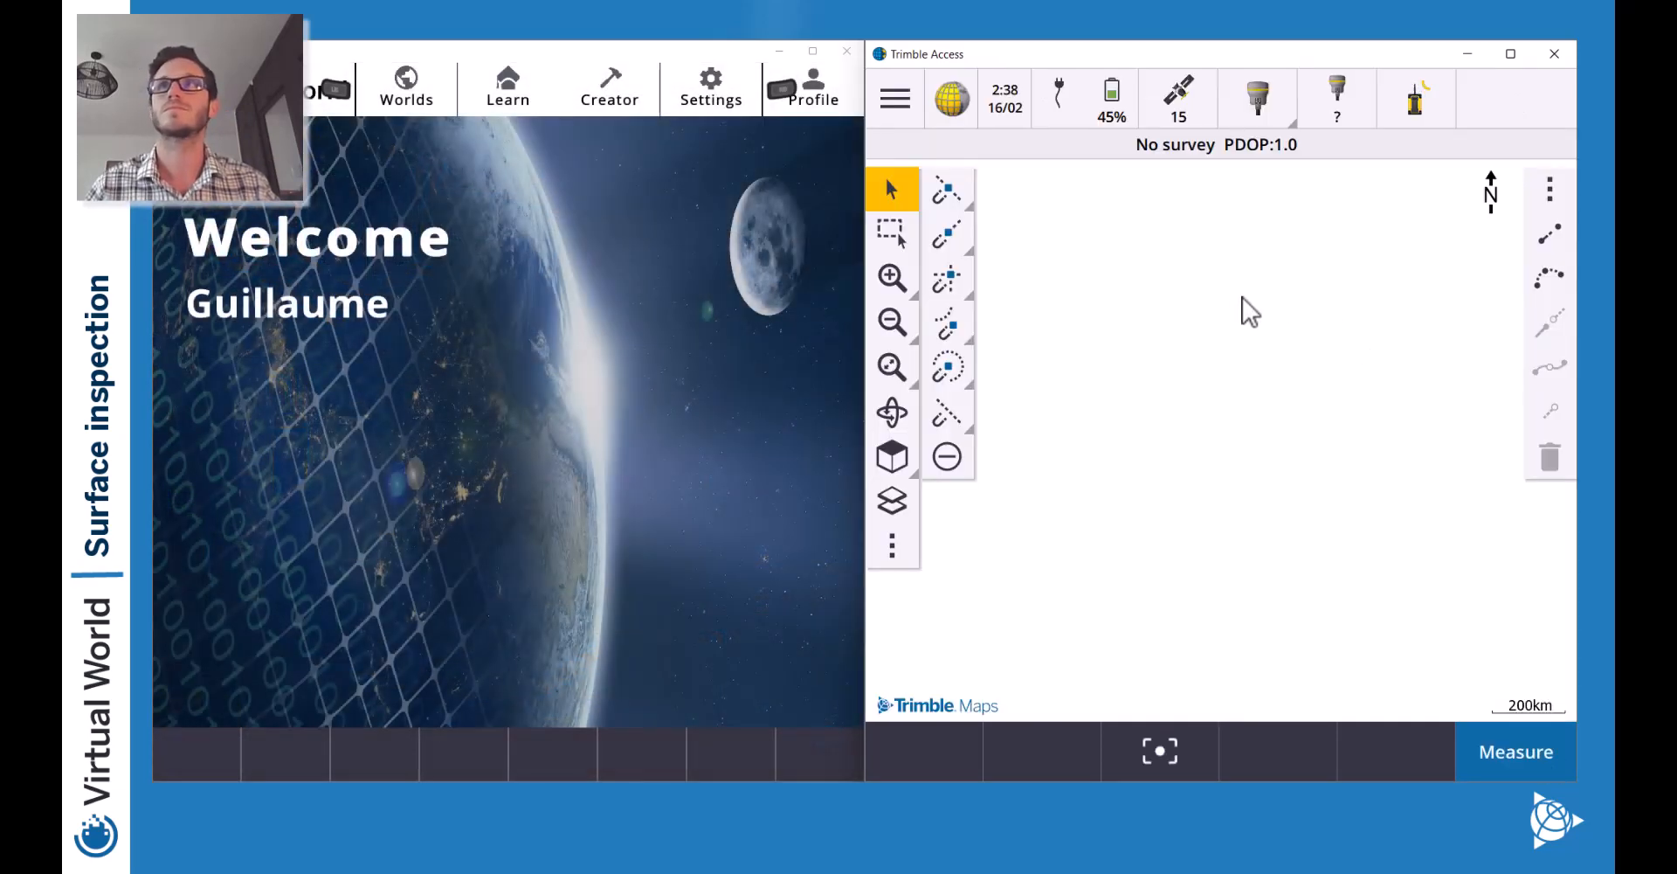
pyautogui.click(506, 74)
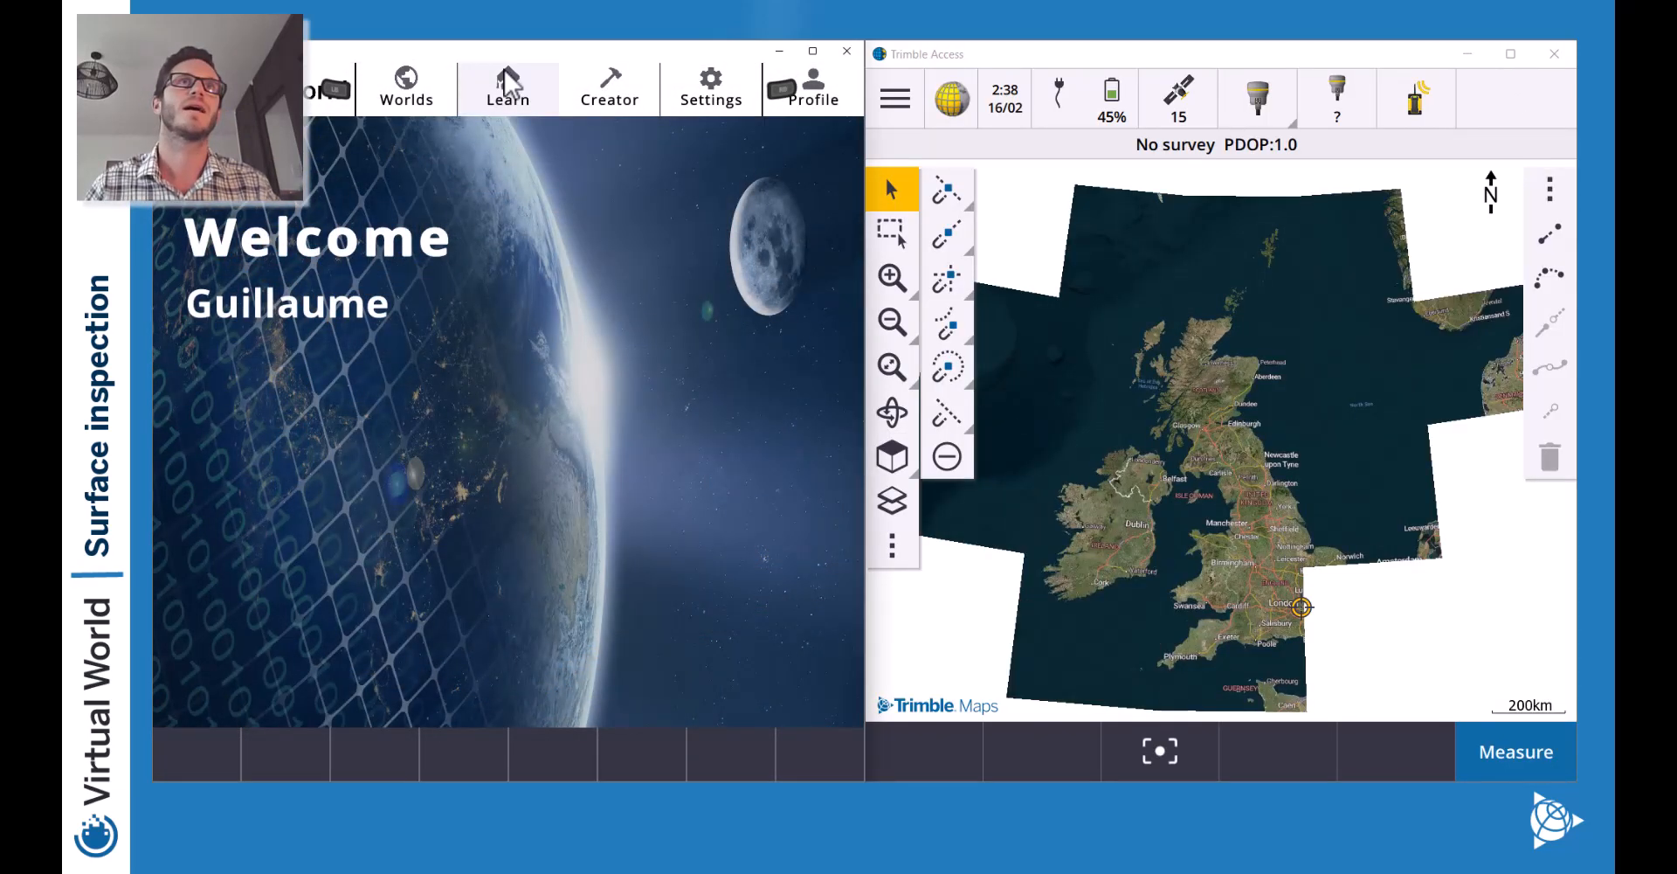
pyautogui.click(509, 105)
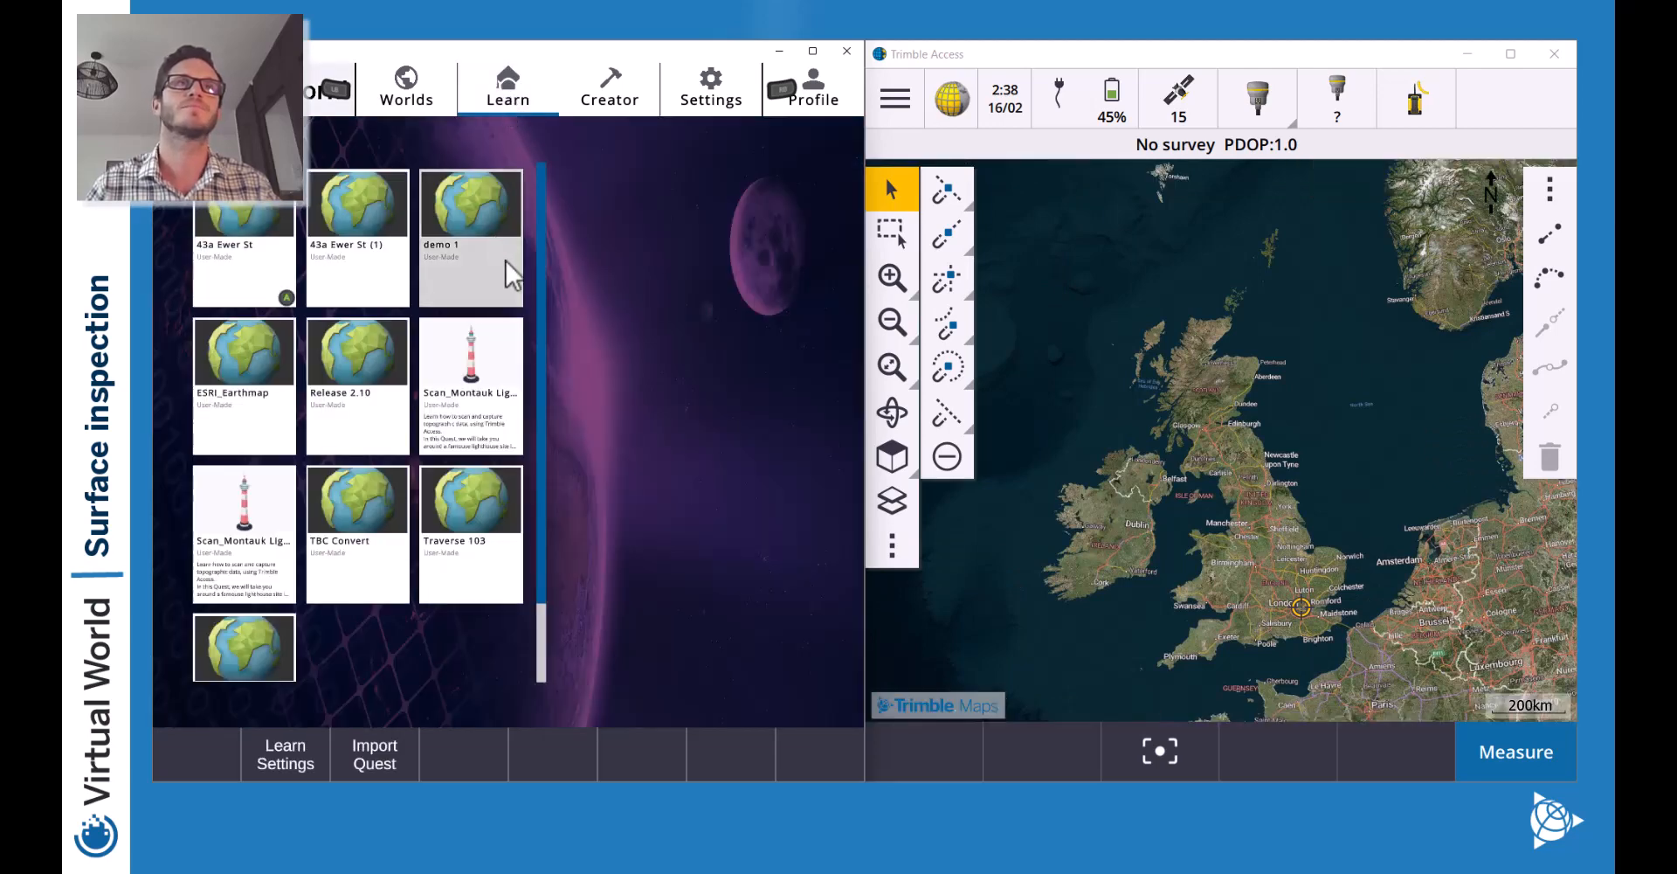
pyautogui.click(367, 267)
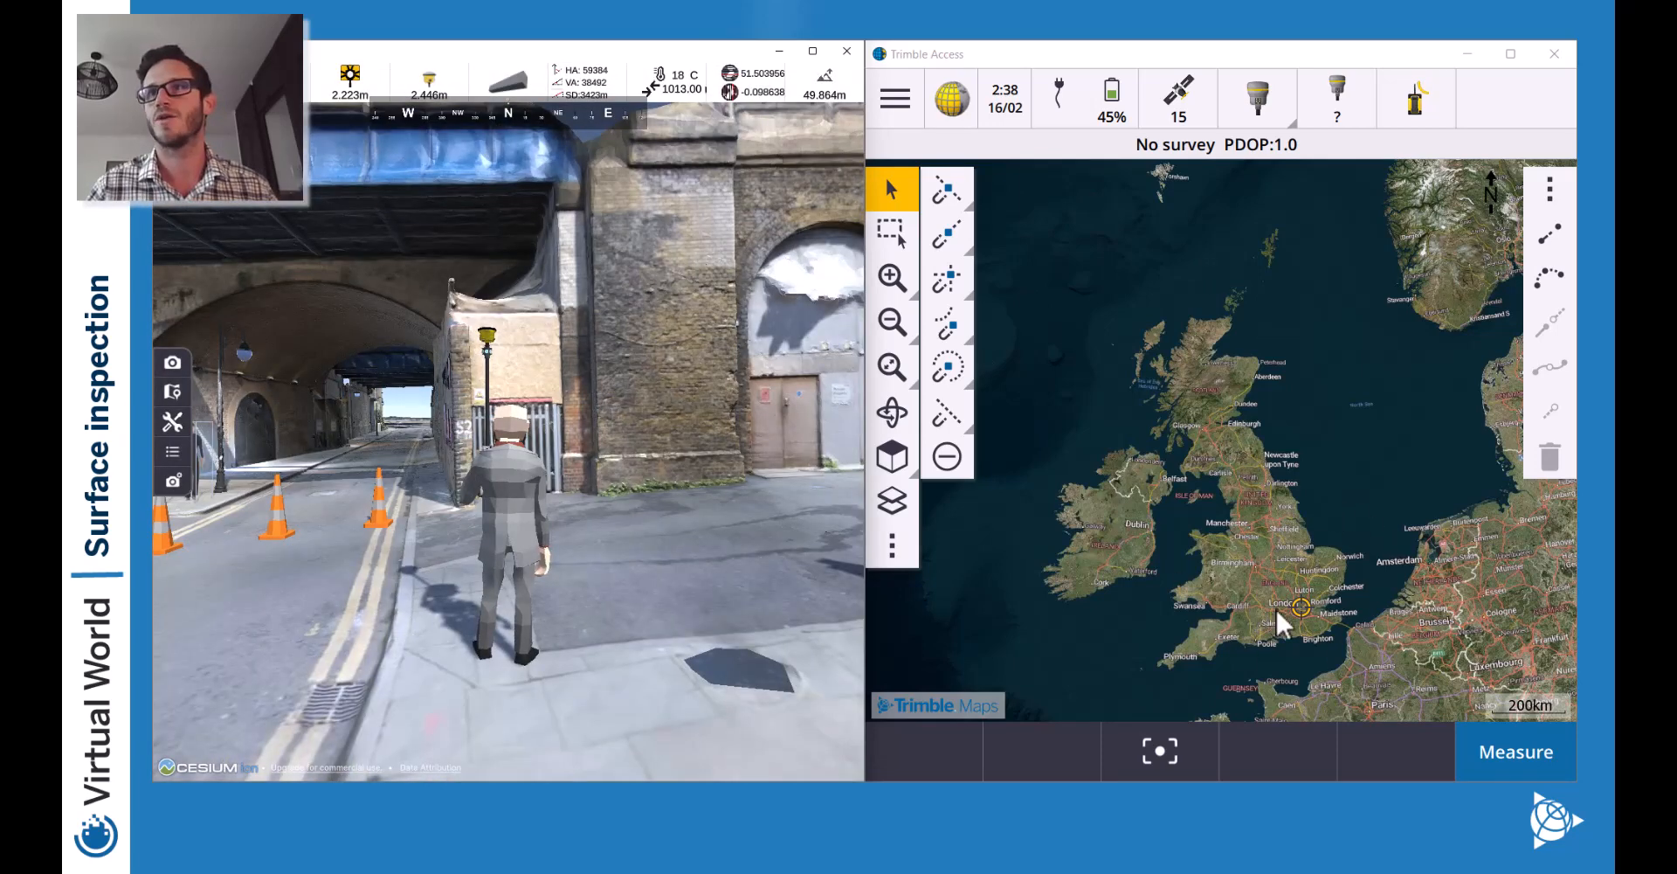
# Centre the map on London and review the map file layers and background map types.
pyautogui.moveTo(1276, 625); pyautogui.dragTo(1188, 472)
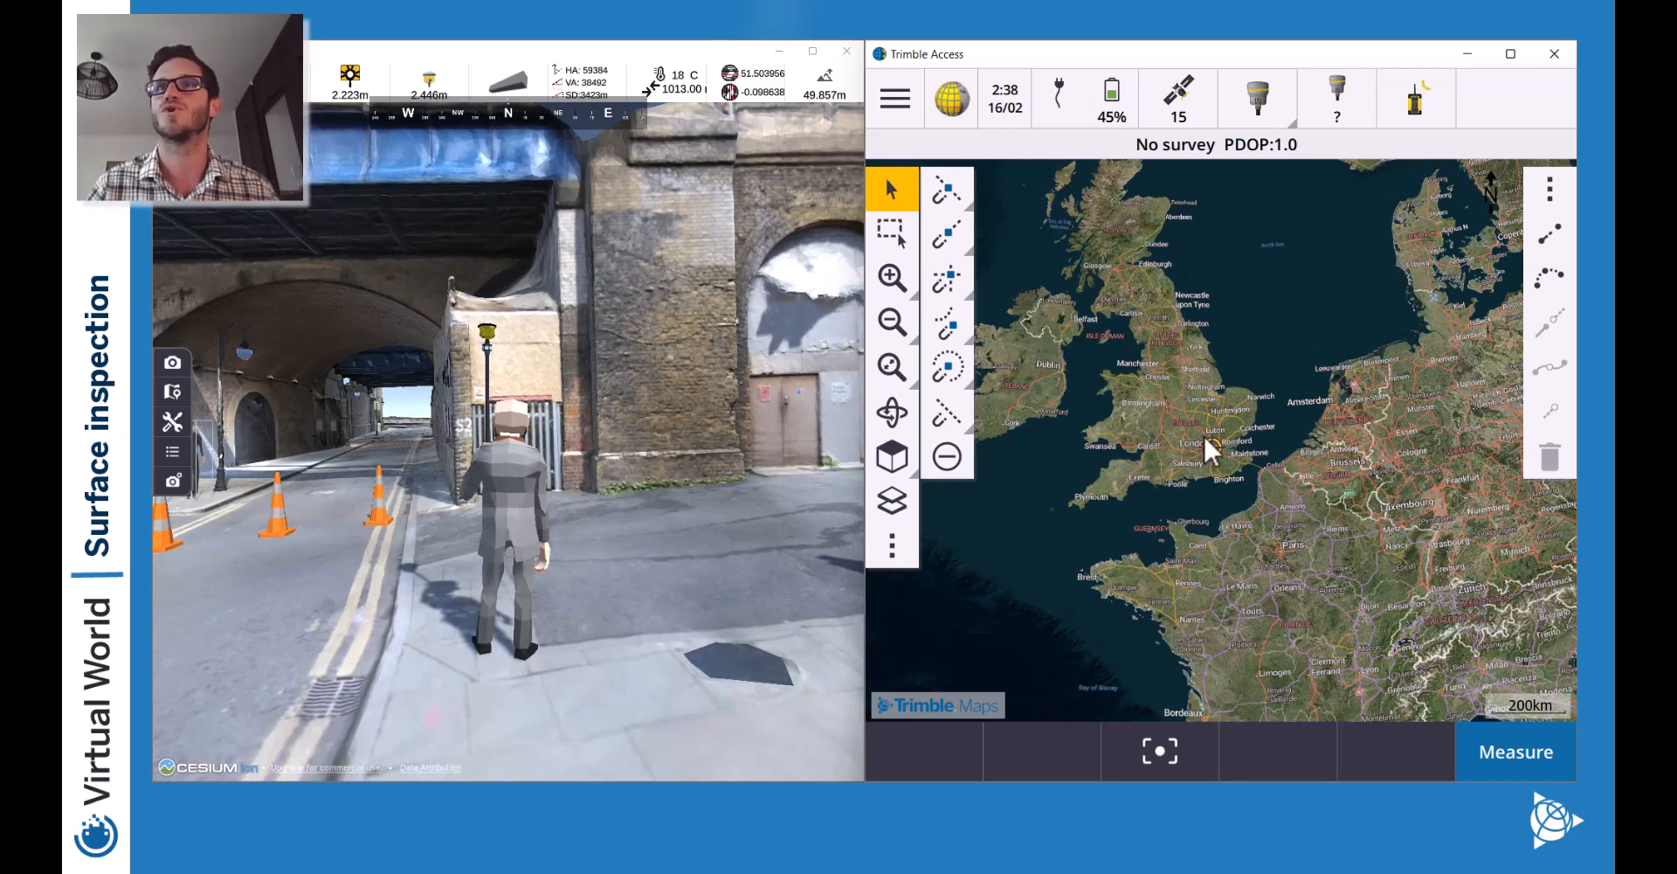
pyautogui.click(895, 279)
pyautogui.click(895, 278)
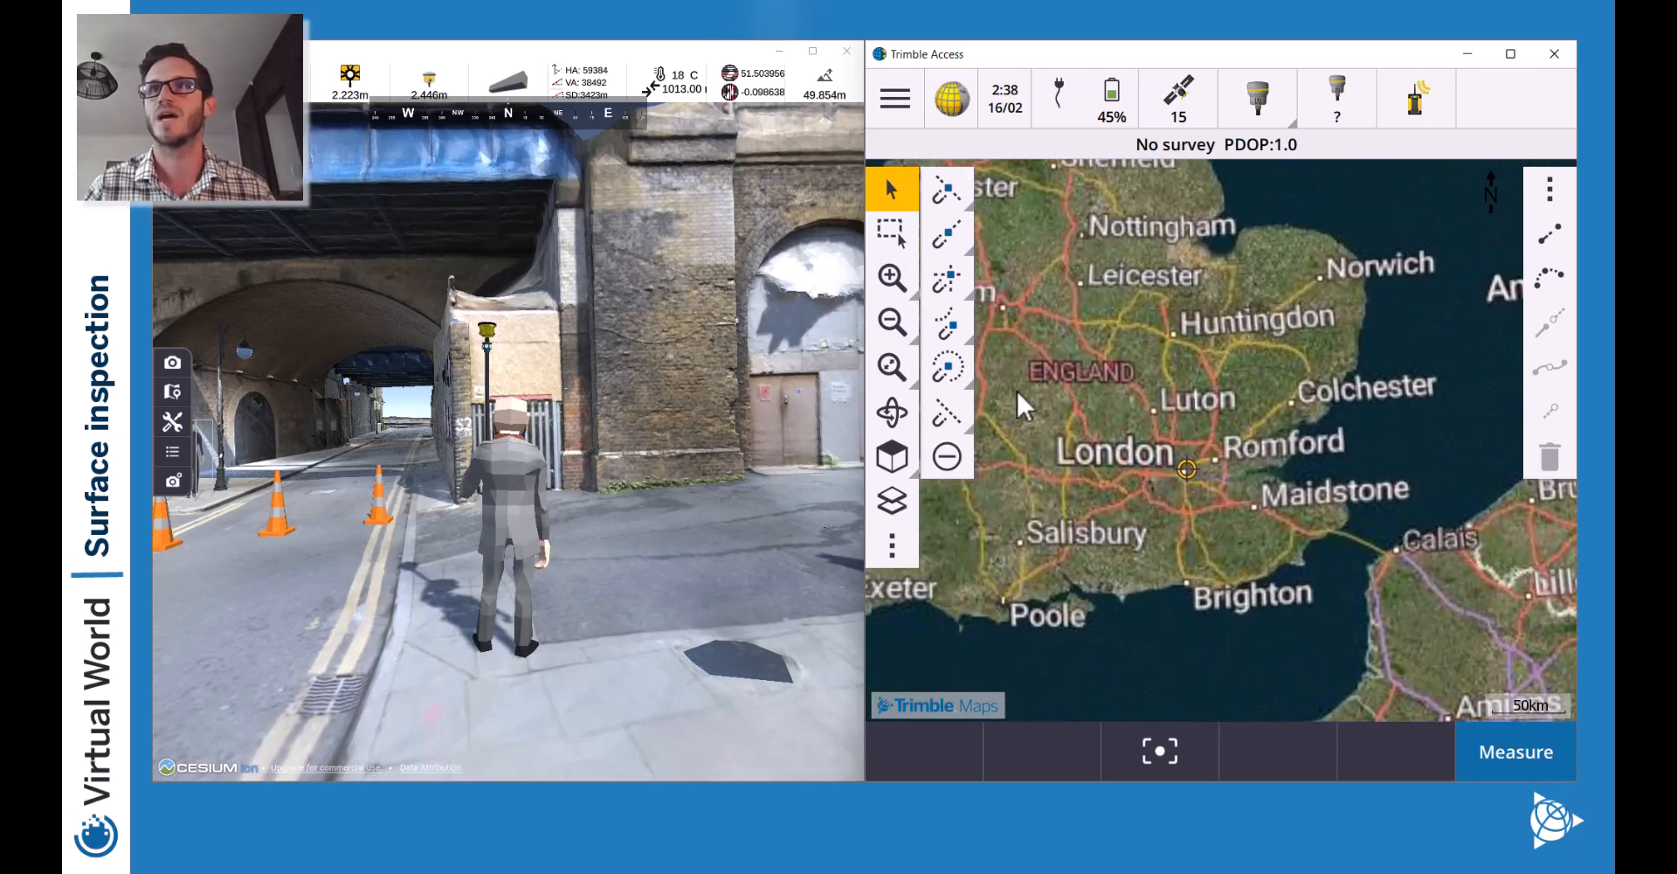
pyautogui.moveTo(1122, 531); pyautogui.dragTo(1249, 479)
pyautogui.click(895, 505)
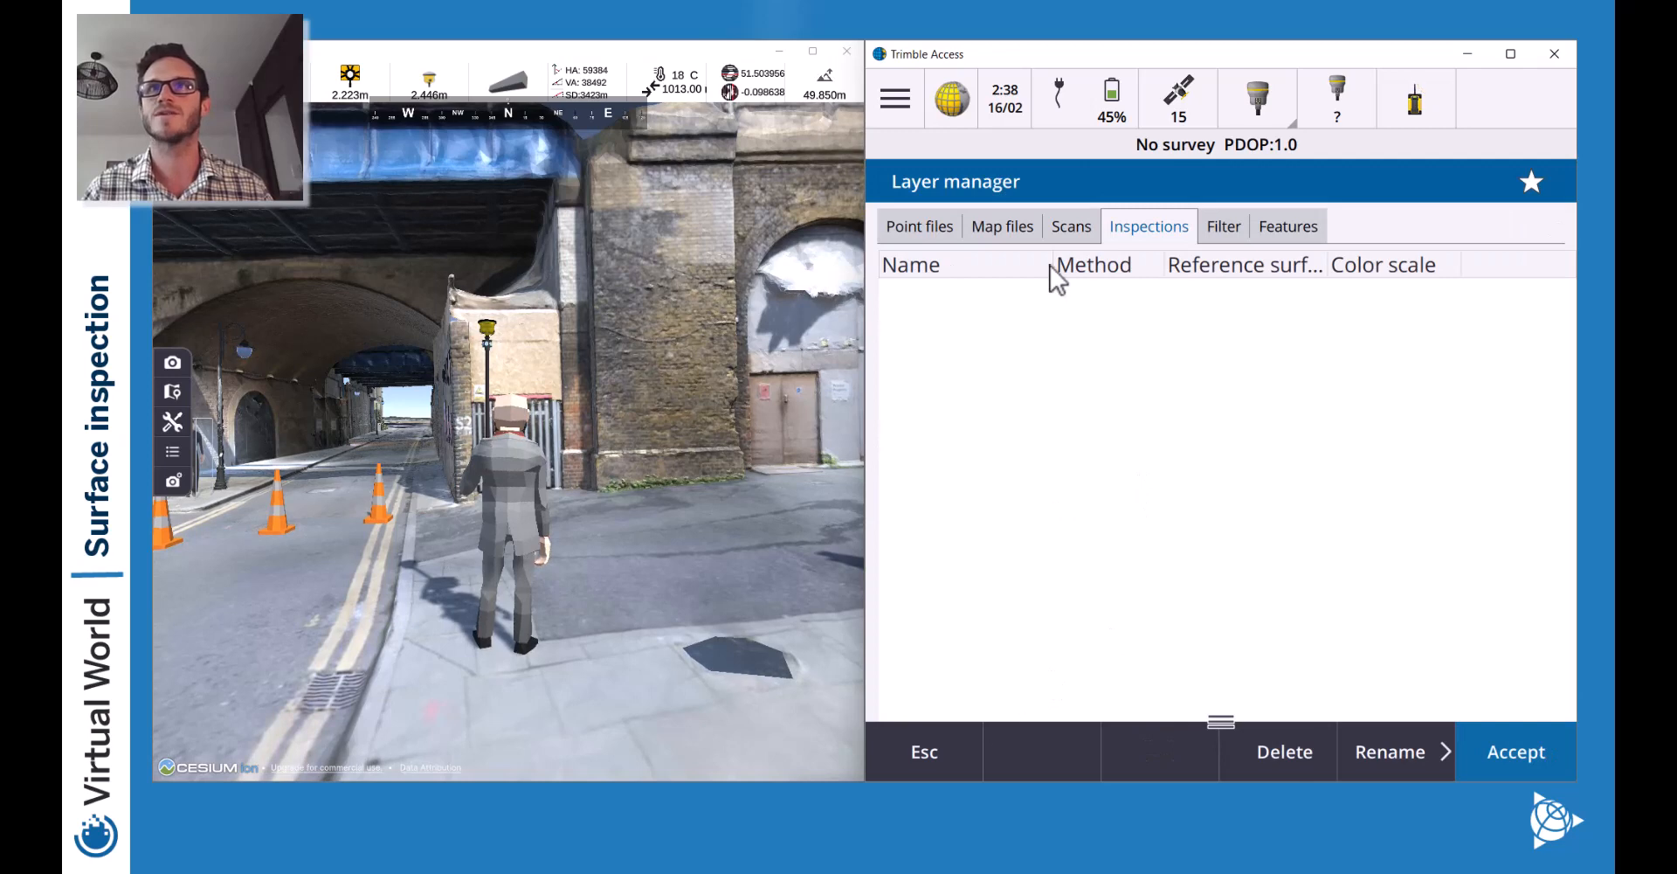
pyautogui.click(1002, 229)
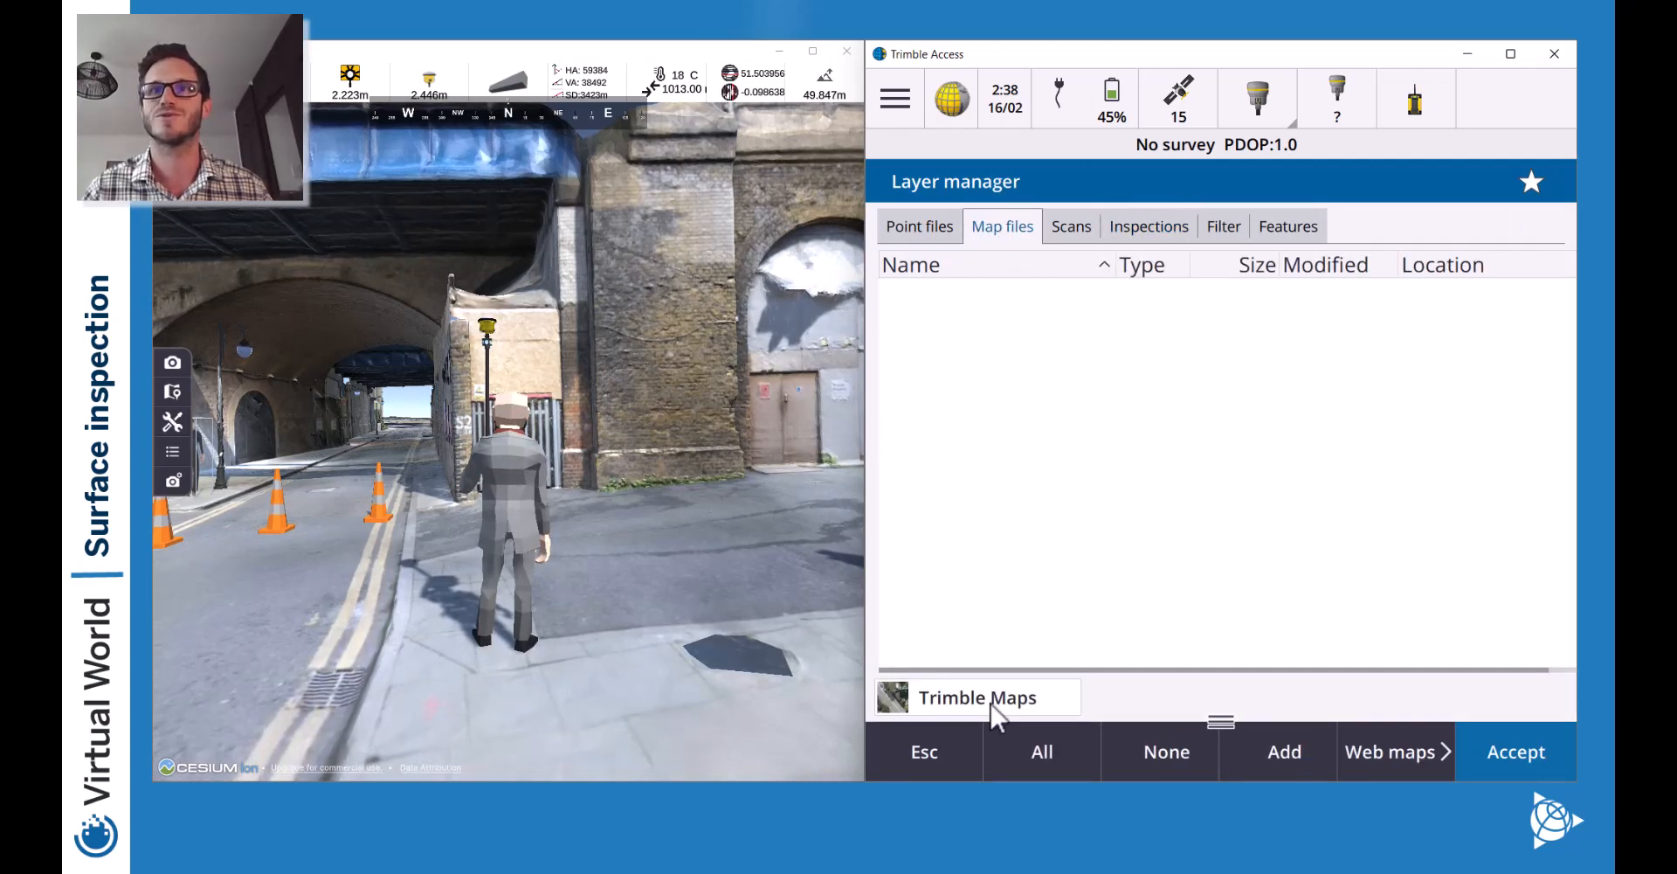
pyautogui.click(964, 698)
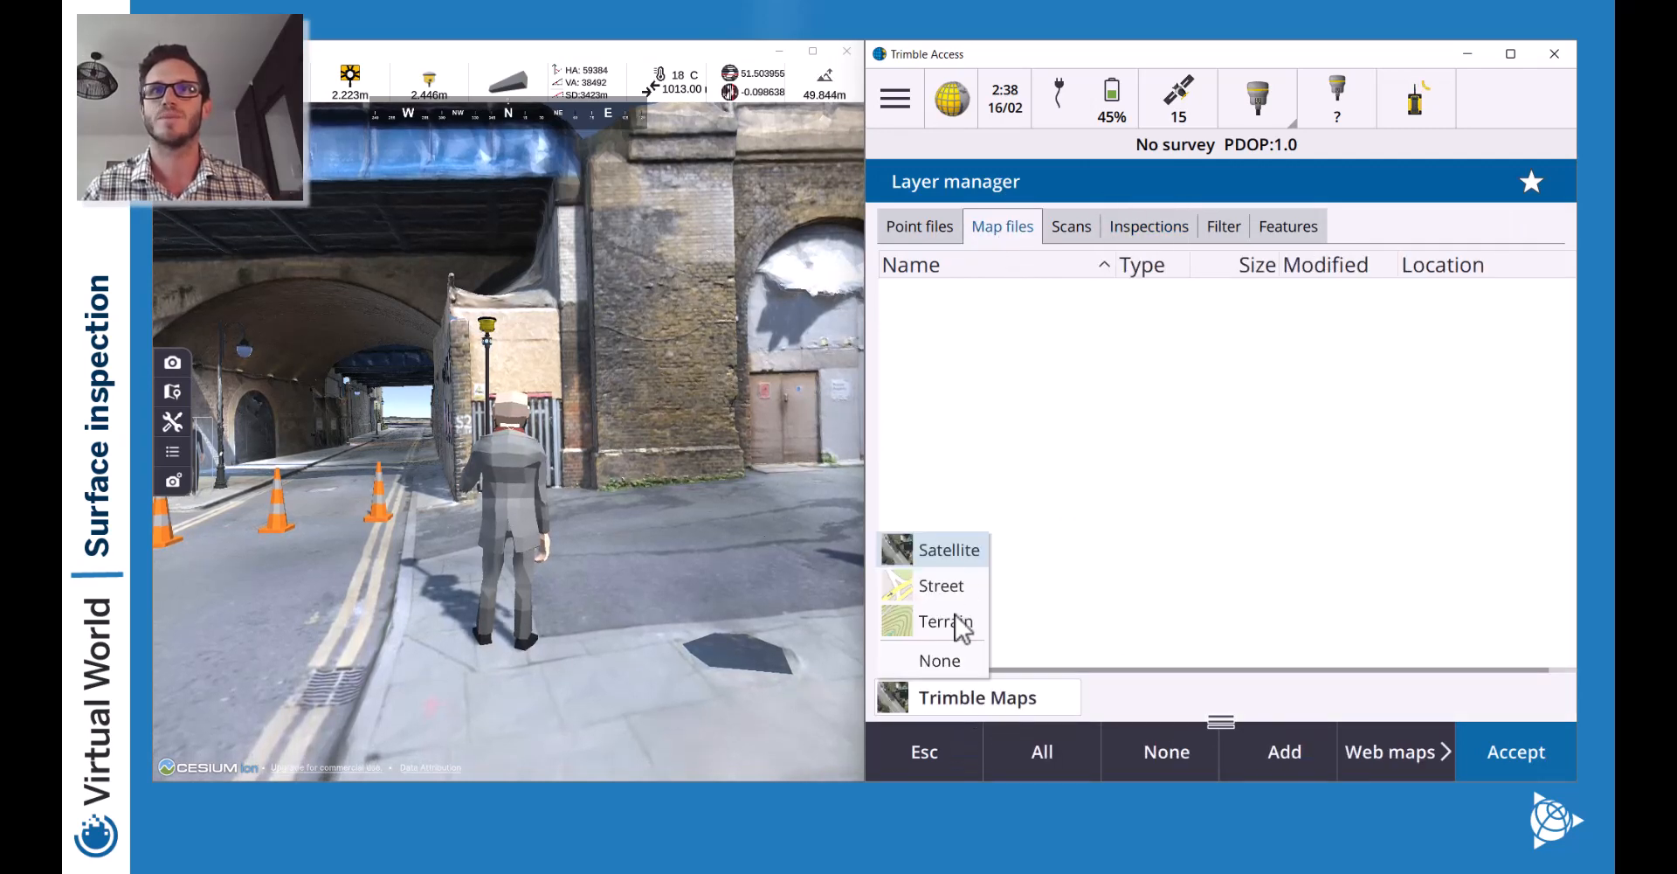
pyautogui.click(927, 755)
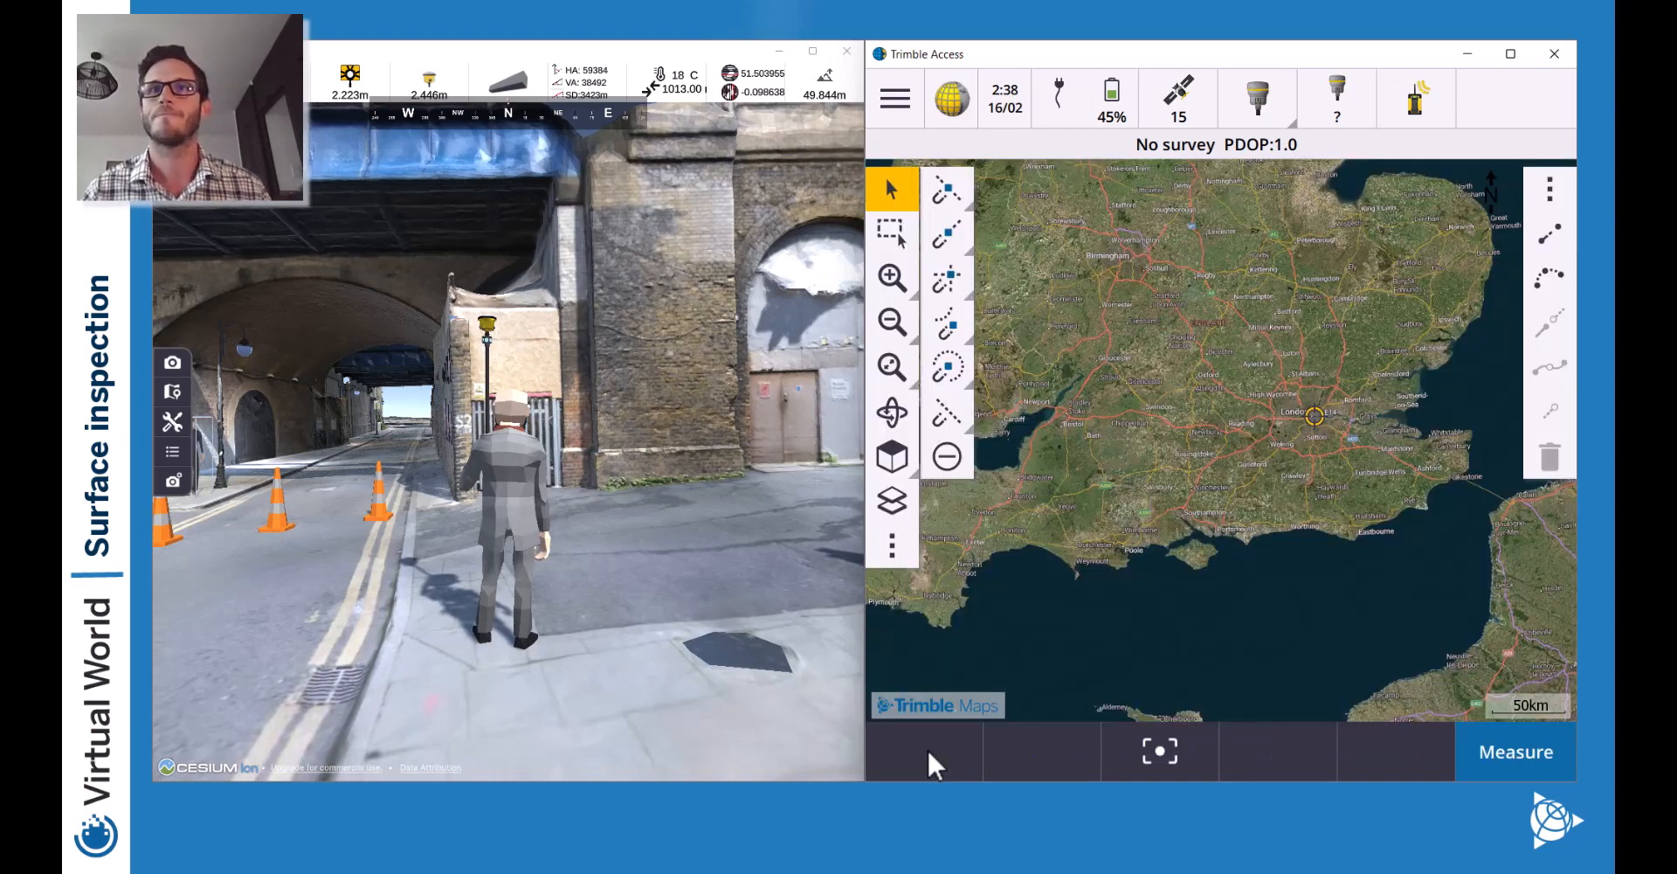
# Make the image layers partly transparent, accept, and zoom to the current position.
pyautogui.click(892, 550)
pyautogui.click(993, 461)
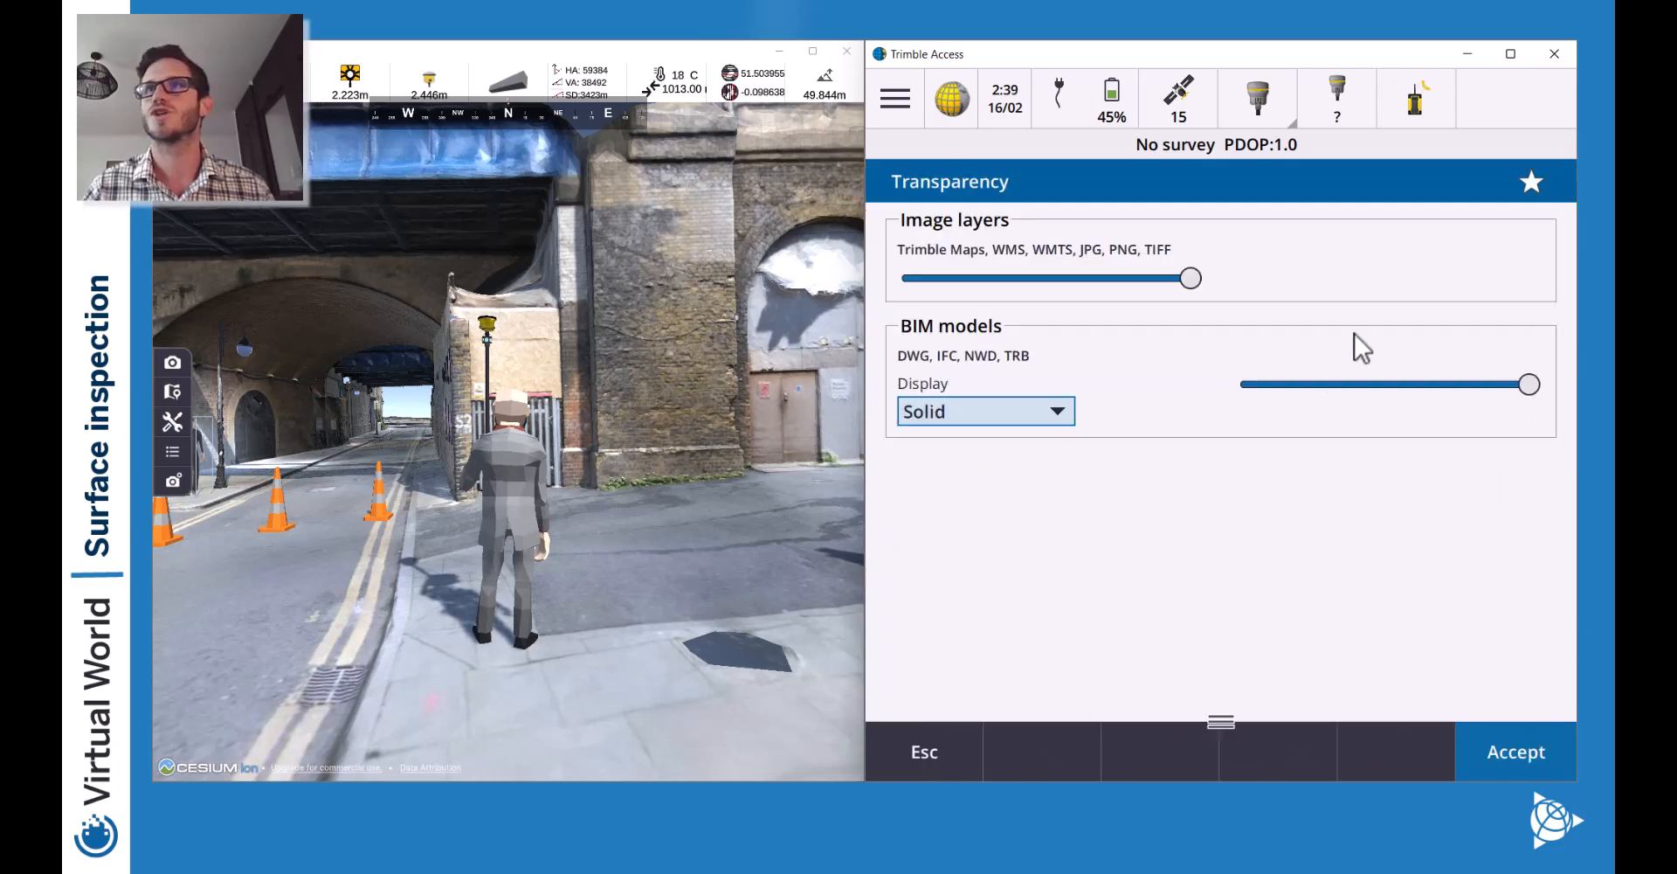
pyautogui.moveTo(1192, 279); pyautogui.dragTo(1119, 281)
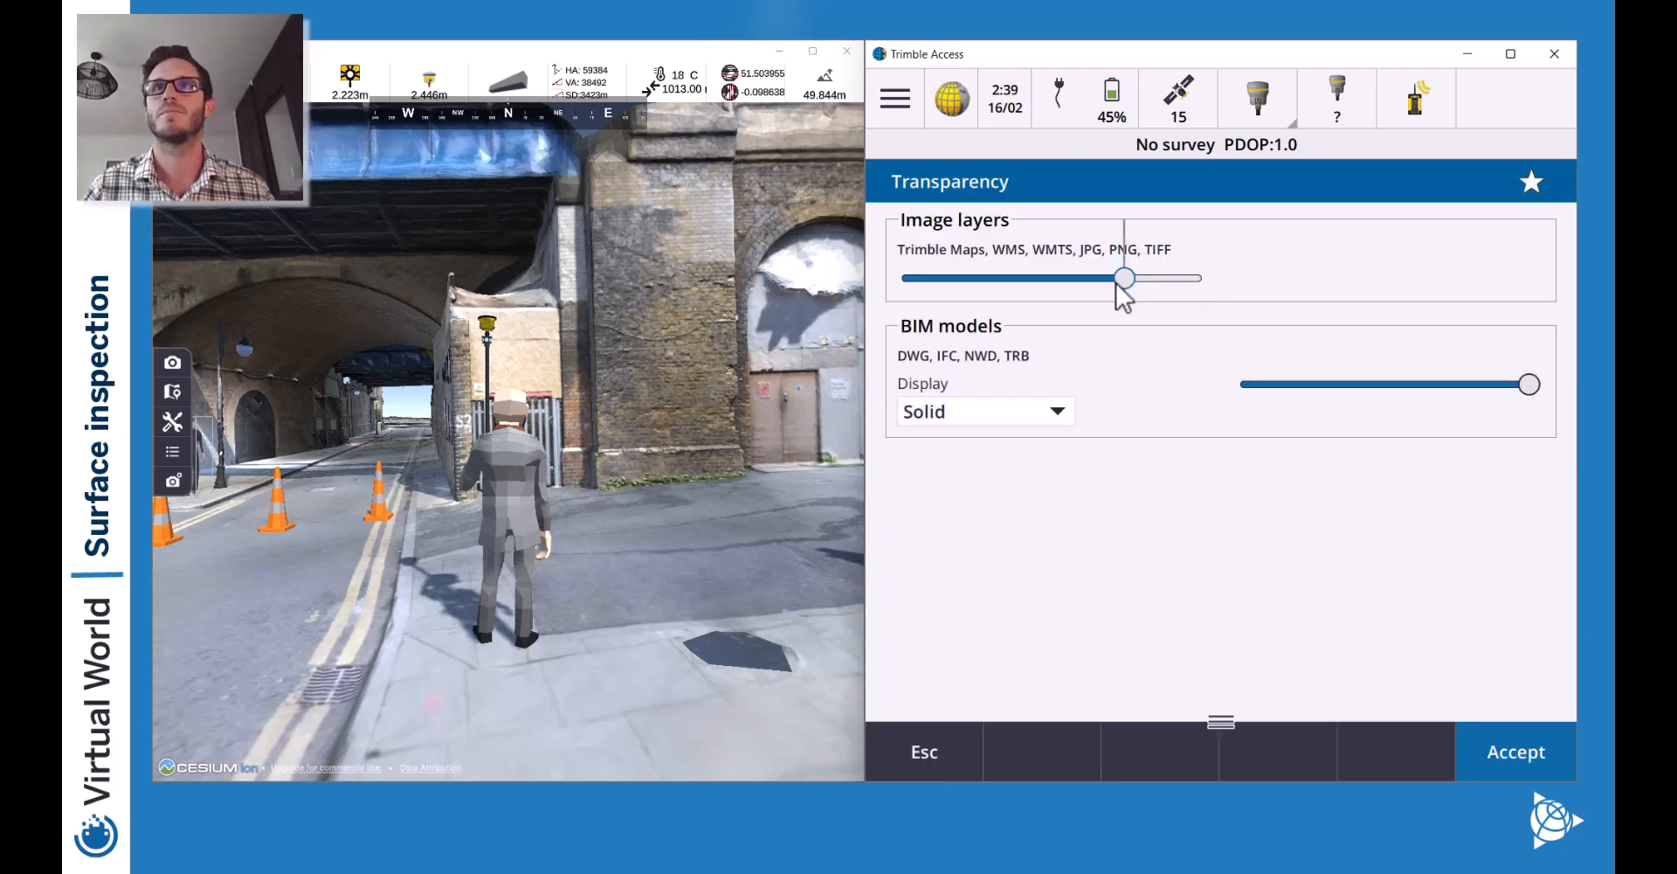
pyautogui.click(1509, 758)
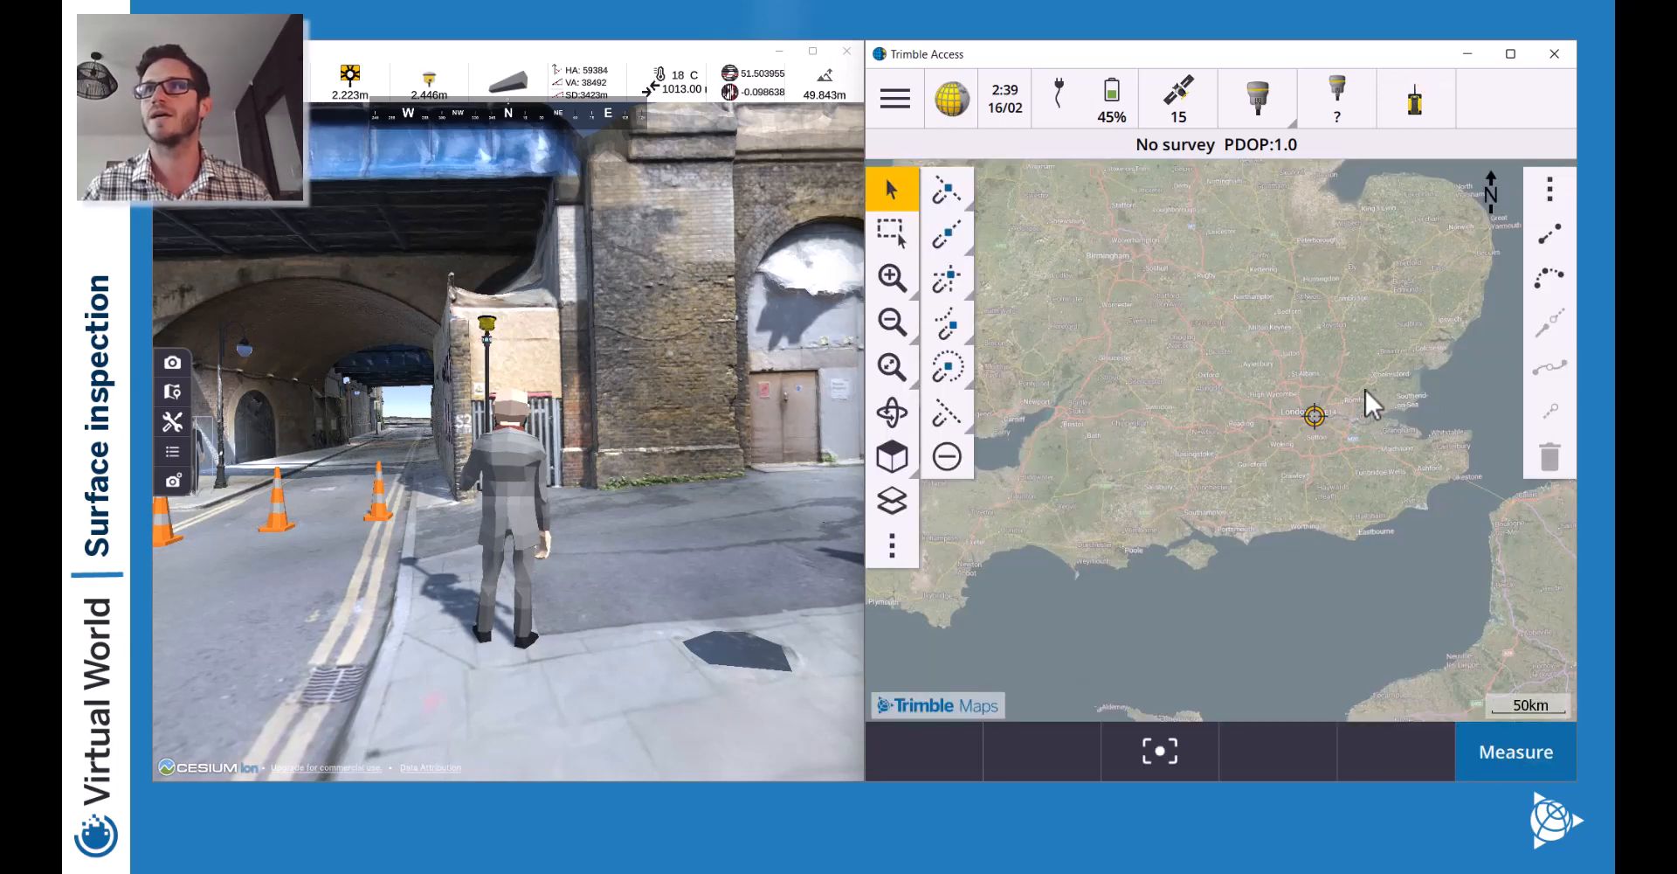
pyautogui.moveTo(1388, 403); pyautogui.dragTo(1298, 416)
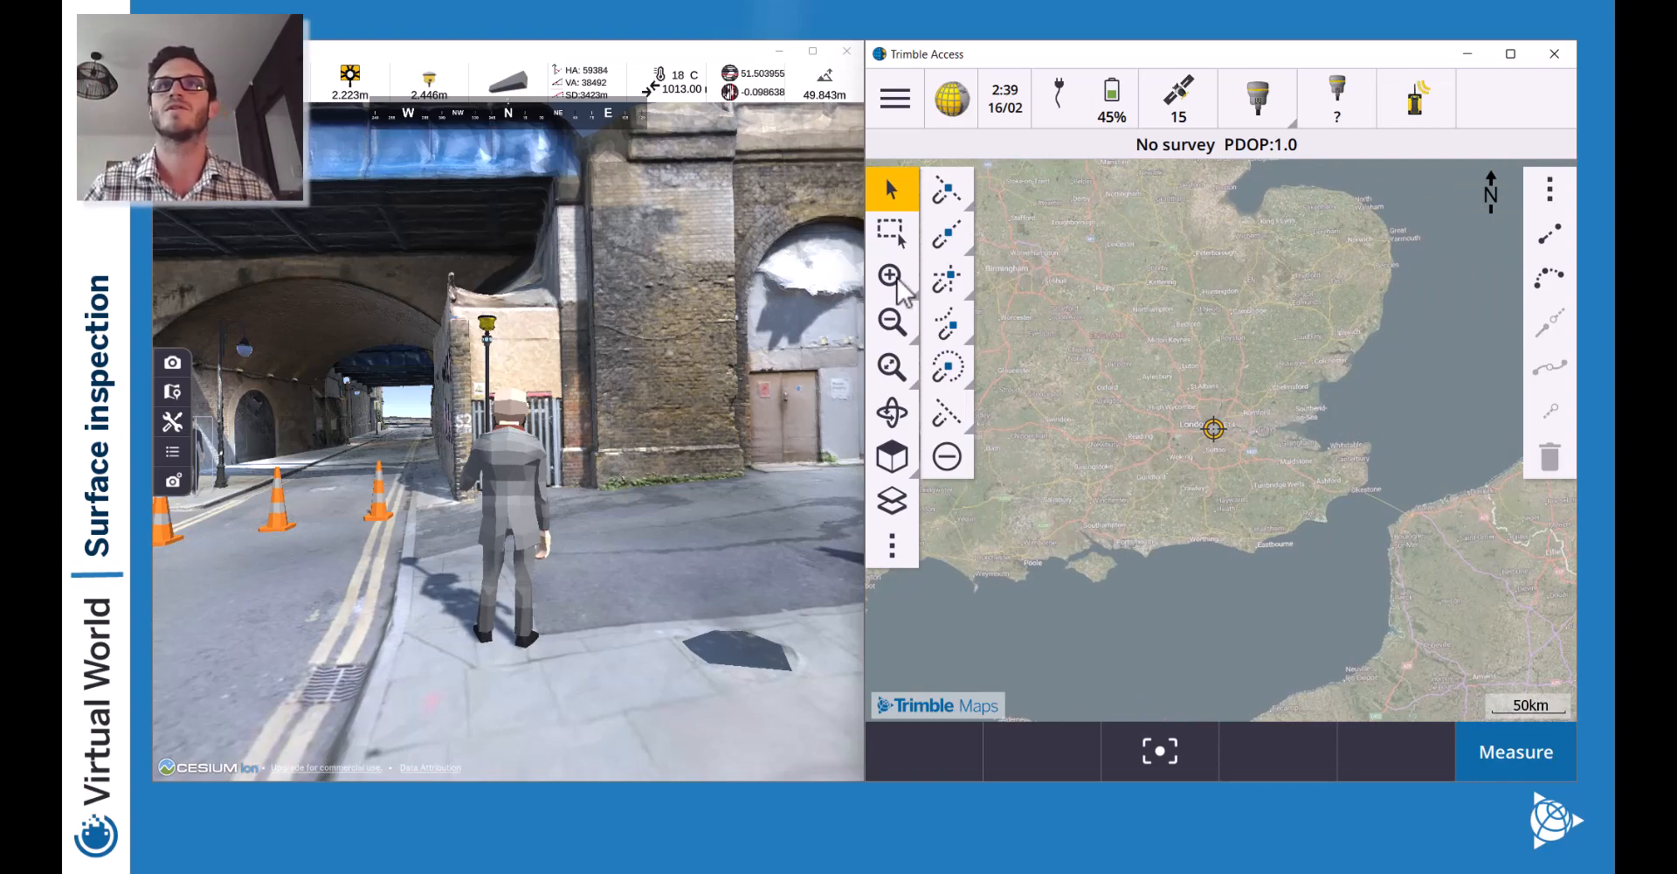
pyautogui.click(892, 367)
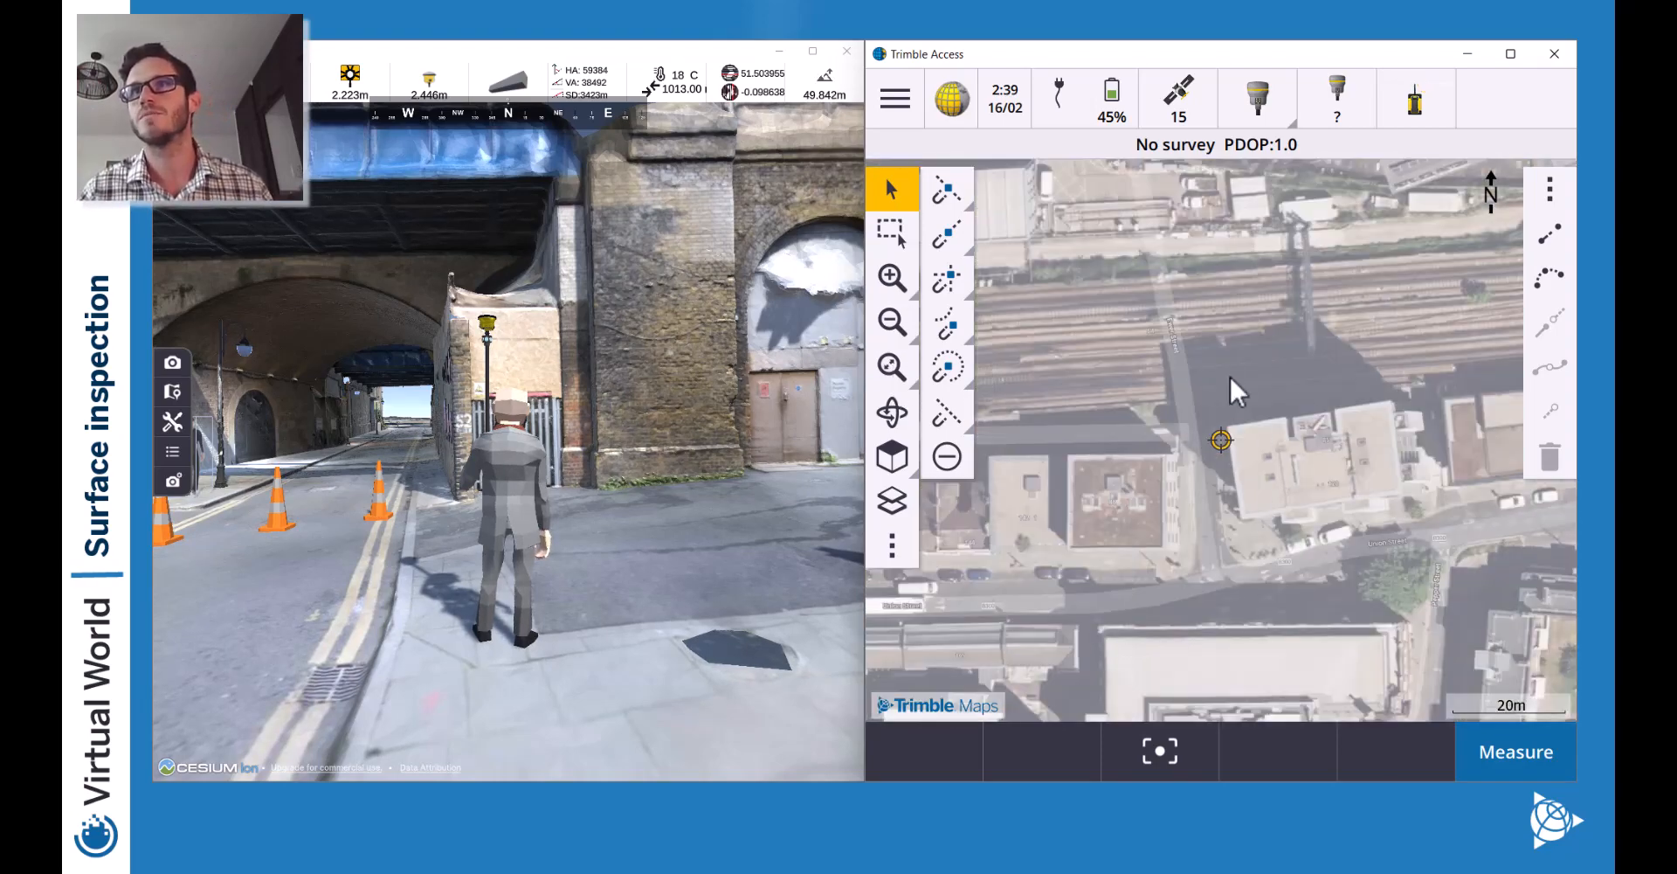
# Walk the surveyor west across the road up to the traffic cones.
pyautogui.moveTo(1197, 323); pyautogui.dragTo(1280, 393)
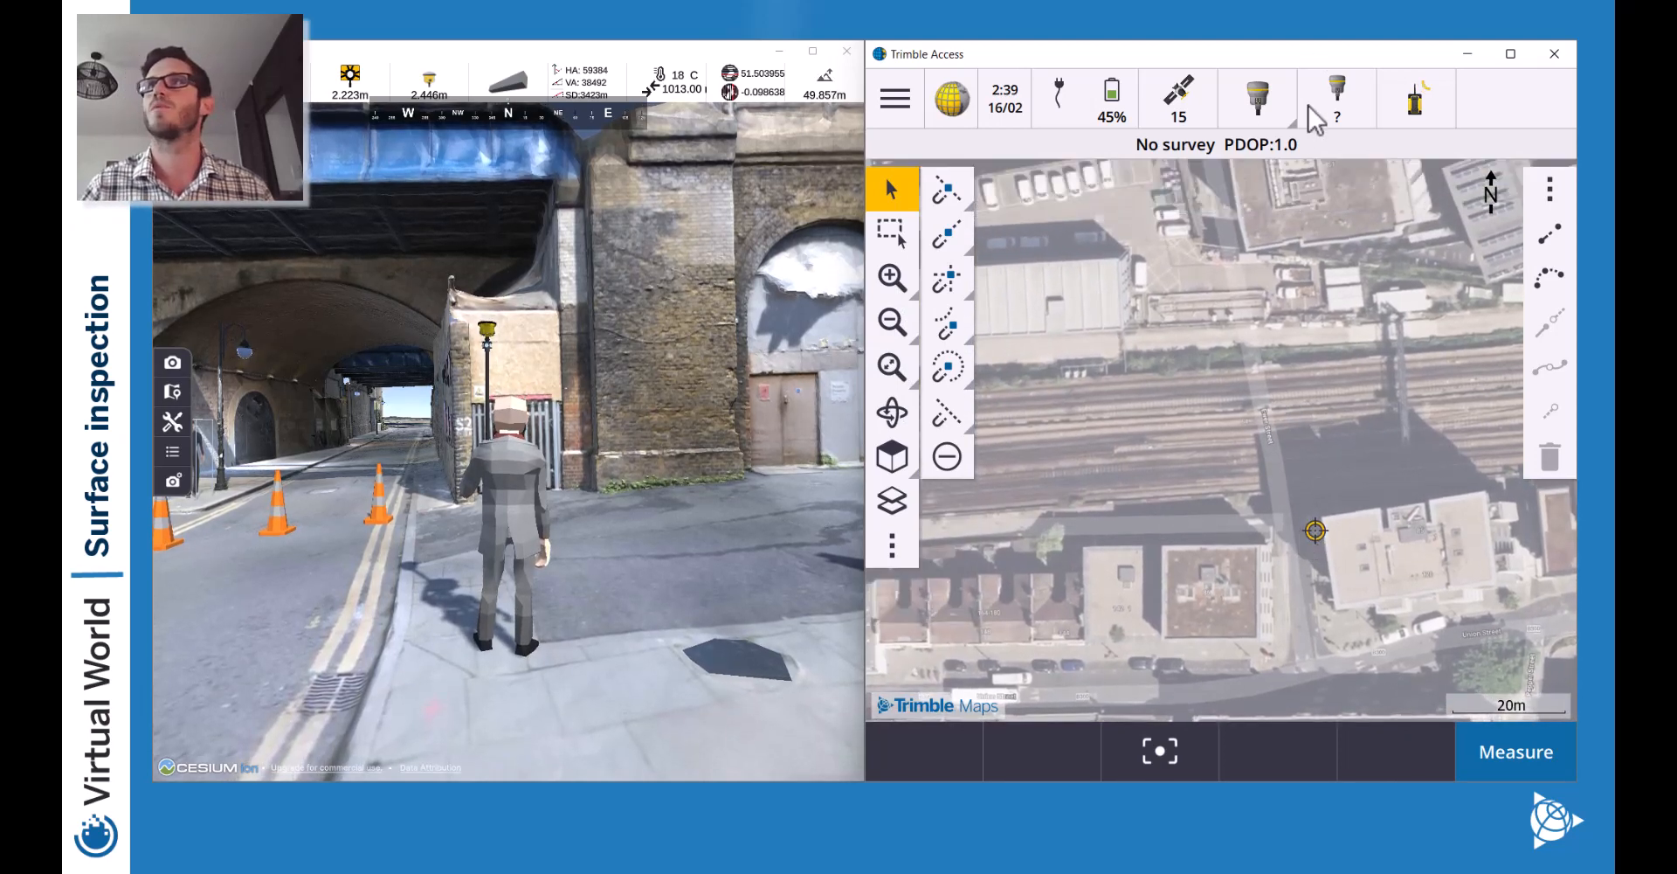
pyautogui.press('w')
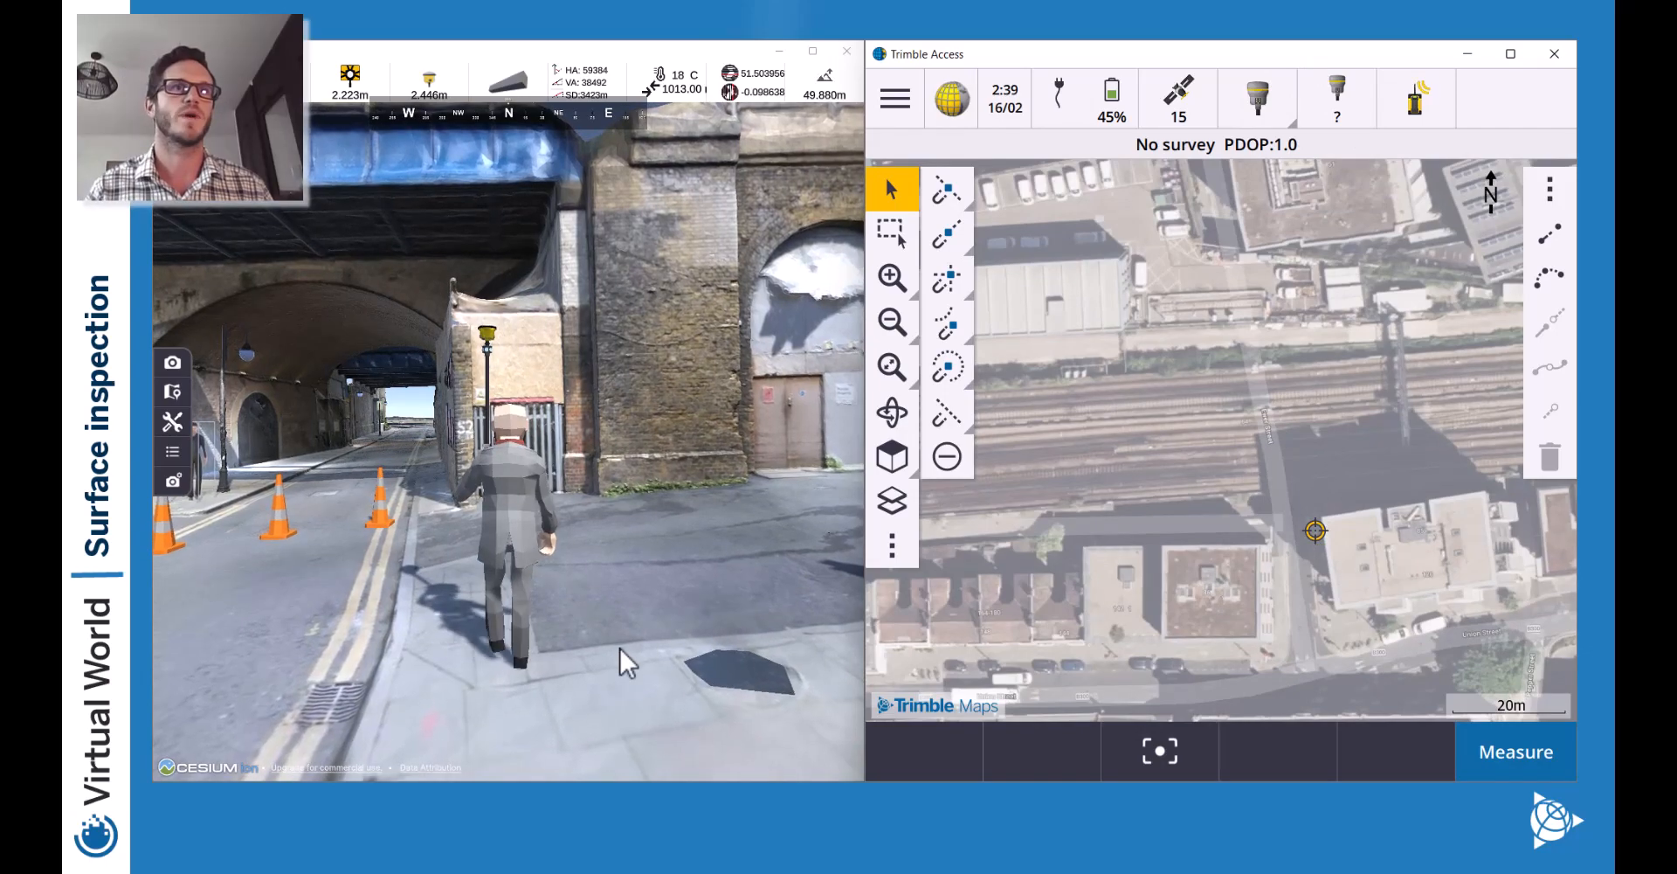
pyautogui.press('a')
pyautogui.press('w')
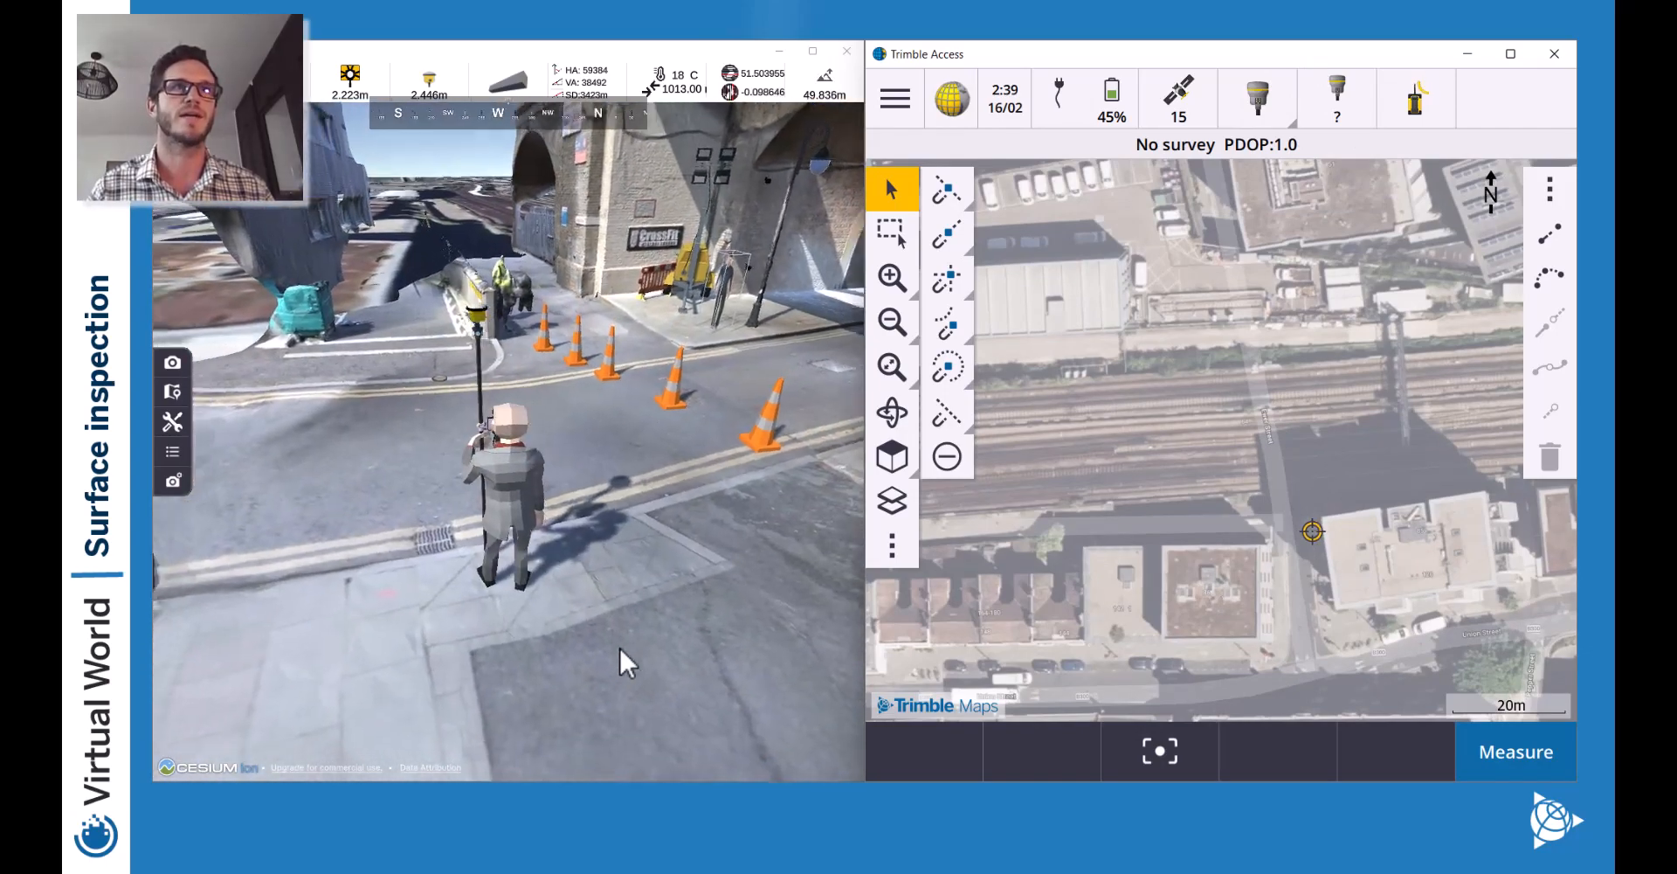
pyautogui.press('w')
pyautogui.press('d')
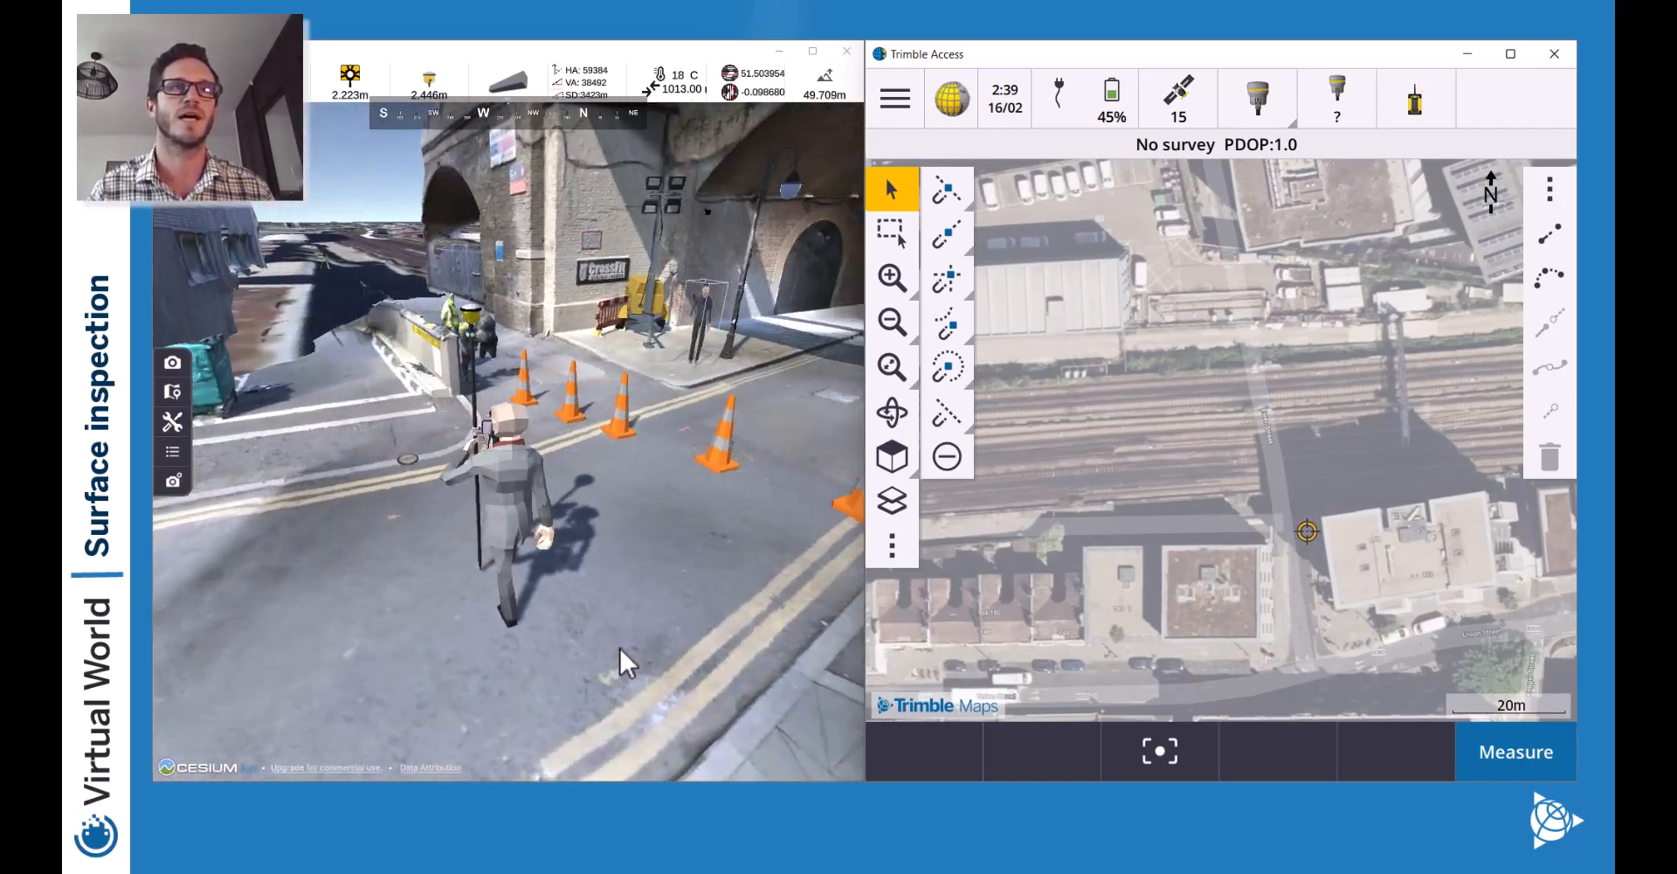
pyautogui.press('w')
pyautogui.press('a')
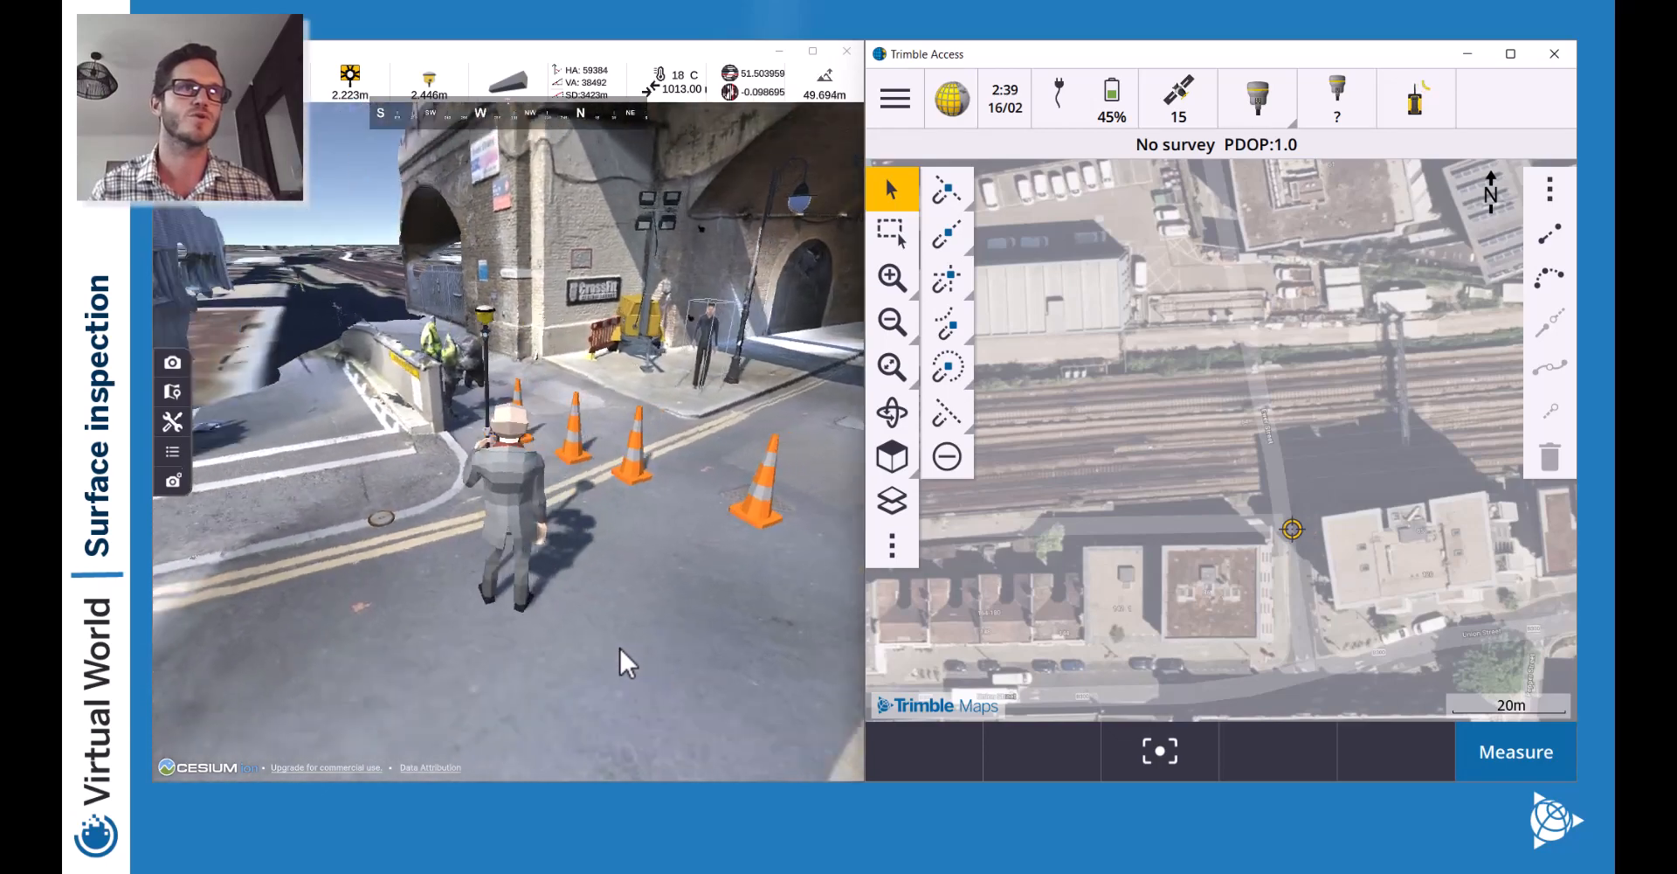
pyautogui.press('w')
pyautogui.press('d')
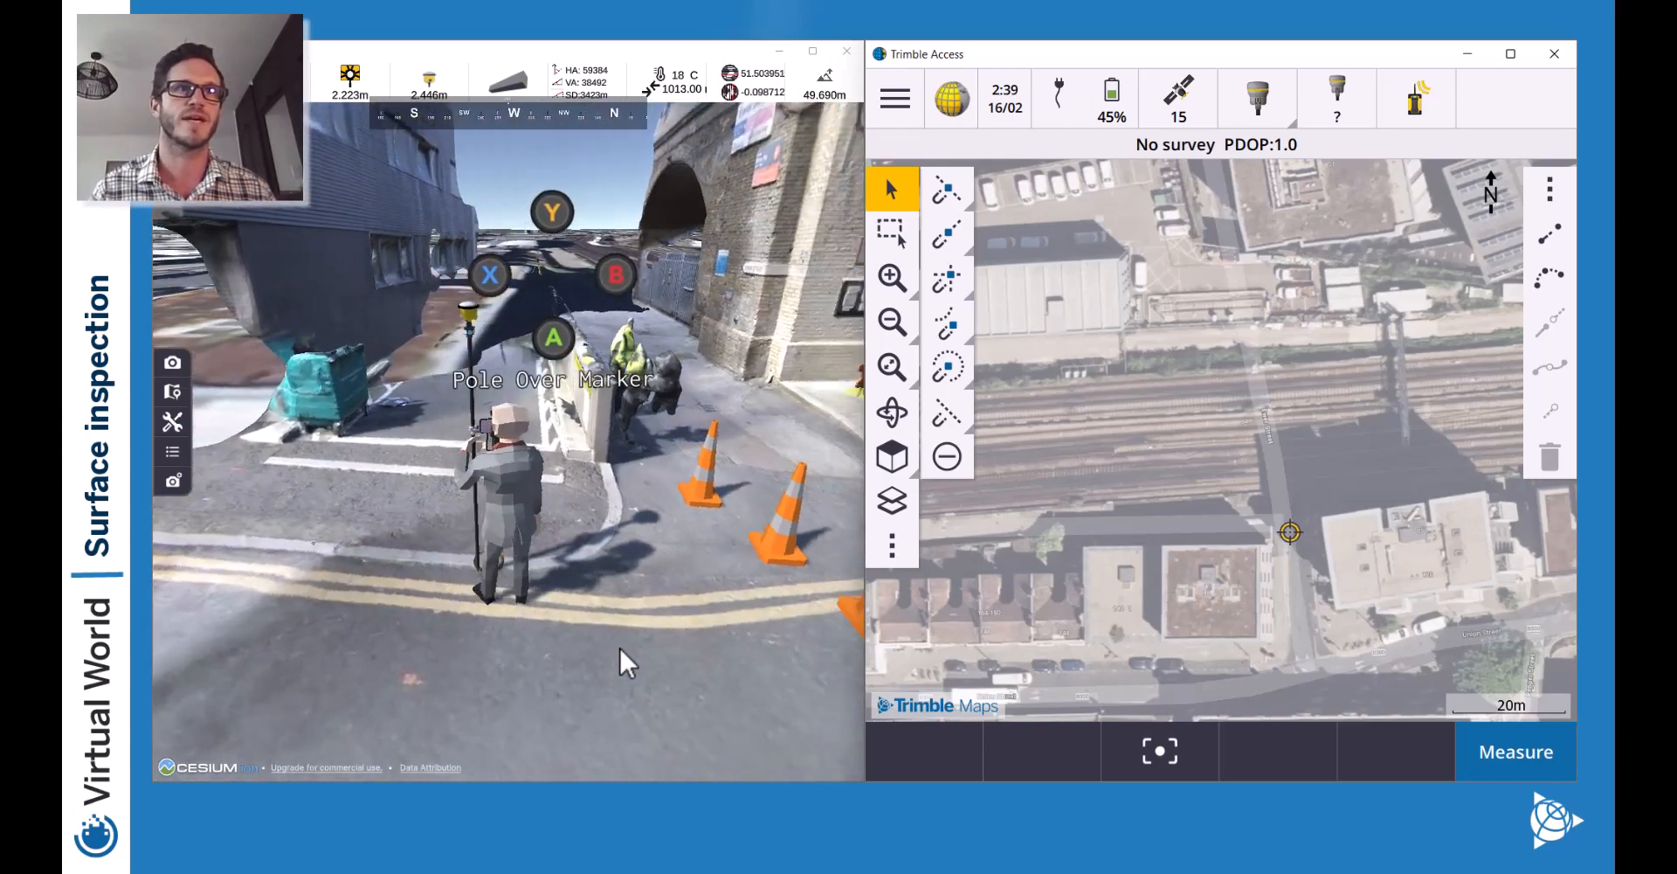
pyautogui.press('w')
pyautogui.press('d')
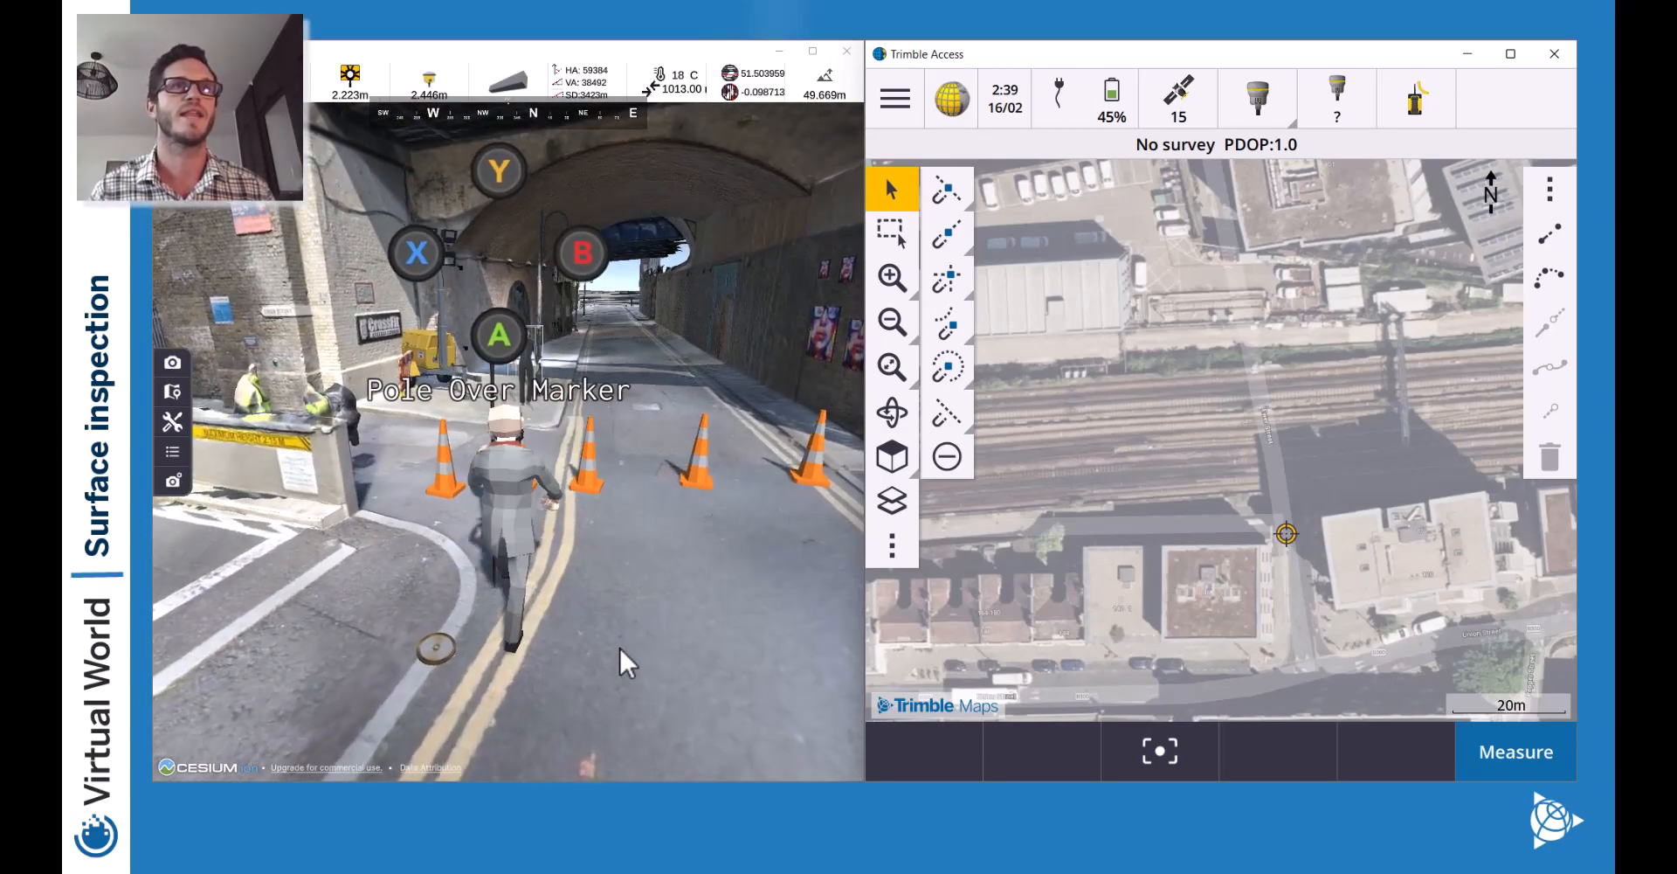
pyautogui.press('w')
pyautogui.press('d')
pyautogui.press('a')
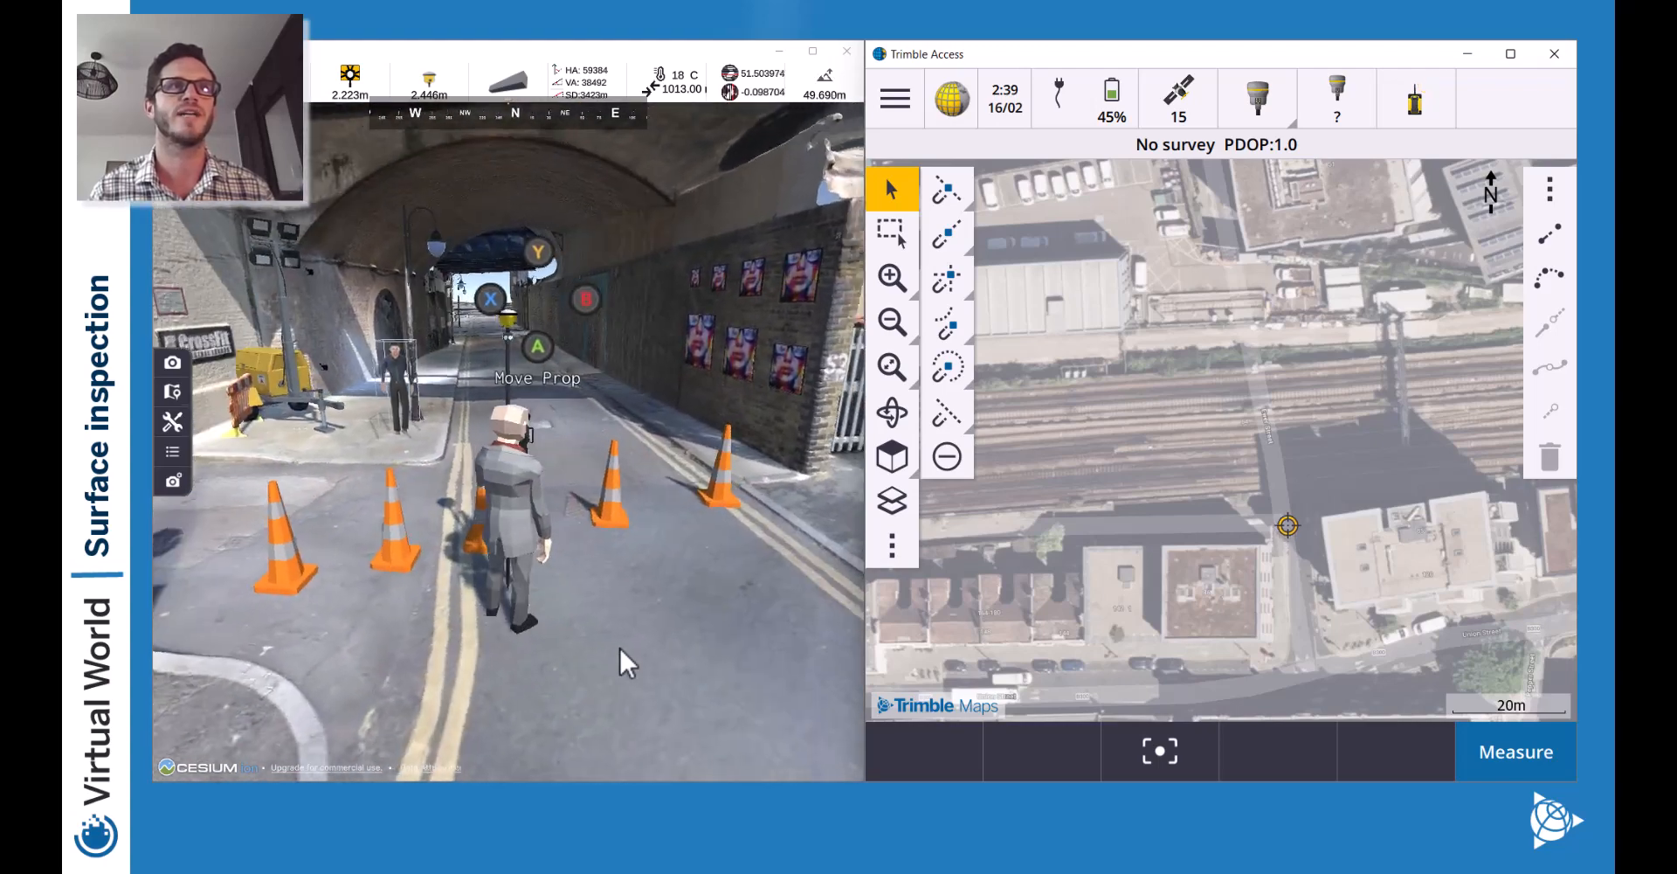
pyautogui.press('w')
pyautogui.press('w')
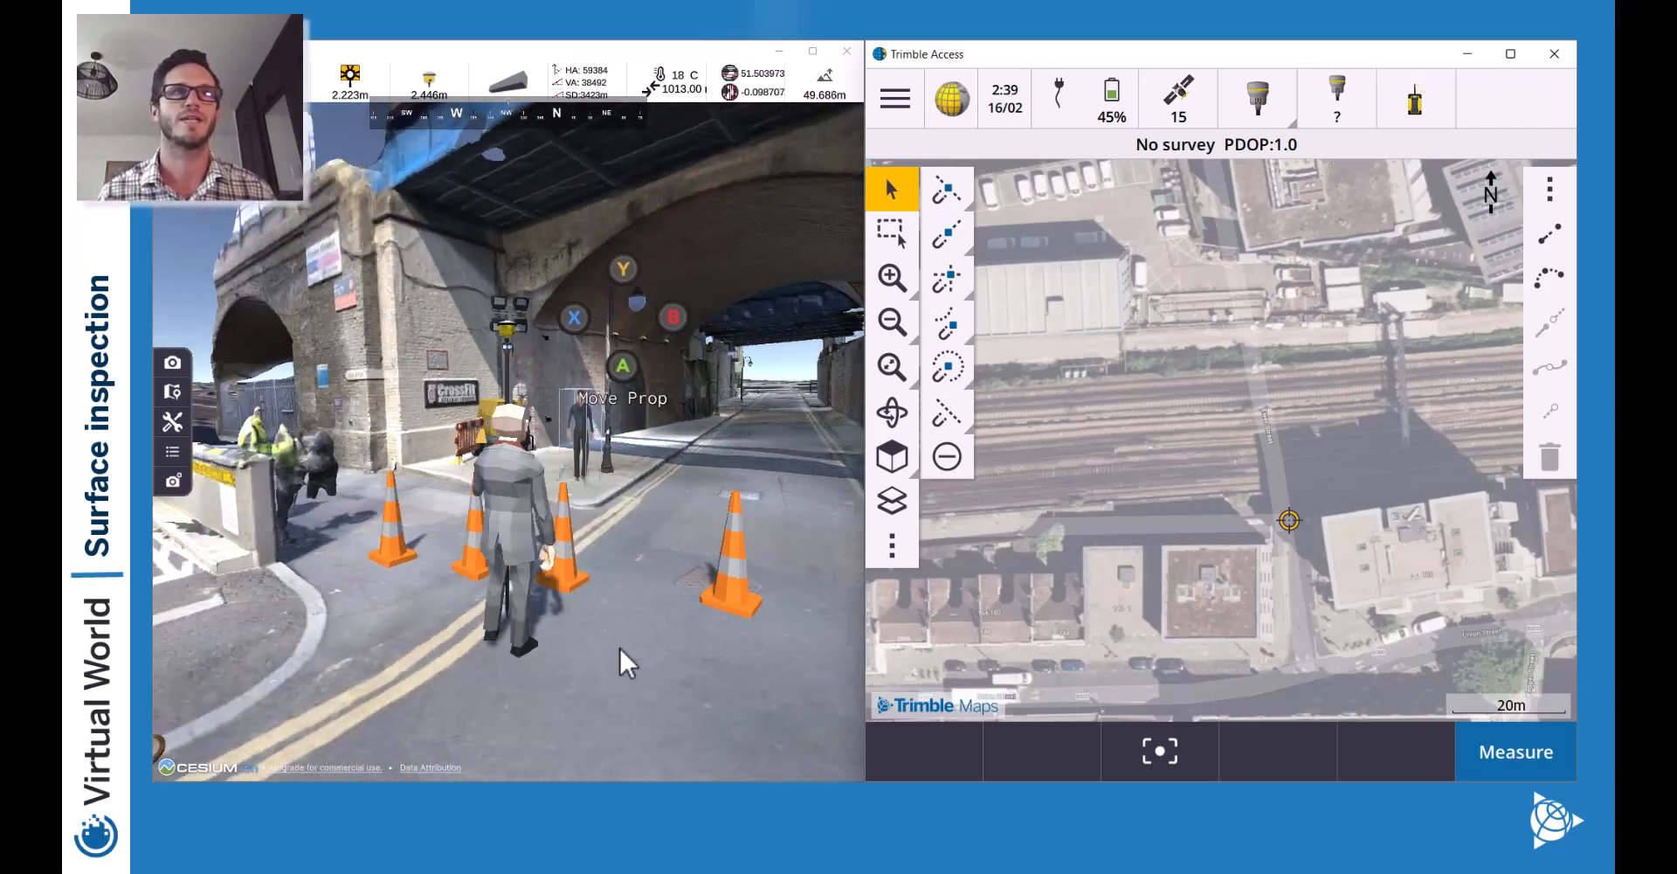
# Walk back to the survey marker, stand the pole over it and check its interaction options.
pyautogui.press('w')
pyautogui.press('w')
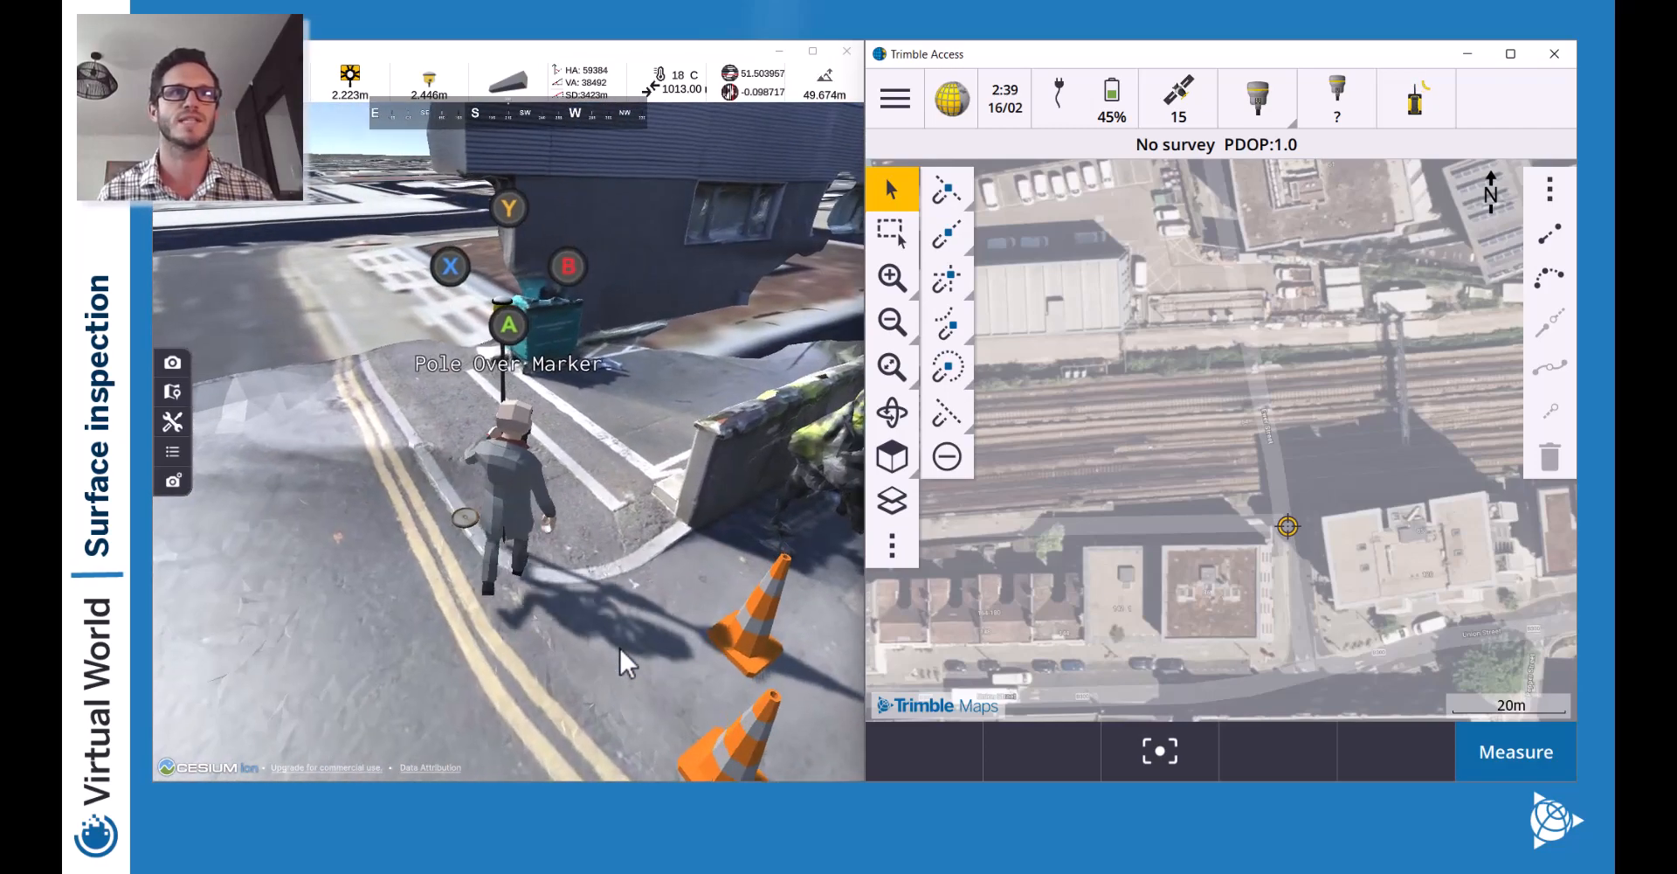
pyautogui.press('w')
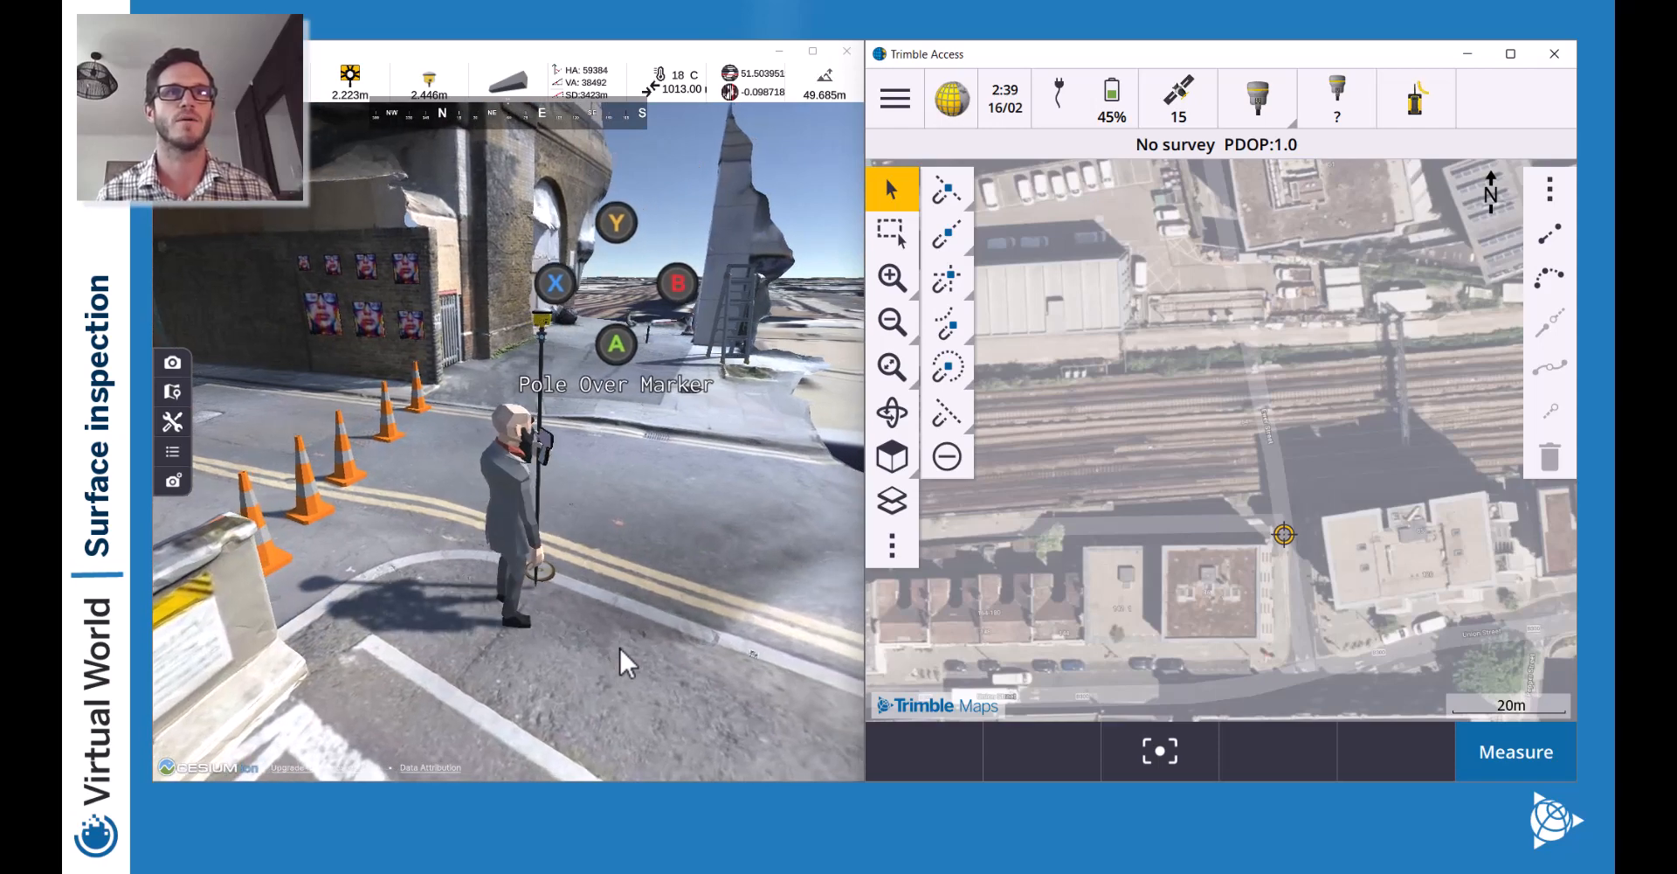
pyautogui.press('a')
pyautogui.press('a')
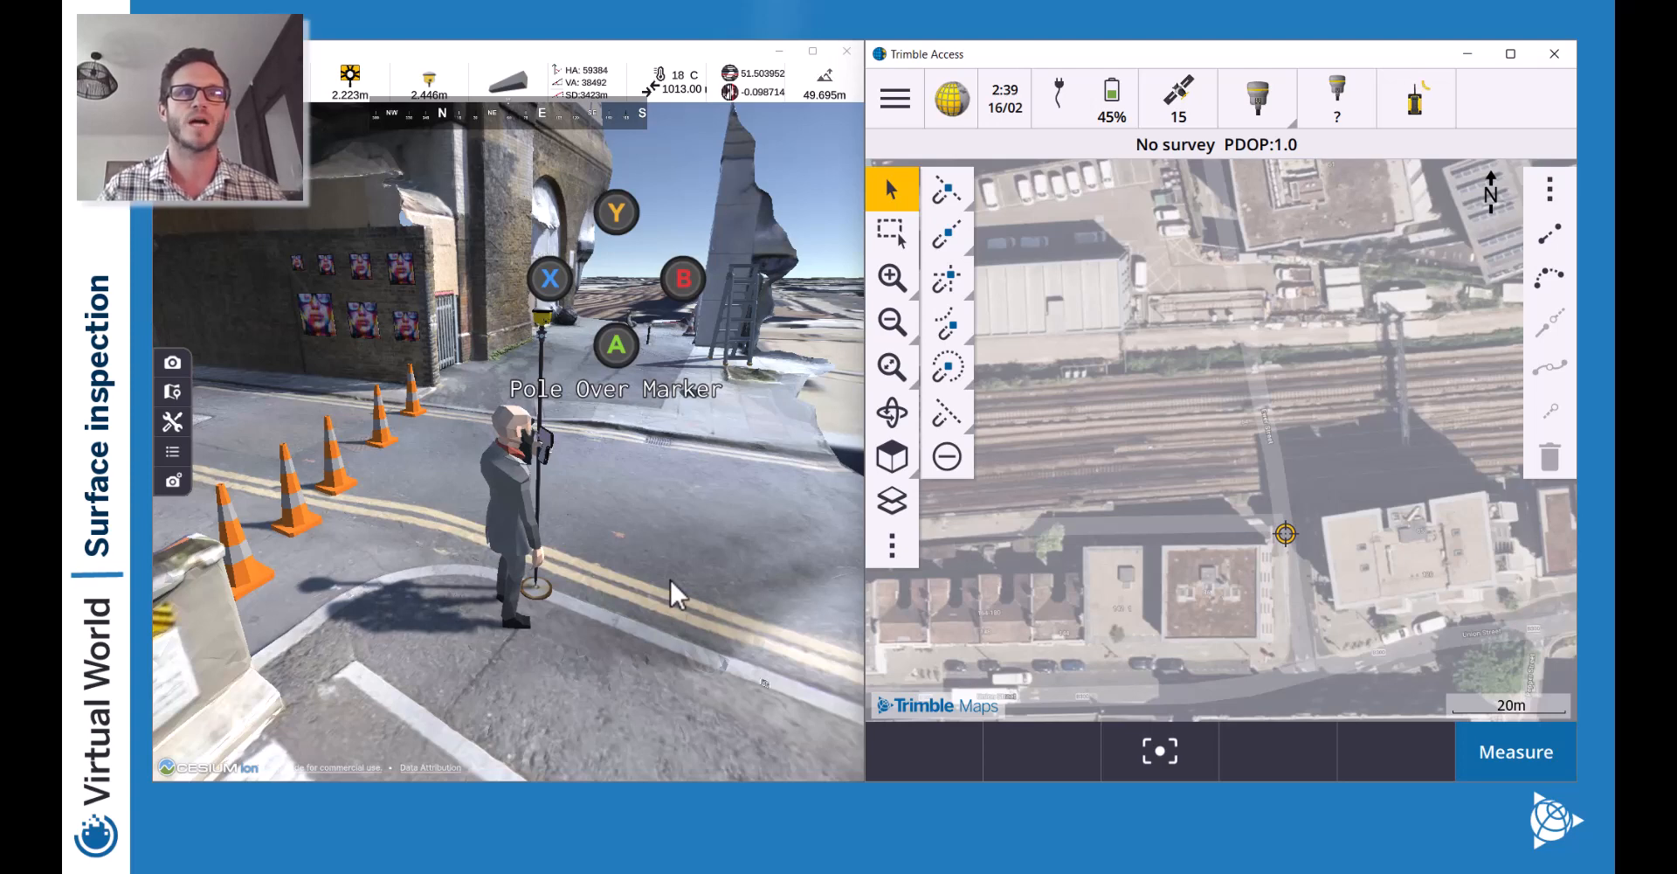
pyautogui.press('s')
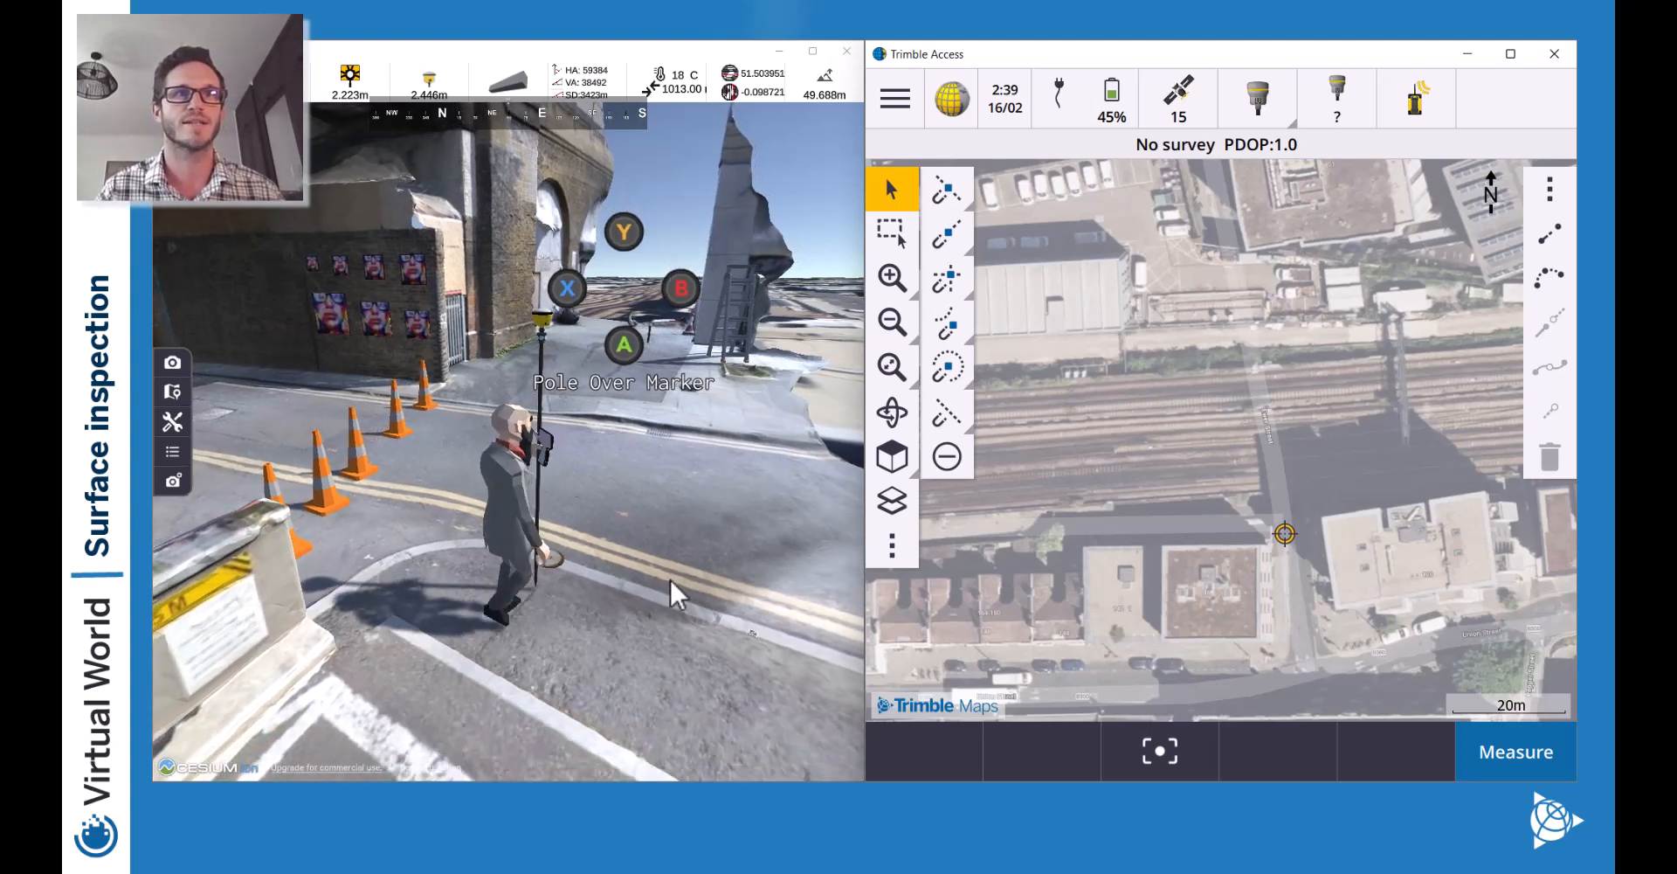
pyautogui.press('w')
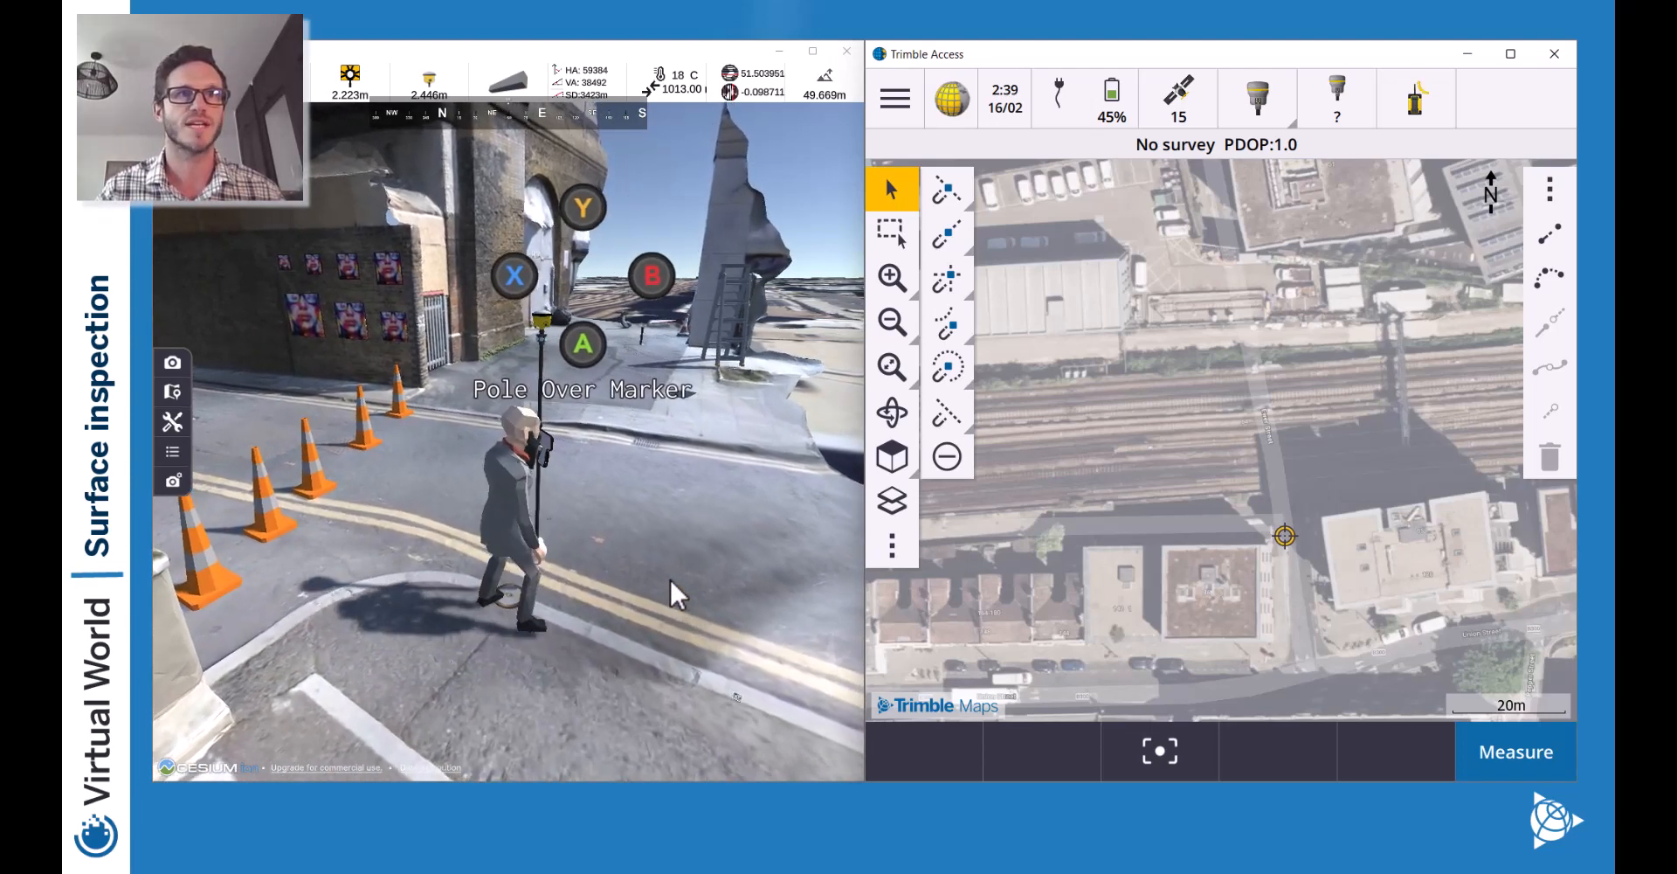
pyautogui.press('a')
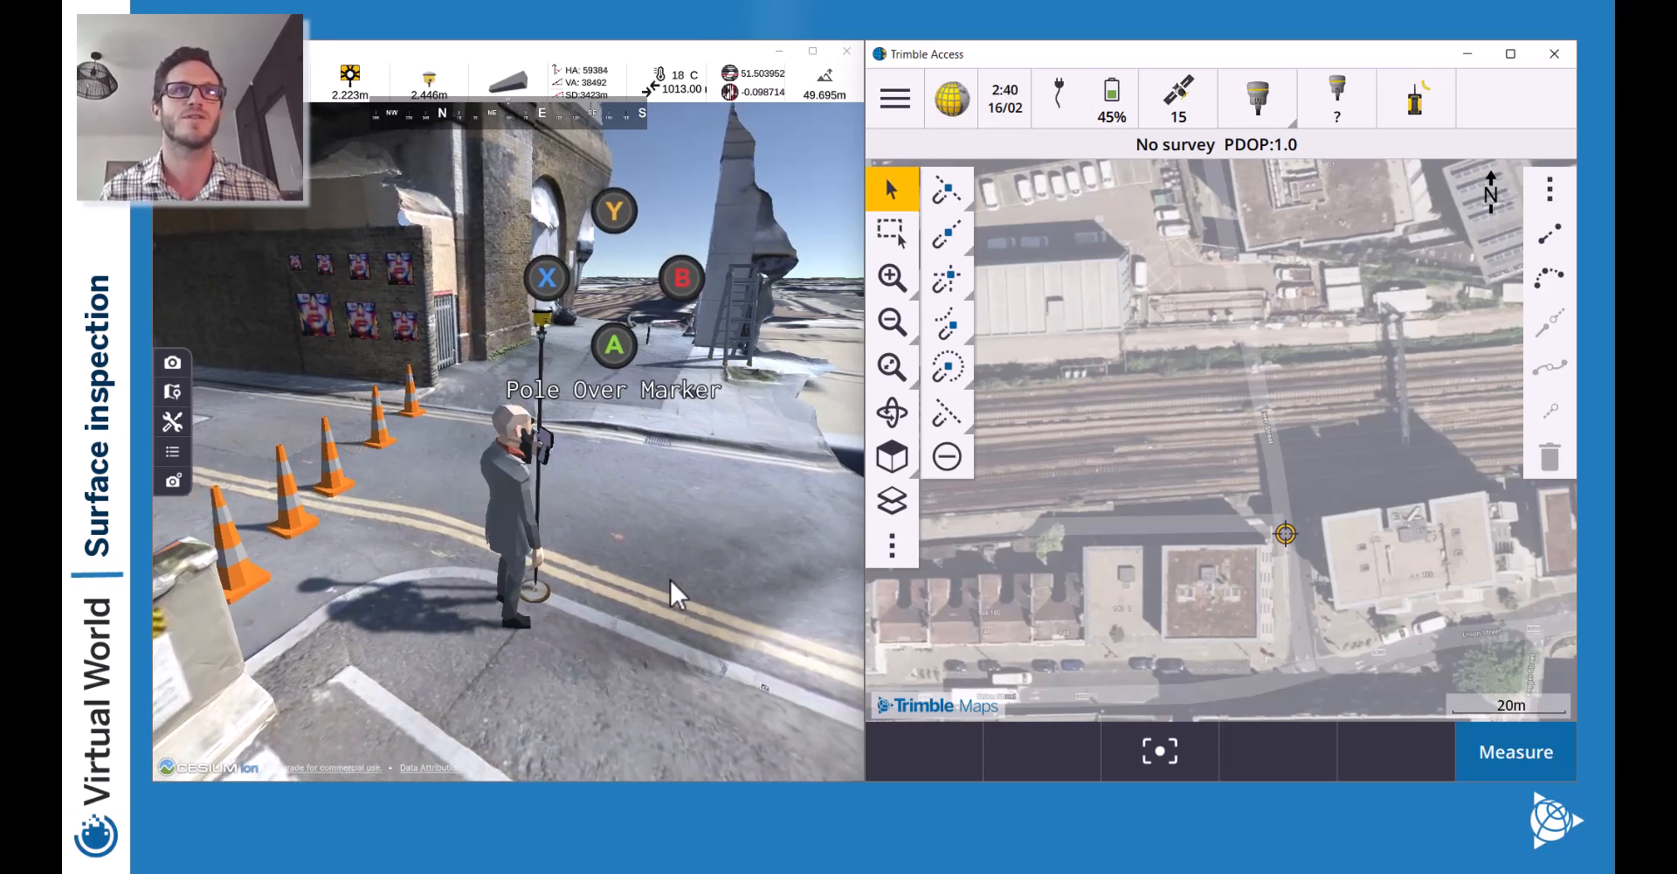
pyautogui.press('a')
pyautogui.press('Return')
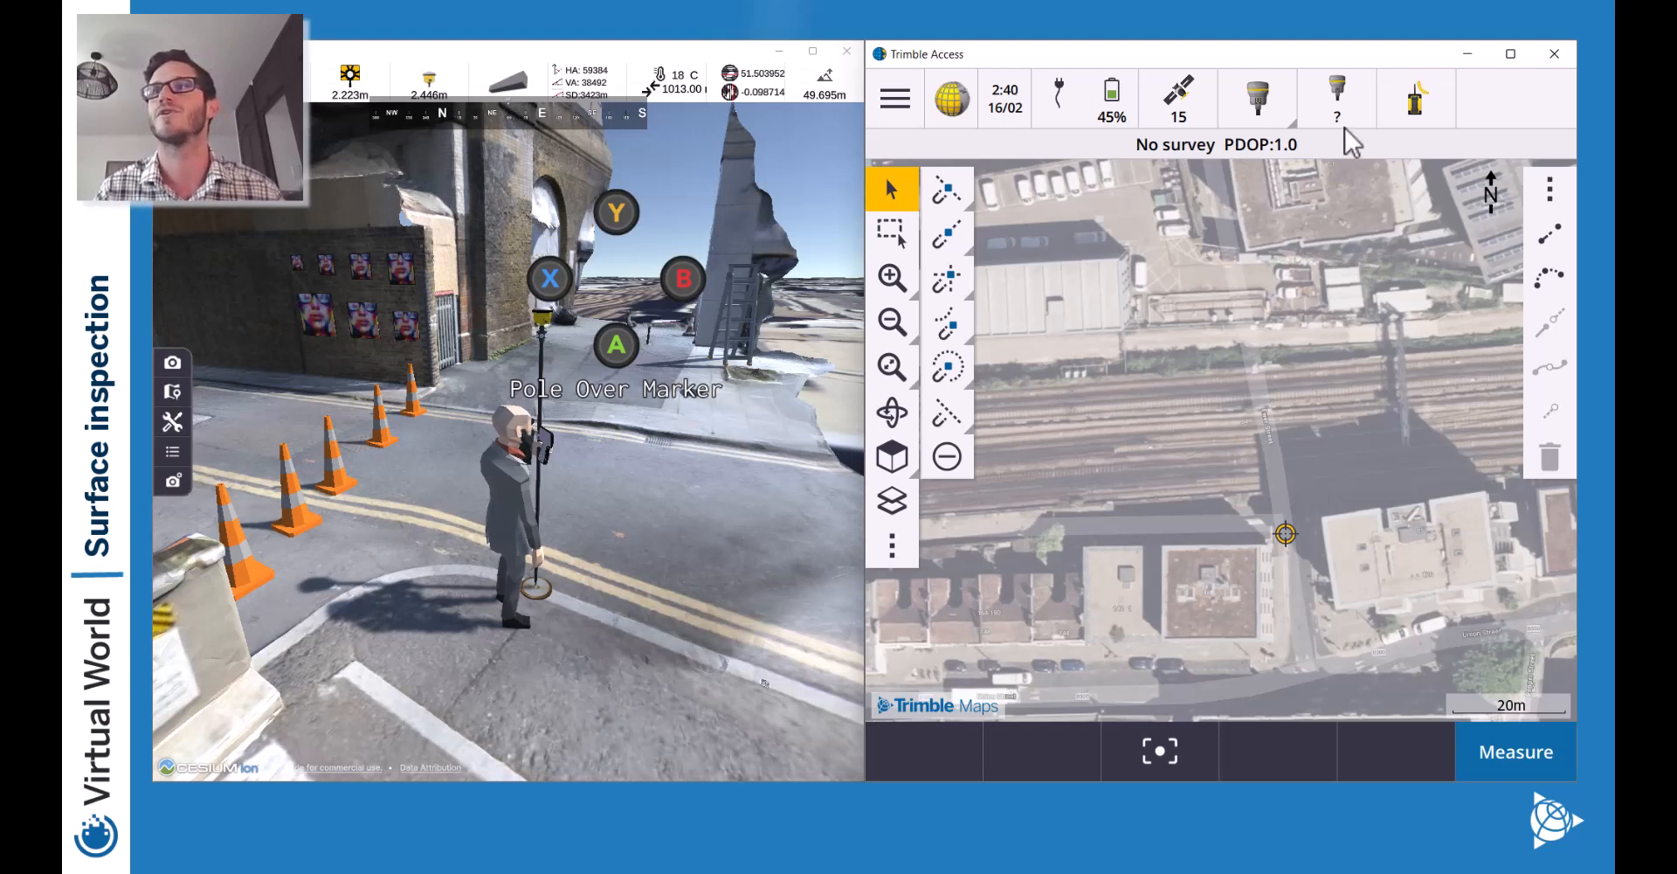
# Start an RTK survey over the existing internet connection, reaching Measure points for EX006.
pyautogui.click(1520, 766)
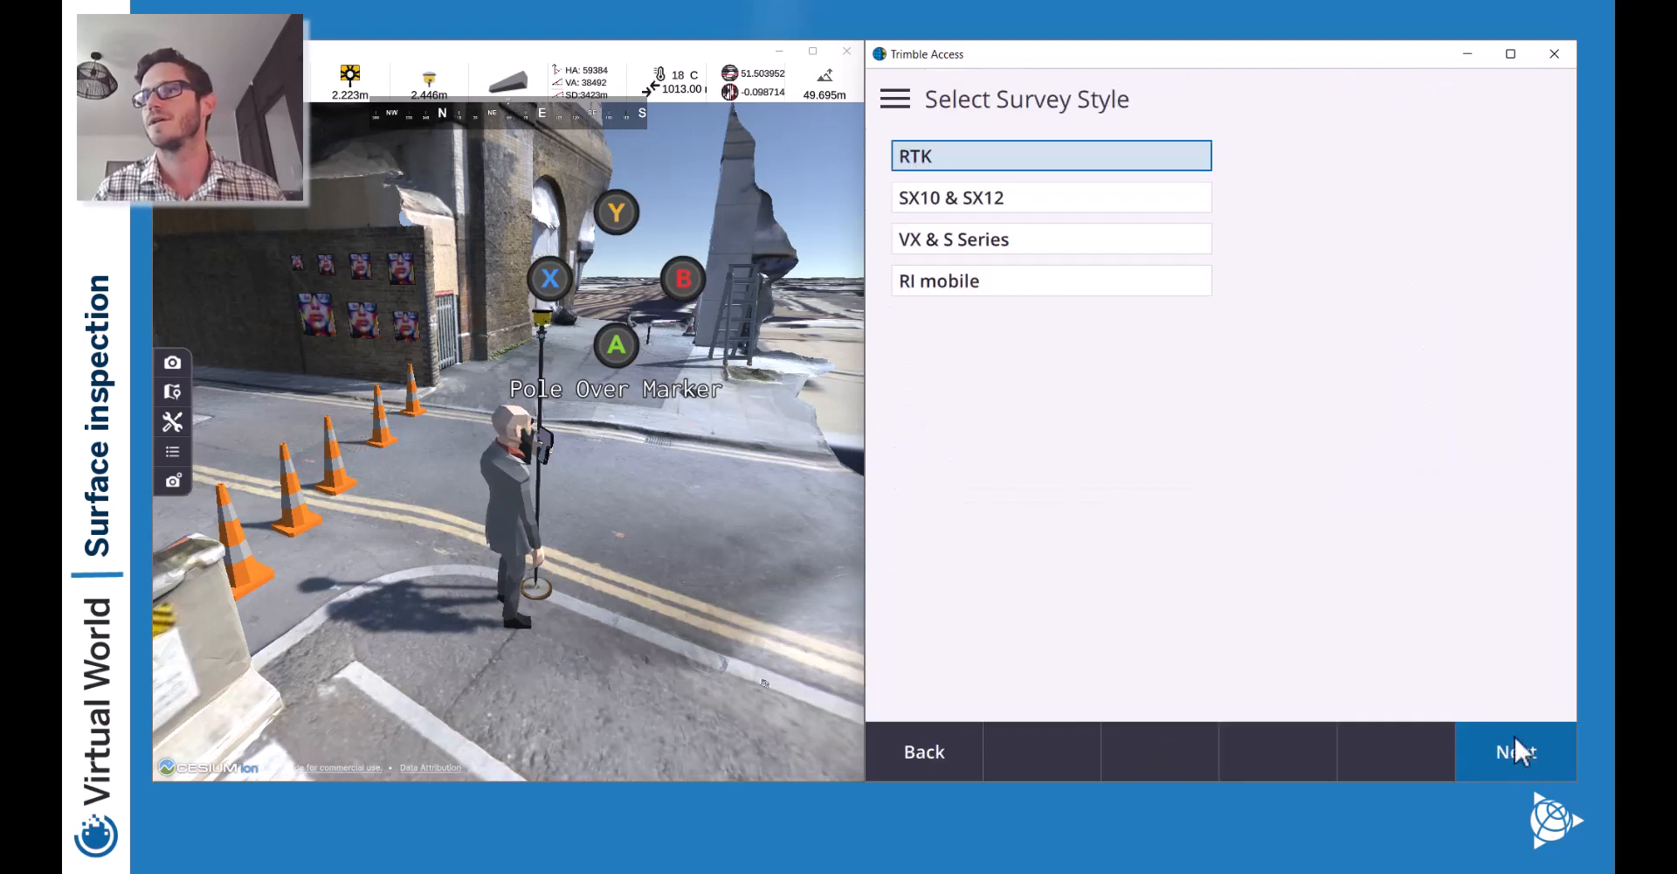
pyautogui.click(992, 156)
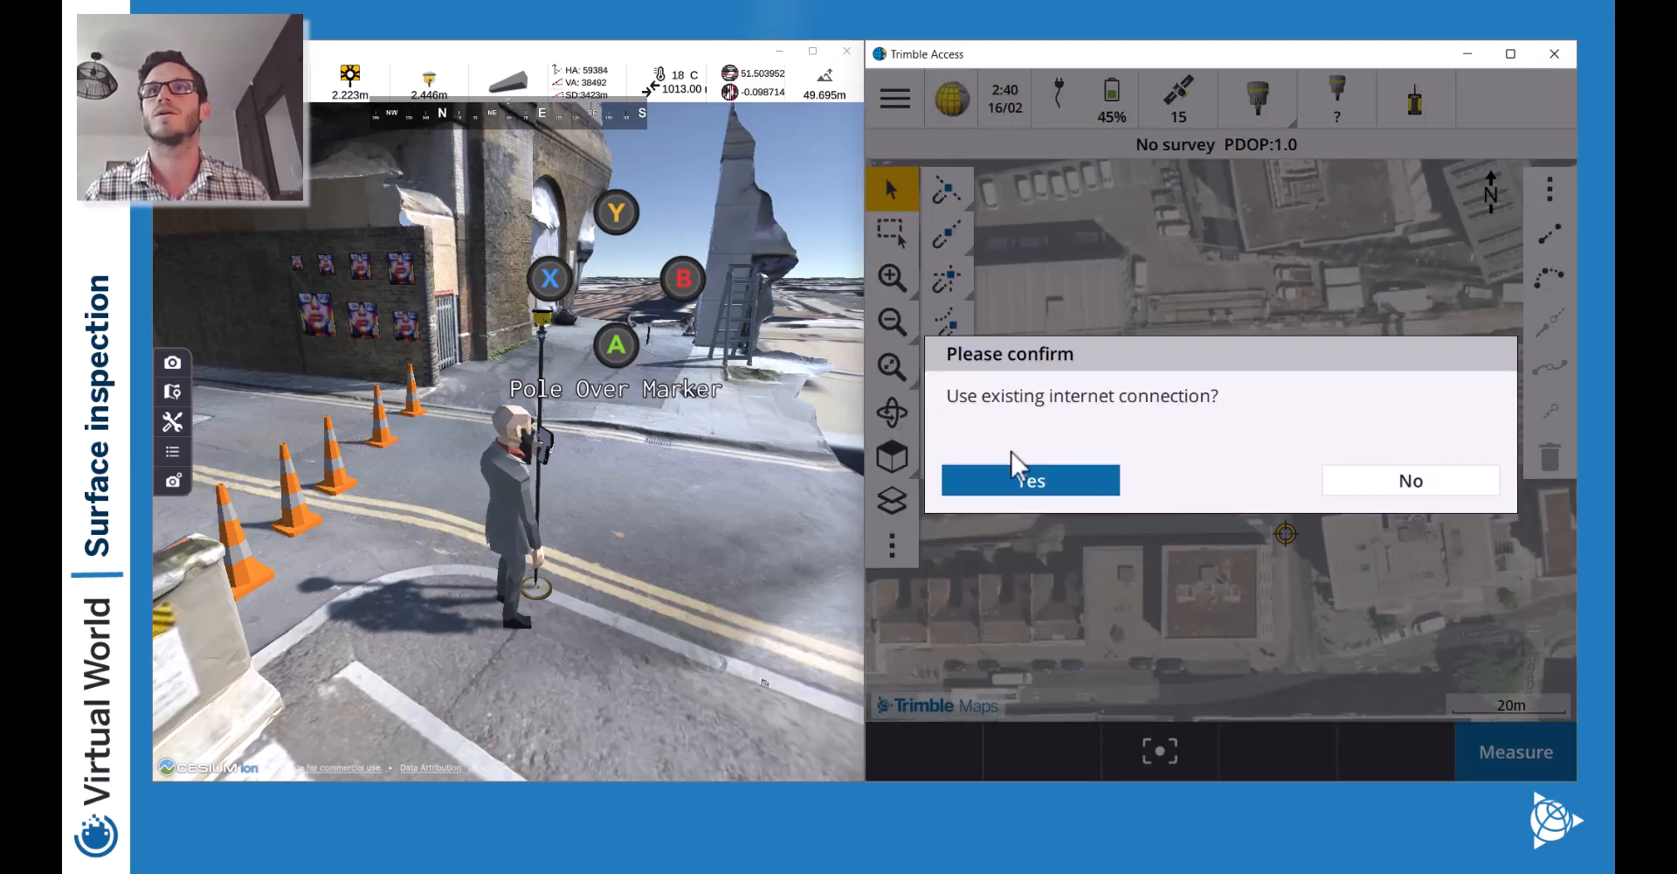
pyautogui.click(1073, 478)
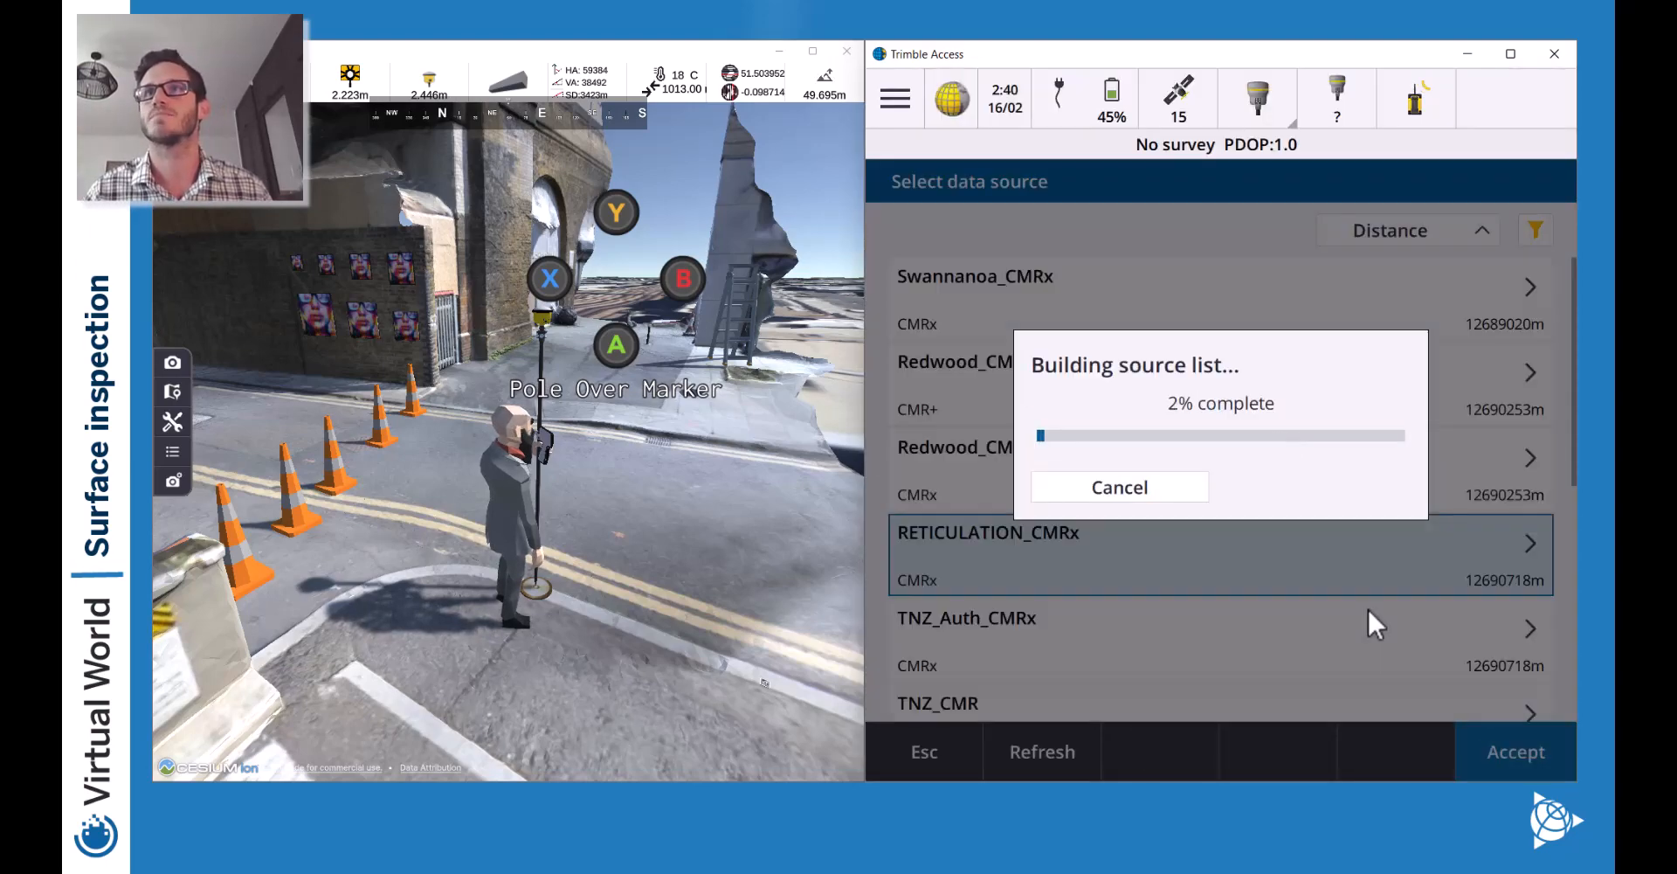
pyautogui.click(1506, 742)
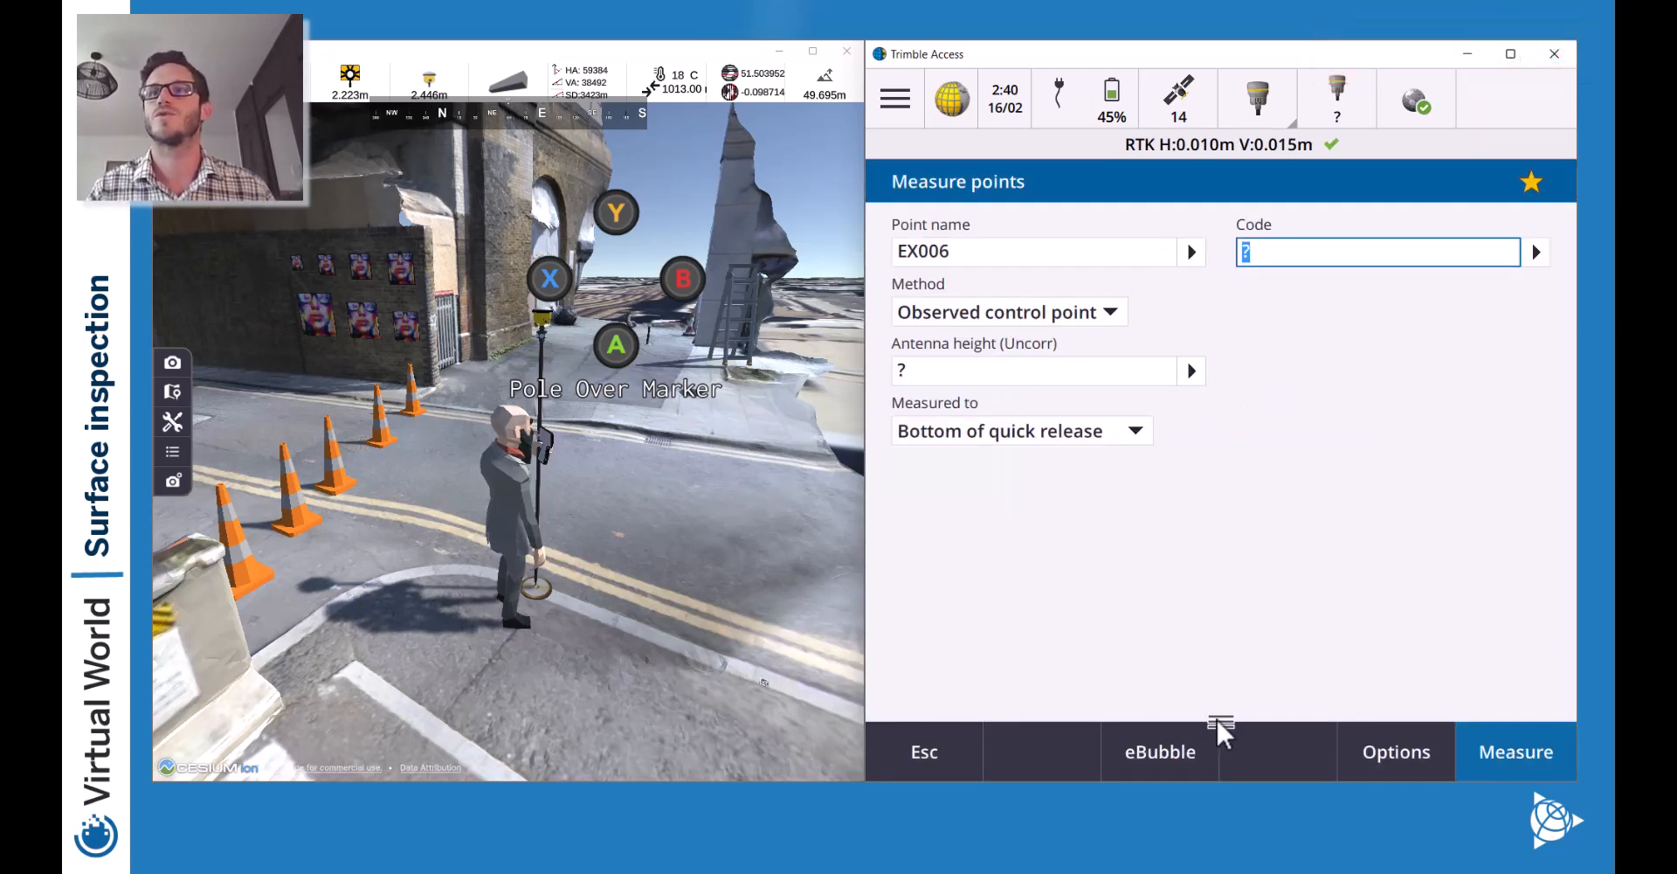
# Rename the point to EX001 in the Measure points form.
pyautogui.moveTo(1220, 721); pyautogui.dragTo(1258, 442)
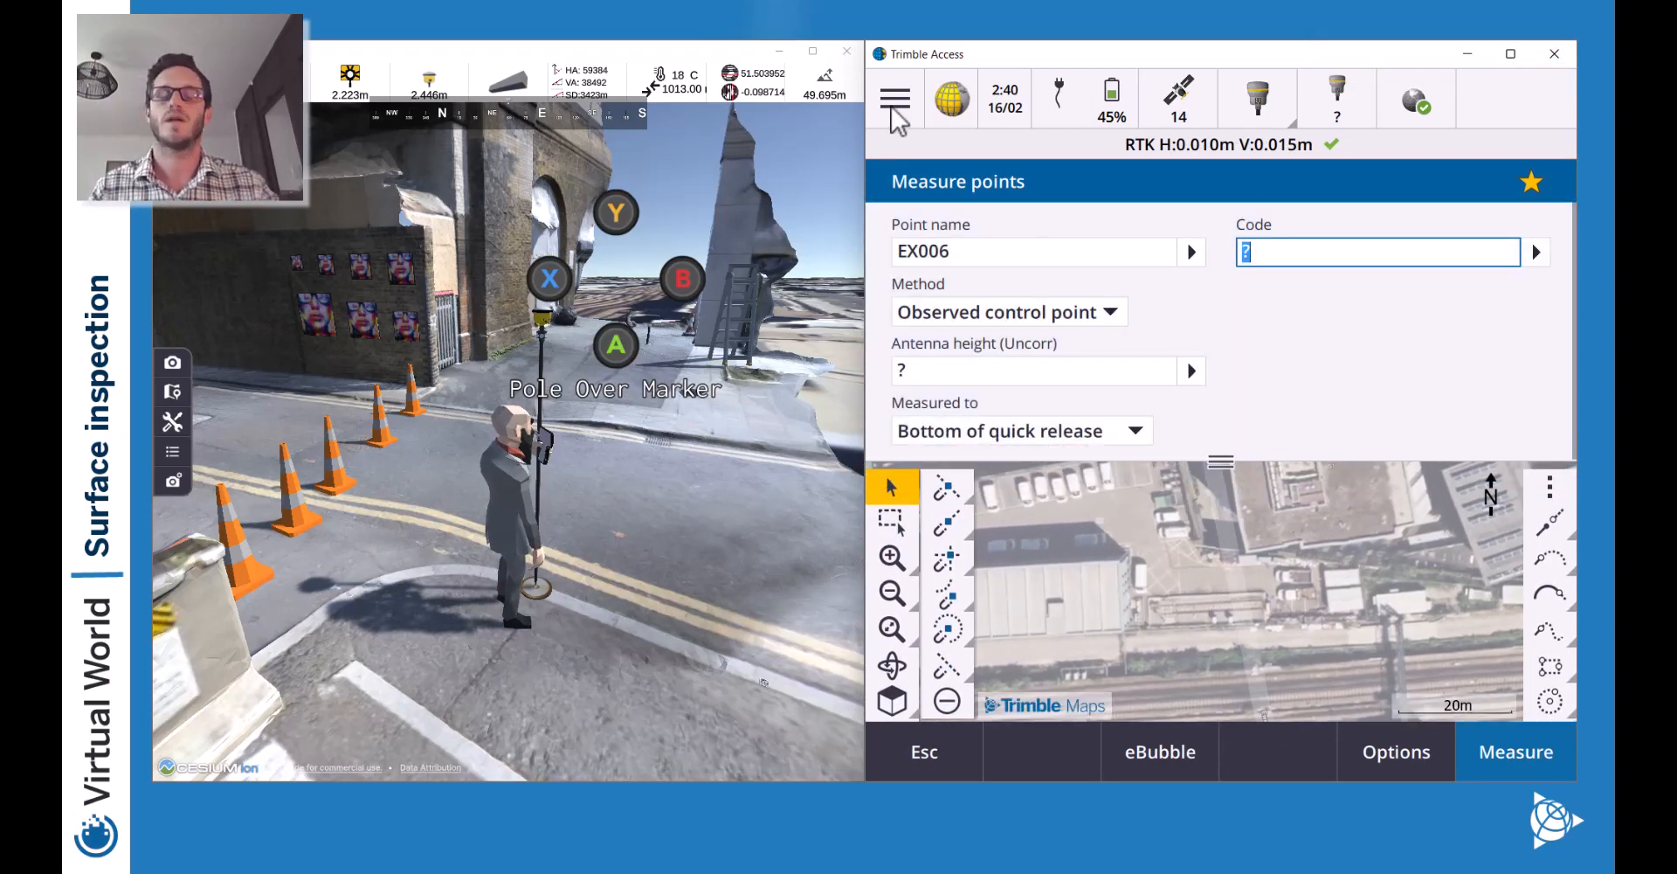
pyautogui.click(949, 253)
pyautogui.write('1')
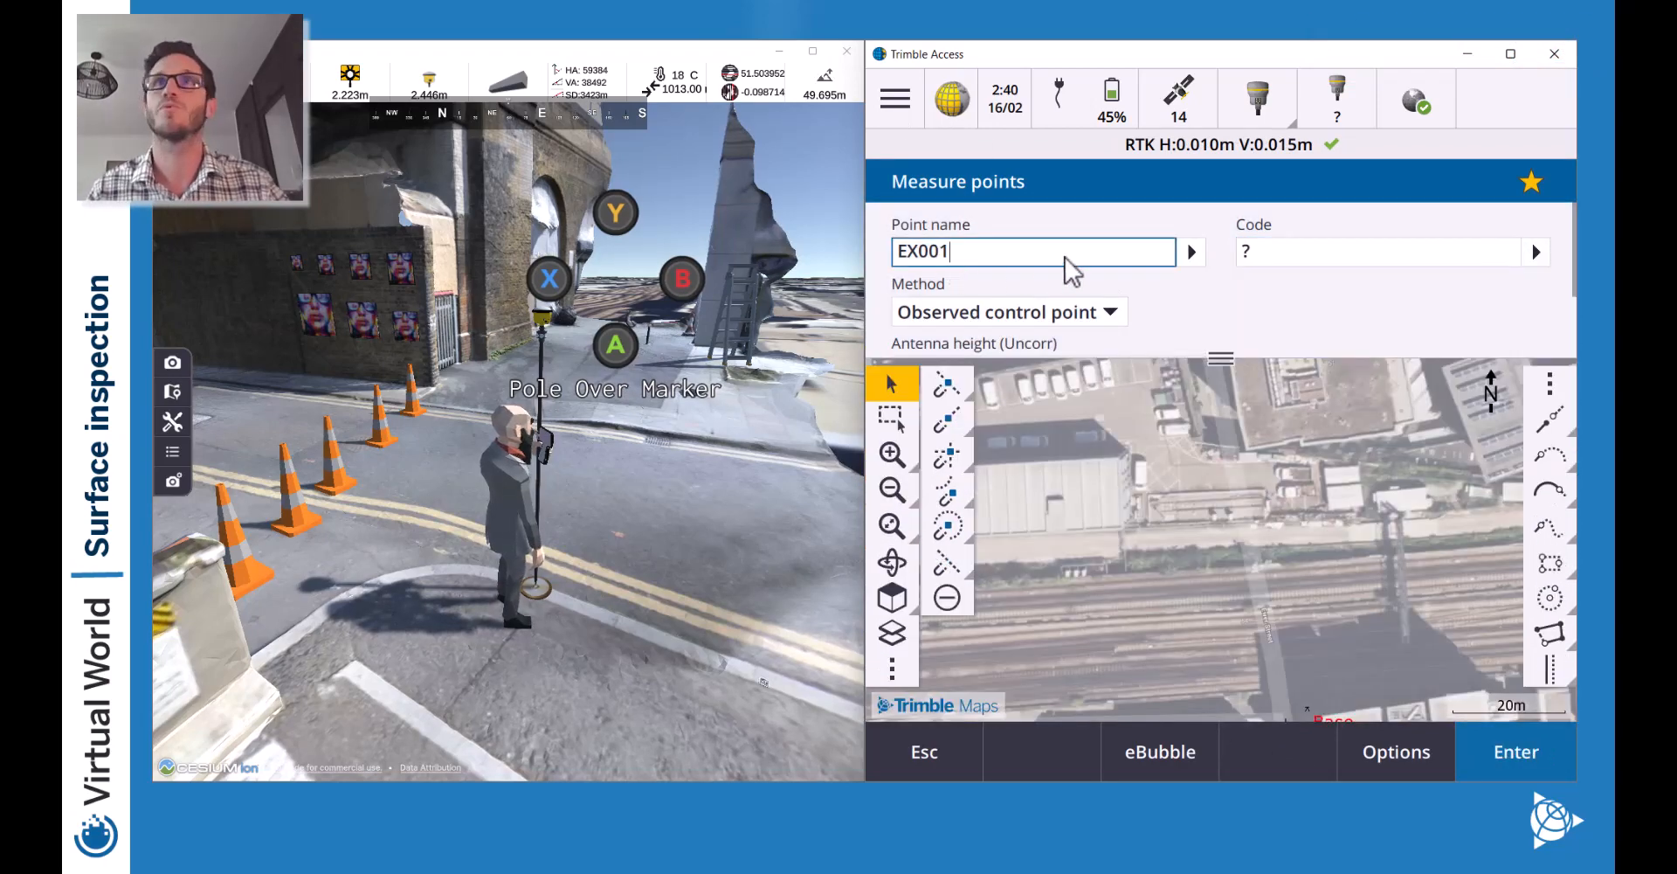
pyautogui.moveTo(917, 253); pyautogui.dragTo(898, 255)
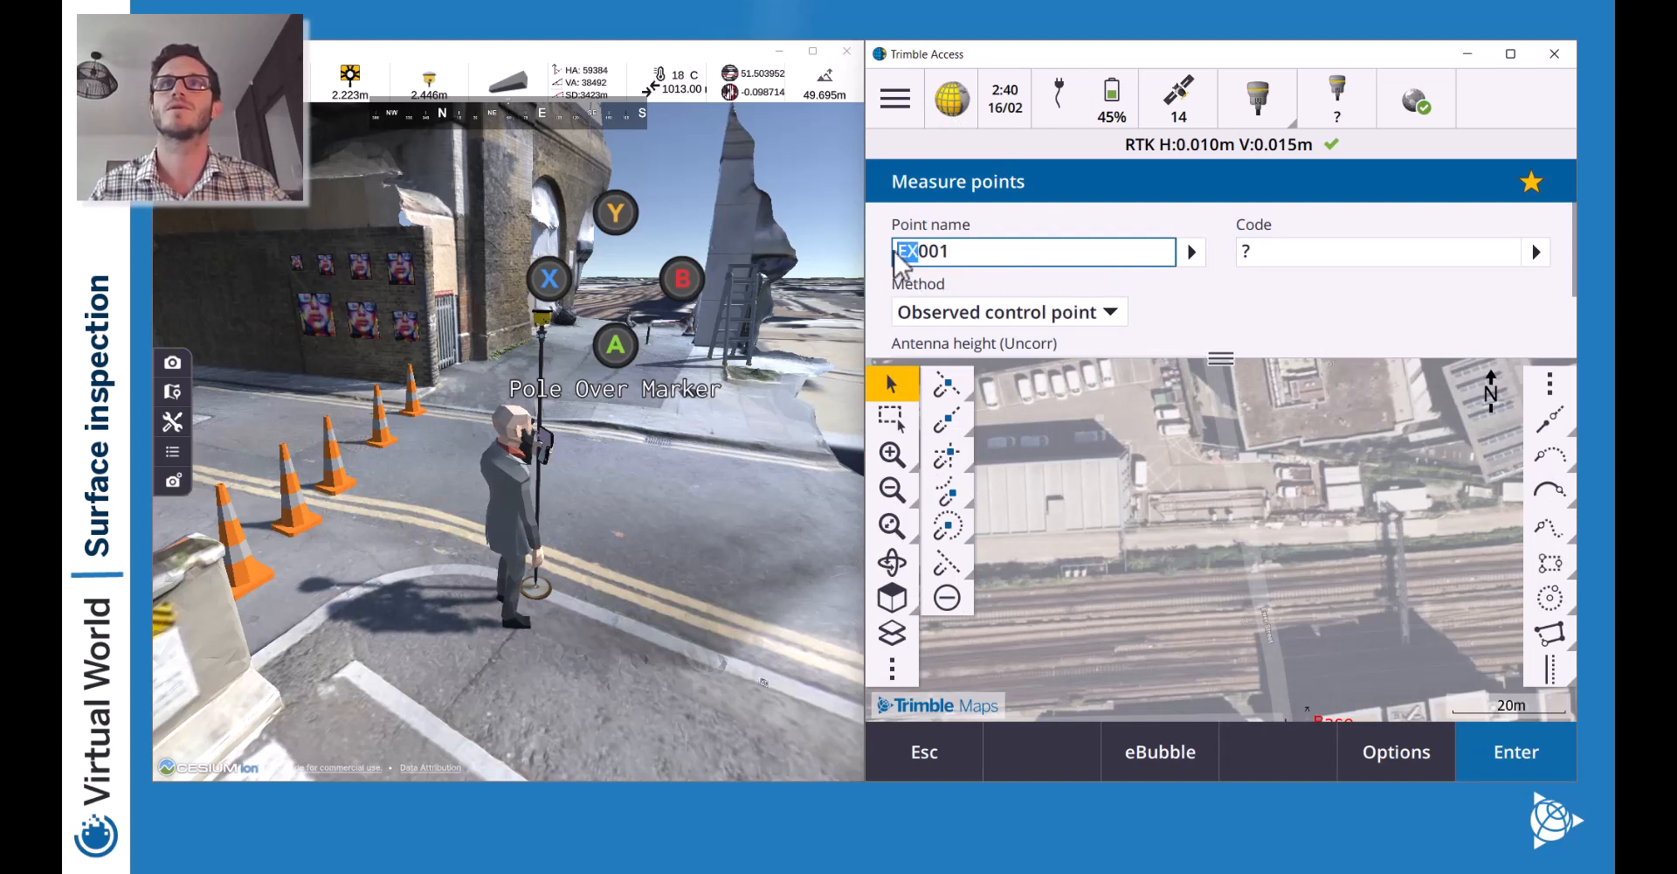
# Assign the feature code SEMAR from the code library.
pyautogui.click(1301, 255)
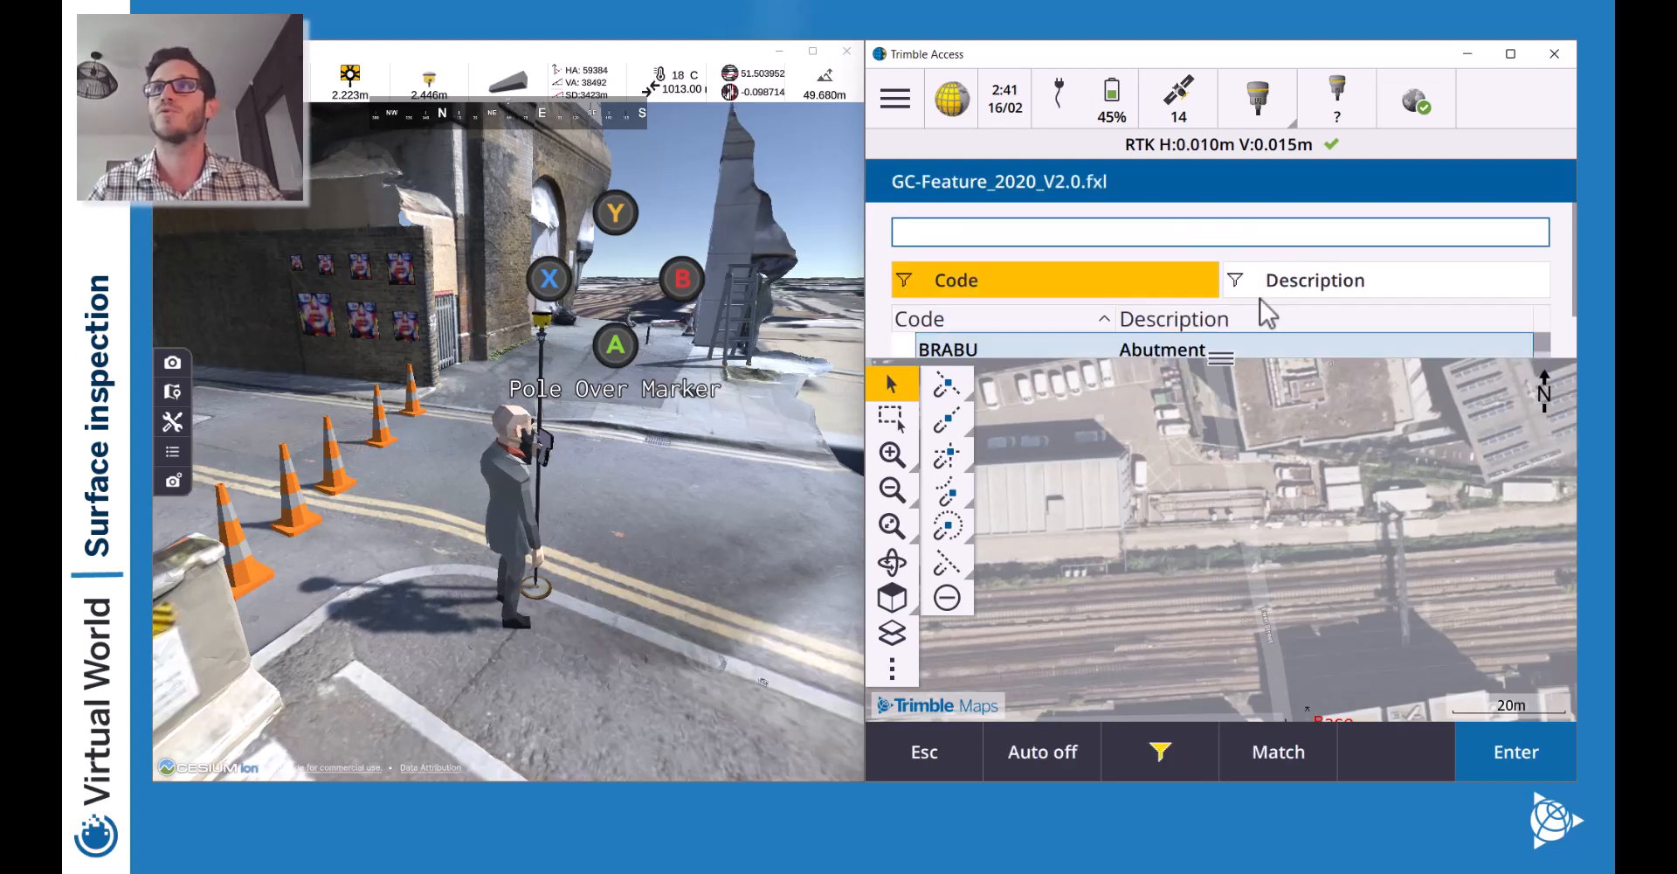
pyautogui.moveTo(1210, 358); pyautogui.dragTo(1209, 499)
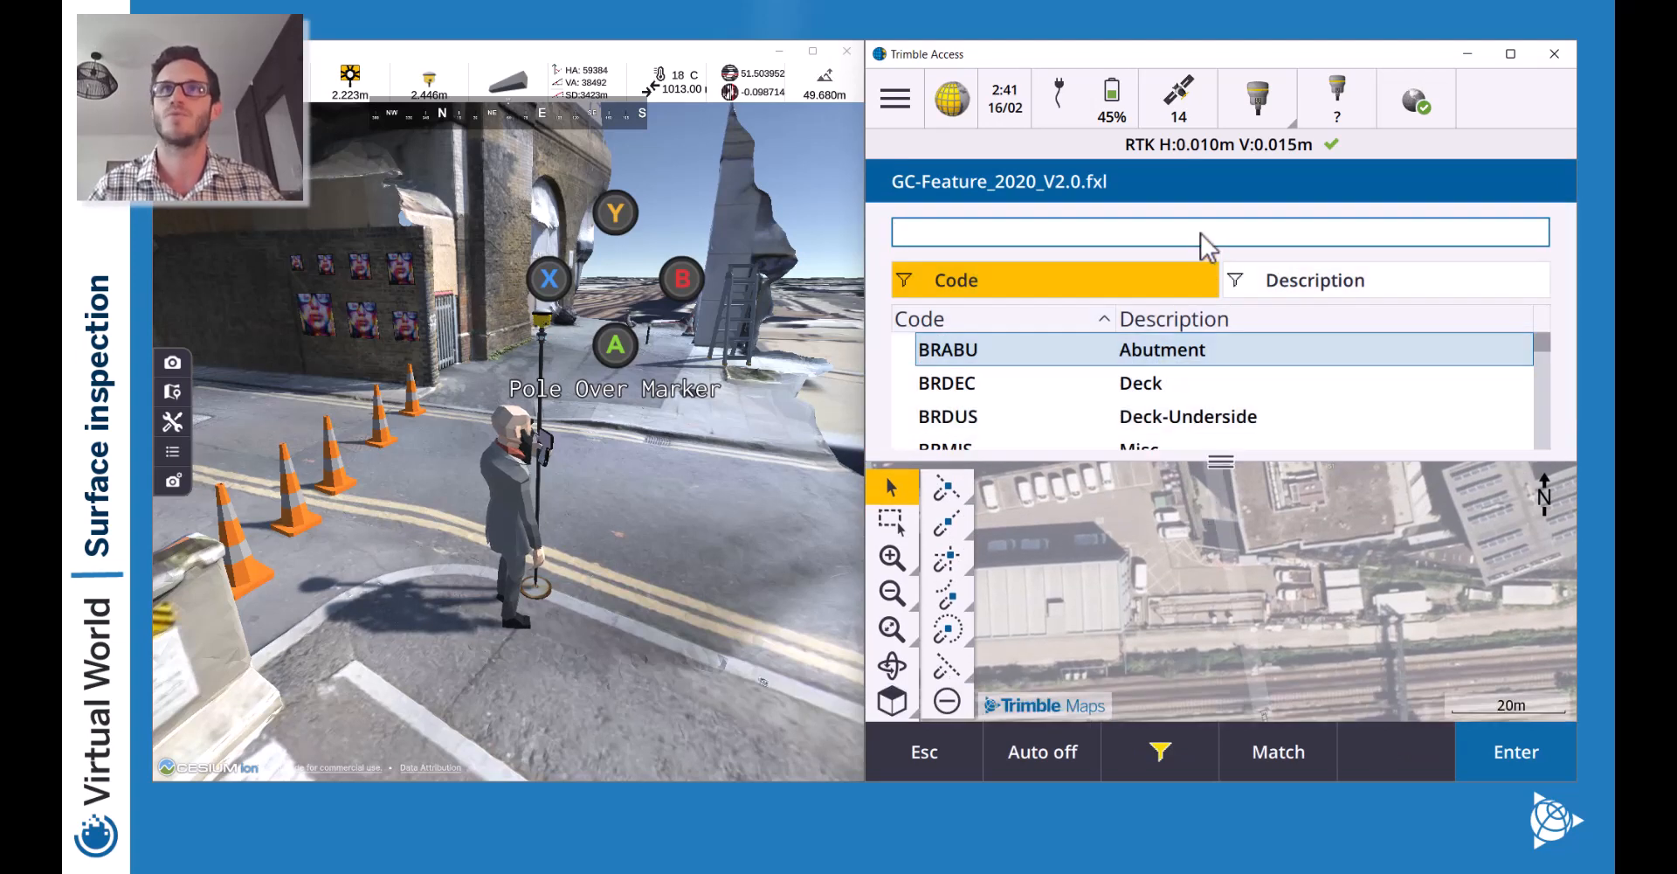
pyautogui.write('SEMAR')
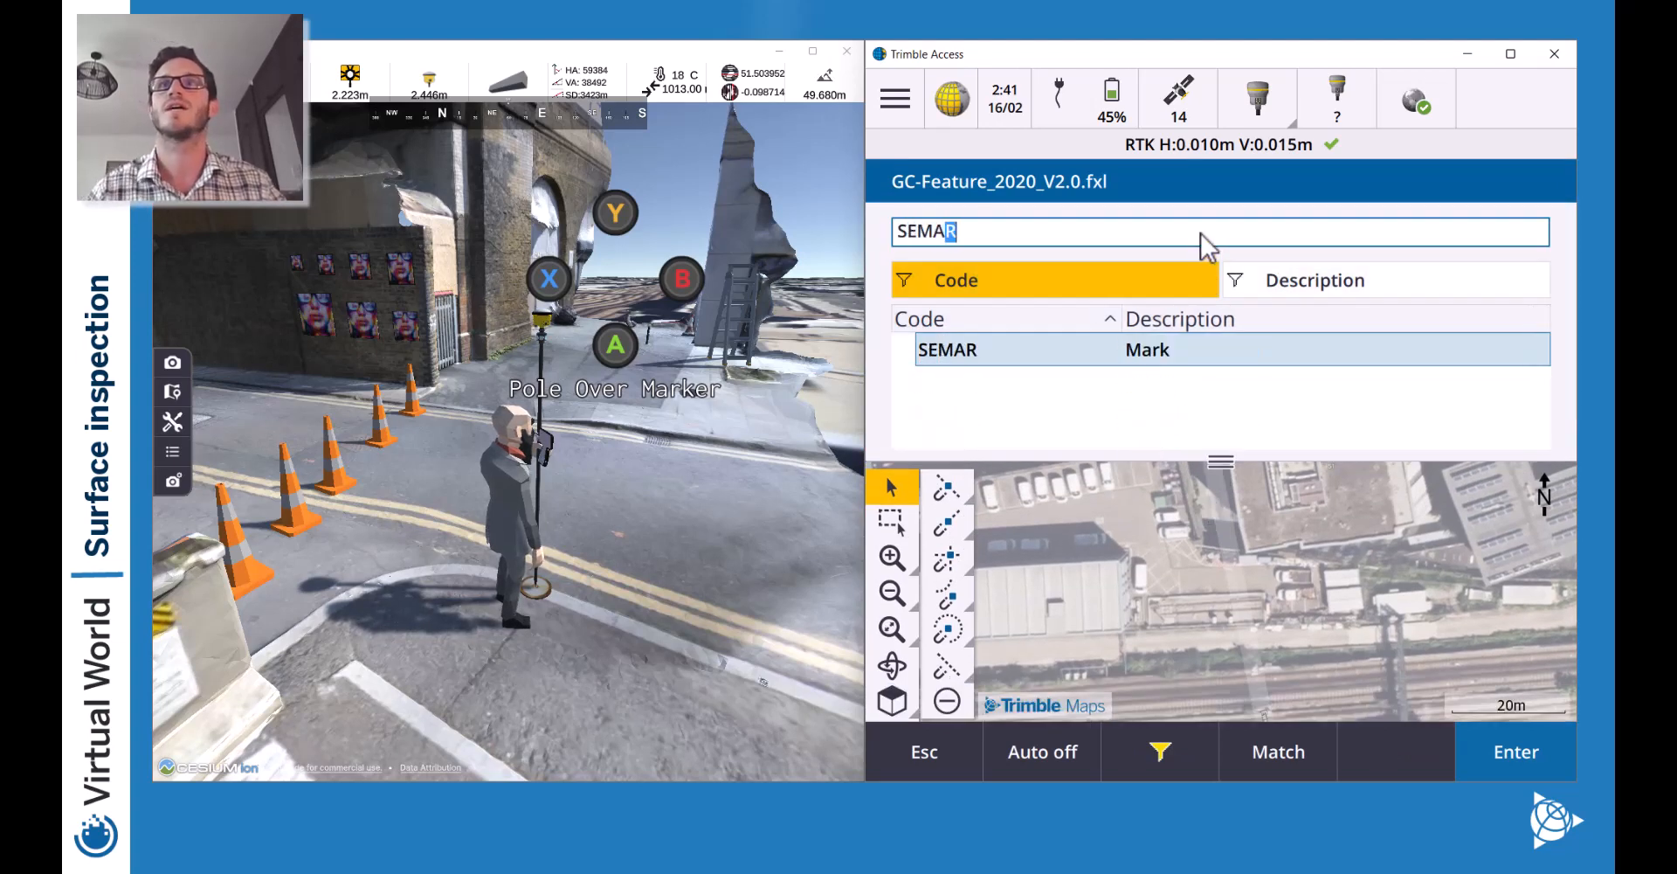
pyautogui.click(1188, 358)
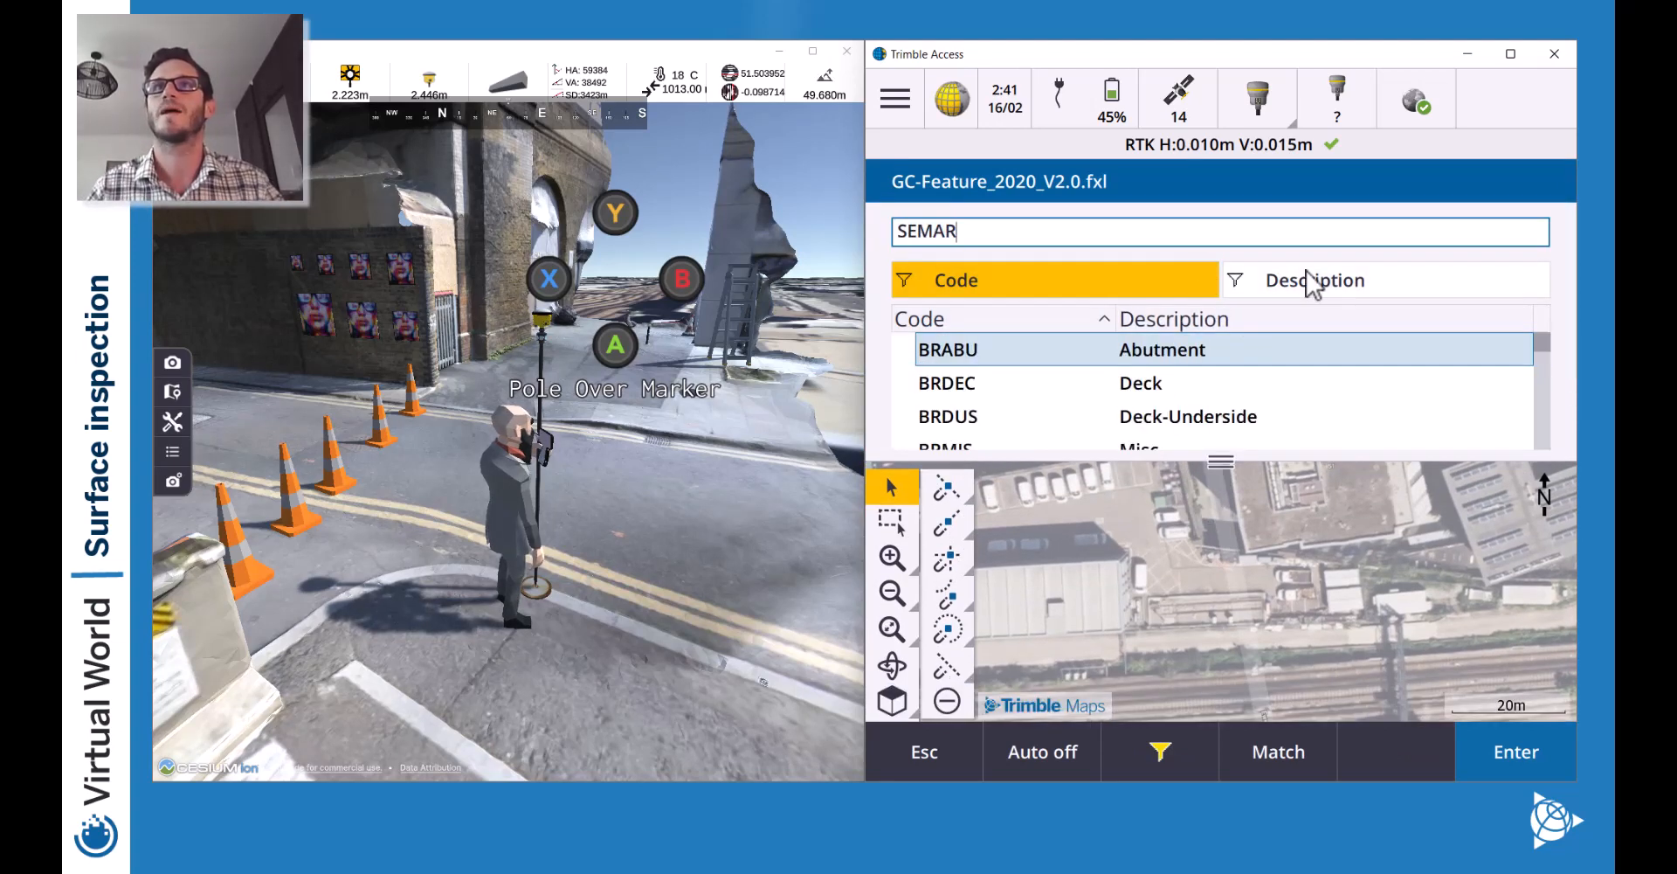
pyautogui.press('Return')
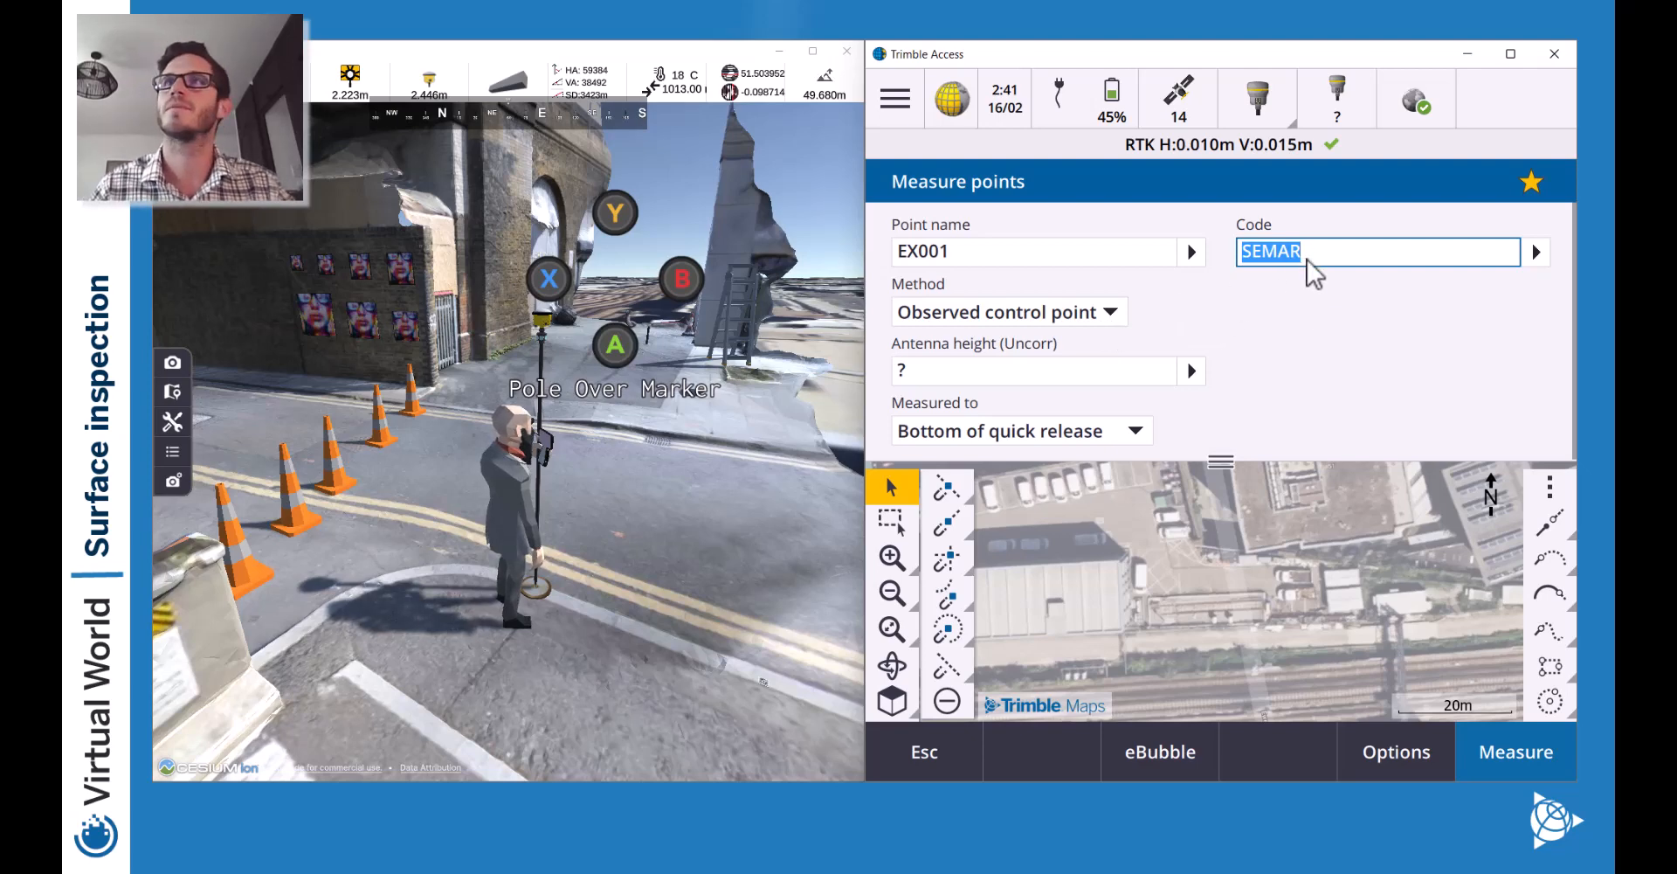
# Keep Observed control point as the method and set its RTK measurements to 10.
pyautogui.click(1083, 315)
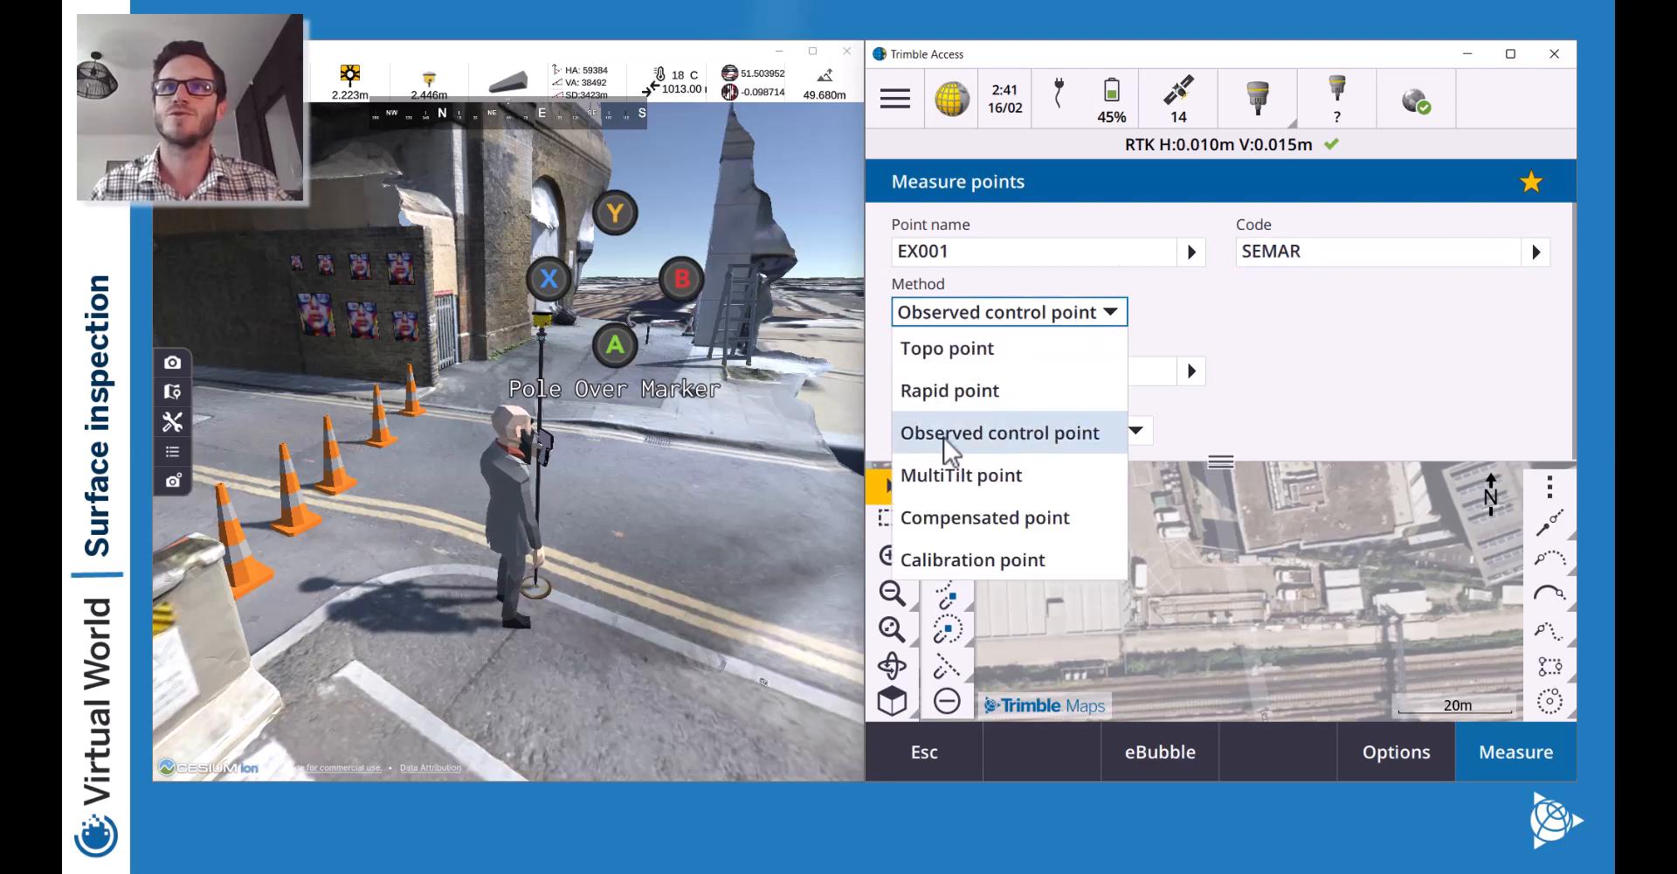
pyautogui.click(1039, 434)
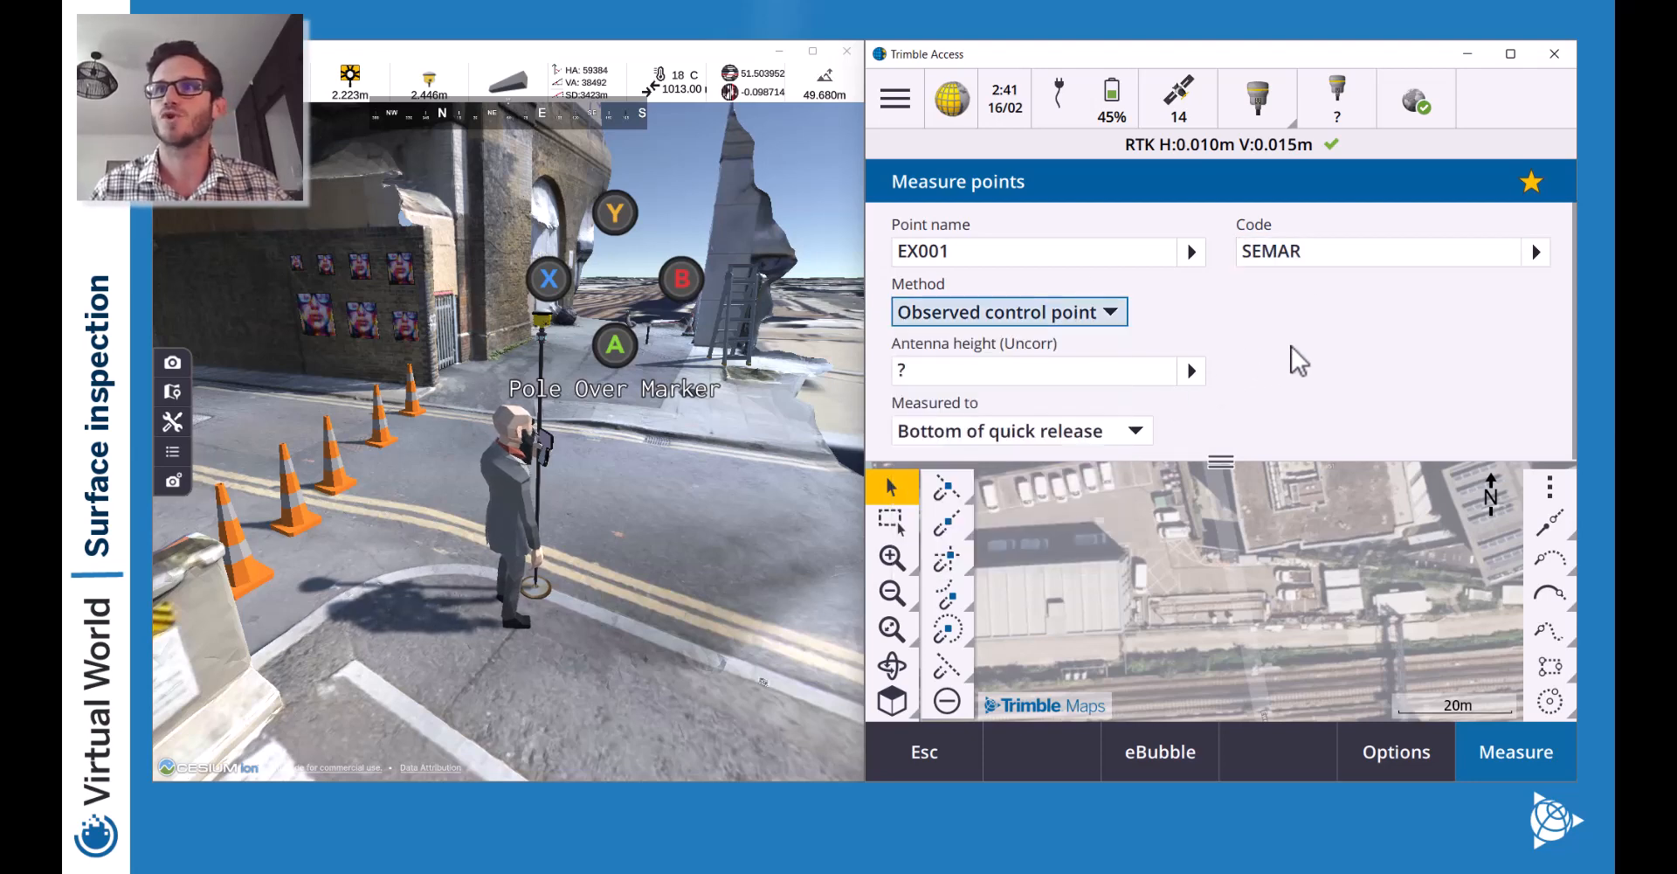
pyautogui.click(1412, 753)
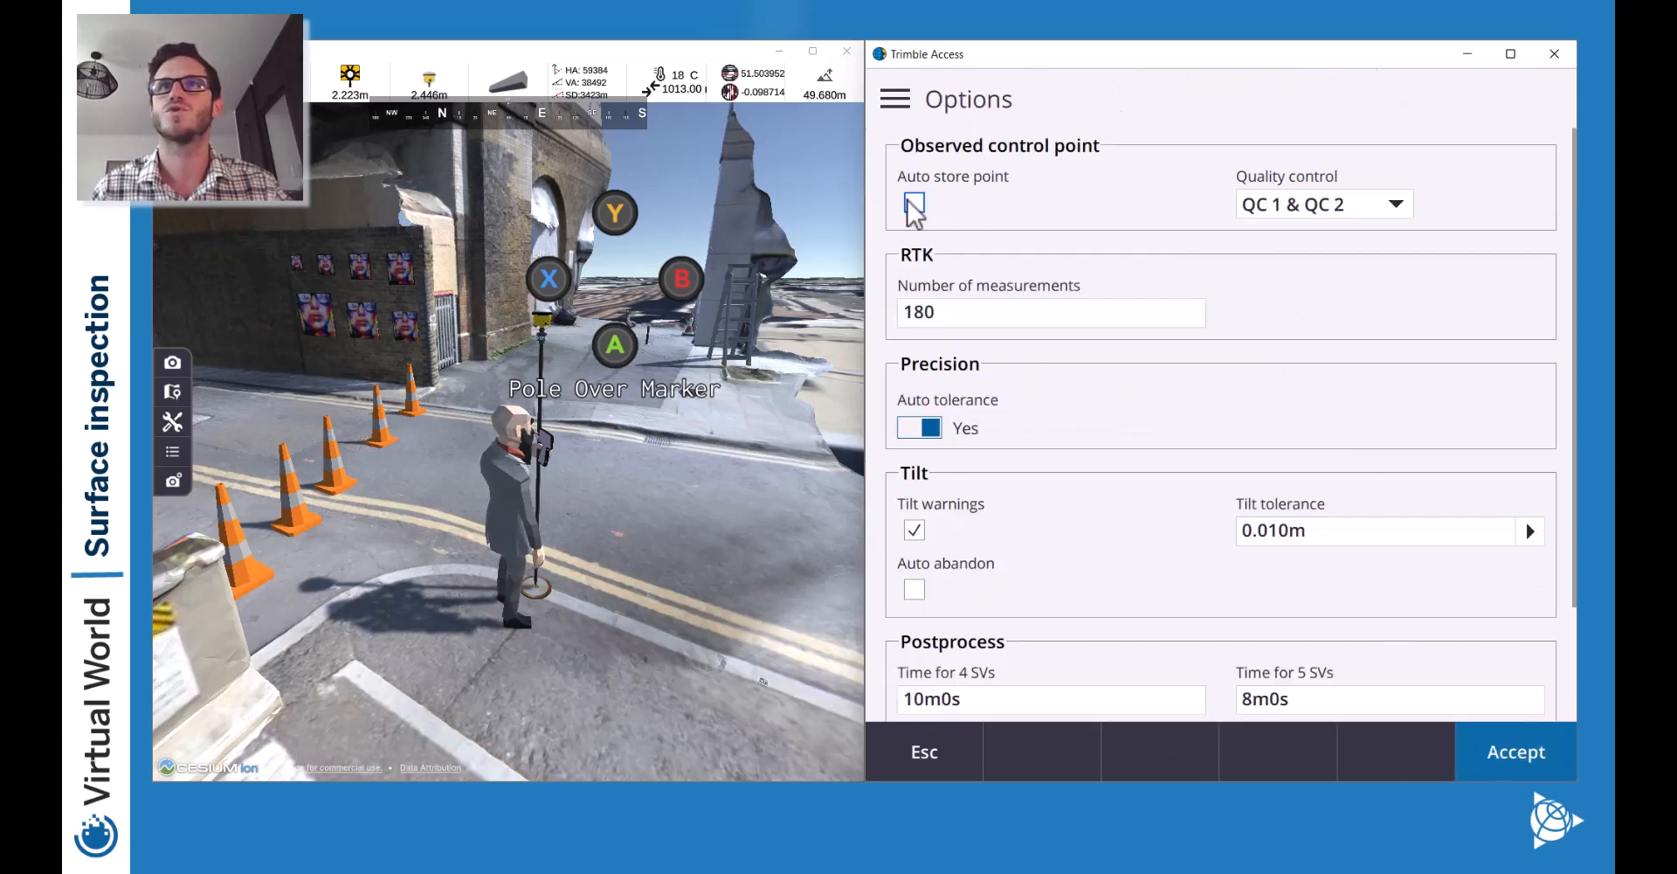
pyautogui.click(947, 320)
pyautogui.write('1')
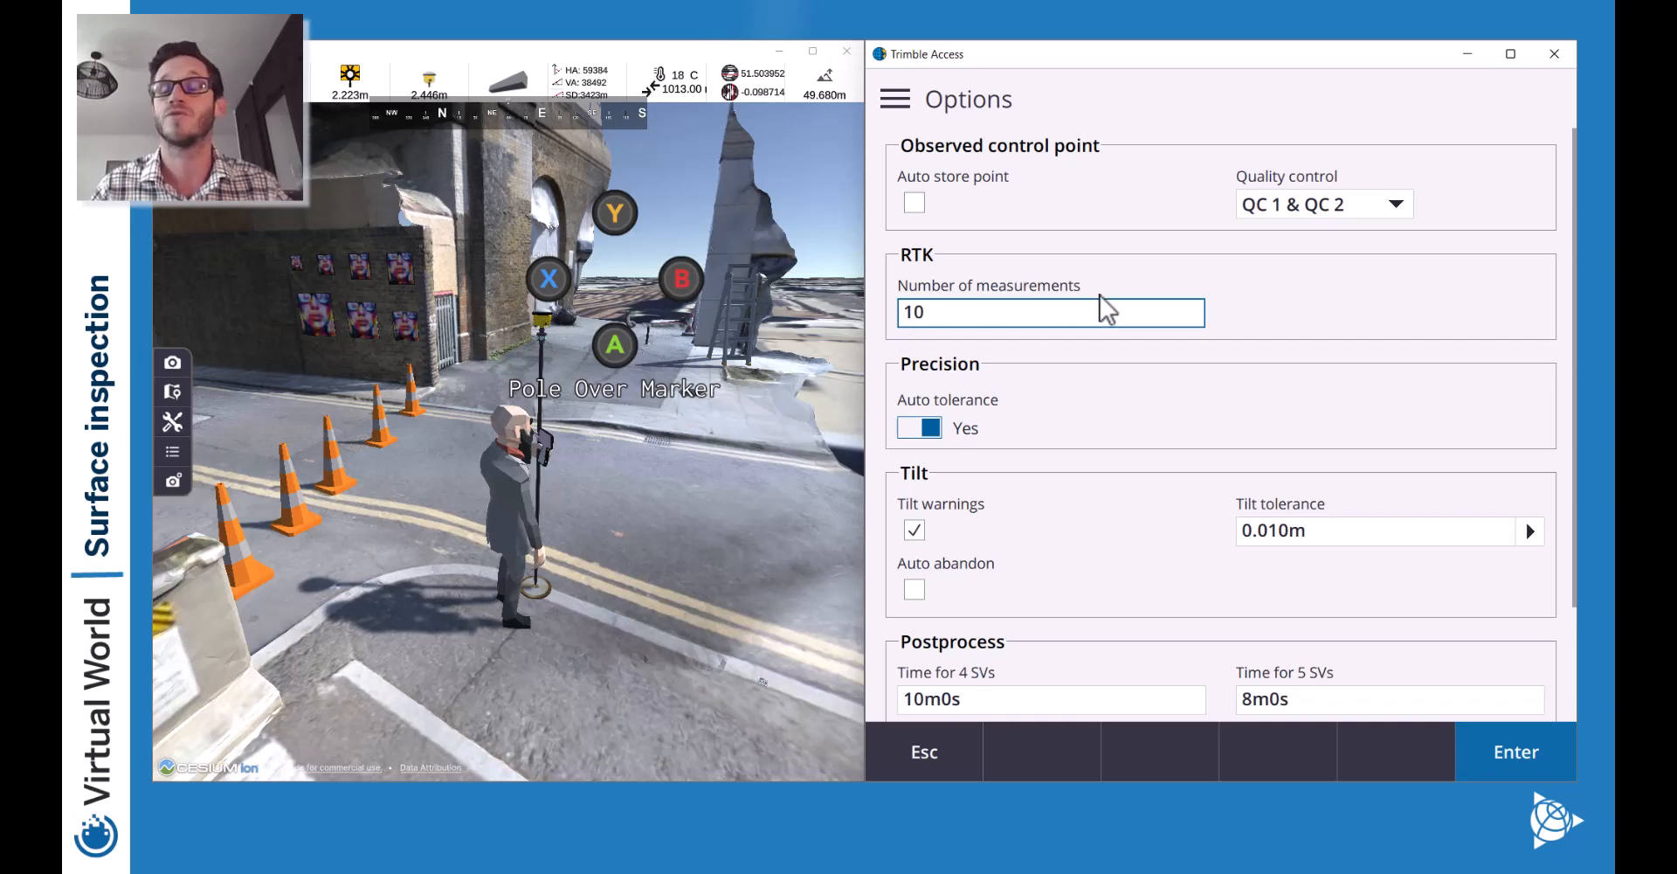
pyautogui.press('Tab')
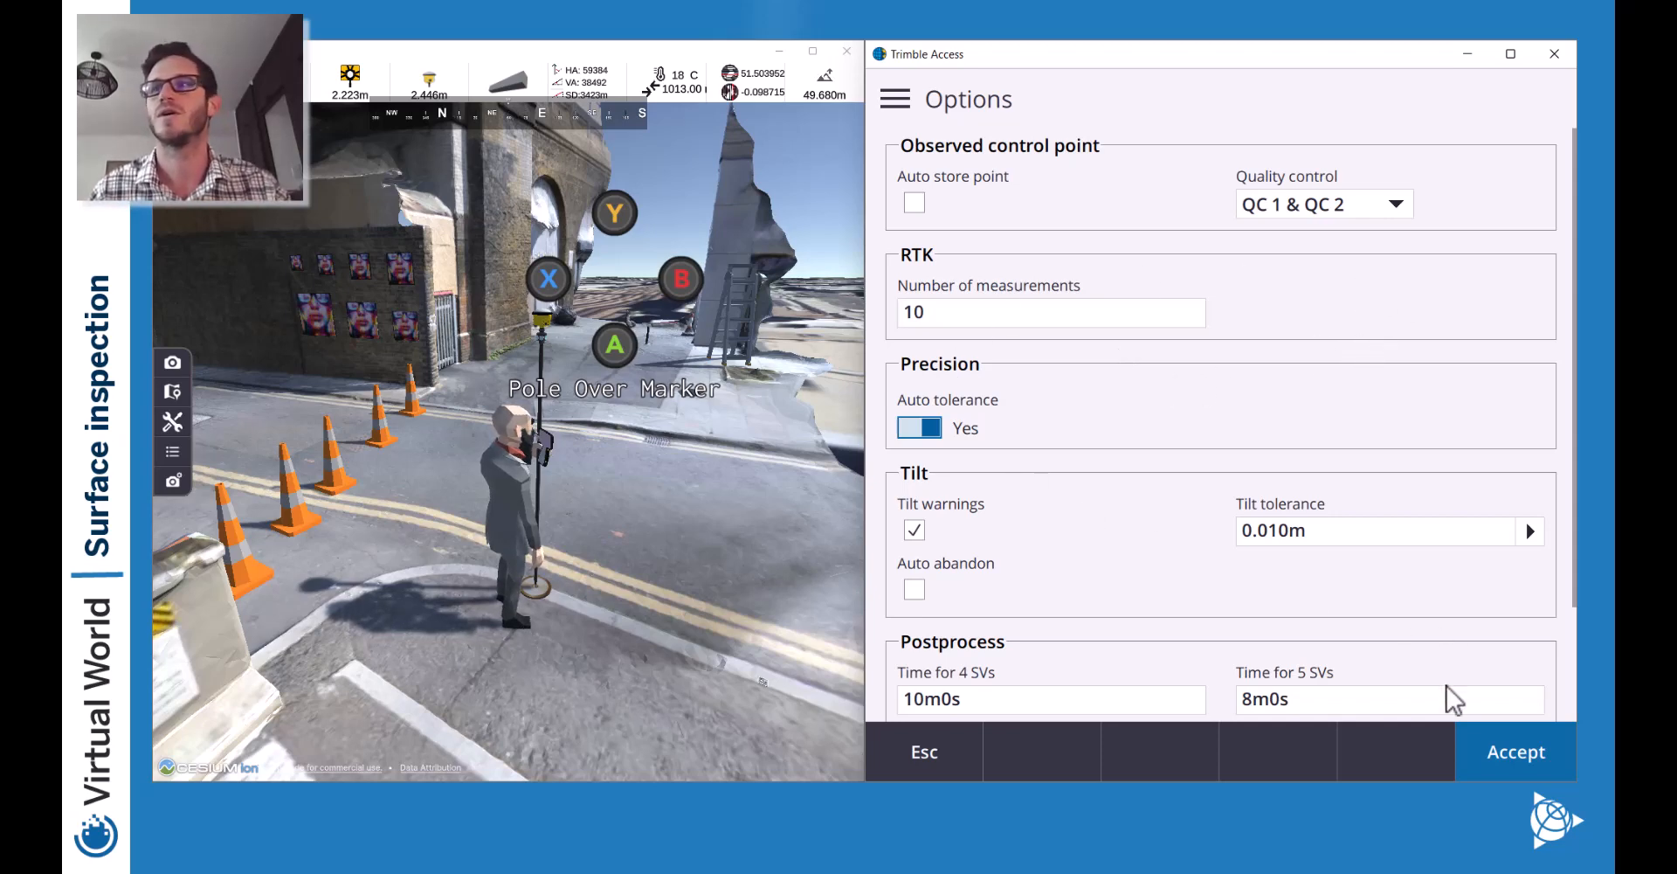
pyautogui.click(1521, 758)
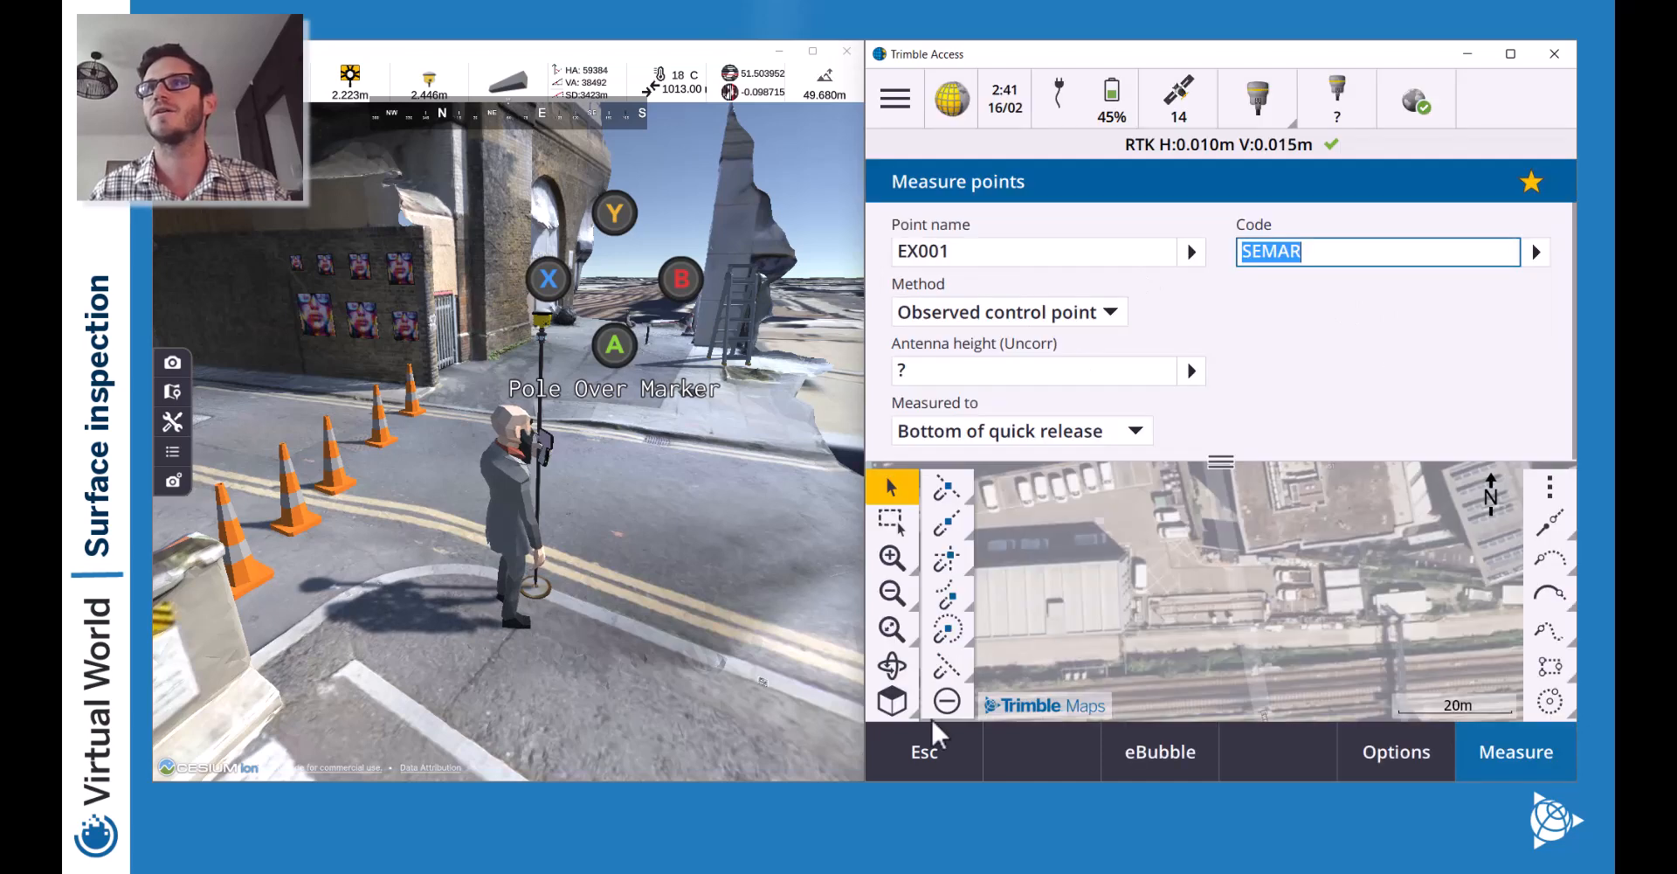
# Enter antenna height 2.446 and check the true pole heights in Virtual World.
pyautogui.click(939, 389)
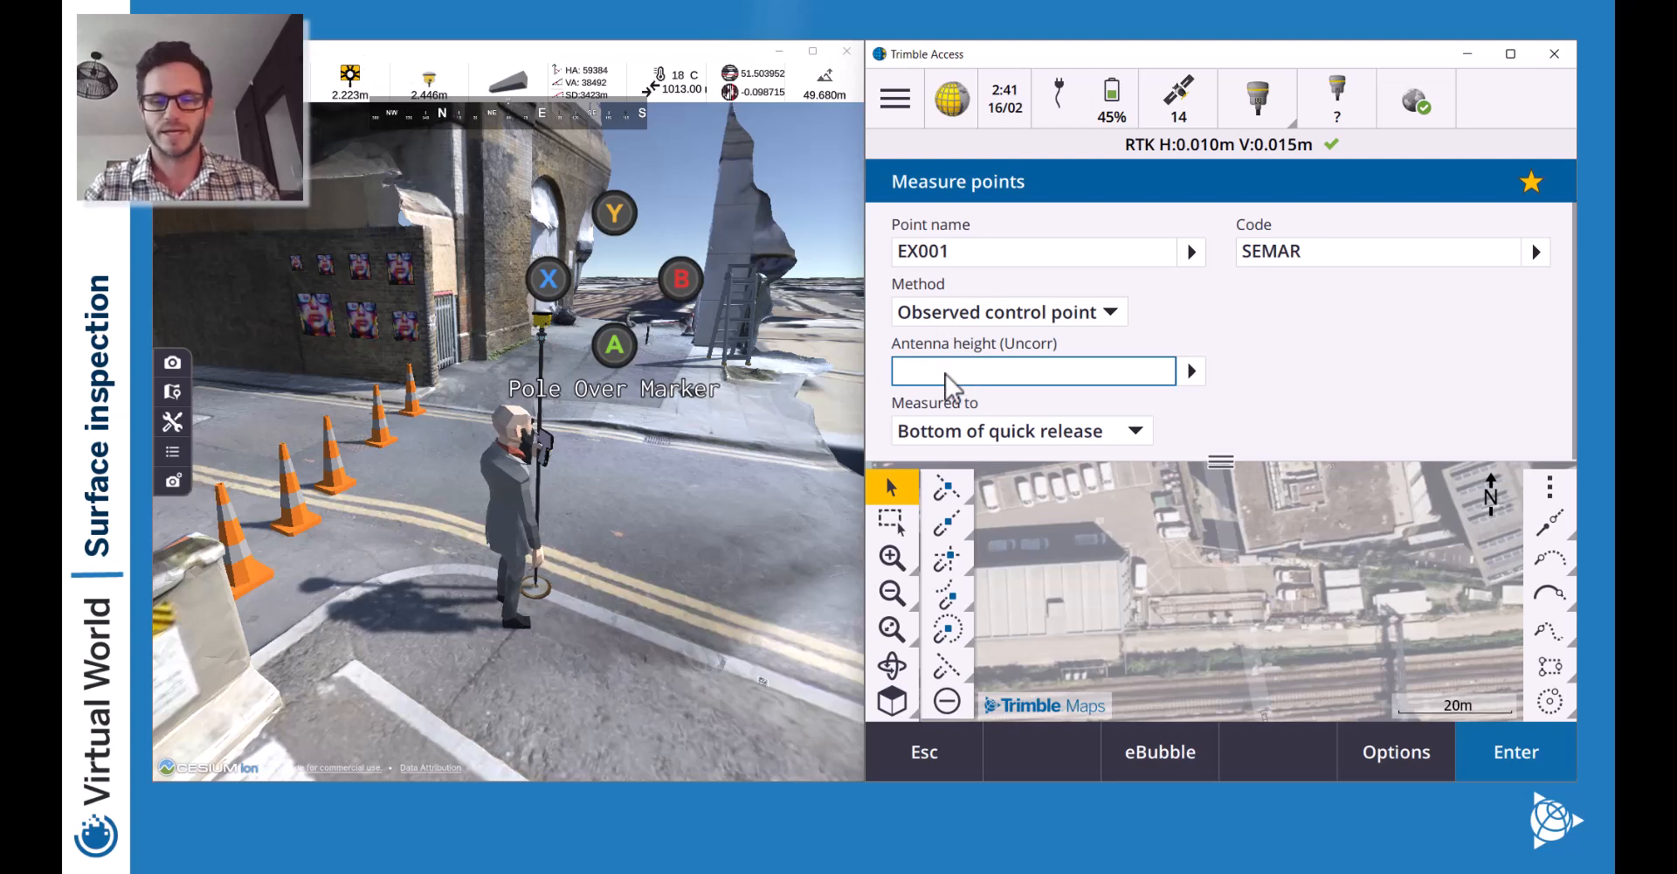
pyautogui.write('2.446')
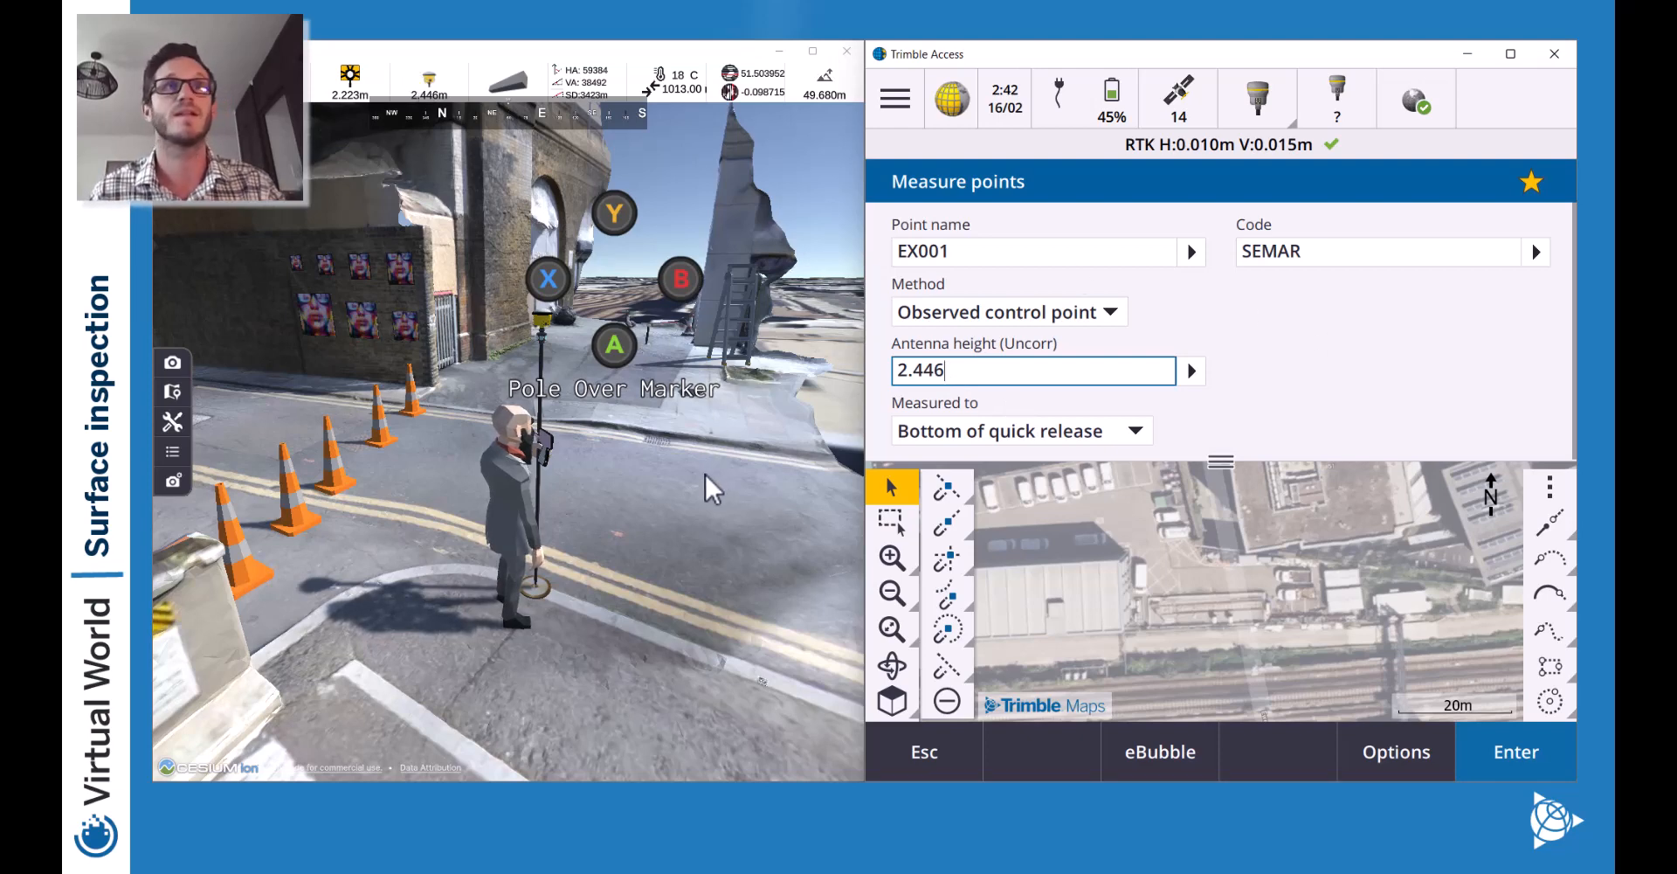
pyautogui.click(673, 470)
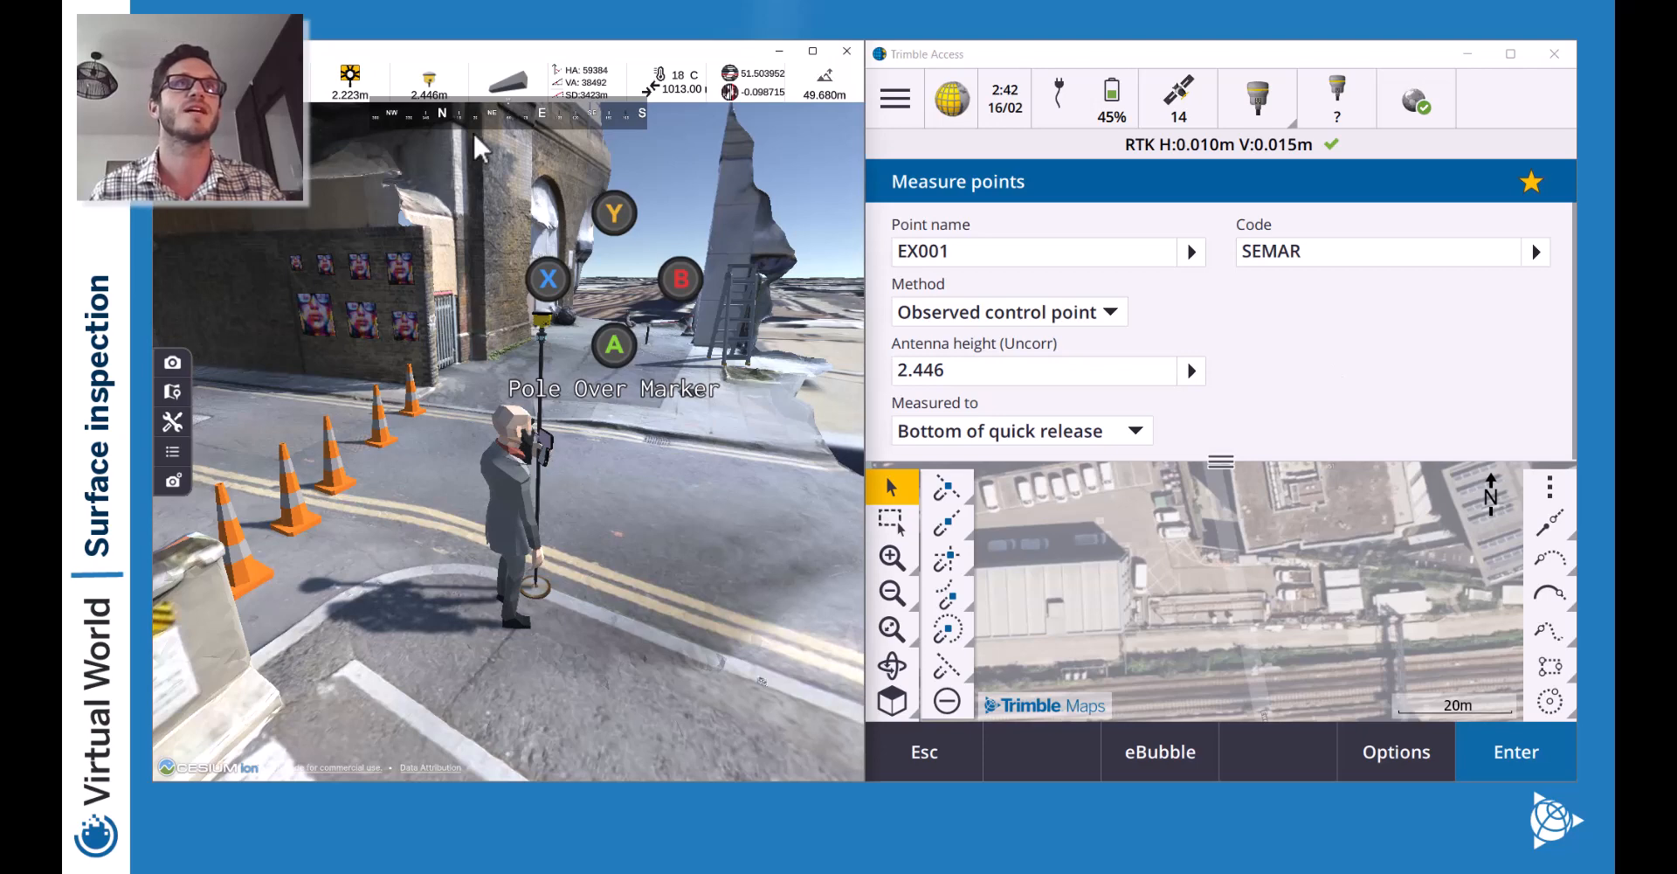
pyautogui.click(431, 85)
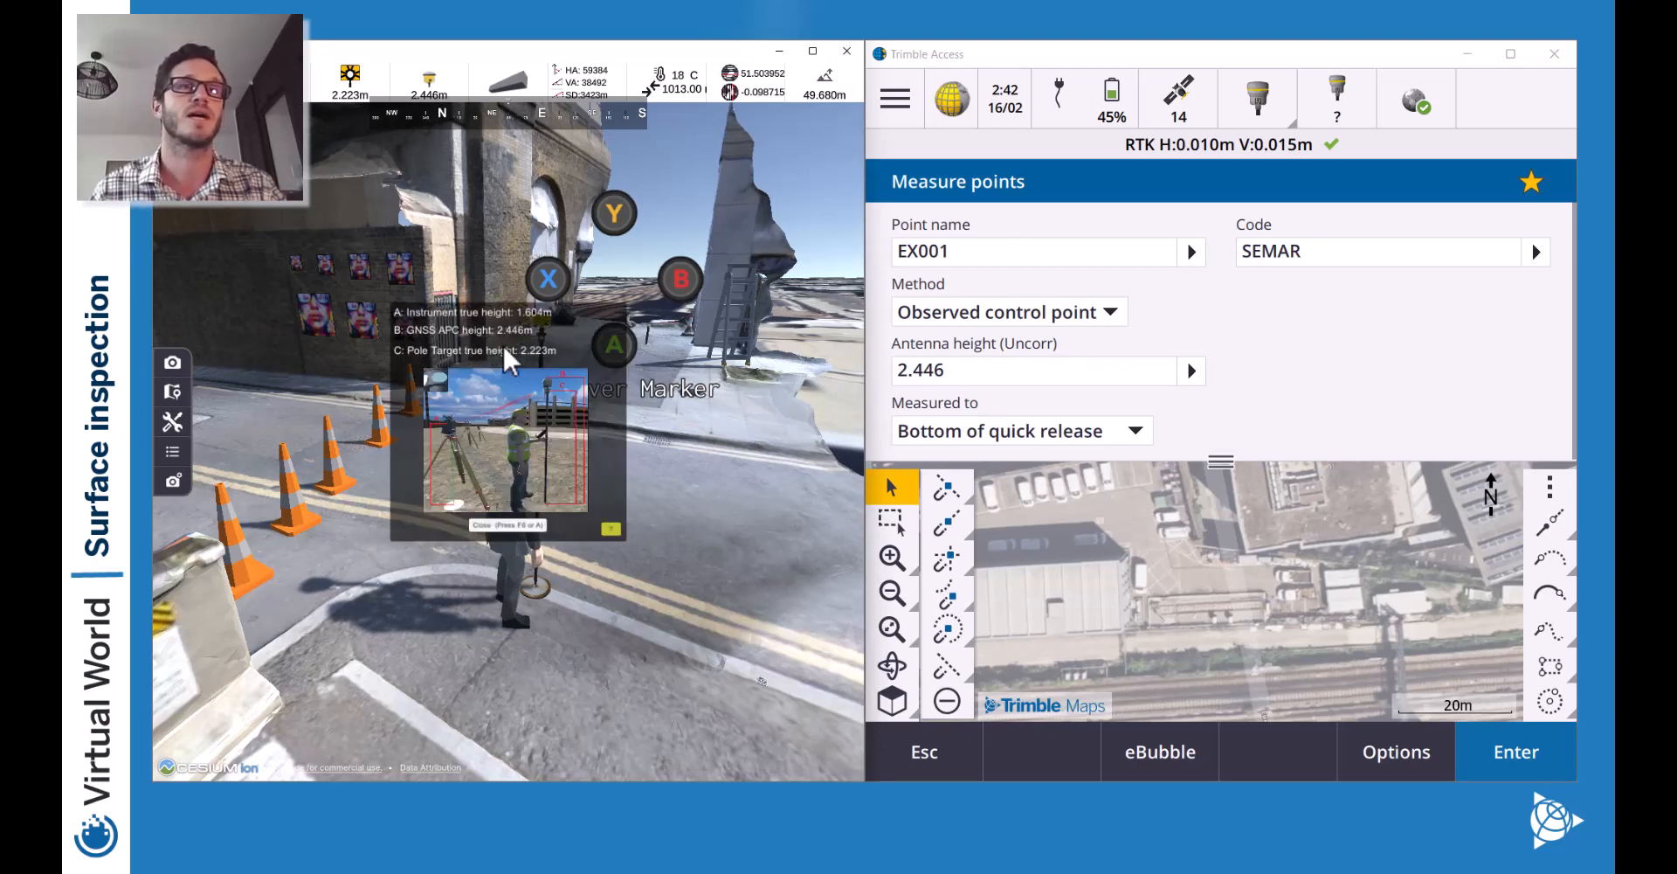
pyautogui.click(508, 525)
# Place the pole over the marker and measure height to Bottom of antenna mount.
pyautogui.press('e')
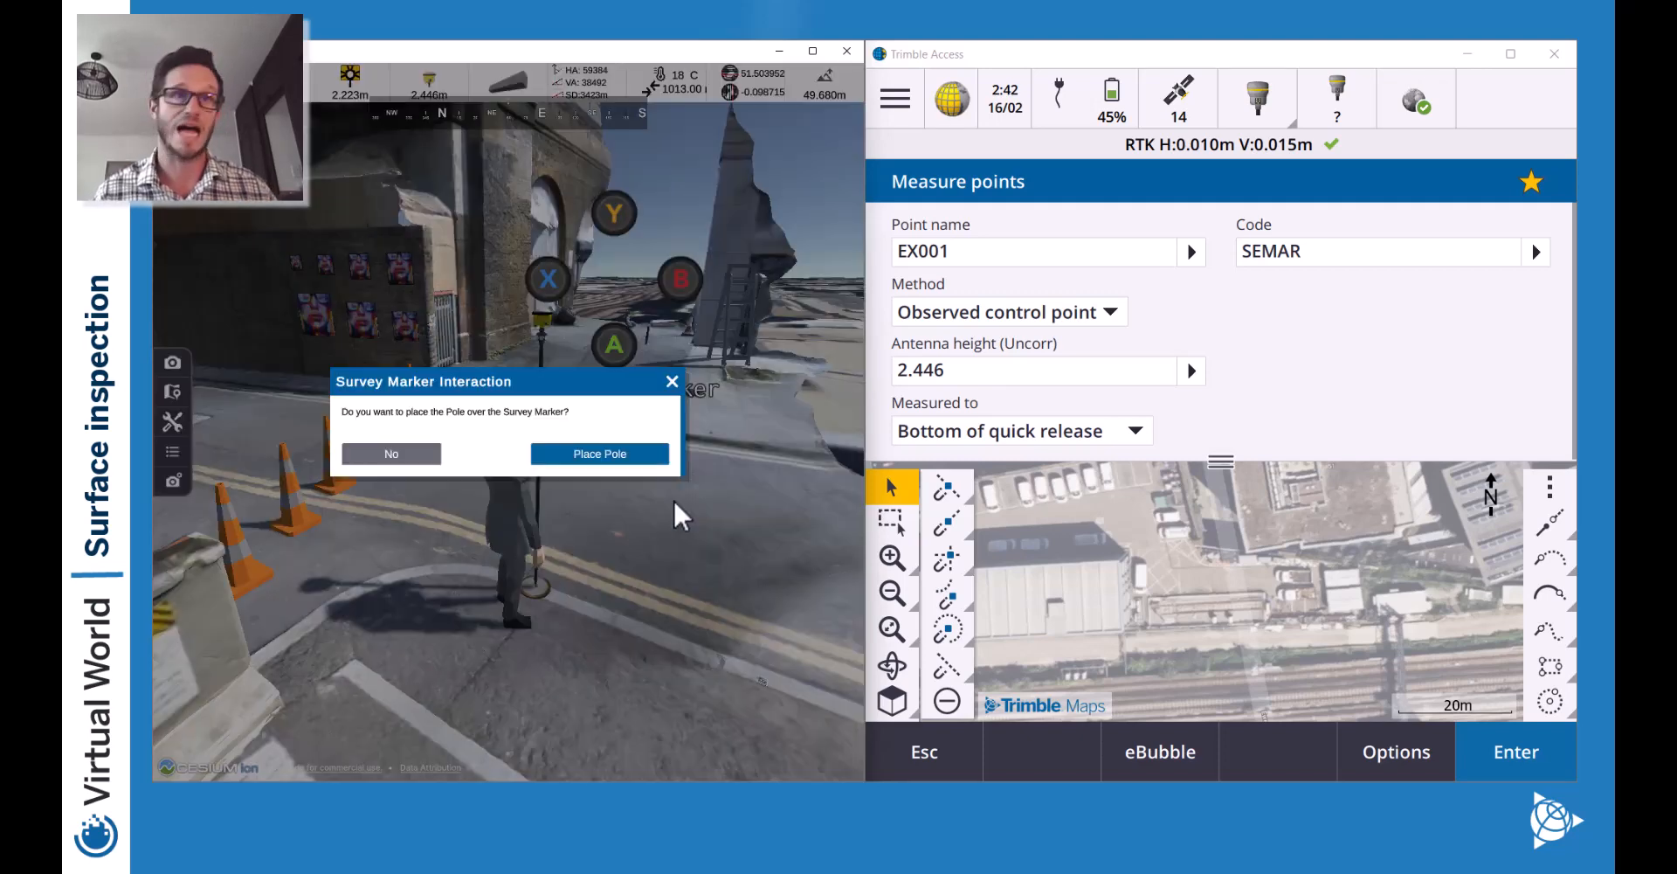
pyautogui.press('Return')
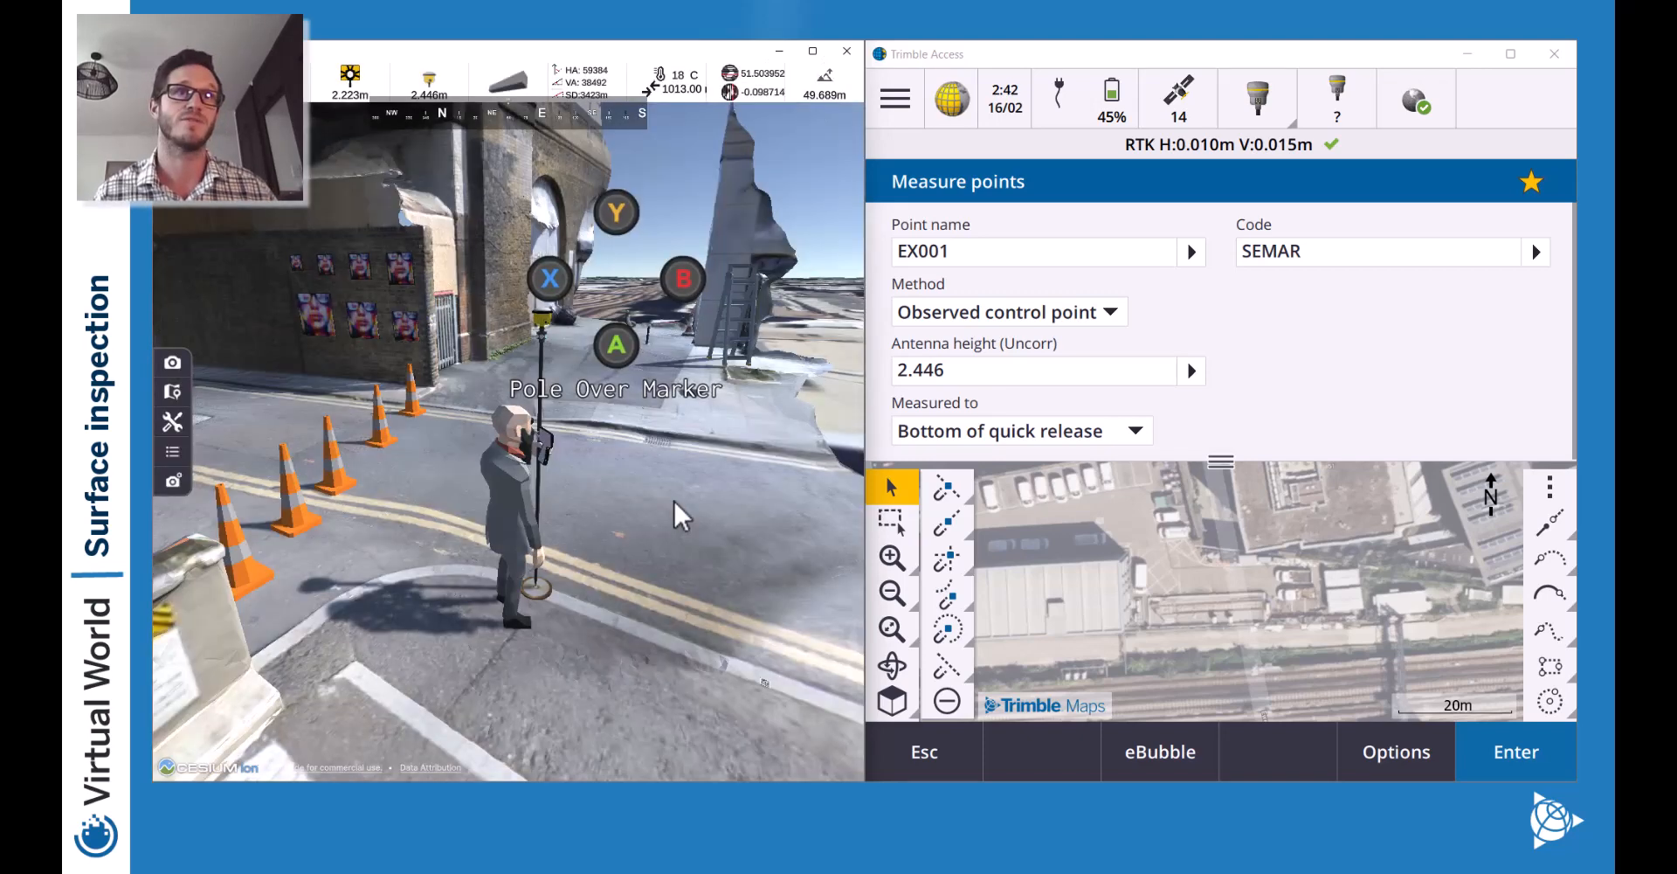
pyautogui.click(1135, 429)
pyautogui.click(1078, 467)
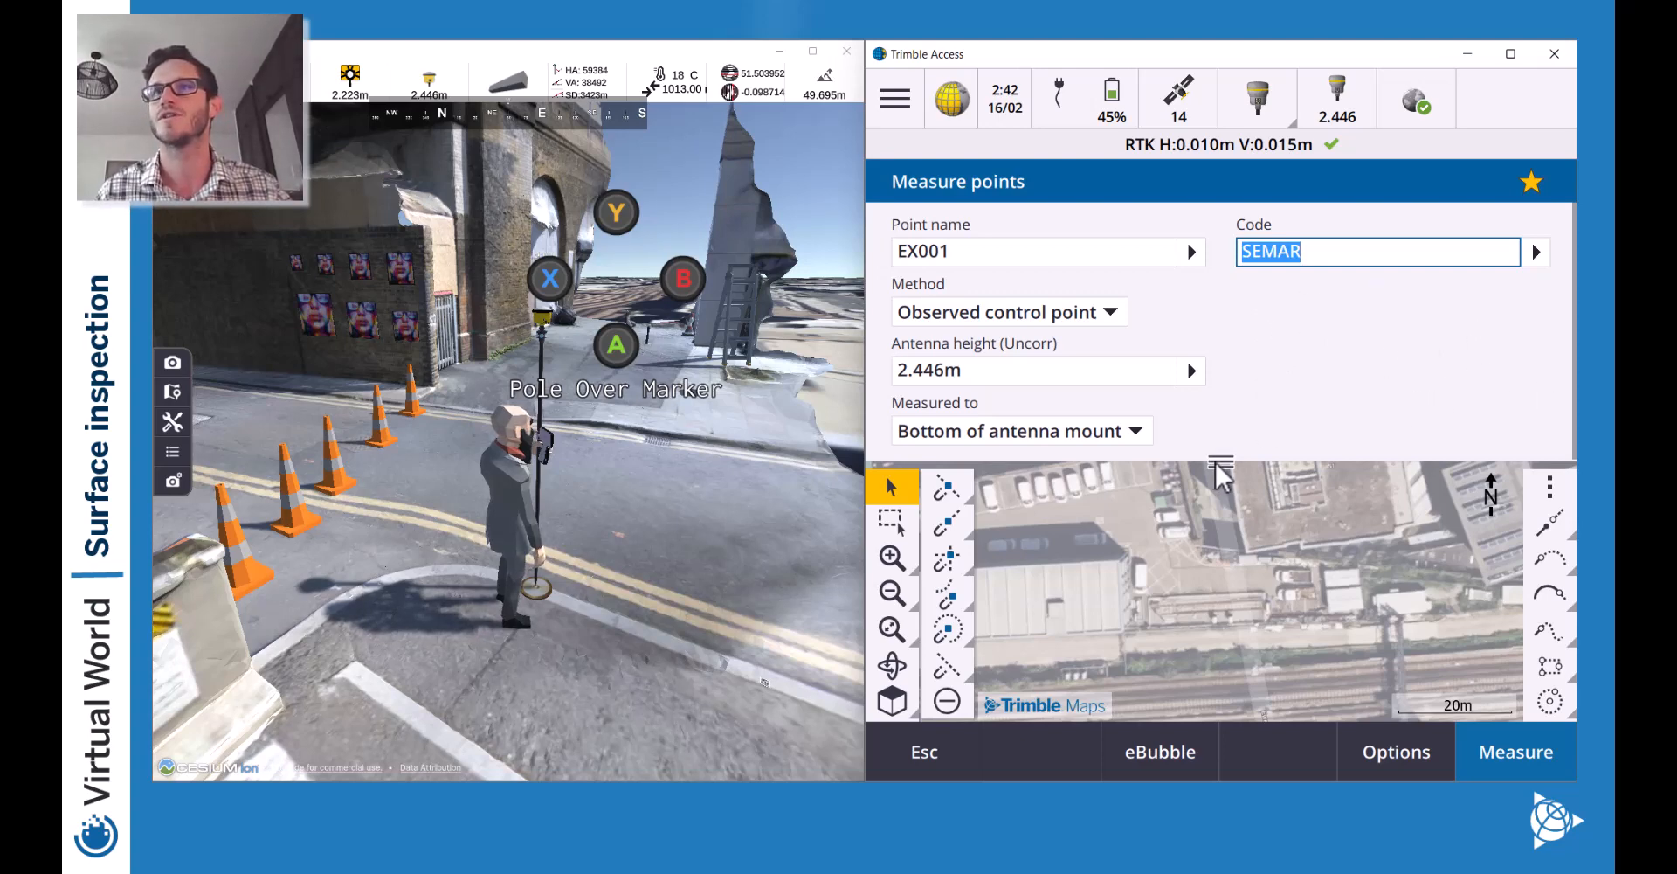
# Measure control point EX001 with the height measured to the Antenna Phase Center.
pyautogui.moveTo(1221, 461); pyautogui.dragTo(1223, 415)
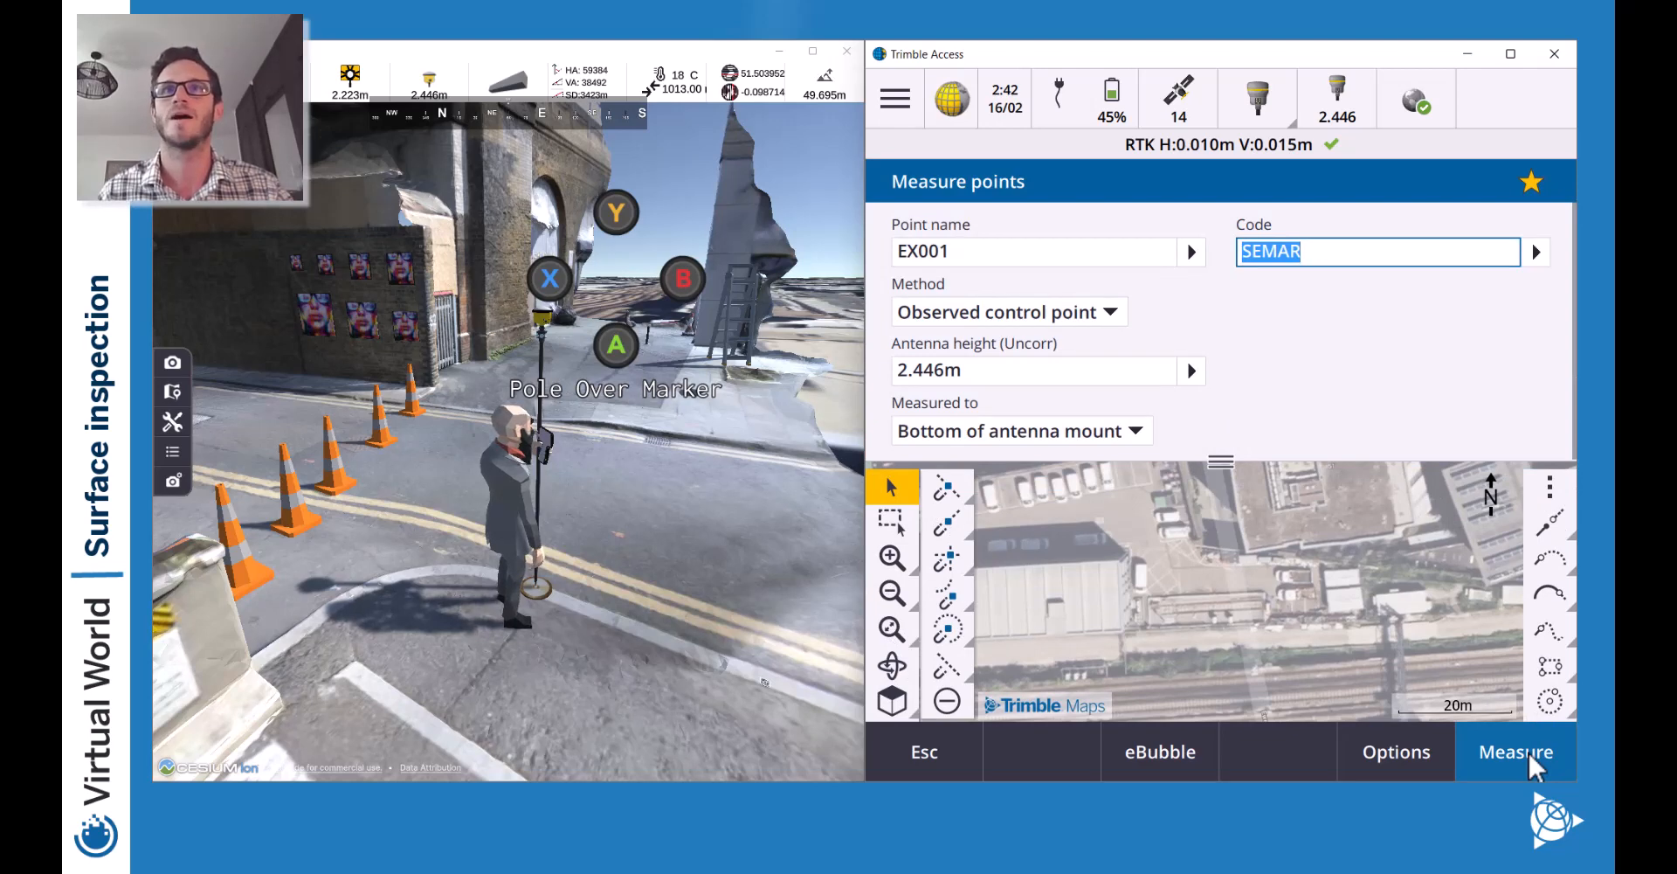
pyautogui.click(1137, 430)
pyautogui.click(1036, 585)
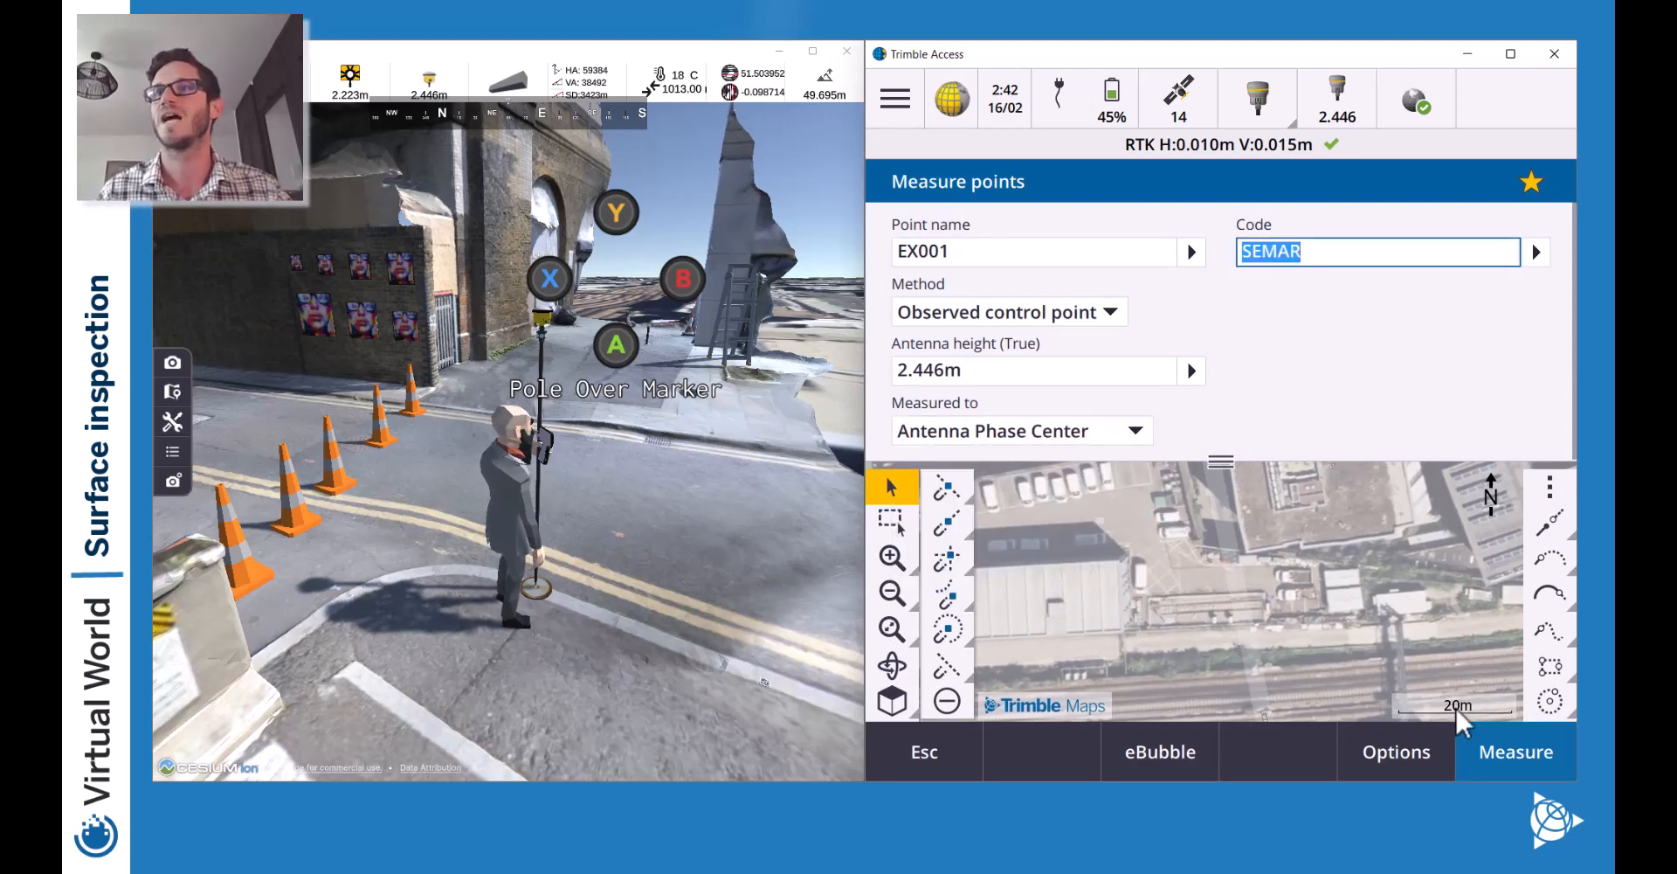
pyautogui.click(1511, 767)
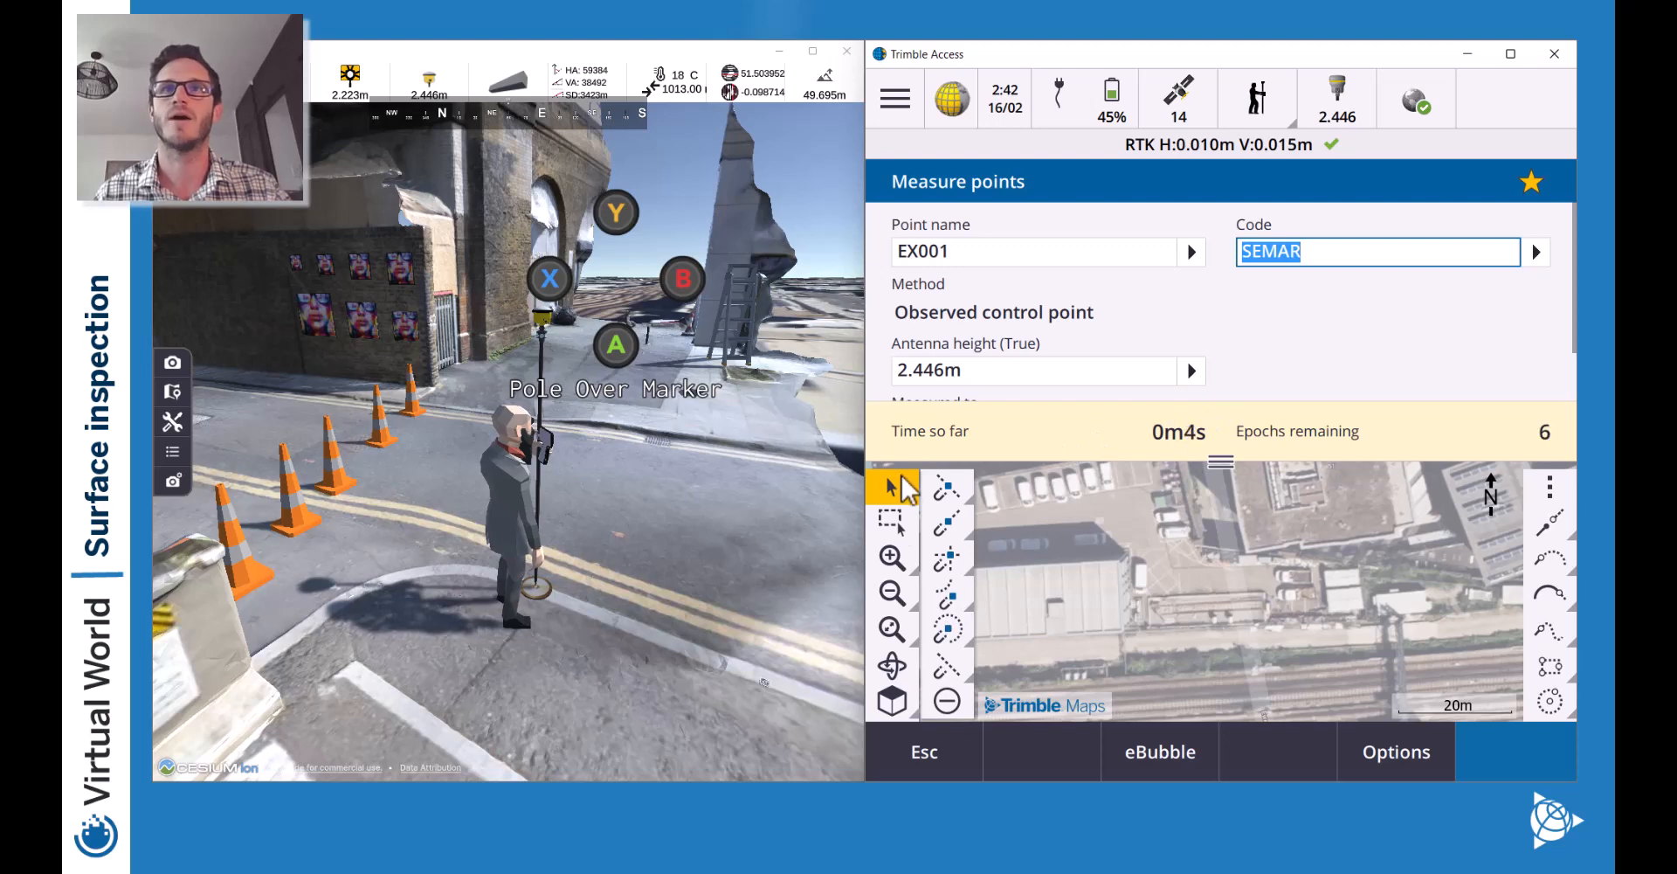
# Zoom the map out to show all points and store the EX001 observation.
pyautogui.moveTo(1223, 461); pyautogui.dragTo(1227, 386)
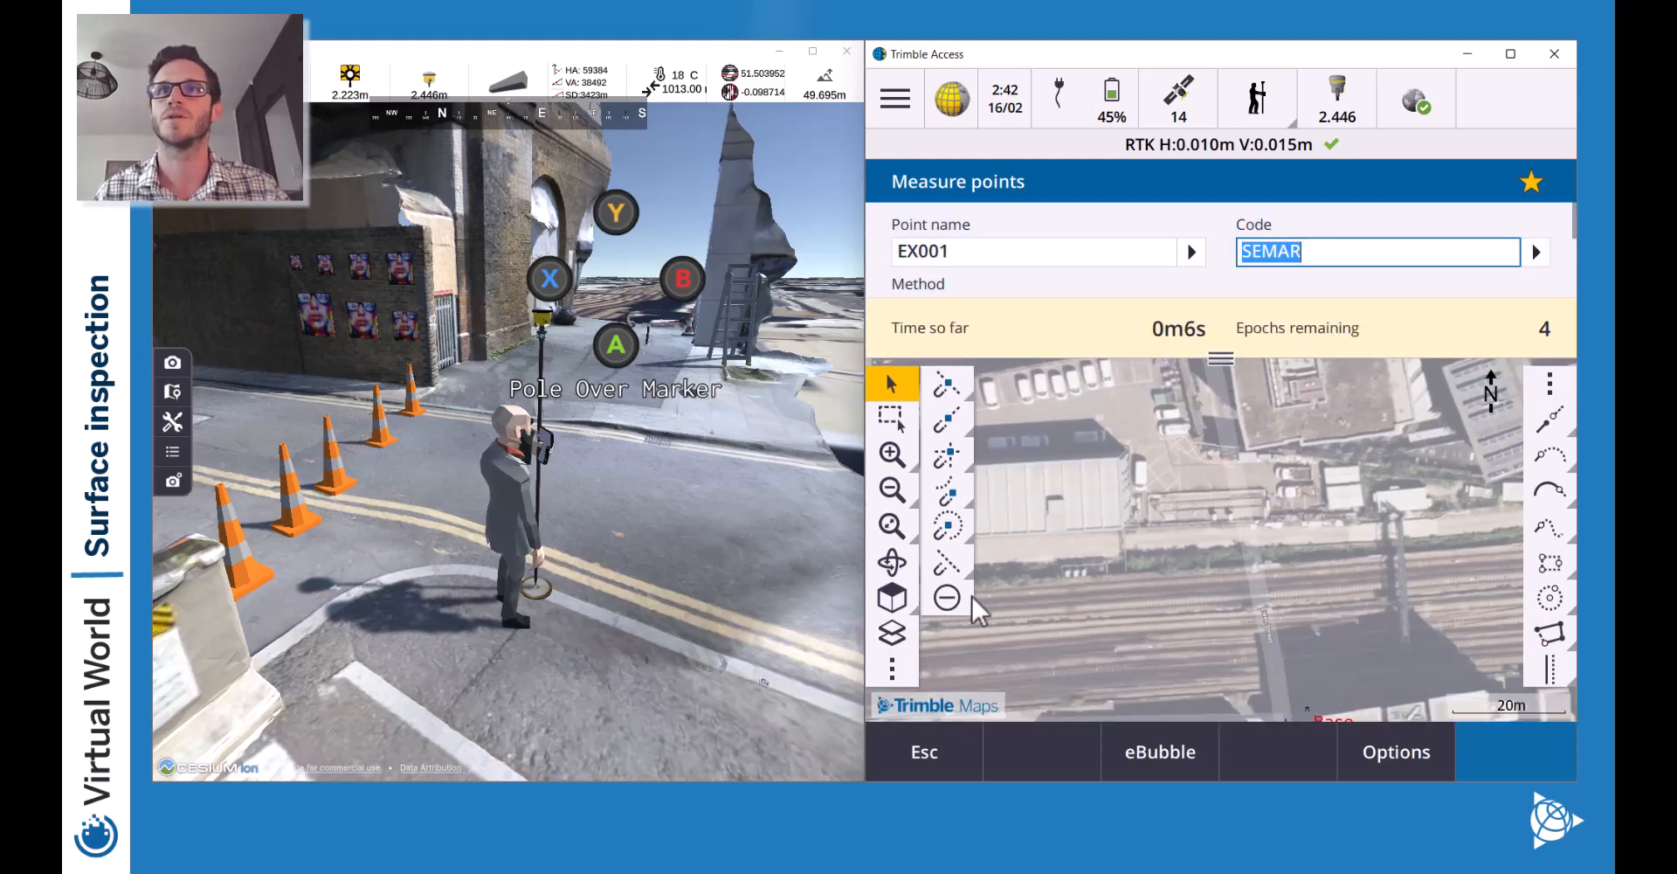
pyautogui.click(894, 527)
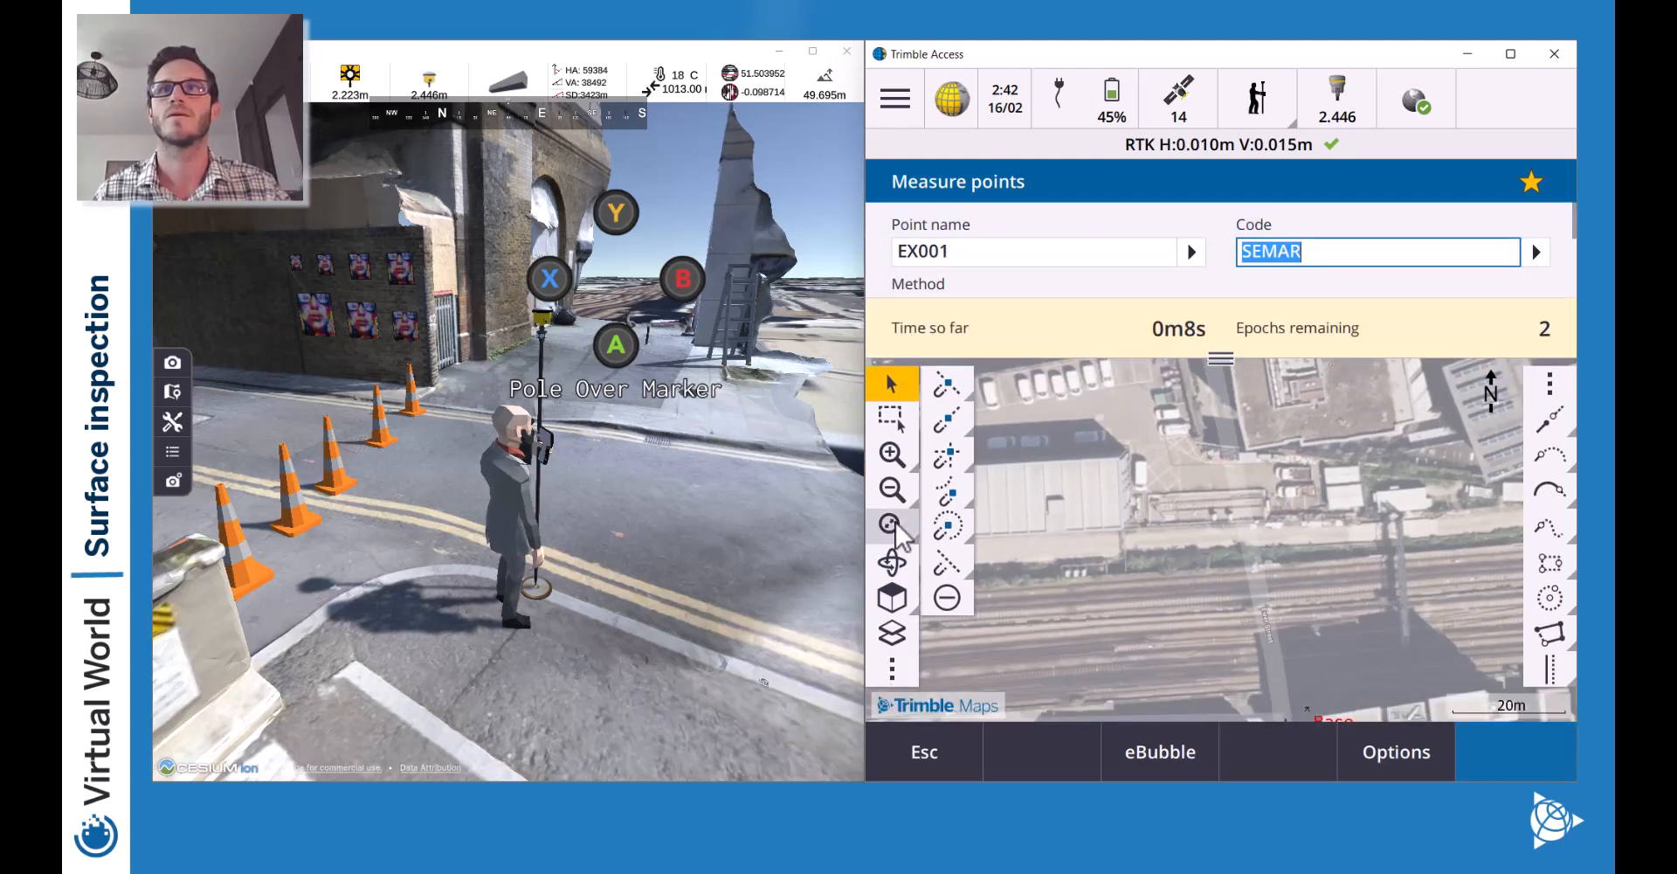
pyautogui.click(892, 491)
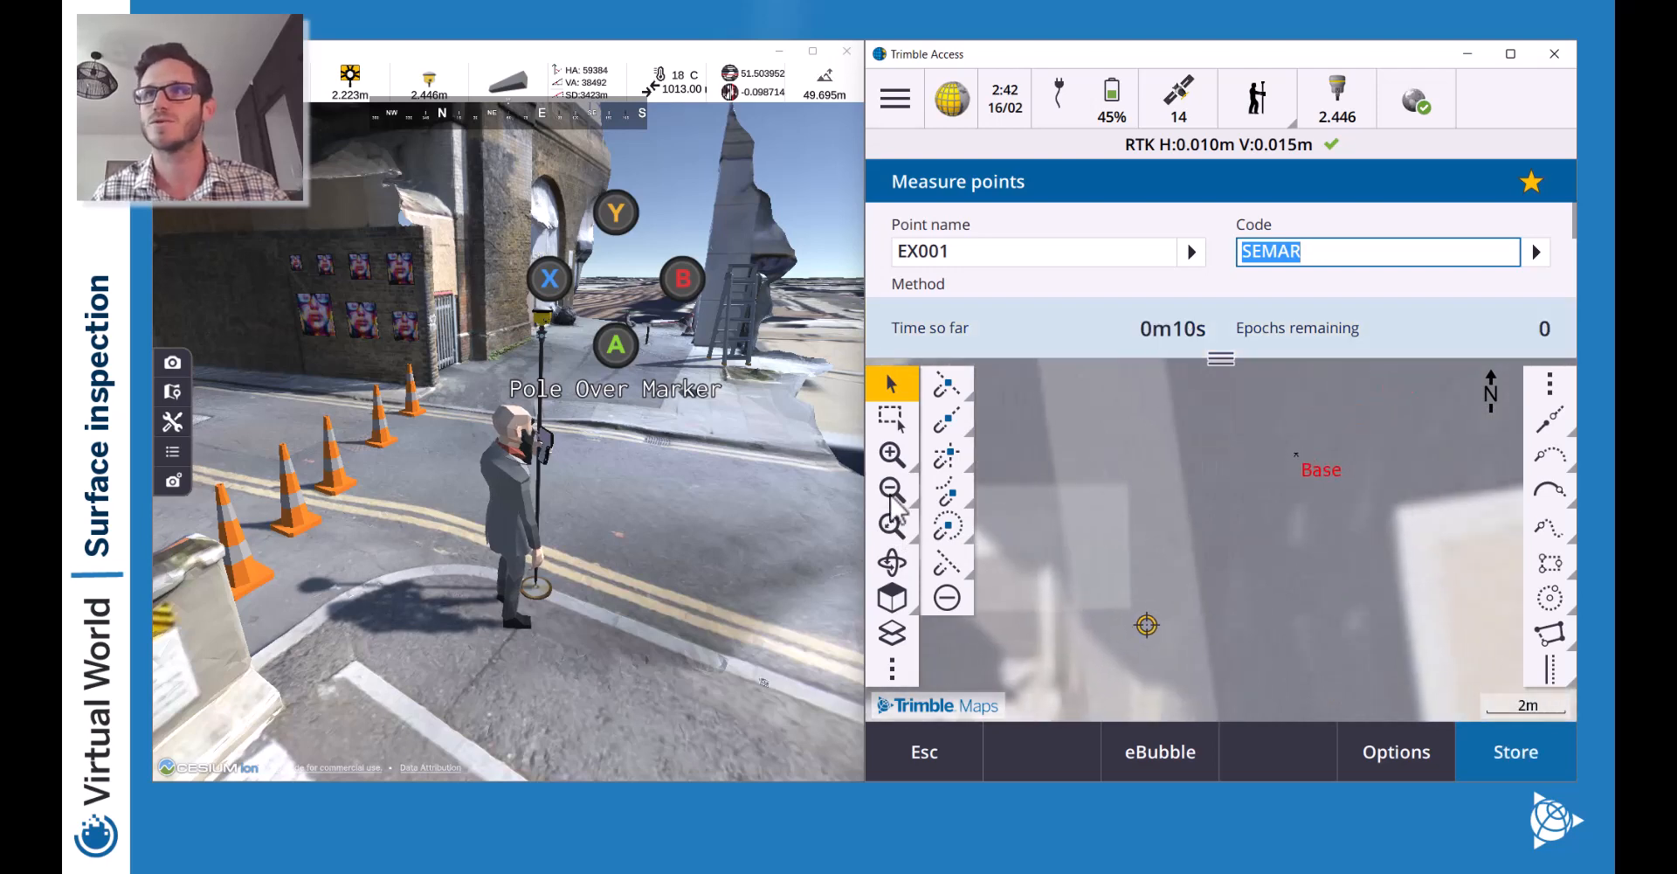
pyautogui.click(891, 491)
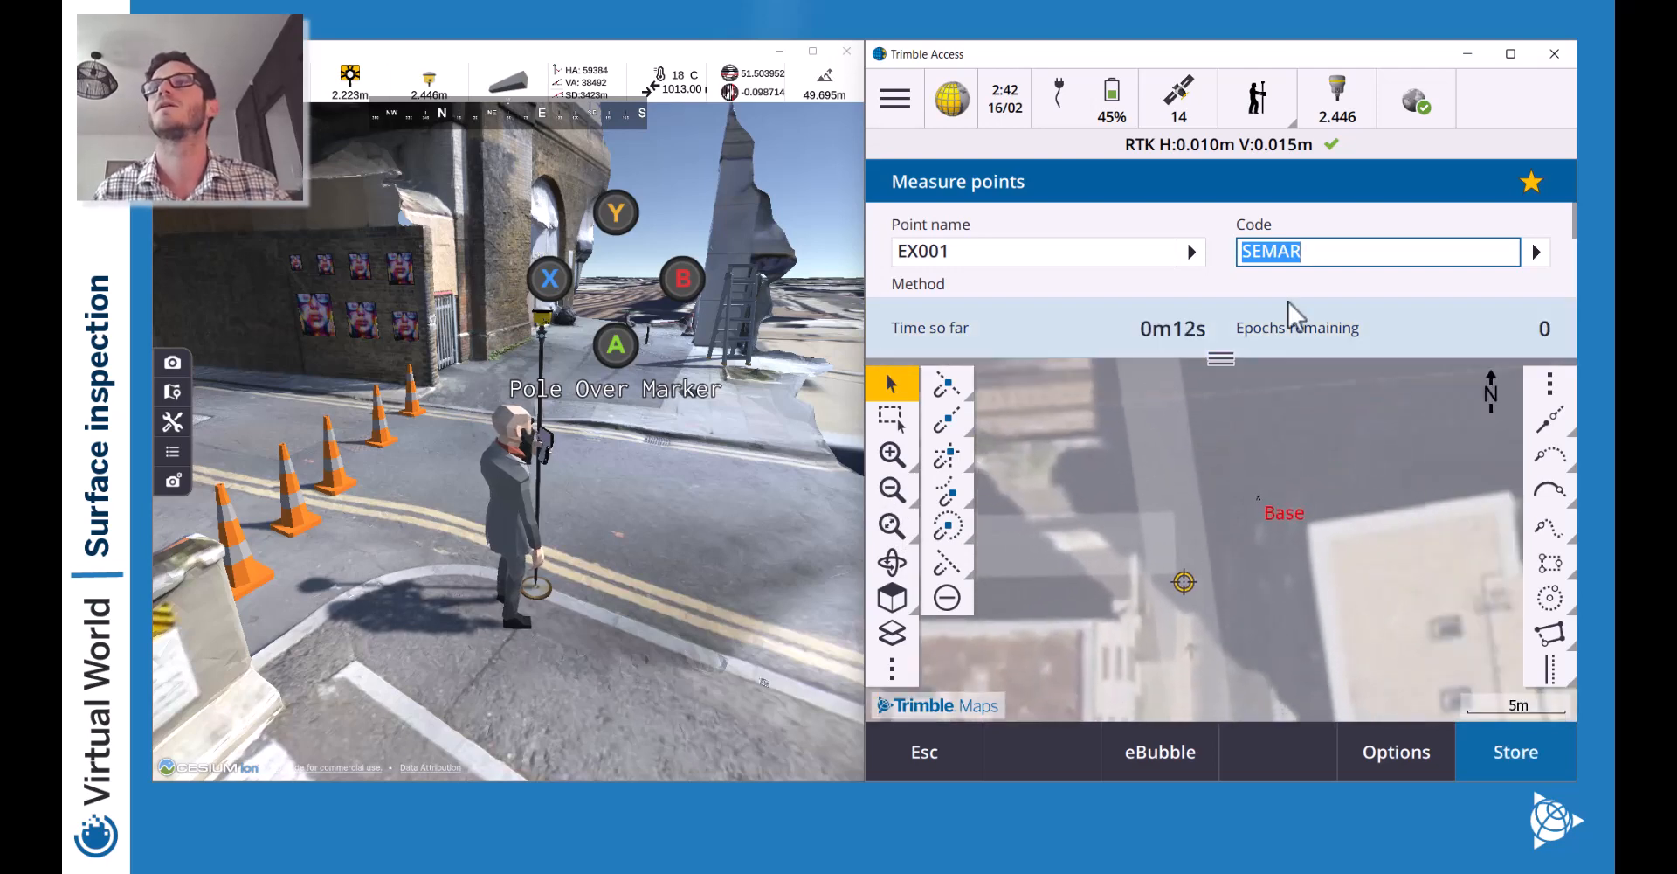
pyautogui.click(1528, 757)
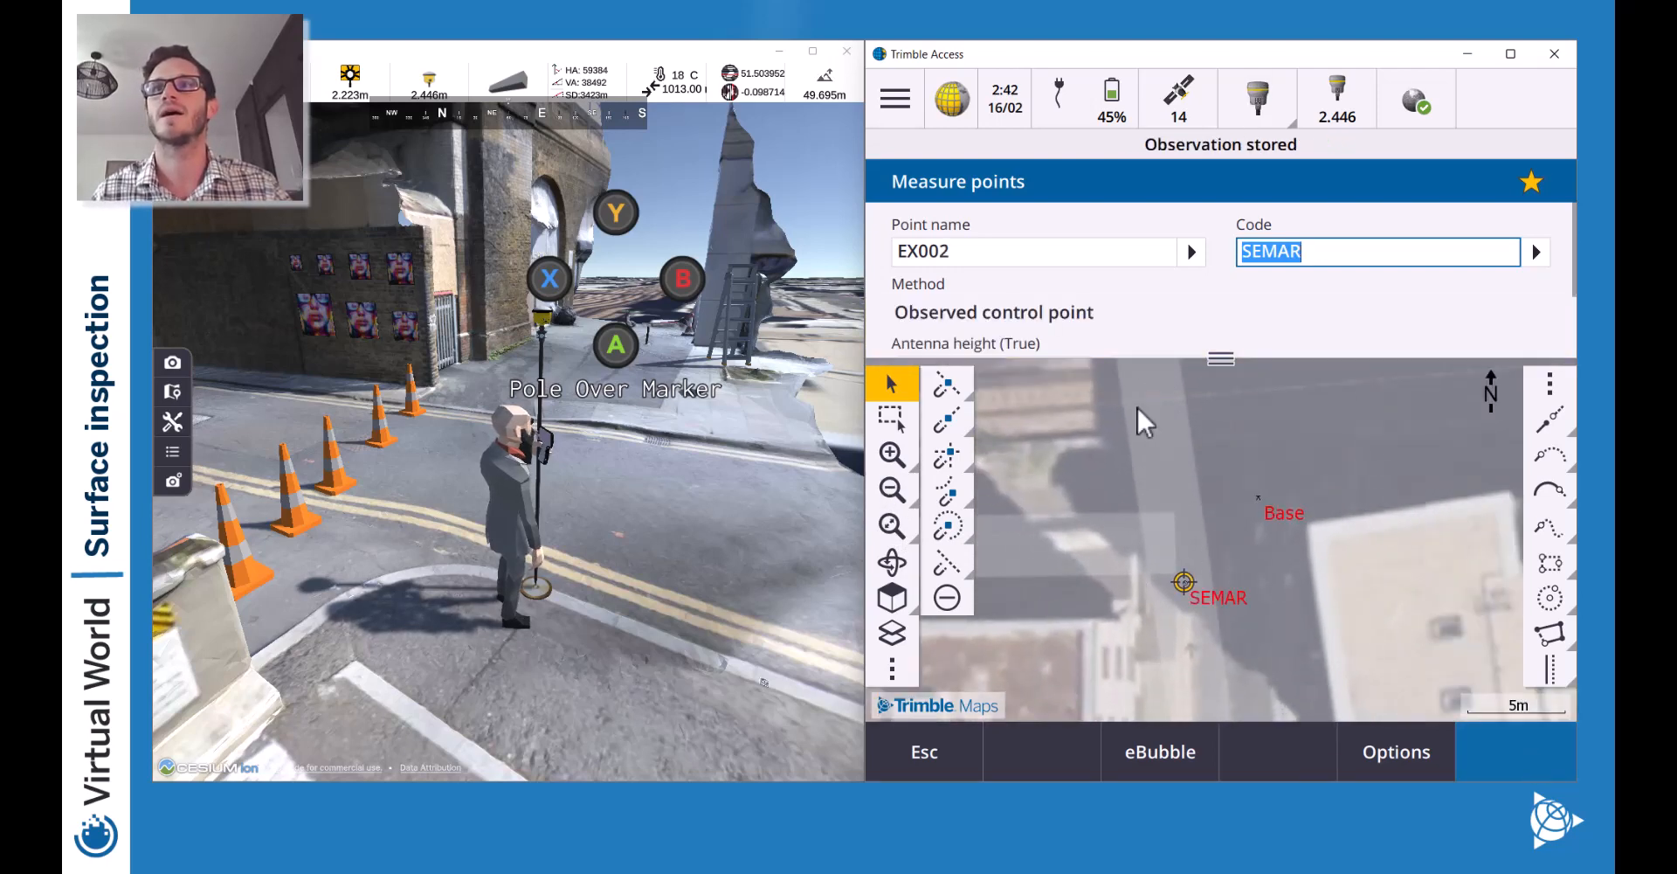
# Change map Symbols from Method symbols to Feature library symbols in map settings and accept.
pyautogui.click(890, 677)
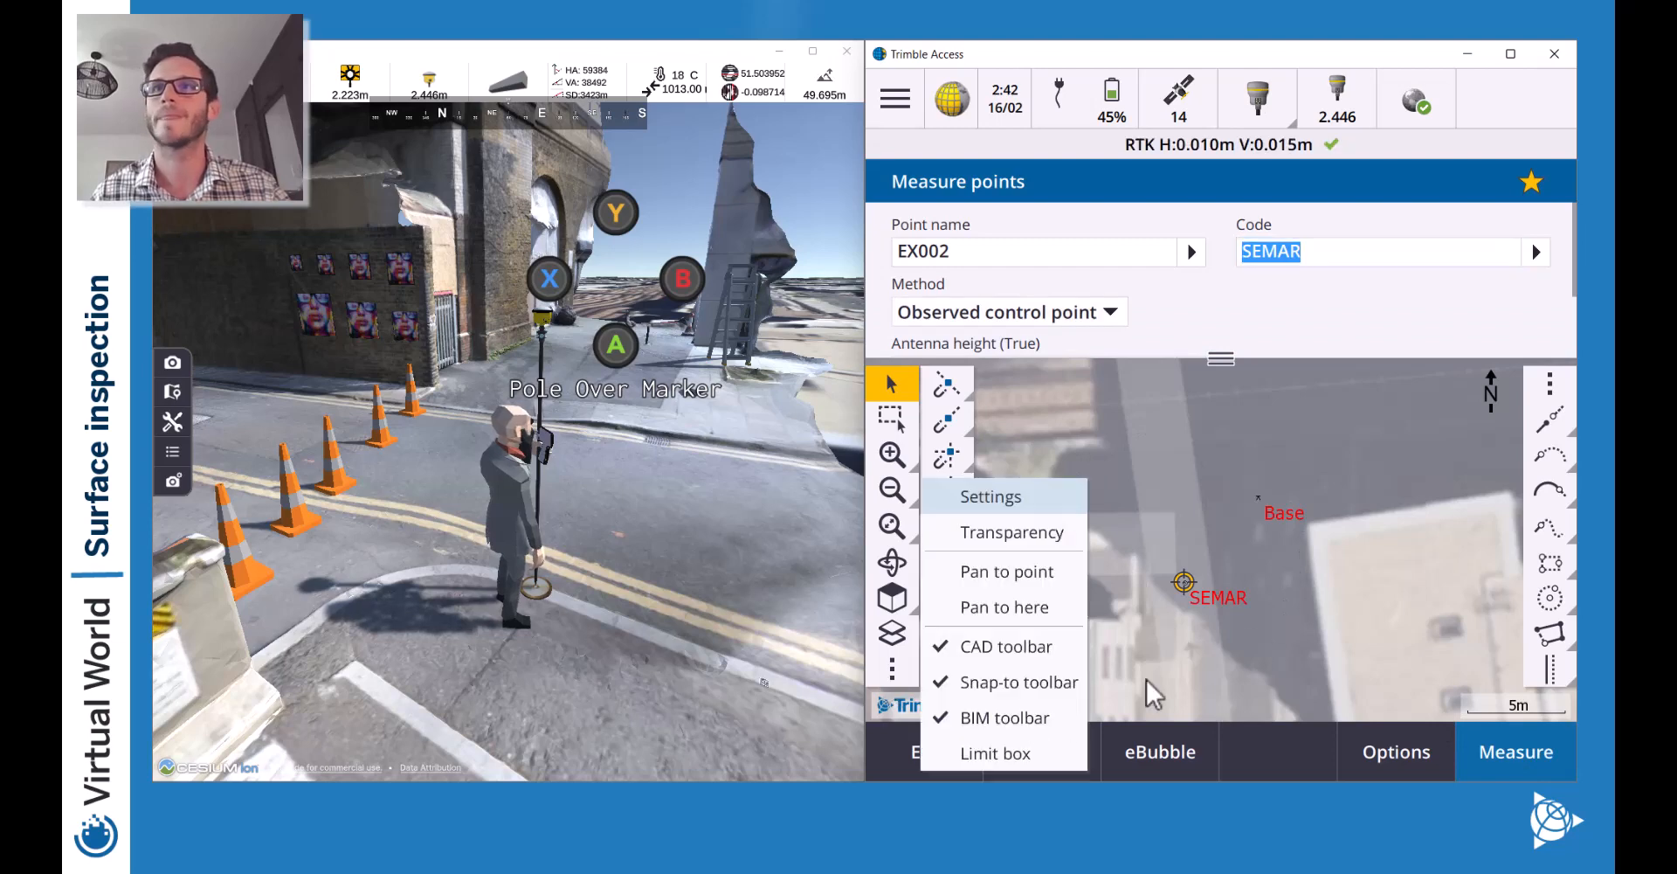
pyautogui.click(990, 497)
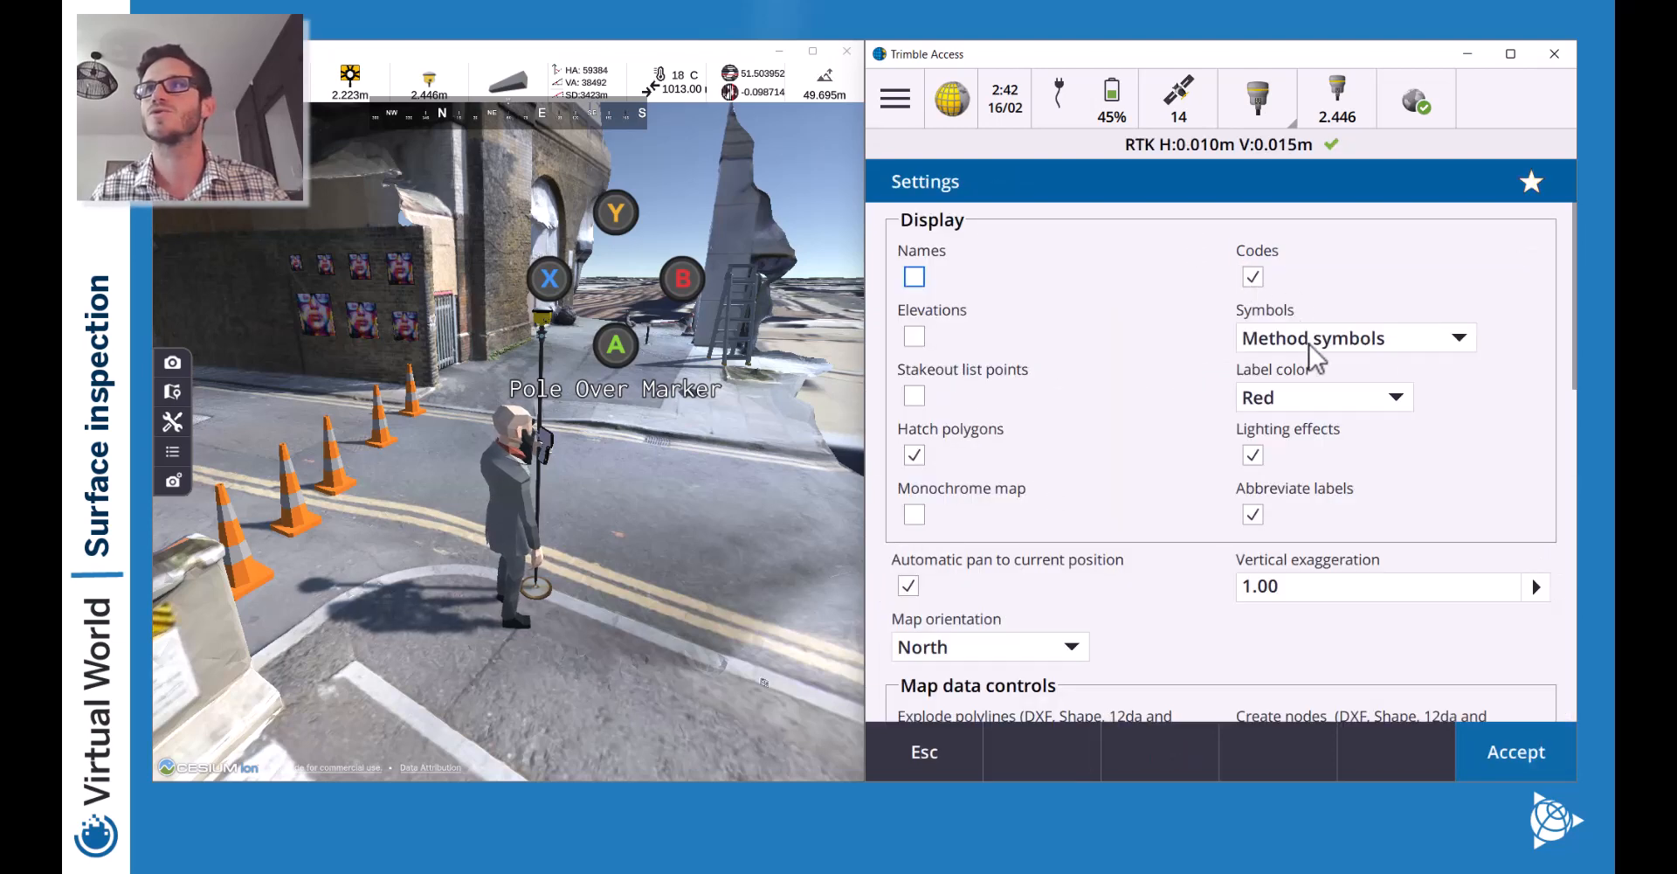
pyautogui.click(1389, 345)
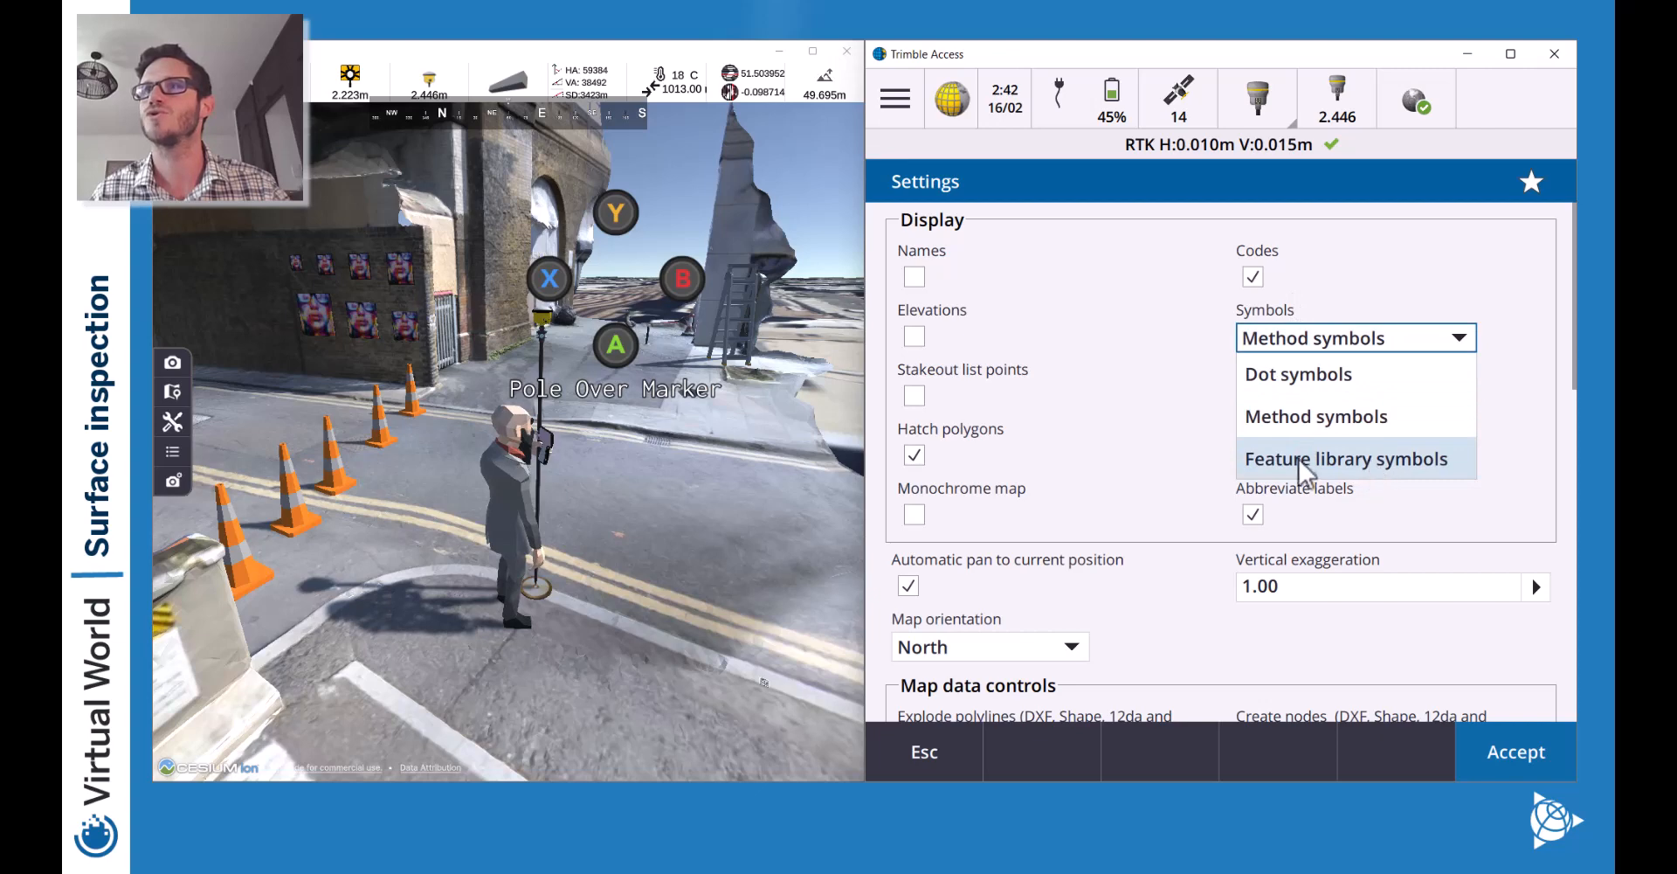
pyautogui.click(1391, 461)
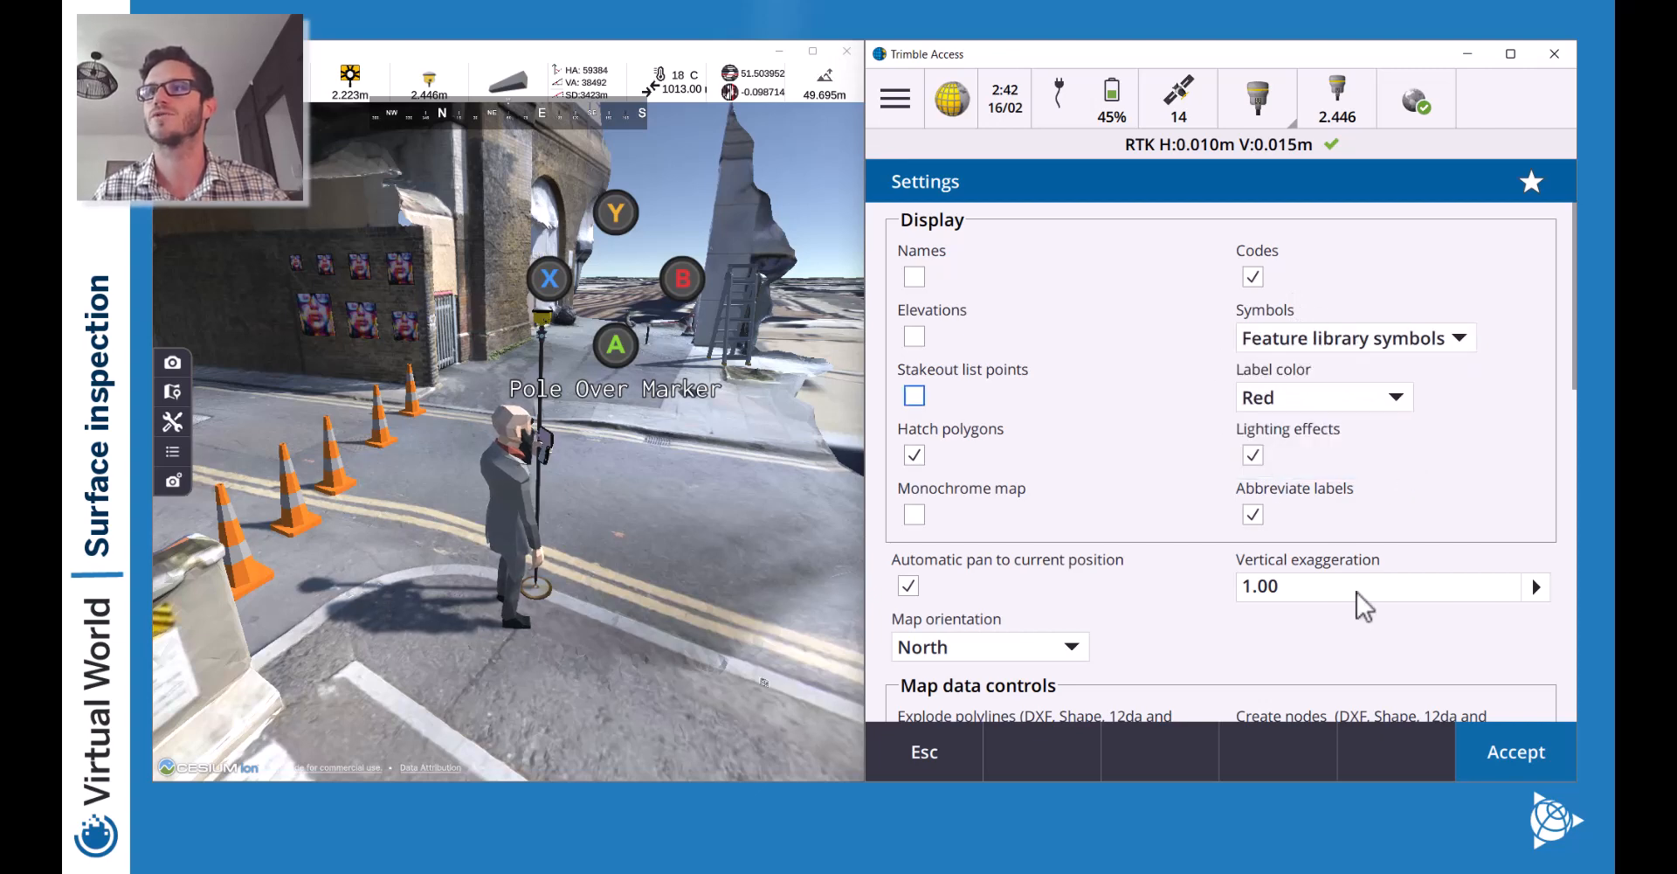
pyautogui.click(1550, 758)
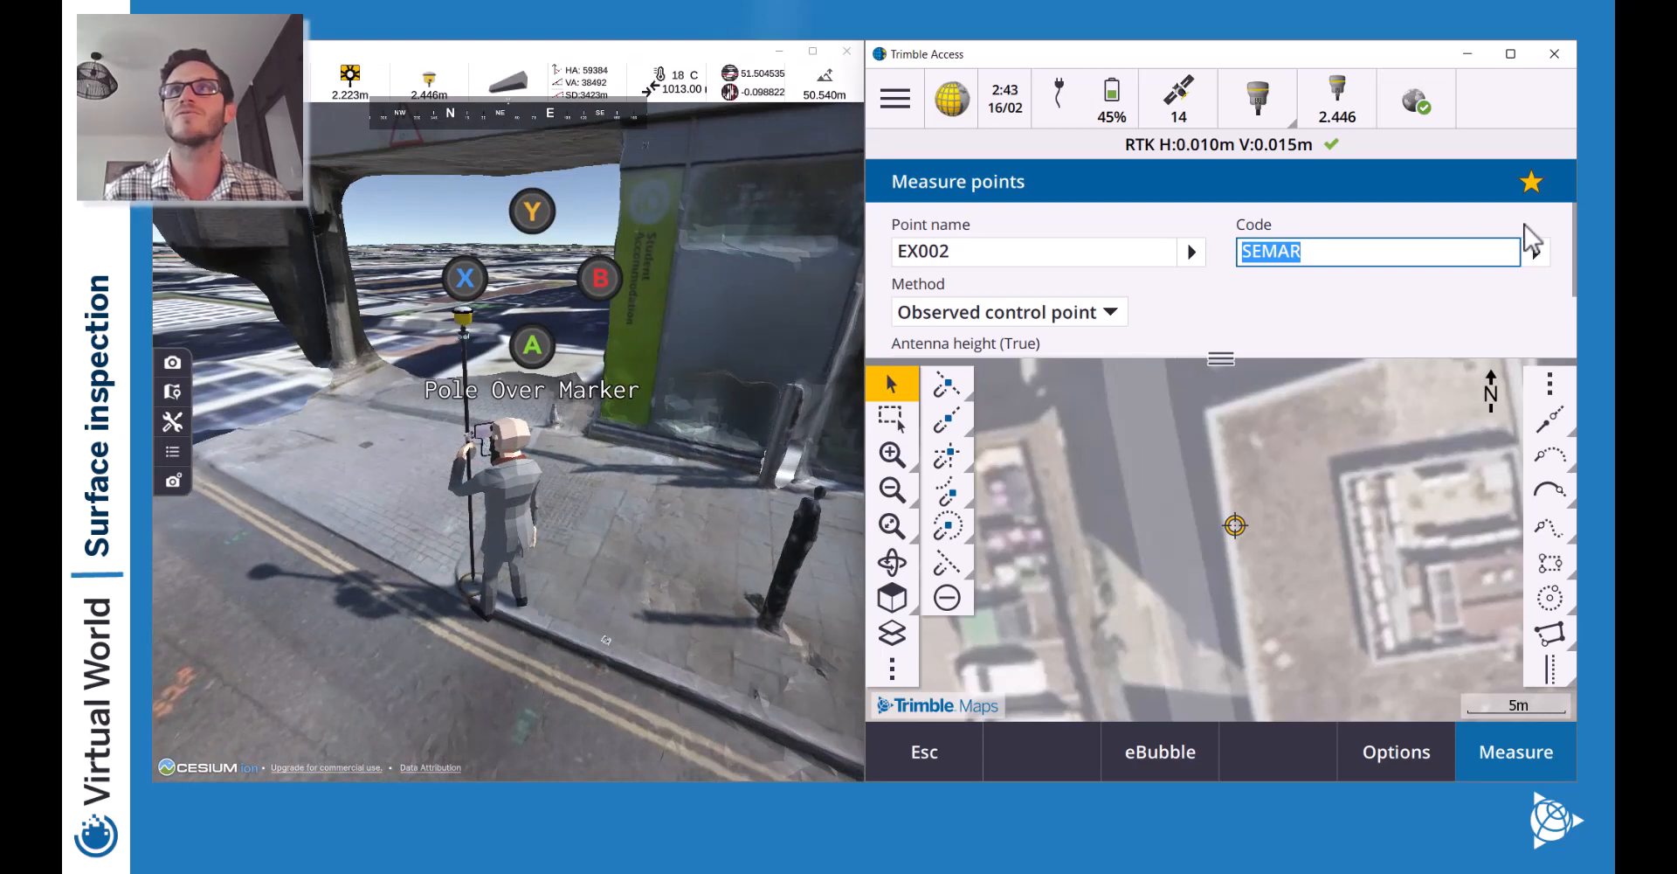
# Measure and store point EX002.
pyautogui.moveTo(1217, 361); pyautogui.dragTo(1217, 459)
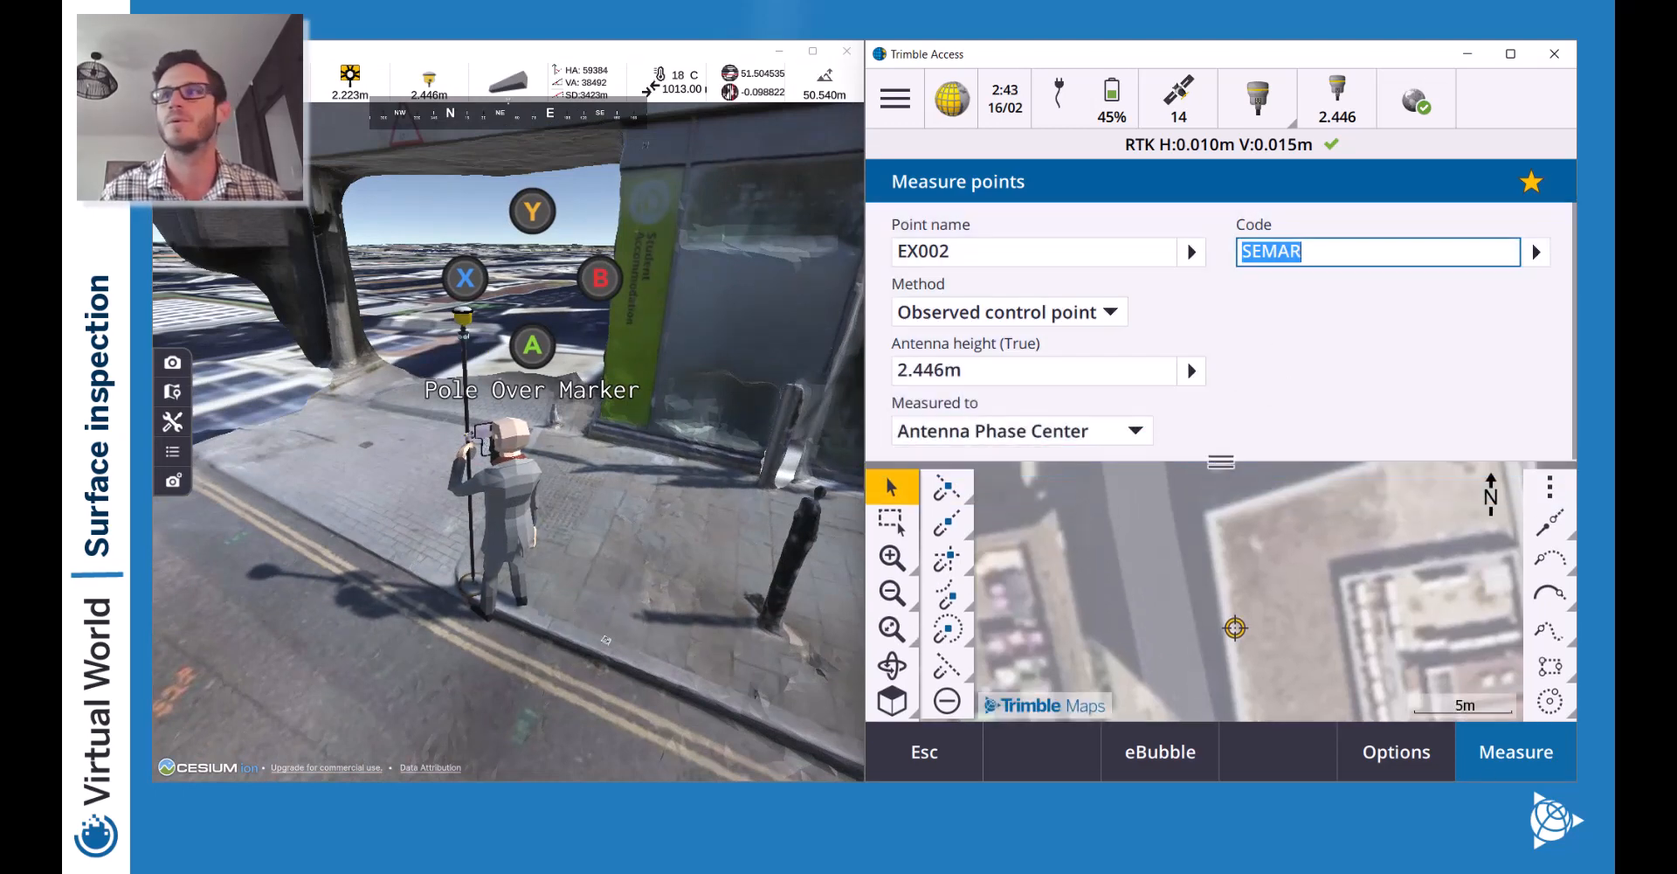
pyautogui.click(1518, 762)
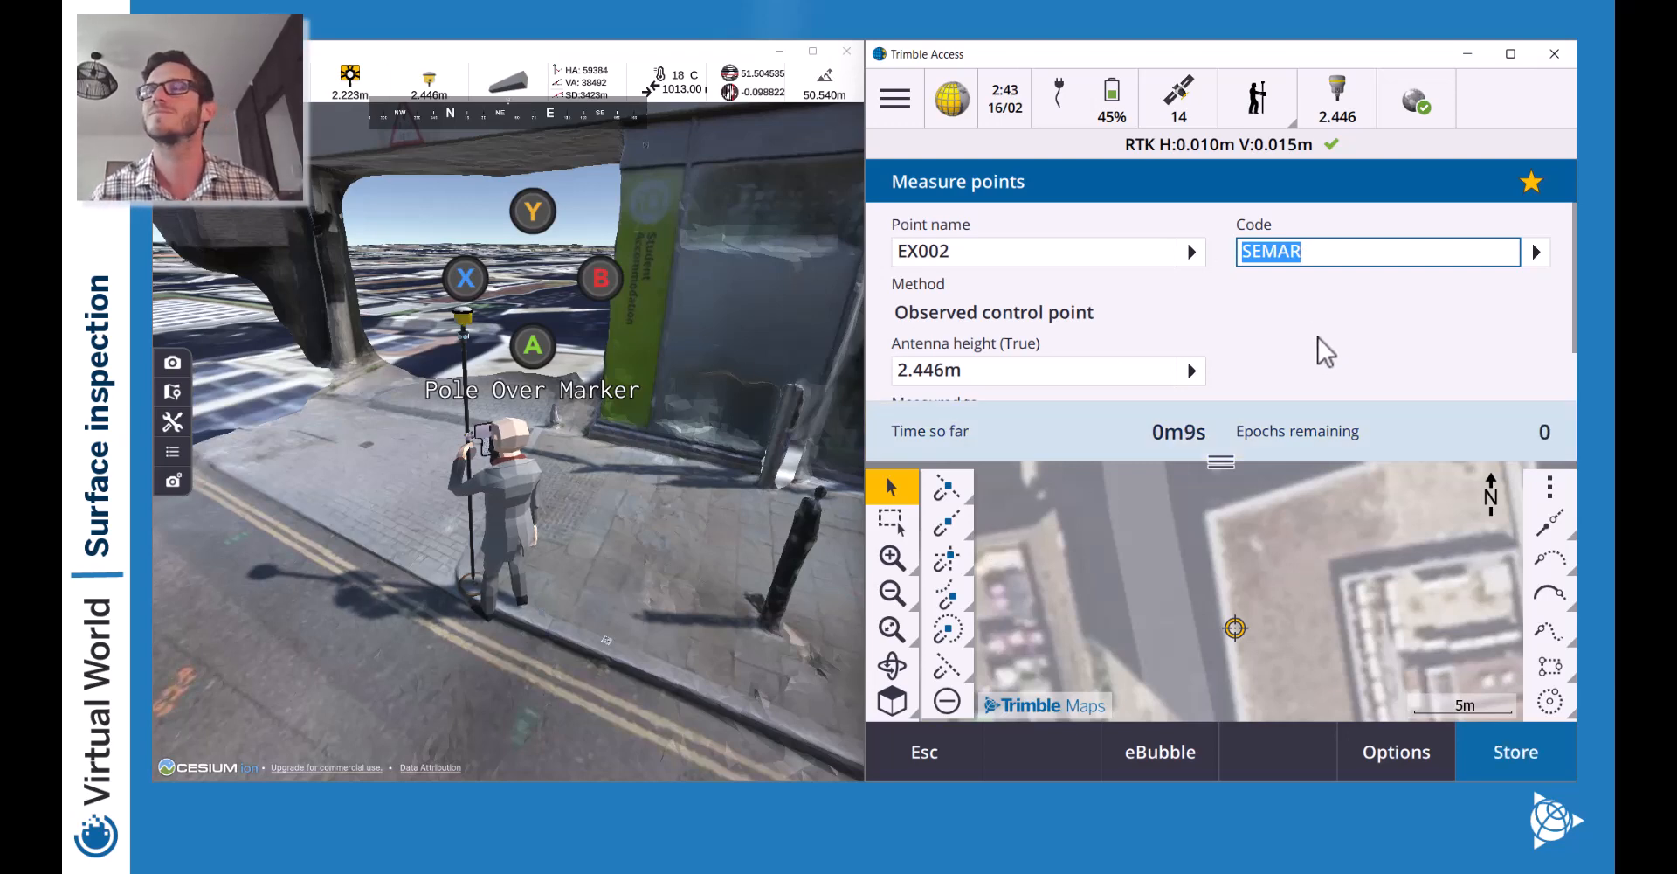
pyautogui.click(1520, 758)
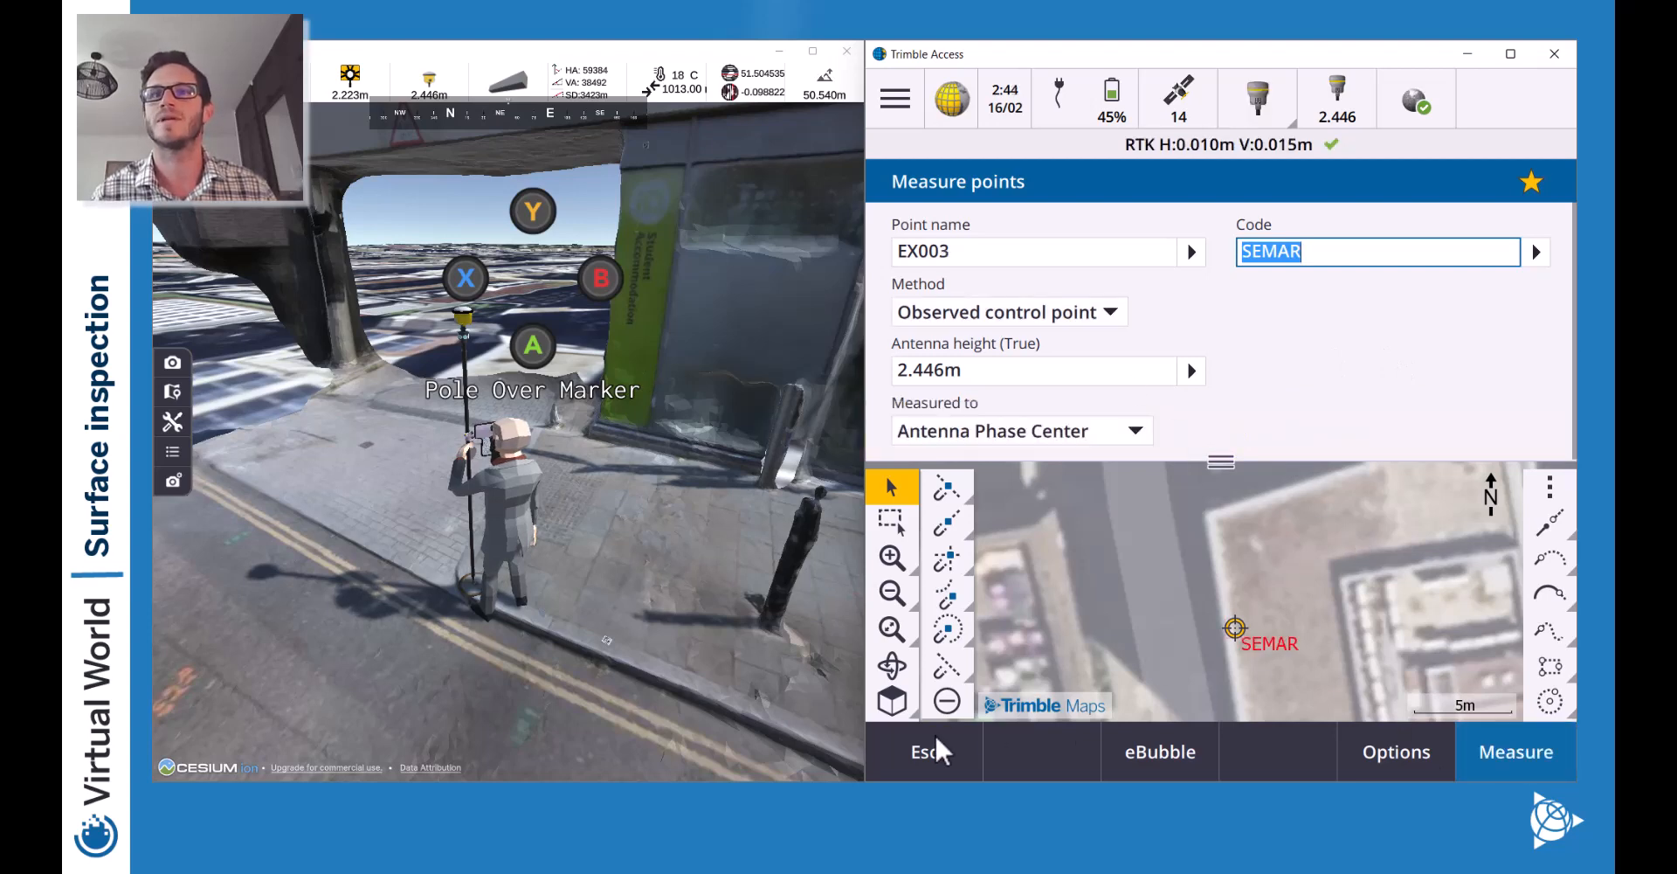
# Close the measure form, end the GNSS survey and confirm powering down the receiver.
pyautogui.moveTo(1223, 465); pyautogui.dragTo(1256, 129)
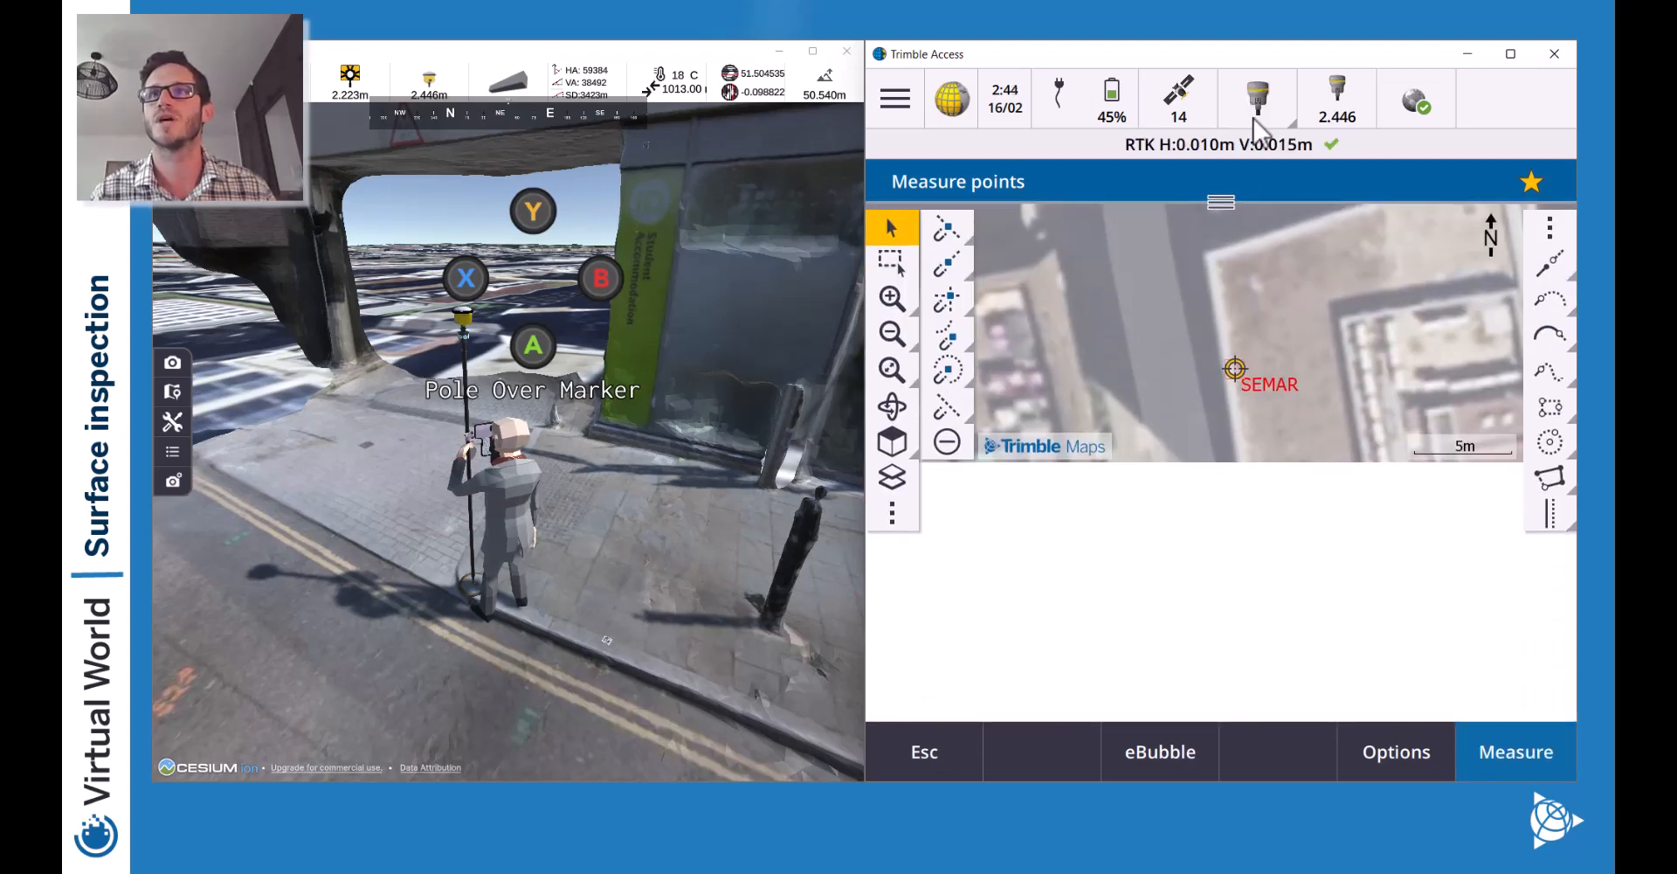
pyautogui.click(907, 337)
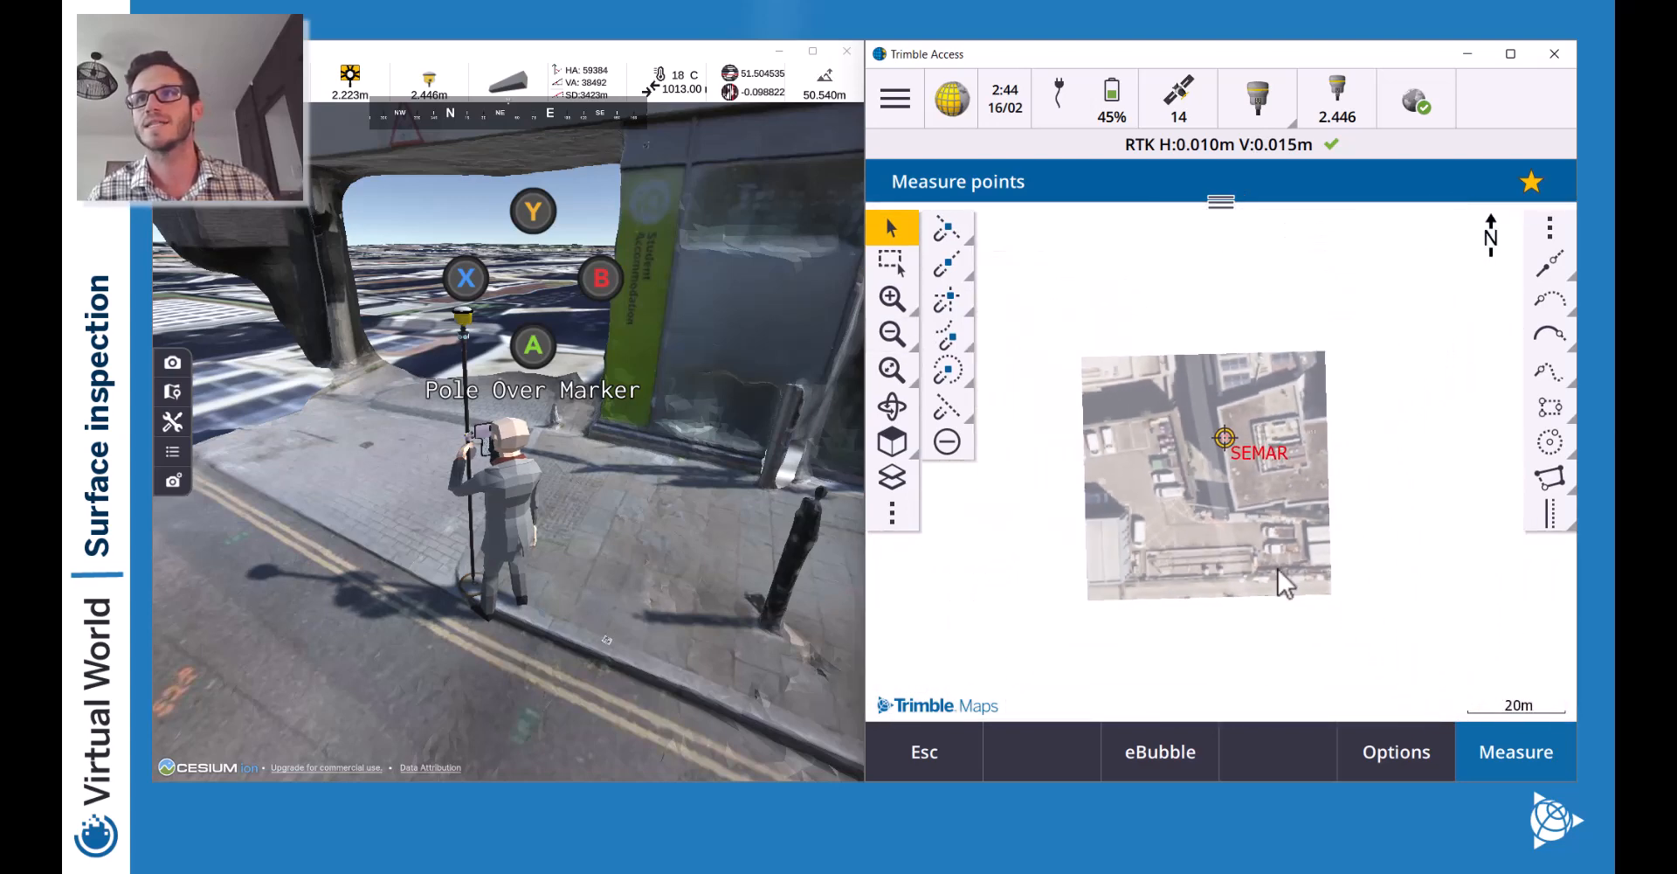
pyautogui.moveTo(1215, 352); pyautogui.dragTo(1197, 438)
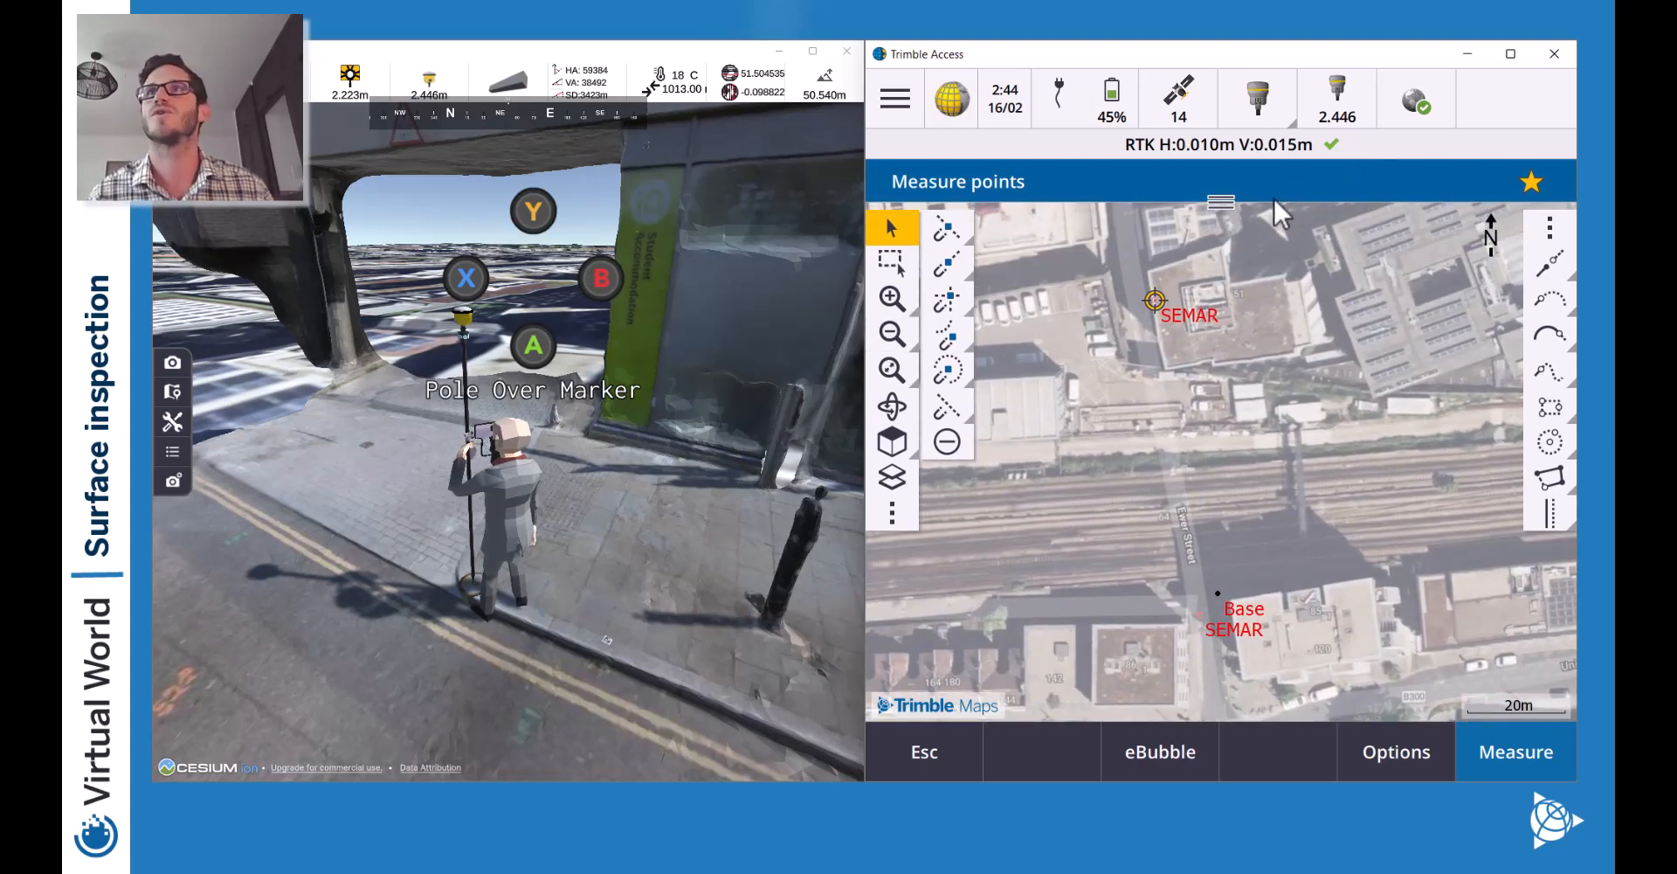
pyautogui.click(926, 751)
pyautogui.click(895, 101)
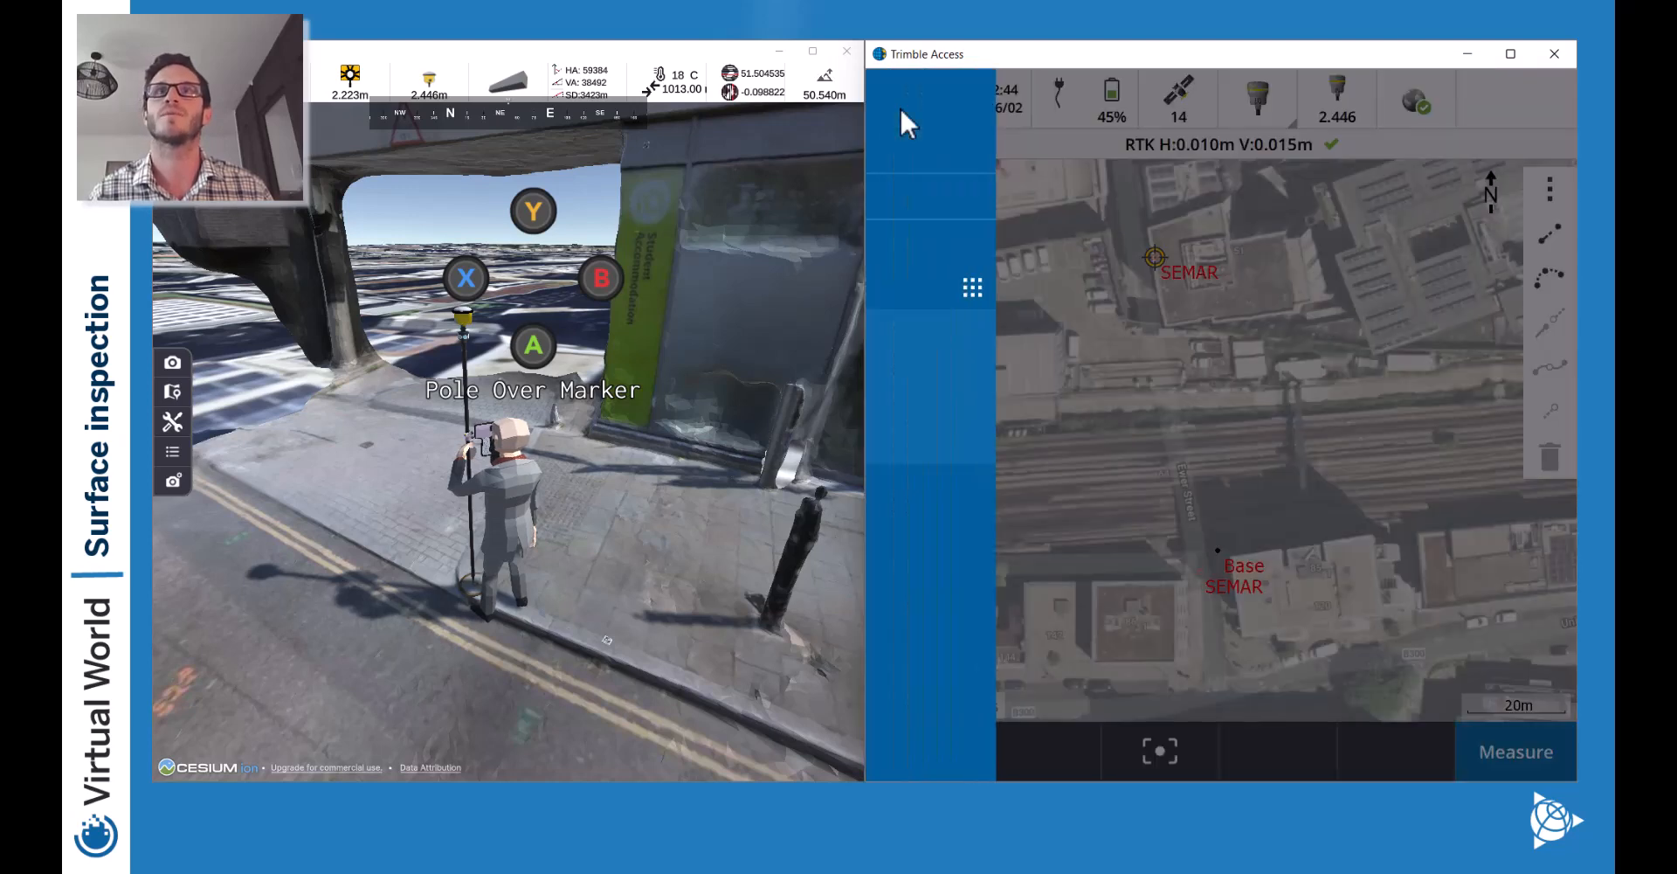
pyautogui.click(979, 406)
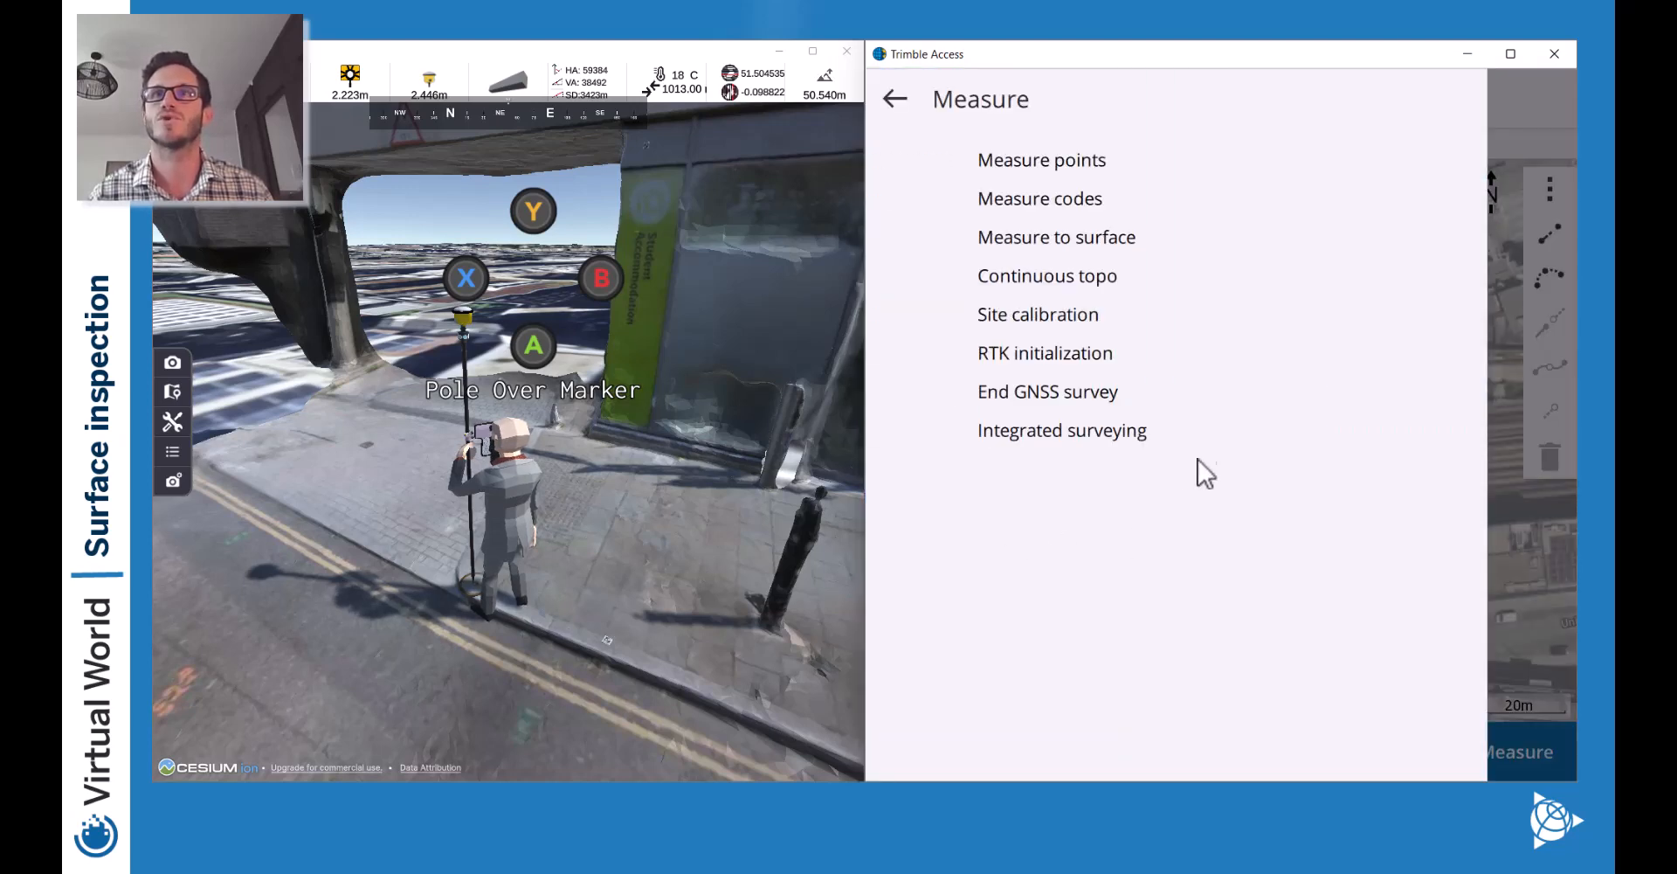
pyautogui.click(1087, 391)
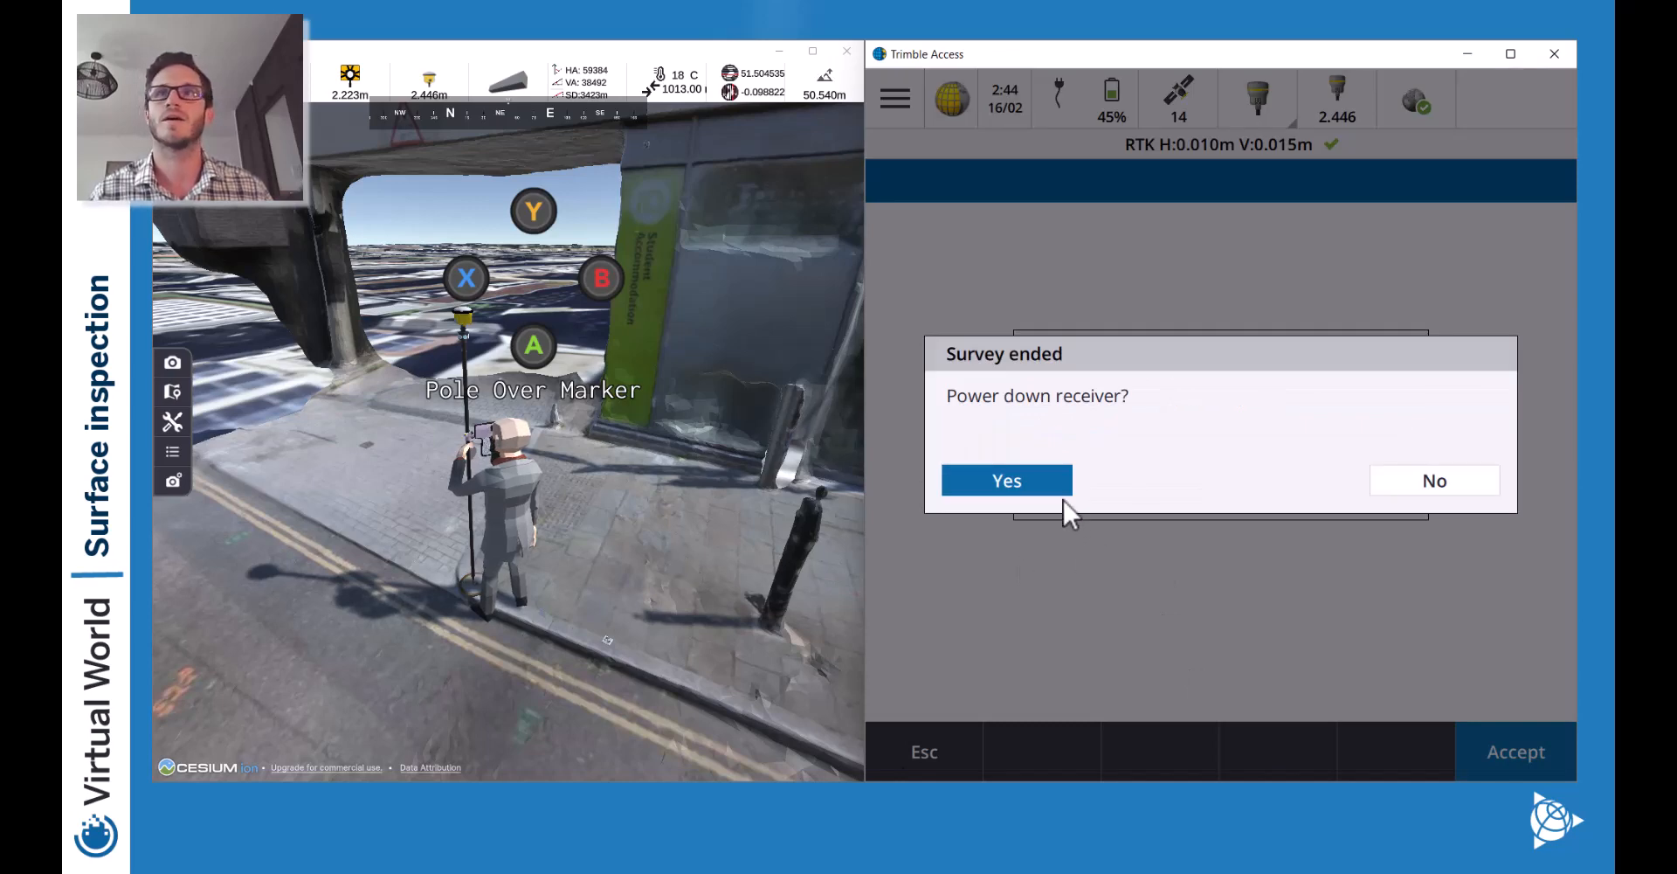
pyautogui.click(1425, 480)
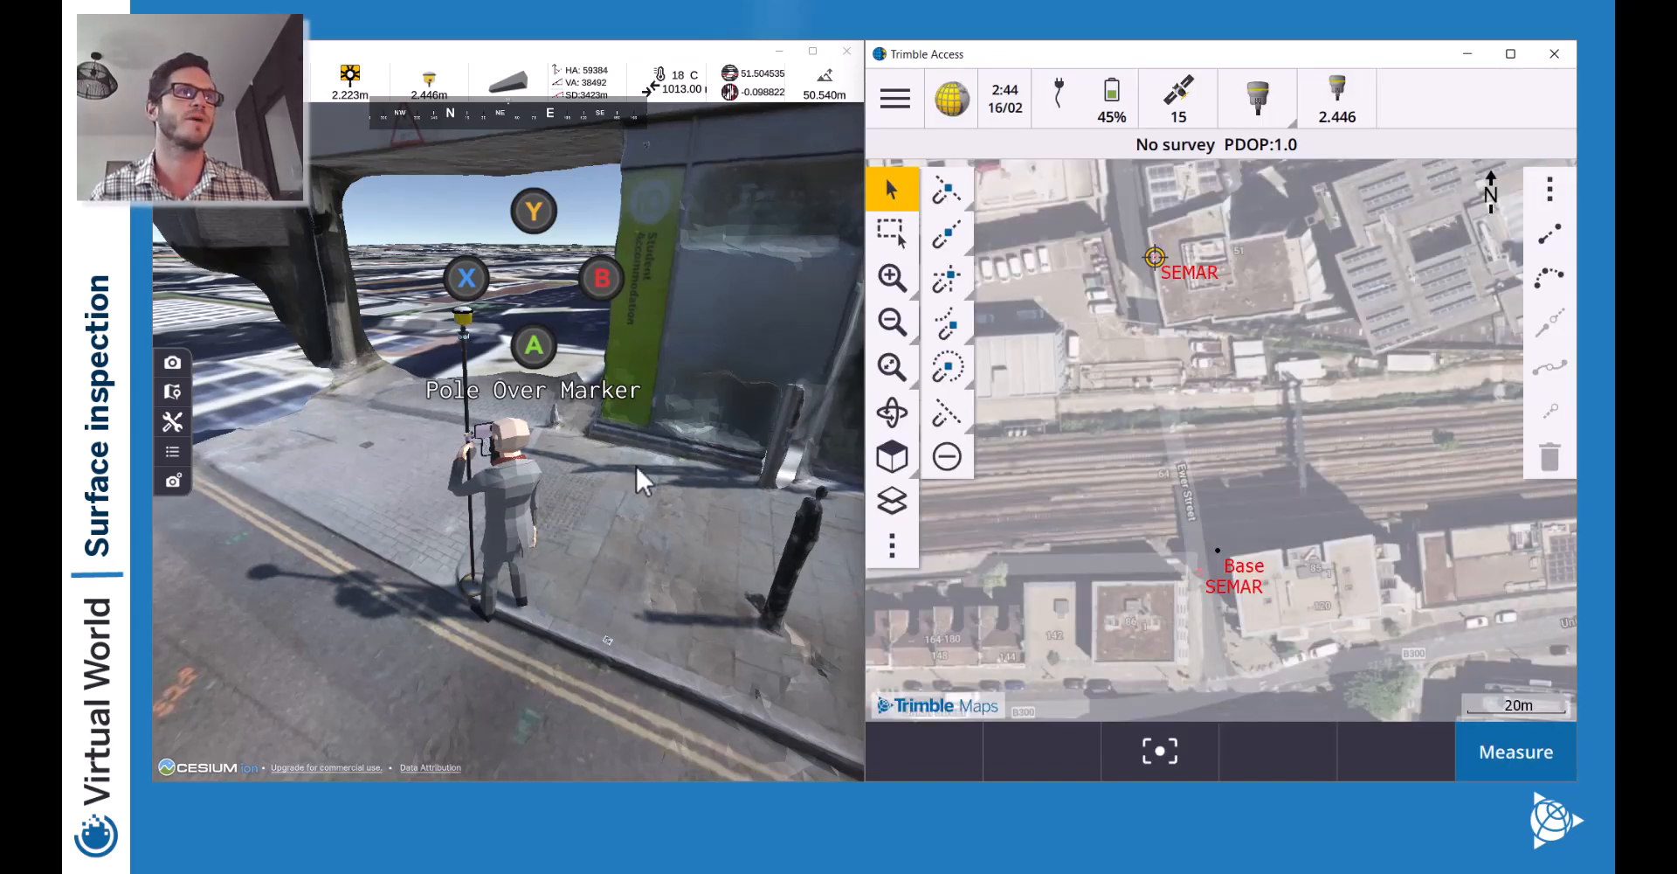
# Switch the pole receiver to OFF from the equipment radial menu.
pyautogui.press('Tab')
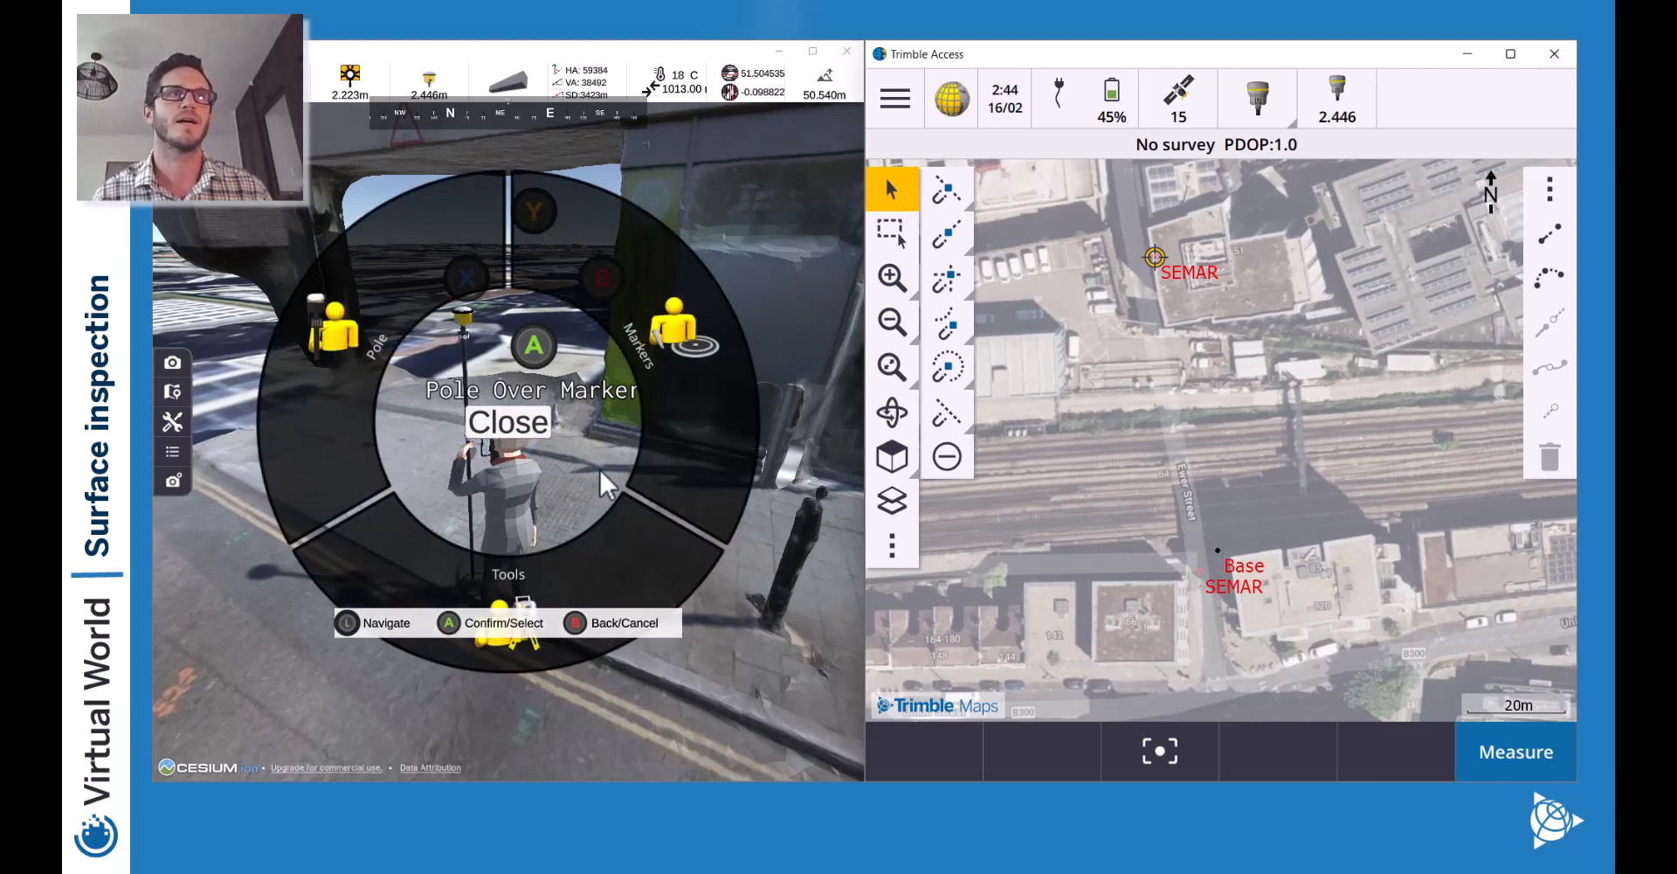
pyautogui.press('Left')
pyautogui.press('Return')
pyautogui.press('Up')
pyautogui.press('Return')
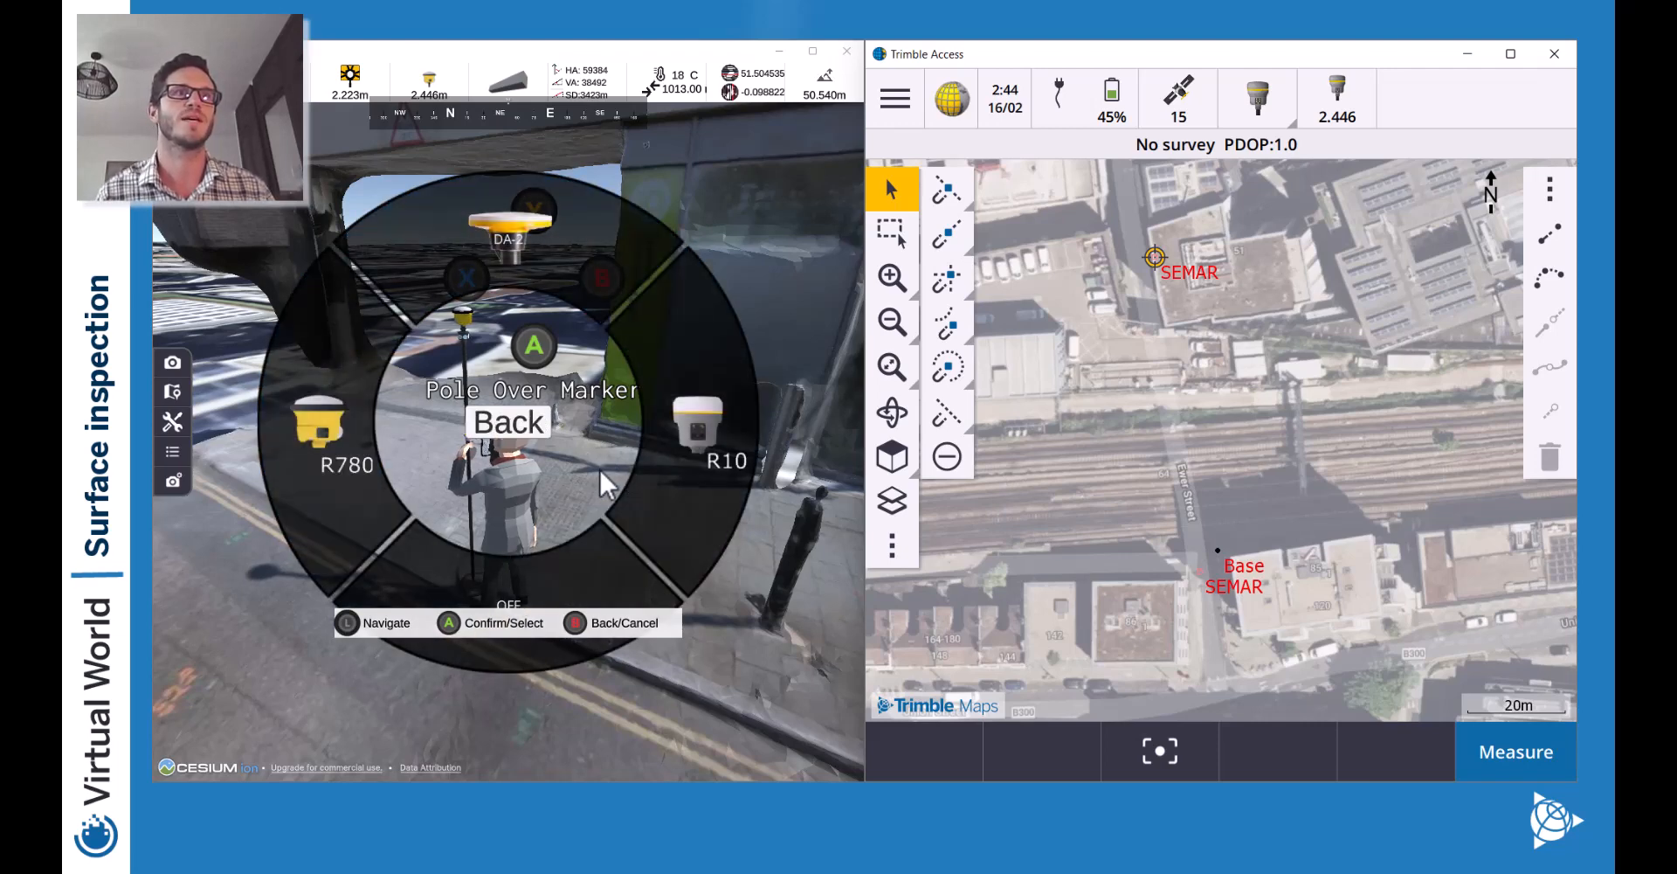
pyautogui.press('Down')
pyautogui.press('Return')
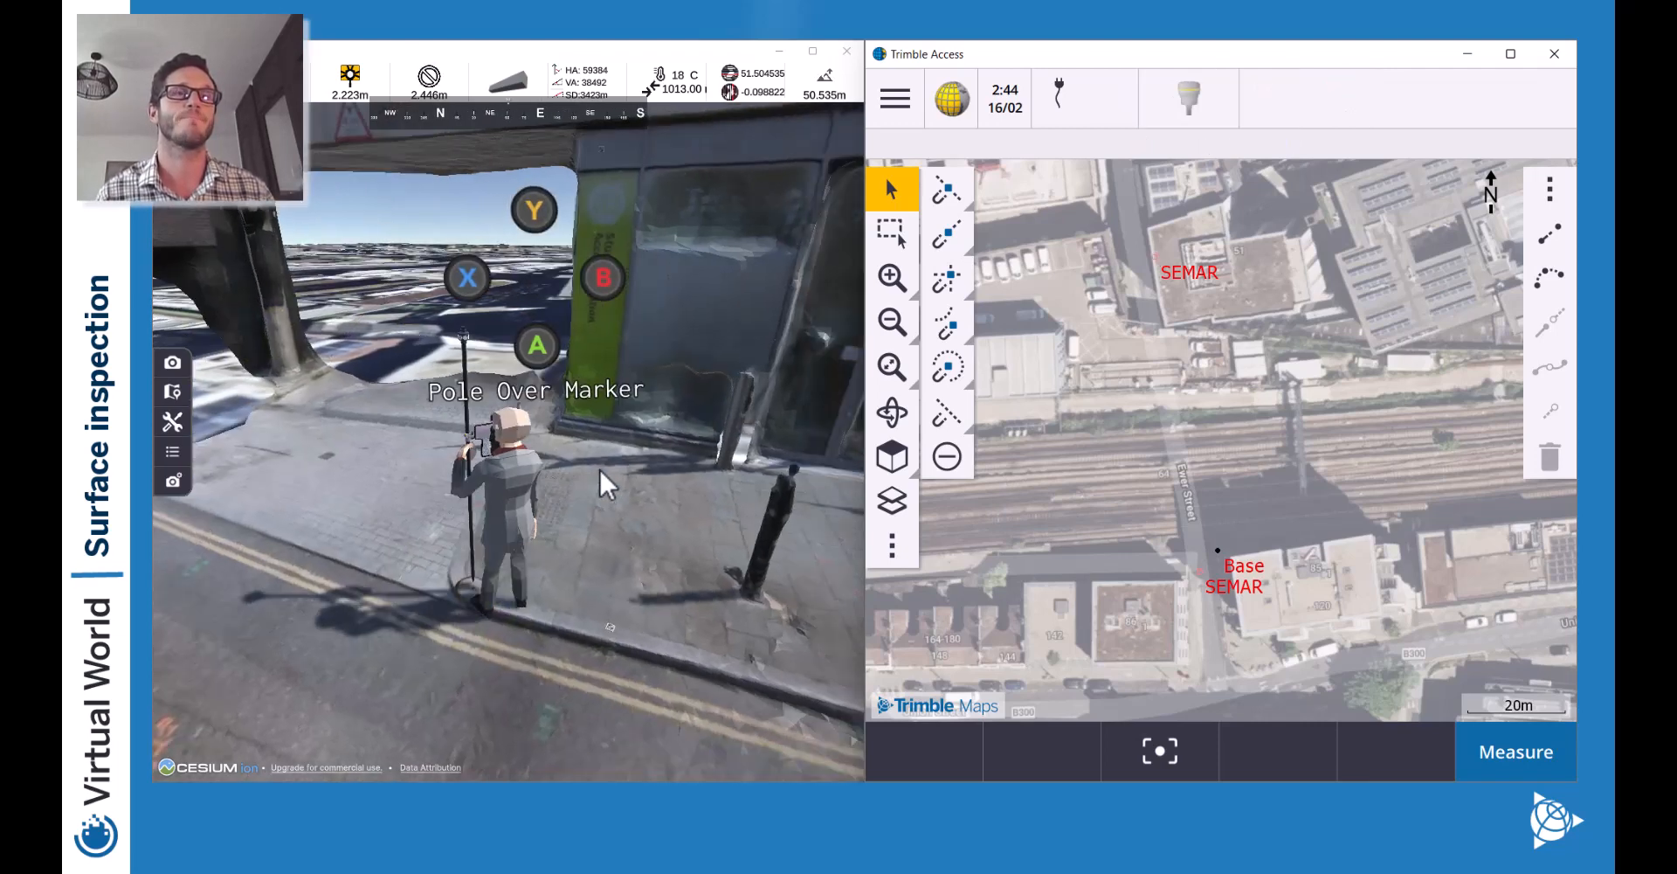
# Walk the surveyor down the alley, through the tunnel and past the cones to the marker.
pyautogui.press('w')
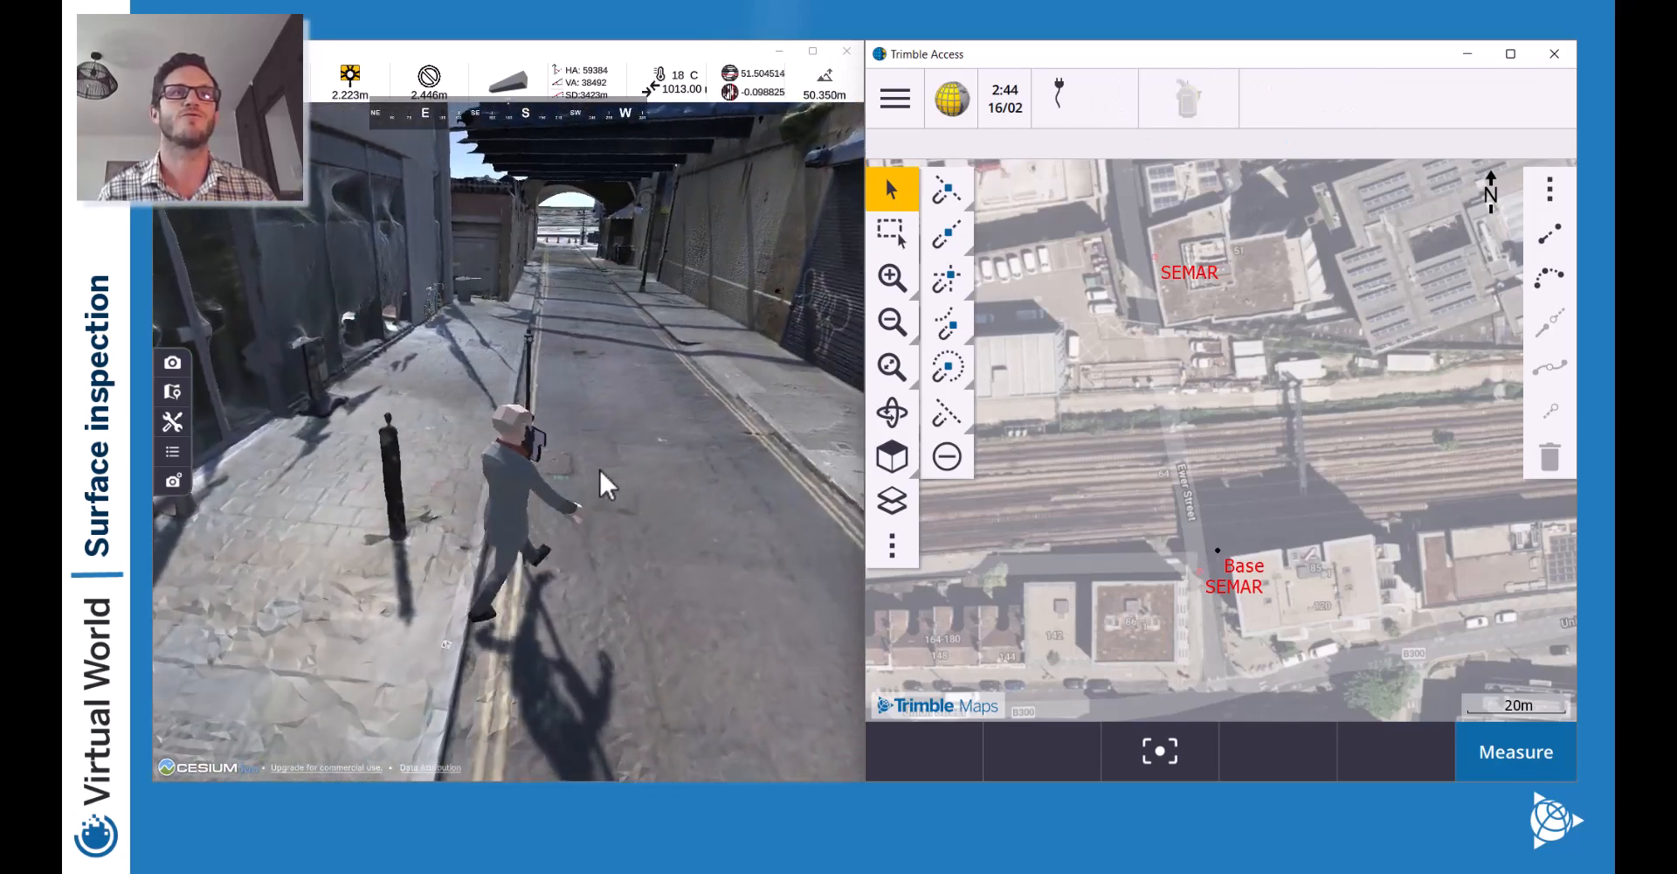
pyautogui.press('w')
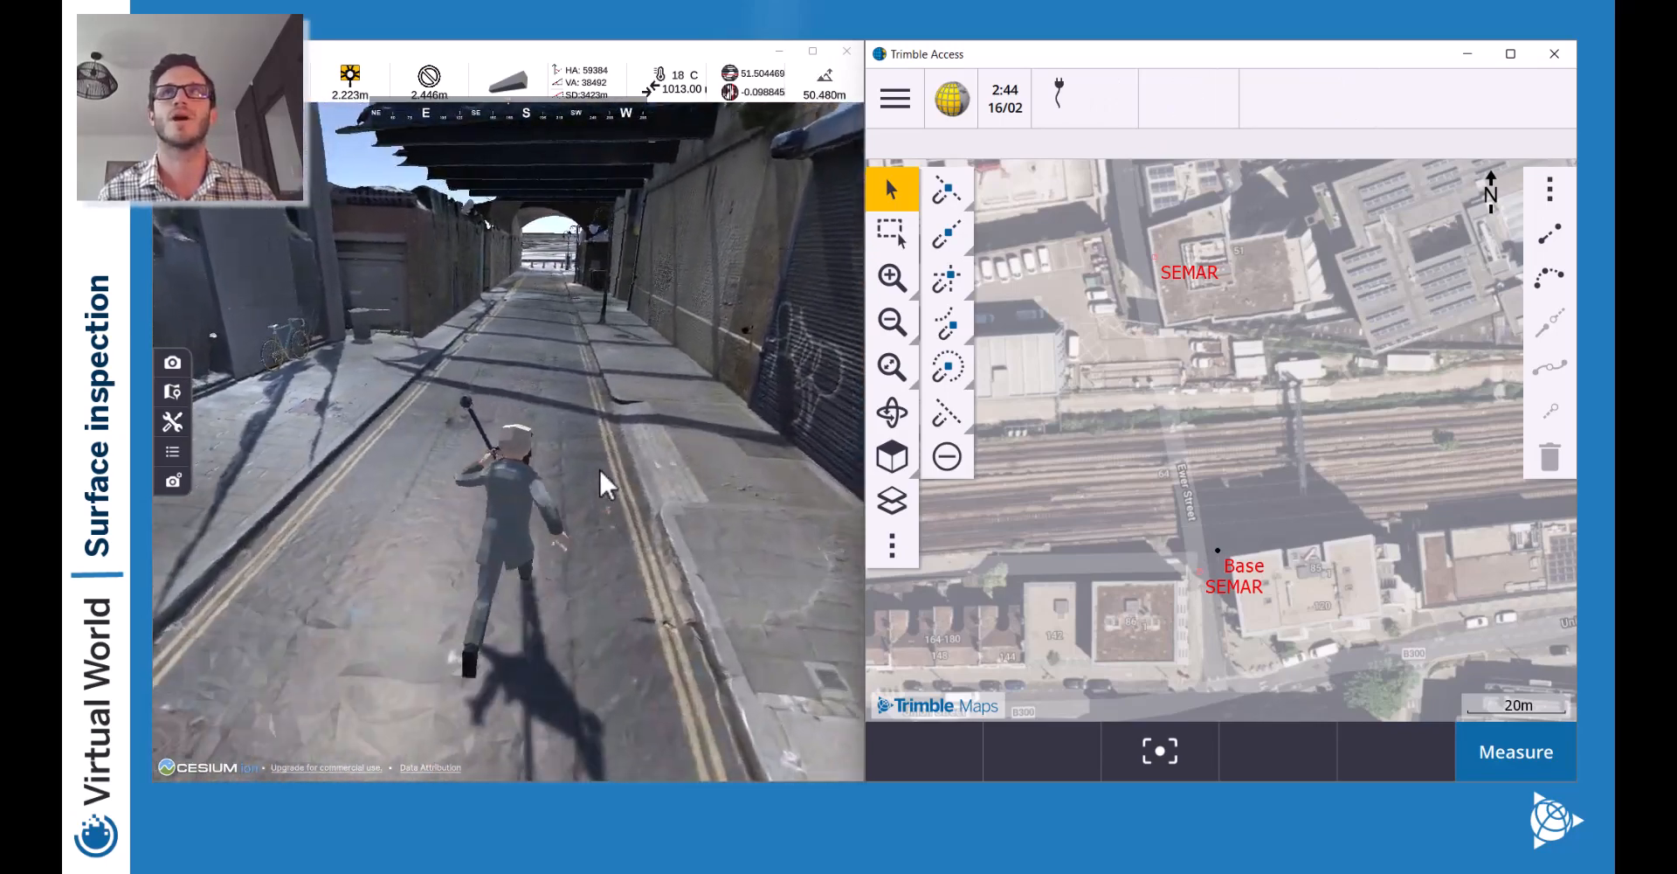
pyautogui.press('w')
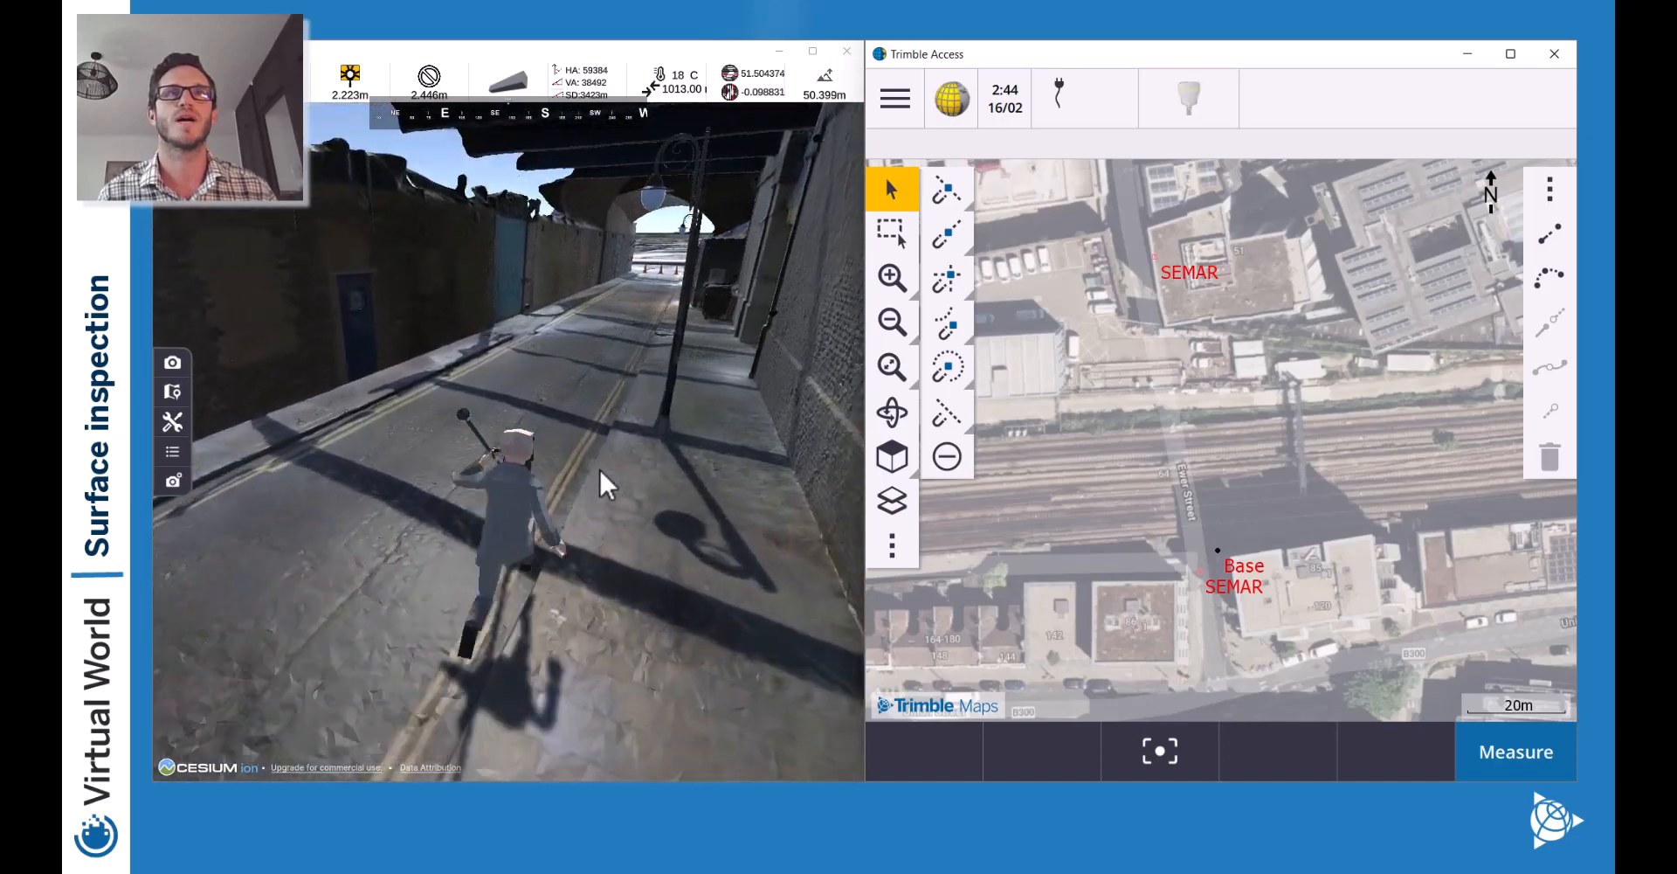
pyautogui.press('w')
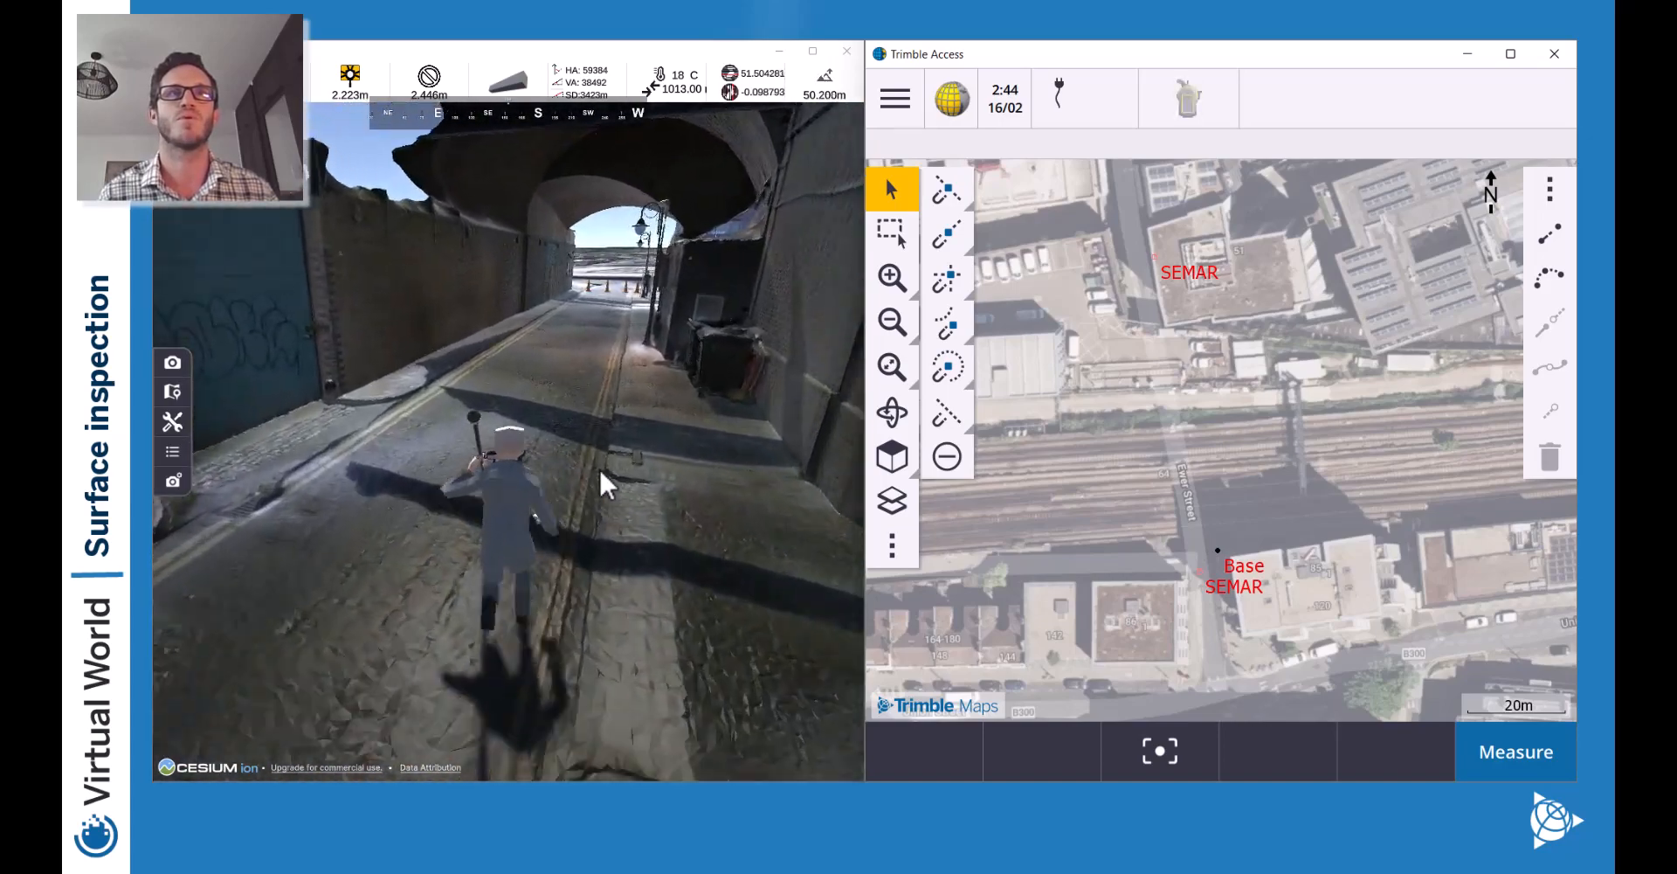
pyautogui.press('w')
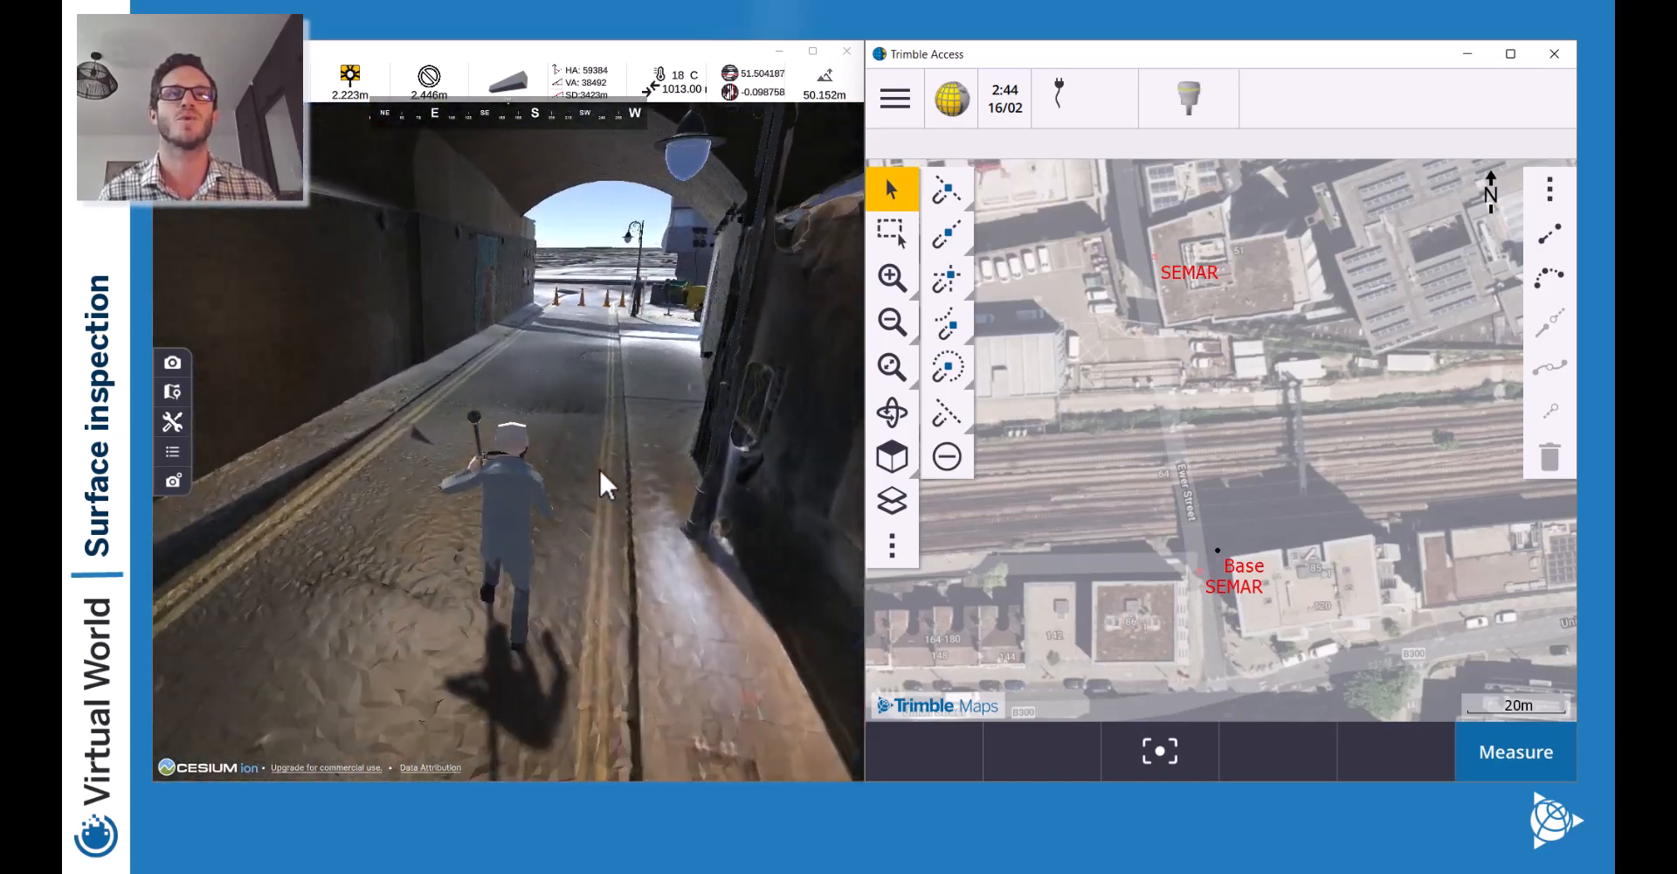
pyautogui.press('w')
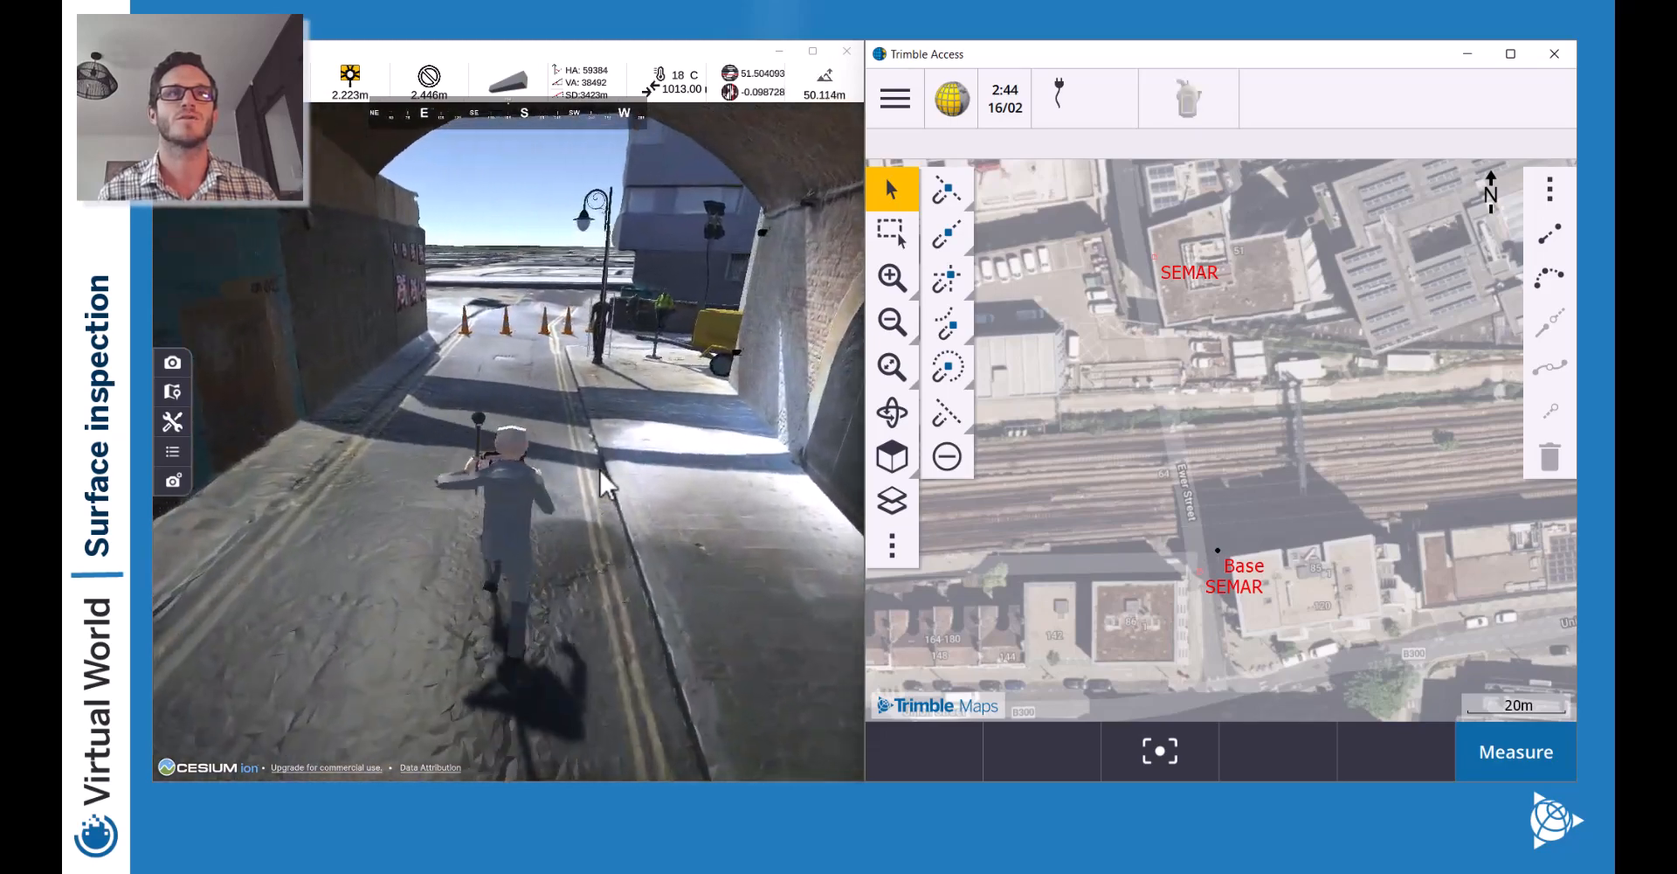
pyautogui.press('w')
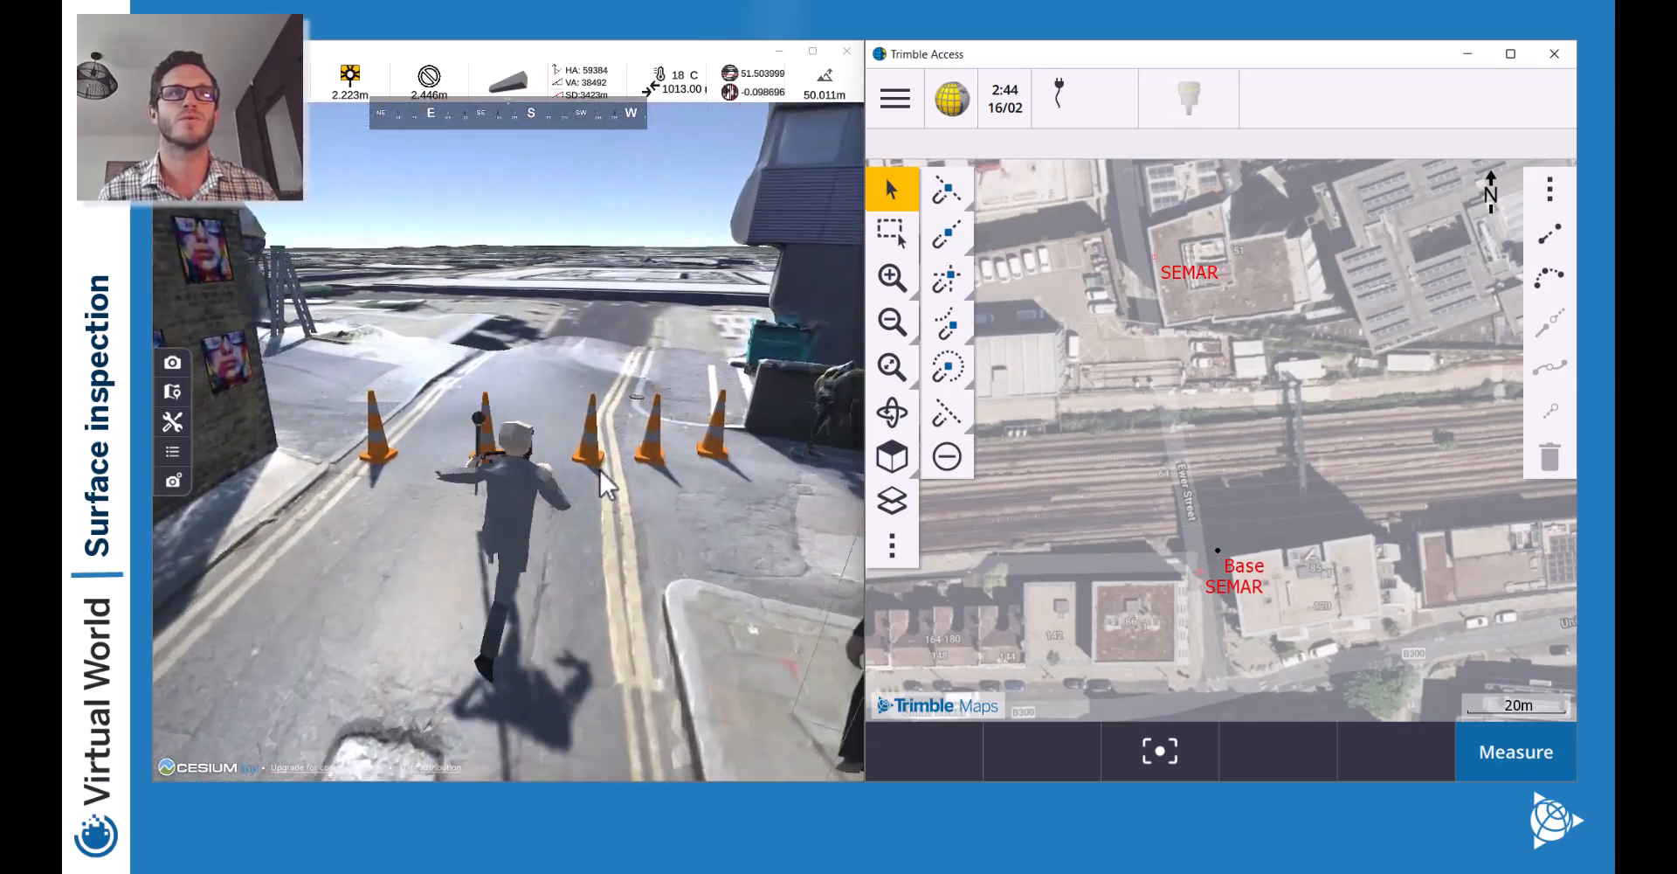
pyautogui.press('w')
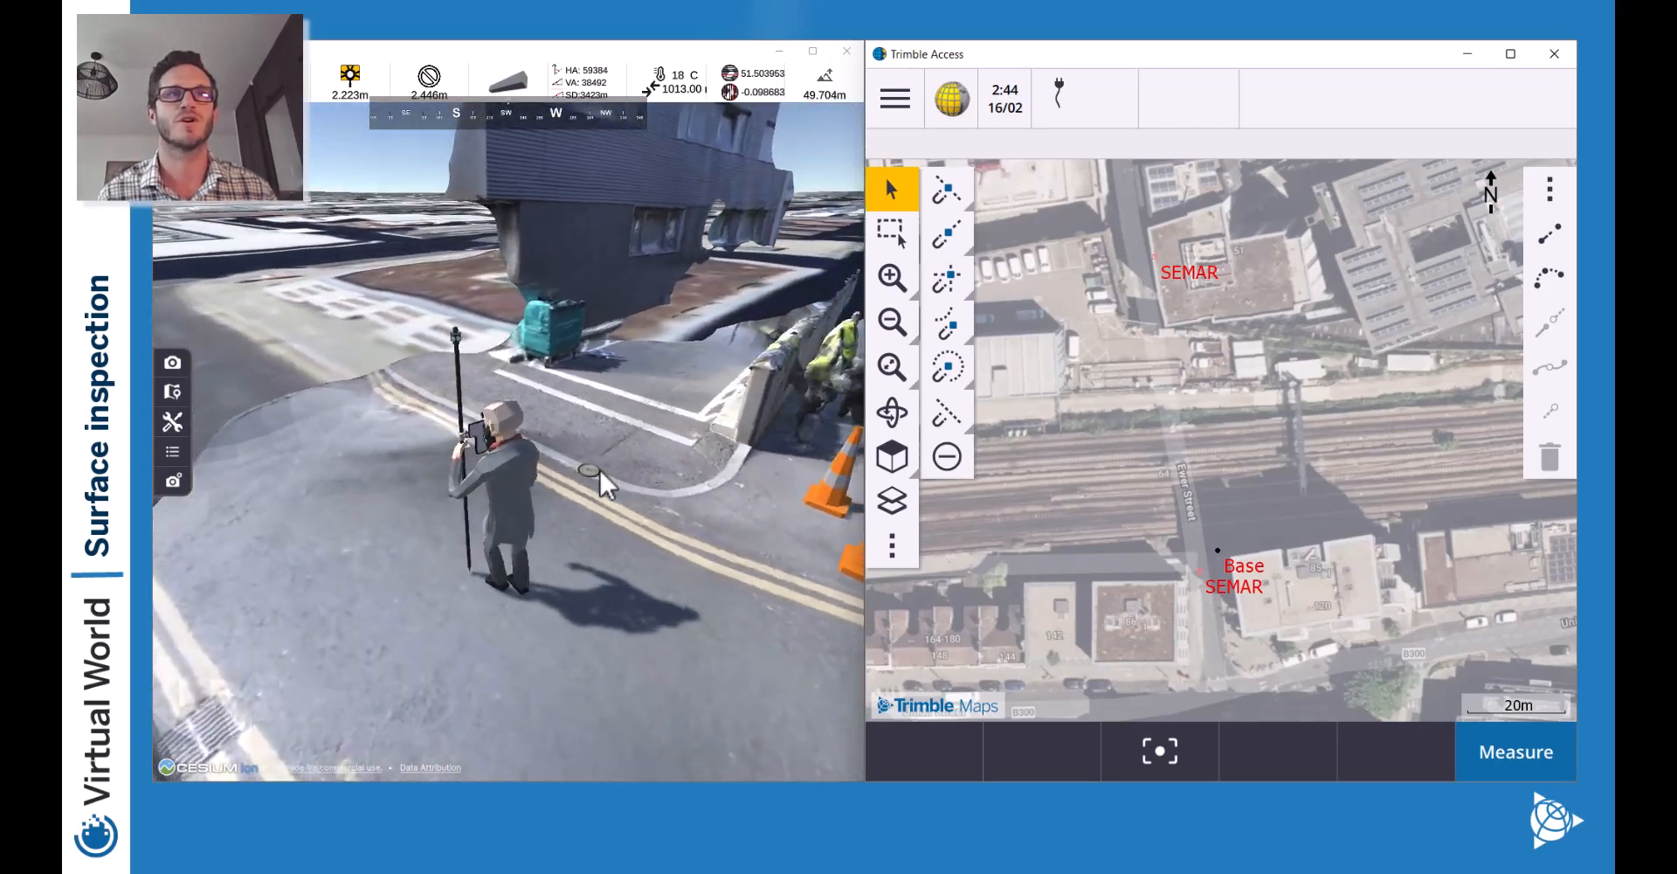
pyautogui.press('w')
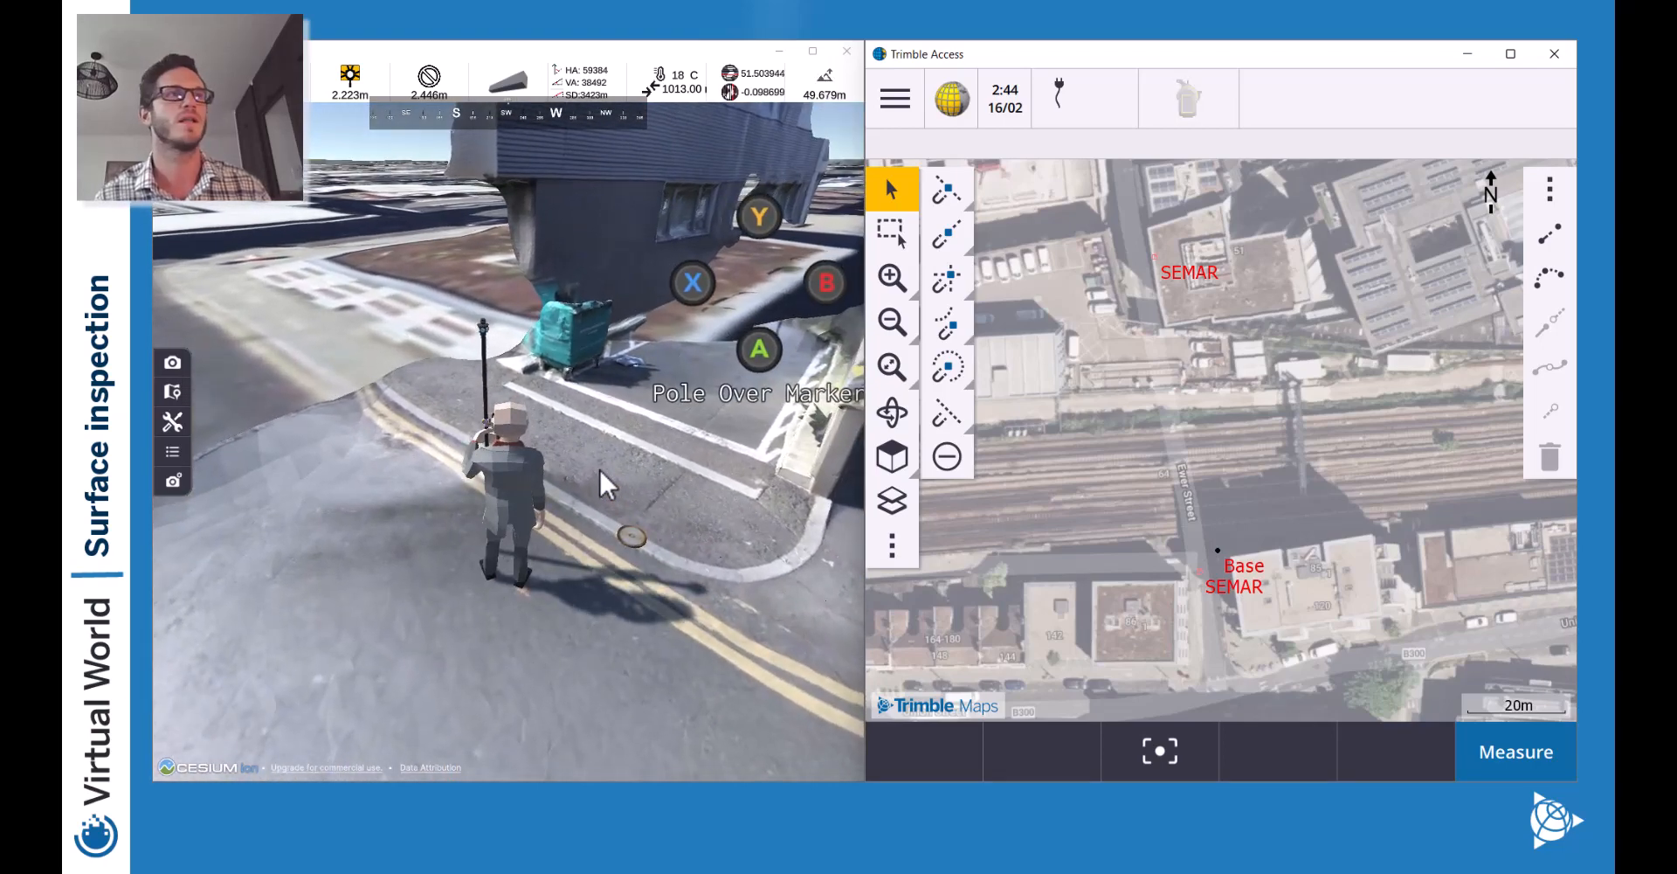
pyautogui.press('w')
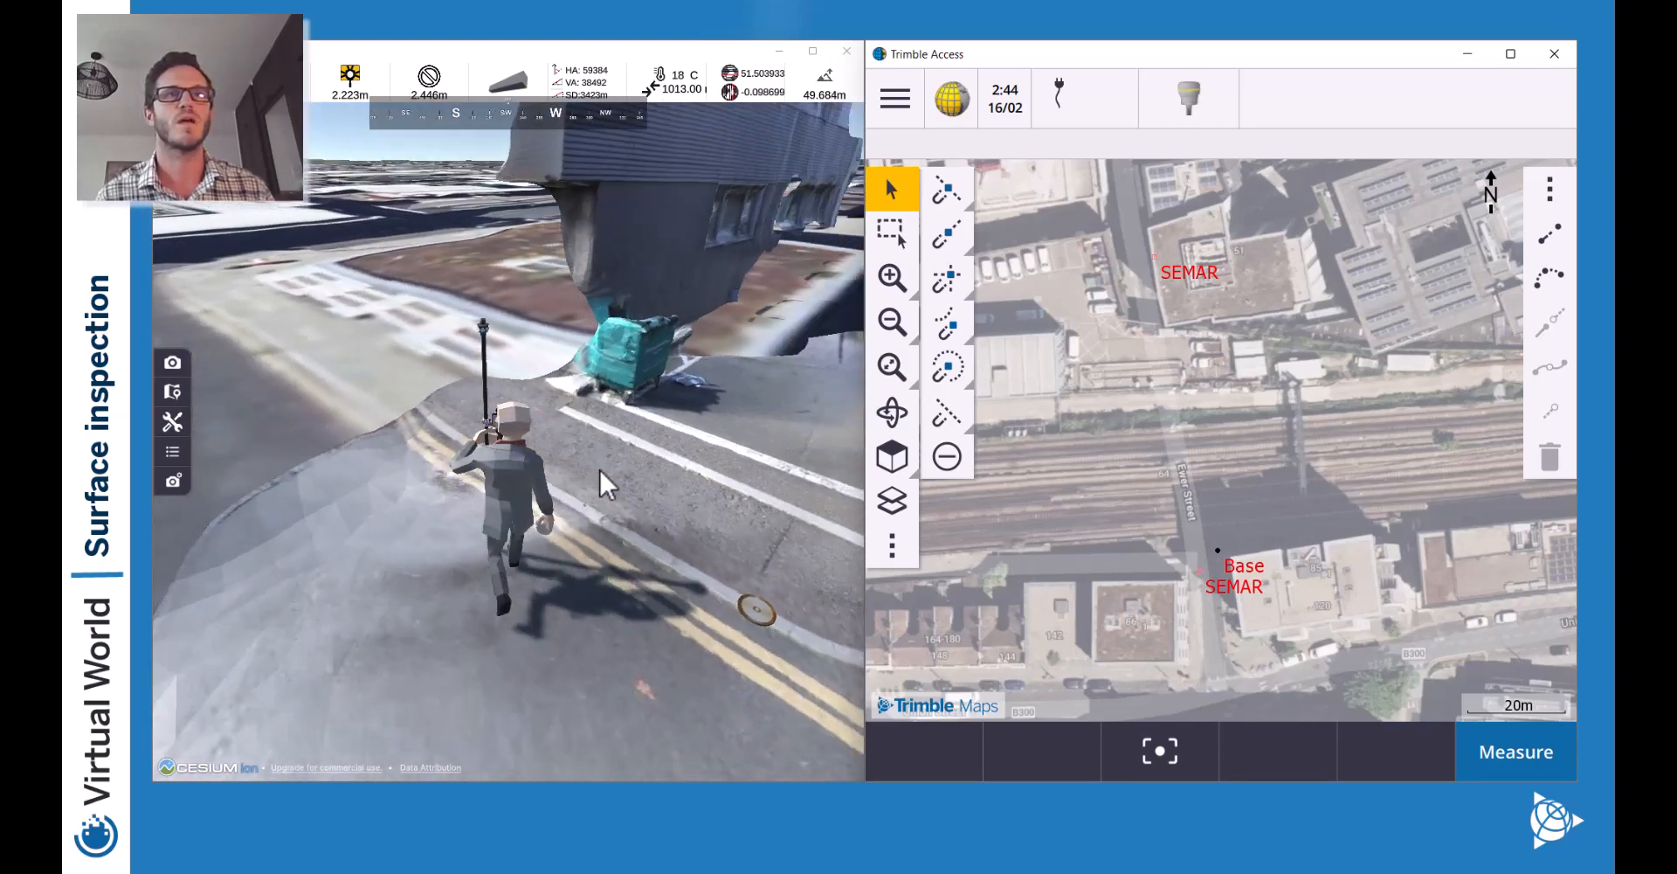
pyautogui.press('w')
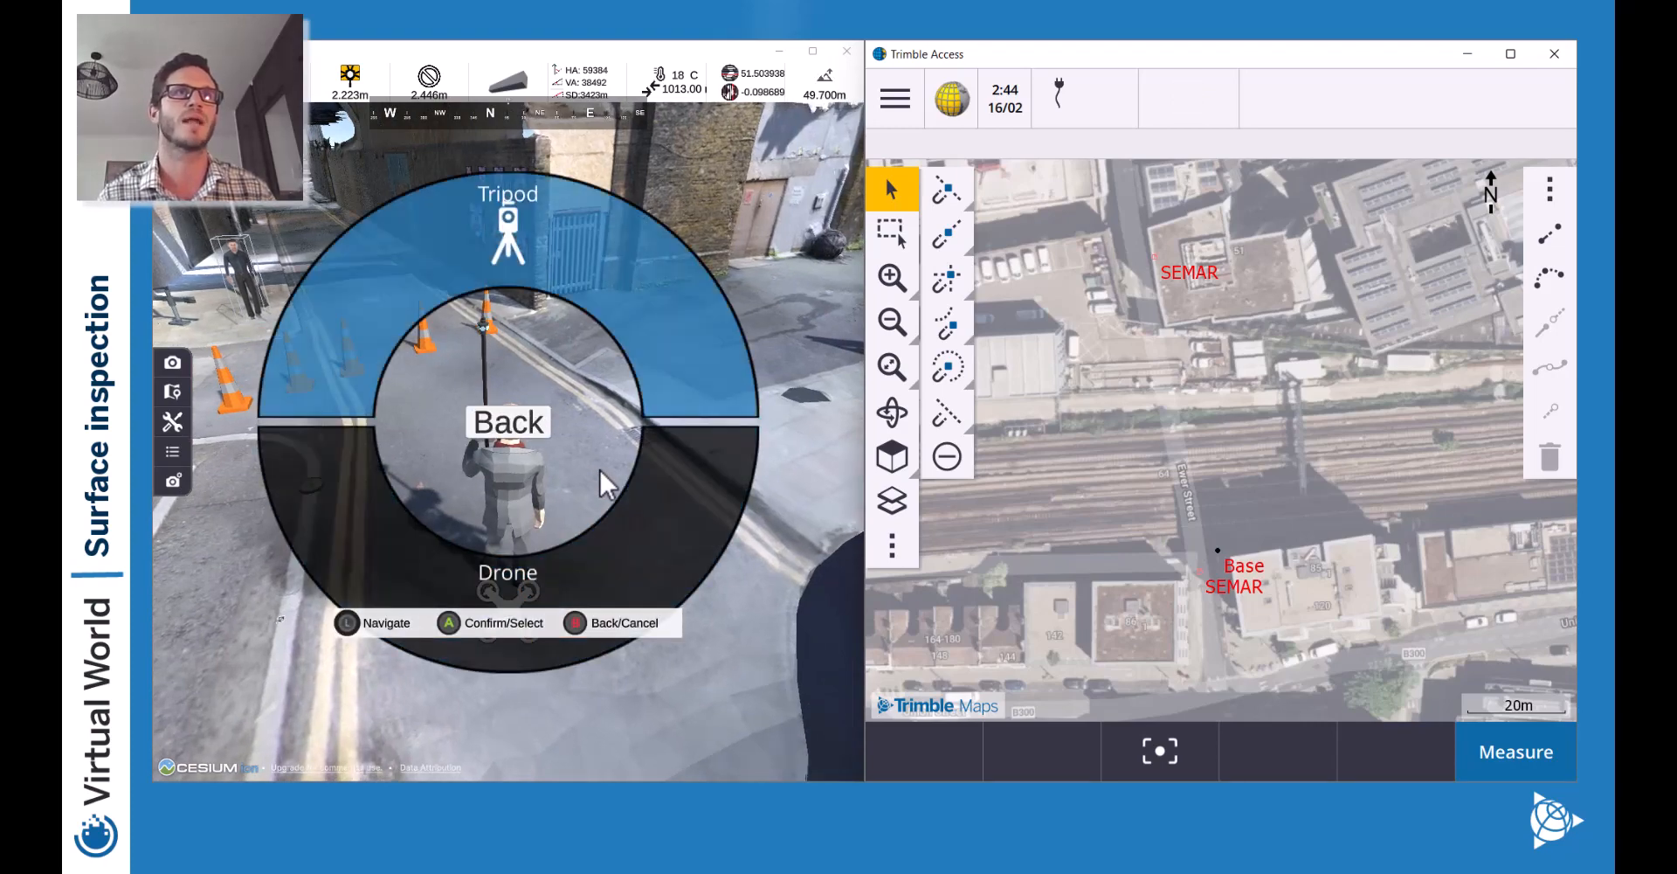
# Set up a tripod, pick it up to carry, and show the total station camera view.
pyautogui.press('a')
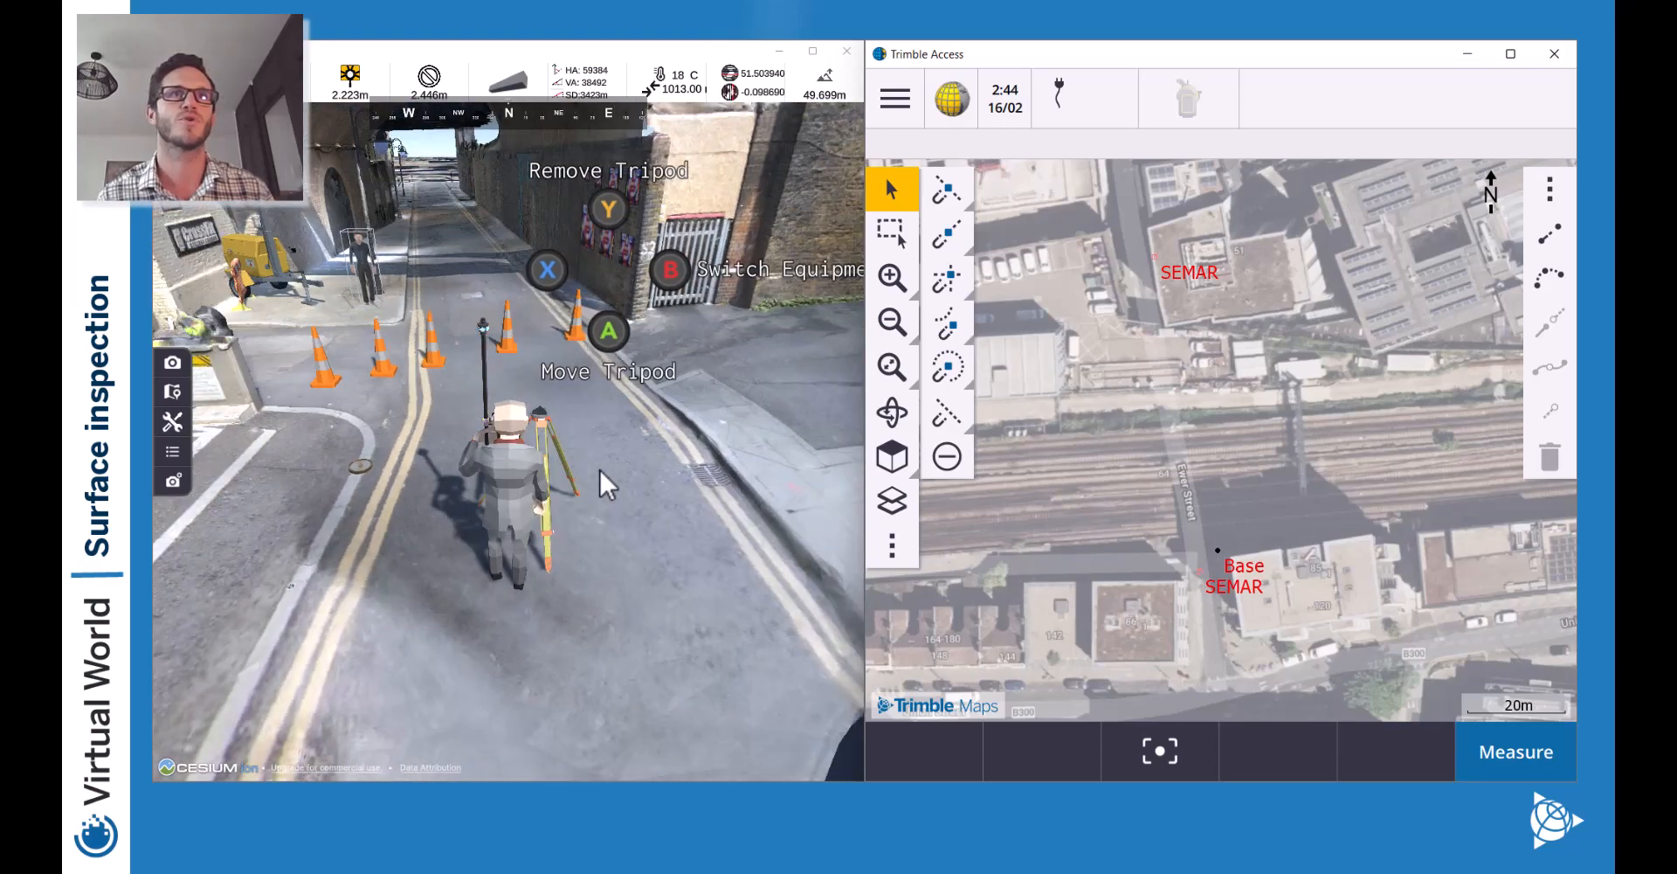
pyautogui.press('a')
pyautogui.click(600, 470)
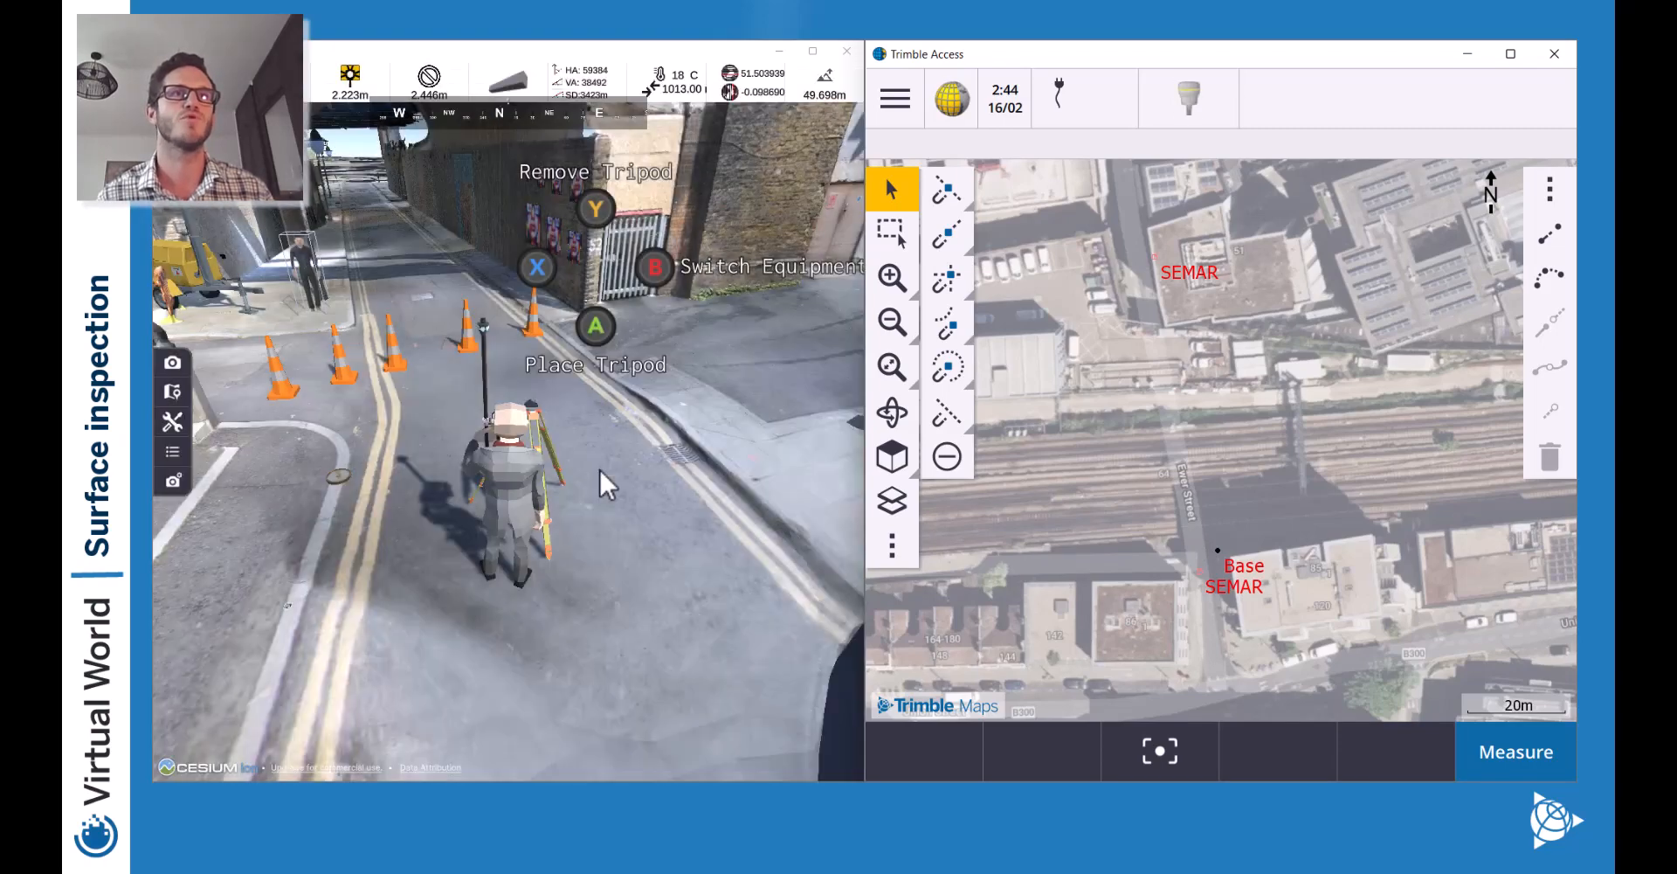
pyautogui.press('w')
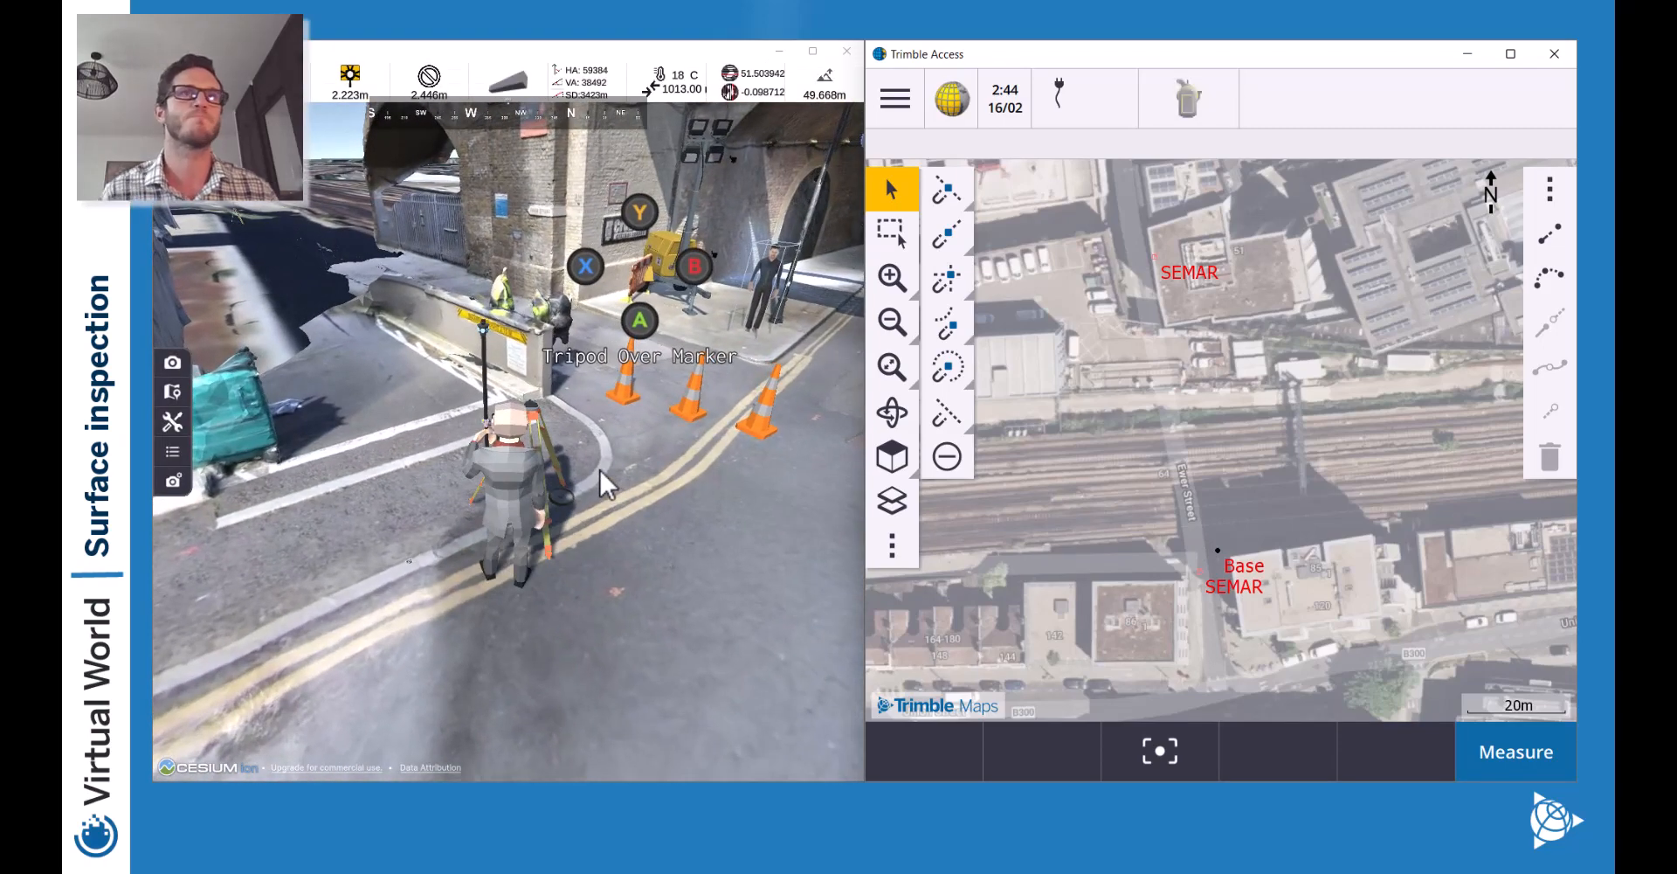
pyautogui.click(173, 420)
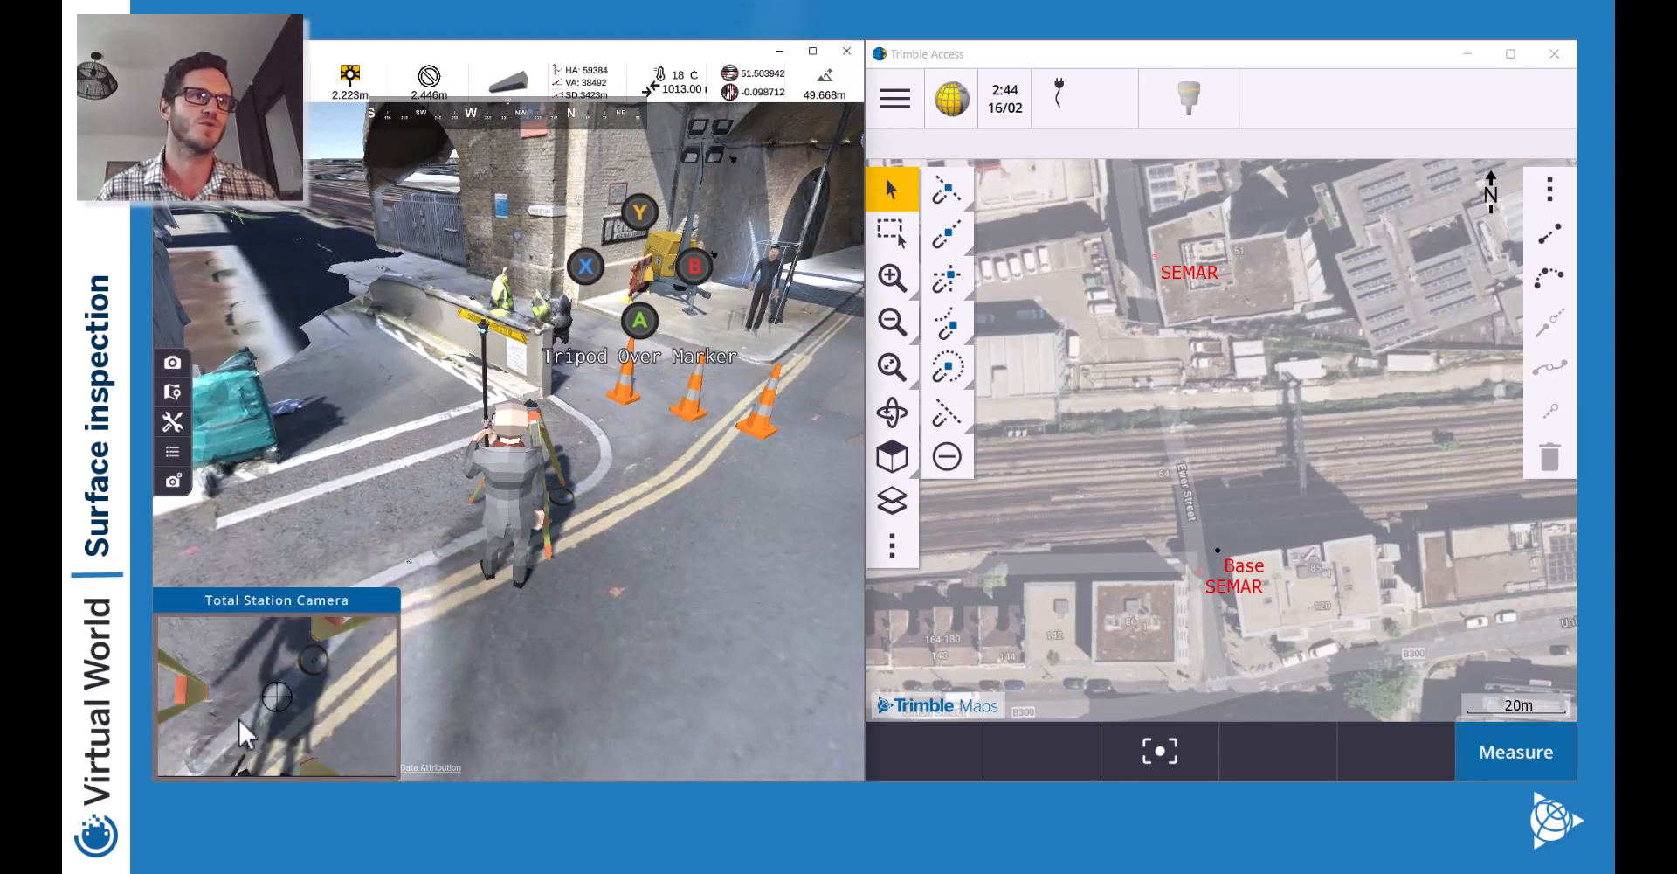
# Carry the tripod toward the marker until the Tripod Over Marker prompt appears.
pyautogui.press('d')
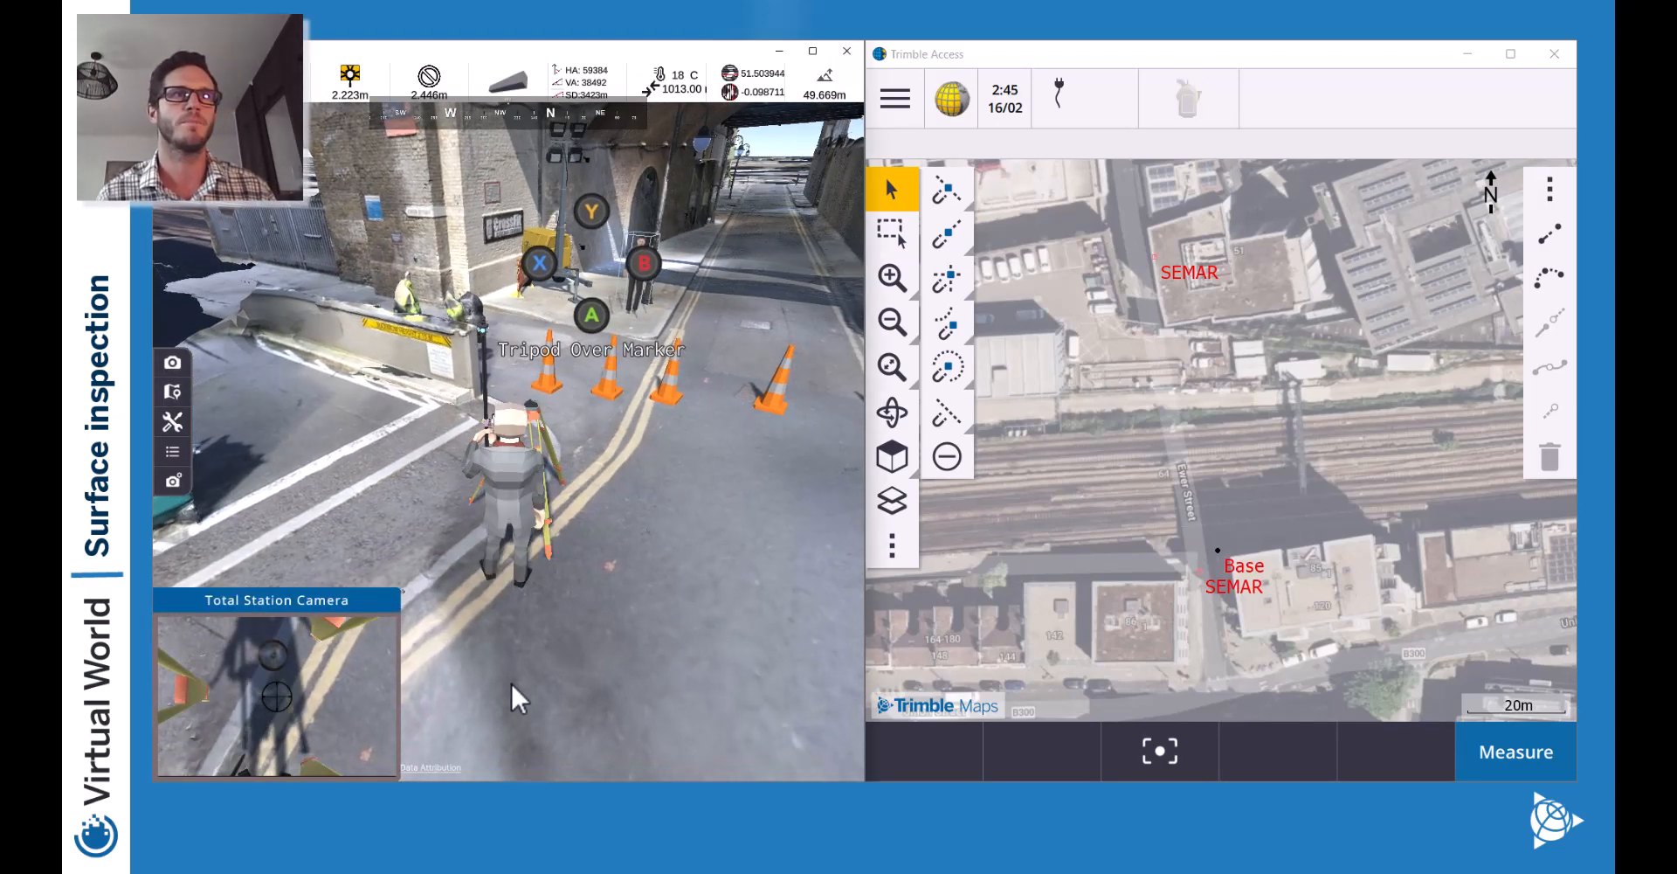
pyautogui.press('w')
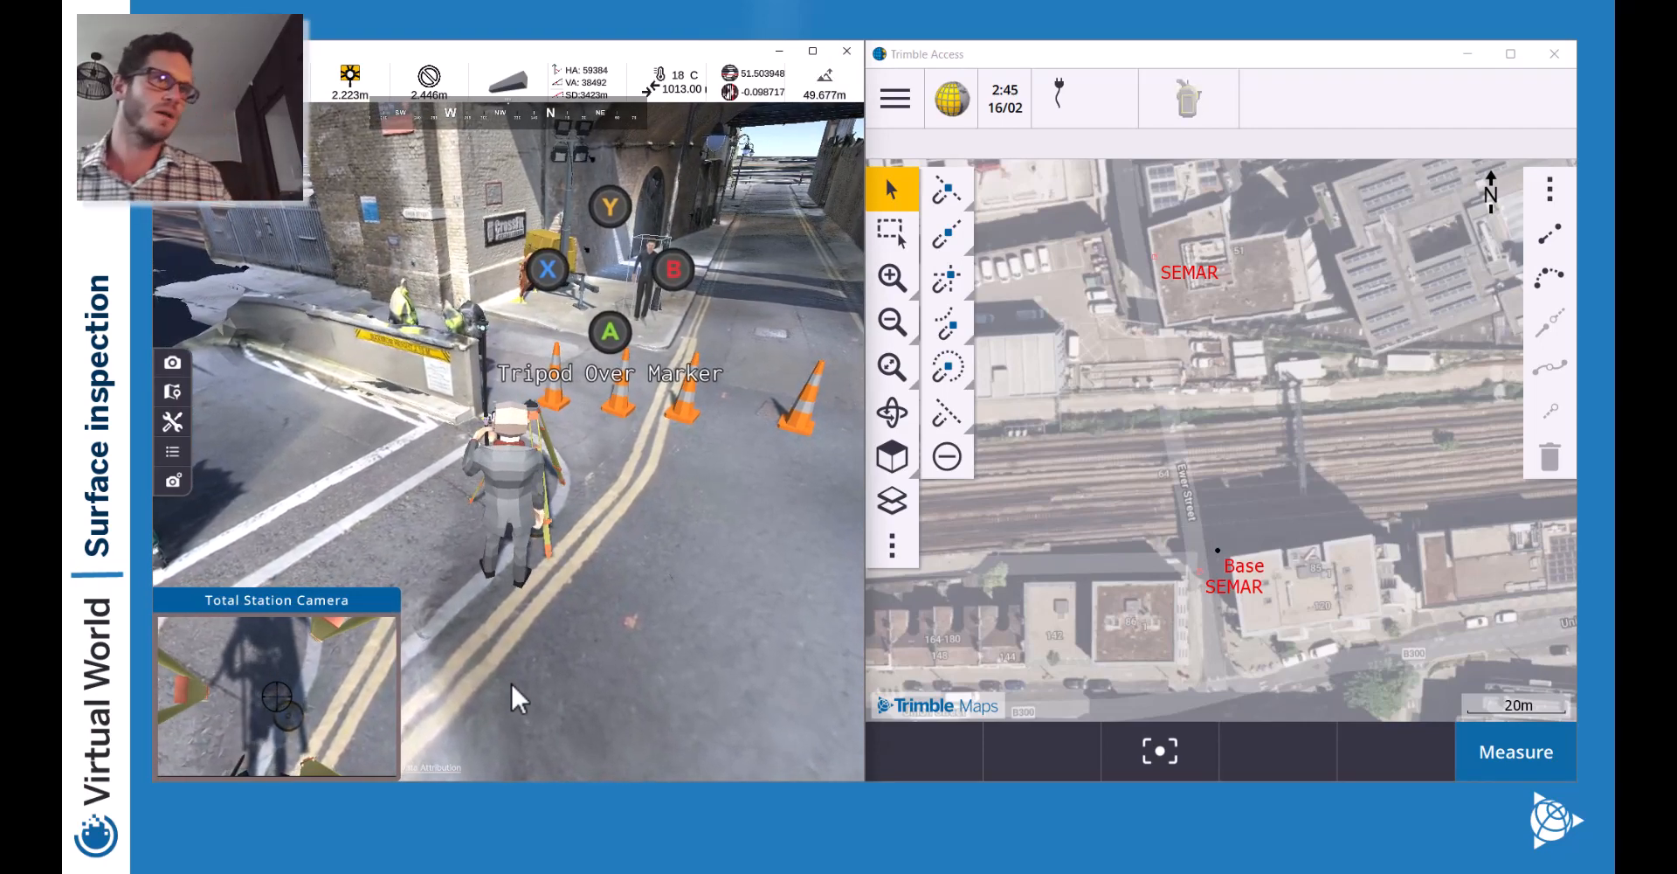
pyautogui.press('w')
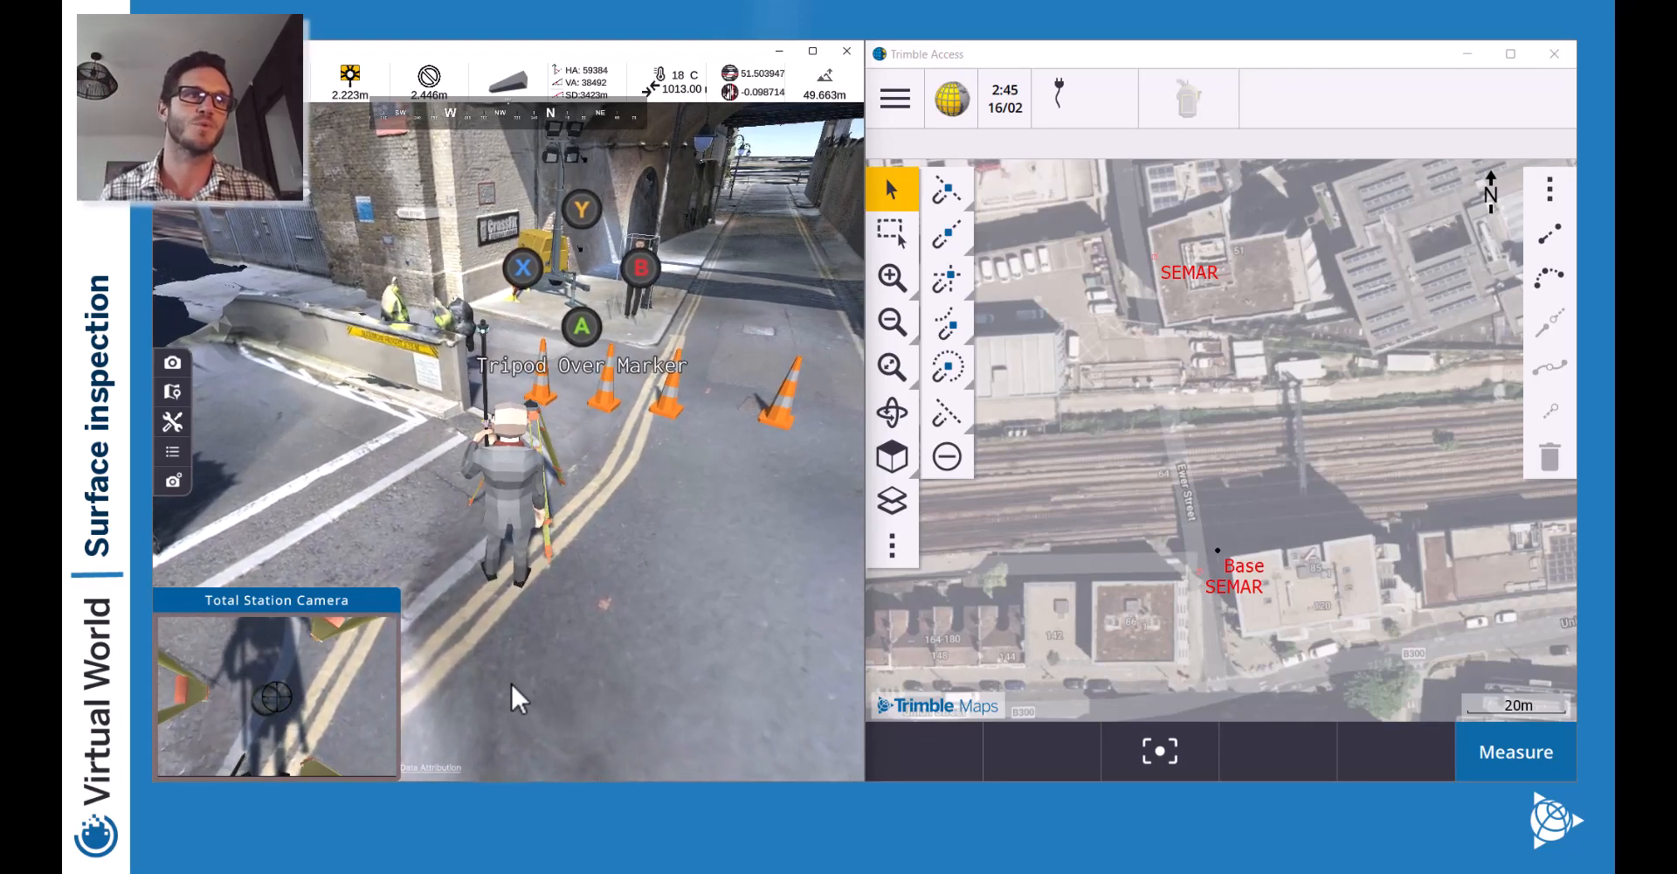
pyautogui.press('w')
pyautogui.press('w')
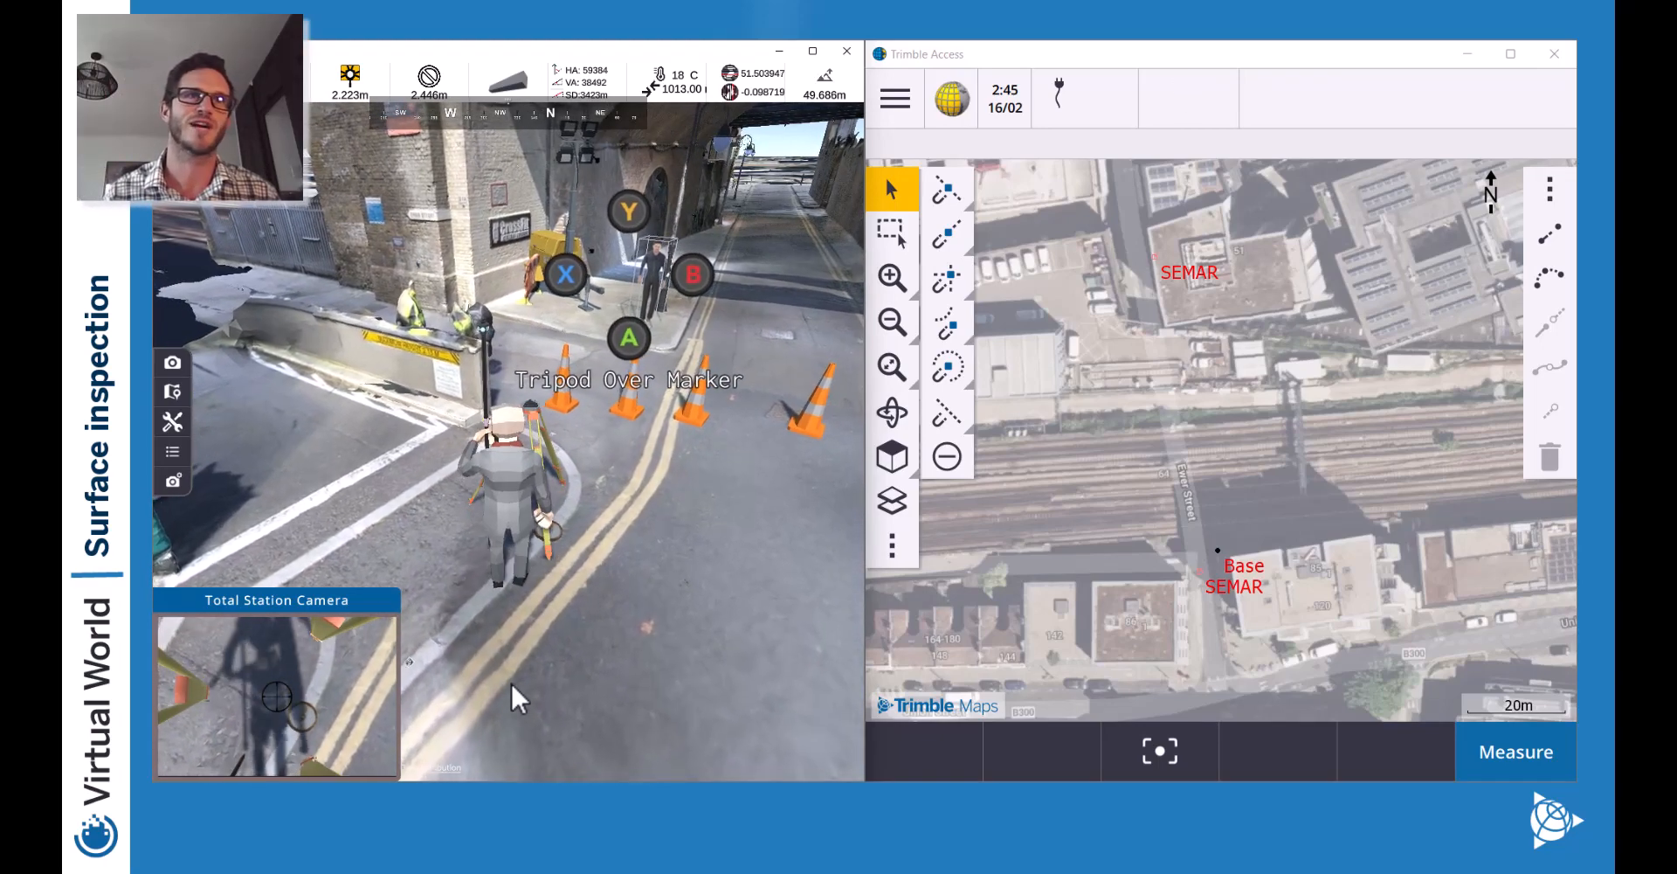
pyautogui.press('w')
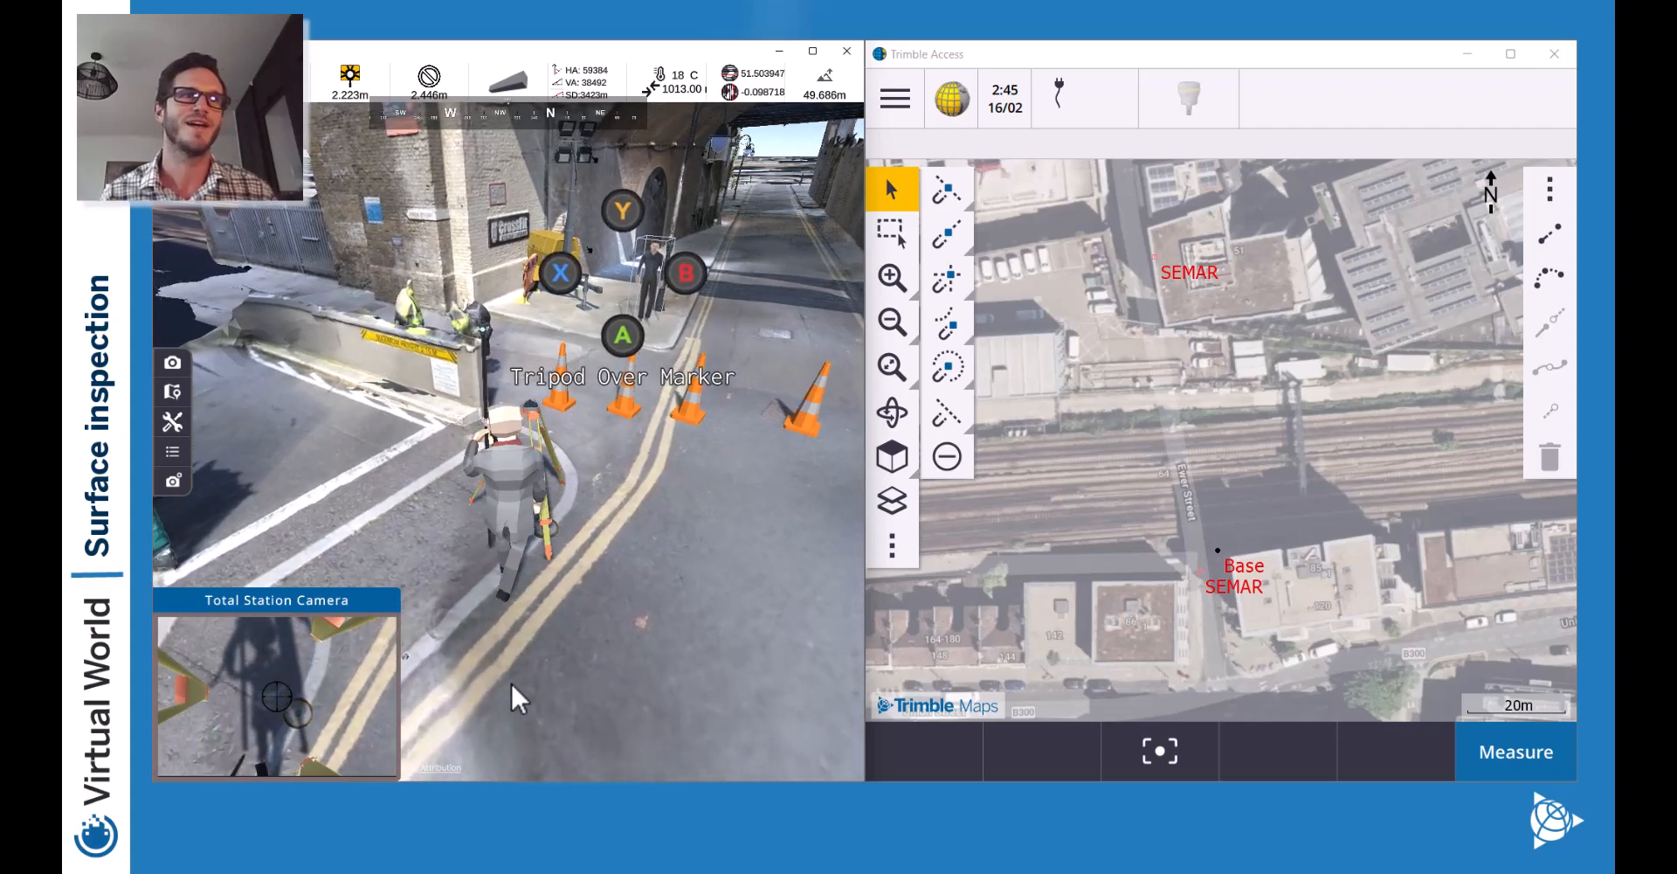
pyautogui.press('w')
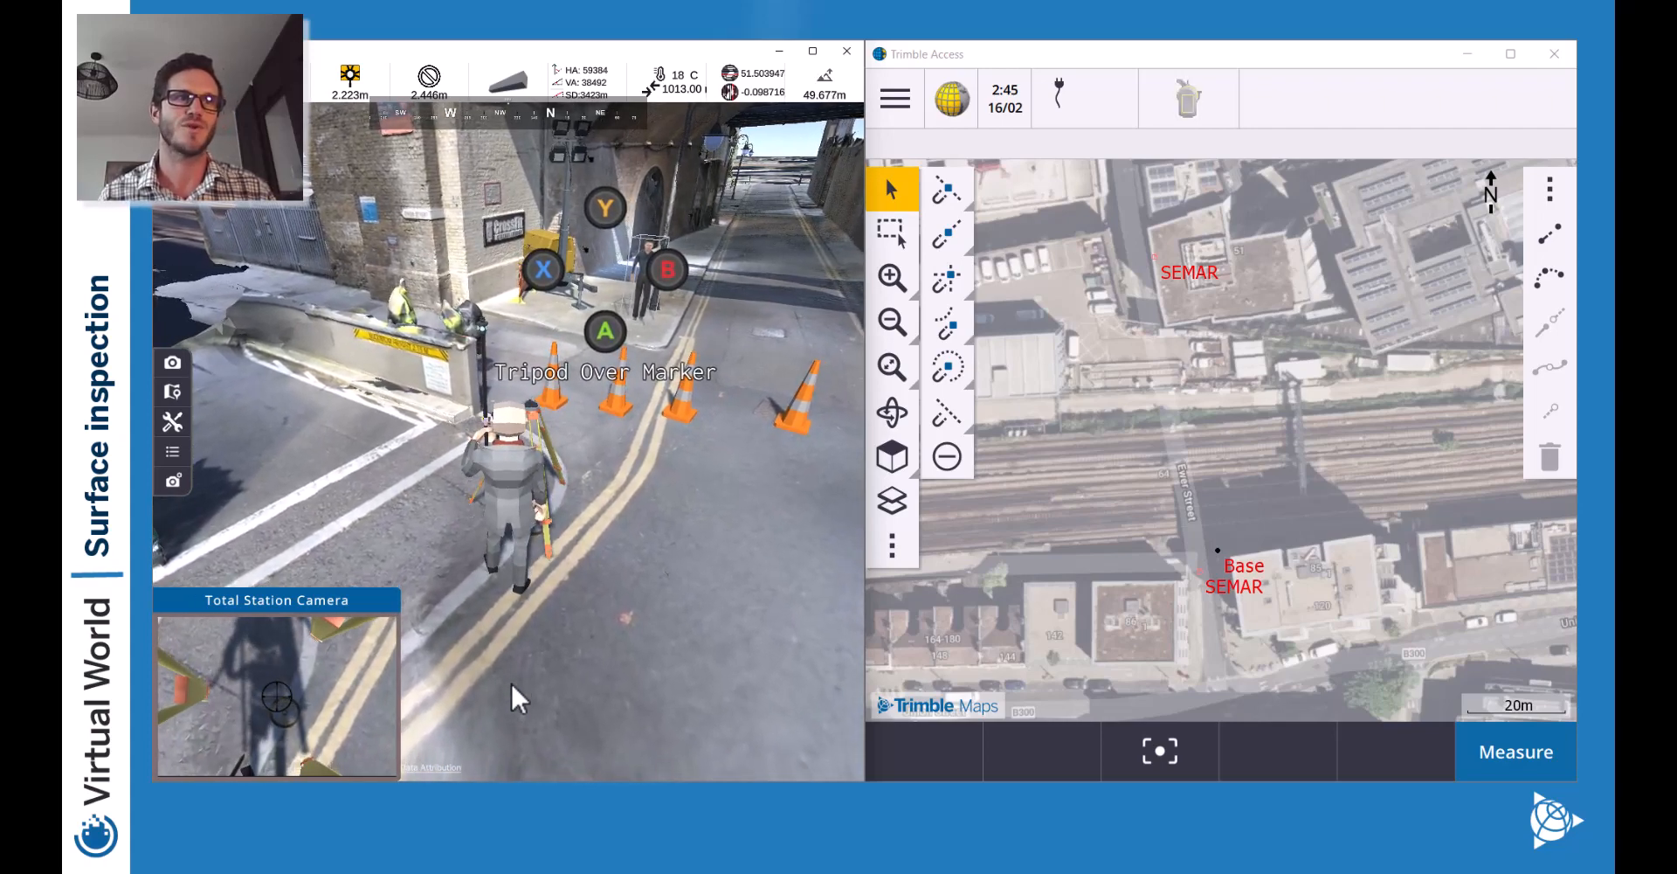
pyautogui.press('w')
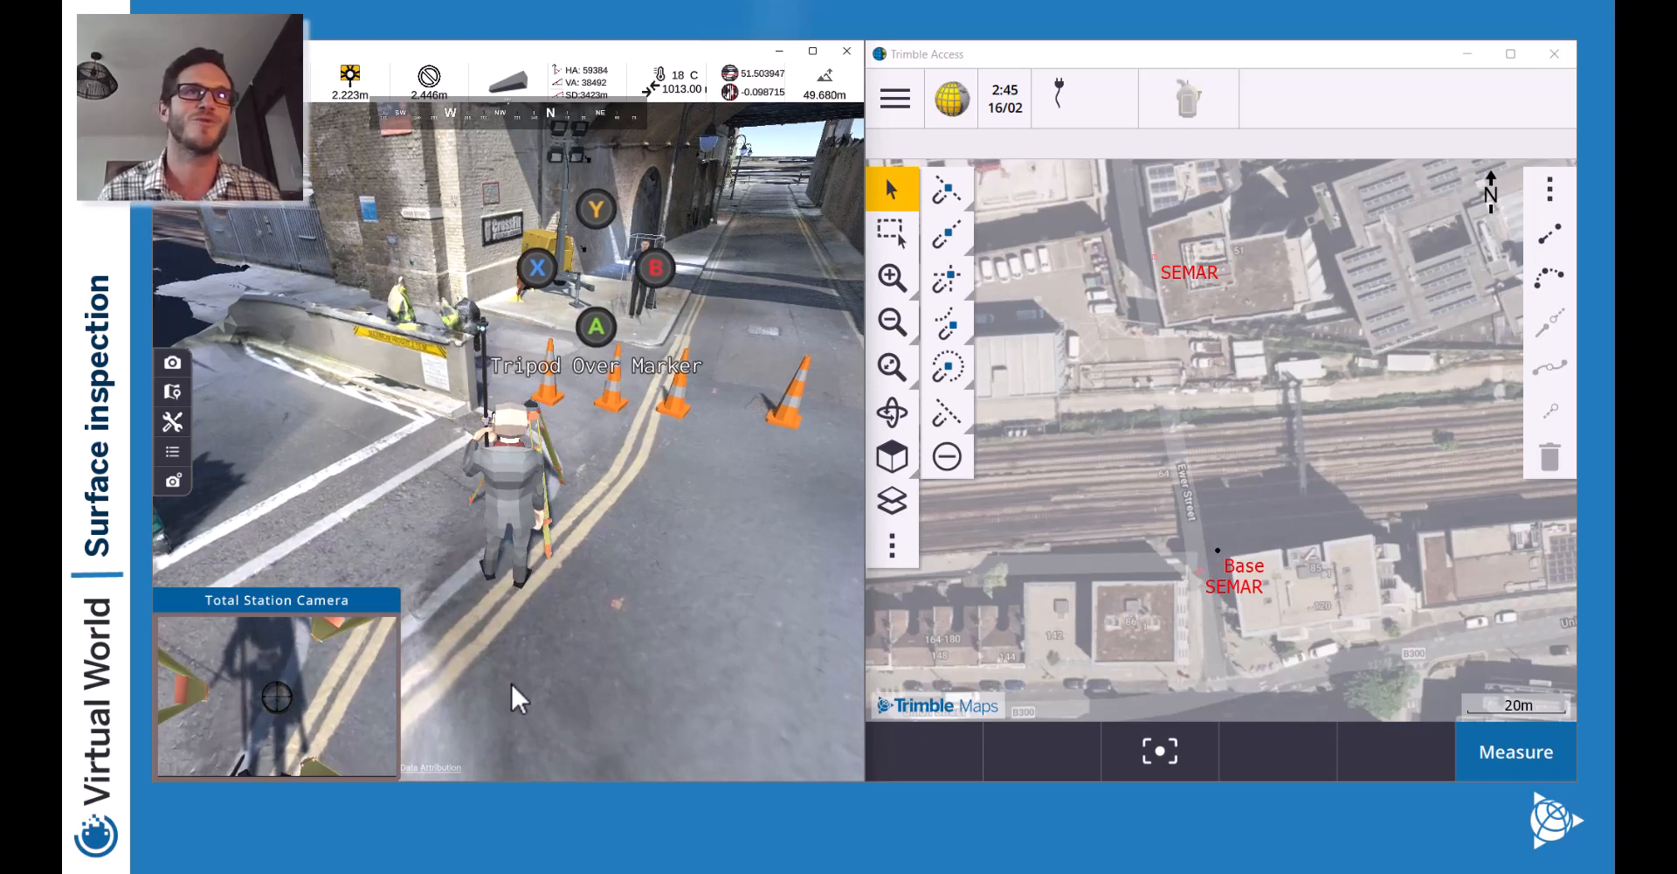
# Place the tripod over the survey marker.
pyautogui.click(609, 332)
pyautogui.click(611, 449)
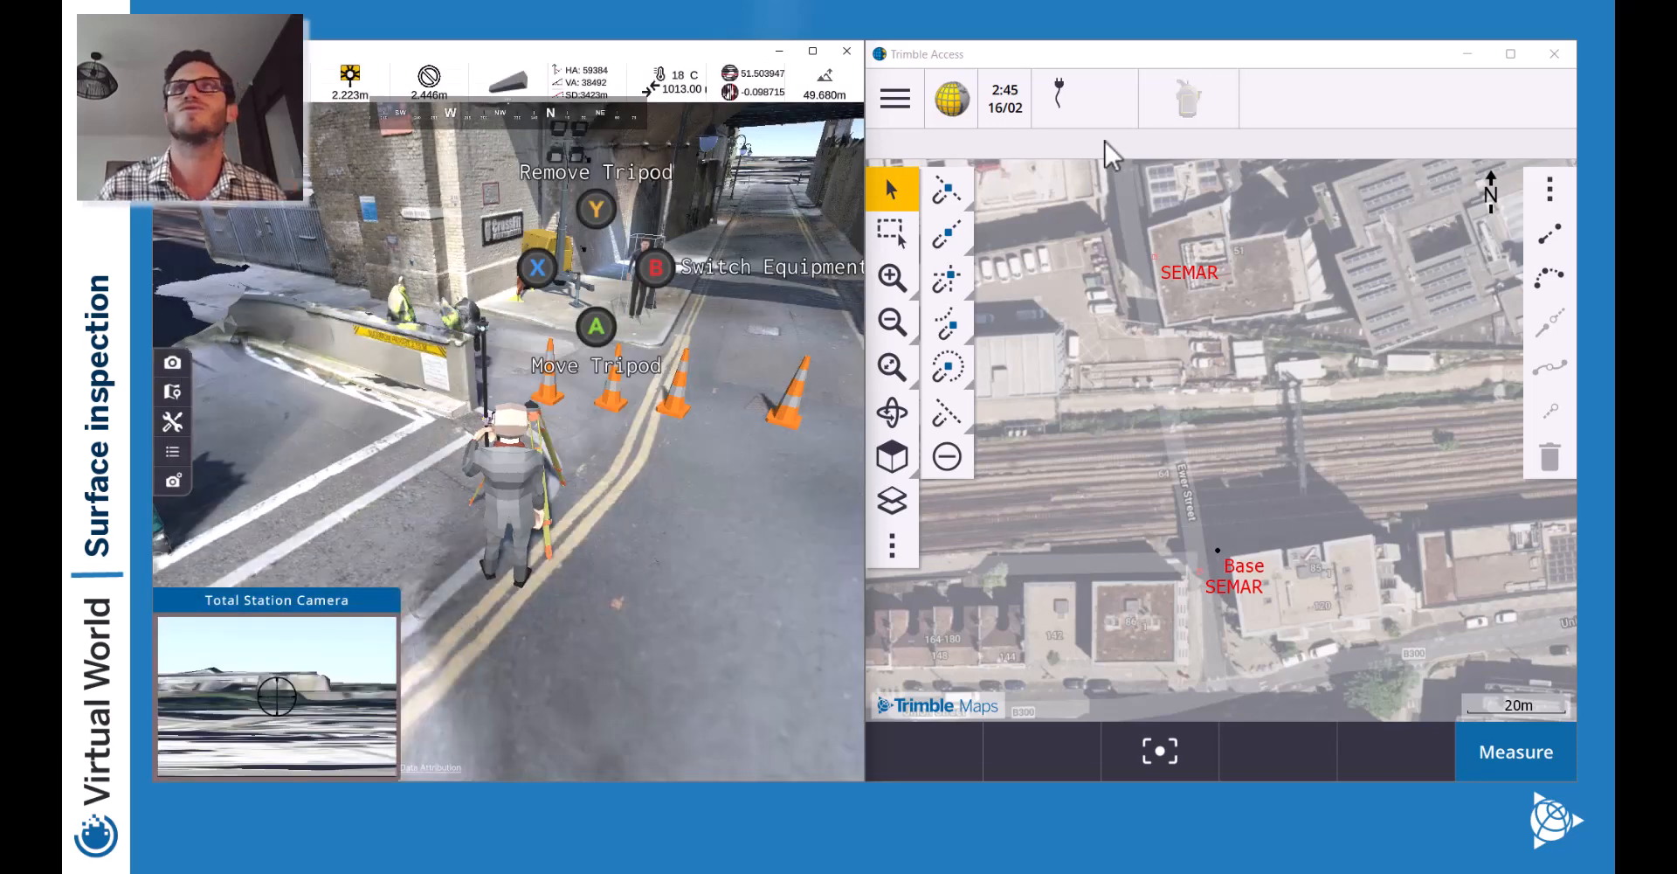
pyautogui.click(1378, 81)
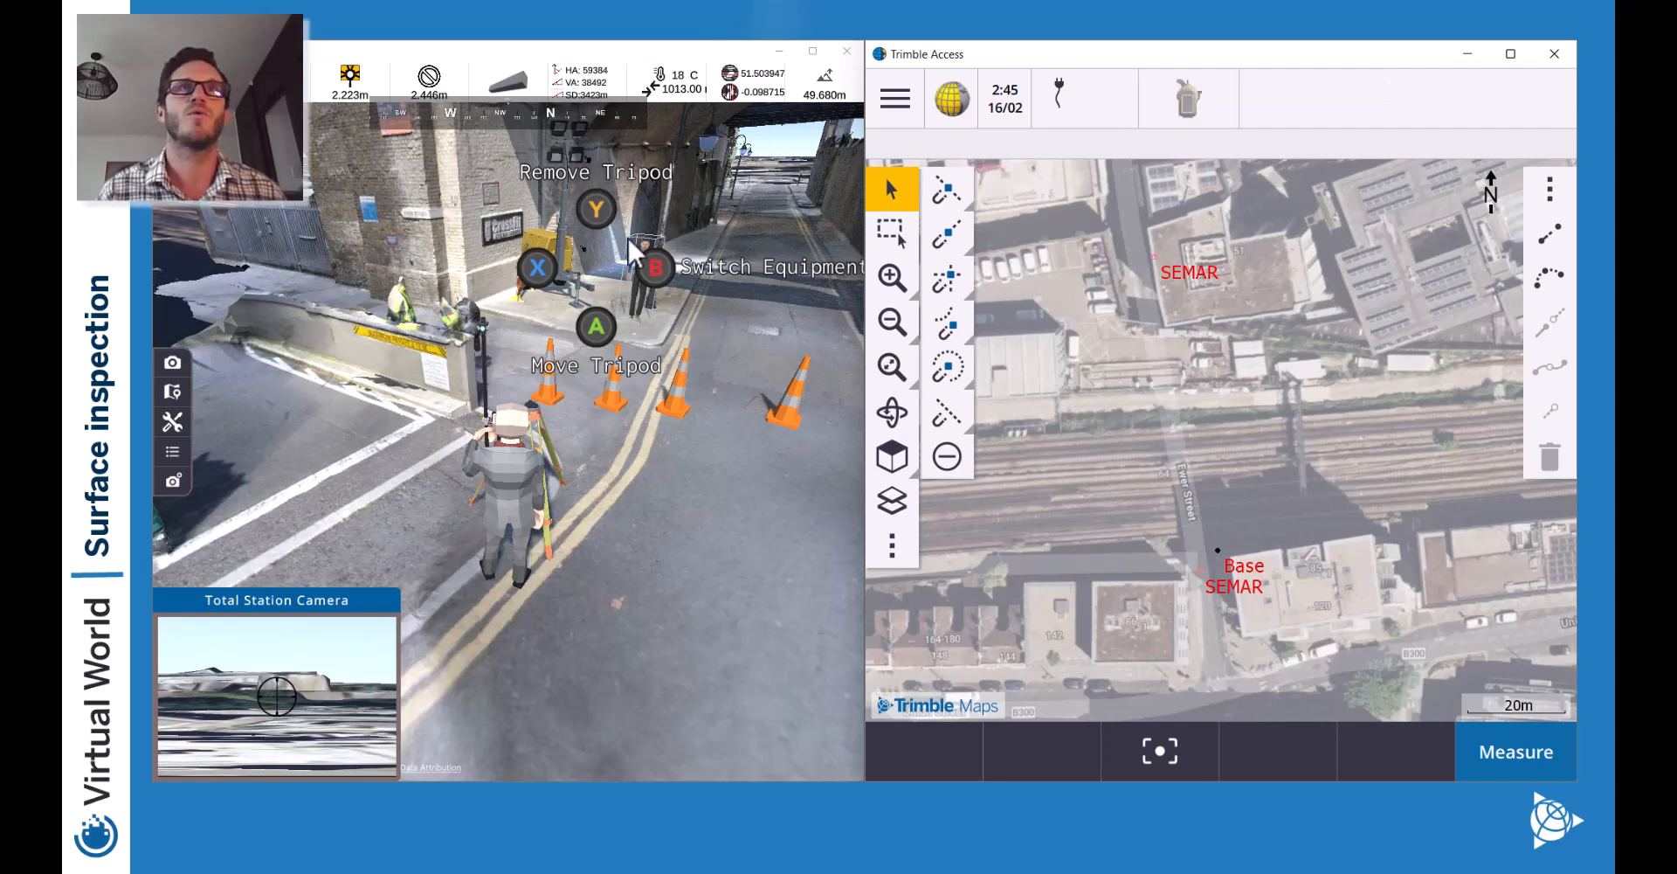
# Mount the SX-12 scanner on the tripod and walk the surveyor away to face it.
pyautogui.press('b')
pyautogui.press('Right')
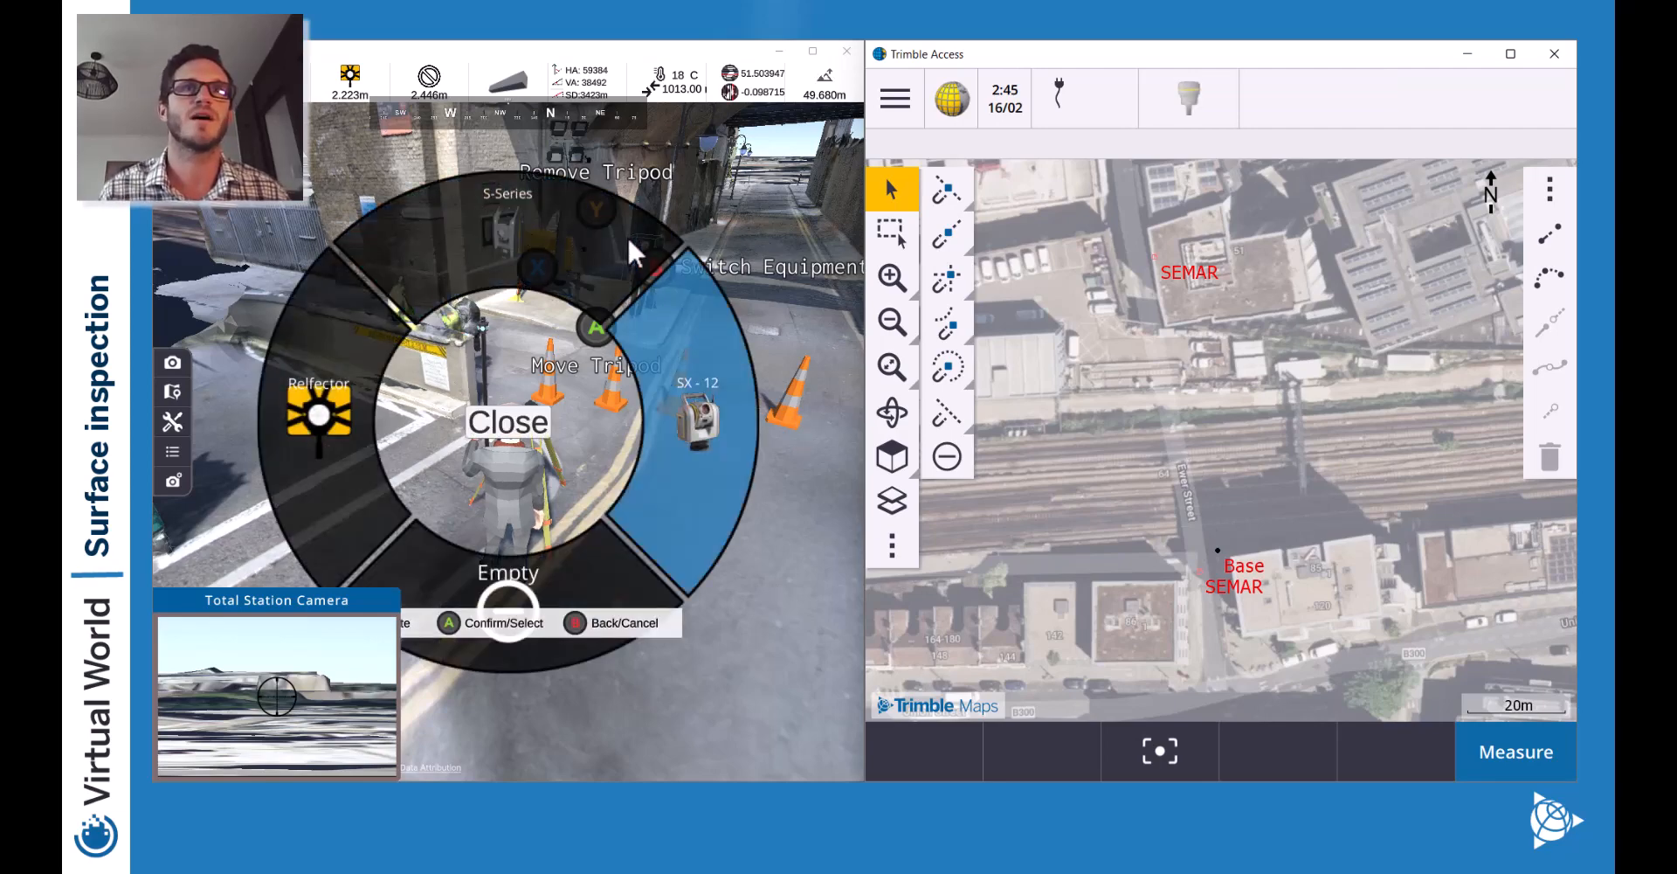
pyautogui.press('a')
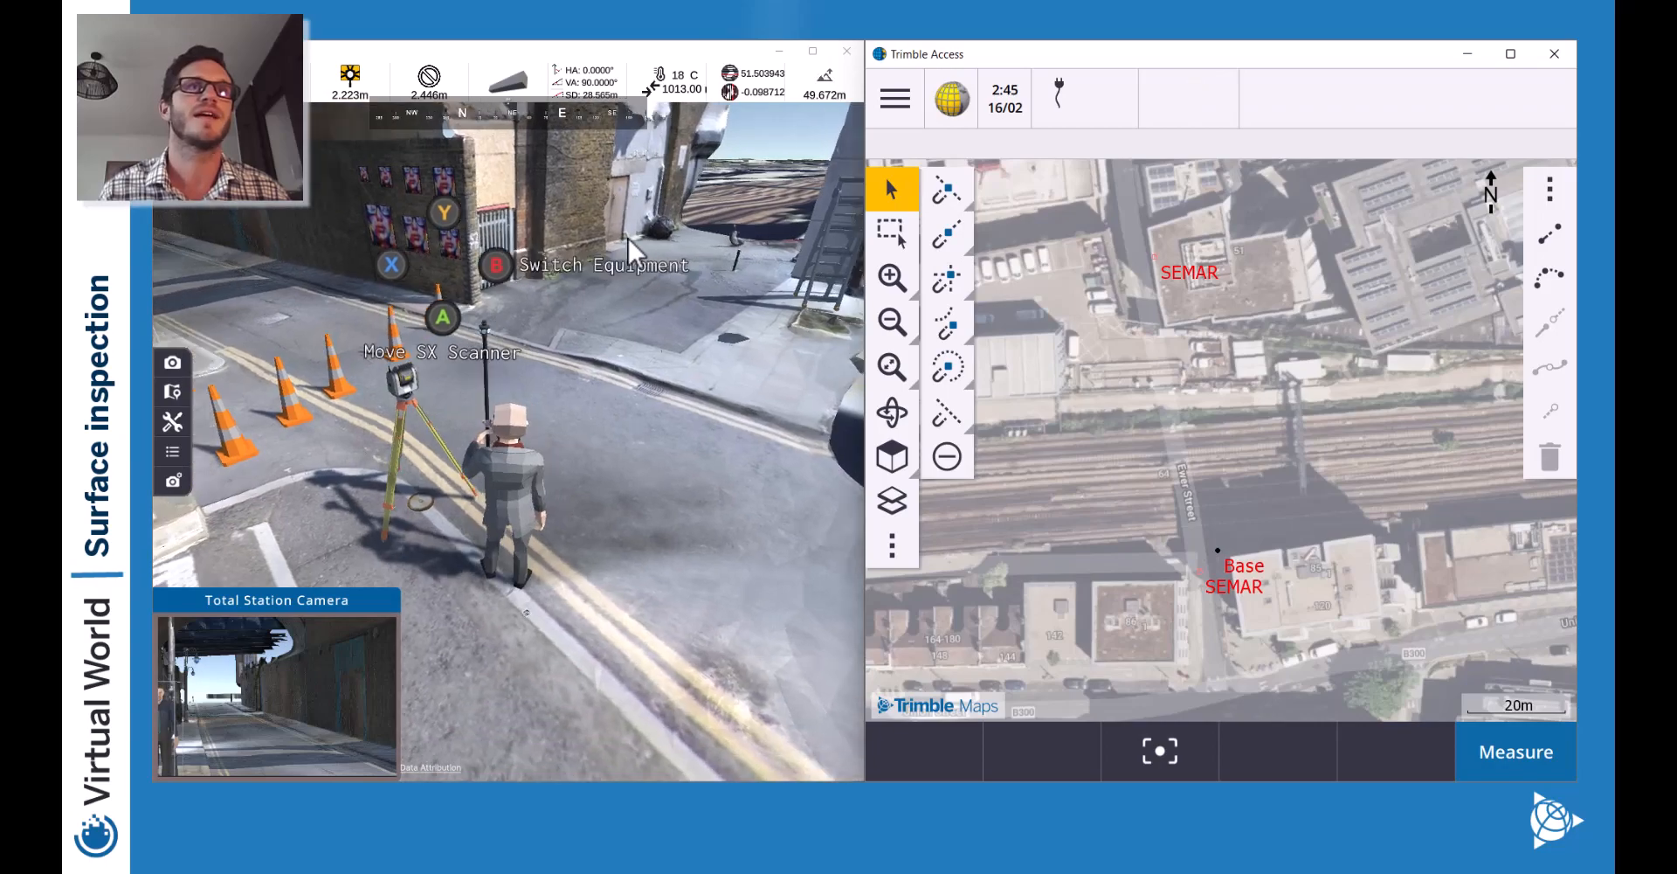
pyautogui.press('w')
pyautogui.press('Left')
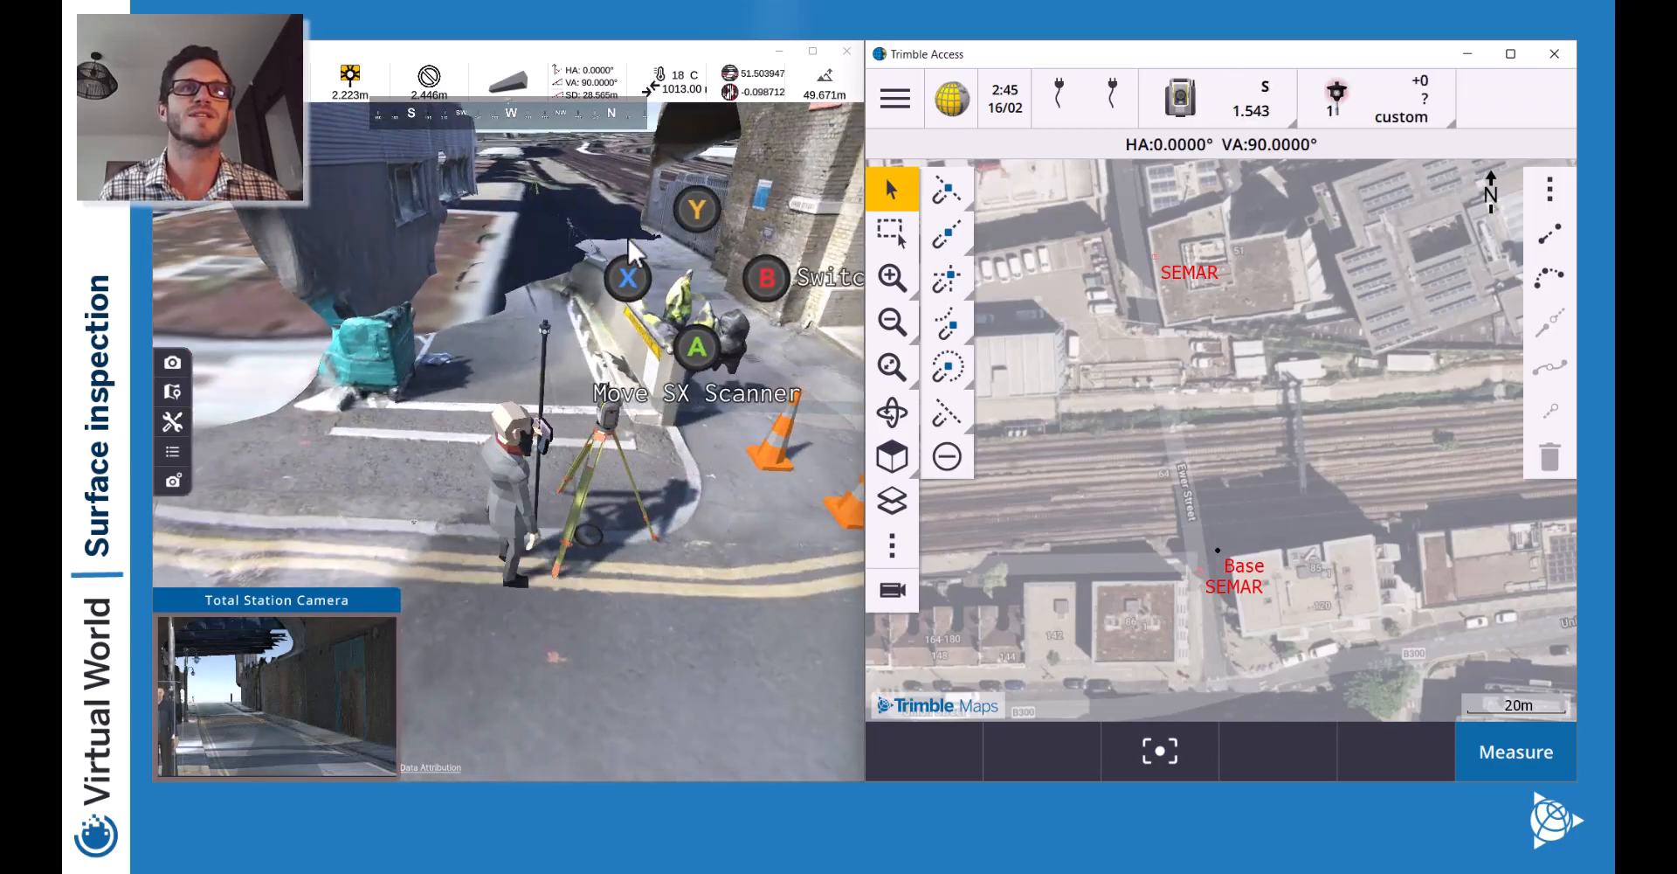
pyautogui.press('w')
pyautogui.press('Right')
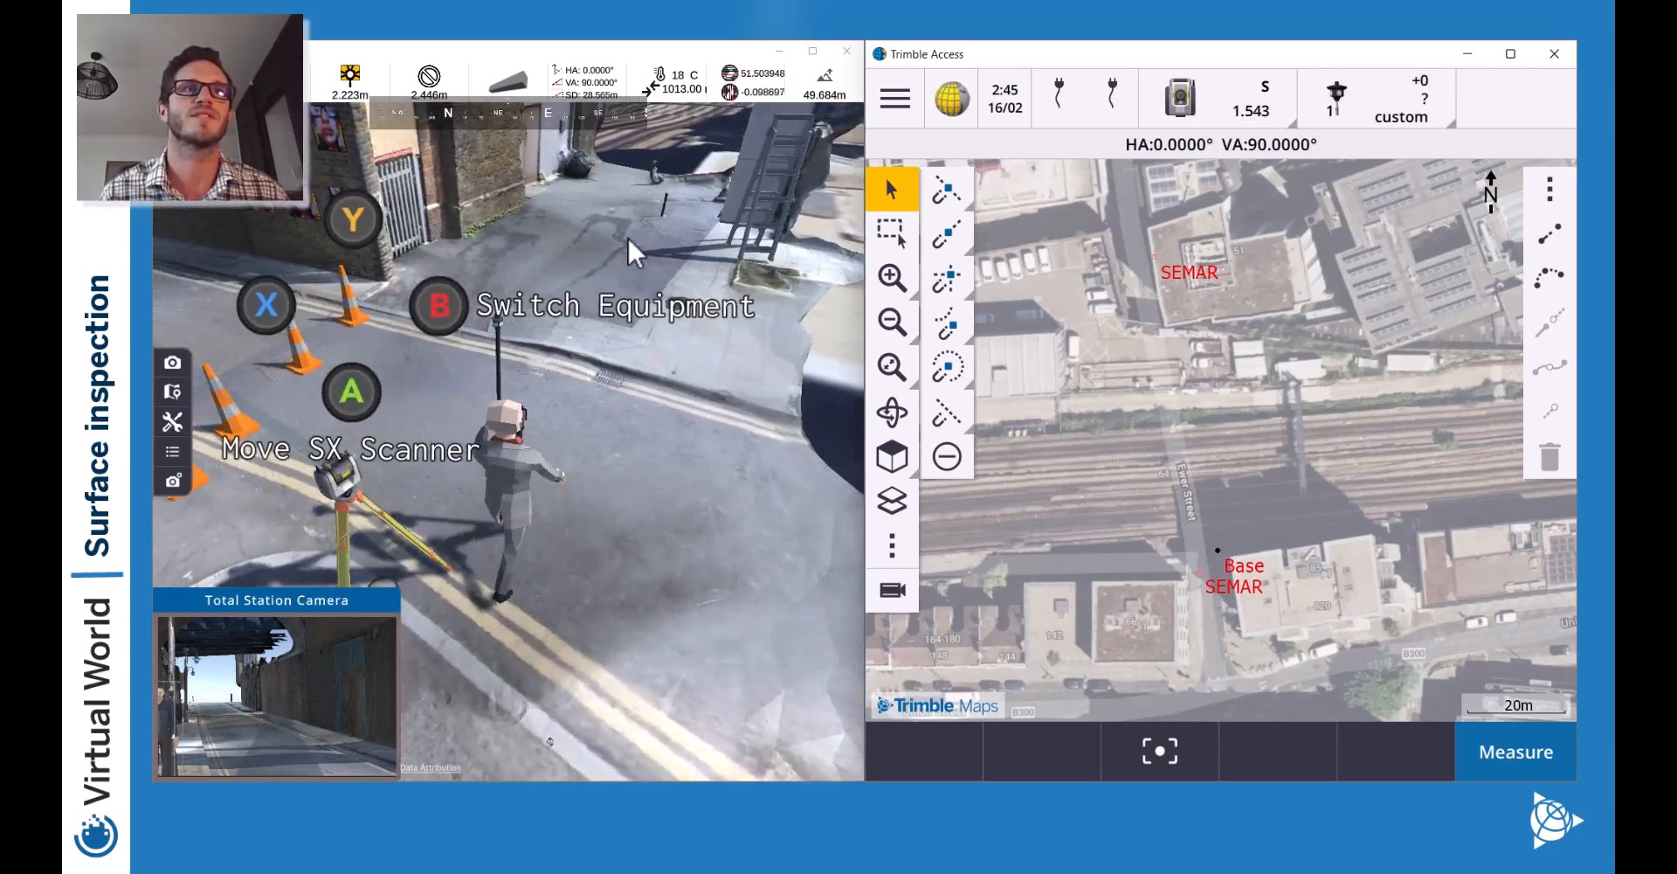
pyautogui.press('Left')
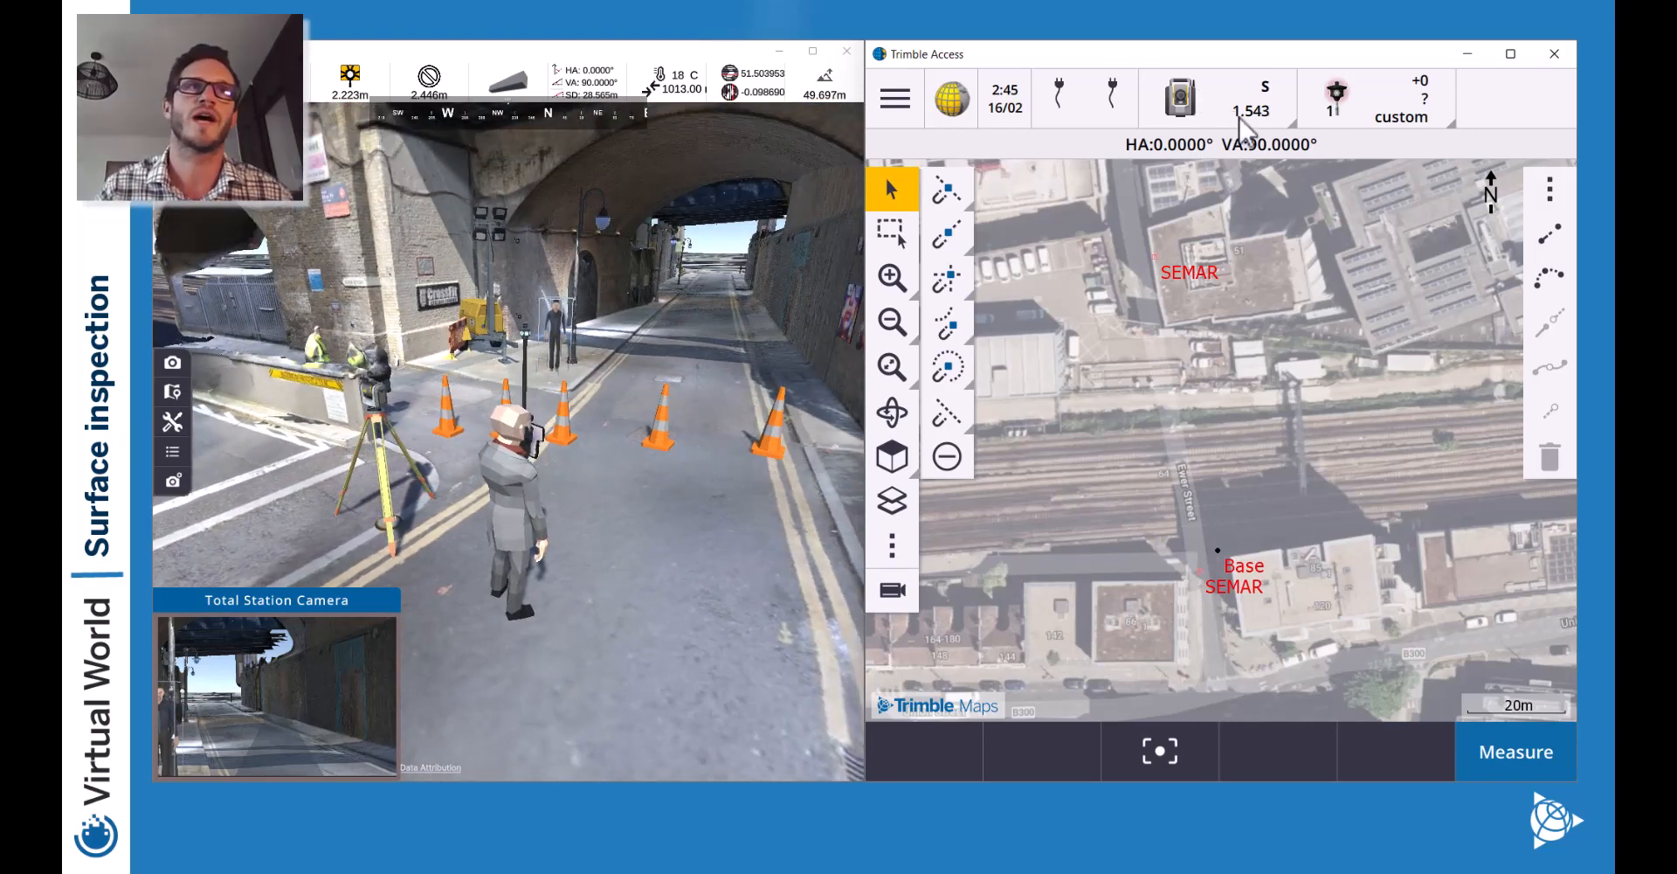
# Check the instrument connection settings and return to the map.
pyautogui.click(895, 98)
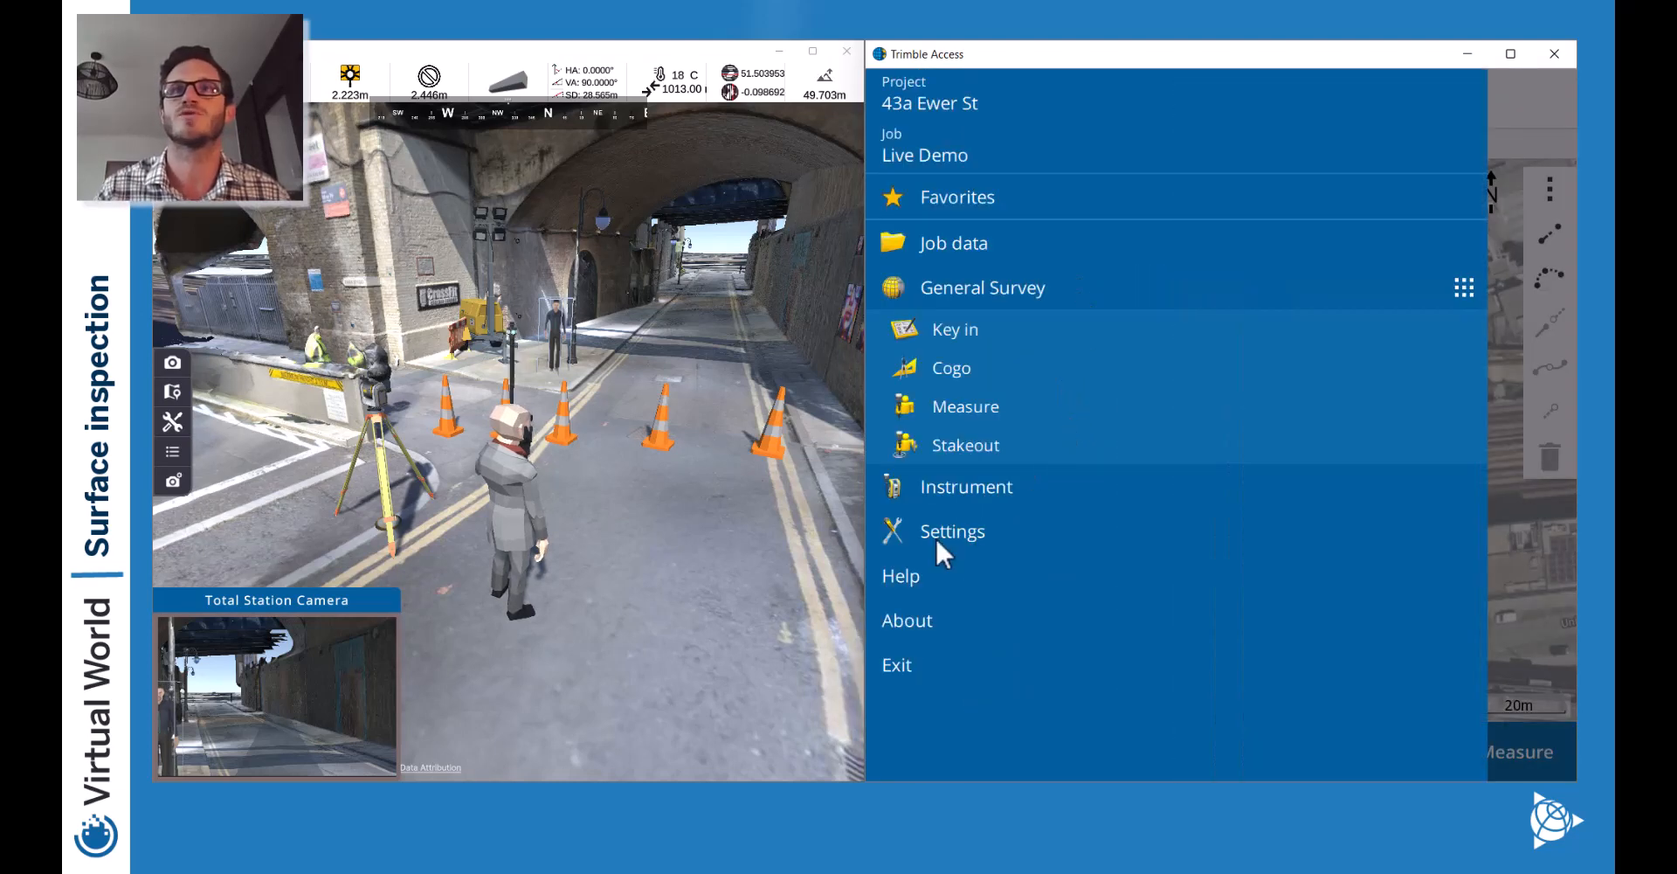
pyautogui.click(940, 532)
pyautogui.click(1060, 255)
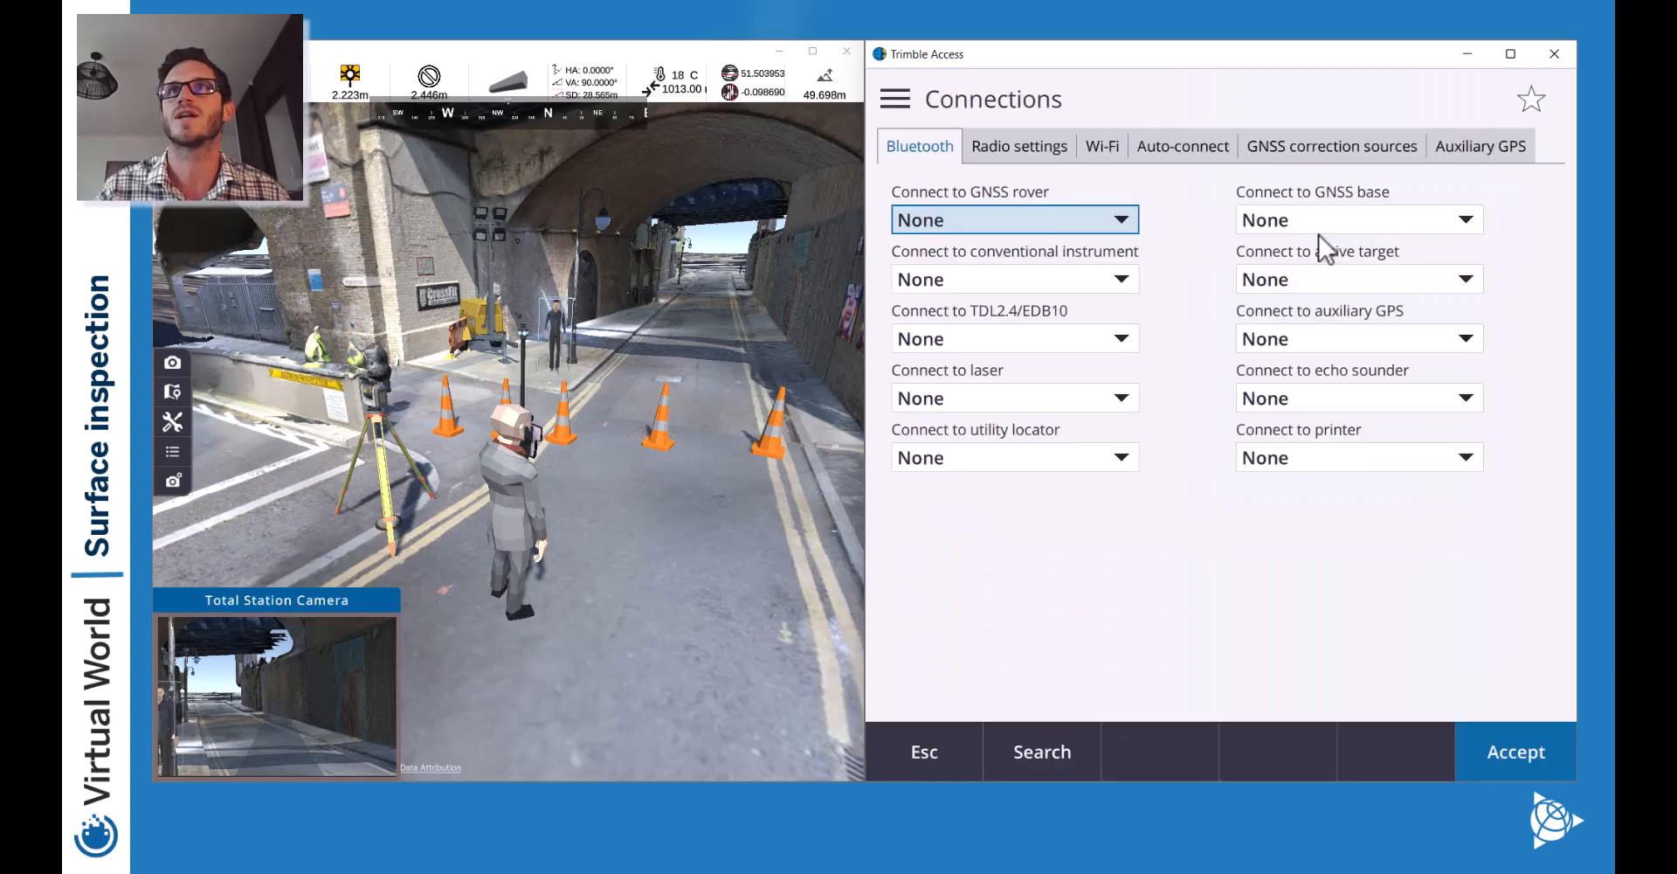
pyautogui.click(910, 727)
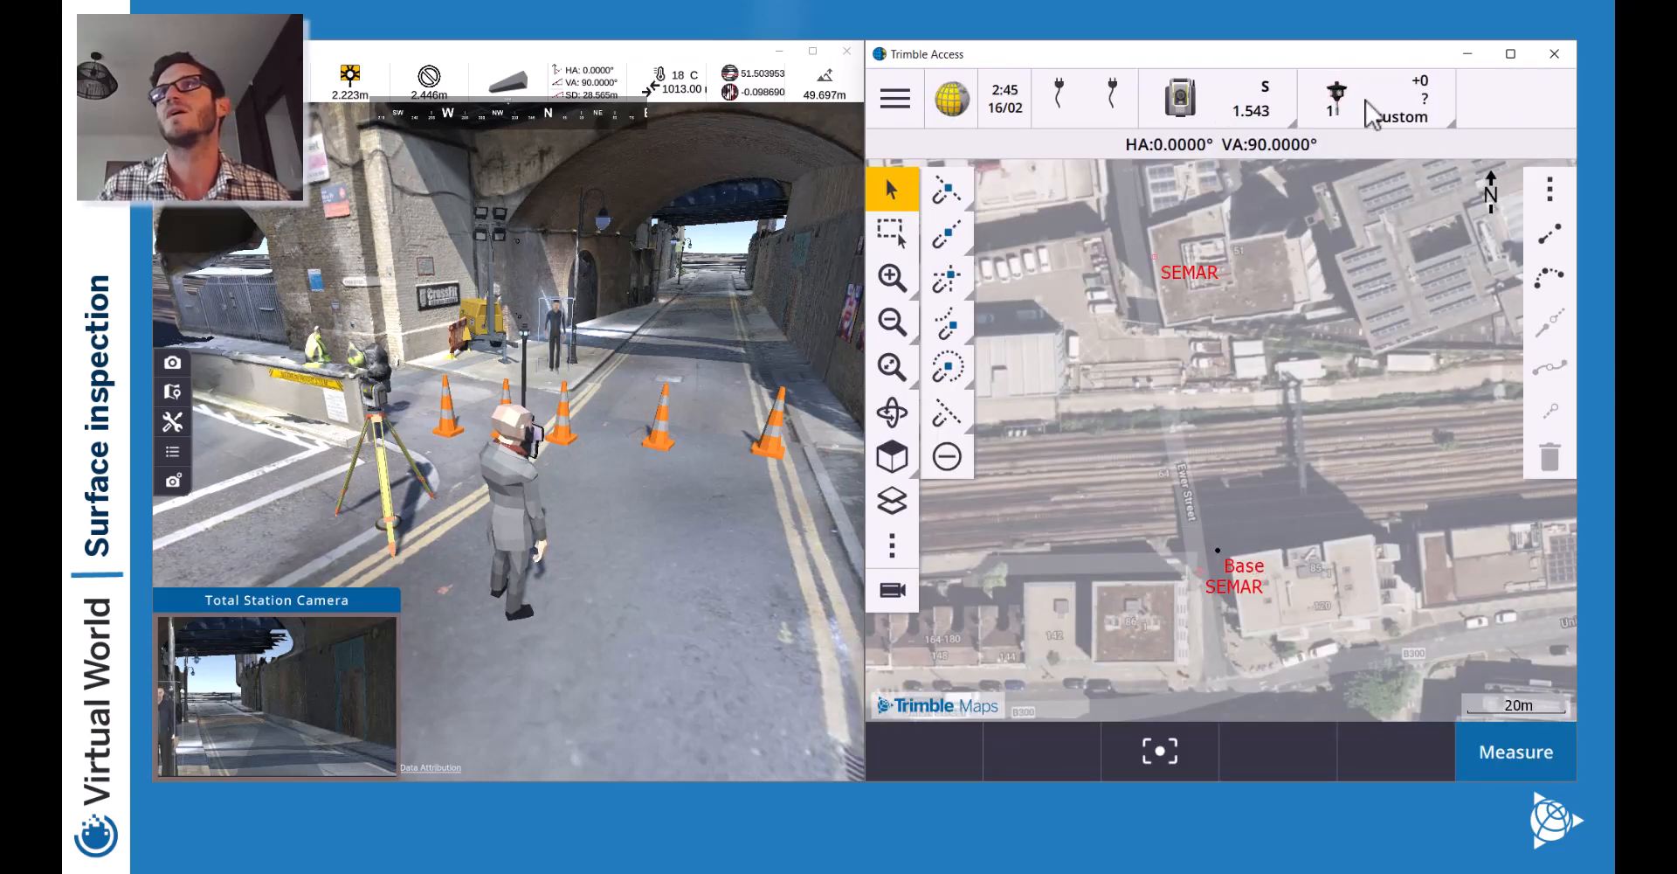
# Start an SX10 & SX12 station setup and accept the electronic level.
pyautogui.click(1520, 760)
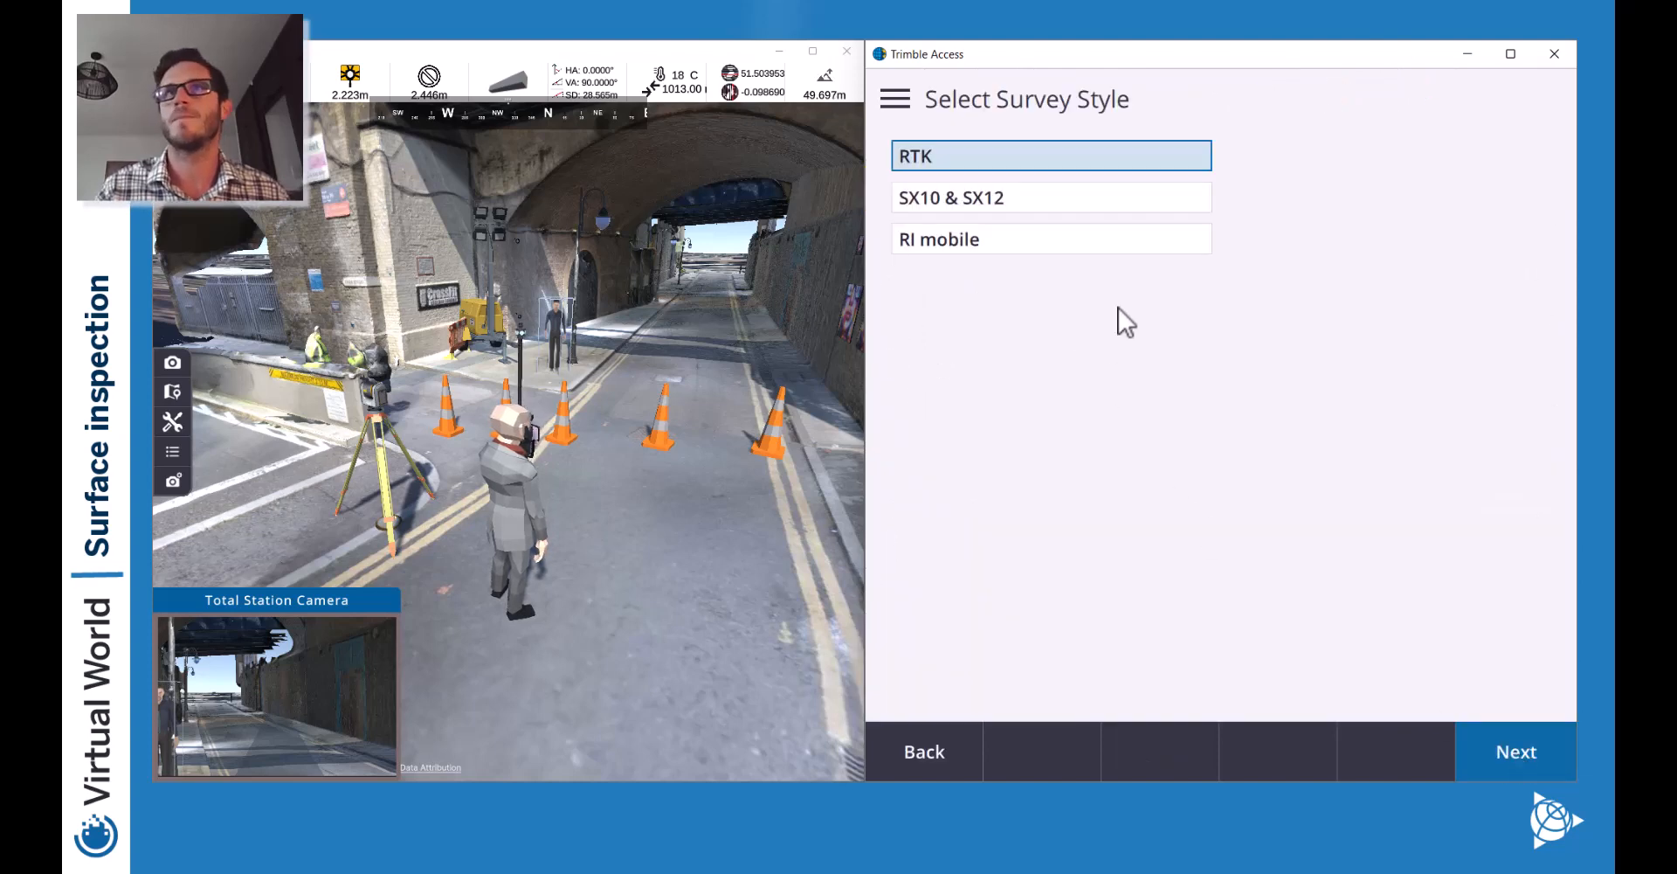
pyautogui.click(1011, 194)
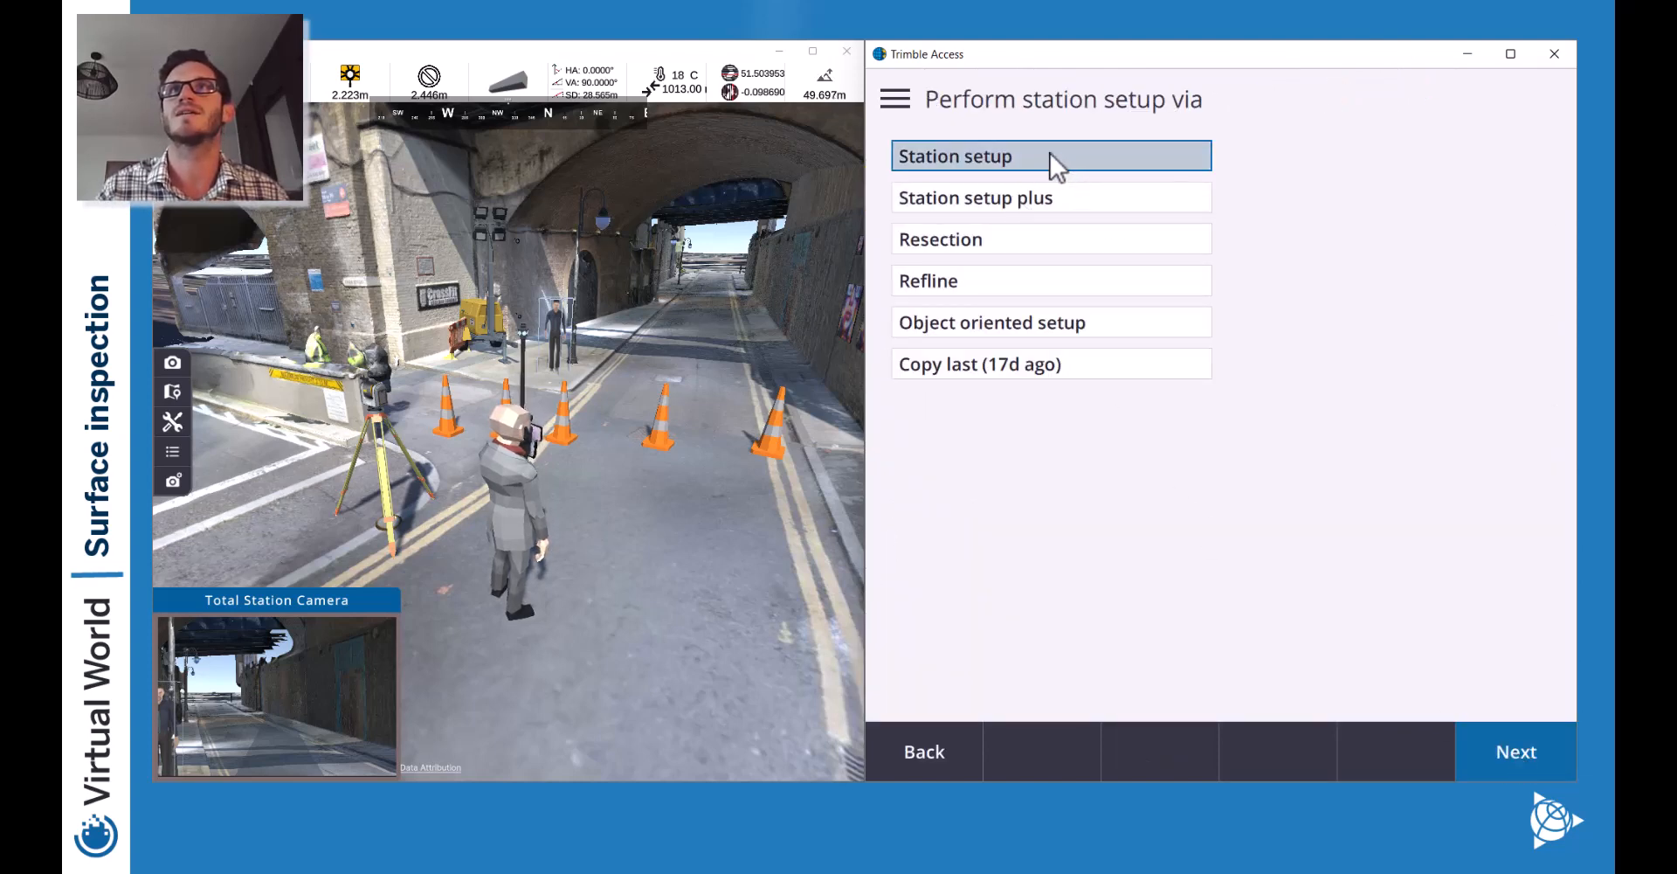
pyautogui.click(1050, 155)
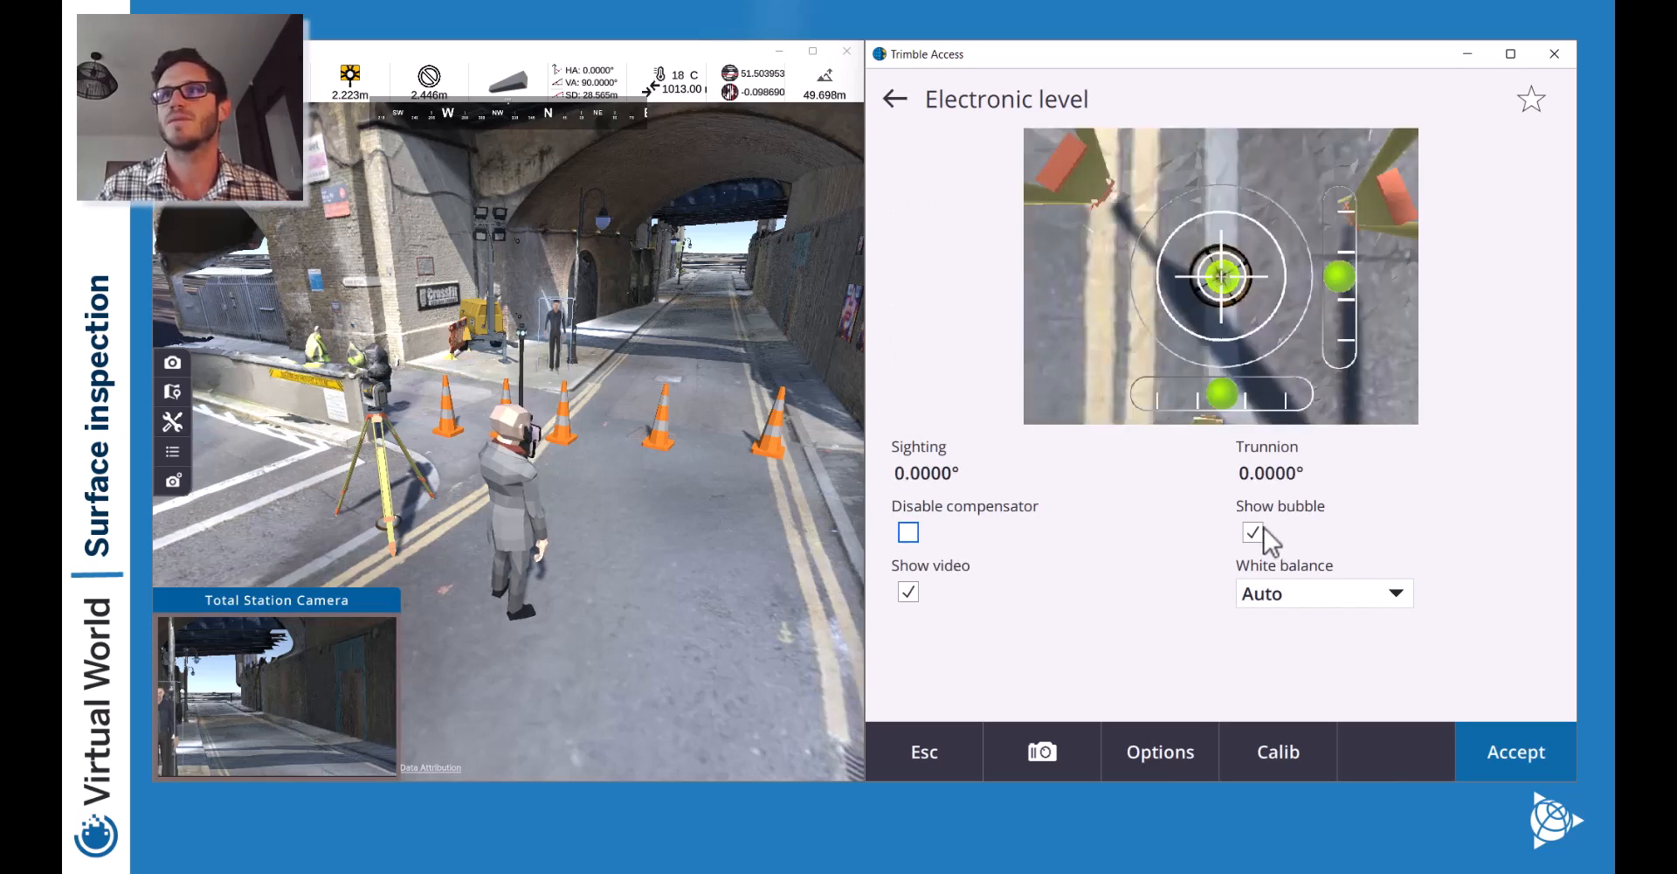
pyautogui.click(1503, 740)
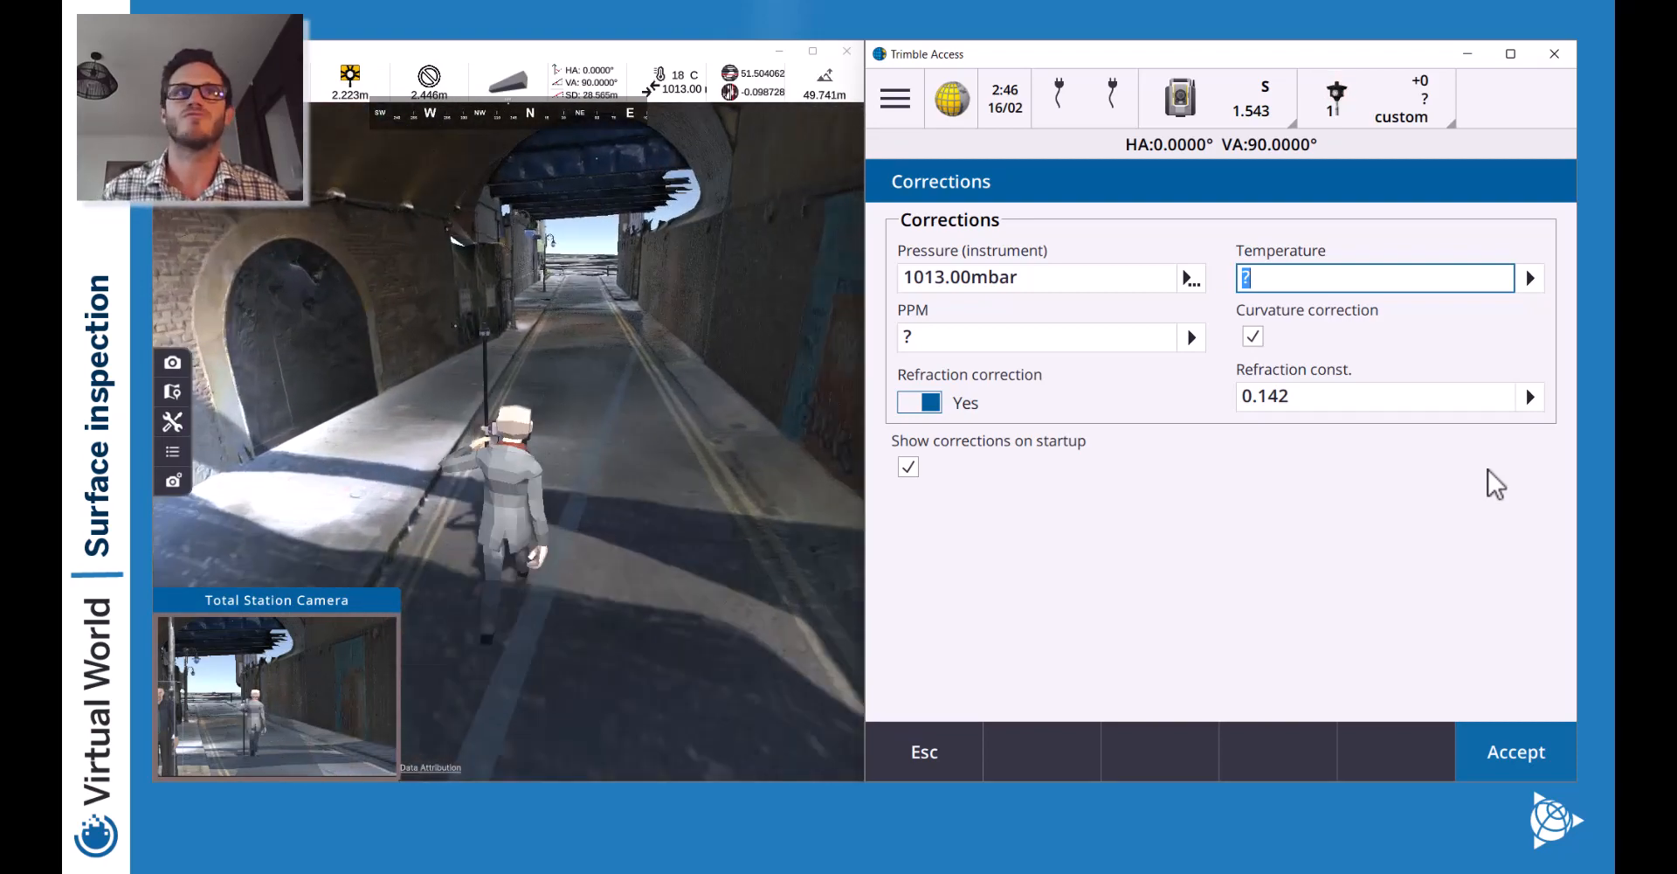
# Accept corrections, pick EX001 on the map, and enter a true instrument height of 2.223.
pyautogui.click(1522, 751)
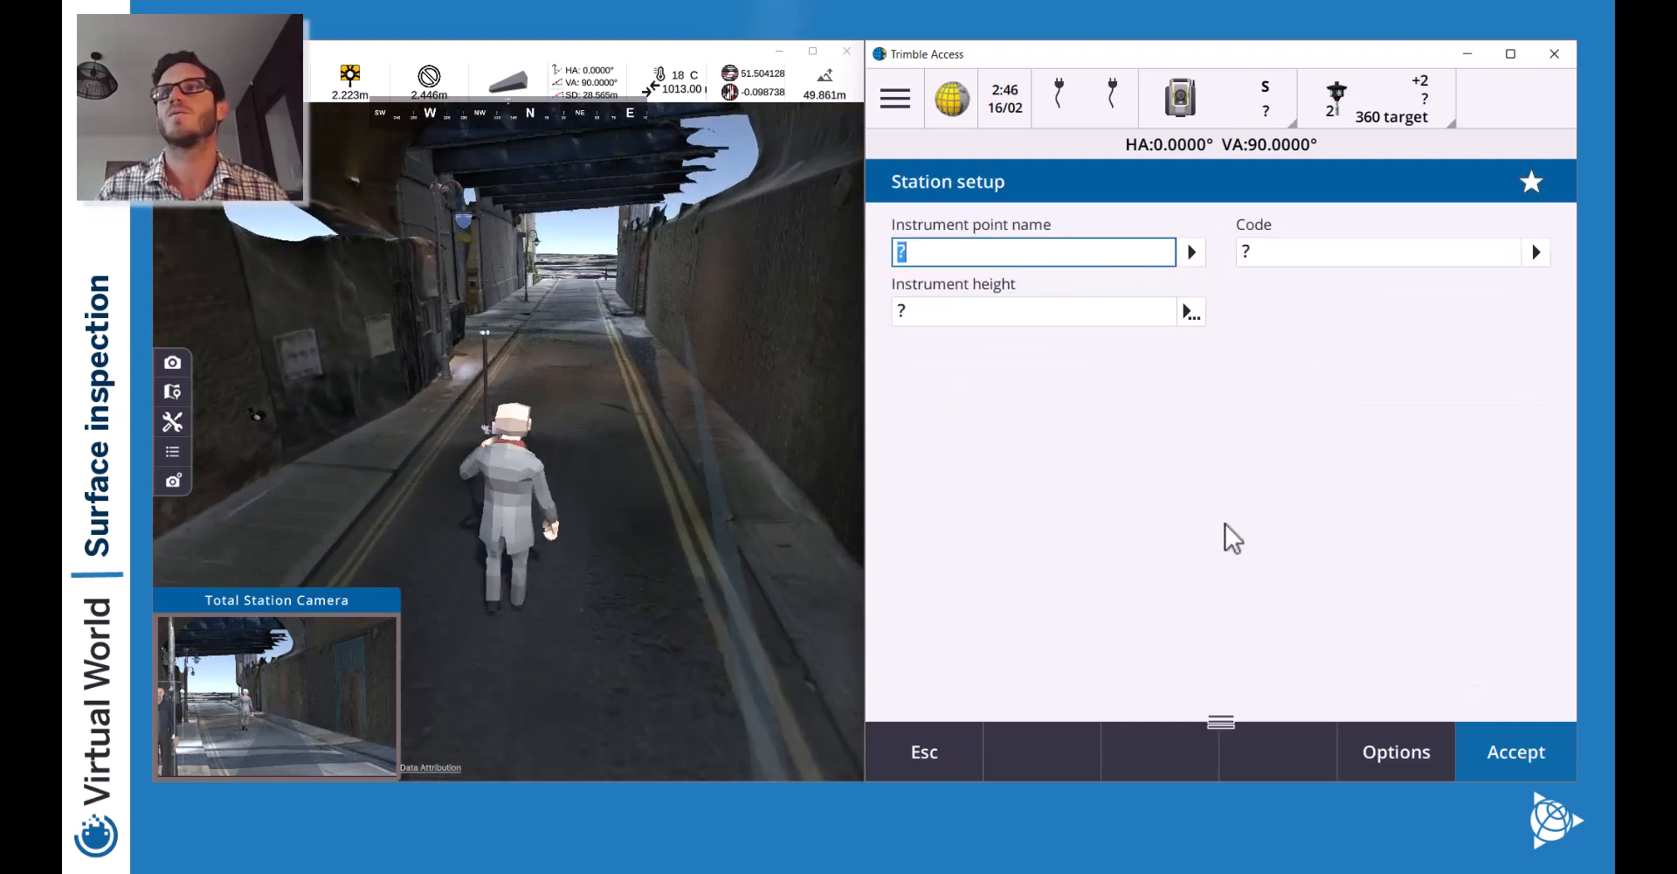
pyautogui.moveTo(1220, 722); pyautogui.dragTo(1206, 348)
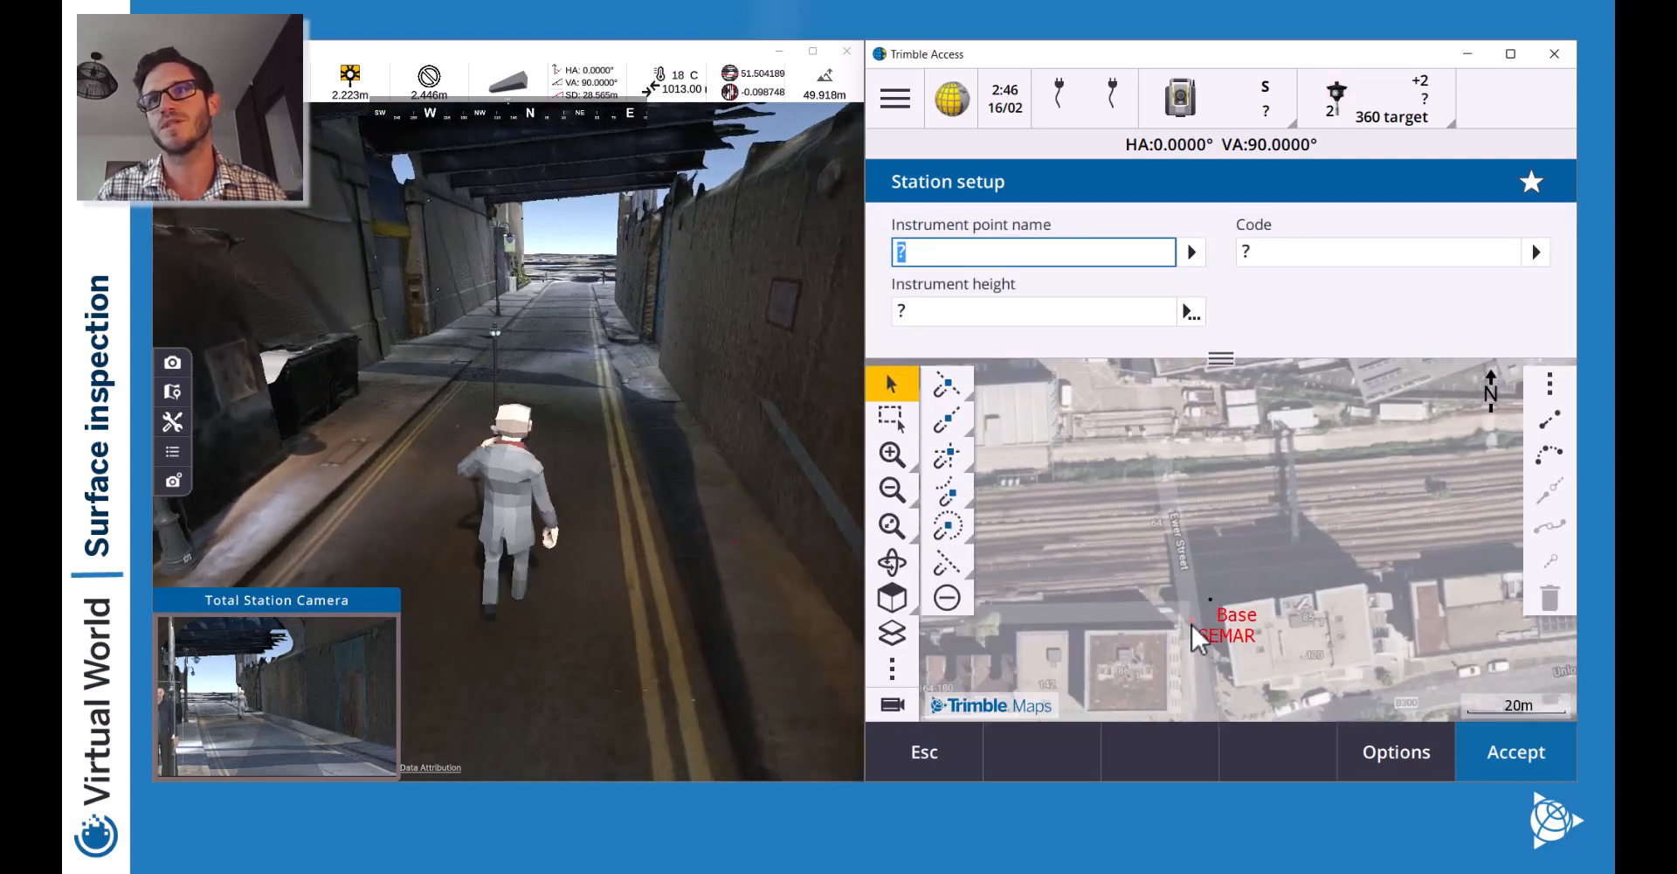
pyautogui.click(1194, 621)
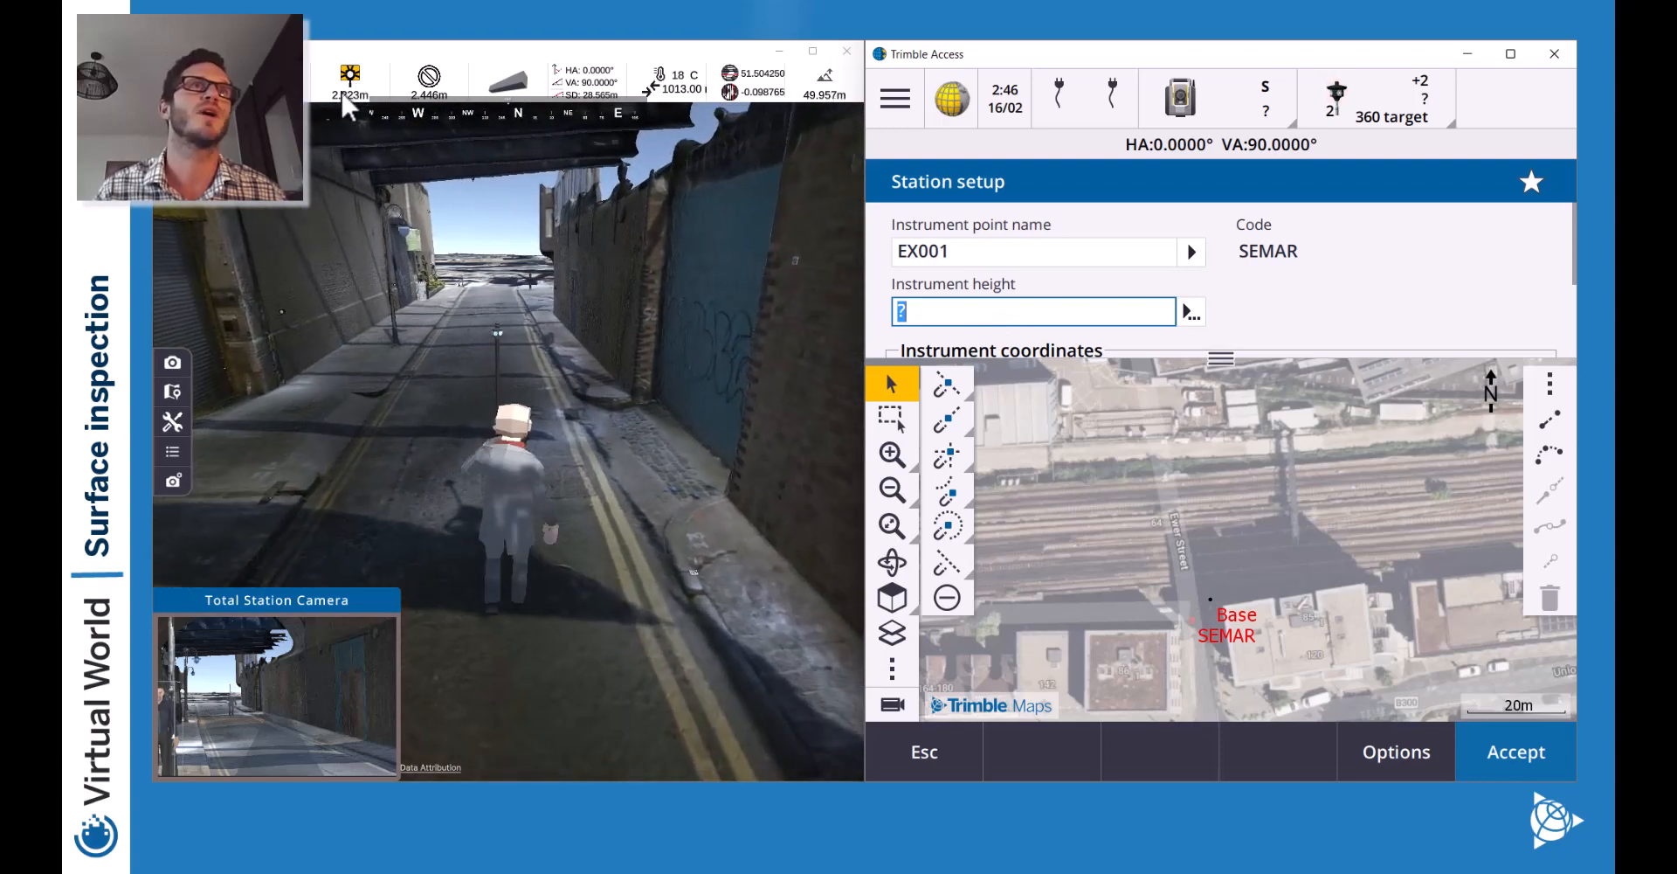
pyautogui.write('2')
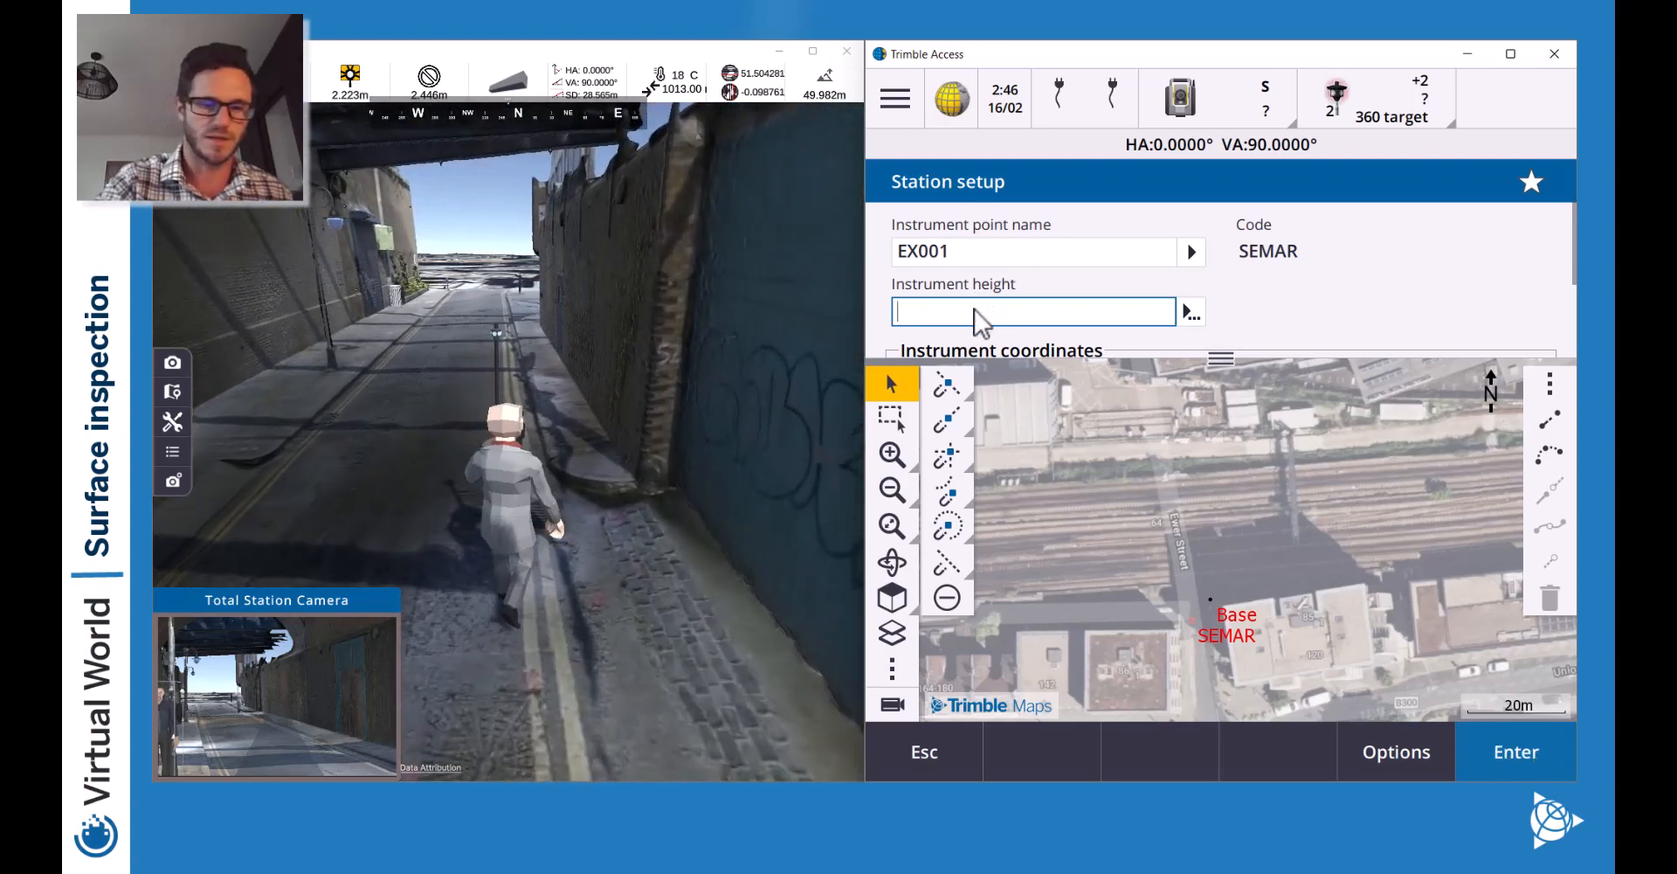
pyautogui.write('.23')
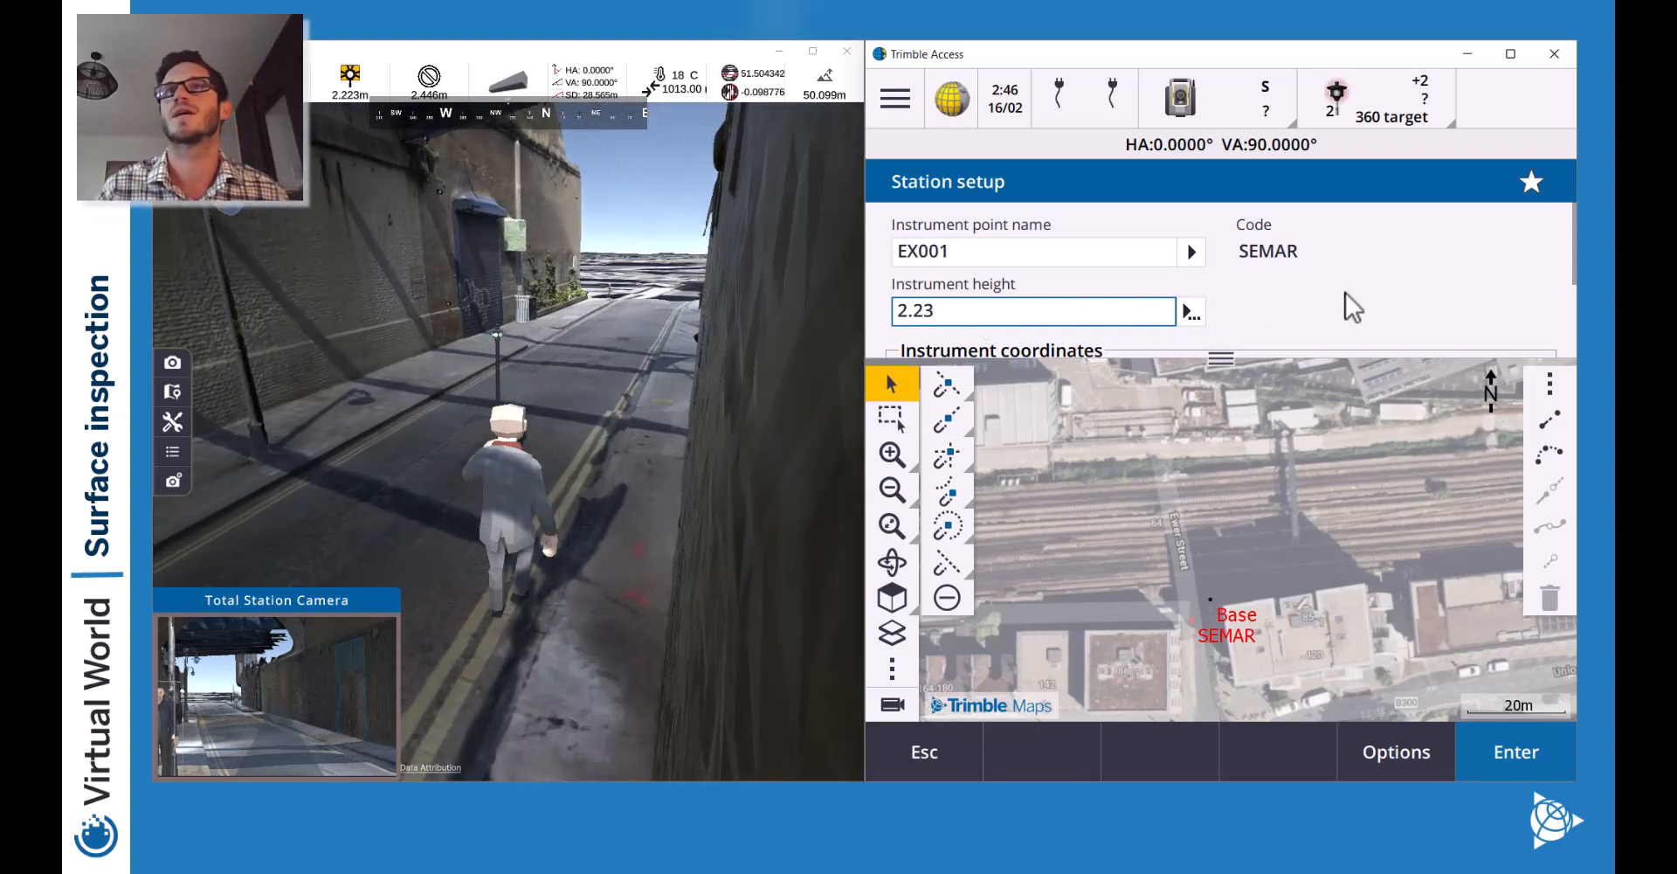
pyautogui.press('BackSpace')
pyautogui.write('23')
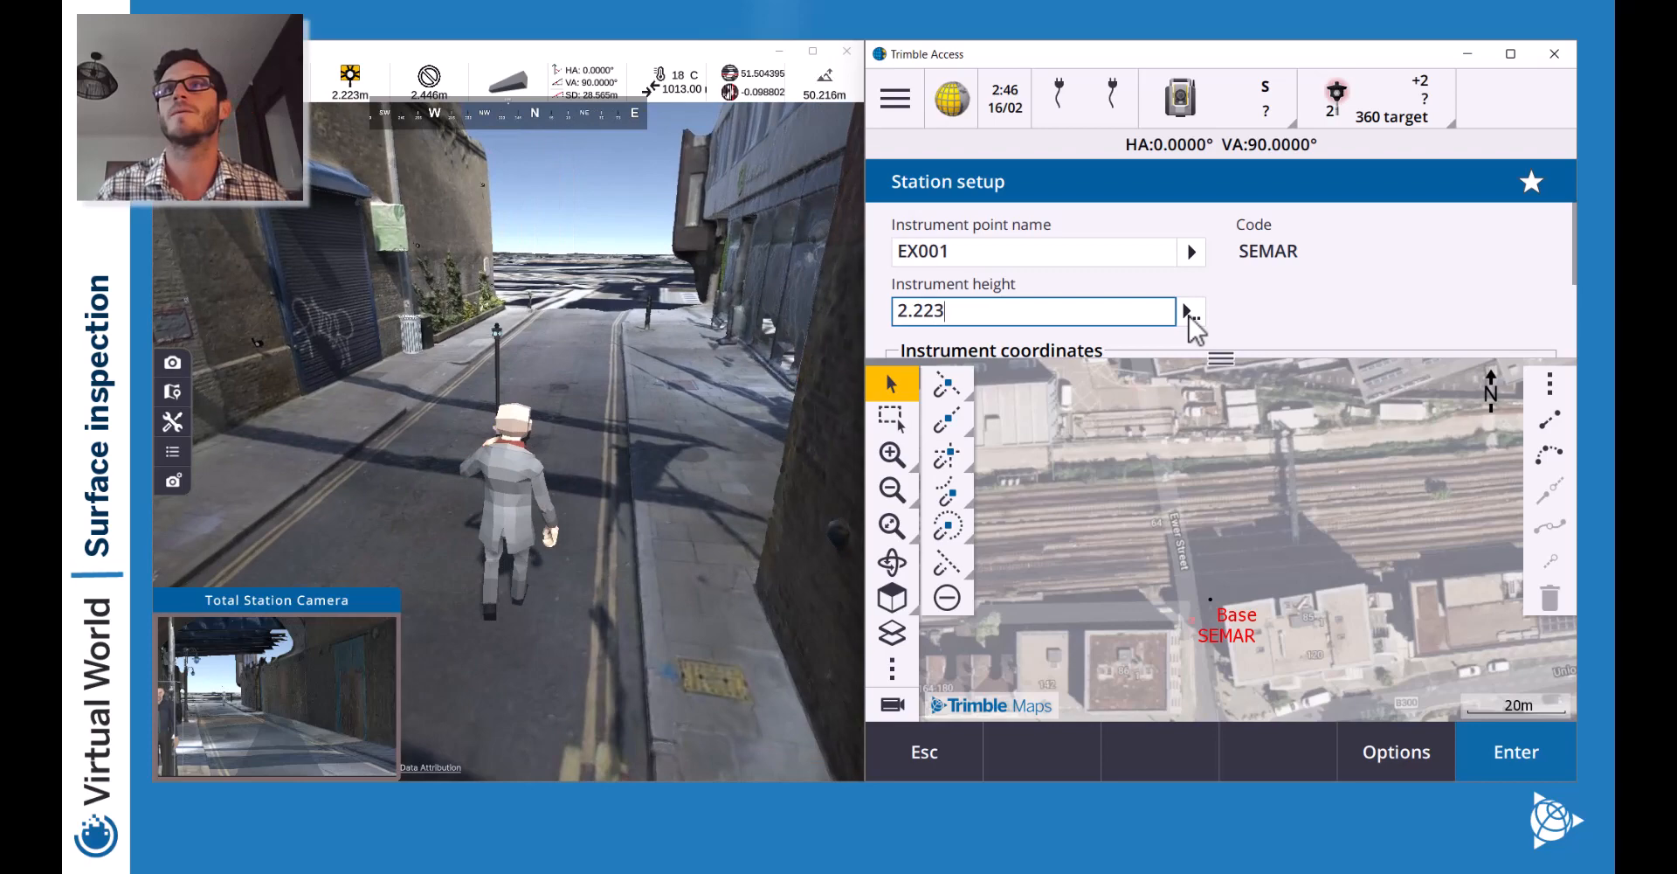
pyautogui.click(1191, 313)
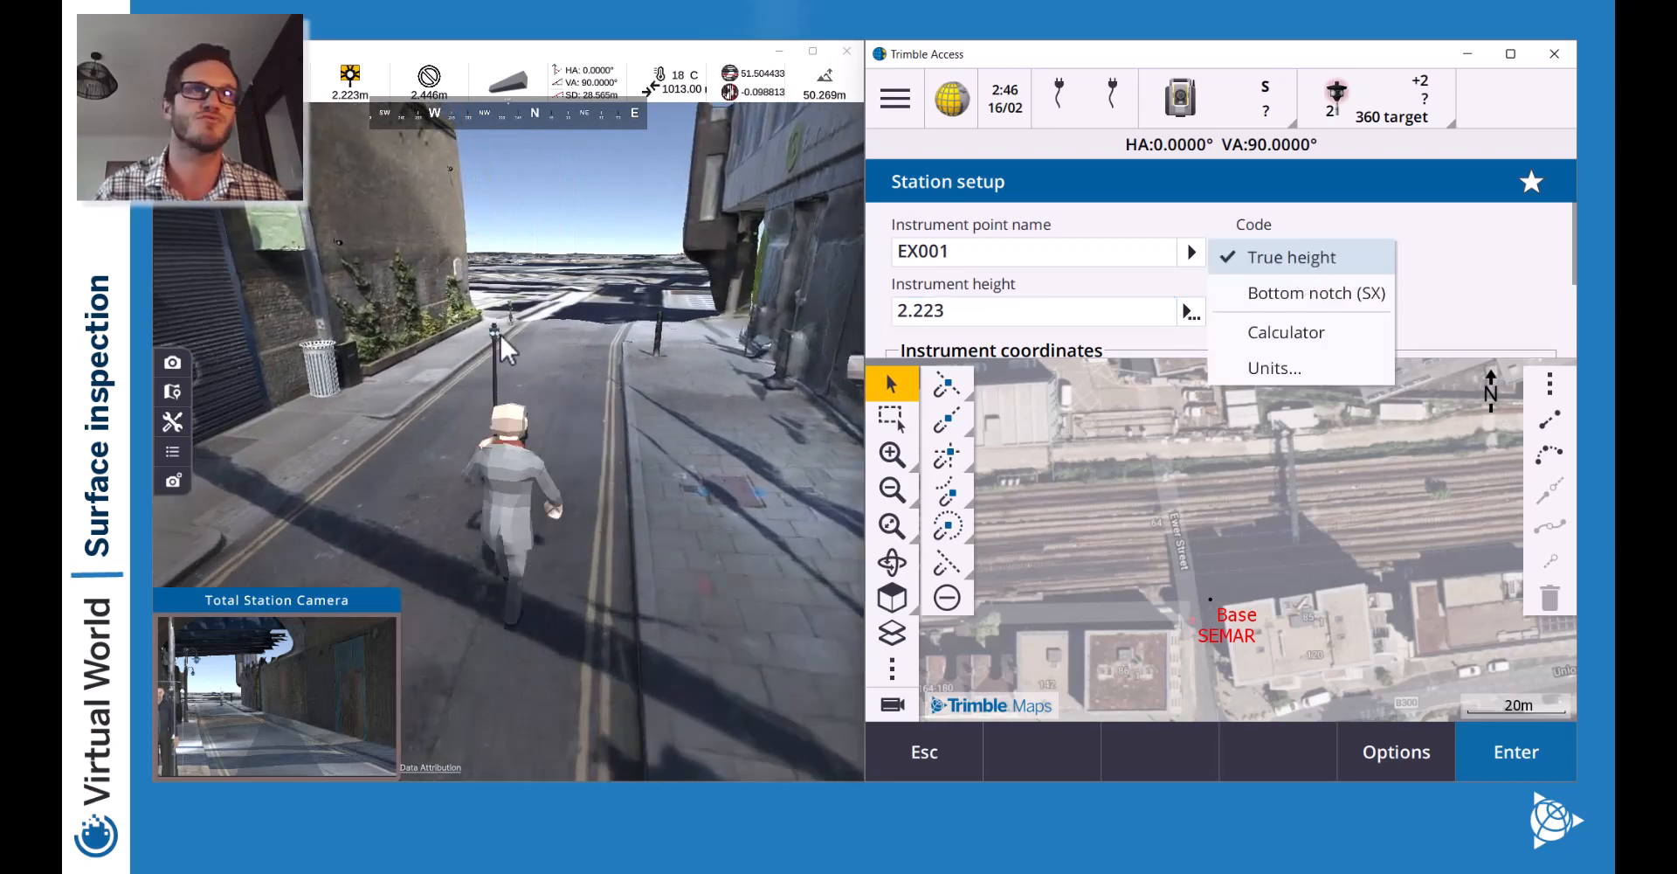
pyautogui.click(1444, 292)
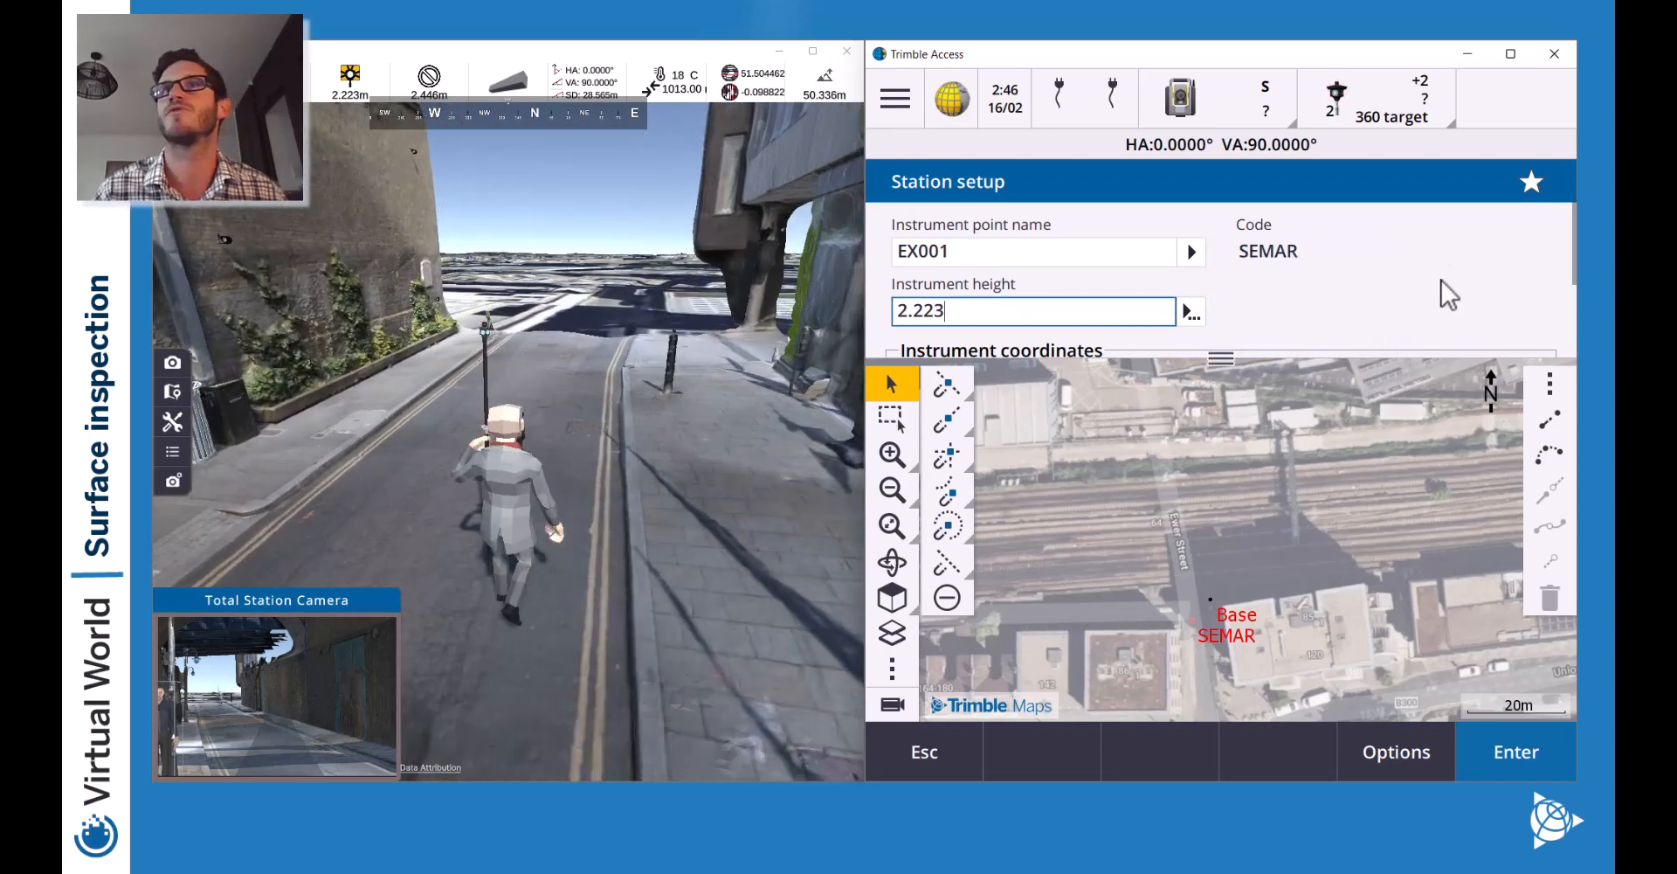
pyautogui.scroll(-1, 1137, 313)
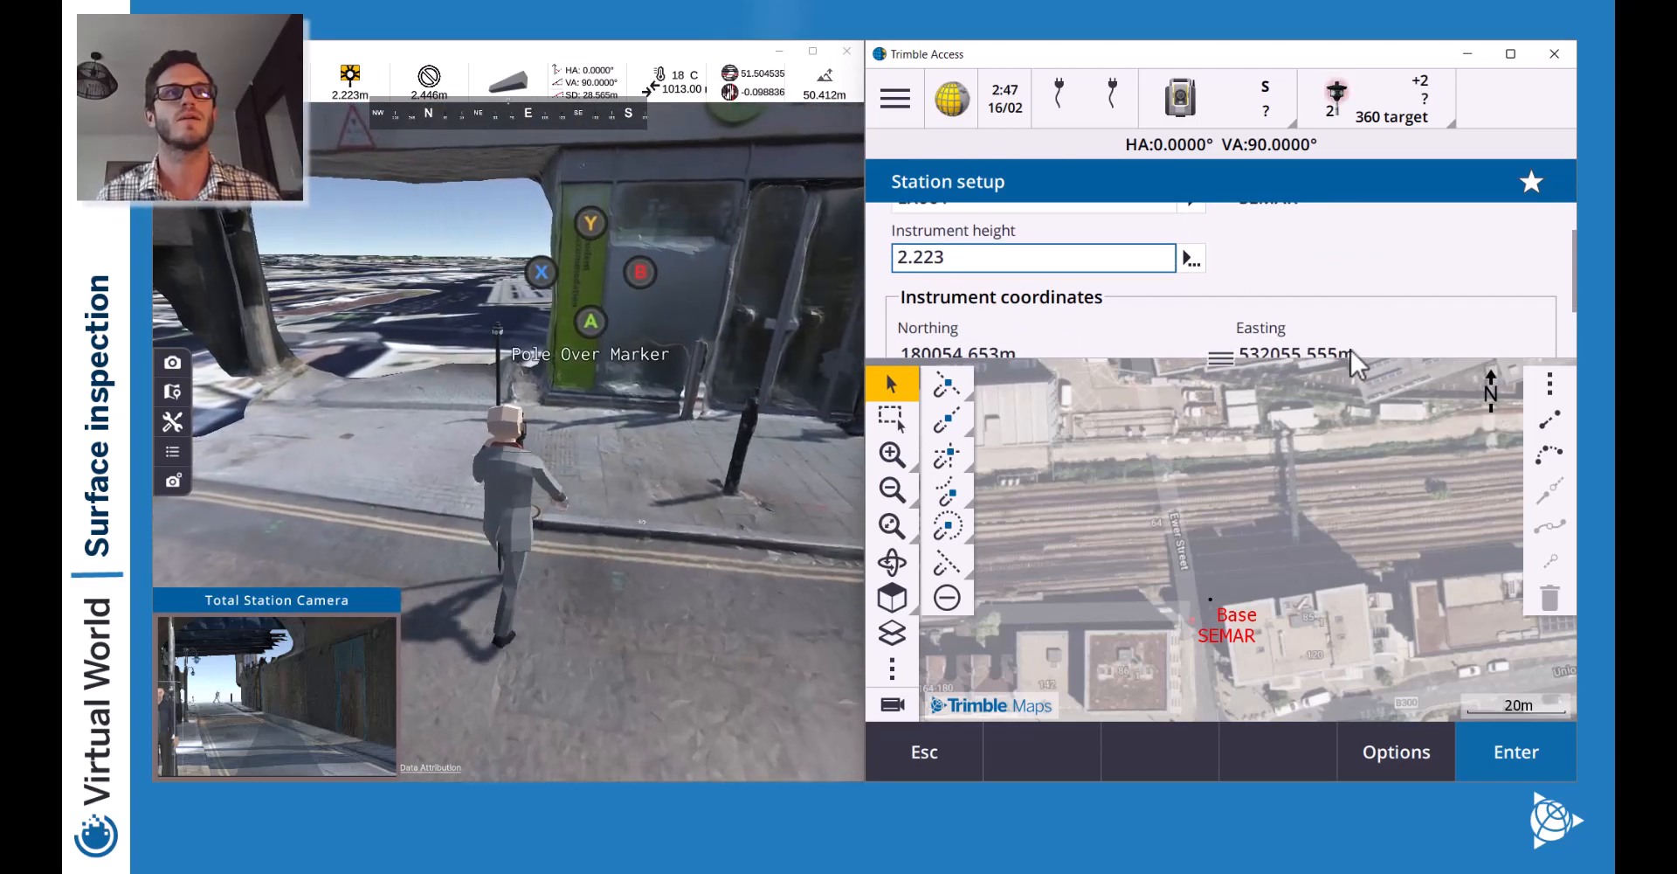
# Place the survey pole over the marker via Place Pole, re-placing it centred.
pyautogui.press('a')
pyautogui.press('Return')
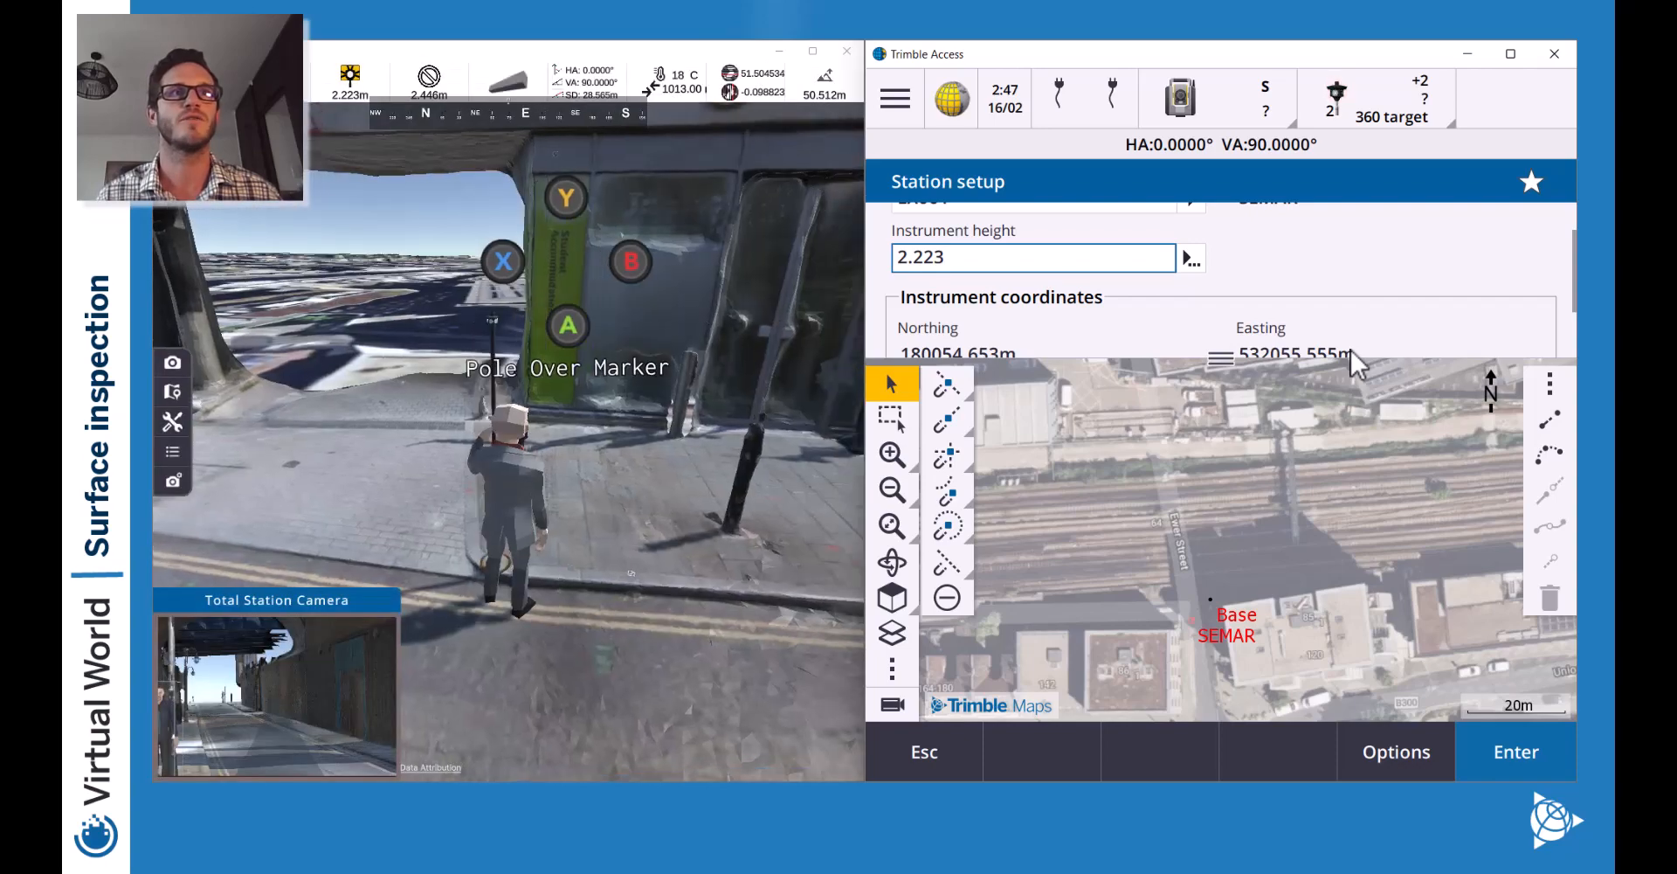
pyautogui.press('a')
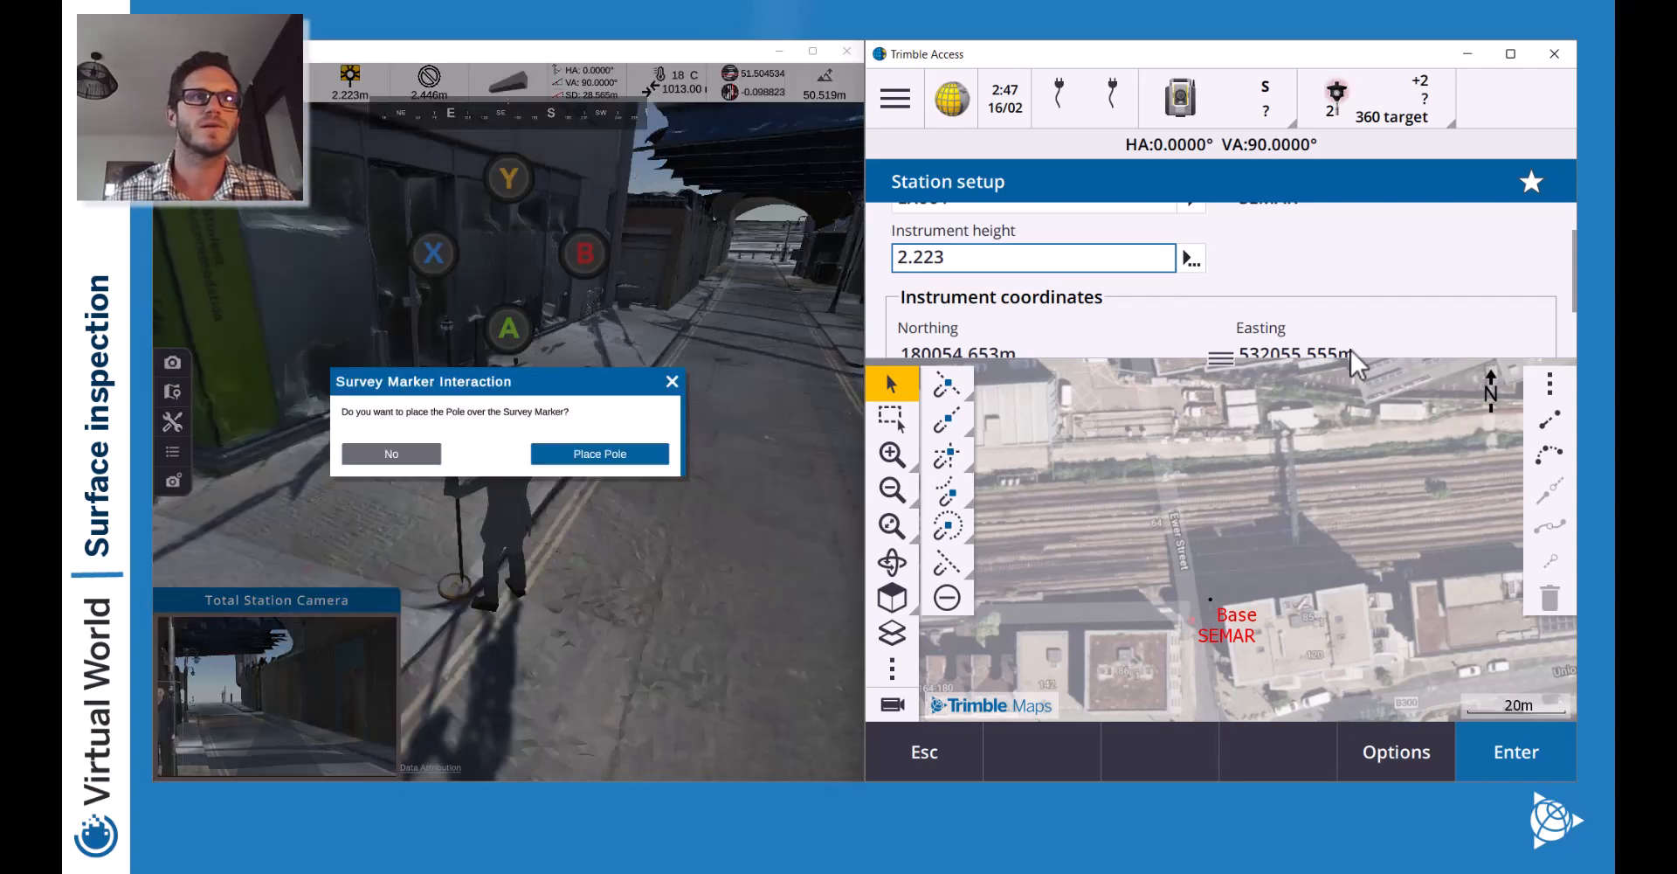
pyautogui.press('Return')
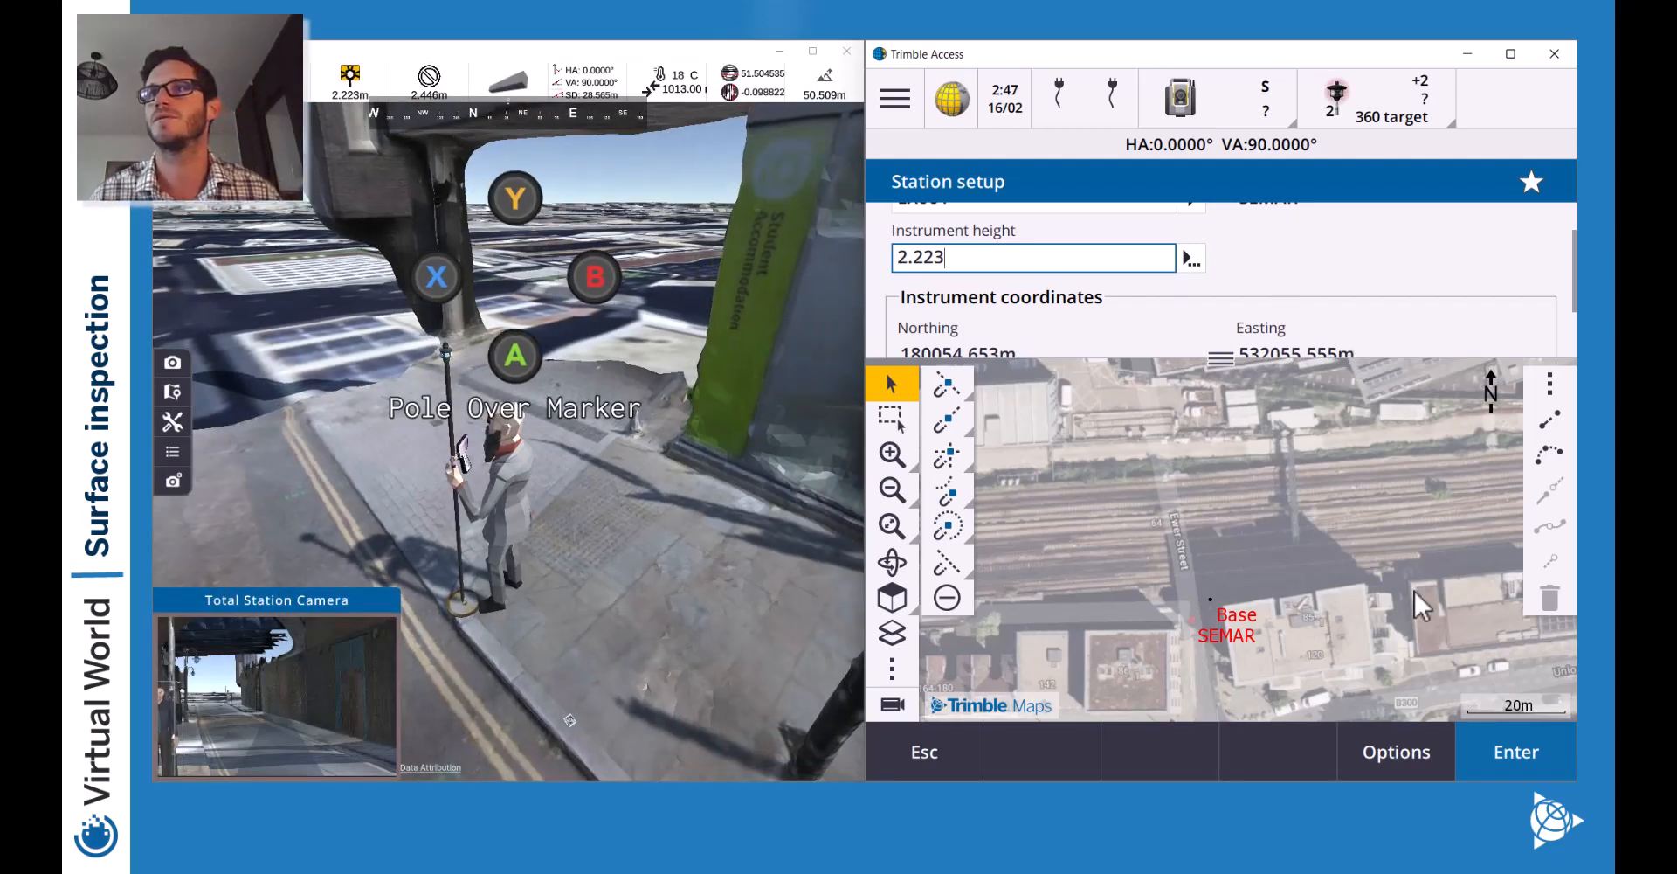
pyautogui.moveTo(1231, 371)
pyautogui.mouseDown()
pyautogui.moveTo(1223, 609)
pyautogui.moveTo(1223, 360)
pyautogui.mouseUp()
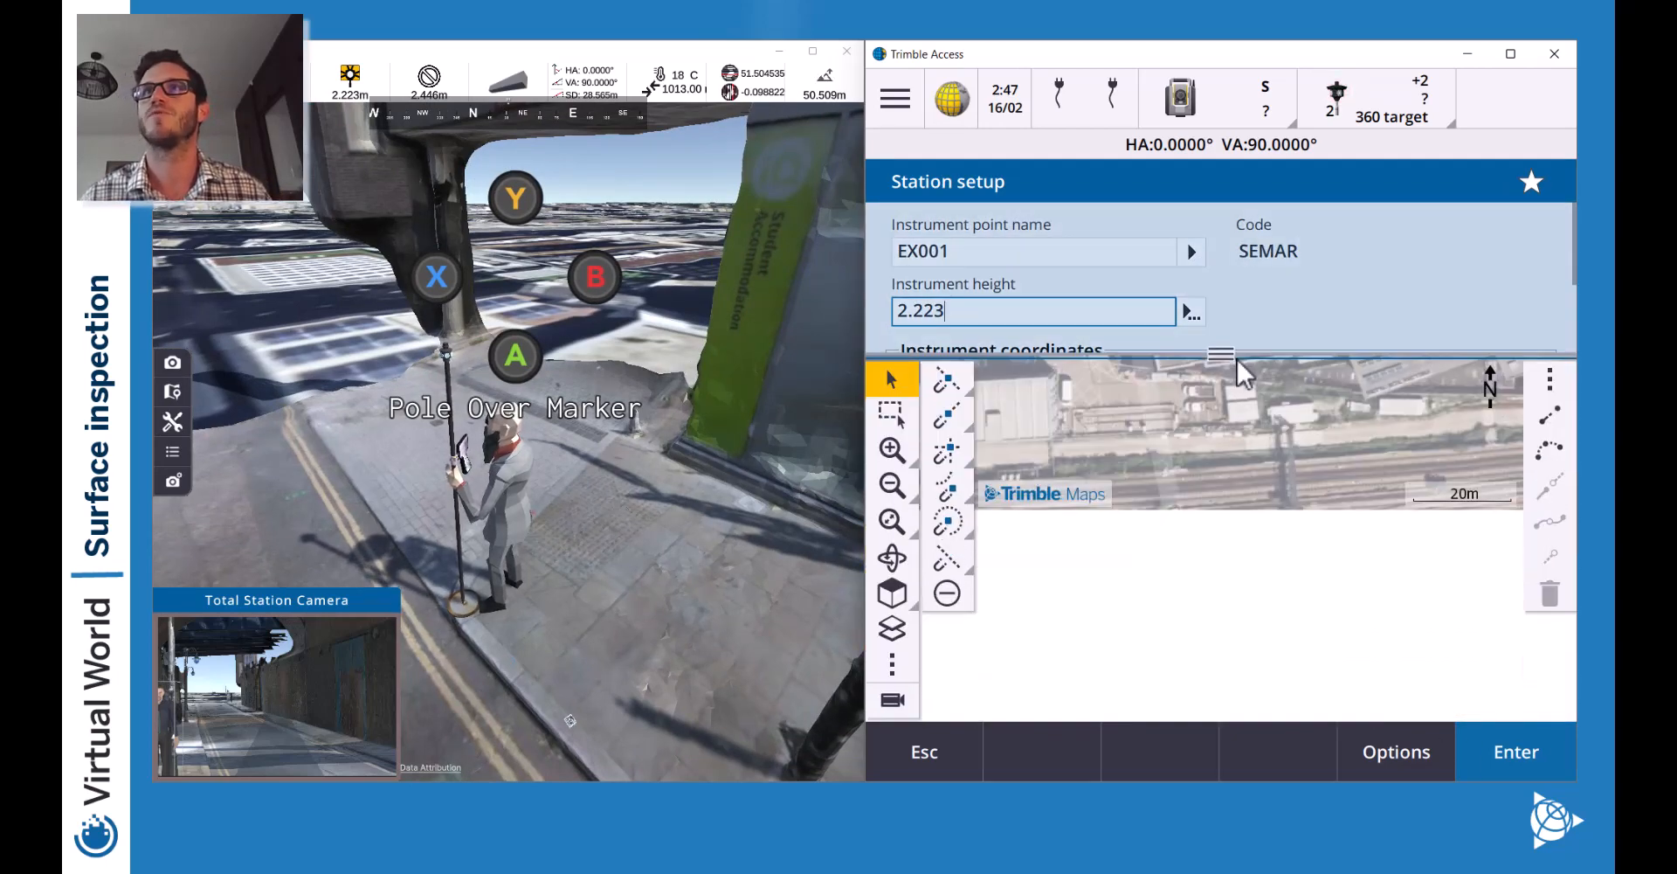
# In Favorites function key editing, move the Map function from F2 to F3.
pyautogui.click(906, 705)
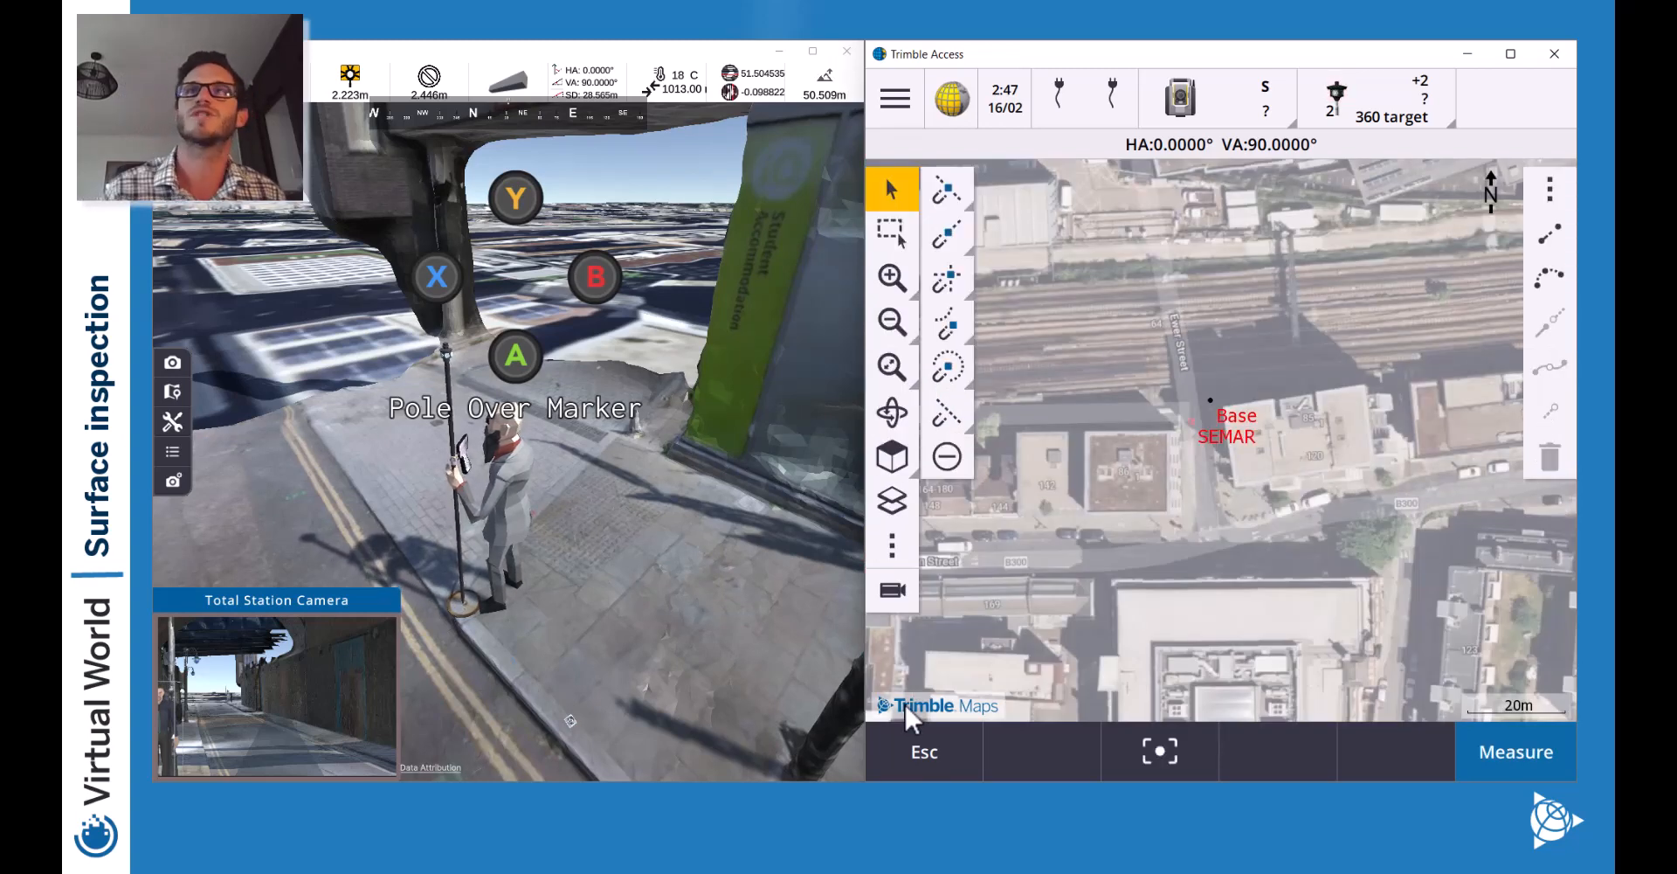
pyautogui.click(900, 109)
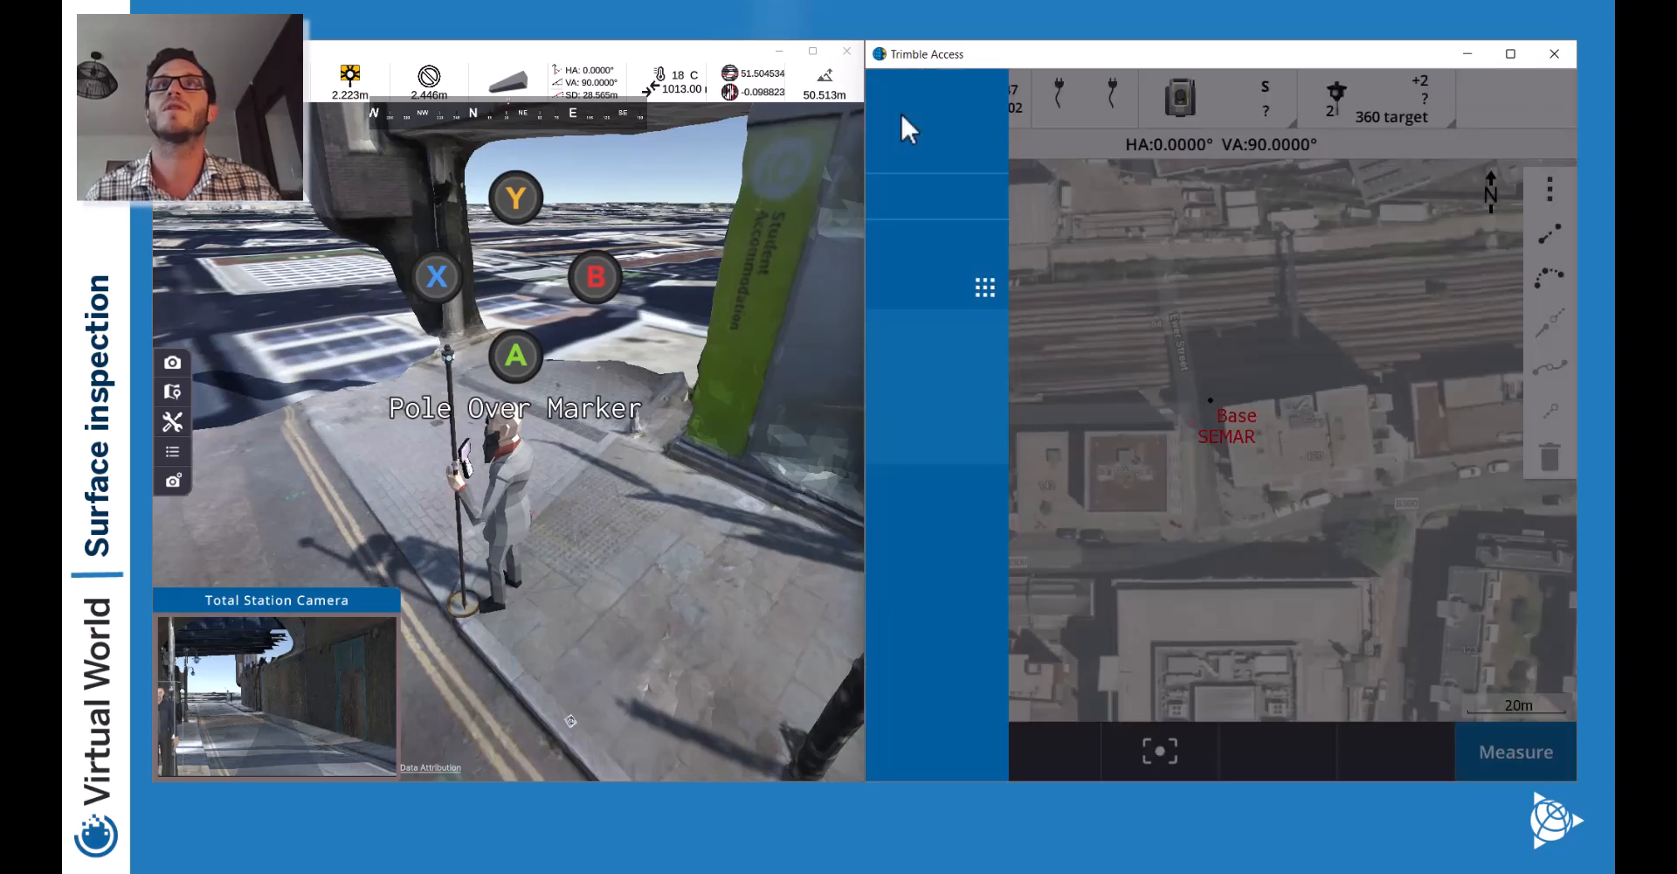
pyautogui.click(989, 198)
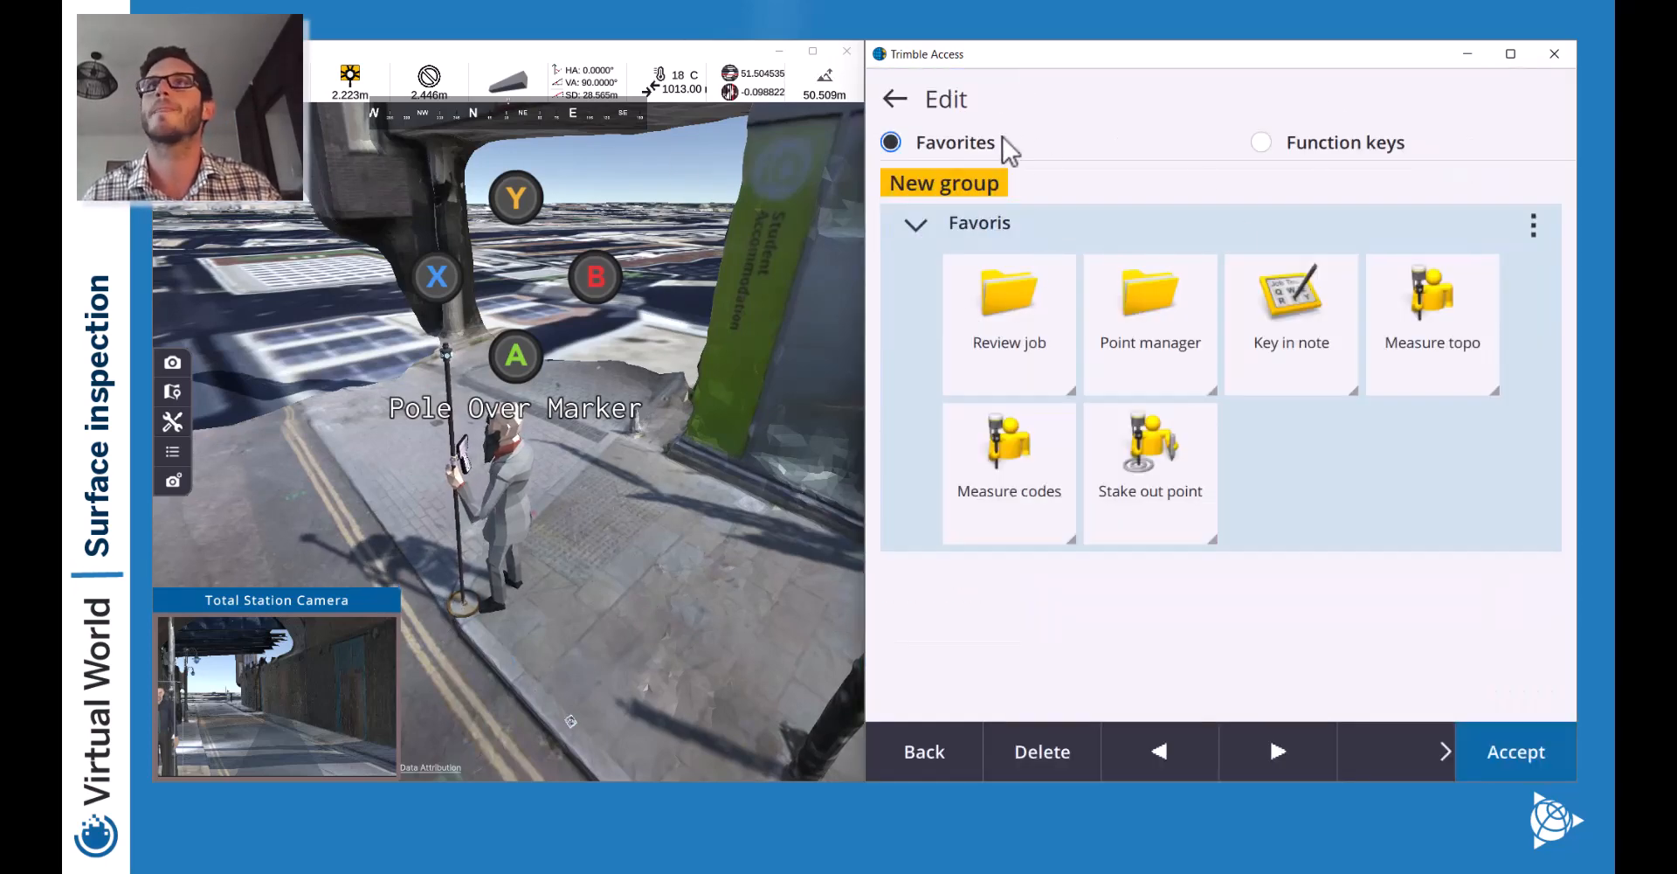
pyautogui.click(1328, 146)
pyautogui.click(1158, 300)
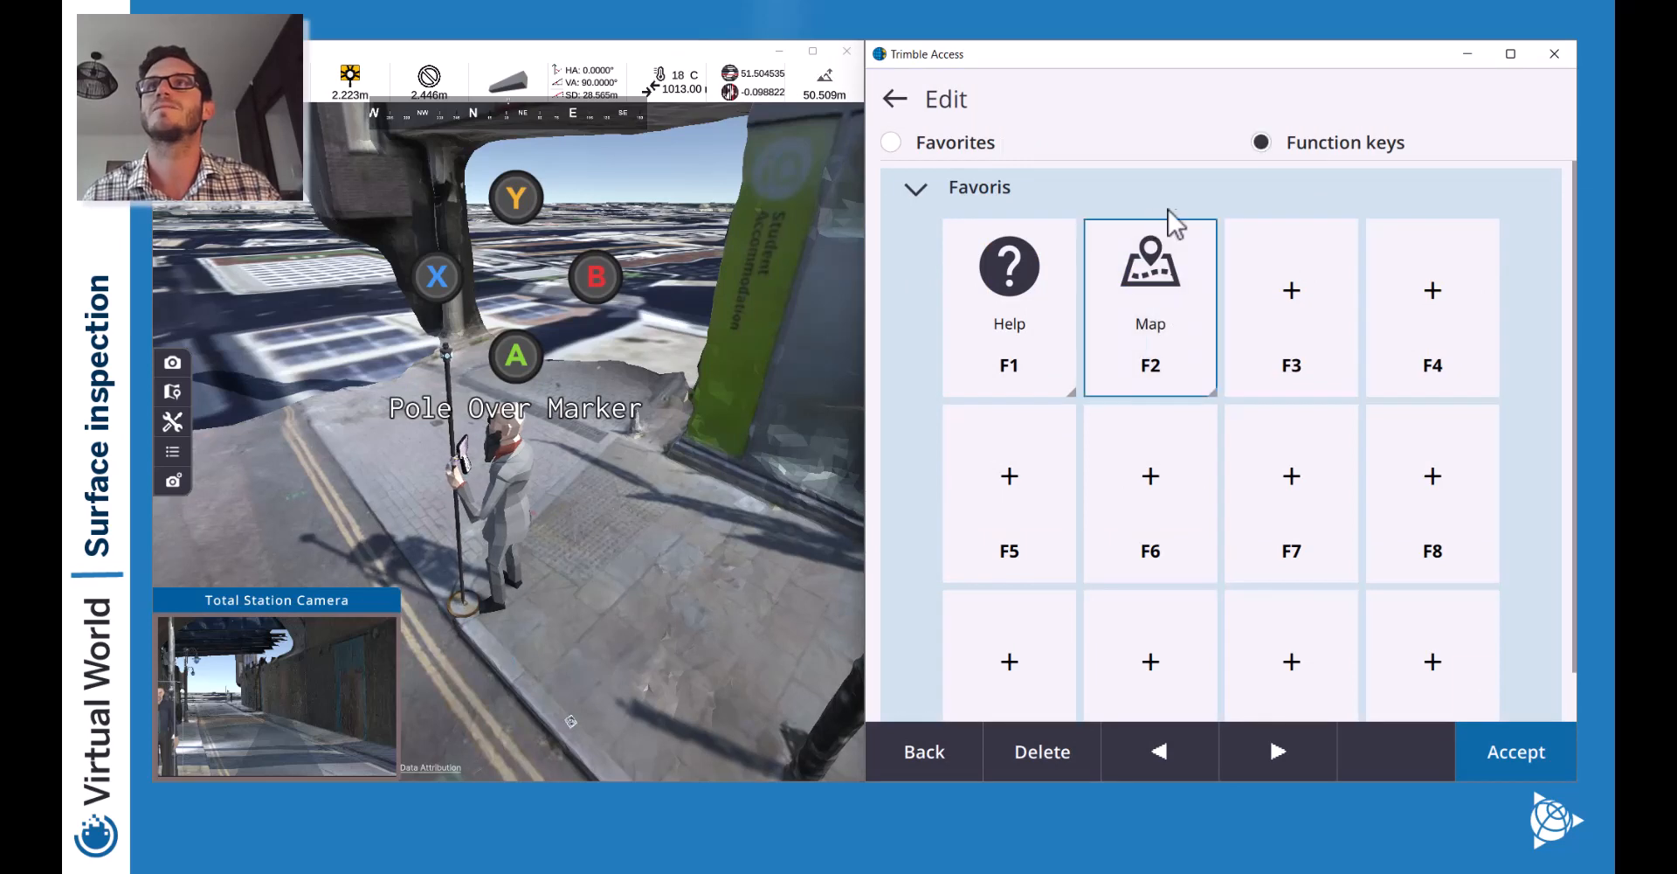
pyautogui.click(1167, 300)
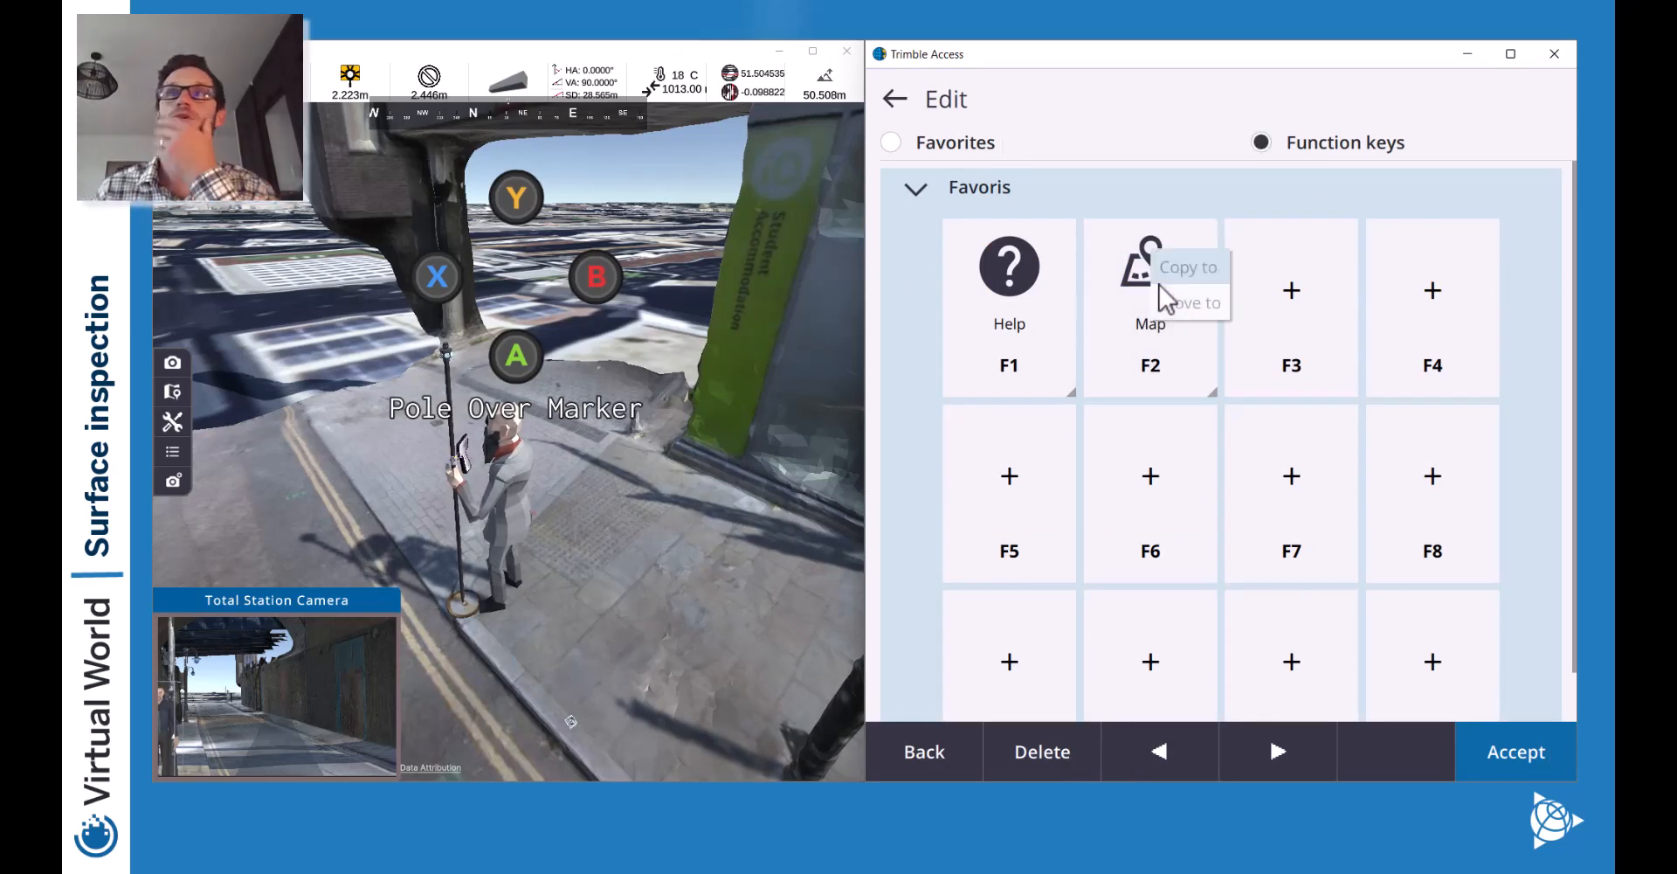
pyautogui.click(1153, 349)
pyautogui.click(1152, 376)
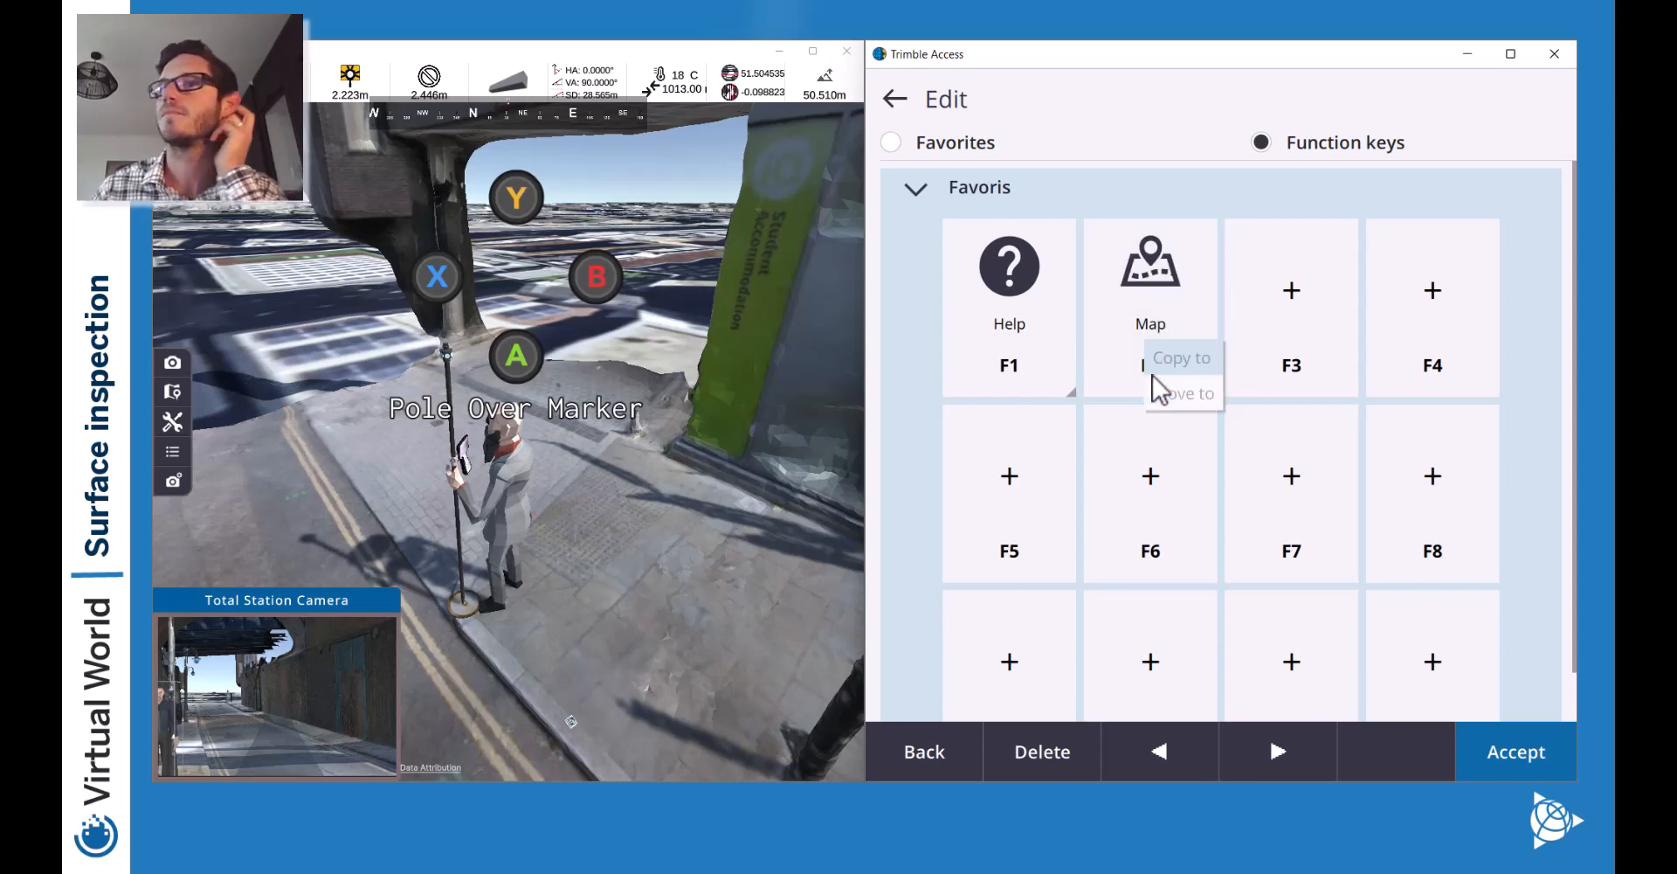
pyautogui.click(1129, 376)
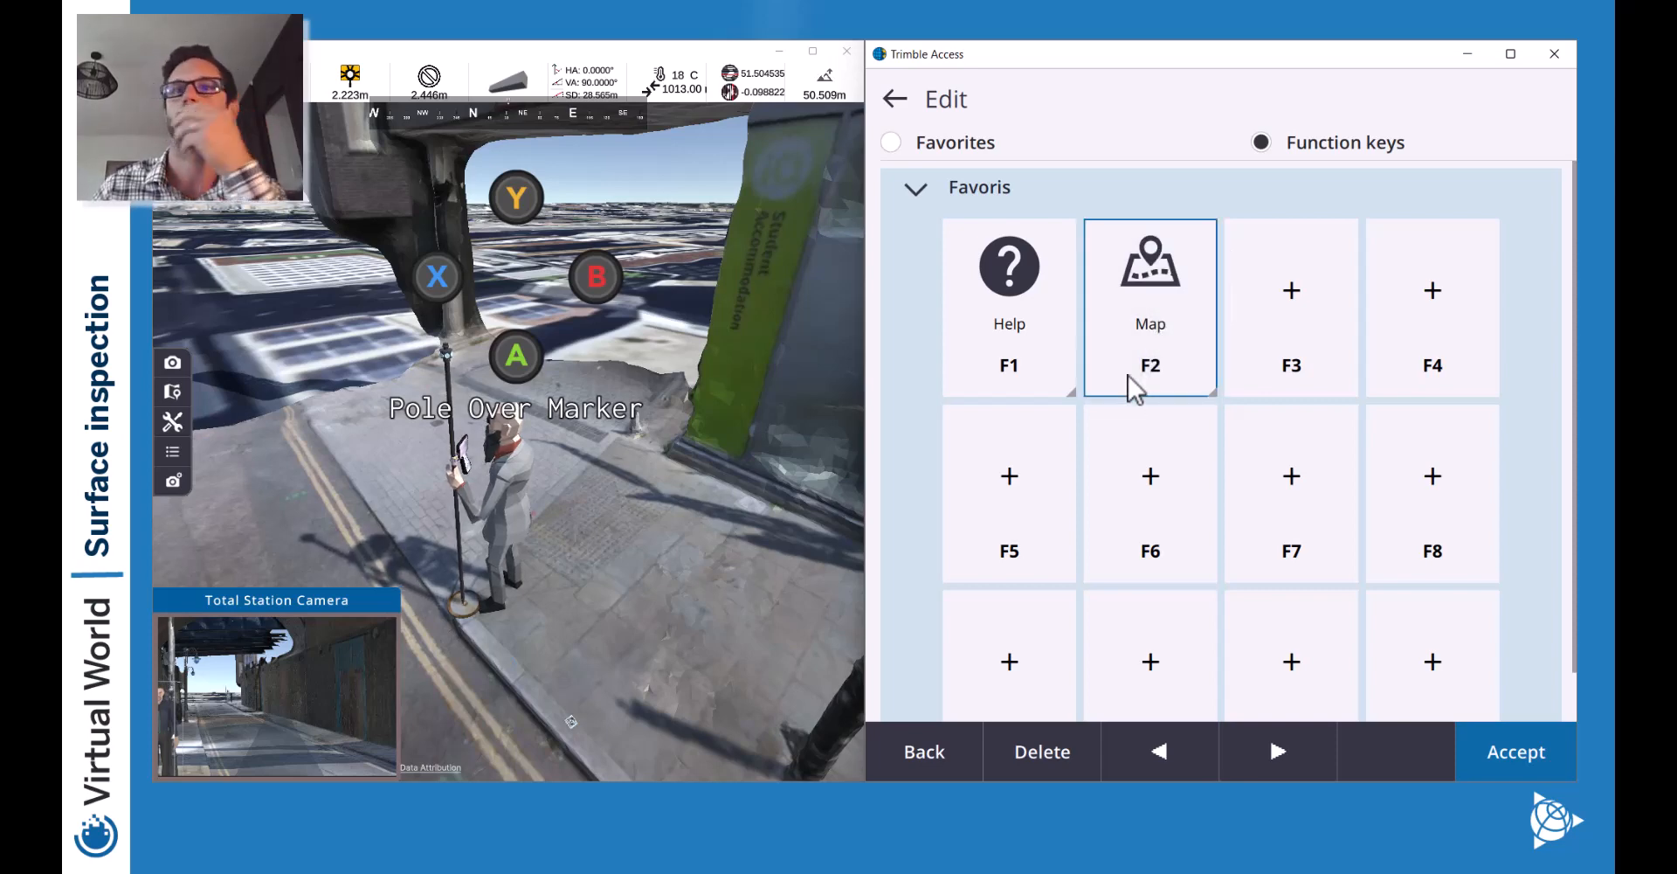
pyautogui.click(1270, 757)
pyautogui.click(1177, 748)
pyautogui.click(1265, 753)
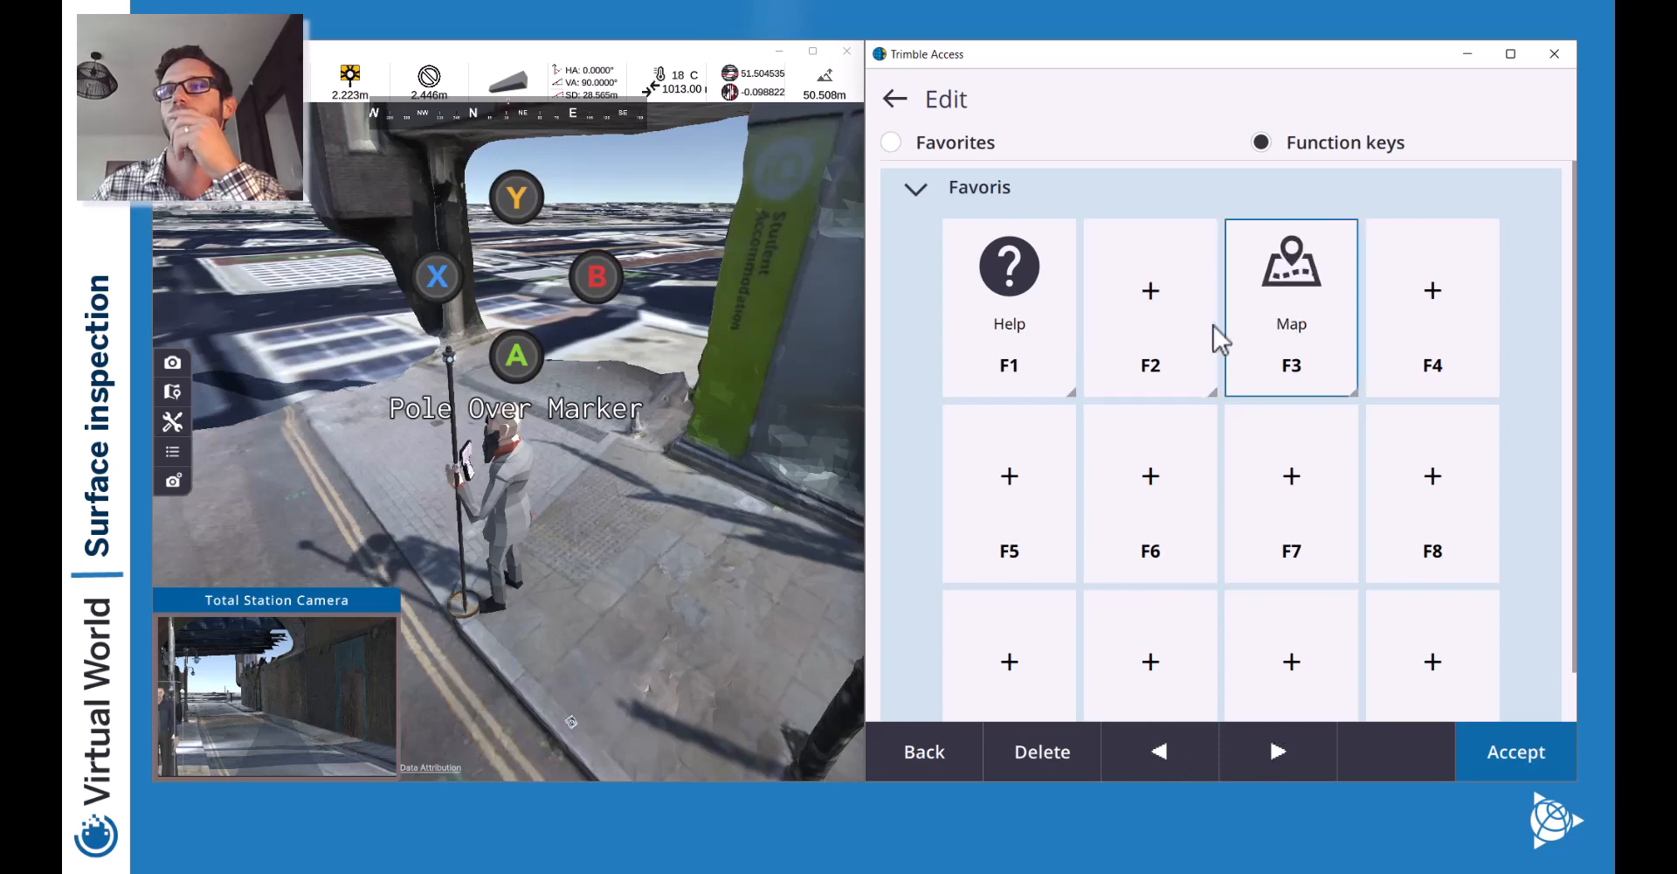
# Assign Toggle Video/Map from Map controls to F2 and save the function keys.
pyautogui.click(1213, 325)
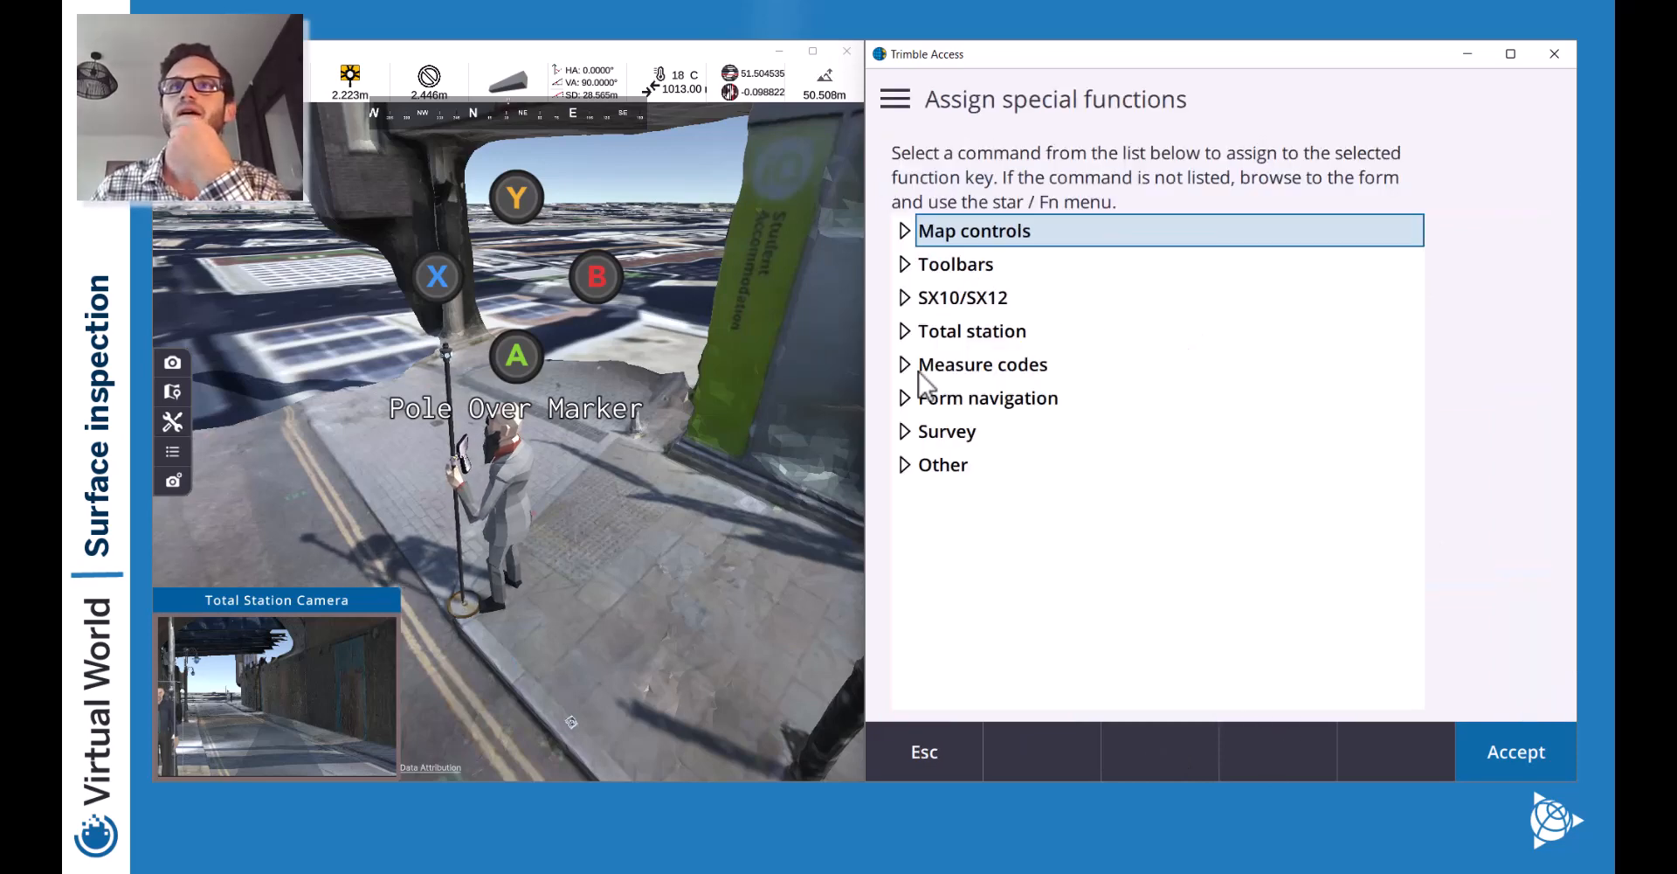
pyautogui.click(904, 300)
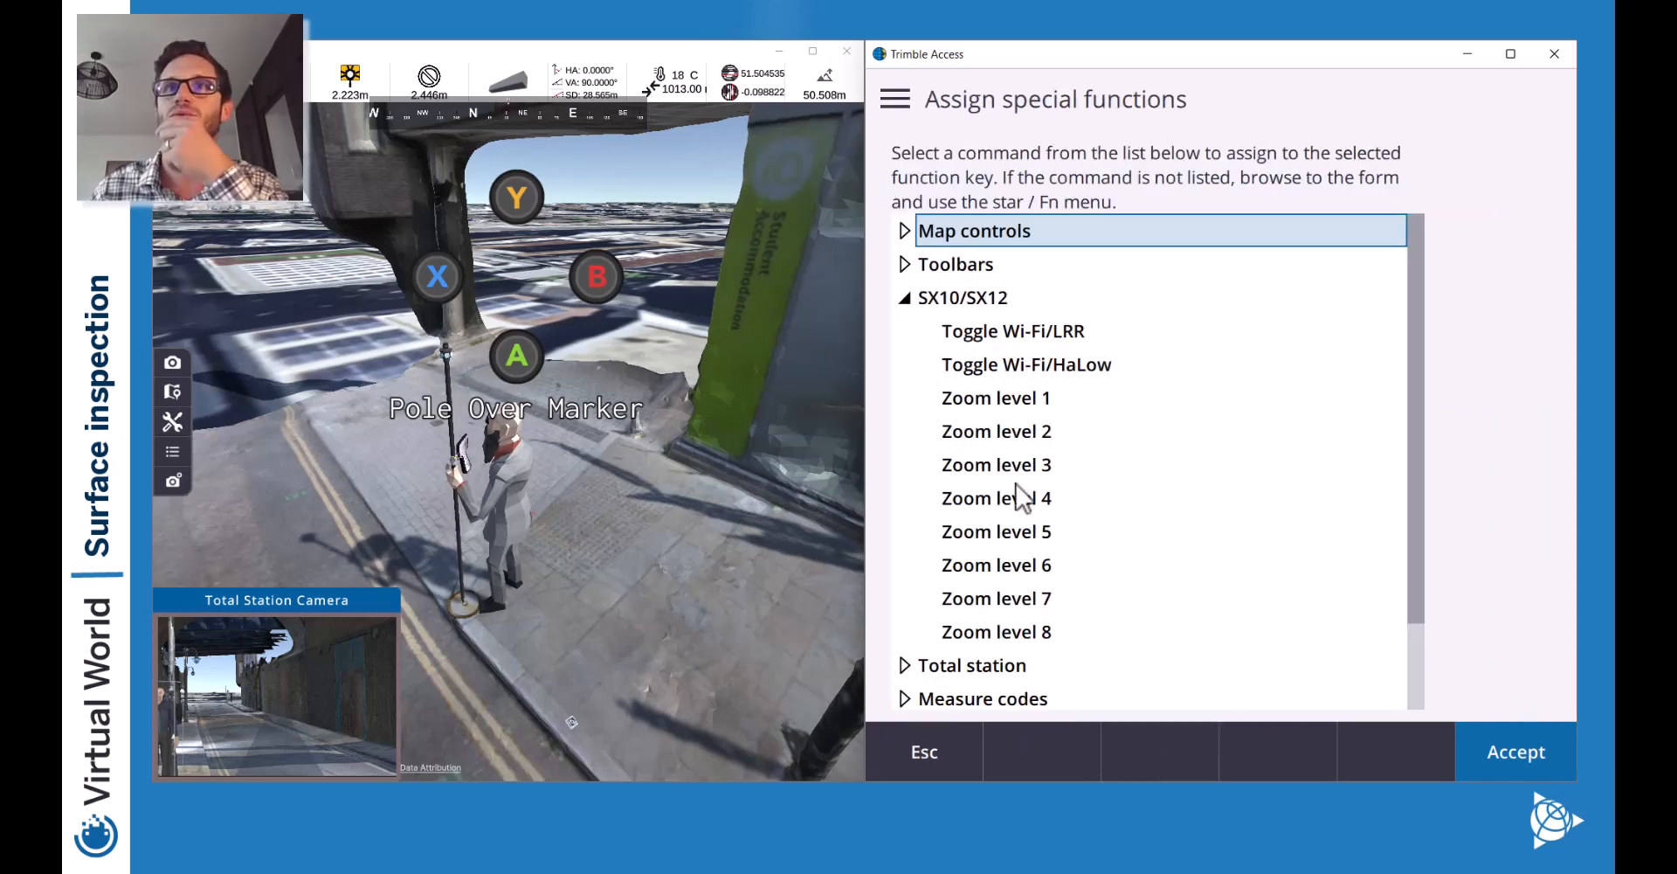
pyautogui.scroll(-3, 1013, 498)
pyautogui.scroll(3, 1017, 480)
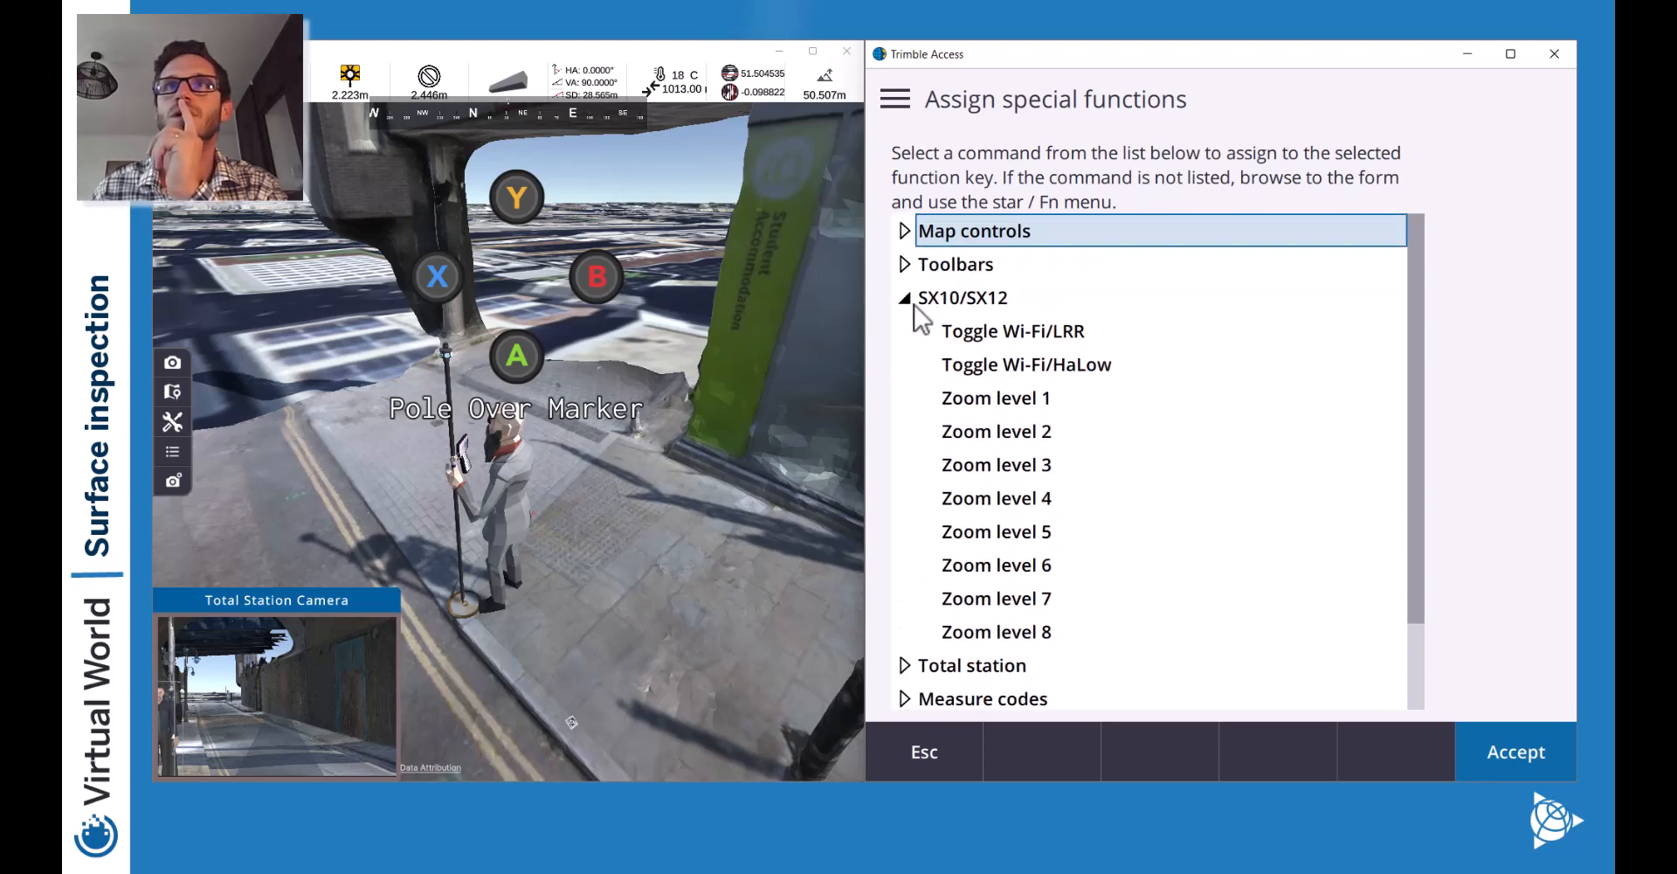
pyautogui.click(908, 299)
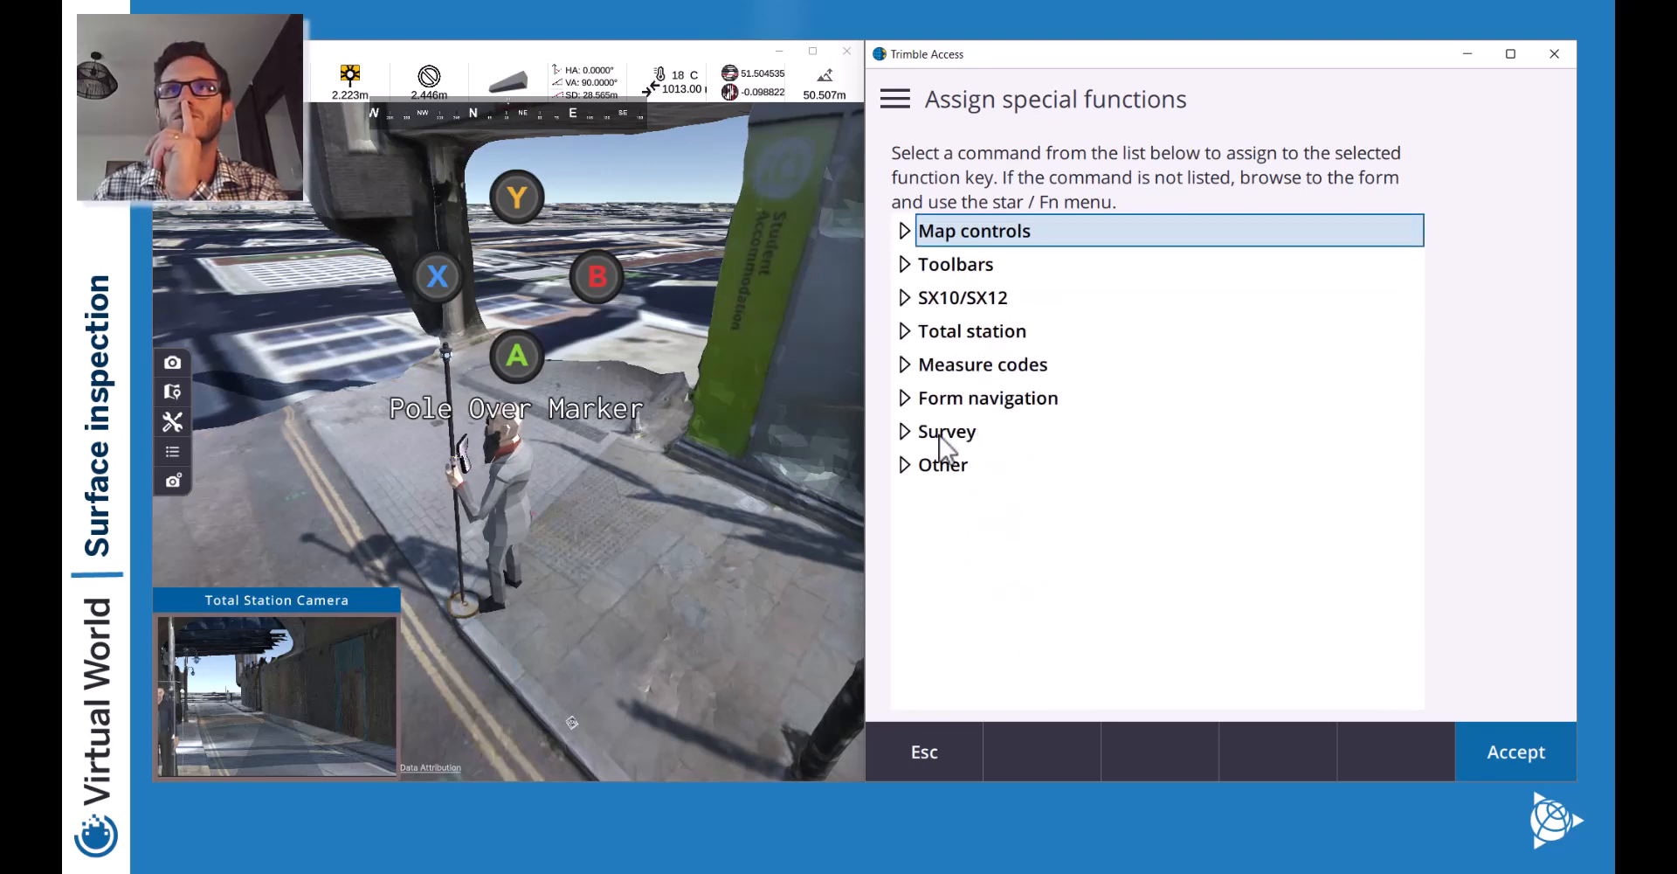
pyautogui.click(905, 232)
pyautogui.scroll(-5, 991, 476)
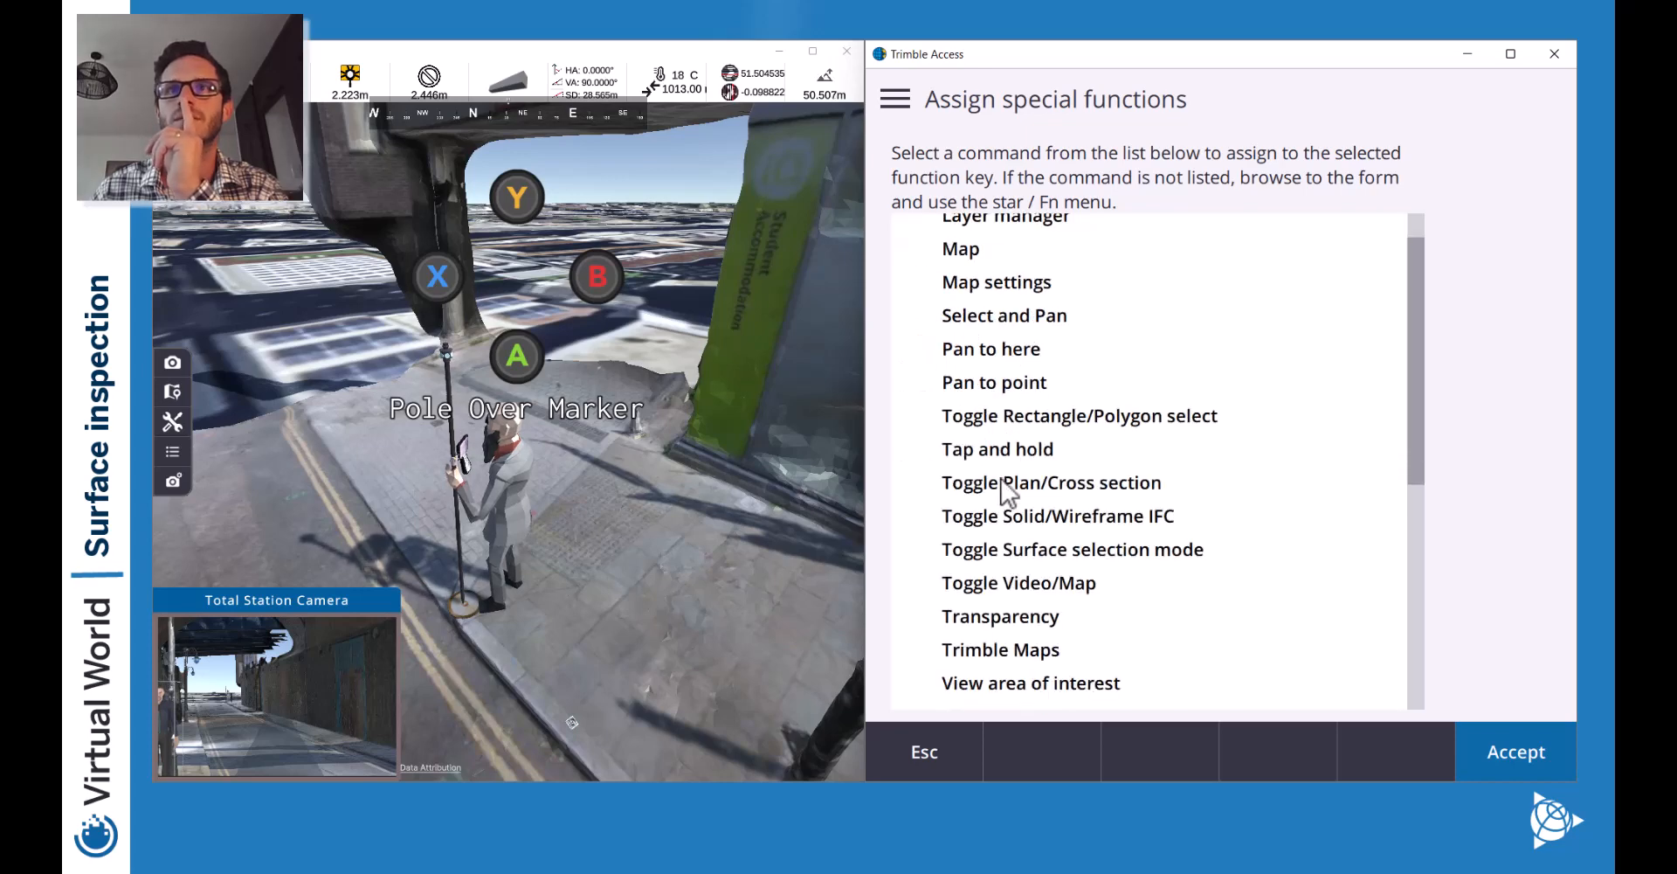
pyautogui.scroll(1, 1091, 493)
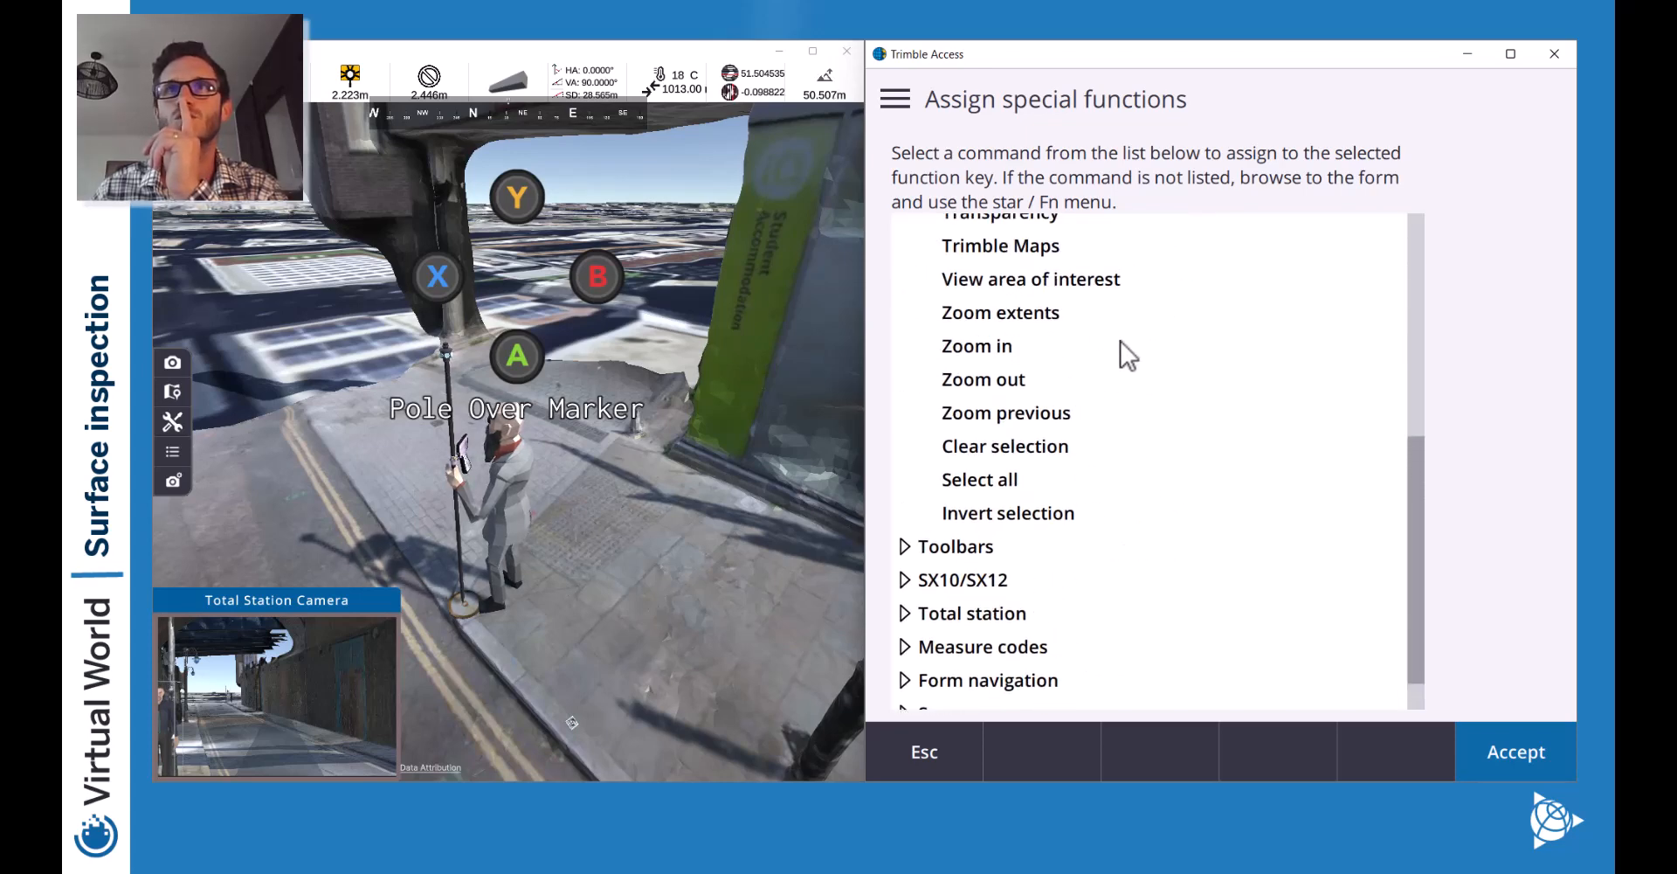
pyautogui.scroll(3, 1138, 406)
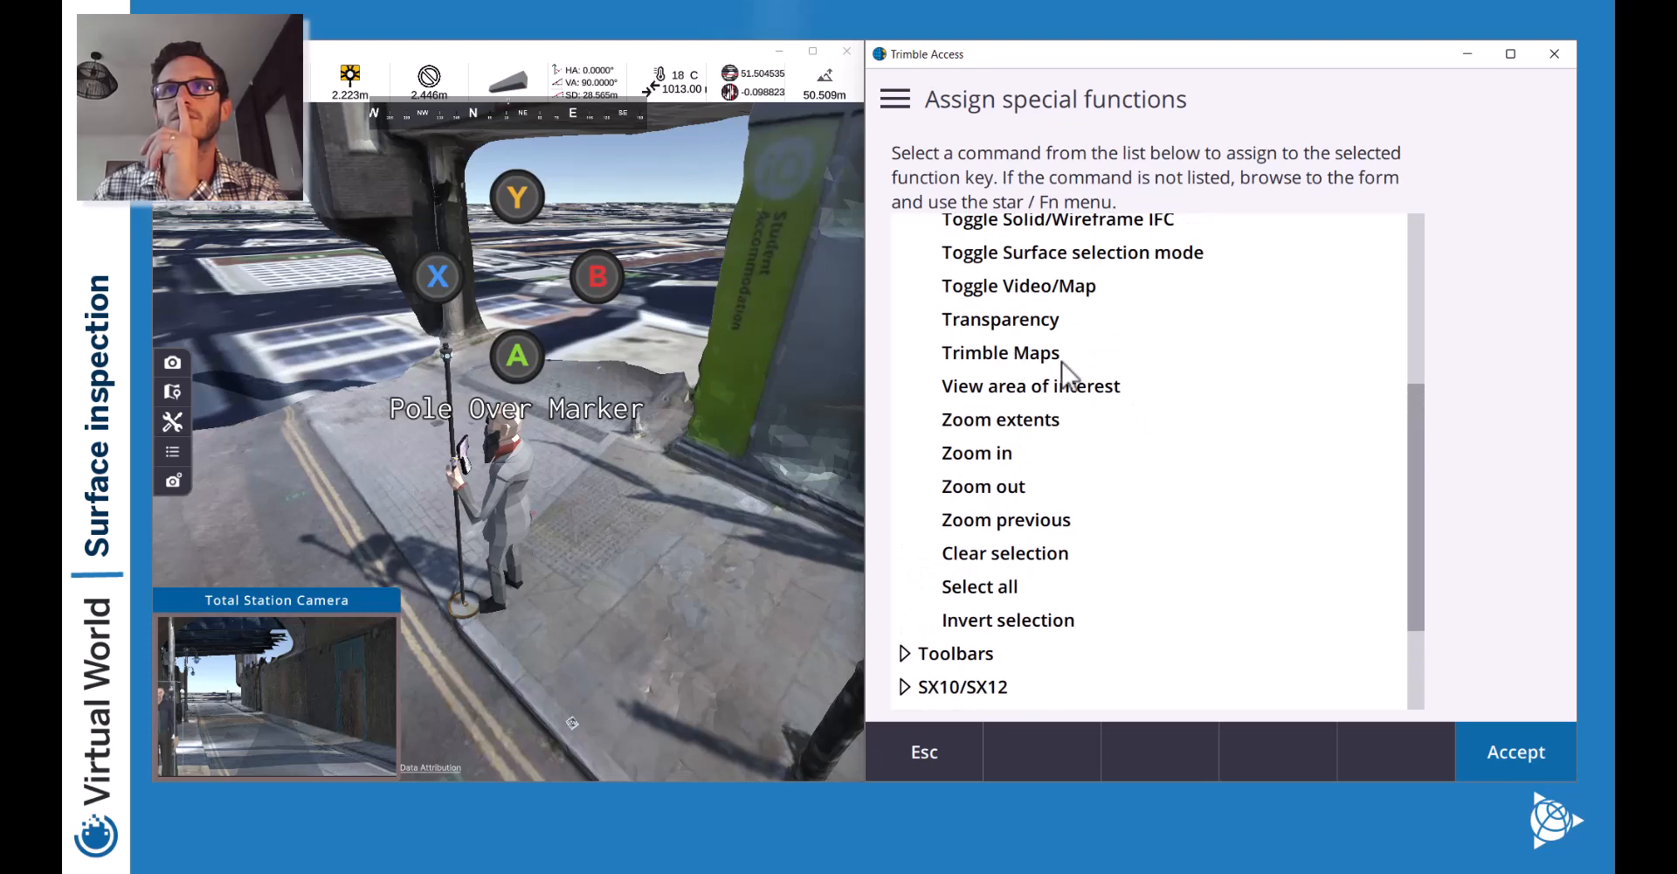
pyautogui.scroll(2, 1156, 358)
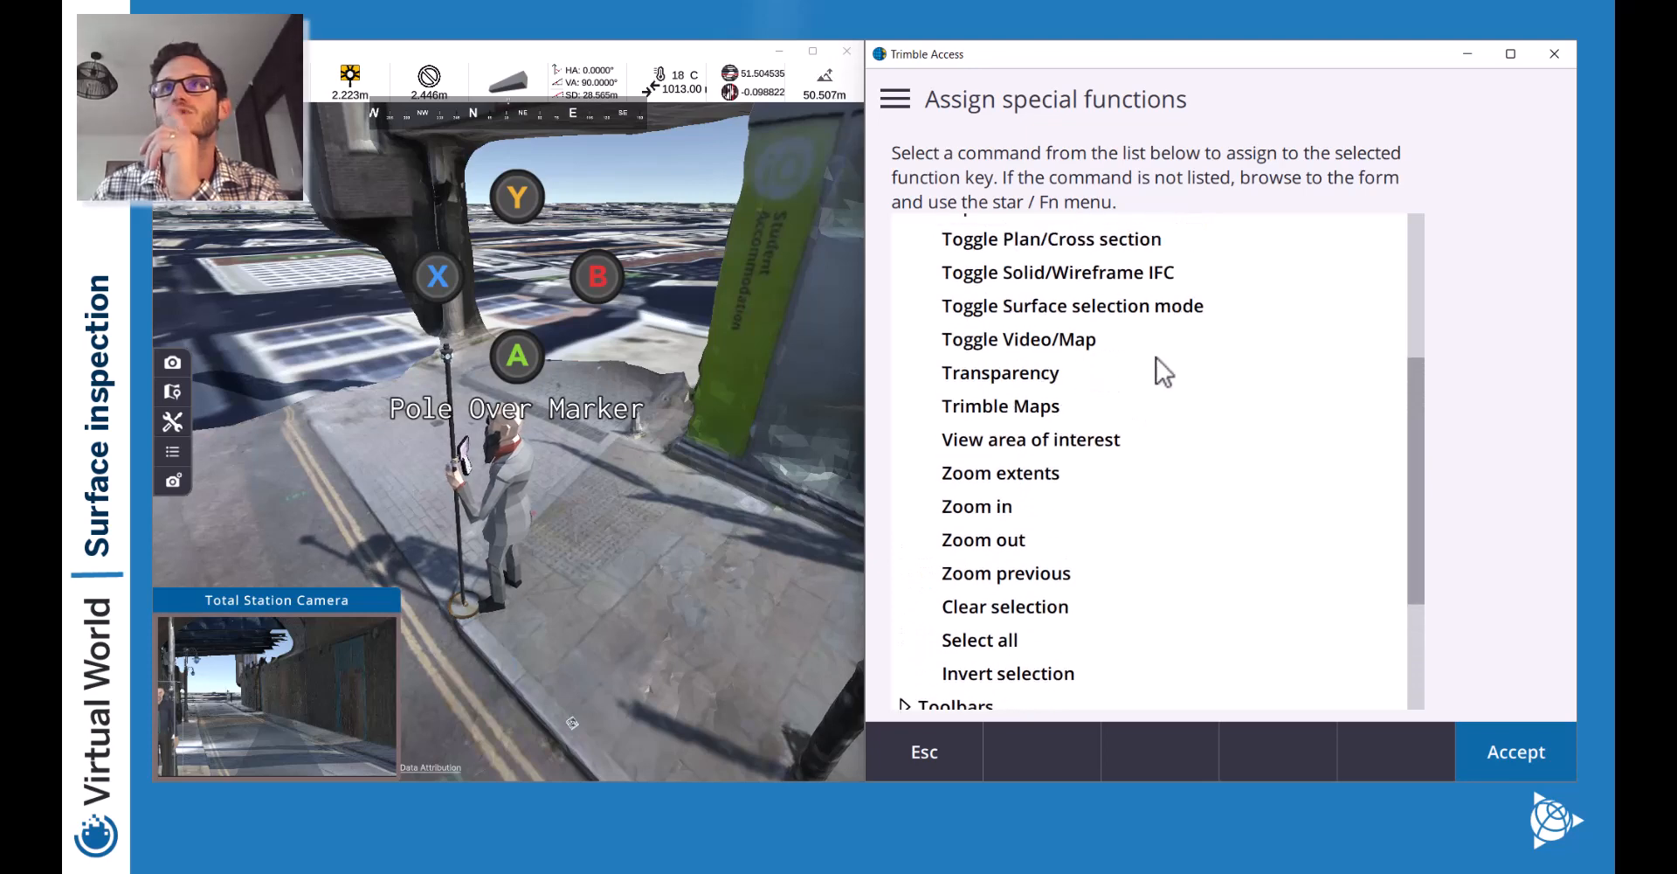
pyautogui.click(1049, 341)
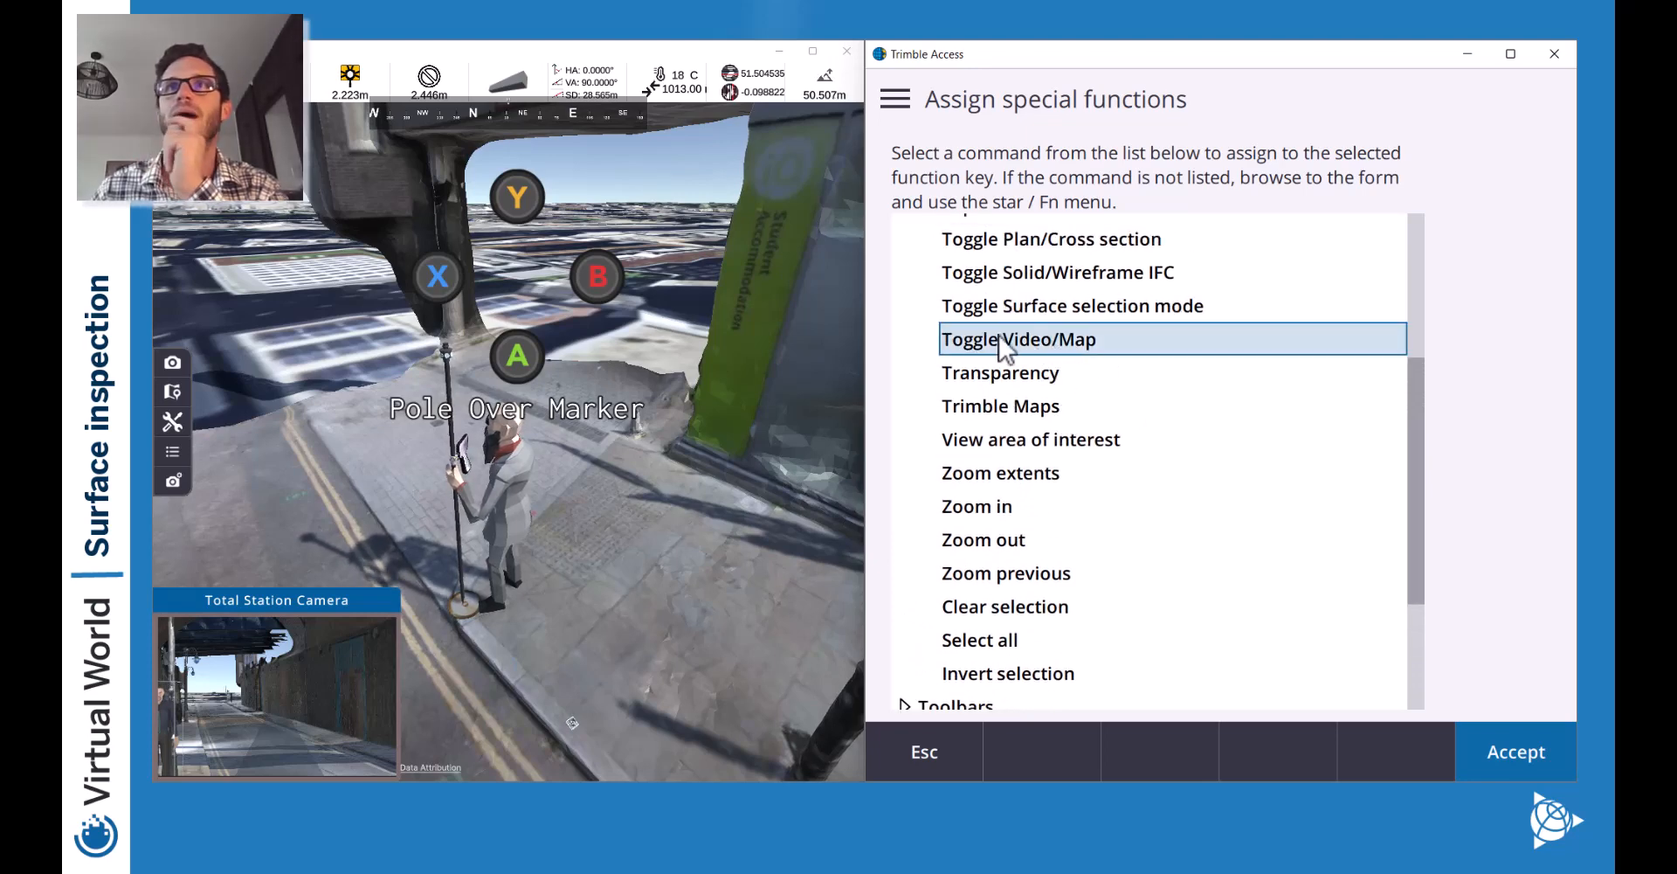
pyautogui.click(1512, 763)
pyautogui.click(1515, 750)
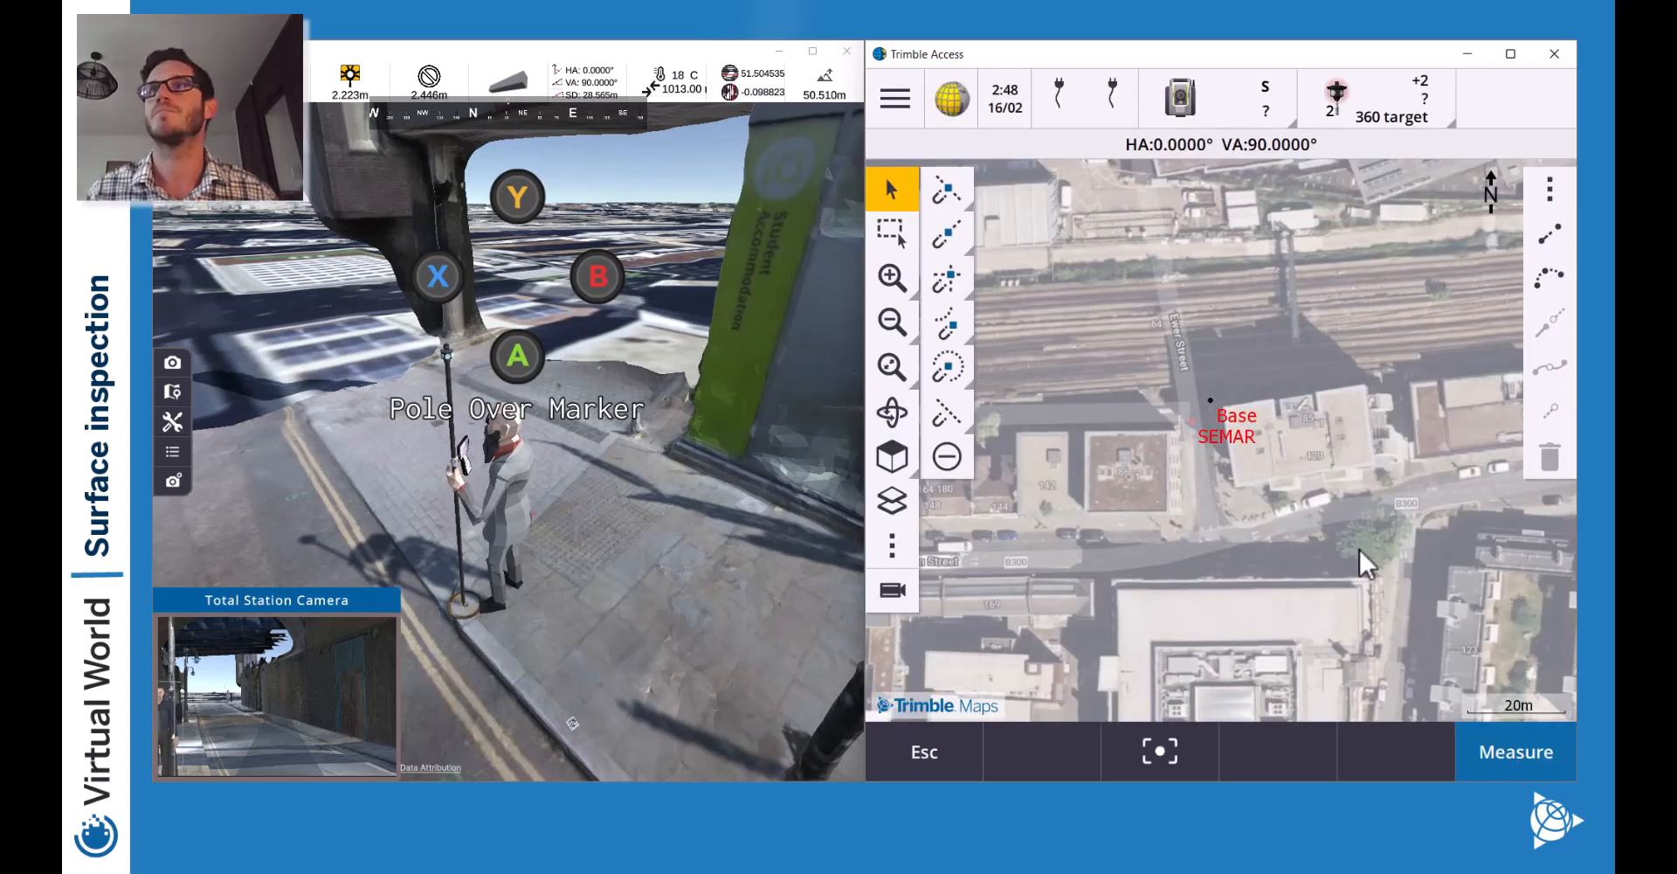
# Open station setup on EX001 and aim the instrument at the prism, zooming the camera in.
pyautogui.click(1501, 741)
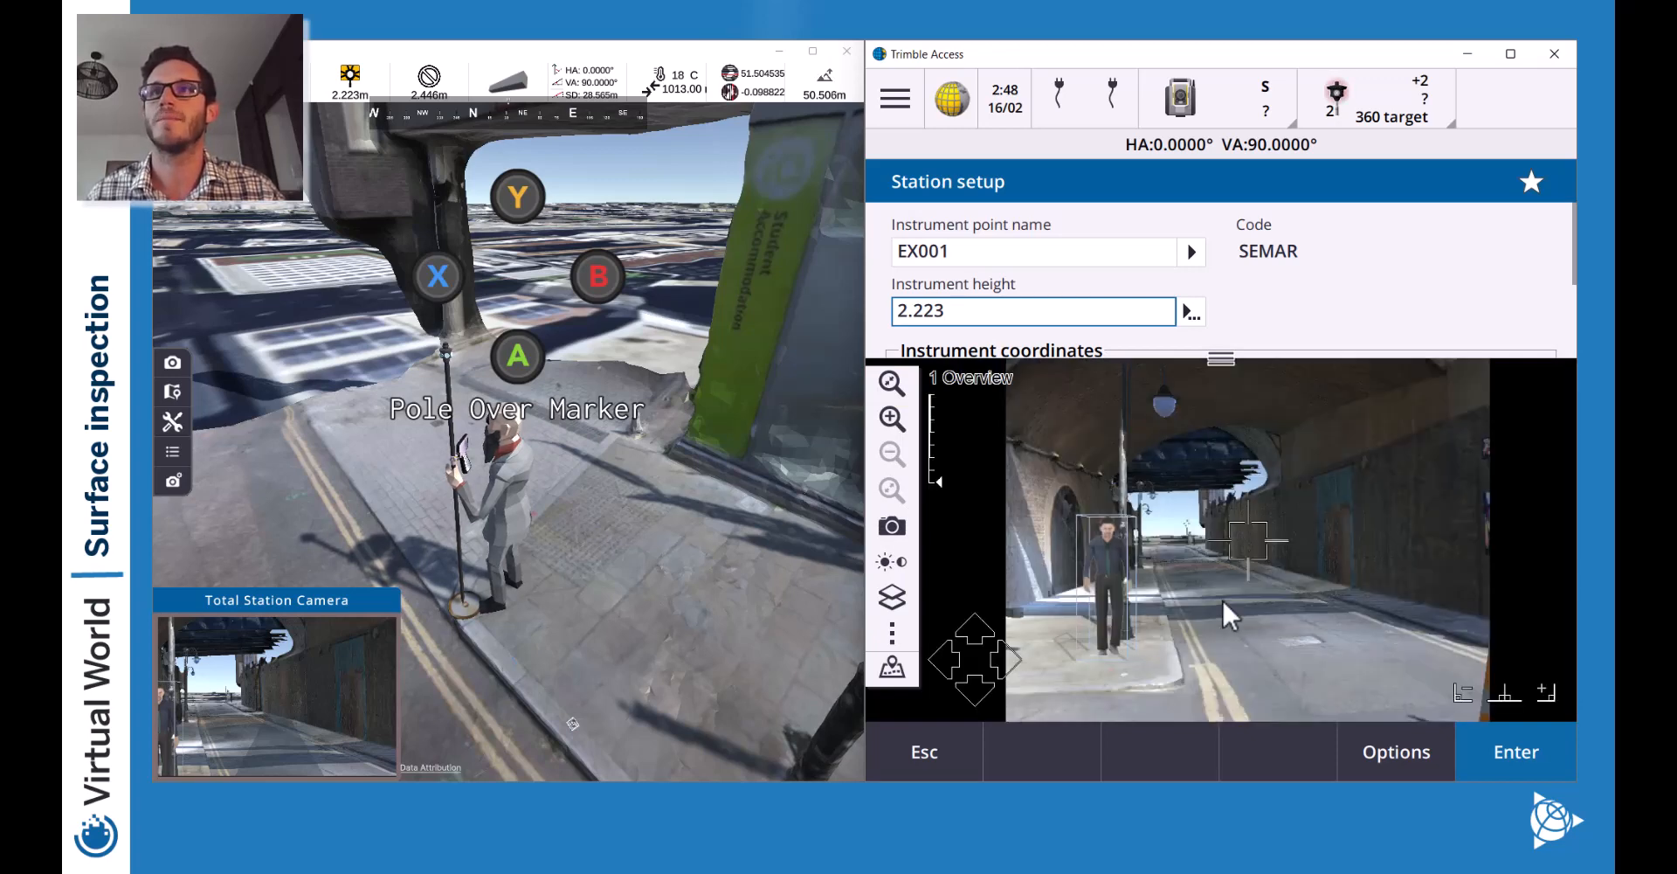
pyautogui.click(1188, 526)
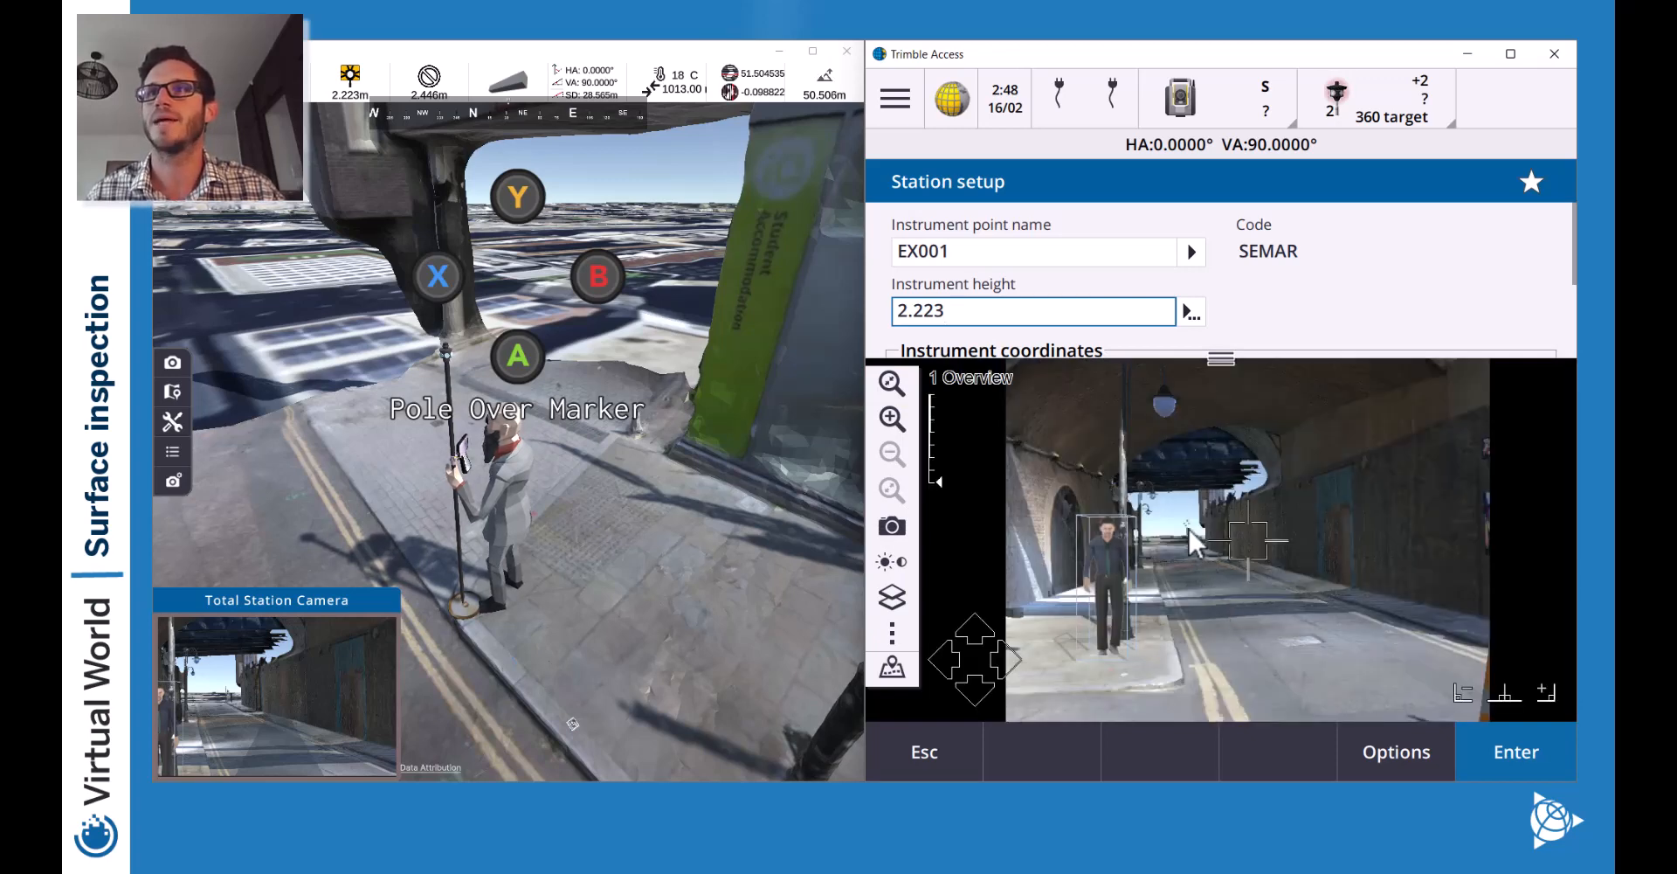
pyautogui.click(892, 418)
pyautogui.click(892, 418)
pyautogui.click(892, 418)
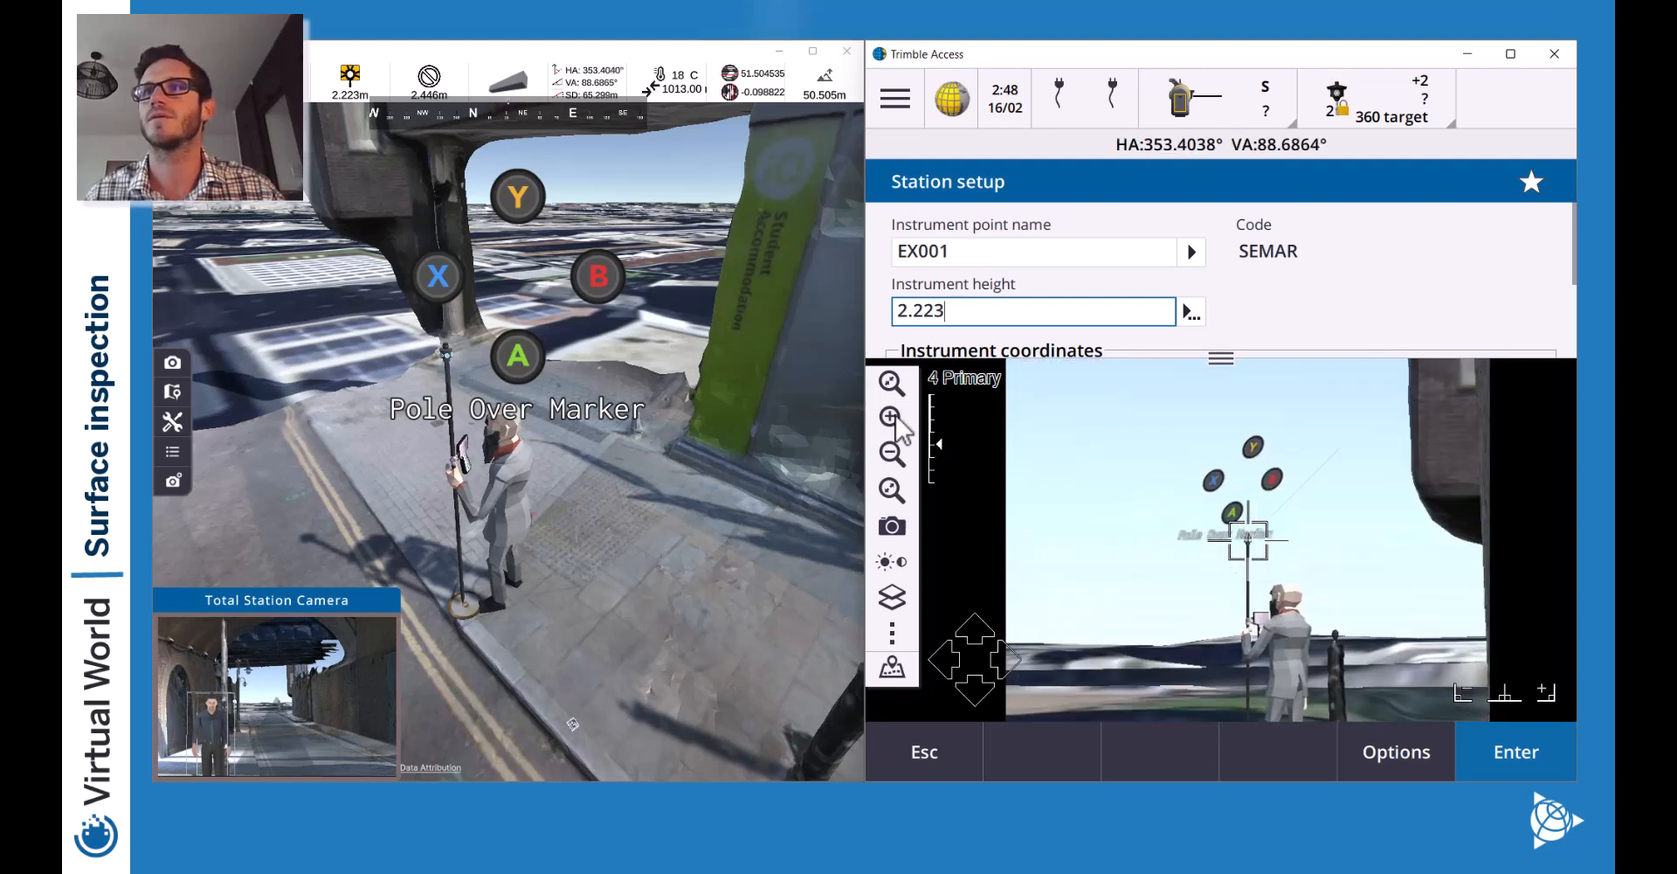
pyautogui.click(1254, 100)
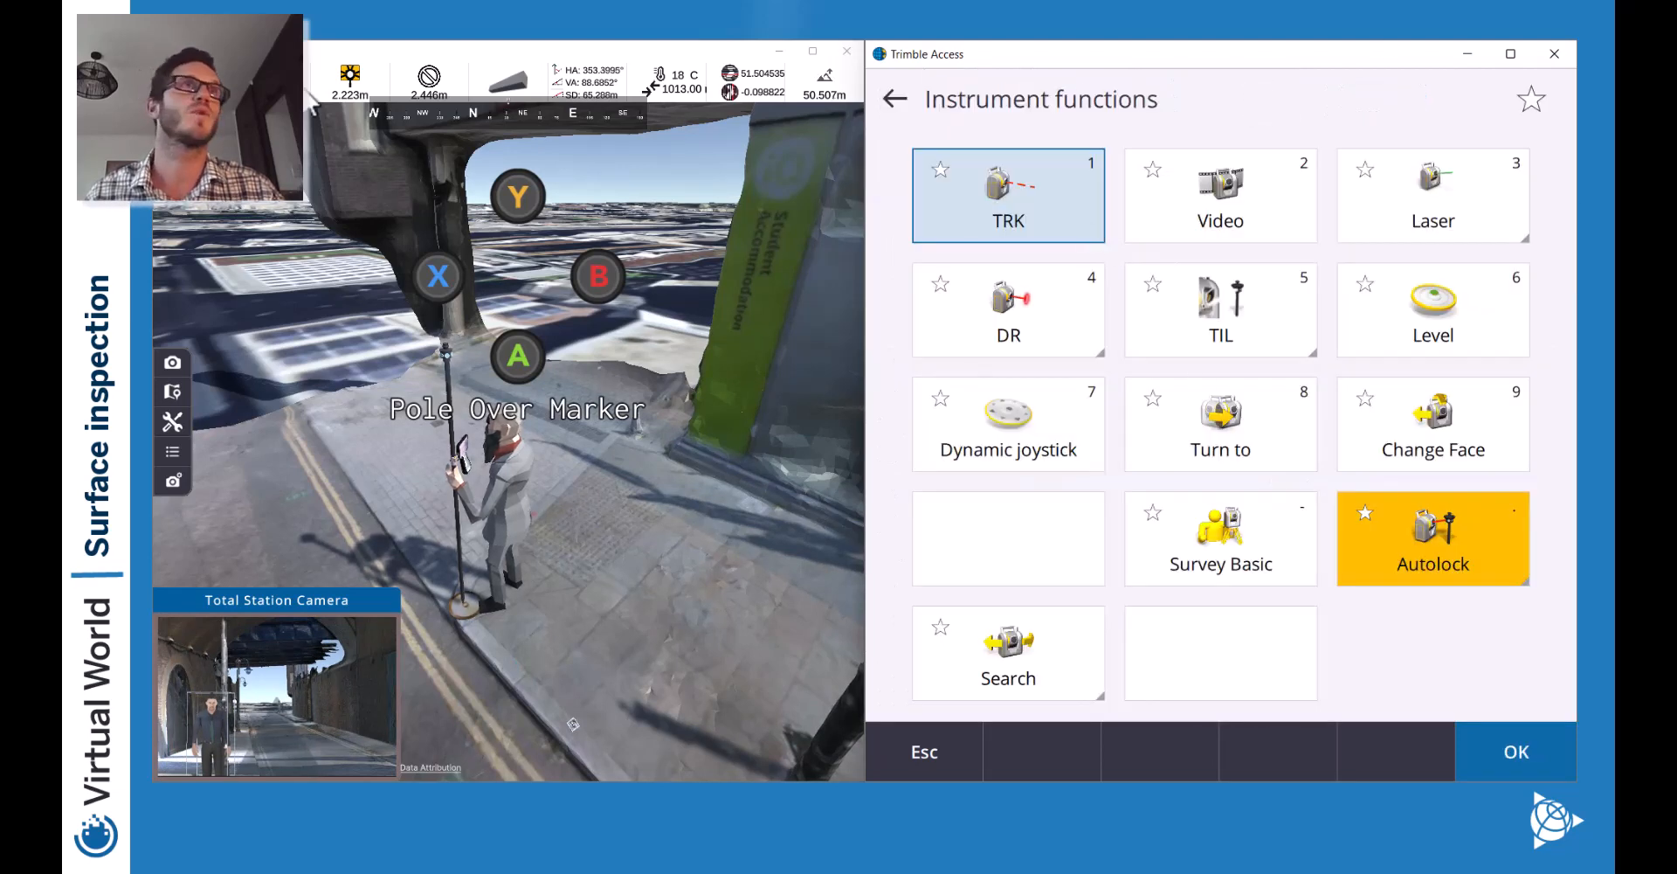
pyautogui.click(929, 747)
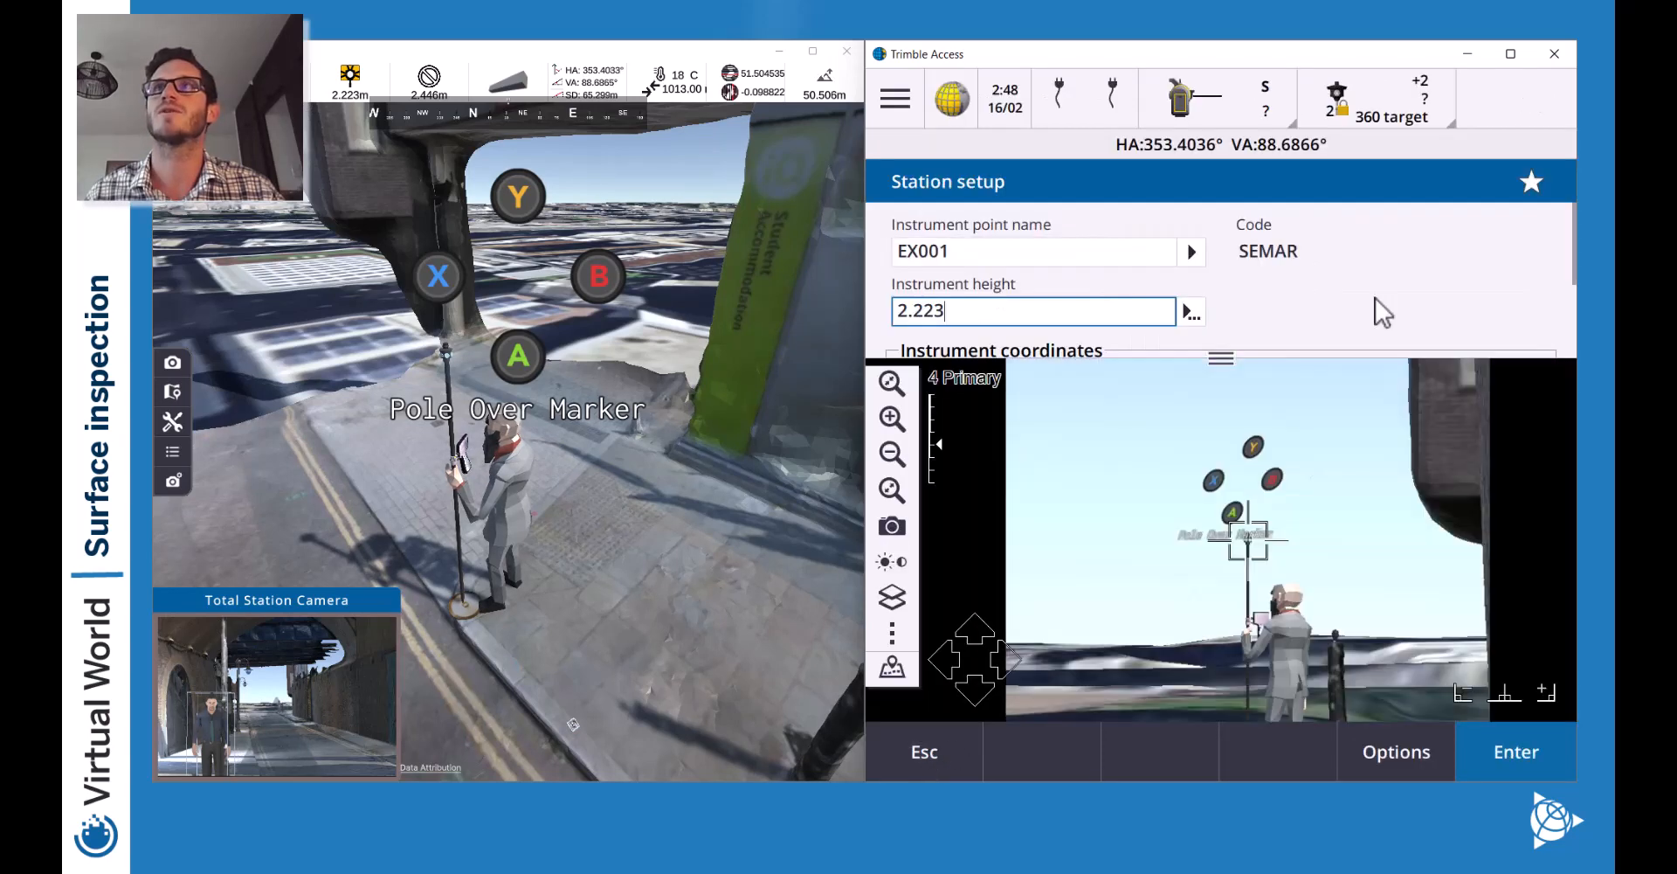
# Set the instrument height to 1.543 m and accept the instrument point.
pyautogui.doubleClick(972, 311)
pyautogui.write('1.543')
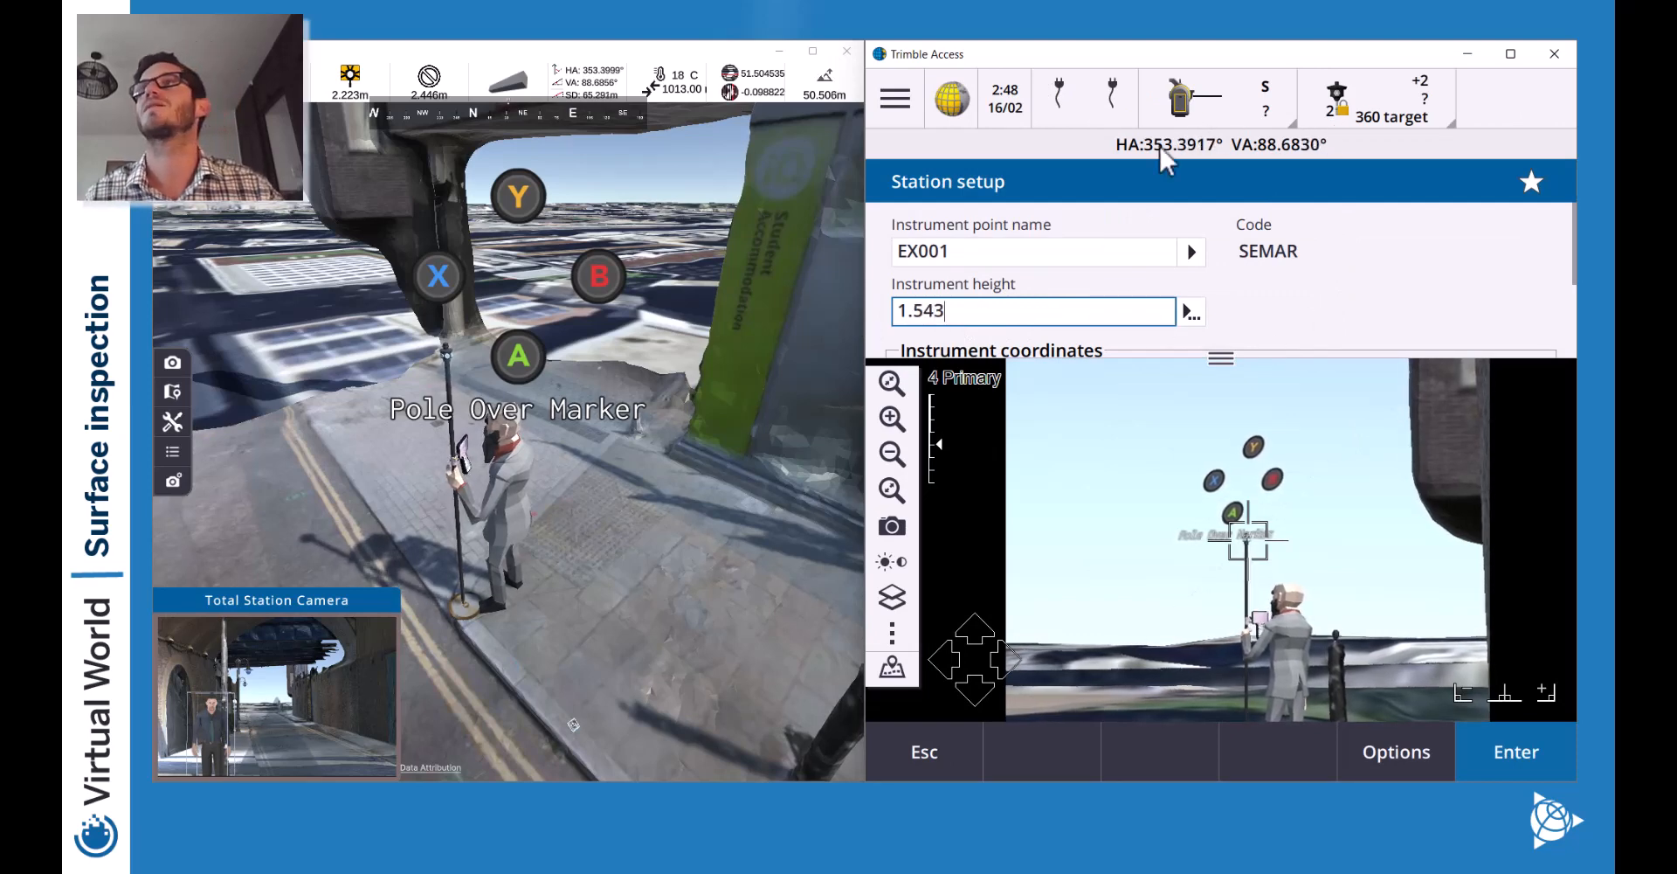
pyautogui.click(1518, 753)
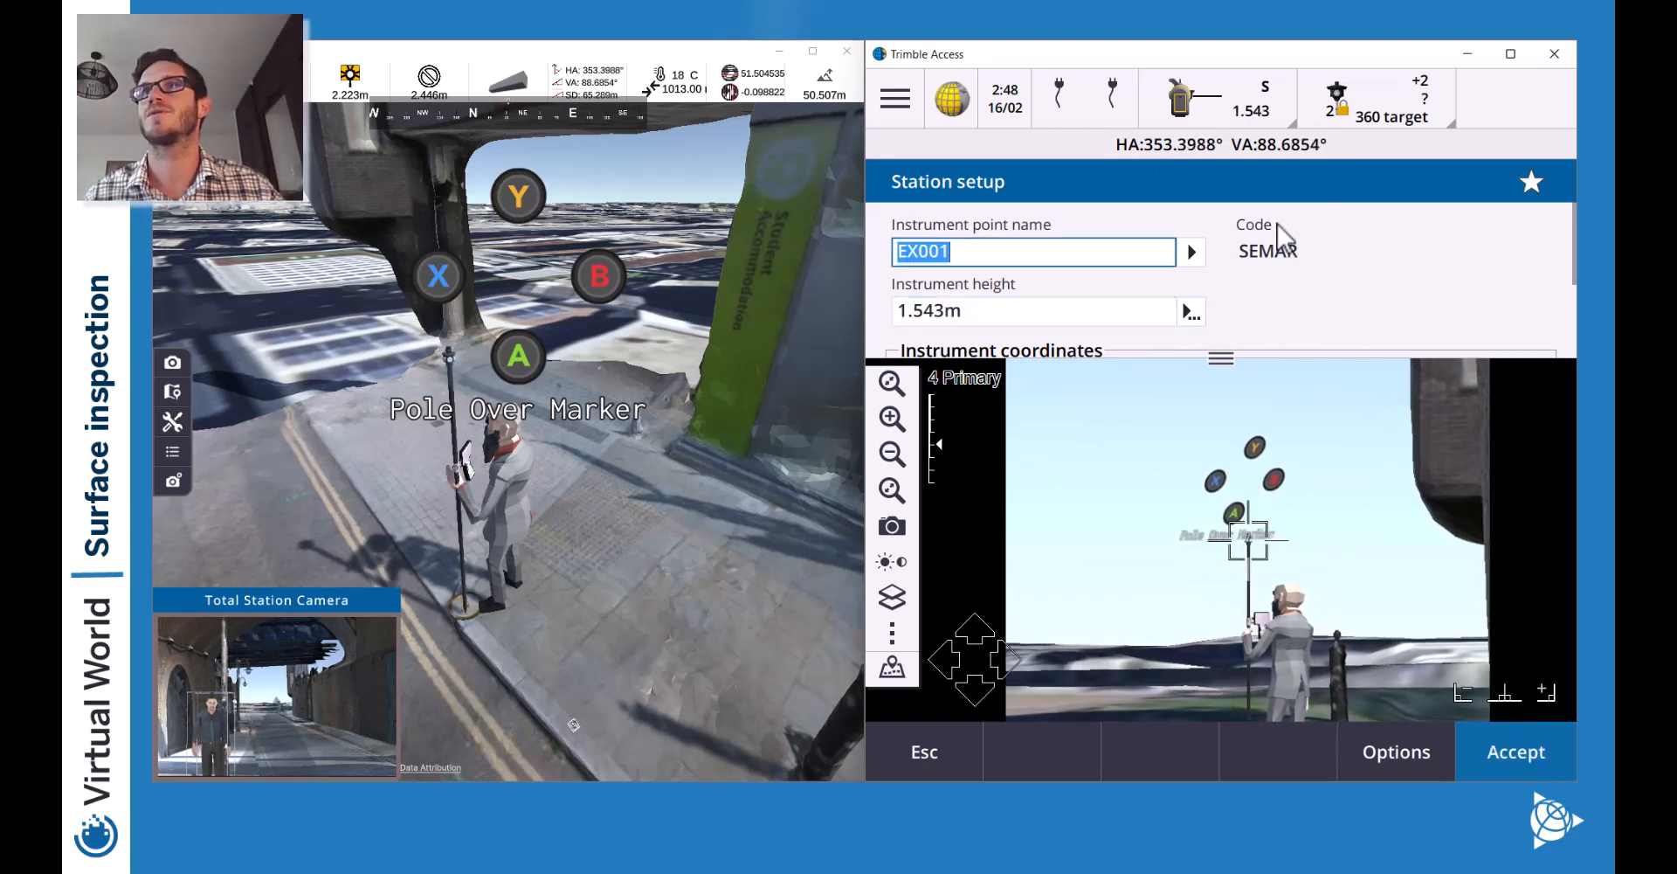
pyautogui.click(1490, 756)
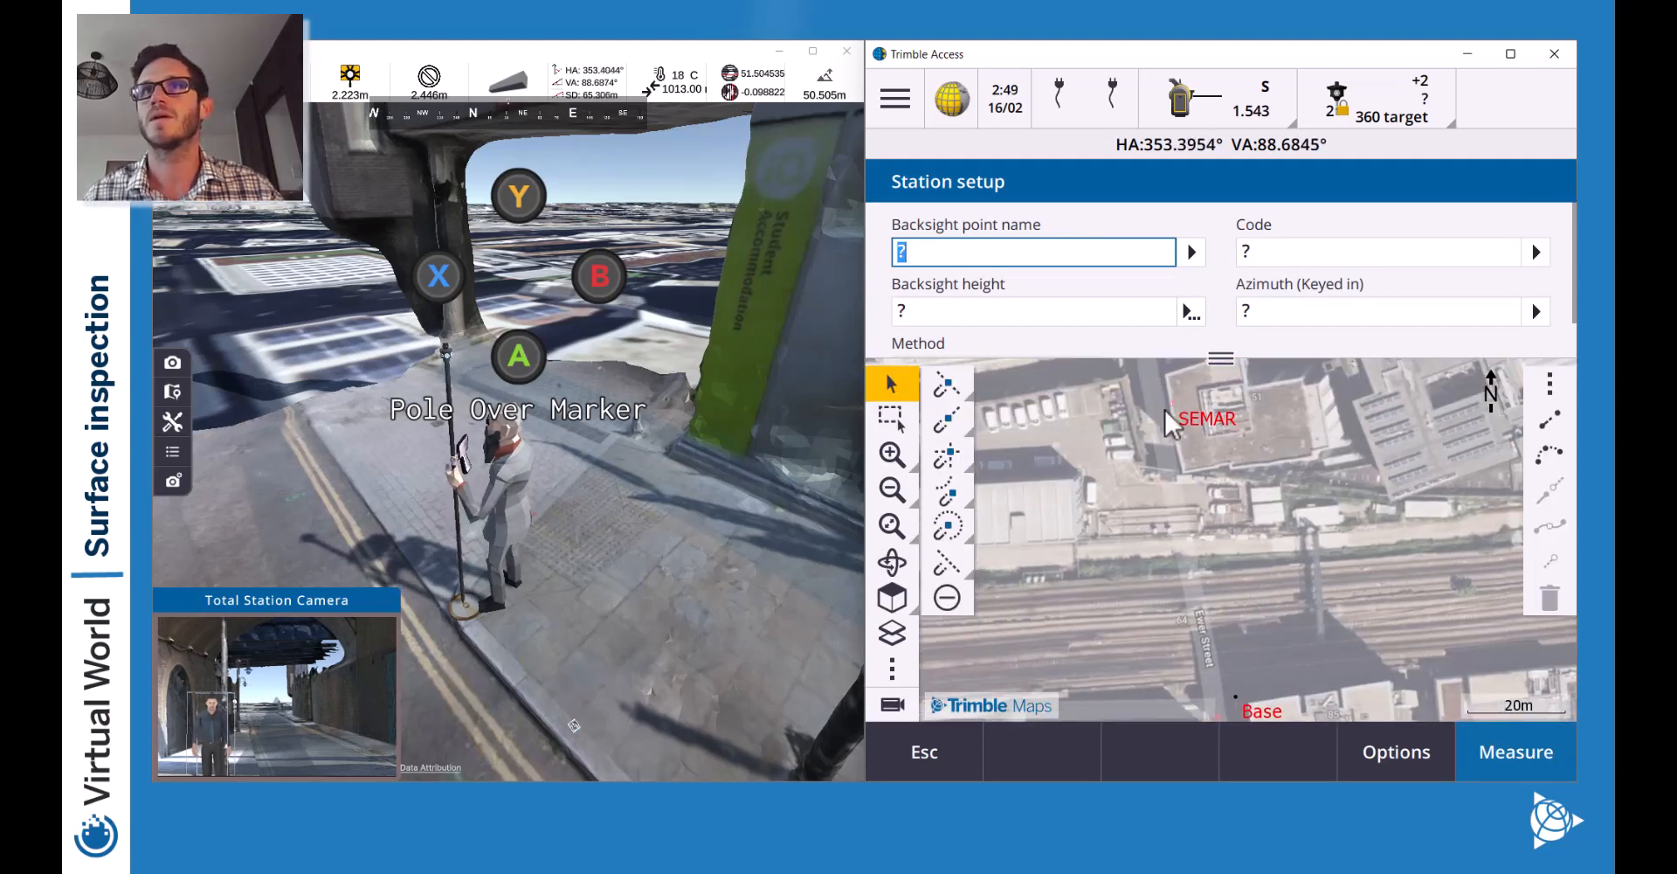
# Choose EX002 as the backsight point with a target height of 2.223 m.
pyautogui.click(1167, 409)
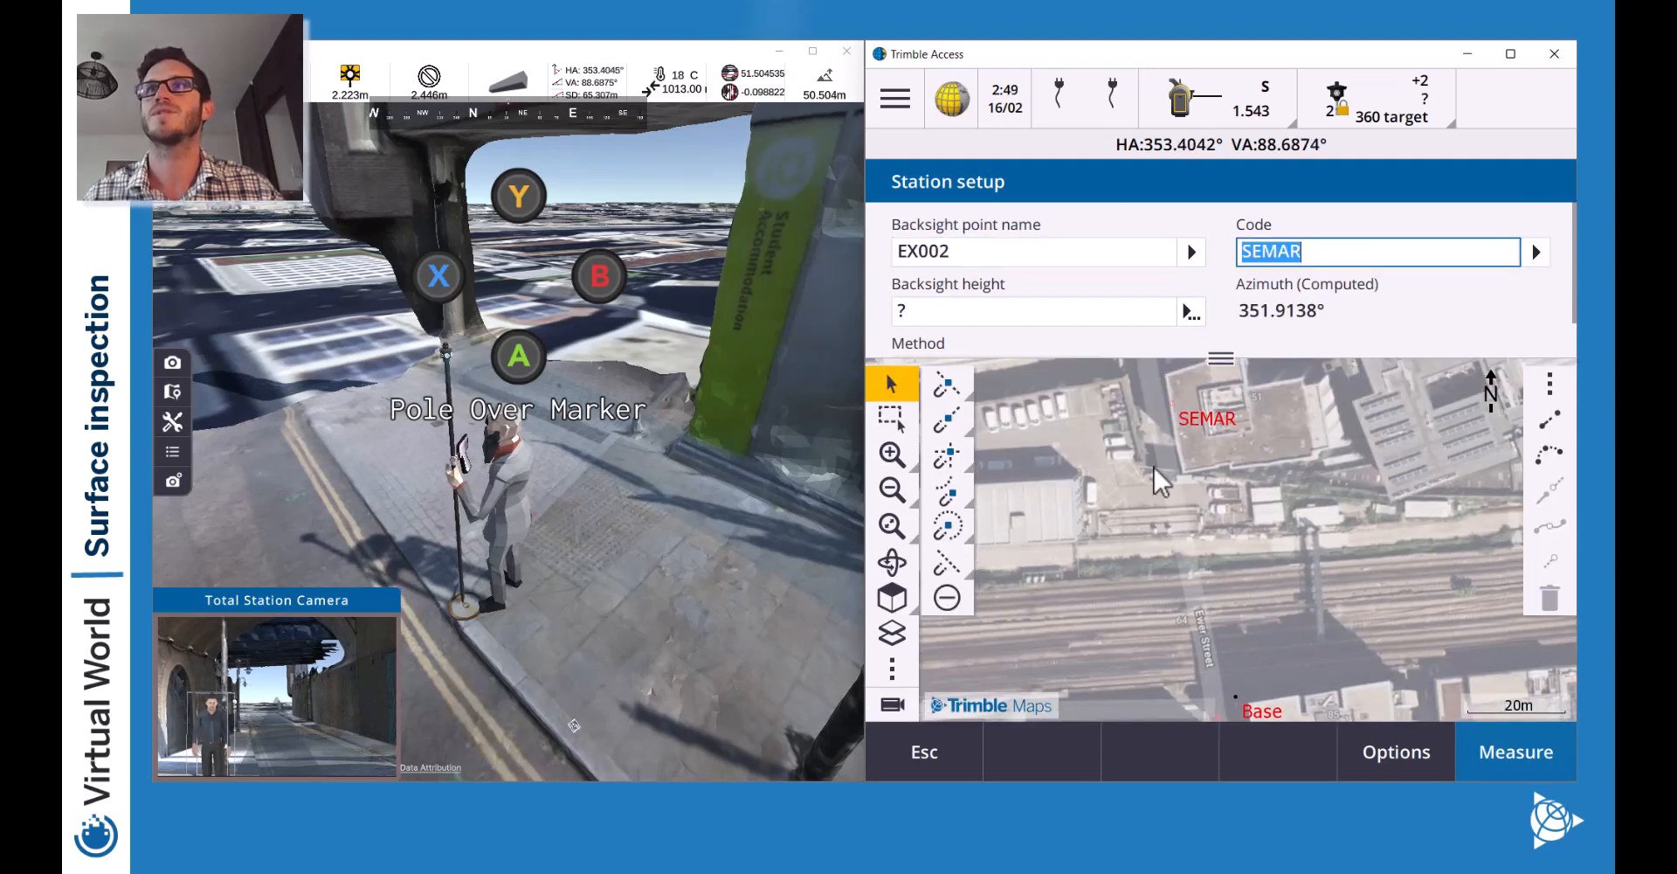
pyautogui.click(970, 309)
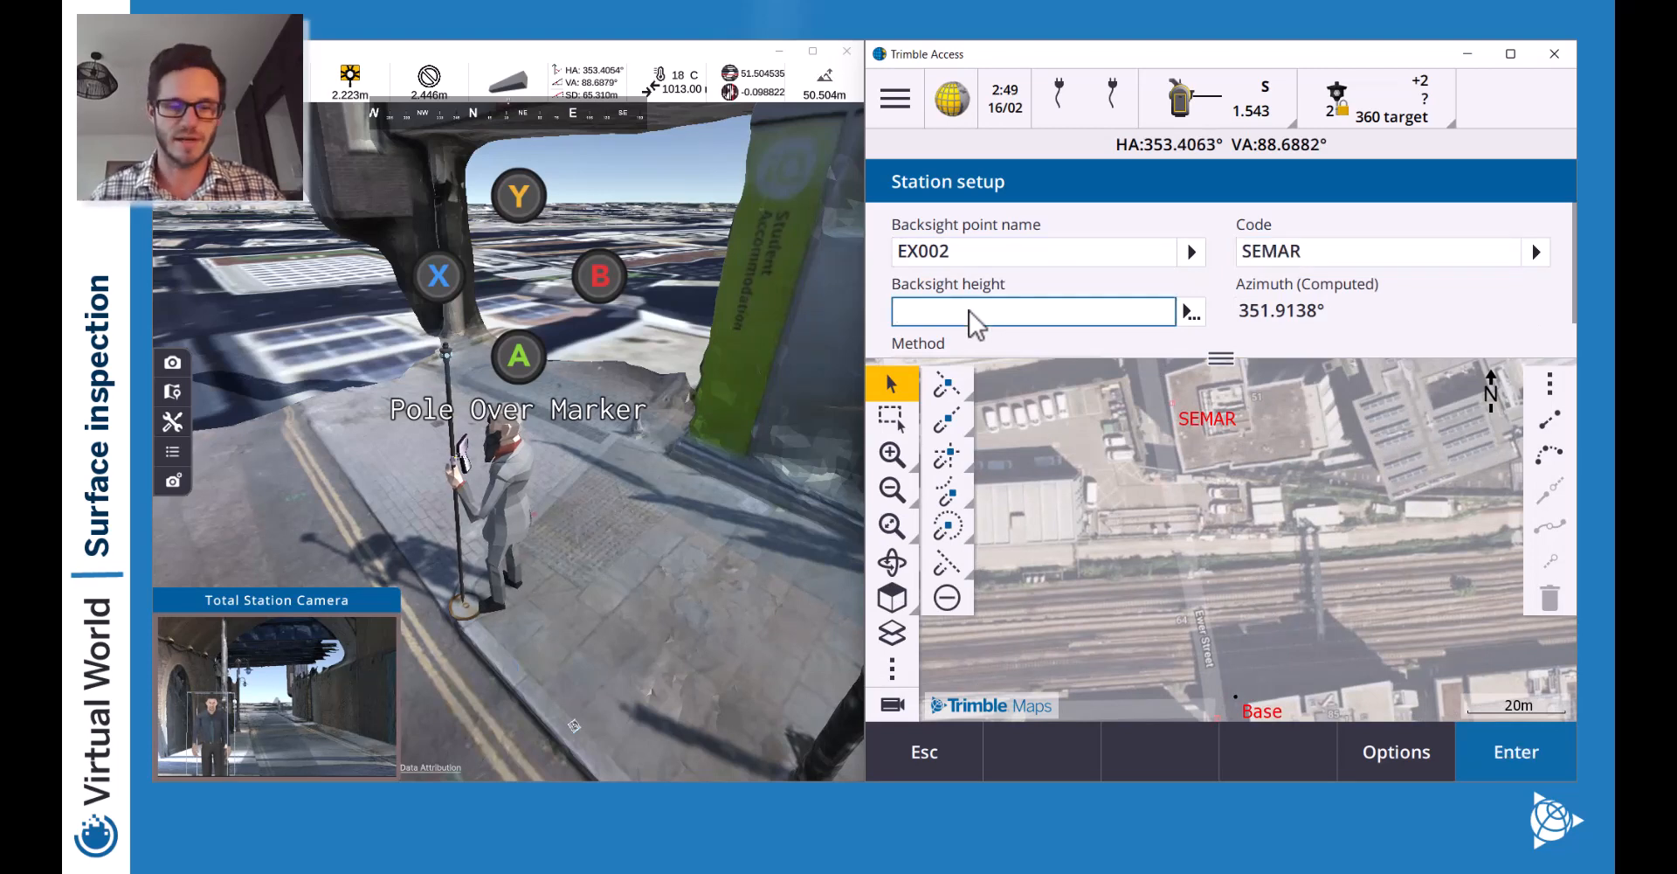
pyautogui.write('2.2')
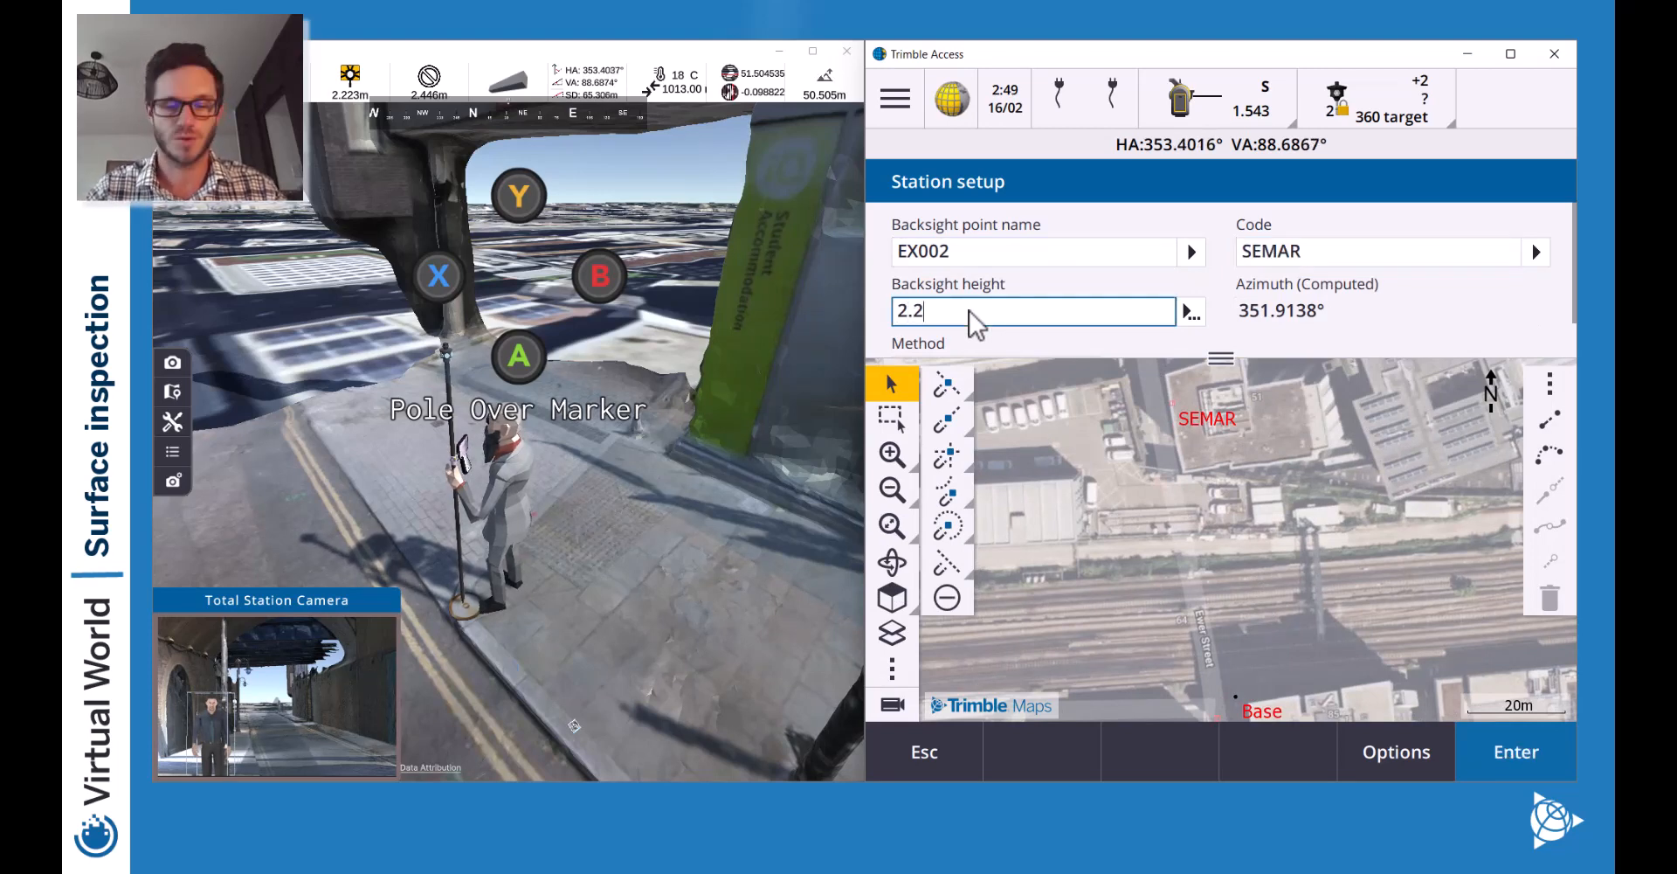
pyautogui.write('23')
pyautogui.press('Tab')
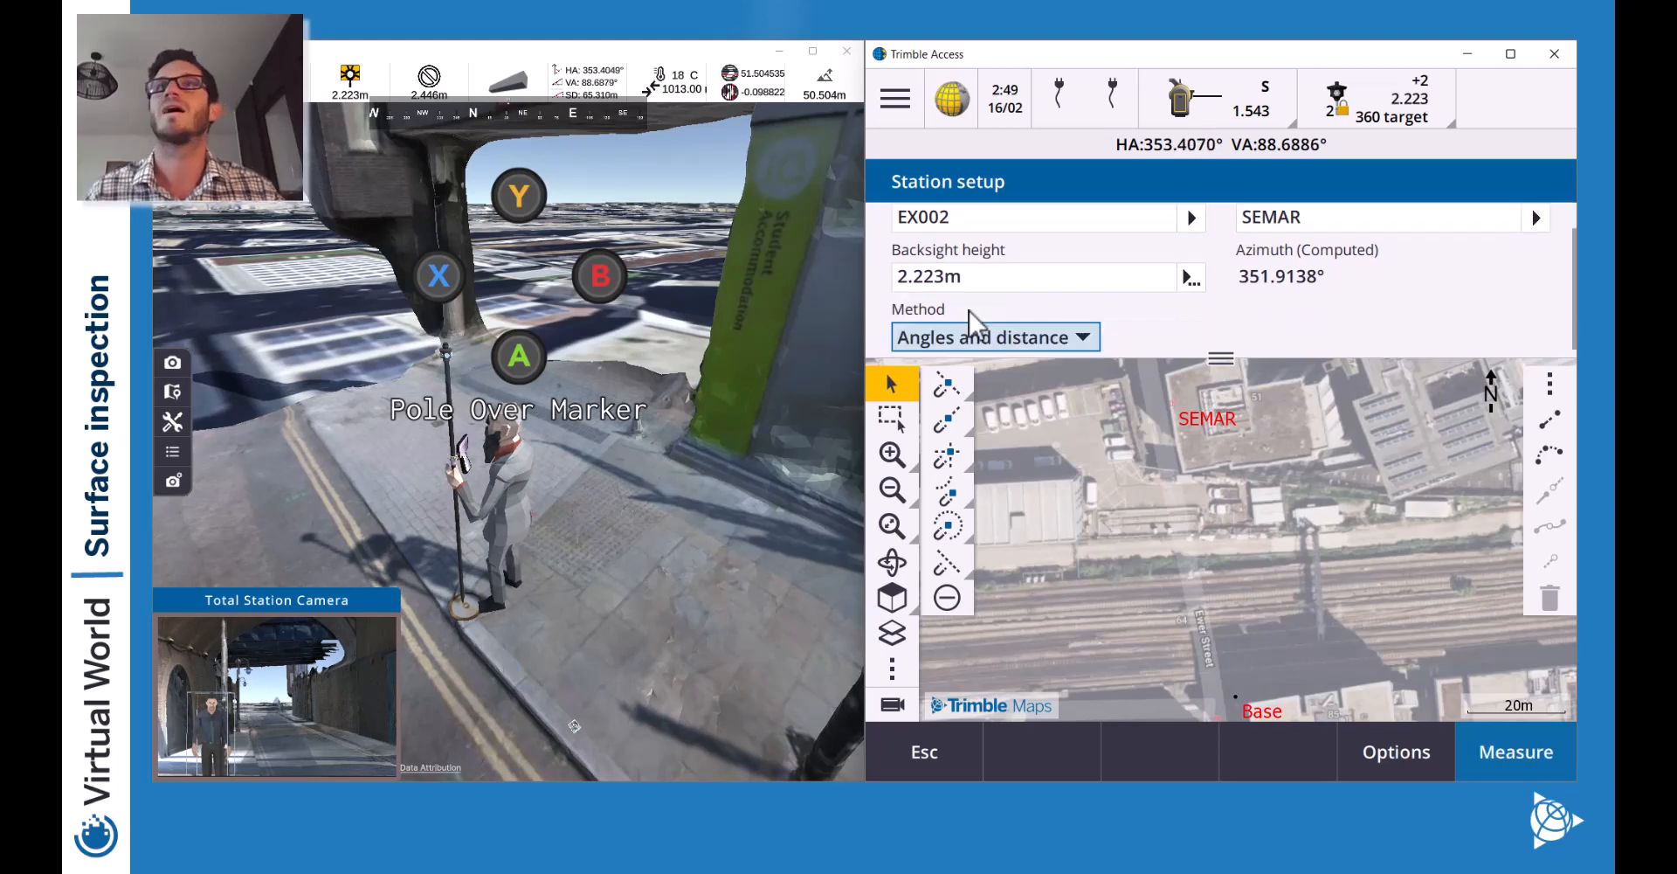
# Stand the backsight prism pole over the marker in the Virtual World view.
pyautogui.scroll(-1, 1302, 319)
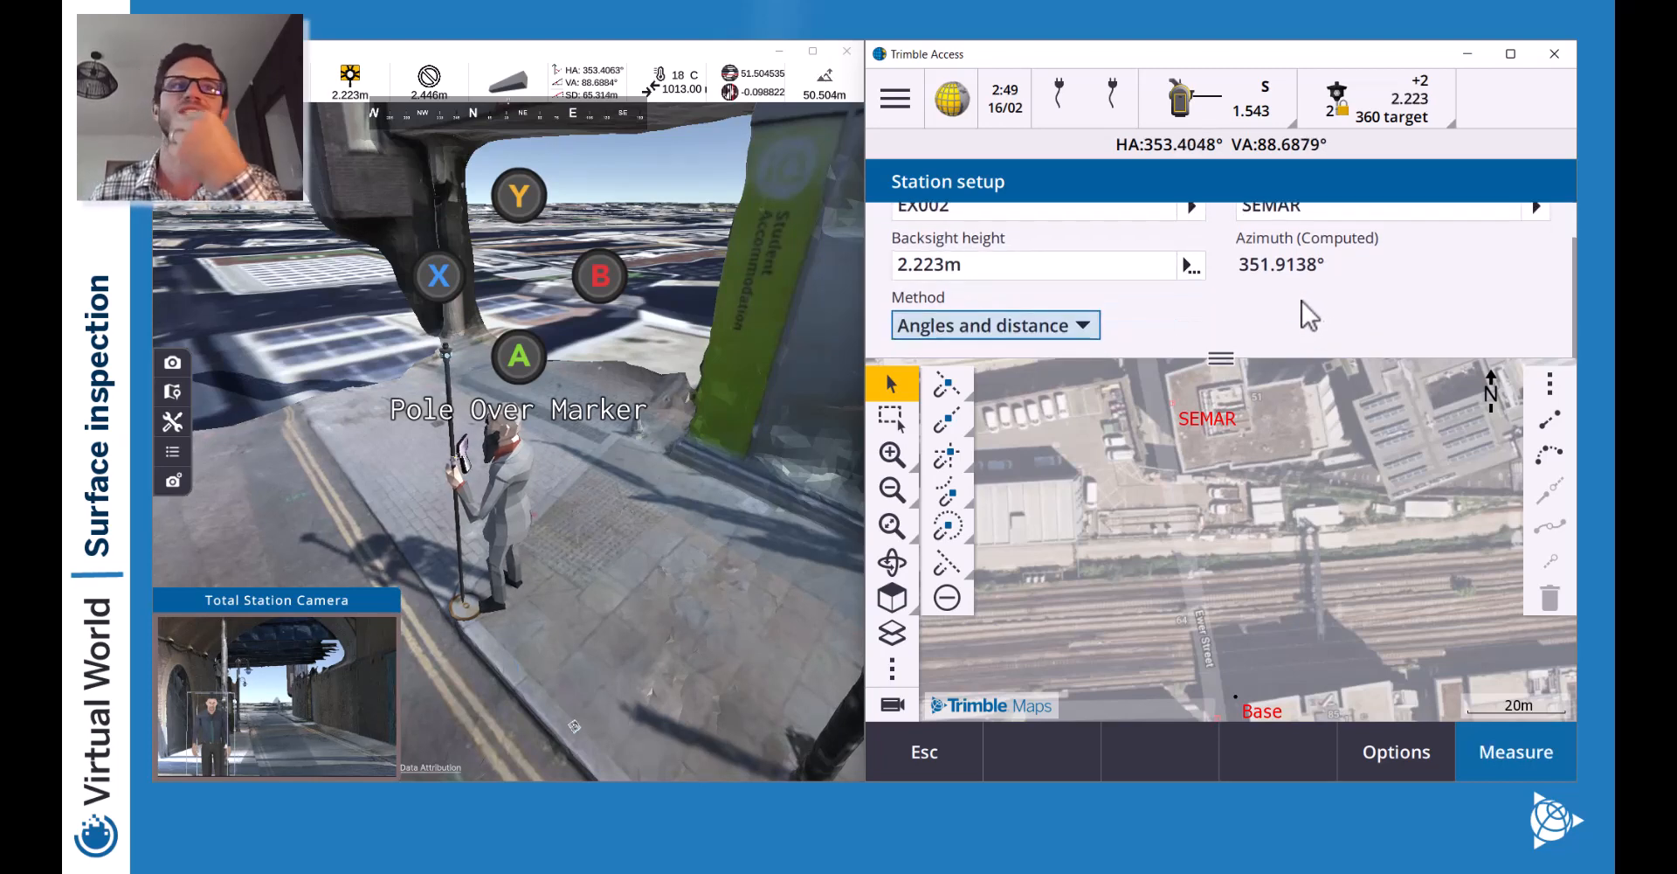
pyautogui.click(714, 515)
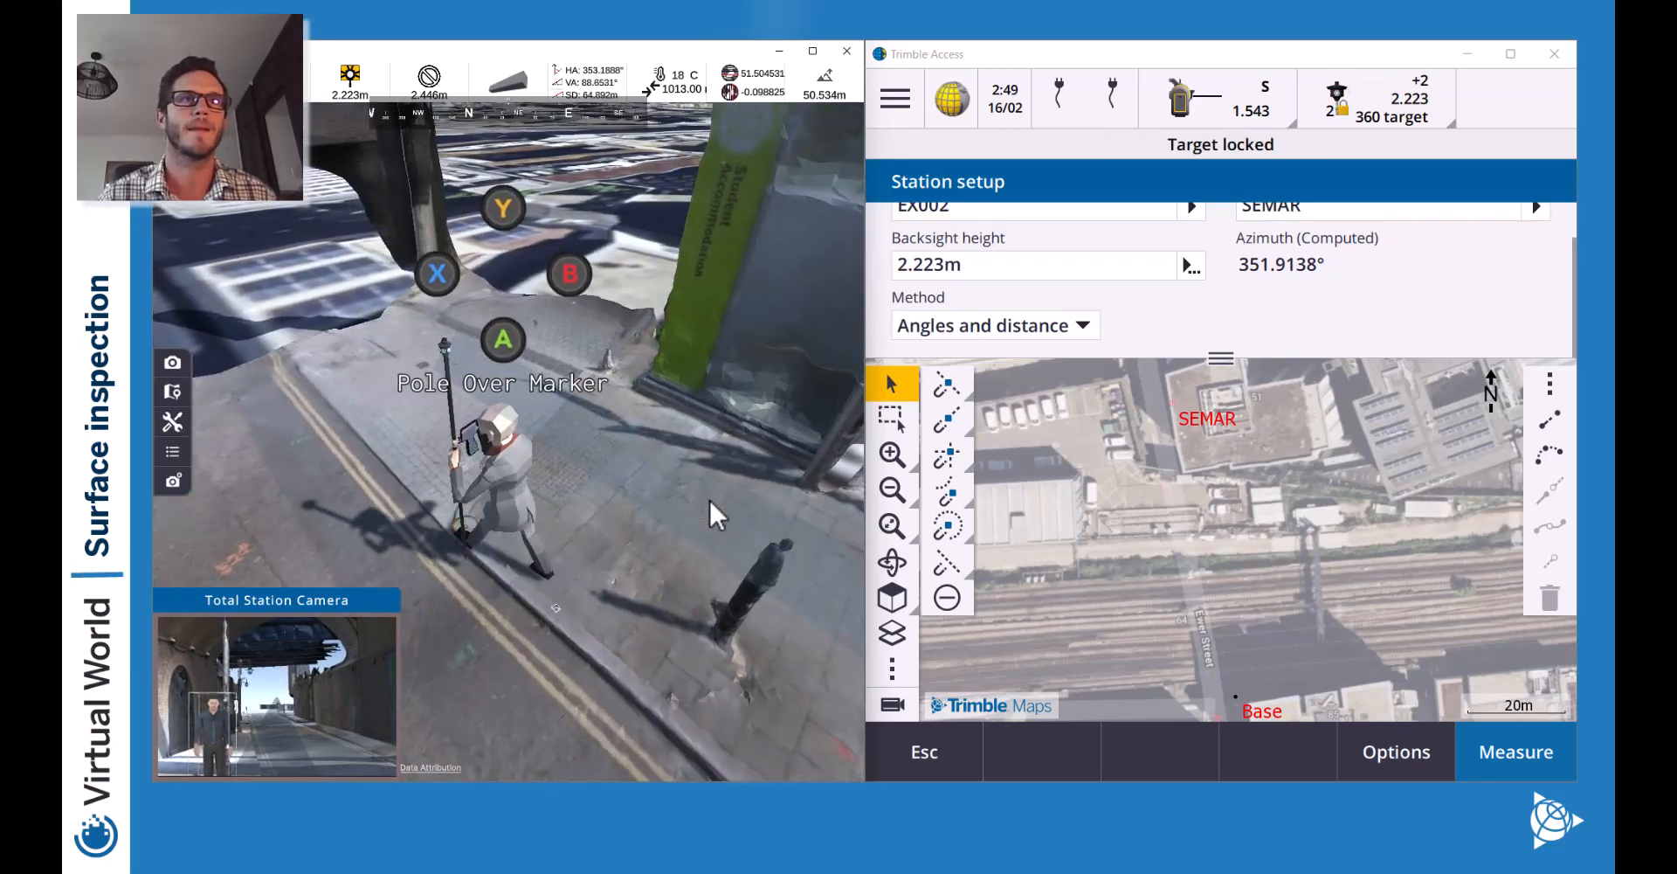
pyautogui.press('Return')
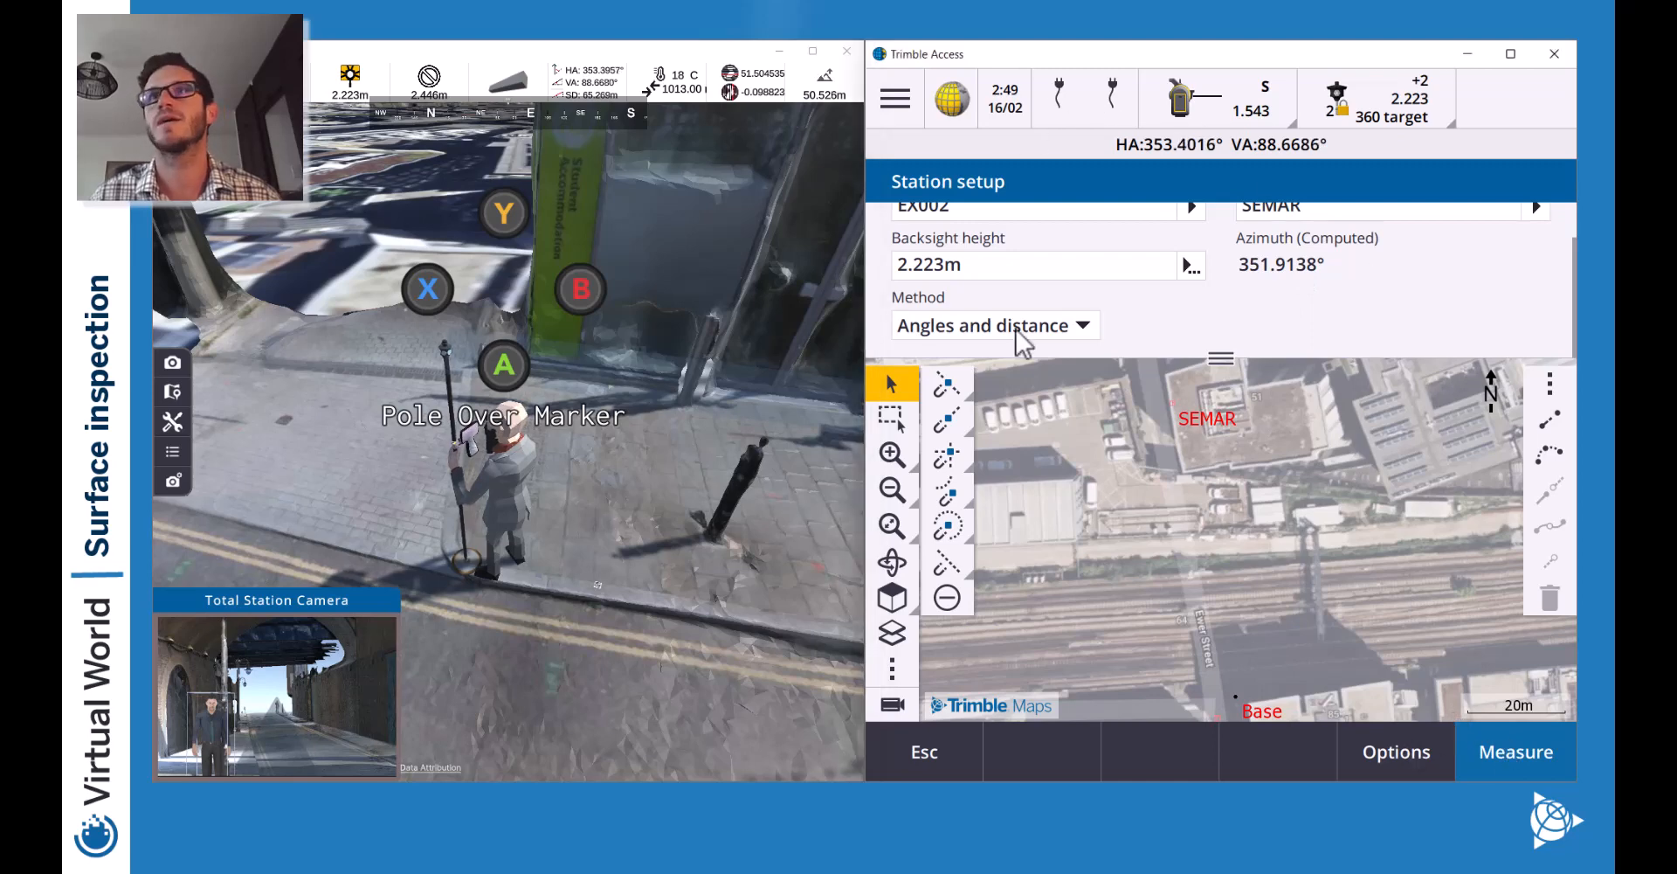
# Set the measurement mode in Options from STD to TRK and accept.
pyautogui.click(1398, 752)
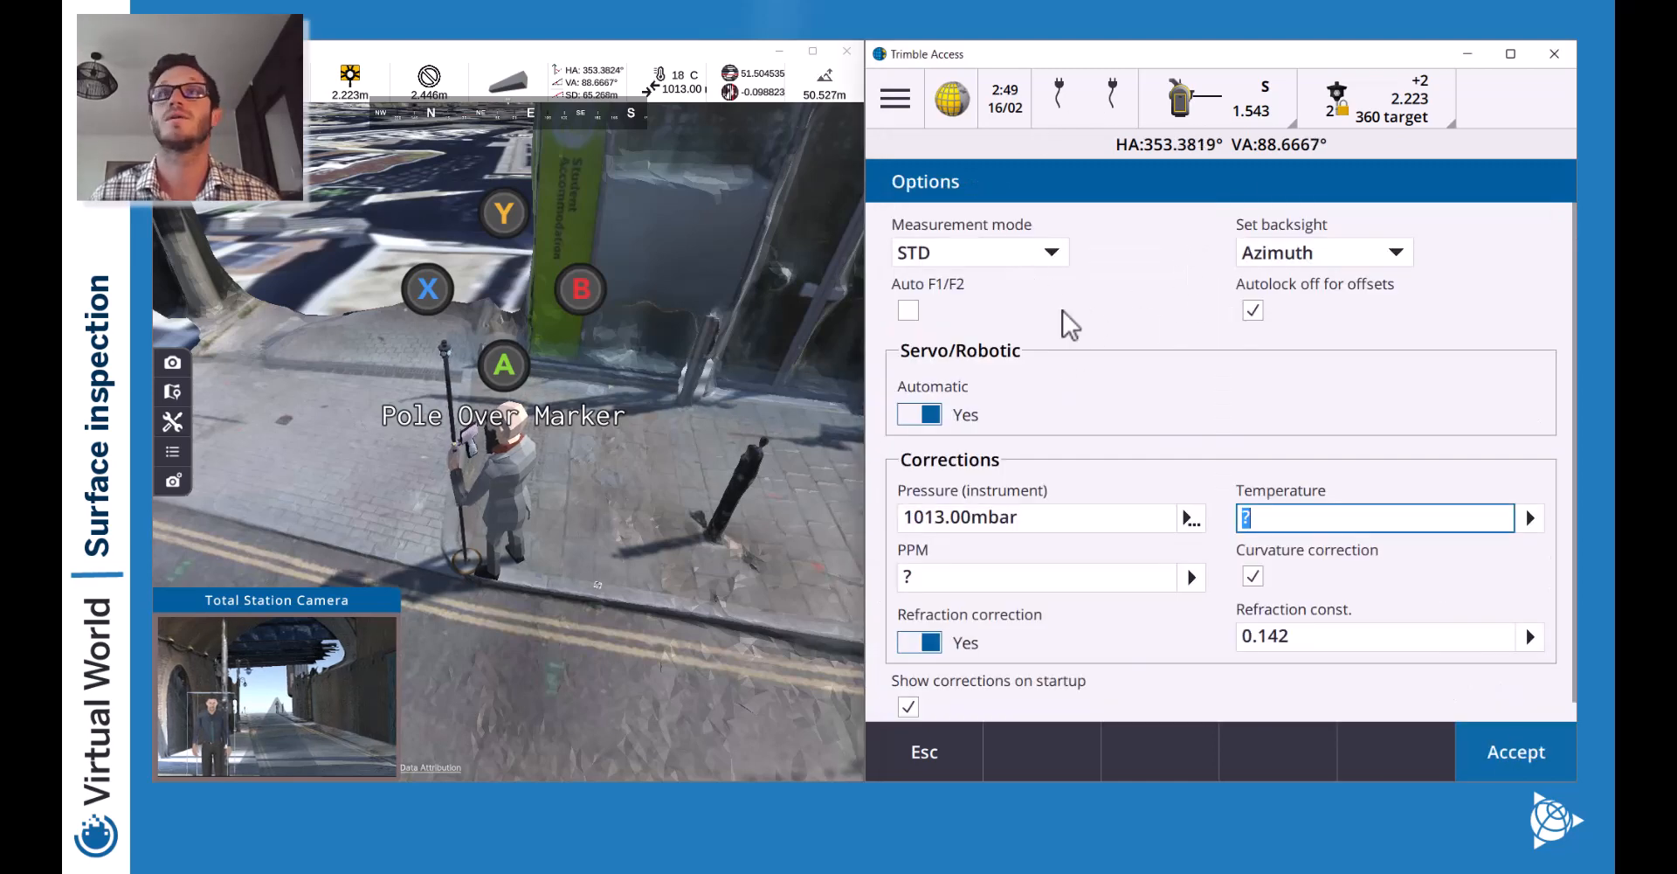
pyautogui.click(1055, 256)
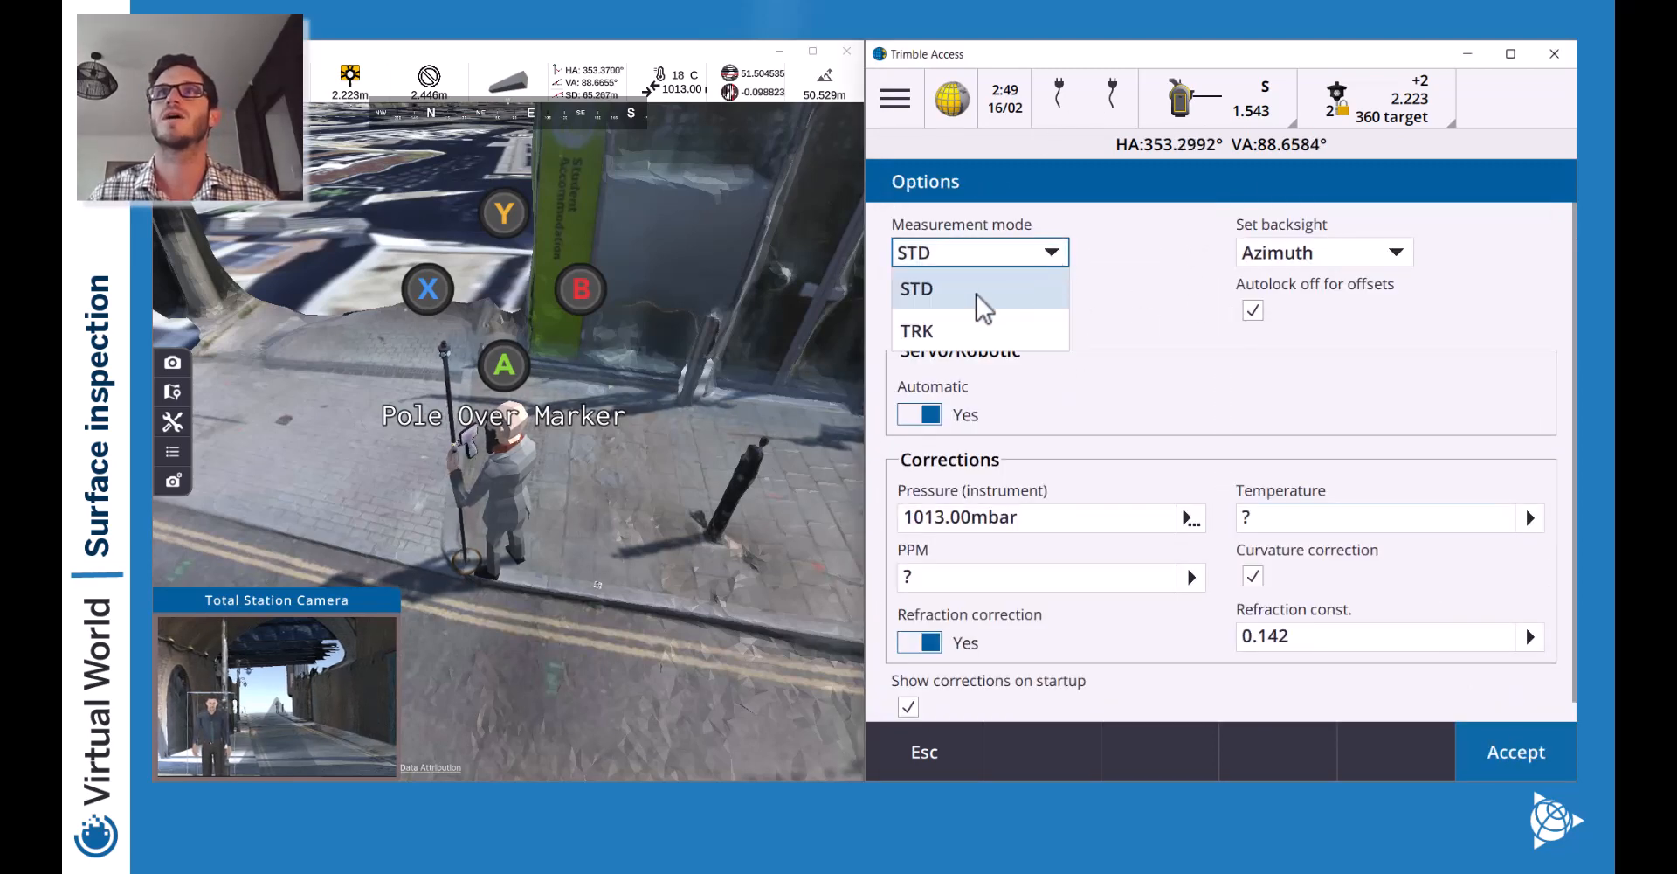
pyautogui.click(935, 329)
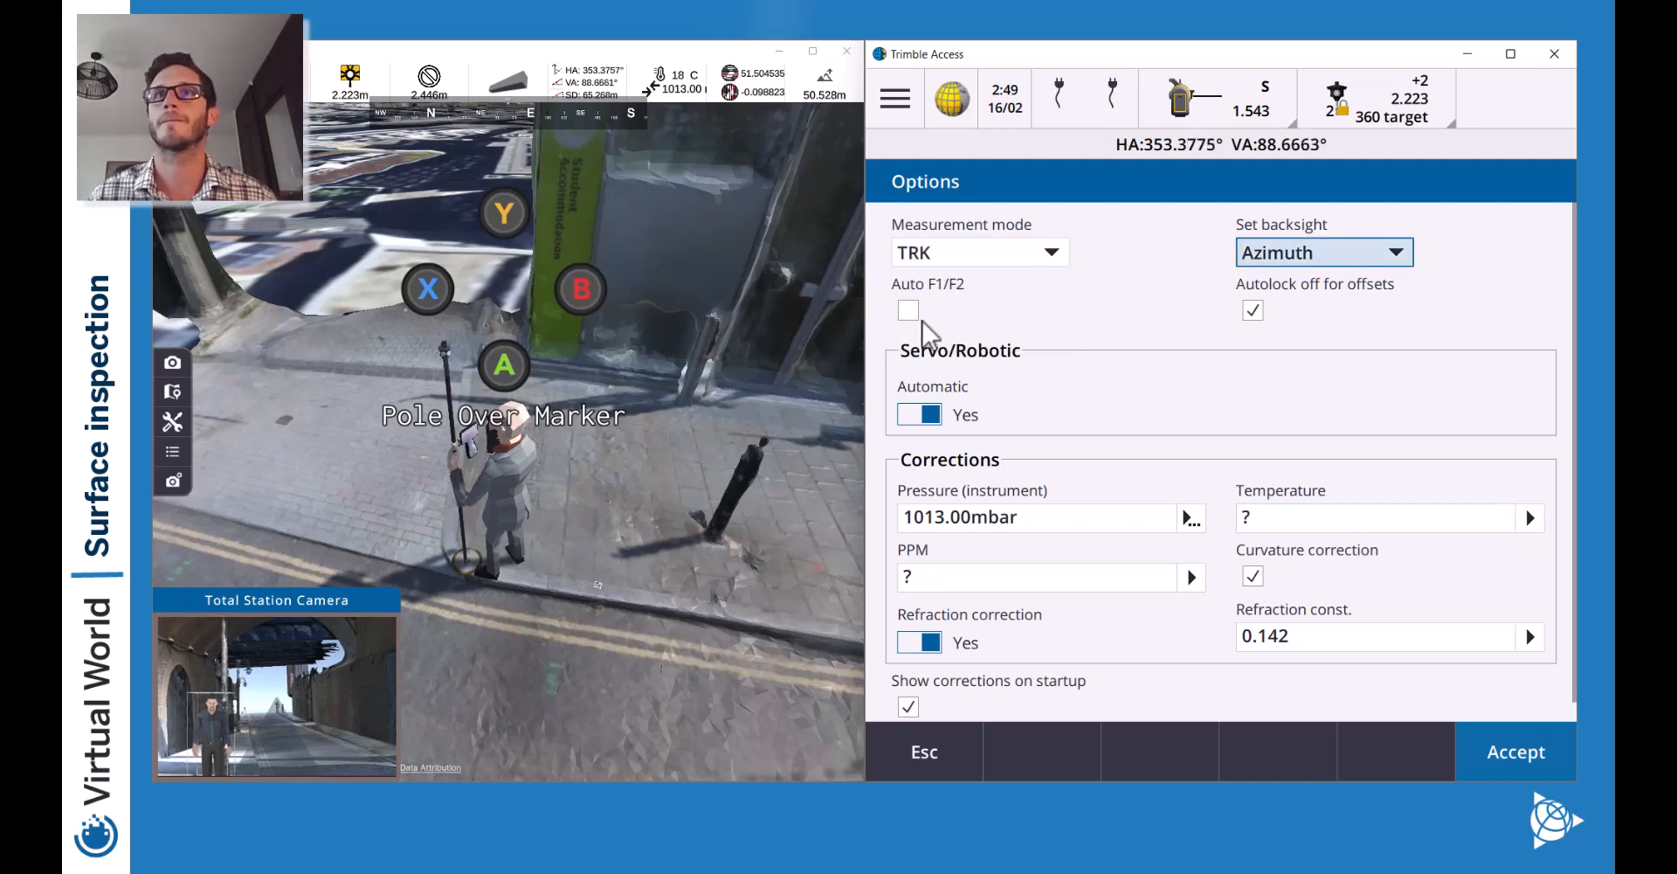
pyautogui.click(1507, 765)
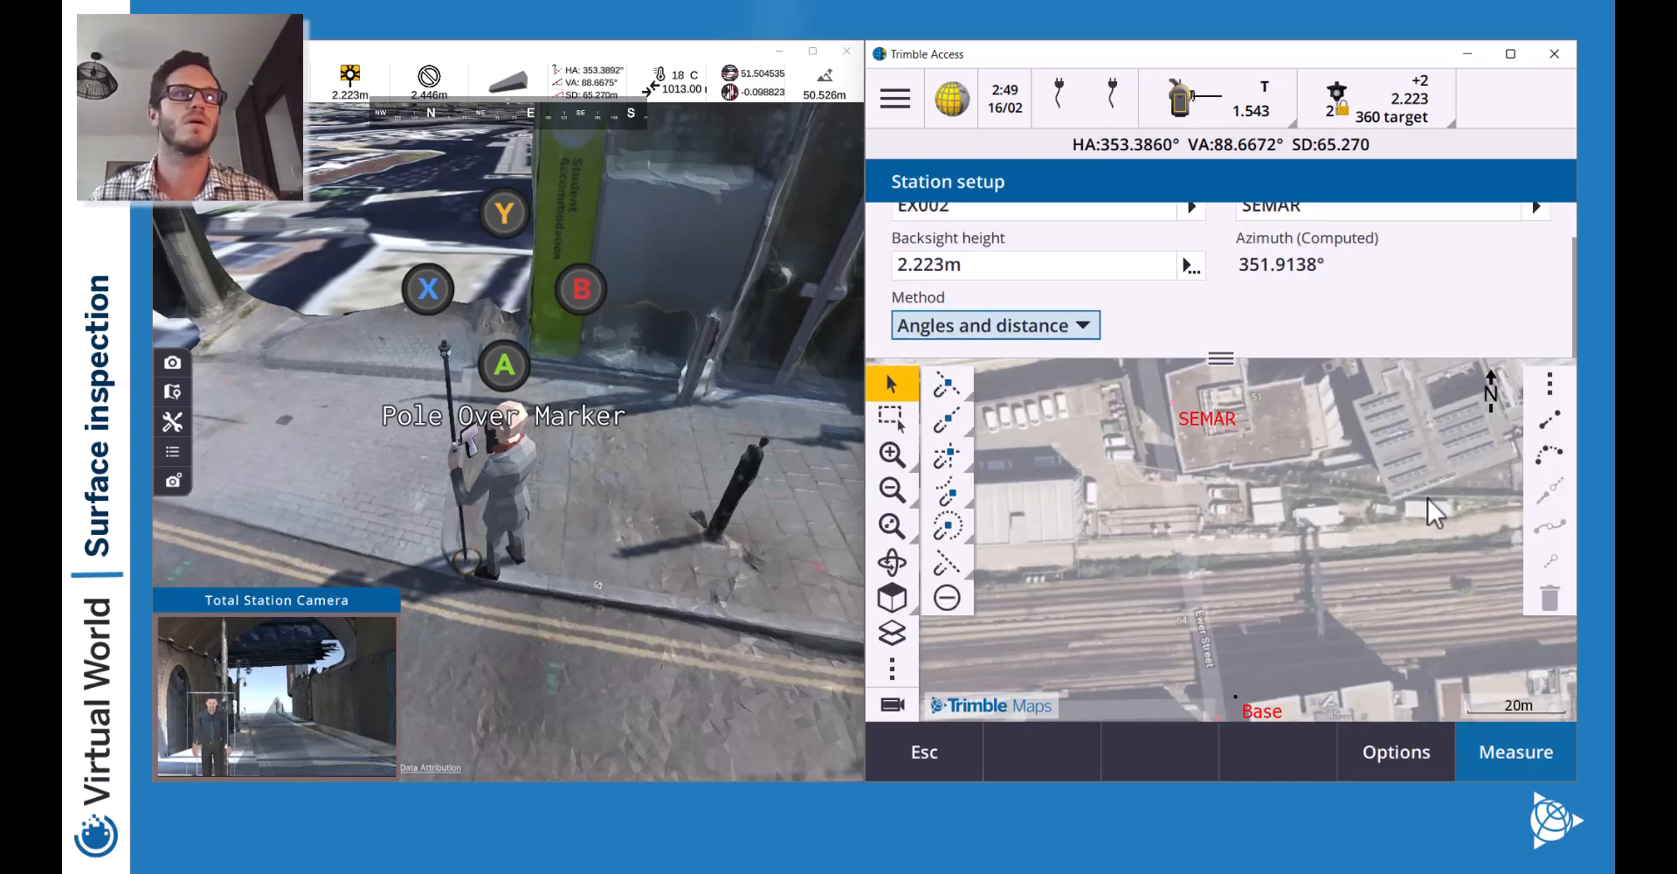
# Measure the EX002 backsight, check residuals, store the EX001 setup and reveal the map.
pyautogui.click(1511, 759)
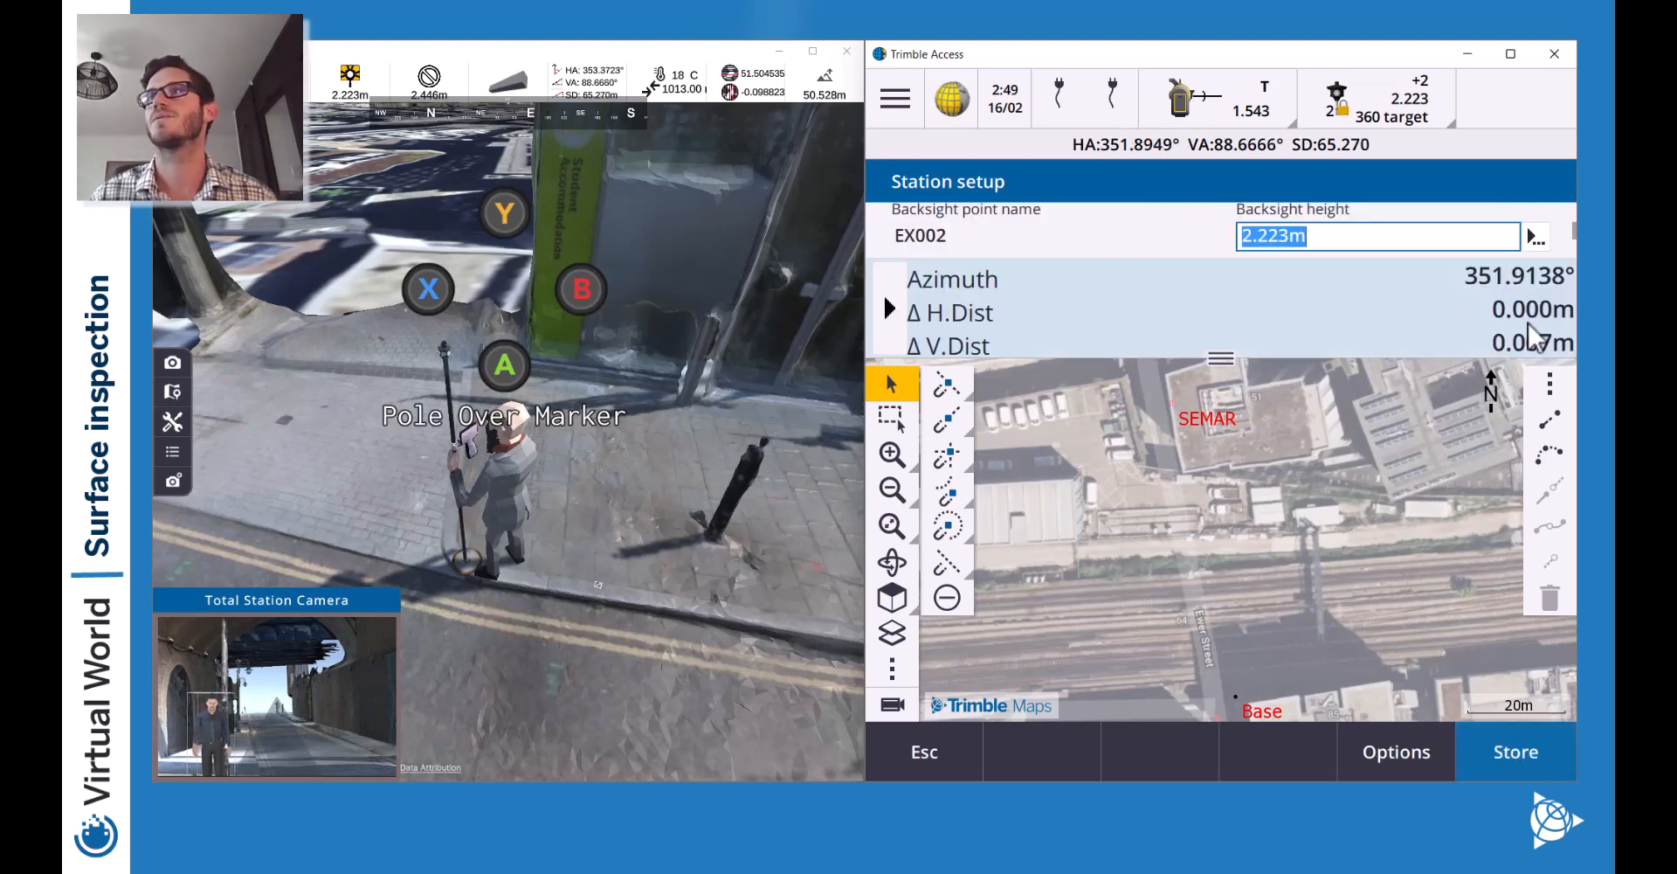
pyautogui.click(889, 308)
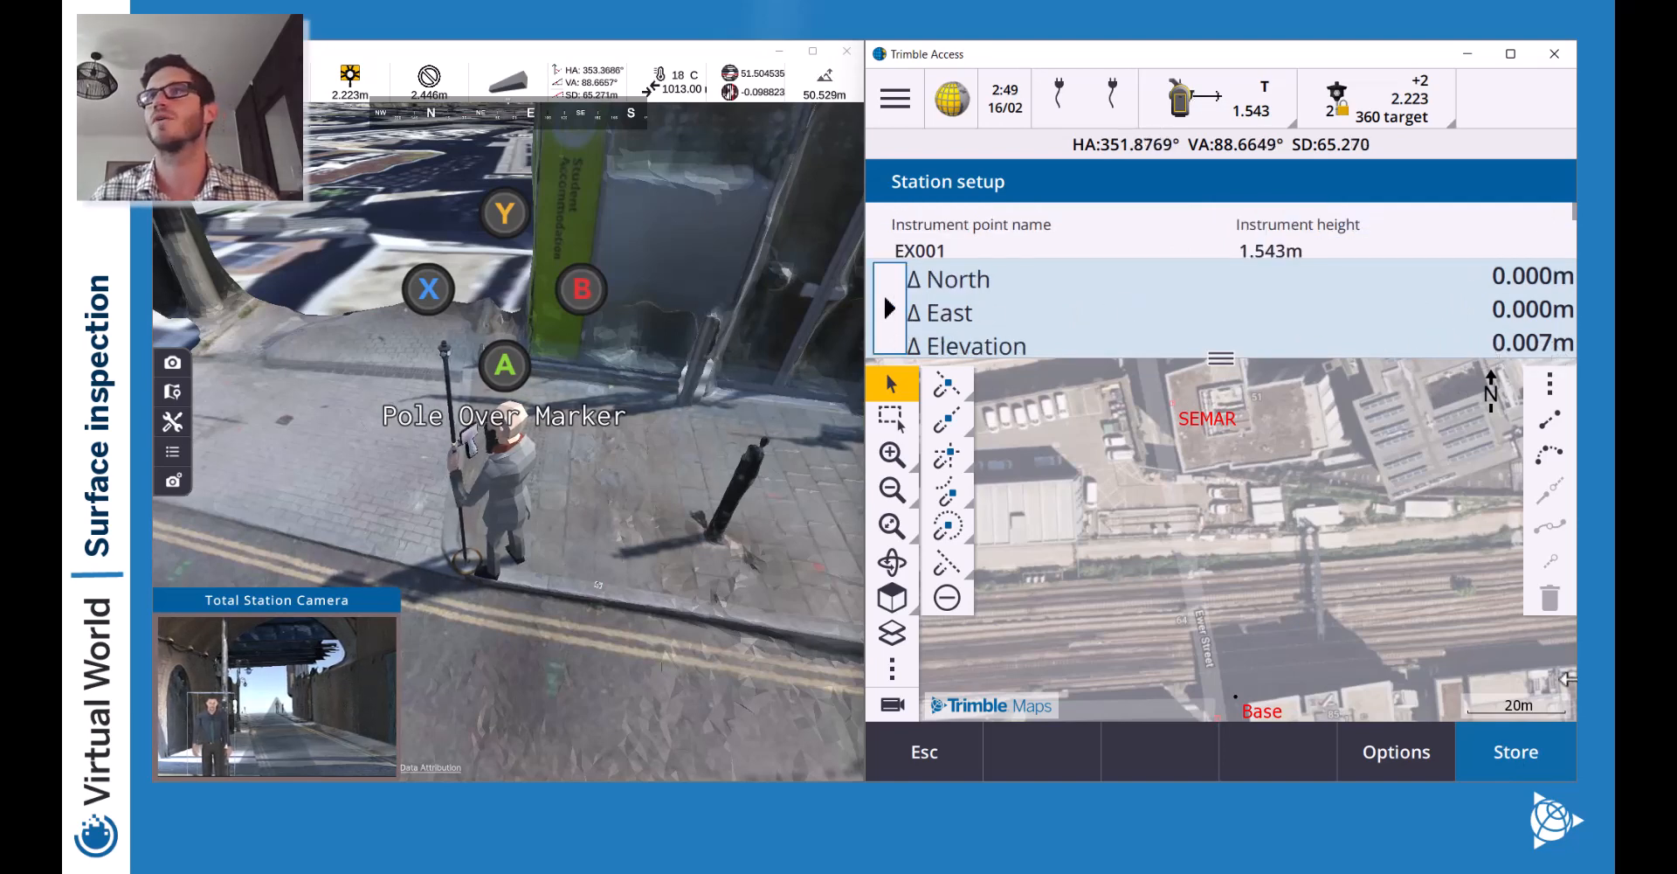
pyautogui.click(1520, 753)
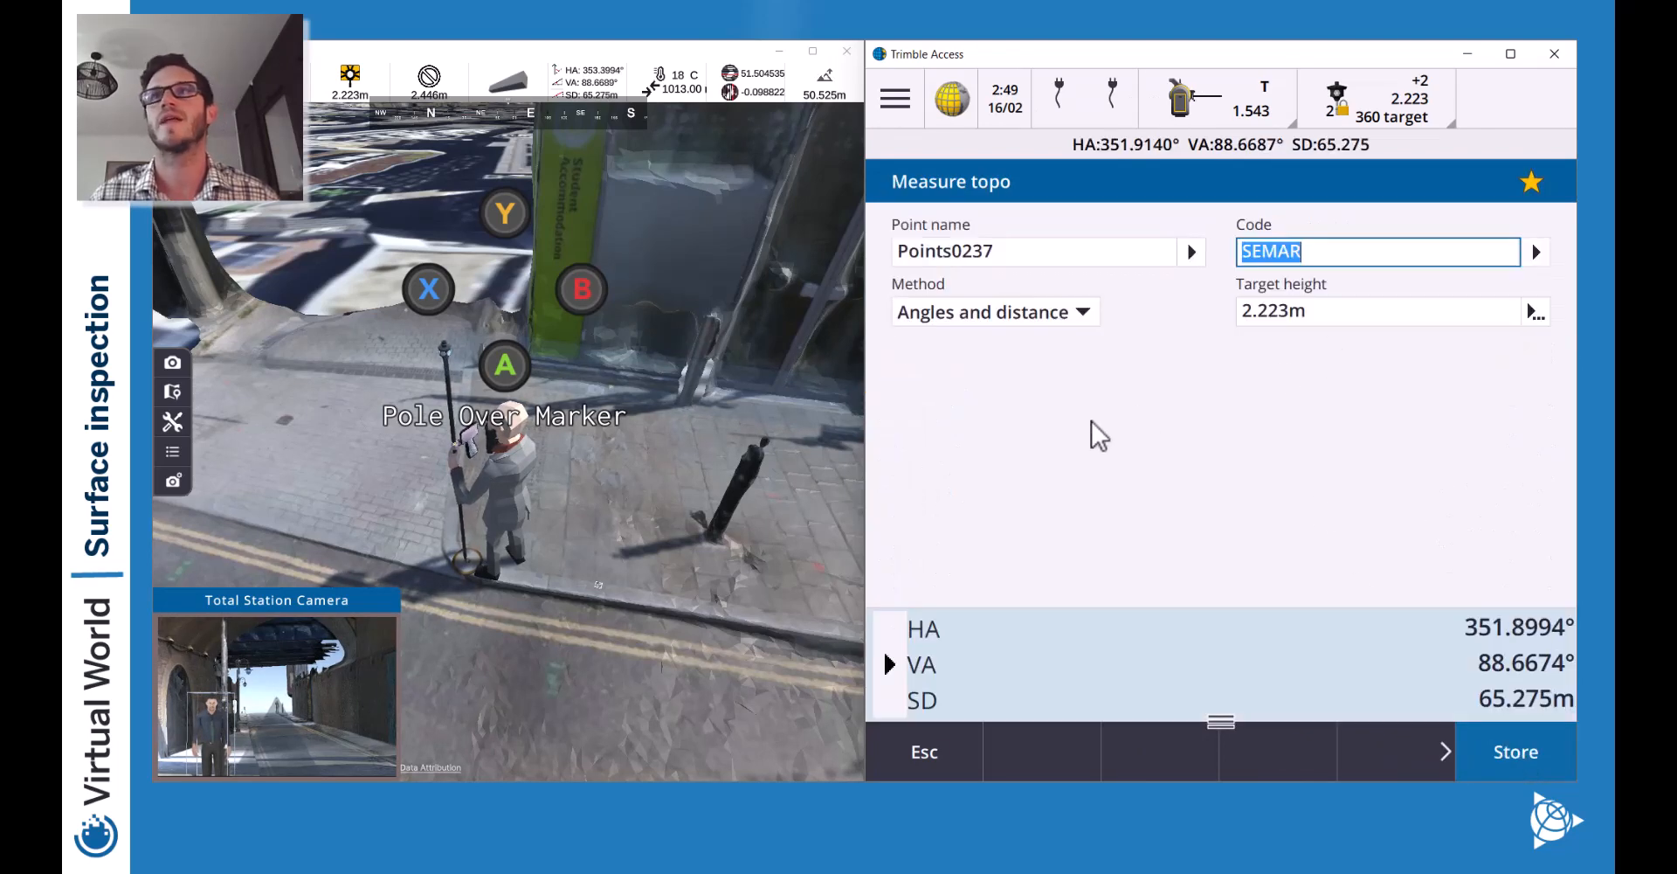
pyautogui.moveTo(1222, 719); pyautogui.dragTo(1219, 327)
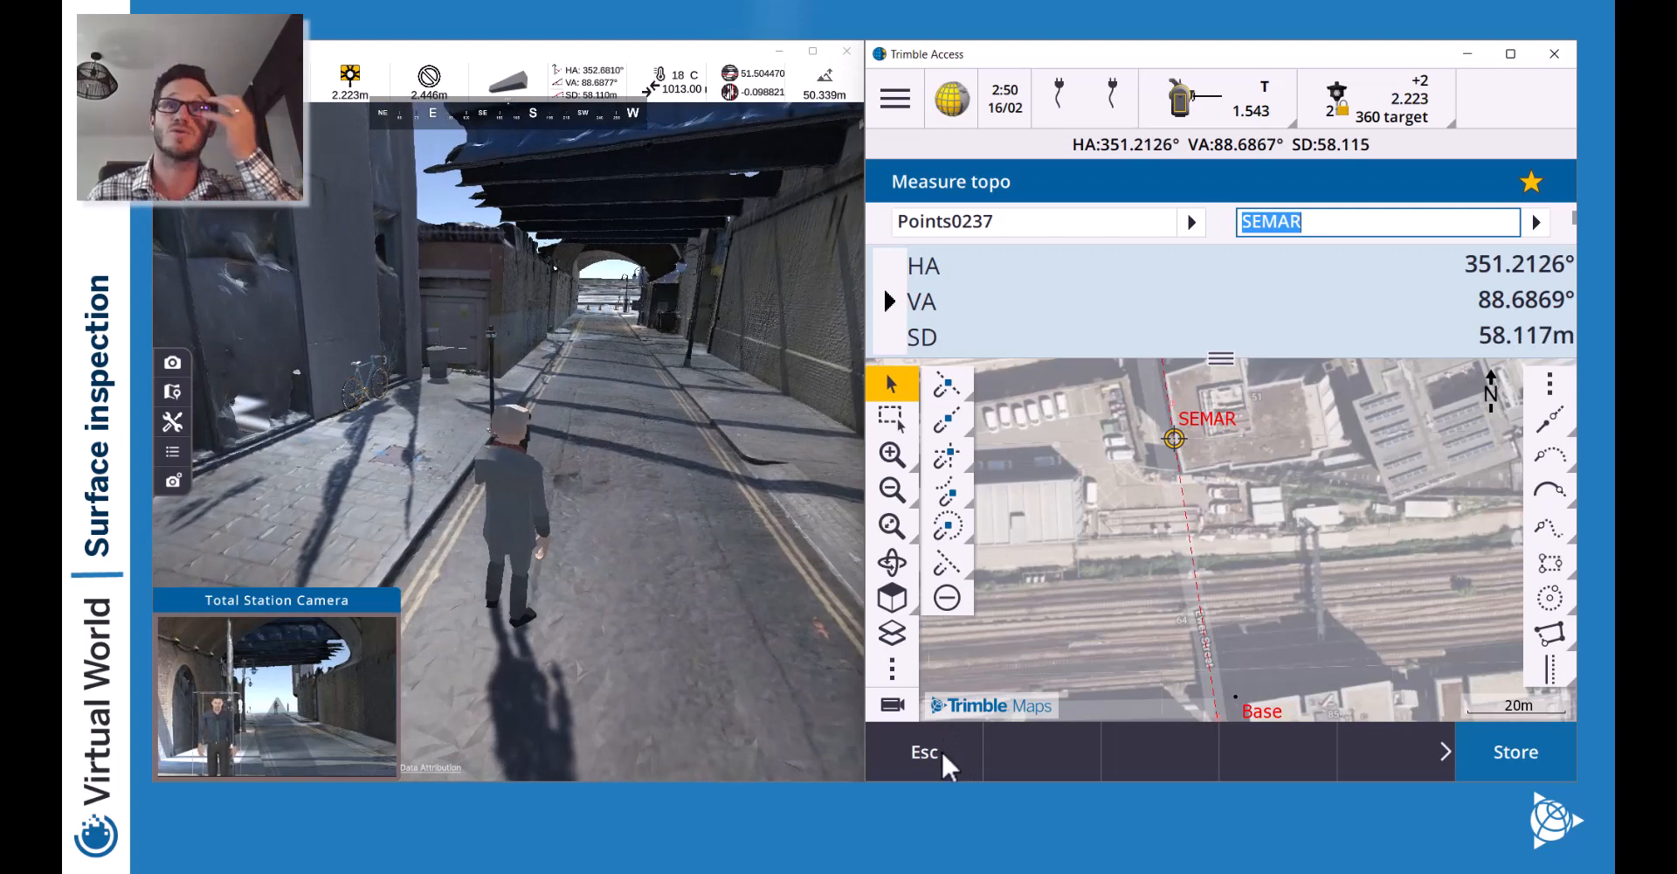
# Leave topo measuring and start a new scan, Scan0002, from Measure > Scanning.
pyautogui.click(949, 758)
pyautogui.click(950, 754)
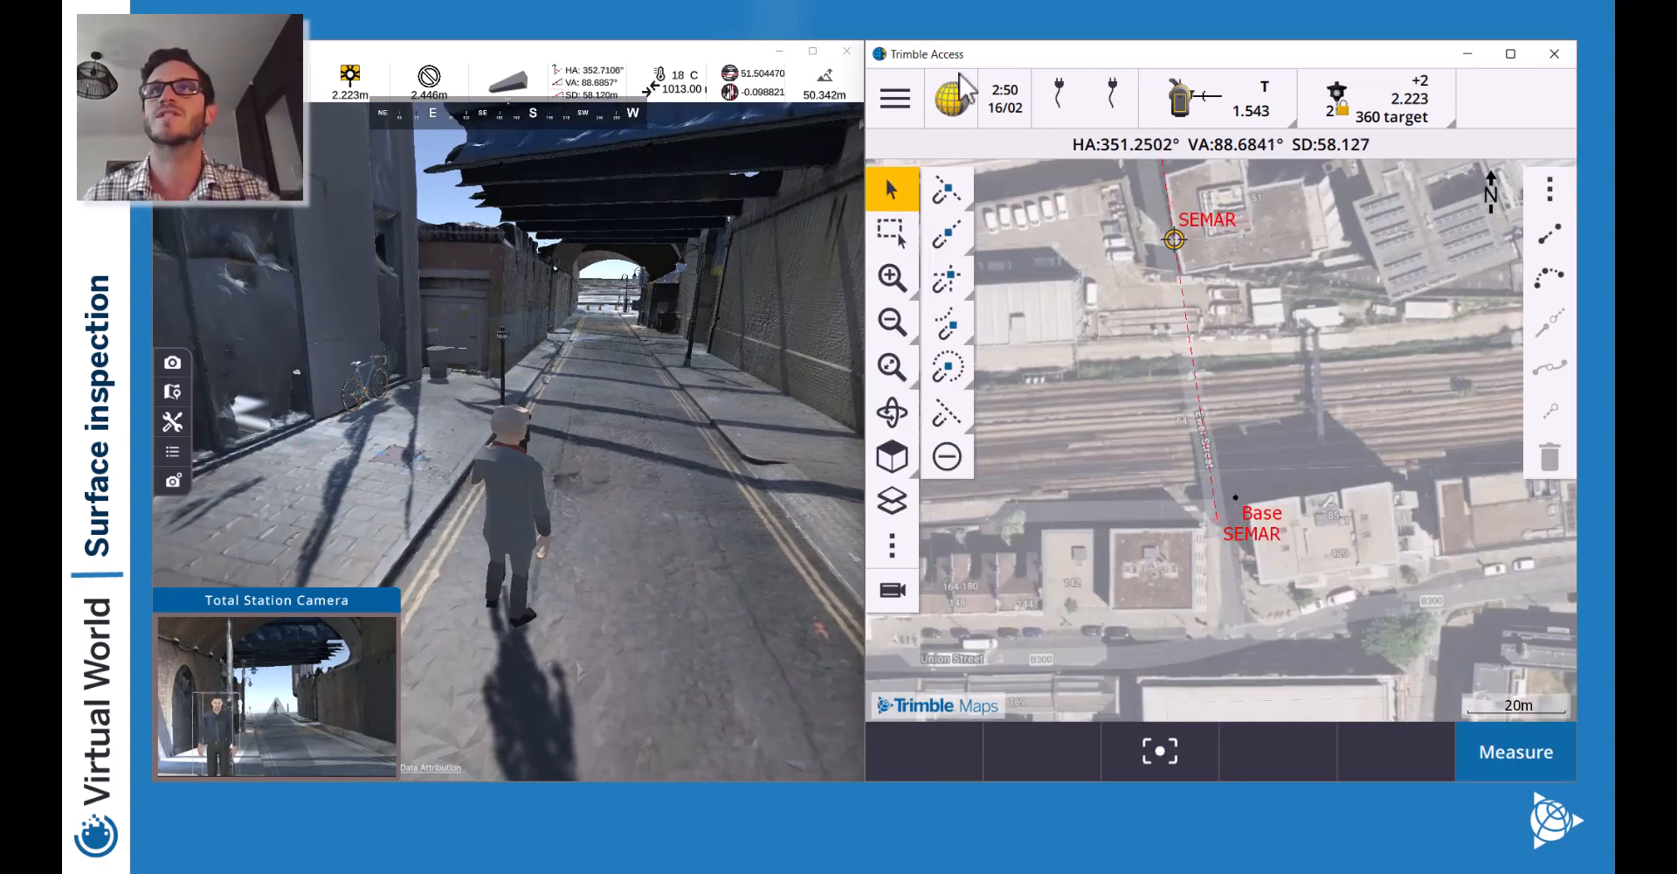
pyautogui.click(895, 98)
pyautogui.click(986, 418)
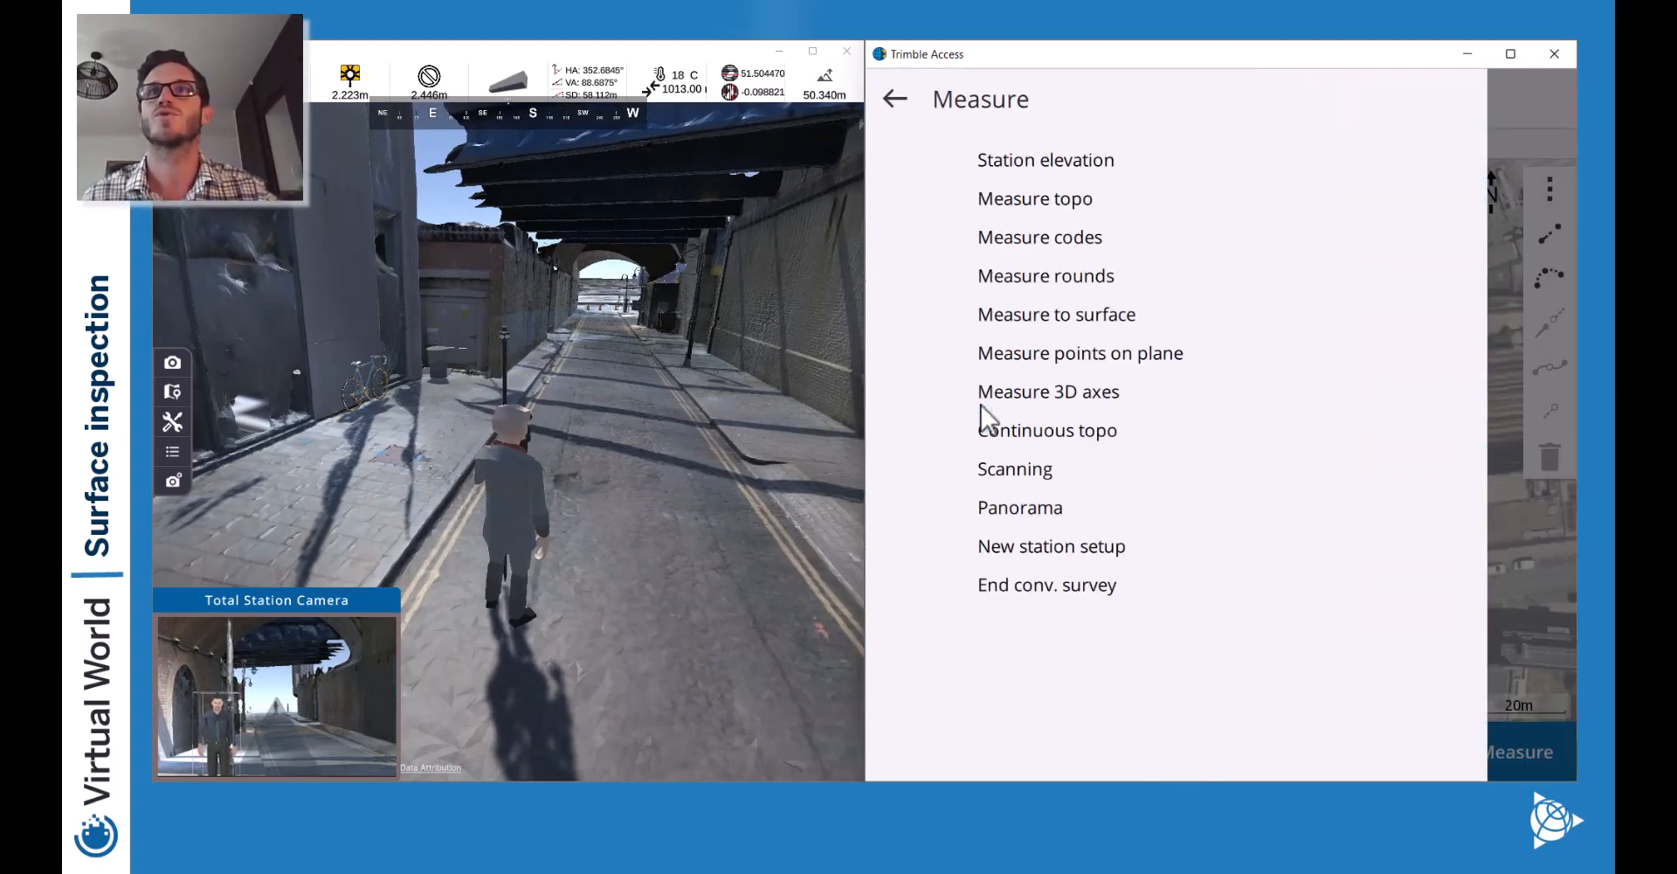
pyautogui.click(1040, 463)
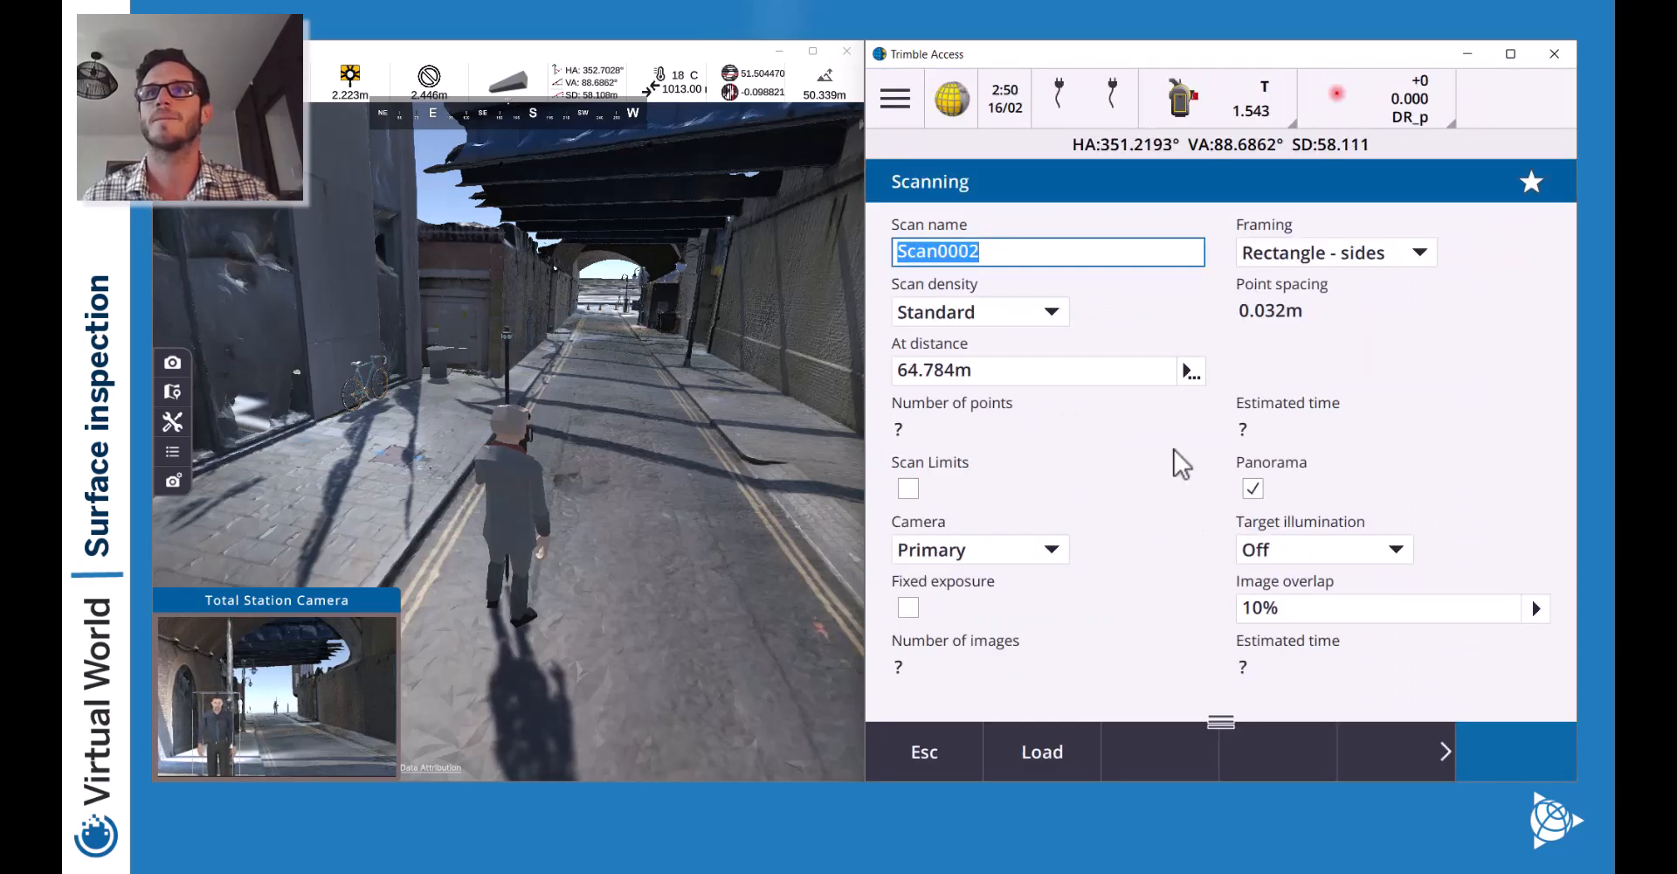
# Show the instrument's wide overview camera beneath the Scan0002 settings.
pyautogui.moveTo(1227, 732); pyautogui.dragTo(1227, 461)
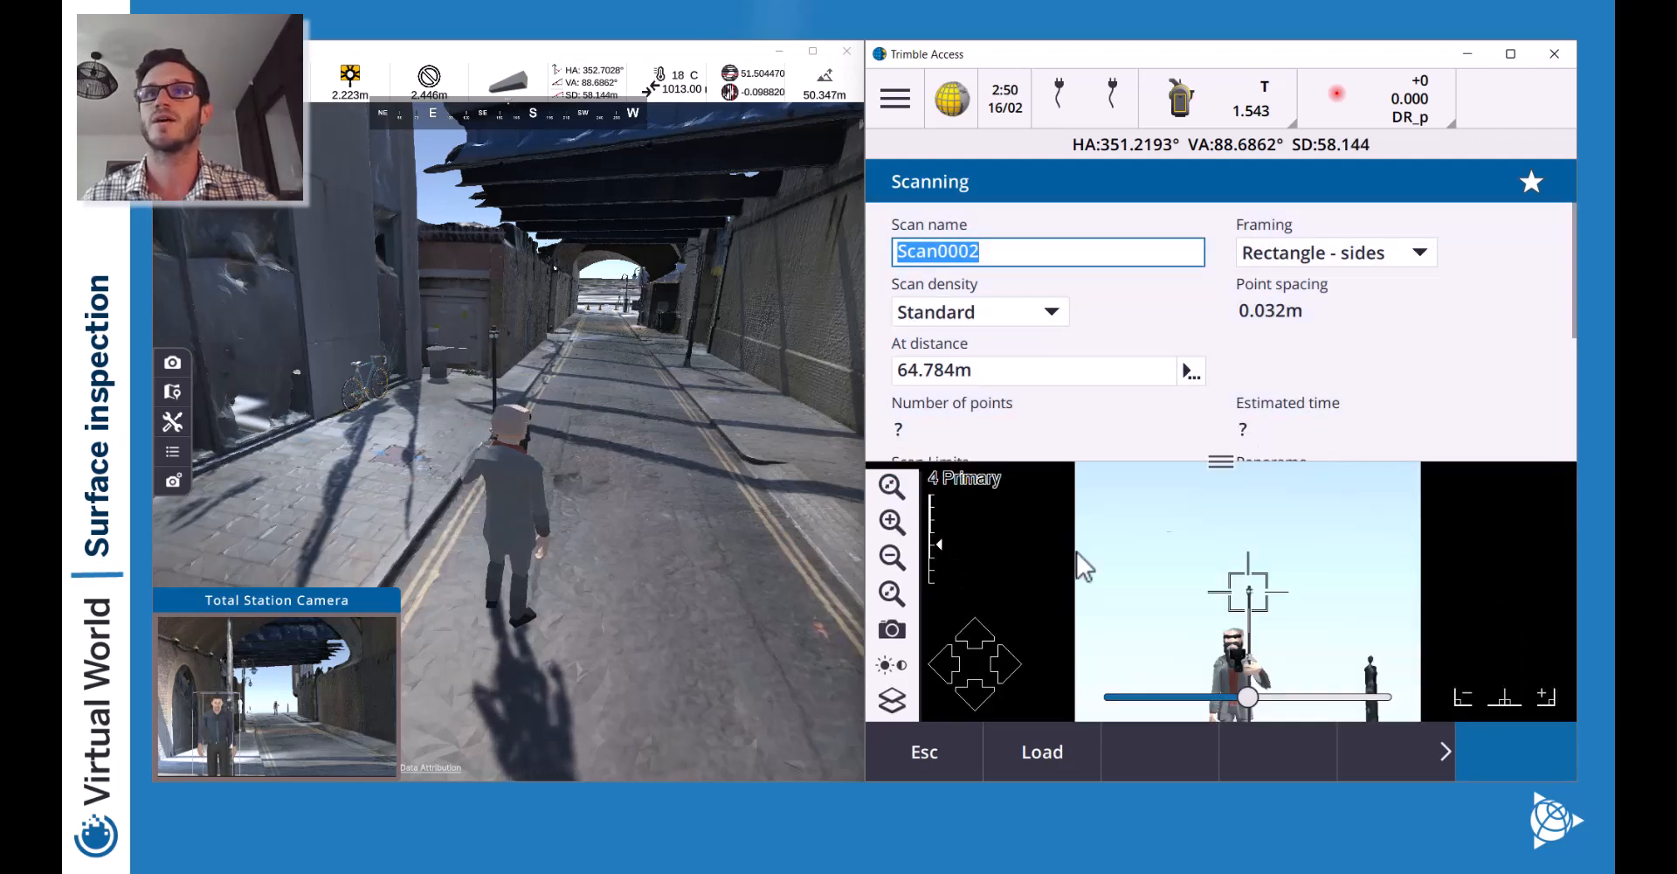
pyautogui.click(900, 594)
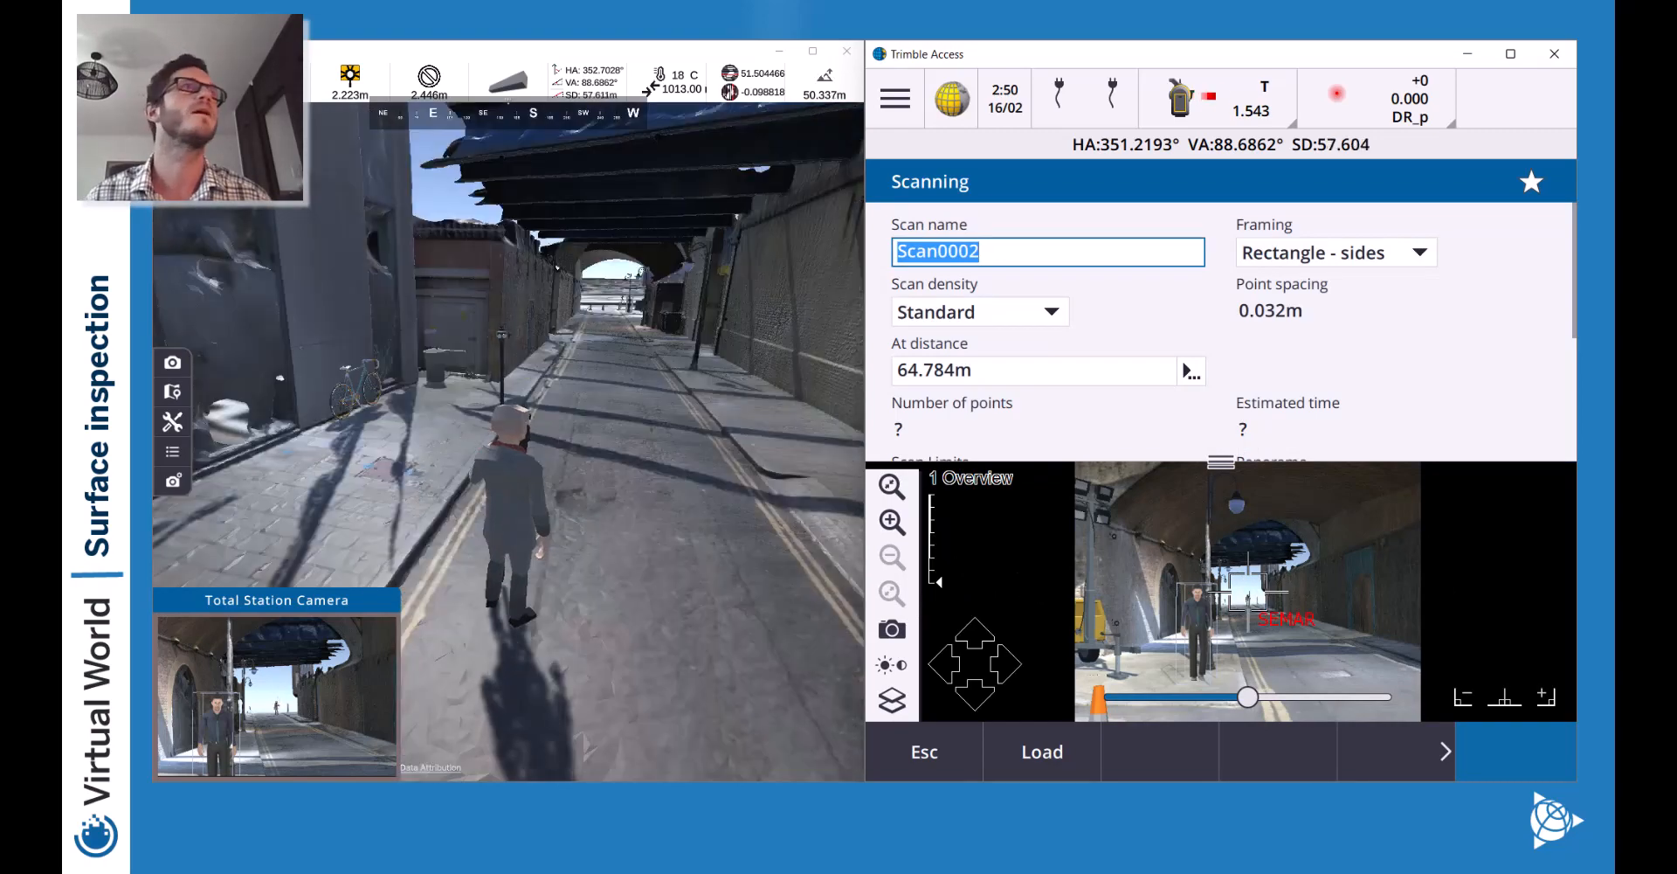
pyautogui.click(383, 217)
pyautogui.click(181, 84)
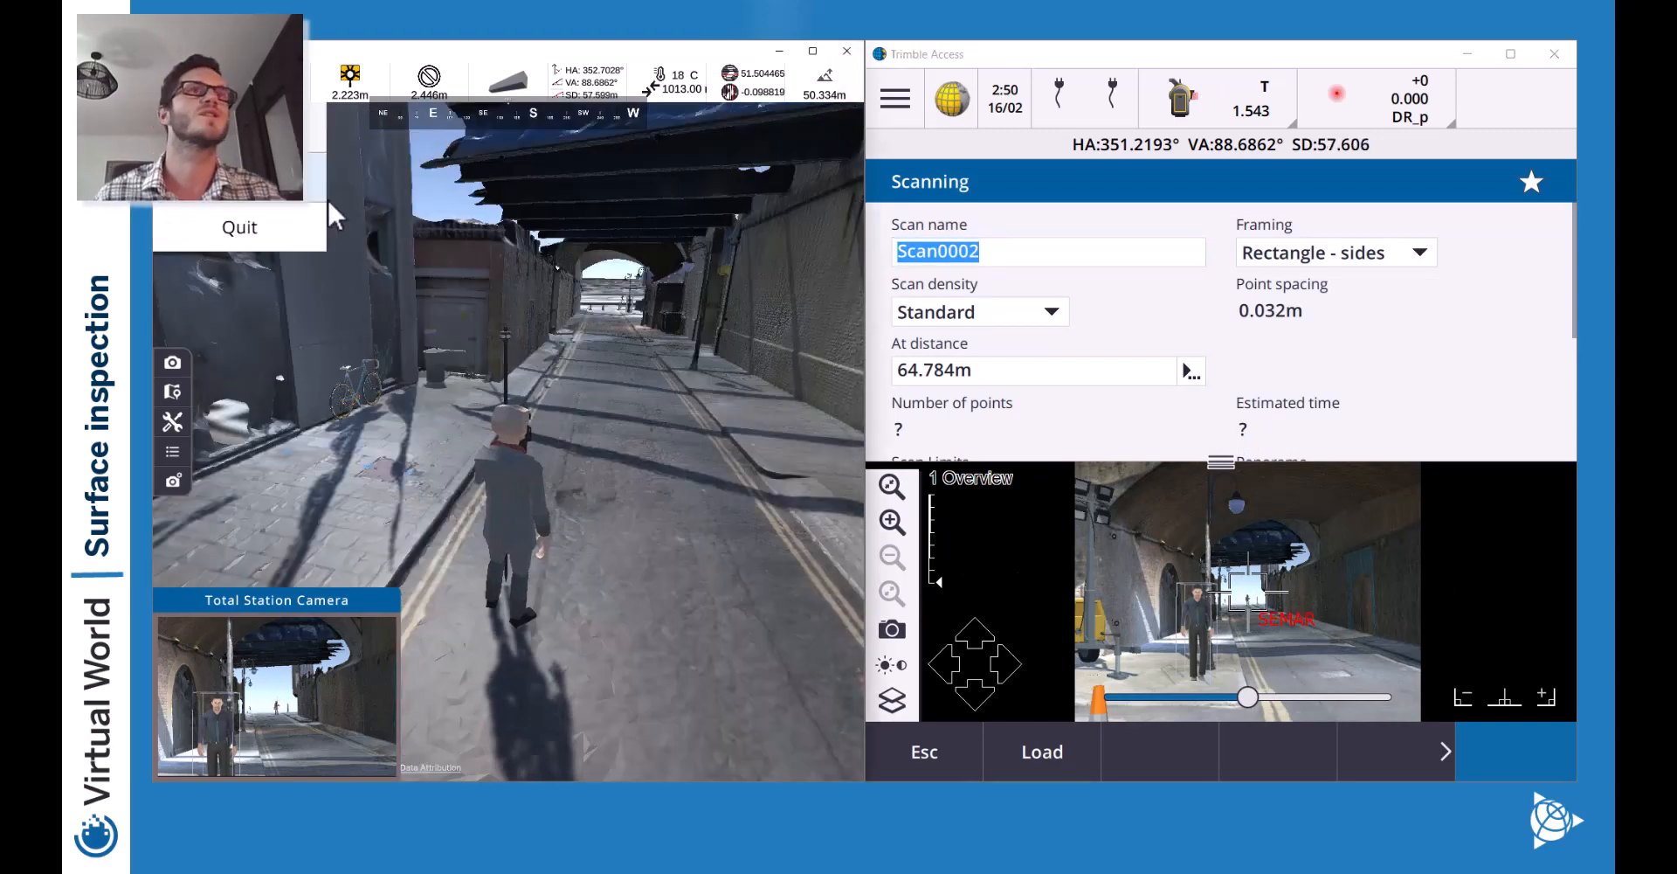
# Set the Virtual World display Quality Level to Fastest and close settings.
pyautogui.click(217, 182)
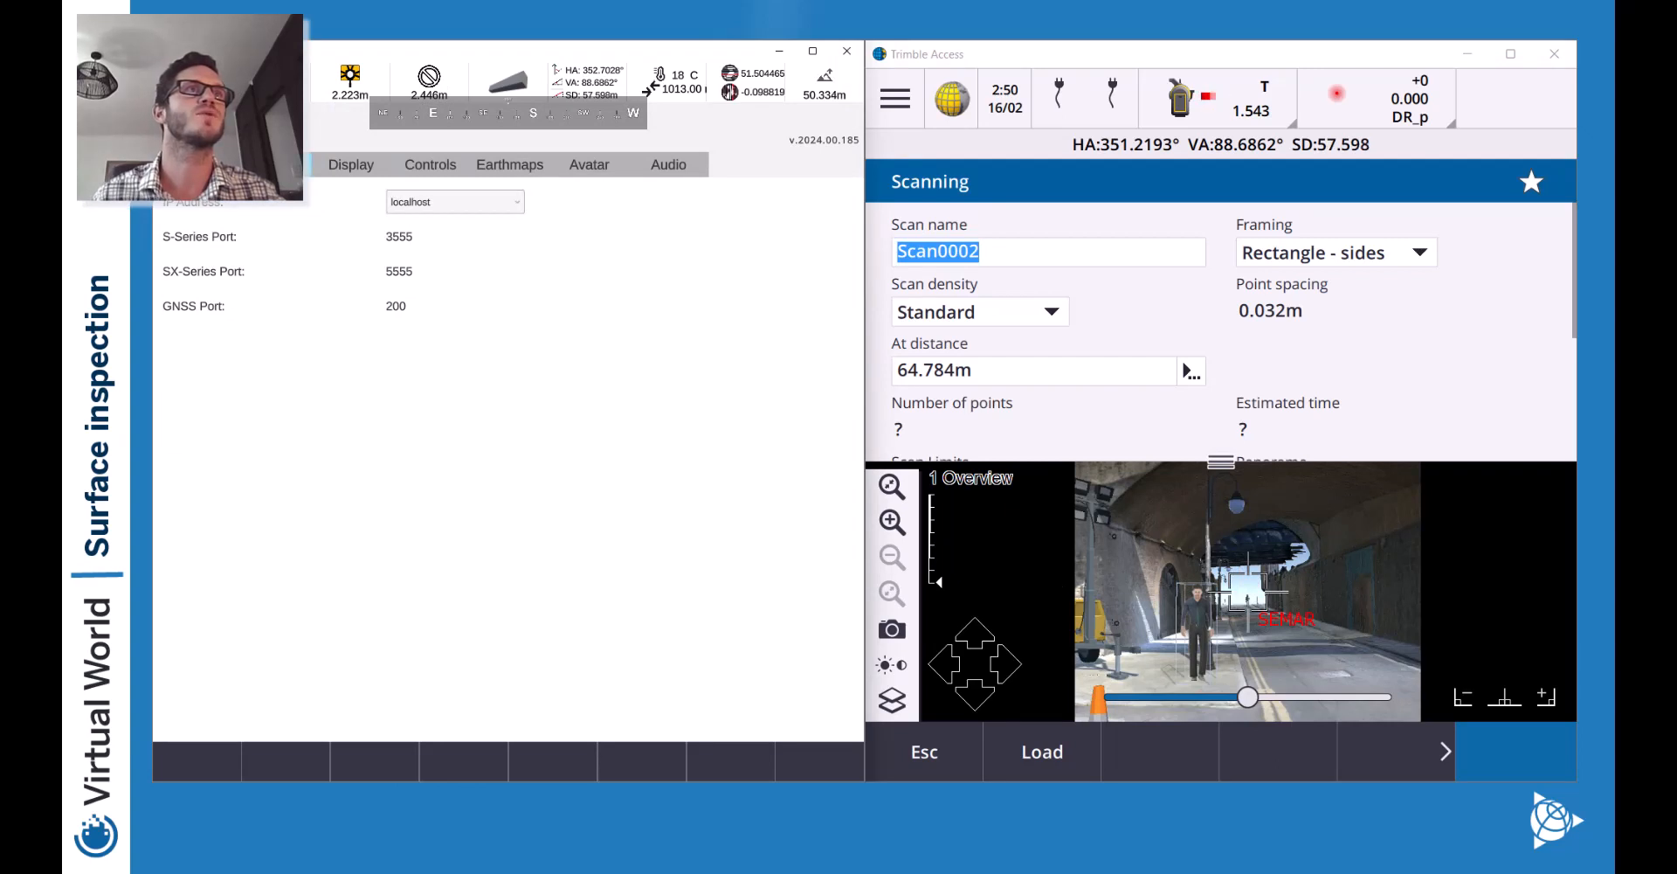
pyautogui.click(361, 167)
pyautogui.click(438, 200)
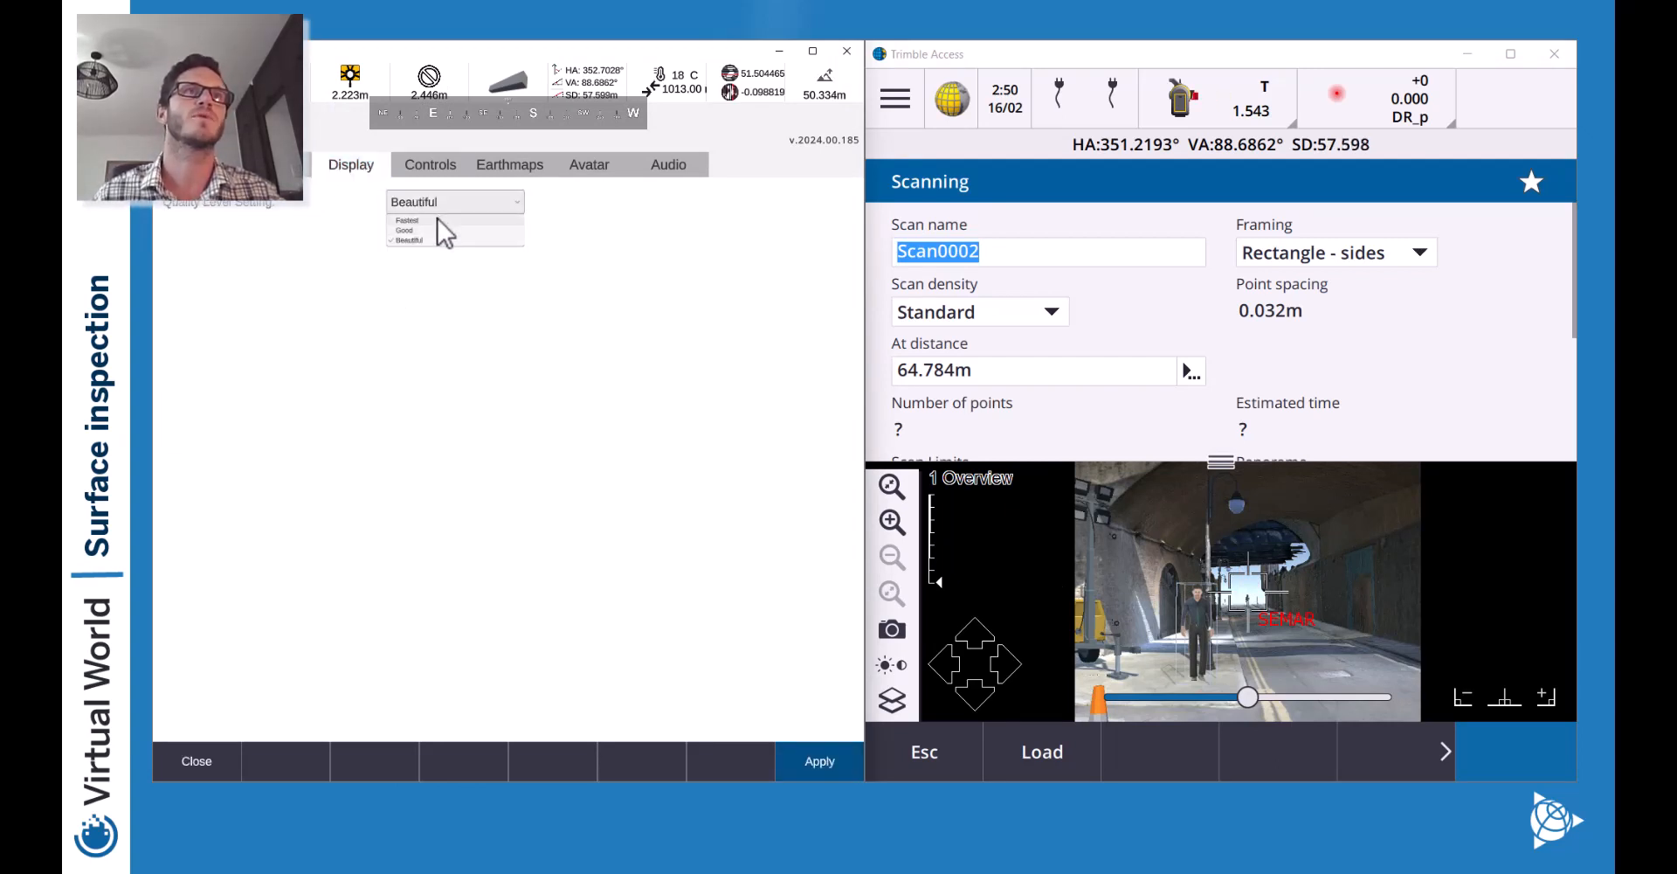
pyautogui.click(799, 756)
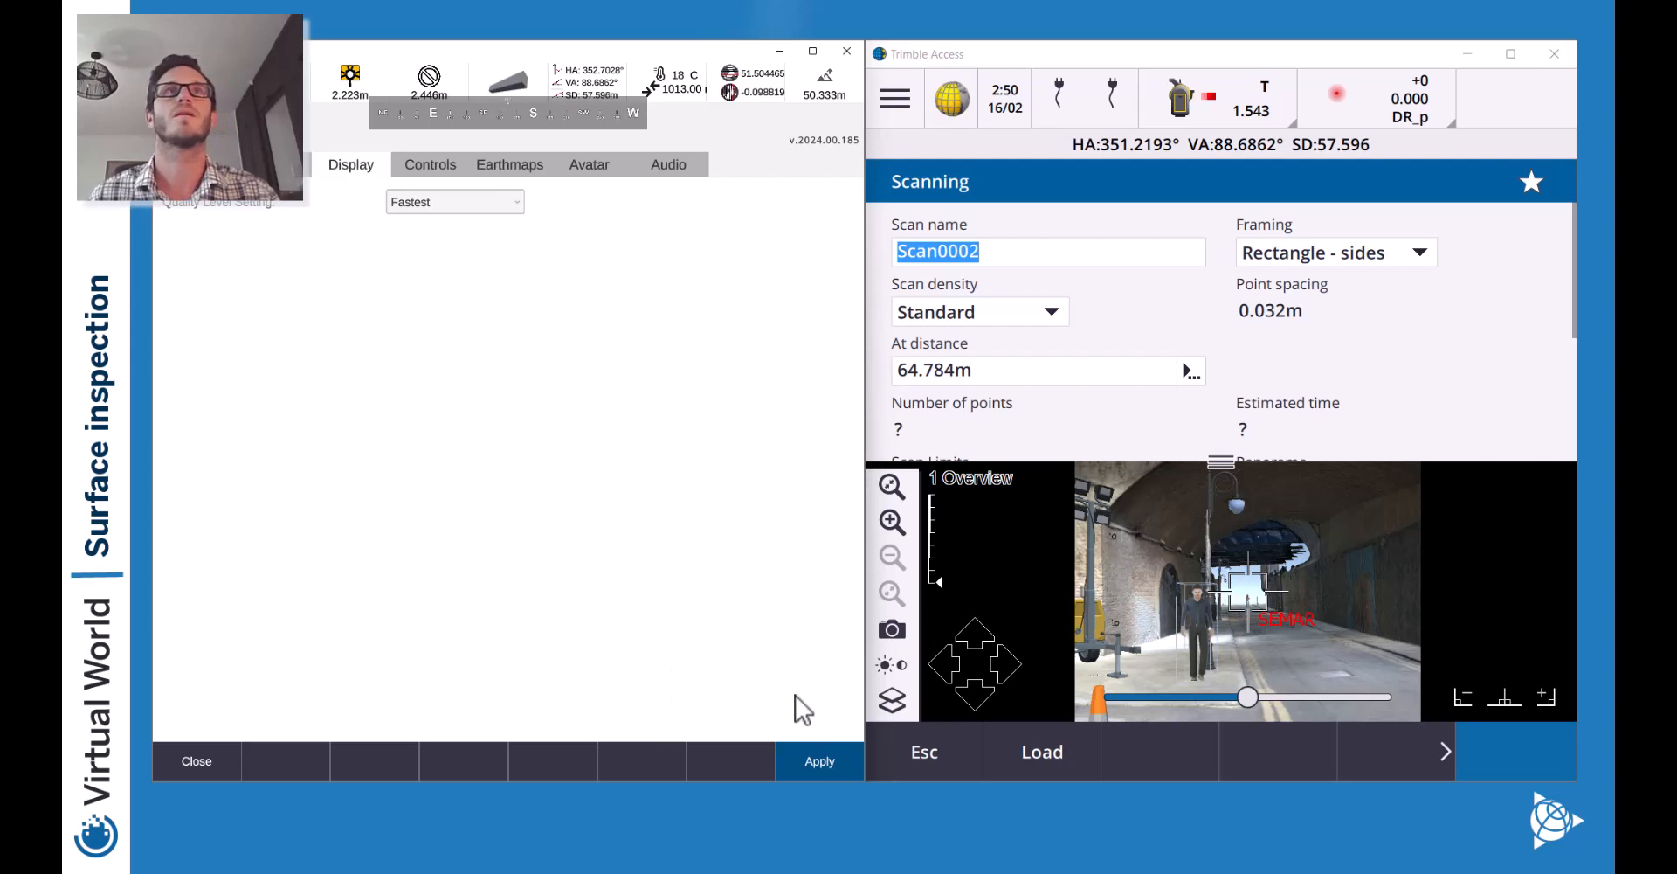
pyautogui.click(220, 766)
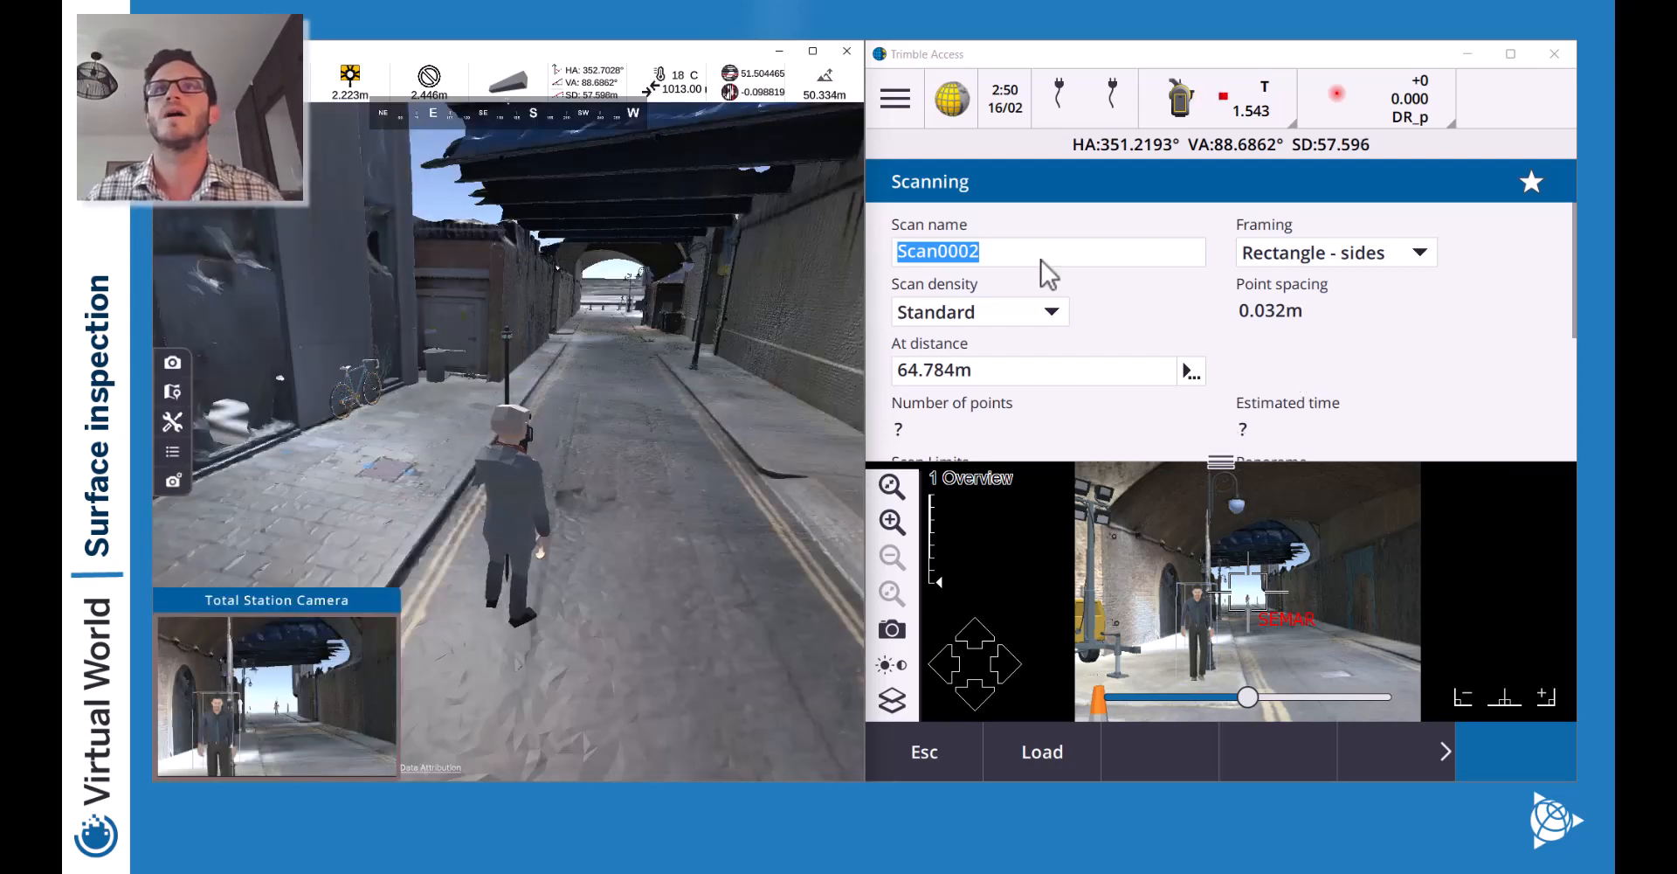
# Slew the SX-12 toward the brick archway from the enlarged camera view, then restore the form.
pyautogui.click(1002, 250)
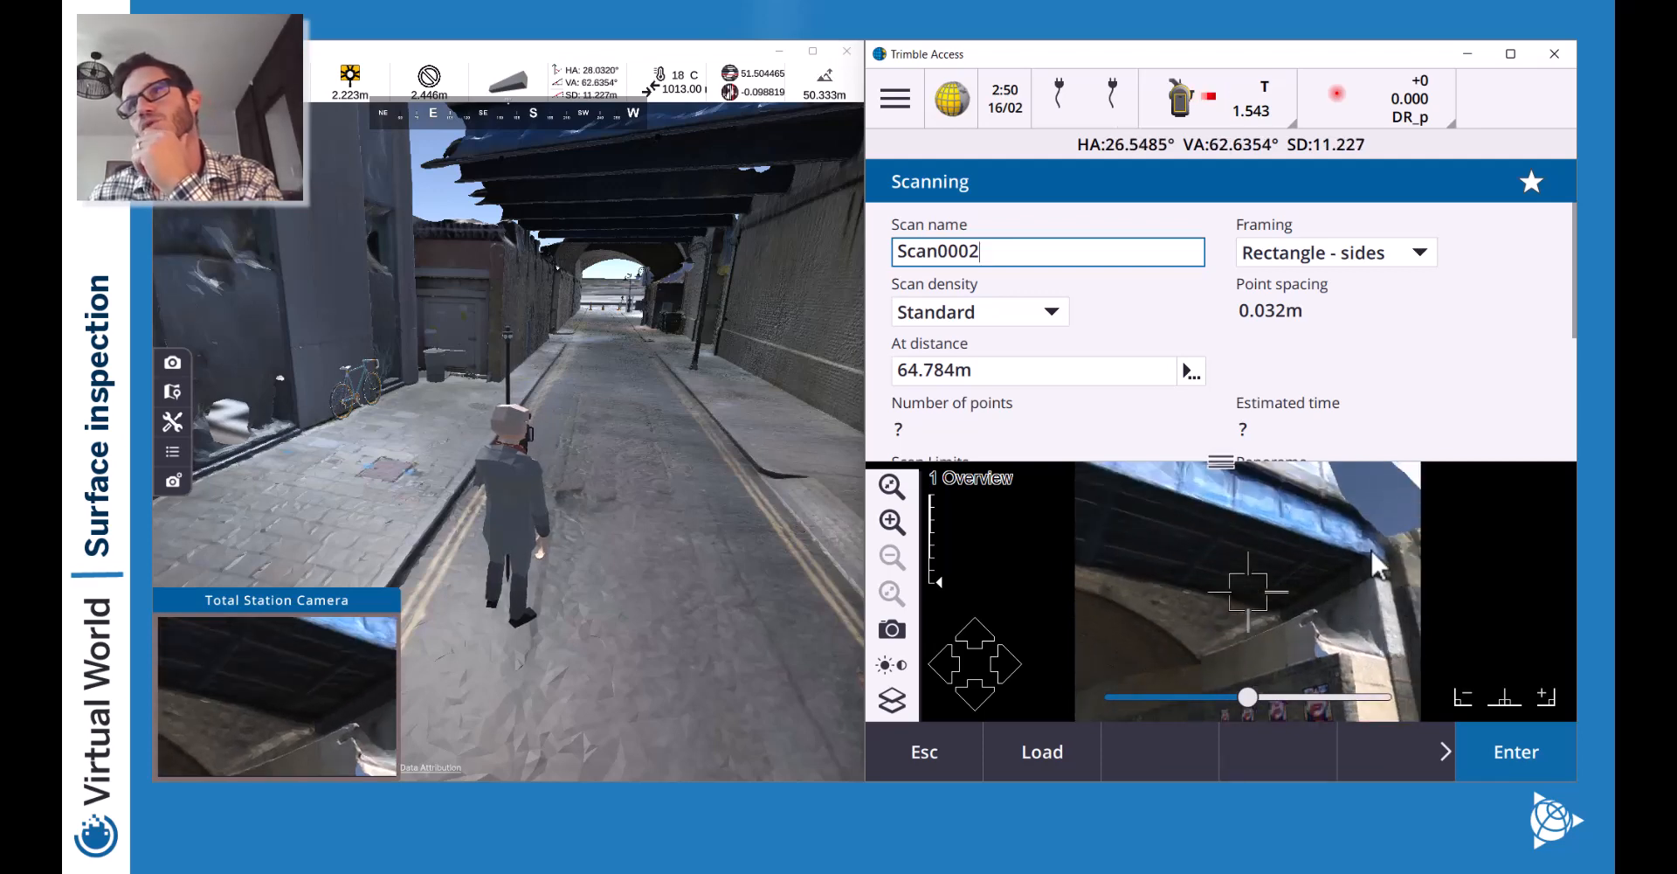
pyautogui.moveTo(1223, 461); pyautogui.dragTo(1243, 259)
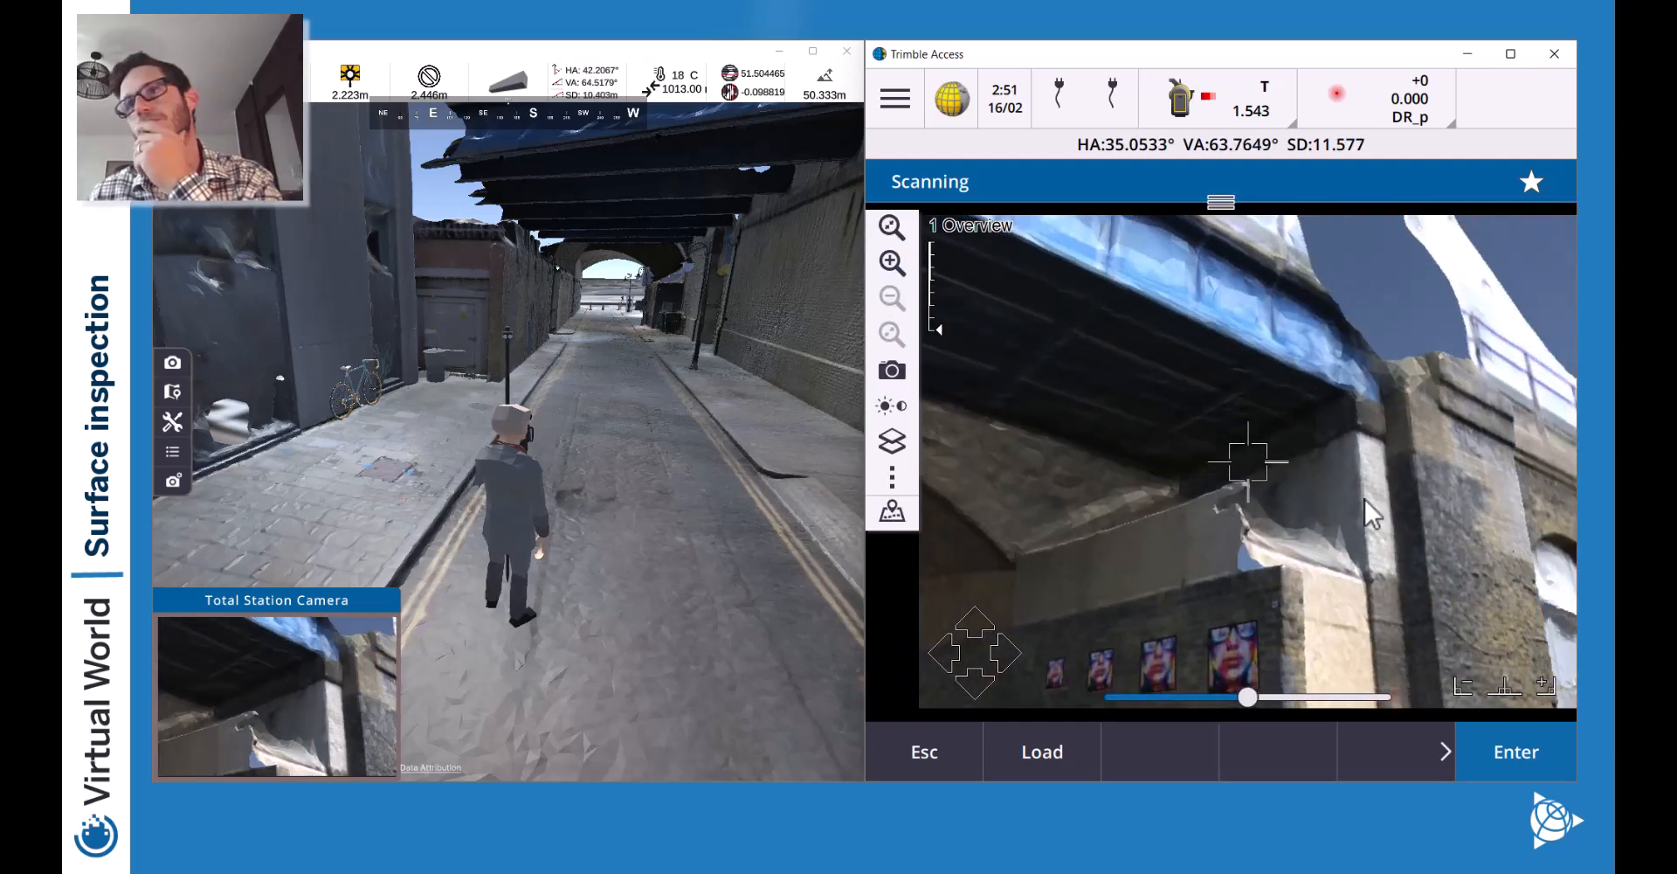
pyautogui.click(1282, 577)
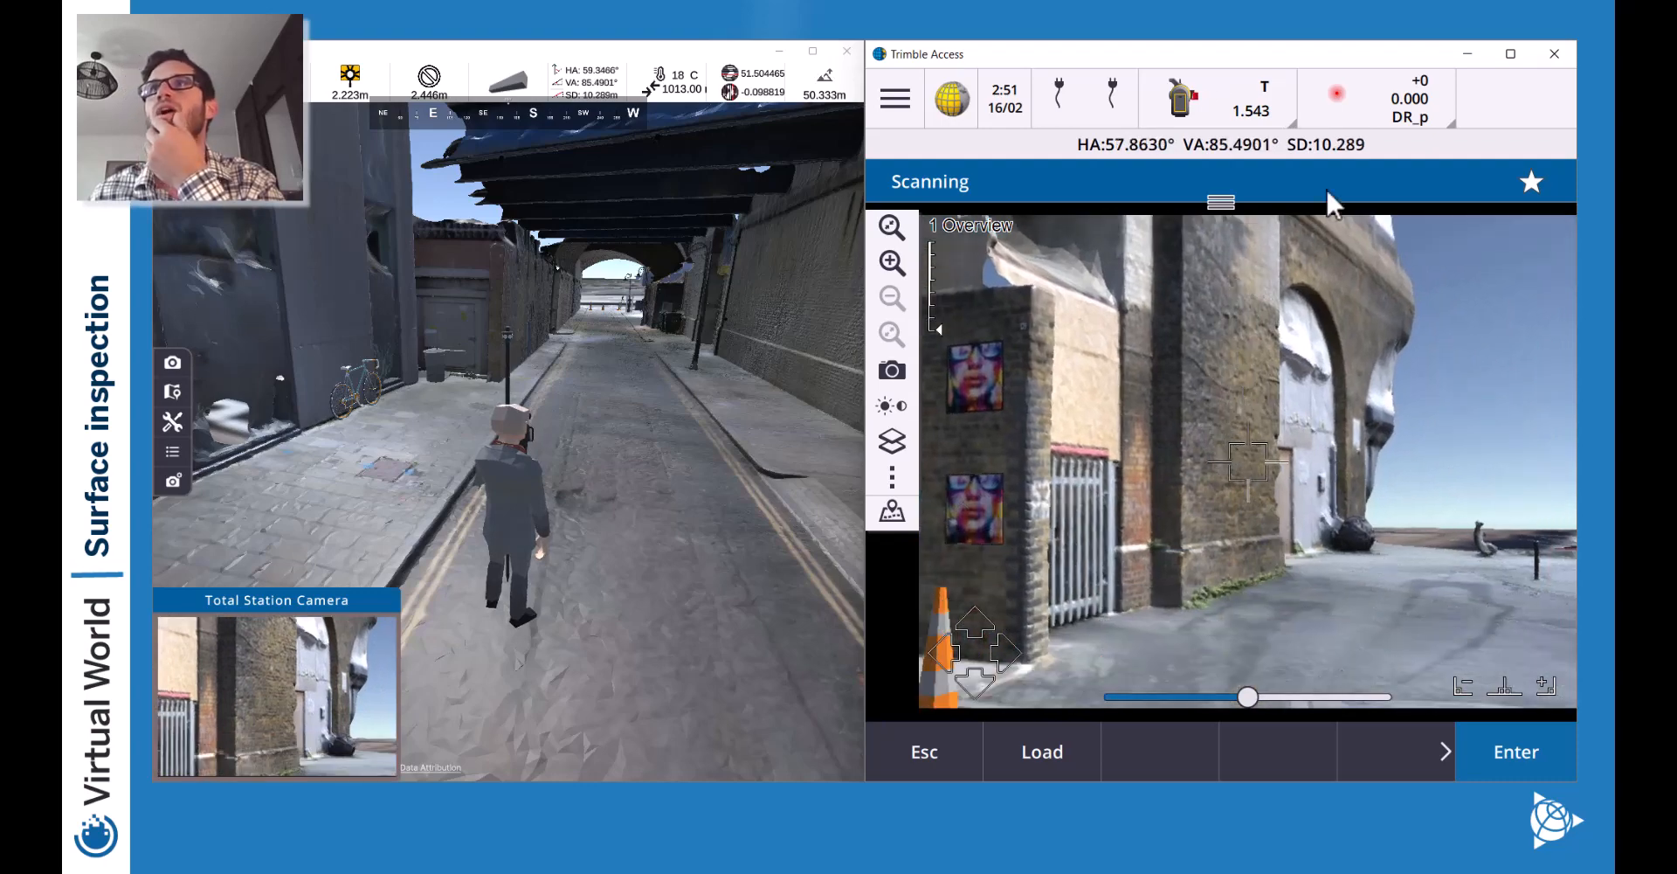
pyautogui.moveTo(1220, 201); pyautogui.dragTo(1223, 461)
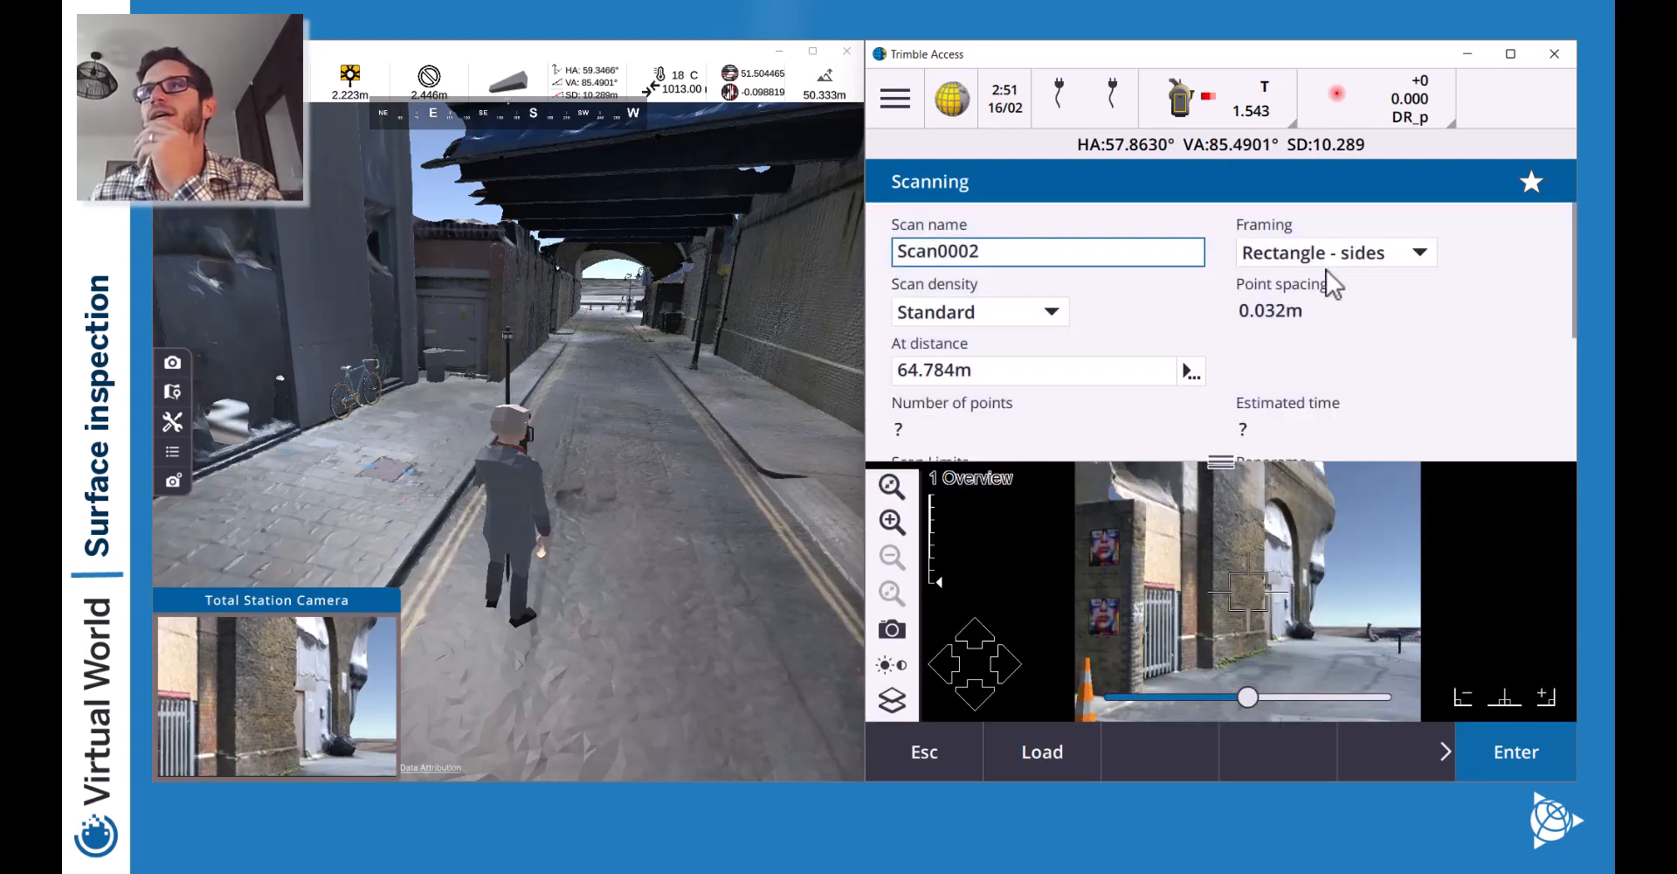
# Try Rectangle - sides framing, aiming the instrument around the street and placing a framing point.
pyautogui.click(1322, 255)
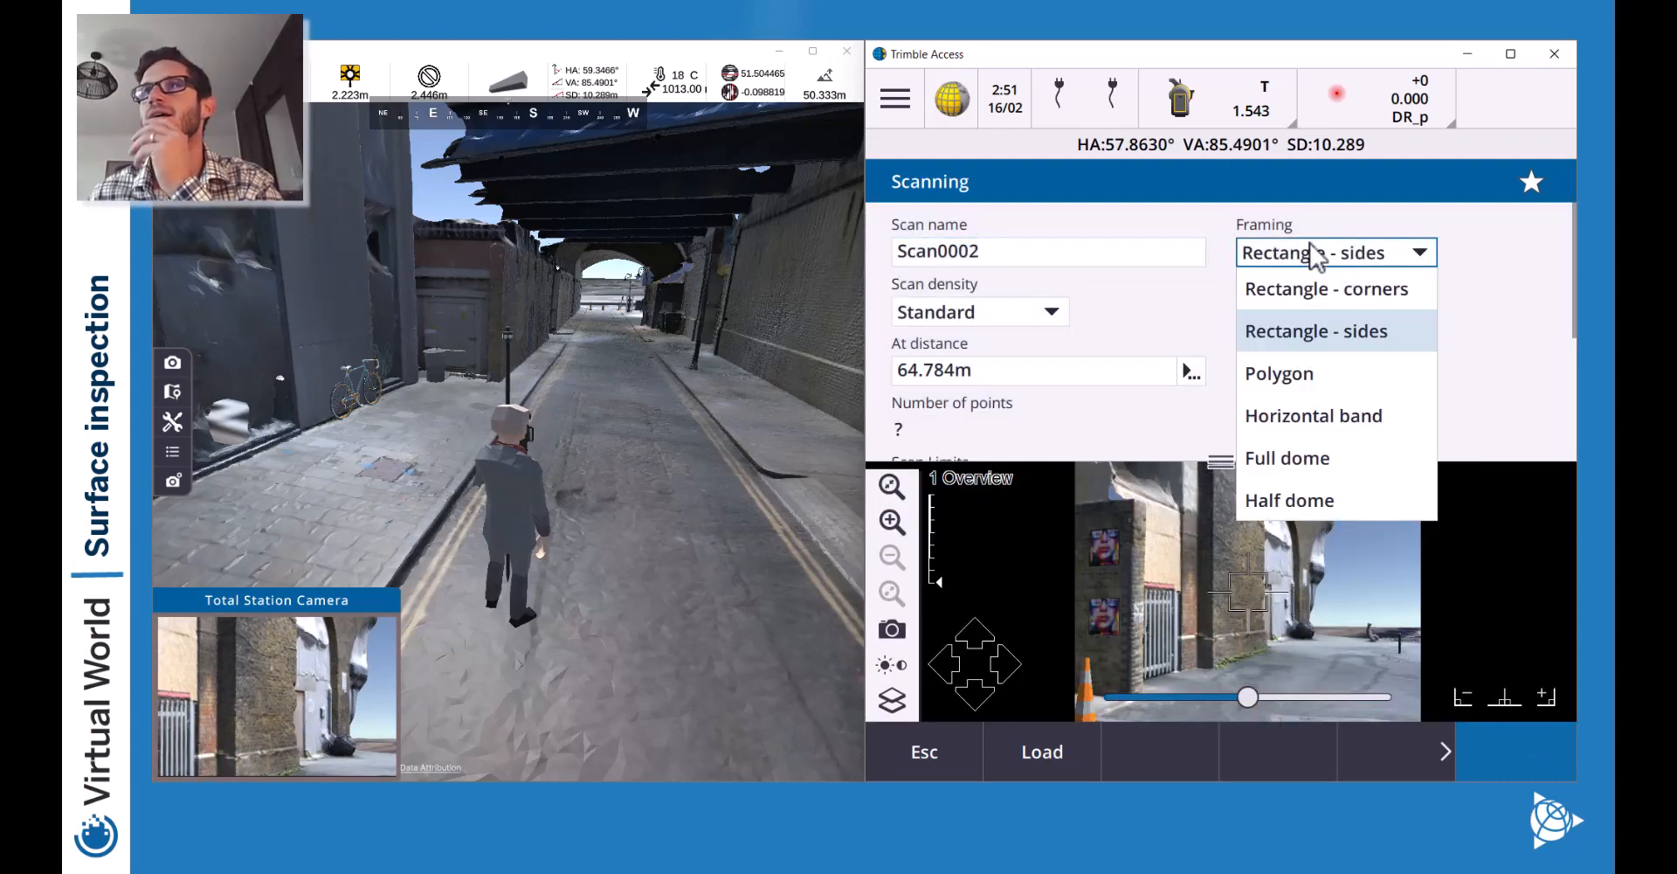
pyautogui.click(1378, 339)
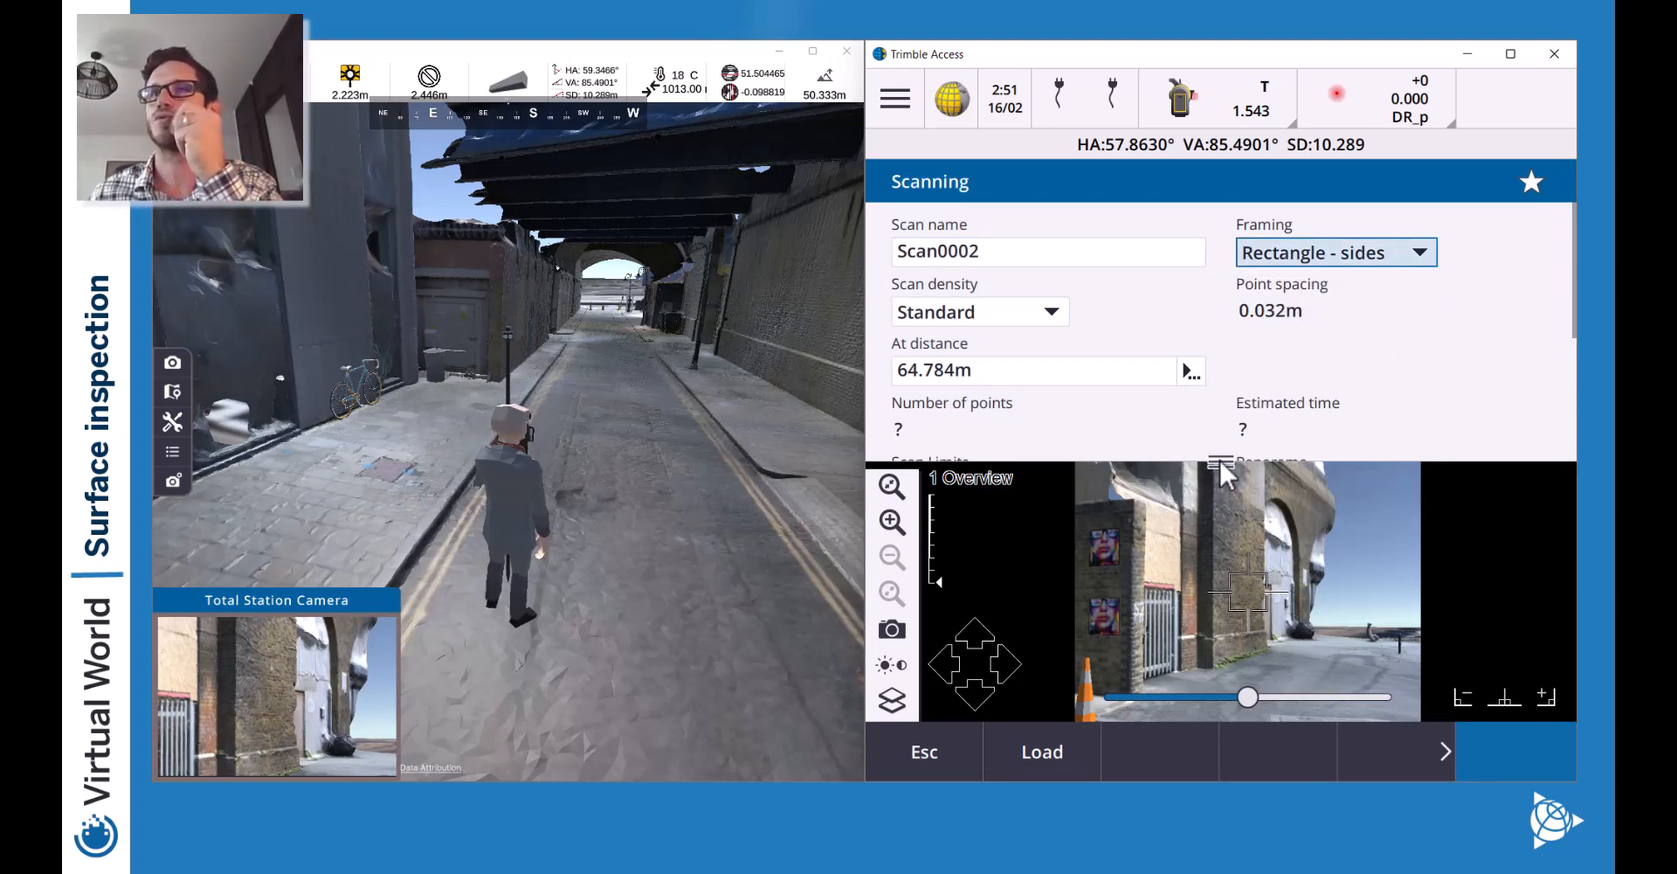
pyautogui.moveTo(1219, 457); pyautogui.dragTo(1220, 359)
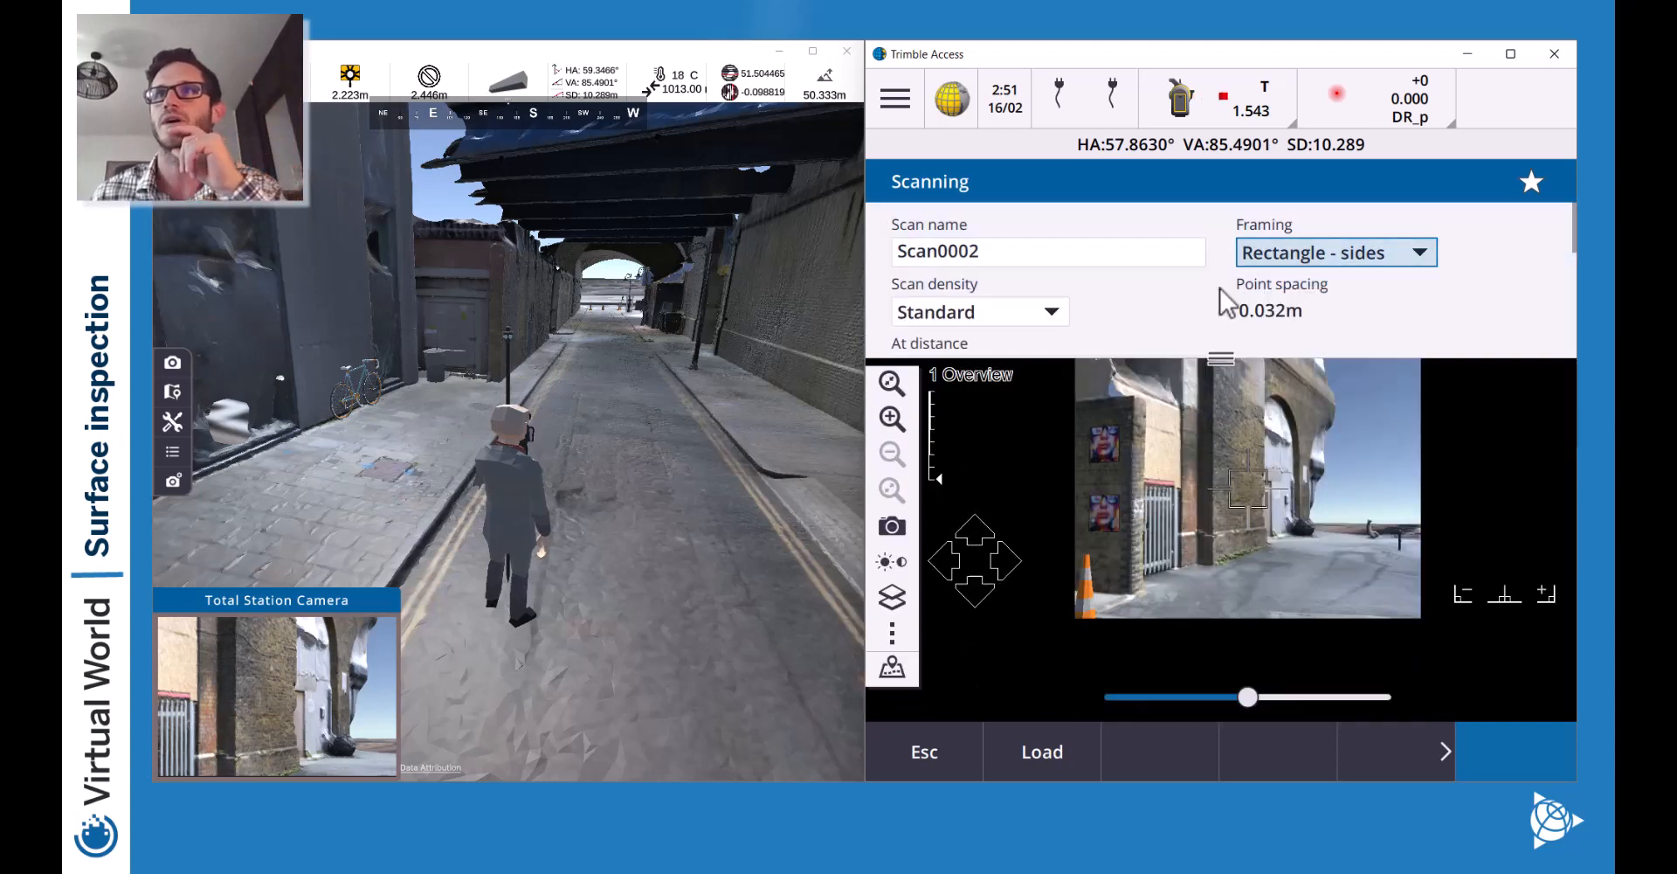
pyautogui.click(1109, 538)
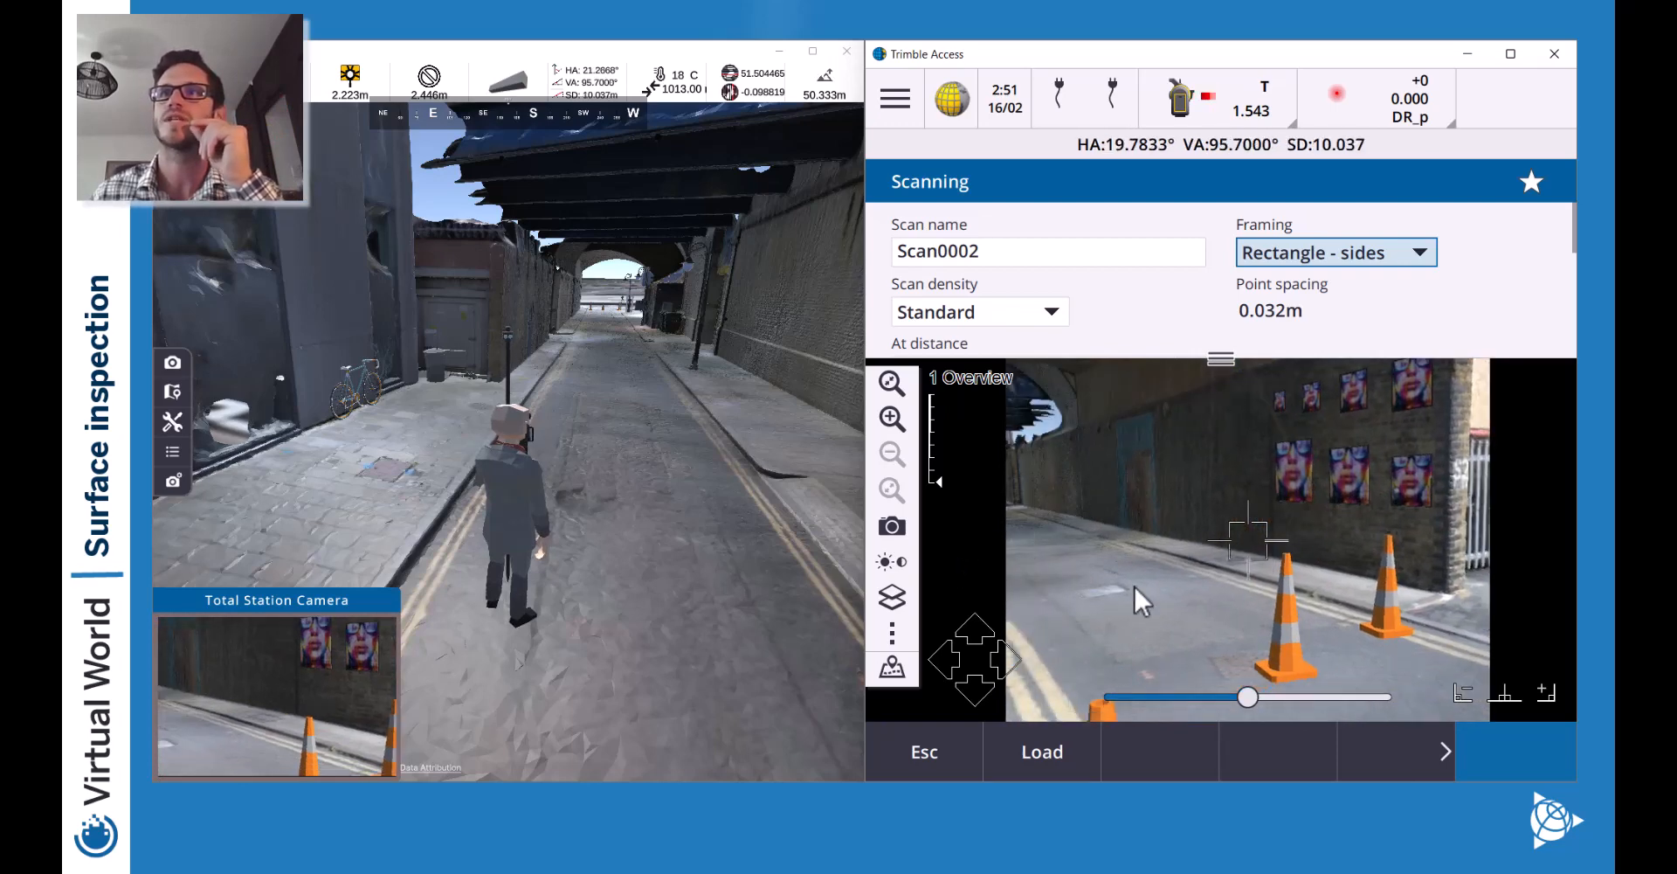
pyautogui.click(1544, 442)
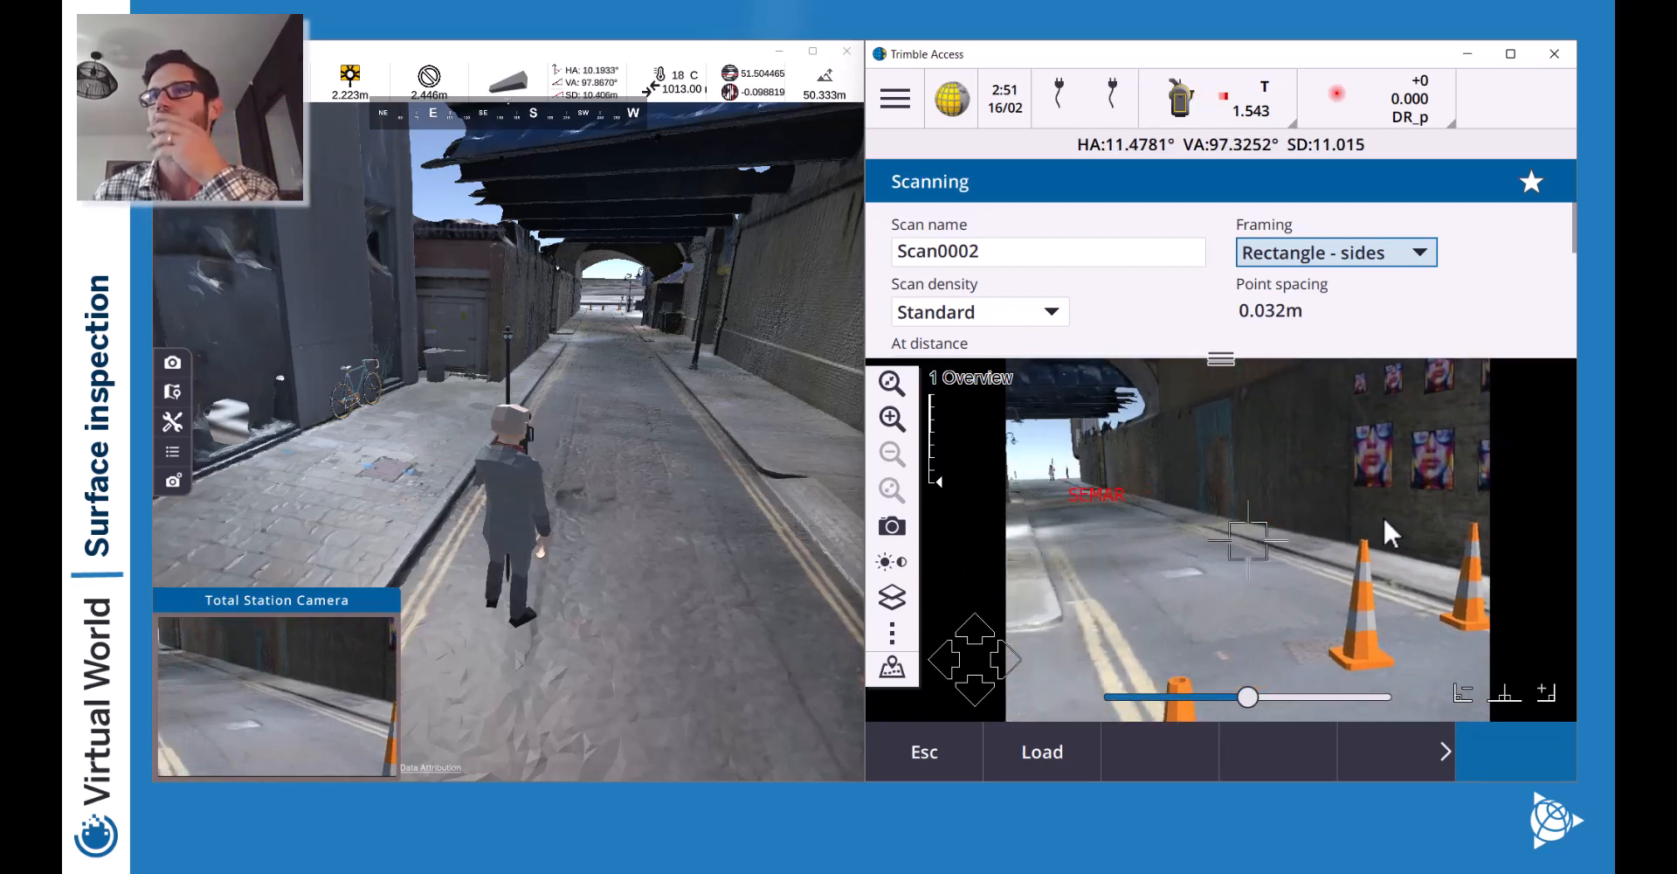
pyautogui.click(1099, 511)
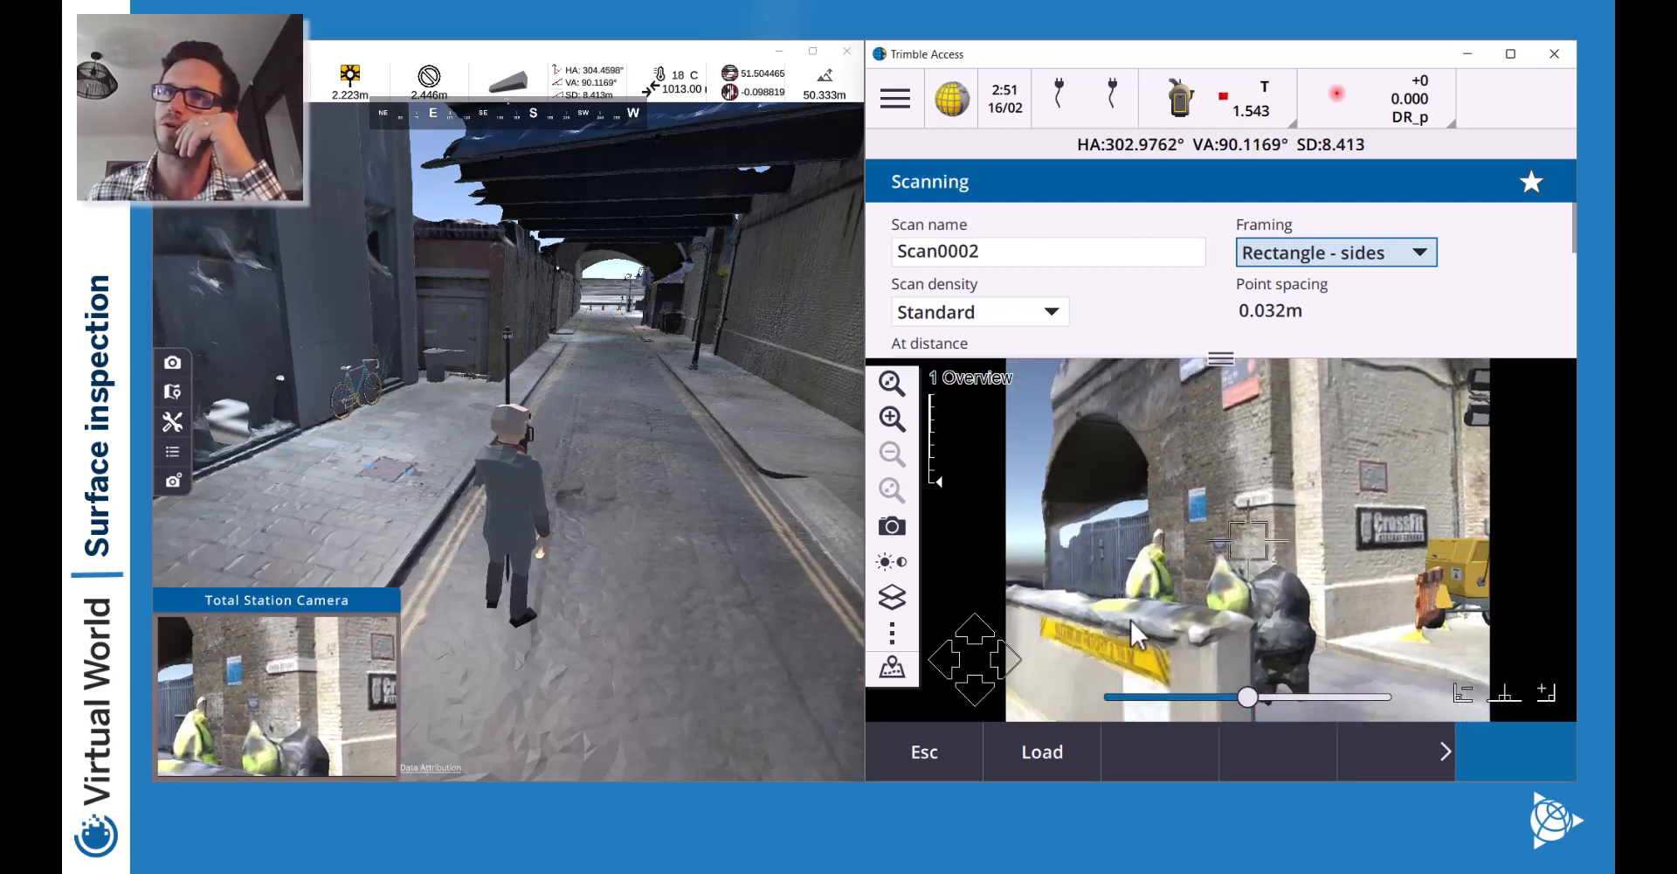
pyautogui.click(1115, 646)
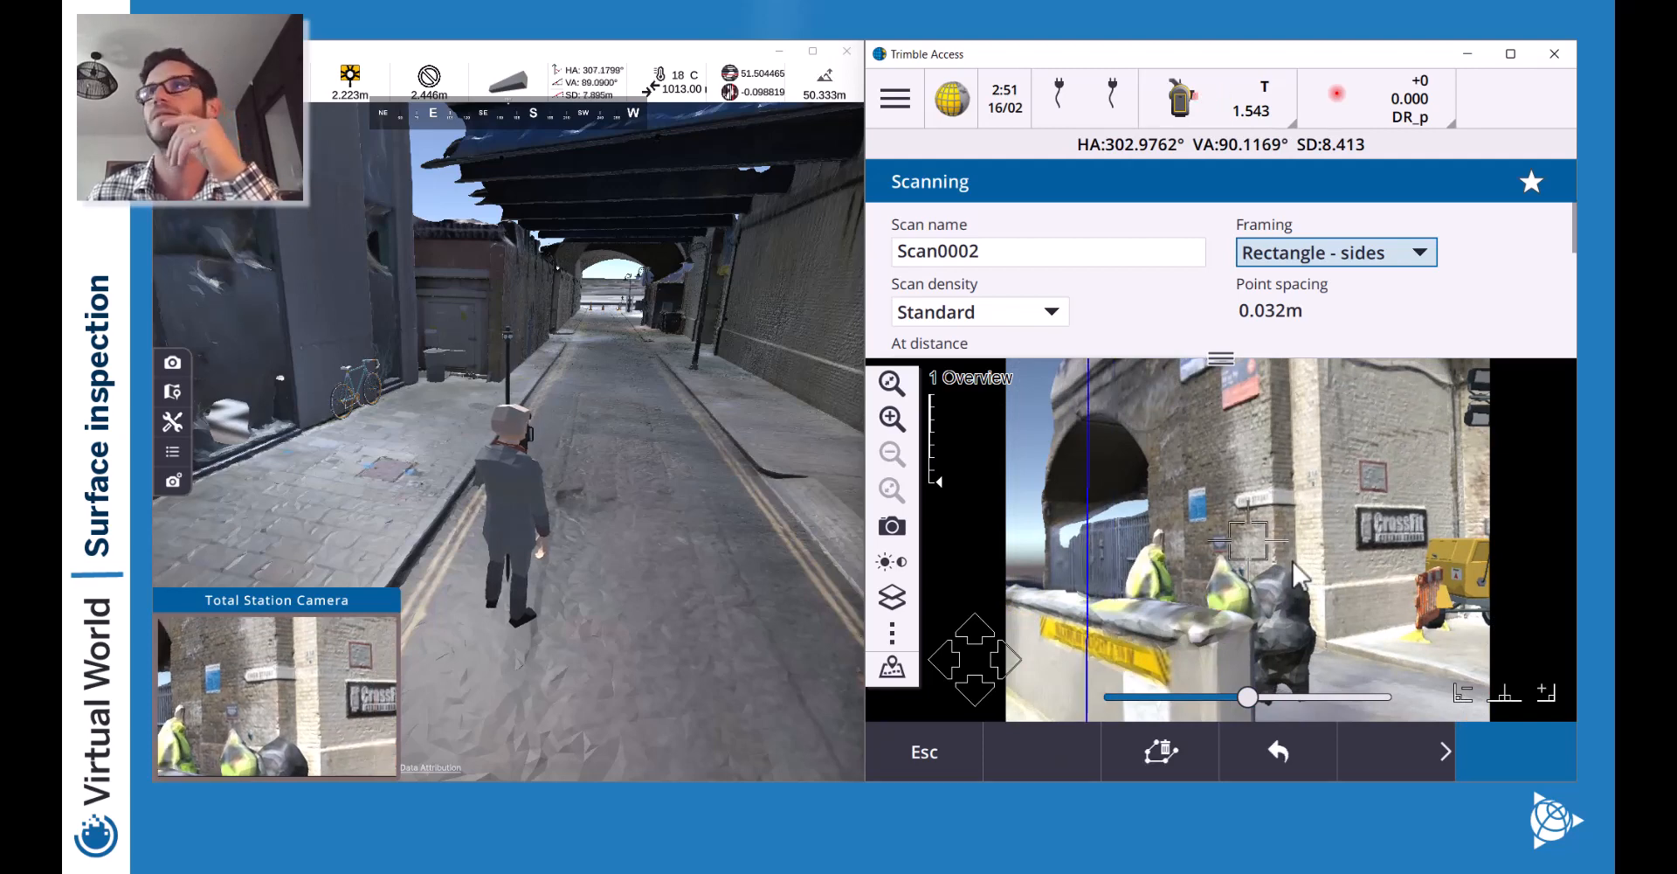
# Switch framing to Rectangle - corners and place two corners on the camera image.
pyautogui.click(1323, 239)
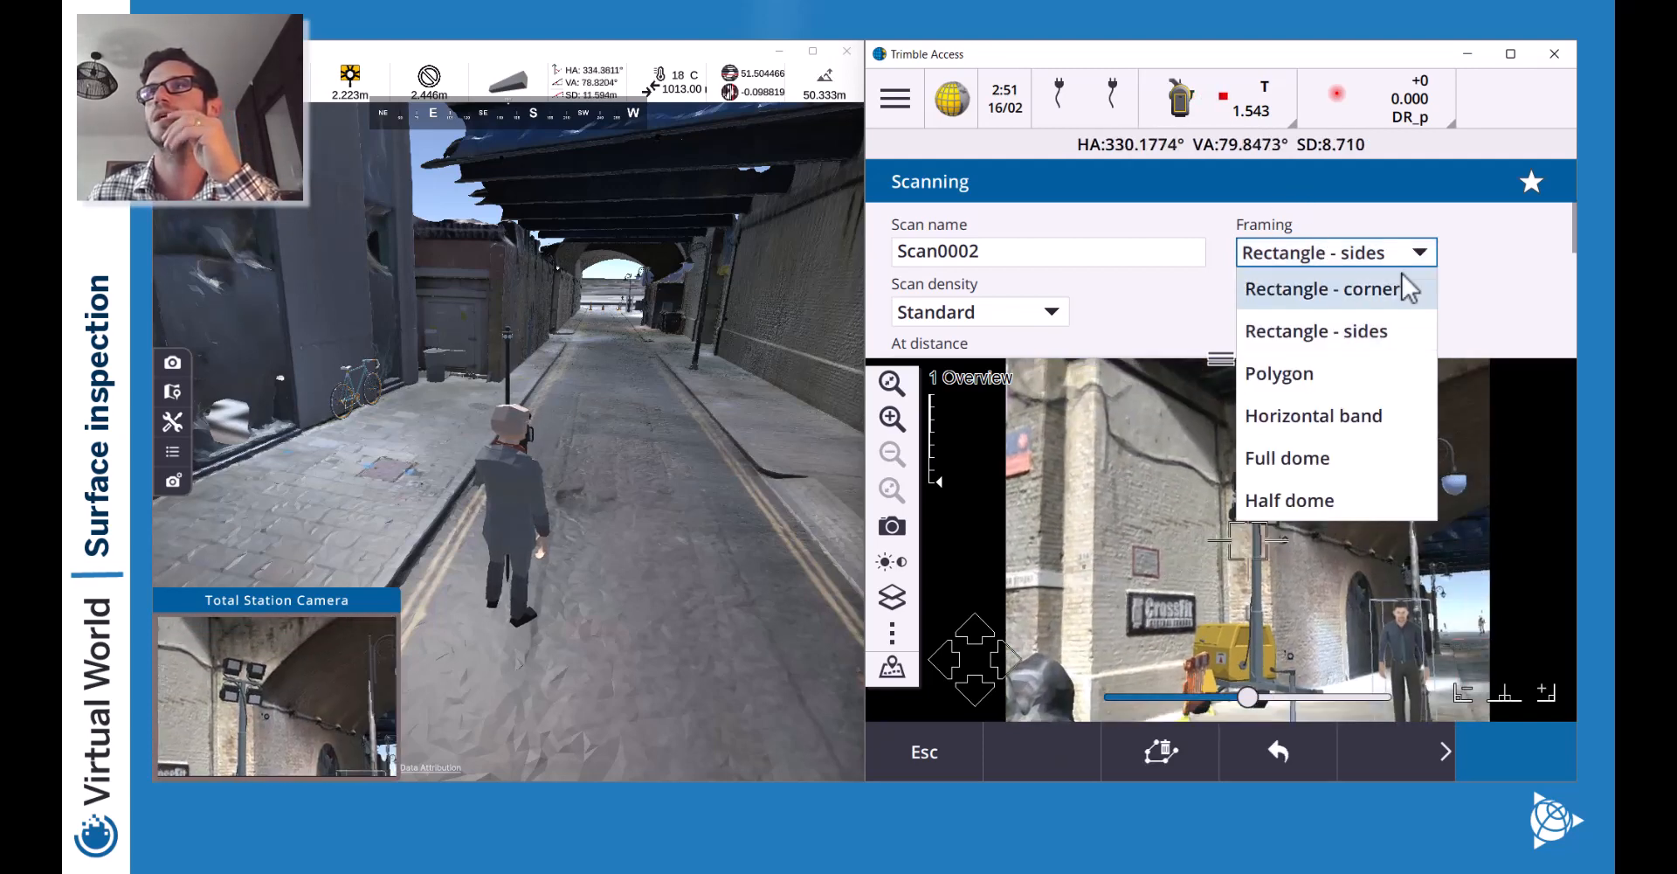
pyautogui.click(1400, 278)
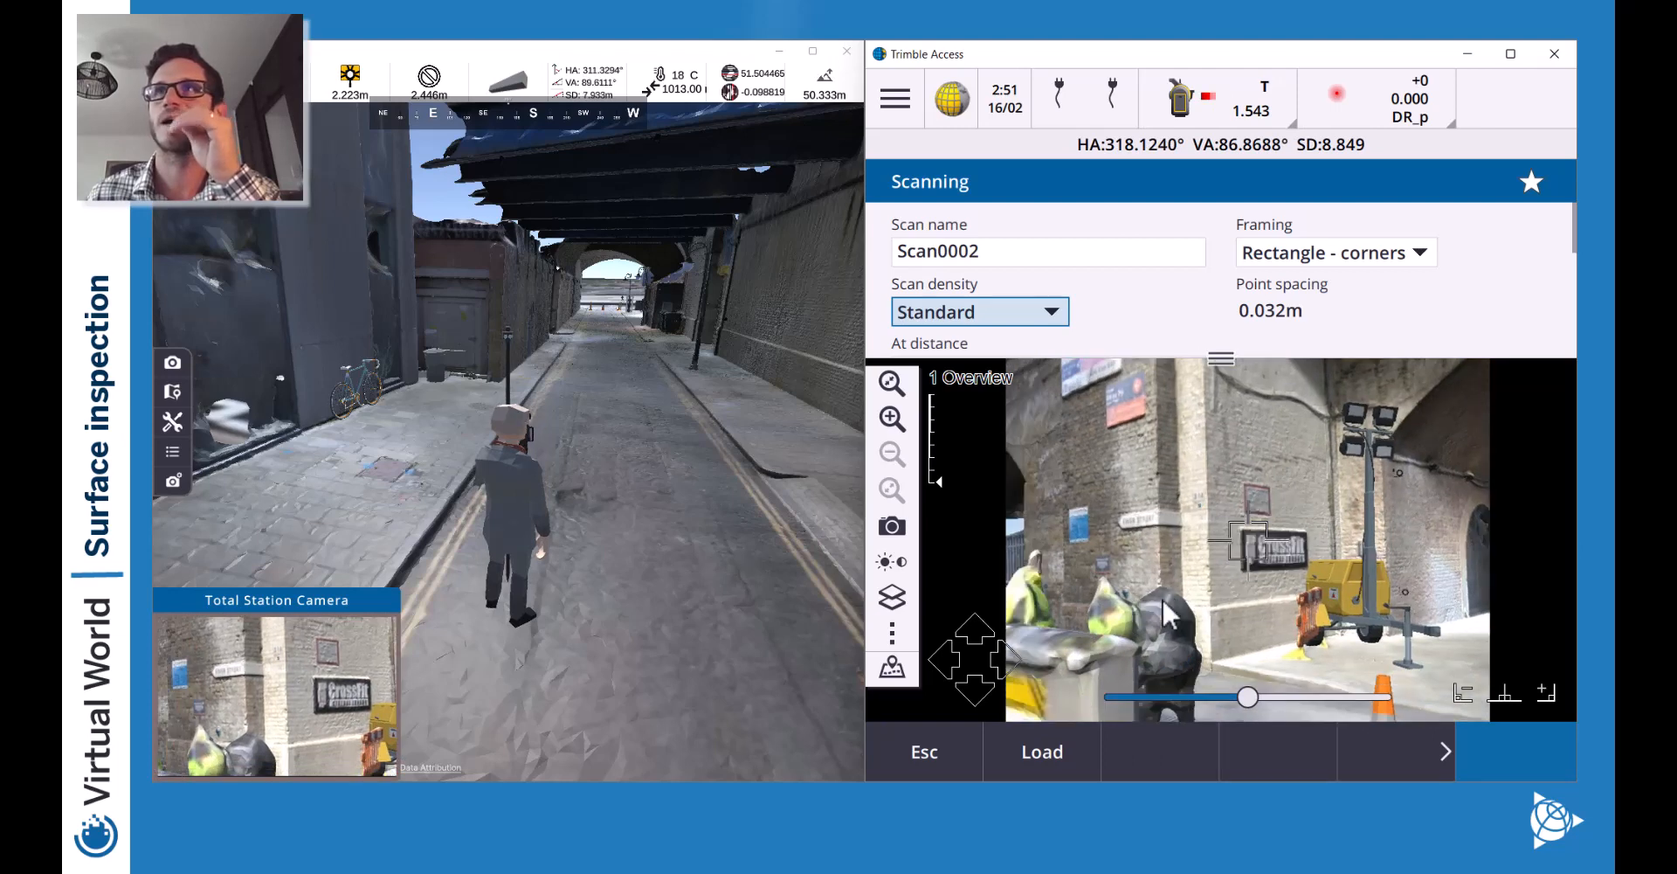
pyautogui.click(1149, 629)
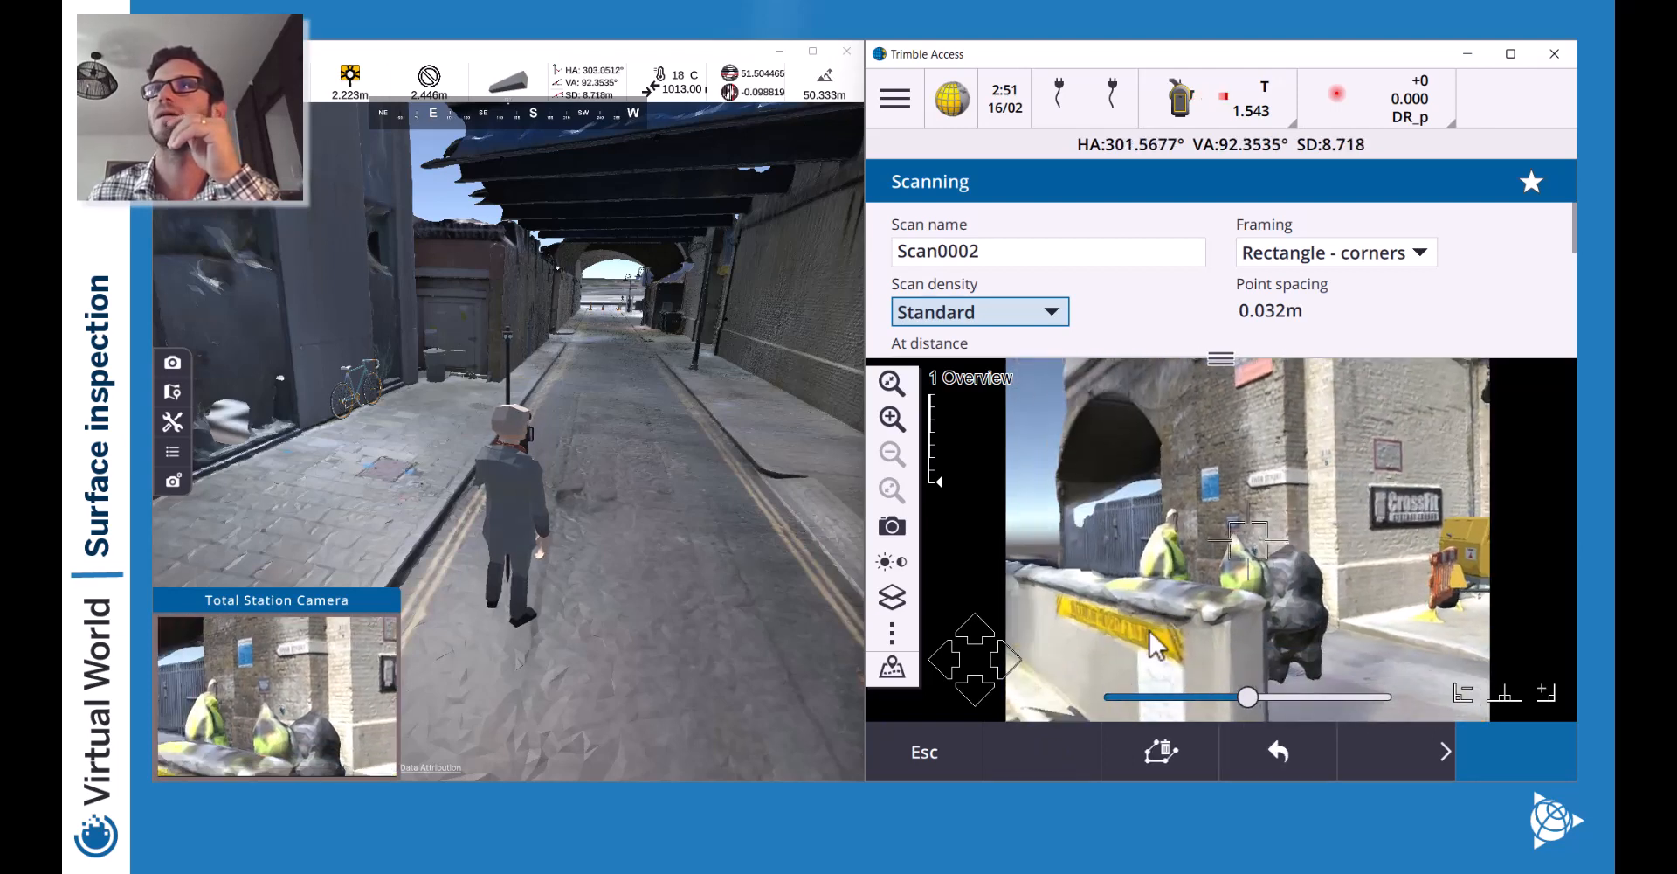
pyautogui.click(1389, 528)
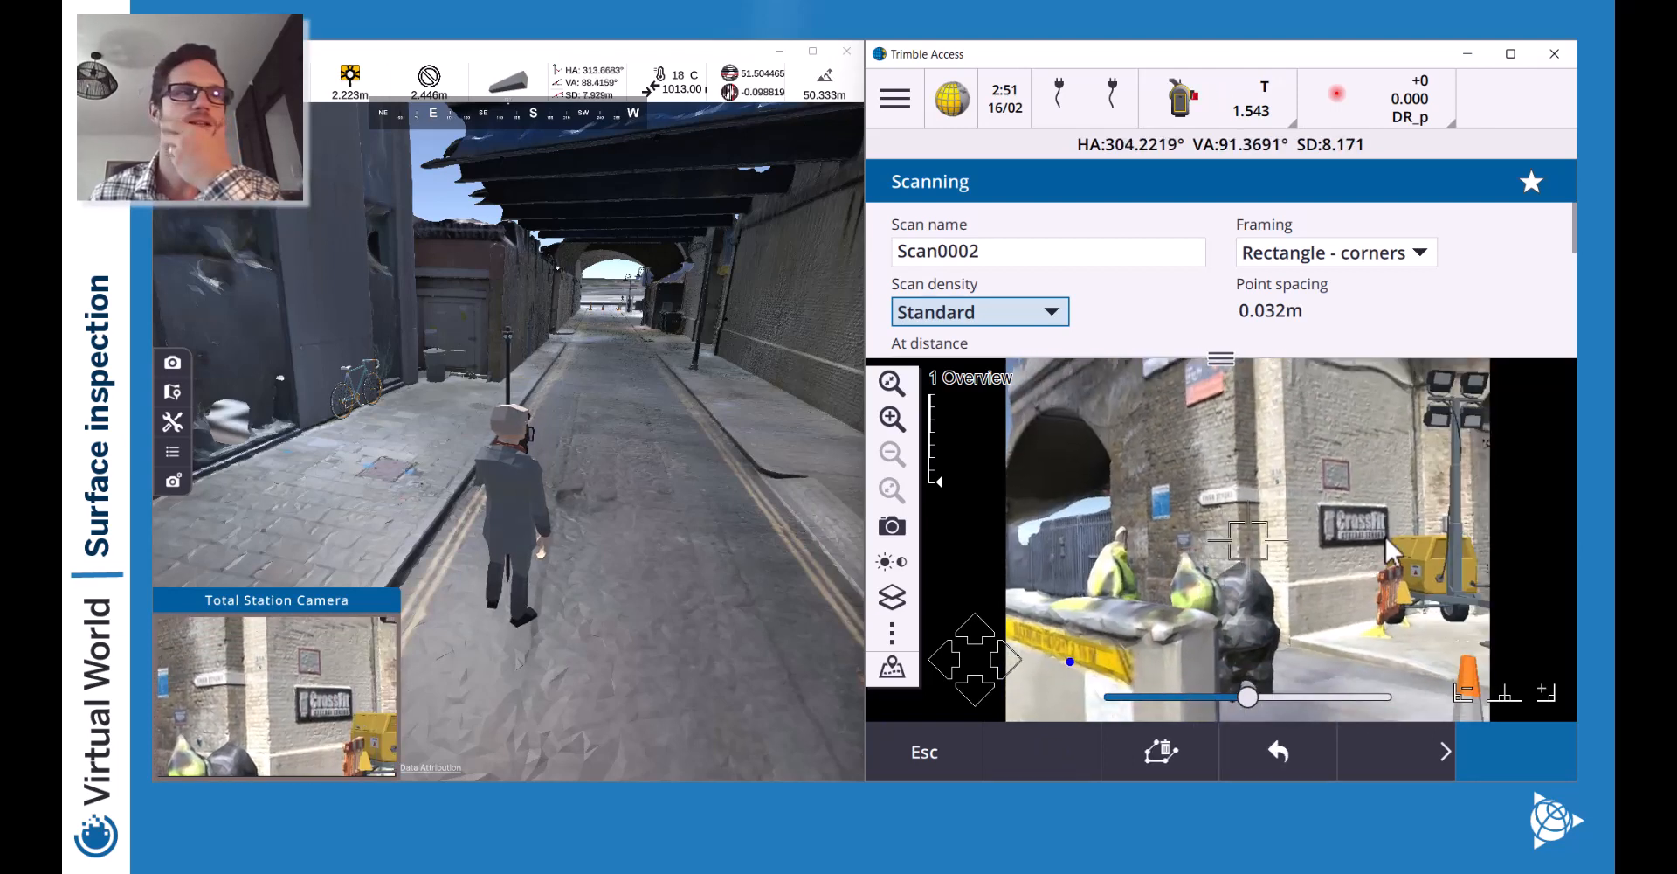
pyautogui.click(1004, 659)
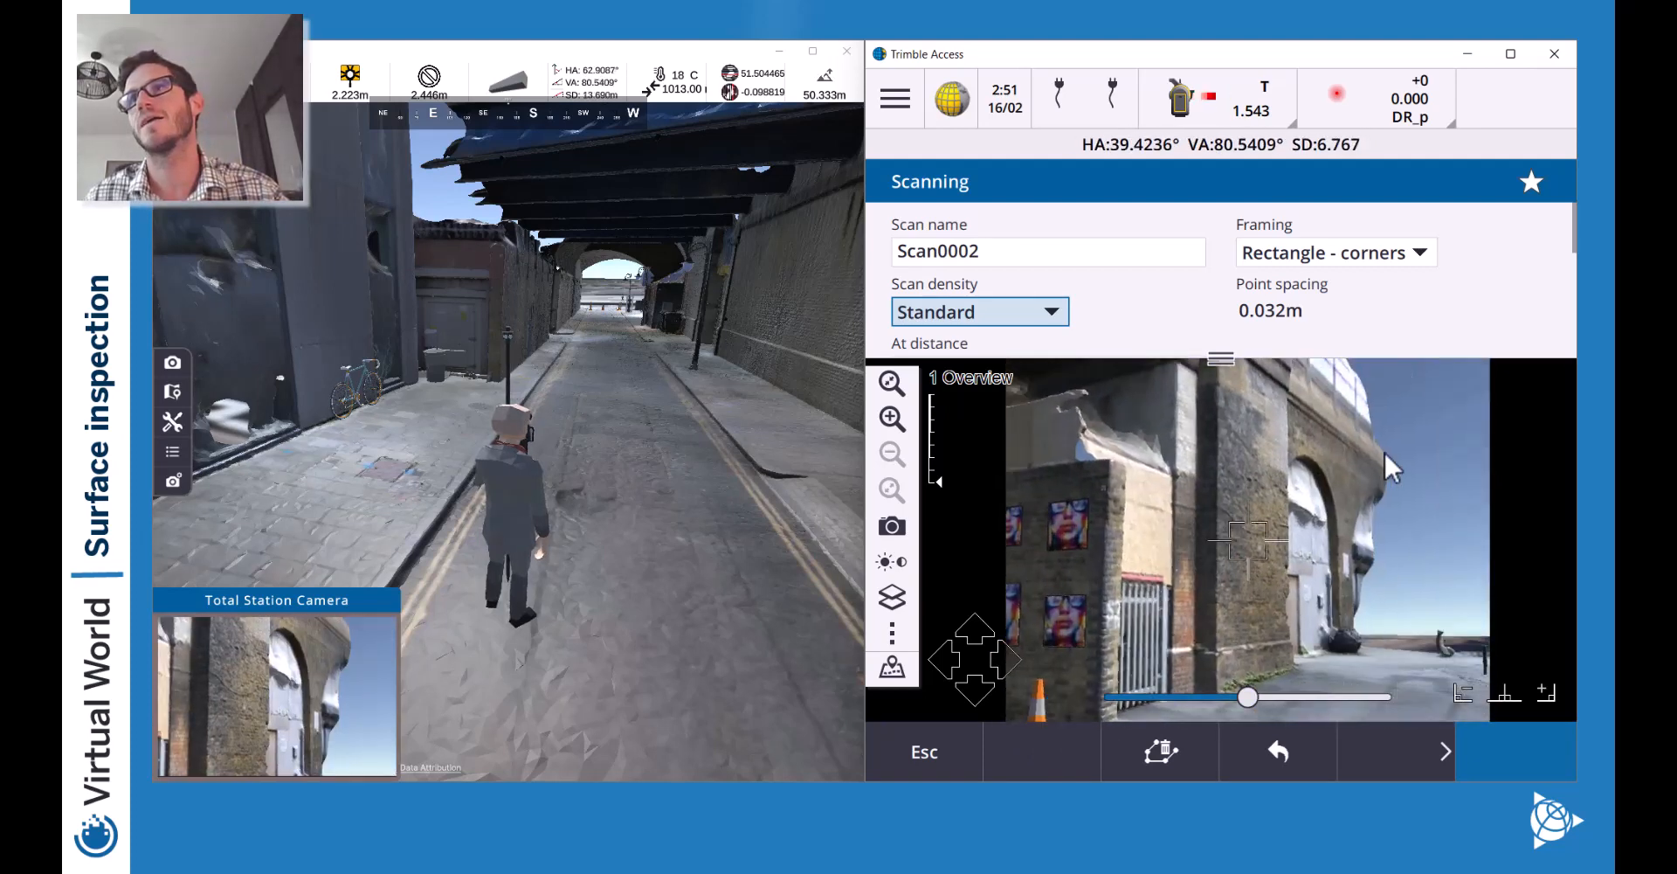
pyautogui.click(1284, 473)
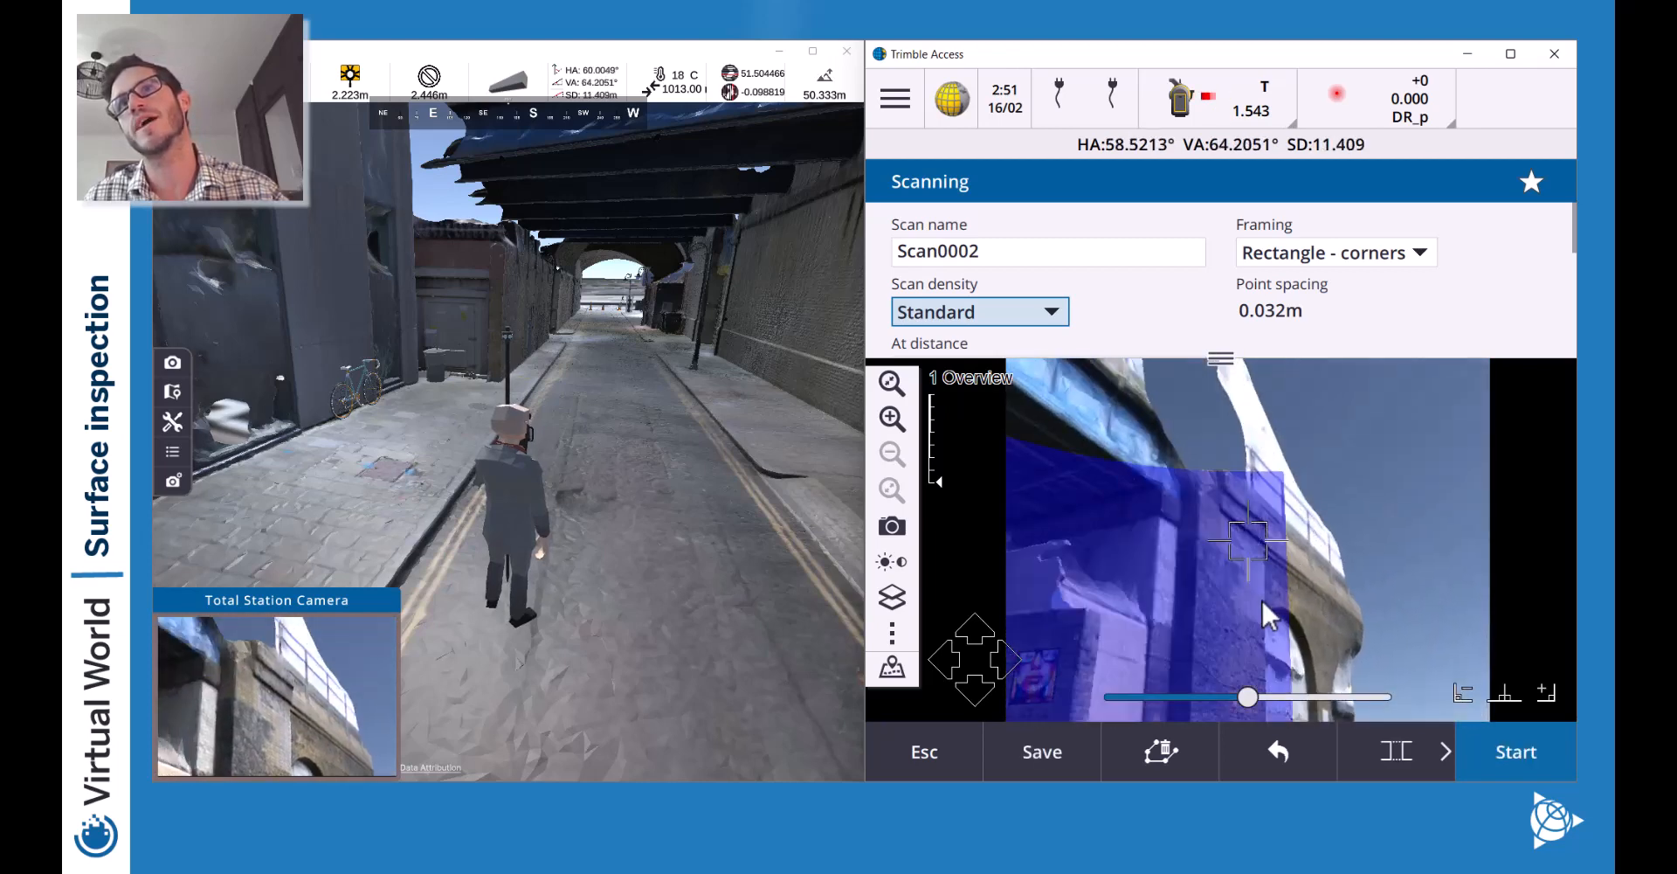
# Undo and redo the rectangle corners so they frame the brick bridge wall.
pyautogui.click(1256, 739)
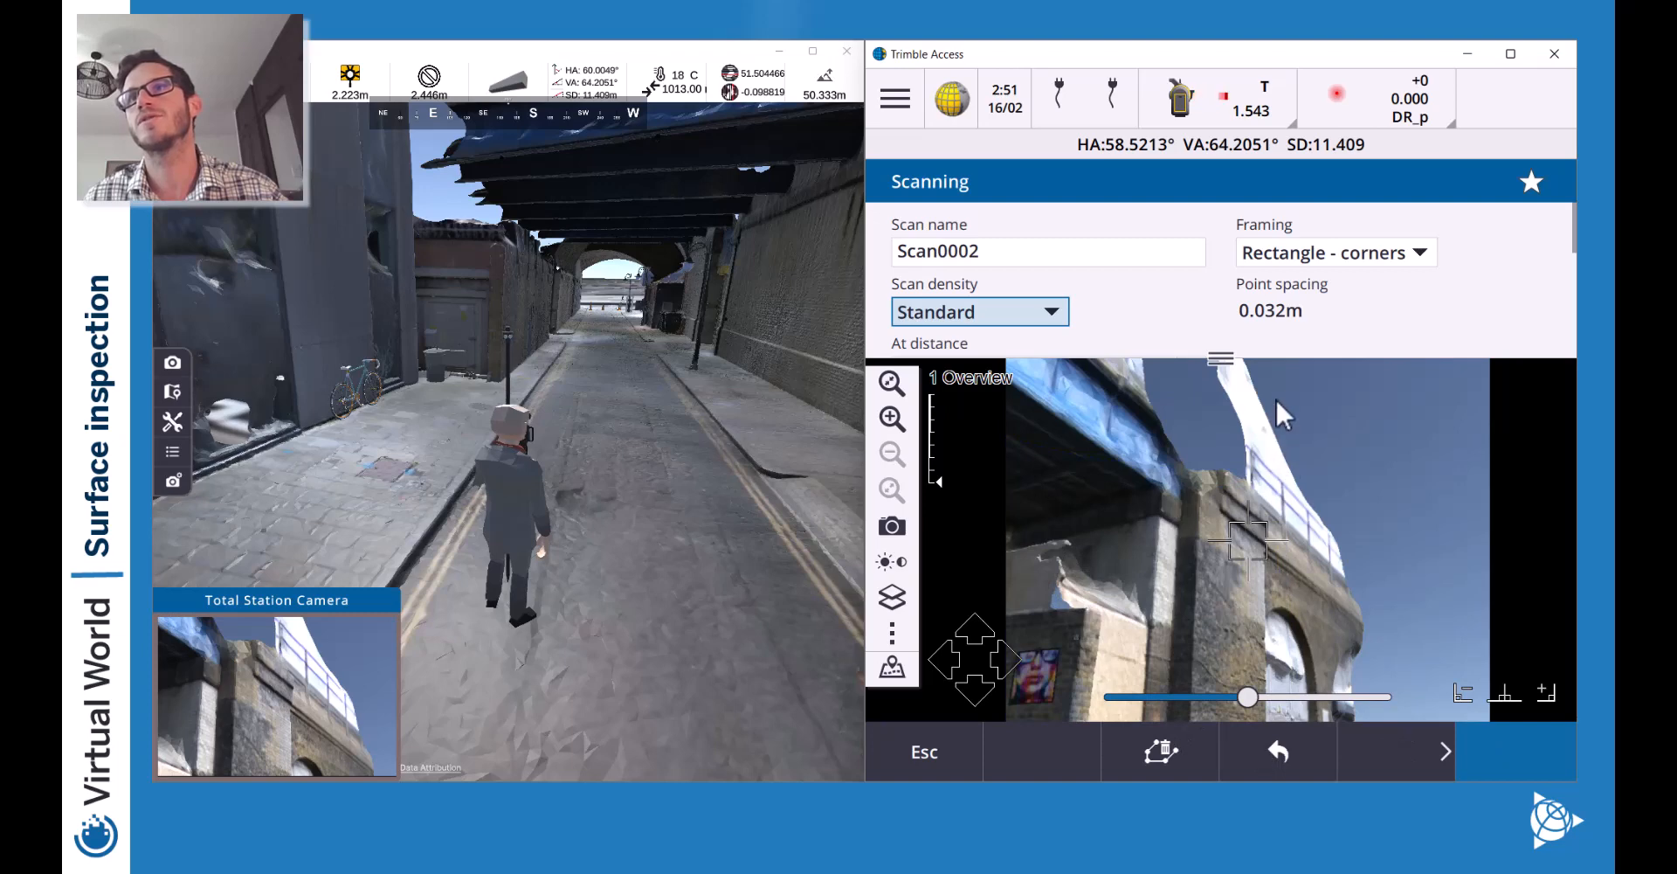
pyautogui.click(1286, 376)
pyautogui.moveTo(1293, 592); pyautogui.dragTo(1337, 691)
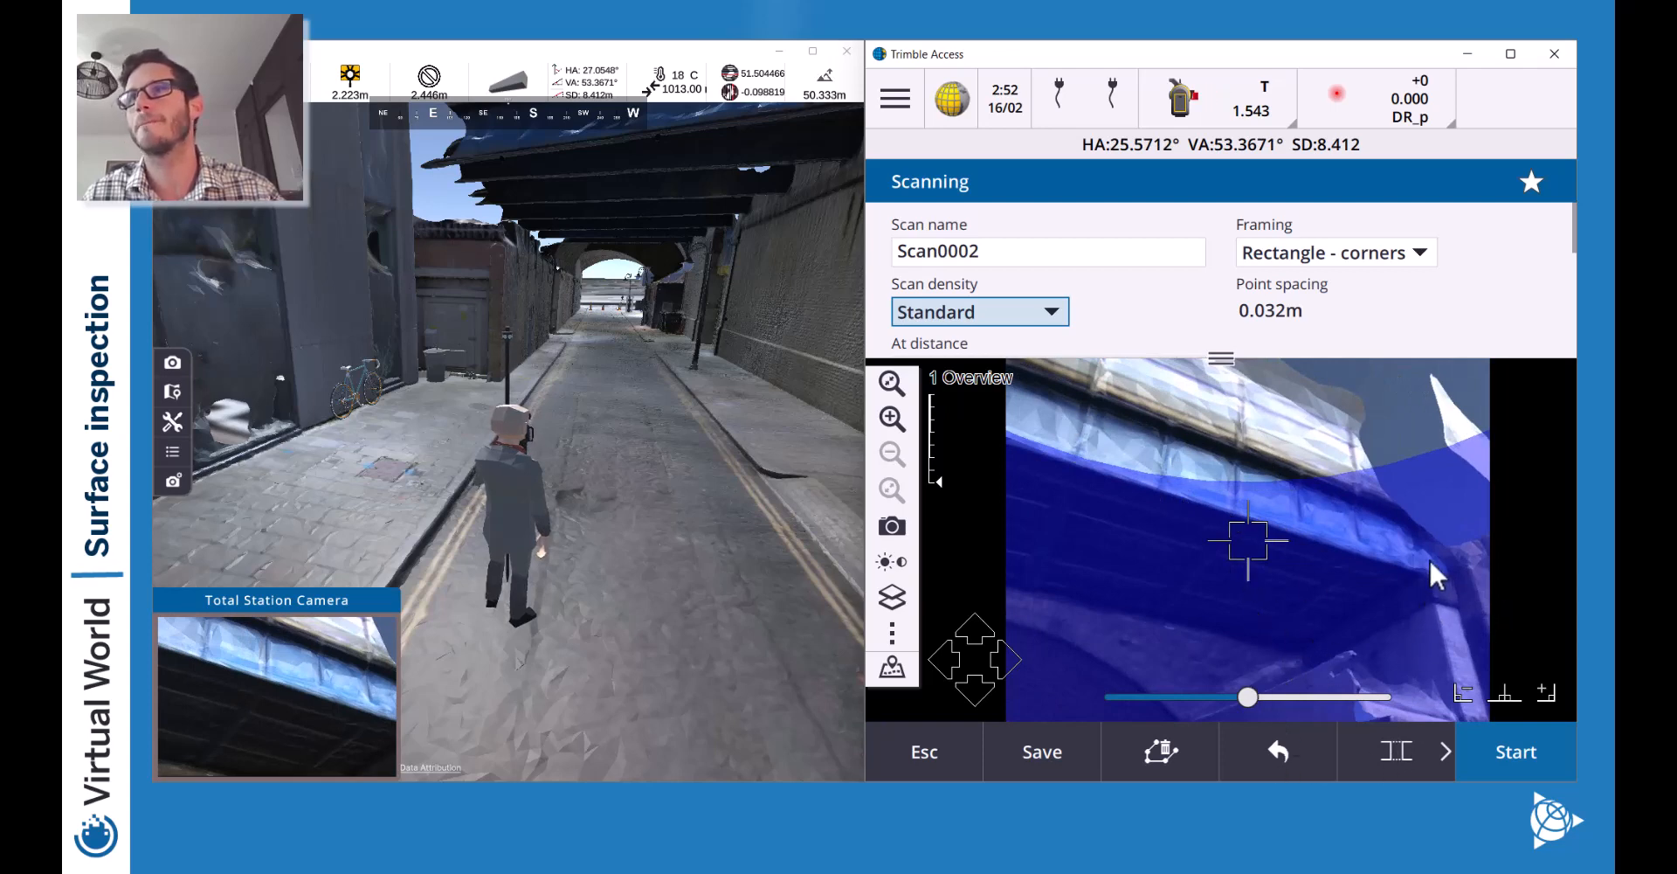
pyautogui.click(1261, 574)
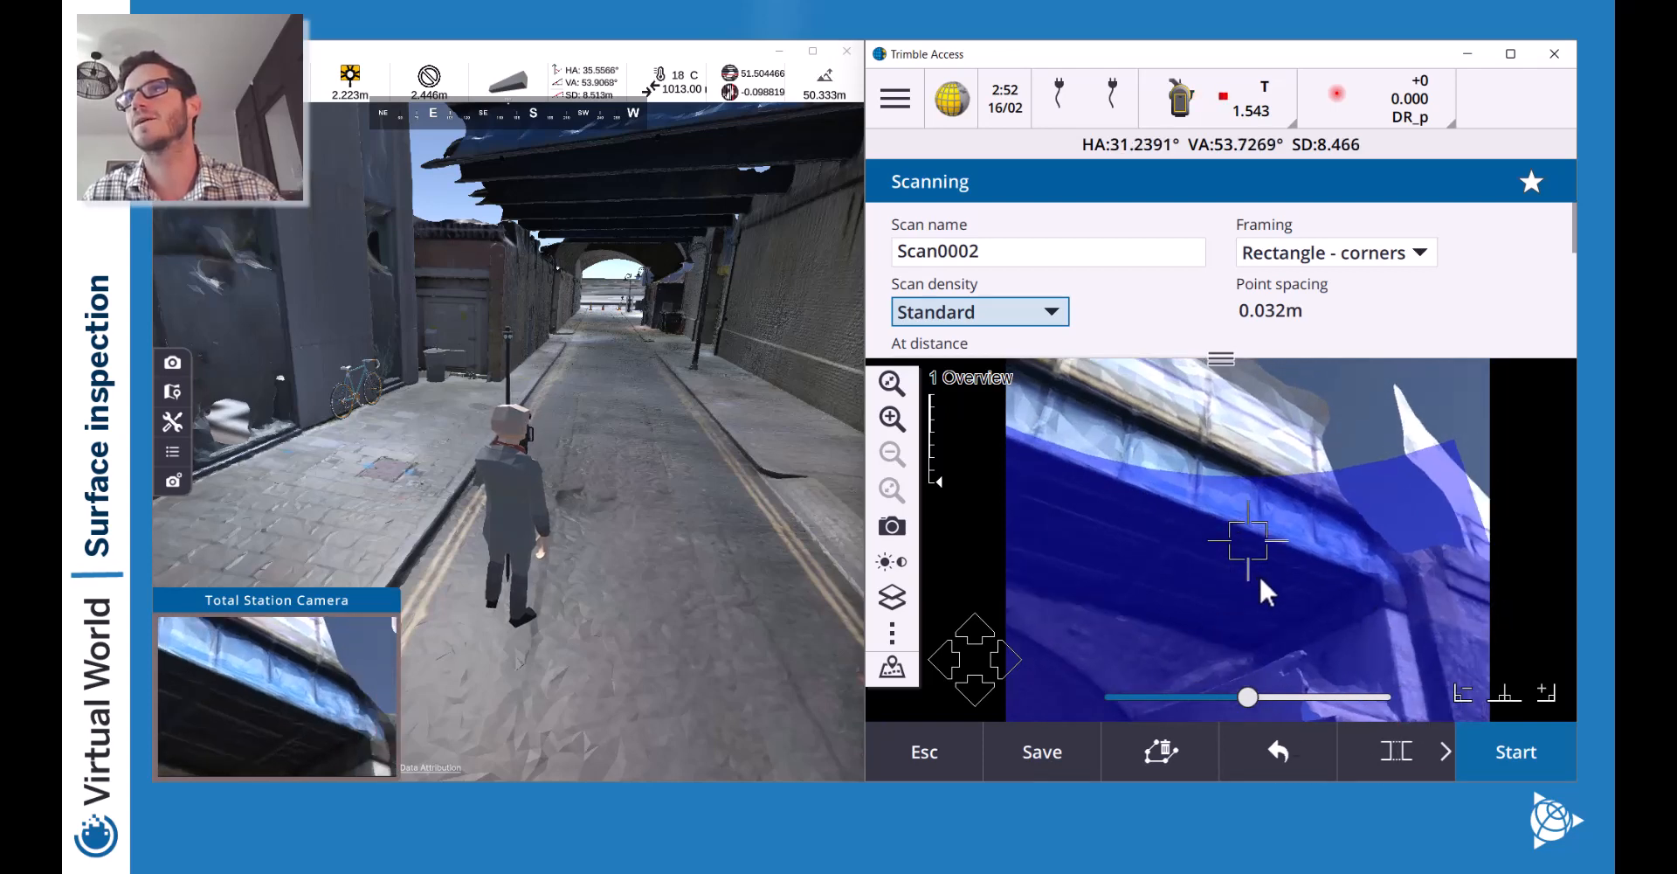
pyautogui.click(1275, 753)
pyautogui.click(1355, 365)
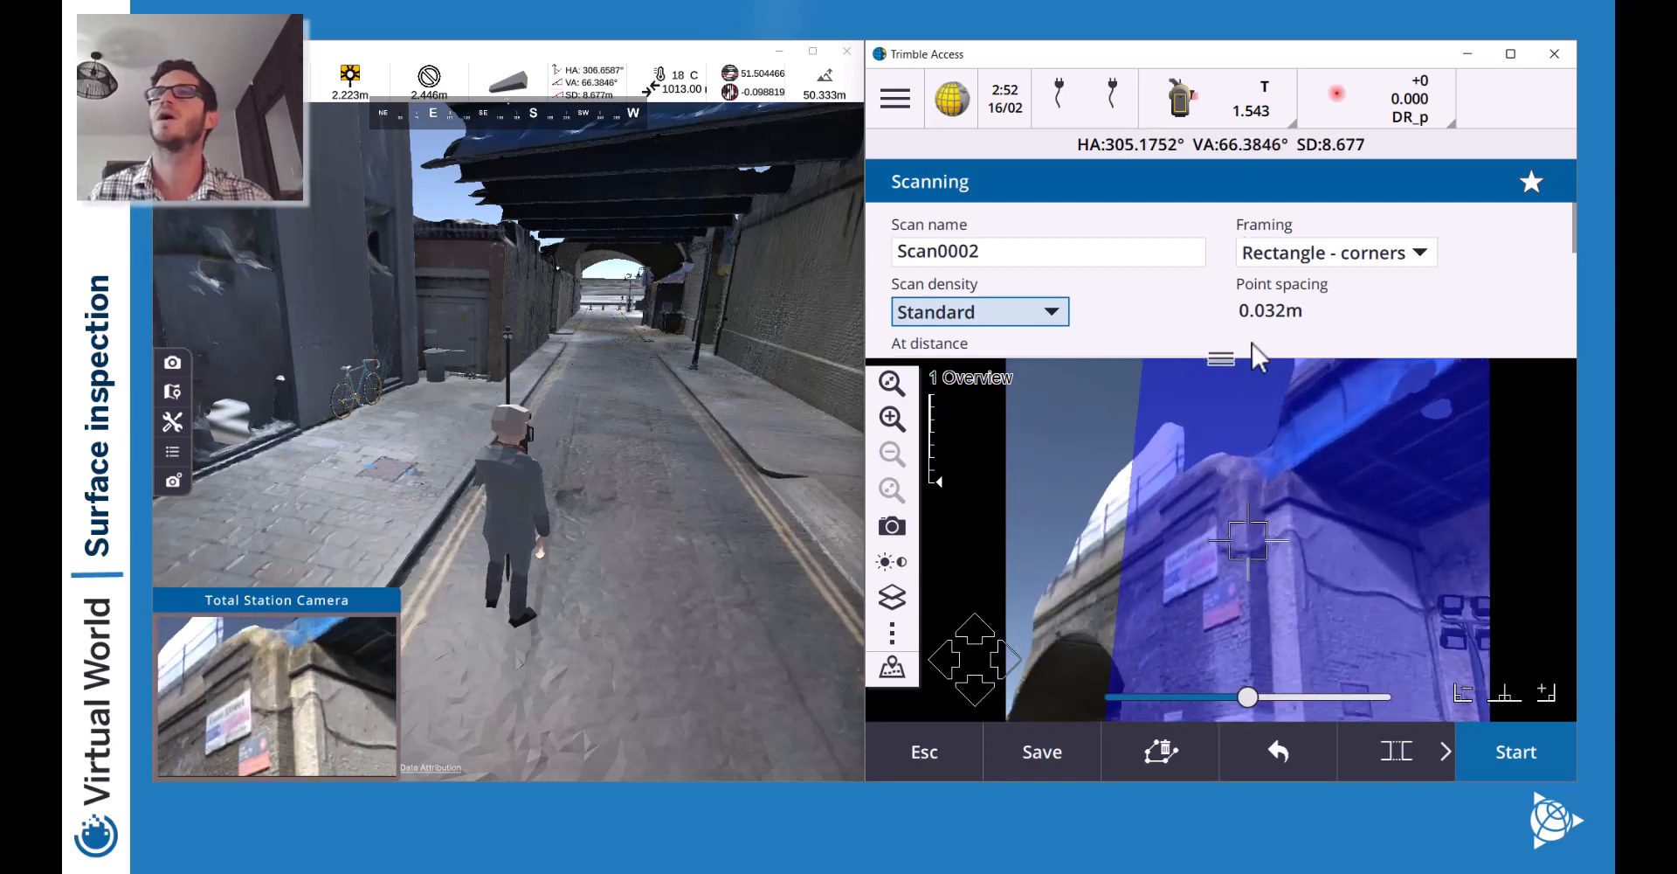
# Expand the scan form to show At distance and Estimated time, and re-aim the instrument.
pyautogui.scroll(-3, 1252, 323)
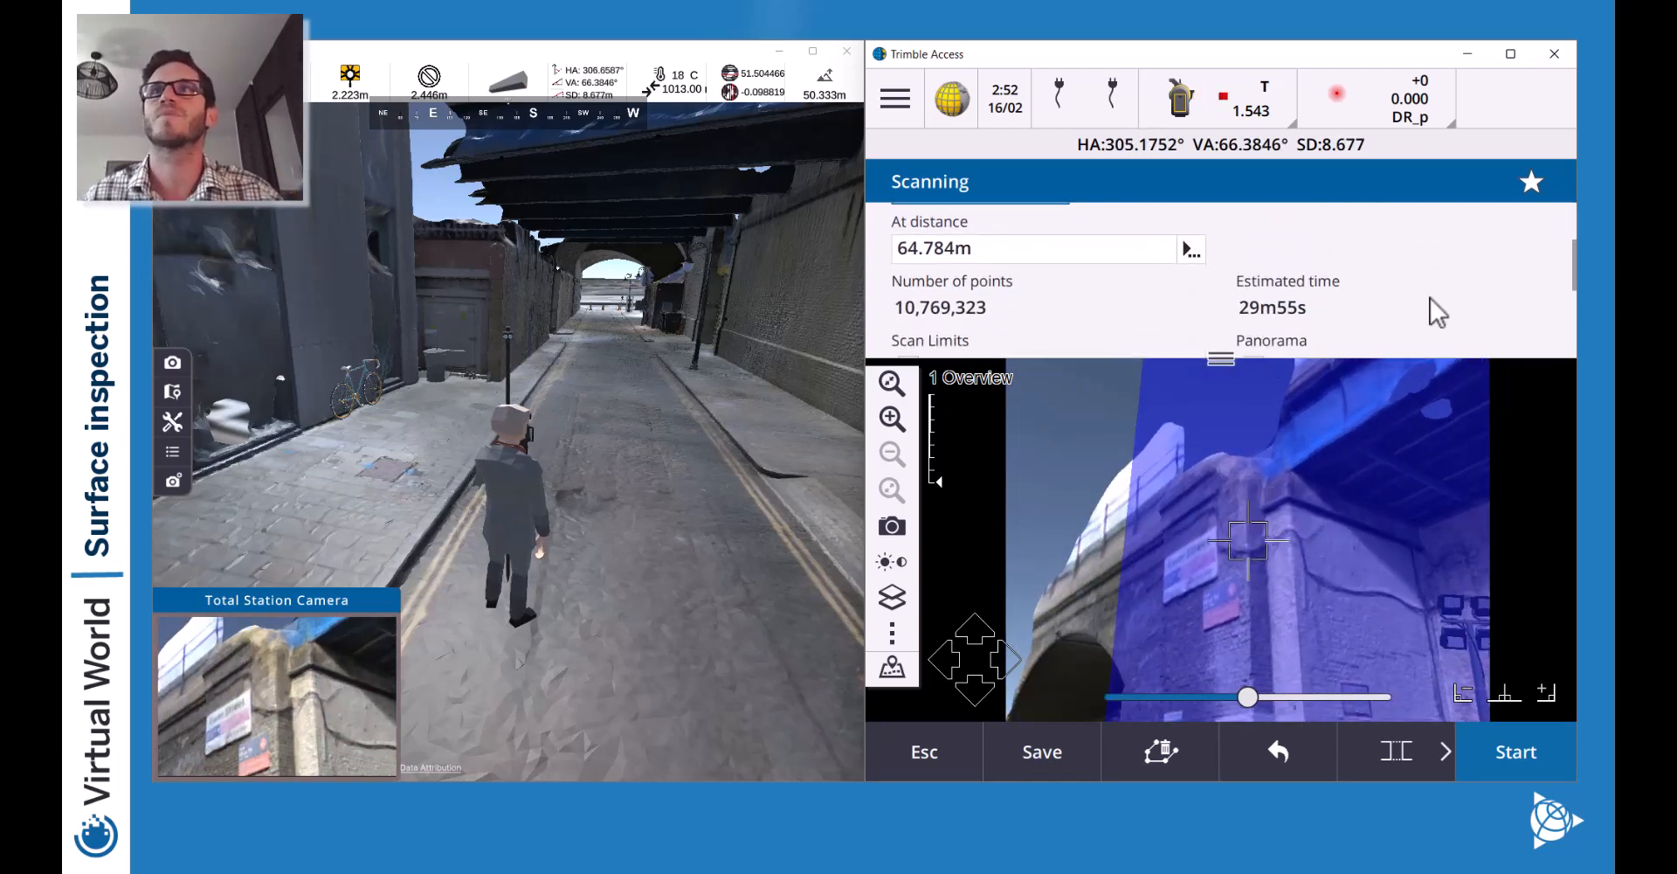
pyautogui.scroll(3, 1433, 311)
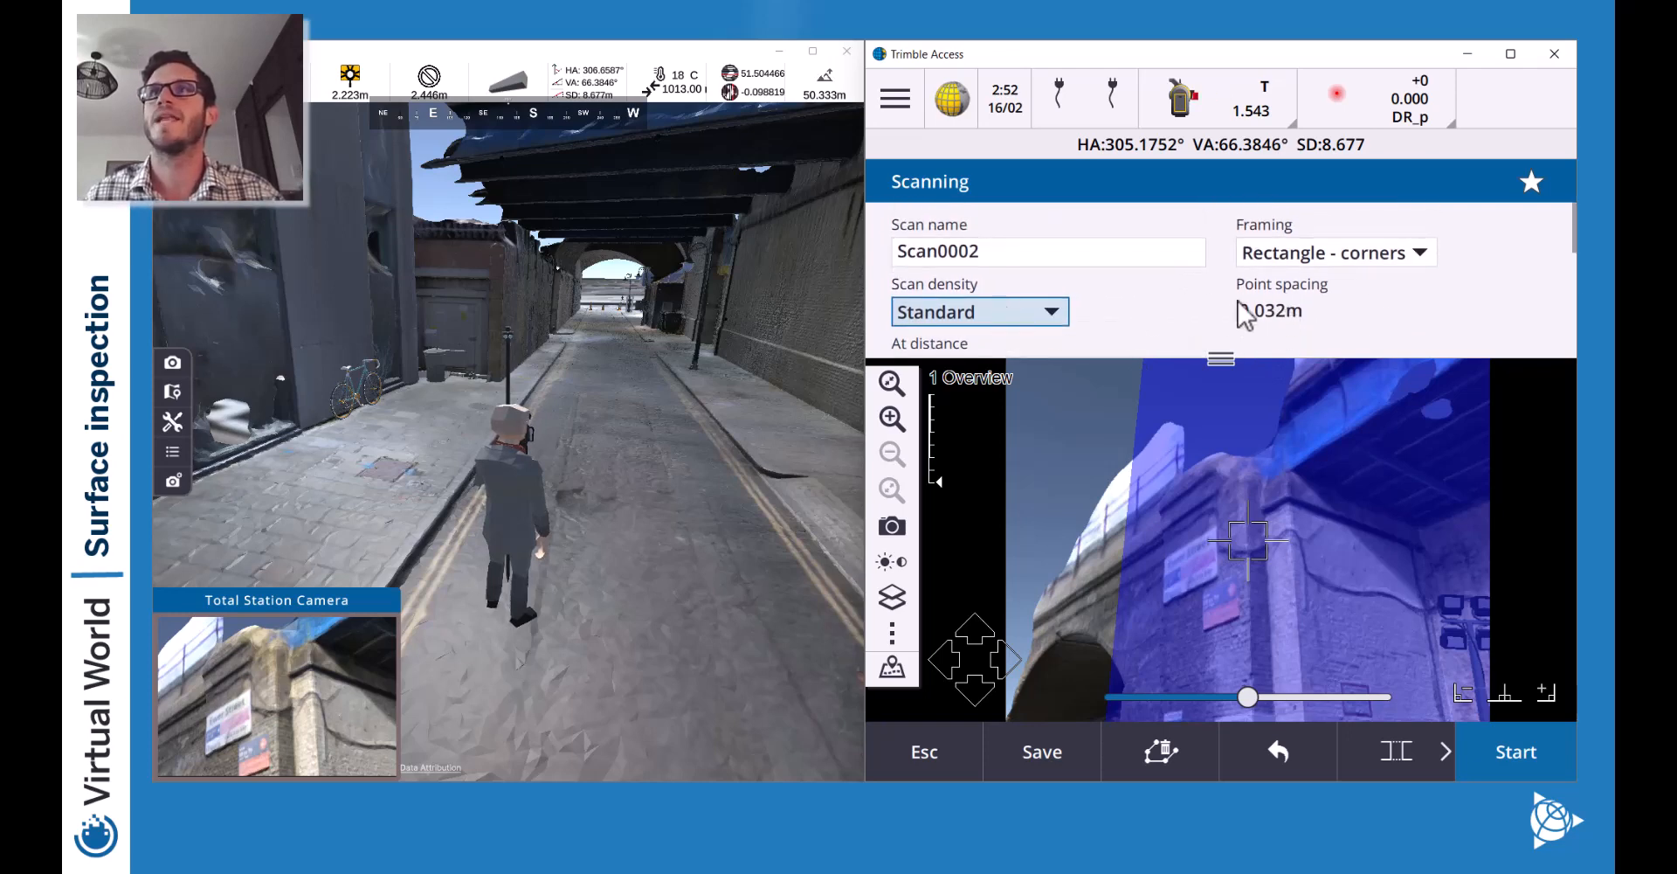
pyautogui.moveTo(1228, 357); pyautogui.dragTo(1199, 452)
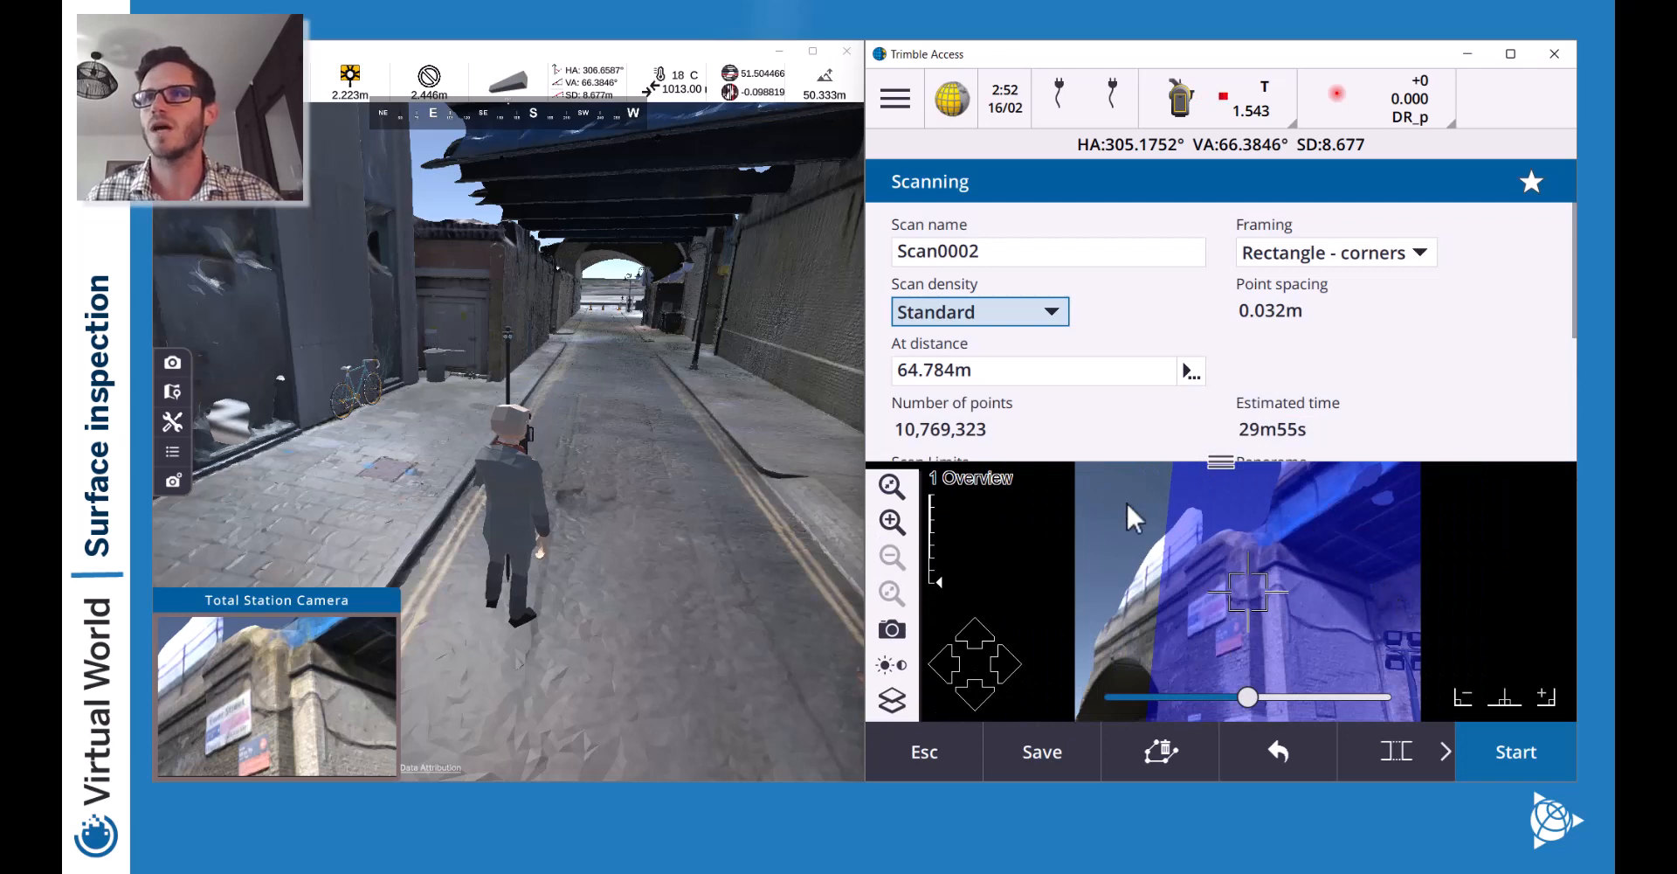
pyautogui.click(1243, 626)
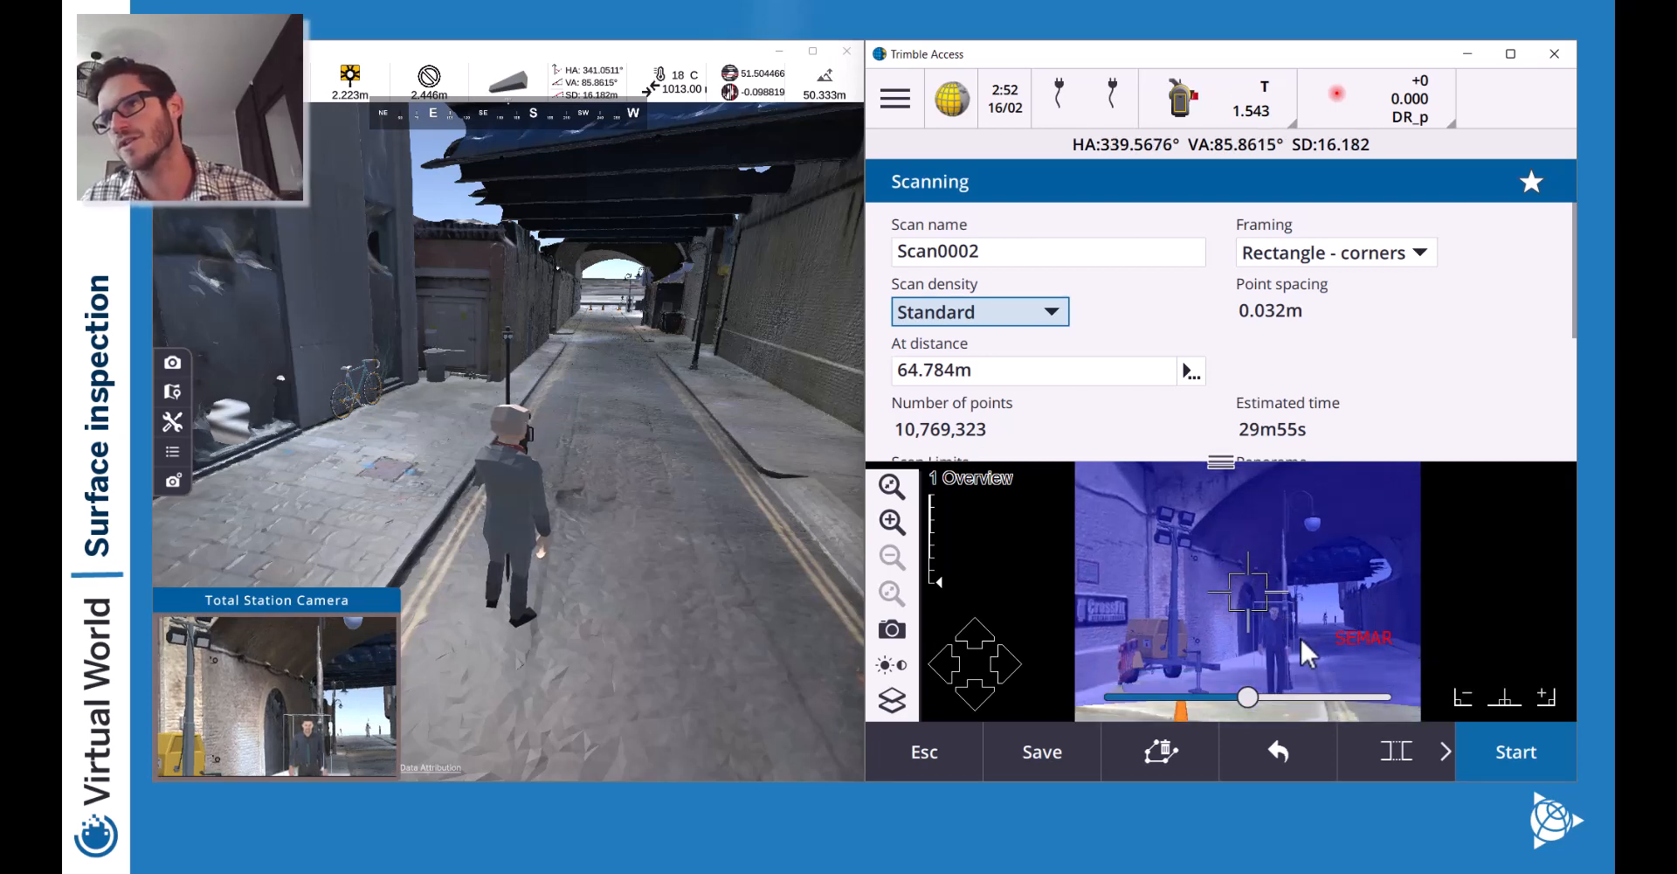
# Walk the surveyor down the street through the arch and along the wall.
pyautogui.press('w')
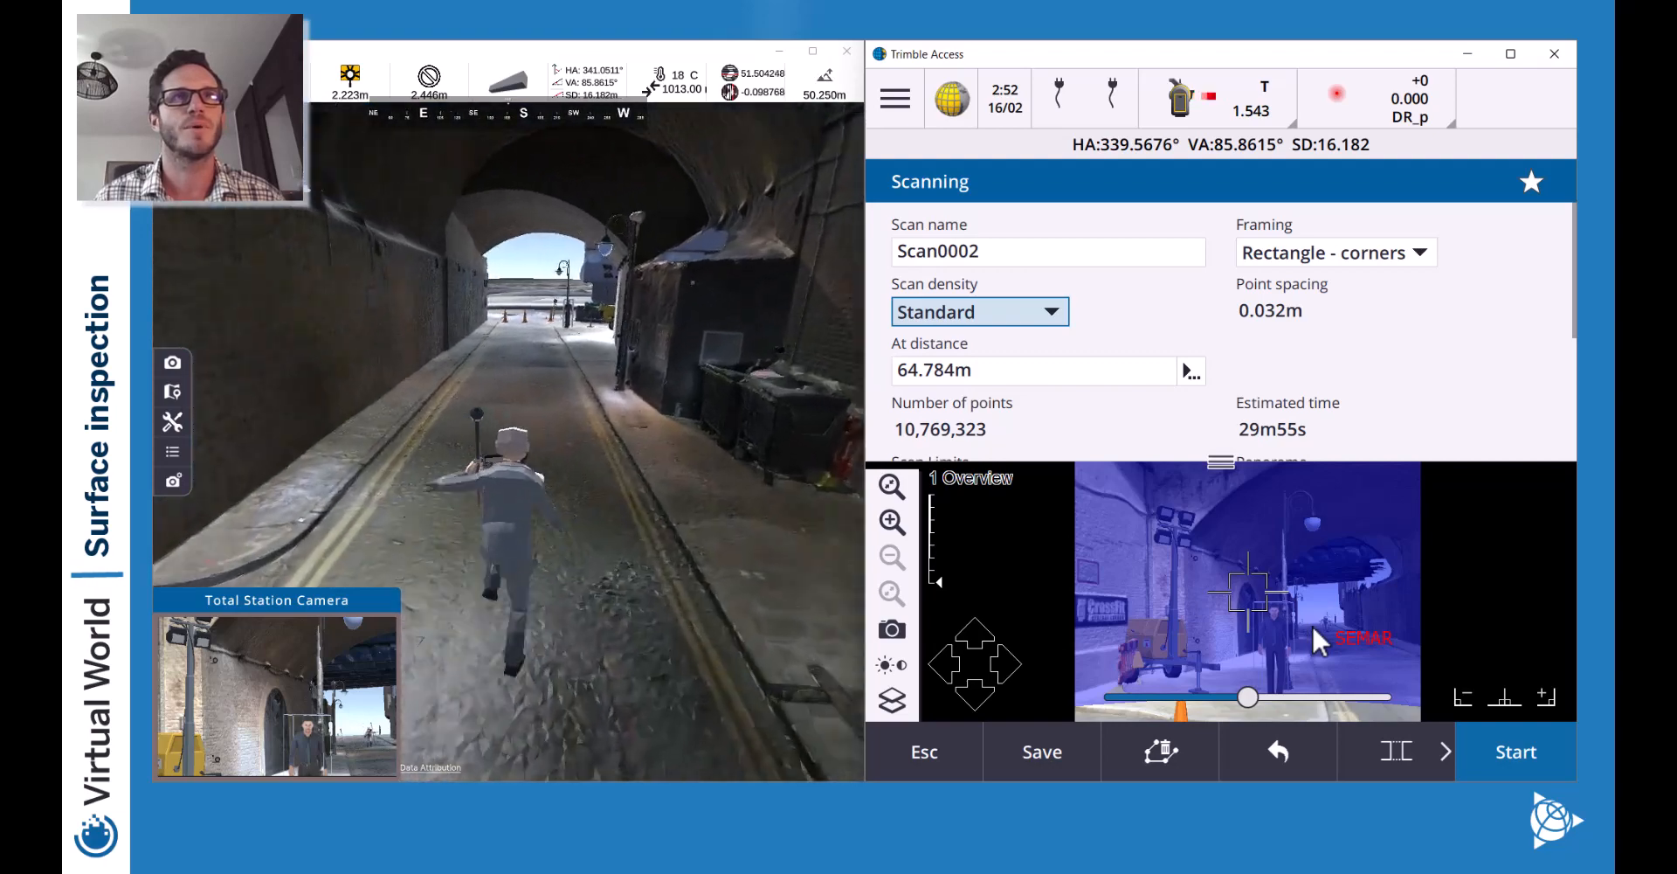
pyautogui.press('d')
pyautogui.press('a')
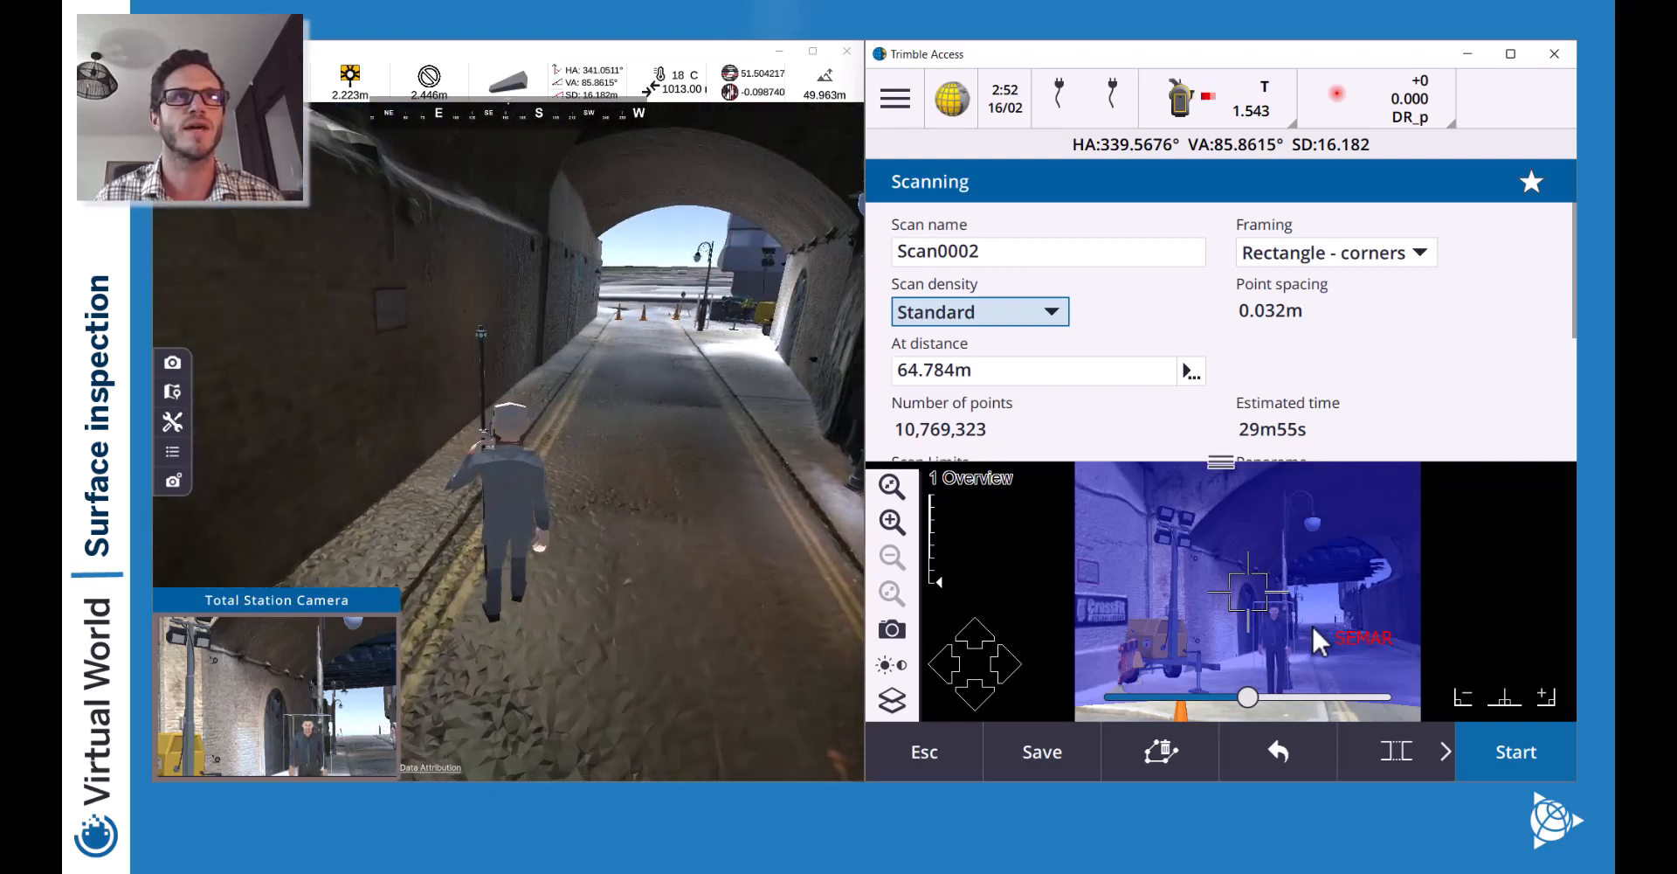
pyautogui.press('a')
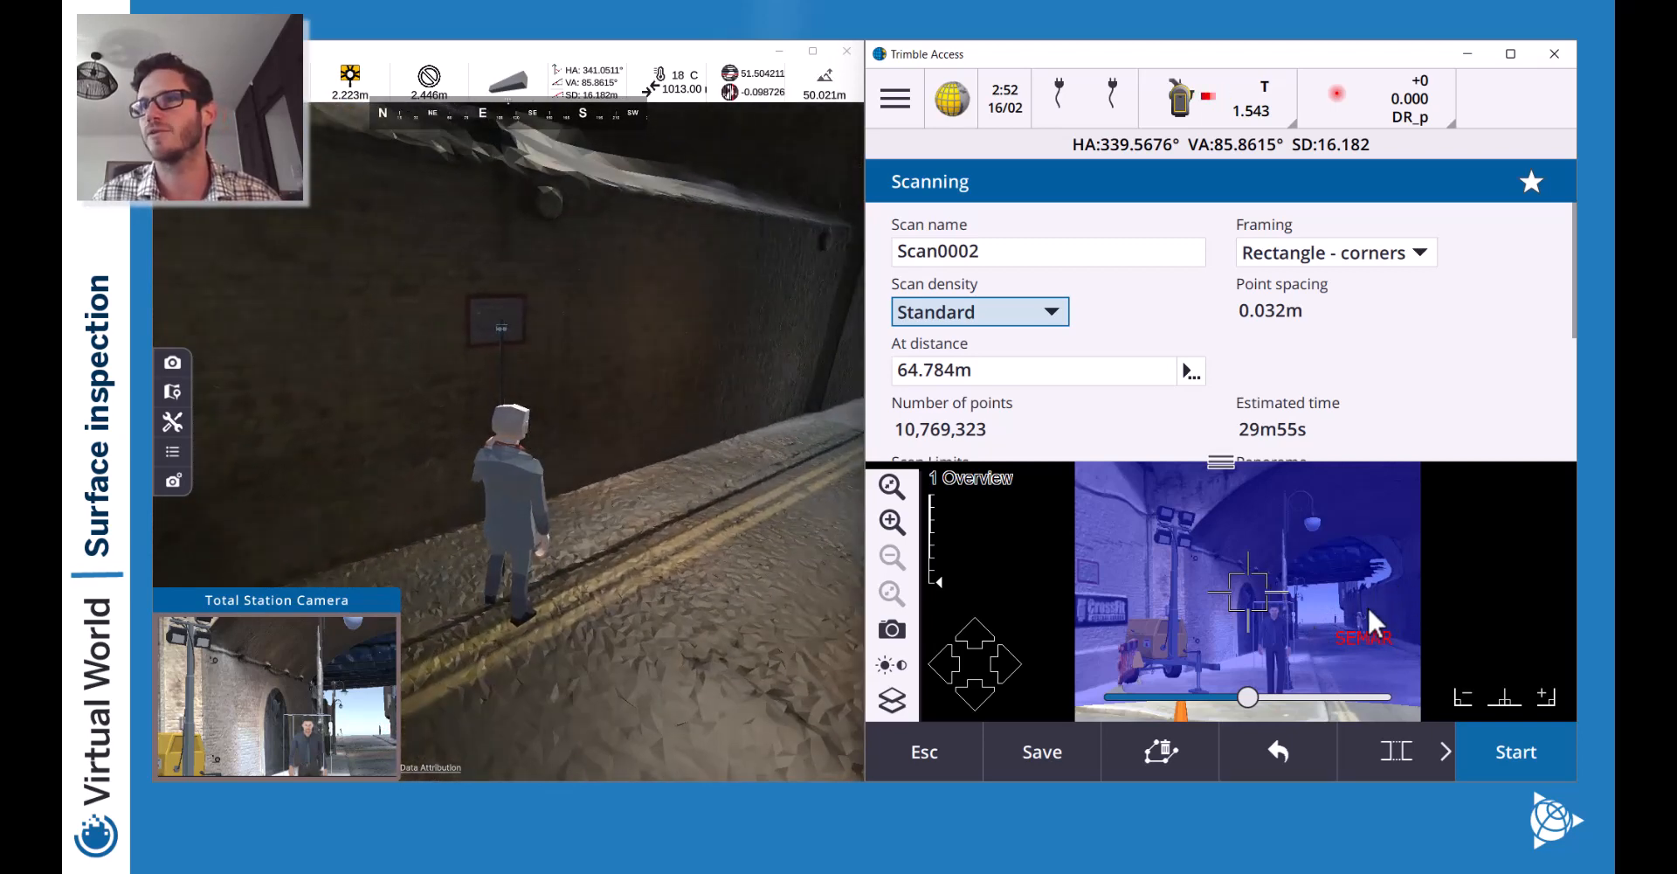
# Set scan density to Coarse and measure the scan distance with the instrument.
pyautogui.click(1066, 327)
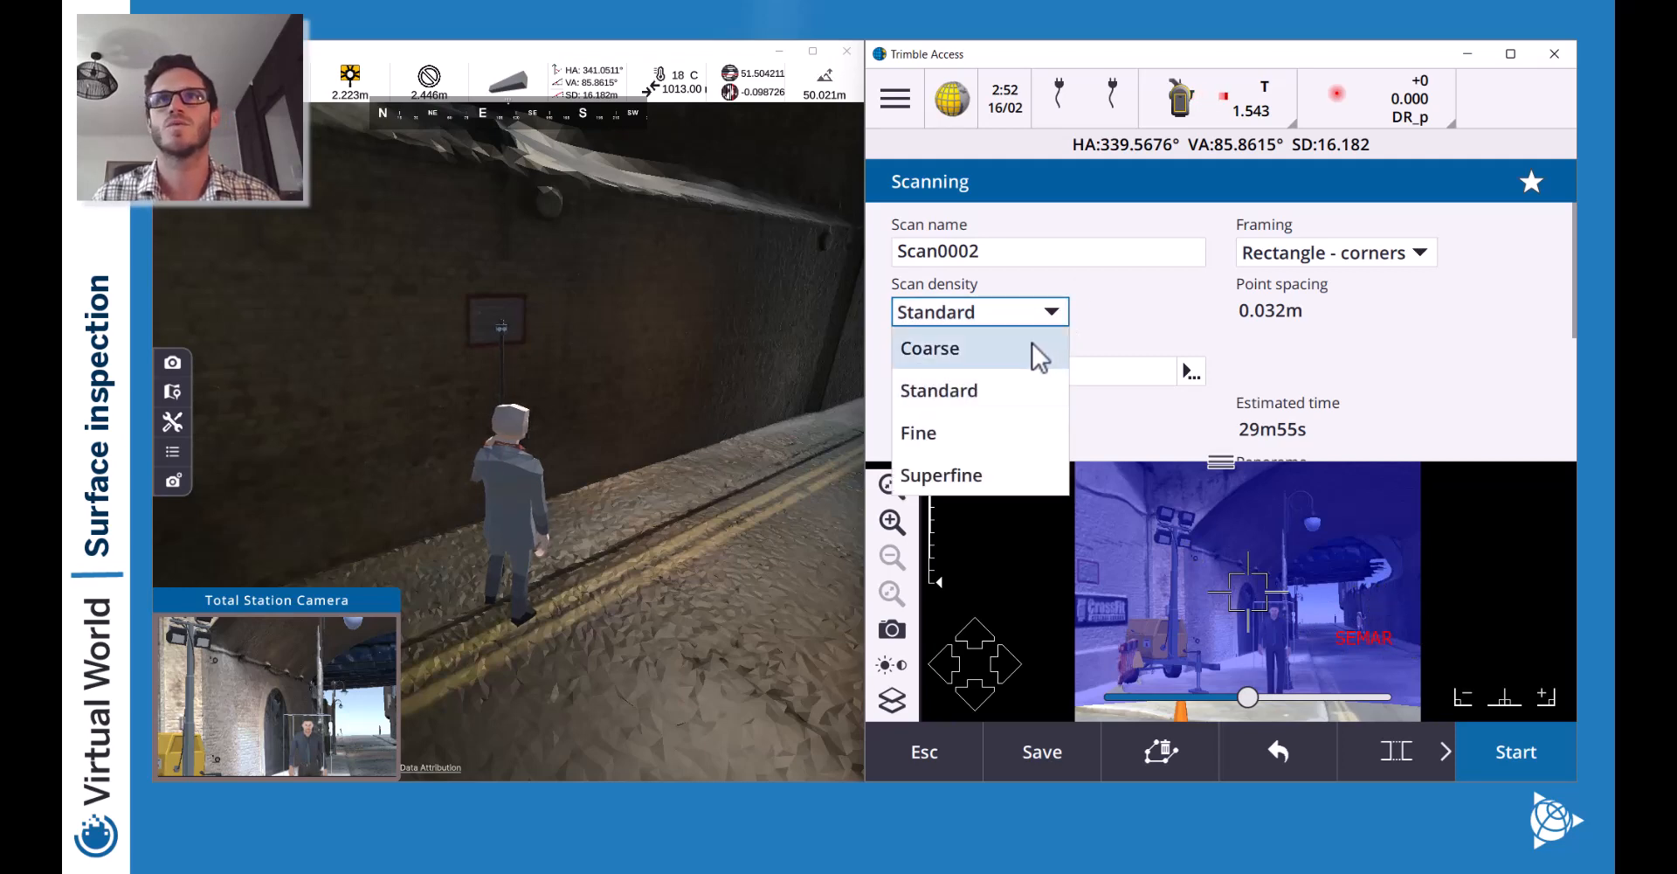
pyautogui.click(1031, 342)
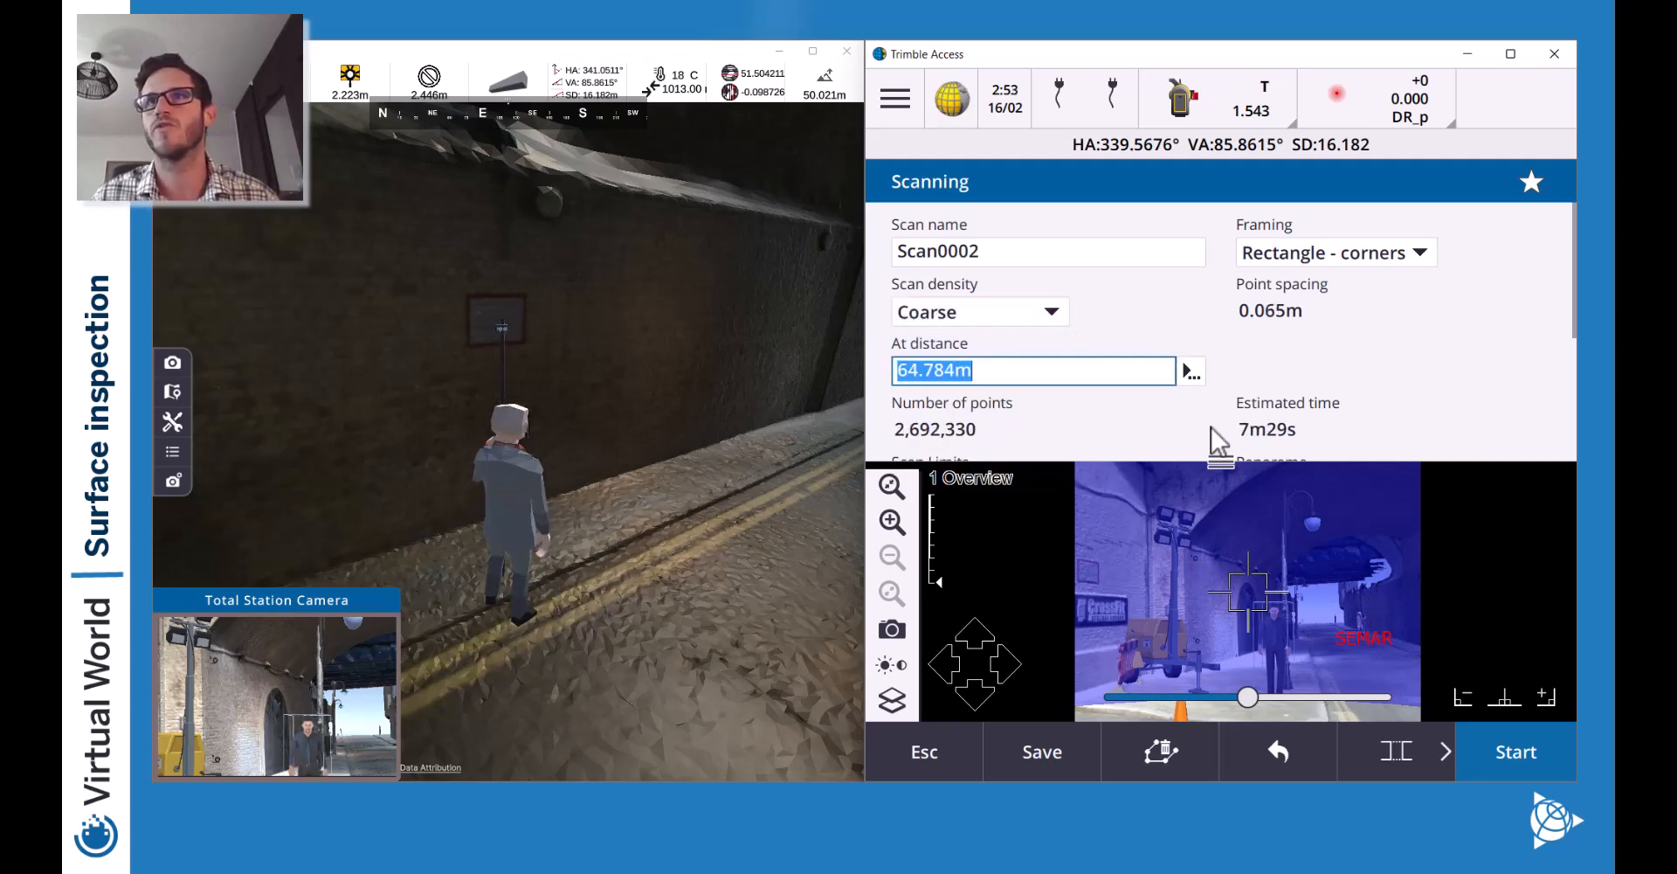
pyautogui.click(1191, 373)
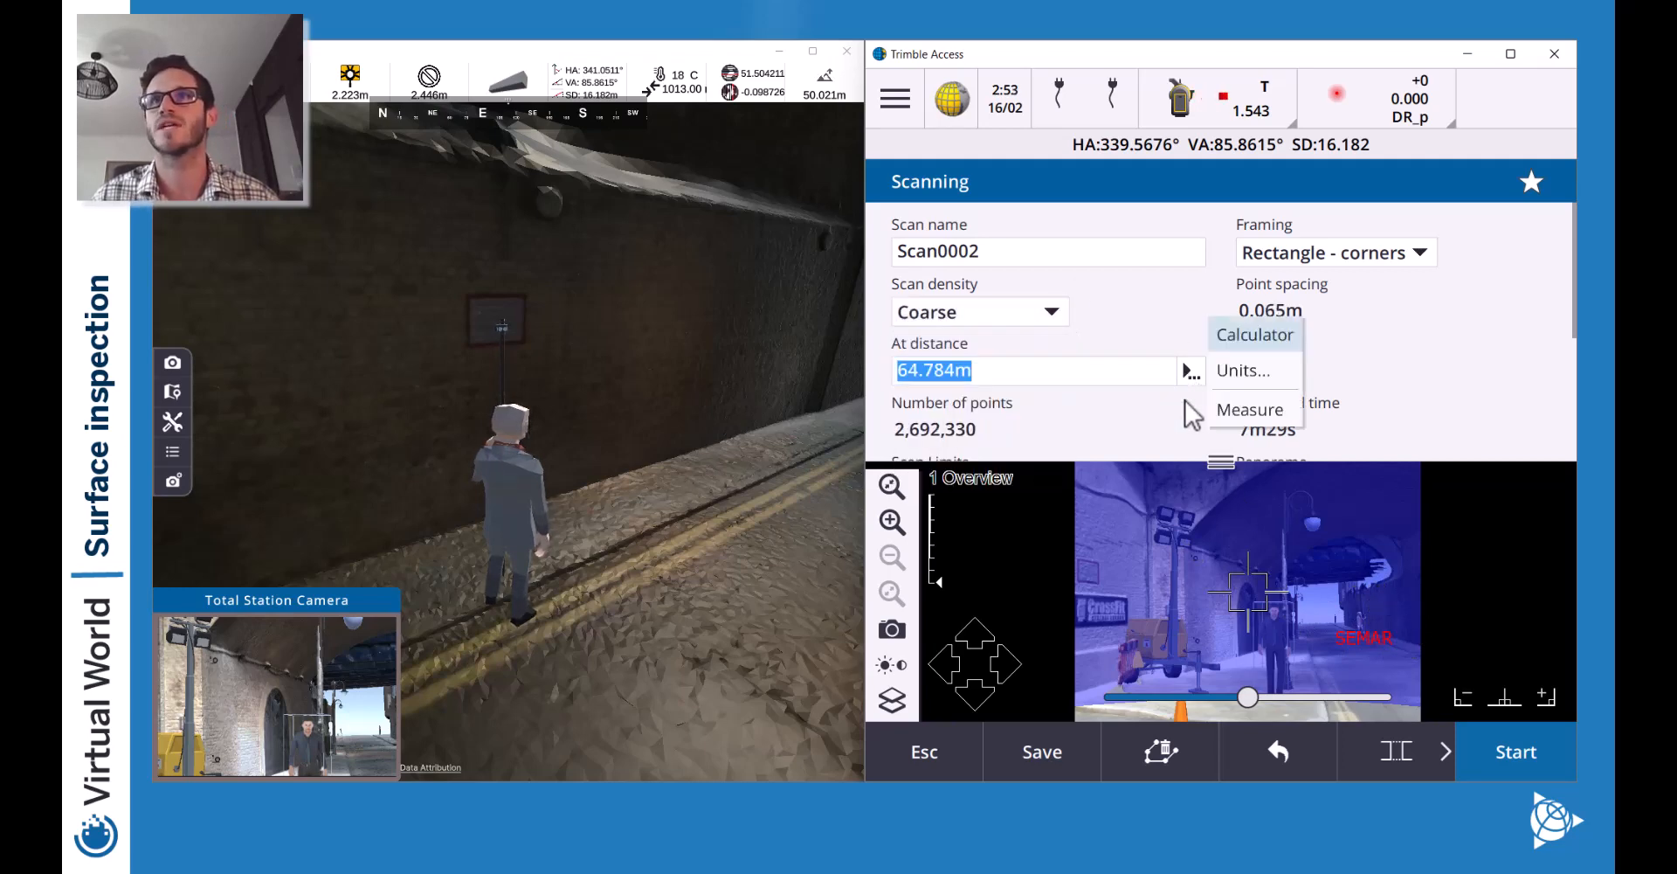
pyautogui.click(1249, 409)
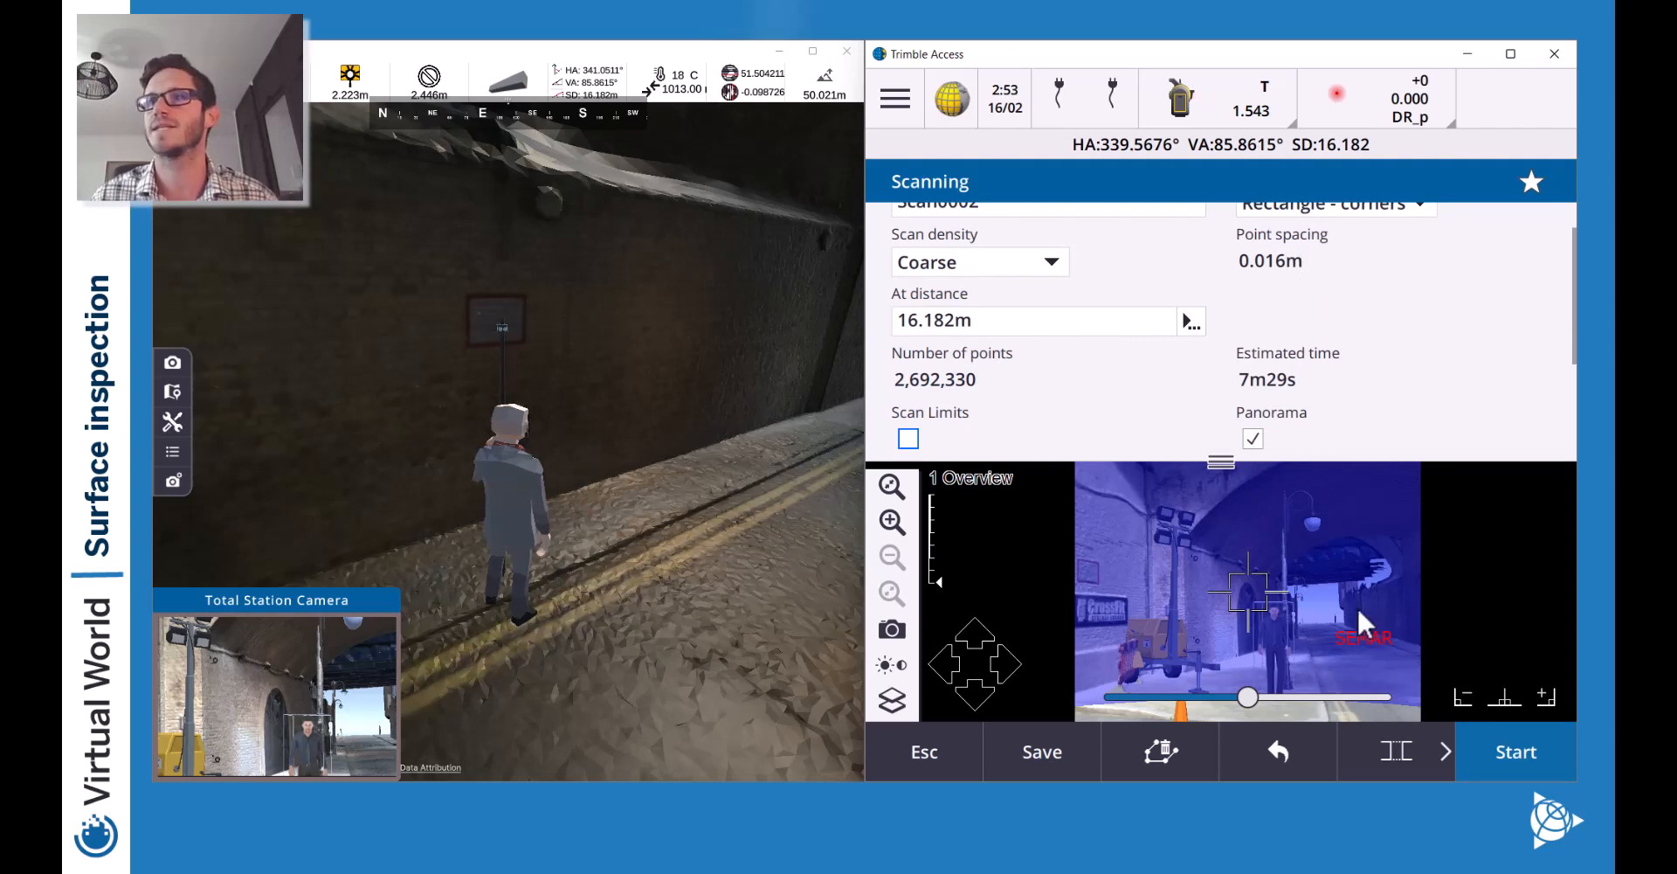
# Aim the instrument further down the street and measure the scan distance again.
pyautogui.click(1382, 606)
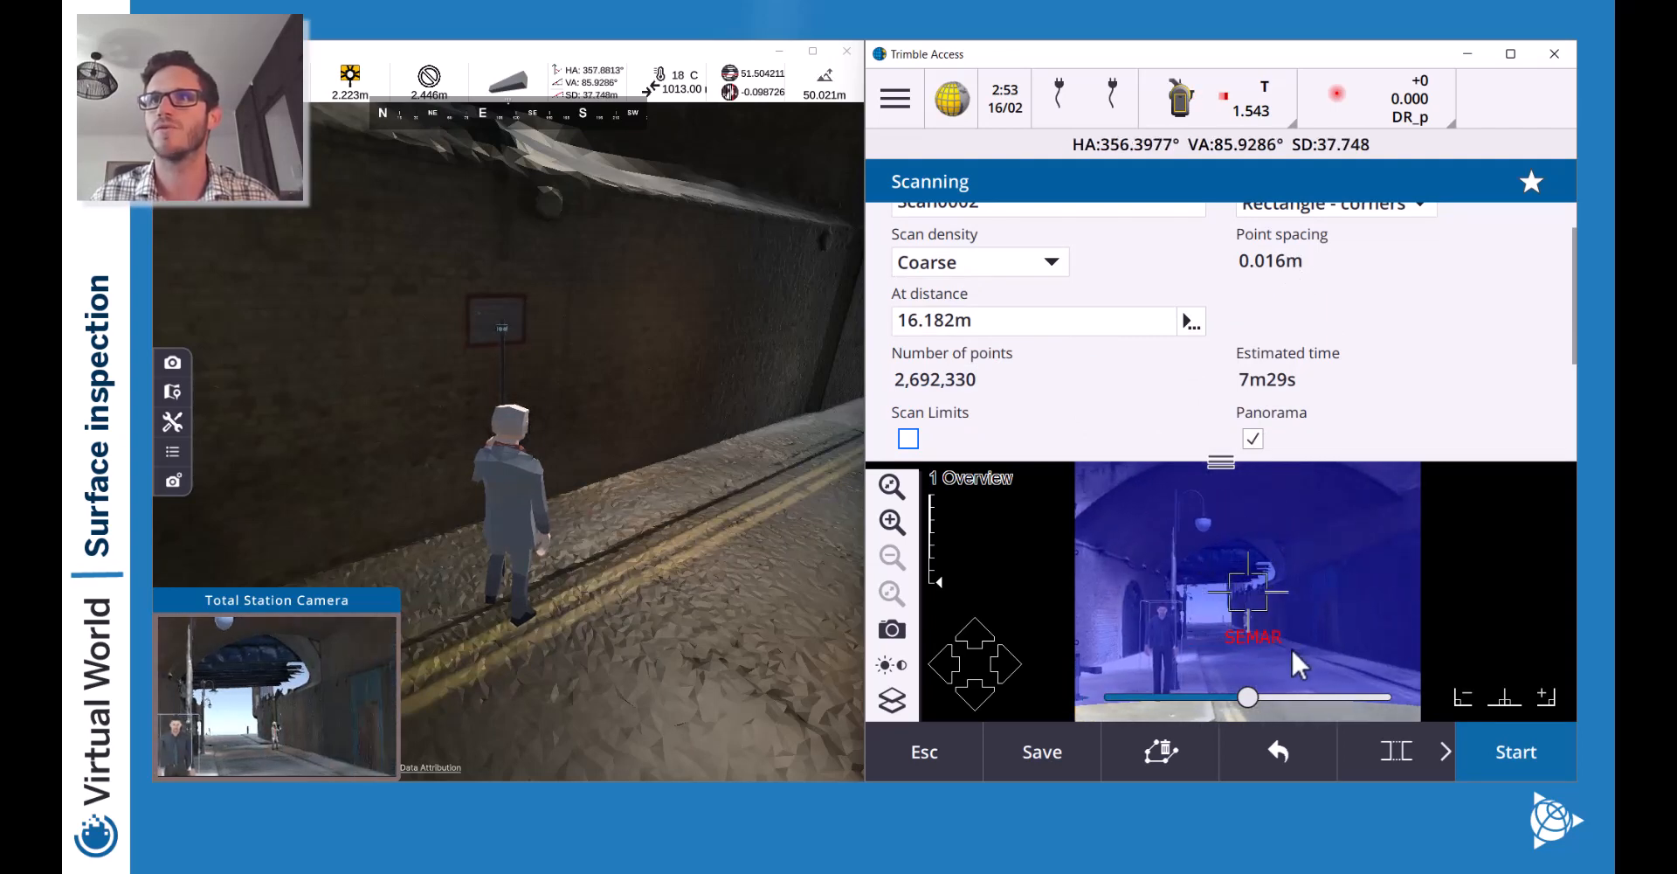
pyautogui.click(1263, 609)
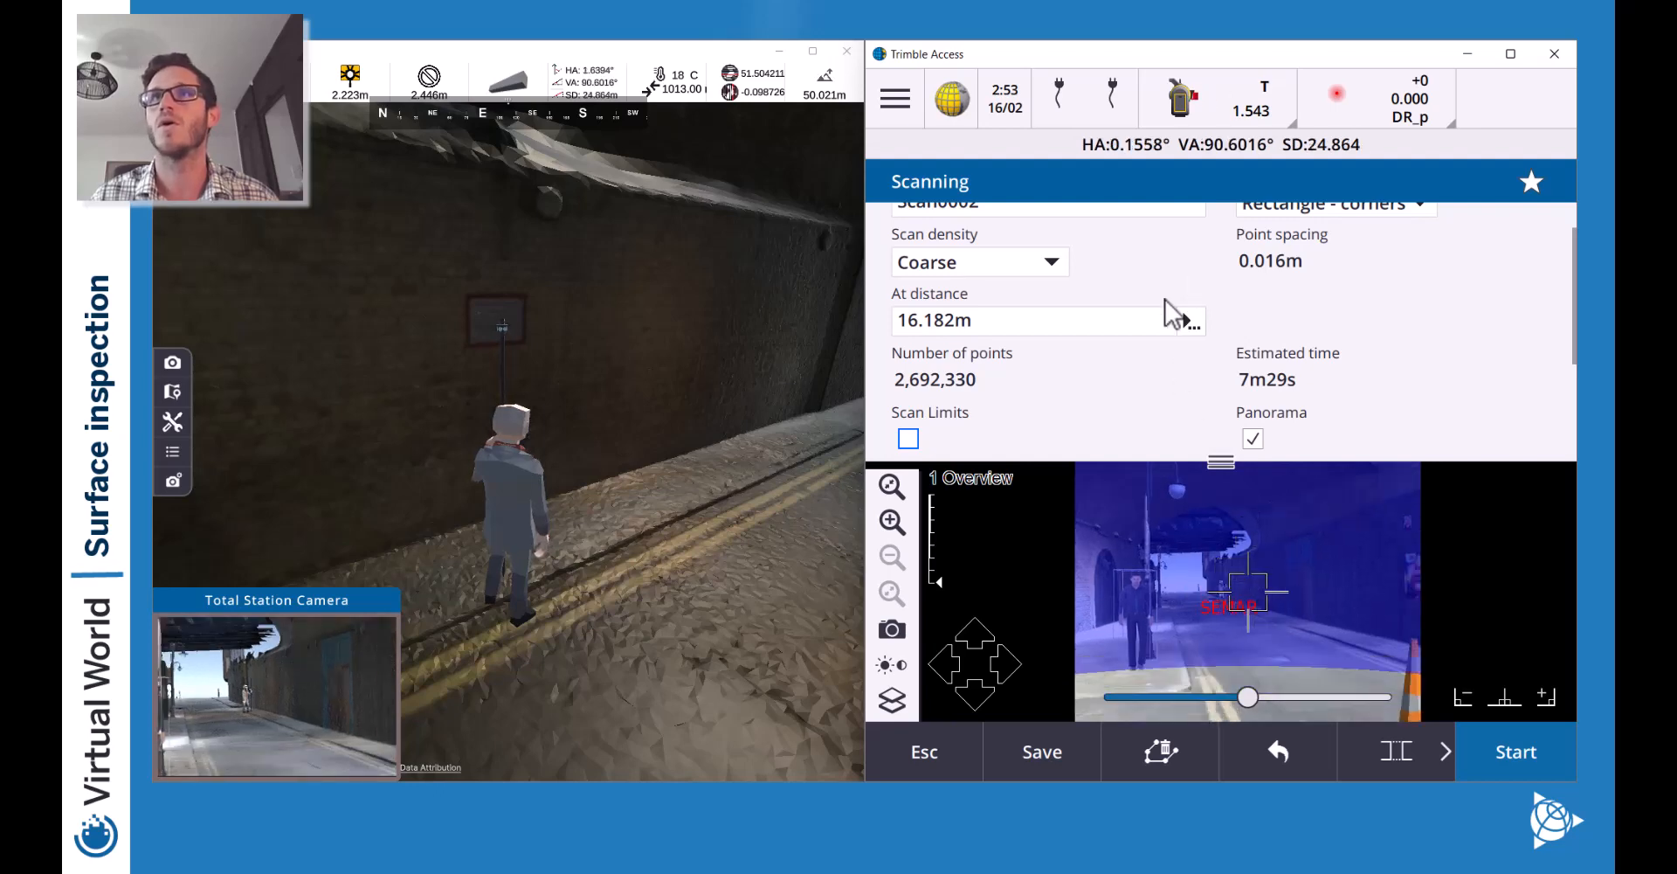
pyautogui.click(1192, 323)
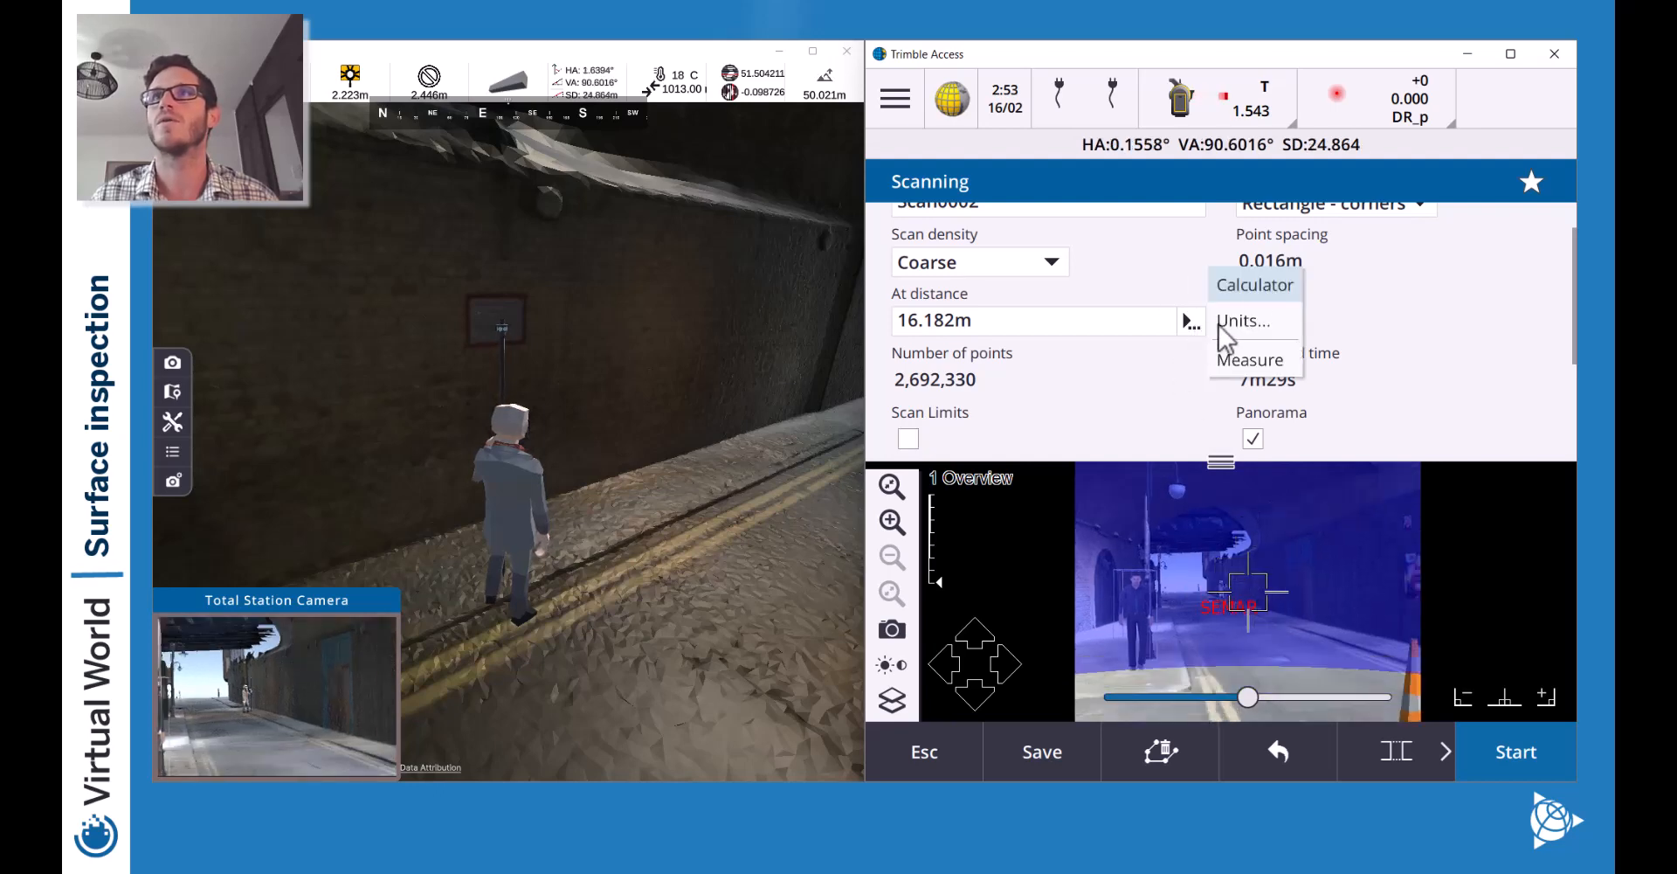
pyautogui.click(1252, 361)
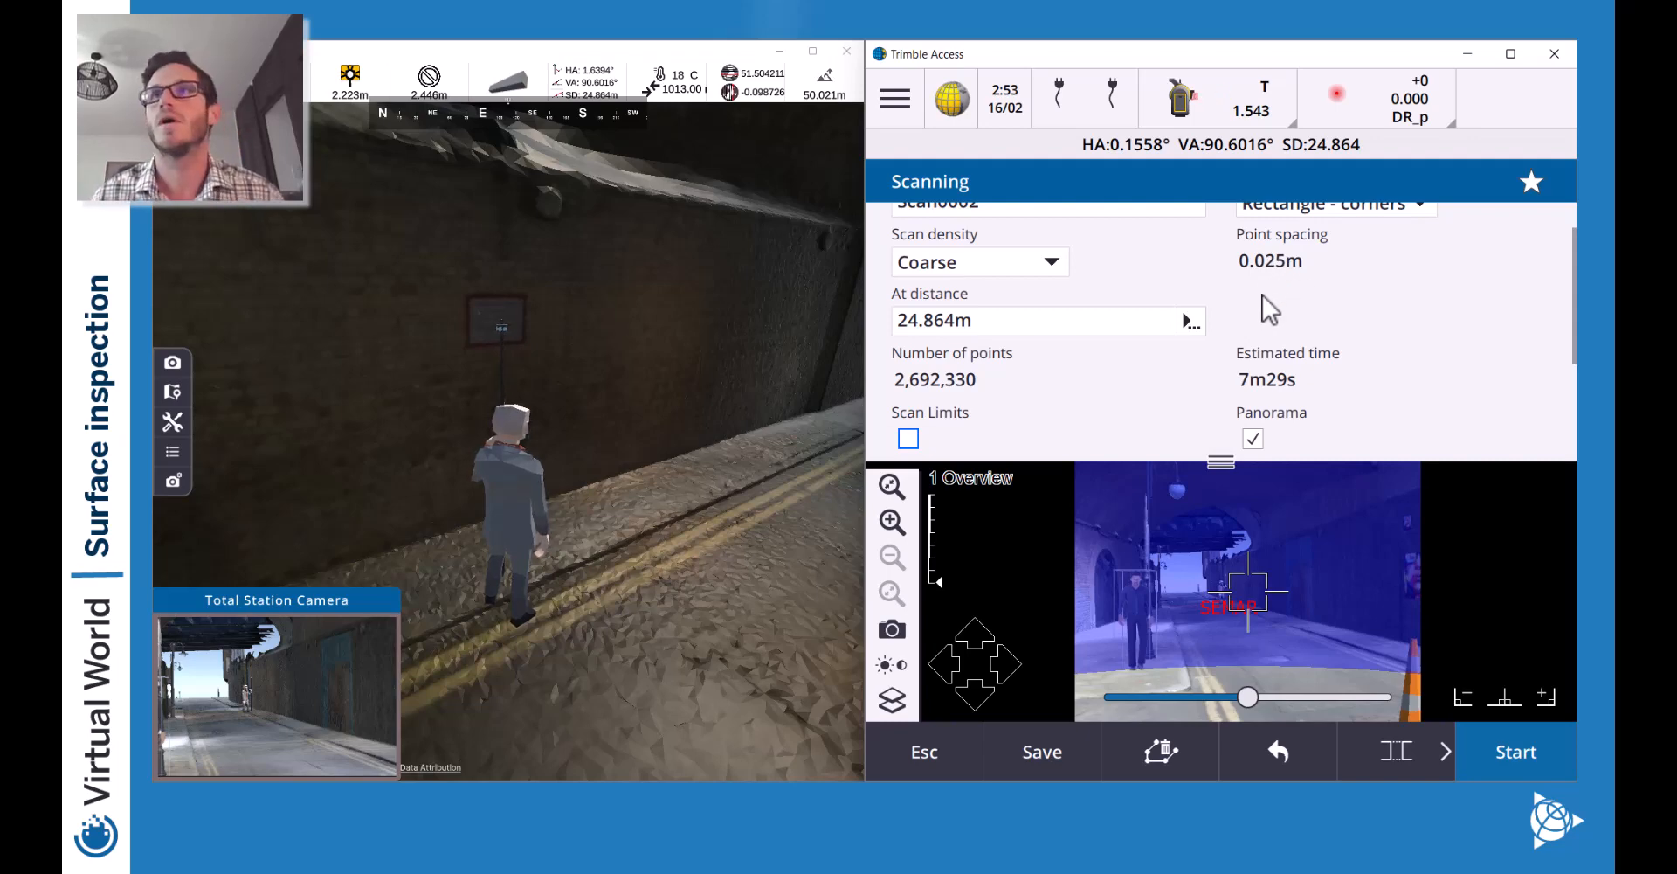
# Select the Overview camera and start the panorama scan, letting it run to completion.
pyautogui.scroll(-3, 1272, 323)
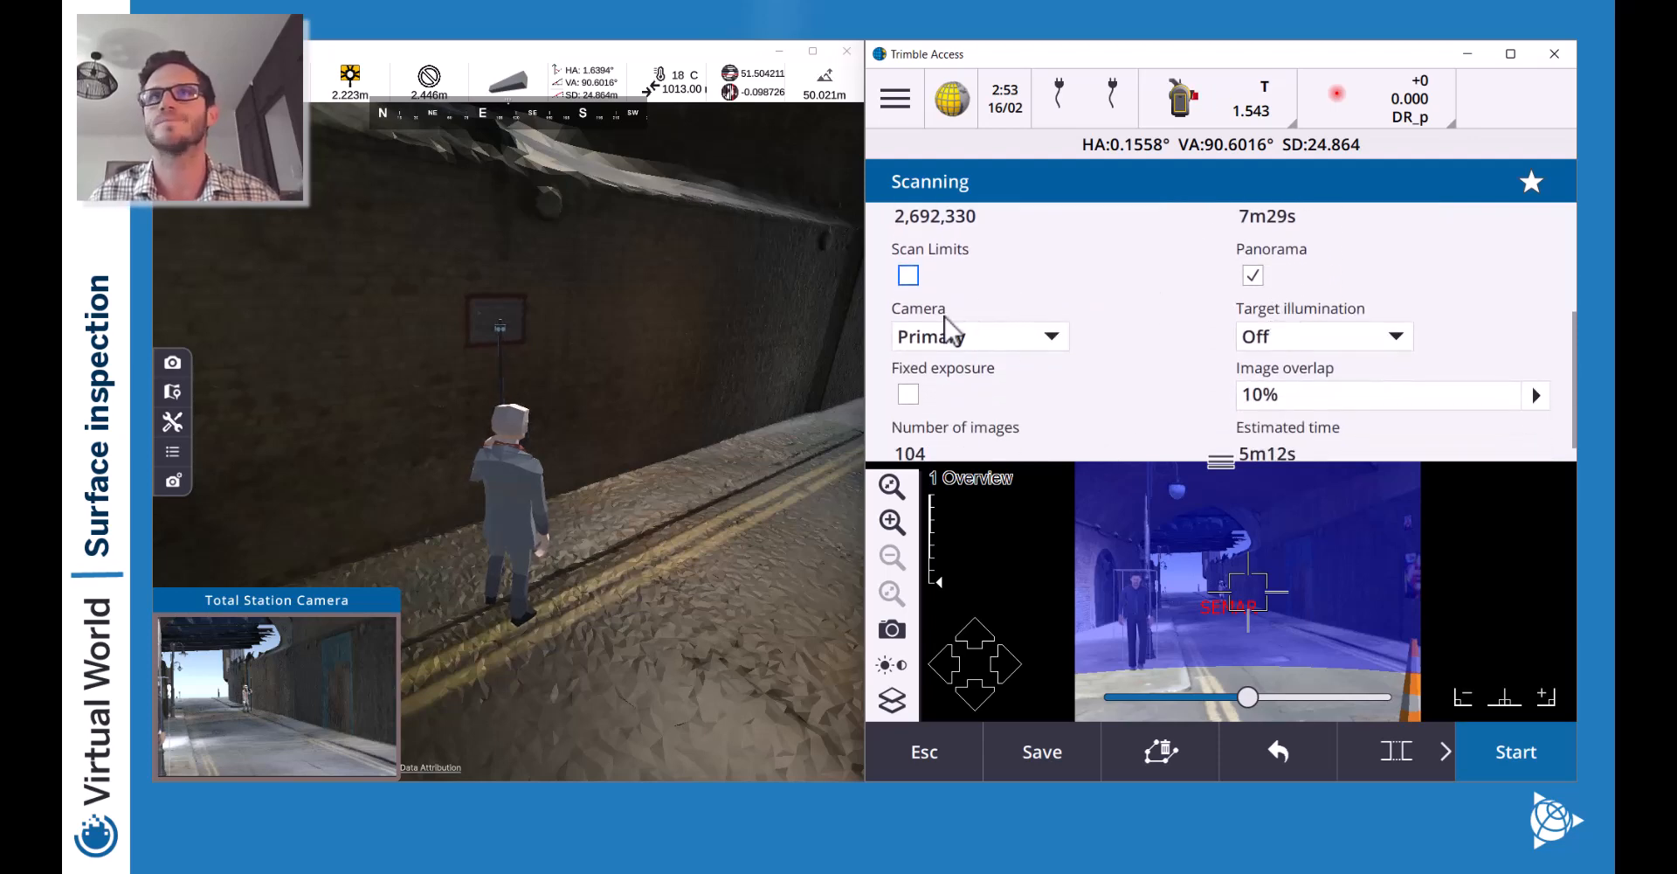
pyautogui.click(1044, 340)
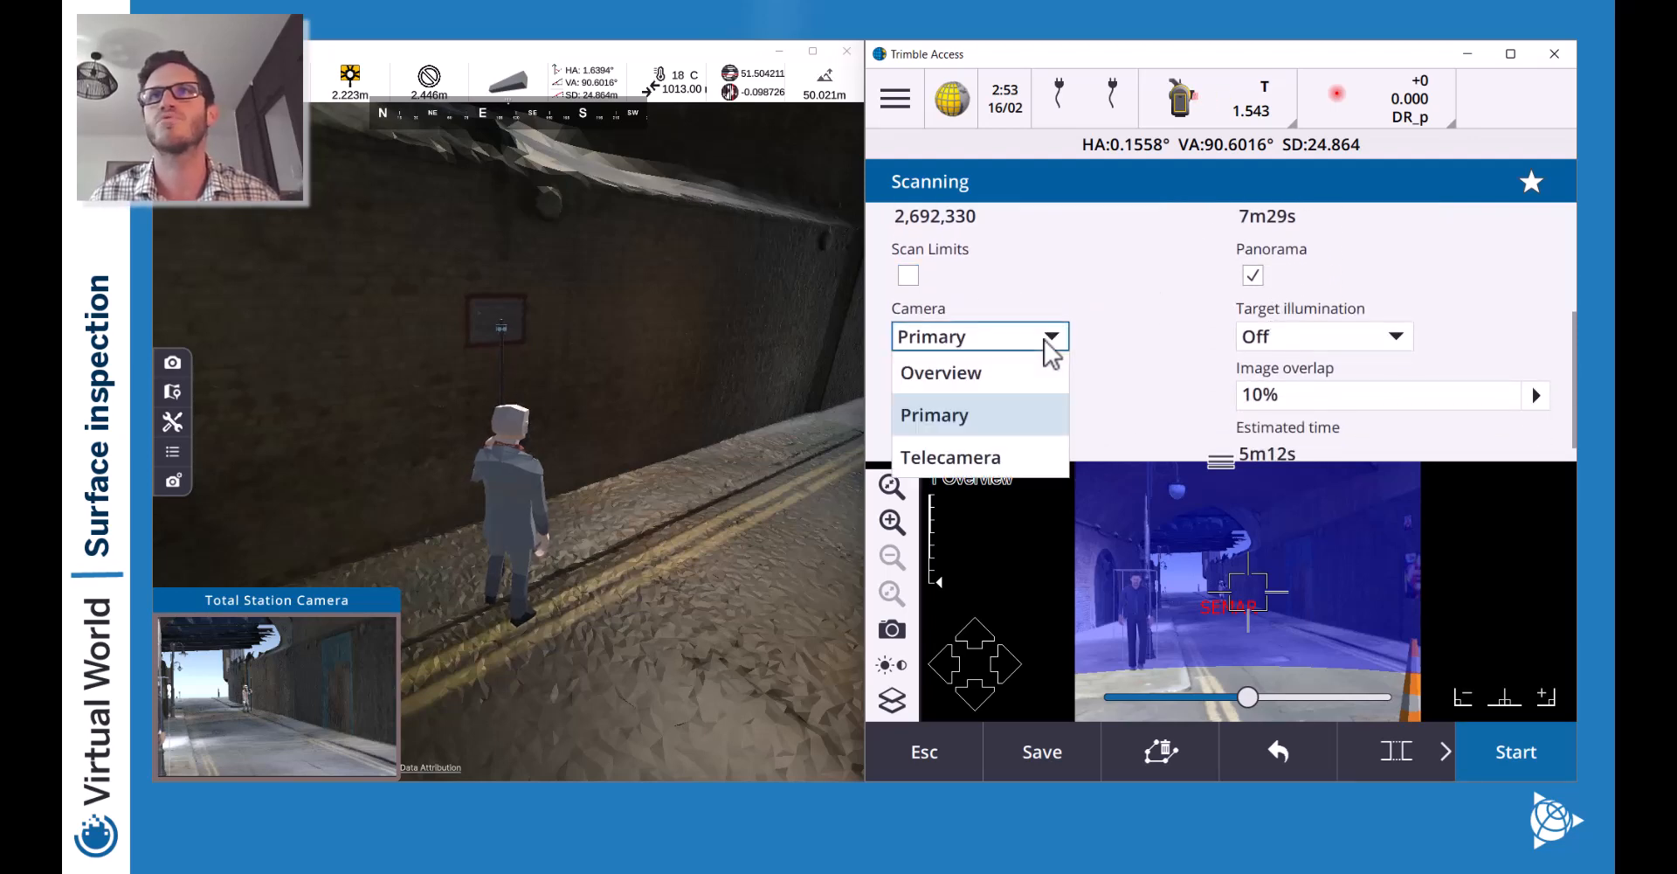
pyautogui.click(975, 370)
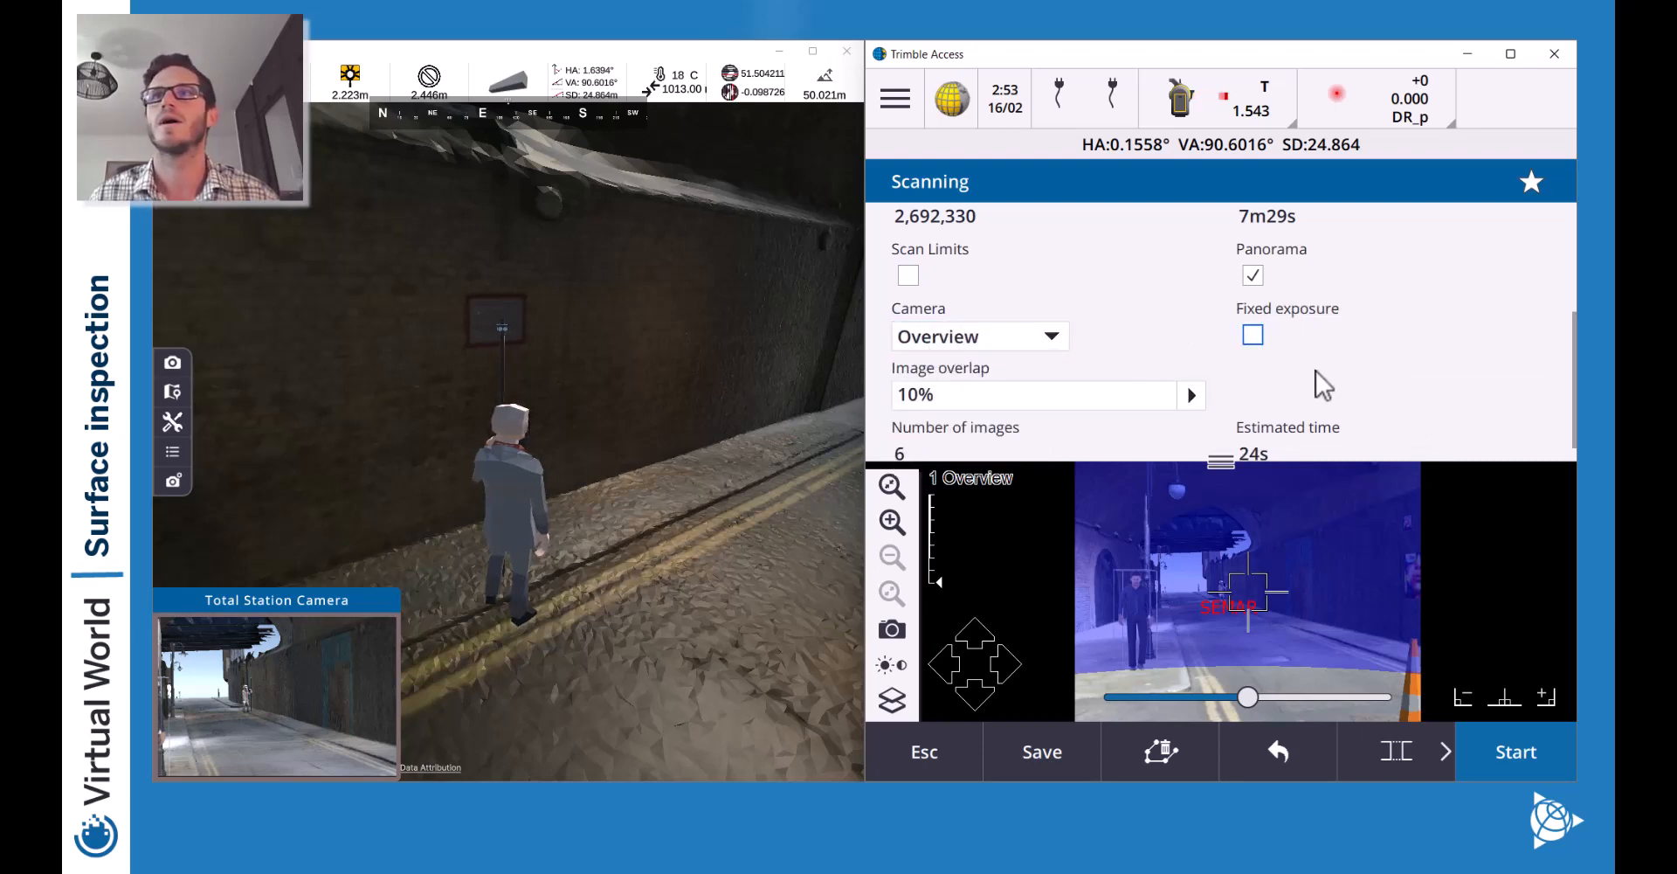
pyautogui.scroll(-1, 1387, 279)
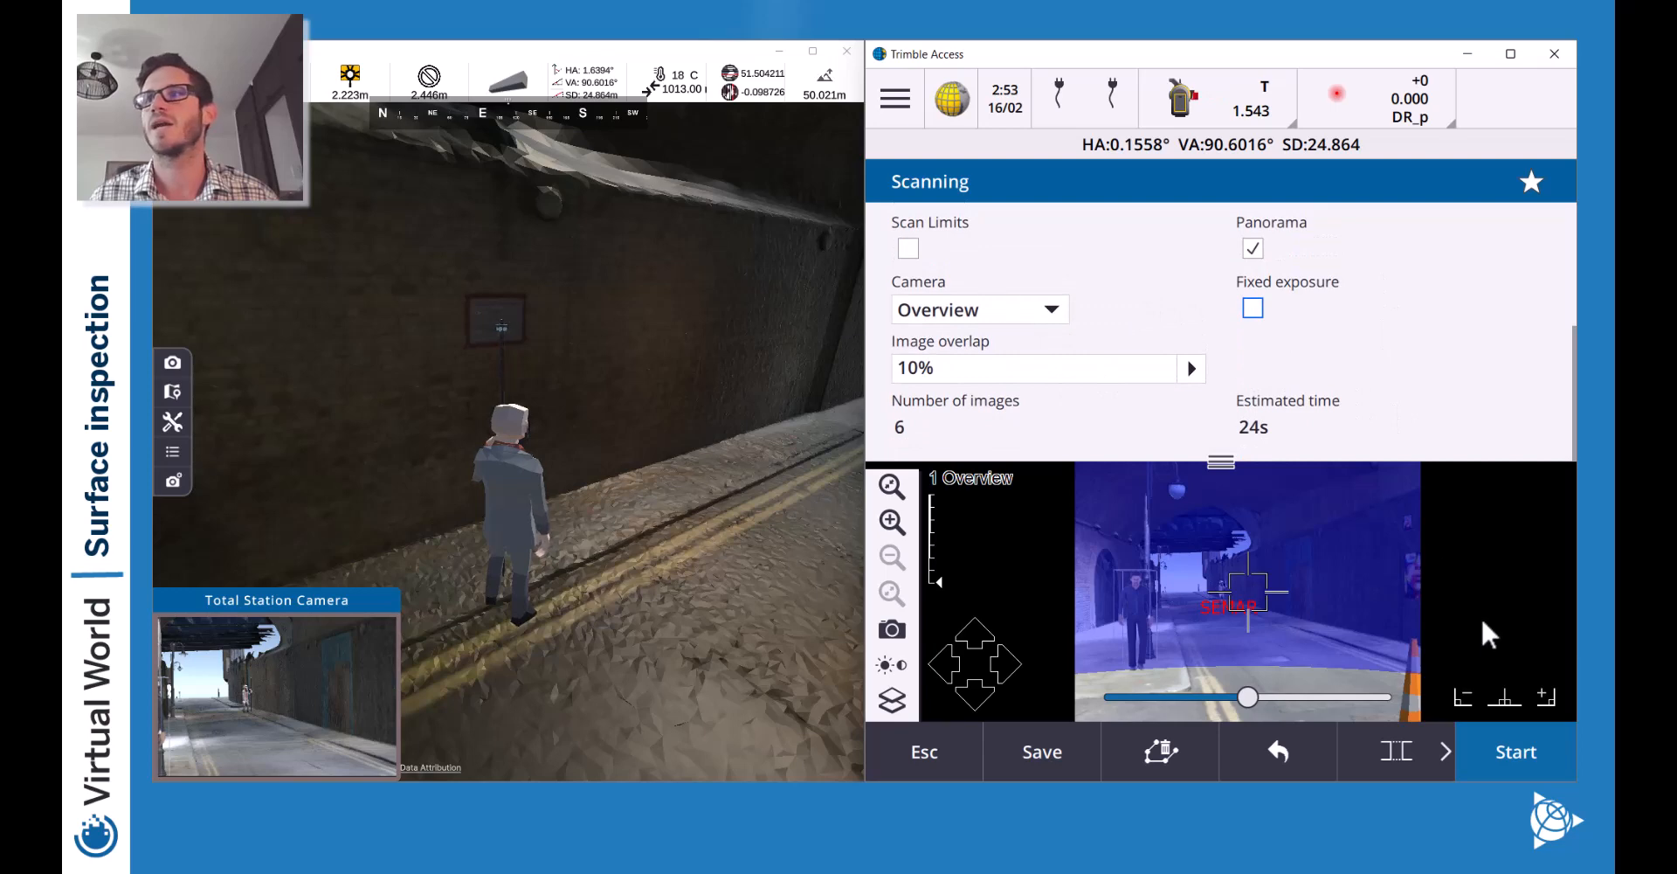
pyautogui.click(1515, 751)
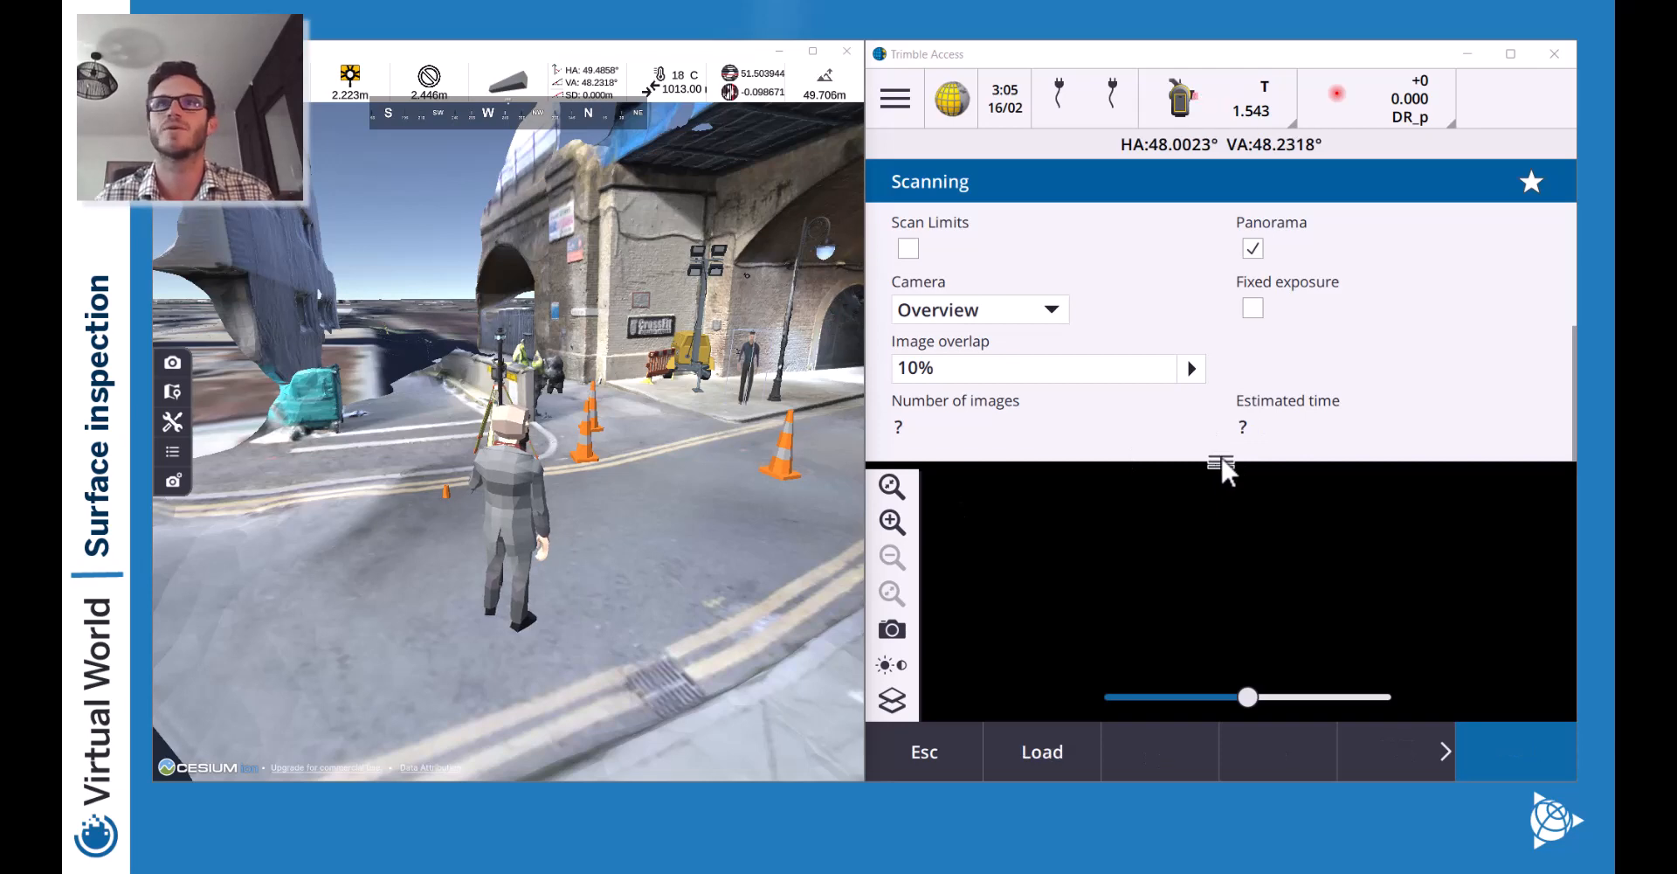
# Enlarge the scan view, adjust the intensity/photo colour blend, and aim it at the poster wall.
pyautogui.moveTo(1227, 455); pyautogui.dragTo(1239, 205)
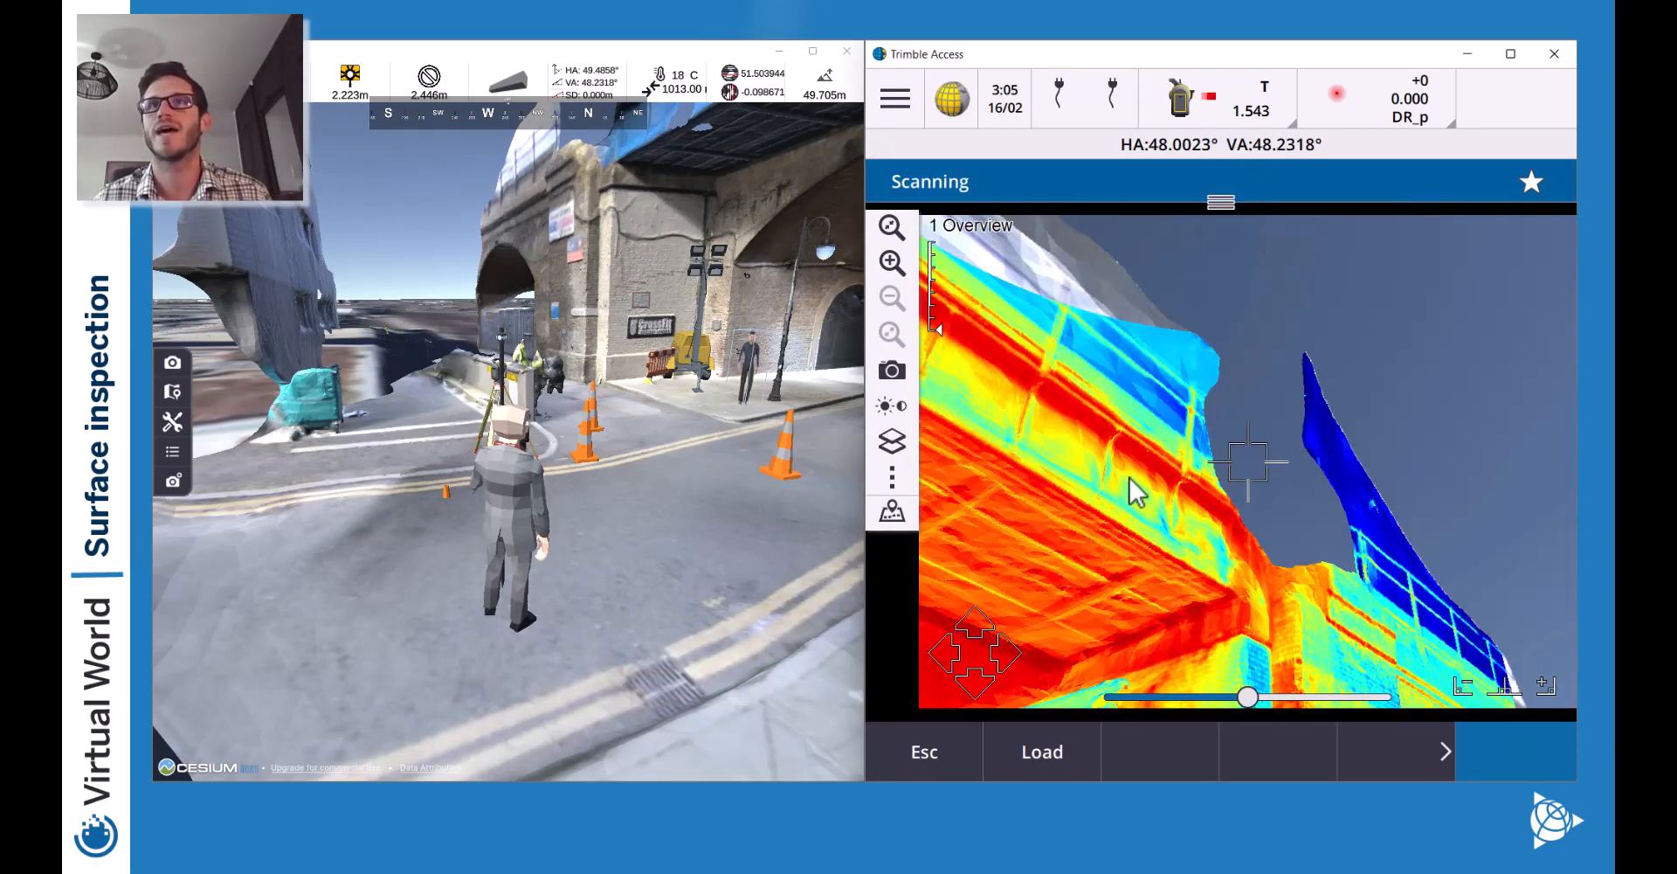
pyautogui.moveTo(1135, 491); pyautogui.dragTo(1255, 406)
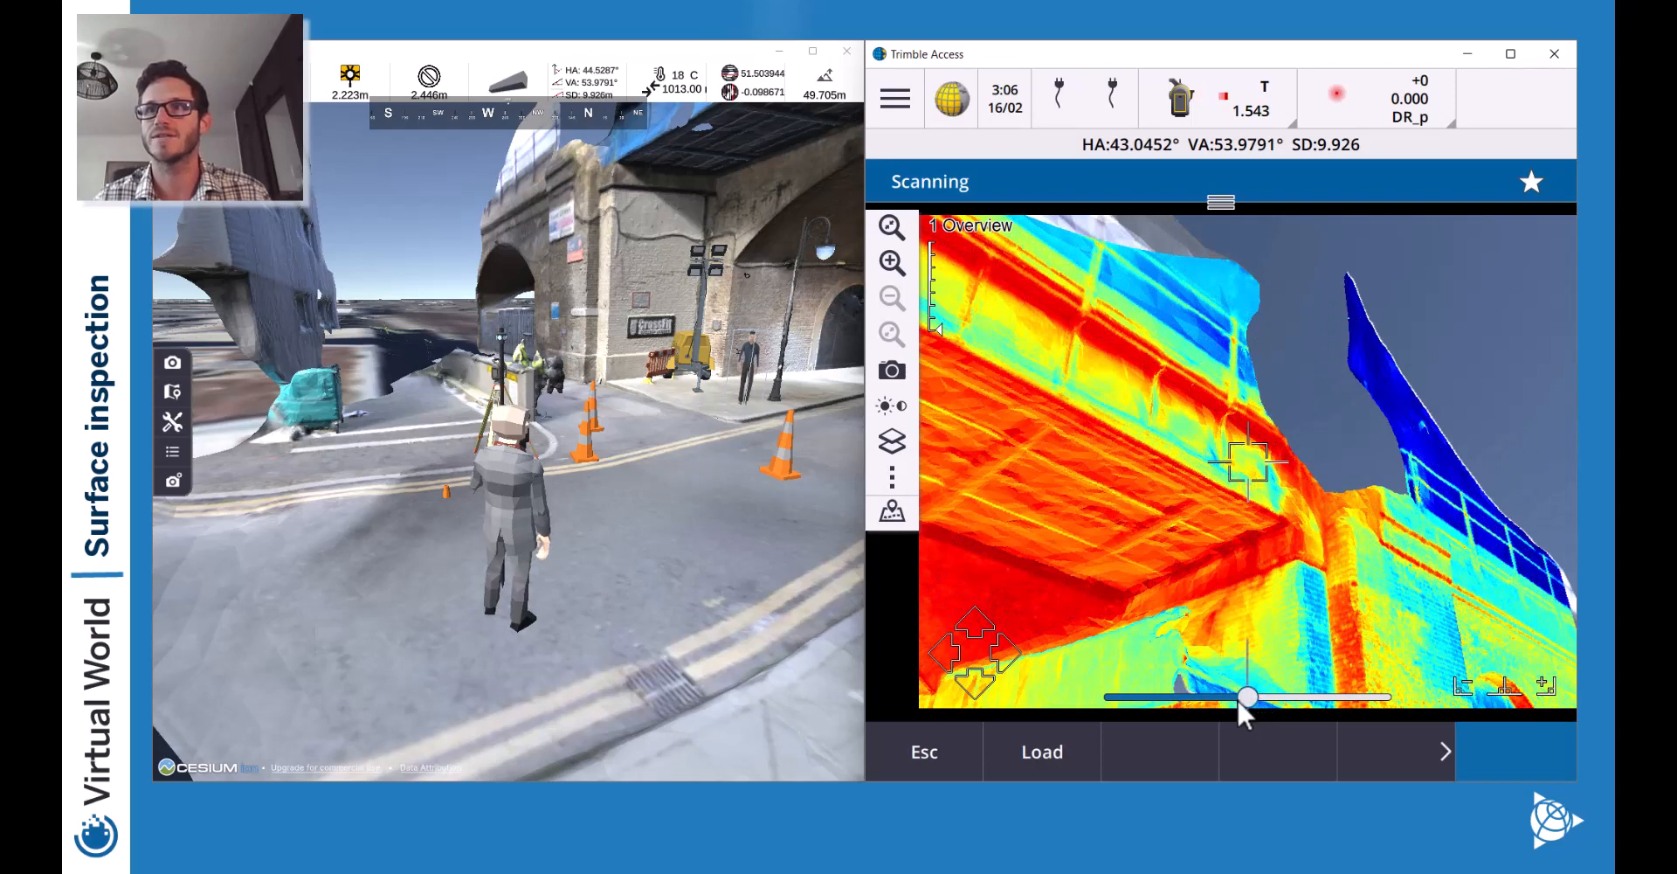
pyautogui.moveTo(1238, 701)
pyautogui.mouseDown()
pyautogui.moveTo(1050, 697)
pyautogui.moveTo(1247, 697)
pyautogui.mouseUp()
pyautogui.click(1254, 595)
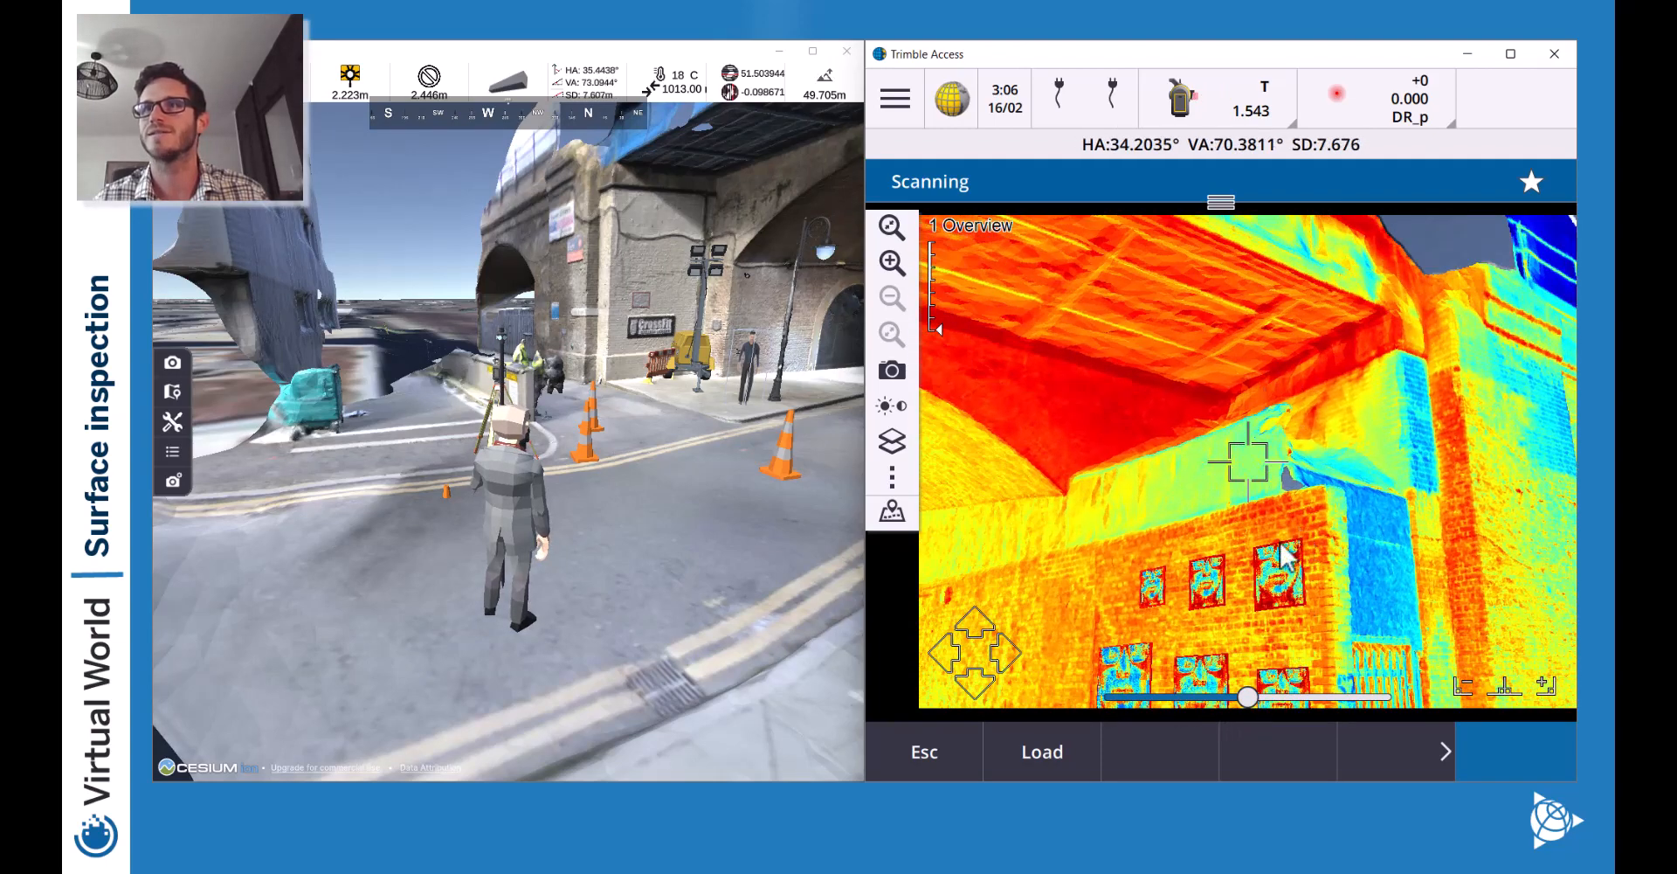
pyautogui.click(1244, 567)
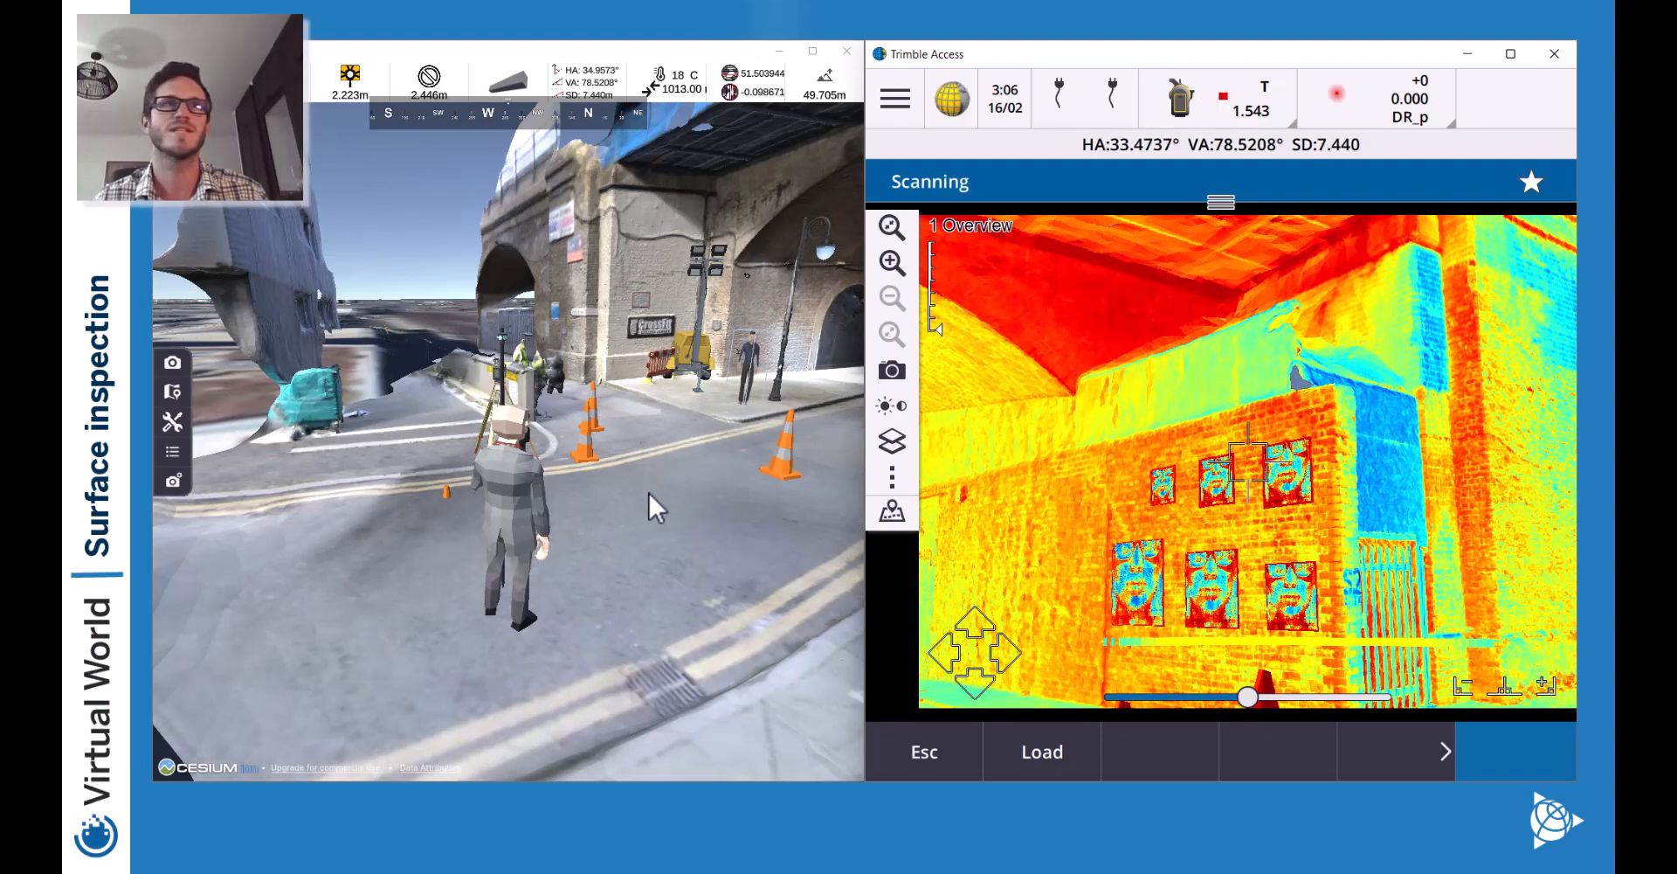
# Walk the avatar along the street until it faces the poster wall.
pyautogui.press('a')
pyautogui.press('d')
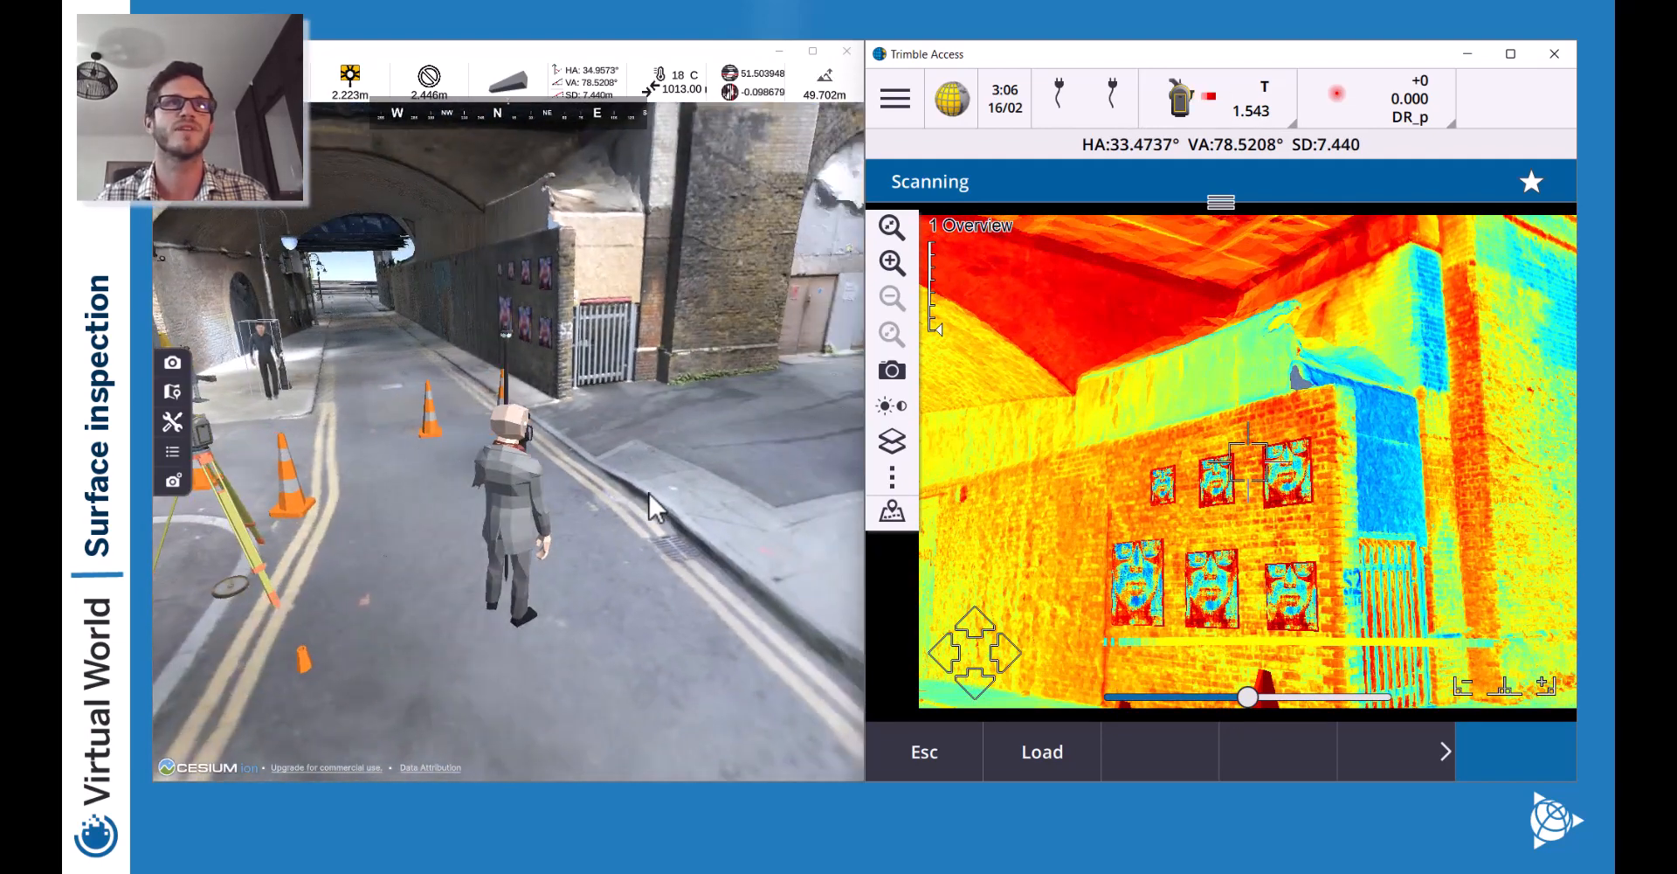
pyautogui.press('a')
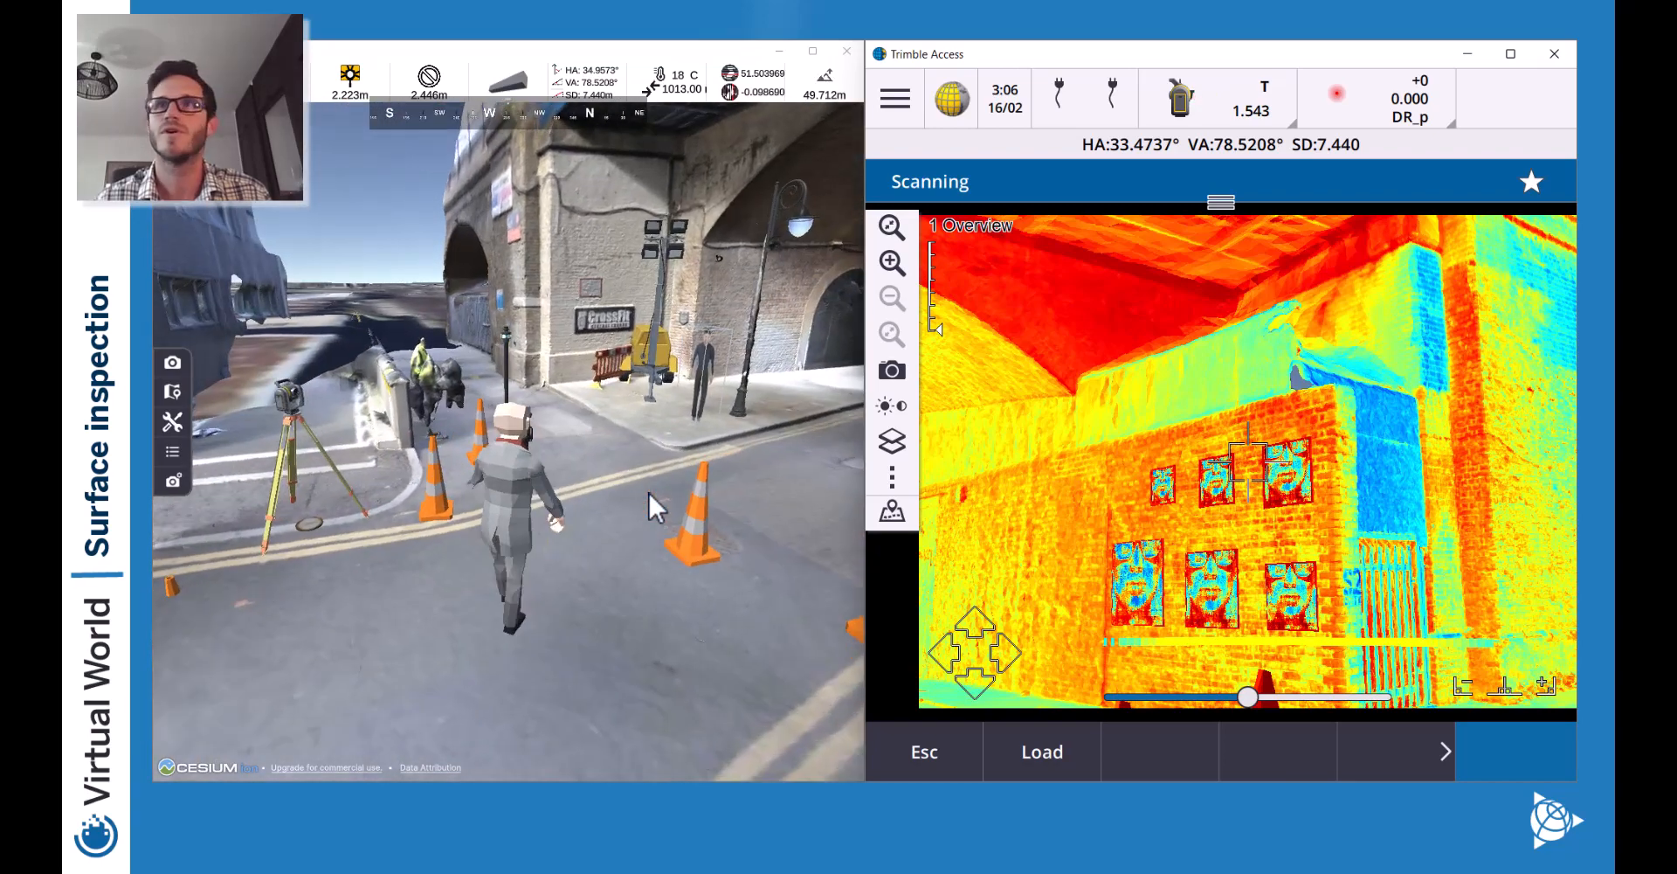
pyautogui.press('w')
pyautogui.press('d')
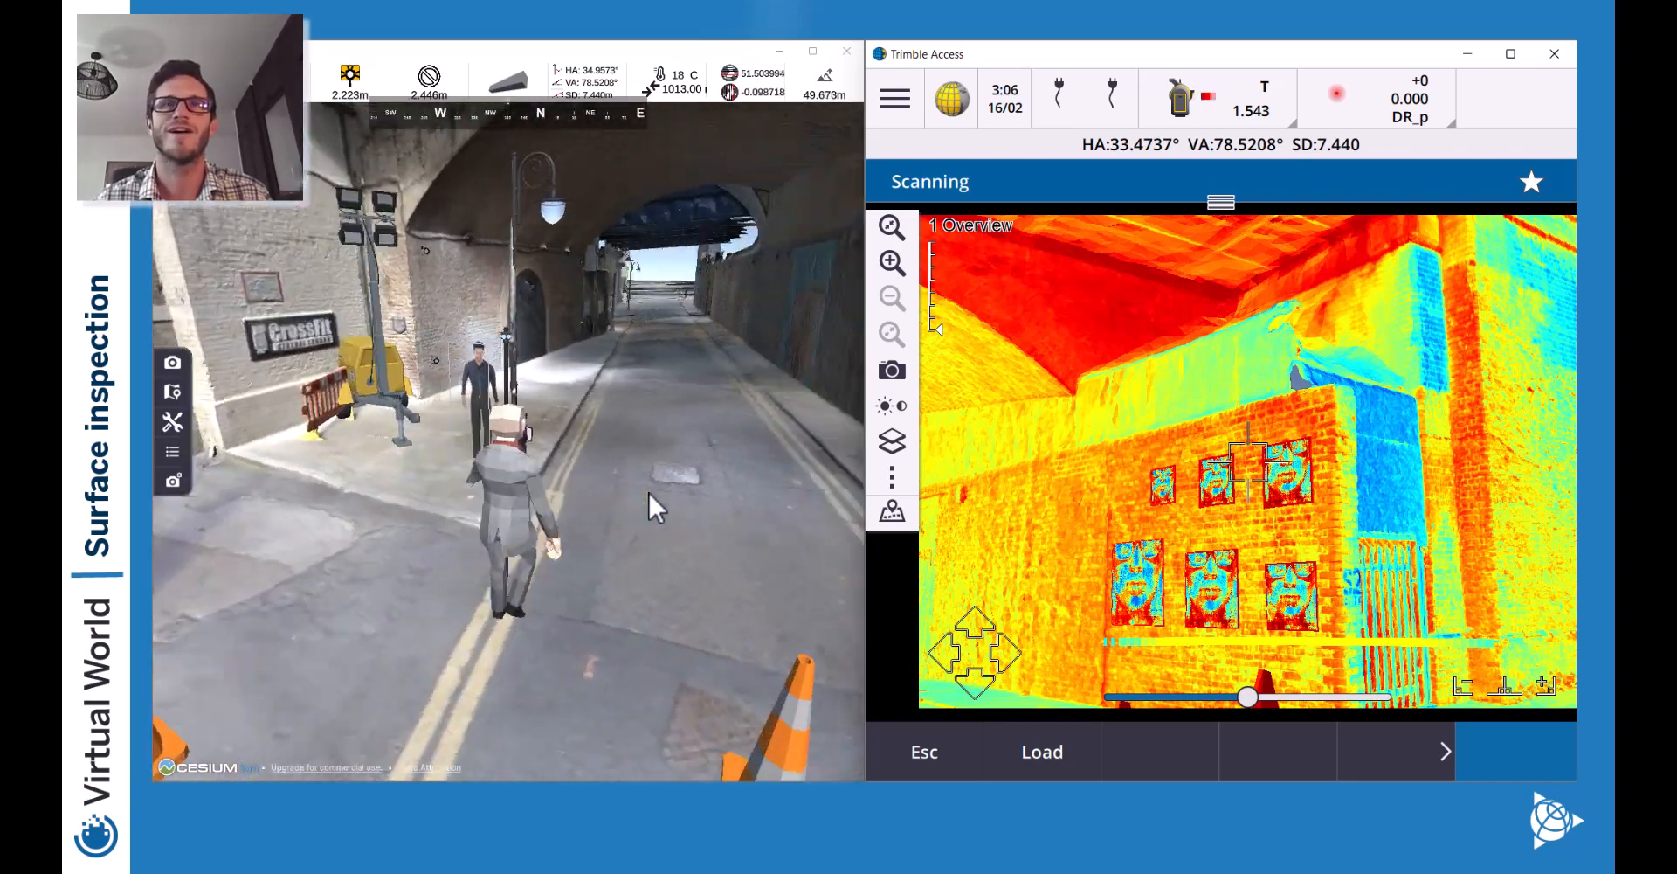
pyautogui.press('d')
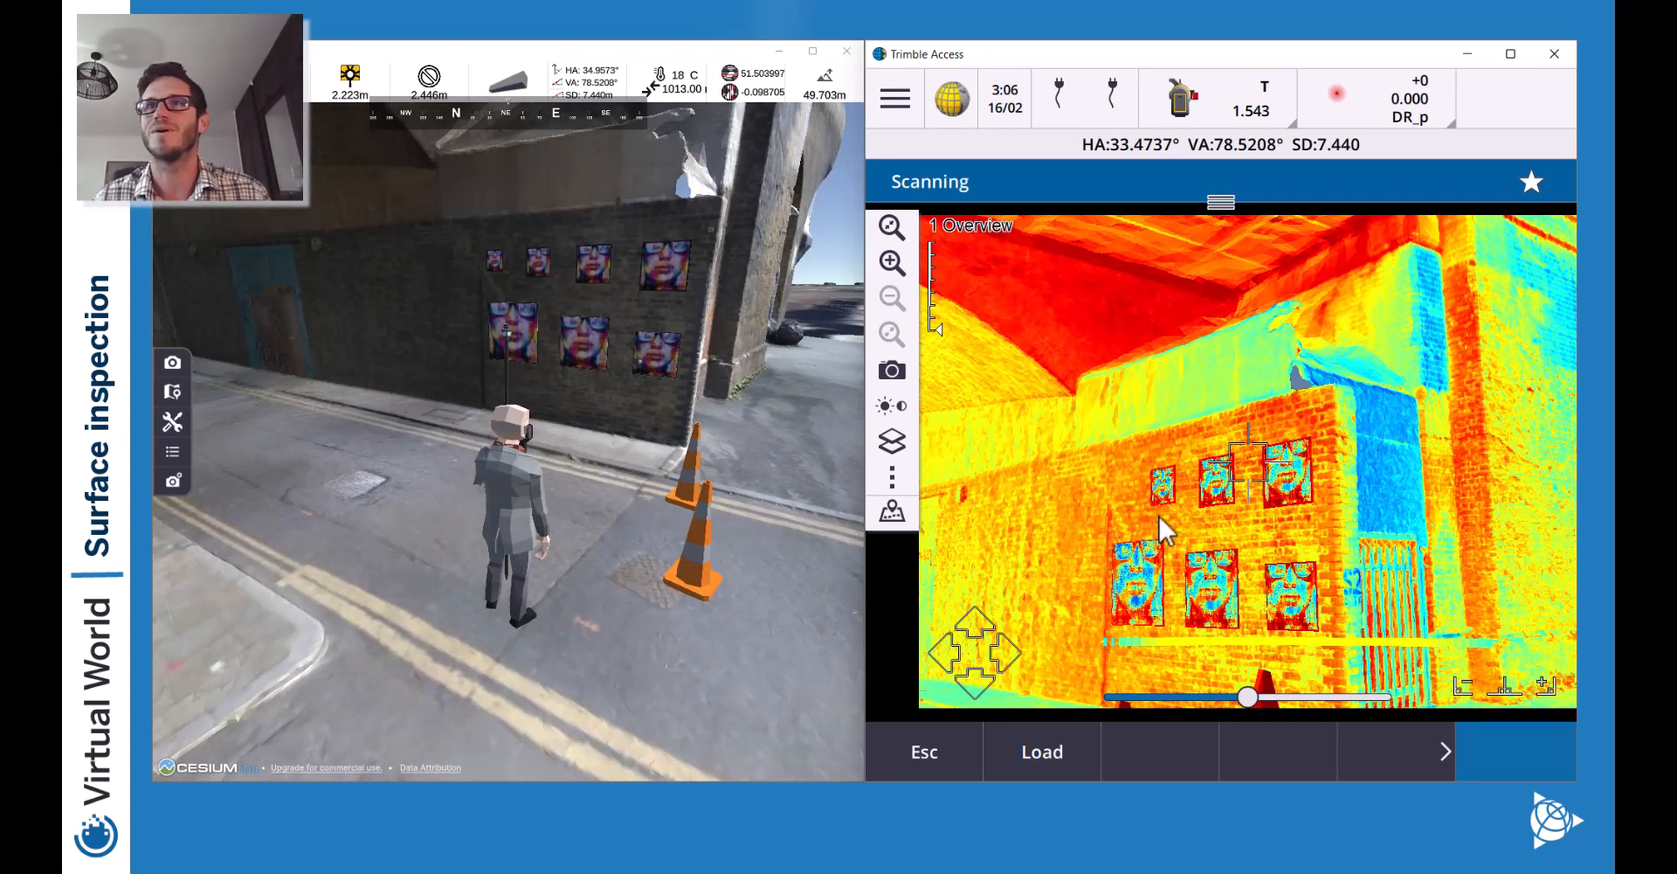
# Show the scan on the map, zoom in, and tilt it into a 3D point-cloud view.
pyautogui.click(892, 511)
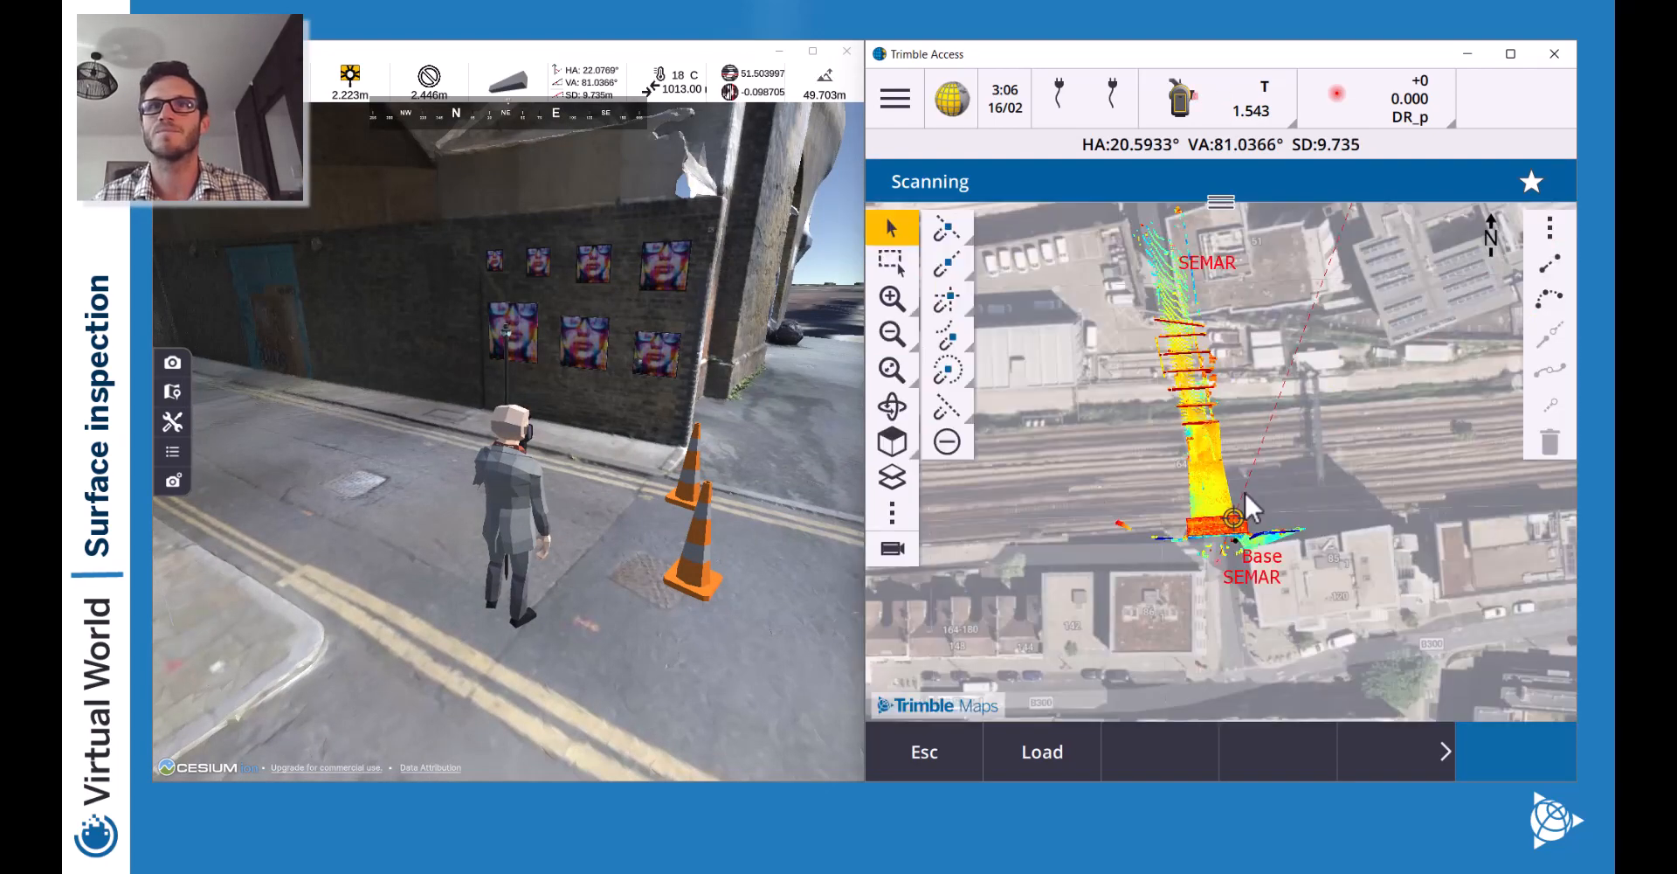
pyautogui.click(892, 299)
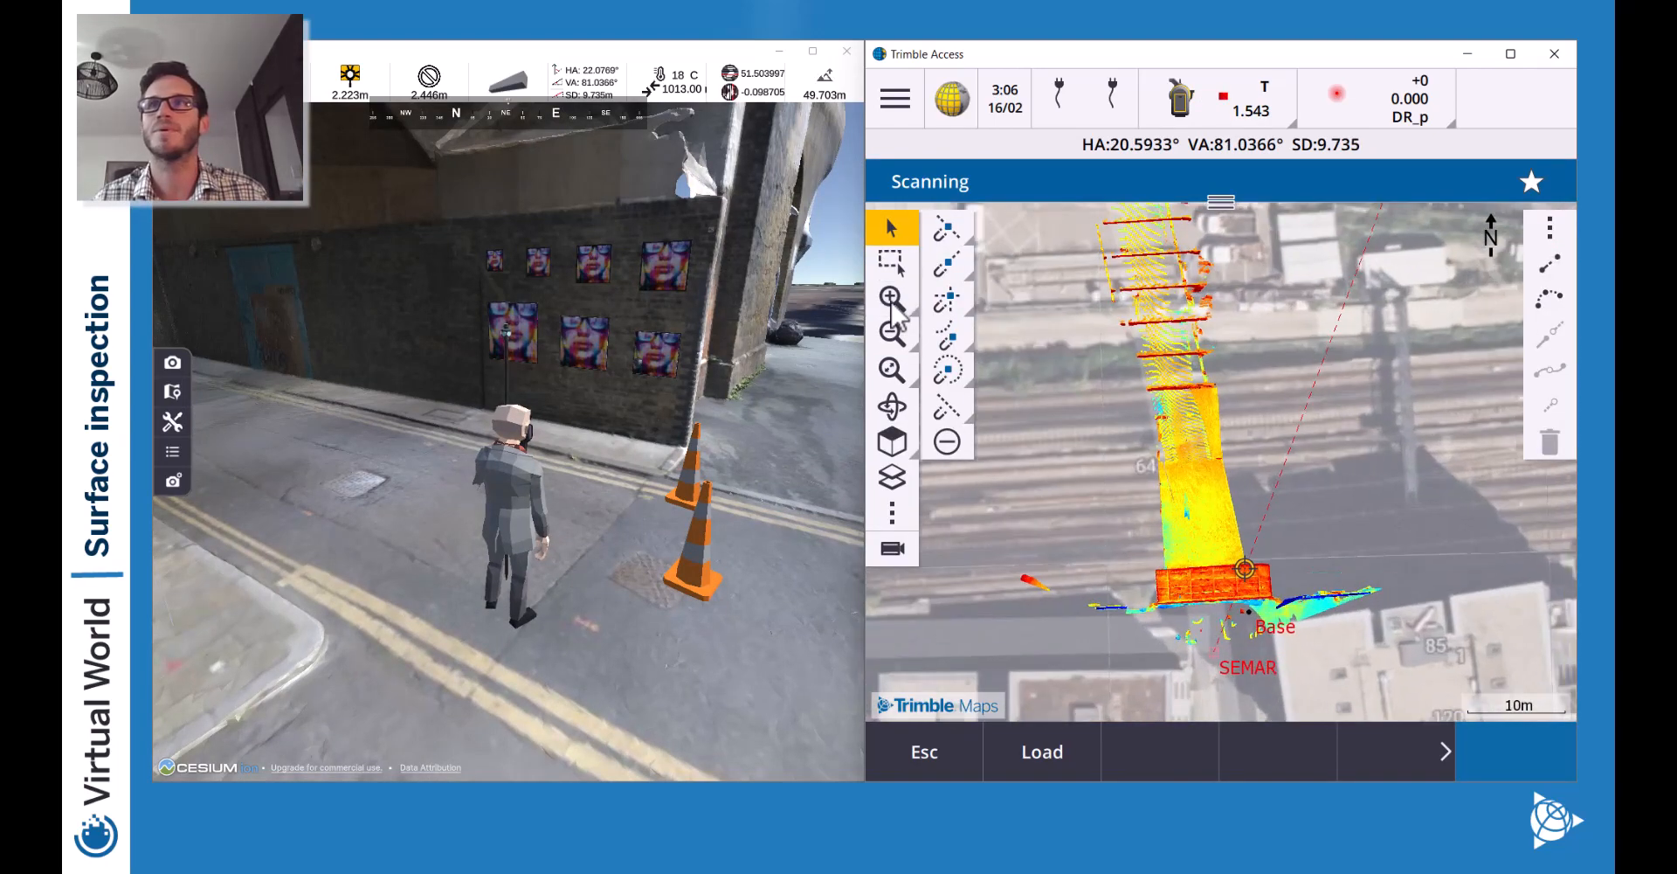
pyautogui.click(897, 308)
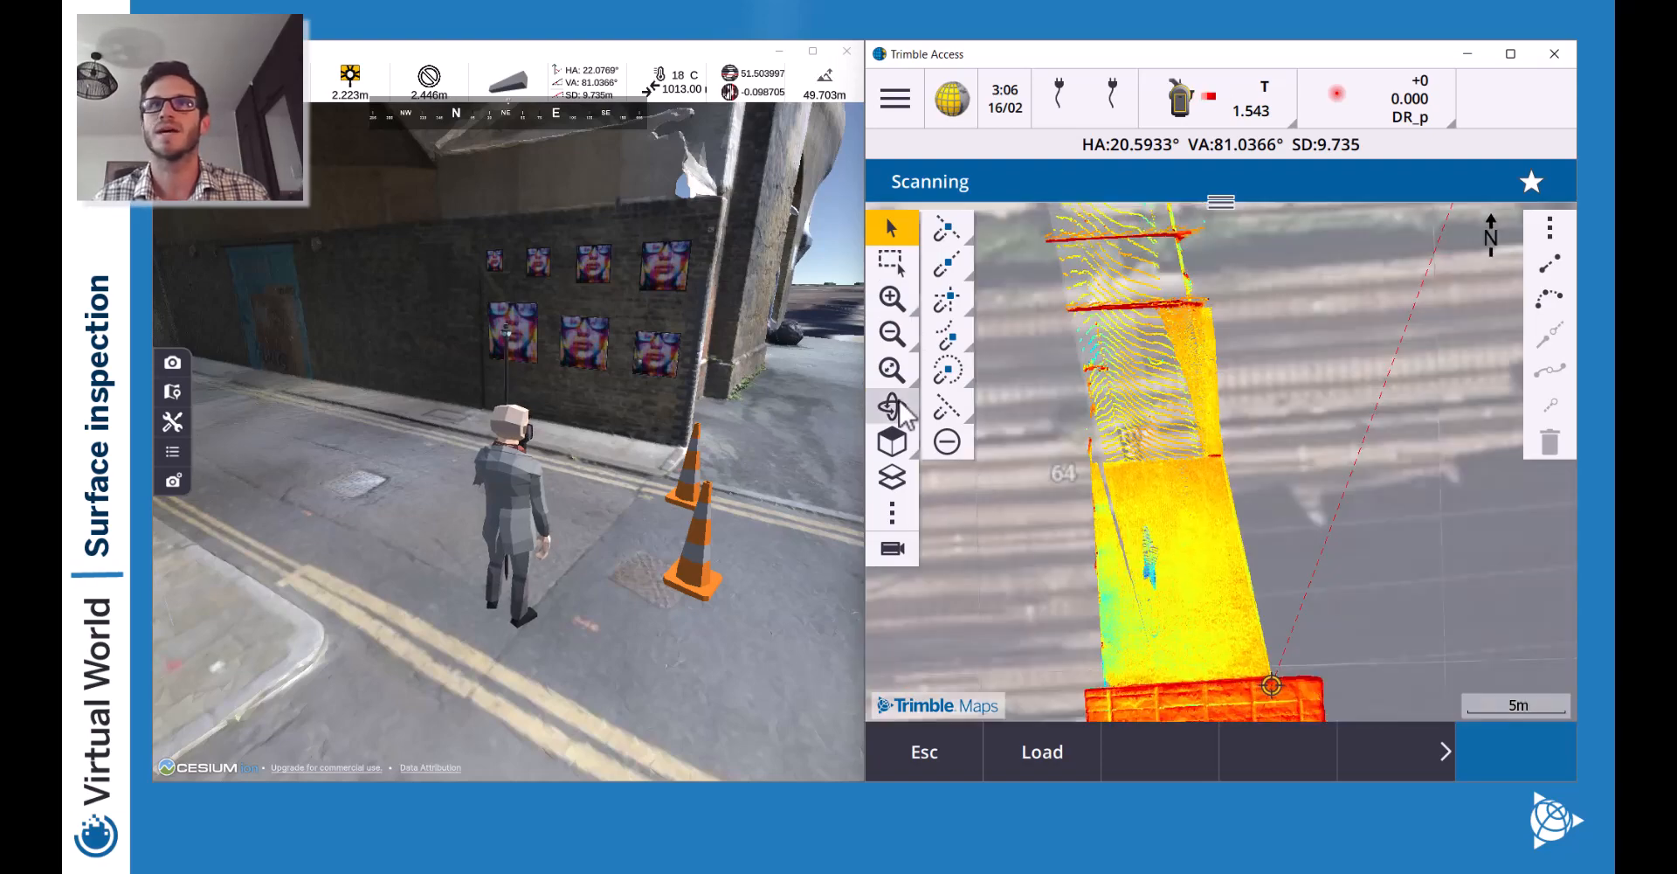
pyautogui.click(900, 405)
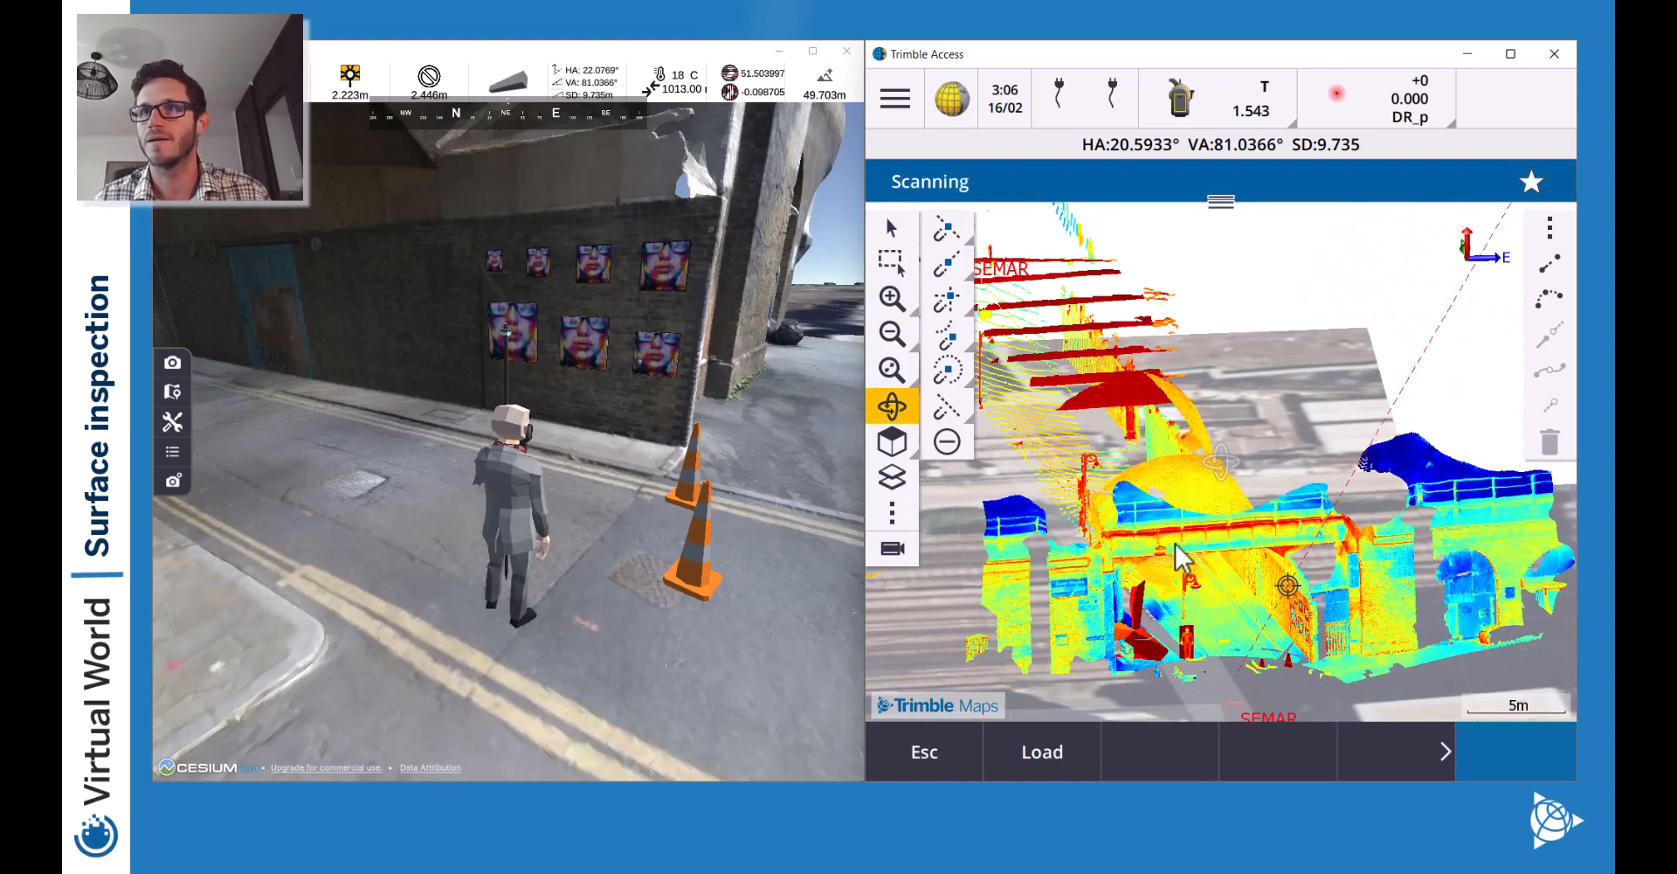
pyautogui.click(891, 271)
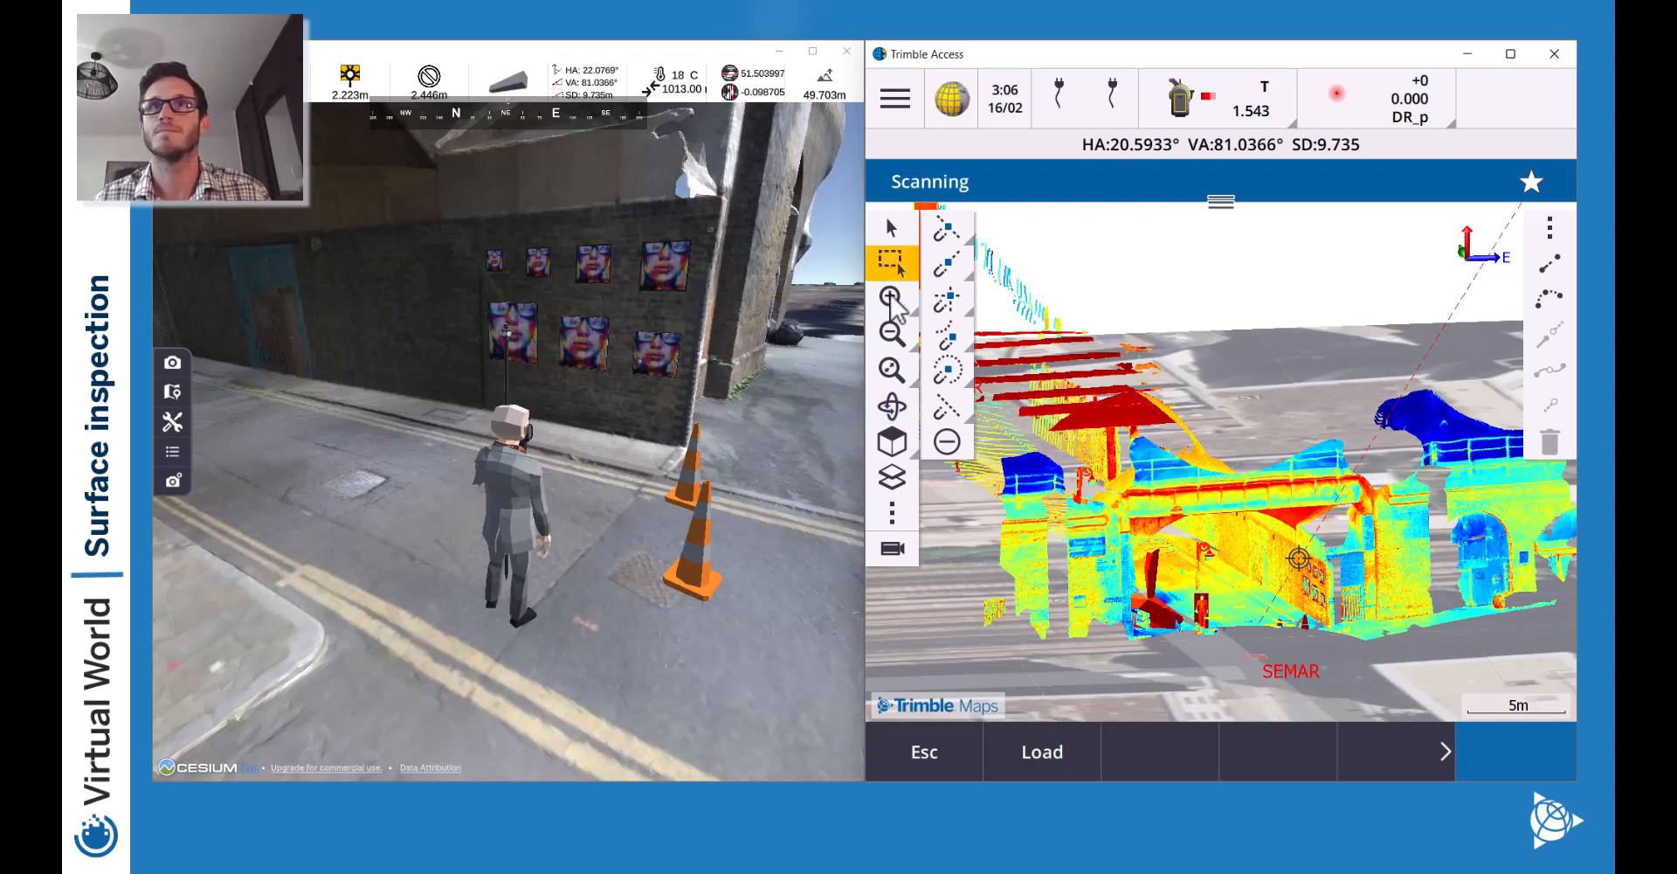
pyautogui.click(893, 299)
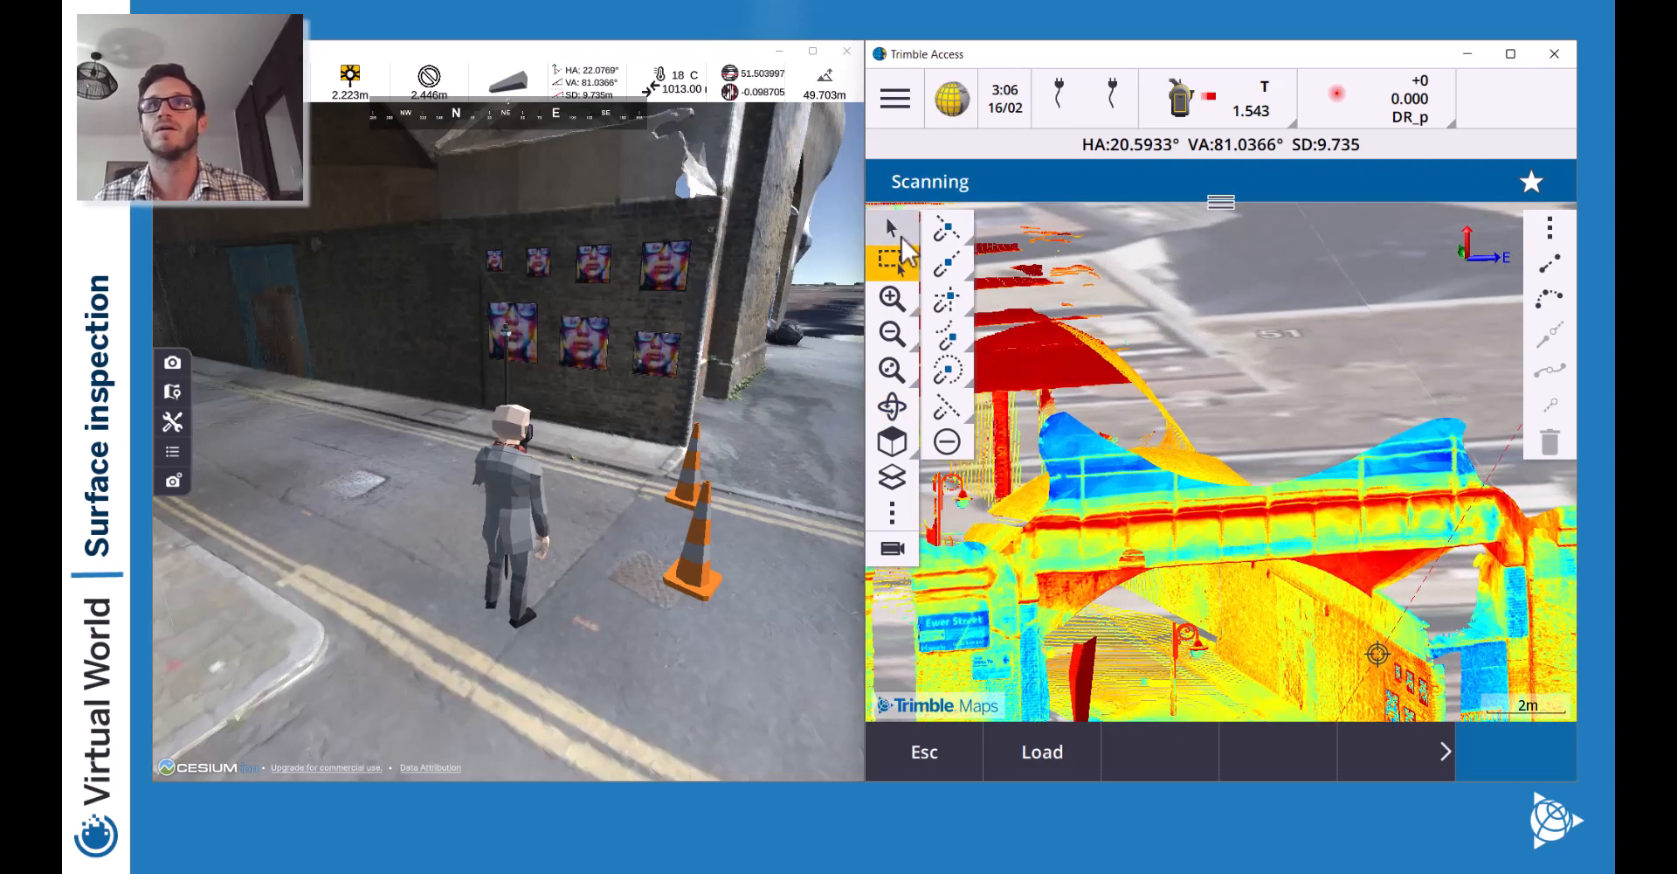
pyautogui.click(891, 228)
# Pan and orbit the point cloud to inspect the posters on the wall closely.
pyautogui.moveTo(1240, 599); pyautogui.dragTo(1123, 424)
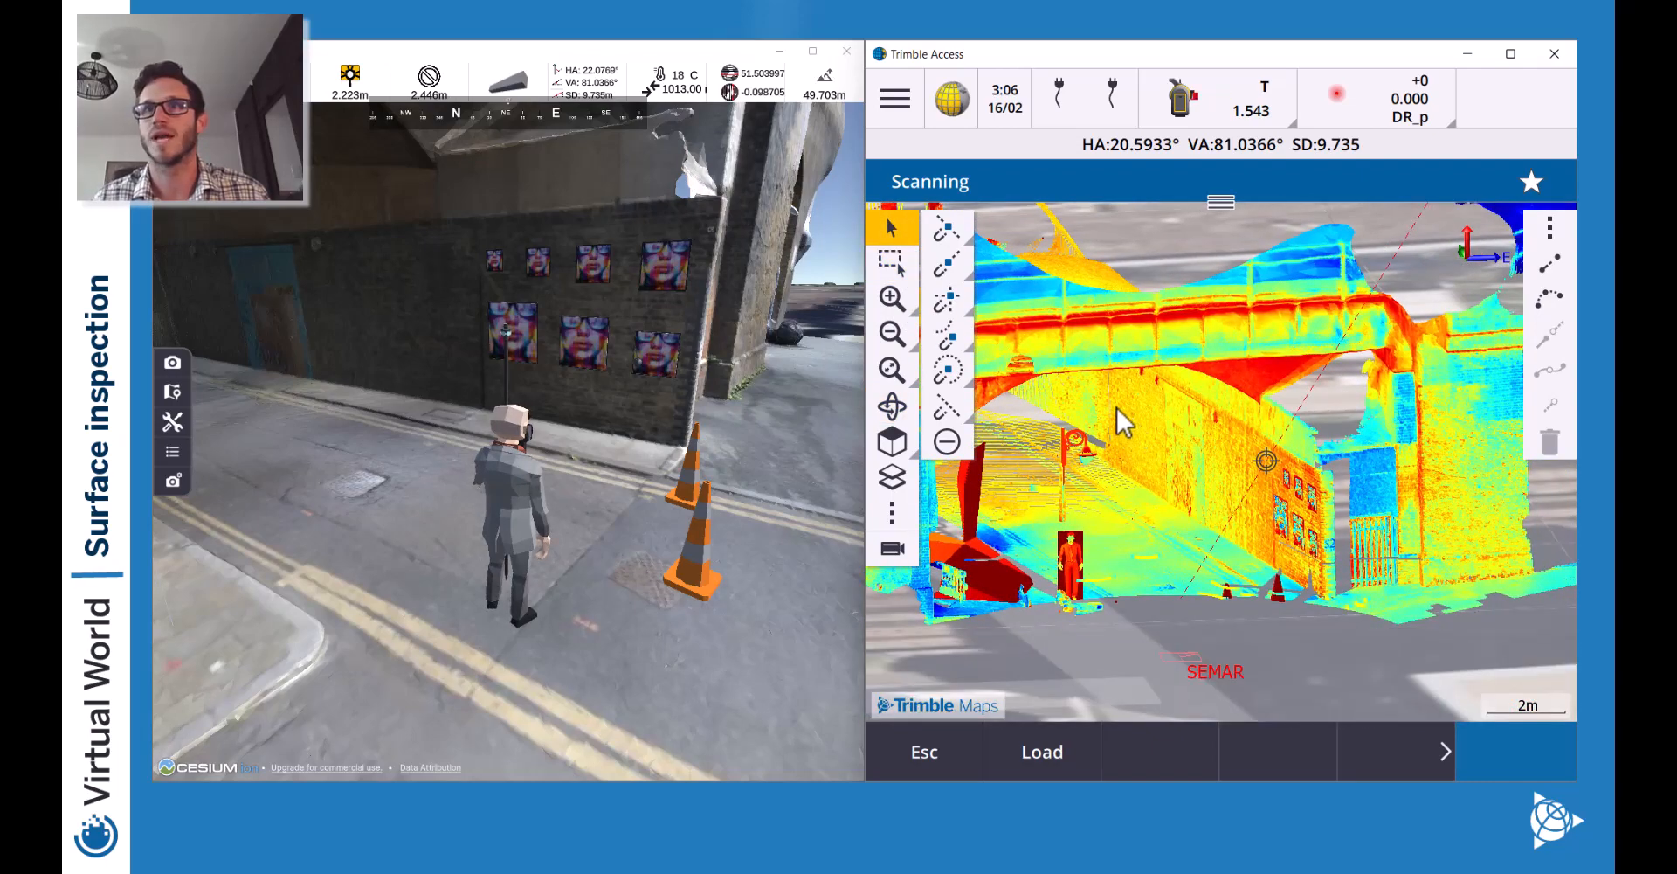
pyautogui.click(891, 299)
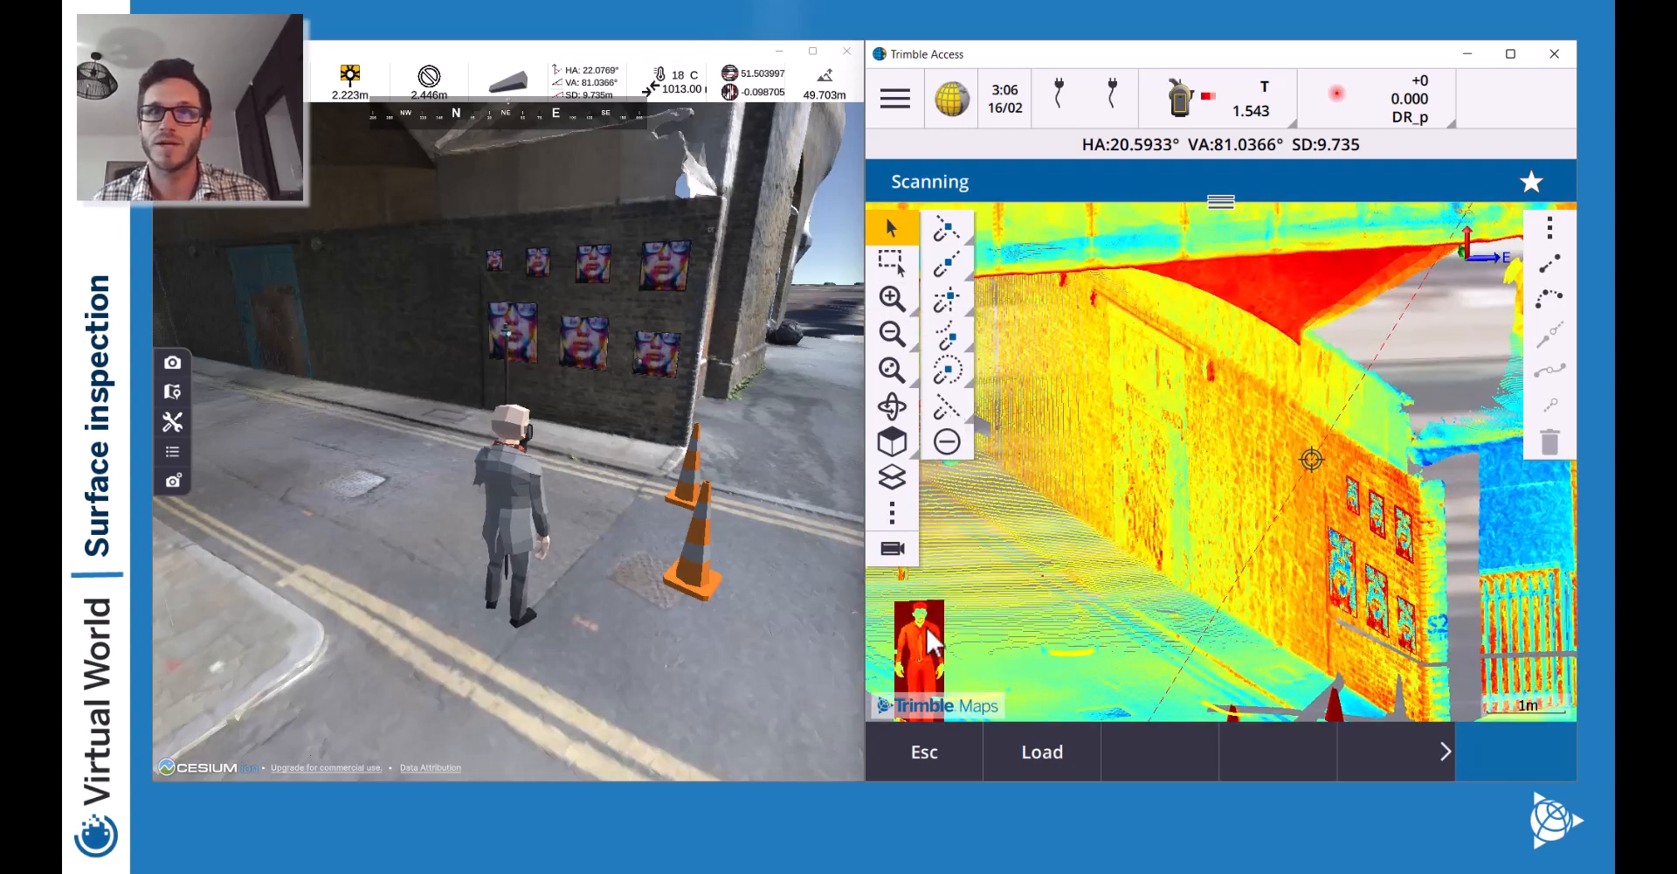
pyautogui.press('Left')
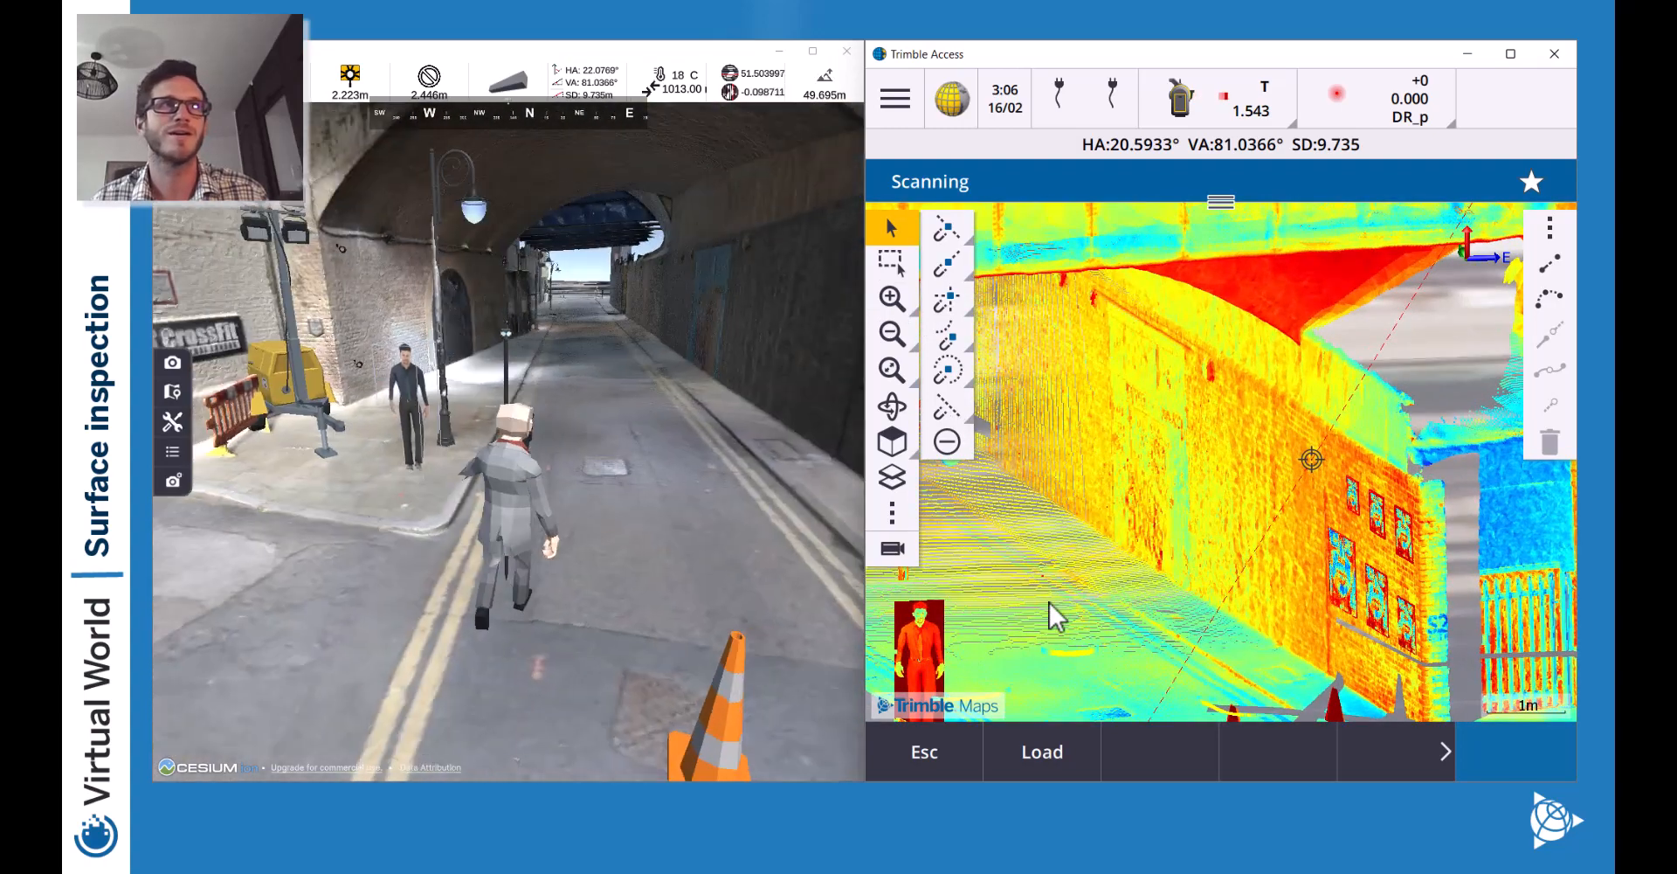
pyautogui.press('Right')
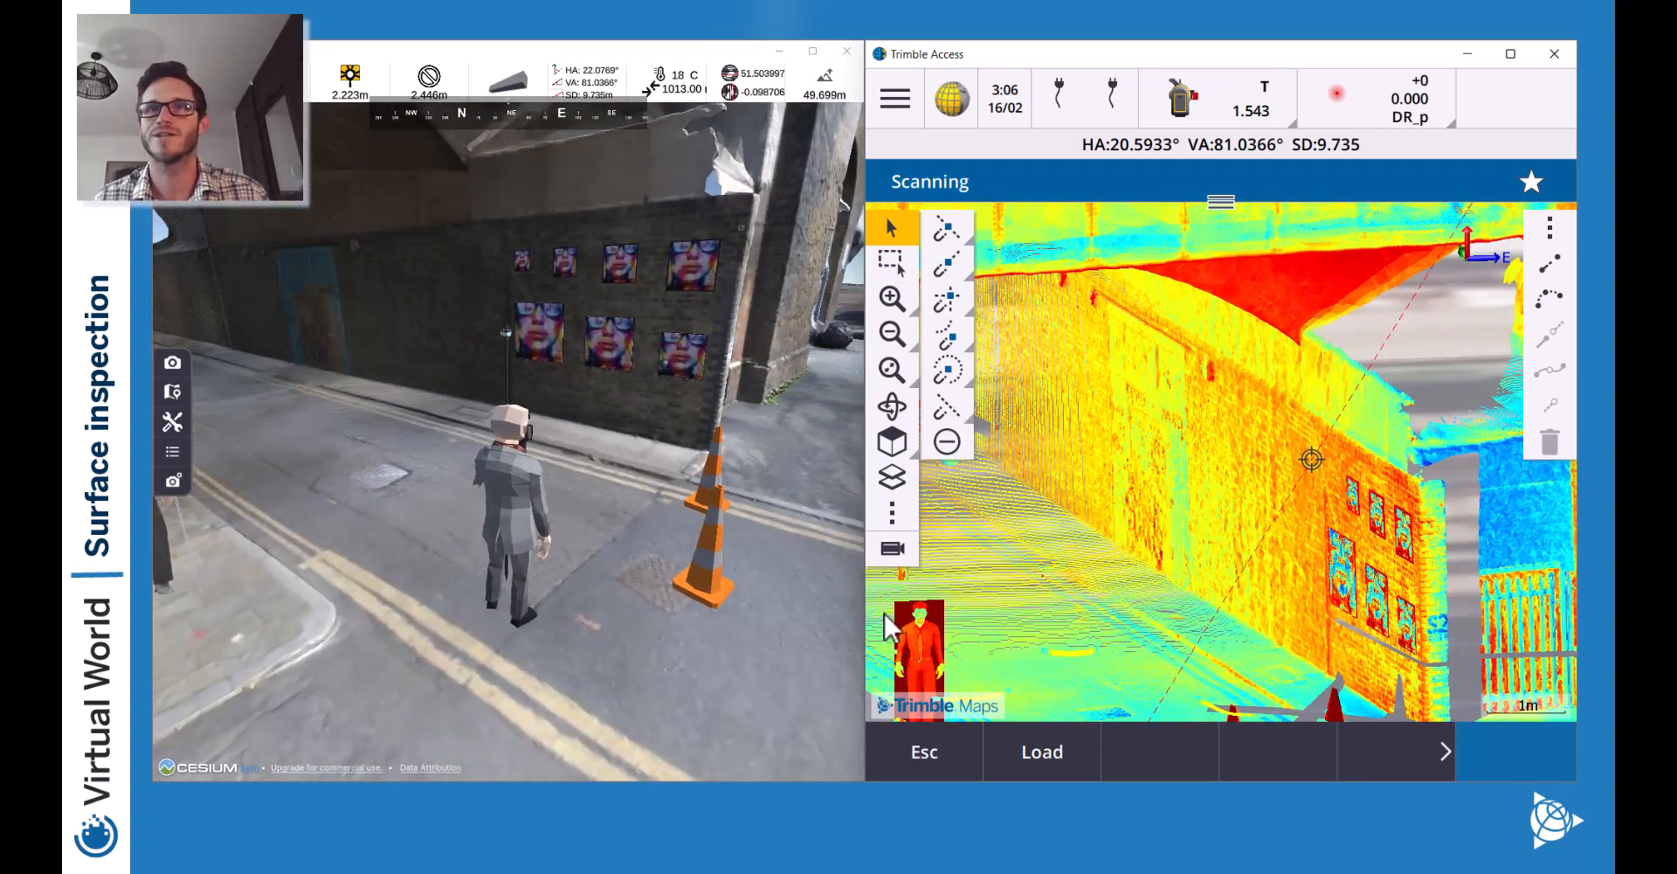
pyautogui.moveTo(1334, 558); pyautogui.dragTo(1181, 446)
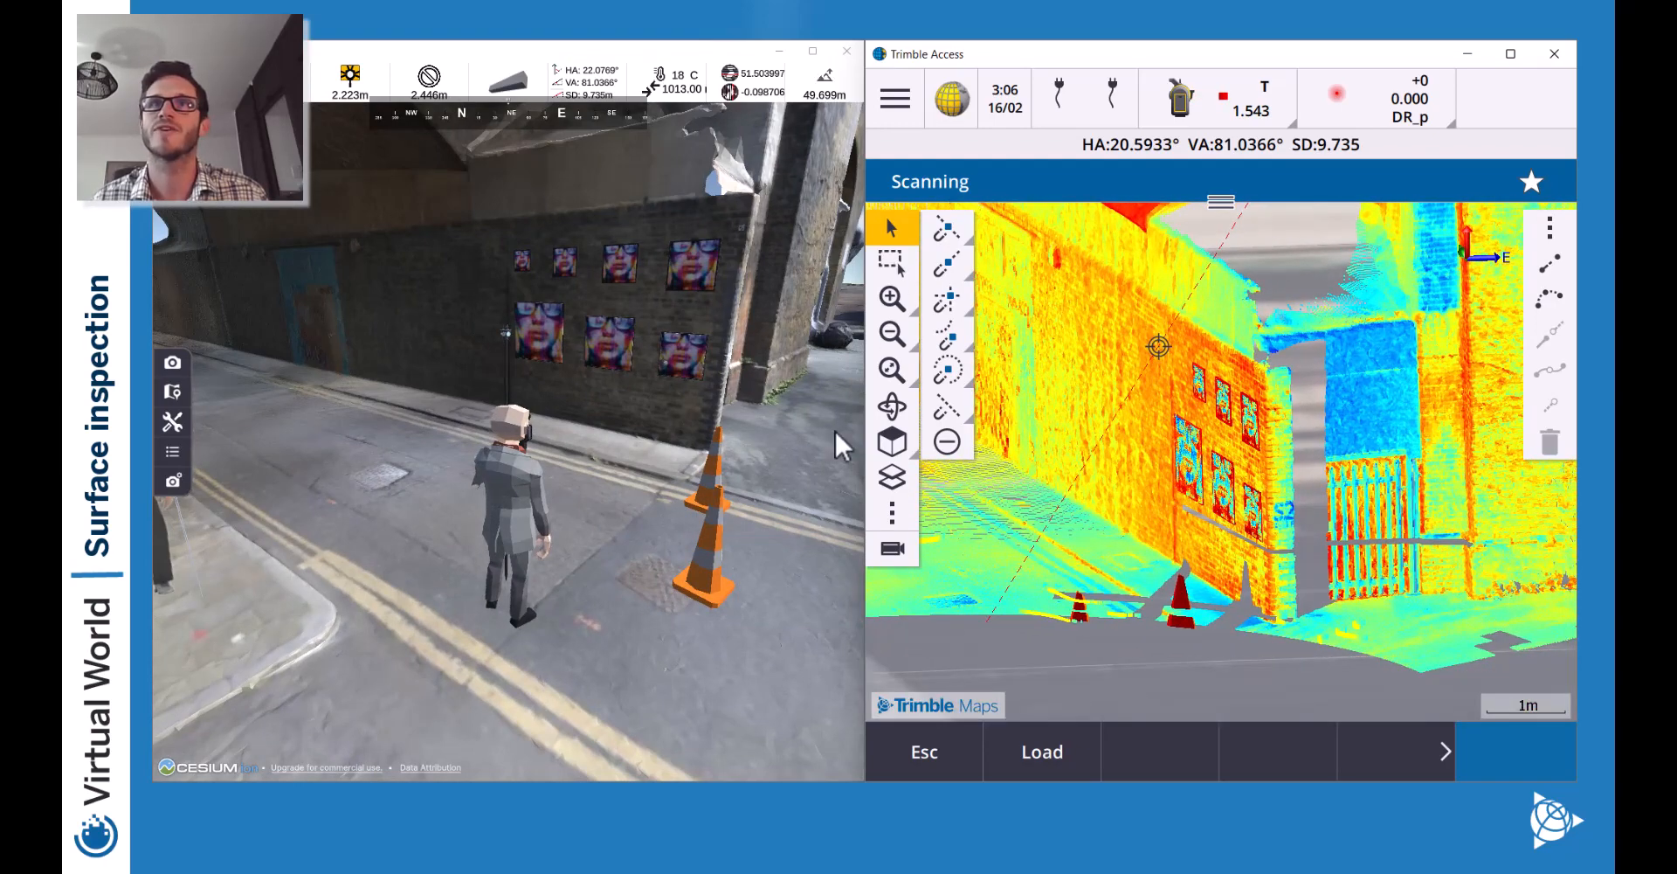
pyautogui.click(890, 410)
pyautogui.moveTo(1027, 461); pyautogui.dragTo(1106, 458)
pyautogui.click(891, 299)
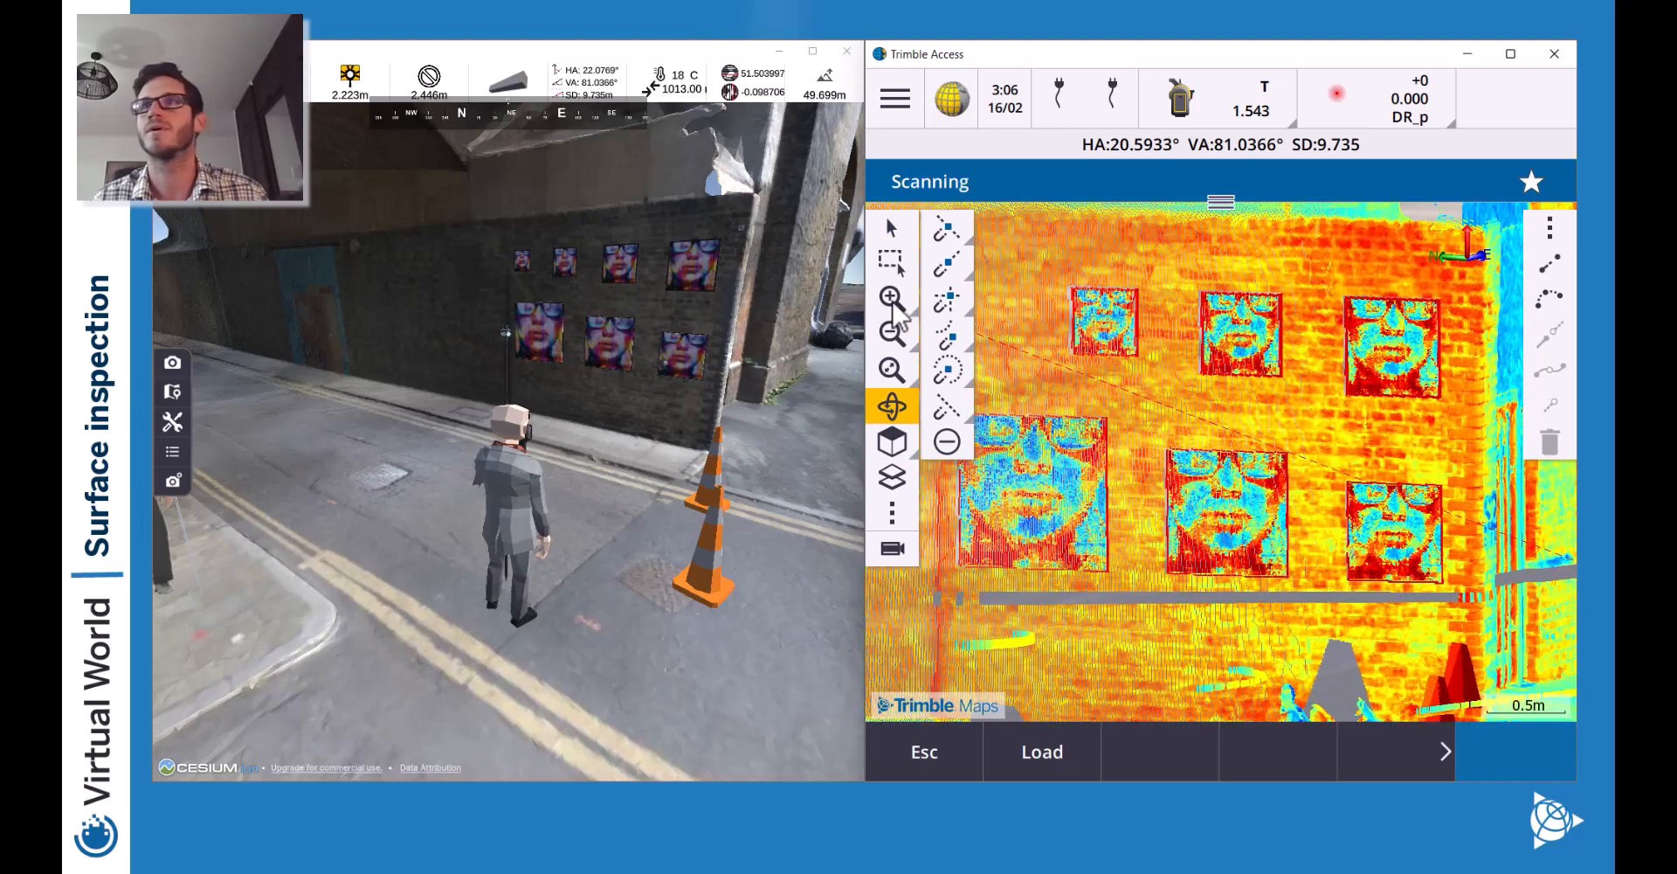
pyautogui.click(893, 302)
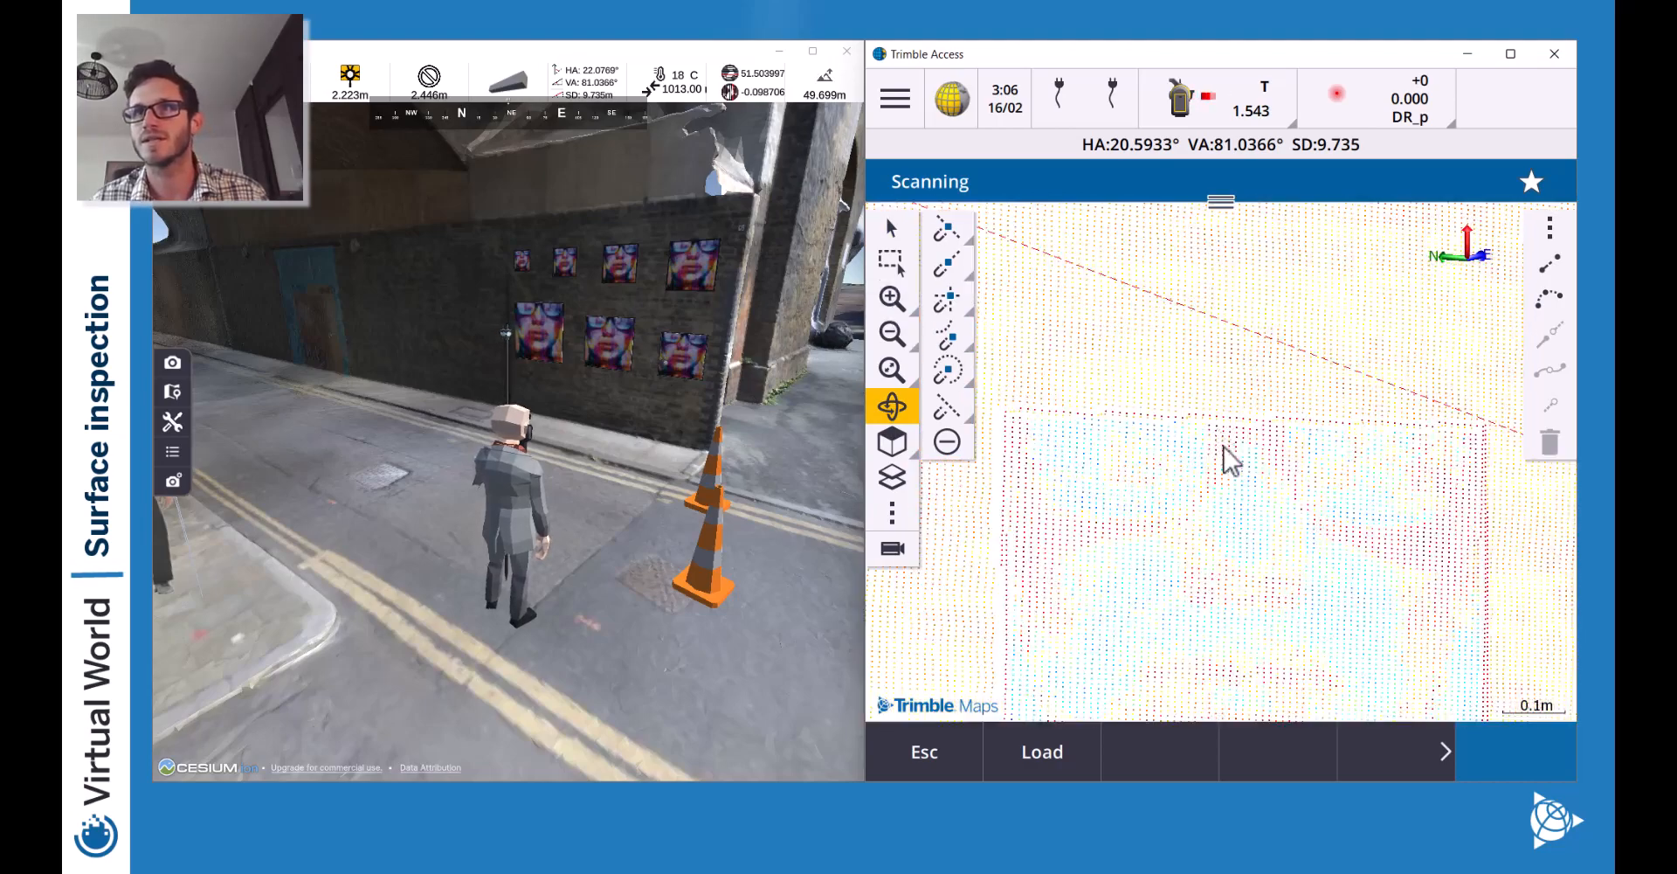
pyautogui.click(892, 336)
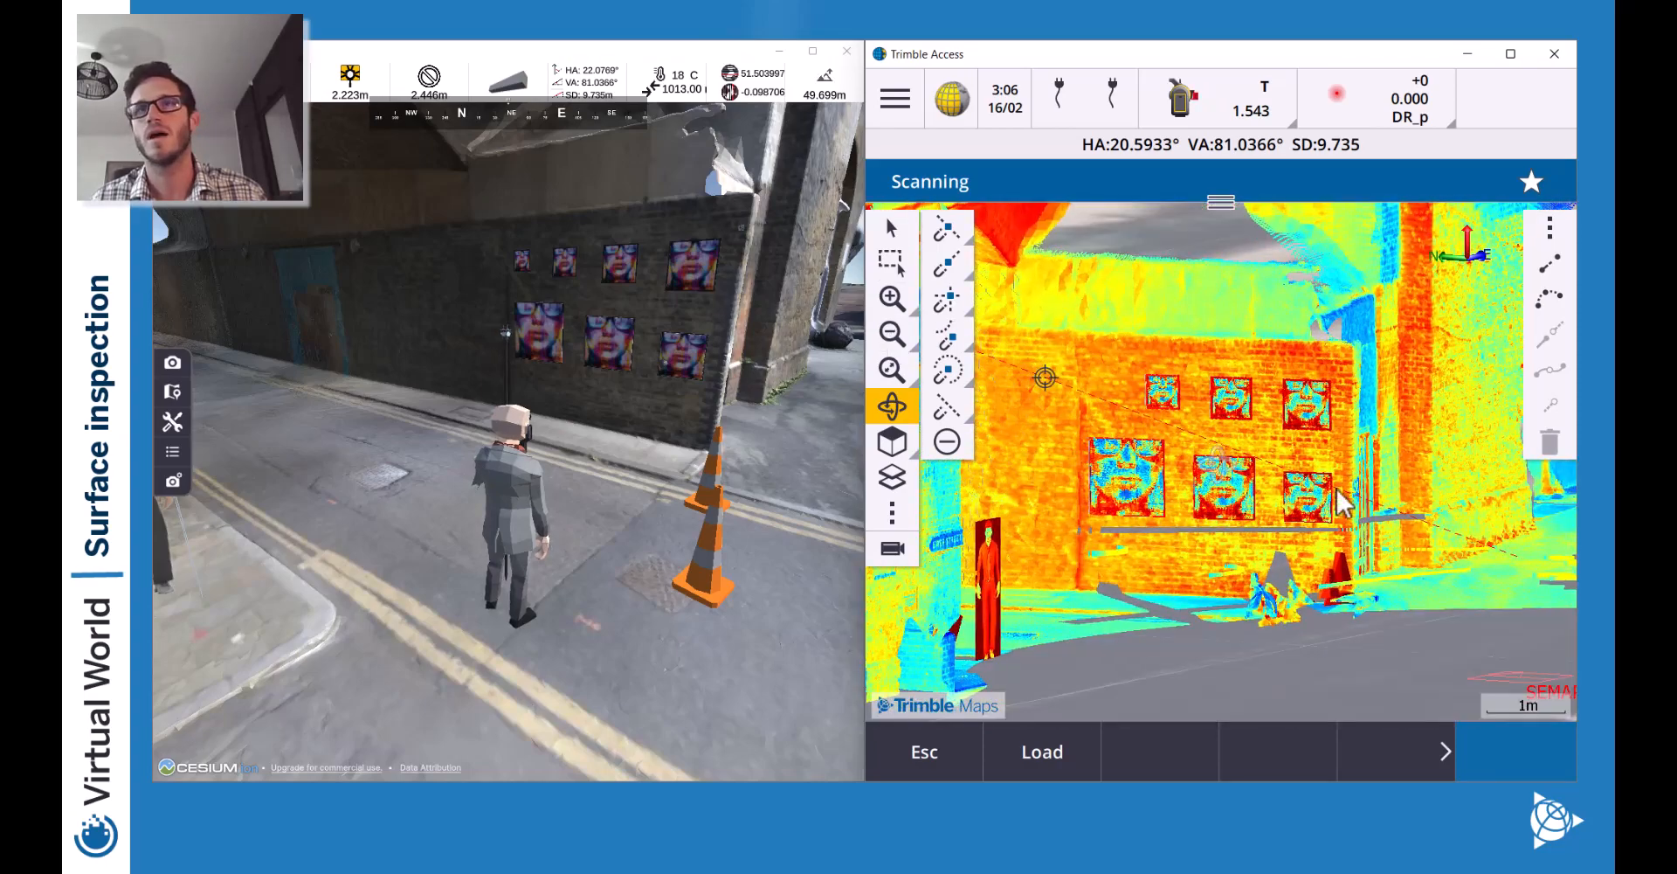
pyautogui.moveTo(1346, 507); pyautogui.dragTo(1270, 510)
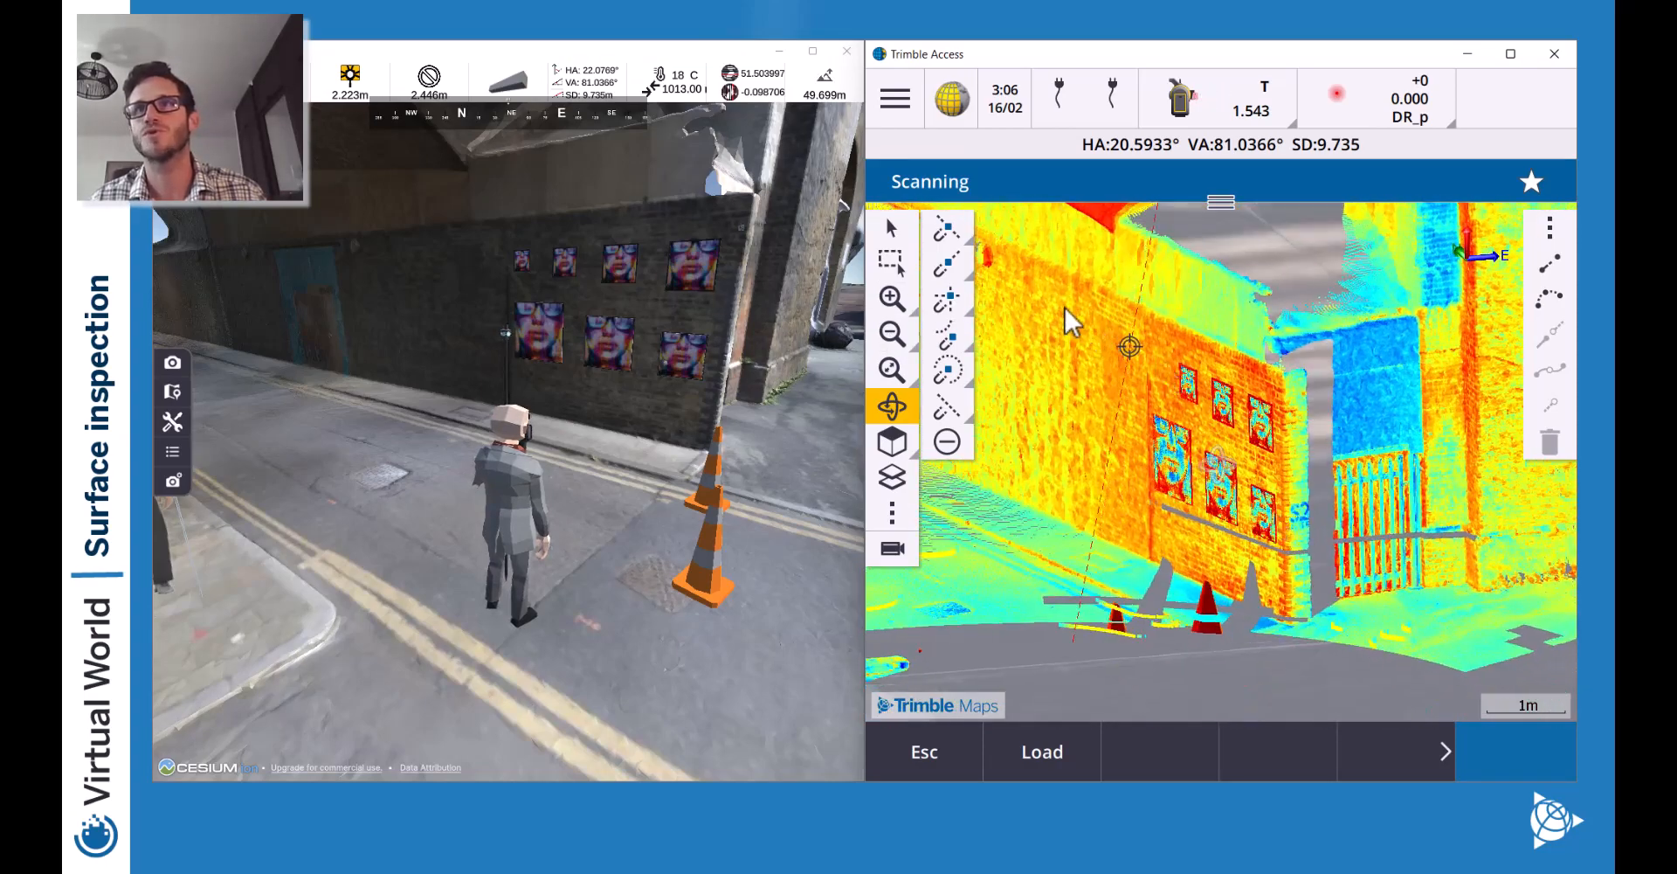
# Pan and orbit the point cloud from ground level toward a top-down view.
pyautogui.click(888, 225)
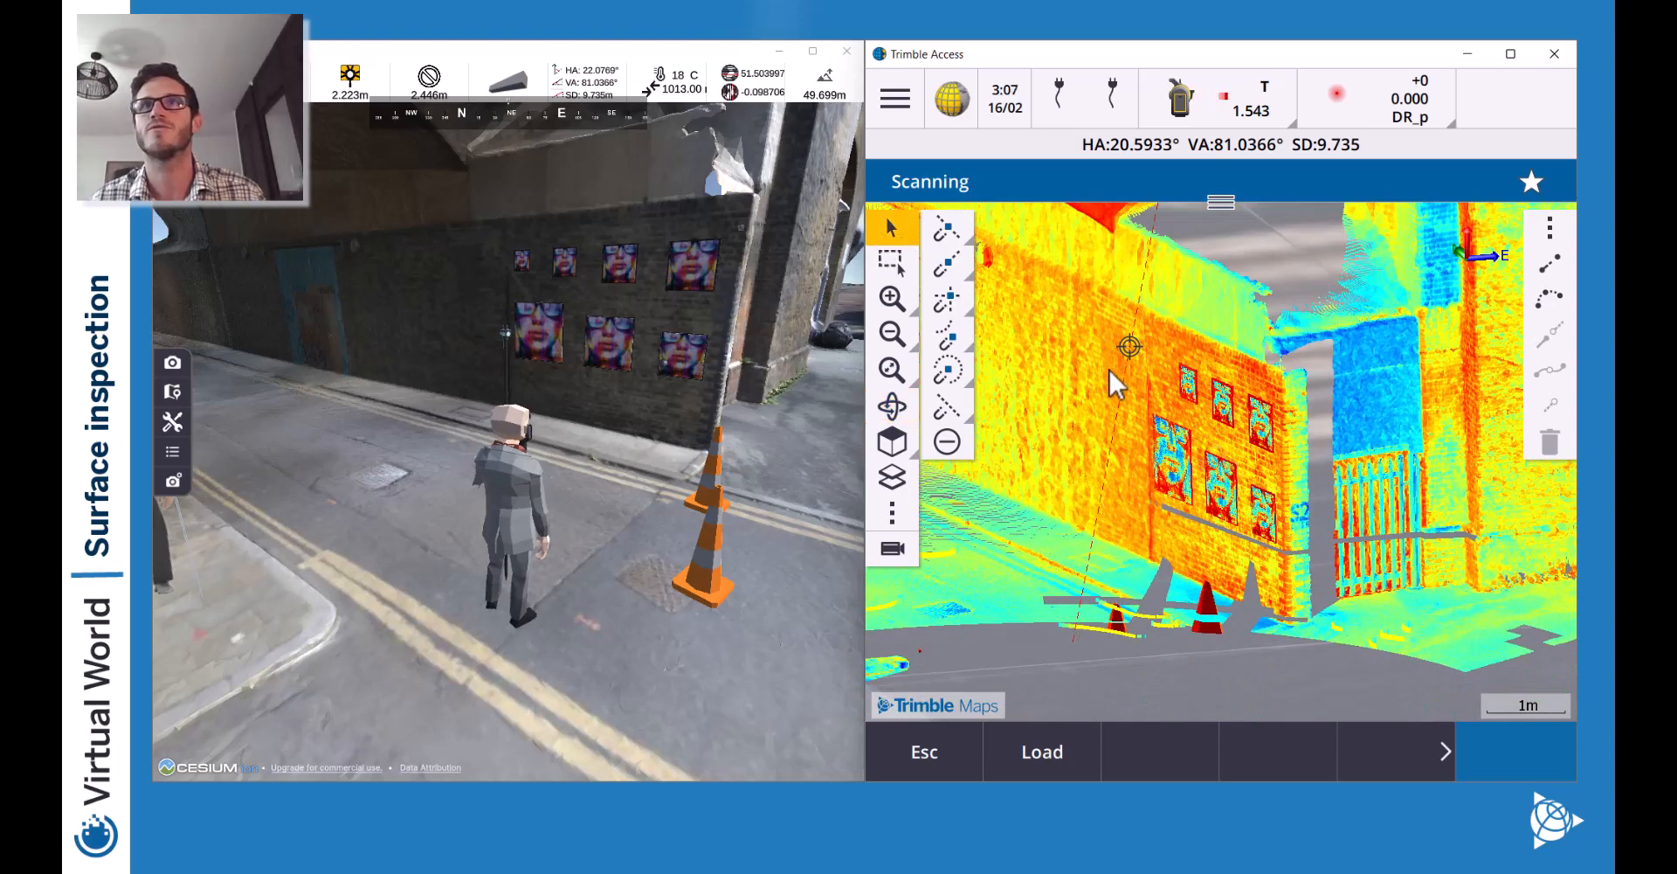
pyautogui.moveTo(1108, 369); pyautogui.dragTo(1225, 556)
pyautogui.click(892, 407)
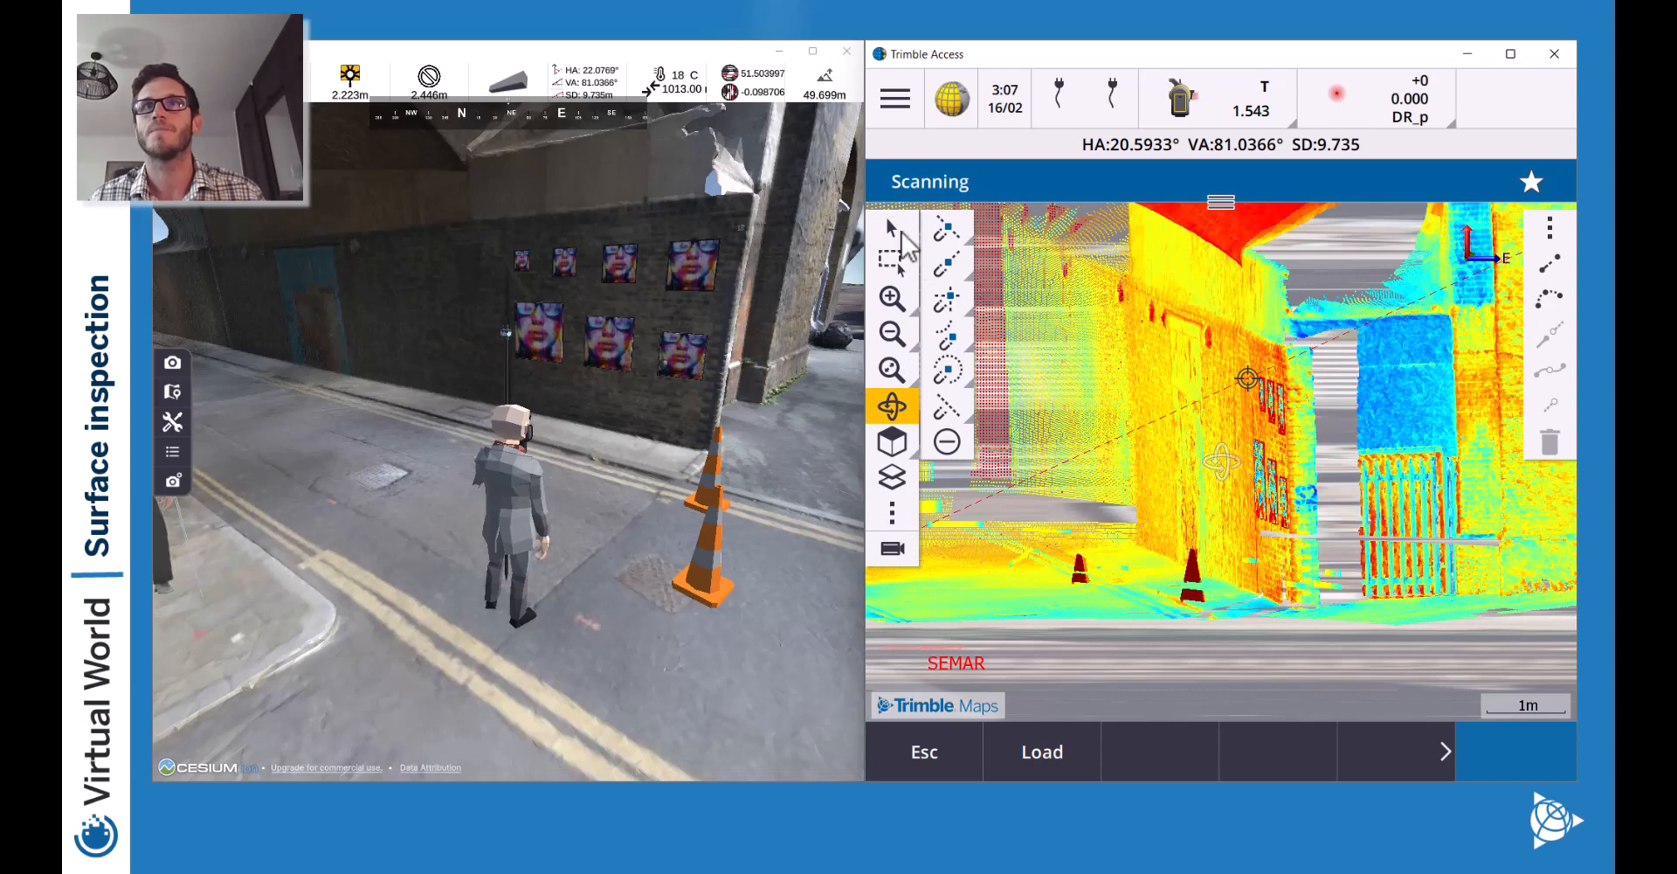
pyautogui.click(887, 225)
pyautogui.moveTo(1089, 329); pyautogui.dragTo(1336, 434)
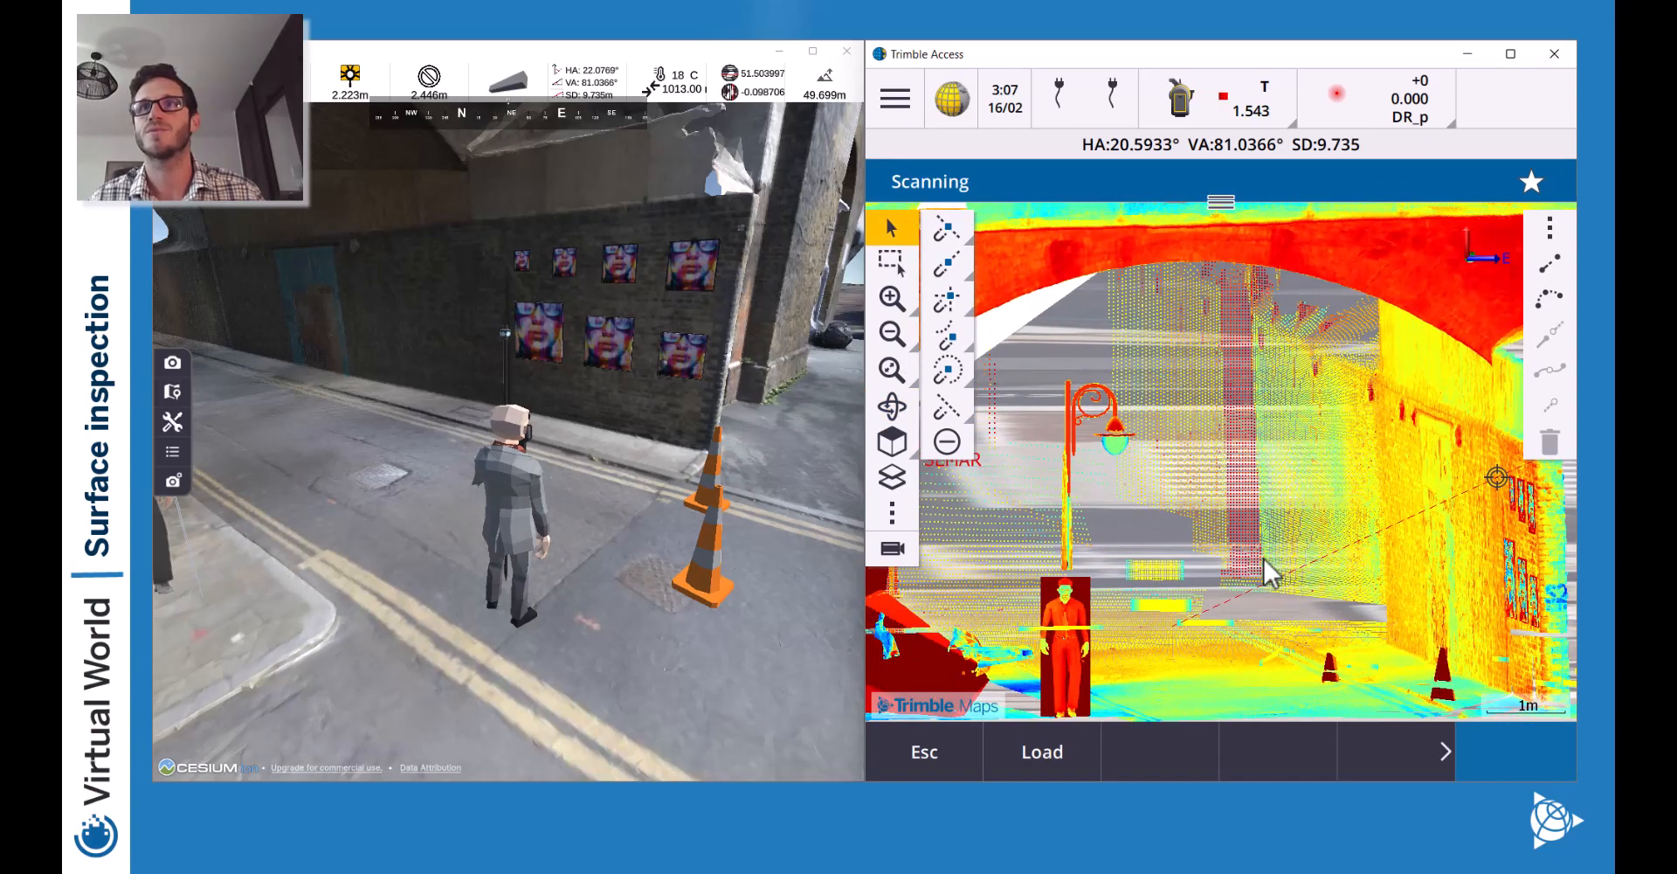
pyautogui.click(892, 406)
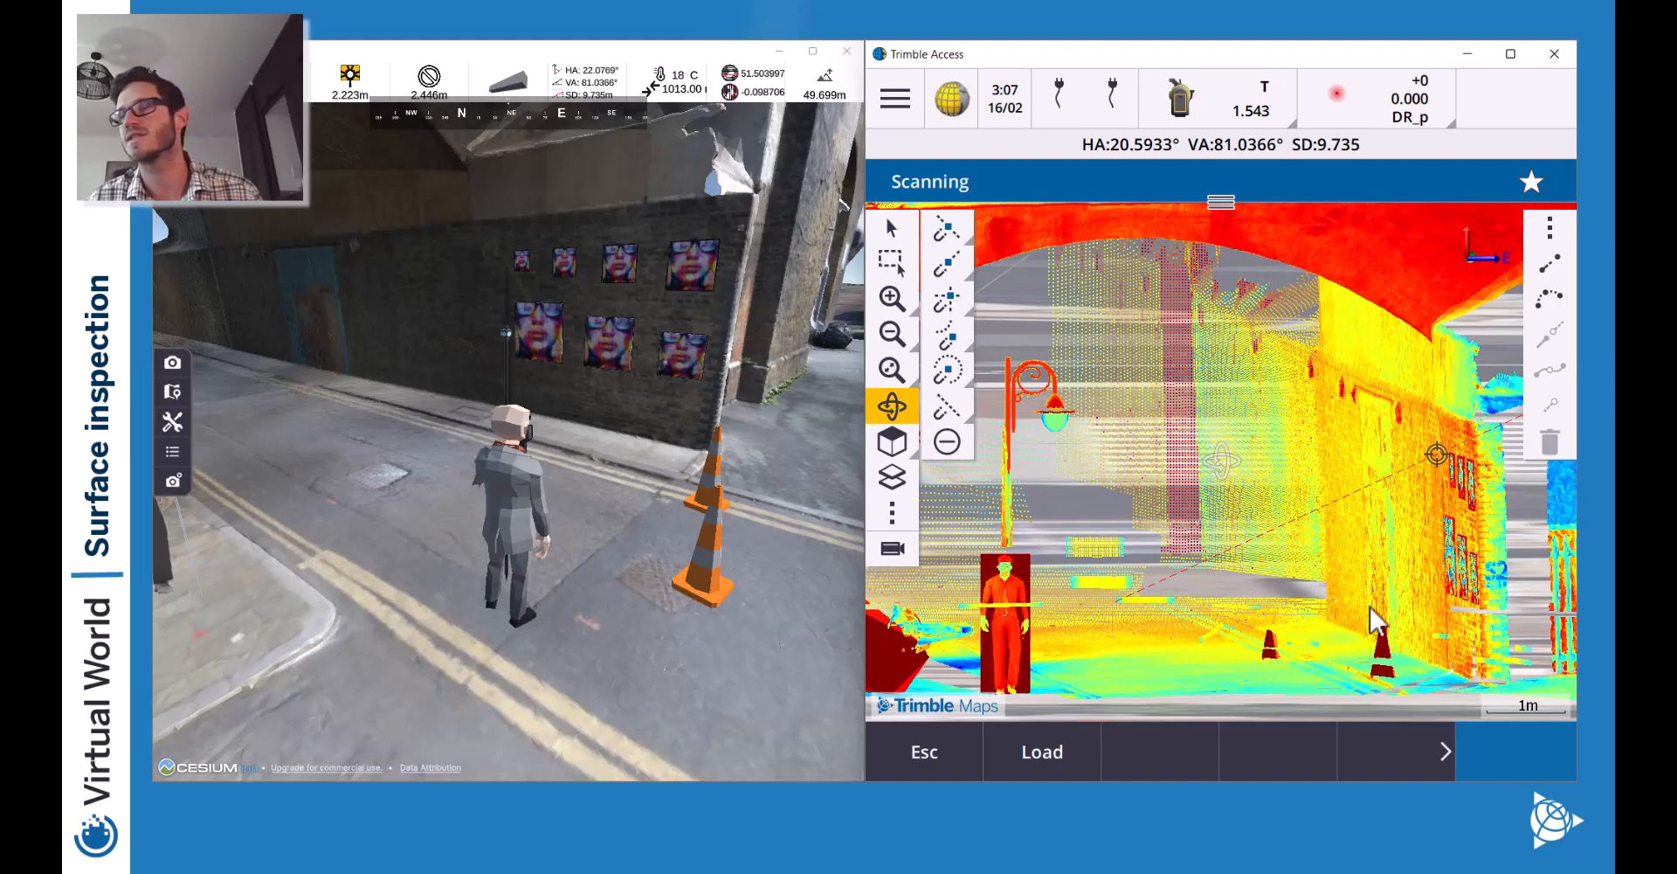
pyautogui.moveTo(1326, 624); pyautogui.dragTo(1131, 446)
# Switch to plan view, zoom out, and pan past the red scan block to SEMAR.
pyautogui.click(884, 441)
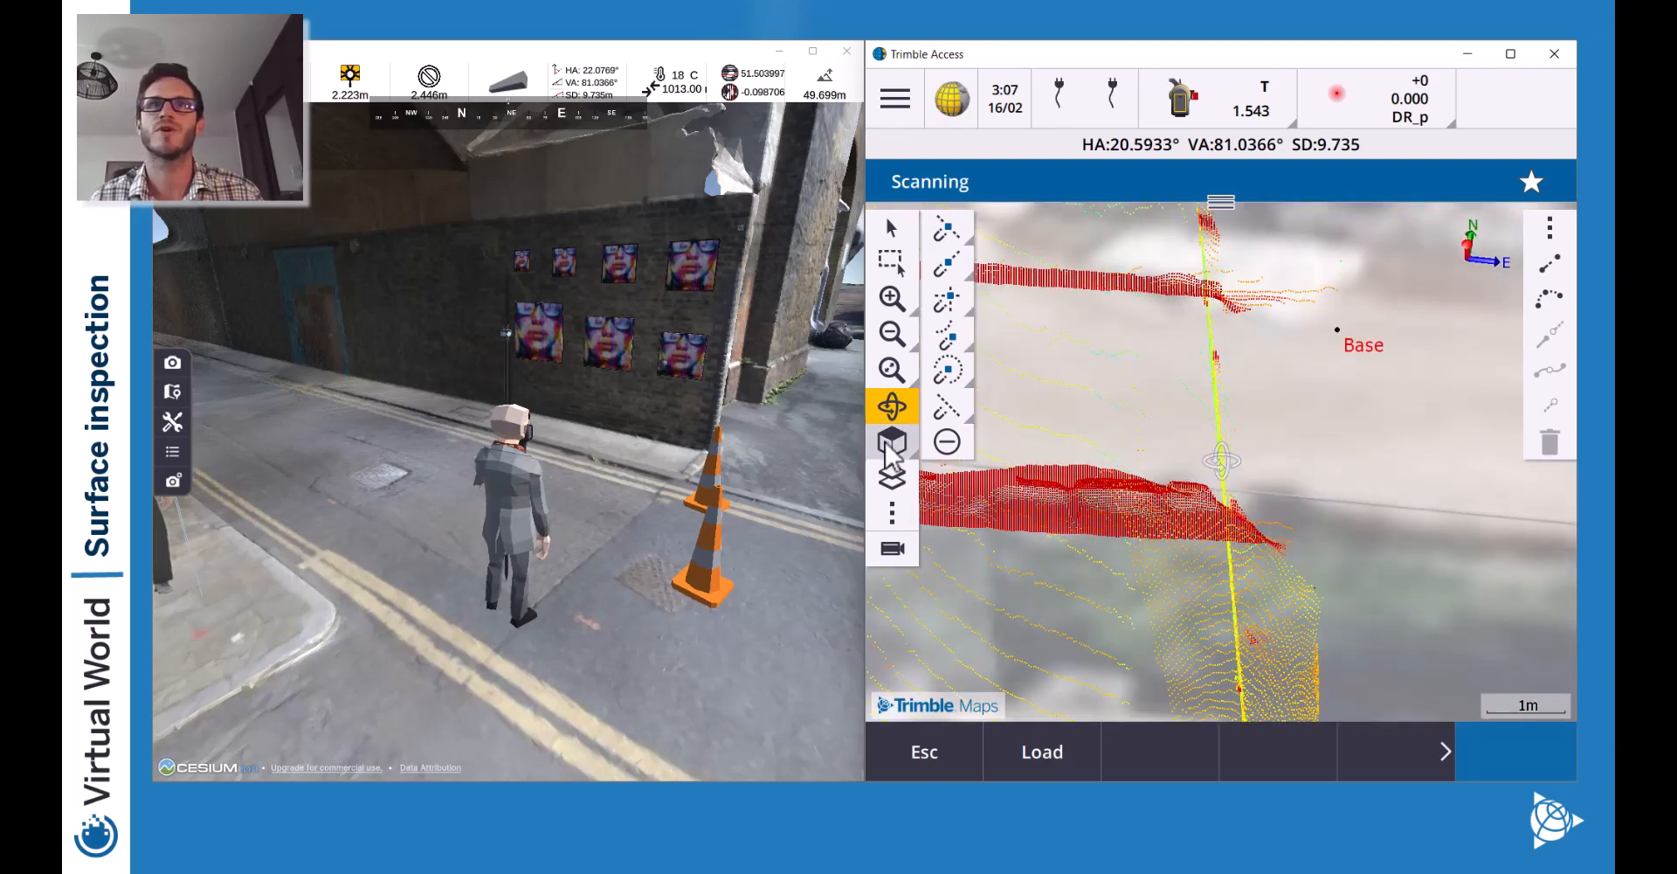
pyautogui.click(891, 332)
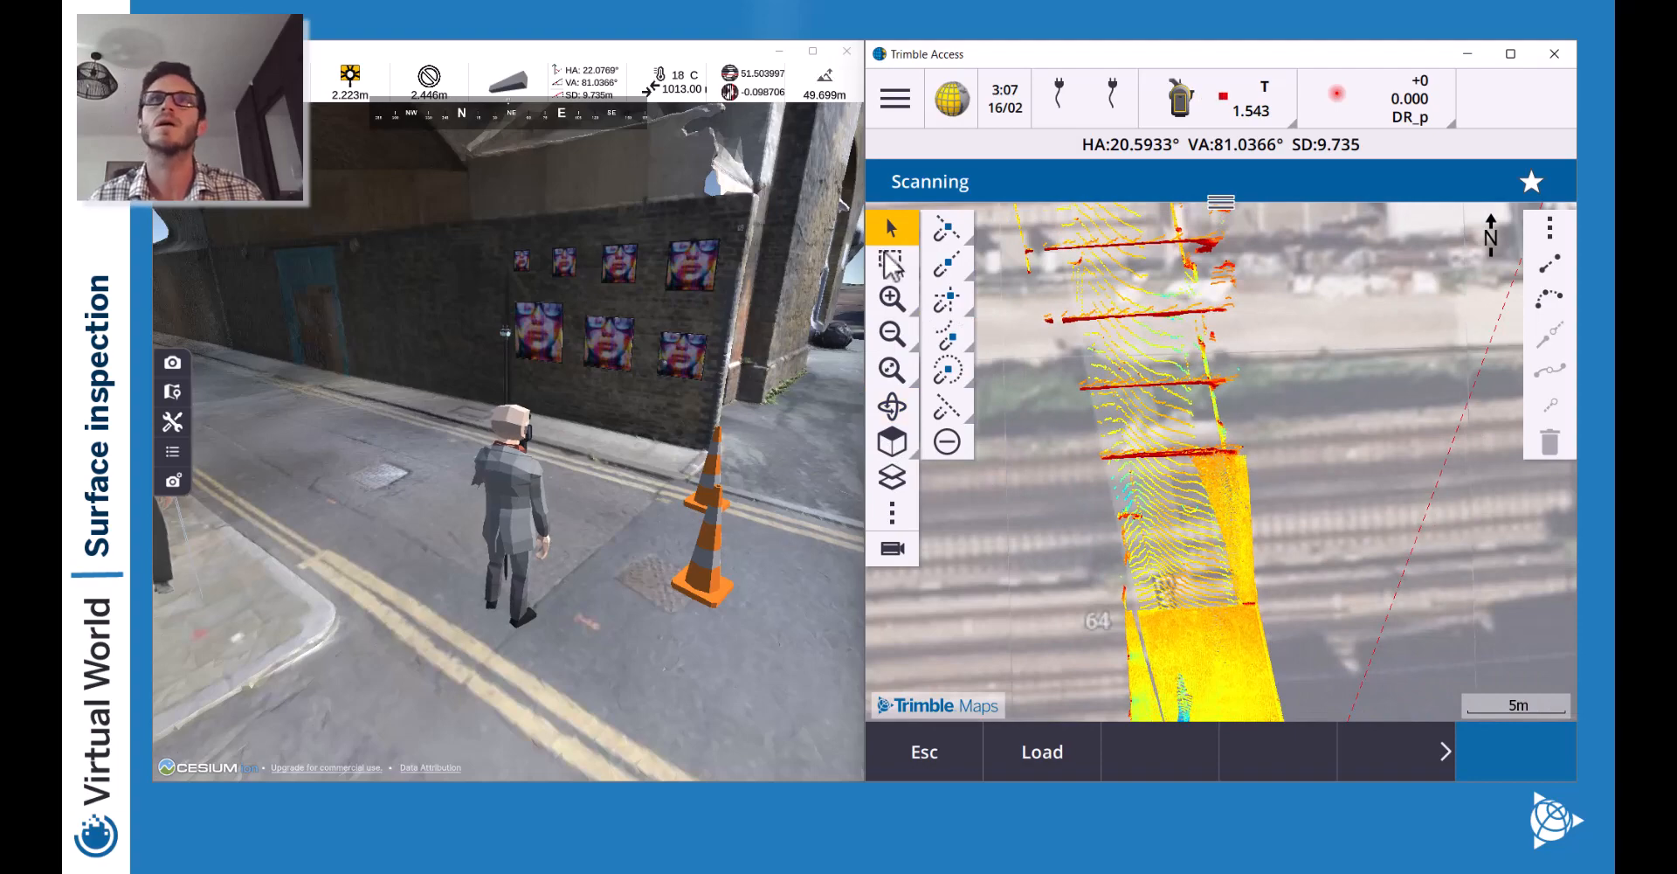
pyautogui.moveTo(1201, 538); pyautogui.dragTo(1204, 285)
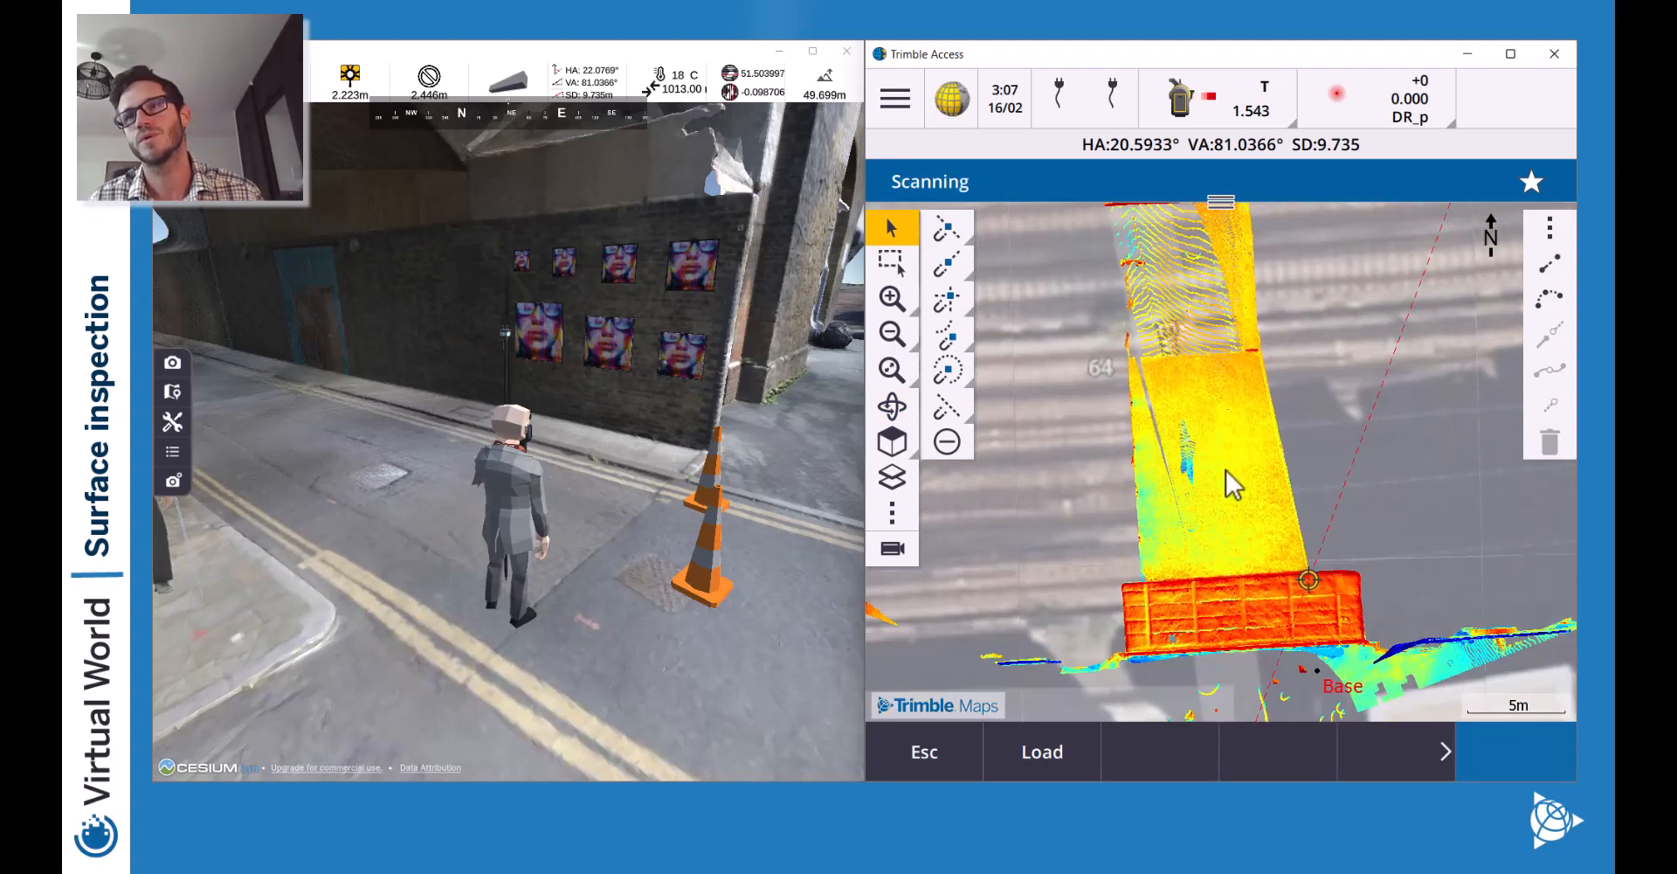
pyautogui.moveTo(1225, 470); pyautogui.dragTo(1208, 380)
pyautogui.moveTo(1203, 505); pyautogui.dragTo(1254, 543)
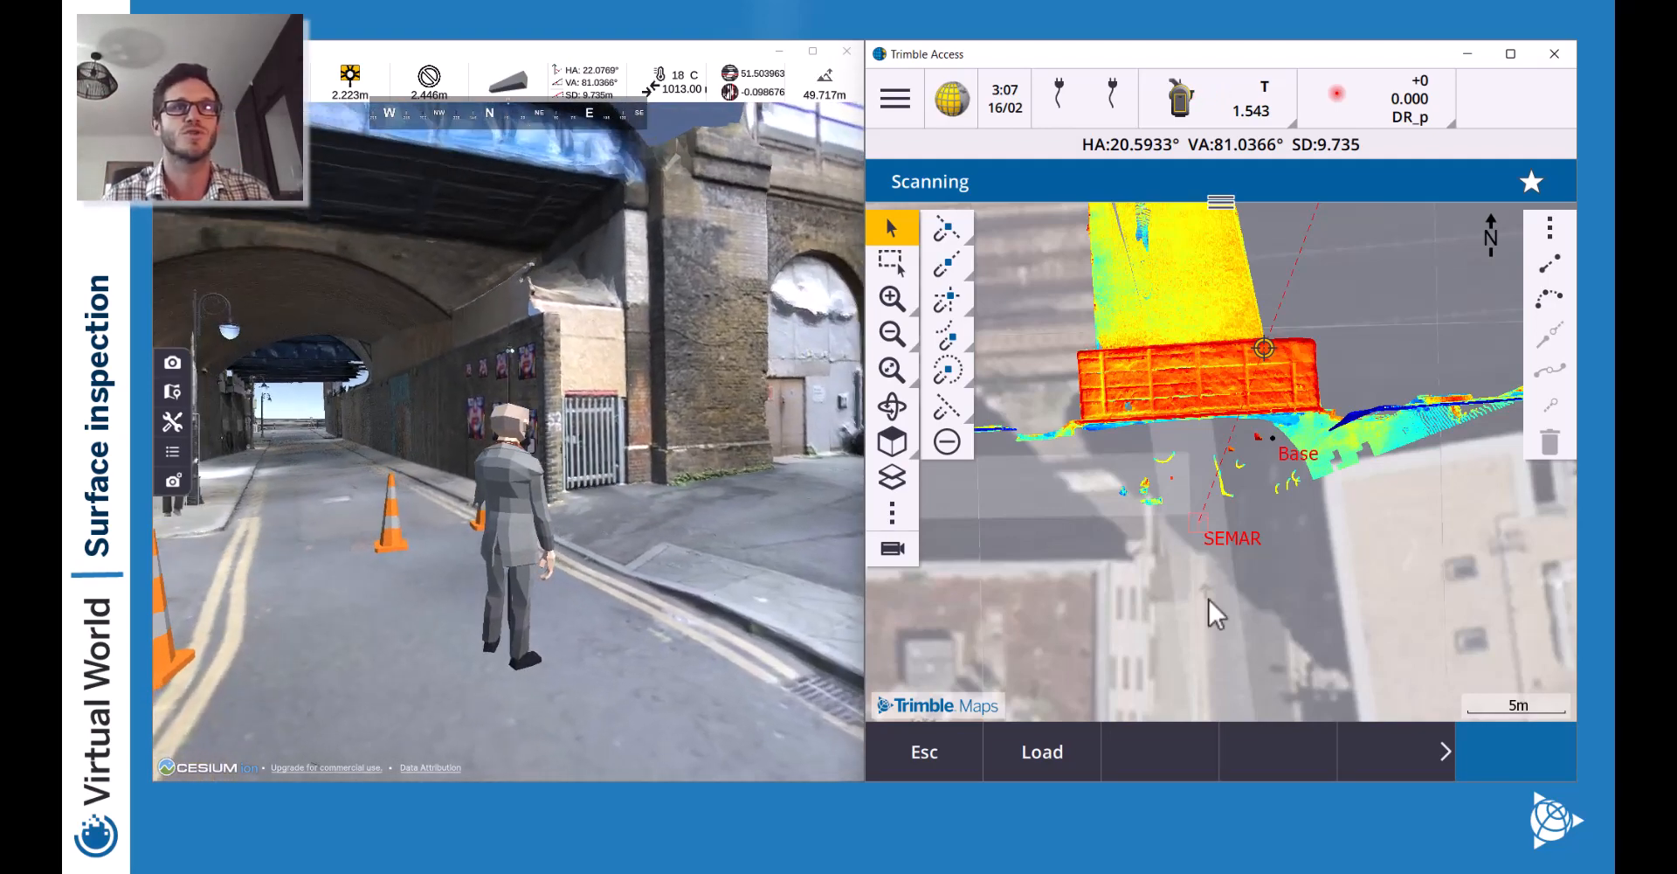
# Rotate the 3D camera and turn the avatar toward the tripod and cones.
pyautogui.moveTo(498, 196); pyautogui.dragTo(871, 311)
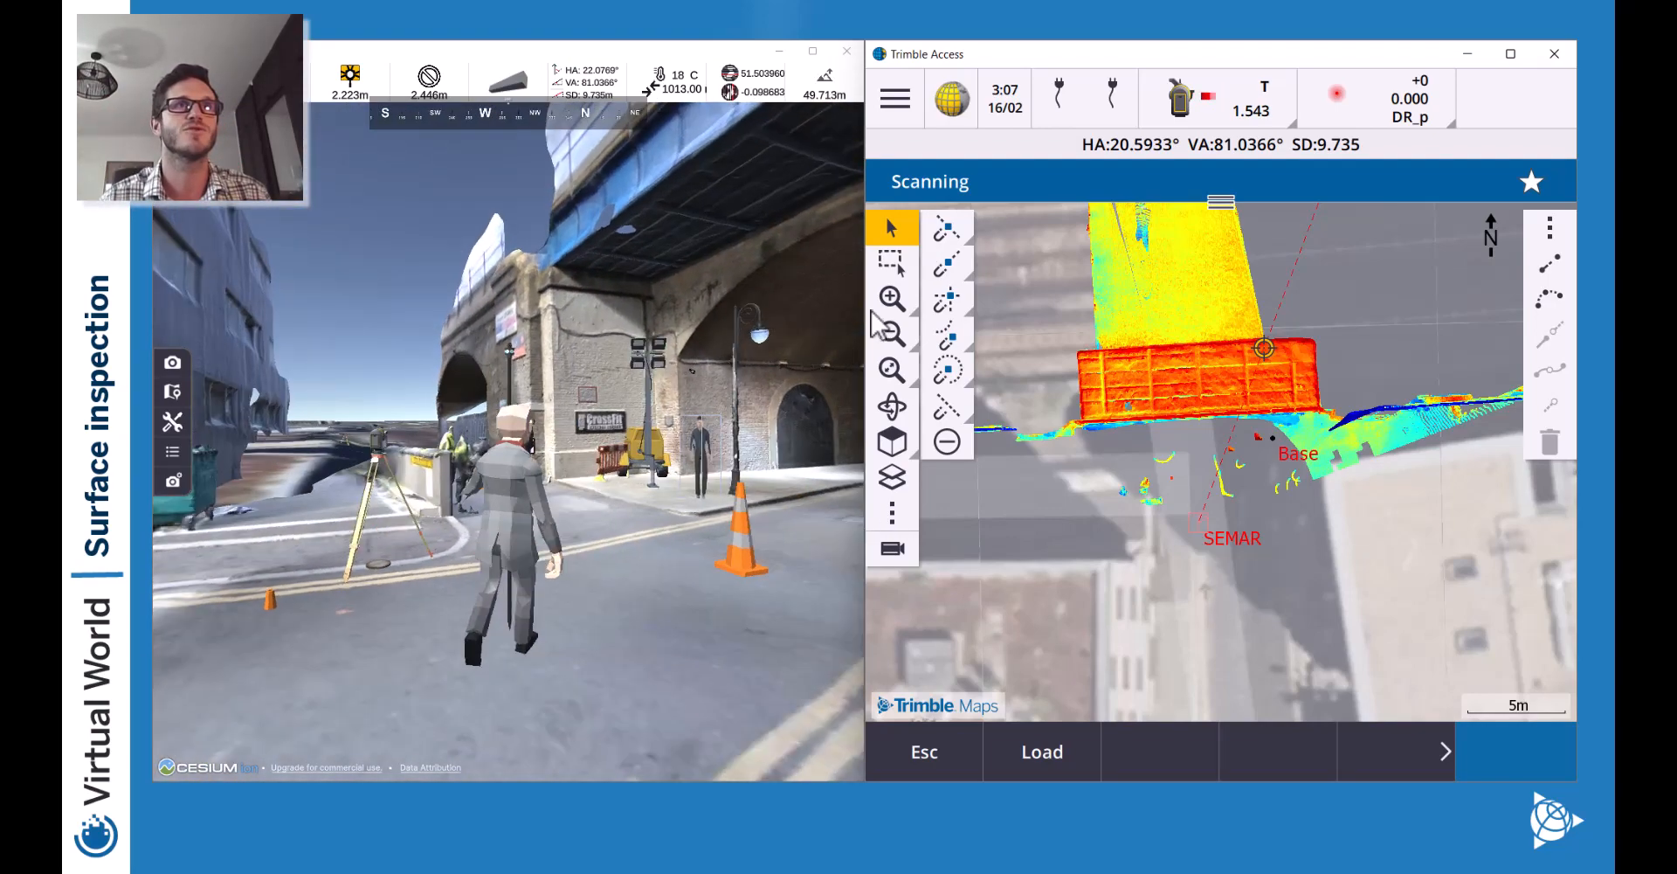
pyautogui.moveTo(615, 299); pyautogui.dragTo(572, 344)
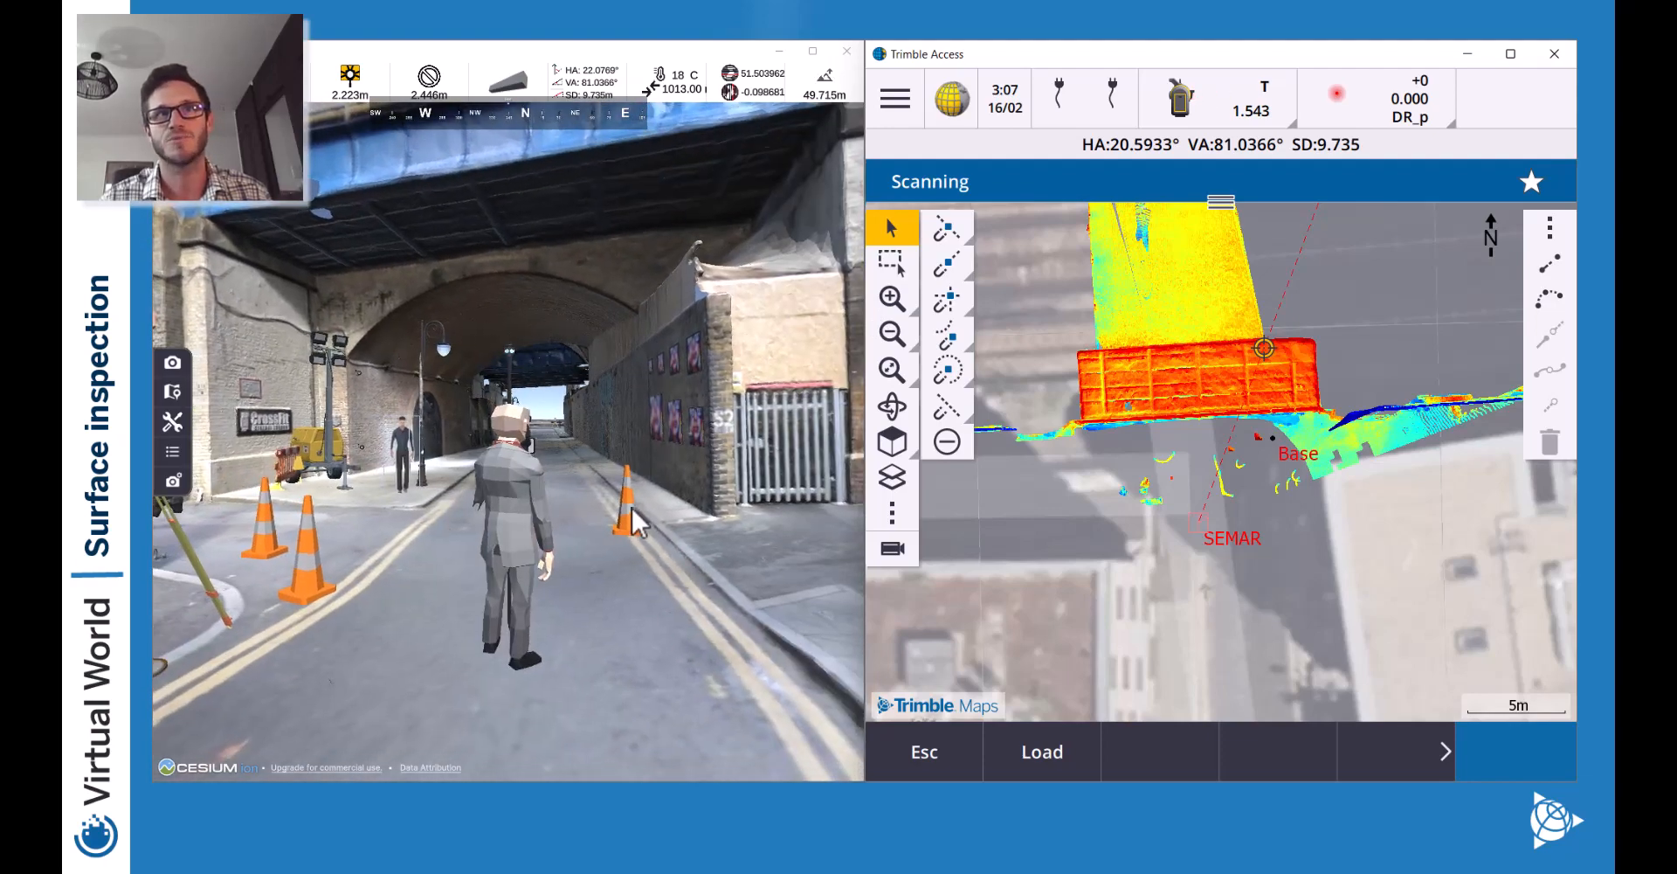
pyautogui.moveTo(667, 543); pyautogui.dragTo(711, 588)
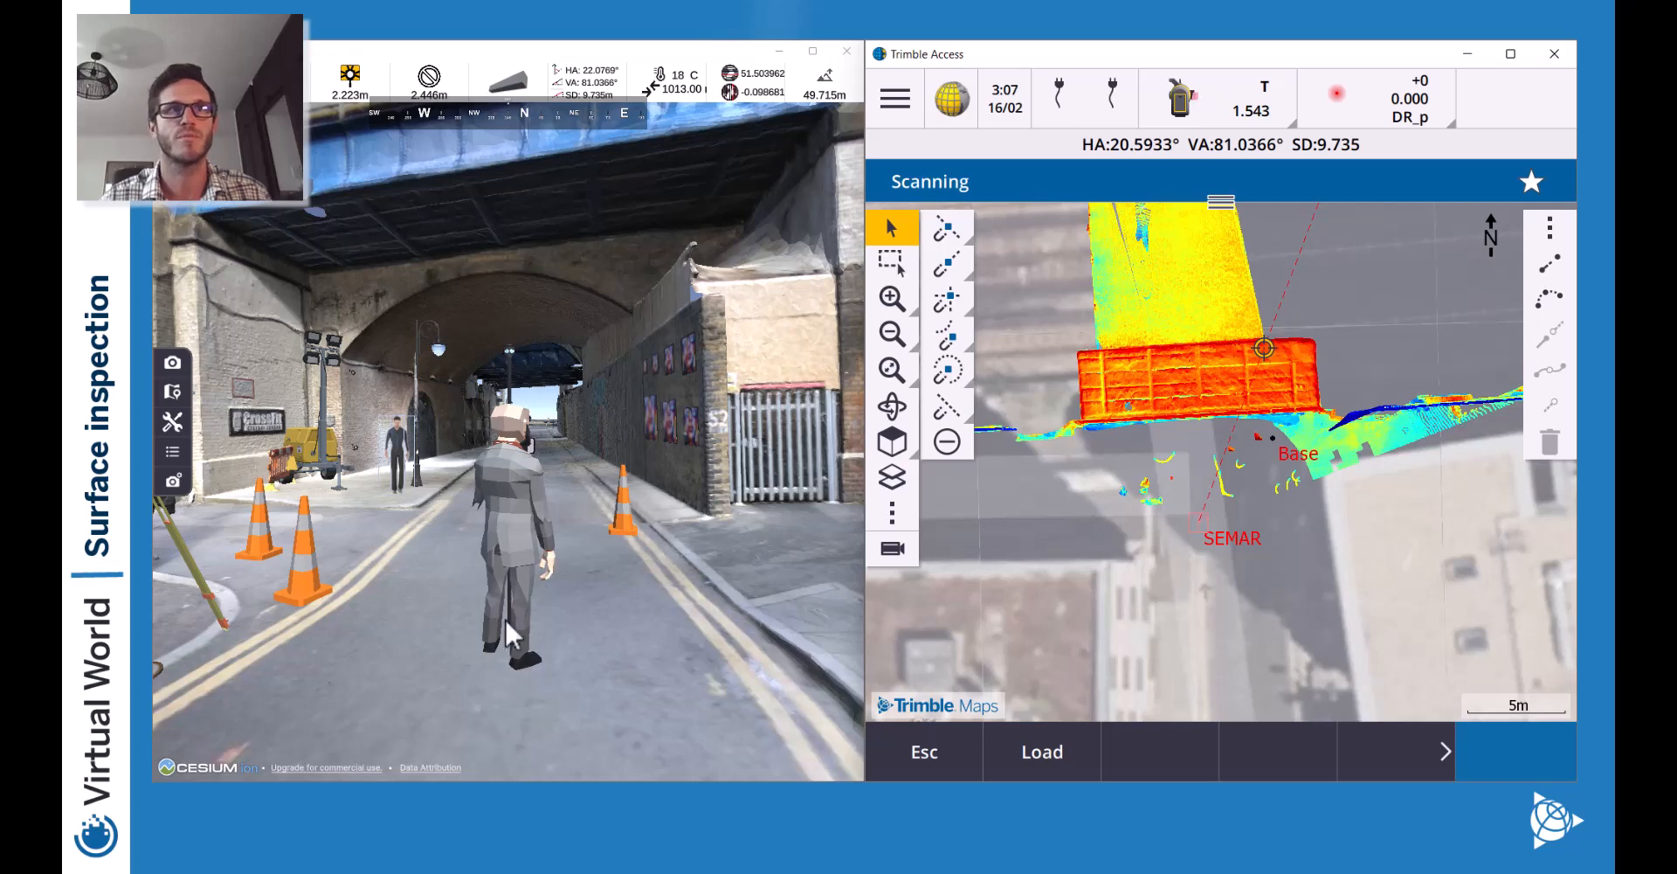
pyautogui.press('a')
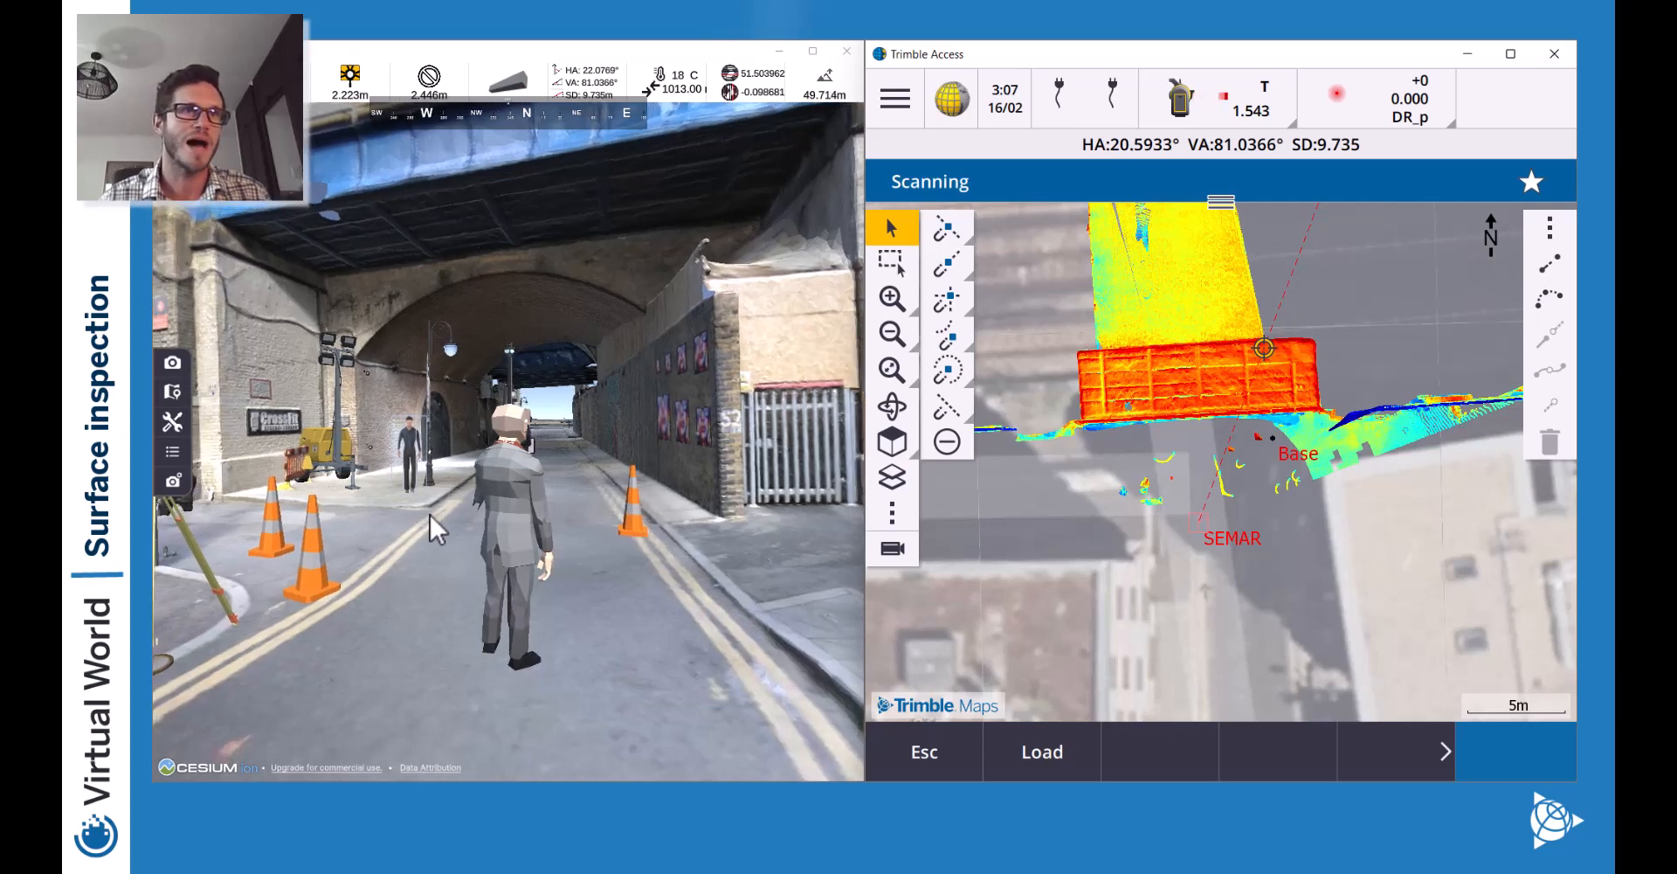
pyautogui.press('a')
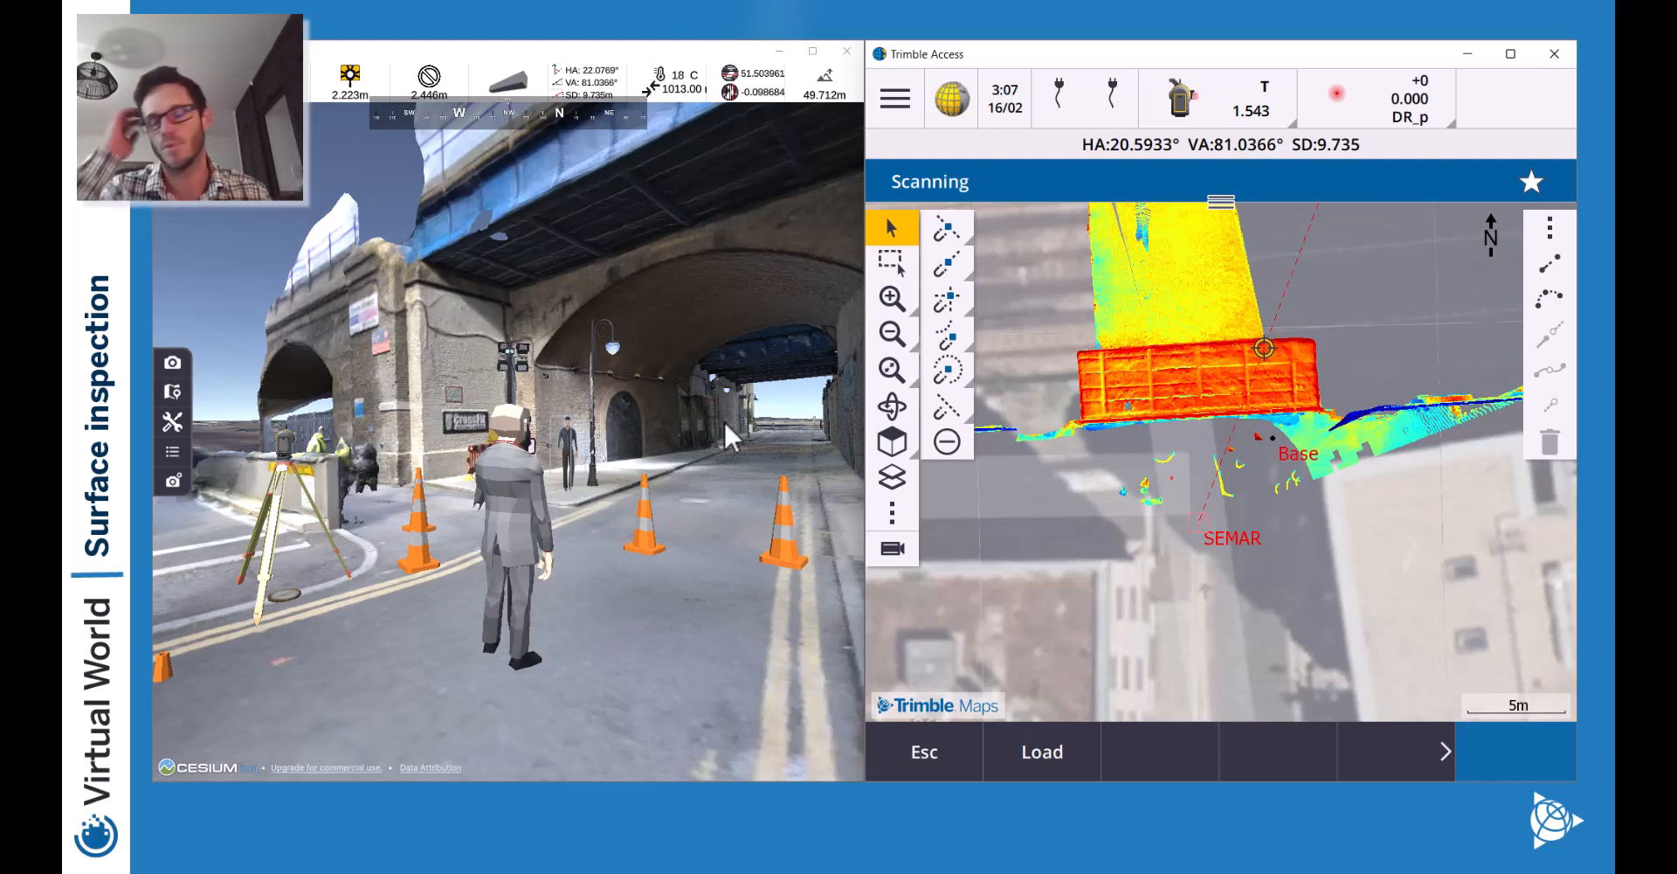
# Walk the avatar under the railway arch and out to the tripod in the street.
pyautogui.press('w')
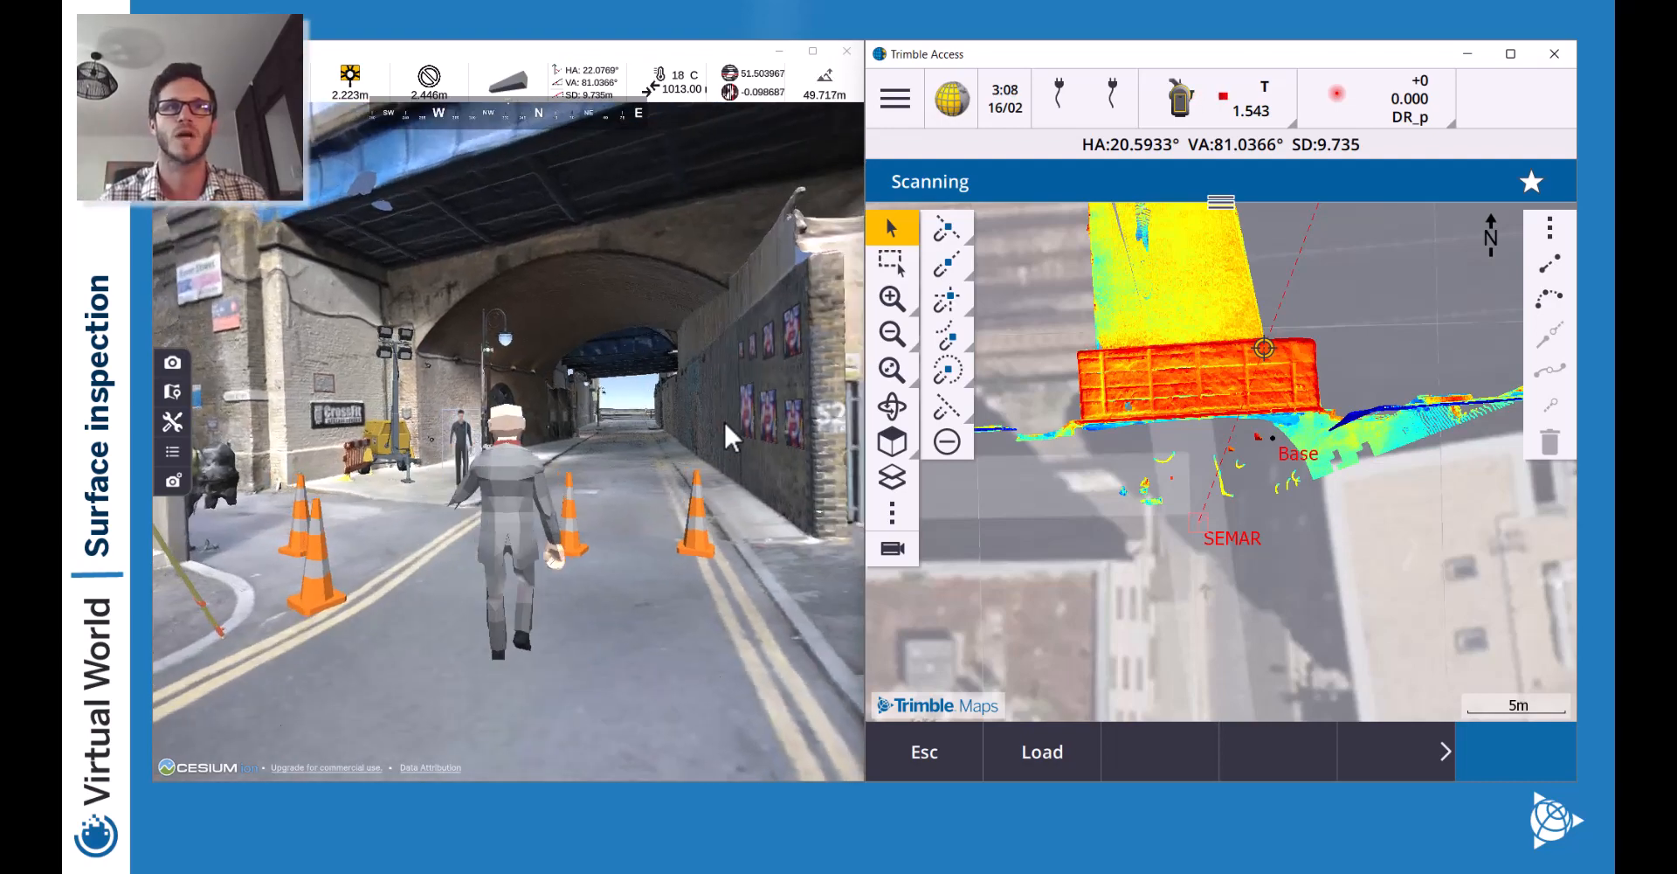
pyautogui.press('w')
pyautogui.press('d')
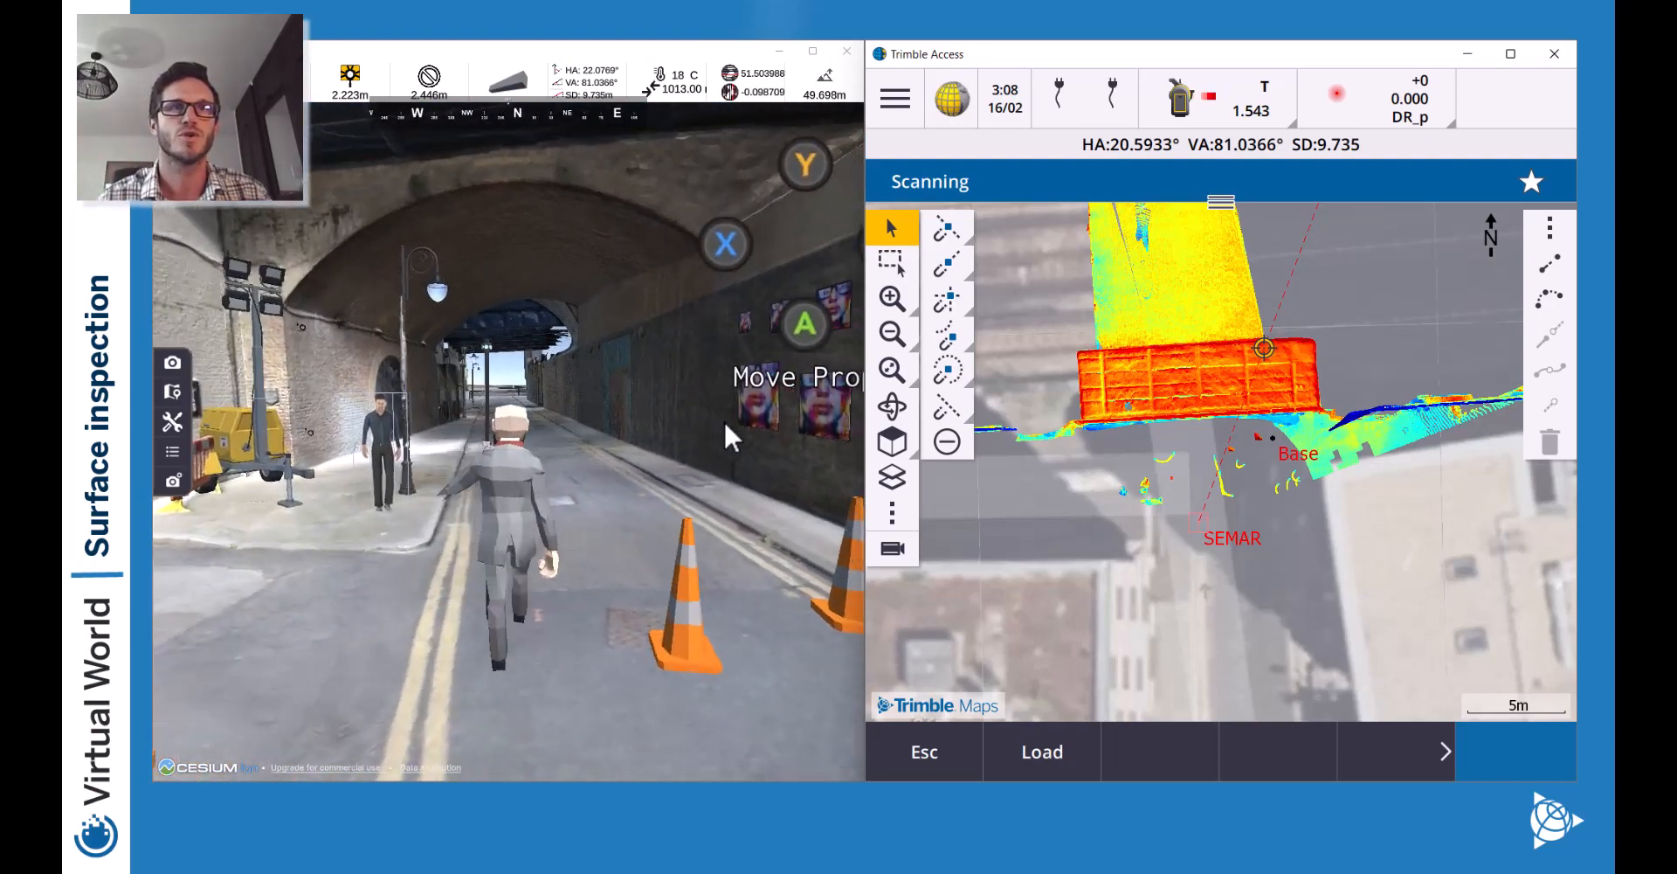
pyautogui.press('w')
pyautogui.press('d')
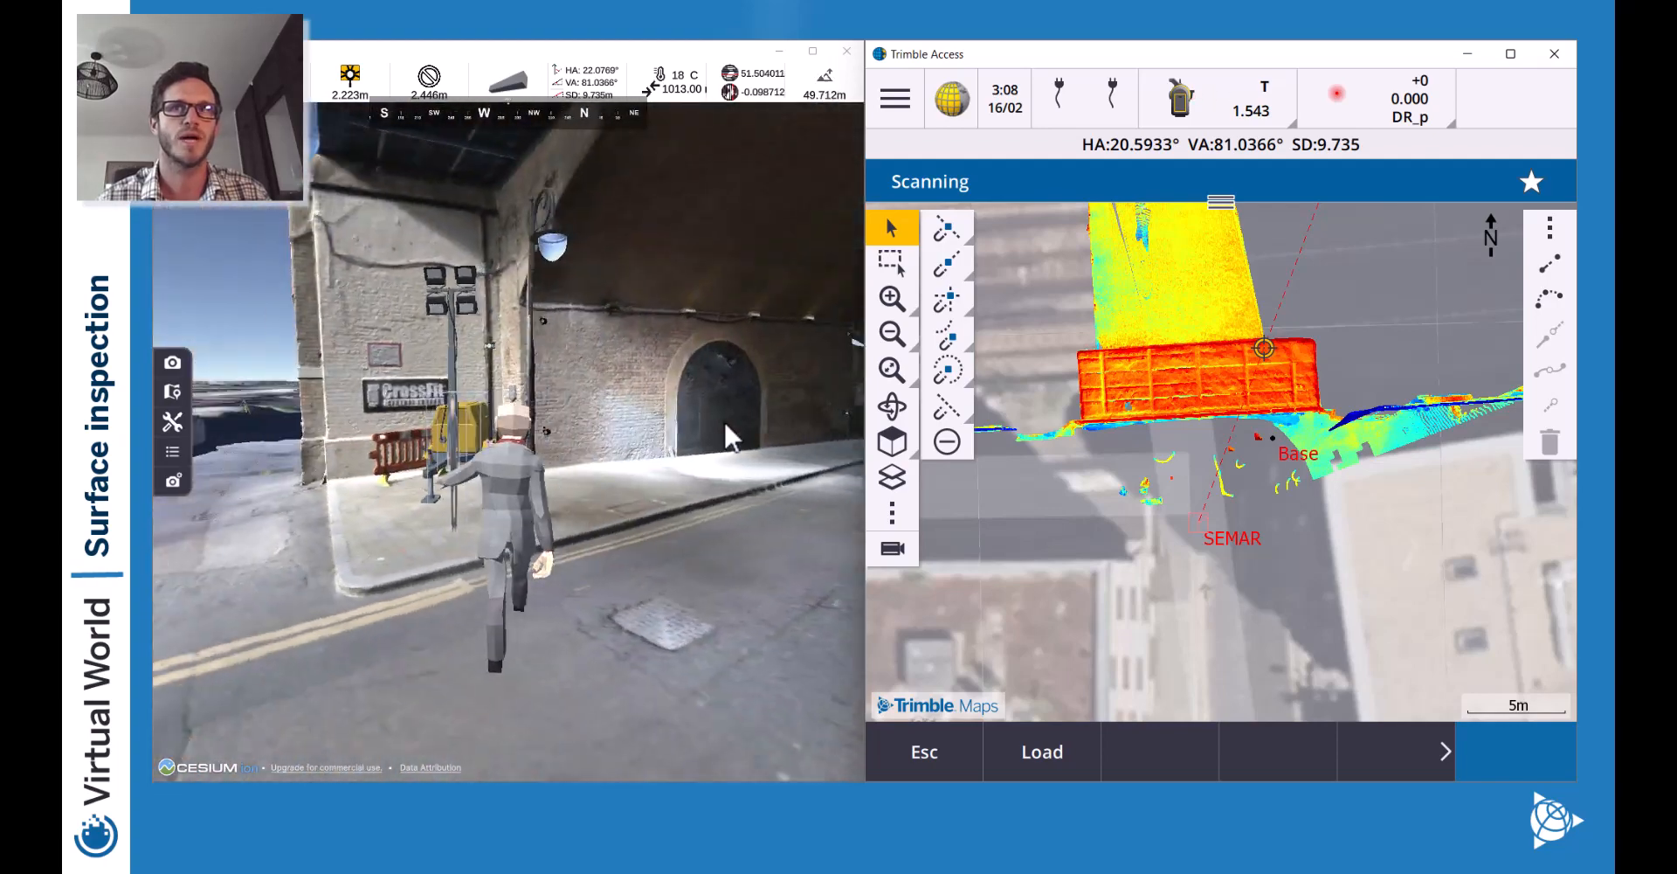
pyautogui.press('w')
pyautogui.press('a')
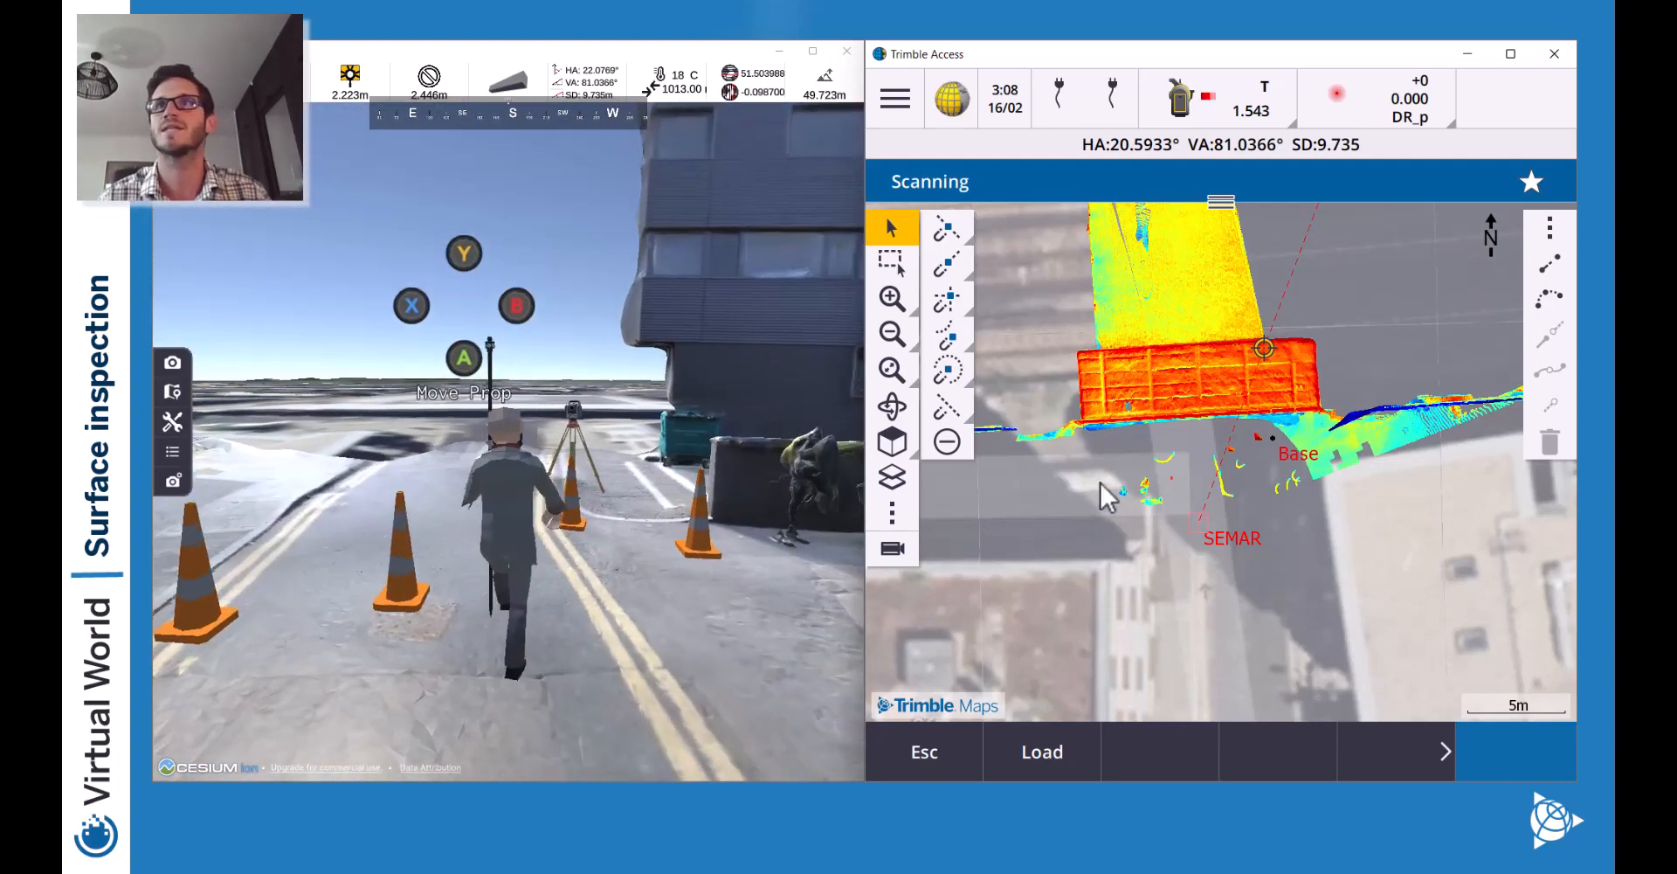
# Leave scanning for the plan map and open Measure topo from the main menu.
pyautogui.press('w')
pyautogui.click(917, 738)
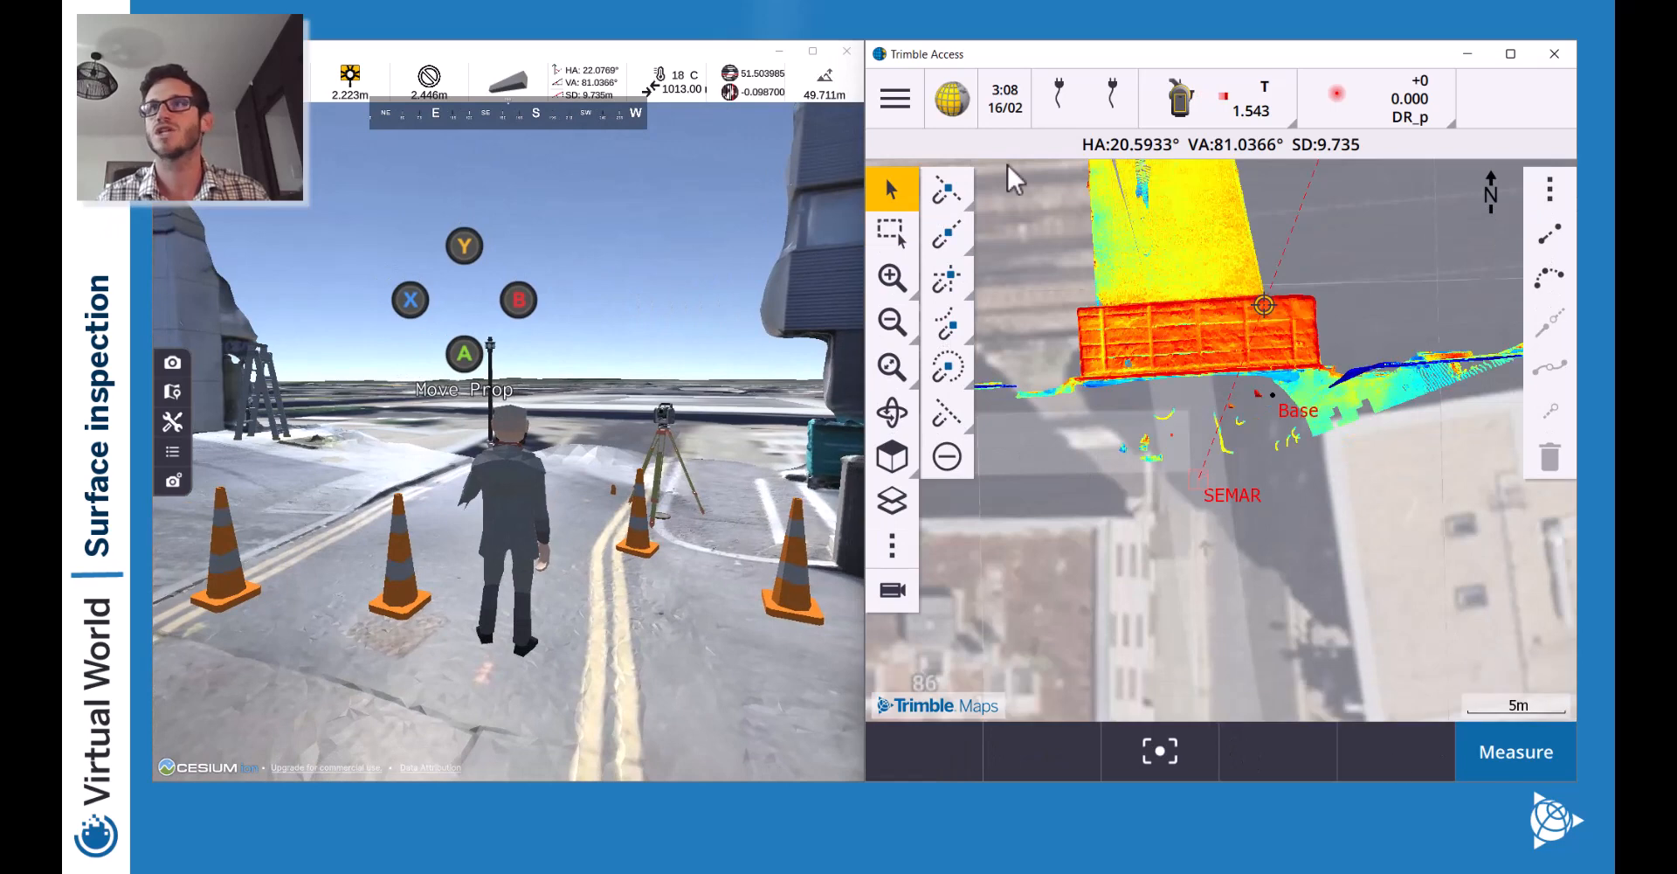
pyautogui.click(896, 101)
pyautogui.click(966, 407)
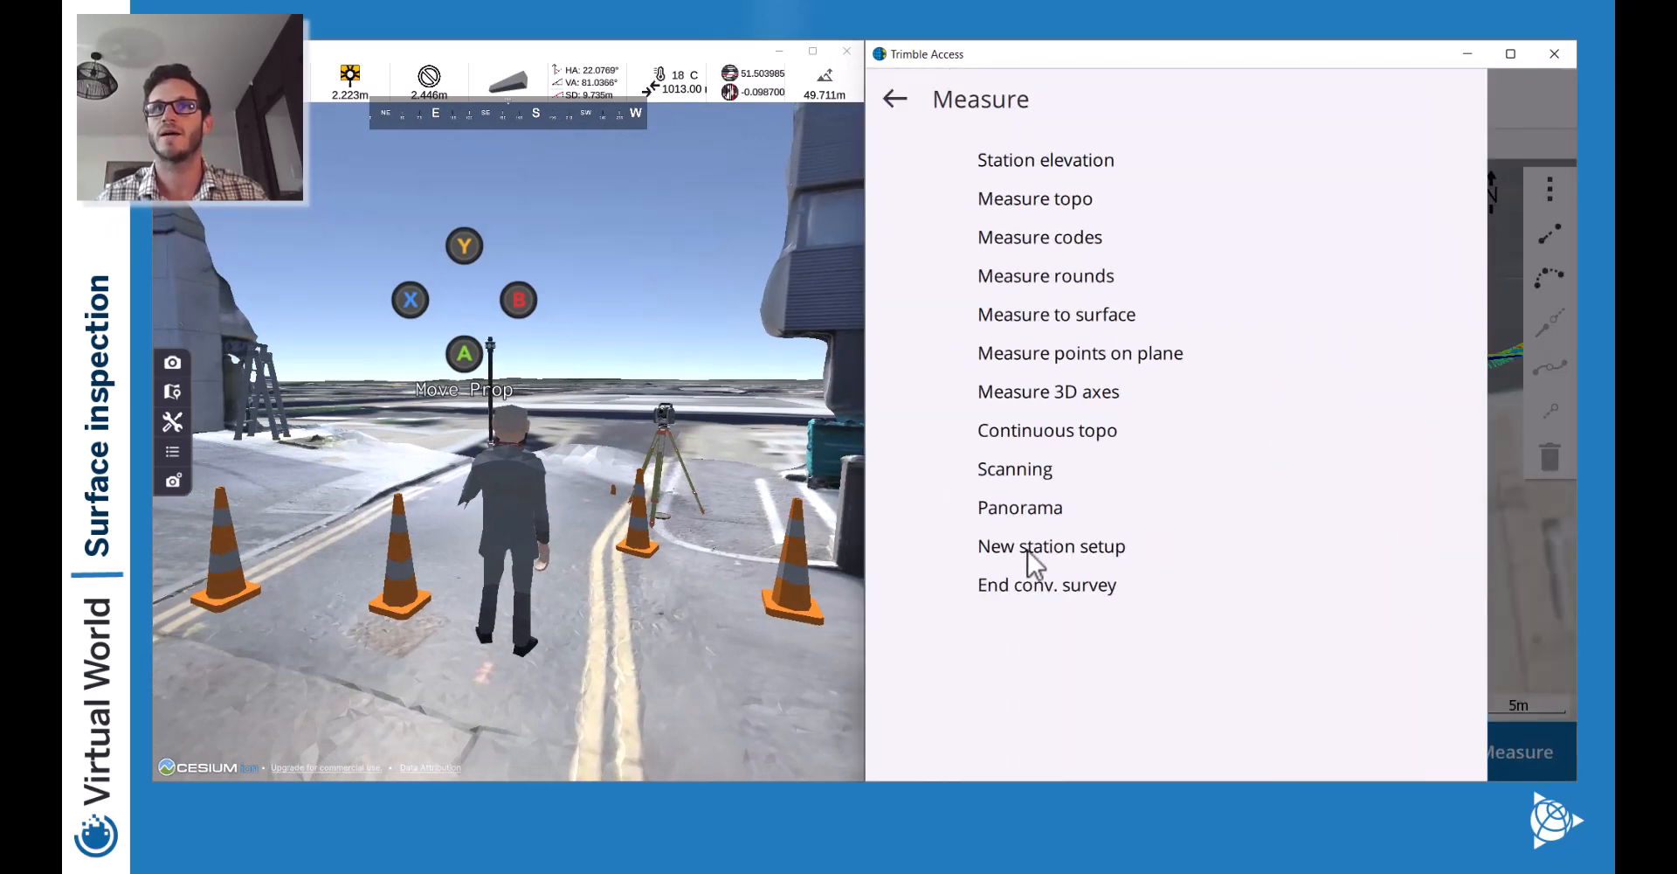
pyautogui.click(1531, 578)
pyautogui.click(1512, 740)
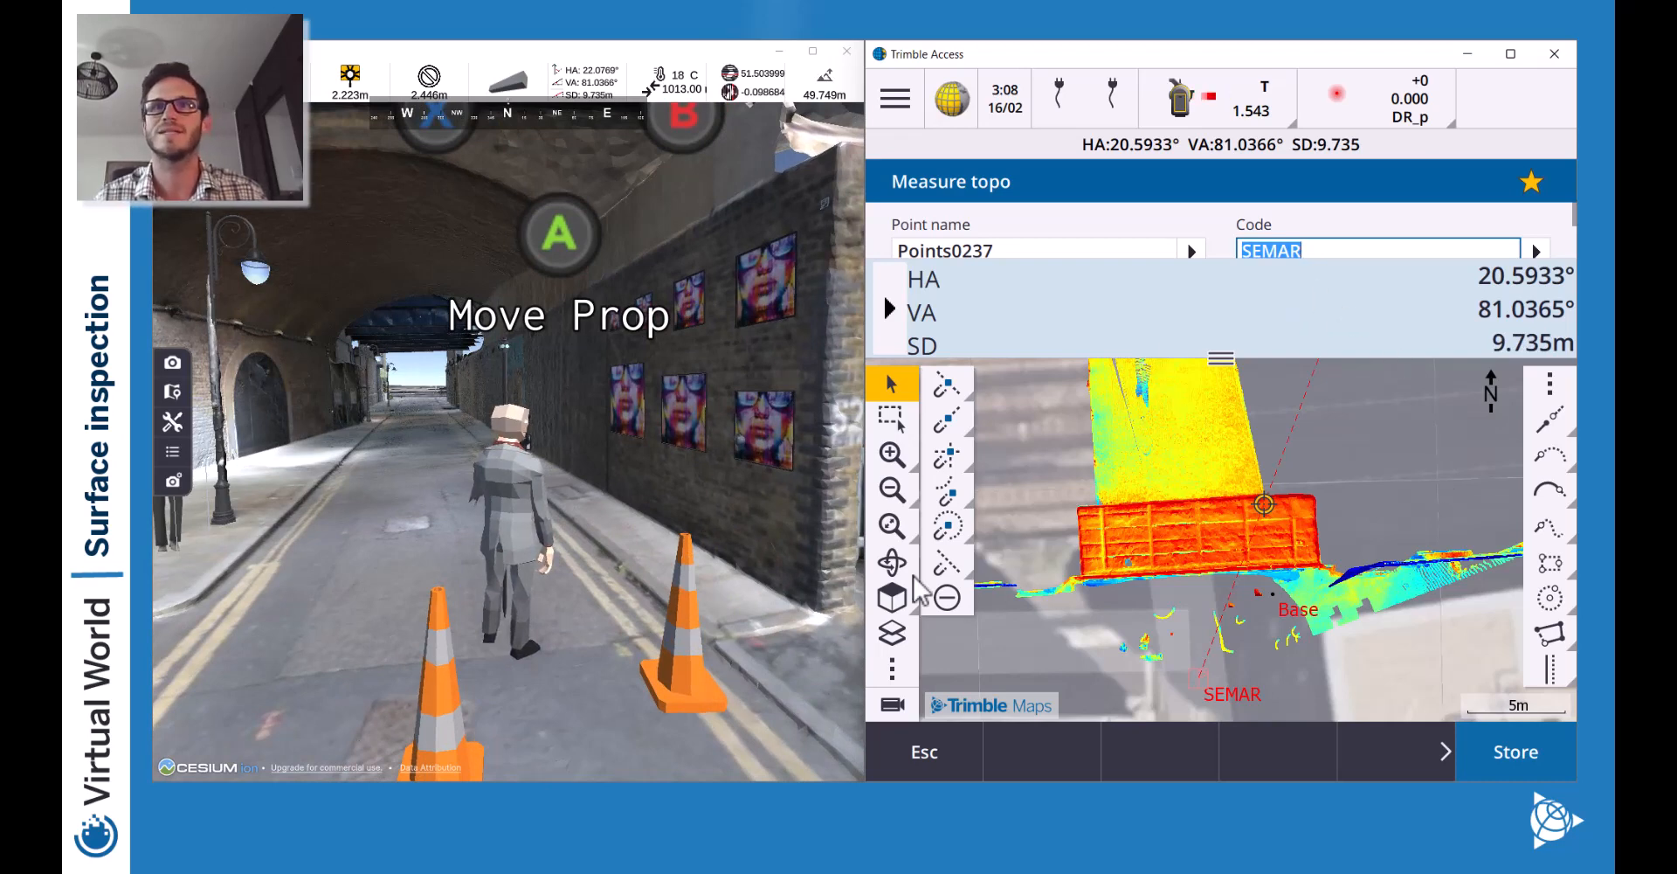
pyautogui.click(1134, 244)
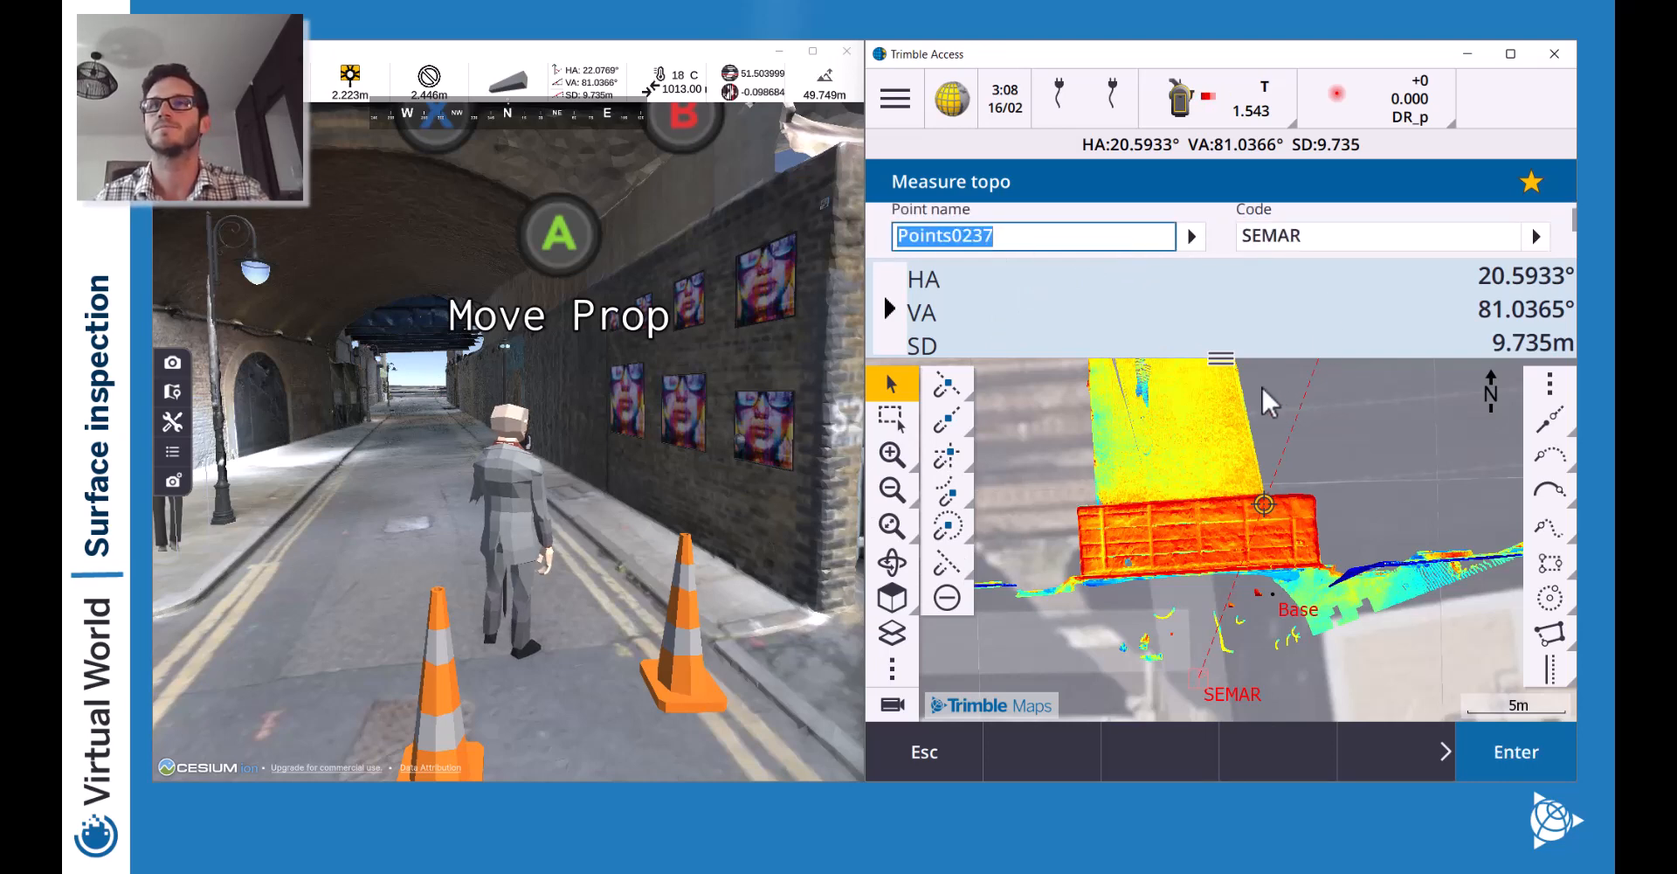
# Zoom the map to the SEMAR point area, then close the topo measurement form.
pyautogui.click(895, 496)
pyautogui.click(895, 497)
pyautogui.moveTo(1250, 437); pyautogui.dragTo(1261, 611)
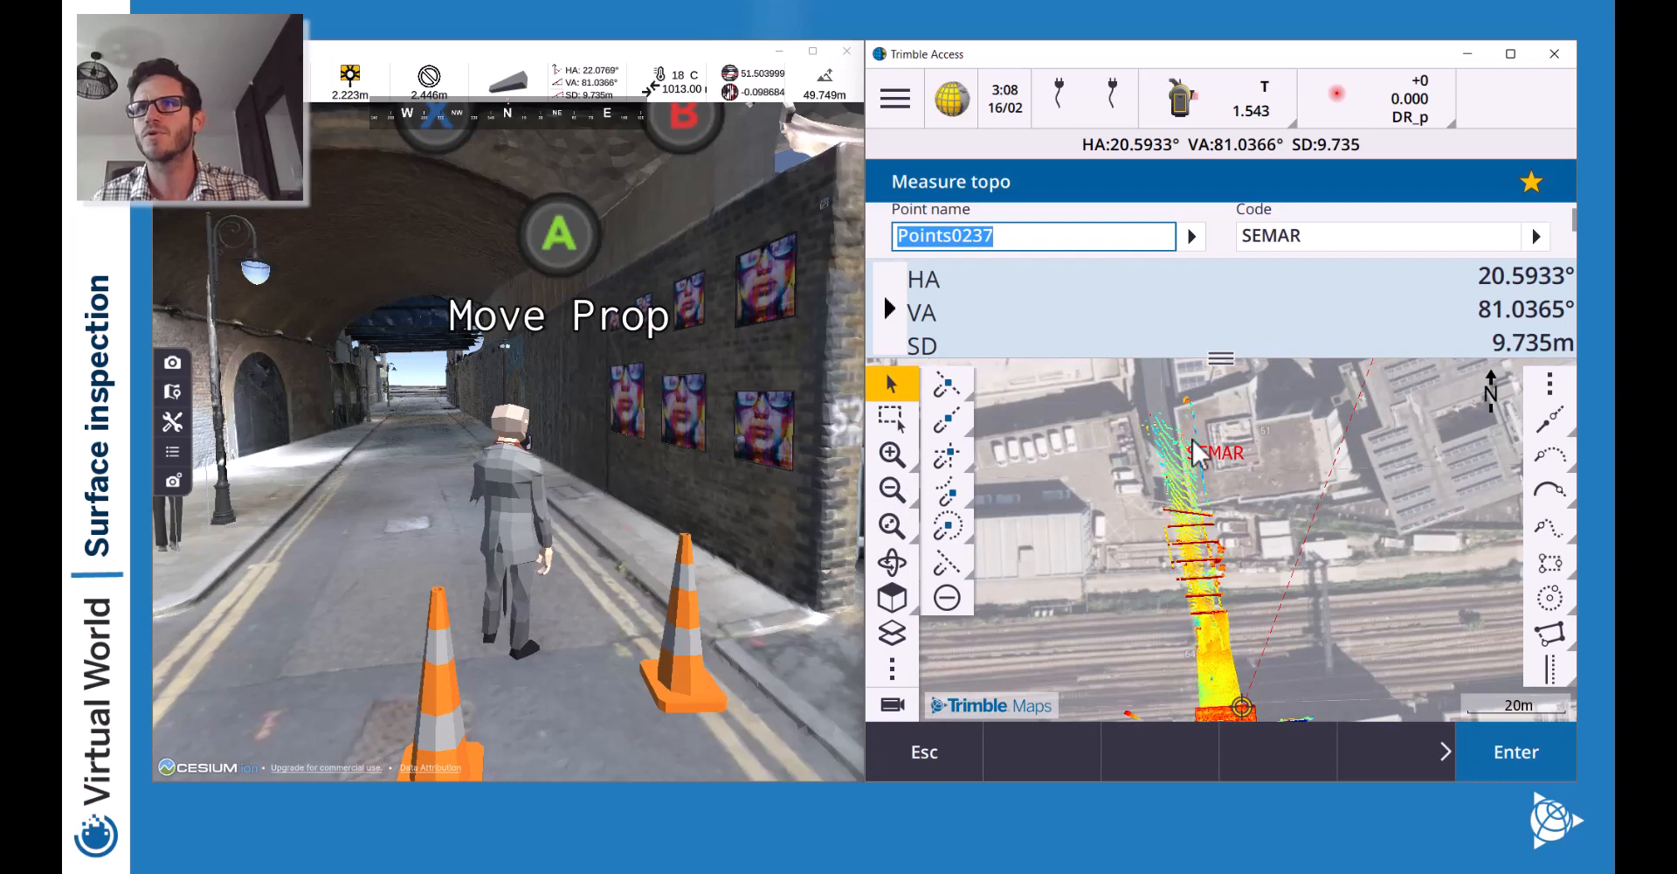
pyautogui.click(892, 454)
pyautogui.click(892, 454)
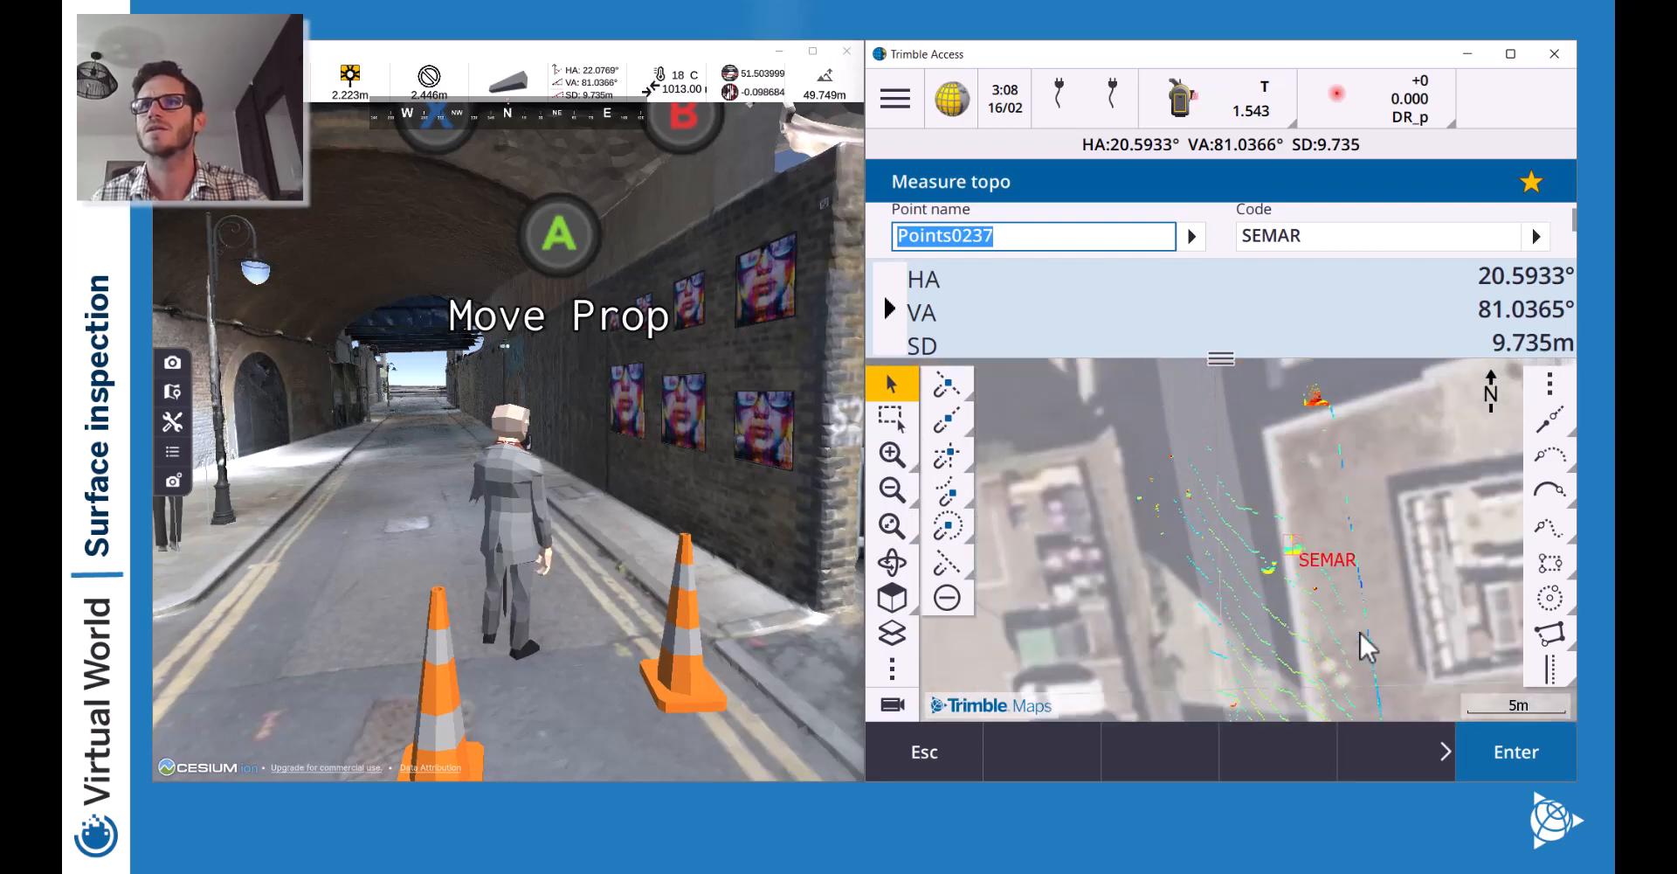
pyautogui.click(905, 746)
pyautogui.click(944, 750)
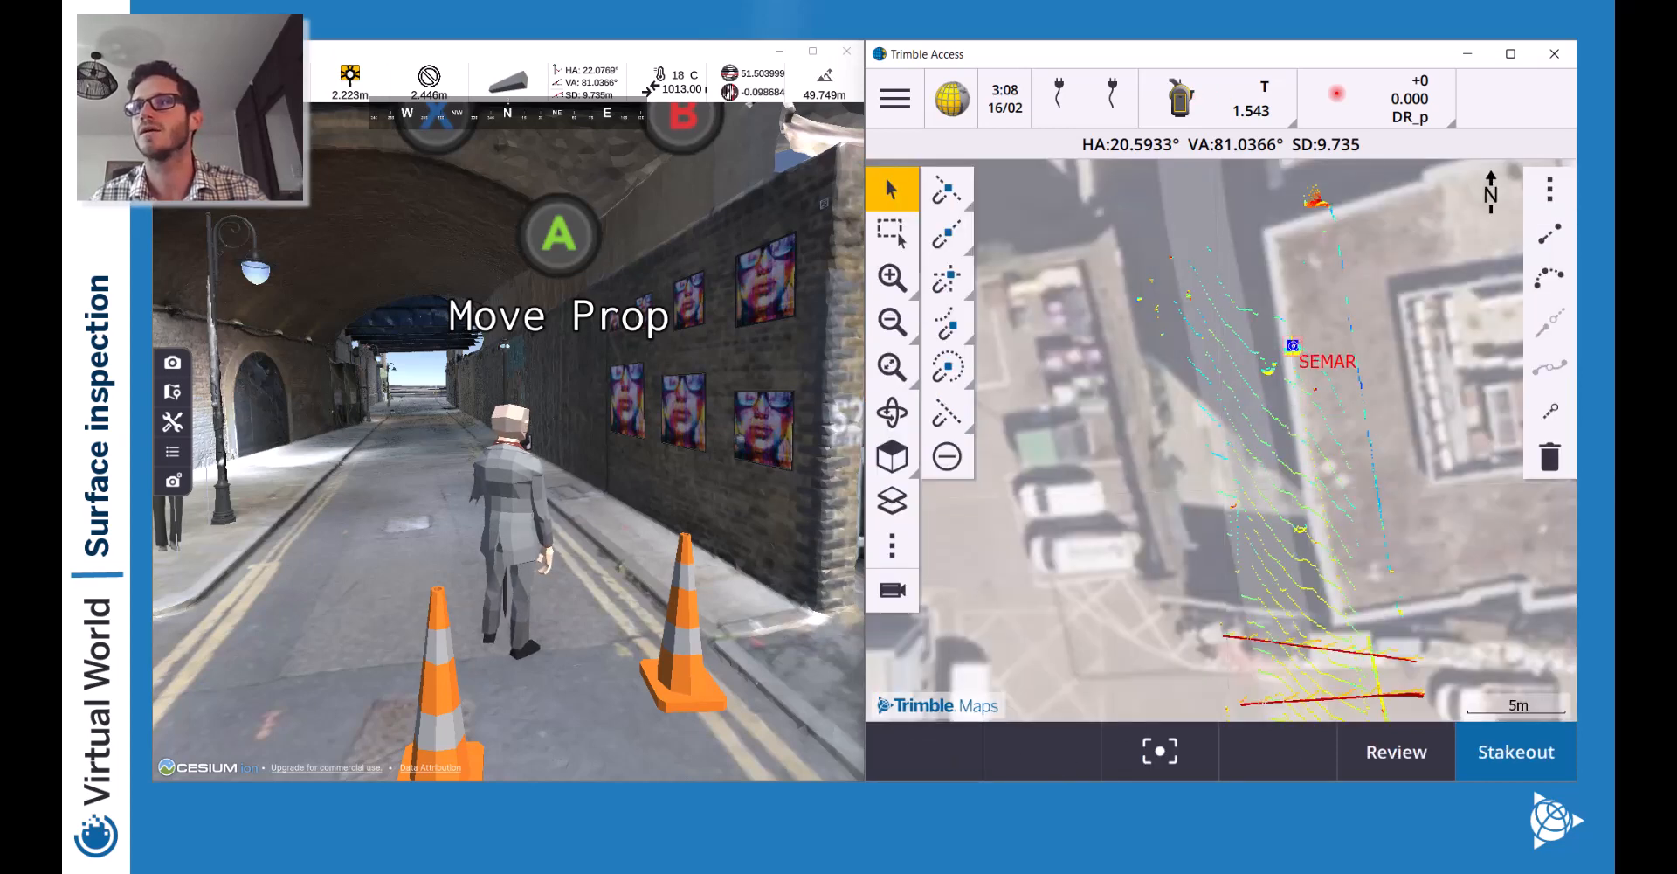
# Start staking out EX002 with the Traverse target at 0.000 m height.
pyautogui.click(1504, 761)
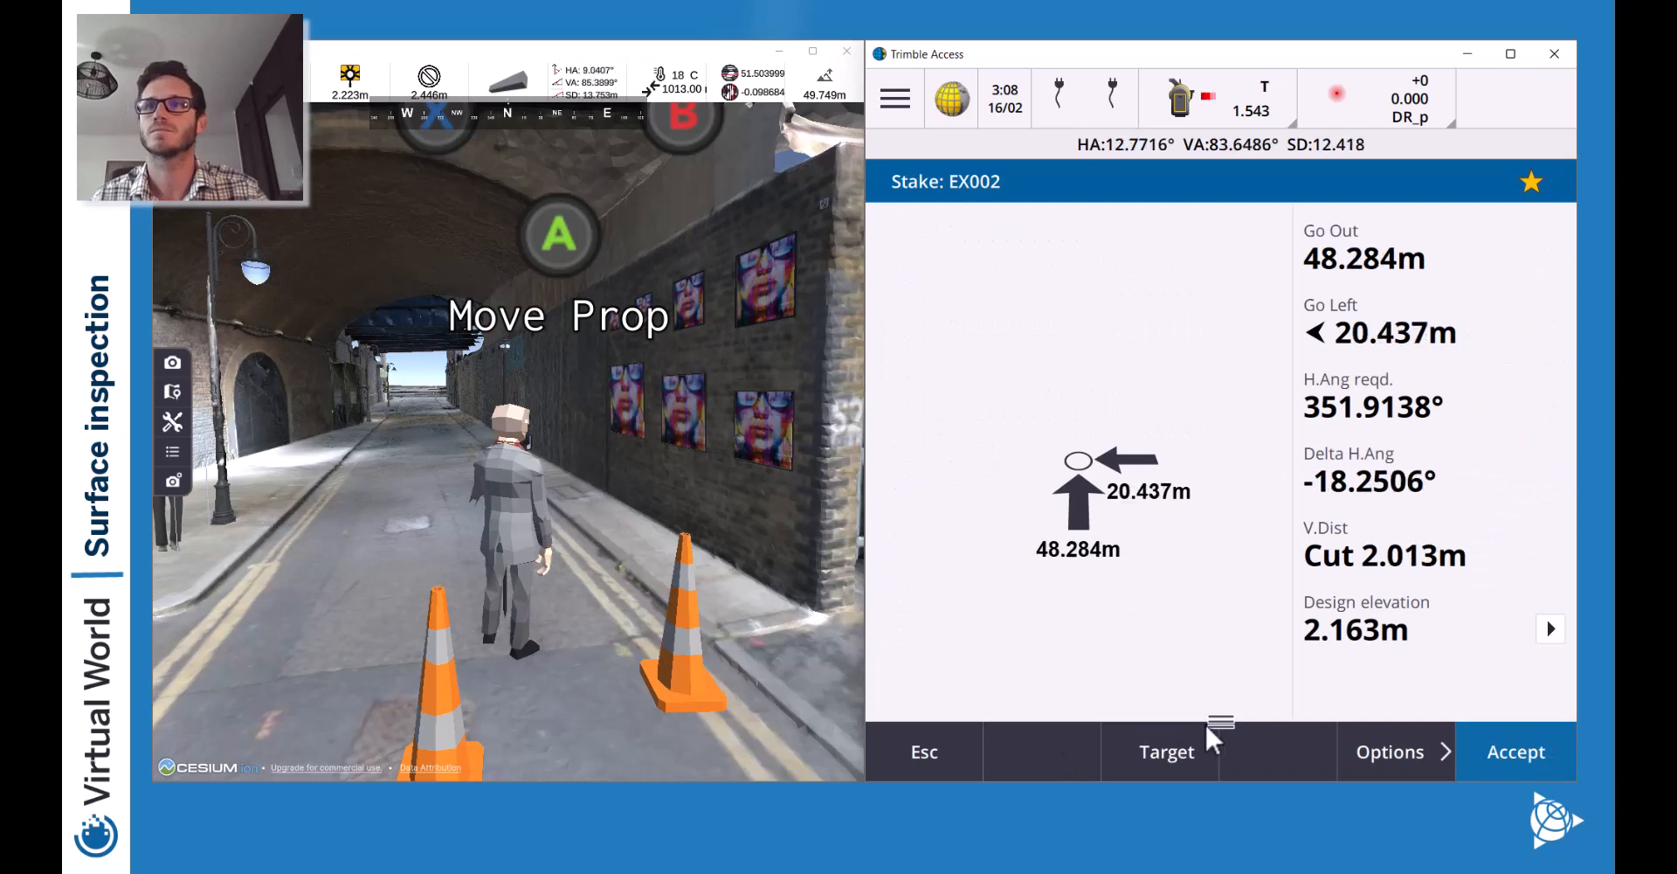
pyautogui.click(1221, 724)
pyautogui.click(1377, 94)
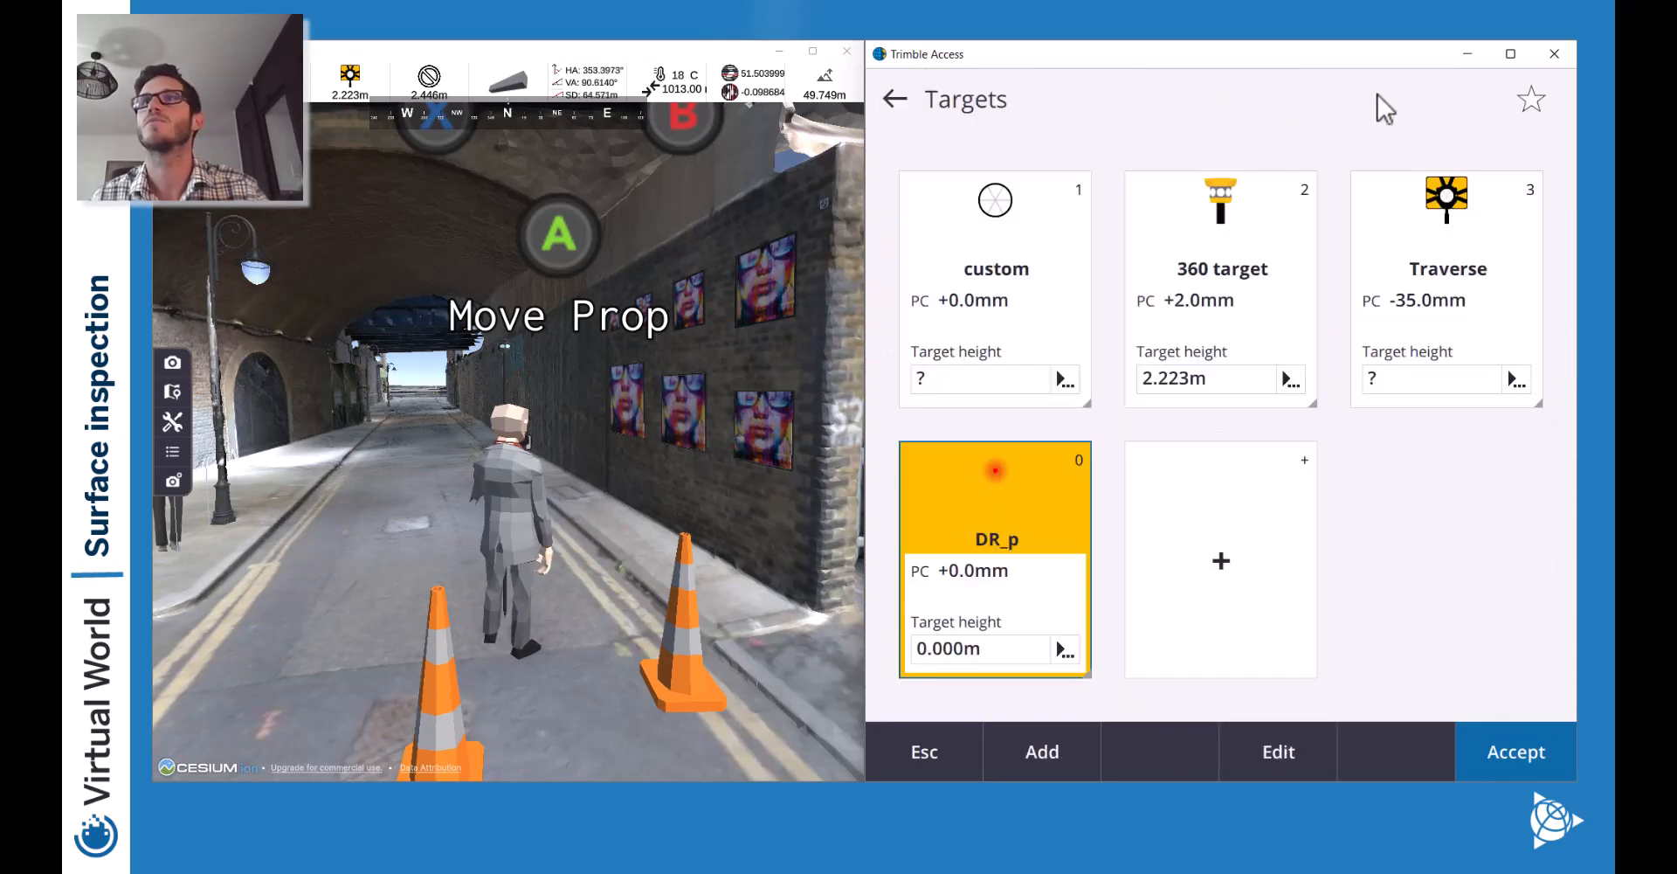
pyautogui.click(1437, 240)
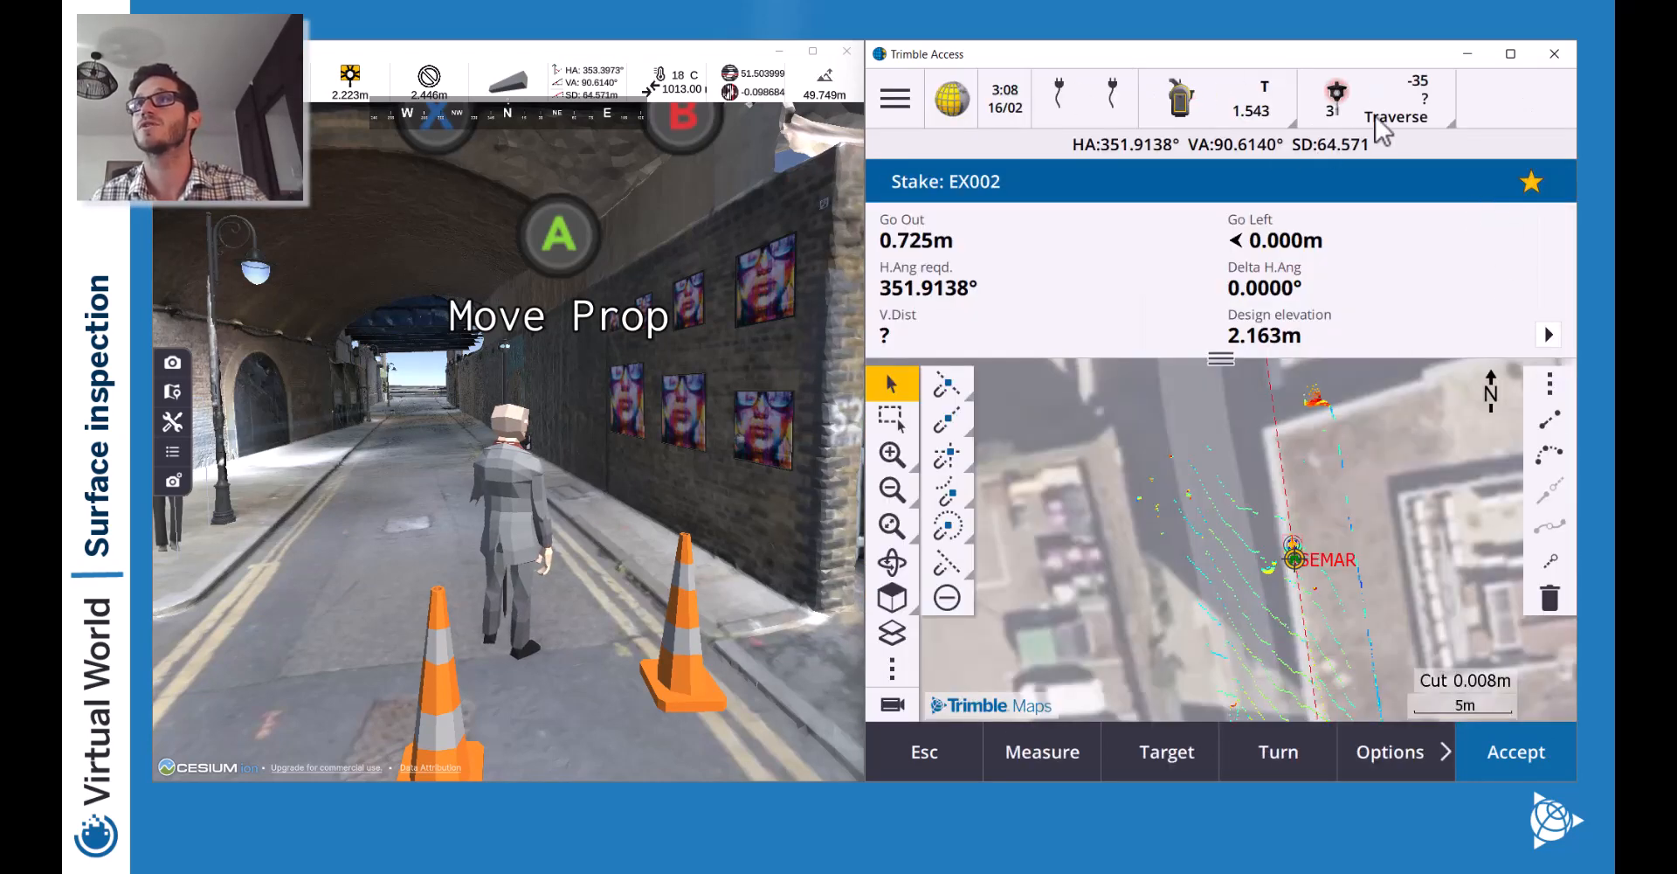
pyautogui.click(1396, 104)
pyautogui.click(1427, 385)
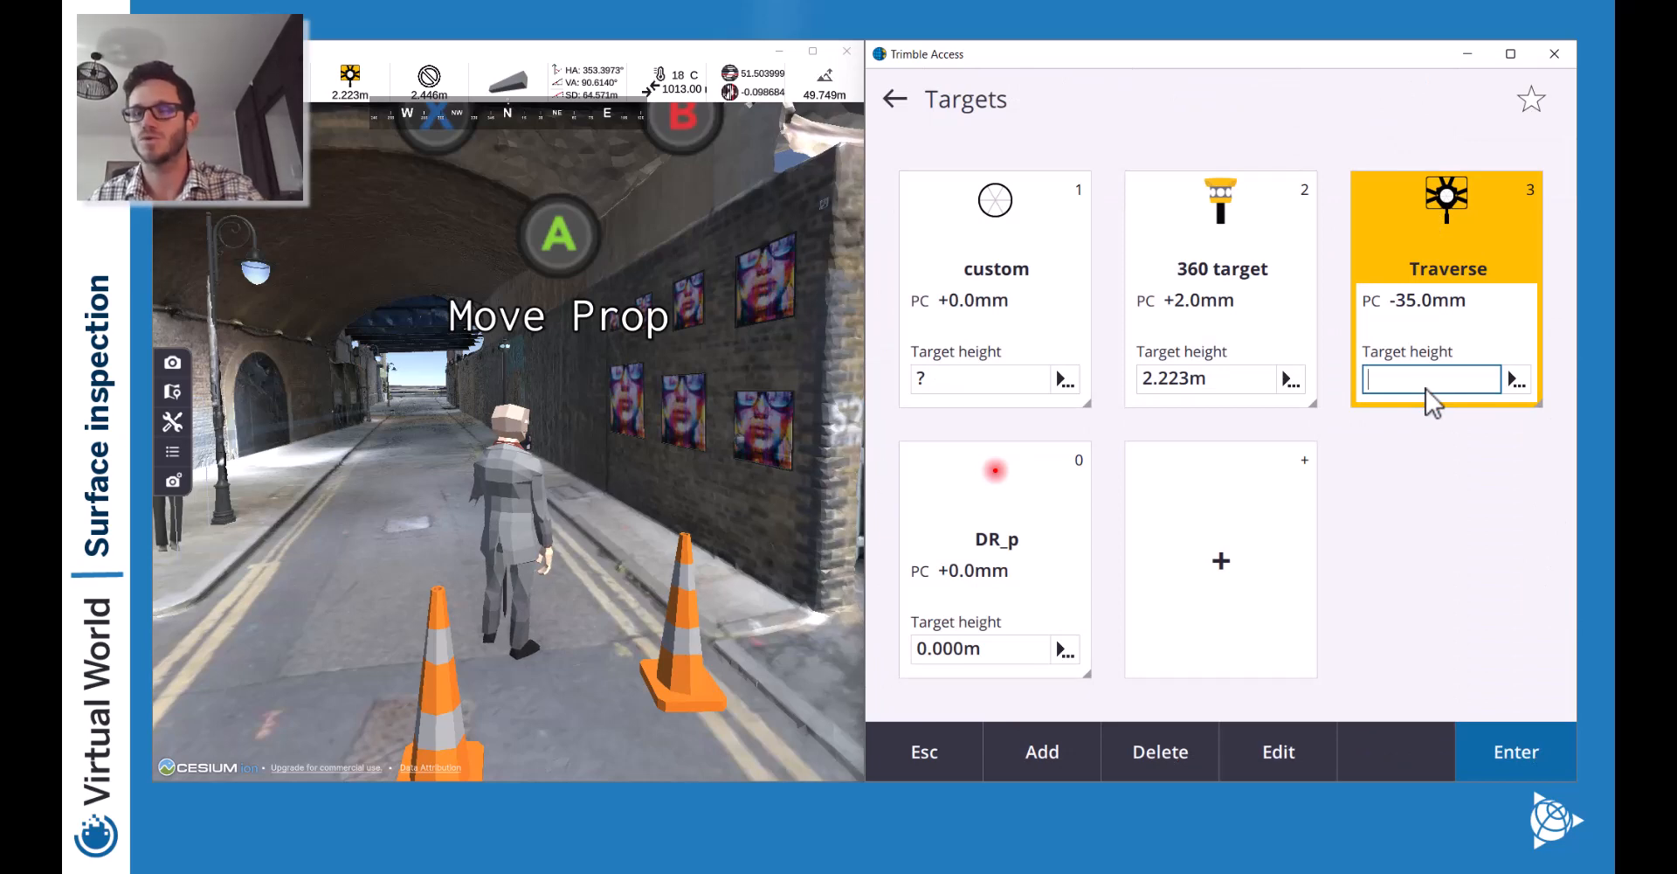
pyautogui.write('0')
pyautogui.press('Return')
pyautogui.click(1515, 741)
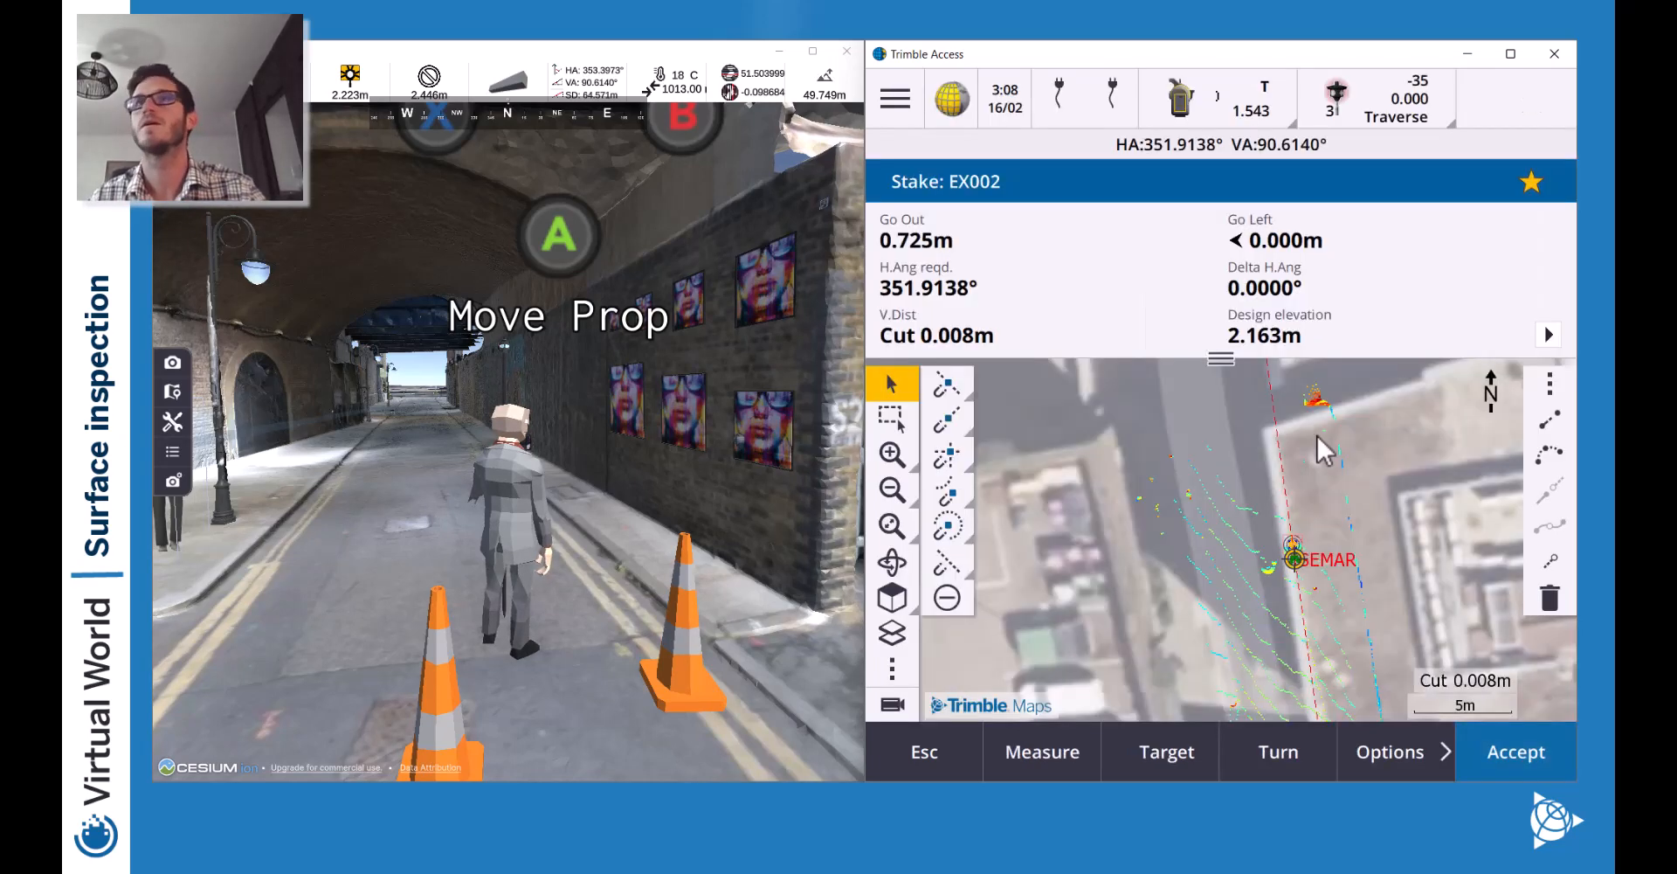
# Zoom the instrument's video view onto the tripod and lock onto the prism.
pyautogui.click(890, 709)
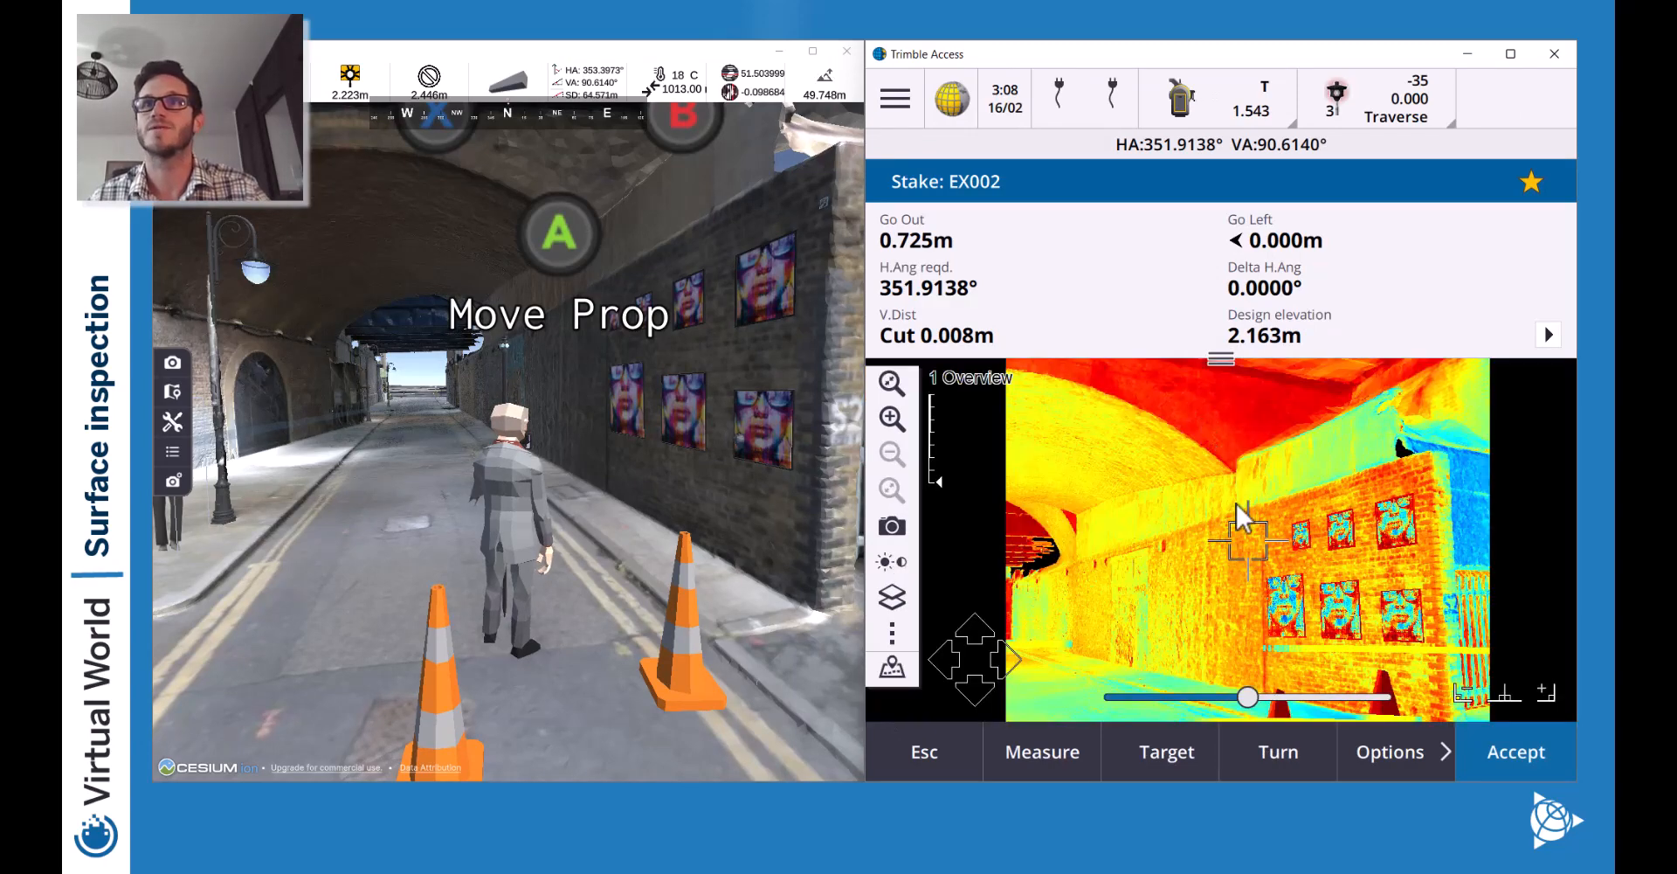
pyautogui.click(891, 419)
pyautogui.click(891, 420)
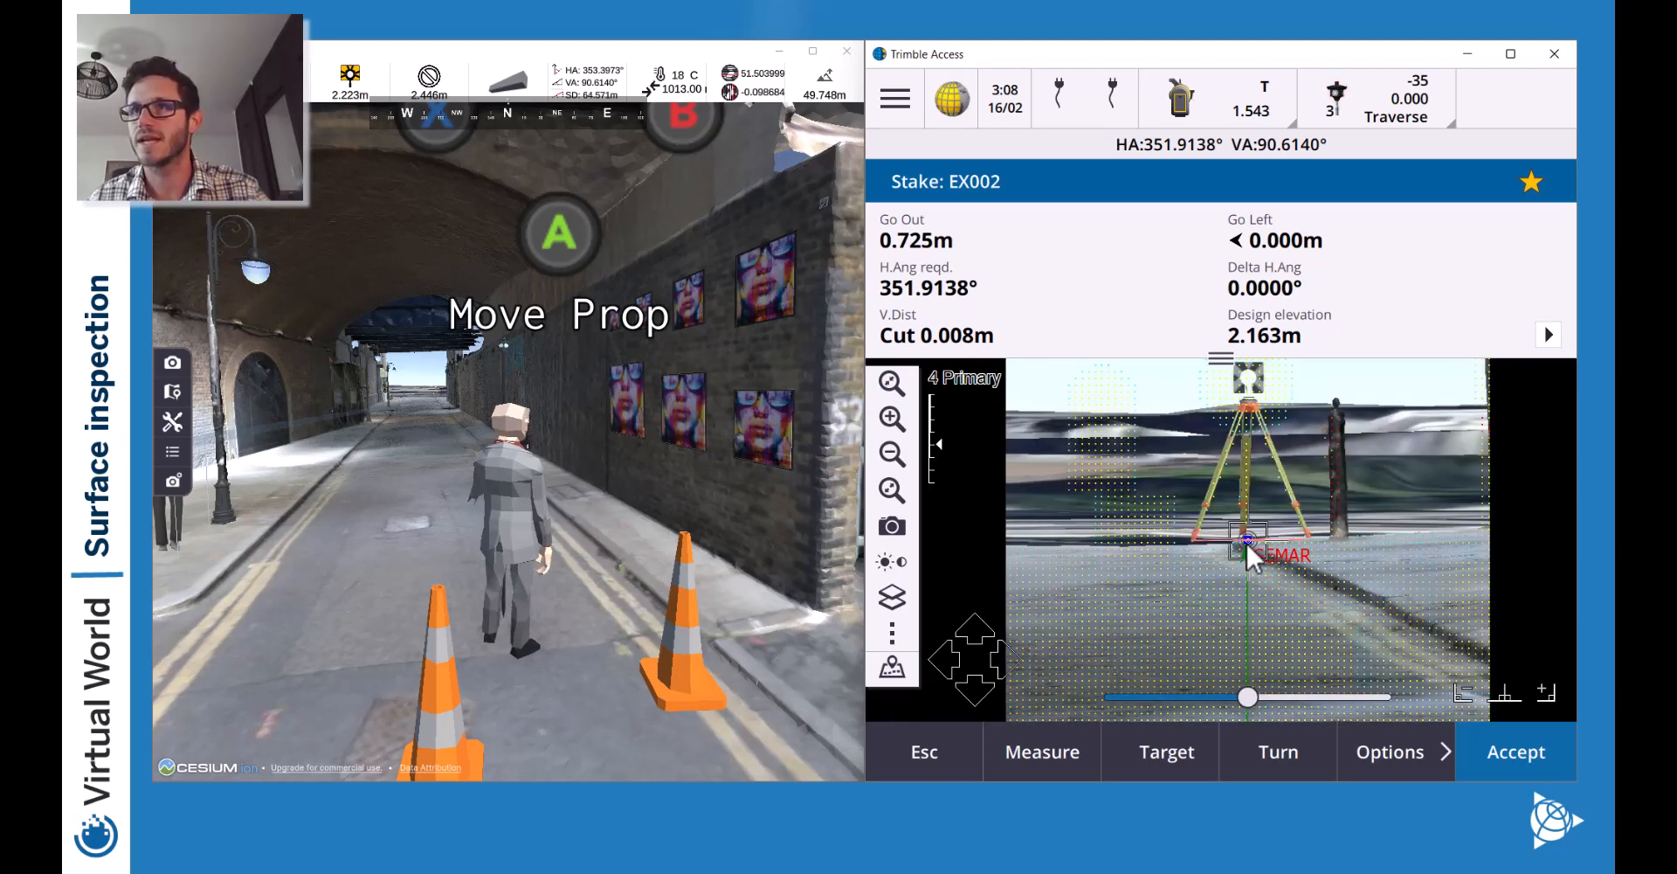
pyautogui.click(1249, 378)
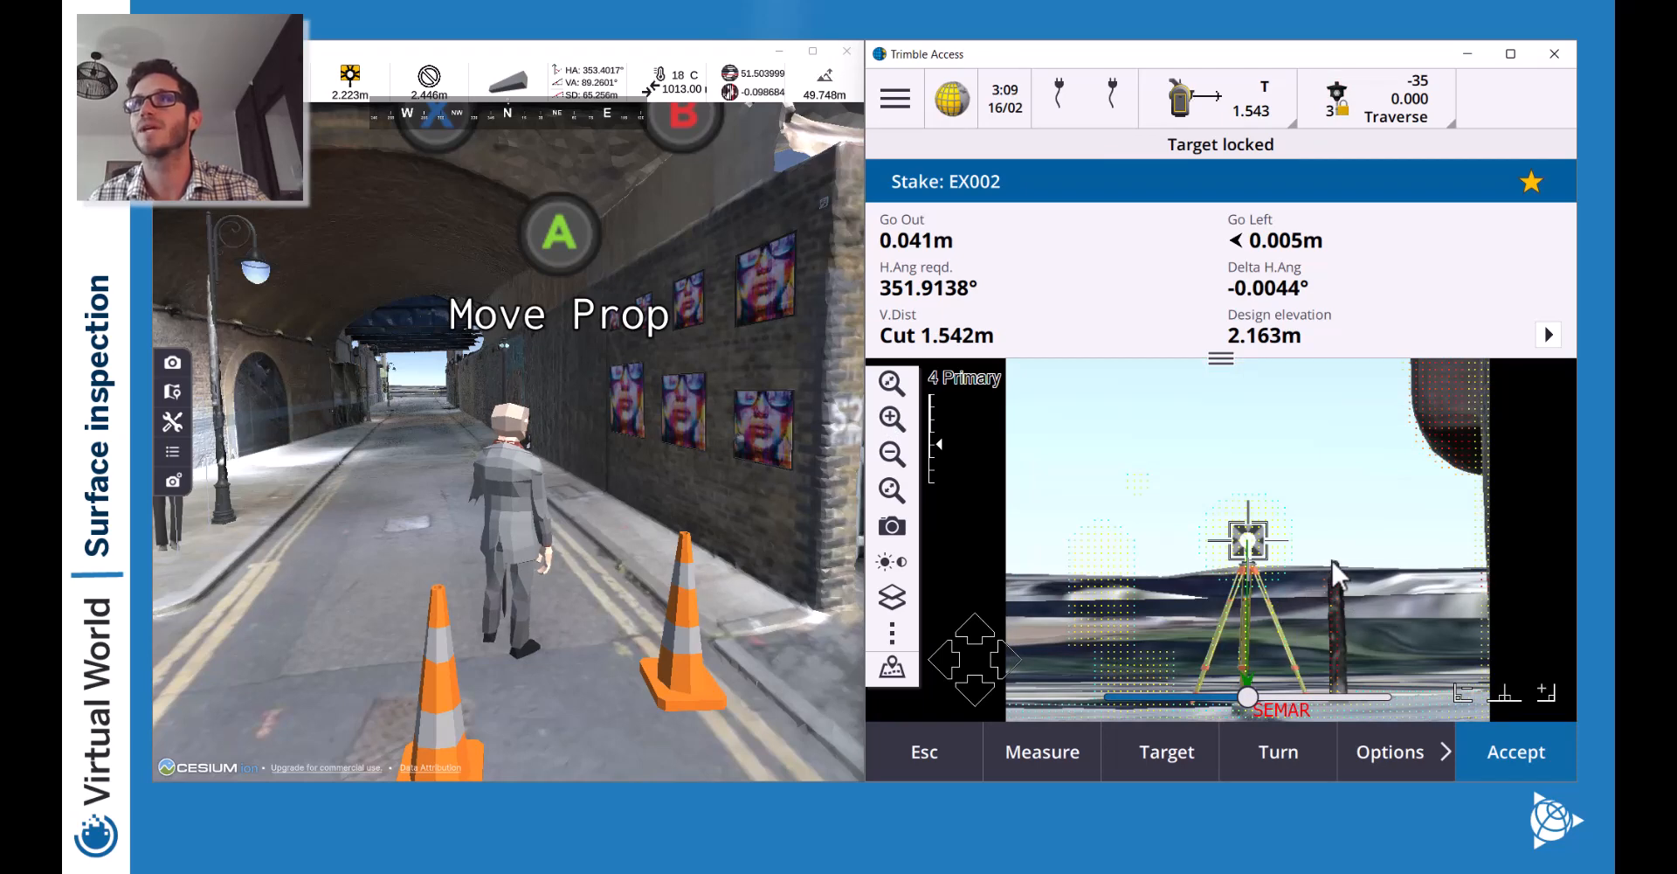
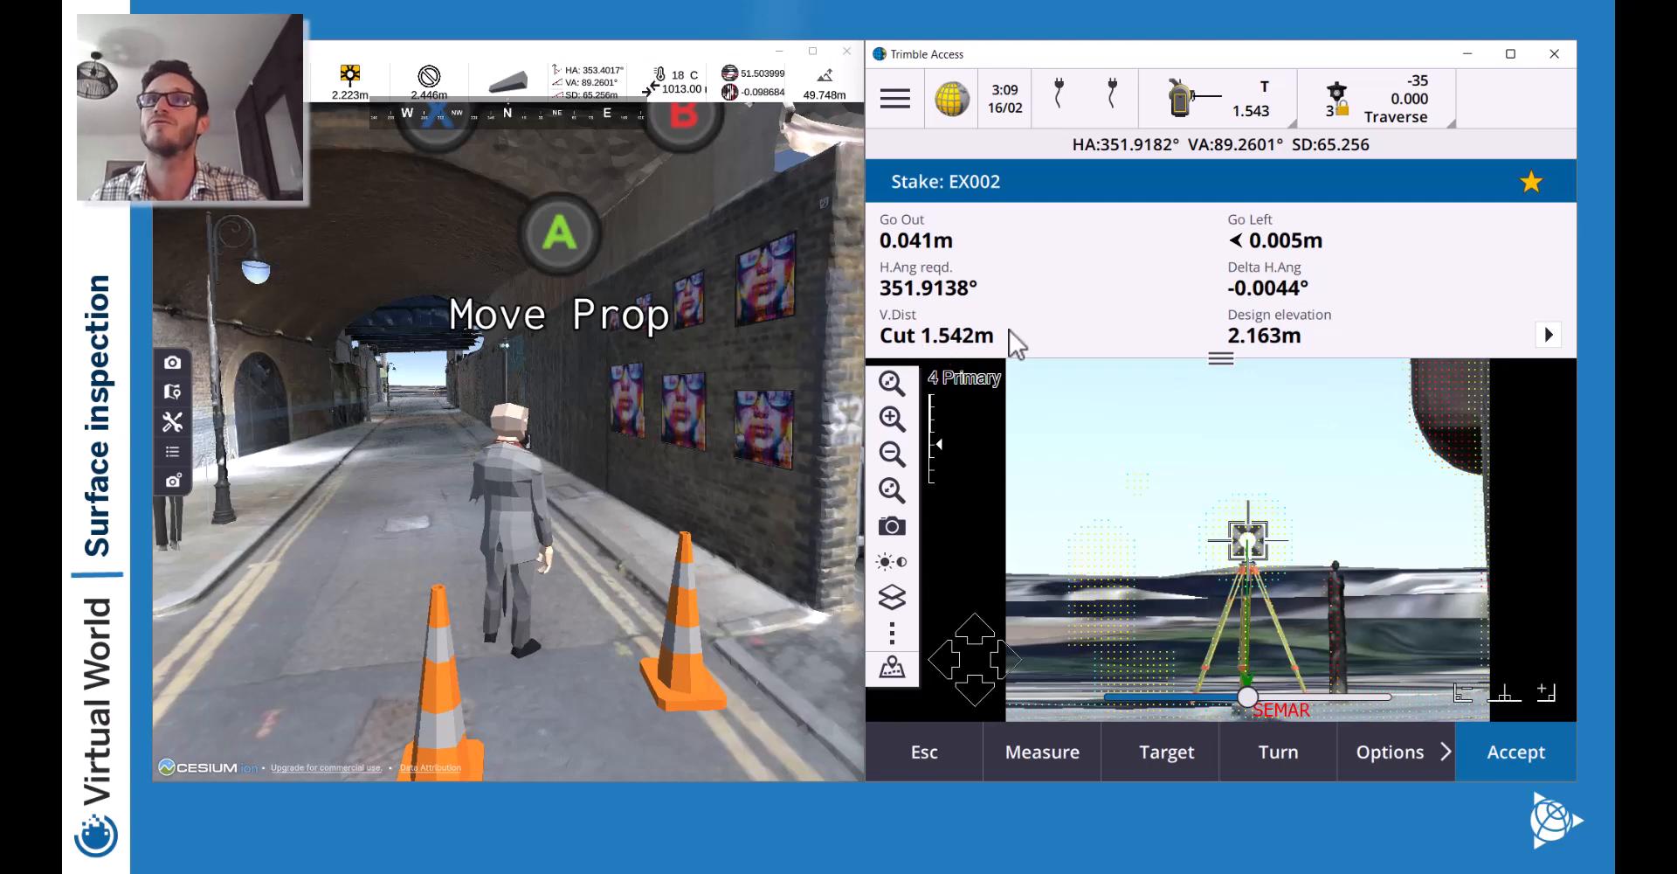
# Enter 1.452 as the Traverse target height and accept it for the stakeout.
pyautogui.click(1396, 97)
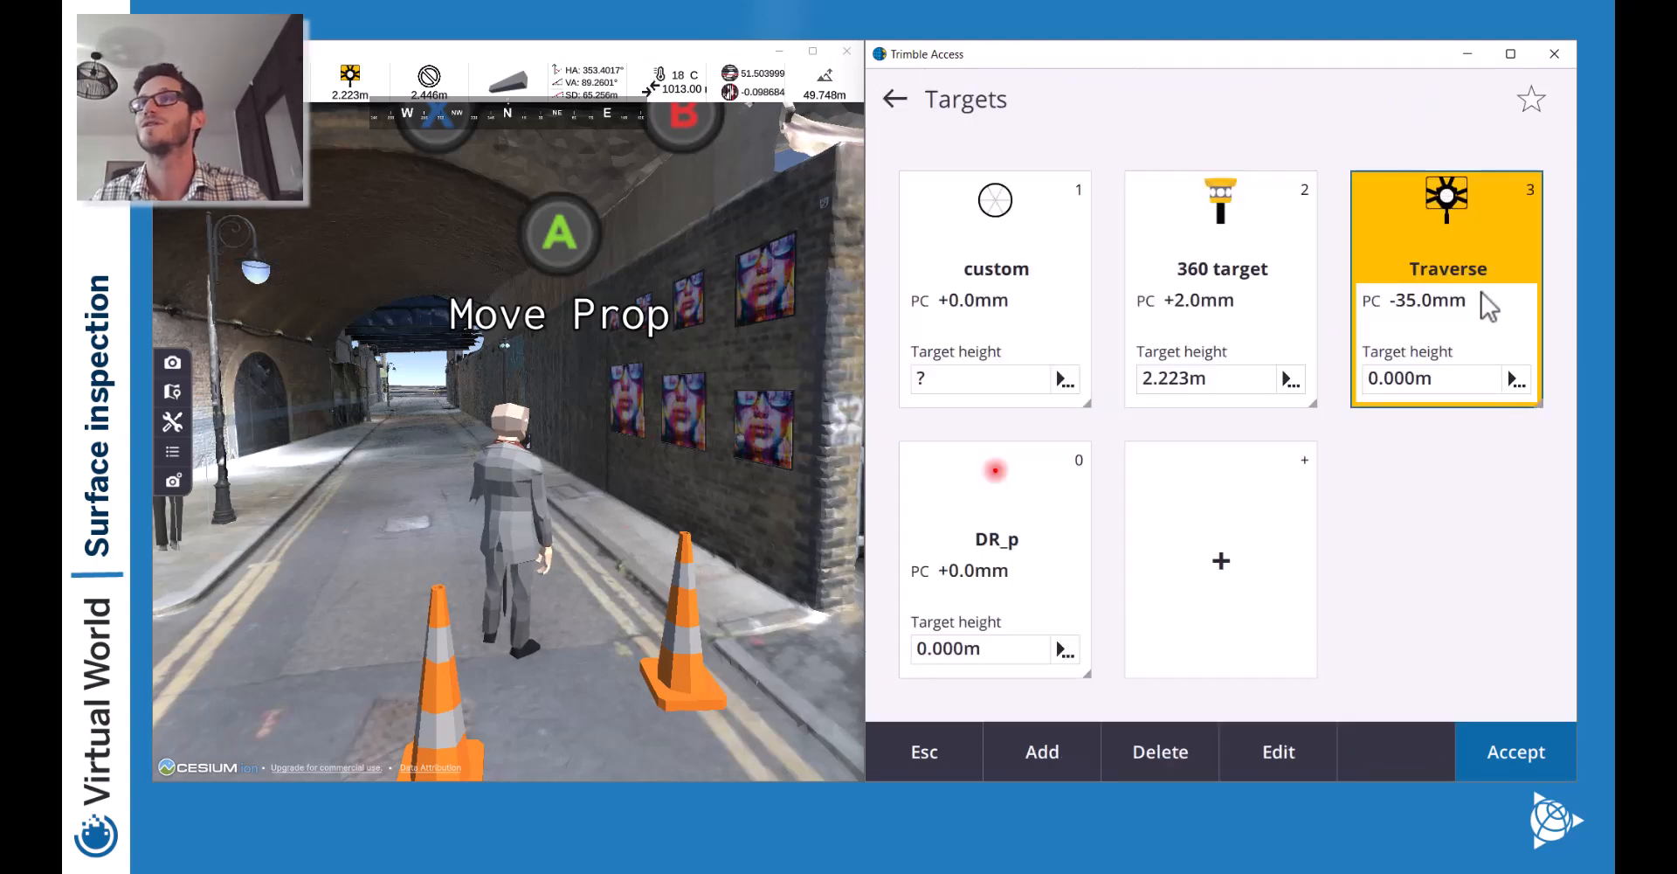
pyautogui.click(1412, 382)
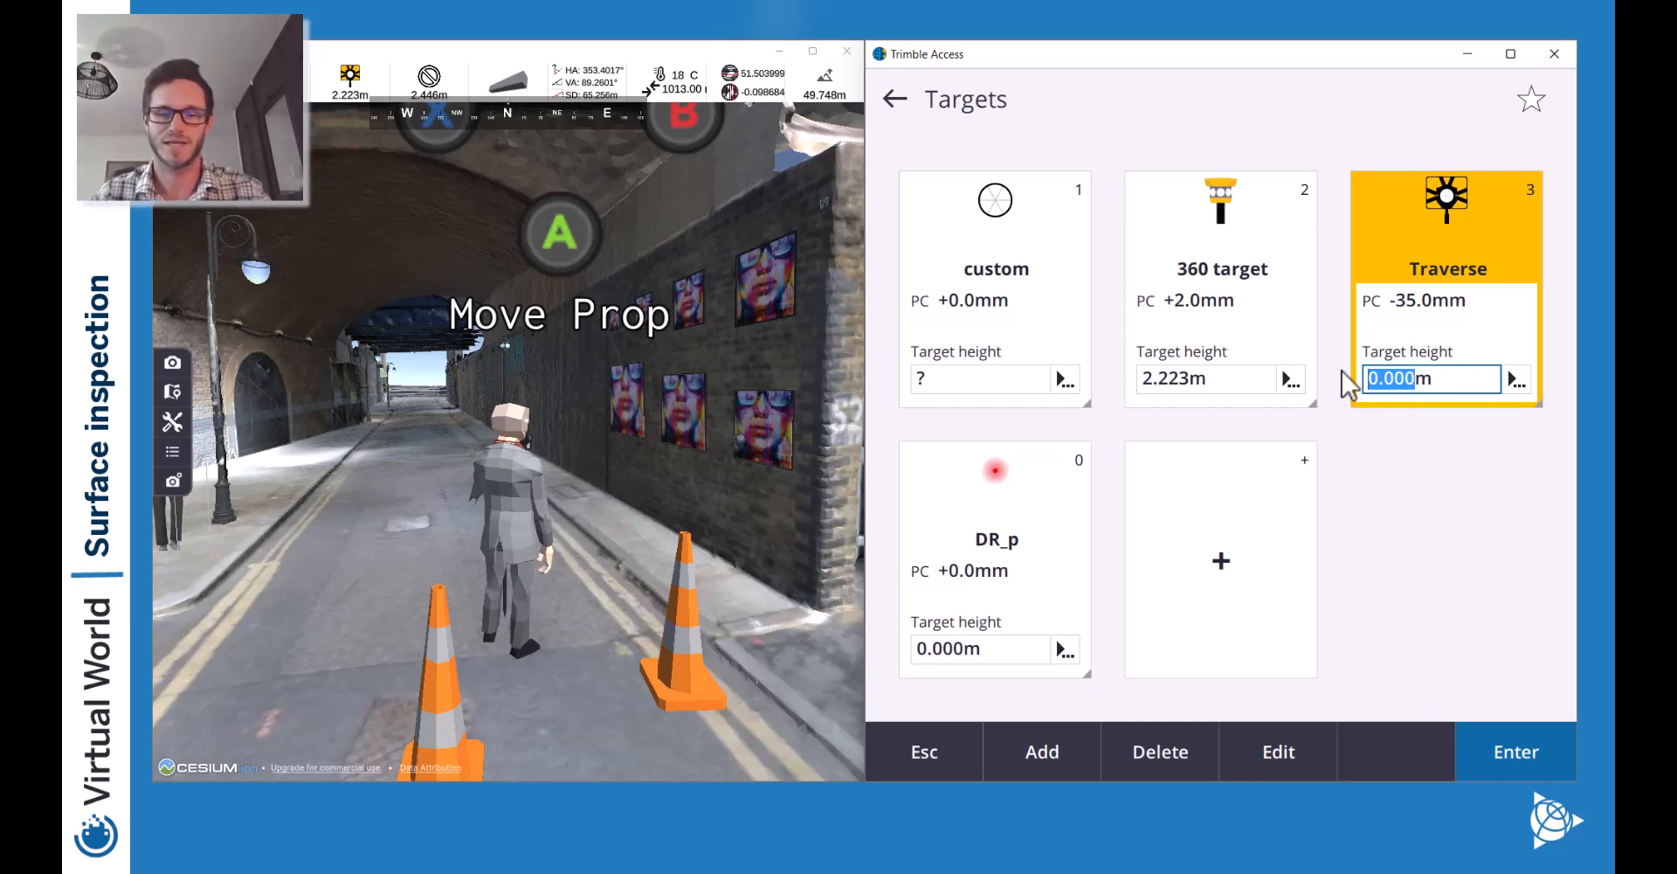
pyautogui.write('1.')
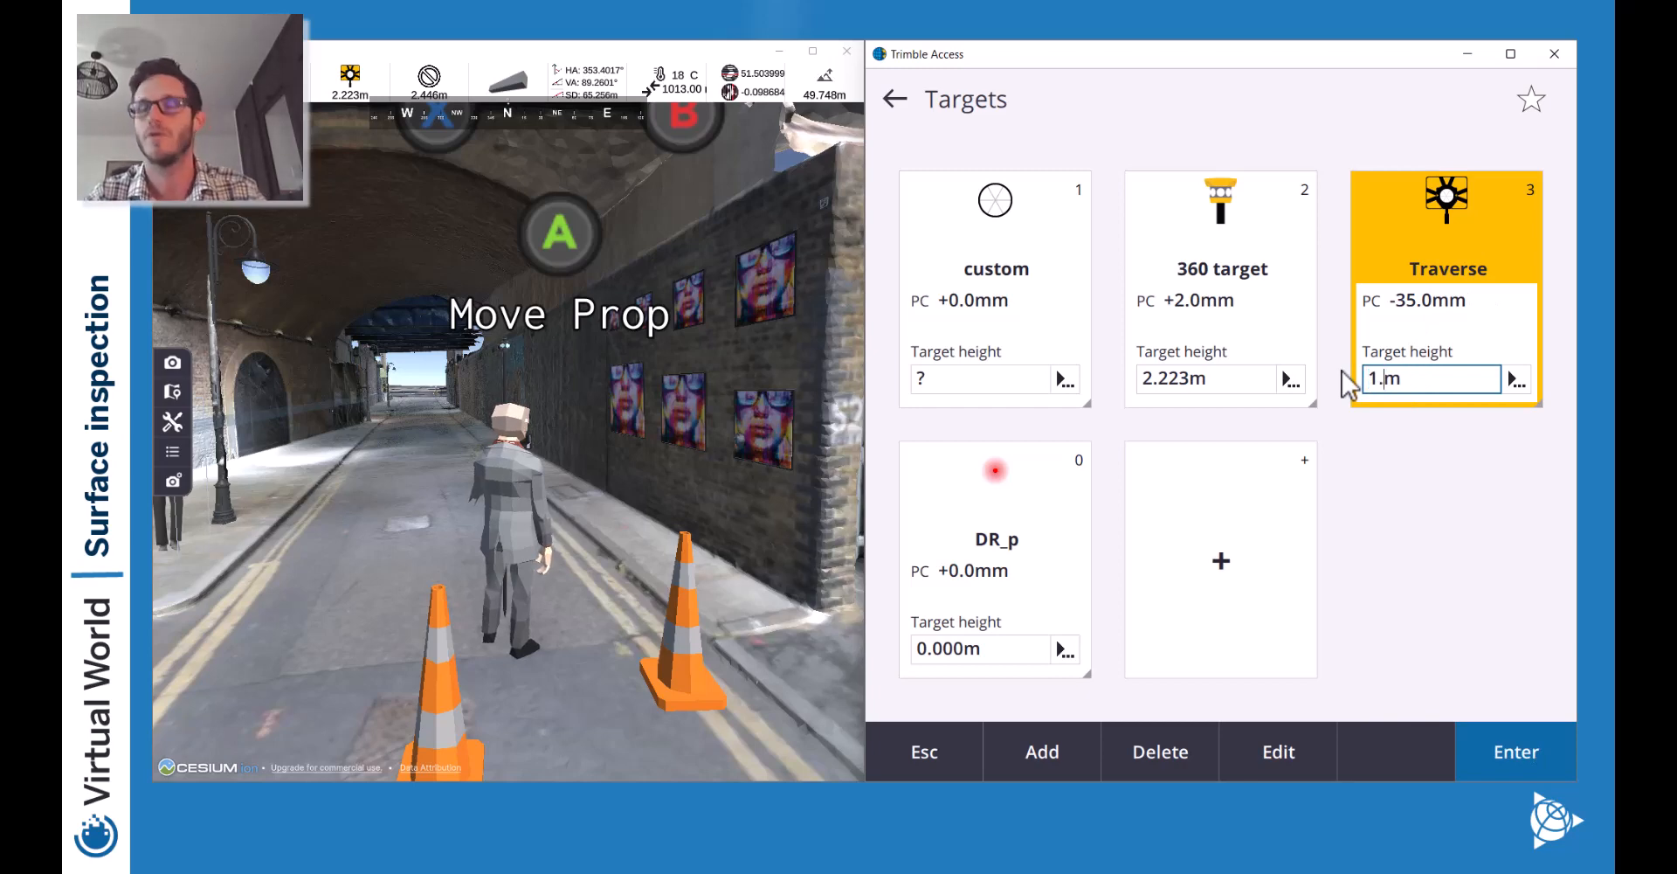
pyautogui.write('452')
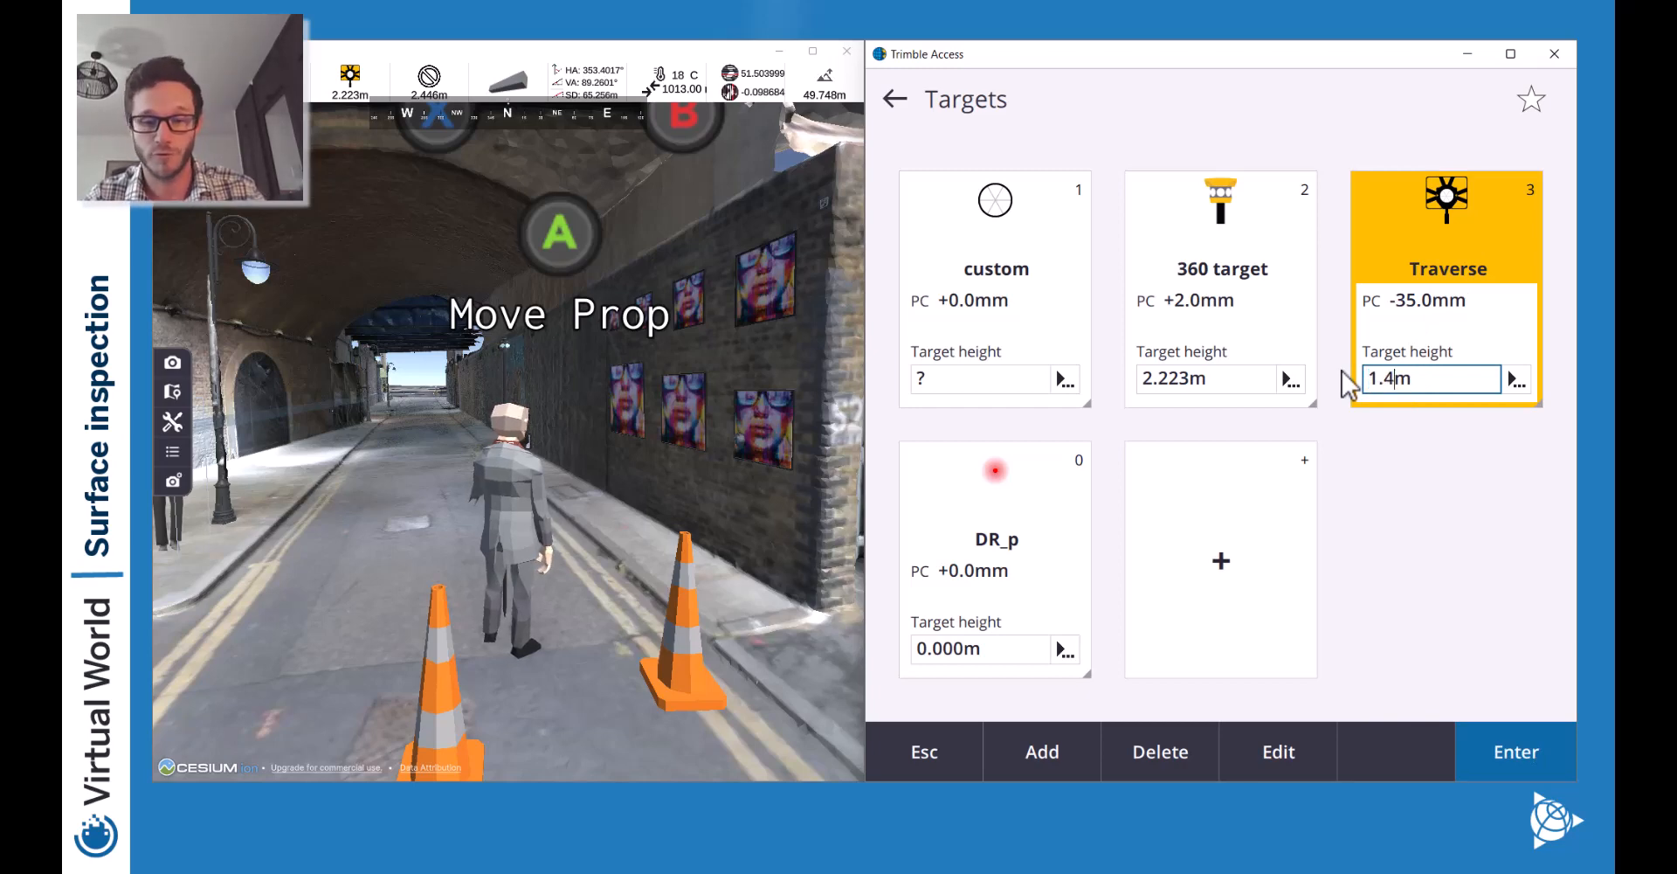
pyautogui.click(1483, 749)
pyautogui.click(1492, 759)
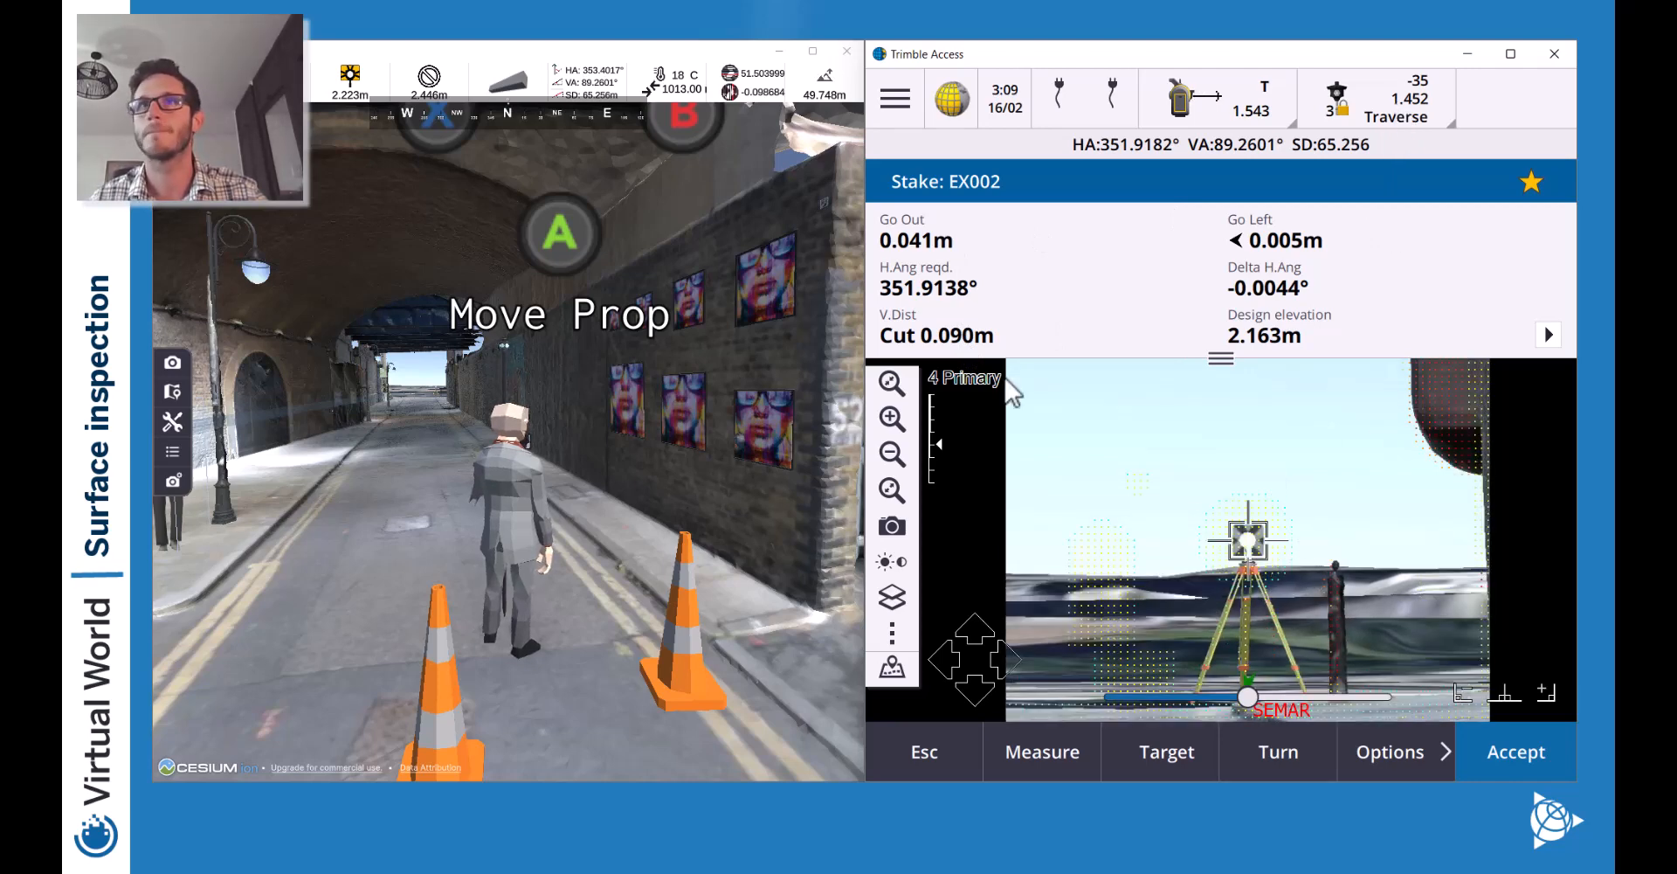
# Reset the Traverse target height to 0 and return to staking EX002.
pyautogui.click(1393, 102)
pyautogui.click(1412, 382)
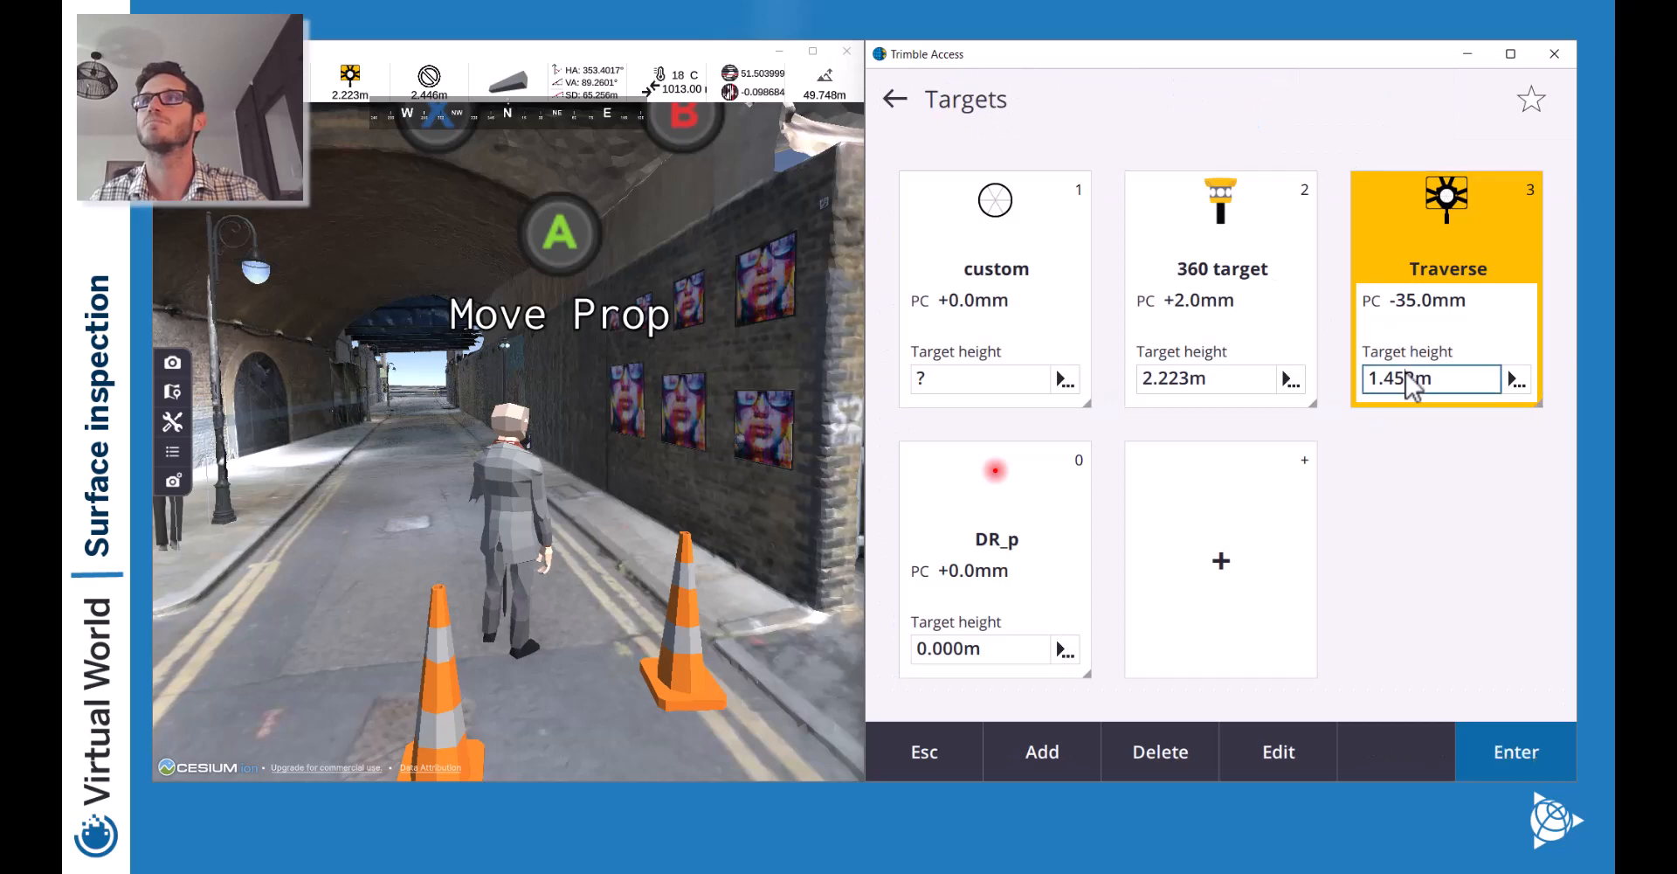
pyautogui.rightClick(1412, 385)
pyautogui.write('0')
pyautogui.press('Return')
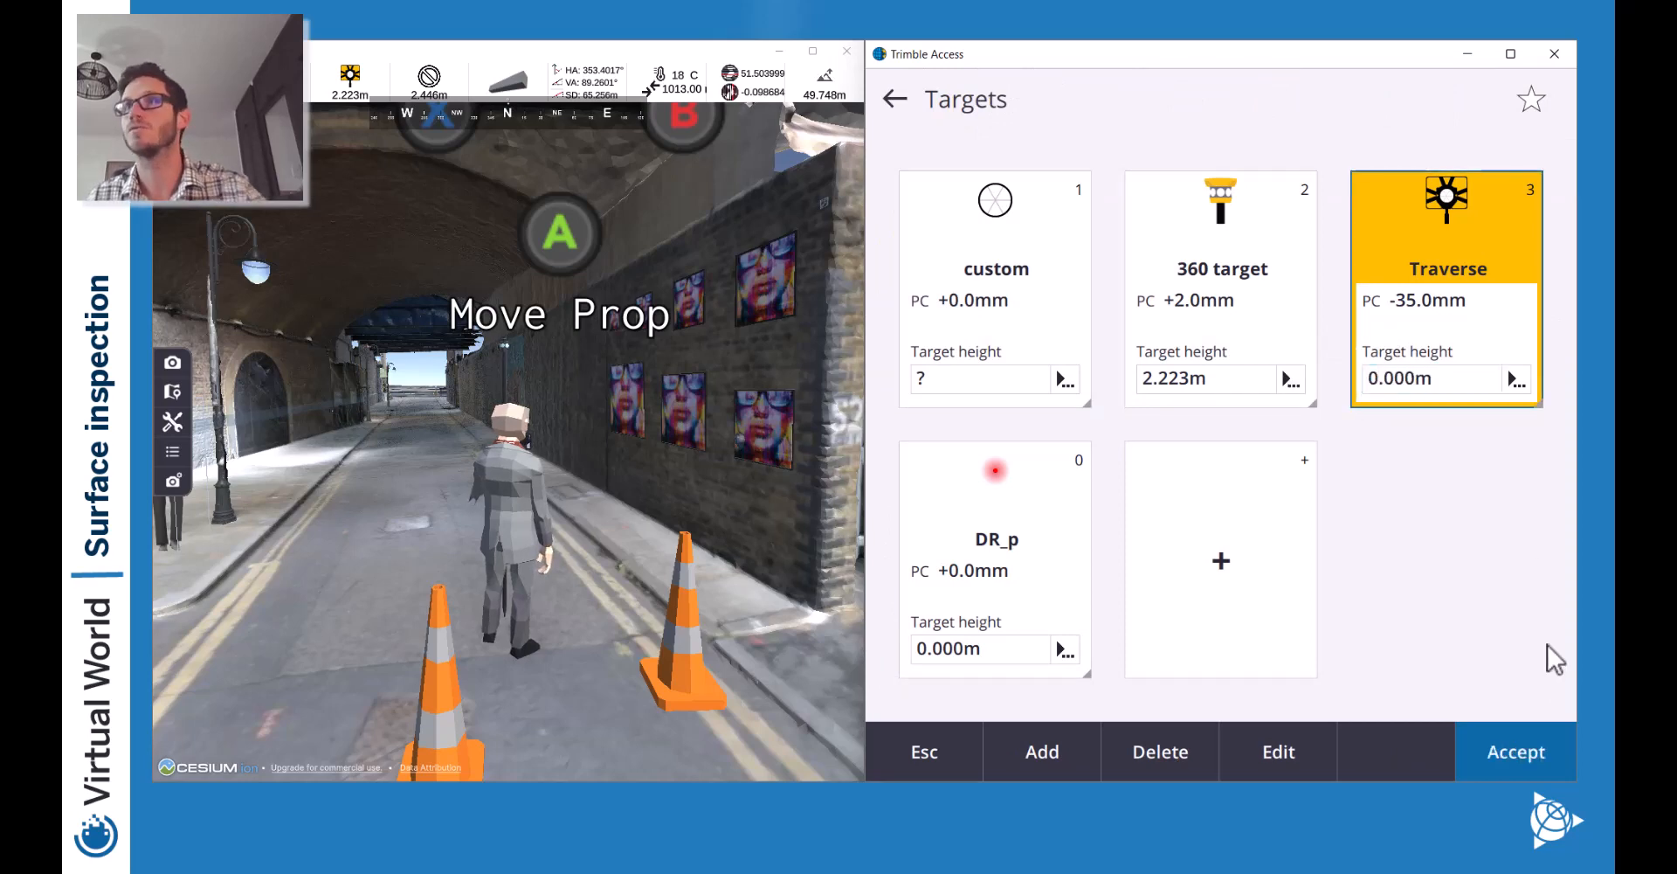
pyautogui.click(1520, 750)
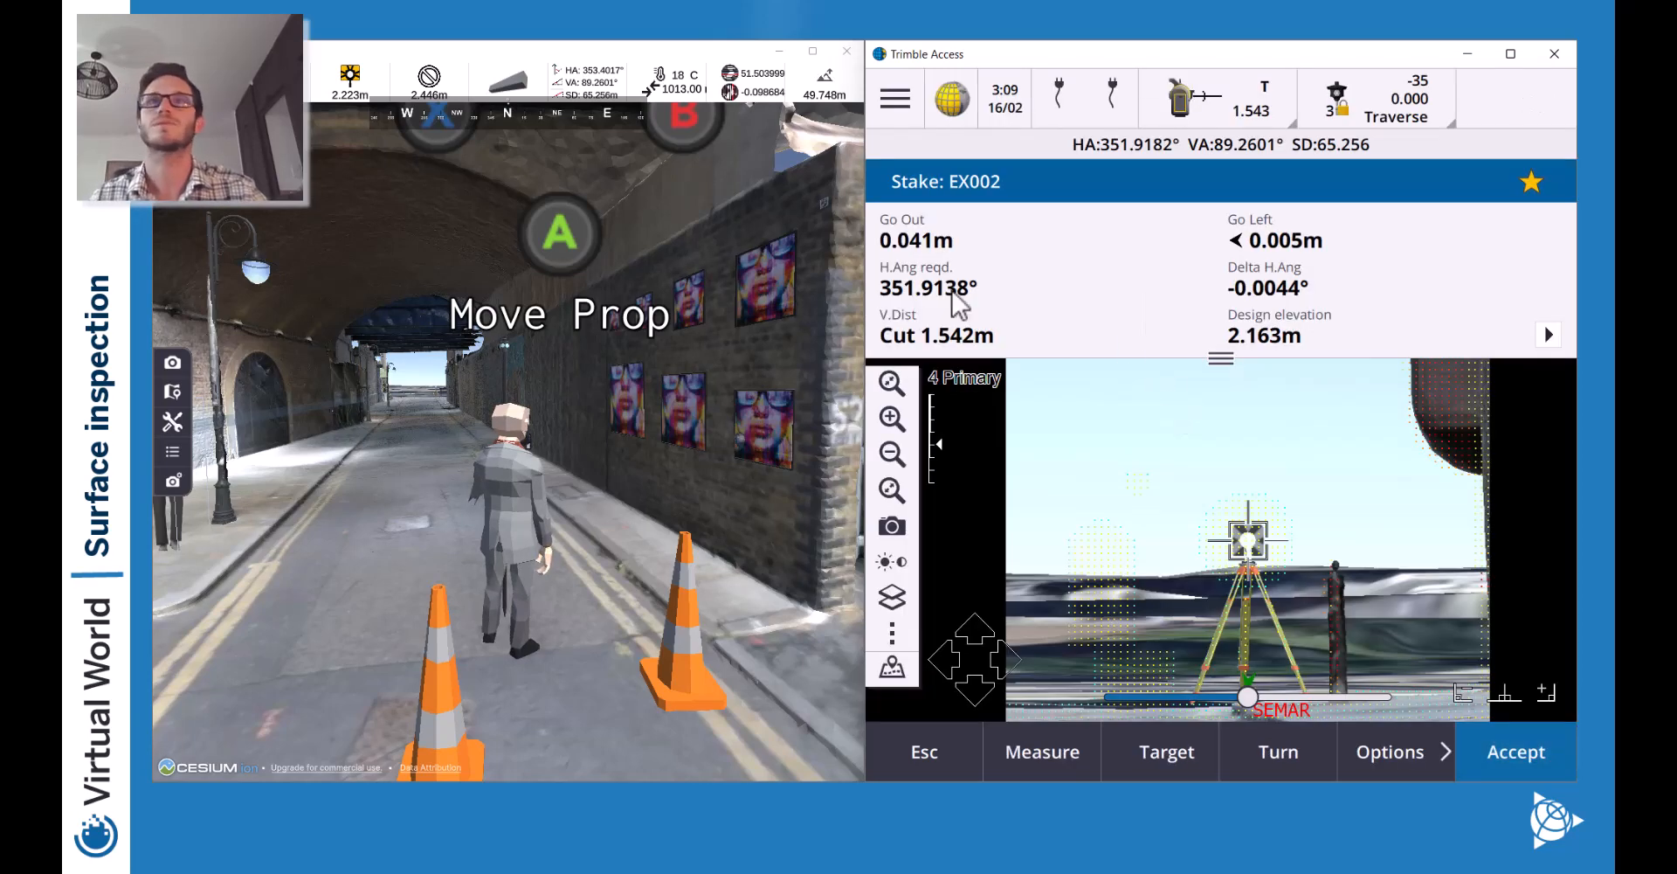
# Check the stakeout deltas list, then reselect the Traverse target twice.
pyautogui.click(961, 349)
pyautogui.click(1346, 712)
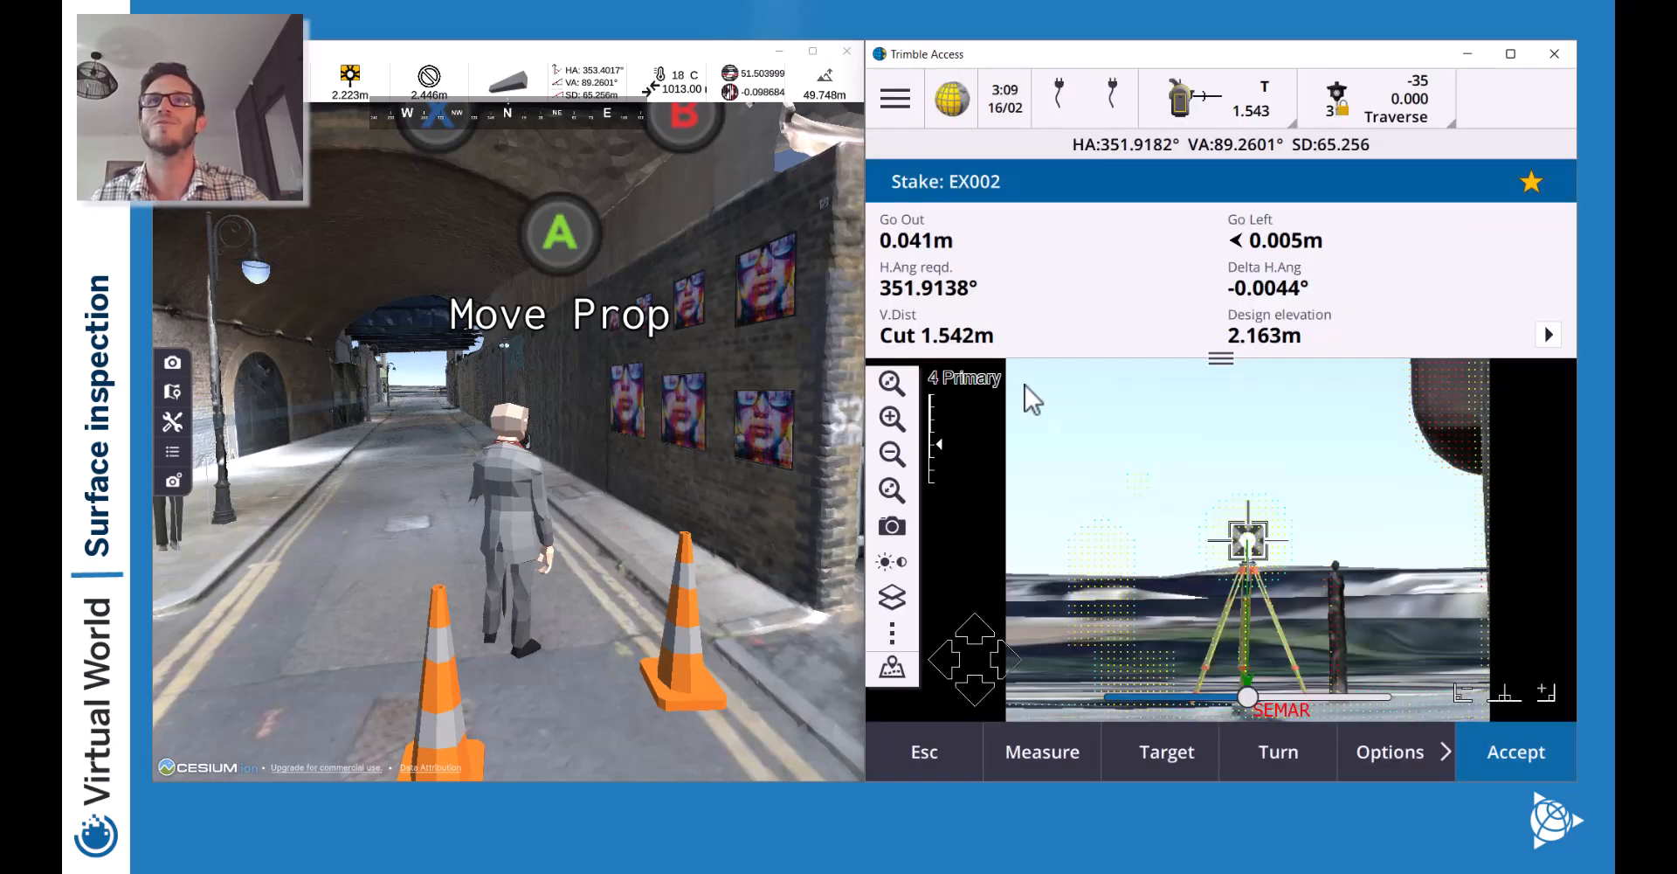
pyautogui.click(1387, 98)
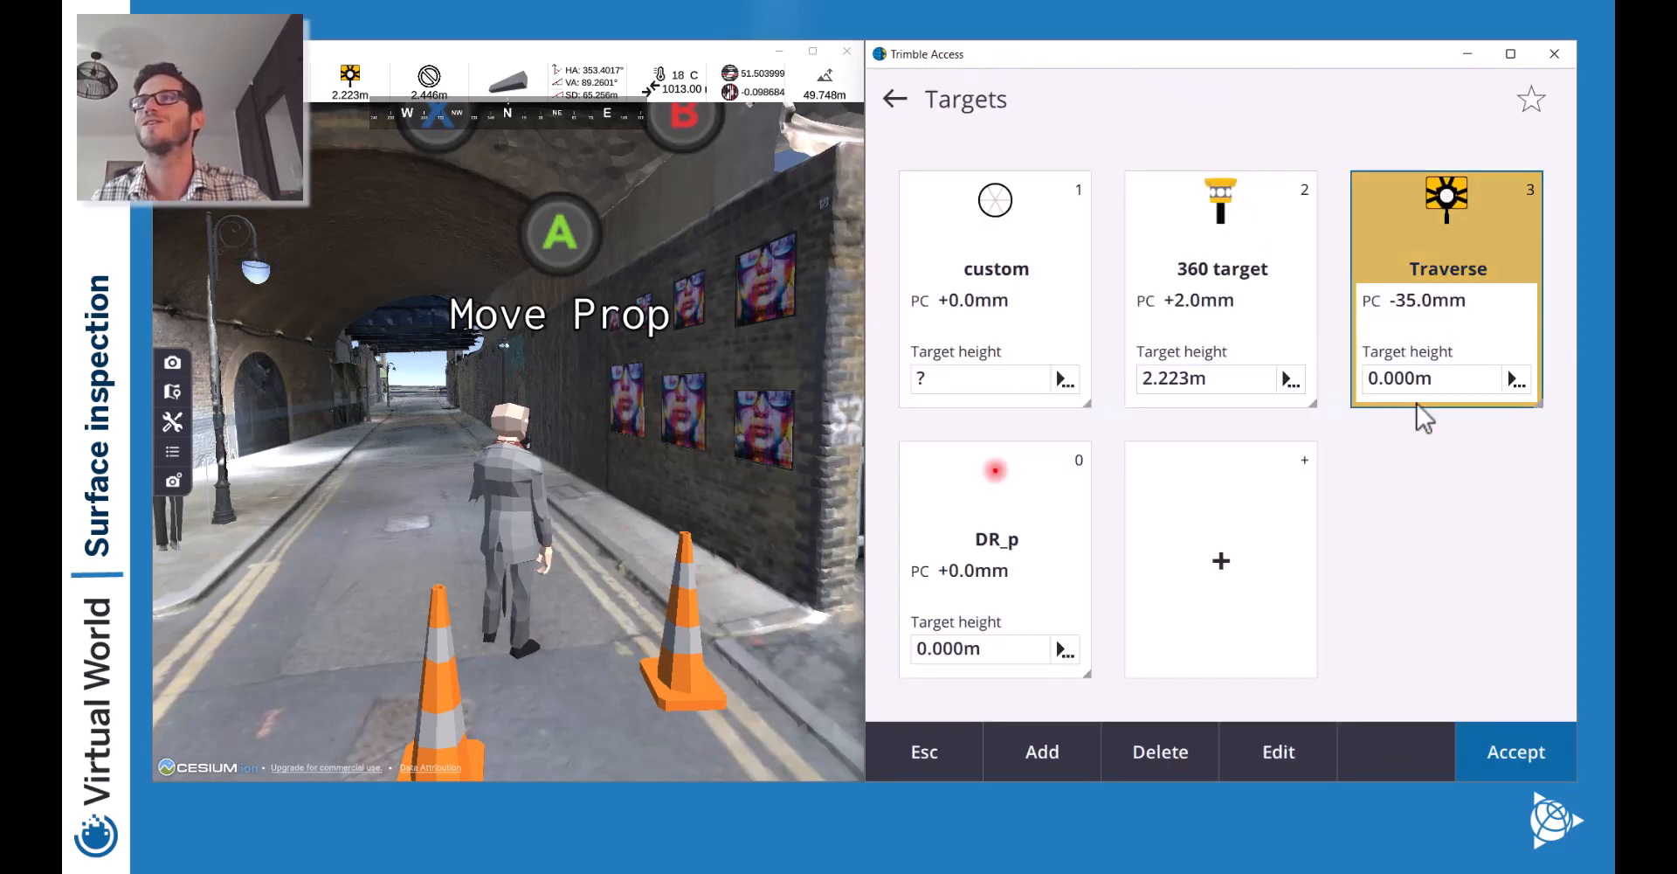
pyautogui.click(1409, 369)
pyautogui.click(1388, 101)
pyautogui.click(1390, 338)
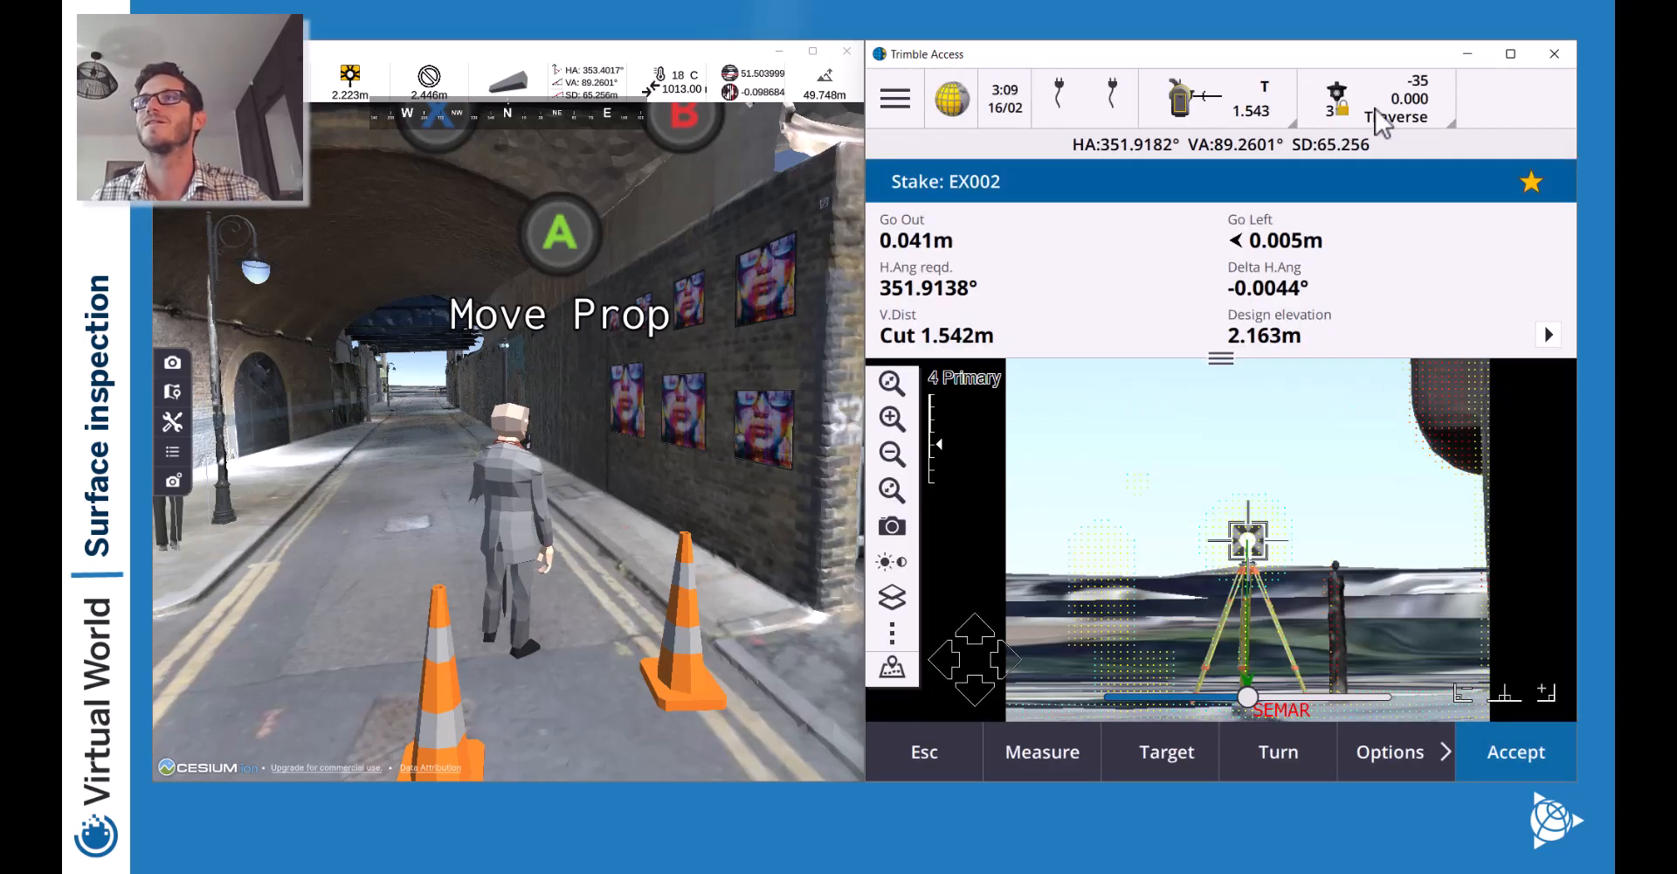
# Change the Traverse target height to 1.542 m and return to stakeout.
pyautogui.click(1378, 112)
pyautogui.click(1381, 381)
pyautogui.doubleClick(1381, 383)
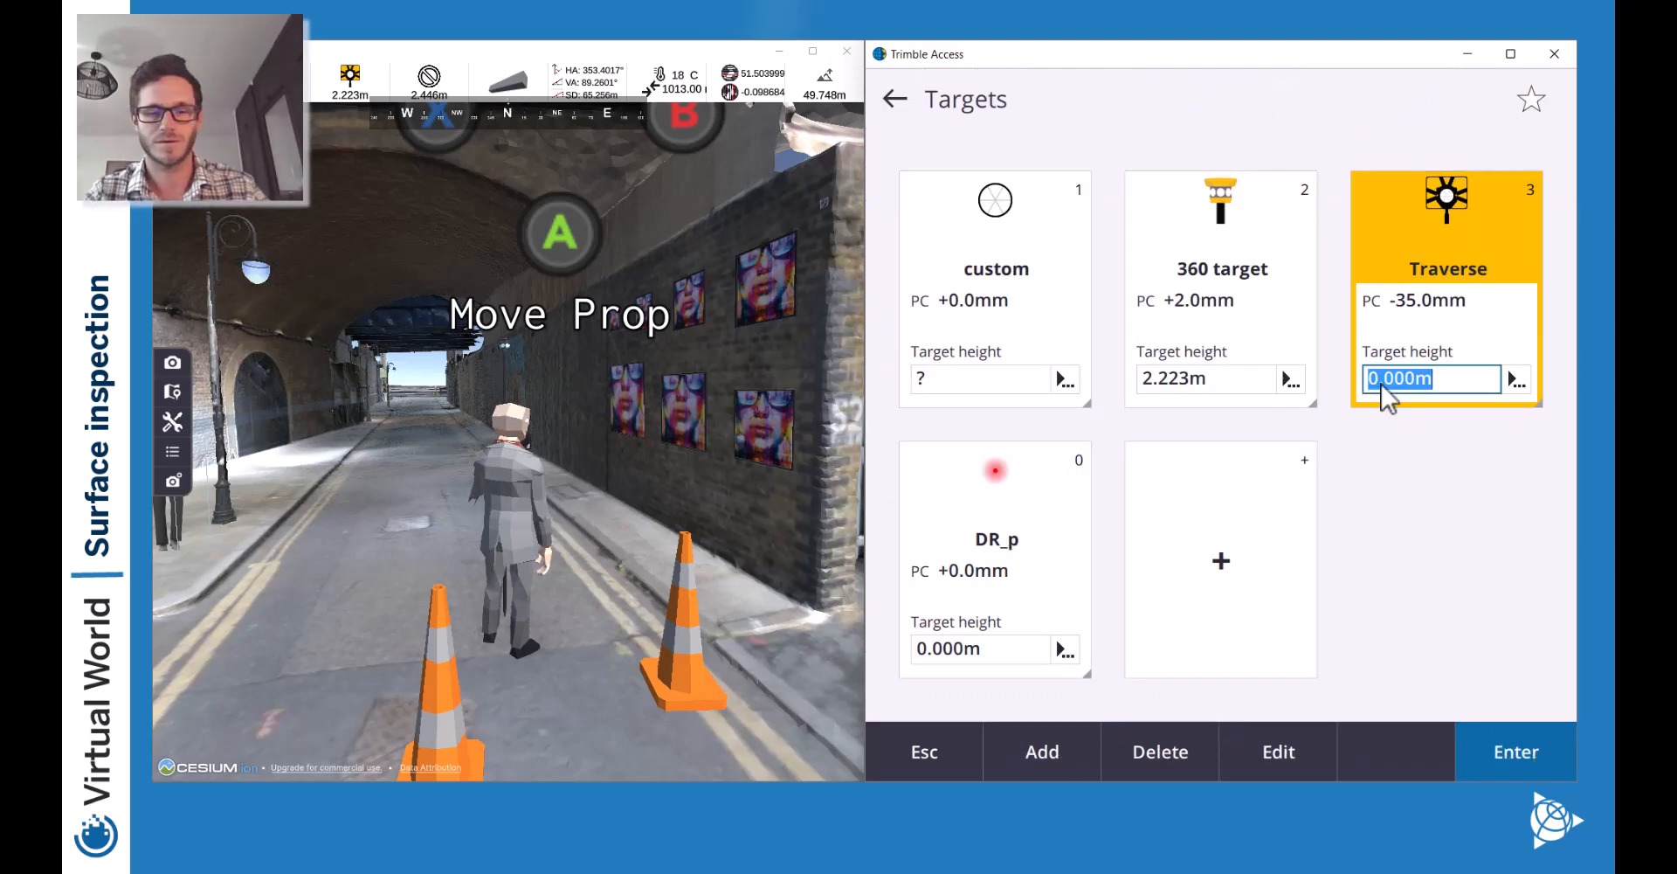
pyautogui.write('1.54')
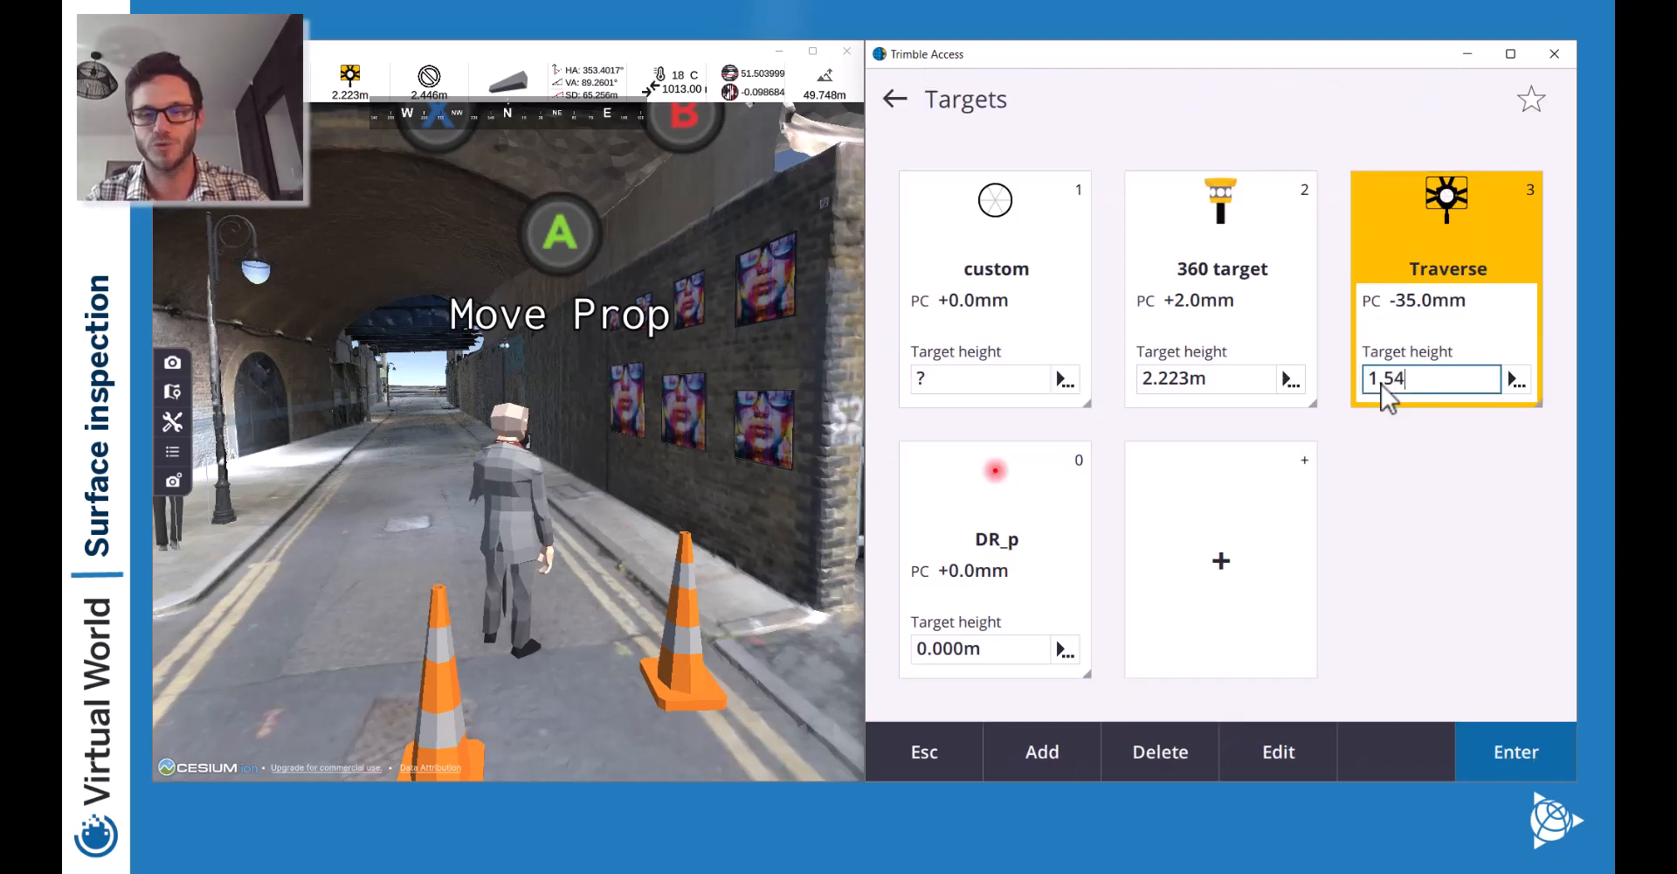
pyautogui.write('2')
pyautogui.press('Return')
pyautogui.press('Return')
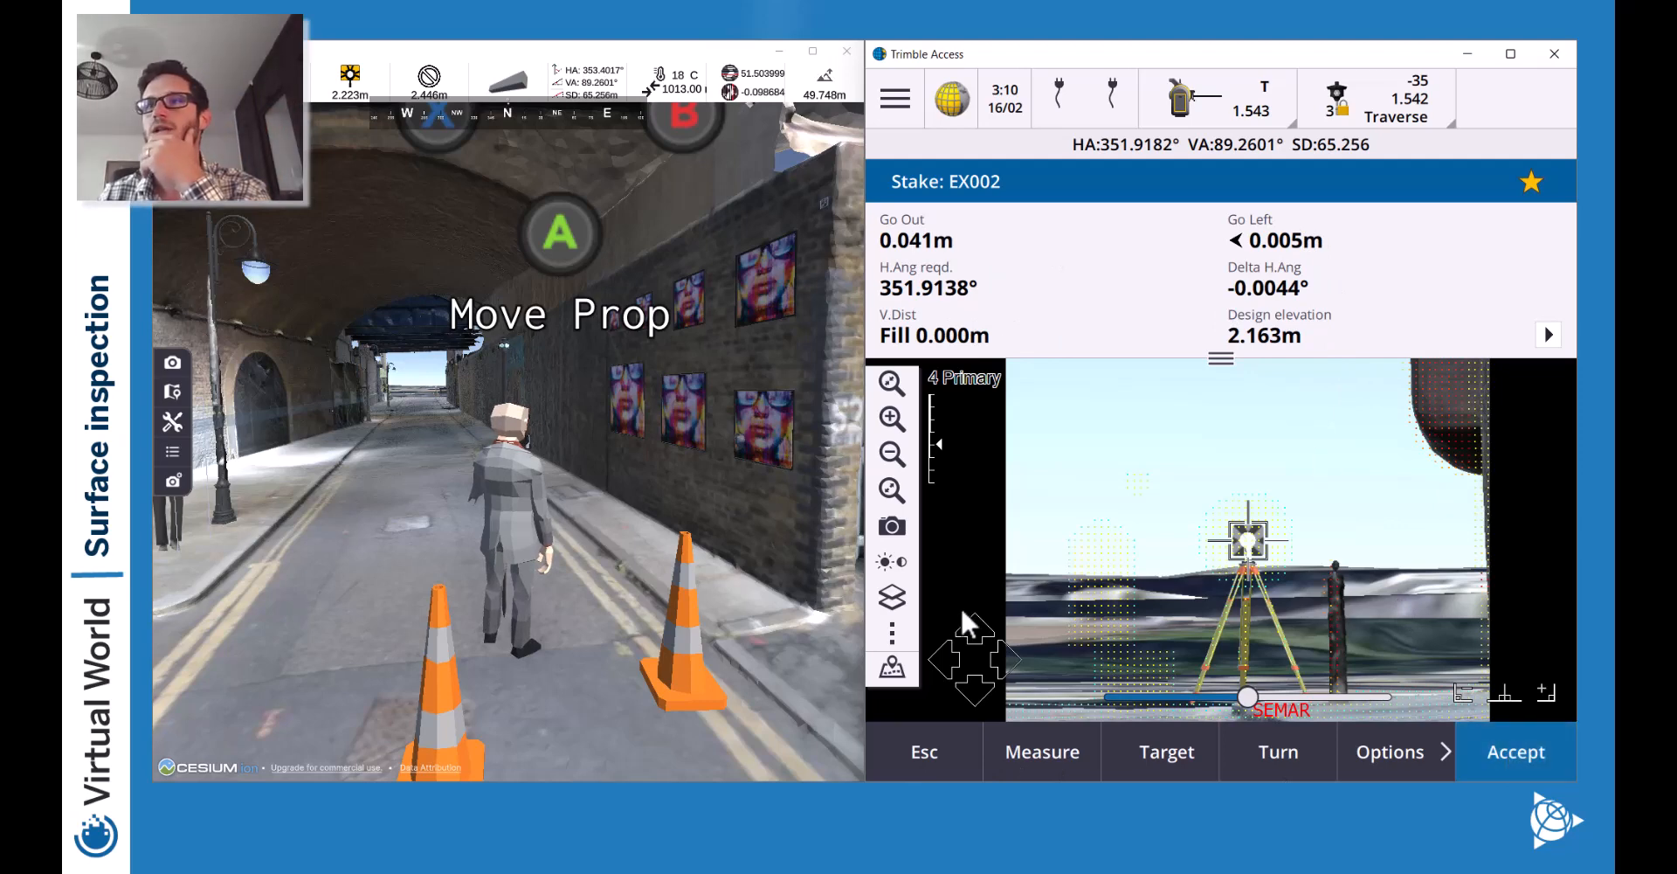
# Leave stakeout, start a topo measurement and review its Method options.
pyautogui.click(918, 751)
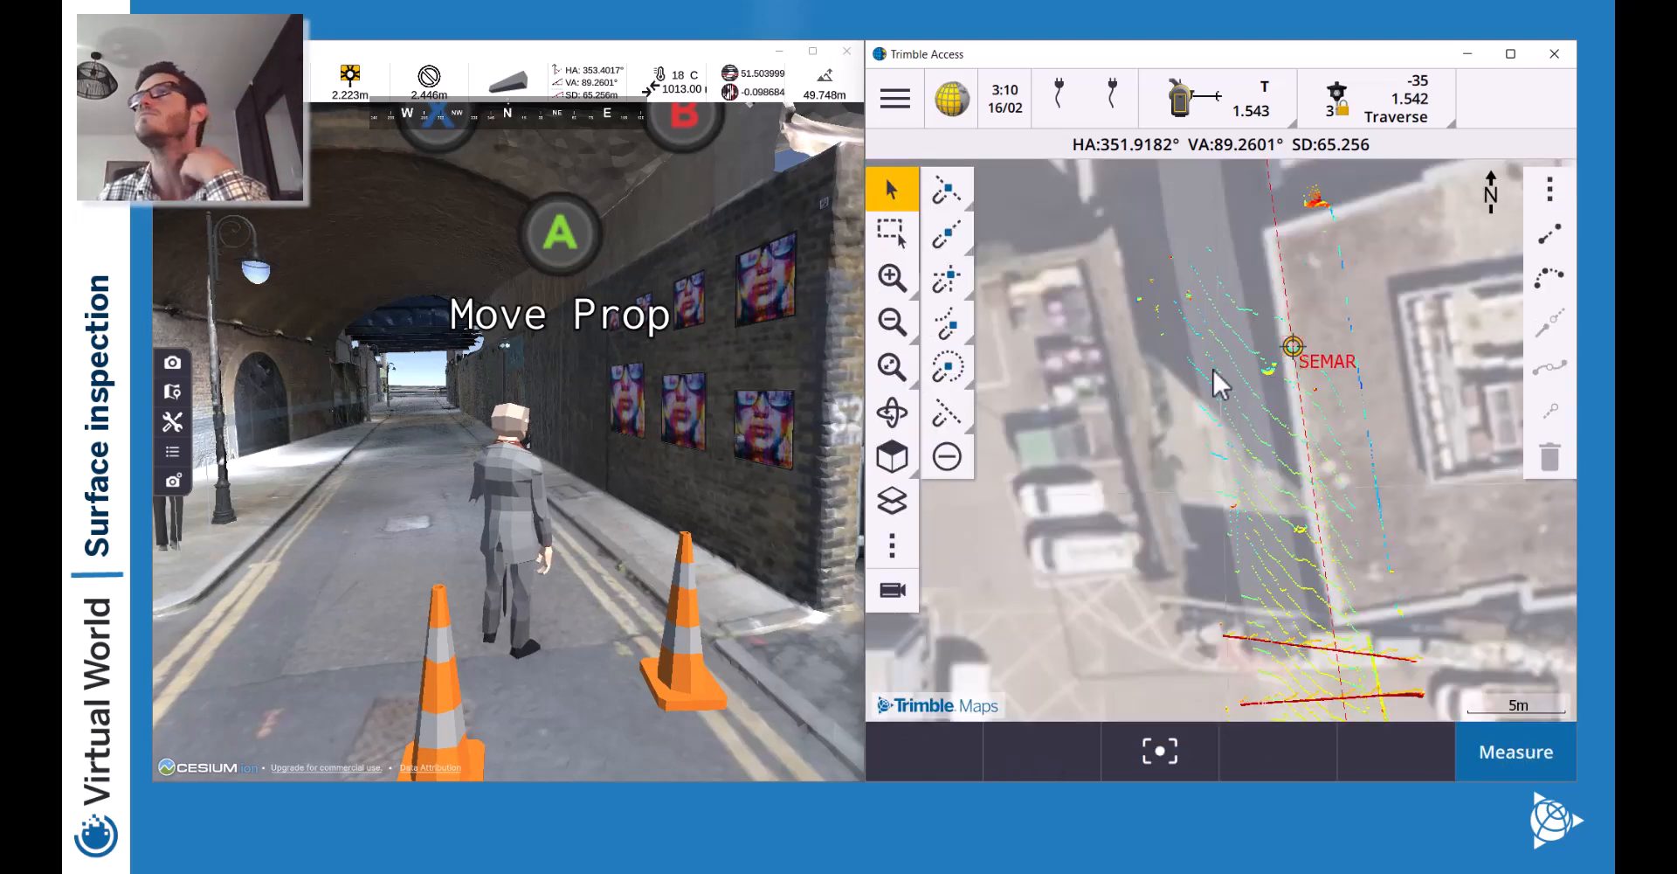
pyautogui.click(1515, 749)
pyautogui.moveTo(1235, 360); pyautogui.dragTo(1228, 626)
pyautogui.click(1046, 325)
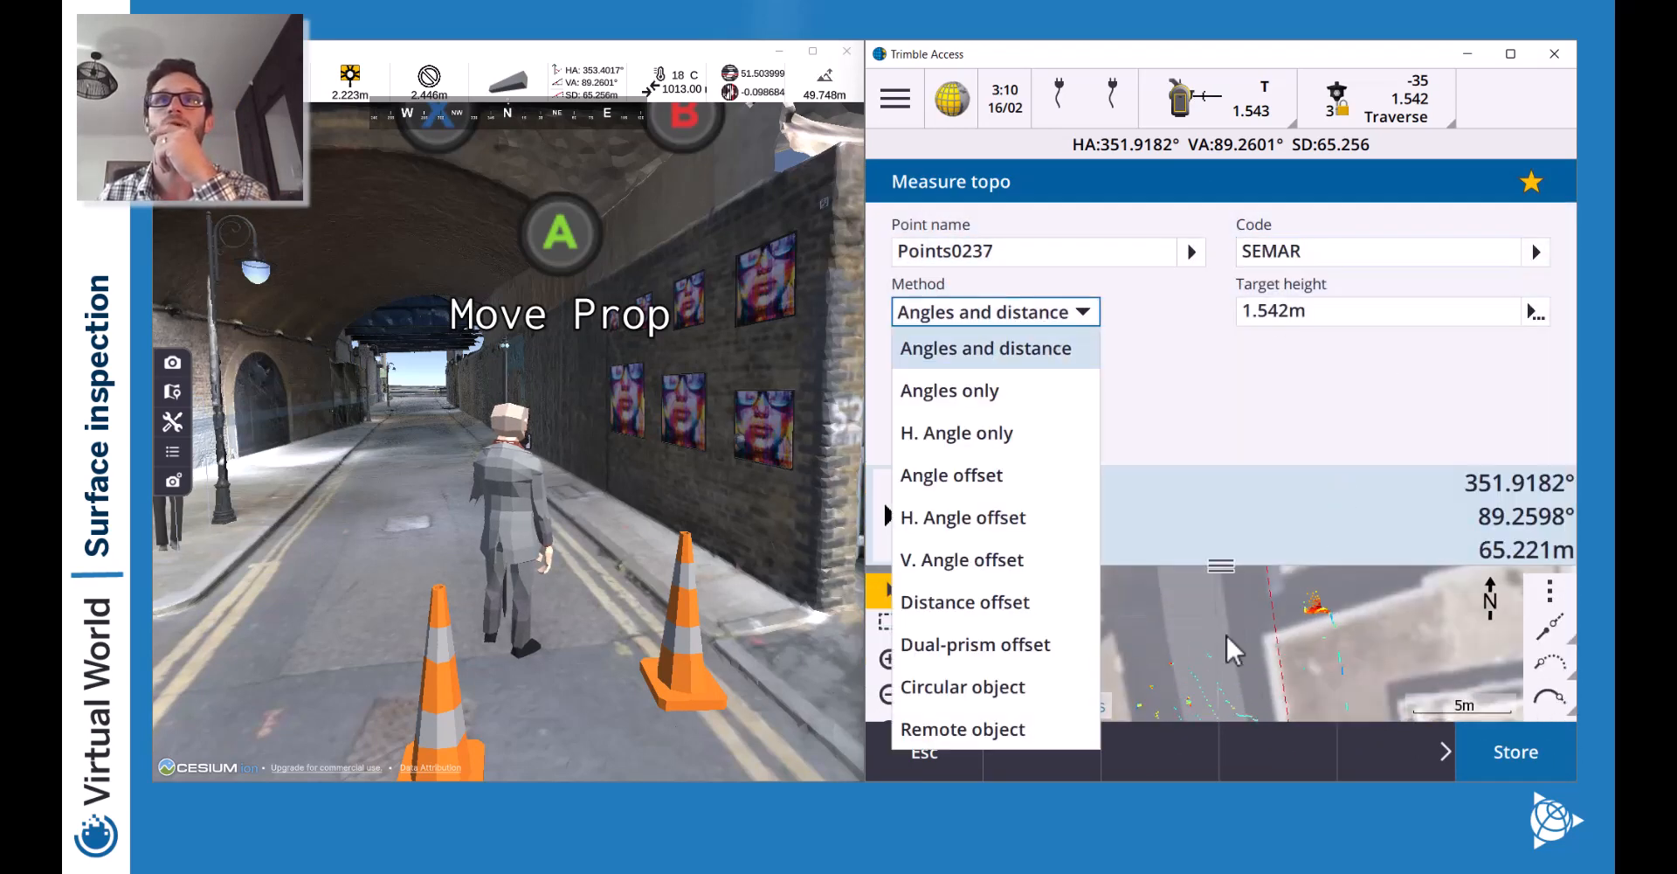
pyautogui.click(1200, 359)
pyautogui.click(1081, 314)
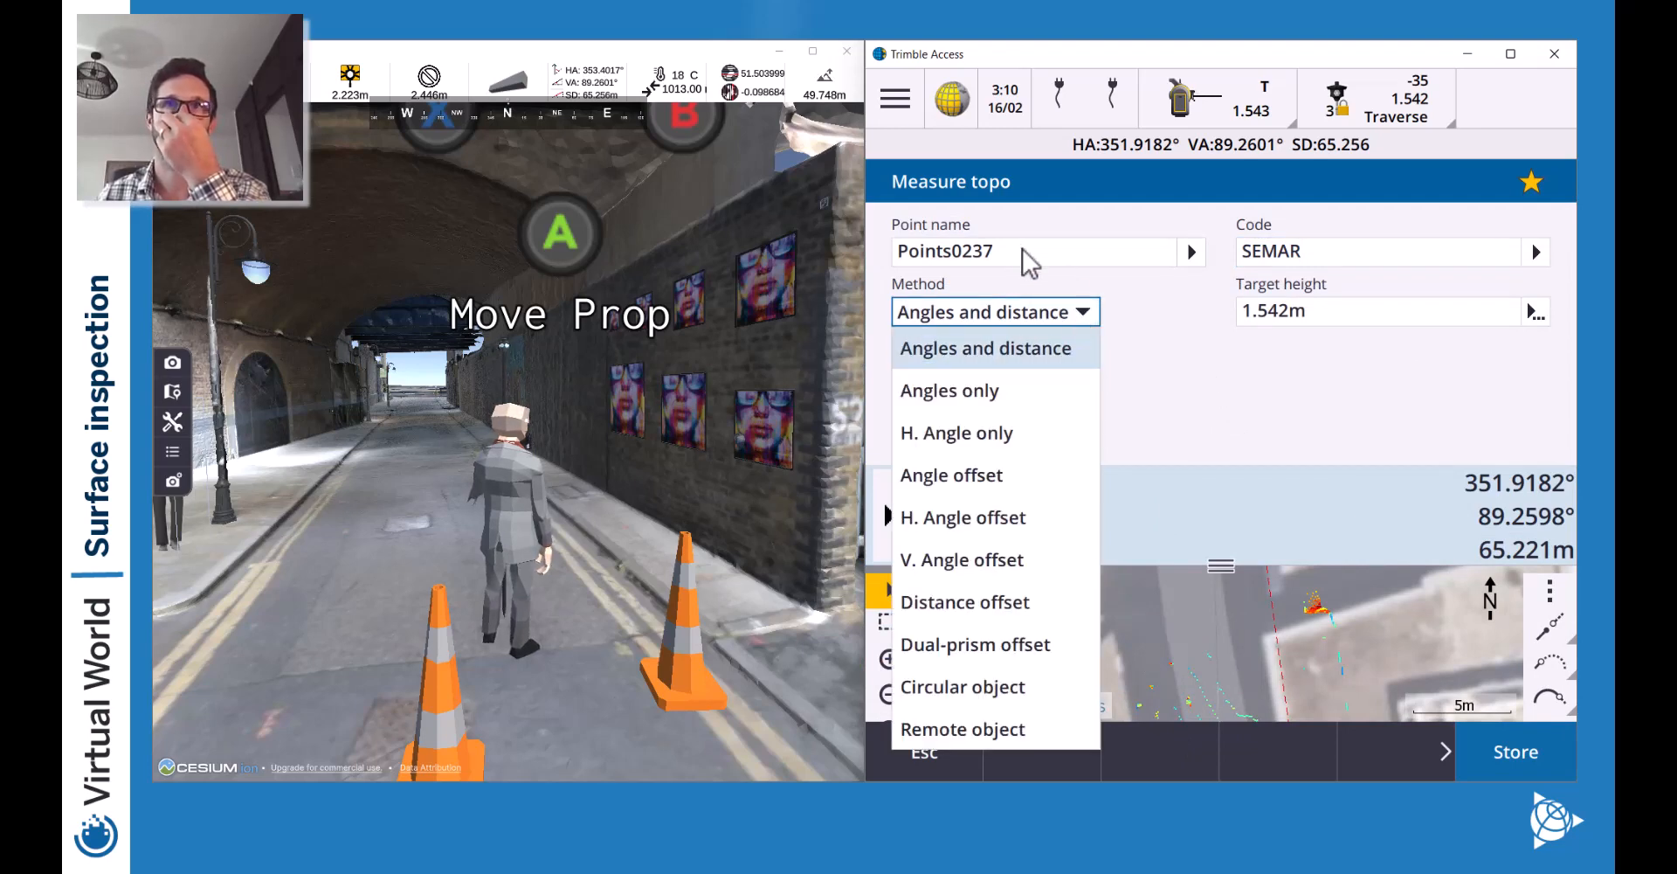
# Pick EX002 from the stored point list as the point name, after first choosing EX001.
pyautogui.click(1022, 254)
pyautogui.click(1192, 253)
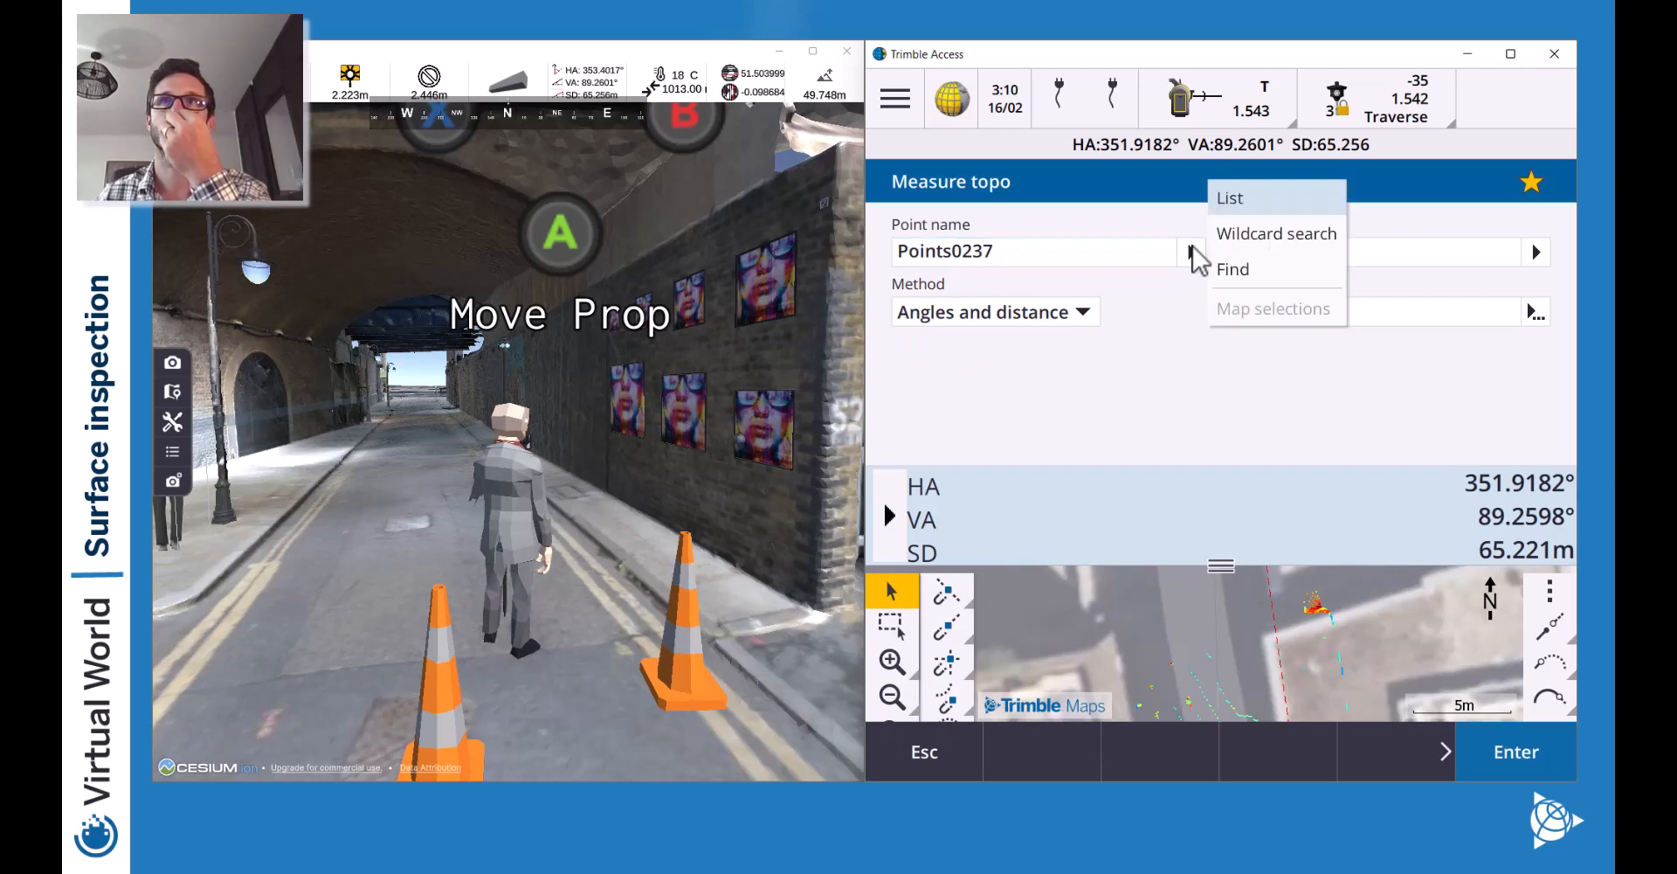
pyautogui.click(1255, 197)
pyautogui.click(978, 293)
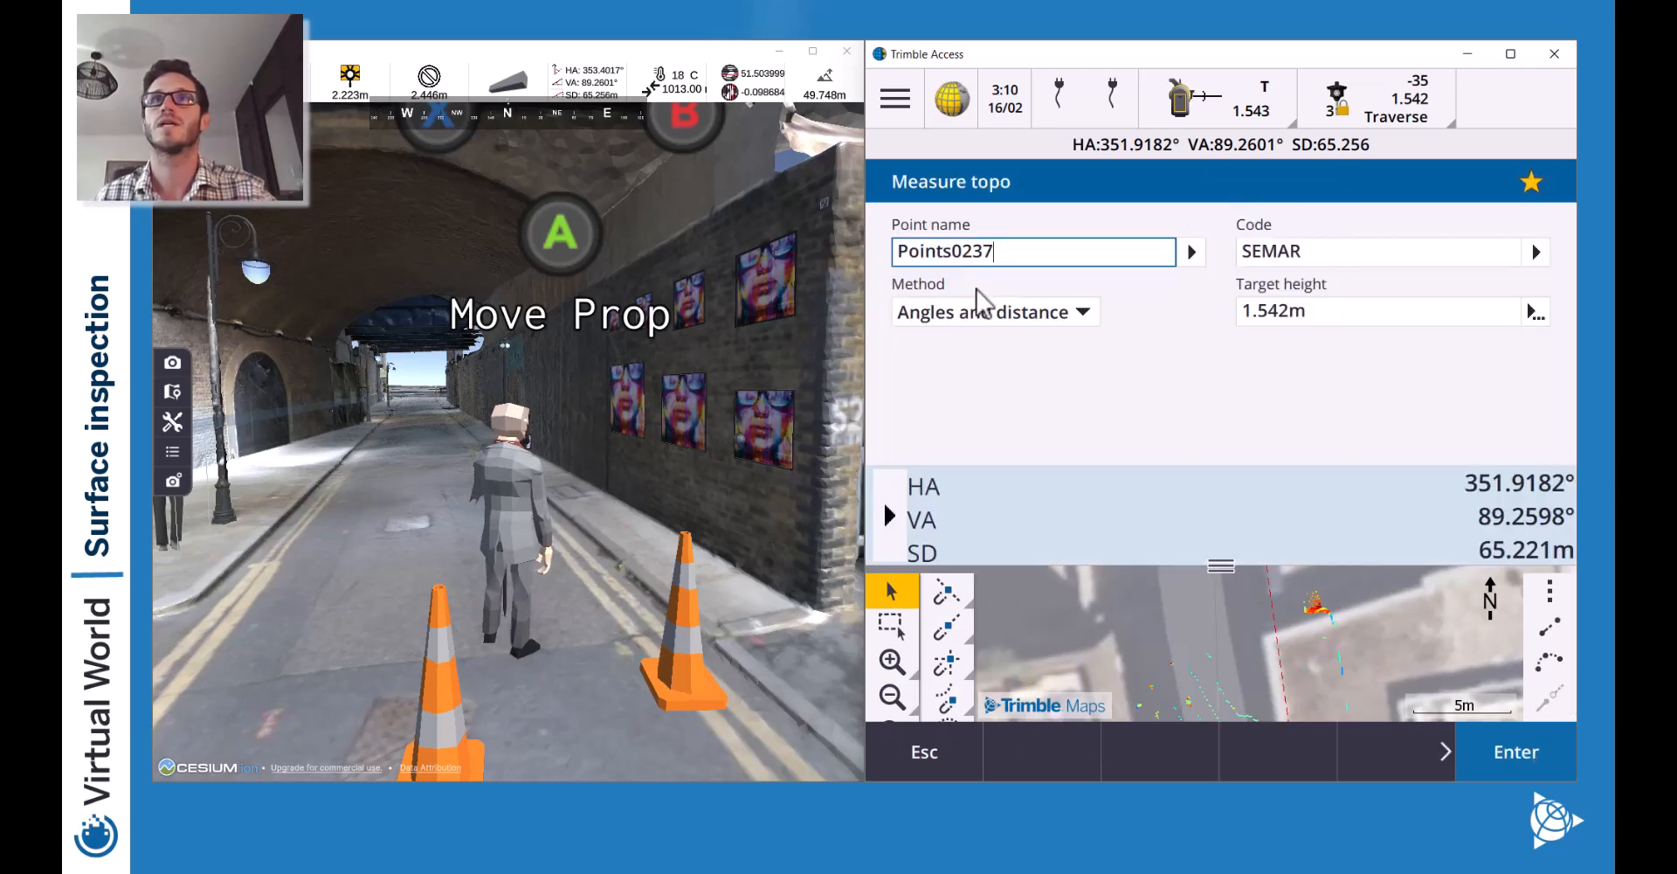
pyautogui.click(1192, 252)
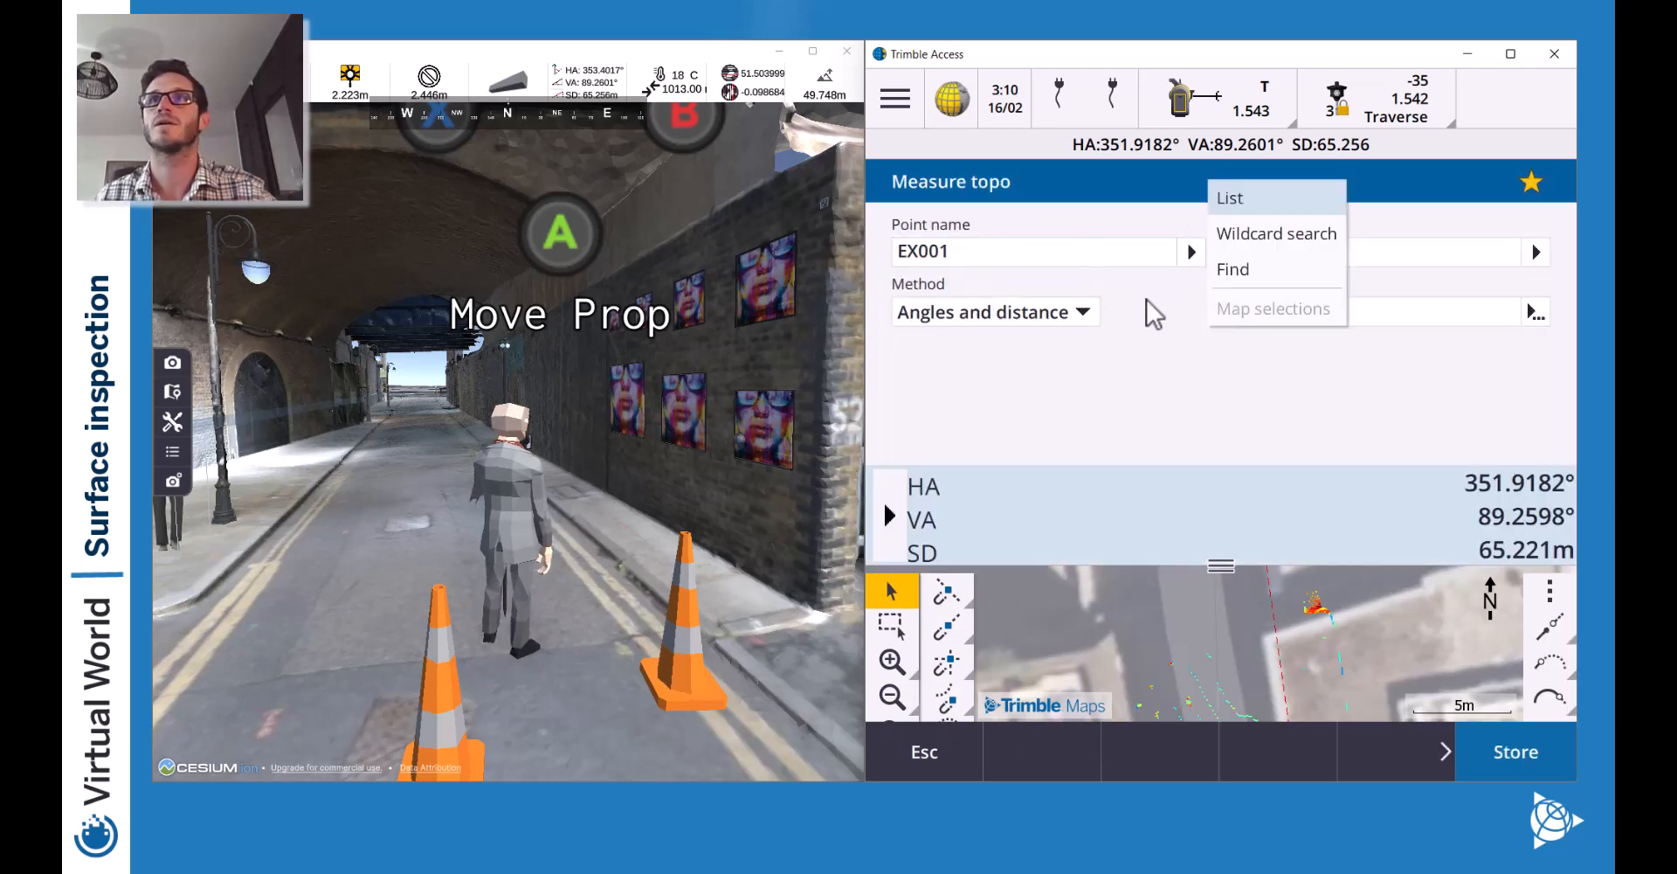
pyautogui.click(1275, 203)
pyautogui.click(1052, 328)
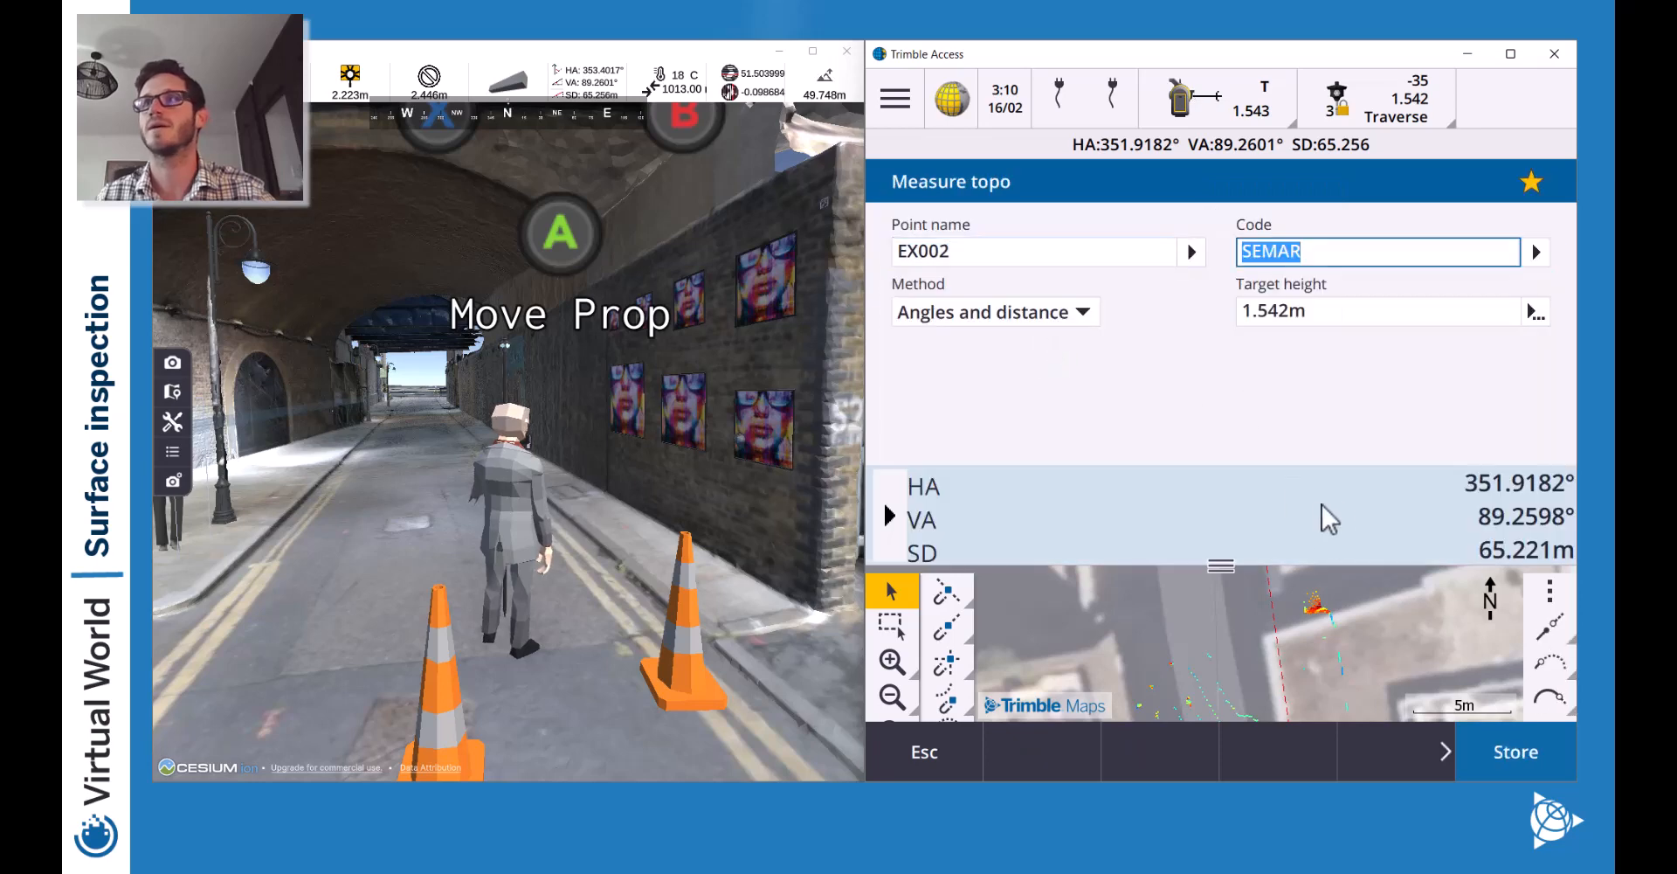
# Store the EX002 measurement and handle the duplicate as Store as check.
pyautogui.click(1515, 750)
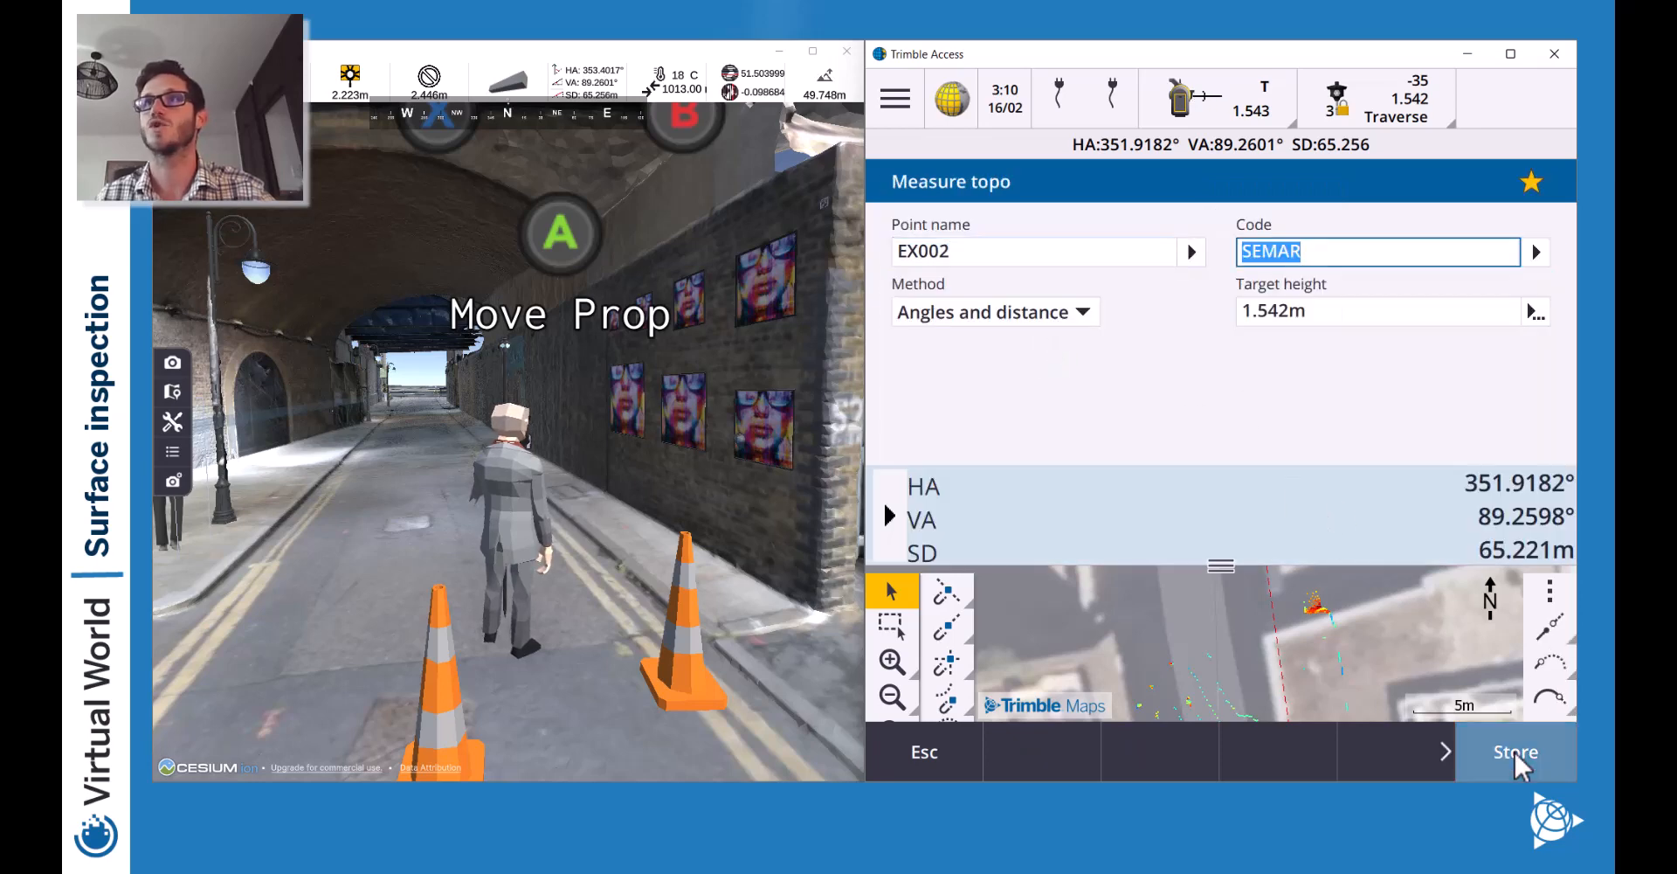
pyautogui.click(982, 319)
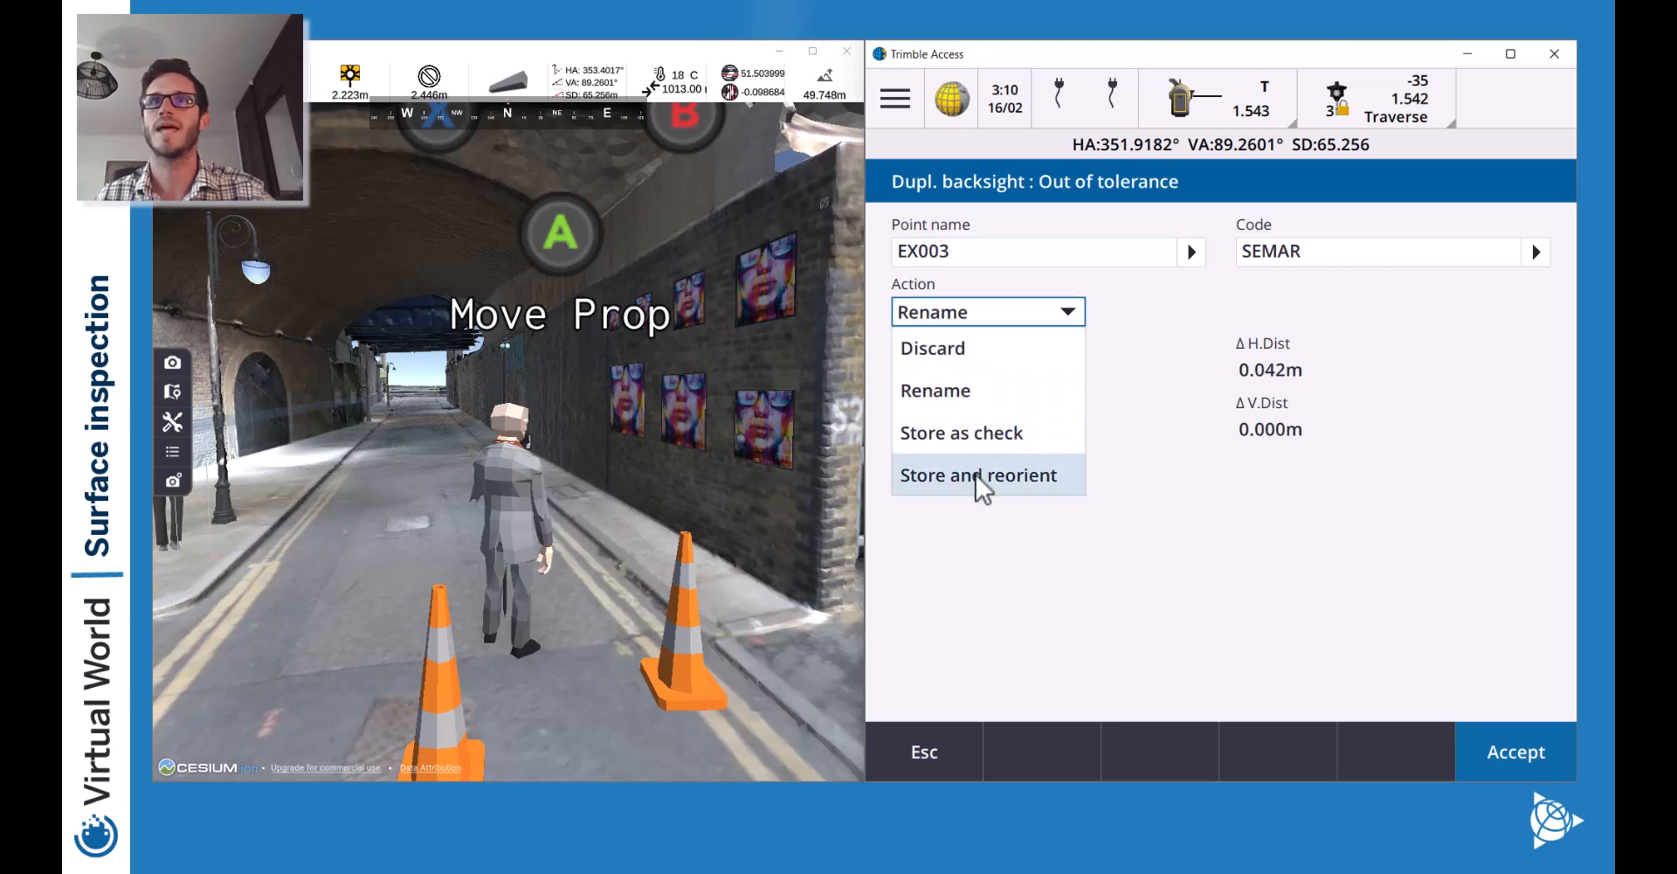
pyautogui.click(982, 433)
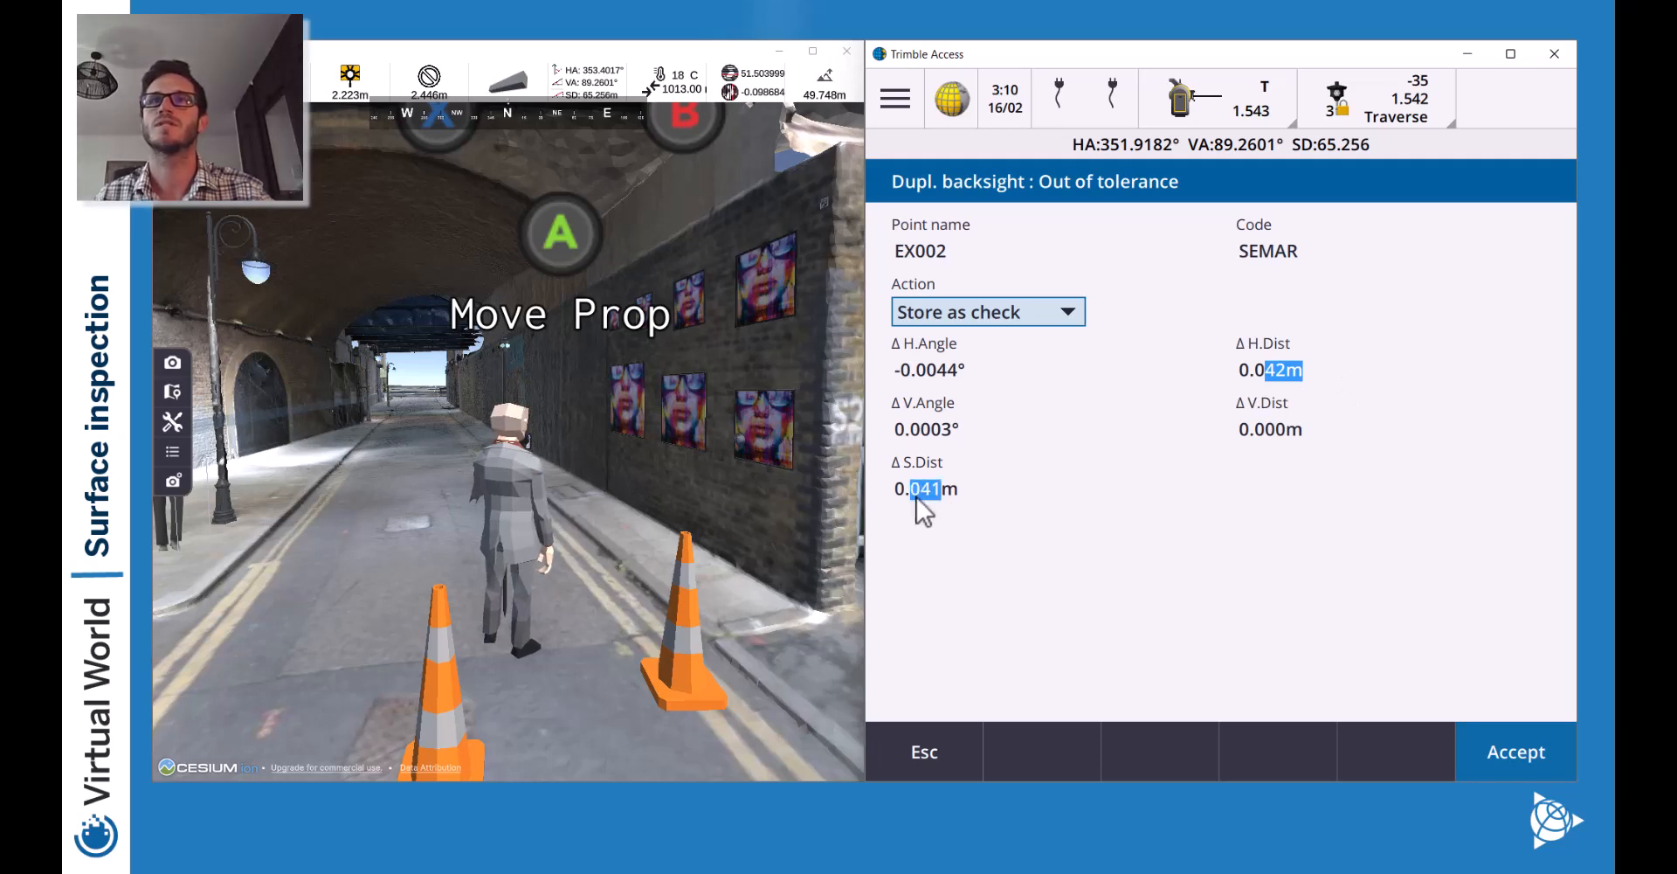
pyautogui.click(1077, 489)
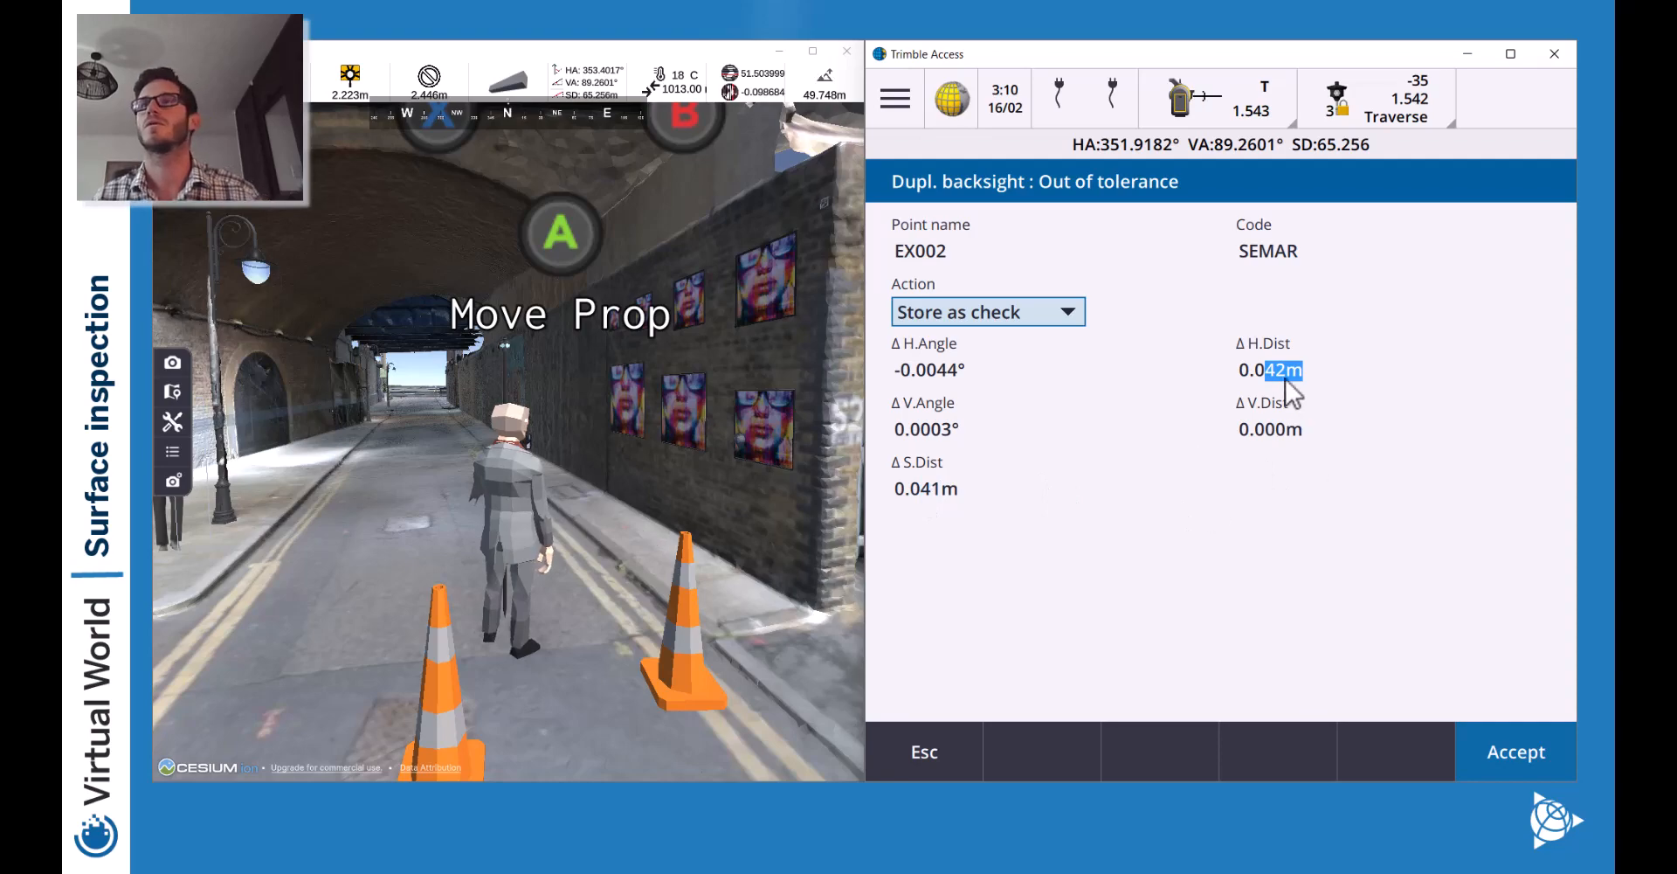
# Walk the surveyor through the arch and down the street to the tripod.
pyautogui.click(618, 504)
pyautogui.press('w')
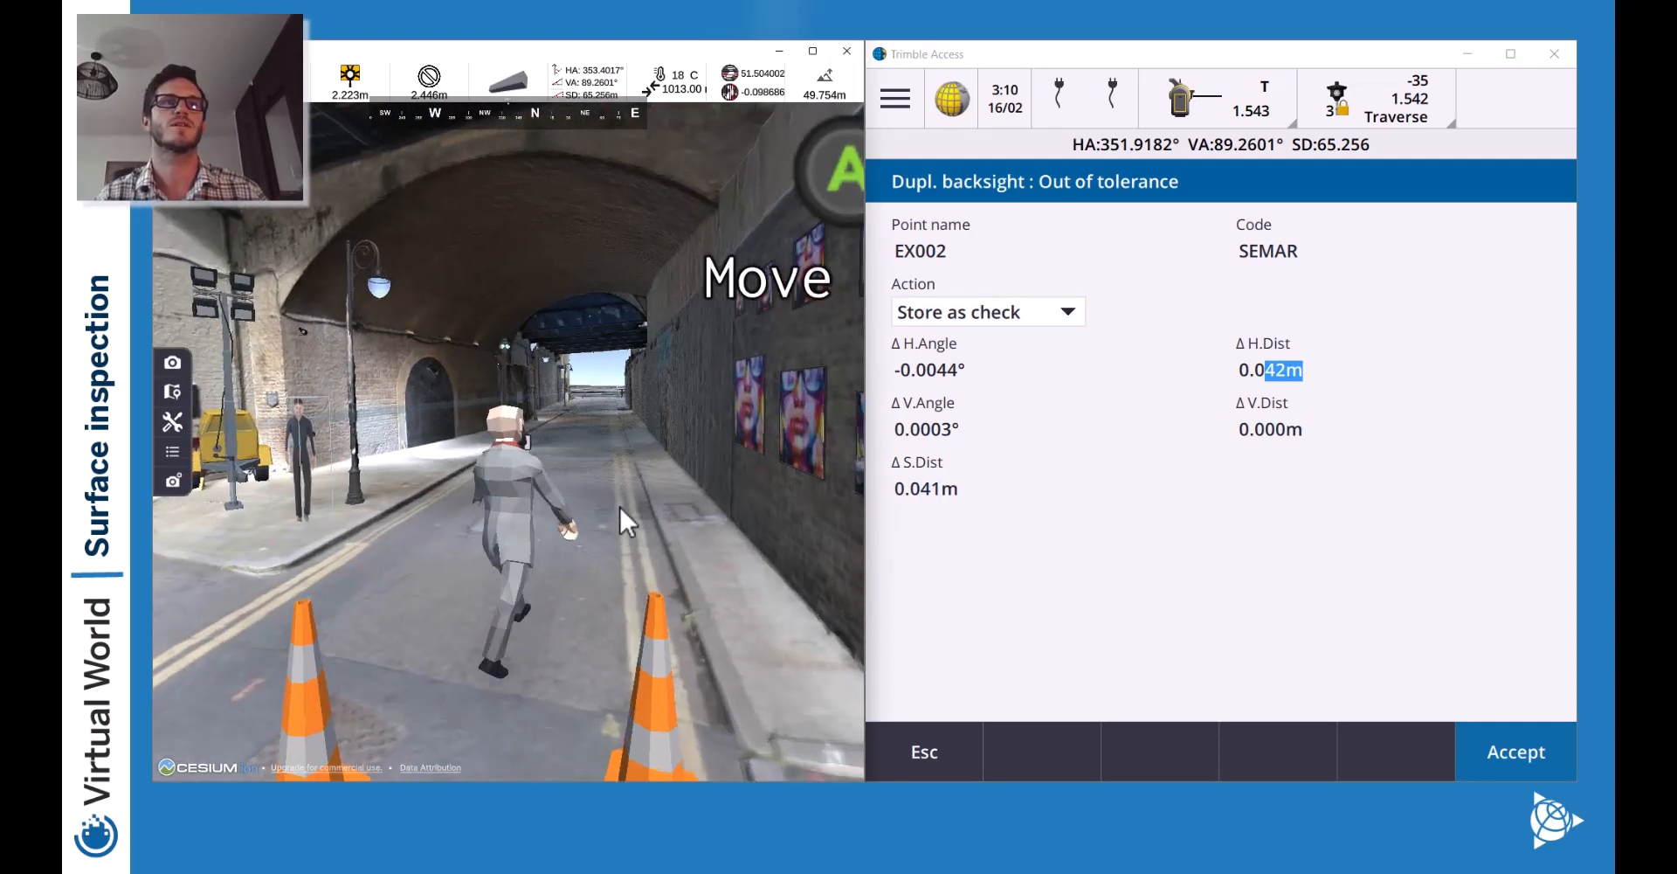
pyautogui.press('w')
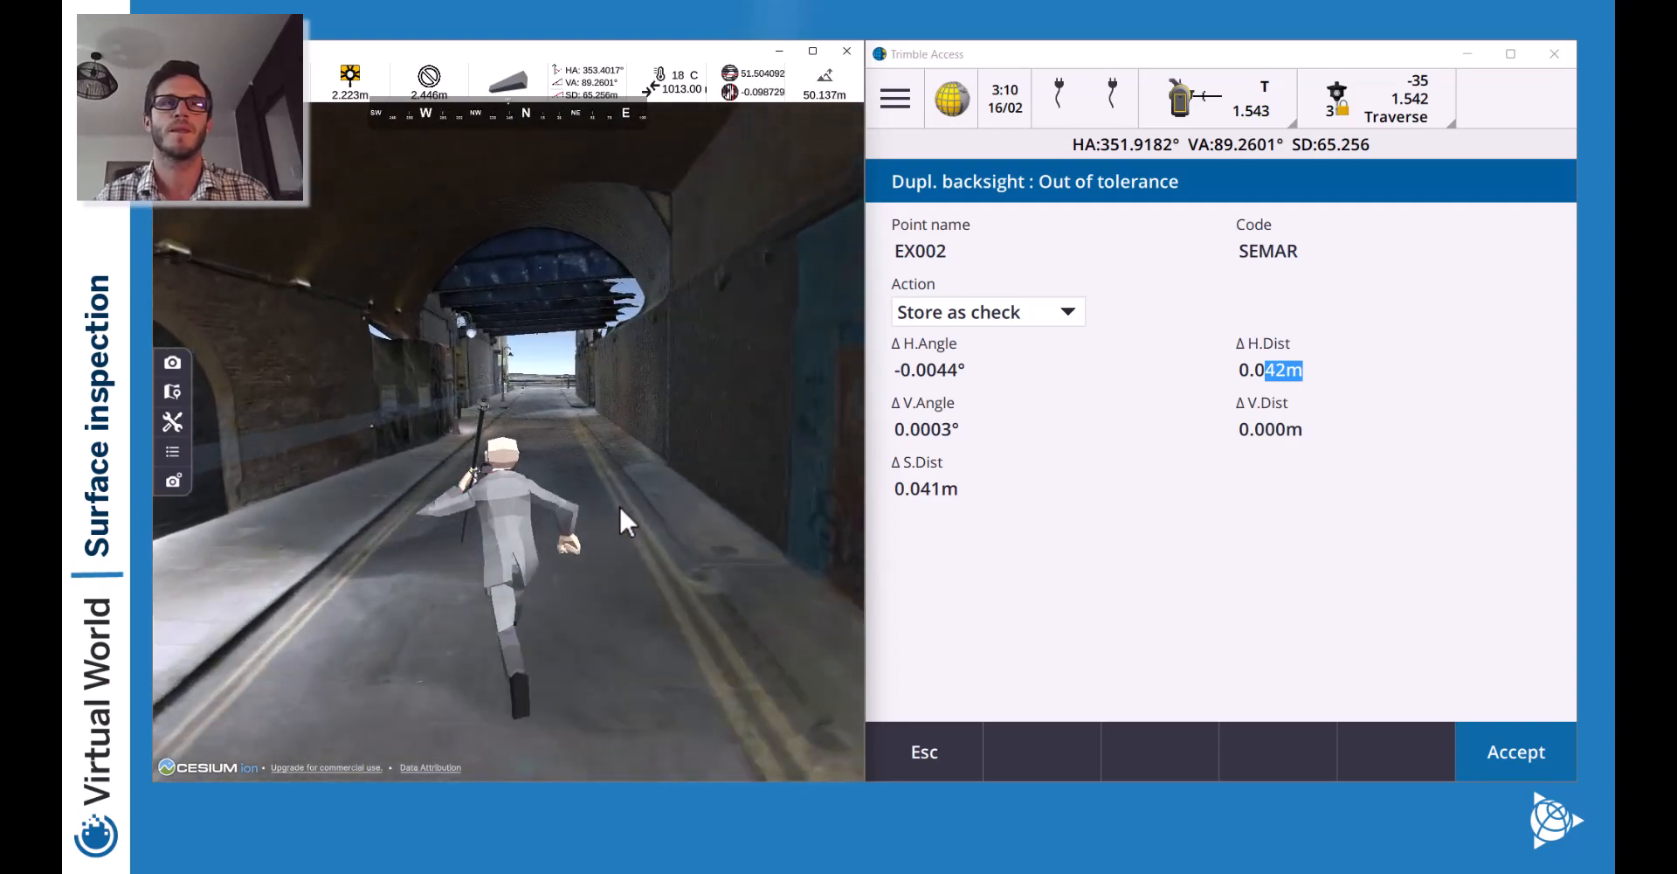
pyautogui.press('w')
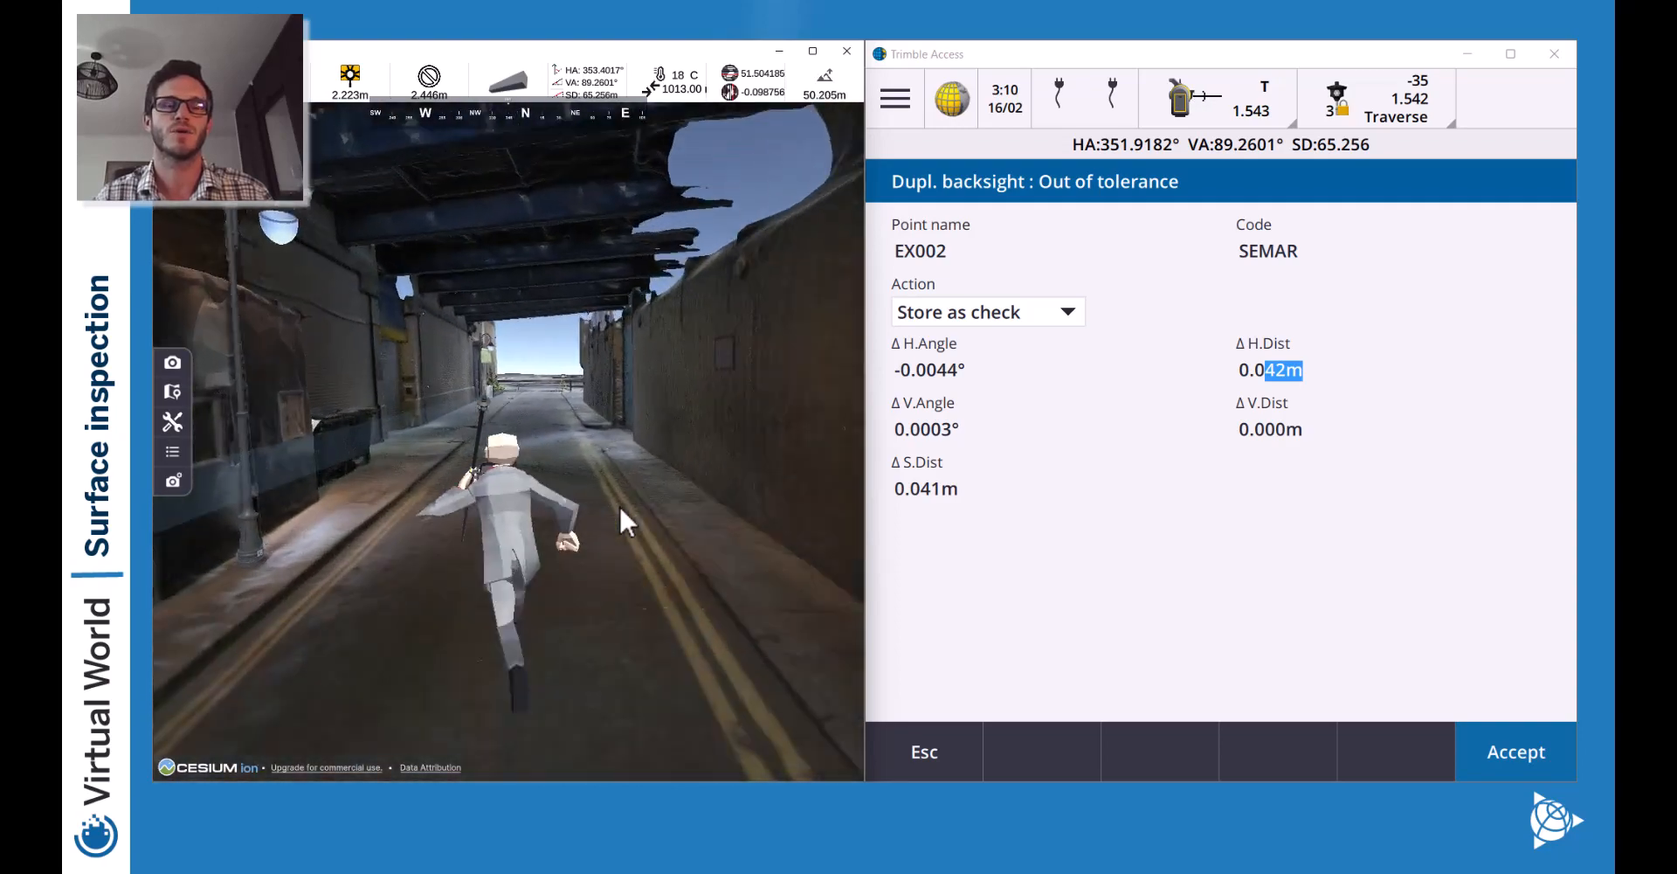
pyautogui.press('w')
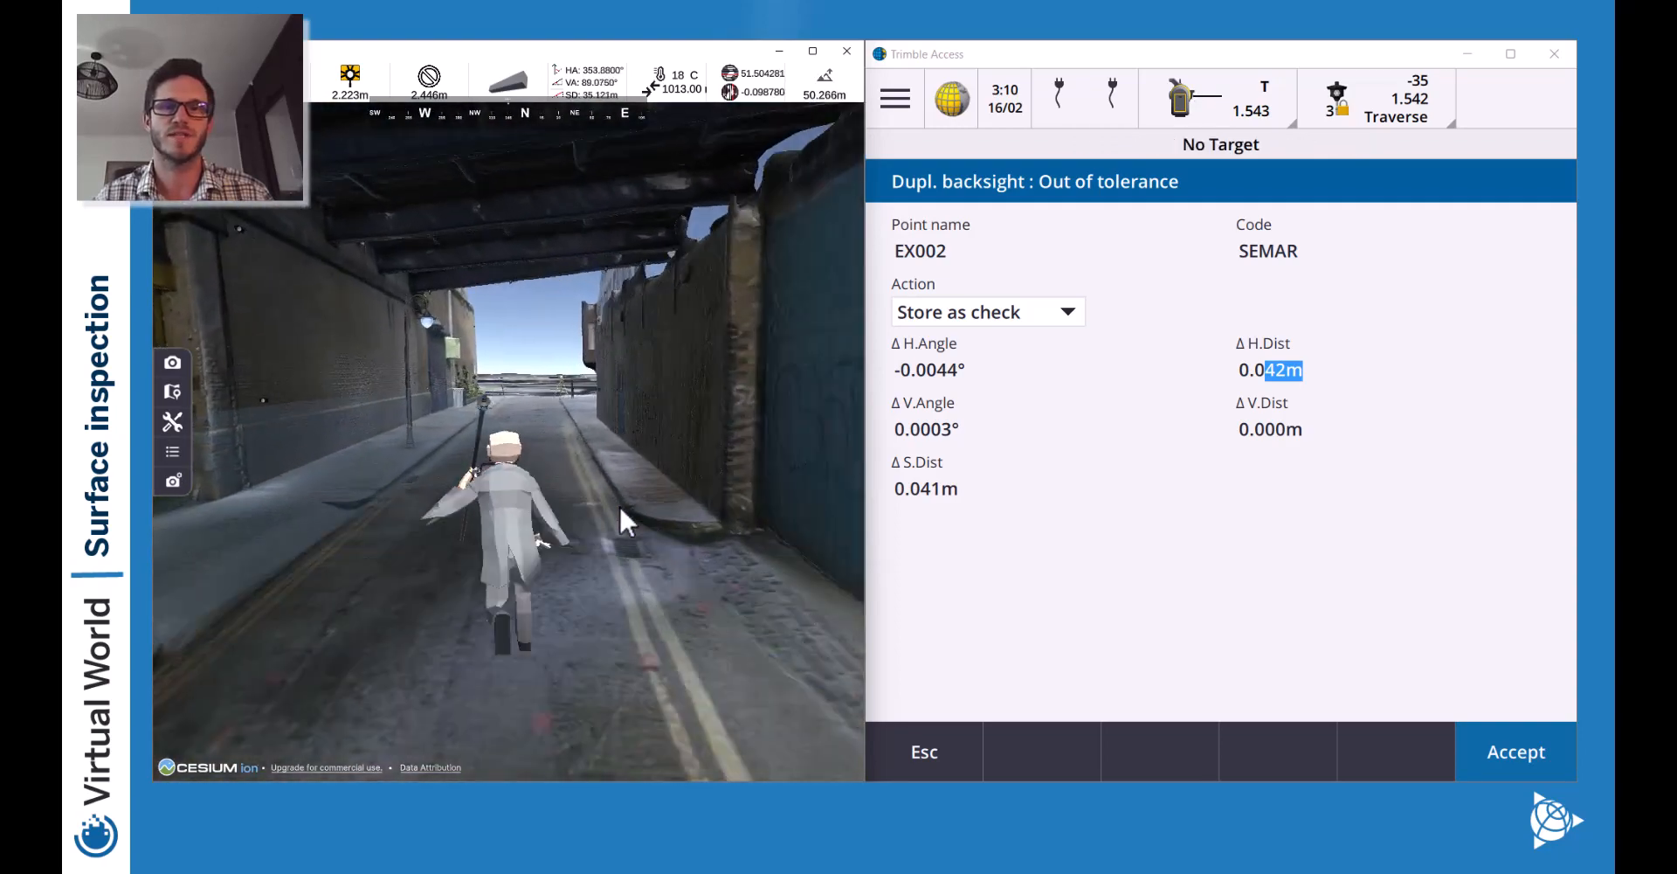
pyautogui.press('w')
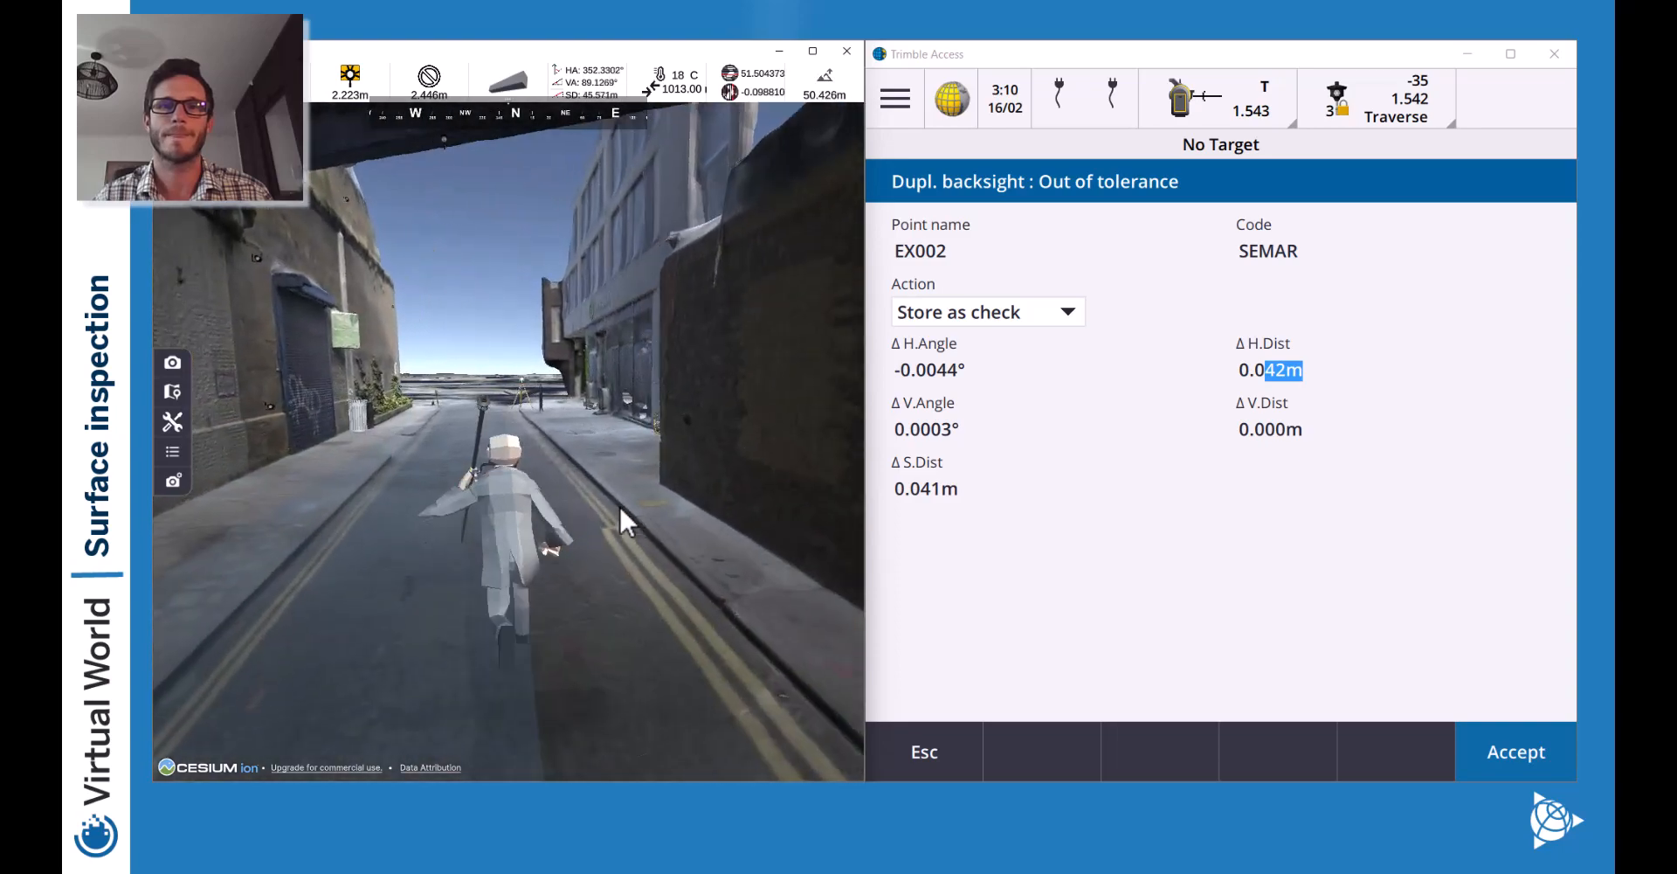
pyautogui.press('w')
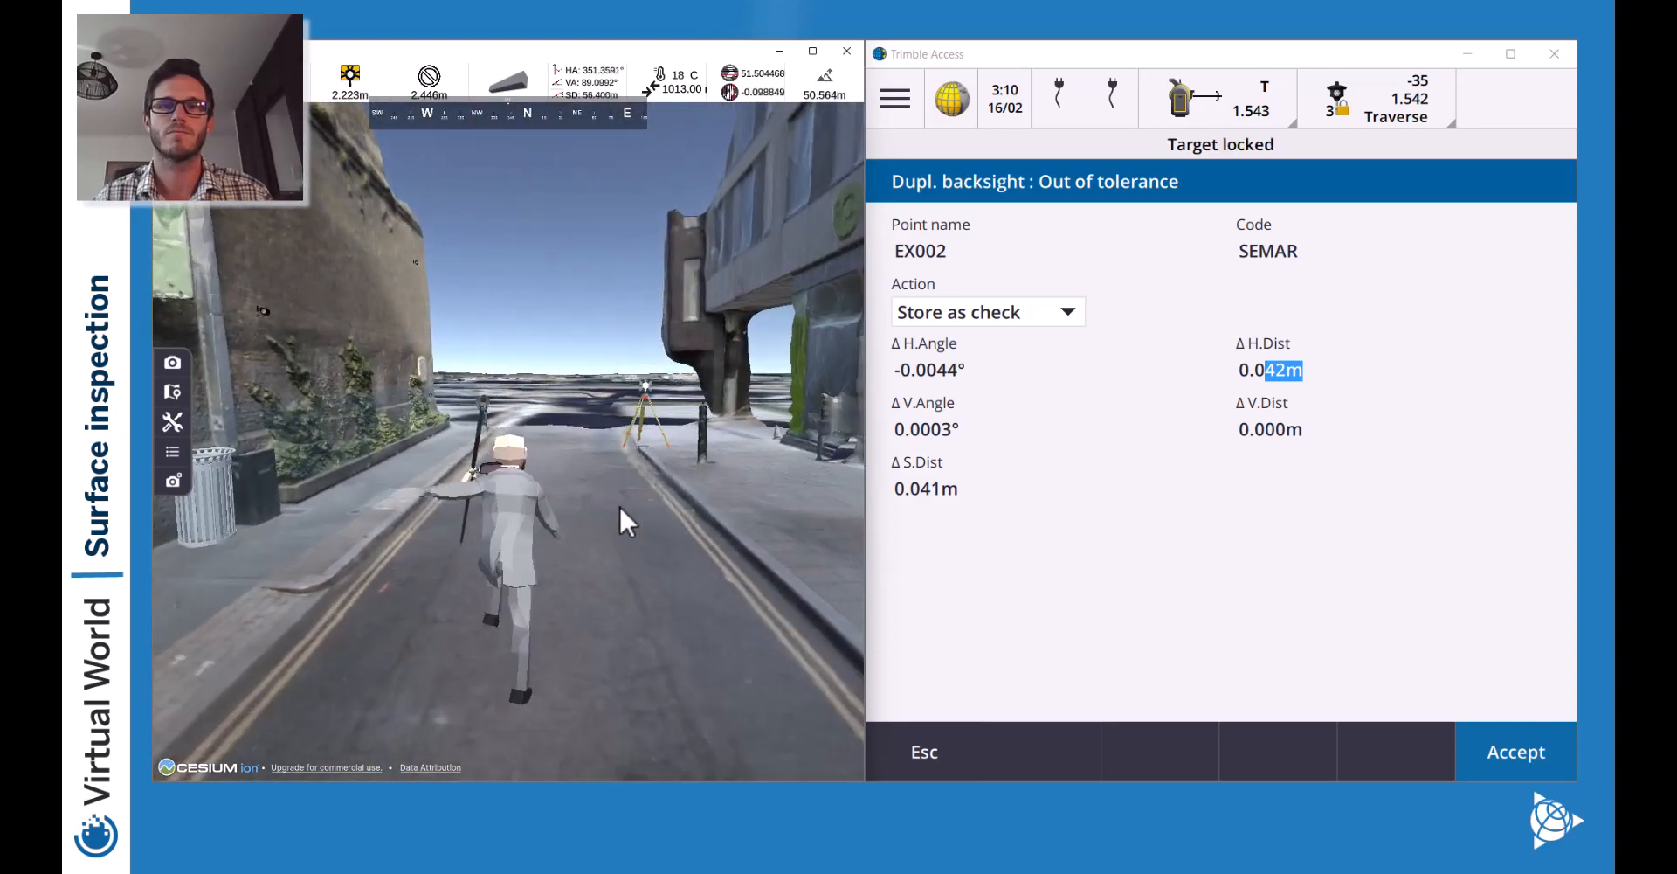
pyautogui.press('w')
pyautogui.press('d')
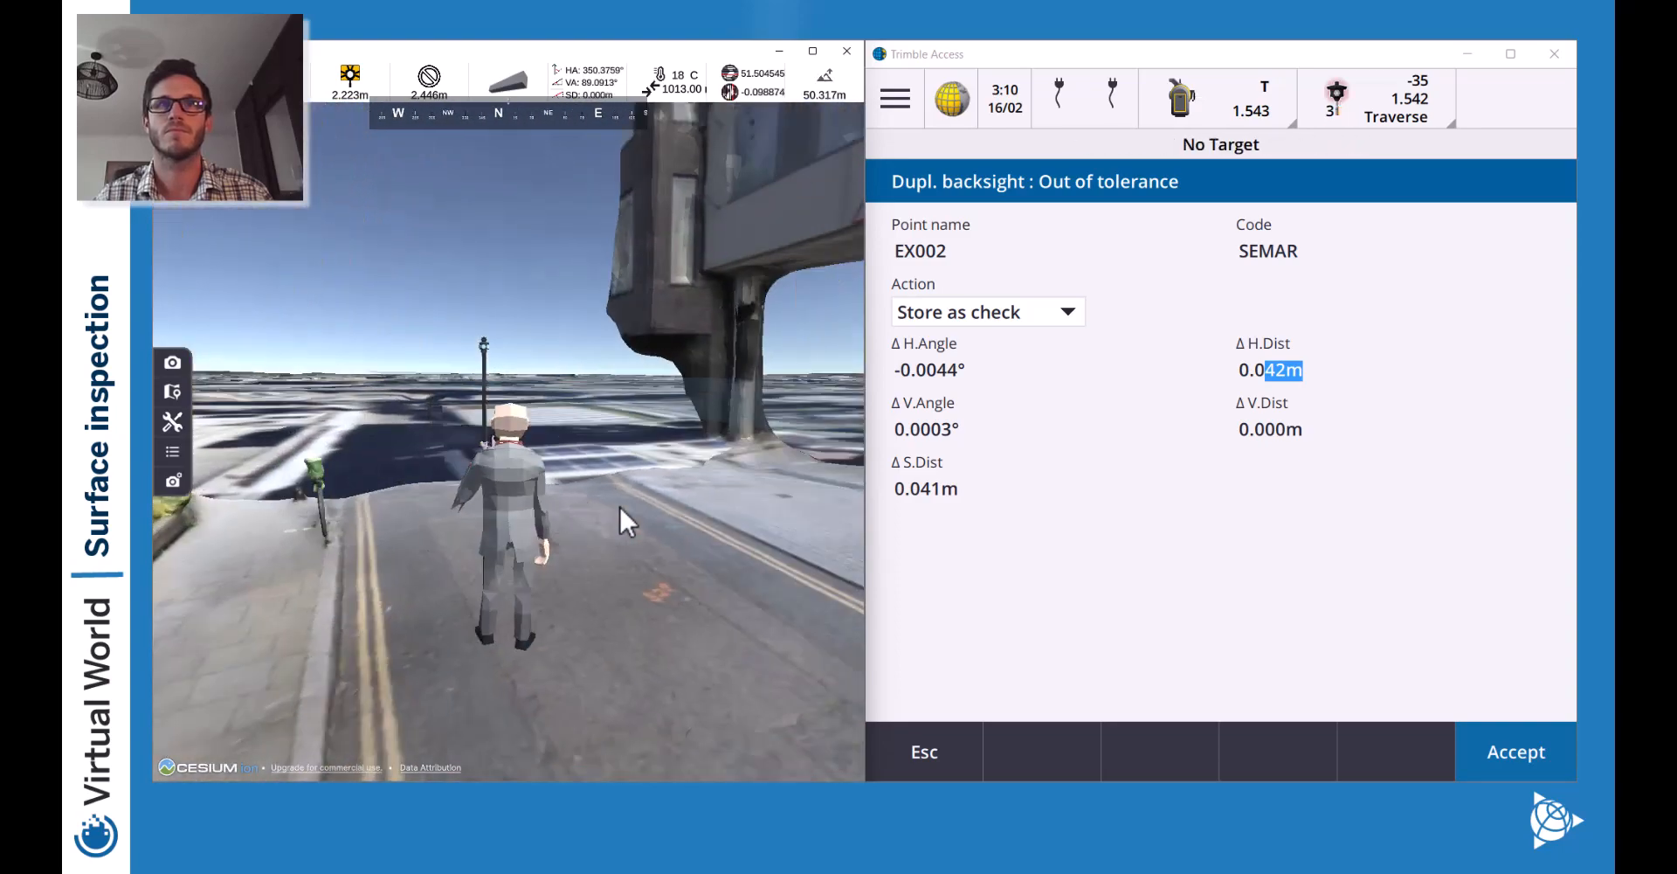
pyautogui.press('w')
pyautogui.press('d')
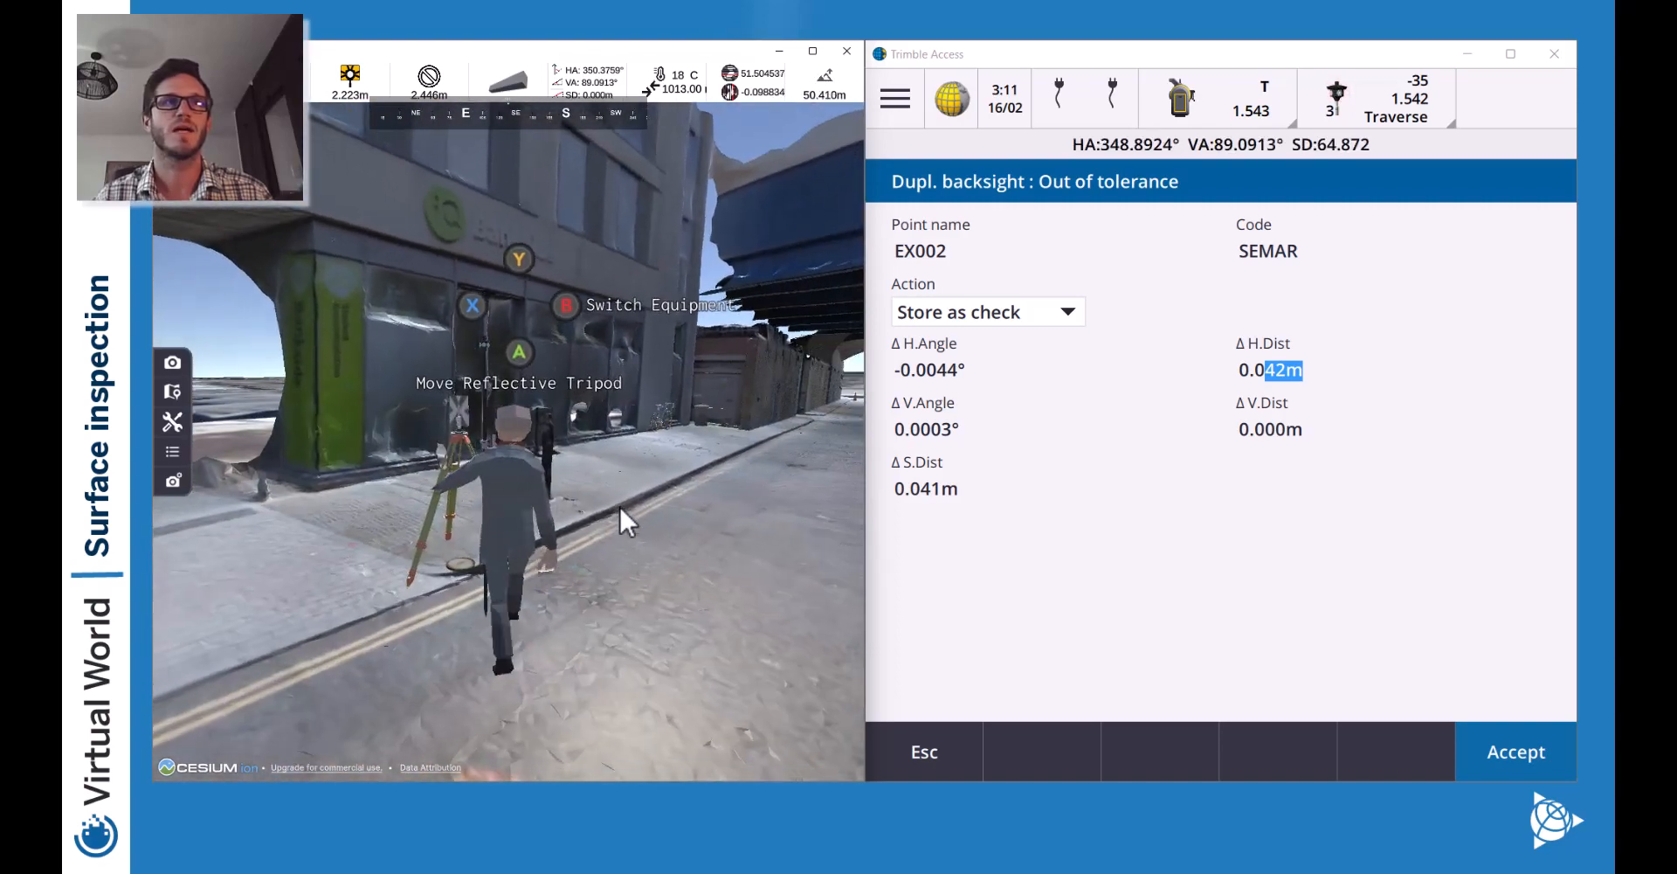
# Pick up the reflective tripod and set it over the survey marker.
pyautogui.press('a')
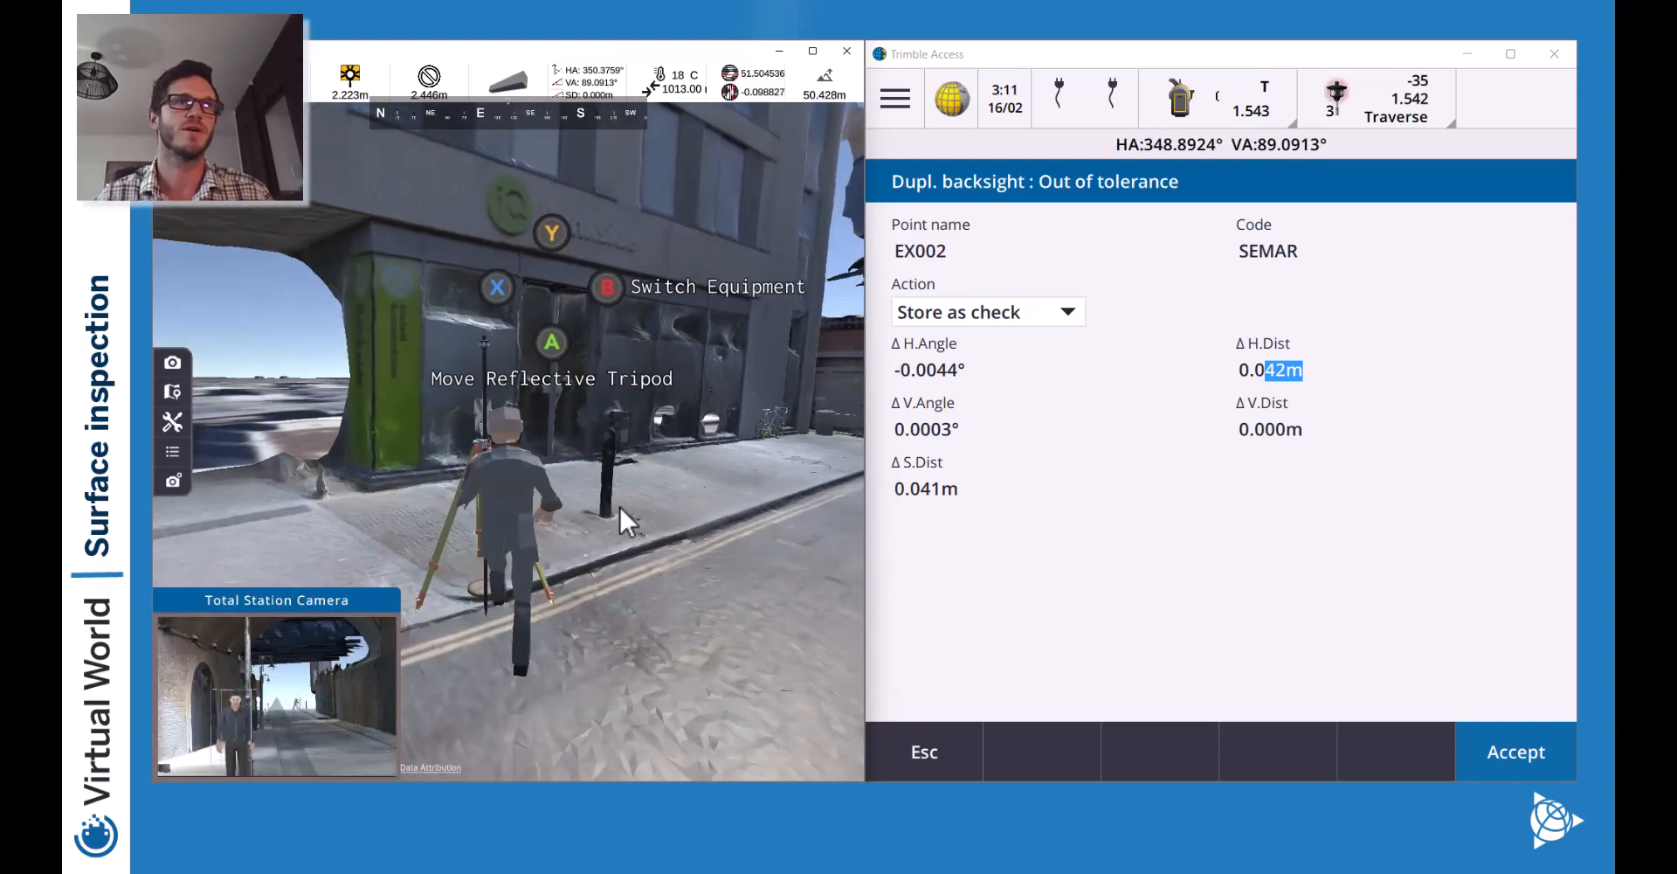
pyautogui.press('a')
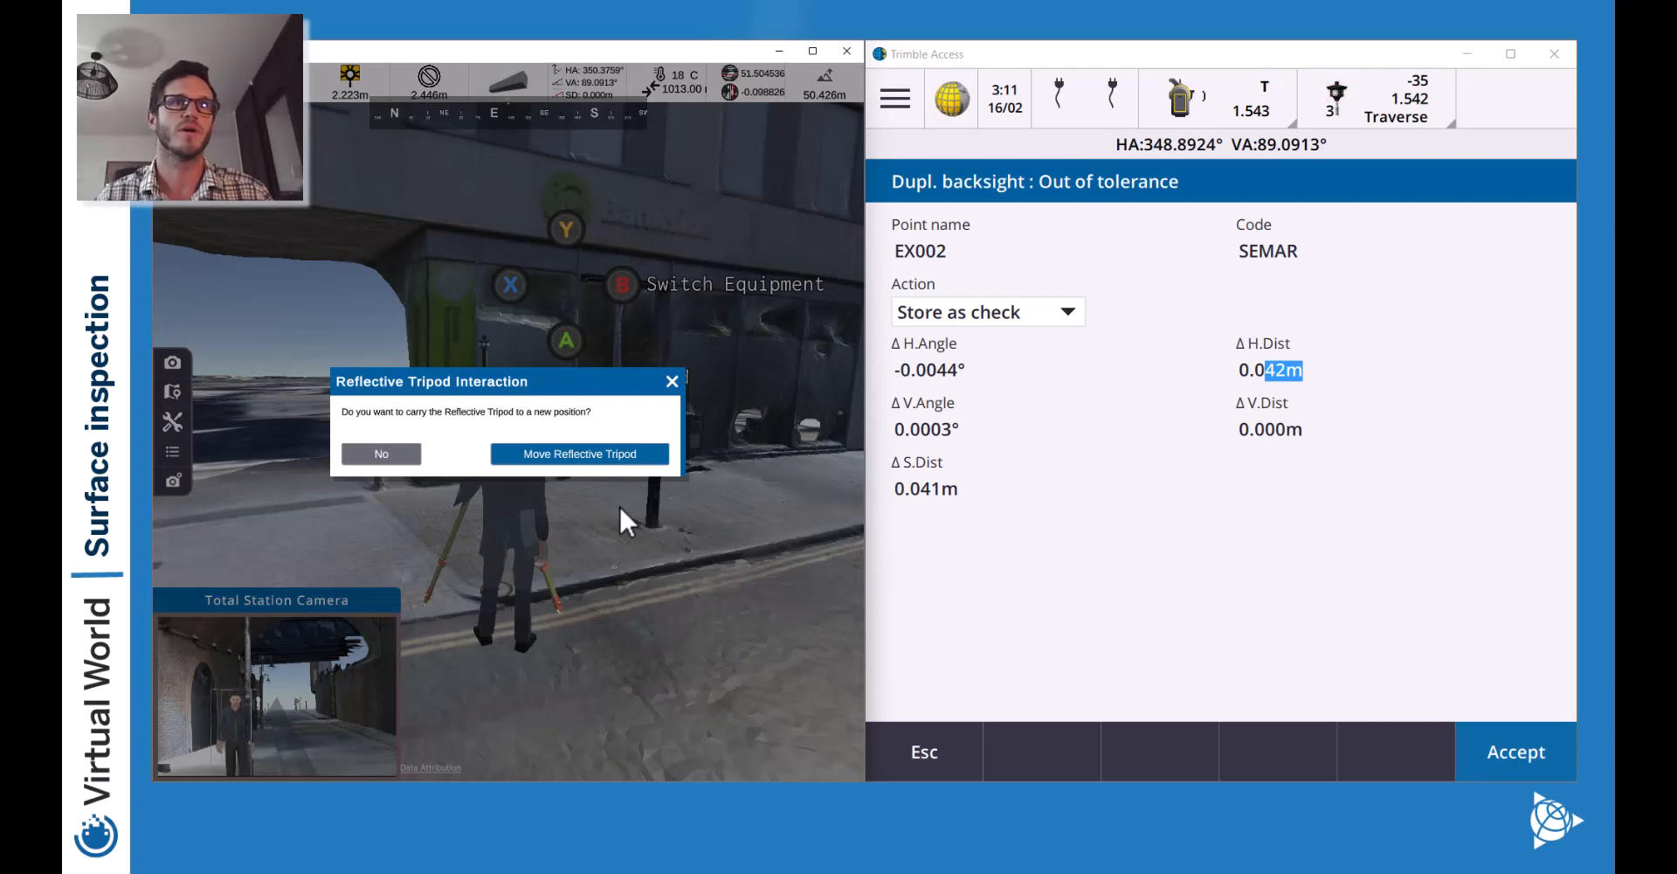
pyautogui.press('a')
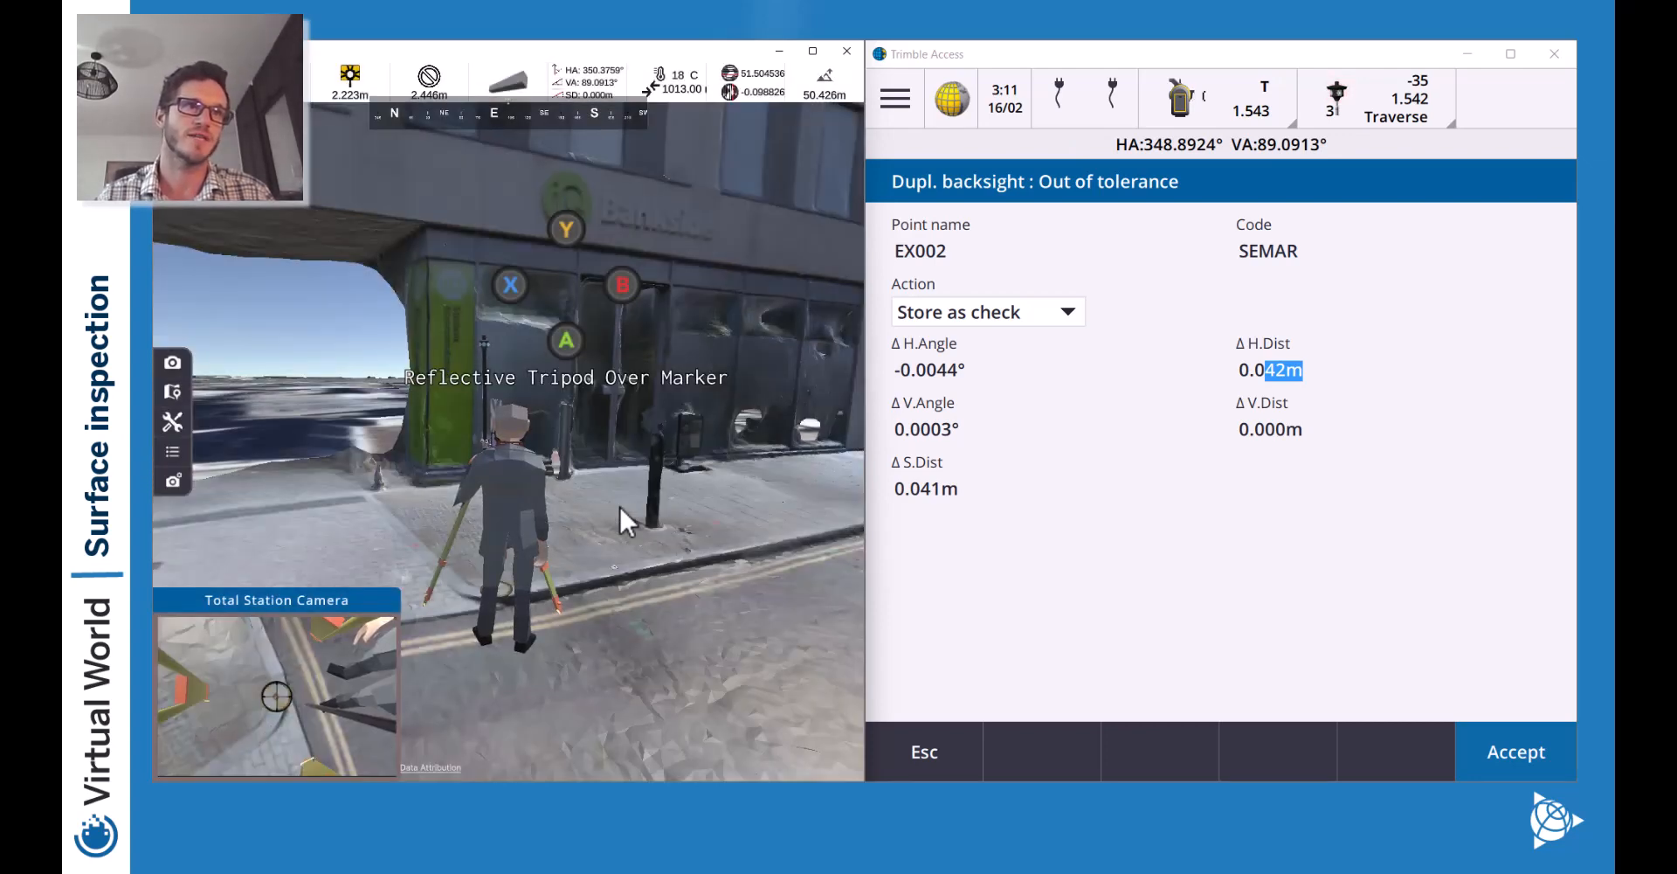
pyautogui.press('a')
pyautogui.press('a')
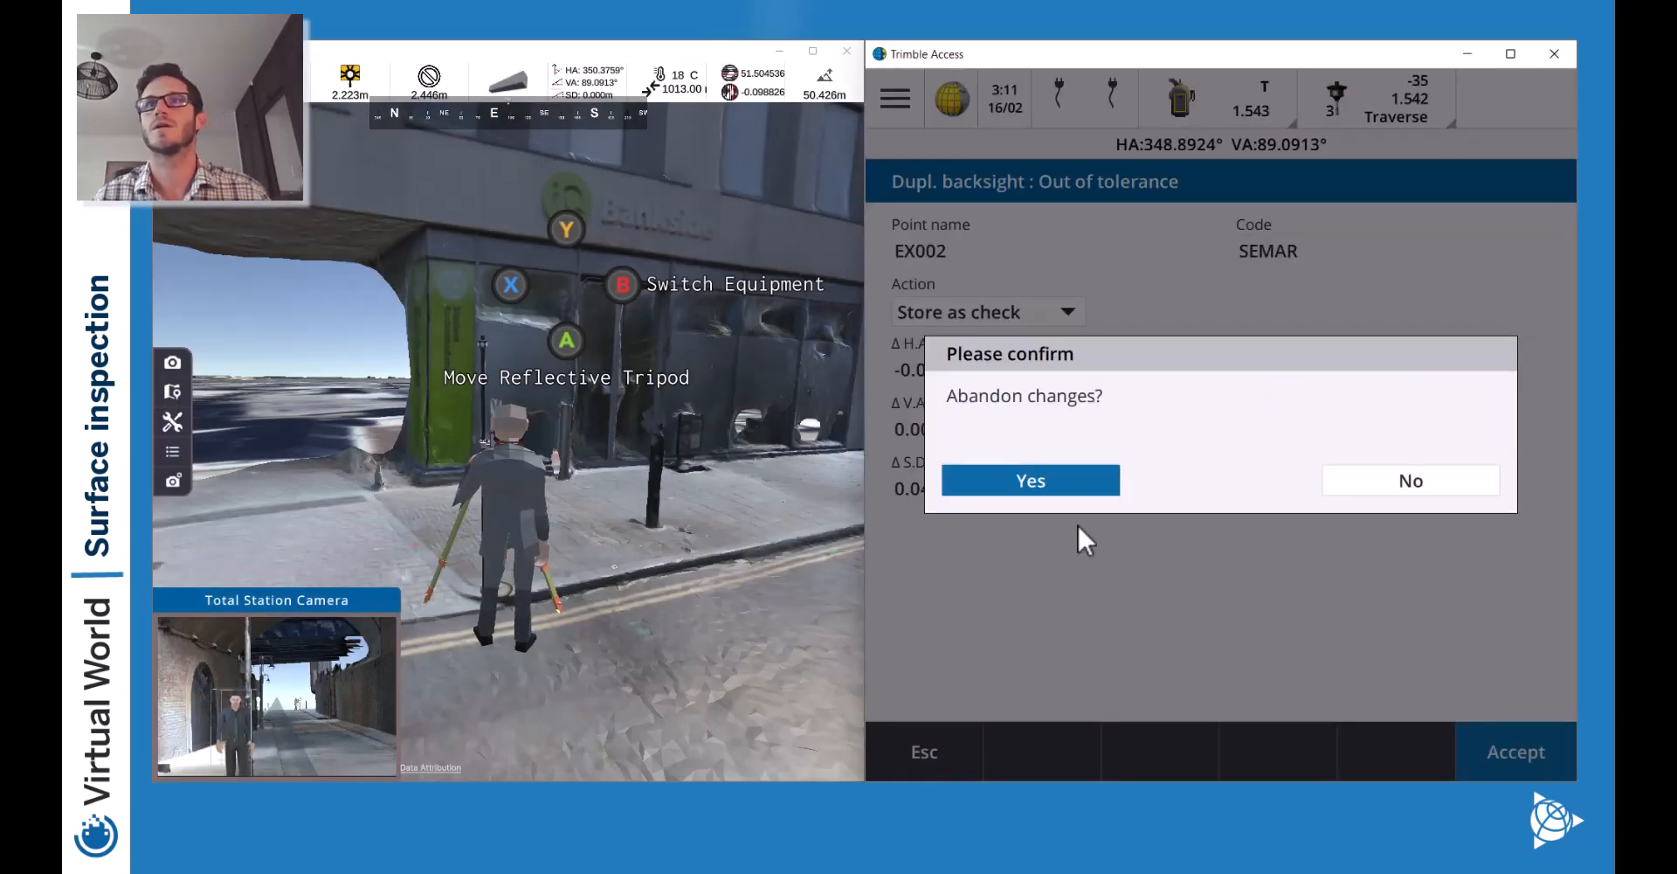
# Abandon the old result, remeasure the EX002 backsight and store it, viewing N/E/Elev.
pyautogui.click(1064, 477)
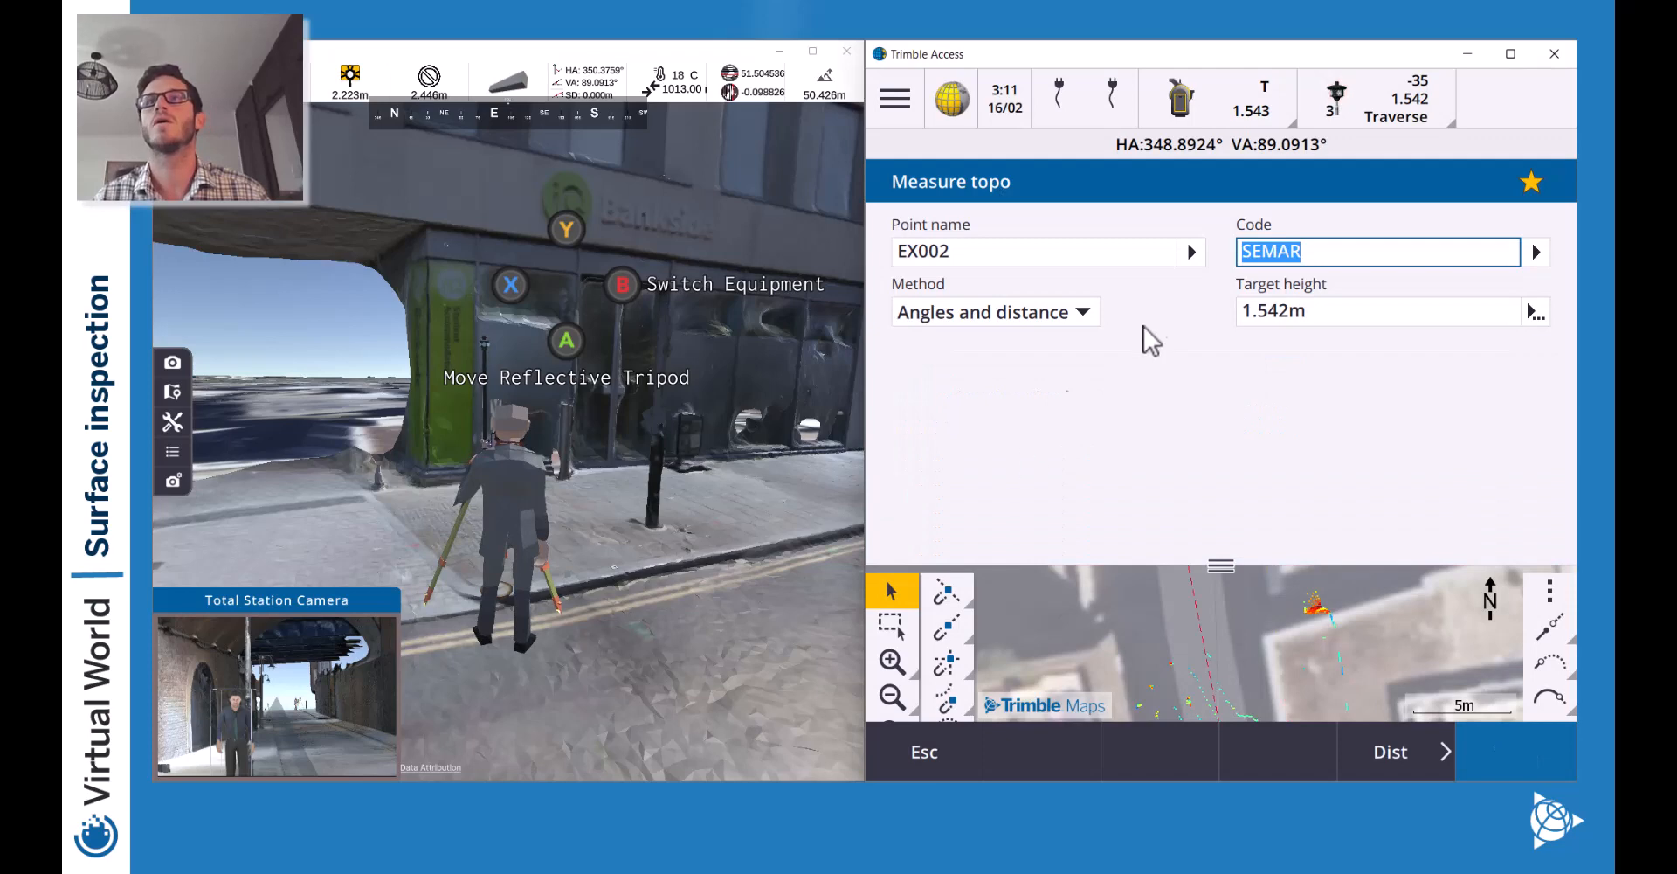
pyautogui.click(1522, 749)
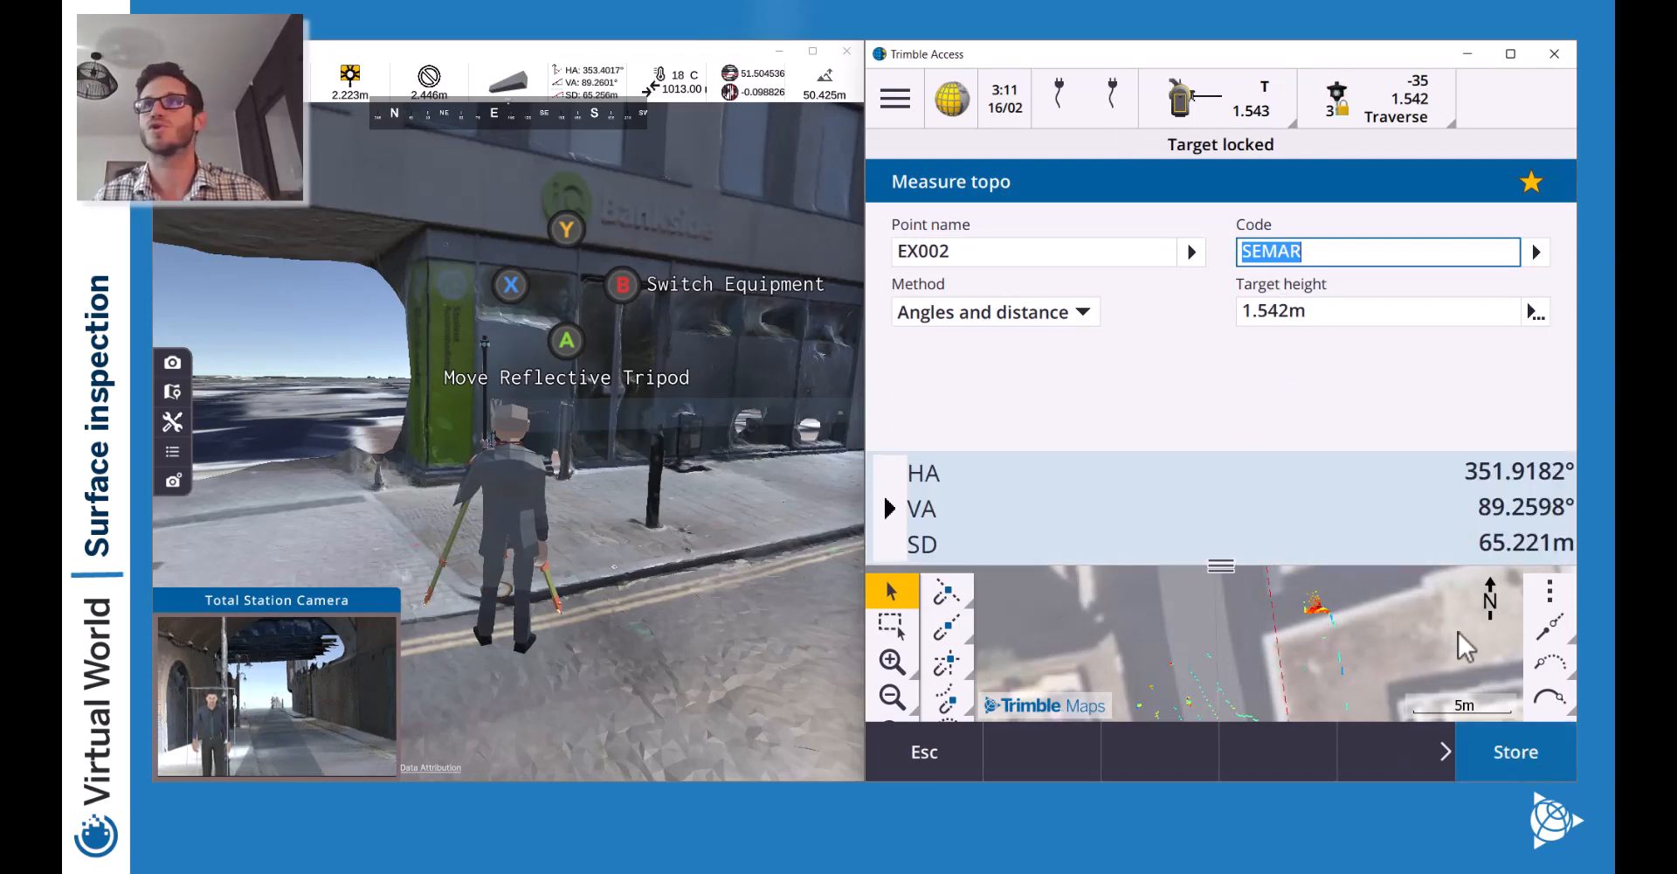
pyautogui.click(890, 509)
pyautogui.click(889, 508)
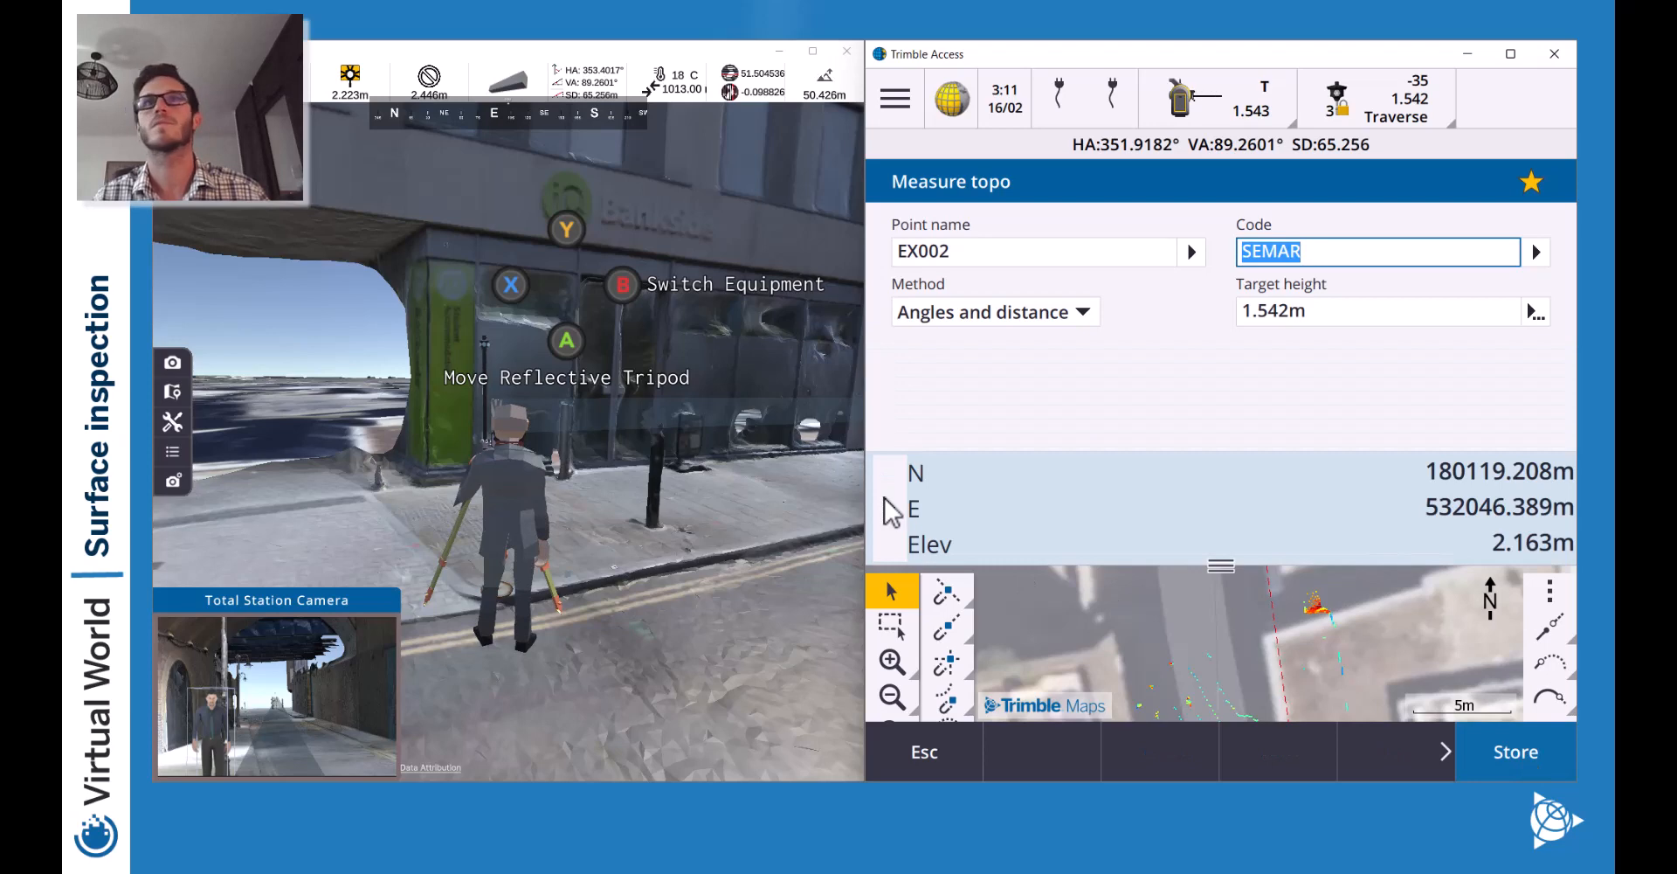
pyautogui.click(1497, 750)
# Note the 0.042 m horizontal difference and discard the duplicate backsight.
pyautogui.moveTo(1275, 377); pyautogui.dragTo(1293, 377)
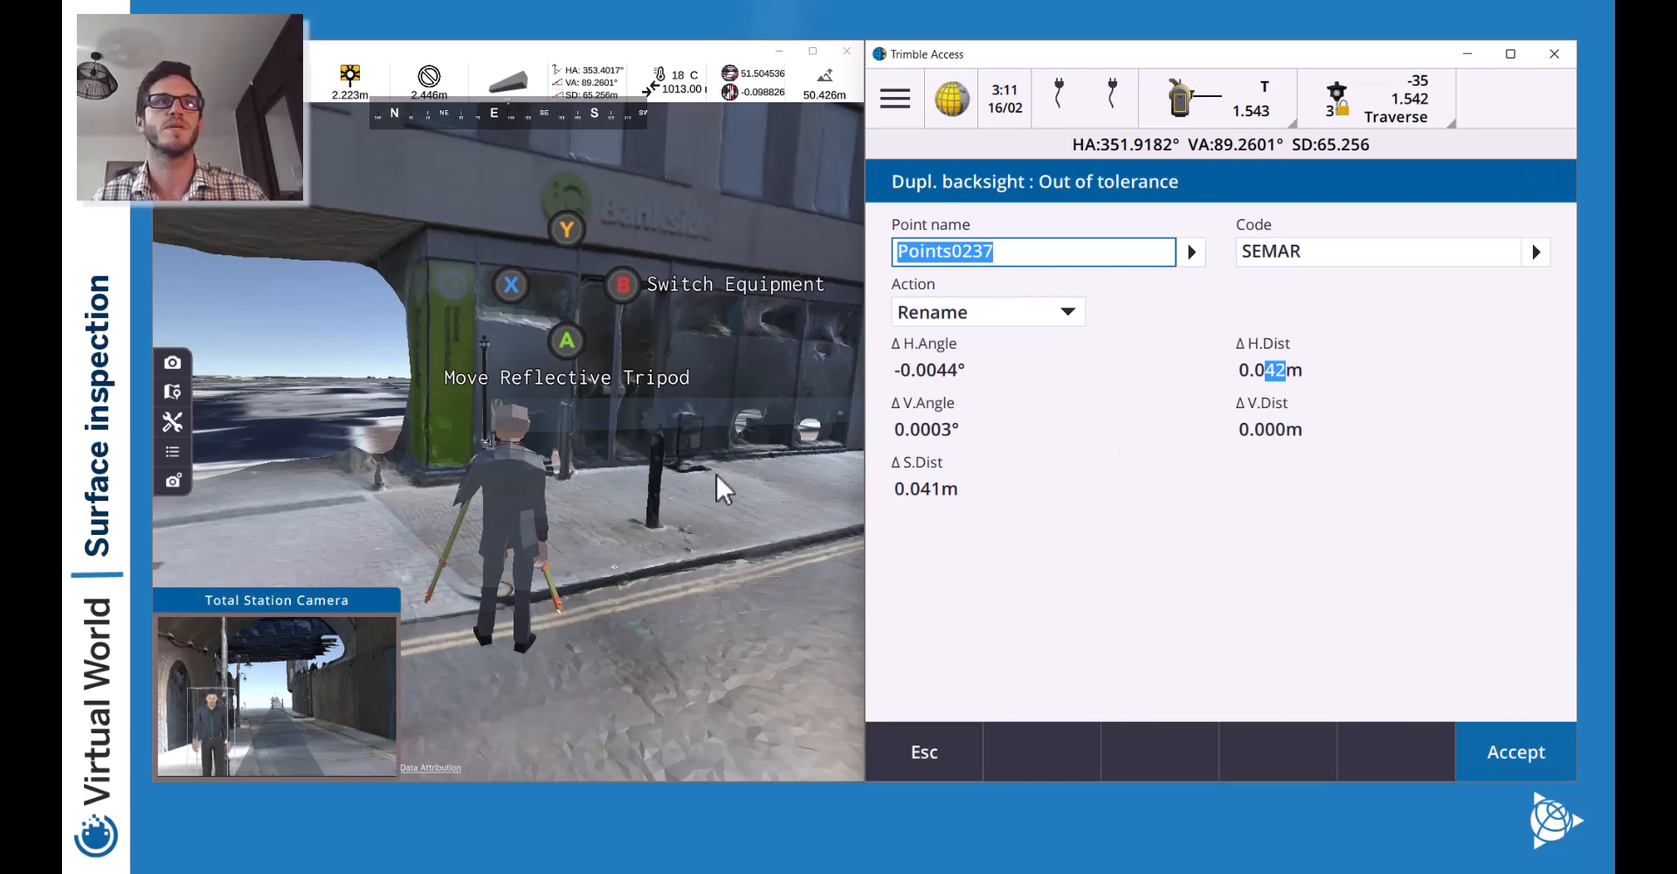
pyautogui.click(926, 753)
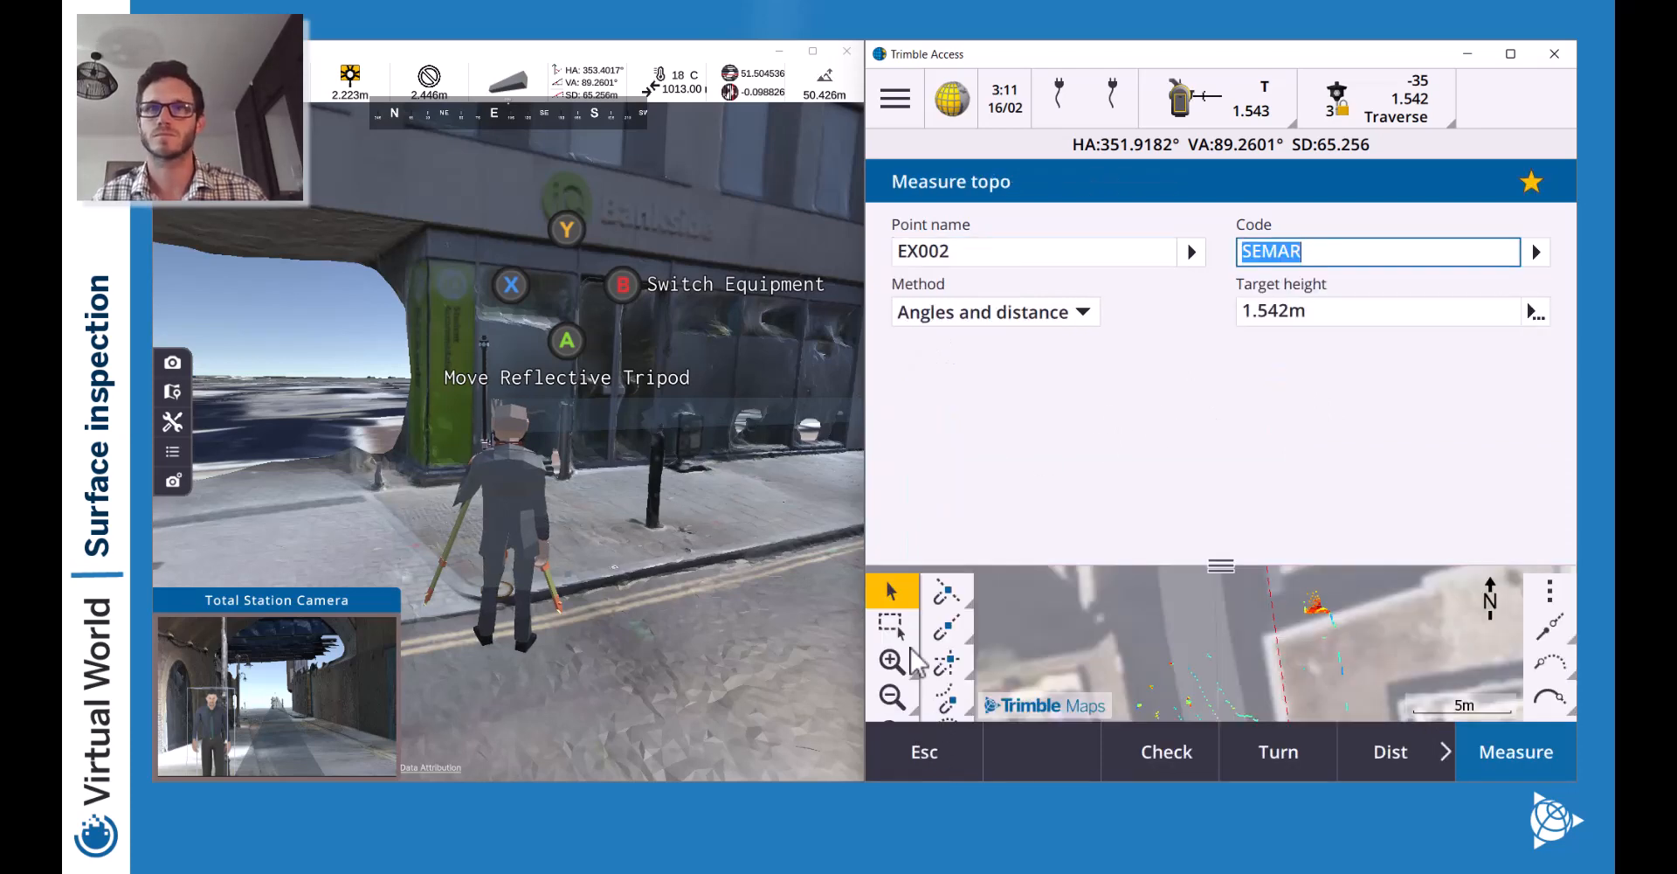
pyautogui.moveTo(1209, 560); pyautogui.dragTo(1214, 313)
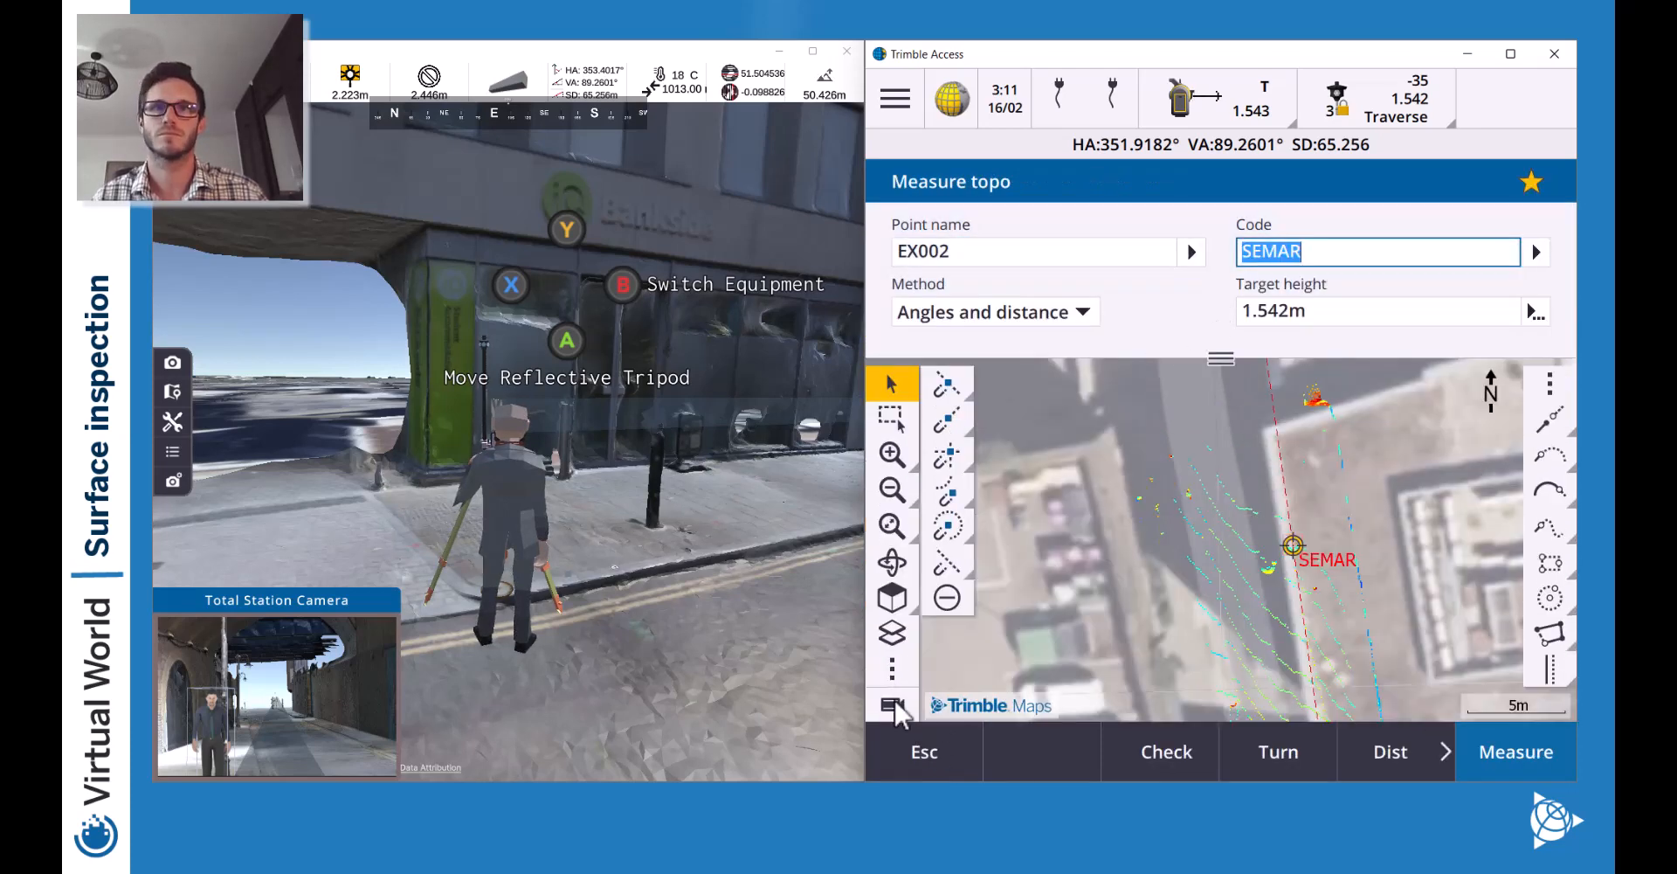
# Show the instrument camera view, zoom onto the surveyor and prism, then shrink it below the form.
pyautogui.click(892, 704)
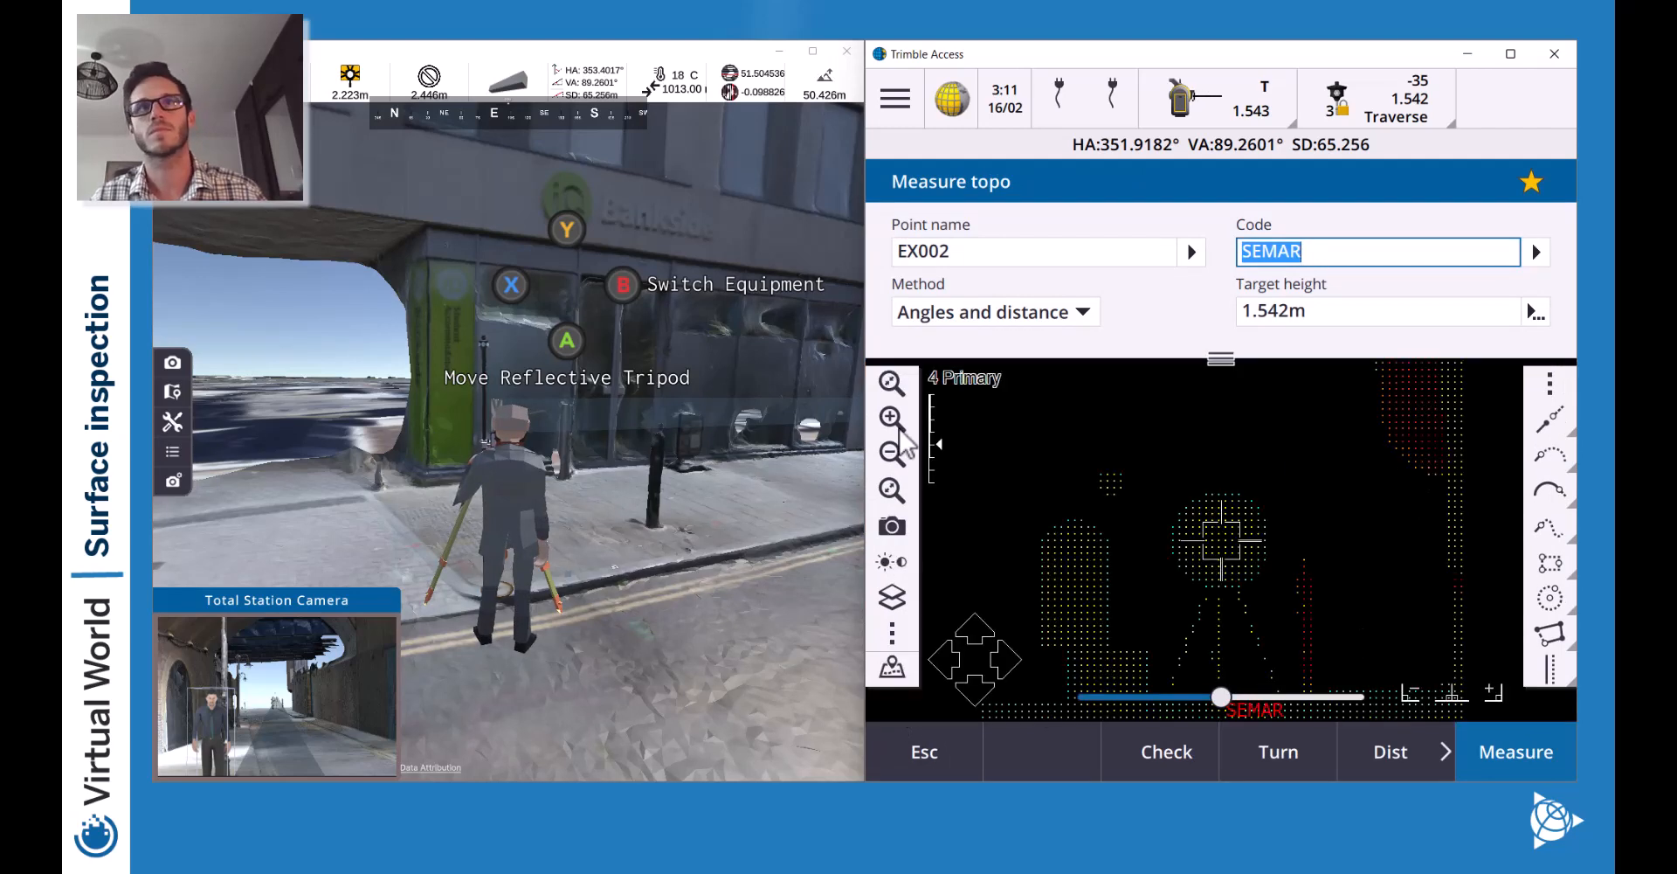
pyautogui.click(892, 417)
pyautogui.click(892, 417)
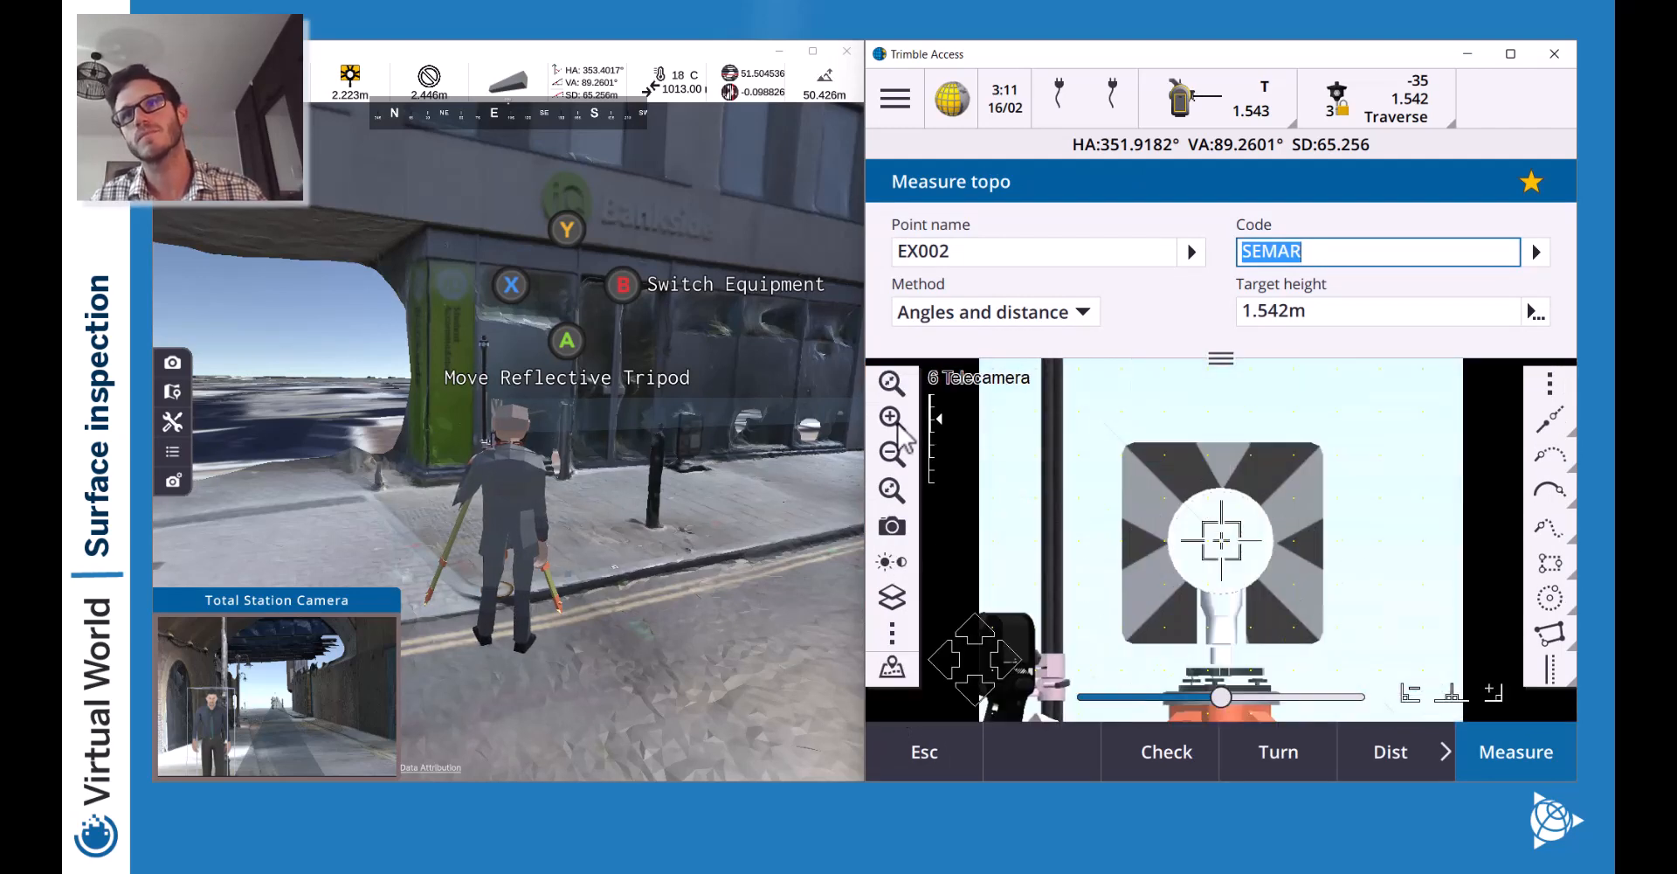
pyautogui.click(897, 467)
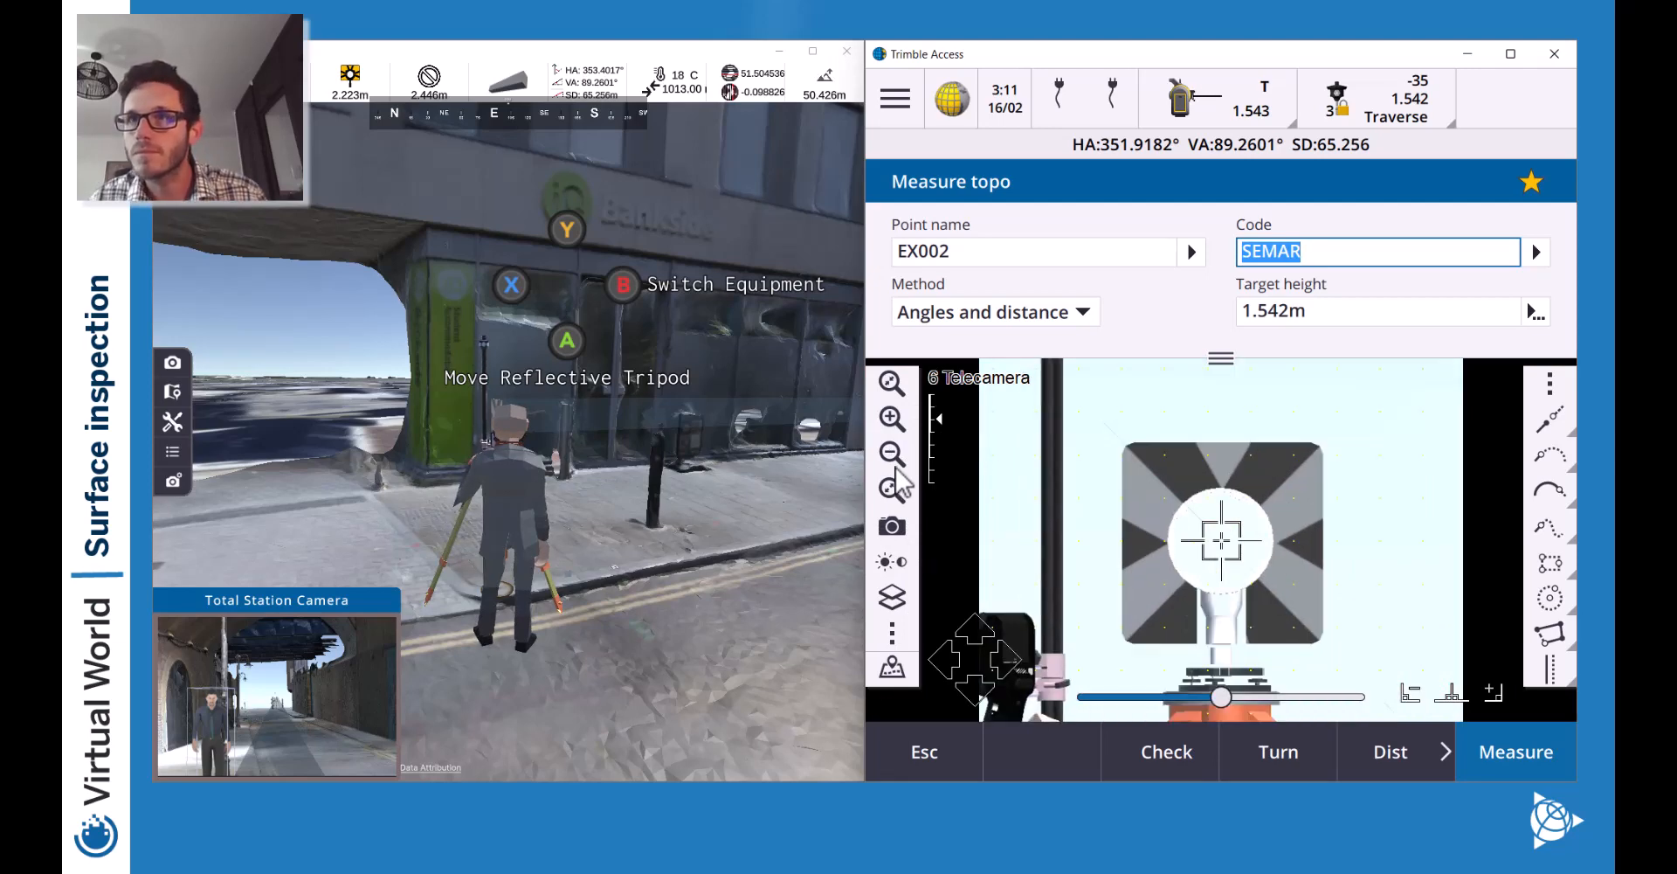
pyautogui.click(896, 467)
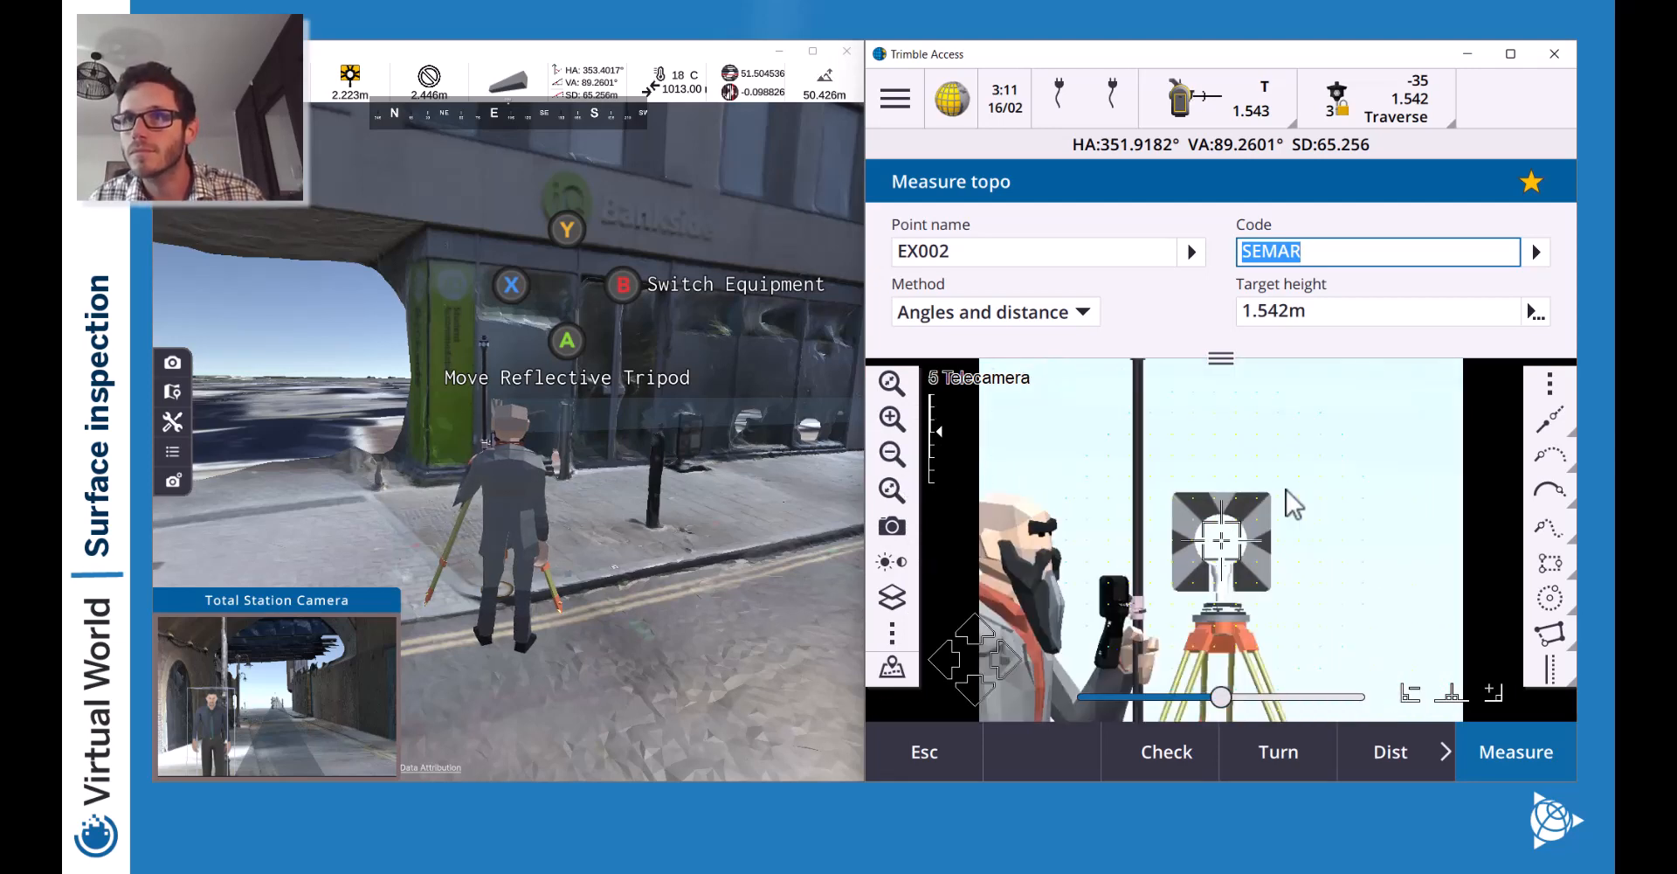
pyautogui.click(897, 468)
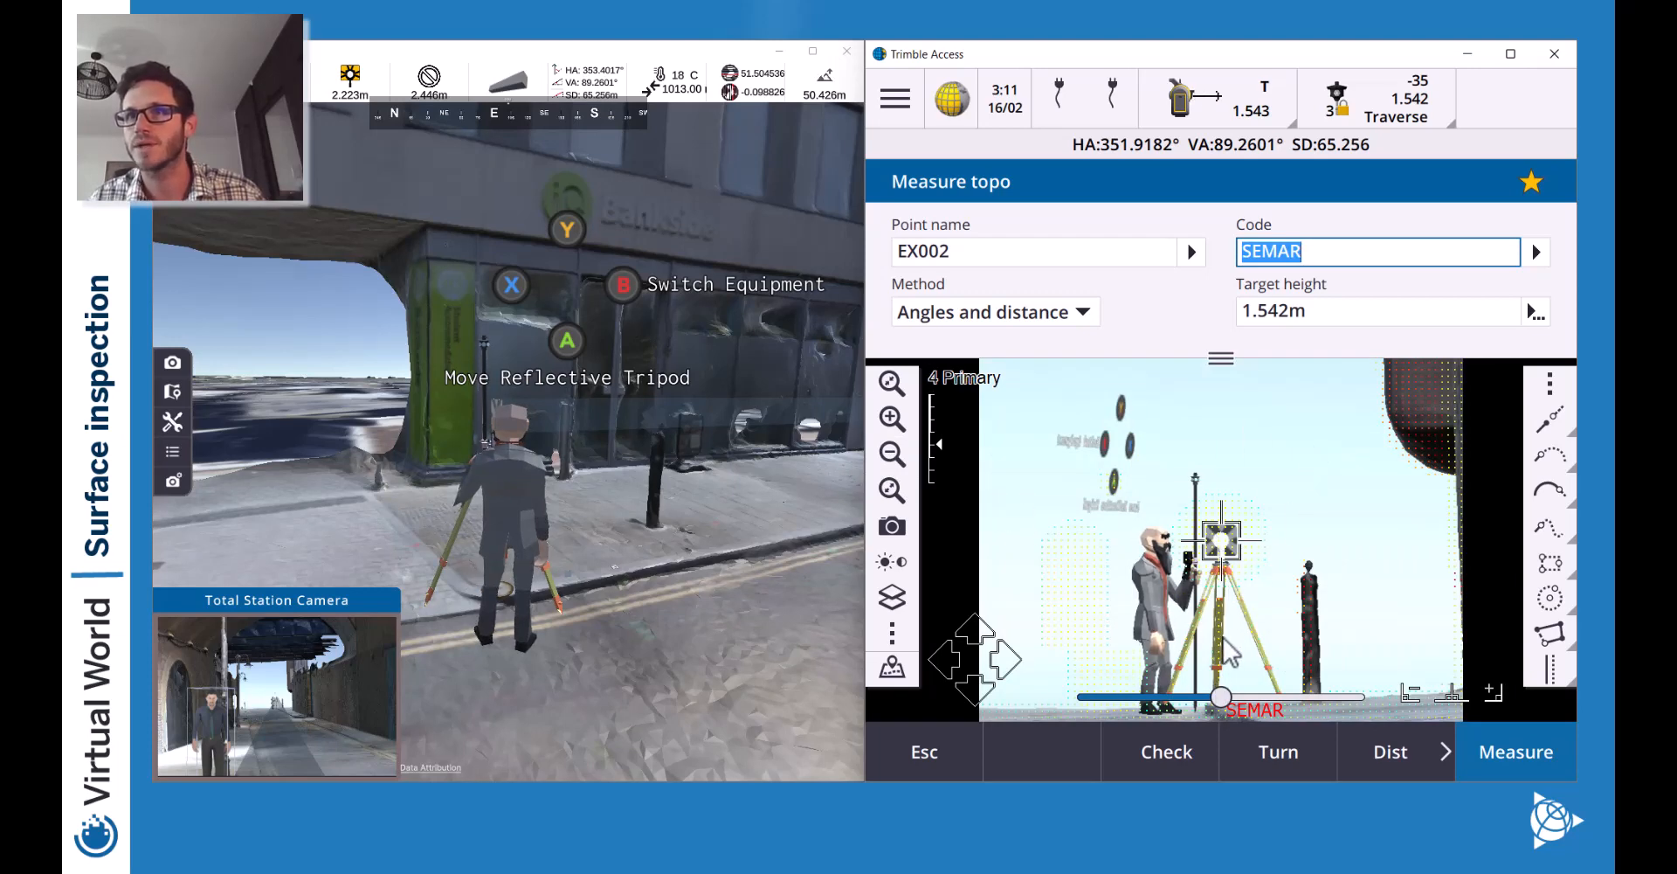
pyautogui.click(892, 453)
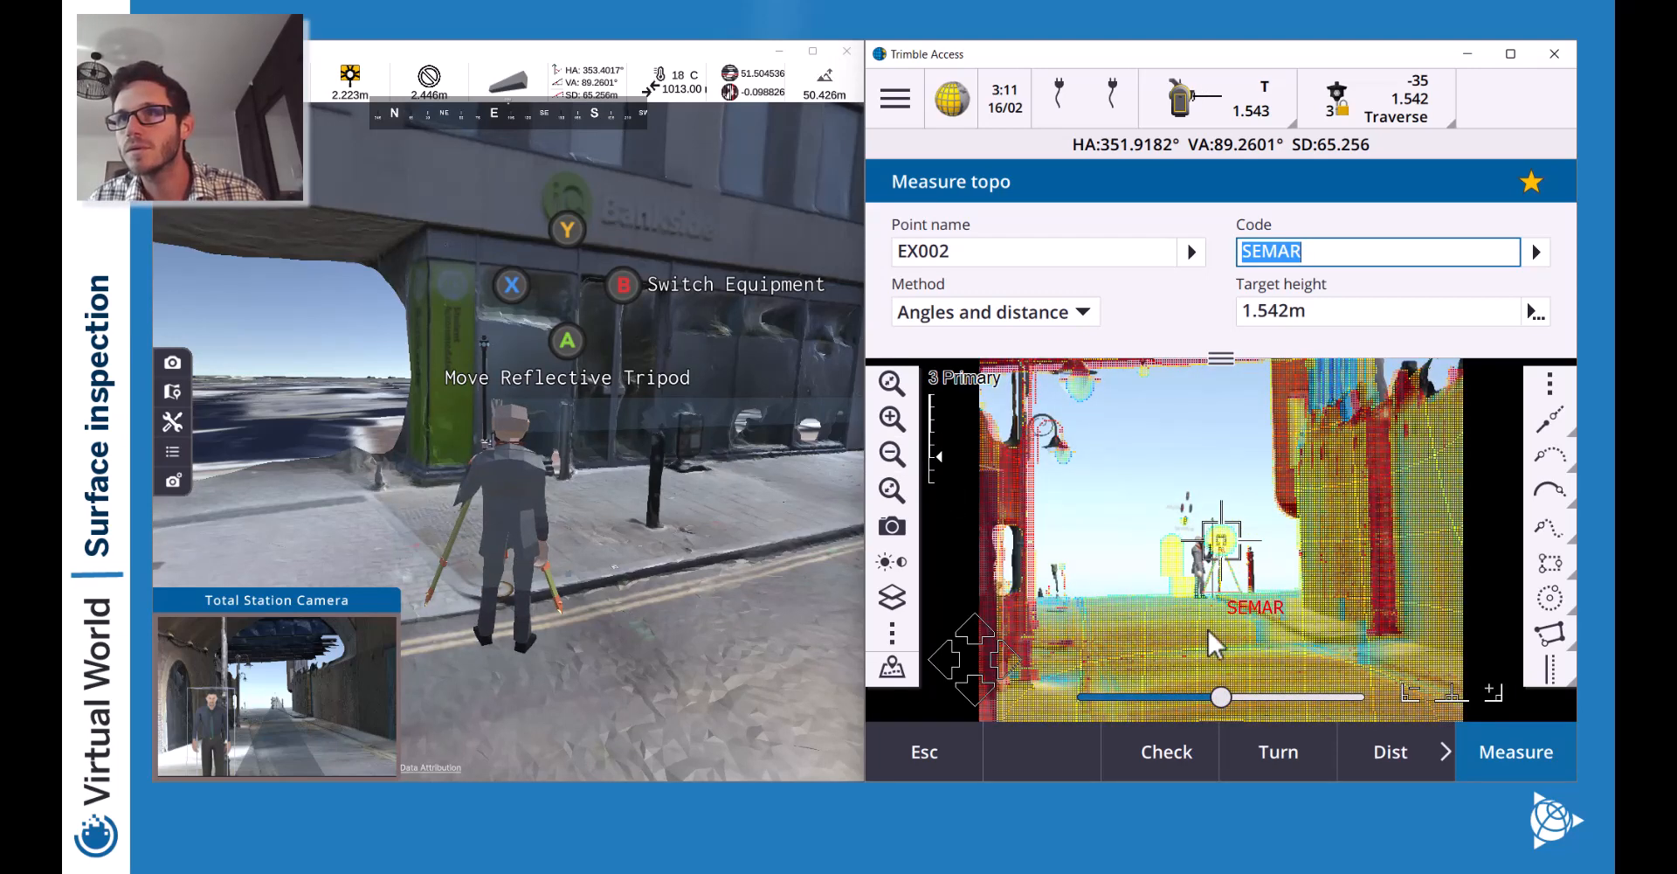
pyautogui.click(906, 423)
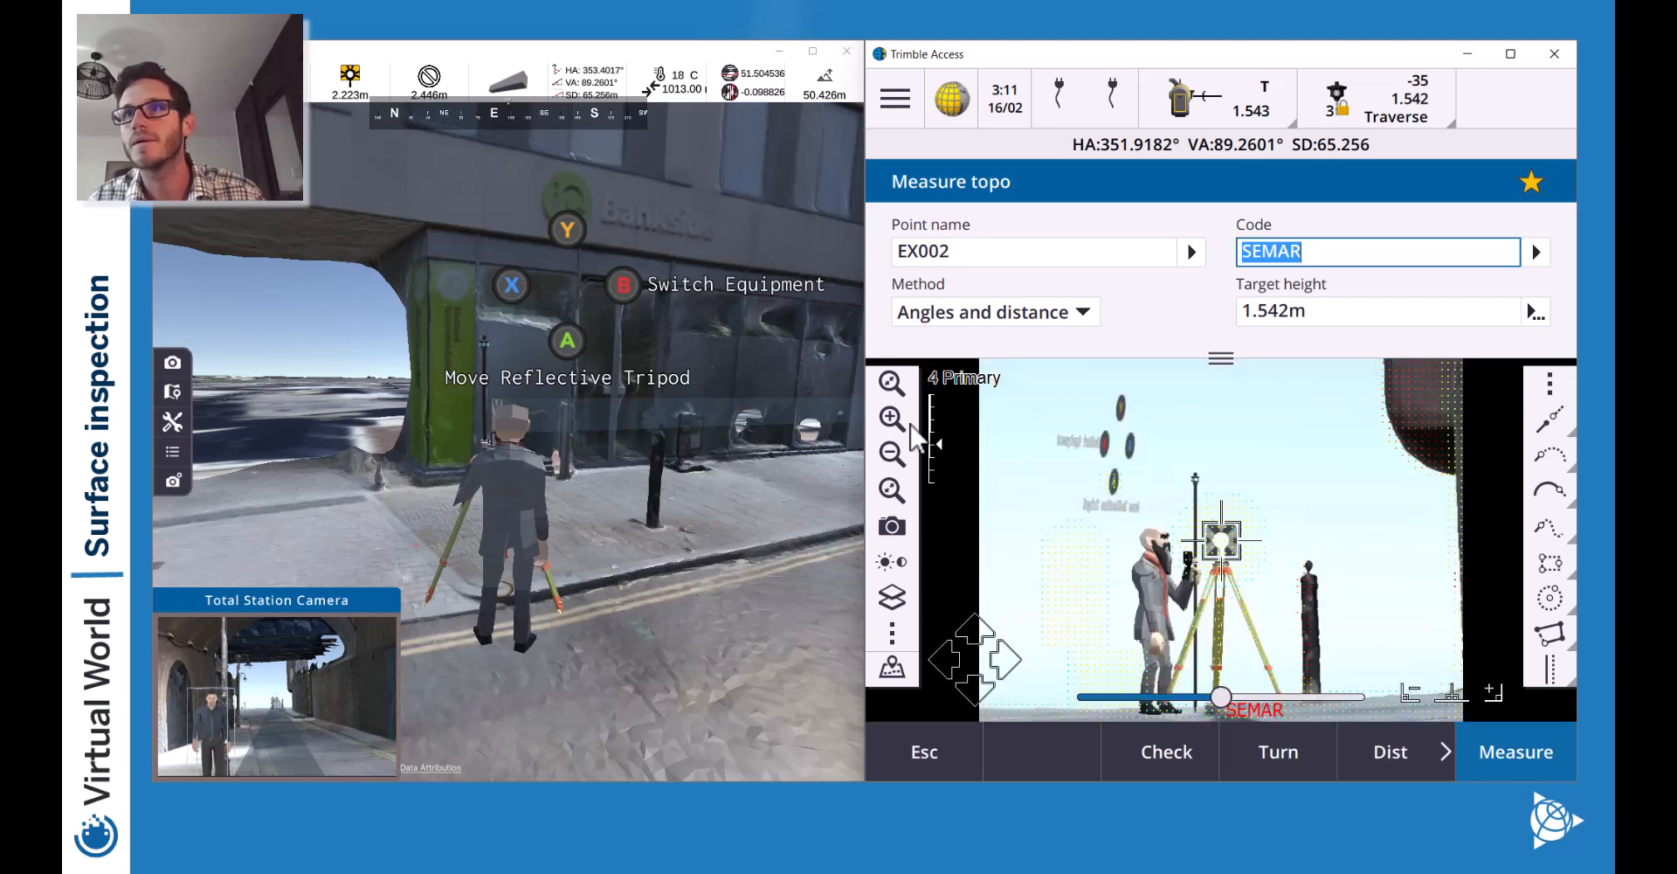
pyautogui.moveTo(1228, 700); pyautogui.dragTo(1087, 699)
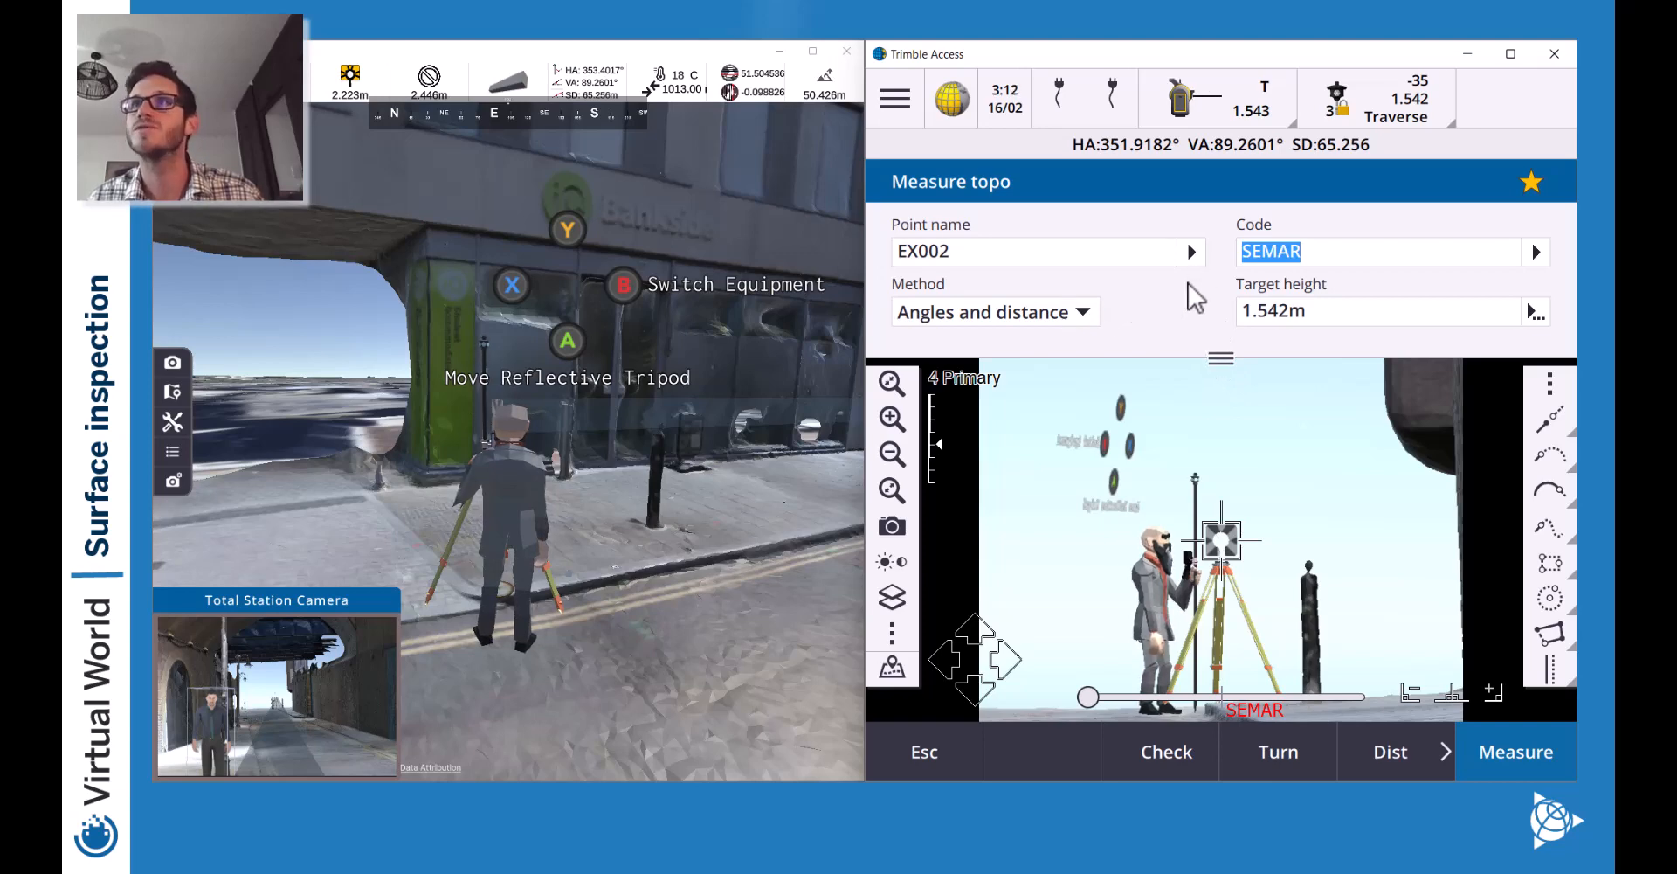
pyautogui.moveTo(1221, 354)
pyautogui.mouseDown()
pyautogui.moveTo(1219, 444)
pyautogui.moveTo(1220, 350)
pyautogui.mouseUp()
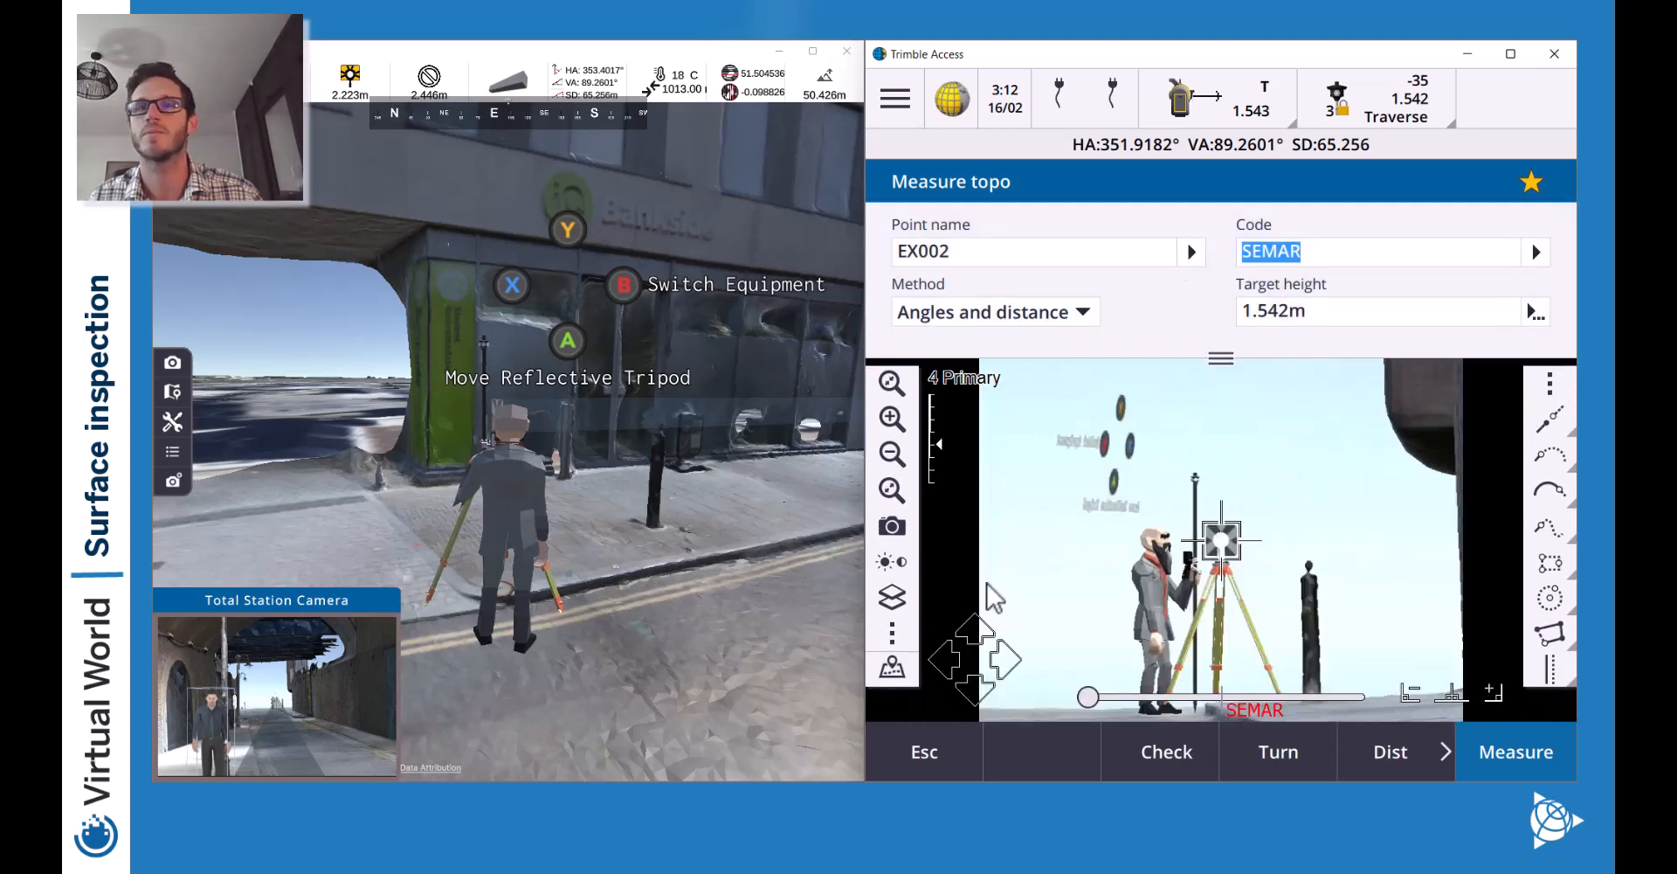
# Remeasure EX002, store the duplicate as a check, then exit to the main menu.
pyautogui.click(1502, 748)
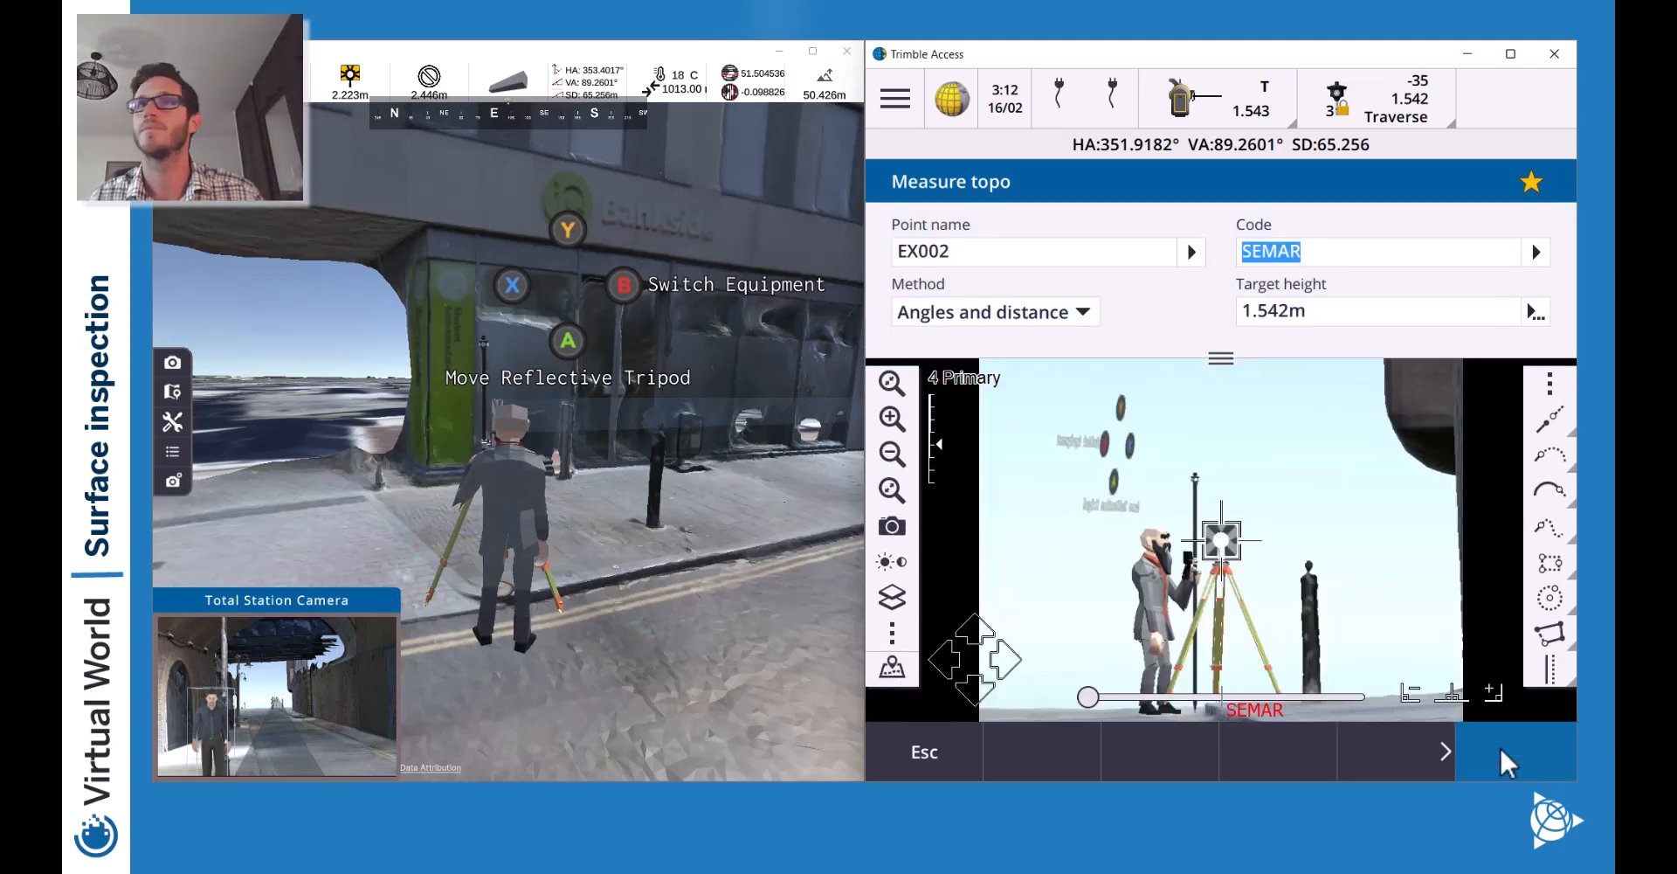
pyautogui.click(1511, 753)
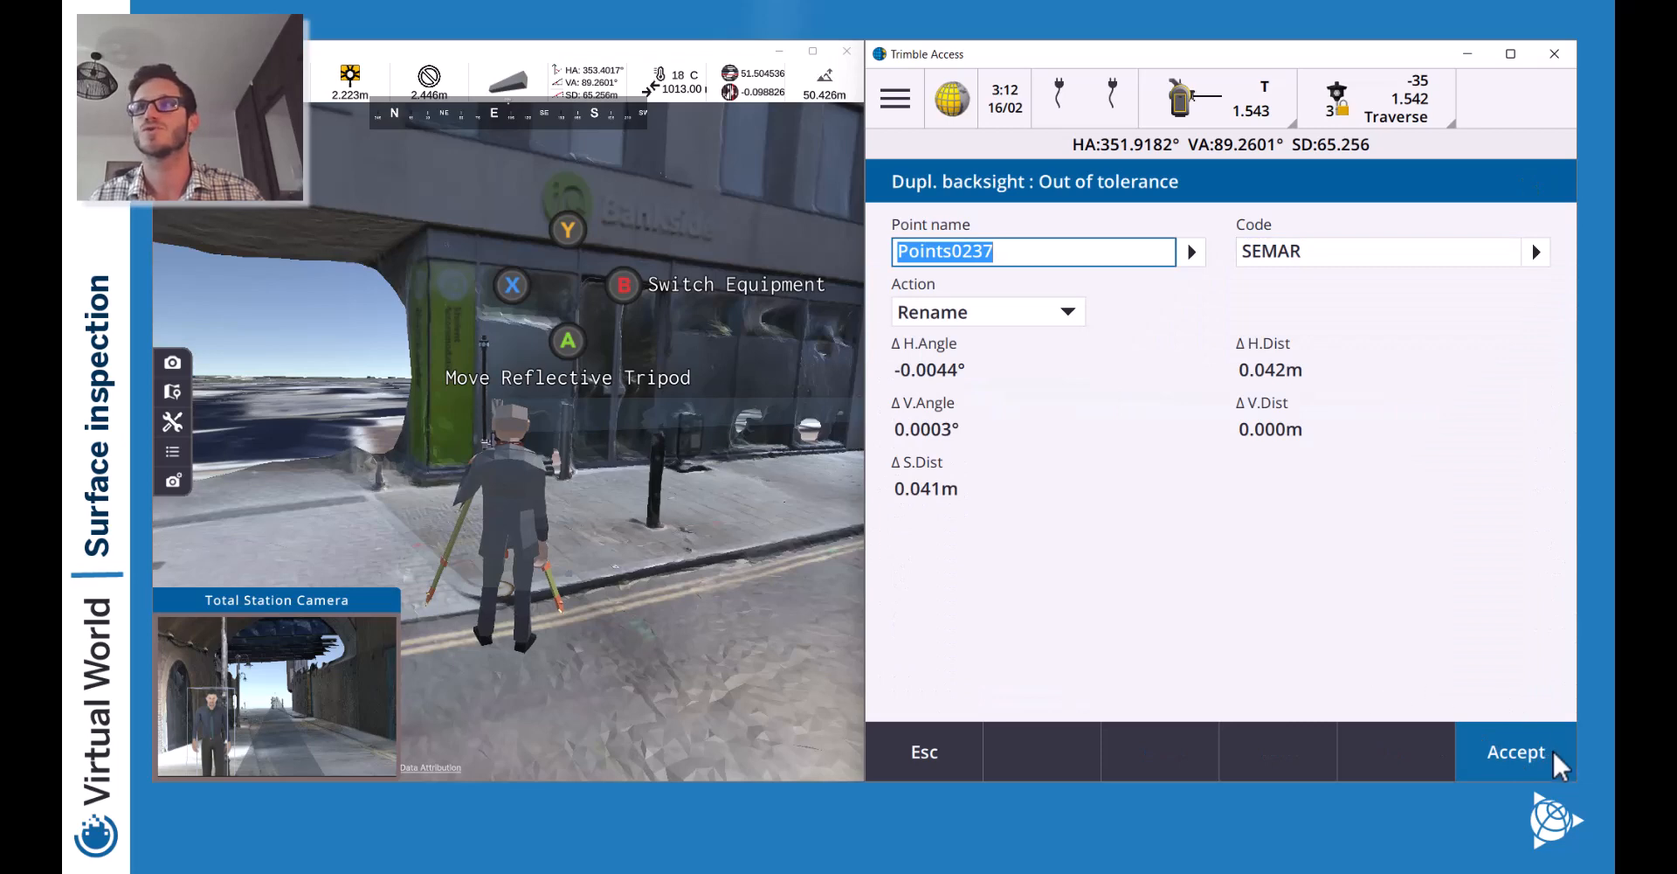
pyautogui.click(1074, 316)
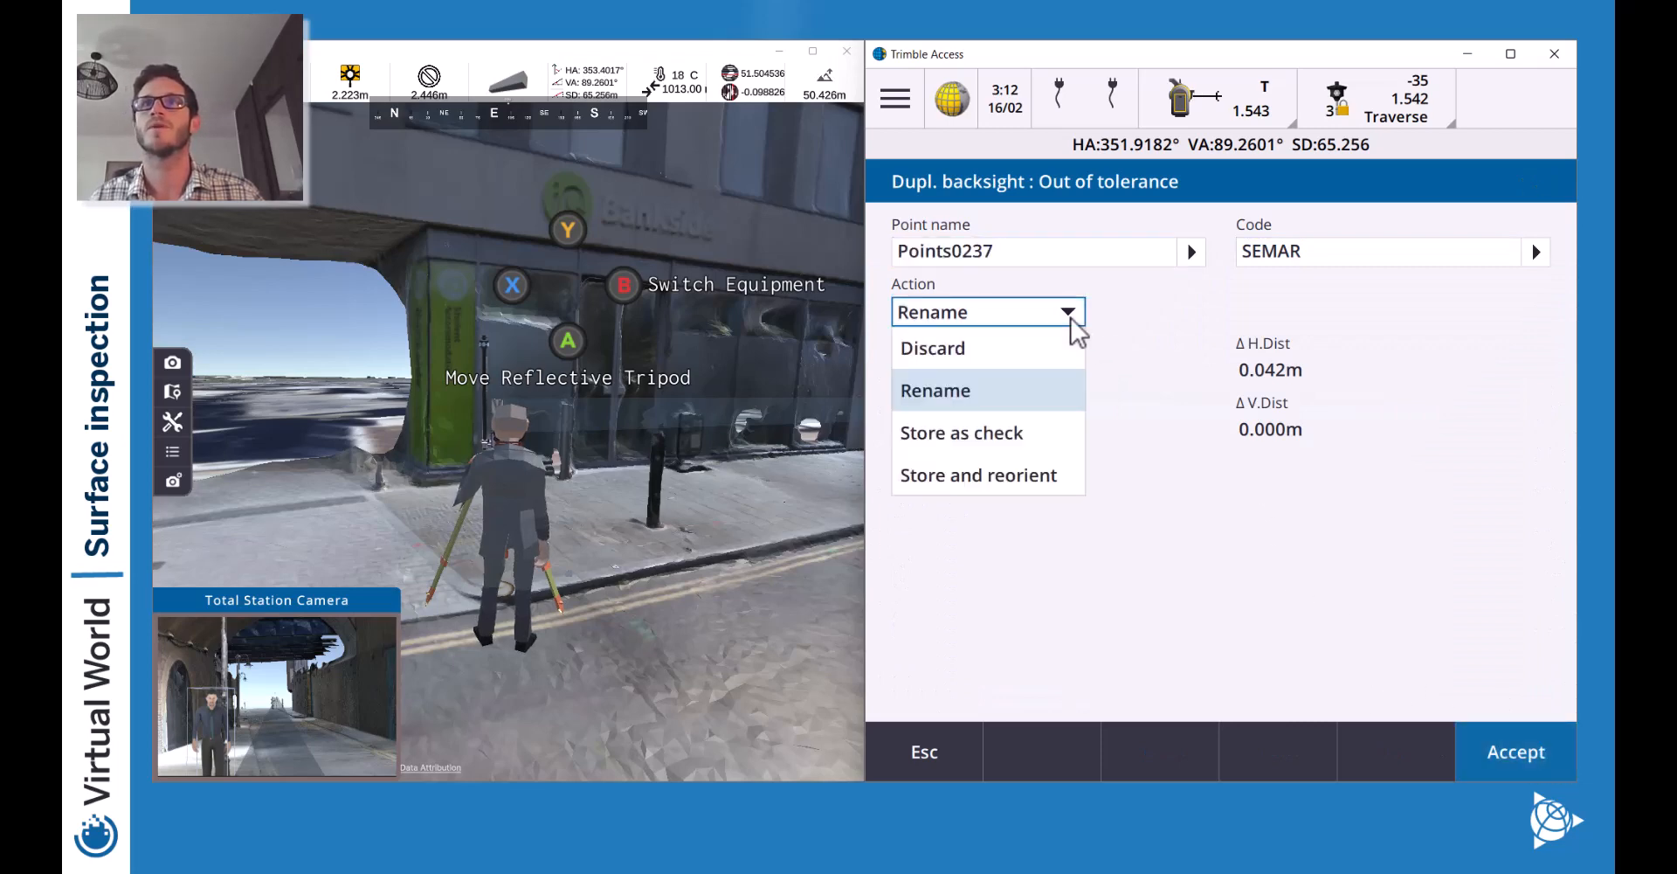
pyautogui.click(1036, 434)
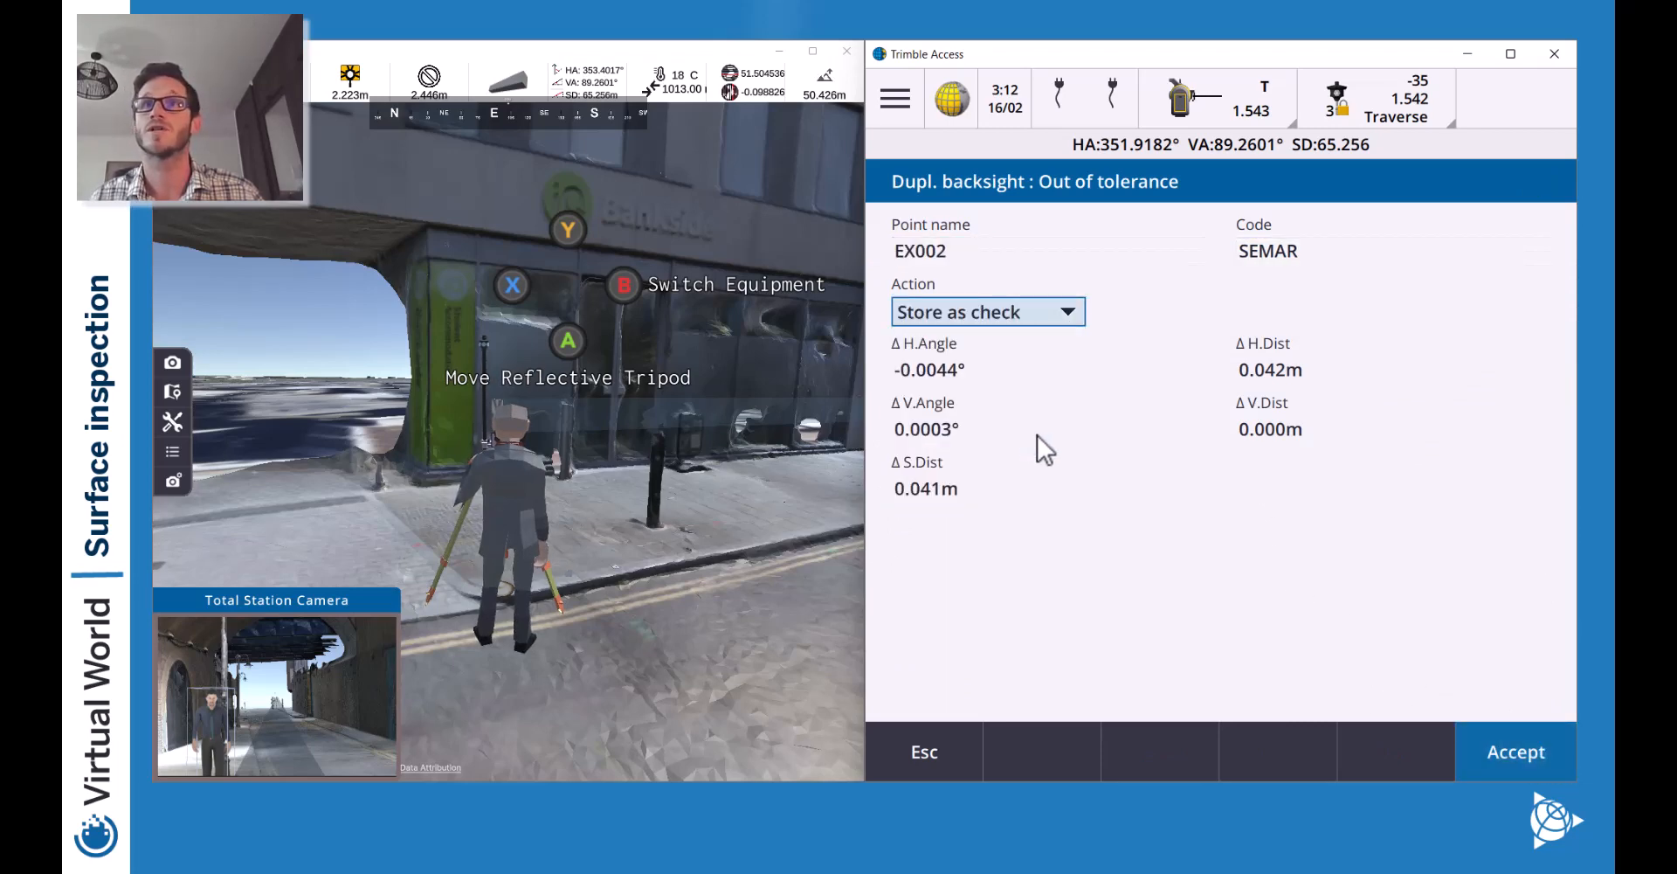
pyautogui.click(1525, 741)
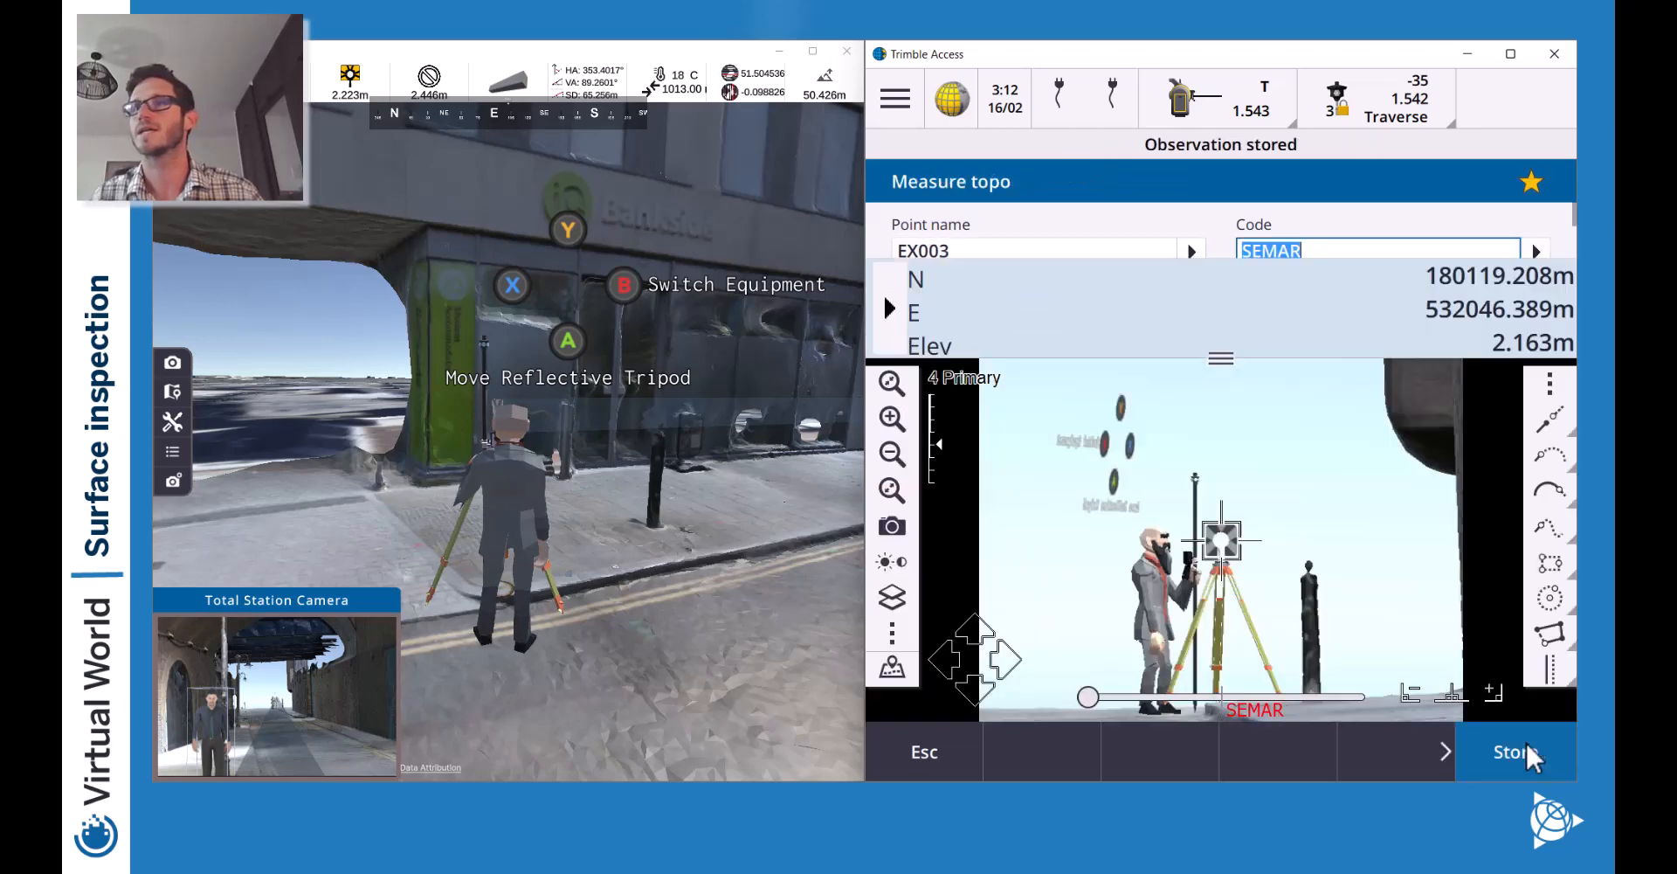
pyautogui.click(971, 742)
pyautogui.click(893, 91)
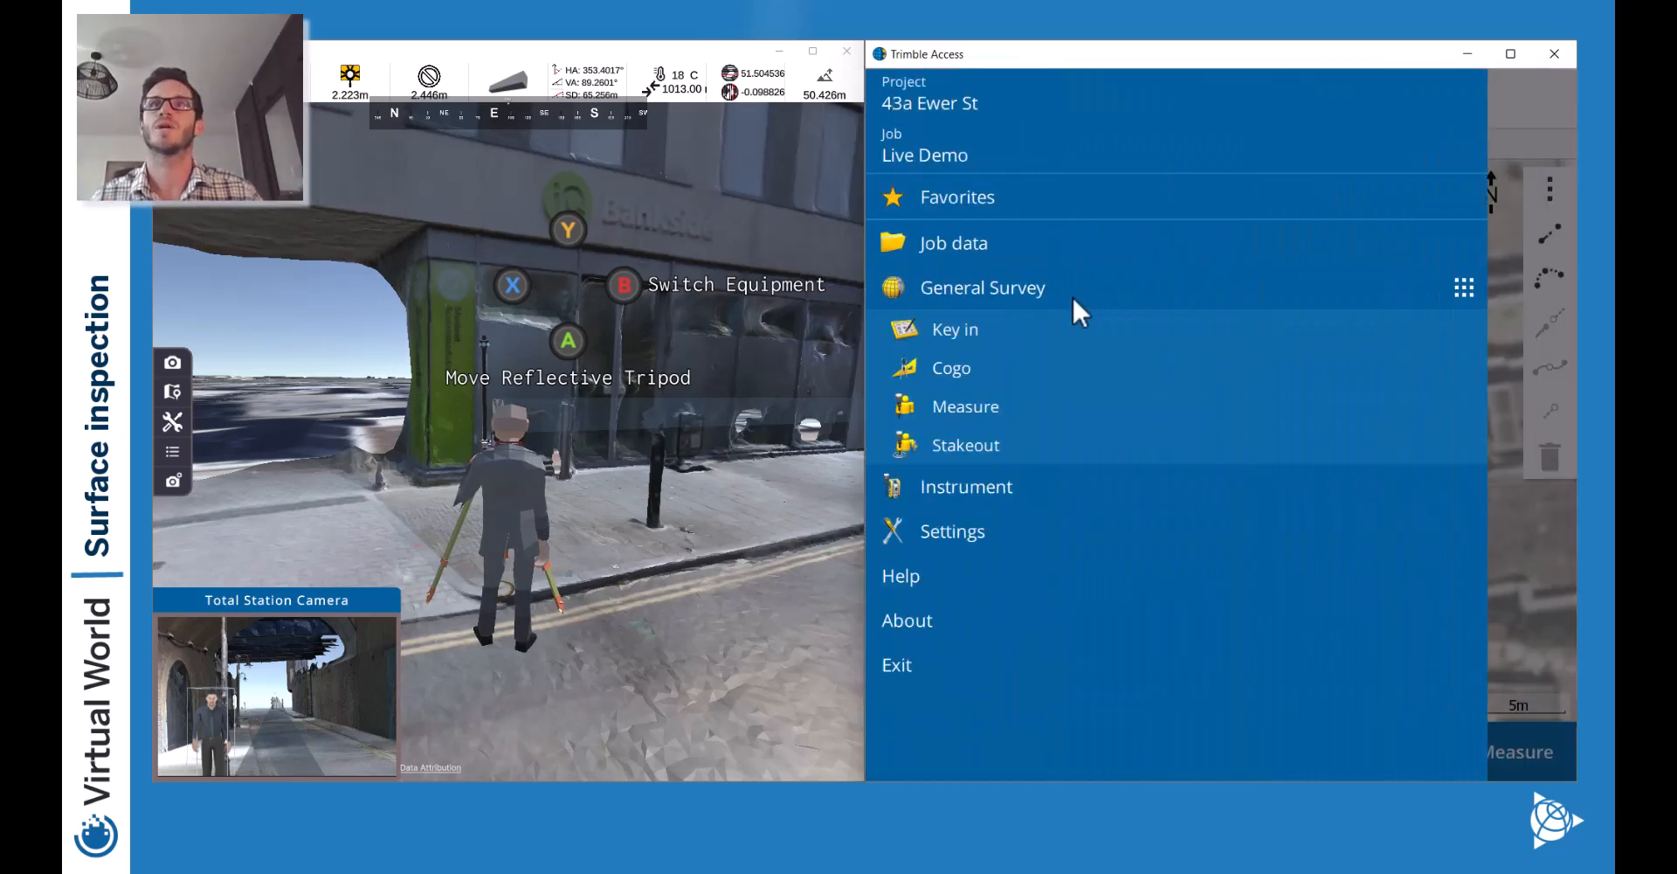
# Choose End conv. survey from the General Survey Measure menu.
pyautogui.click(981, 409)
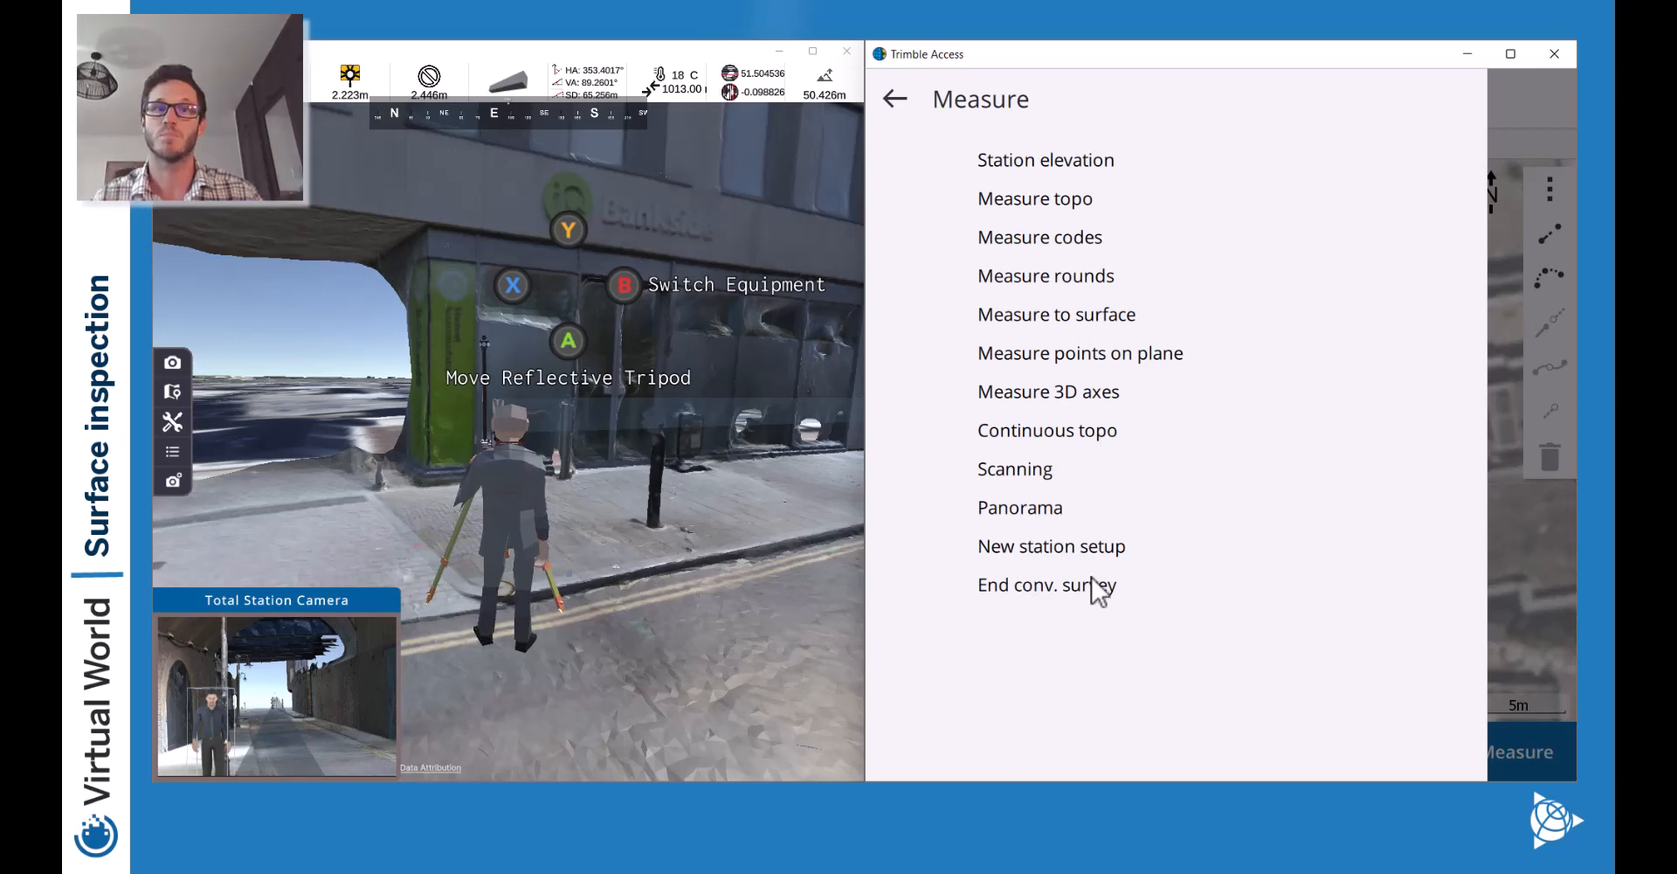
pyautogui.click(1052, 589)
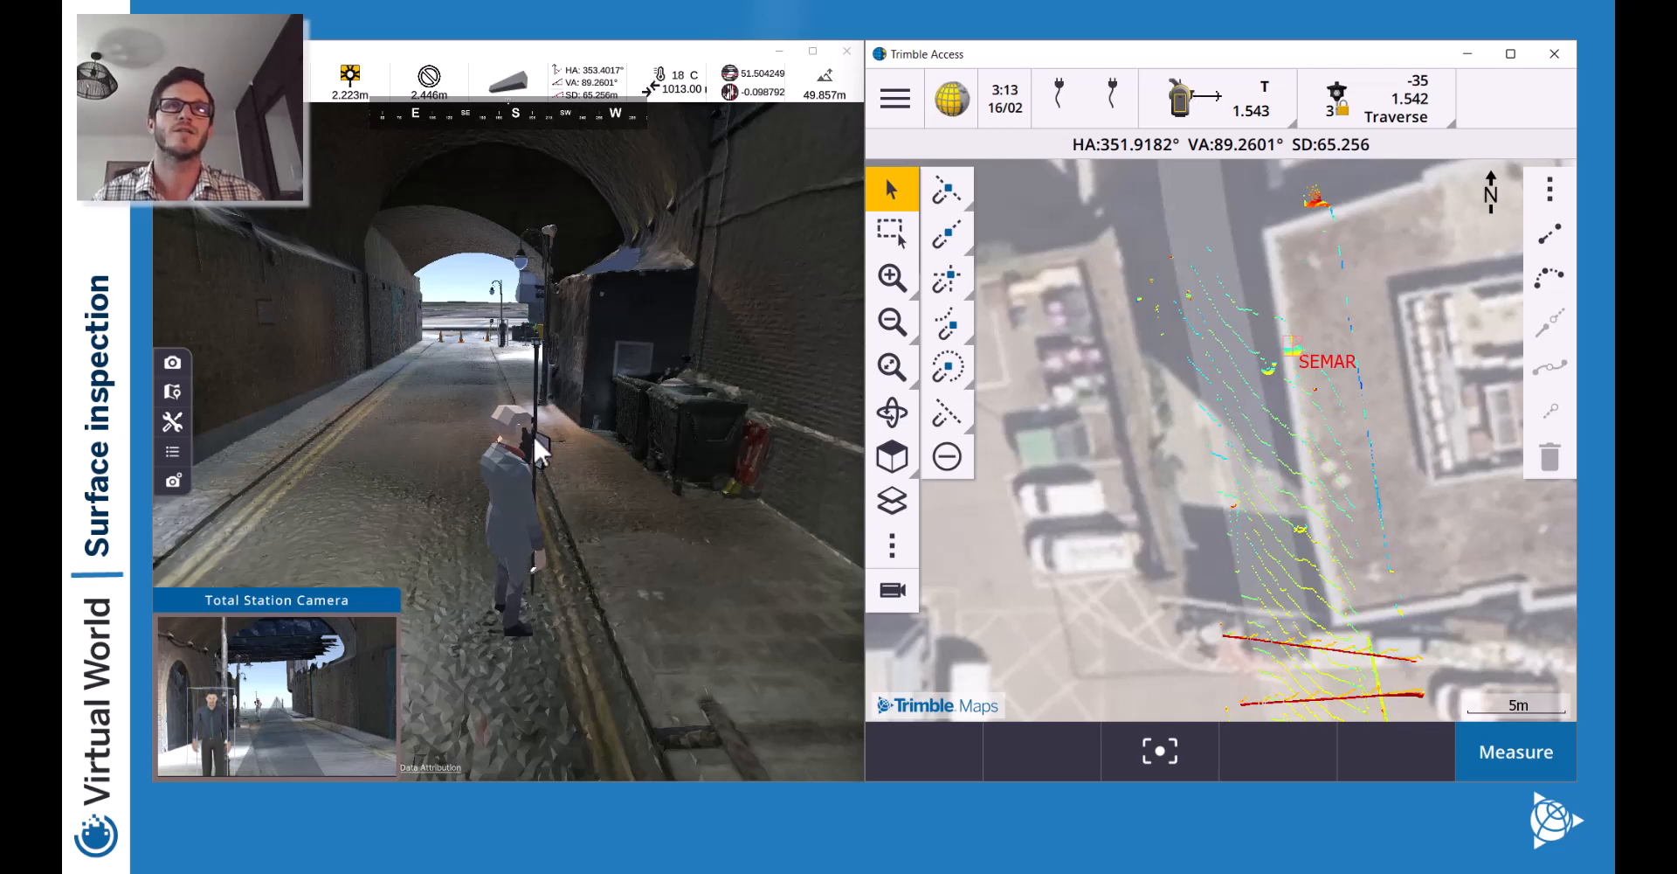
# Turn to the tripod and switch its instrument to the SX12 scanner via the equipment menu.
pyautogui.press('d')
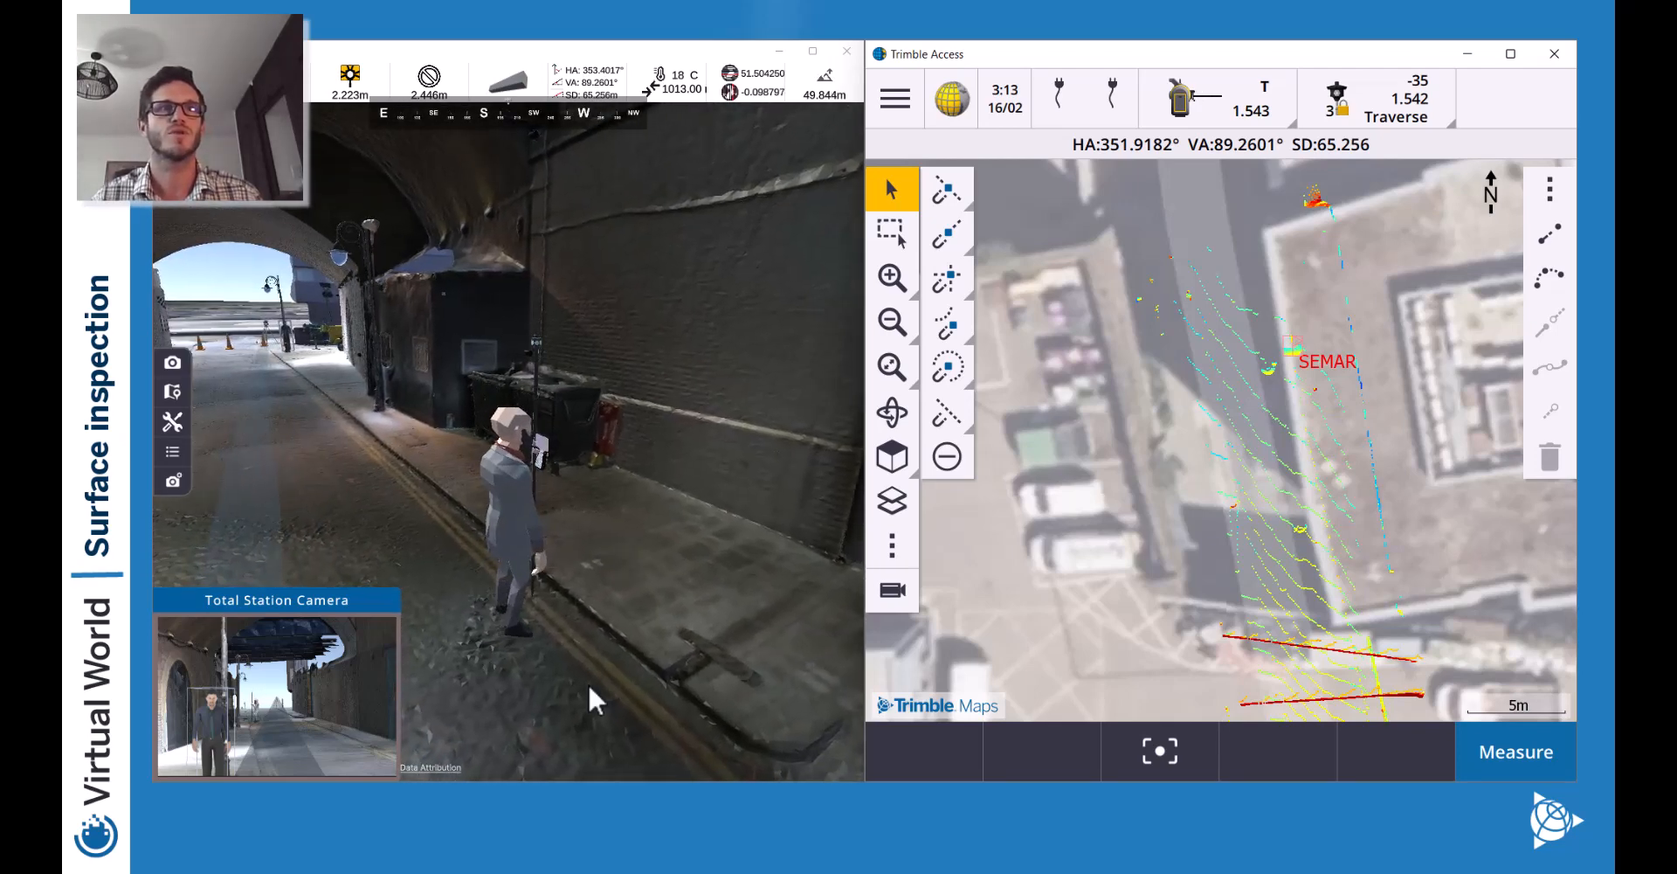
pyautogui.click(173, 421)
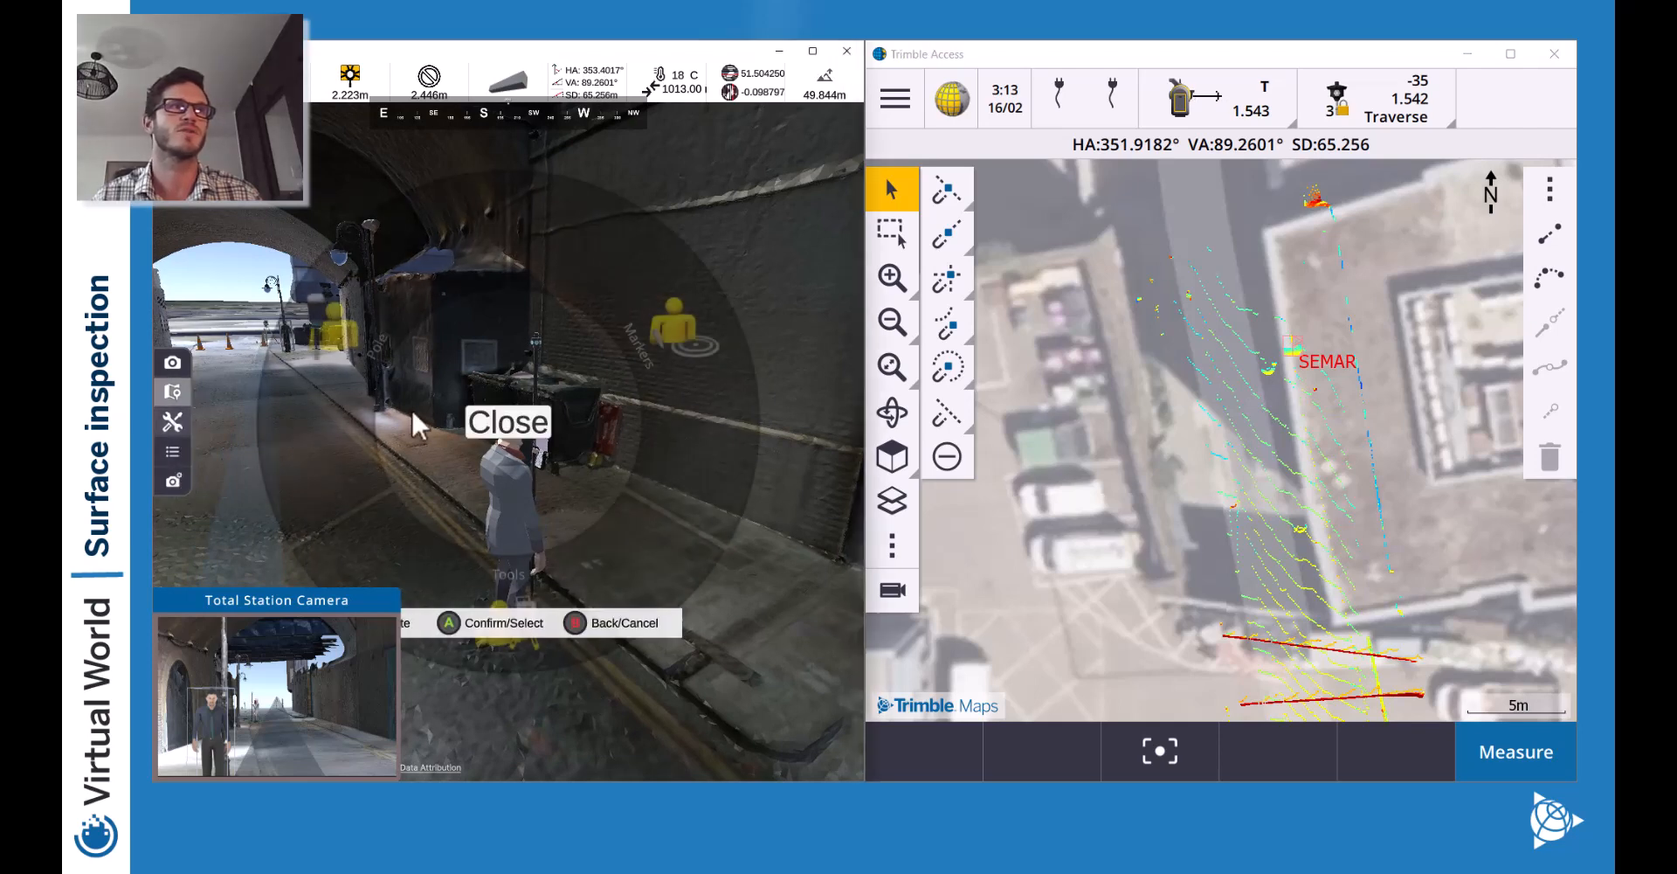
pyautogui.click(531, 581)
pyautogui.click(547, 262)
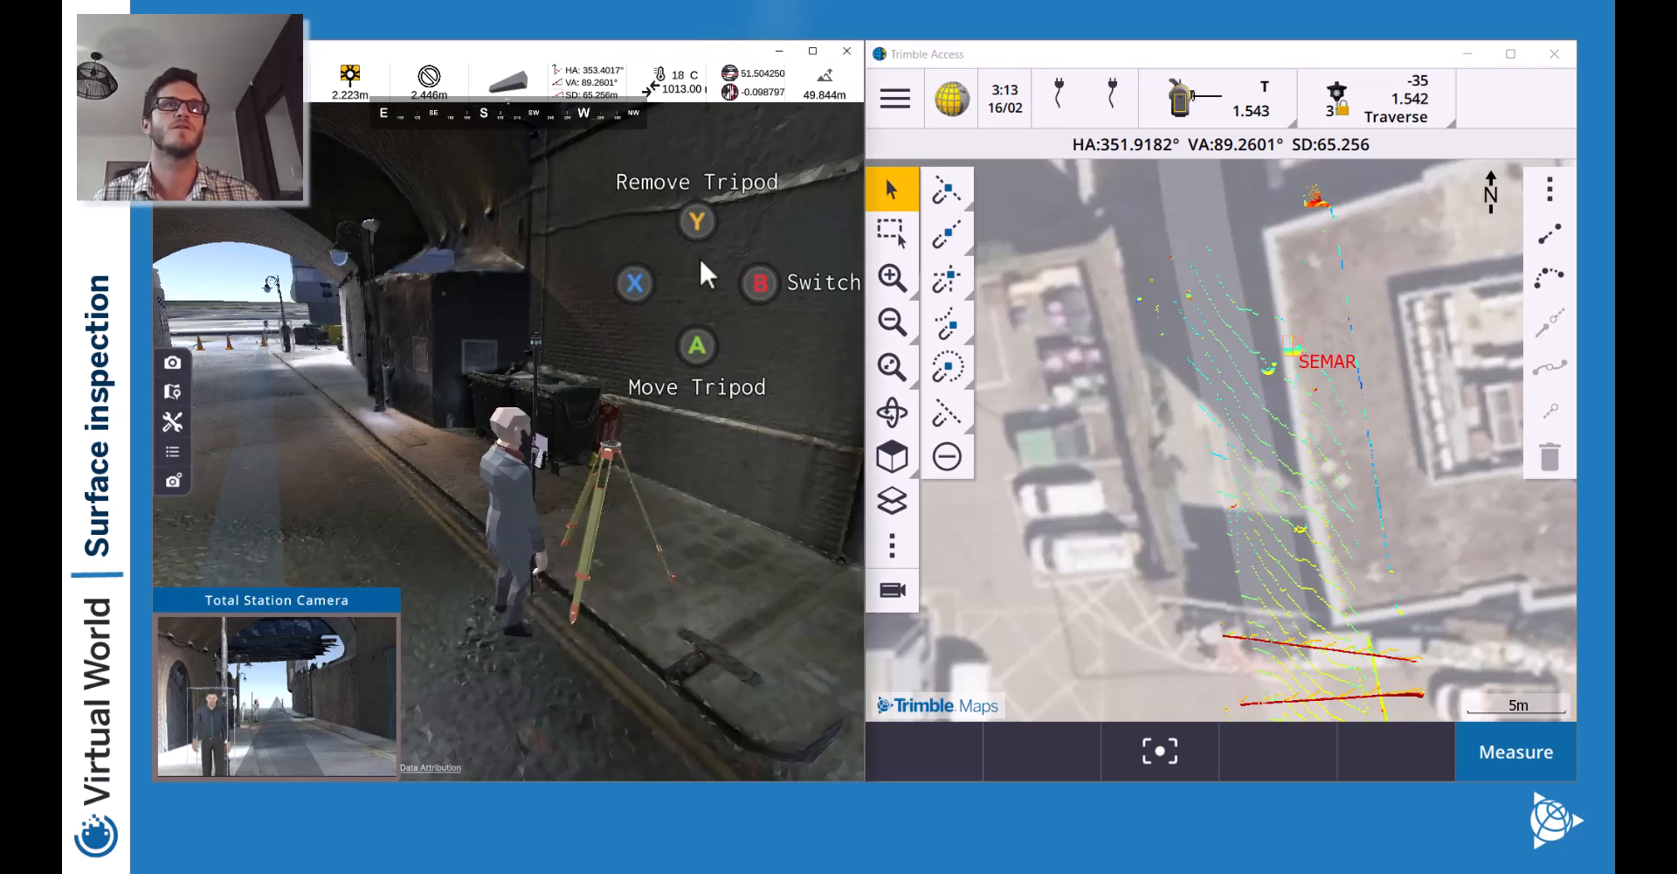
pyautogui.click(760, 282)
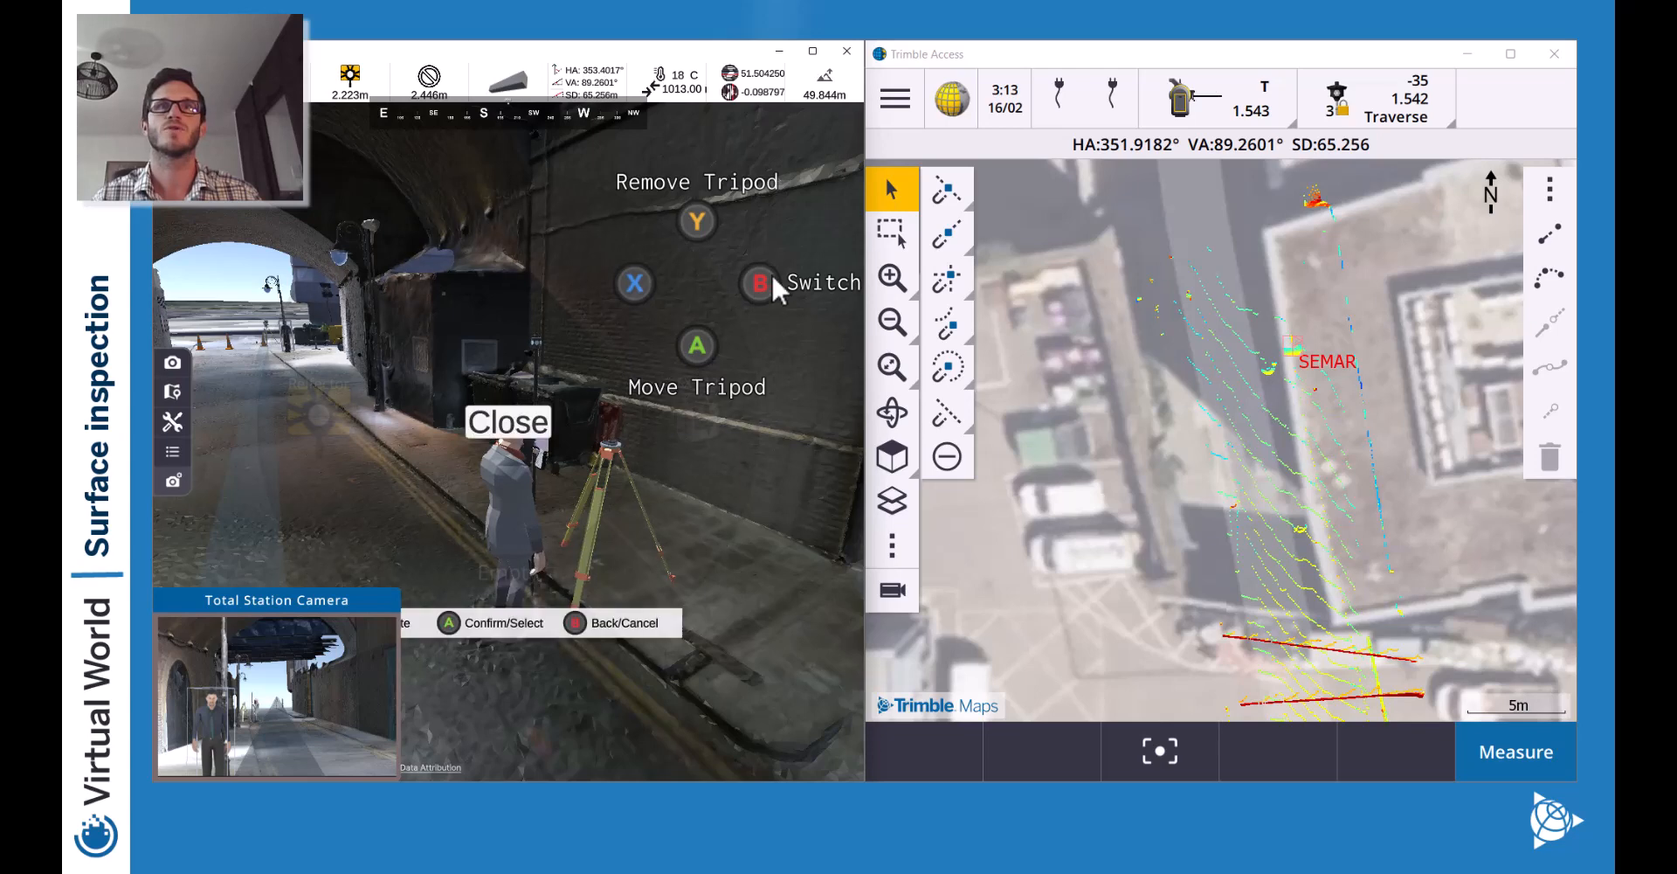
pyautogui.click(677, 339)
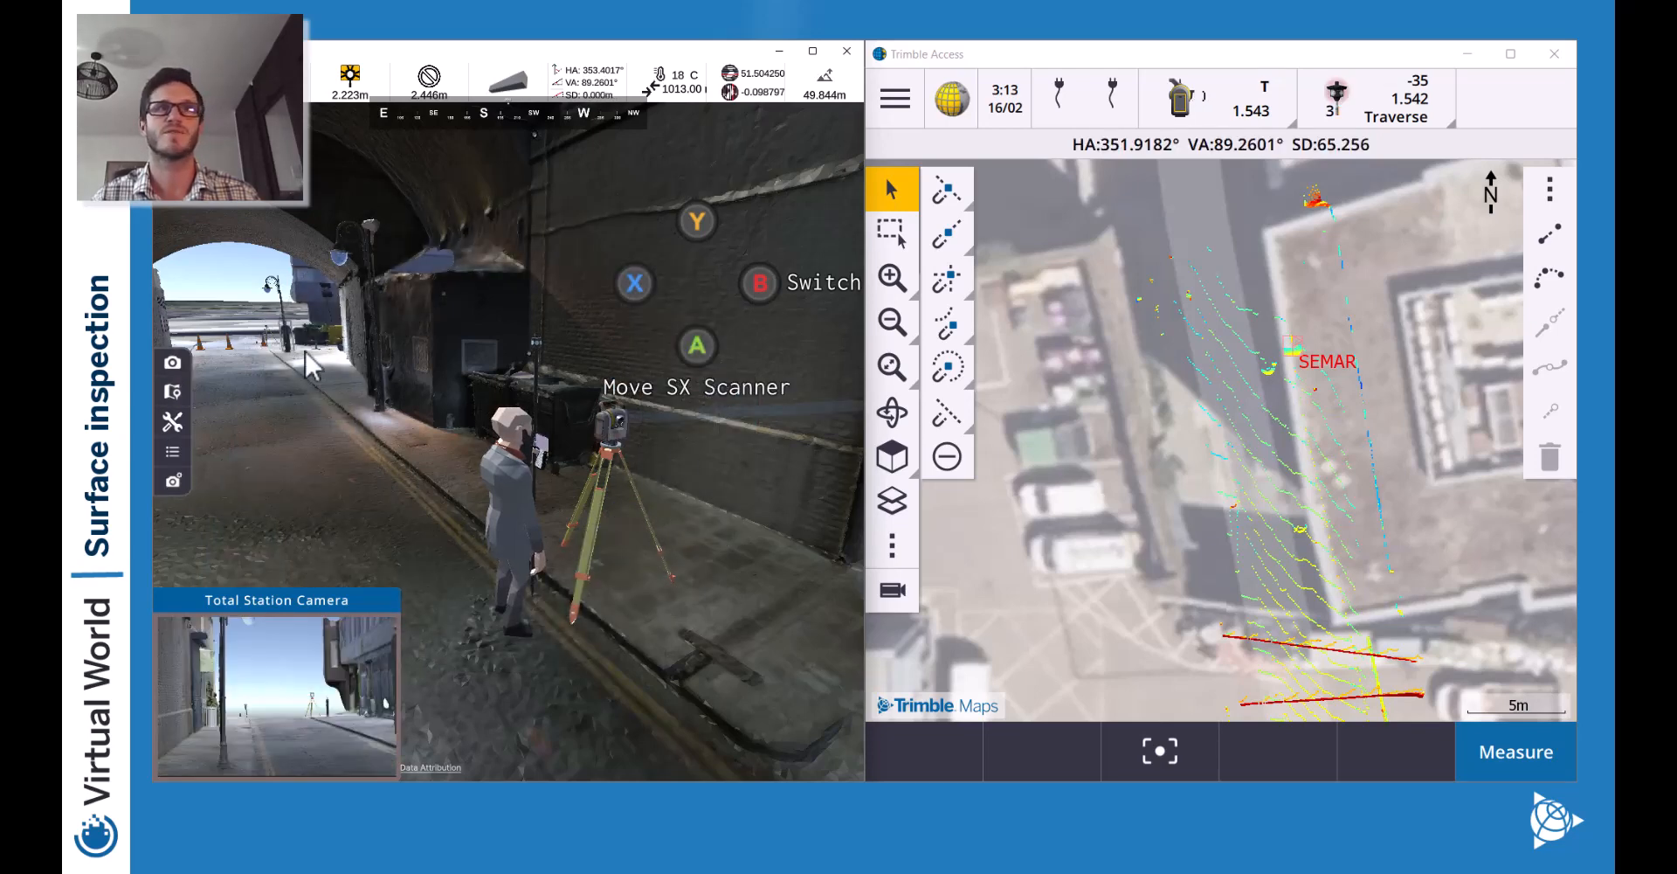
# Walk through the arch to the reflective tripod and check its equipment options without changing anything.
pyautogui.press('w')
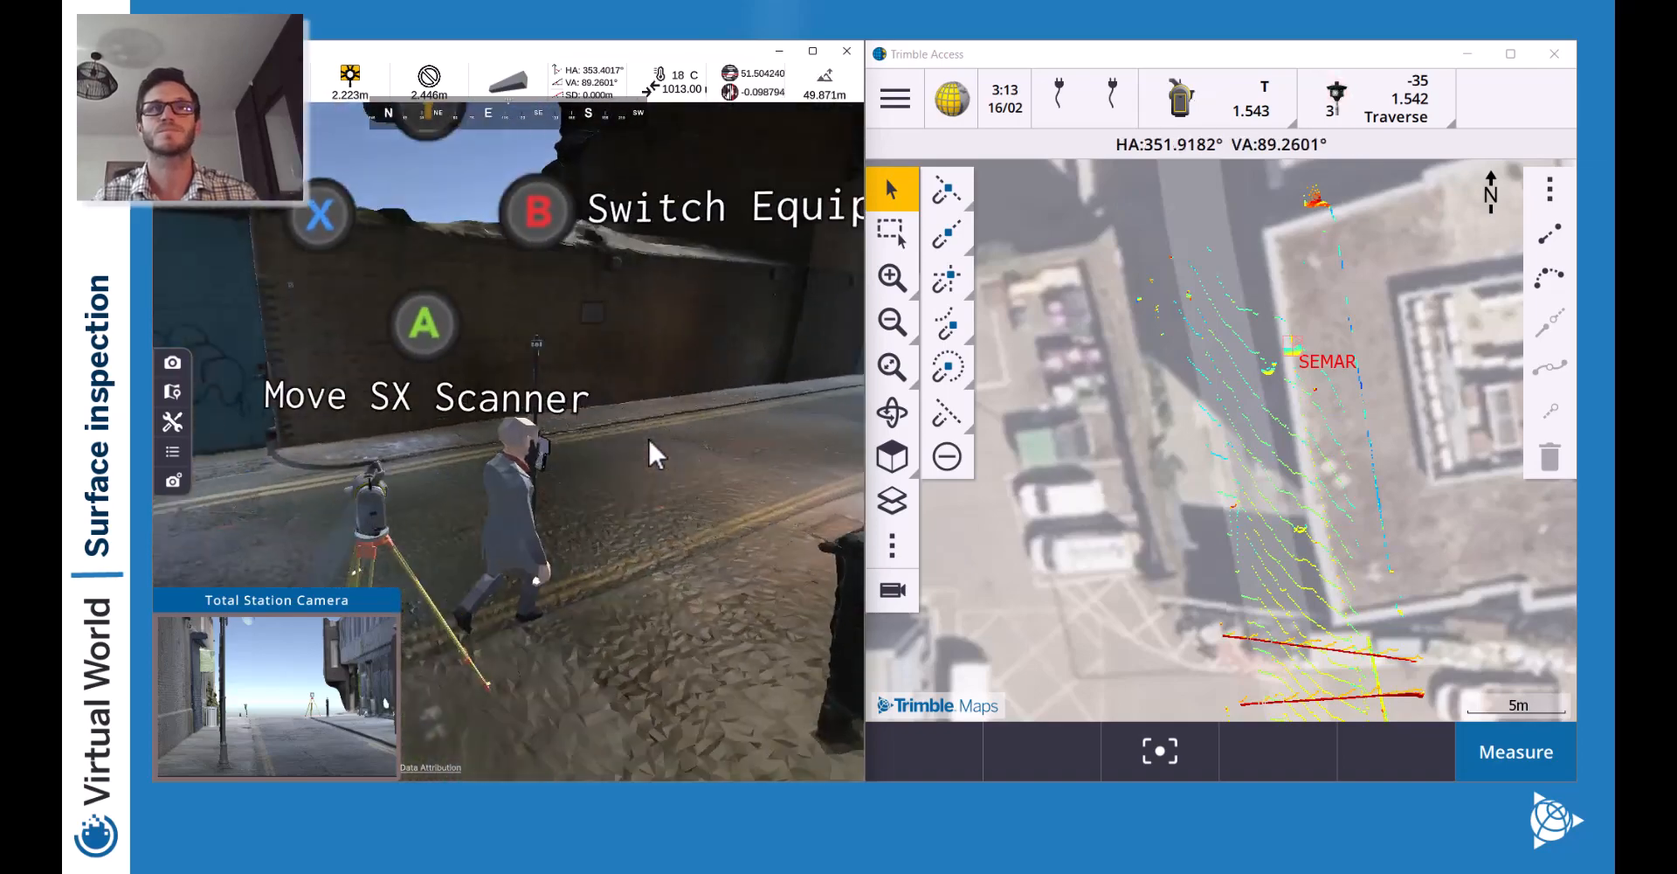
pyautogui.press('w')
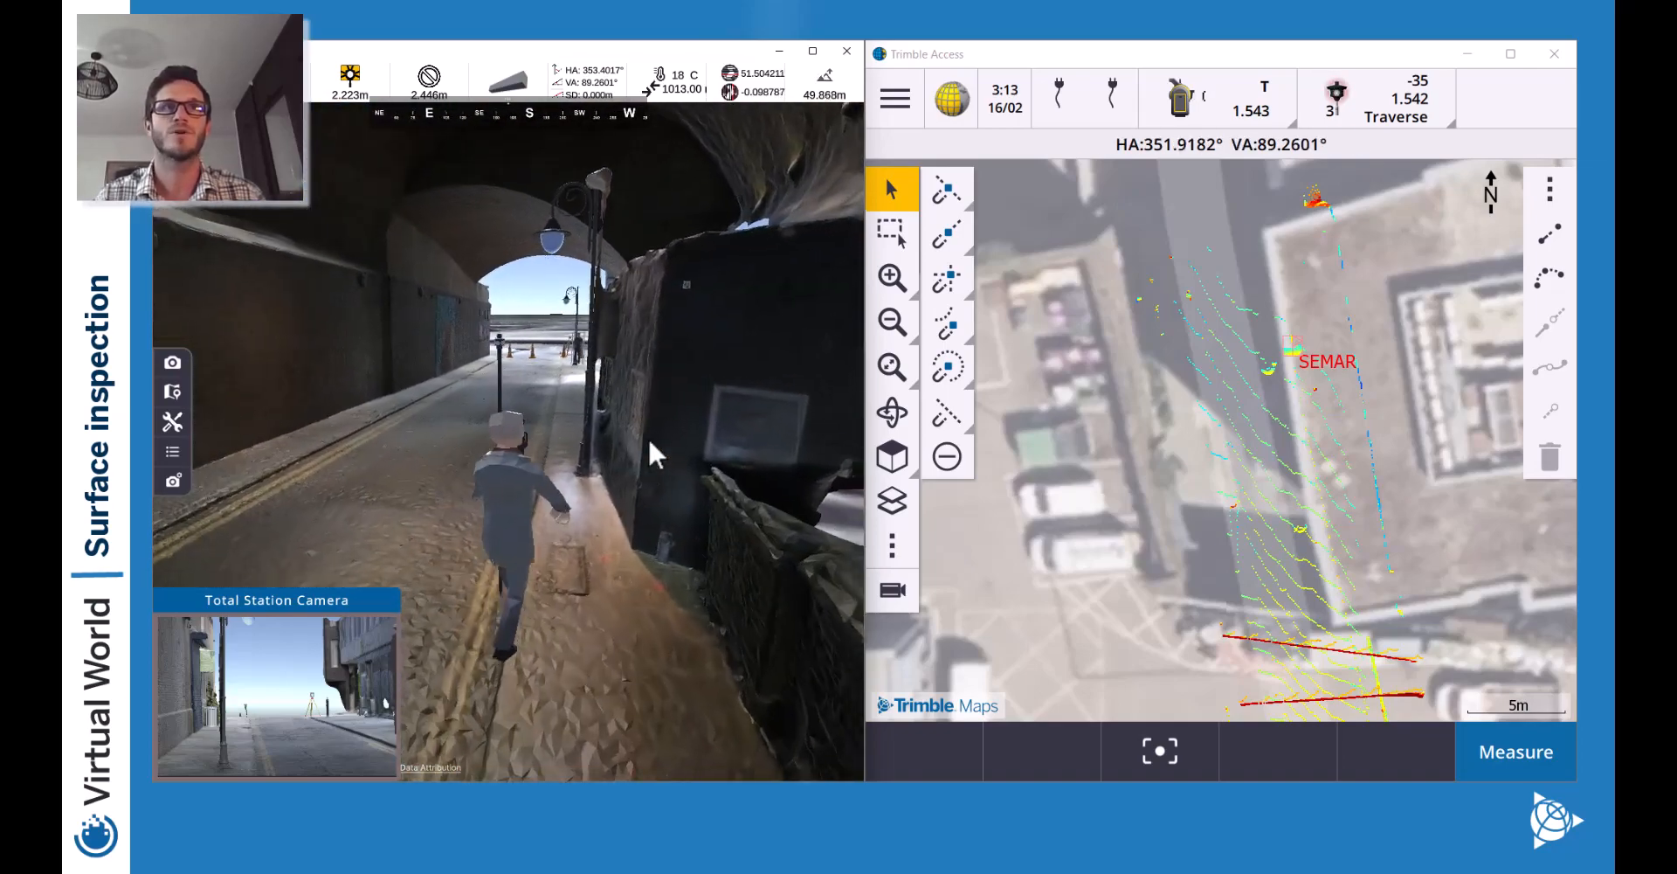
pyautogui.press('w')
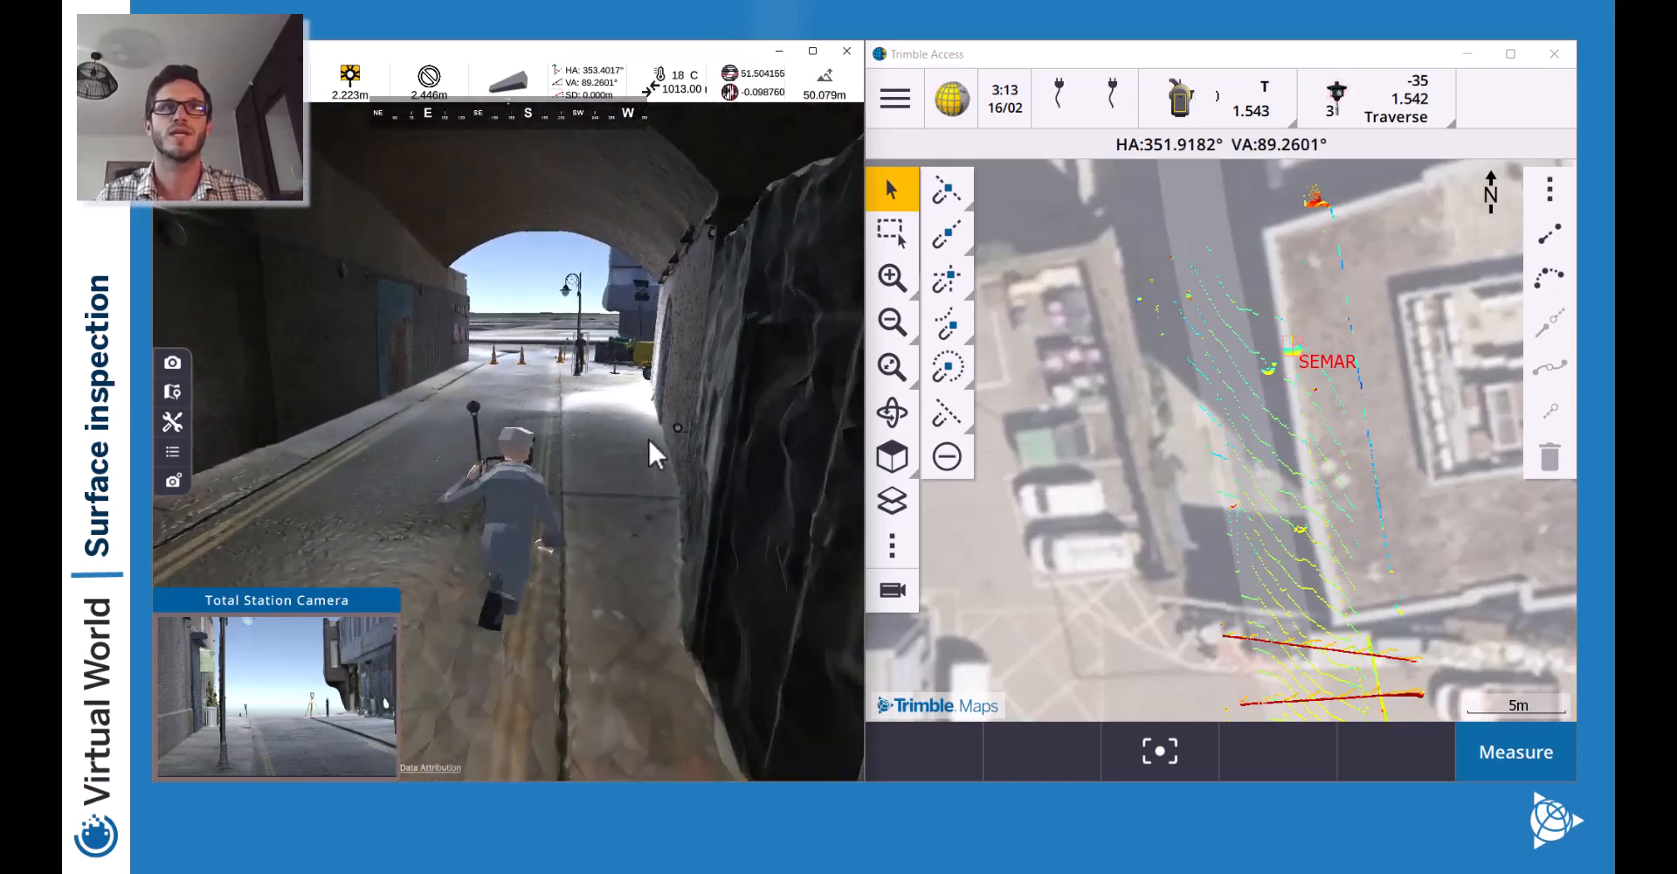
pyautogui.press('w')
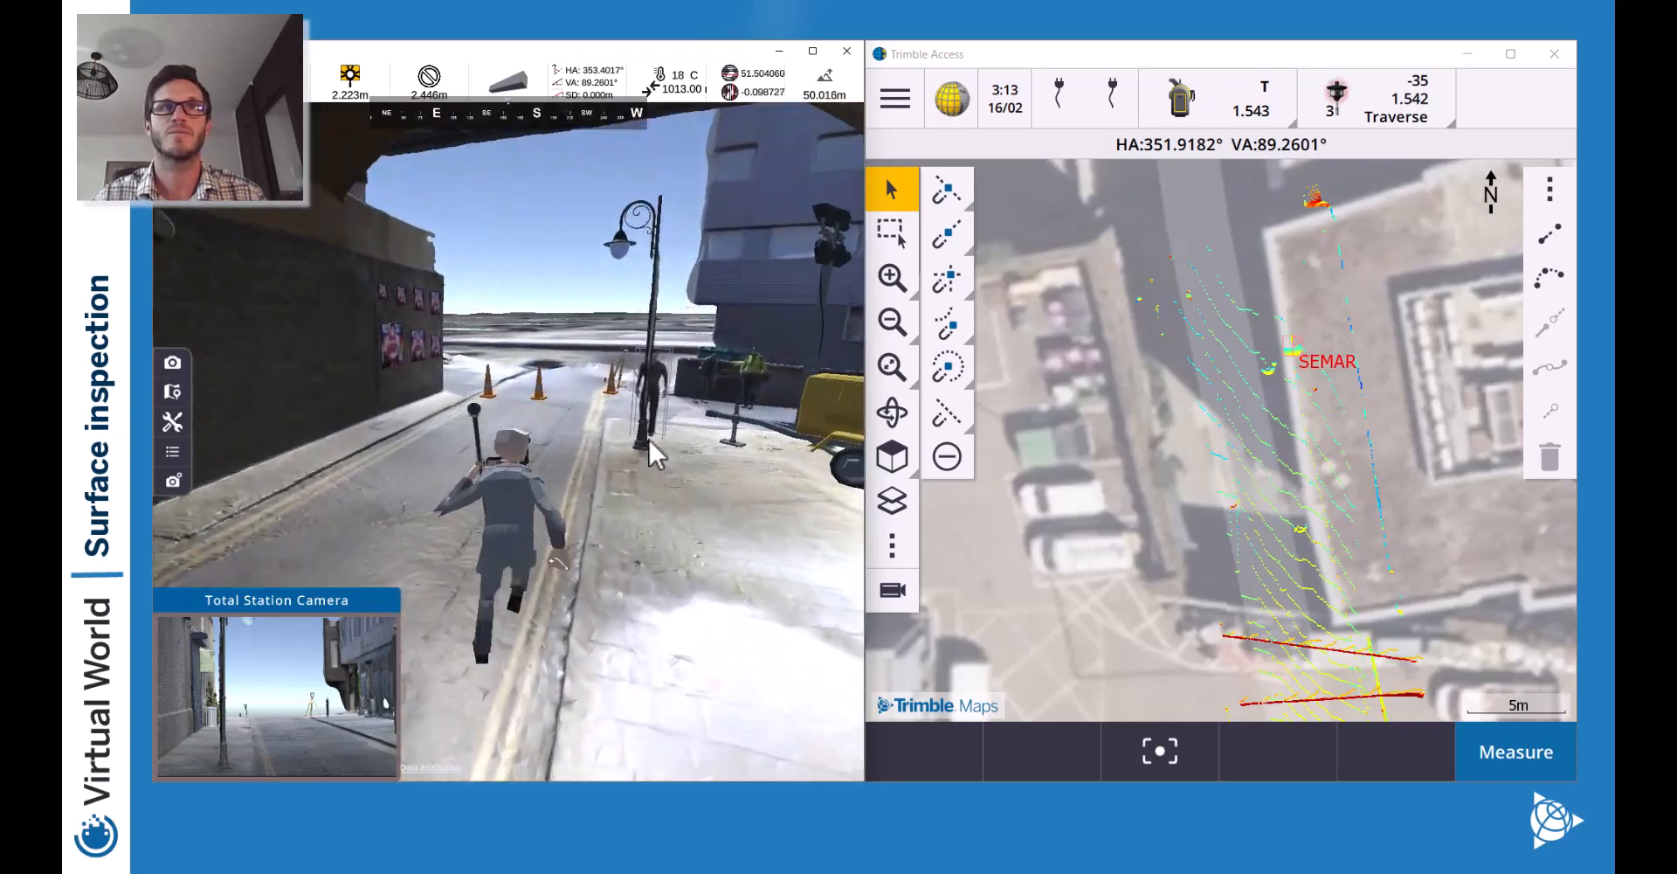
pyautogui.press('w')
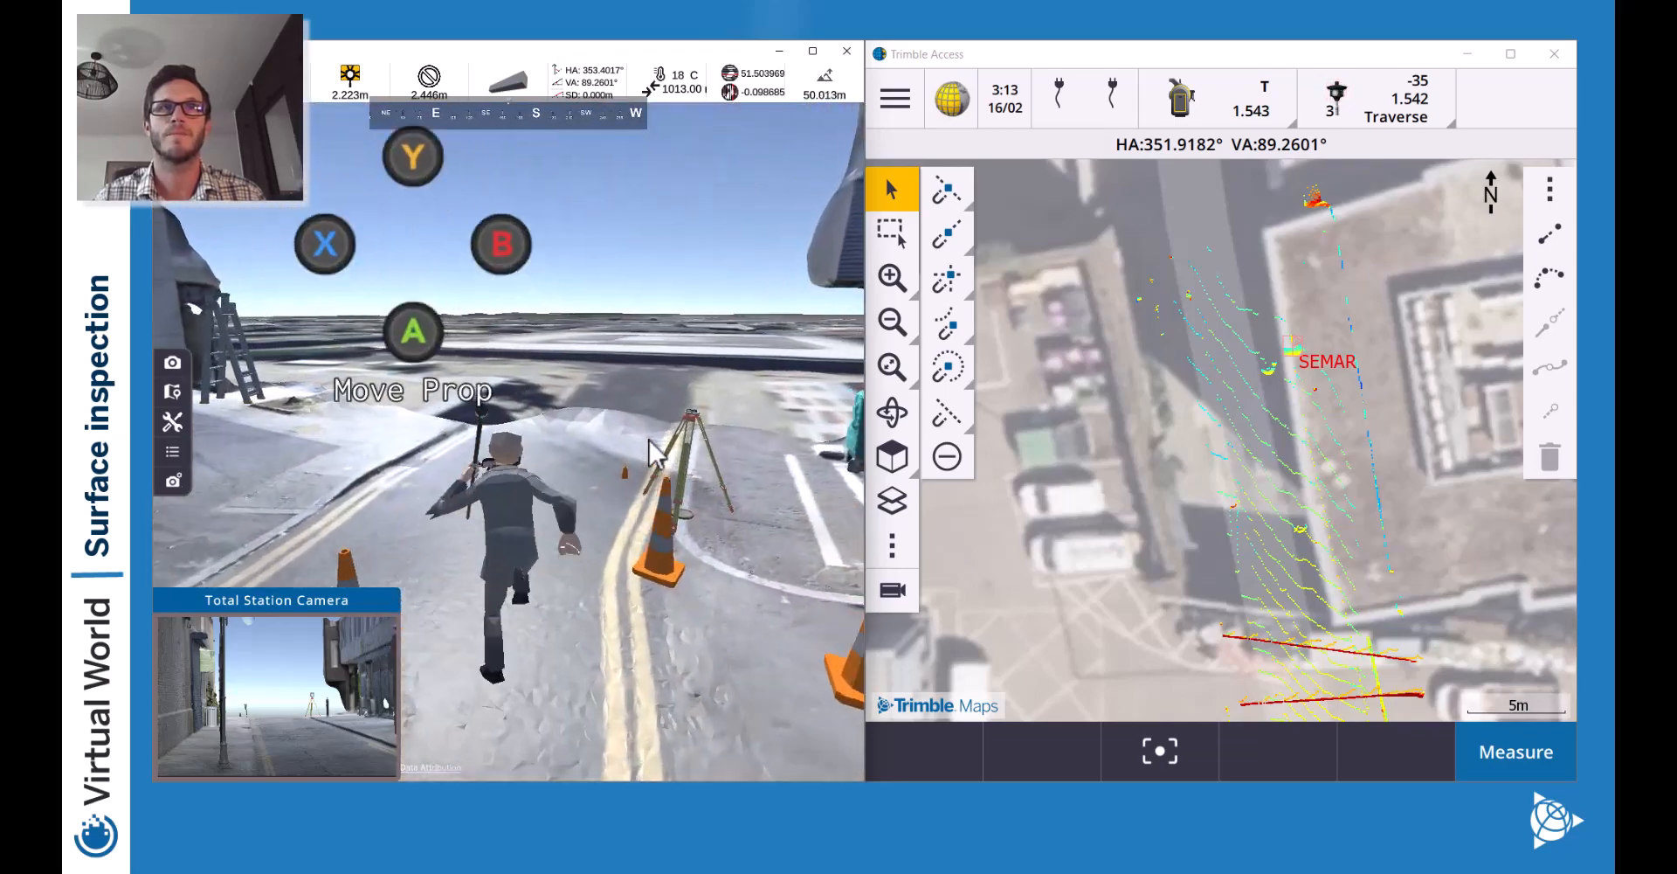
pyautogui.press('w')
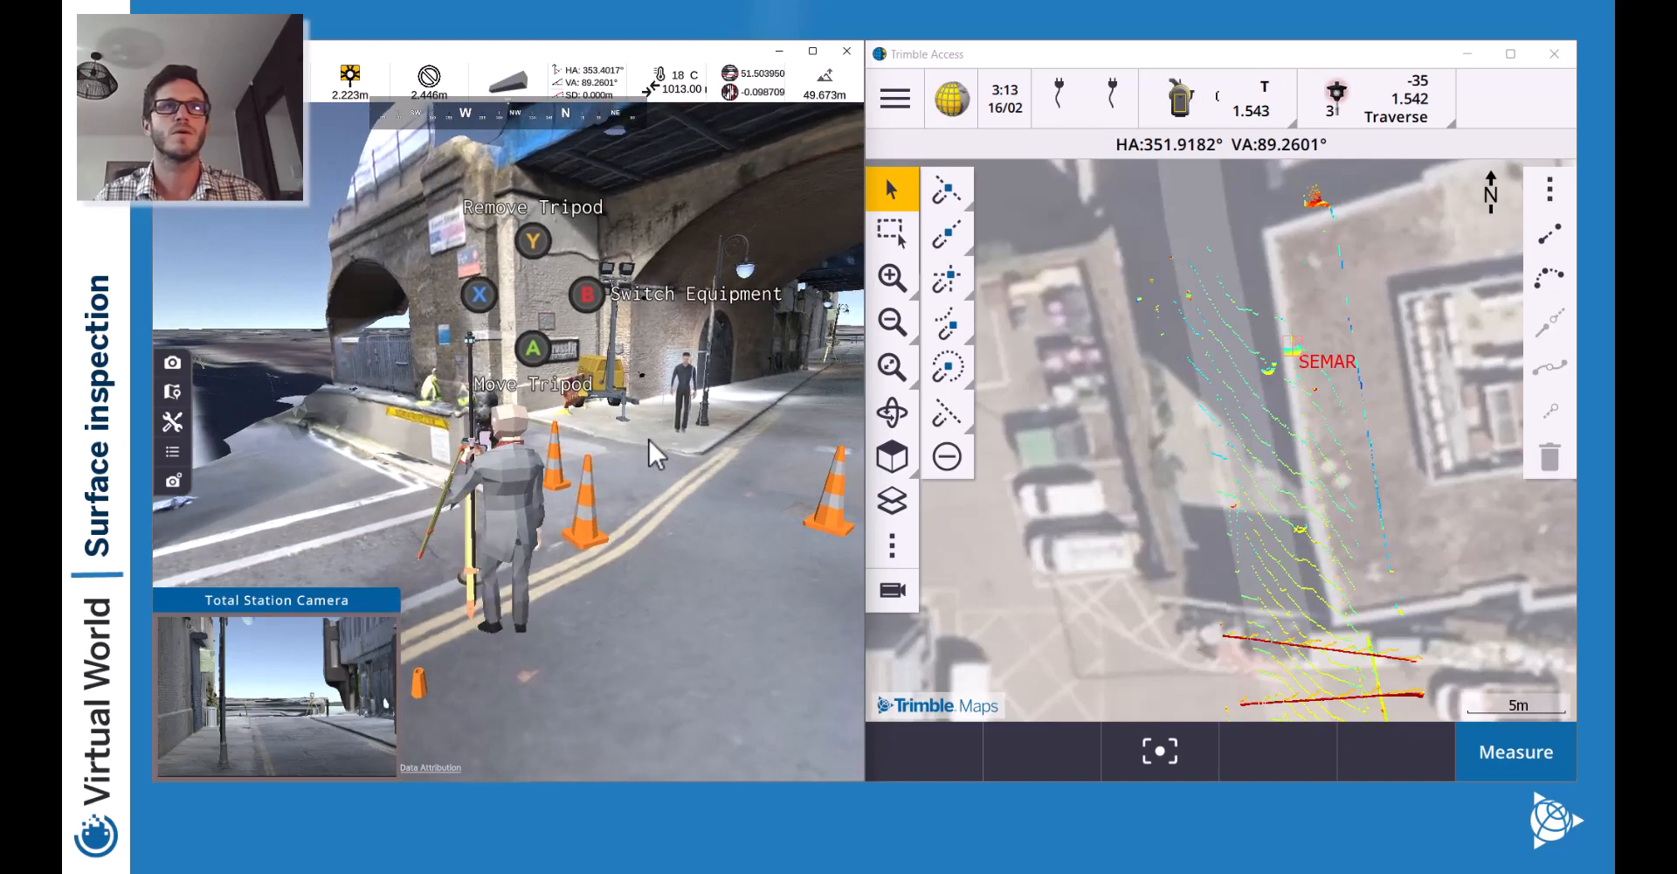
pyautogui.press('b')
pyautogui.press('a')
pyautogui.press('w')
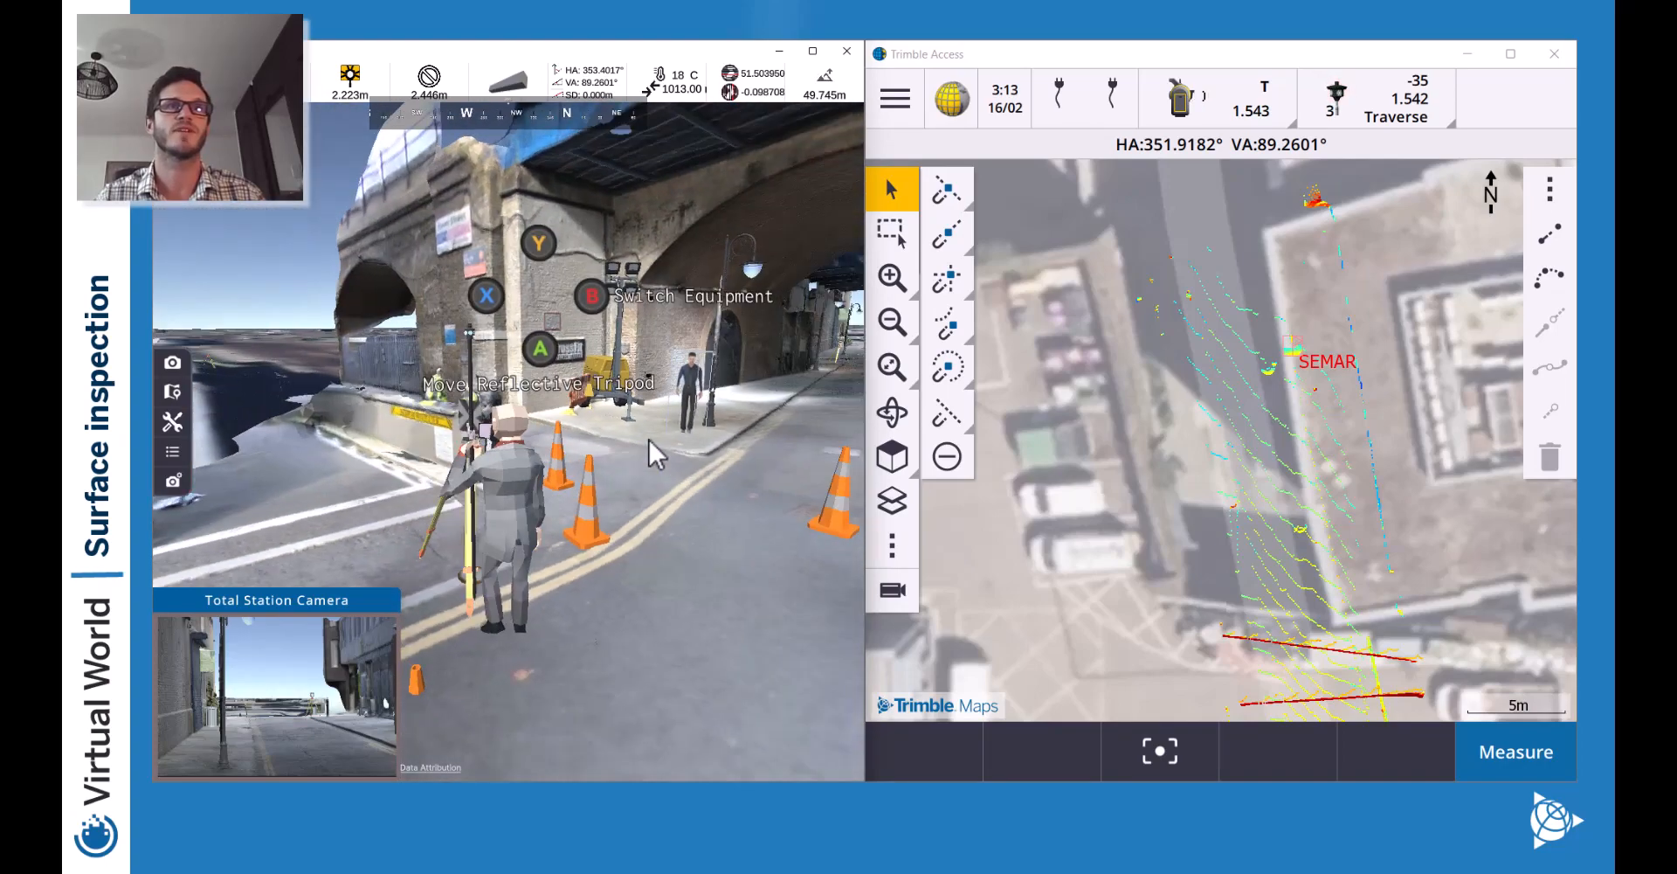
# Carry a traffic cone through the tunnel, place it on the ground, and walk onto the road.
pyautogui.press('w')
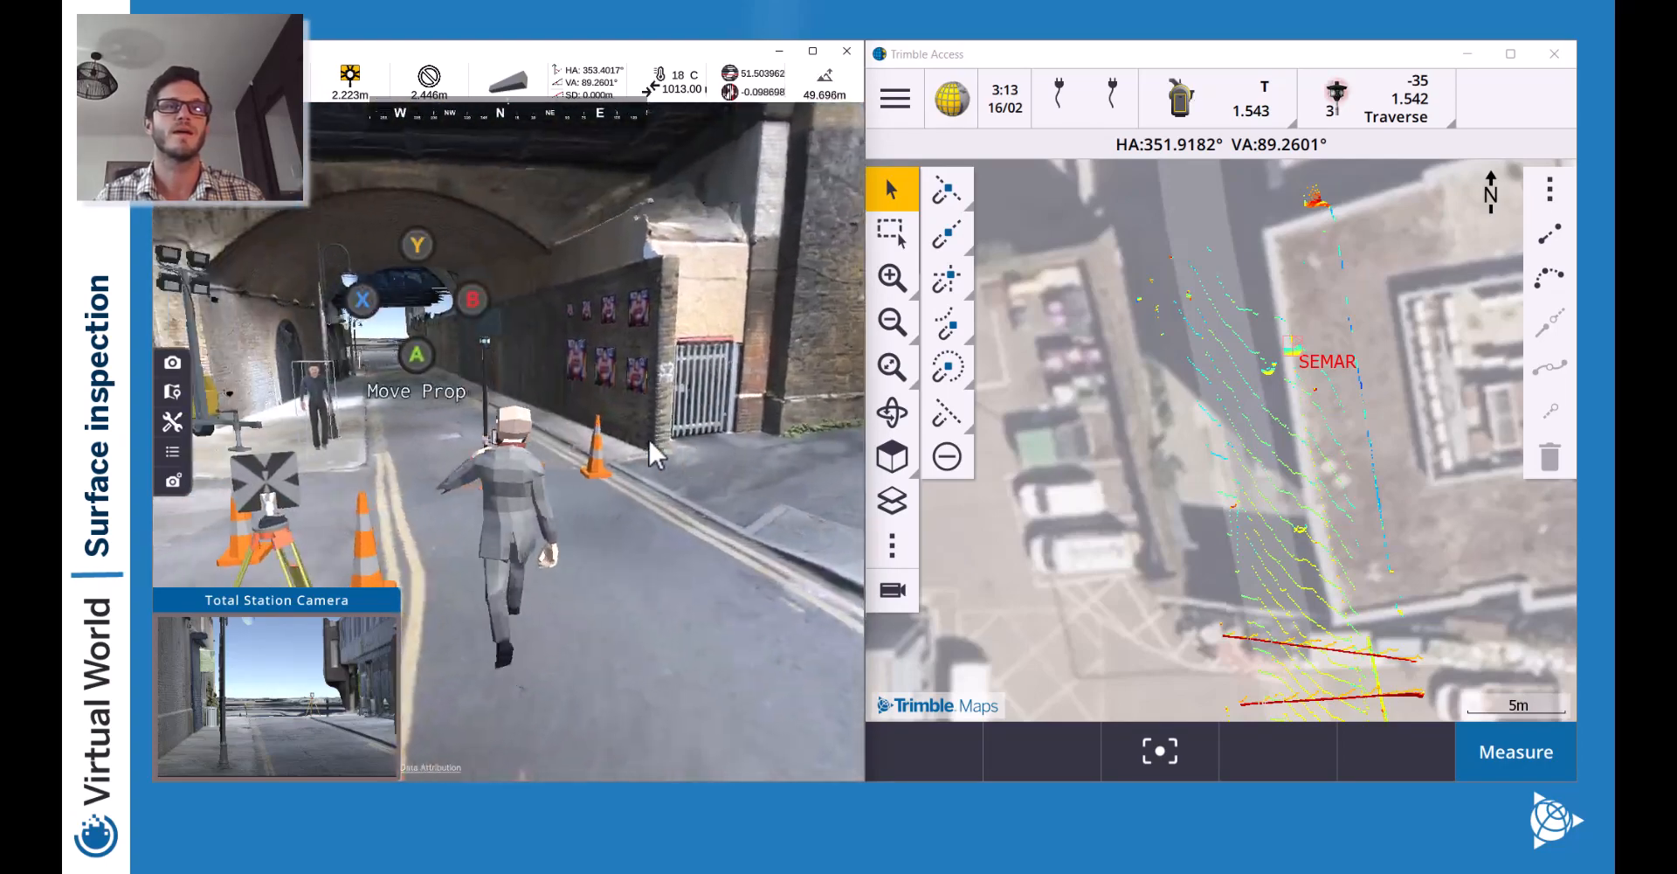
pyautogui.press('w')
pyautogui.press('a')
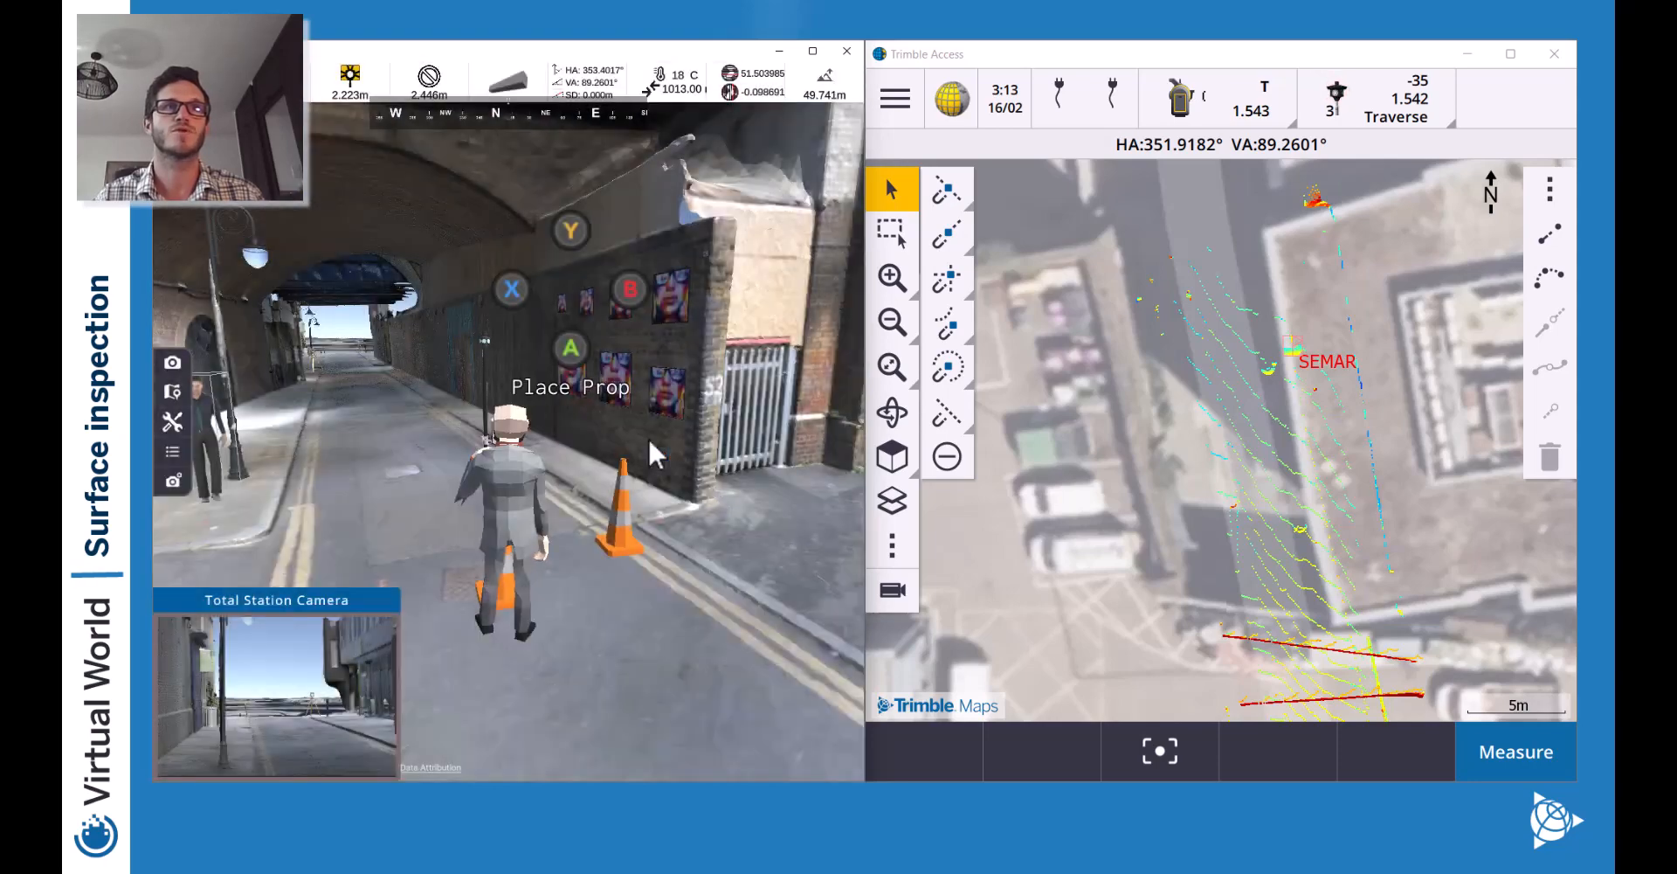
pyautogui.press('w')
pyautogui.press('a')
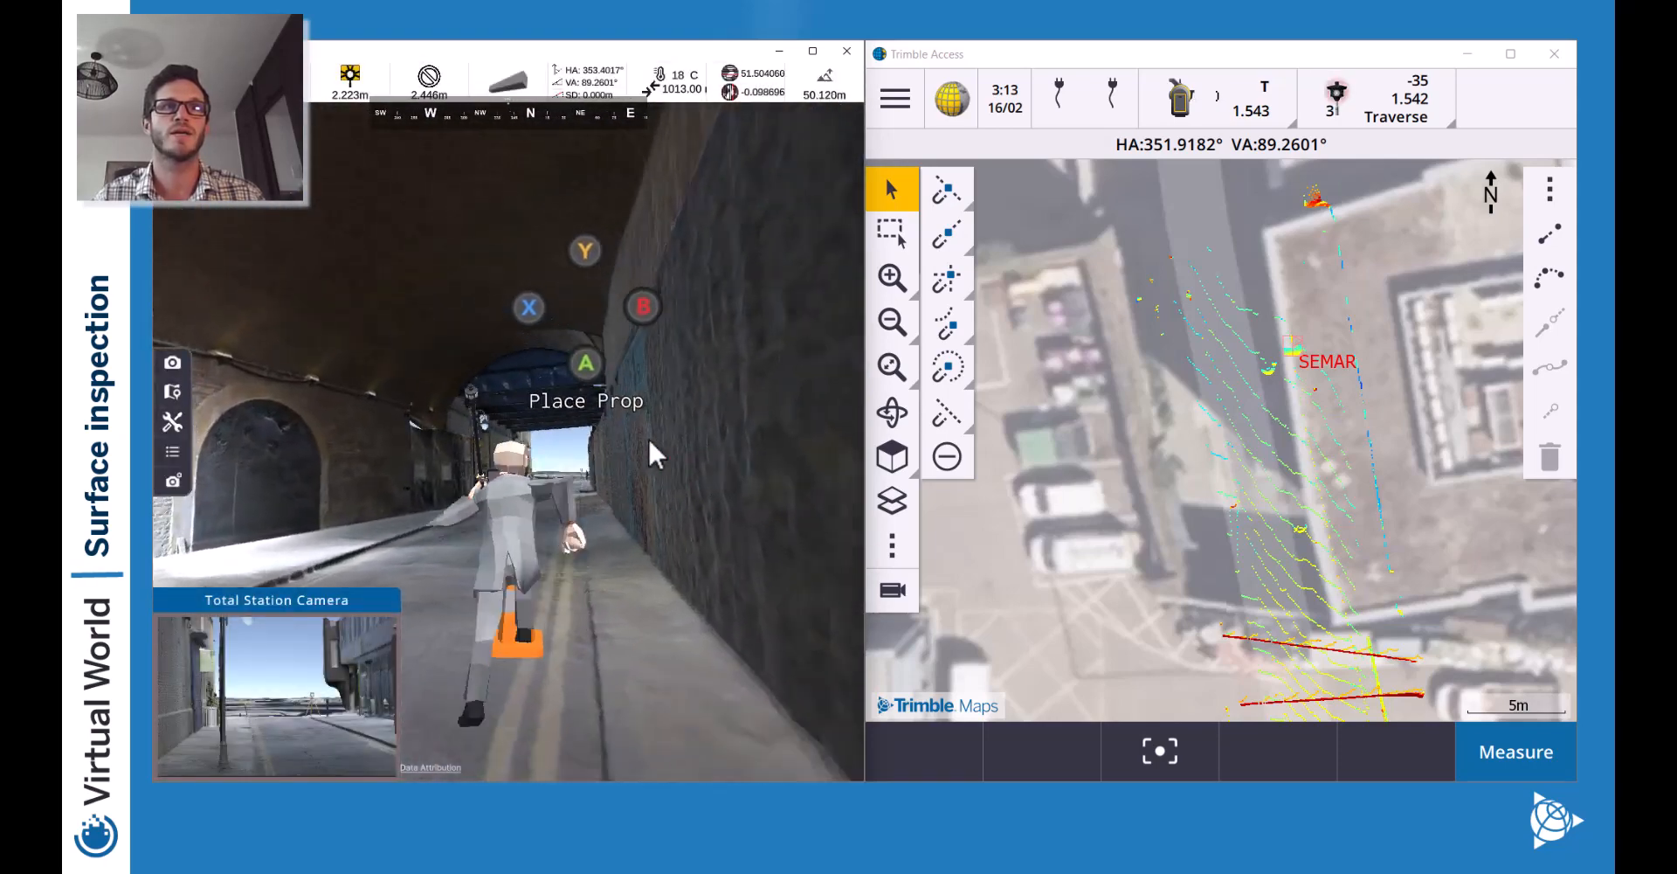
pyautogui.press('w')
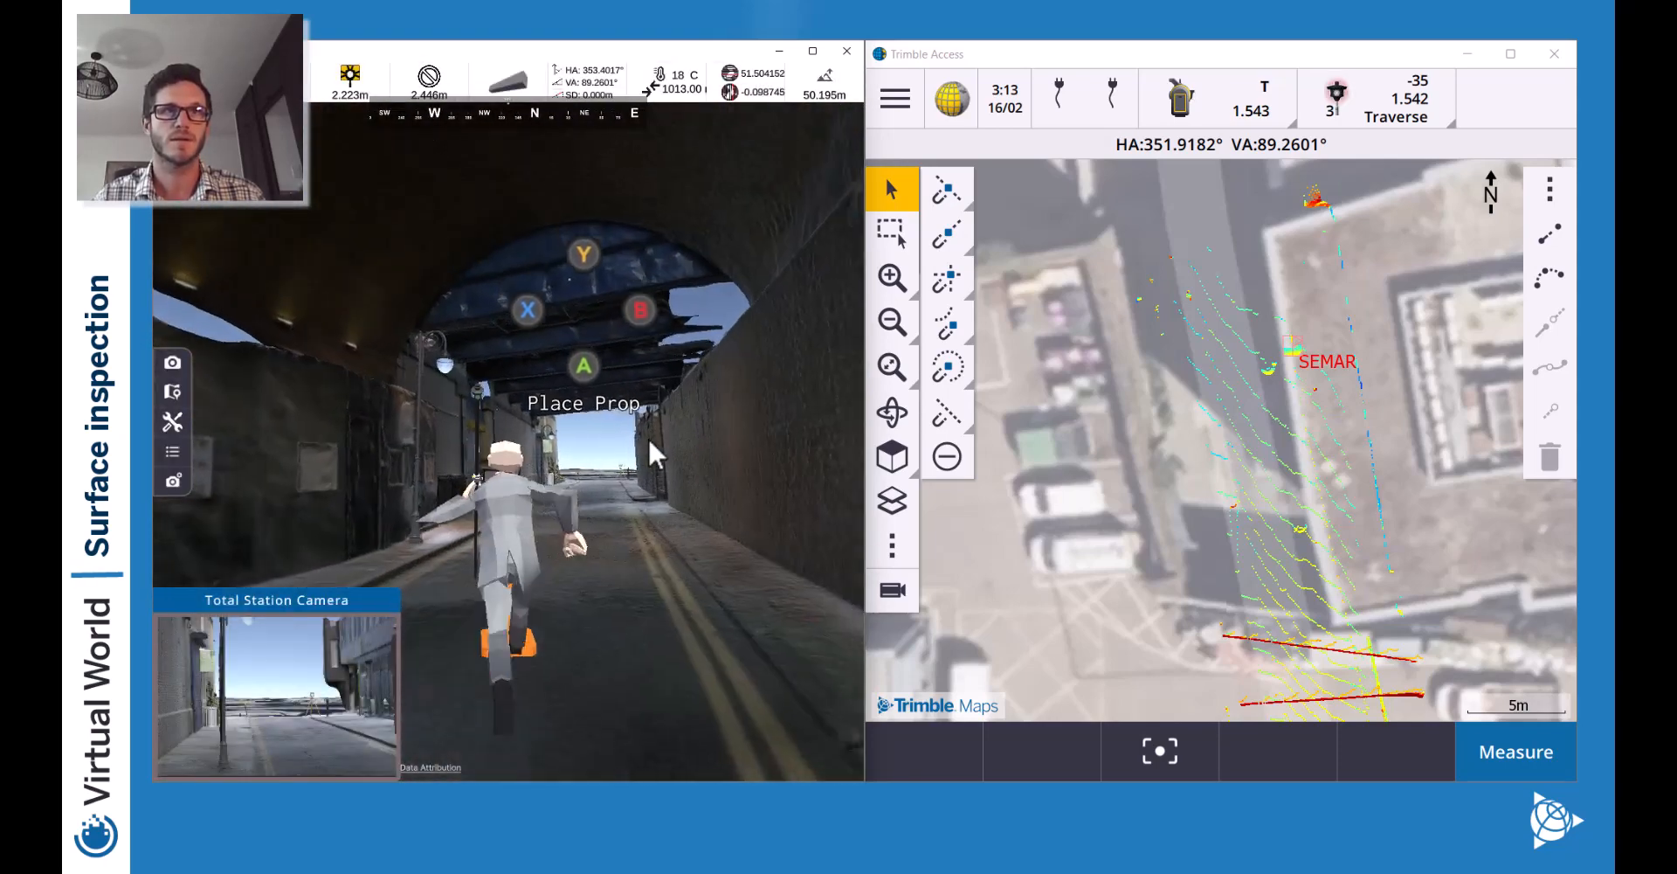
pyautogui.press('w')
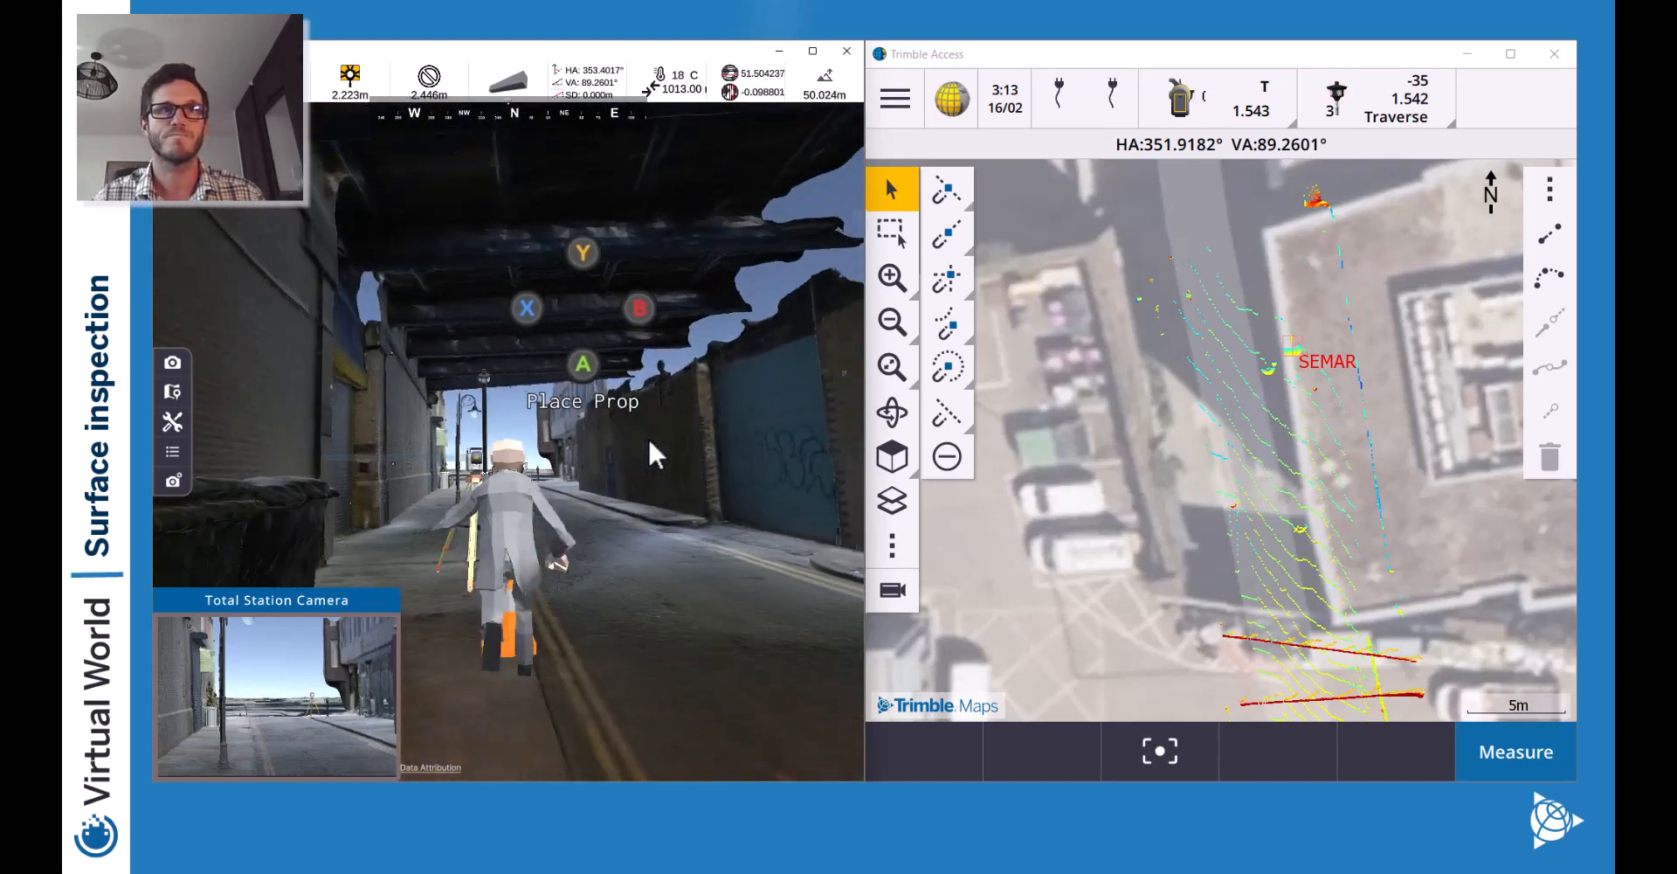
pyautogui.press('w')
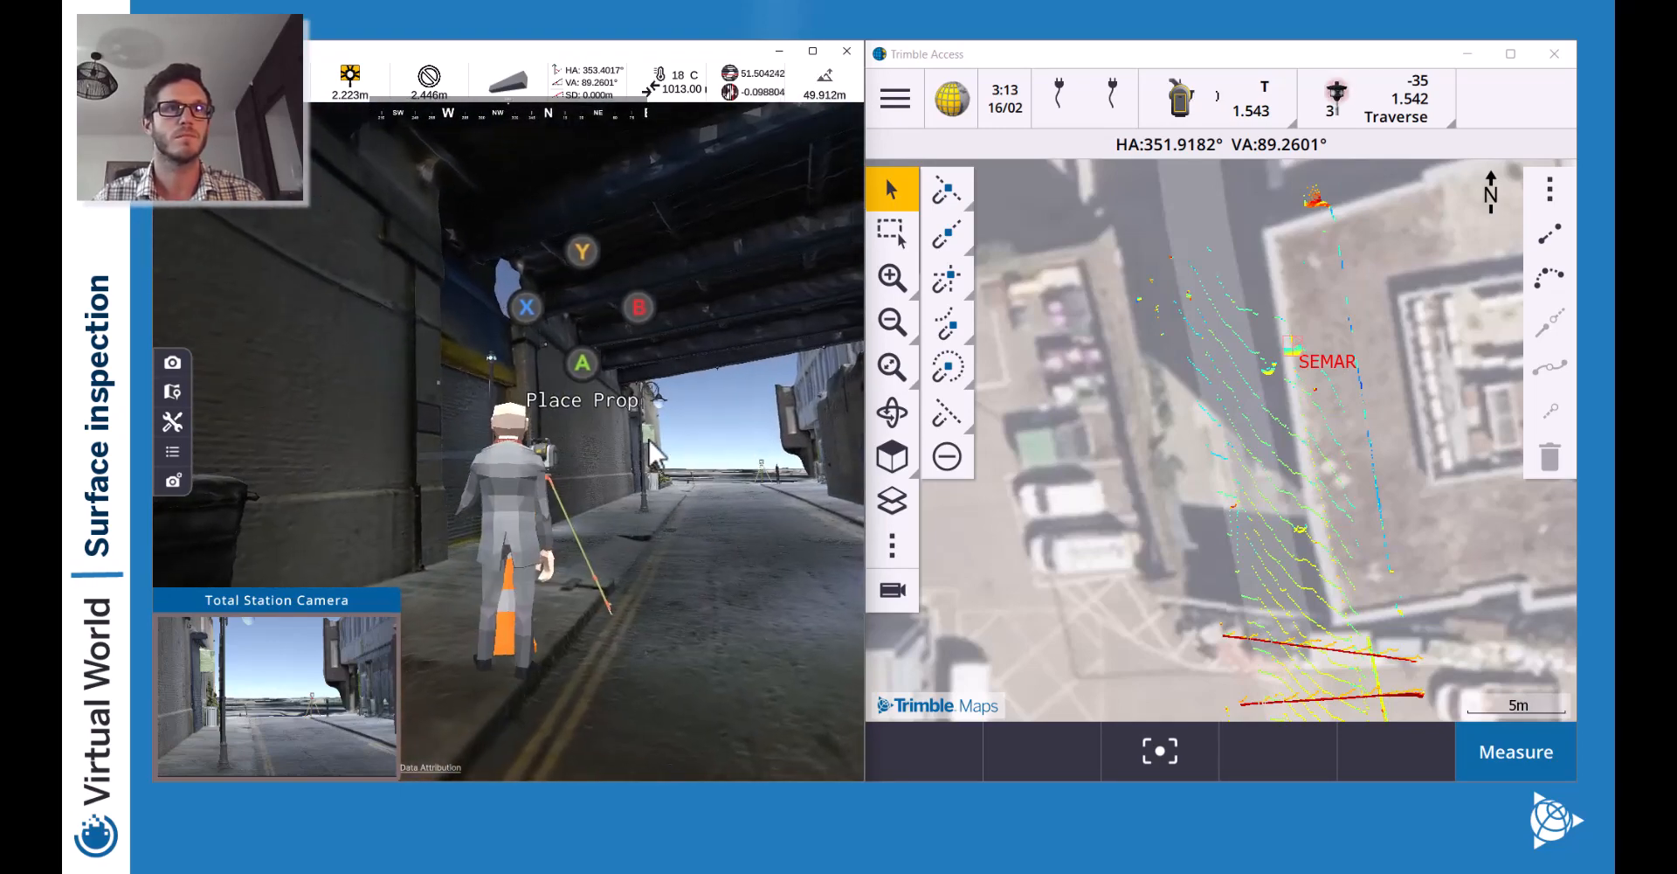
pyautogui.press('a')
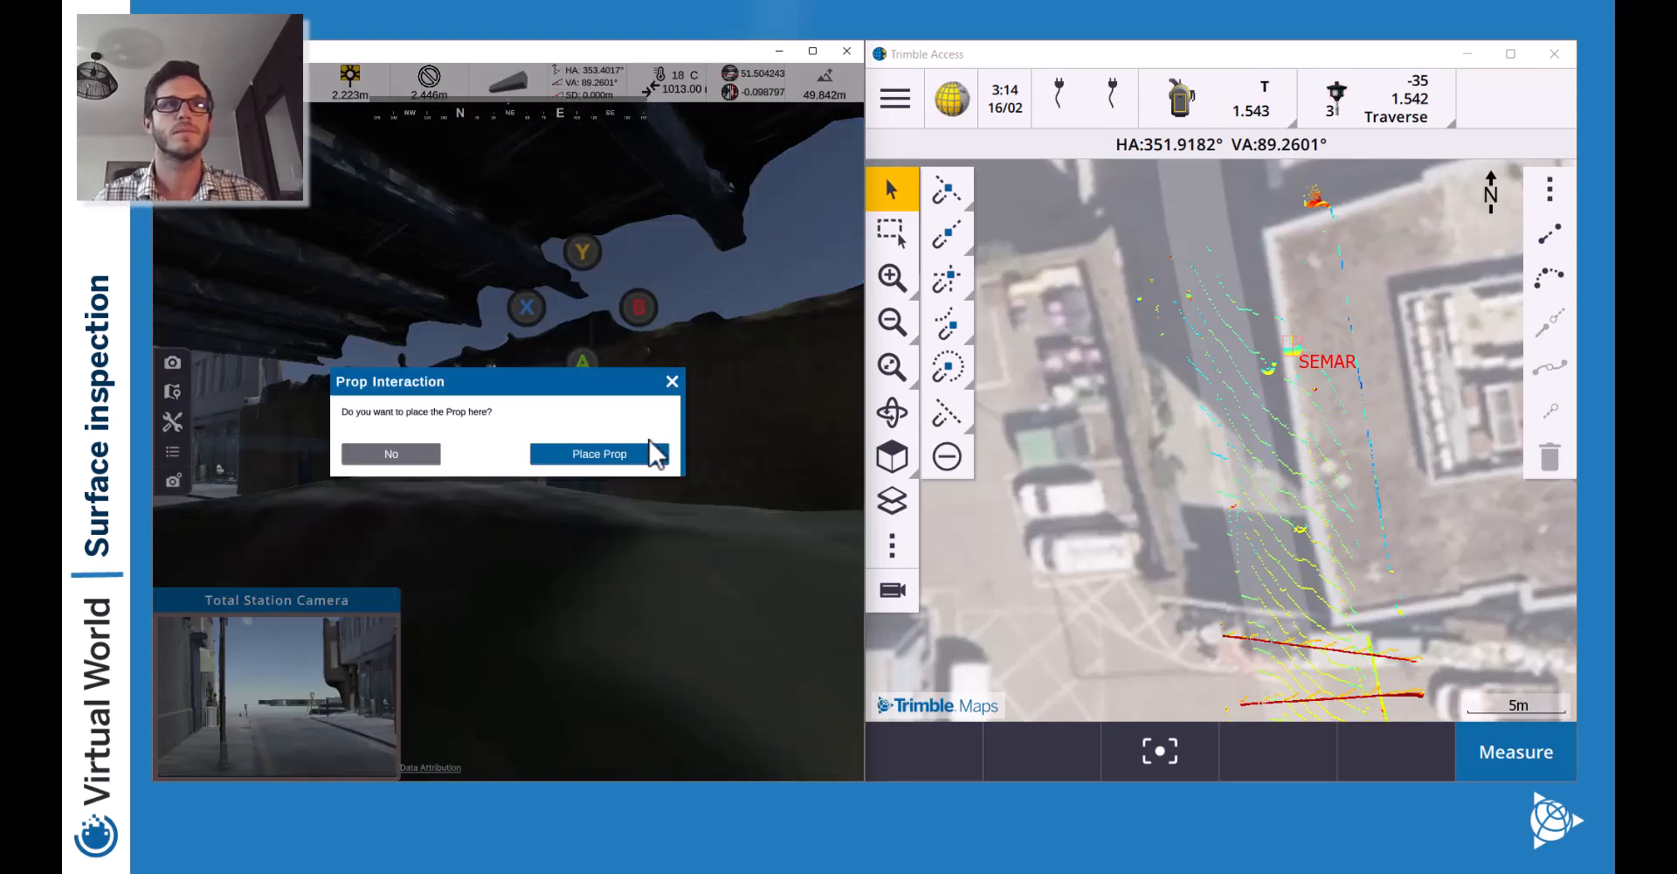
pyautogui.click(655, 453)
pyautogui.press('d')
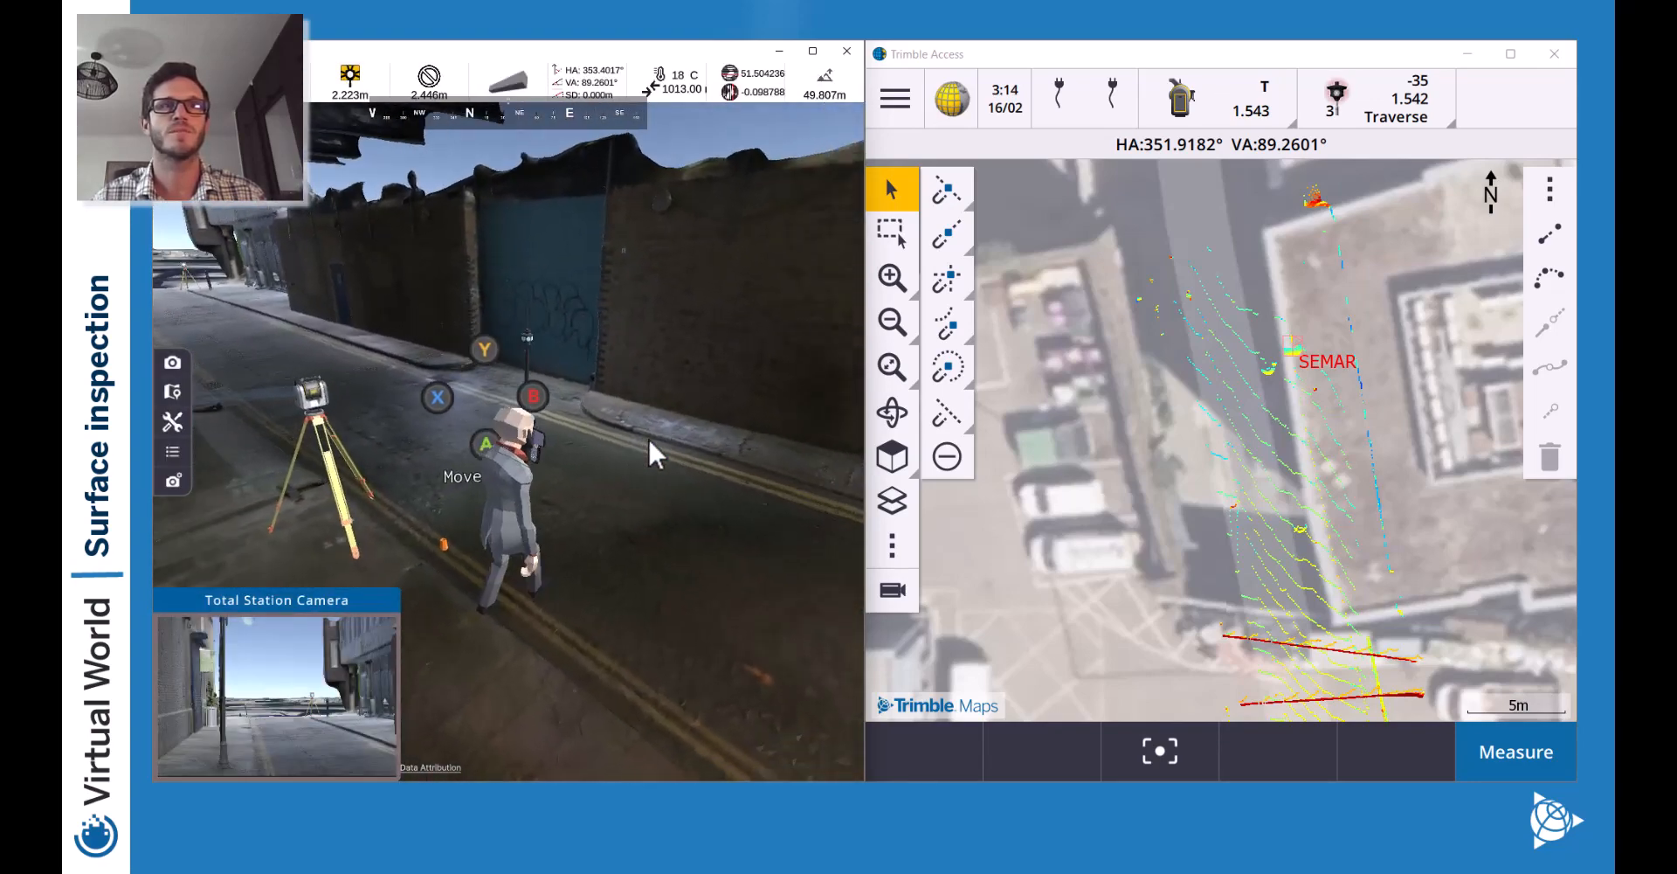
pyautogui.press('w')
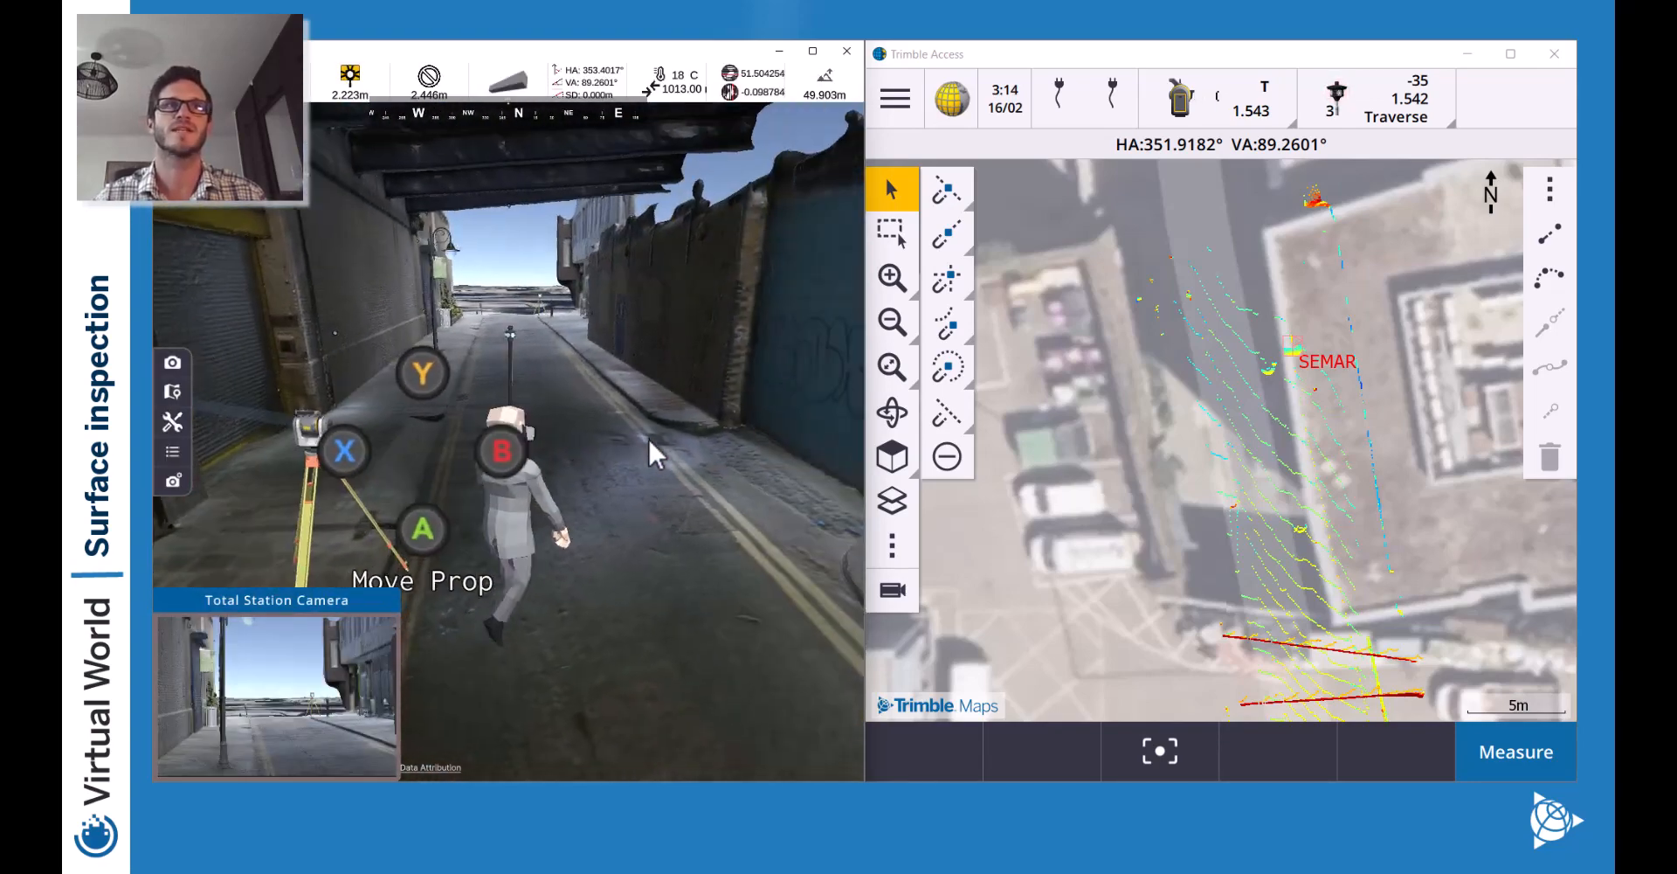
# Start a resection station setup with the SX10 & SX12 style, accepting atmospheric corrections.
pyautogui.click(1517, 751)
pyautogui.click(1004, 201)
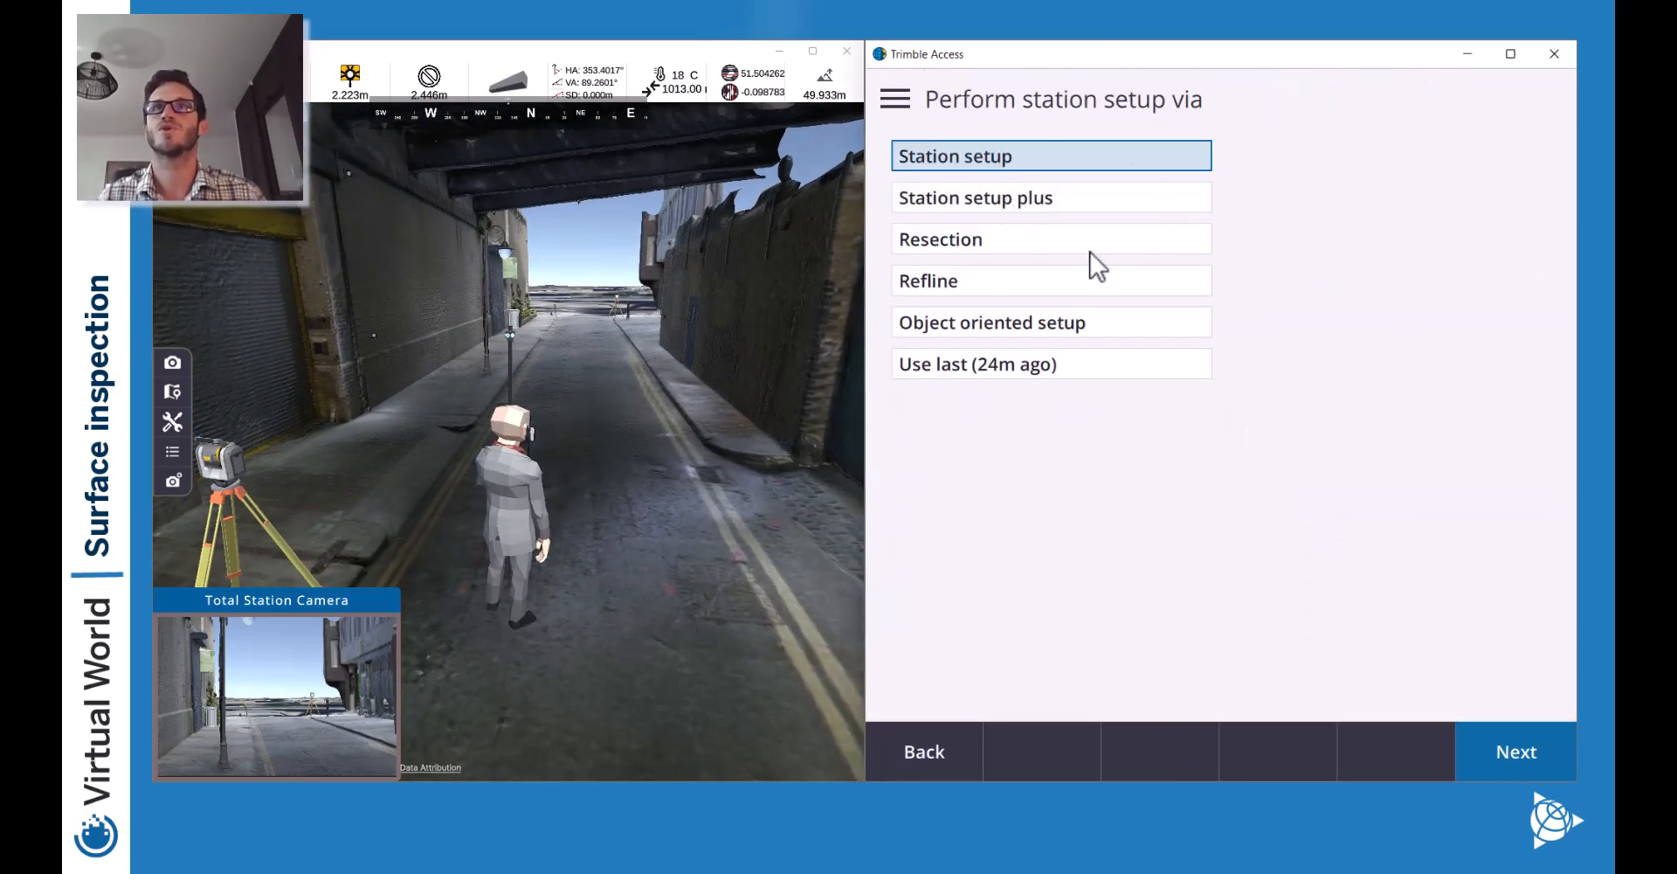
pyautogui.click(949, 244)
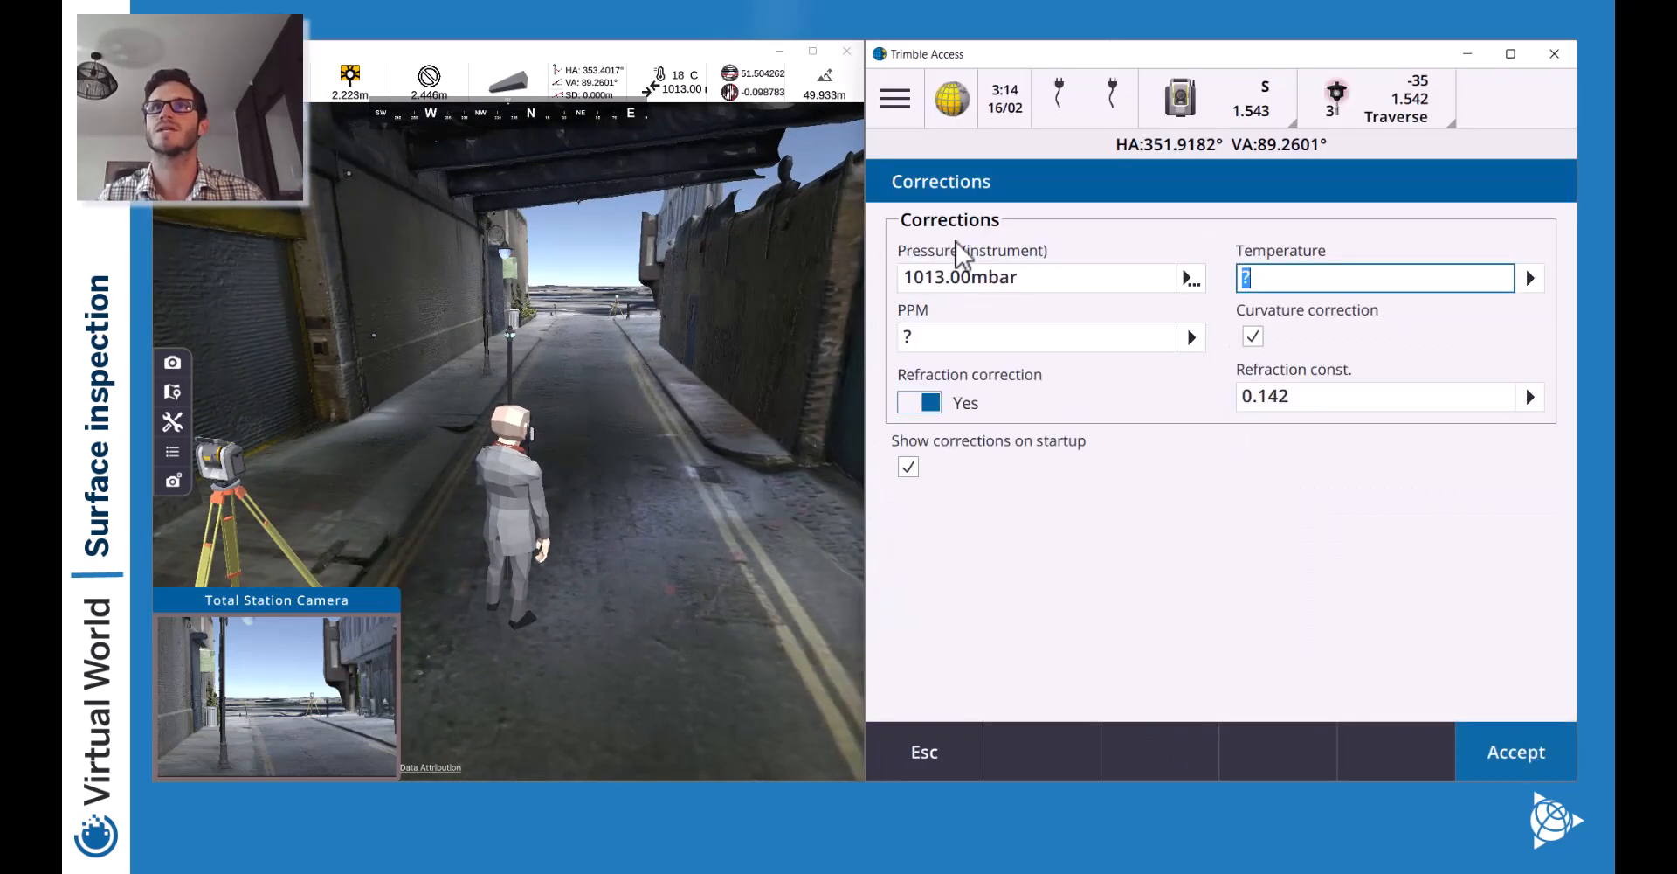
pyautogui.click(1511, 751)
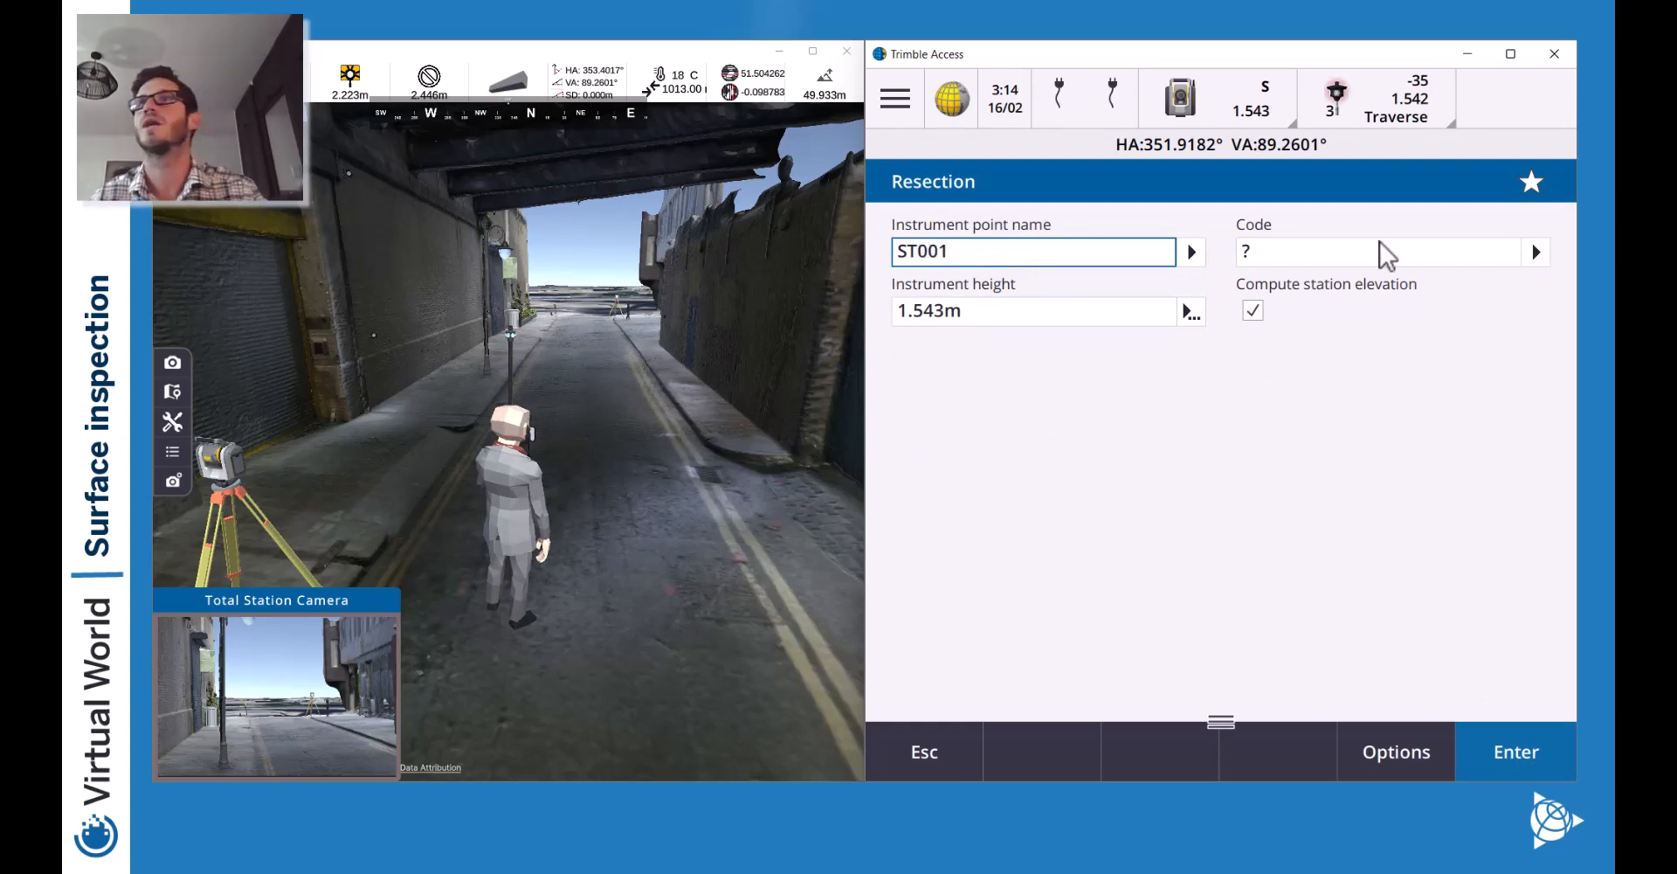
# Set the instrument height to 0.000 m and accept the resection settings.
pyautogui.click(1064, 316)
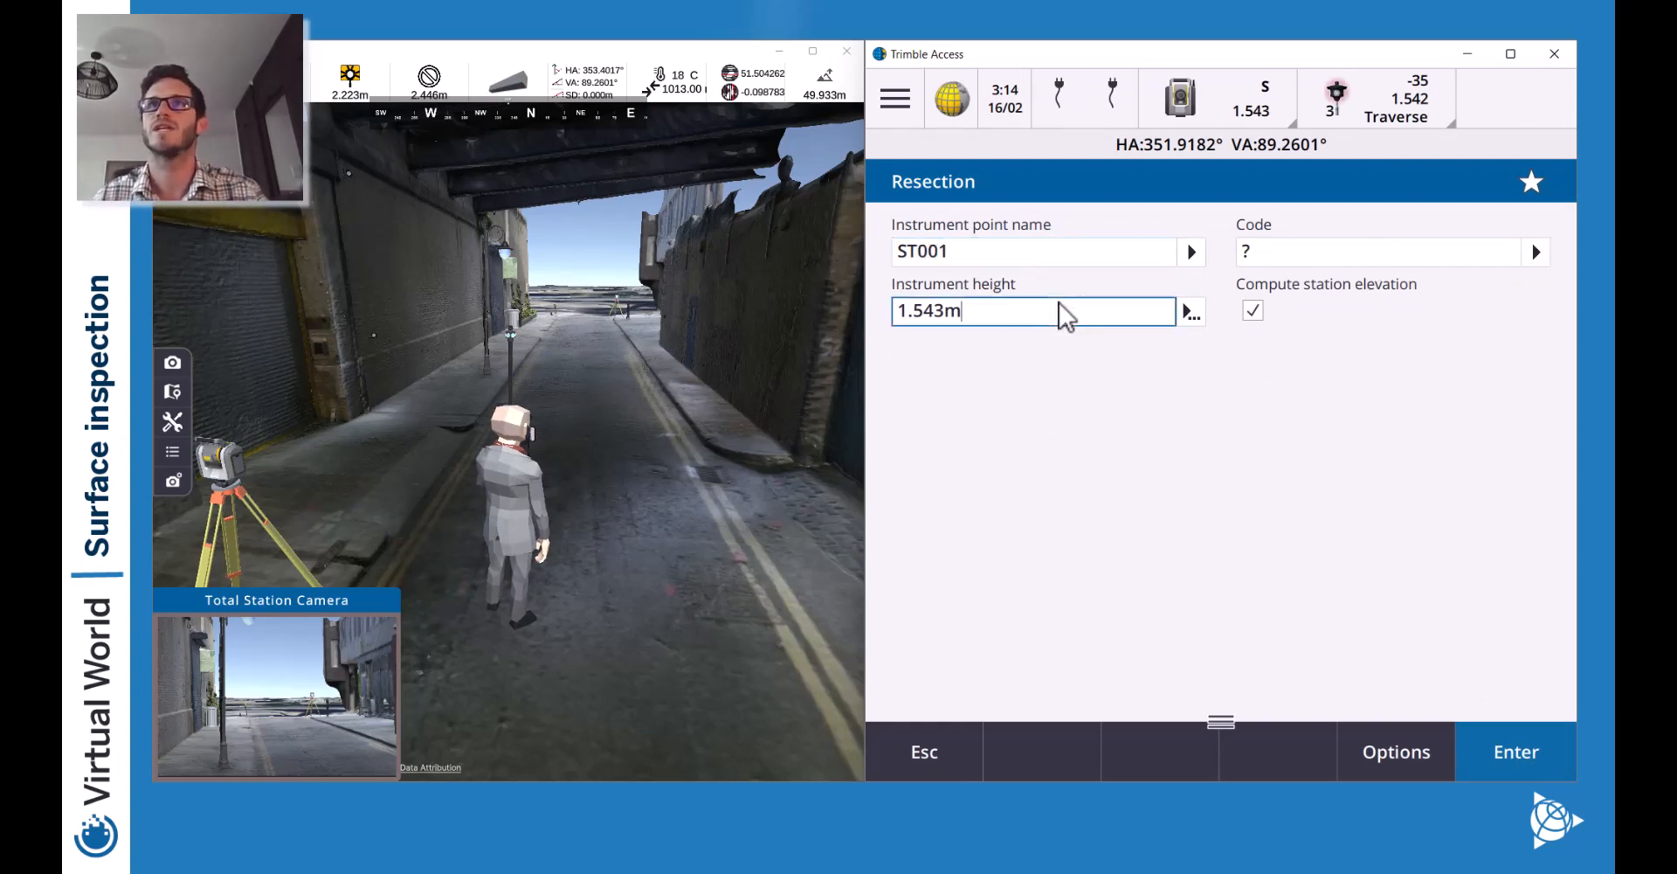
pyautogui.moveTo(947, 313); pyautogui.dragTo(841, 334)
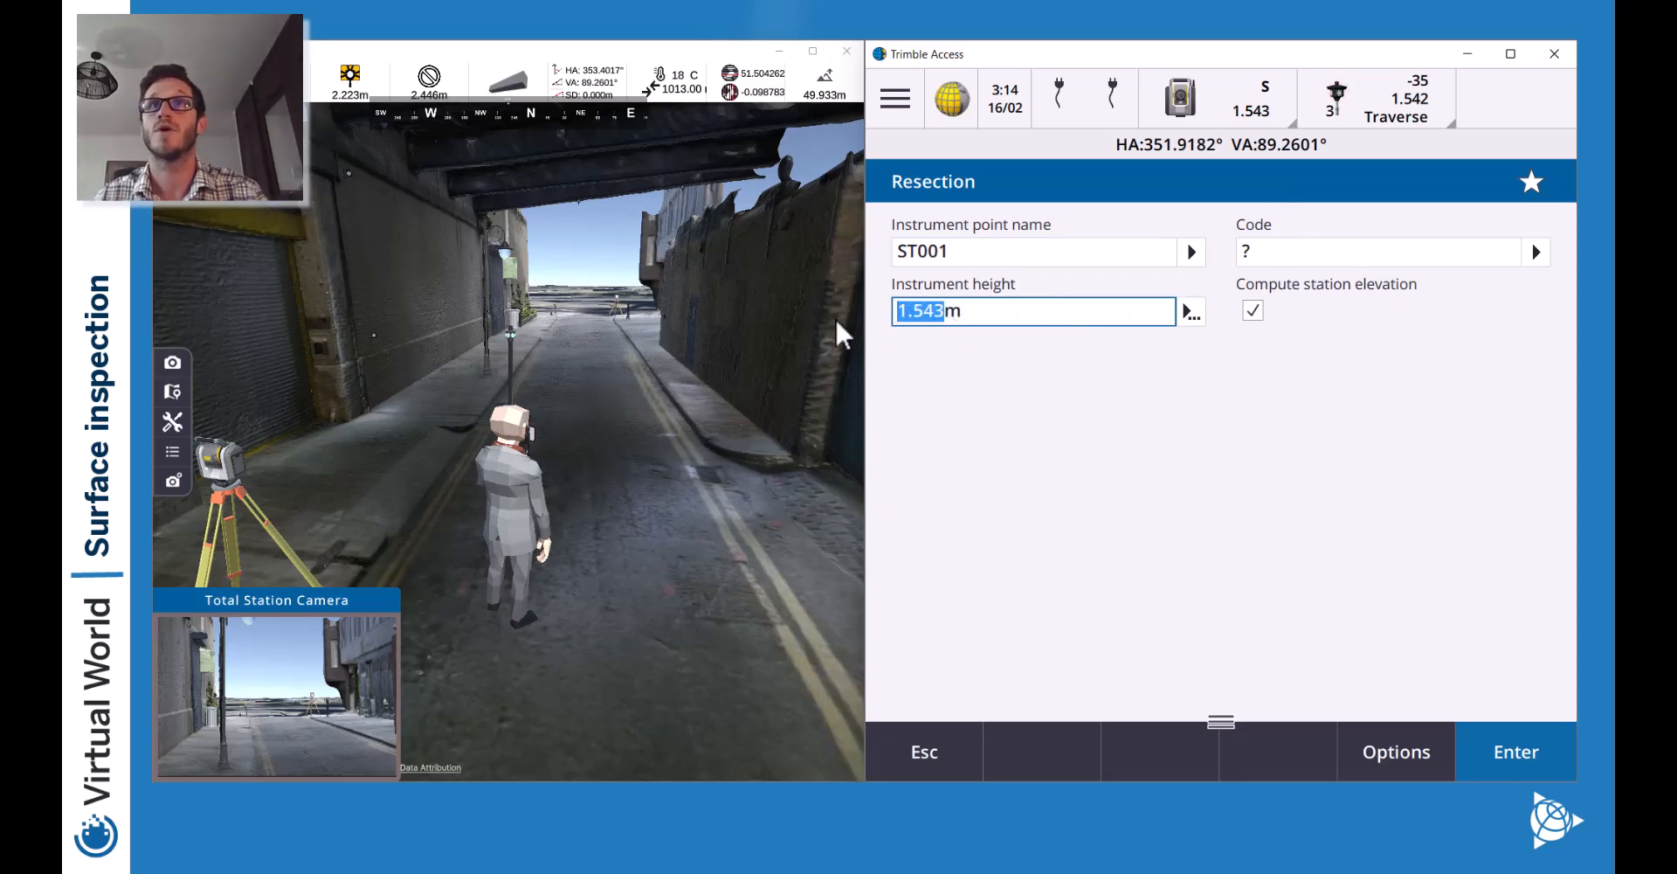
pyautogui.write('0m')
pyautogui.press('Return')
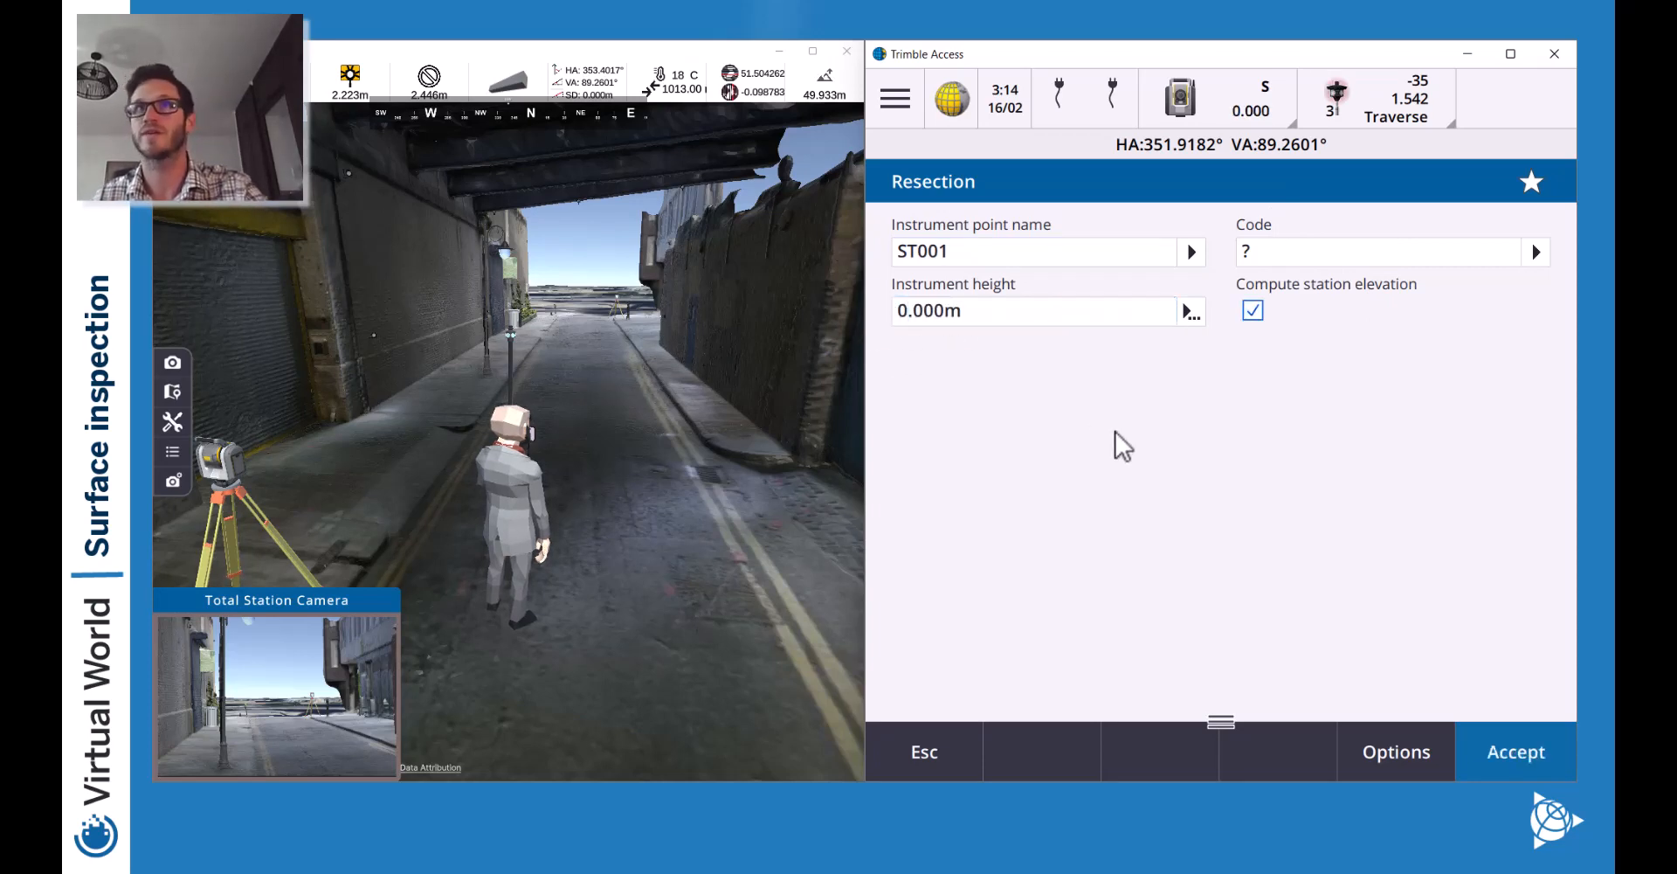
pyautogui.moveTo(1222, 722); pyautogui.dragTo(1227, 368)
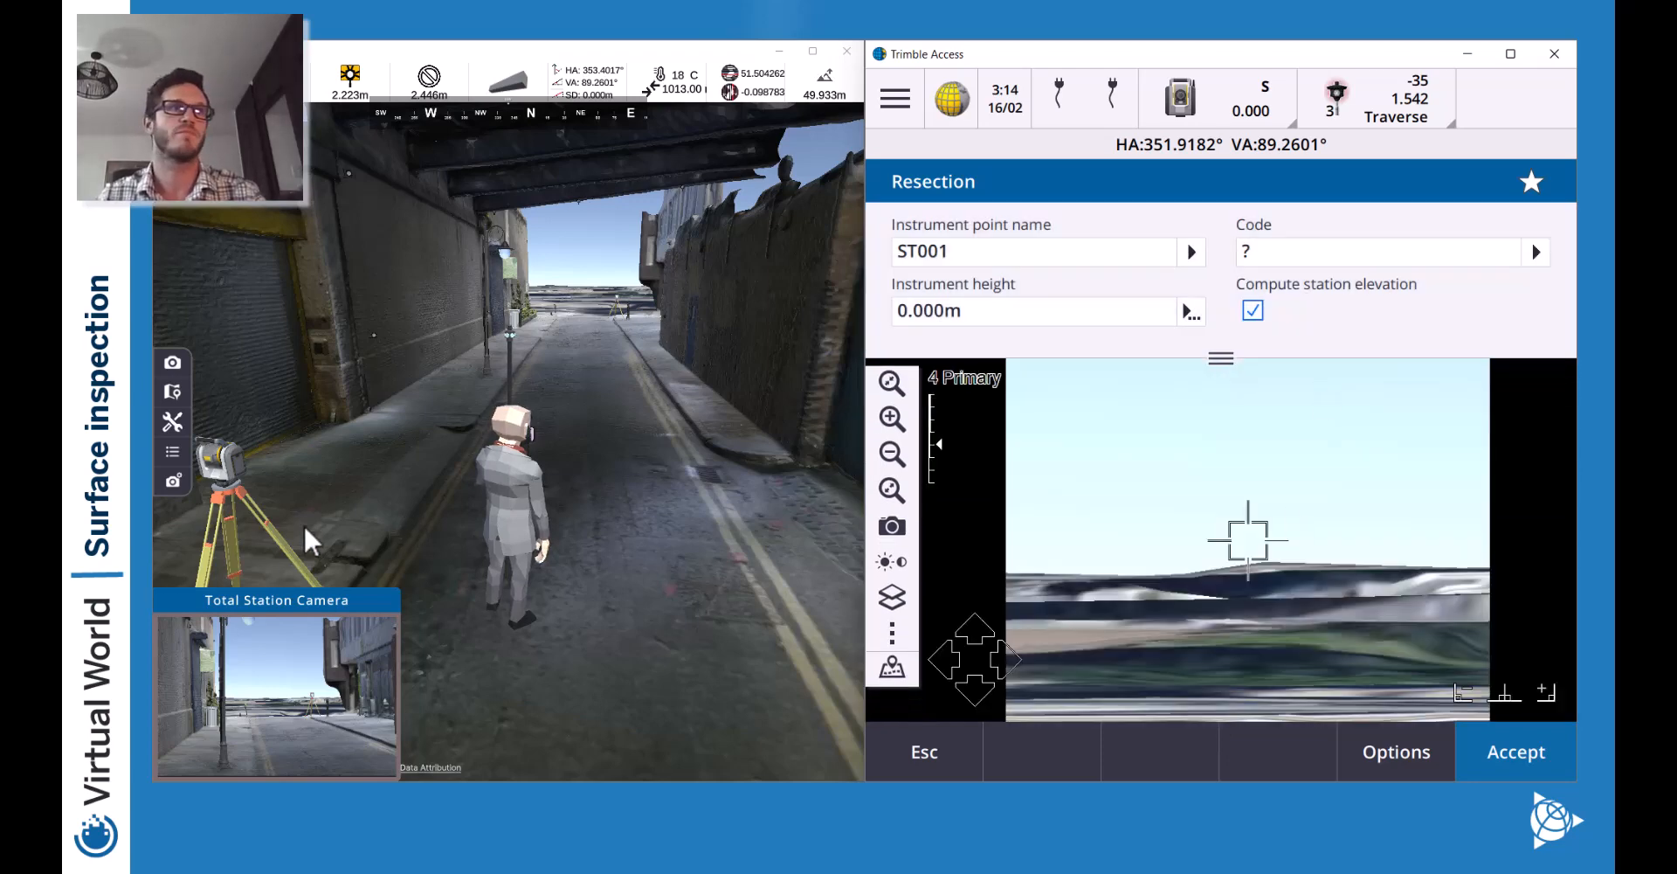
pyautogui.click(1522, 756)
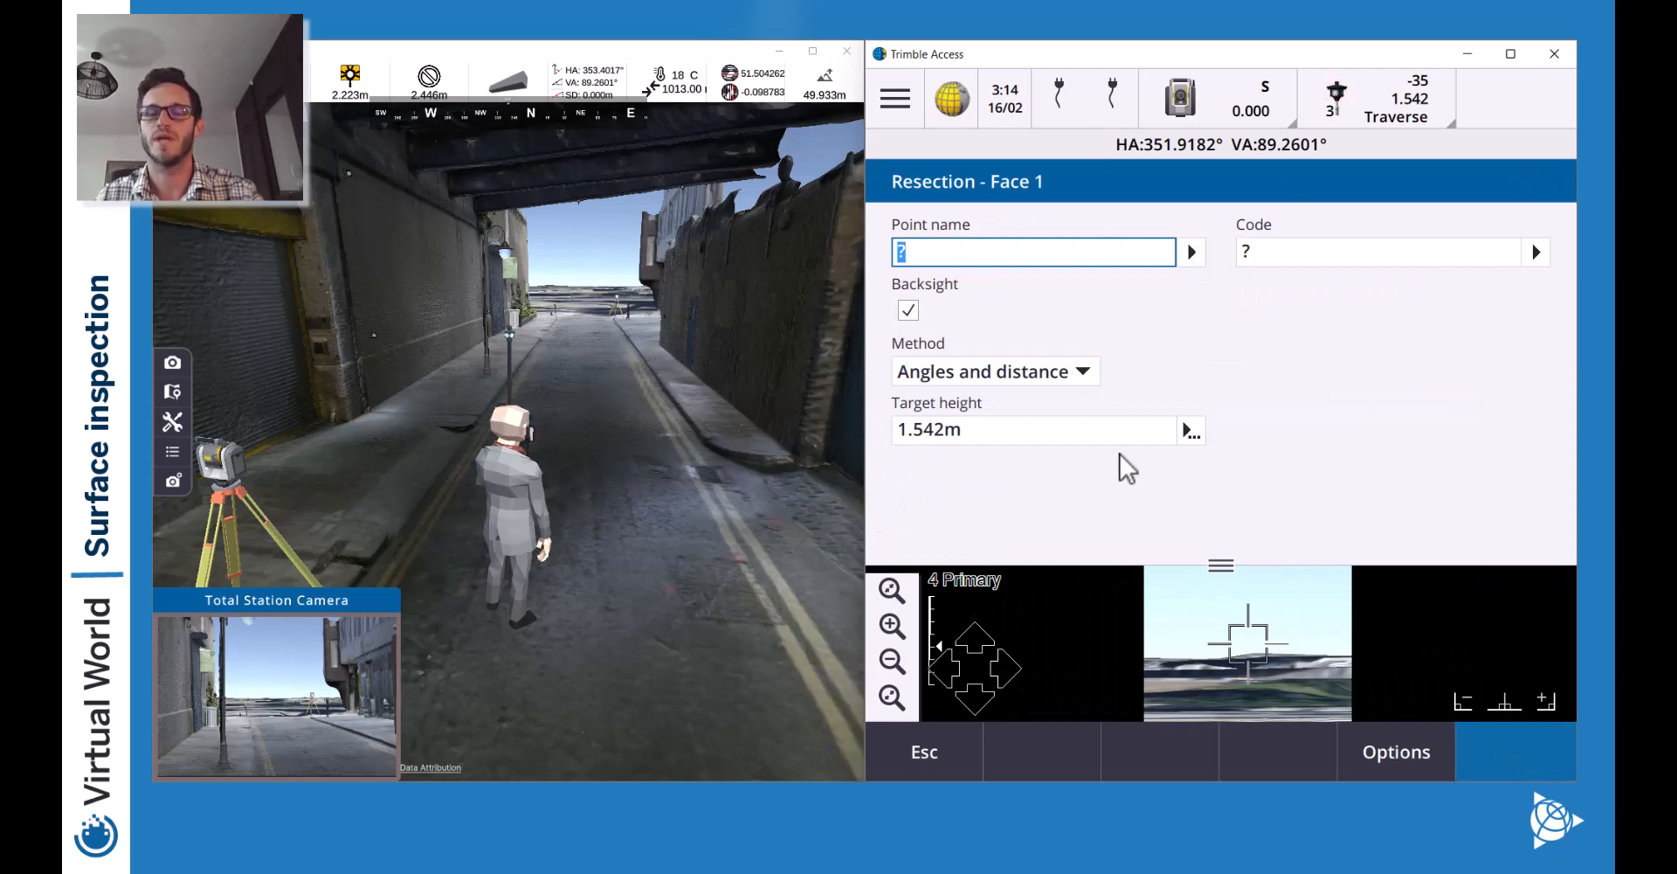
# Enlarge and pan the map, then pick the SEMAR point as the backsight to observe.
pyautogui.moveTo(1245, 563); pyautogui.dragTo(1223, 358)
pyautogui.click(892, 525)
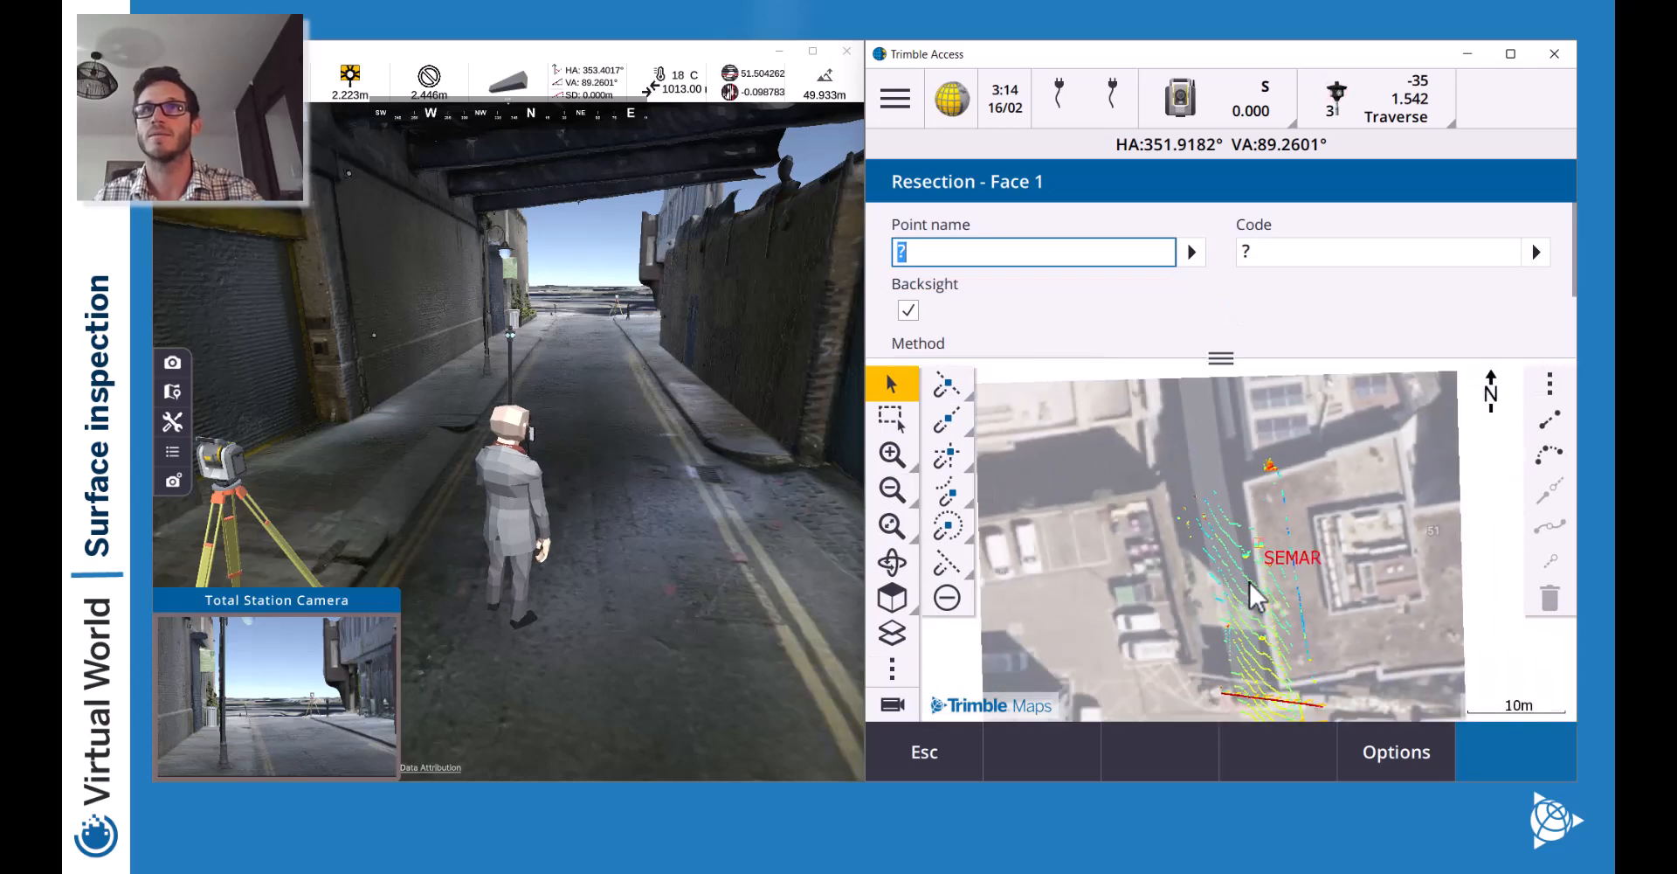
pyautogui.moveTo(1258, 651); pyautogui.dragTo(1248, 442)
pyautogui.moveTo(1298, 587); pyautogui.dragTo(1293, 690)
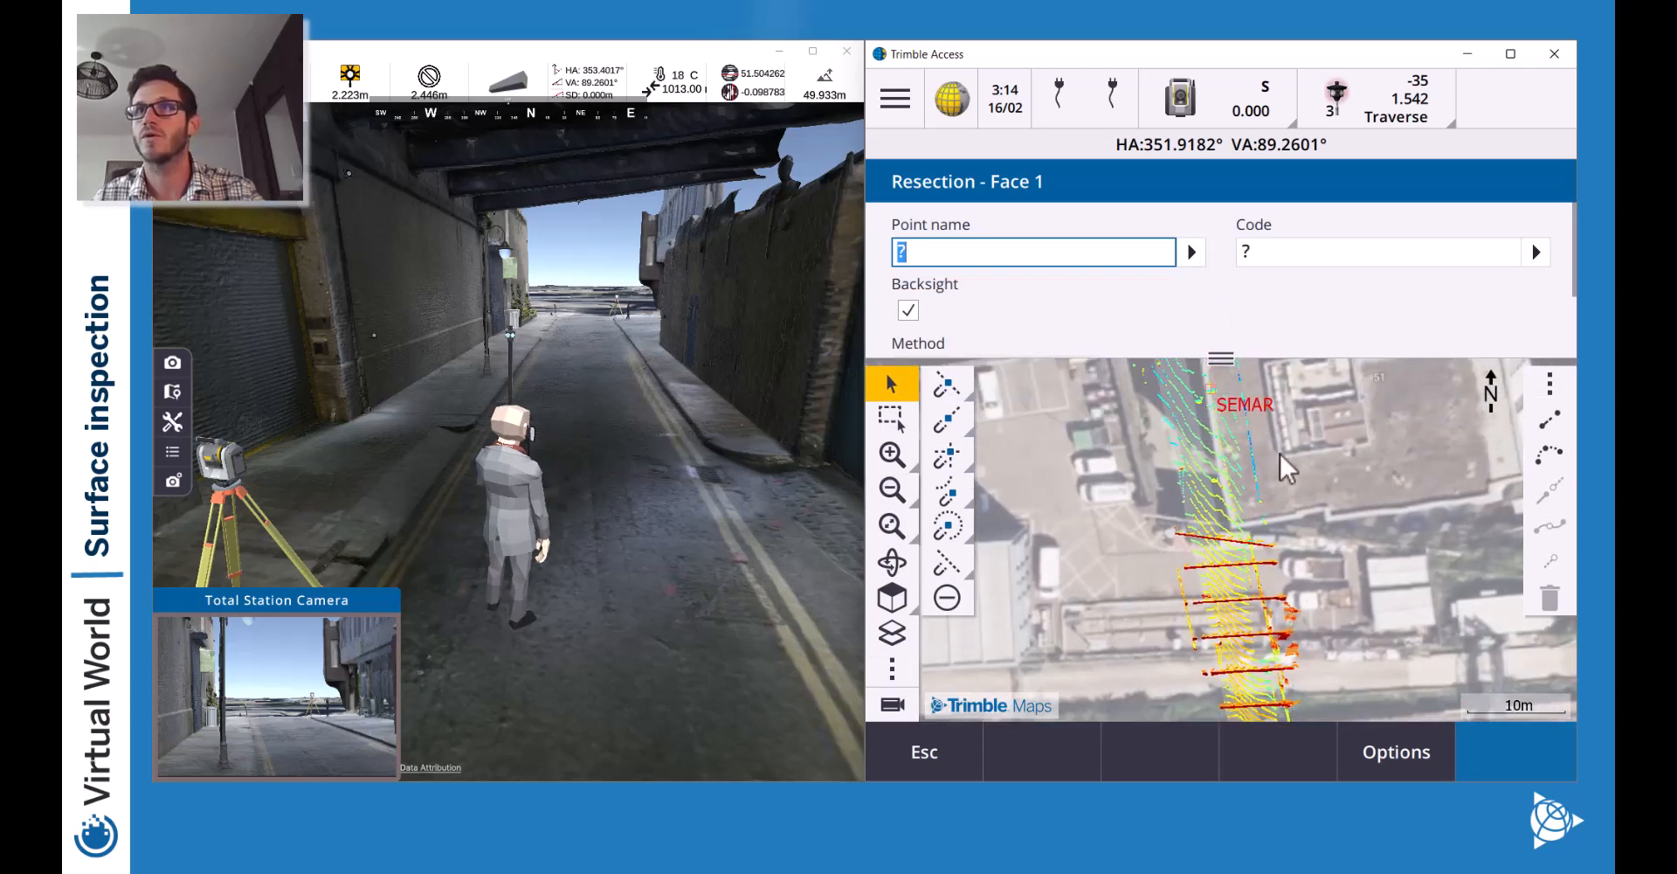
pyautogui.moveTo(1283, 466); pyautogui.dragTo(1280, 575)
pyautogui.click(1228, 505)
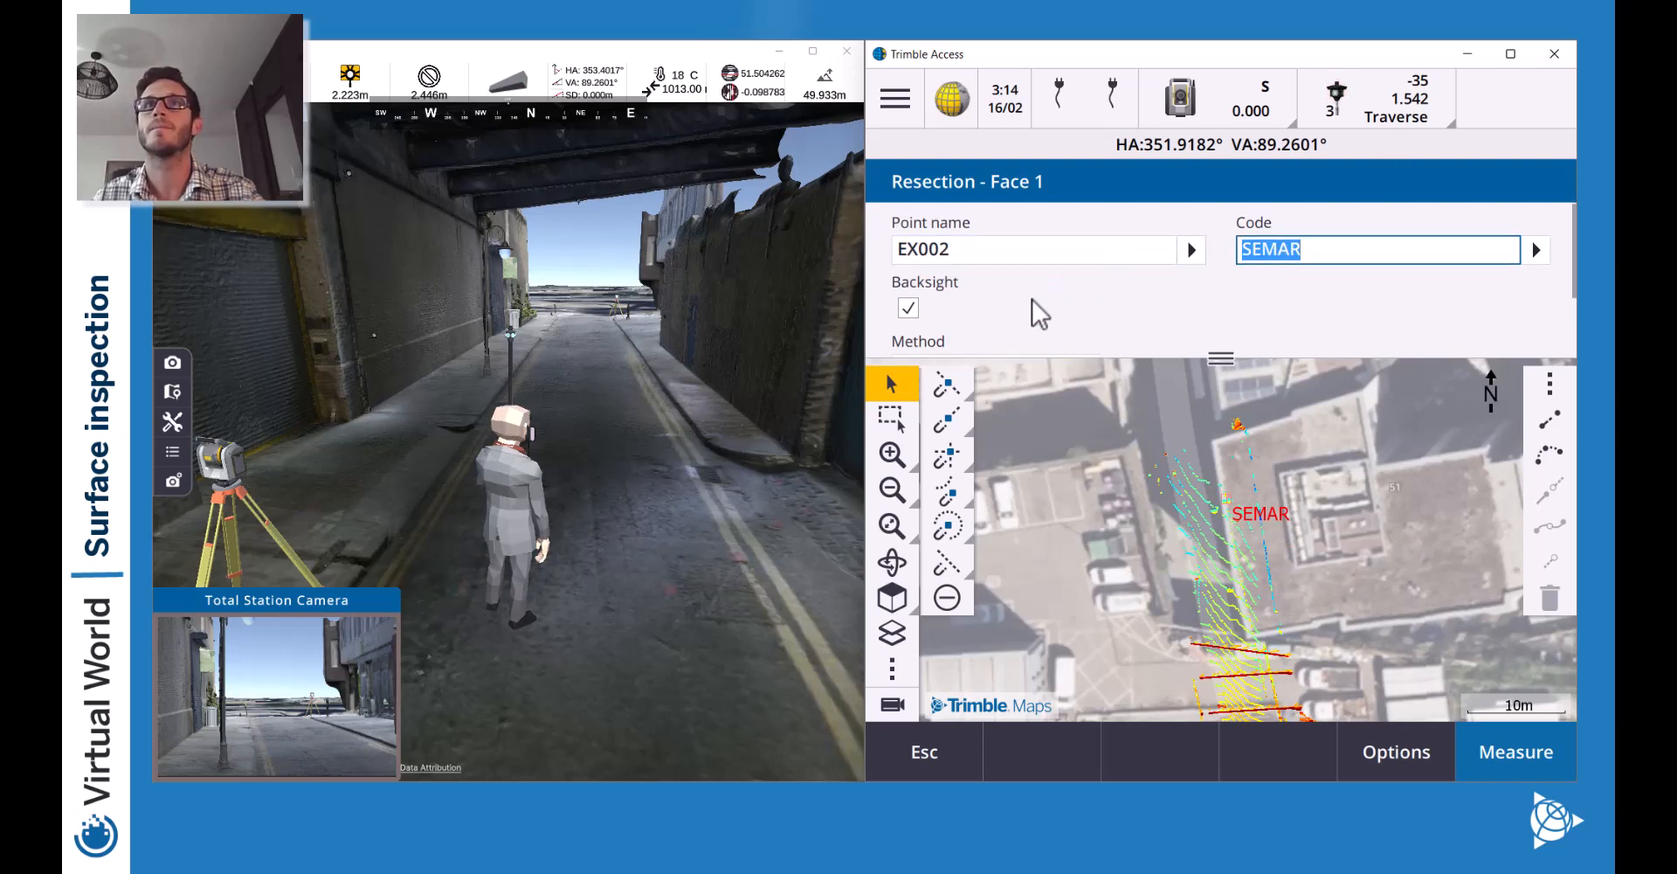
pyautogui.scroll(-2, 1037, 306)
pyautogui.scroll(2, 958, 270)
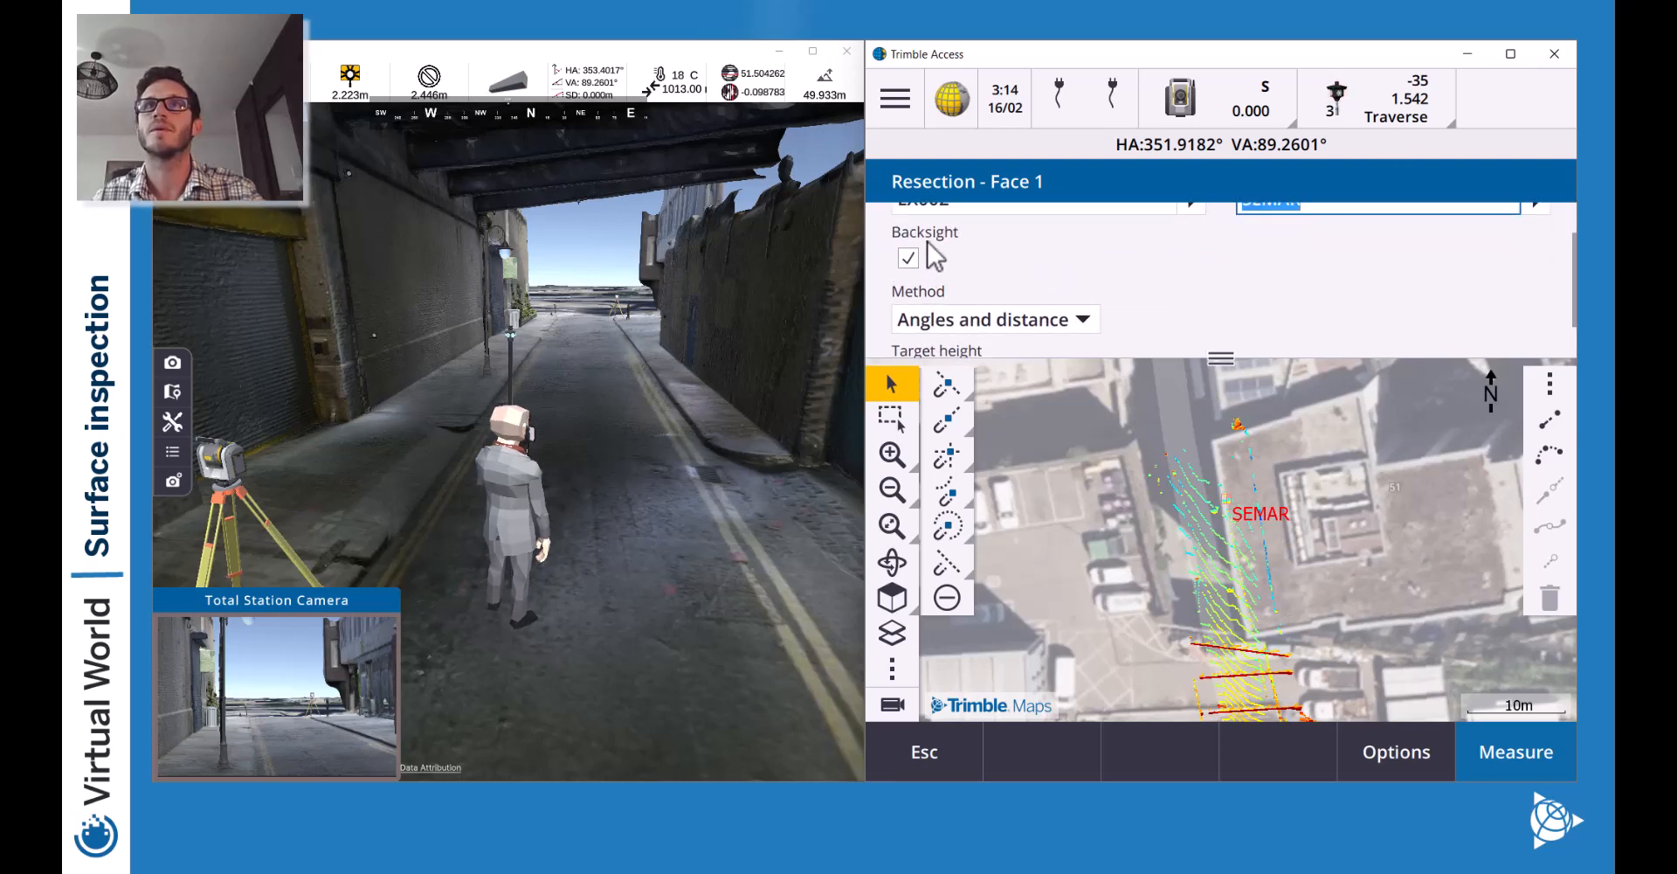
pyautogui.scroll(-1, 929, 253)
pyautogui.scroll(-1, 1187, 287)
# Lock onto the tripod target, zoom to Primary, and measure the EX002 observation.
pyautogui.click(892, 704)
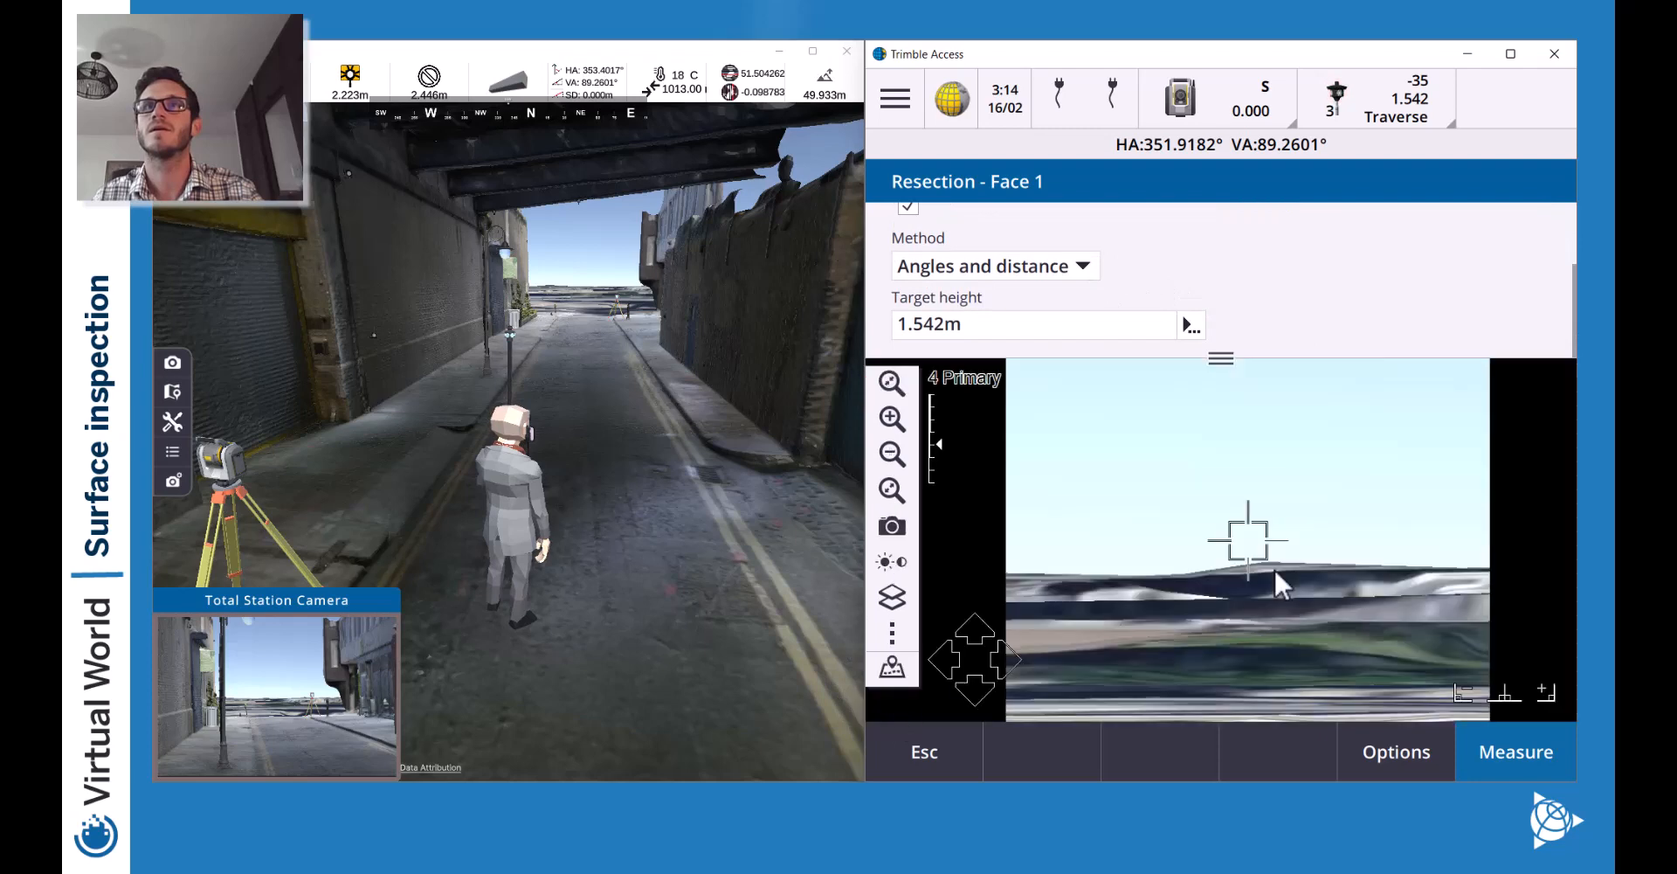
pyautogui.click(894, 486)
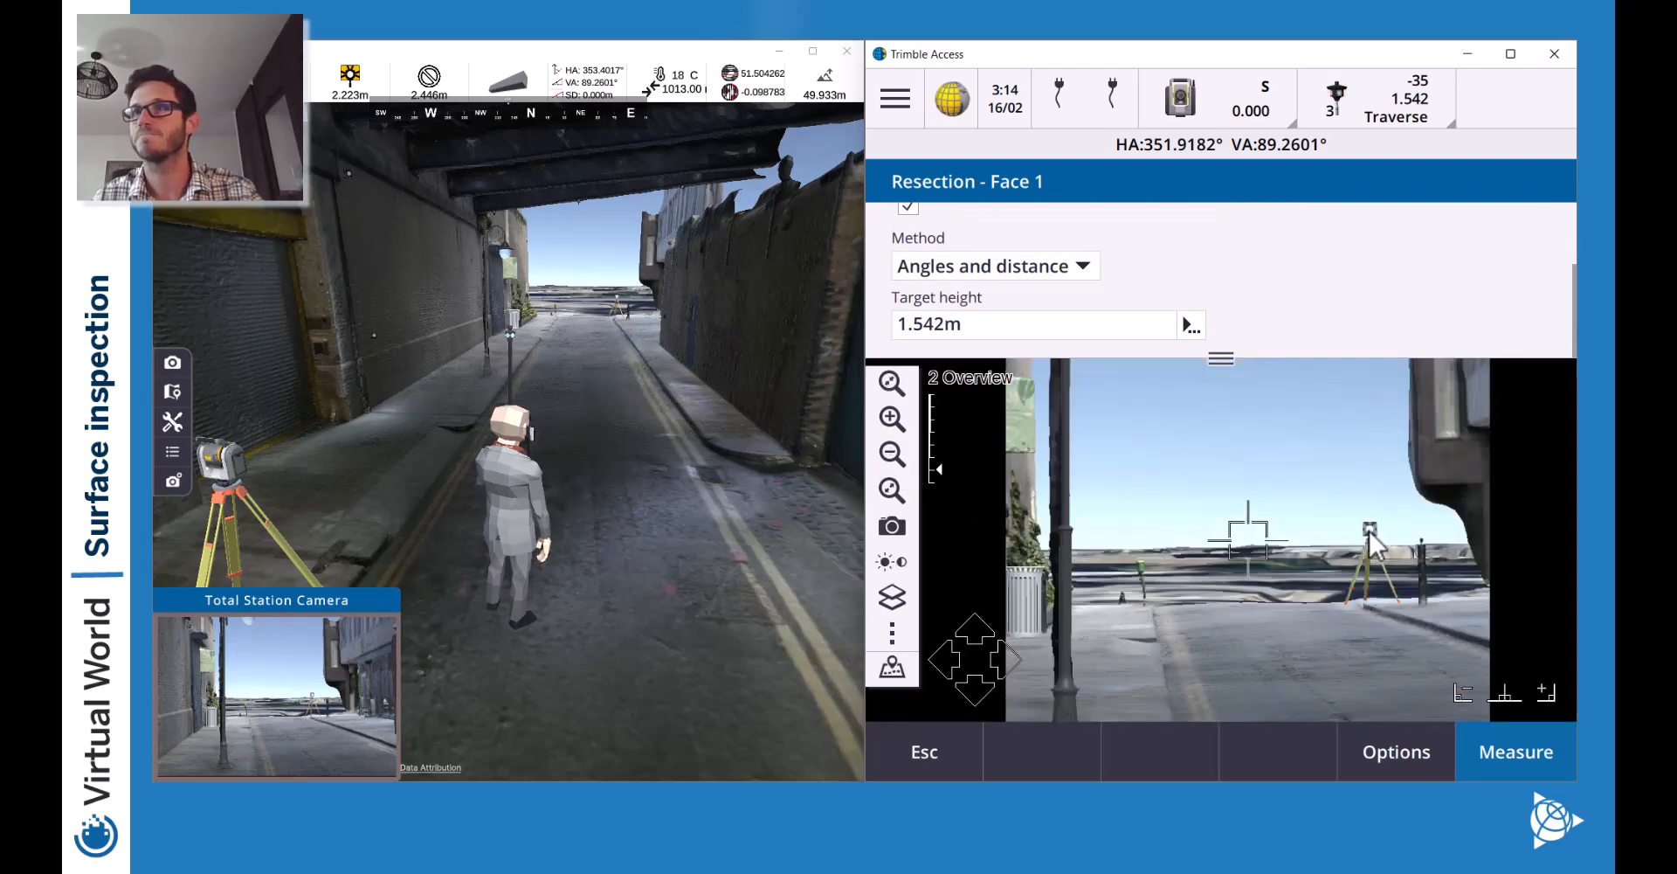
pyautogui.click(1369, 531)
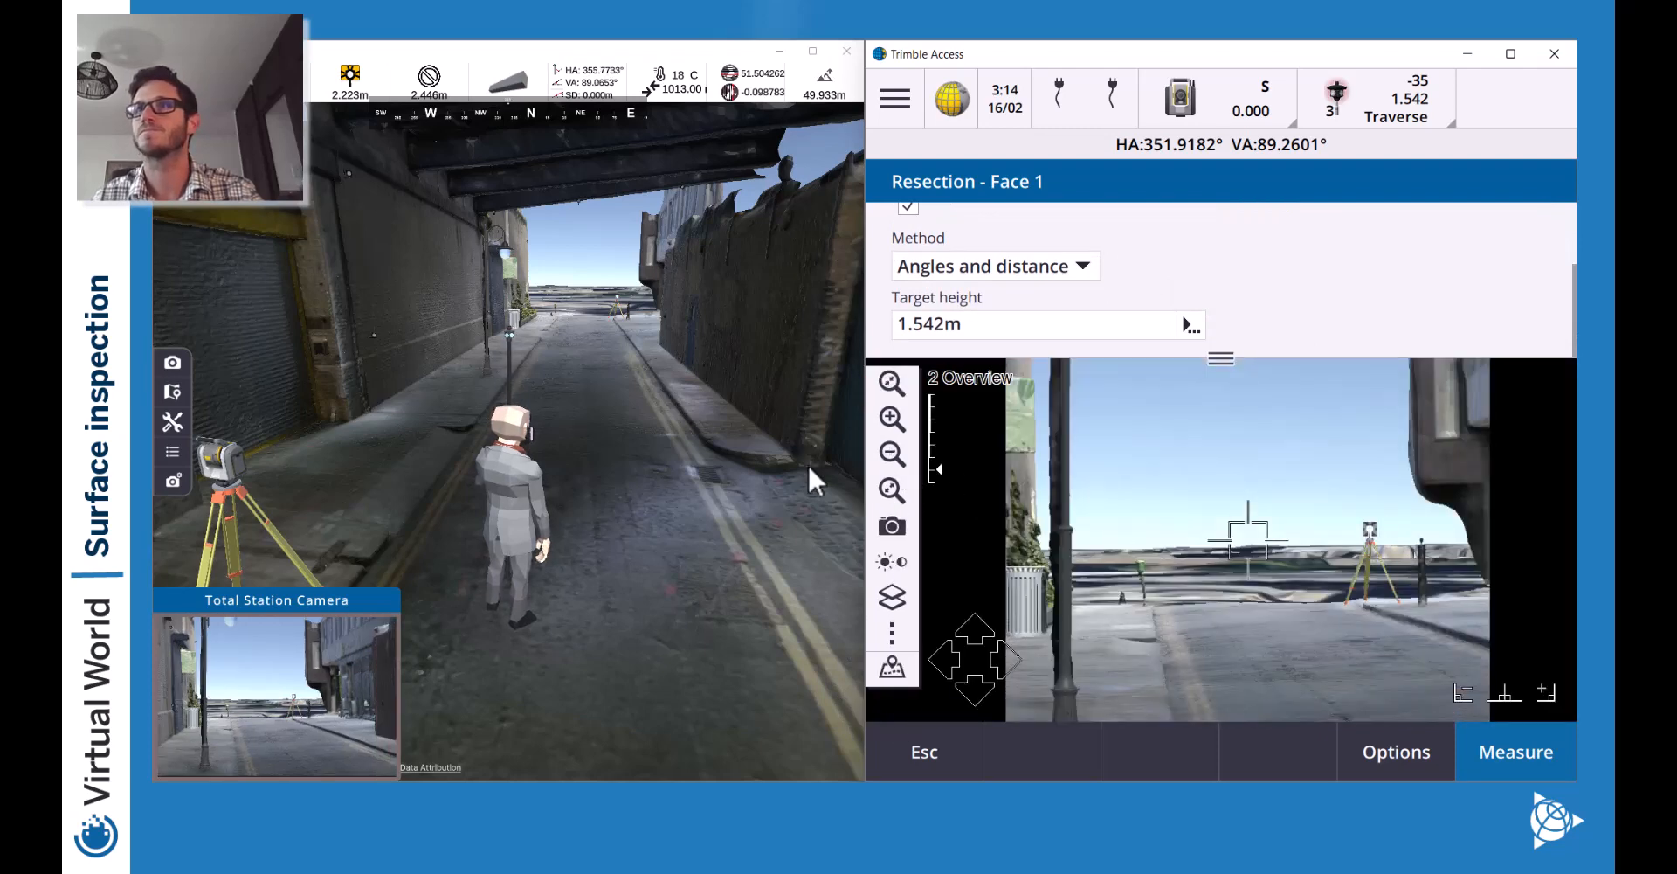
pyautogui.click(892, 418)
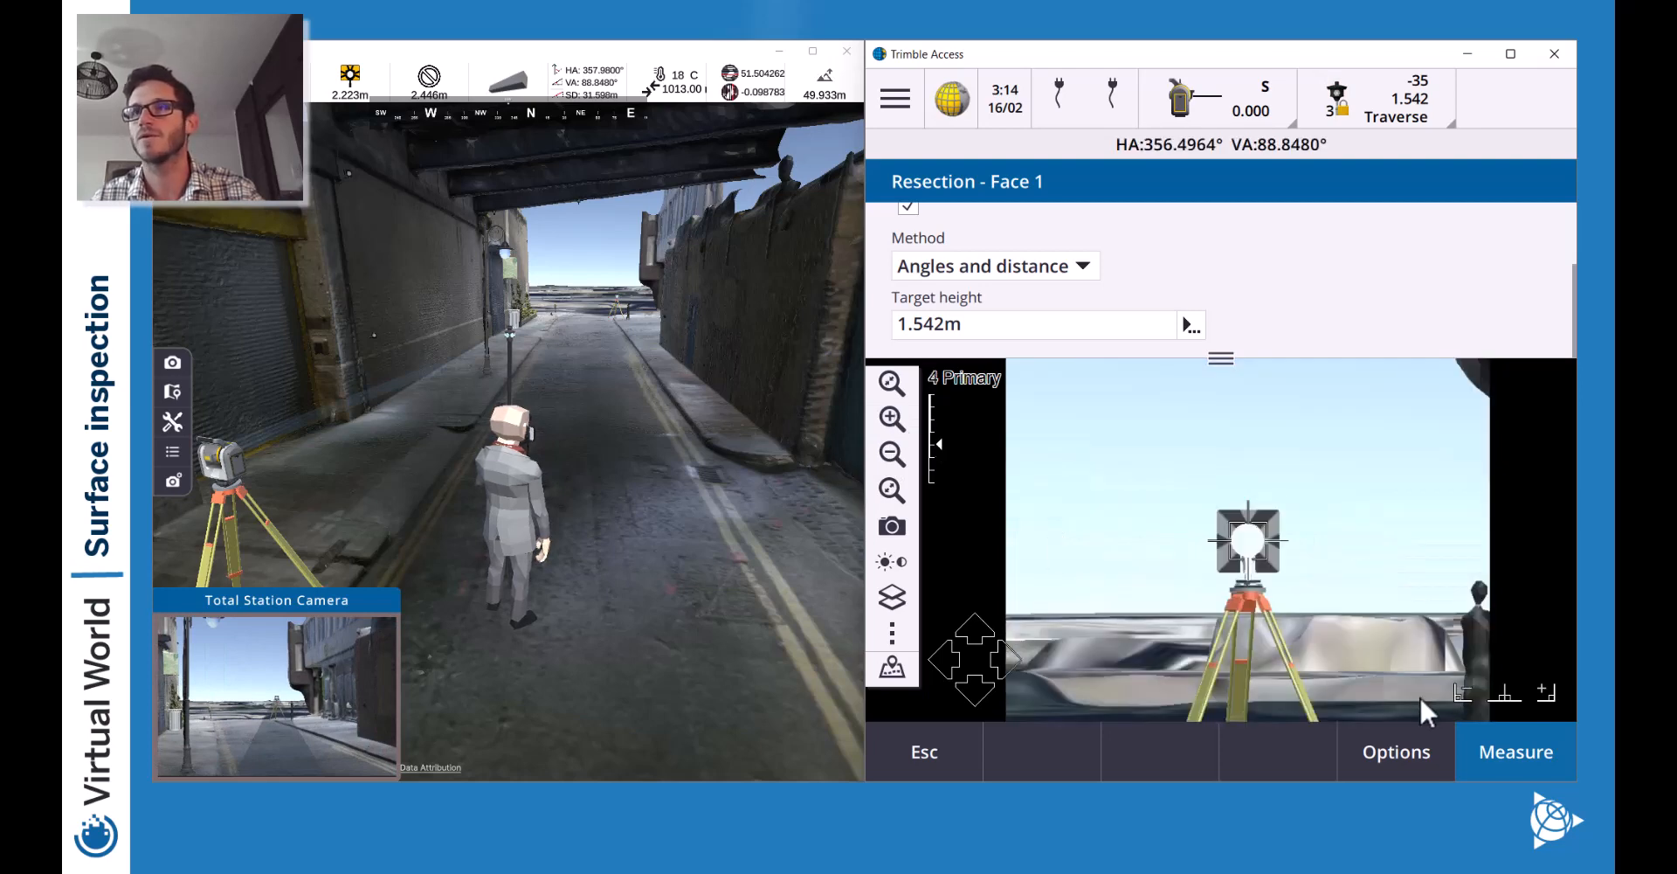
pyautogui.click(1530, 756)
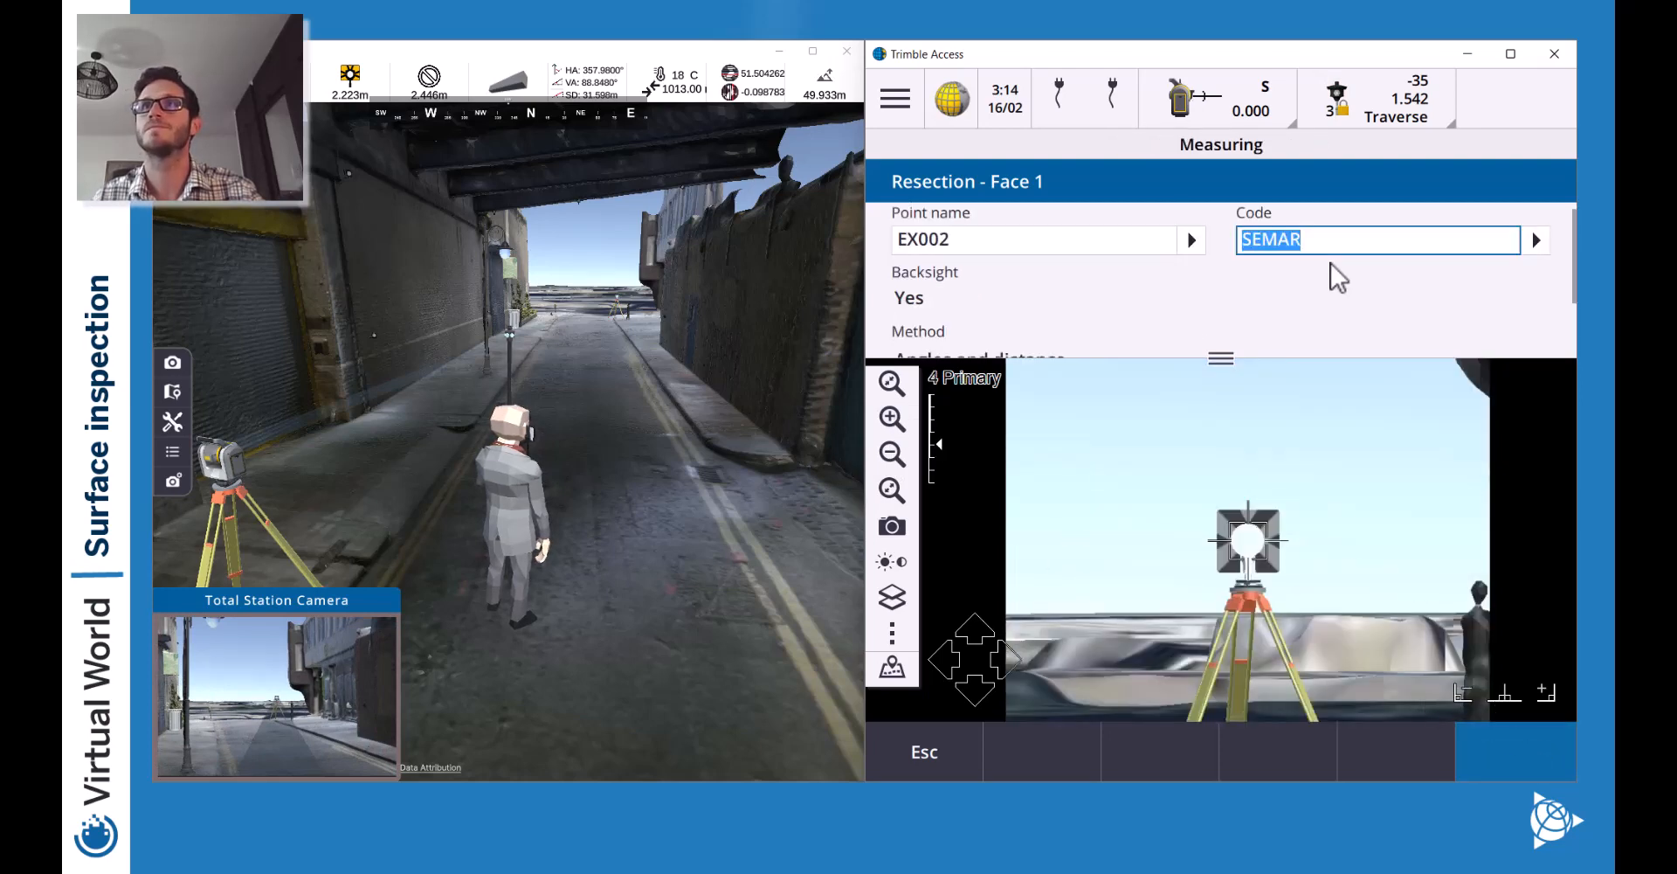
# Pick SEMAR control point EX001 on the map as the next point.
pyautogui.click(892, 666)
pyautogui.moveTo(1262, 535); pyautogui.dragTo(1276, 434)
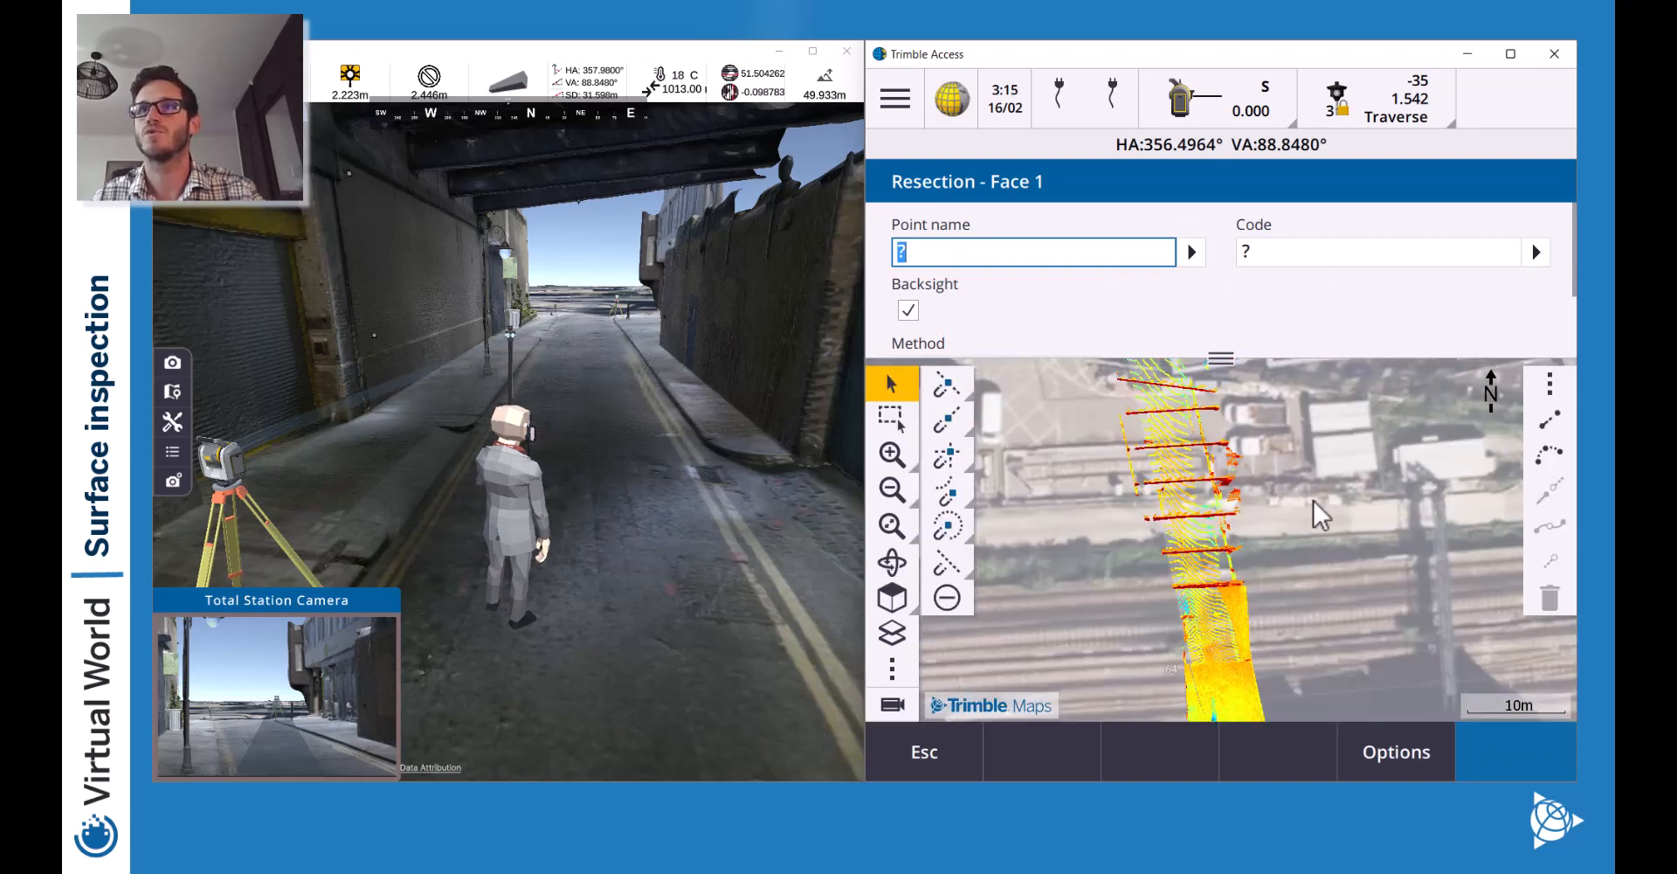
pyautogui.click(1233, 544)
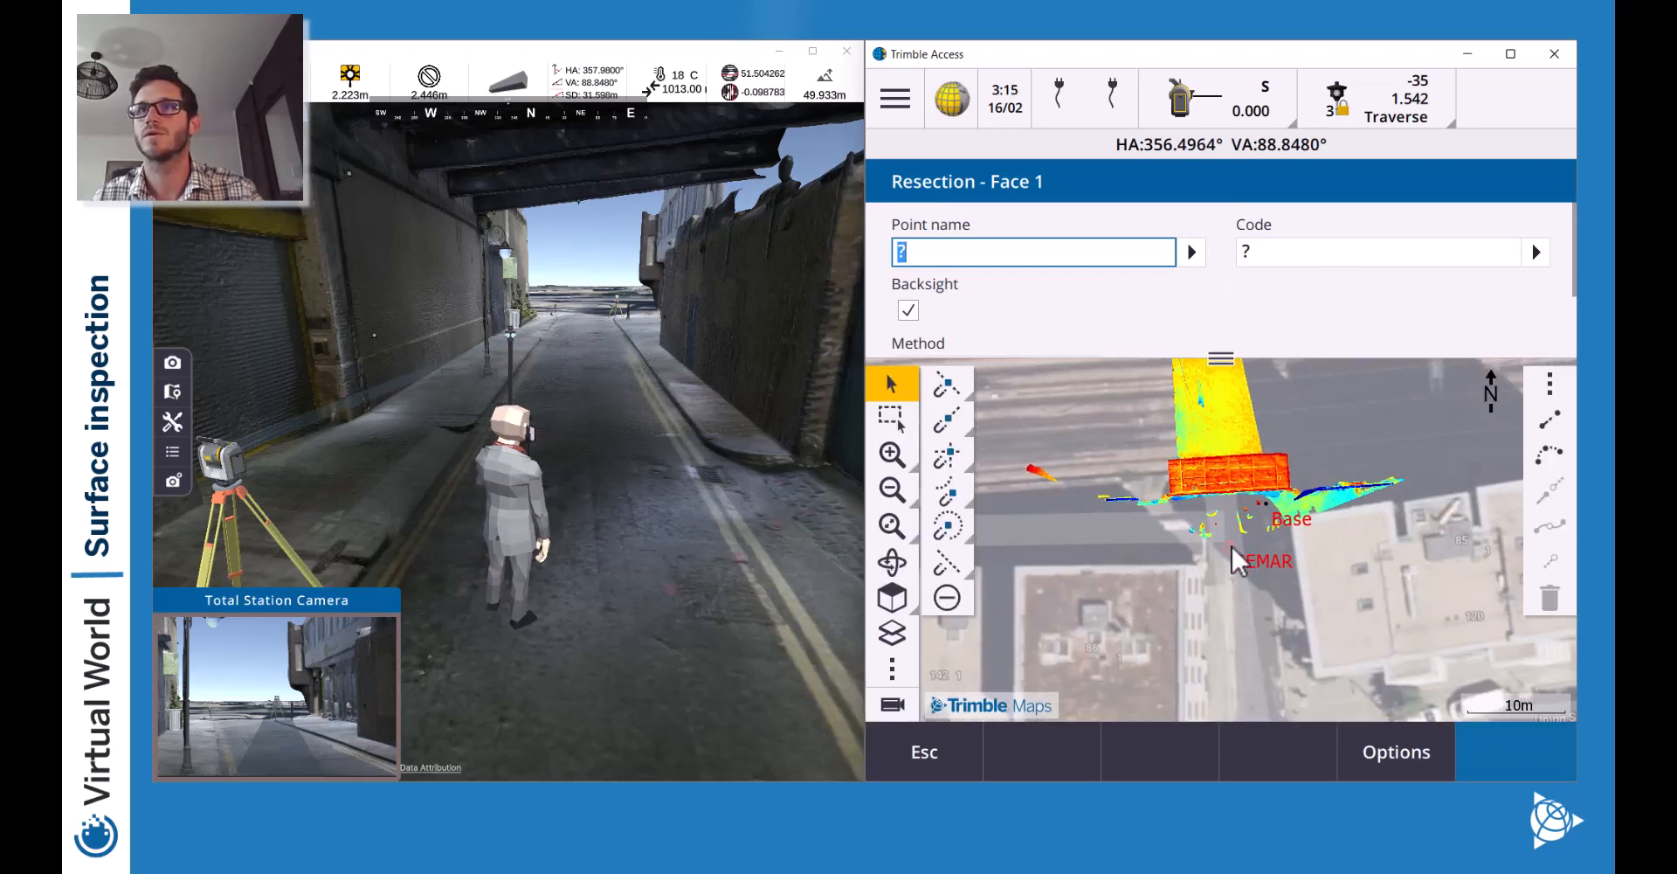
# Turn the instrument around in the camera overview onto the far SEMAR target.
pyautogui.click(892, 704)
pyautogui.click(894, 487)
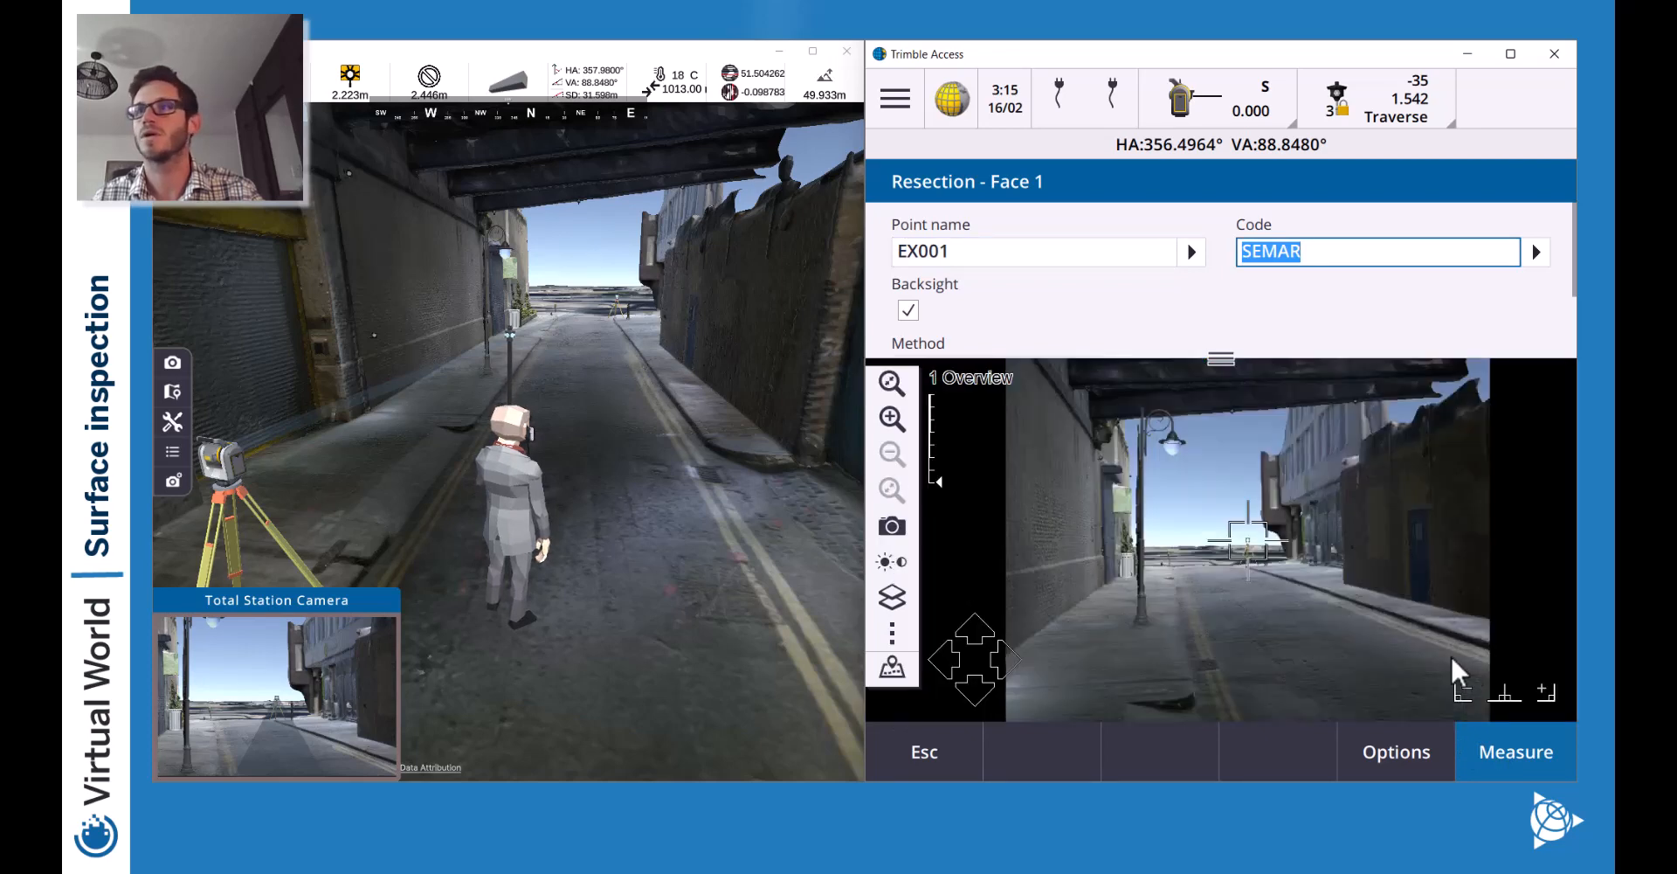
pyautogui.click(1508, 695)
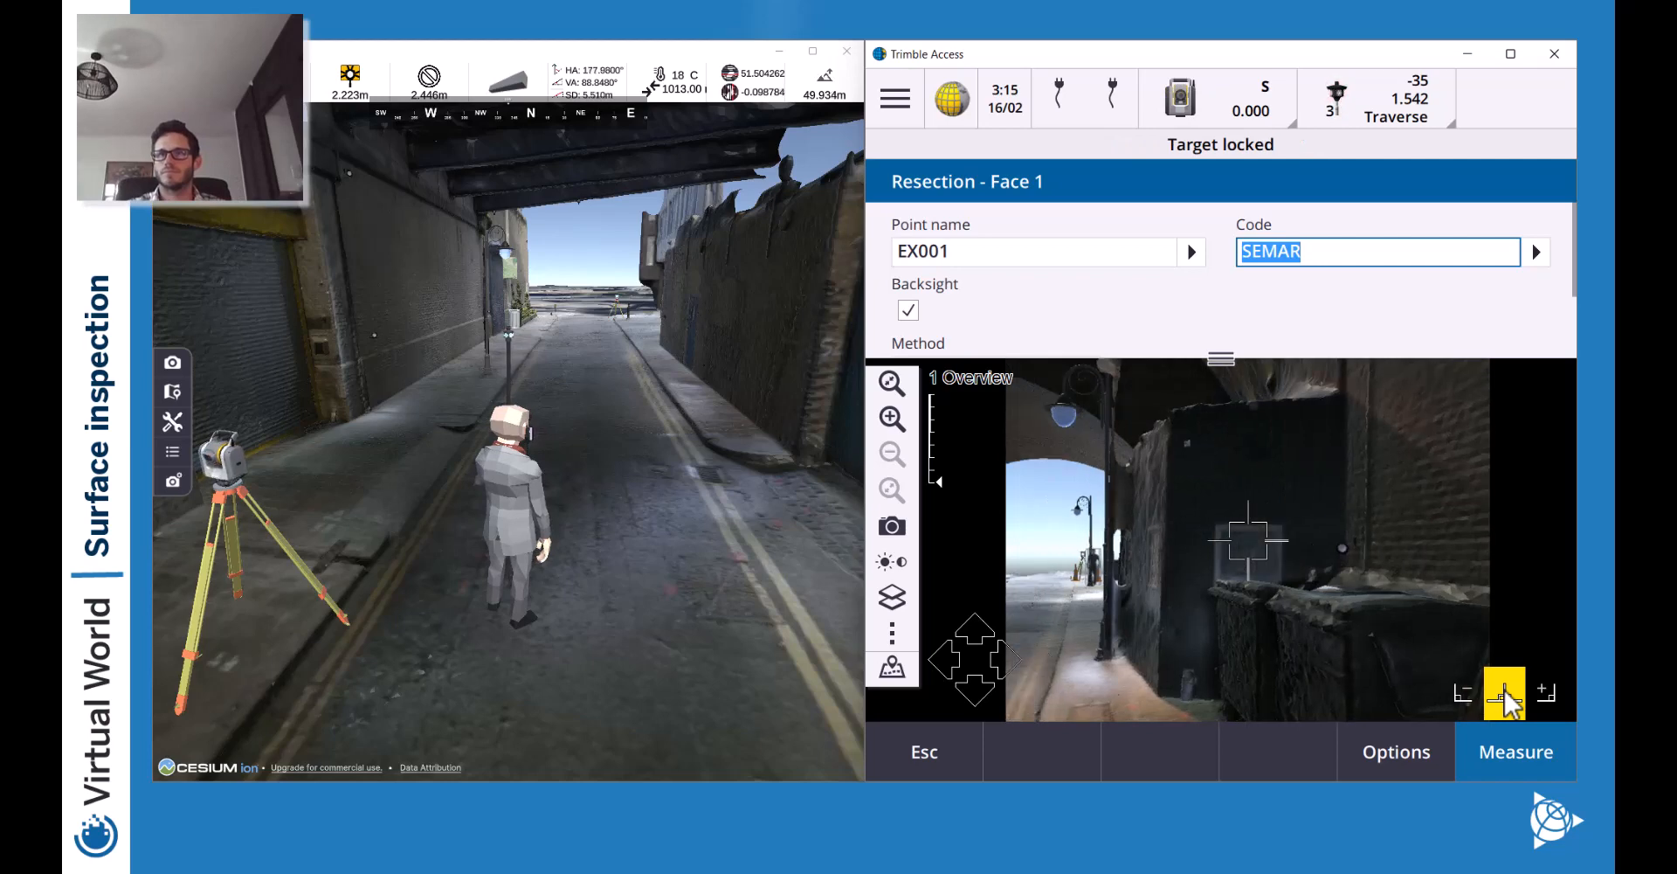
pyautogui.click(1506, 699)
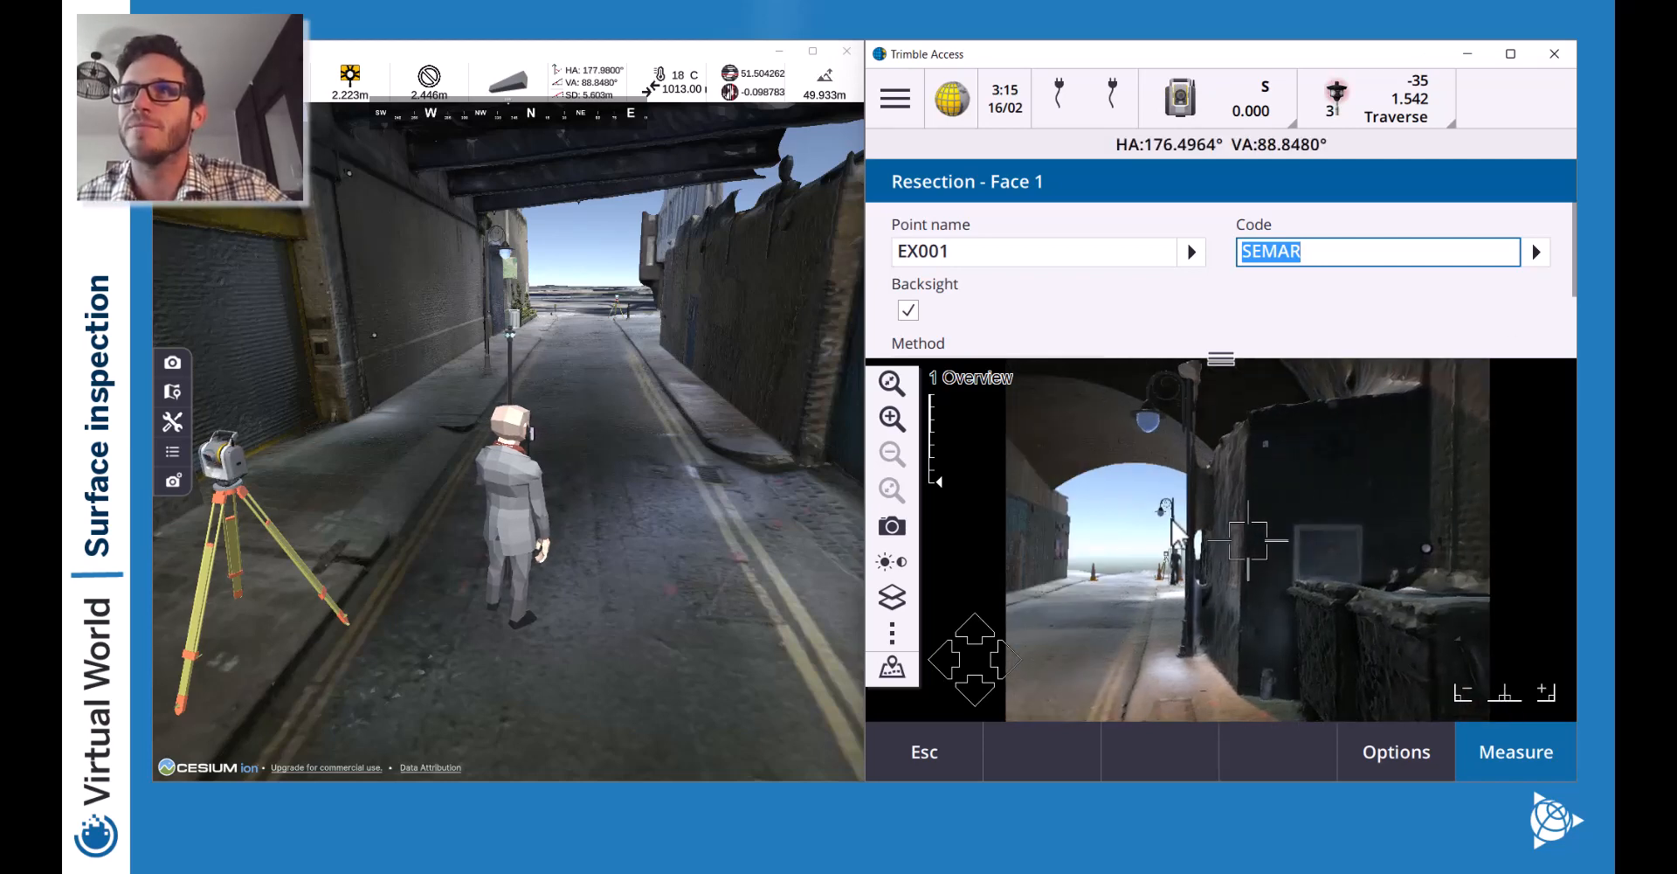
pyautogui.click(1171, 573)
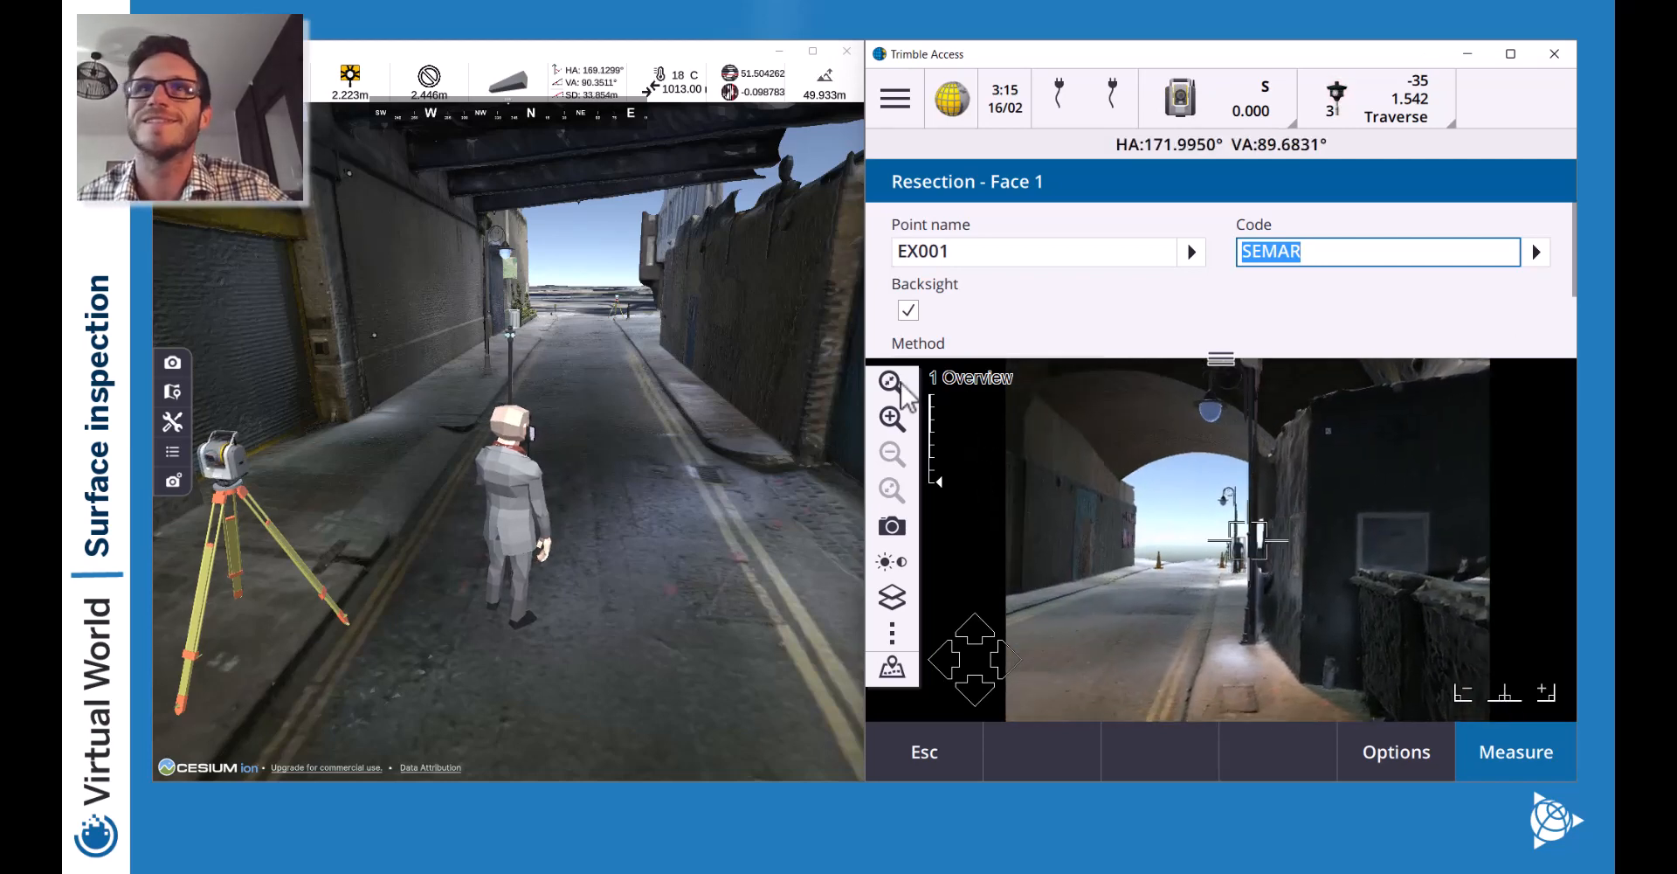
# Zoom to Telecamera, switch on TRK tracking, and measure the far target as backsight.
pyautogui.click(892, 417)
pyautogui.click(892, 418)
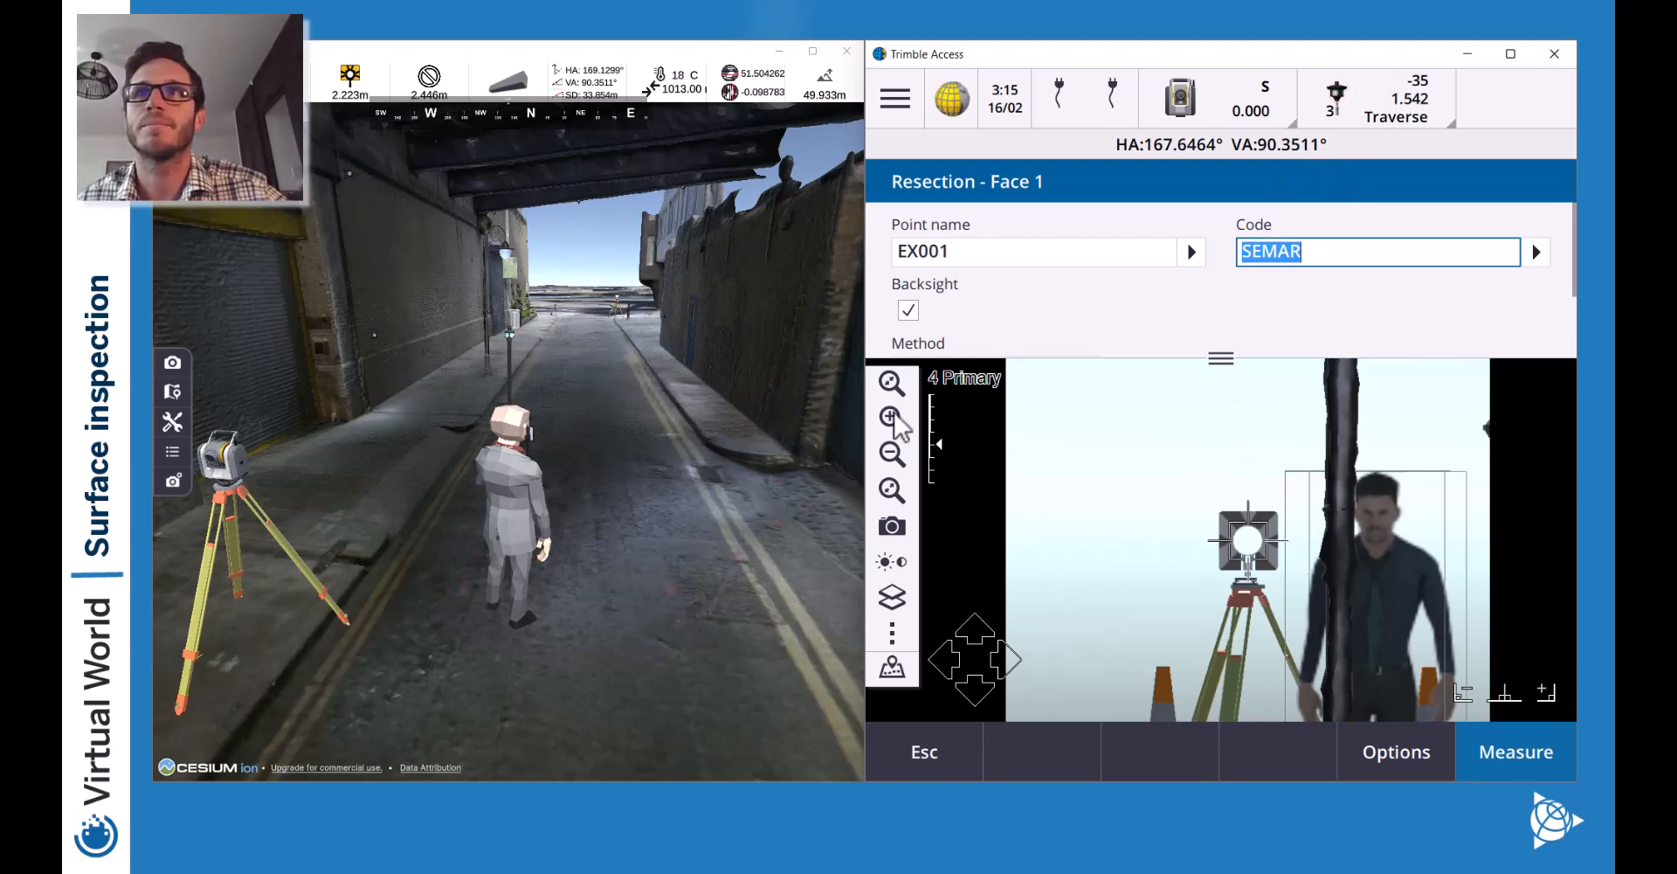
pyautogui.click(892, 417)
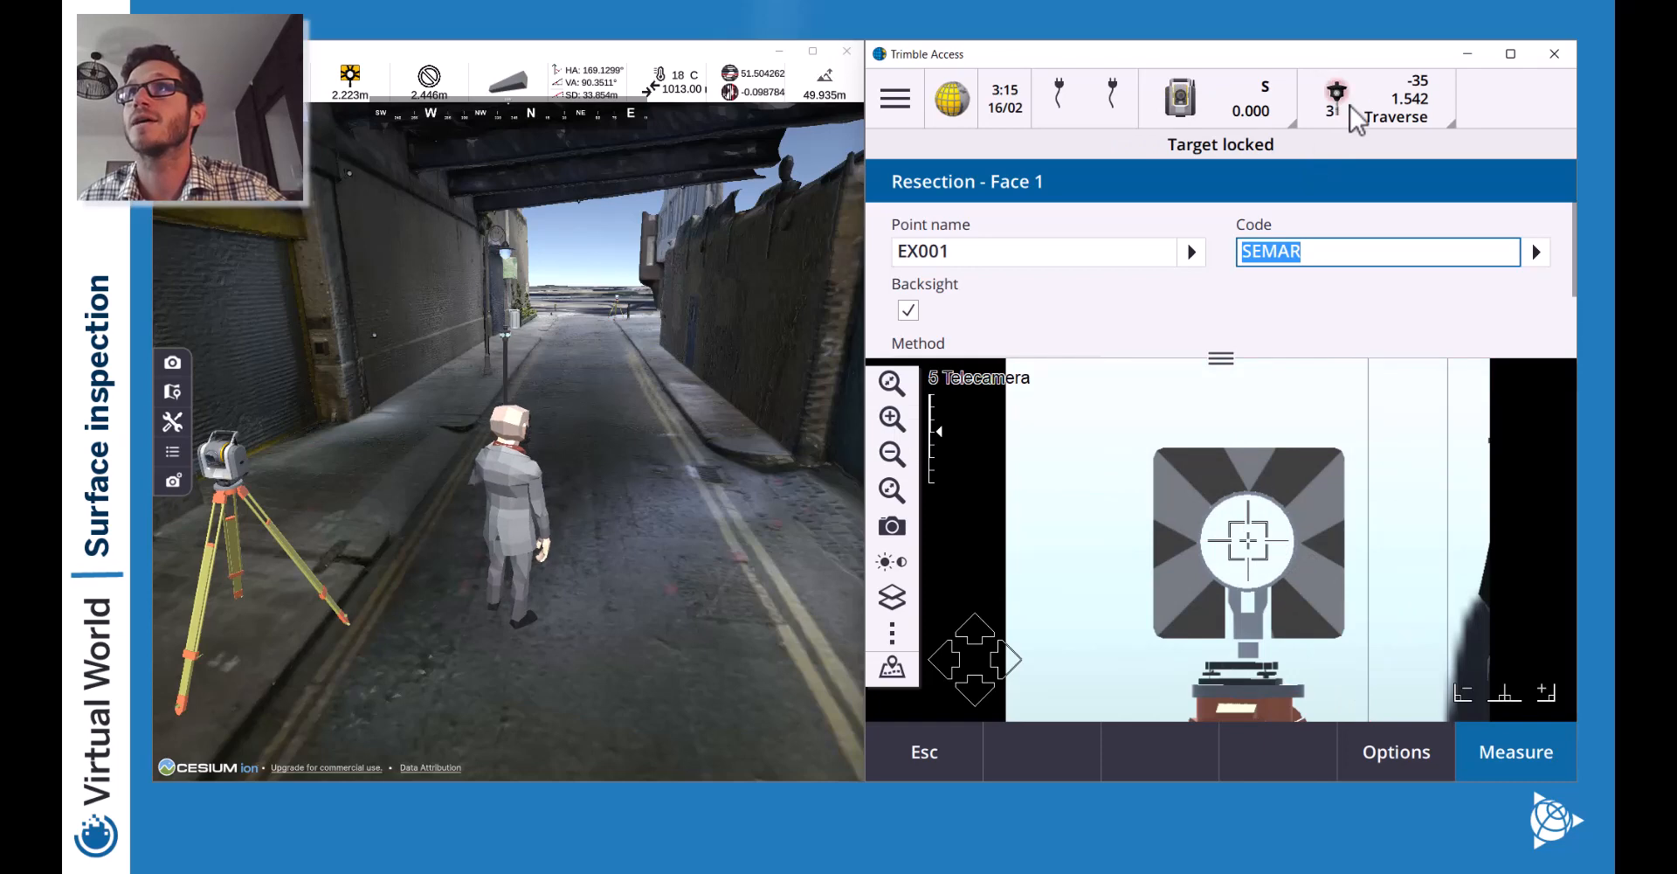
pyautogui.click(1180, 98)
pyautogui.click(1000, 185)
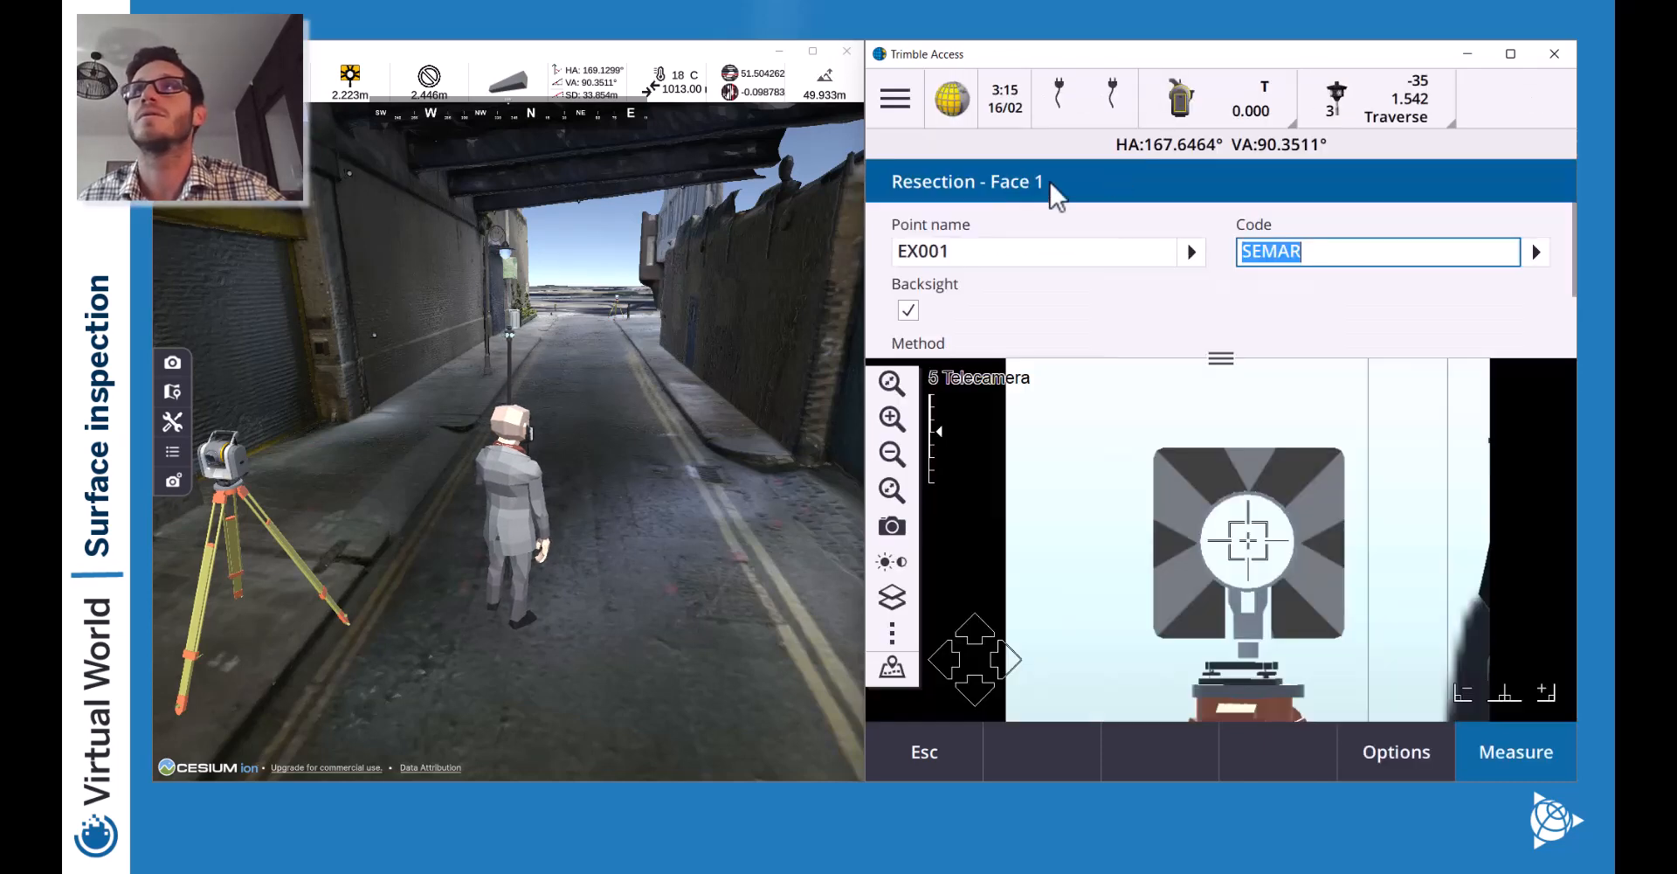
pyautogui.click(1504, 749)
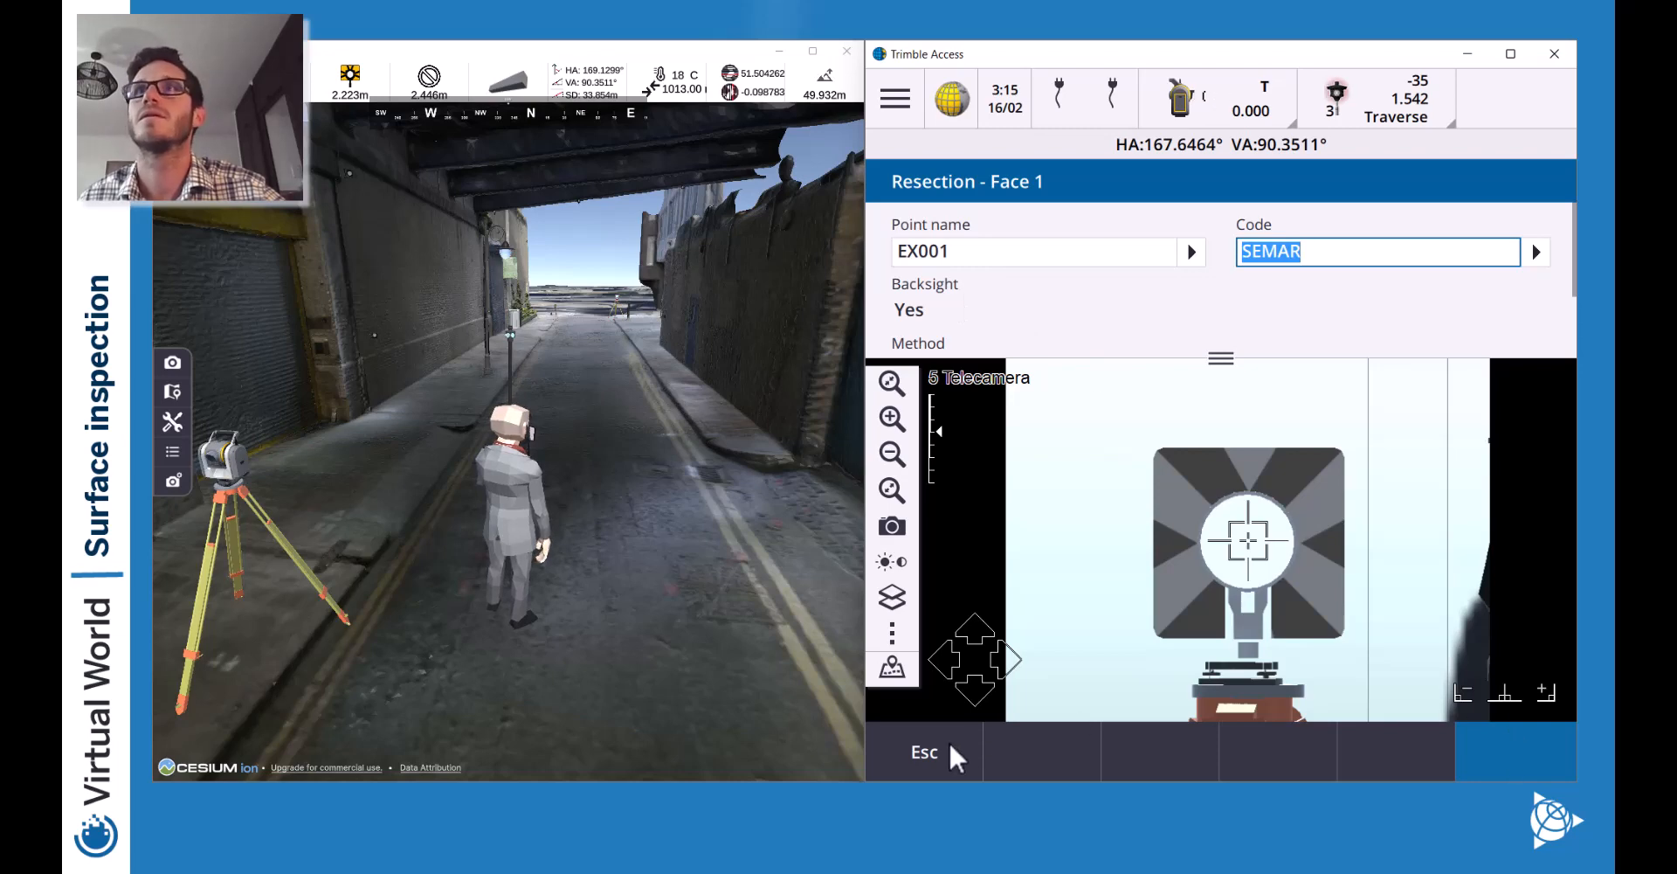
# Walk the avatar to the SX scanner and place it at a new alley spot.
pyautogui.press('a')
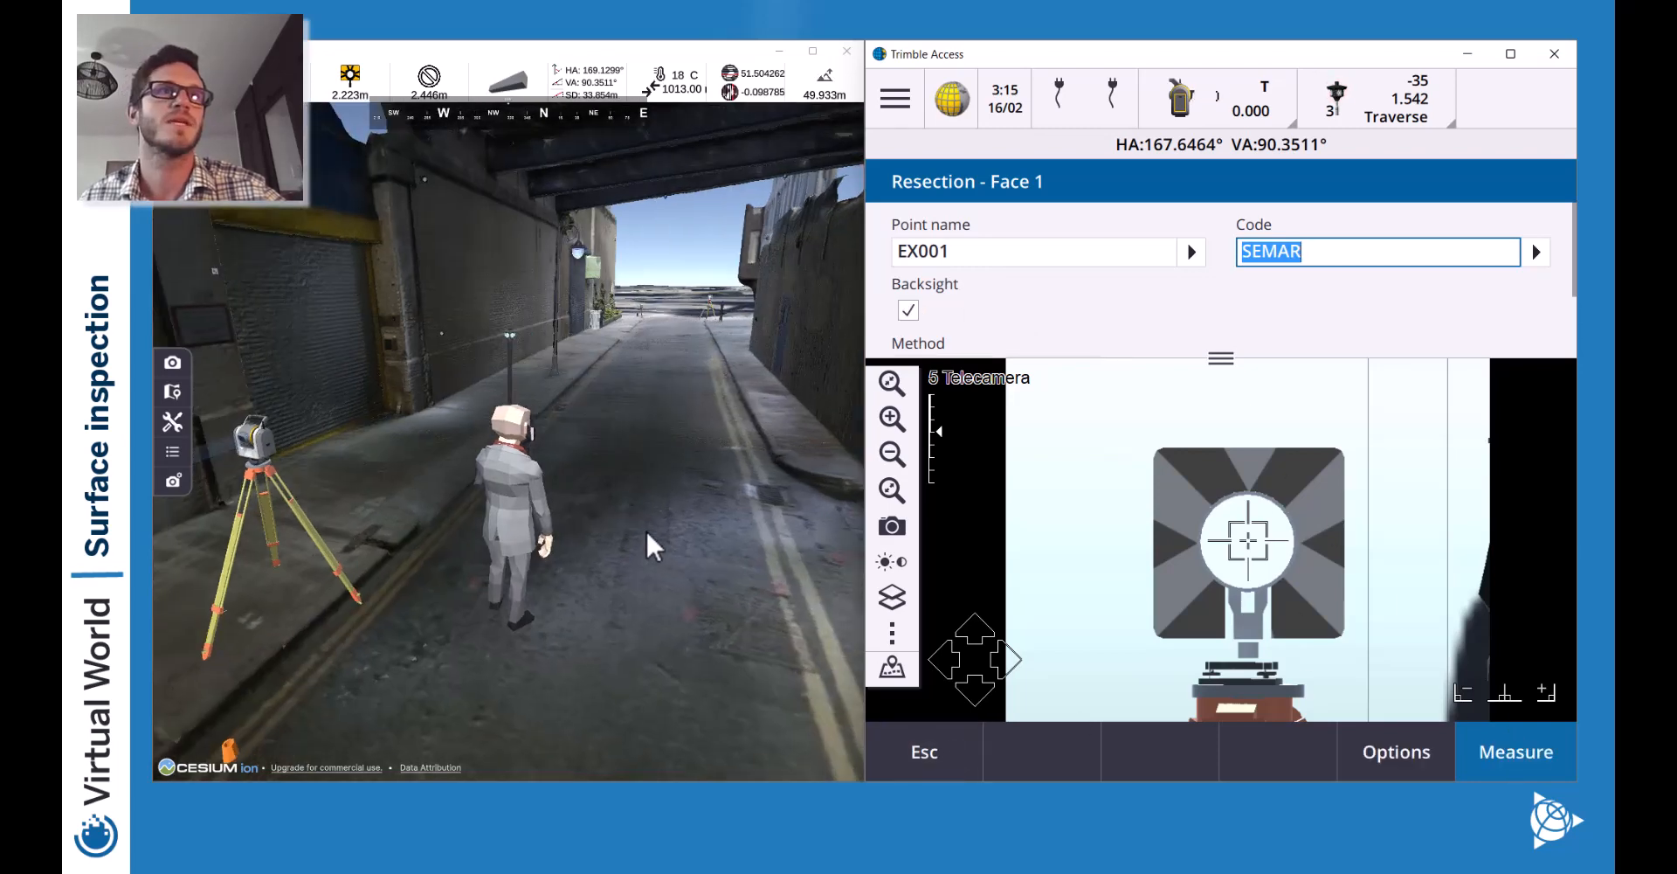
pyautogui.press('d')
pyautogui.press('w')
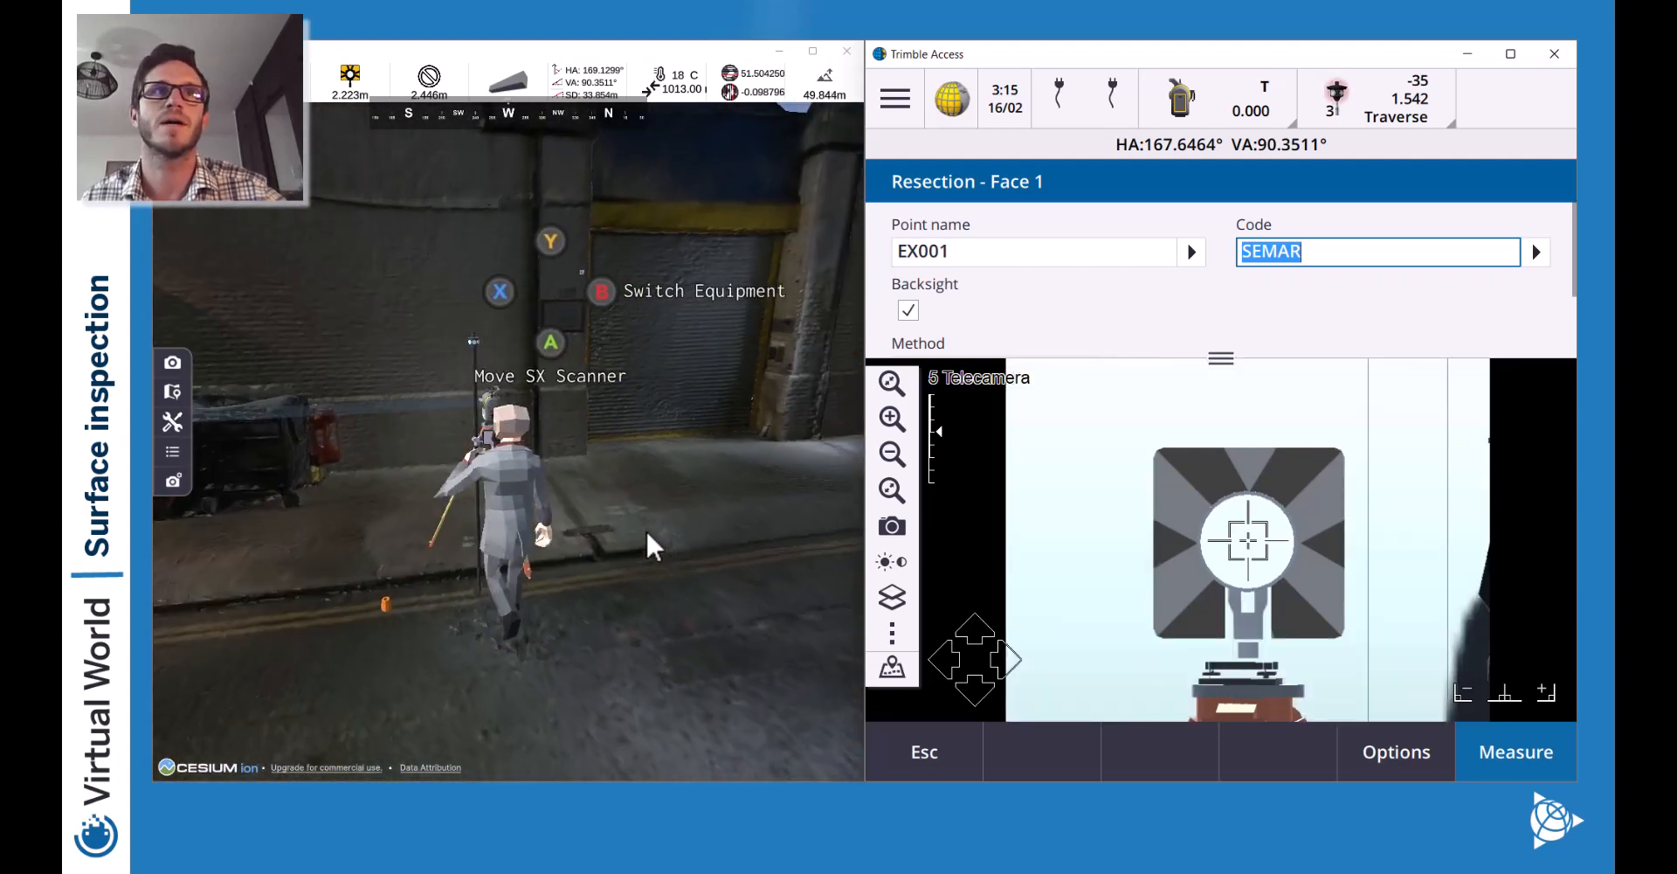
pyautogui.press('a')
pyautogui.press('a')
pyautogui.press('s')
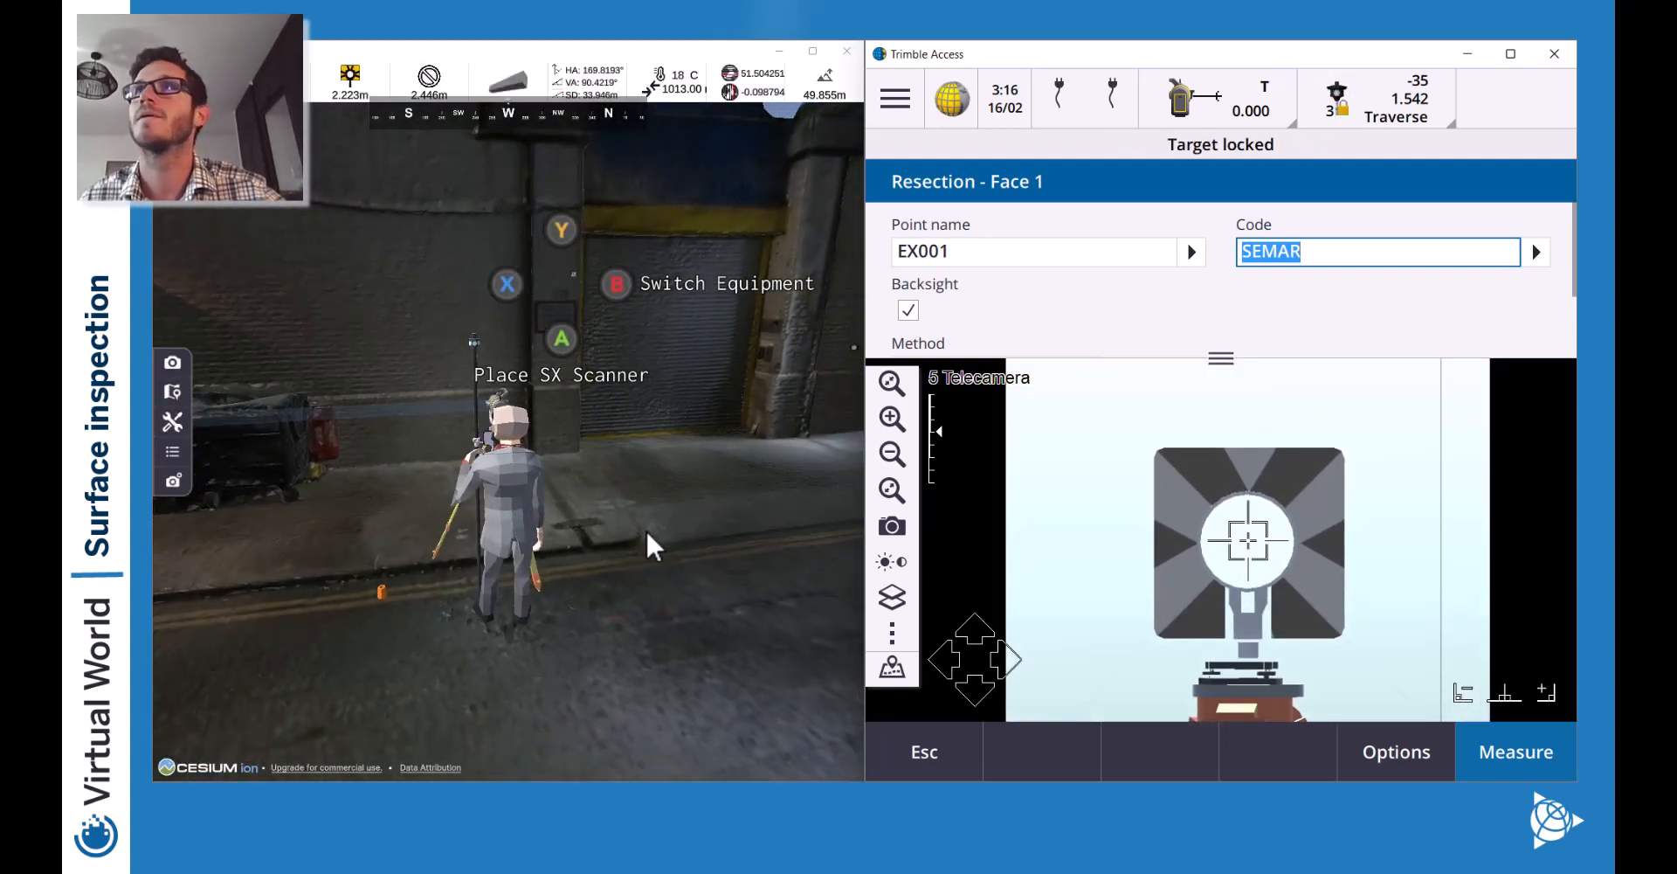
pyautogui.press('a')
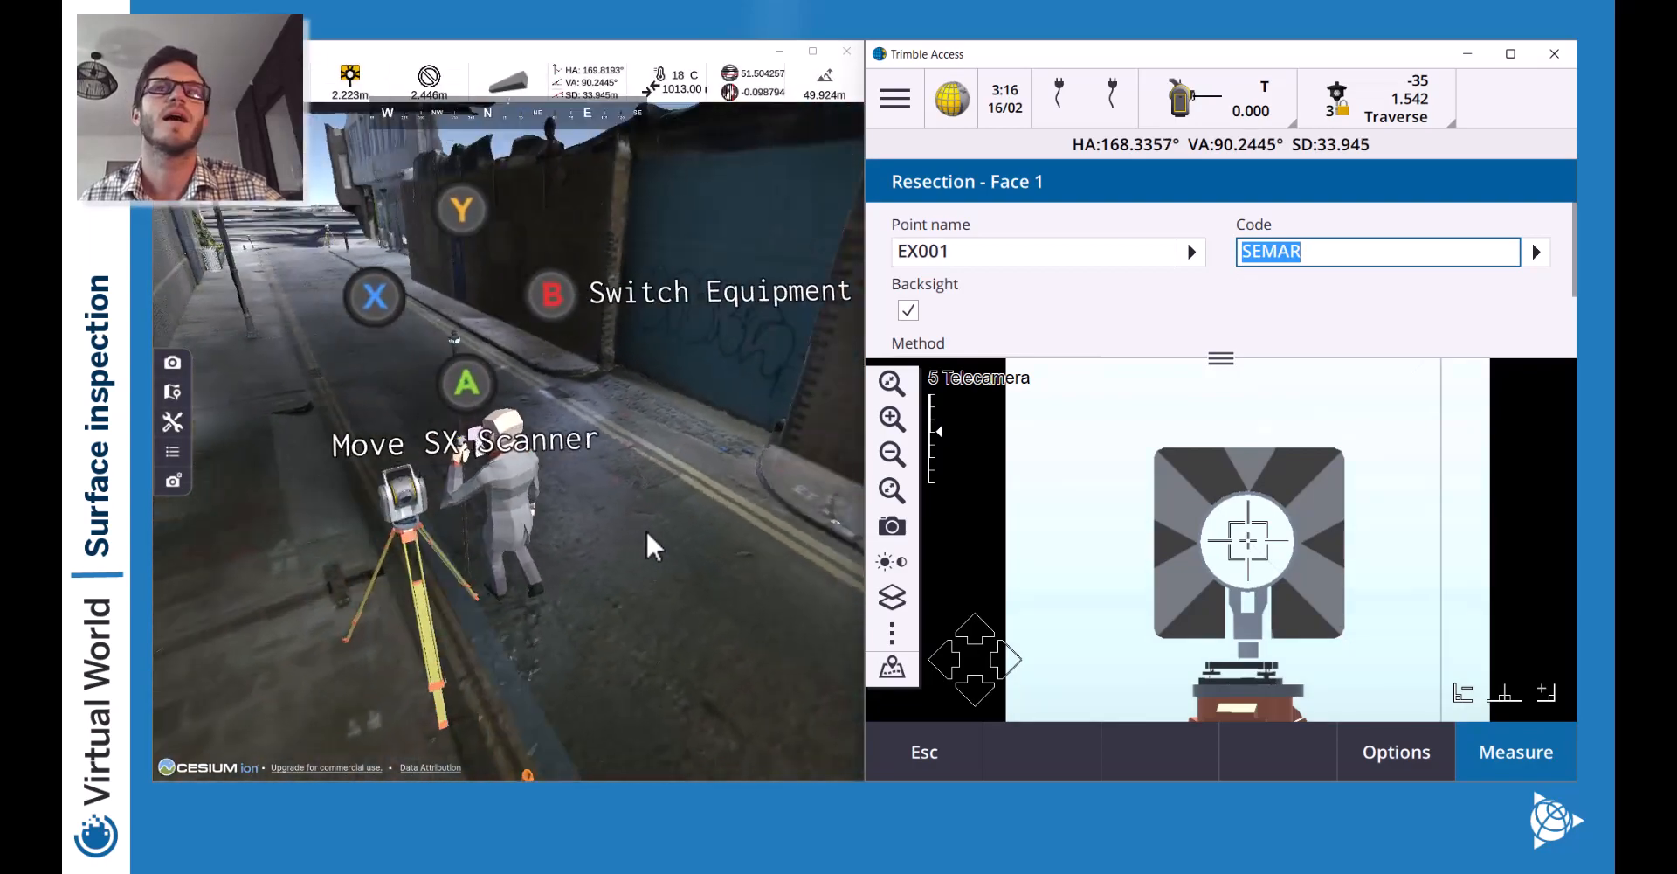
# Walk away from the placed scanner and back out of the current resection.
pyautogui.press('w')
pyautogui.moveTo(617, 488); pyautogui.dragTo(750, 528)
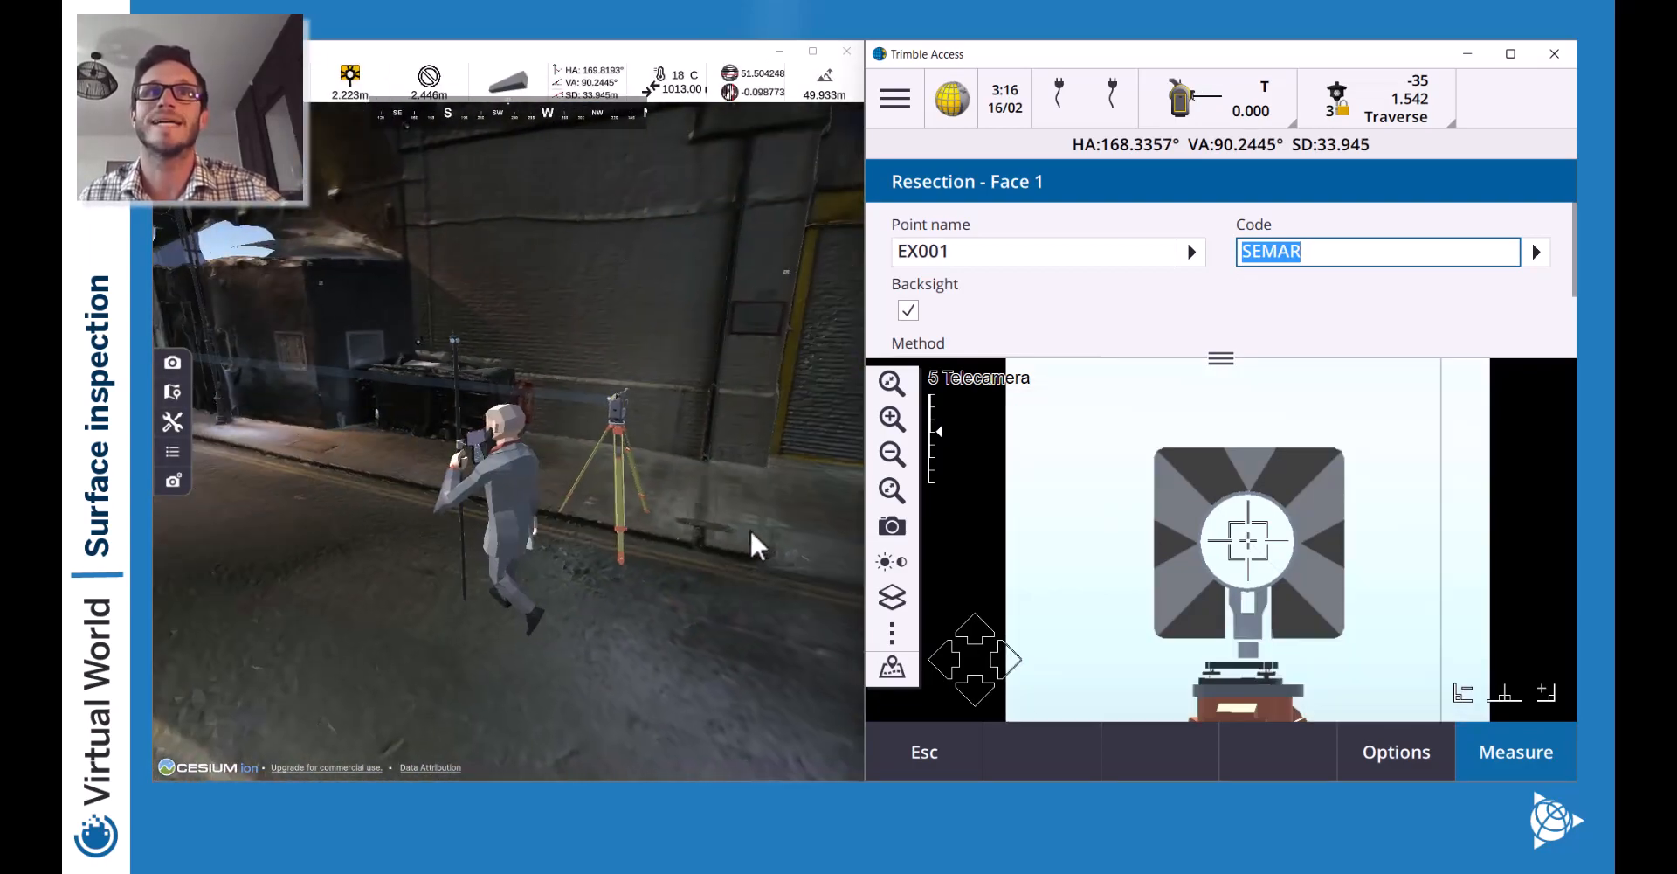
pyautogui.click(931, 752)
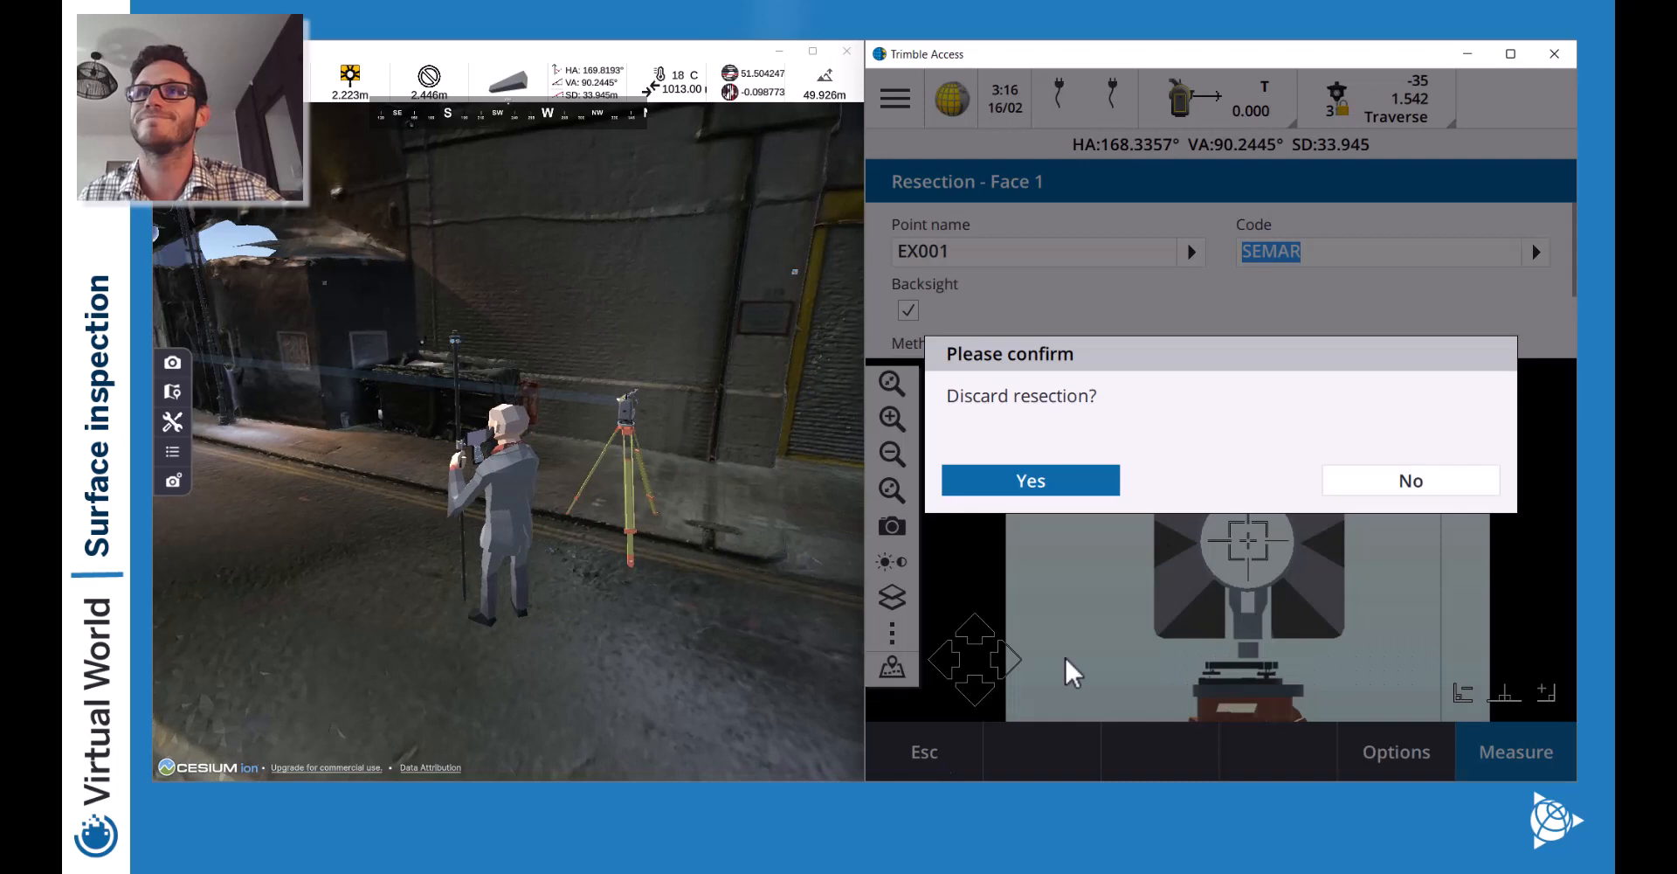
# Discard the resection and start a new SX10 & SX12 Resection, accepting corrections.
pyautogui.click(1035, 487)
pyautogui.click(1518, 753)
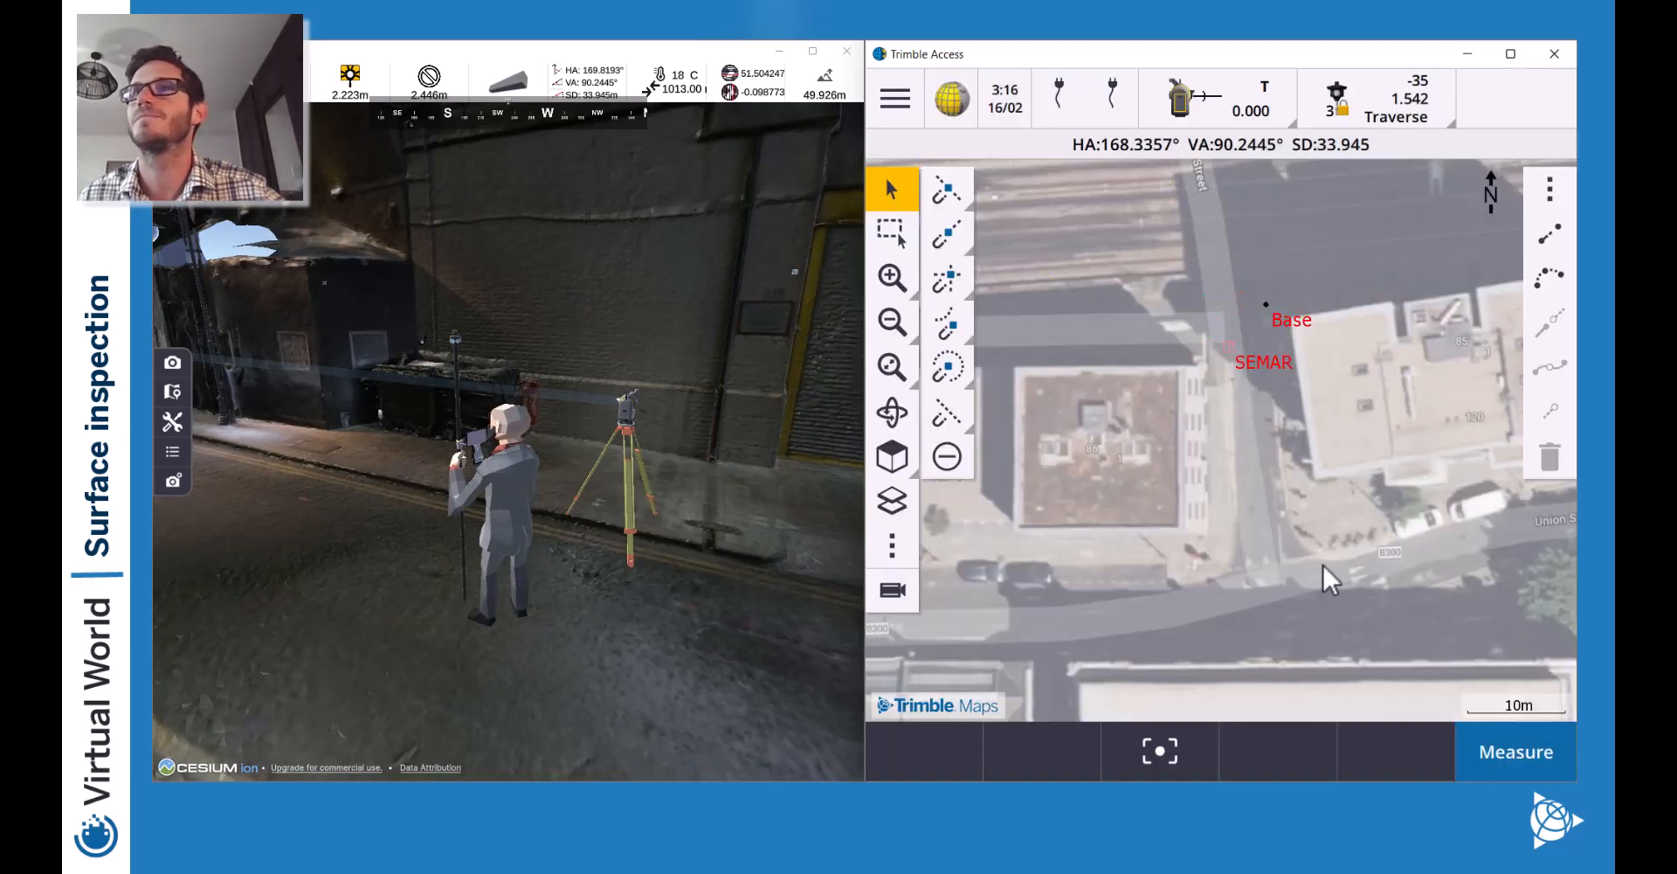
pyautogui.click(1086, 203)
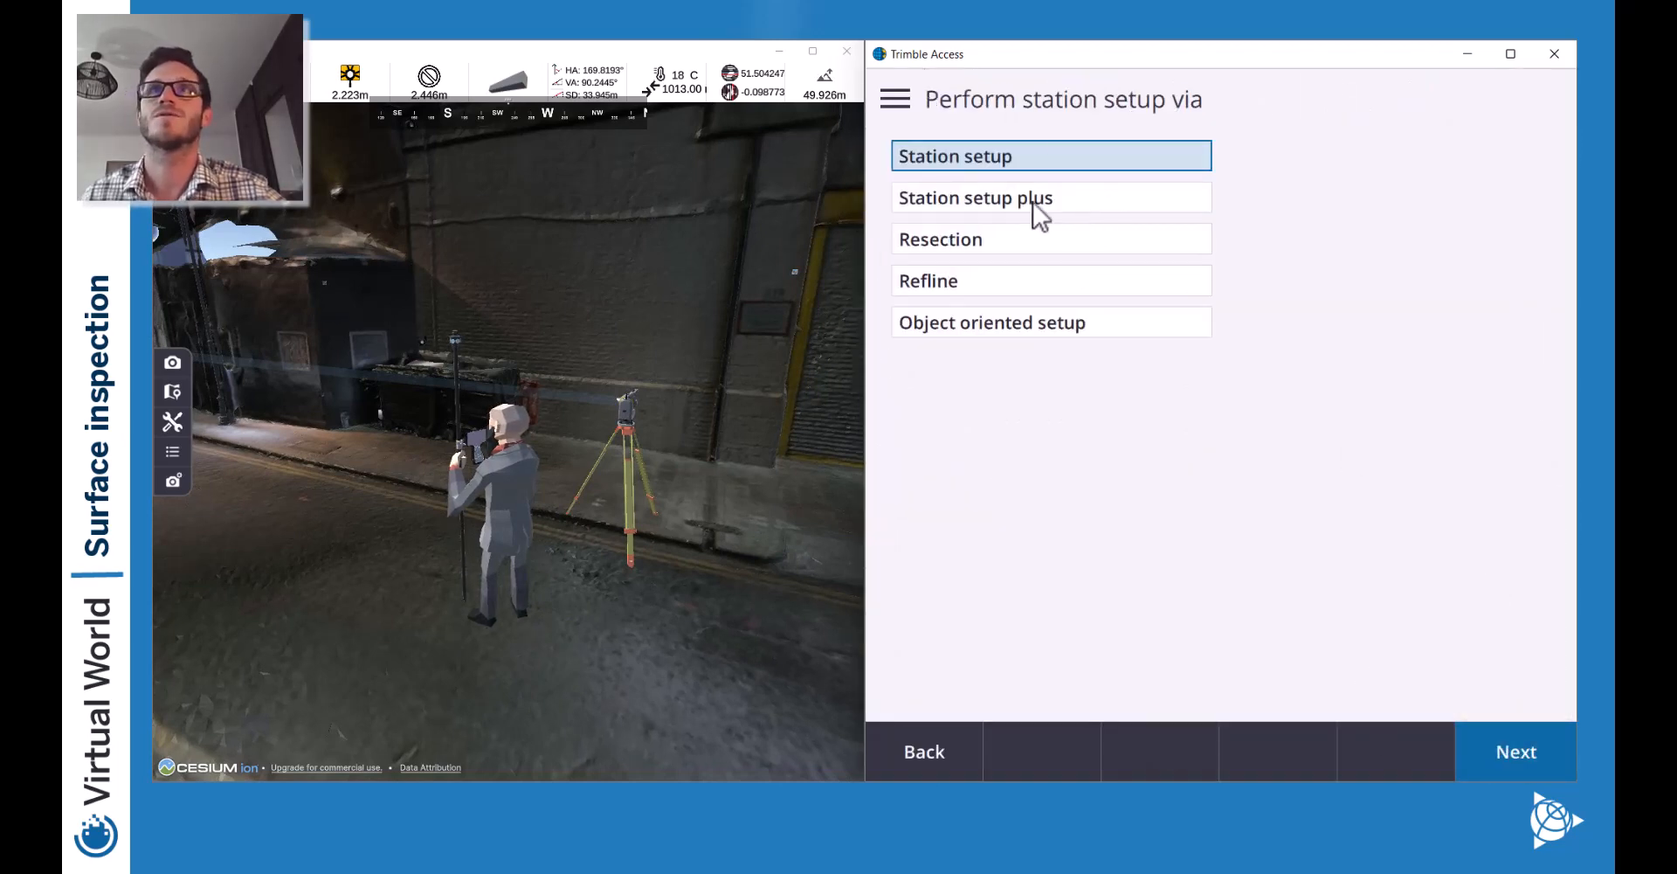
pyautogui.click(987, 239)
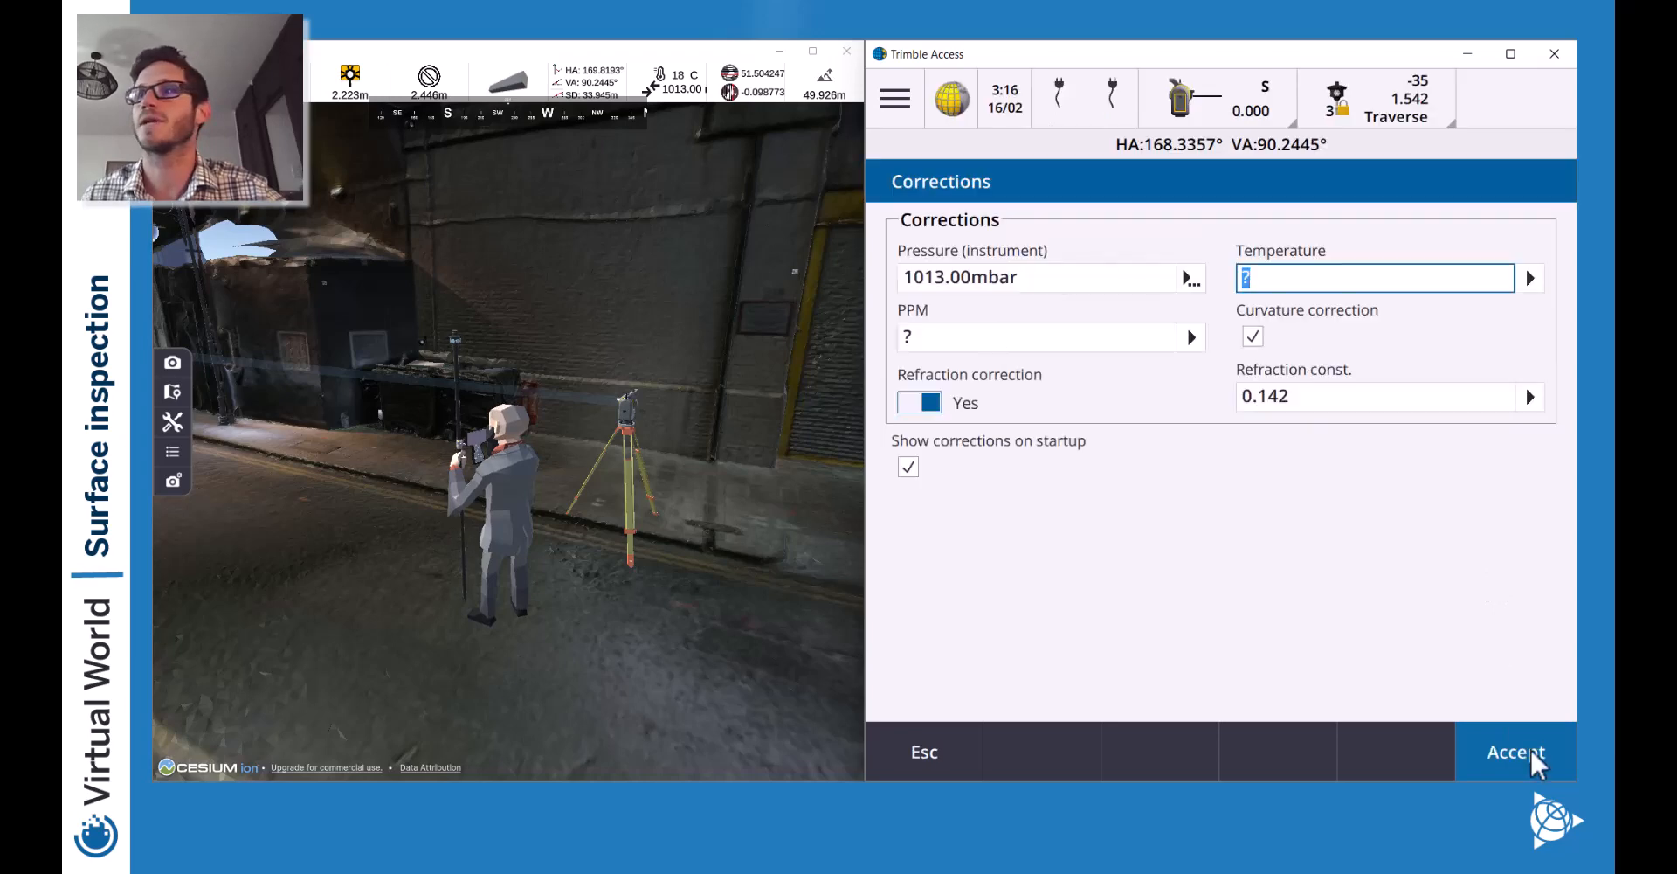
pyautogui.click(1520, 753)
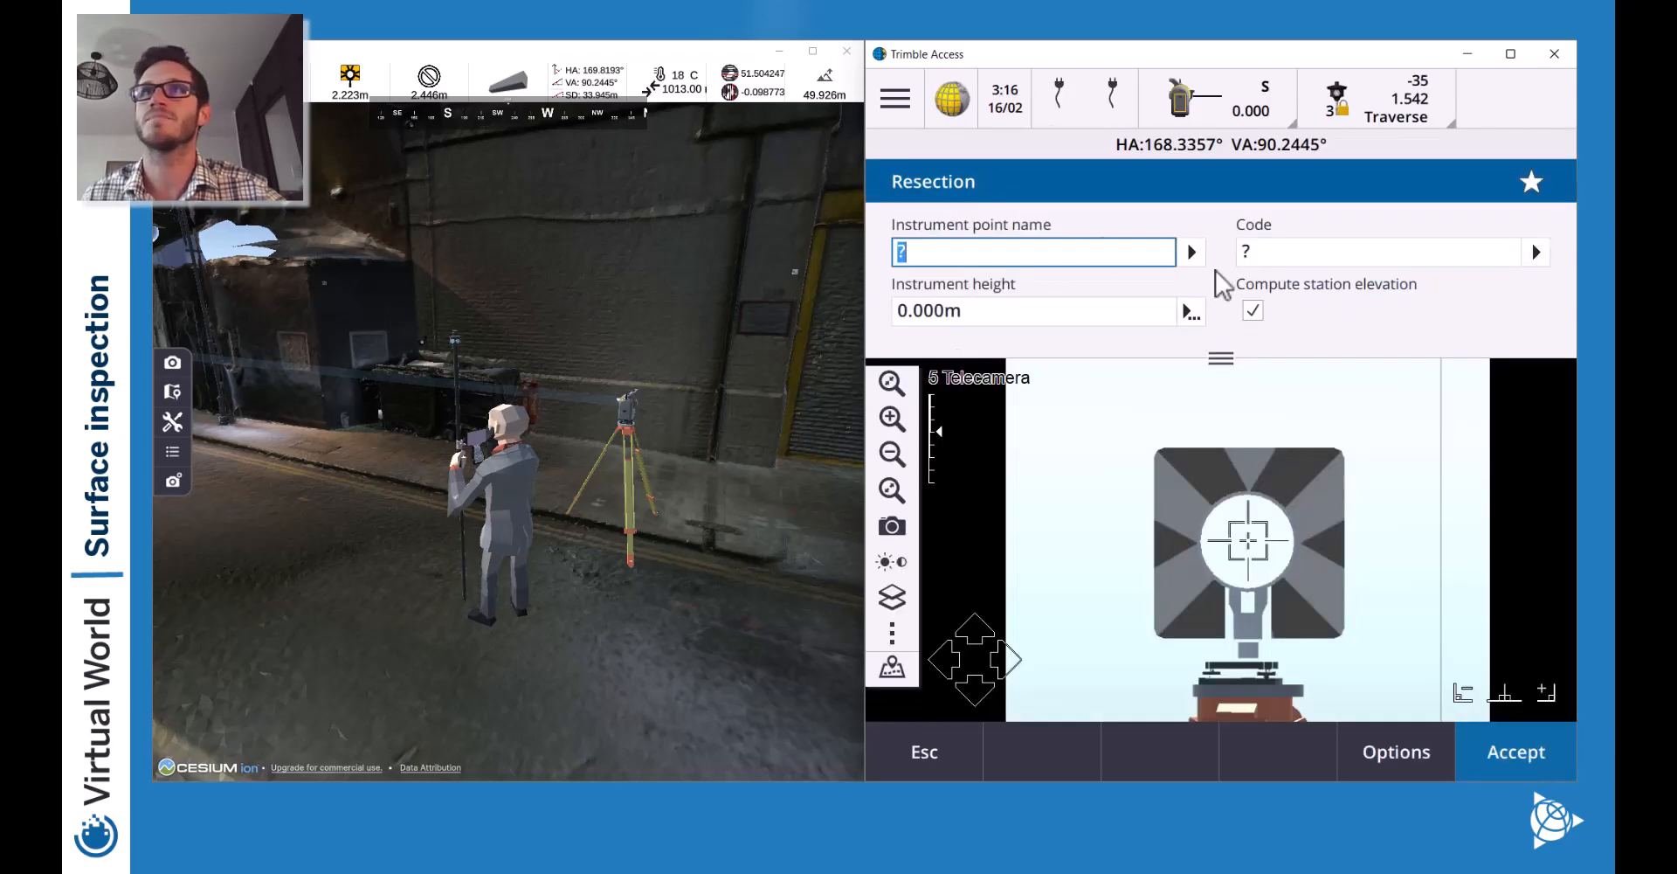
# Name the instrument point st0001, accept the station, and pick SEMAR point EX001 first.
pyautogui.click(890, 673)
pyautogui.click(1231, 546)
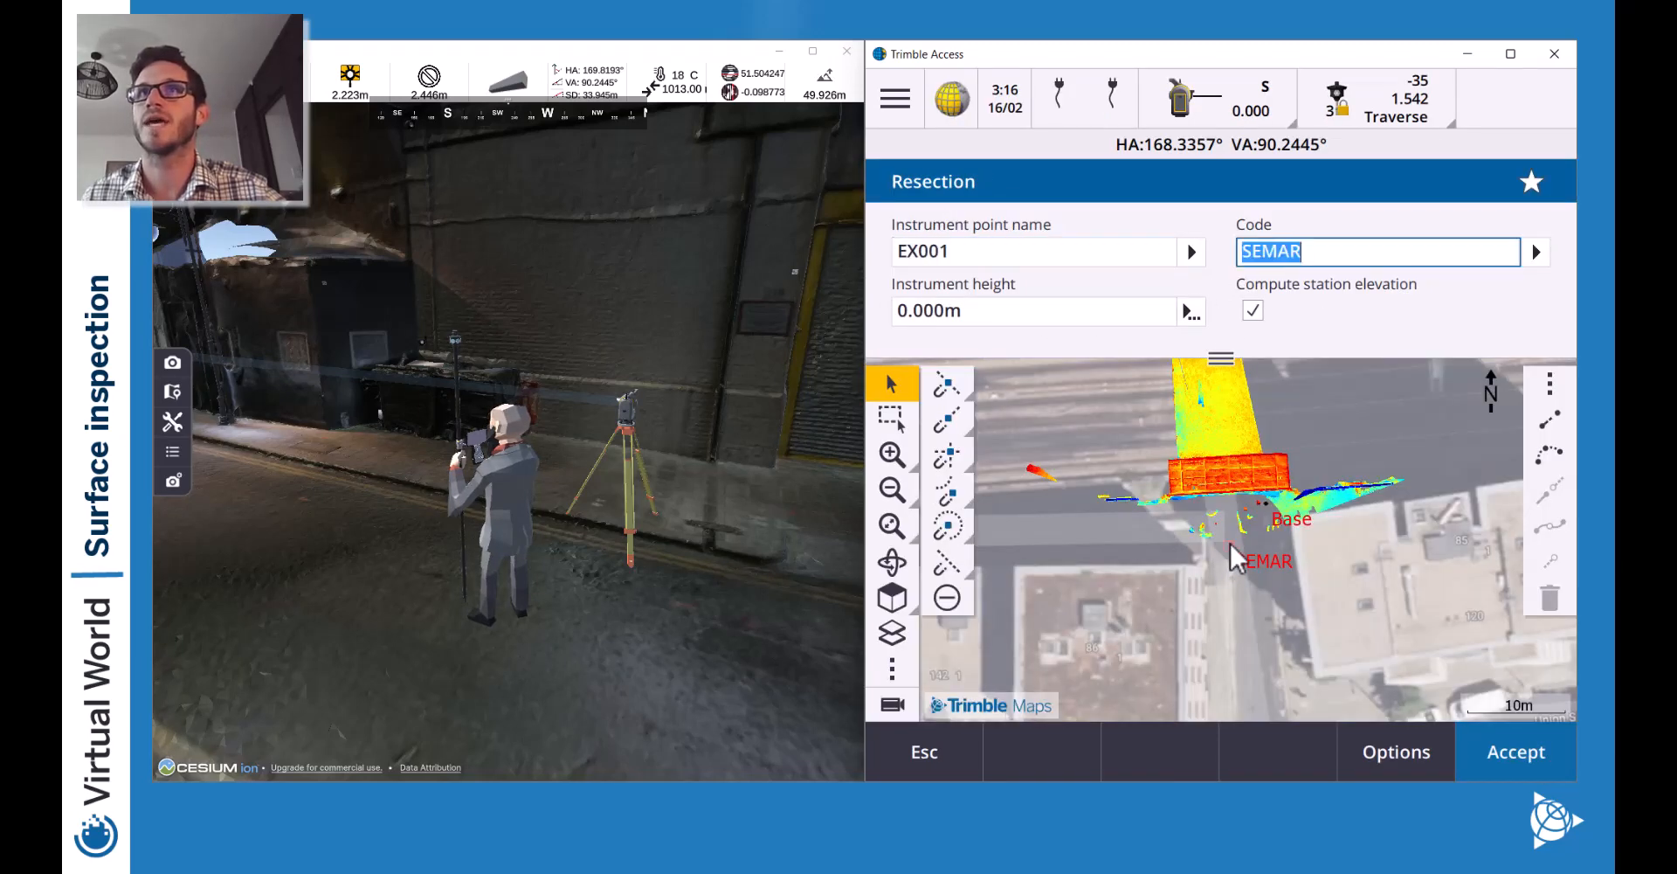
pyautogui.click(943, 322)
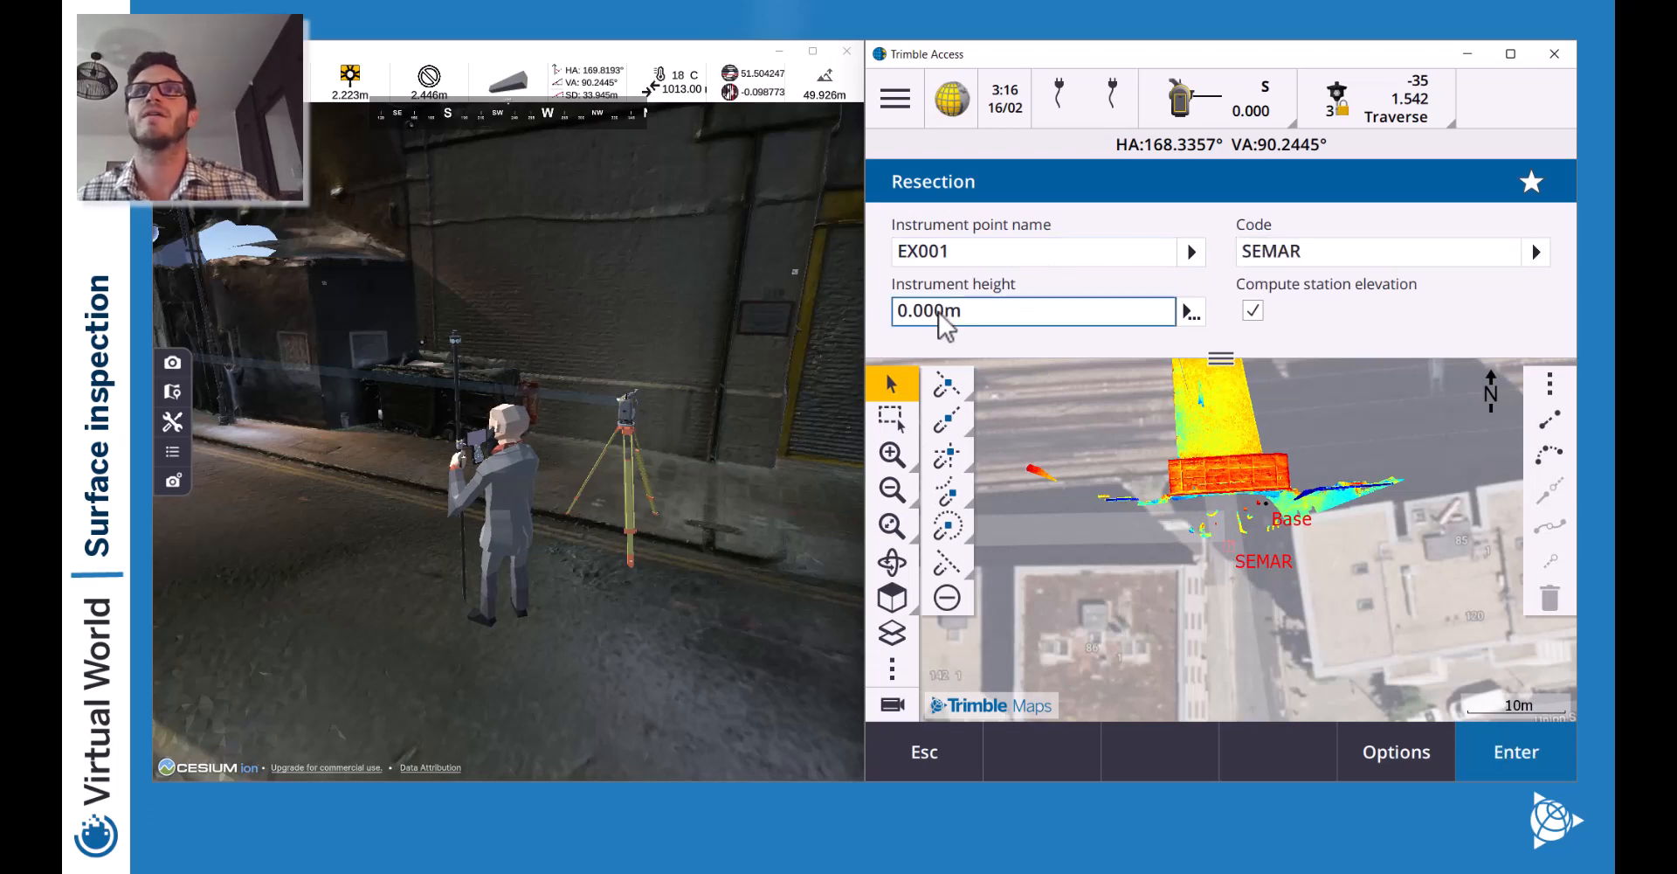
pyautogui.rightClick(966, 253)
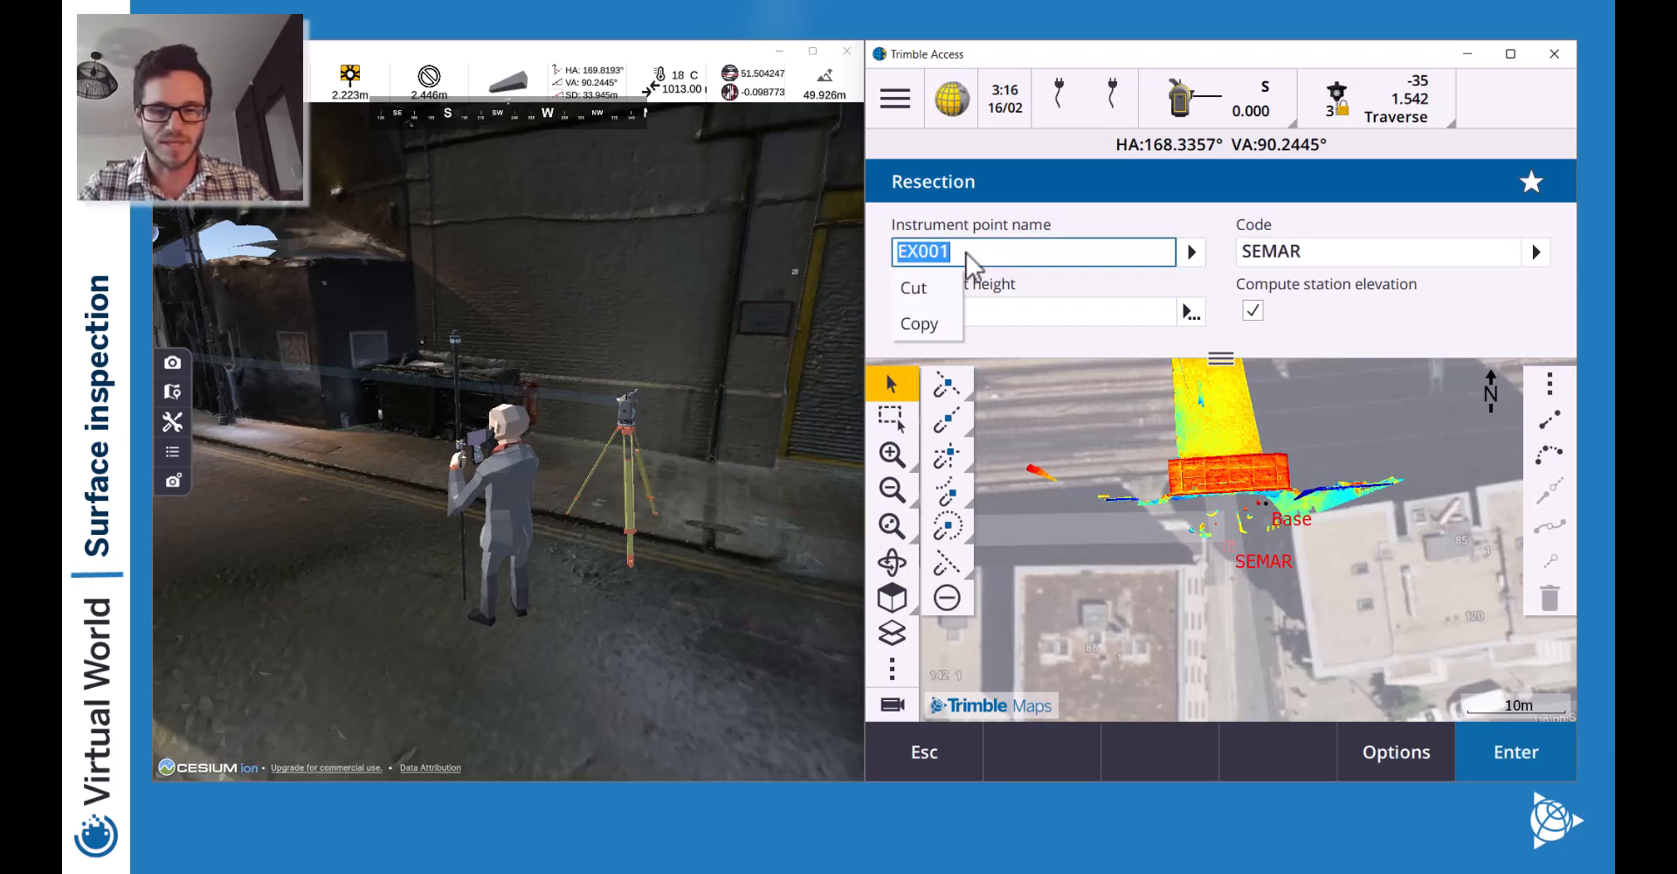
pyautogui.write('st0001')
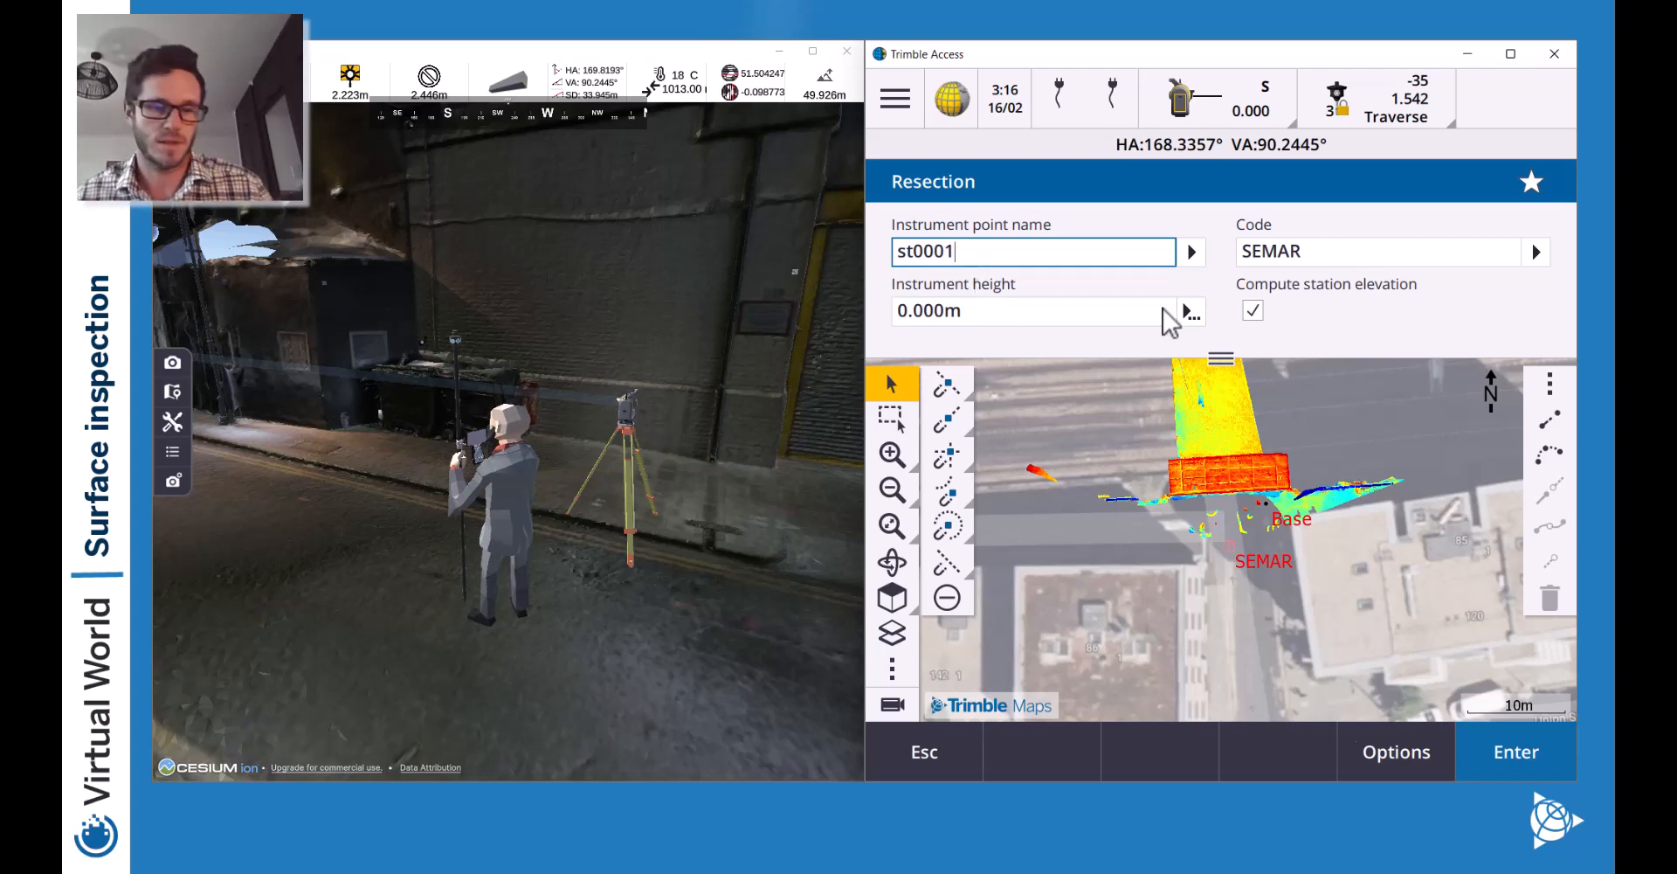
pyautogui.click(1517, 757)
pyautogui.click(1499, 753)
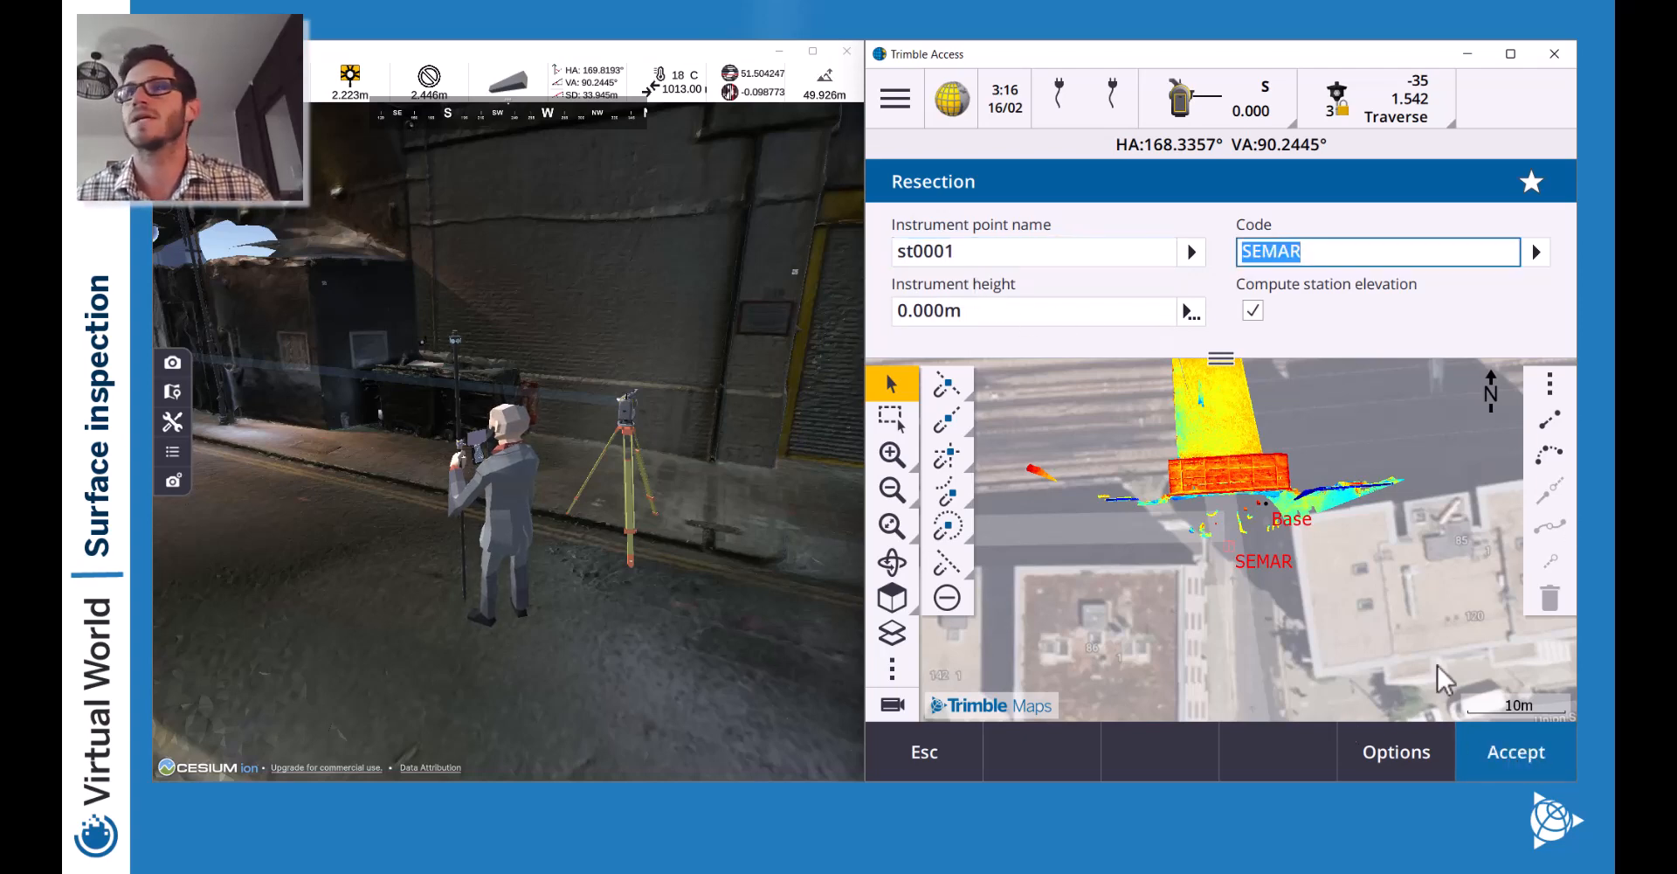
pyautogui.click(1228, 545)
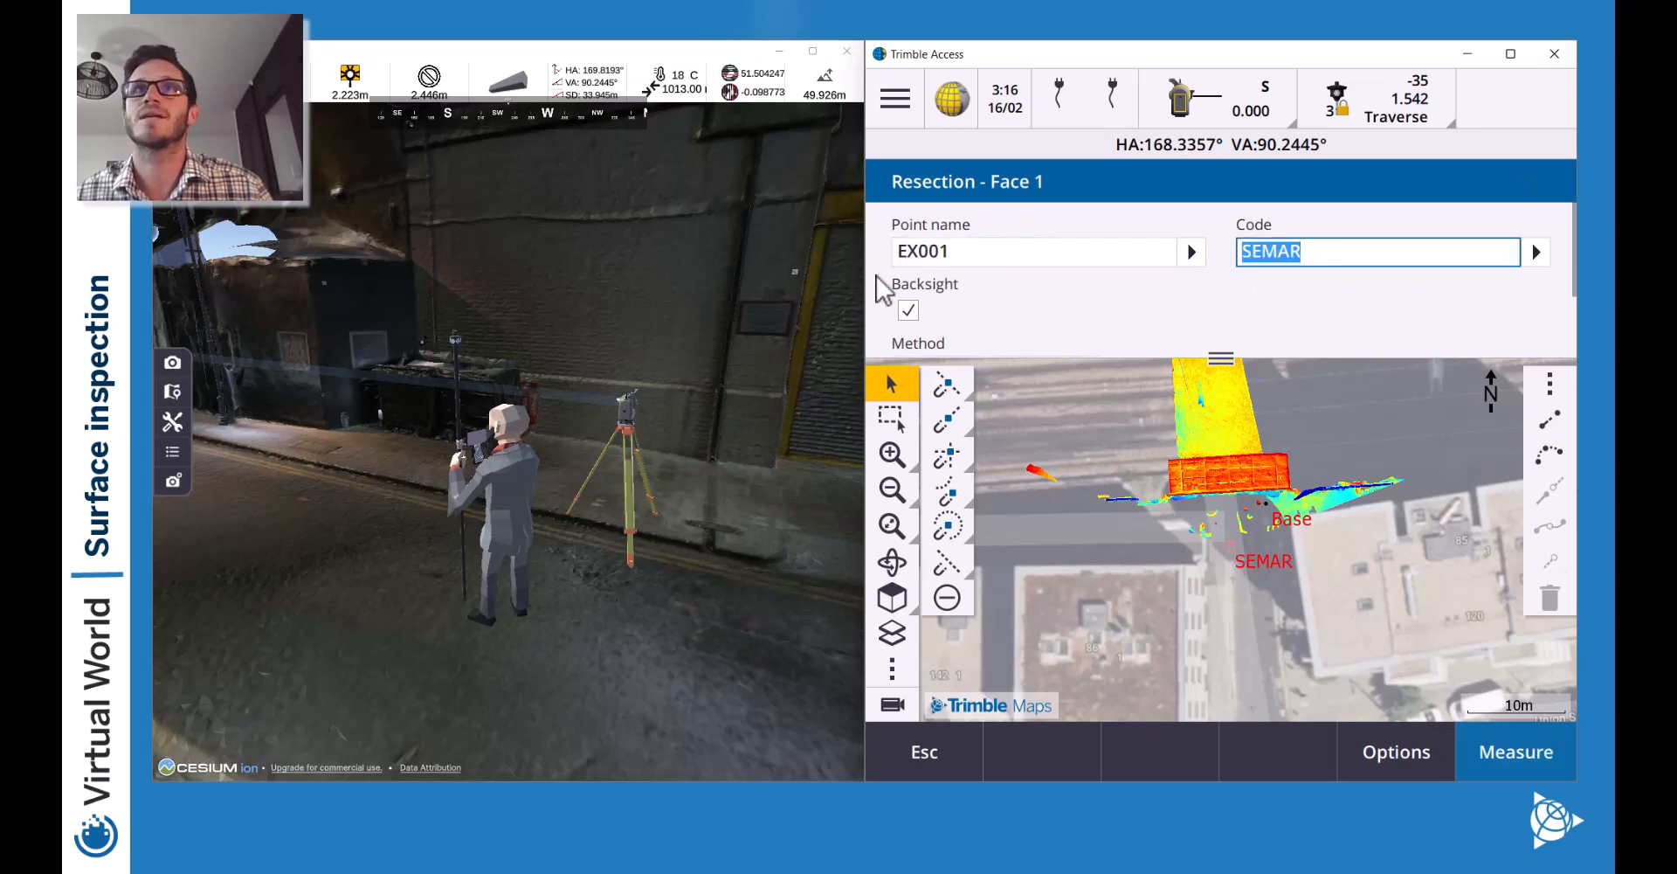
# Measure backsight EX001, then pick the second SEMAR point on the map as EX002.
pyautogui.click(892, 705)
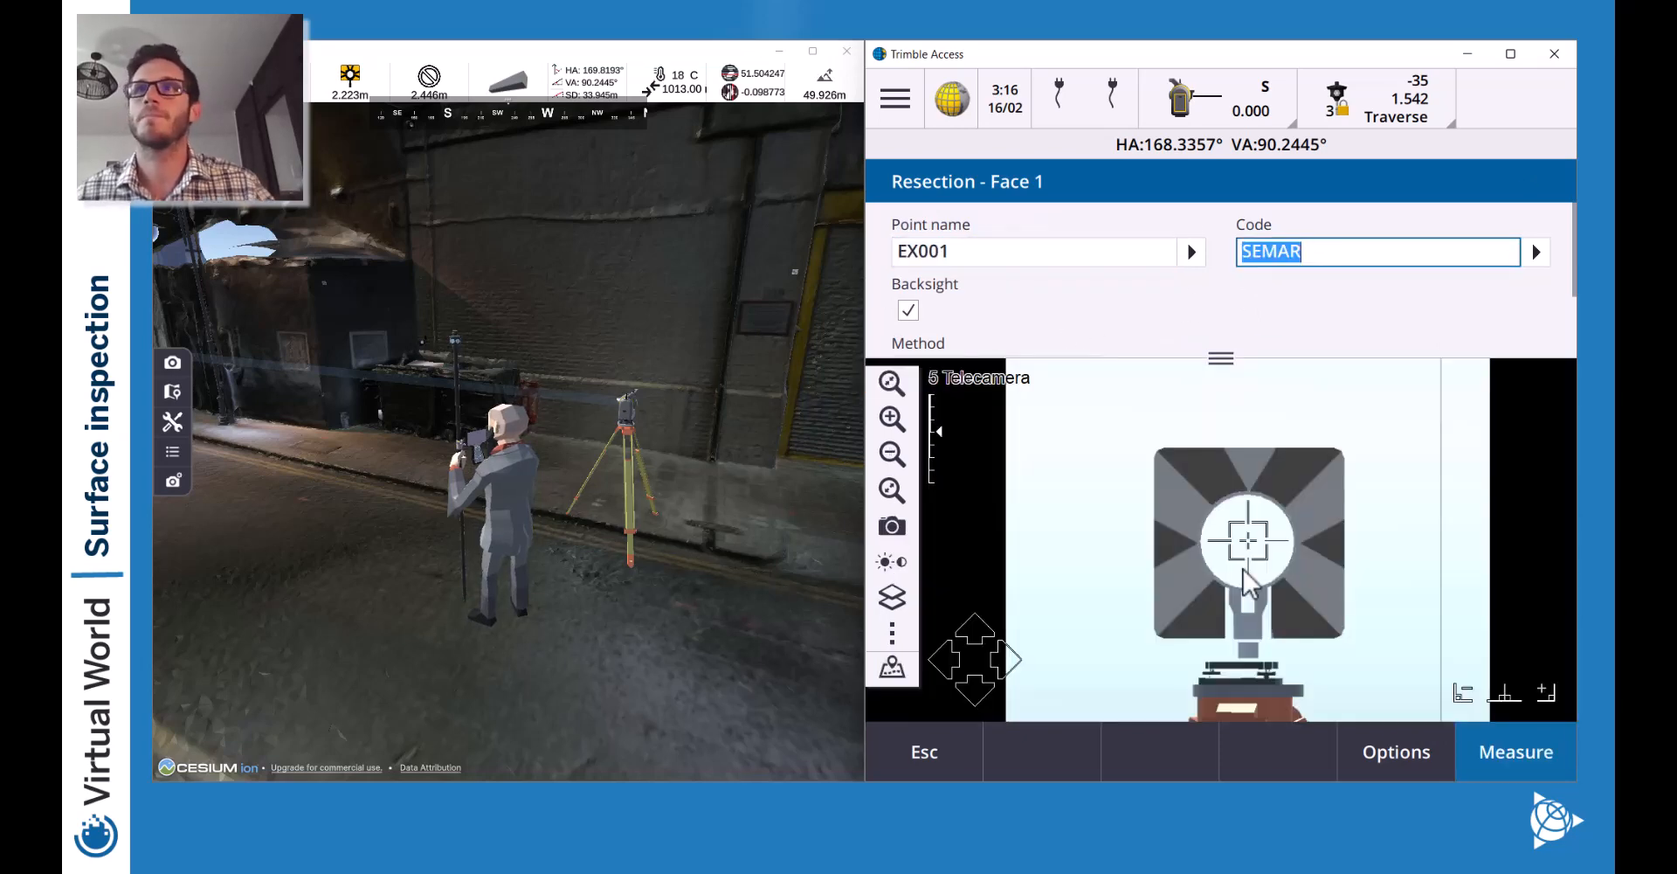
pyautogui.click(1520, 757)
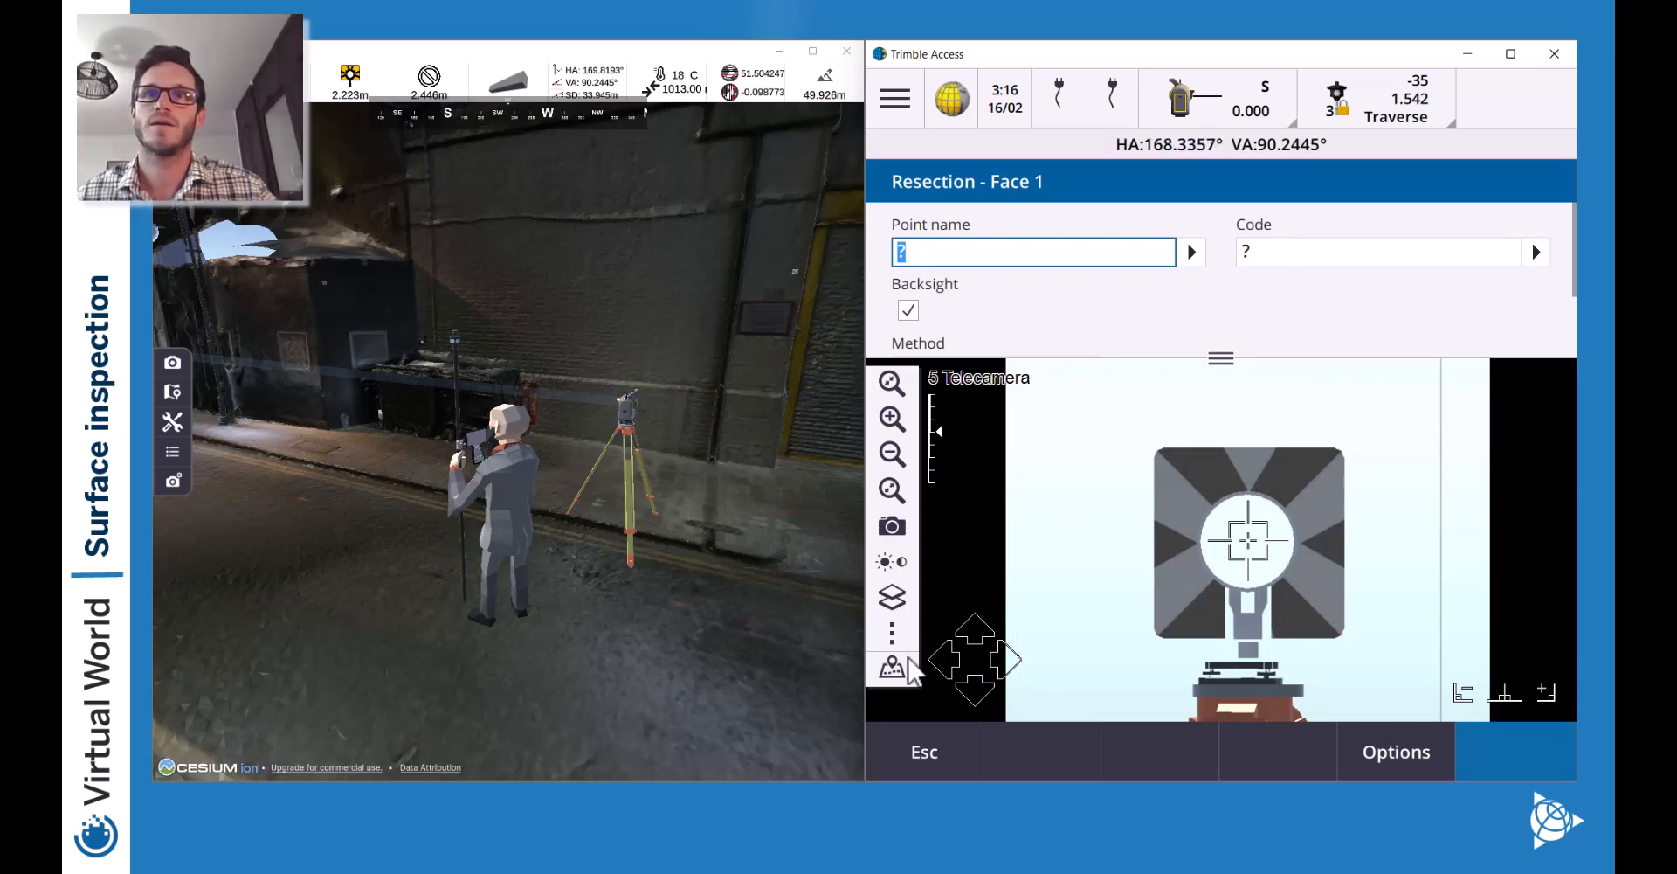
pyautogui.click(900, 671)
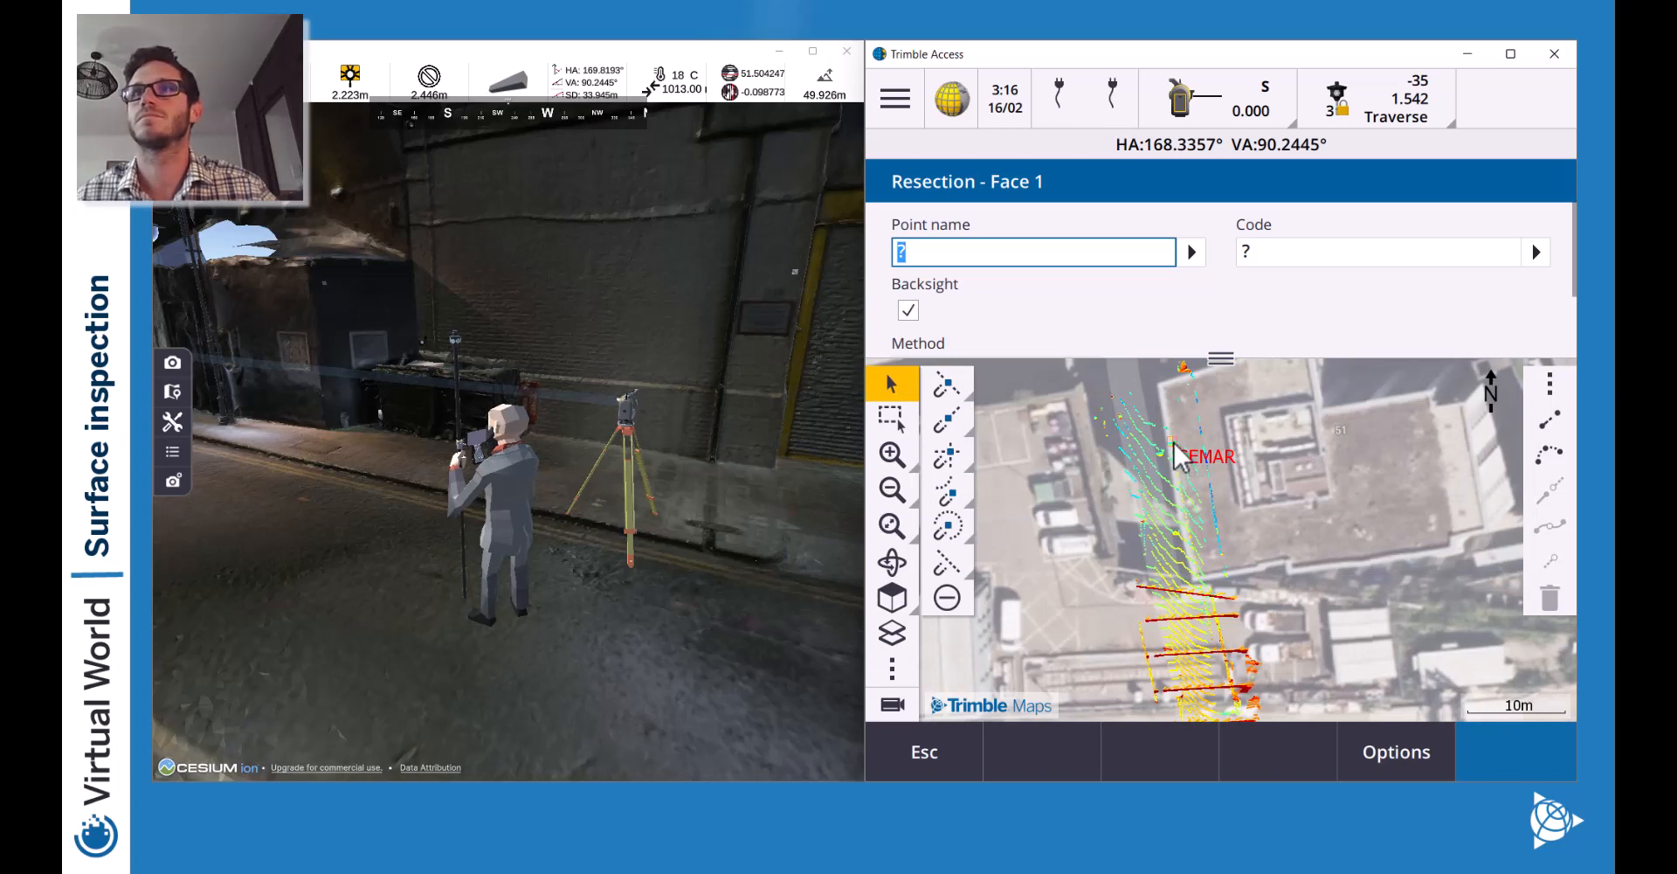
pyautogui.click(1175, 444)
pyautogui.scroll(-1, 1109, 310)
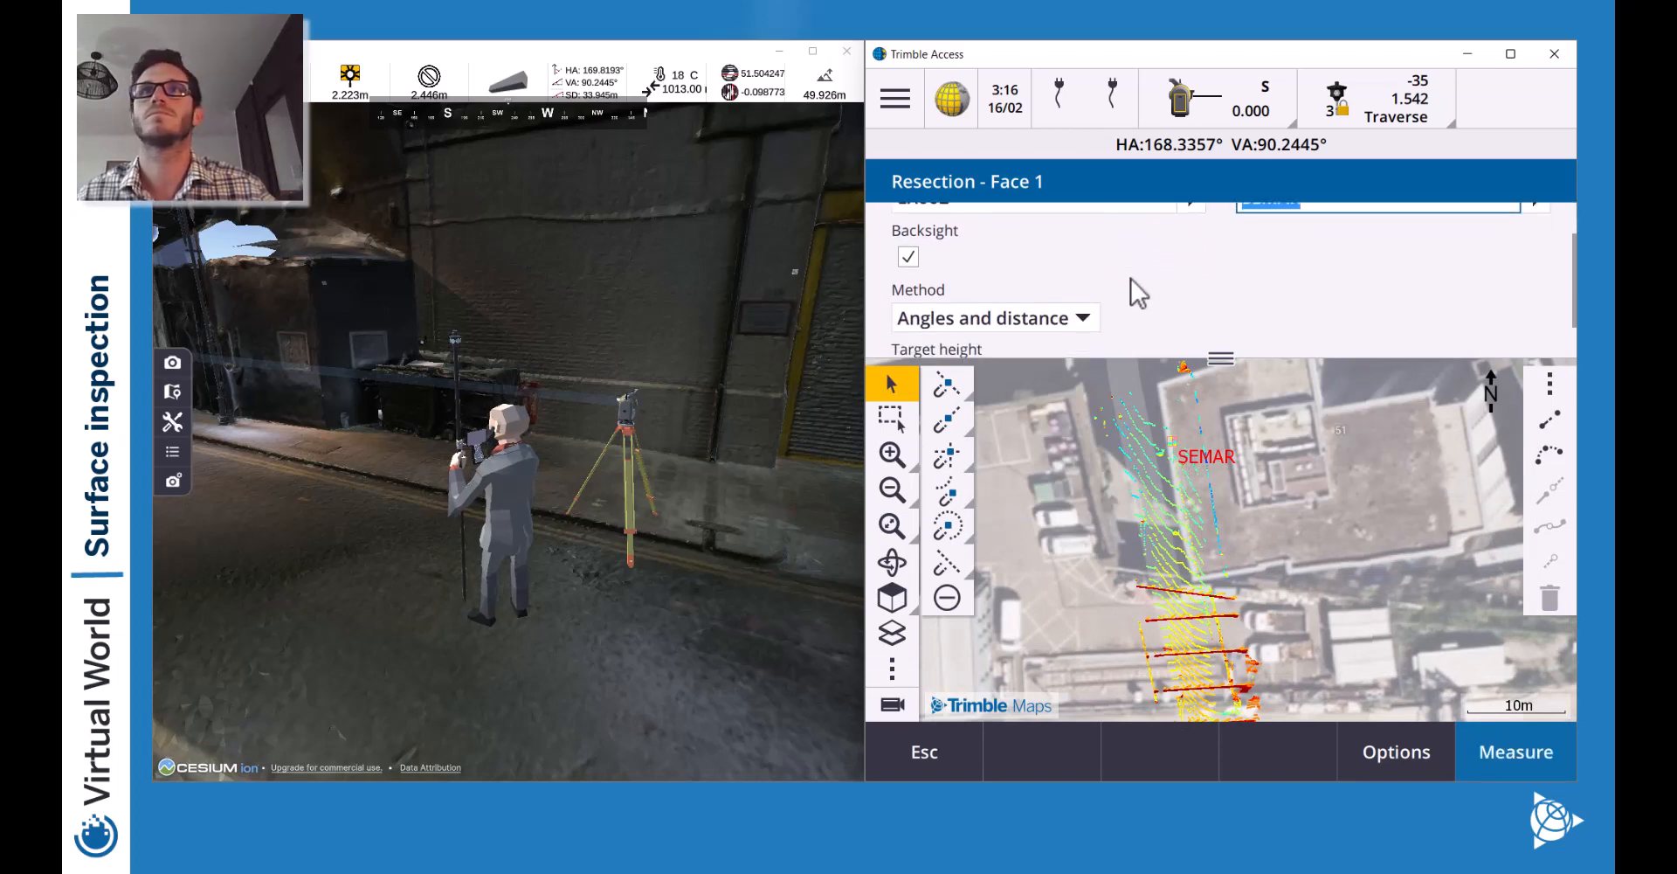
pyautogui.scroll(-1, 1135, 290)
pyautogui.scroll(3, 1273, 307)
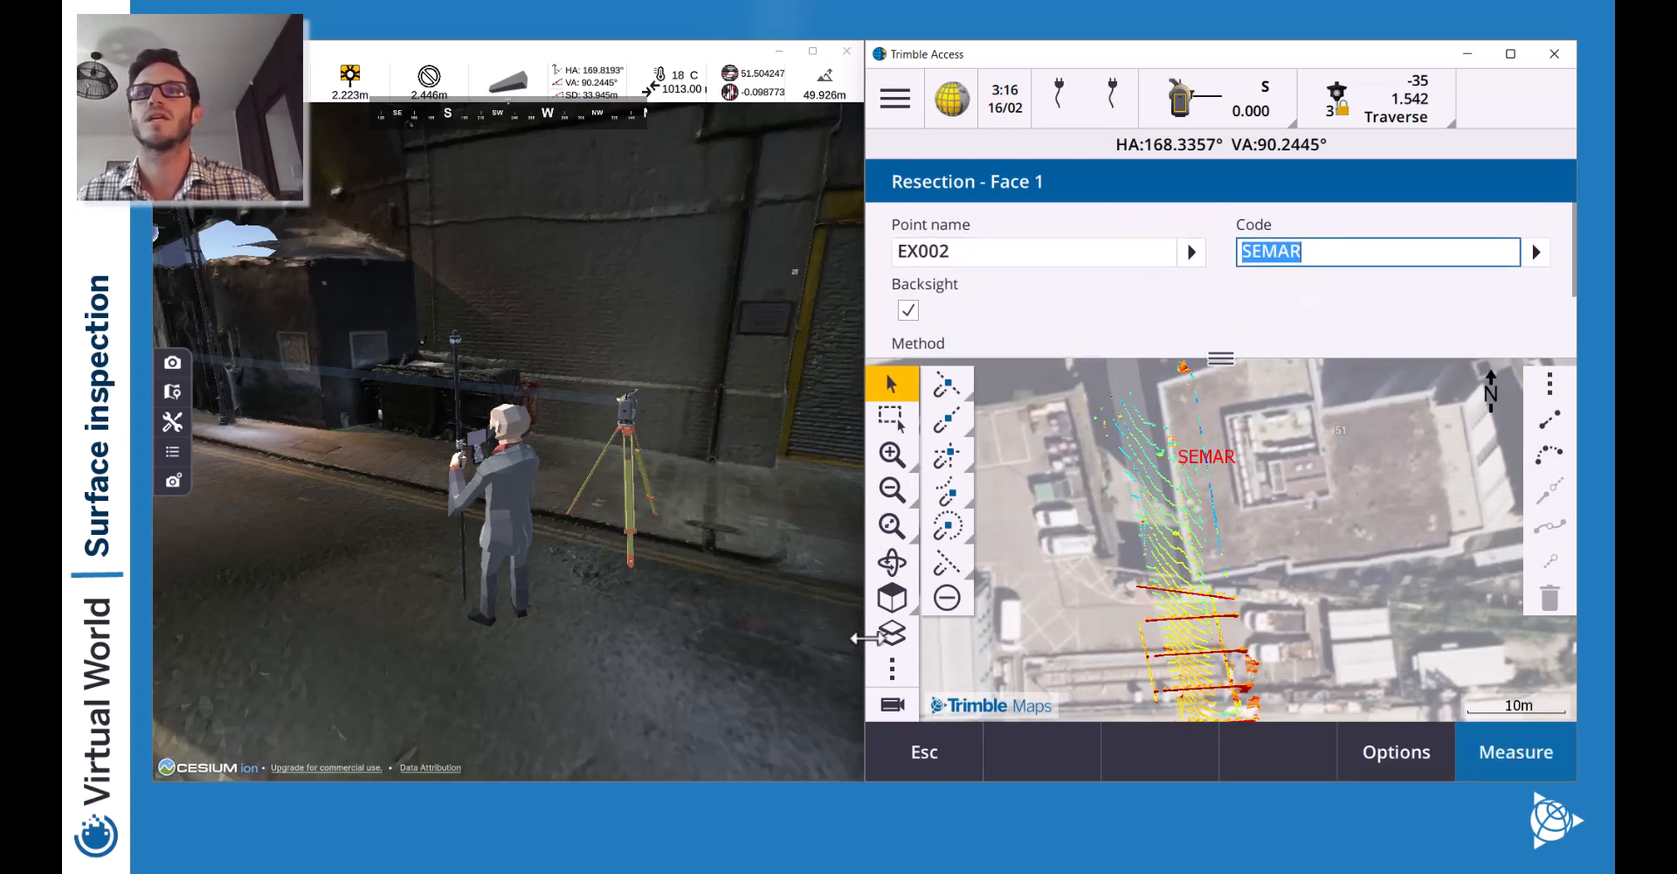
# Zoom to Overview, turn 180° onto the EX002 tripod, zoom to Primary, and measure.
pyautogui.click(892, 704)
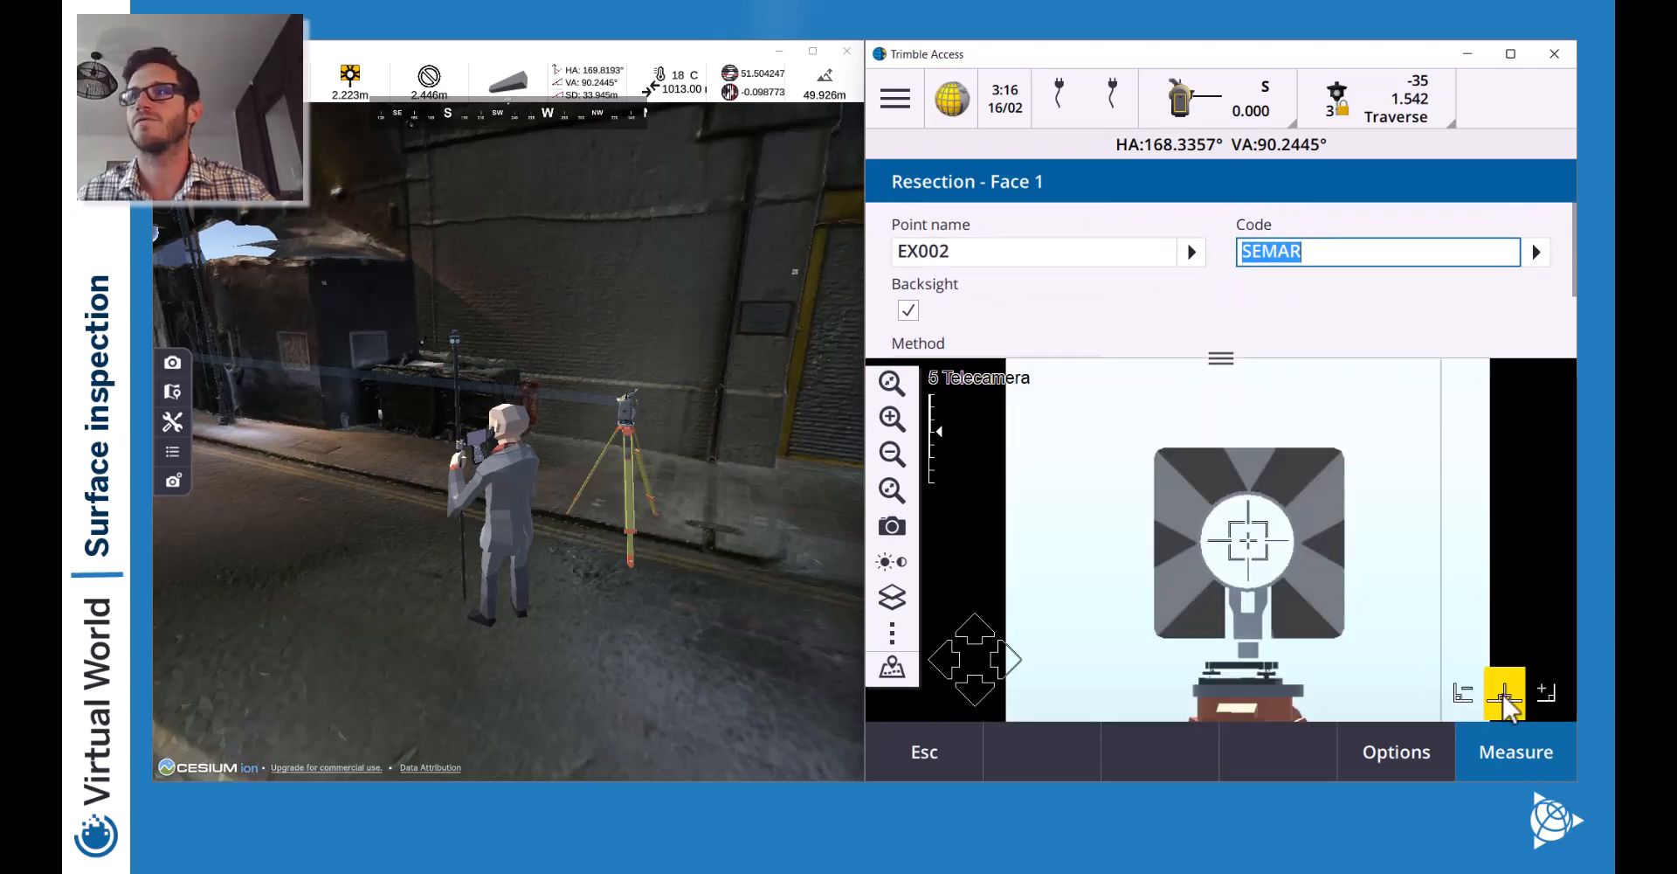
pyautogui.click(891, 491)
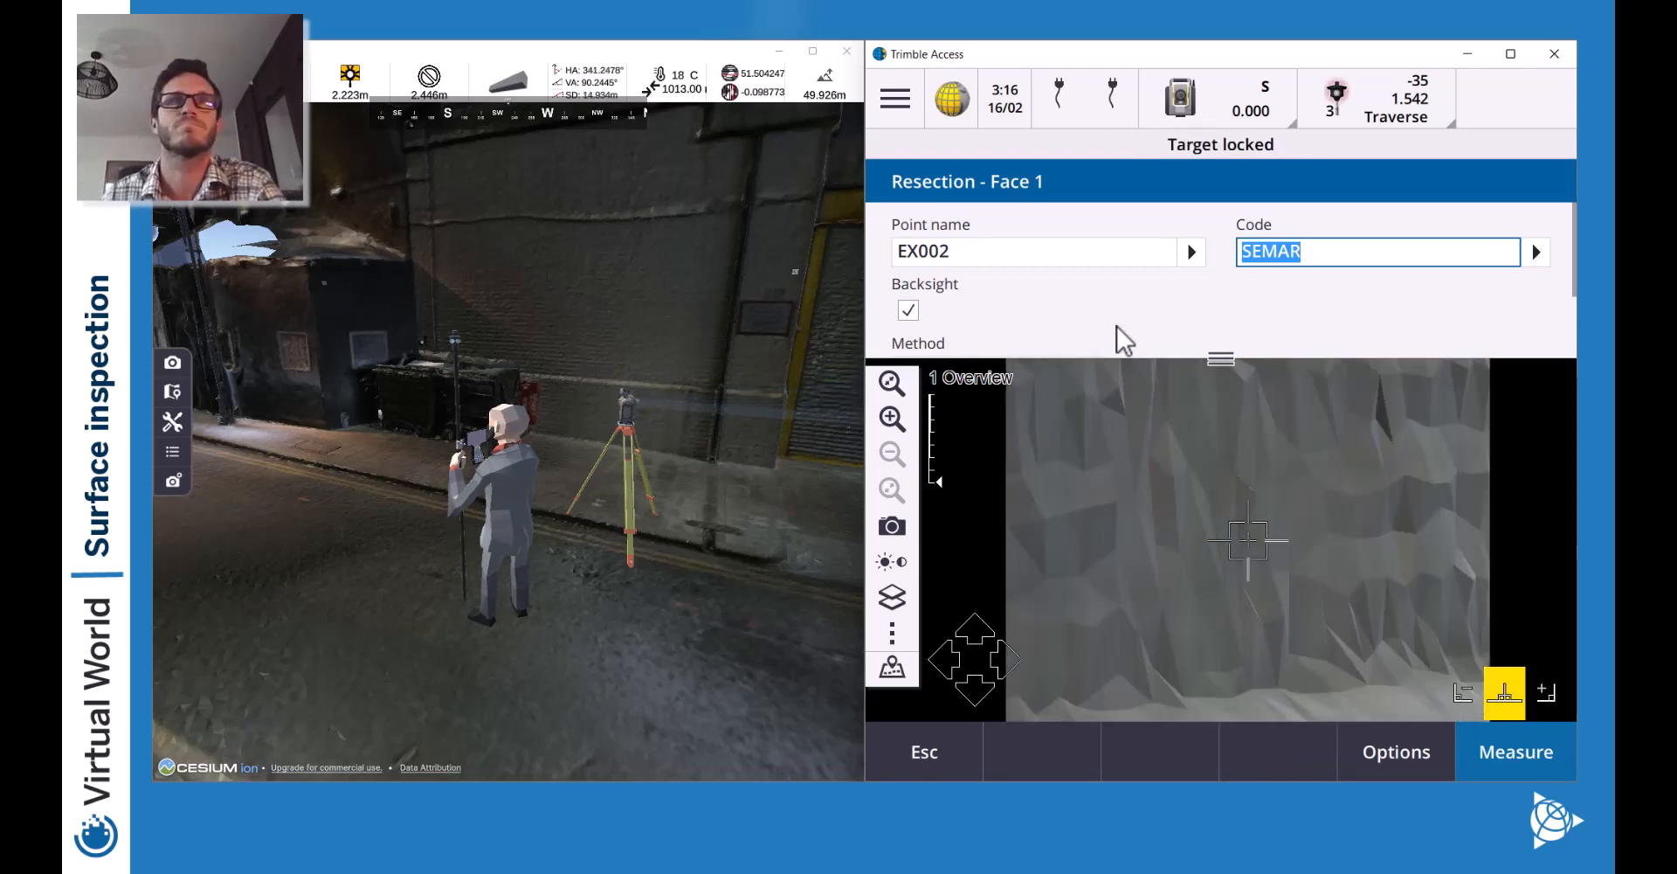
pyautogui.click(1320, 526)
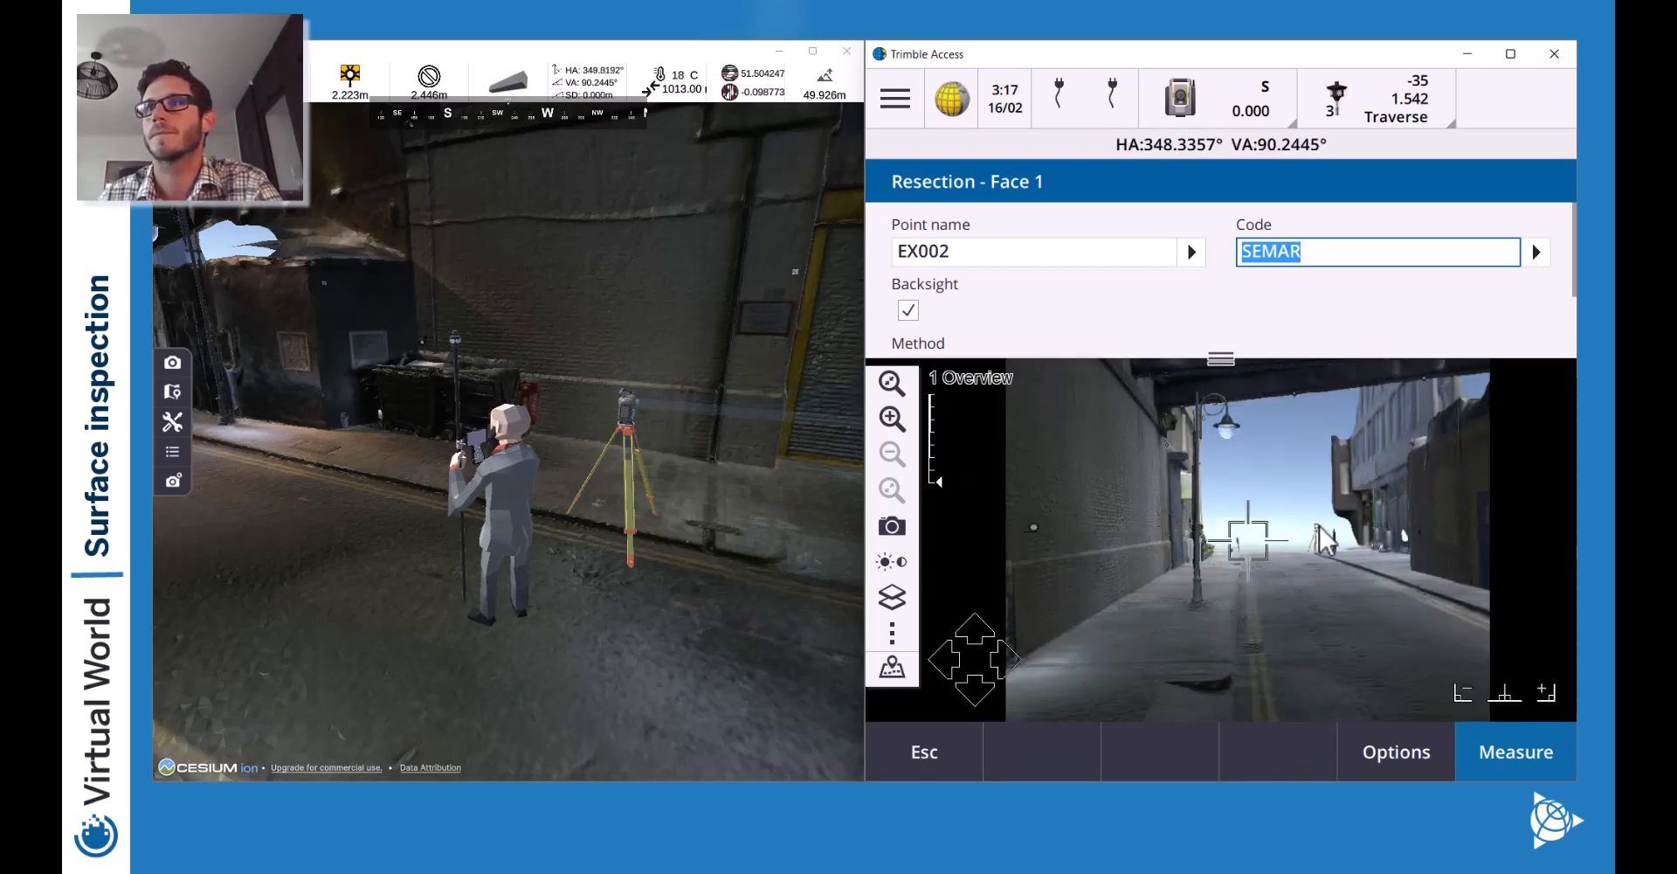
pyautogui.tripleClick(891, 421)
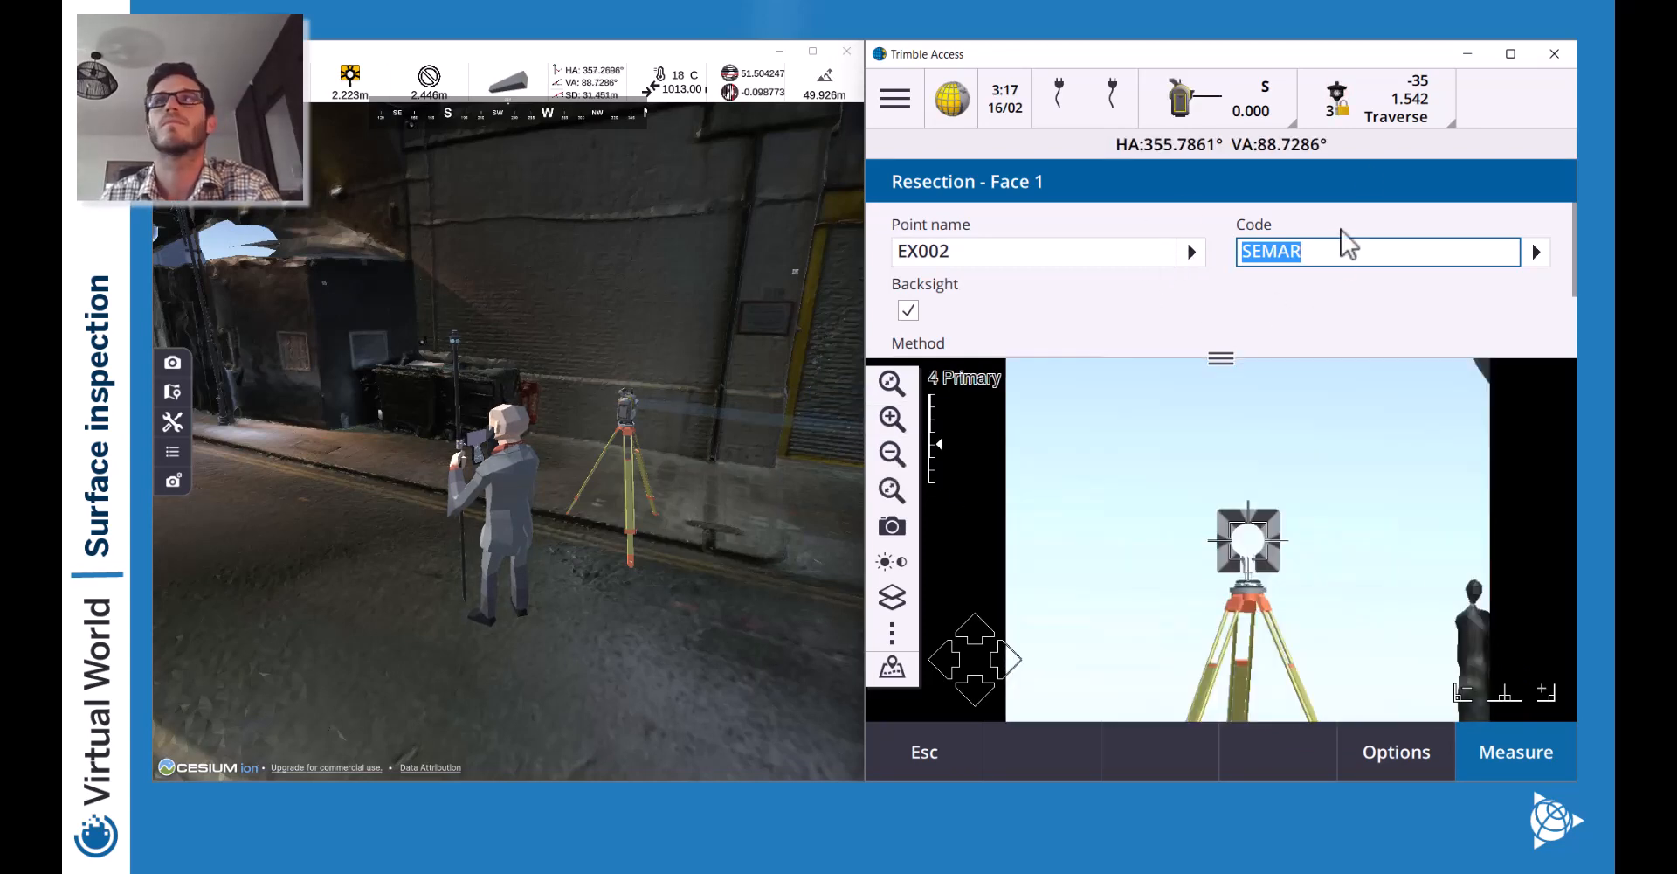
pyautogui.click(1513, 753)
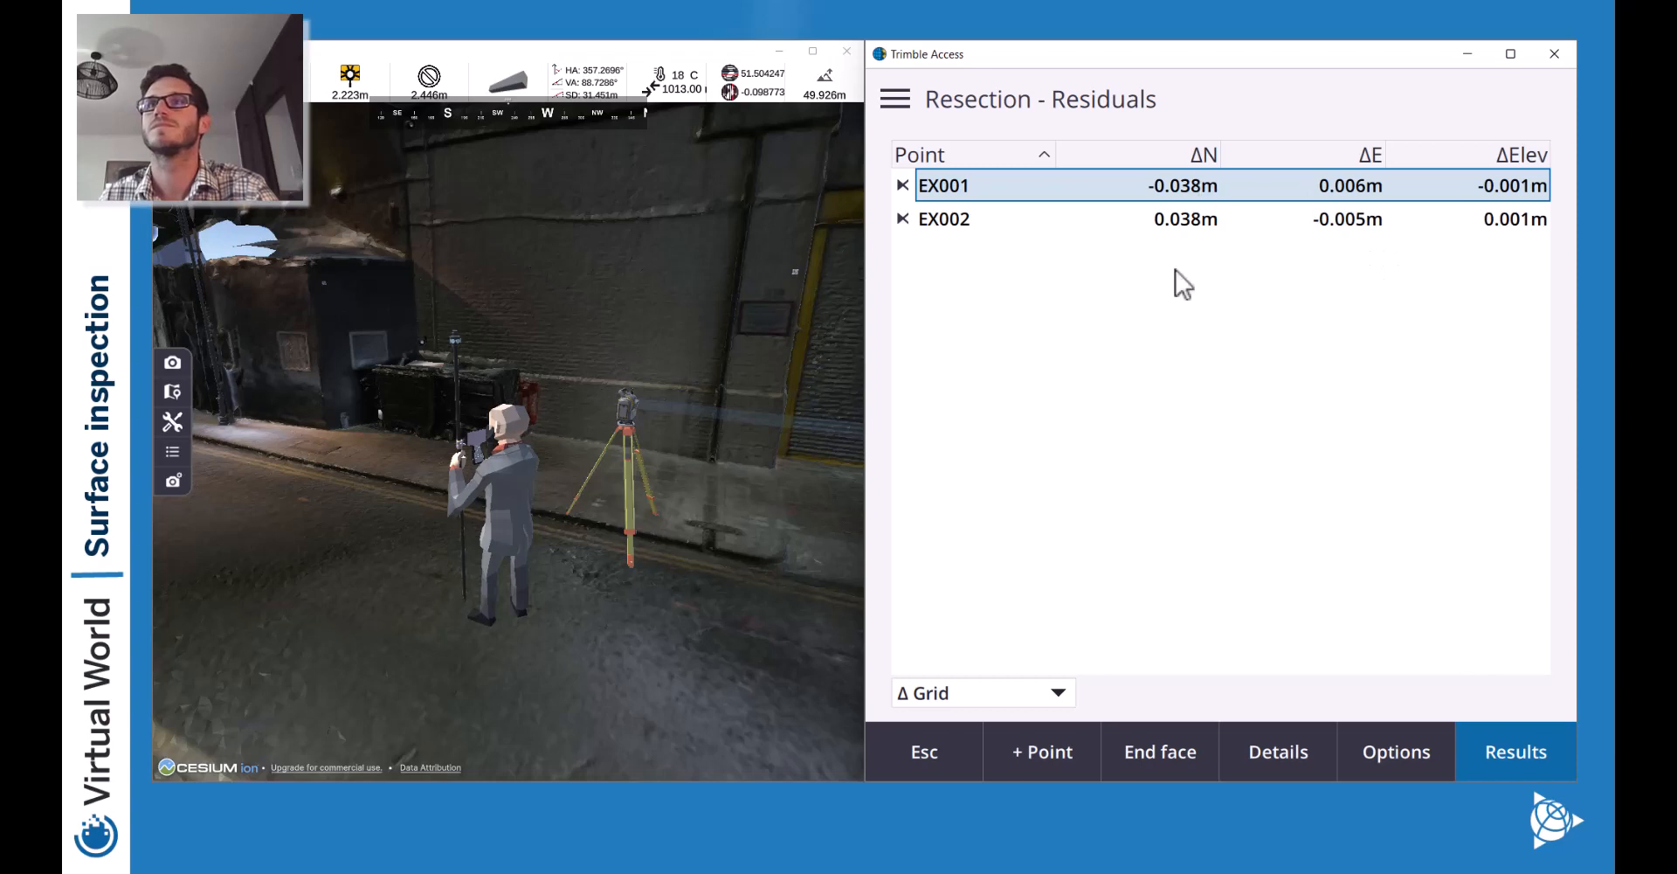
# Switch the residual display from Δ Grid to Δ Az HD VD and open EX001's residuals.
pyautogui.click(994, 692)
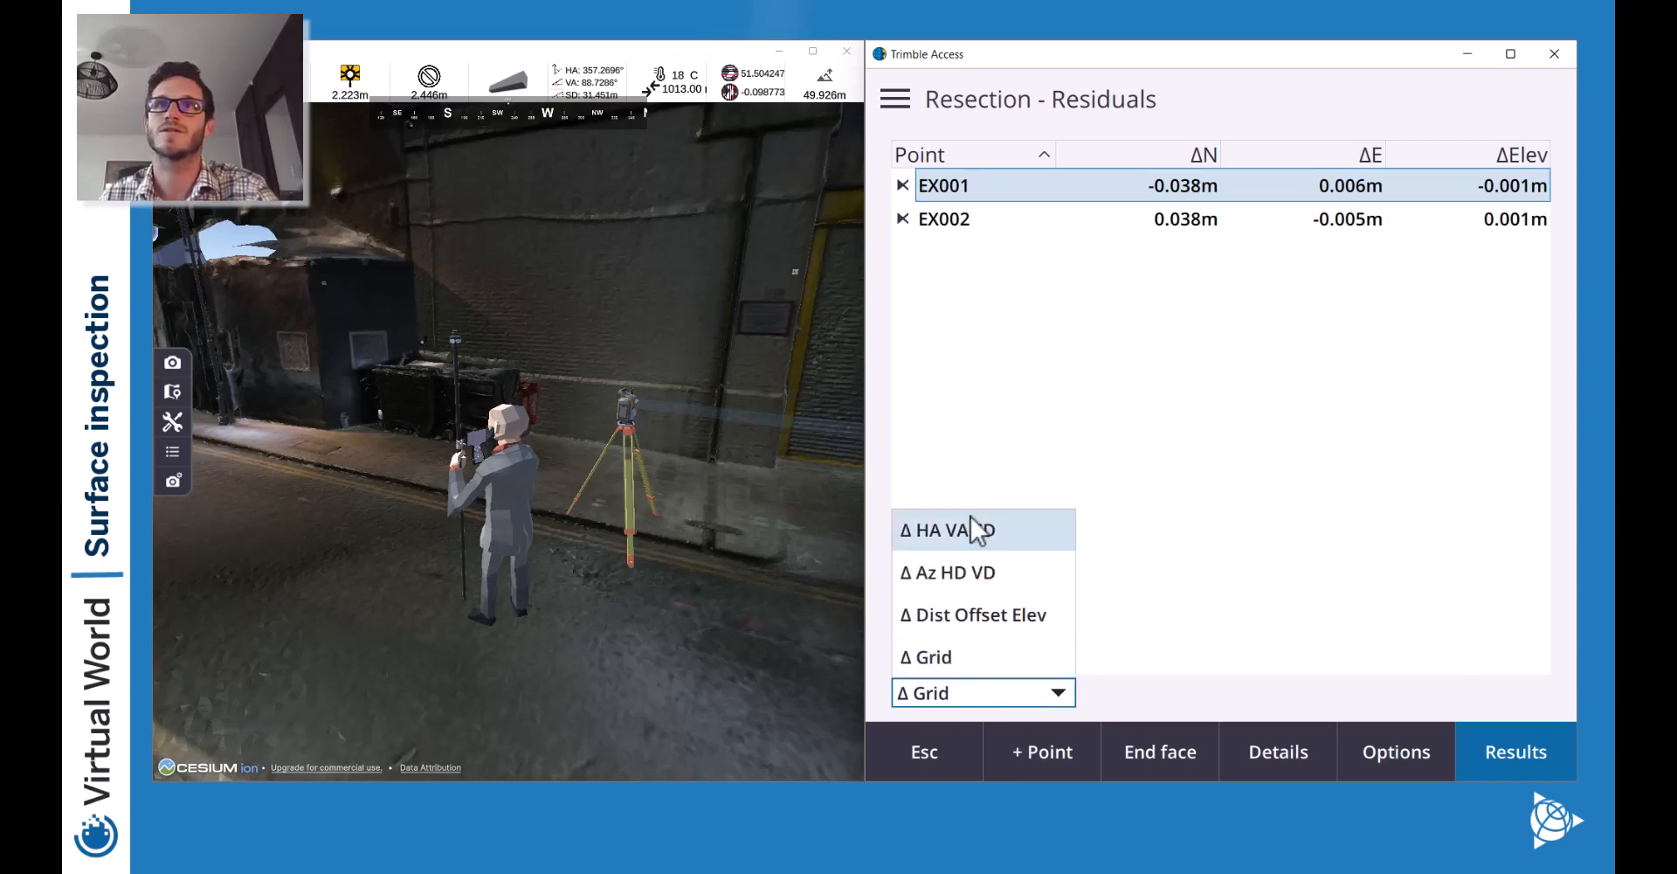
pyautogui.click(1010, 573)
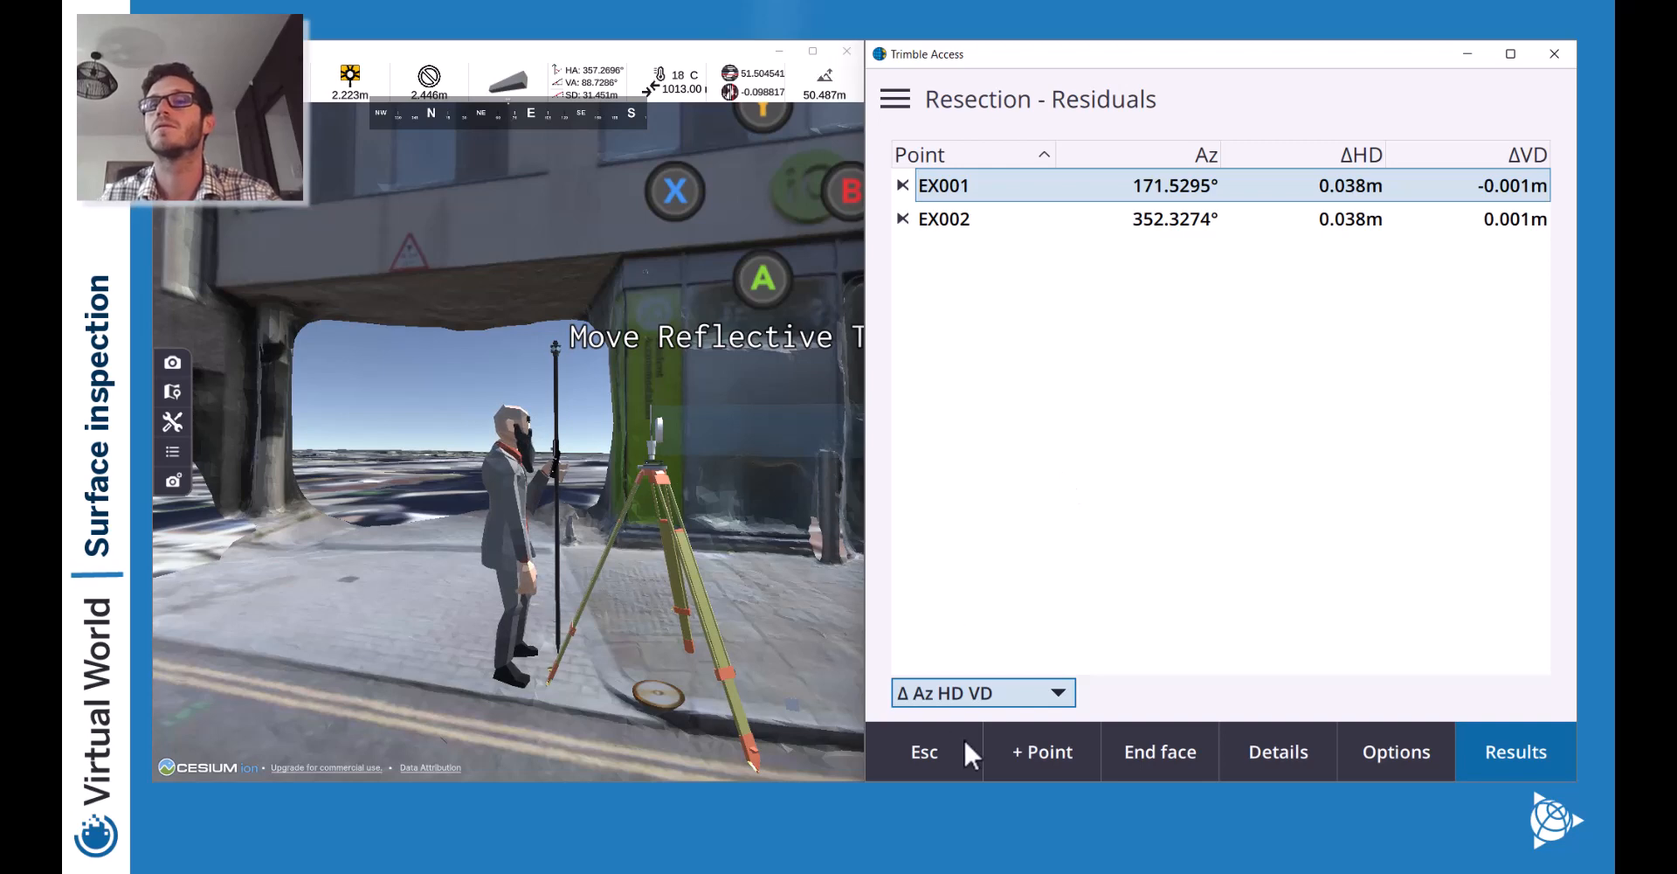
pyautogui.click(1284, 175)
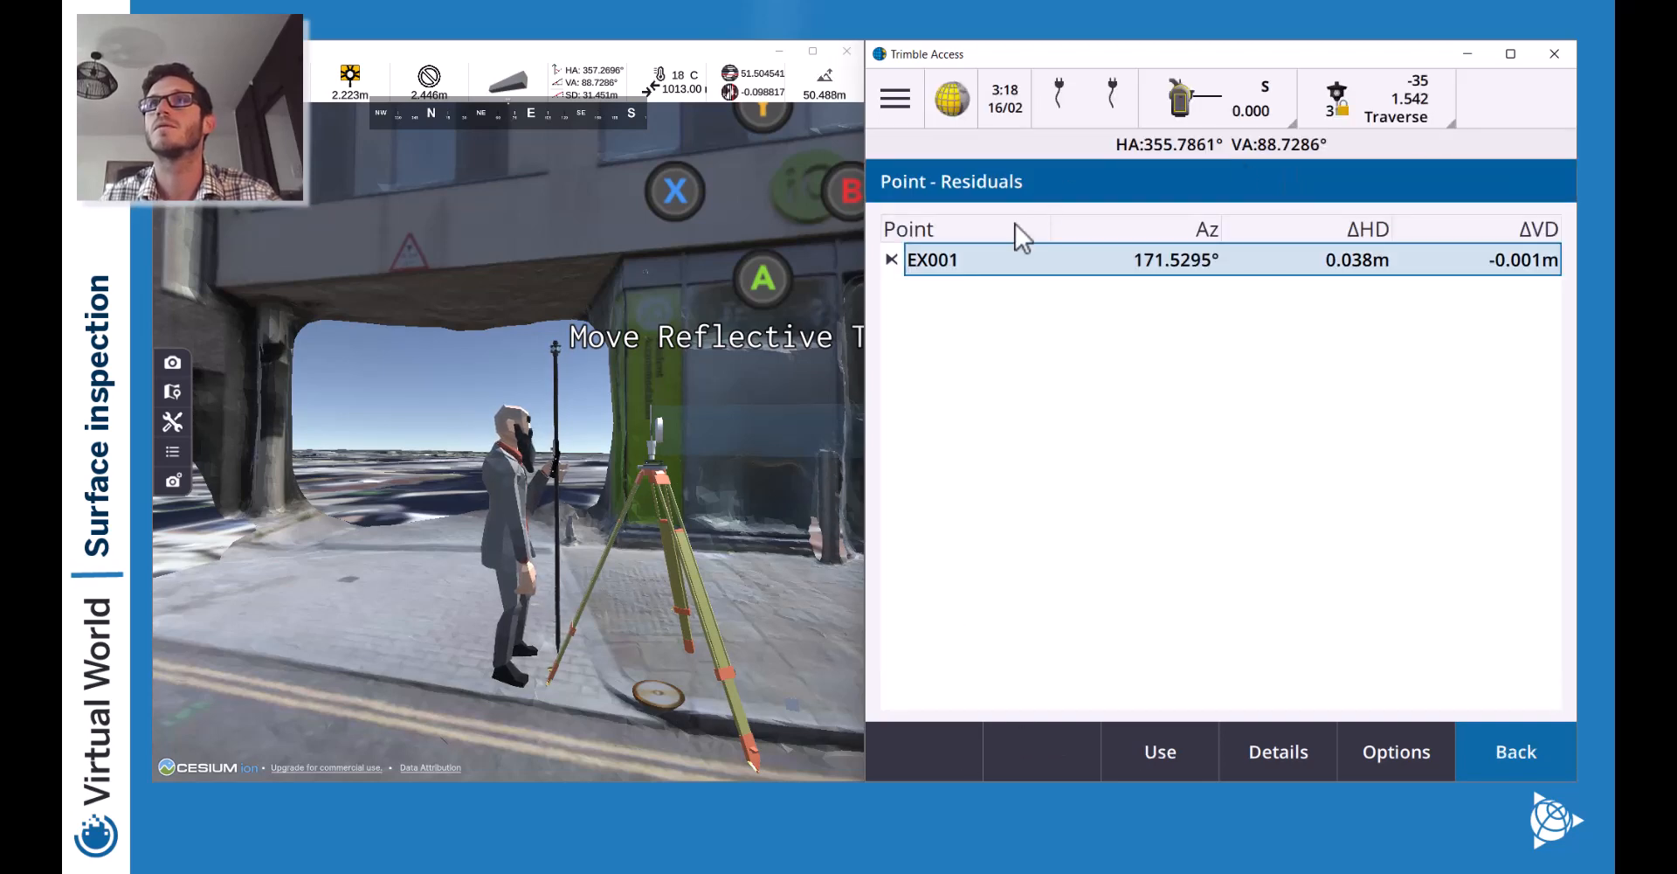
# Set EX001's prism type to Custom with a 0.0mm prism constant.
pyautogui.click(1285, 741)
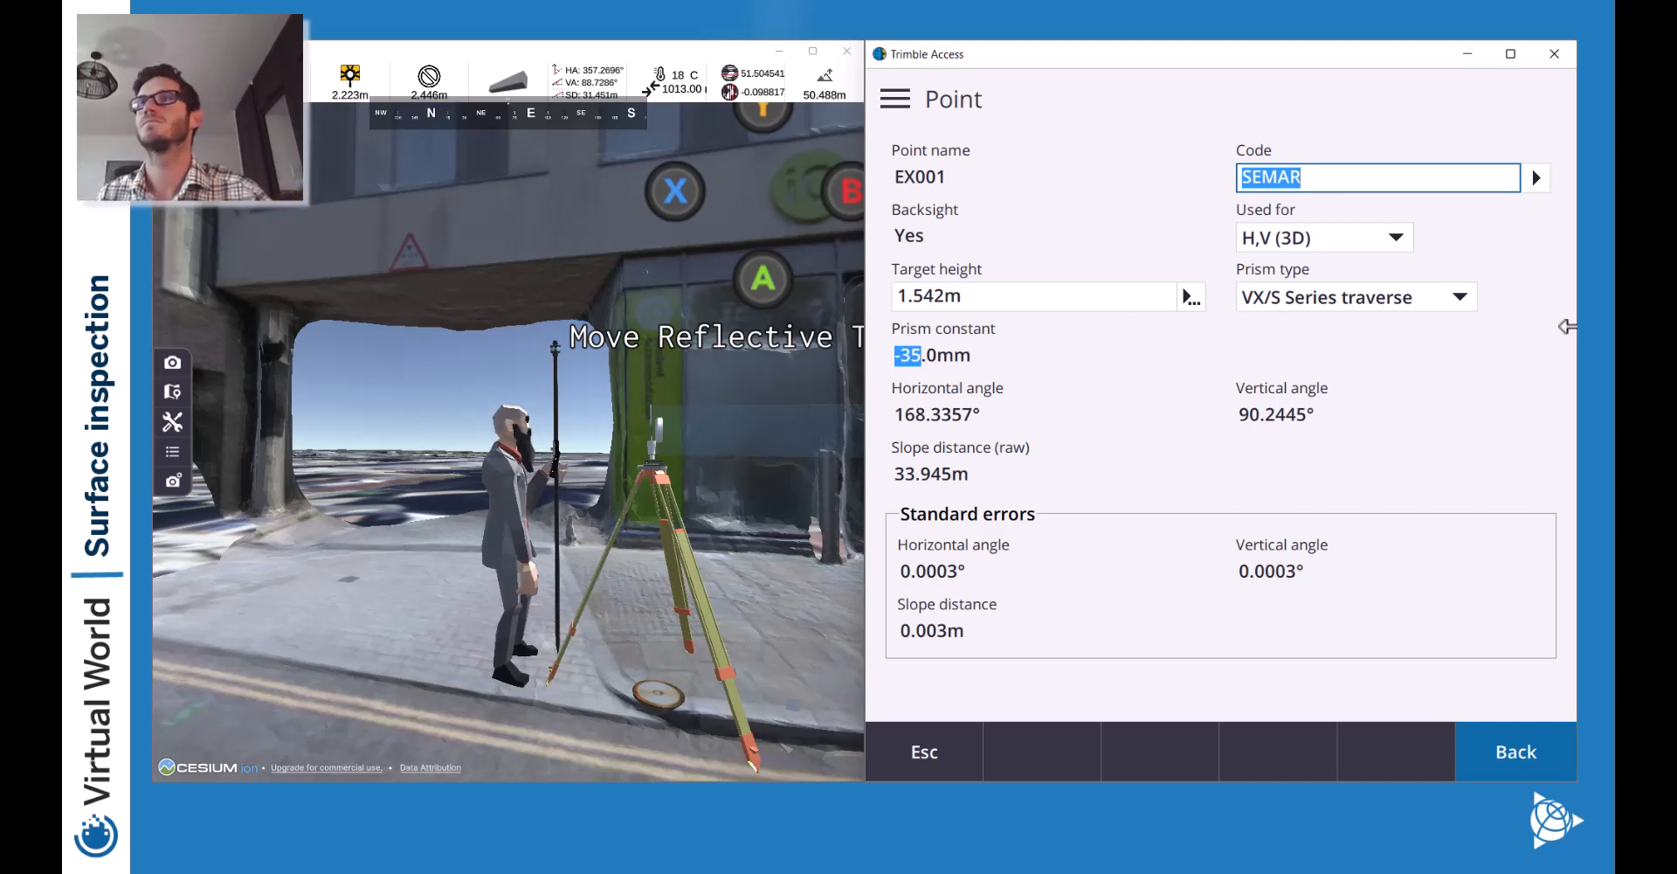
pyautogui.click(1413, 297)
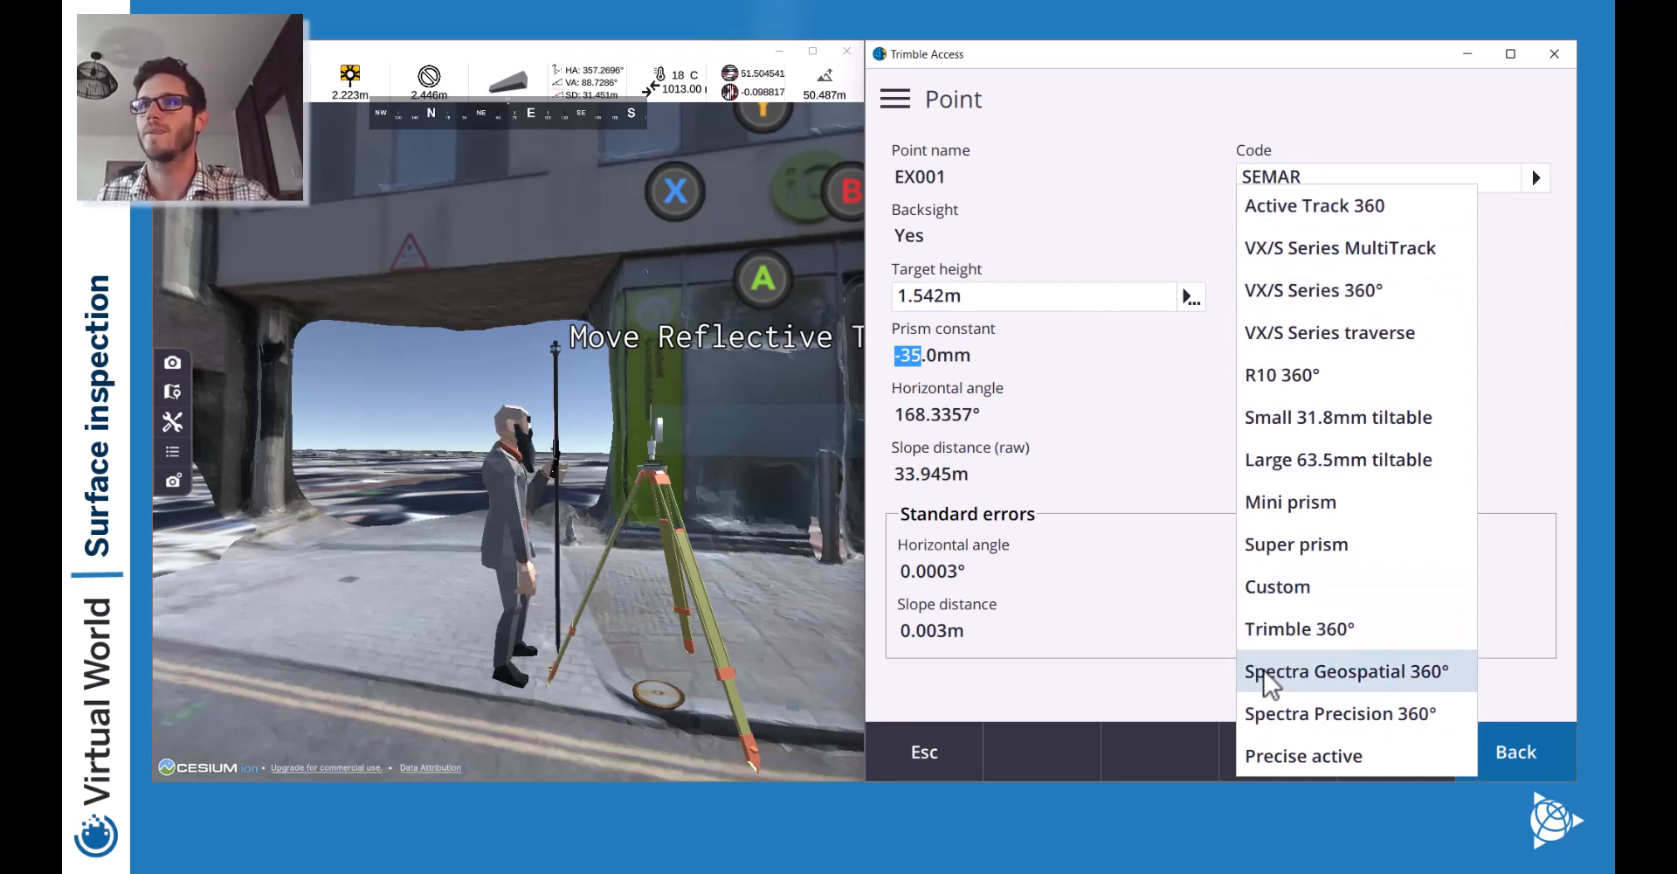
pyautogui.click(1506, 325)
pyautogui.click(1354, 301)
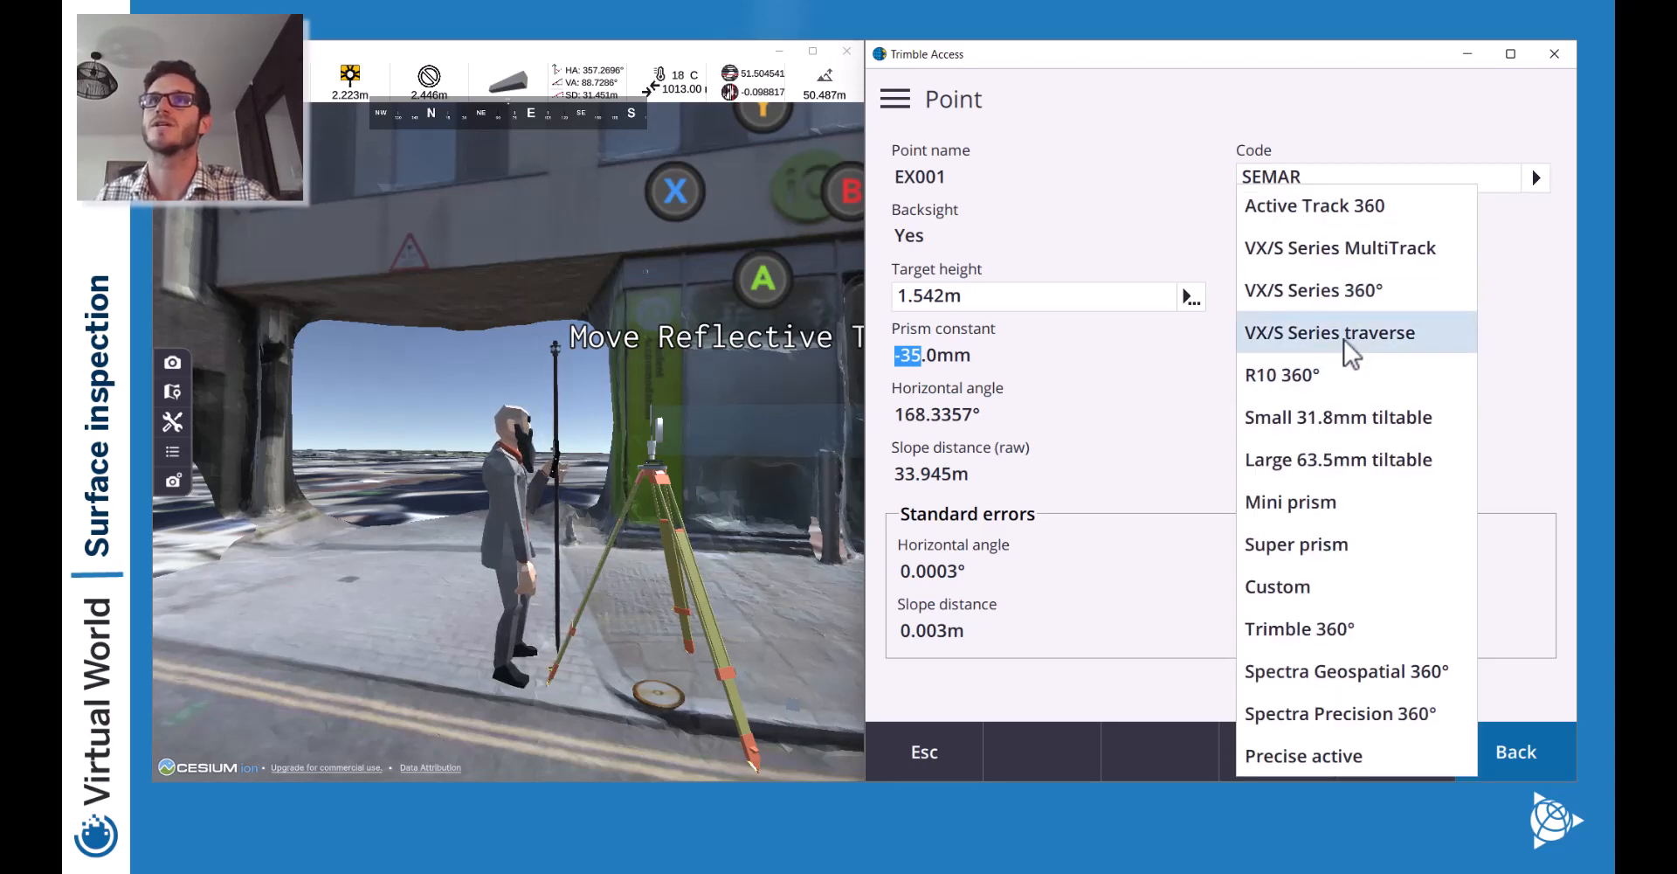
pyautogui.click(1342, 294)
pyautogui.click(1319, 302)
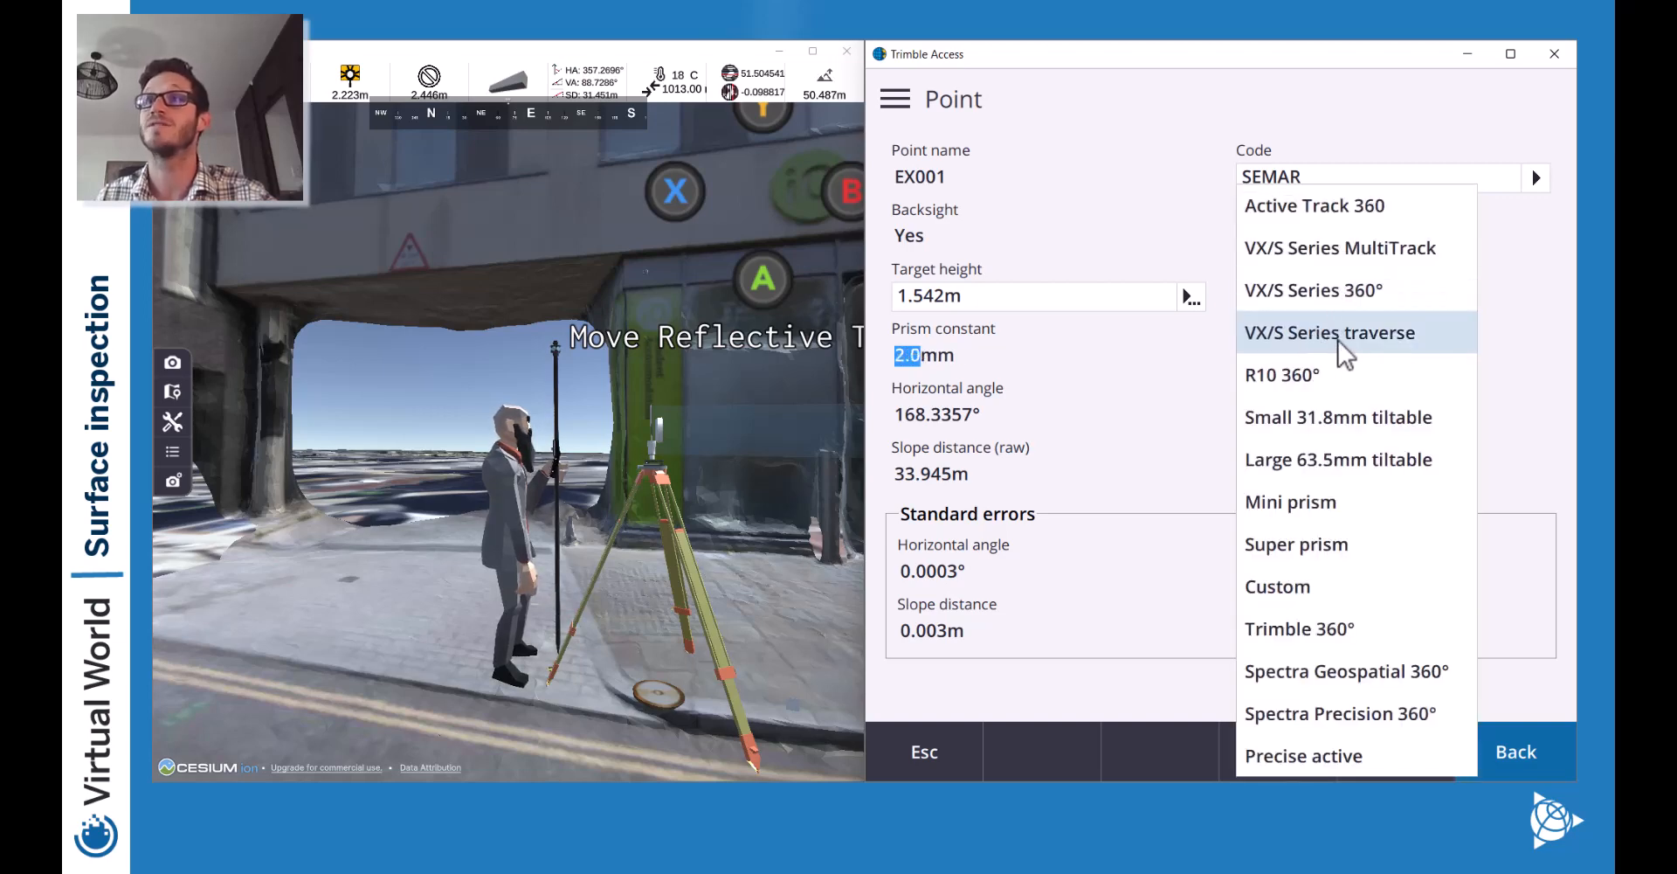
pyautogui.click(1351, 591)
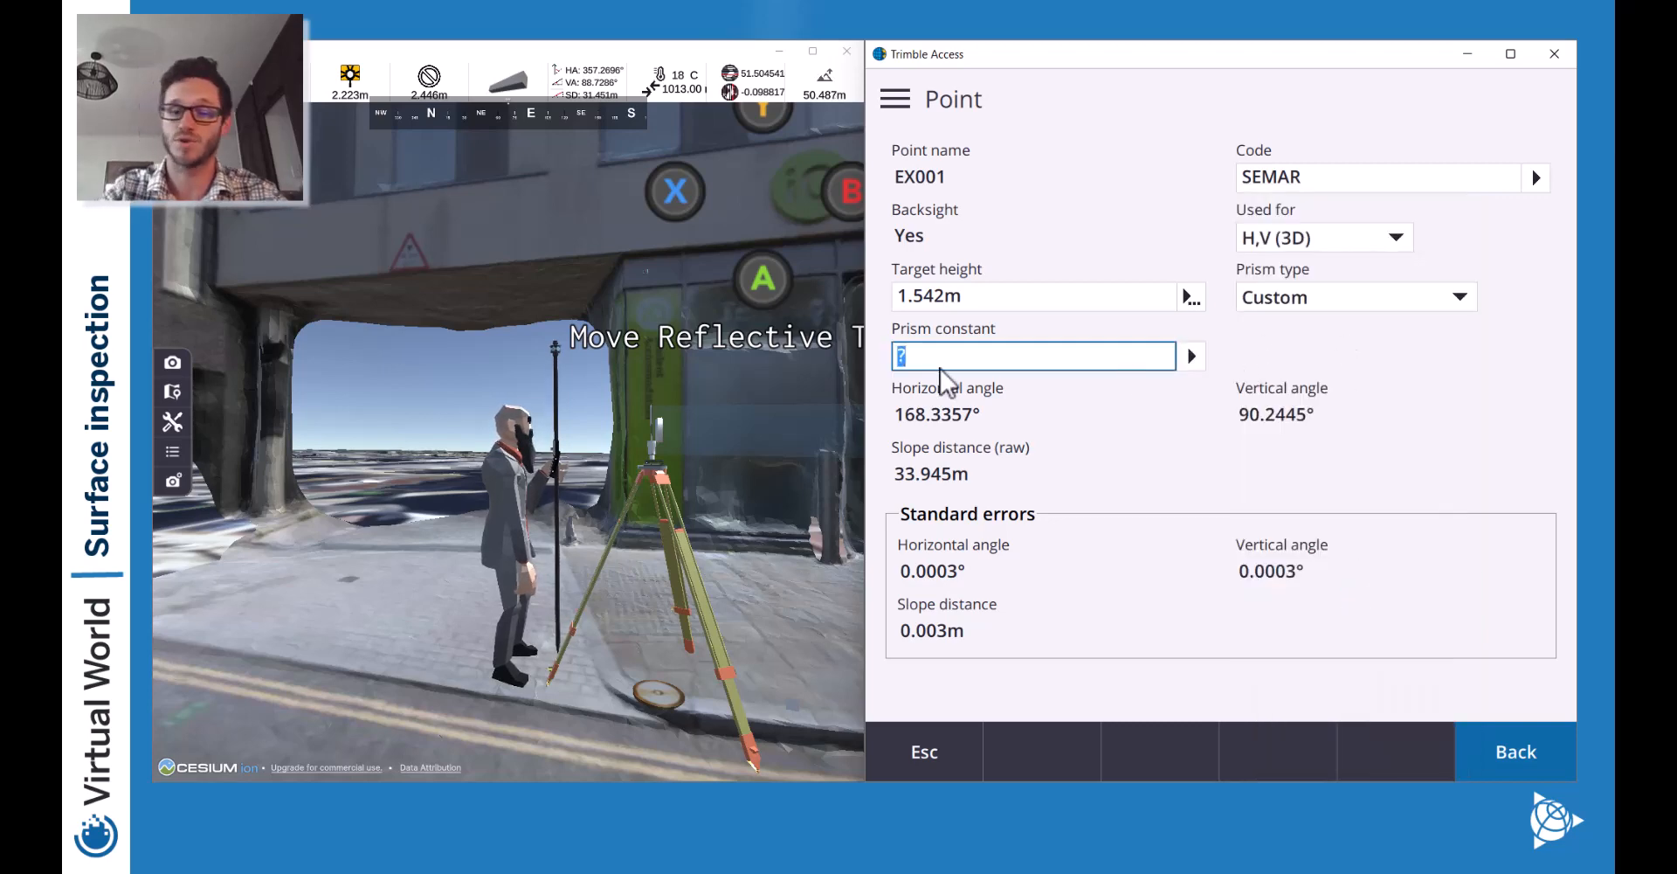
pyautogui.write('0')
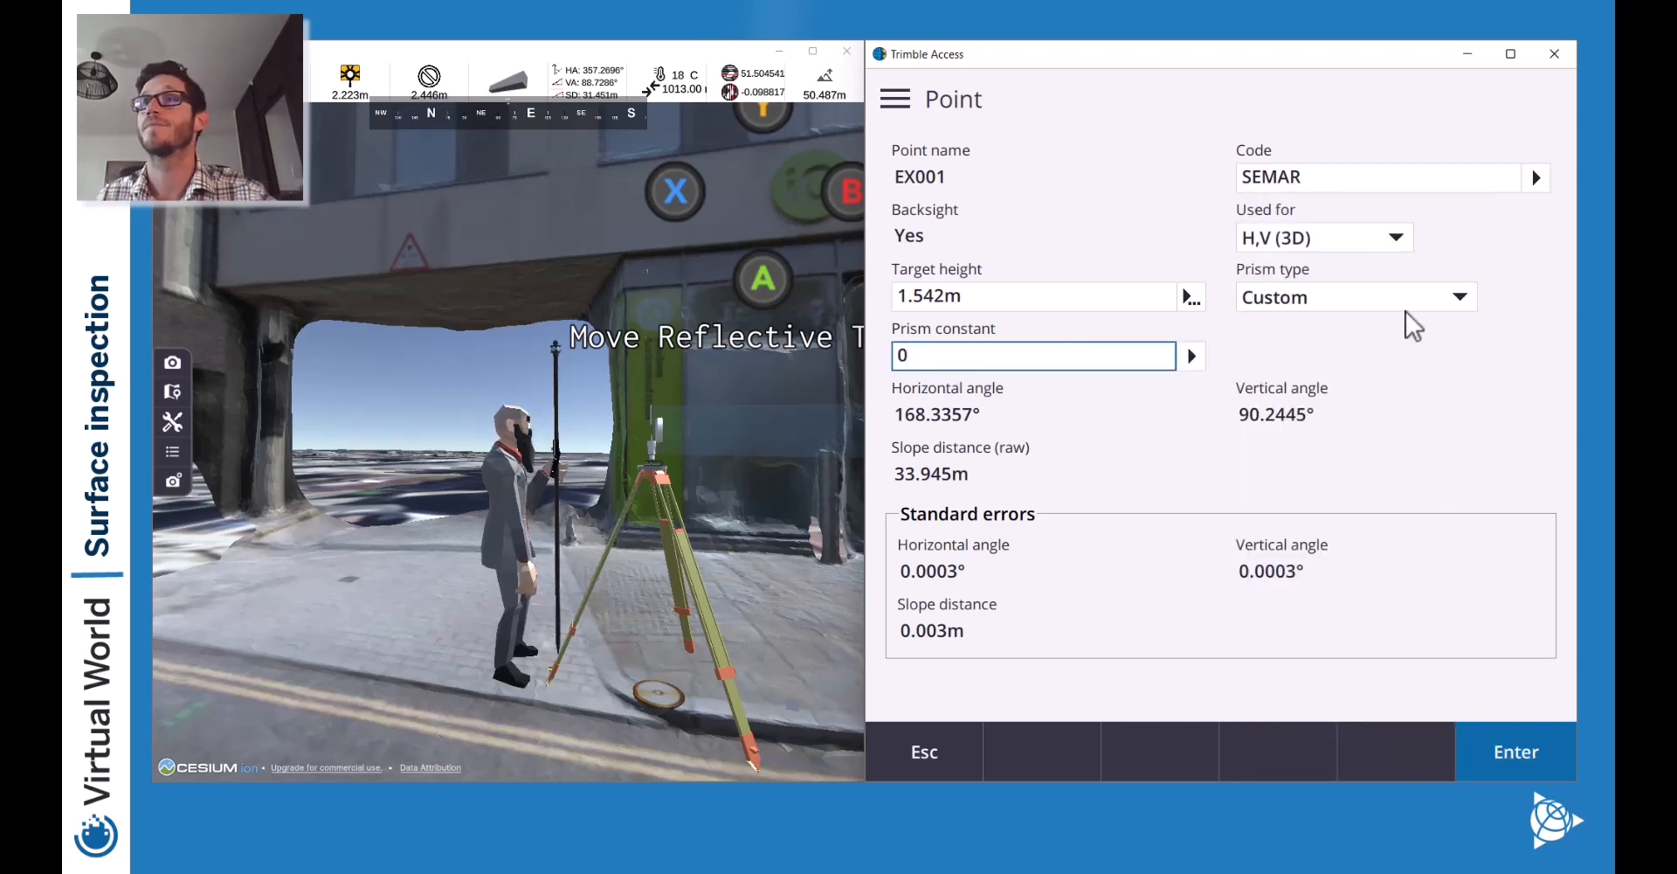
pyautogui.click(1520, 750)
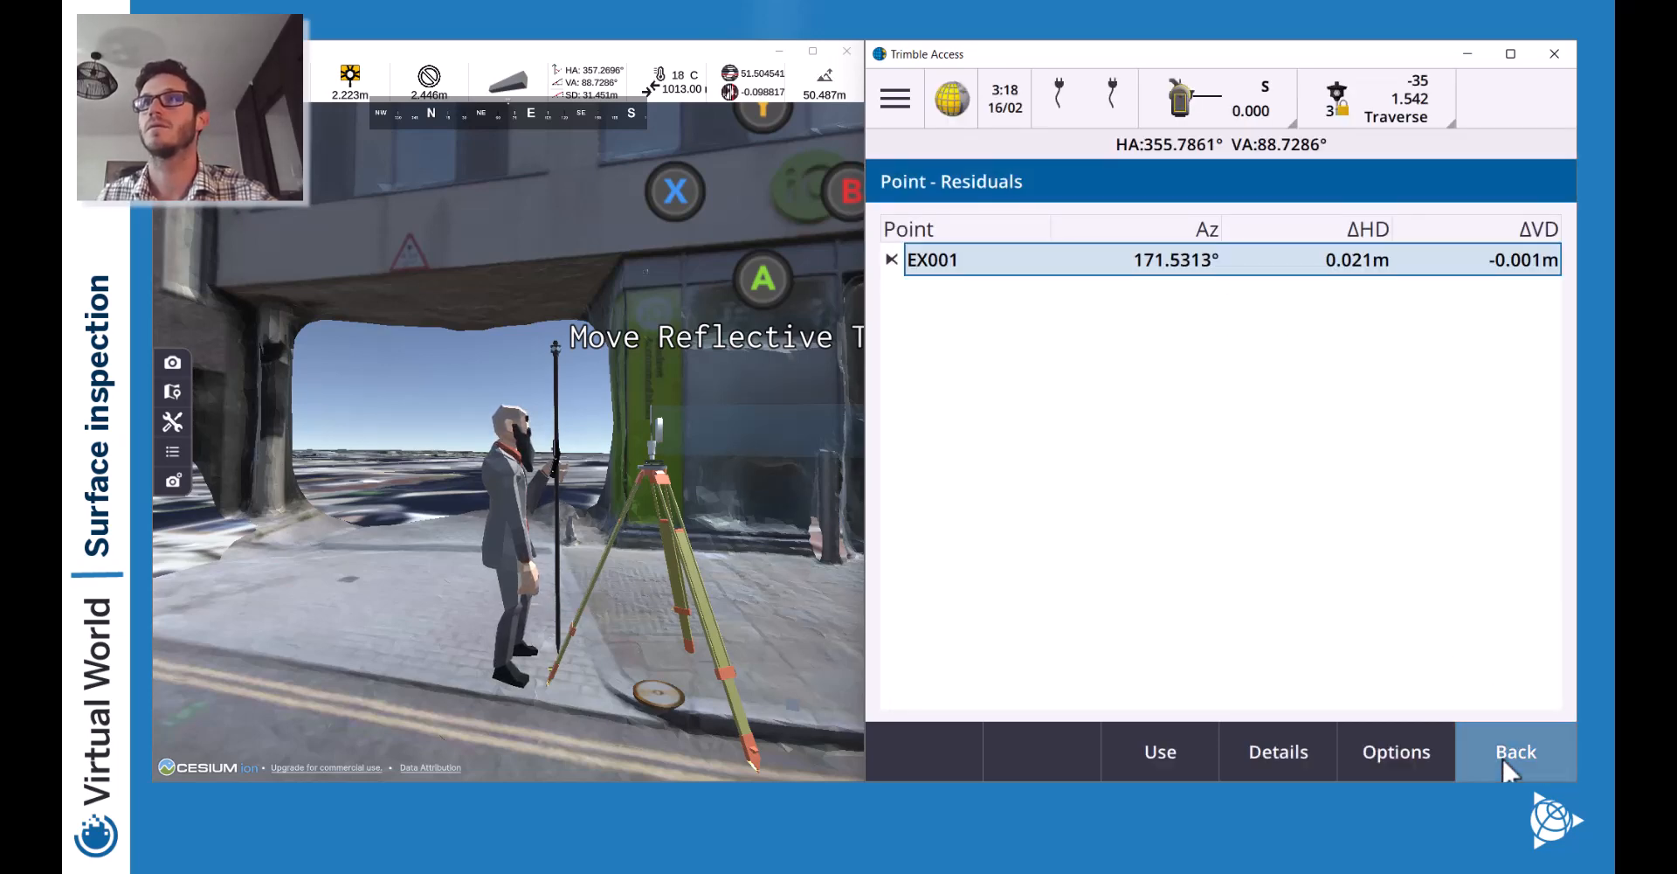
pyautogui.click(1501, 757)
# Set EX002's prism type to Custom with a 0.0mm prism constant.
pyautogui.click(1280, 219)
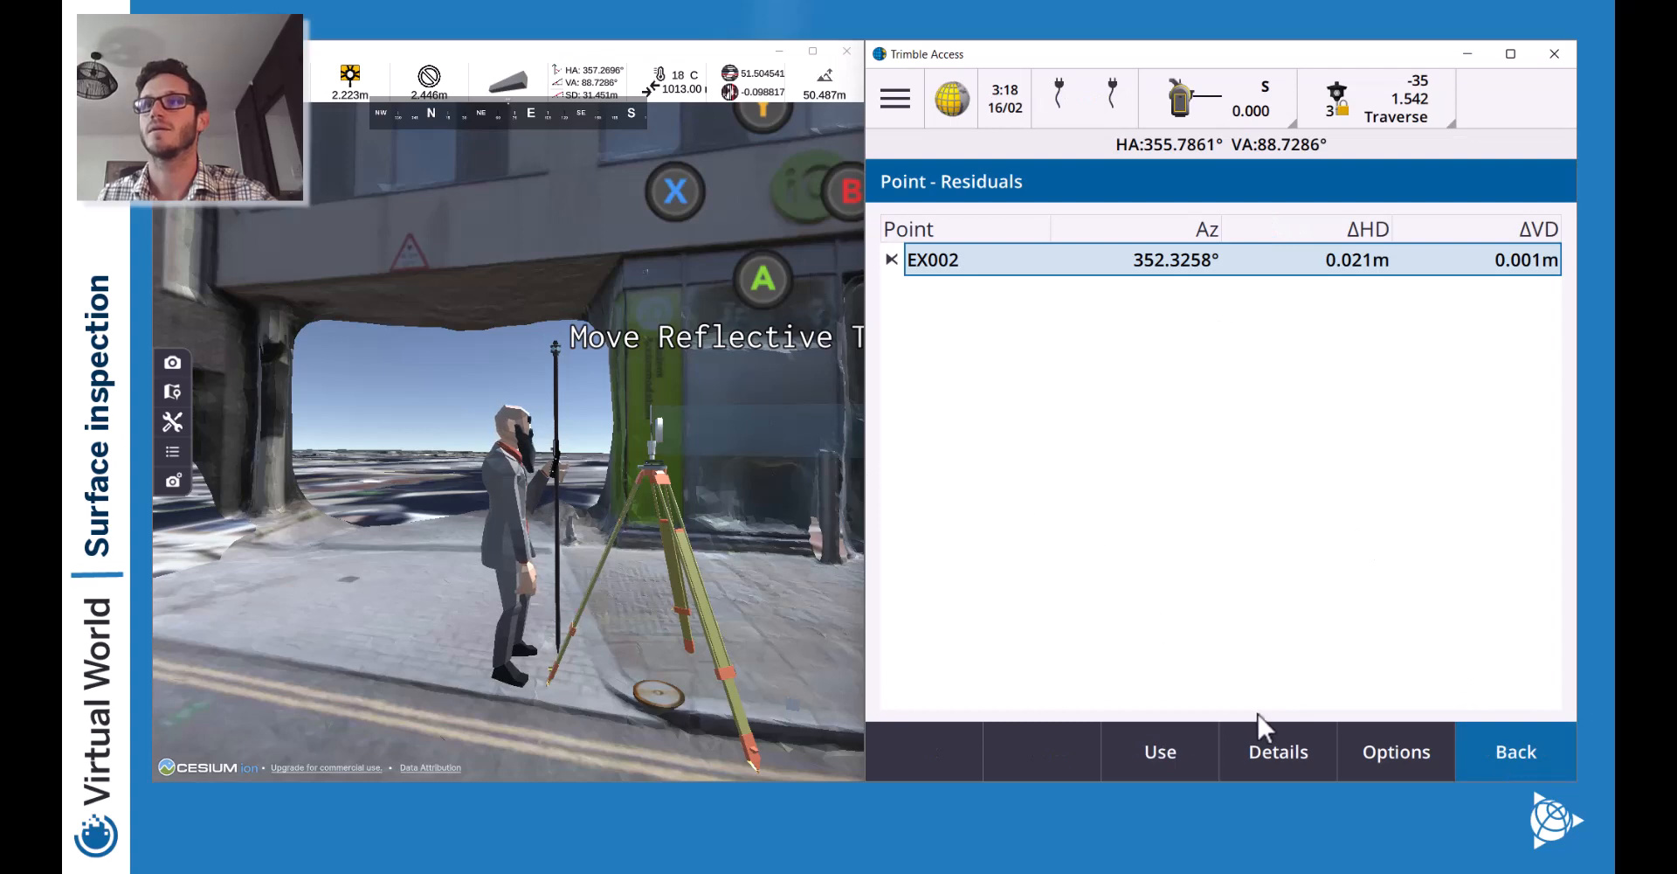
pyautogui.click(1281, 760)
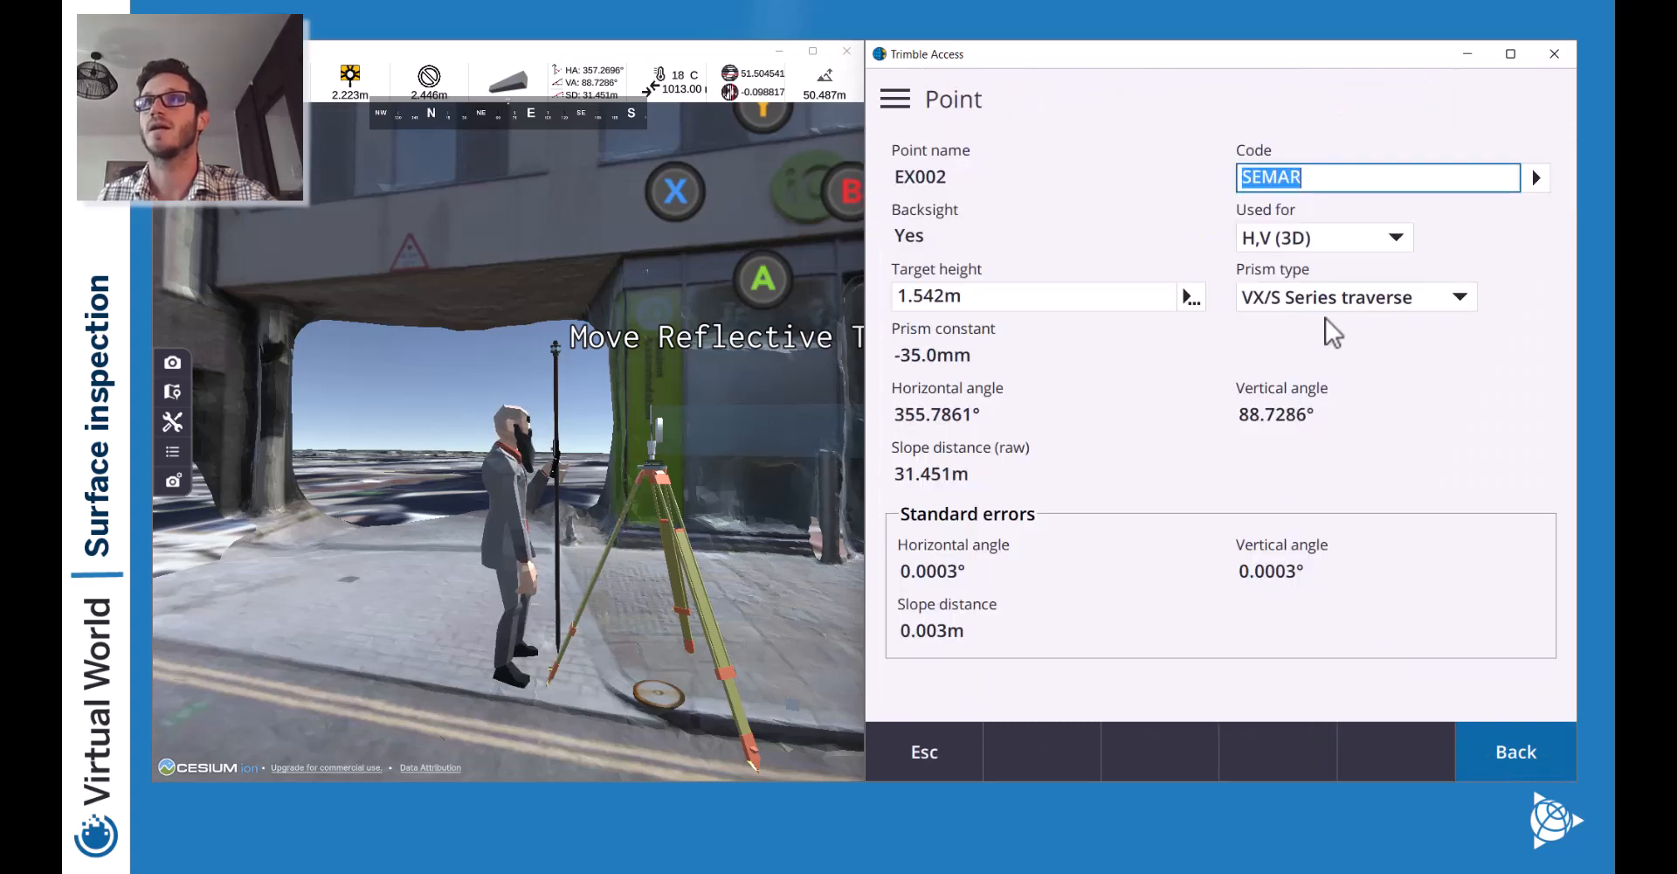
pyautogui.click(1329, 329)
pyautogui.click(1319, 588)
pyautogui.click(1007, 365)
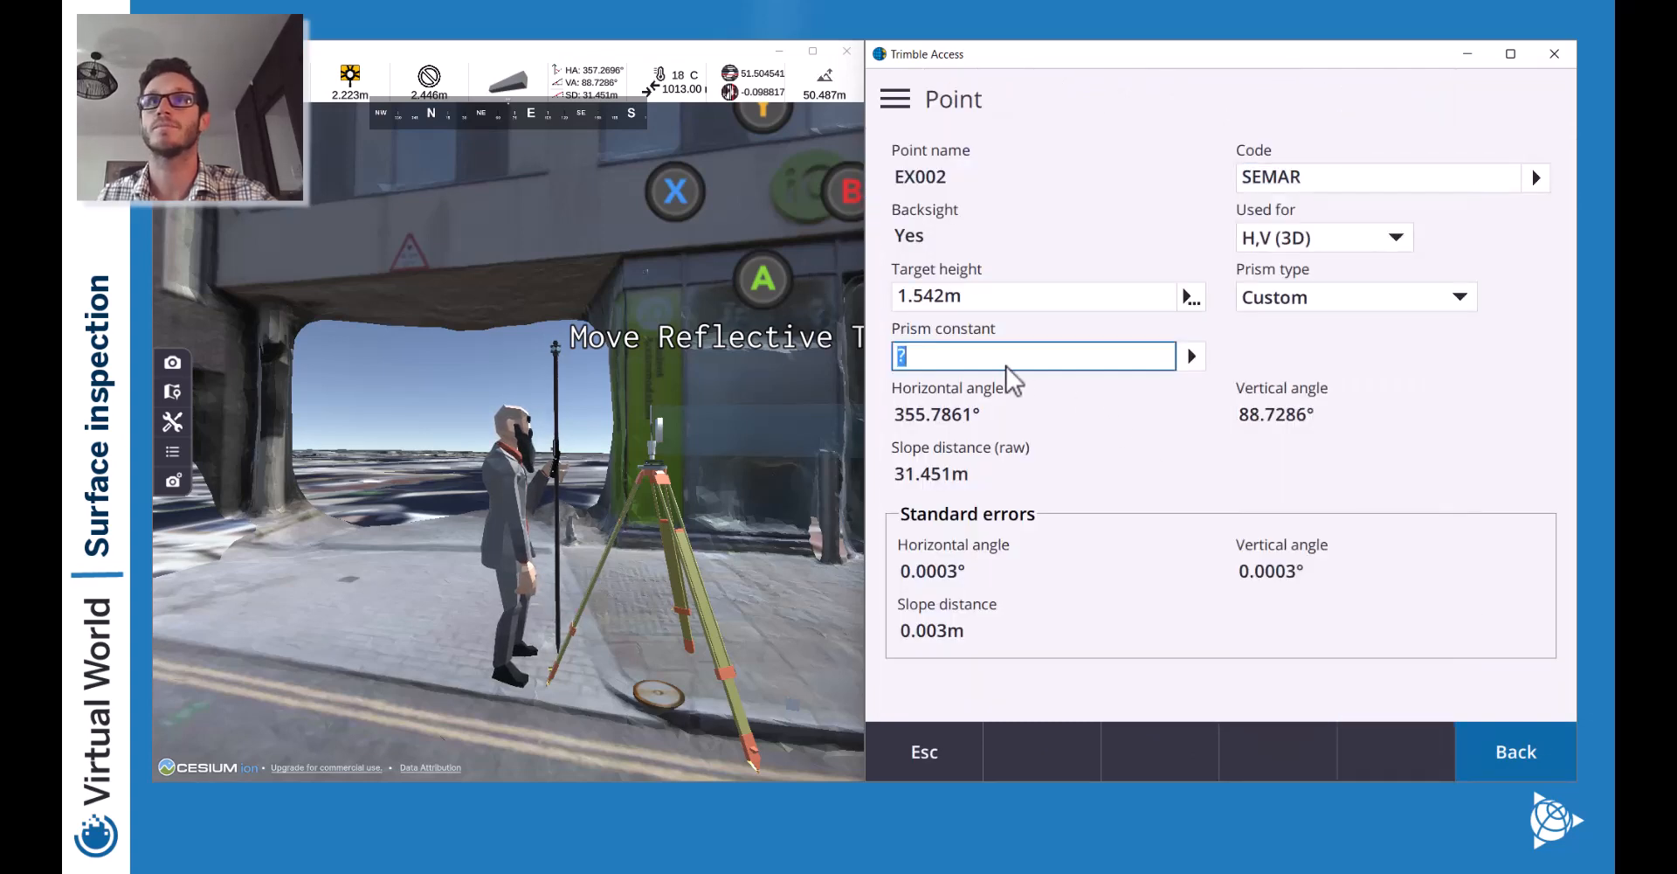
pyautogui.write('0')
pyautogui.press('Tab')
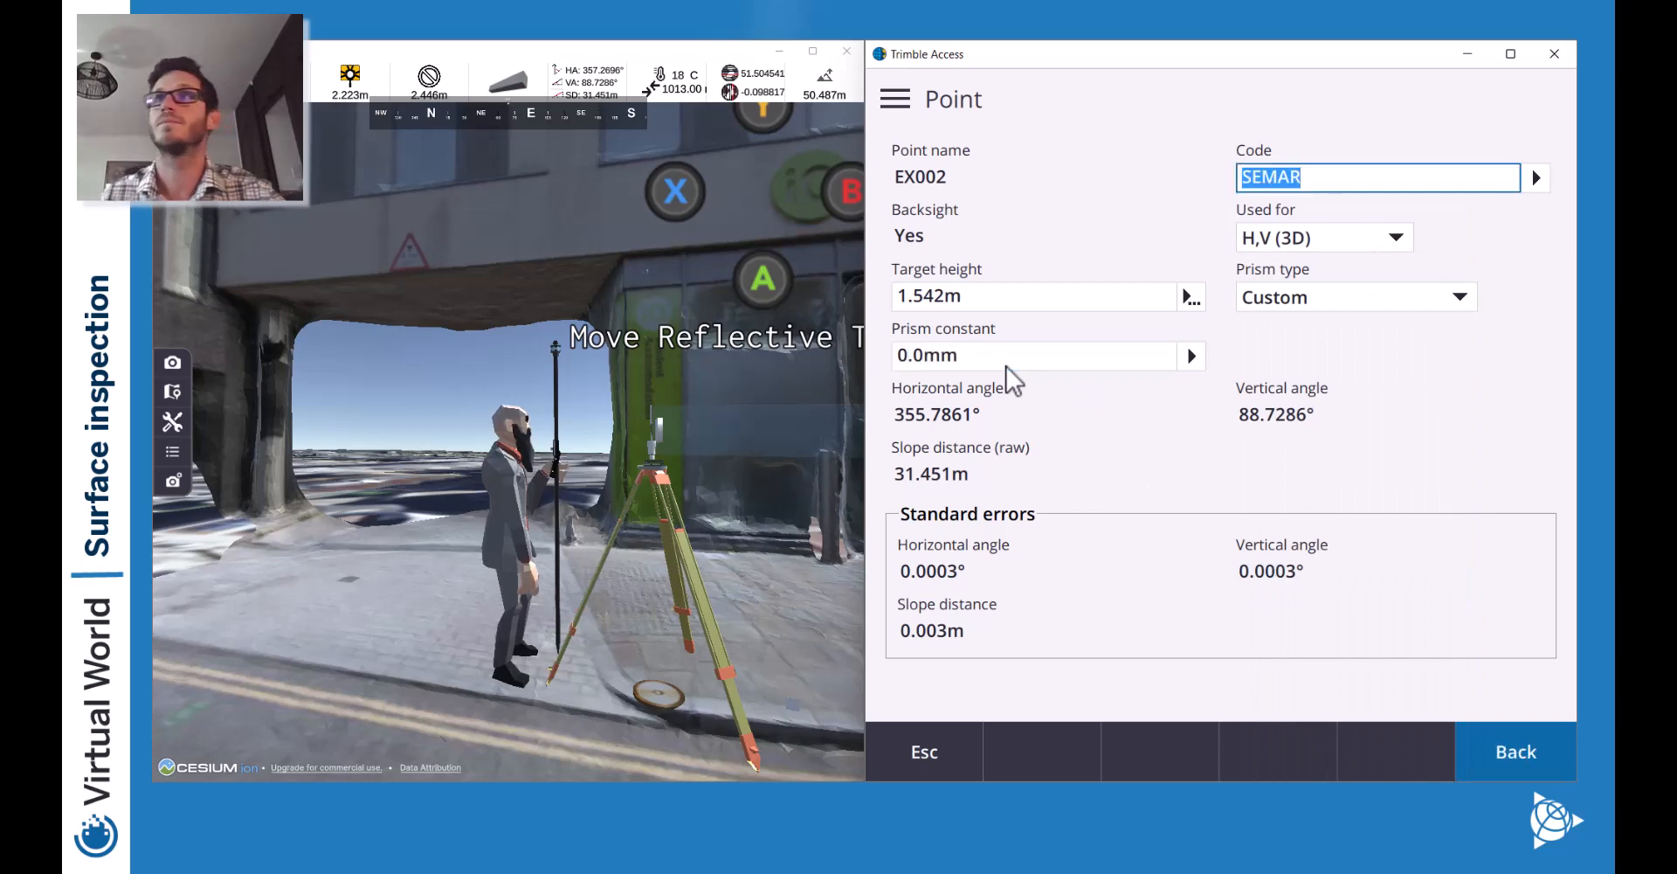
pyautogui.click(1528, 748)
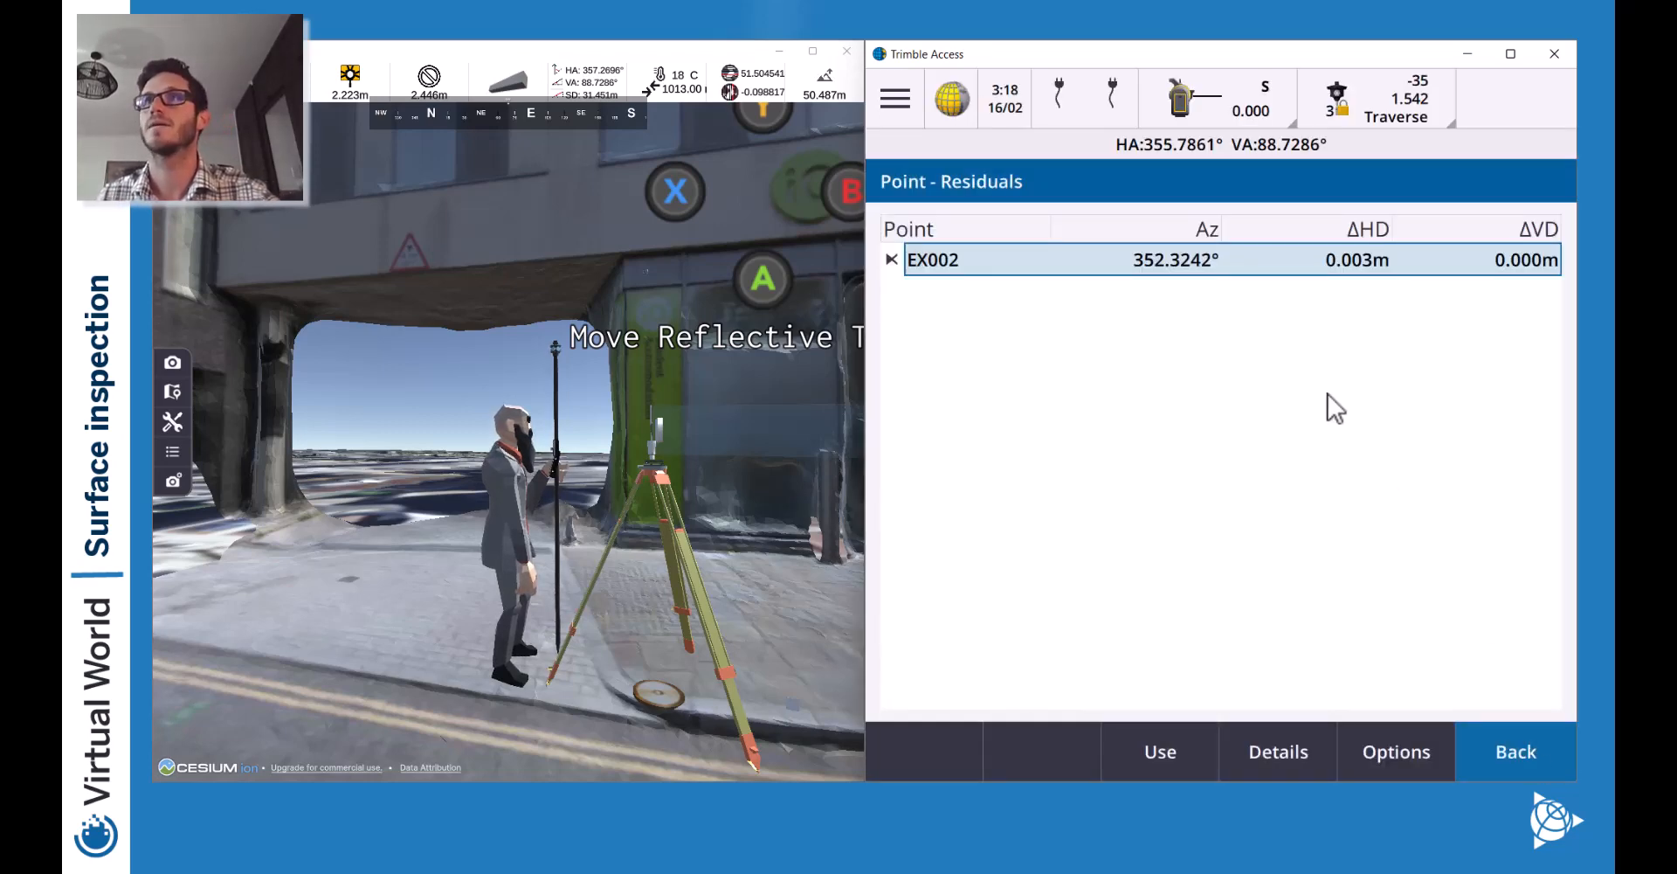
pyautogui.click(1497, 756)
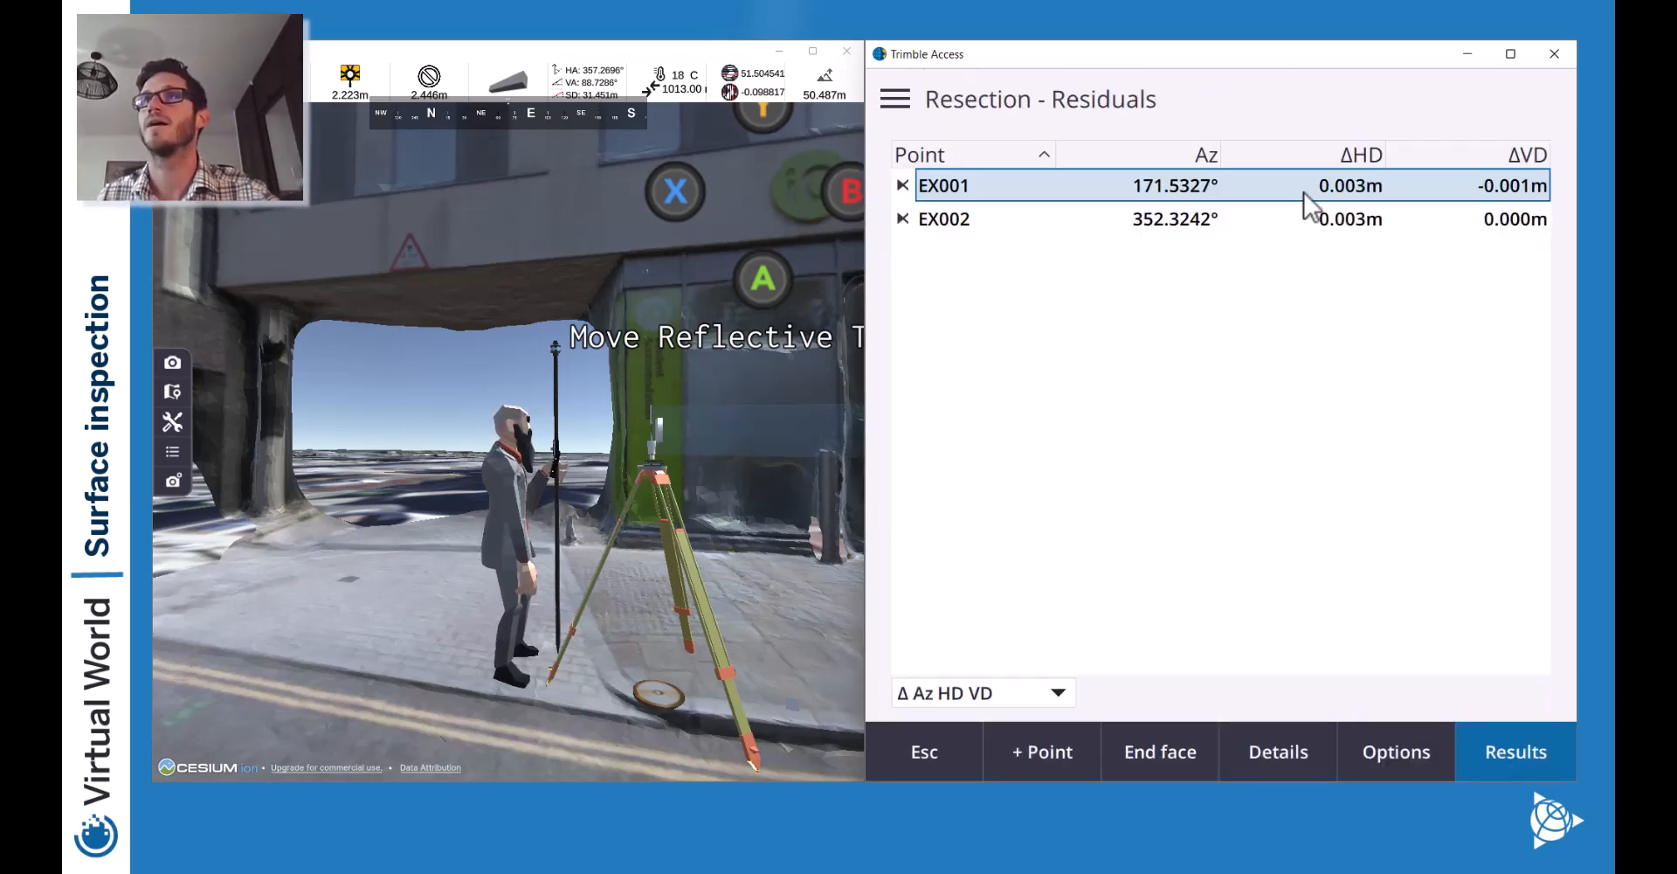
# Switch residuals to Δ Dist Offset Elev and view the st0001 resection results.
pyautogui.click(1008, 689)
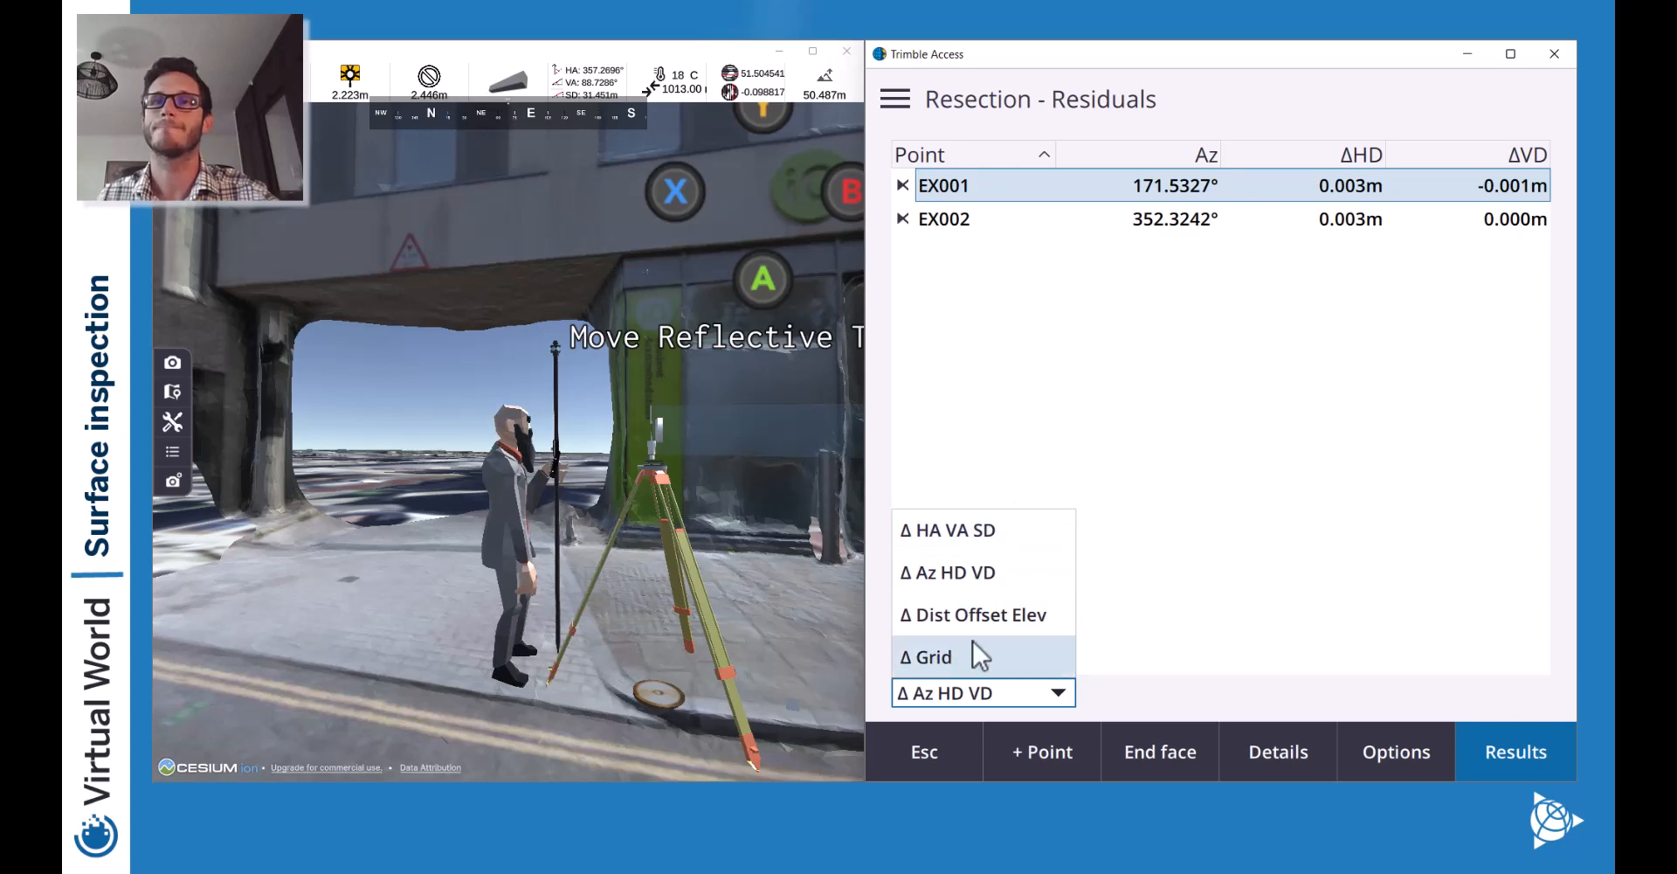
pyautogui.click(1048, 622)
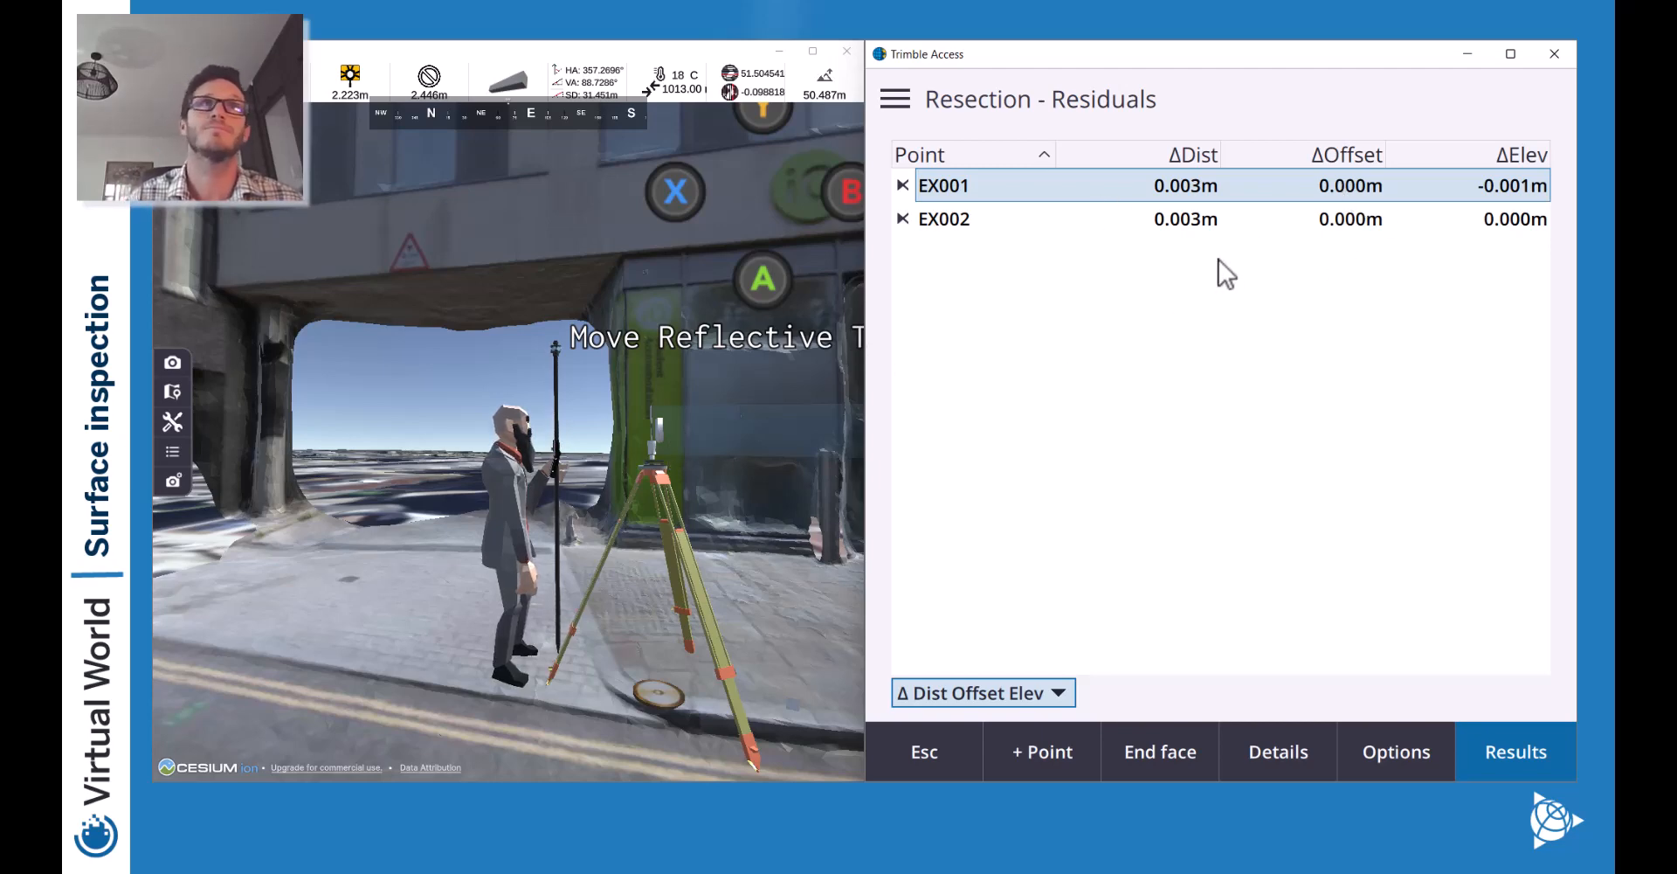
pyautogui.click(1507, 752)
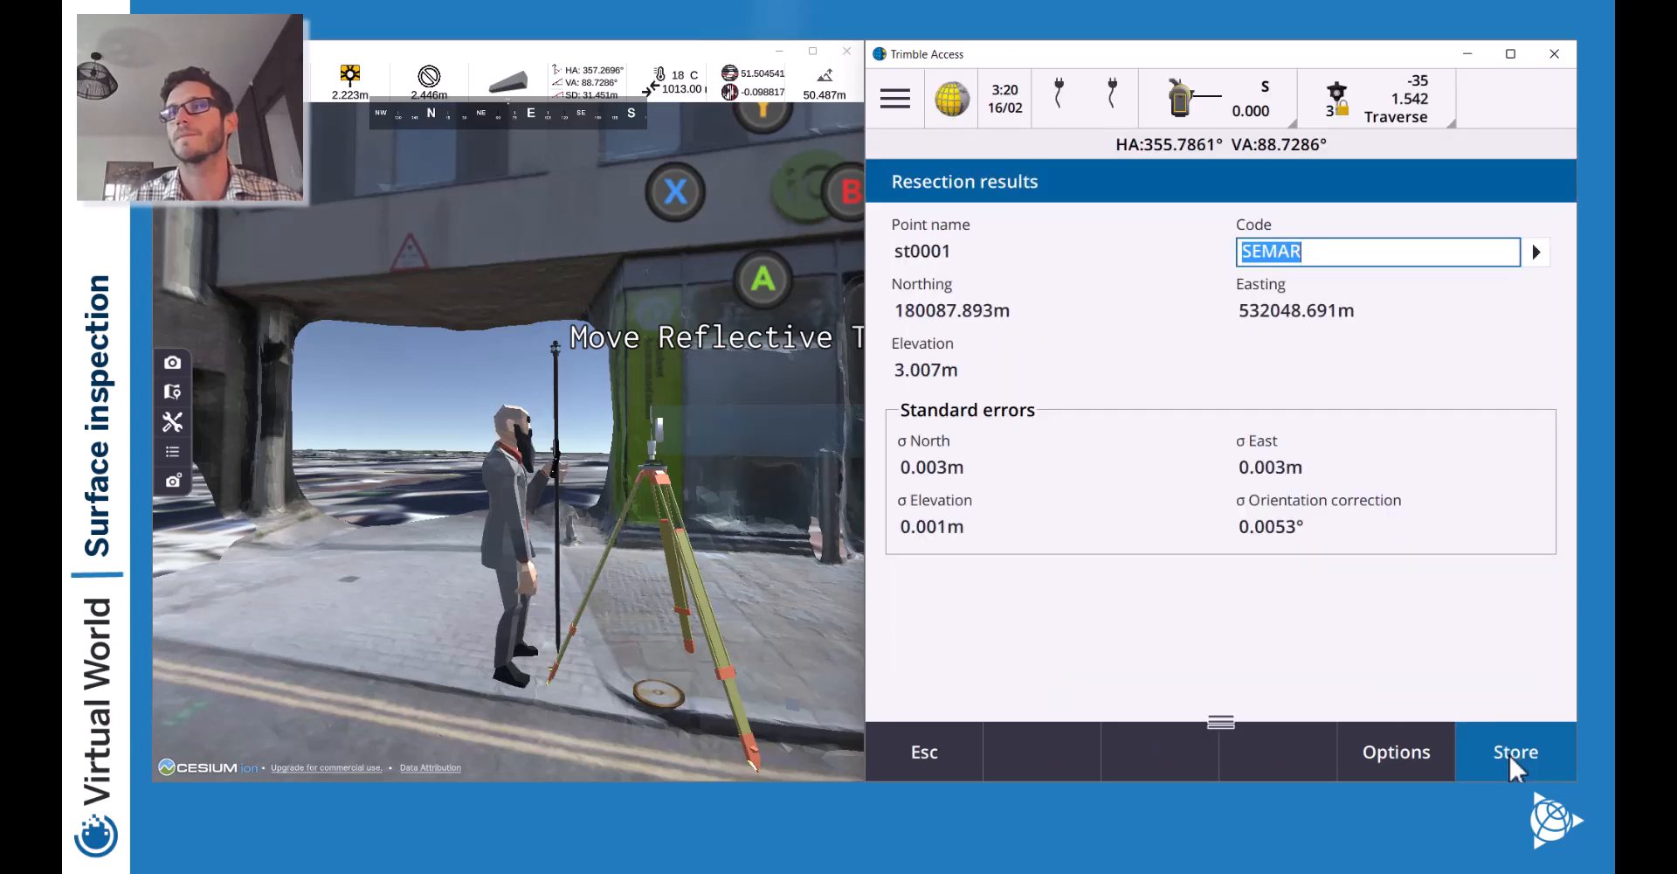
# Store the st0001 resection, aim the instrument at the brick wall, and leave topo measuring.
pyautogui.click(1508, 752)
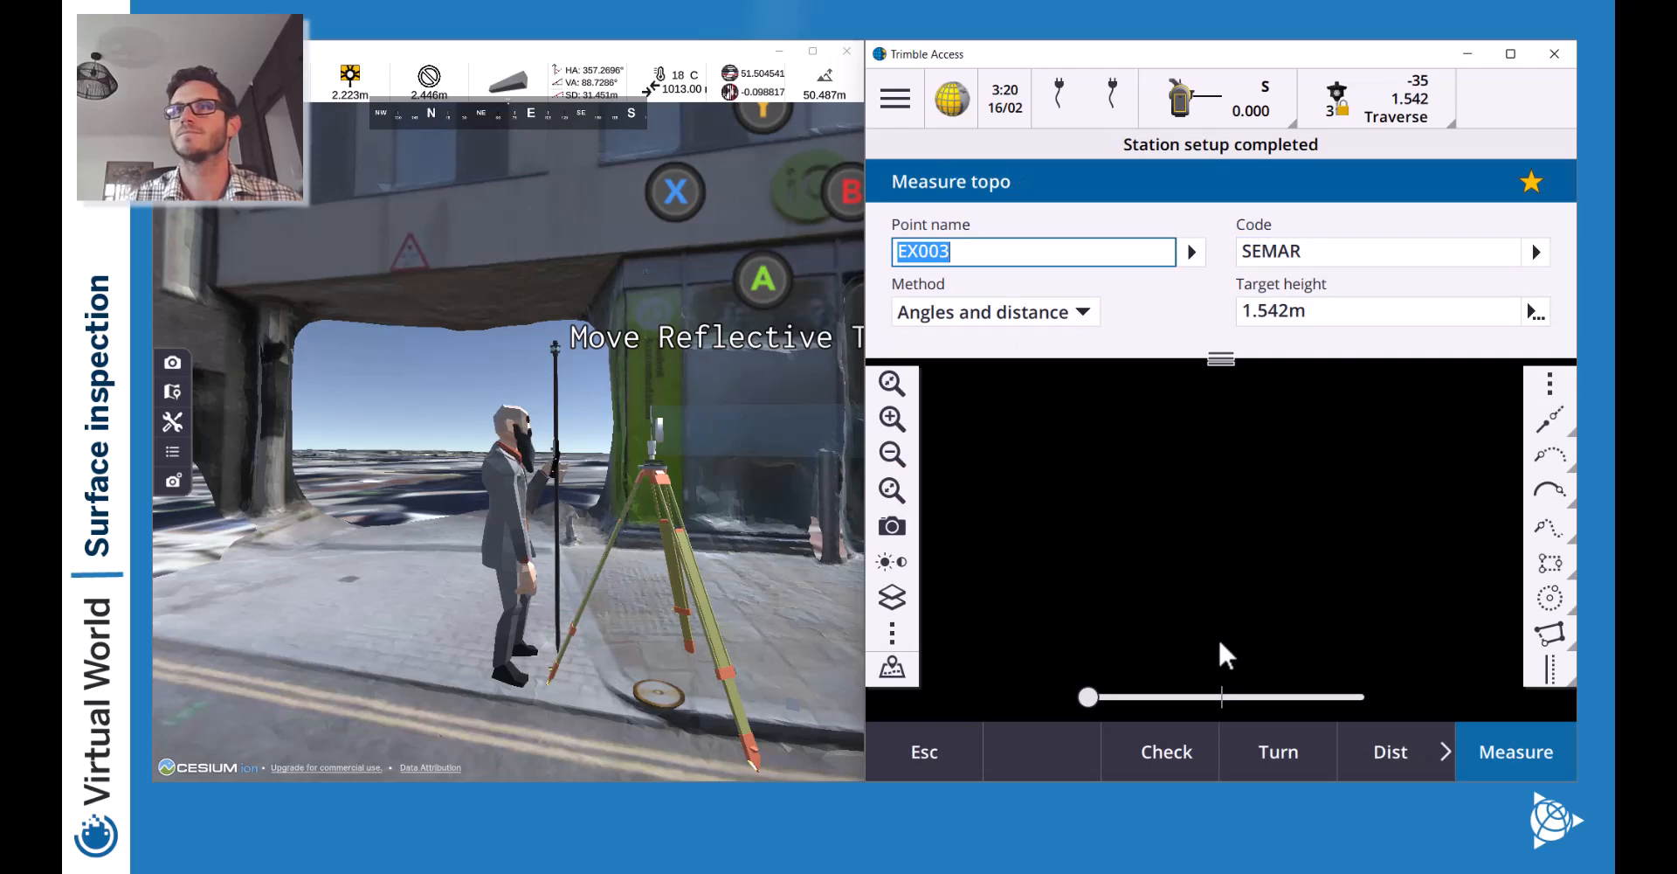
pyautogui.click(892, 489)
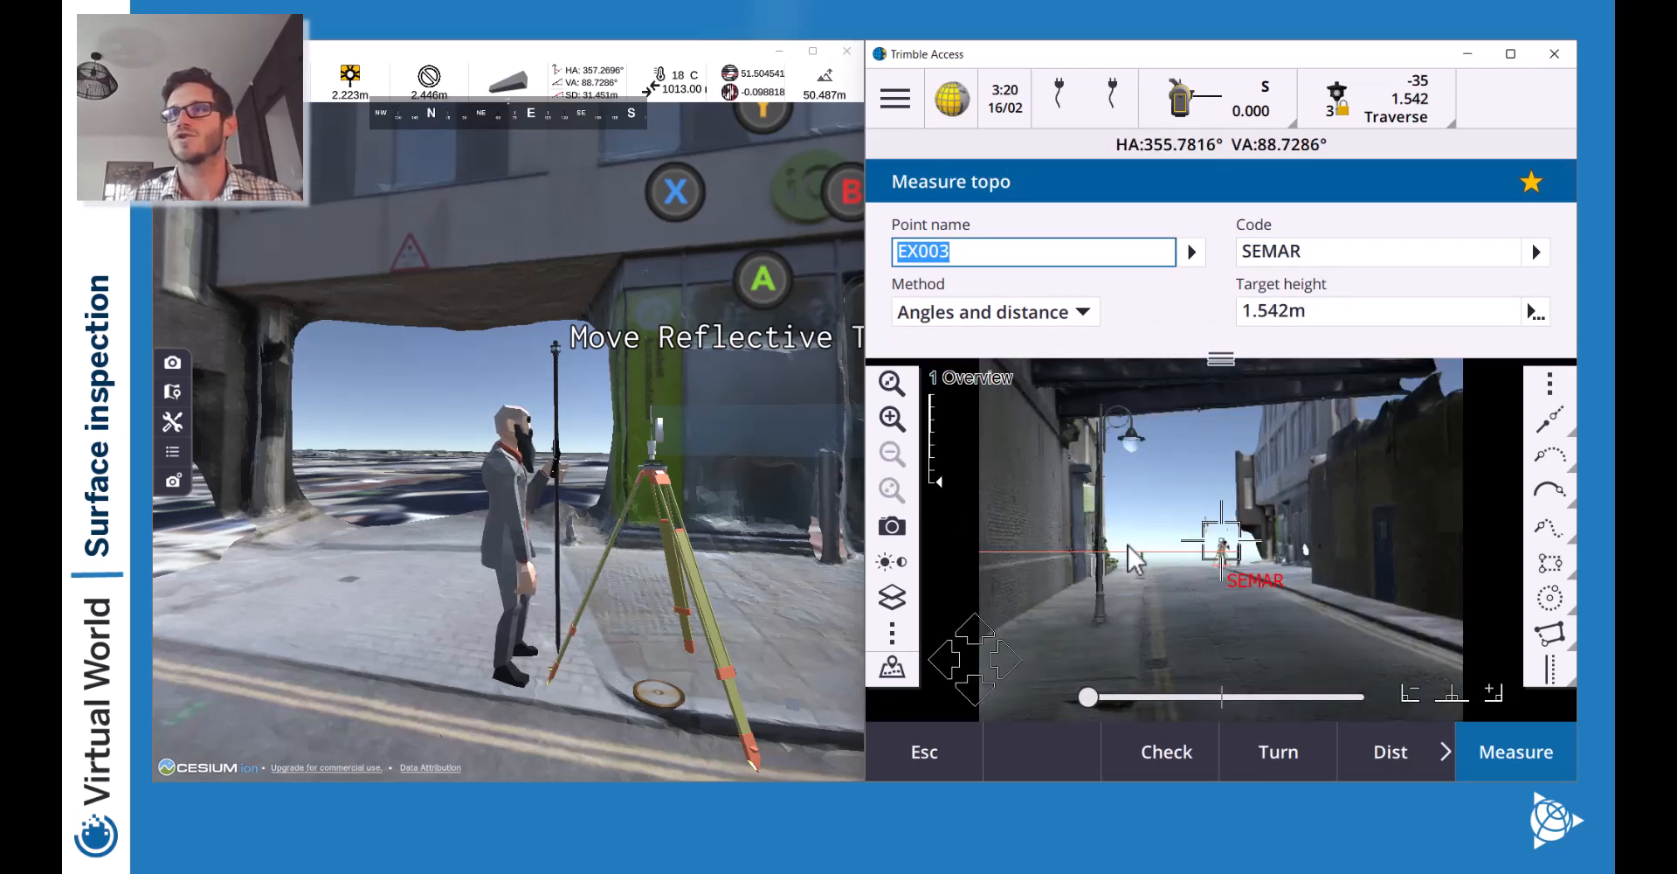
pyautogui.click(1204, 566)
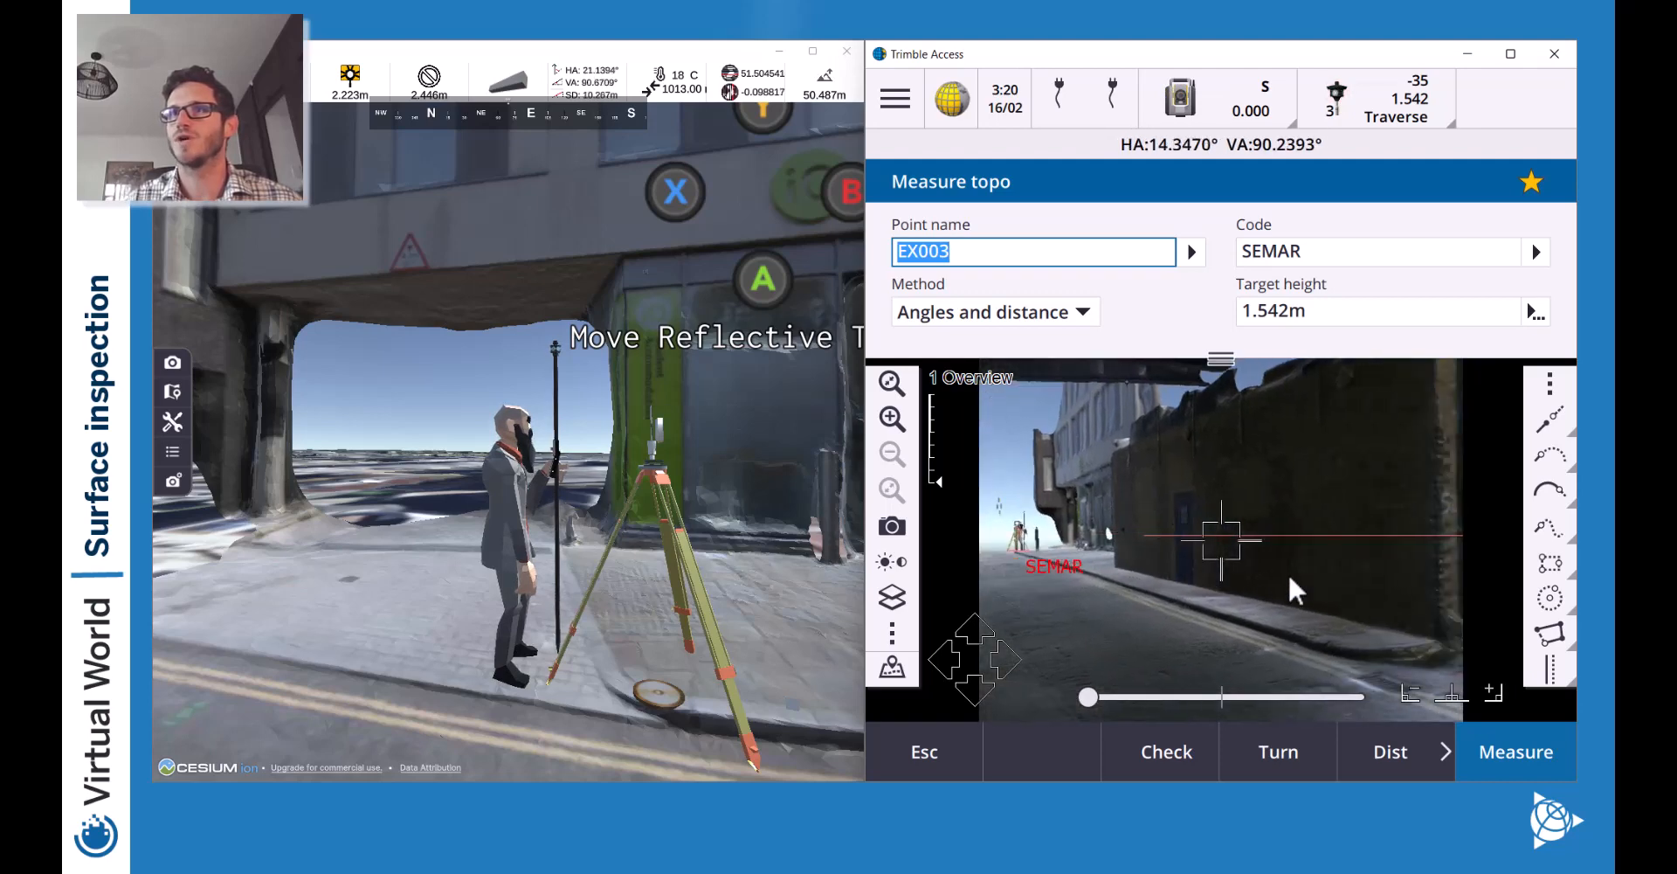
pyautogui.click(974, 732)
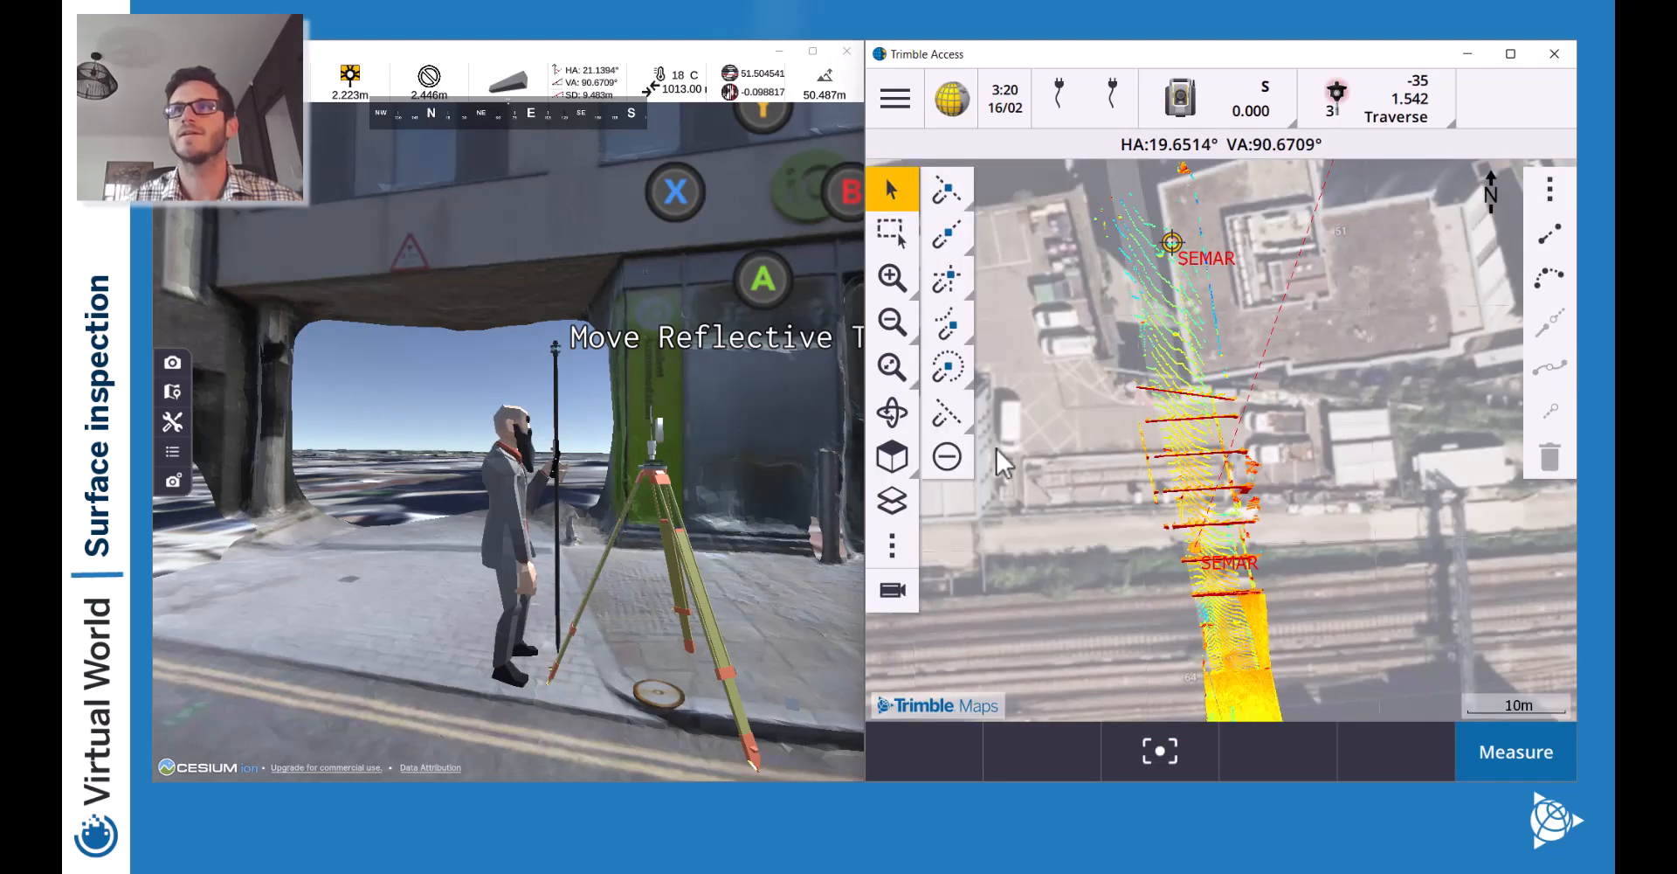
# Tilt the map to 3-D, choose Select, and pan to the alley walls near SEMAR.
pyautogui.moveTo(1235, 600); pyautogui.dragTo(1088, 391)
pyautogui.click(892, 411)
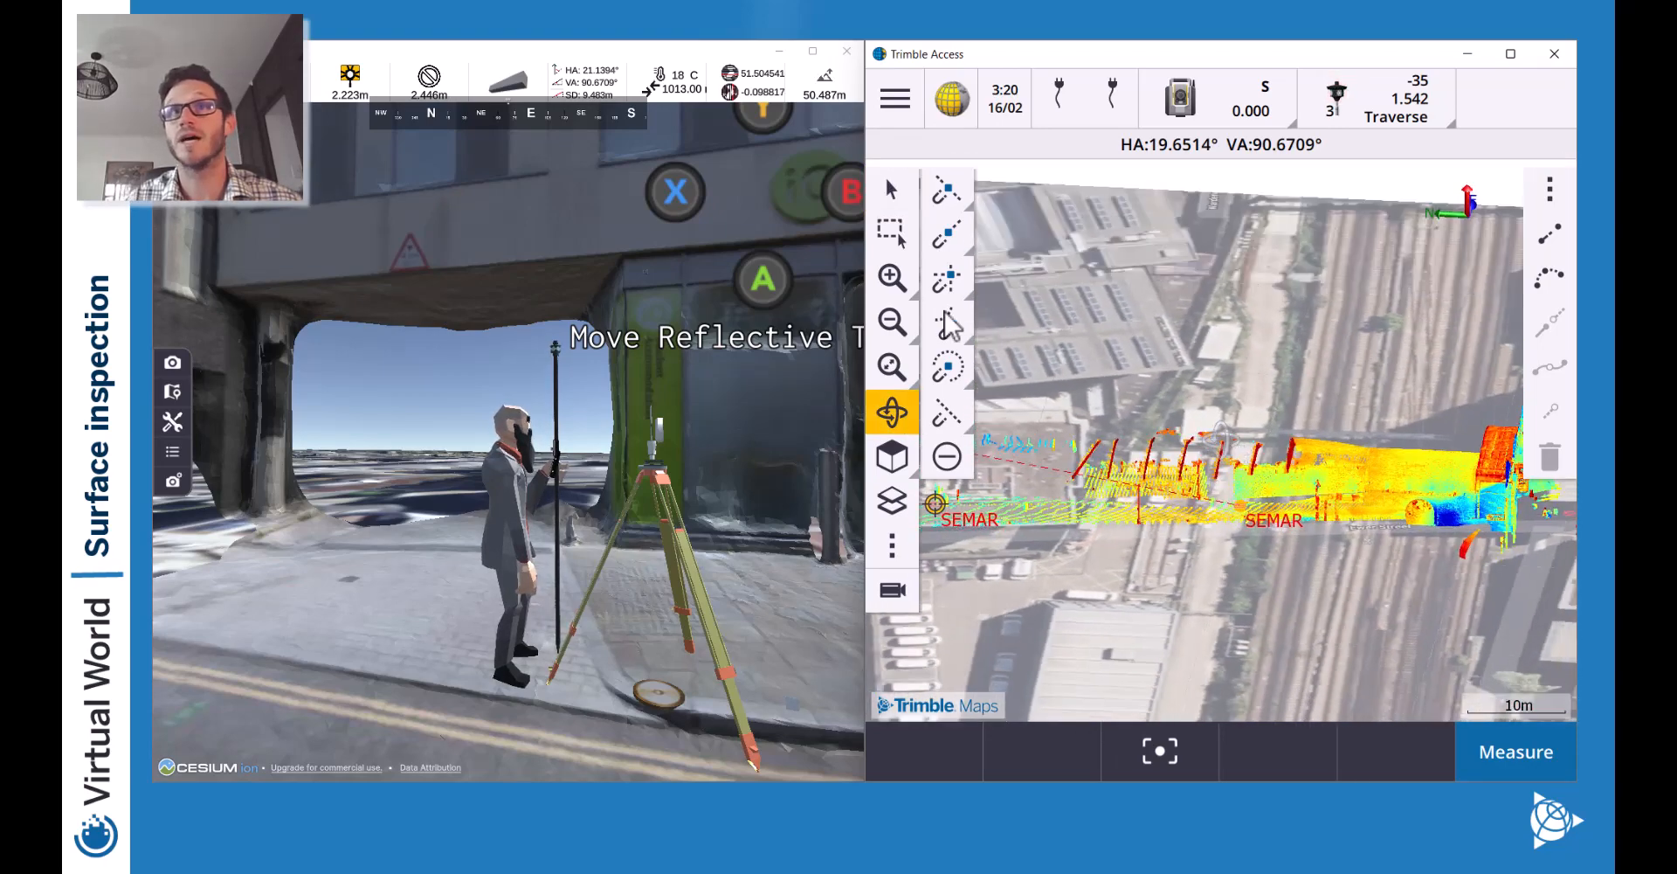
pyautogui.click(892, 277)
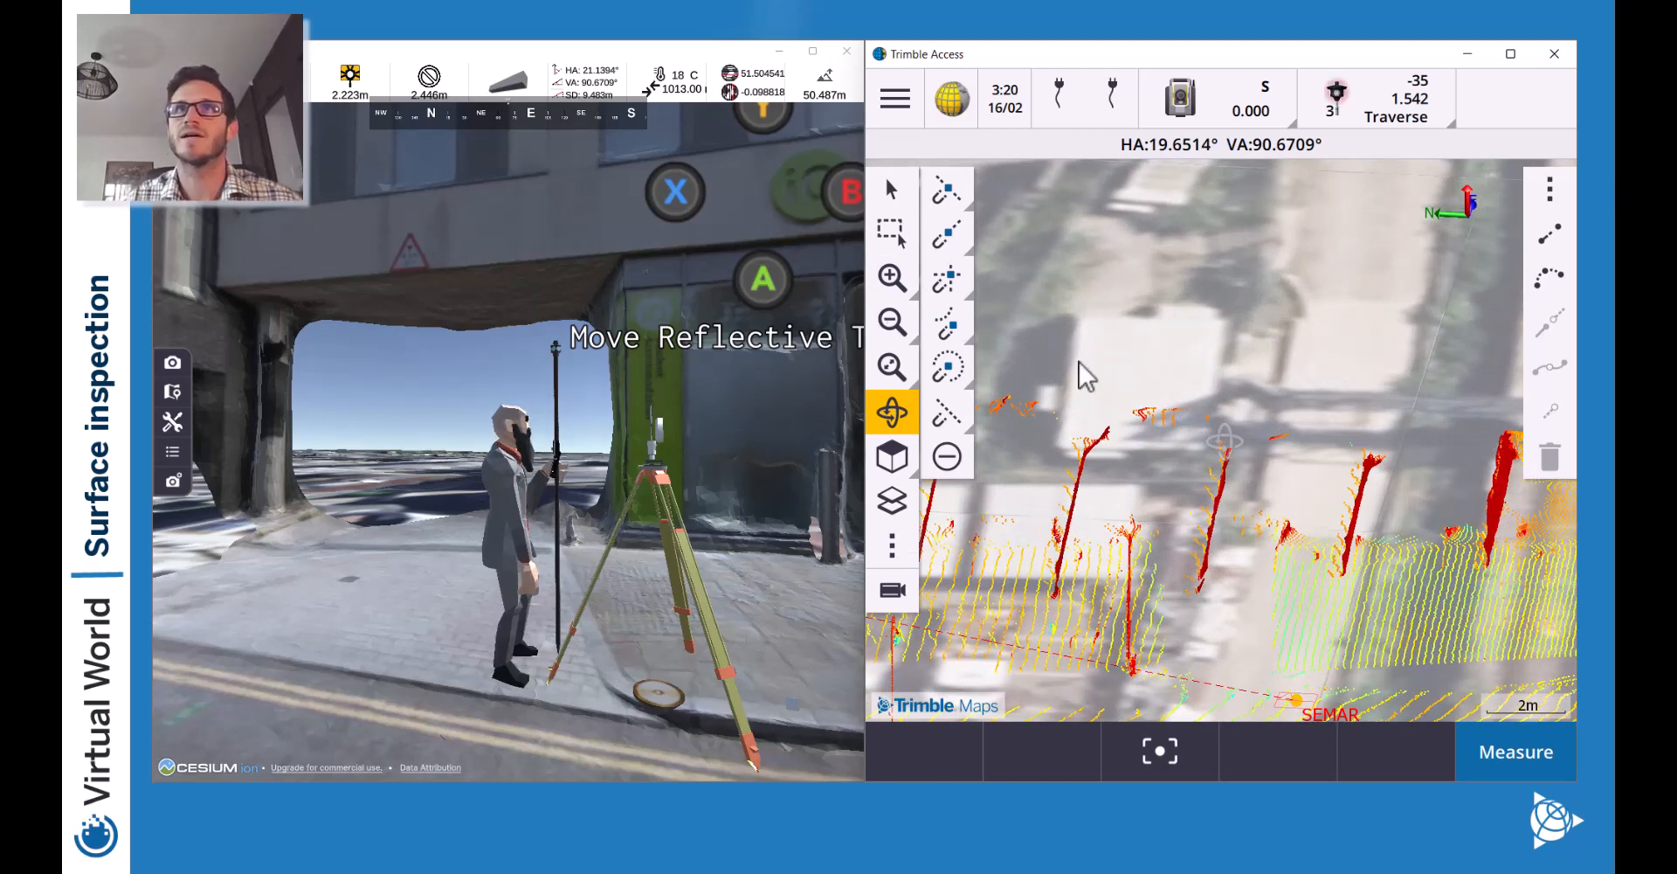
pyautogui.rightClick(1359, 627)
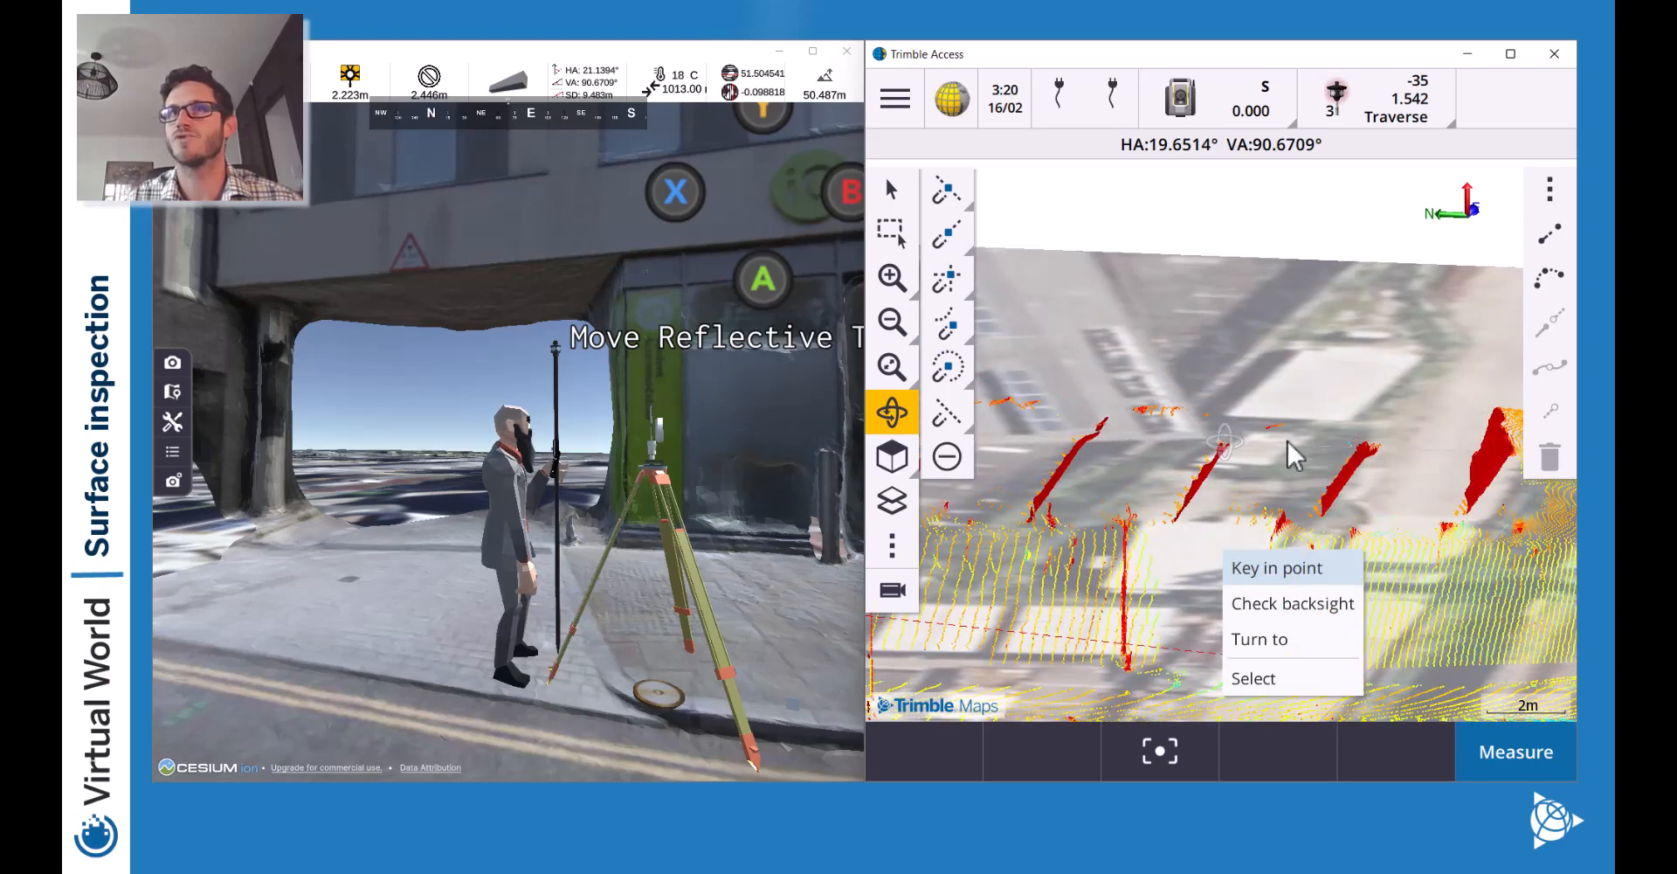
pyautogui.click(1254, 677)
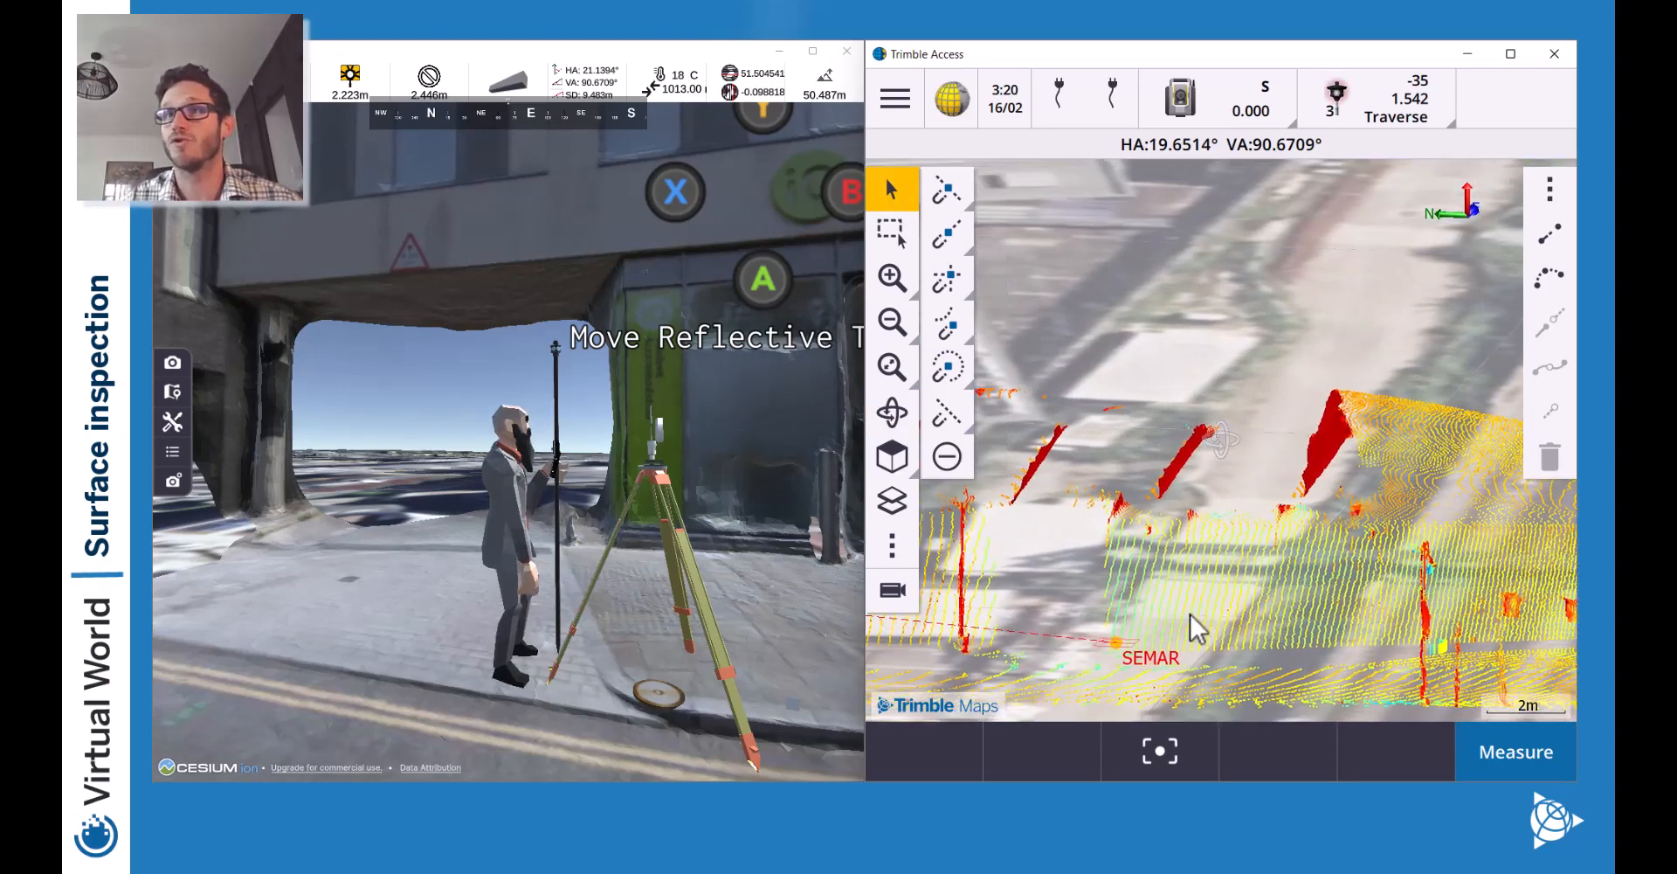
pyautogui.moveTo(1176, 614); pyautogui.dragTo(1411, 621)
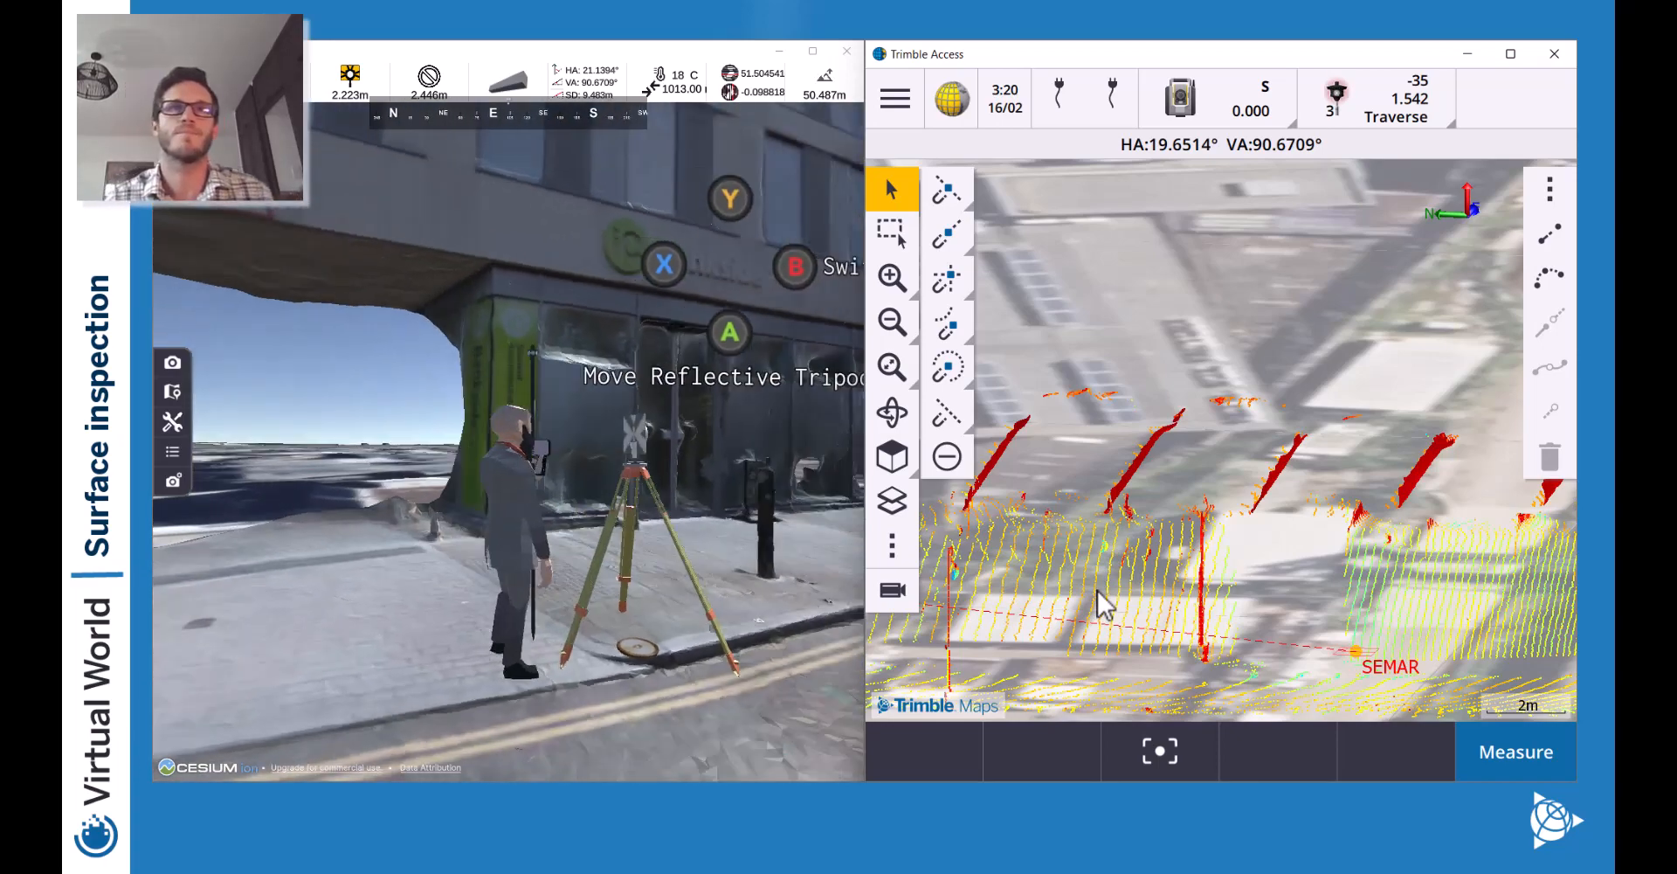
pyautogui.click(892, 591)
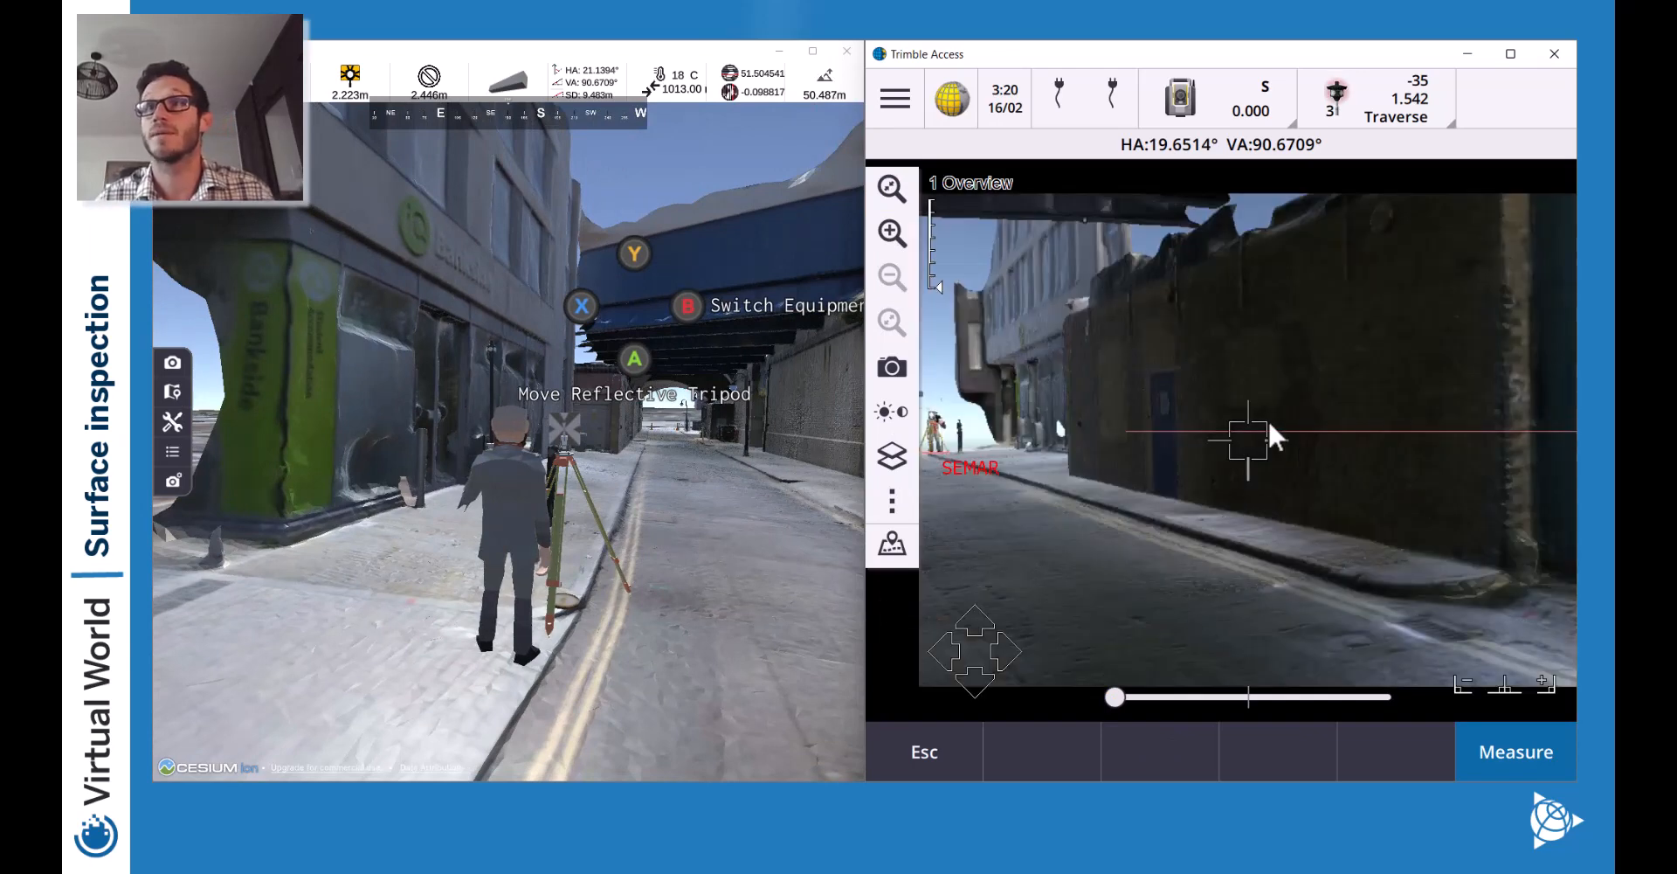
# Turn the camera view down the alley toward SEMAR and bring up the main menu.
pyautogui.moveTo(1319, 437); pyautogui.dragTo(1242, 423)
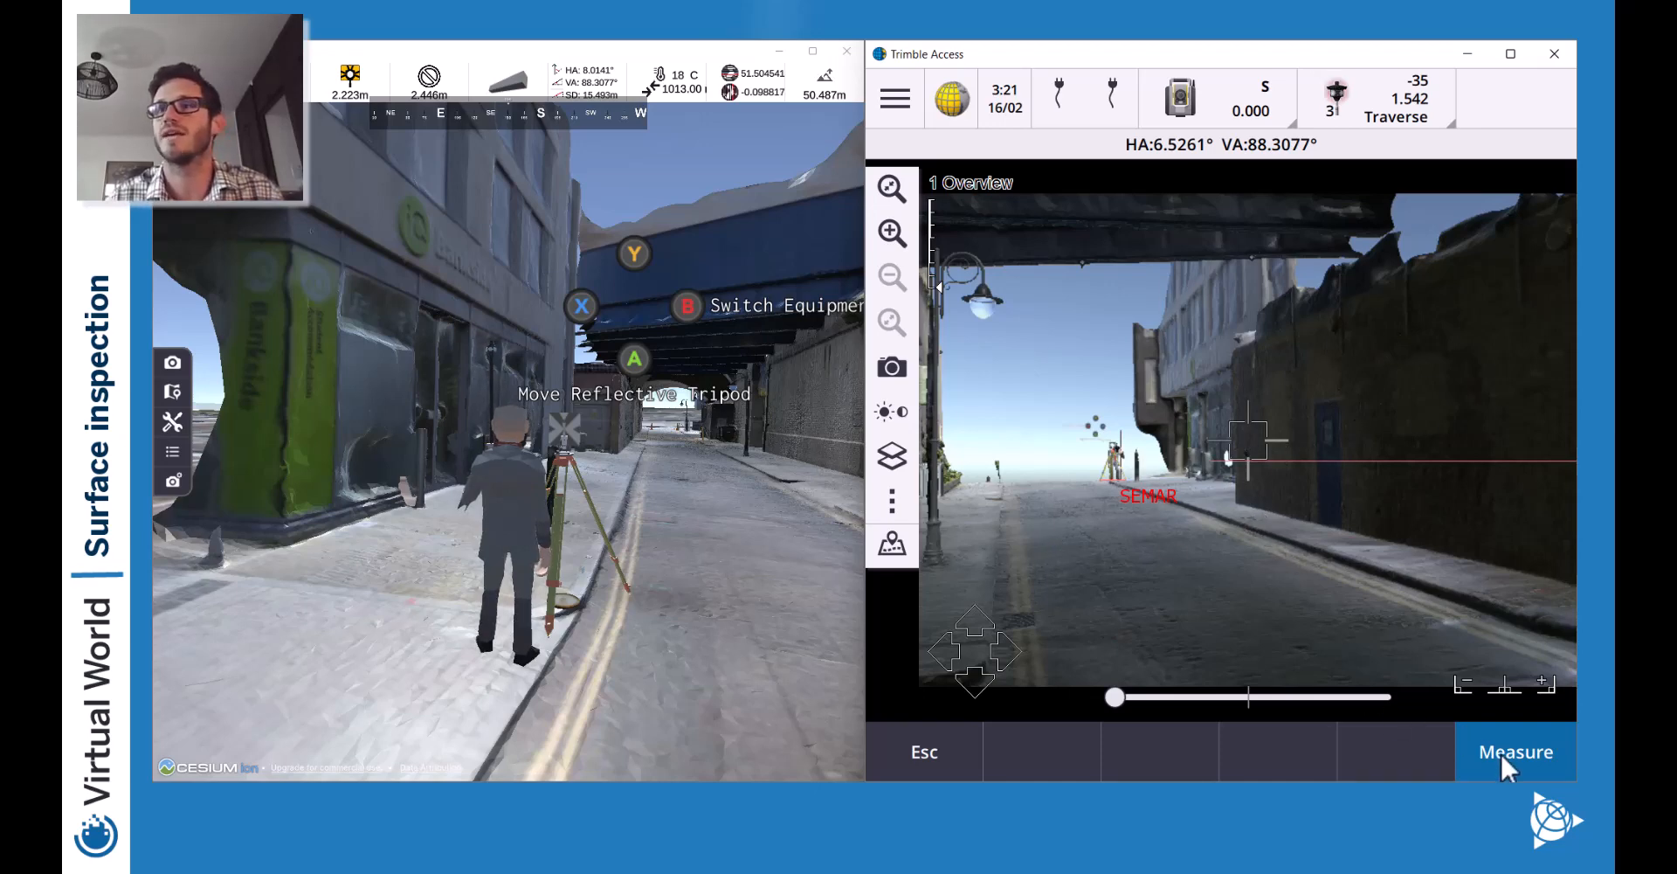
pyautogui.click(895, 98)
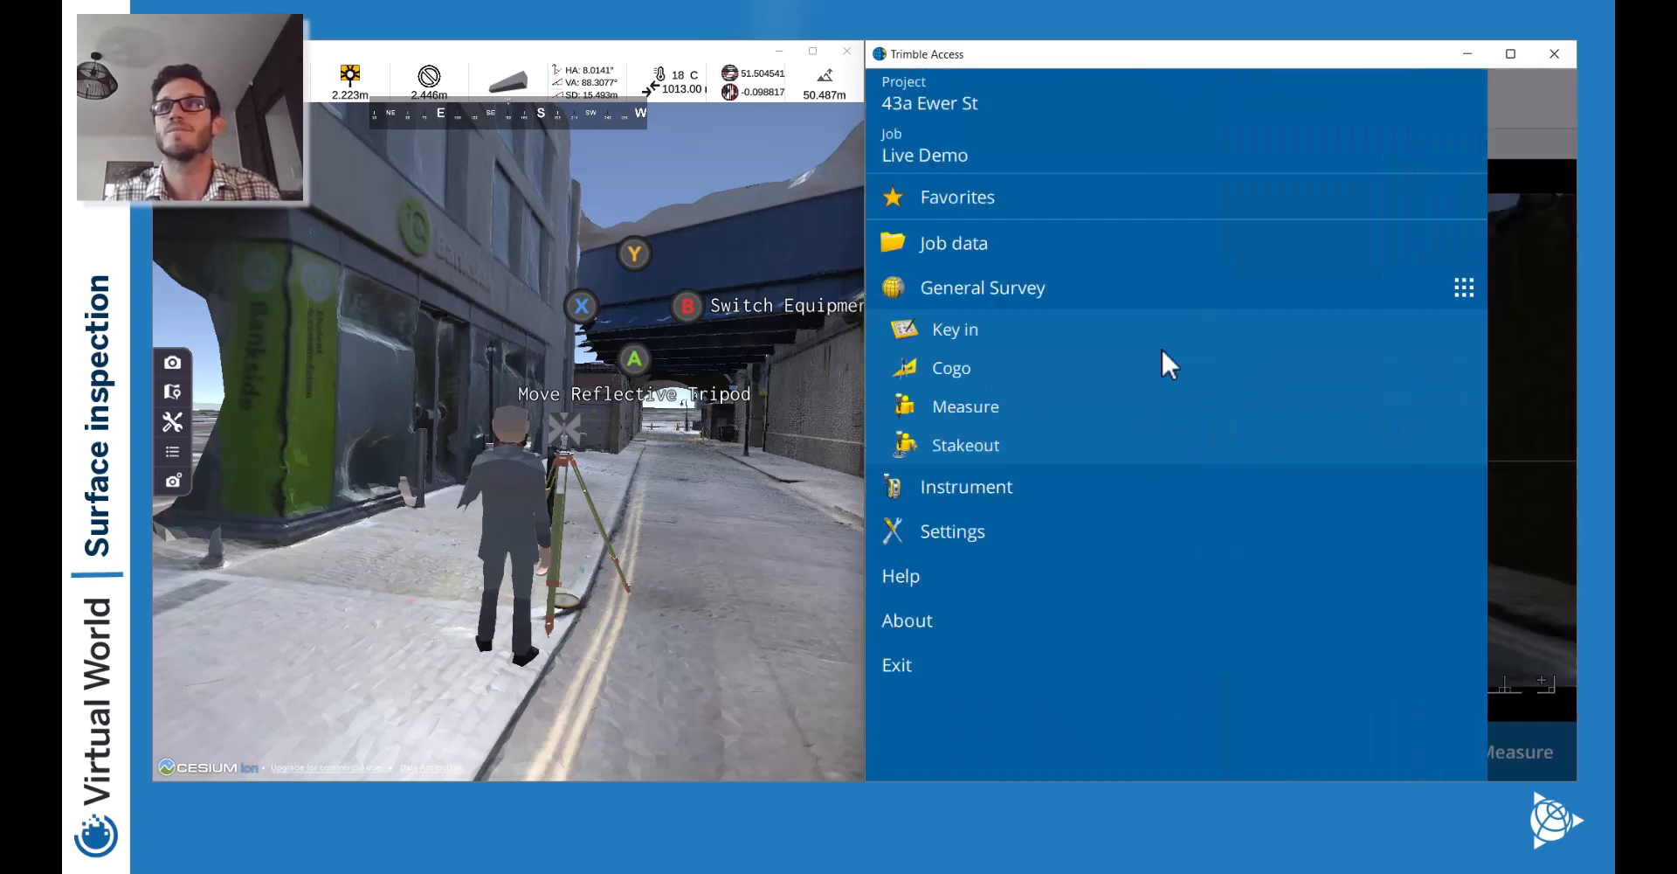
# Start a new scan, Scan0003, with Rectangle - sides framing.
pyautogui.click(948, 422)
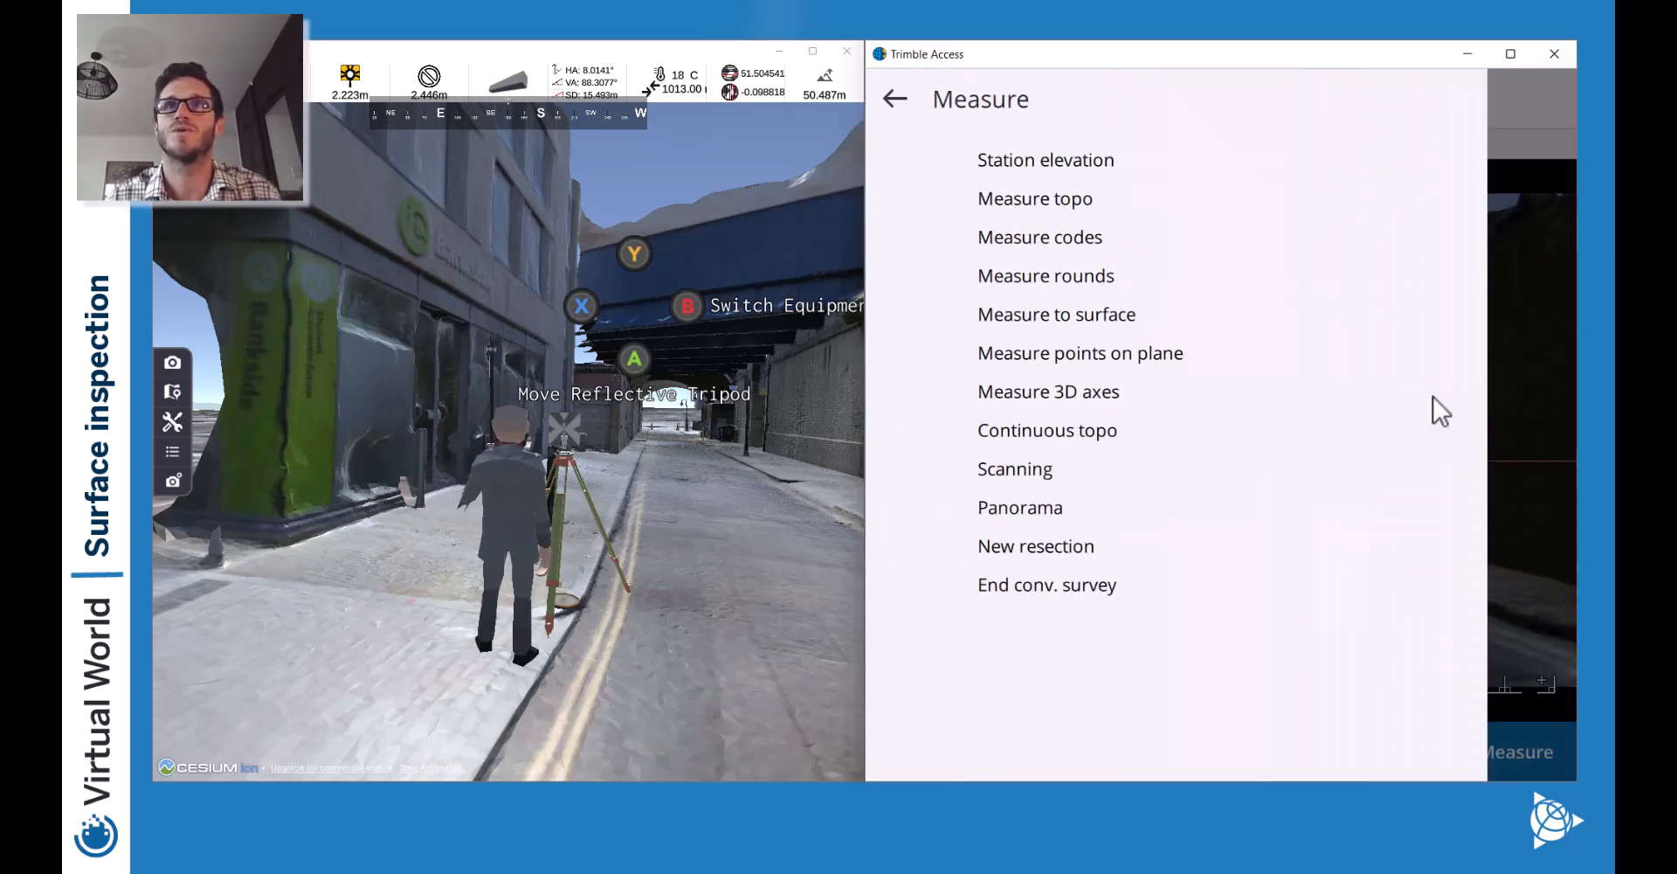
pyautogui.click(1056, 465)
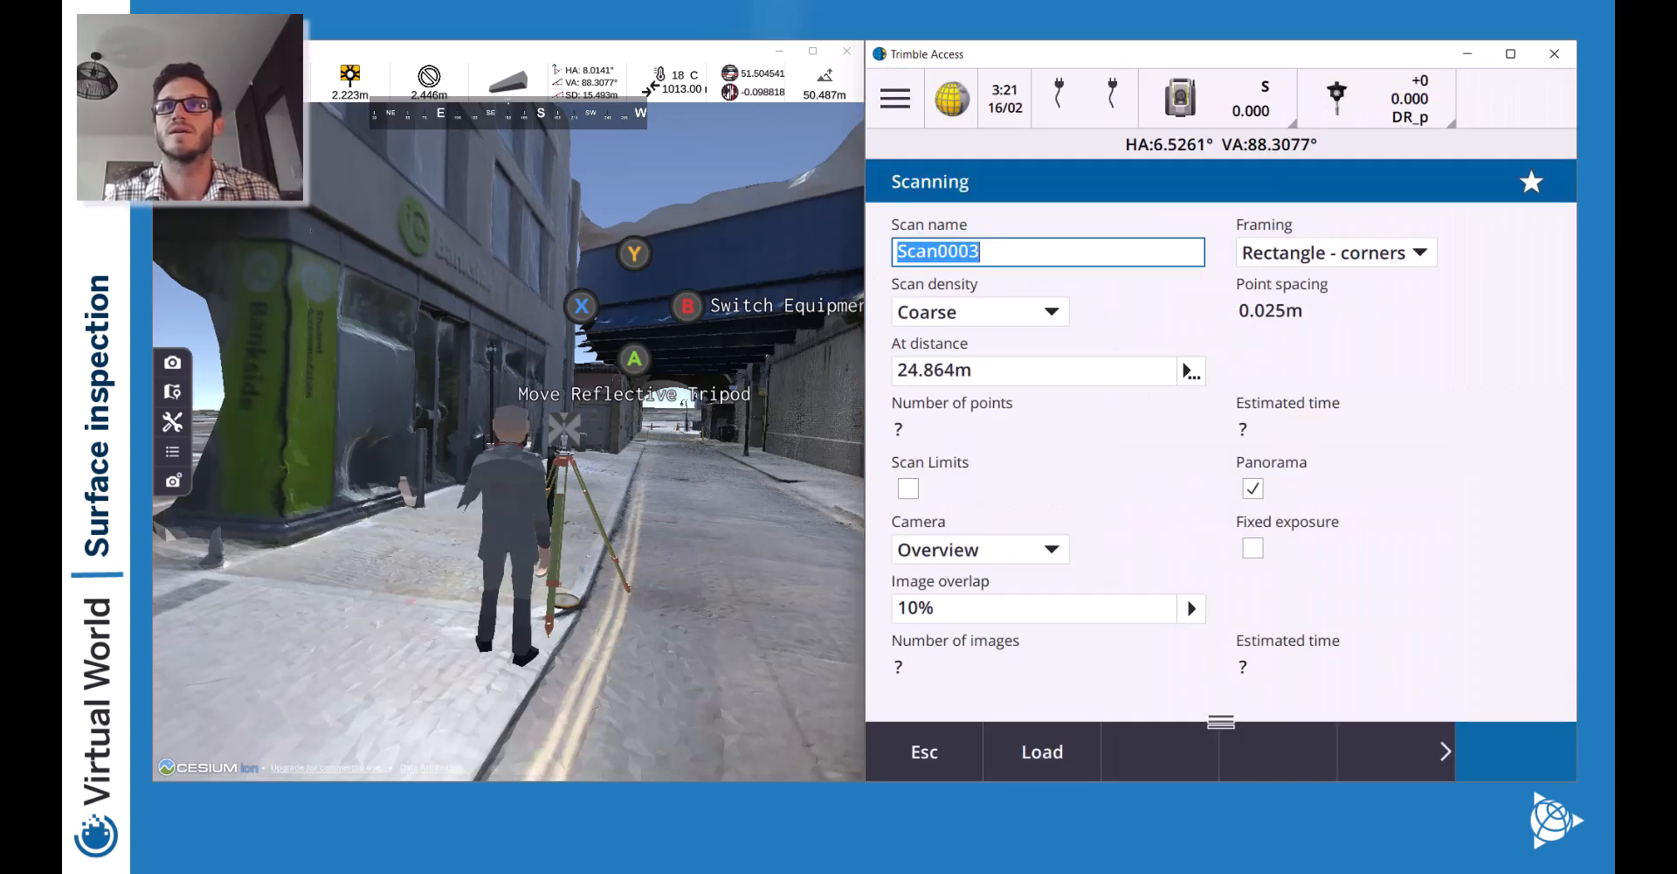
pyautogui.click(1326, 259)
pyautogui.click(1340, 339)
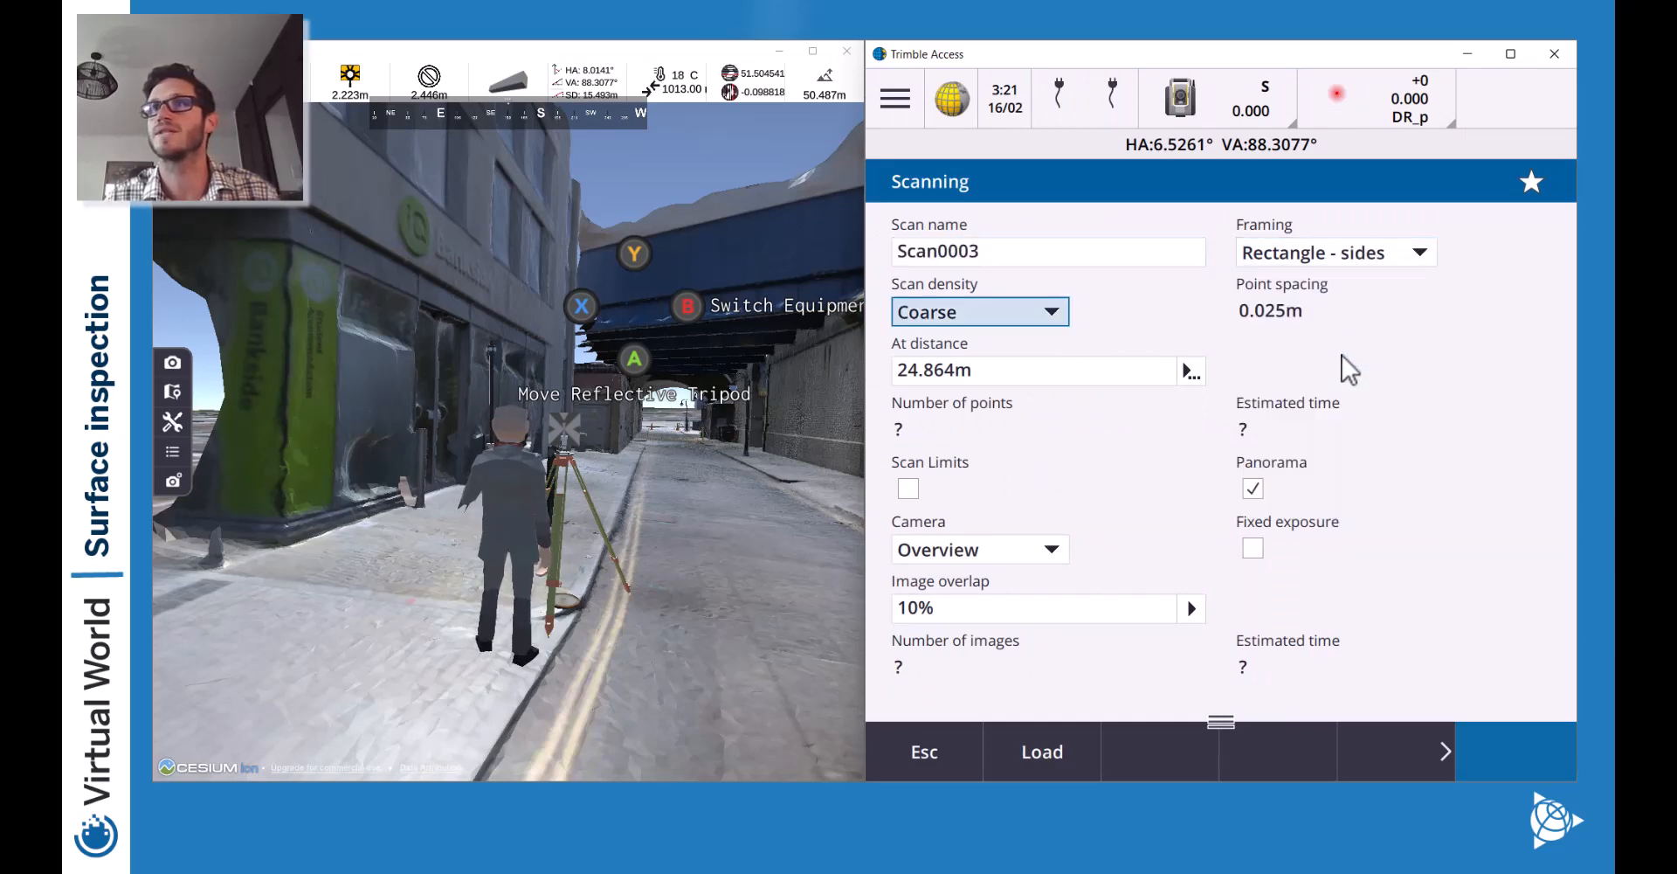
# Frame the scan area along the wall in the camera overview, setting its sides and bottom edge.
pyautogui.moveTo(1220, 723); pyautogui.dragTo(1214, 358)
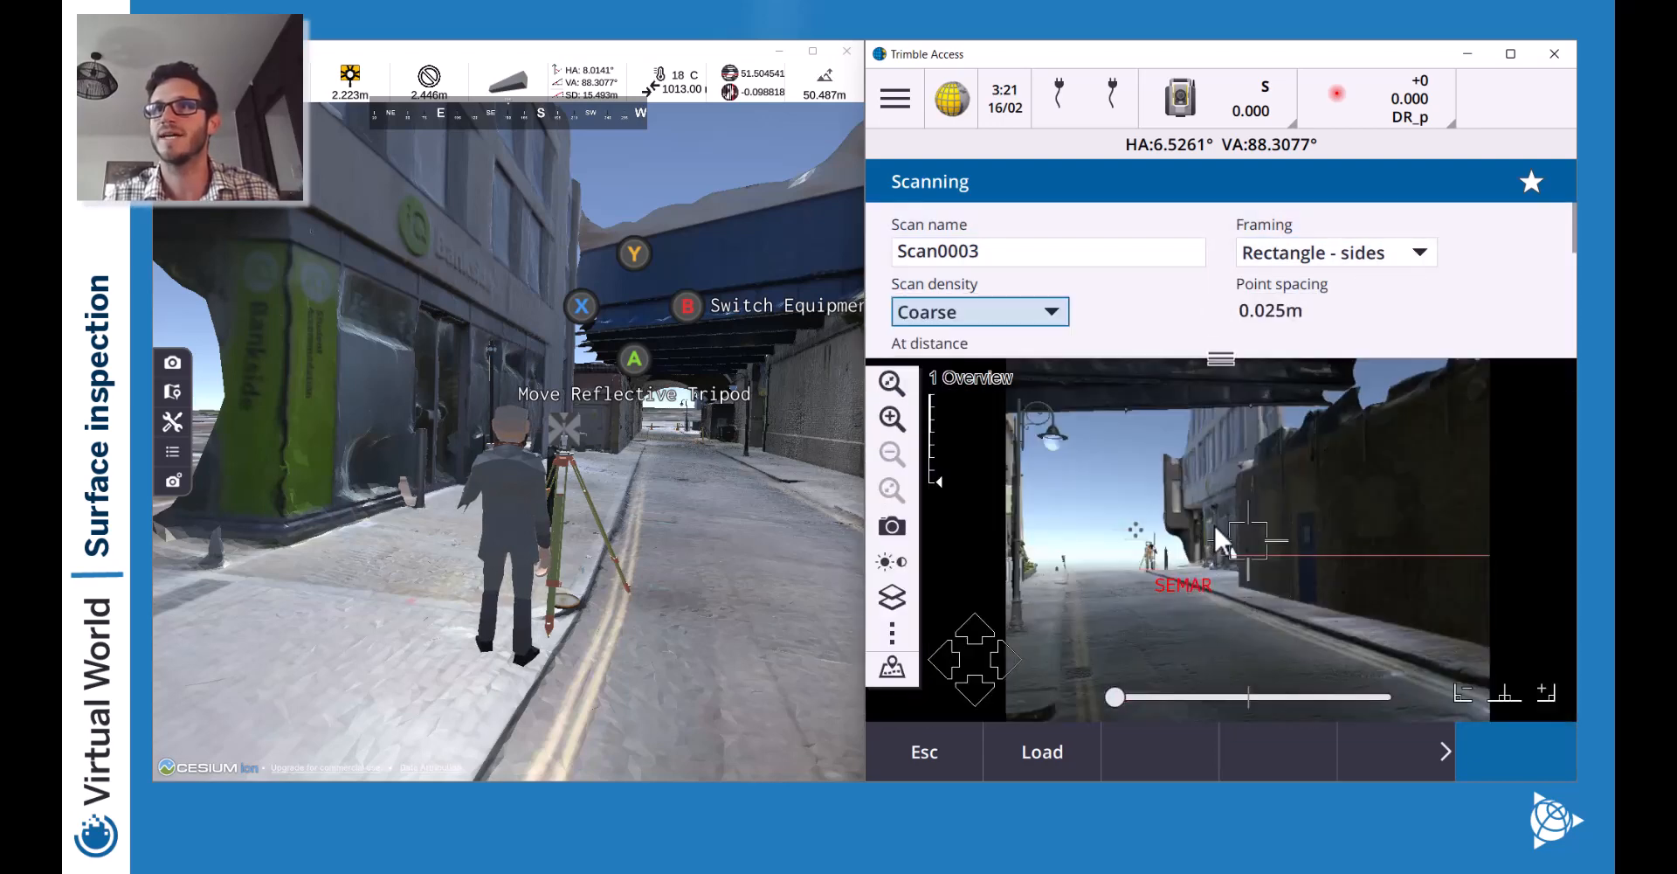
pyautogui.click(1211, 527)
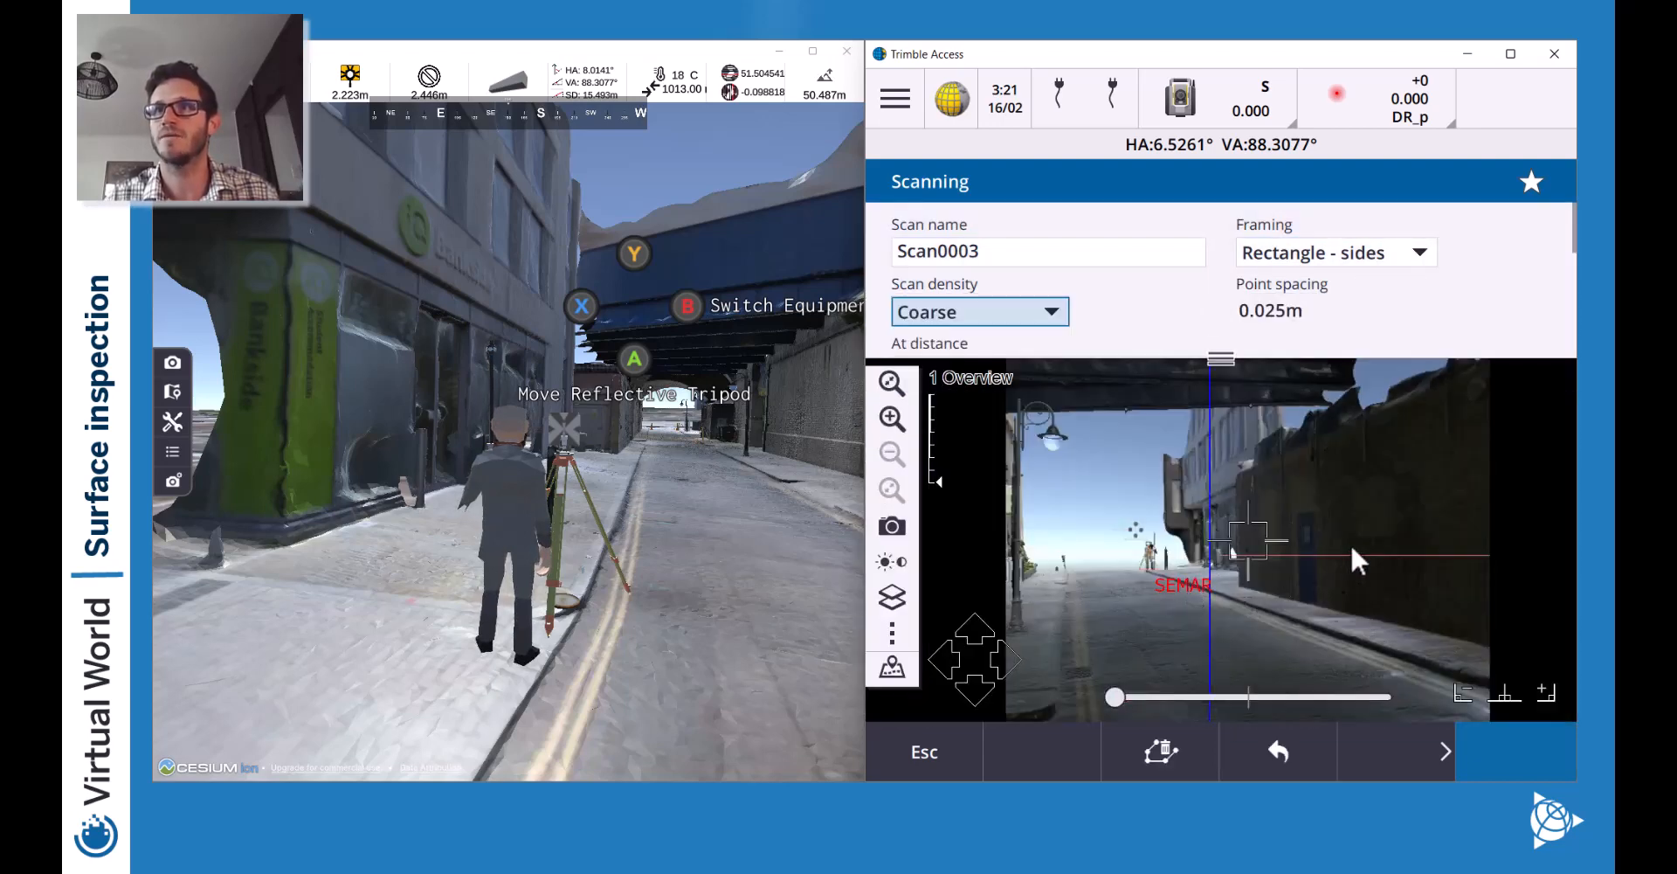
pyautogui.moveTo(1146, 504); pyautogui.dragTo(1035, 507)
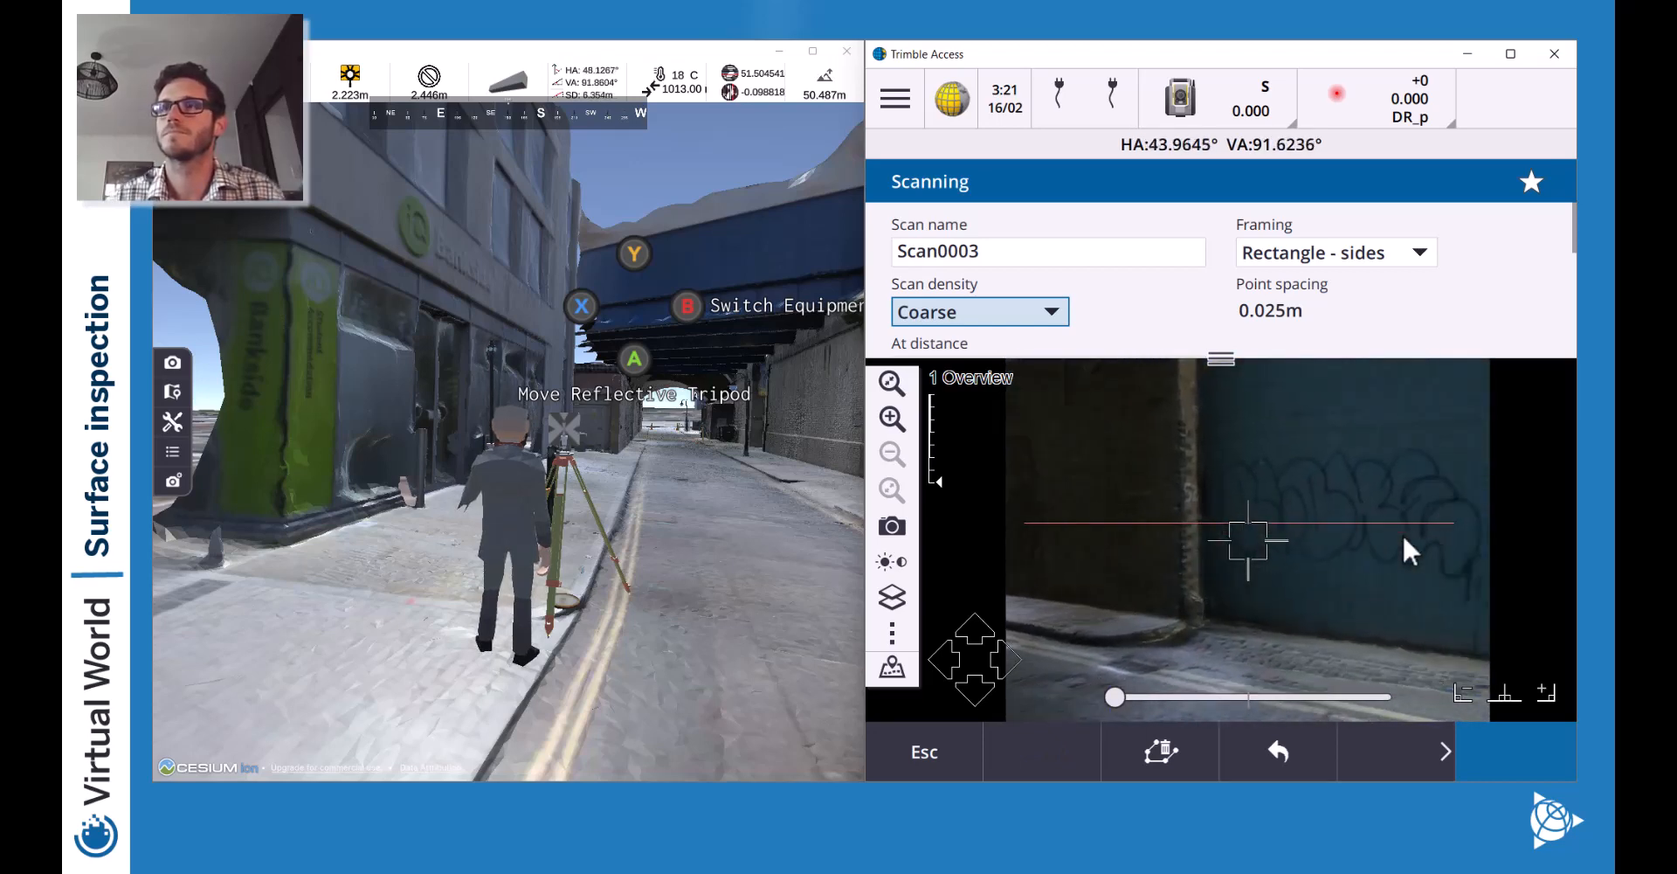
pyautogui.moveTo(1436, 514); pyautogui.dragTo(1104, 481)
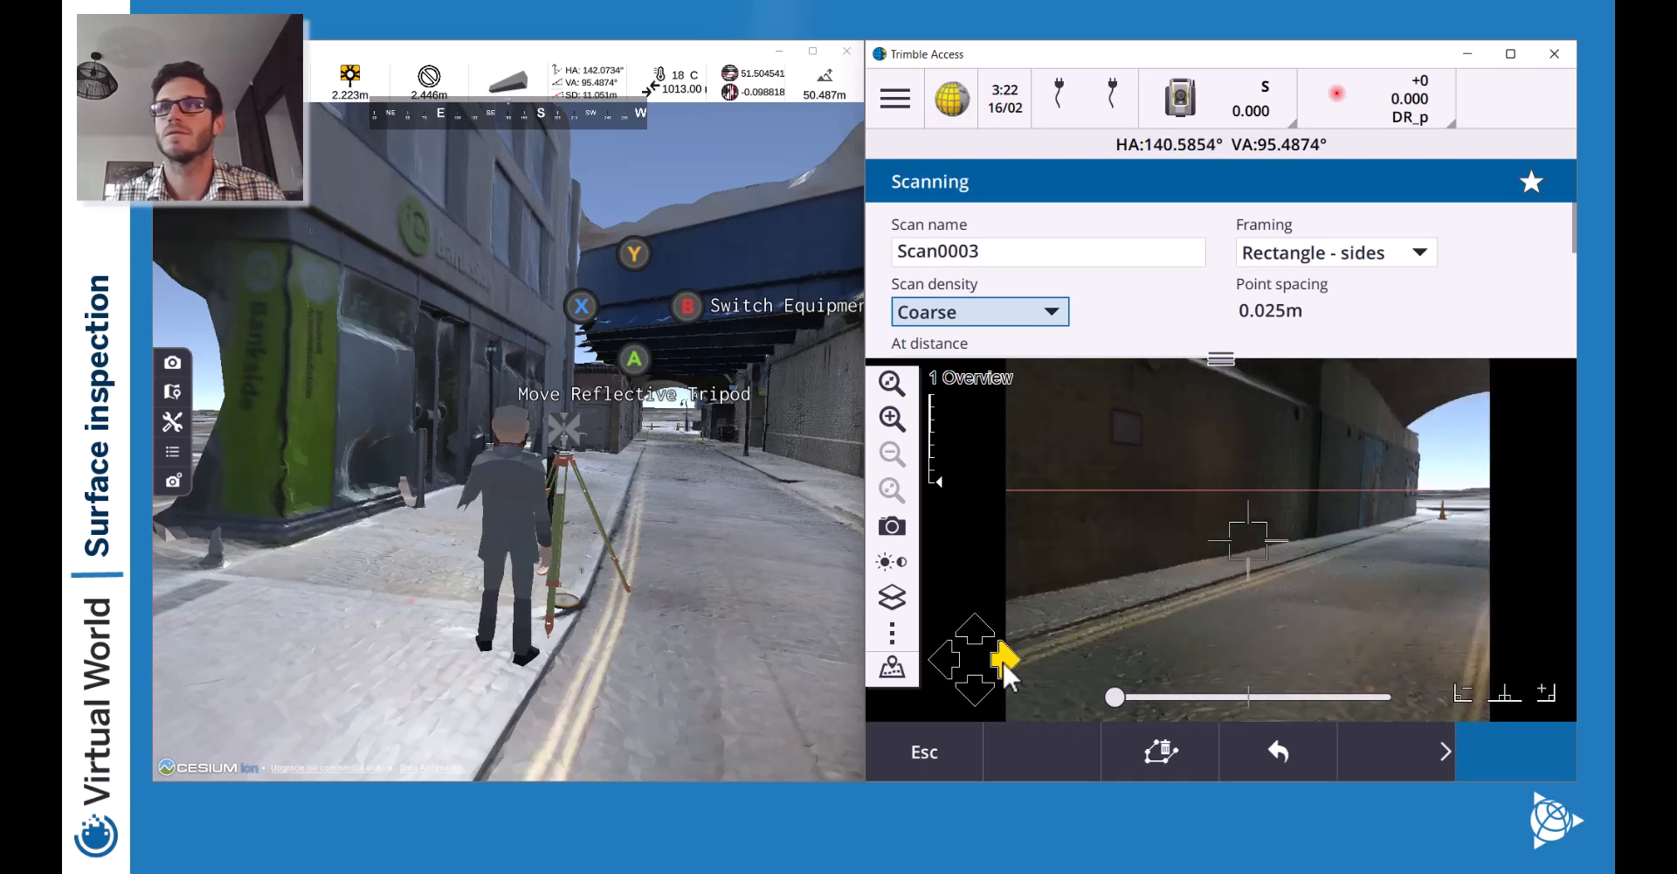
pyautogui.click(1377, 482)
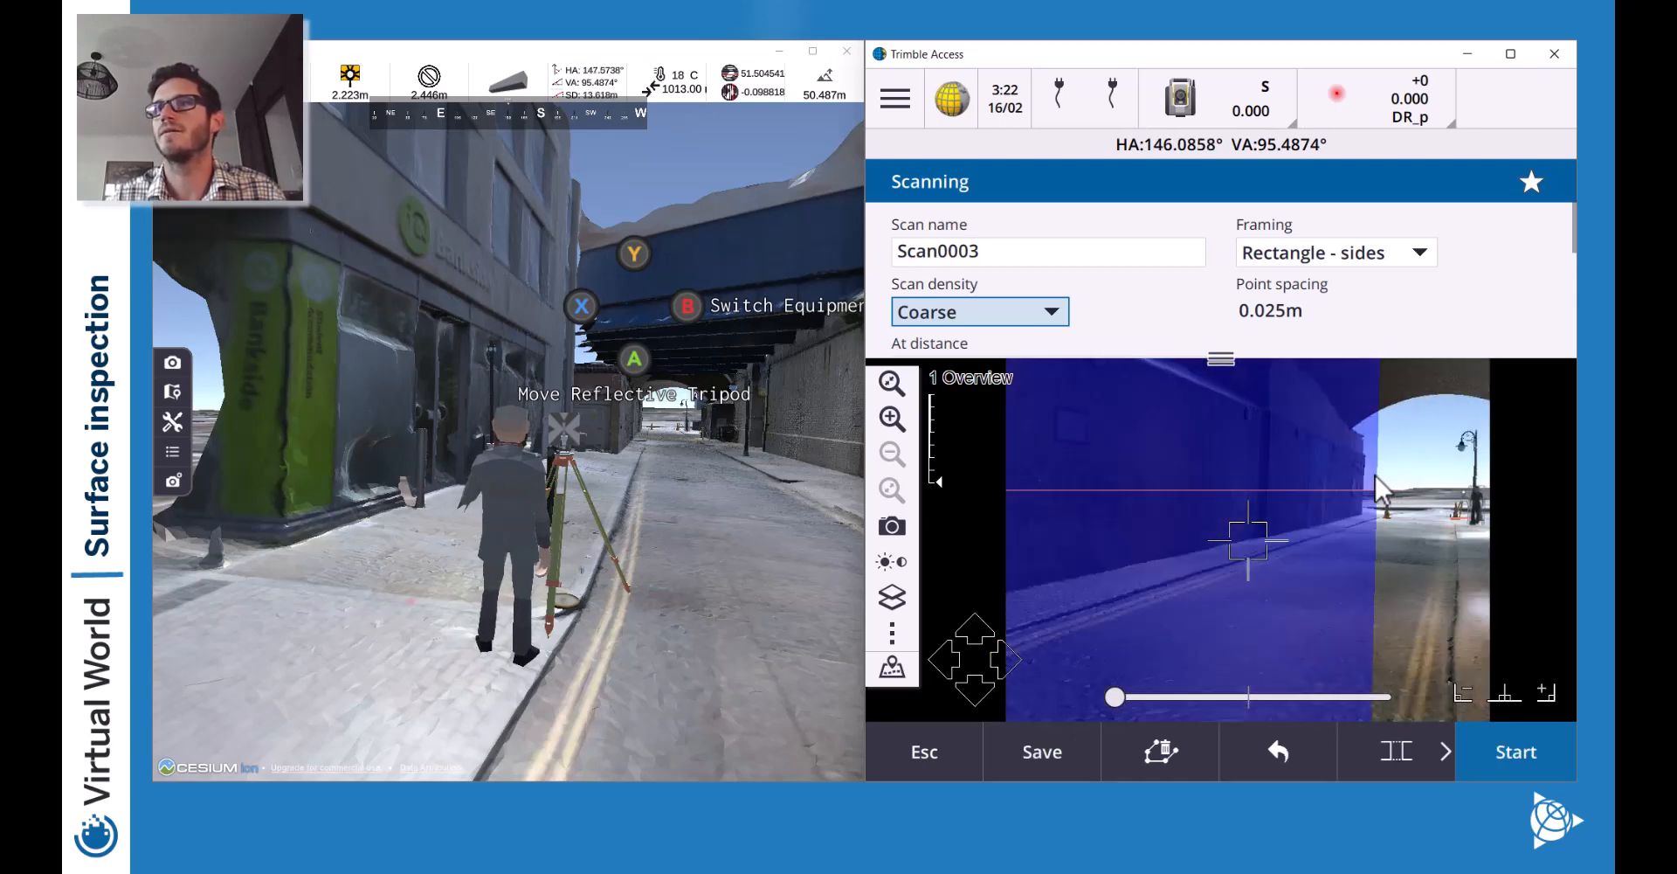
pyautogui.click(1055, 605)
pyautogui.click(954, 660)
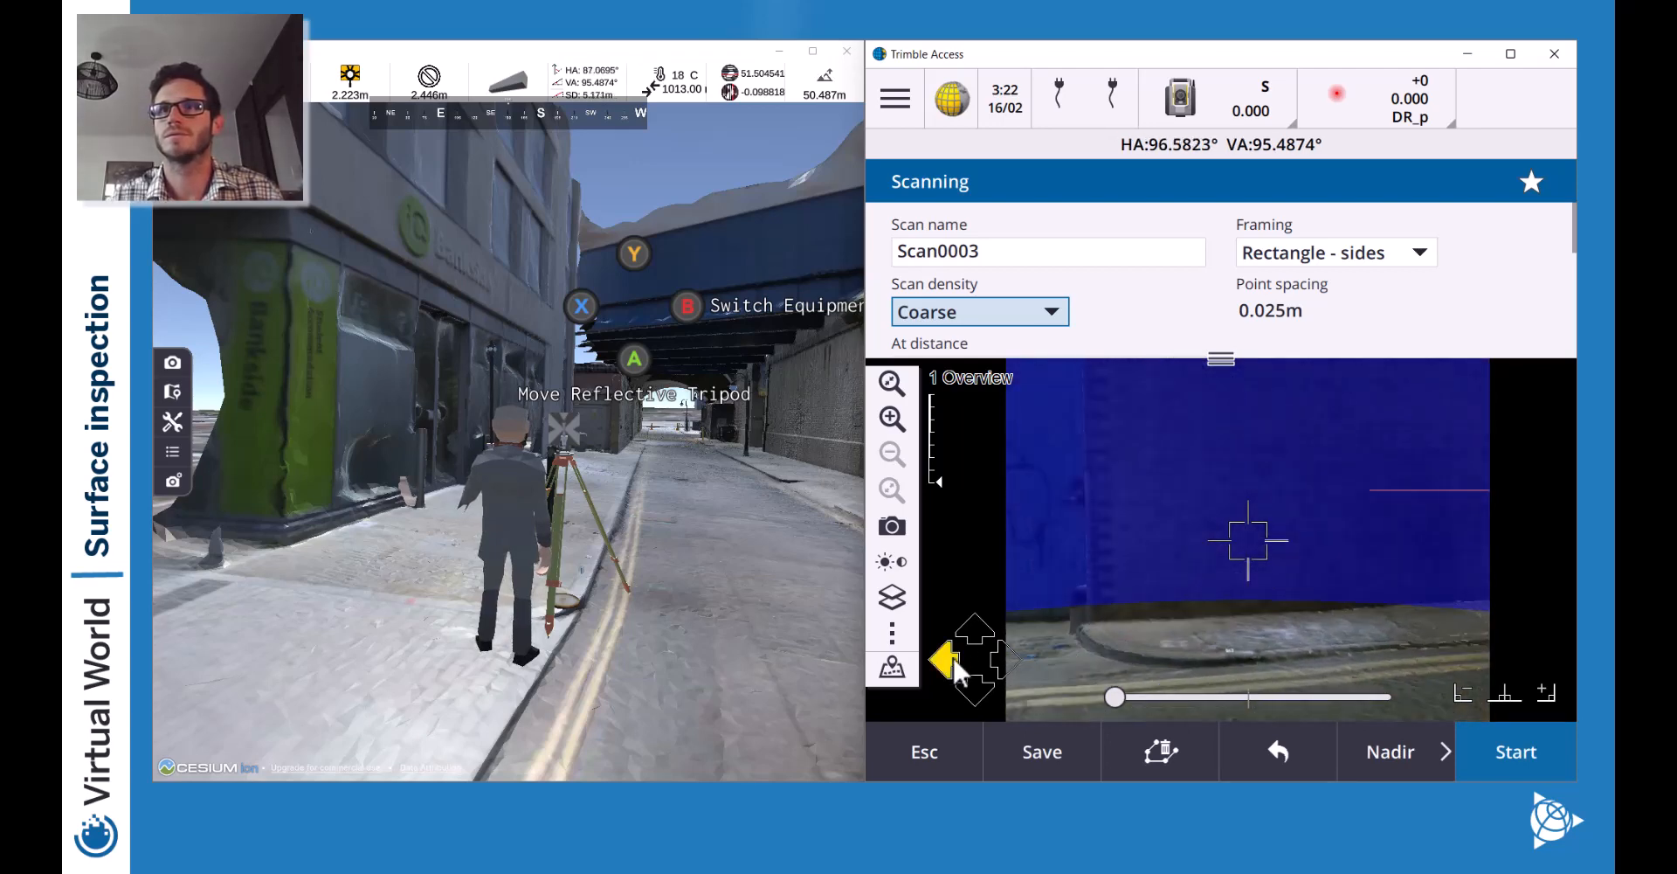
pyautogui.click(1258, 738)
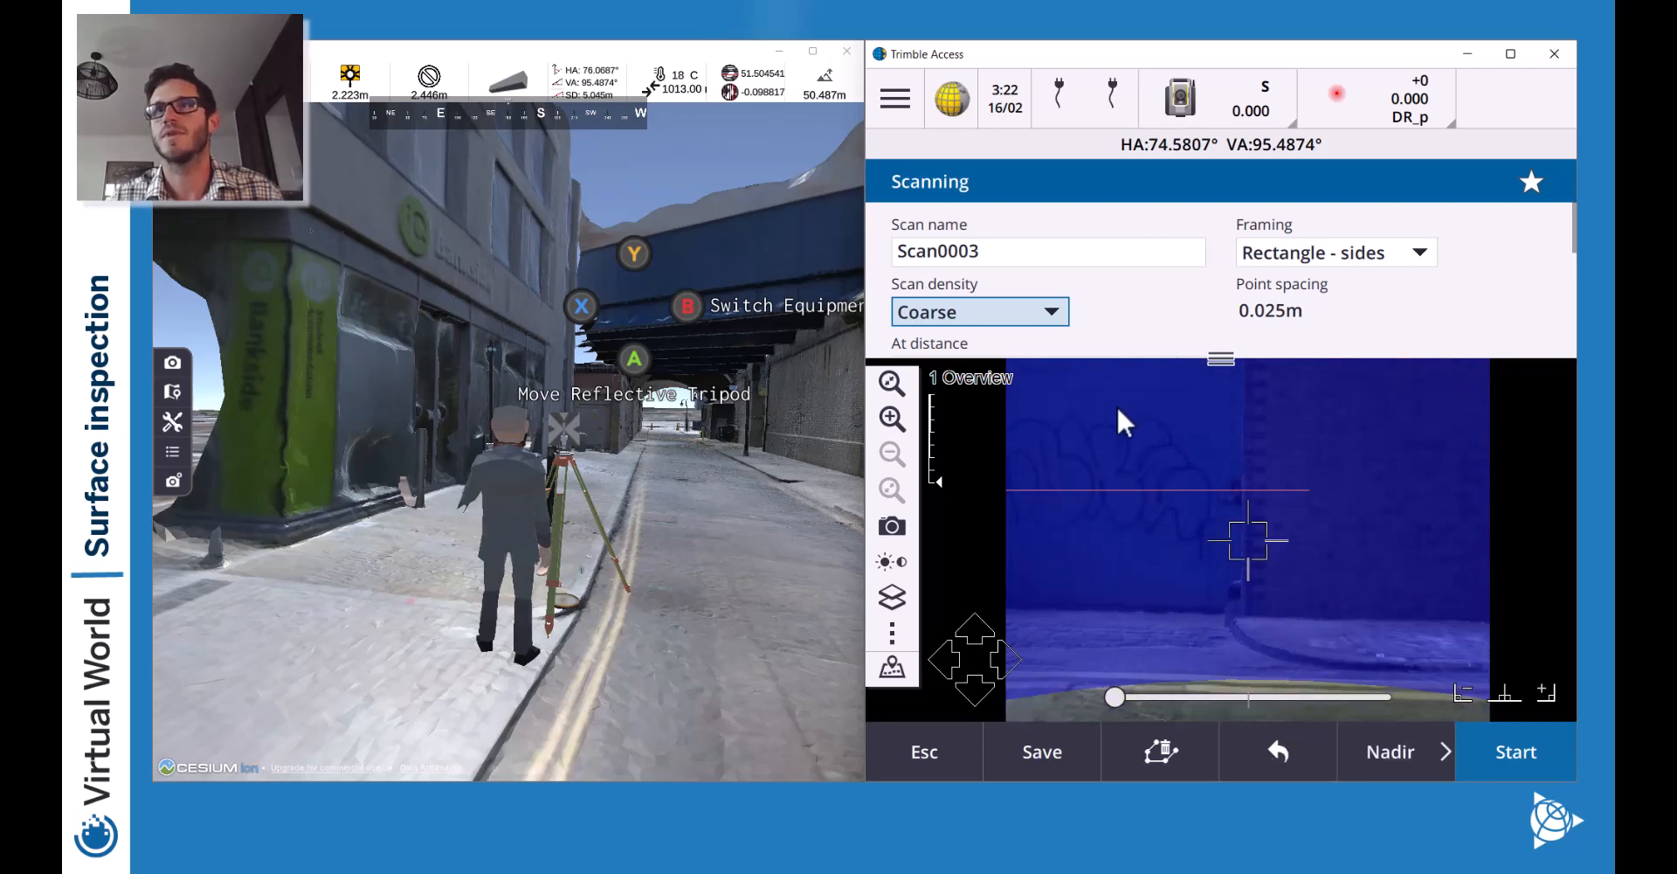
pyautogui.click(984, 639)
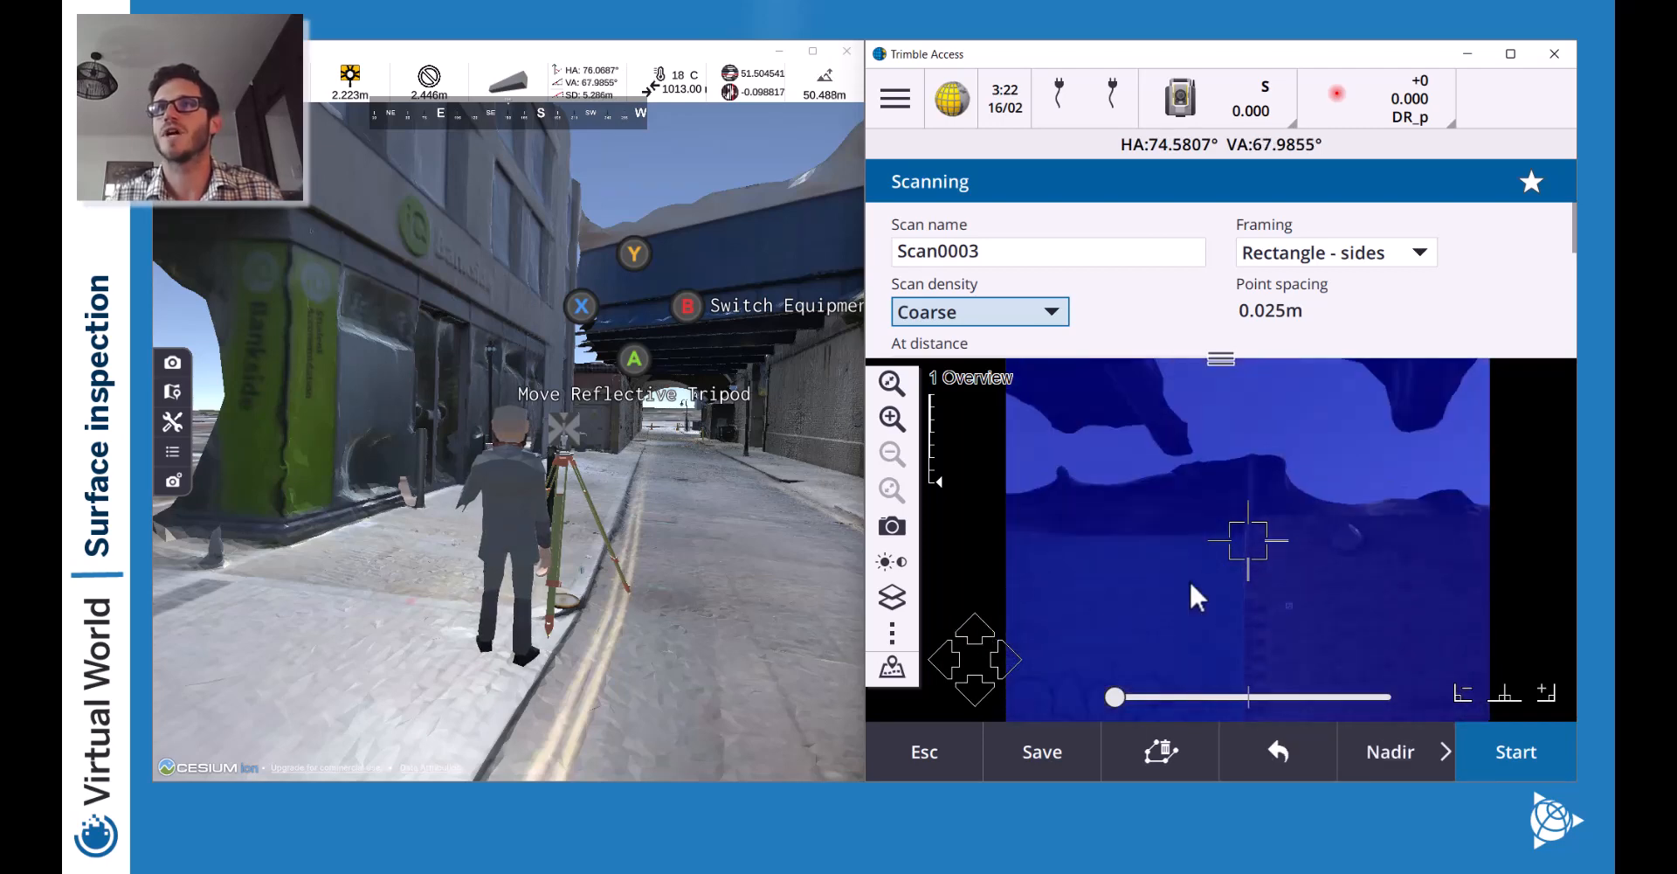
pyautogui.click(947, 662)
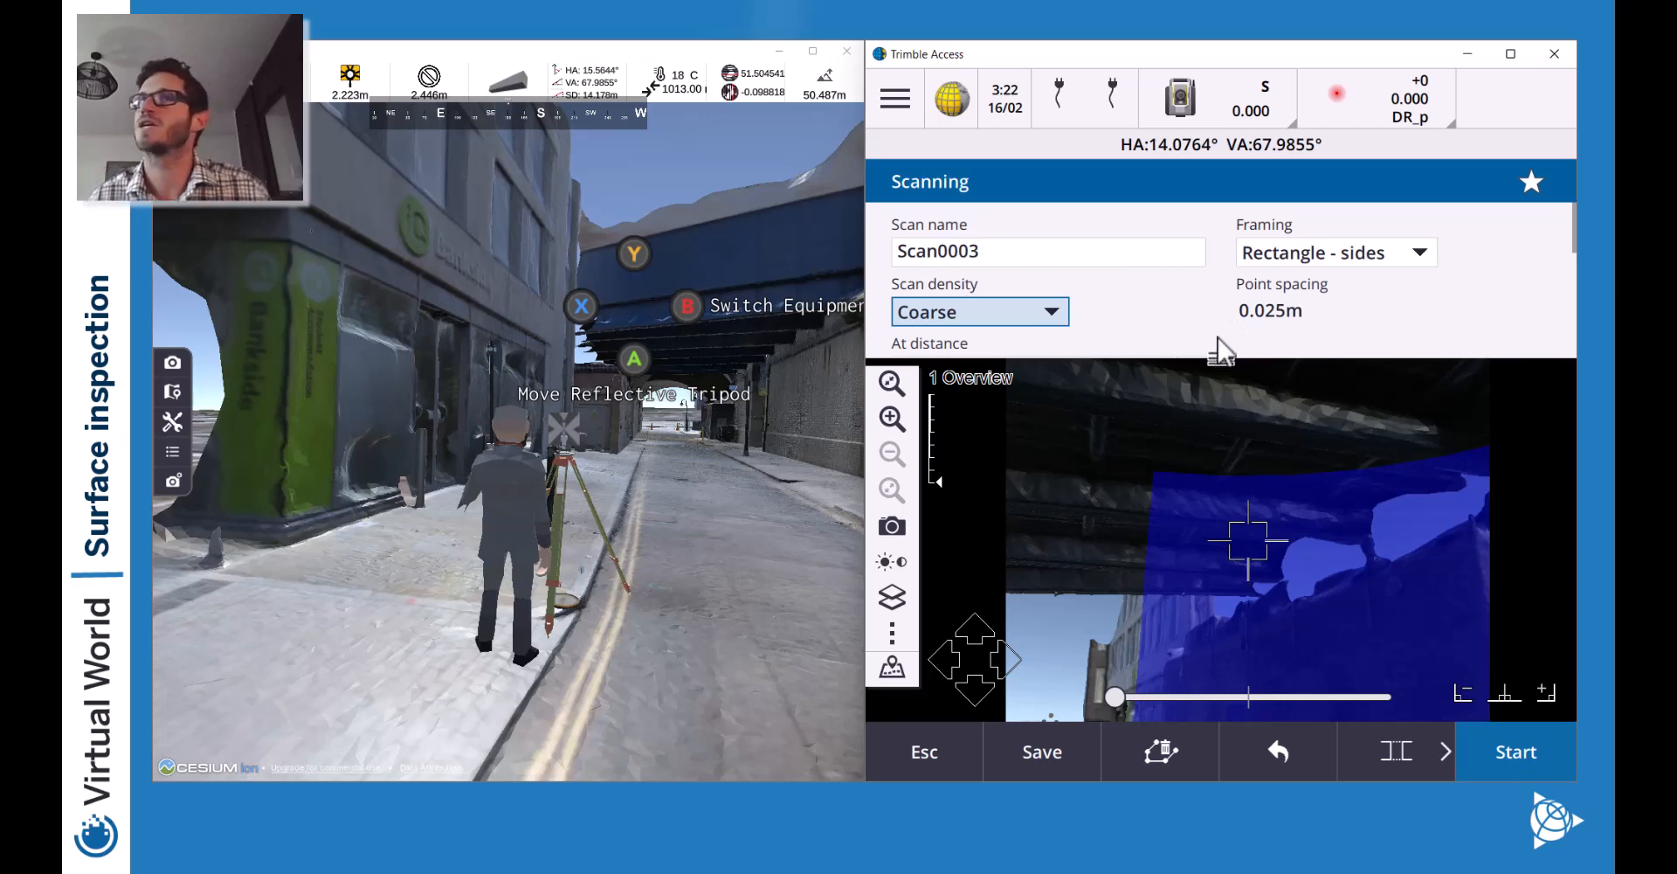
# Enable scan limits and set the measured maximum distance to 15m.
pyautogui.scroll(-5, 1227, 291)
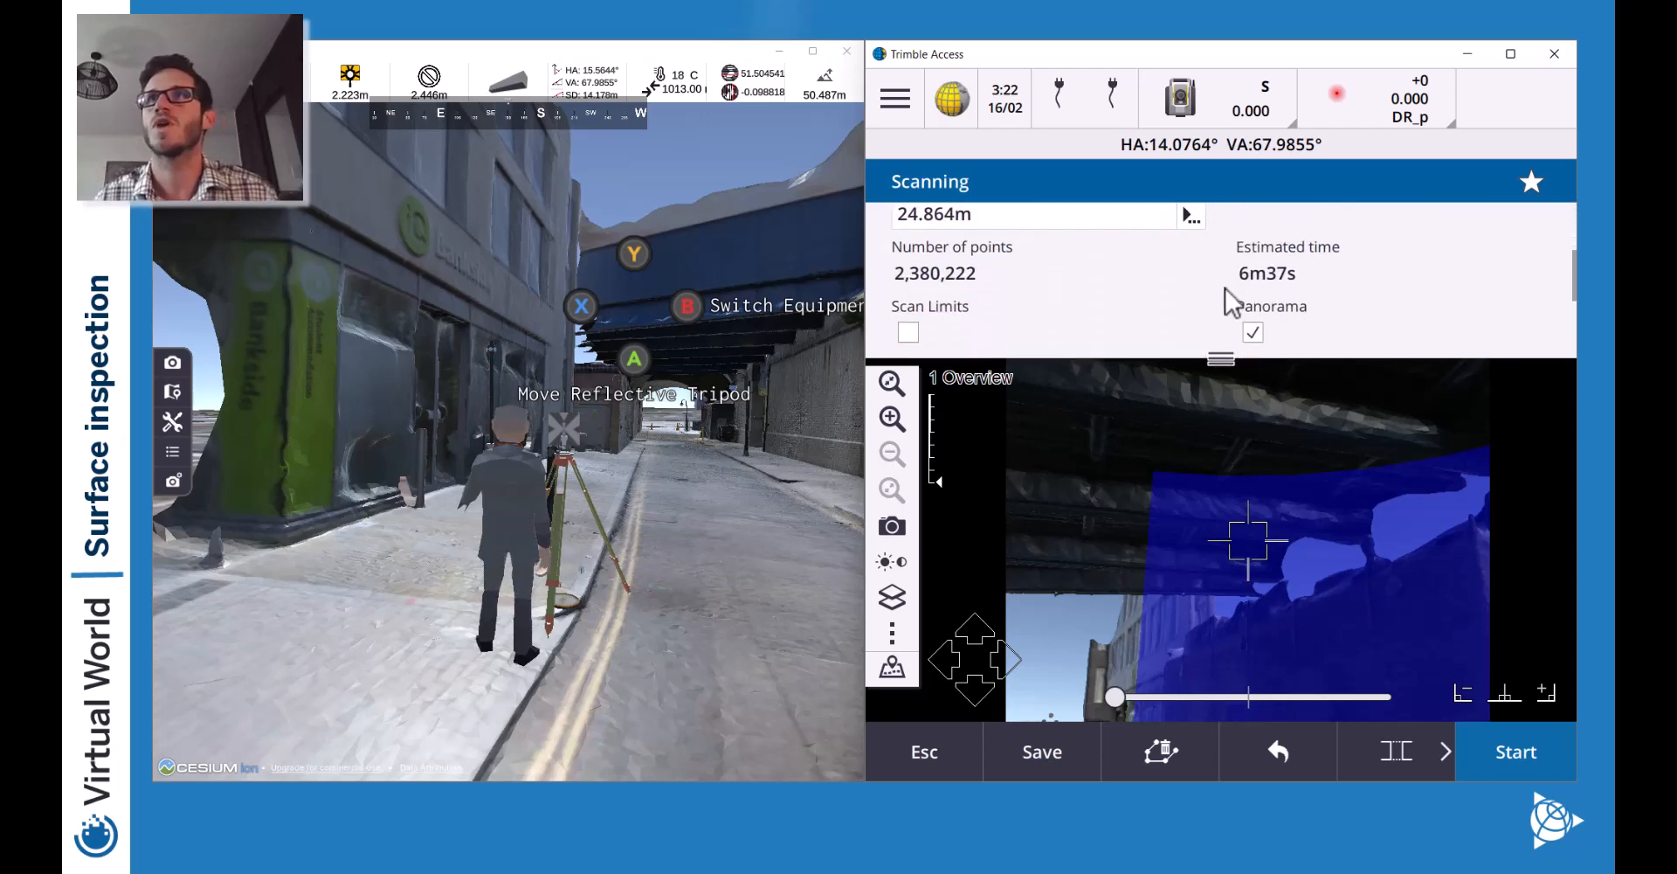
pyautogui.scroll(4, 1227, 301)
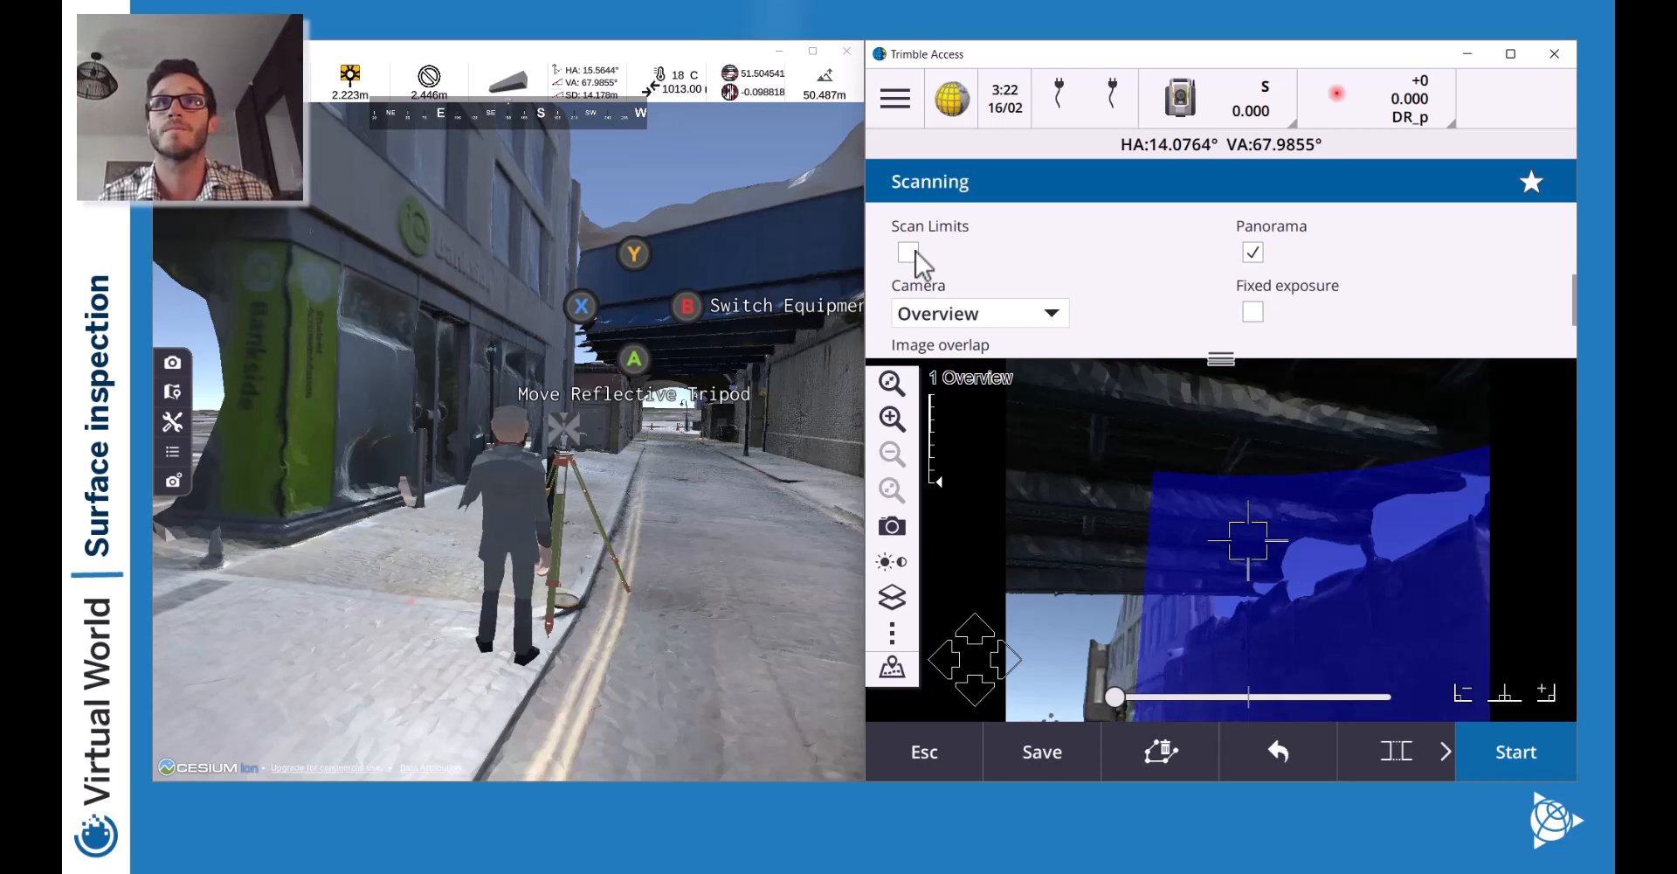
pyautogui.click(909, 253)
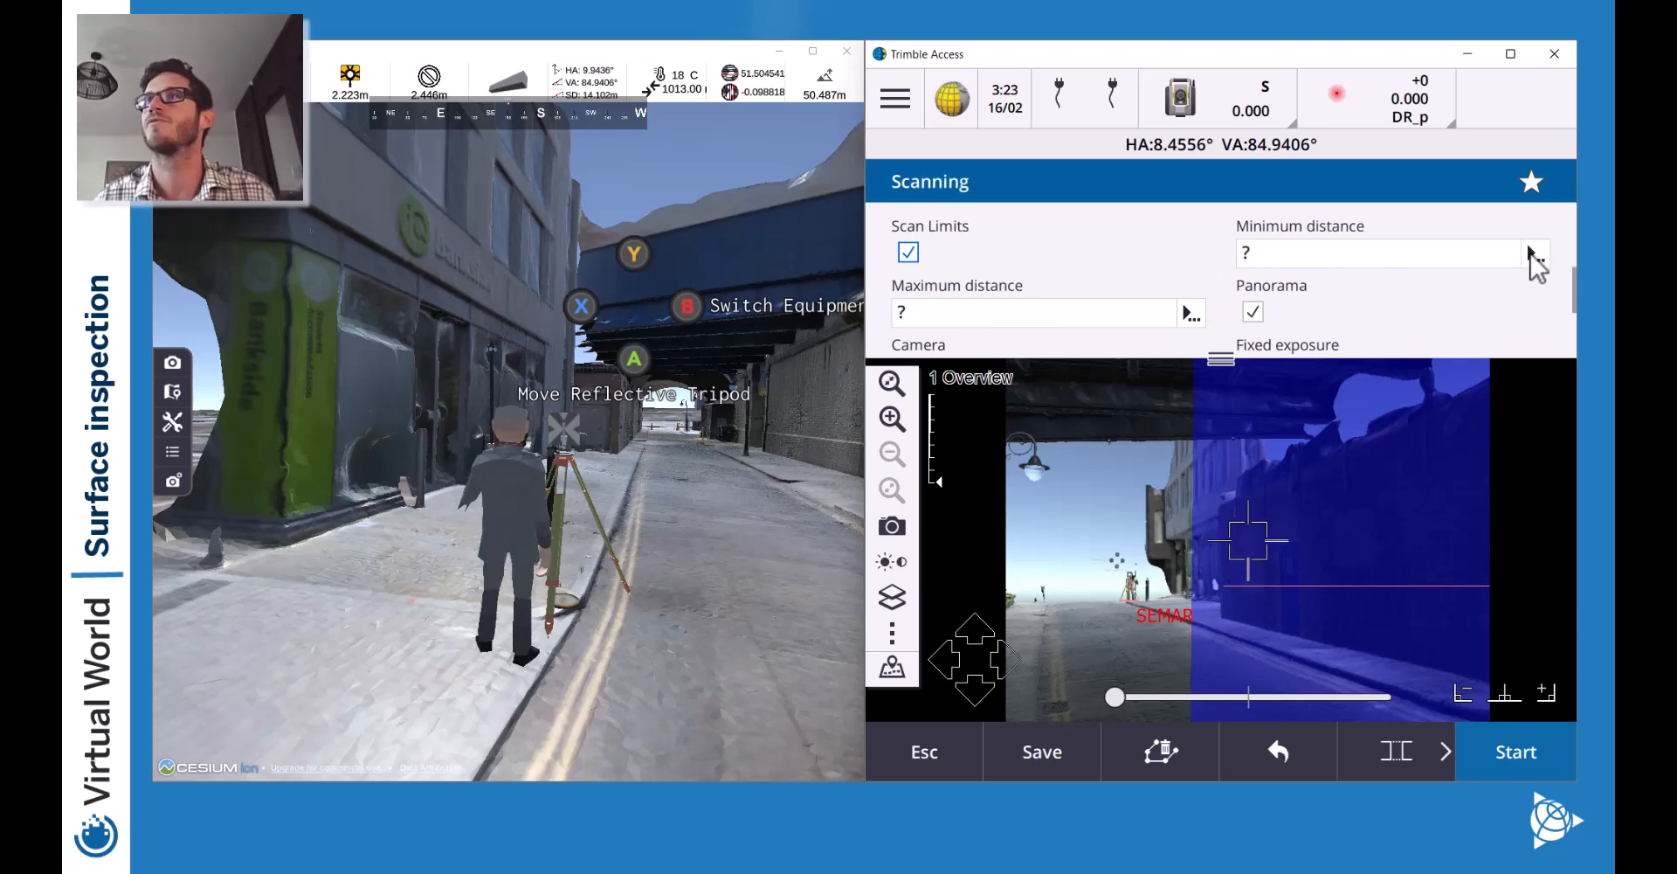
pyautogui.click(1187, 314)
pyautogui.click(1249, 353)
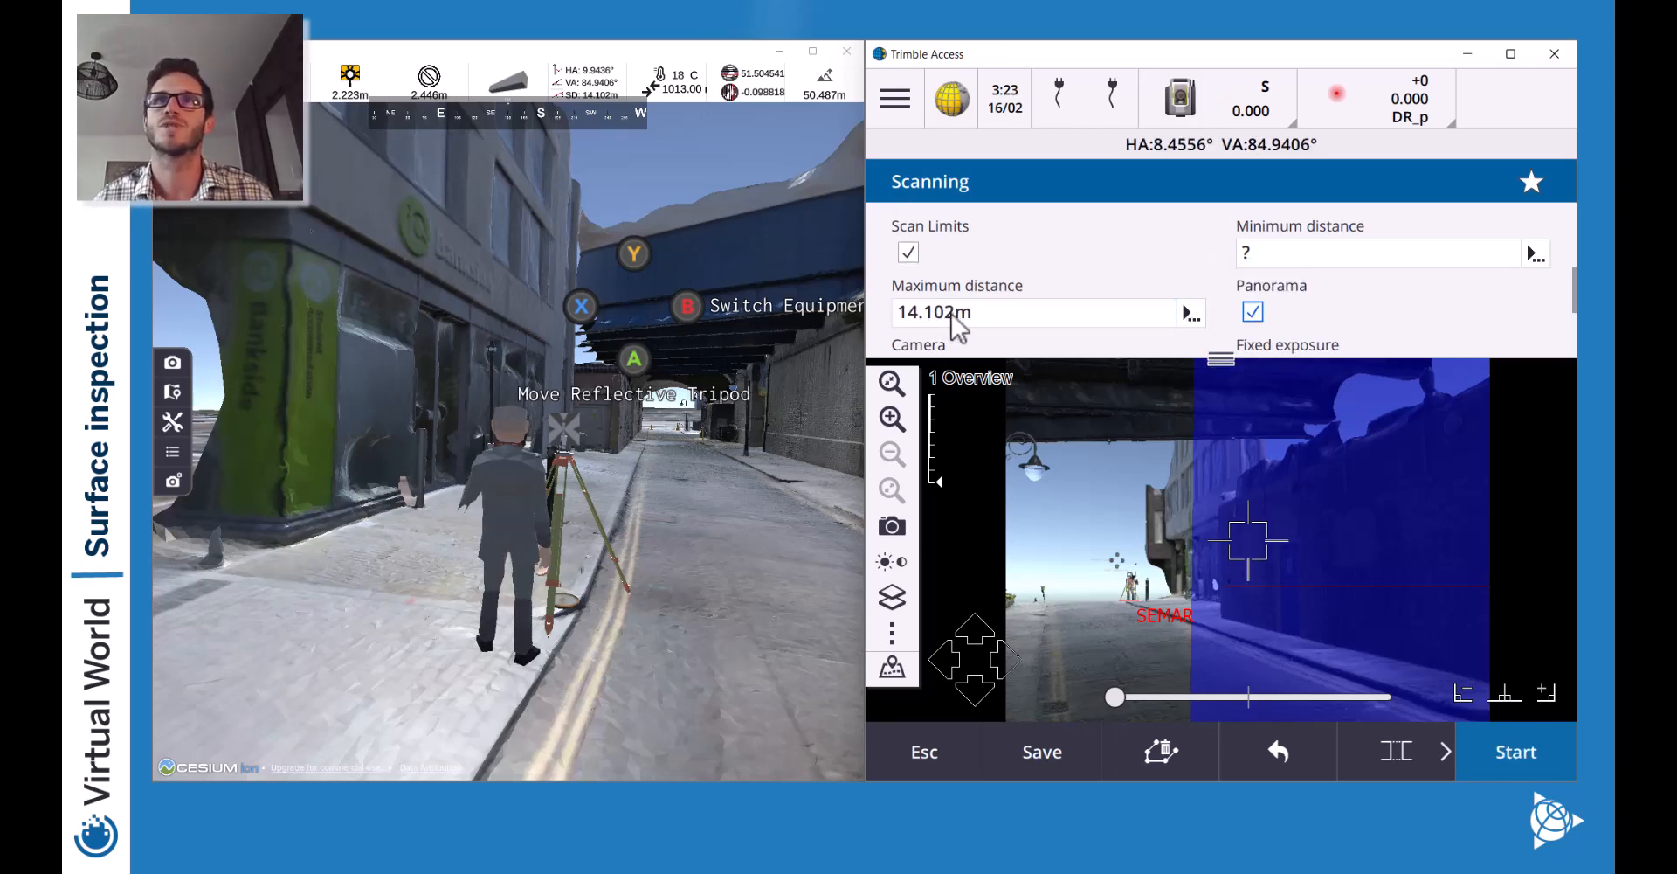
pyautogui.moveTo(952, 313); pyautogui.dragTo(920, 313)
pyautogui.write('5m')
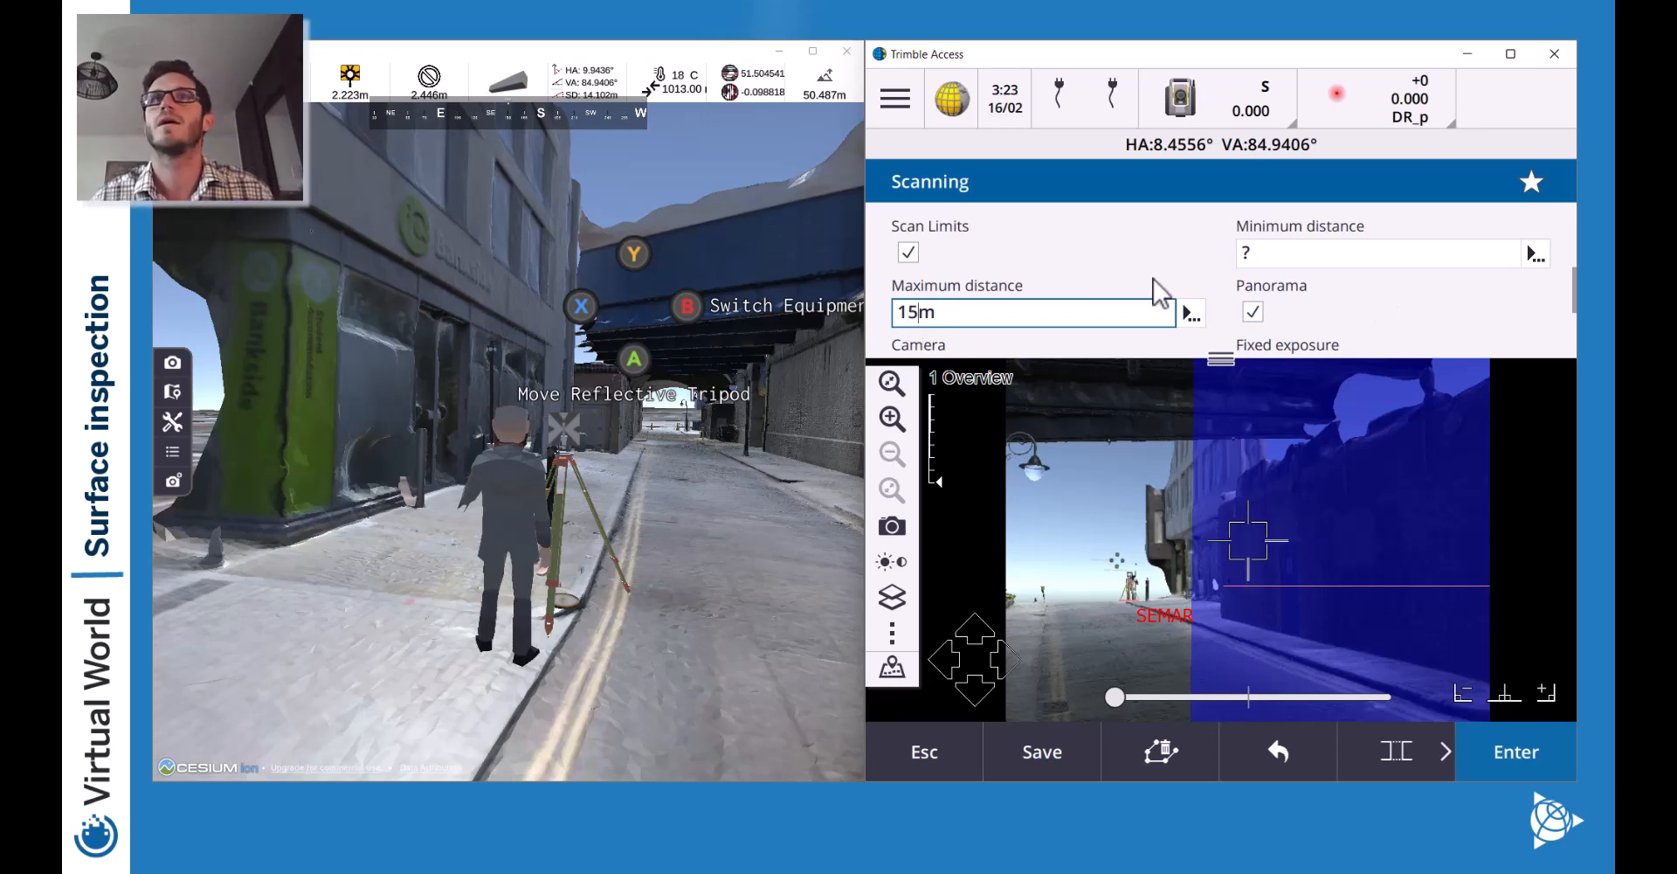
# Remeasure the scan distance for 0.014m point spacing and enlarge the image pane.
pyautogui.scroll(3, 1153, 280)
pyautogui.scroll(-1, 1153, 280)
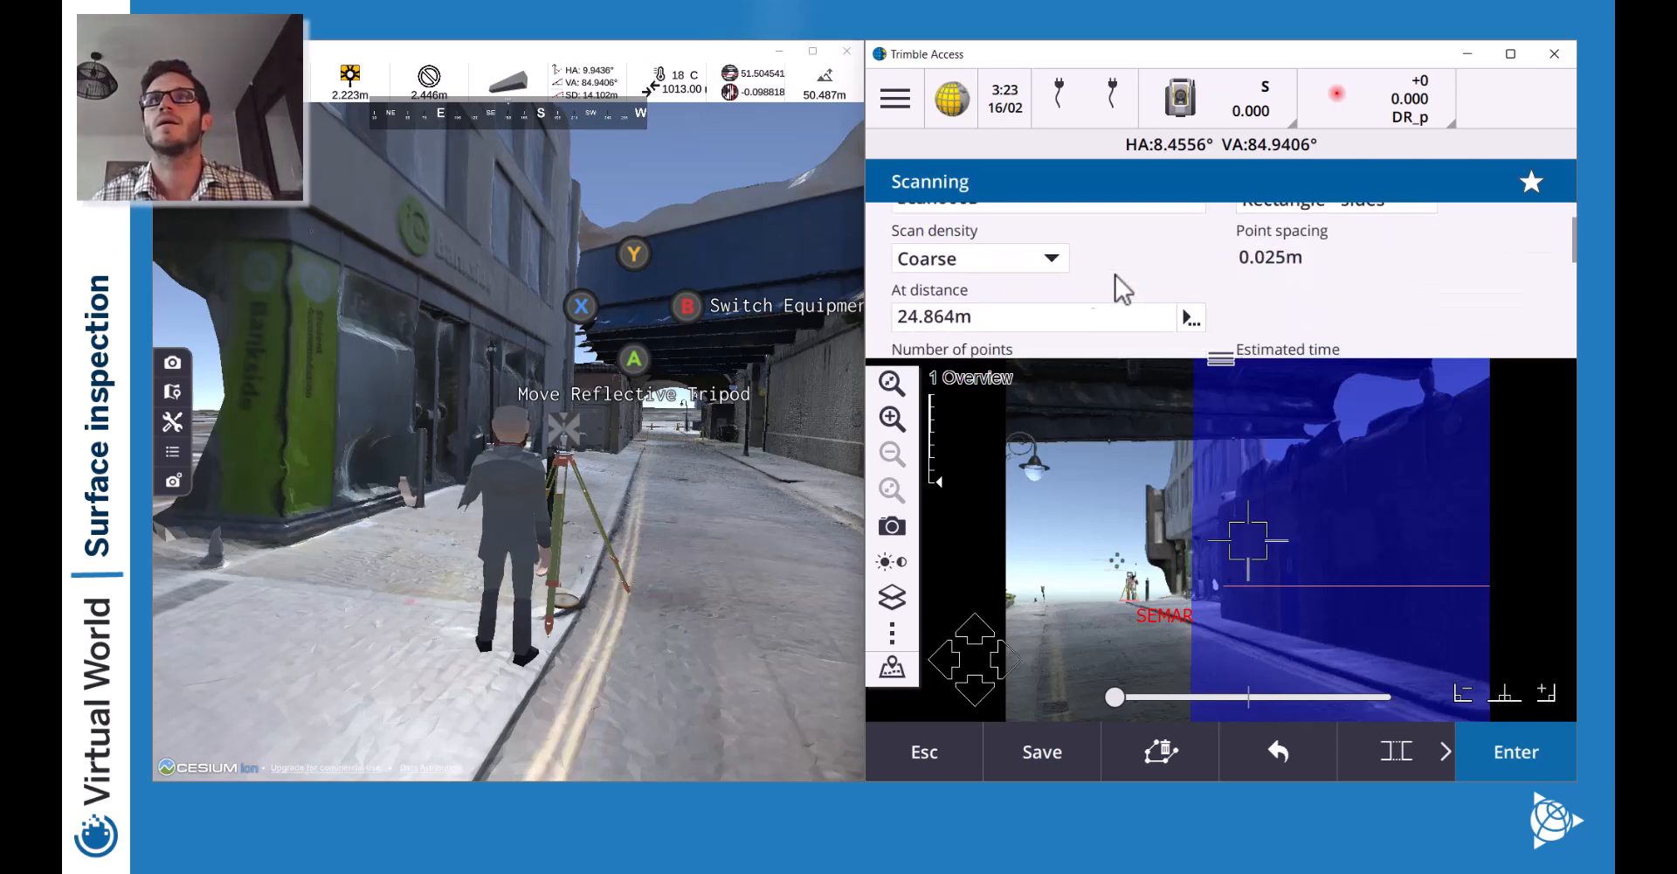
pyautogui.click(1198, 322)
pyautogui.click(1260, 356)
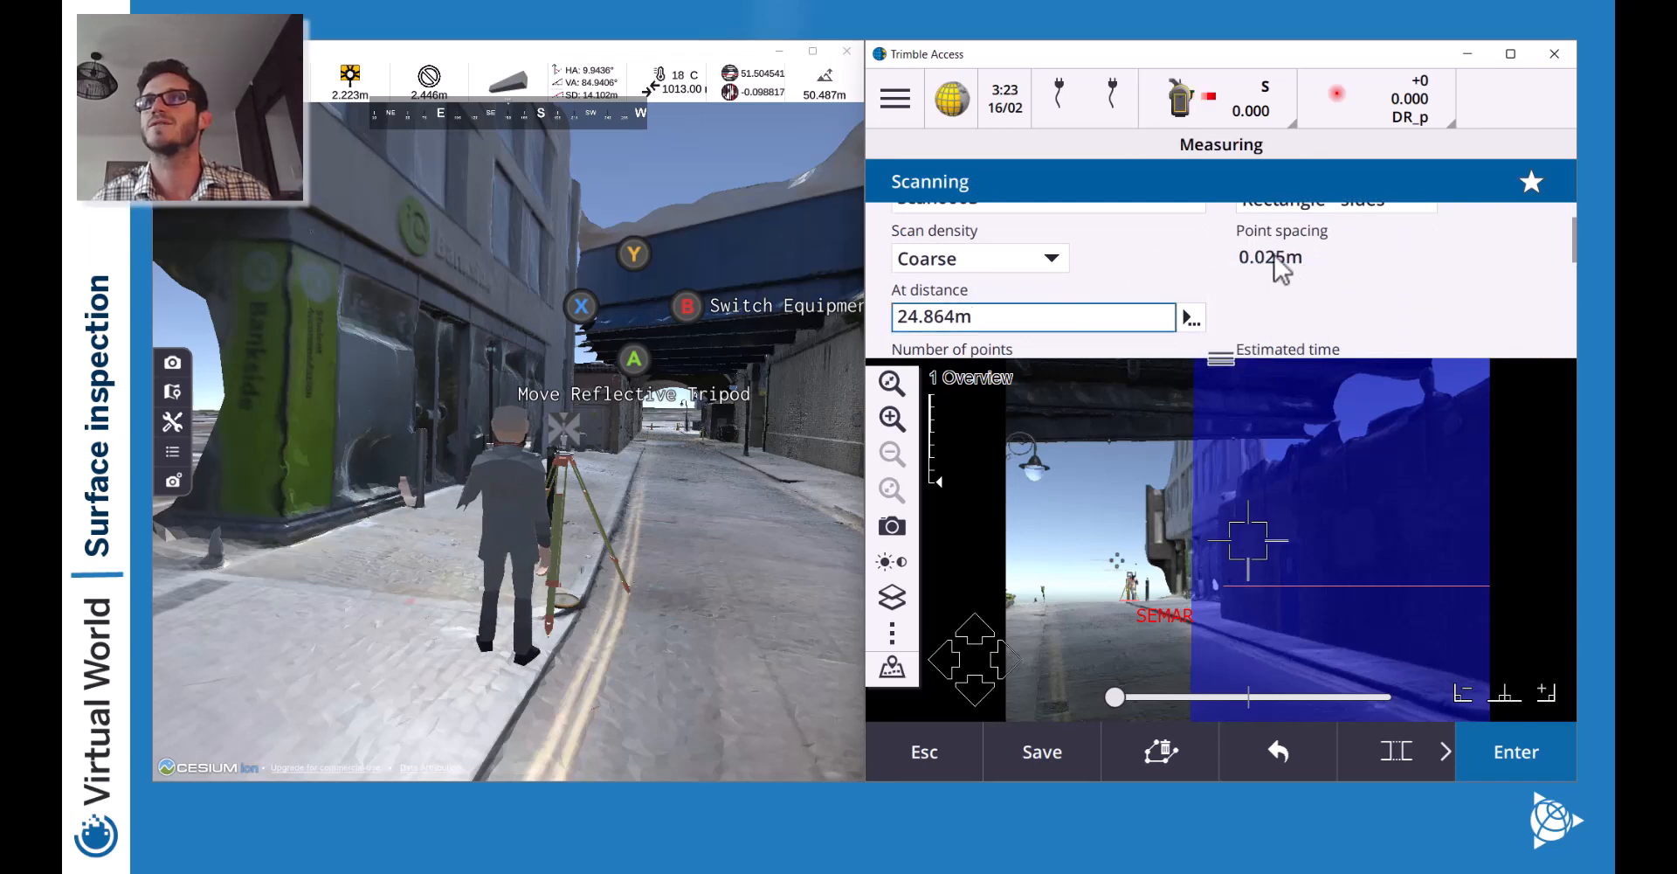
pyautogui.scroll(2, 1284, 297)
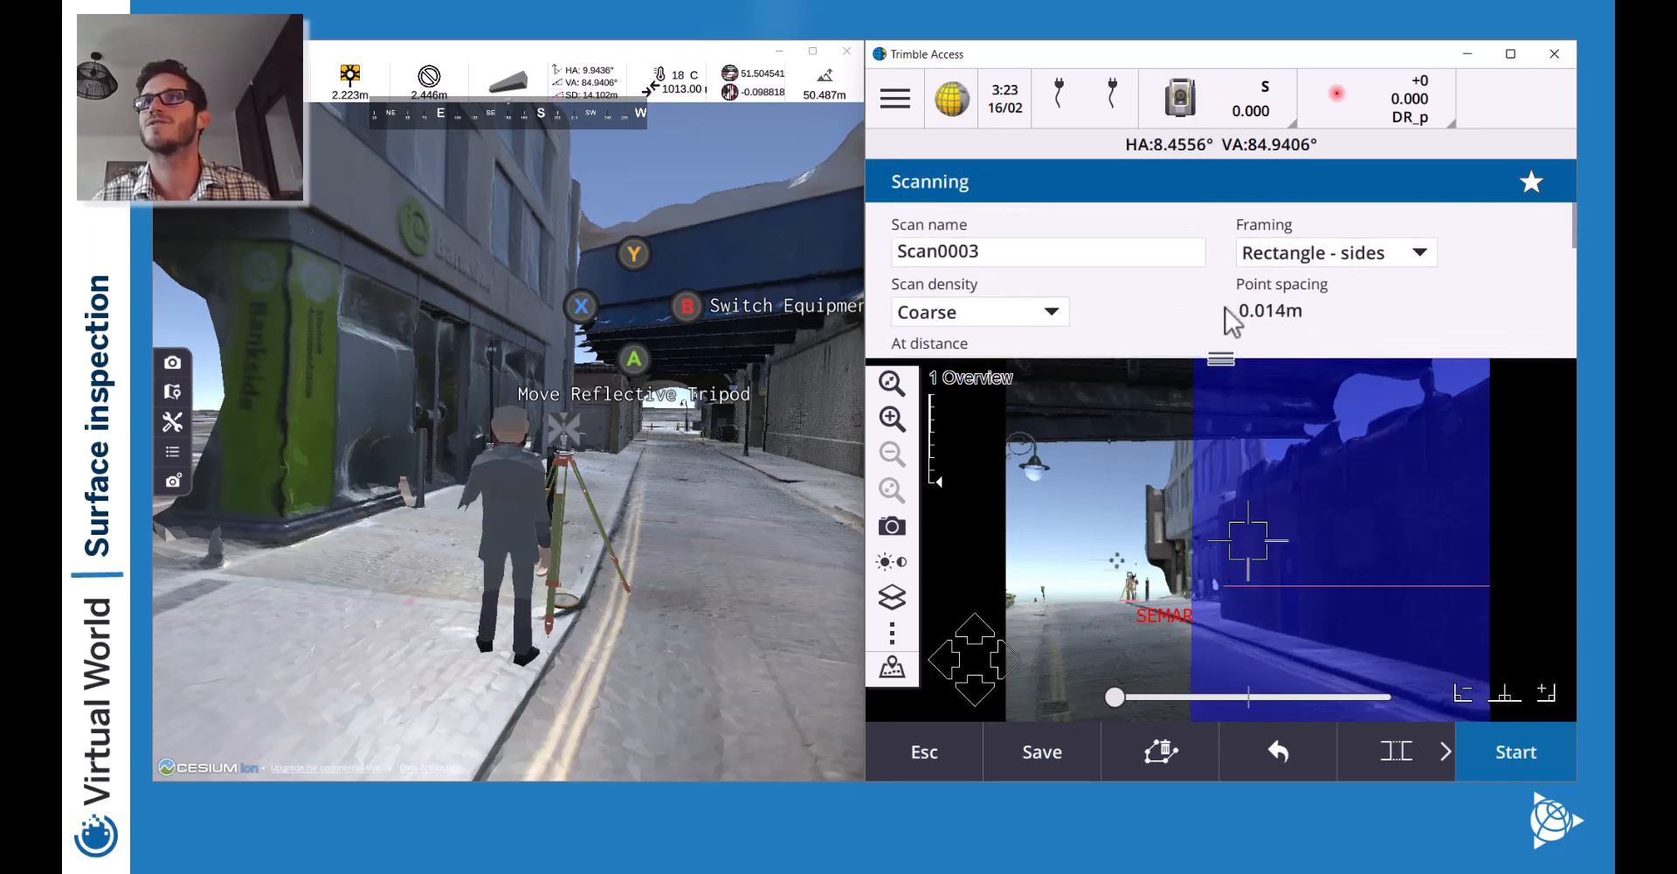
pyautogui.scroll(-4, 1231, 315)
pyautogui.scroll(1, 1265, 329)
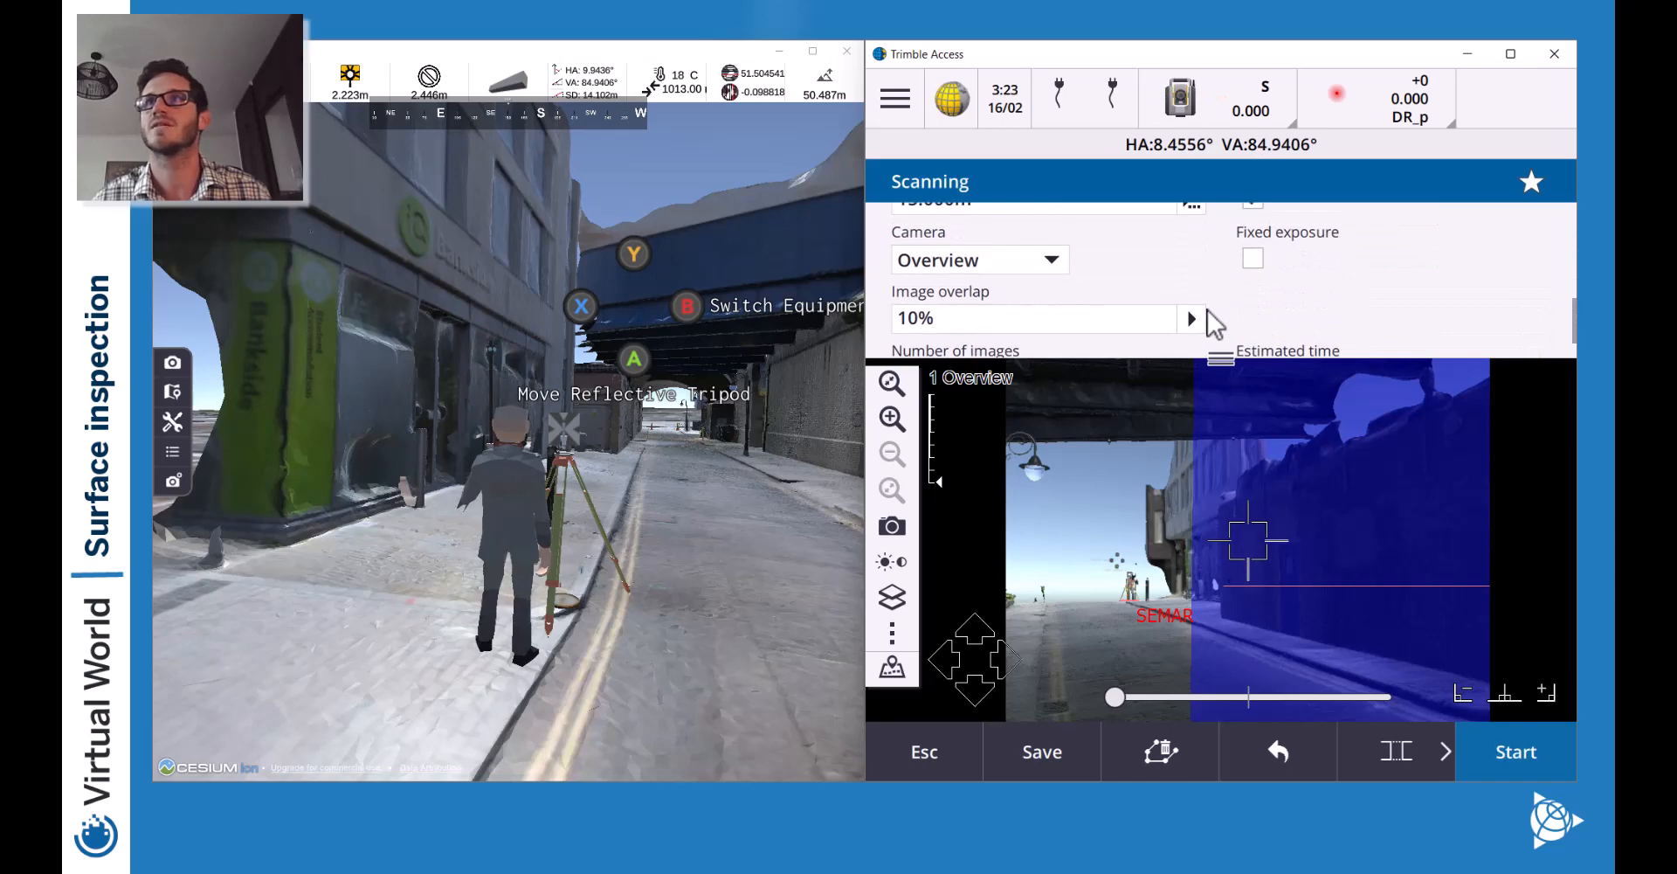
pyautogui.scroll(1, 1214, 325)
pyautogui.moveTo(1223, 354); pyautogui.dragTo(1221, 202)
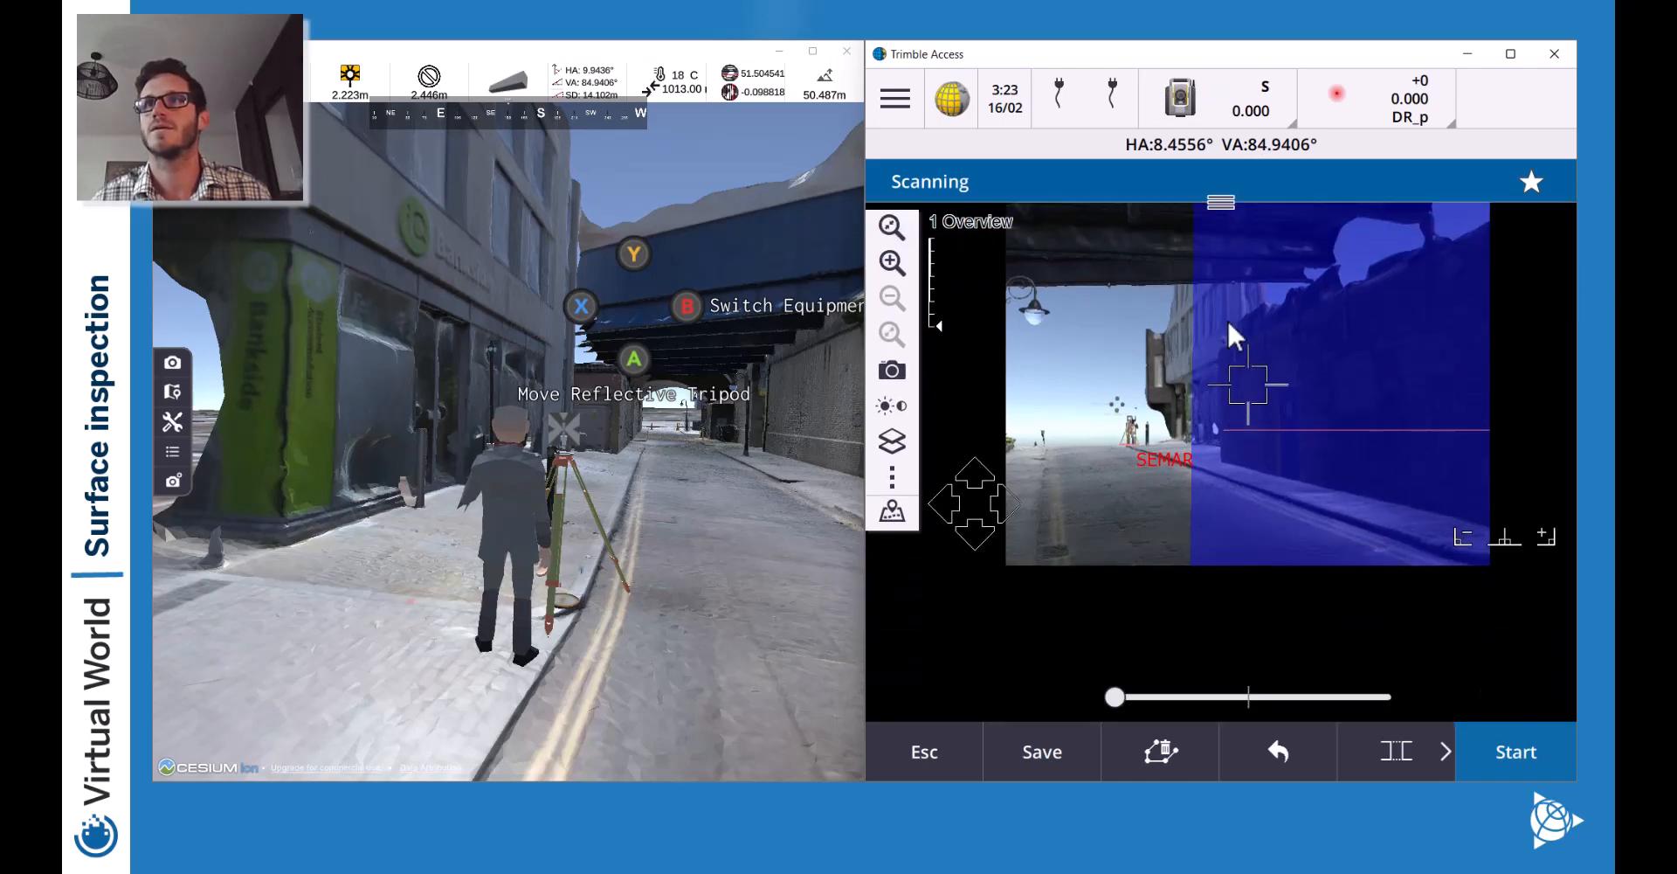
# Turn the view onto the brick tunnel wall, aim beside the plaque, and zoom in on it.
pyautogui.moveTo(1143, 697); pyautogui.dragTo(1247, 698)
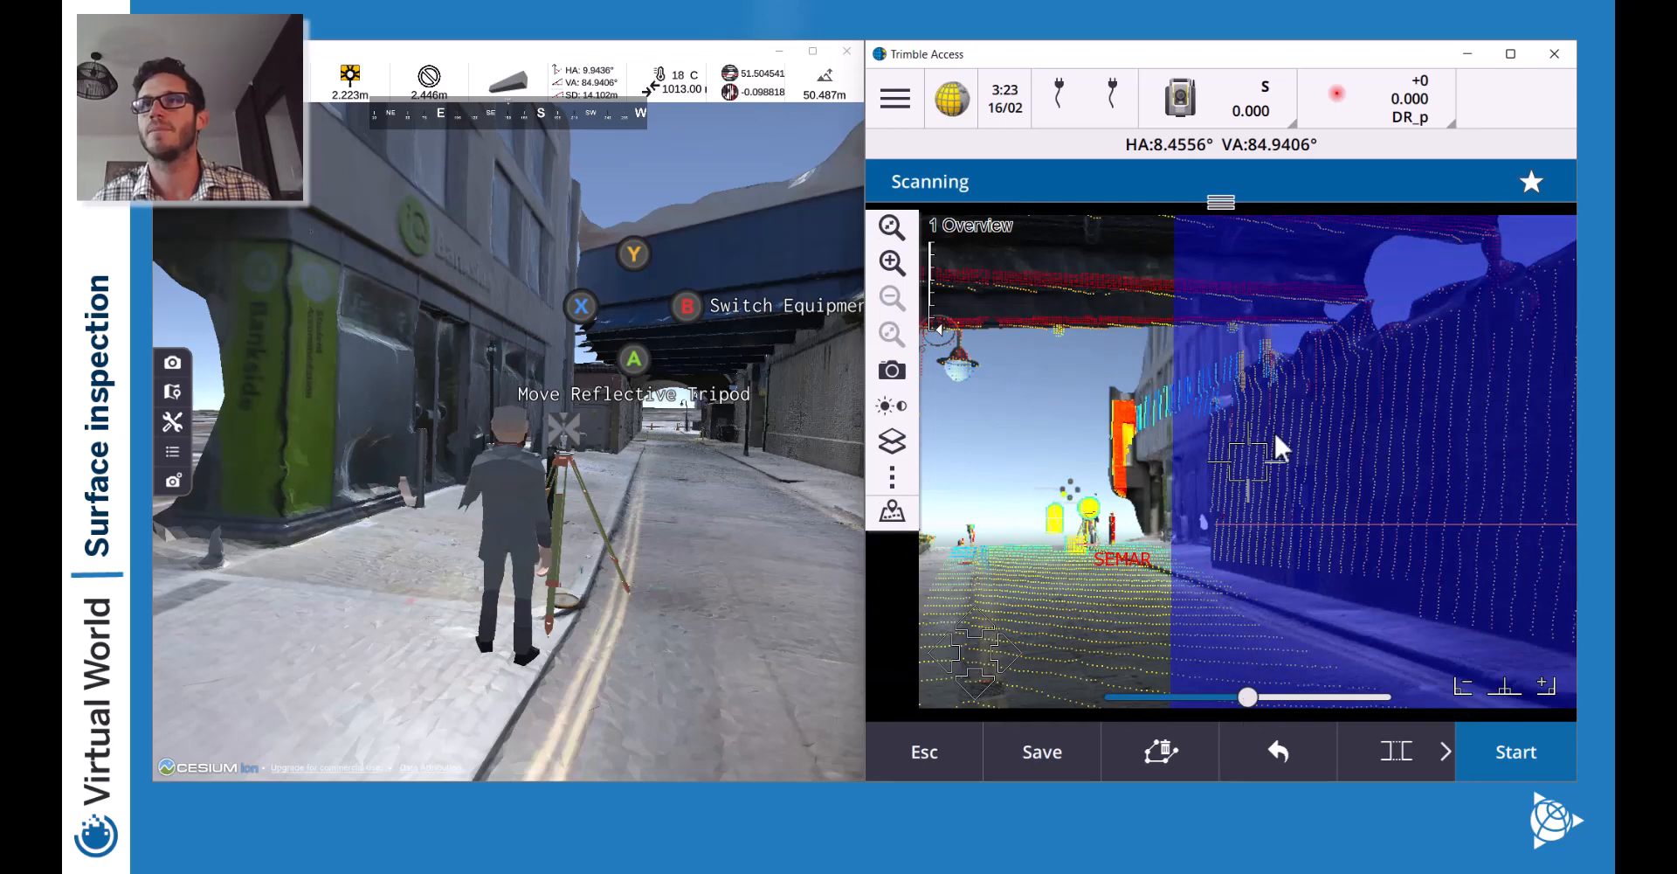
pyautogui.click(1531, 753)
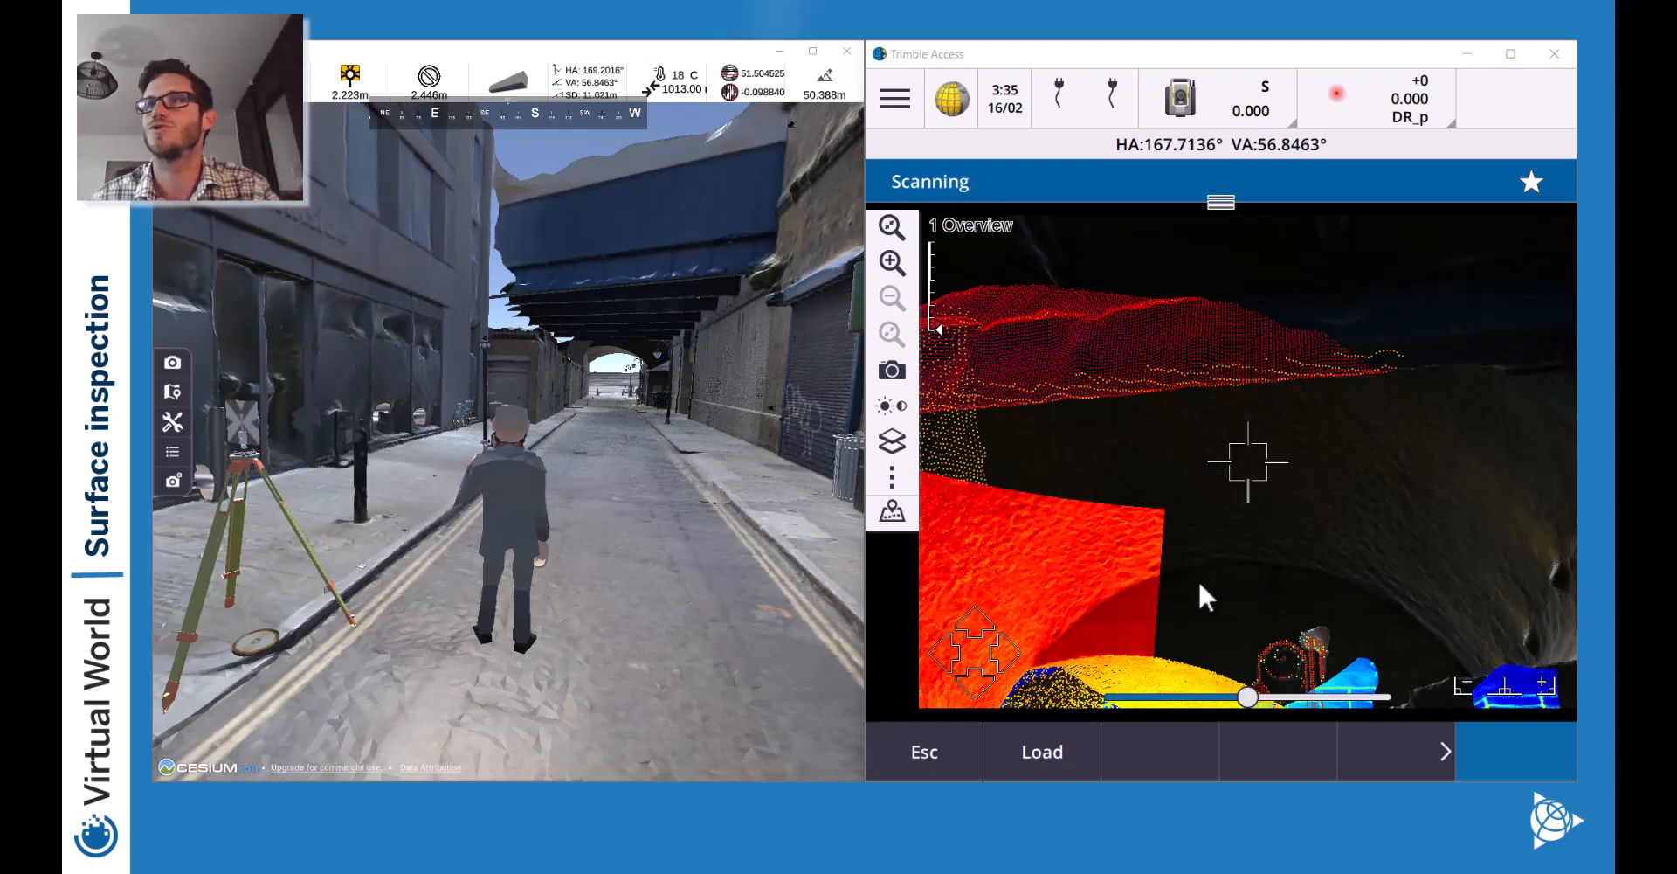
pyautogui.moveTo(1193, 588); pyautogui.dragTo(1256, 464)
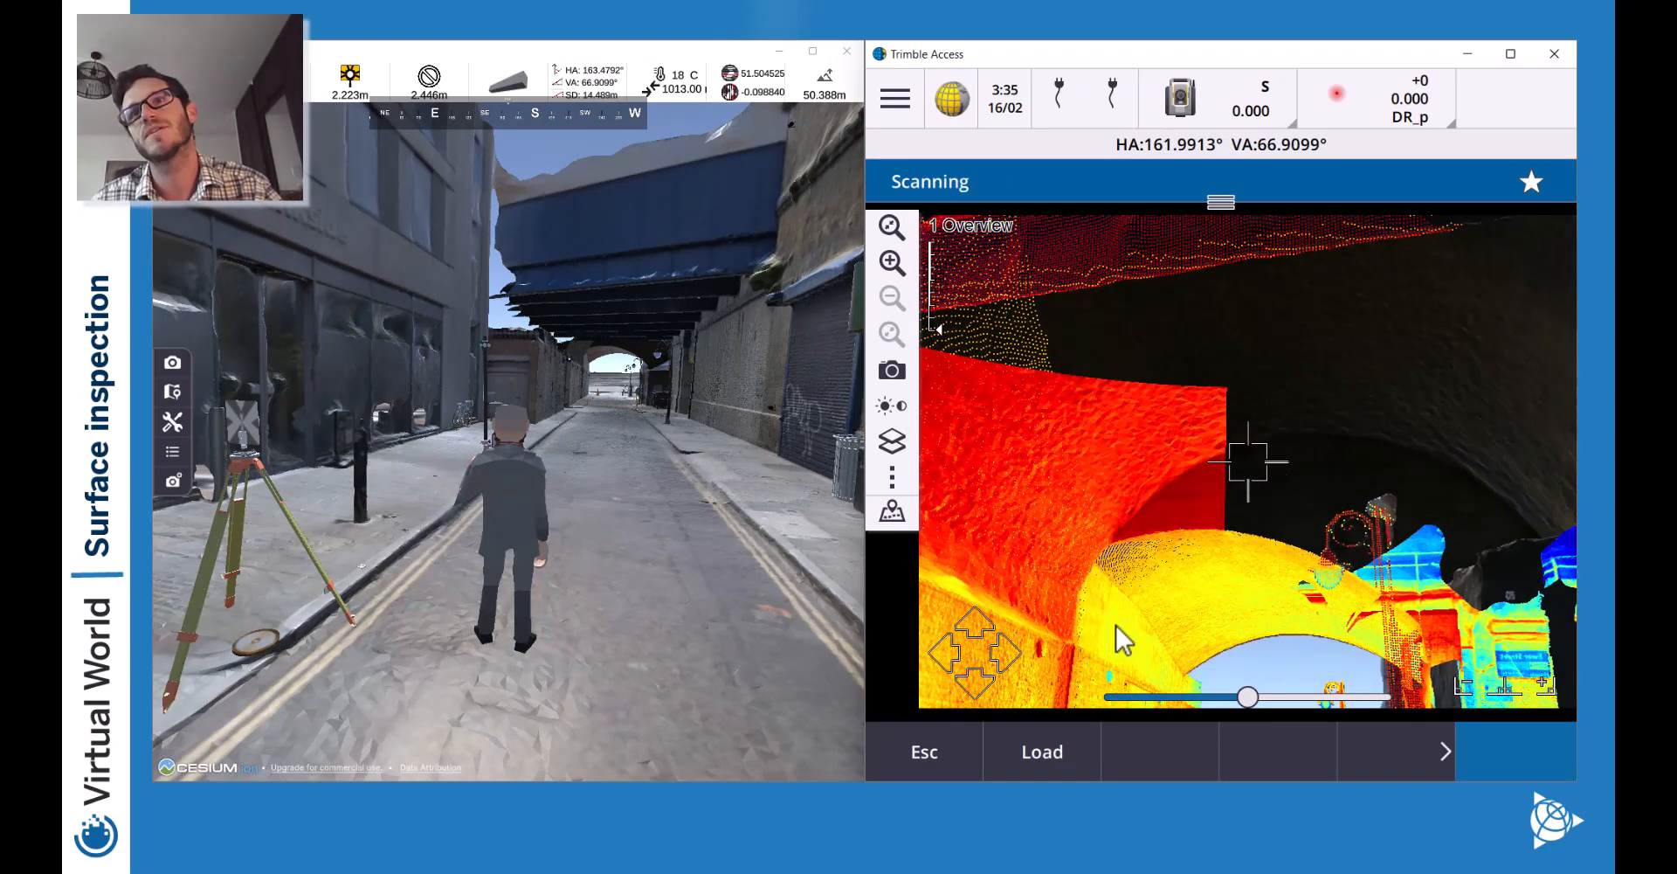
pyautogui.moveTo(1284, 547); pyautogui.dragTo(1367, 618)
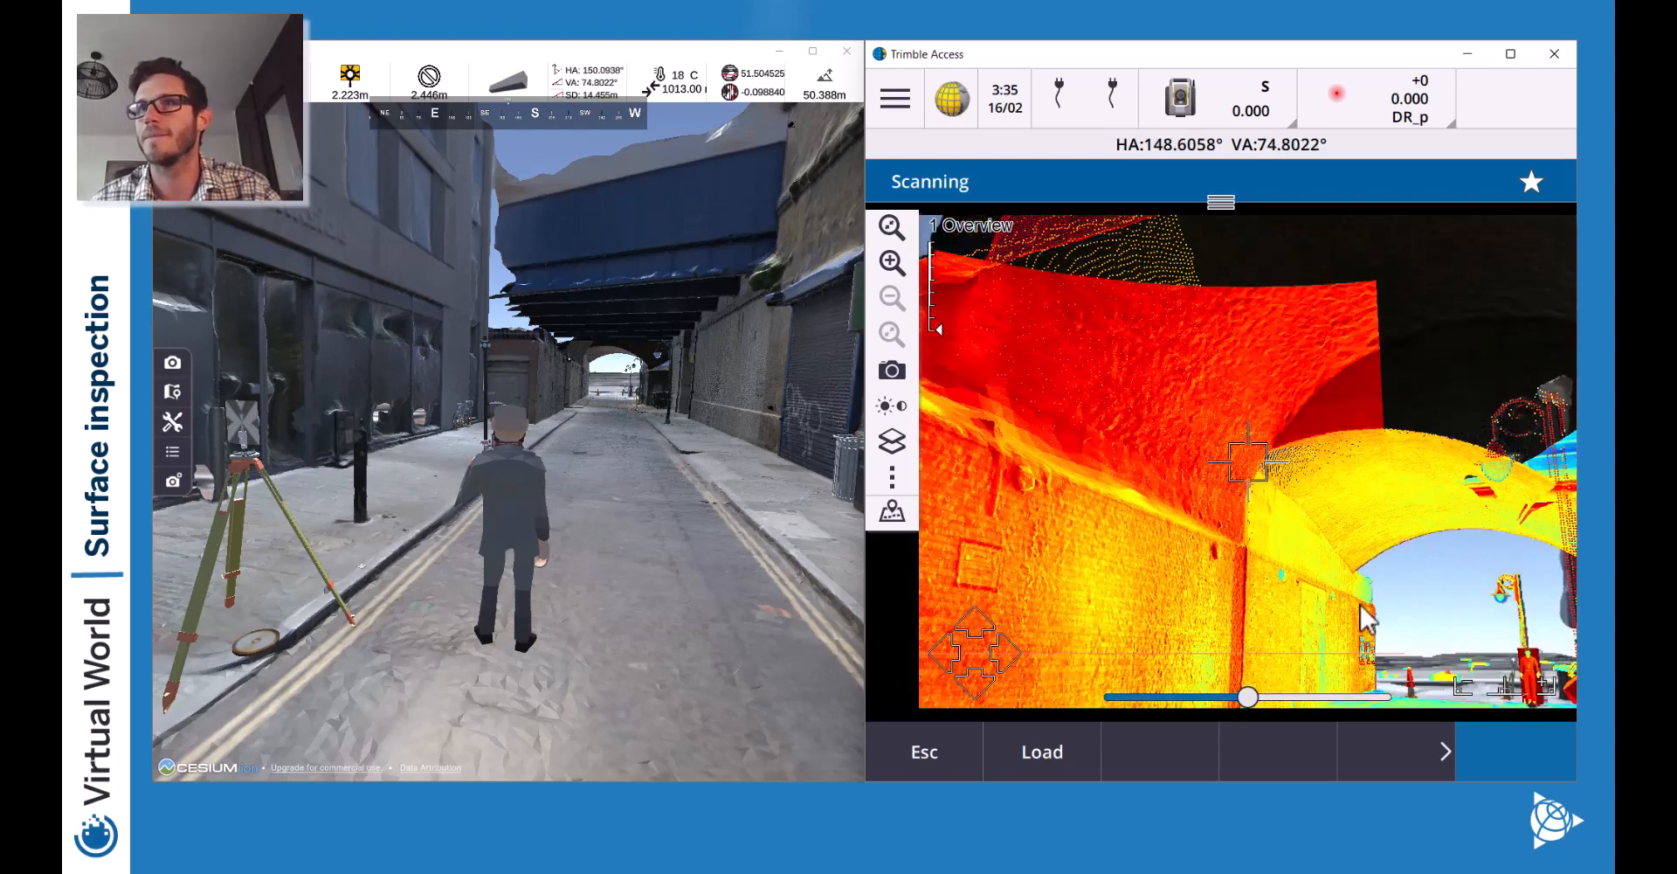
pyautogui.moveTo(1249, 543); pyautogui.dragTo(961, 350)
pyautogui.click(1165, 518)
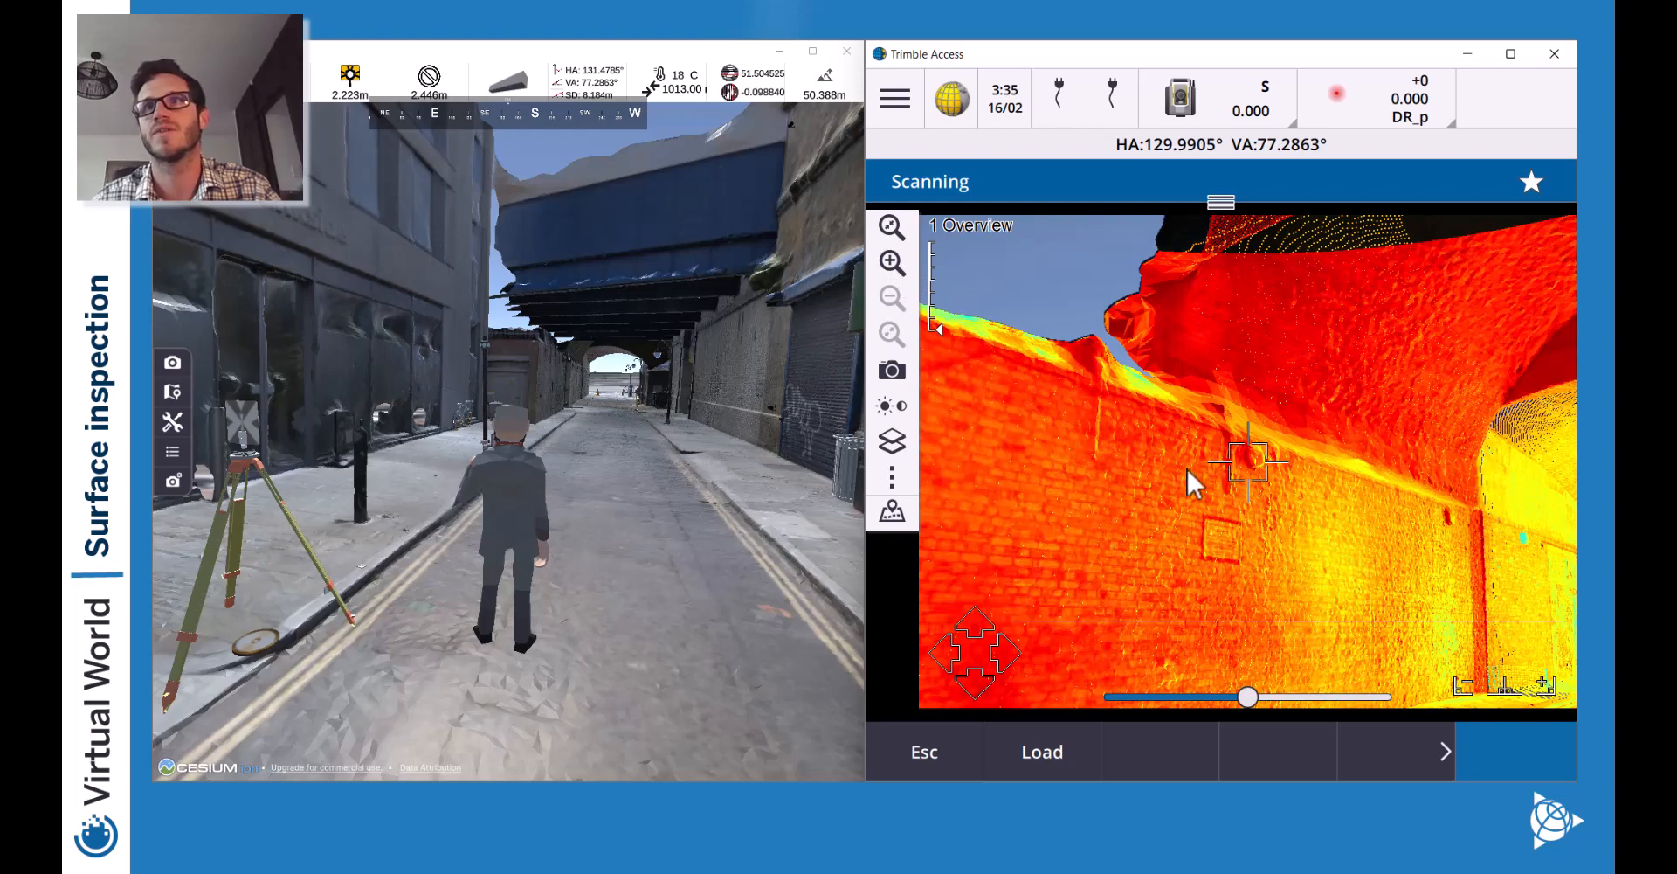
pyautogui.click(892, 269)
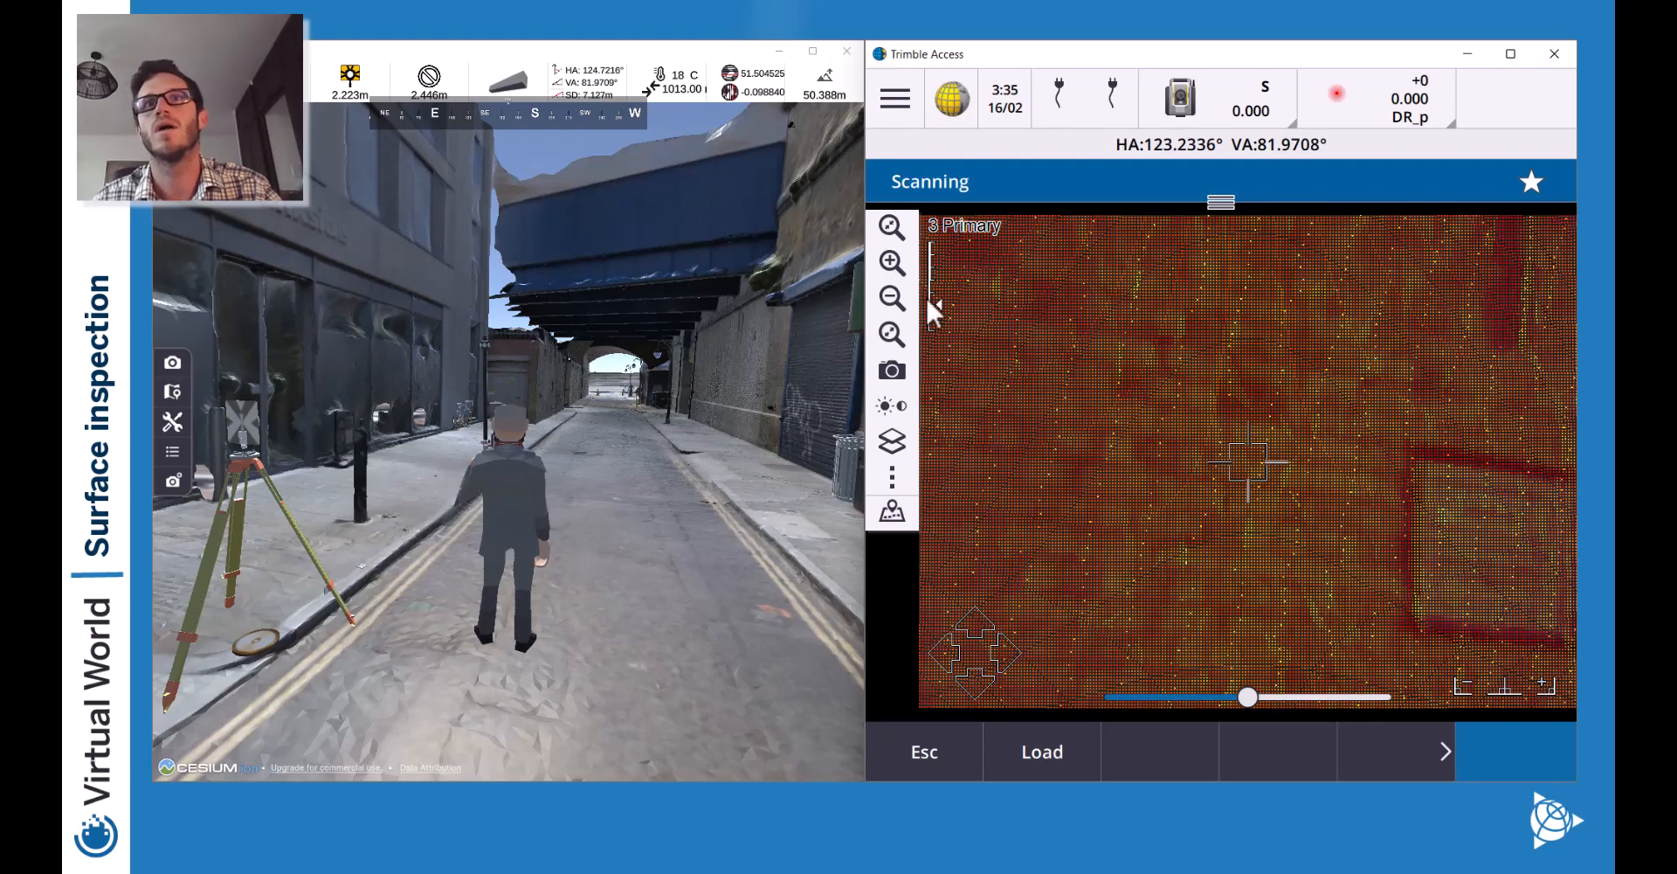
# Switch the point cloud colour mode to scan colour and zoom the image out one step.
pyautogui.click(889, 516)
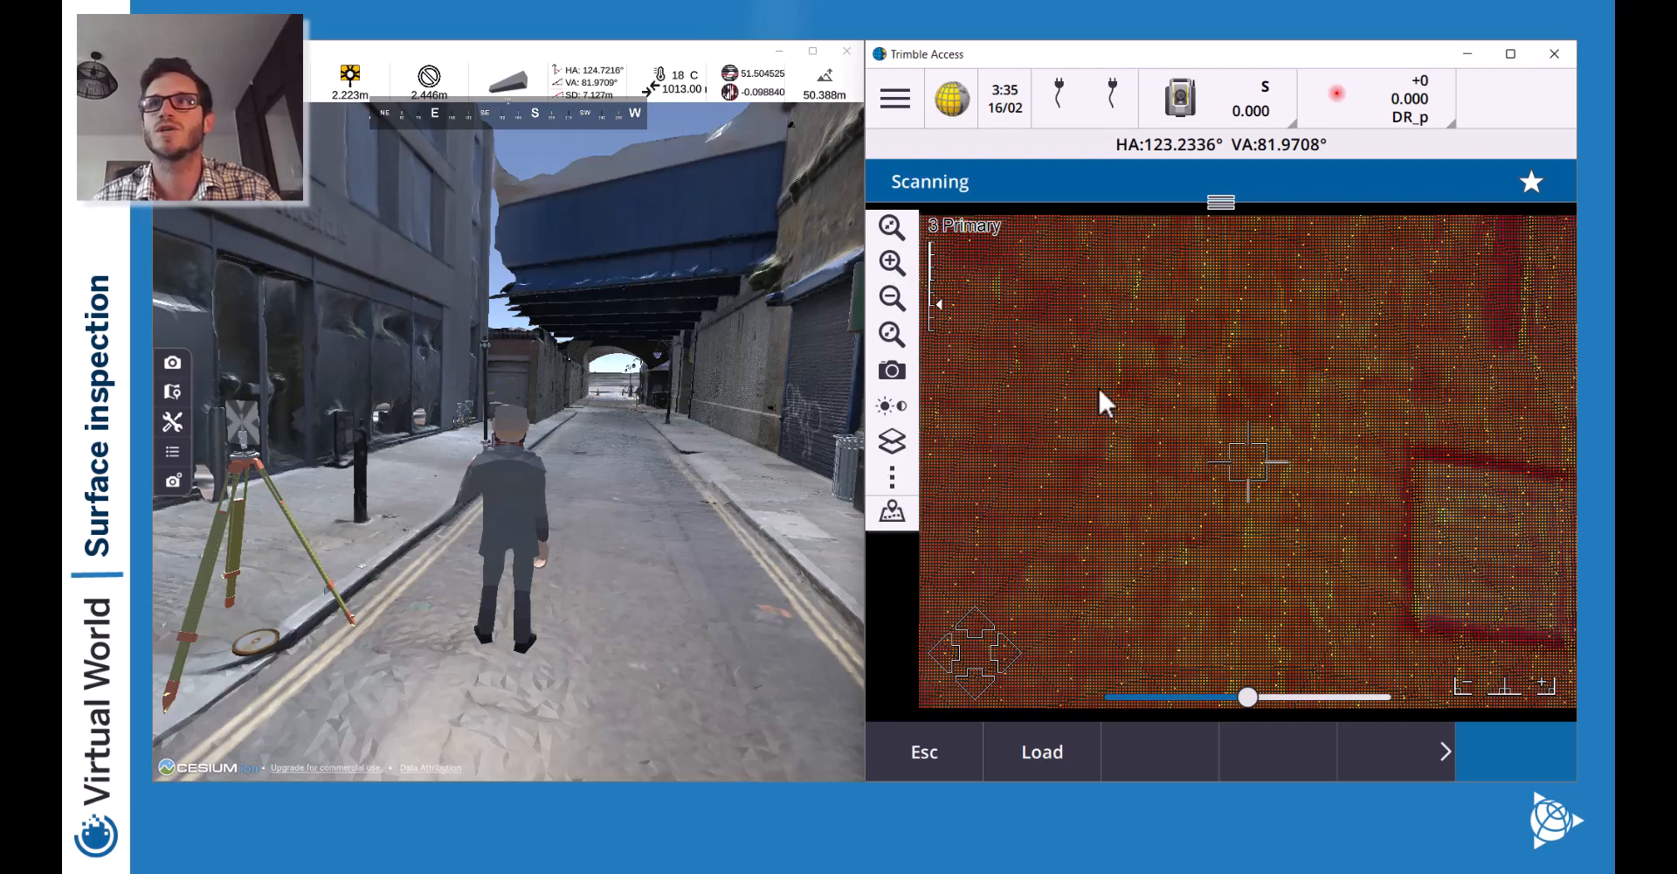
pyautogui.scroll(-5, 1125, 520)
pyautogui.scroll(-4, 1120, 507)
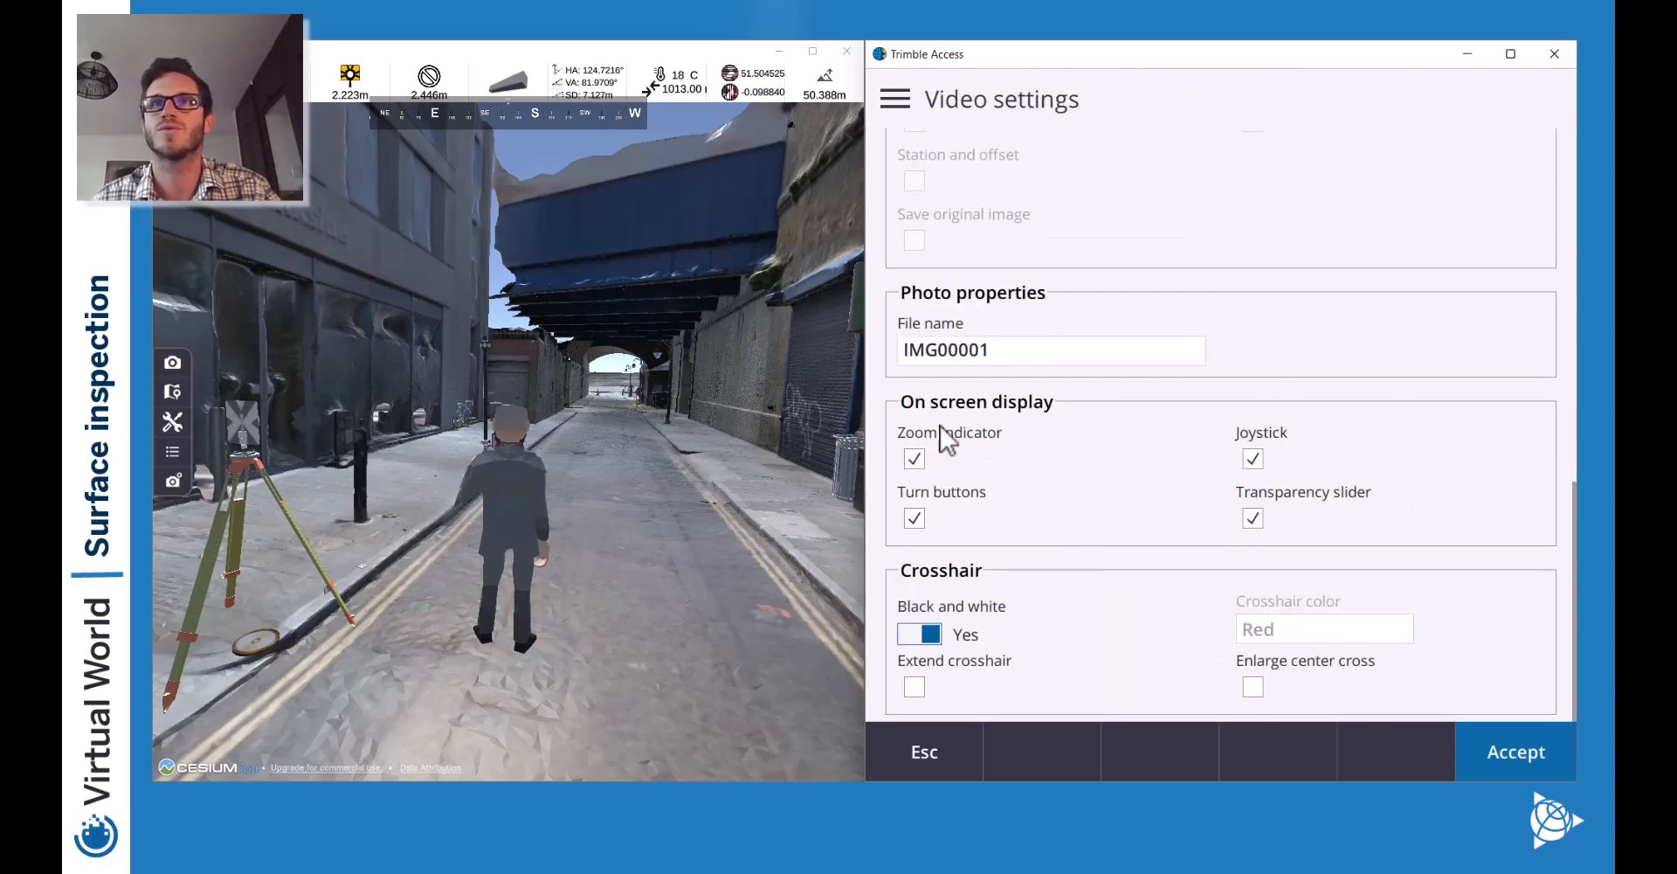
pyautogui.scroll(8, 1026, 603)
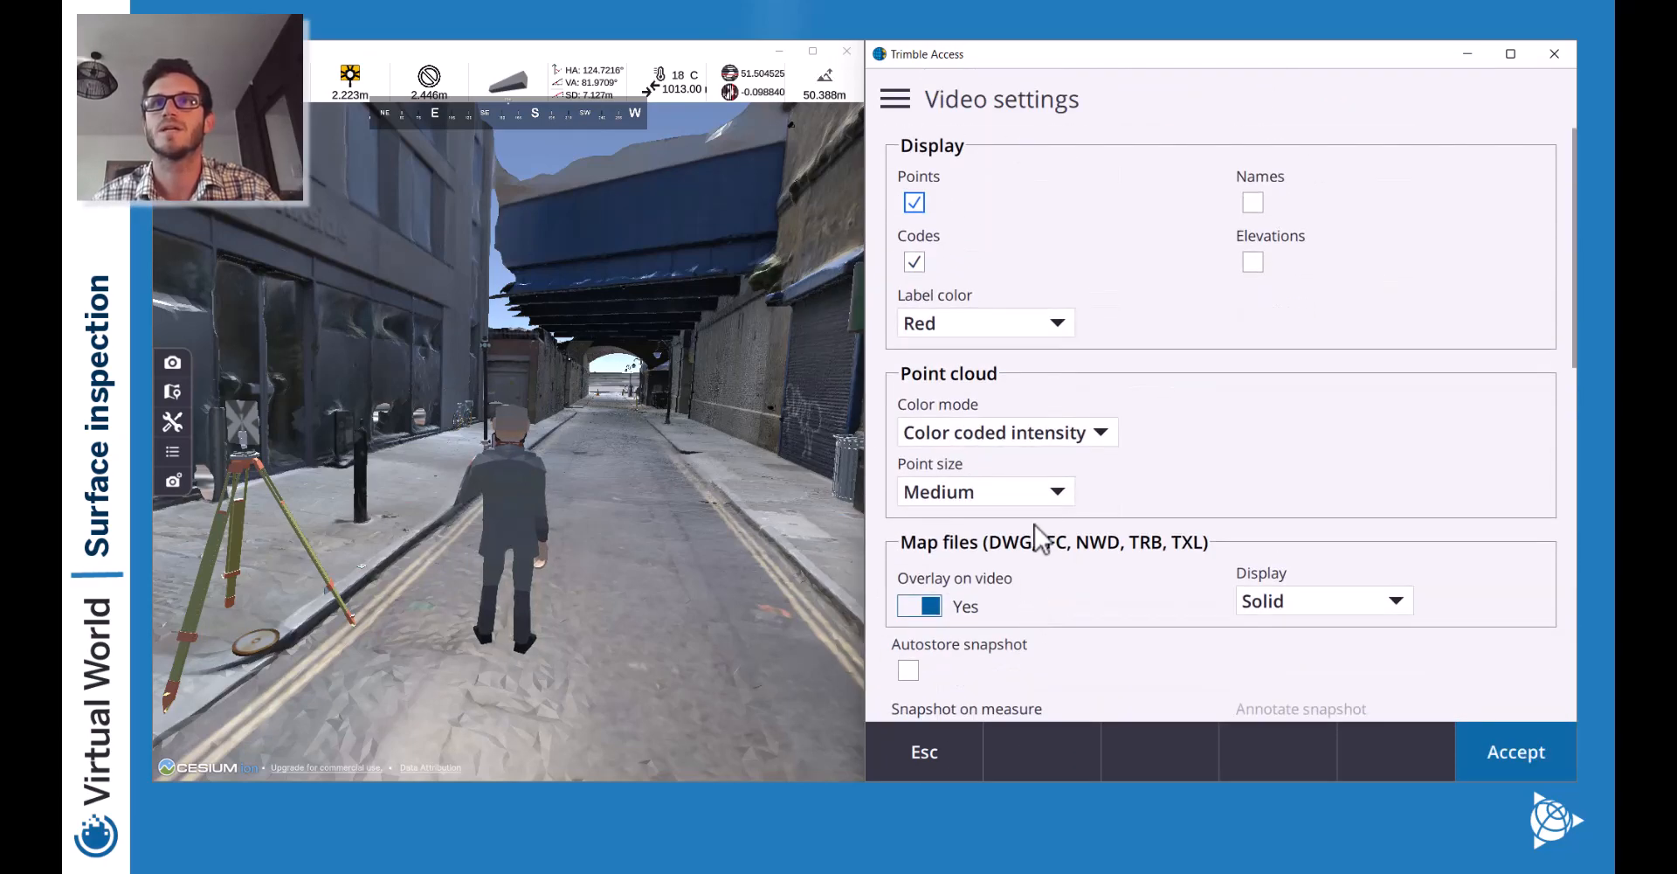
pyautogui.click(1015, 434)
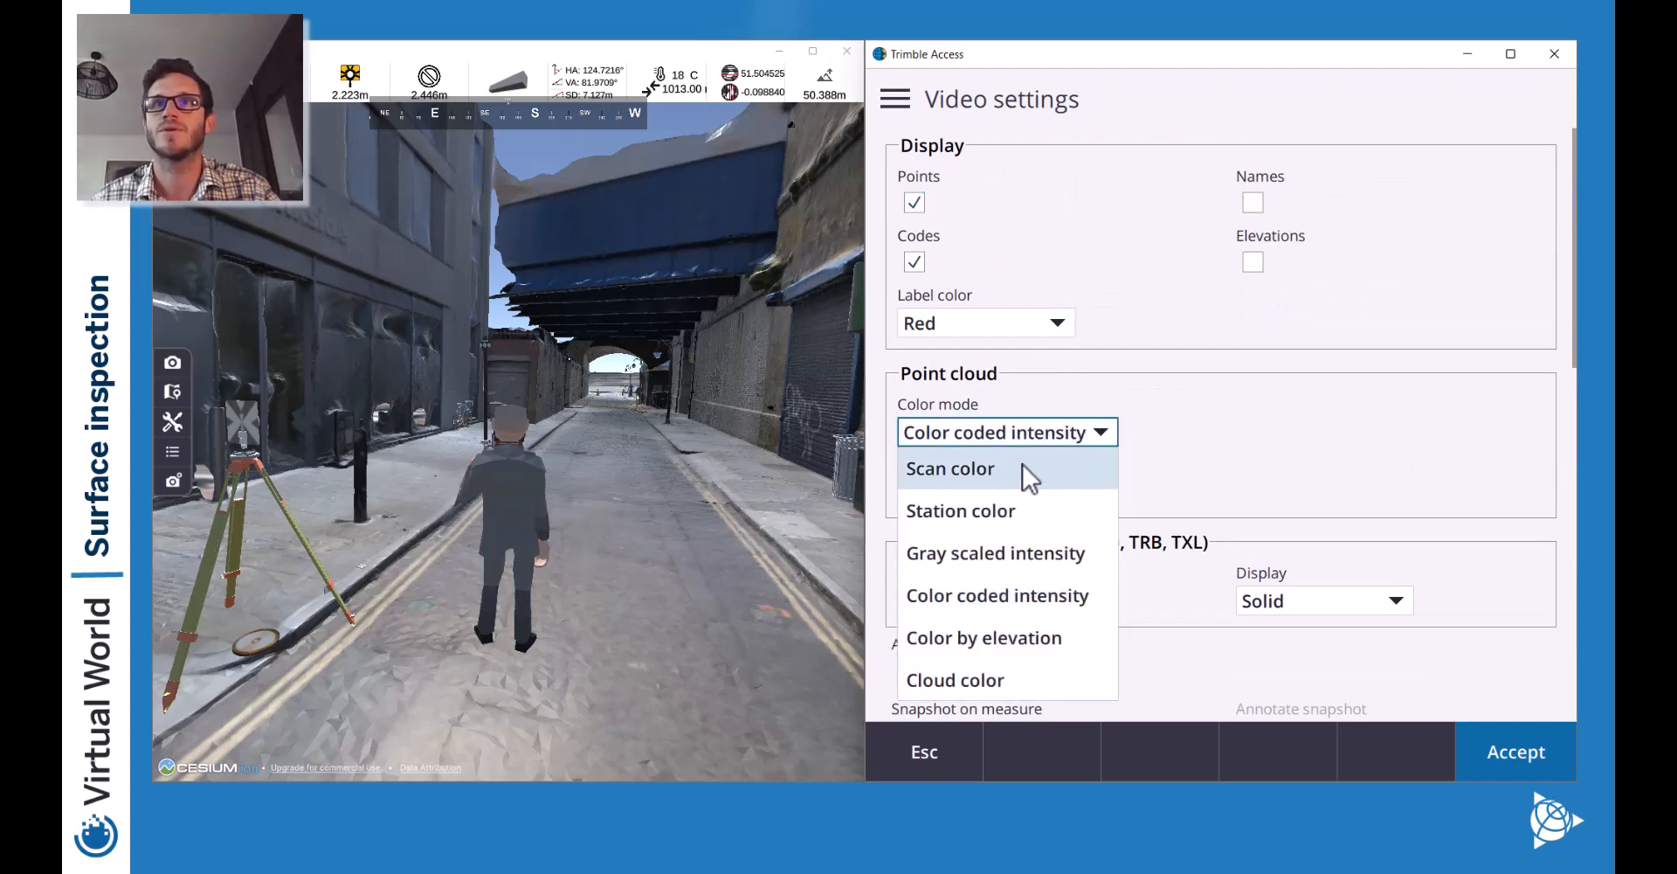
pyautogui.click(991, 472)
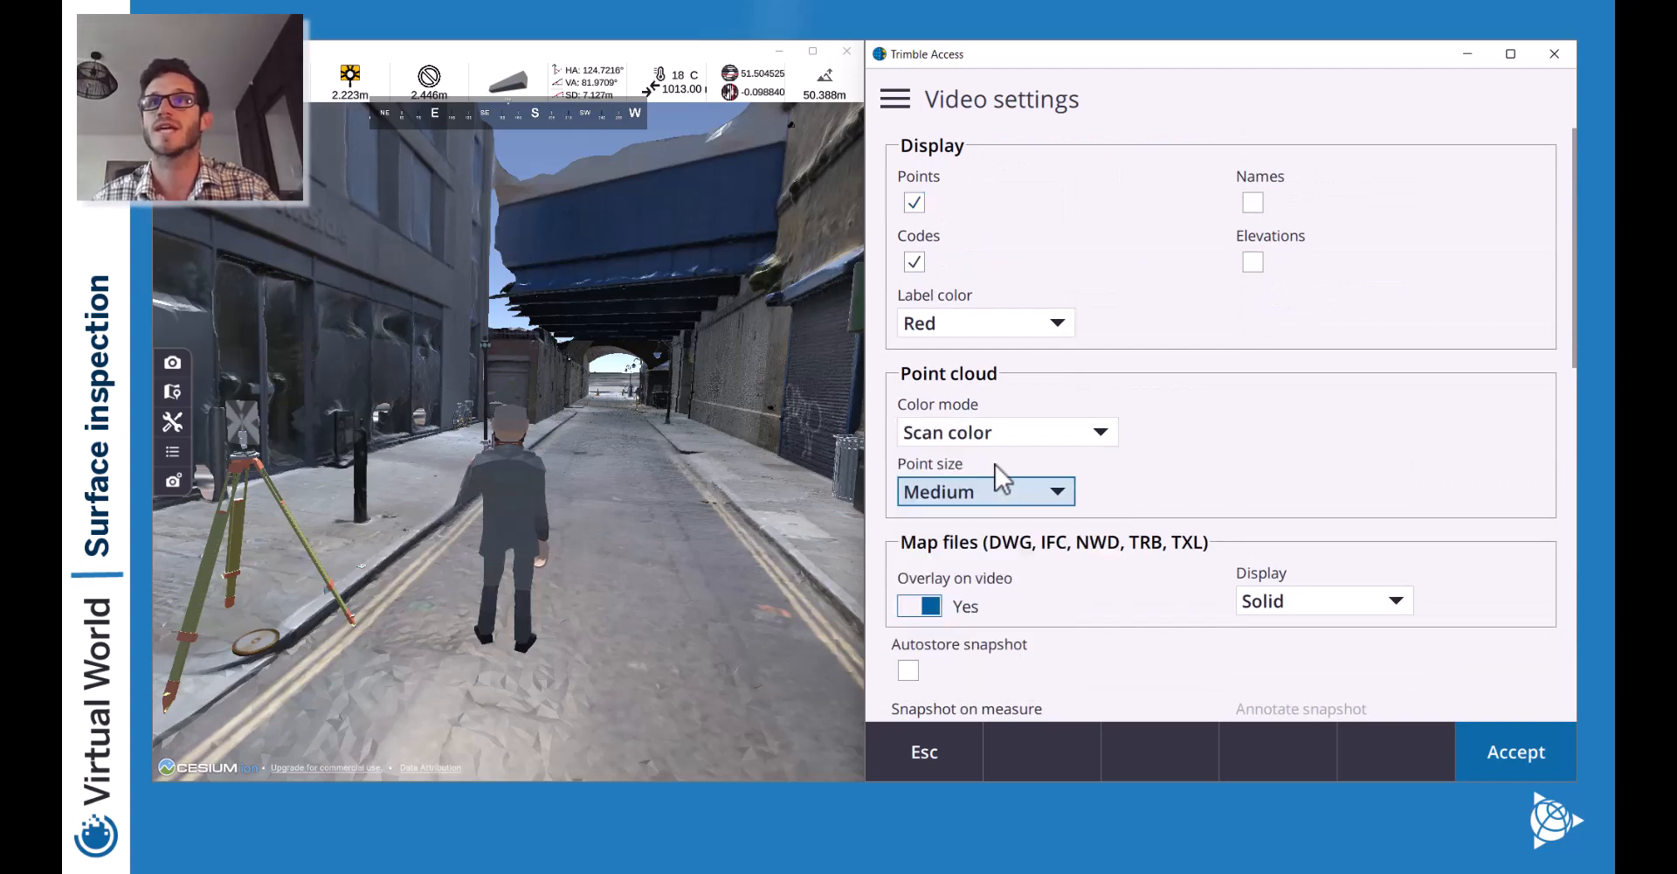
pyautogui.click(1511, 742)
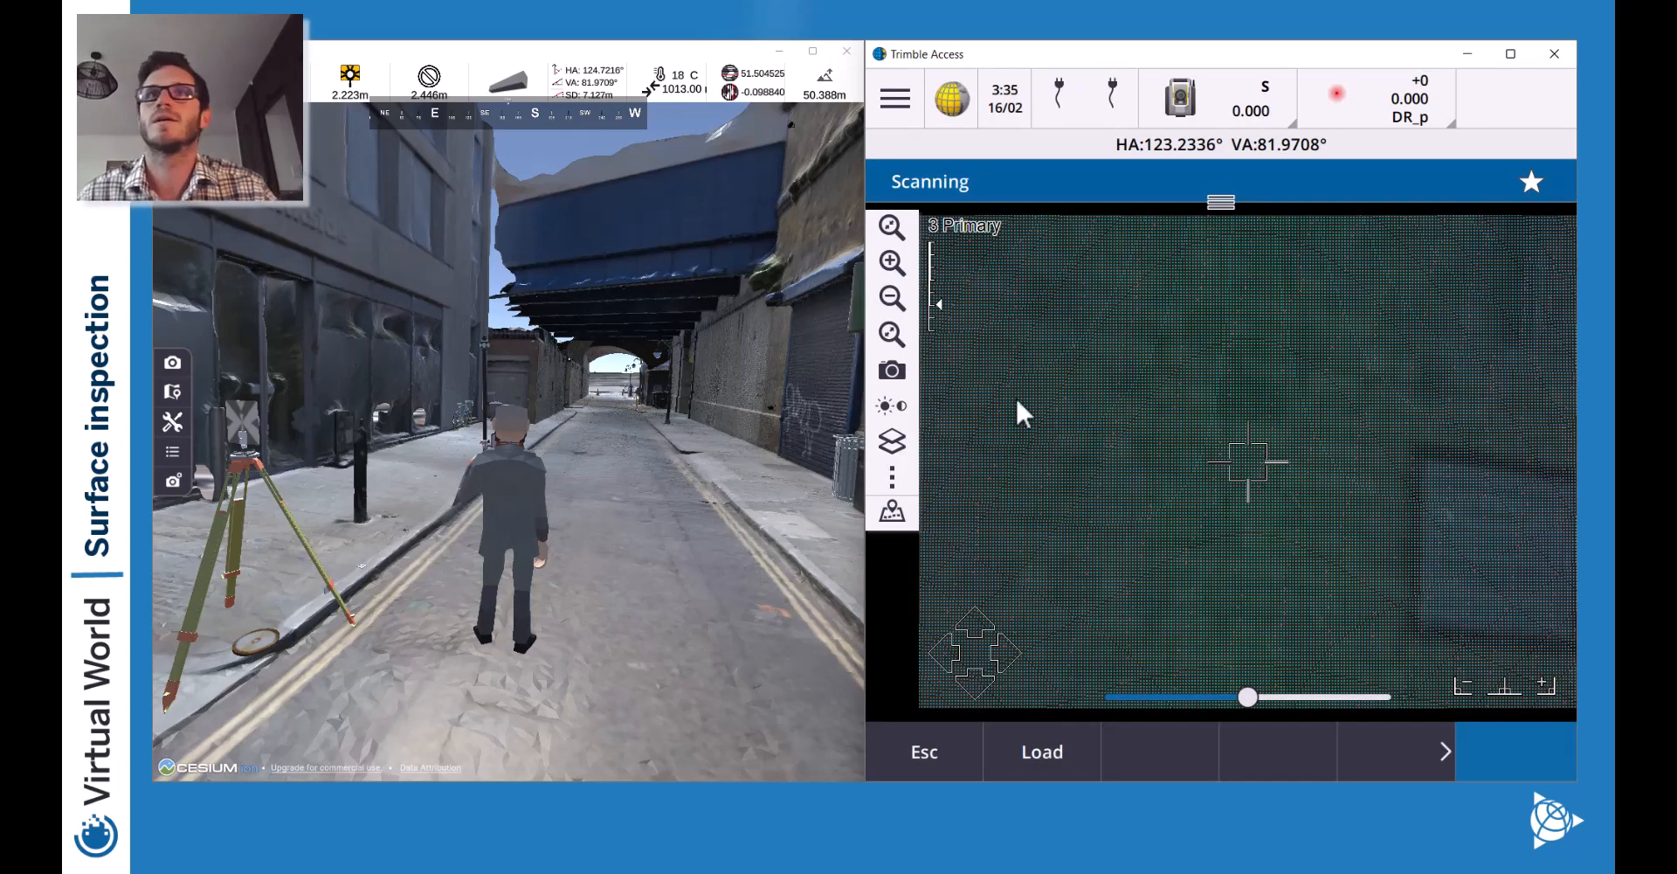
pyautogui.click(894, 297)
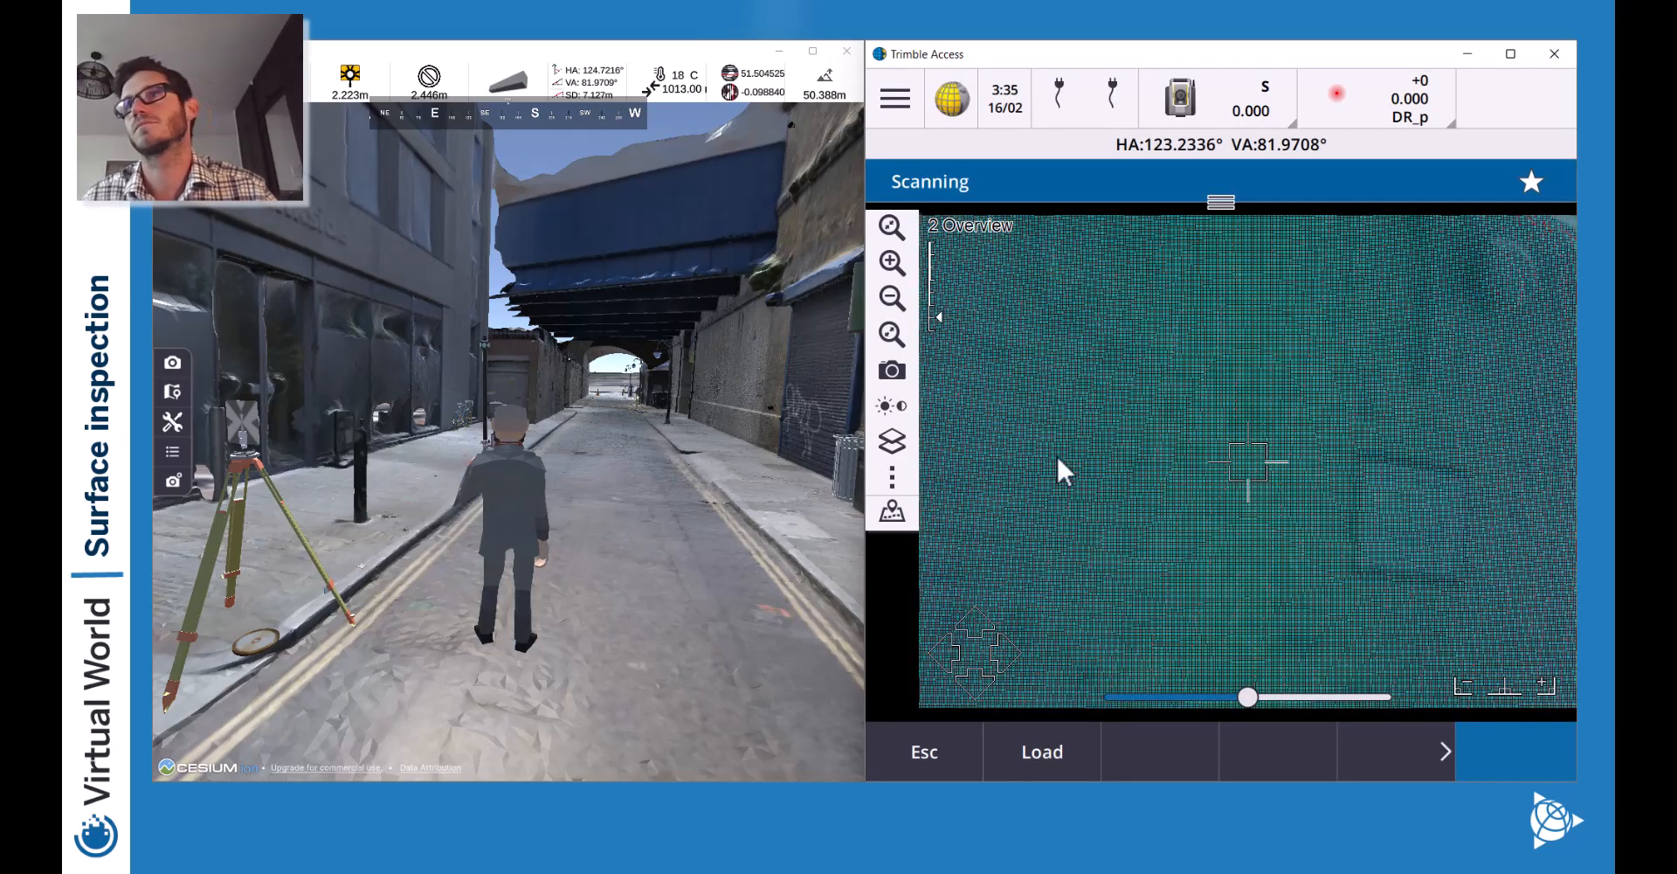
# Change the point cloud colour mode to Station color and accept.
pyautogui.click(893, 502)
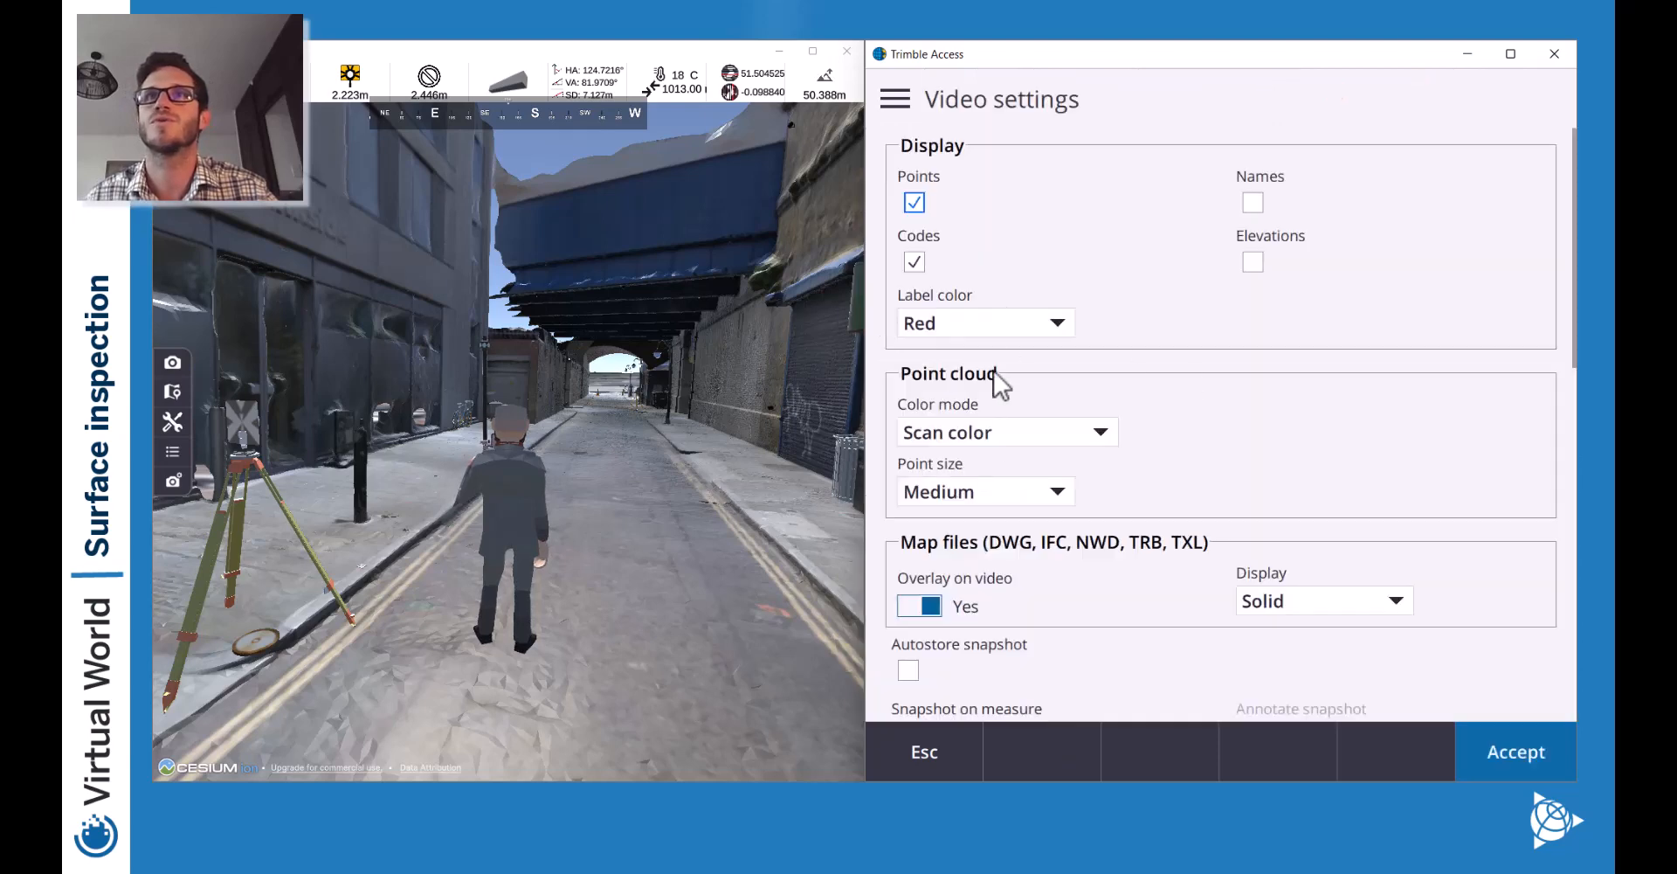
pyautogui.click(1027, 440)
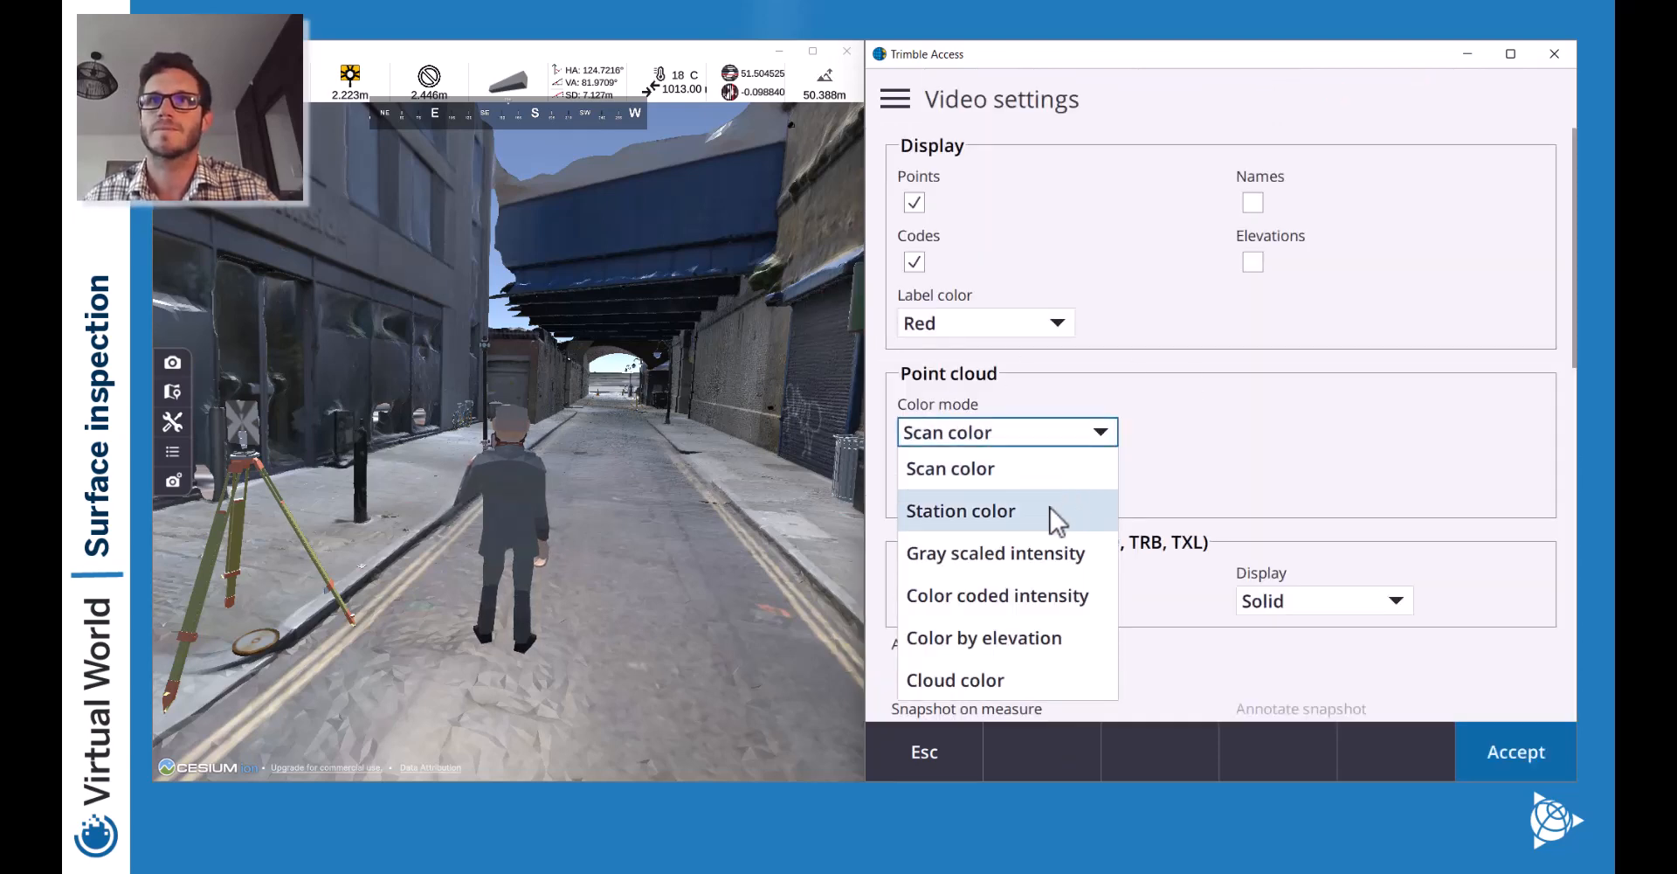
pyautogui.click(1006, 511)
pyautogui.click(1482, 759)
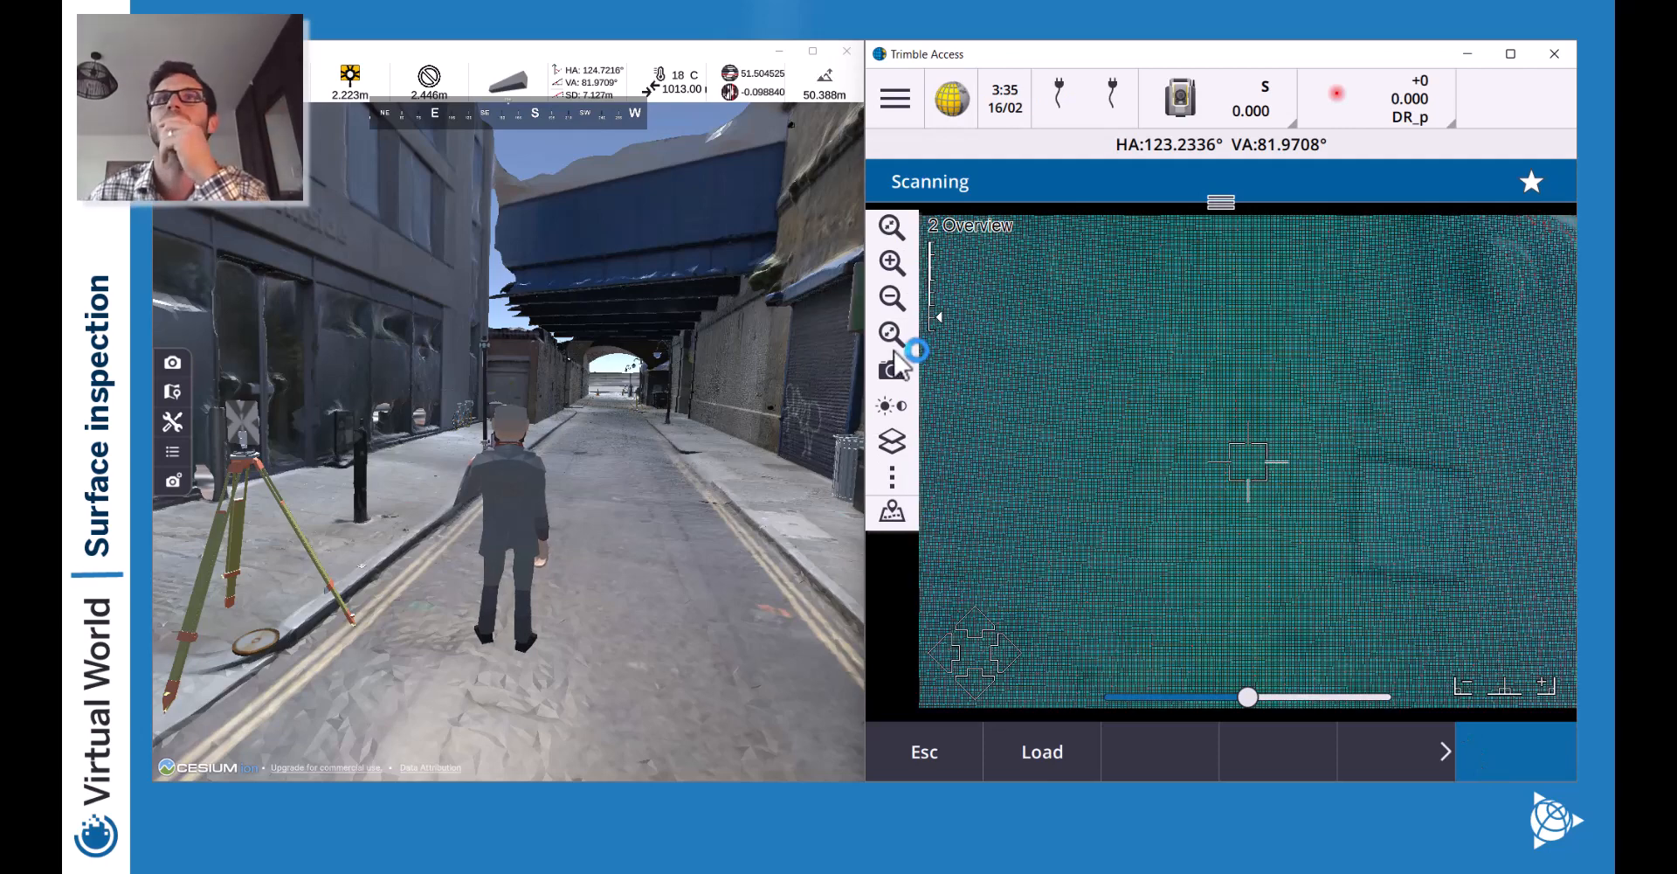
# Zoom and aim the scan image toward the red arch and doorway, enlarging the image pane.
pyautogui.click(892, 298)
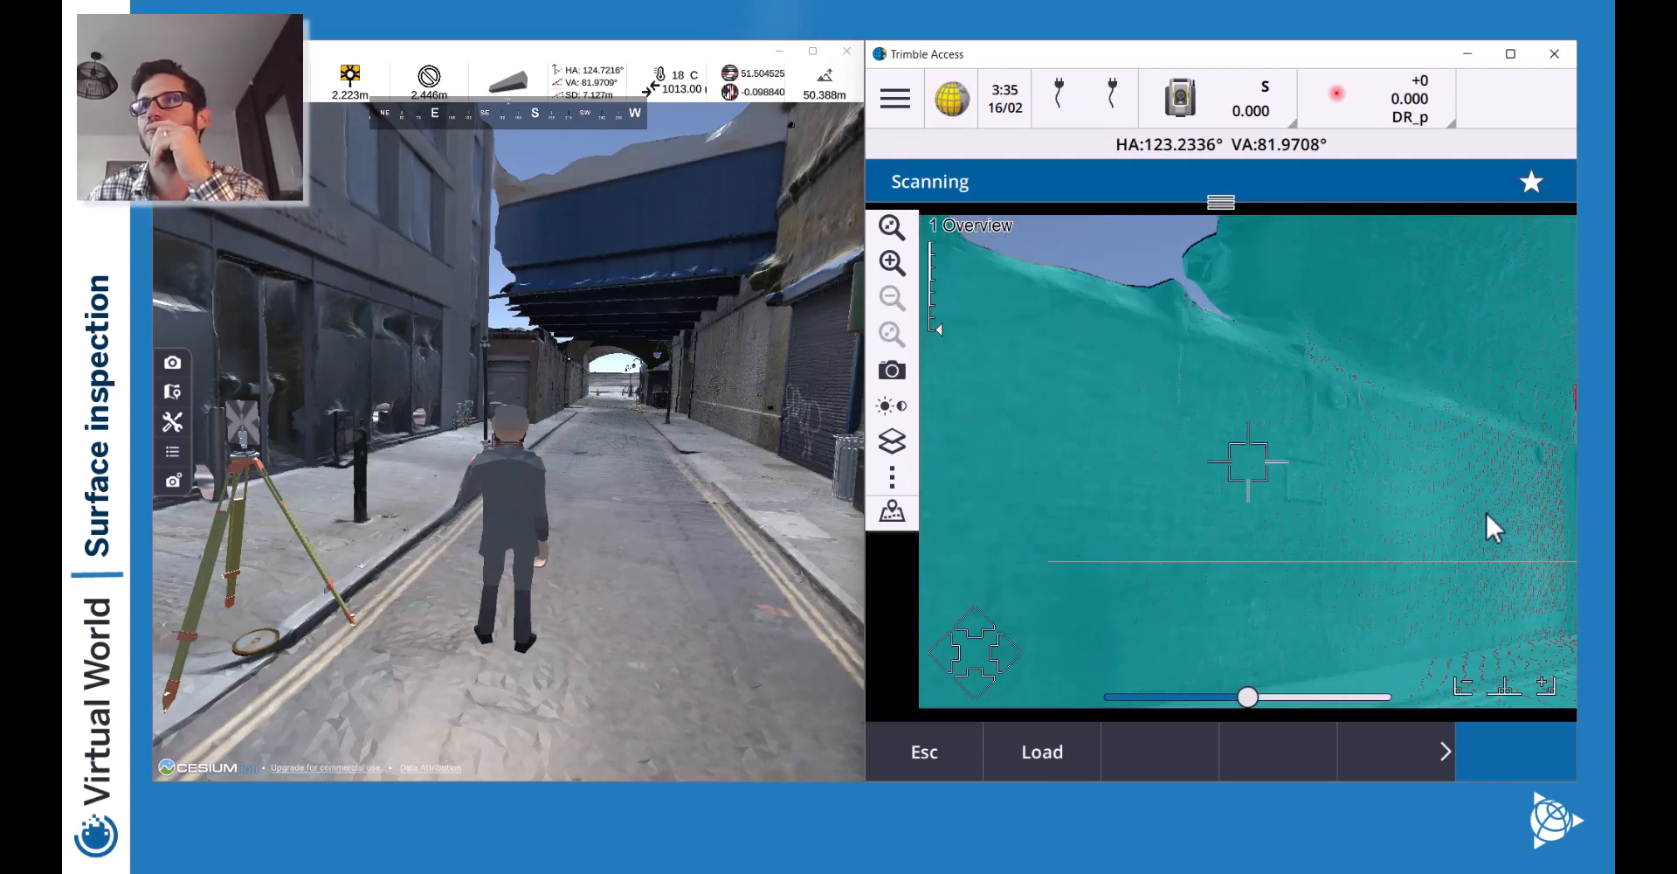
pyautogui.click(1431, 504)
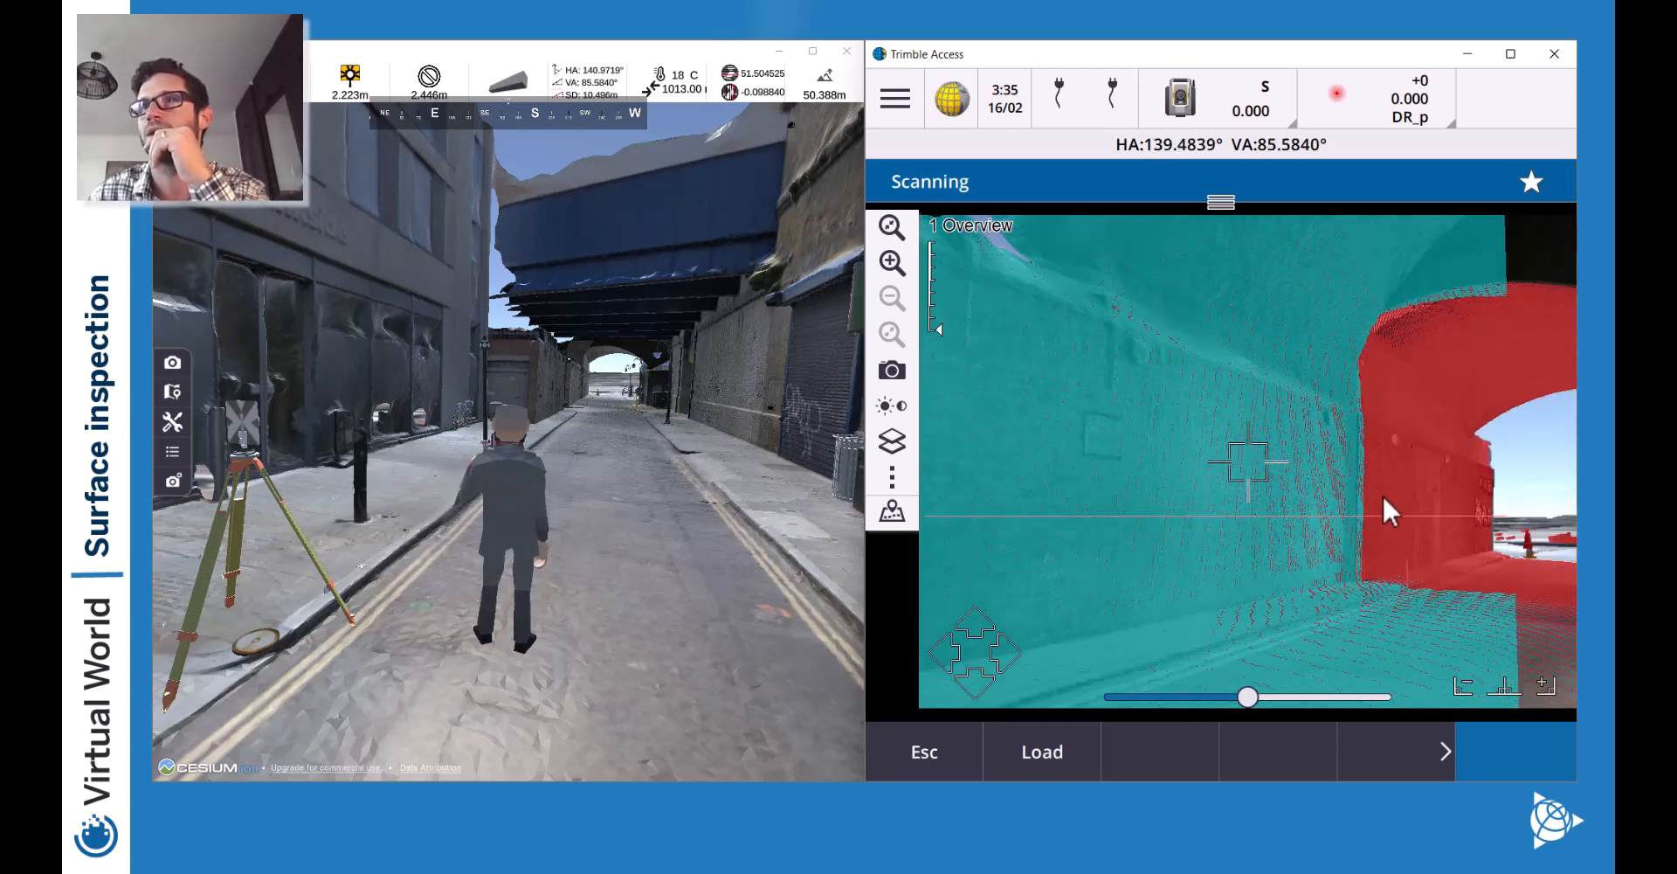
pyautogui.click(1395, 503)
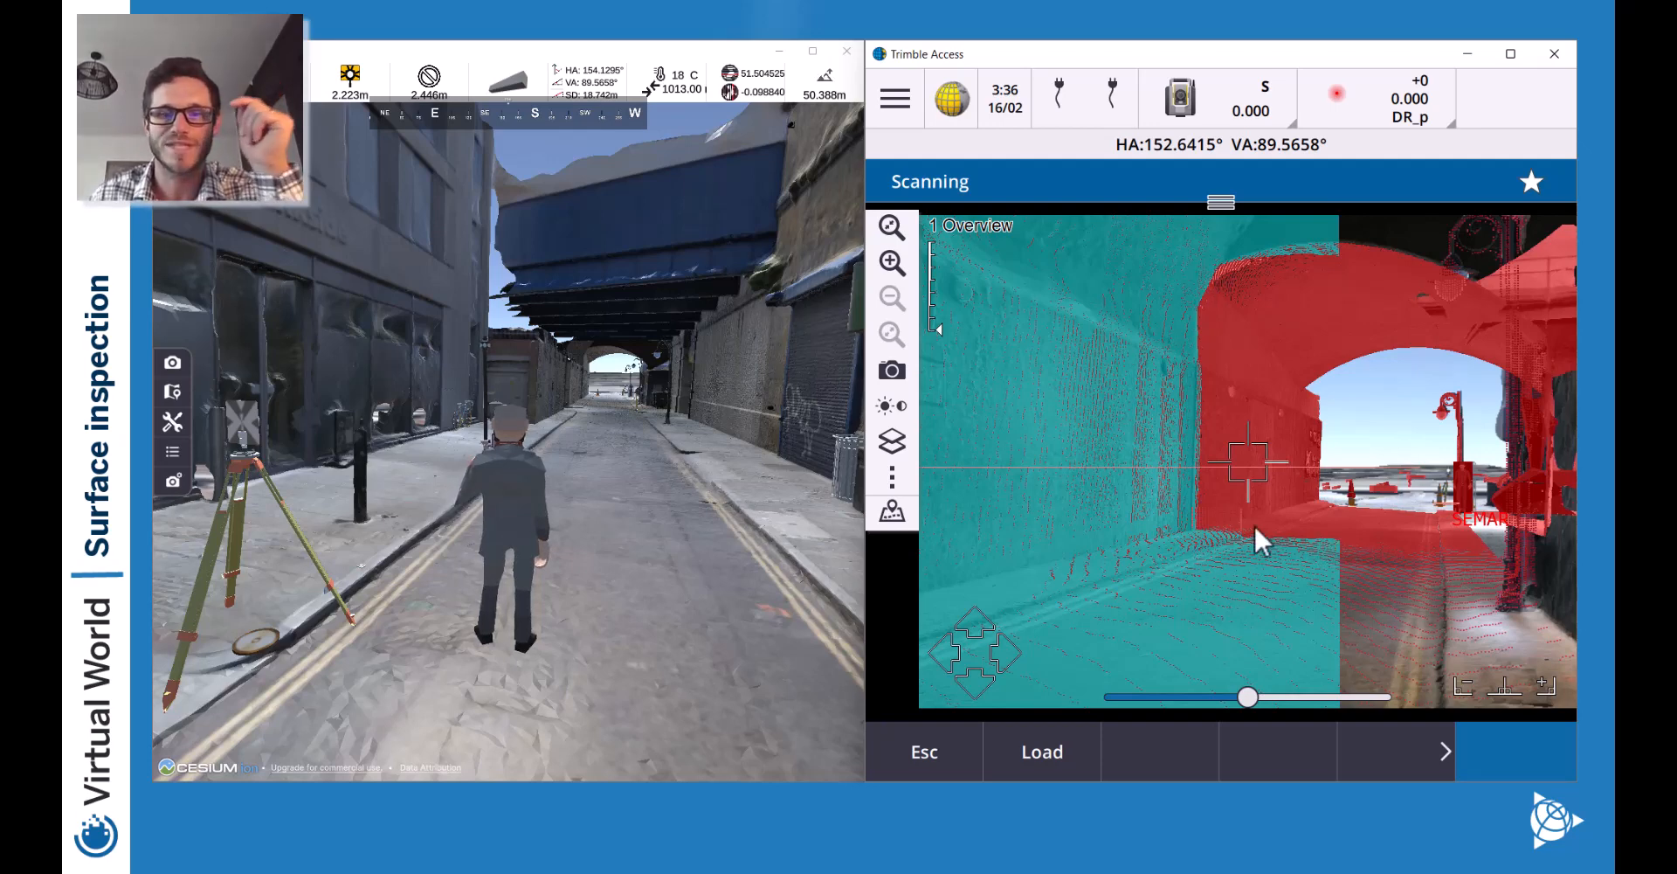
pyautogui.moveTo(1223, 205); pyautogui.dragTo(1217, 489)
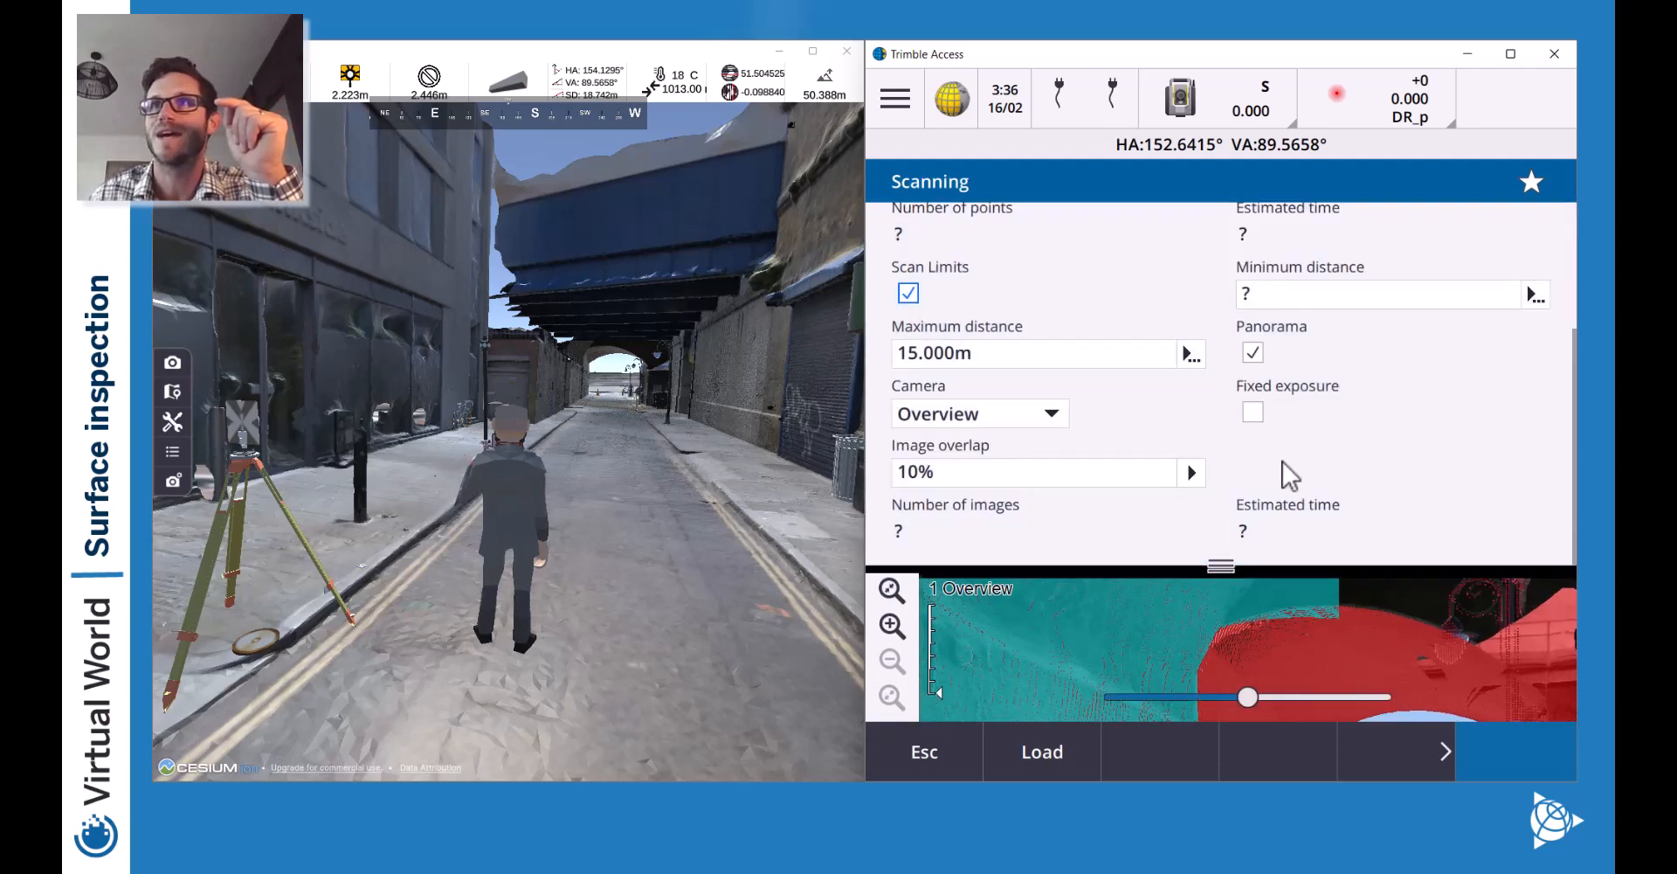
pyautogui.scroll(1, 1227, 374)
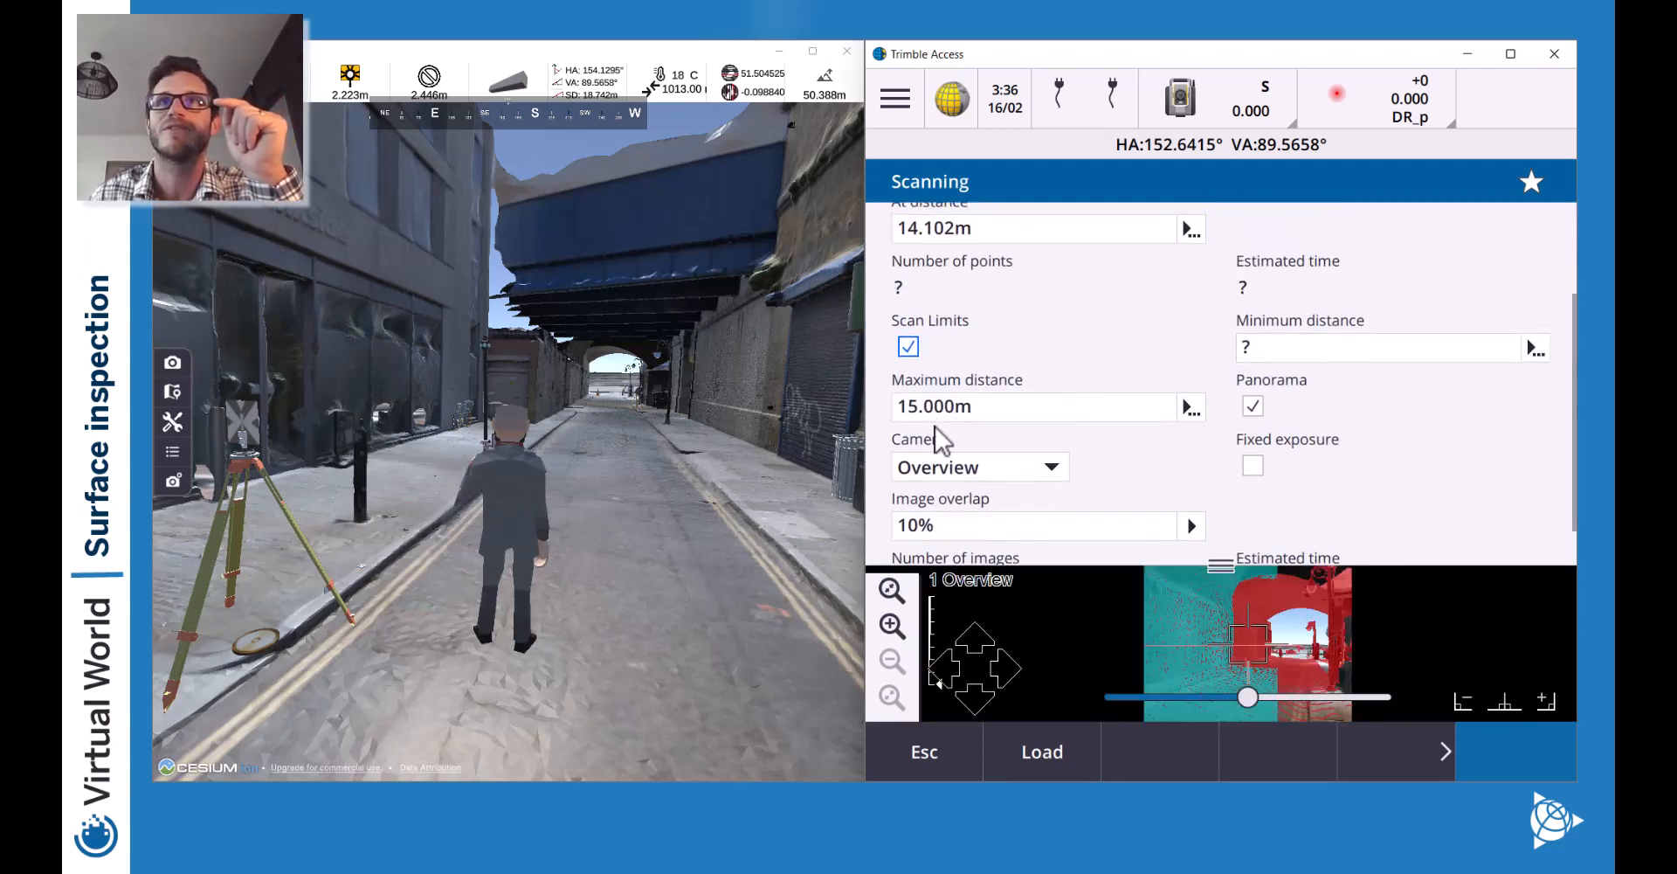
pyautogui.moveTo(1234, 568); pyautogui.dragTo(1254, 170)
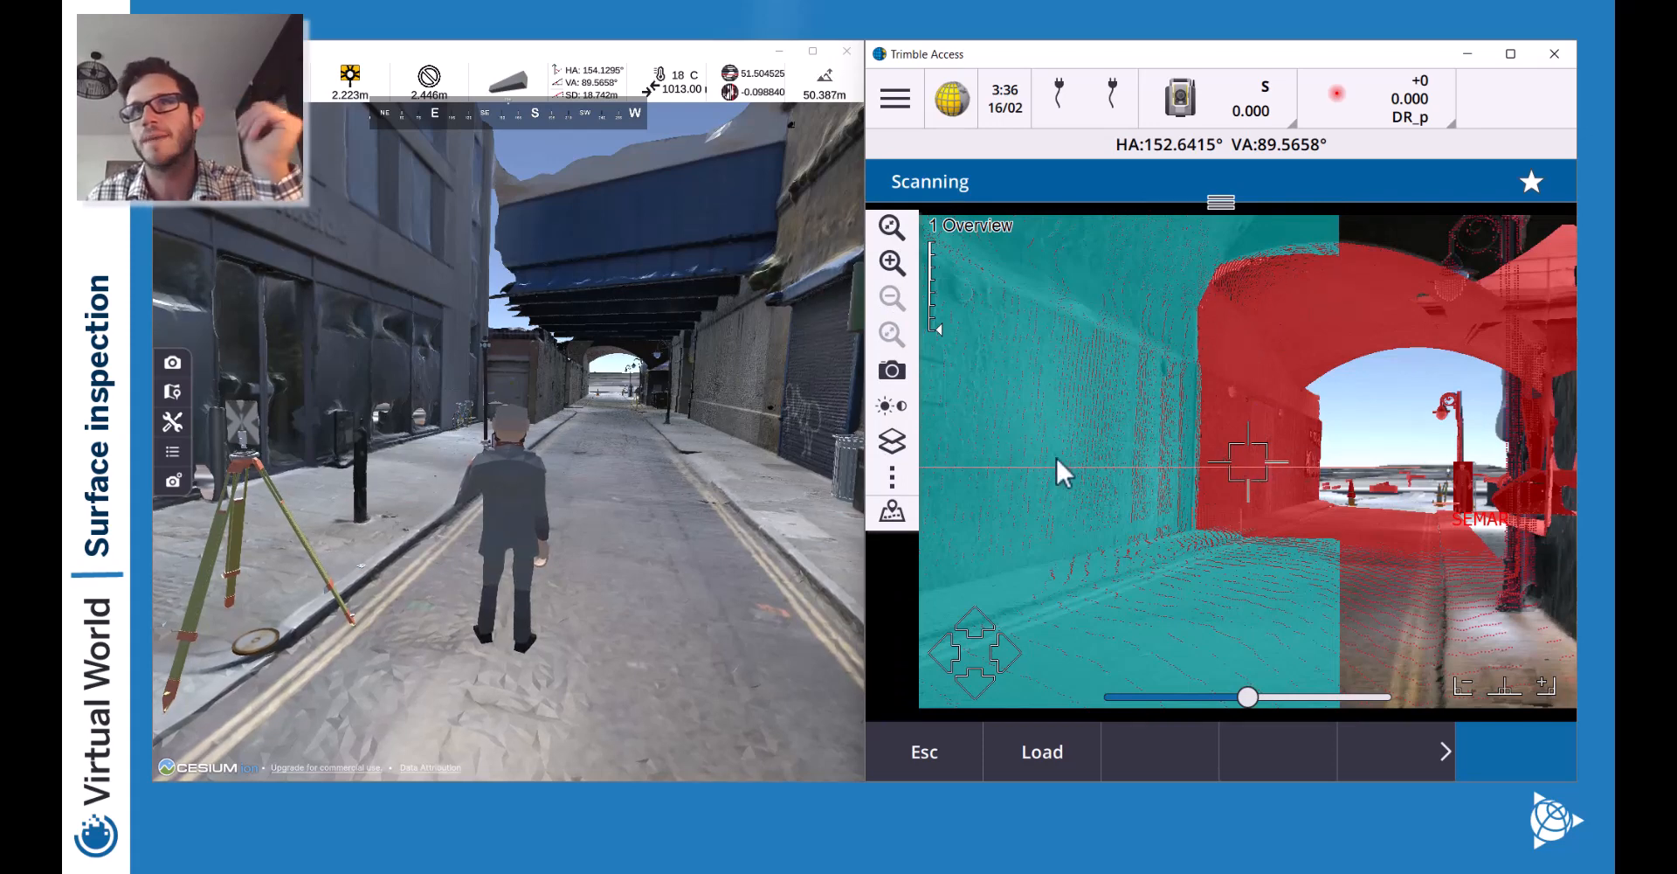
pyautogui.click(1156, 443)
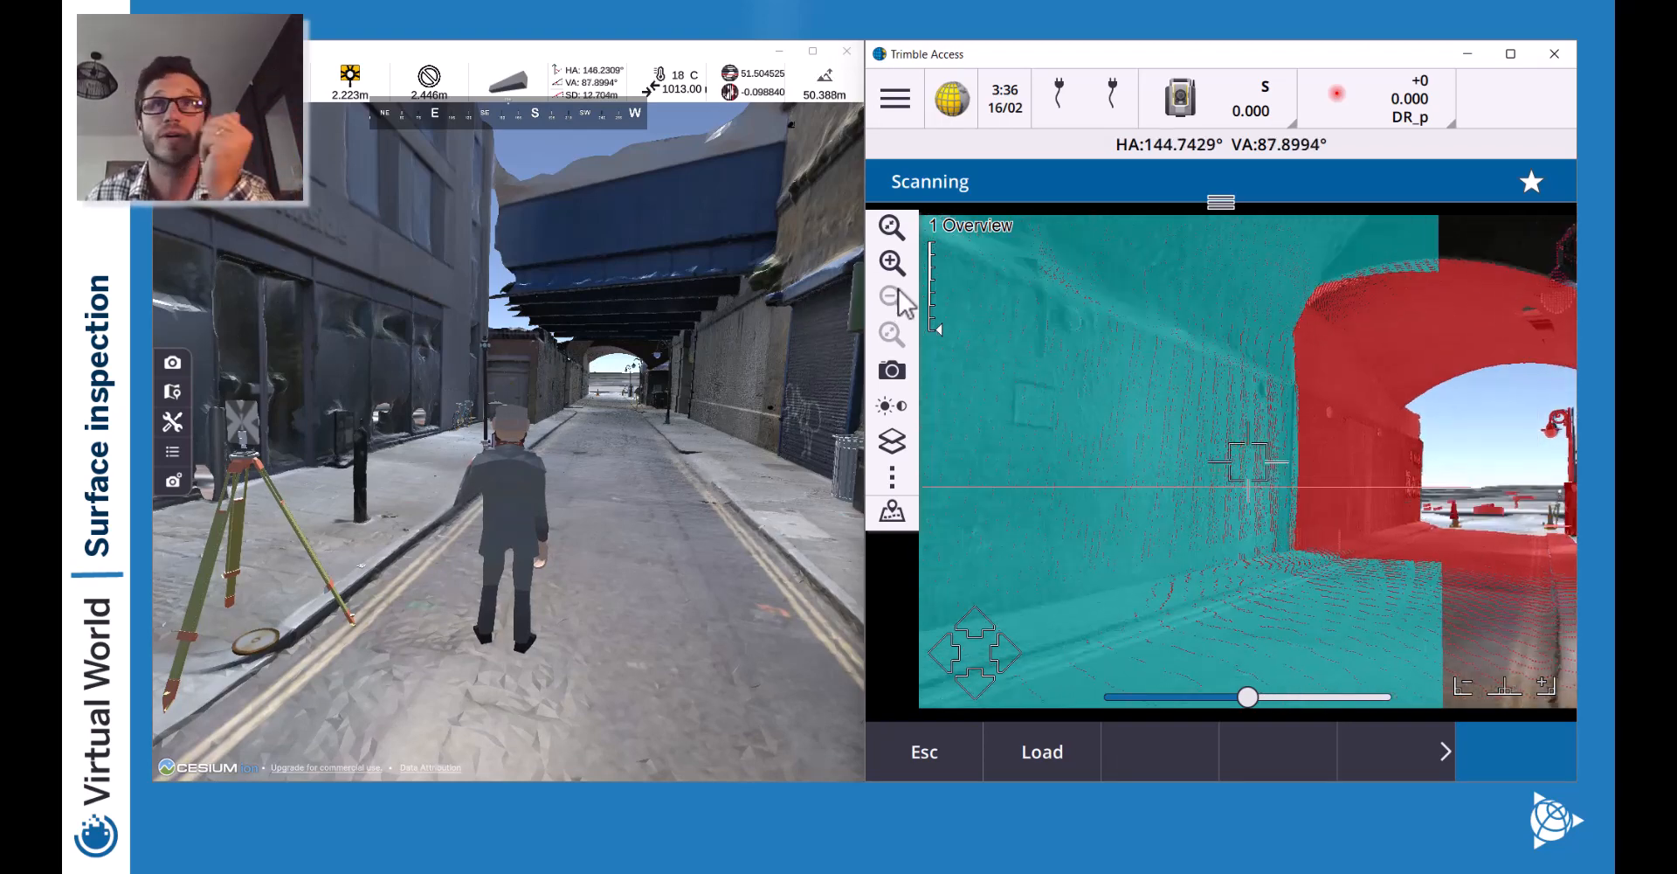
pyautogui.click(896, 267)
pyautogui.click(897, 268)
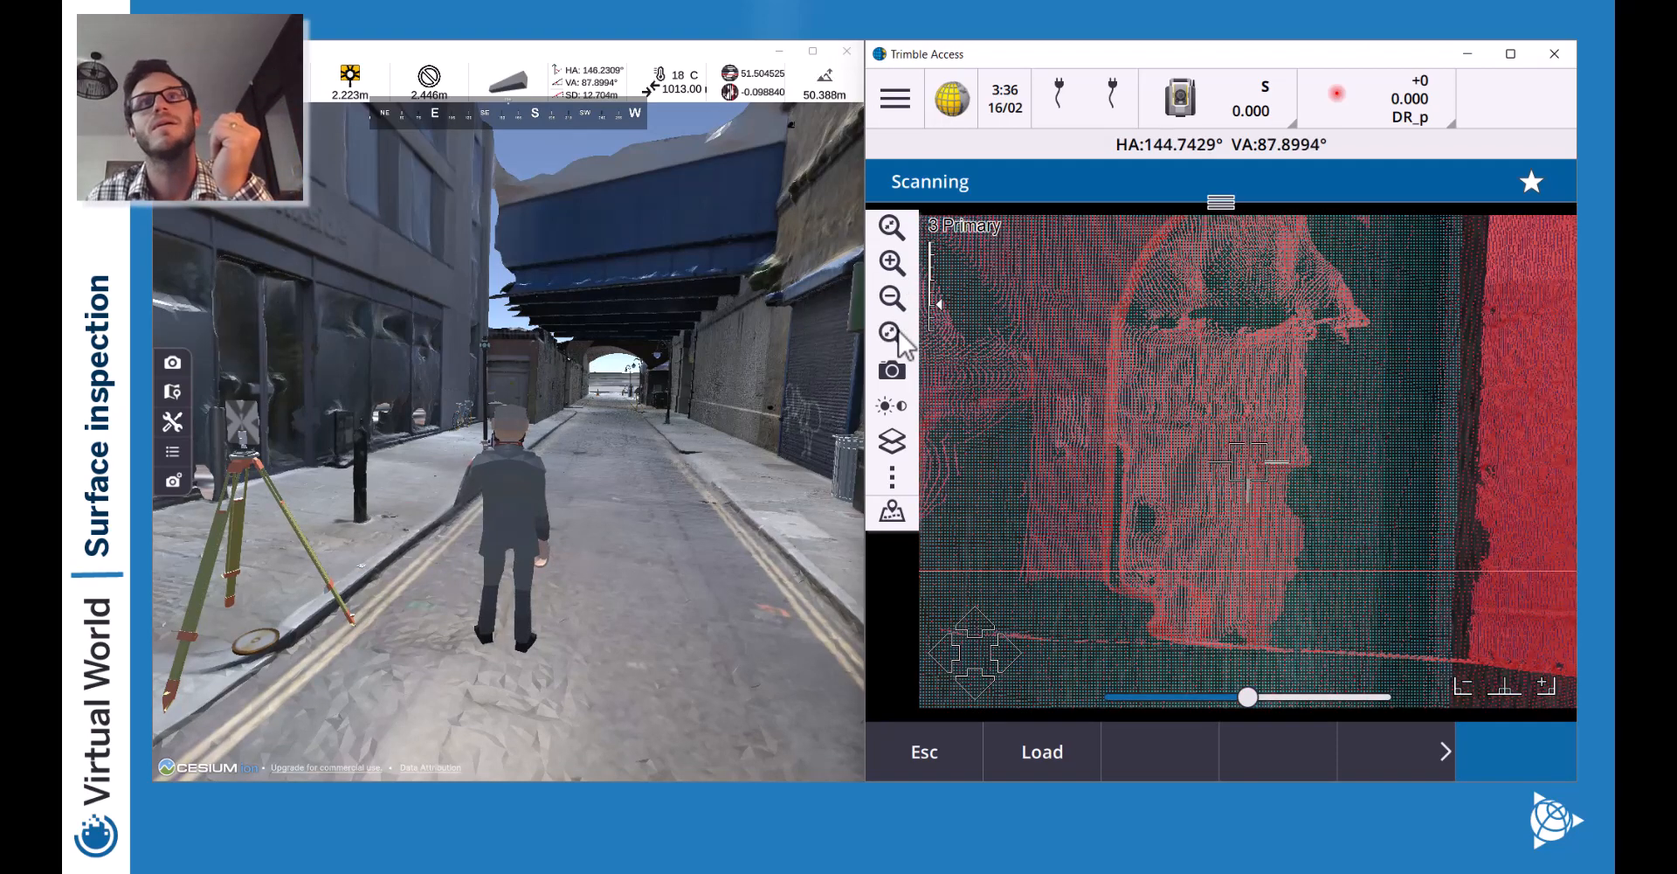
pyautogui.click(892, 298)
# Turn the view across the wall and zoom in on its points.
pyautogui.moveTo(1205, 369); pyautogui.dragTo(1356, 432)
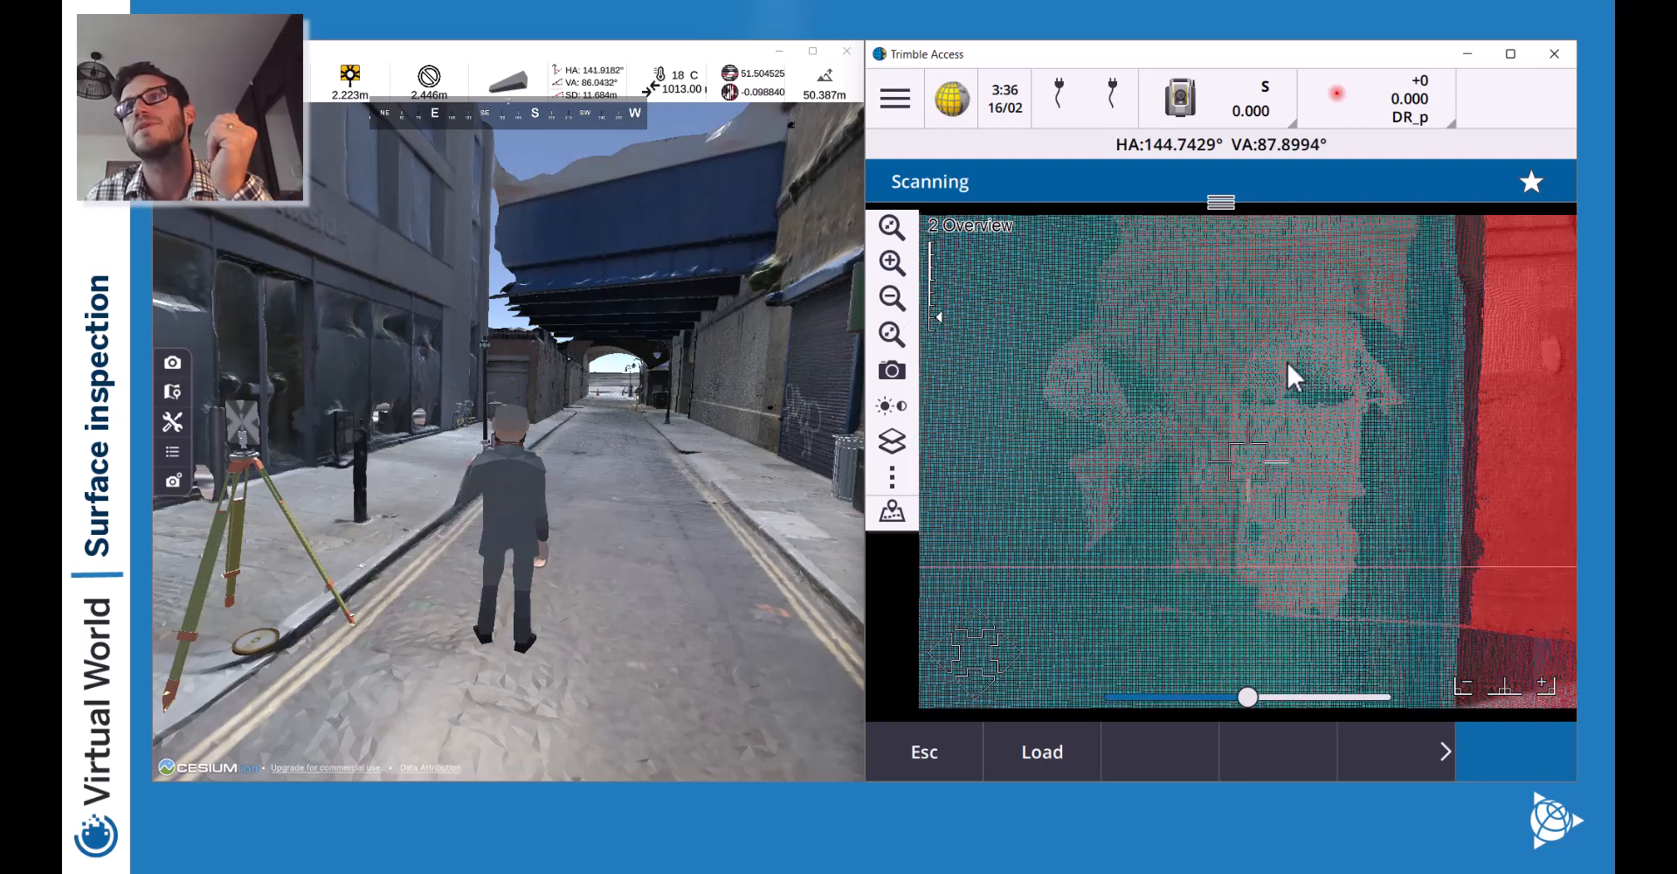
pyautogui.moveTo(1317, 311); pyautogui.dragTo(1229, 462)
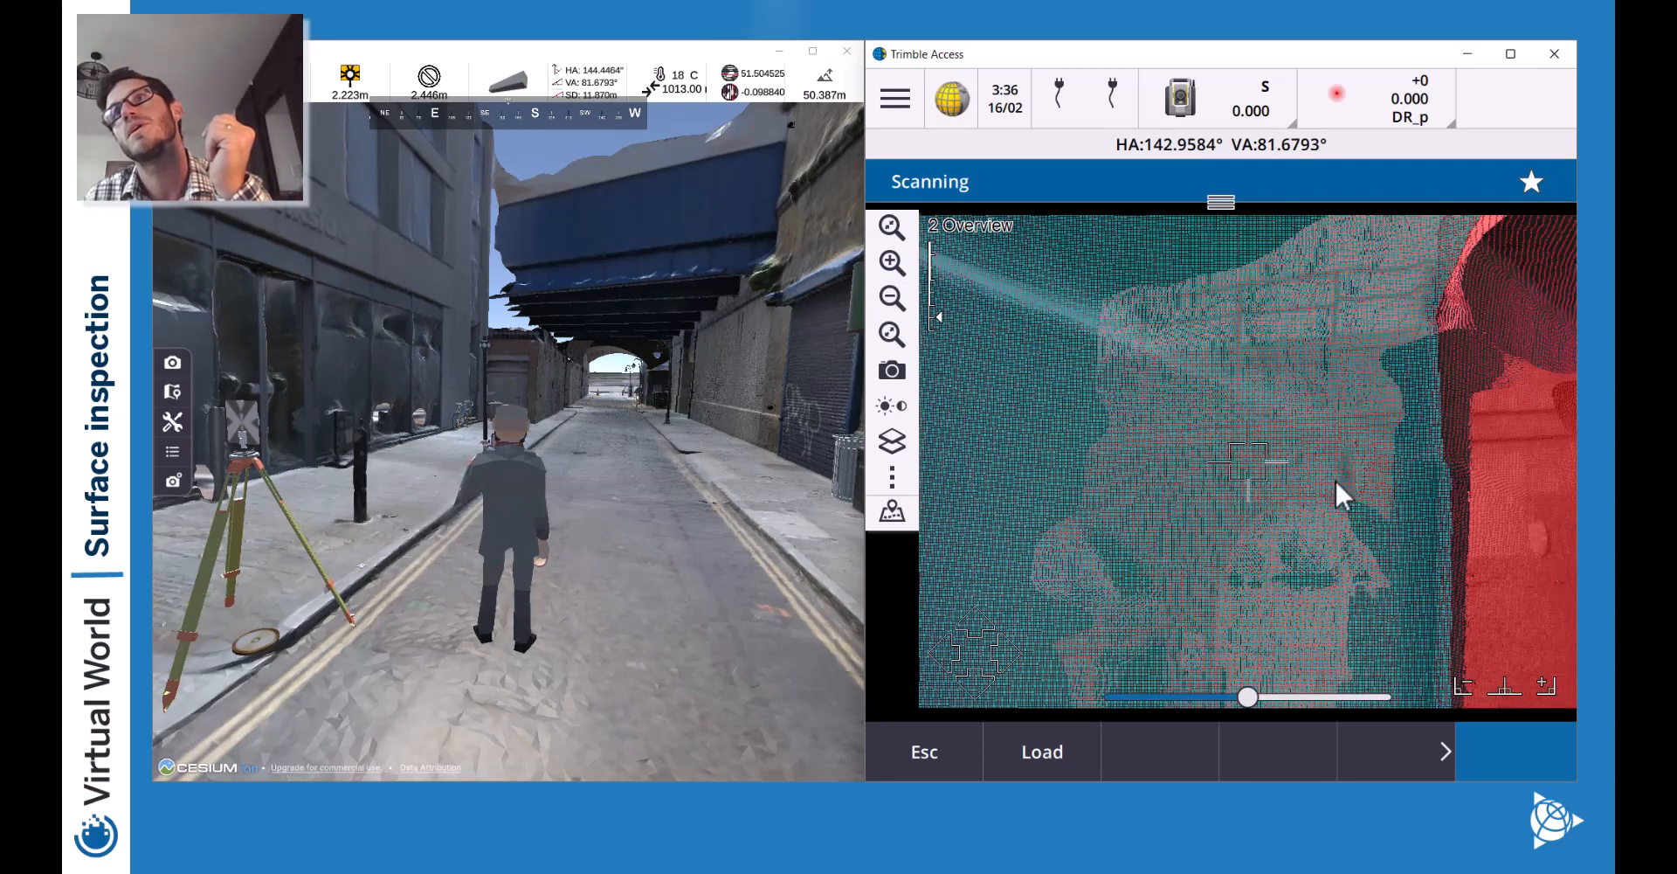
pyautogui.moveTo(1377, 514); pyautogui.dragTo(1092, 577)
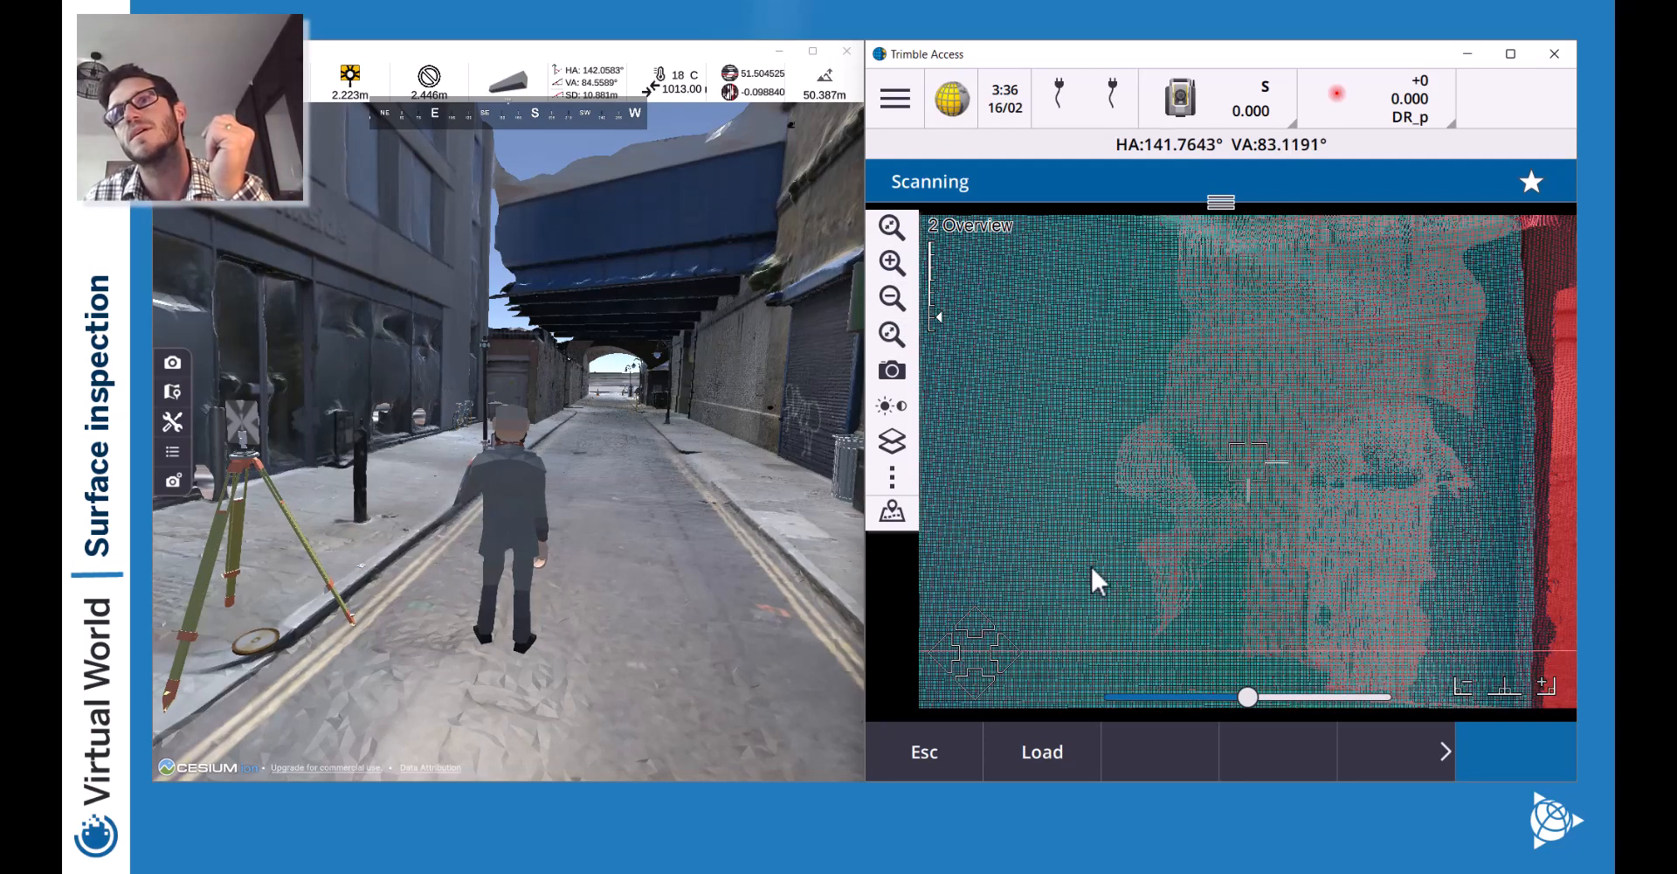
pyautogui.moveTo(980, 419); pyautogui.dragTo(1139, 469)
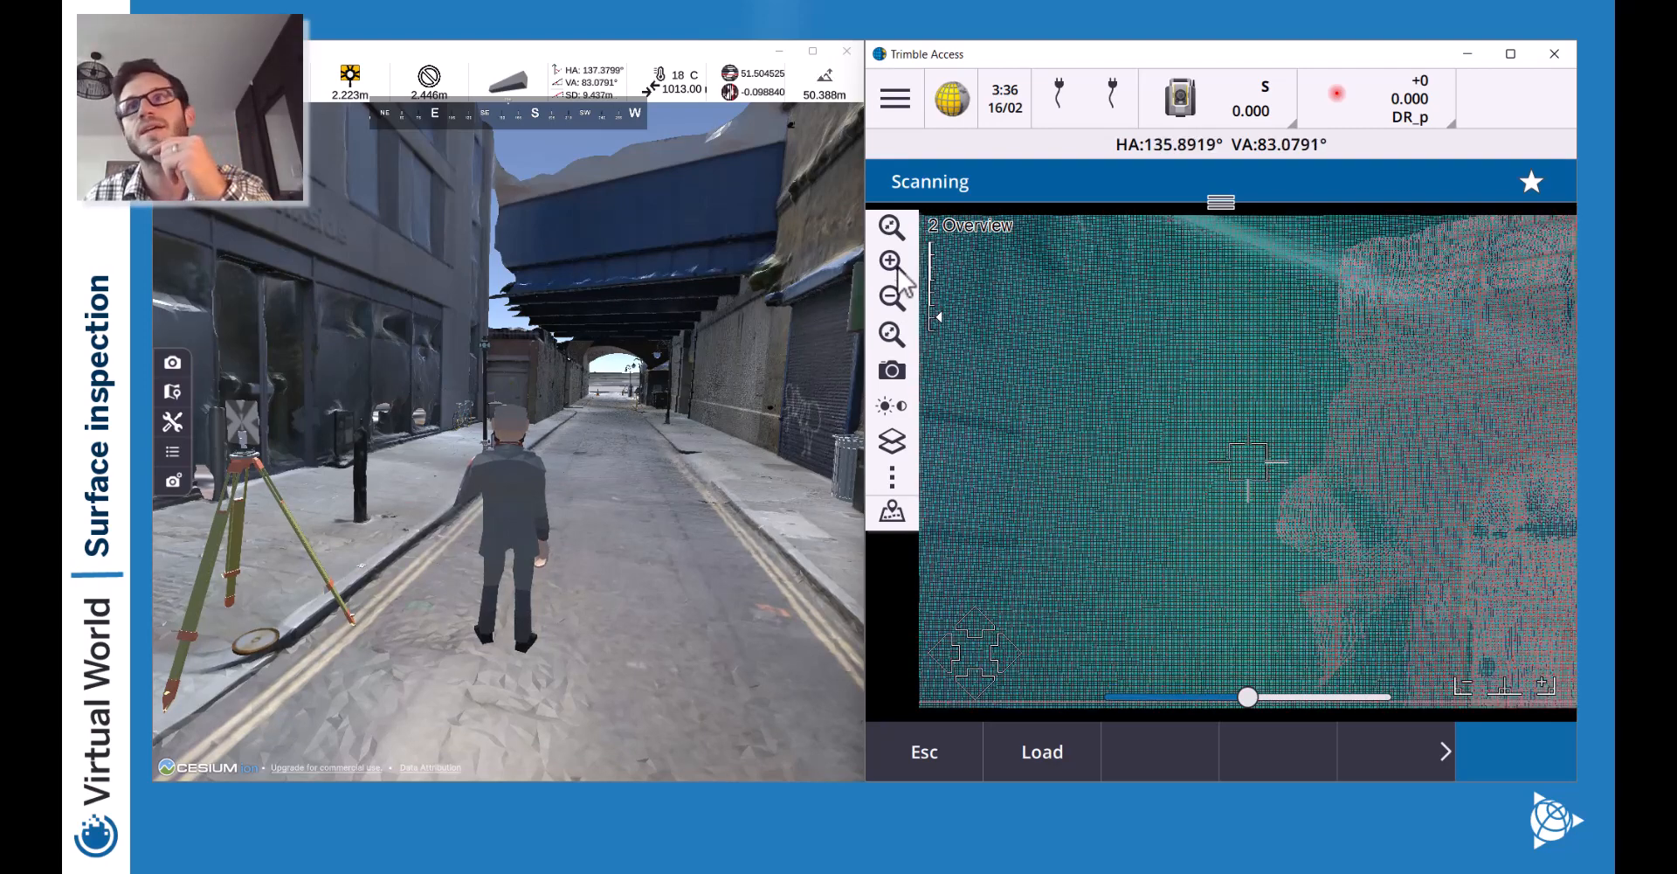
pyautogui.click(900, 269)
pyautogui.click(899, 270)
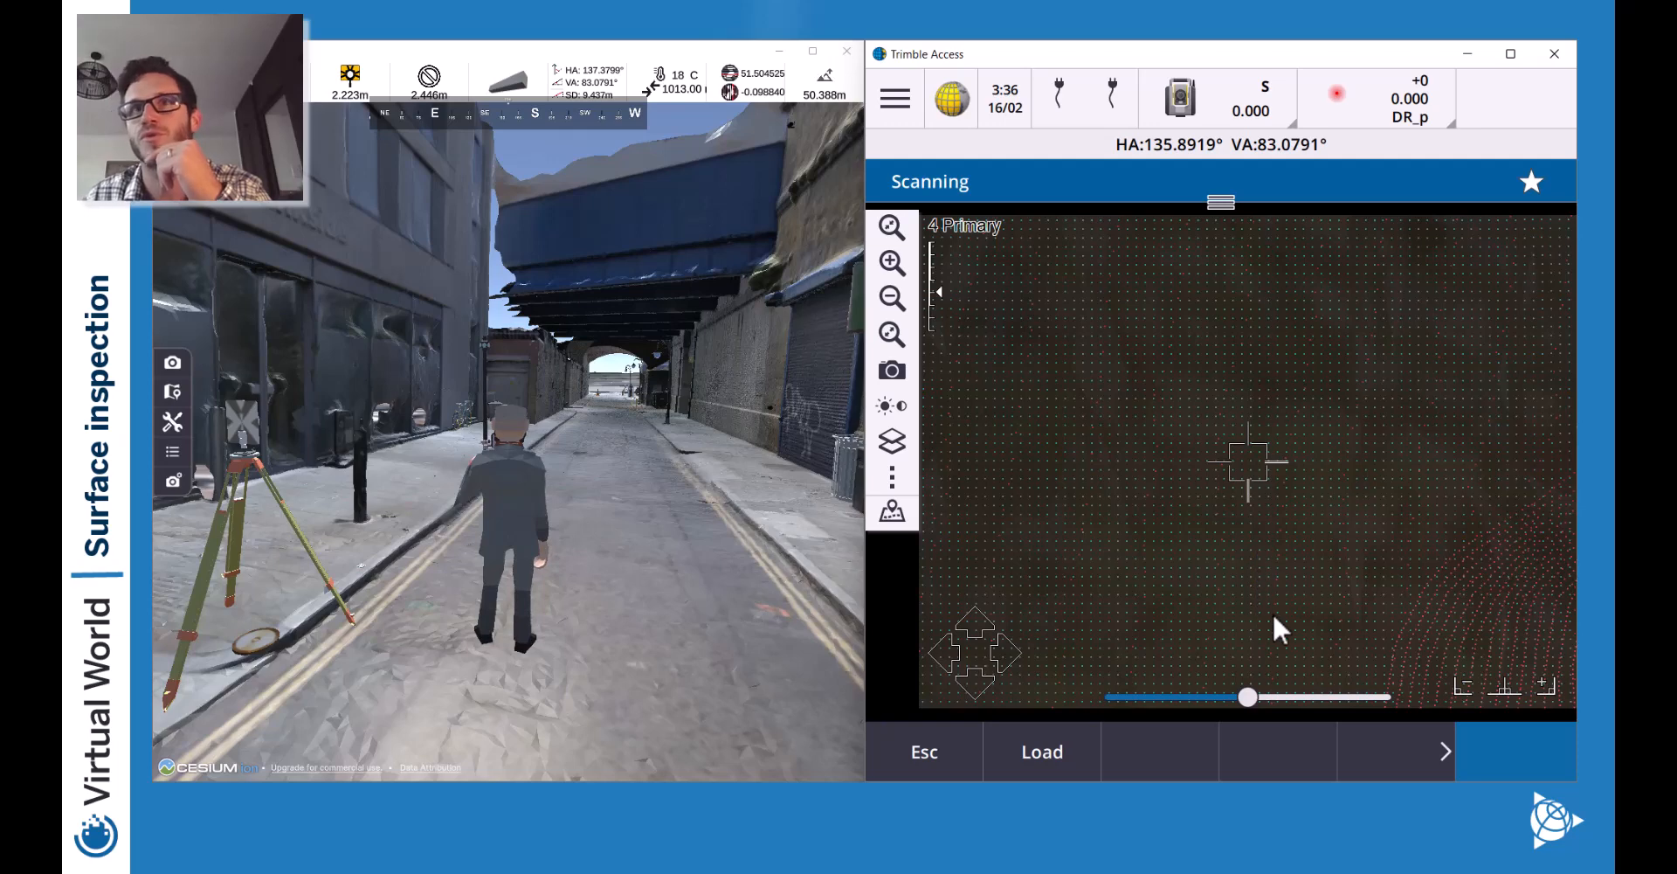
pyautogui.click(892, 298)
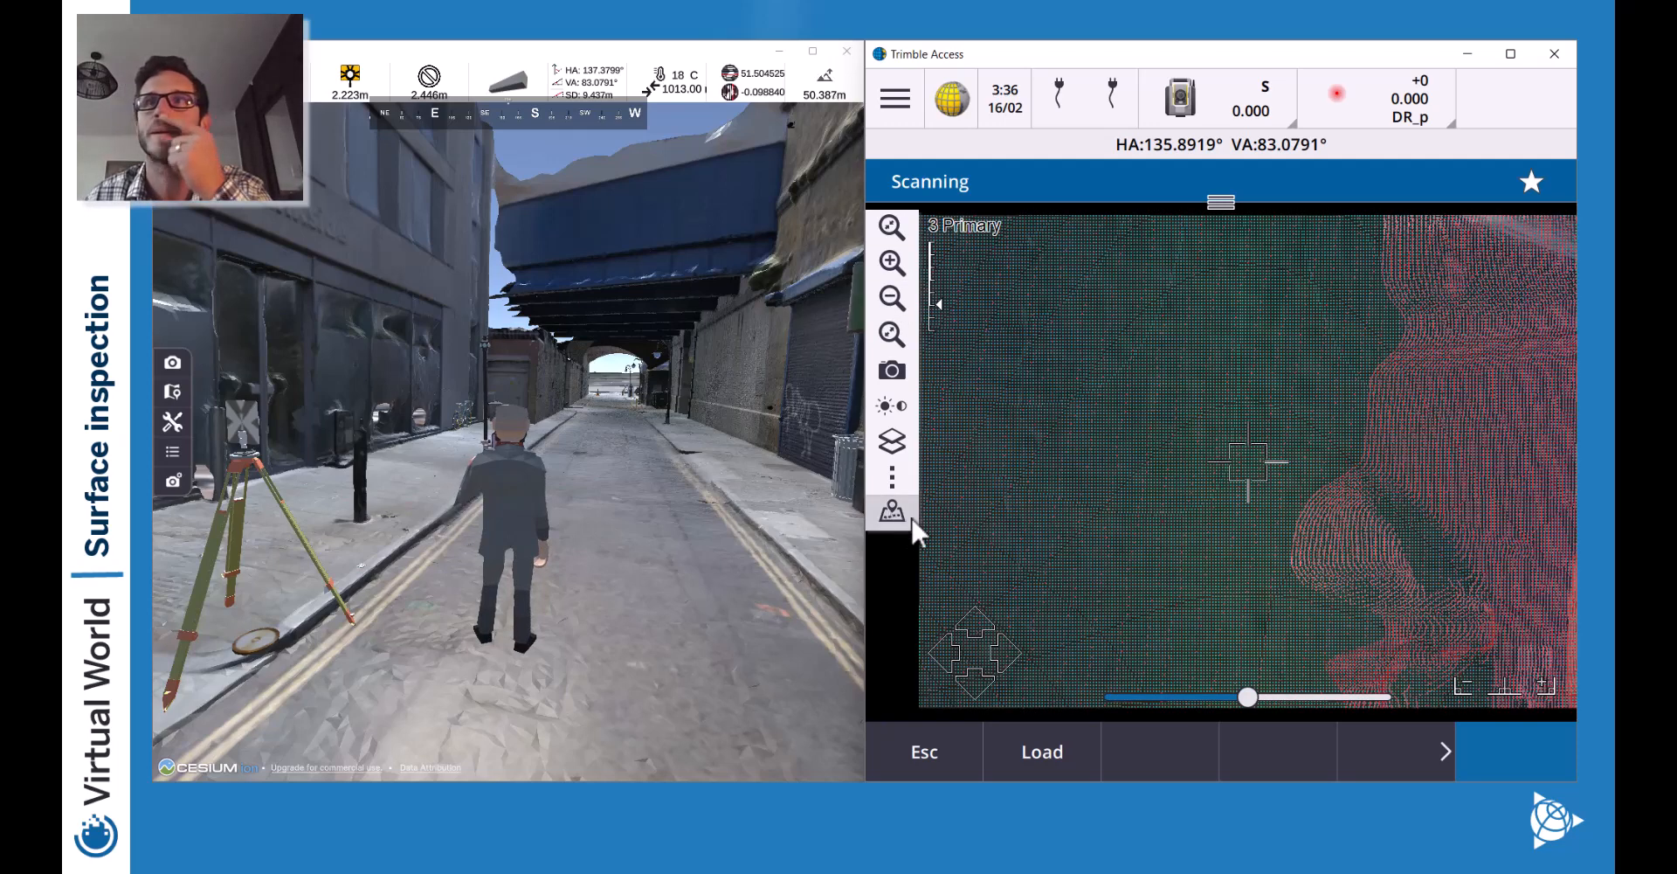
# Switch to the 3D point-cloud view, orbiting and panning it.
pyautogui.click(908, 514)
pyautogui.click(892, 405)
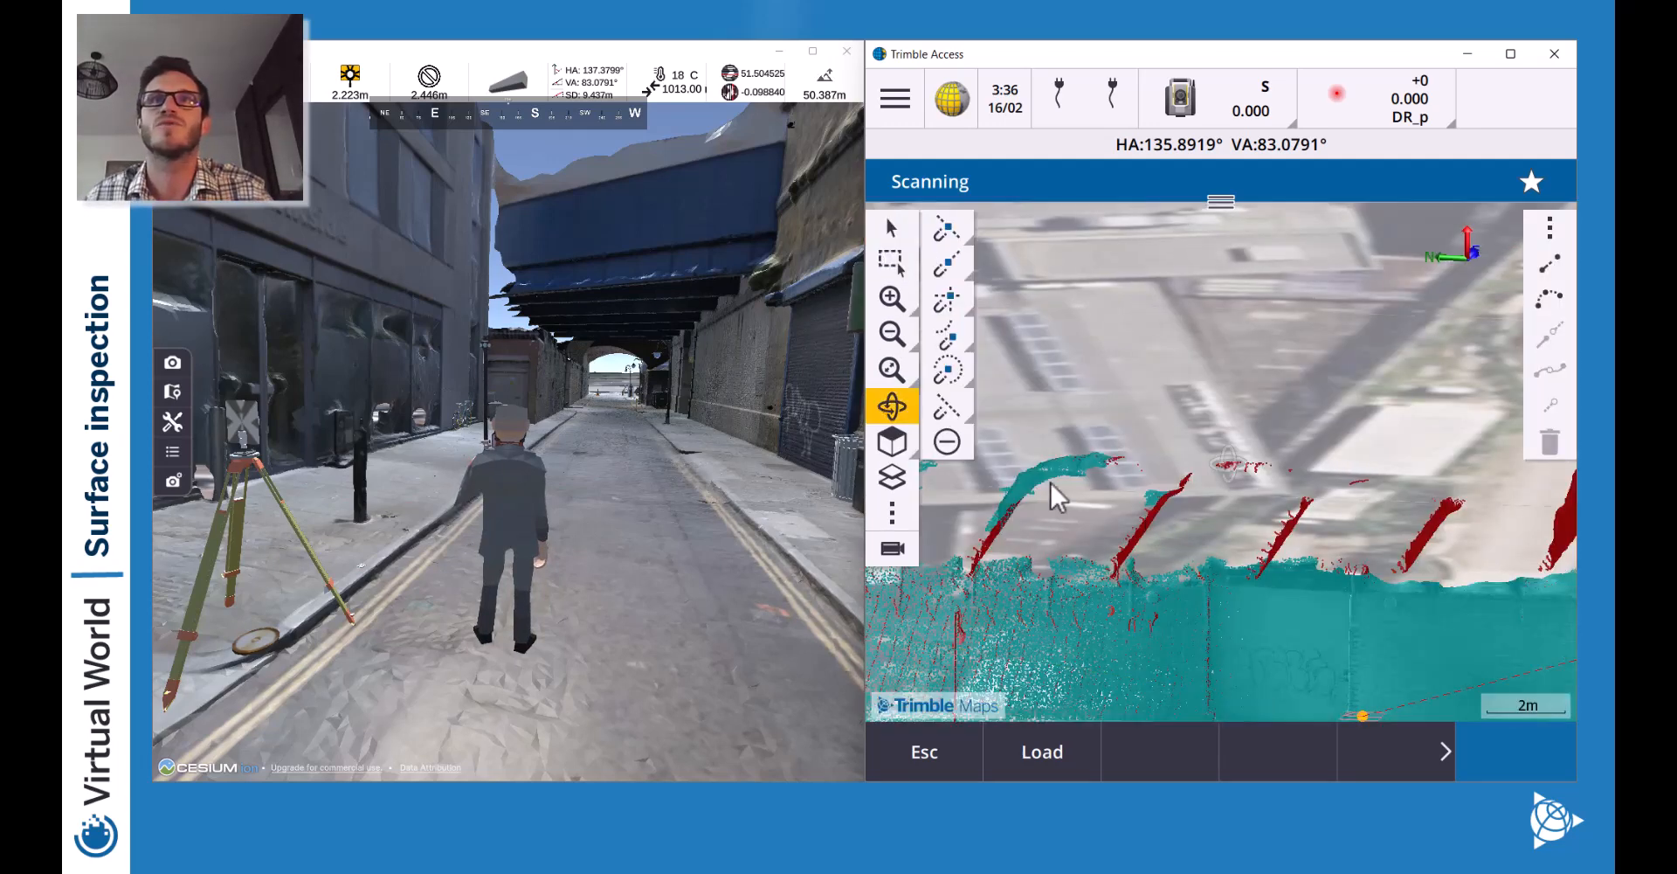
pyautogui.moveTo(1300, 568); pyautogui.dragTo(1245, 589)
pyautogui.click(892, 228)
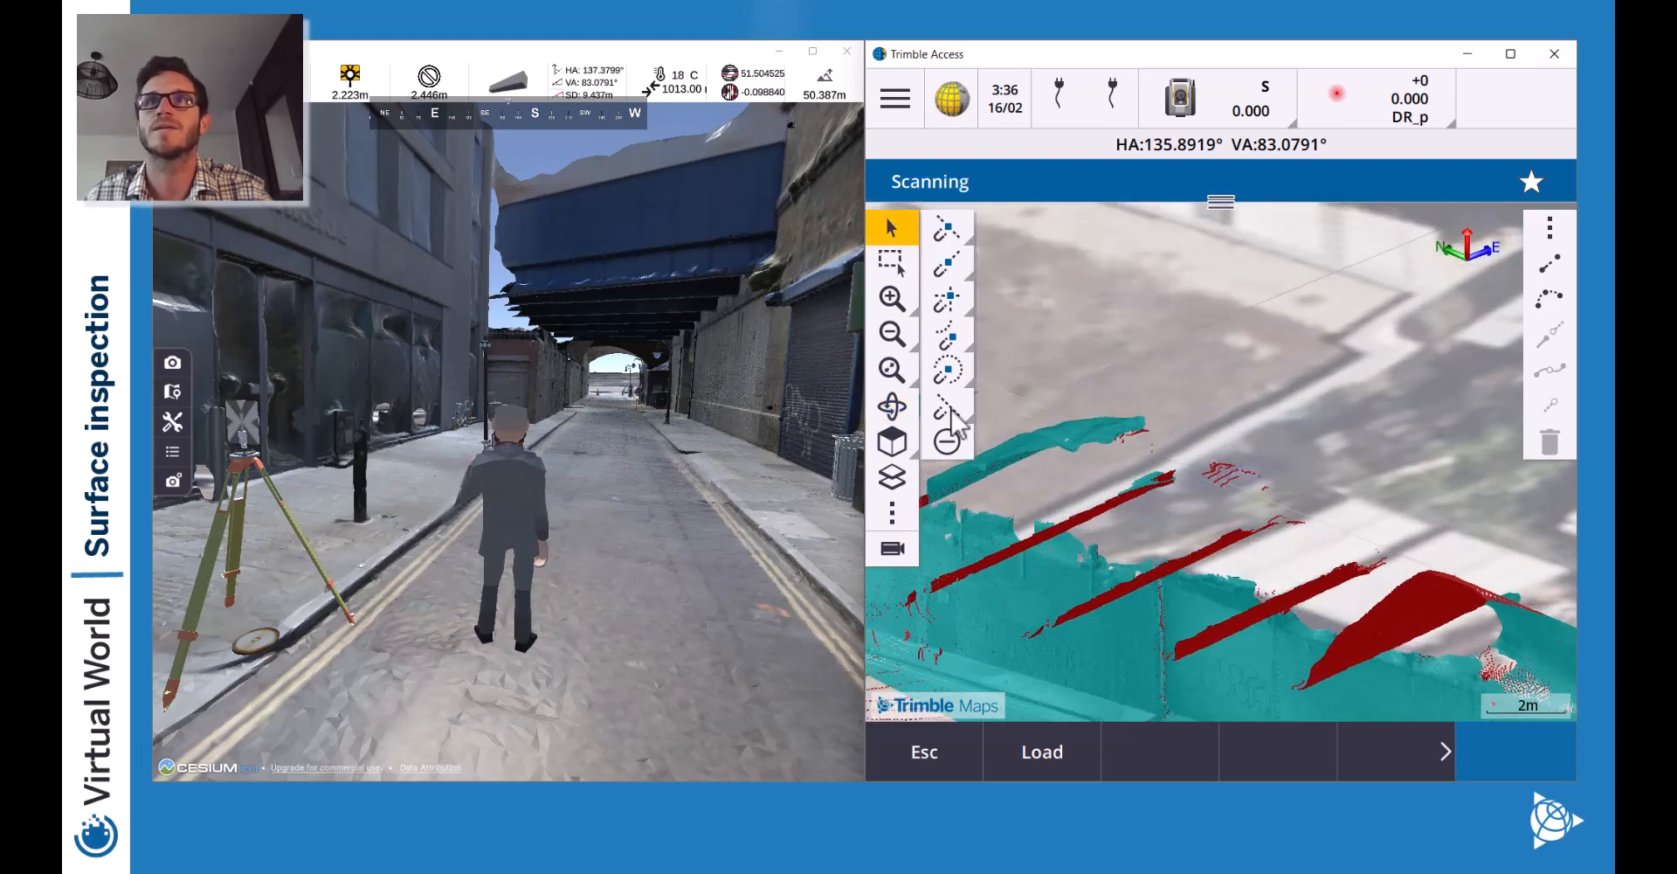
pyautogui.moveTo(1148, 559); pyautogui.dragTo(1337, 449)
pyautogui.moveTo(1364, 577); pyautogui.dragTo(1108, 455)
pyautogui.moveTo(1350, 550); pyautogui.dragTo(1031, 415)
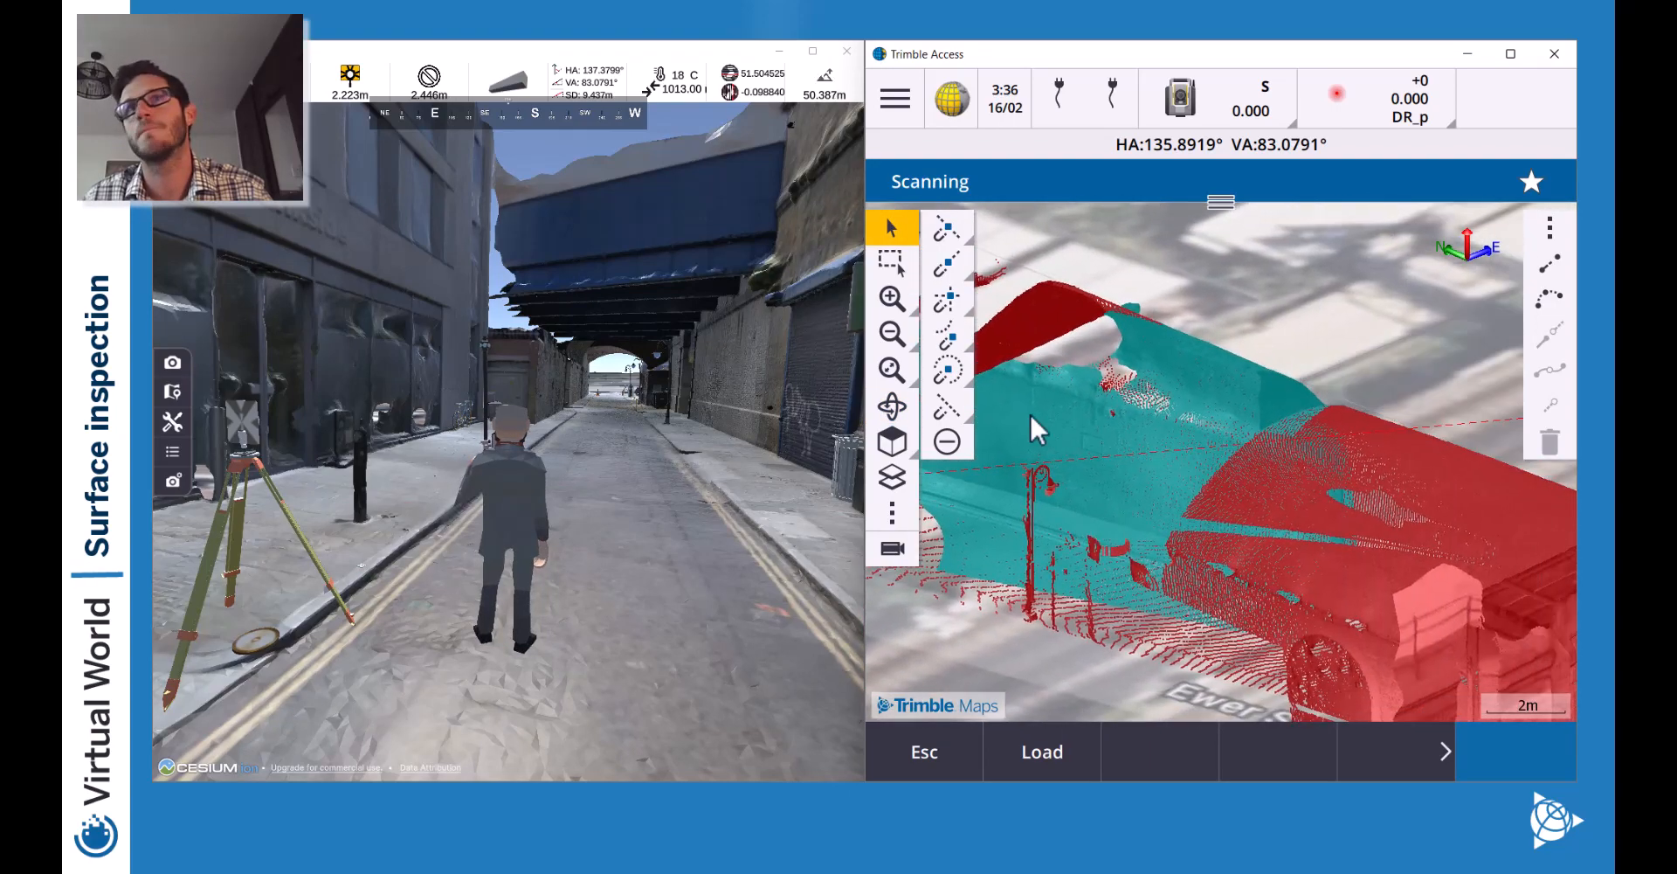
# Orbit further and zoom in to 0.5m scale on the graffiti wall.
pyautogui.click(892, 405)
pyautogui.moveTo(1224, 546); pyautogui.dragTo(1302, 490)
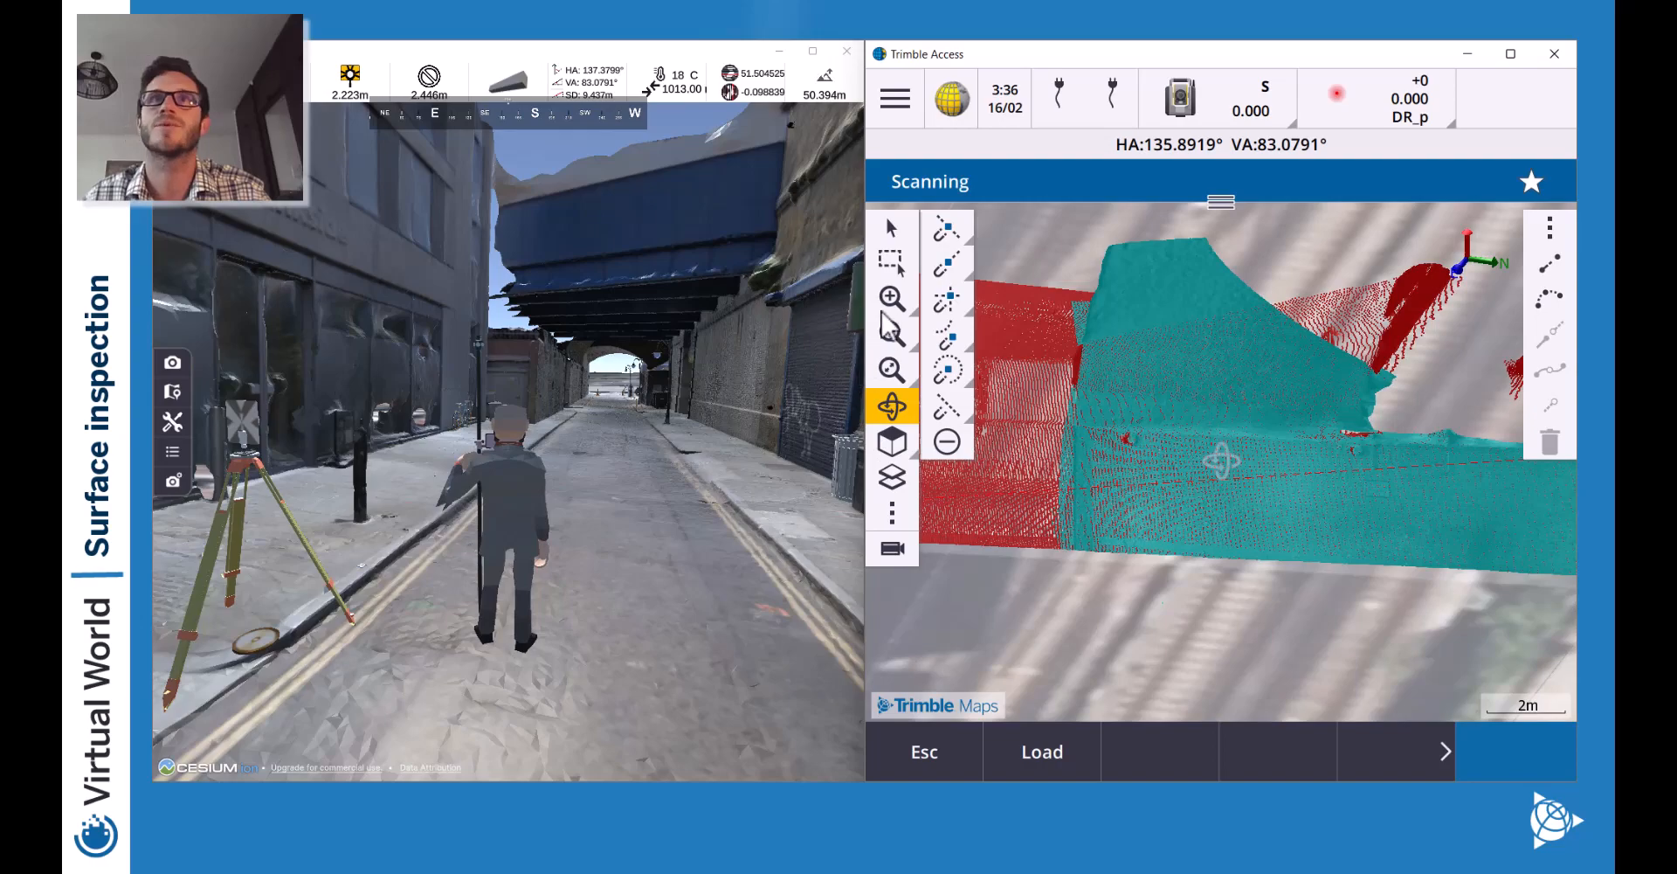
pyautogui.moveTo(1048, 472); pyautogui.dragTo(1366, 502)
pyautogui.press('Escape')
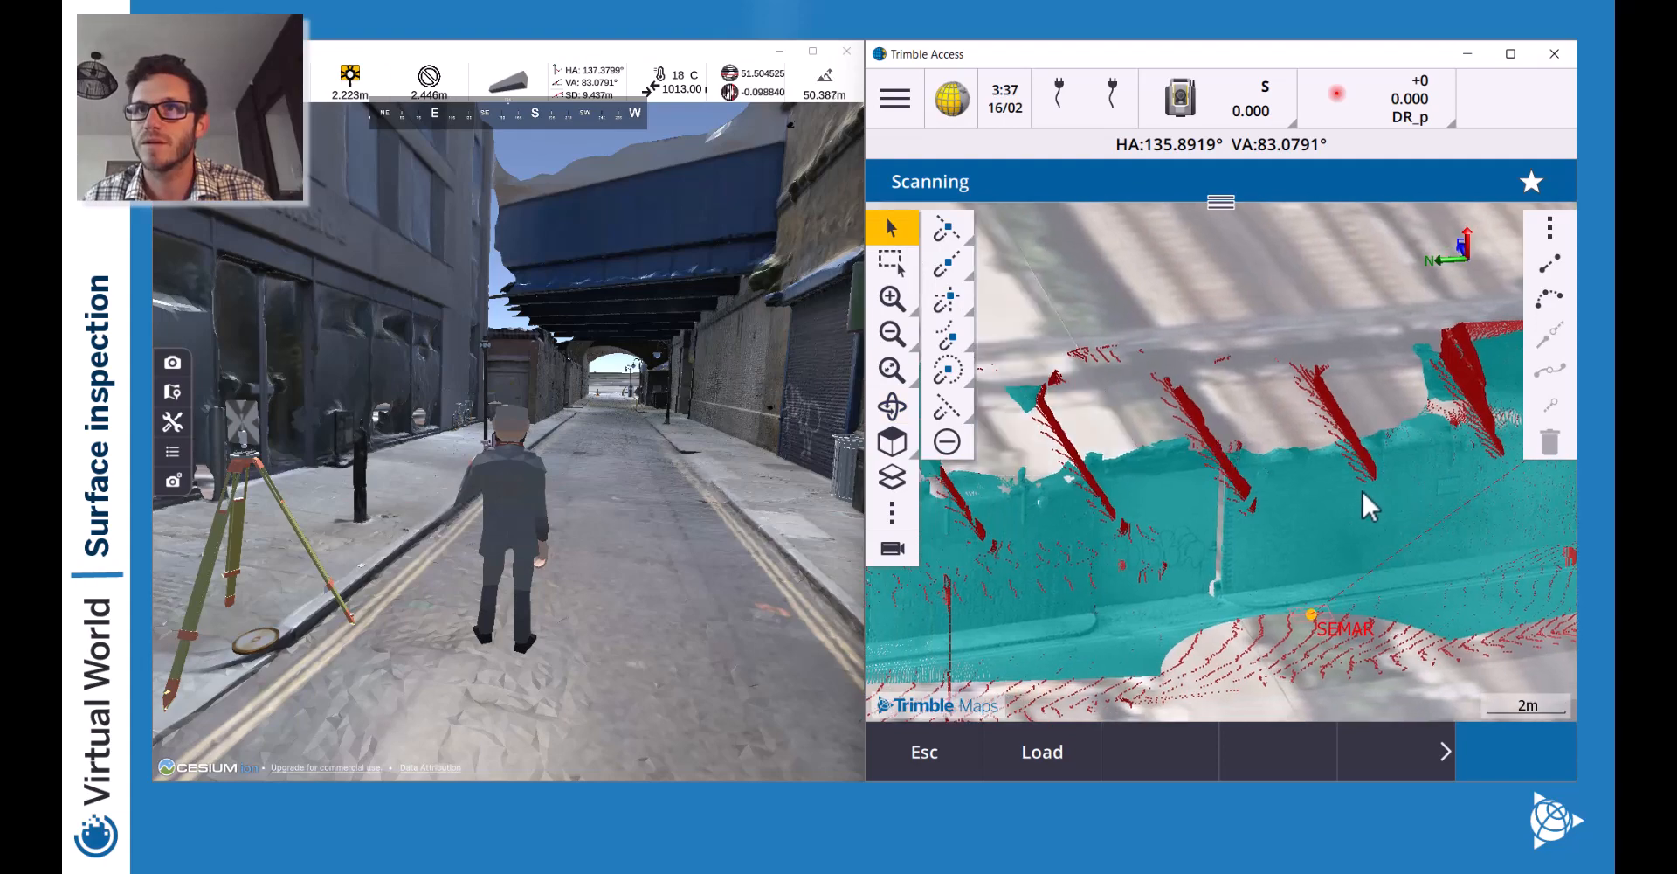
pyautogui.click(901, 300)
pyautogui.click(902, 300)
pyautogui.moveTo(1131, 624); pyautogui.dragTo(1291, 362)
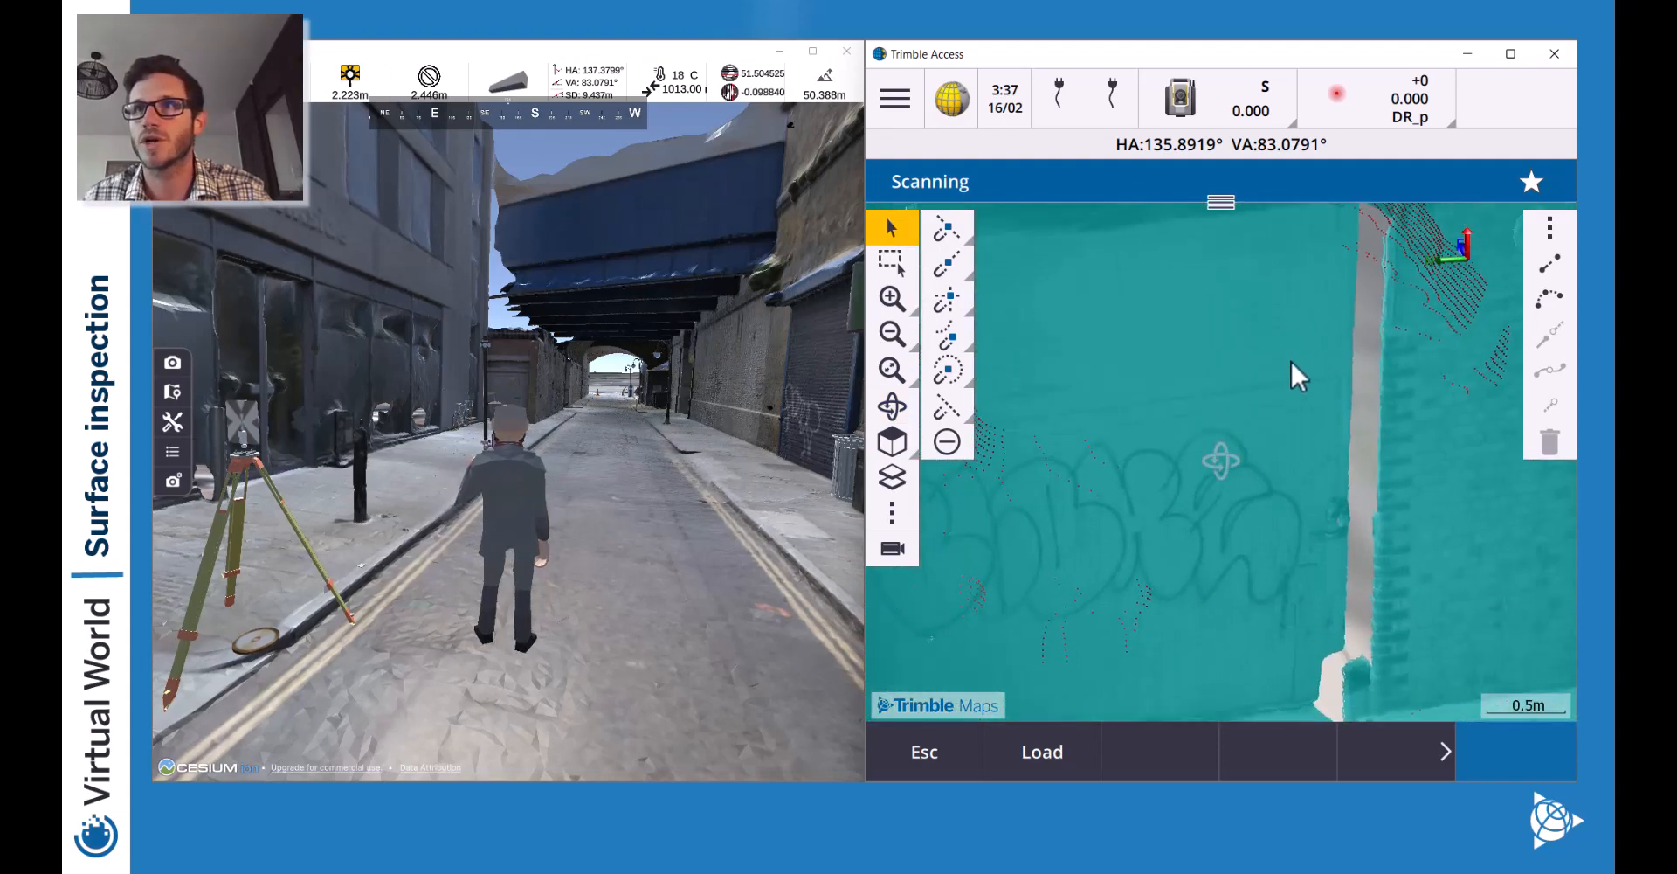
# Set the map's point cloud Color mode to Color coded intensity in Settings.
pyautogui.click(892, 513)
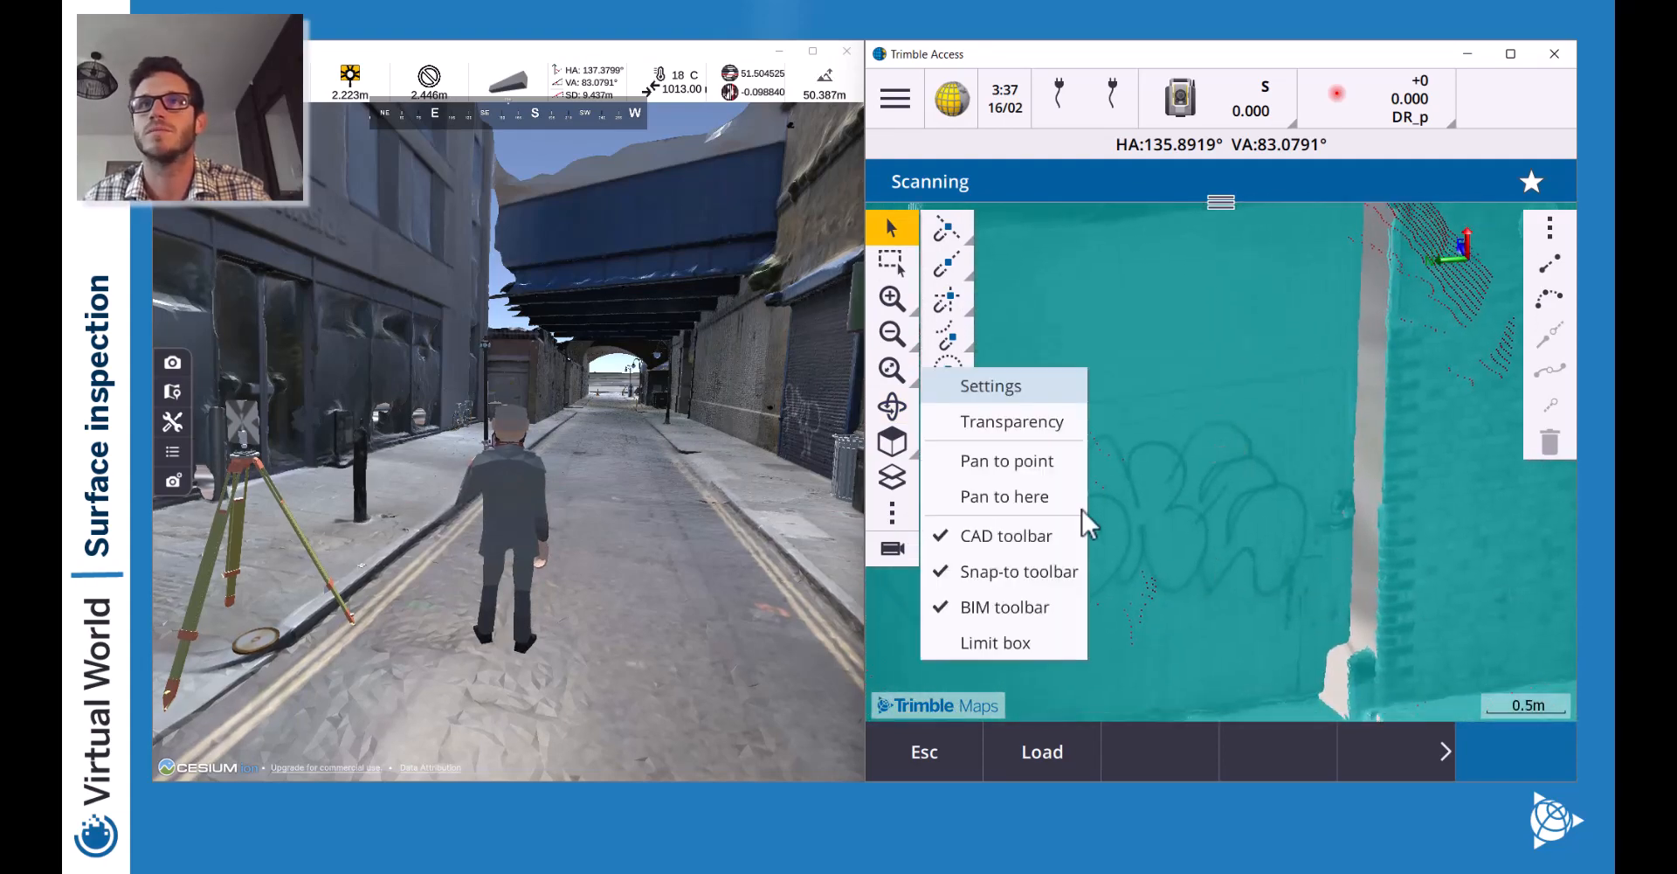
pyautogui.click(1027, 386)
pyautogui.scroll(-6, 1075, 487)
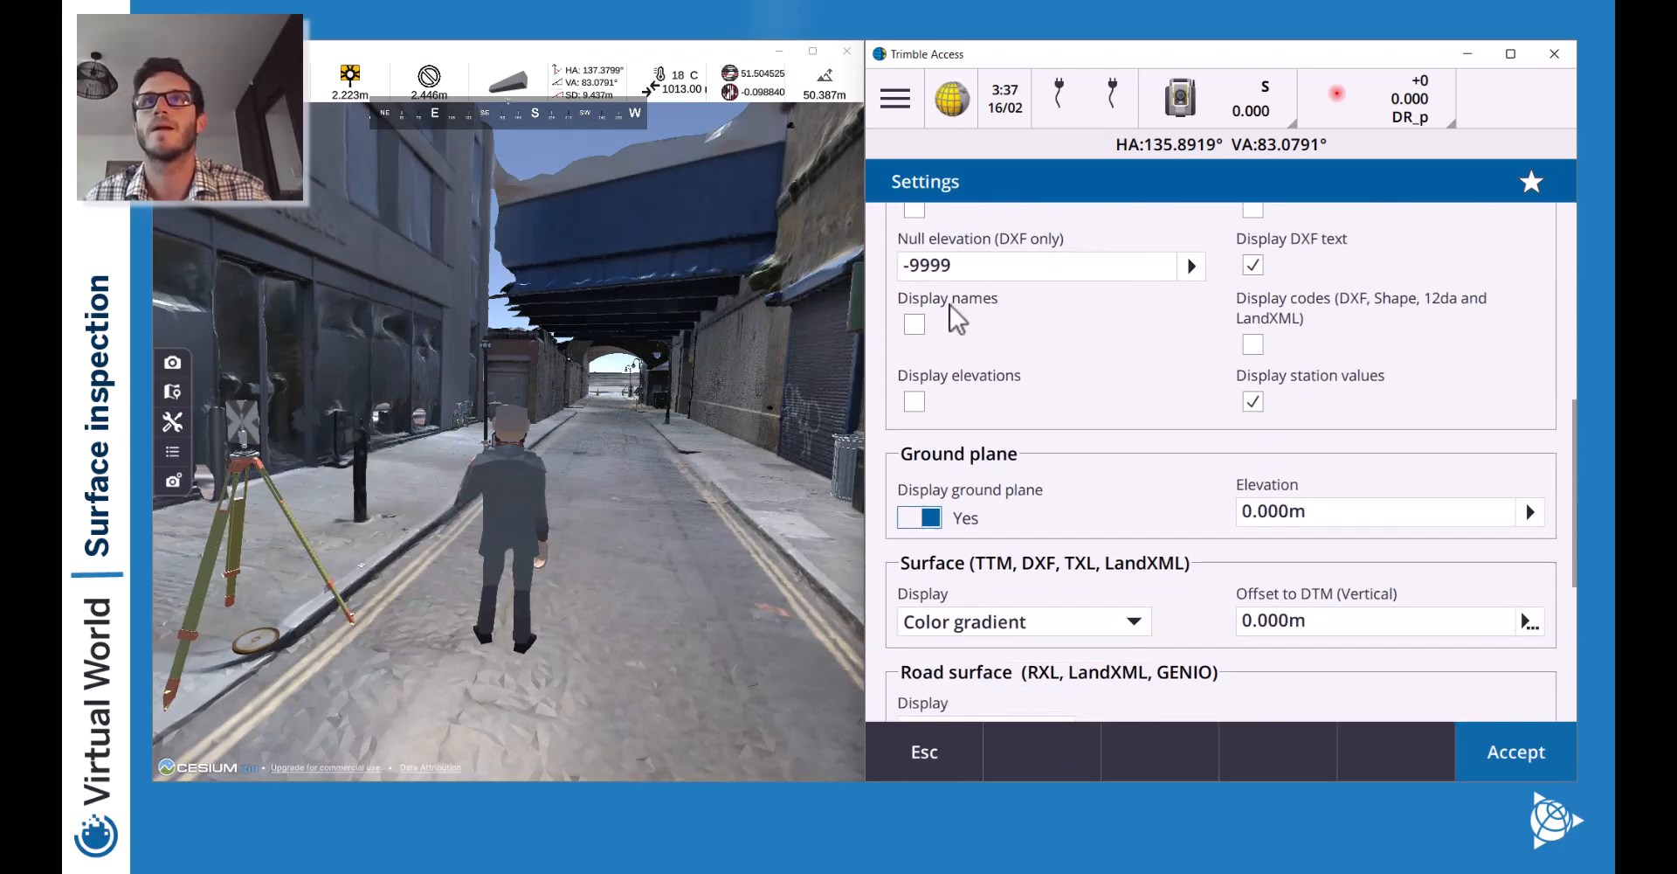
pyautogui.scroll(-5, 954, 314)
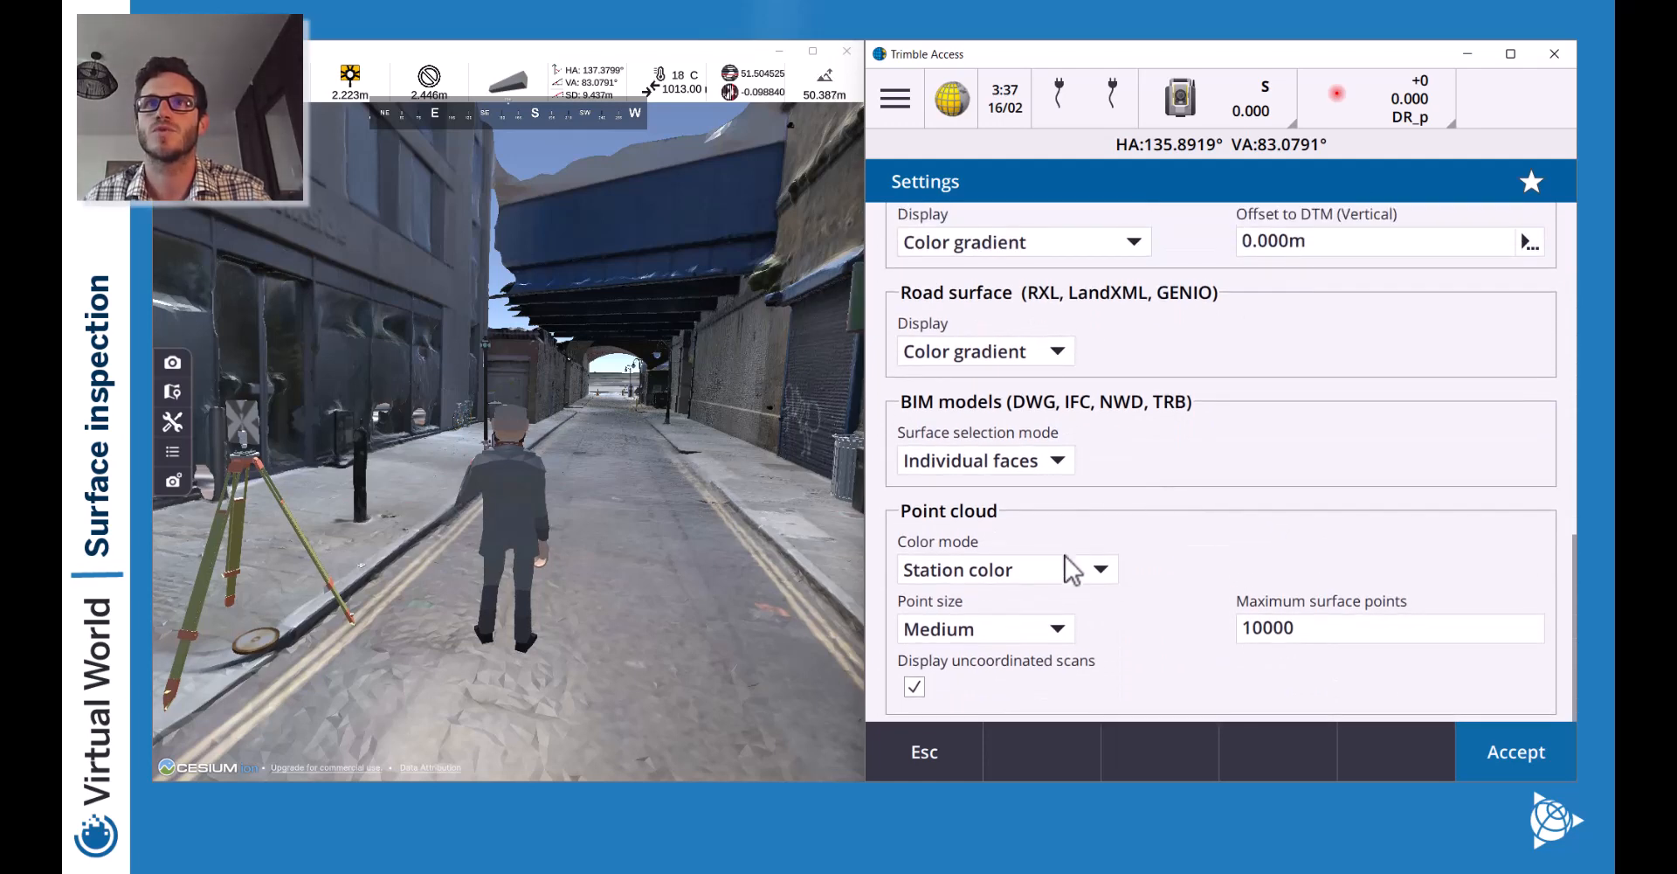
pyautogui.click(1071, 570)
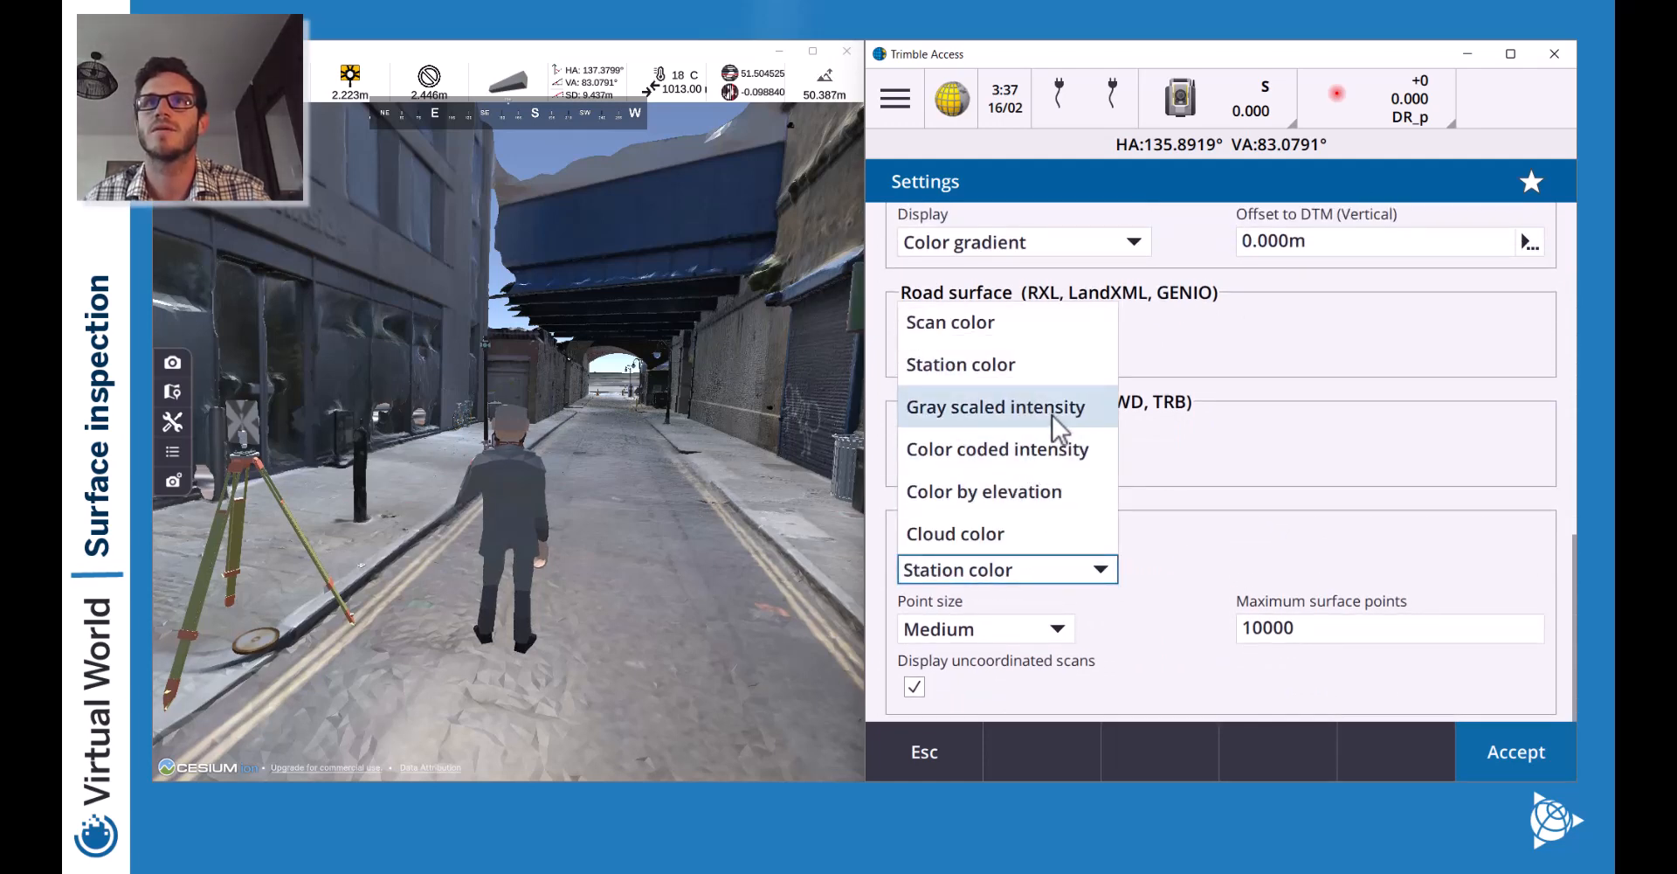
pyautogui.click(1093, 451)
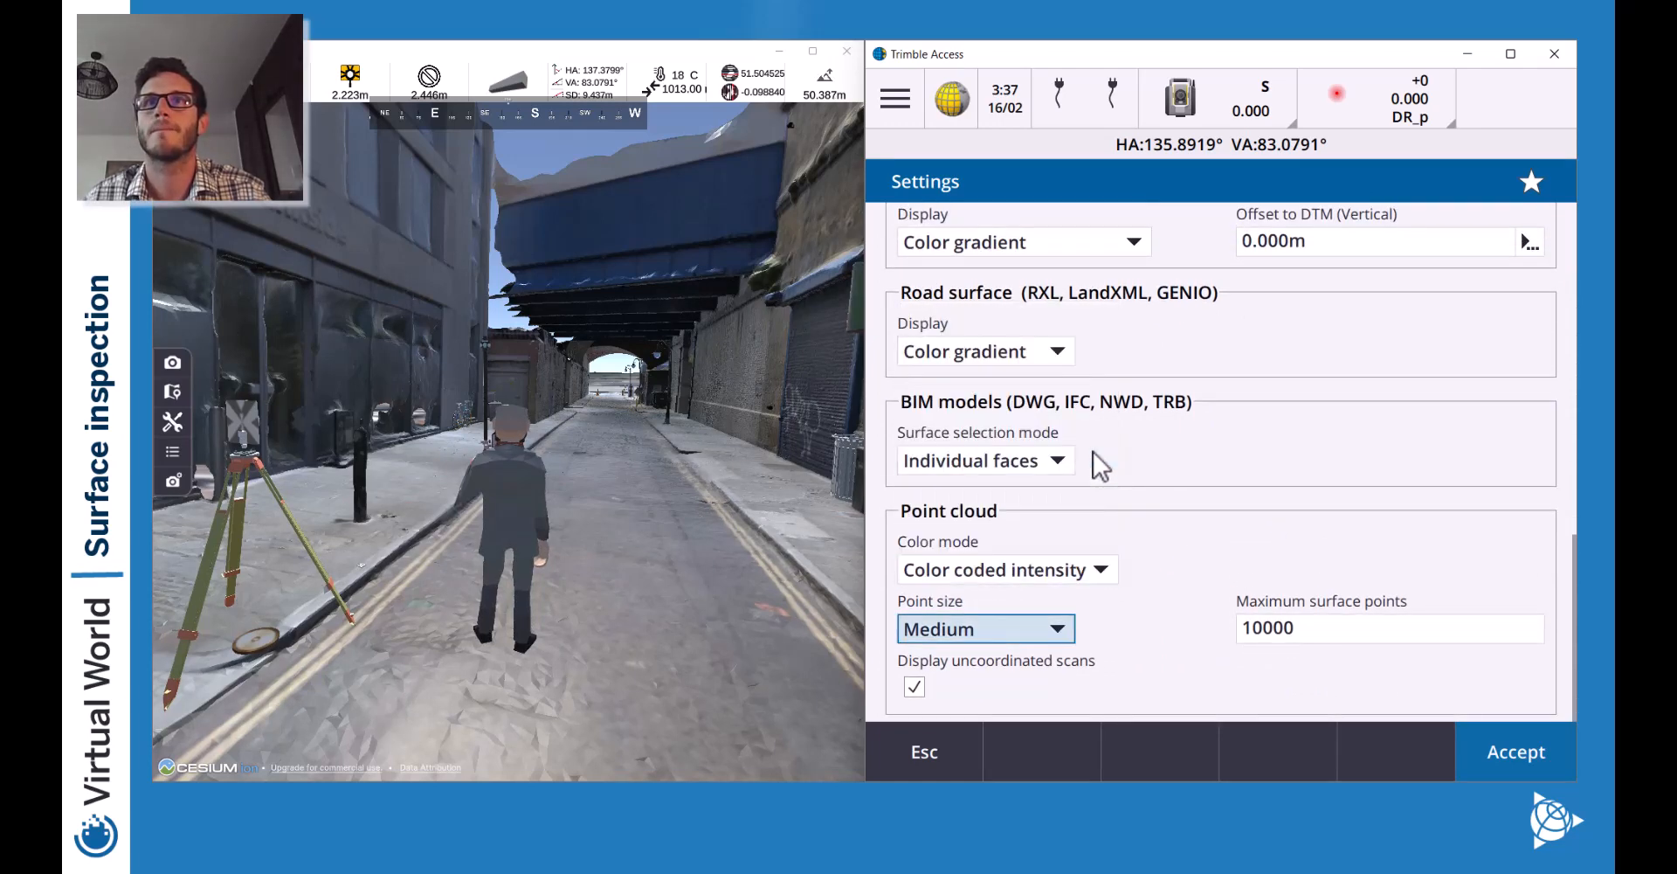
pyautogui.click(1485, 753)
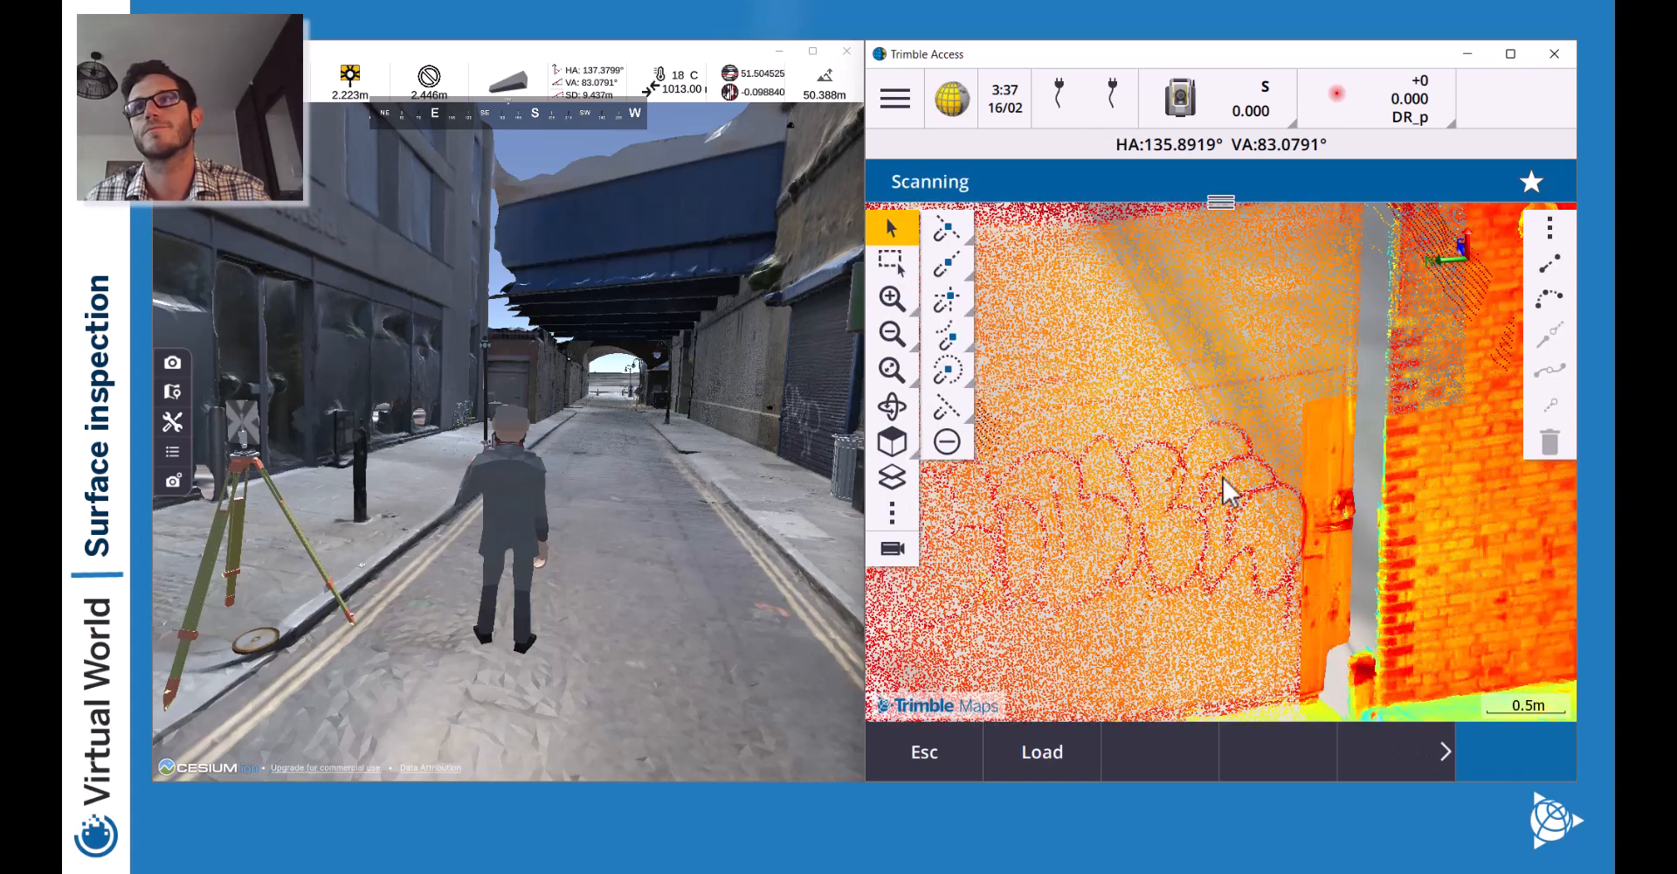
# Zoom out and orbit the point cloud to face the whole graffiti wall.
pyautogui.click(892, 333)
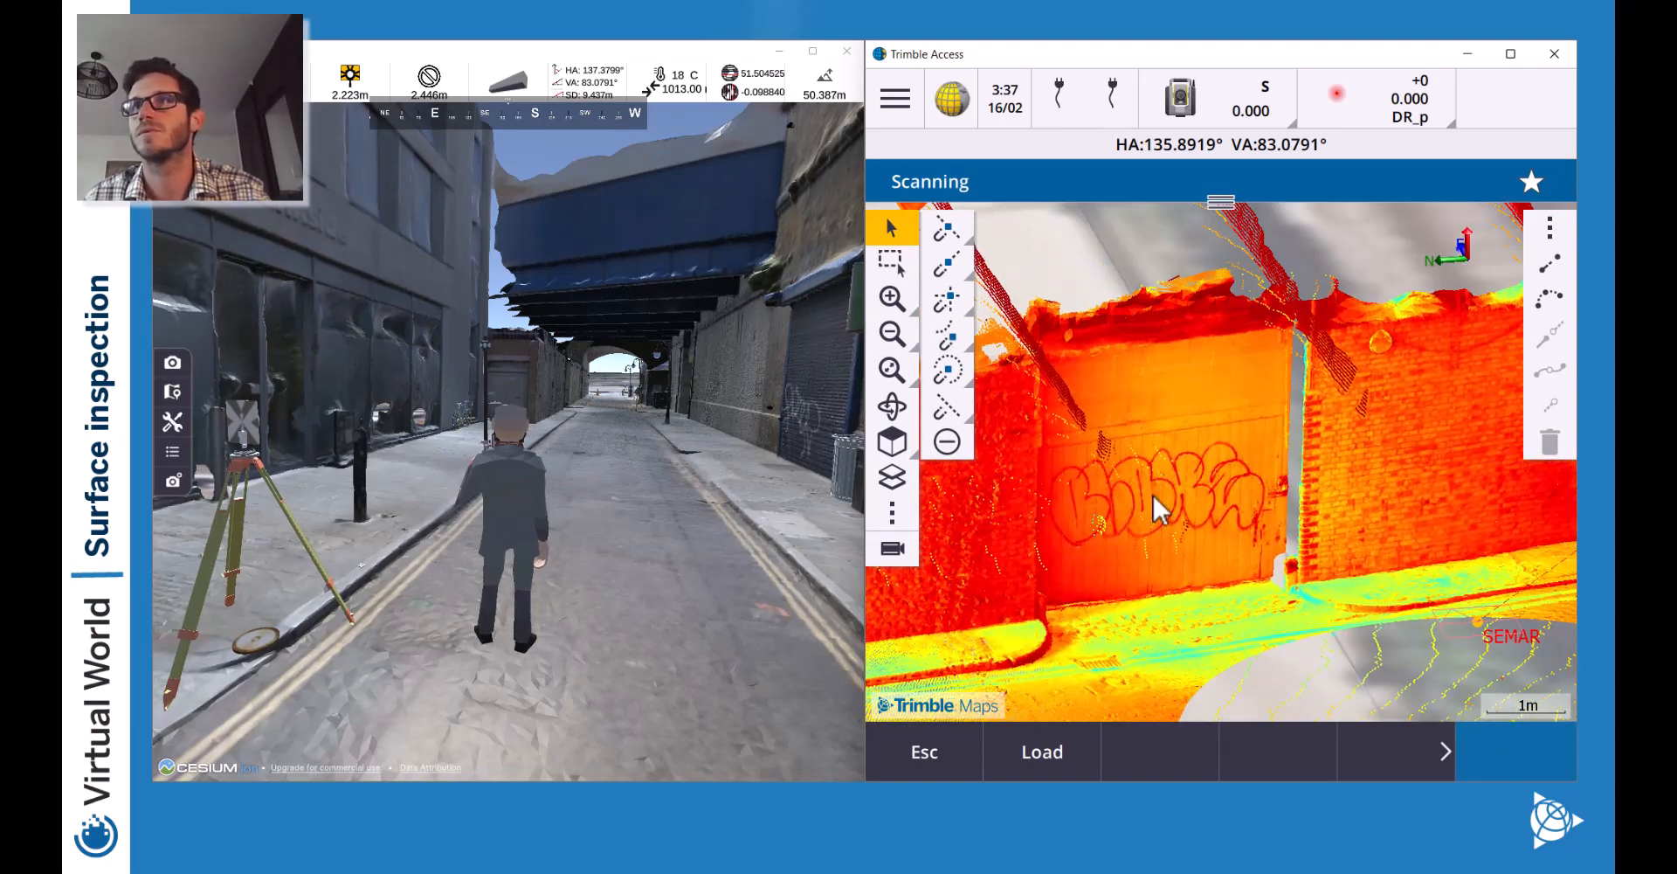
pyautogui.moveTo(1059, 573); pyautogui.dragTo(1272, 566)
pyautogui.click(891, 405)
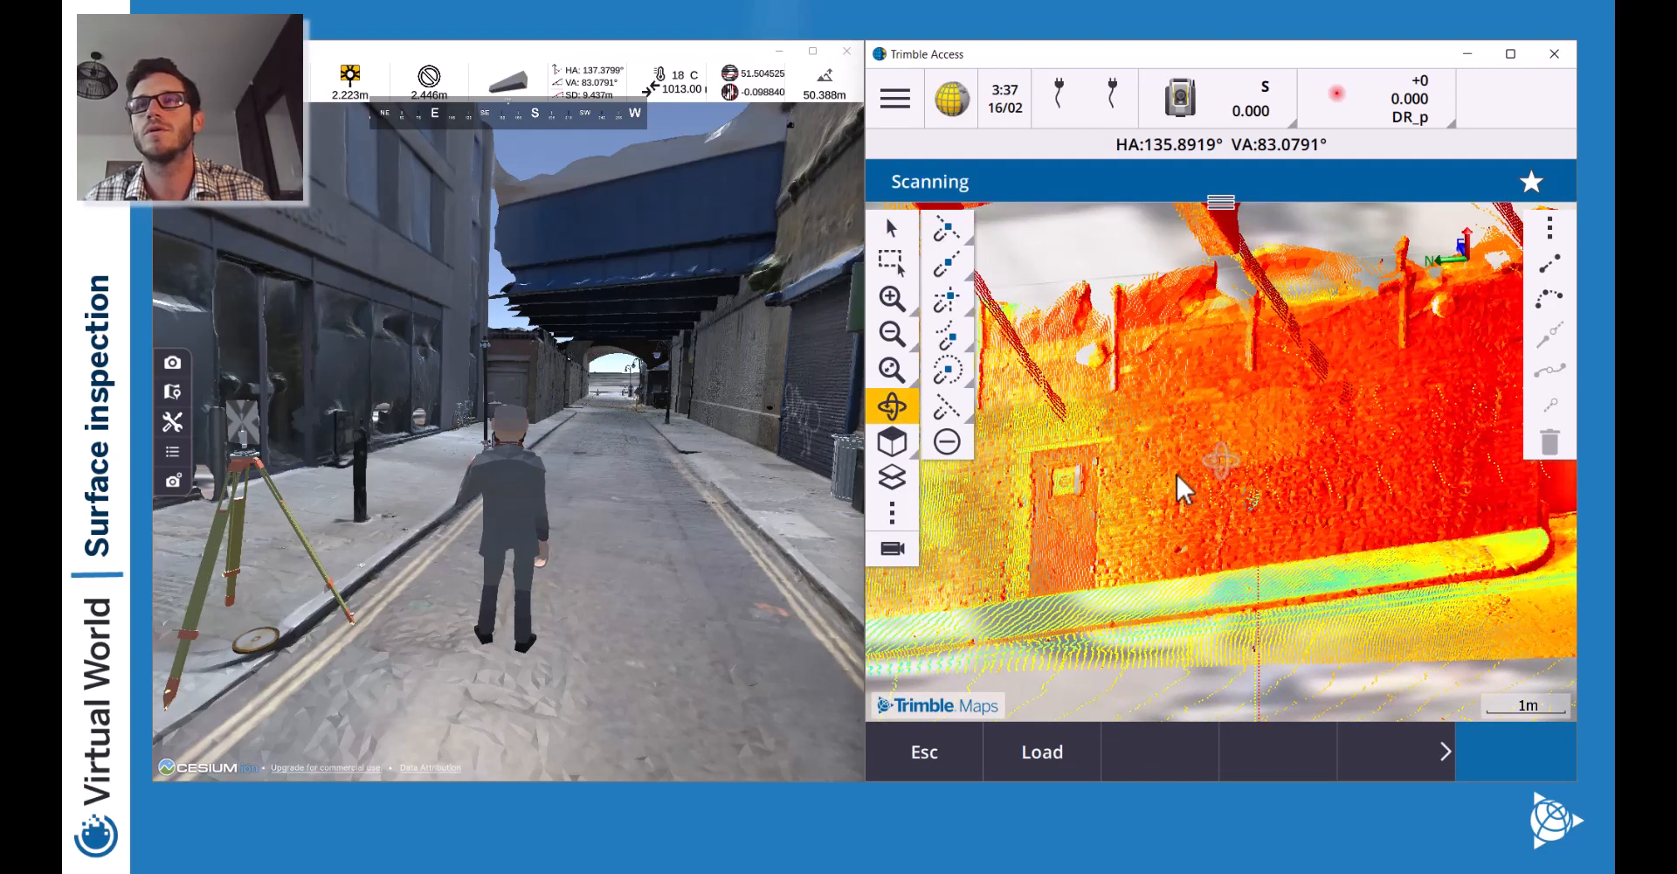
pyautogui.moveTo(1178, 473); pyautogui.dragTo(1345, 360)
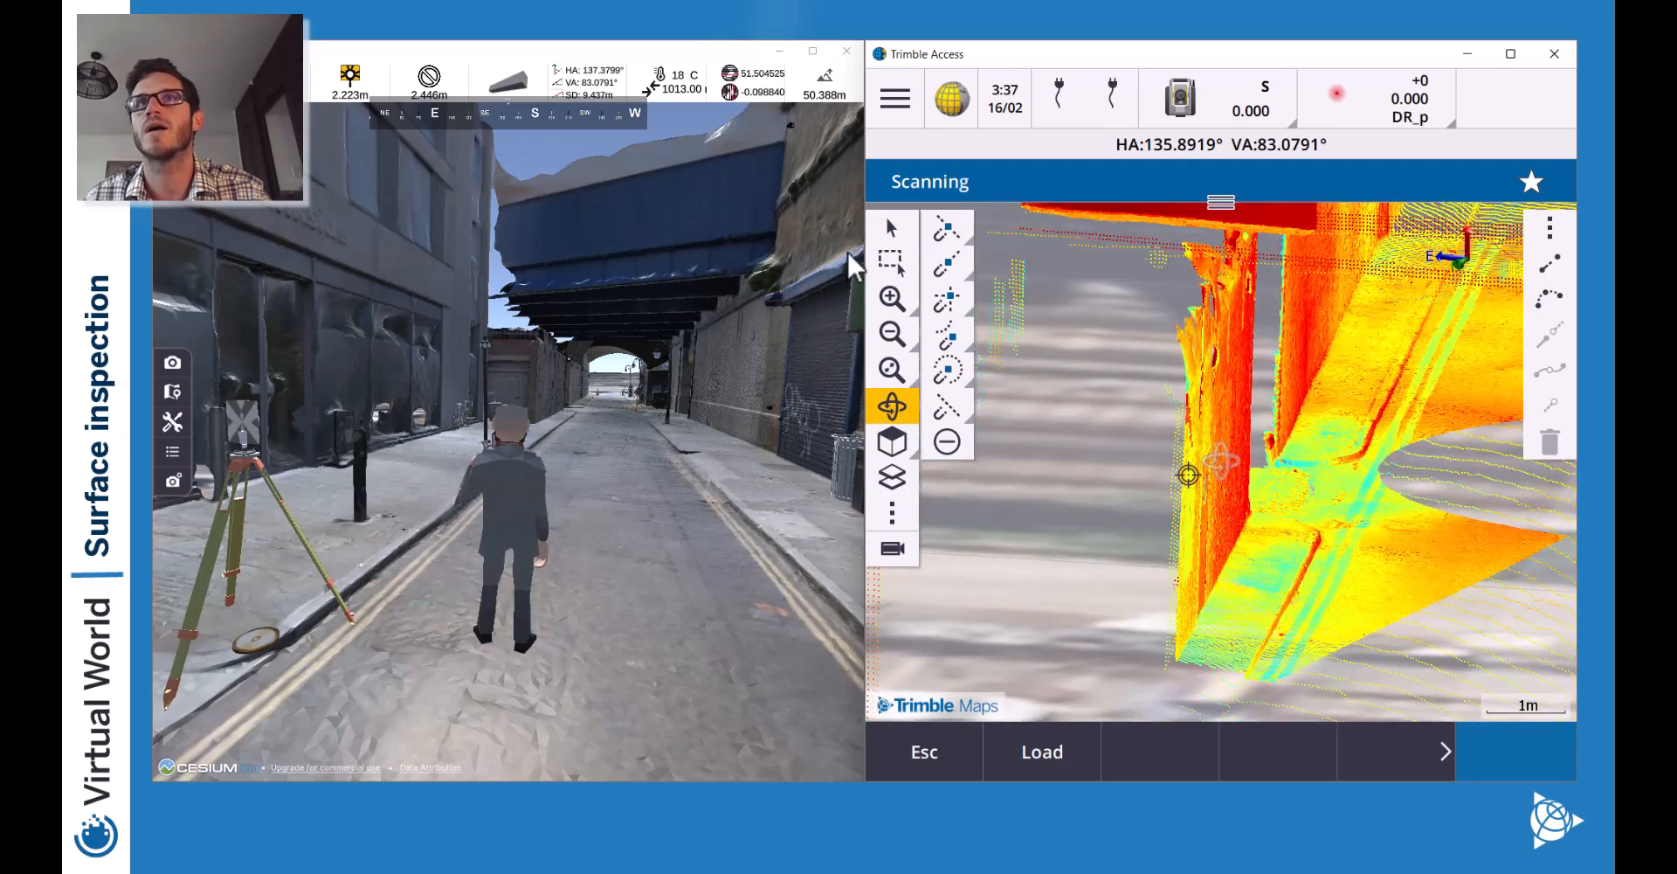
pyautogui.click(909, 225)
pyautogui.moveTo(1245, 314); pyautogui.dragTo(1141, 484)
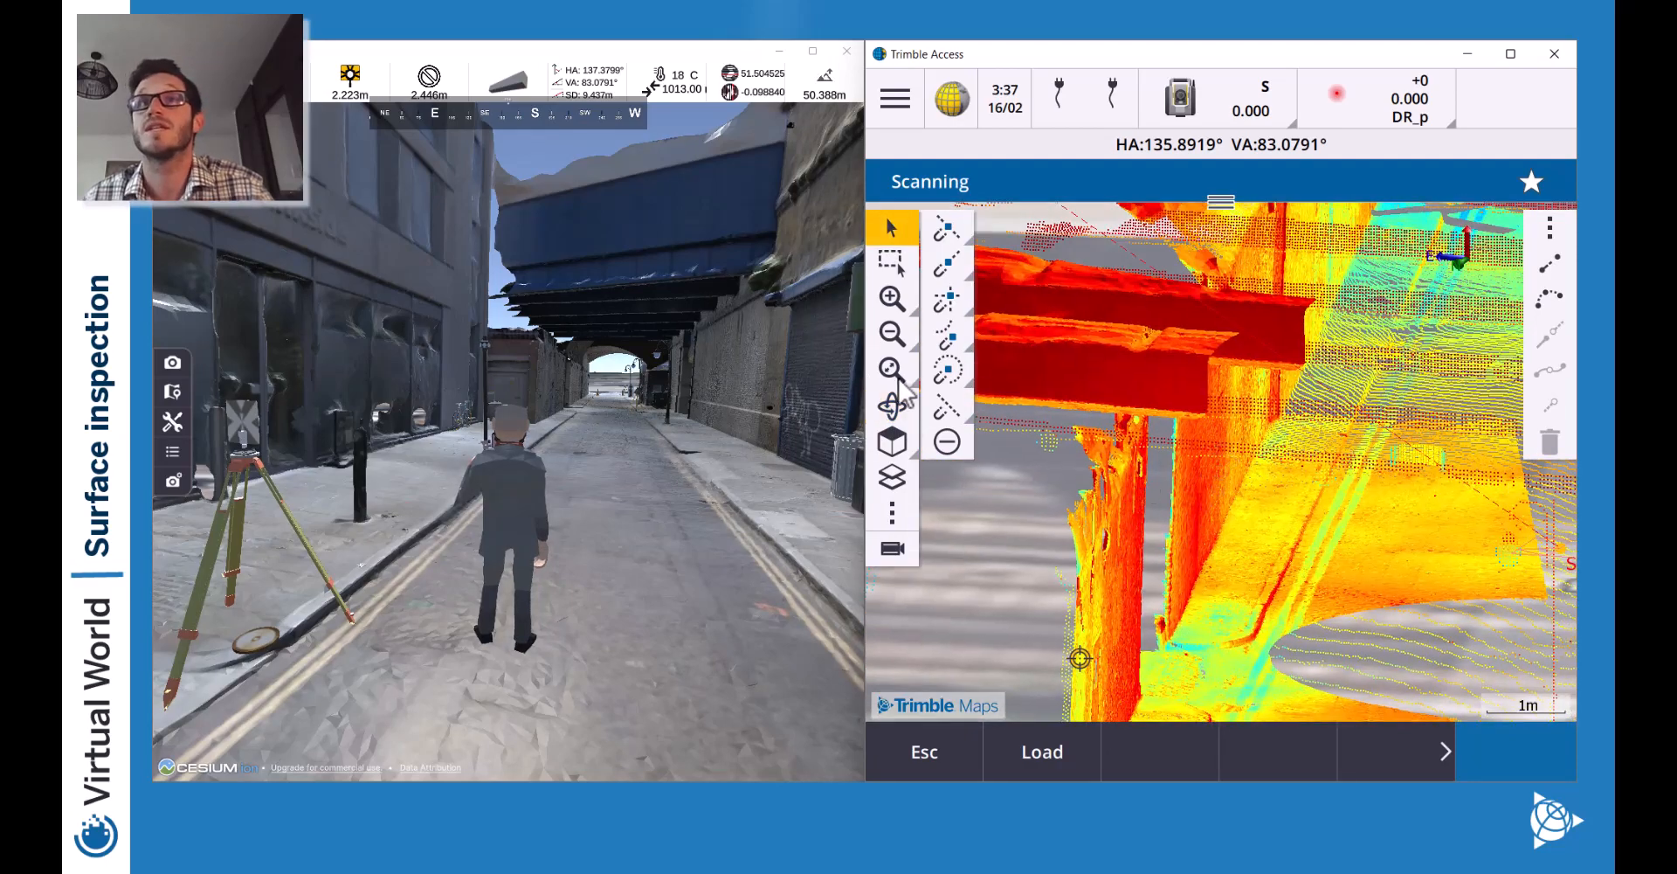
# Orbit and pan to bring the alley walls into view.
pyautogui.click(897, 403)
pyautogui.moveTo(1139, 564)
pyautogui.mouseDown()
pyautogui.moveTo(1142, 550)
pyautogui.moveTo(1127, 561)
pyautogui.mouseUp()
pyautogui.click(891, 234)
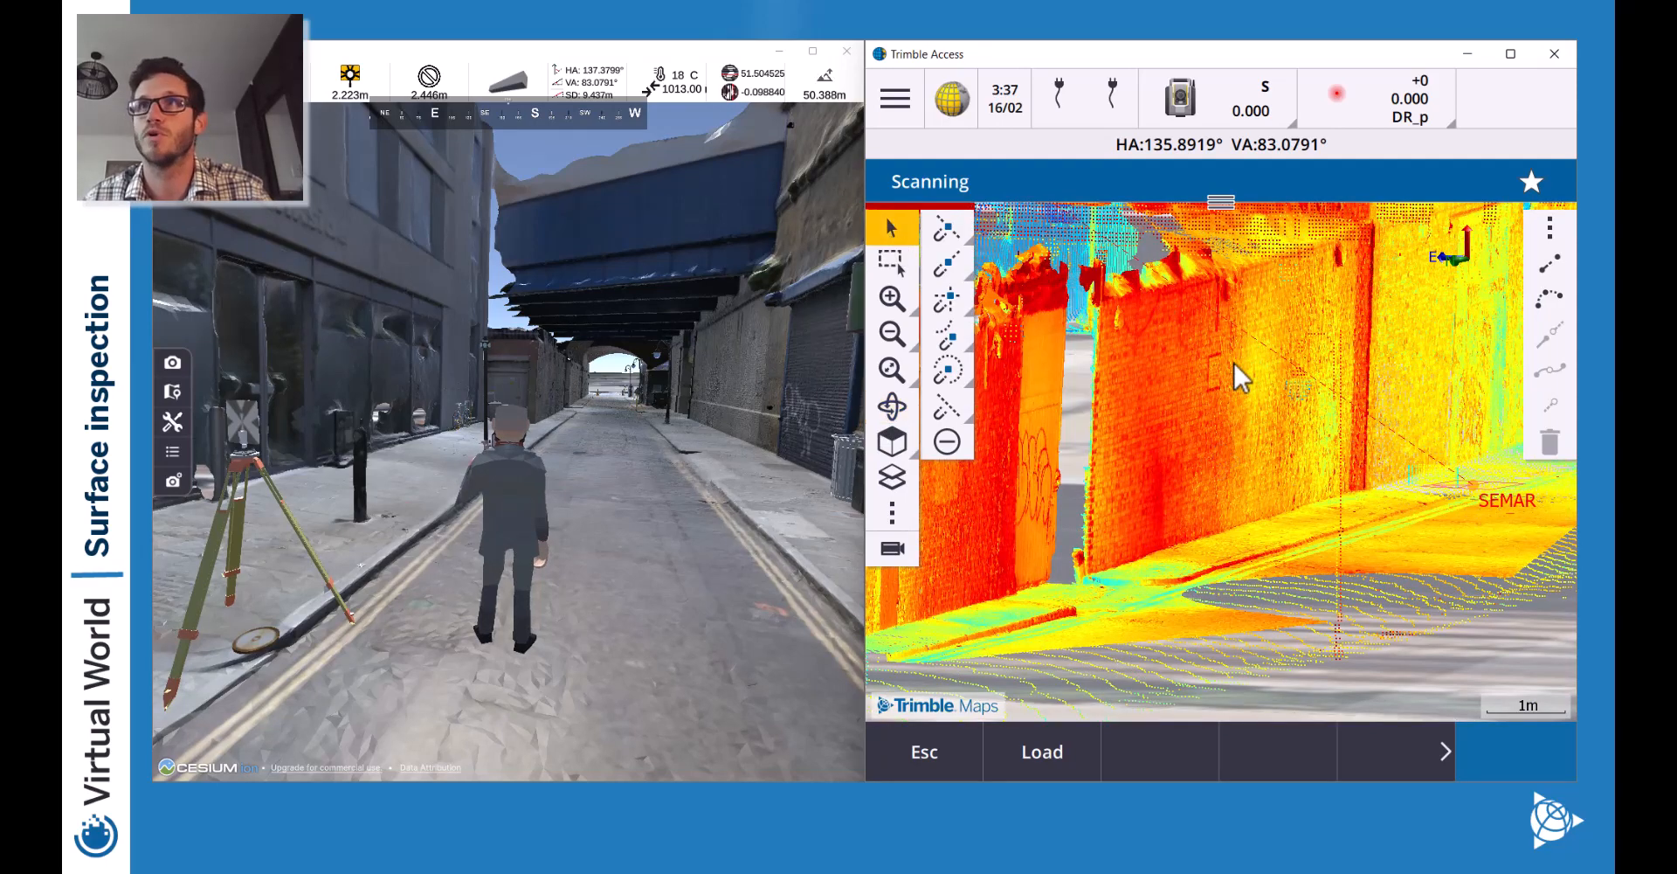
pyautogui.moveTo(1256, 352); pyautogui.dragTo(1118, 428)
pyautogui.moveTo(1338, 464); pyautogui.dragTo(1191, 390)
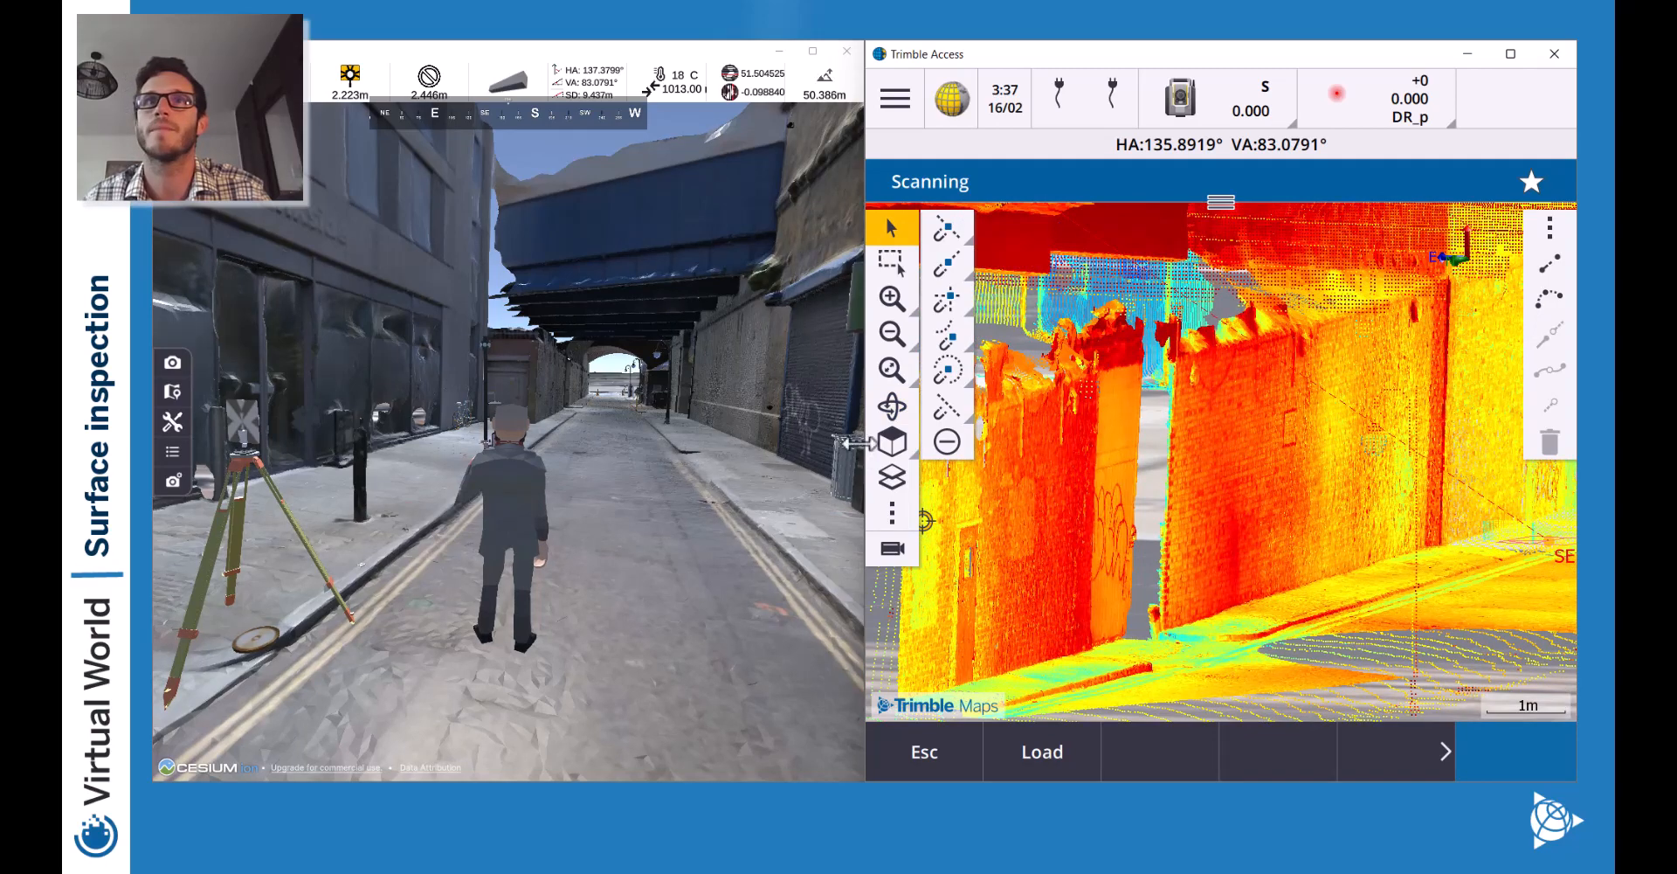
# Switch to plan view, orbit to an oblique angle, and zoom out to the 10m scale.
pyautogui.click(890, 446)
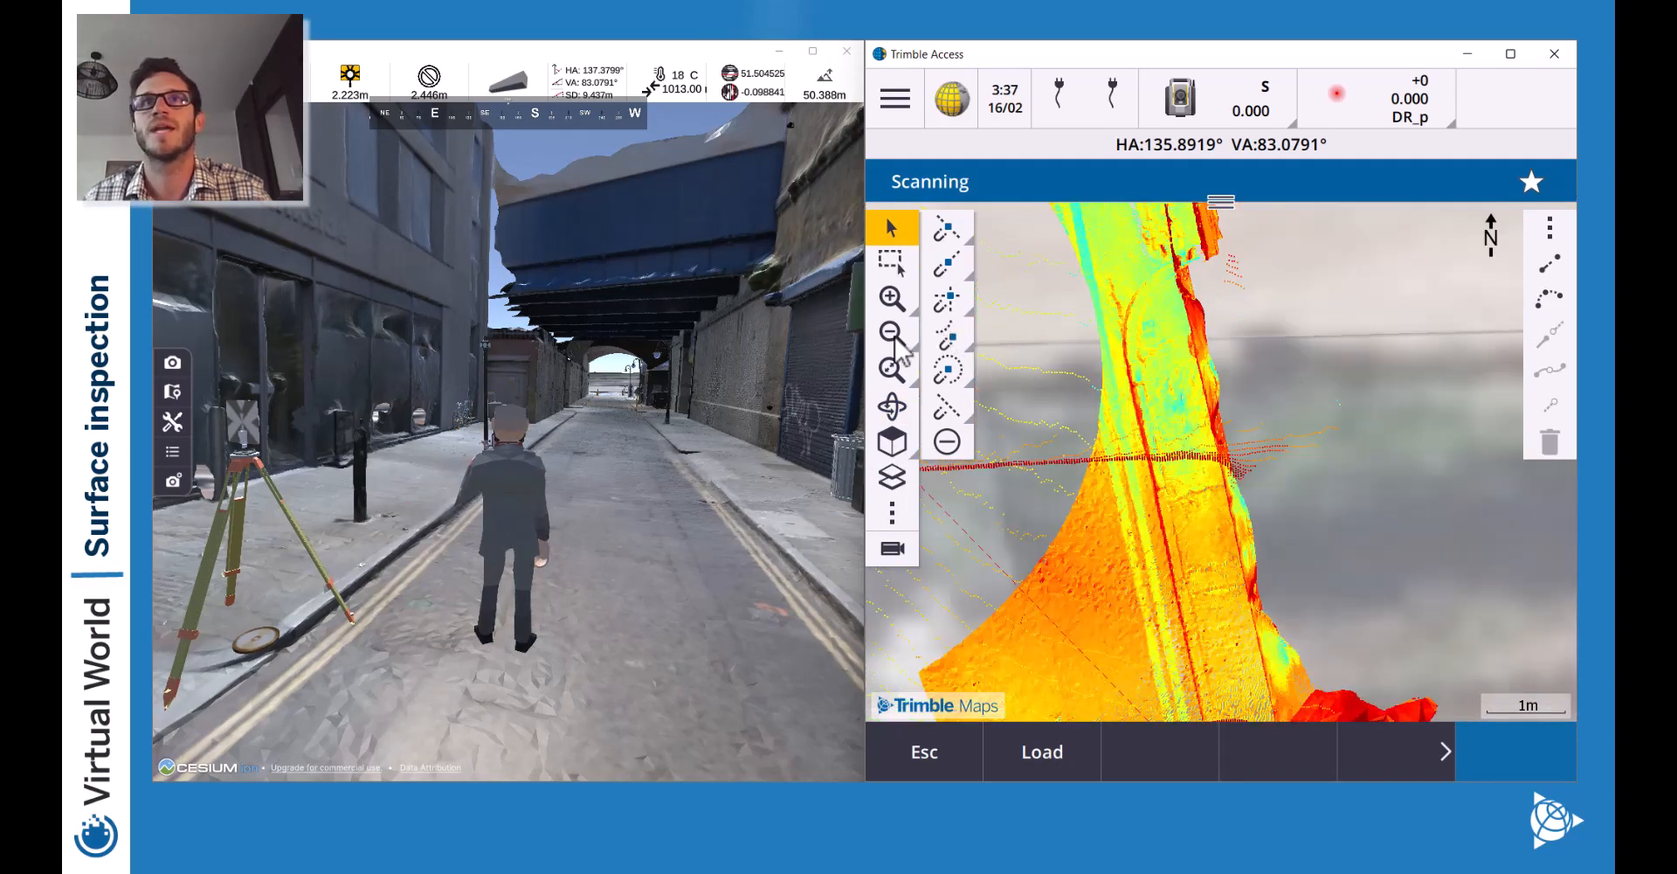
pyautogui.click(894, 409)
pyautogui.moveTo(1037, 580); pyautogui.dragTo(1134, 603)
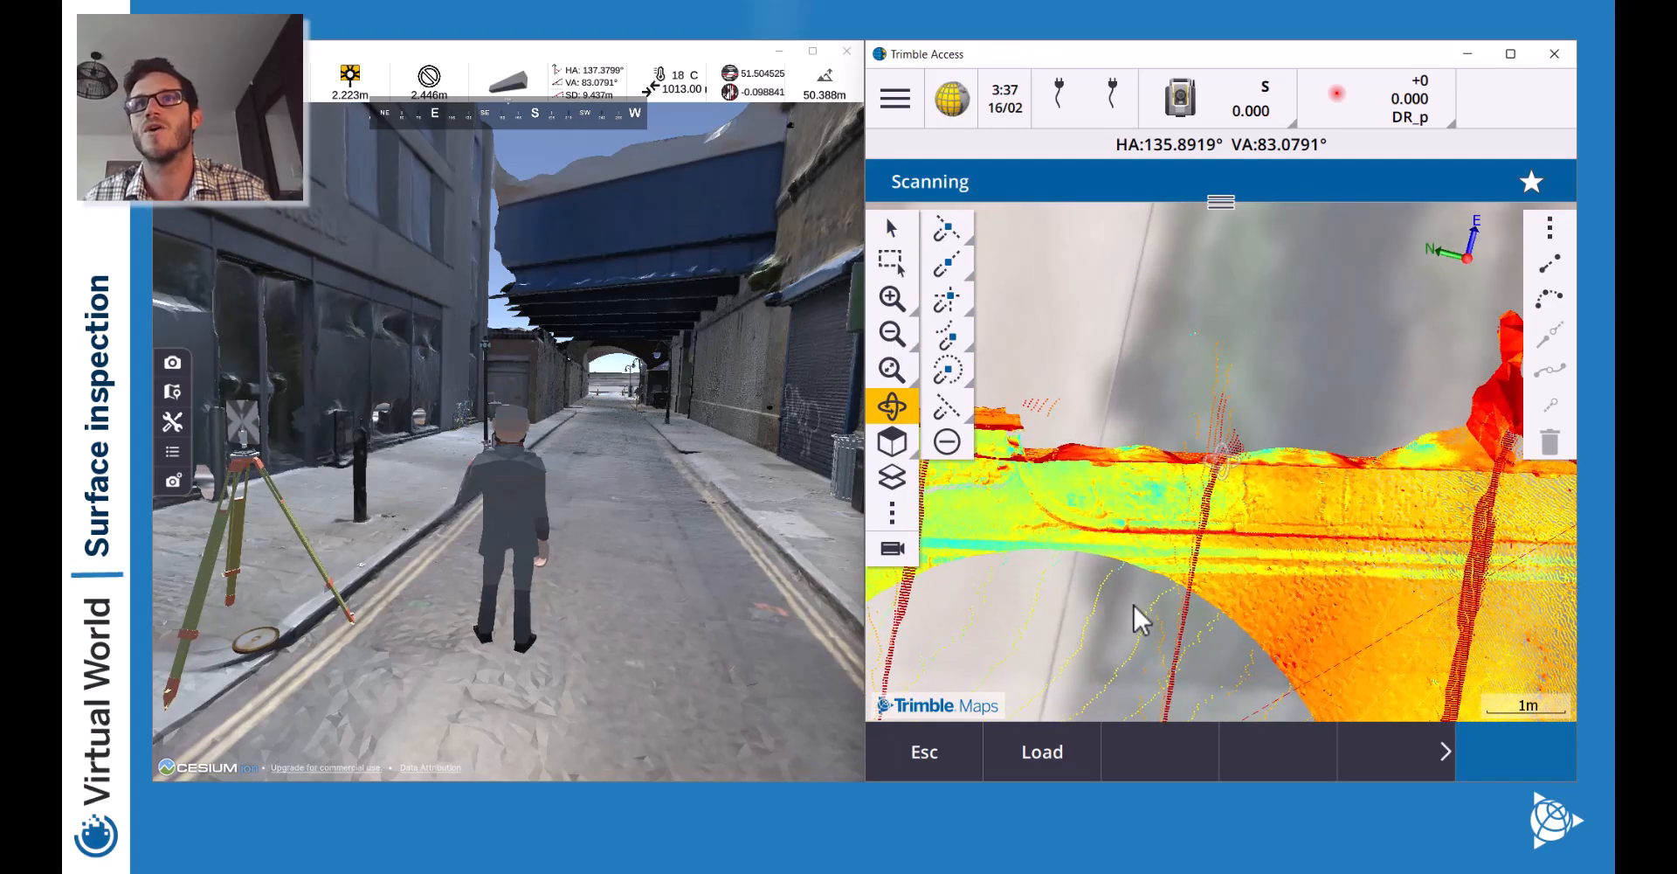
pyautogui.click(889, 330)
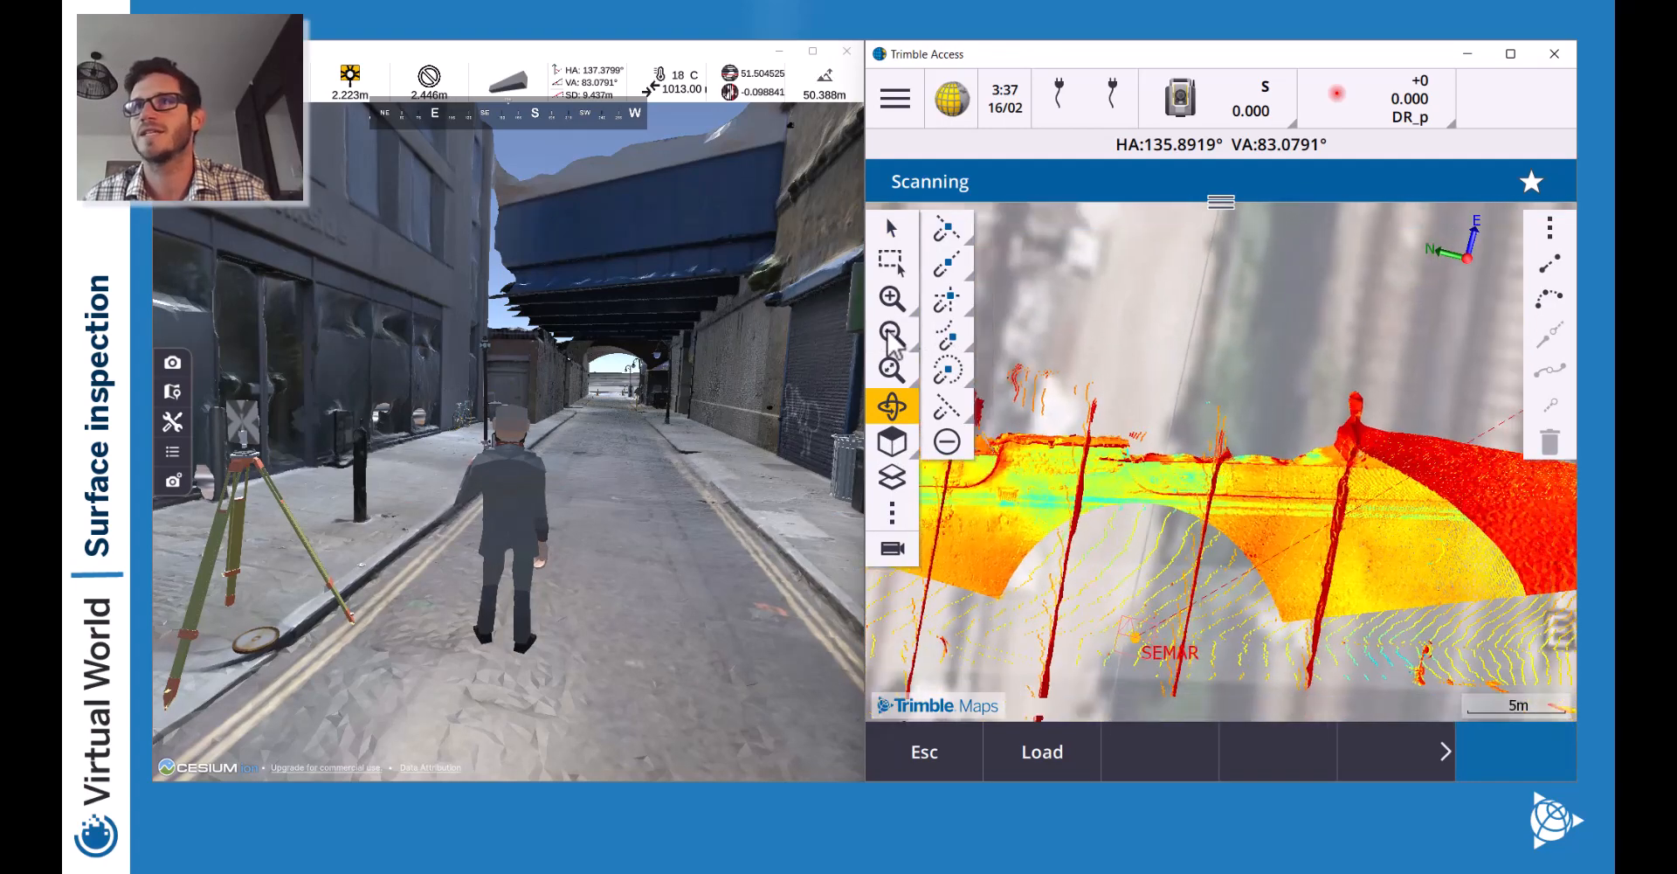
pyautogui.click(887, 330)
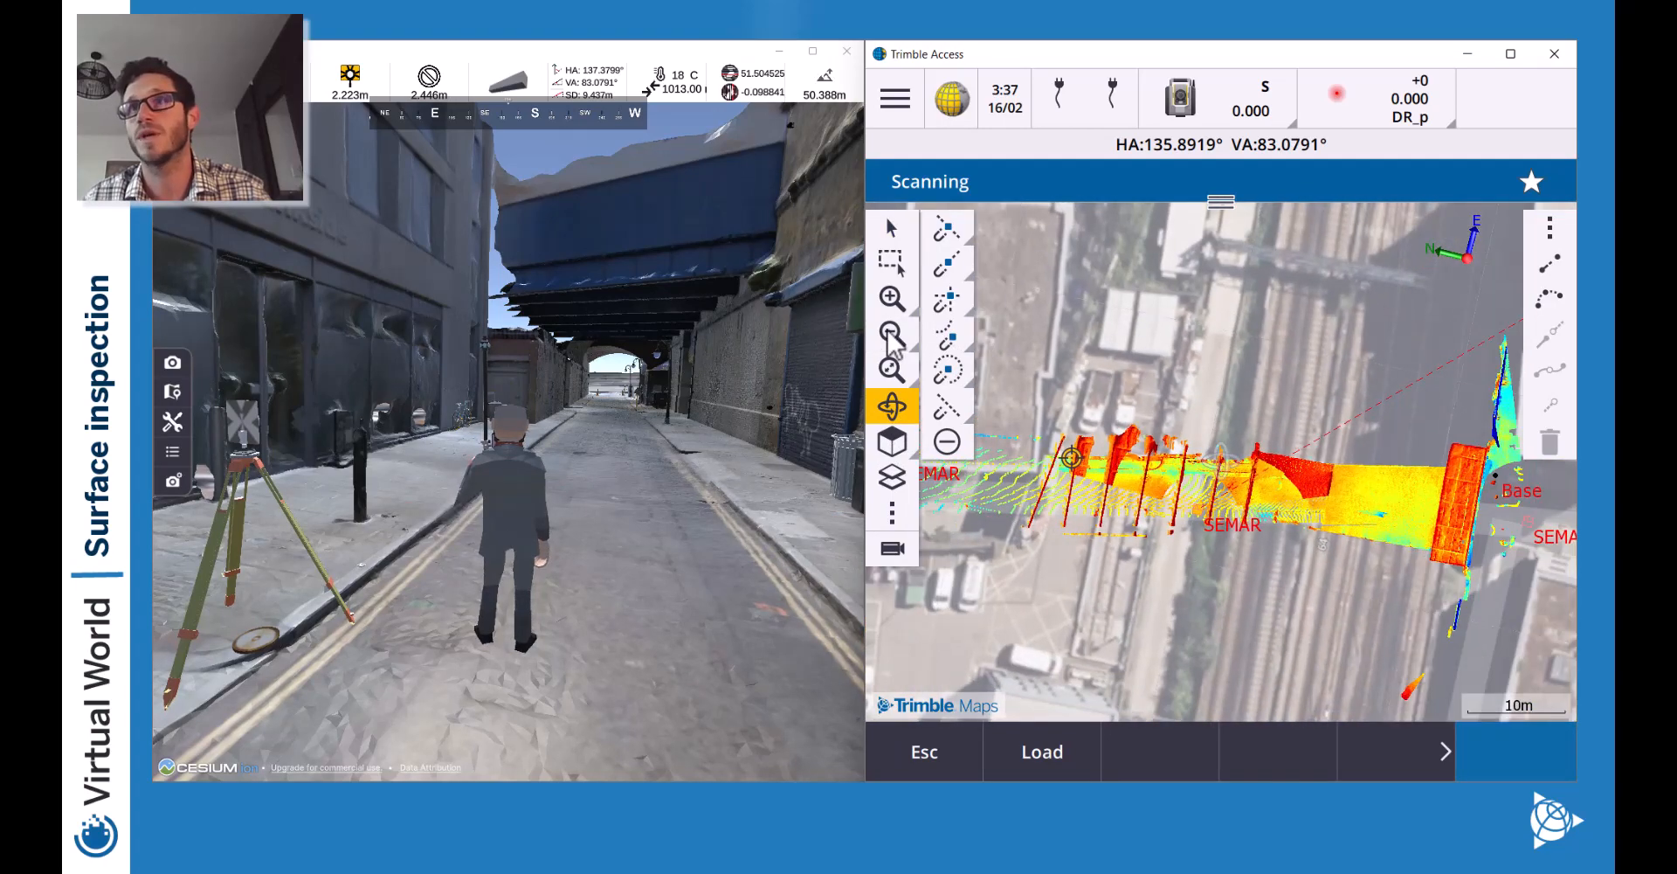
# Fence-select the wall points with a four-corner polygon.
pyautogui.rightClick(1343, 460)
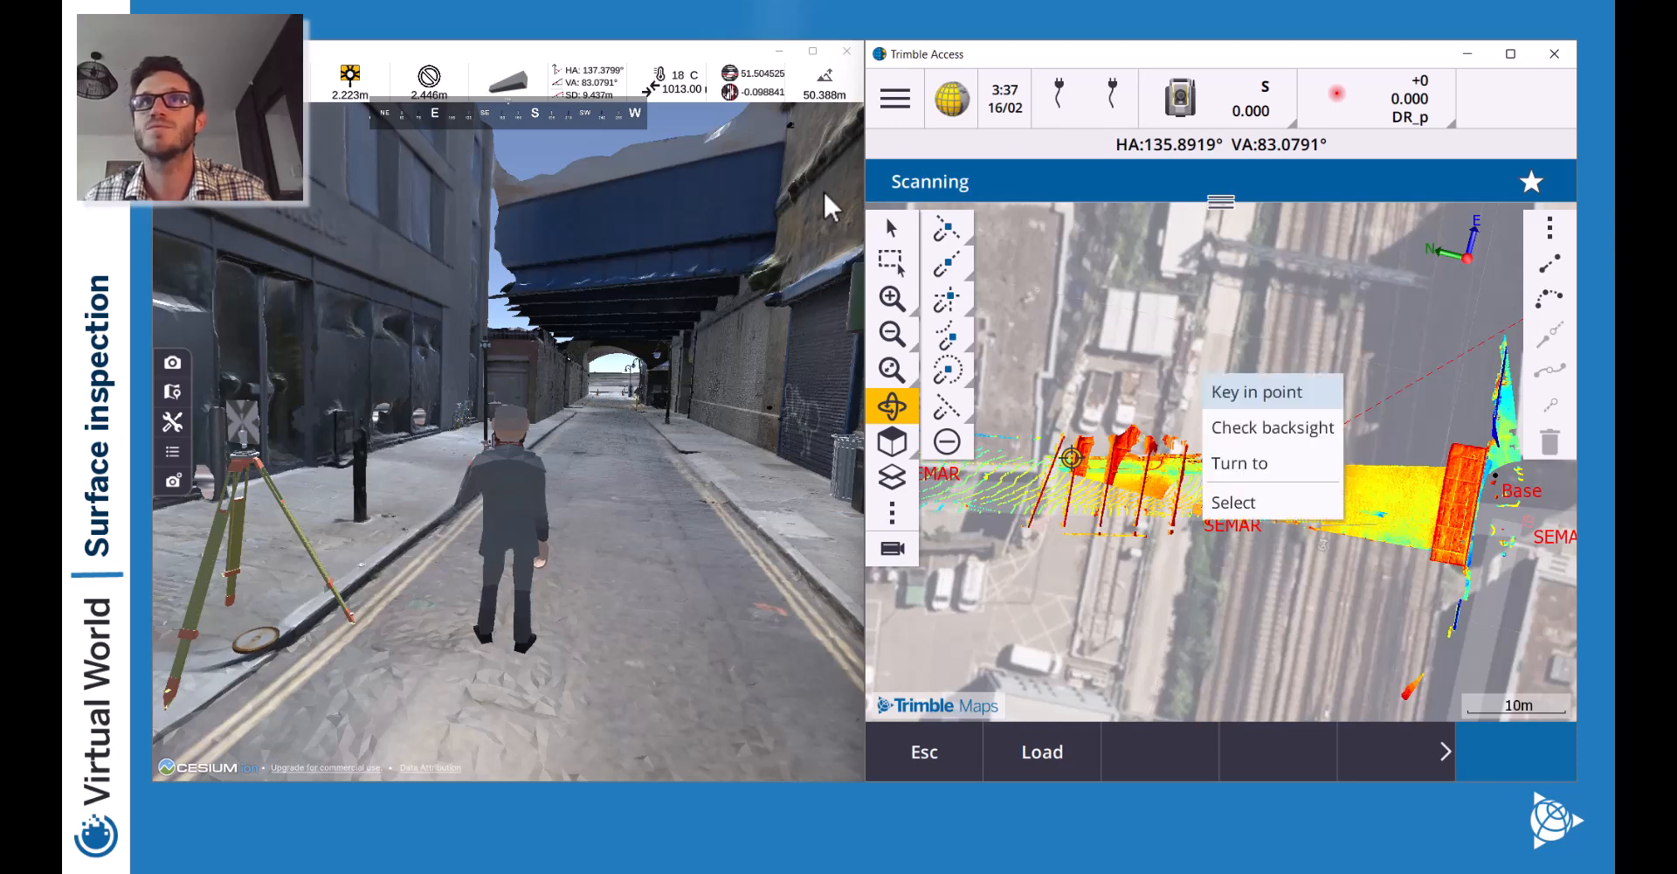
pyautogui.click(893, 229)
pyautogui.click(891, 260)
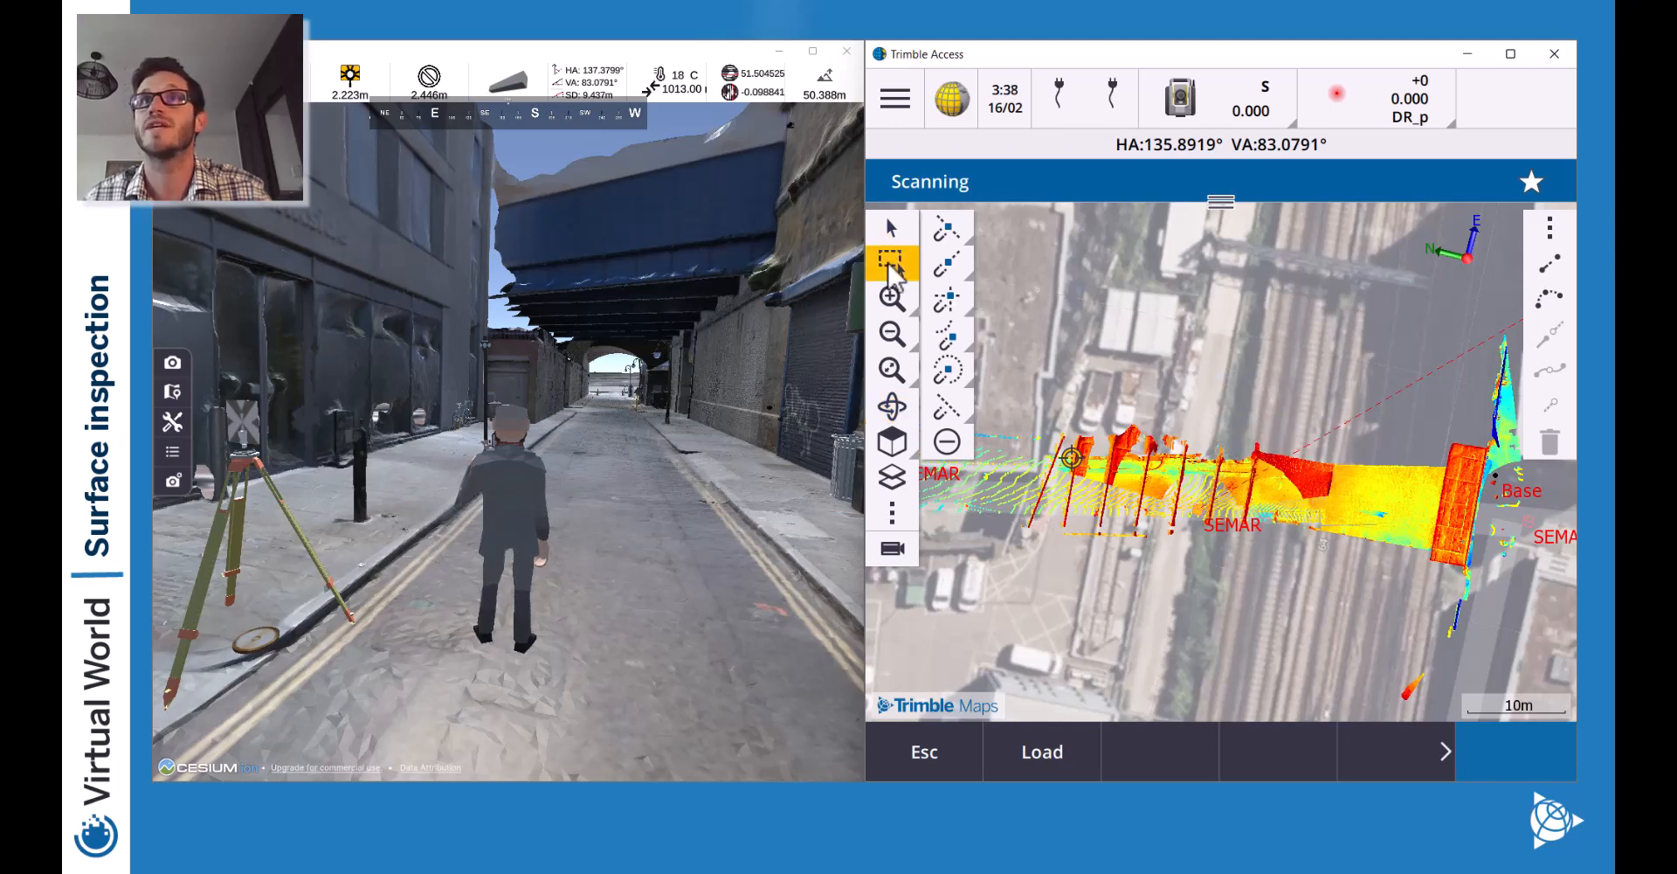
pyautogui.click(891, 265)
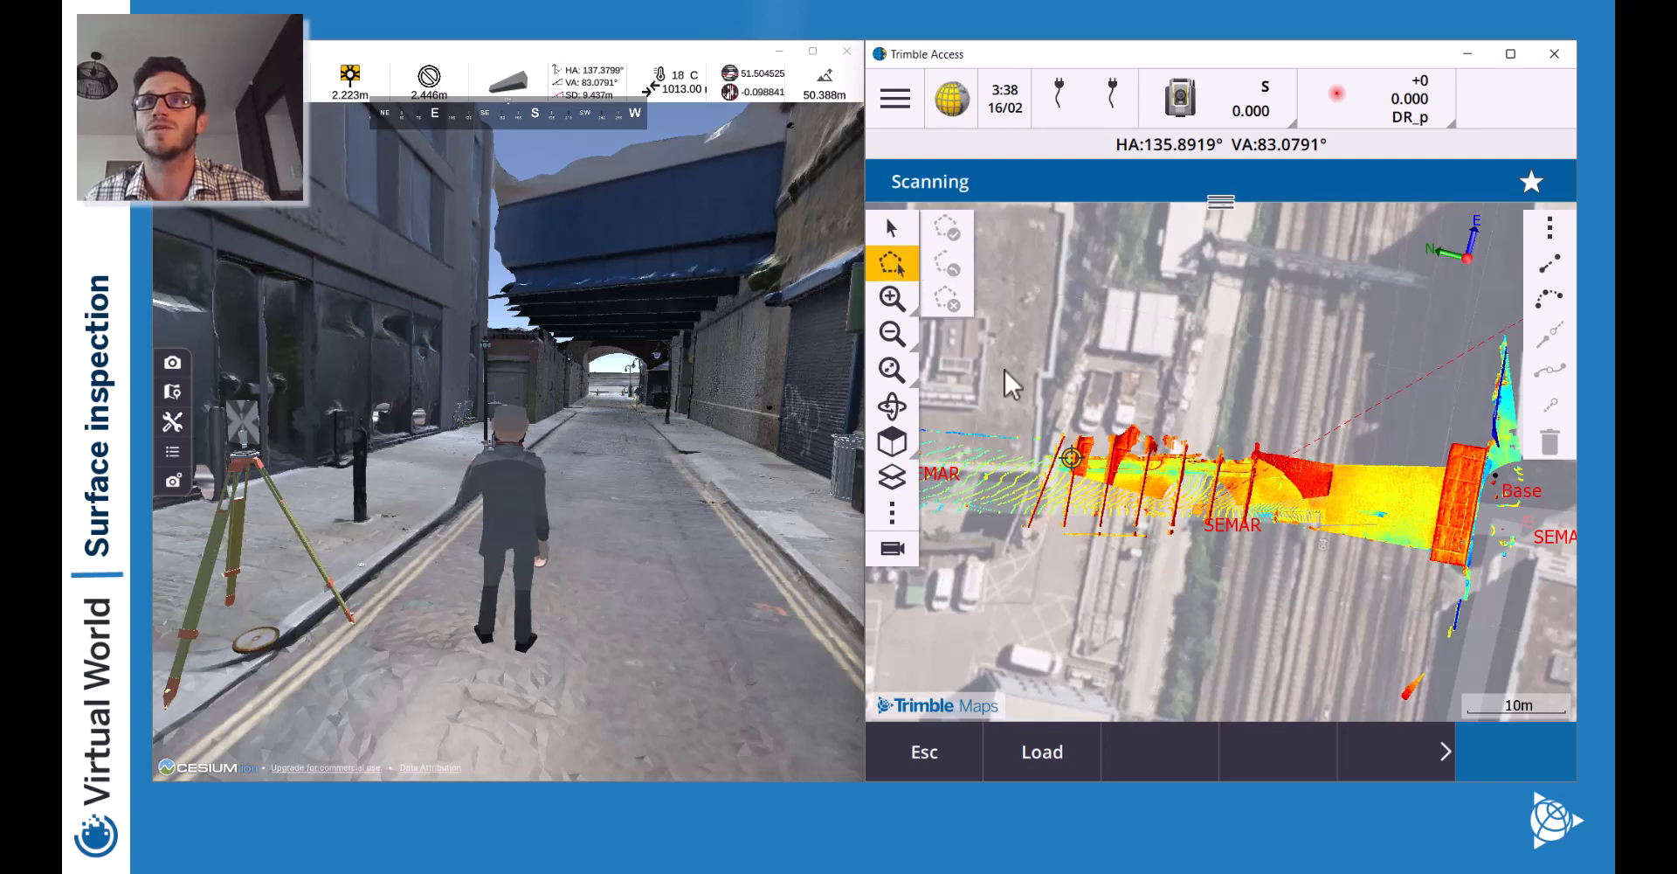
pyautogui.click(1073, 463)
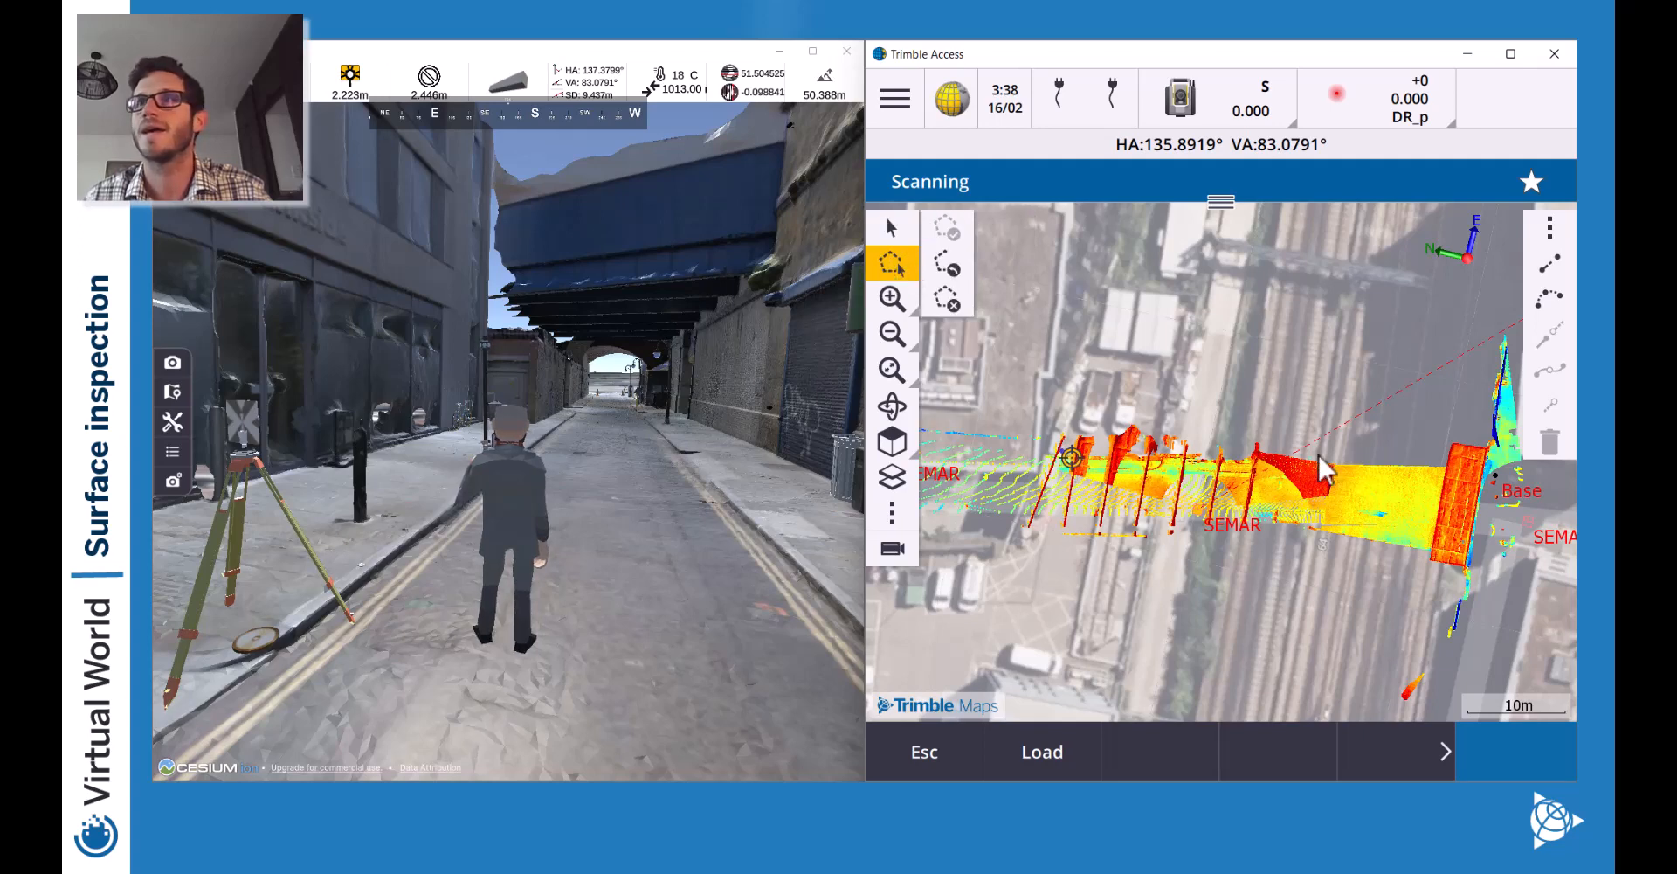
pyautogui.click(1497, 460)
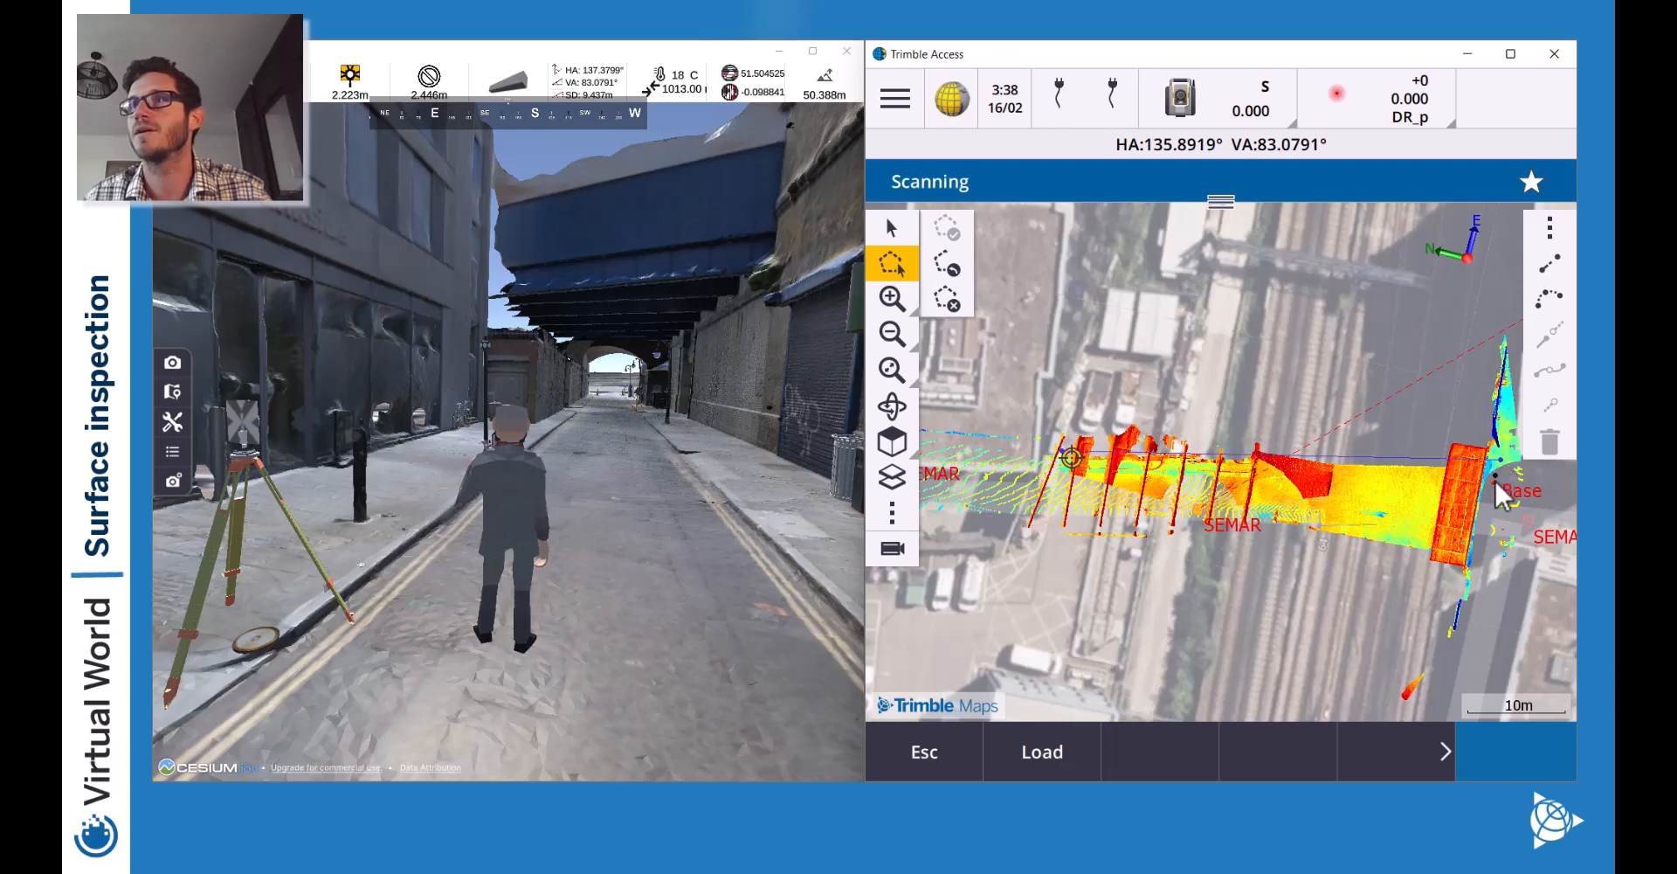
pyautogui.click(1495, 481)
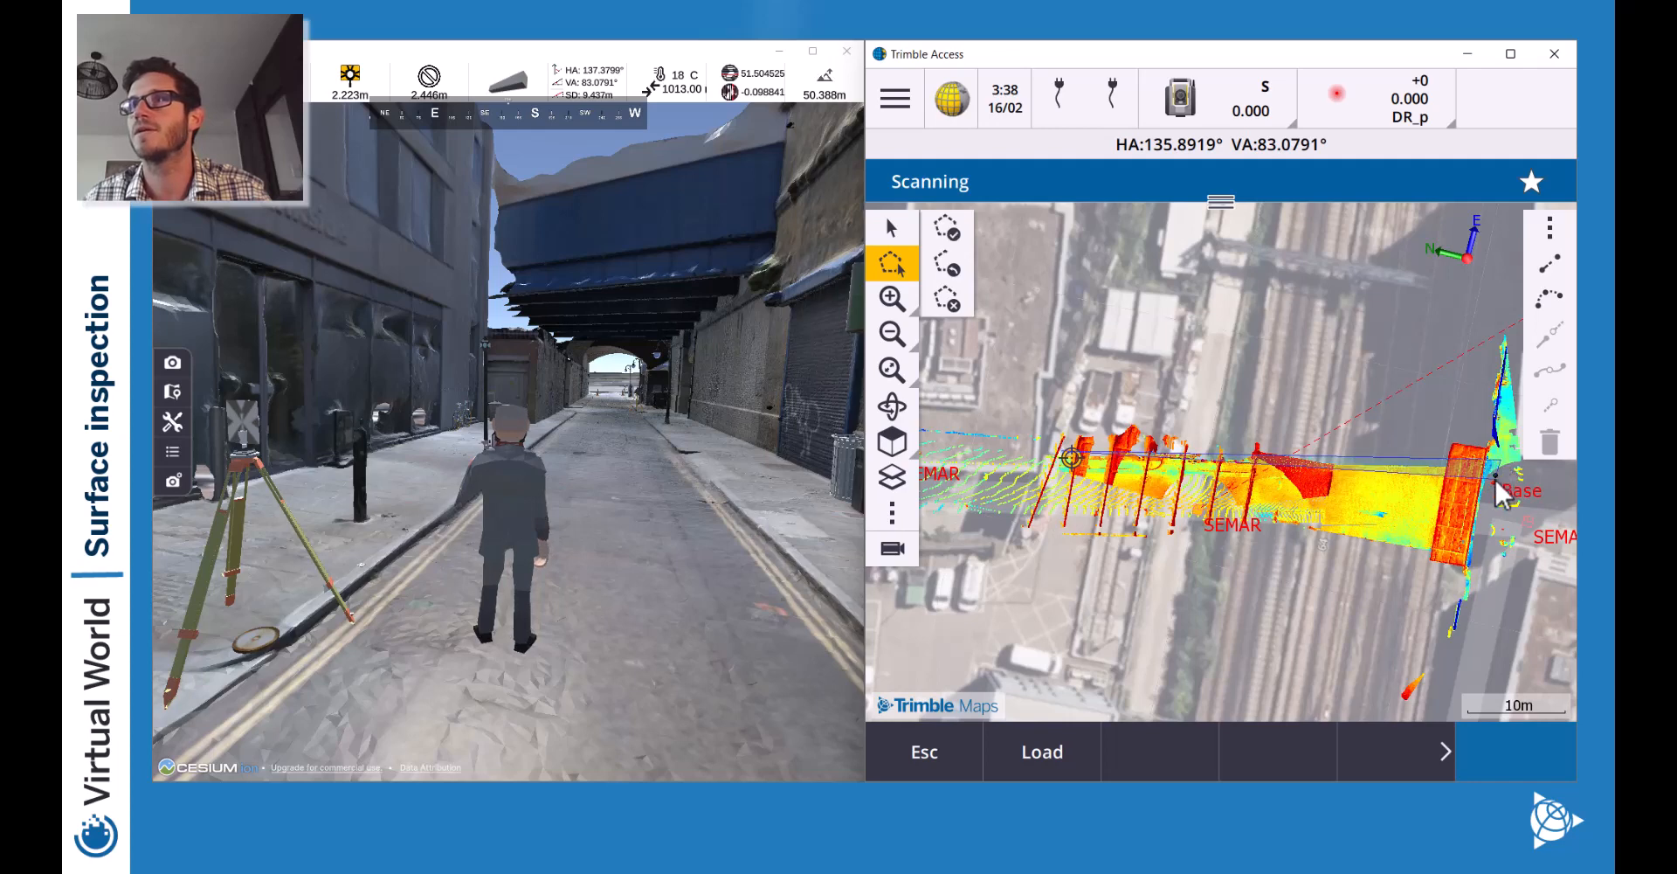
pyautogui.click(1058, 466)
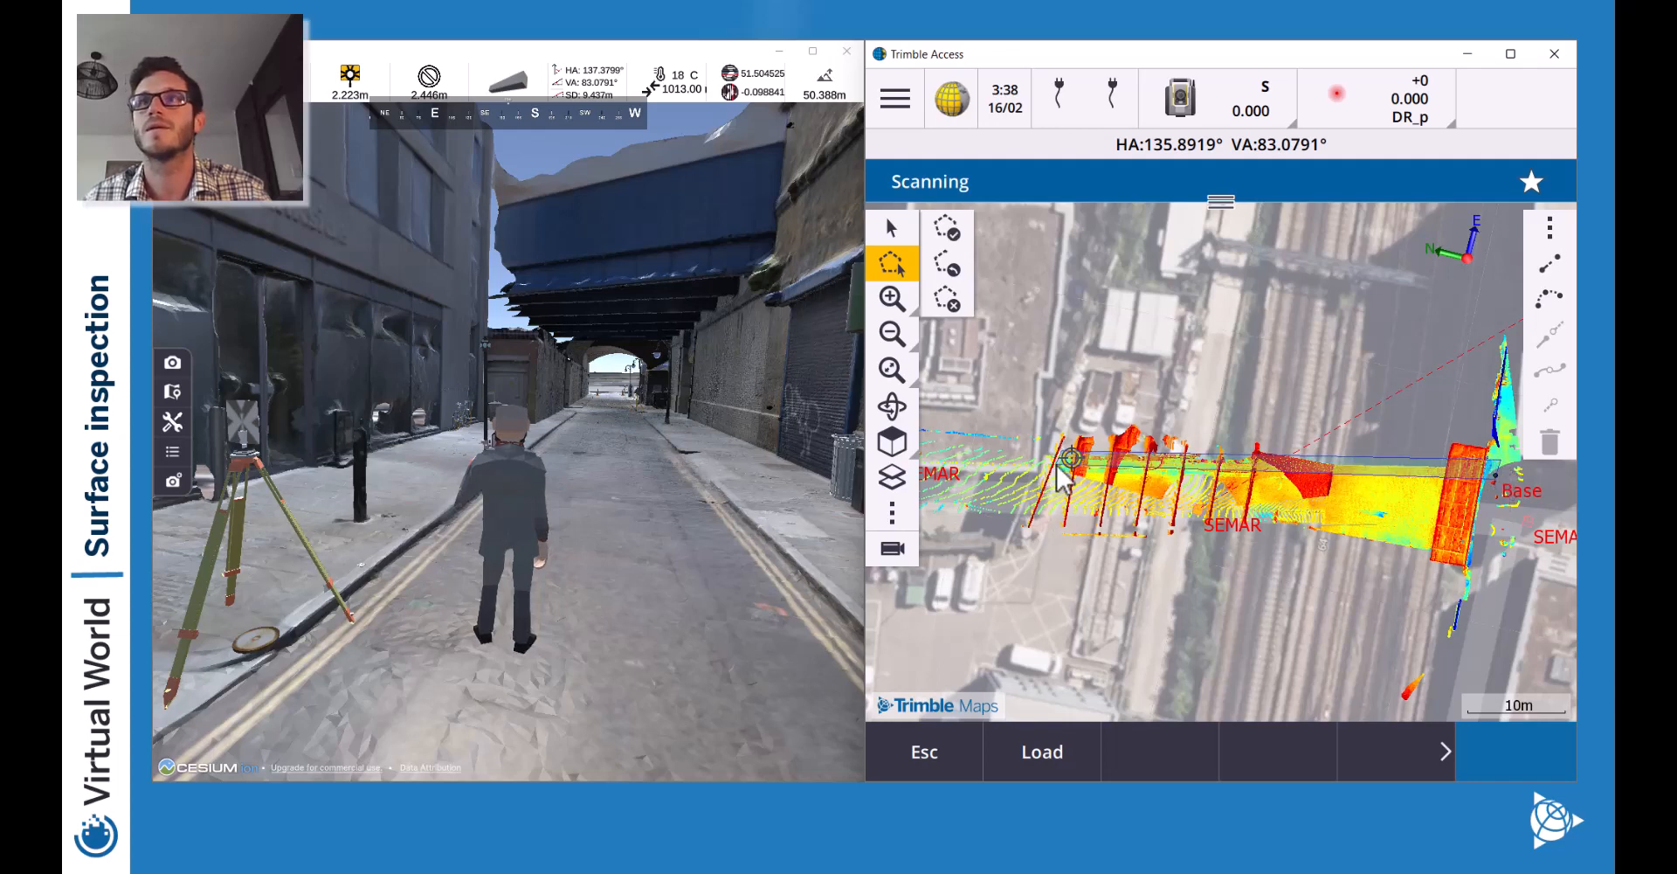
pyautogui.click(939, 231)
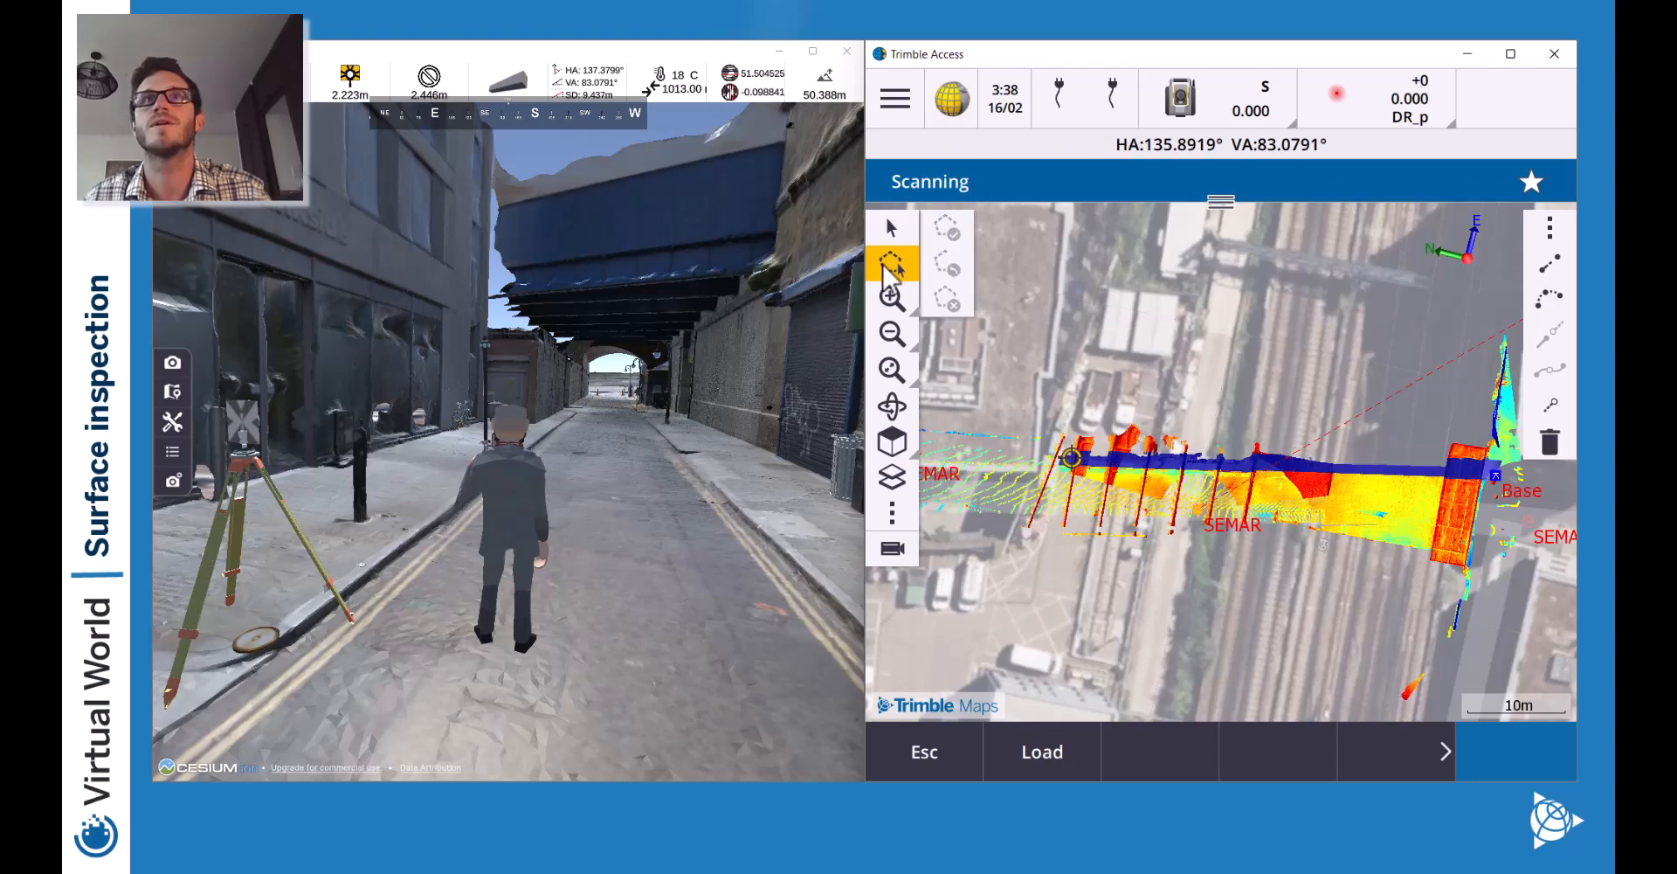
# Orbit and zoom in on the blue selected wall.
pyautogui.click(895, 407)
pyautogui.moveTo(1139, 506); pyautogui.dragTo(1279, 425)
pyautogui.click(895, 303)
pyautogui.click(895, 303)
pyautogui.click(896, 303)
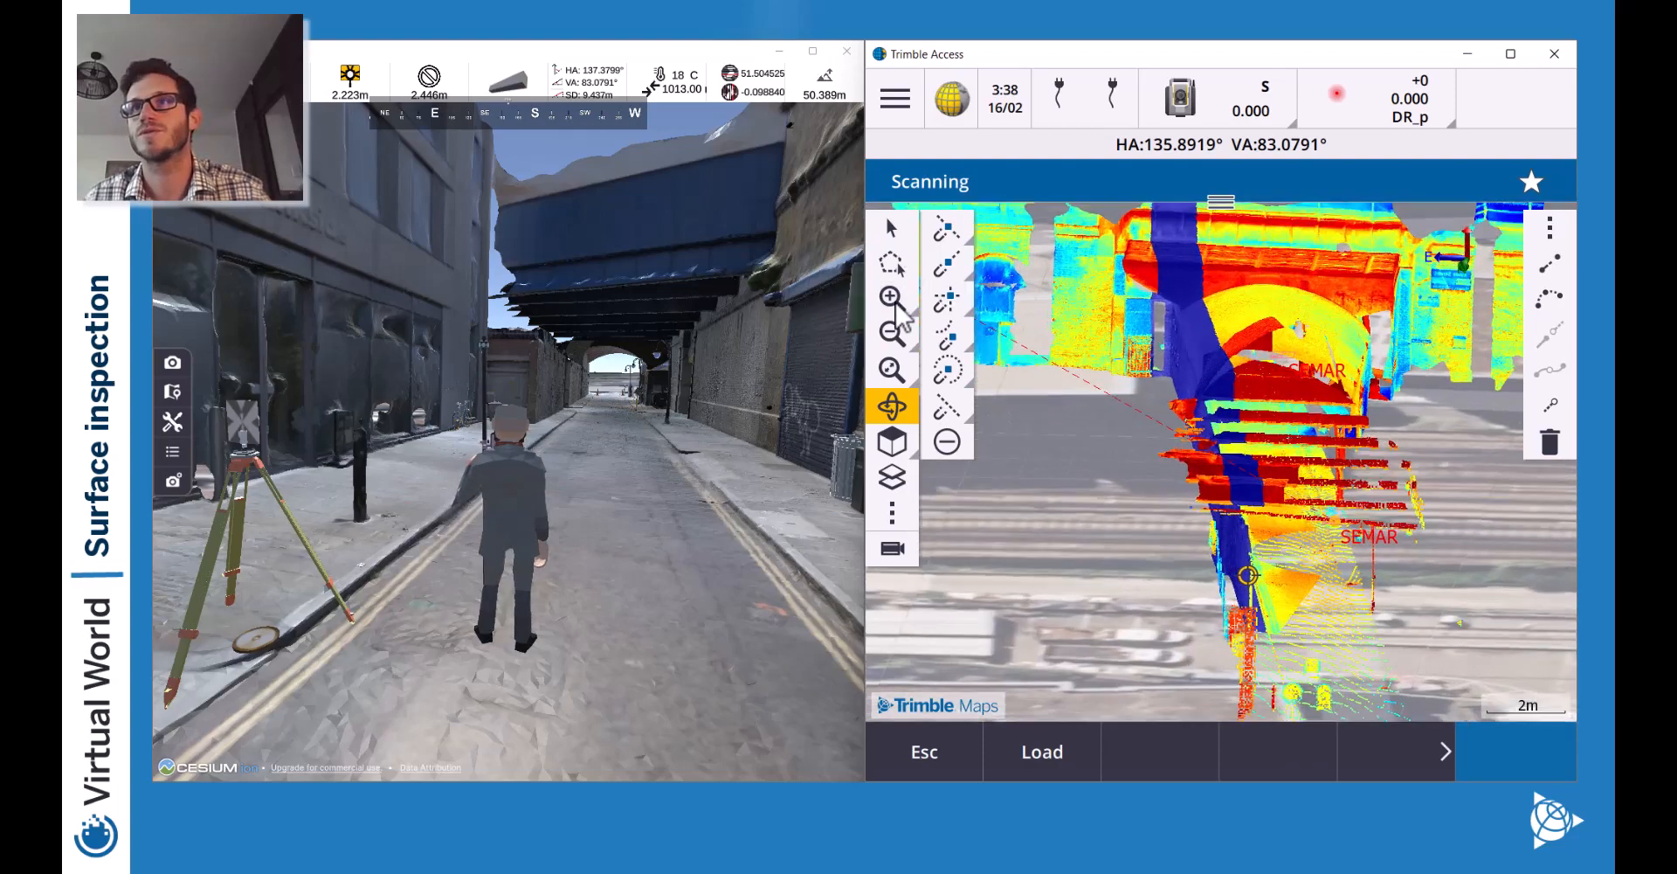
pyautogui.moveTo(1376, 613); pyautogui.dragTo(1249, 644)
pyautogui.click(892, 229)
pyautogui.moveTo(1327, 535); pyautogui.dragTo(1355, 411)
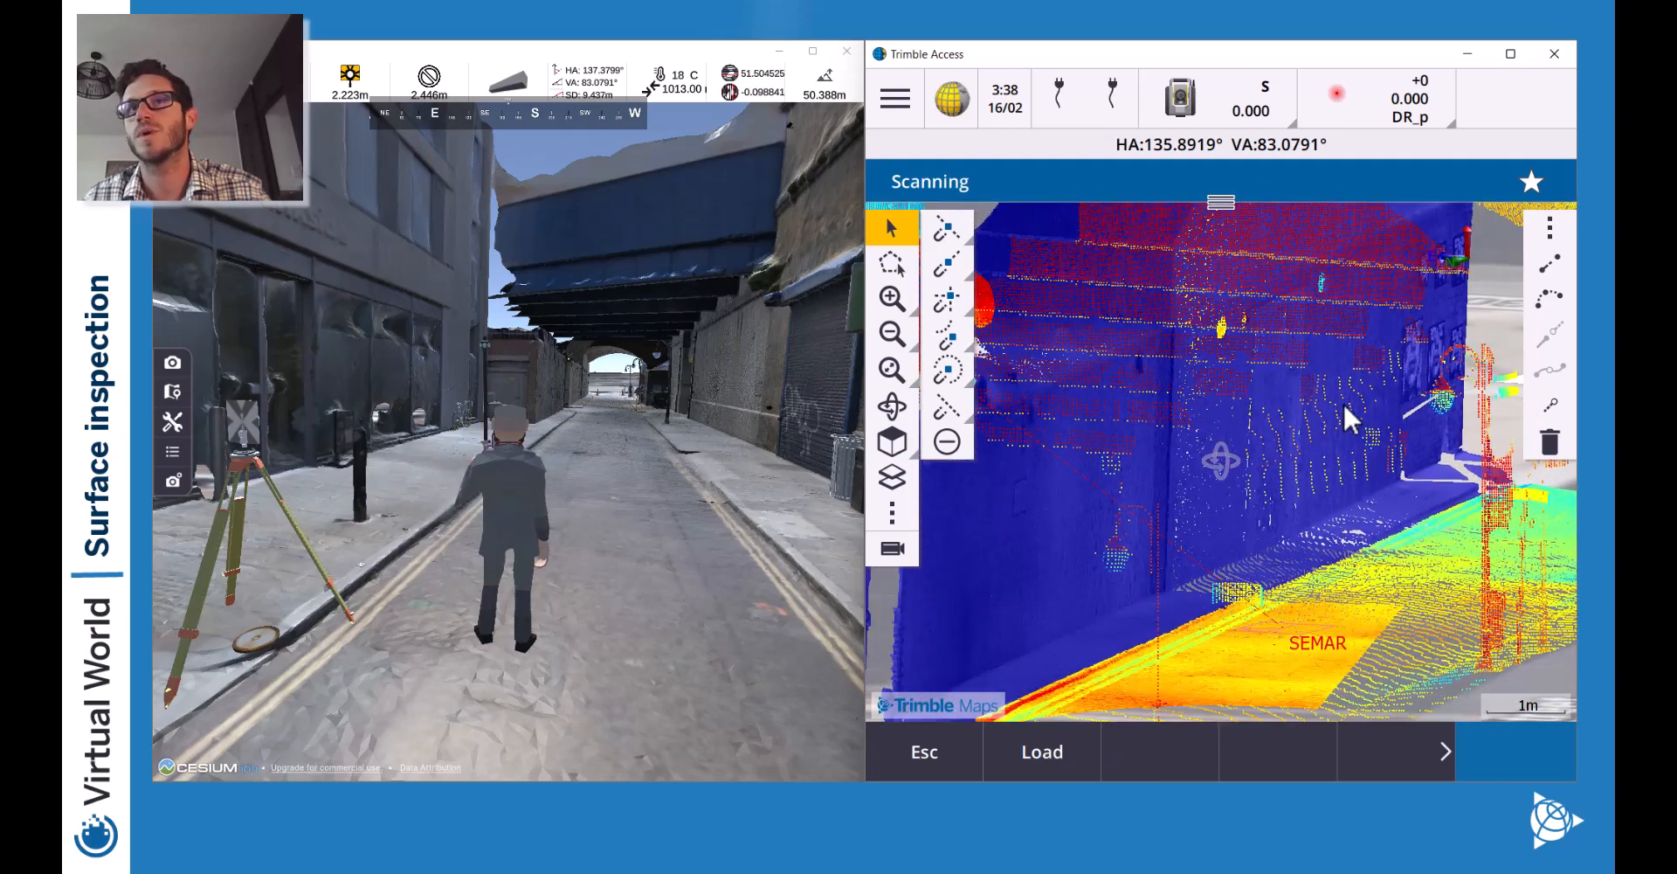
# Create a surface from the selected wall points, naming it 'Wall'.
pyautogui.rightClick(1031, 537)
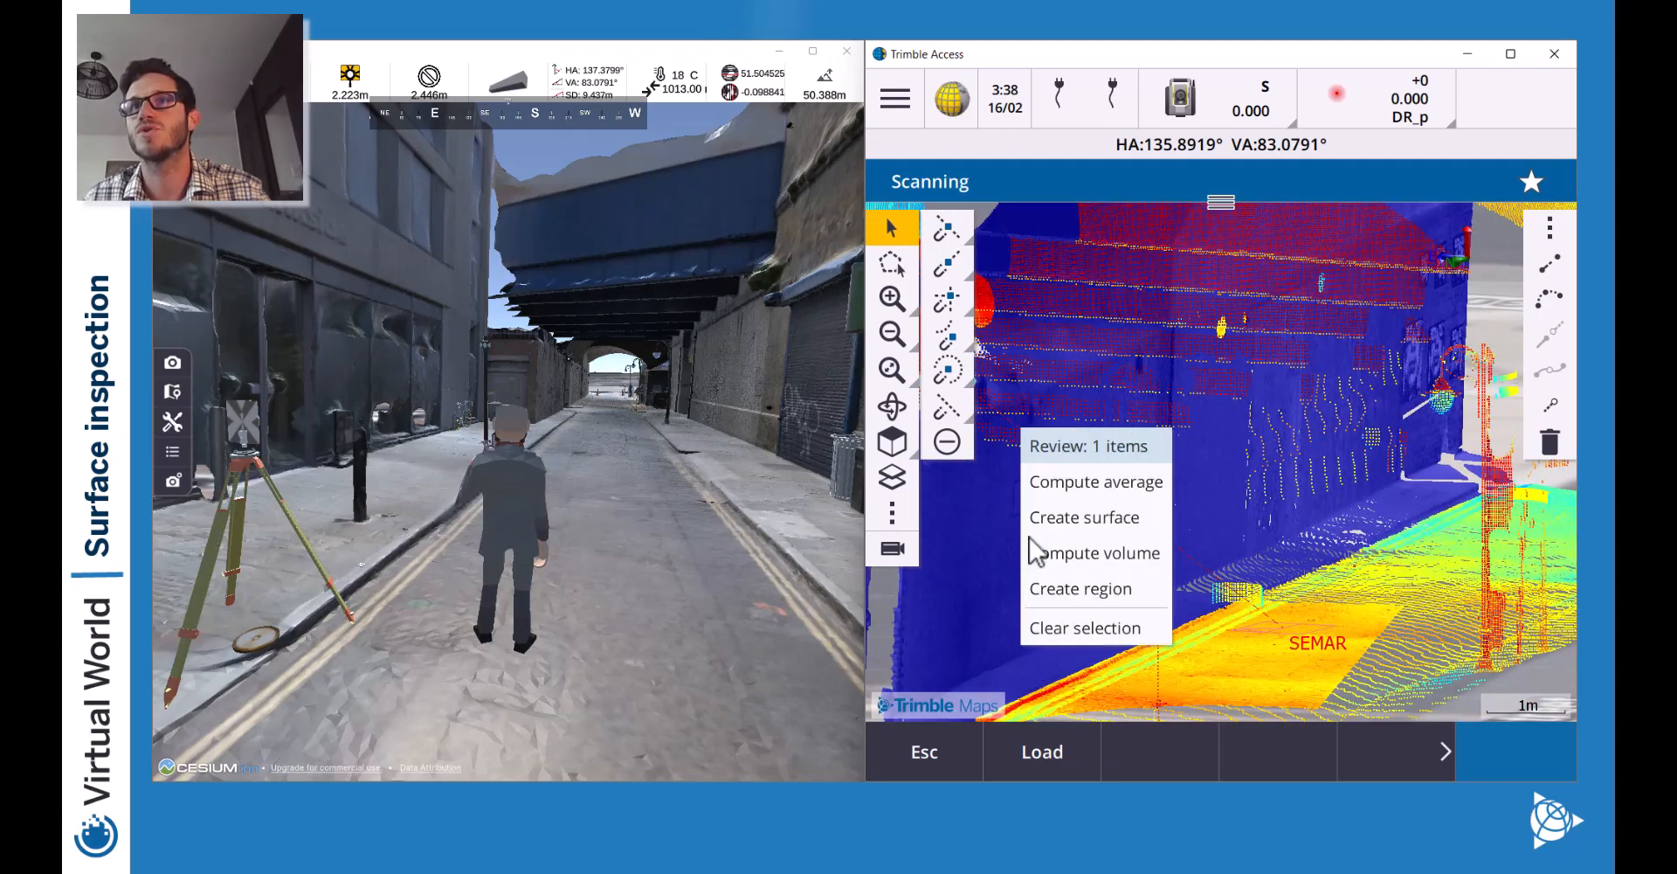
pyautogui.click(1111, 522)
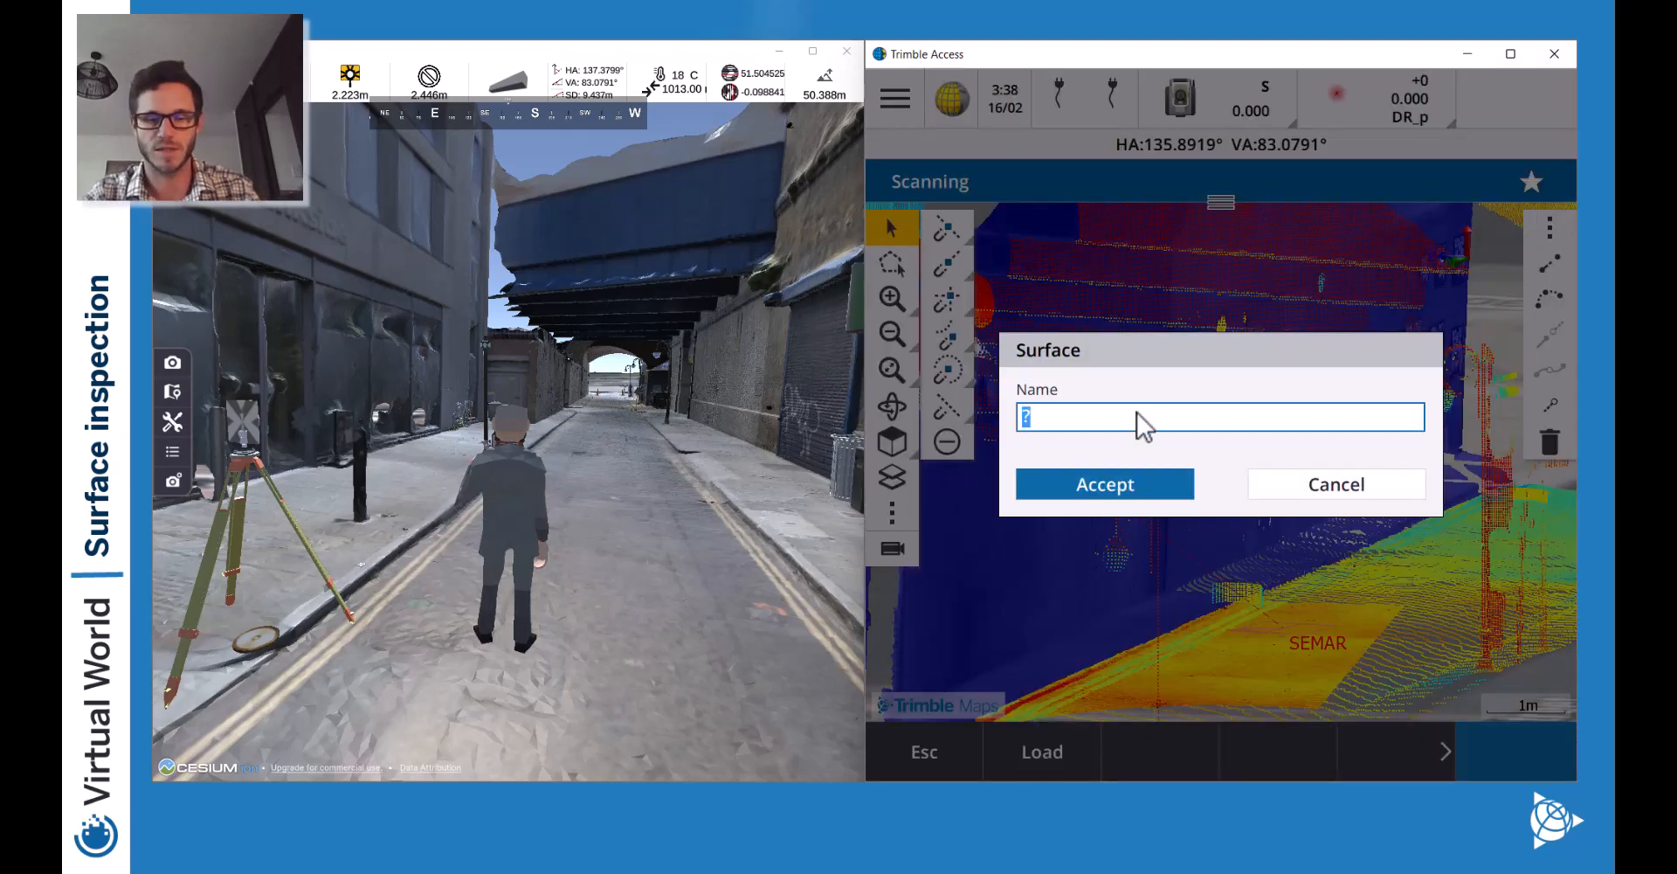
pyautogui.write('W')
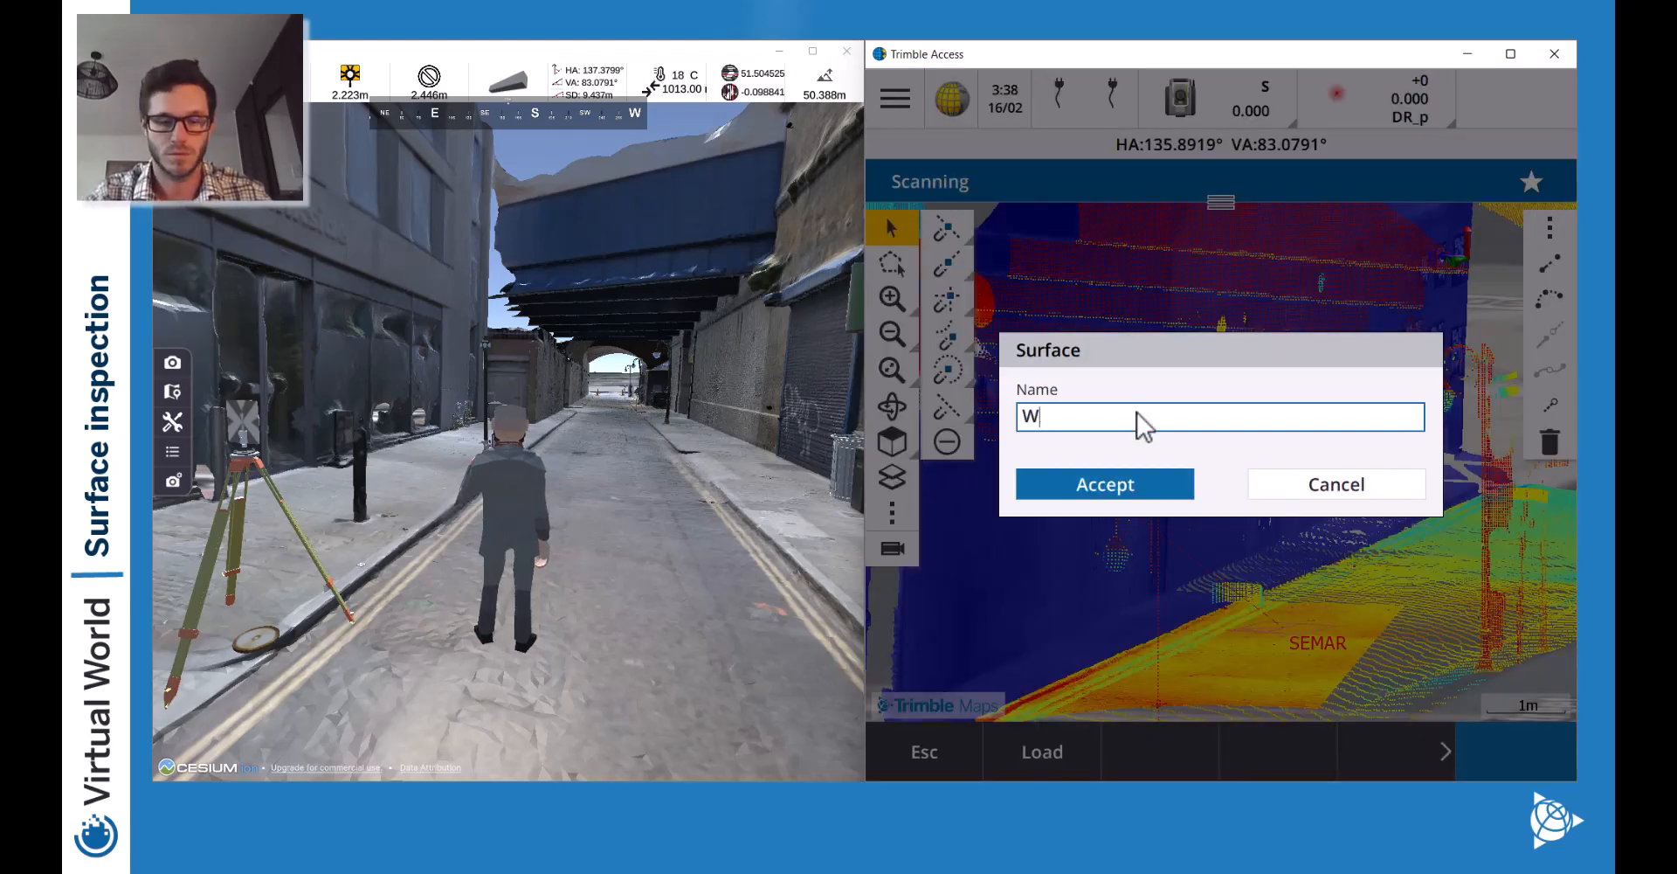
pyautogui.write('all_East')
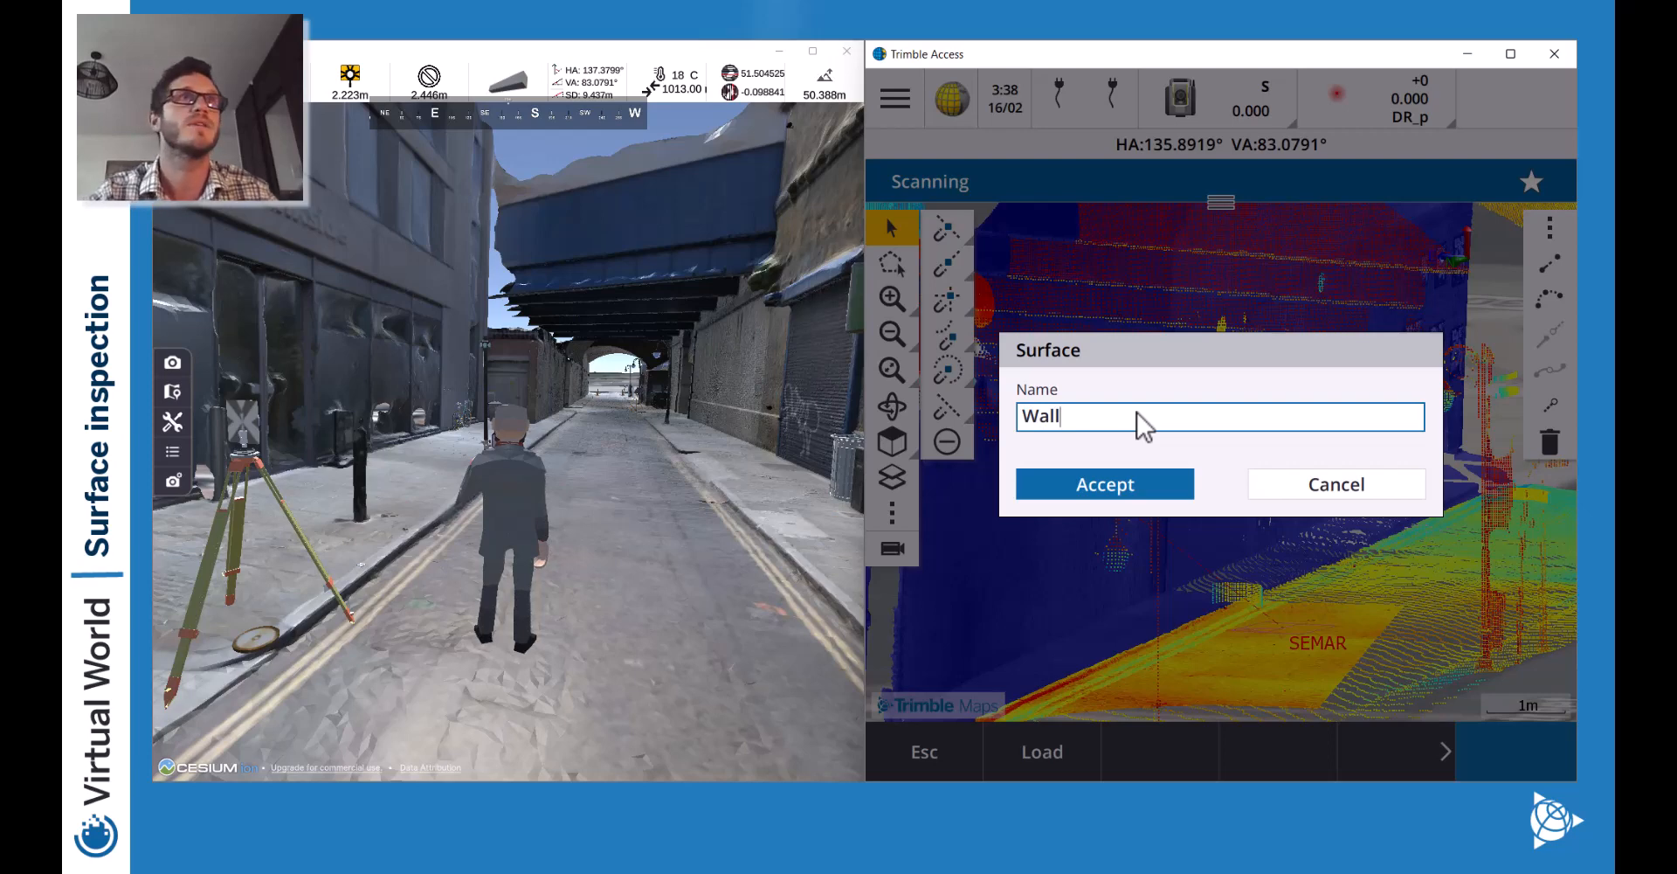
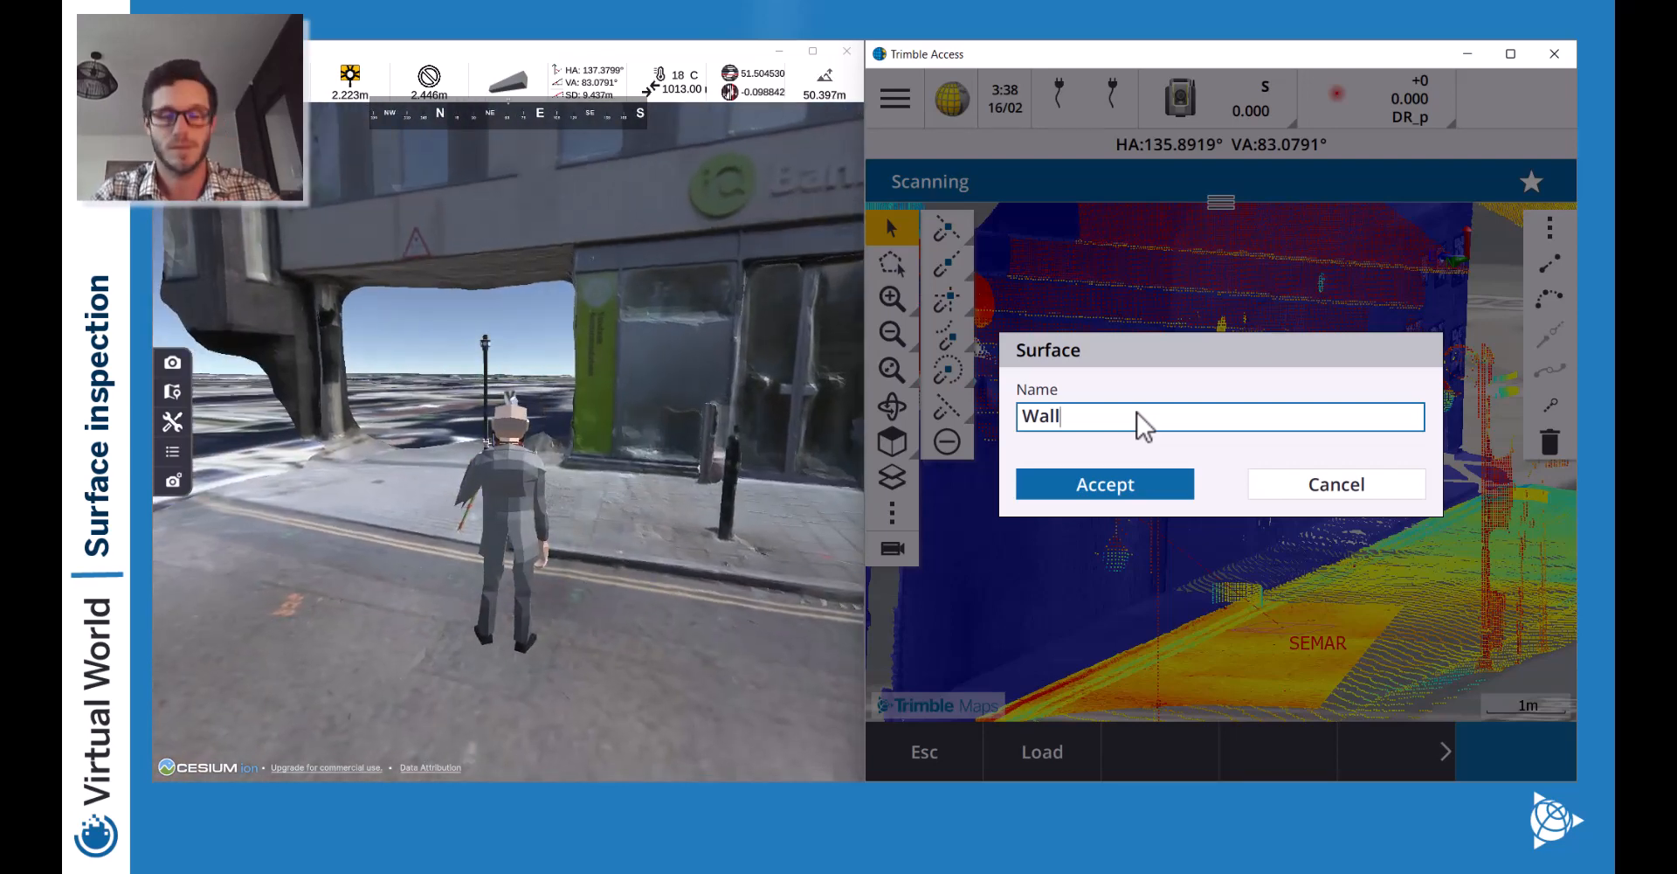
# Correct the surface name to 'Wall_West Facing' and accept to create the surface.
pyautogui.write('_East')
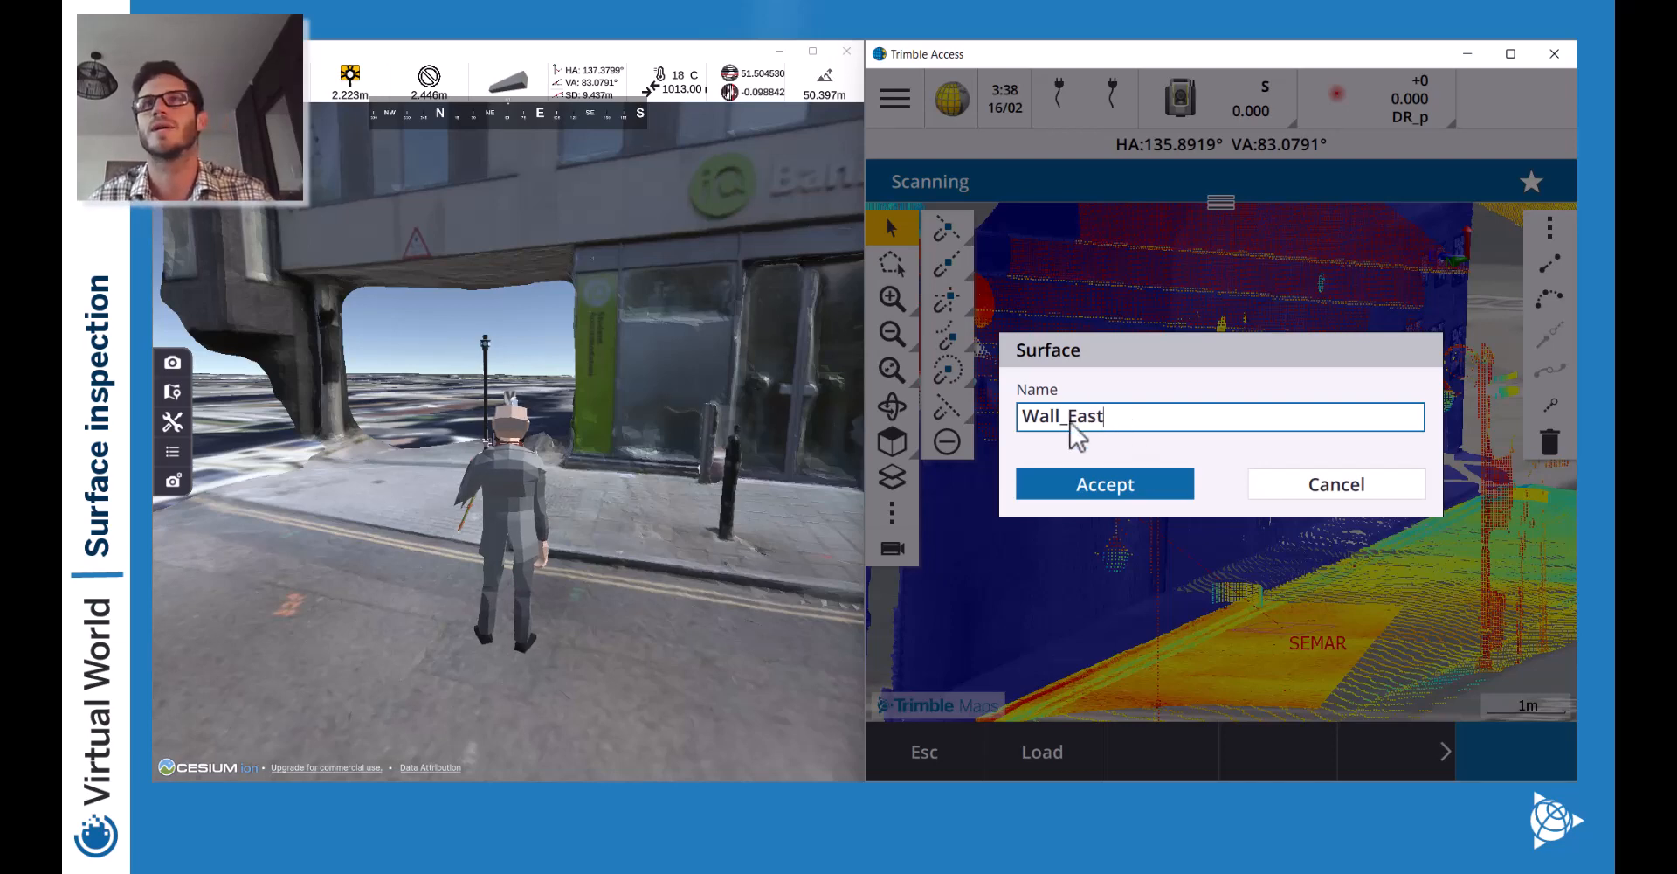
pyautogui.moveTo(1071, 419); pyautogui.dragTo(1112, 421)
pyautogui.write('West Facing')
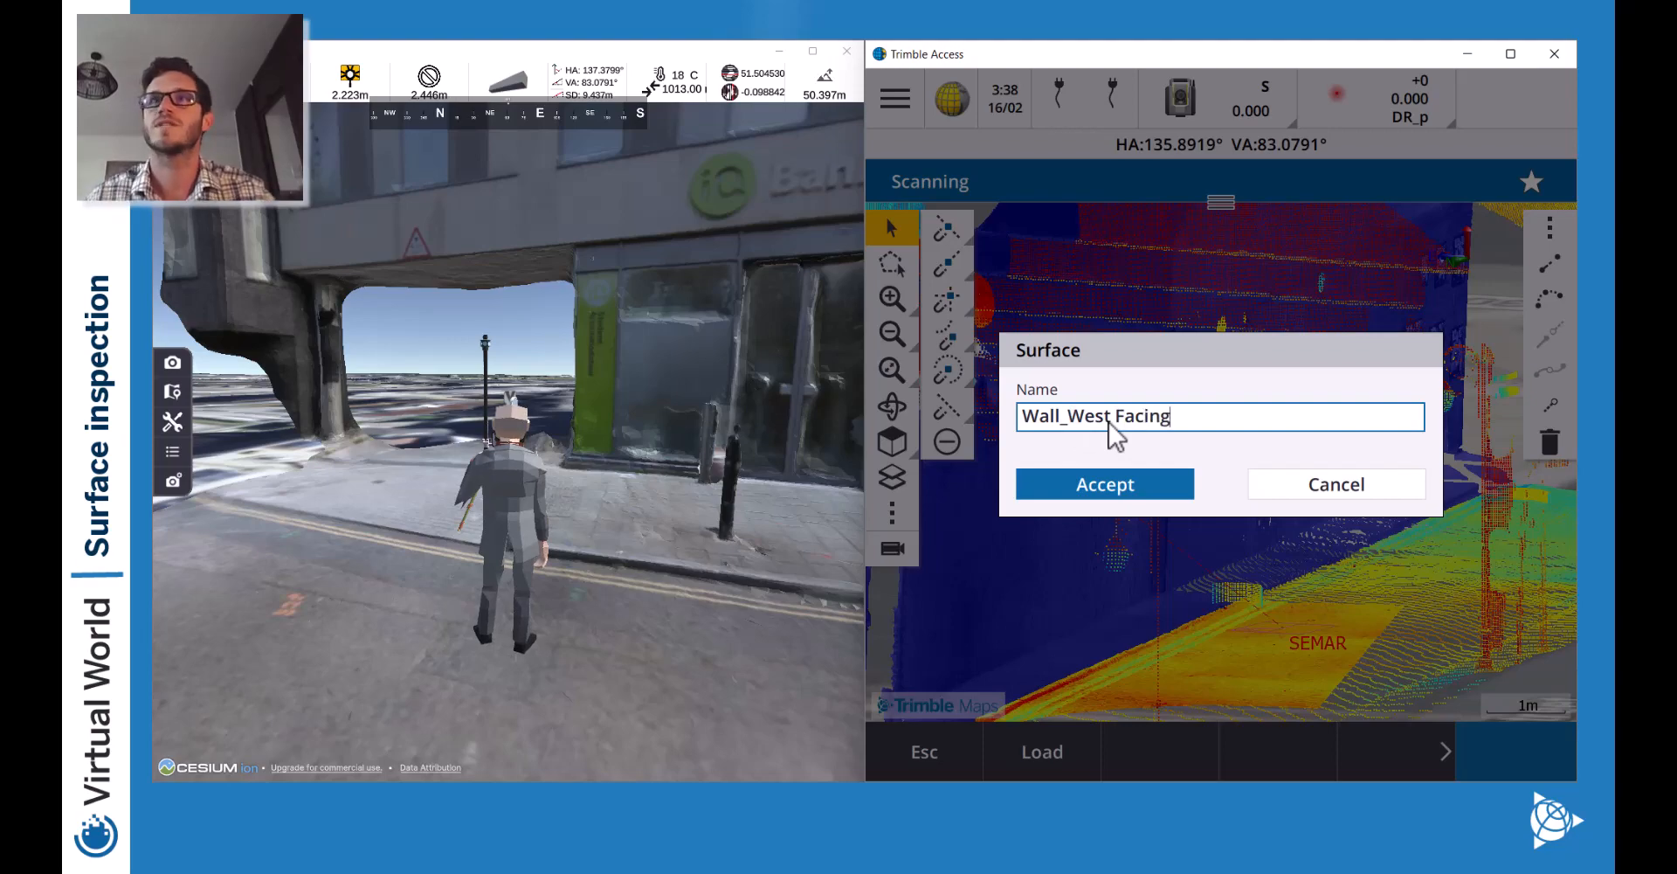
pyautogui.click(1170, 480)
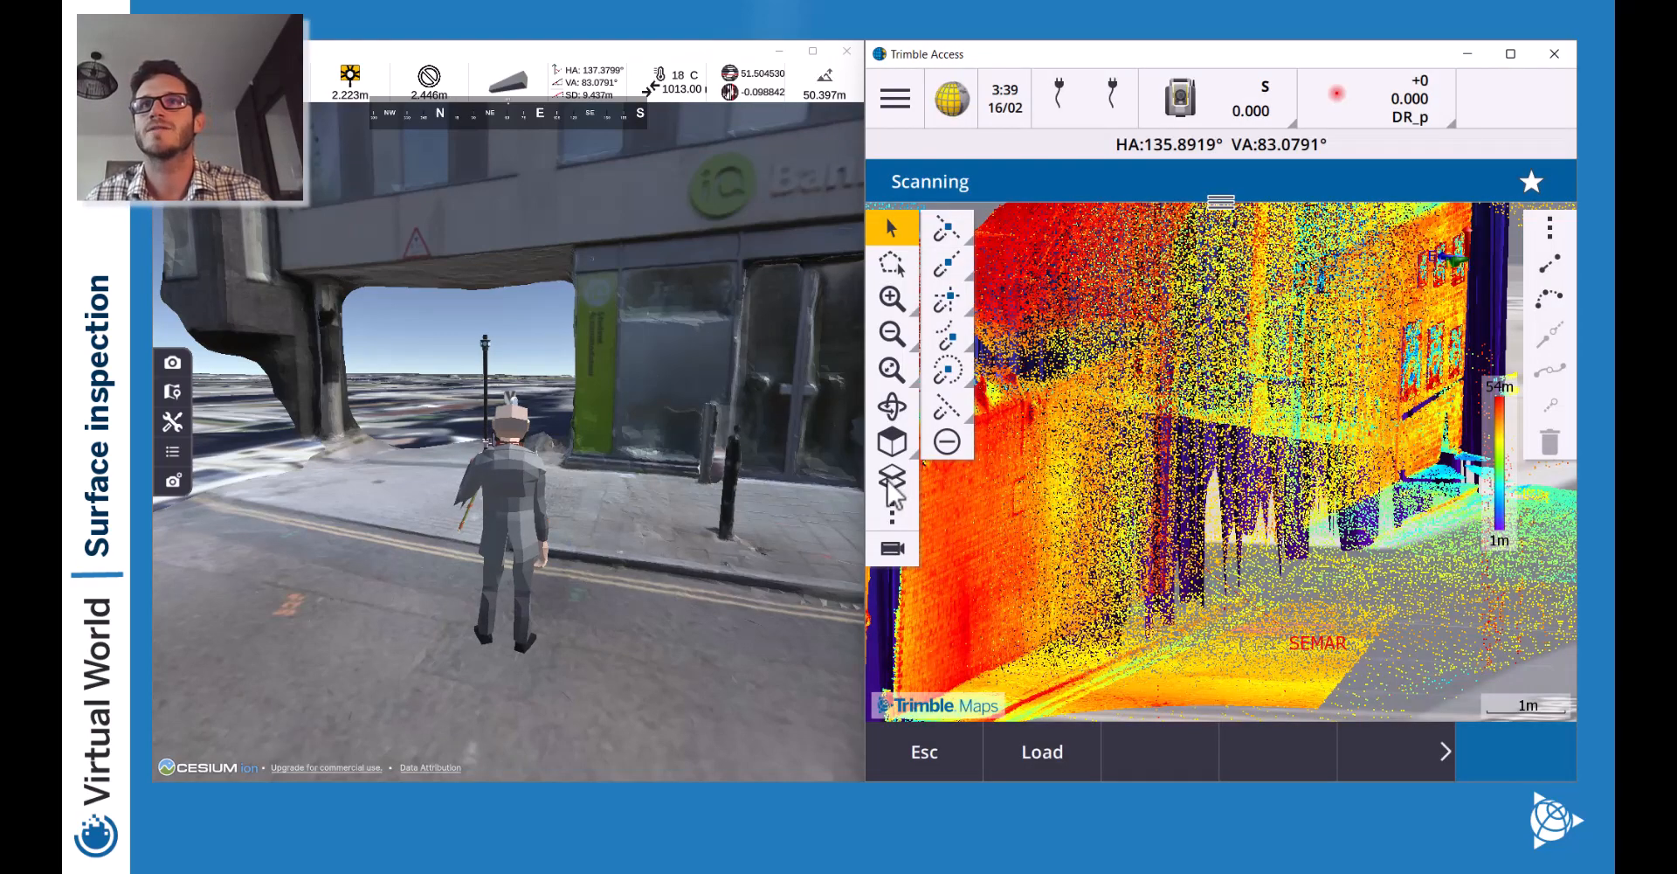
pyautogui.click(891, 480)
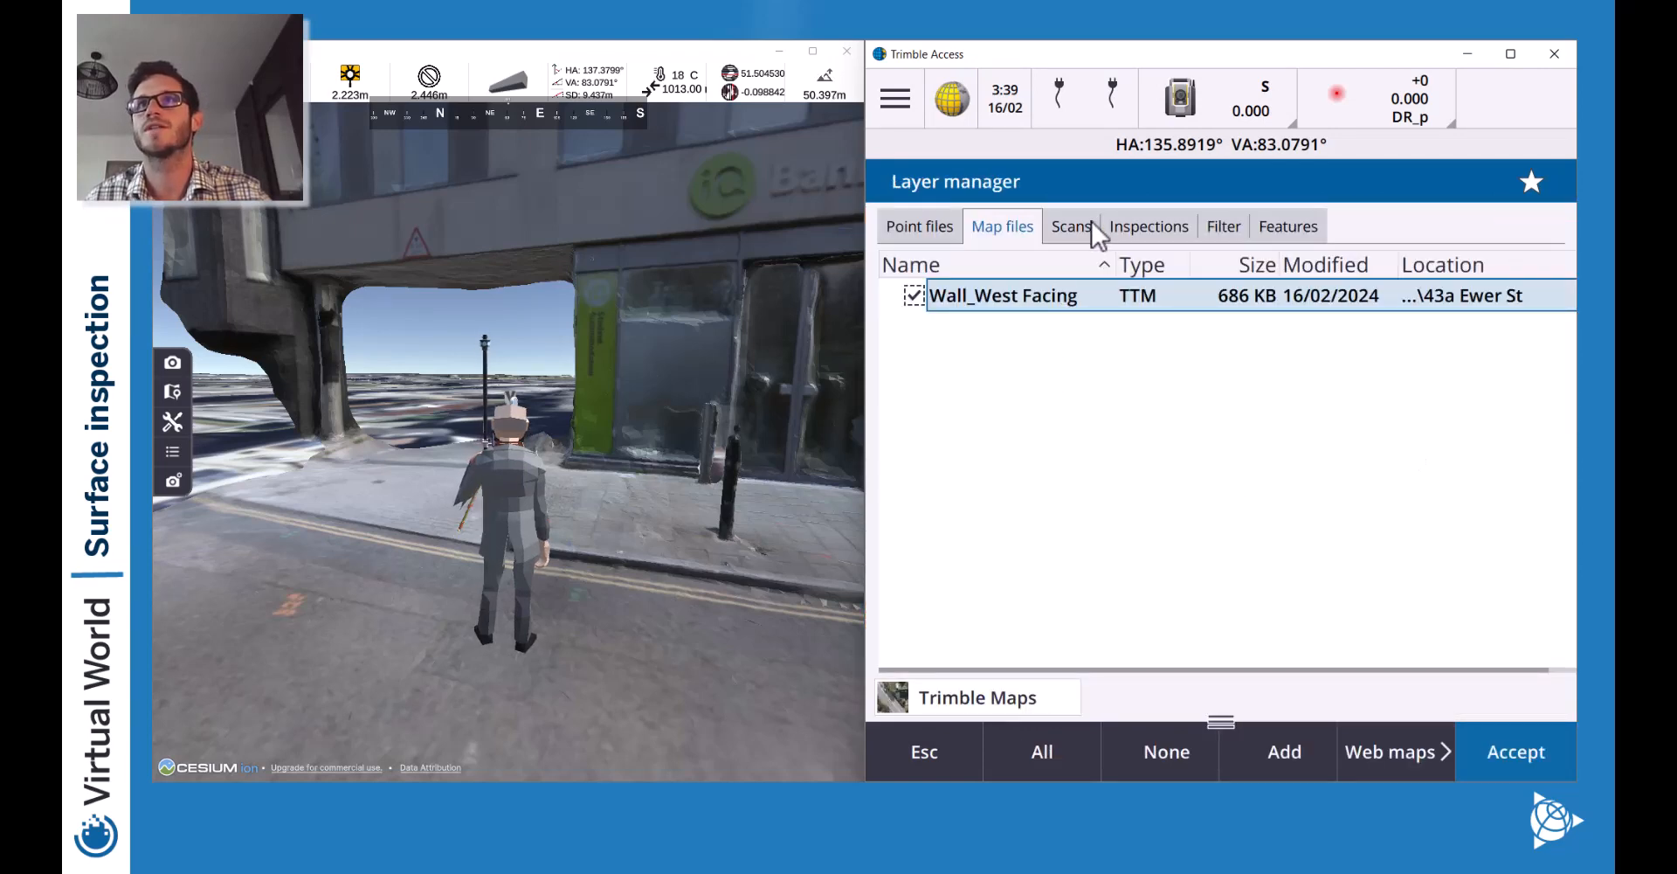
pyautogui.click(1072, 227)
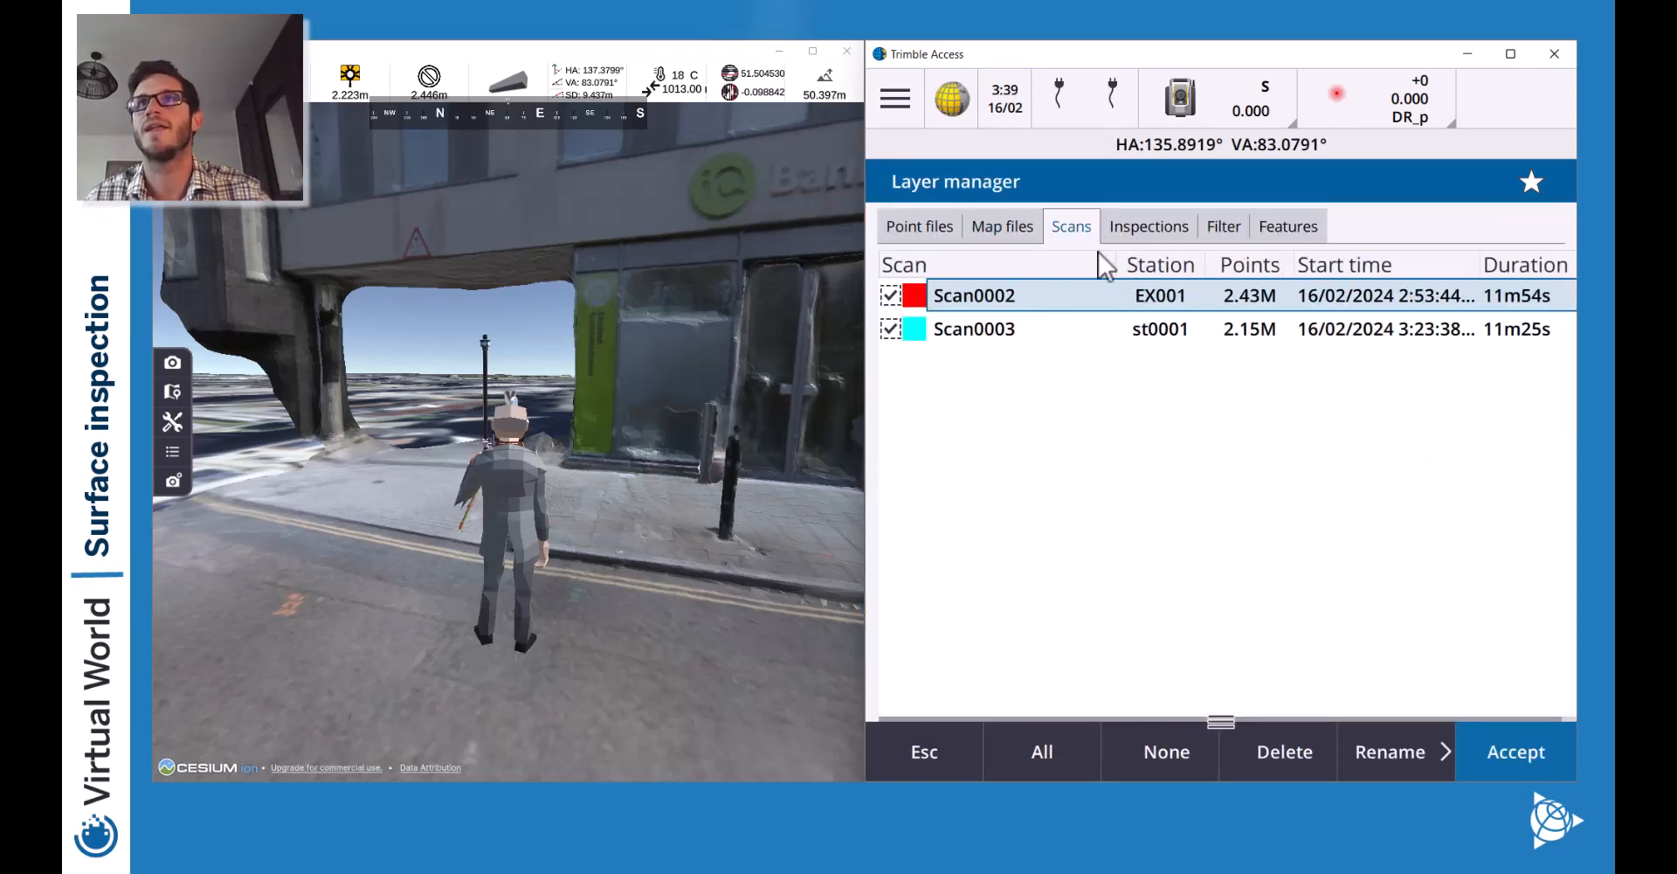
pyautogui.click(937, 738)
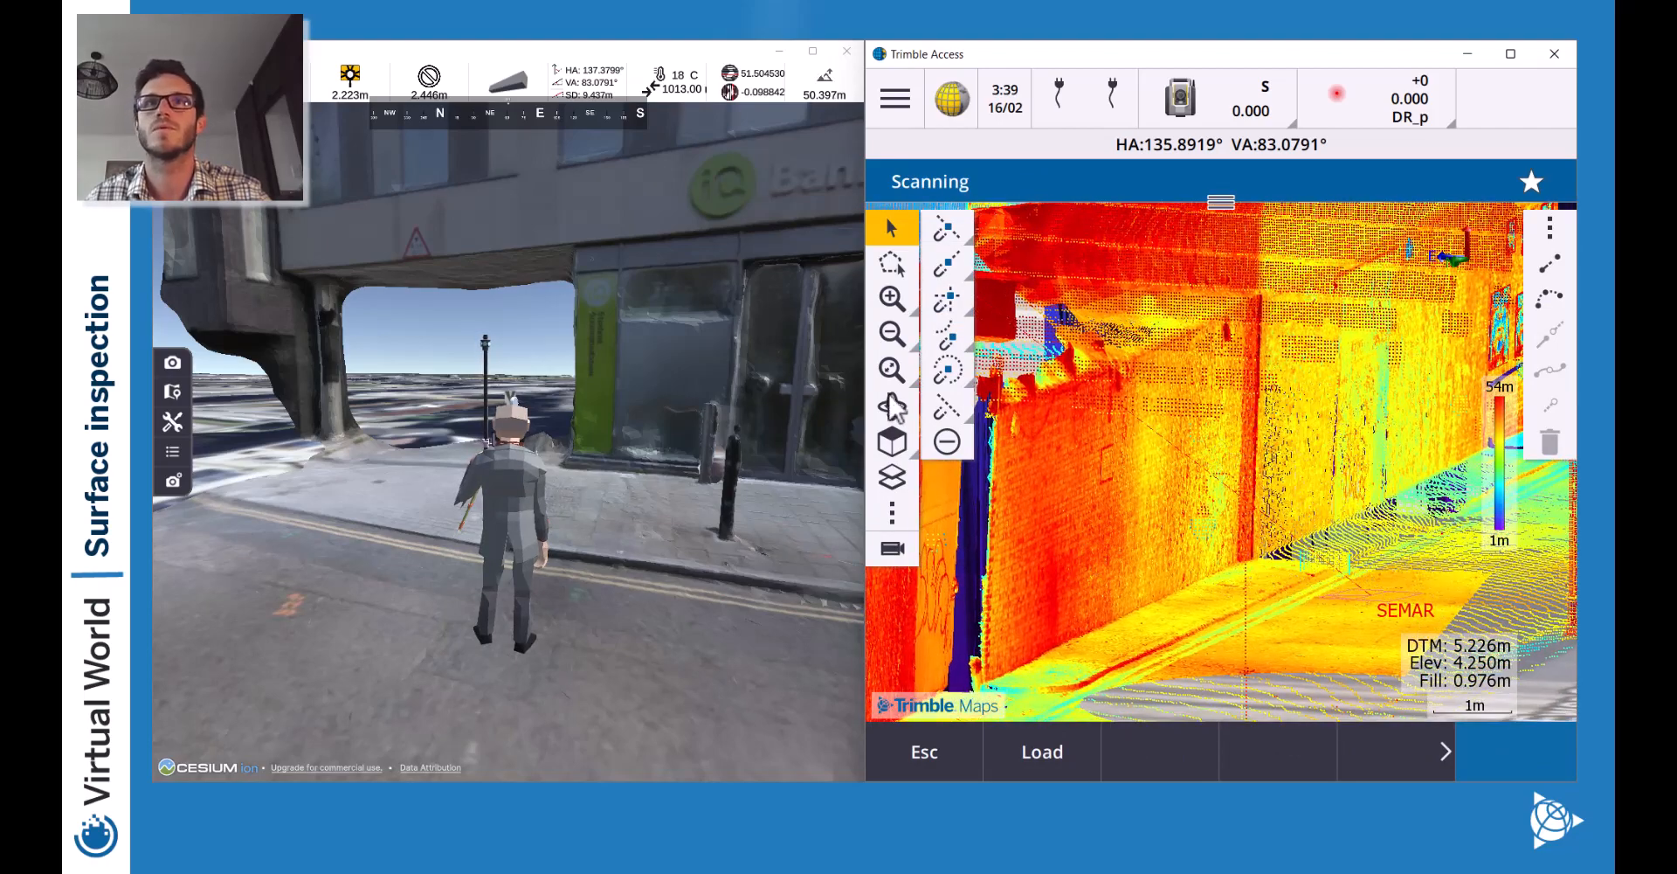
pyautogui.click(891, 336)
pyautogui.moveTo(1070, 531); pyautogui.dragTo(1156, 576)
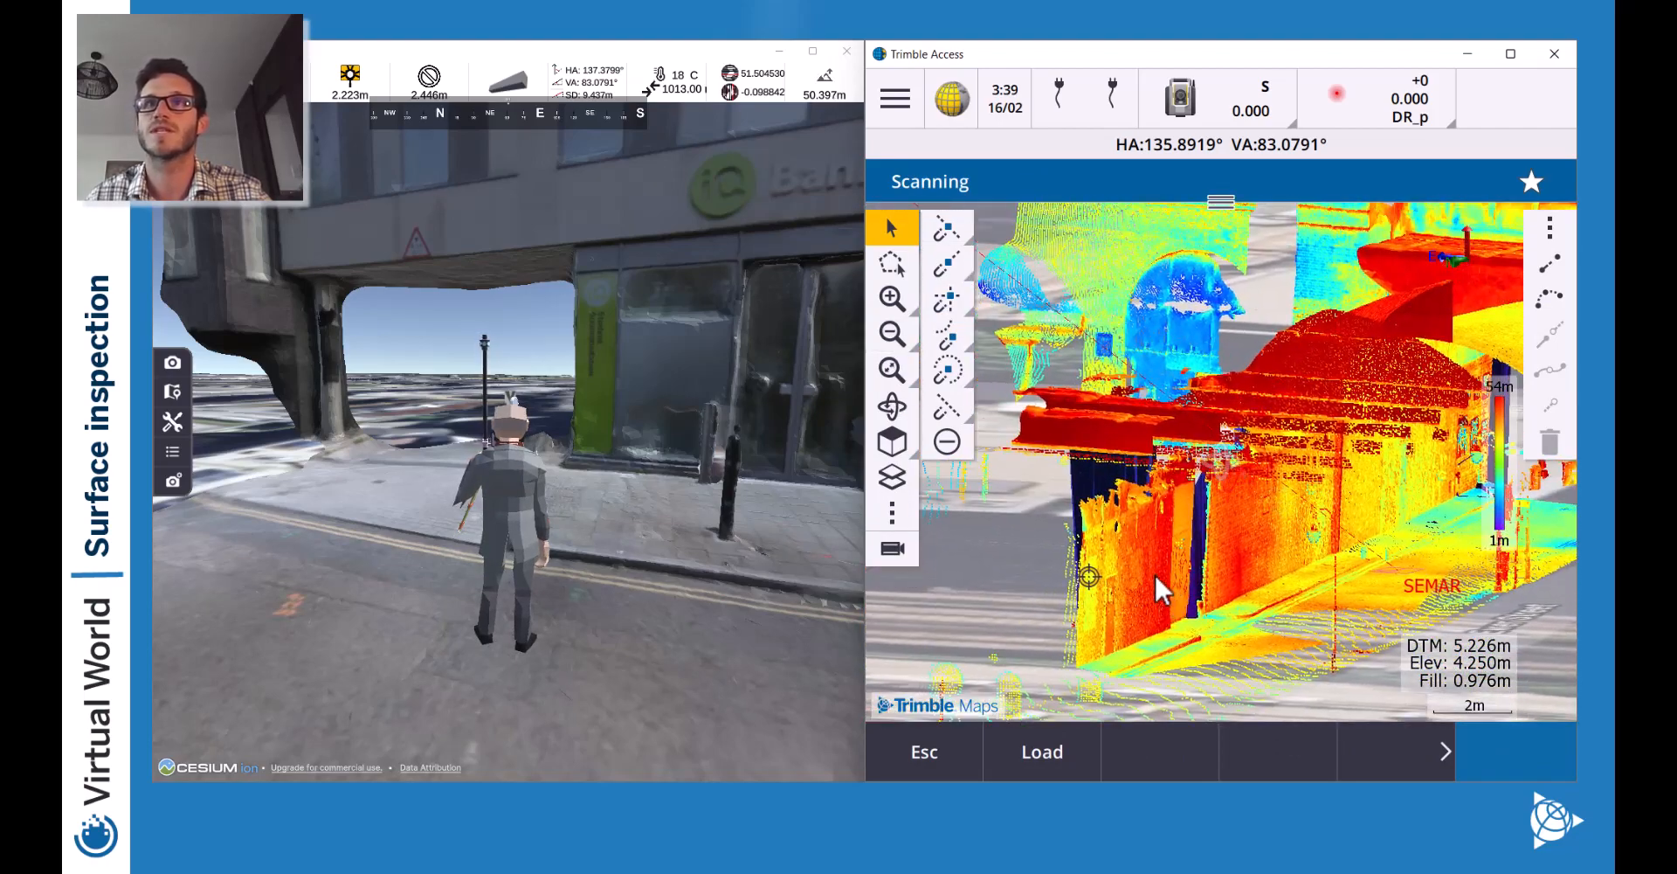
pyautogui.click(892, 513)
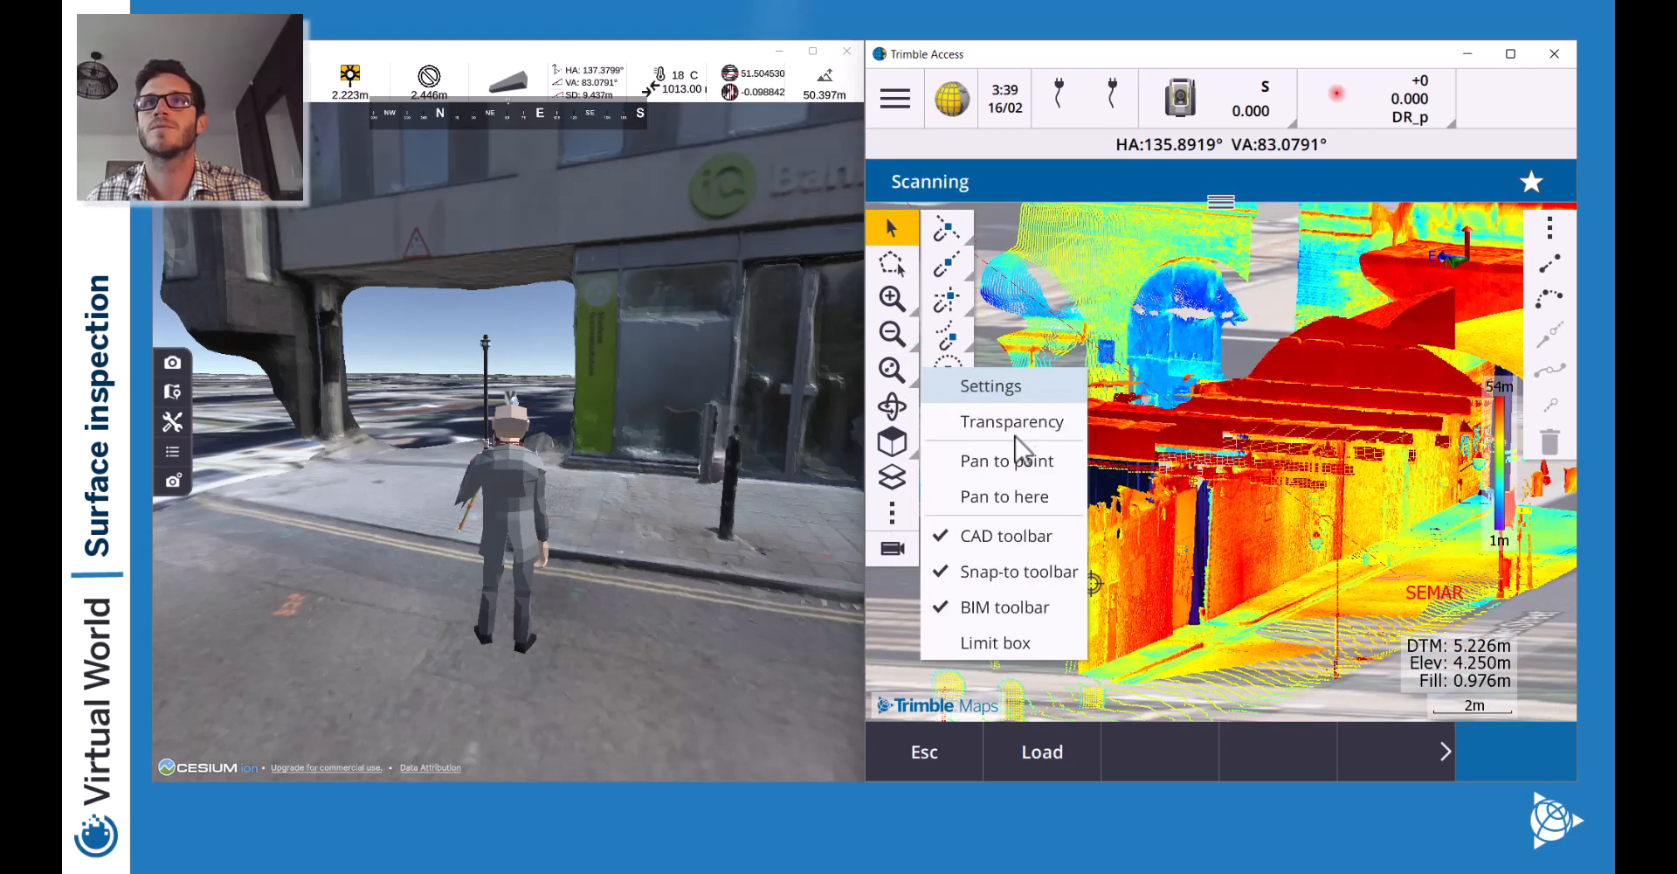
pyautogui.click(894, 478)
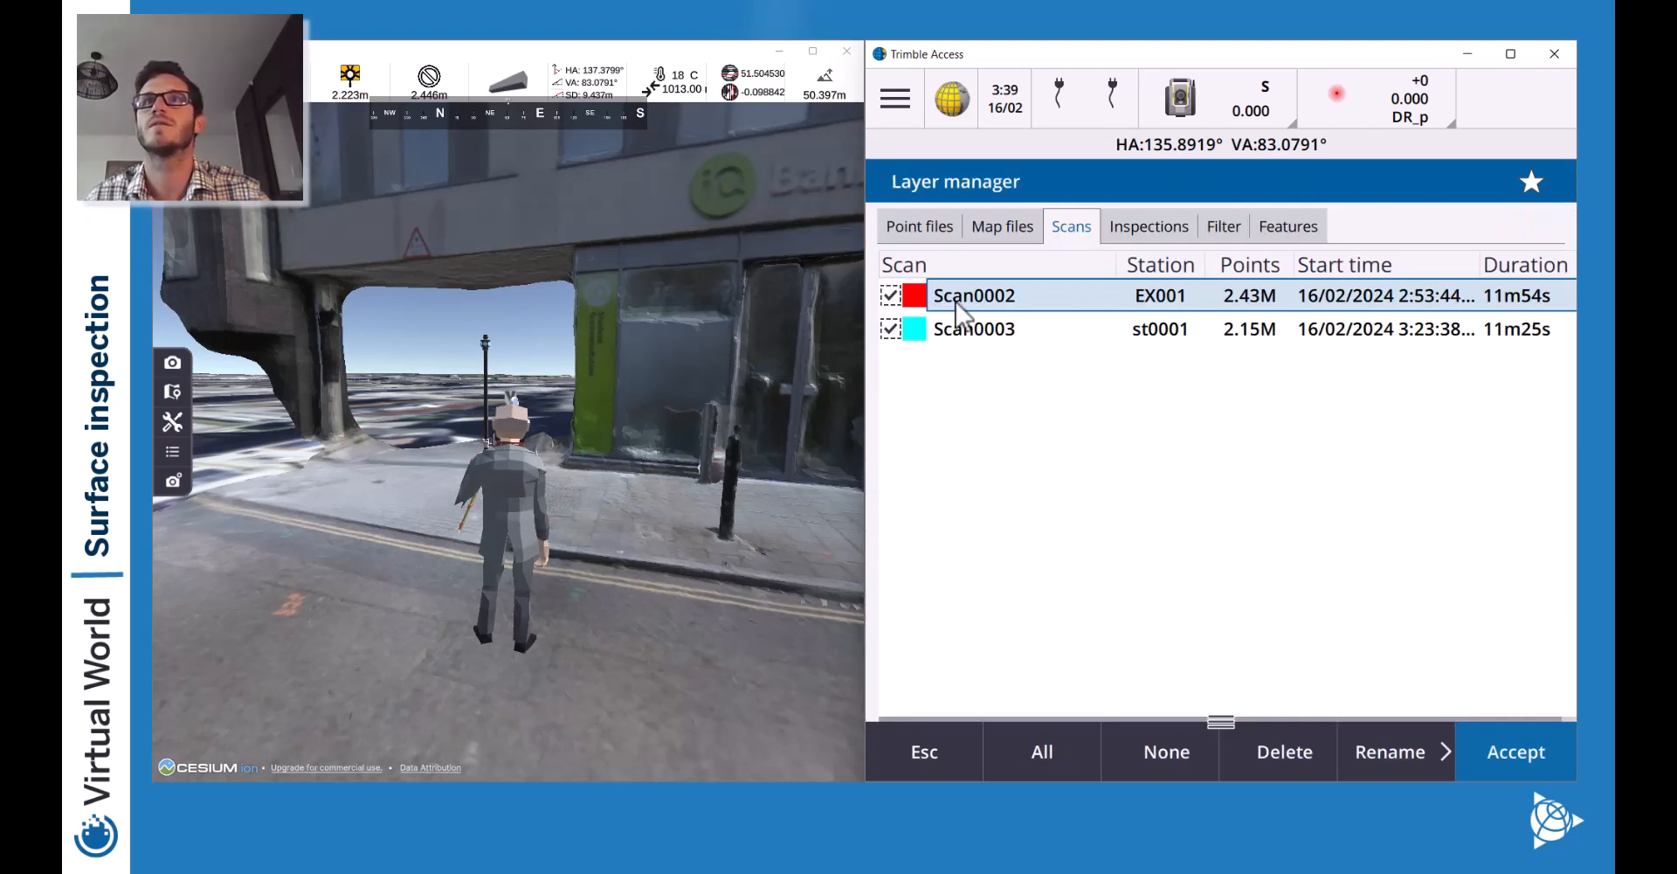
pyautogui.click(1149, 232)
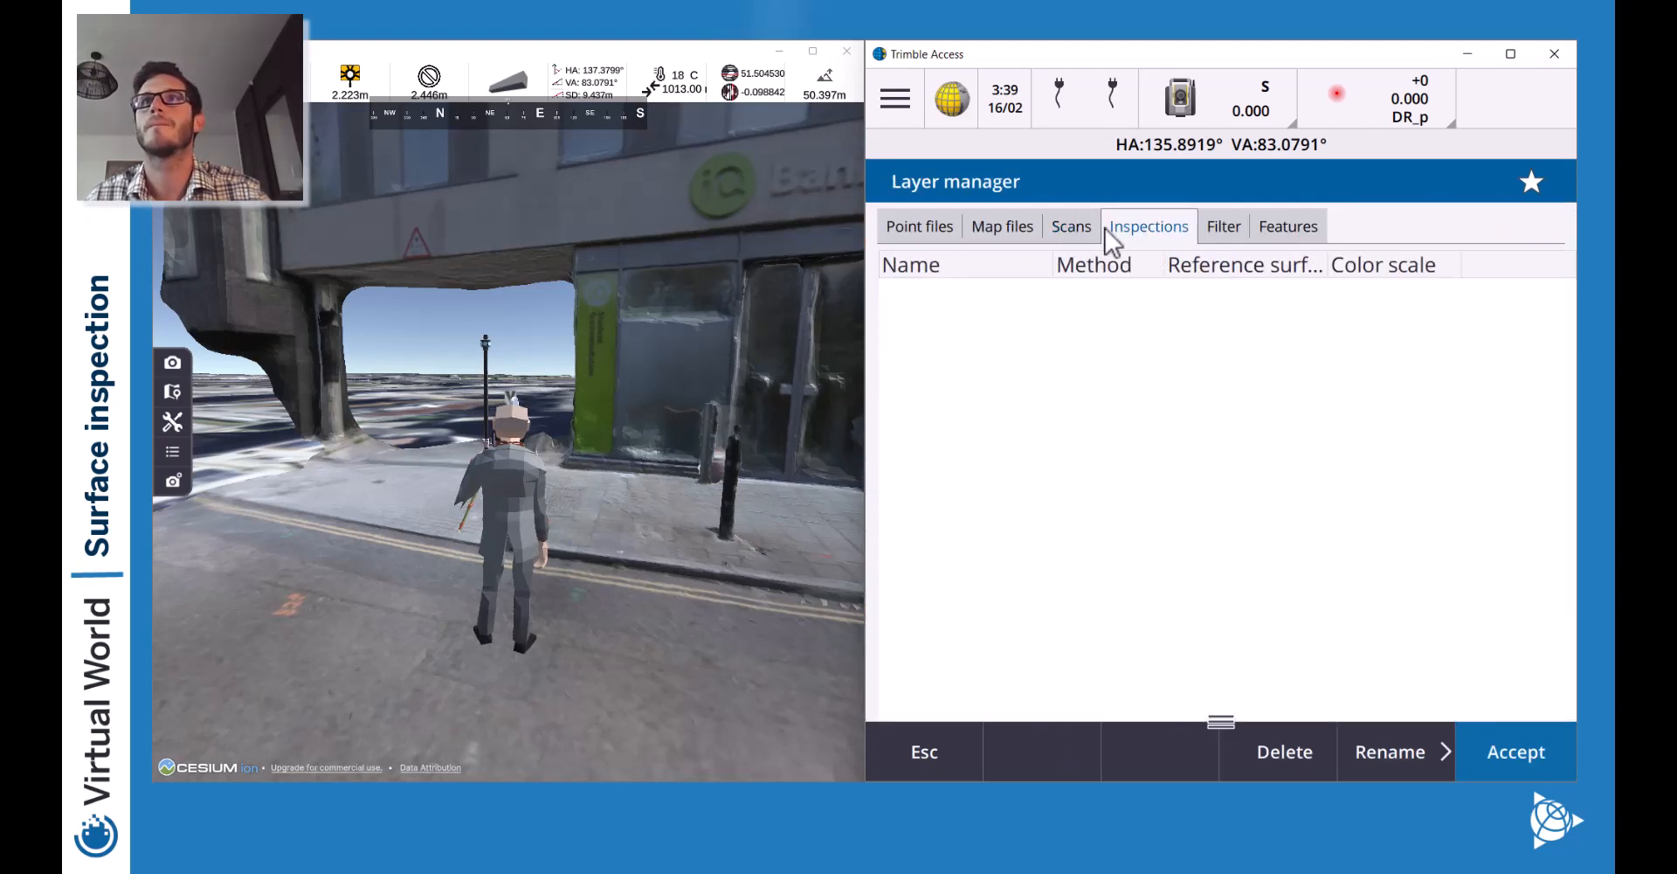
pyautogui.click(1081, 227)
pyautogui.click(896, 329)
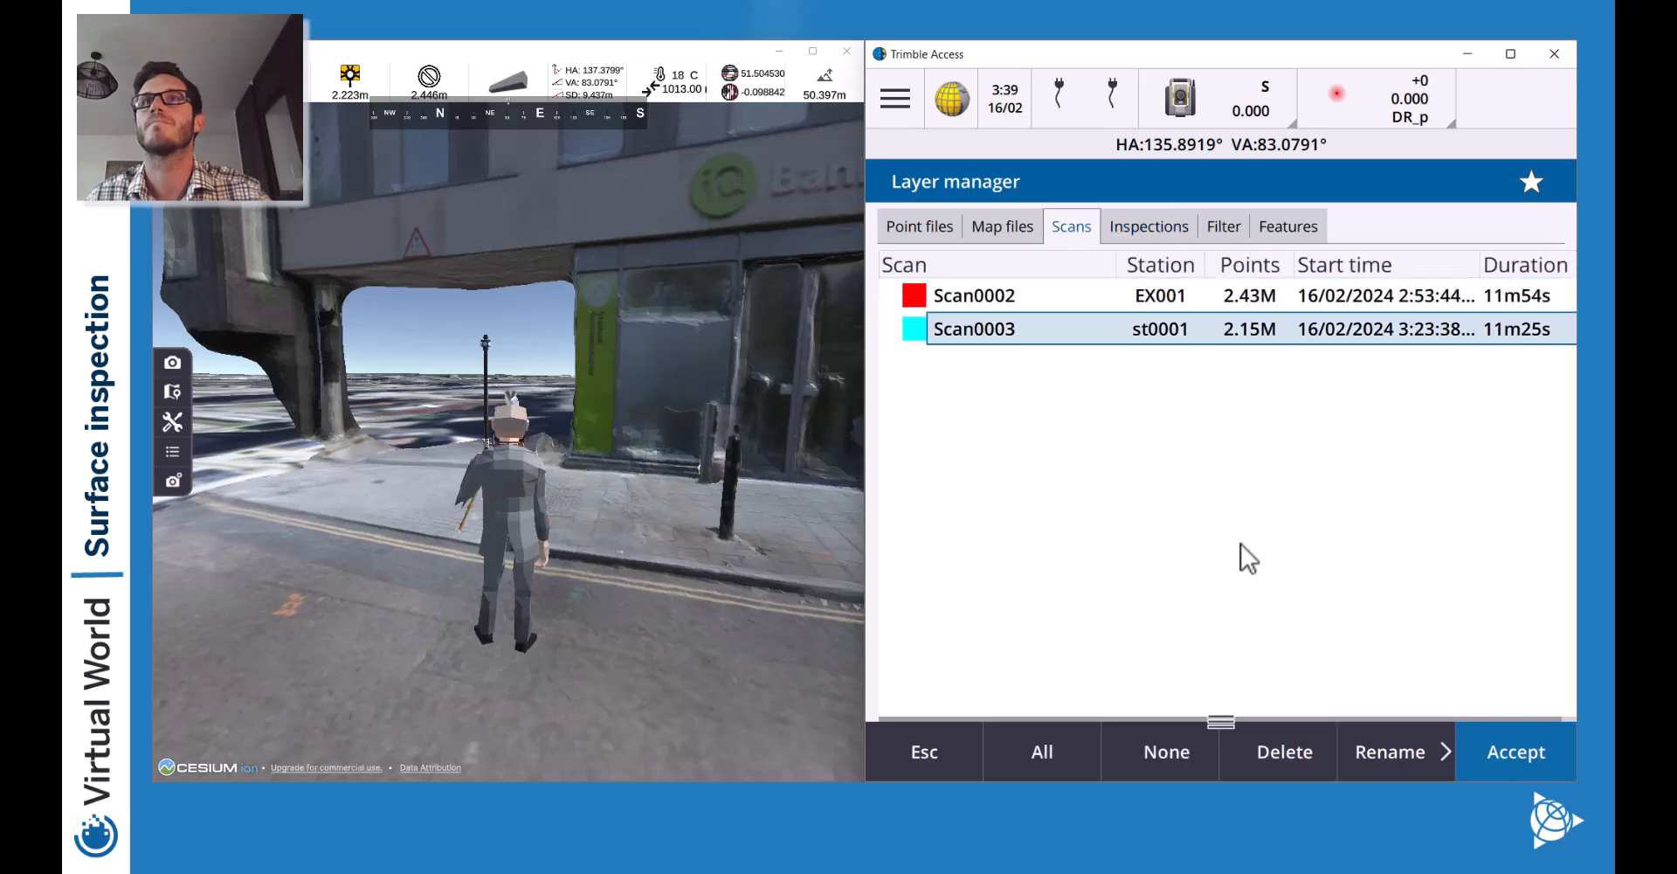
pyautogui.click(1525, 769)
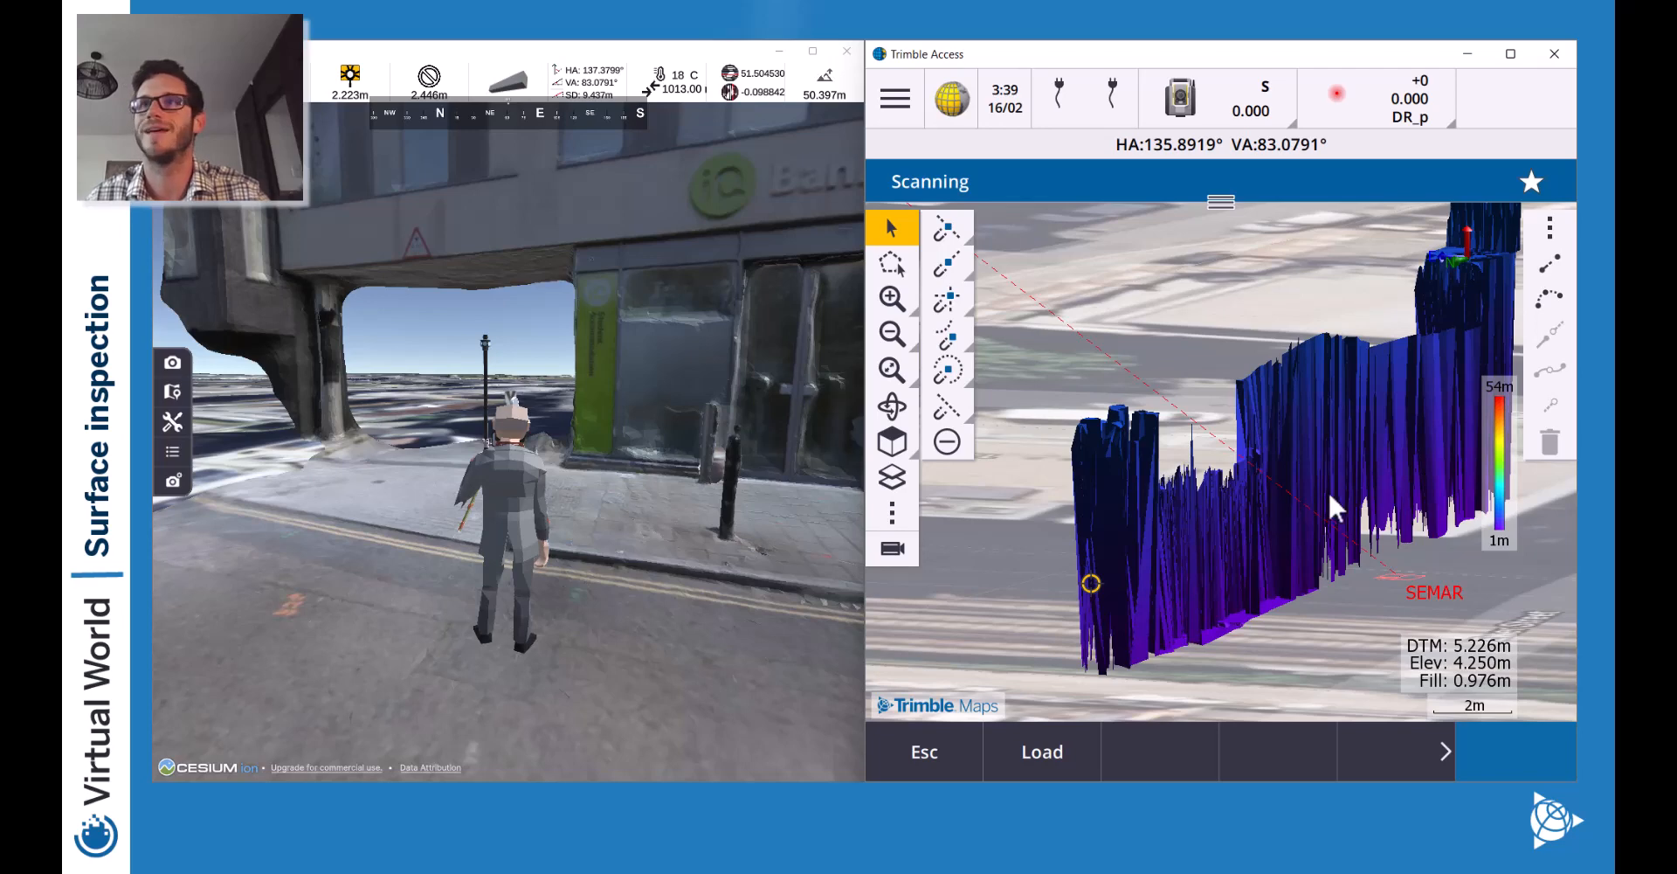
pyautogui.click(903, 489)
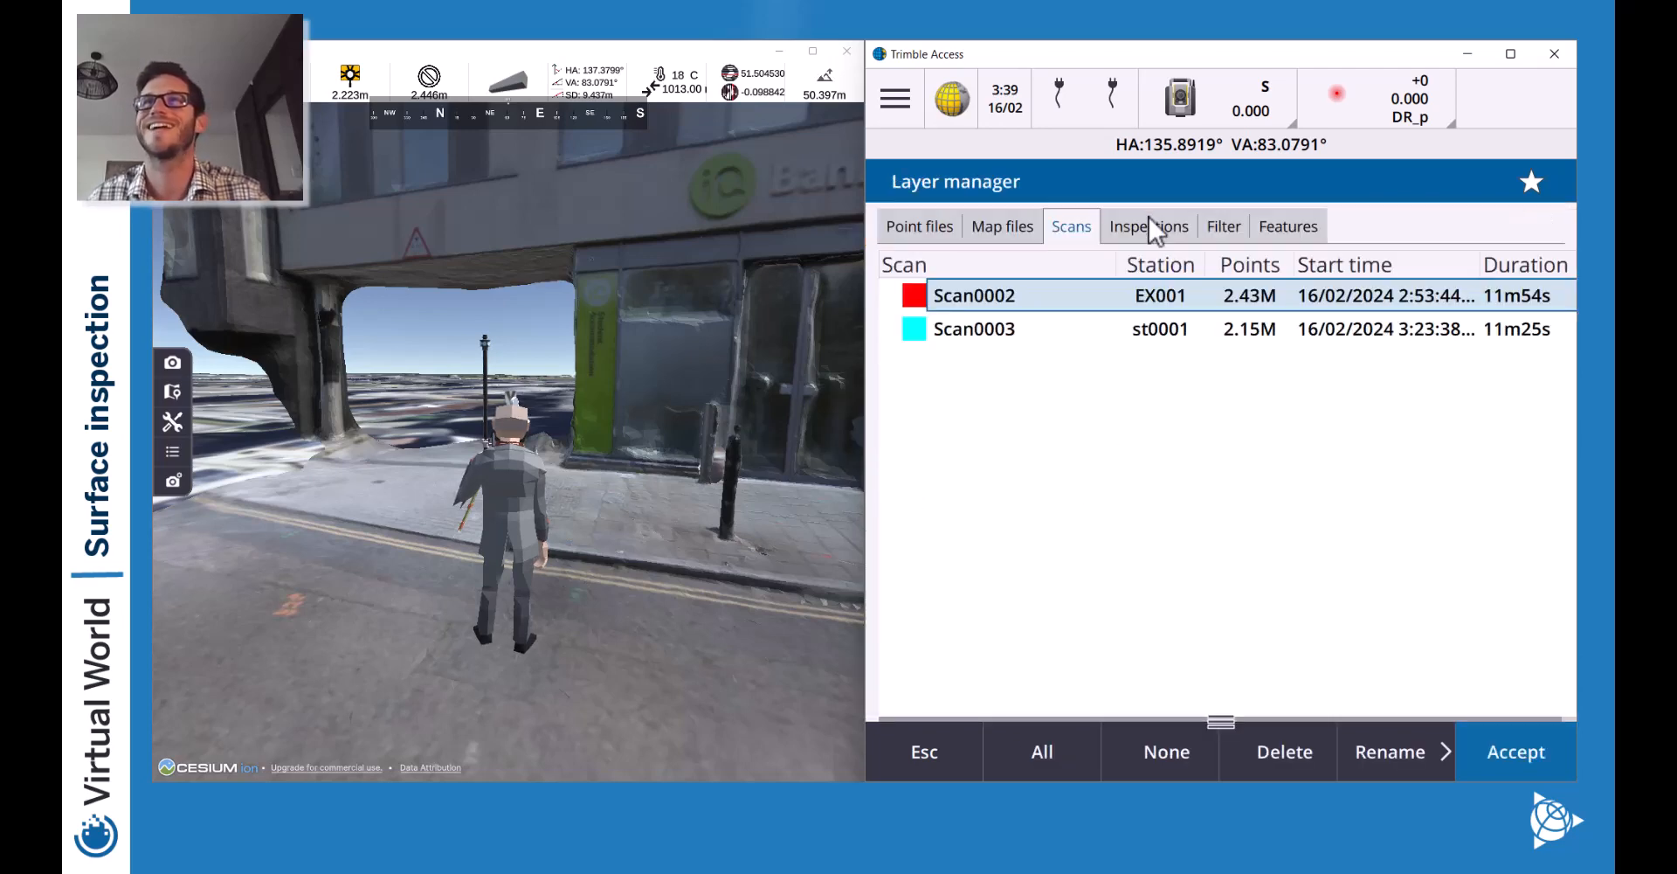
pyautogui.click(1001, 227)
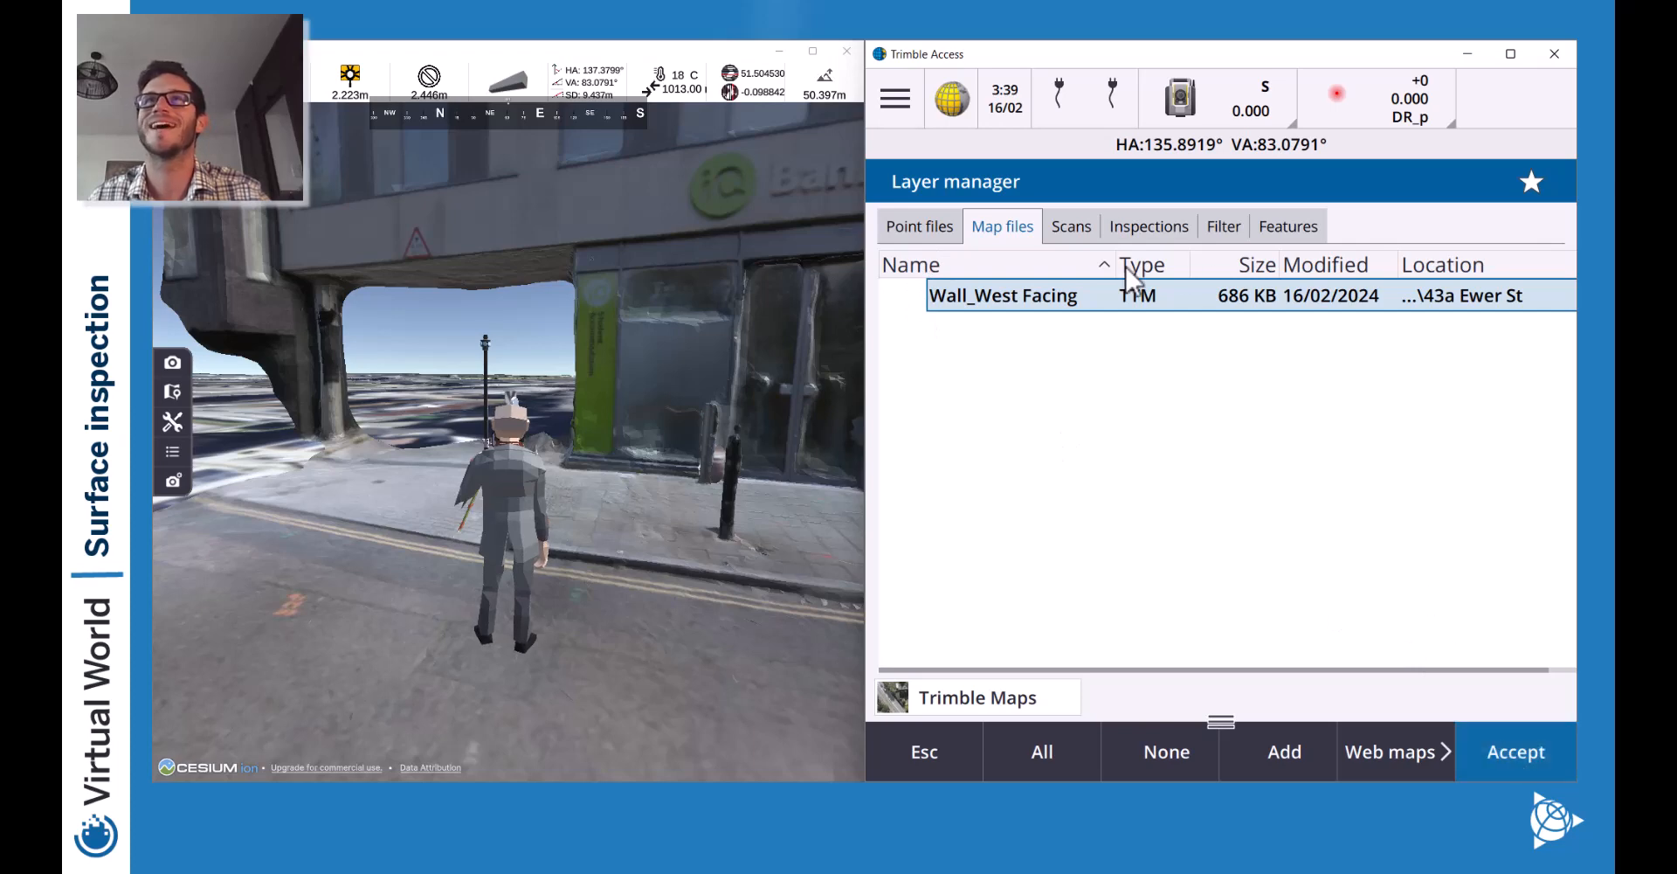
pyautogui.click(1071, 226)
pyautogui.click(966, 327)
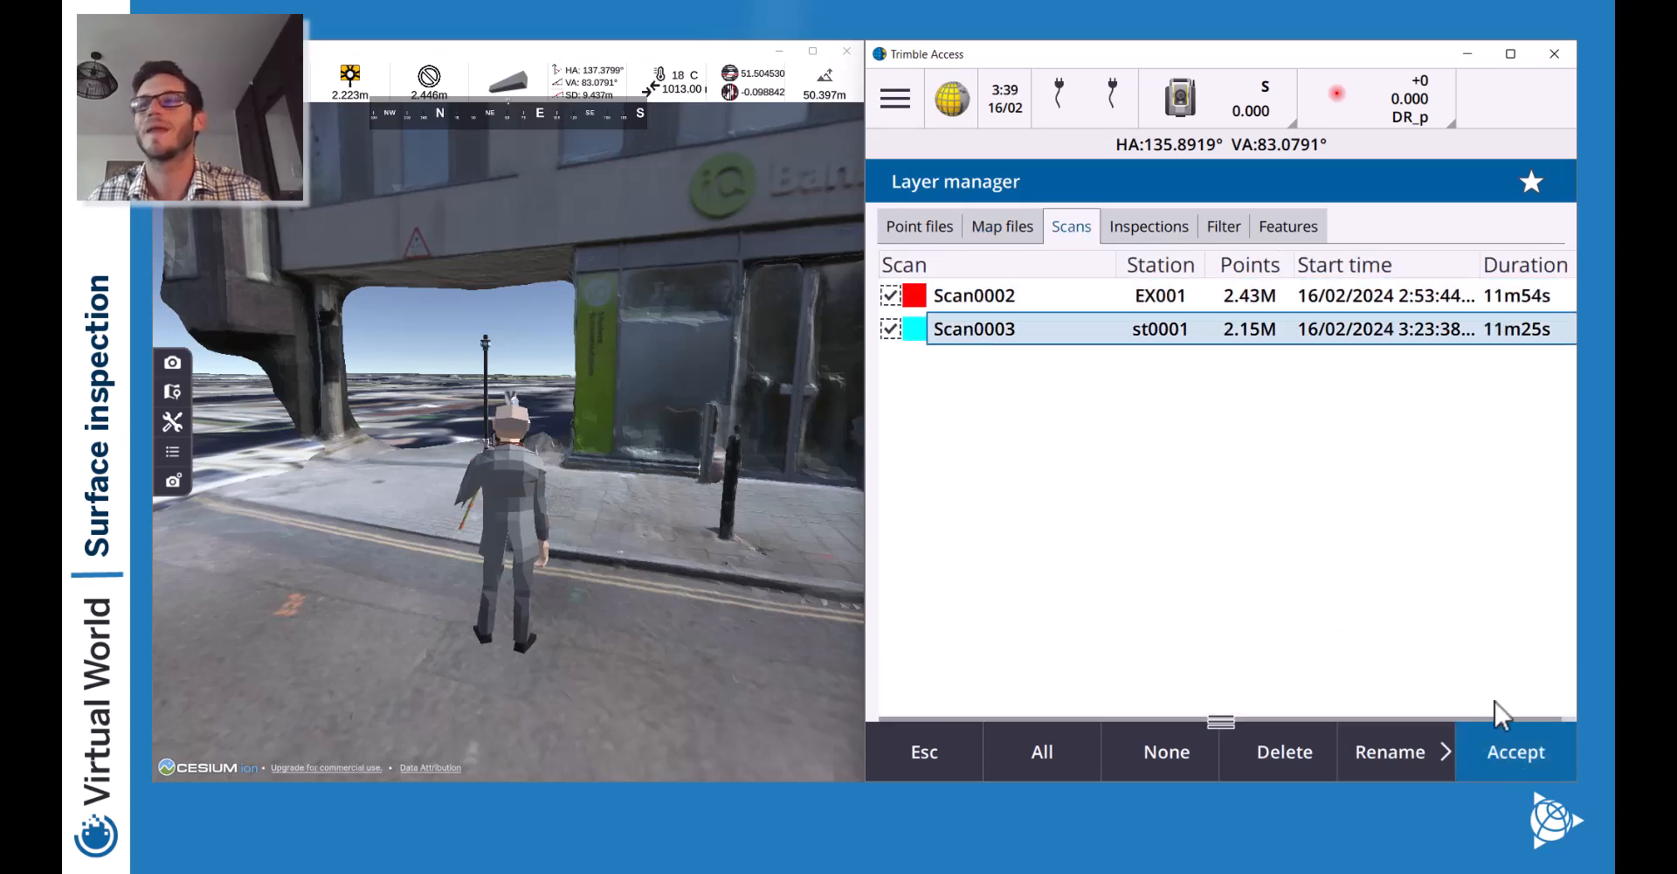
pyautogui.click(1501, 741)
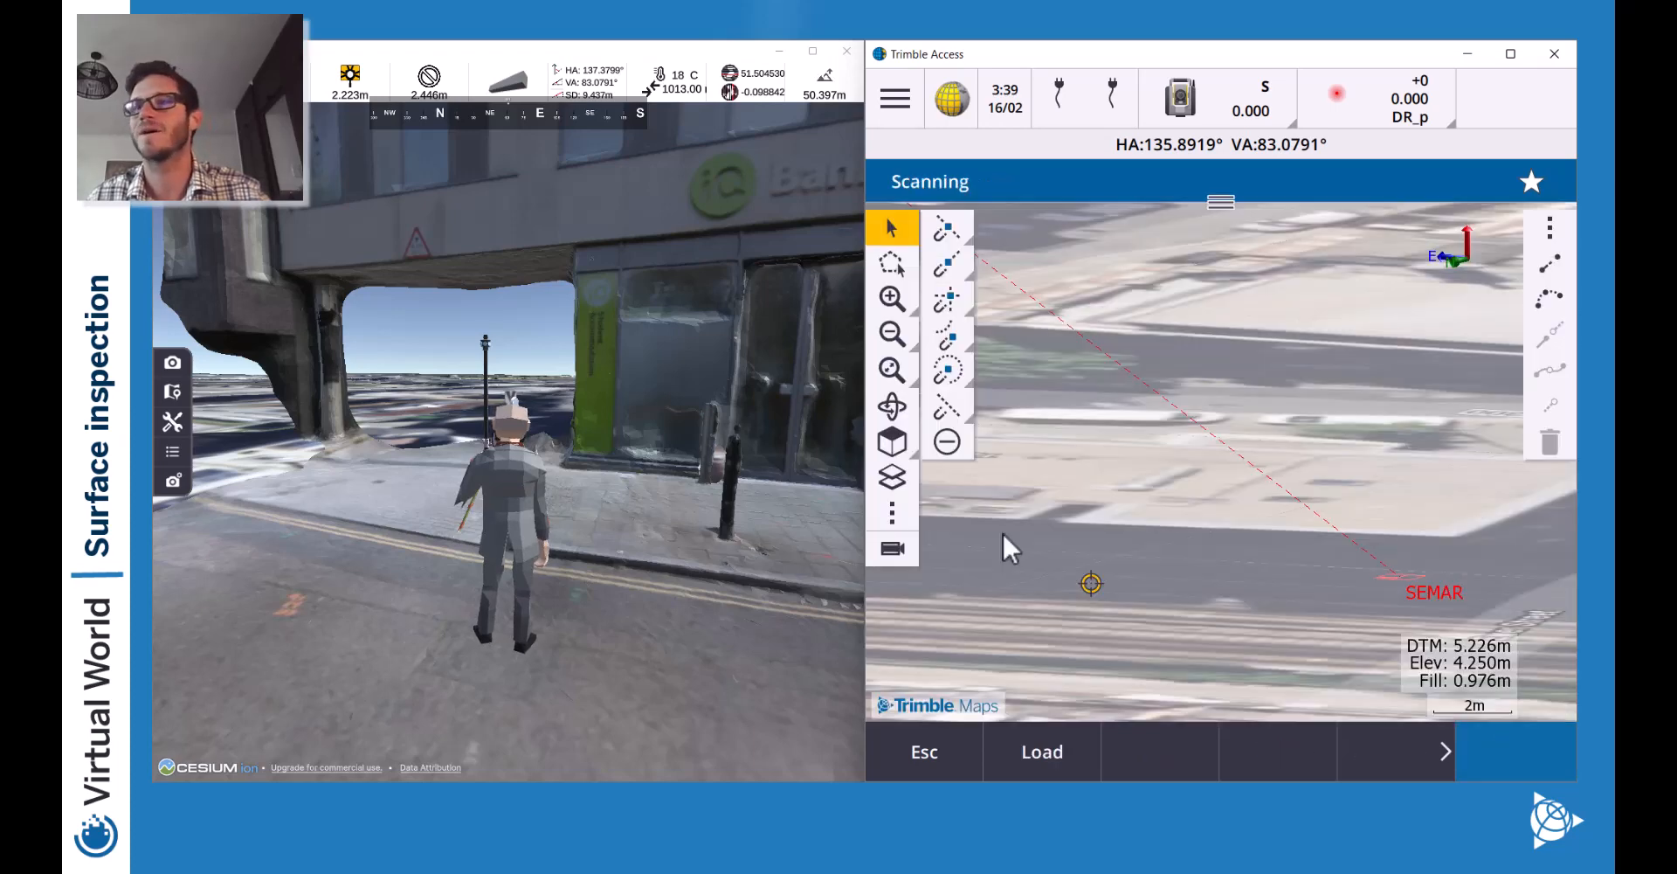
pyautogui.click(893, 407)
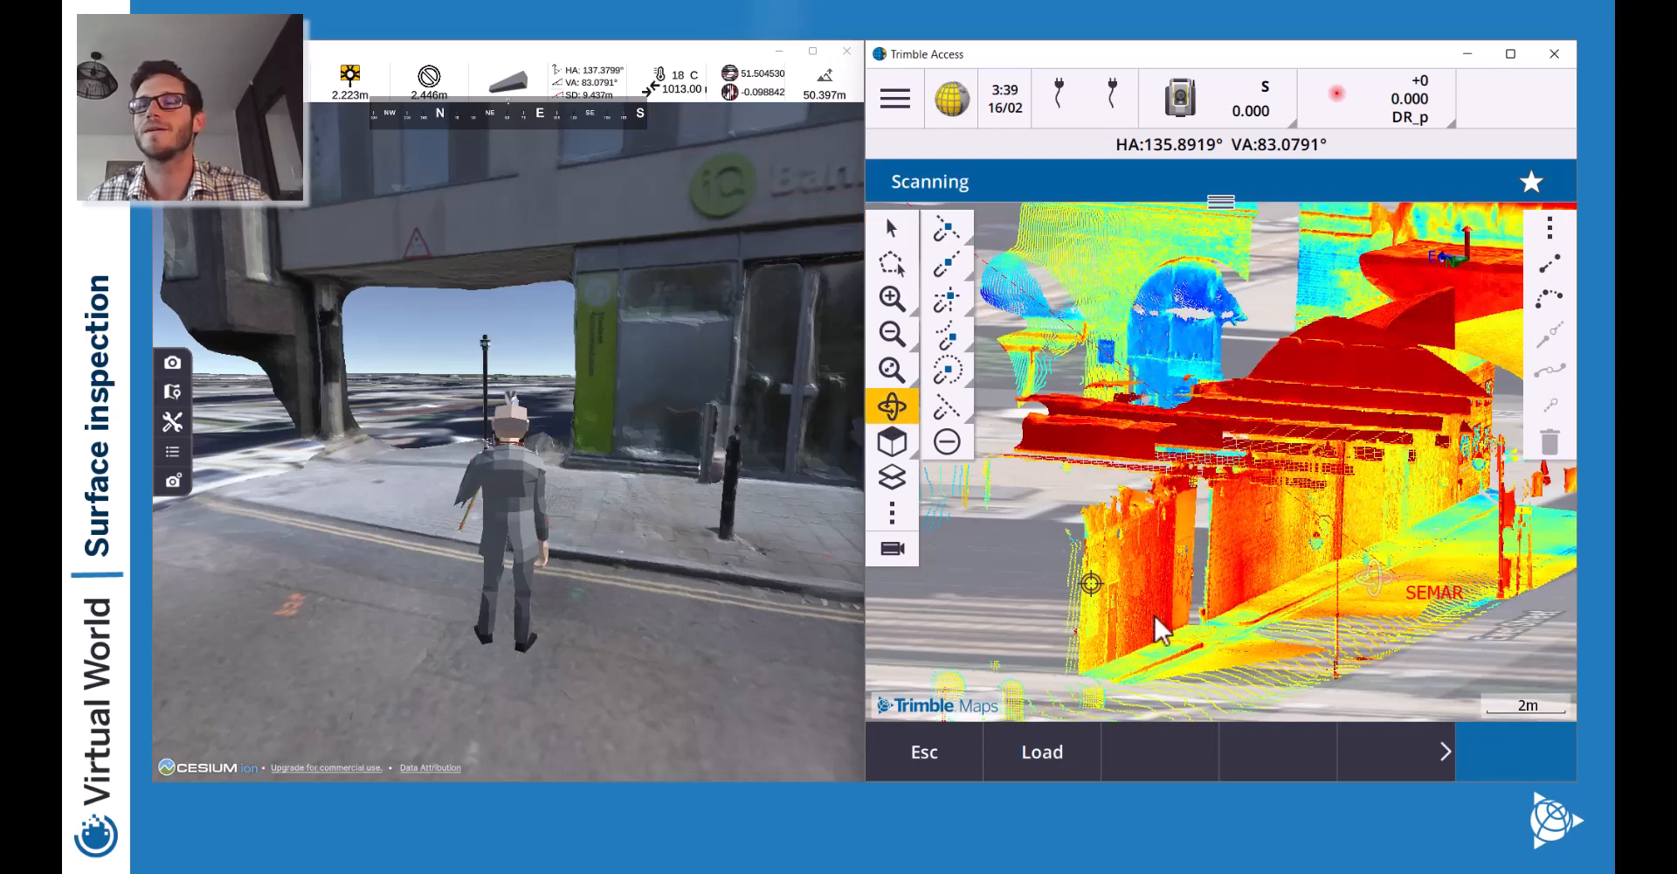
# Polygon-select the pole under the archway, then orbit to an oblique, zoomed-out view.
pyautogui.moveTo(1167, 599); pyautogui.dragTo(1165, 613)
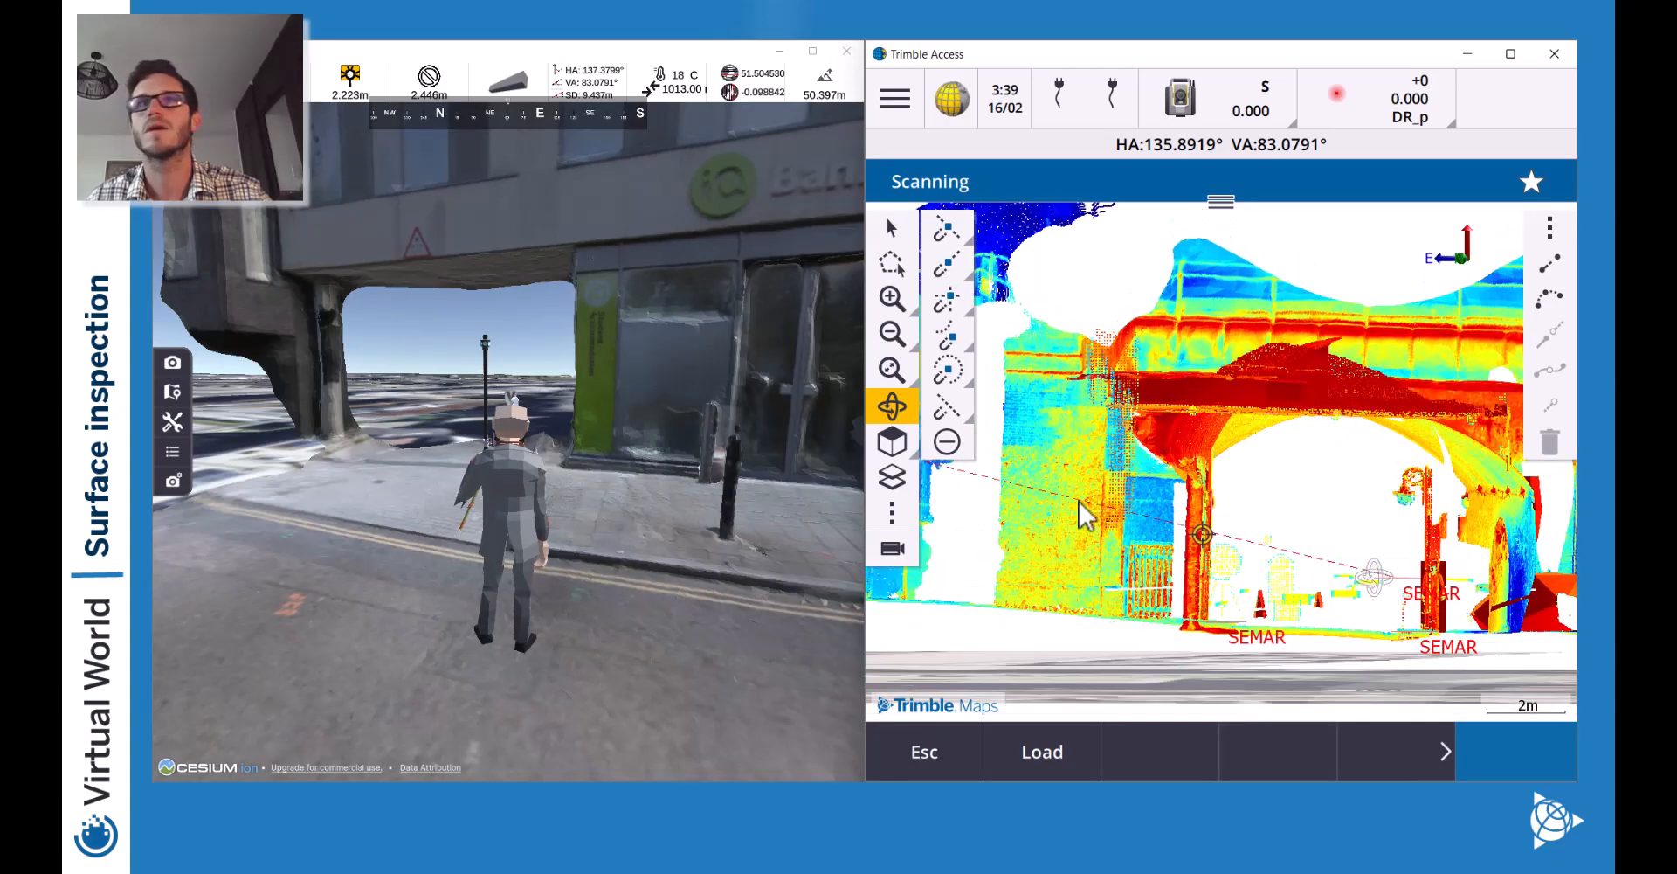
pyautogui.click(896, 268)
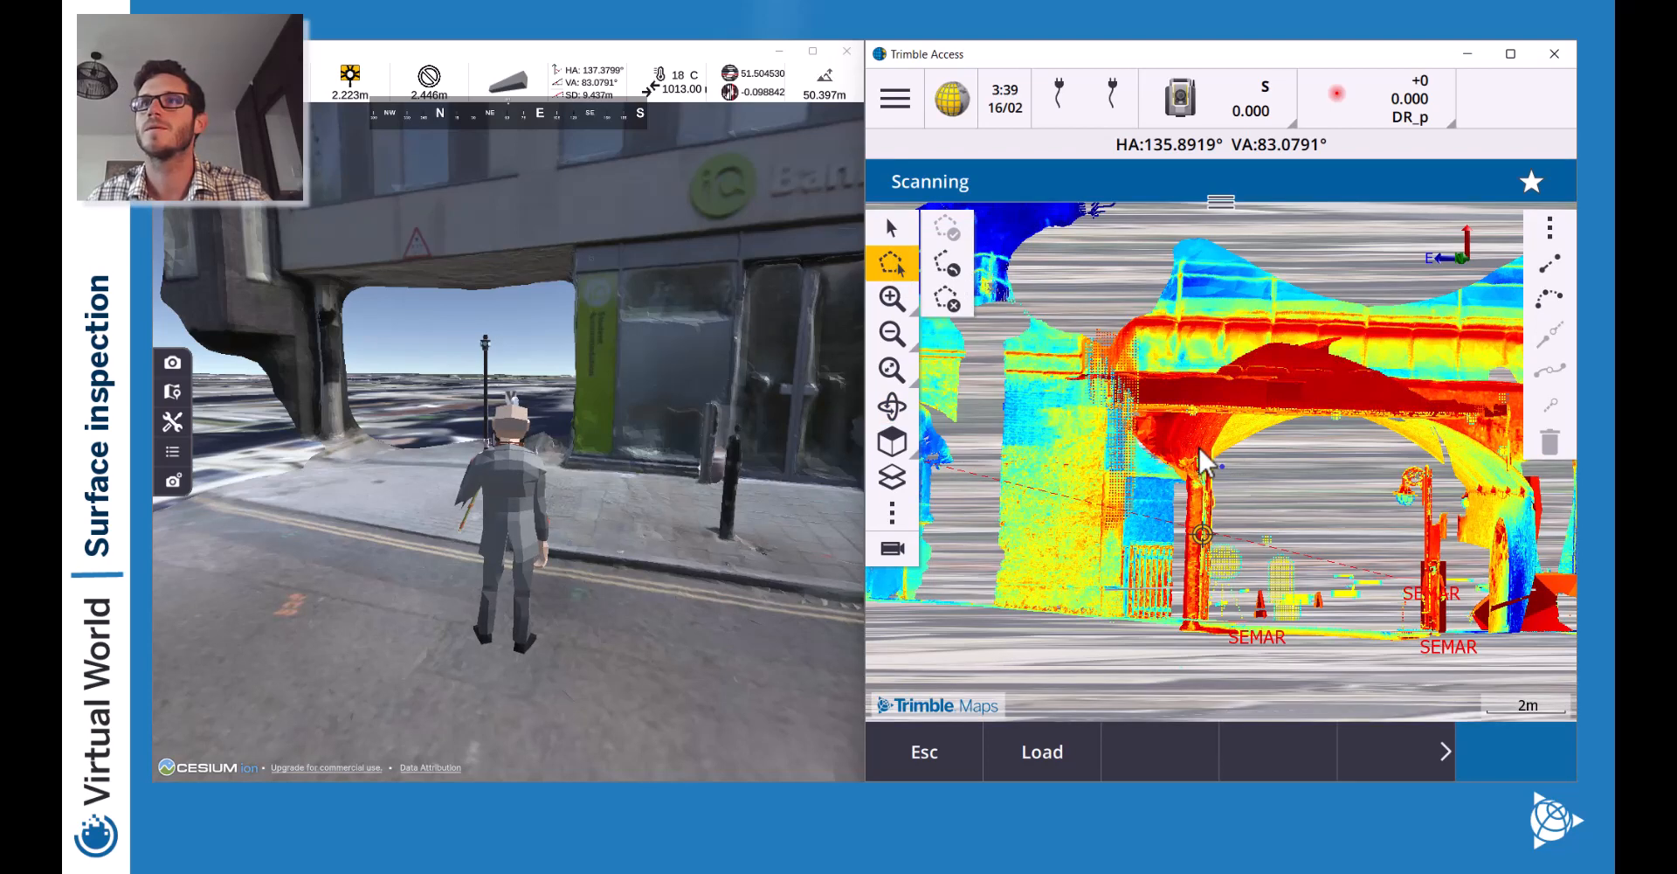
pyautogui.click(1180, 635)
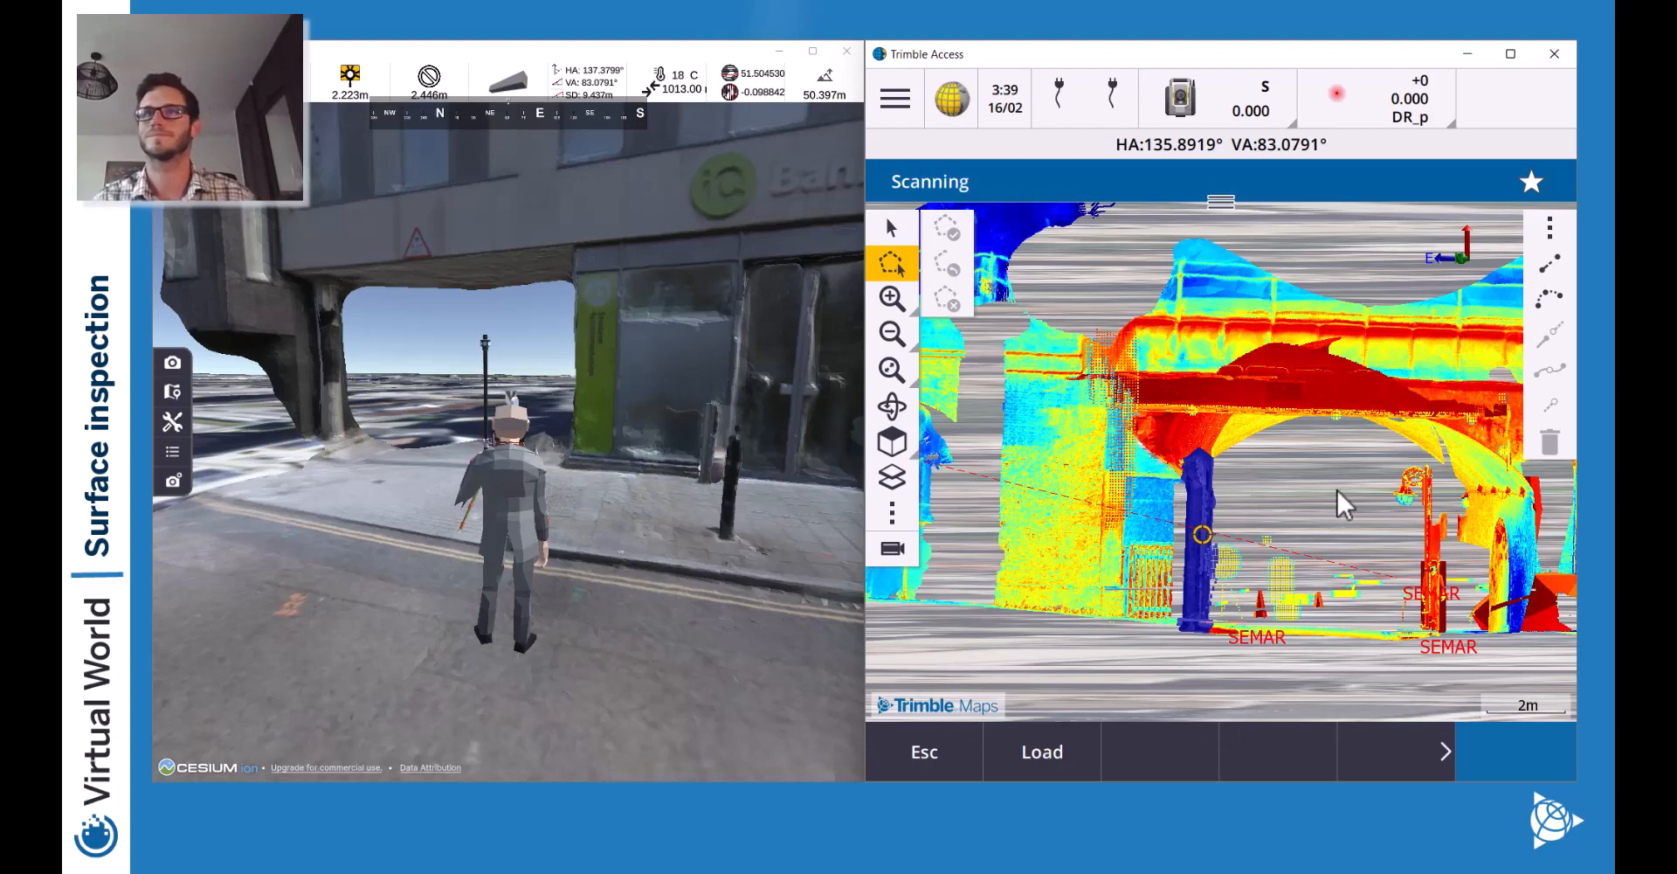
pyautogui.click(891, 405)
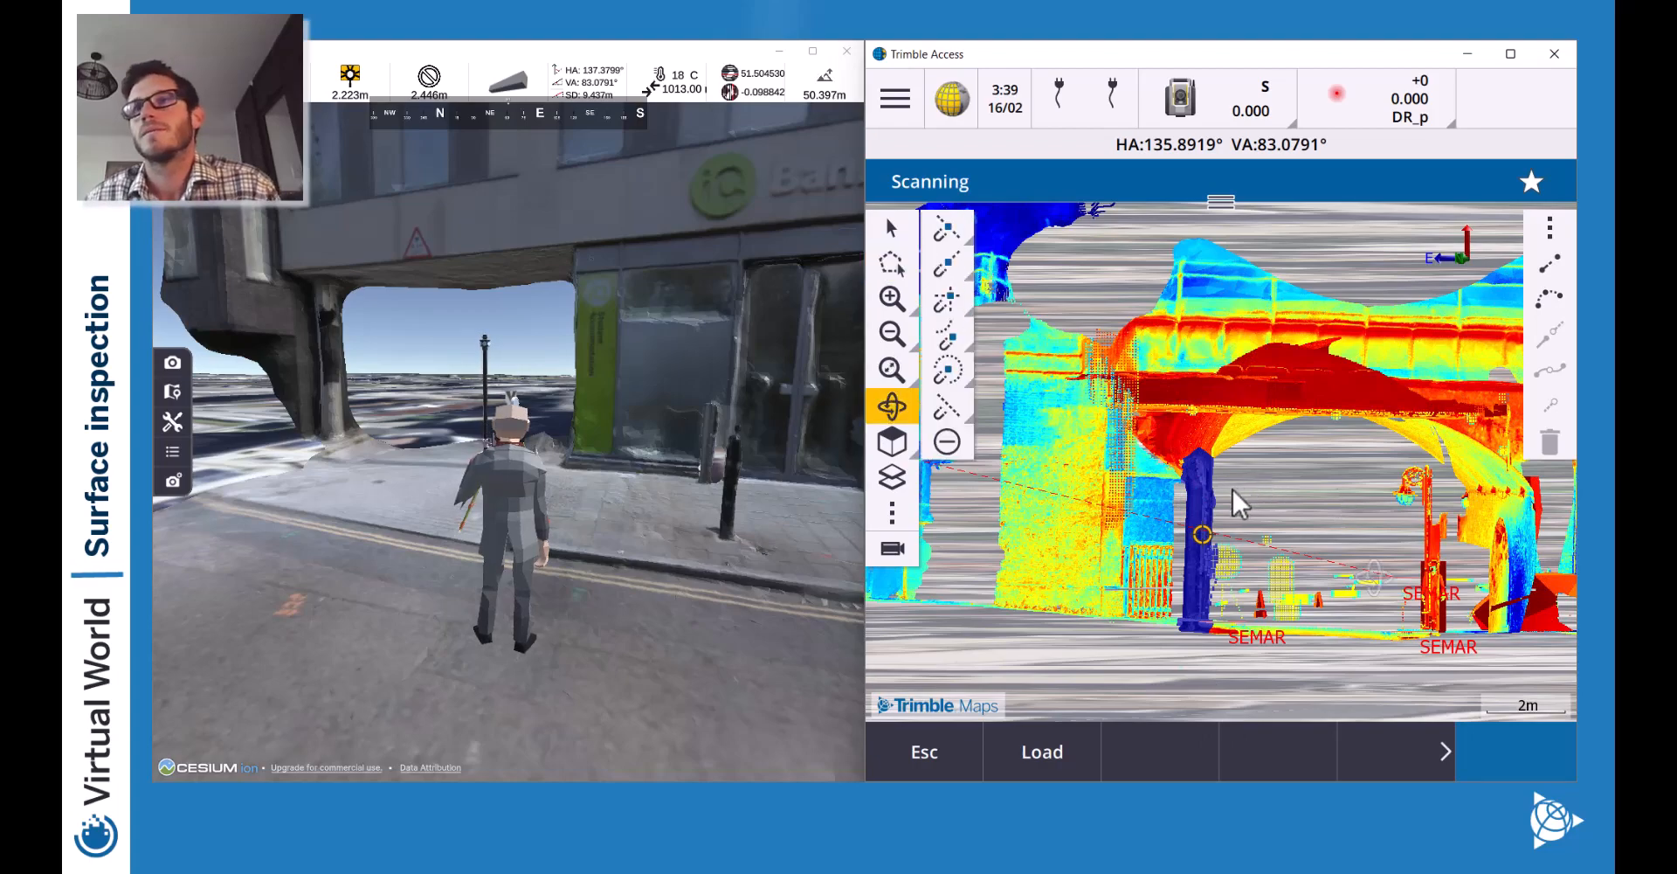
pyautogui.moveTo(1232, 486)
pyautogui.mouseDown()
pyautogui.moveTo(1214, 450)
pyautogui.moveTo(1218, 500)
pyautogui.moveTo(1291, 517)
pyautogui.moveTo(1308, 496)
pyautogui.moveTo(1258, 471)
pyautogui.mouseUp()
pyautogui.click(895, 339)
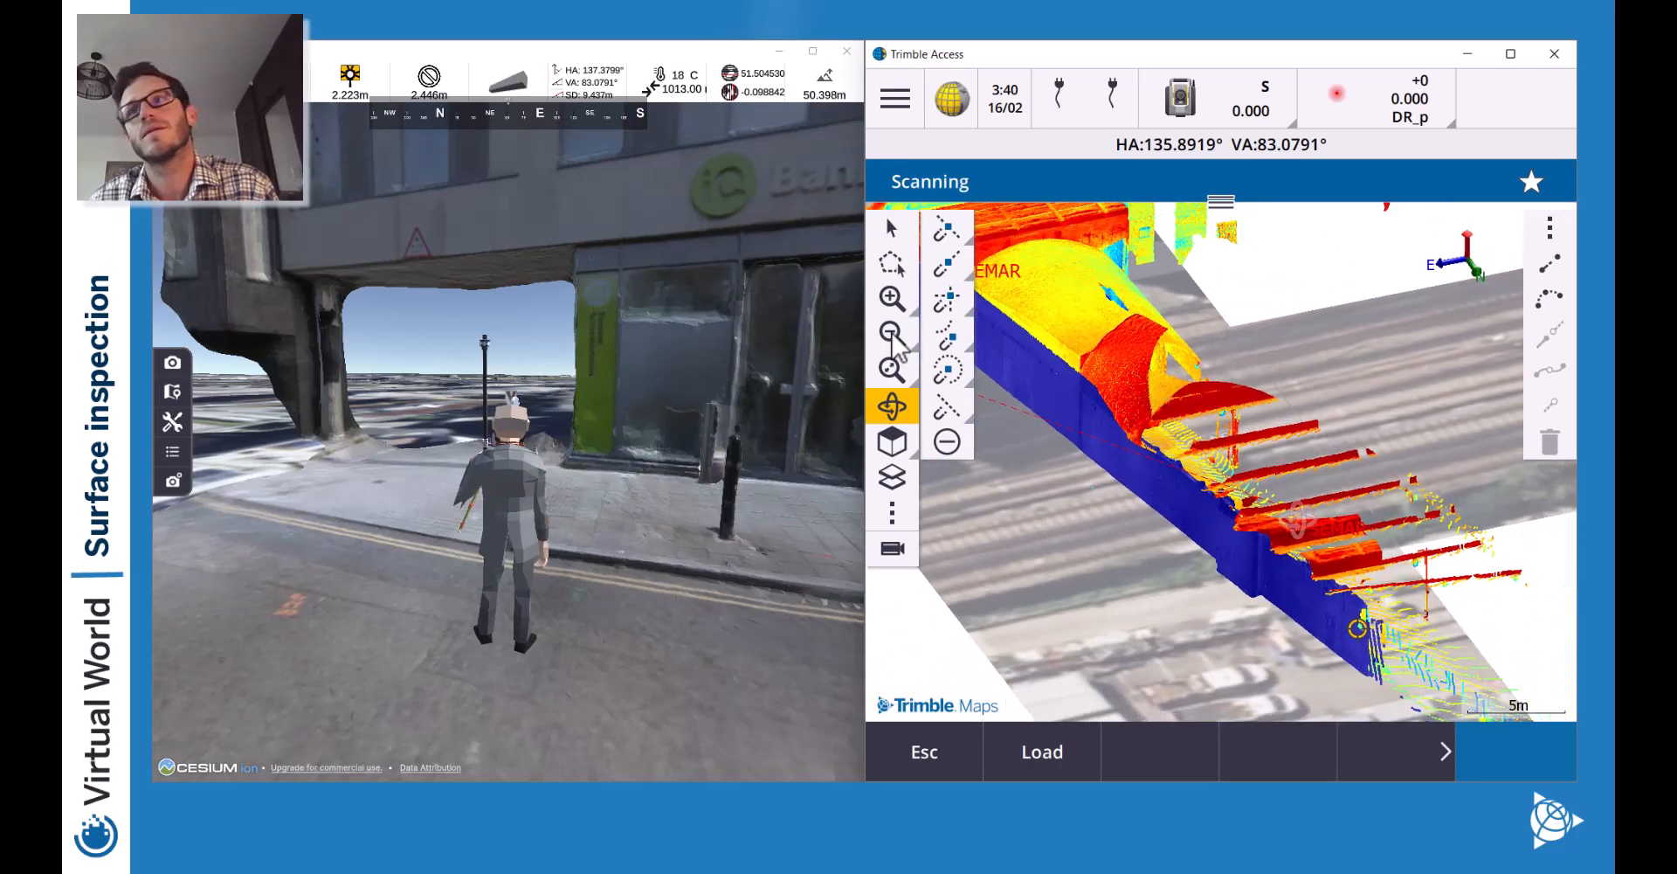
# Draw a five-corner fence around the wall's far end, then clear it.
pyautogui.click(893, 336)
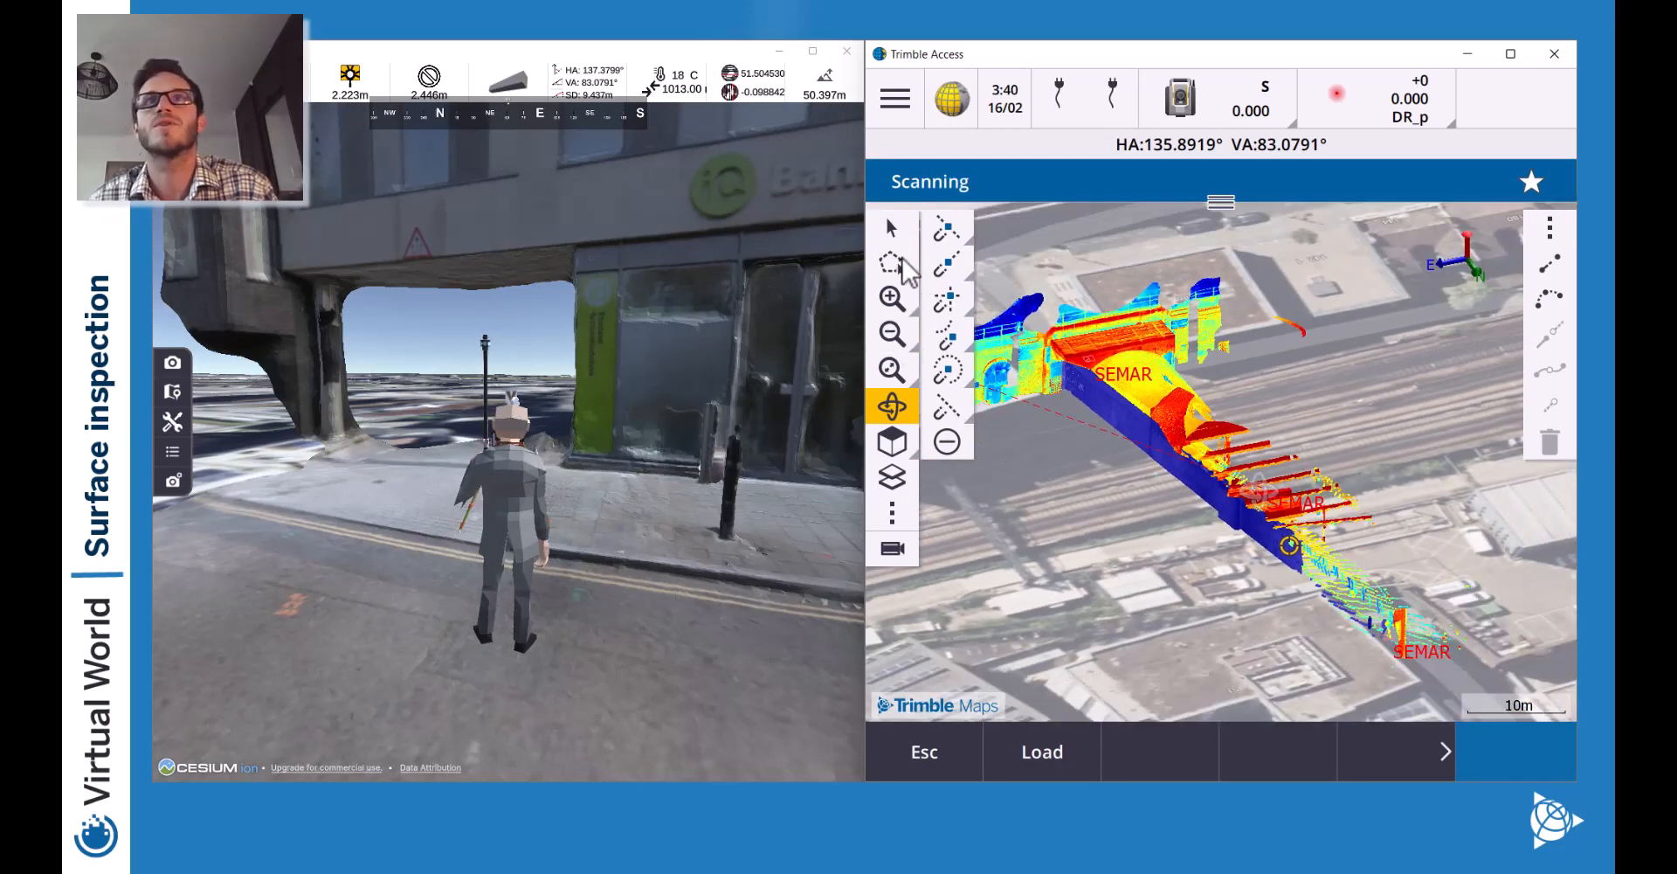
pyautogui.click(904, 261)
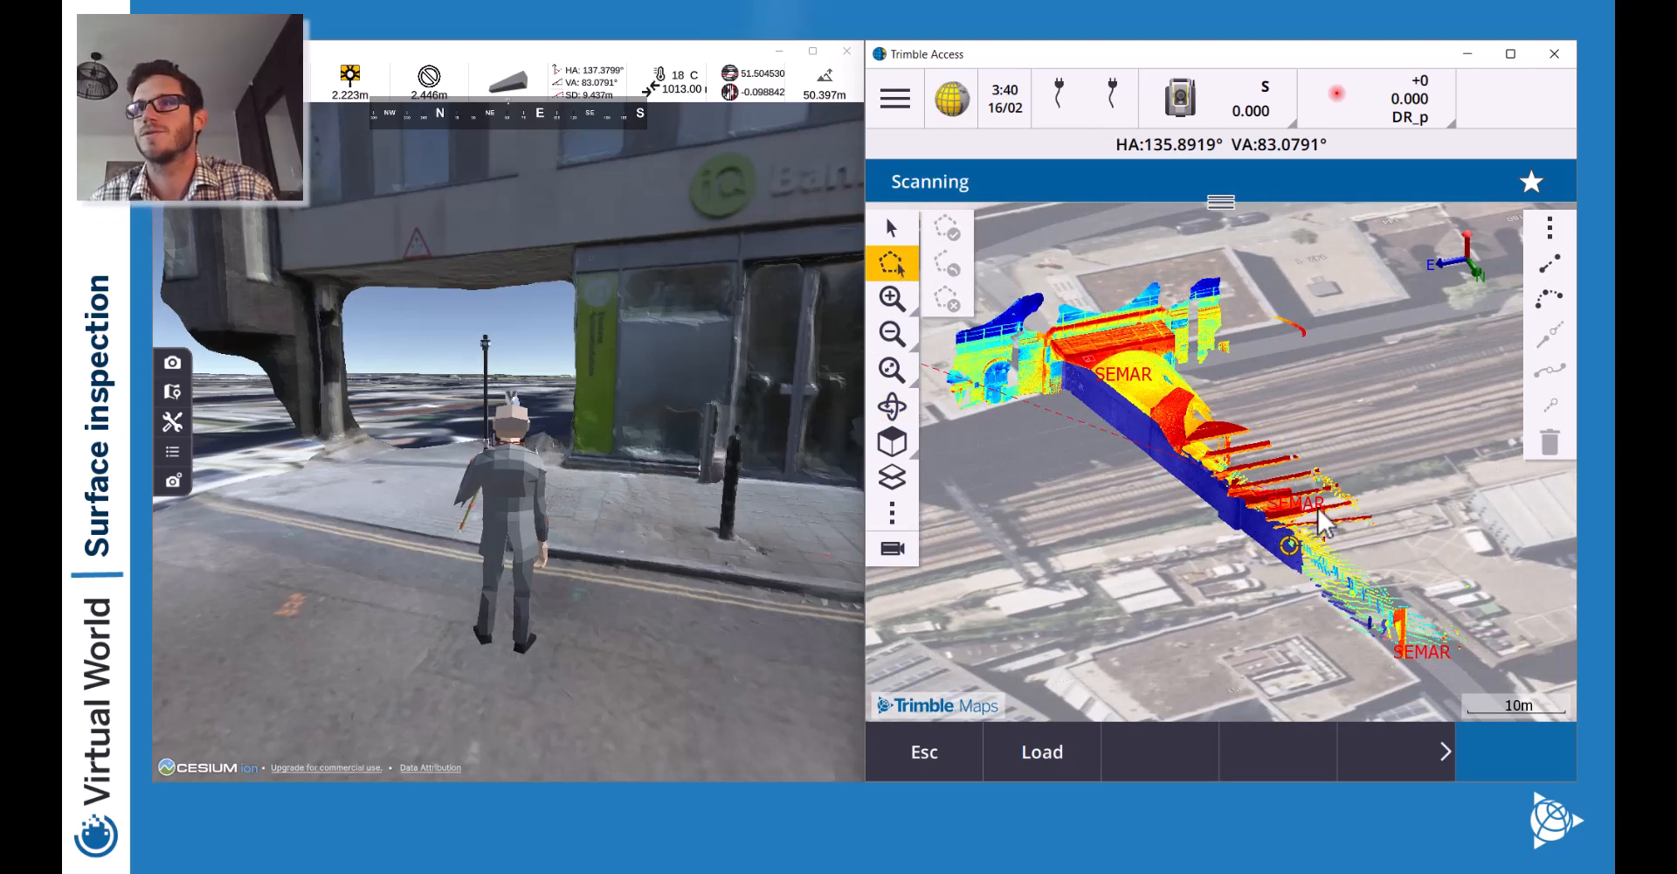
pyautogui.click(1313, 515)
pyautogui.click(1291, 606)
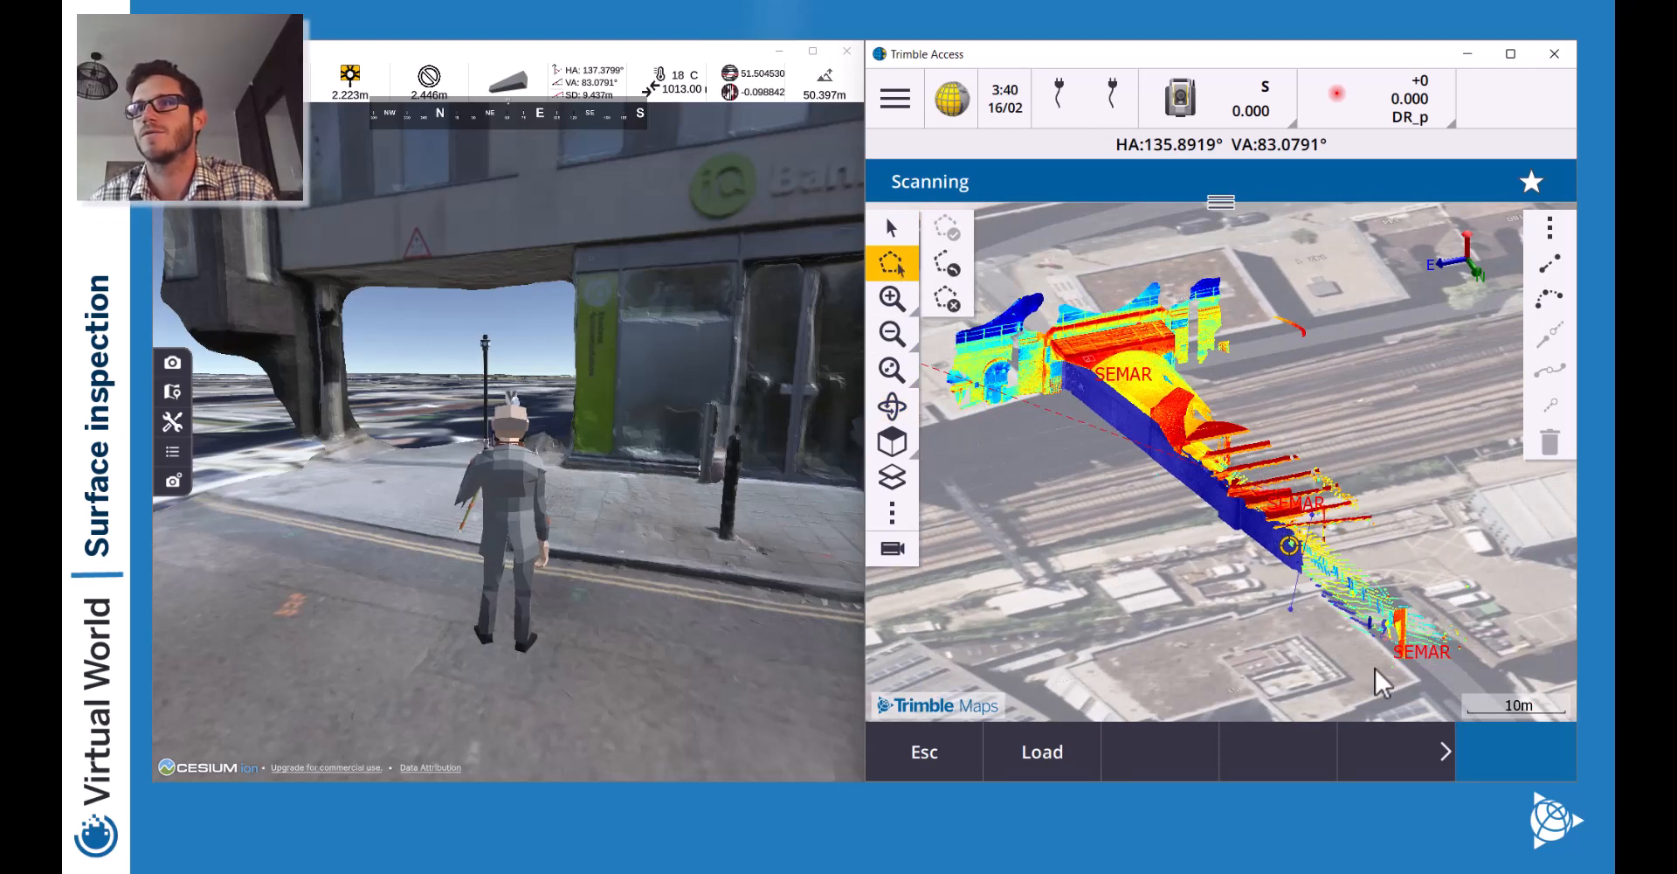
pyautogui.click(1375, 668)
pyautogui.click(1455, 662)
pyautogui.click(1471, 574)
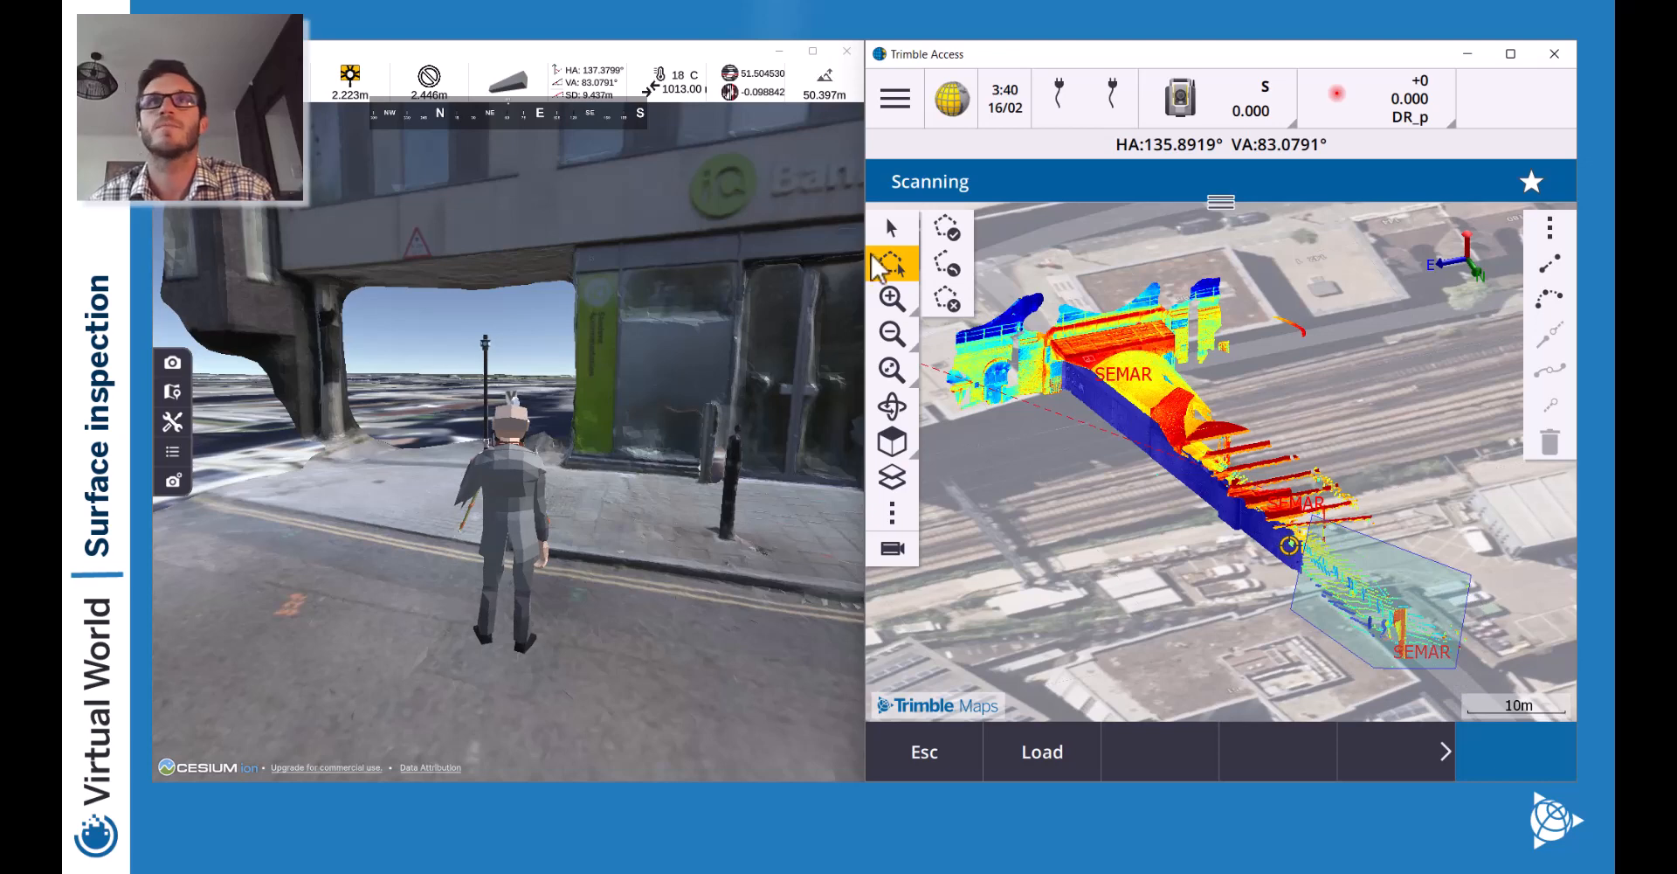
pyautogui.click(950, 301)
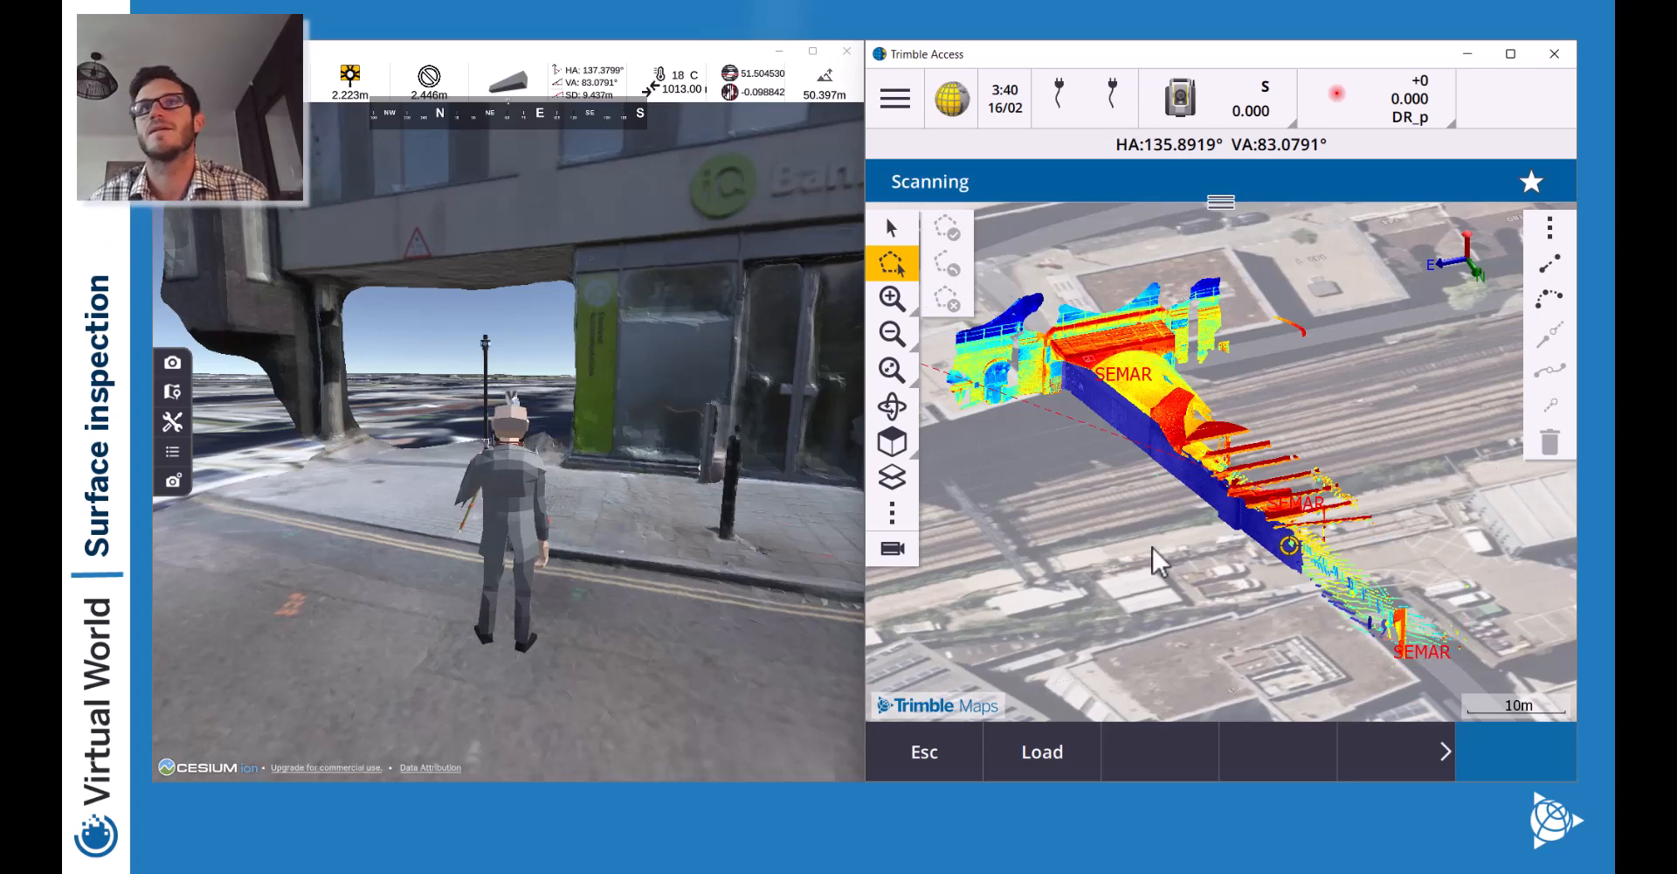
# Create a region from the selected points named 'Wall_Facing West'.
pyautogui.click(891, 229)
pyautogui.moveTo(1521, 597); pyautogui.dragTo(1368, 571)
pyautogui.rightClick(1122, 518)
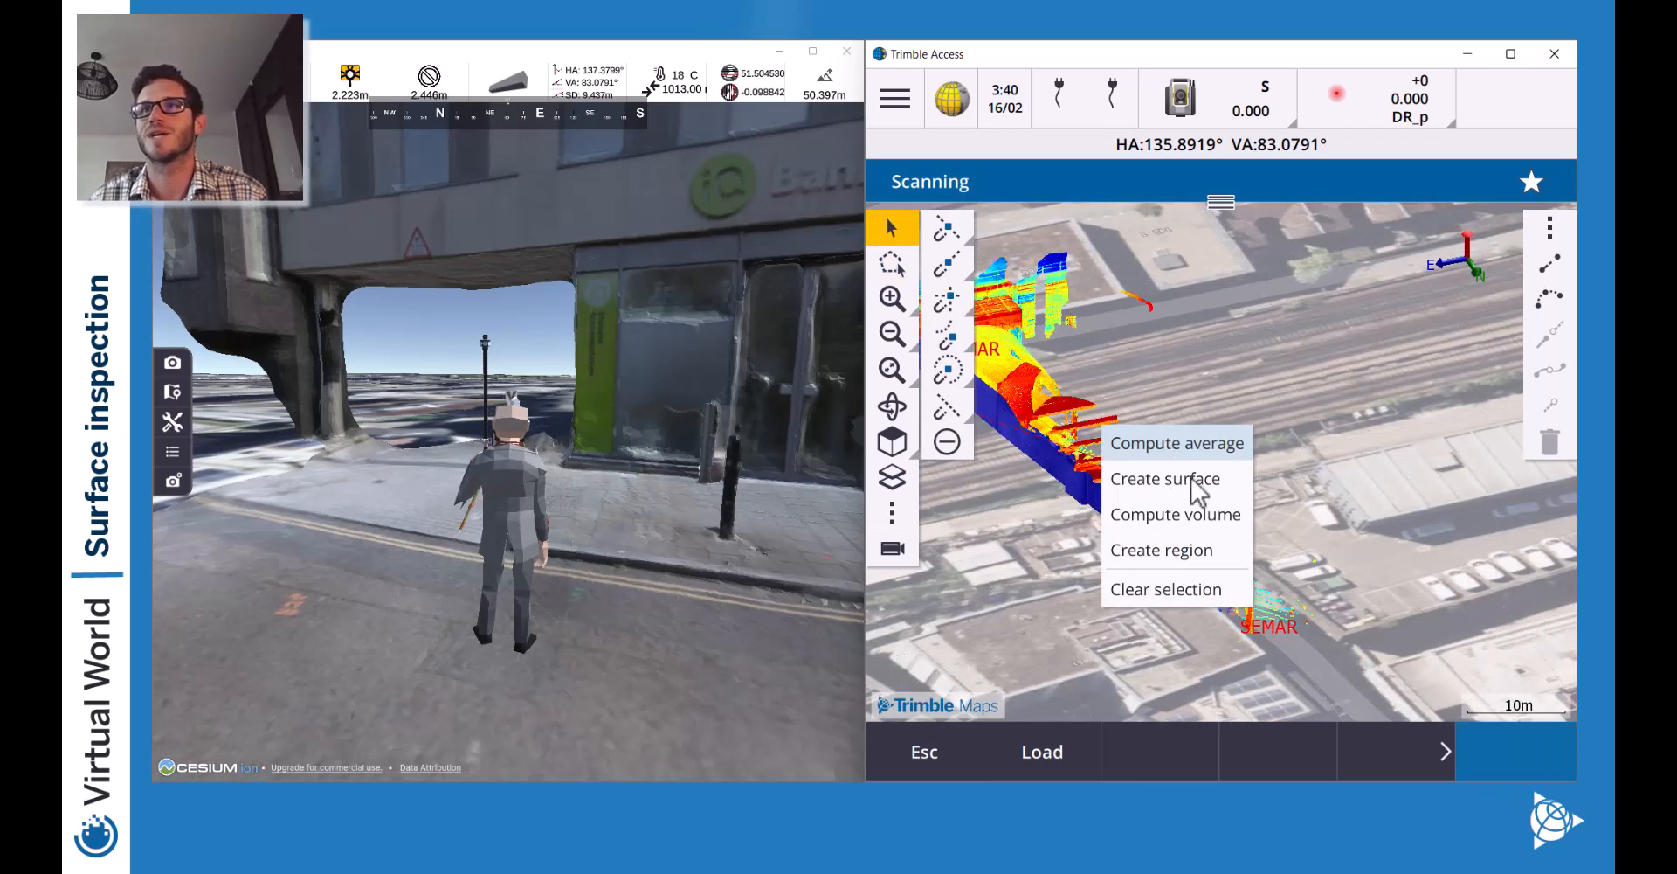
pyautogui.click(1187, 558)
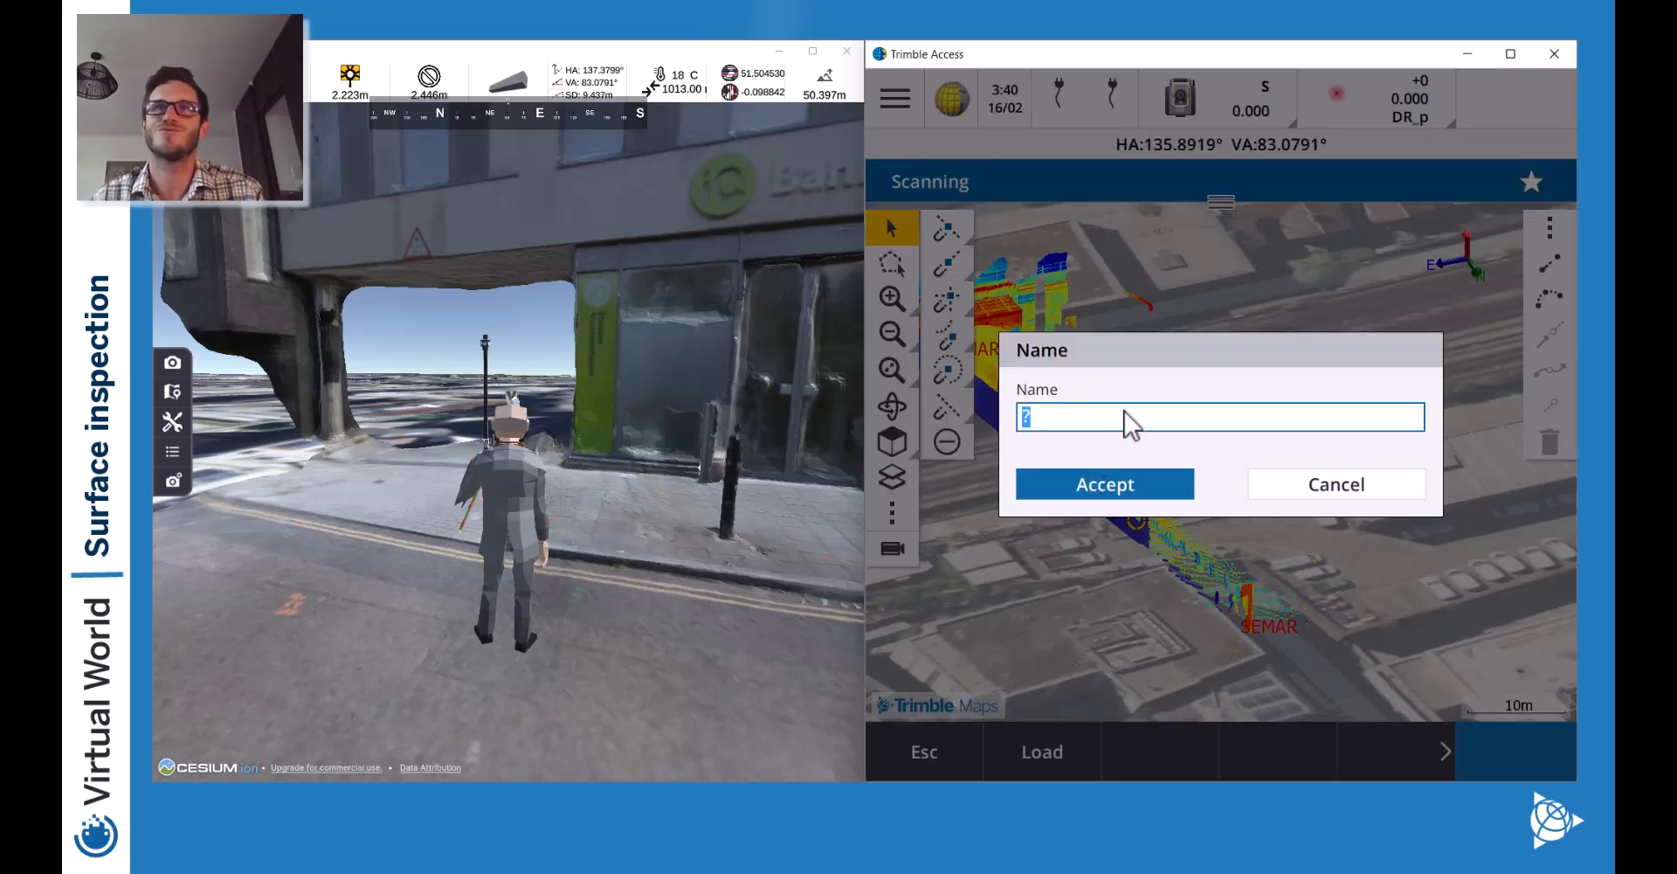
pyautogui.write('Wall')
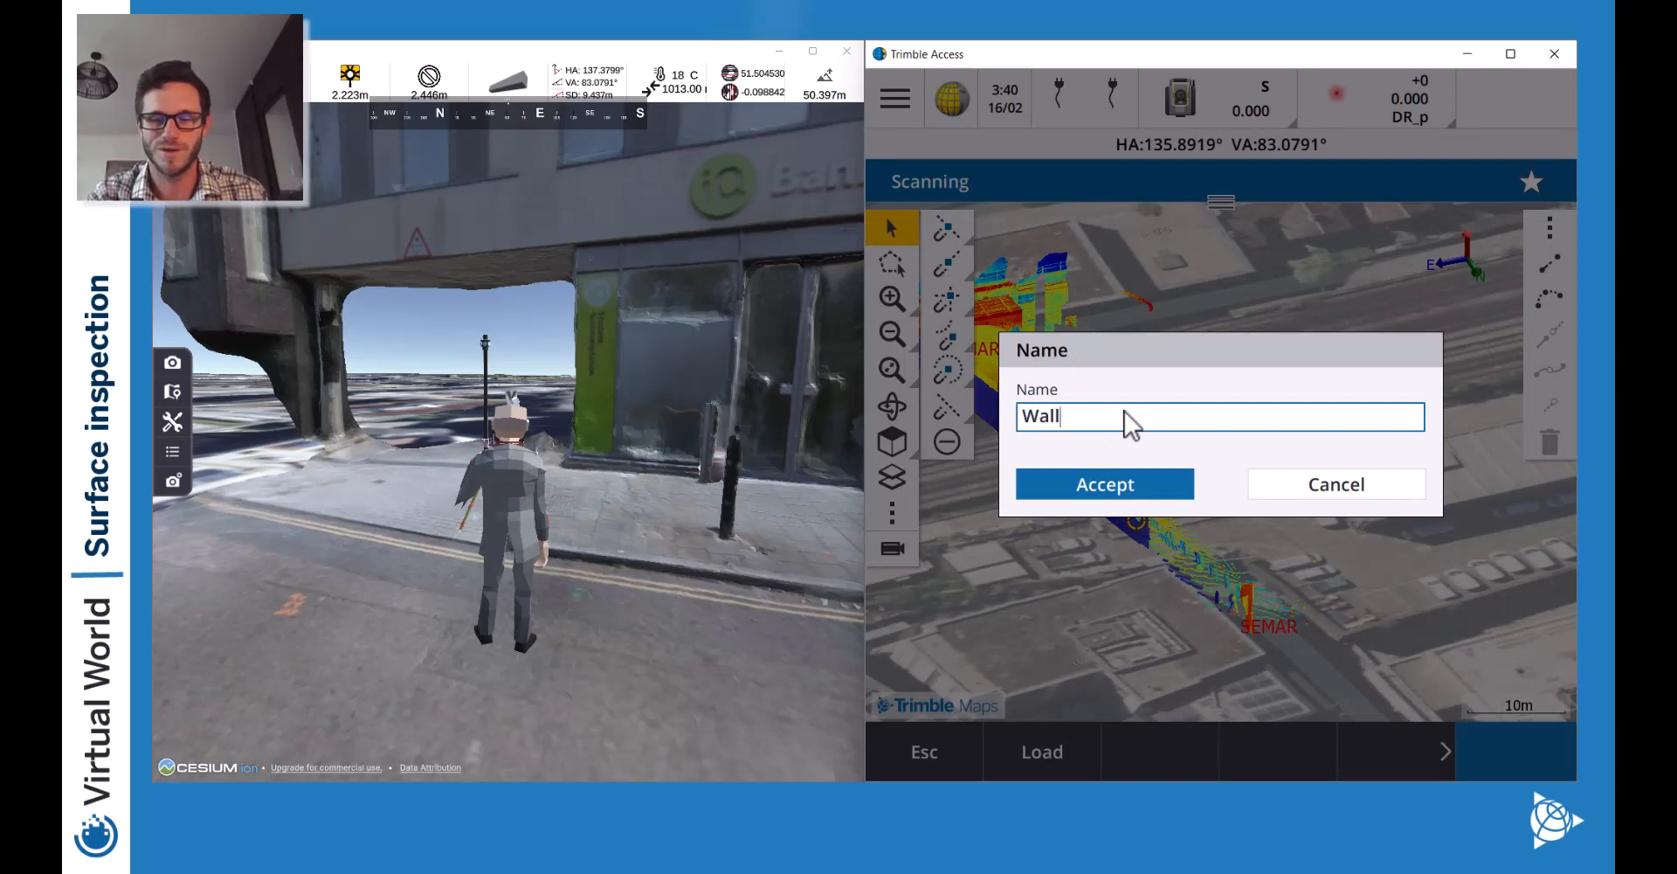
pyautogui.write('_Facing West')
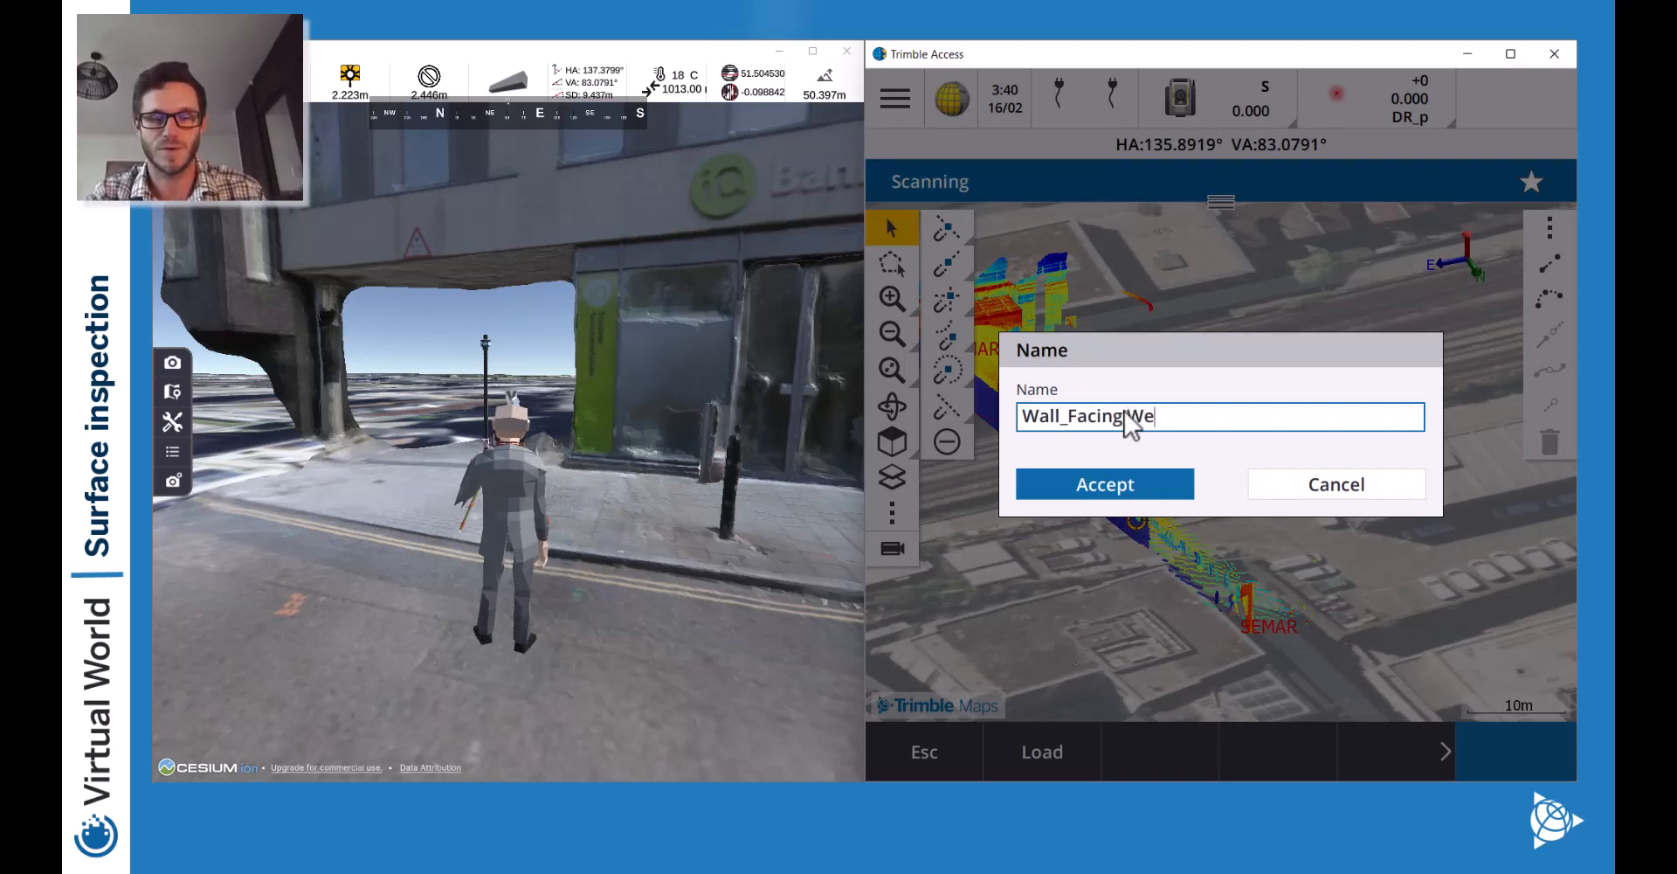
pyautogui.click(1092, 485)
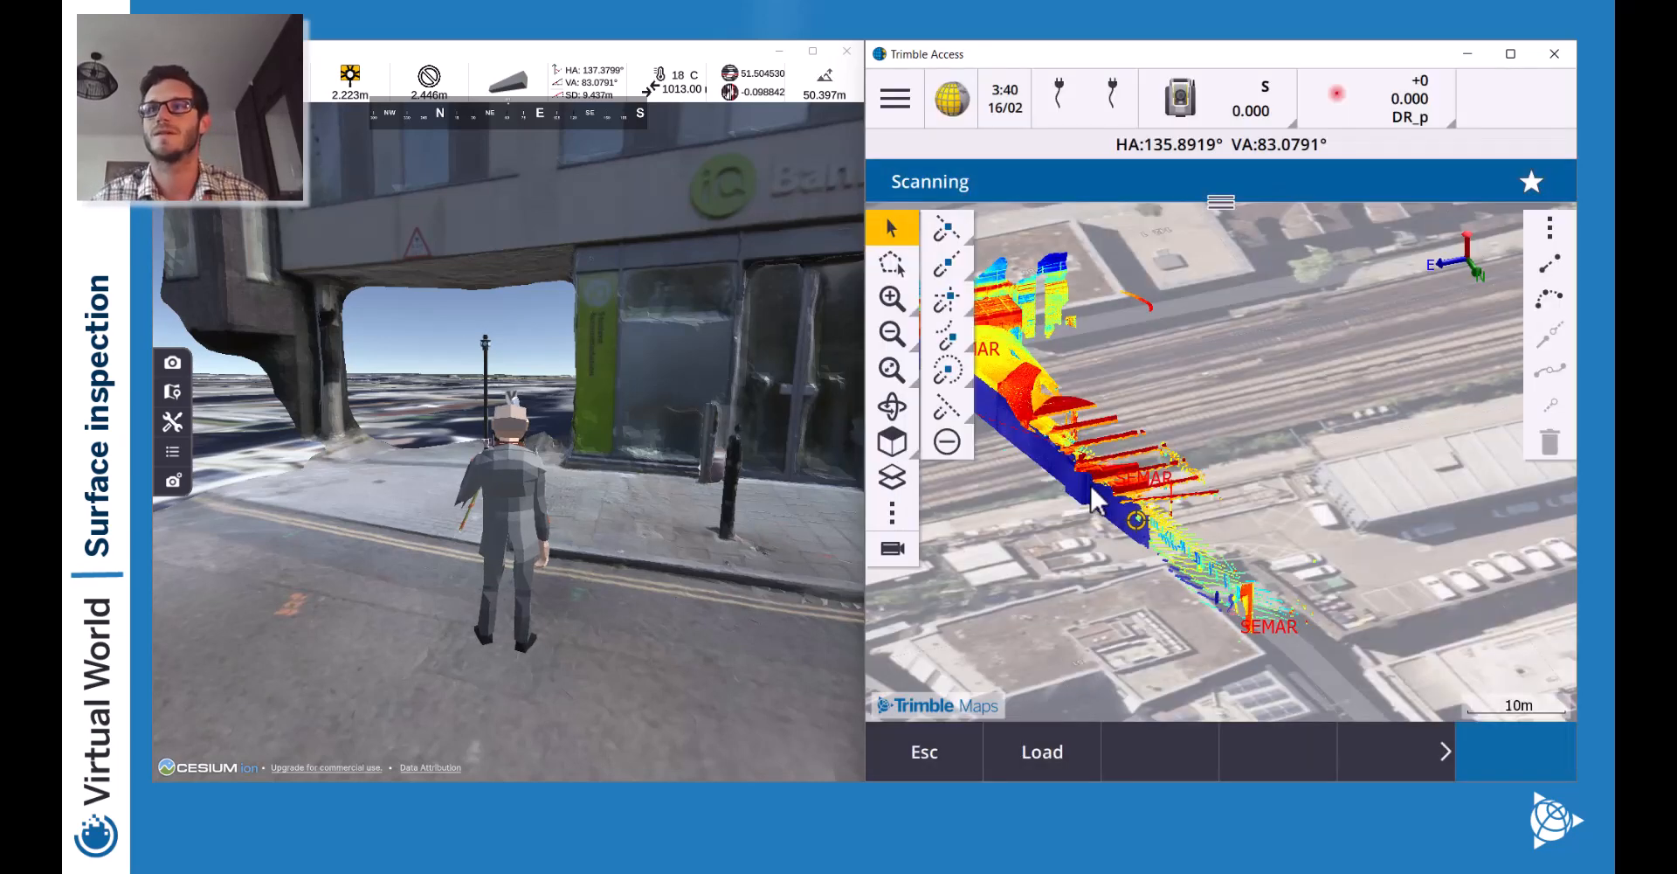
# Hide Scan0002 and Scan0003 in Layers, keeping only Wall_Facing West visible.
pyautogui.click(892, 477)
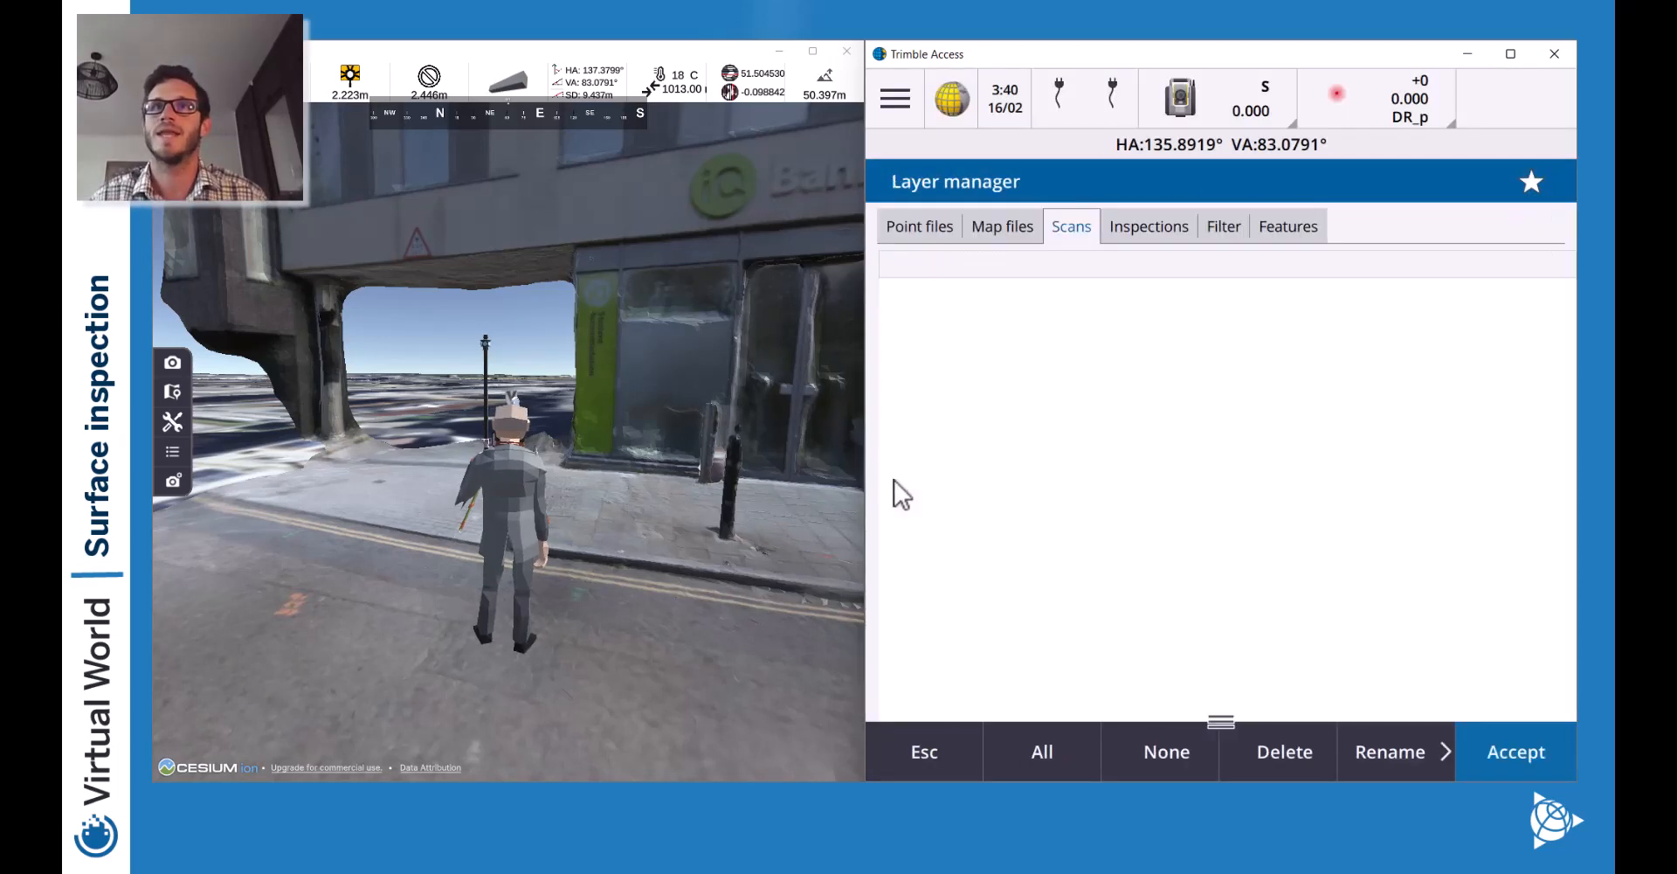
pyautogui.click(891, 300)
pyautogui.click(895, 330)
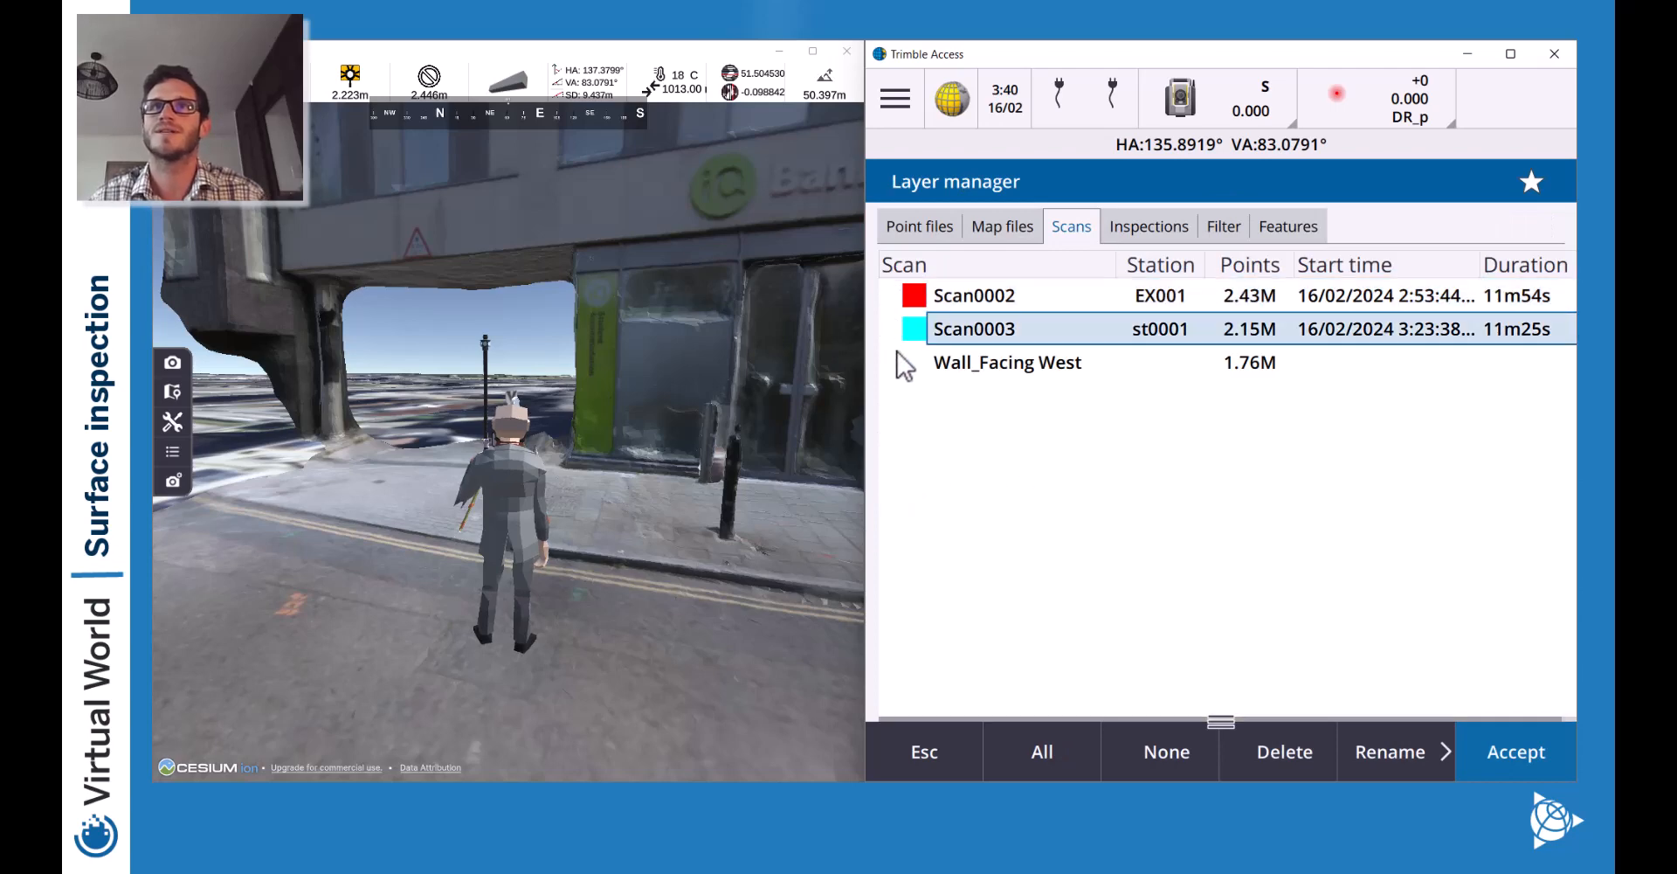
pyautogui.click(893, 362)
pyautogui.click(1520, 756)
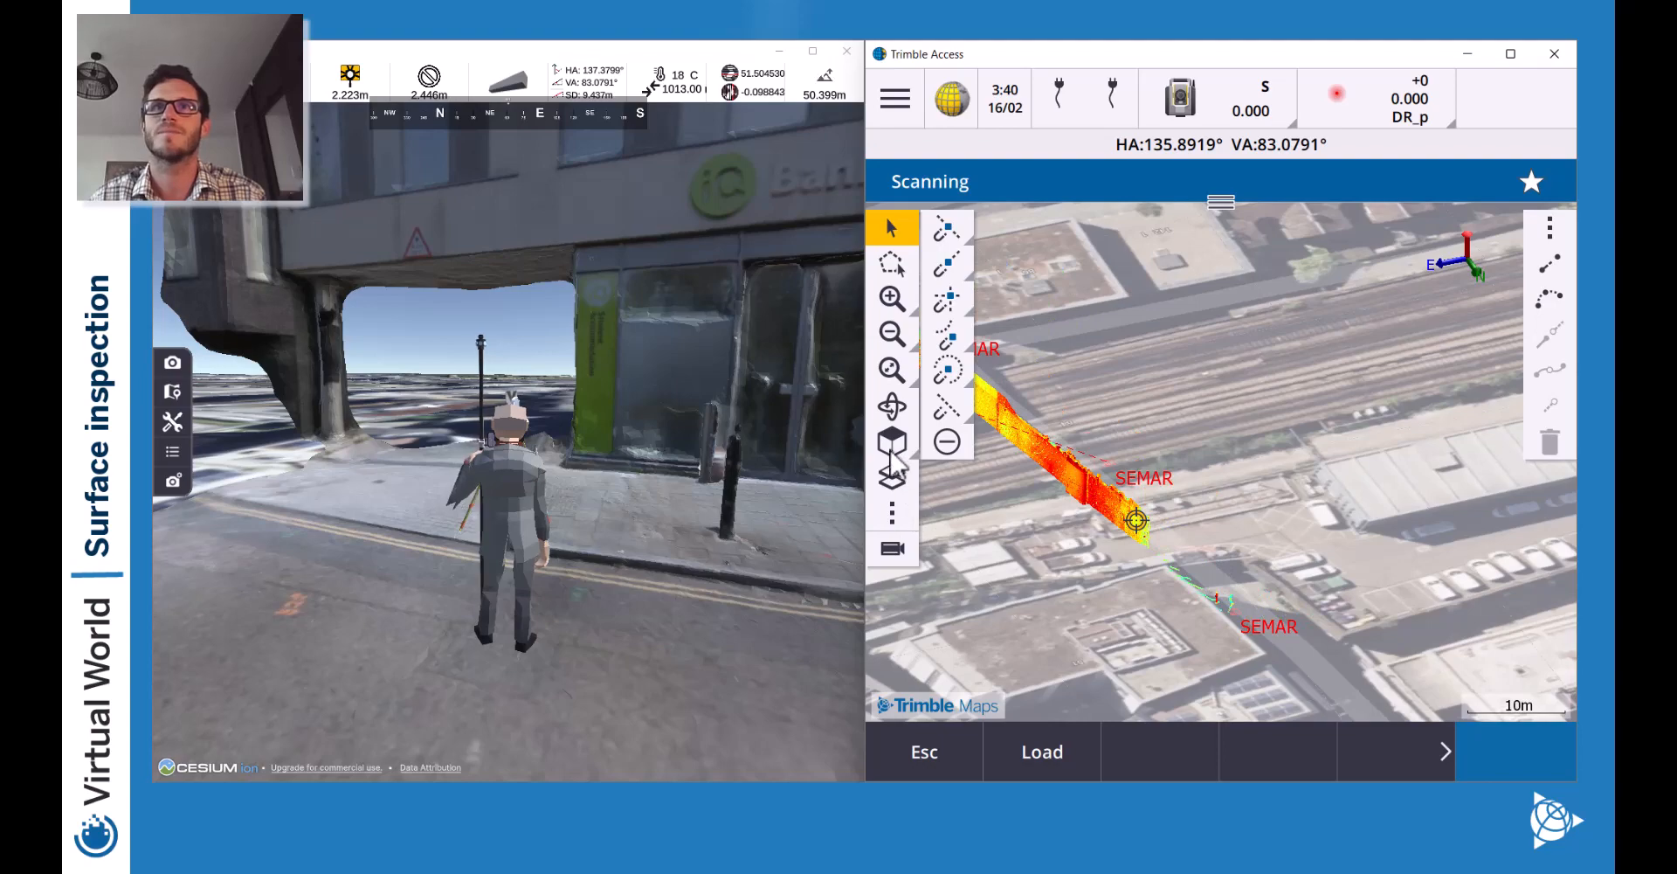
# Orbit and pan the 3D view to face the wall scan.
pyautogui.click(891, 405)
pyautogui.moveTo(1381, 572)
pyautogui.mouseDown()
pyautogui.moveTo(1282, 537)
pyautogui.moveTo(1223, 540)
pyautogui.mouseUp()
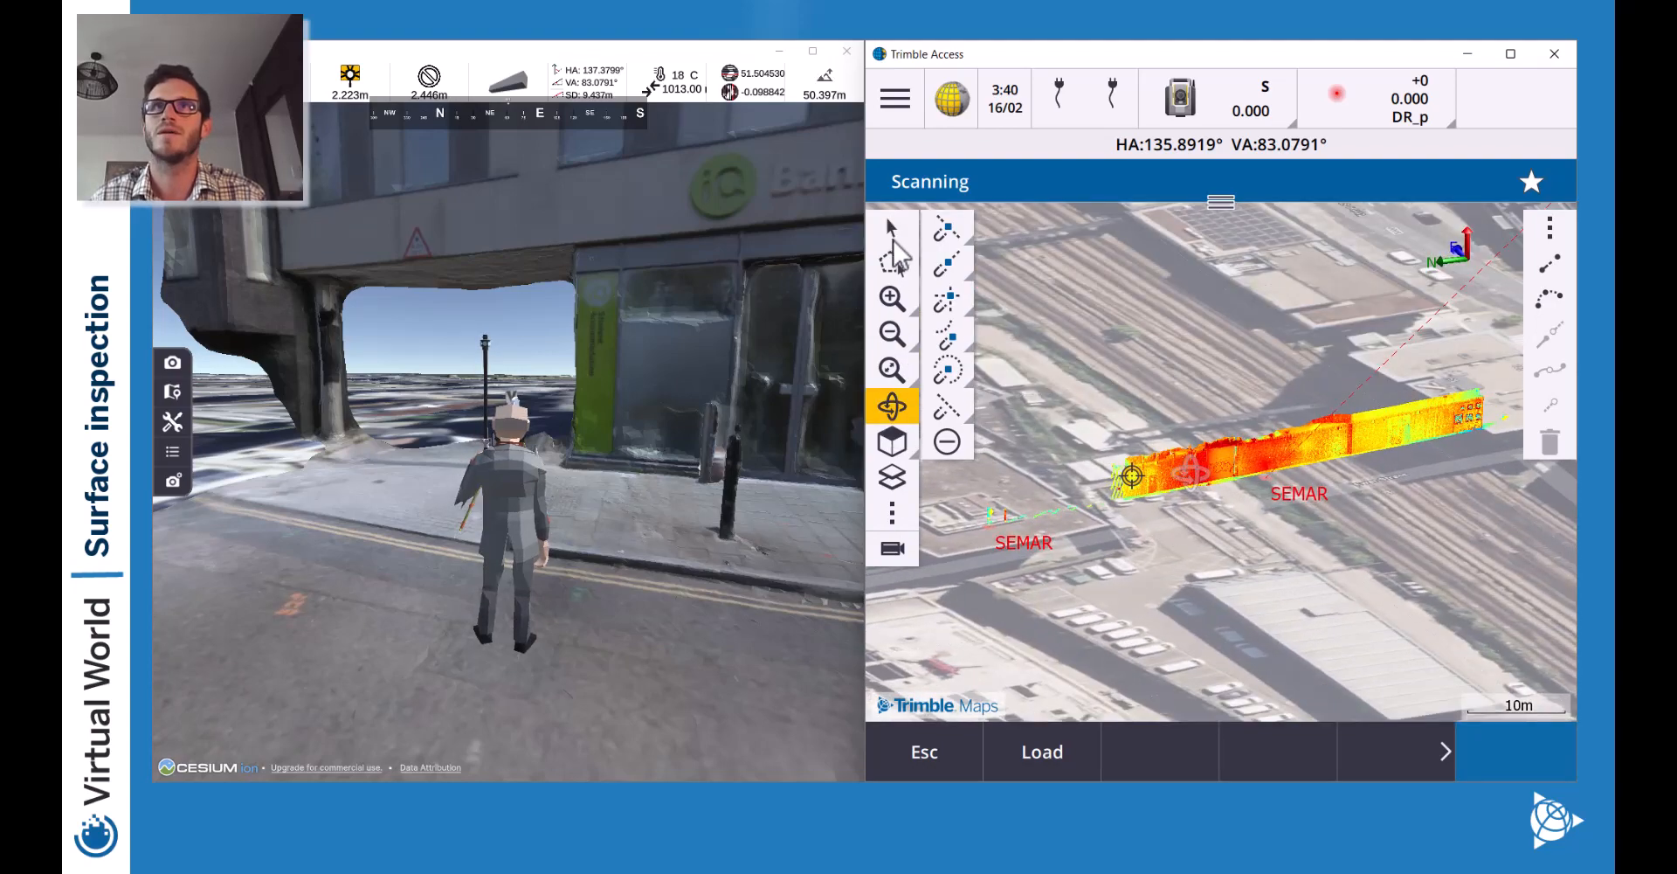
pyautogui.moveTo(1307, 370); pyautogui.dragTo(1198, 411)
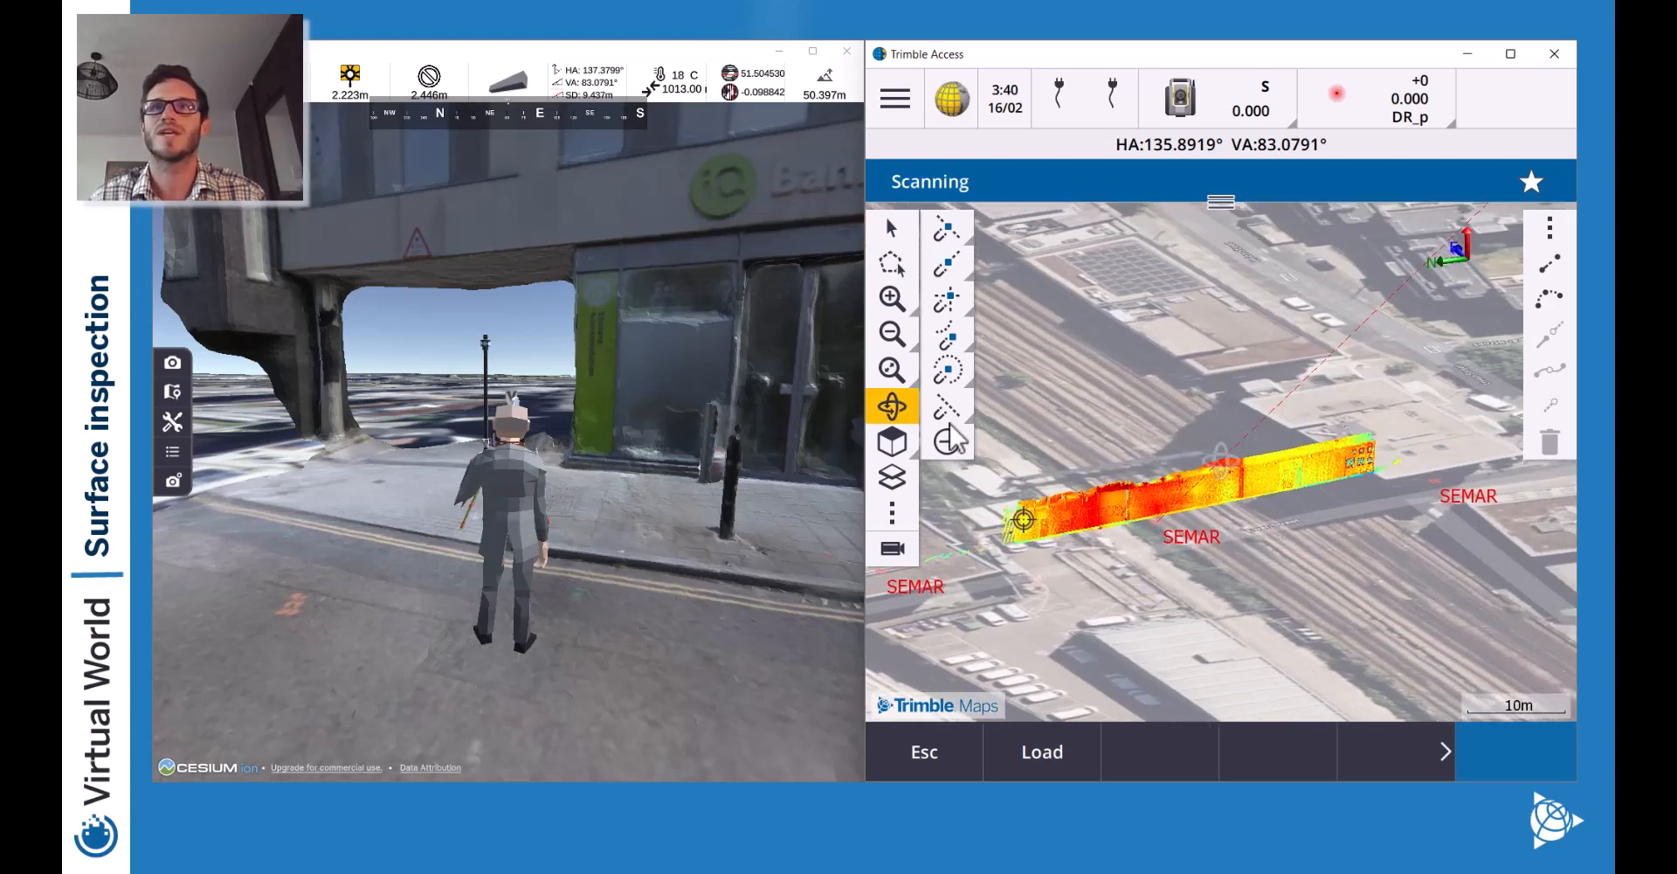
pyautogui.moveTo(1387, 496); pyautogui.dragTo(1328, 489)
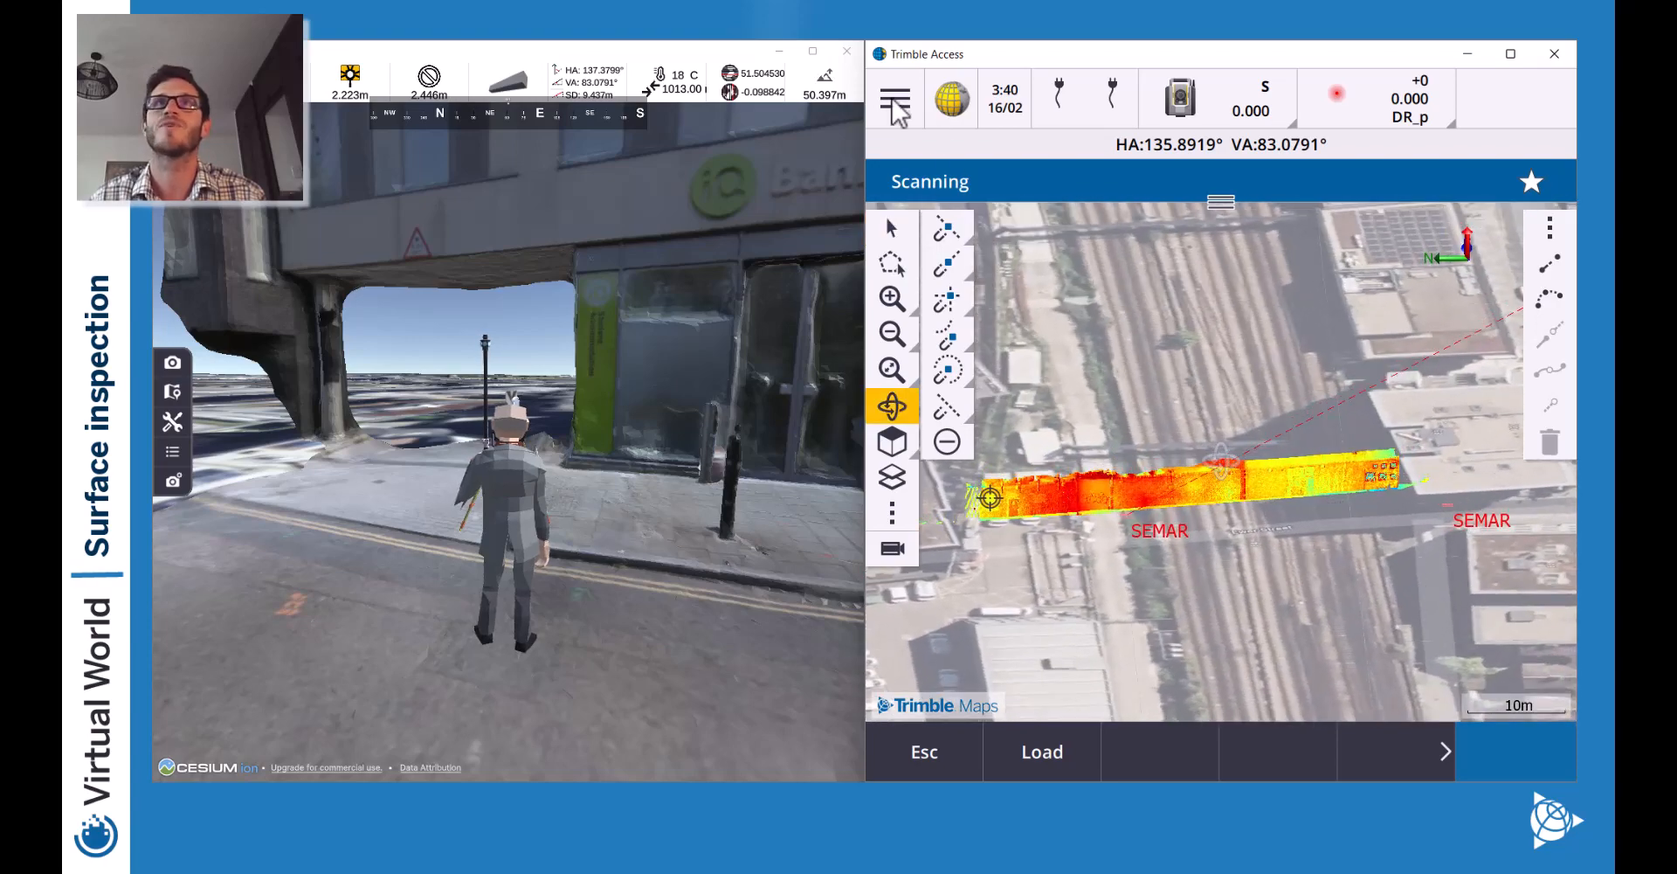
# Start a Cogo surface inspection using the Scan to vertical plane method.
pyautogui.click(894, 101)
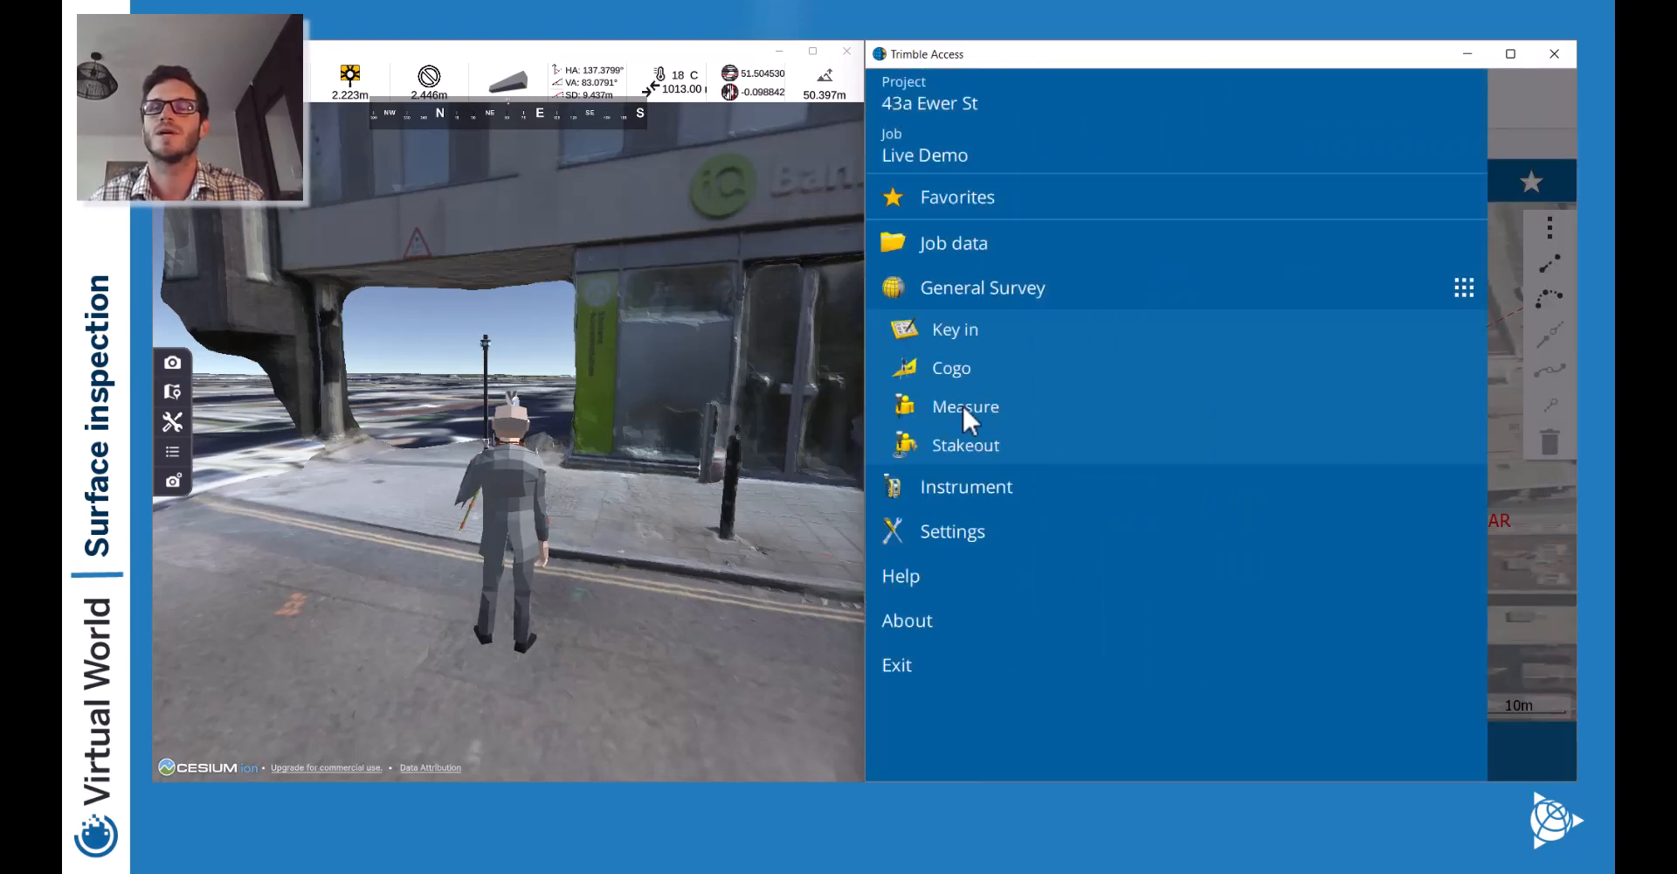
pyautogui.click(951, 369)
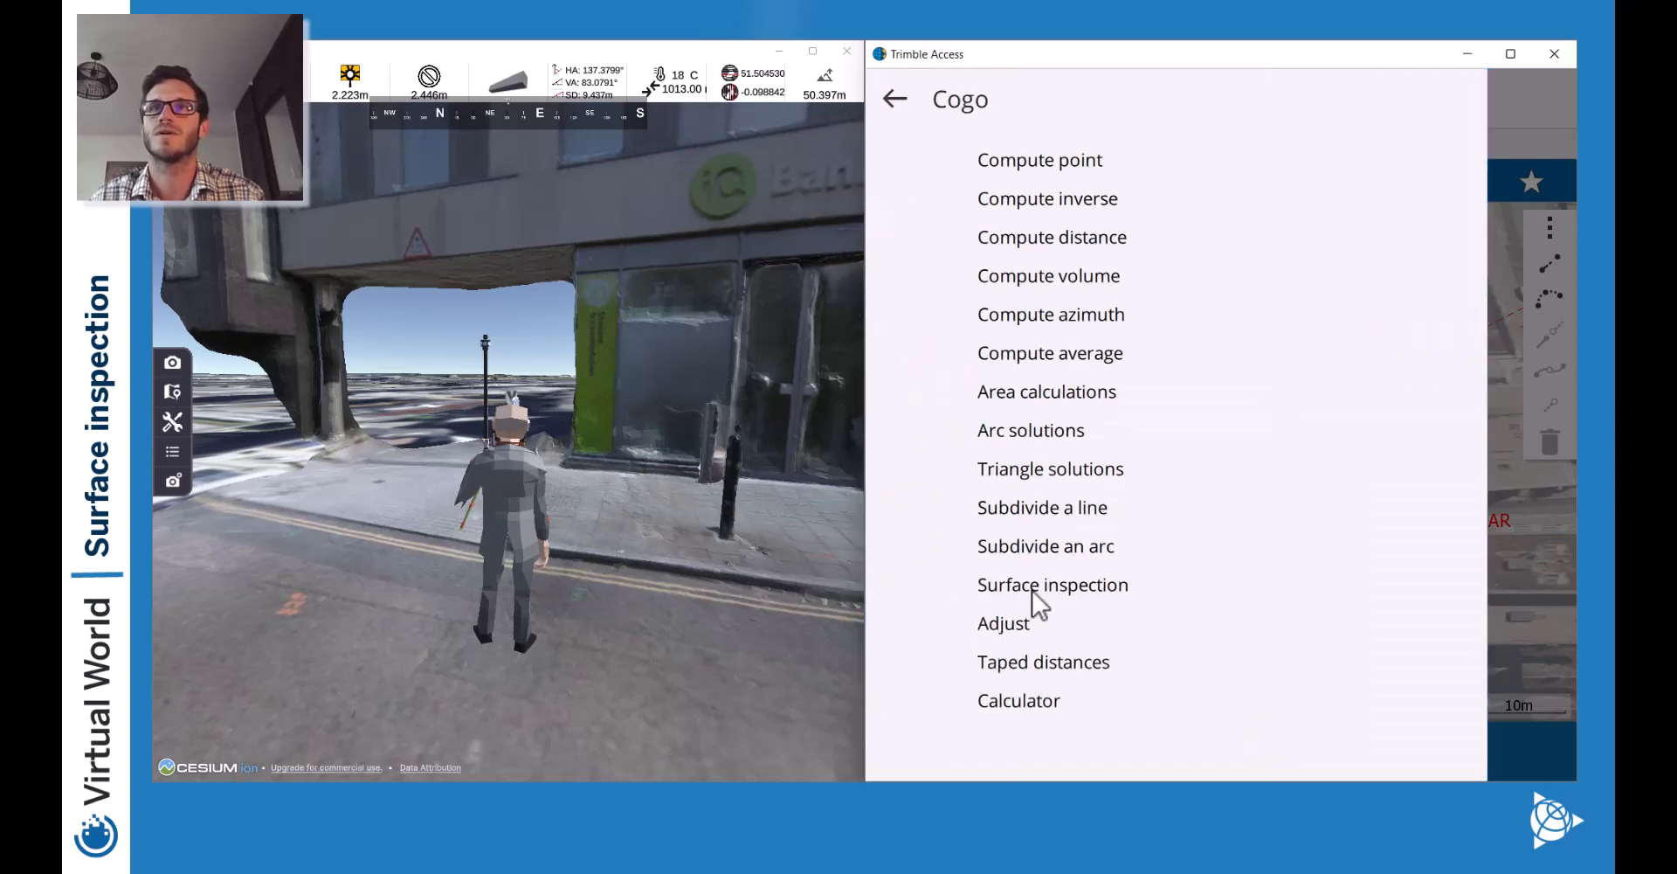
pyautogui.click(1035, 587)
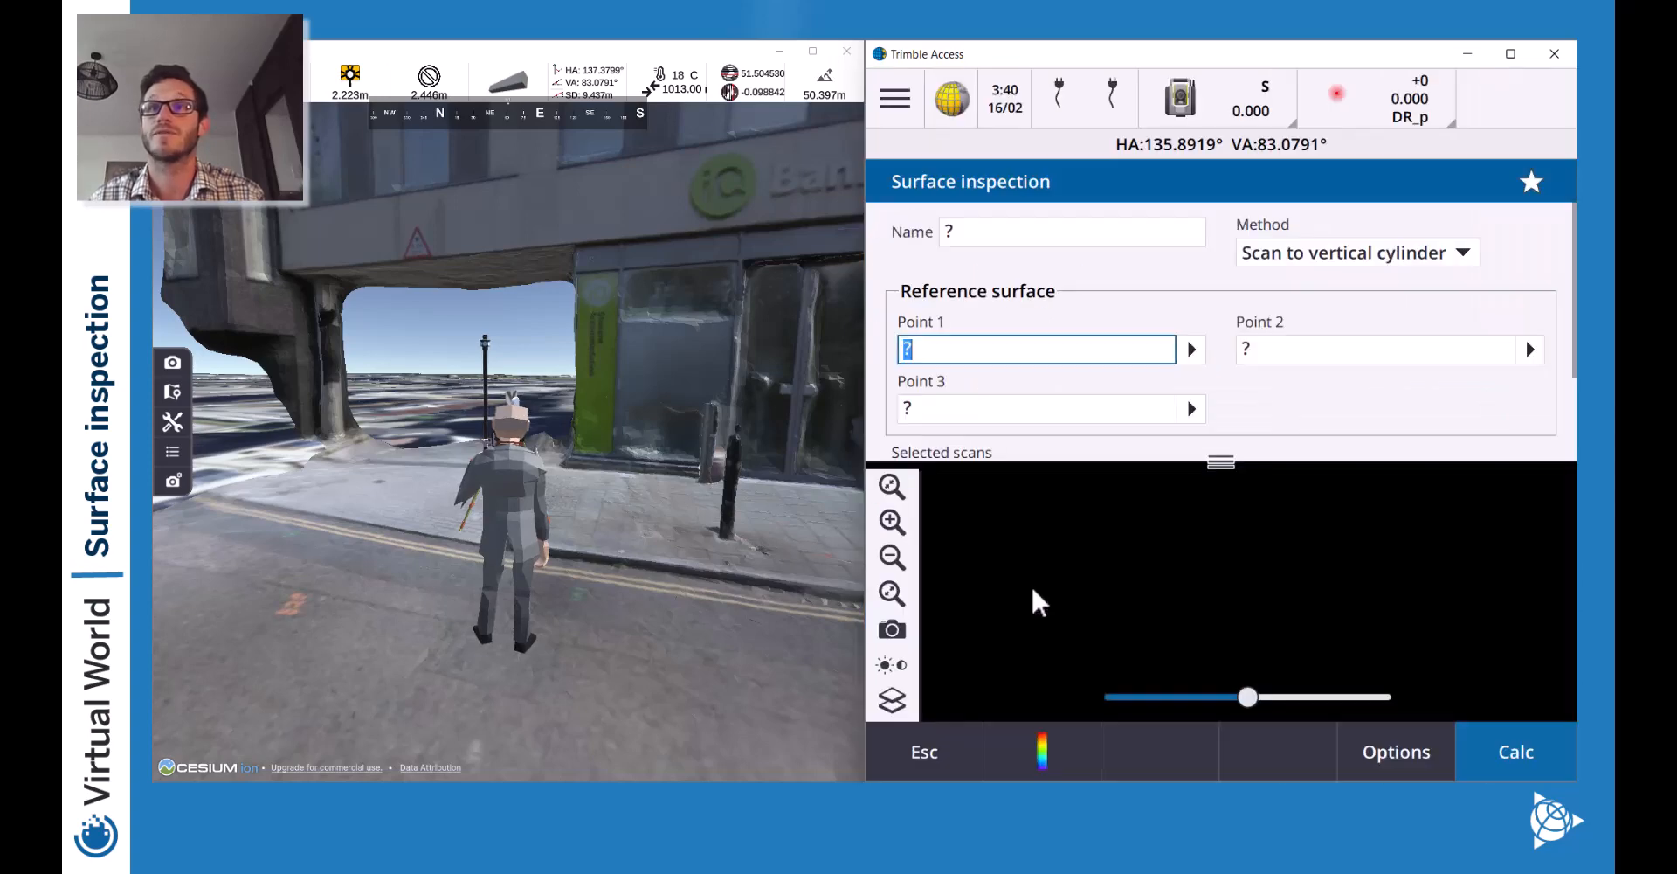
pyautogui.click(1037, 236)
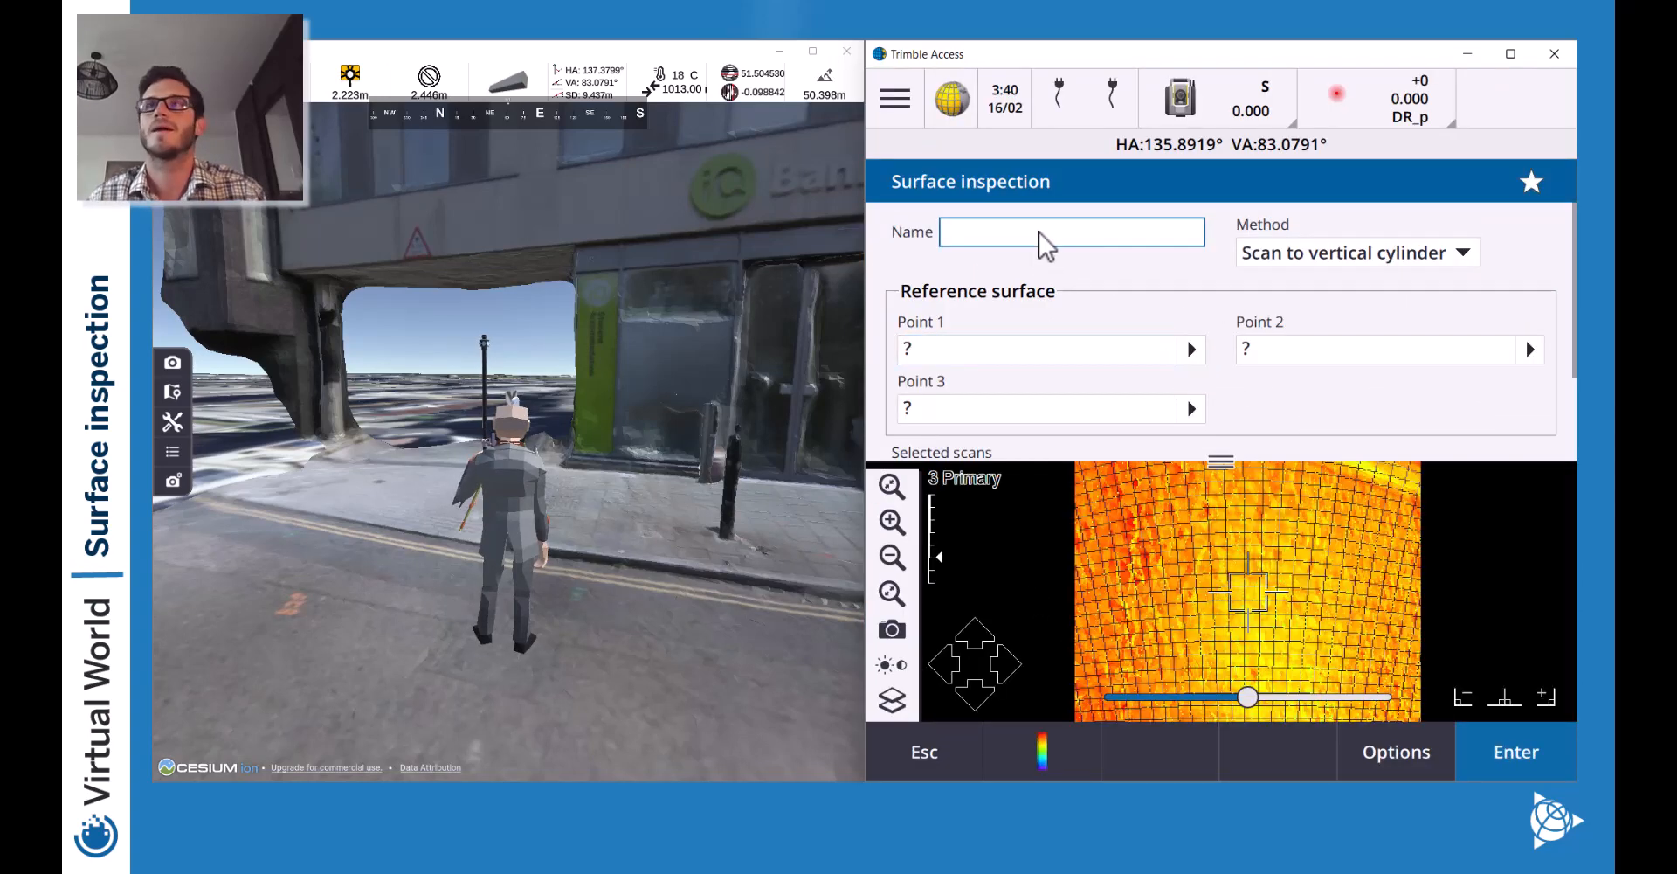
pyautogui.click(1361, 266)
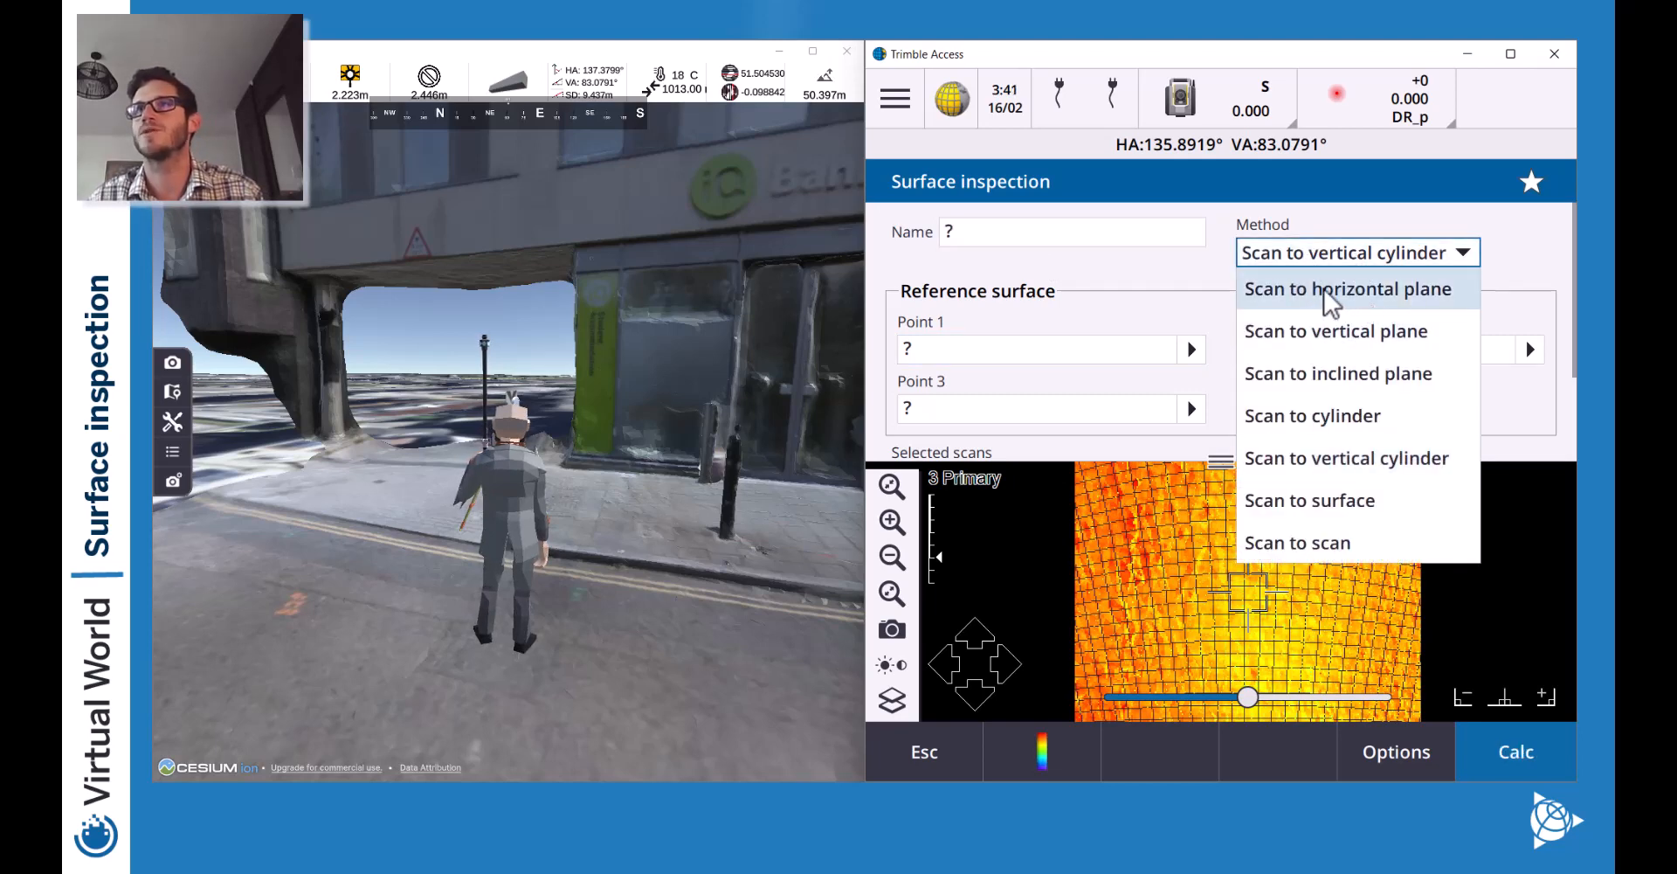
pyautogui.click(1369, 332)
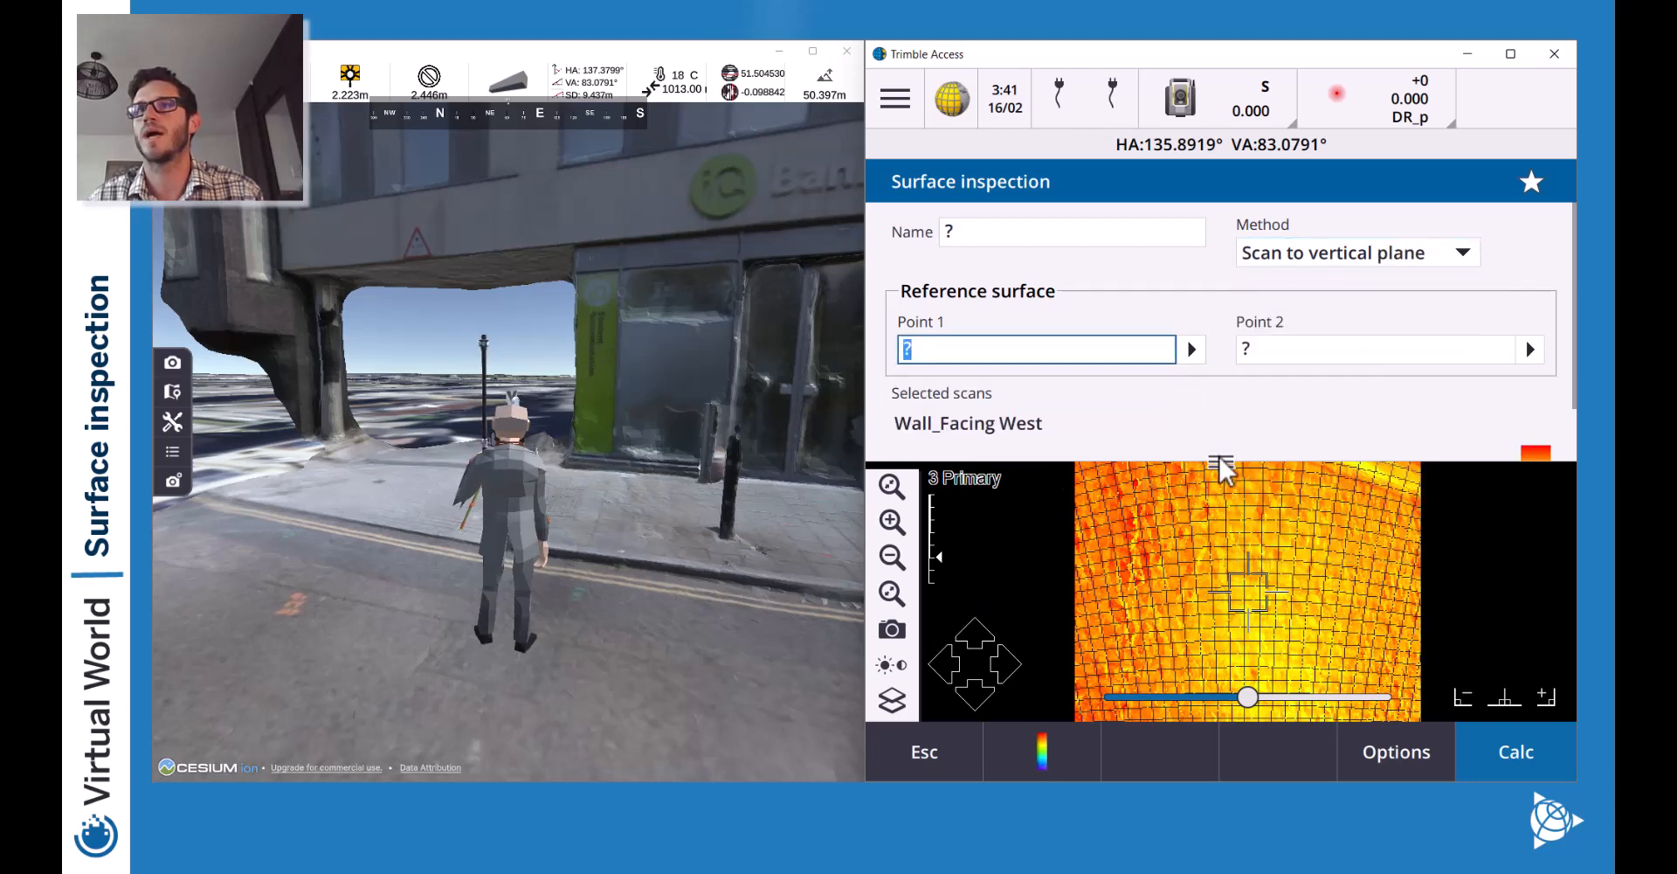
pyautogui.moveTo(1221, 467); pyautogui.dragTo(1220, 358)
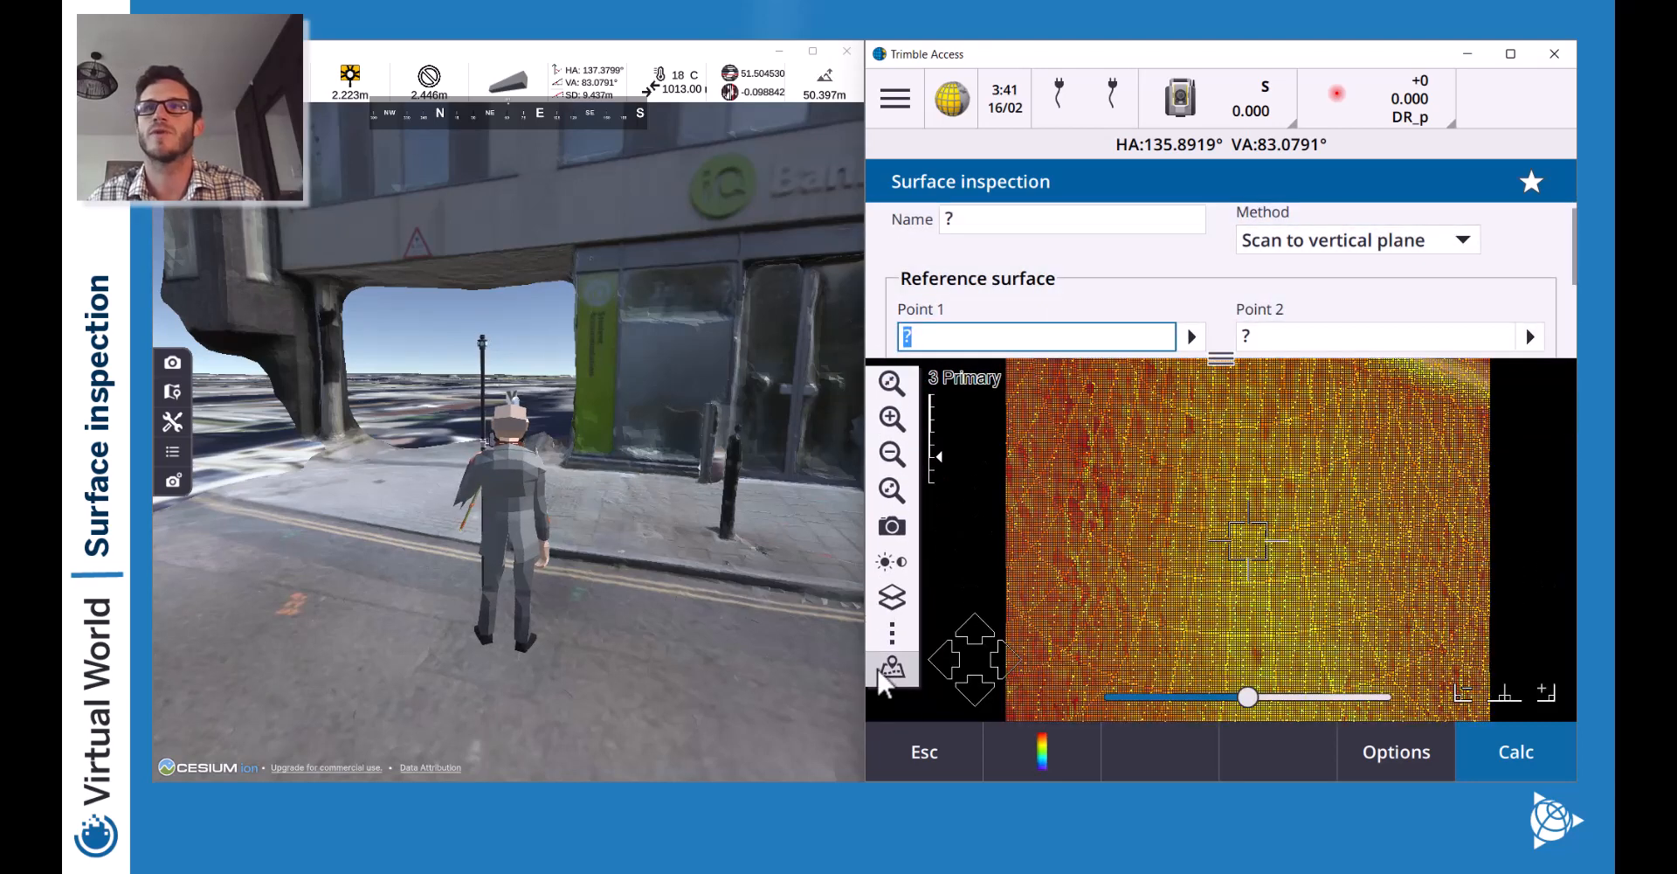
# Zoom into the wall in map view and pick Point 1 on it.
pyautogui.click(882, 673)
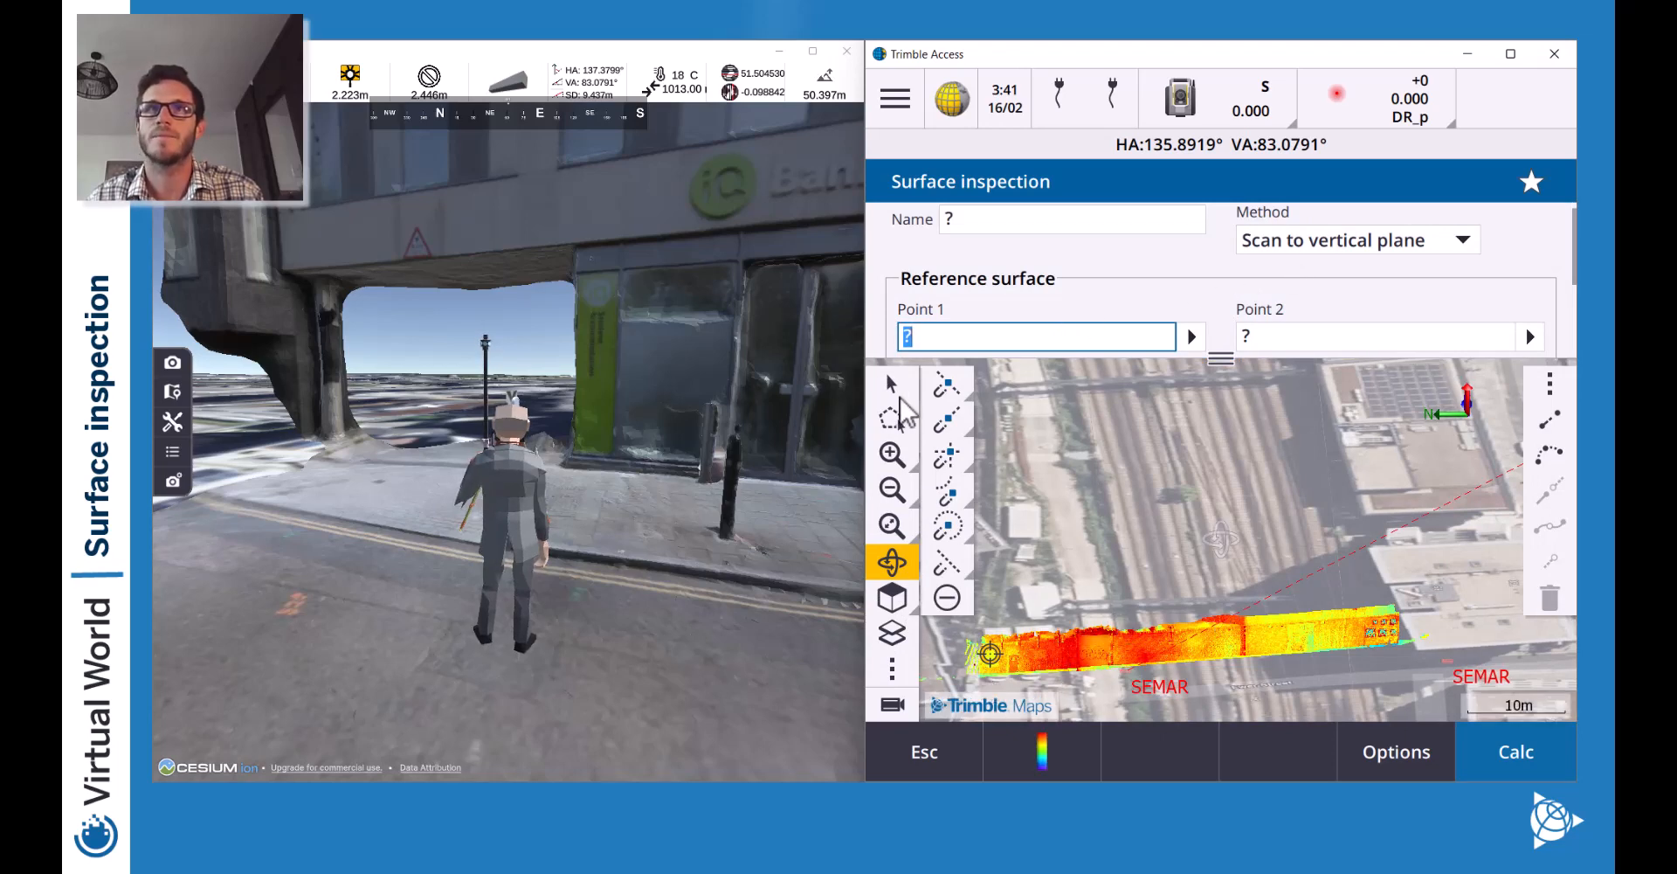
pyautogui.click(892, 456)
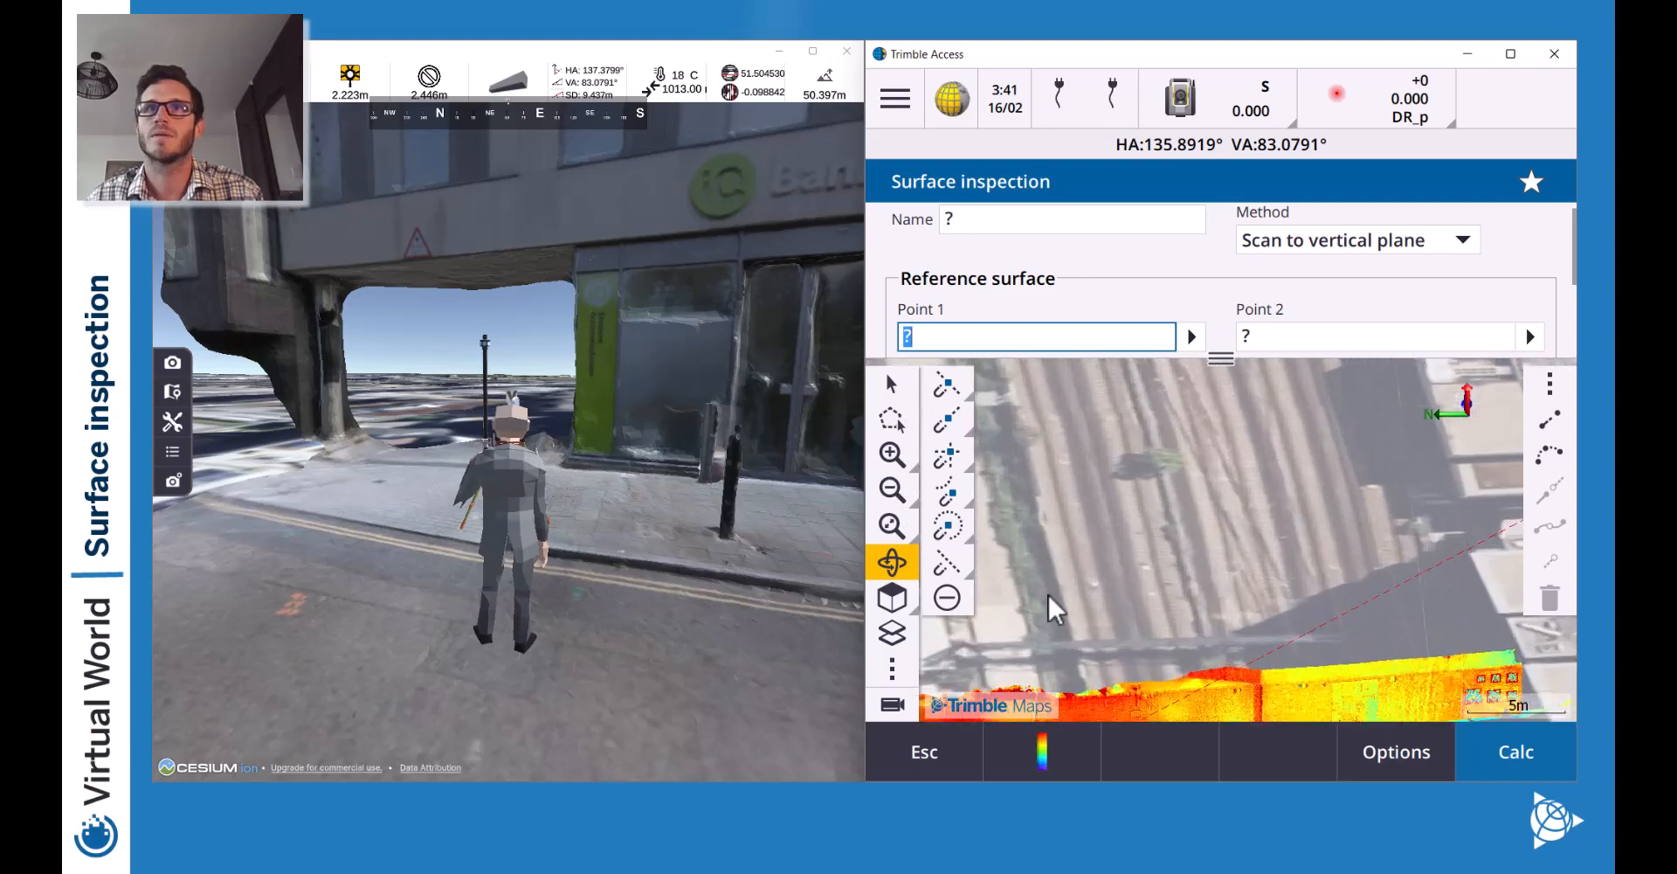
pyautogui.click(892, 385)
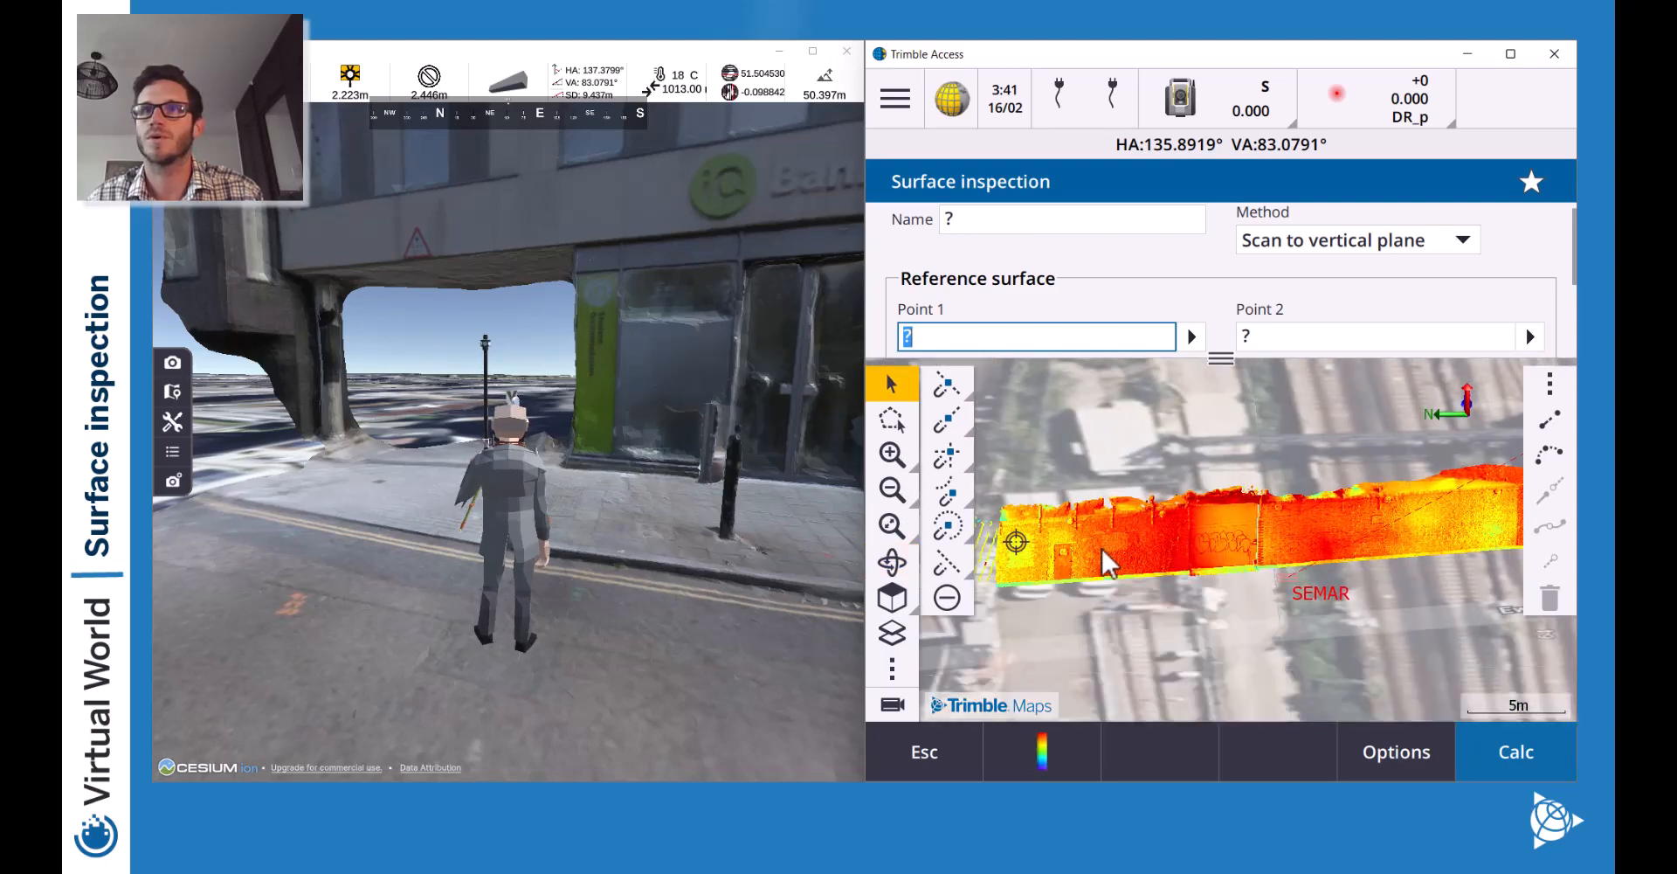
pyautogui.click(892, 452)
pyautogui.click(891, 453)
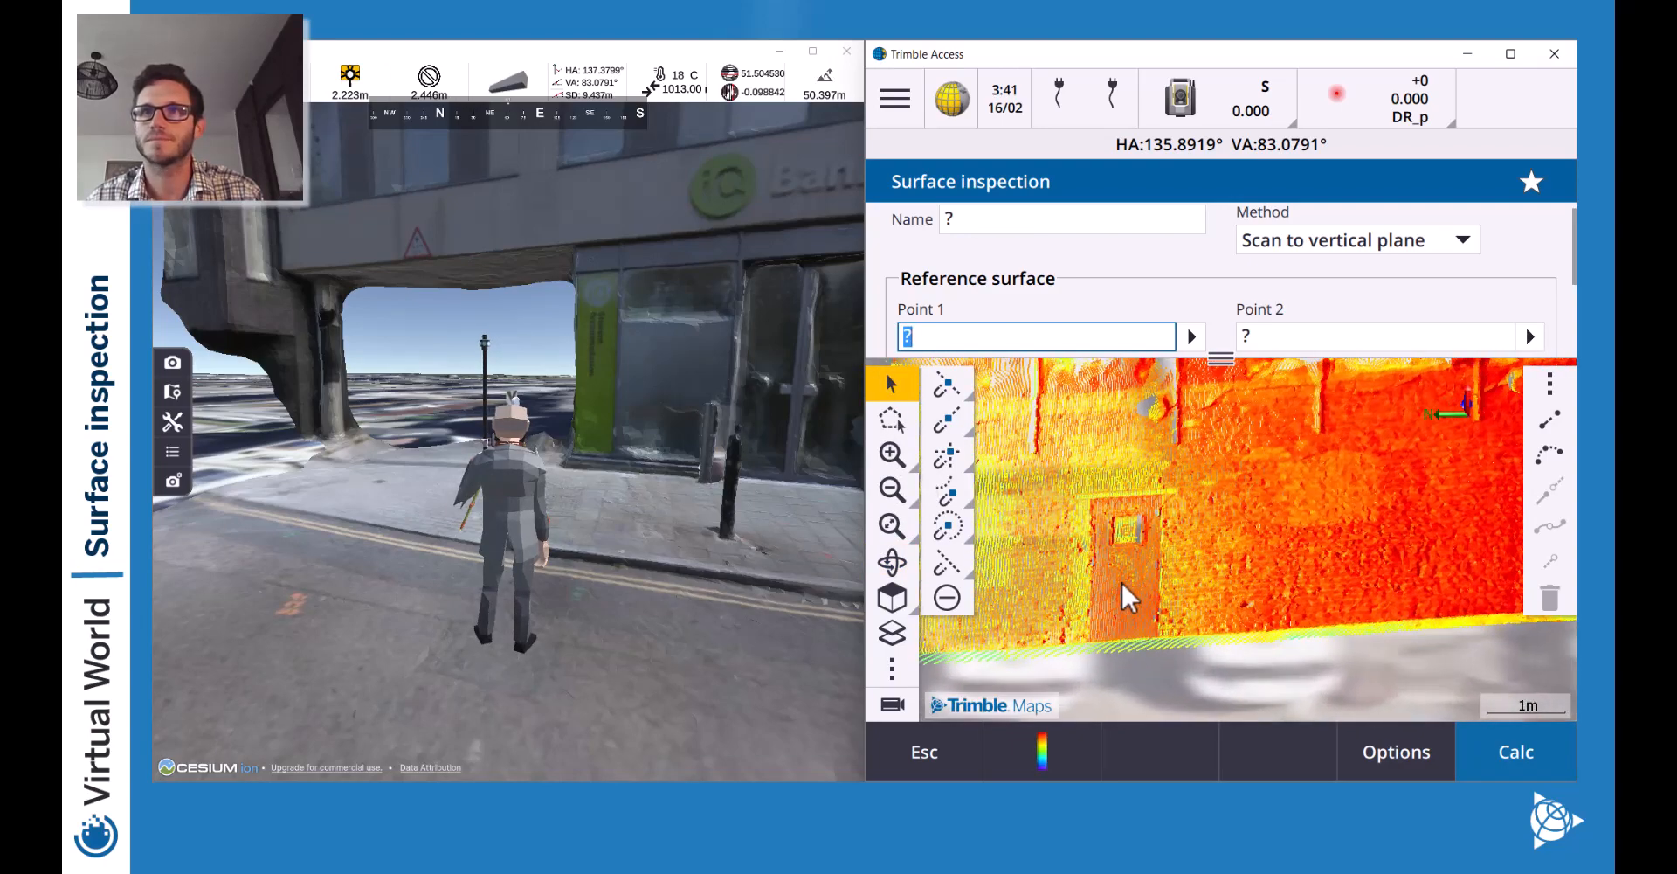
pyautogui.moveTo(1110, 573); pyautogui.dragTo(1350, 488)
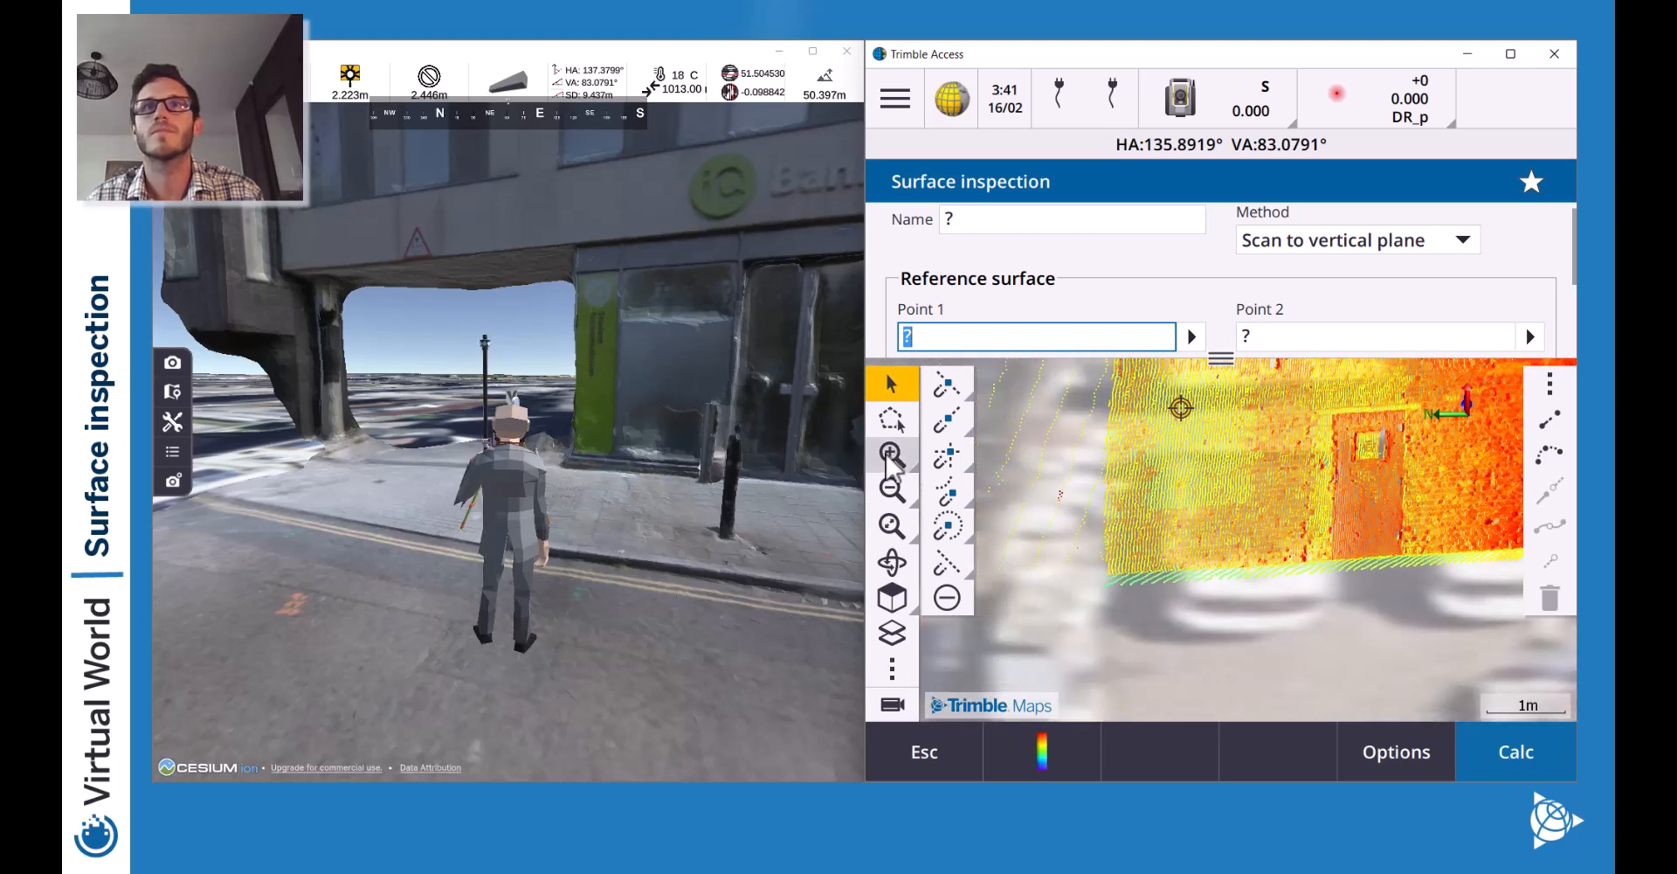
pyautogui.click(892, 454)
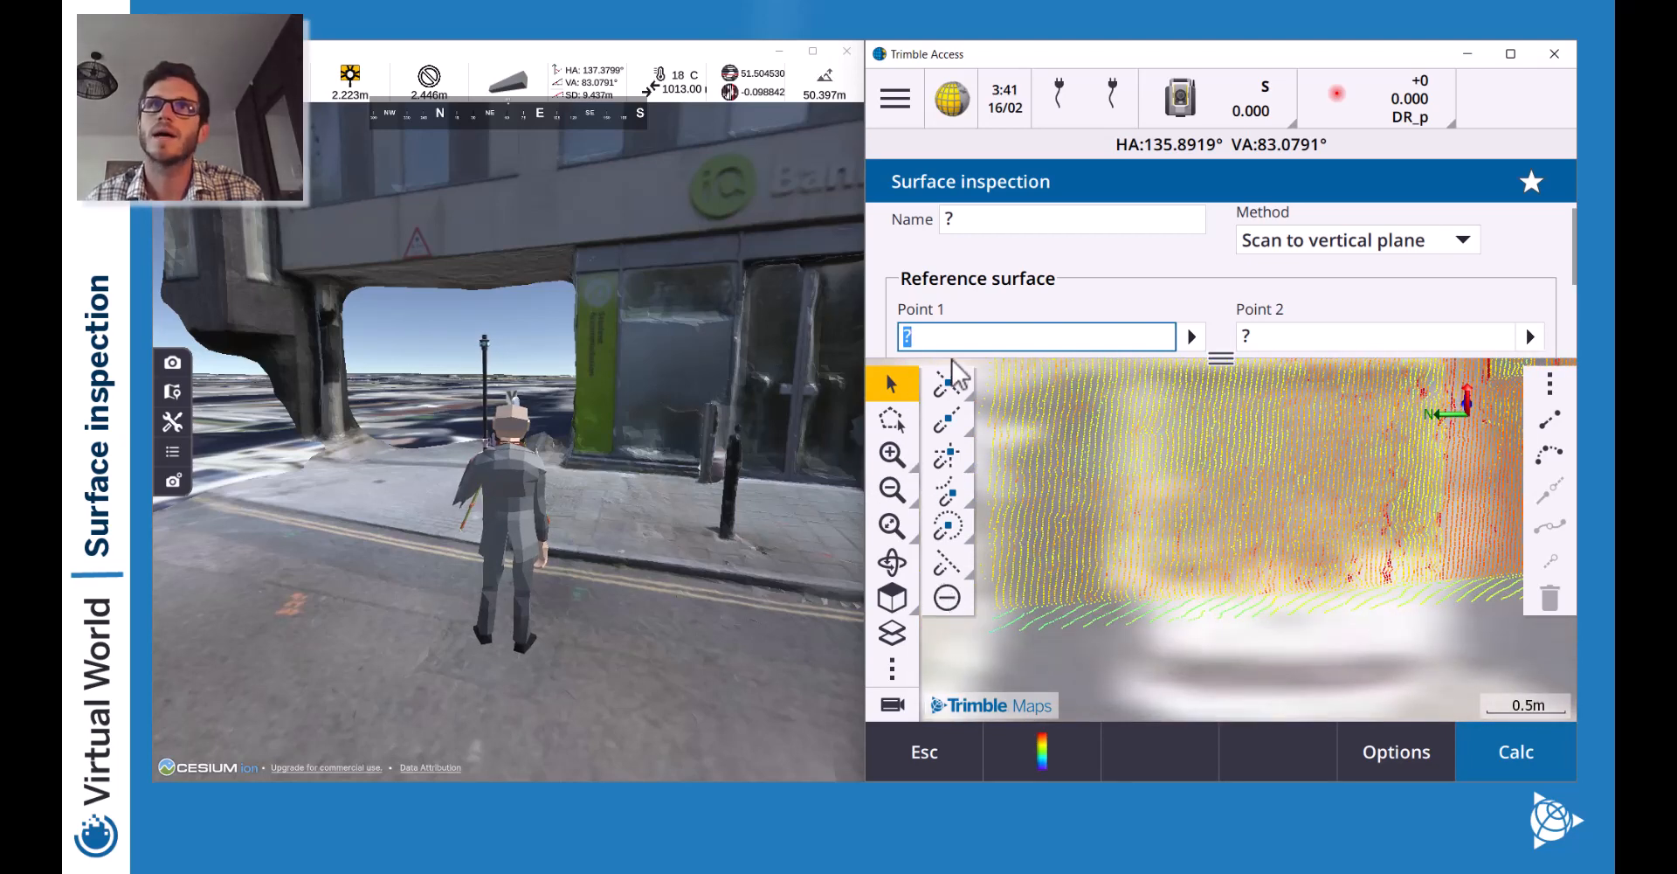
pyautogui.click(1004, 598)
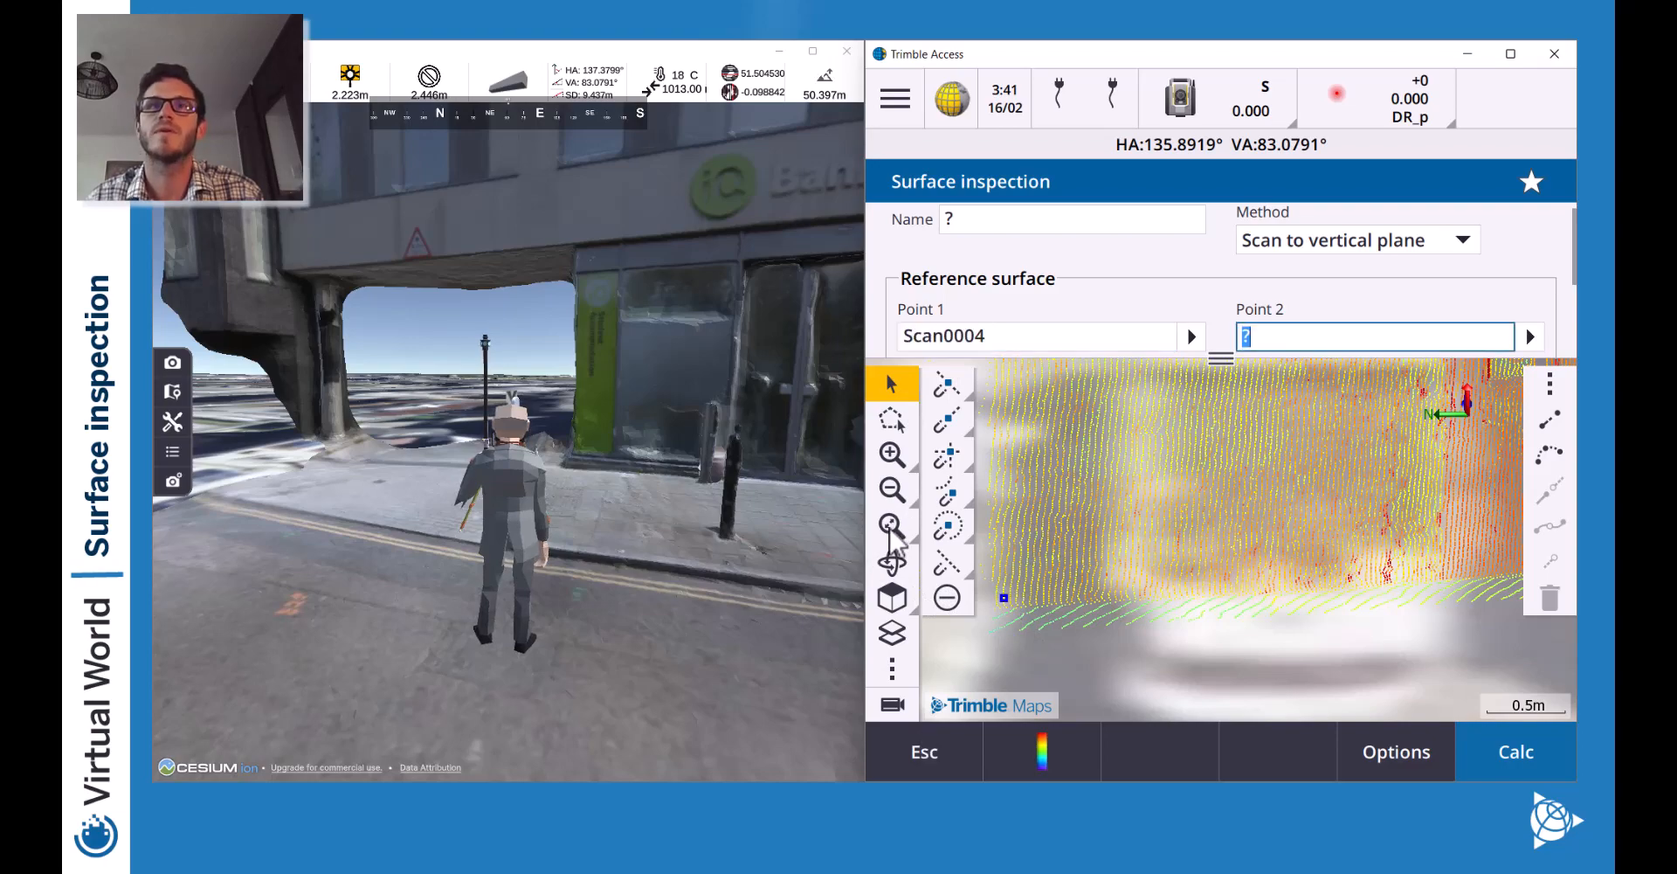
# Pan to the wall end with windows and pick Point 2 there.
pyautogui.click(886, 489)
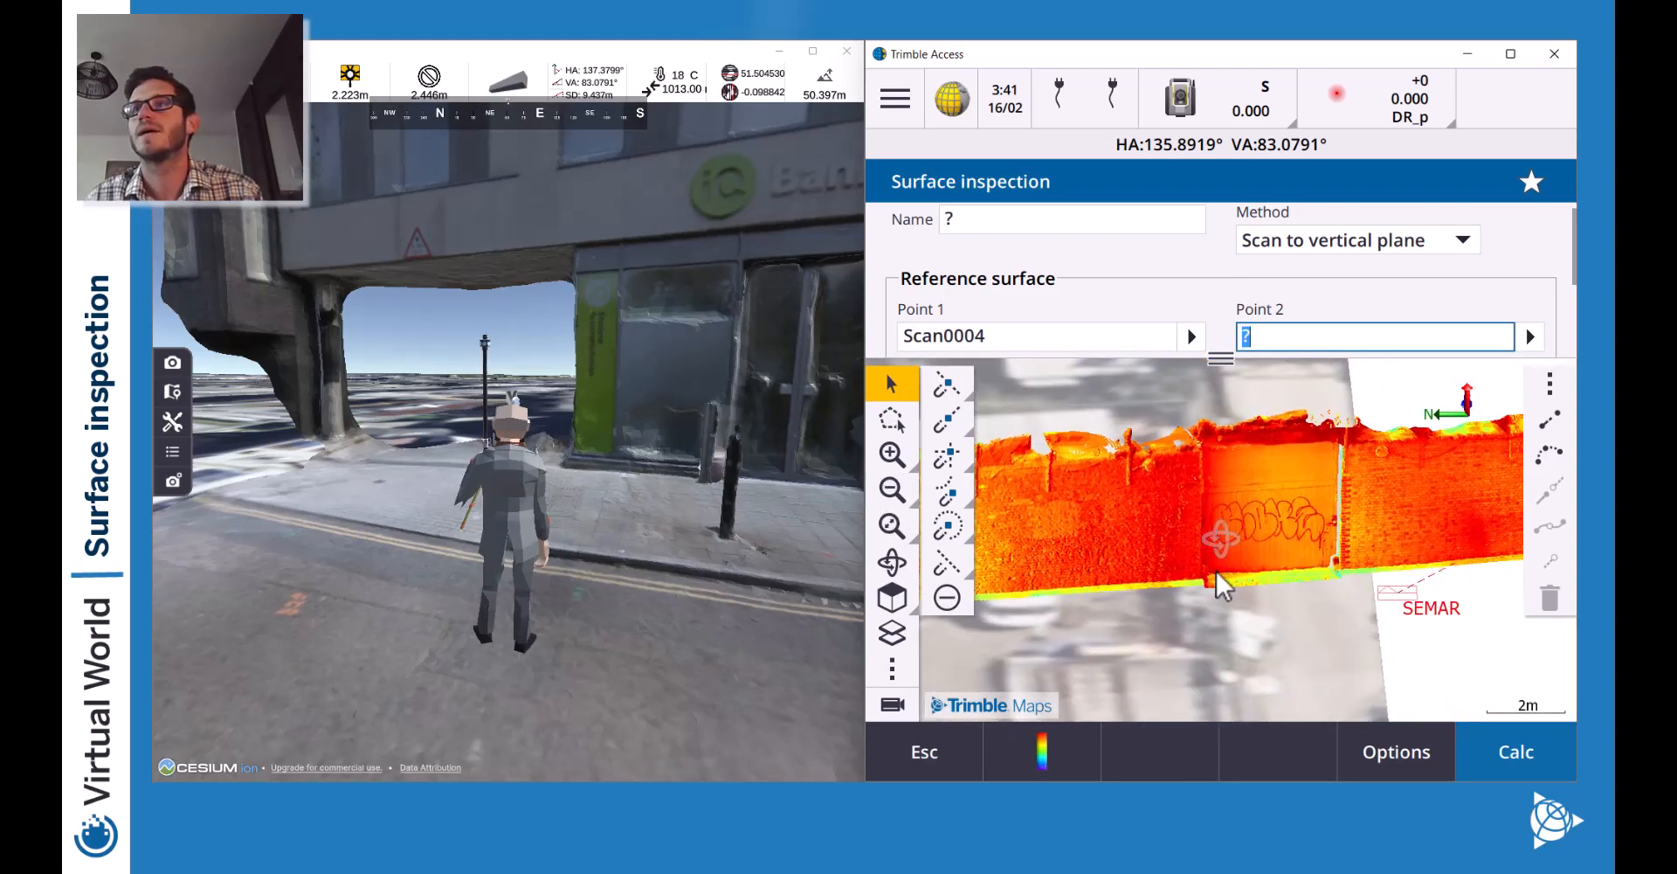
pyautogui.moveTo(1227, 590); pyautogui.dragTo(947, 609)
pyautogui.moveTo(1430, 551); pyautogui.dragTo(987, 549)
pyautogui.click(891, 454)
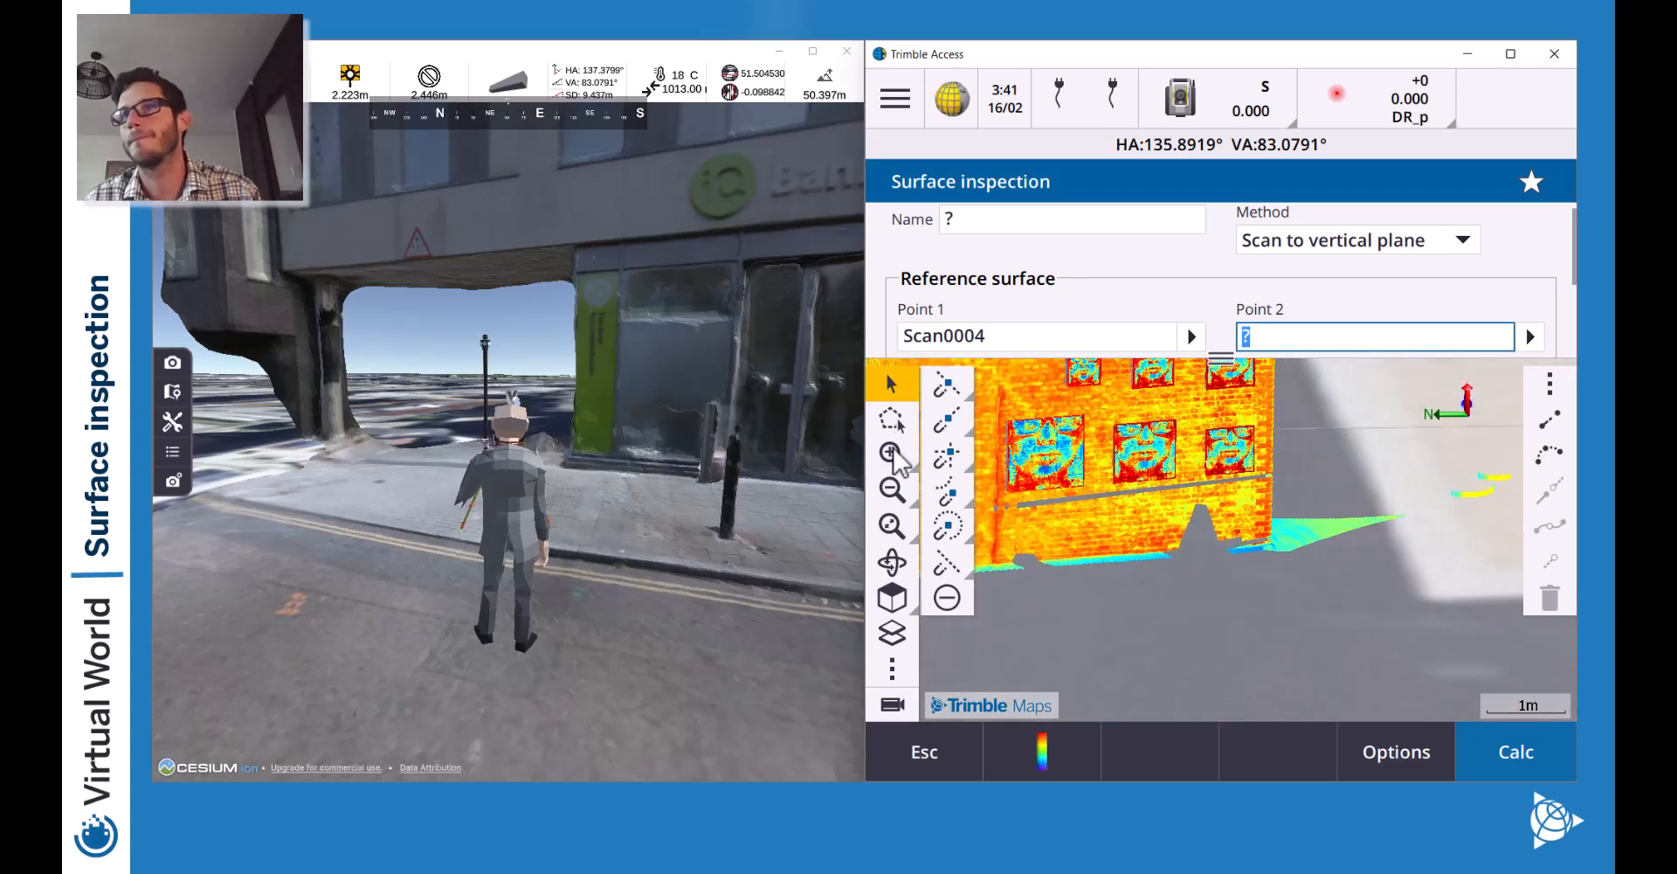
pyautogui.click(895, 457)
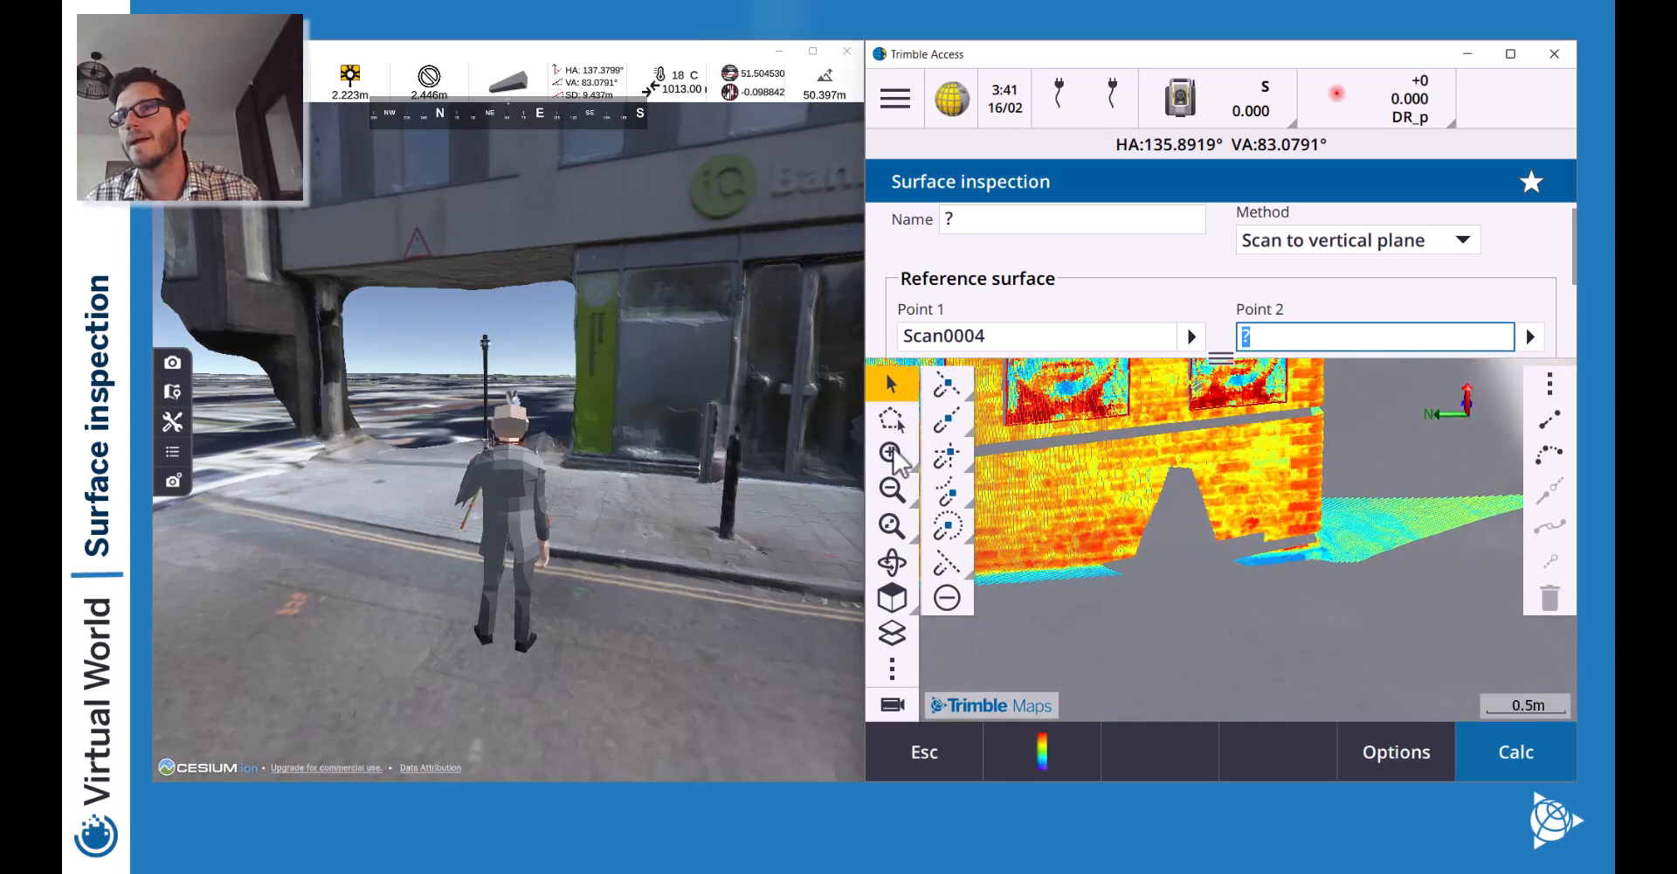
pyautogui.click(1283, 533)
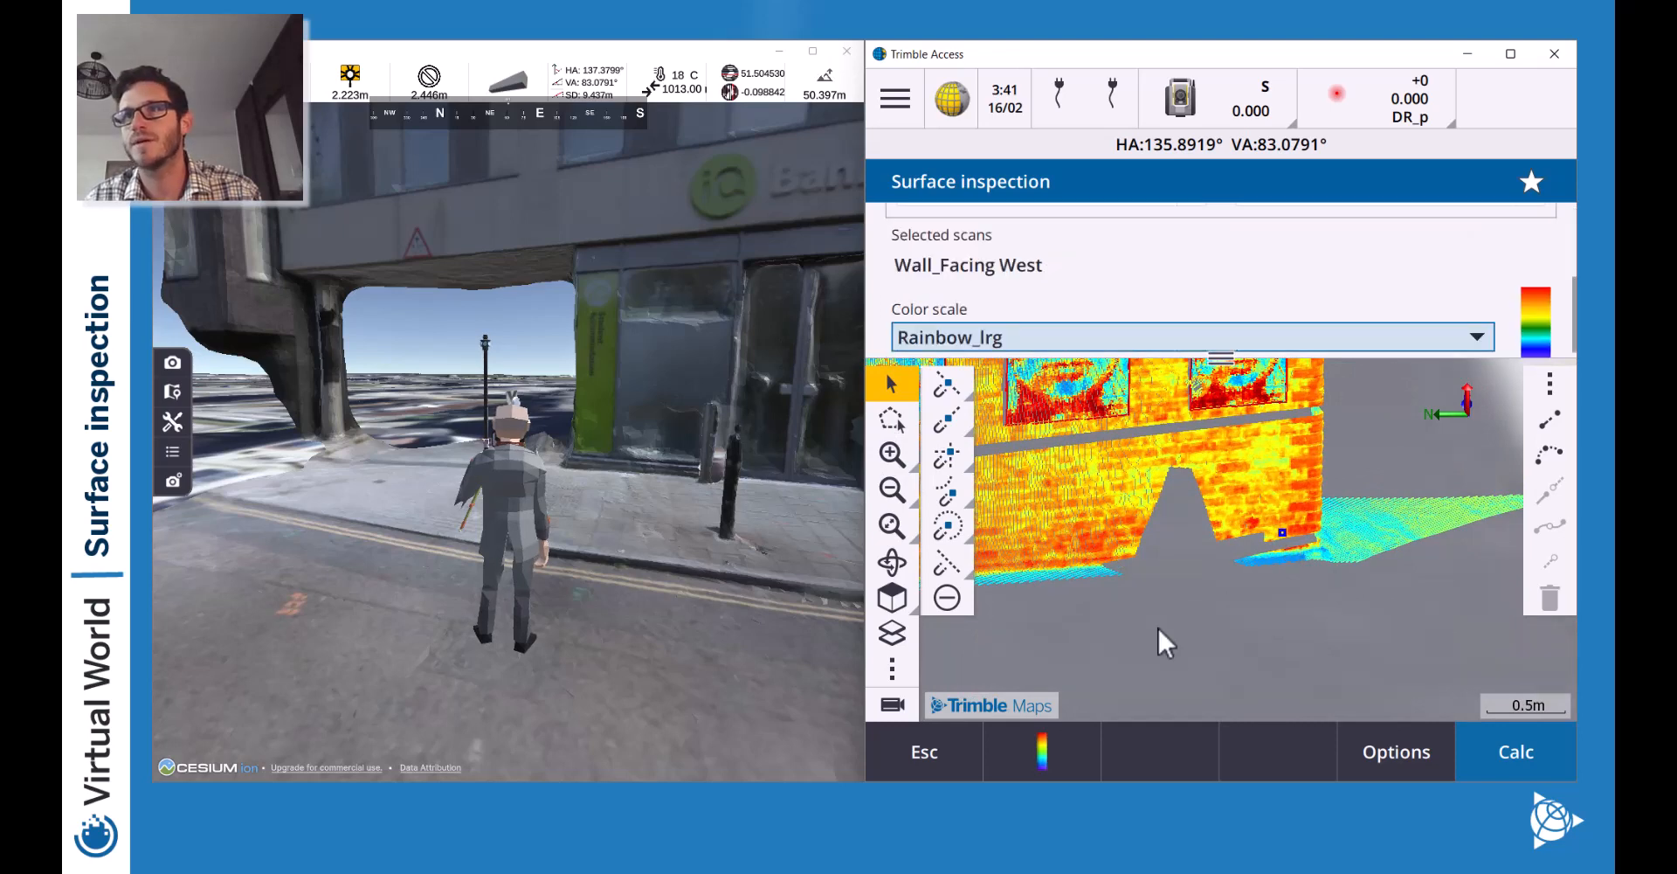
# Review the colour scale ranges and set the colour scale to Rainbow segmented (±0.100 m).
pyautogui.click(893, 490)
pyautogui.click(892, 491)
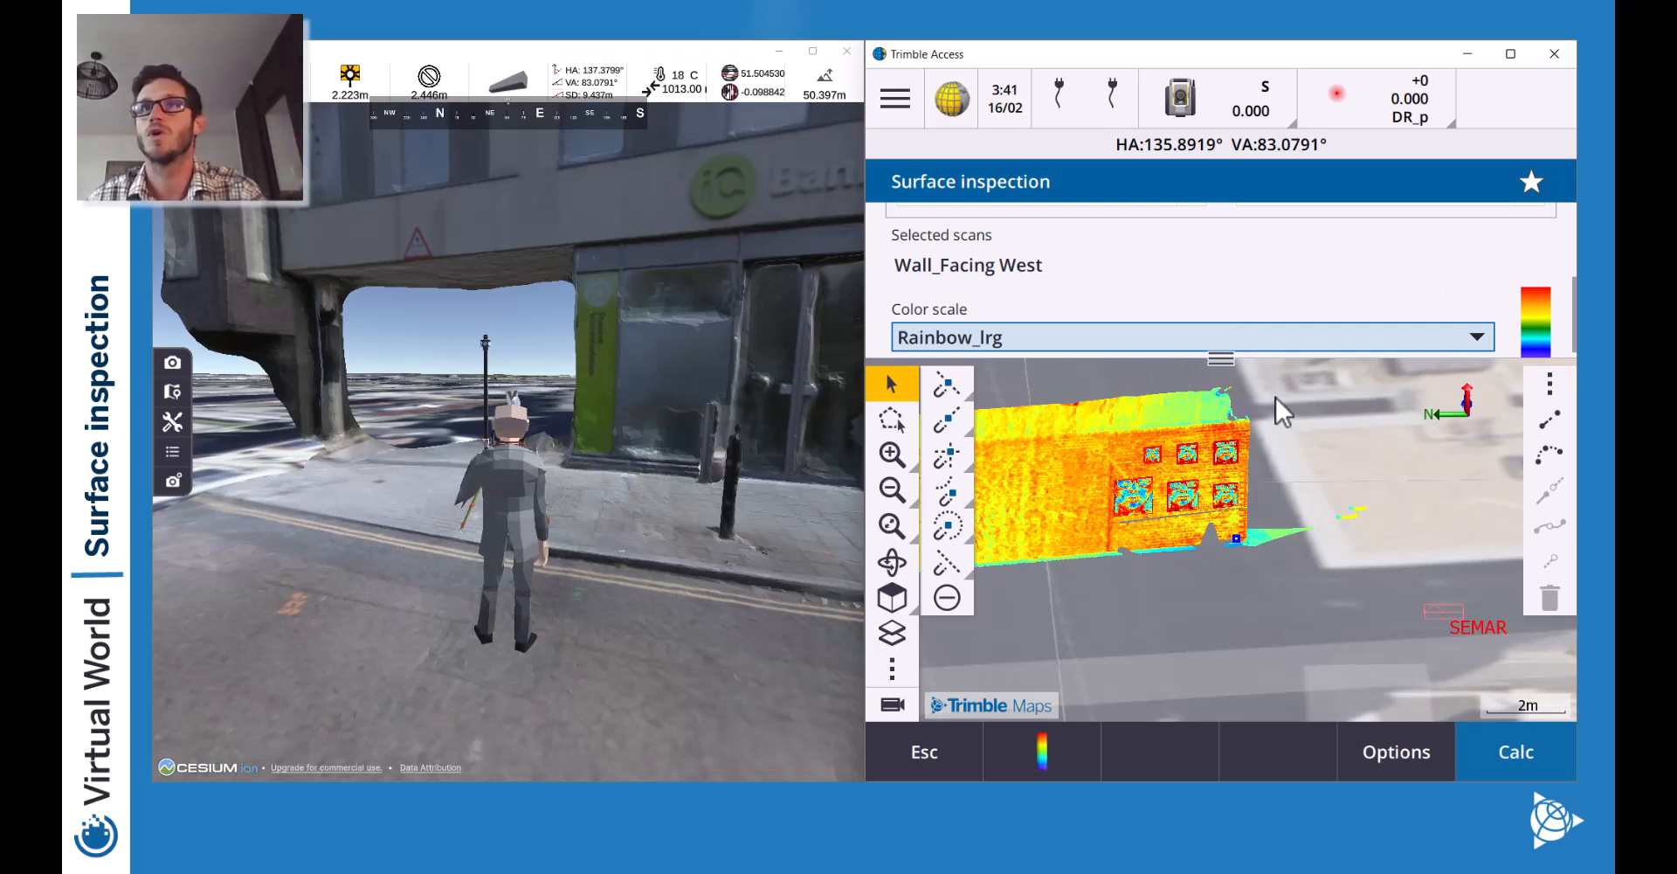
pyautogui.click(1265, 338)
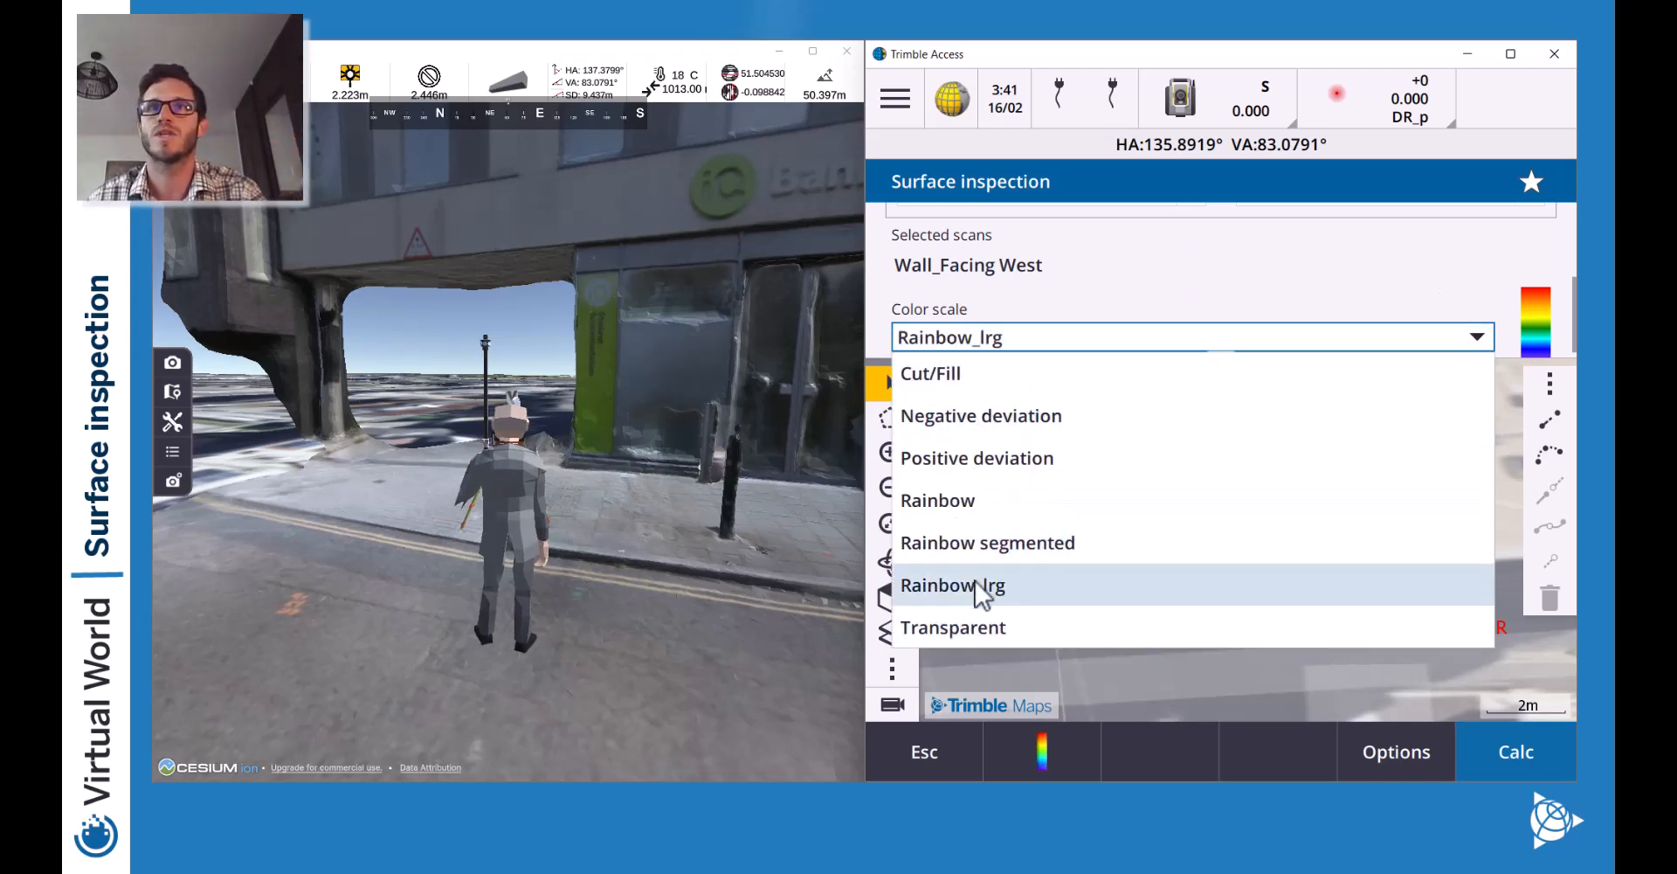
pyautogui.click(1001, 502)
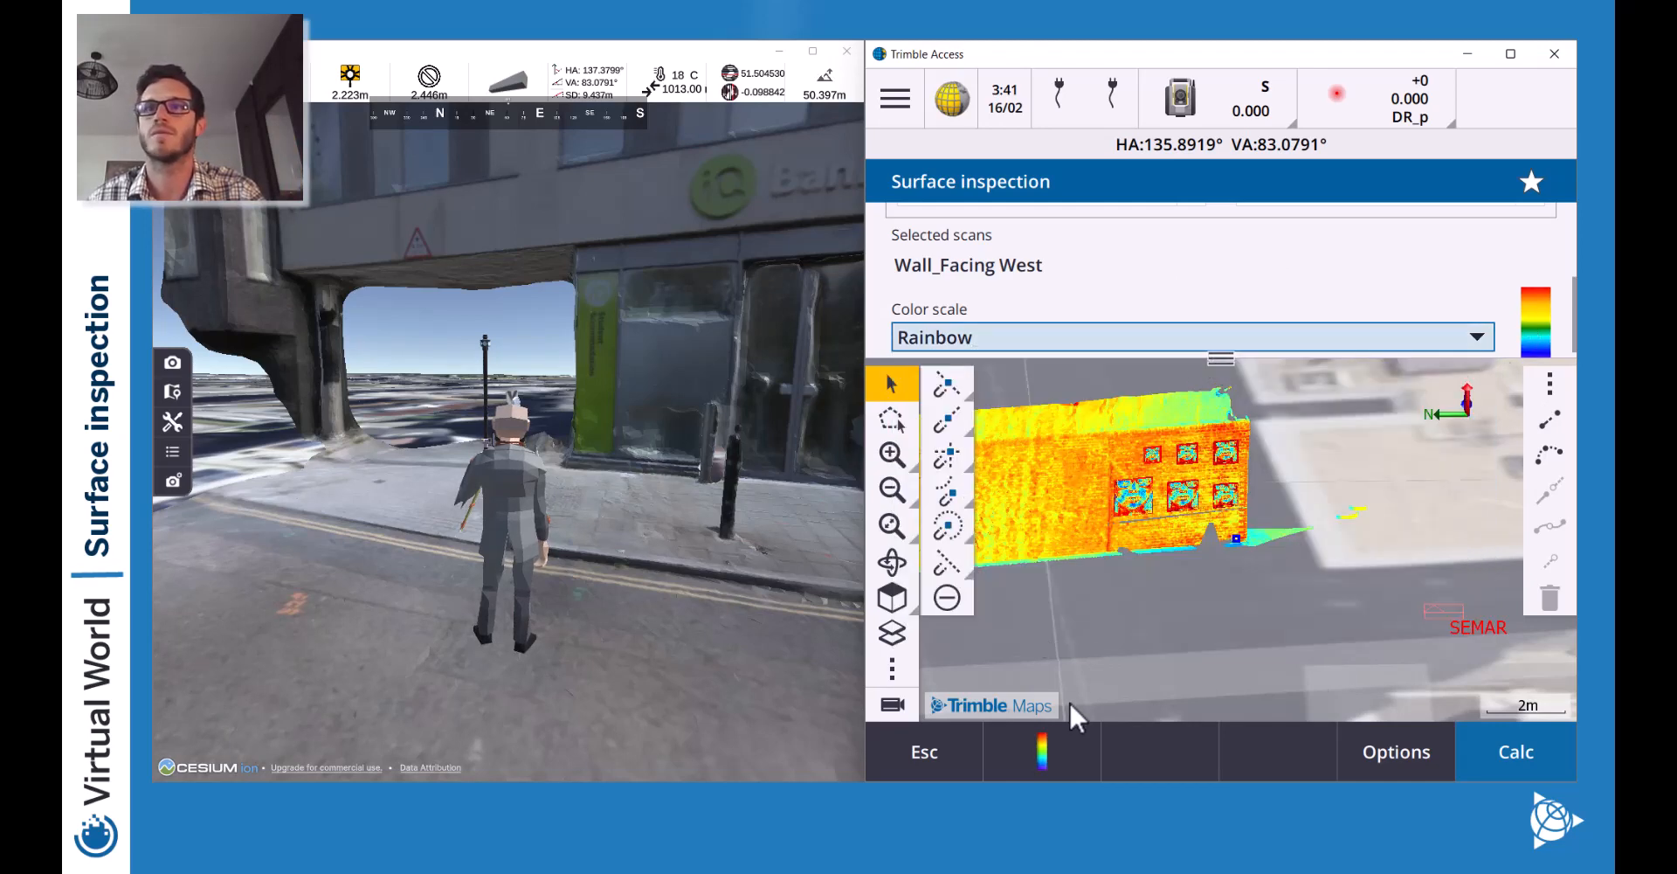
pyautogui.click(1042, 749)
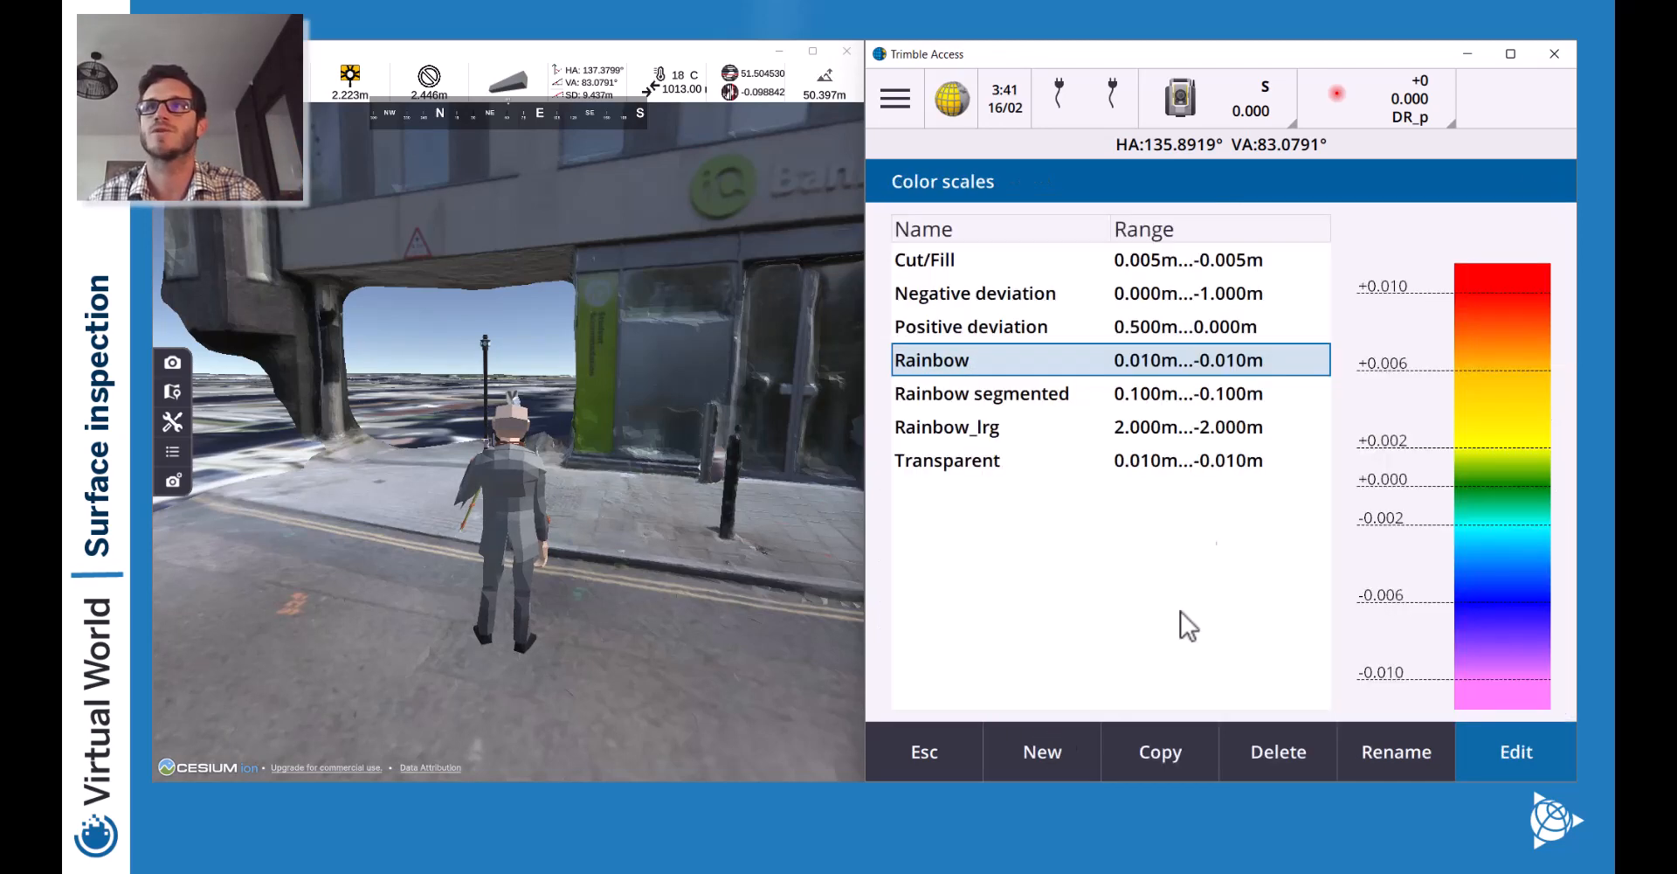
pyautogui.click(1069, 393)
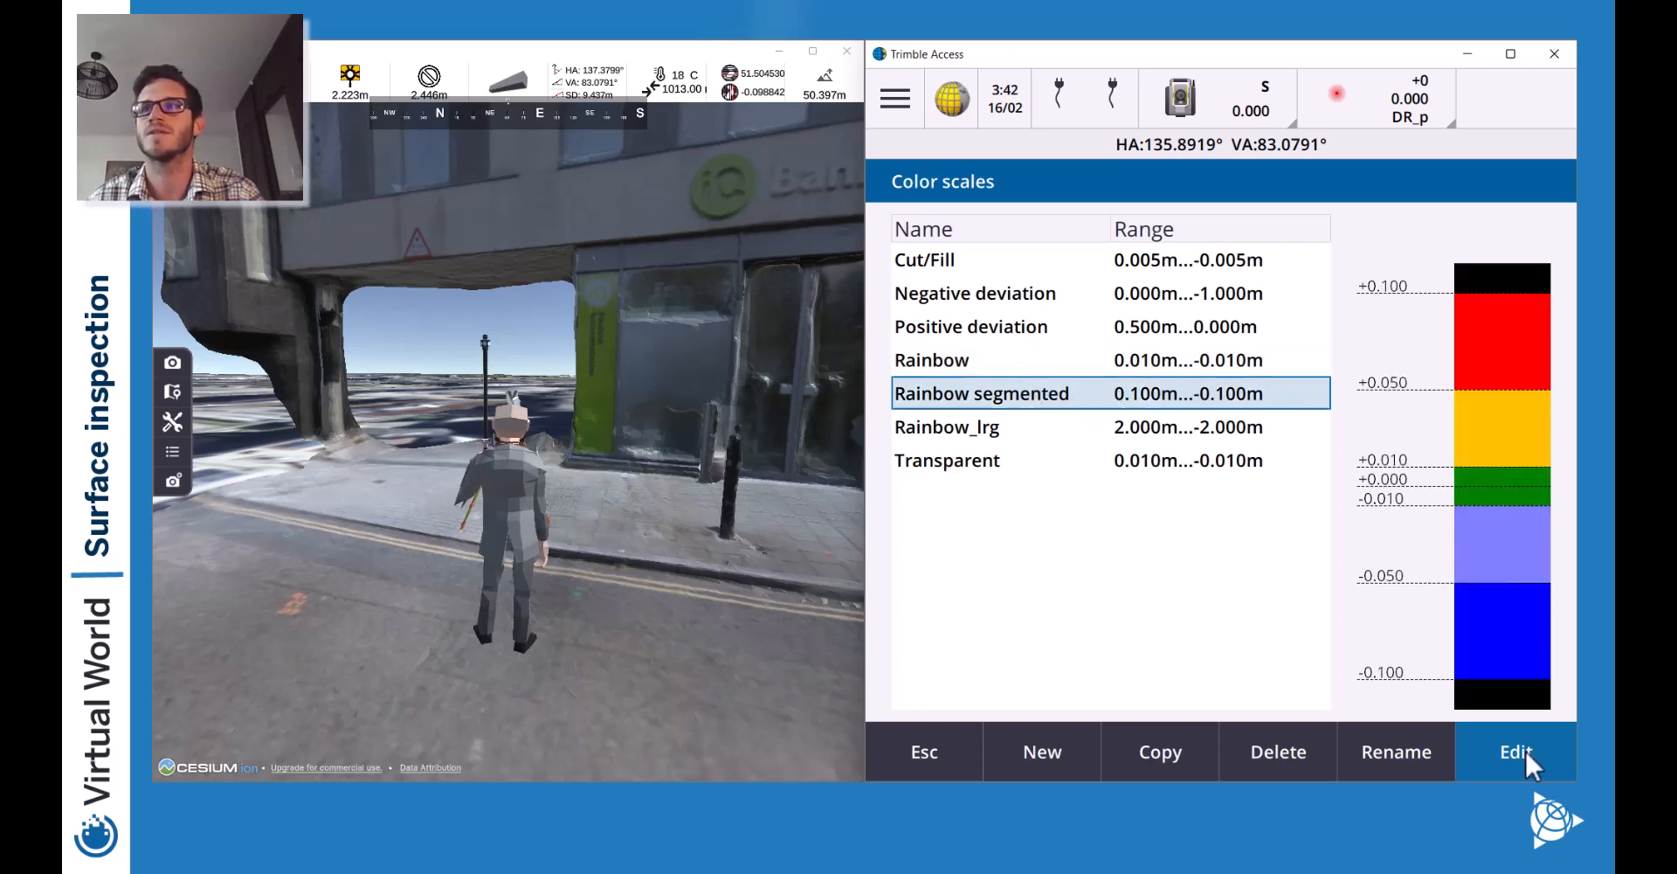
pyautogui.click(978, 725)
pyautogui.click(1048, 347)
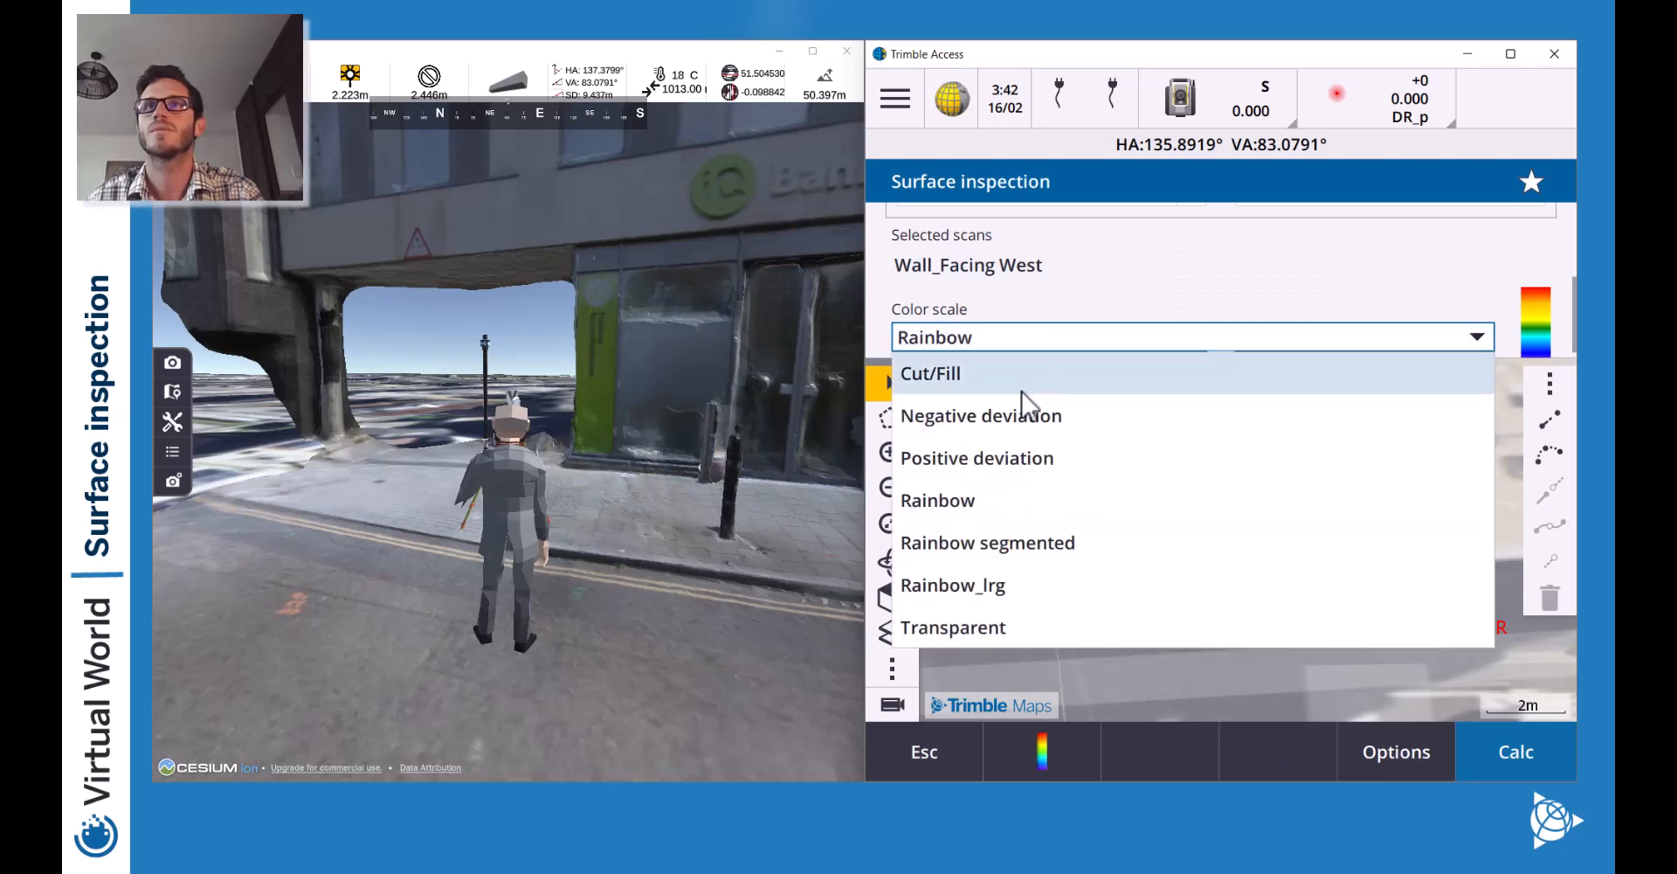
pyautogui.click(990, 548)
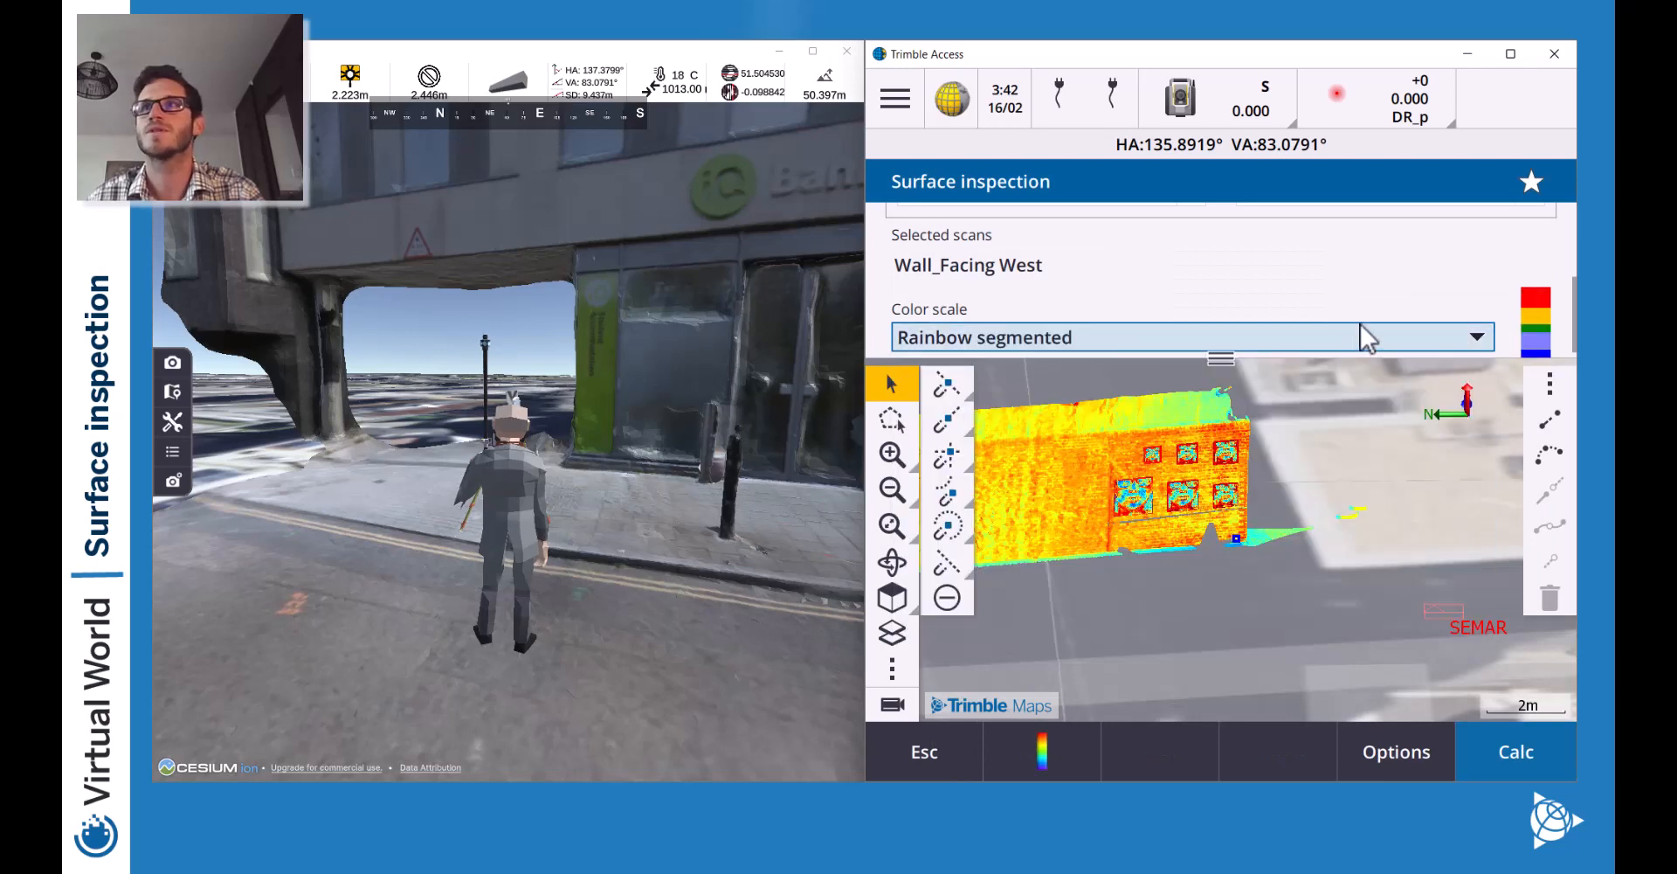
# Compute the vertical-plane deviations and zoom out to frame the whole coloured wall strip.
pyautogui.click(1502, 753)
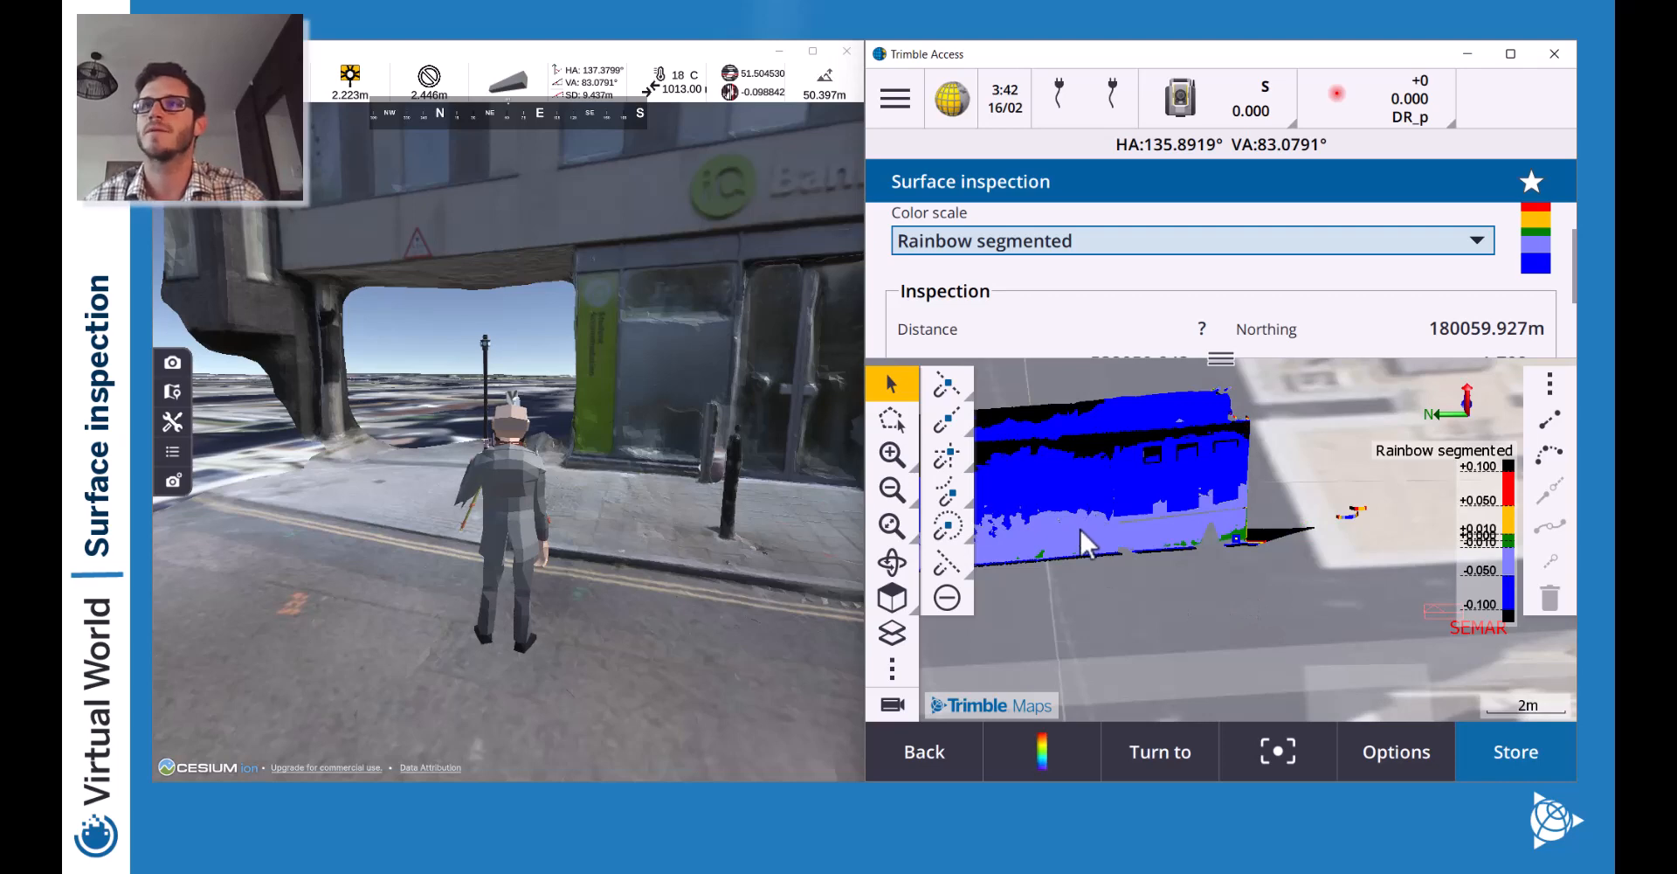
pyautogui.click(900, 498)
pyautogui.moveTo(1033, 568); pyautogui.dragTo(1400, 609)
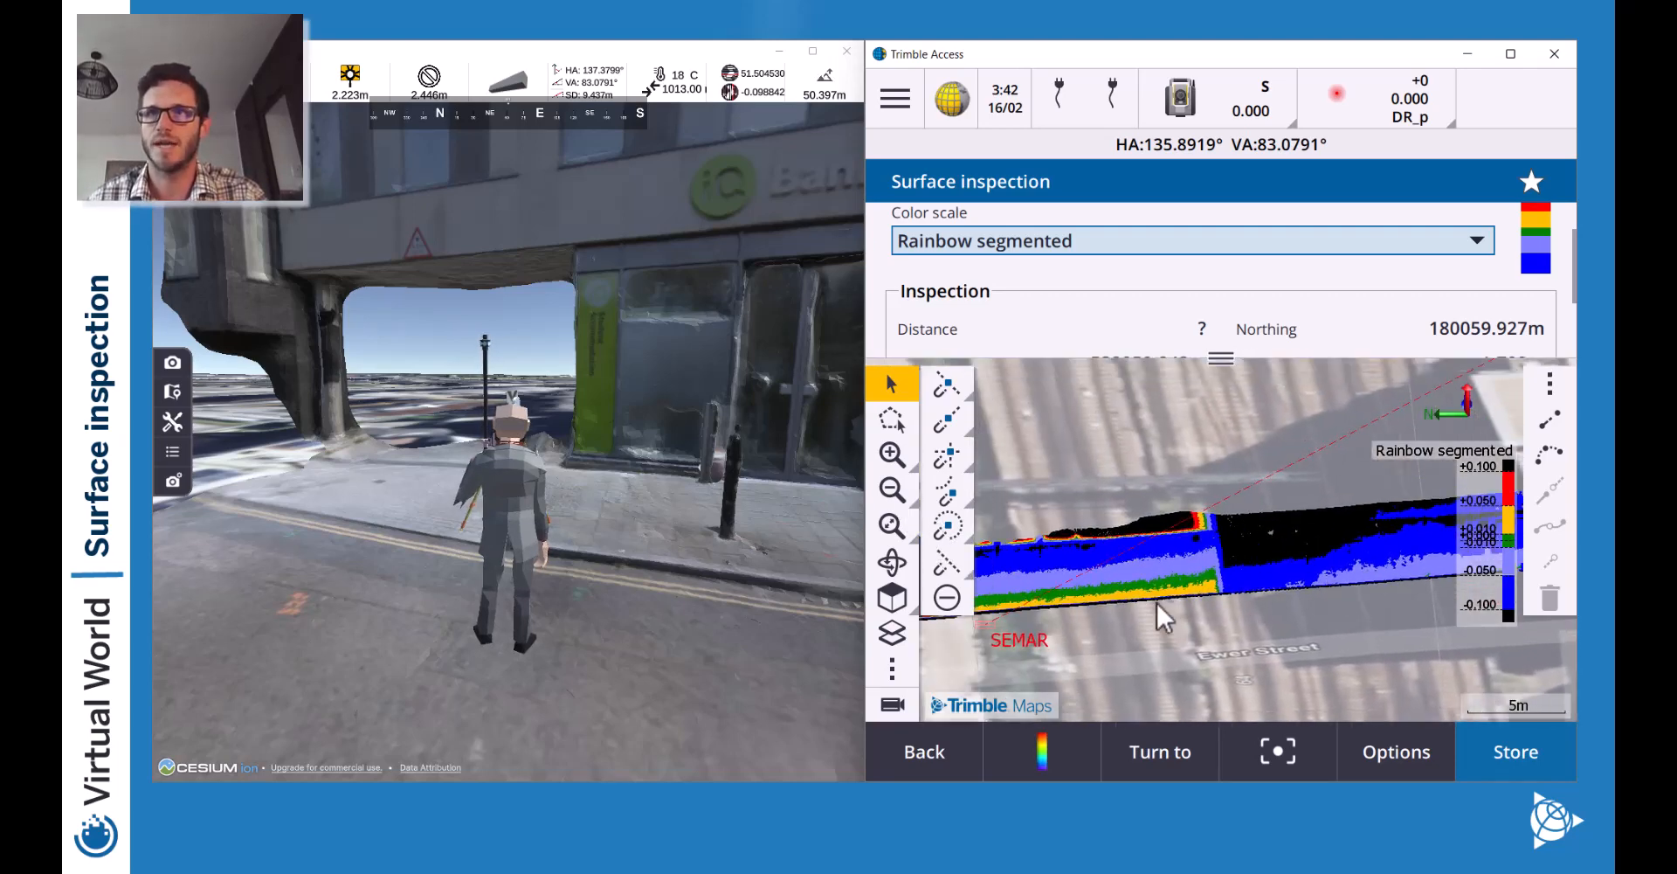
pyautogui.moveTo(1157, 602); pyautogui.dragTo(1209, 648)
pyautogui.click(885, 488)
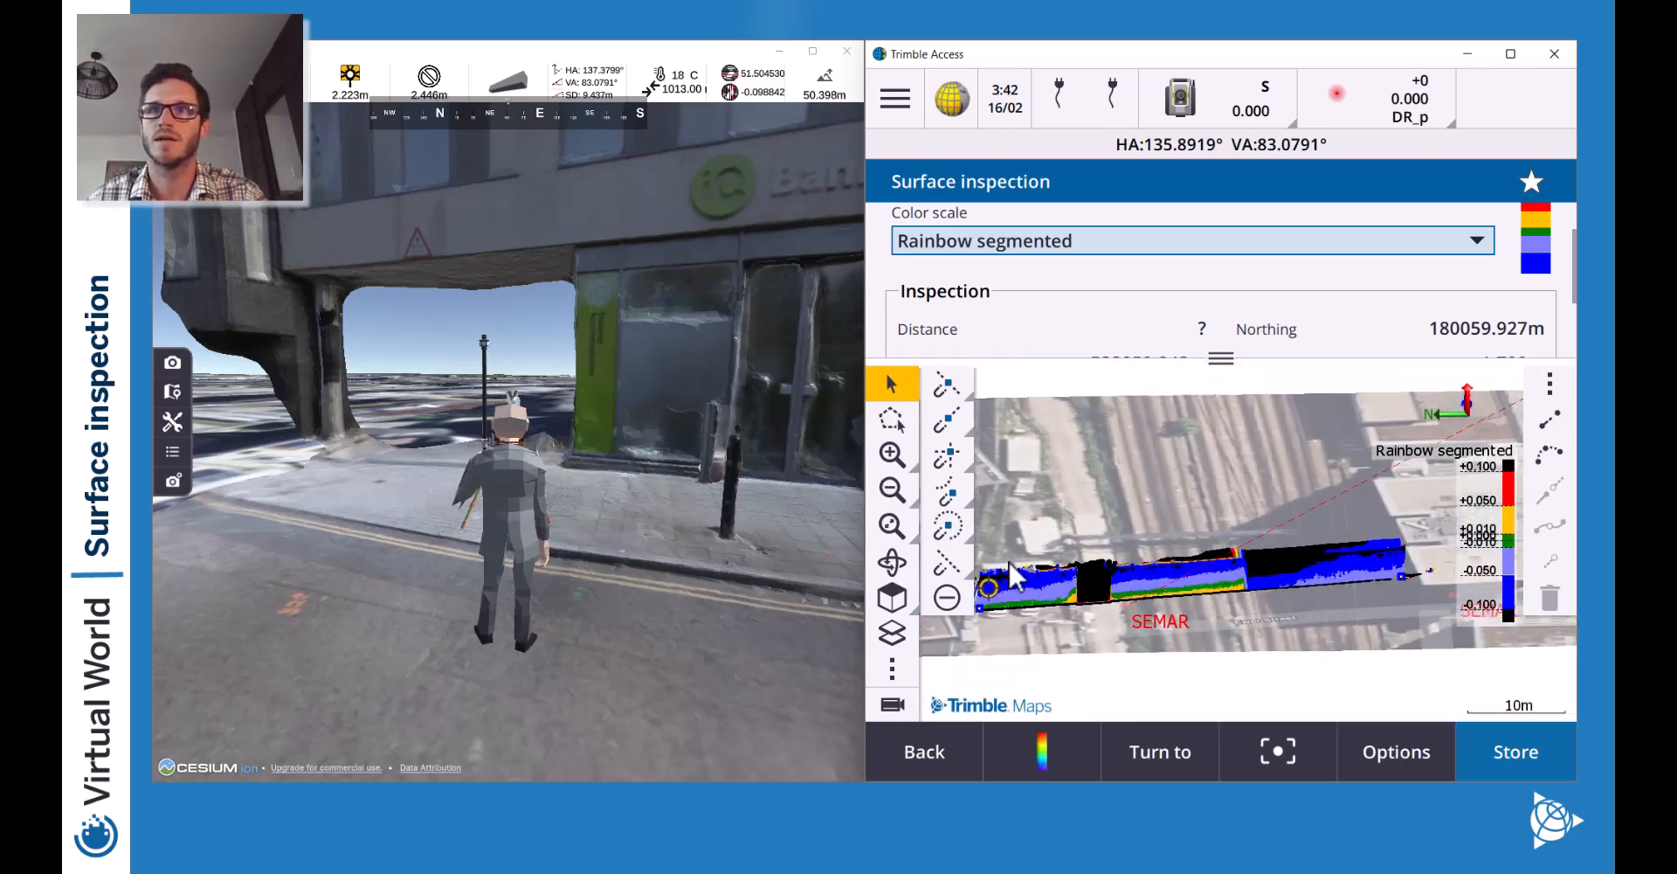
pyautogui.moveTo(1032, 578); pyautogui.dragTo(1035, 603)
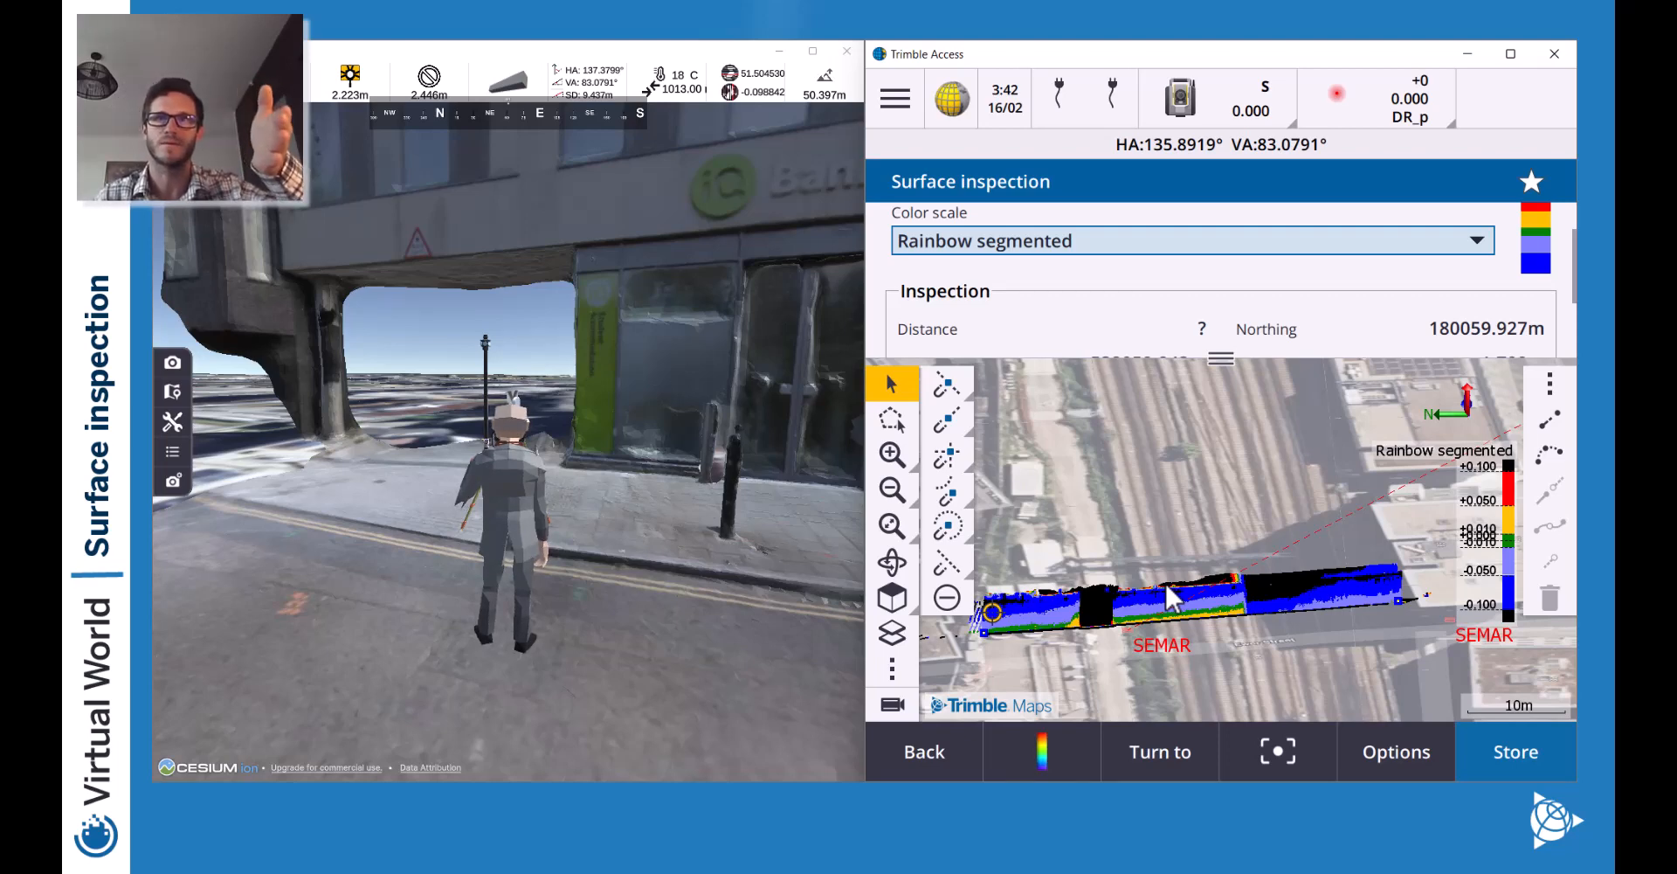
pyautogui.scroll(1, 1129, 329)
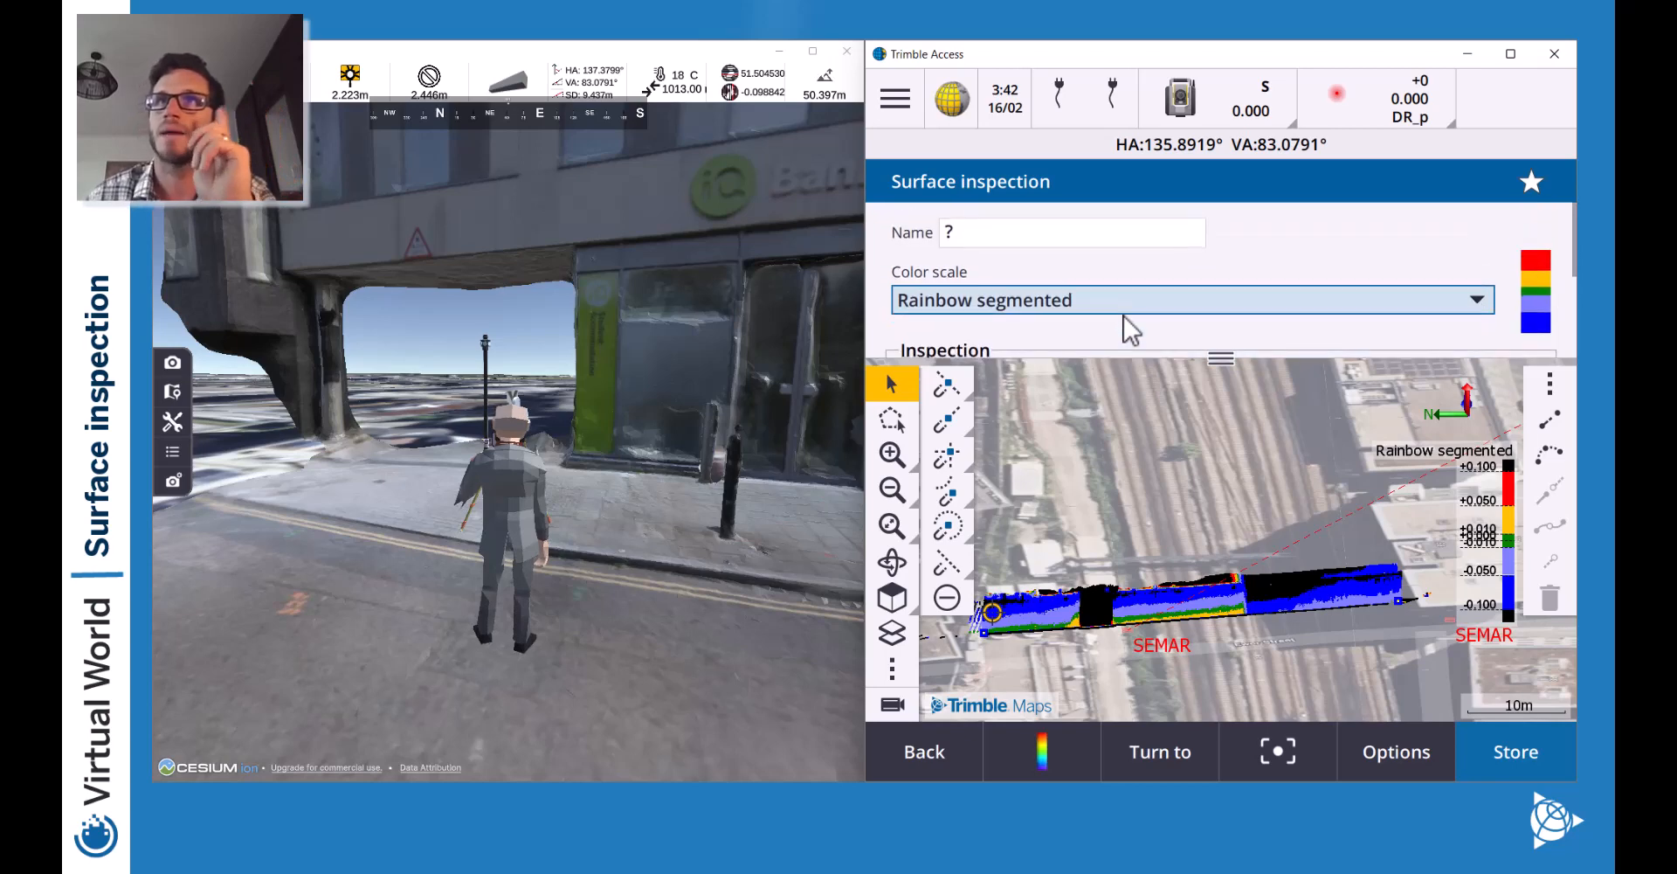
# Change the inspection method to Scan to inclined plane.
pyautogui.click(925, 752)
pyautogui.click(1396, 257)
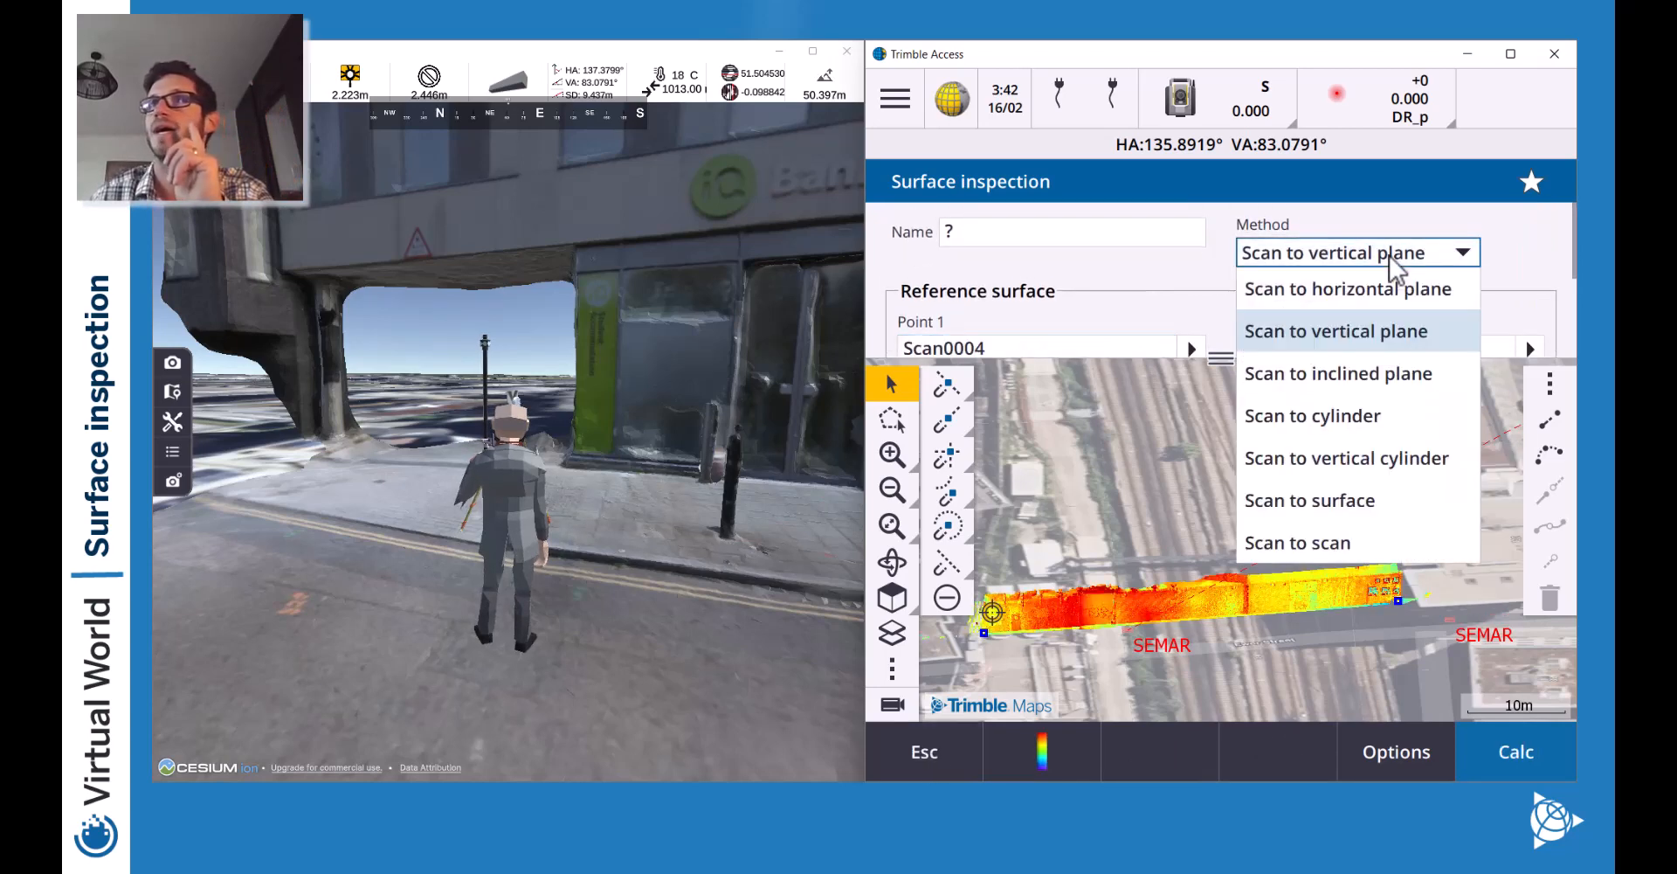
pyautogui.click(1328, 380)
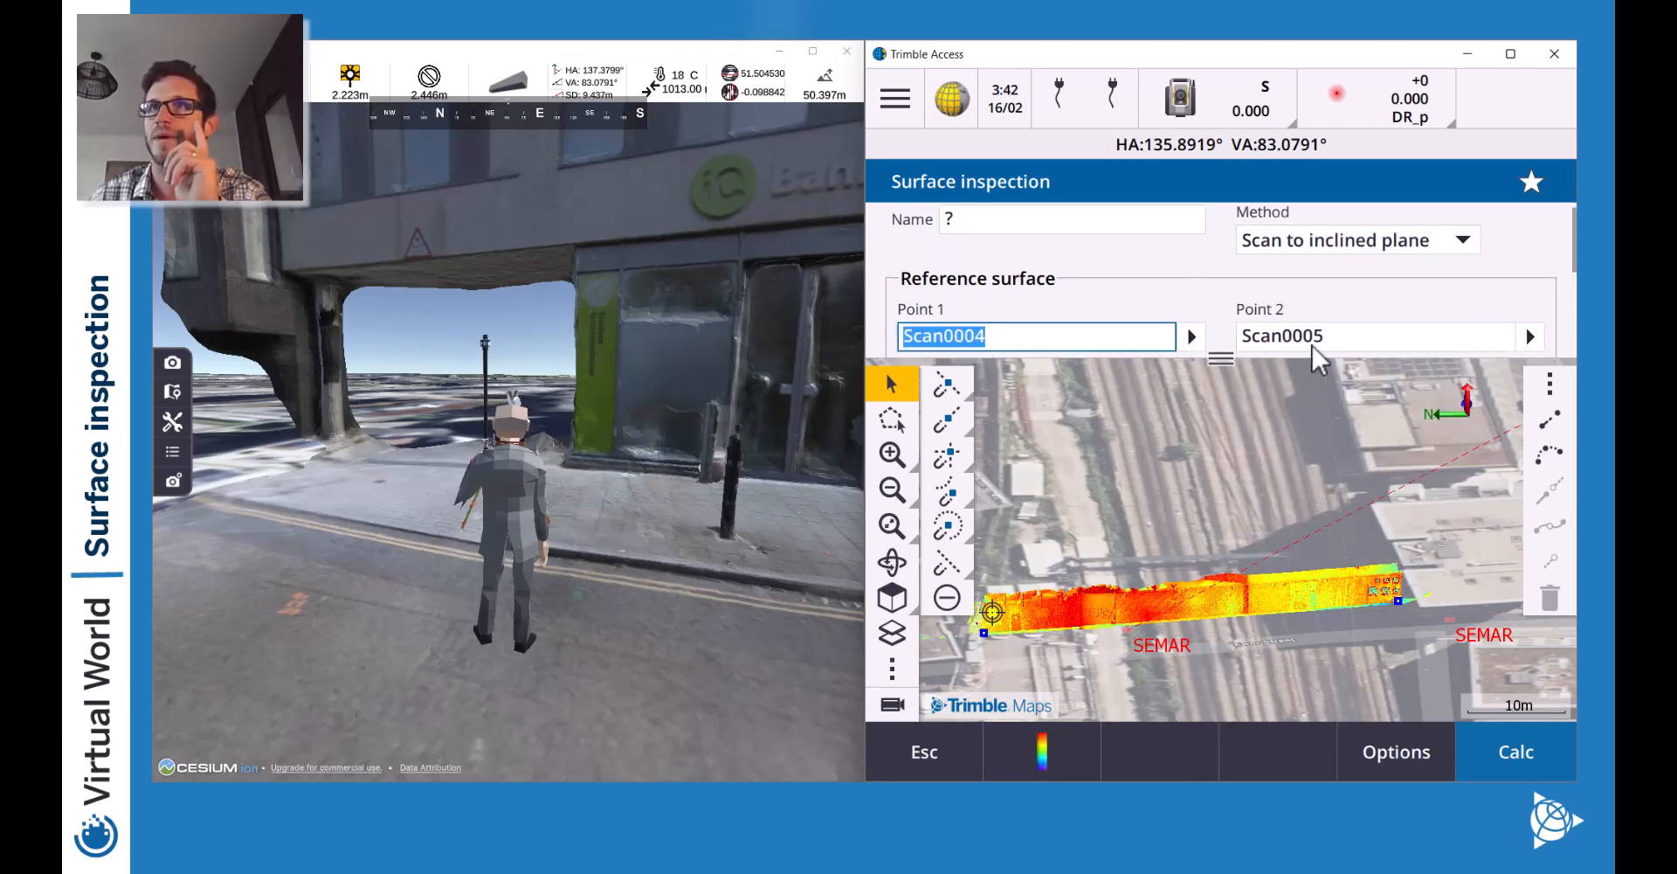
pyautogui.scroll(-3, 1206, 307)
# Pick the third reference point on the wall and recompute the deviation map.
pyautogui.click(1114, 281)
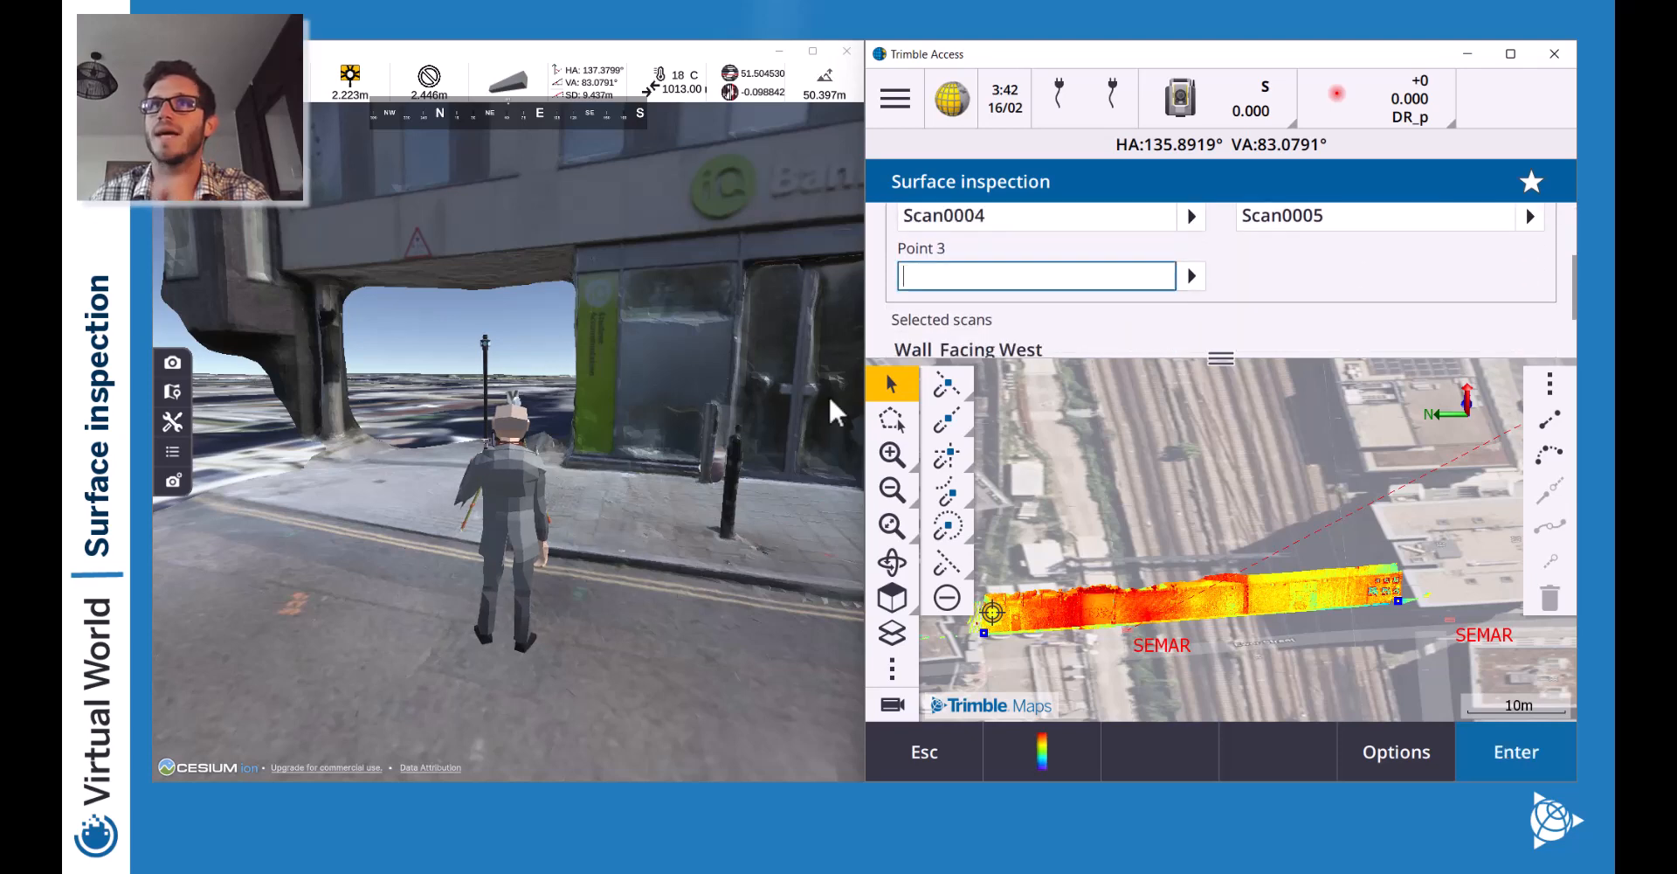
pyautogui.click(892, 456)
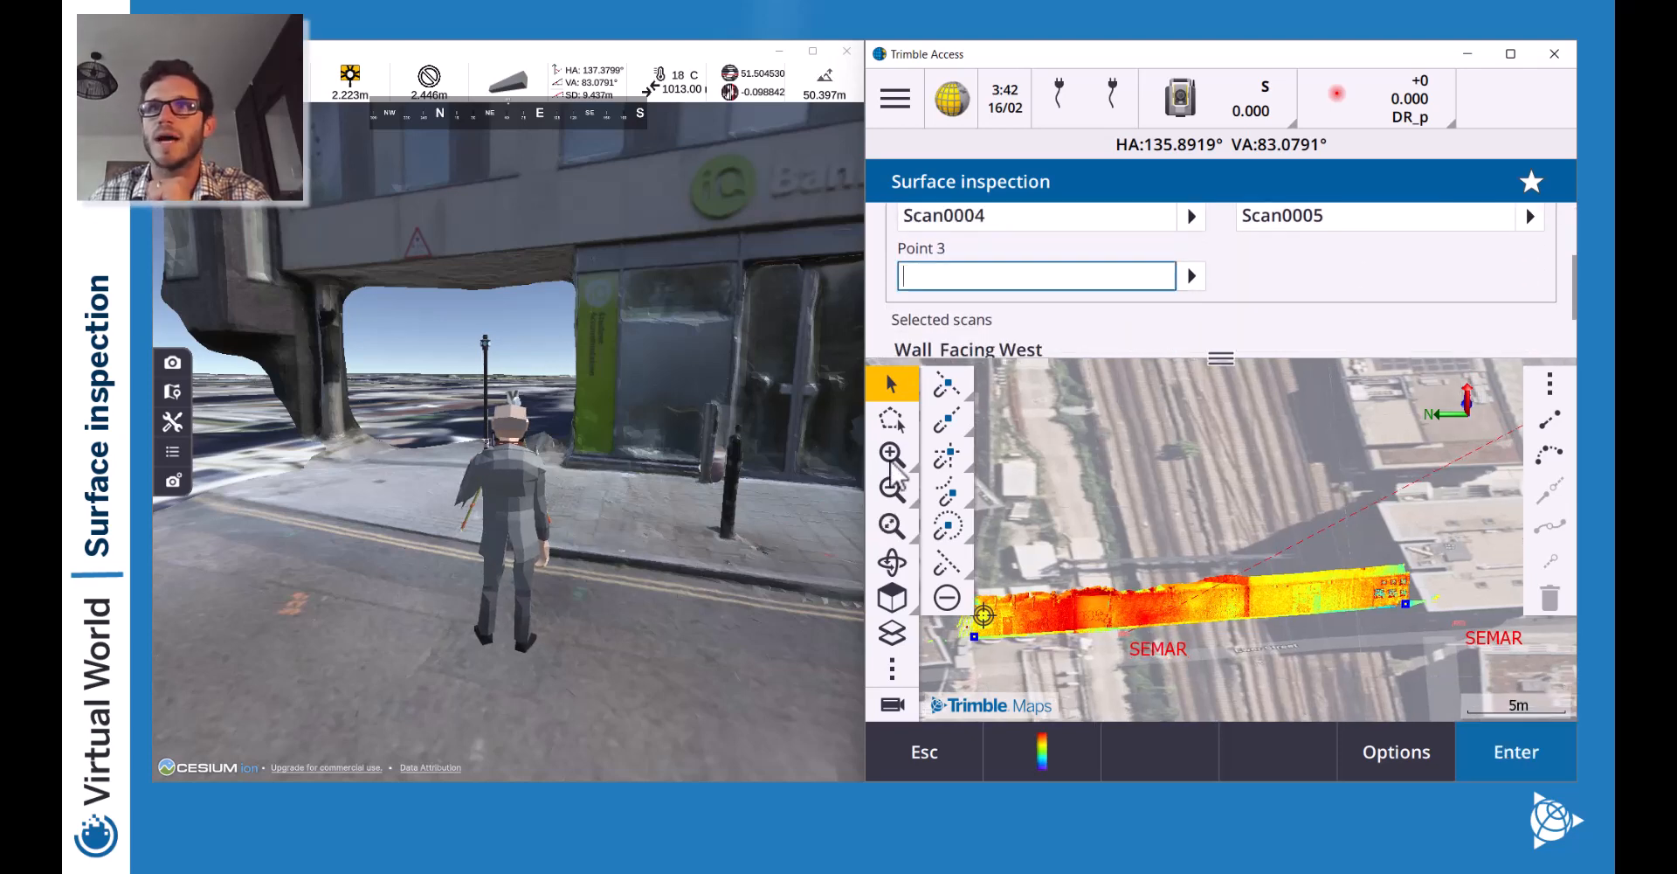
pyautogui.click(891, 461)
pyautogui.moveTo(1160, 604); pyautogui.dragTo(1231, 449)
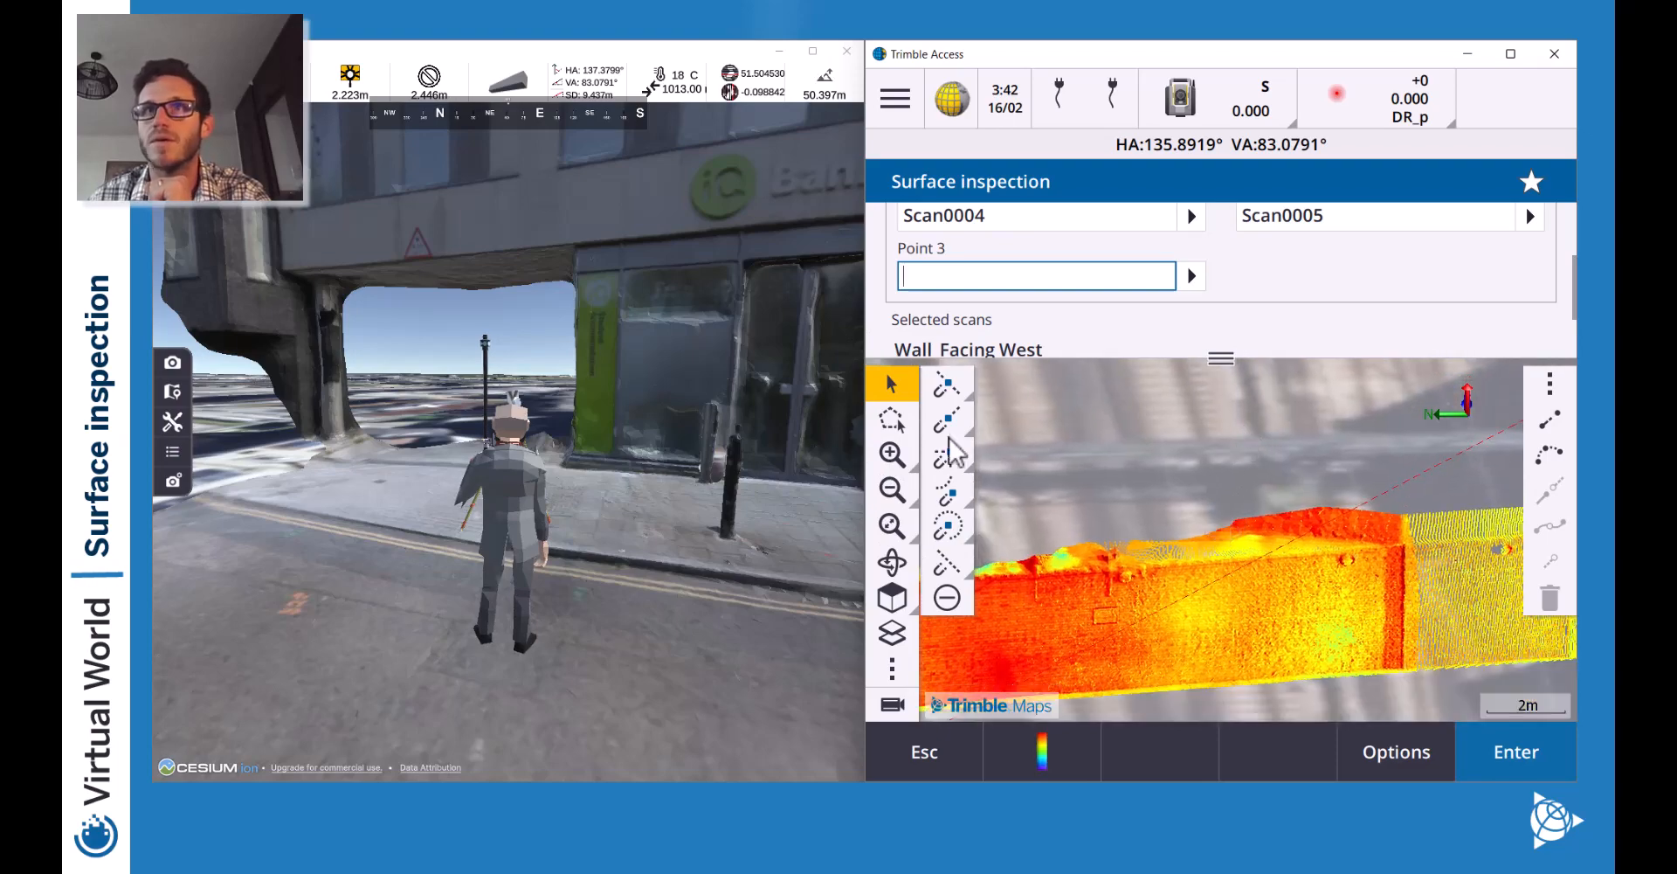
pyautogui.click(897, 459)
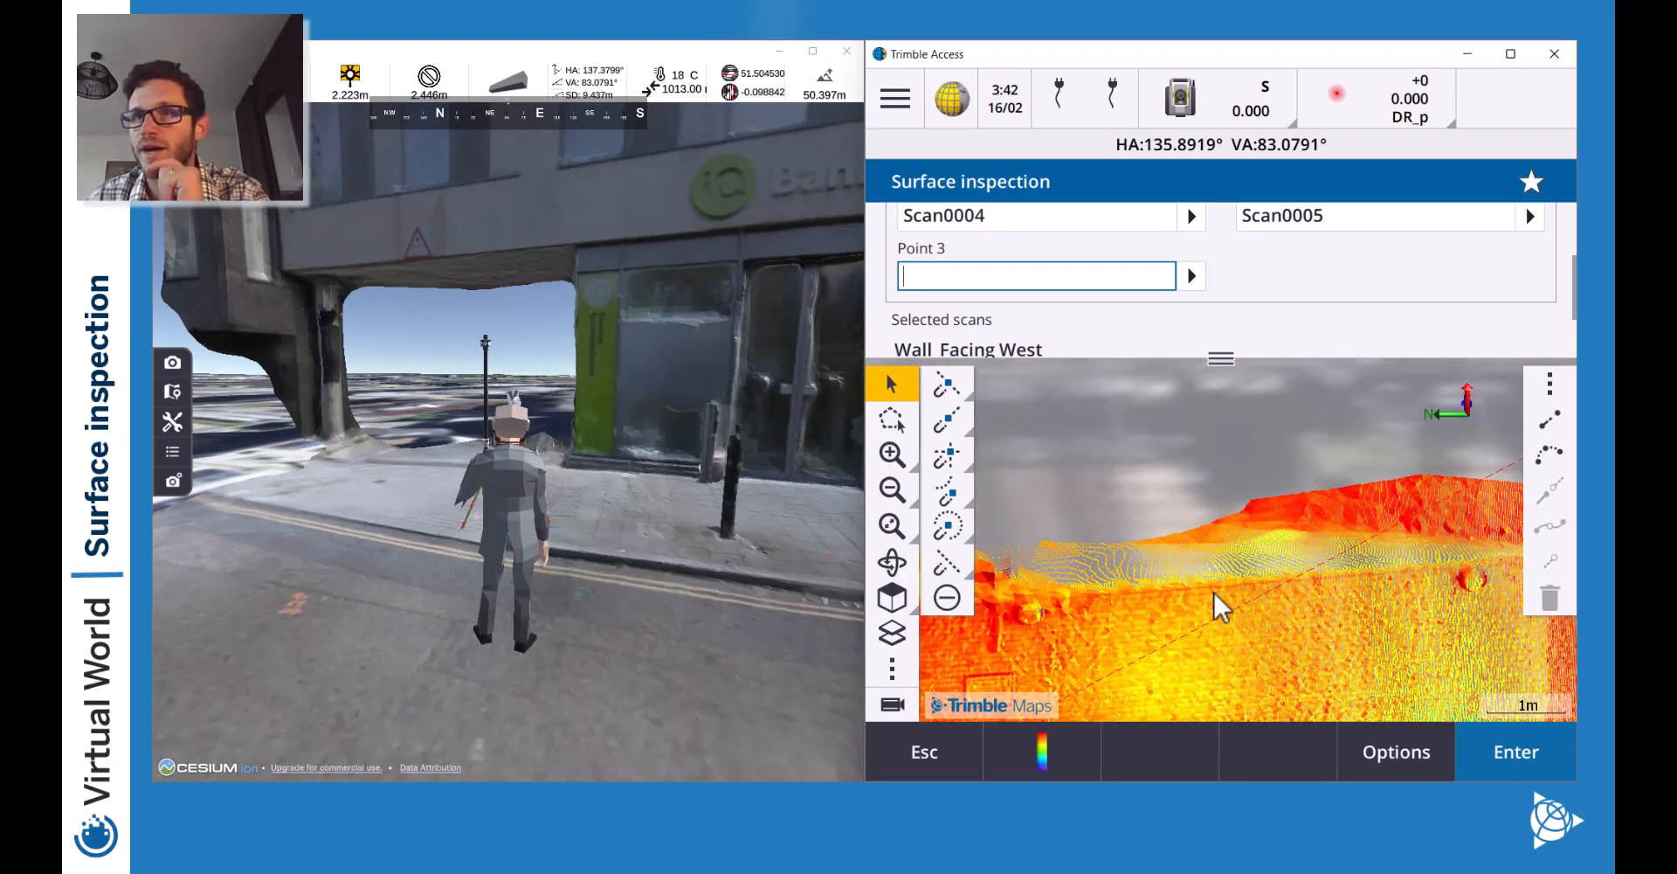
pyautogui.click(1214, 591)
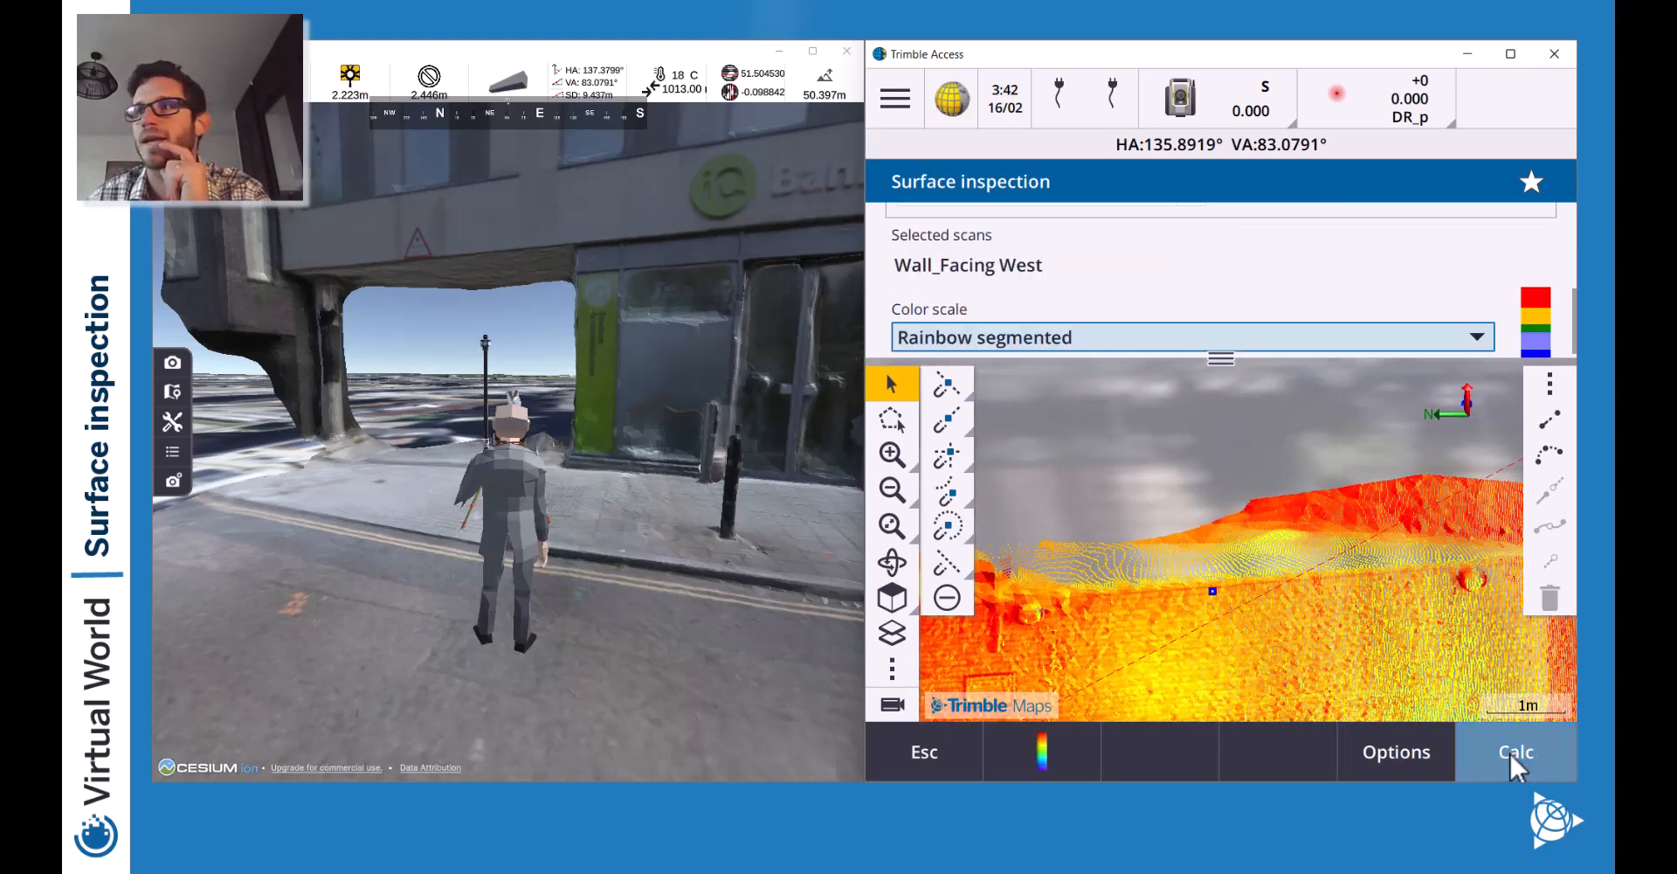
pyautogui.click(1516, 760)
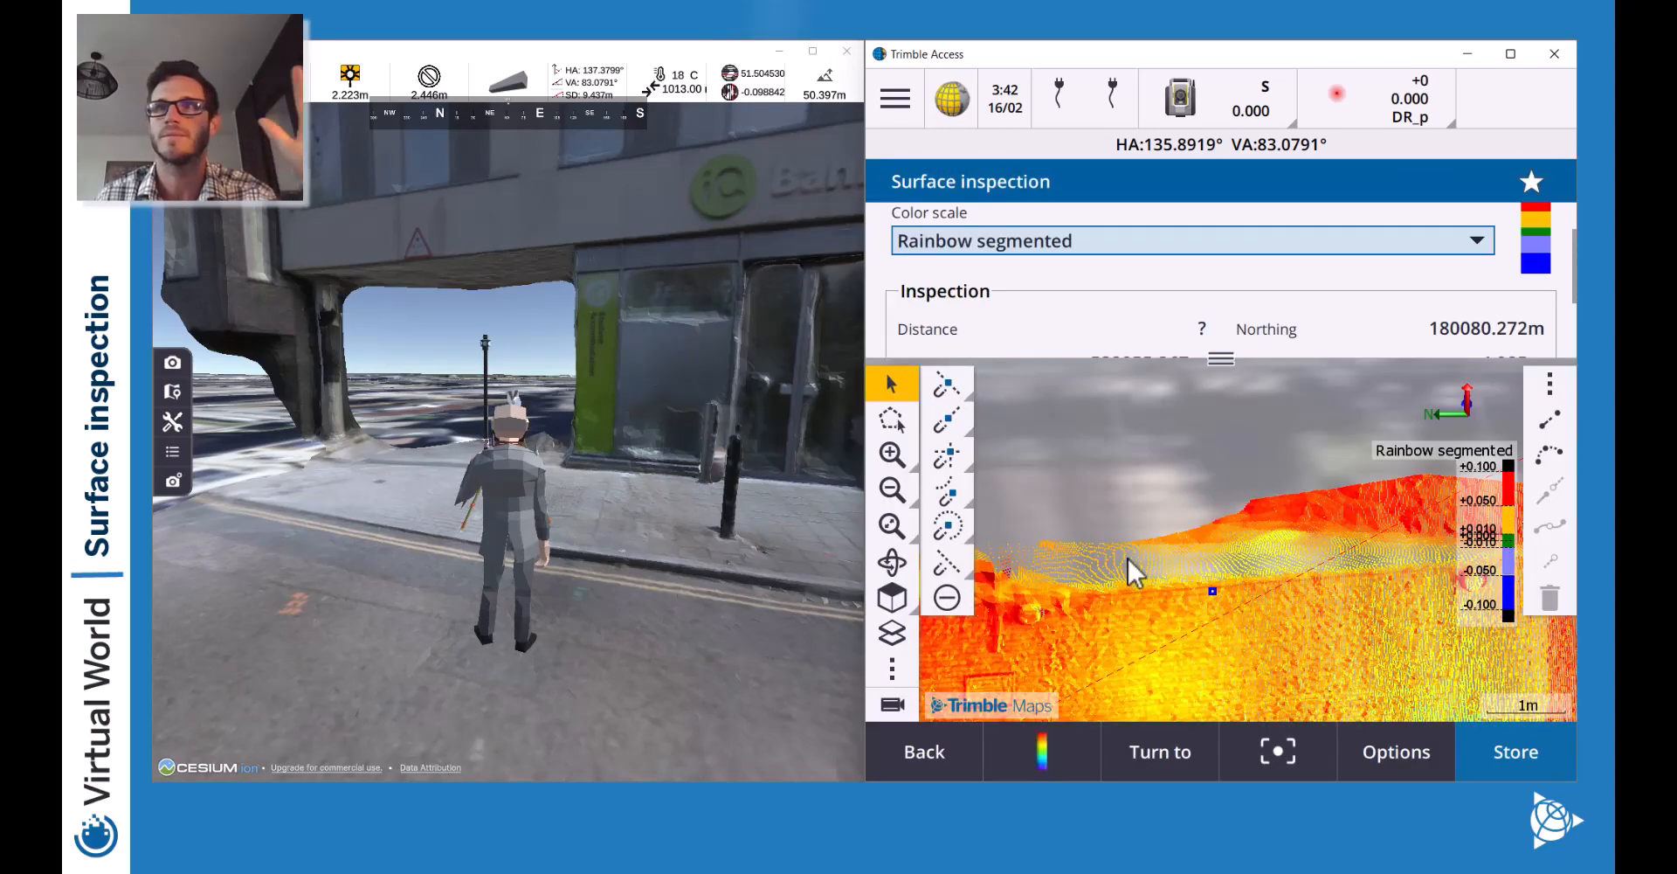
# Zoom out from the wall strip and switch to the instrument's camera view.
pyautogui.click(891, 490)
pyautogui.click(891, 490)
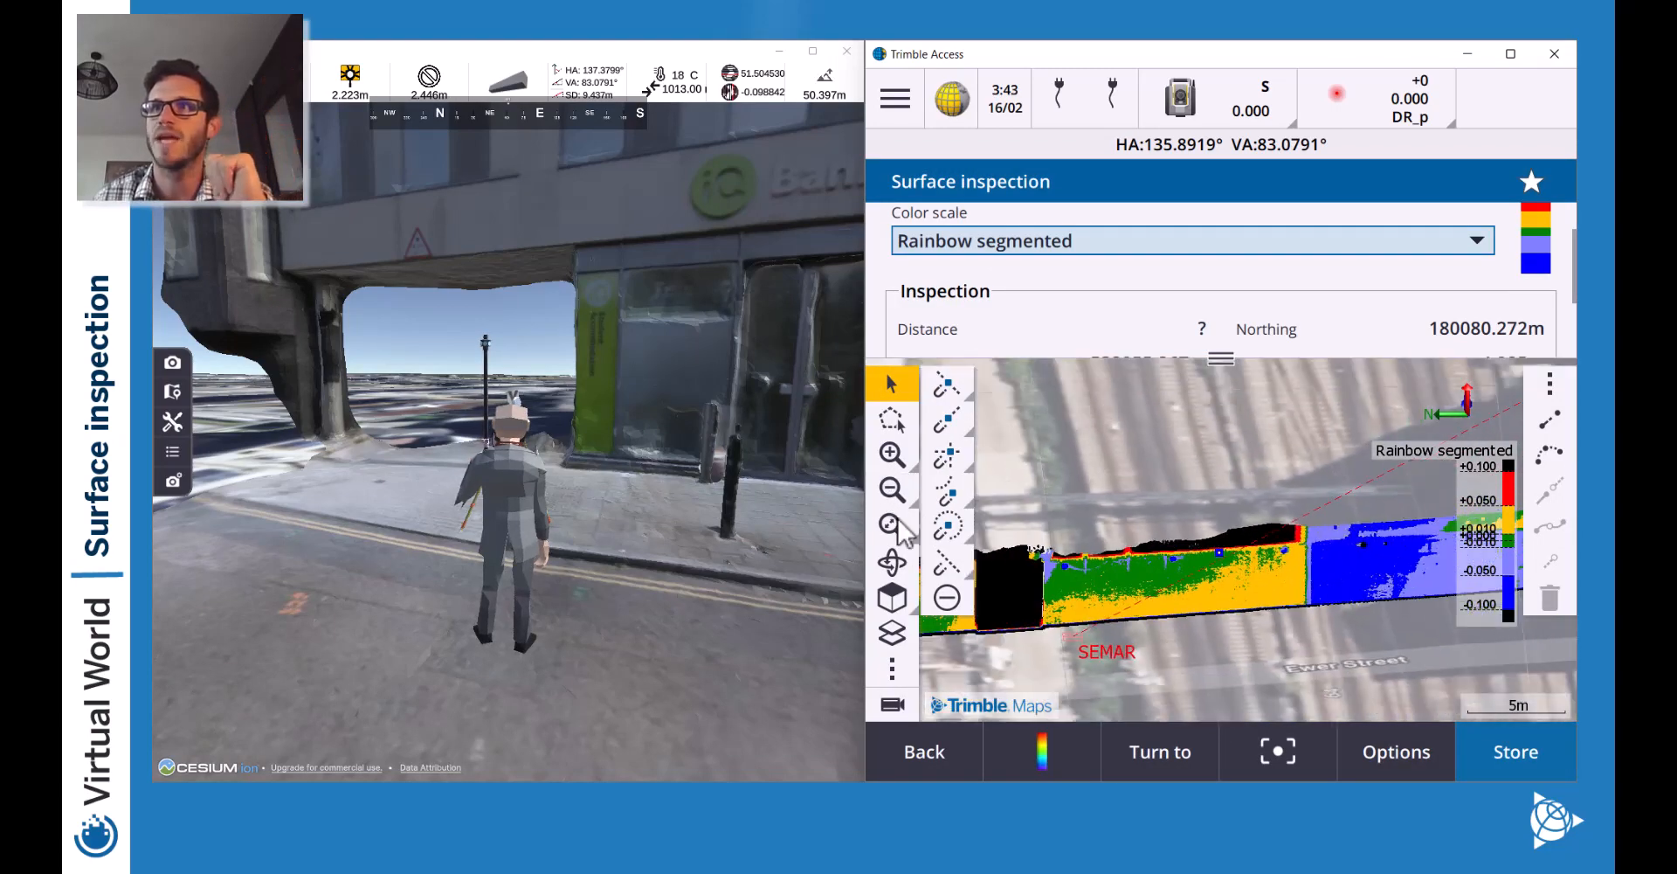
pyautogui.scroll(-2, 1053, 505)
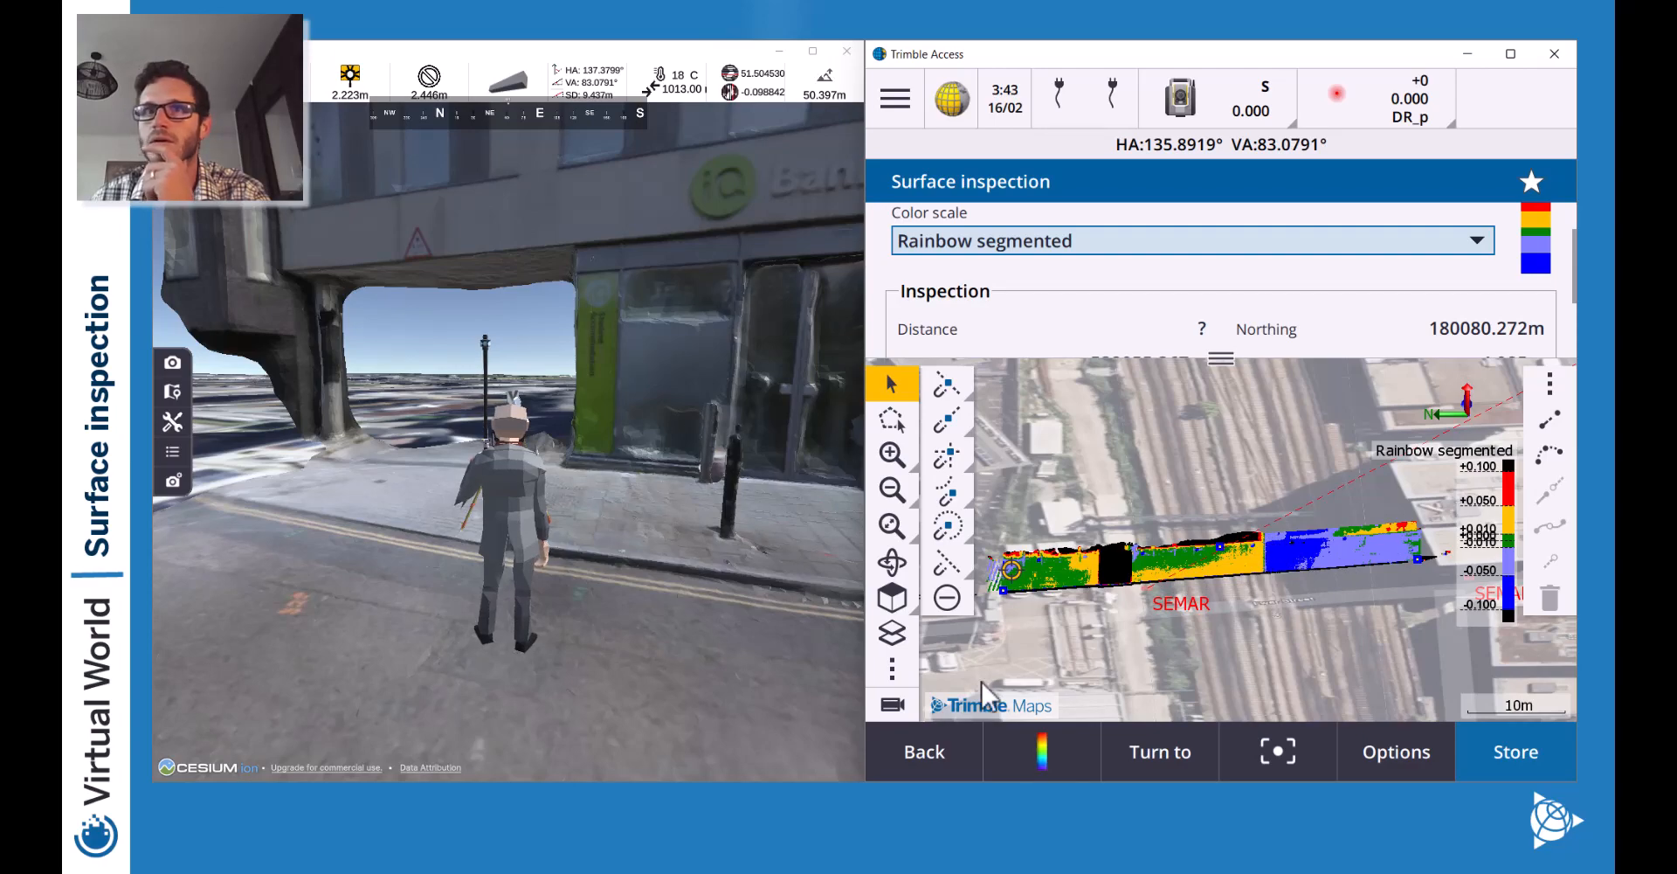
pyautogui.click(892, 704)
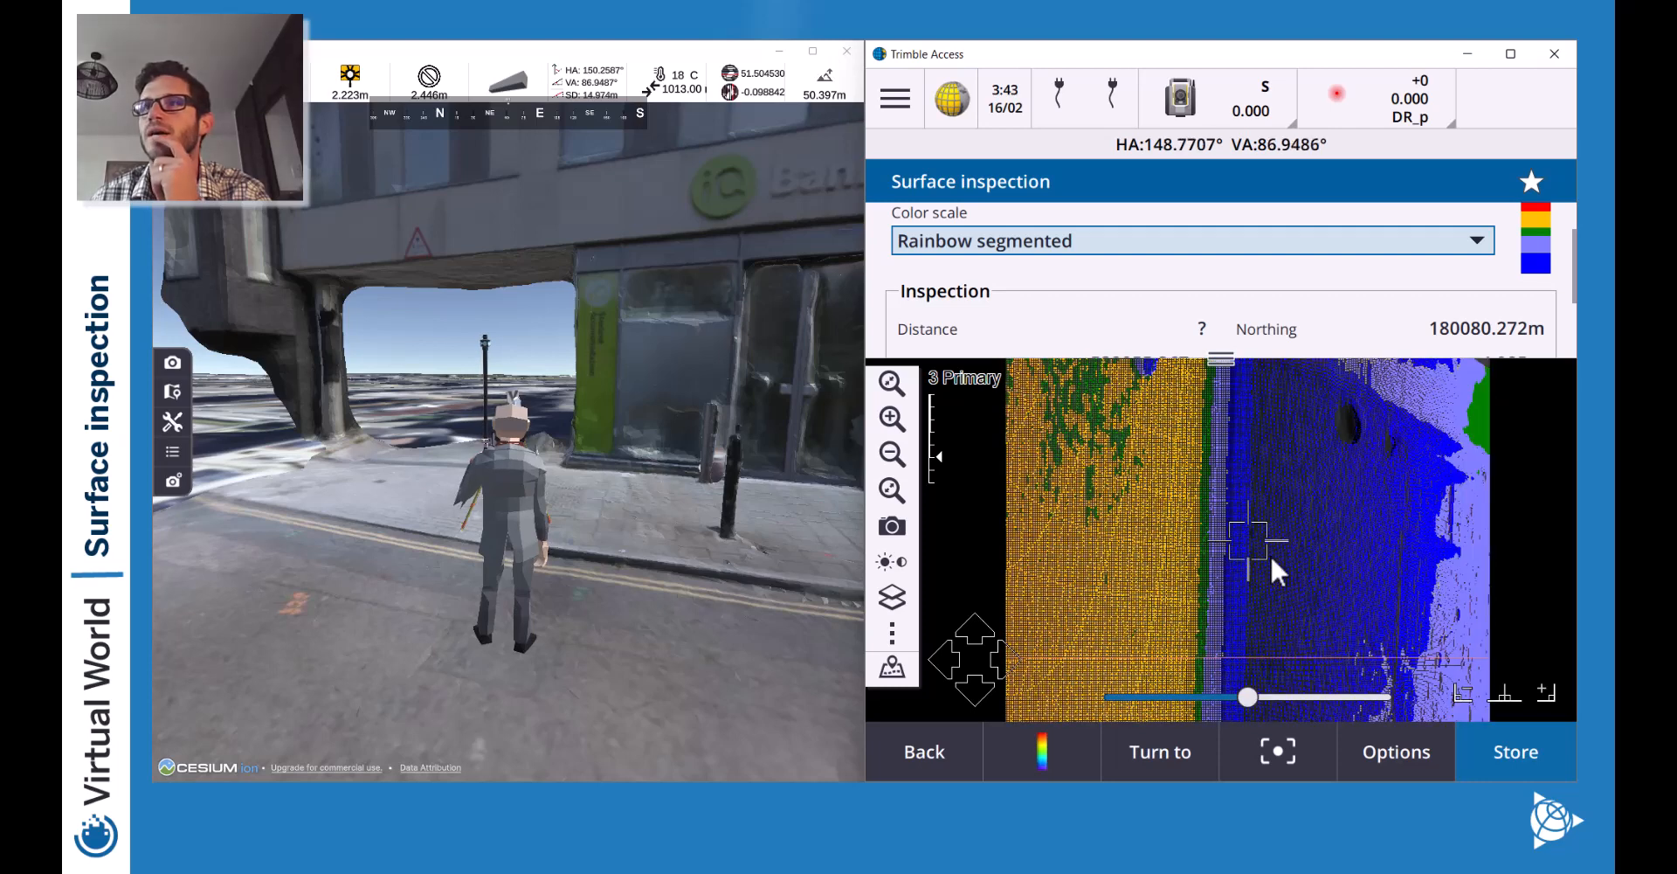
# Fade the scan colours to reveal the camera image, switch to Overview, and move toward the wall.
pyautogui.moveTo(1248, 697); pyautogui.dragTo(1111, 699)
pyautogui.click(892, 455)
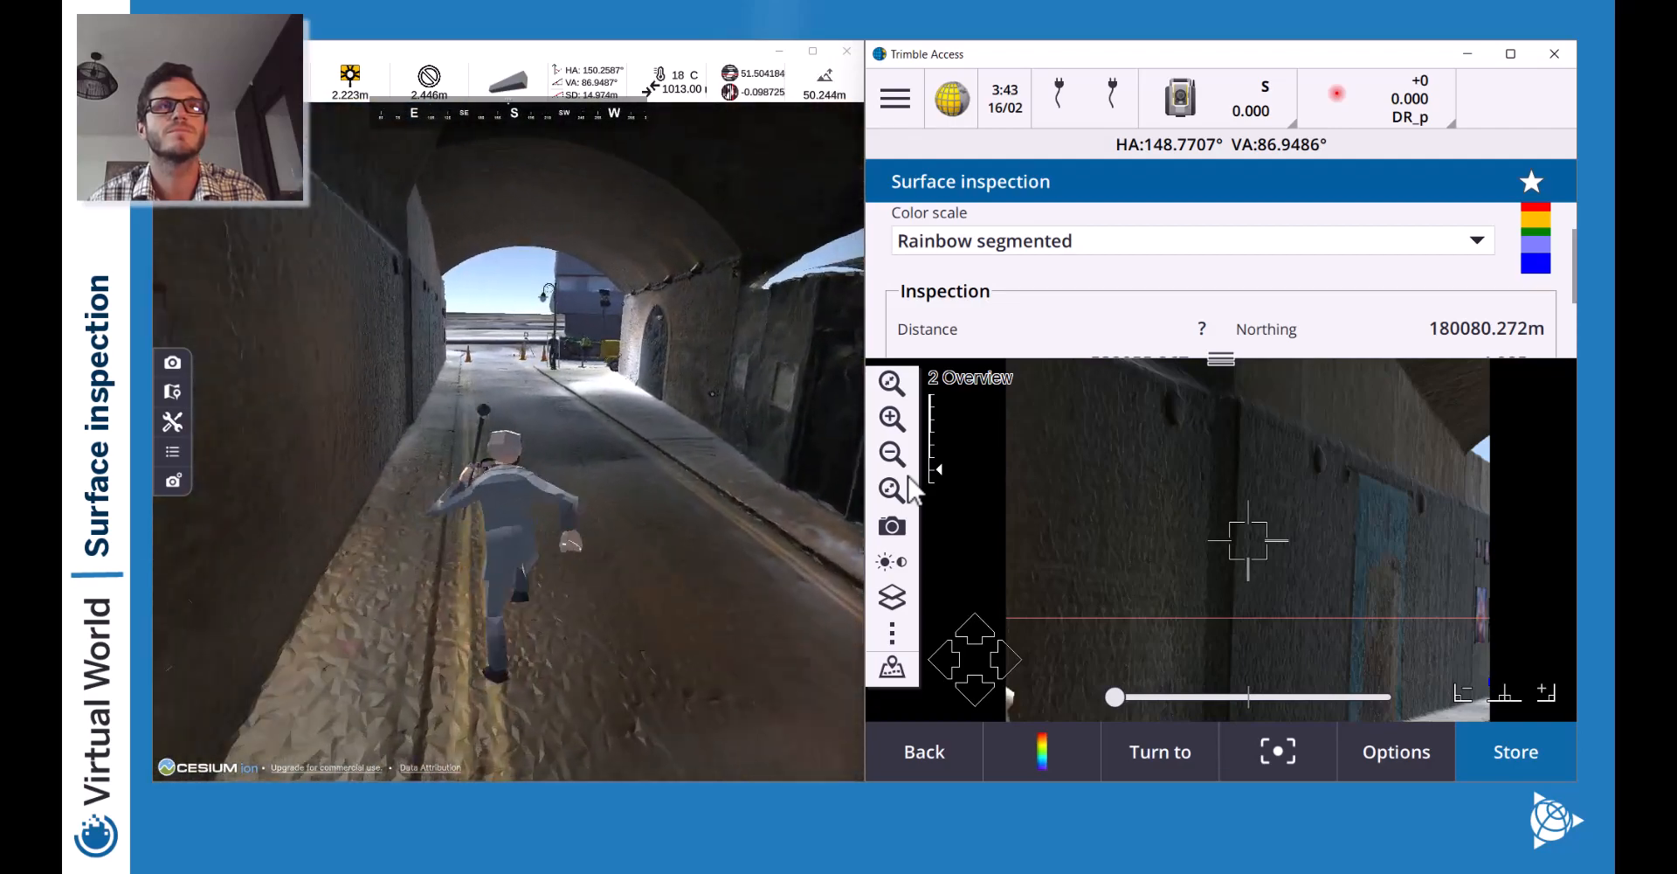
pyautogui.press('a')
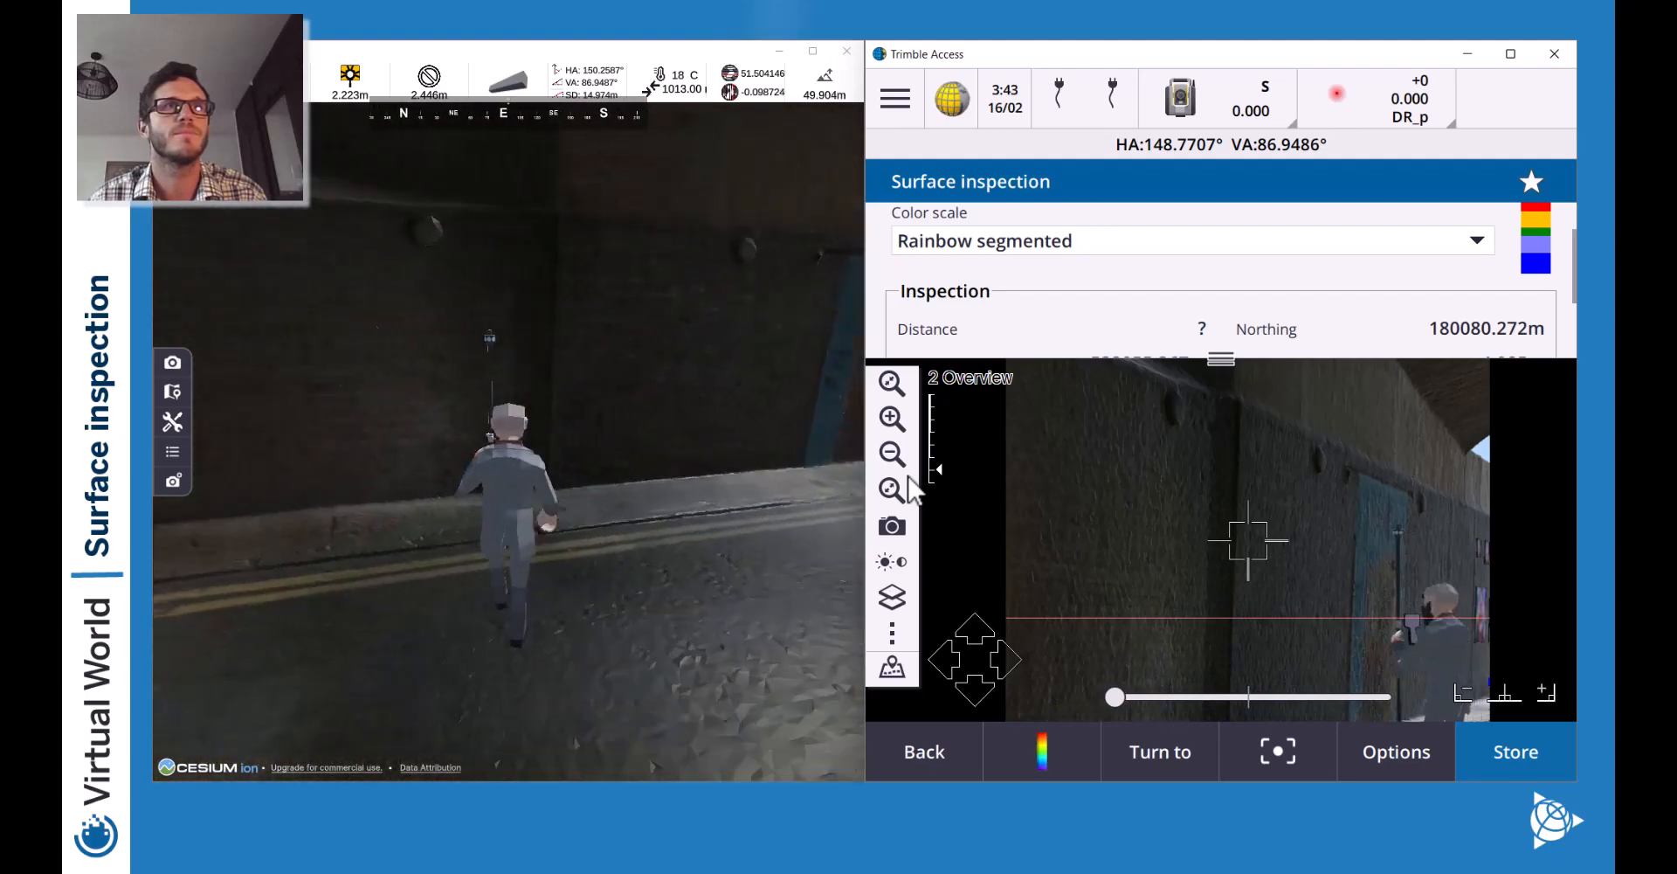
pyautogui.press('d')
pyautogui.press('d')
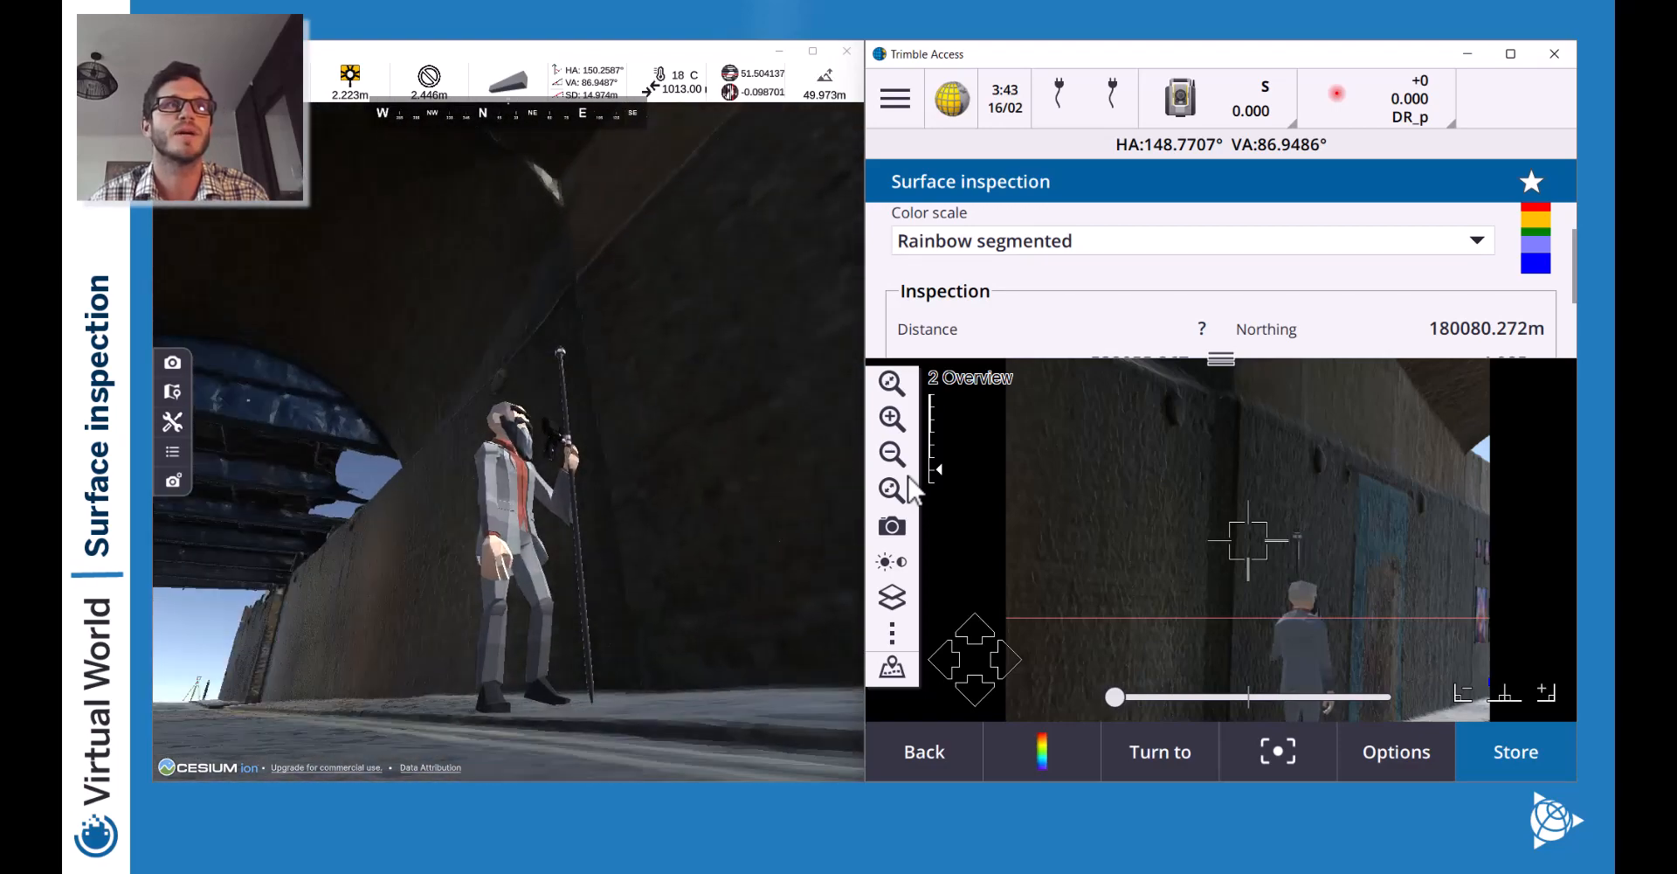
pyautogui.press('d')
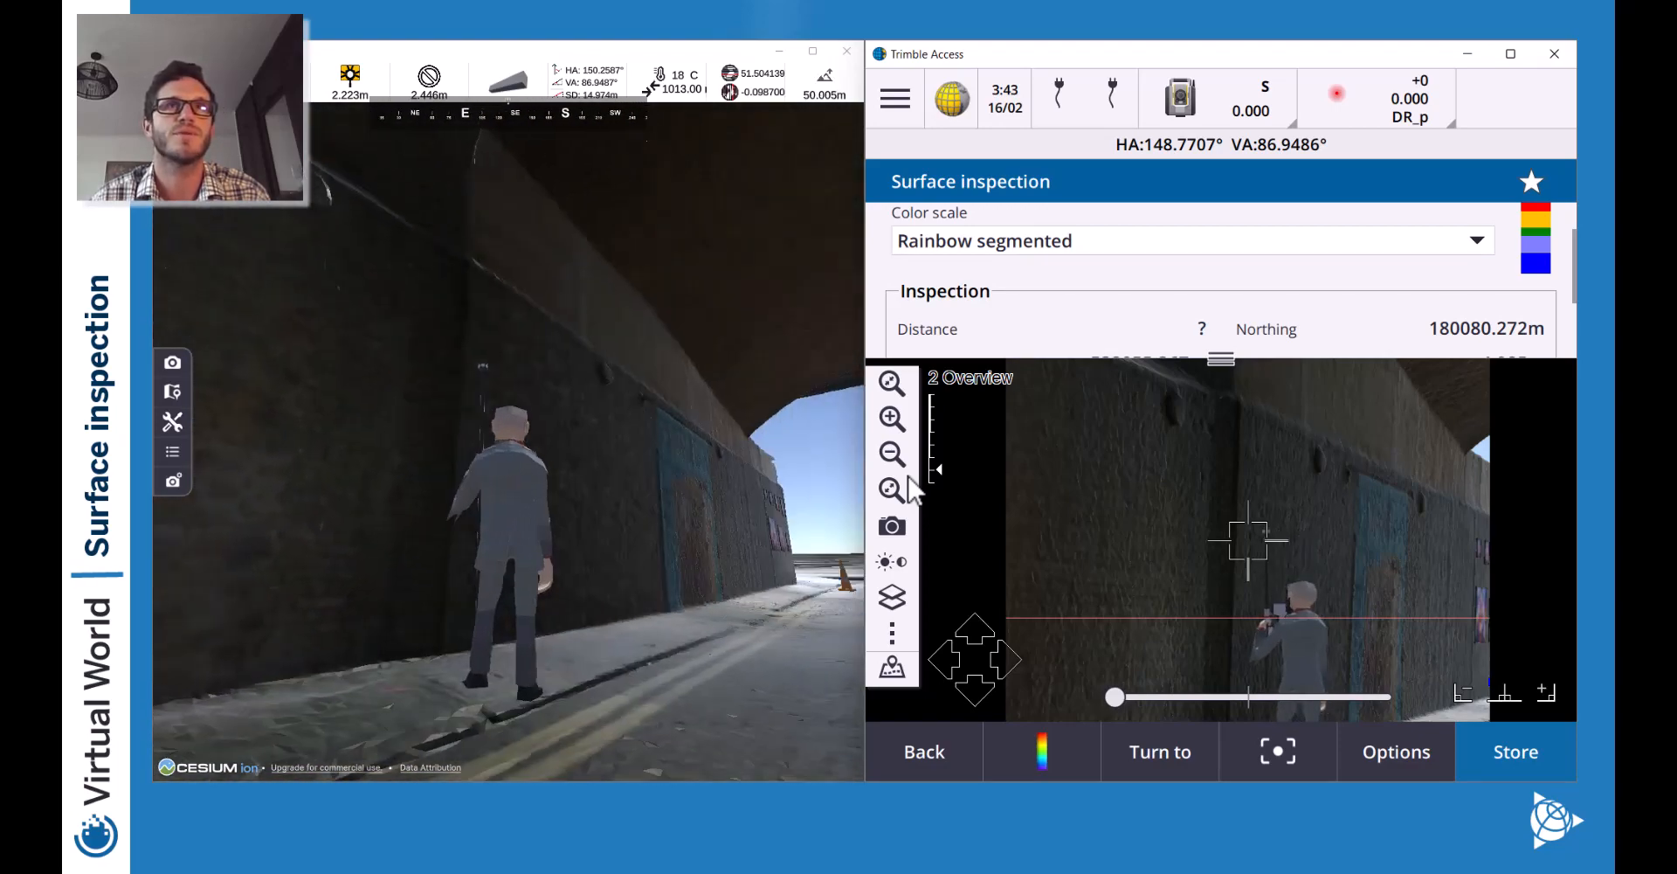
# Walk the avatar forward along the street, then go back to the inspection map.
pyautogui.press('a')
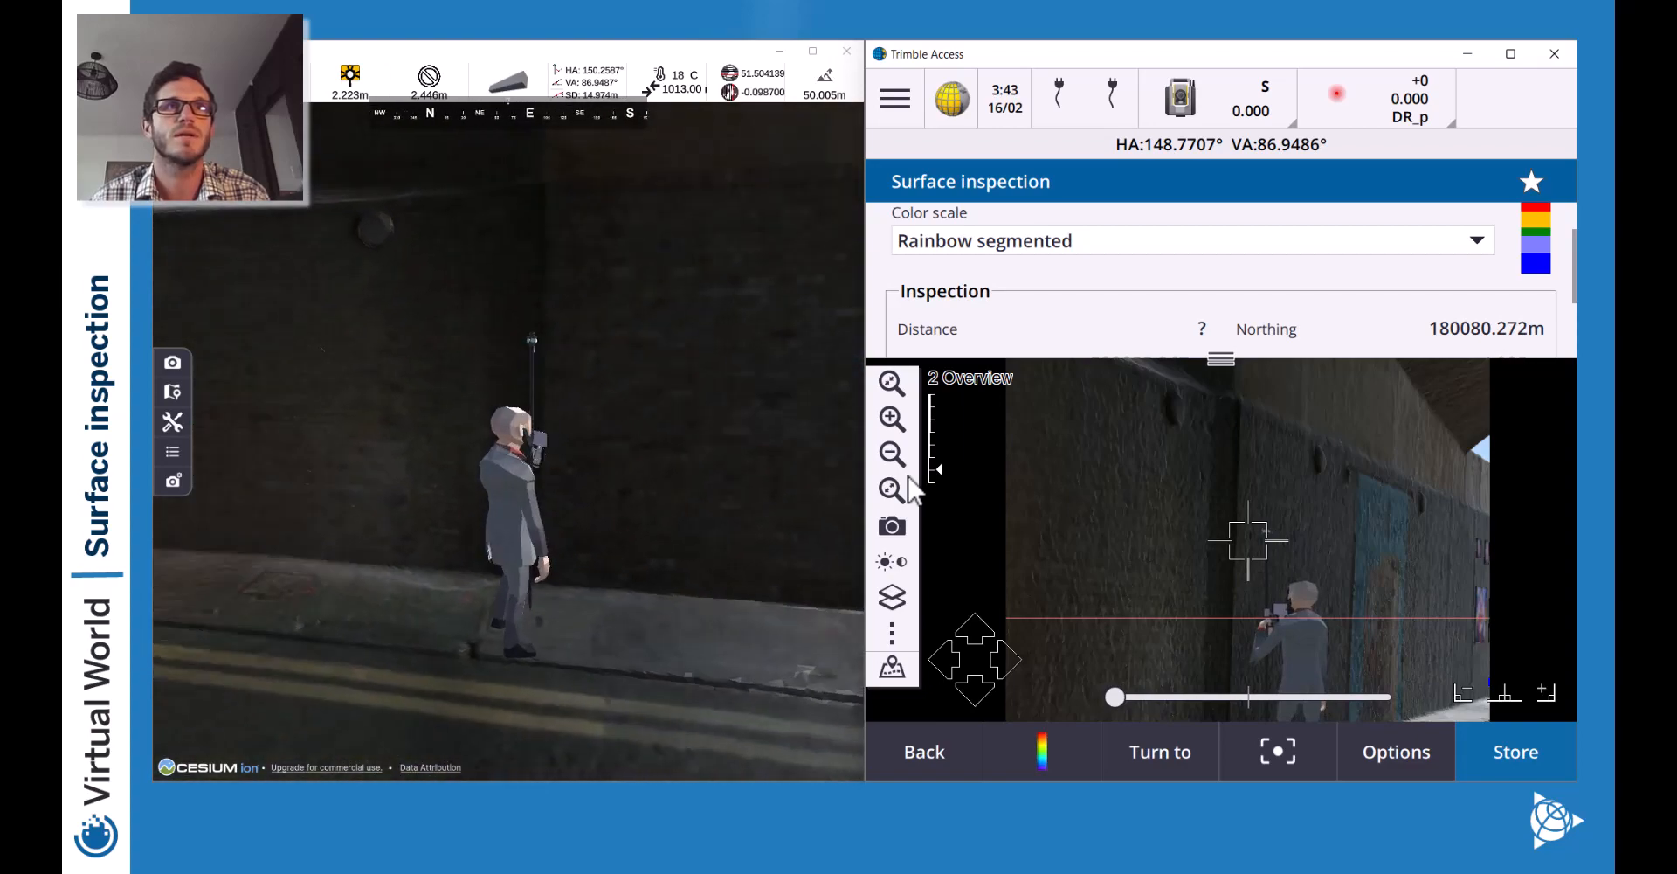
pyautogui.press('w')
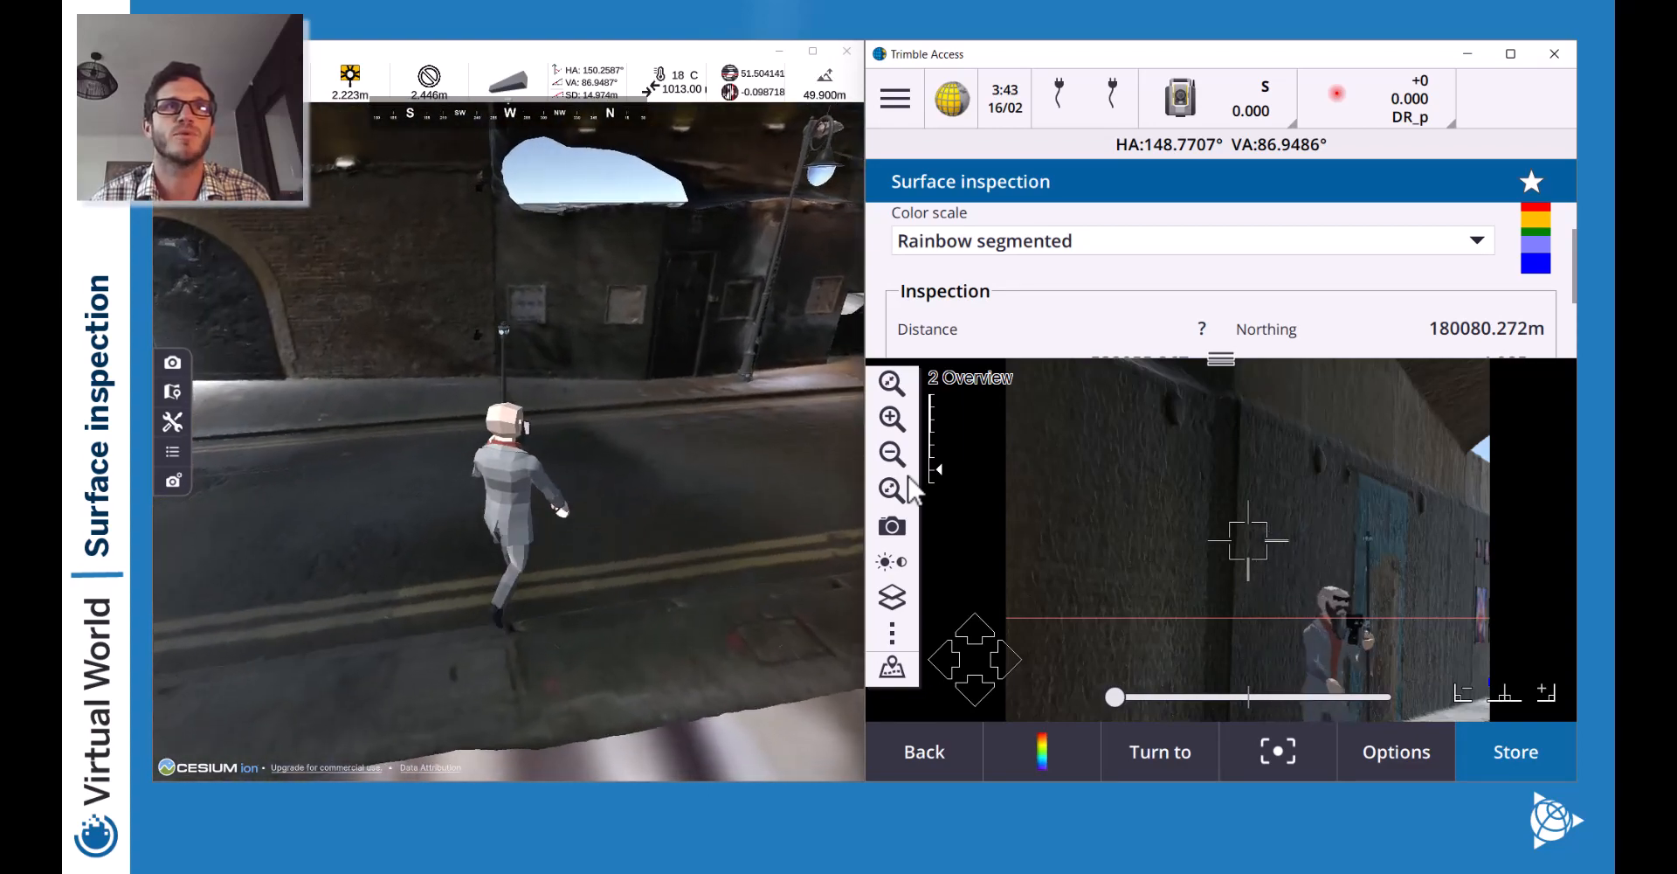
pyautogui.press('w')
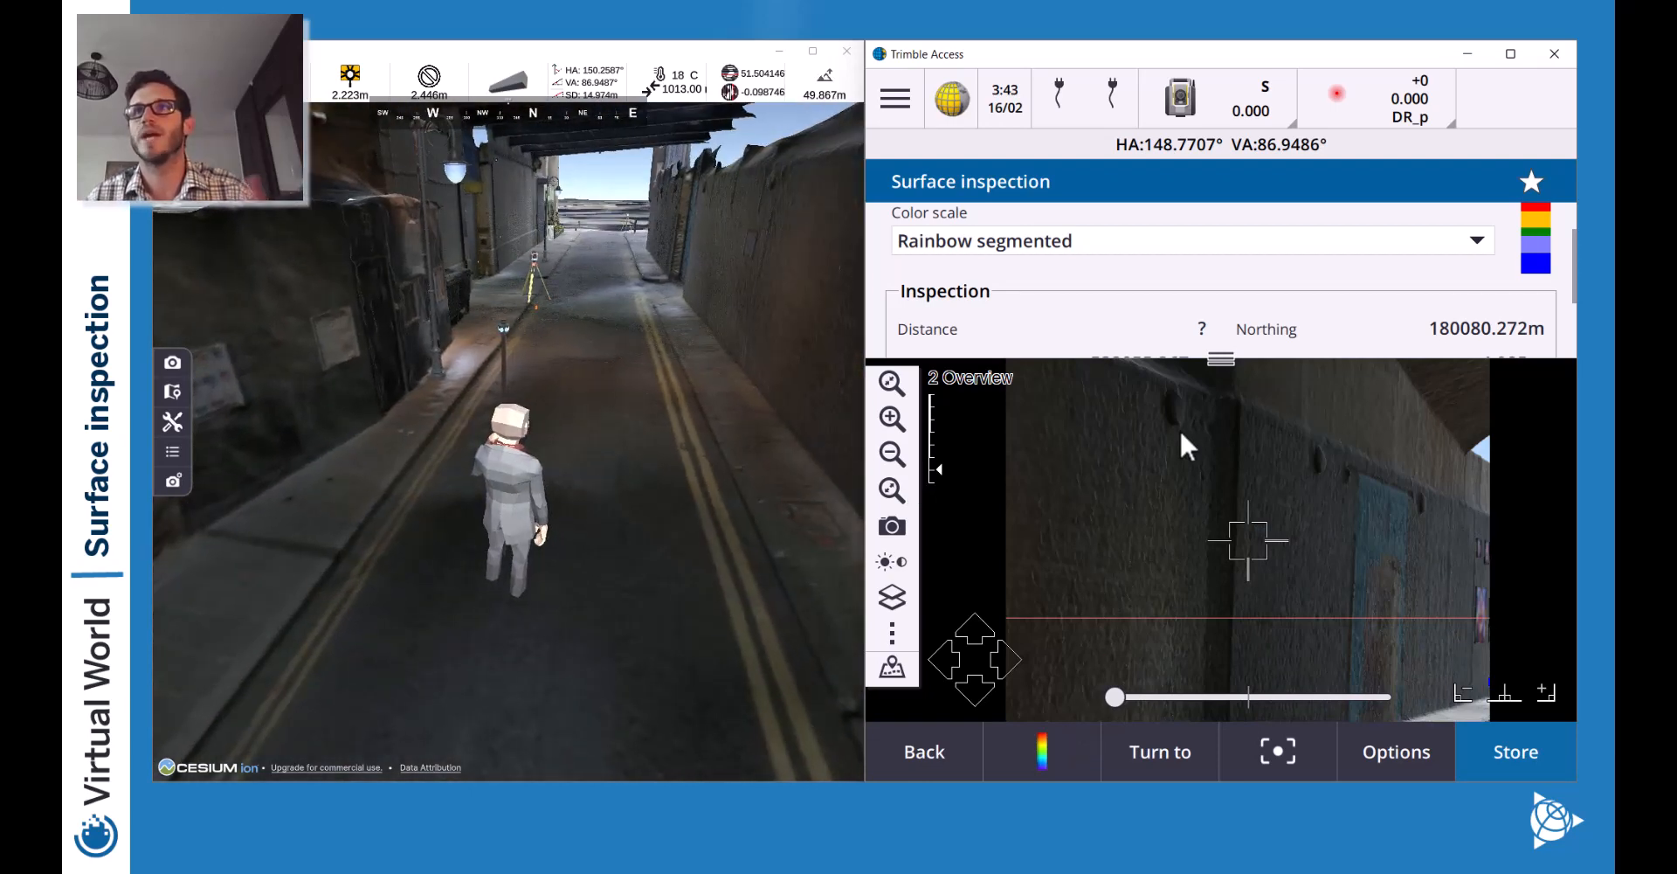
pyautogui.click(885, 671)
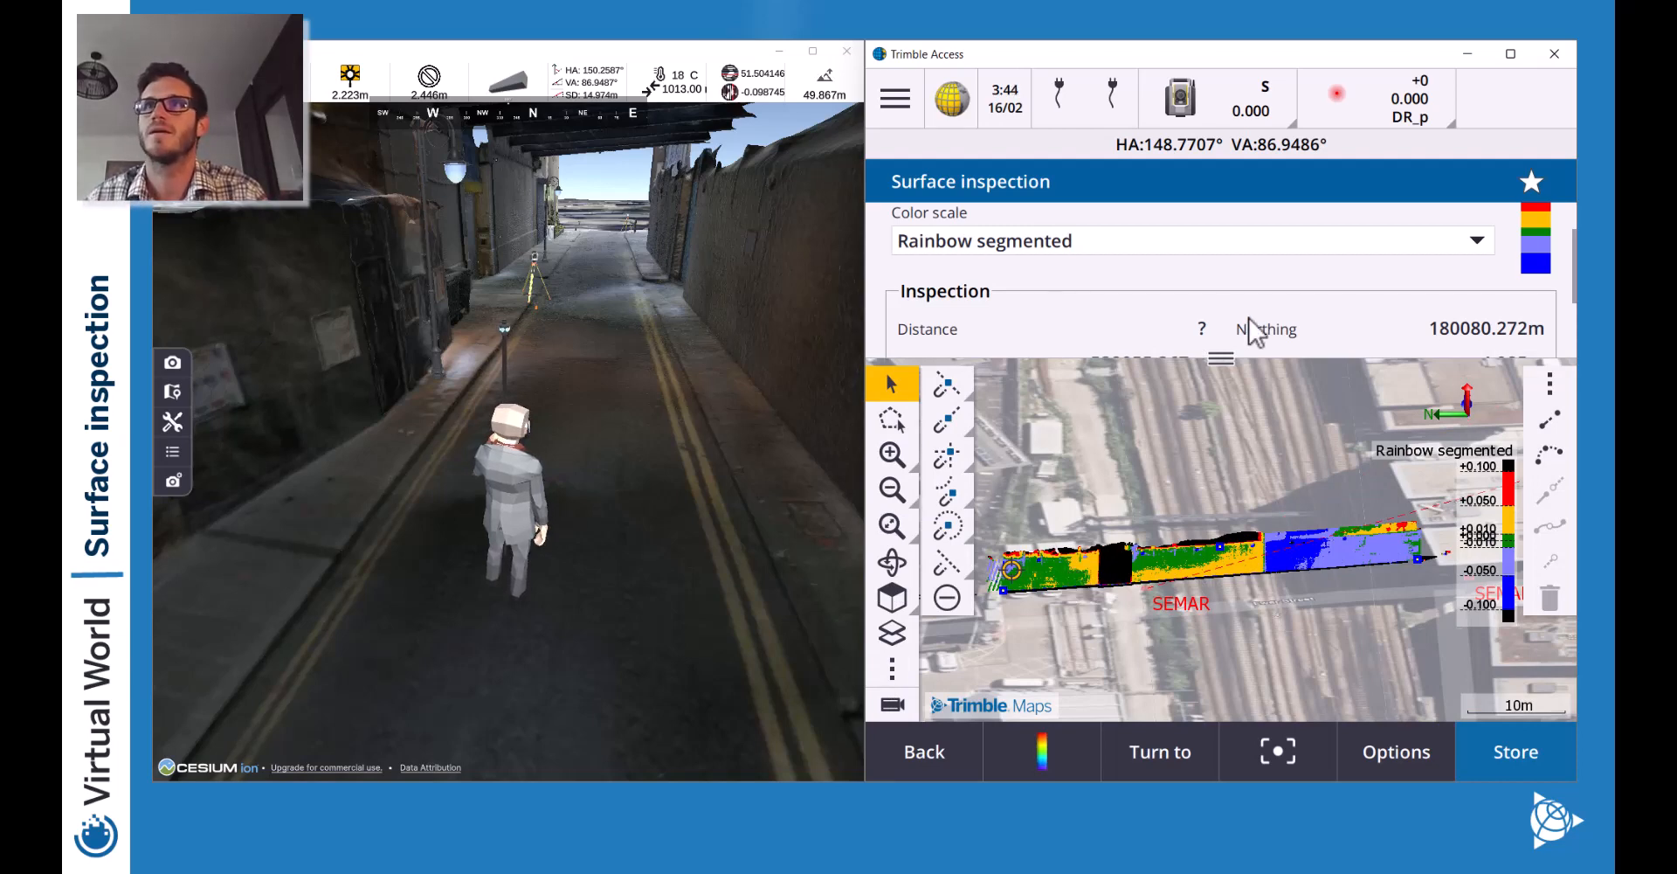
# Swap reference Point 2 for wall point Scan0007 and recalculate the inclined-plane inspection.
pyautogui.click(952, 755)
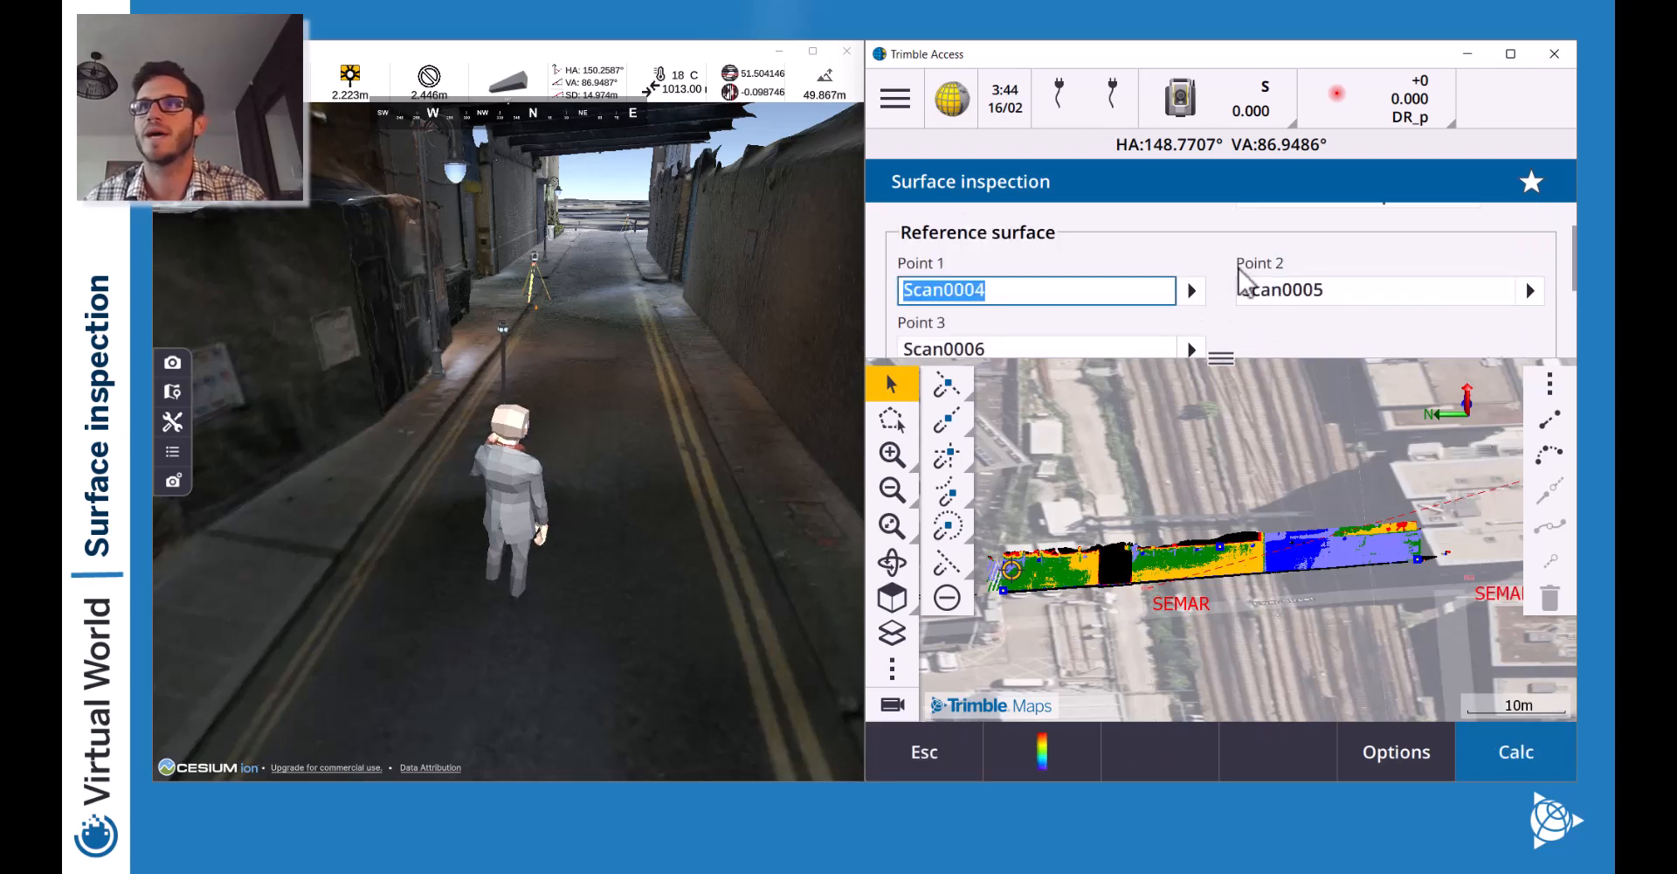
pyautogui.click(1348, 295)
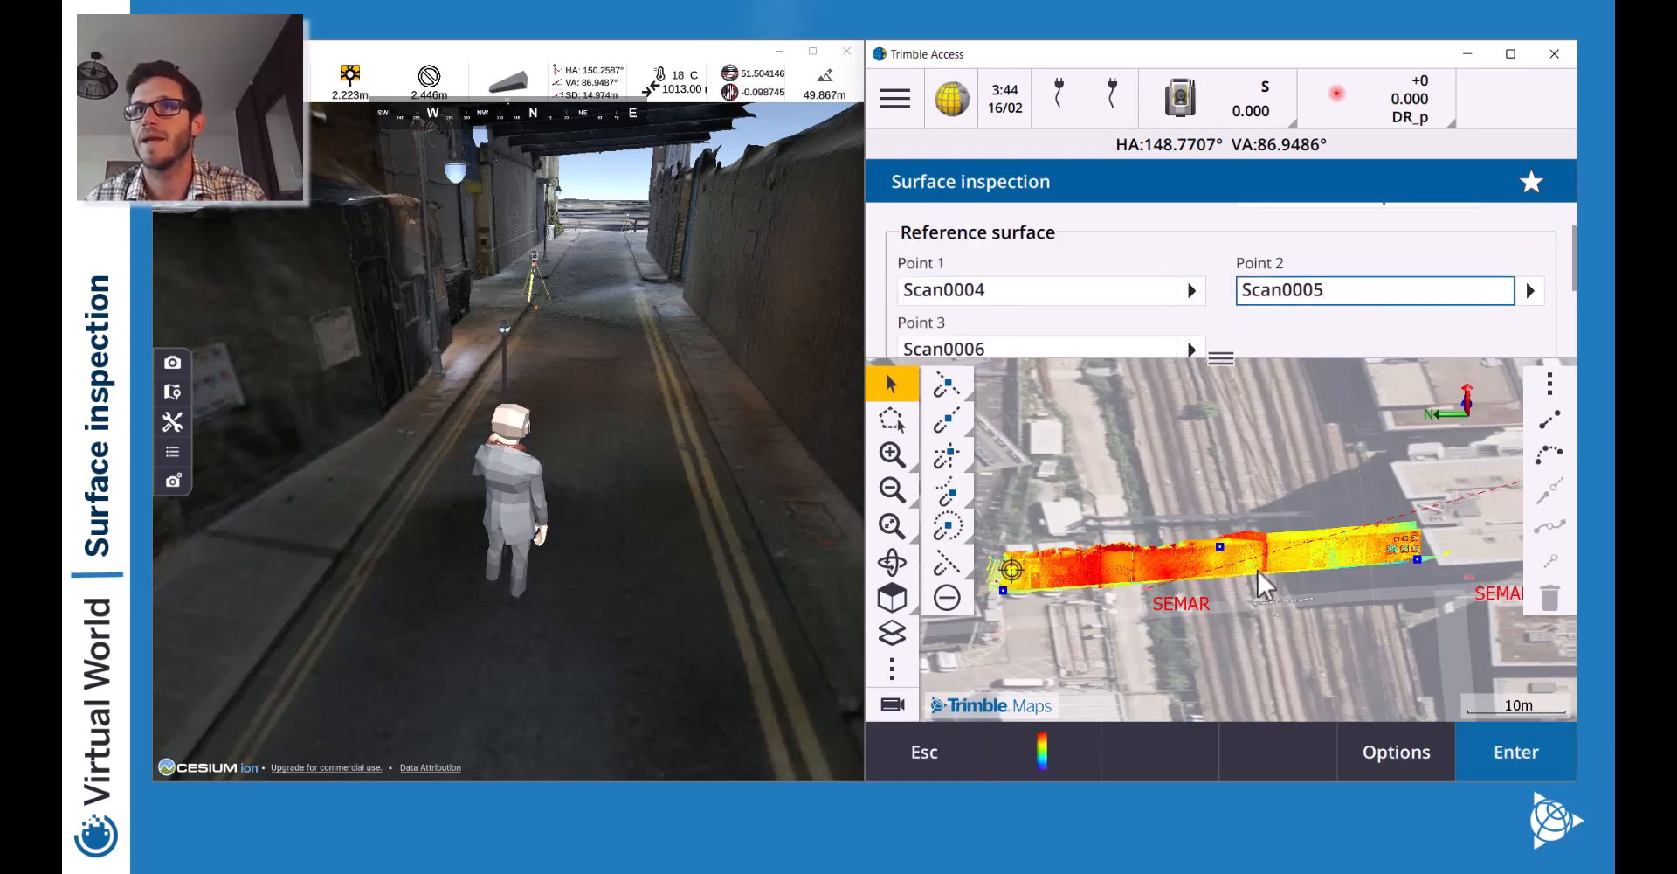
pyautogui.click(896, 458)
pyautogui.click(898, 457)
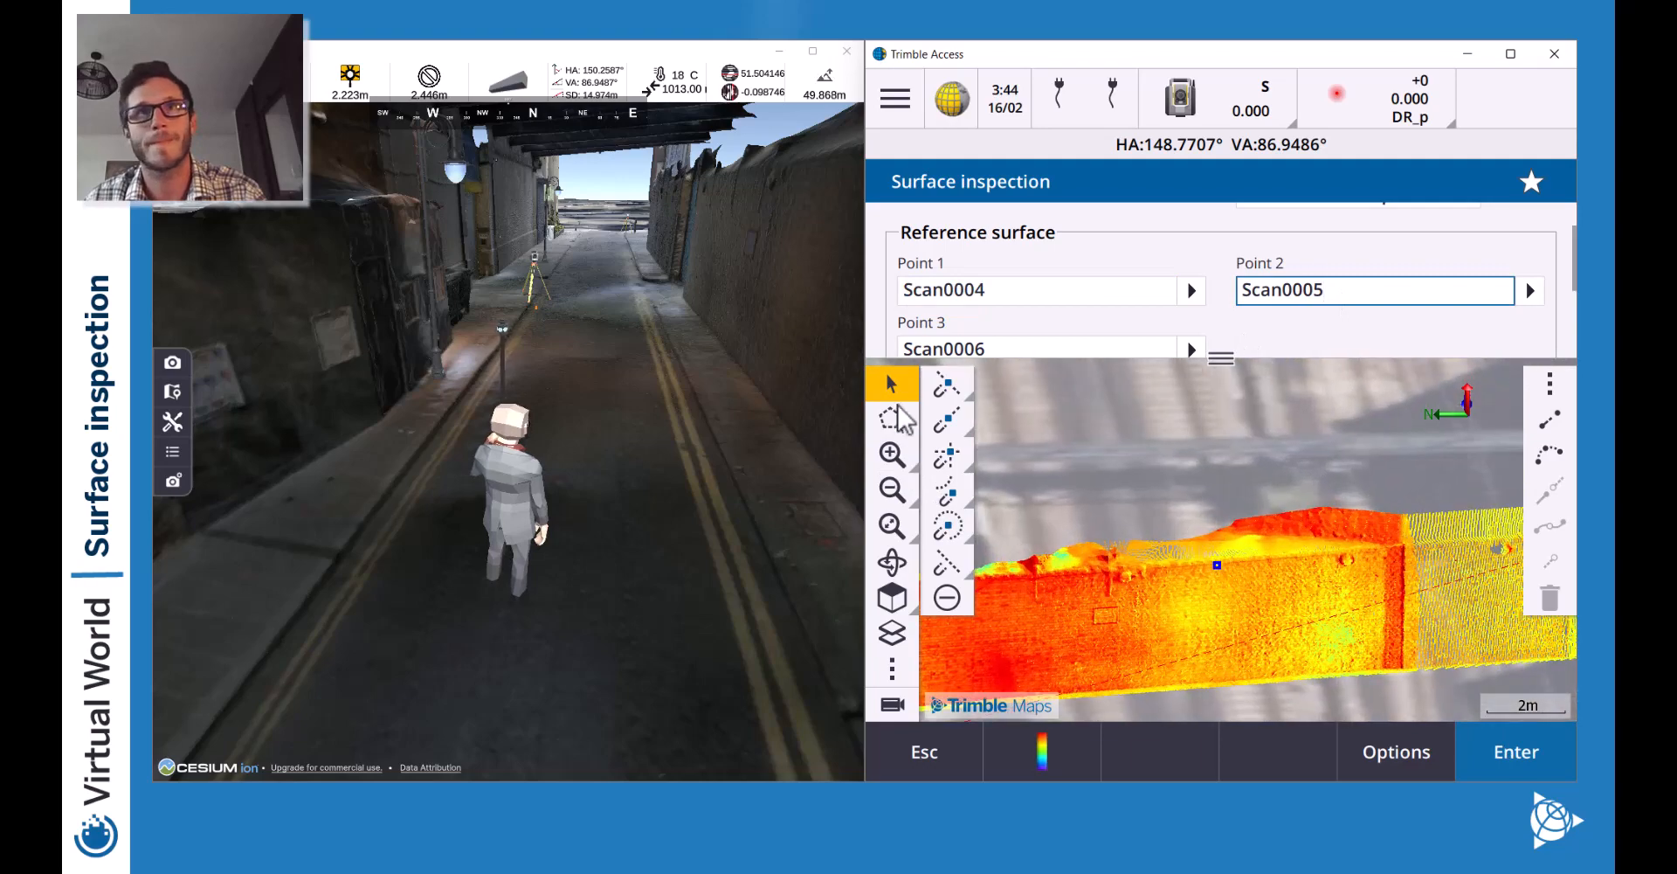
pyautogui.moveTo(1378, 501); pyautogui.dragTo(1254, 583)
pyautogui.click(1247, 567)
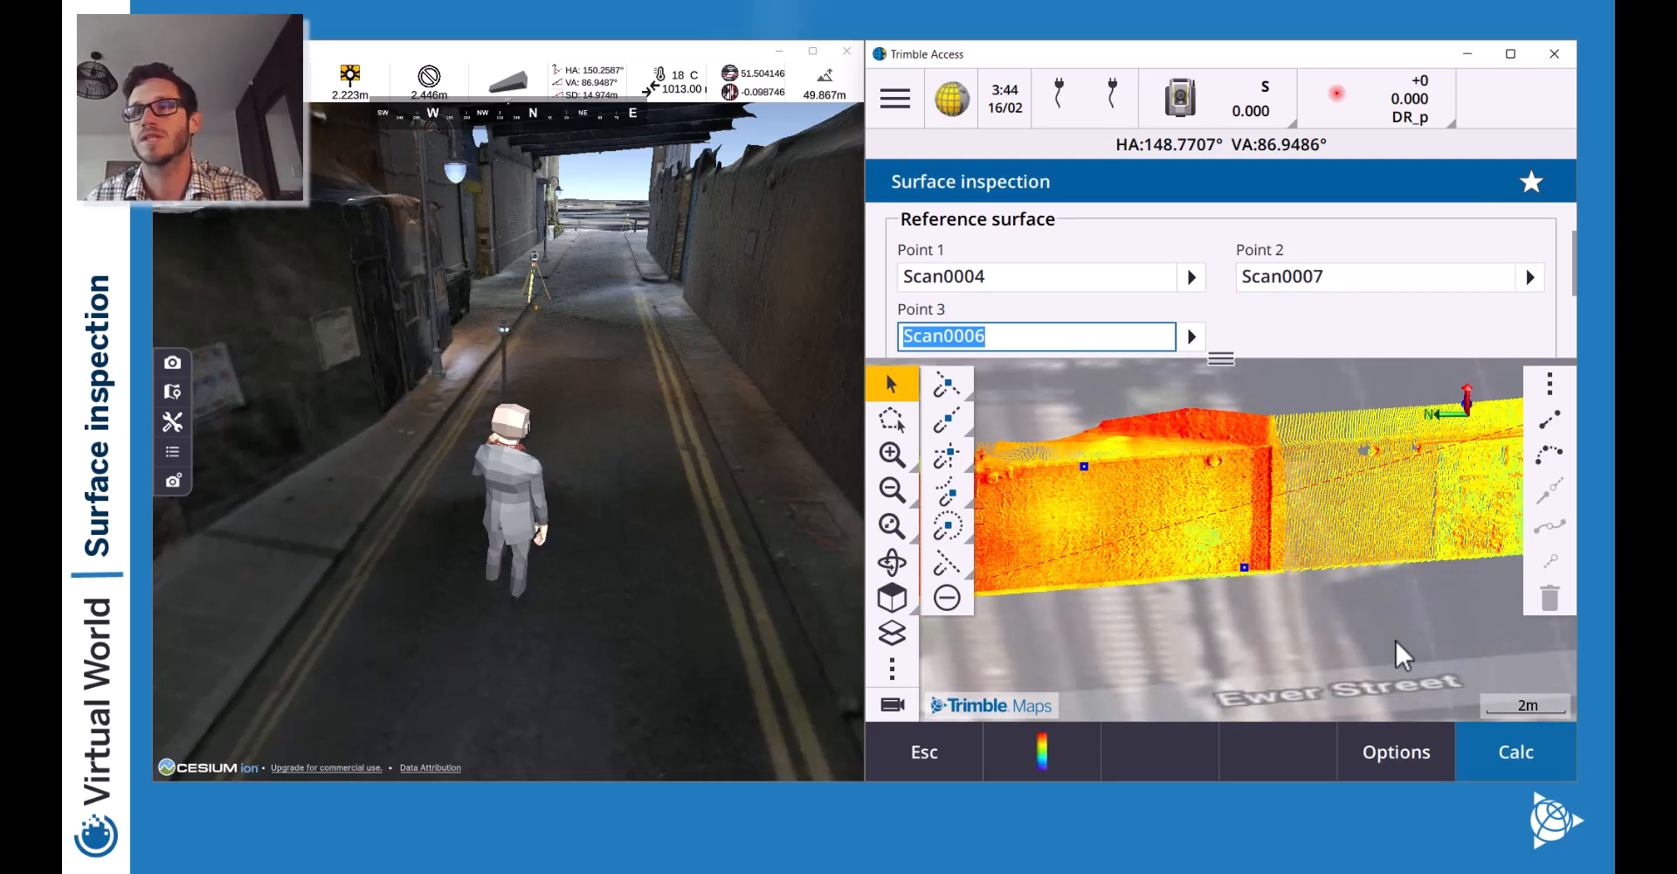
pyautogui.click(1519, 753)
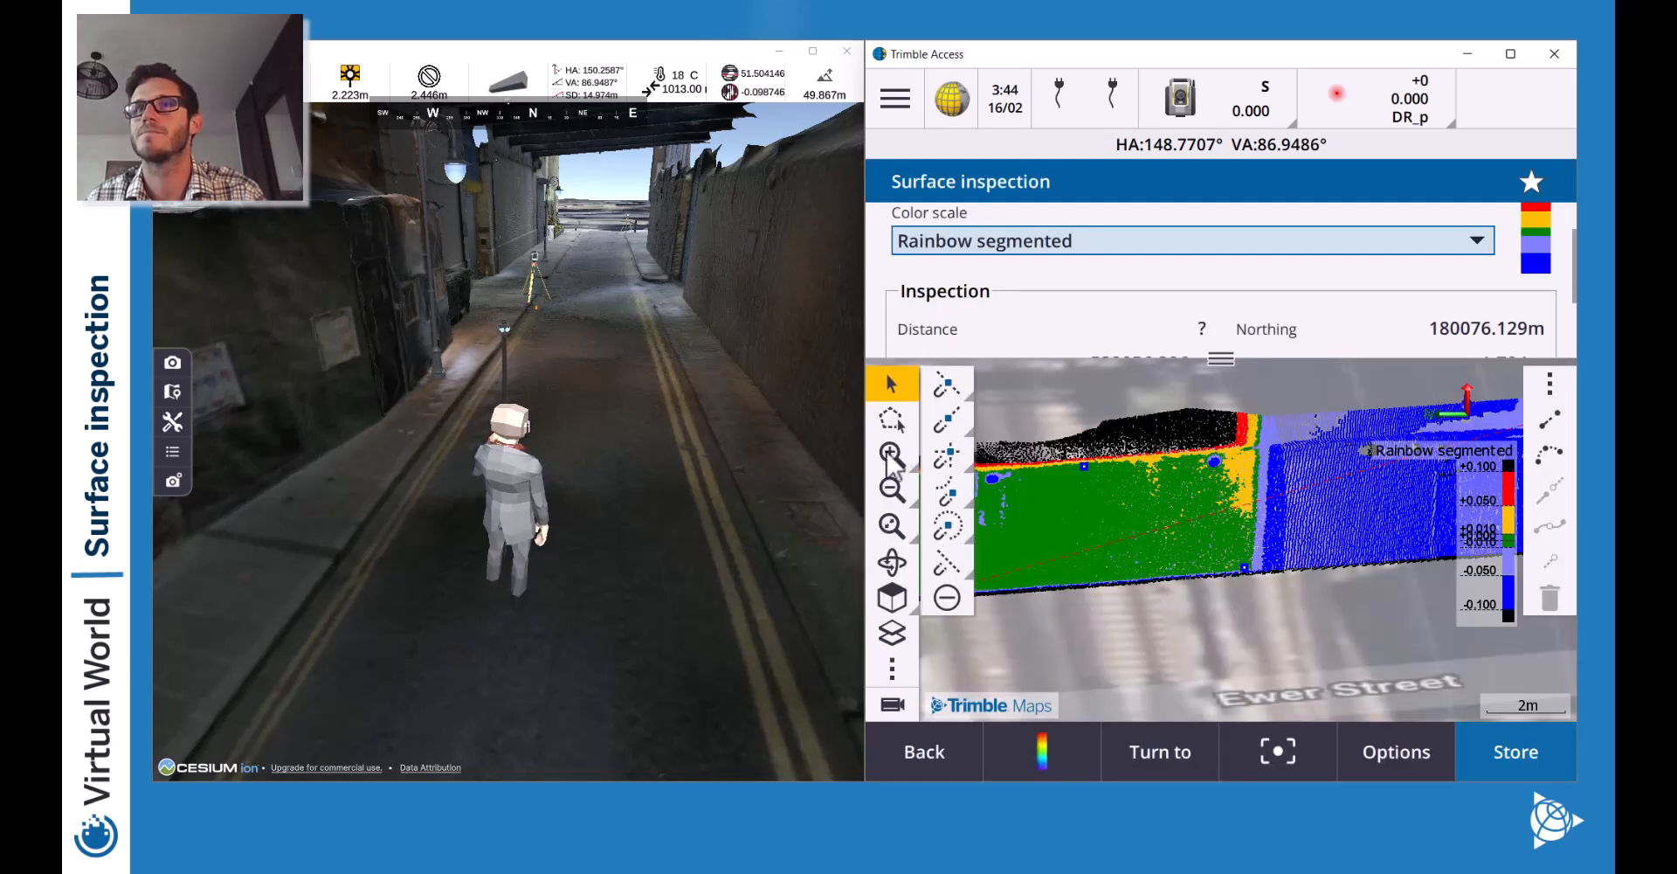
# Pick a deviation point reading 0.036m on the wall strip, then zoom back out to the whole strip.
pyautogui.click(888, 495)
pyautogui.click(887, 496)
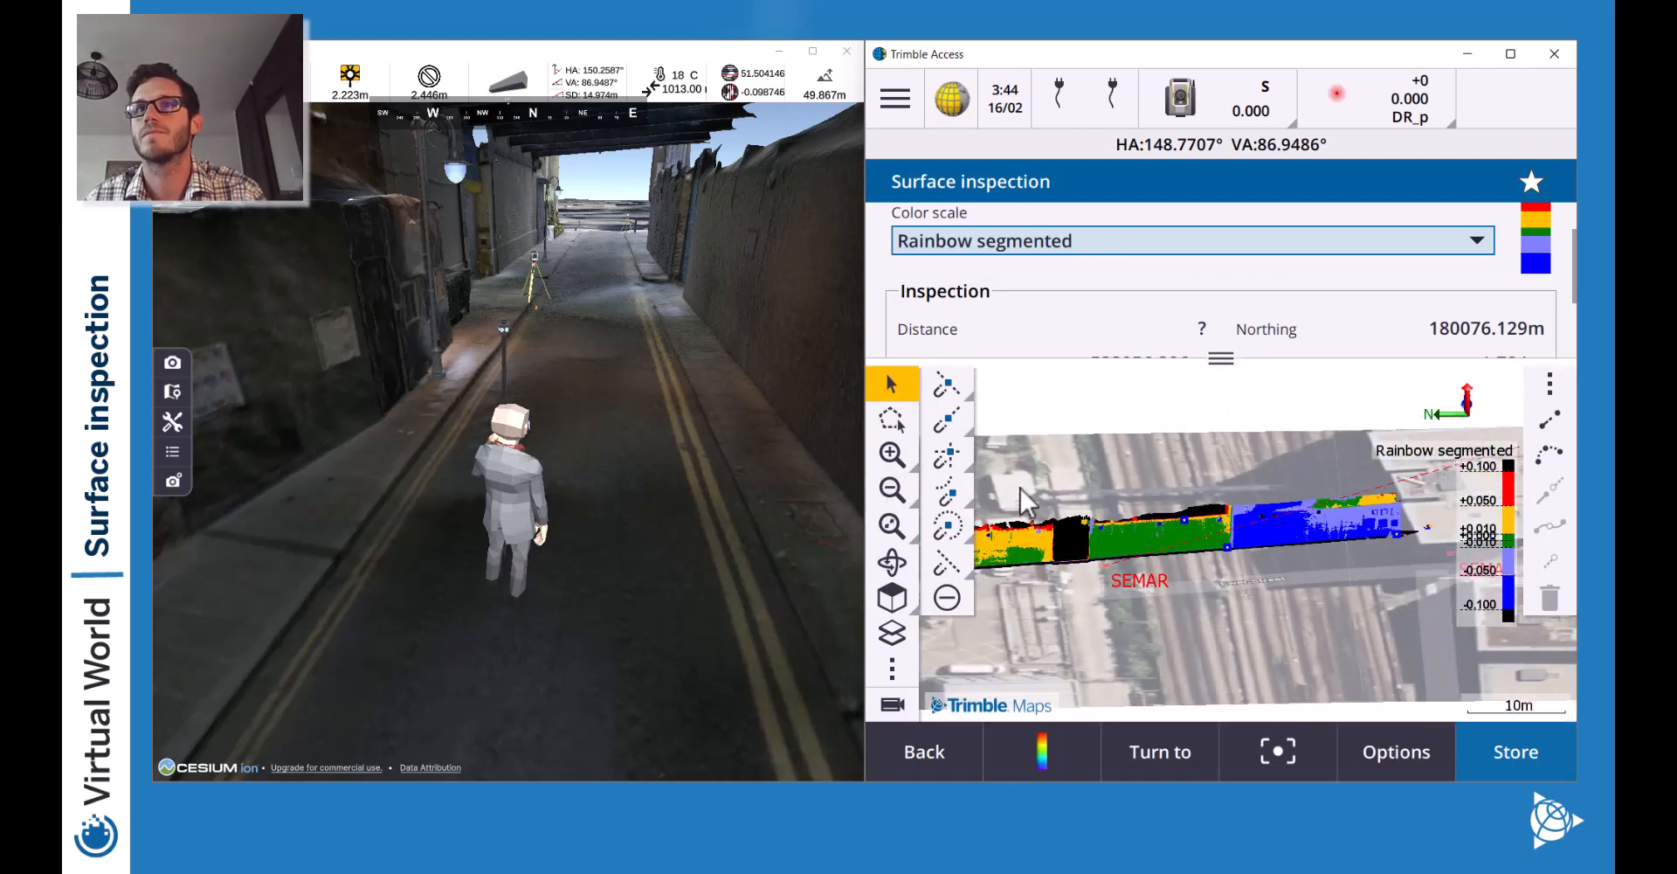
pyautogui.moveTo(1043, 472); pyautogui.dragTo(1215, 465)
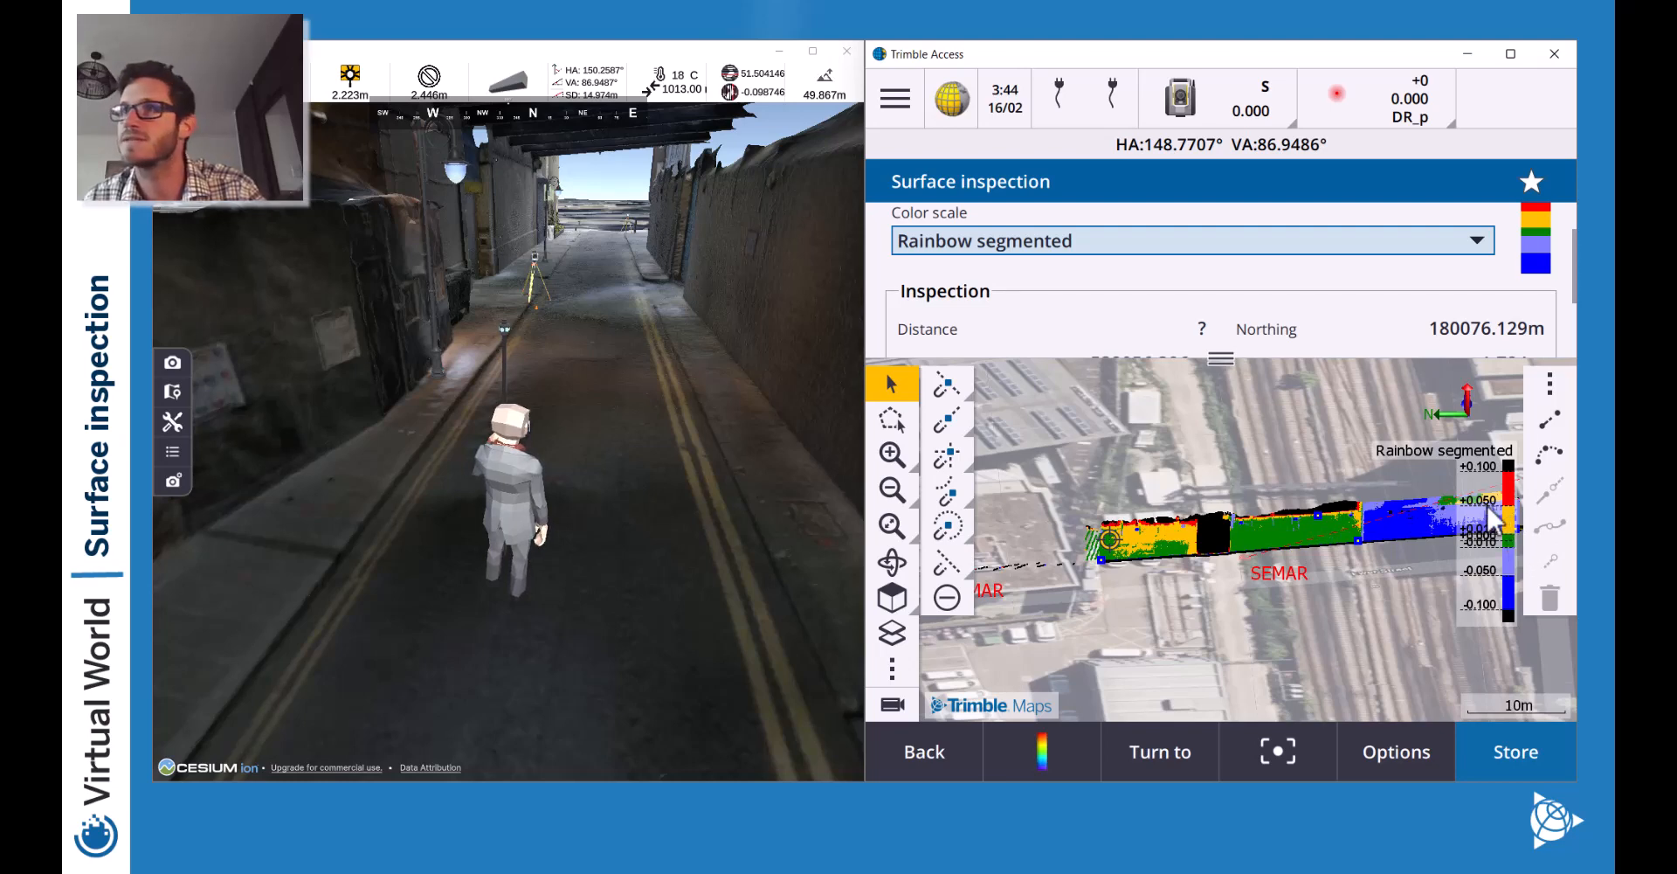
pyautogui.click(892, 454)
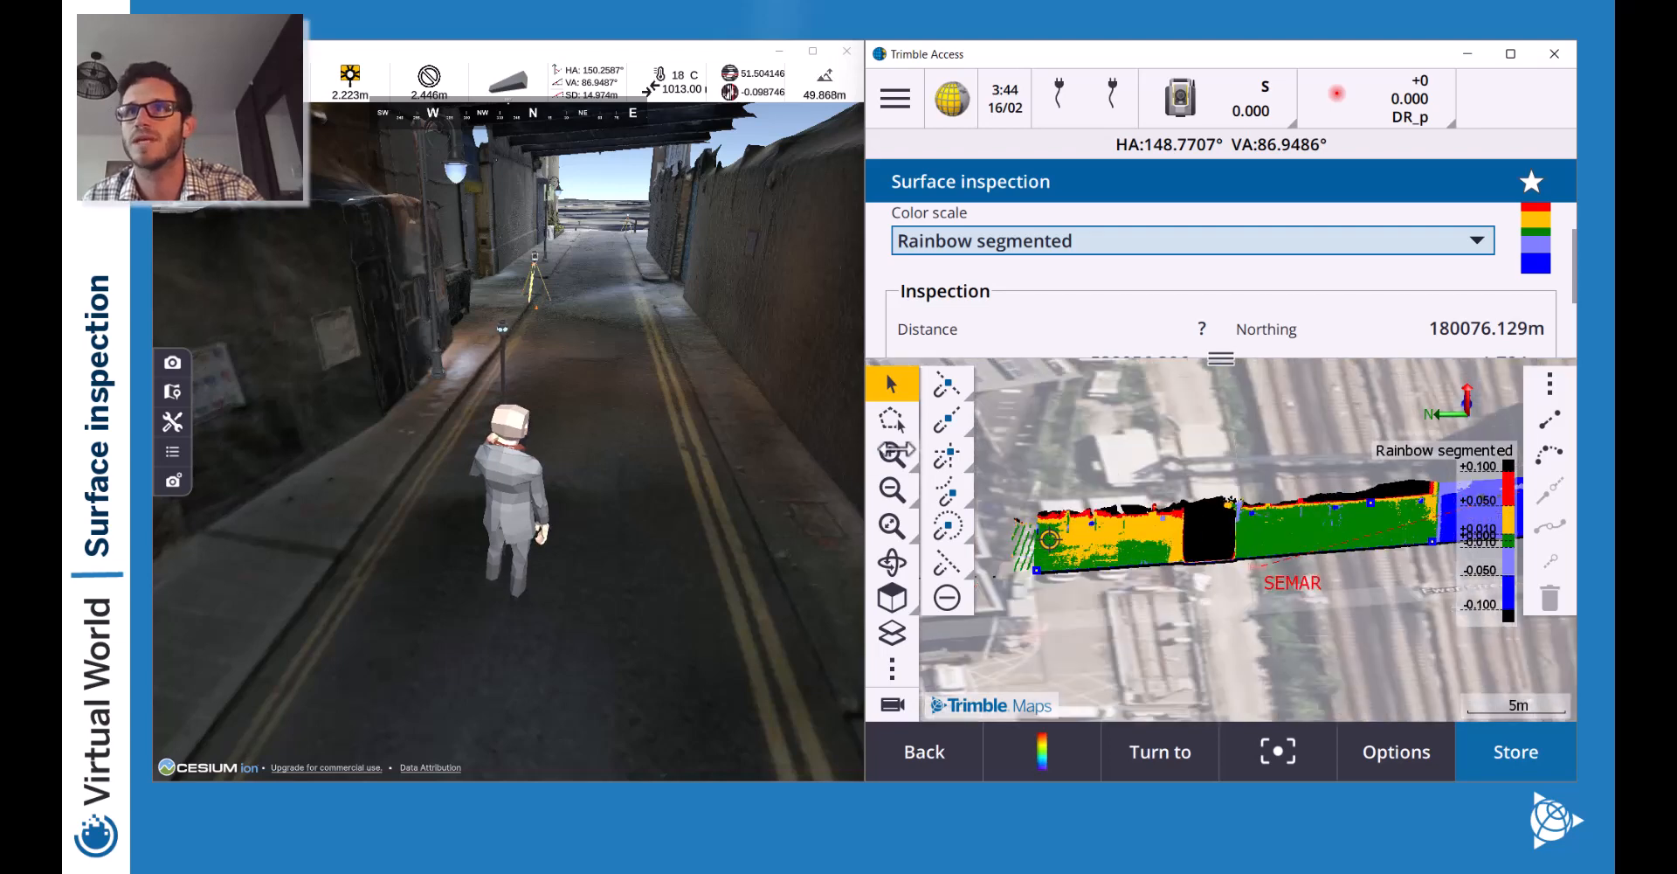
pyautogui.click(897, 449)
pyautogui.moveTo(1089, 363); pyautogui.dragTo(1211, 376)
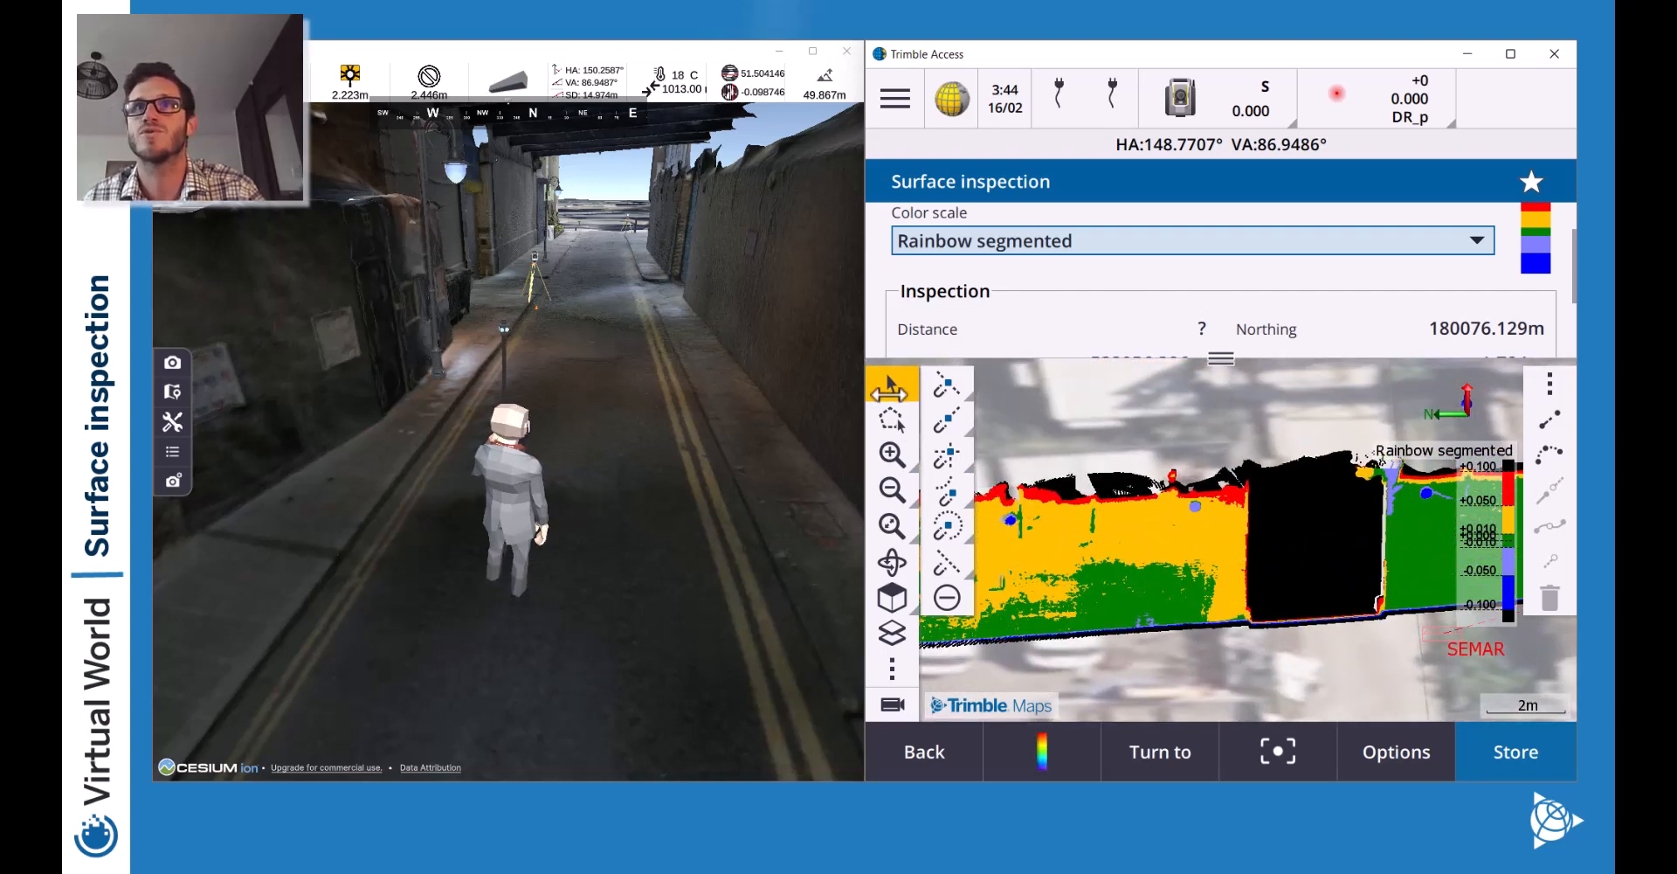
pyautogui.click(1167, 505)
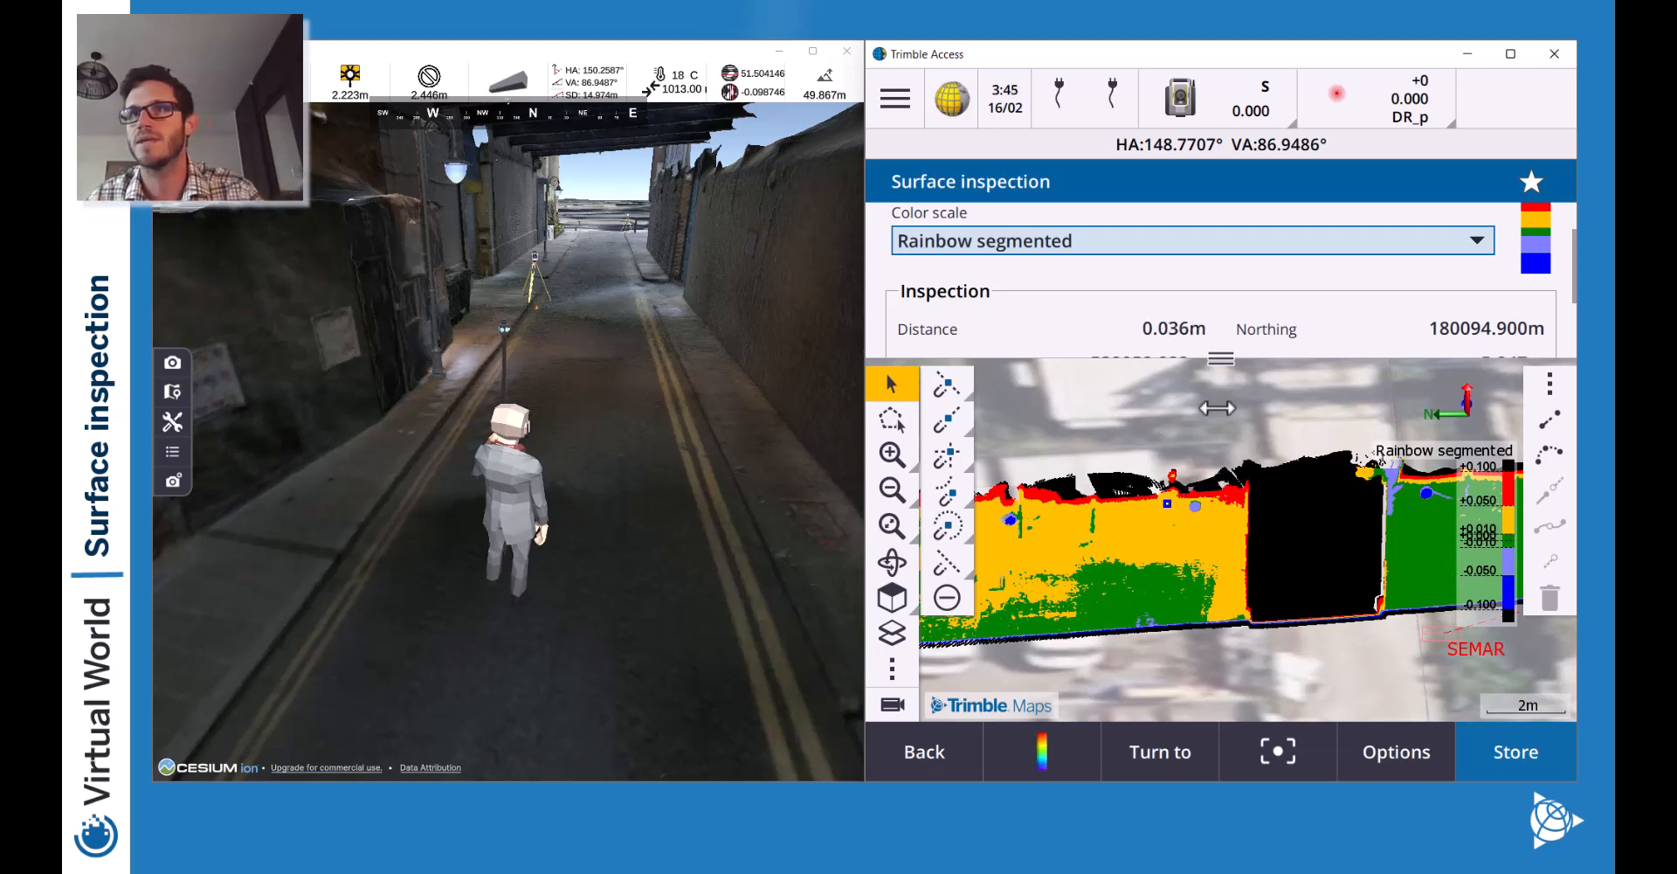
pyautogui.click(889, 491)
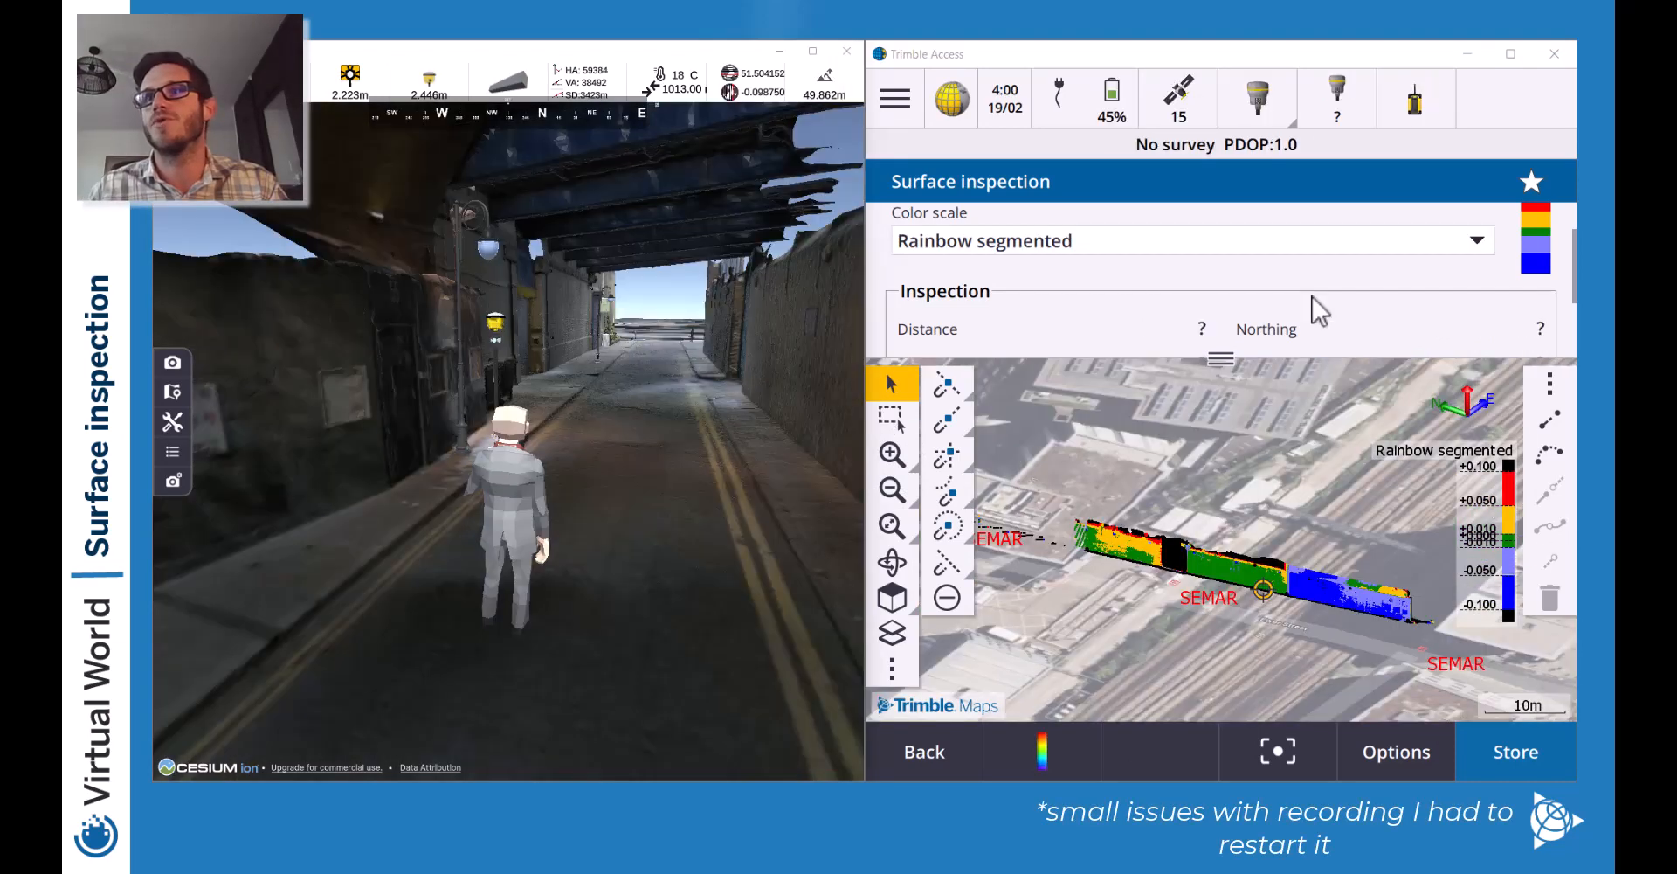
# Orbit the map around the deviation strip, then display the Color scales list.
pyautogui.moveTo(1225, 359)
pyautogui.mouseDown()
pyautogui.moveTo(1219, 434)
pyautogui.moveTo(1223, 359)
pyautogui.mouseUp()
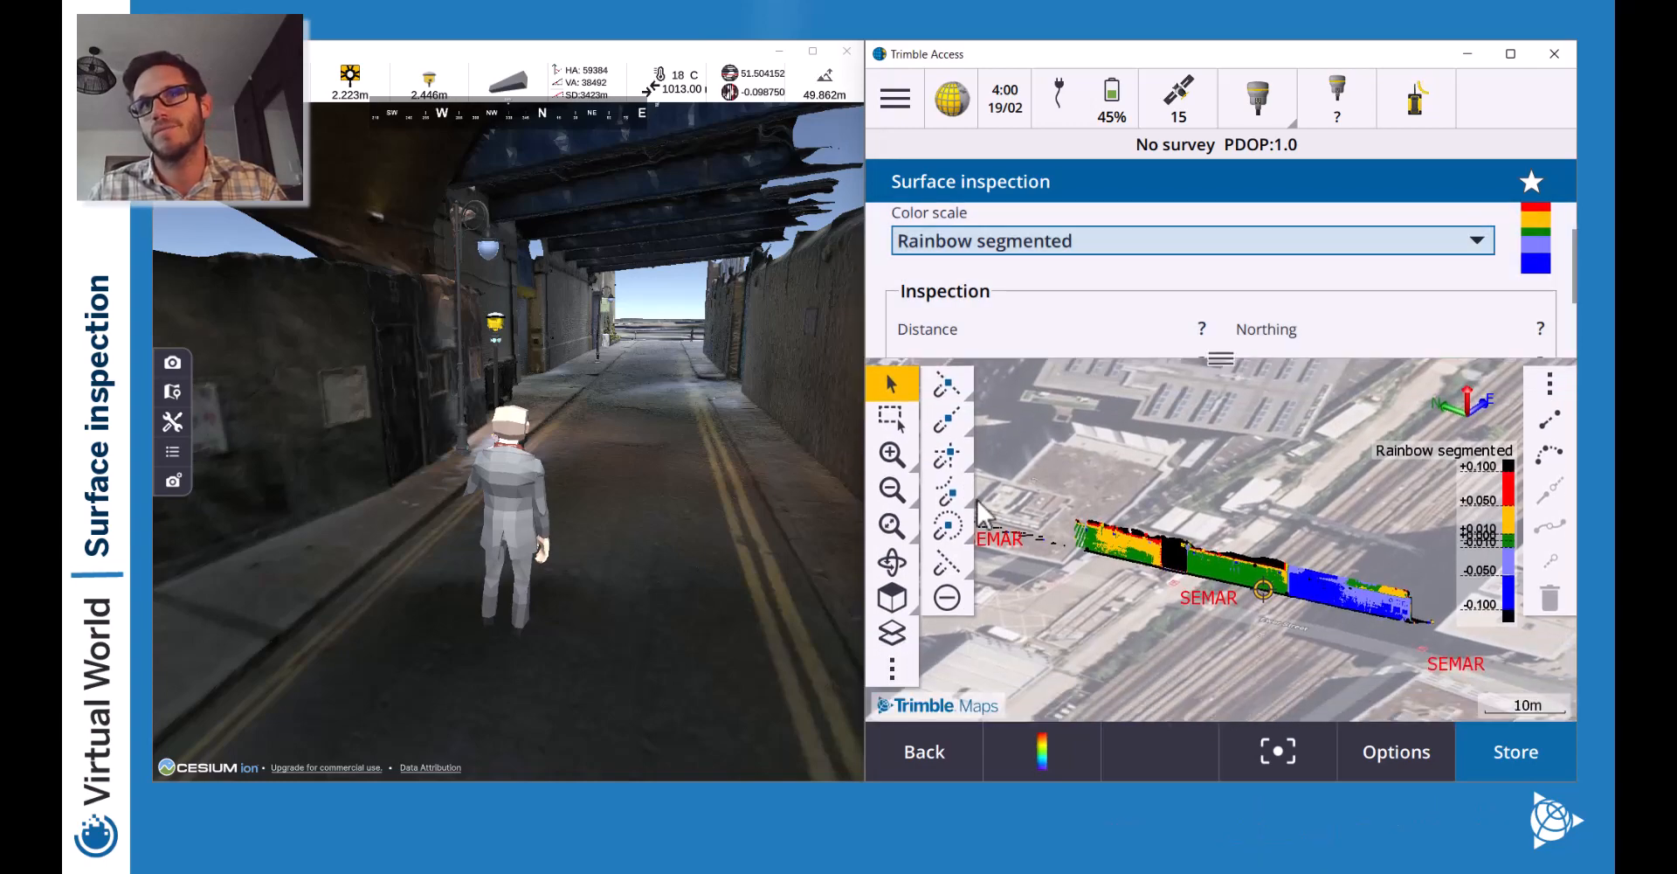
pyautogui.click(891, 562)
pyautogui.moveTo(1171, 556); pyautogui.dragTo(1210, 563)
pyautogui.scroll(6, 1210, 563)
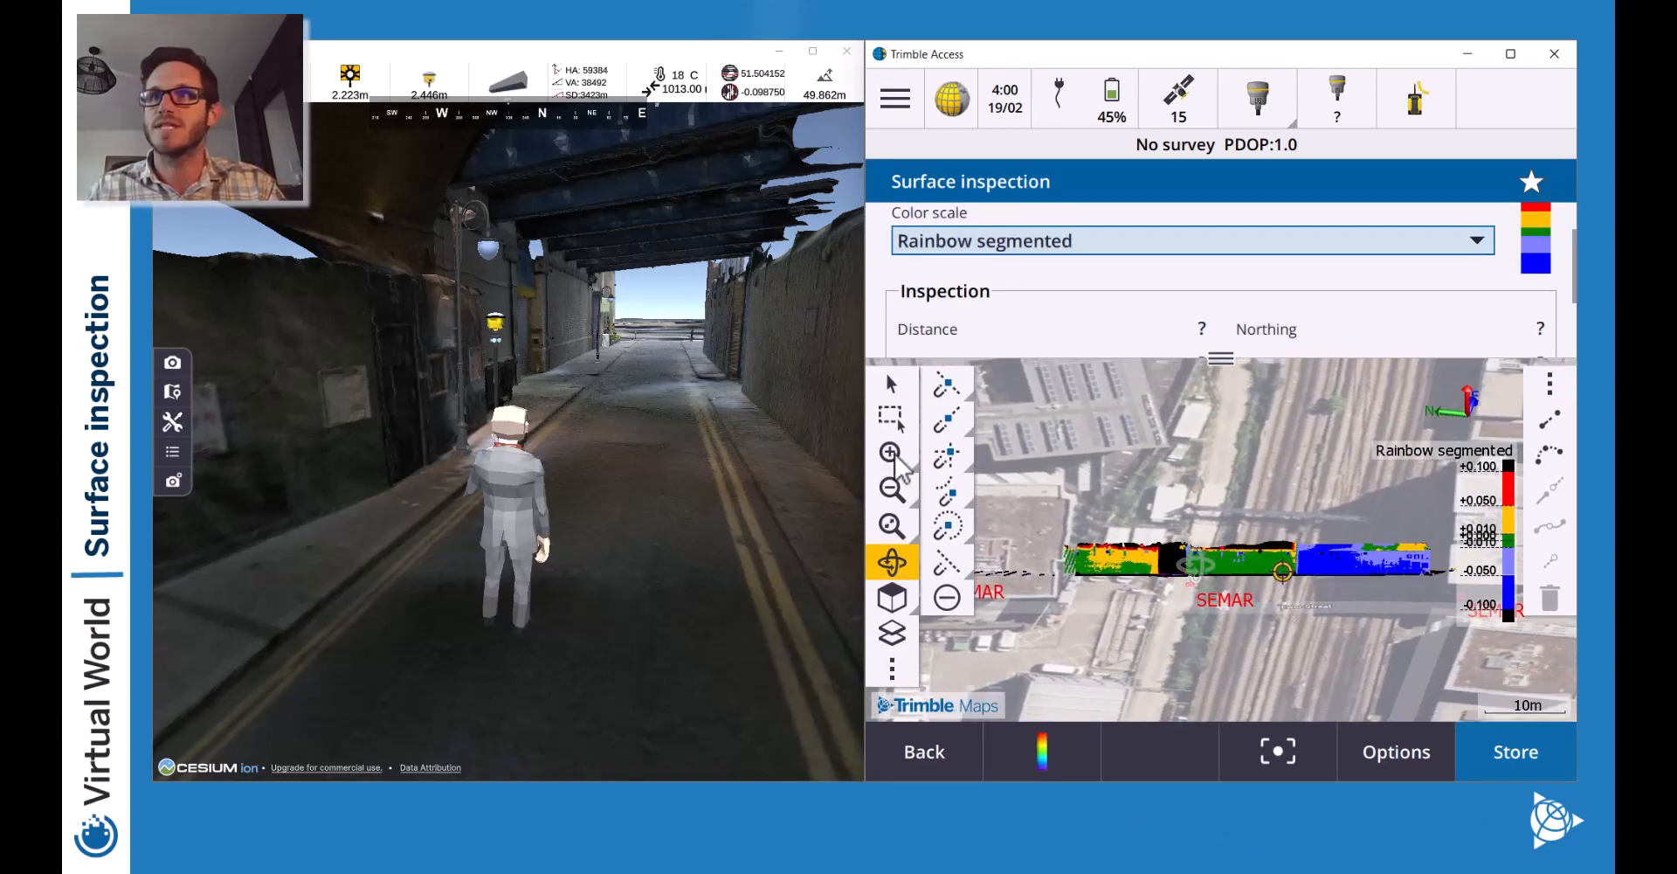
pyautogui.click(891, 382)
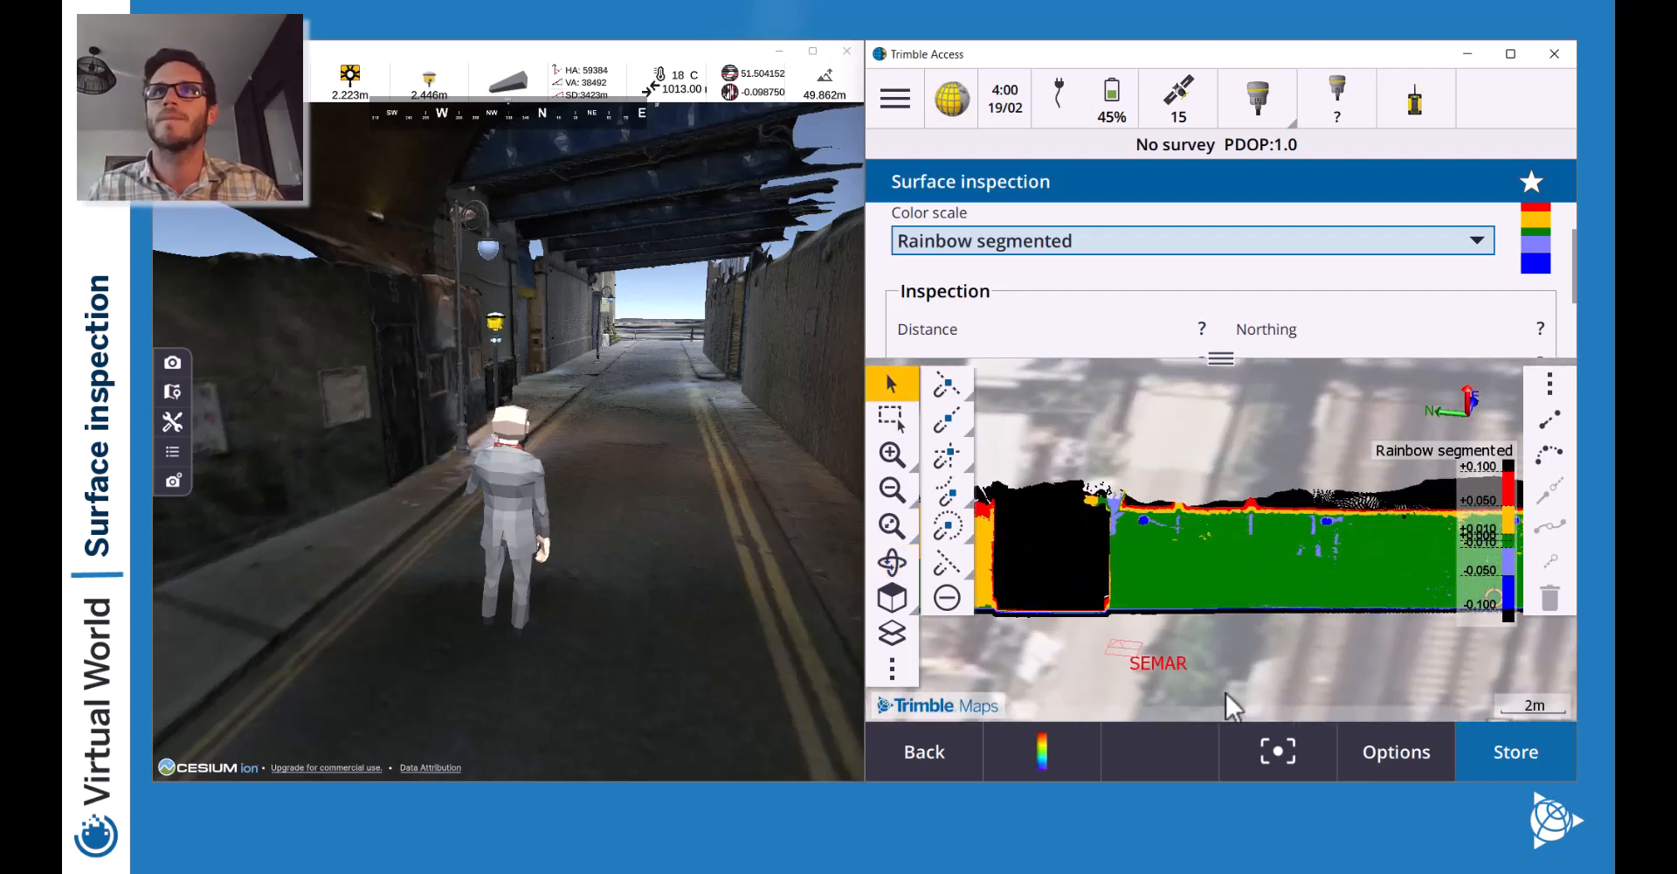
pyautogui.click(1048, 758)
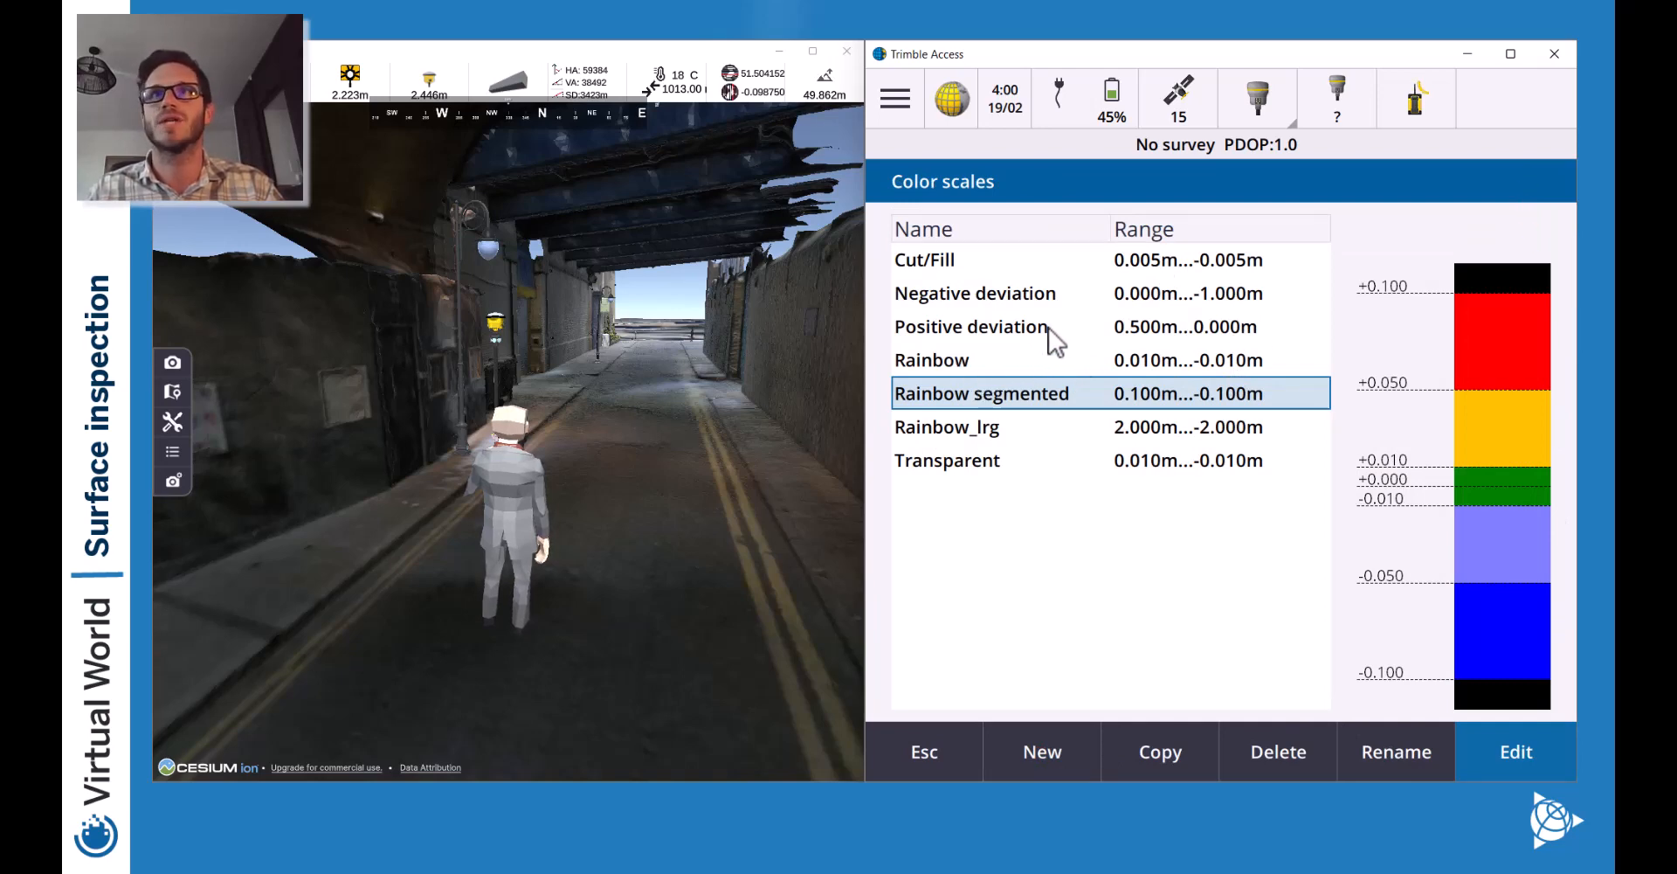
# Edit the Positive deviation colour scale and enable Smooth transition.
pyautogui.click(1240, 325)
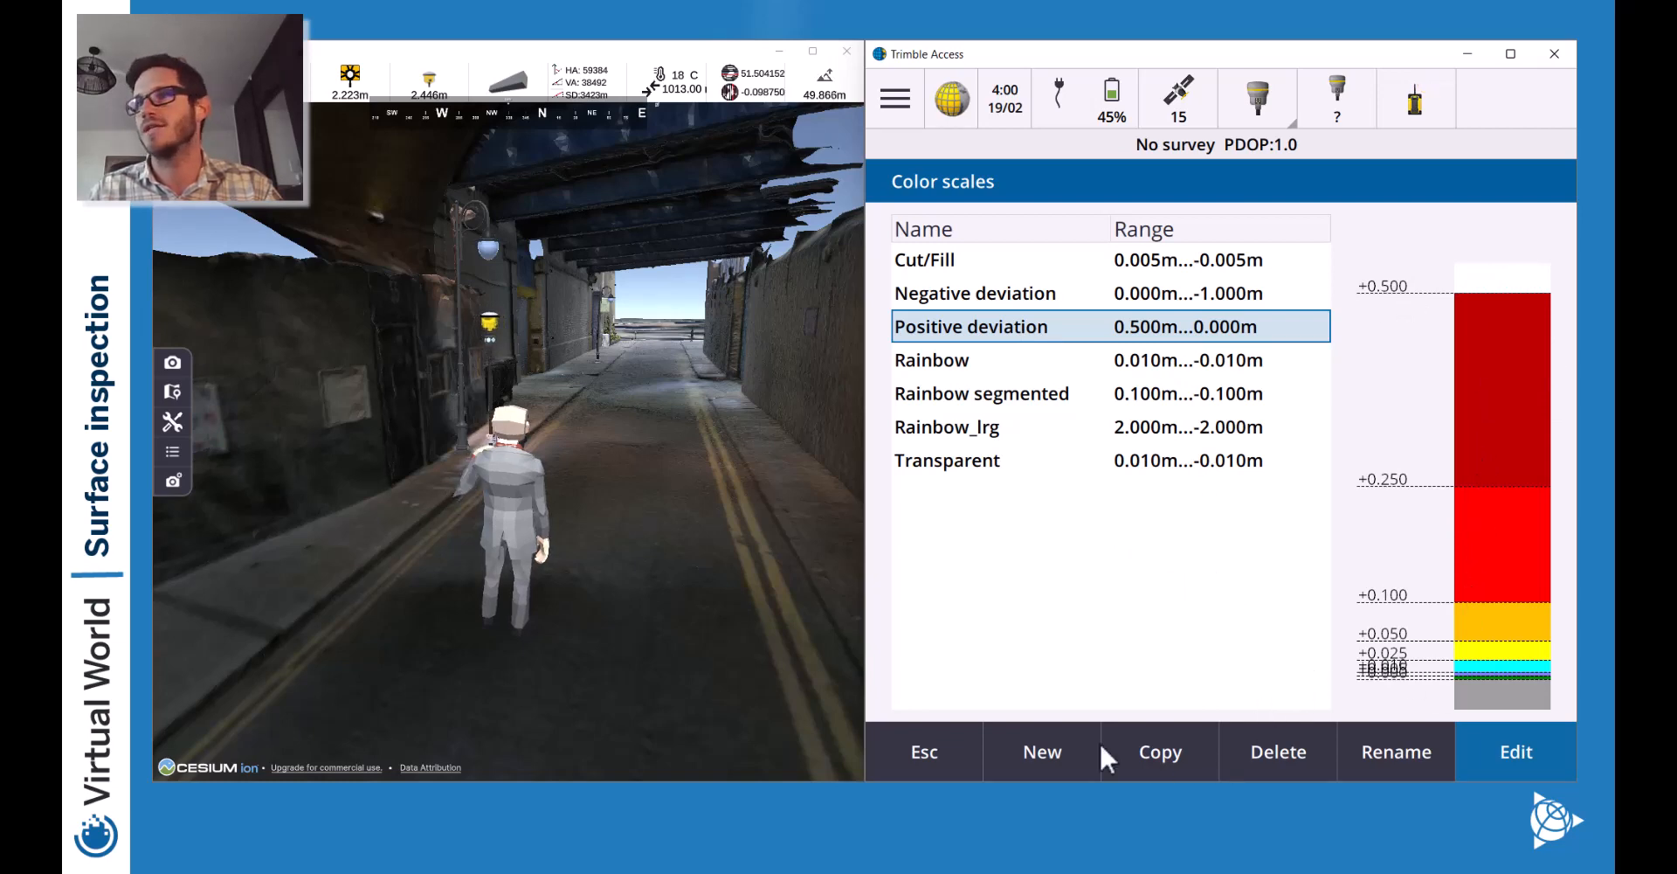
pyautogui.click(1518, 743)
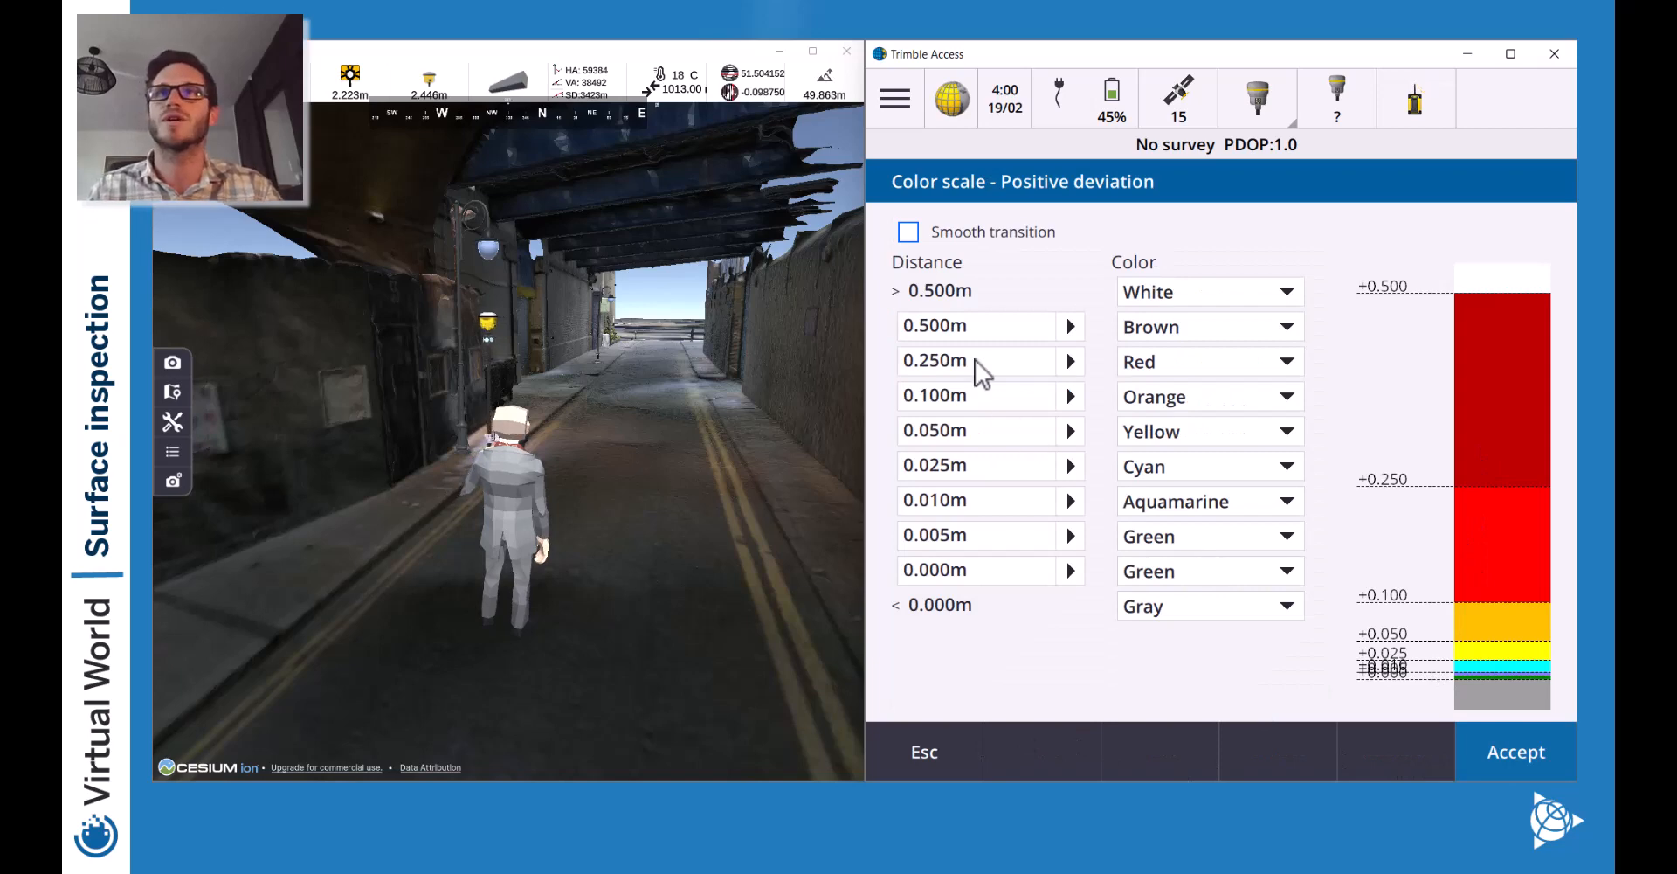
pyautogui.click(912, 231)
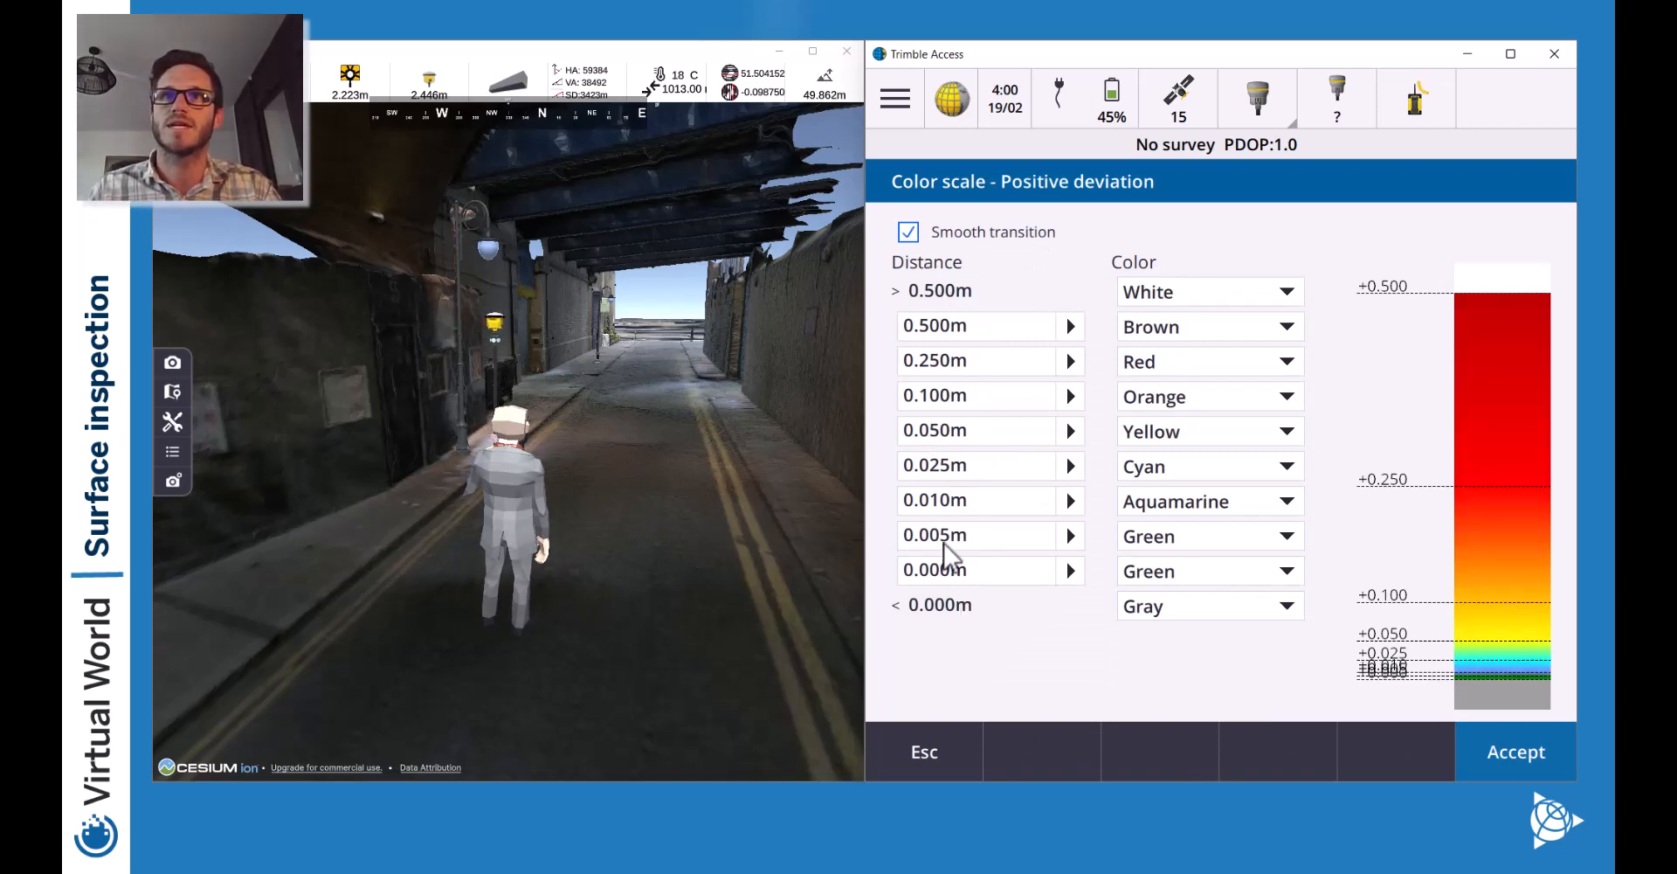
# Change the lower Positive deviation band distances to 0.015m, 0.020m and 0.030m.
pyautogui.click(951, 505)
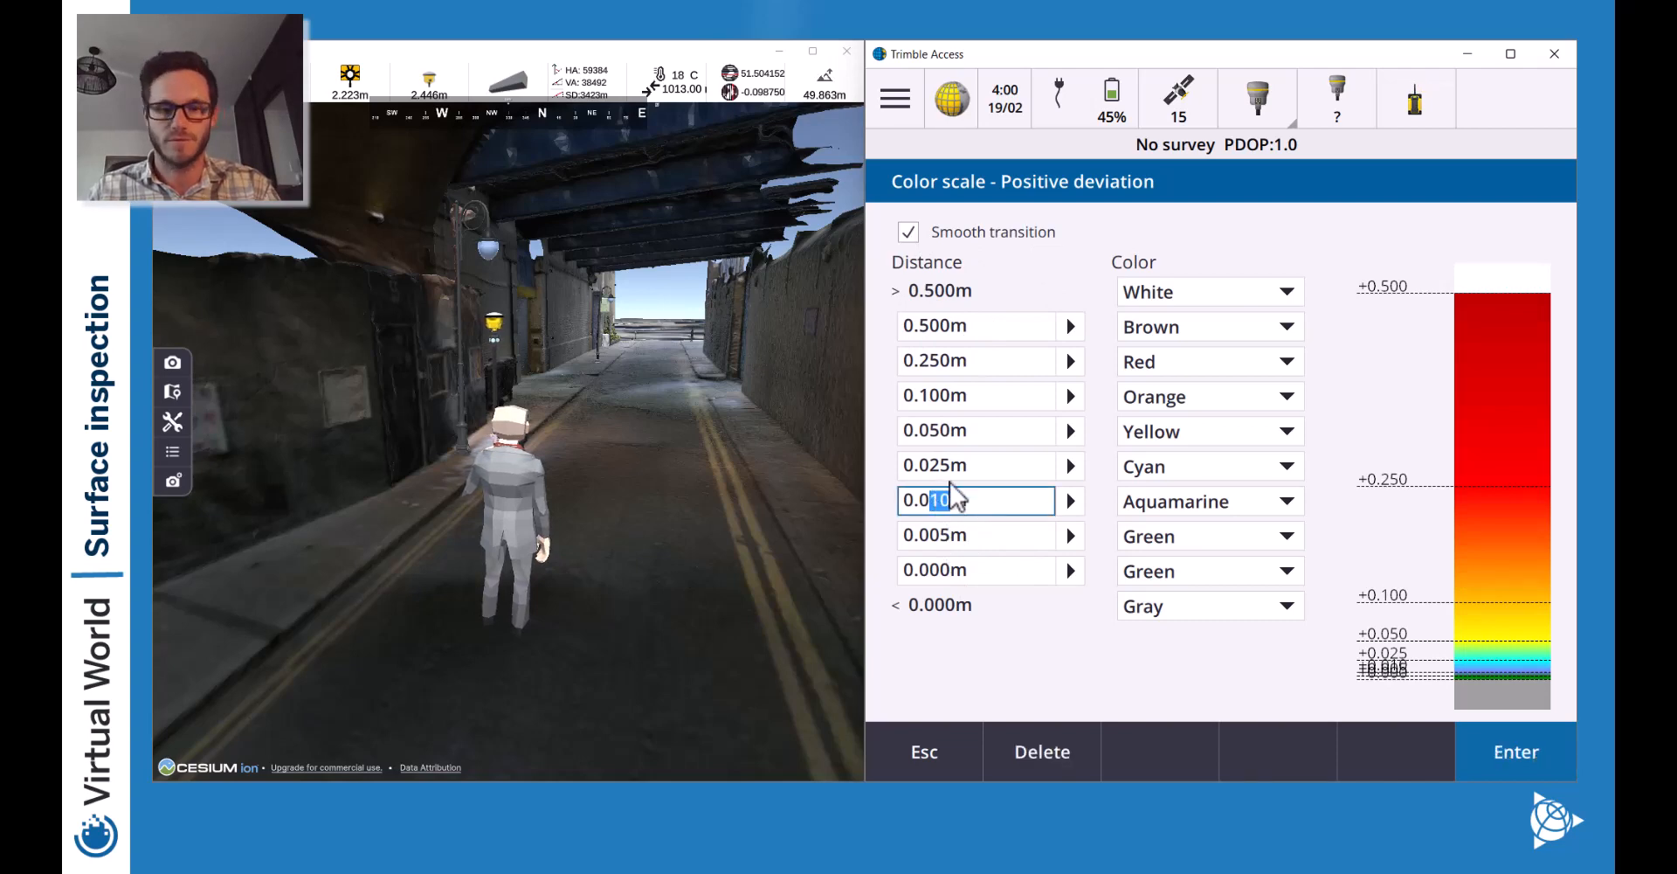
pyautogui.click(949, 473)
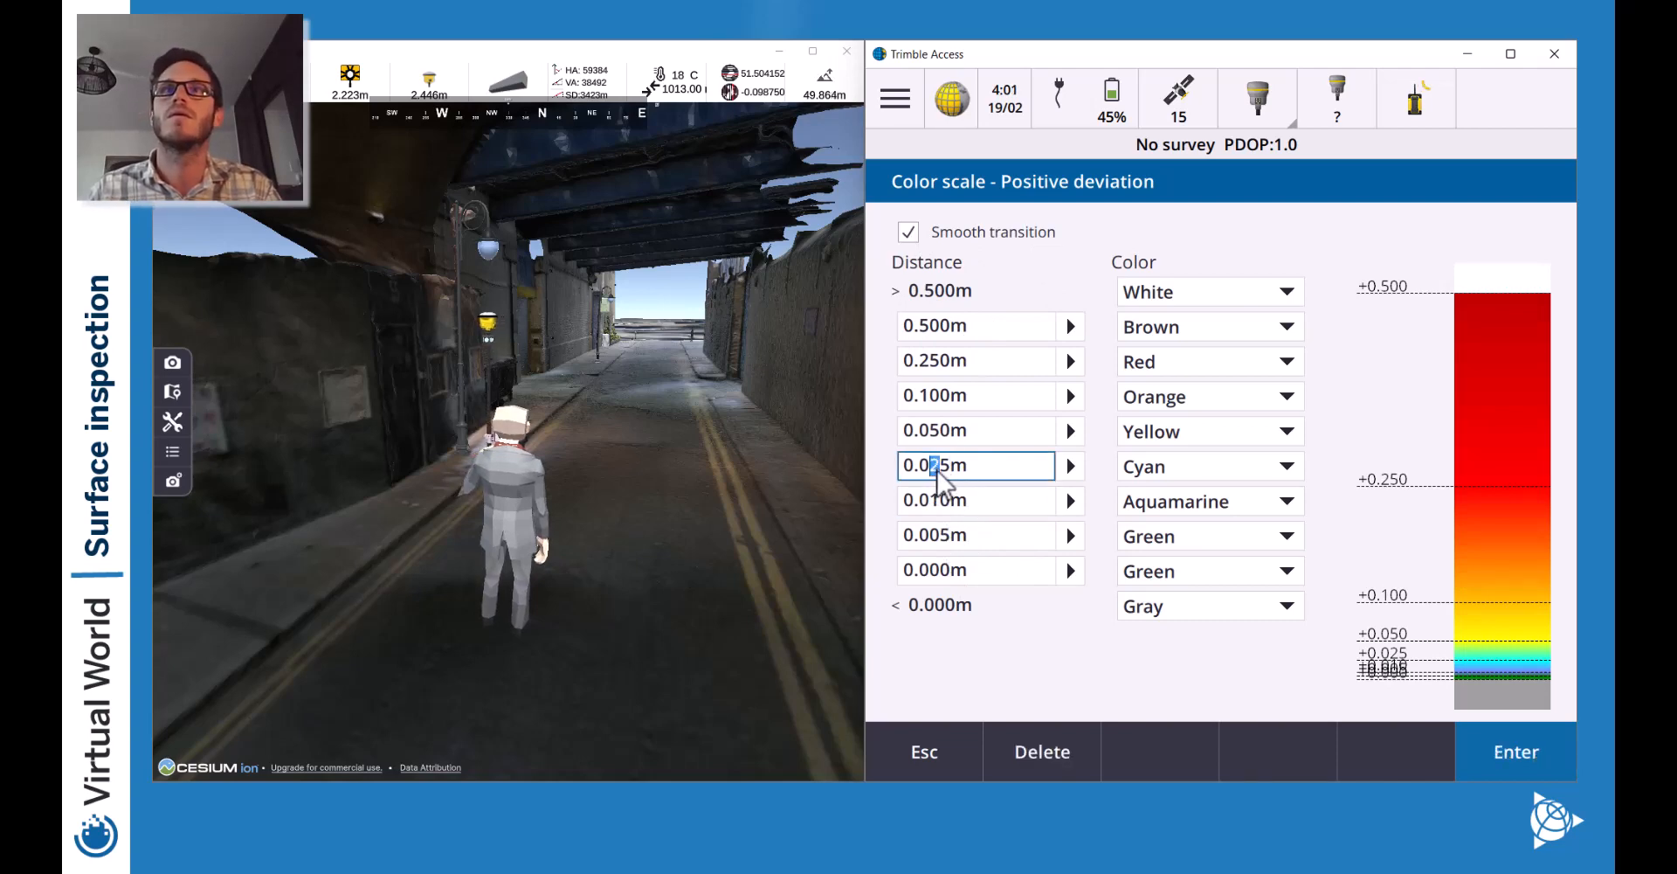
pyautogui.write('1')
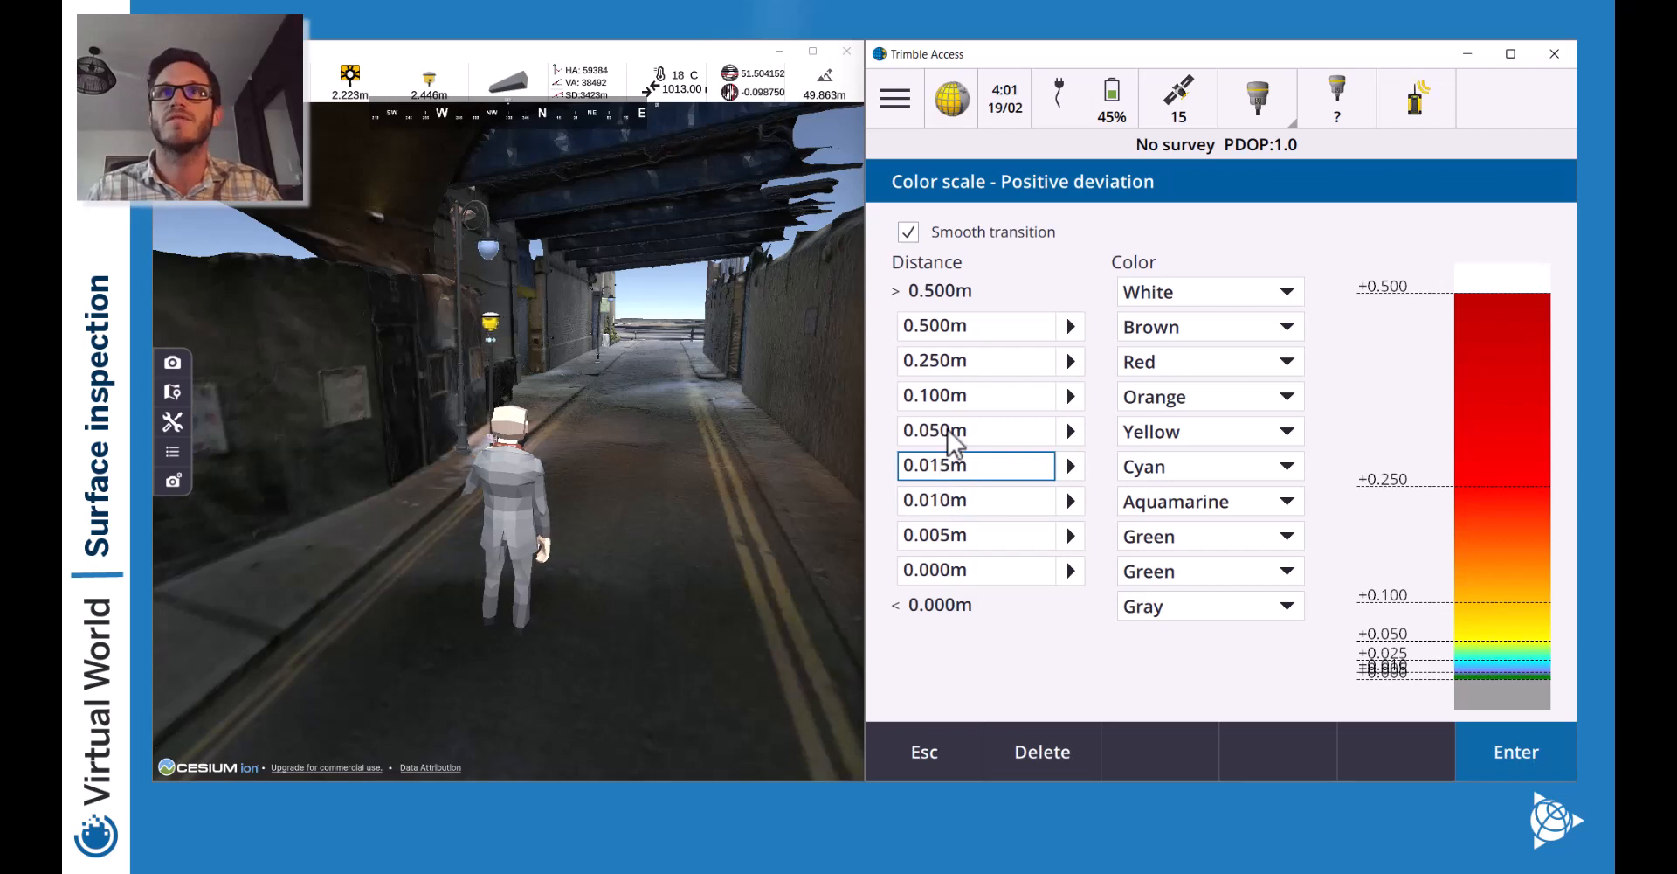
pyautogui.moveTo(947, 434); pyautogui.dragTo(930, 433)
pyautogui.write('2')
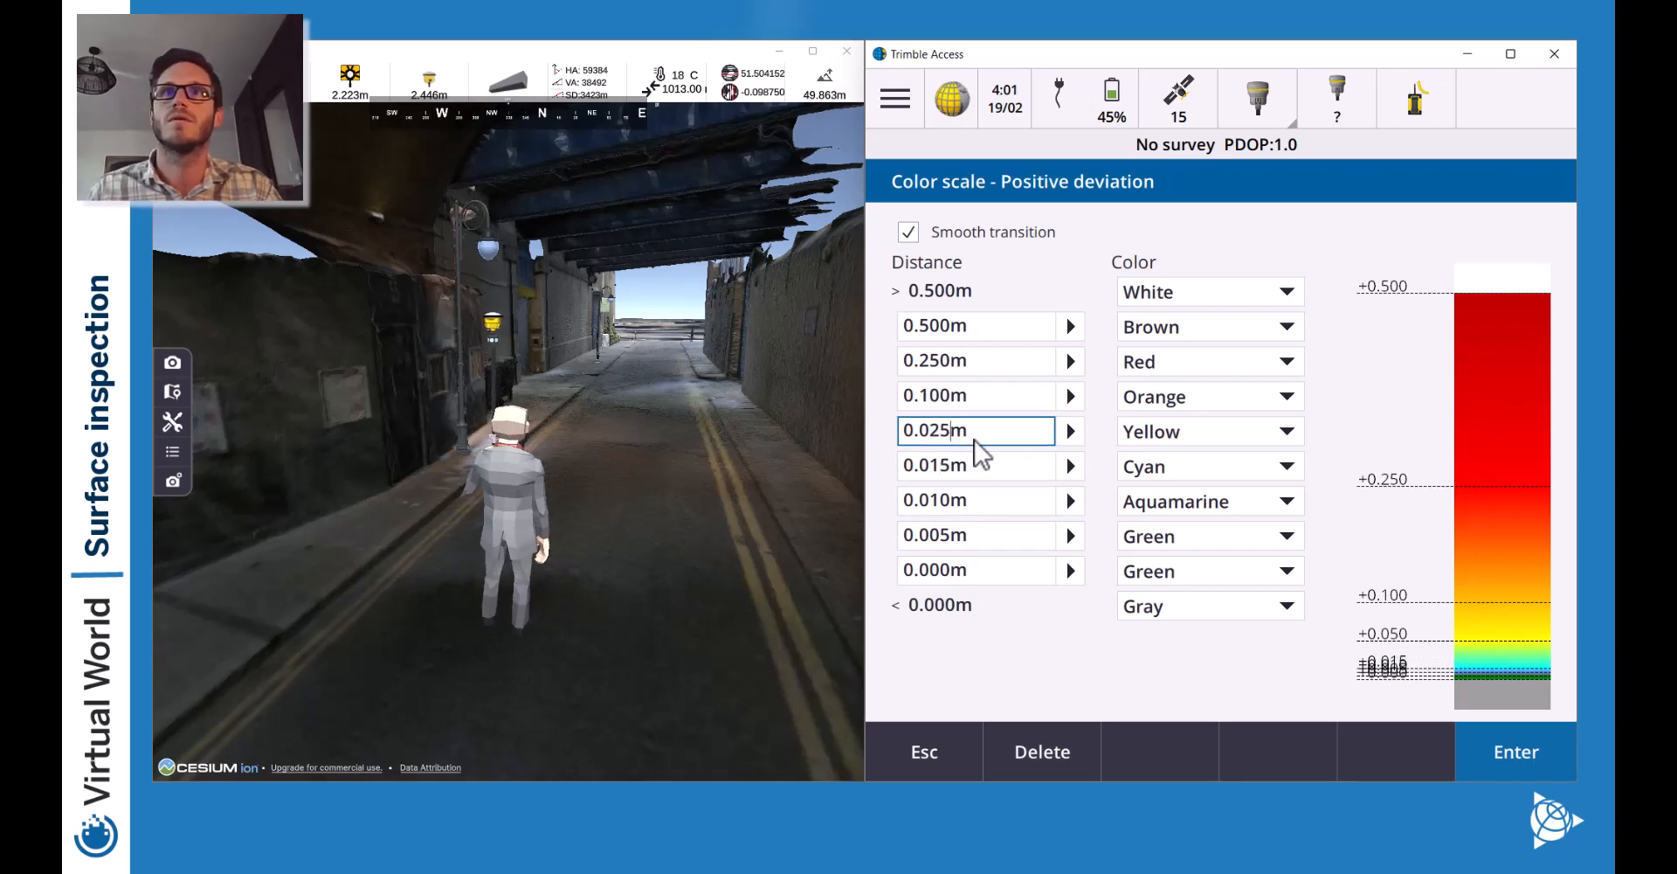
pyautogui.moveTo(924, 396); pyautogui.dragTo(939, 399)
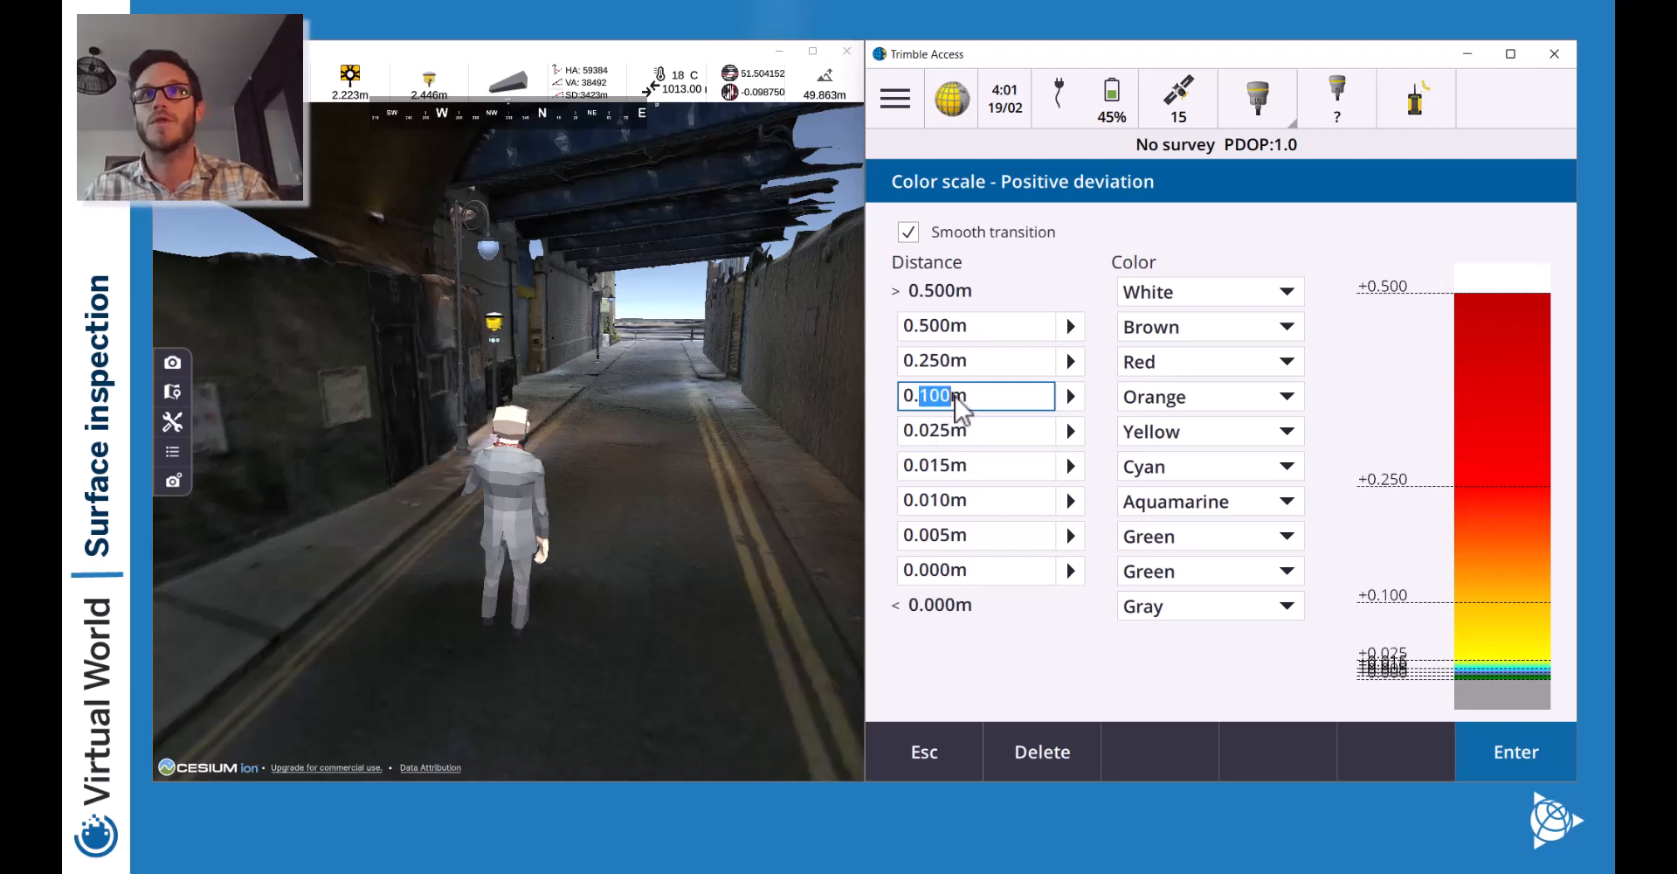
pyautogui.write('3')
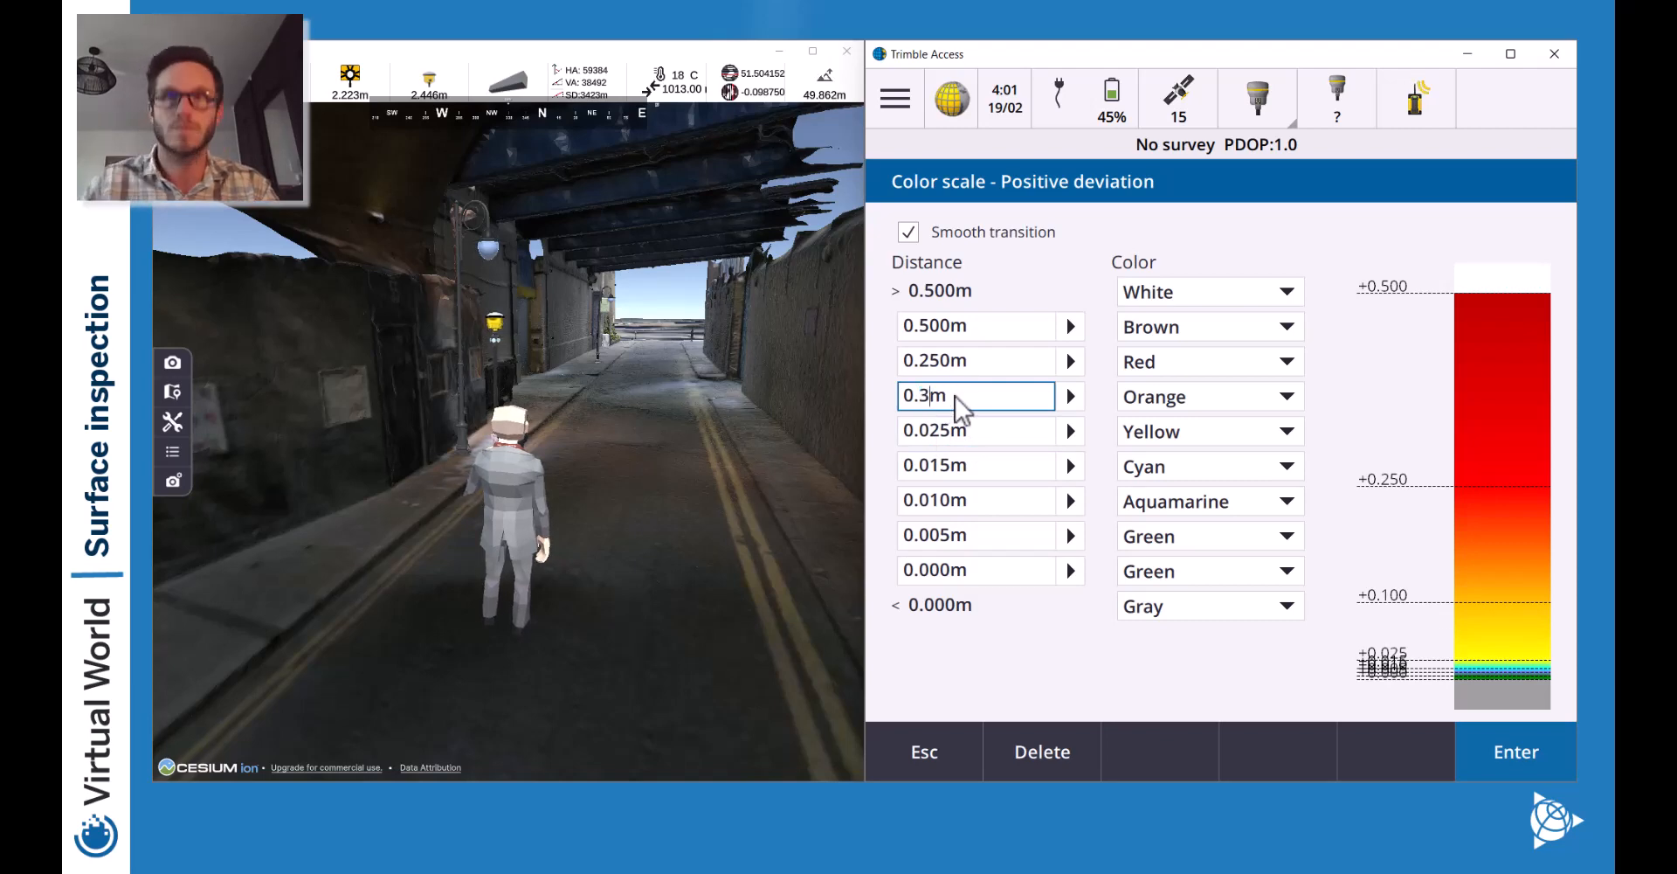
pyautogui.write('0')
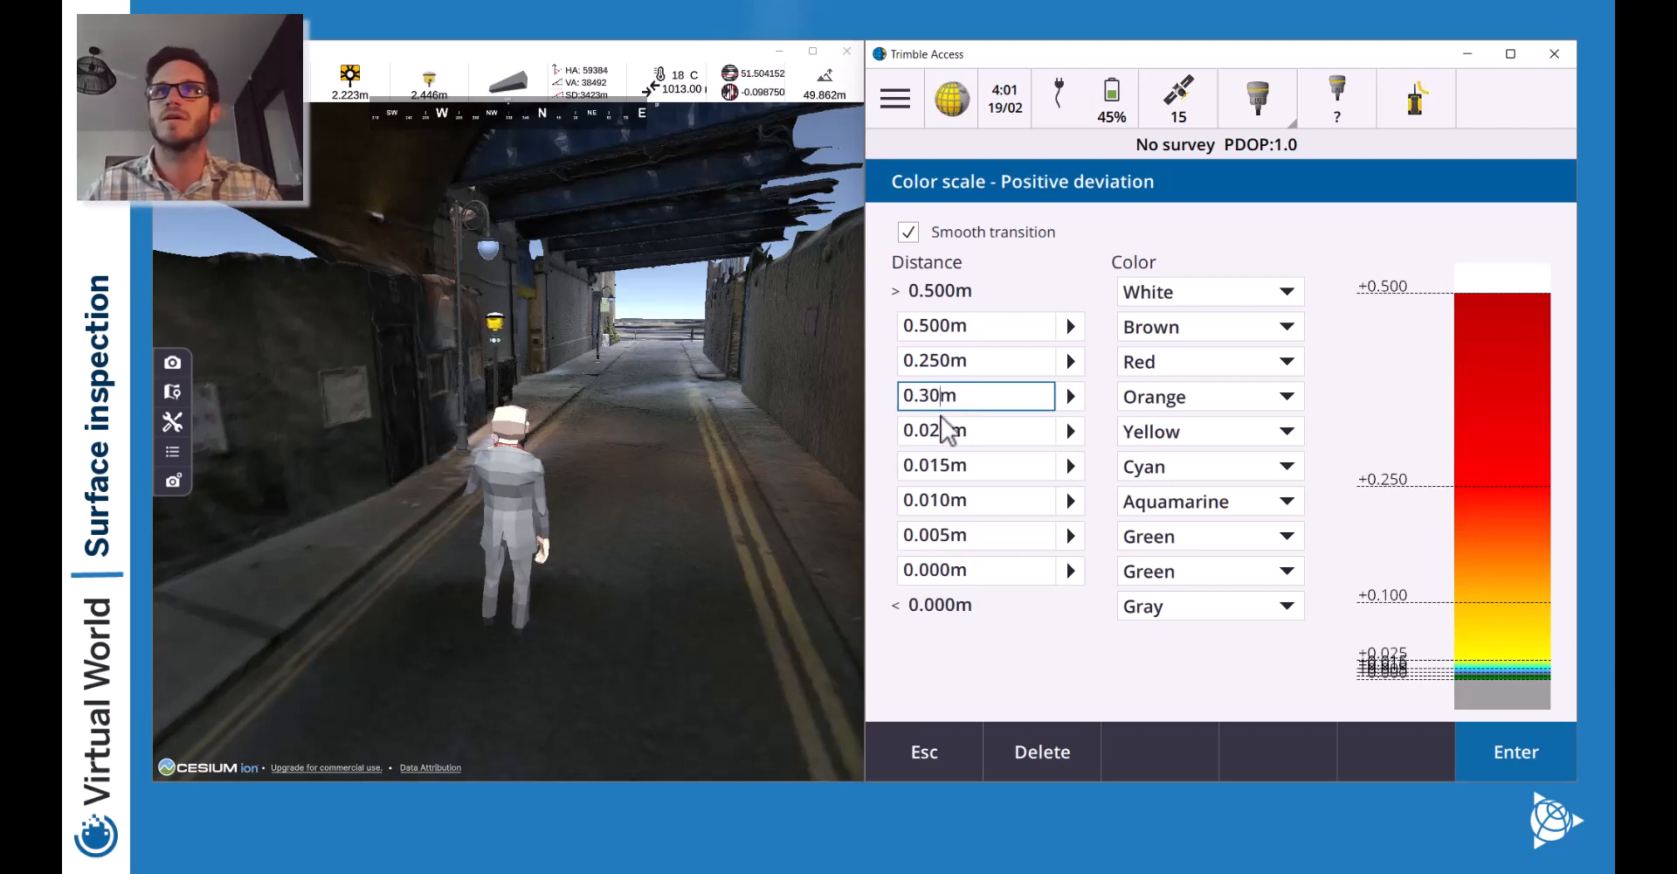
pyautogui.click(952, 428)
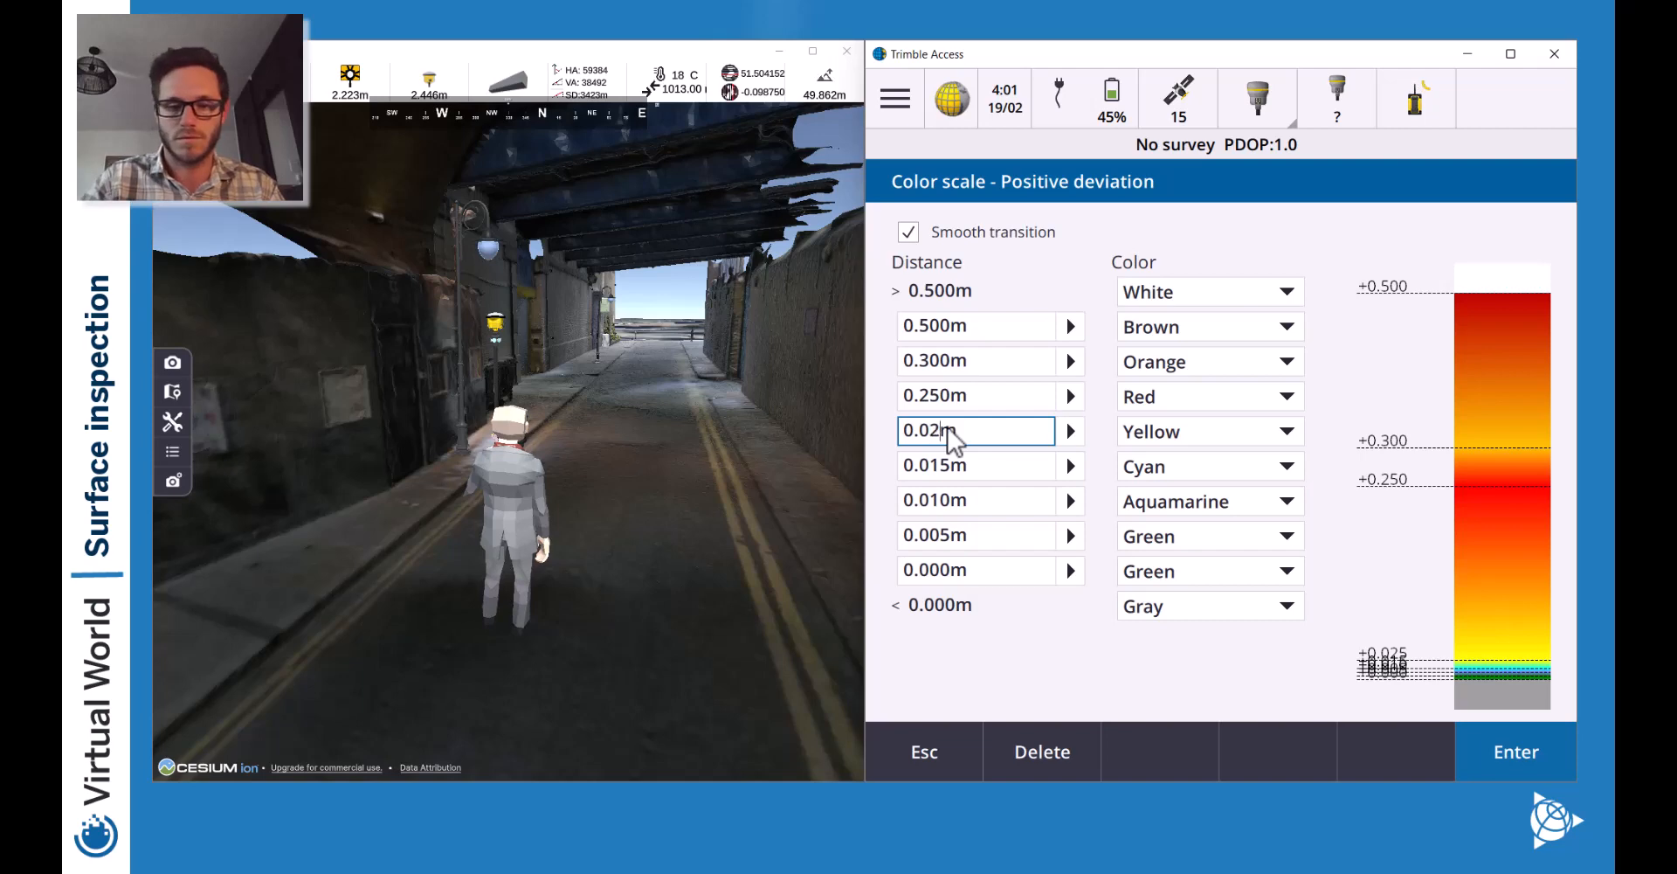
pyautogui.click(942, 397)
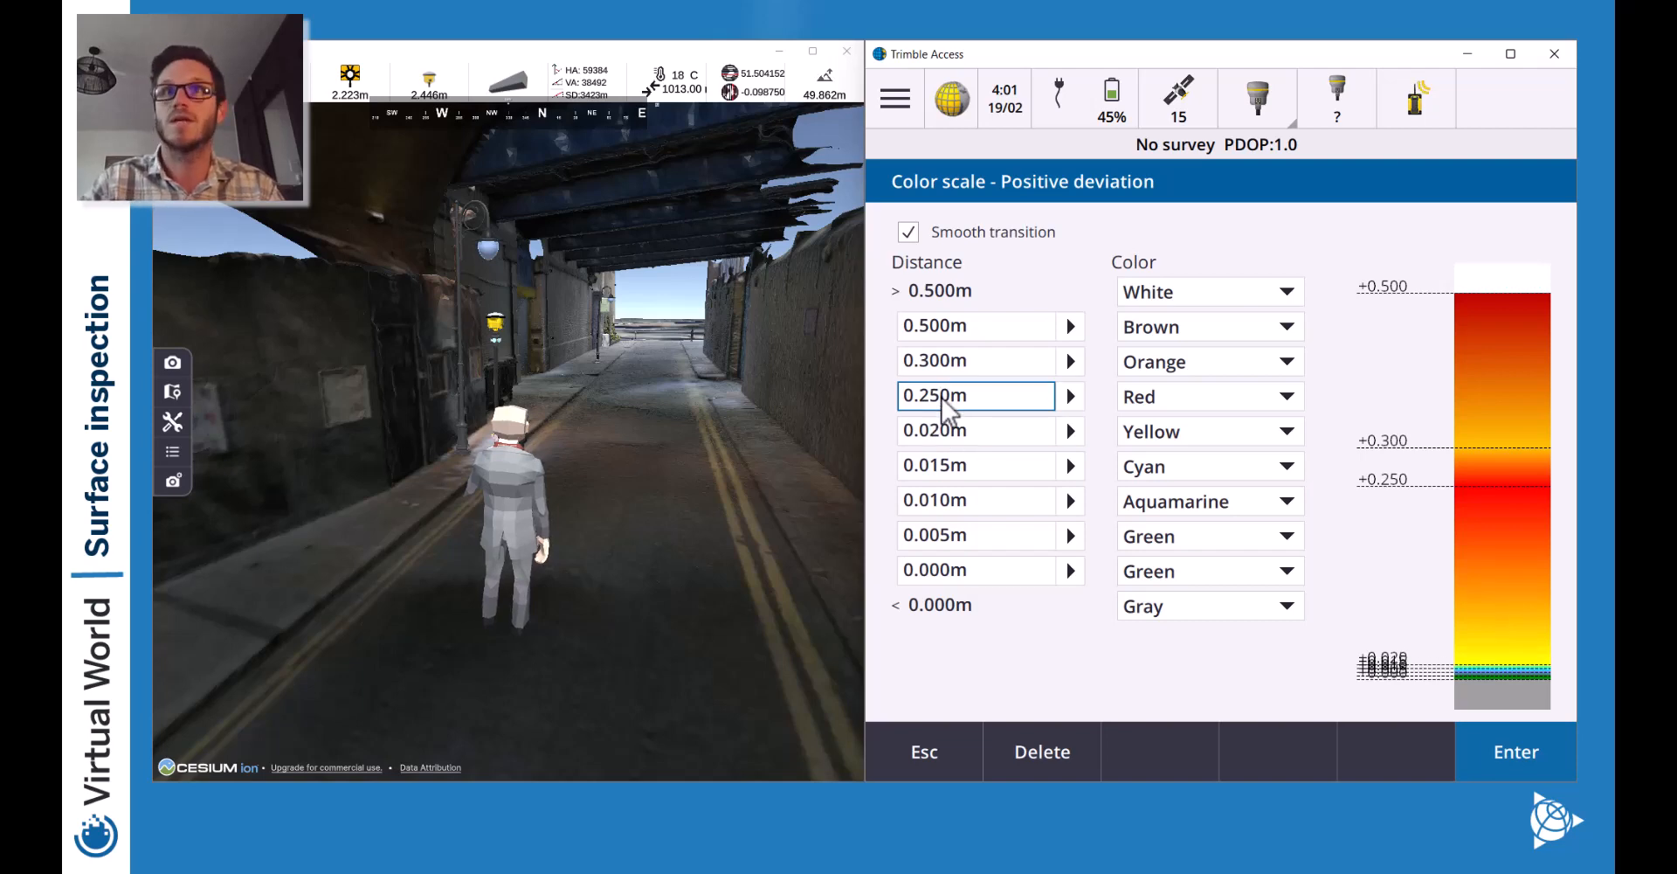
pyautogui.press('BackSpace')
pyautogui.press('BackSpace')
pyautogui.write('30')
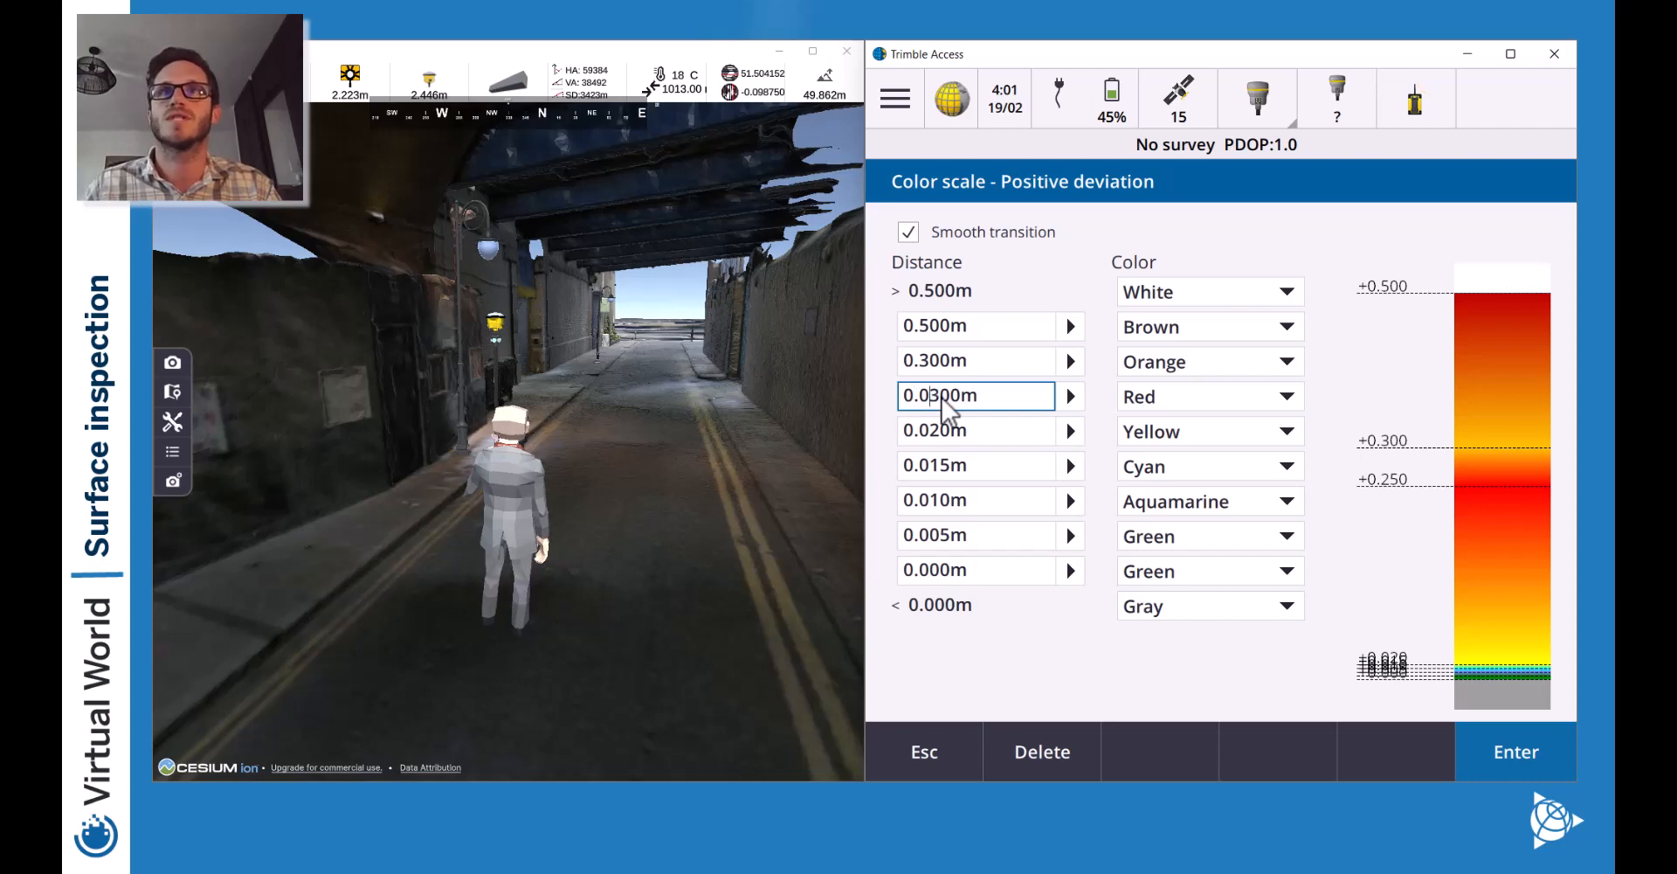
pyautogui.click(942, 365)
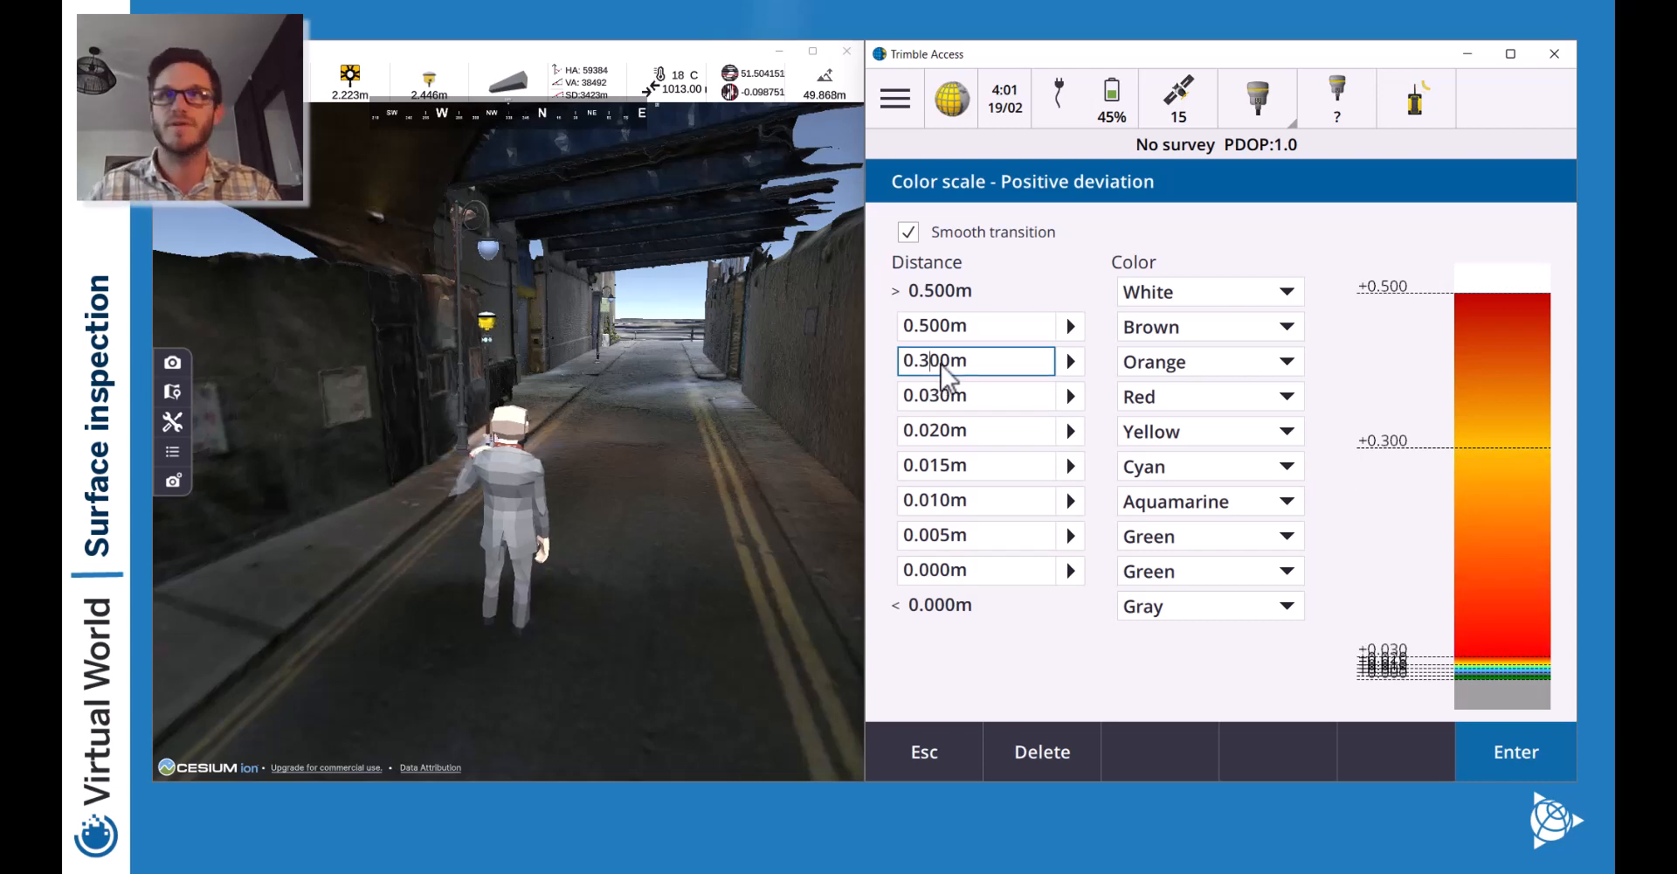
# Set the upper bands to 0.035m and 0.040m, with Transparent above the top band.
pyautogui.rightClick(942, 365)
pyautogui.click(942, 364)
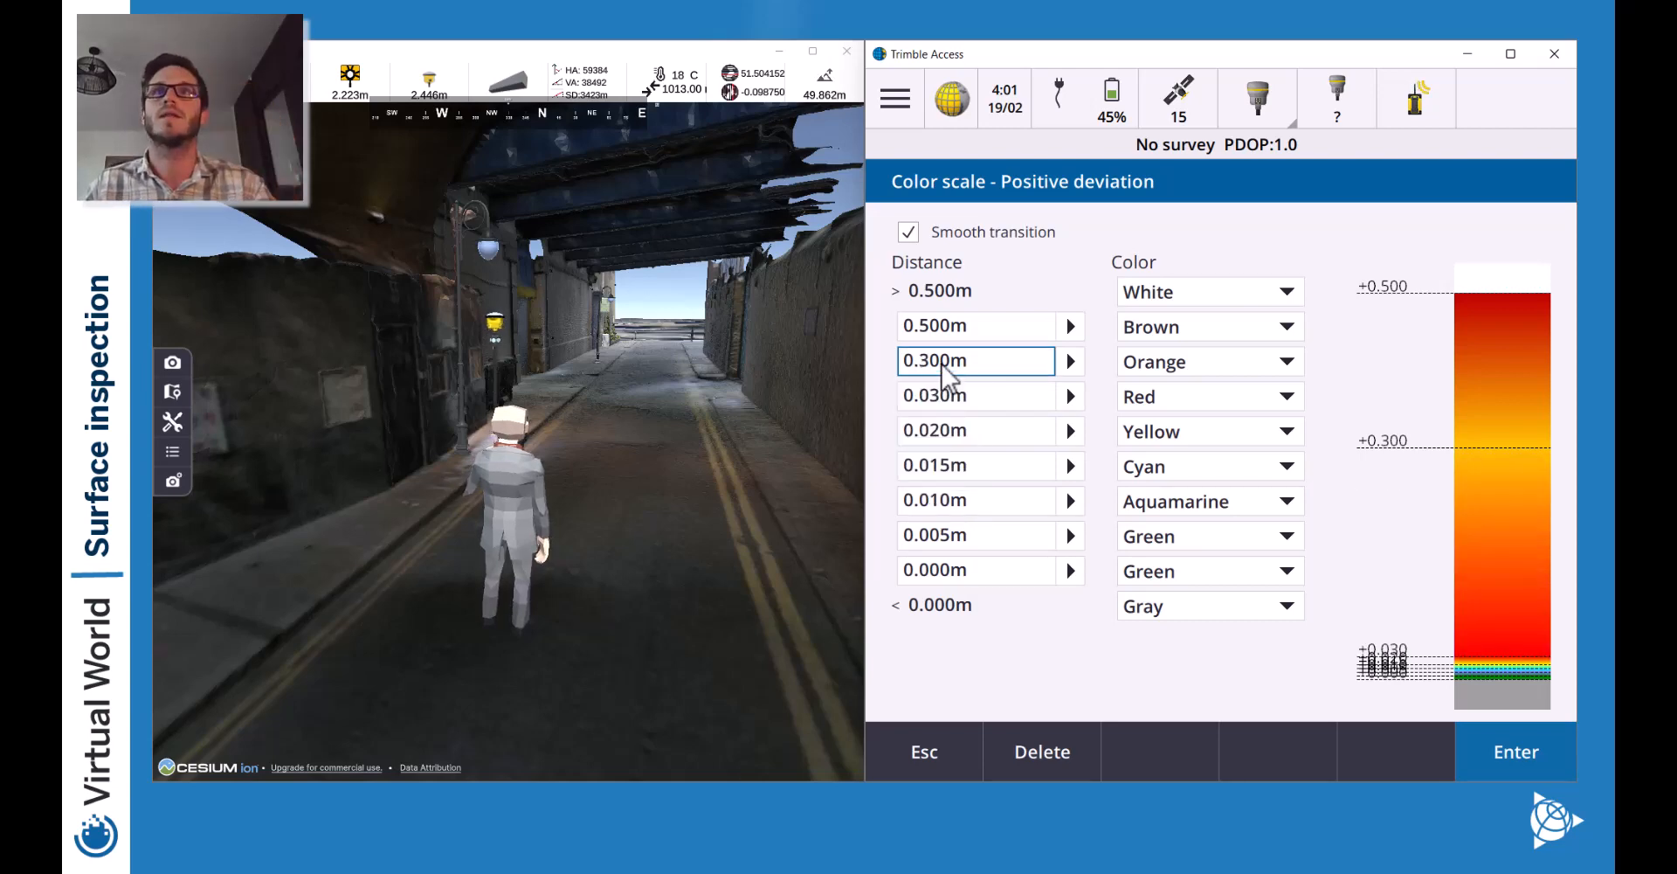
pyautogui.press('BackSpace')
pyautogui.write('5')
pyautogui.click(937, 327)
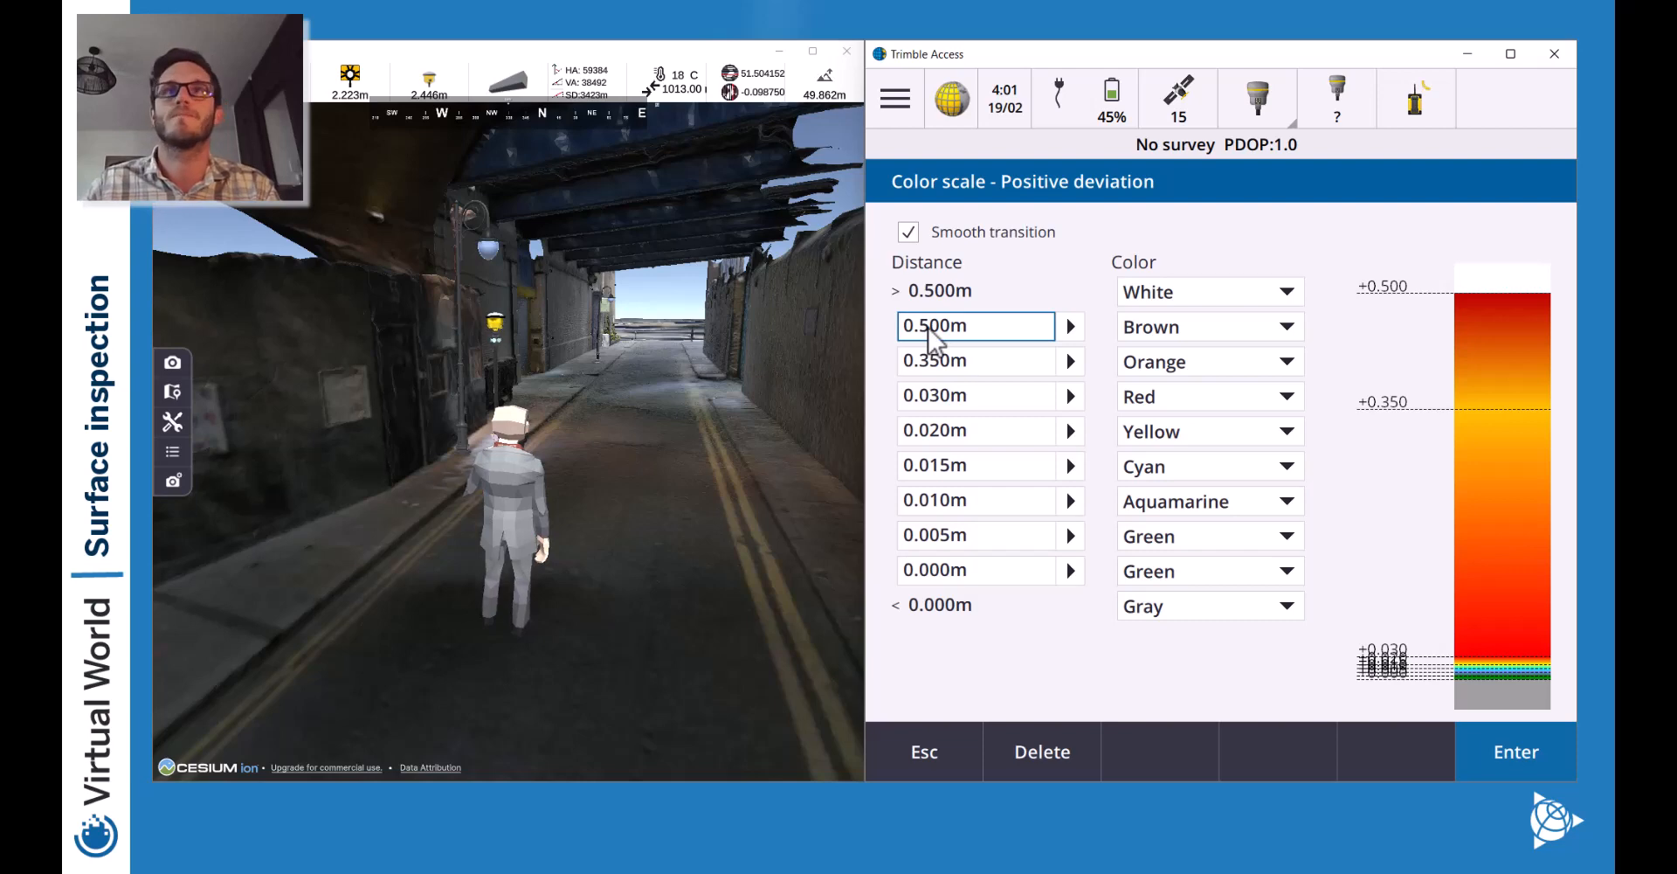
pyautogui.write('40')
pyautogui.press('Delete')
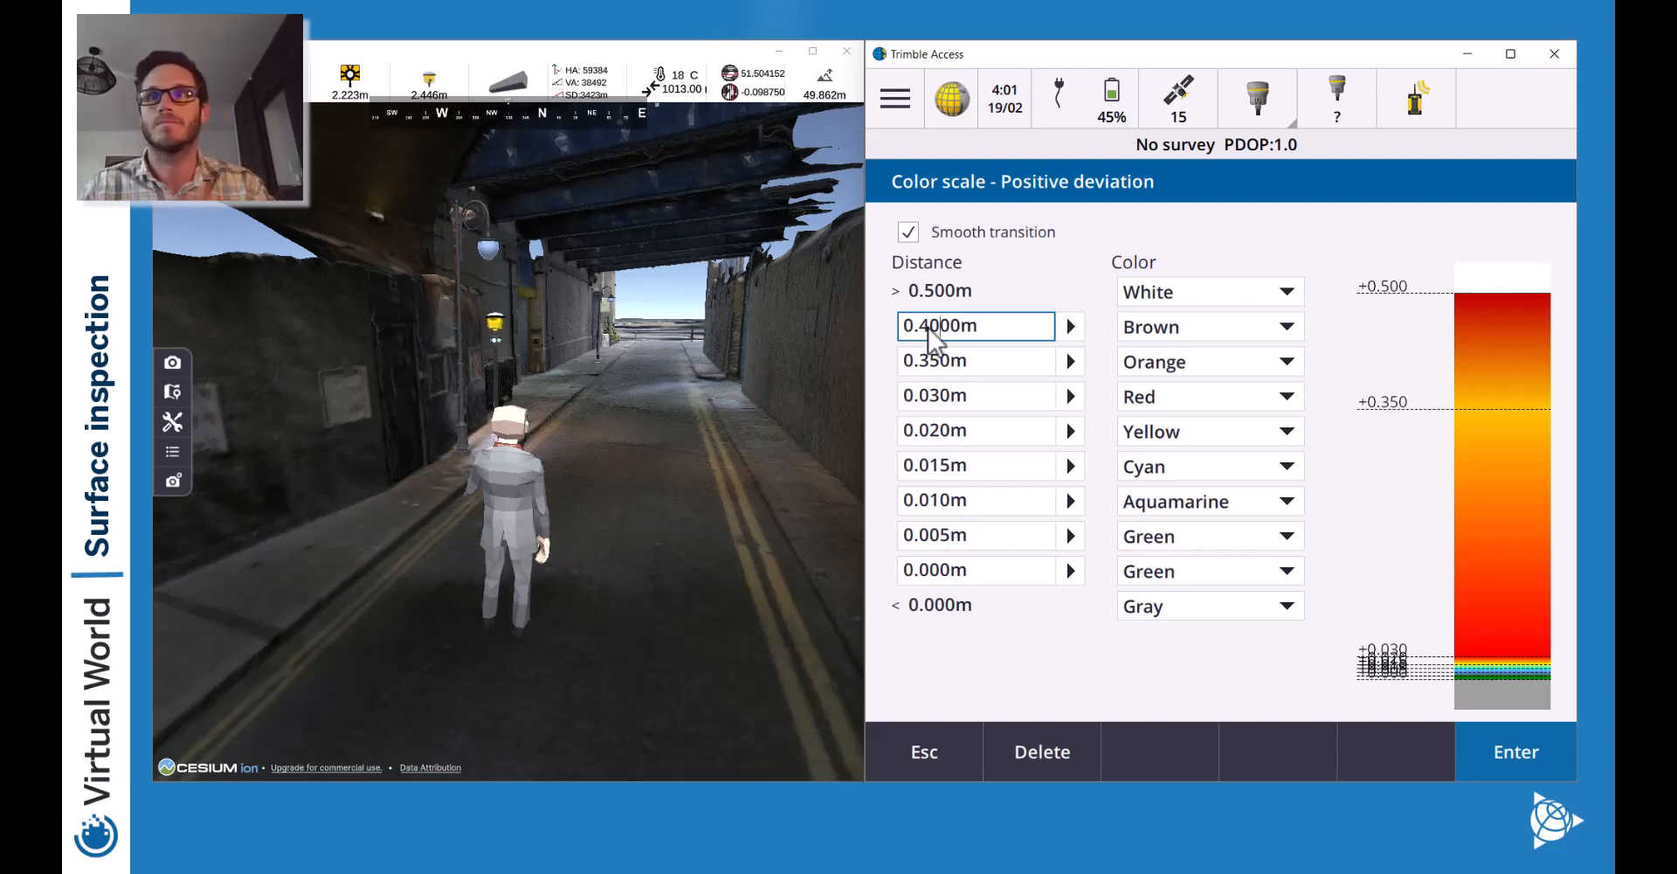
pyautogui.click(920, 325)
pyautogui.write('0')
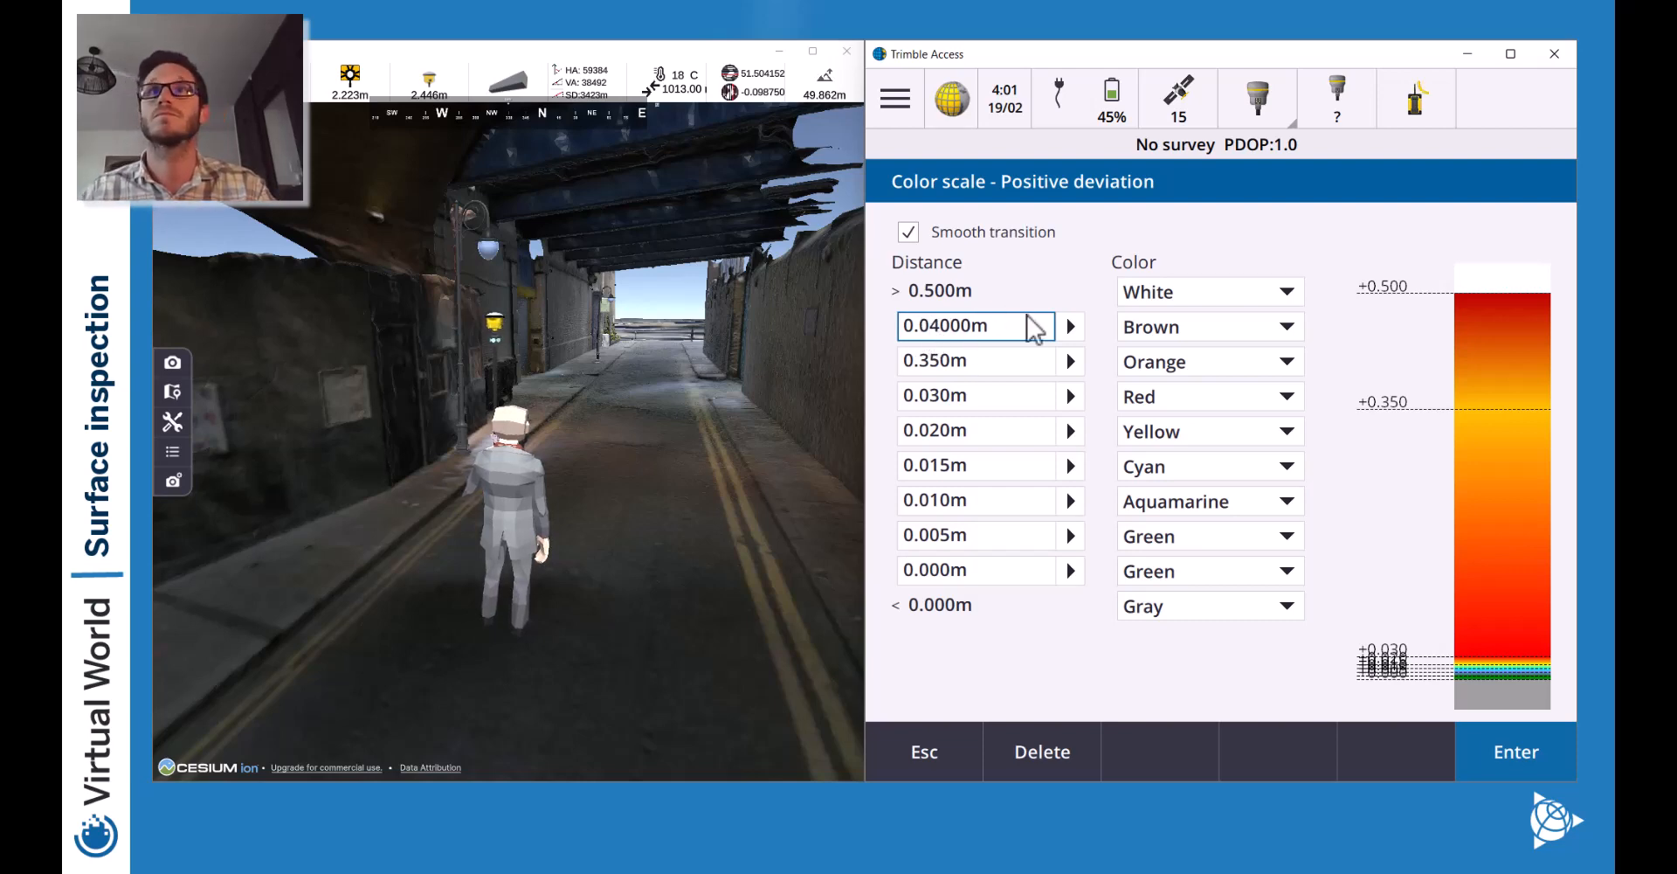
pyautogui.click(988, 360)
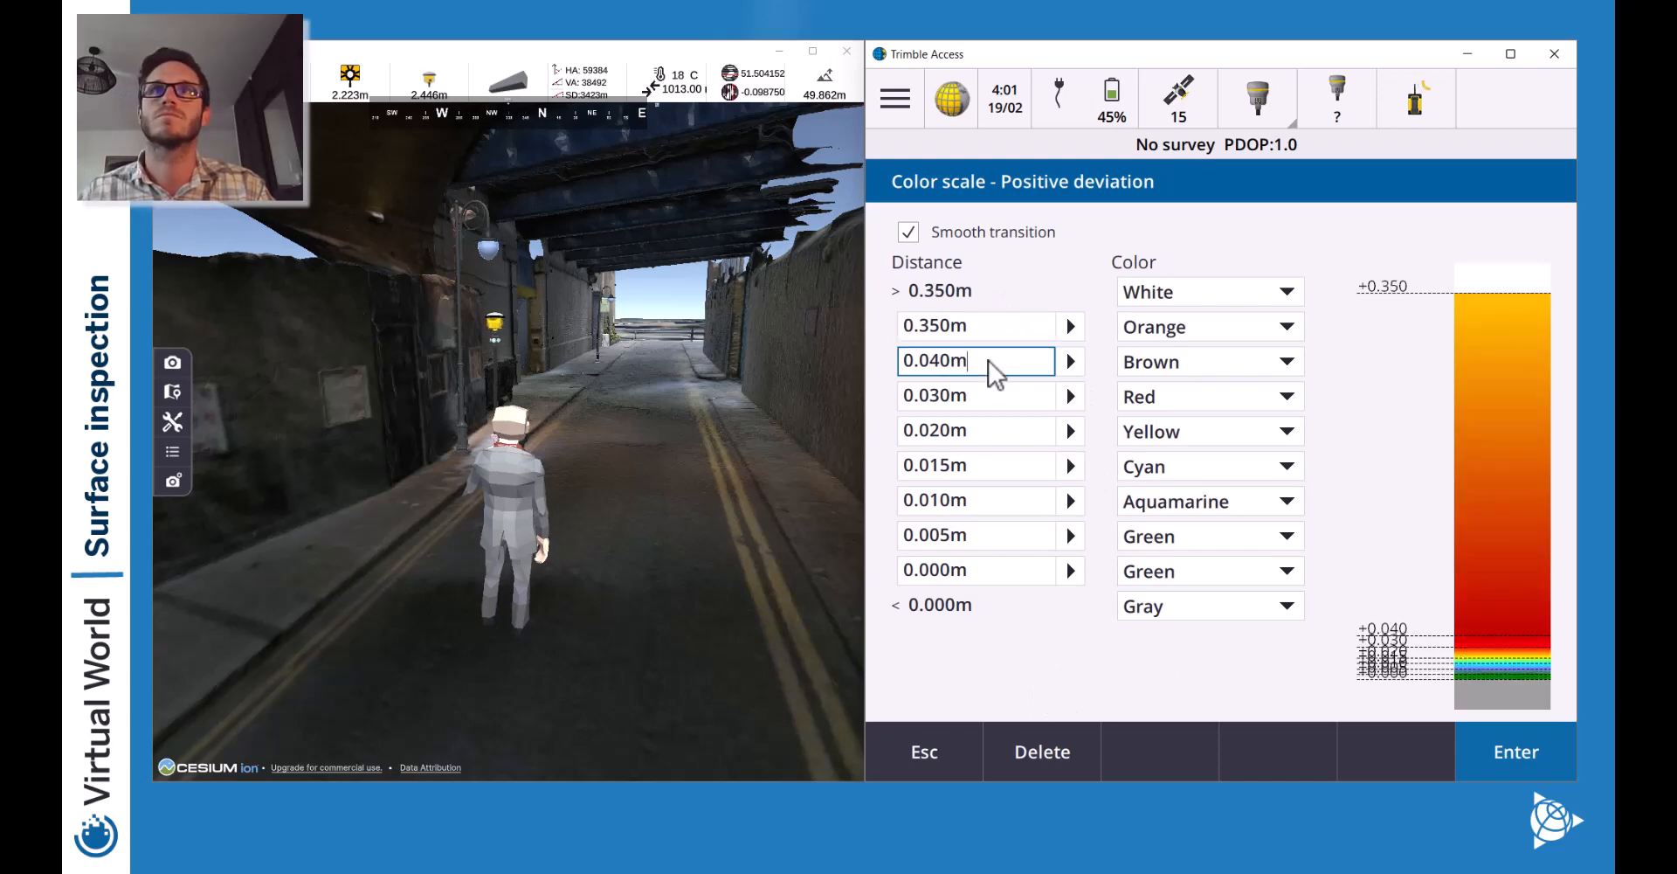
pyautogui.click(929, 327)
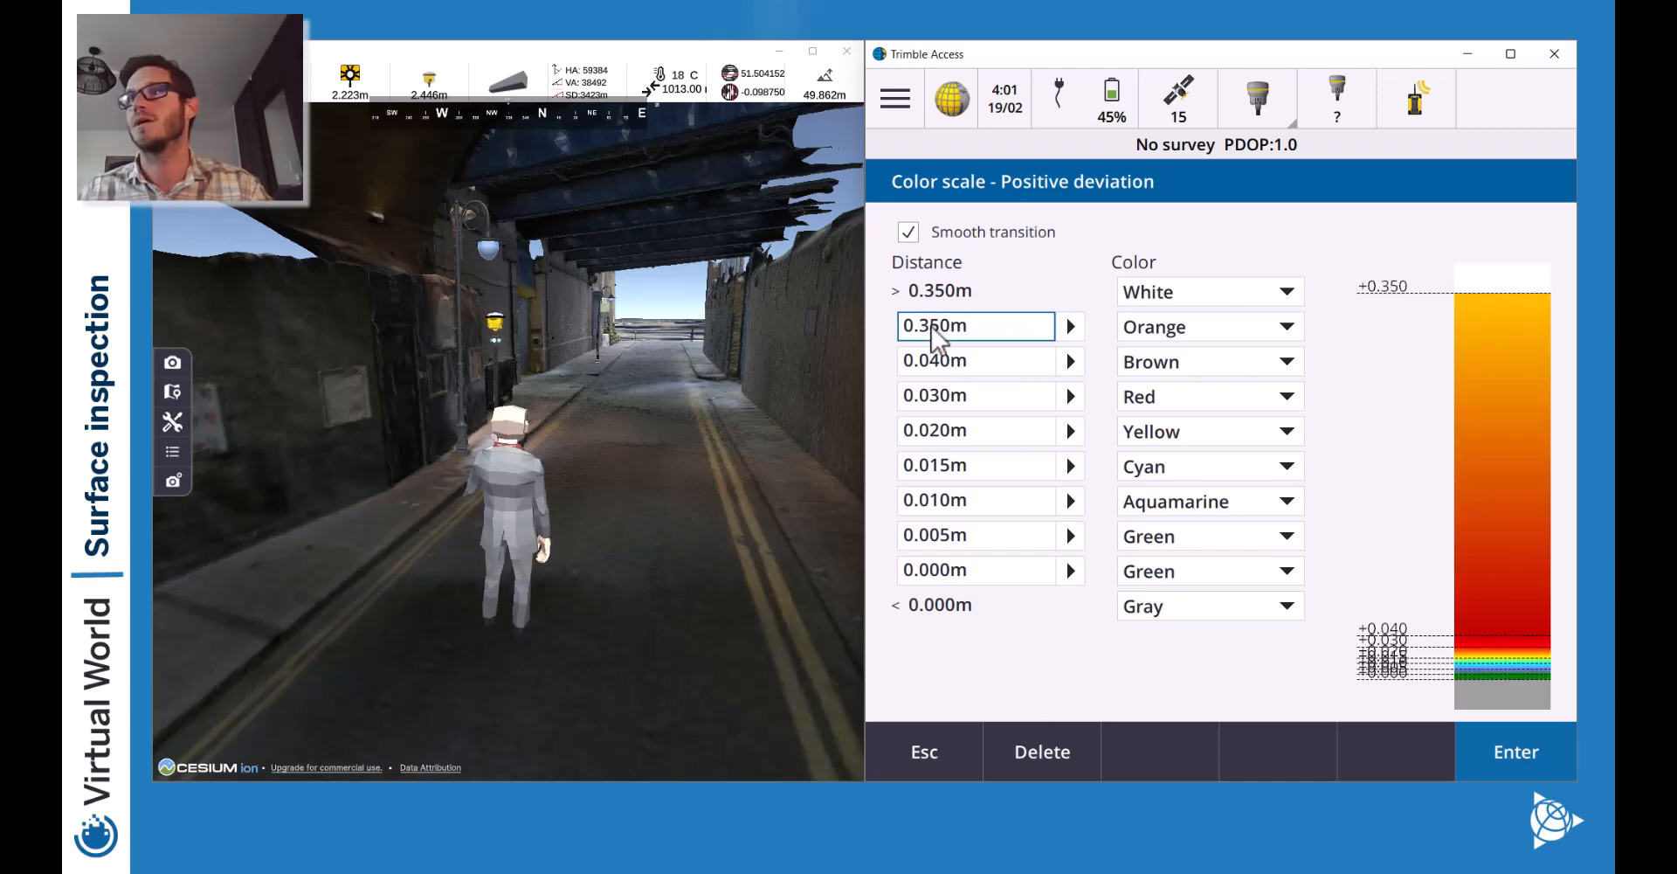
pyautogui.write('0')
pyautogui.press('Return')
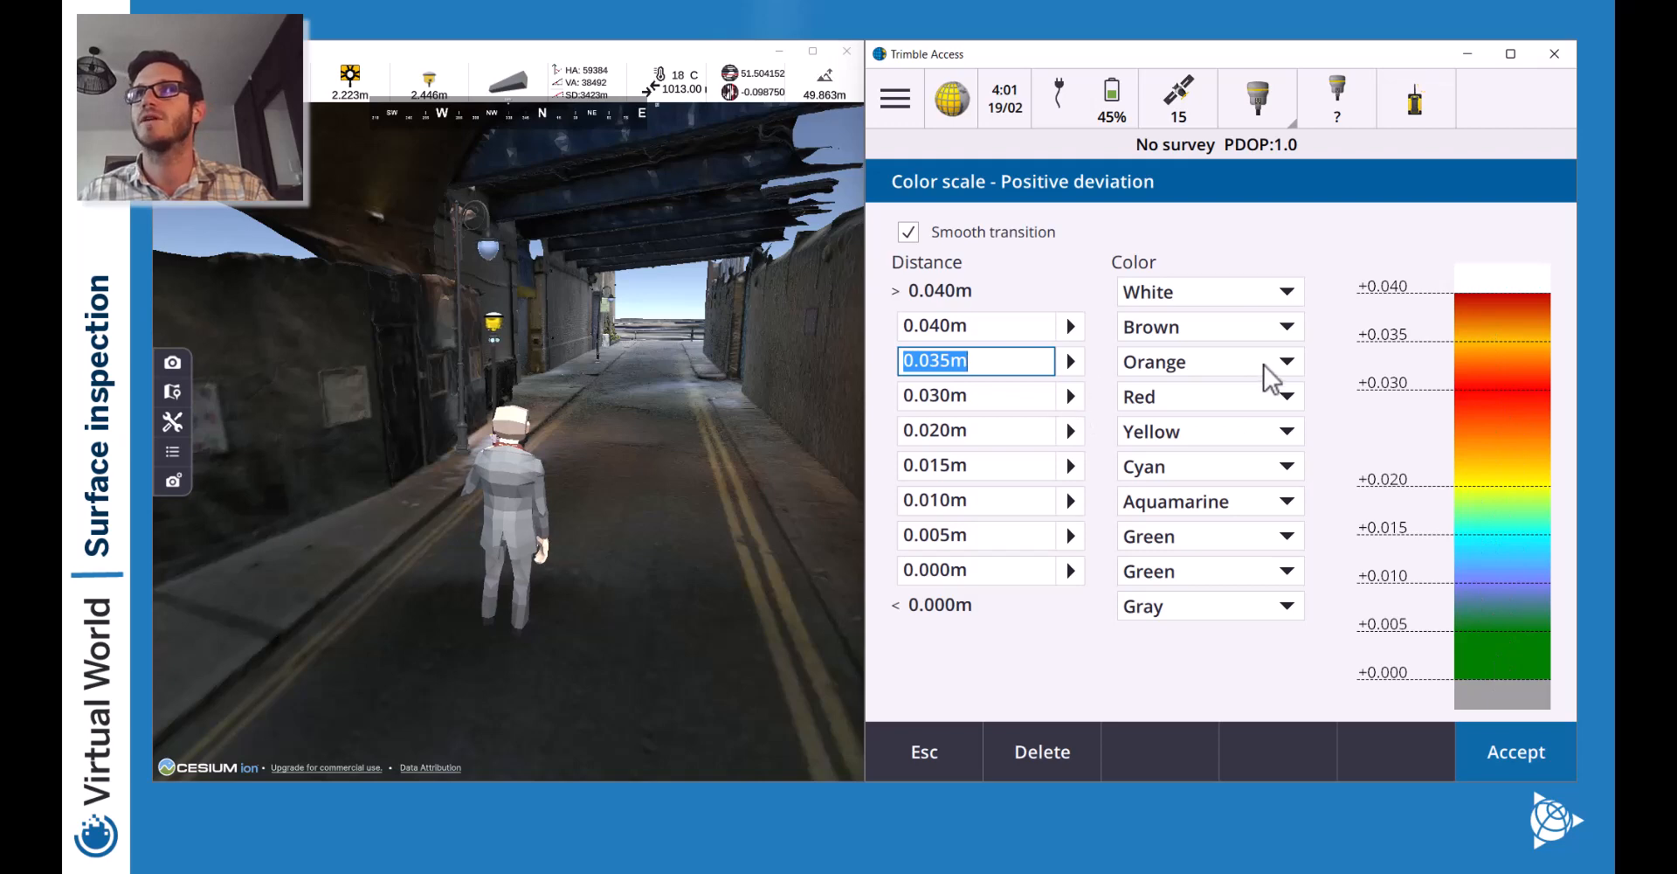
pyautogui.click(1187, 296)
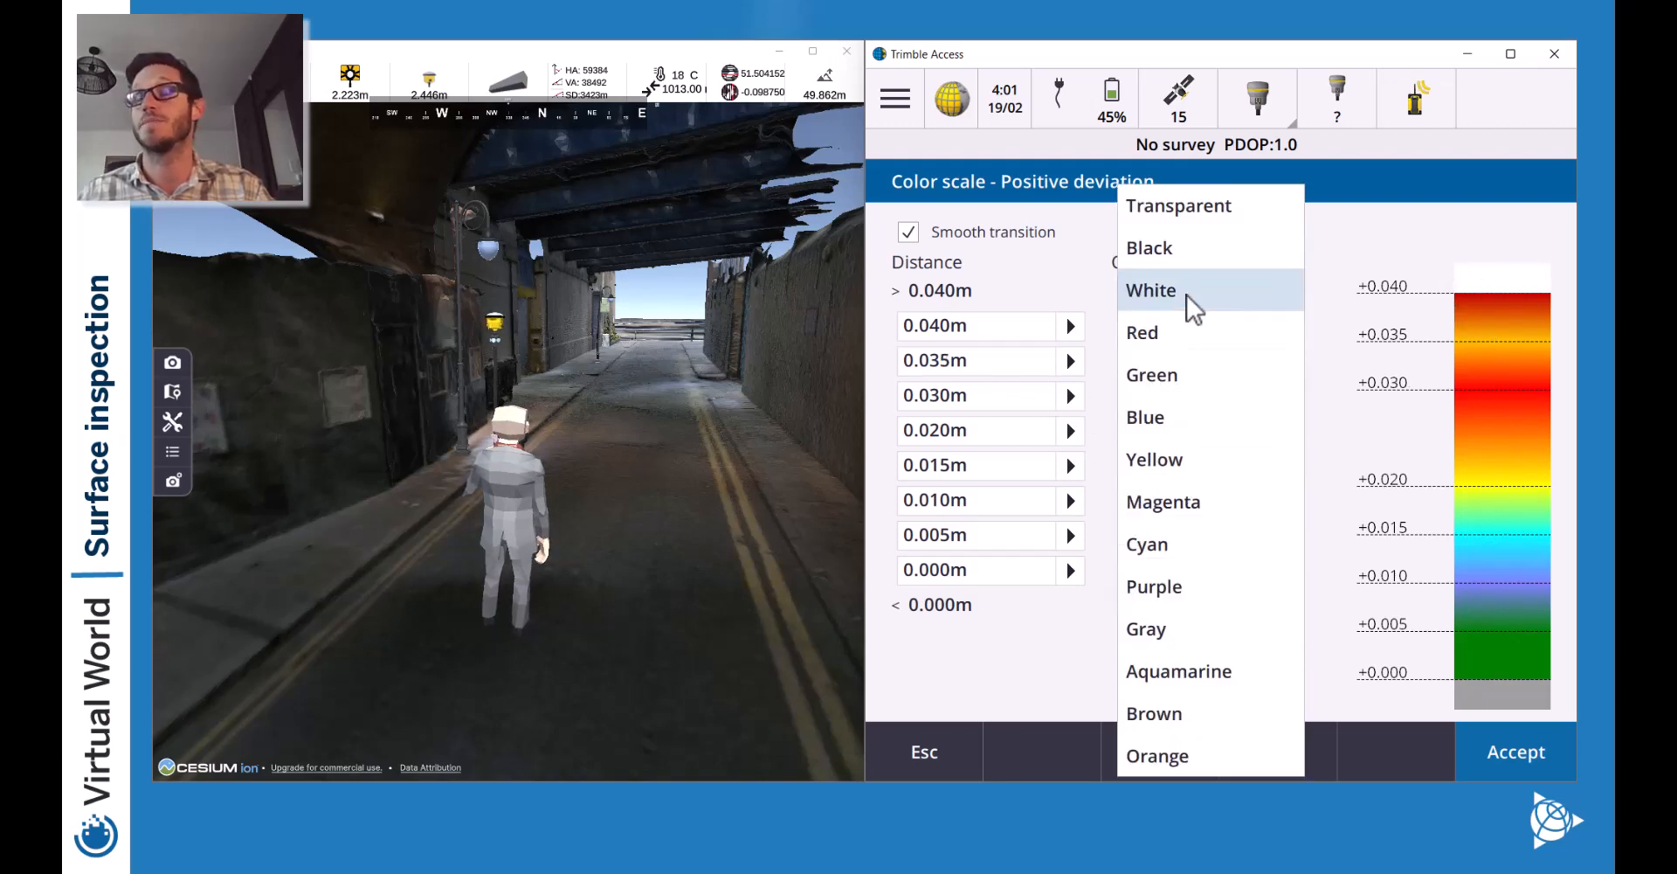
pyautogui.click(1204, 207)
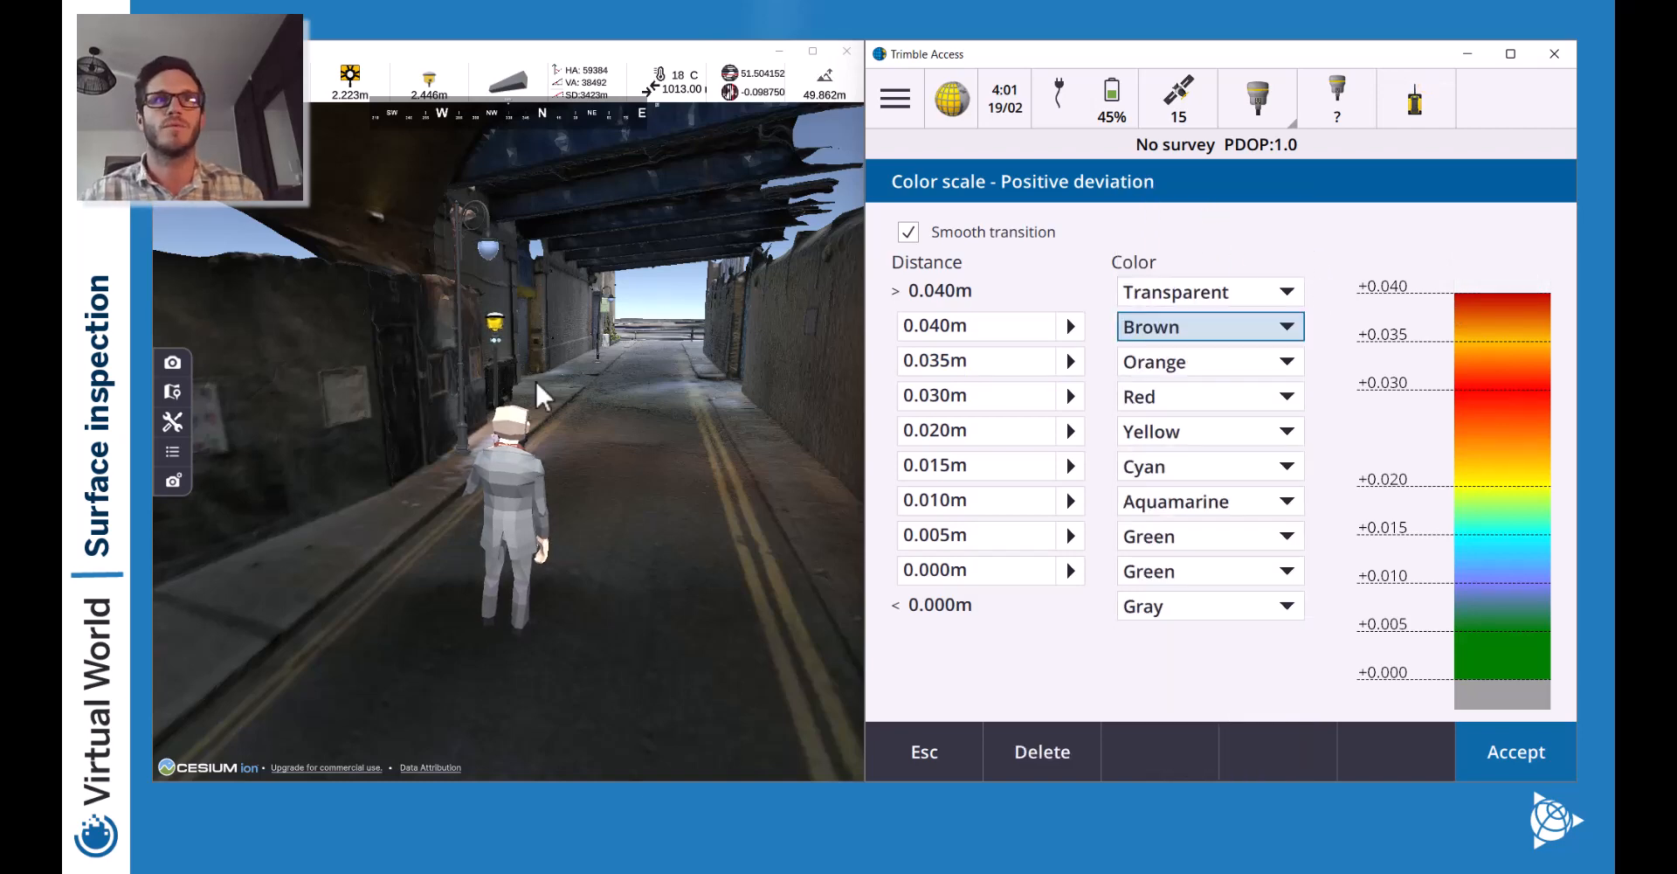
# Walk the surveyor through the tunnel toward the exit.
pyautogui.press('w')
pyautogui.press('d')
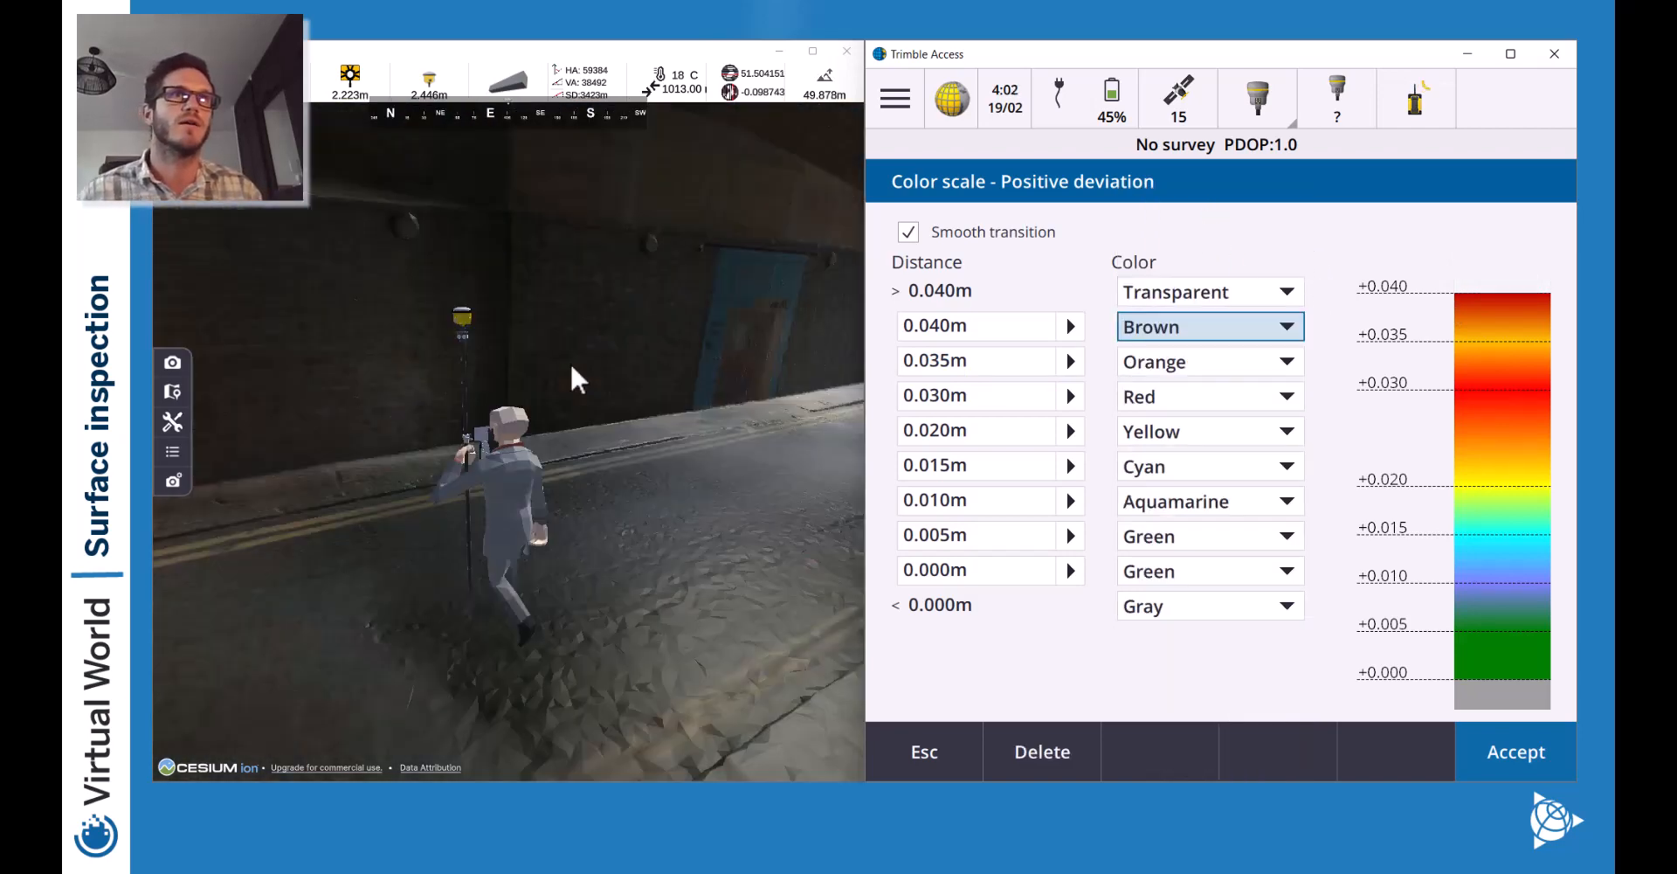
pyautogui.press('w')
pyautogui.press('d')
pyautogui.press('a')
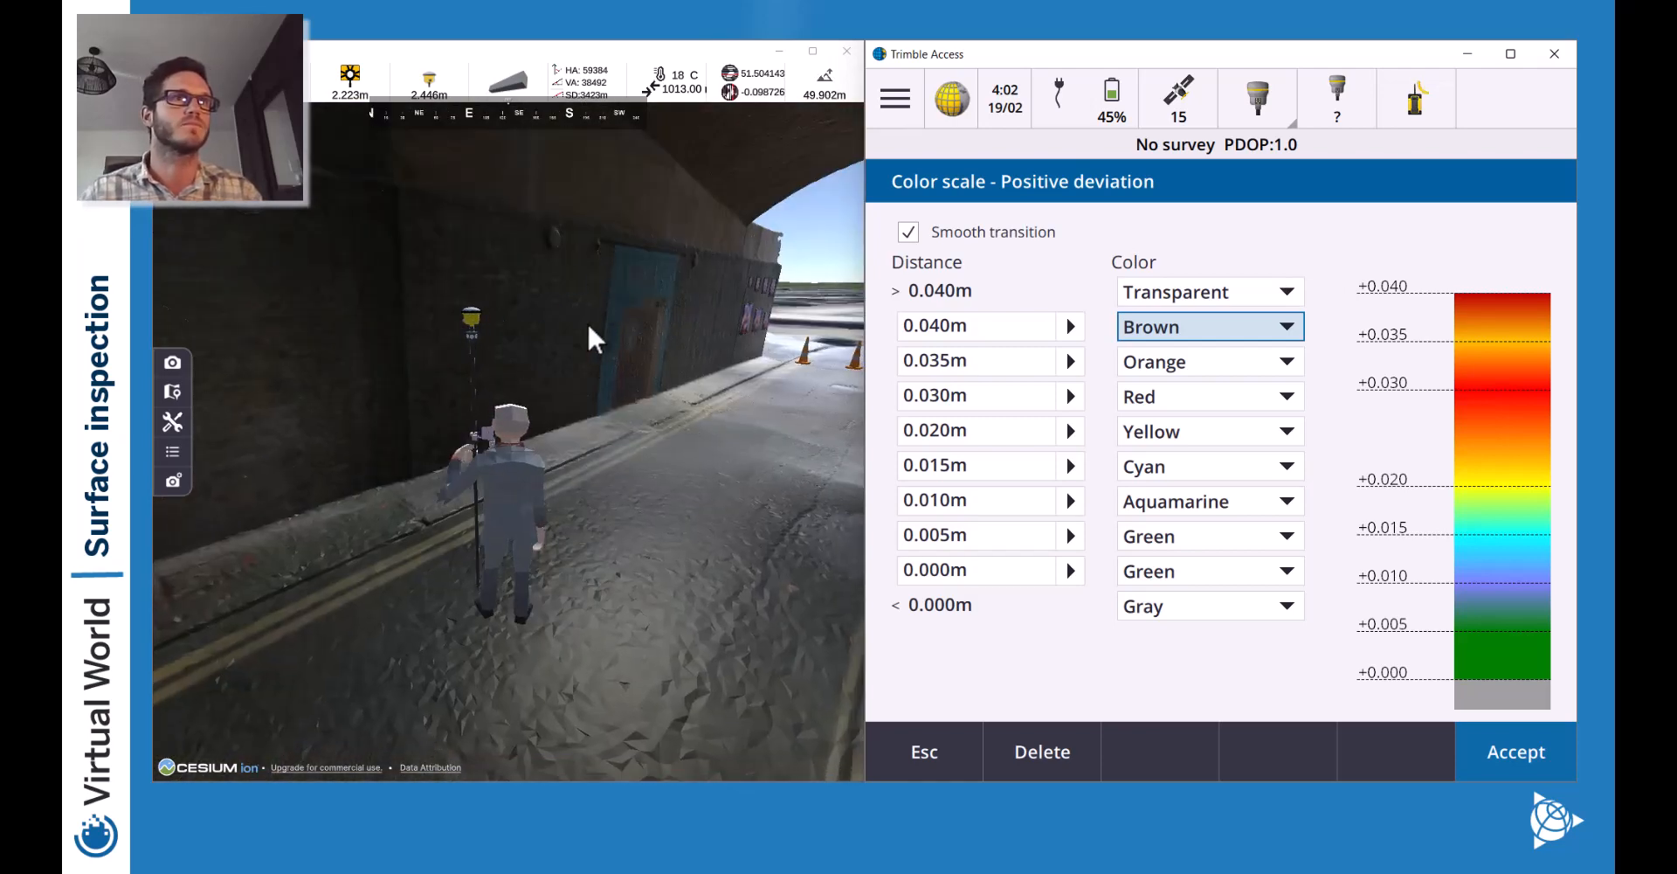
# Switch the pole receiver OFF in the Pole options and close the menu.
pyautogui.click(178, 423)
pyautogui.click(515, 576)
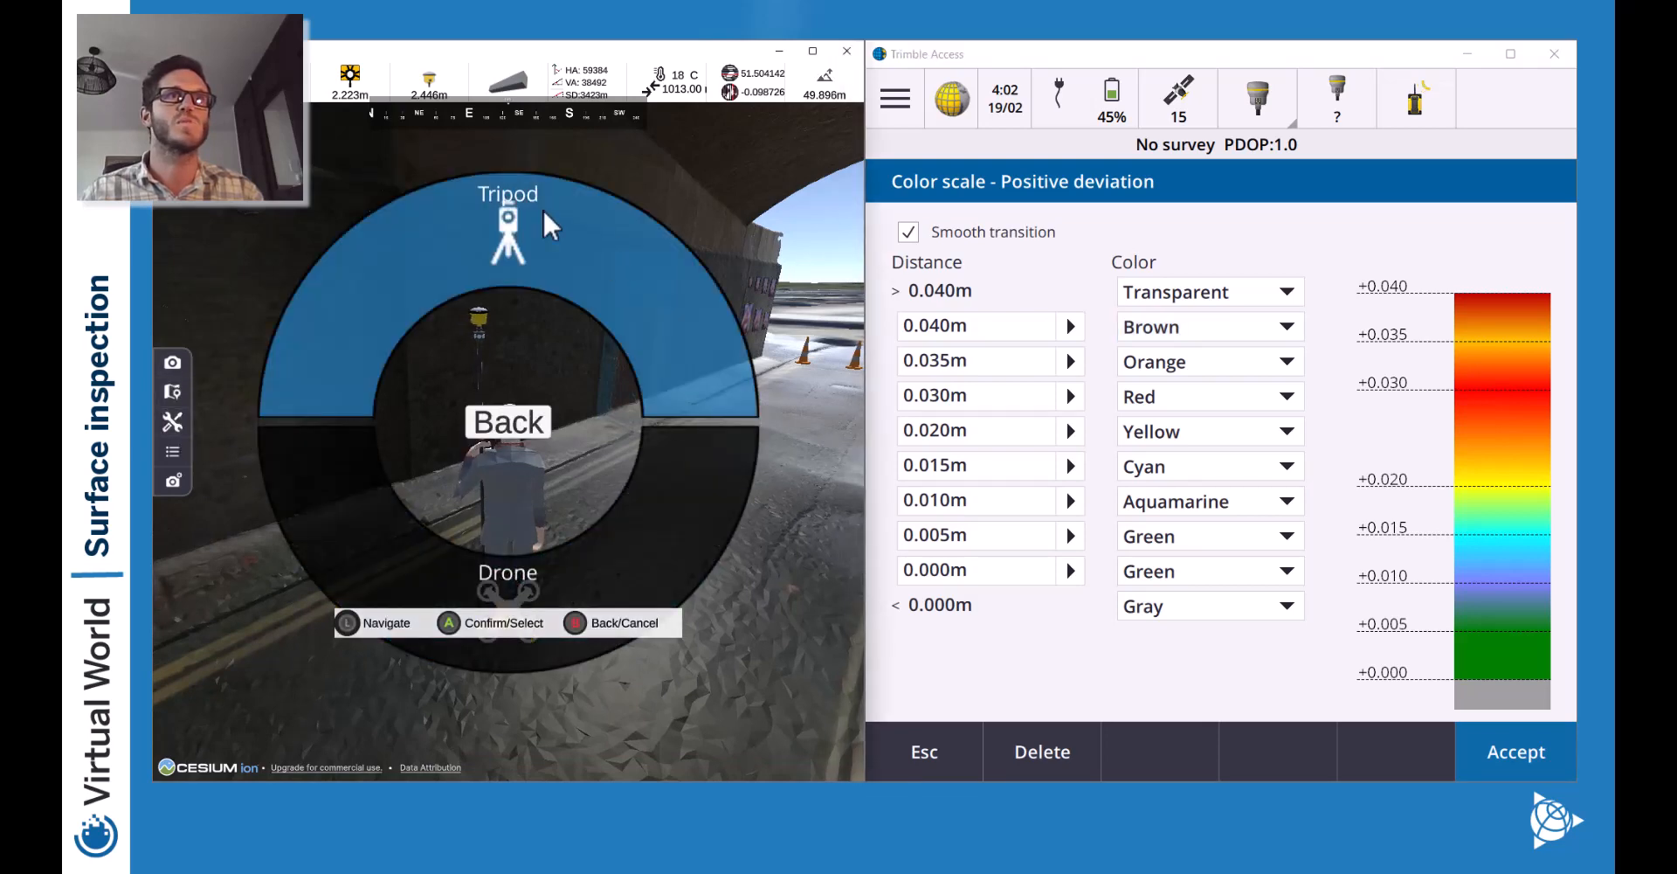
pyautogui.click(512, 465)
pyautogui.click(354, 310)
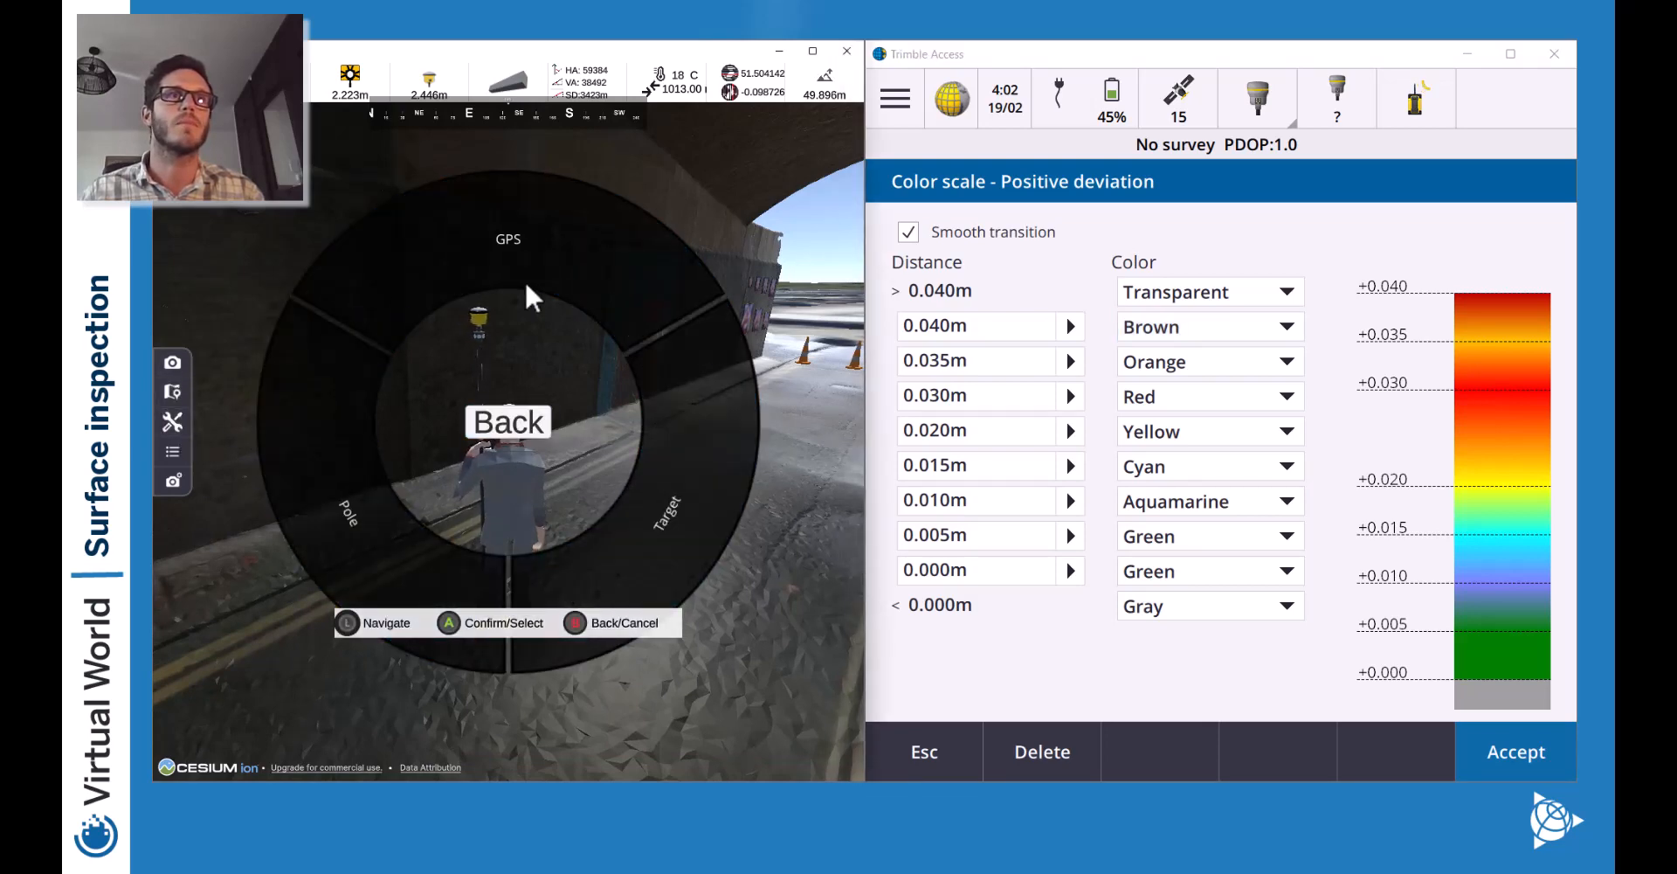
pyautogui.click(479, 580)
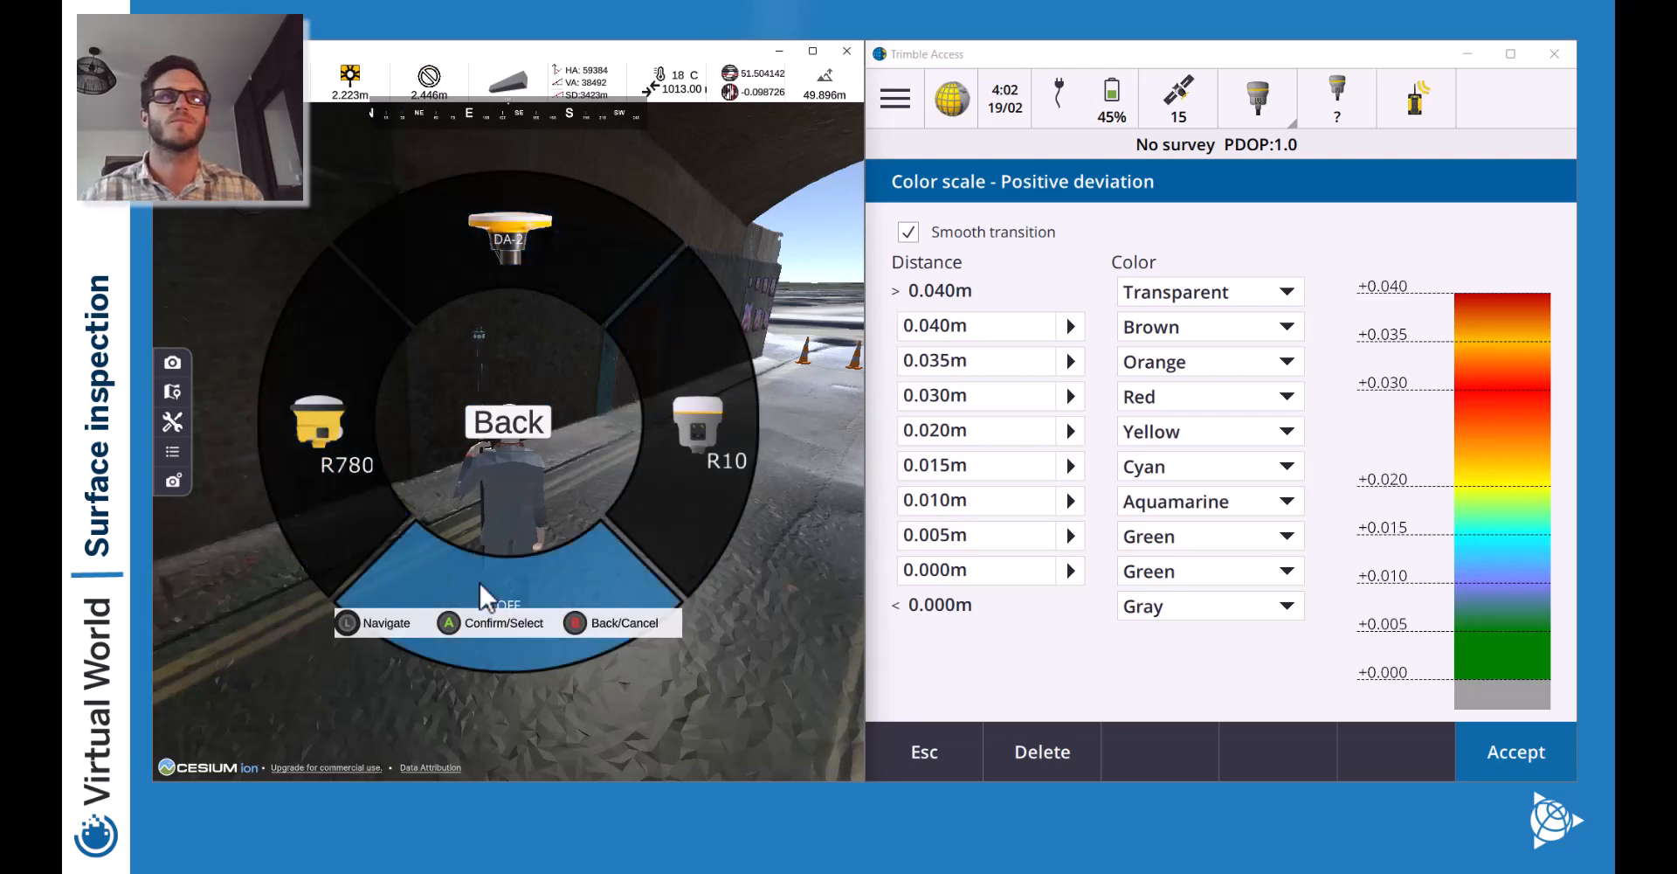
pyautogui.click(500, 421)
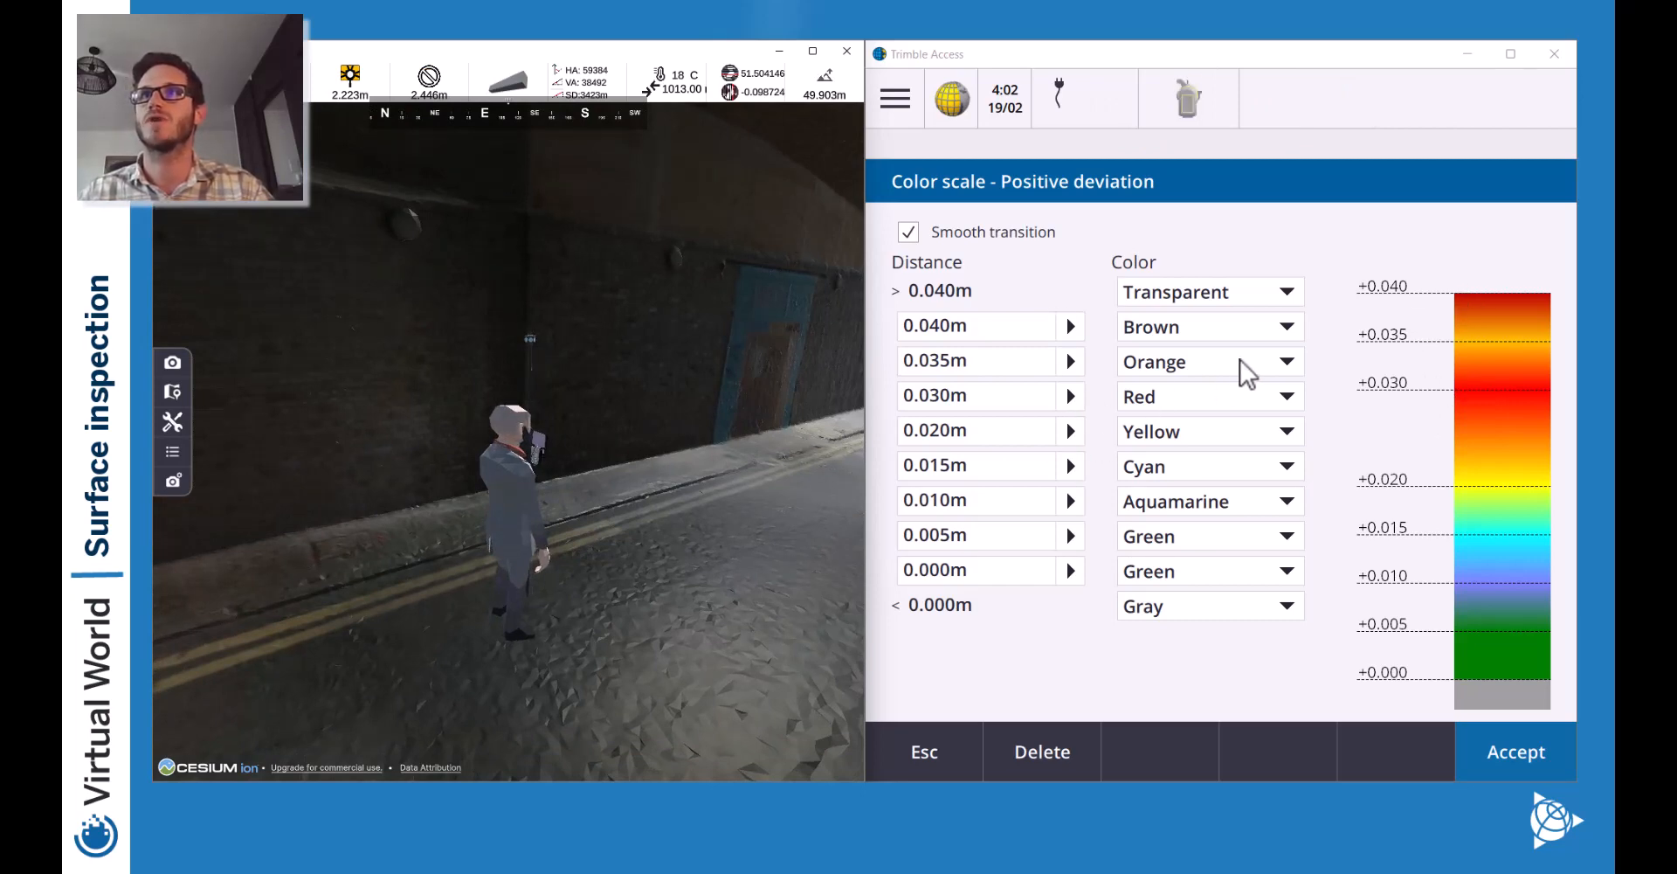
# Colour the 0.030m band Orange and the 0.035m band Red.
pyautogui.click(1195, 359)
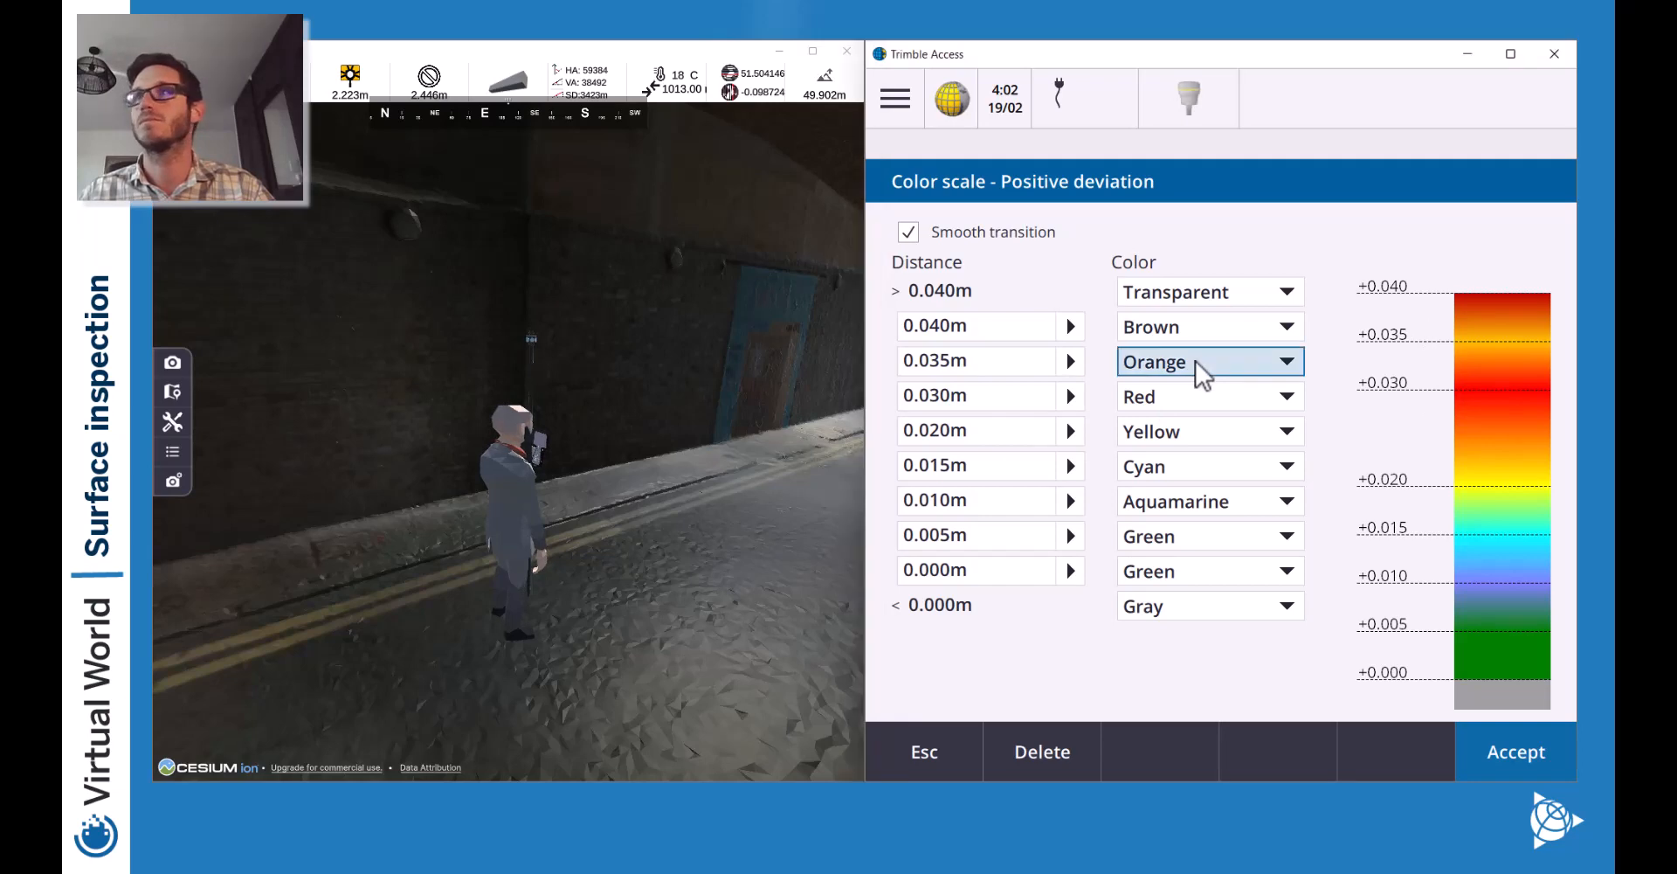
pyautogui.click(1195, 360)
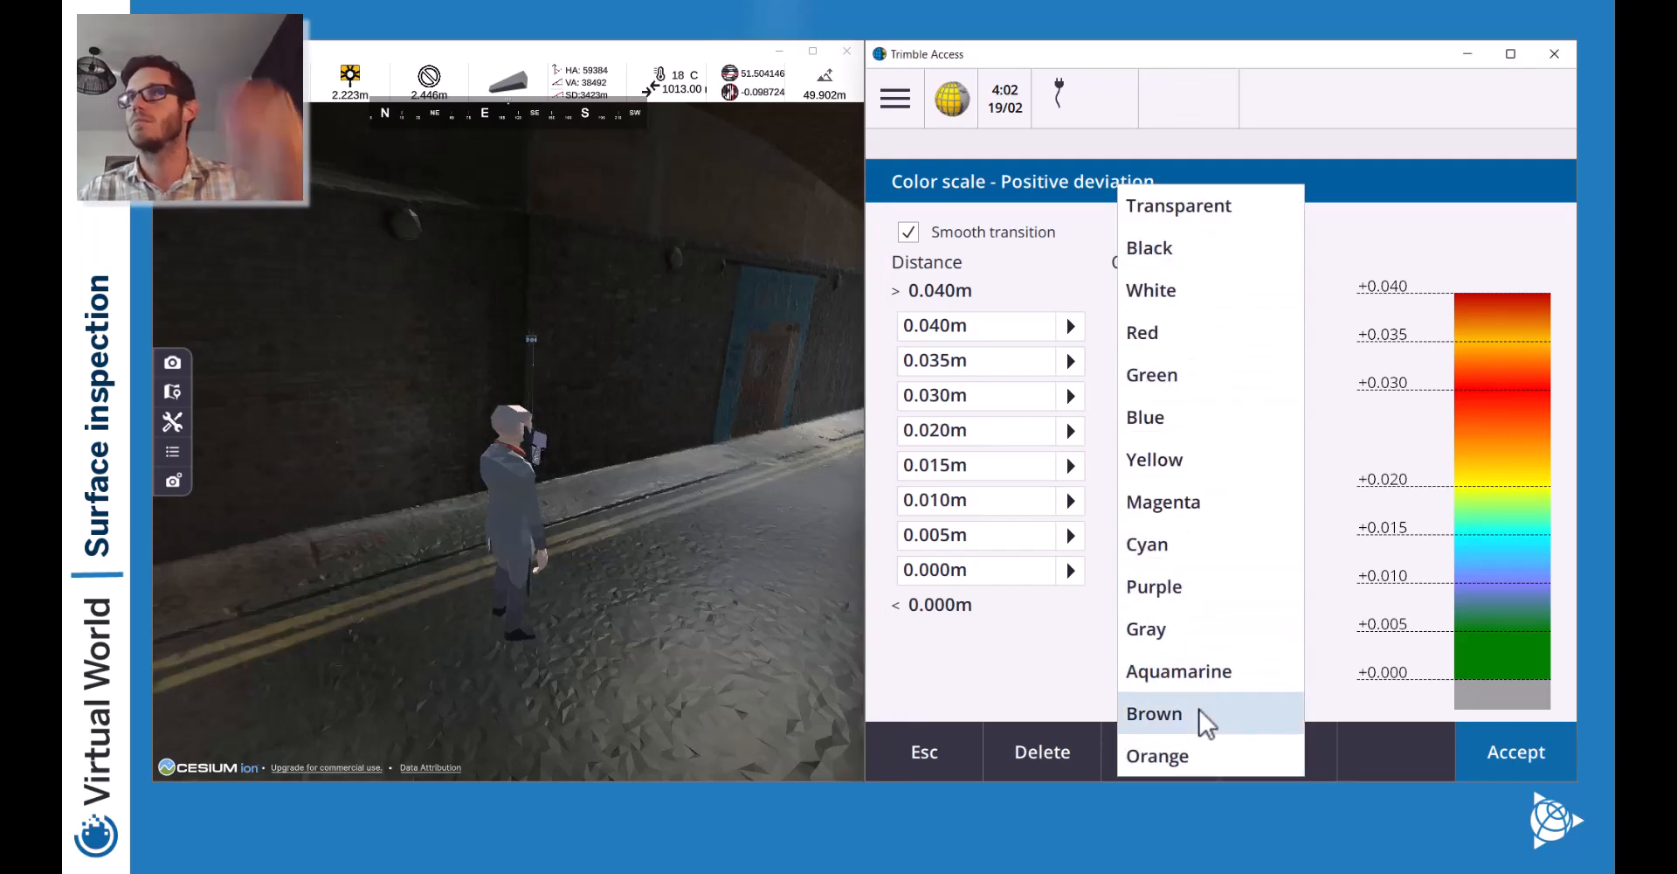
pyautogui.click(1181, 745)
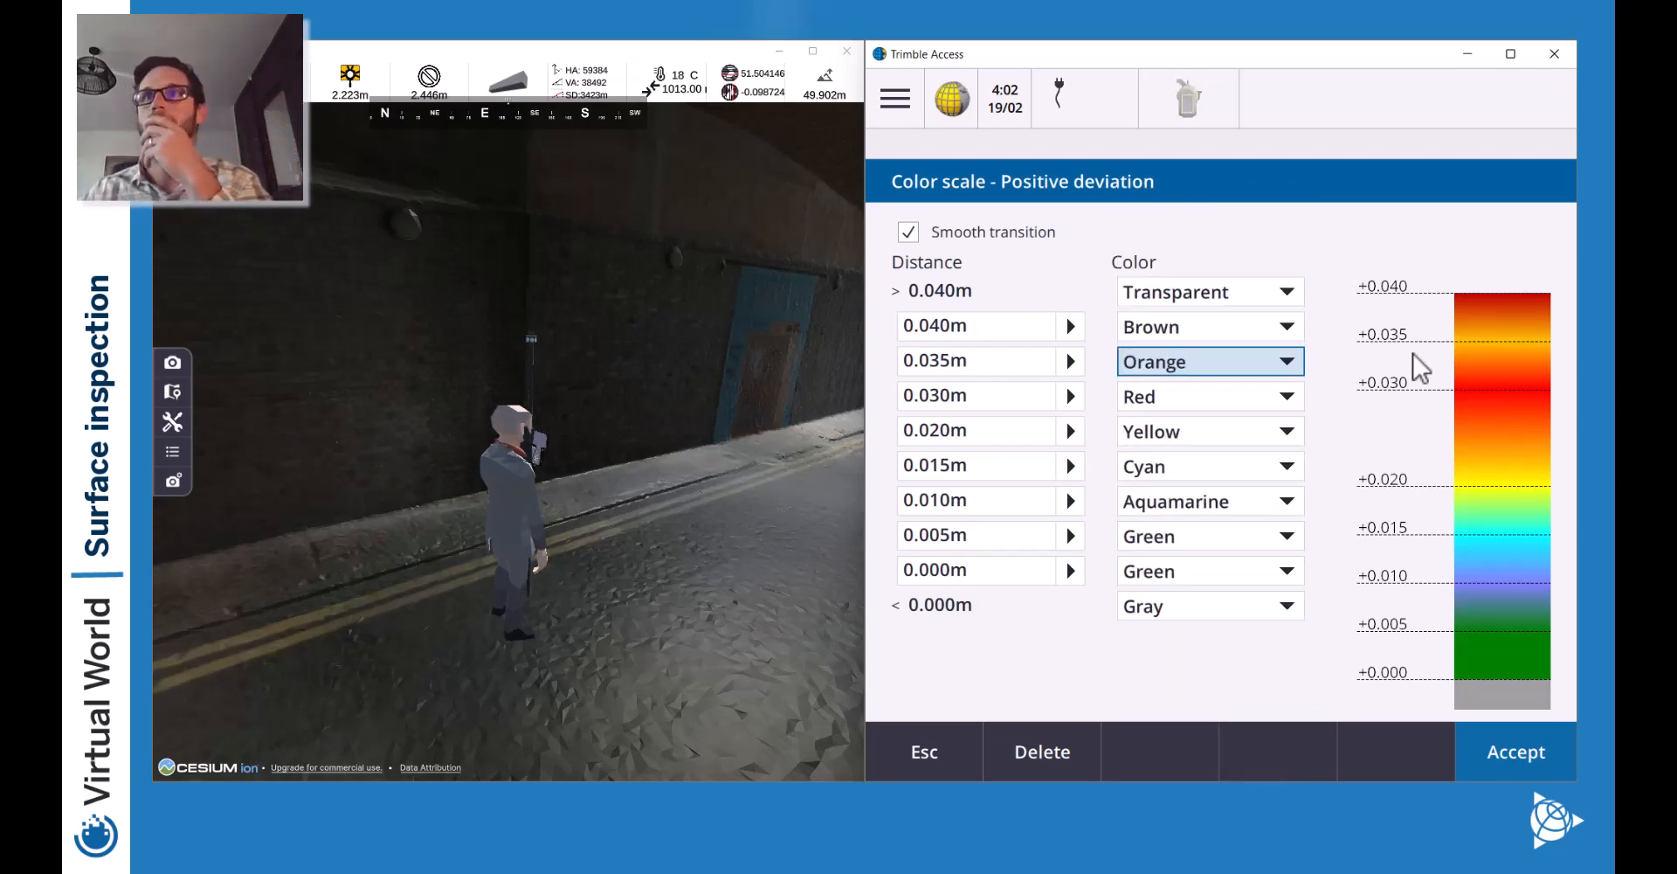
pyautogui.click(1266, 403)
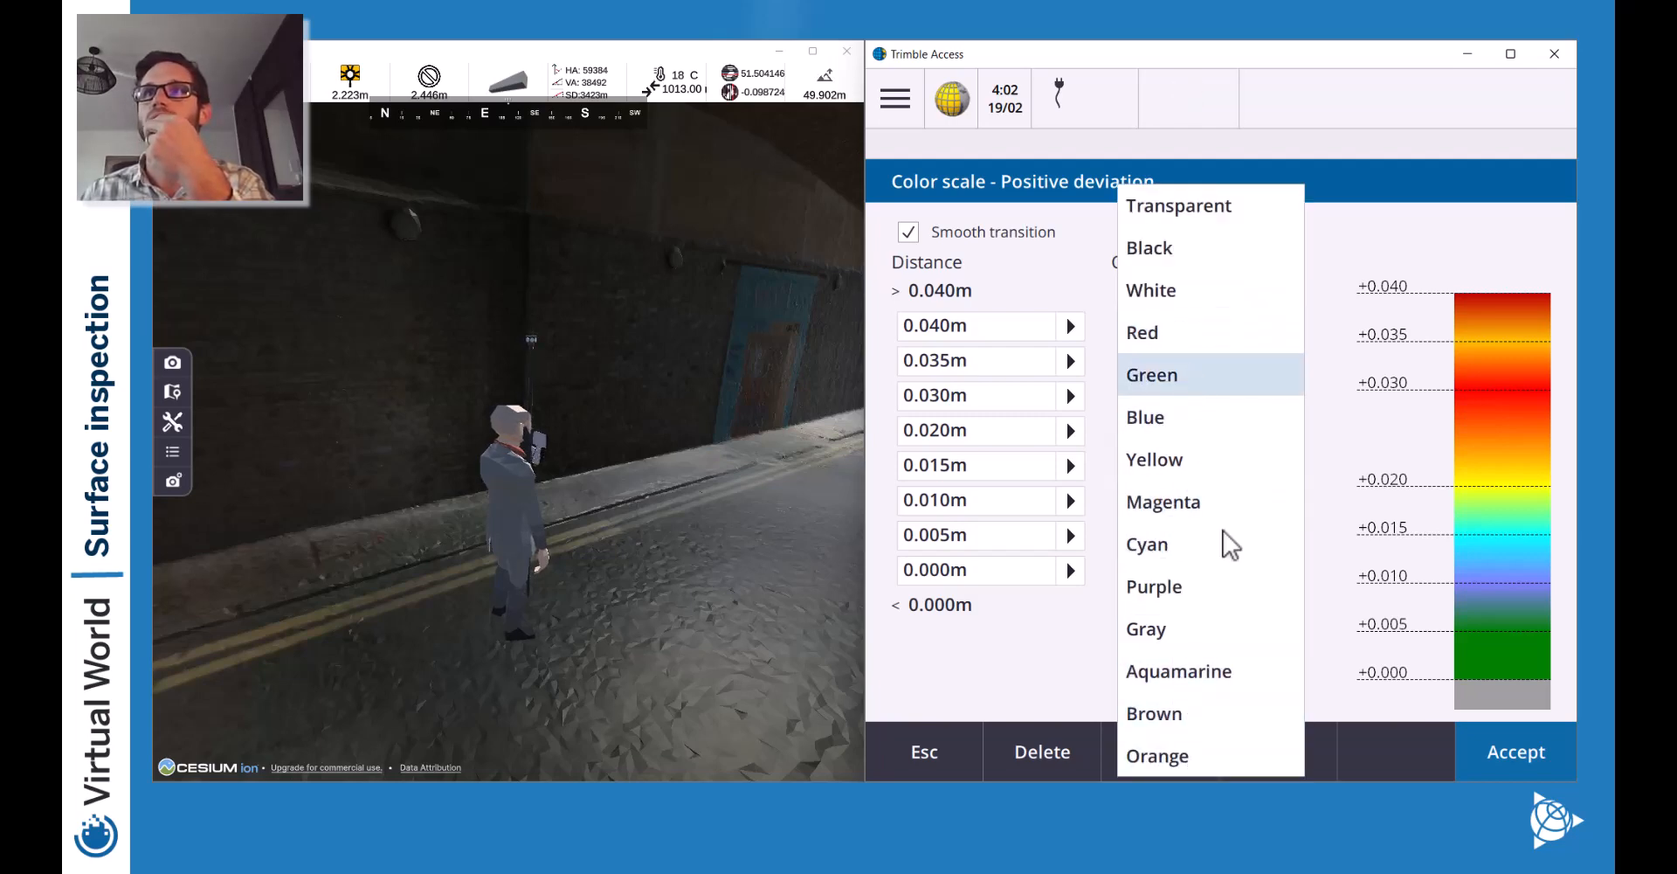
pyautogui.click(1156, 732)
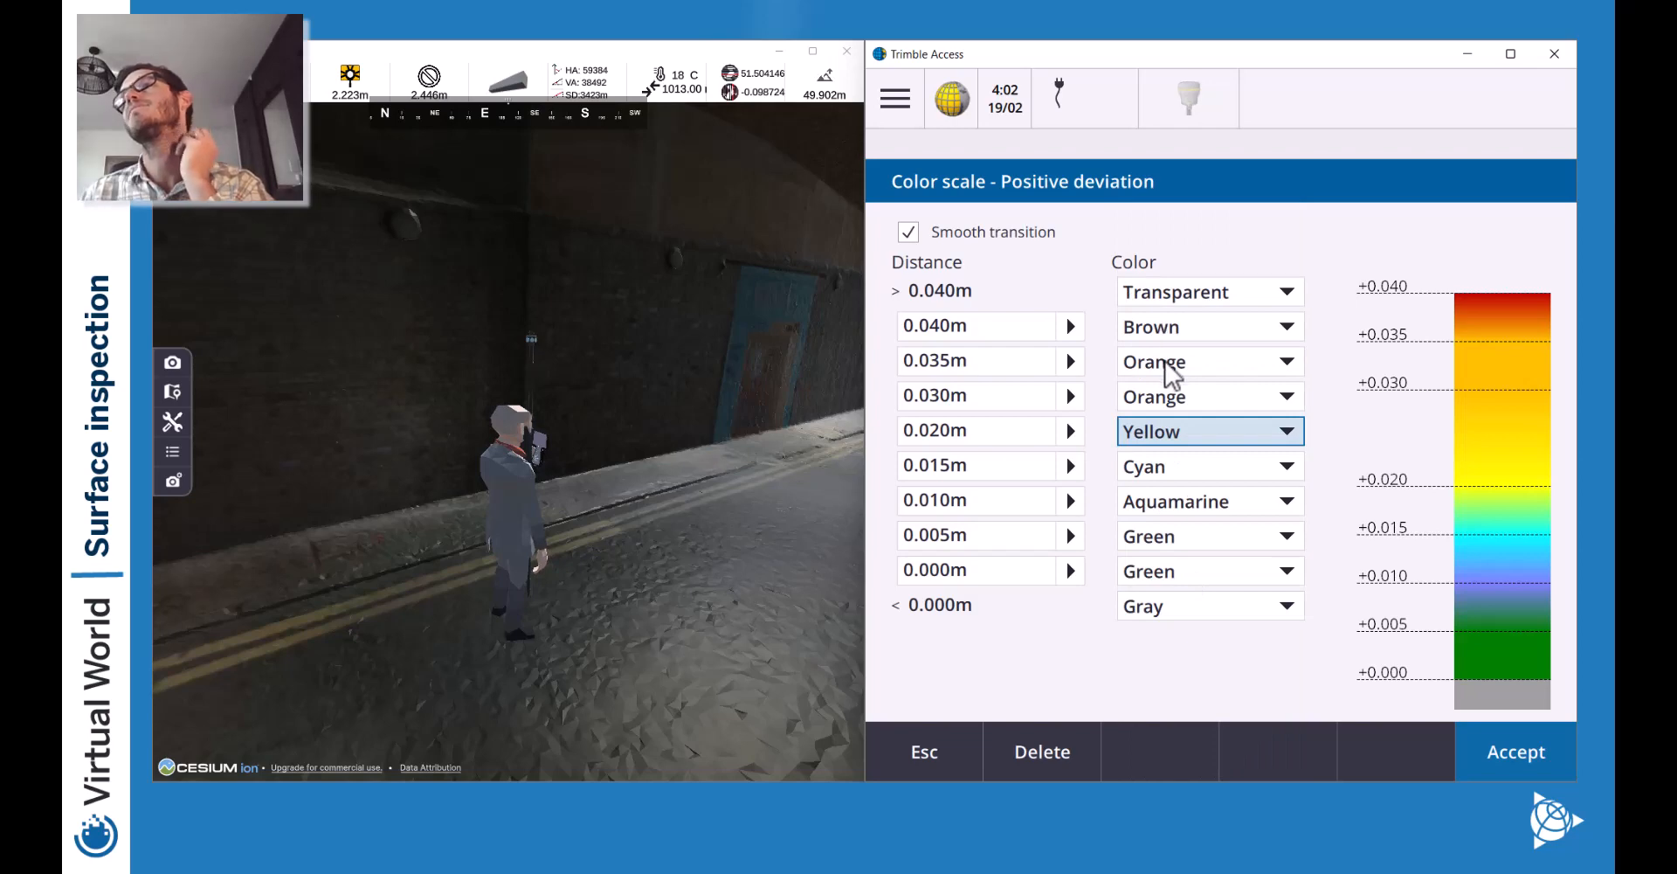
pyautogui.click(1170, 359)
pyautogui.click(1167, 333)
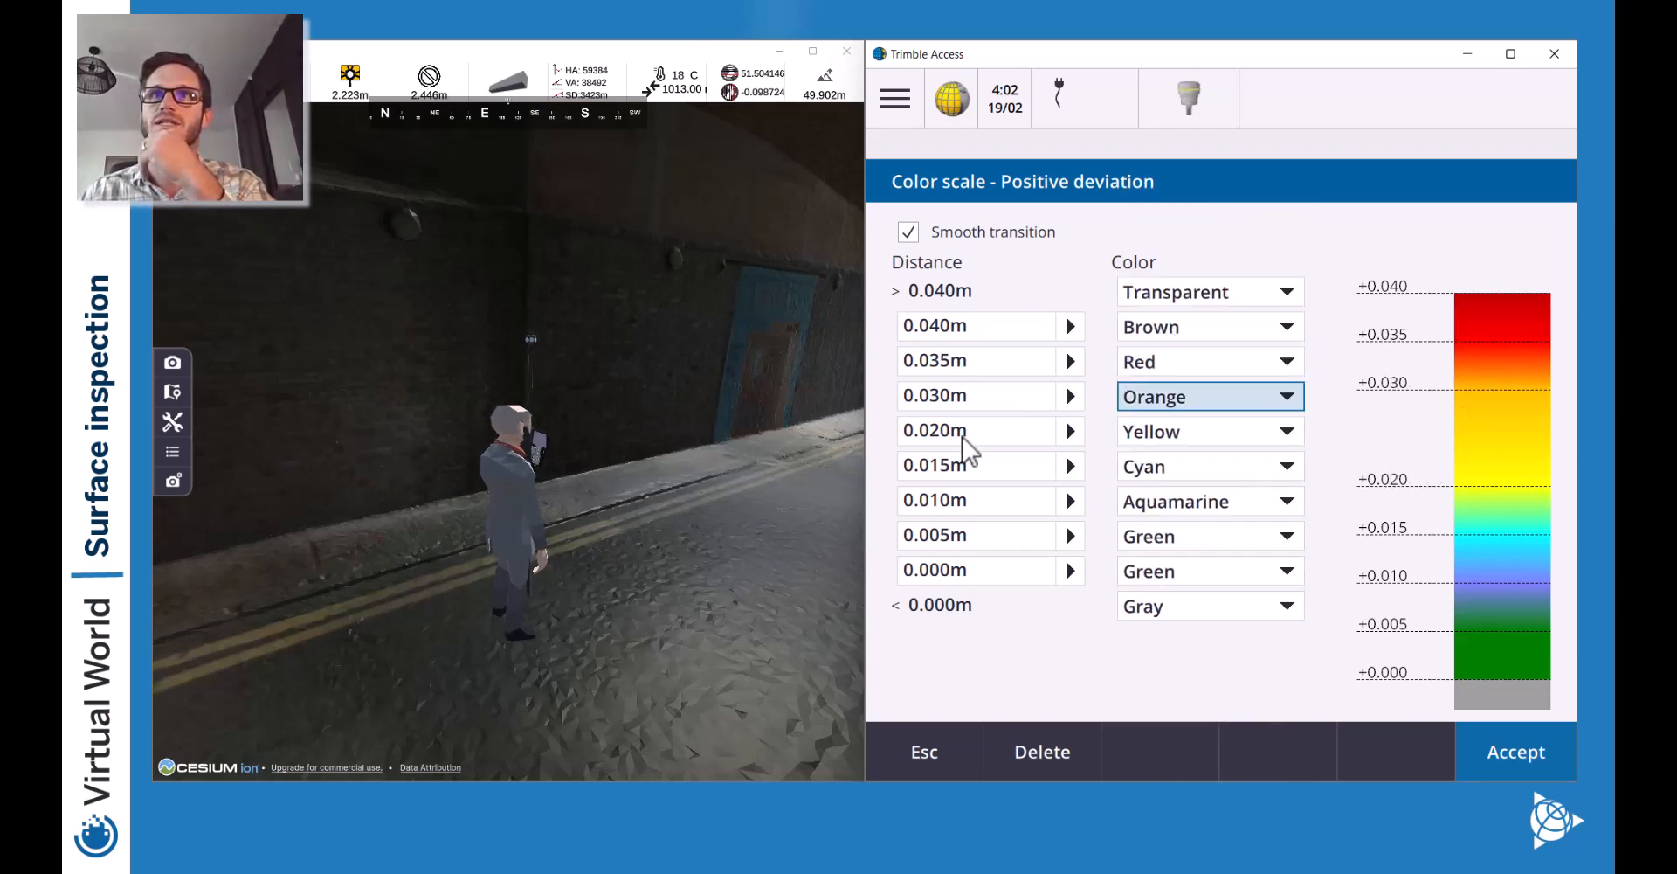
# Change the break distances to 0.025m and 0.030m, with a 0.035m top break.
pyautogui.click(946, 396)
pyautogui.moveTo(932, 394); pyautogui.dragTo(948, 397)
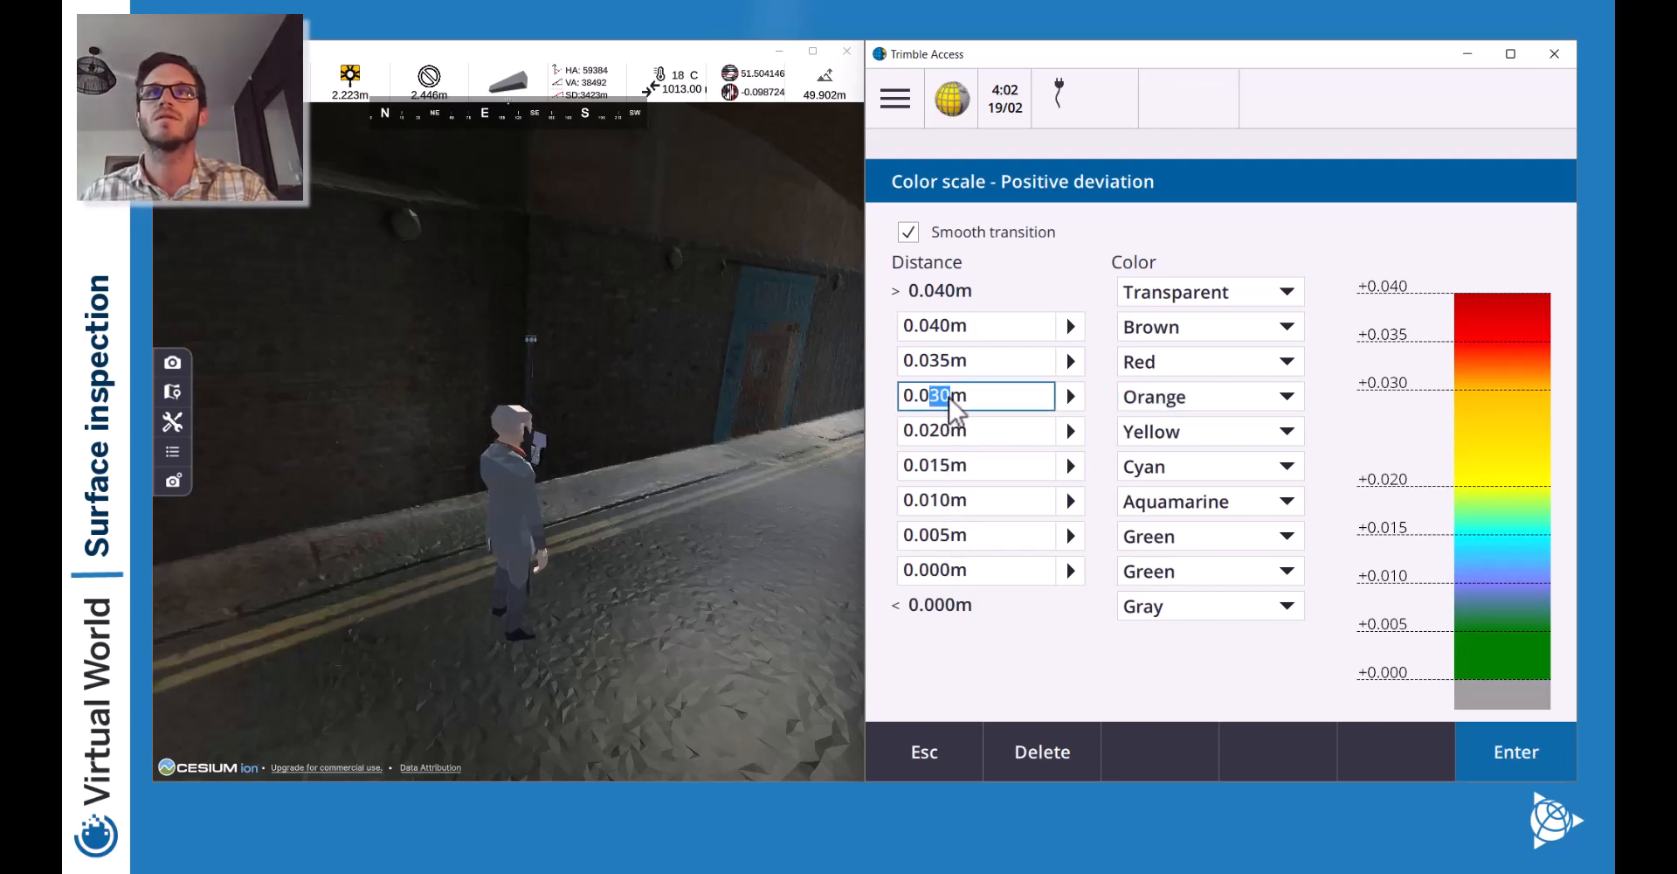
pyautogui.write('25')
pyautogui.click(942, 364)
pyautogui.rightClick(938, 365)
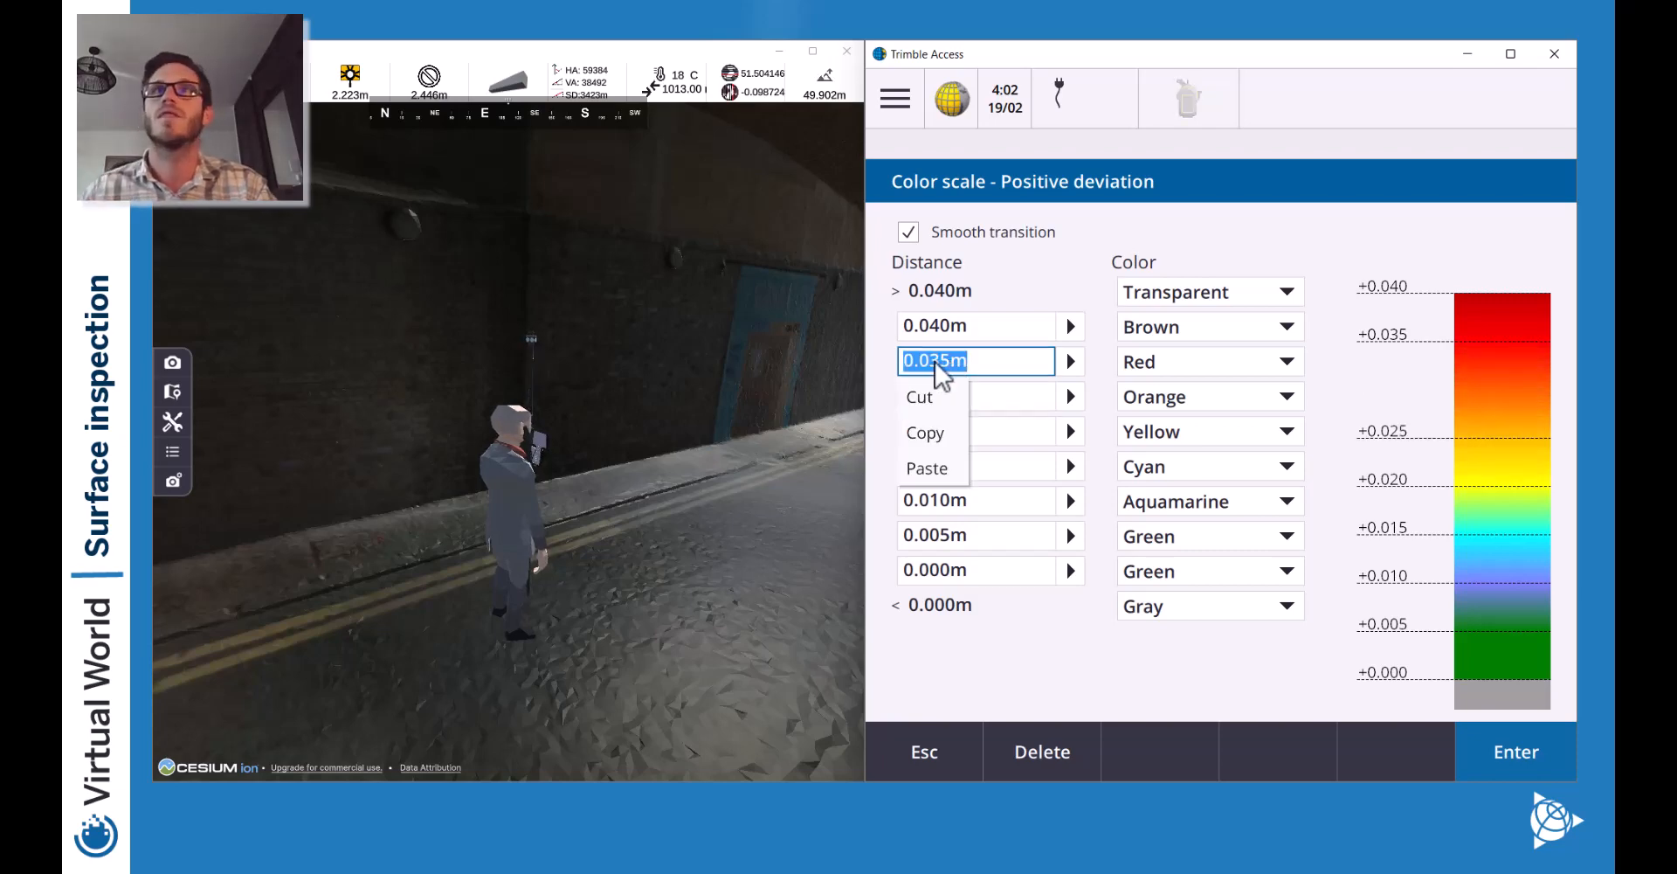
pyautogui.click(951, 371)
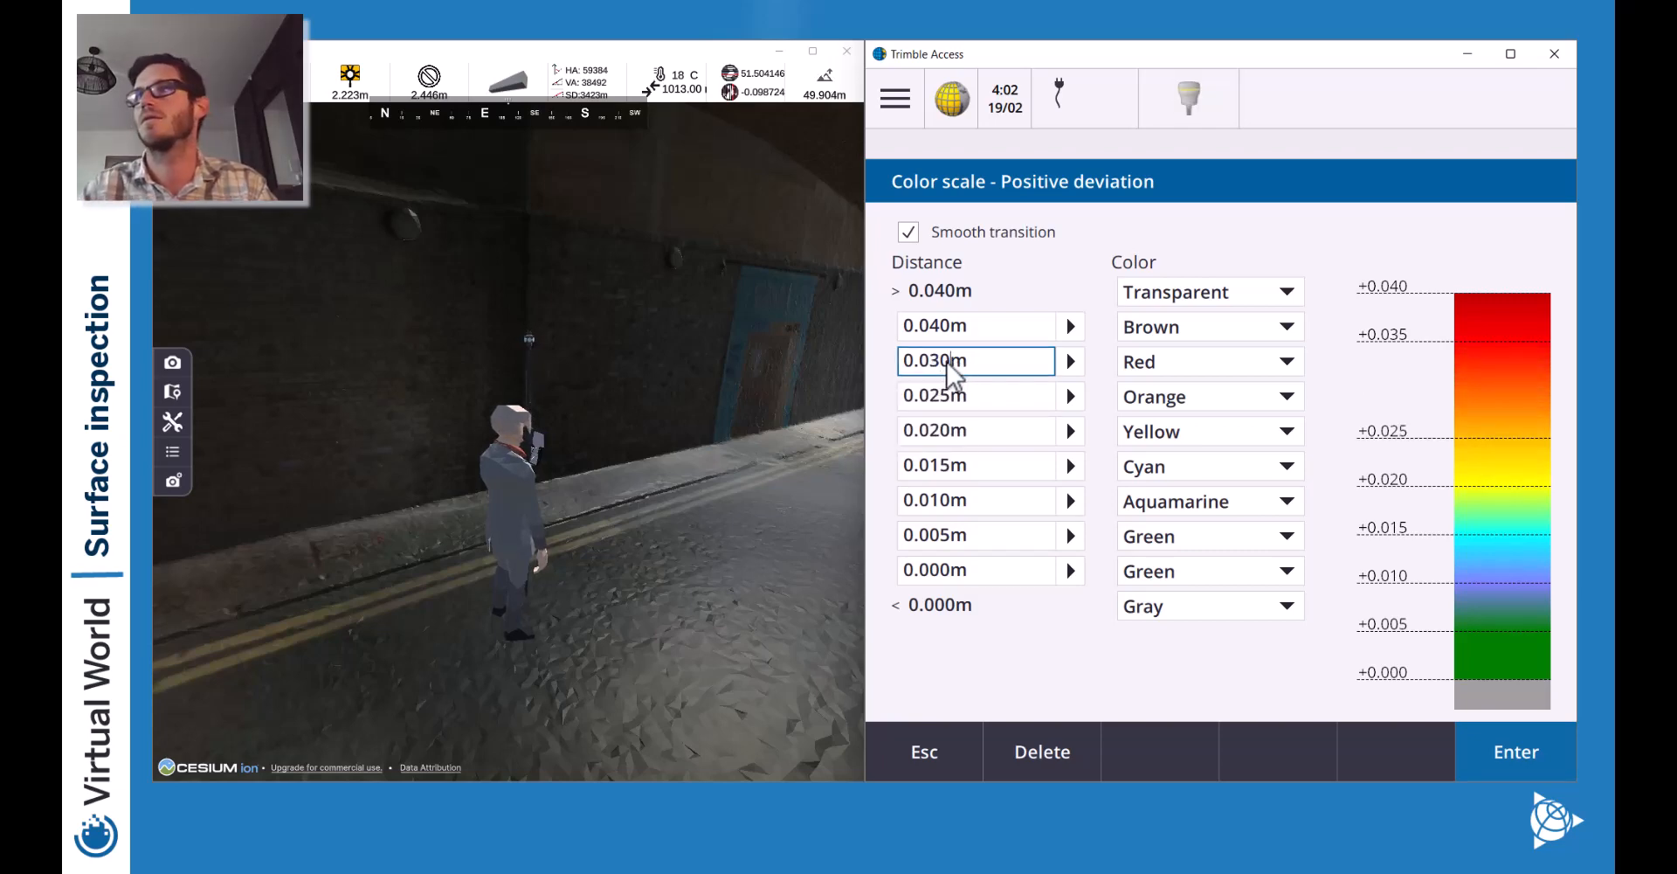
pyautogui.click(957, 330)
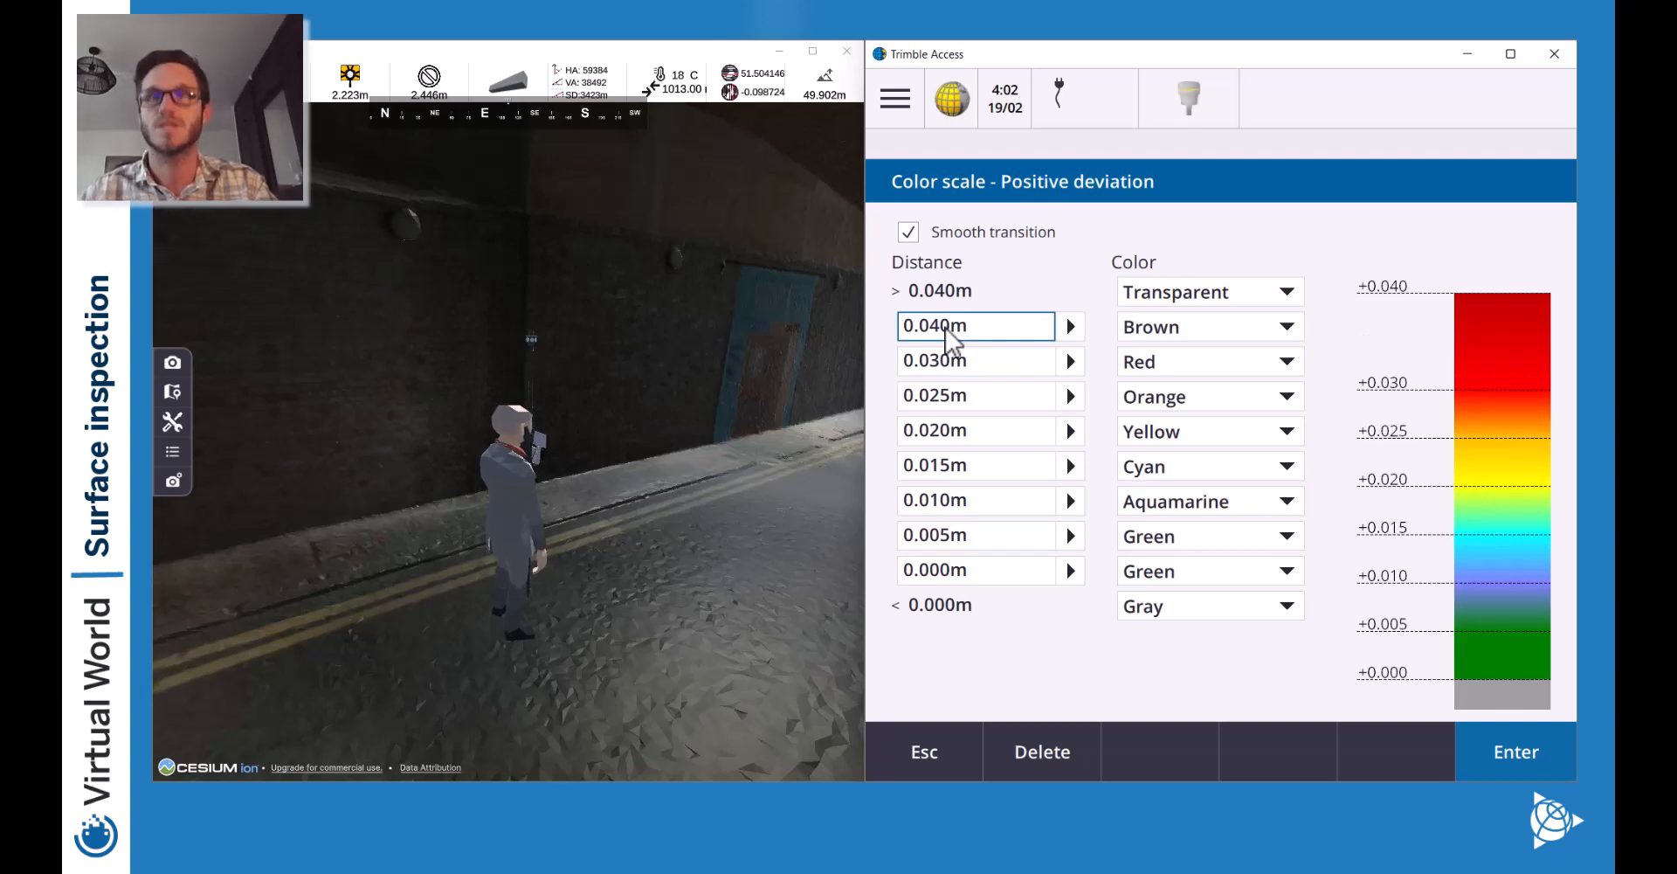
pyautogui.press('BackSpace')
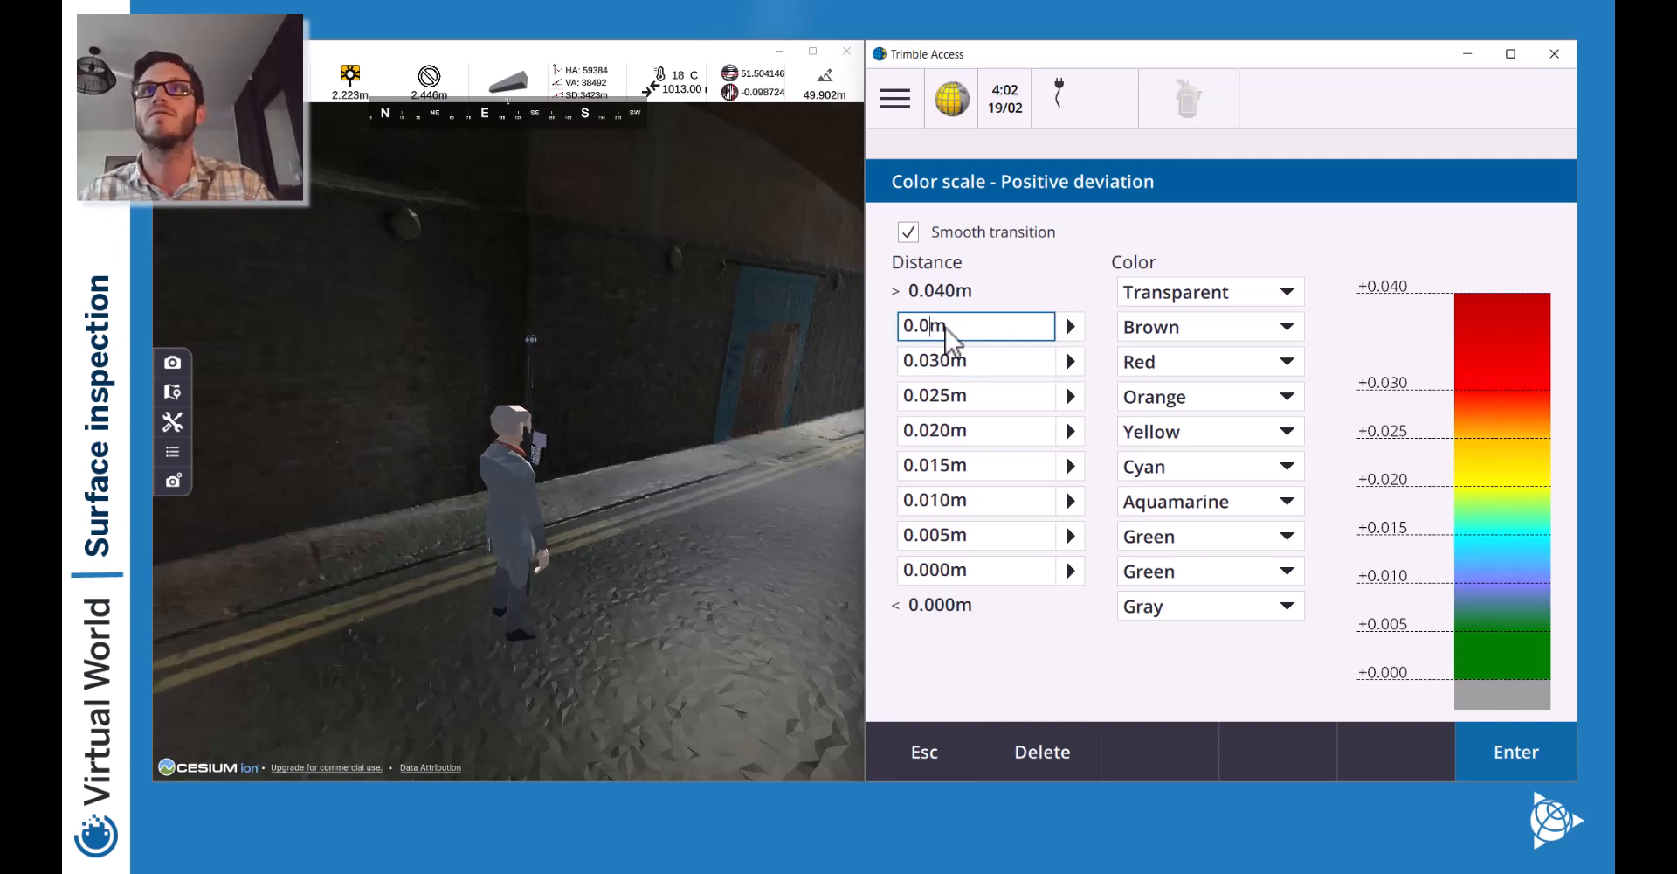
pyautogui.write('35')
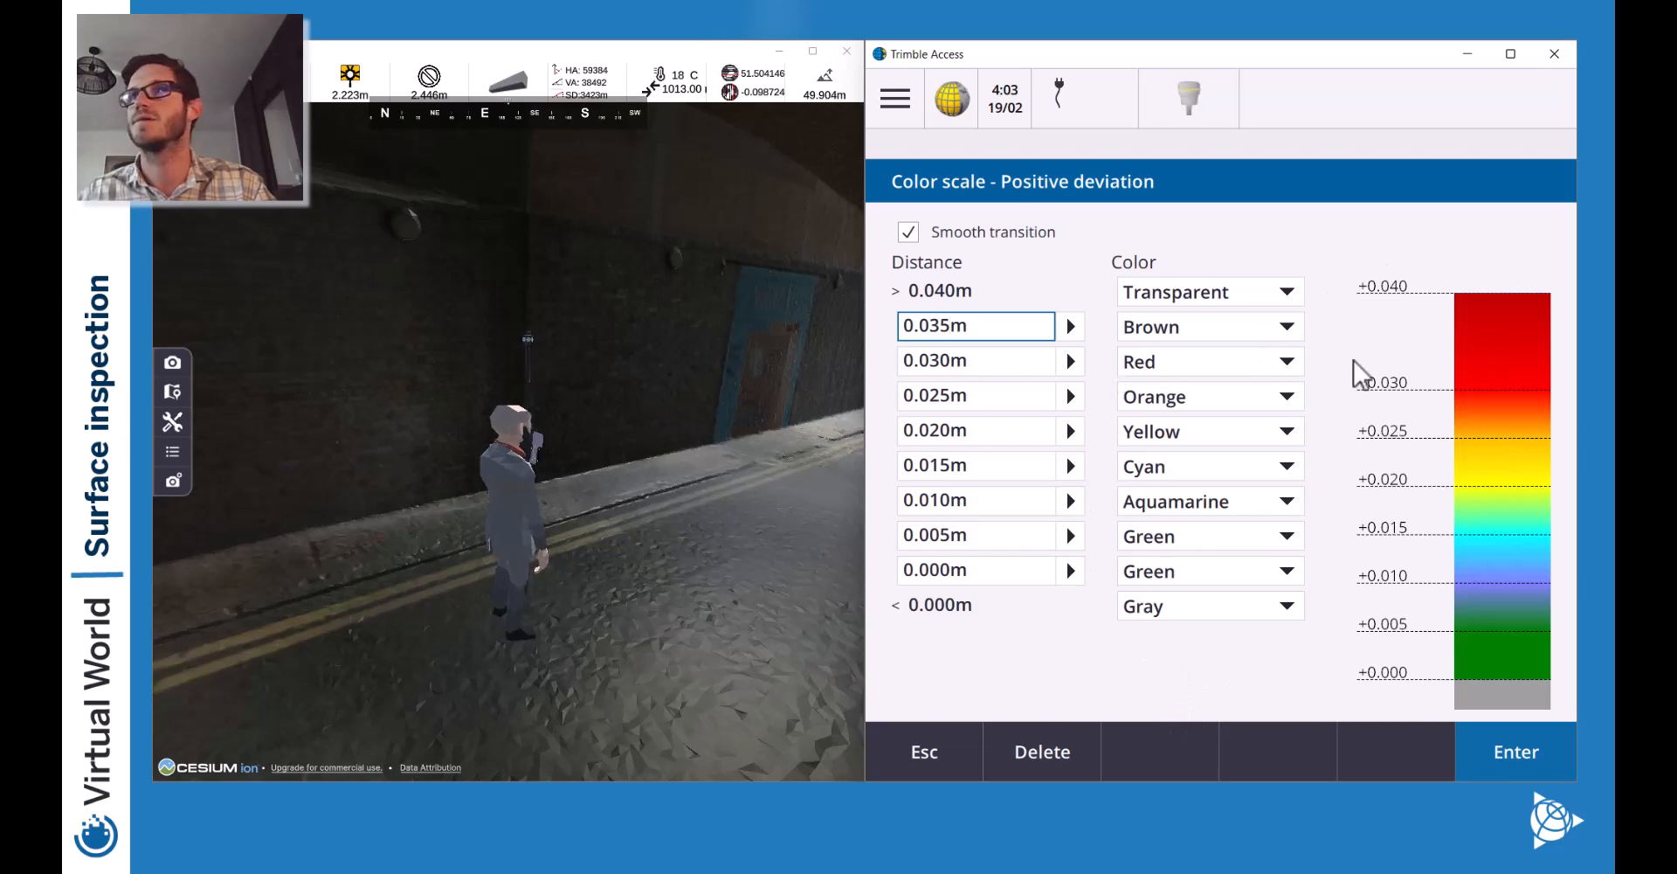
pyautogui.click(991, 365)
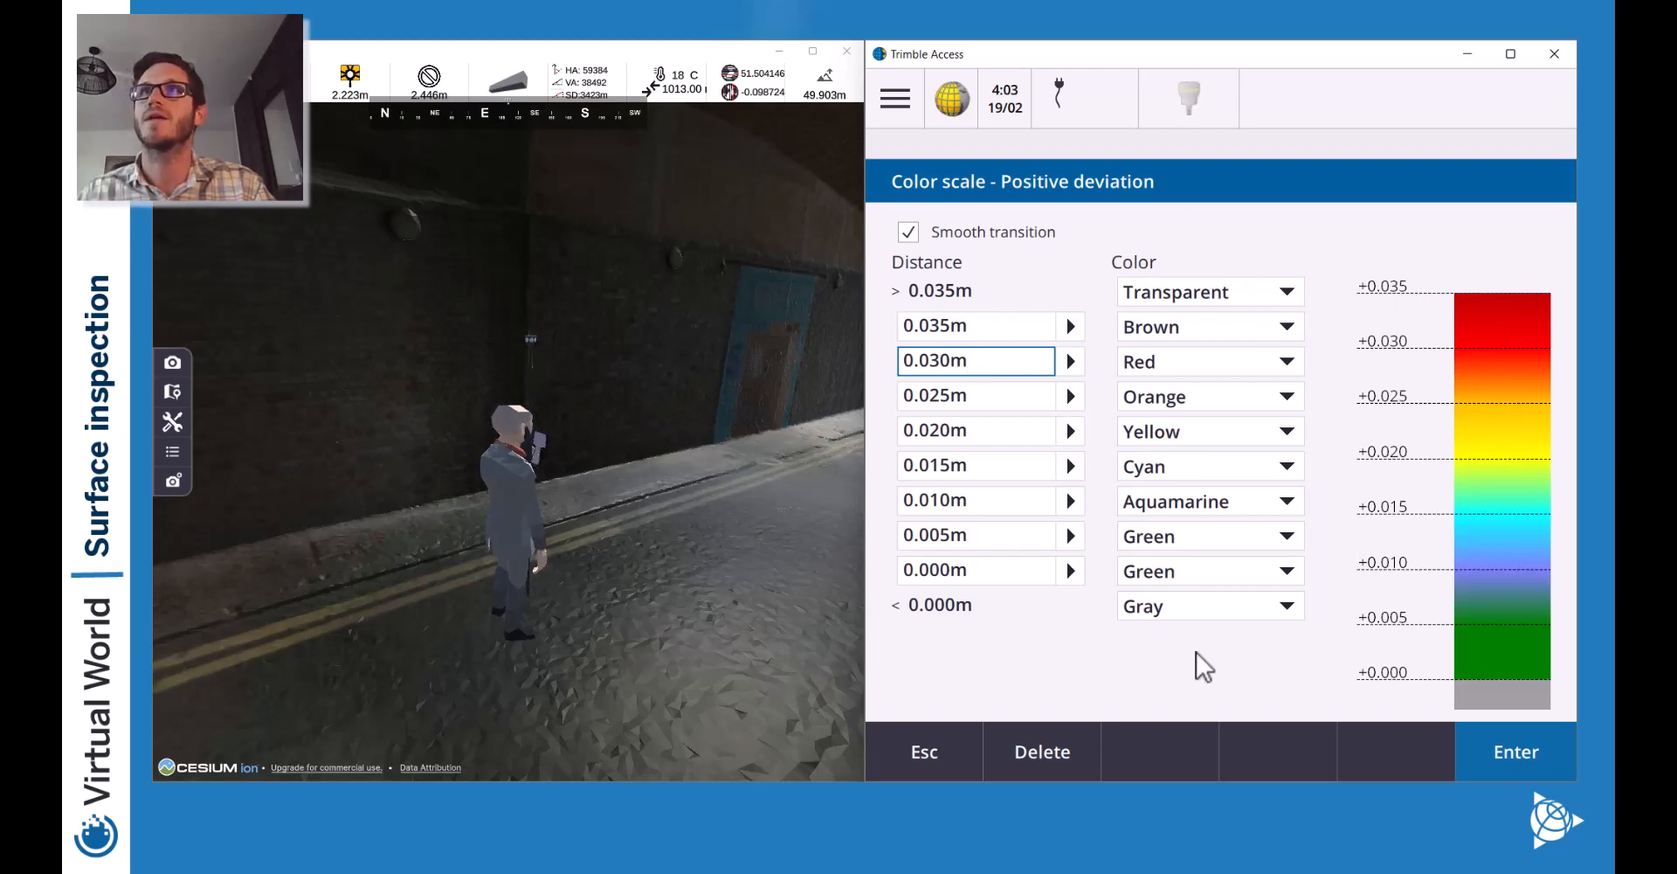
# Make values below 0.000m Transparent and accept the edited Positive deviation scale.
pyautogui.click(1260, 606)
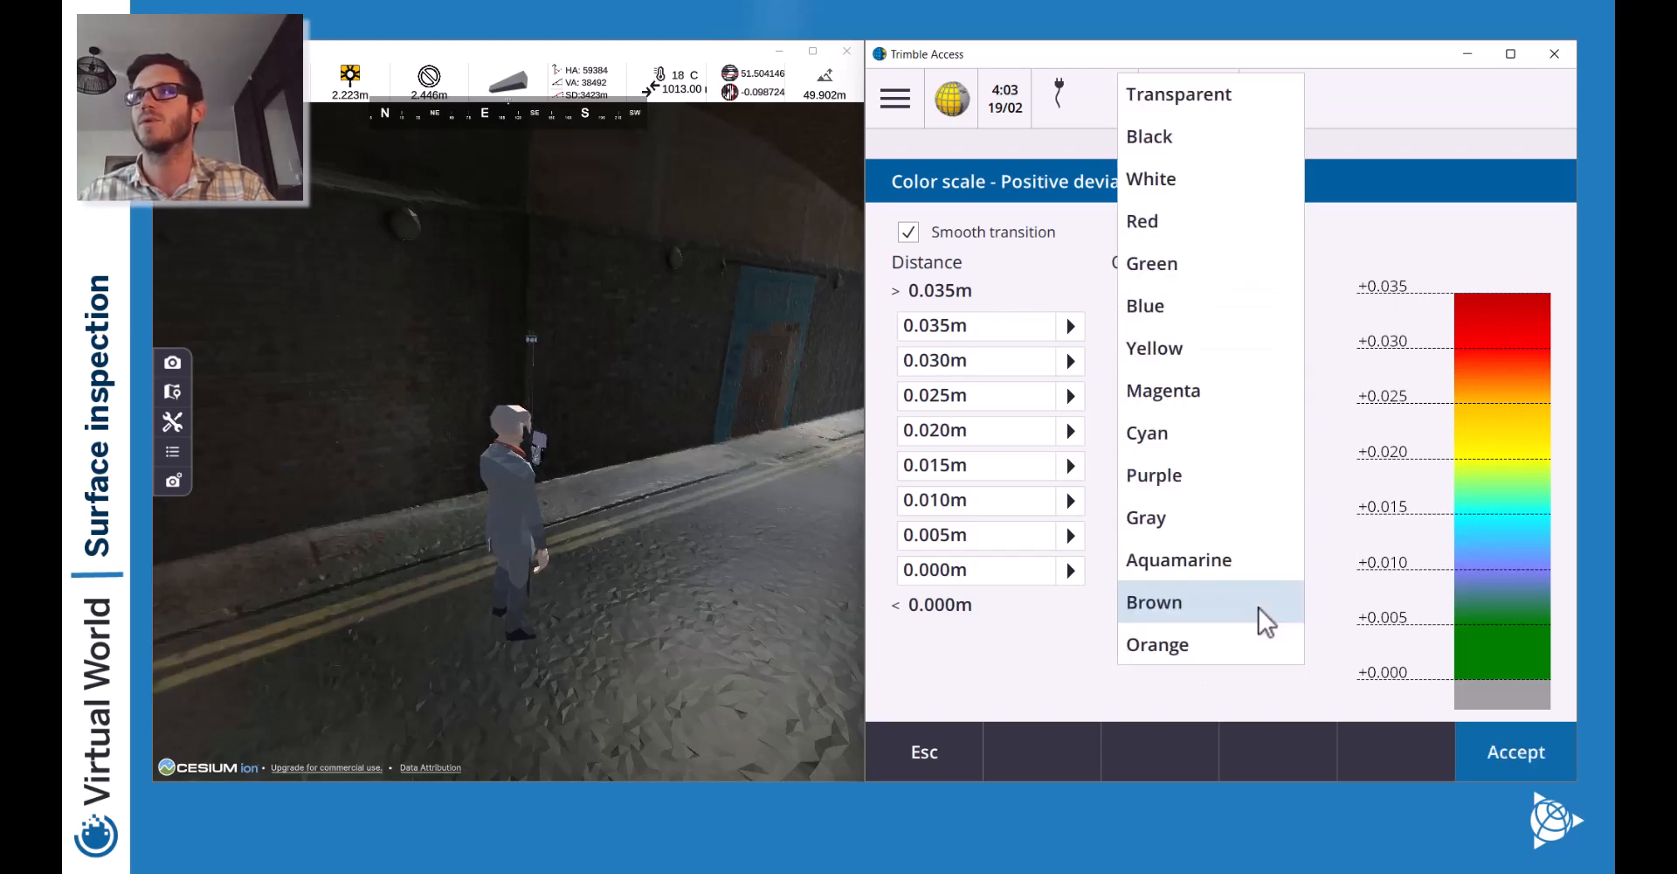
pyautogui.click(1192, 93)
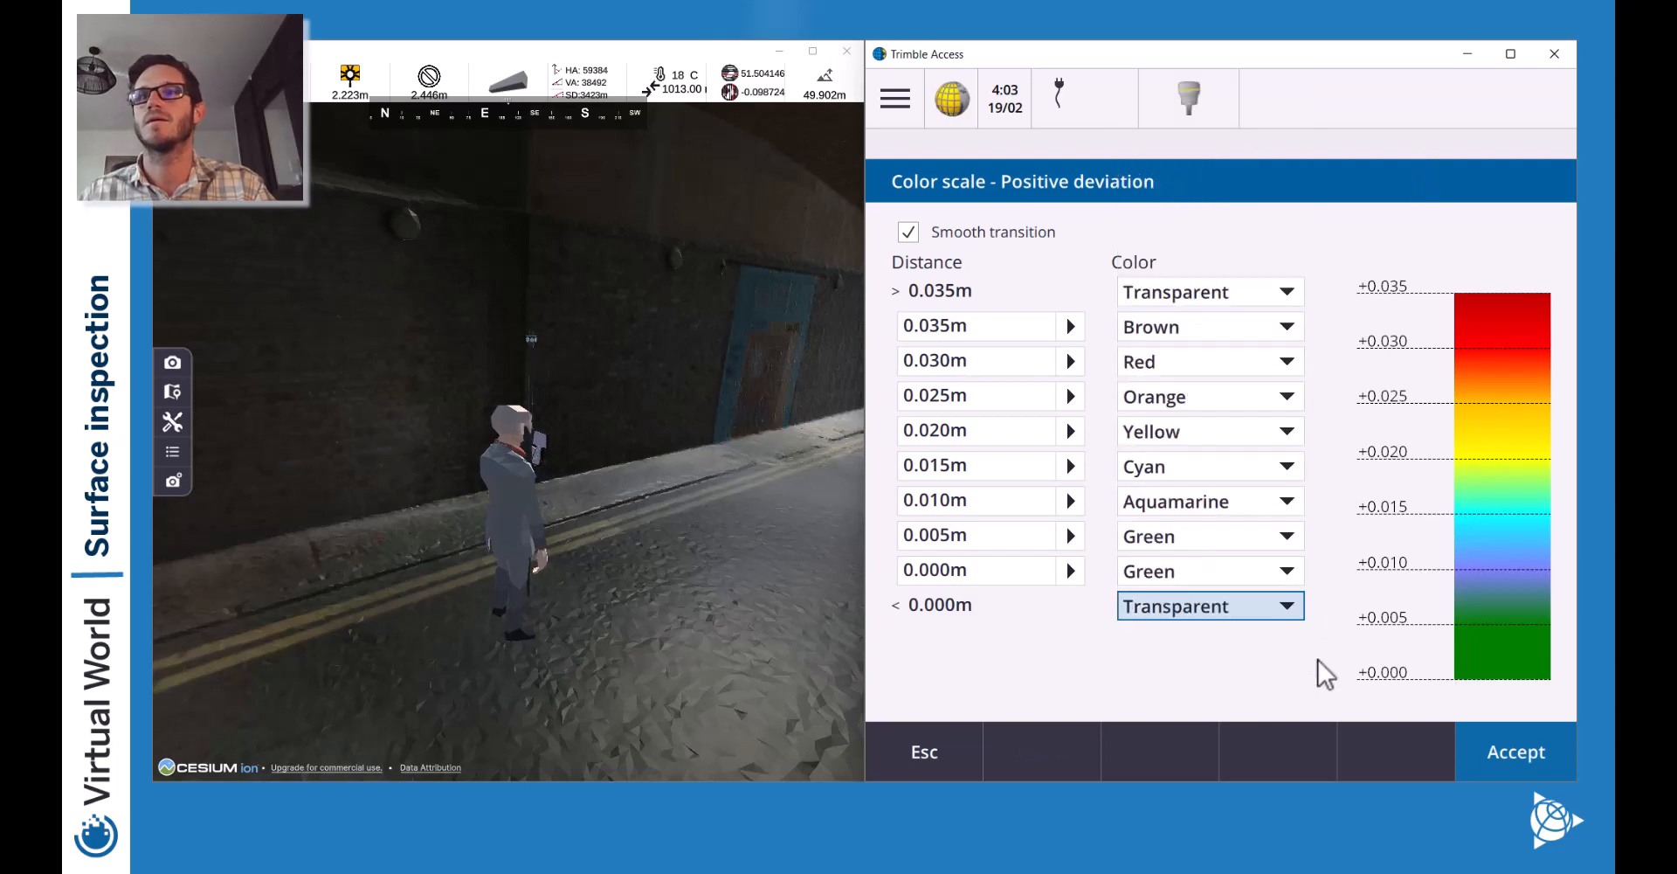
pyautogui.click(1485, 736)
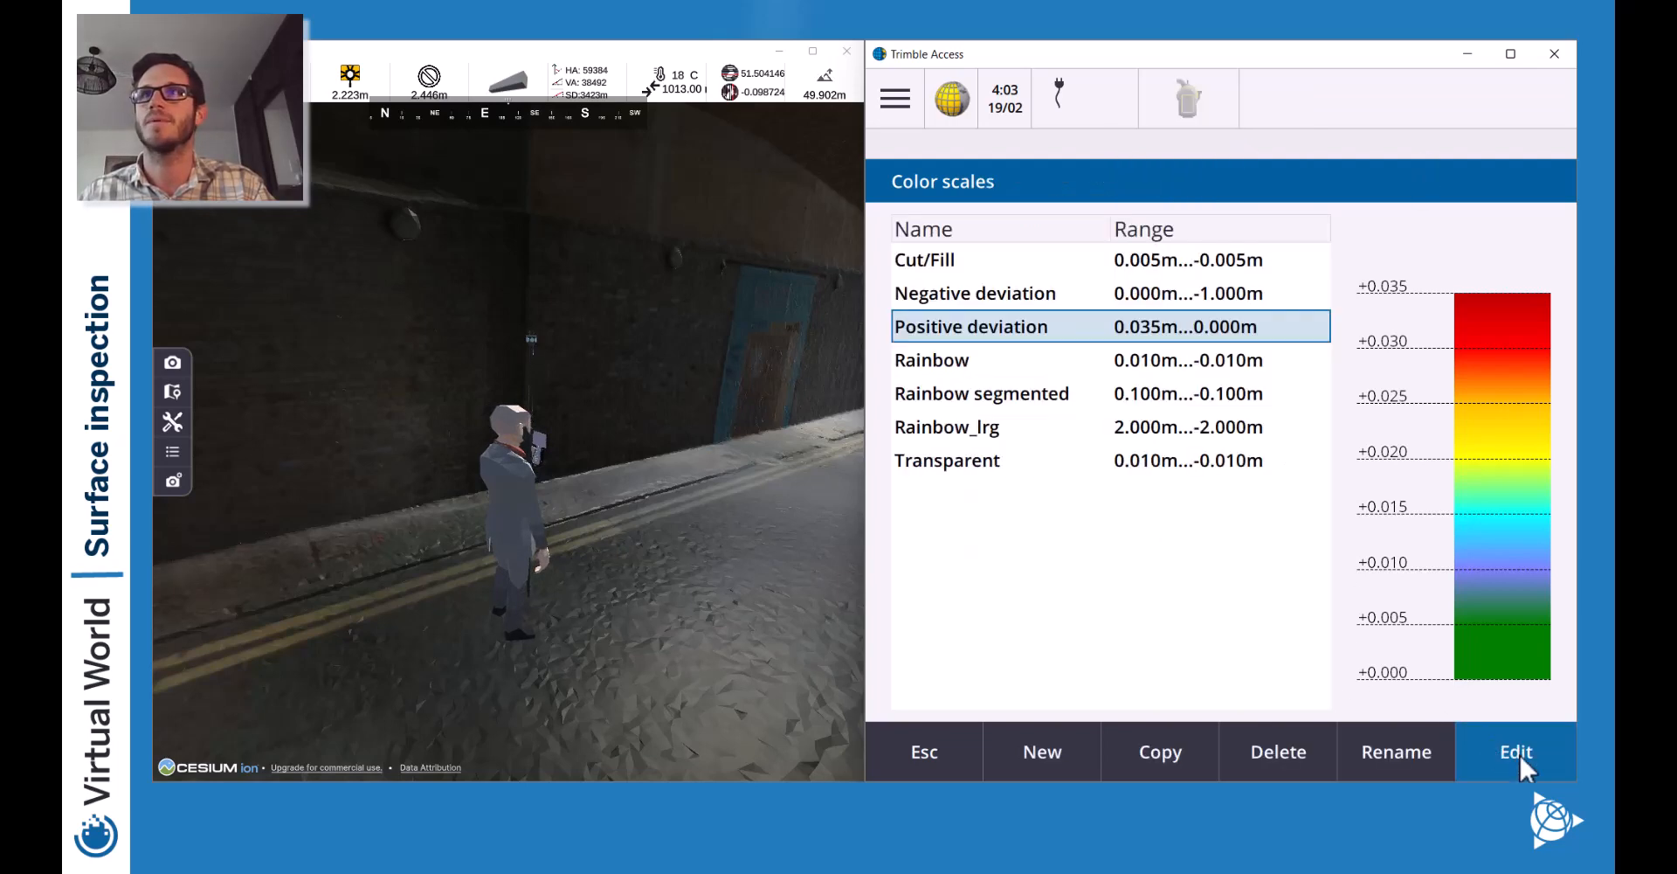
# Recalculate the inspection with the Positive deviation scale, frame both wall sections, and return to Color scales.
pyautogui.click(961, 764)
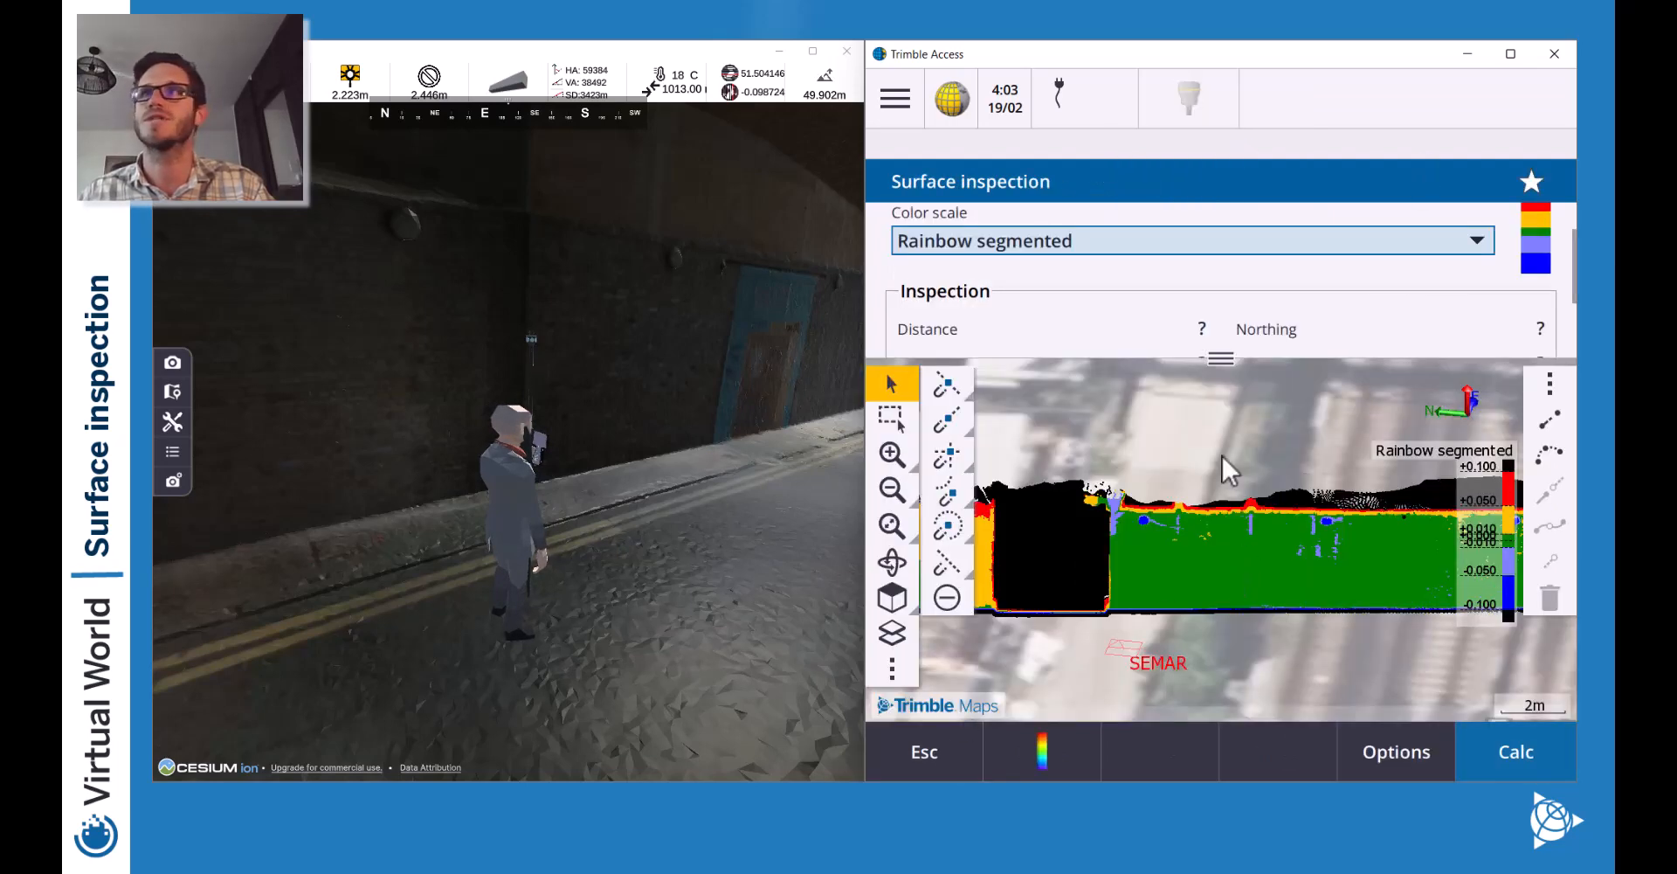
pyautogui.click(1271, 245)
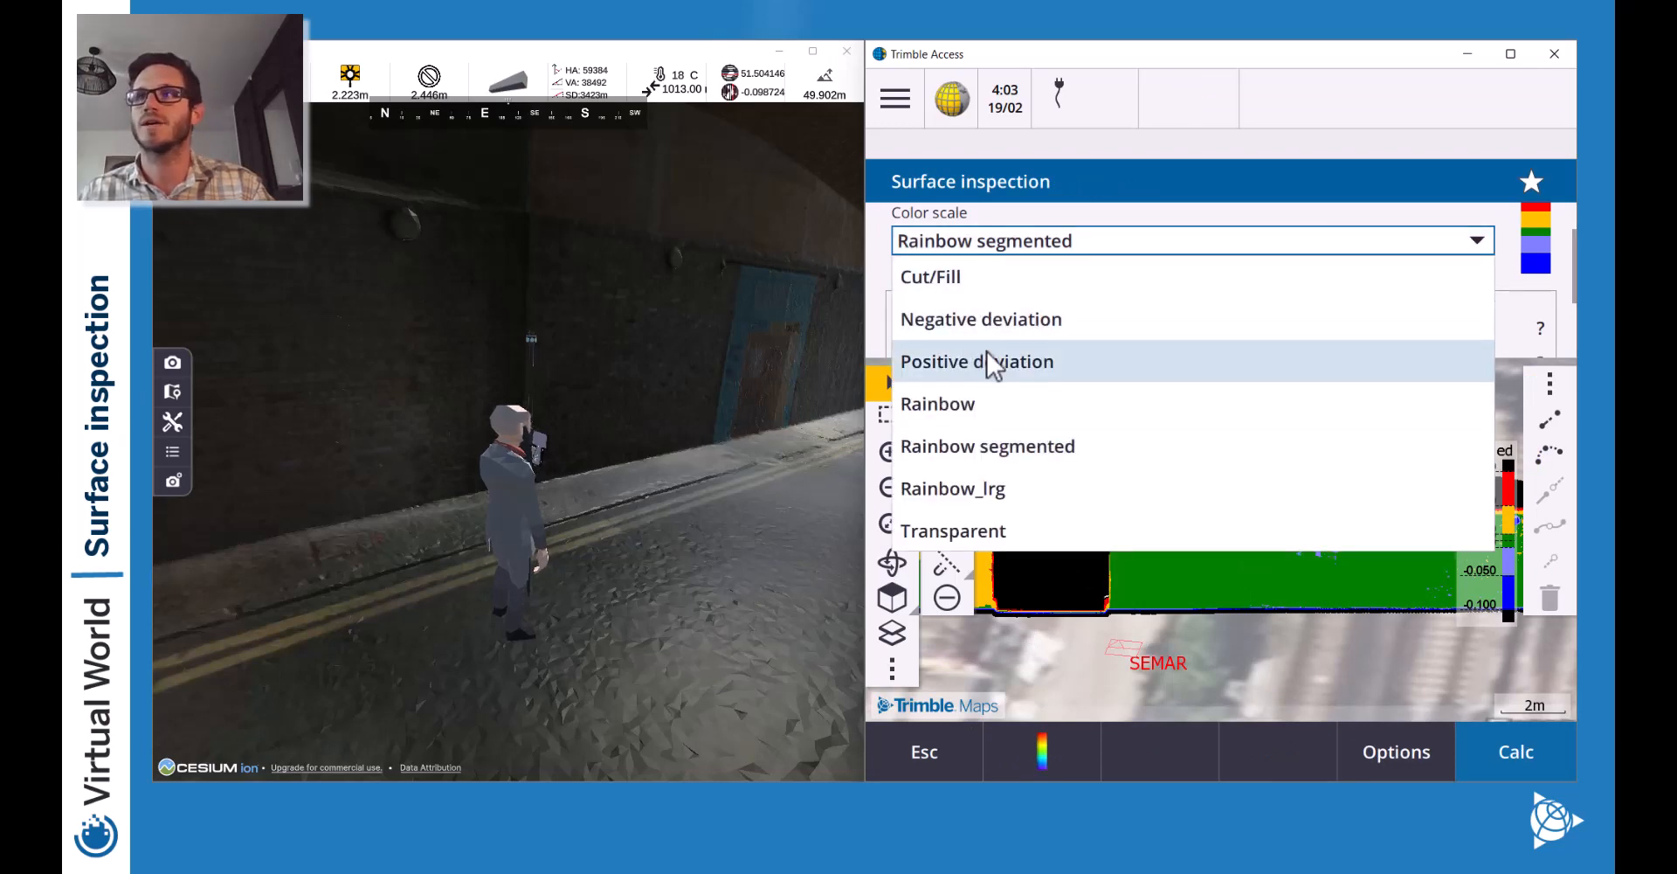
pyautogui.click(935, 361)
pyautogui.click(1516, 751)
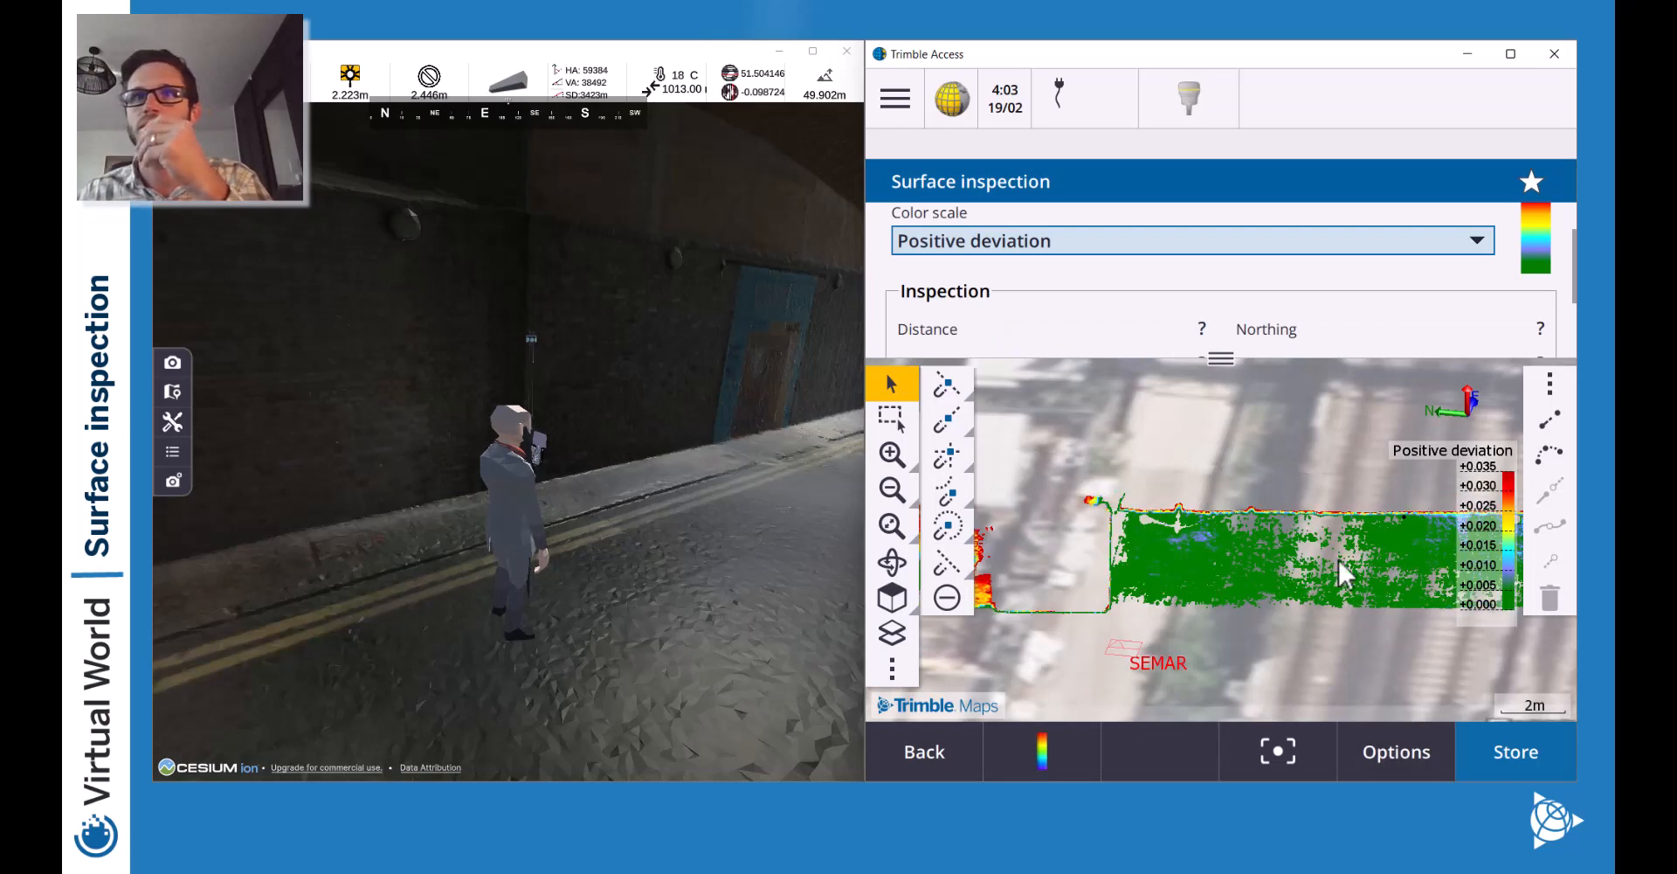
pyautogui.click(900, 493)
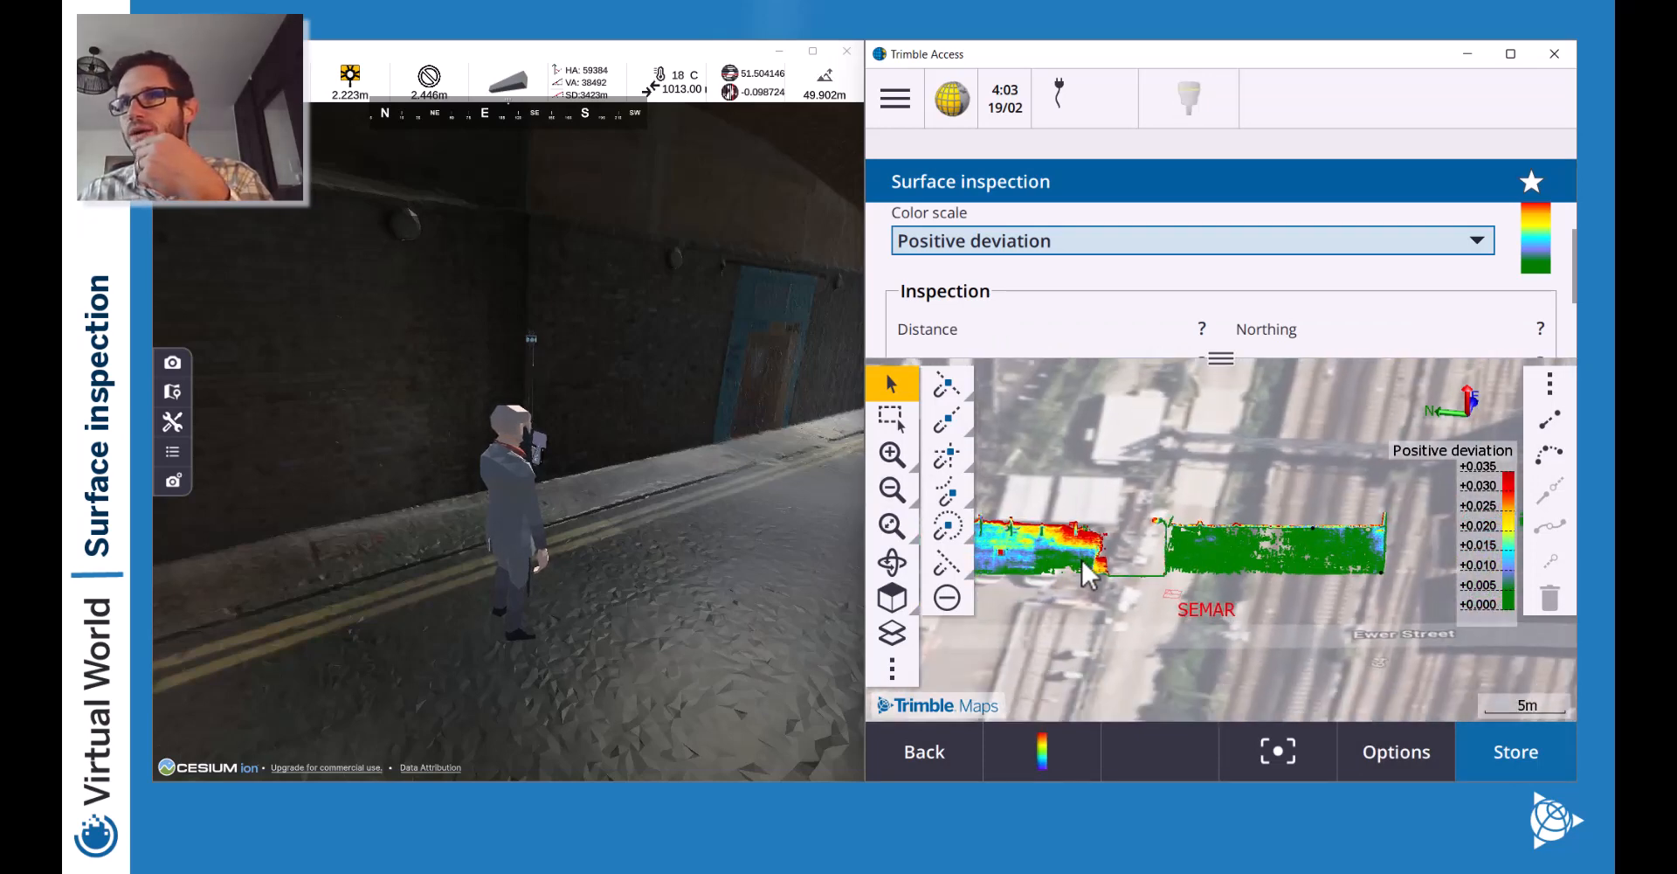
pyautogui.moveTo(1086, 569); pyautogui.dragTo(1179, 562)
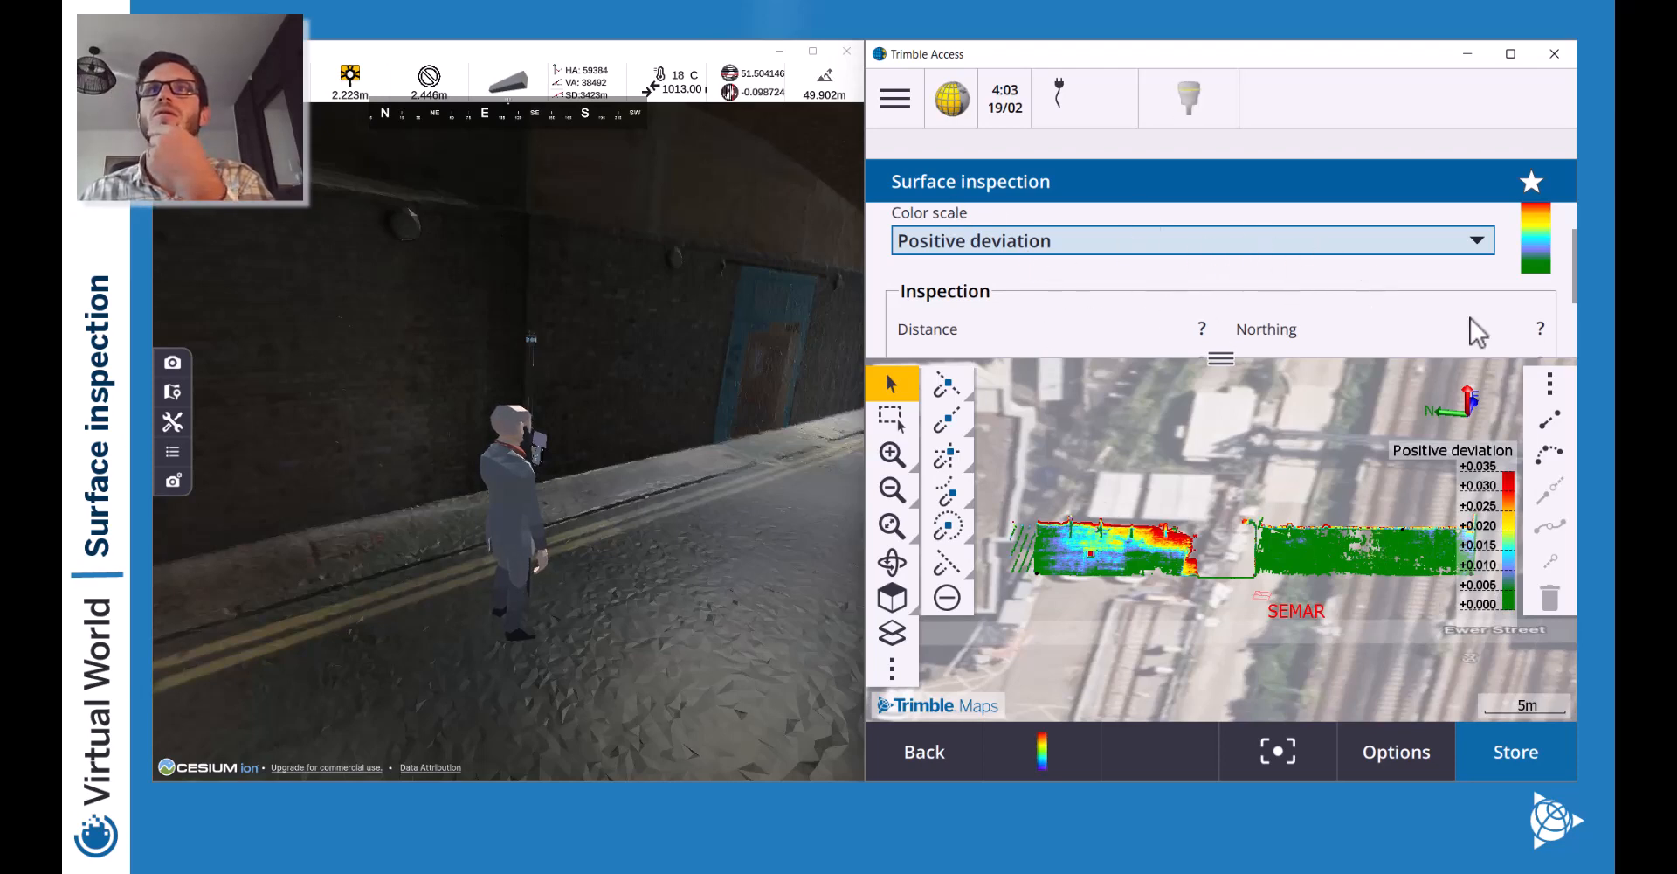
pyautogui.click(1081, 750)
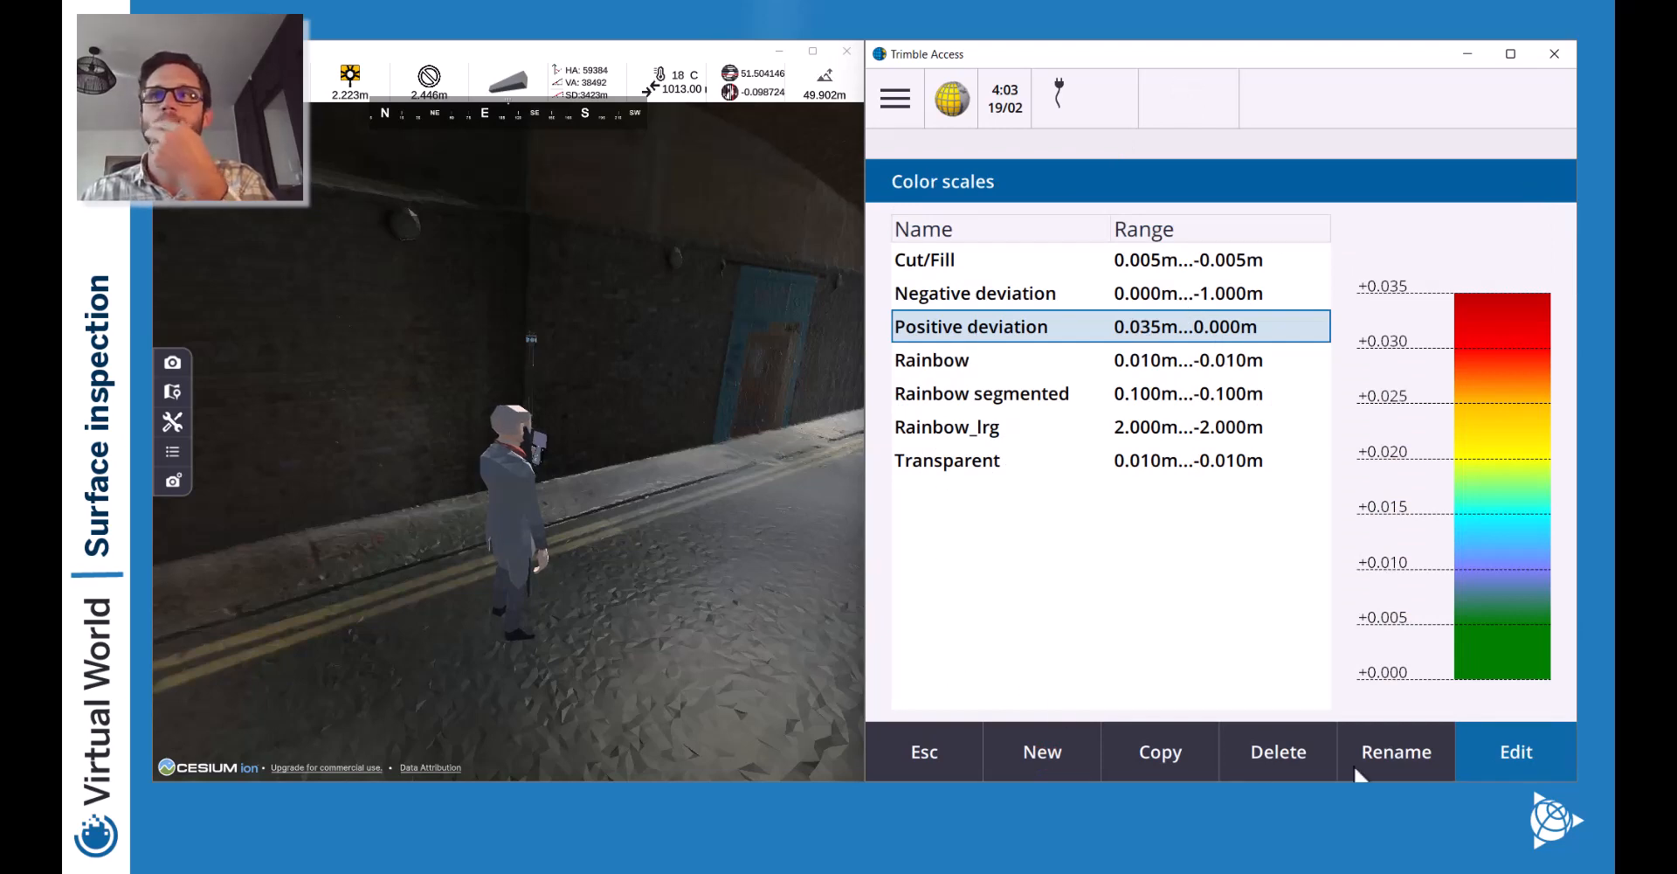
# Reopen the Positive deviation scale for editing and set the top break back to 0.040m.
pyautogui.click(1512, 748)
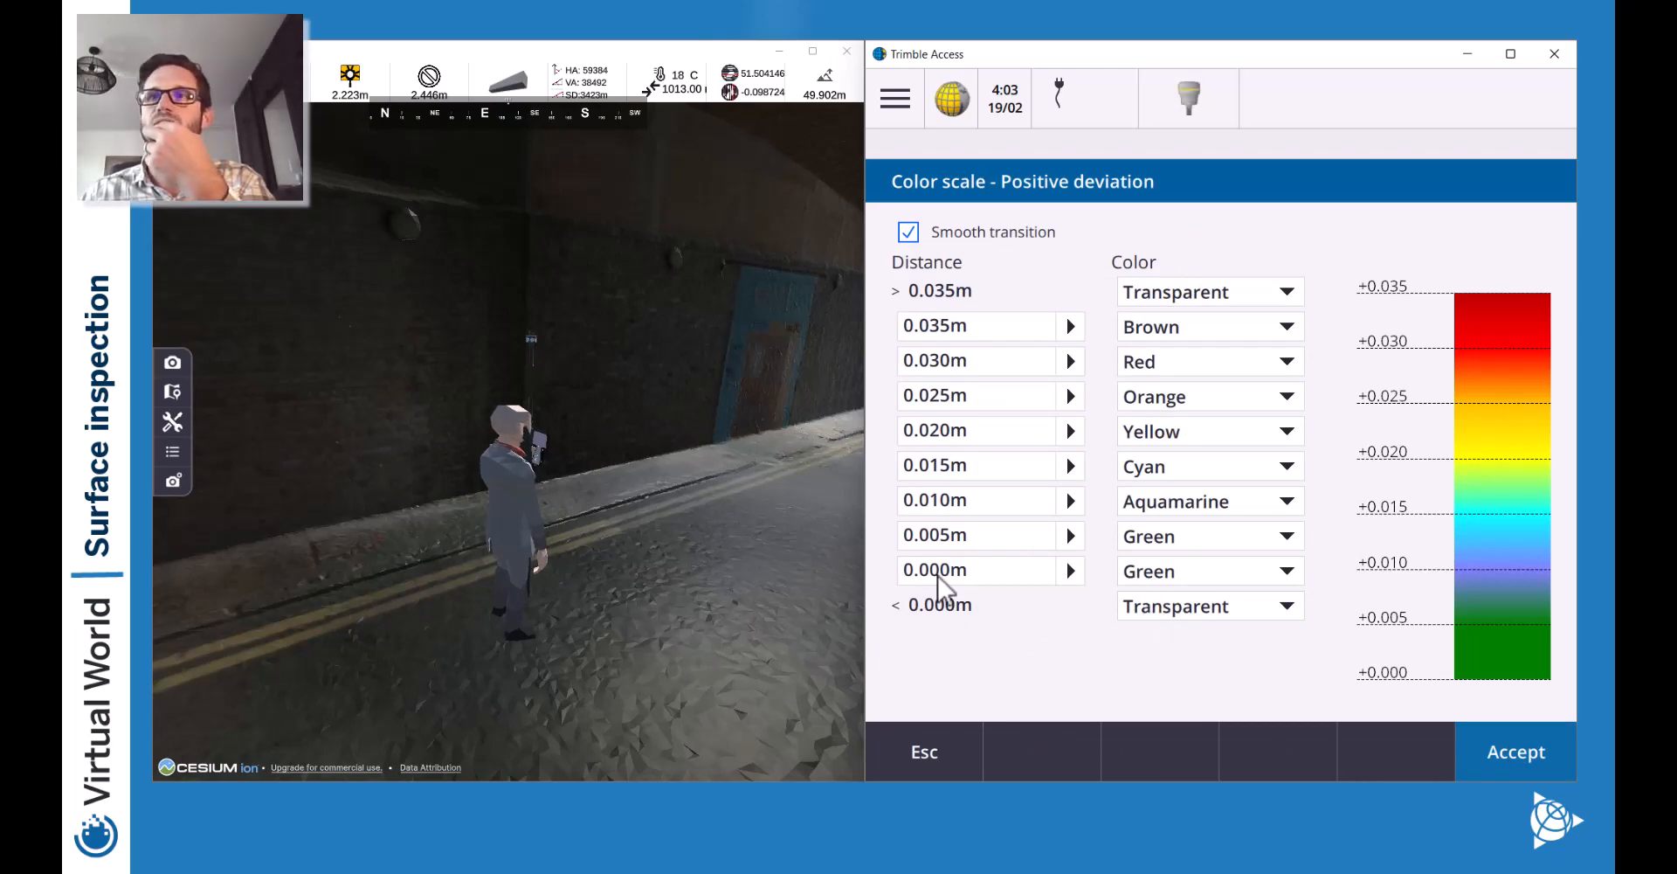
pyautogui.click(1197, 607)
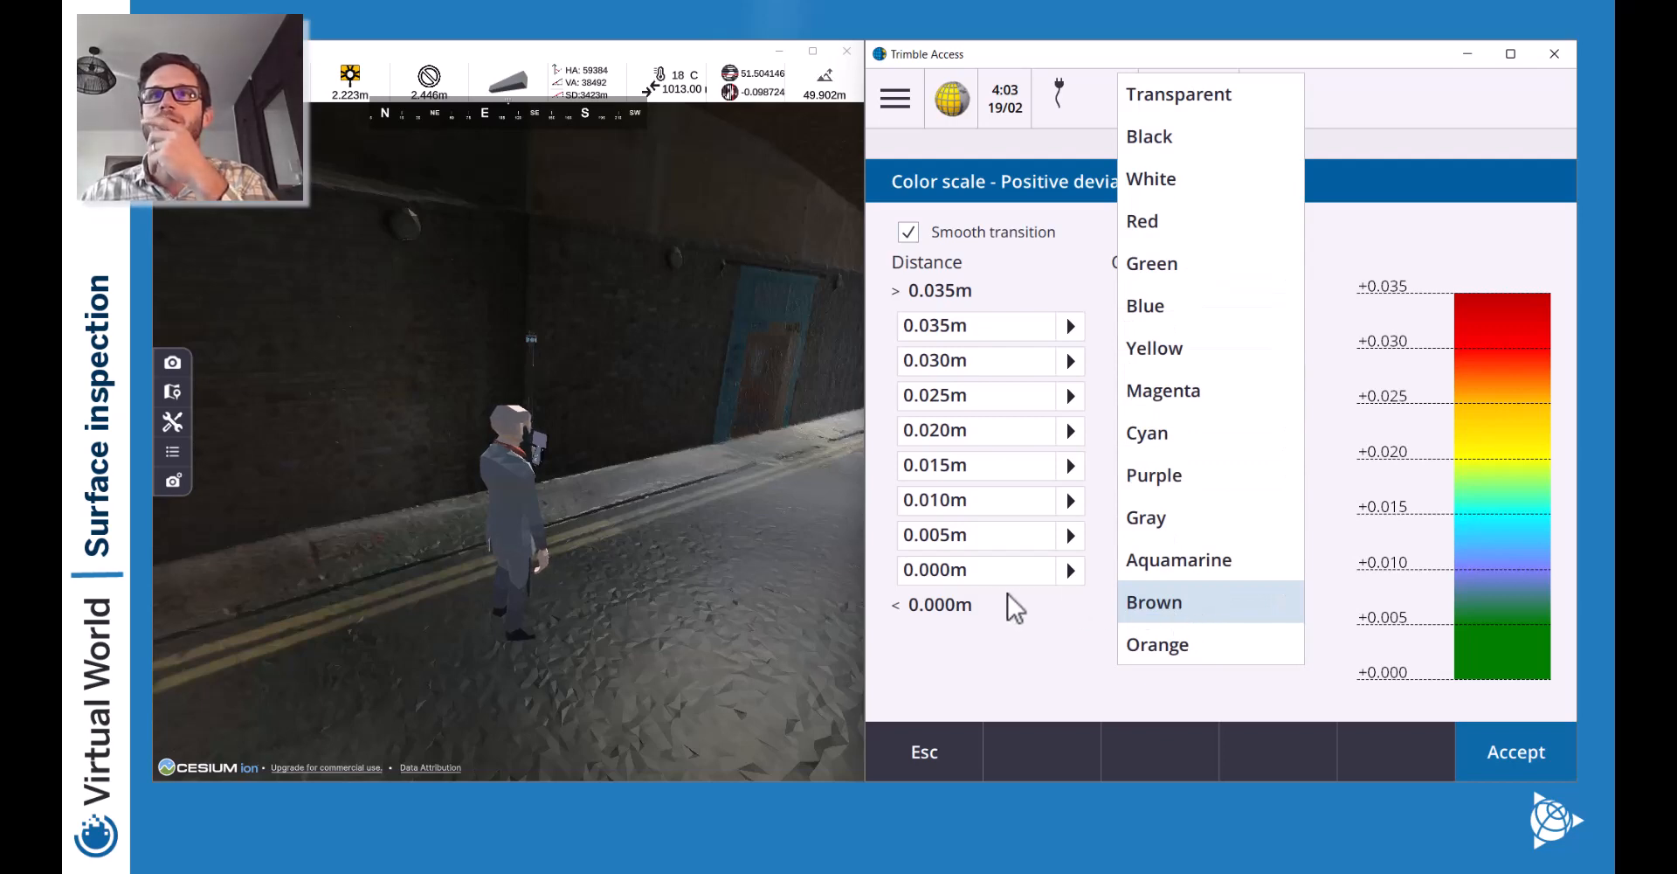
pyautogui.click(937, 577)
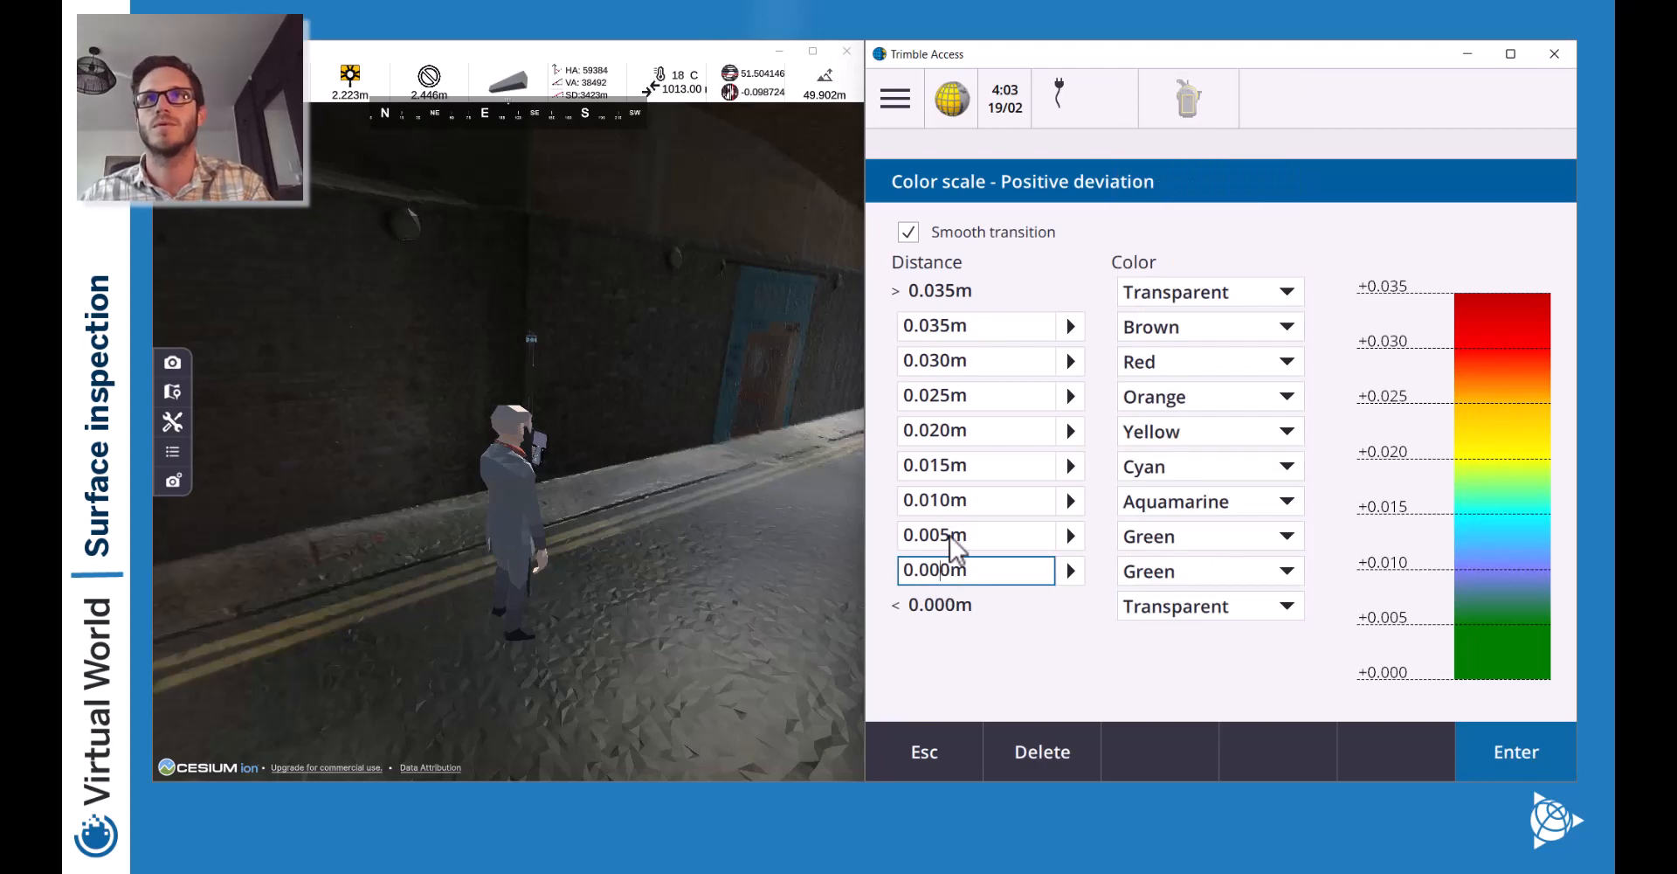
pyautogui.moveTo(952, 536); pyautogui.dragTo(931, 536)
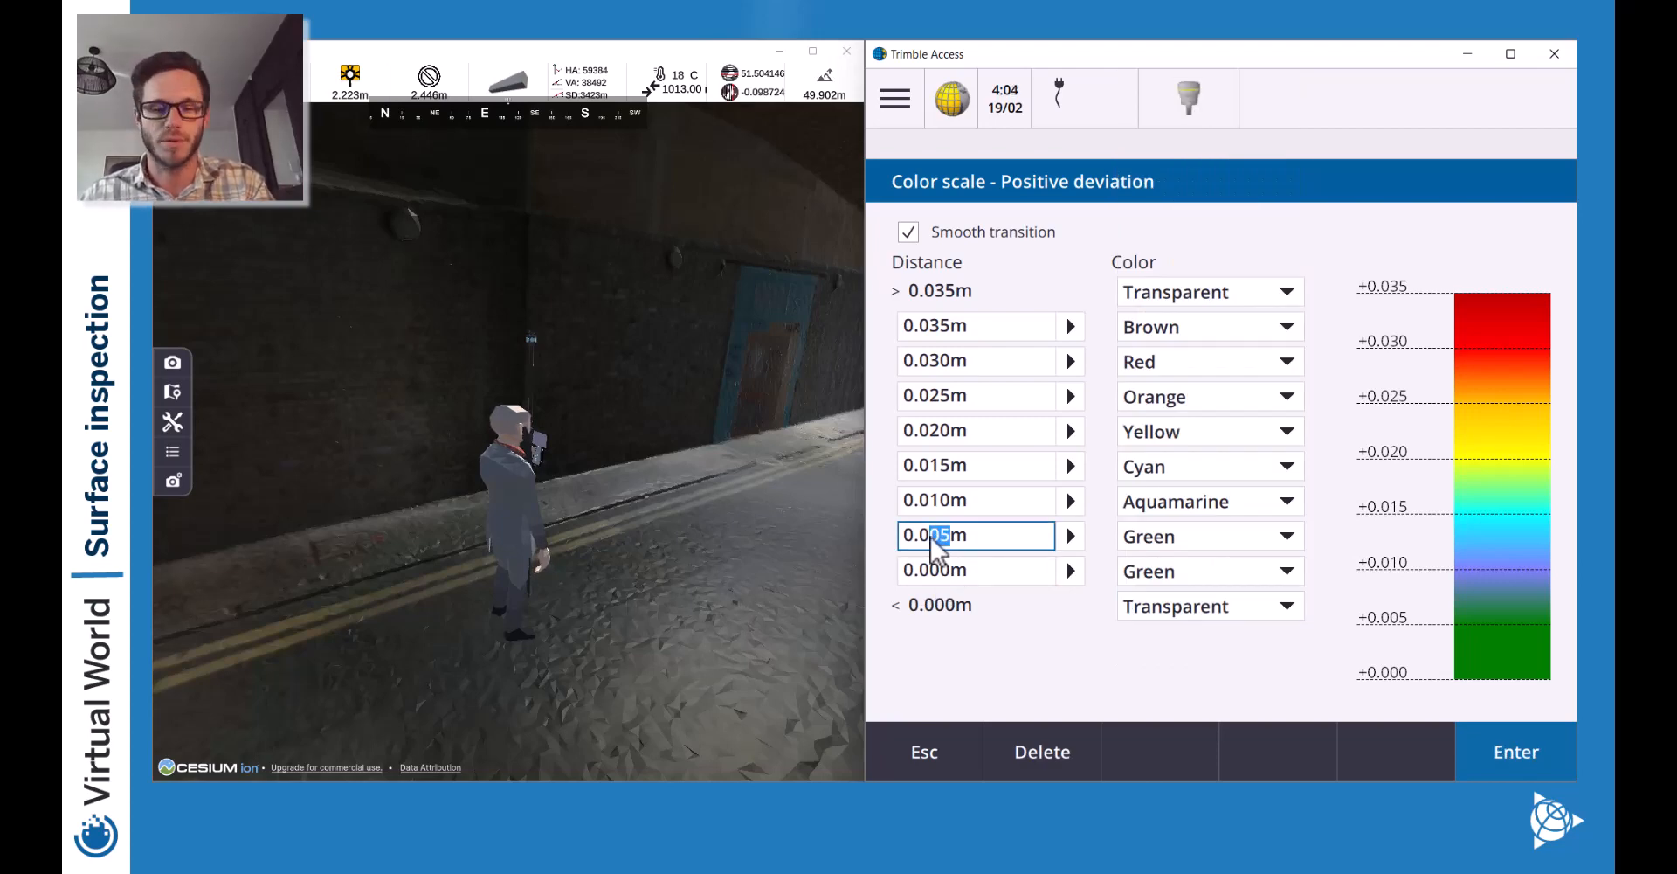
pyautogui.moveTo(949, 326); pyautogui.dragTo(930, 327)
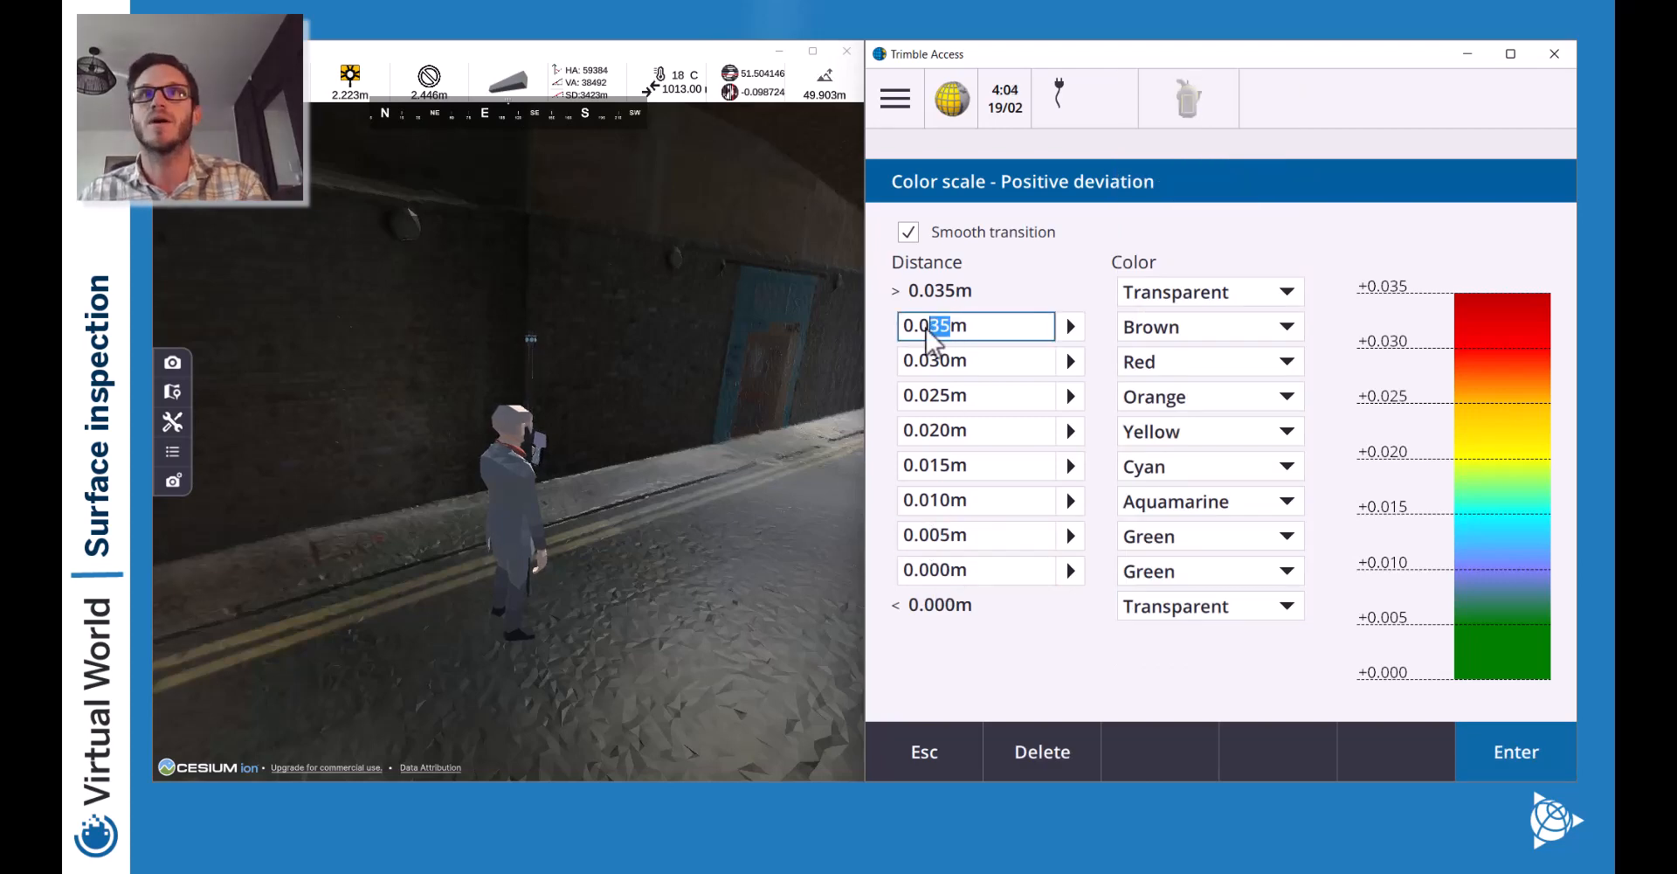
pyautogui.write('40')
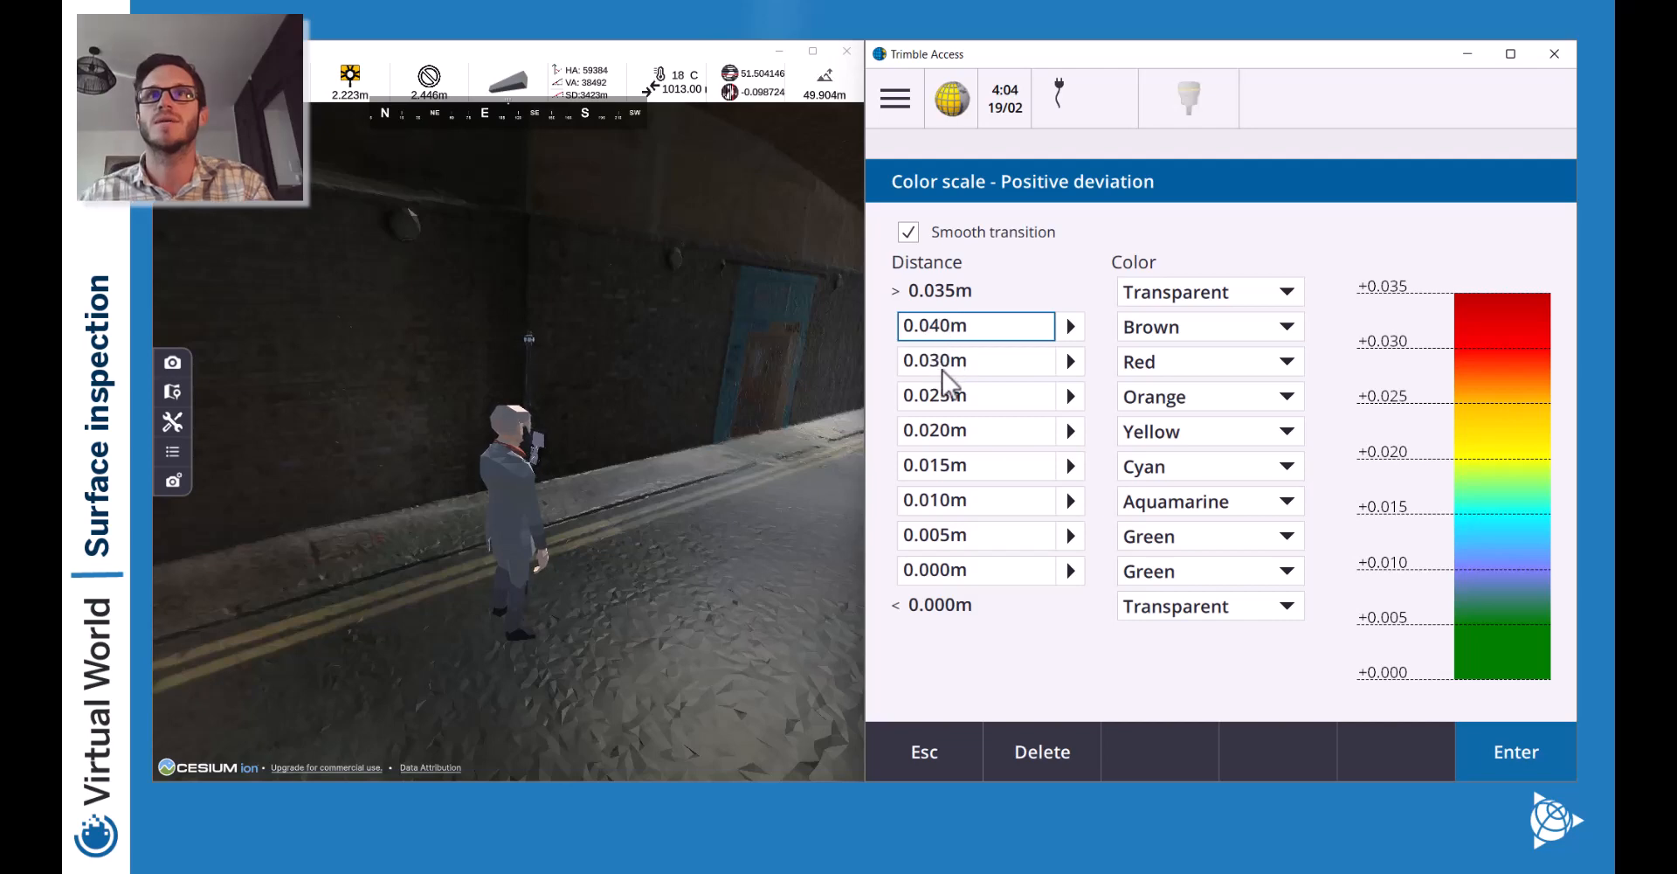
# Move the Orange break to 0.020m and the Yellow break down to 0.000m.
pyautogui.click(939, 400)
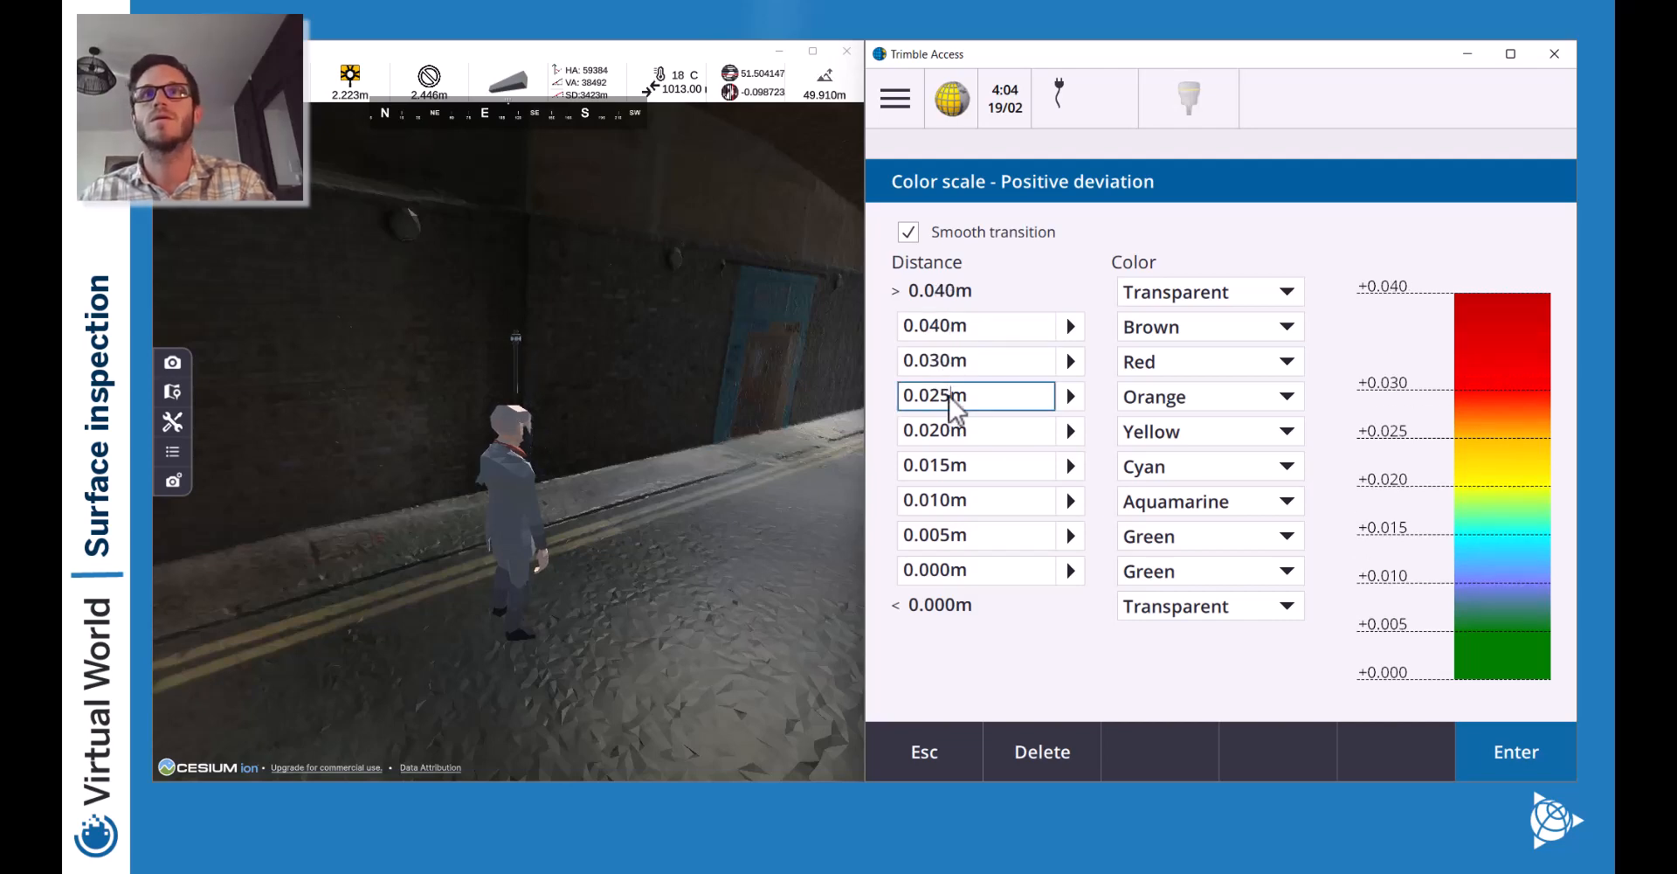
pyautogui.moveTo(938, 400); pyautogui.dragTo(951, 400)
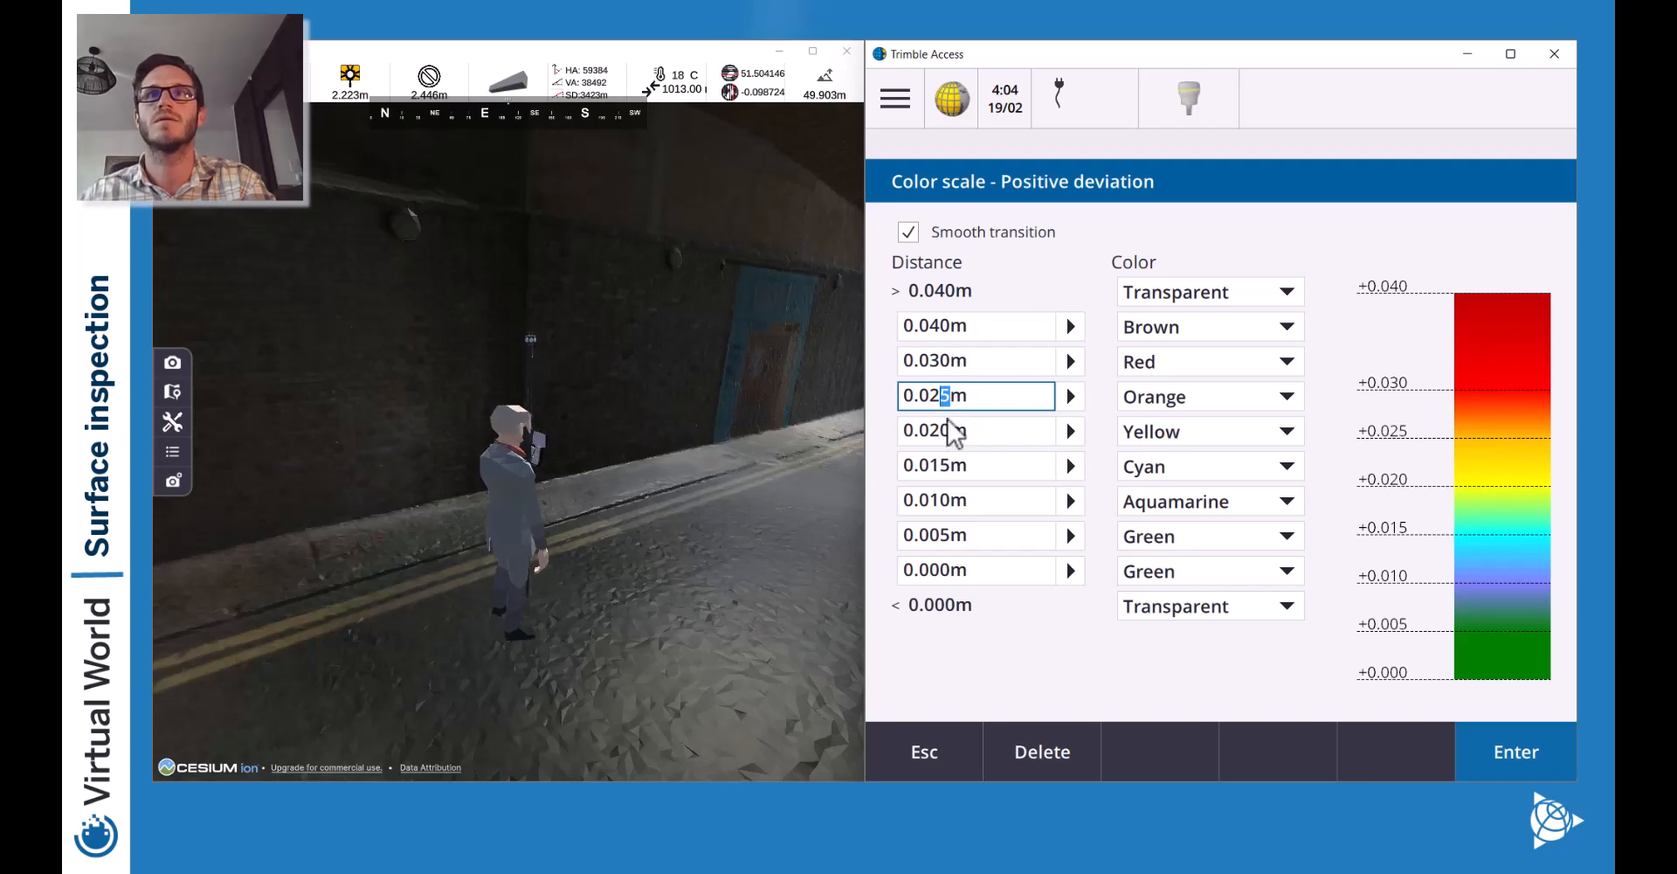
pyautogui.click(948, 437)
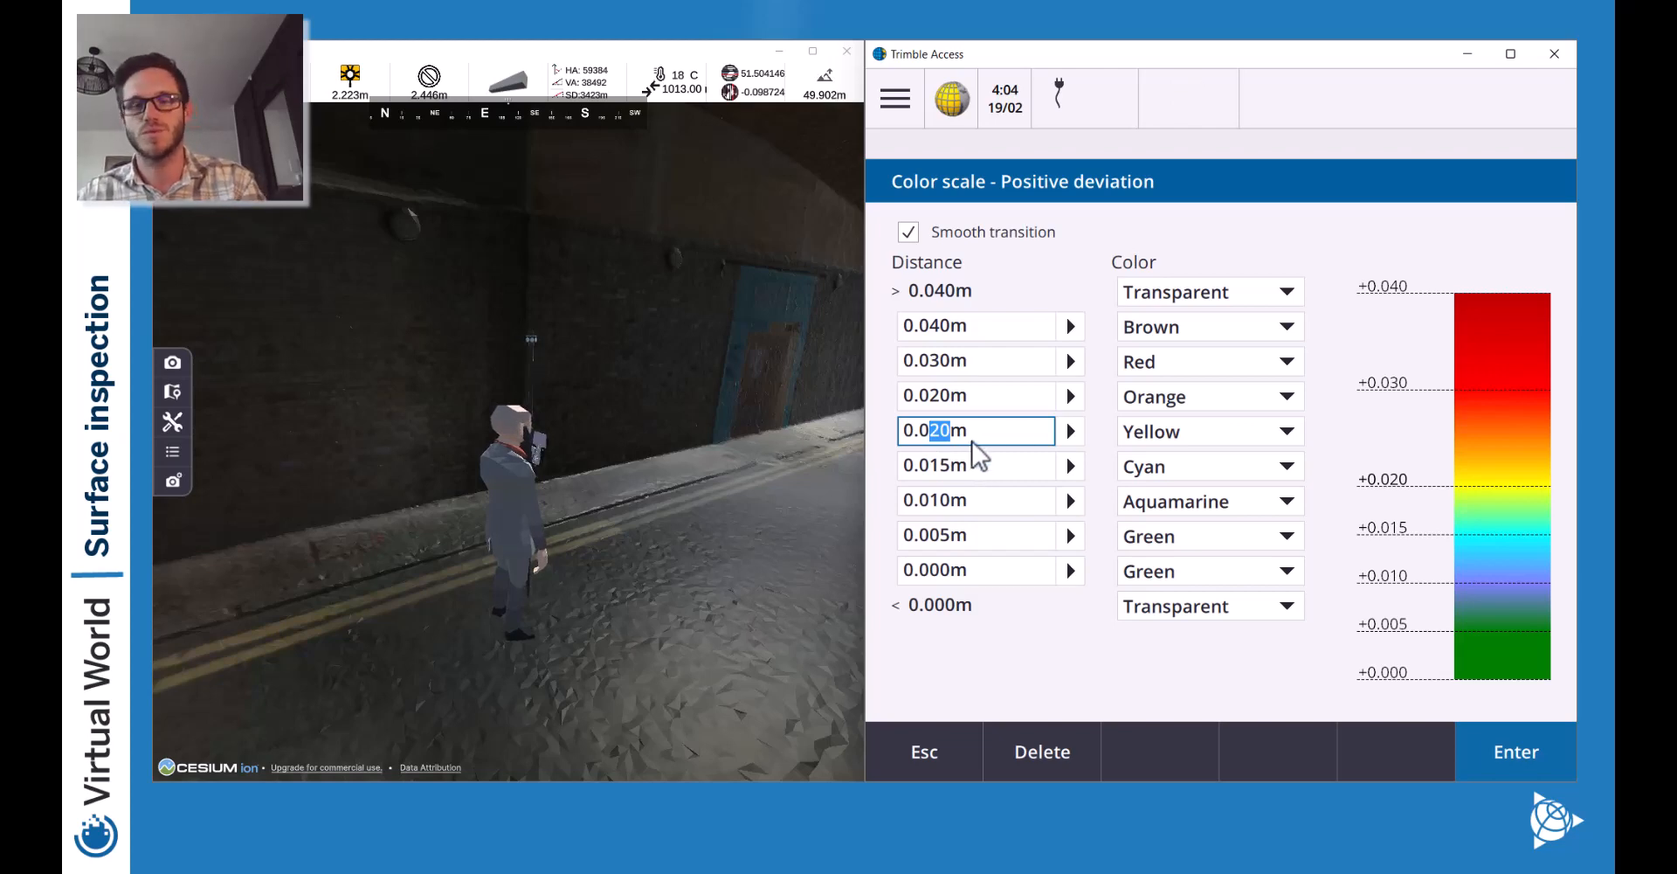
pyautogui.doubleClick(938, 428)
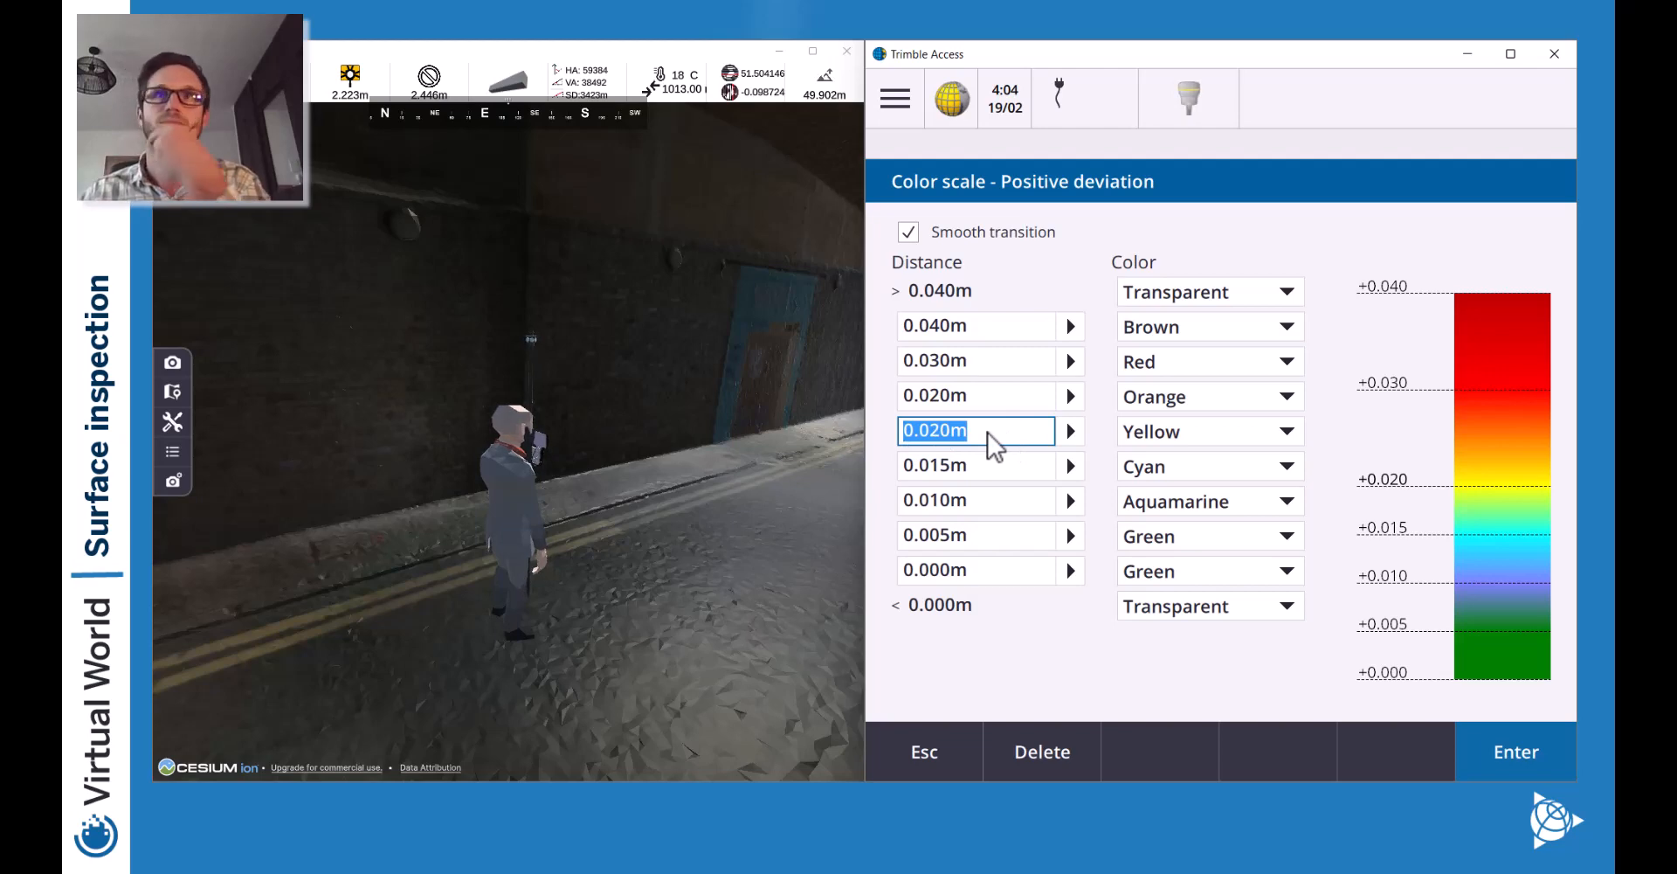
pyautogui.write('0')
pyautogui.press('Return')
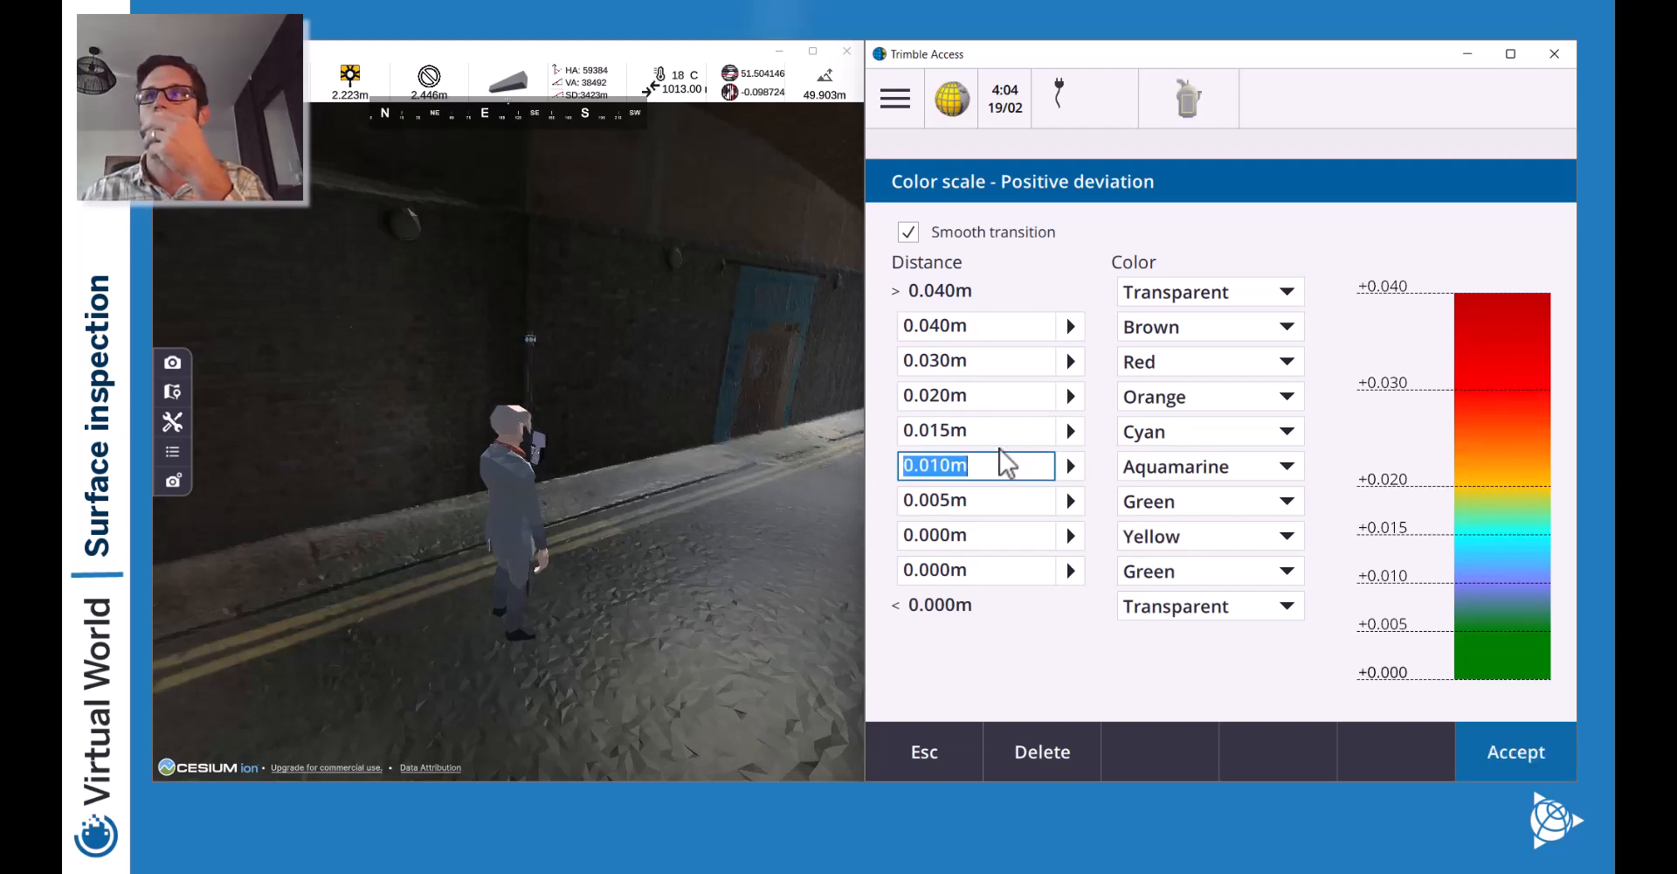
pyautogui.click(985, 570)
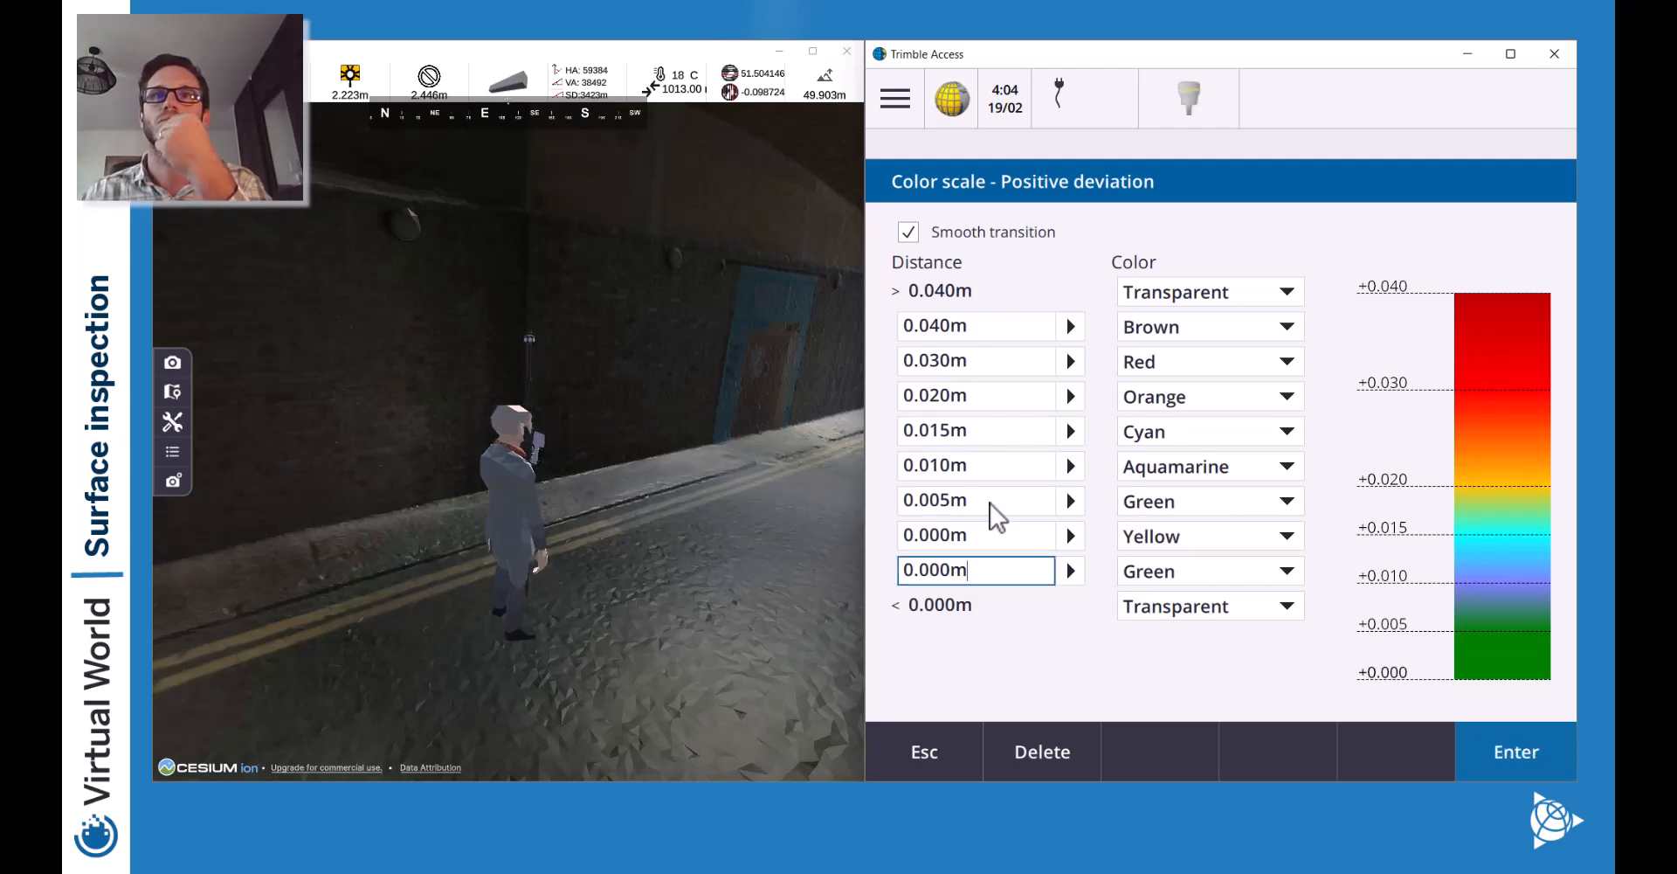
pyautogui.click(990, 536)
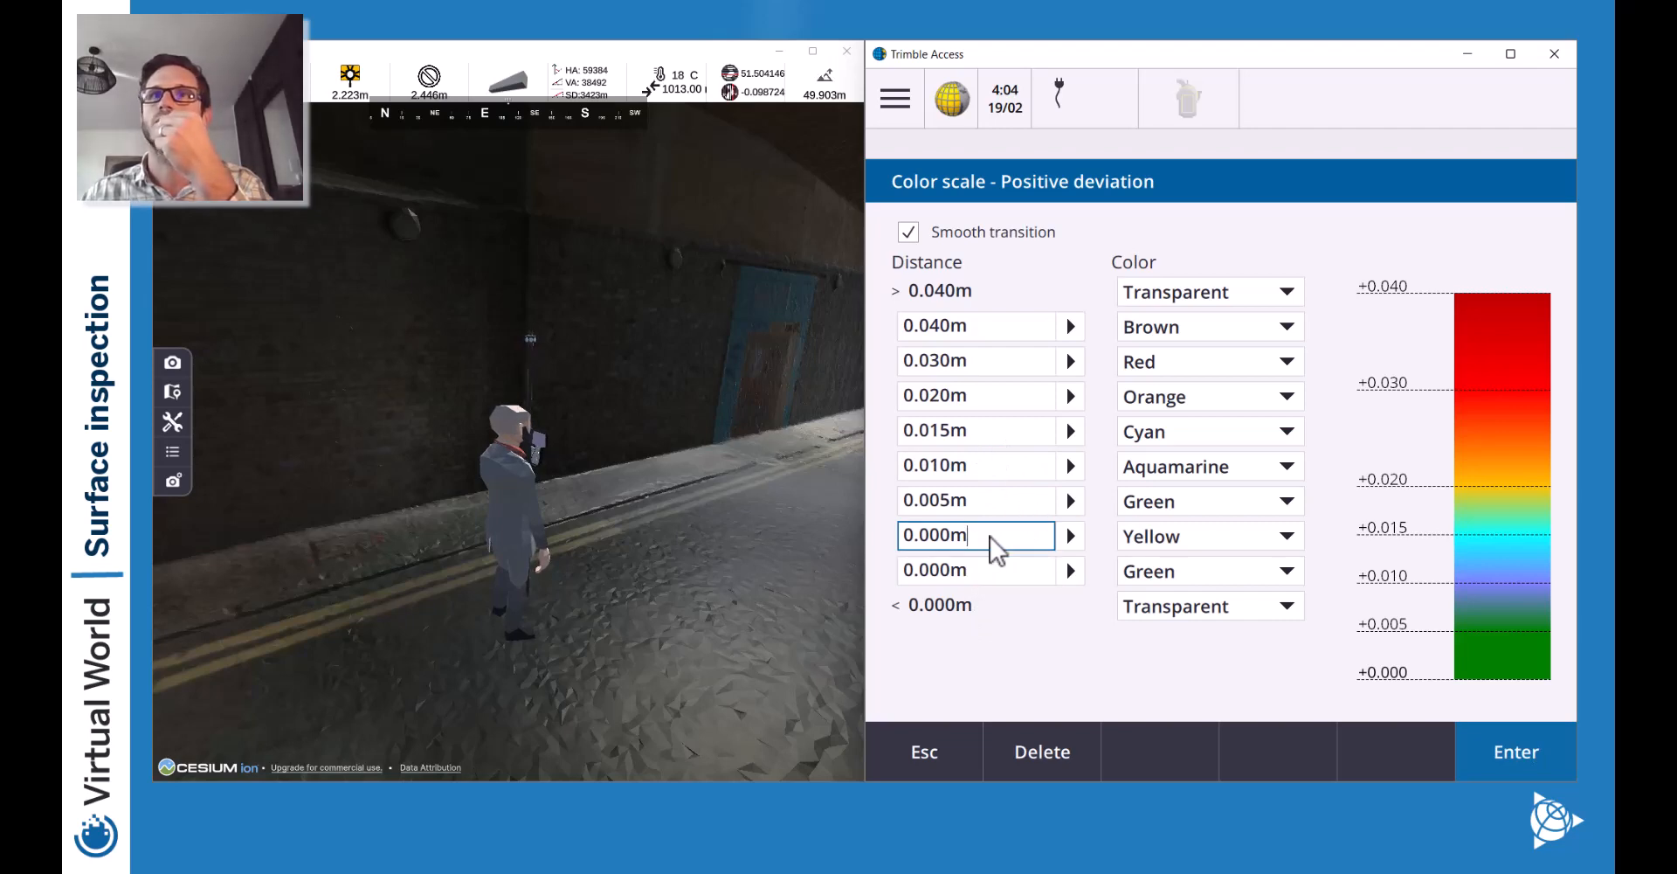
pyautogui.rightClick(908, 538)
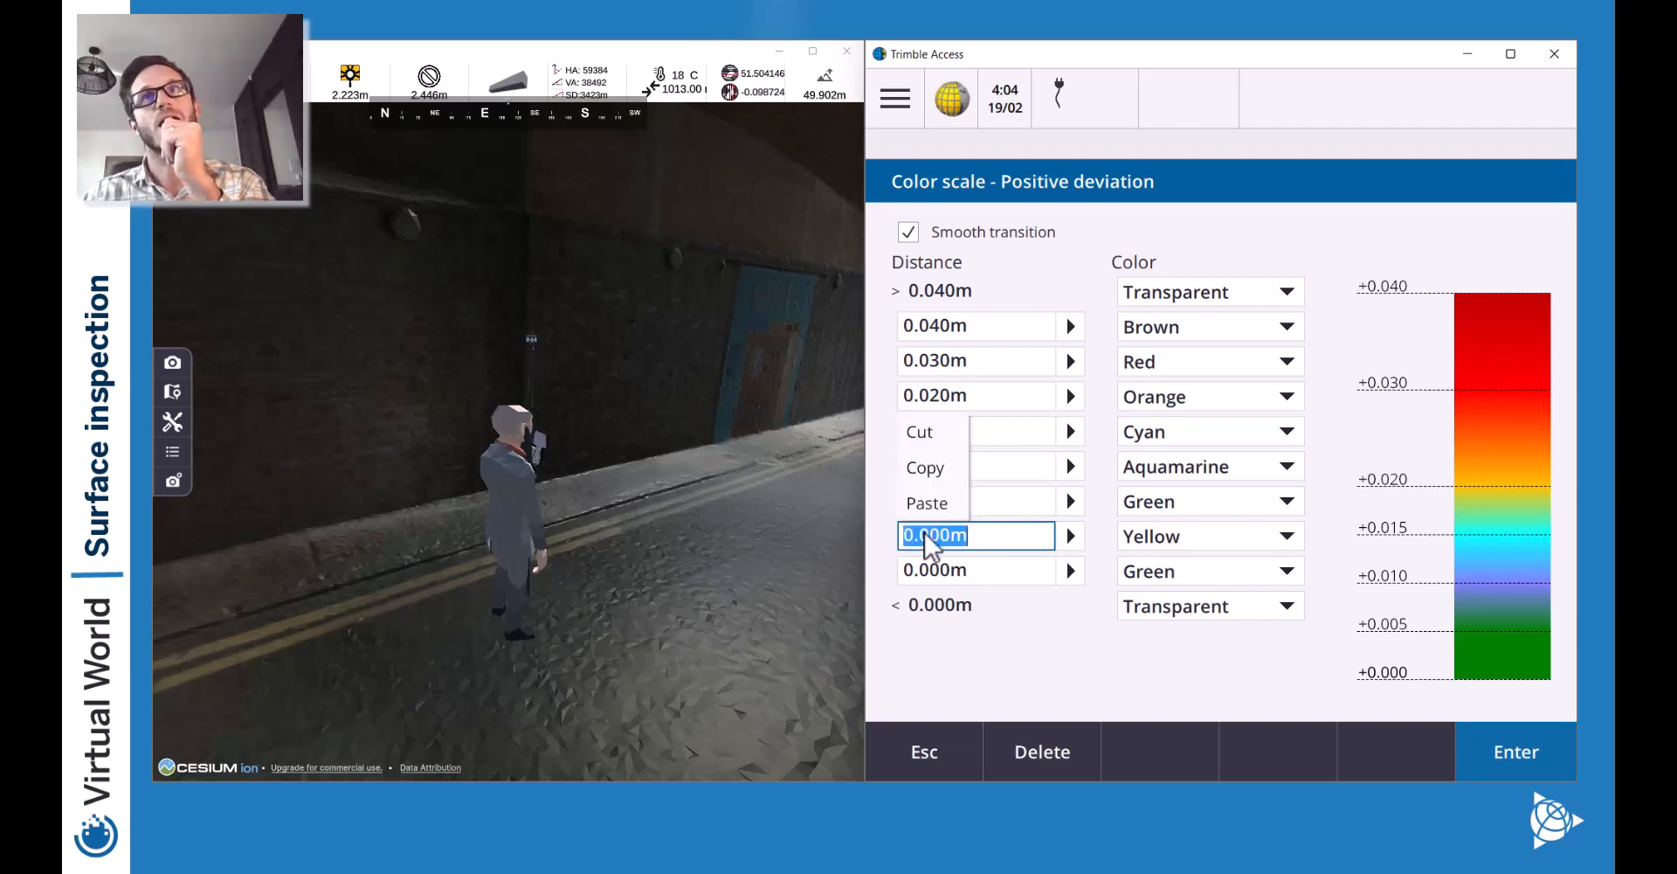
pyautogui.click(1130, 535)
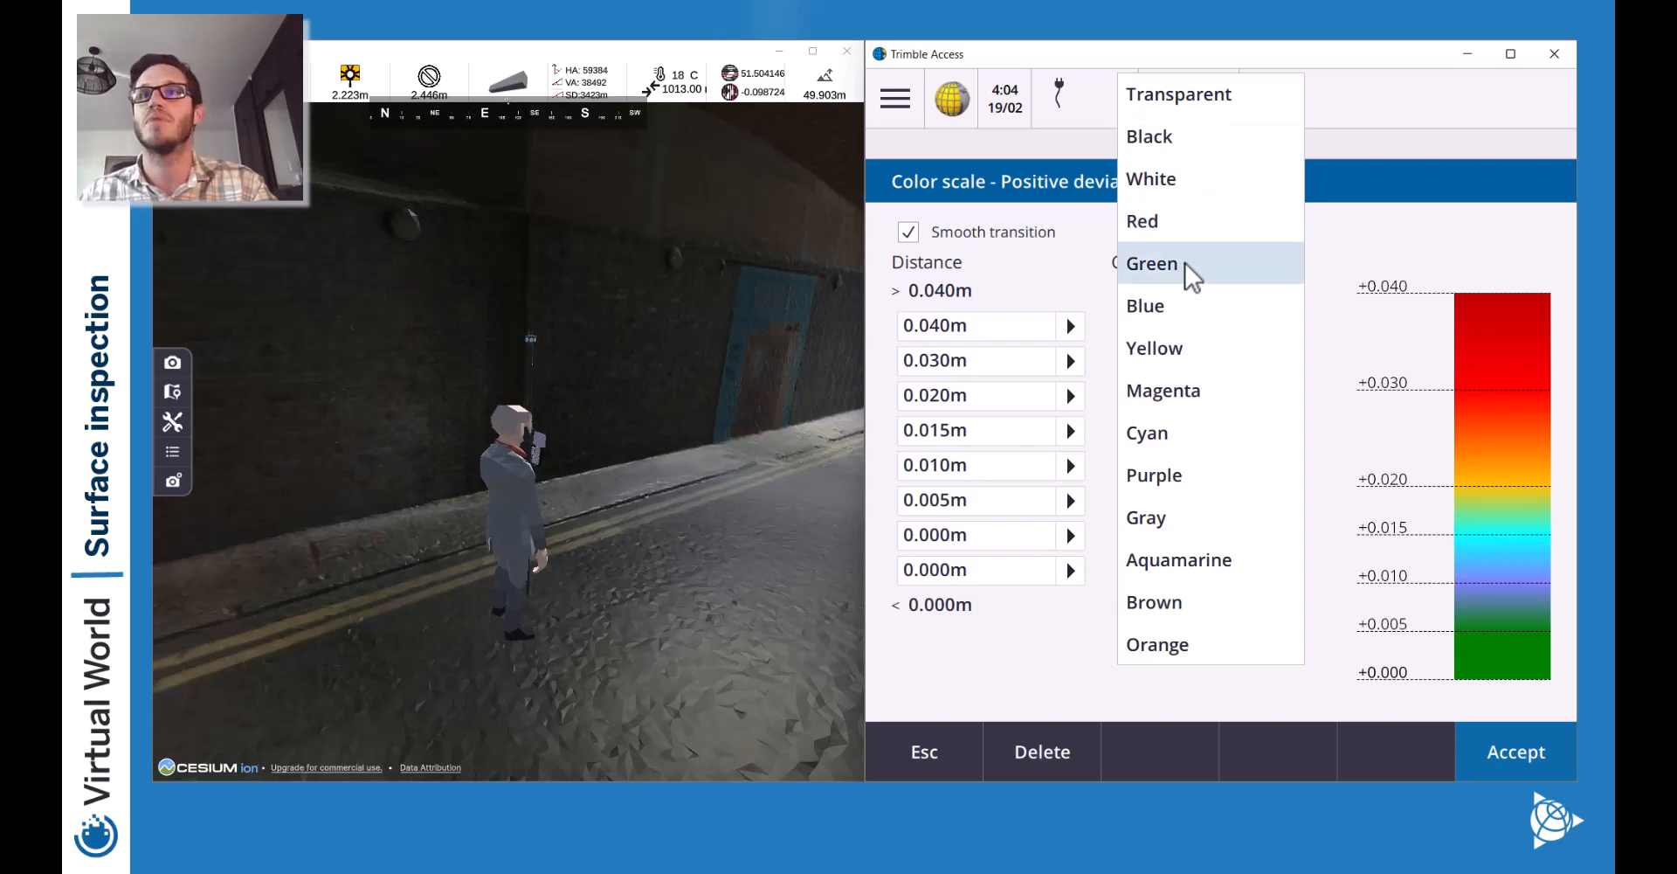
# Extend the Positive deviation scale's last distance to -0.020m with a Black lowest band.
pyautogui.click(1177, 140)
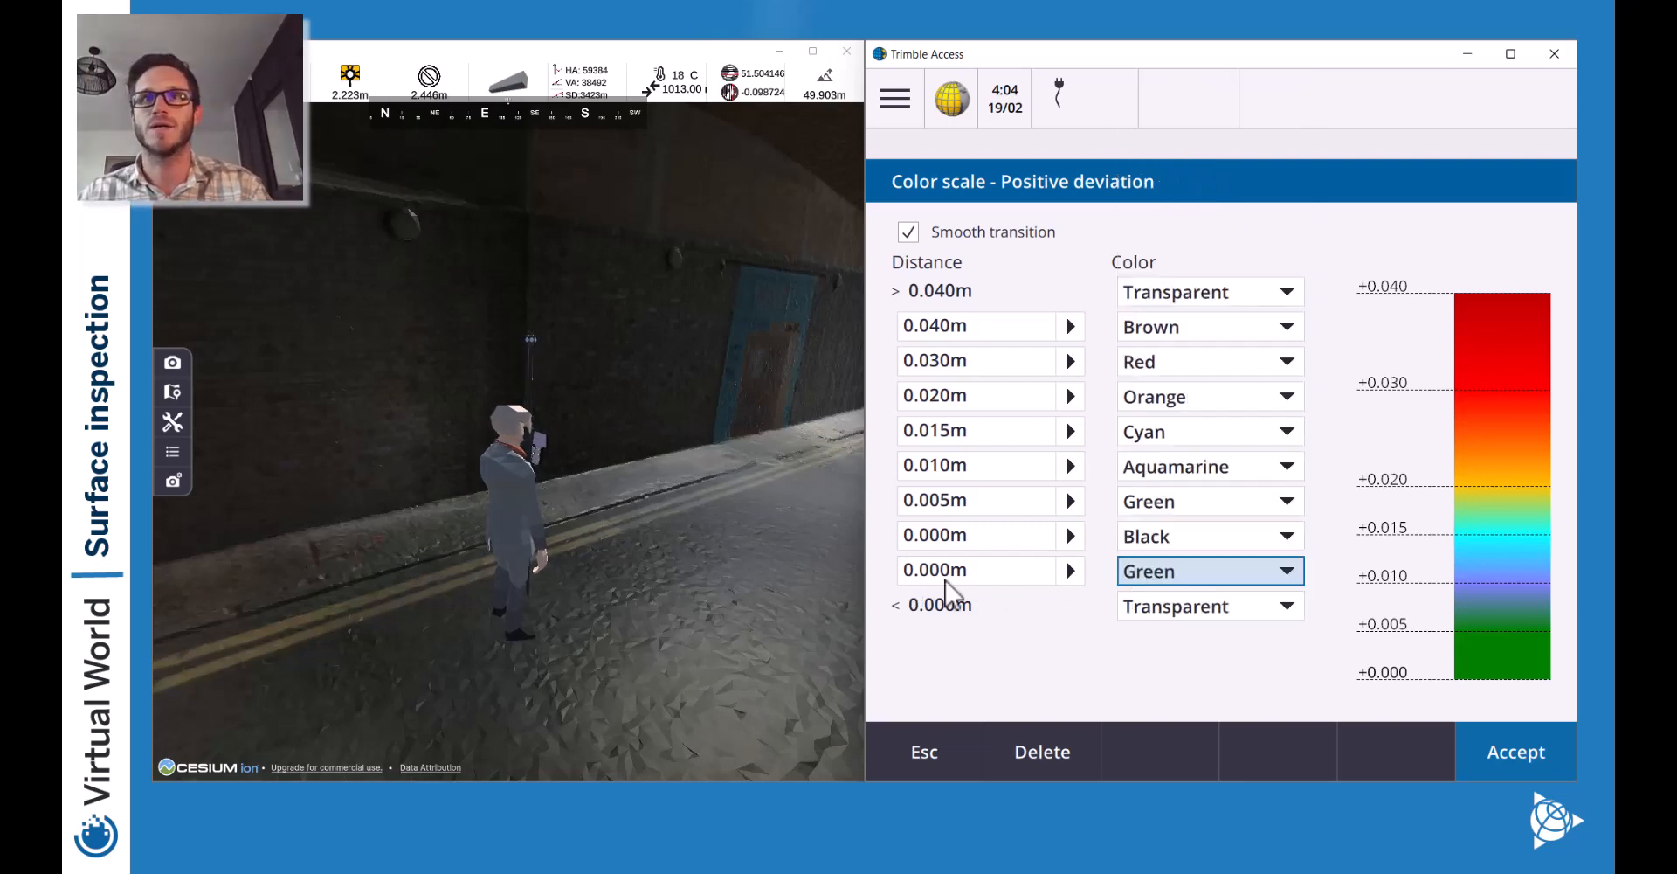
pyautogui.click(907, 575)
pyautogui.write('-')
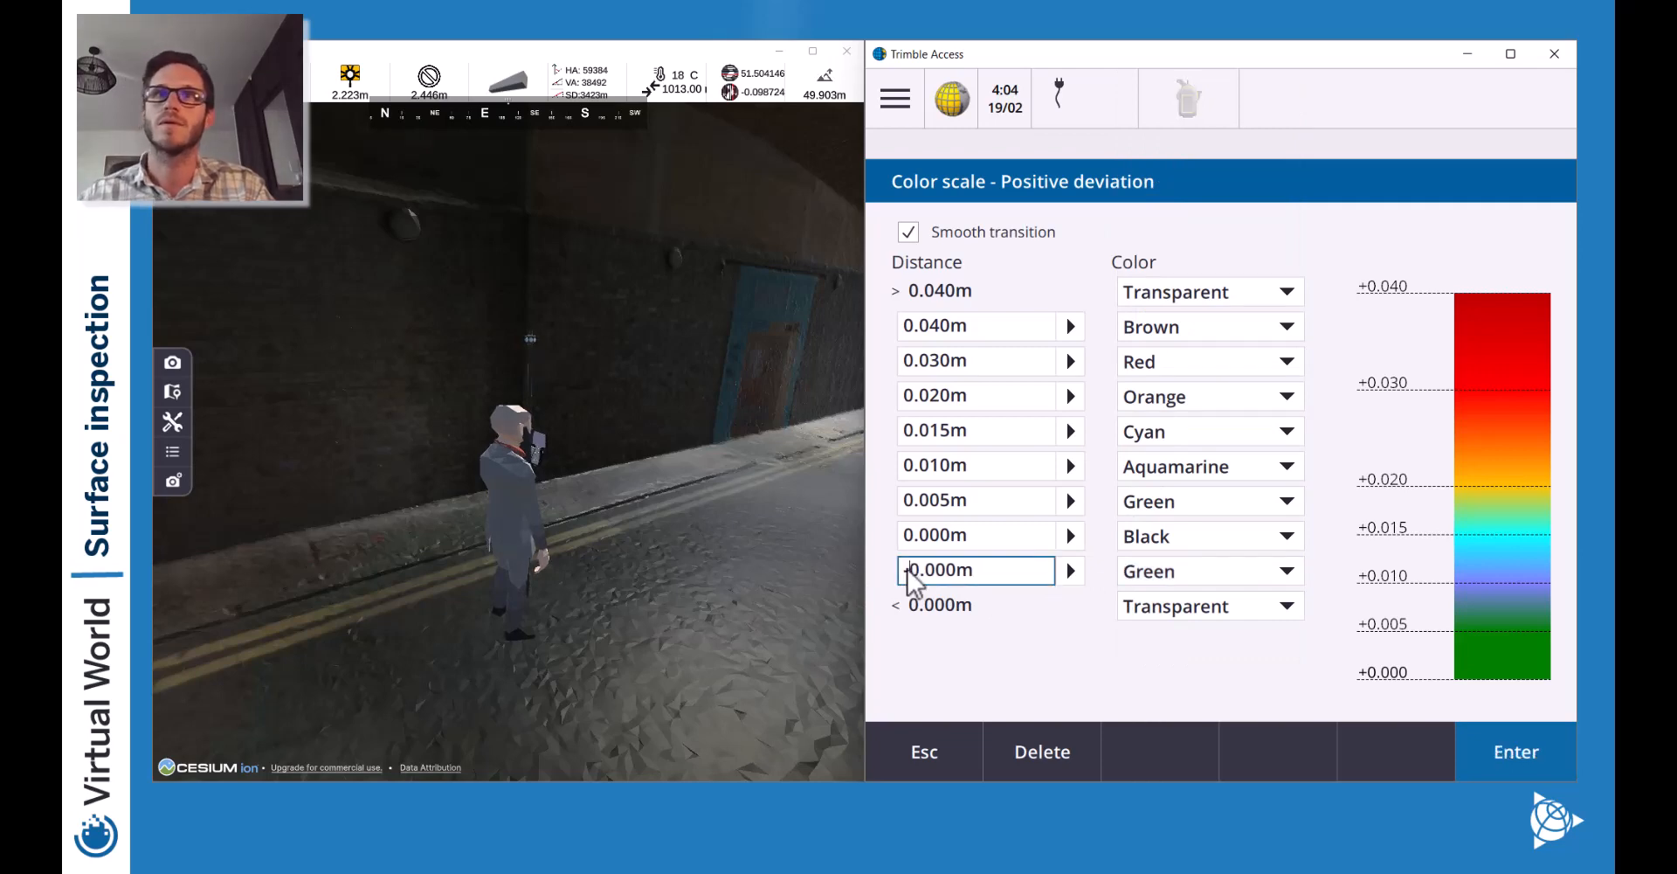
pyautogui.rightClick(939, 581)
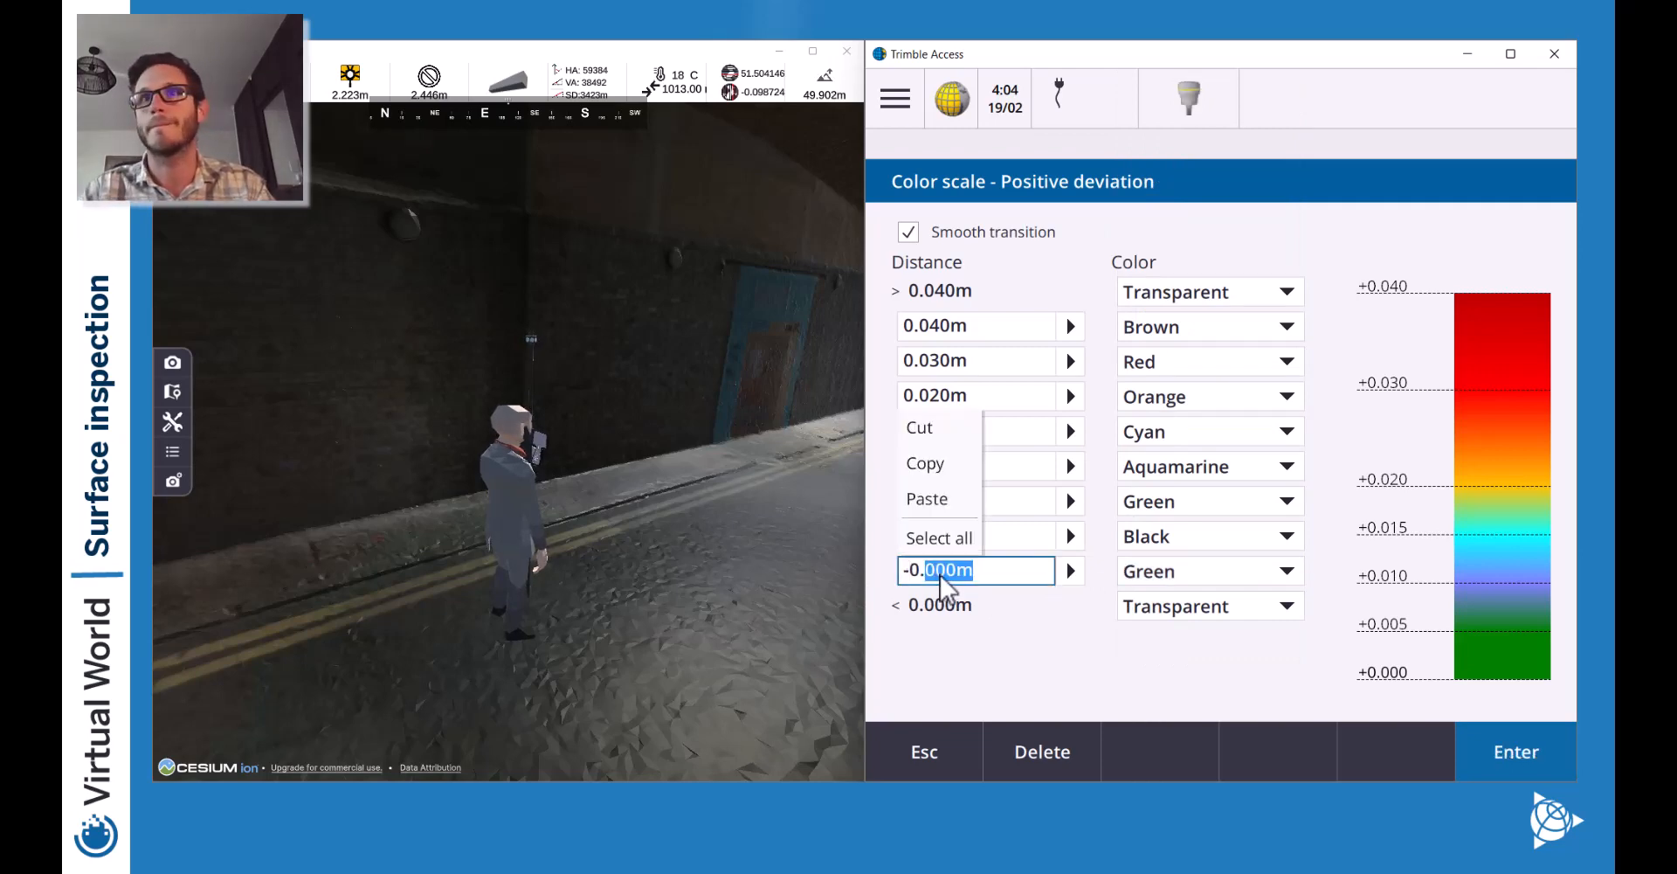
pyautogui.click(939, 575)
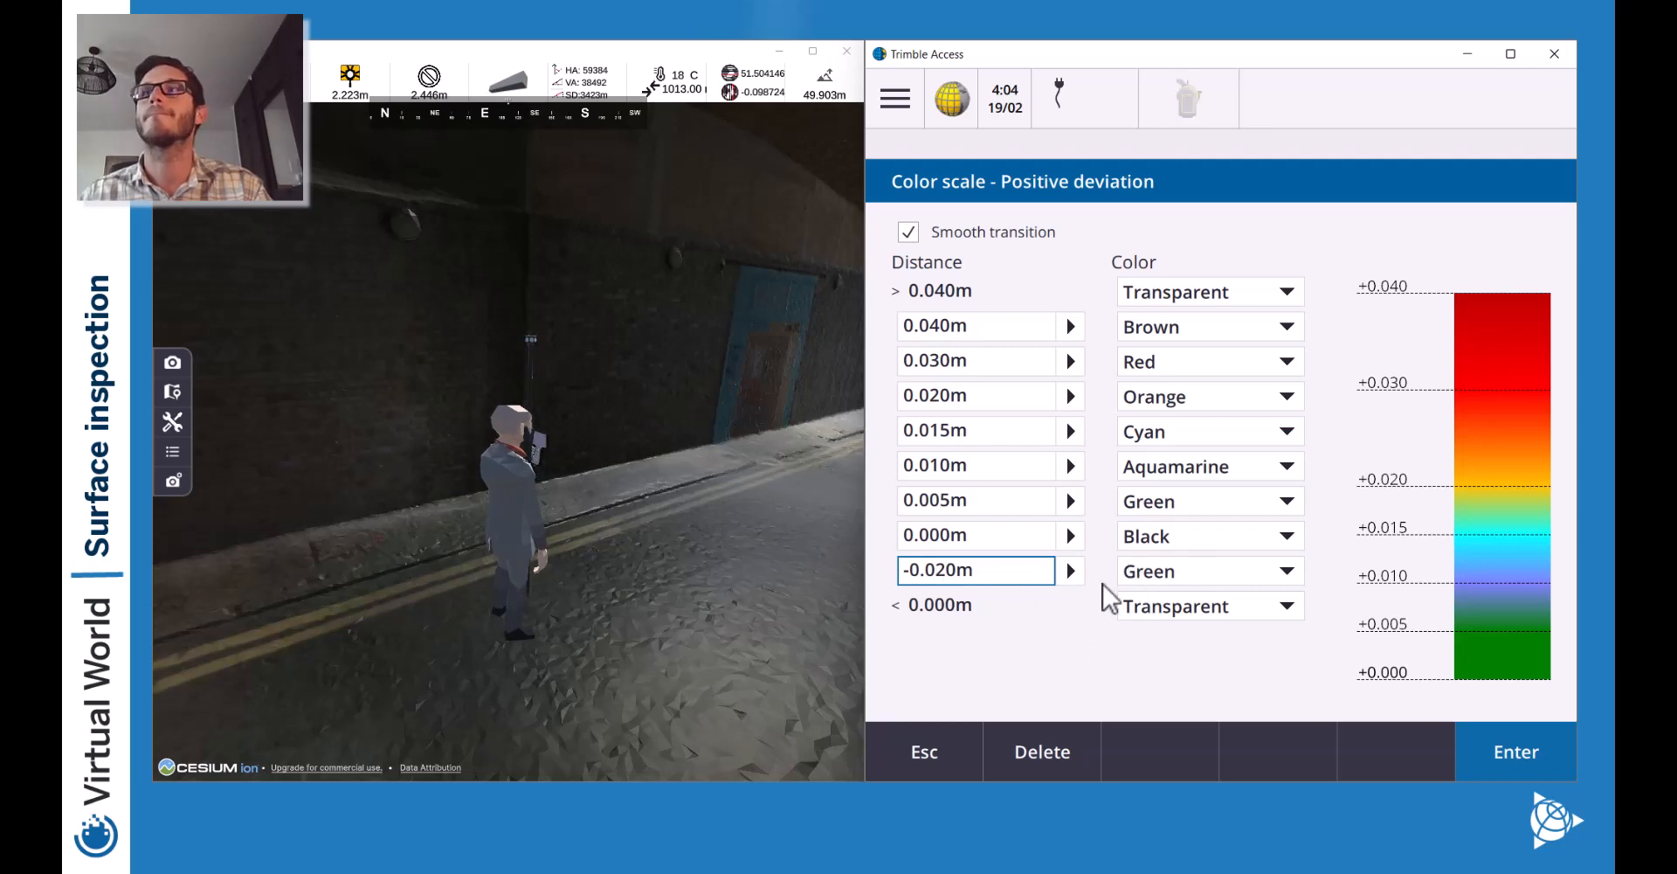
pyautogui.click(1125, 604)
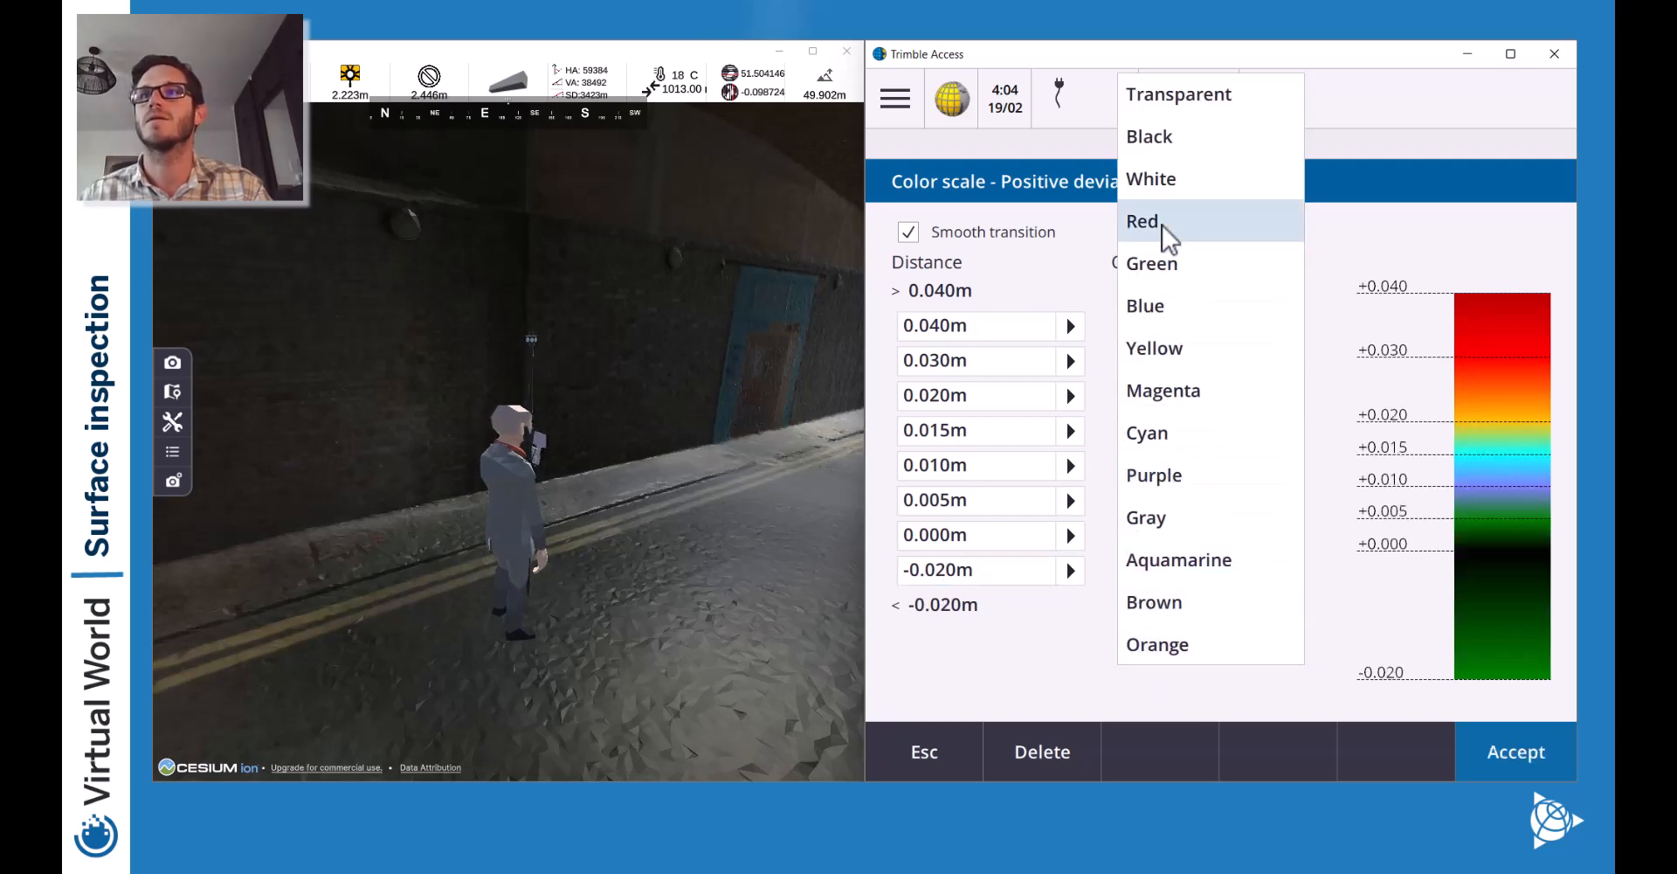
pyautogui.click(1171, 148)
# Make the 0.000m band Green, toggle Smooth transition off and back on, and save the scale.
pyautogui.click(1190, 534)
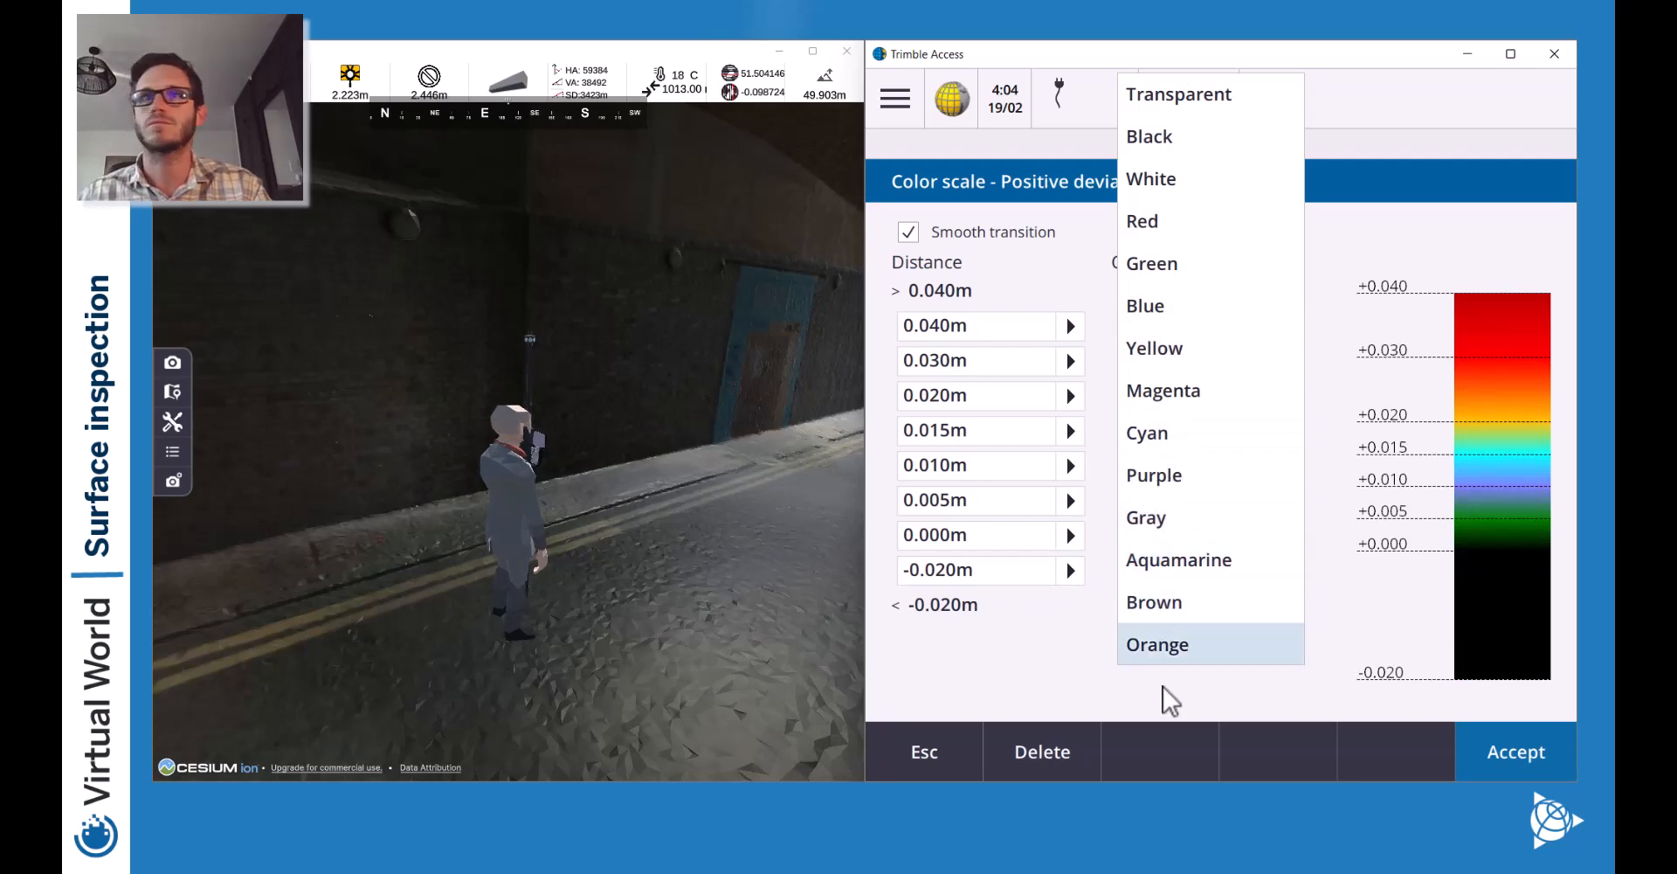
pyautogui.click(1184, 253)
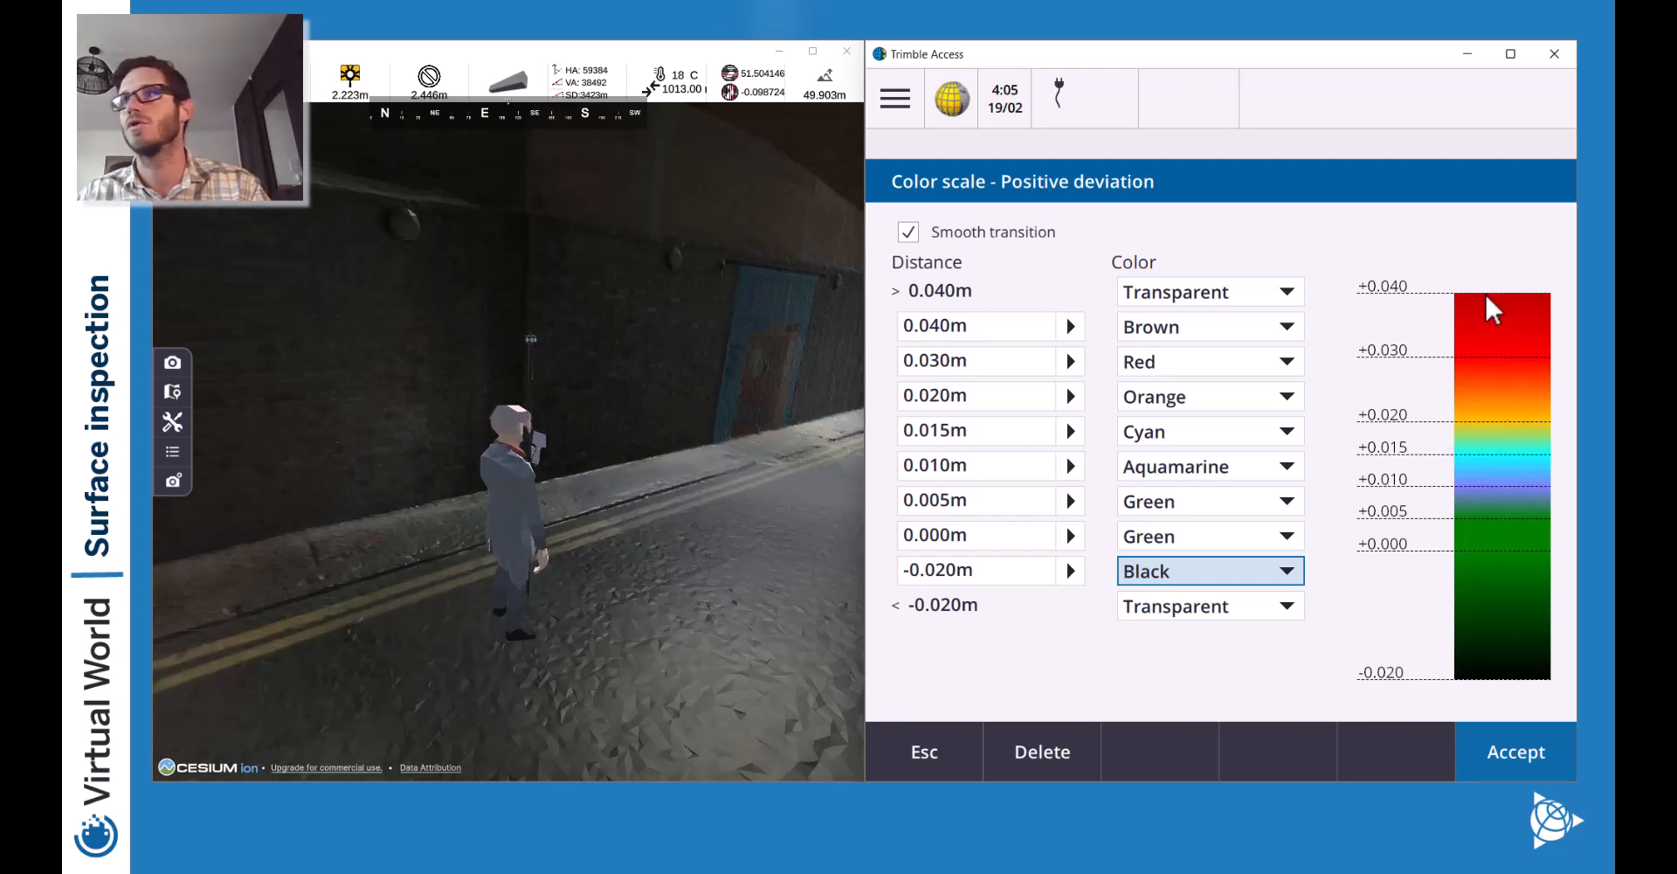
pyautogui.click(962, 230)
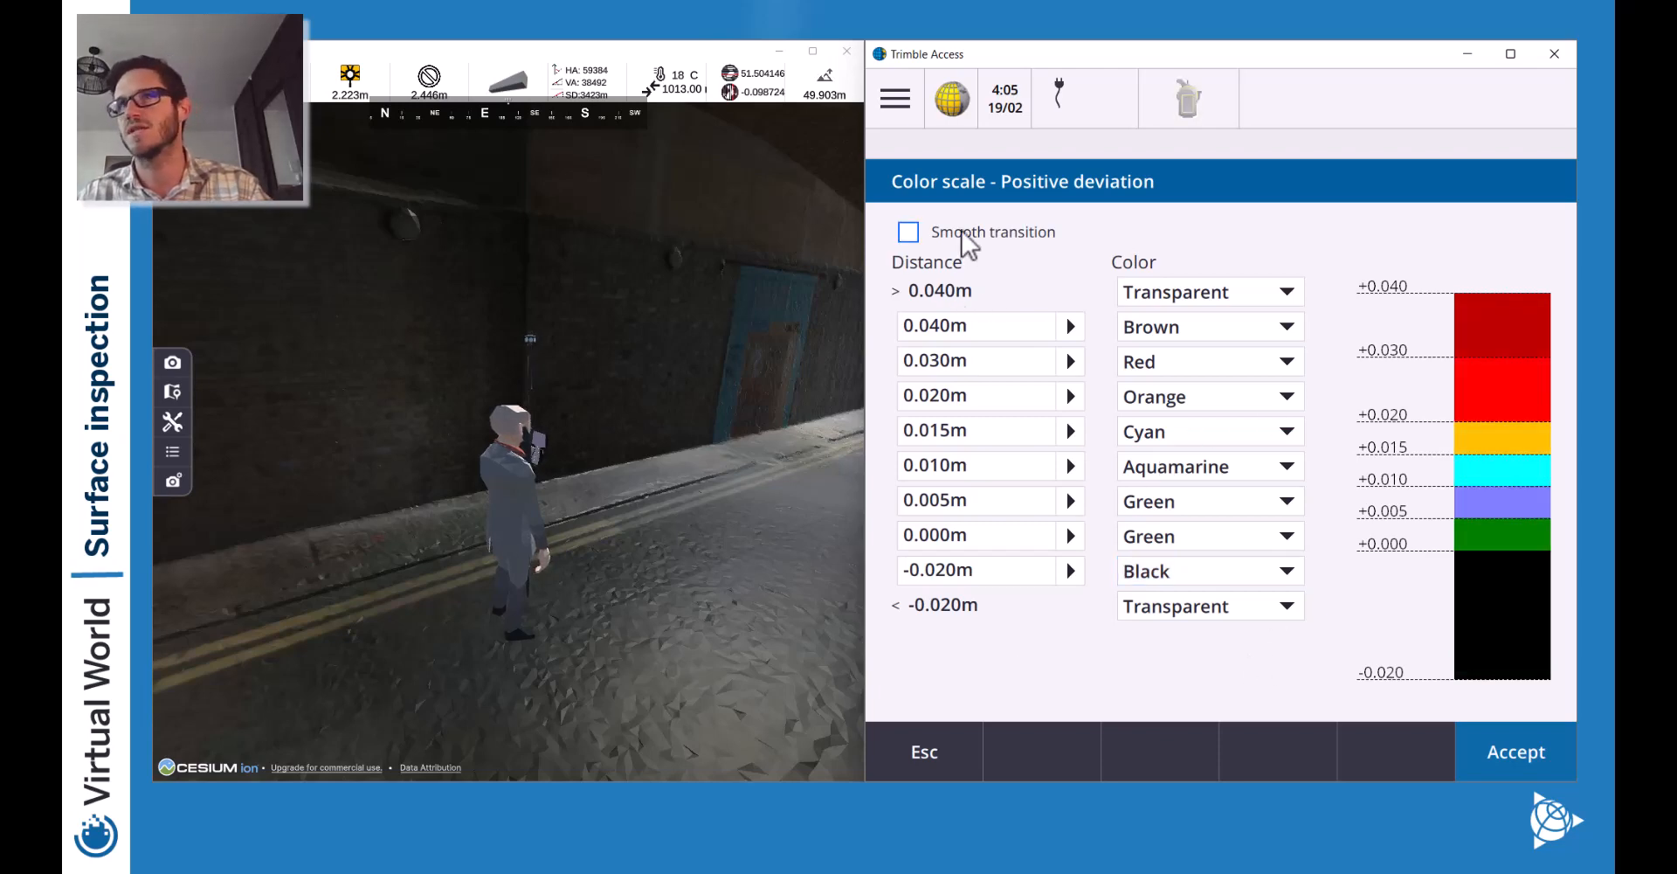
pyautogui.click(949, 235)
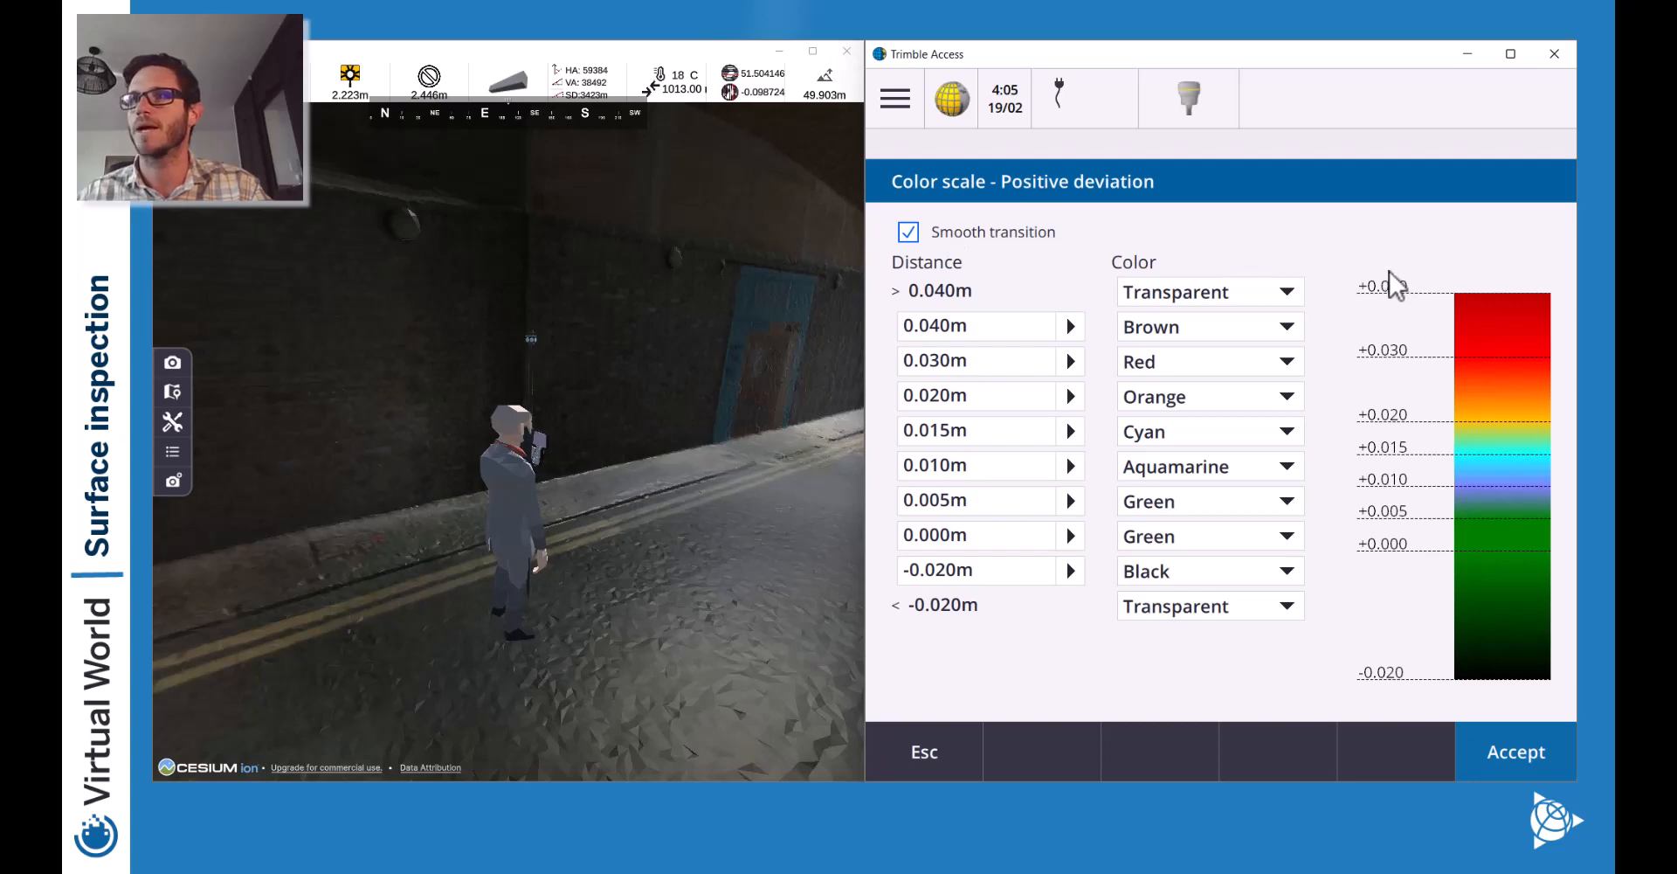
pyautogui.click(1522, 757)
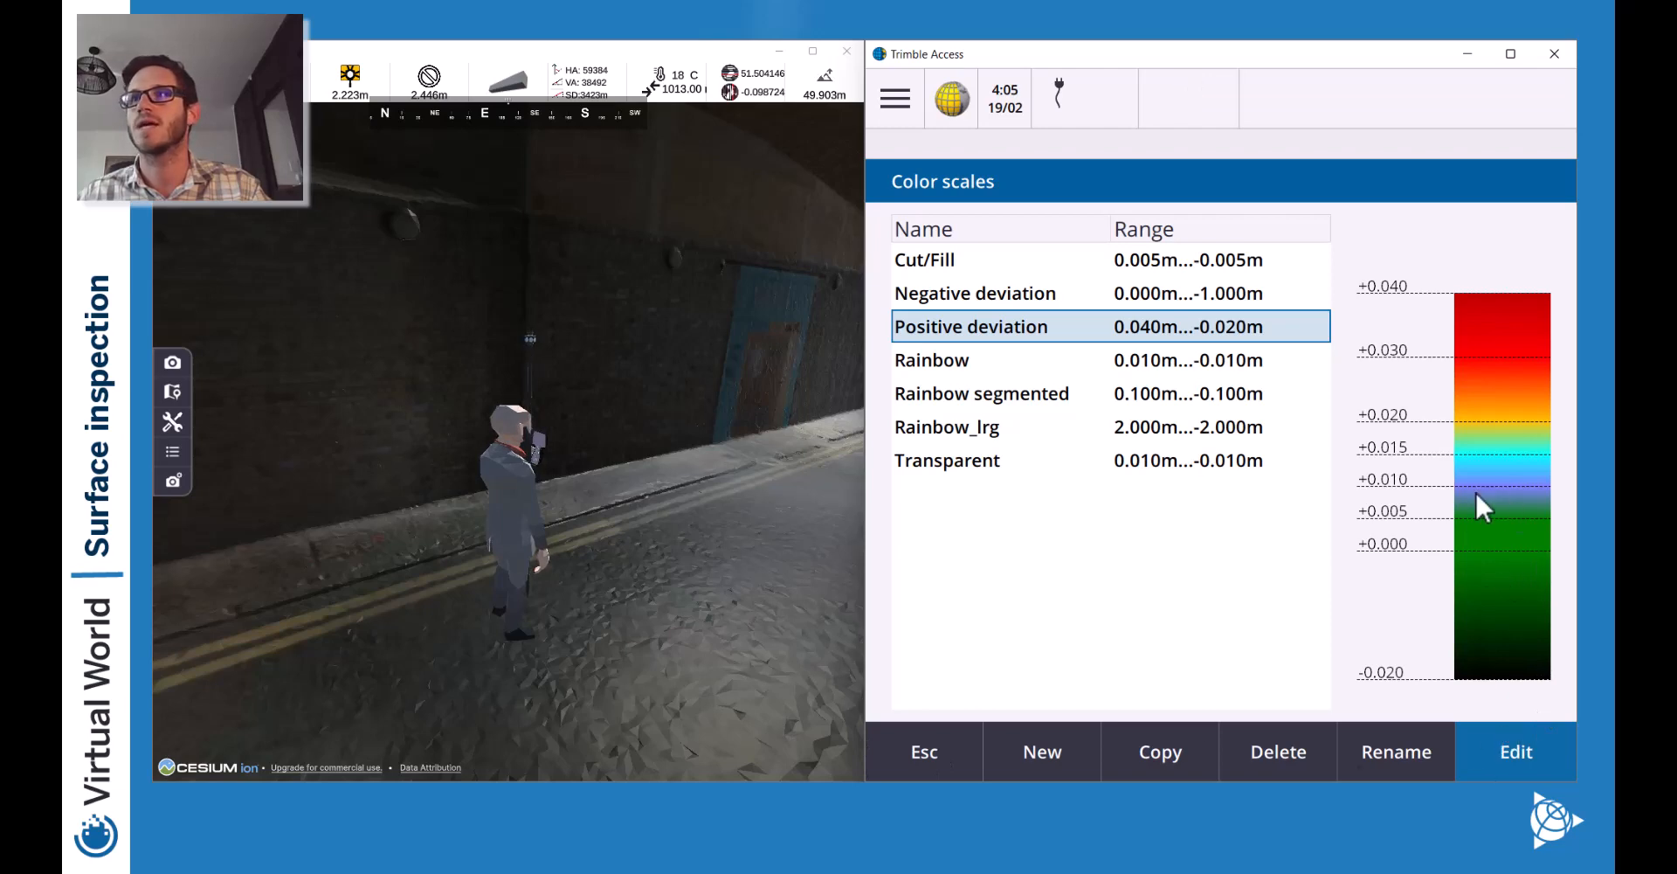
# Return to Surface inspection and recompute deviations with the edited Positive deviation scale.
pyautogui.click(967, 756)
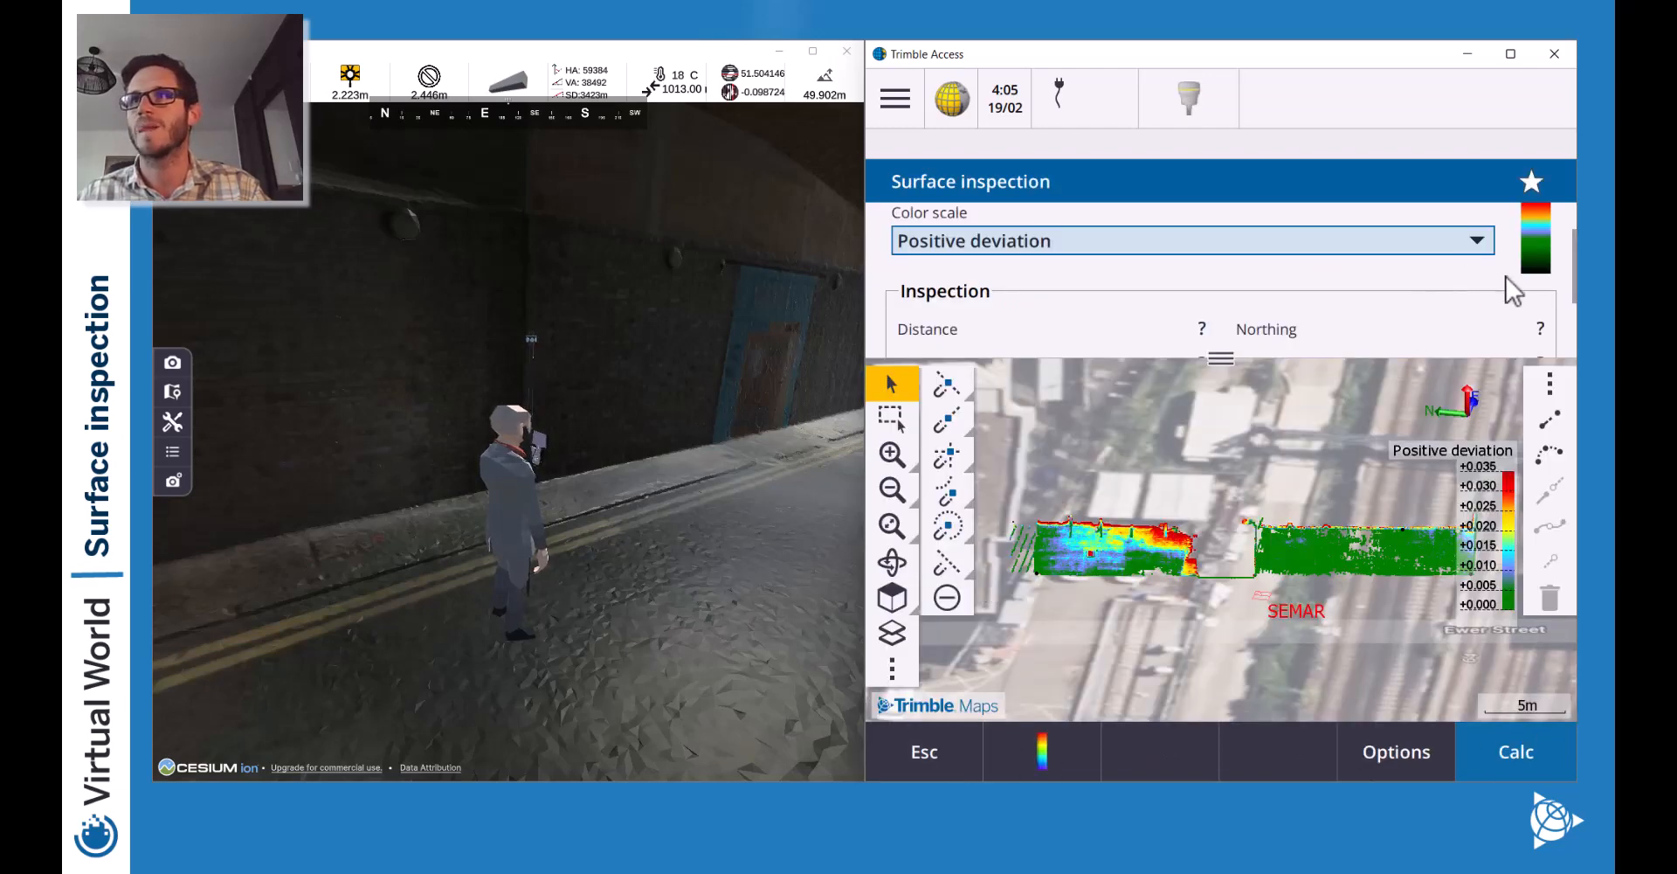
pyautogui.click(1516, 756)
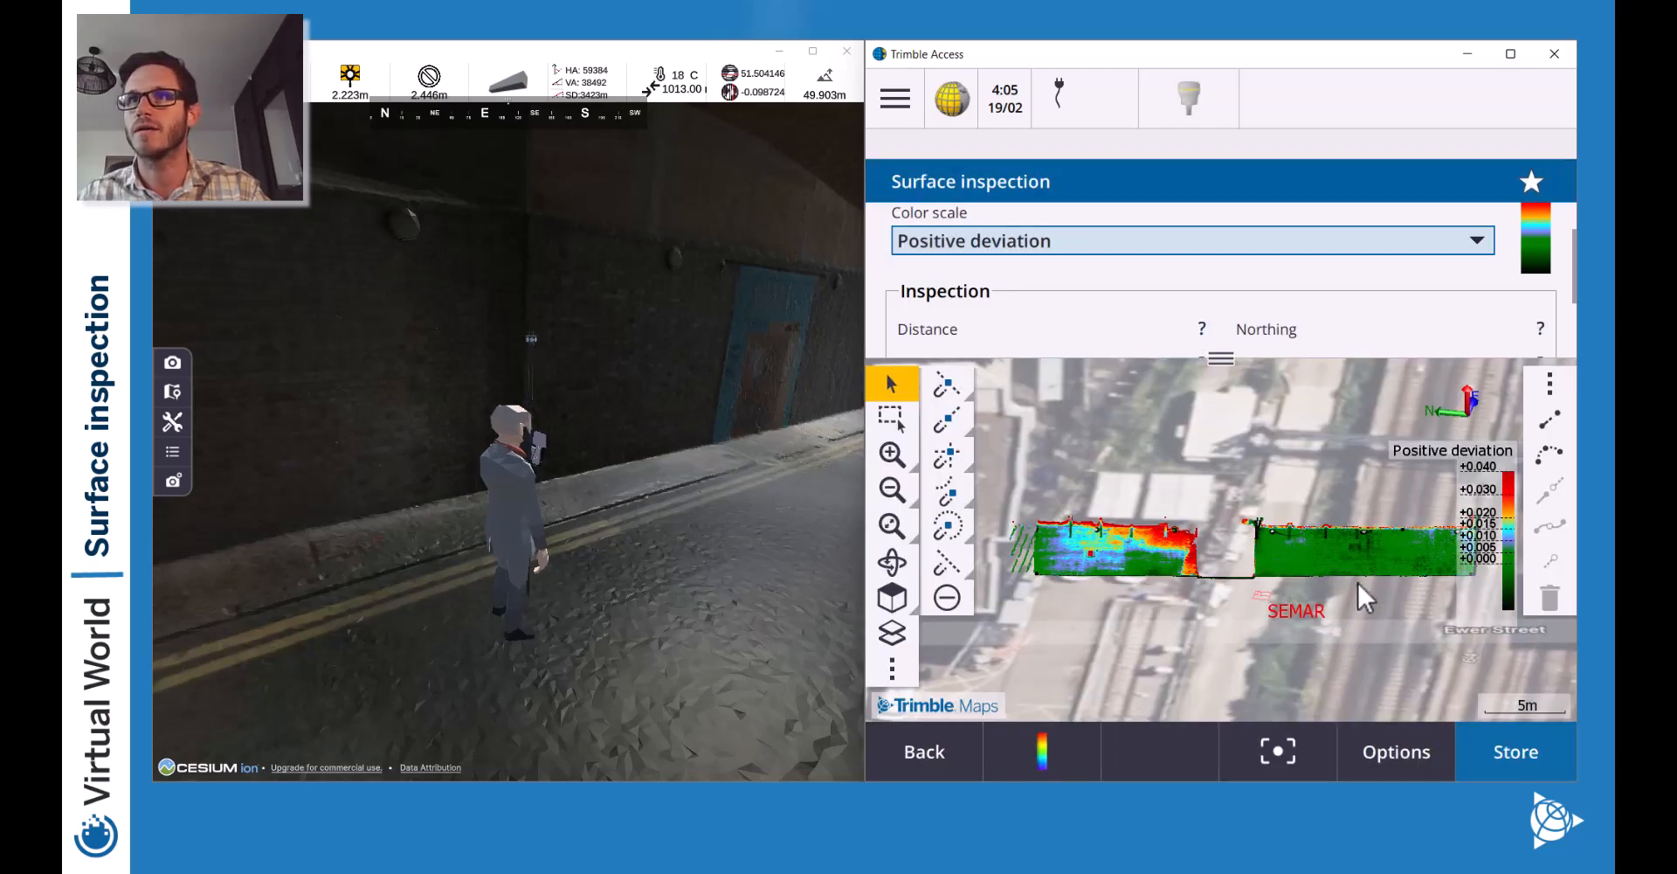
pyautogui.moveTo(1288, 486)
pyautogui.mouseDown()
pyautogui.moveTo(1188, 466)
pyautogui.moveTo(1261, 474)
pyautogui.mouseUp()
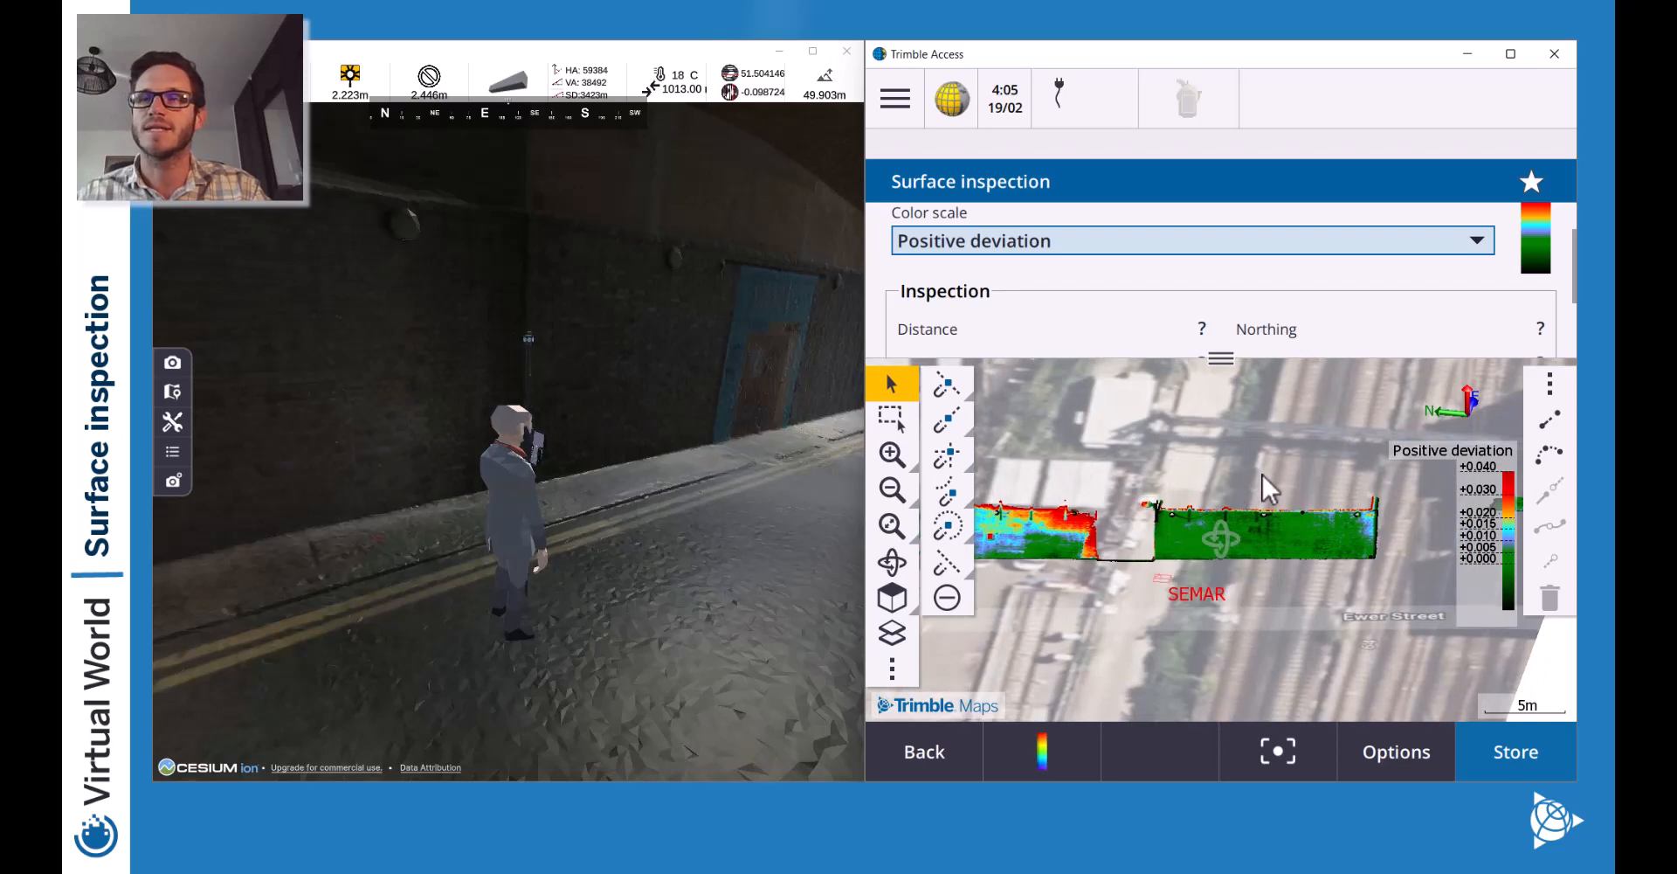
# Orbit the wall to a face-on view, zoom in, and pan to the first wall section.
pyautogui.click(892, 562)
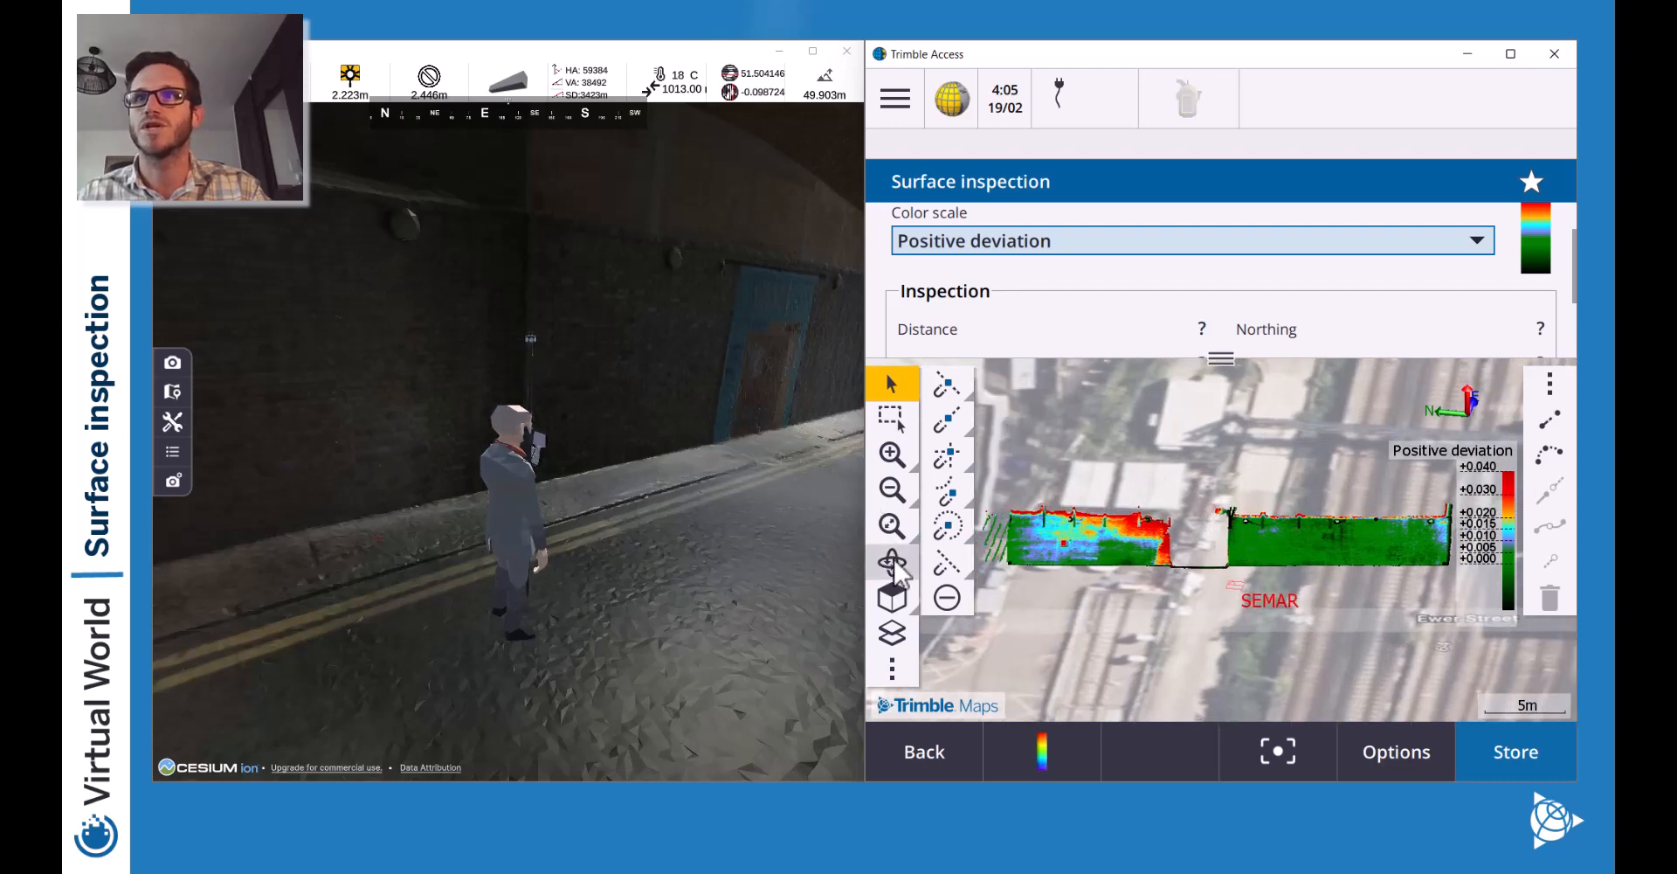
pyautogui.moveTo(1162, 555); pyautogui.dragTo(1093, 484)
pyautogui.moveTo(1096, 543)
pyautogui.mouseDown()
pyautogui.moveTo(1093, 518)
pyautogui.moveTo(1095, 571)
pyautogui.moveTo(1079, 551)
pyautogui.mouseUp()
pyautogui.click(894, 452)
pyautogui.click(896, 452)
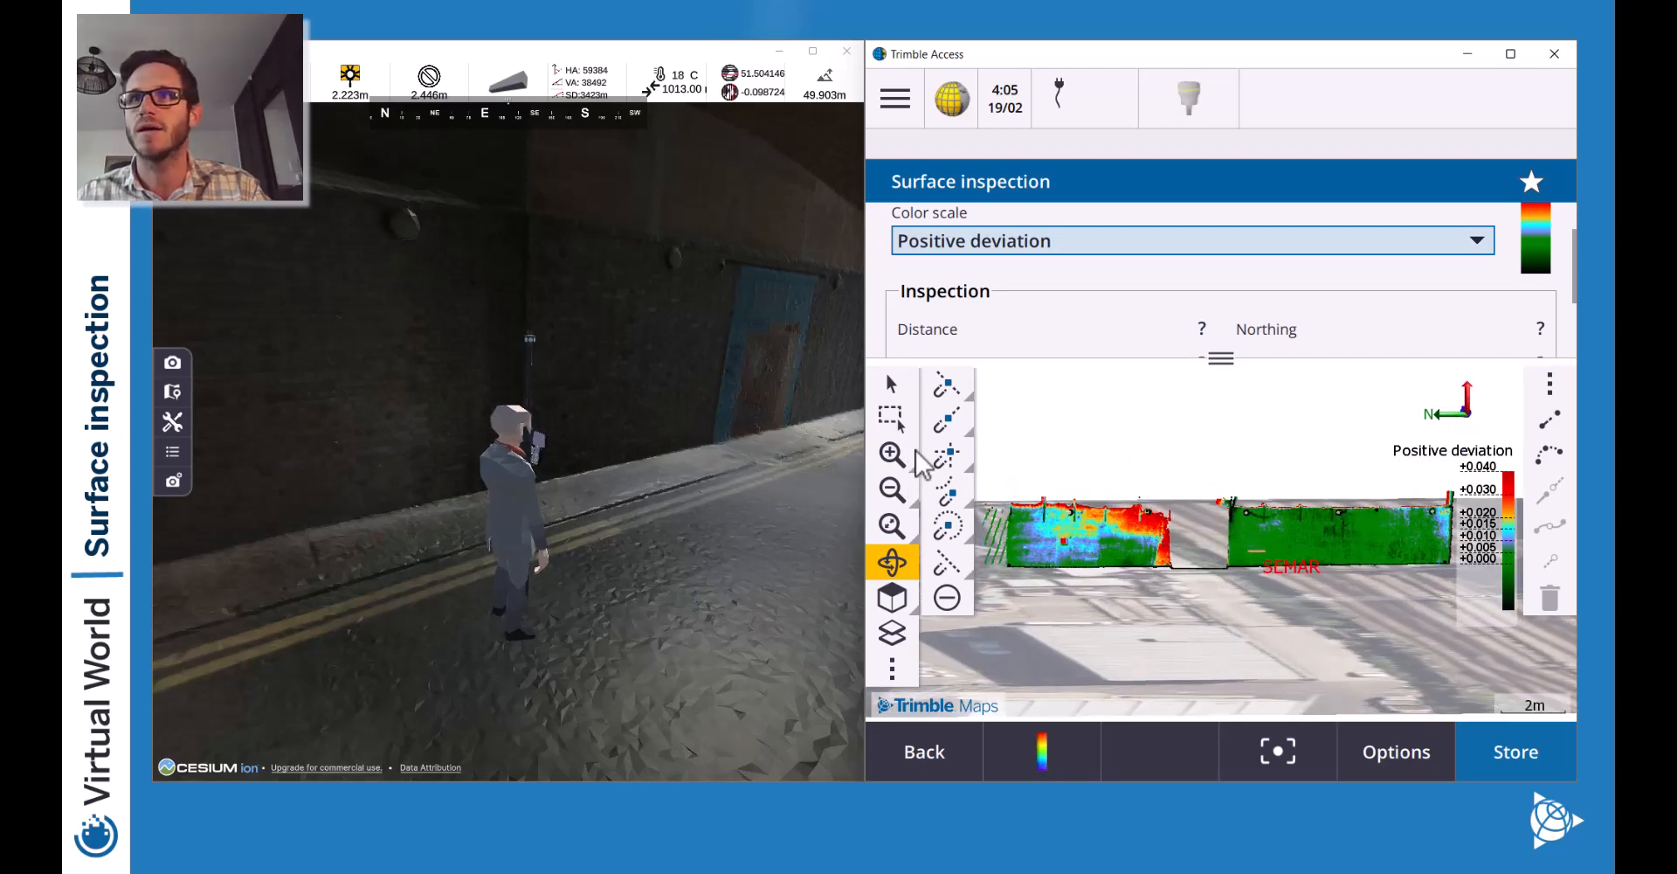
pyautogui.click(908, 451)
pyautogui.click(902, 378)
pyautogui.moveTo(1083, 537); pyautogui.dragTo(1359, 556)
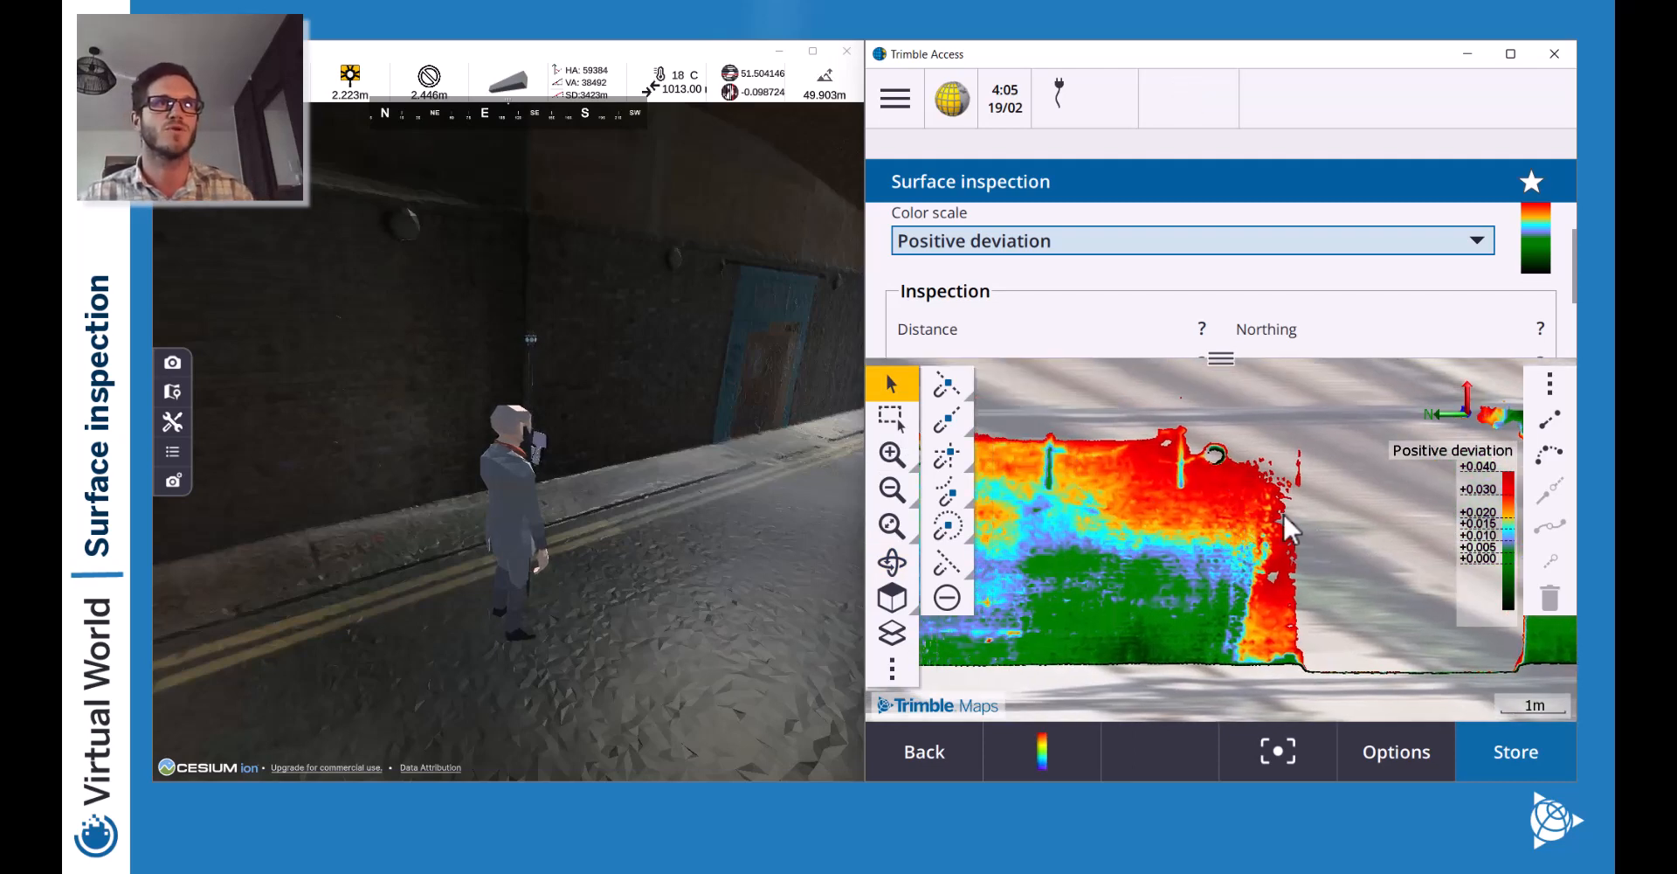
pyautogui.press('w')
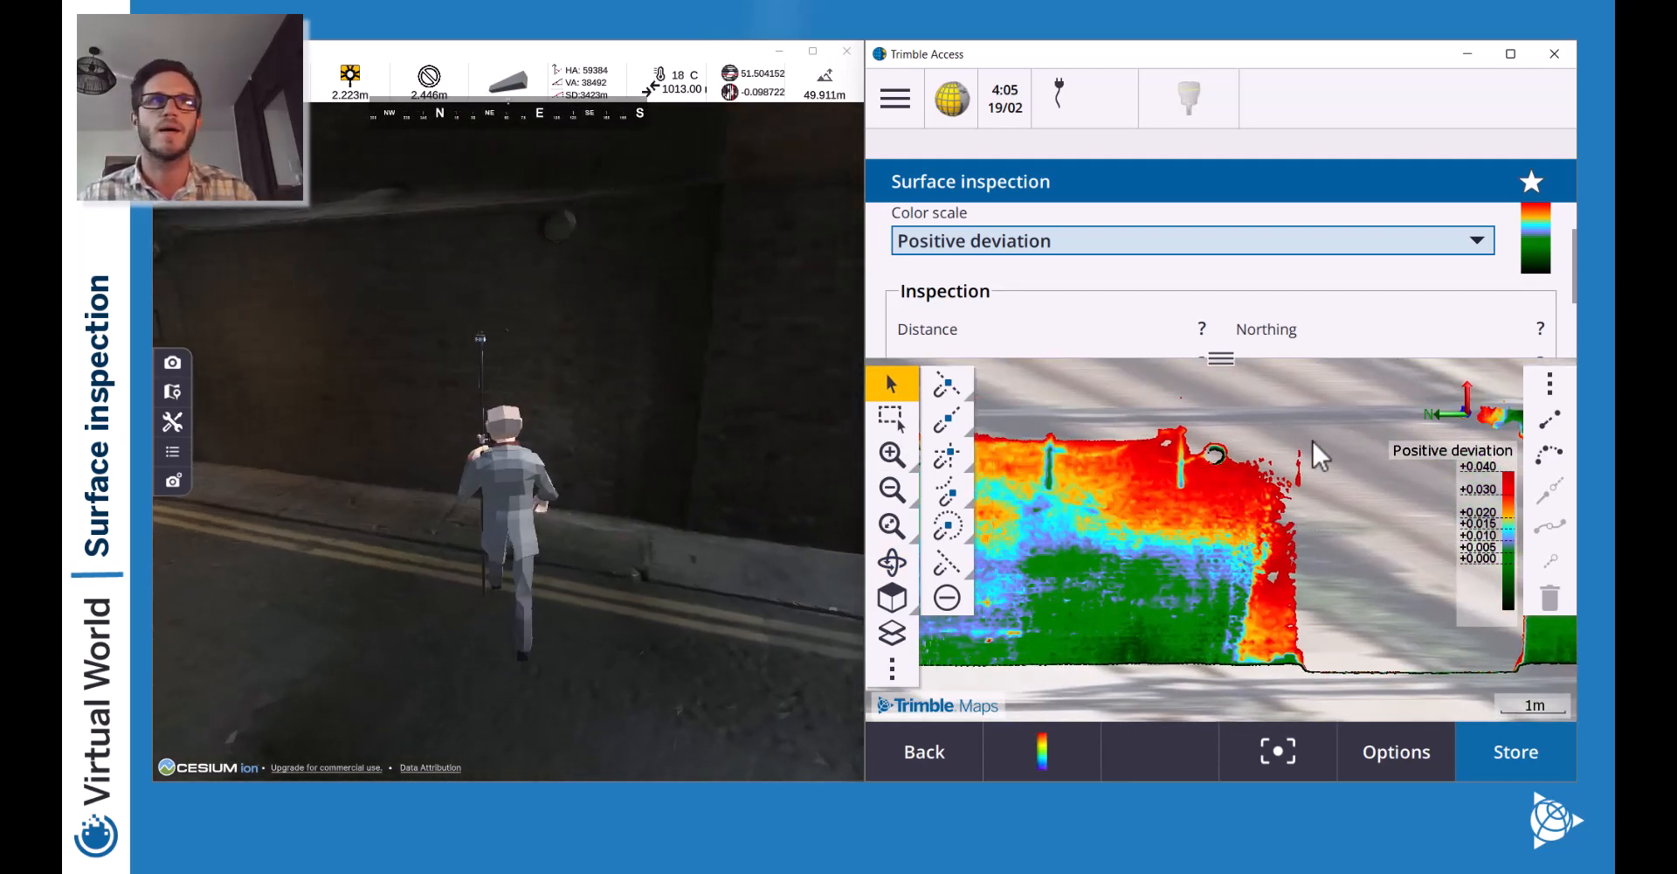
pyautogui.press('w')
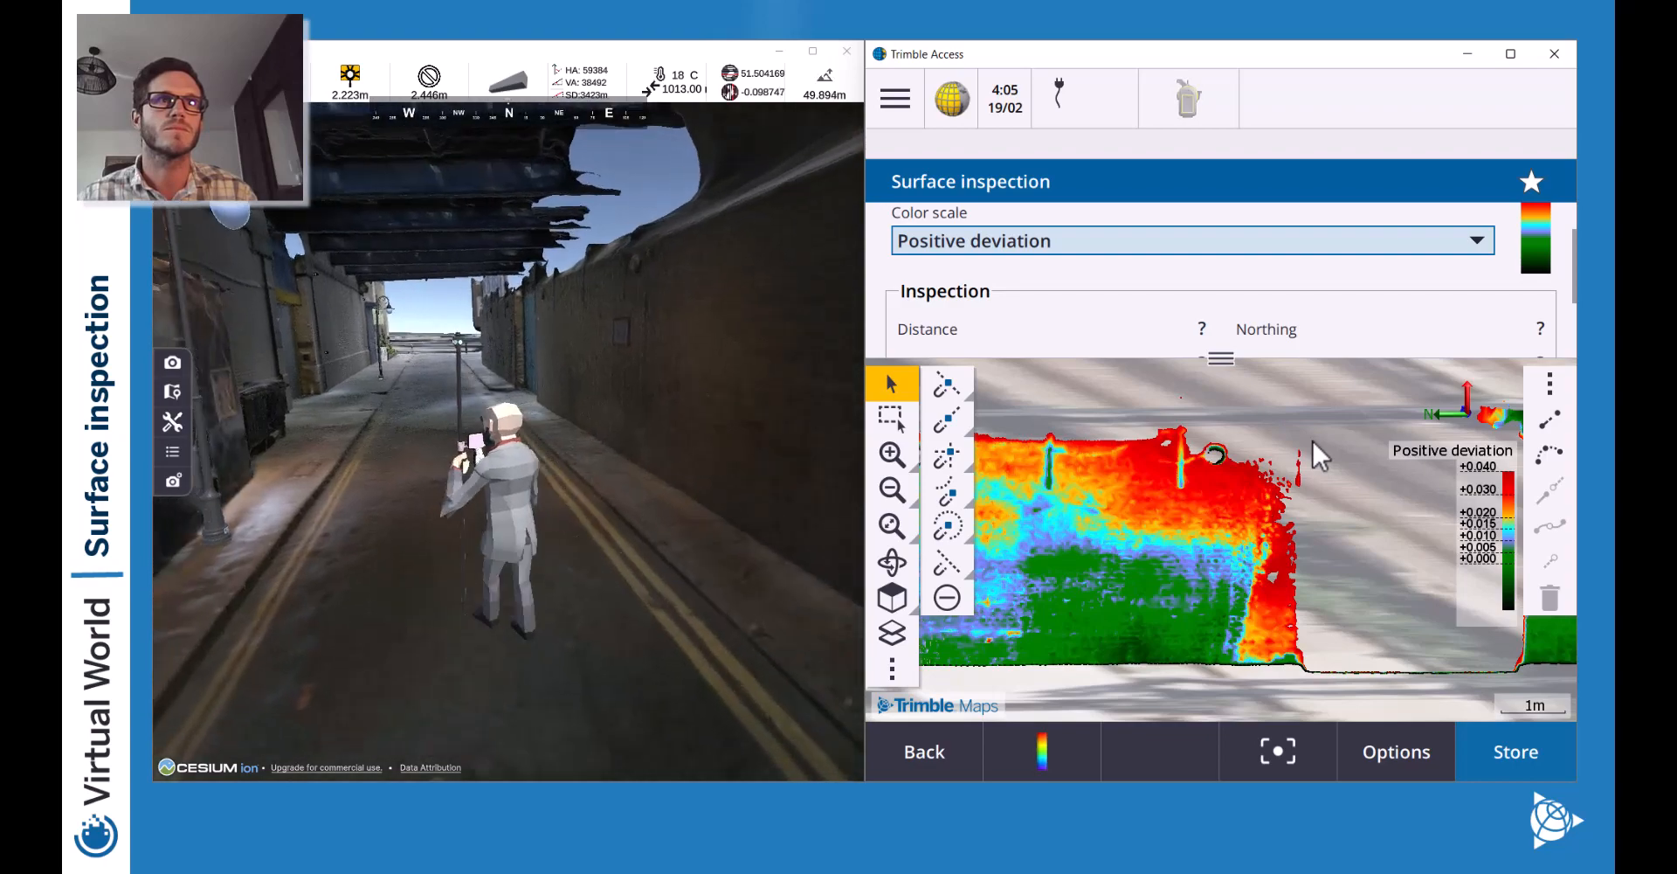
pyautogui.press('w')
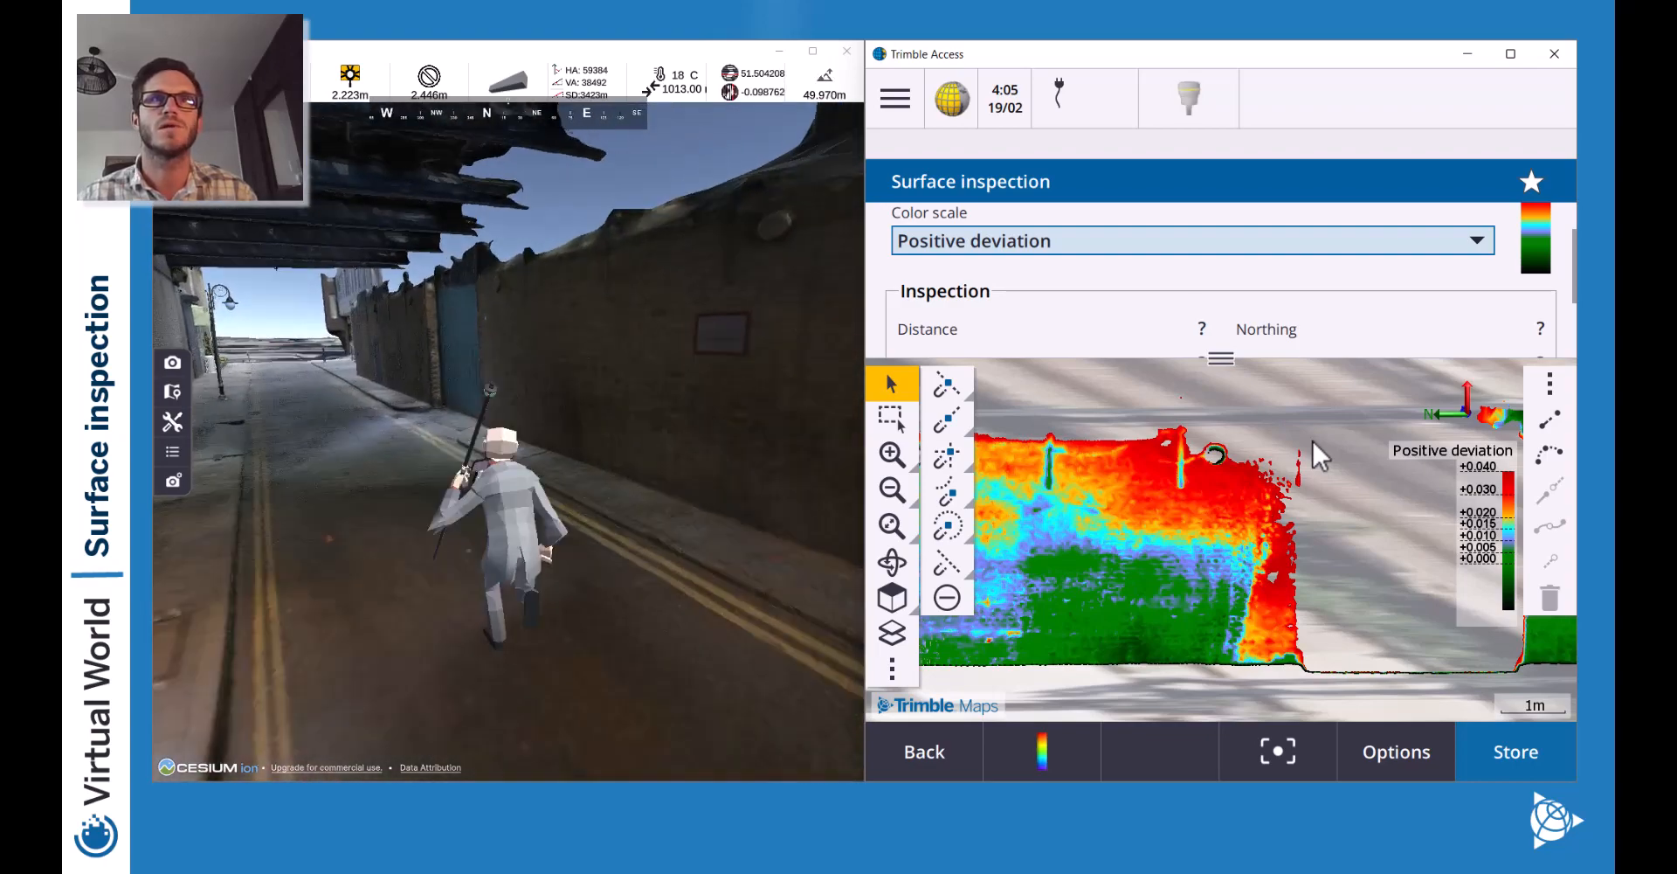
pyautogui.press('w')
pyautogui.press('w')
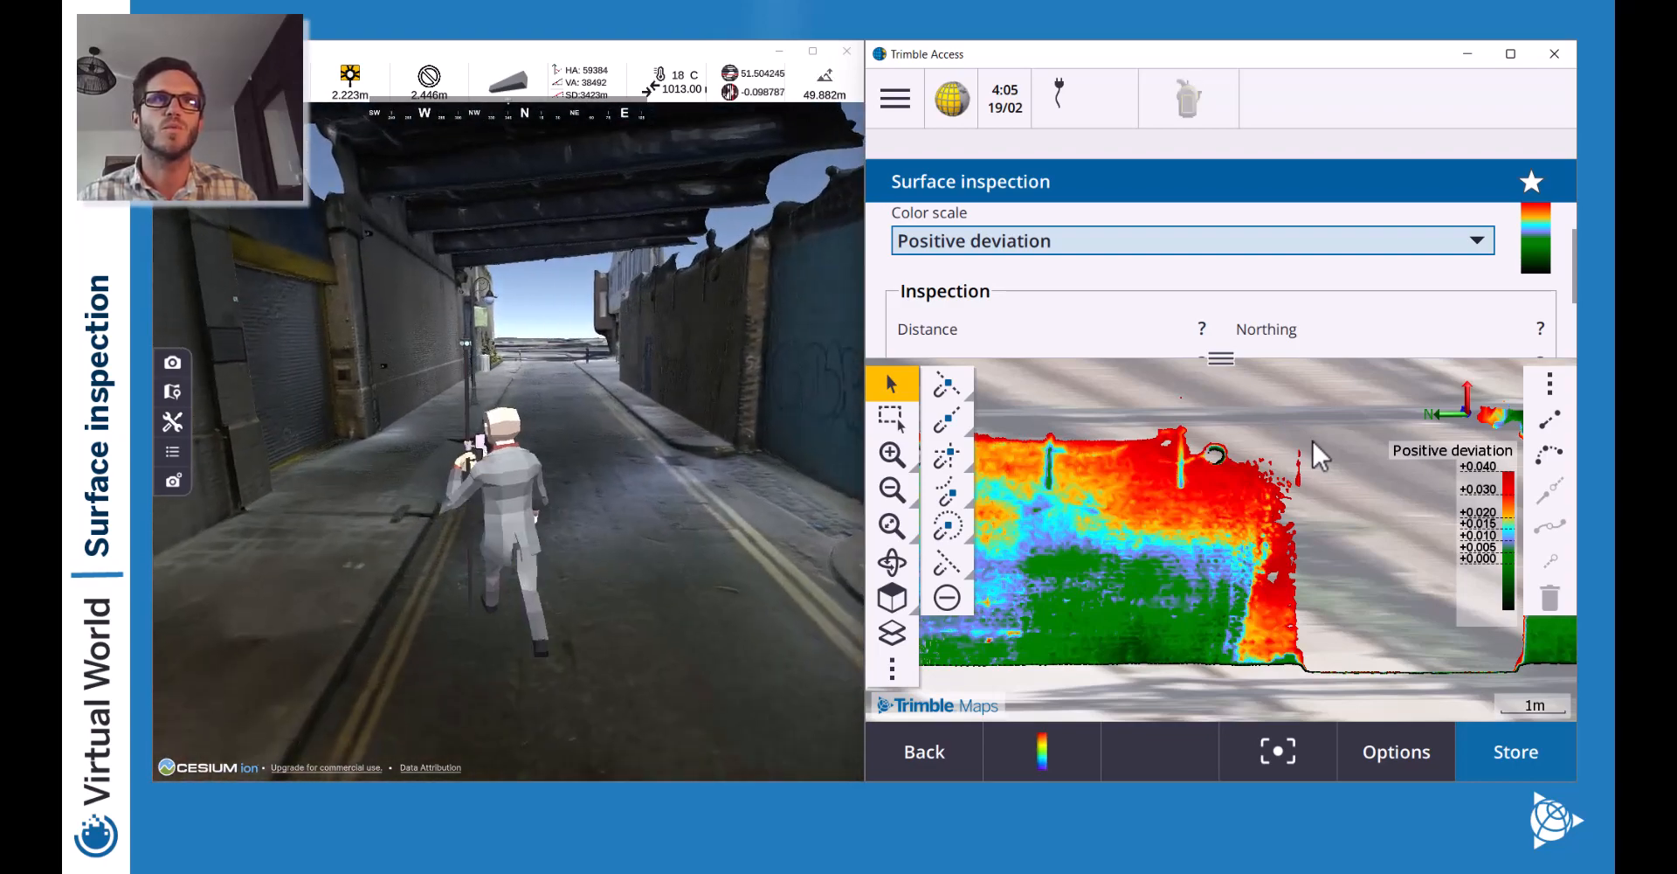
pyautogui.press('w')
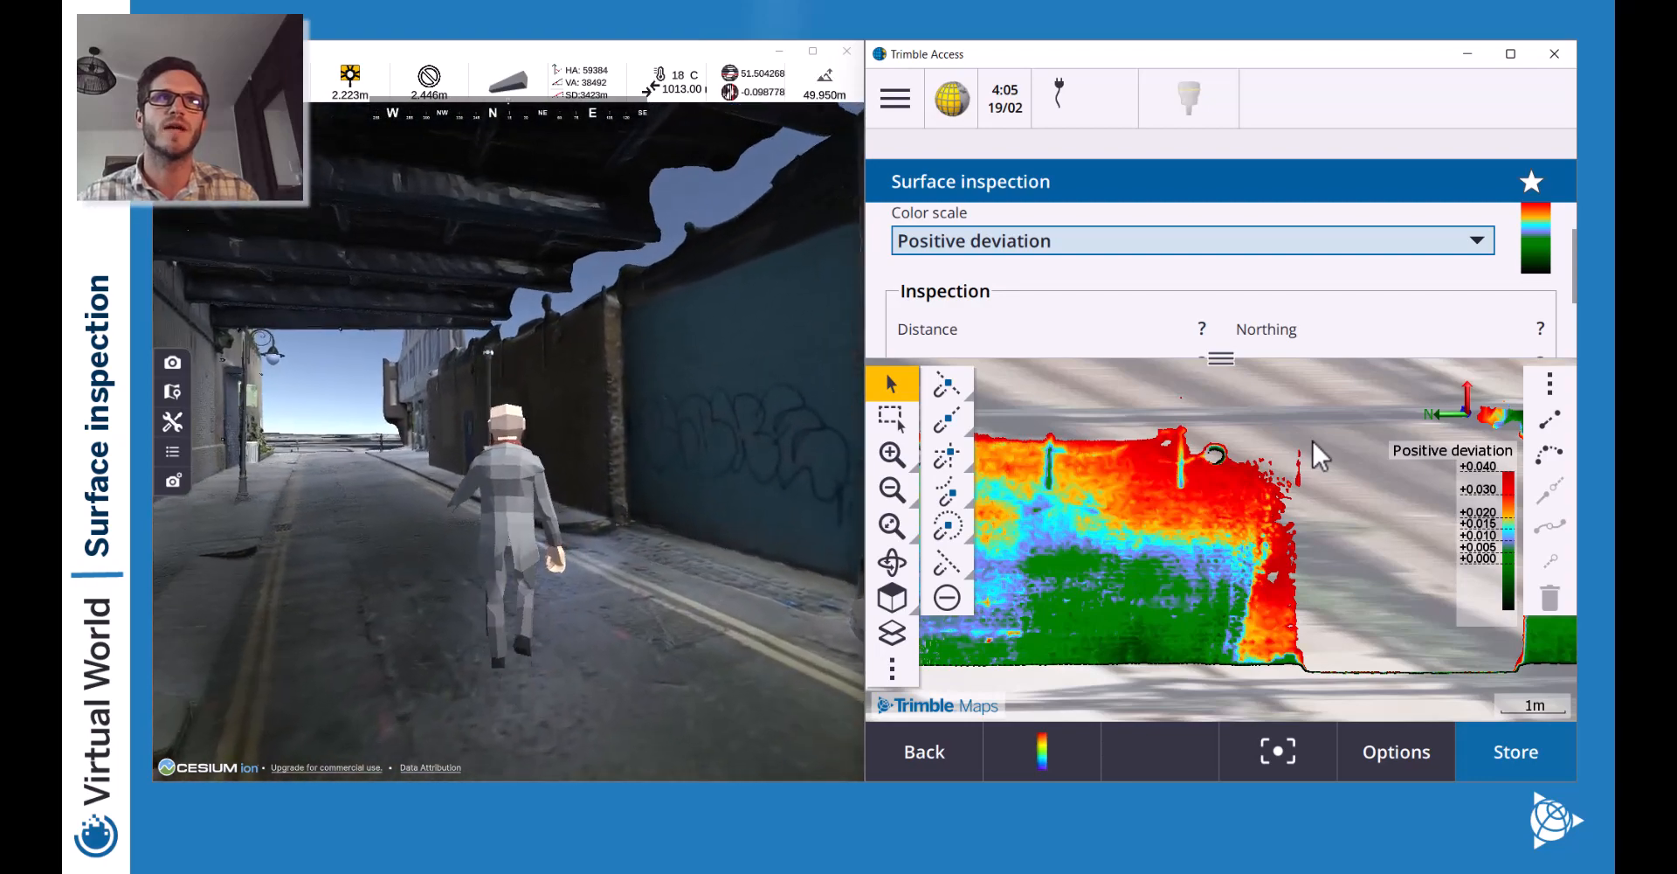
pyautogui.press('w')
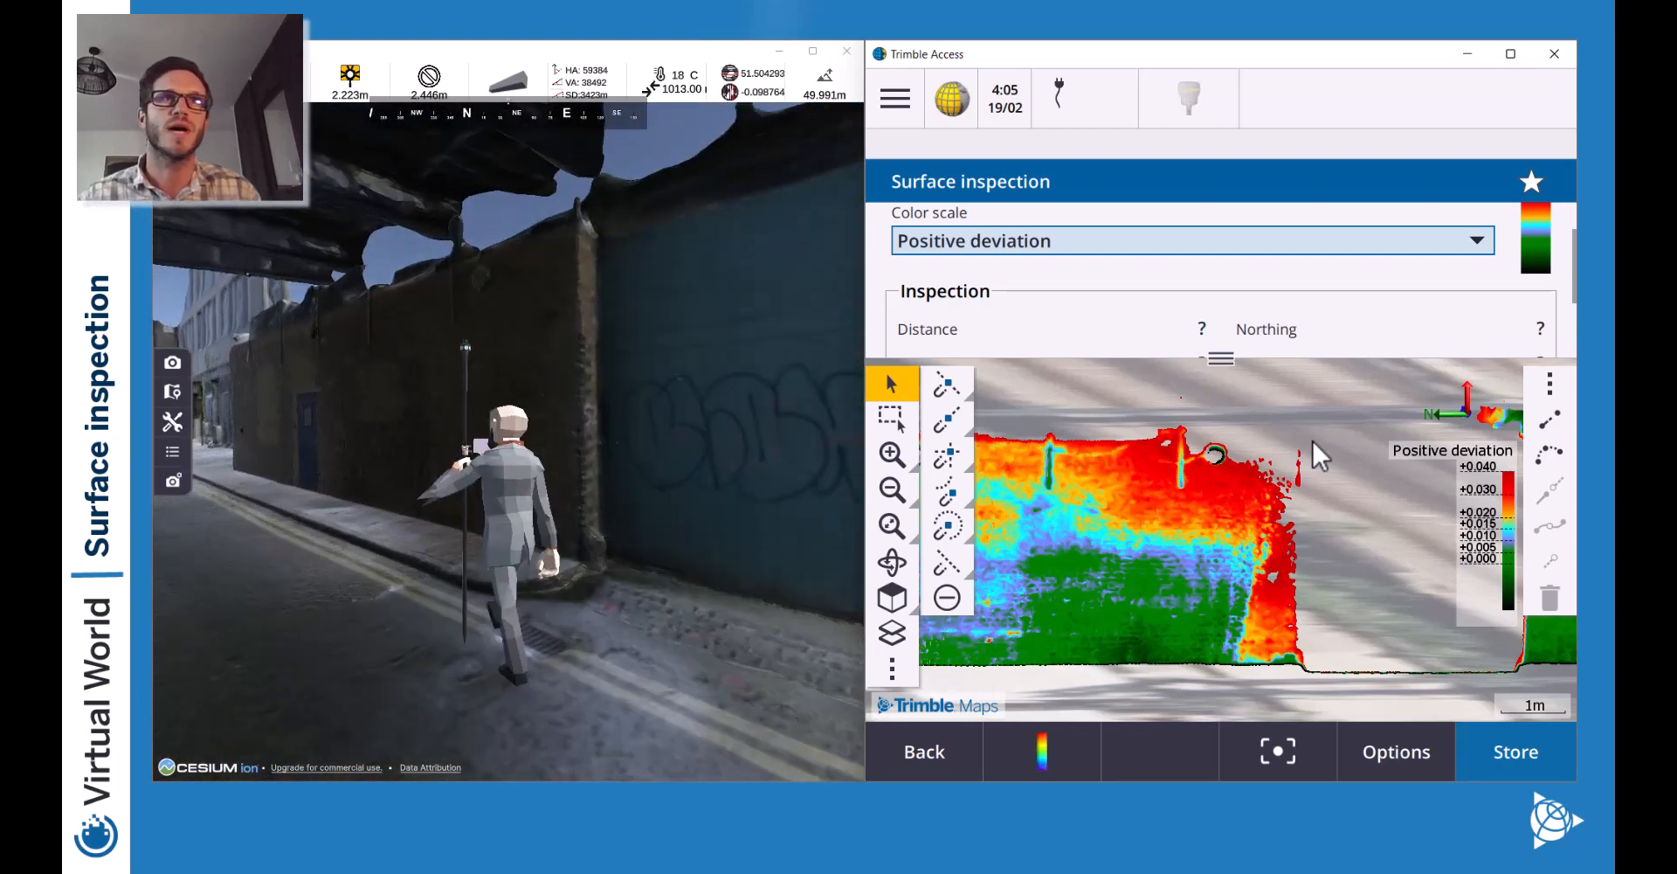
pyautogui.press('w')
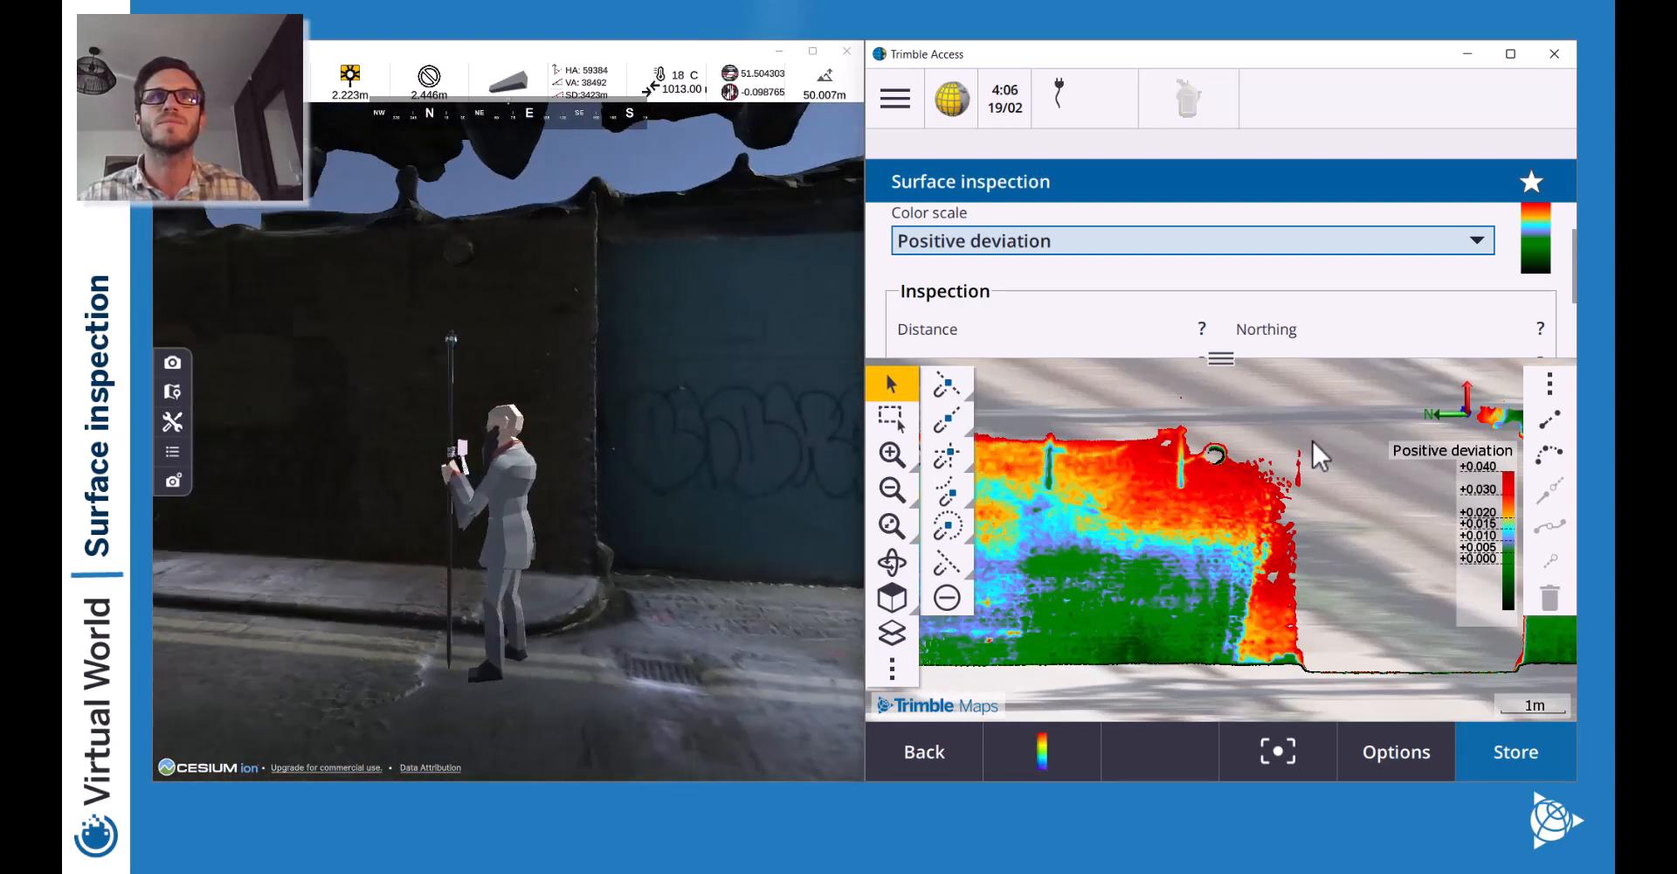
pyautogui.press('w')
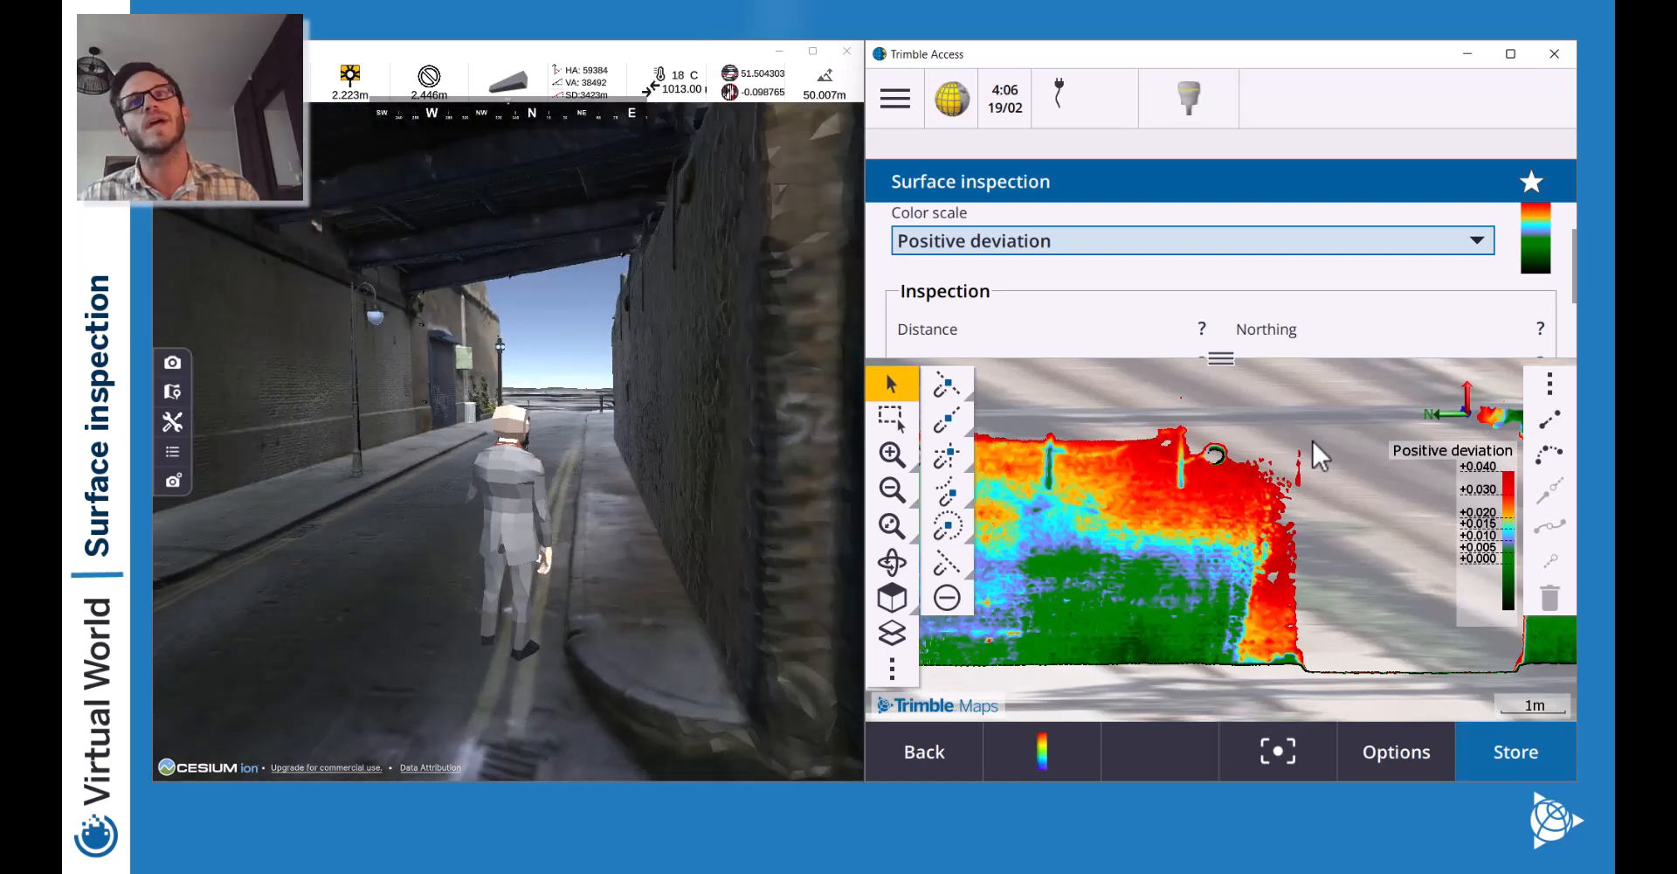
pyautogui.press('w')
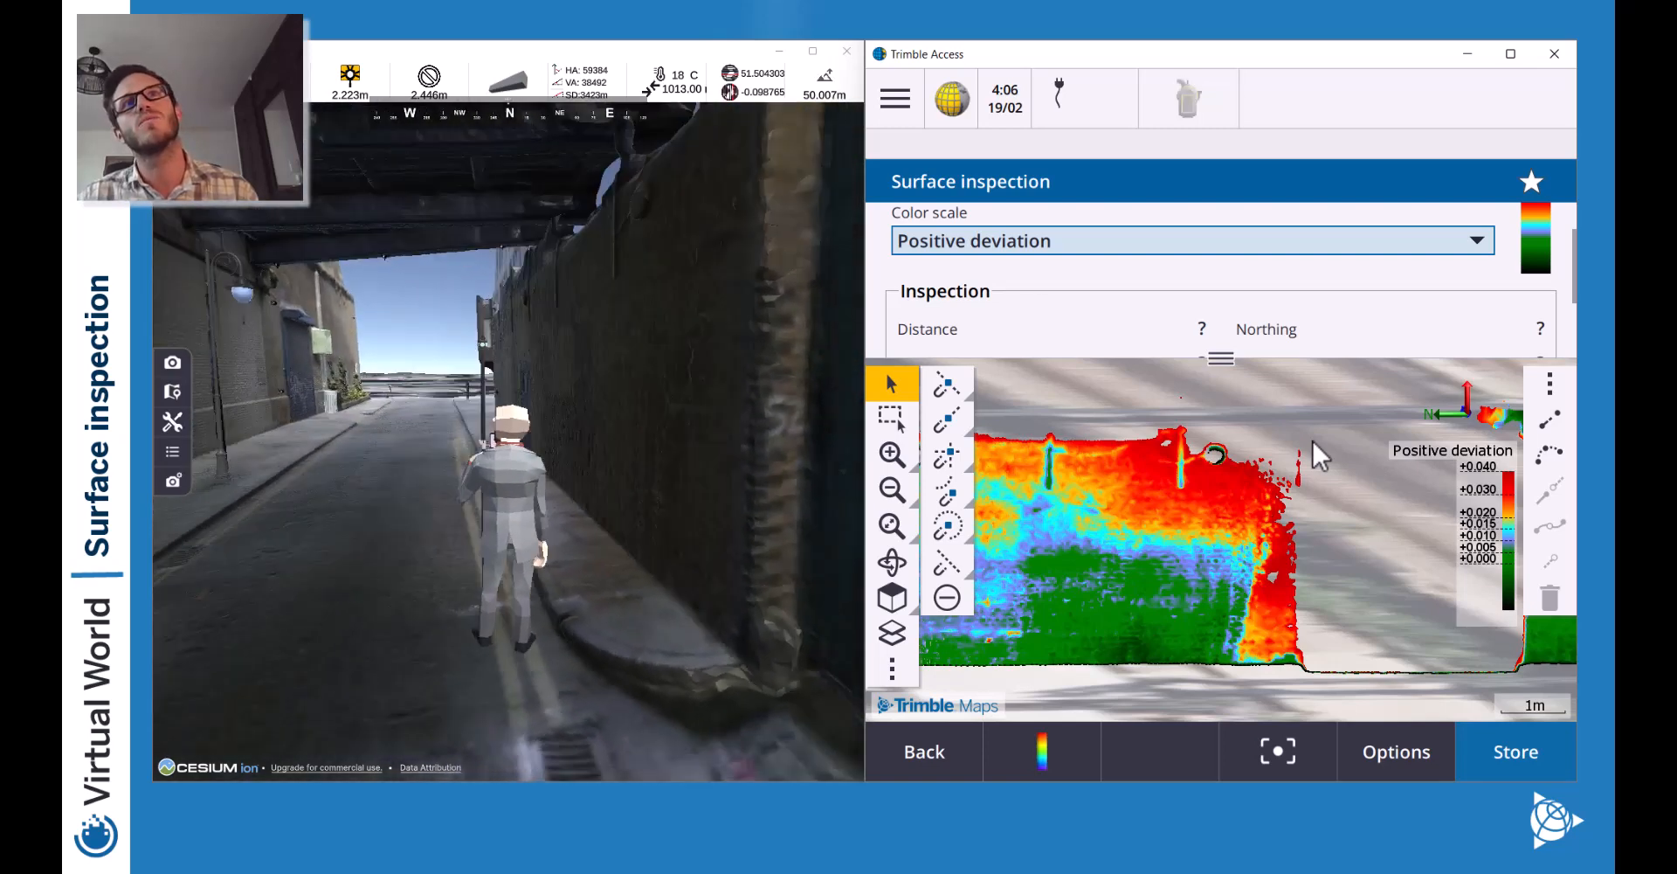
pyautogui.press('w')
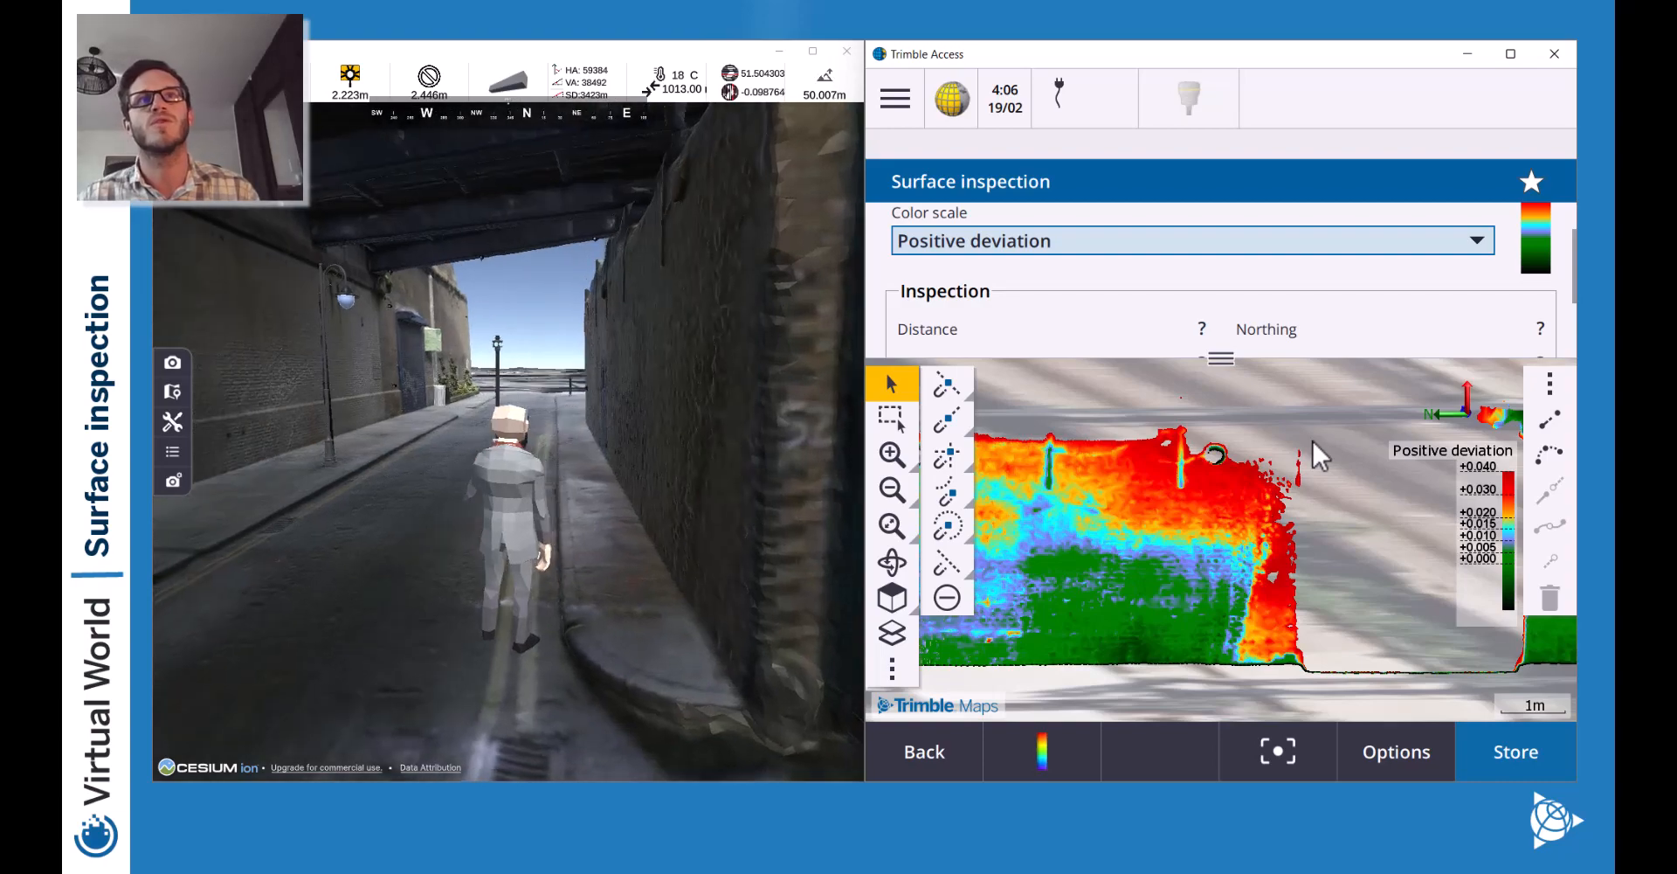
pyautogui.press('w')
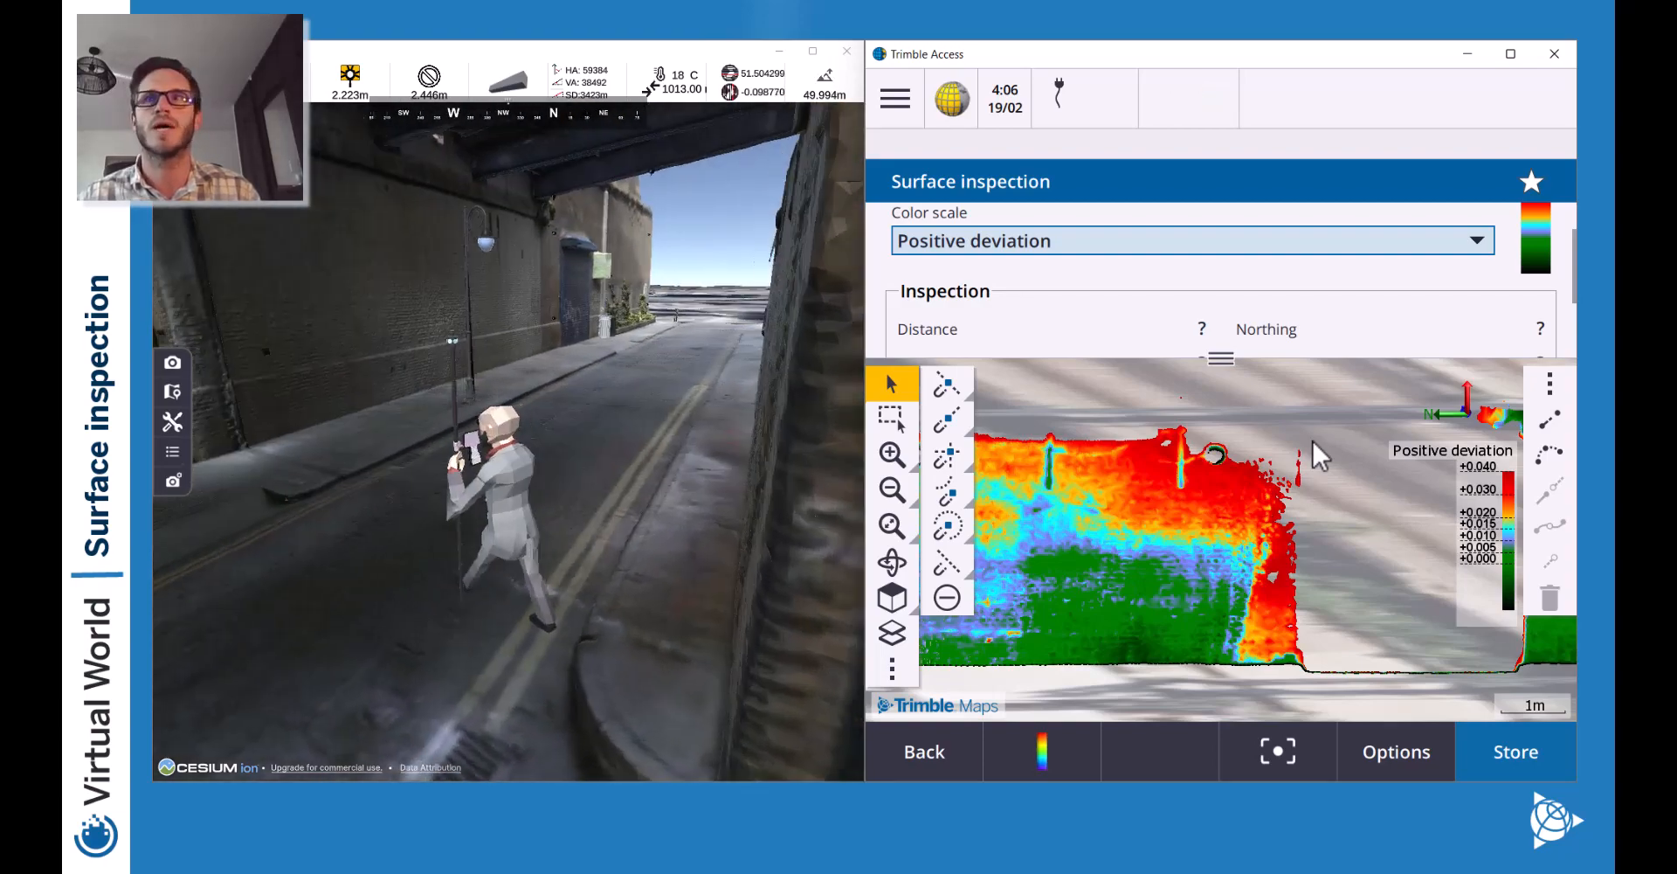
pyautogui.press('w')
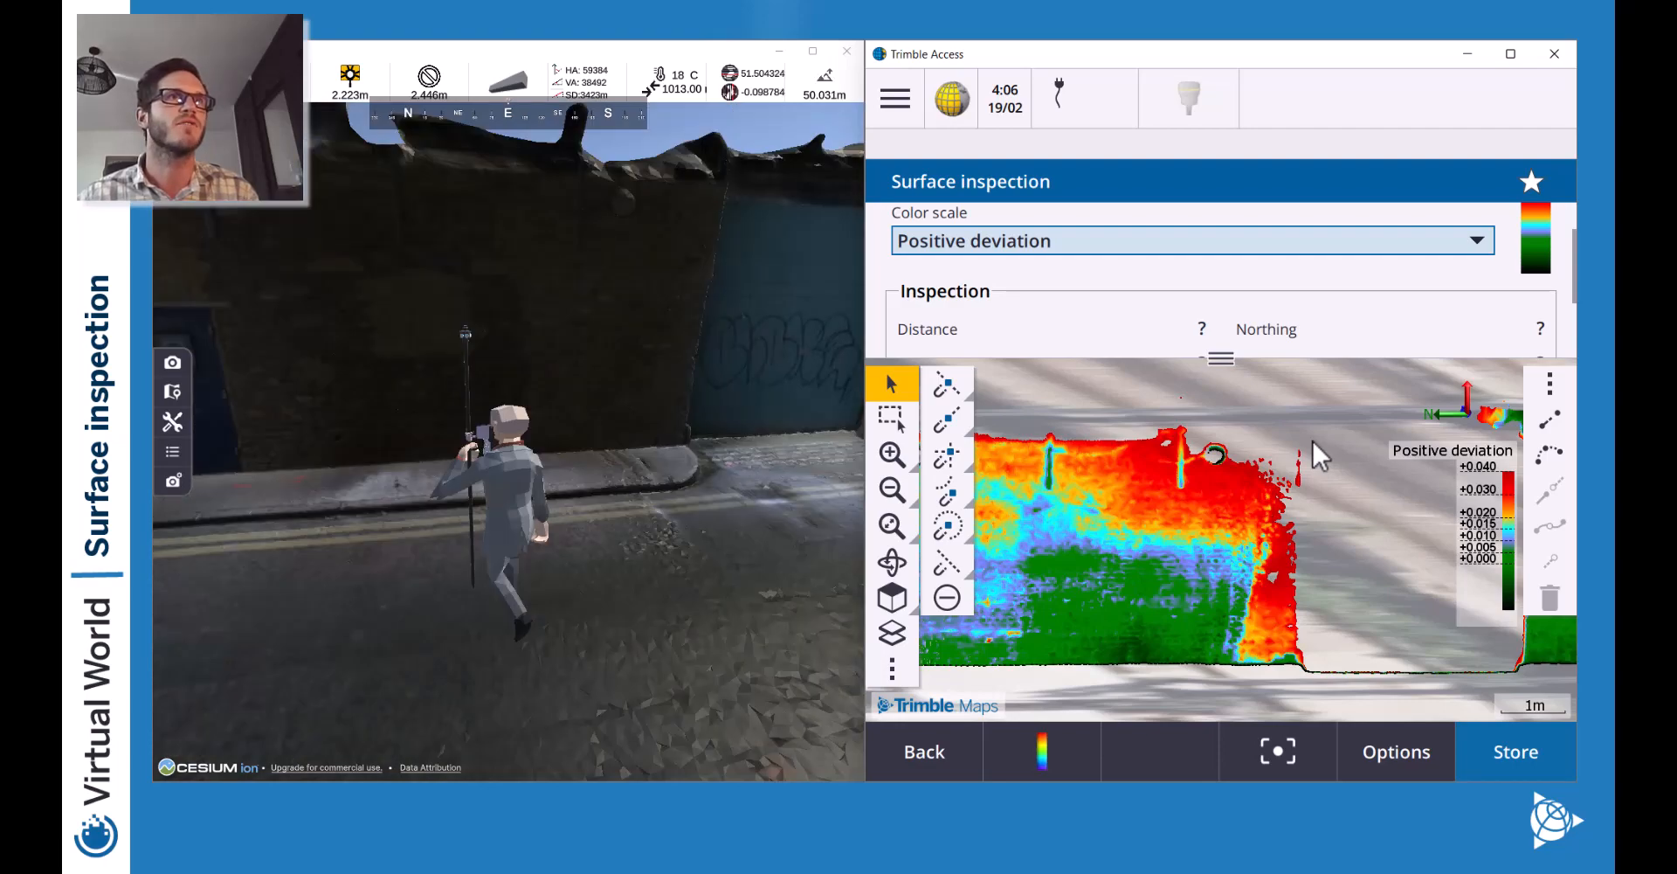
pyautogui.press('d')
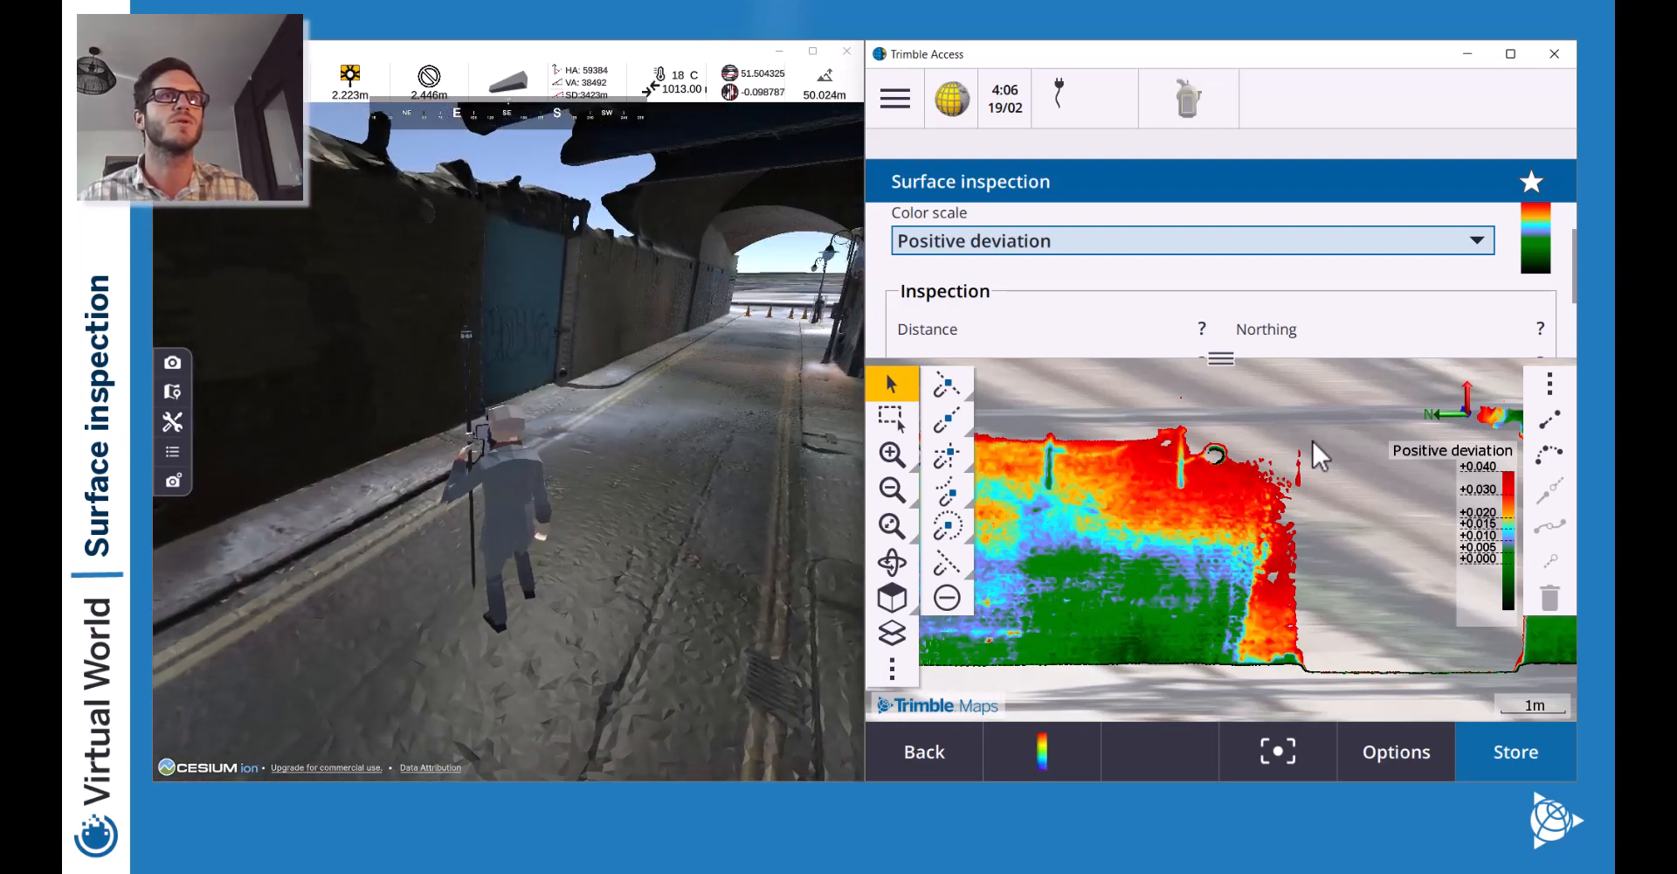
pyautogui.press('a')
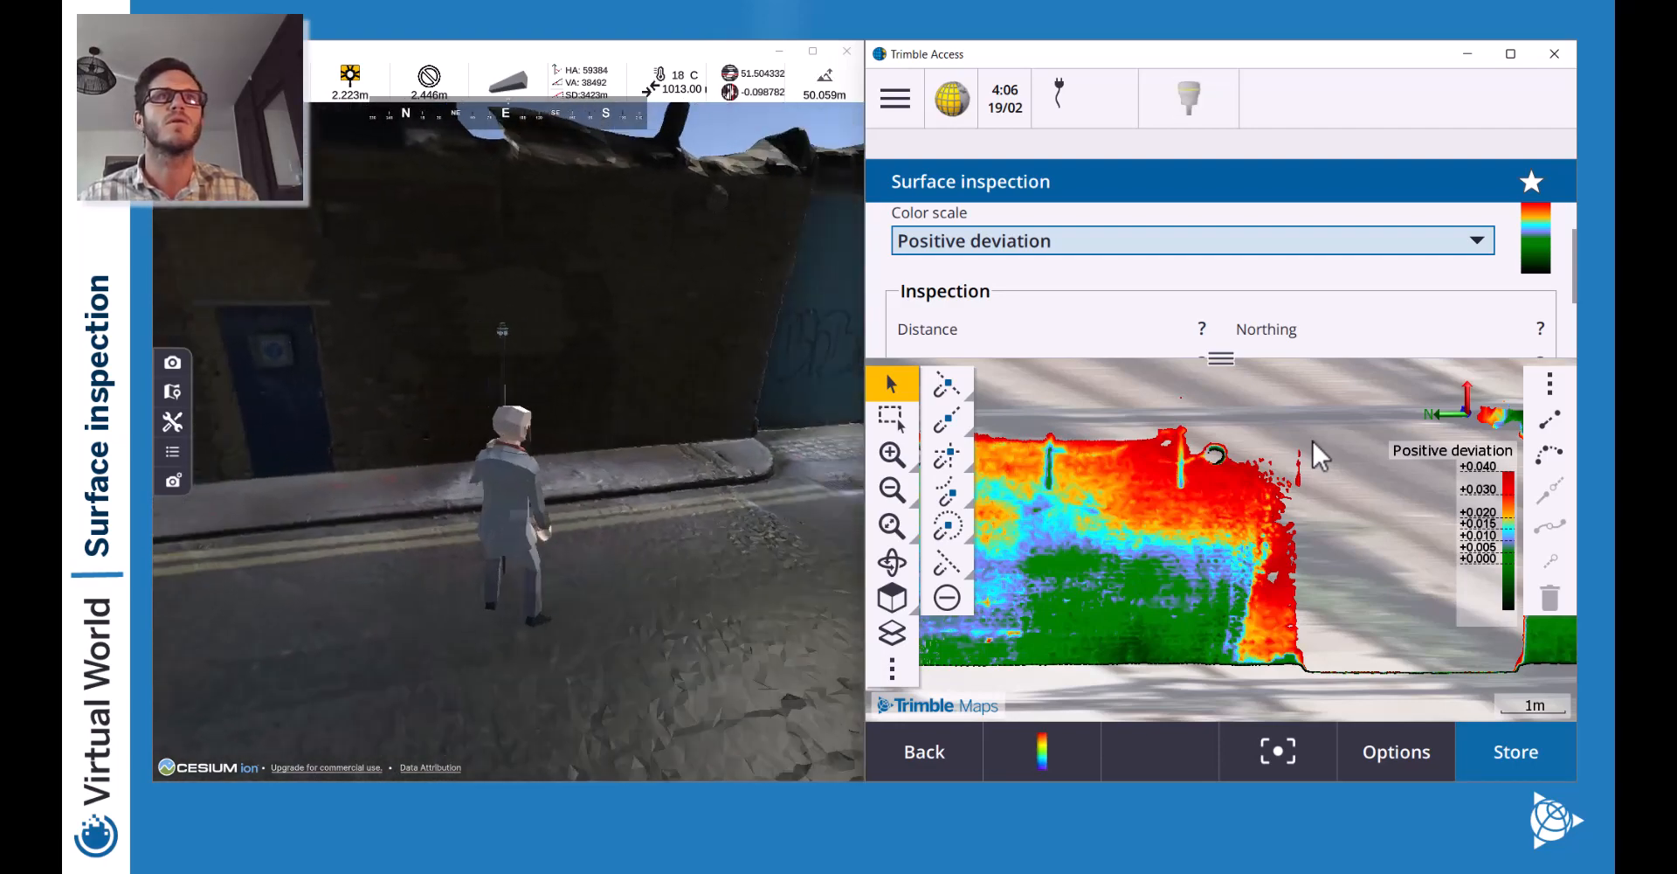
pyautogui.press('a')
pyautogui.press('d')
pyautogui.press('a')
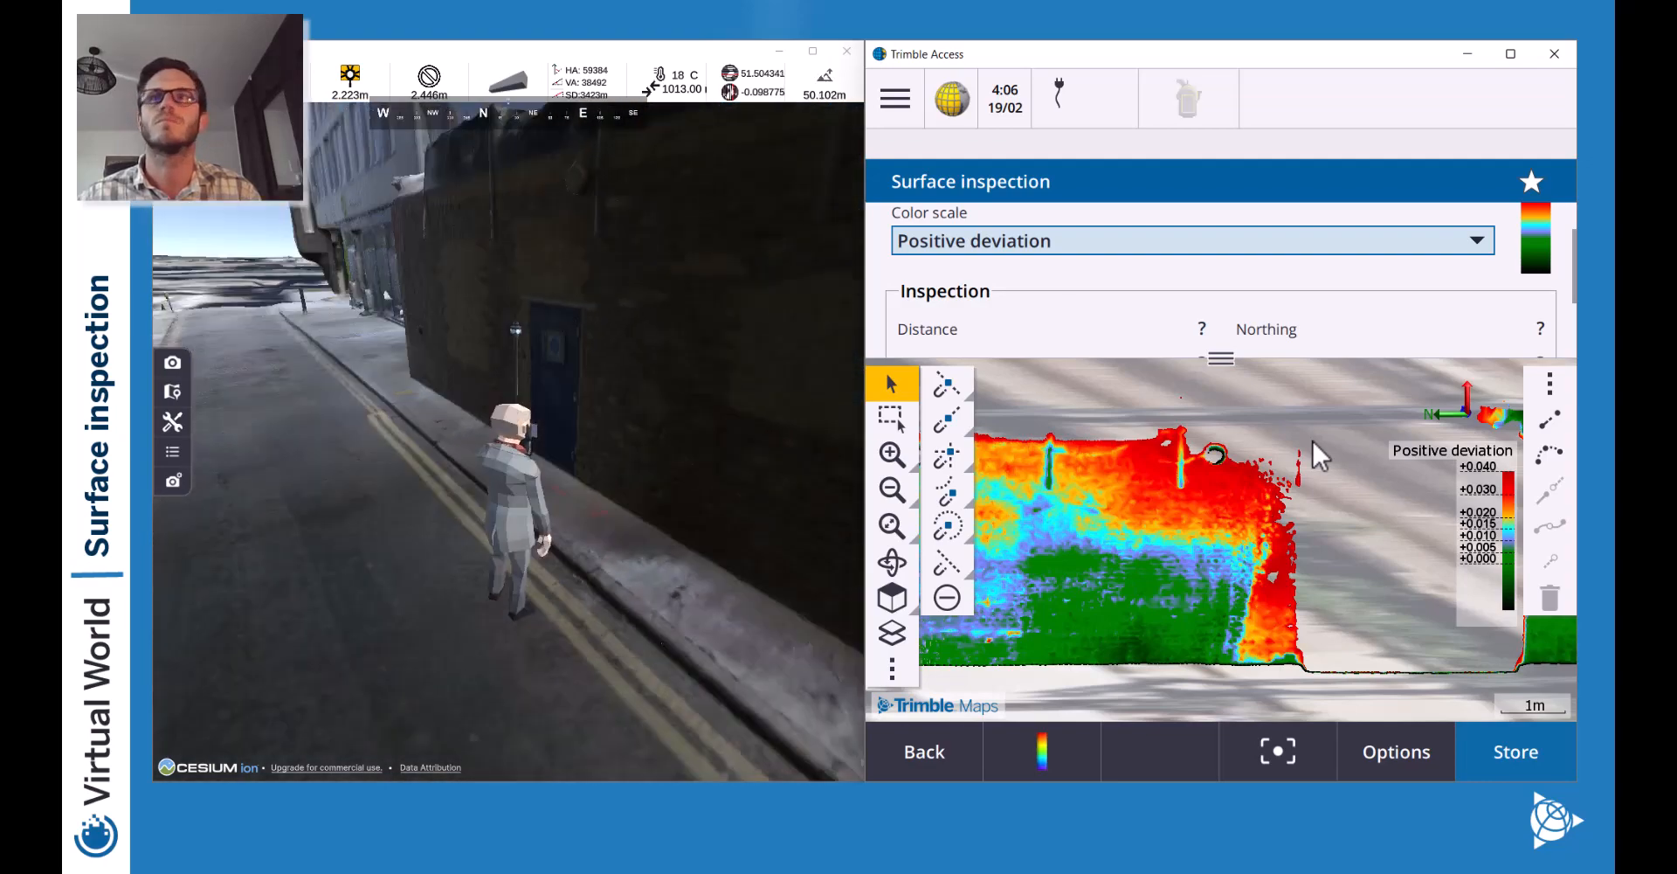
pyautogui.press('a')
pyautogui.press('d')
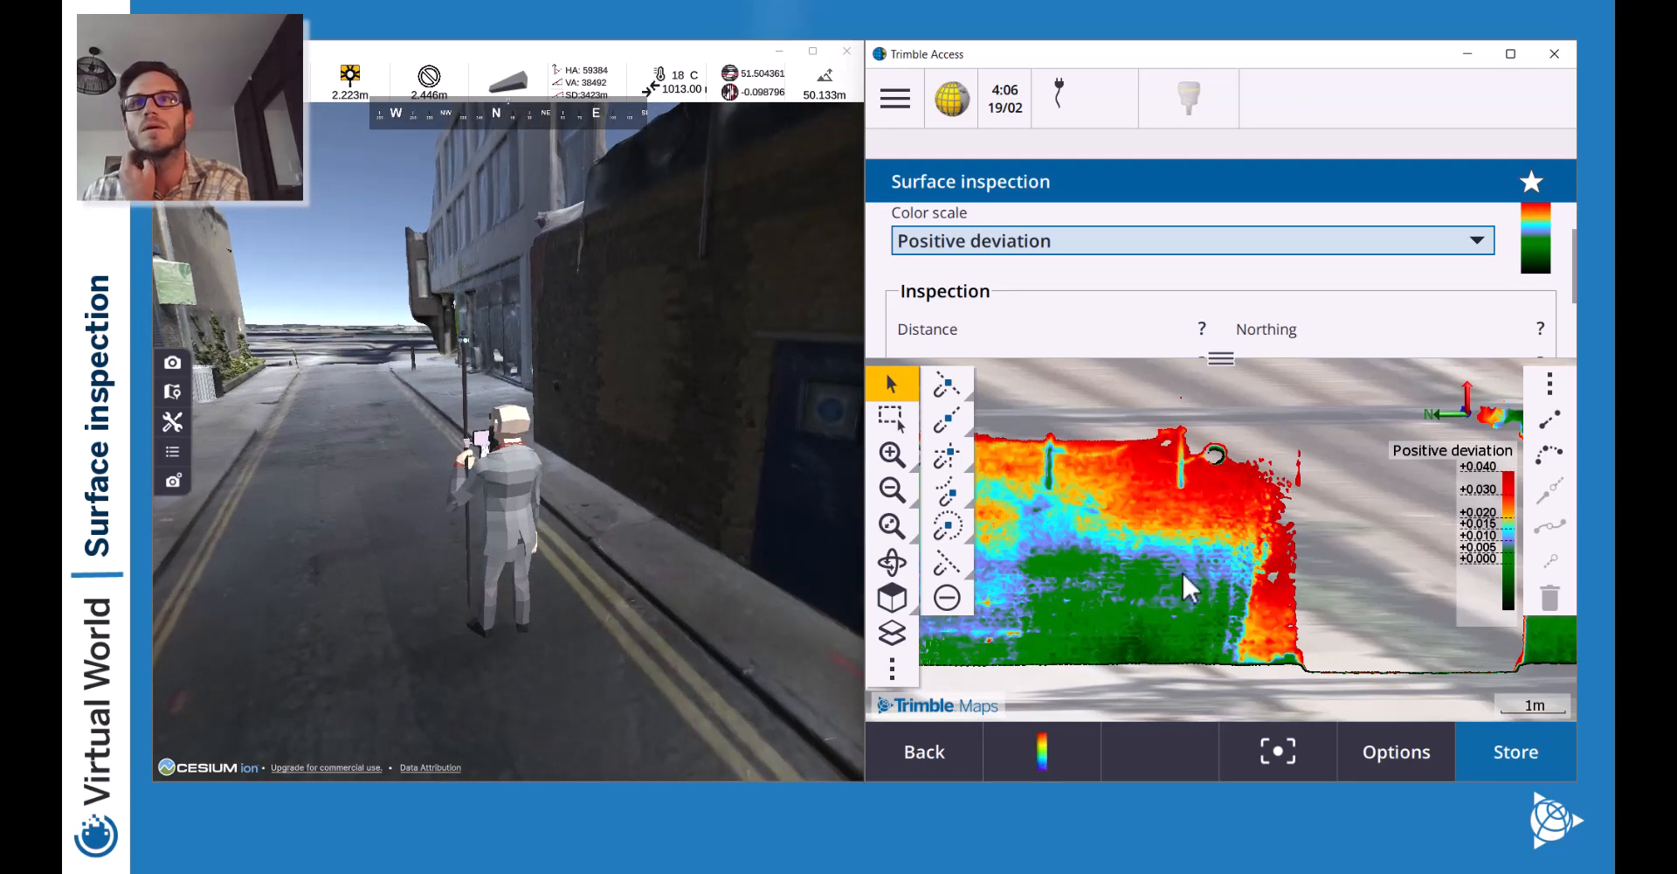
# Orbit and enlarge the map, zoom out to show both wall sections, then restore the inspection form.
pyautogui.moveTo(1191, 588); pyautogui.dragTo(1396, 540)
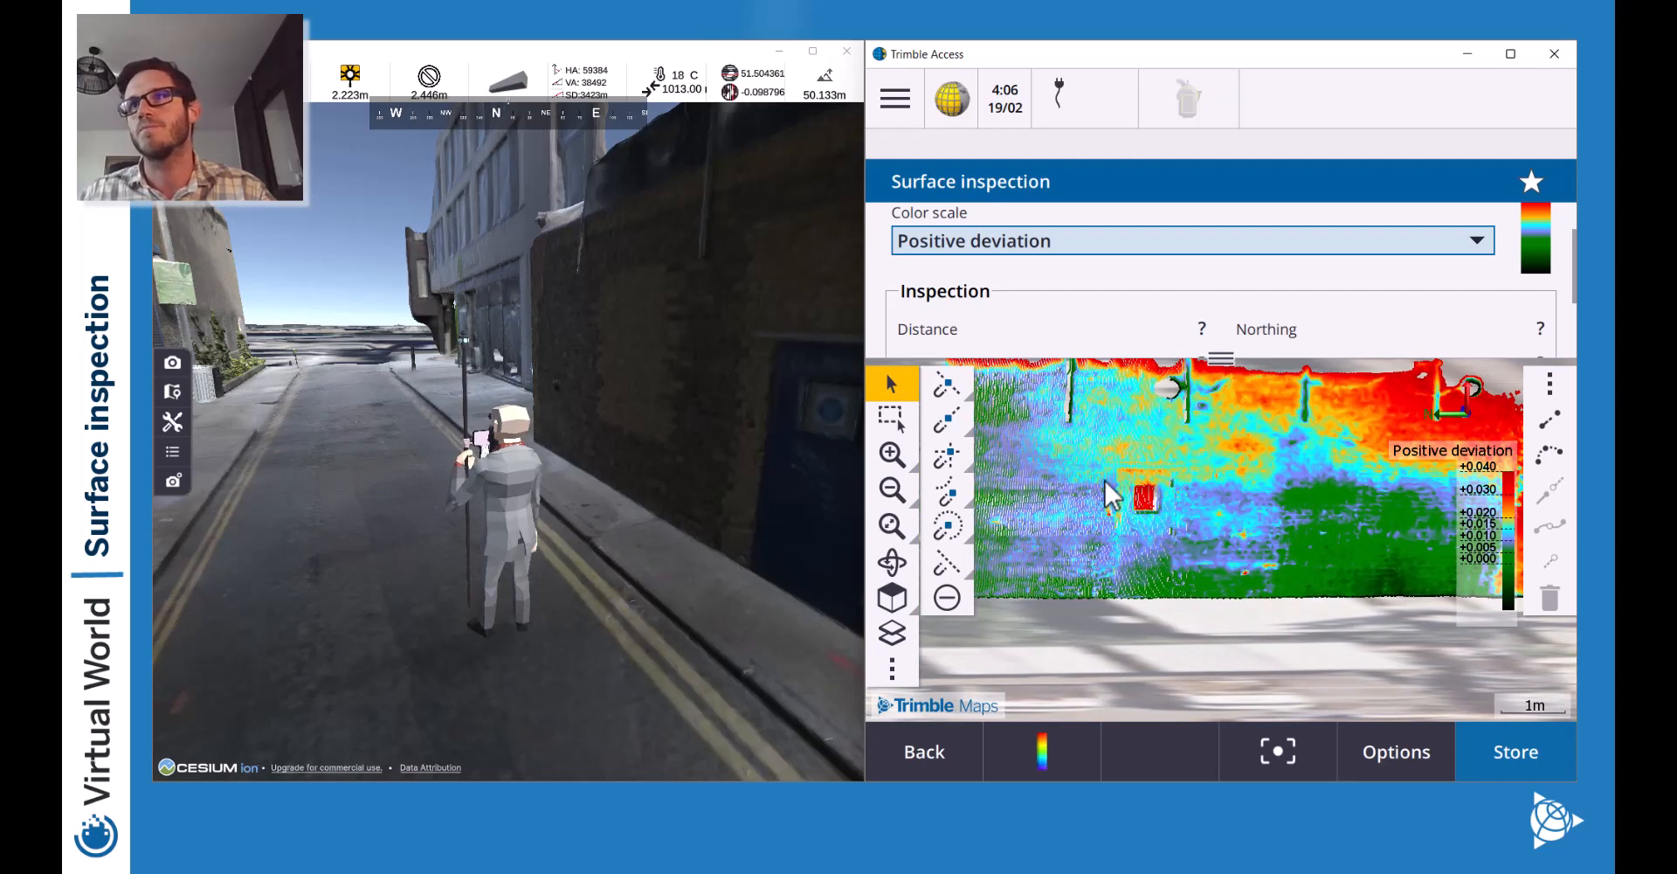
pyautogui.moveTo(1127, 493)
pyautogui.mouseDown()
pyautogui.moveTo(1202, 534)
pyautogui.moveTo(1171, 502)
pyautogui.moveTo(982, 471)
pyautogui.mouseUp()
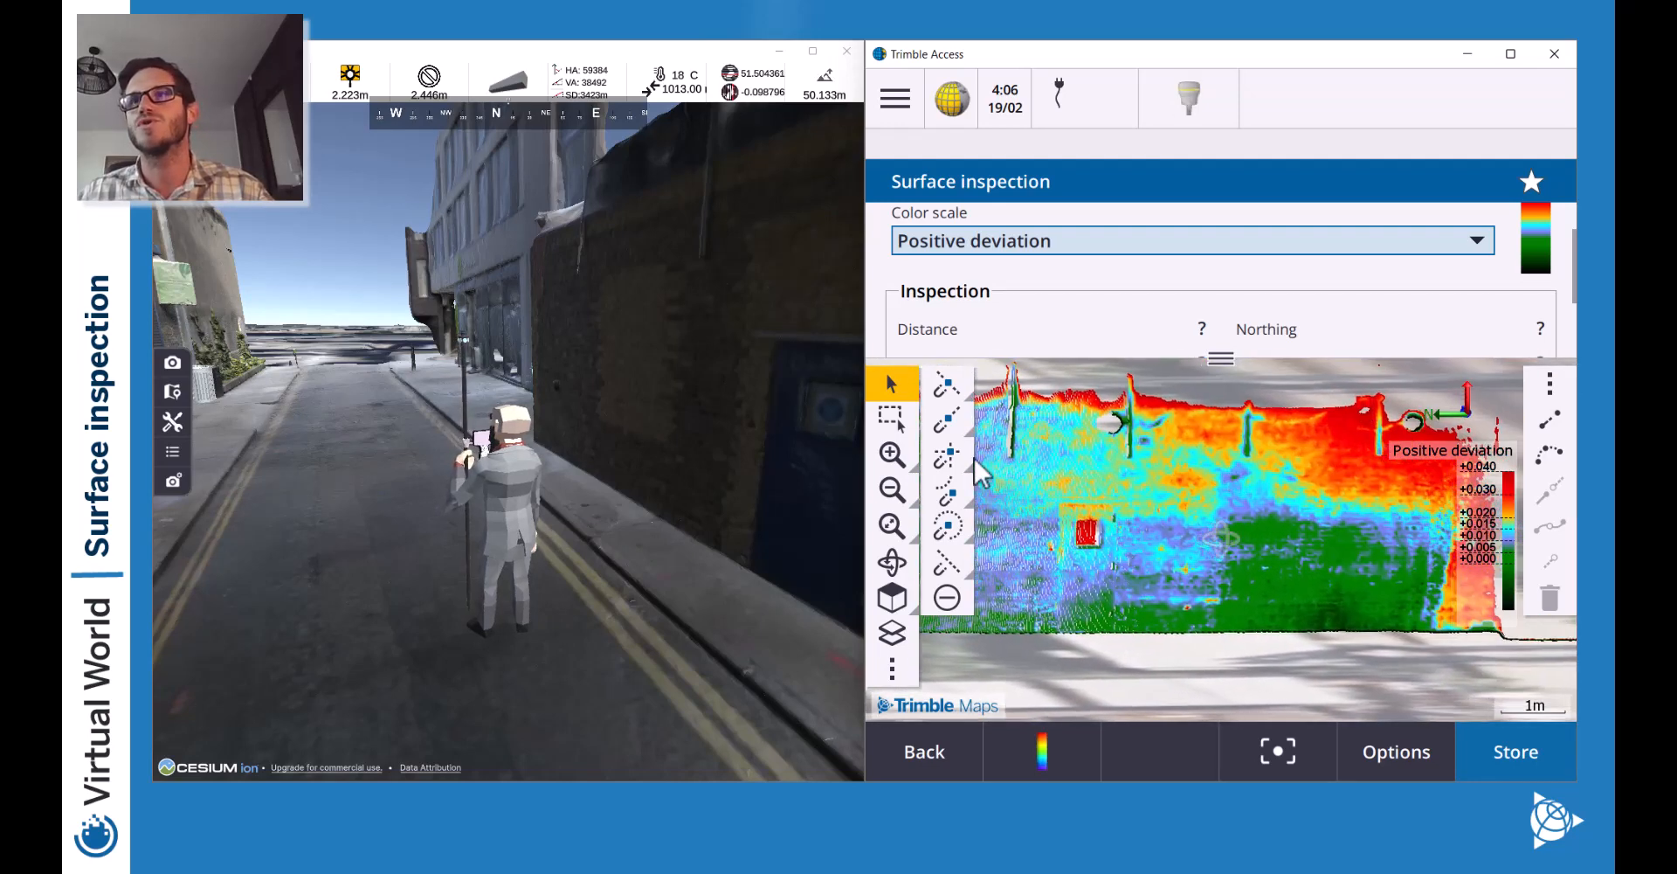
pyautogui.click(892, 489)
pyautogui.moveTo(1229, 358); pyautogui.dragTo(1231, 271)
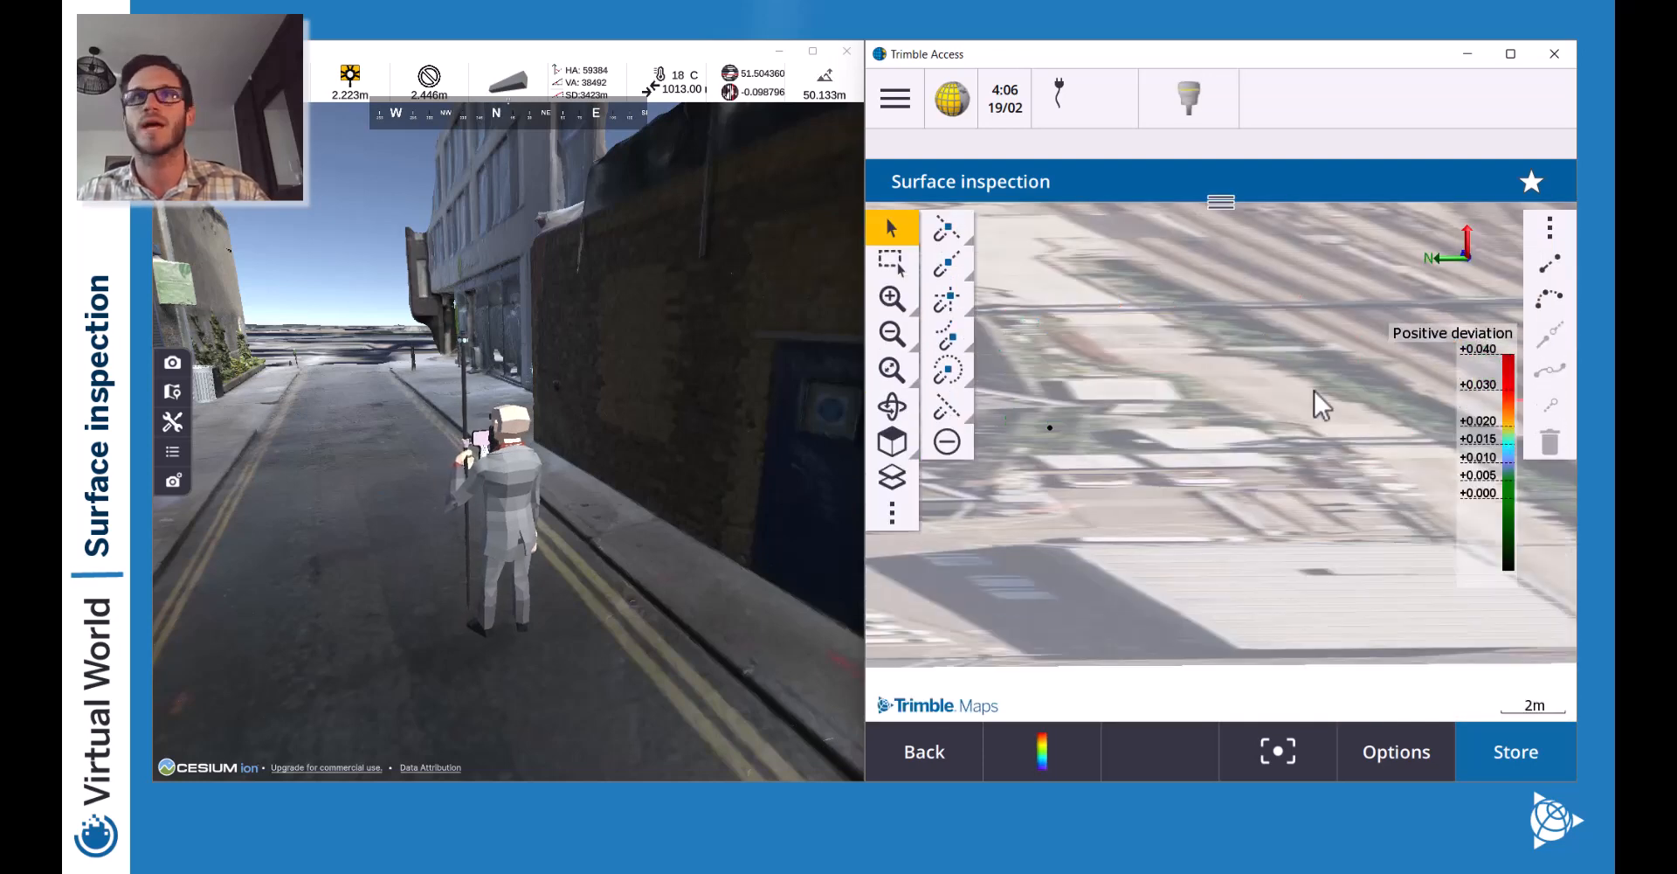
pyautogui.moveTo(1283, 380); pyautogui.dragTo(1217, 428)
pyautogui.click(897, 332)
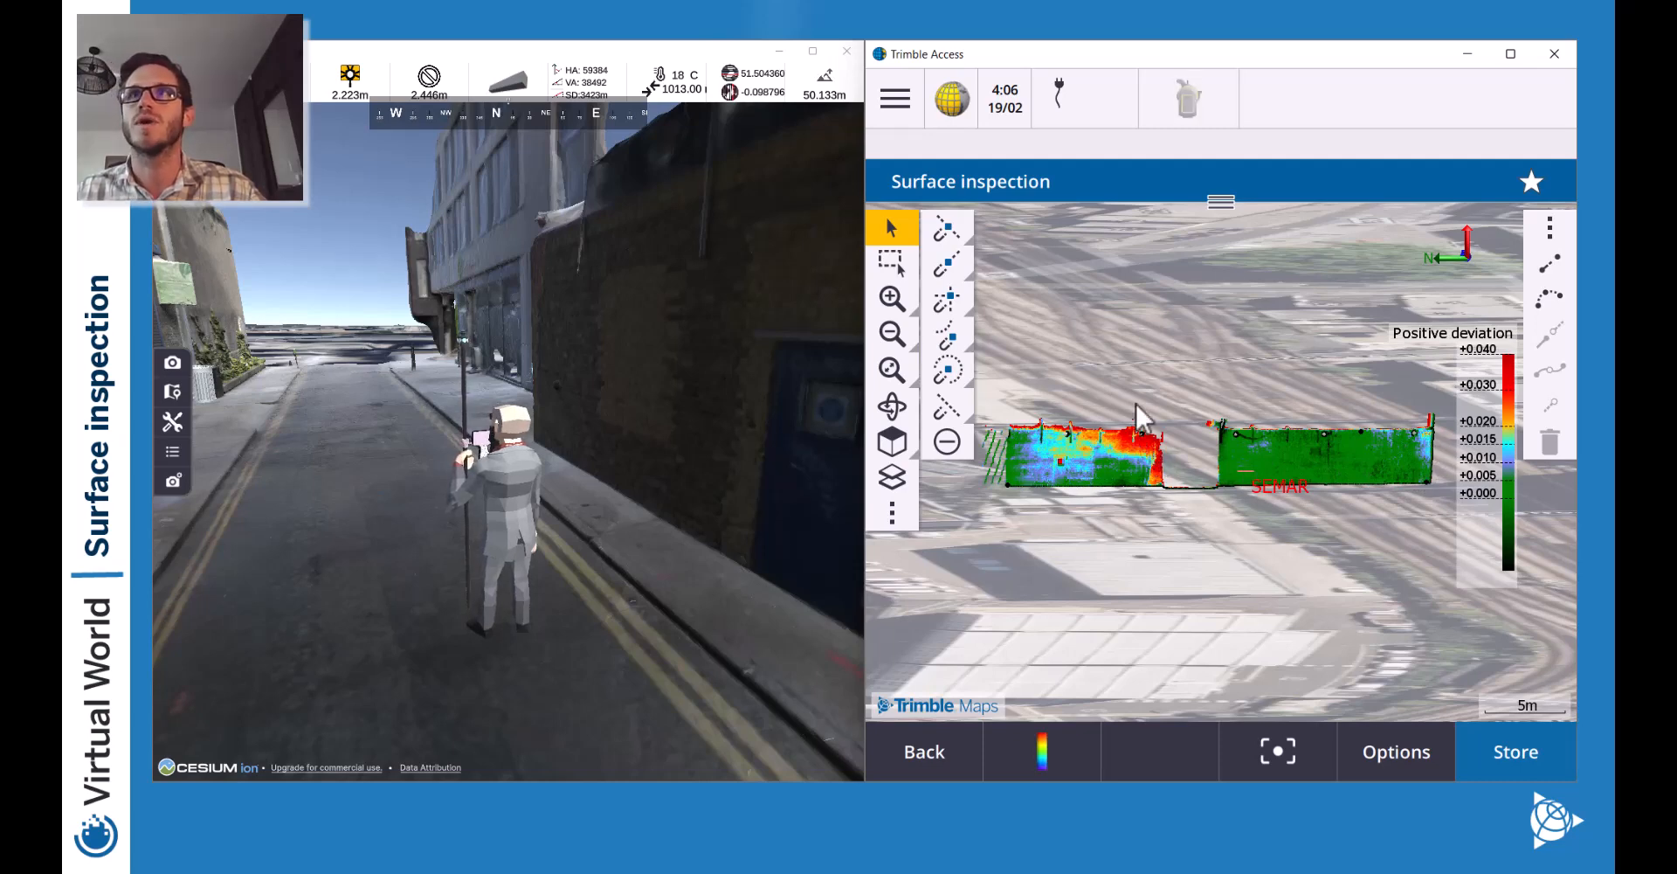
pyautogui.click(1223, 203)
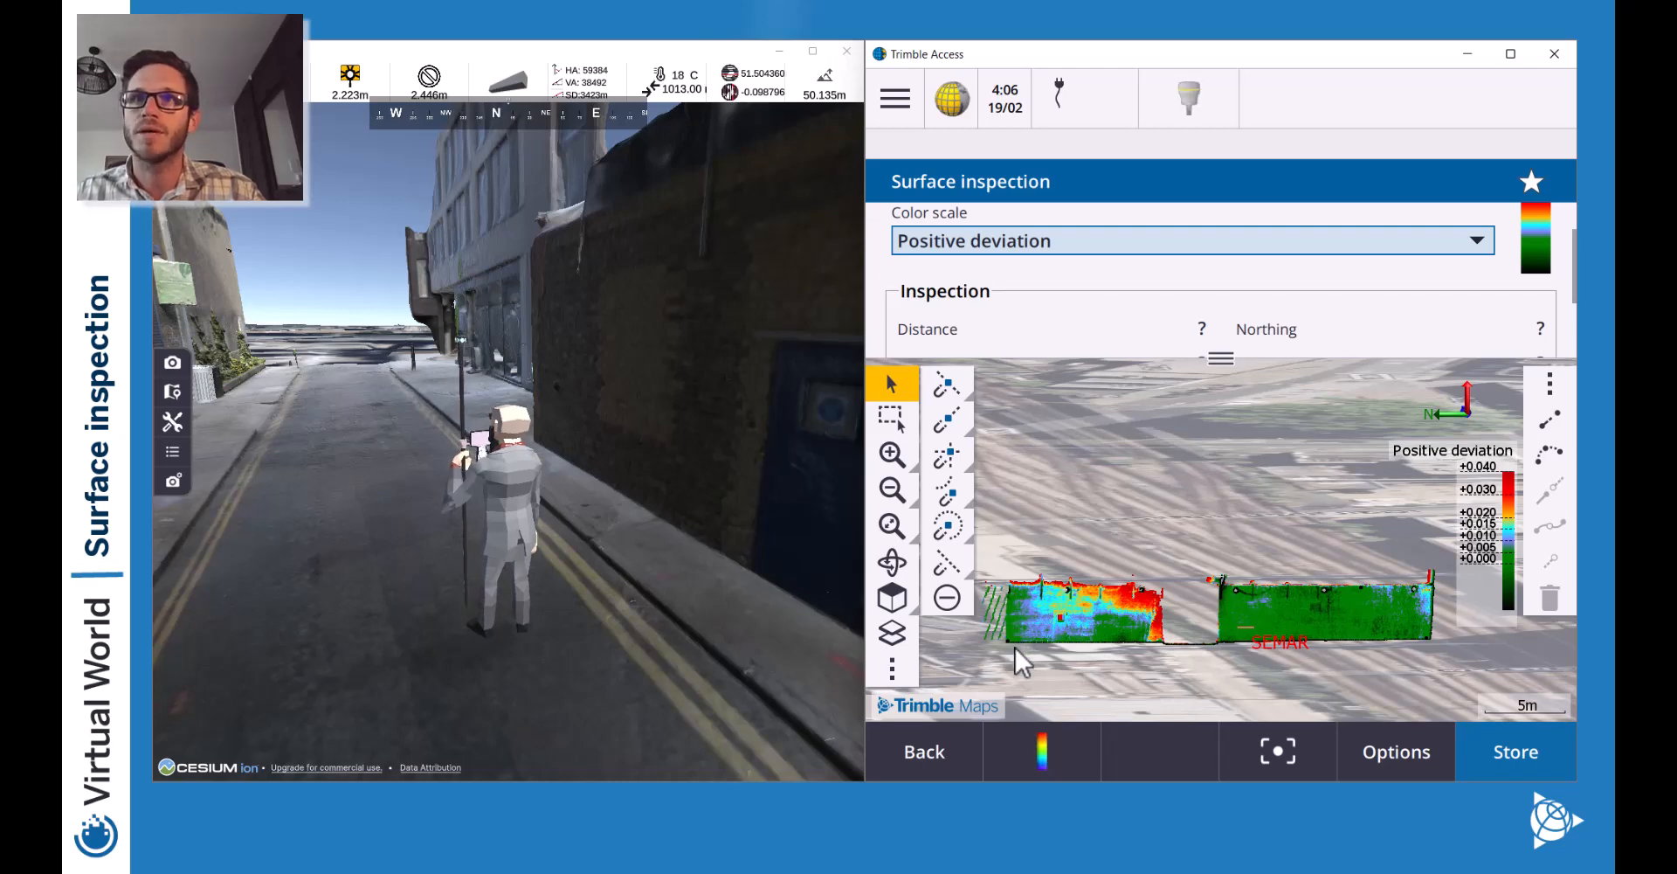
# Pick seven deviation points across the left wall section's map.
pyautogui.click(1015, 650)
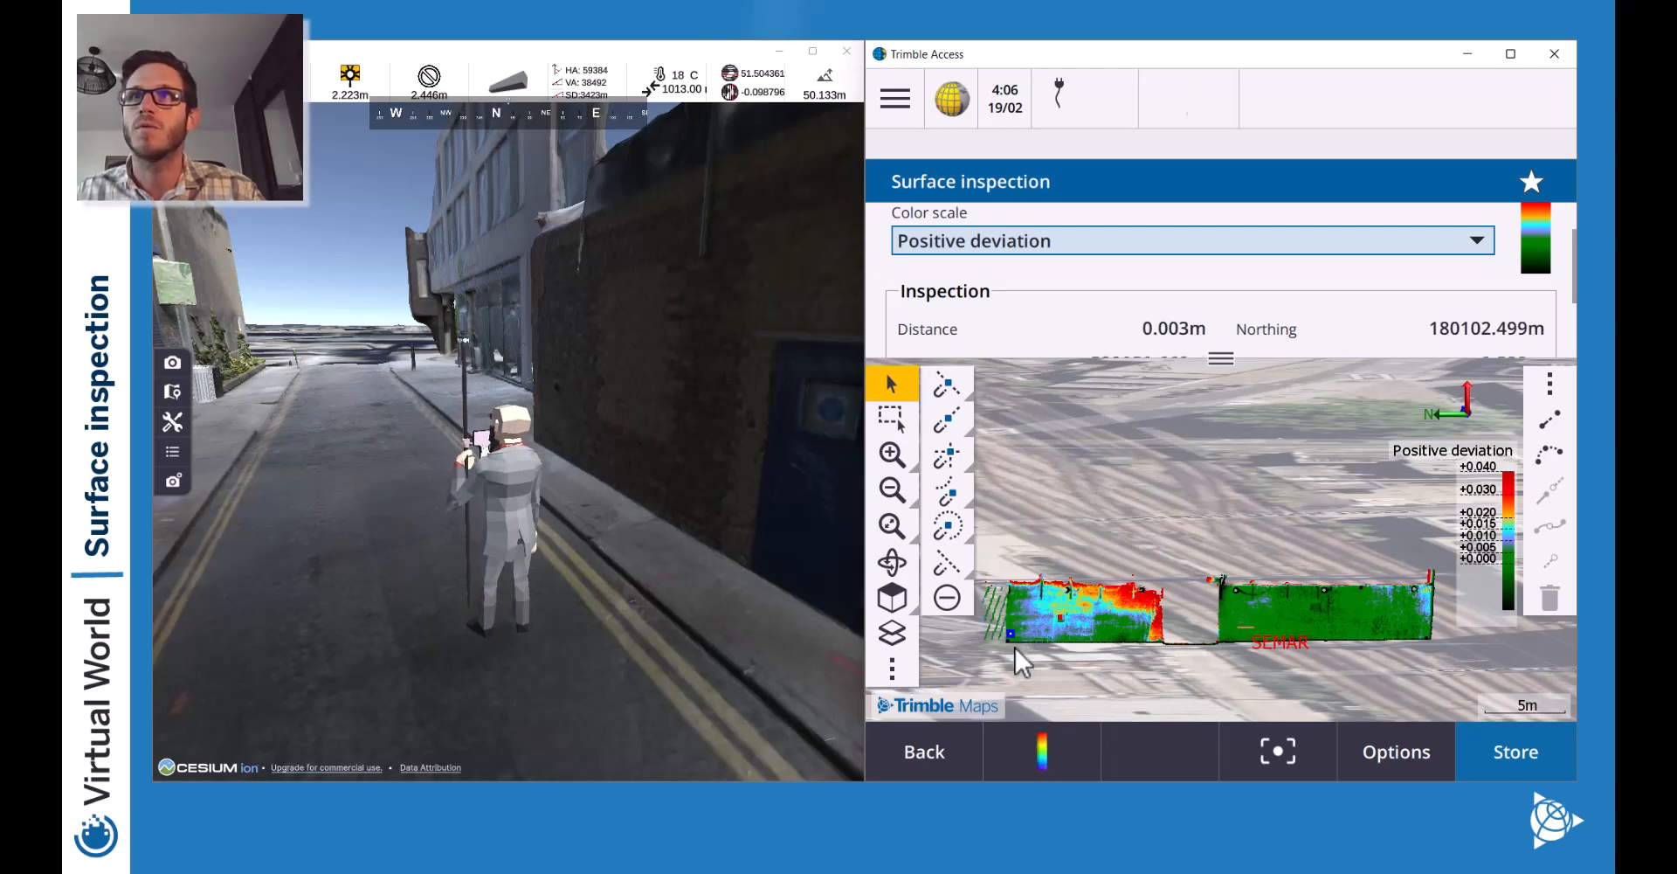
pyautogui.click(1013, 591)
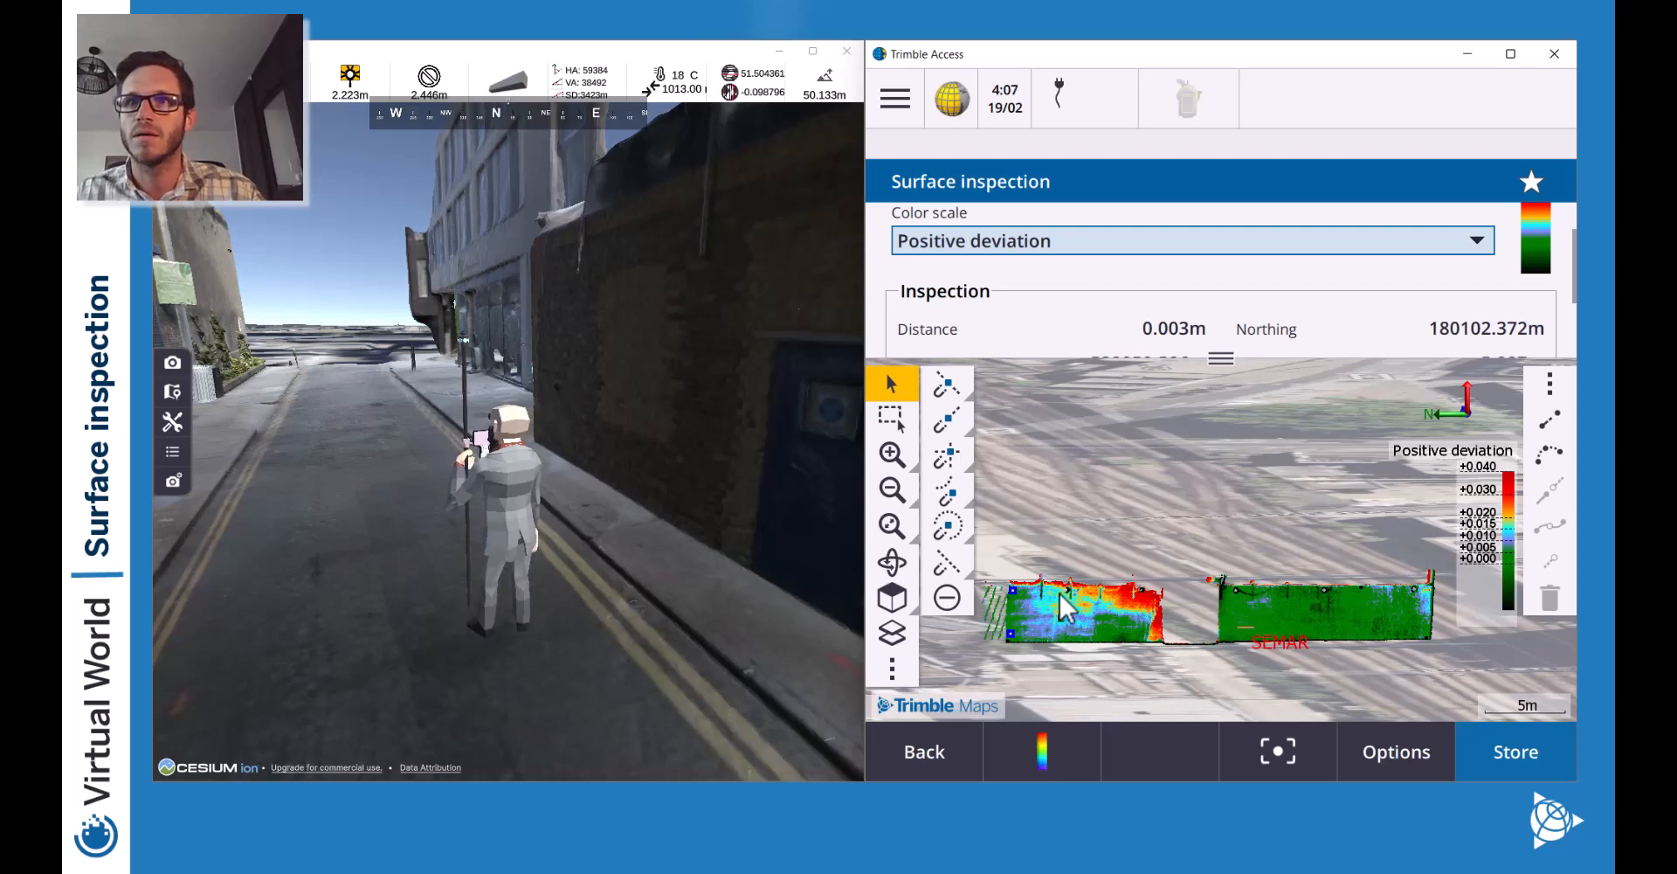
pyautogui.click(1060, 593)
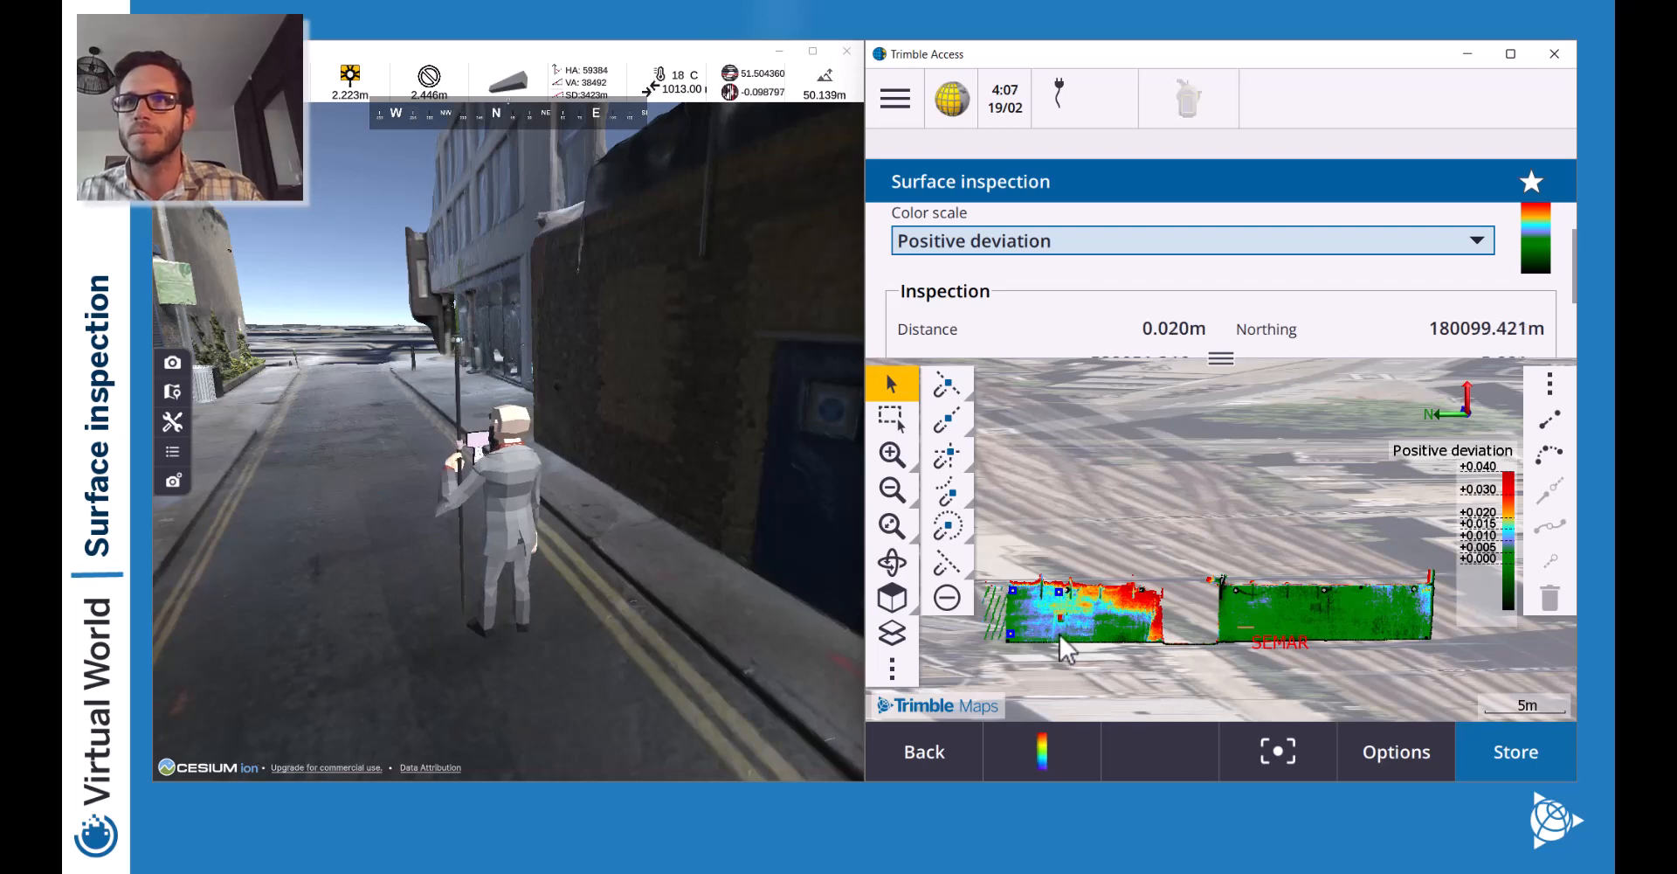
pyautogui.click(1063, 638)
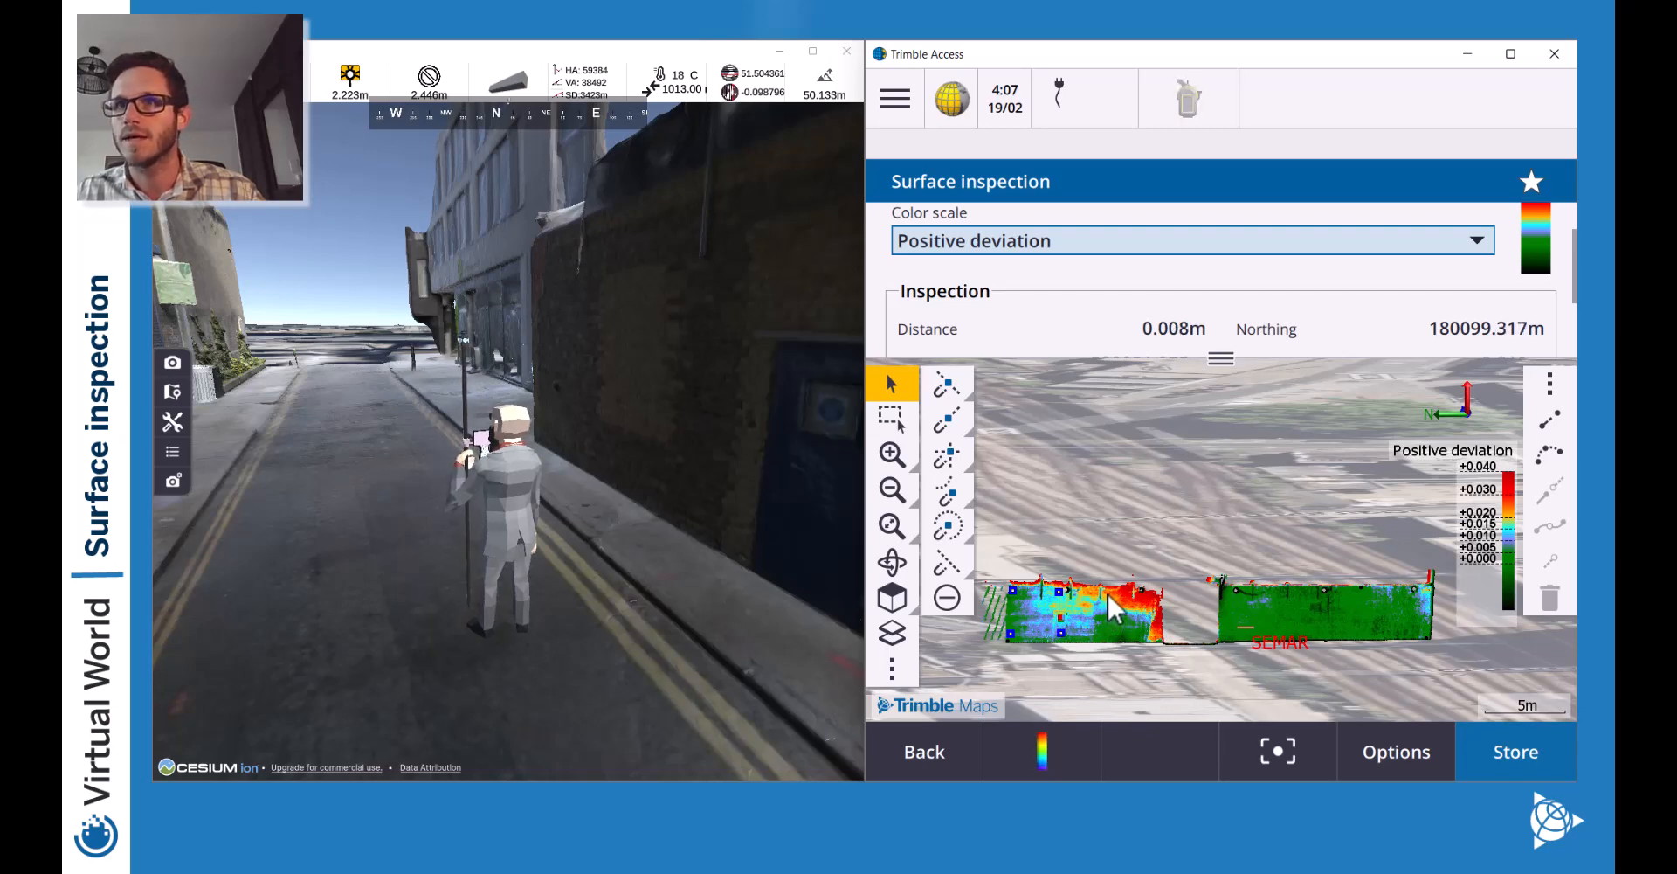
pyautogui.click(1107, 593)
pyautogui.click(1108, 631)
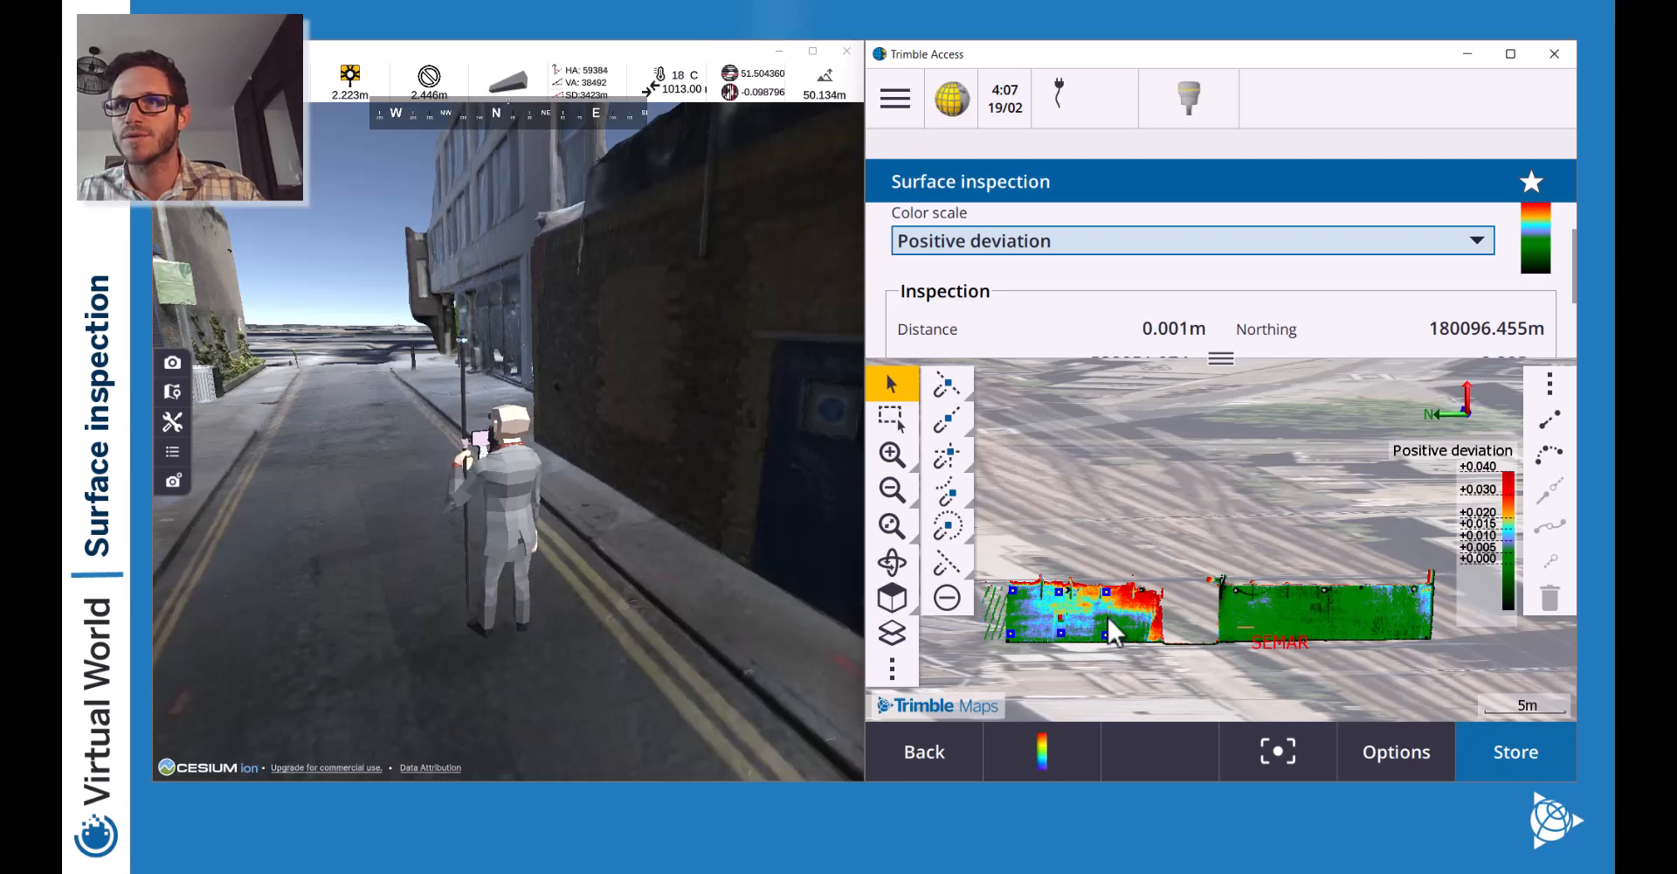
pyautogui.click(1108, 615)
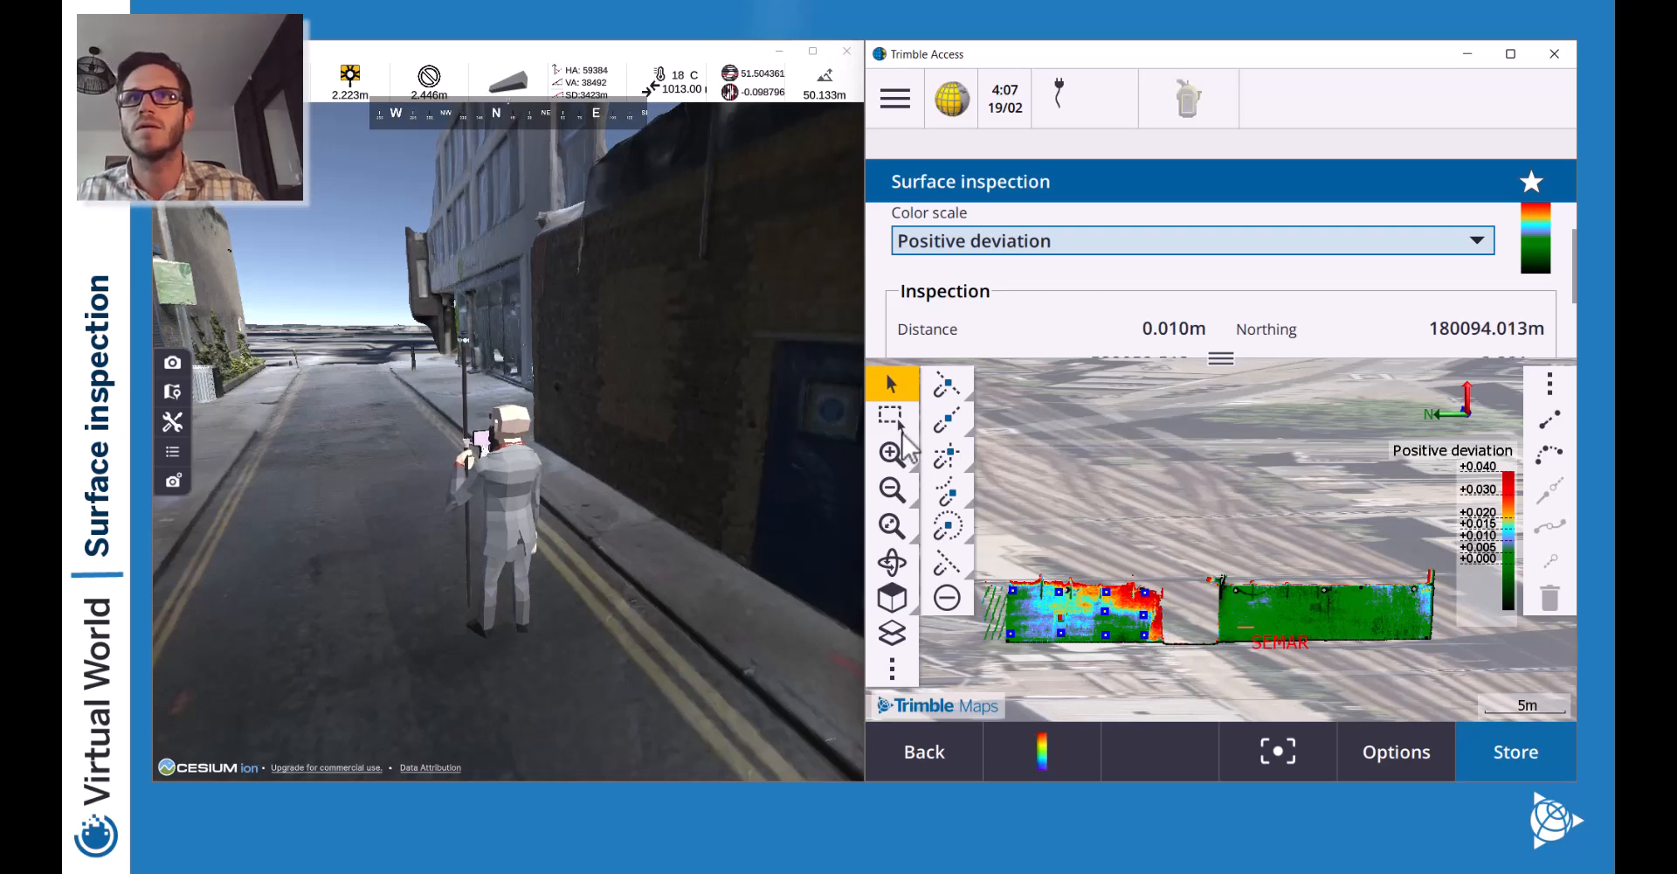
# Zoom in and pan onto the left wall section's red and green deviation area.
pyautogui.moveTo(1166, 596); pyautogui.dragTo(1136, 552)
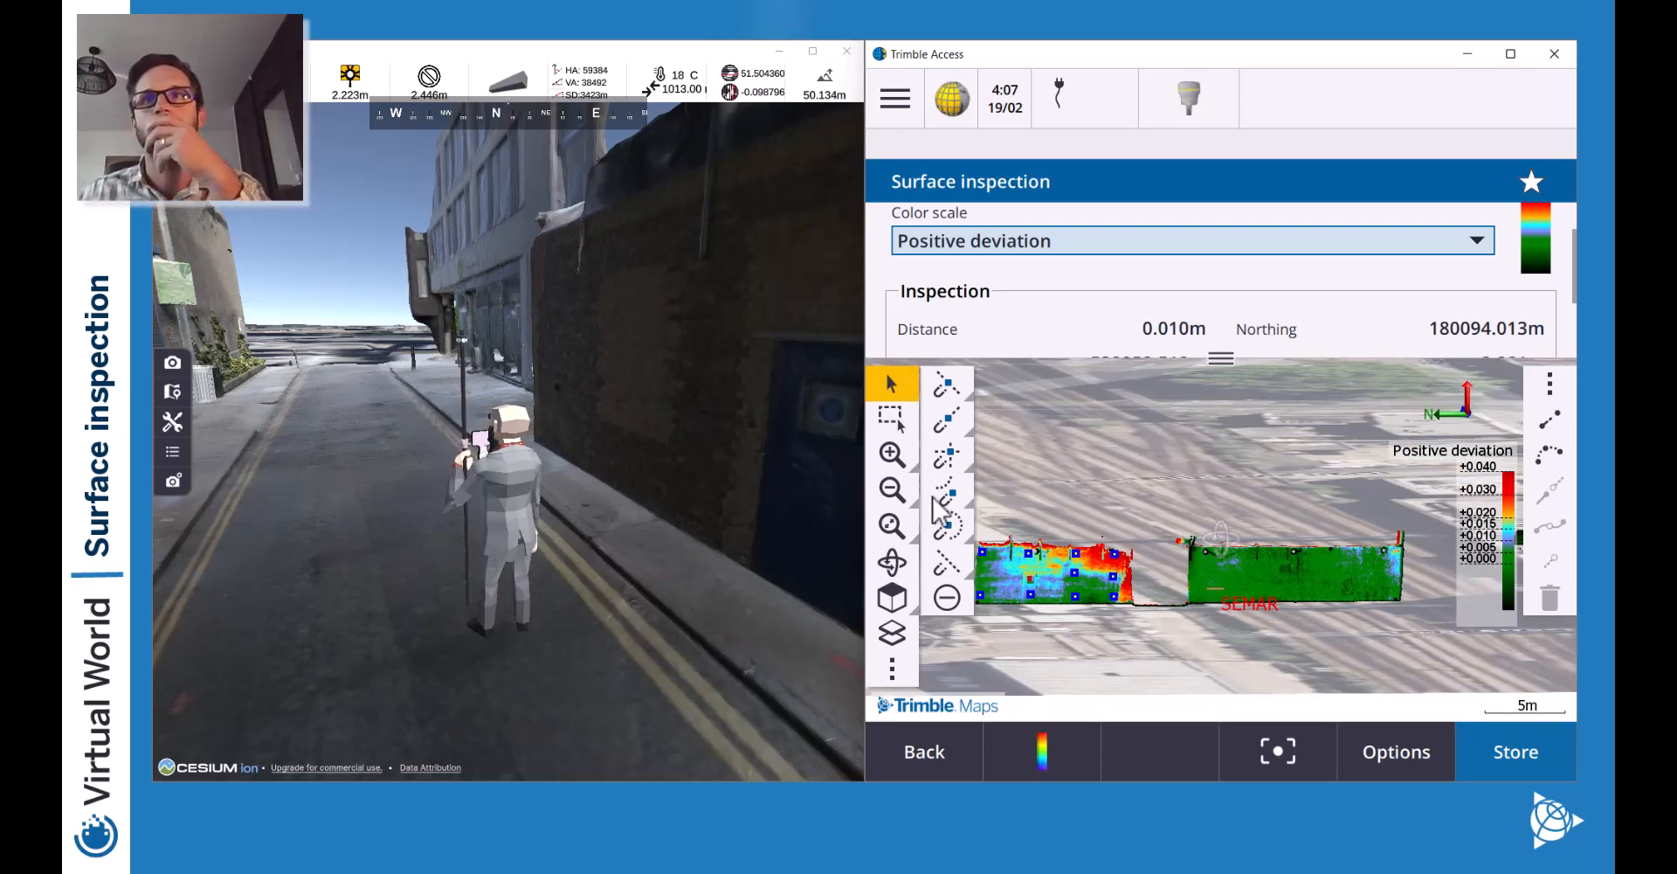
pyautogui.click(900, 459)
pyautogui.click(898, 457)
pyautogui.click(898, 457)
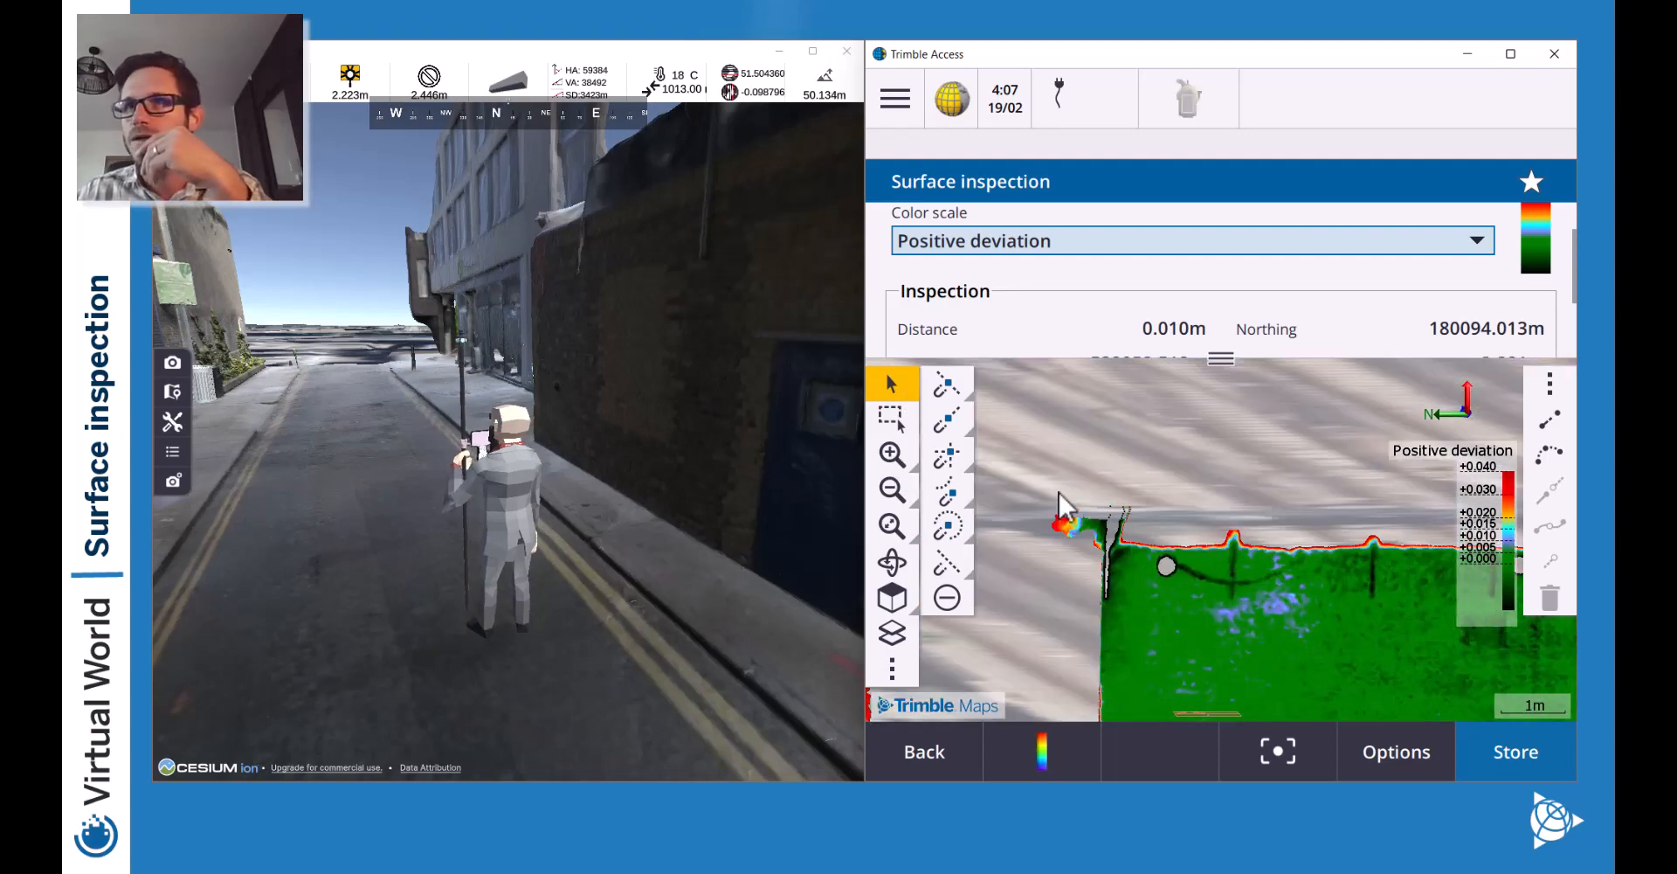
pyautogui.moveTo(1056, 491); pyautogui.dragTo(1312, 454)
pyautogui.moveTo(1125, 620); pyautogui.dragTo(1229, 528)
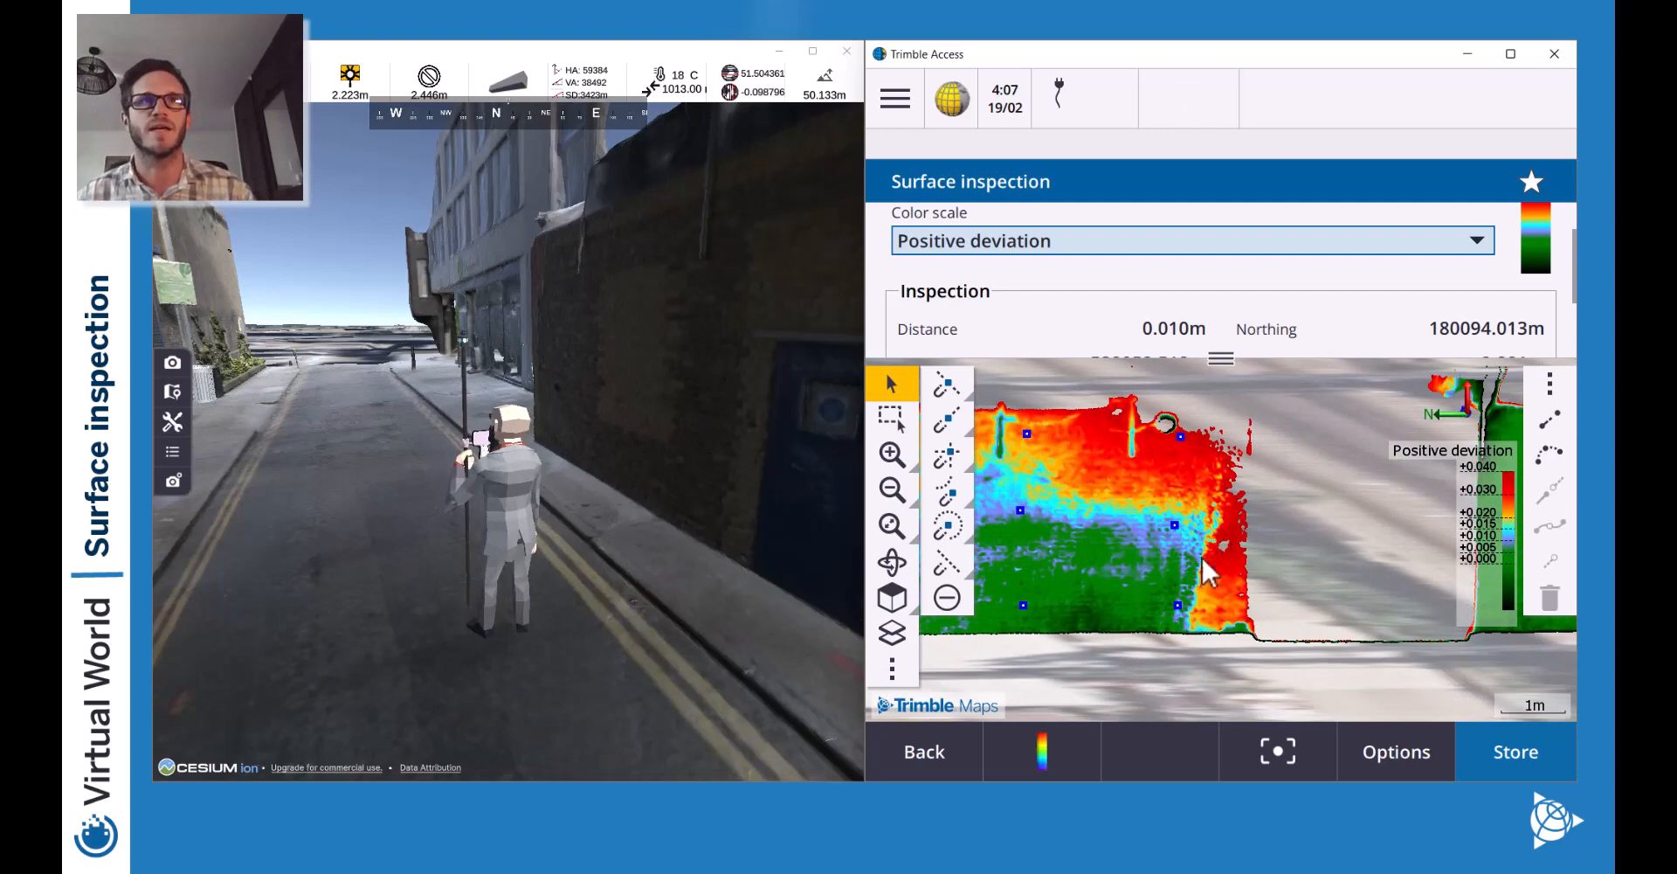
# Walk the virtual surveyor south down the road toward the east wall.
pyautogui.press('d')
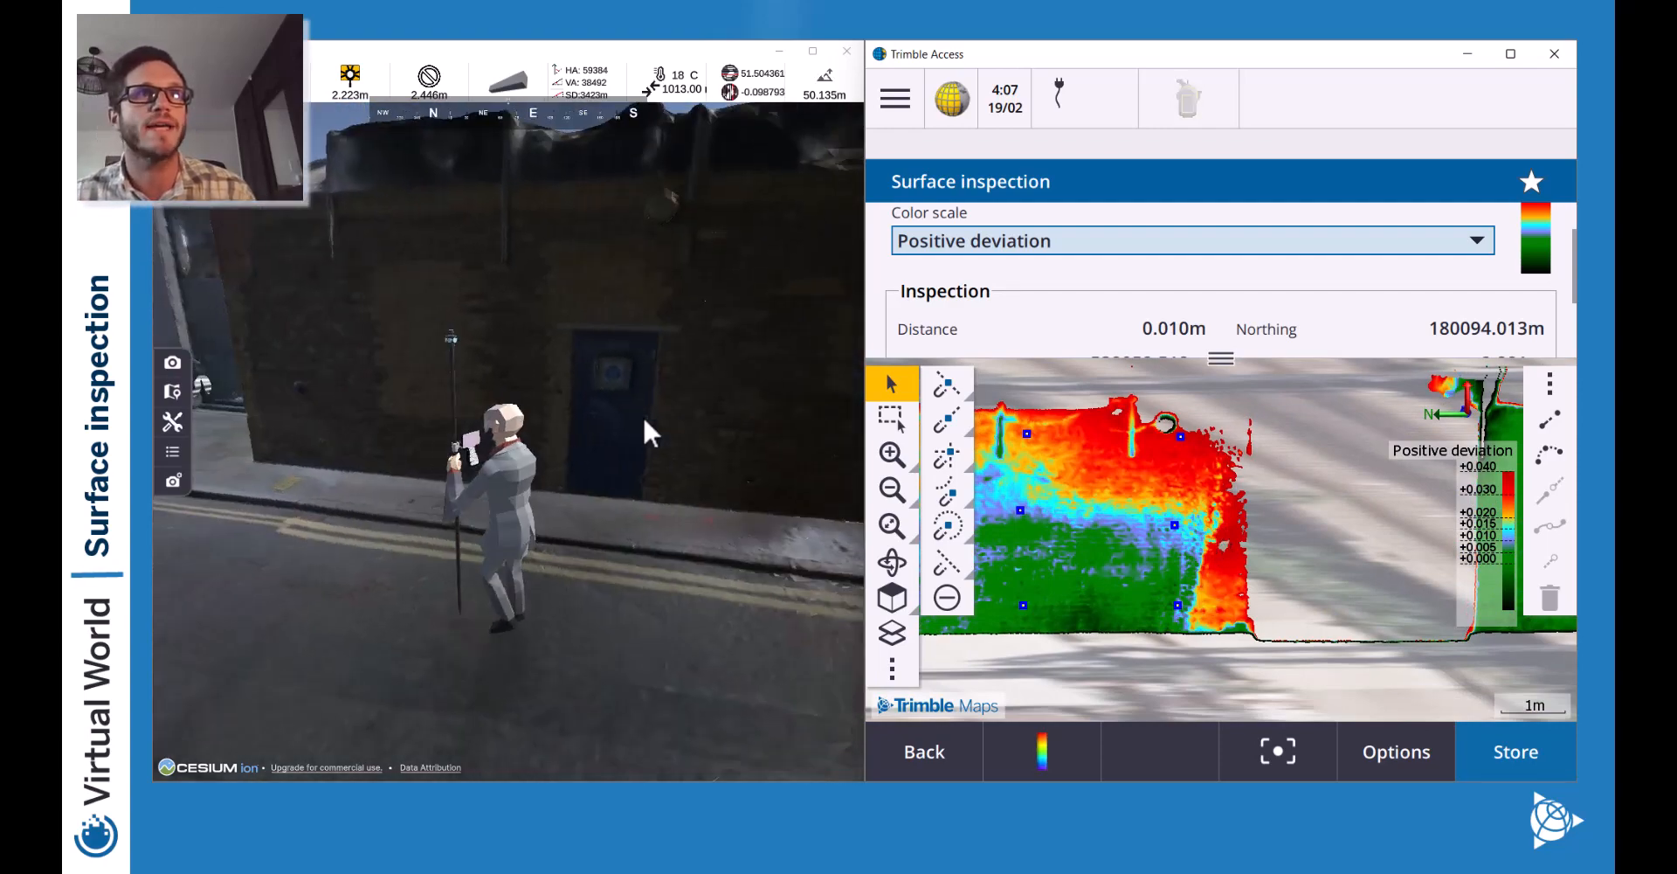
pyautogui.press('w')
pyautogui.press('d')
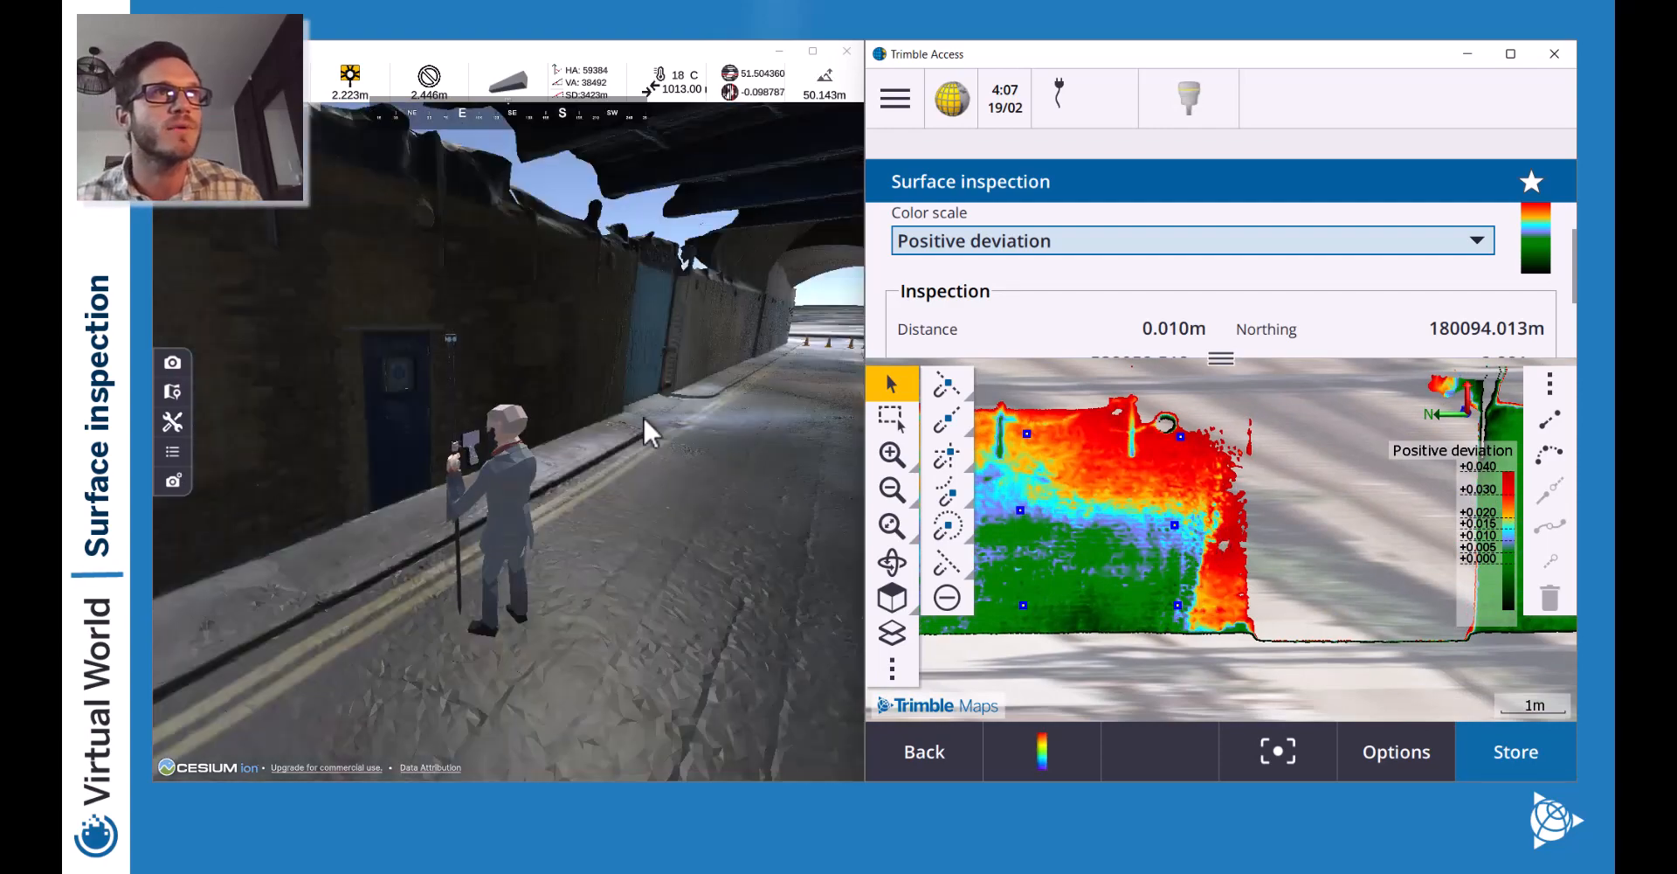
pyautogui.press('d')
pyautogui.press('w')
pyautogui.press('a')
pyautogui.press('w')
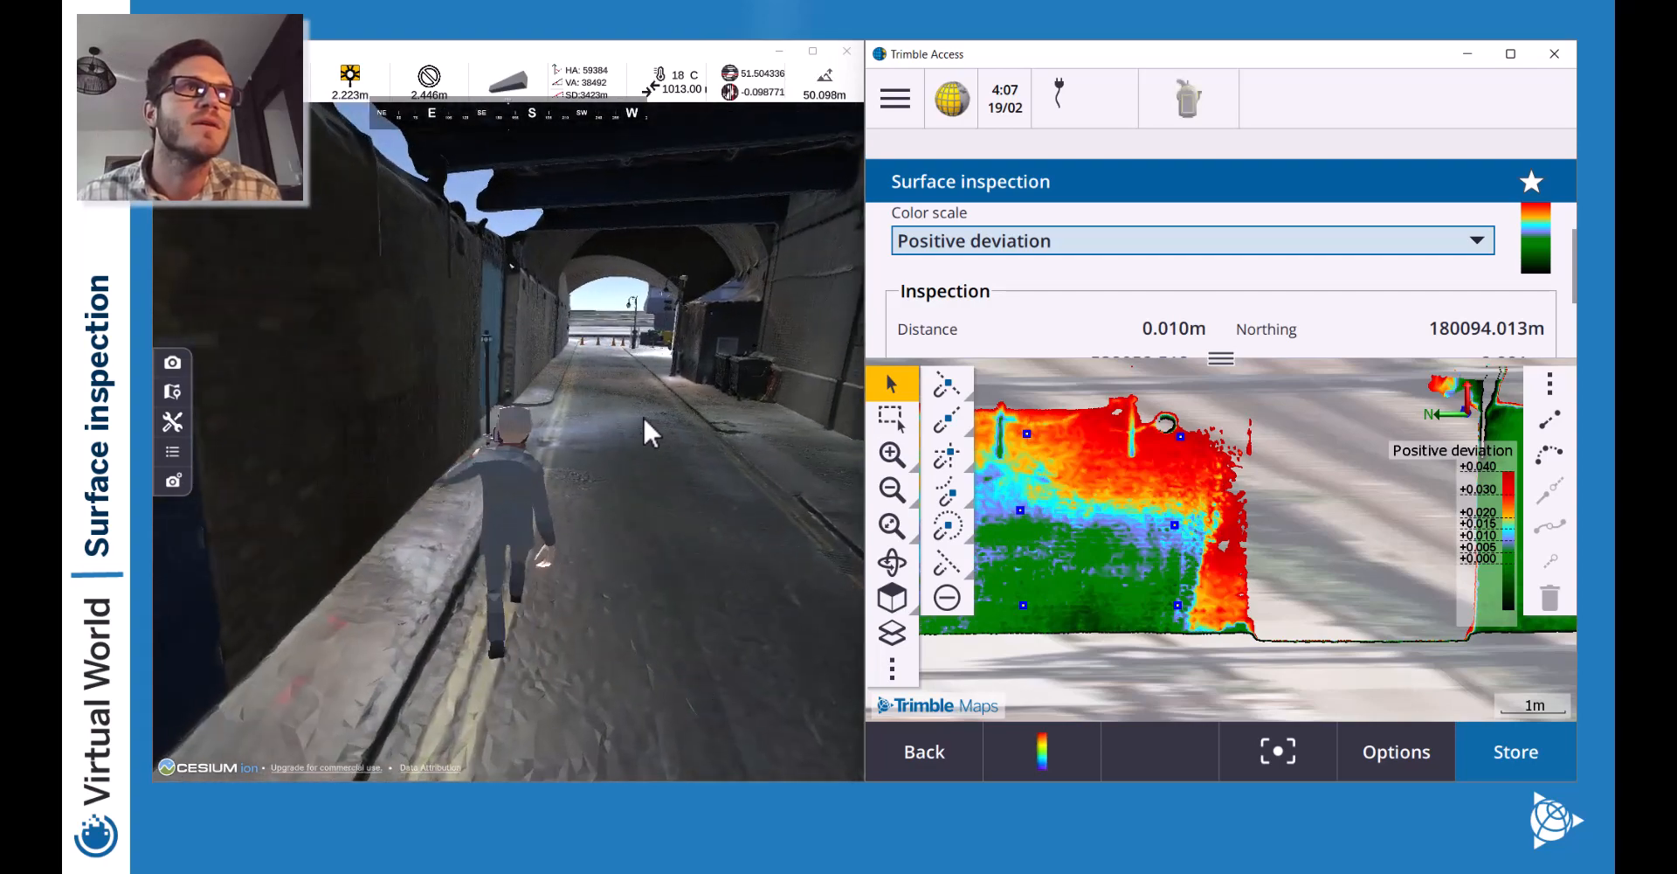
pyautogui.press('w')
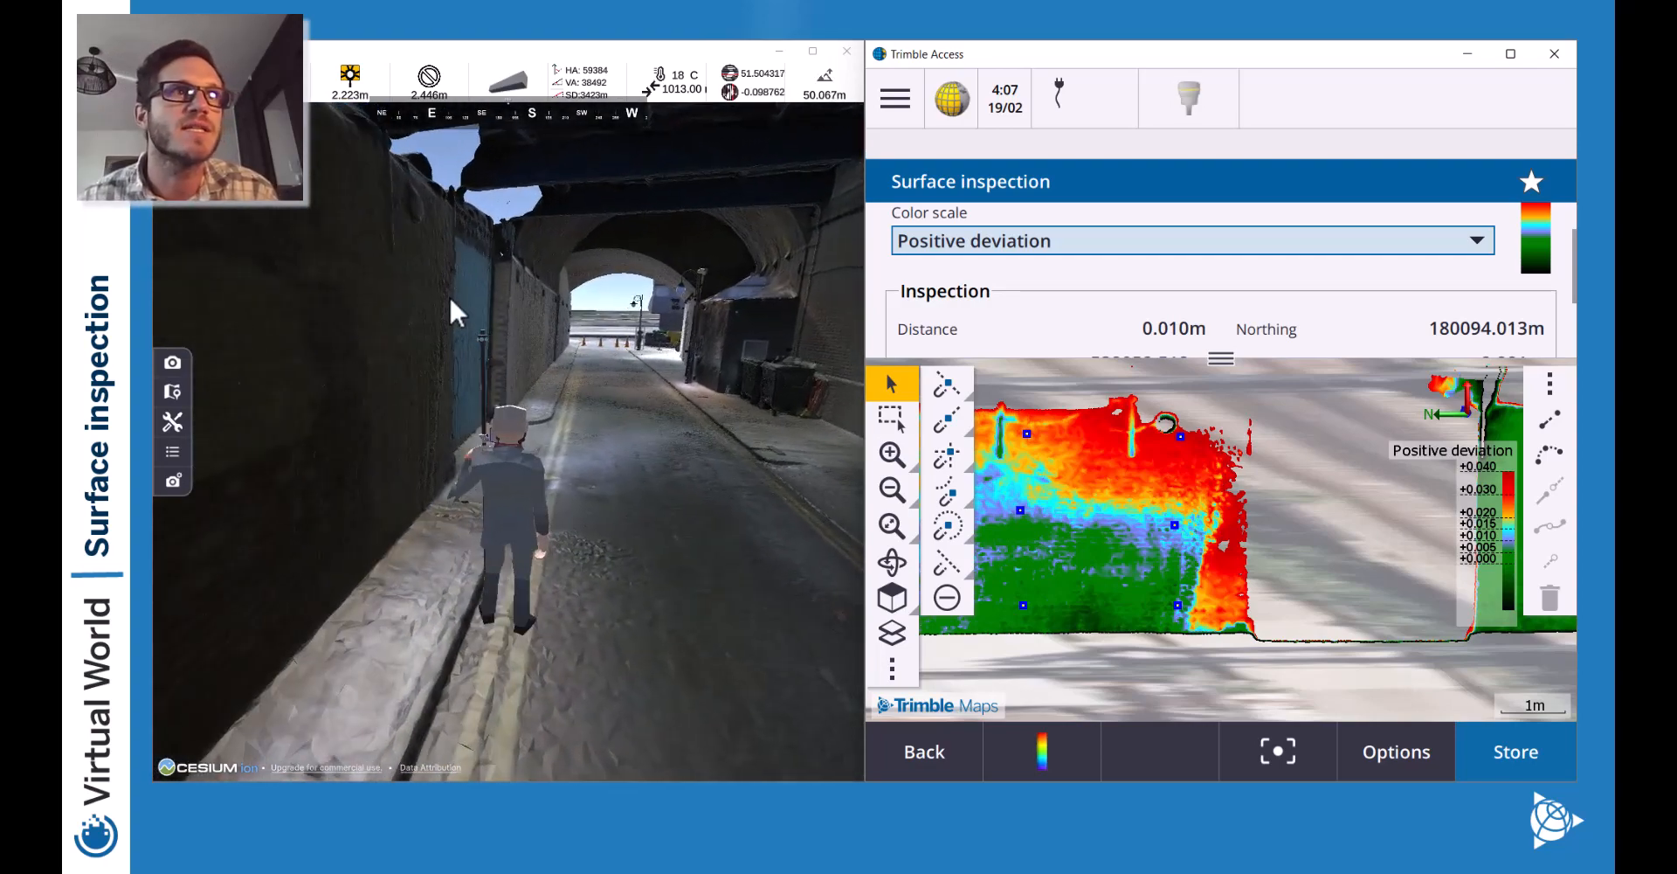
pyautogui.press('w')
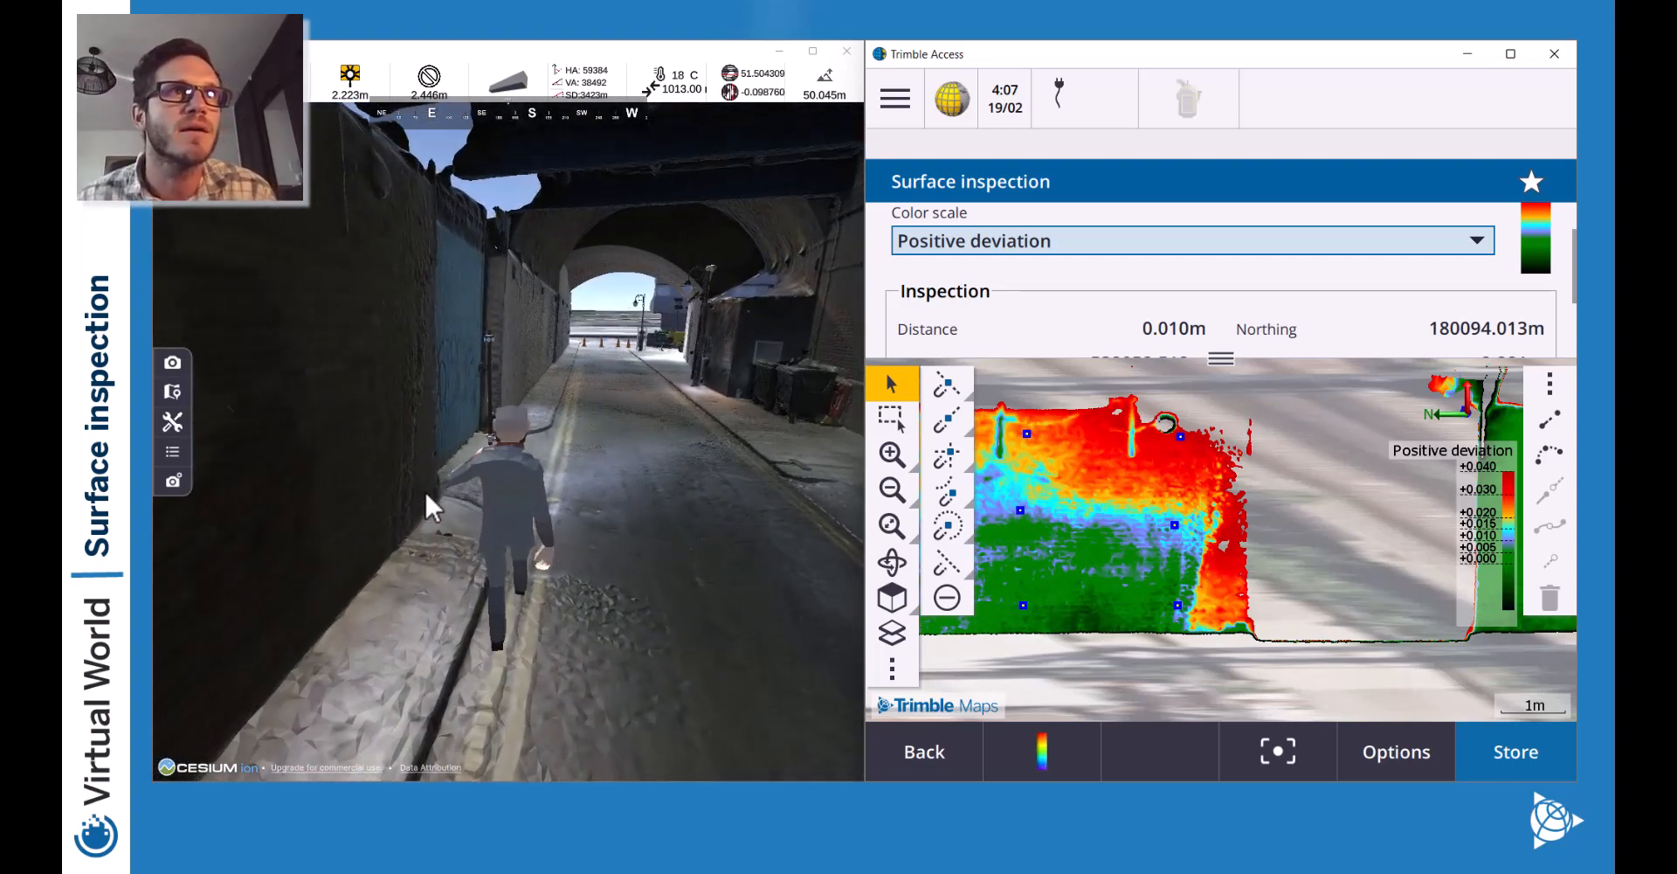
pyautogui.press('a')
pyautogui.press('a')
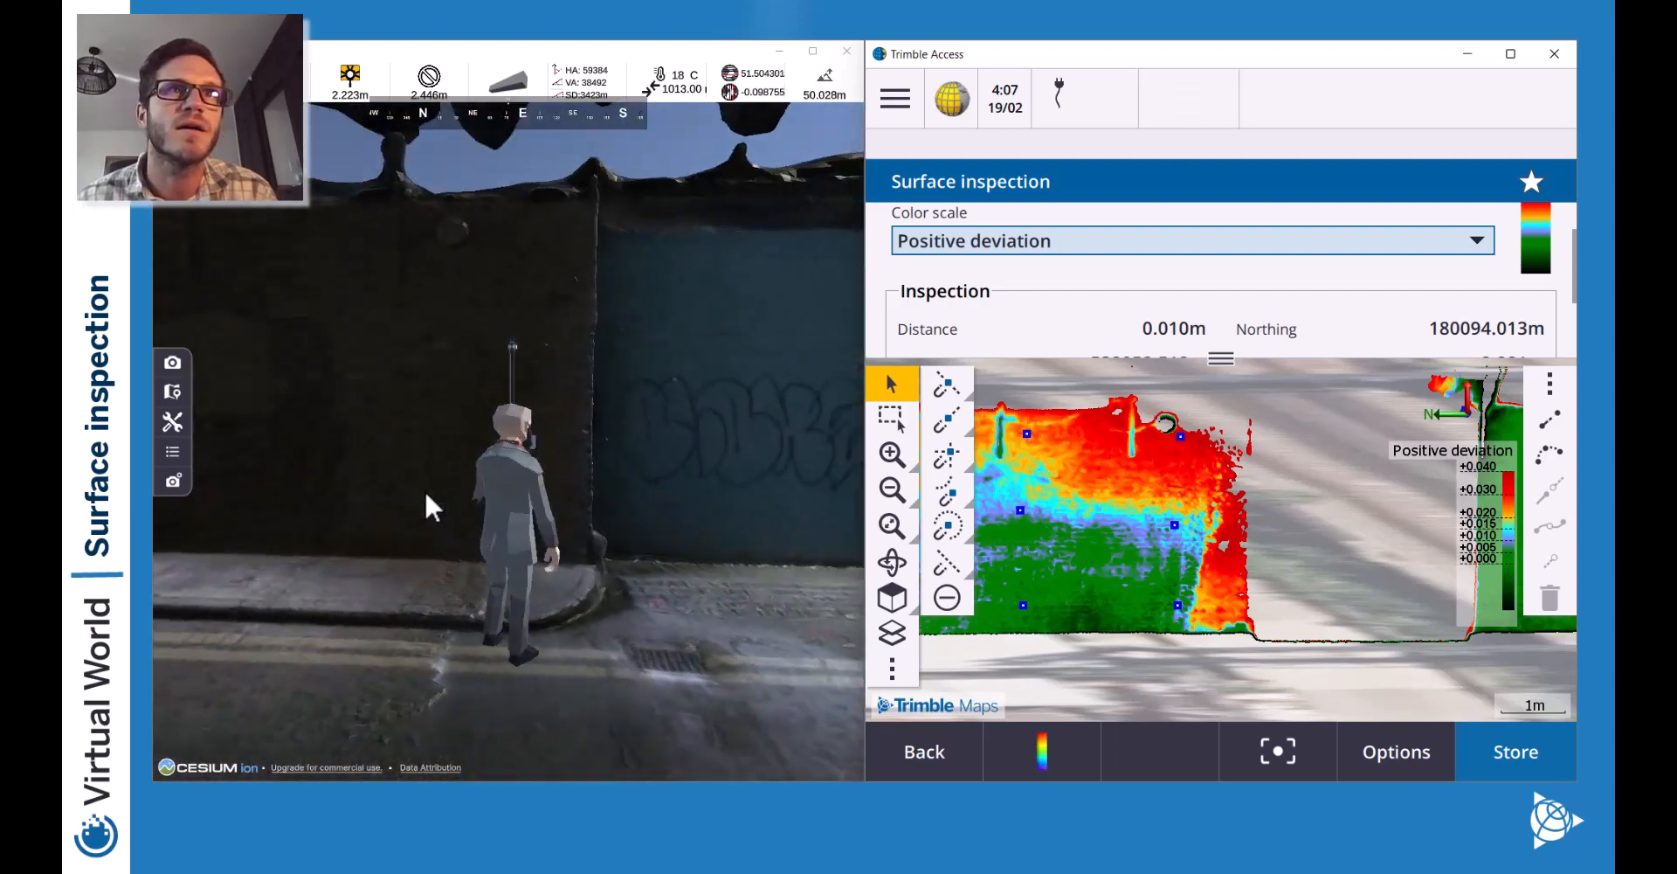
pyautogui.press('d')
pyautogui.press('w')
pyautogui.press('a')
pyautogui.press('a')
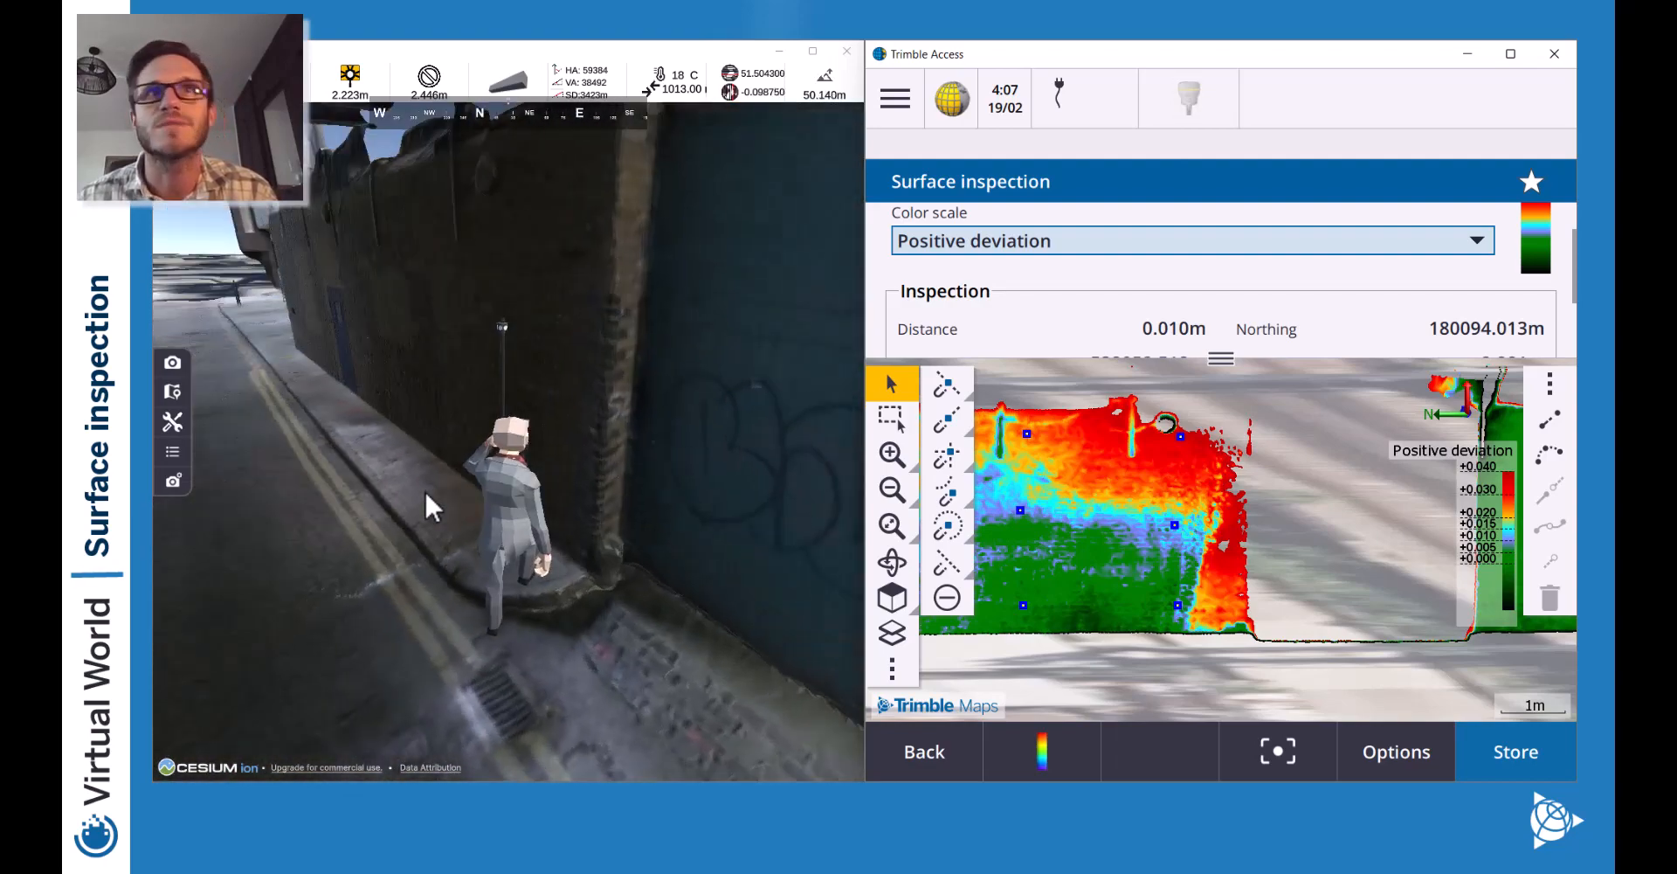
# Walk the surveyor under the bridge, out of the tunnel and across the street.
pyautogui.press('w')
pyautogui.press('d')
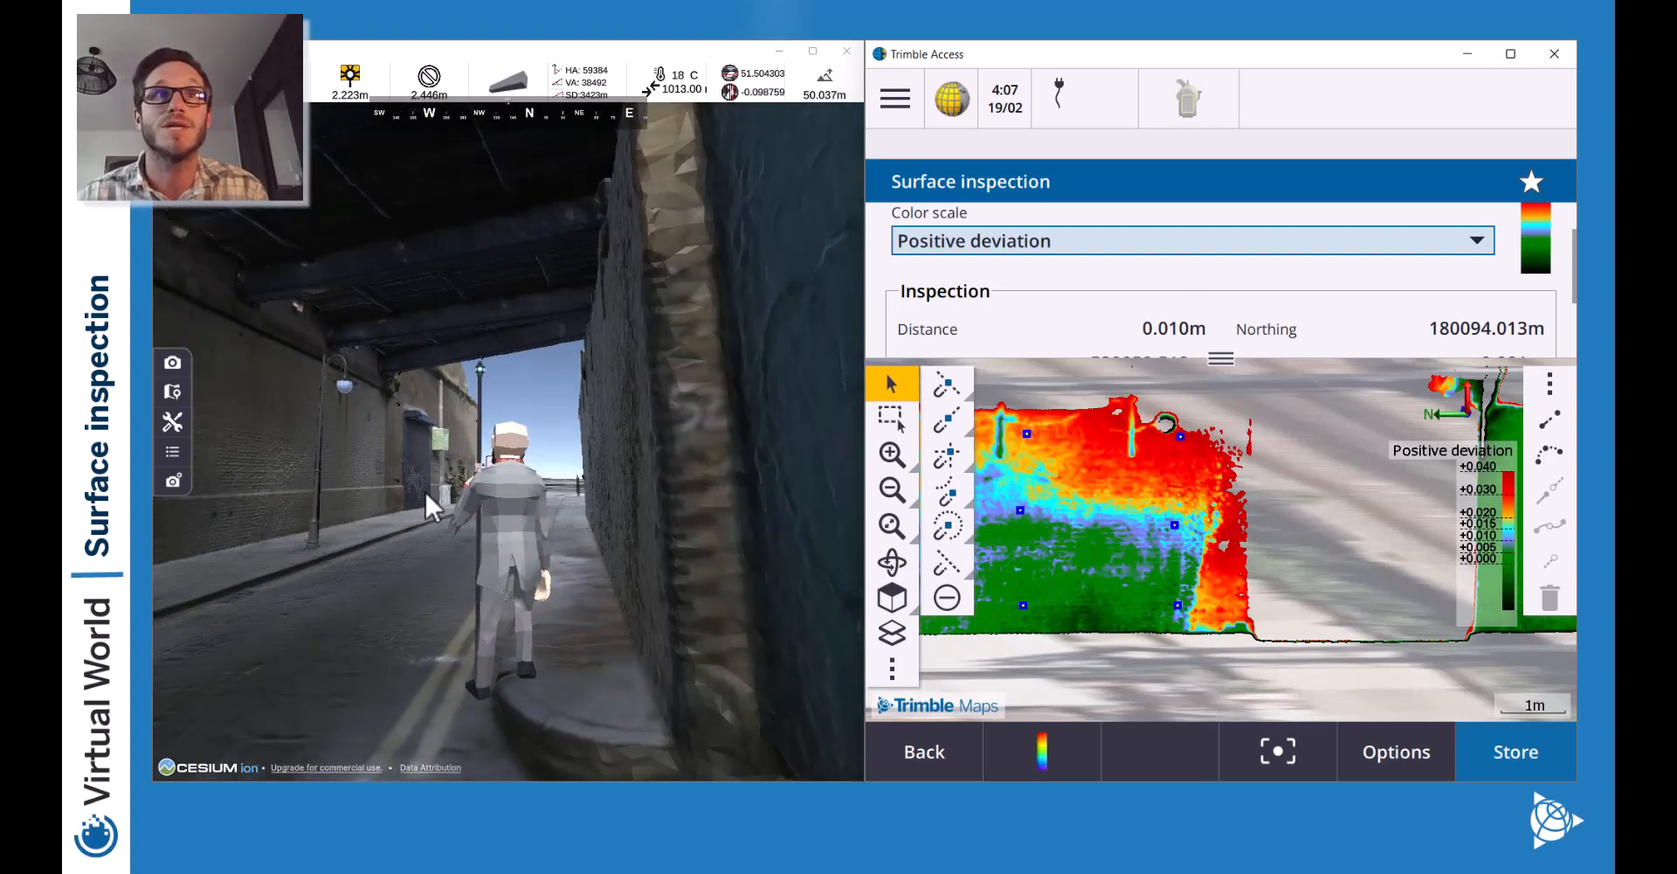
pyautogui.press('w')
pyautogui.moveTo(425, 494); pyautogui.dragTo(427, 495)
pyautogui.press('d')
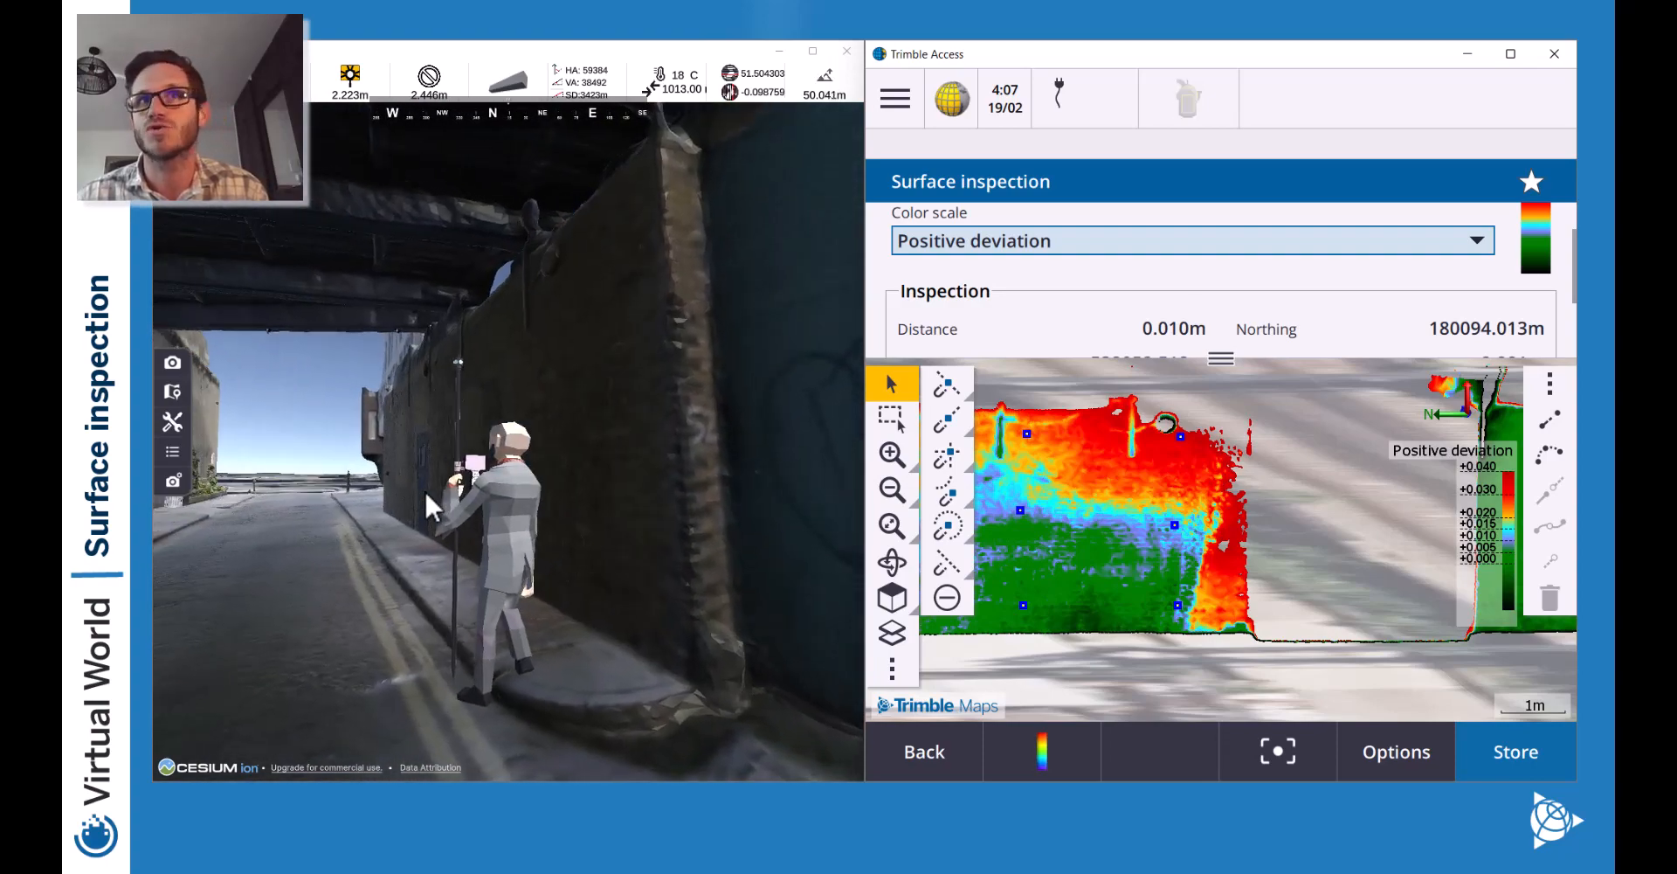
pyautogui.press('a')
pyautogui.press('w')
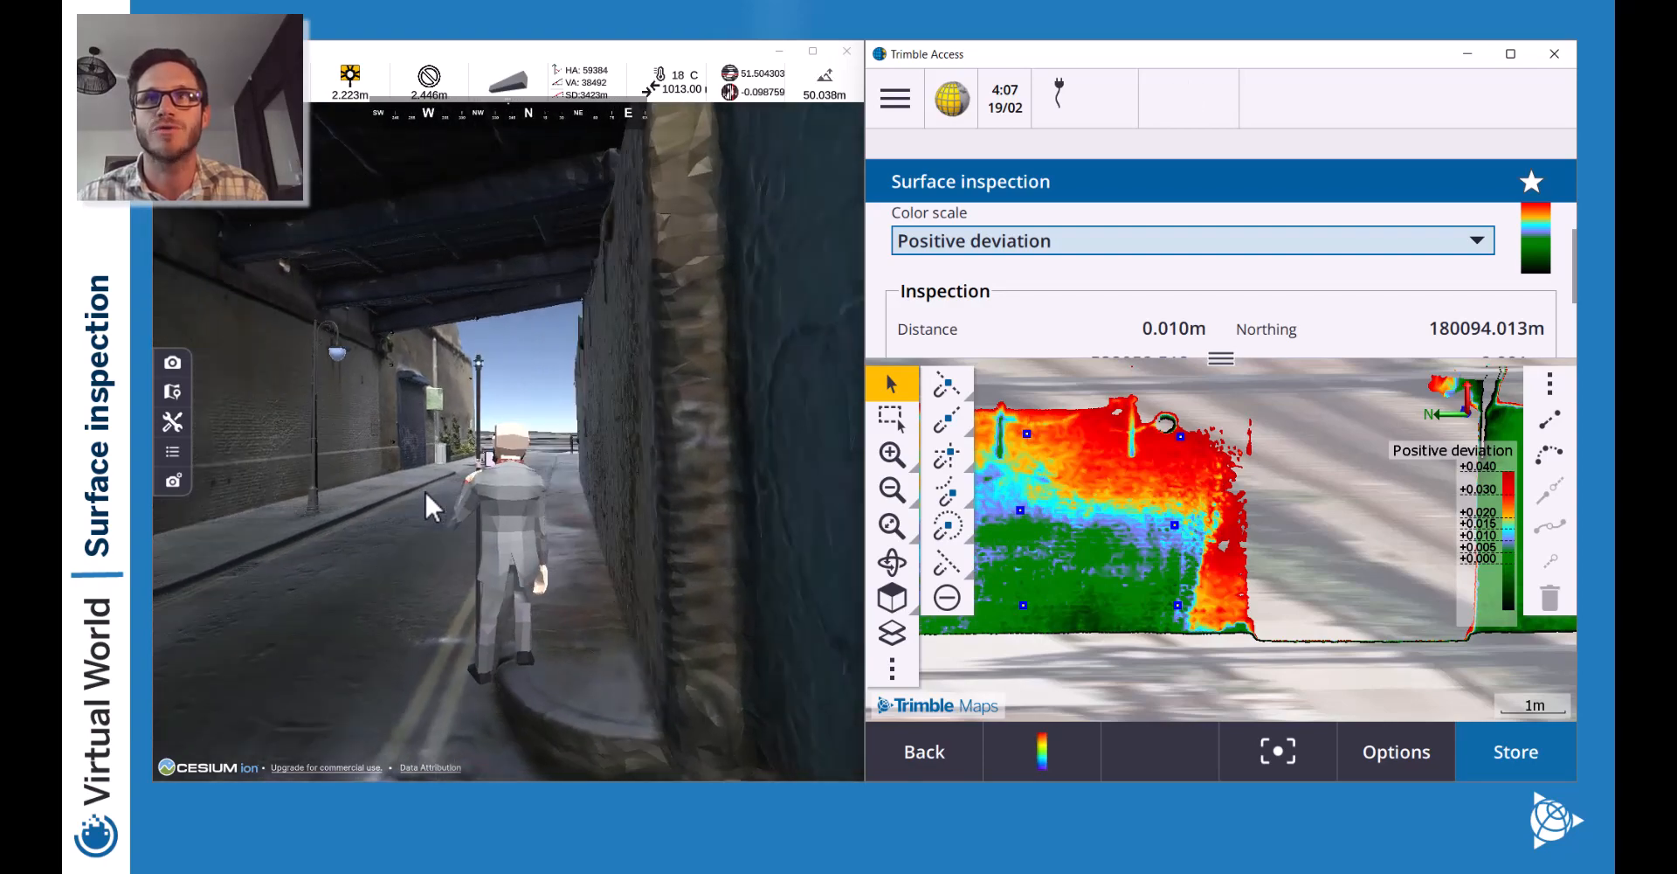
pyautogui.press('a')
pyautogui.moveTo(425, 494); pyautogui.dragTo(425, 494)
pyautogui.press('w')
pyautogui.press('w')
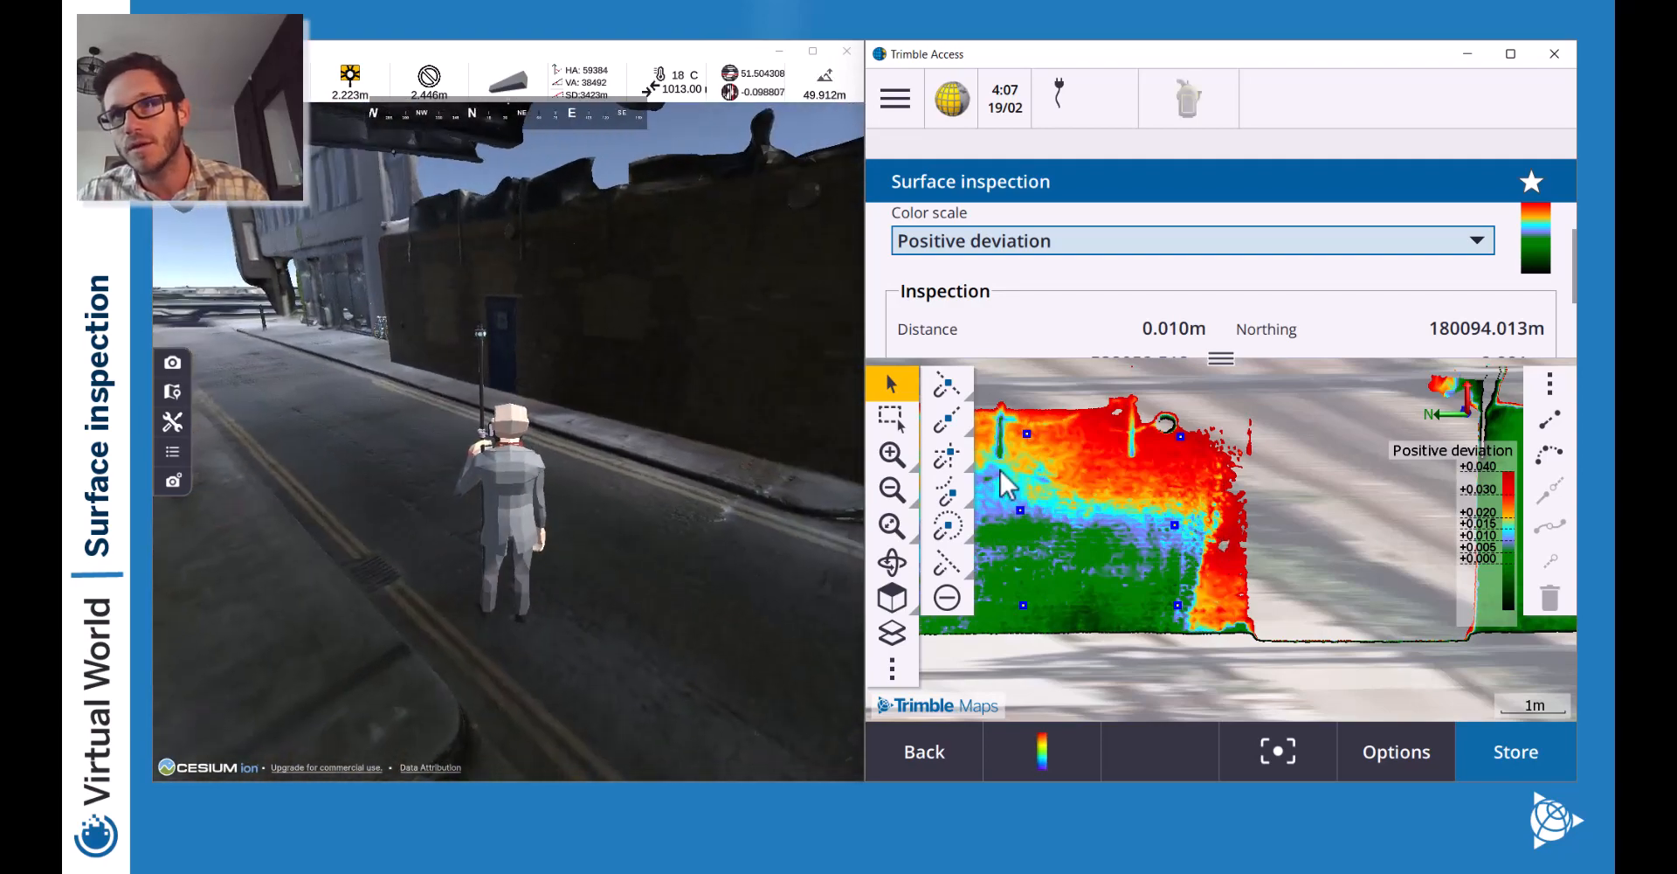
# Pick five deviation points along the first wall's red edge.
pyautogui.click(1201, 605)
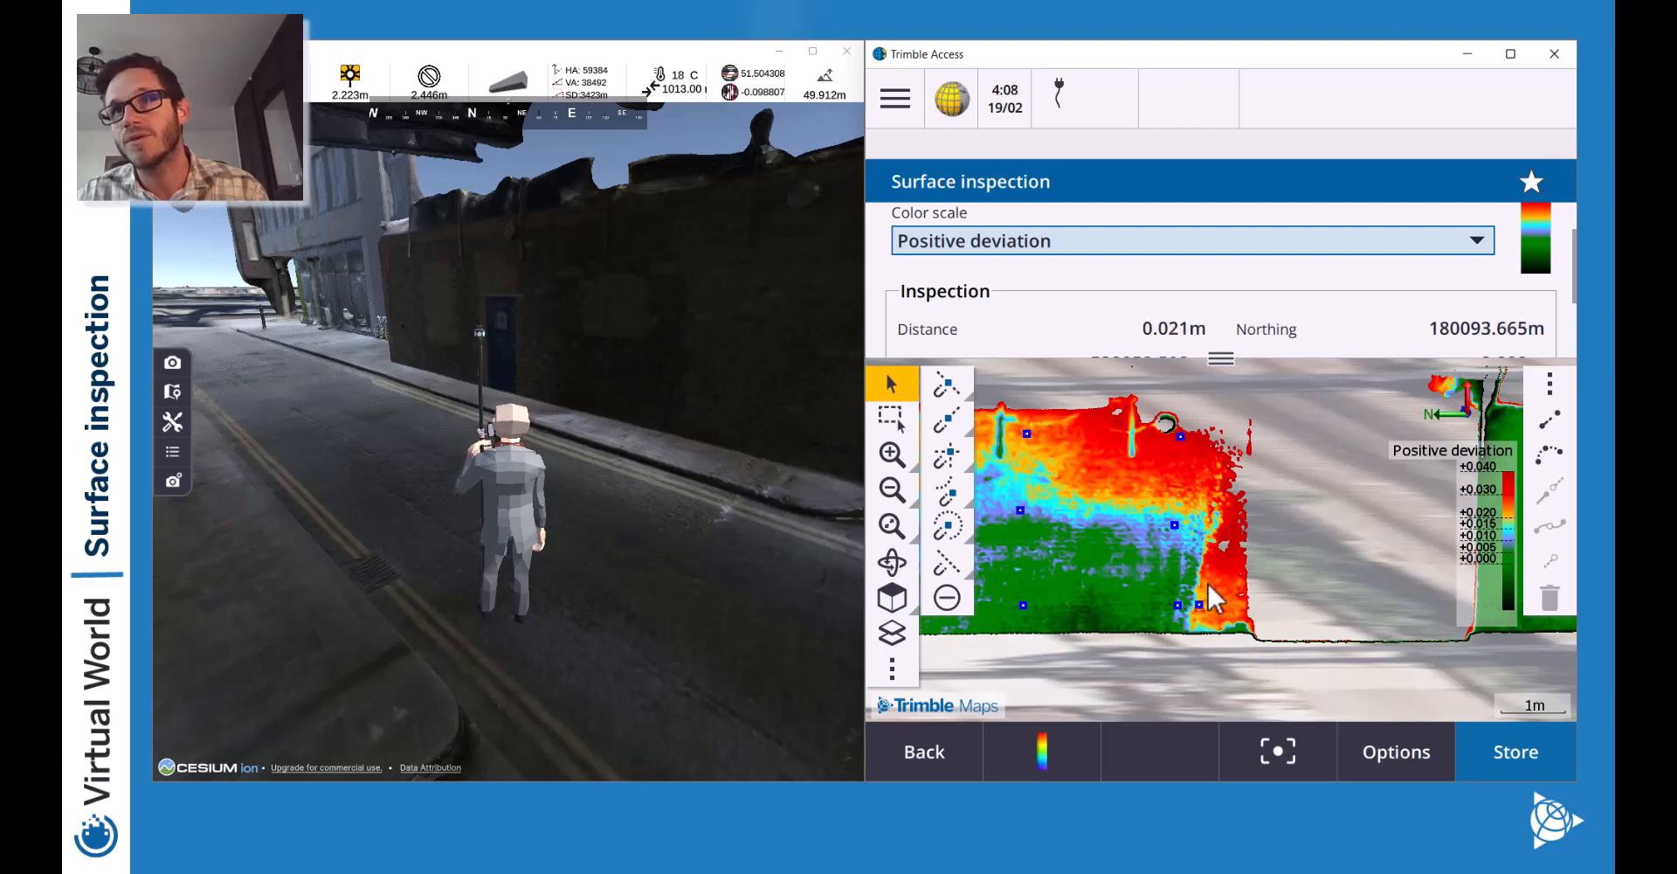
pyautogui.click(1199, 568)
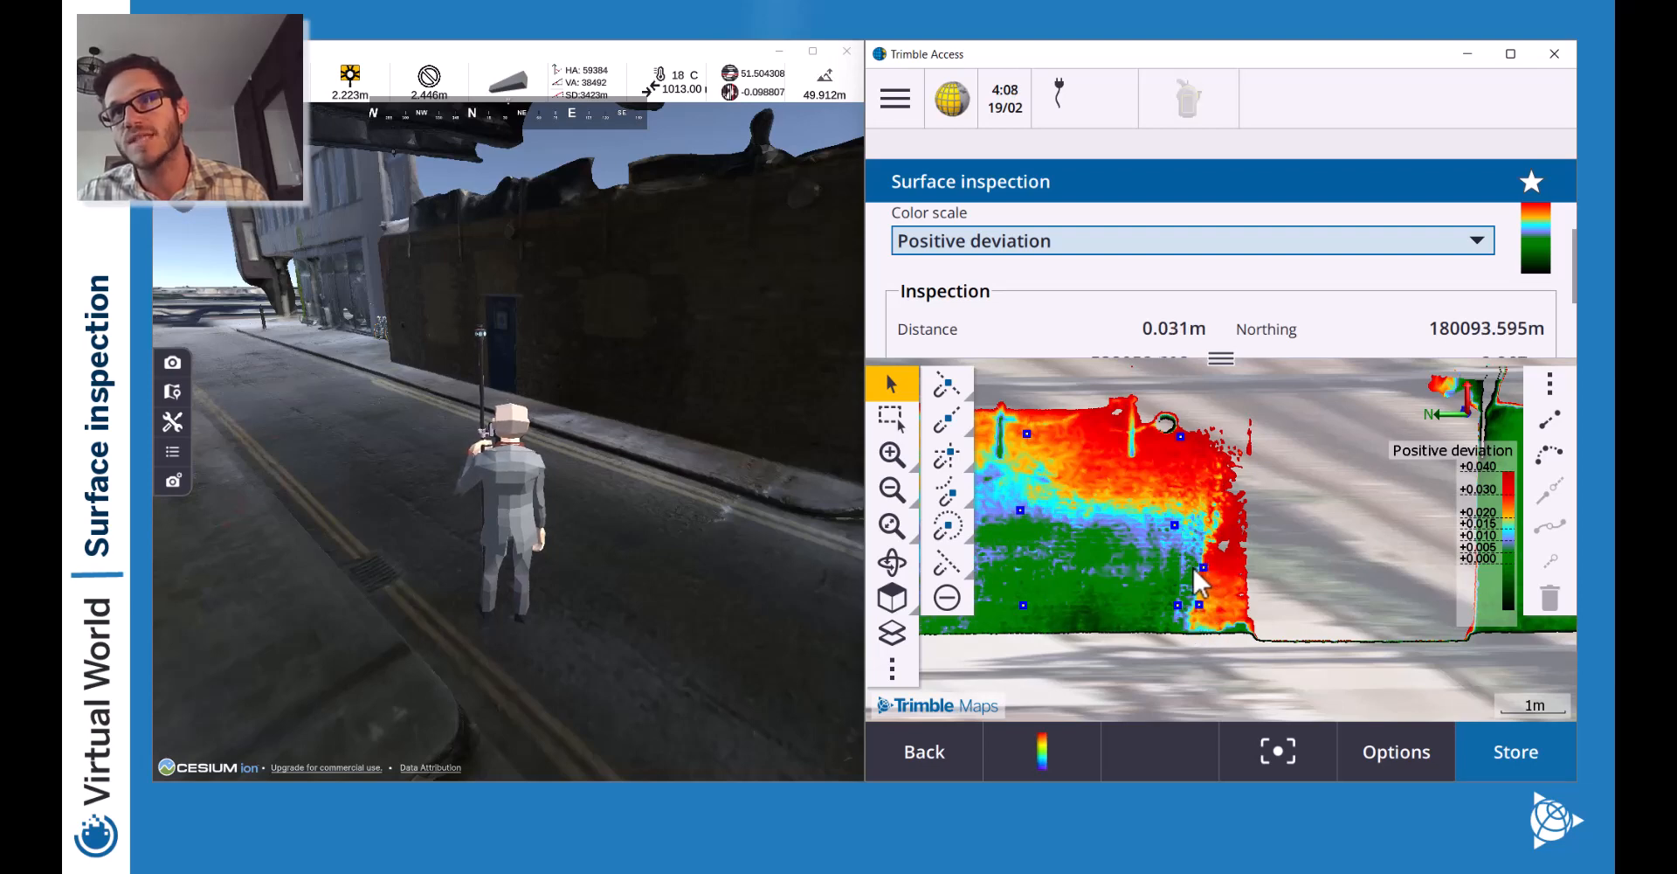
pyautogui.click(1193, 567)
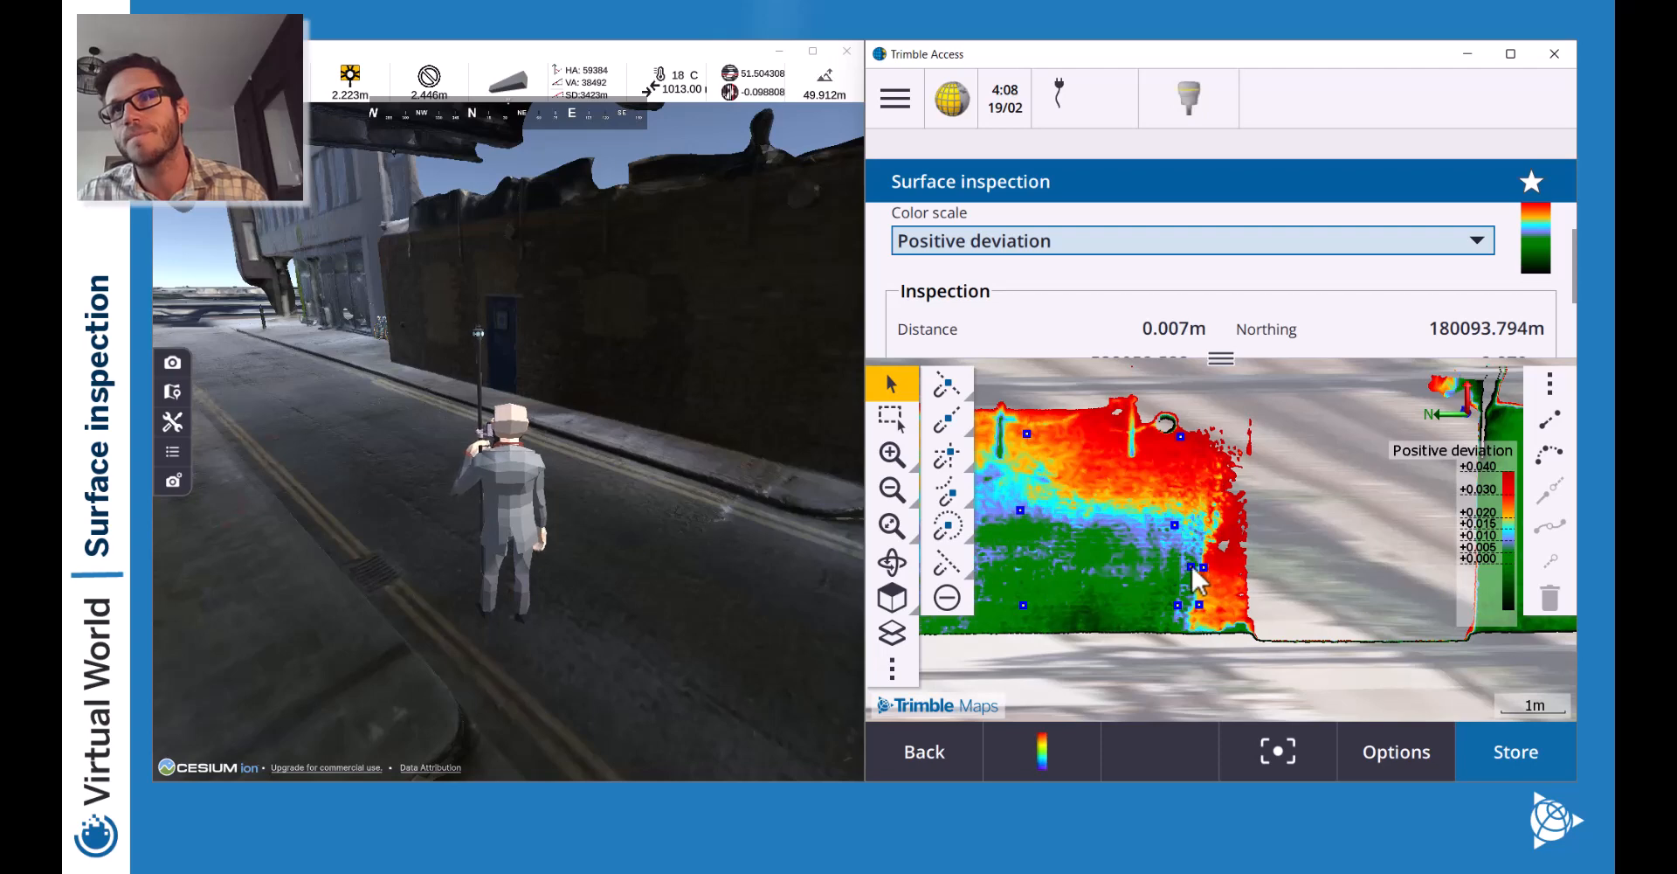
pyautogui.click(1233, 524)
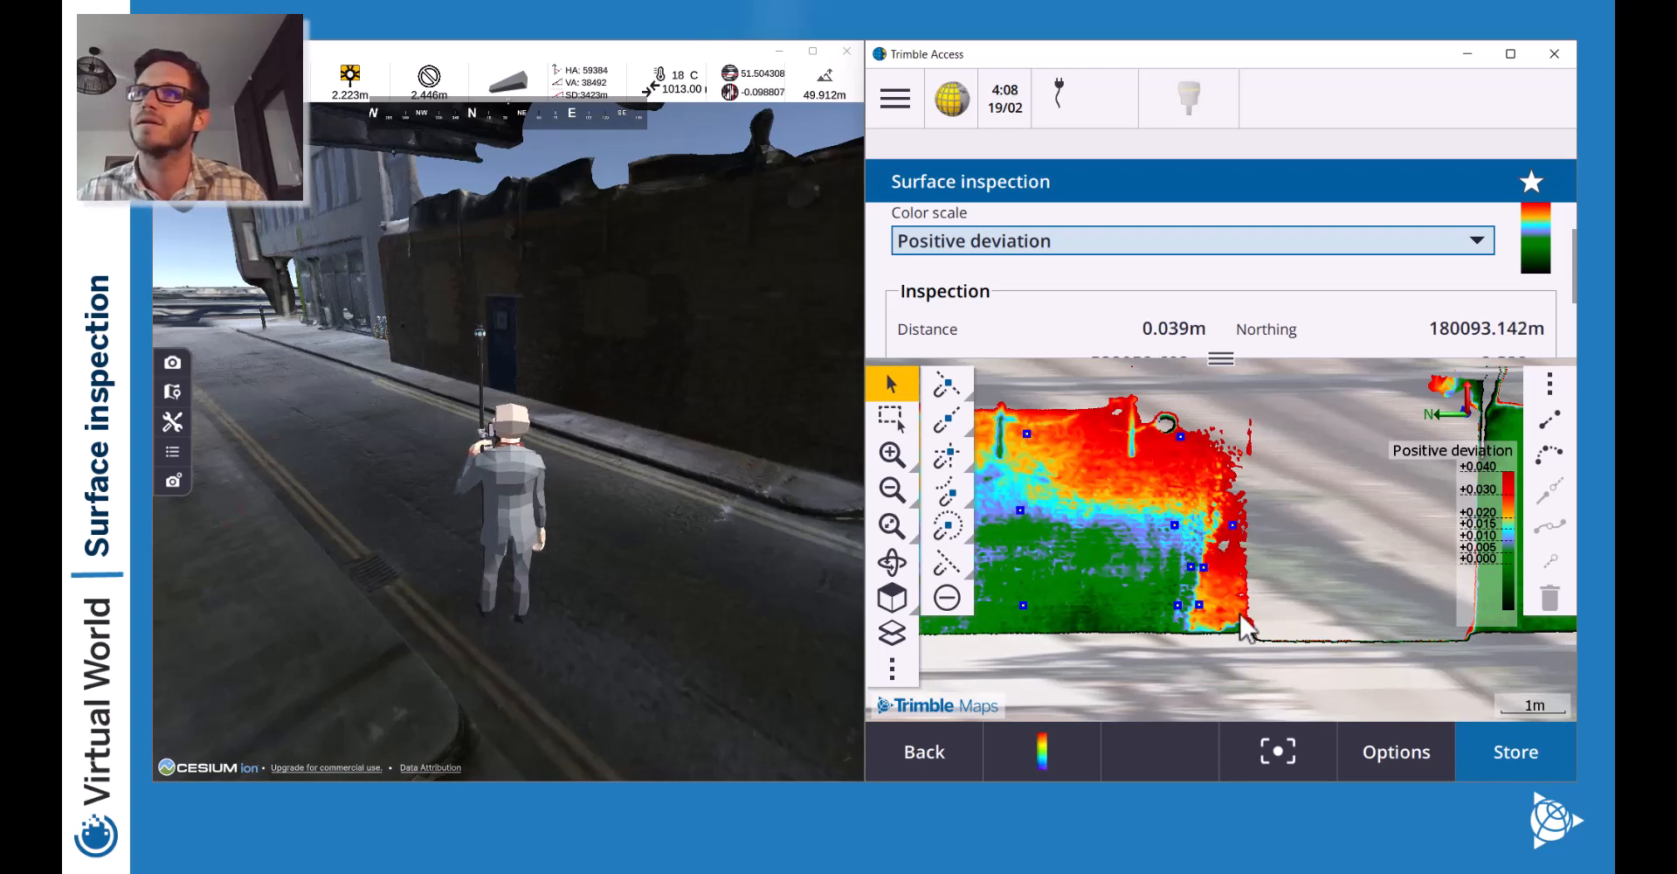
pyautogui.click(1240, 610)
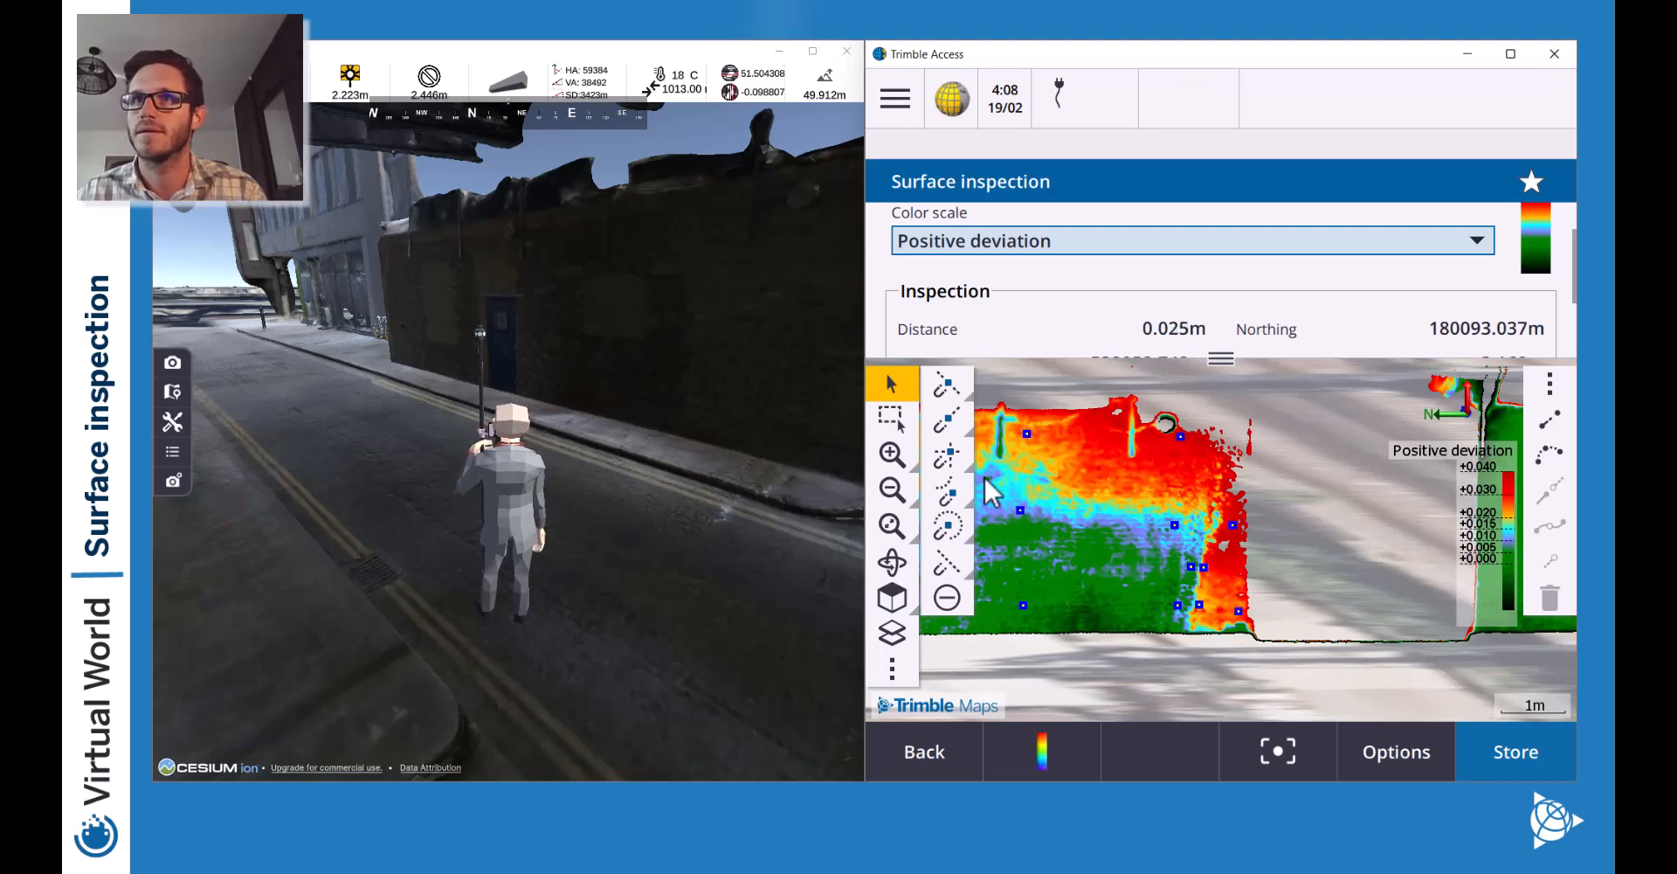
pyautogui.moveTo(1040, 484); pyautogui.dragTo(1354, 496)
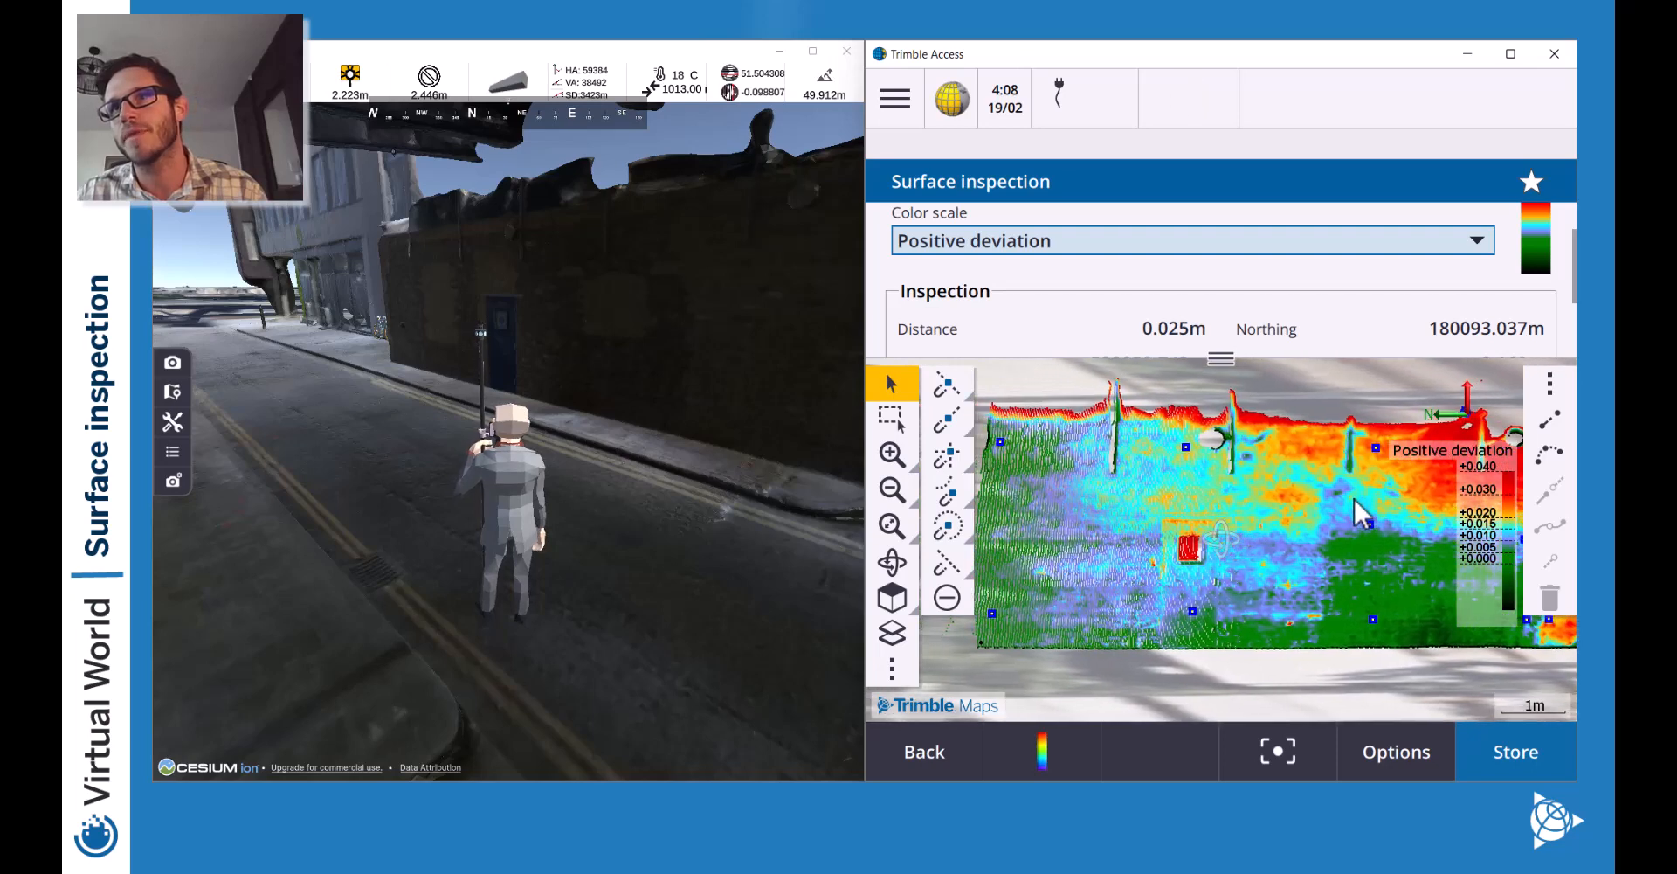
# Pick six more points across the orange area, blue middle, bottom and top of the wall.
pyautogui.click(1283, 495)
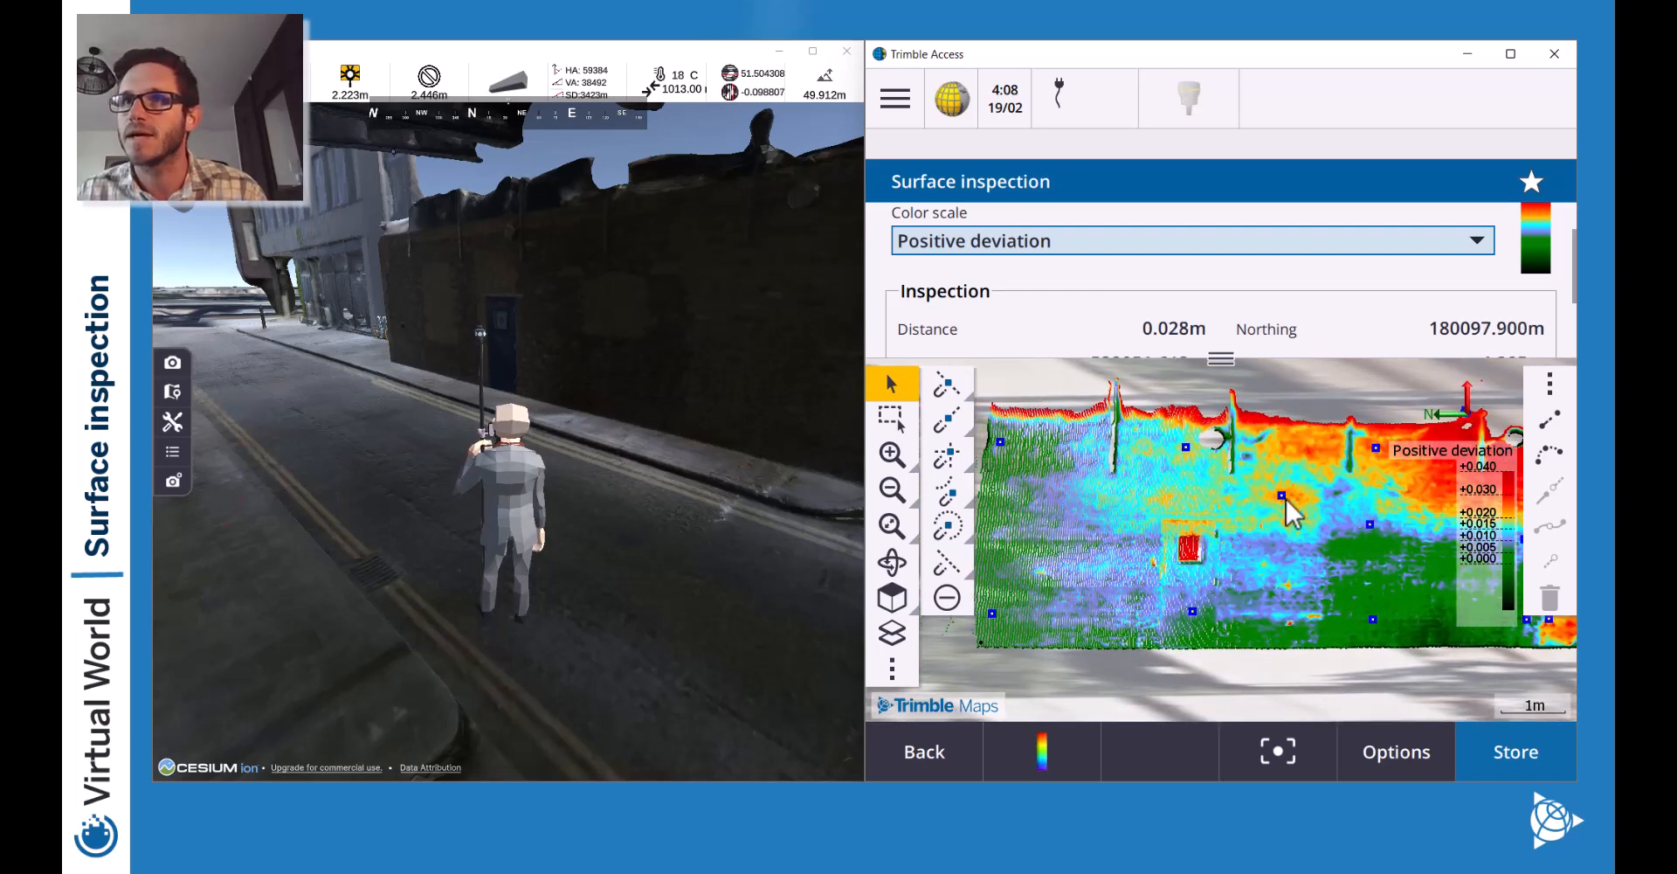
pyautogui.click(1225, 620)
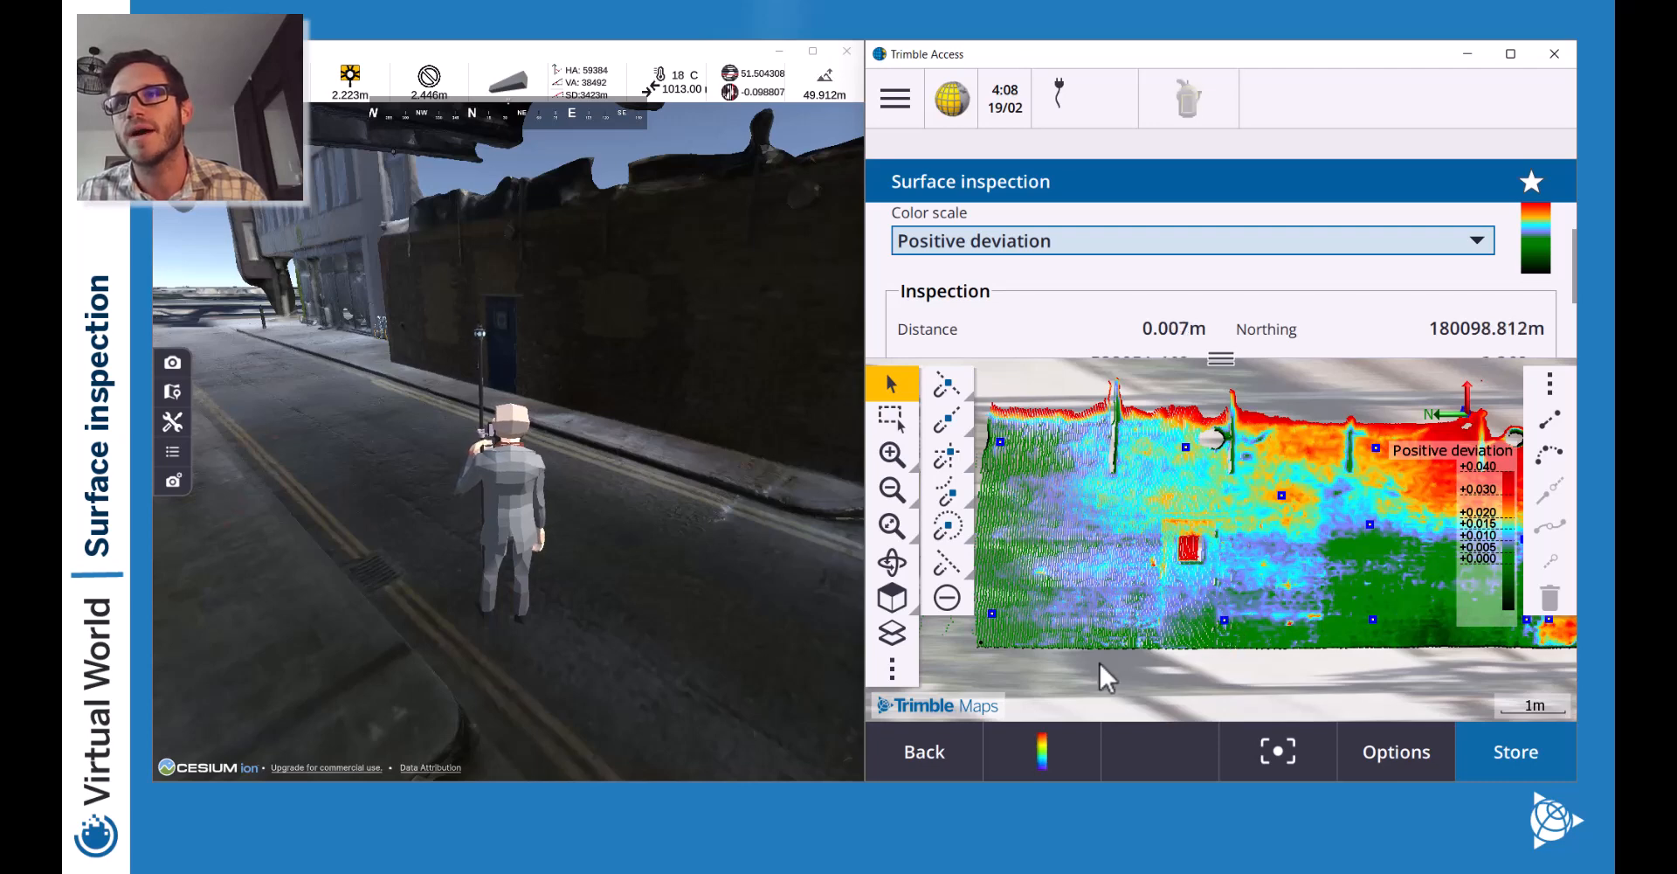
pyautogui.click(1151, 616)
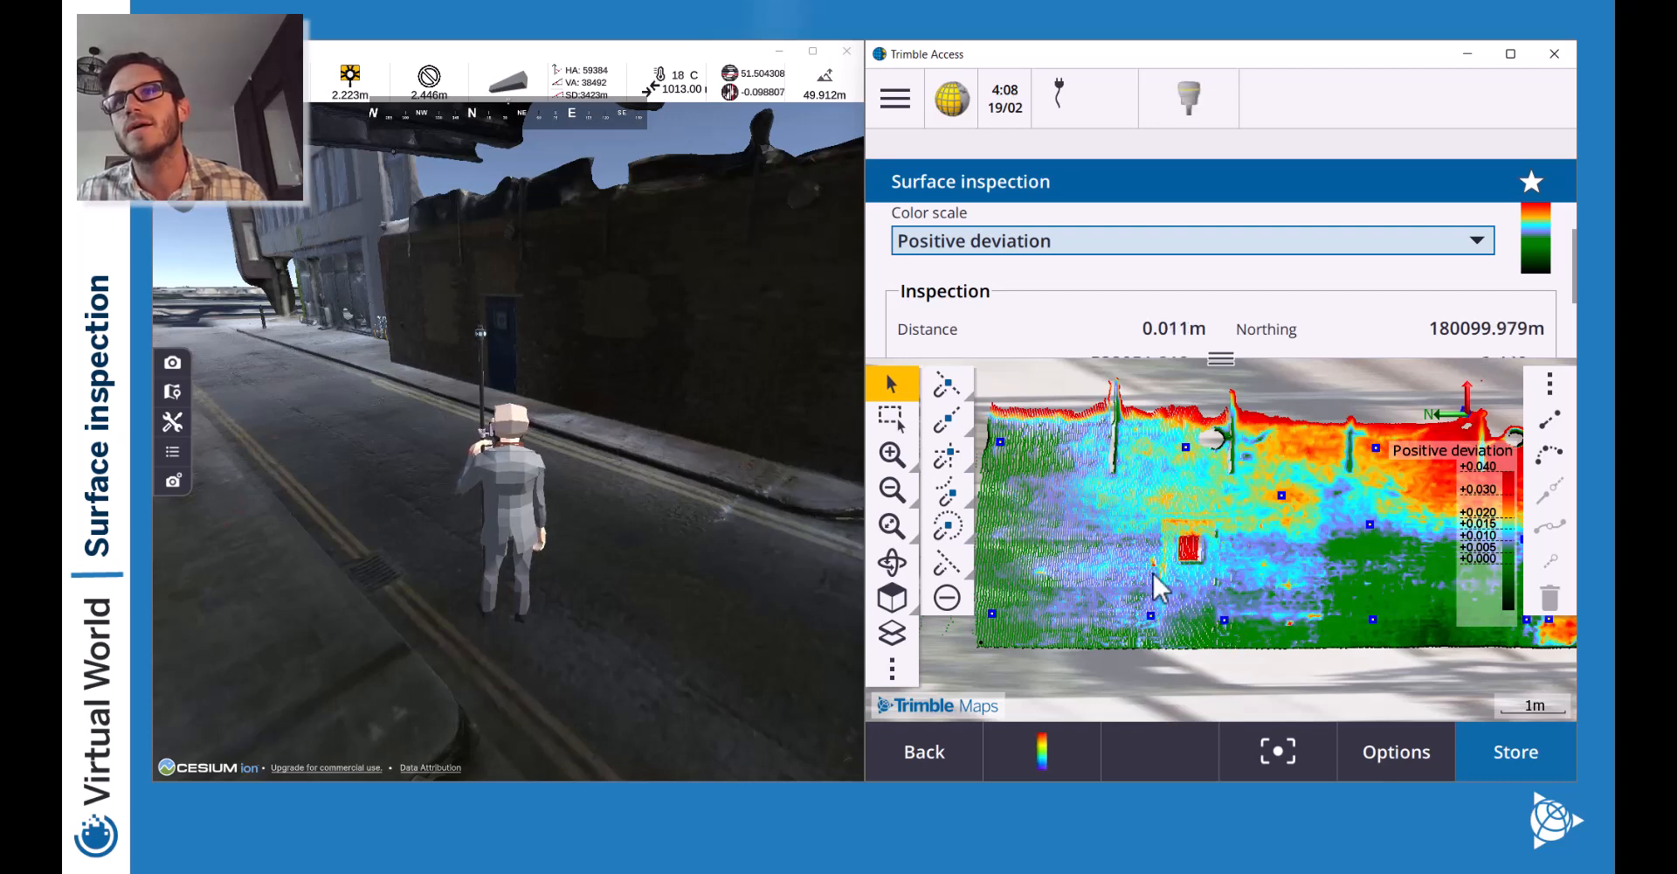
pyautogui.click(1151, 510)
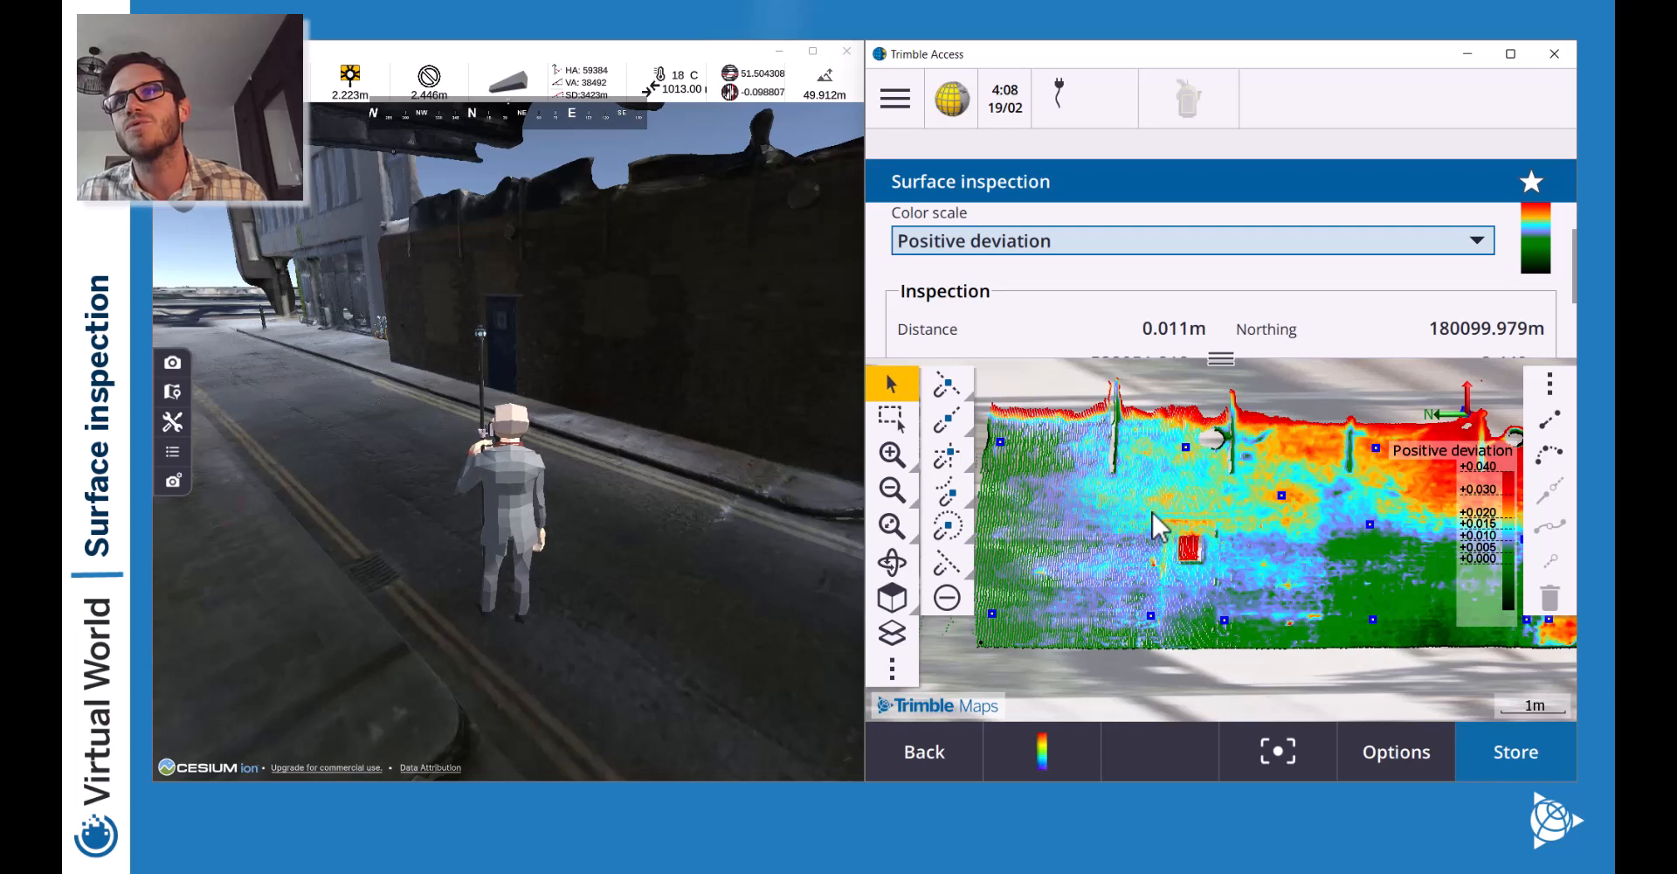
pyautogui.click(1154, 435)
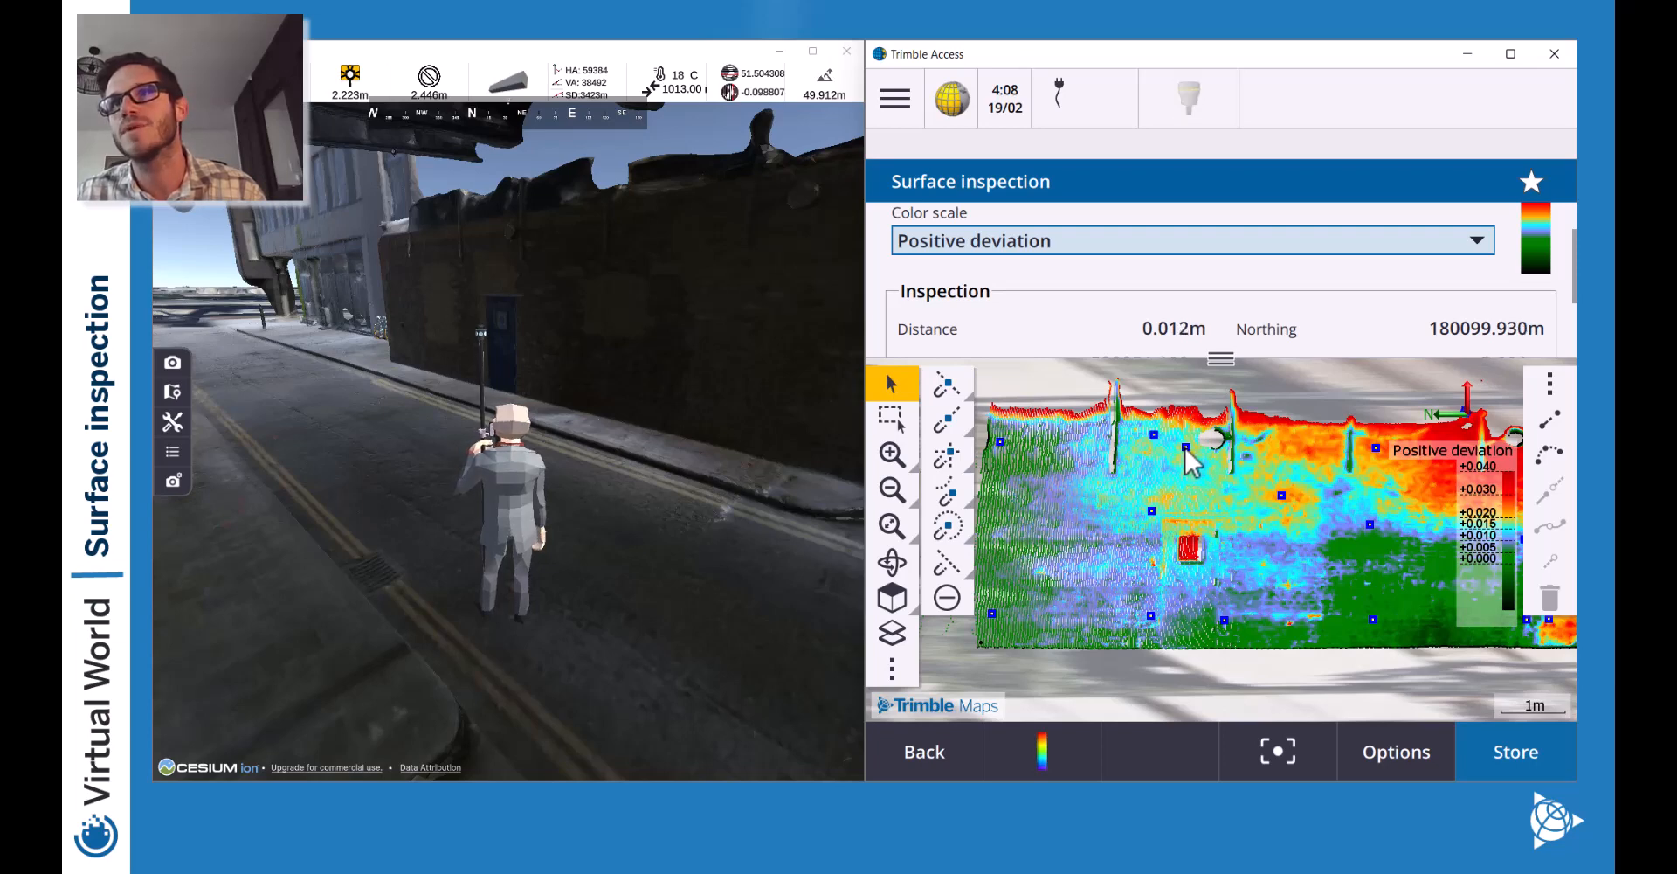
pyautogui.click(1233, 512)
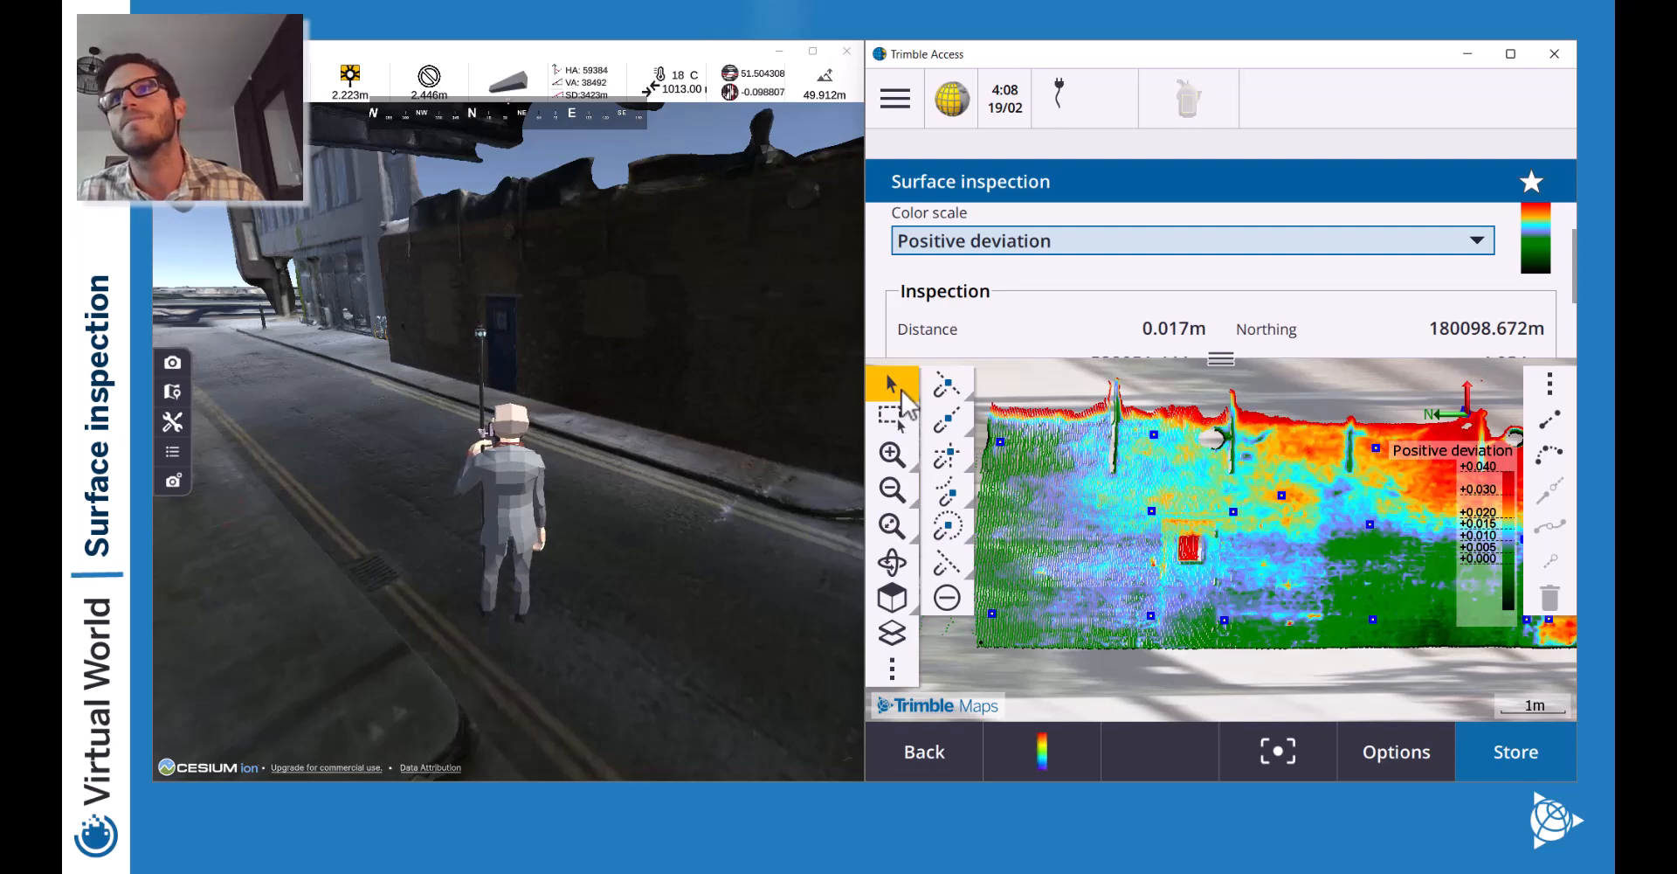
# Recentre and zoom the map on the wall, then turn the surveyor toward the next wall.
pyautogui.moveTo(1218, 431); pyautogui.dragTo(1162, 445)
pyautogui.click(887, 449)
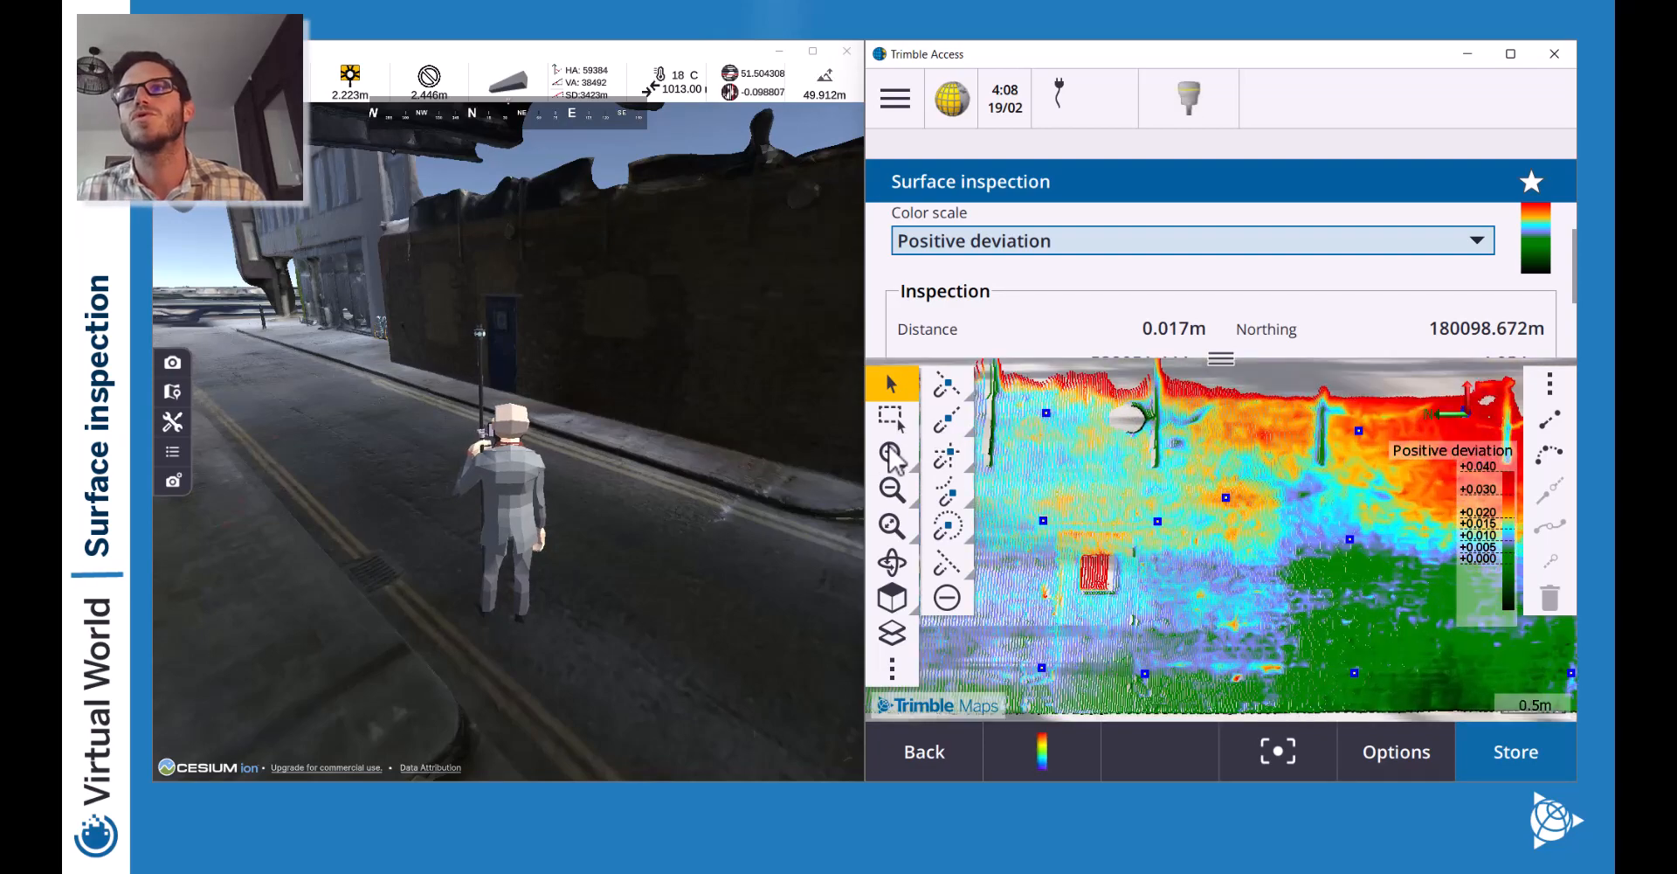
pyautogui.click(887, 449)
pyautogui.scroll(3, 1104, 463)
pyautogui.moveTo(1169, 559); pyautogui.dragTo(1219, 659)
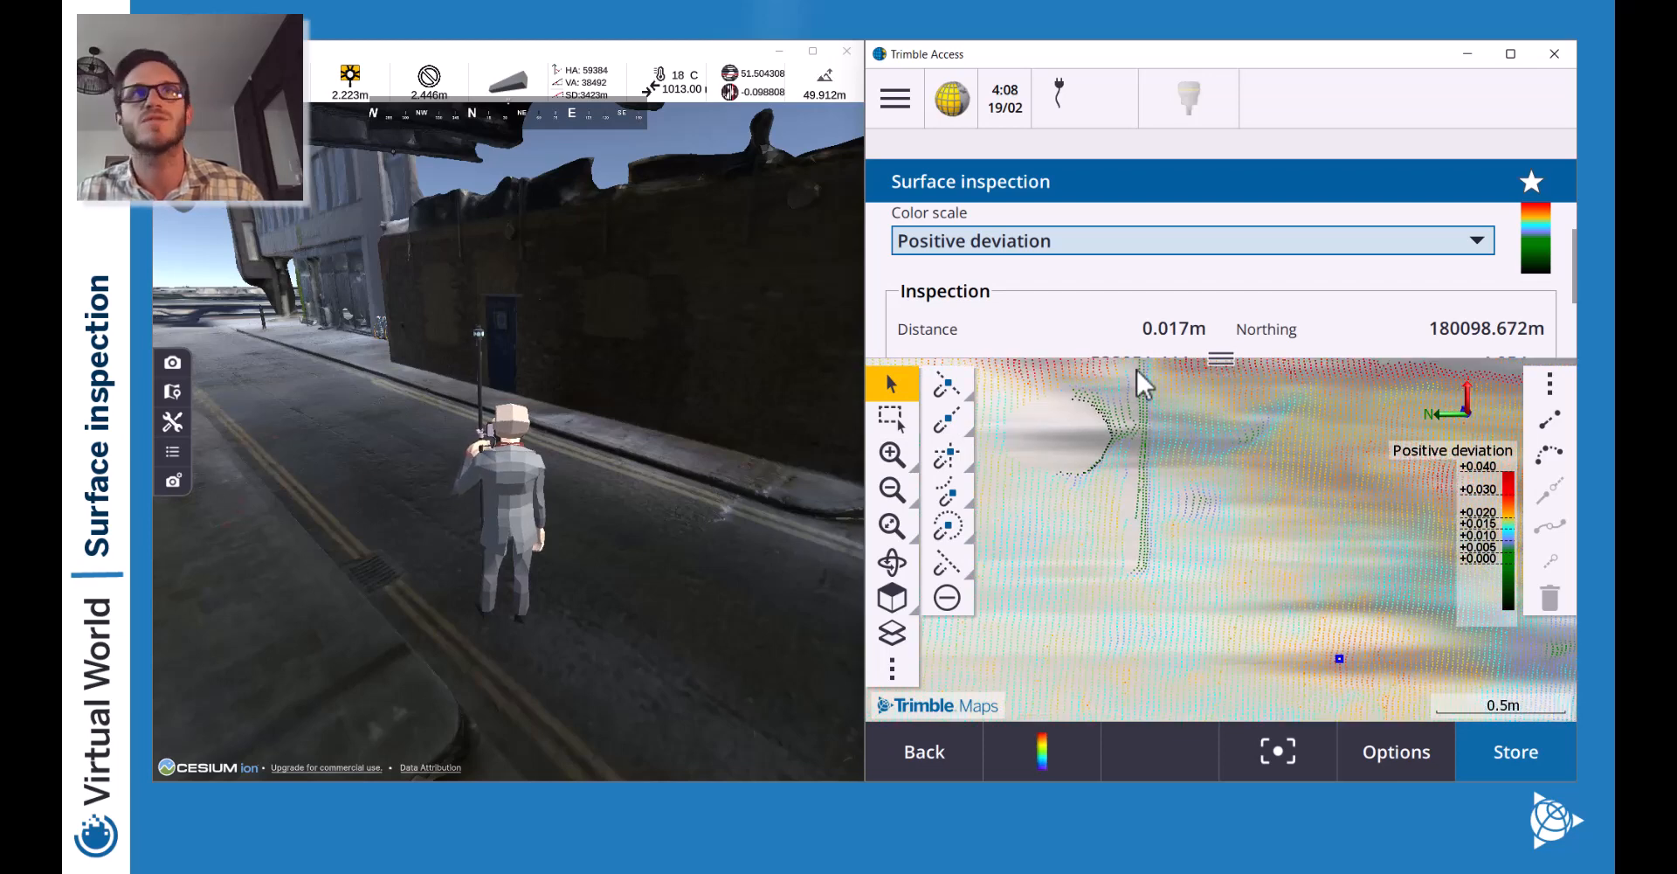
pyautogui.click(891, 482)
pyautogui.click(891, 482)
pyautogui.press('w')
pyautogui.moveTo(847, 411); pyautogui.dragTo(486, 236)
pyautogui.press('a')
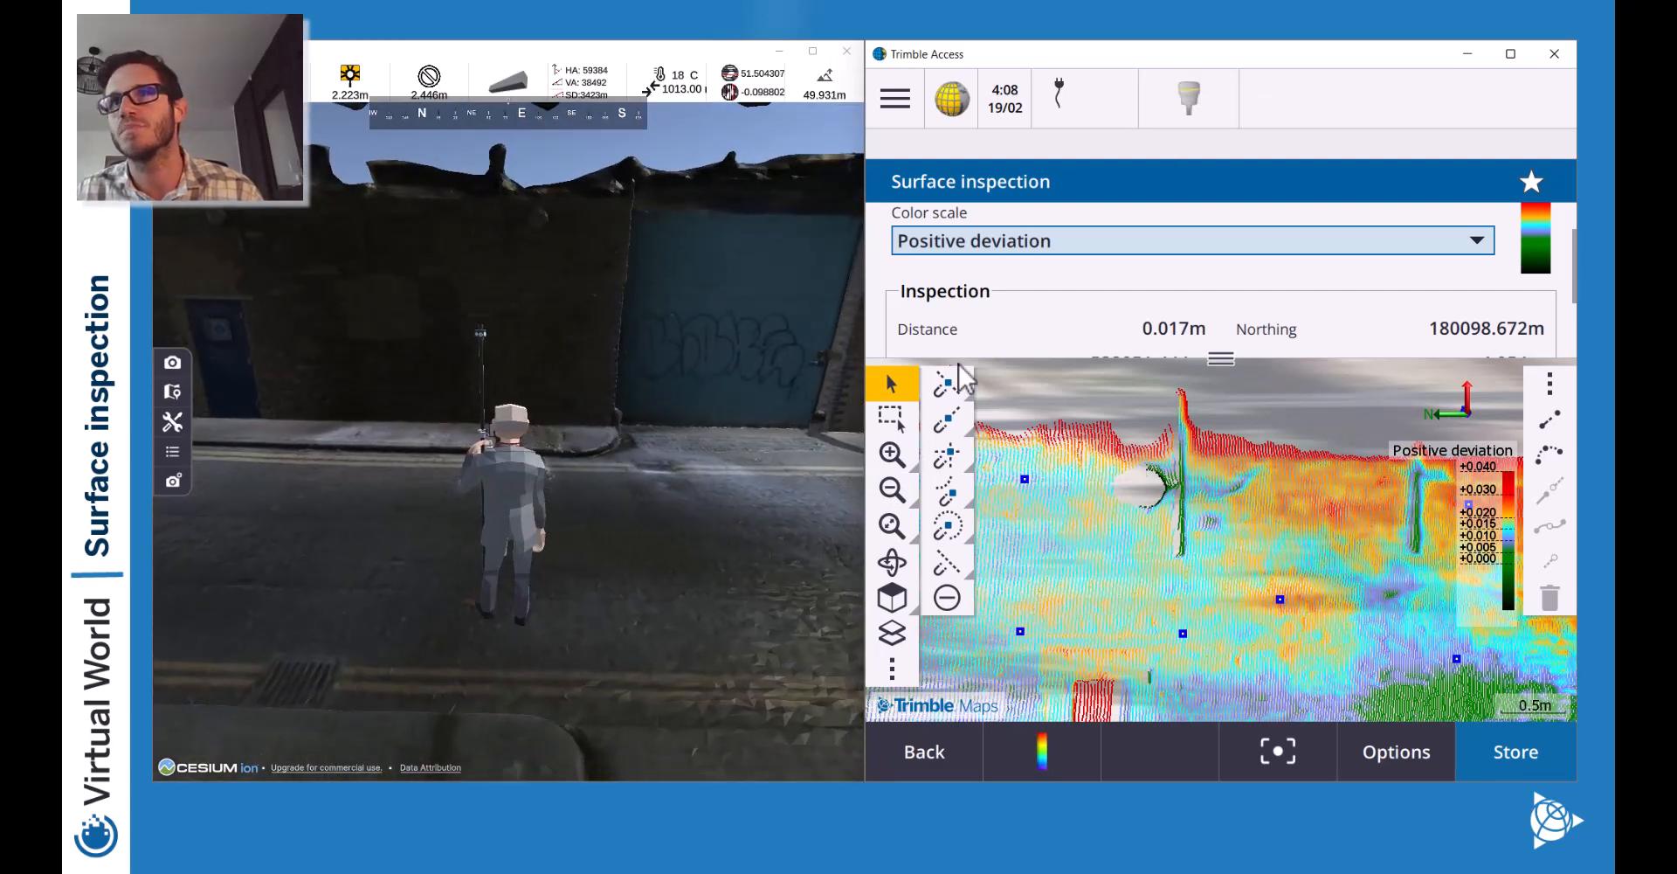
# Pick a deviation point near the pipe, then orbit to the second wall section and zoom out.
pyautogui.click(1197, 468)
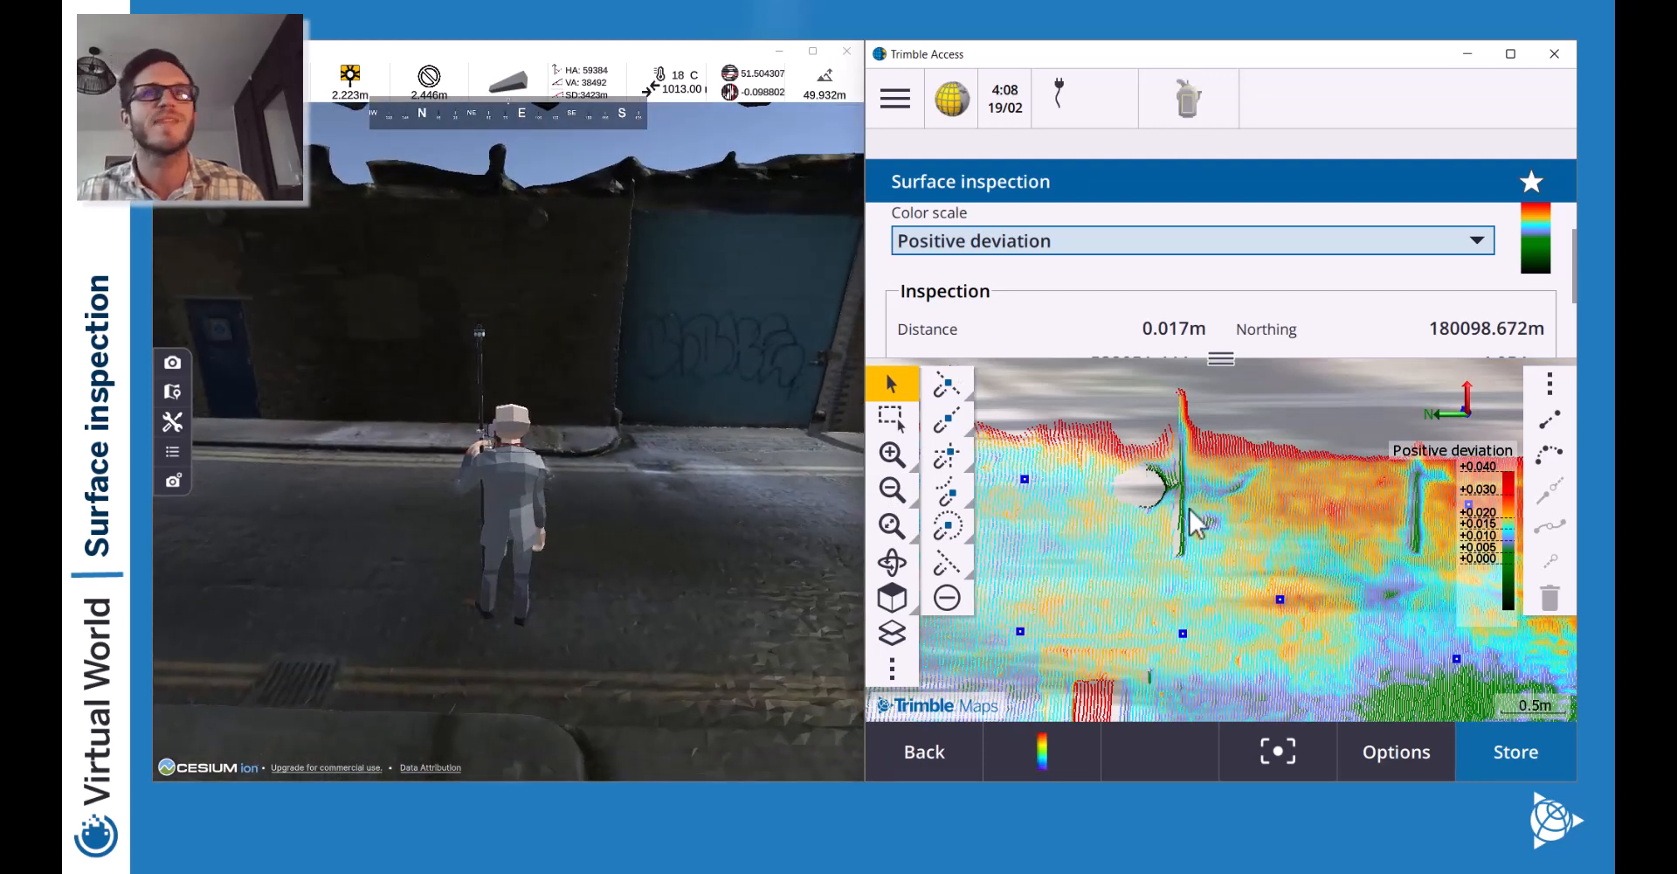
pyautogui.press('d')
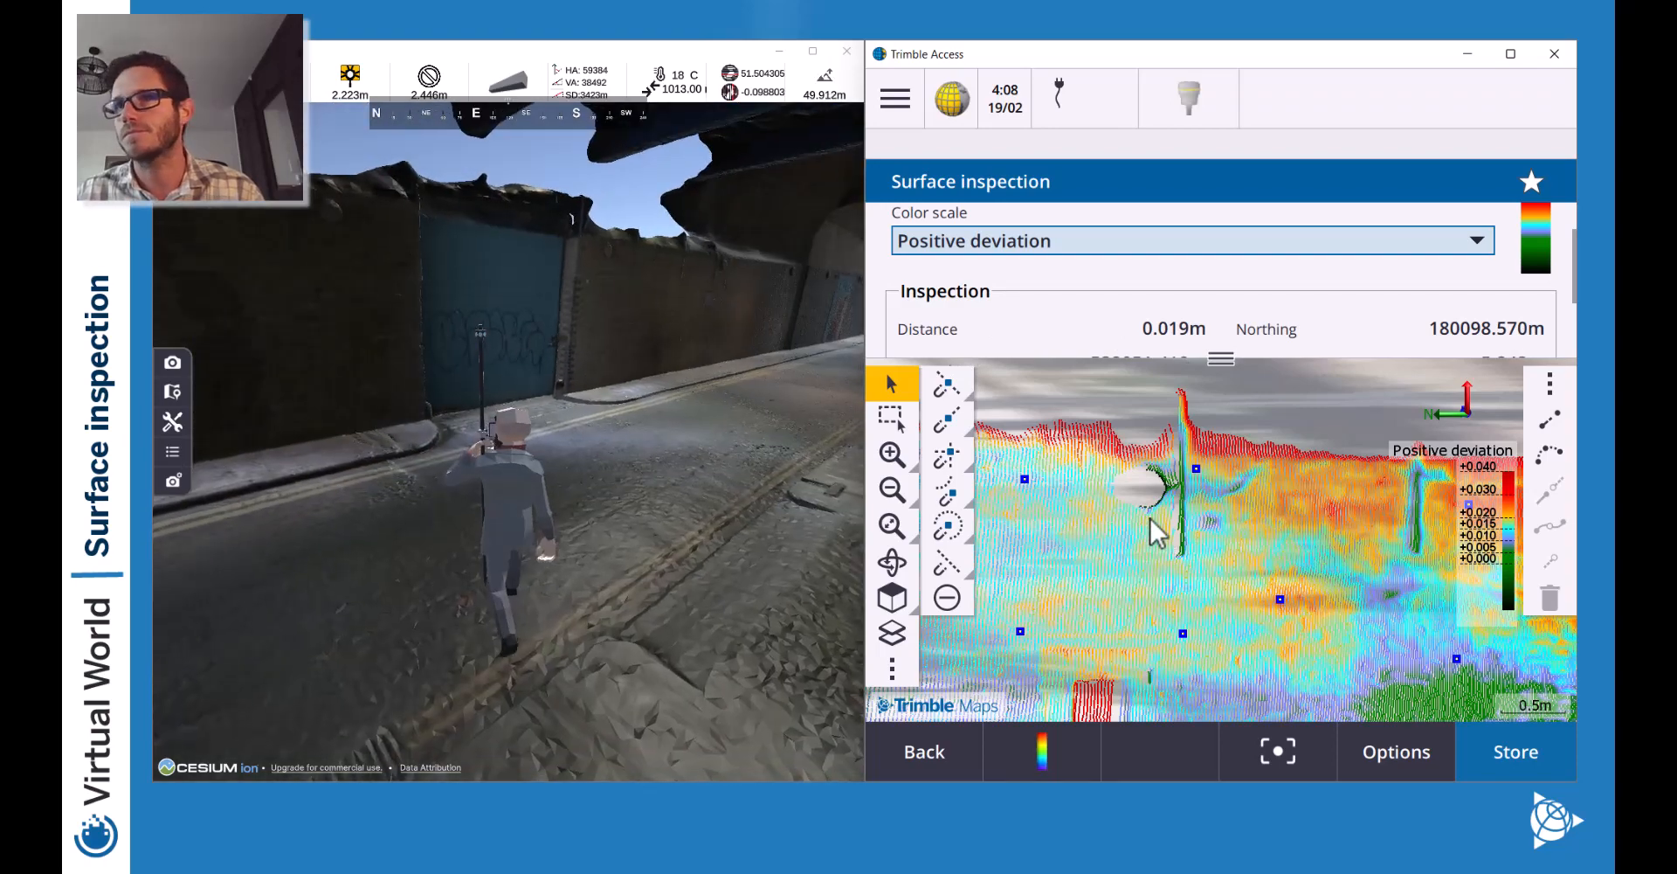
pyautogui.moveTo(1352, 611); pyautogui.dragTo(1260, 500)
pyautogui.moveTo(1333, 574); pyautogui.dragTo(1031, 524)
pyautogui.click(893, 495)
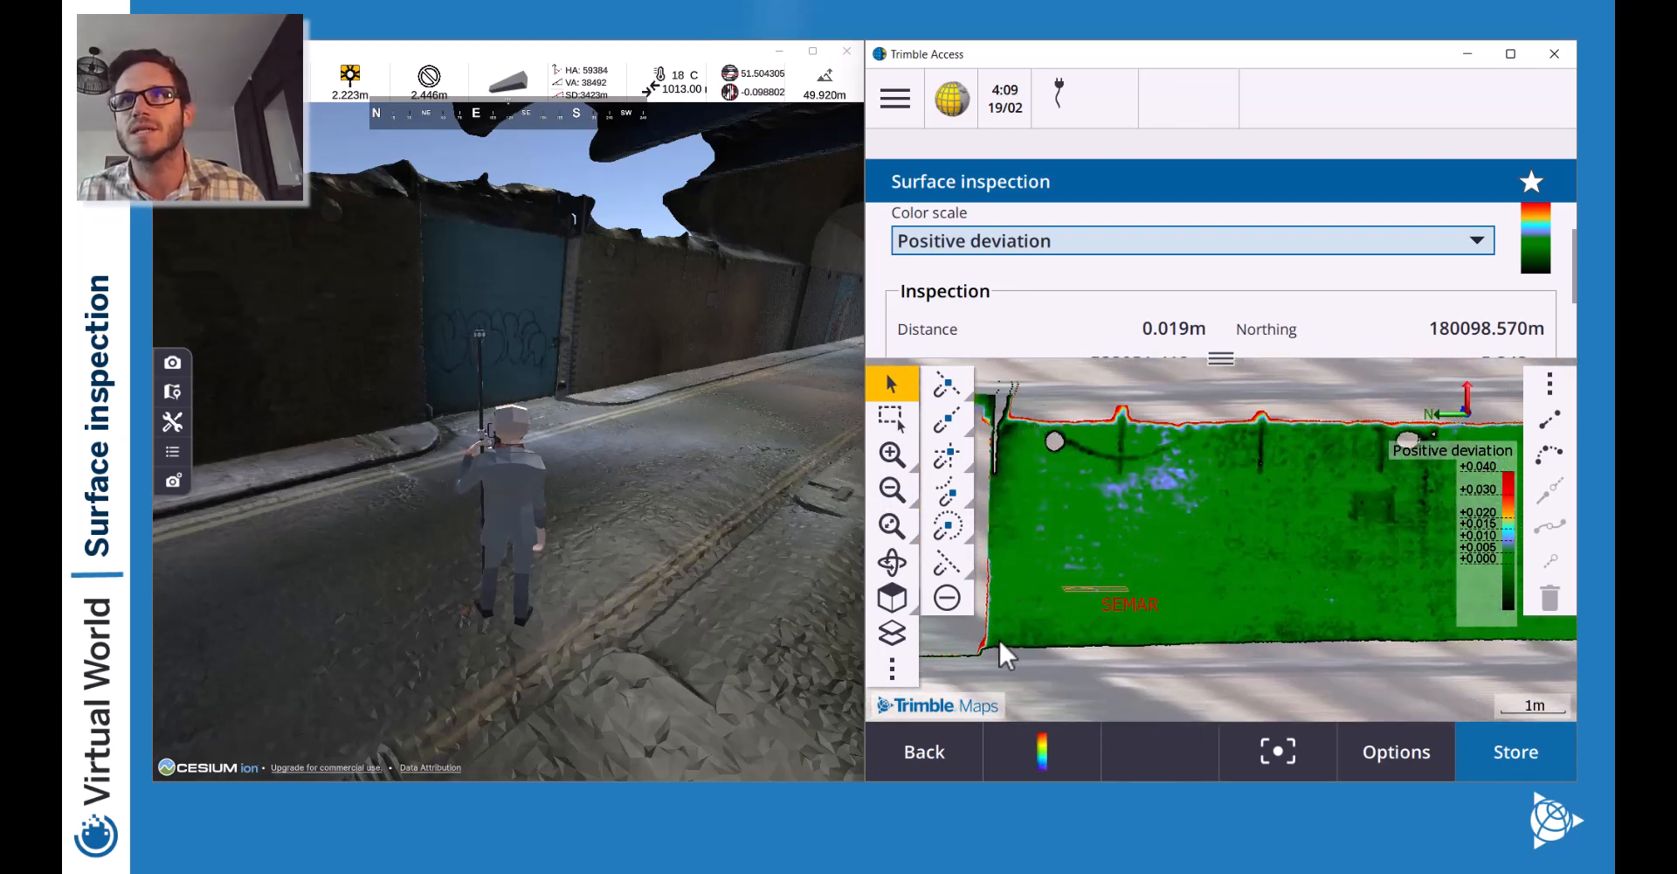
# Pick points at the second wall's lower-left corner, top left, top and bottom.
pyautogui.click(999, 639)
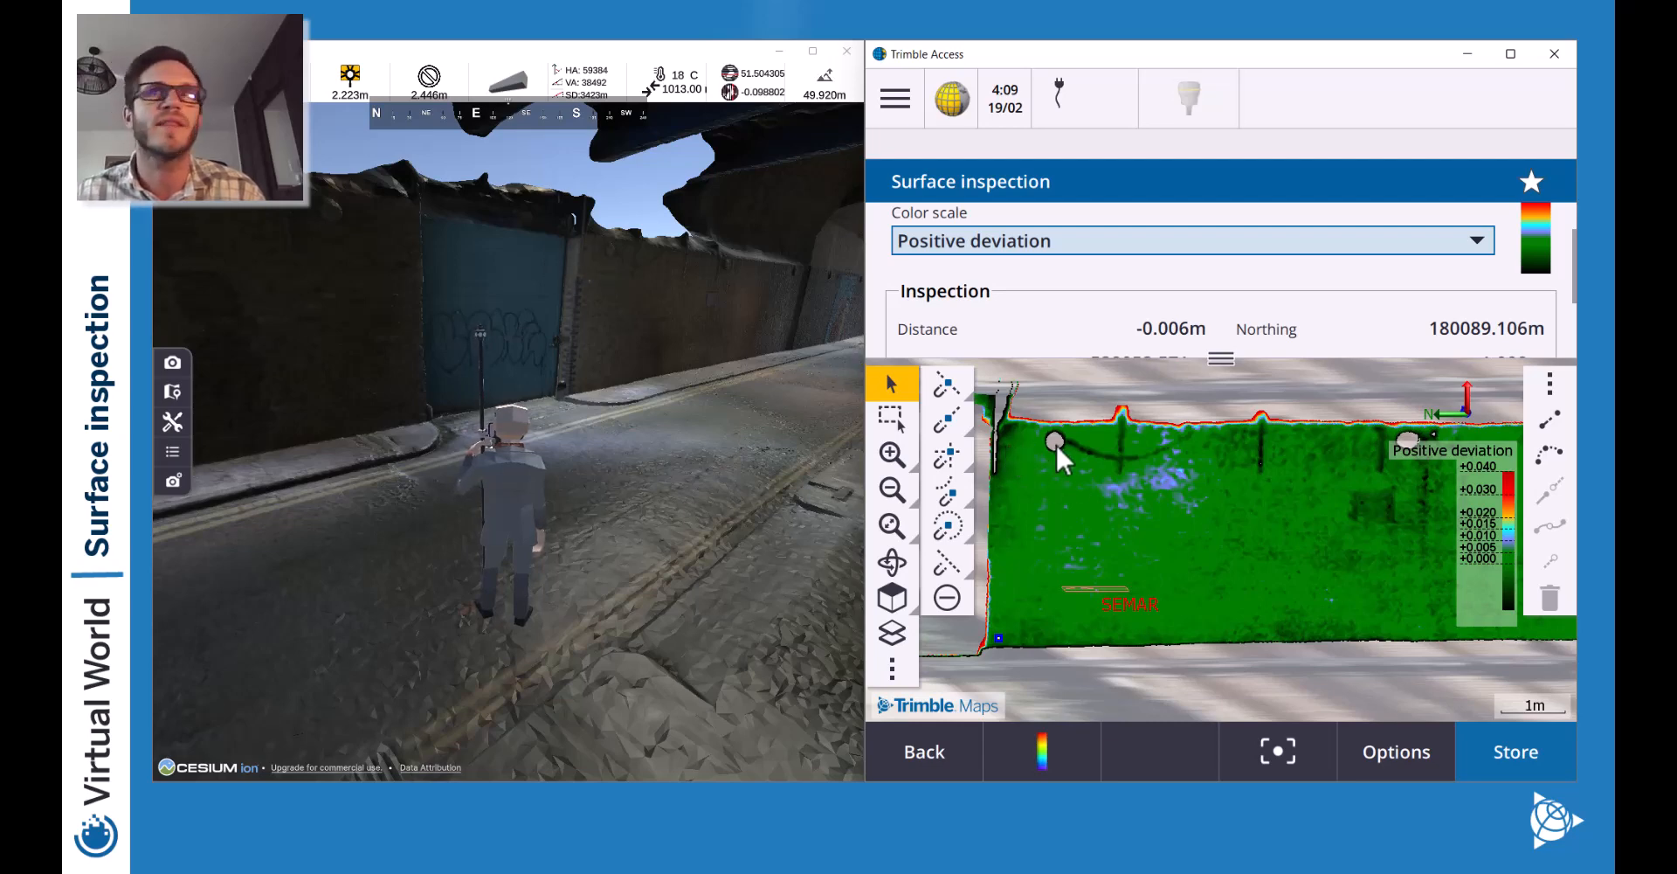
pyautogui.press('w')
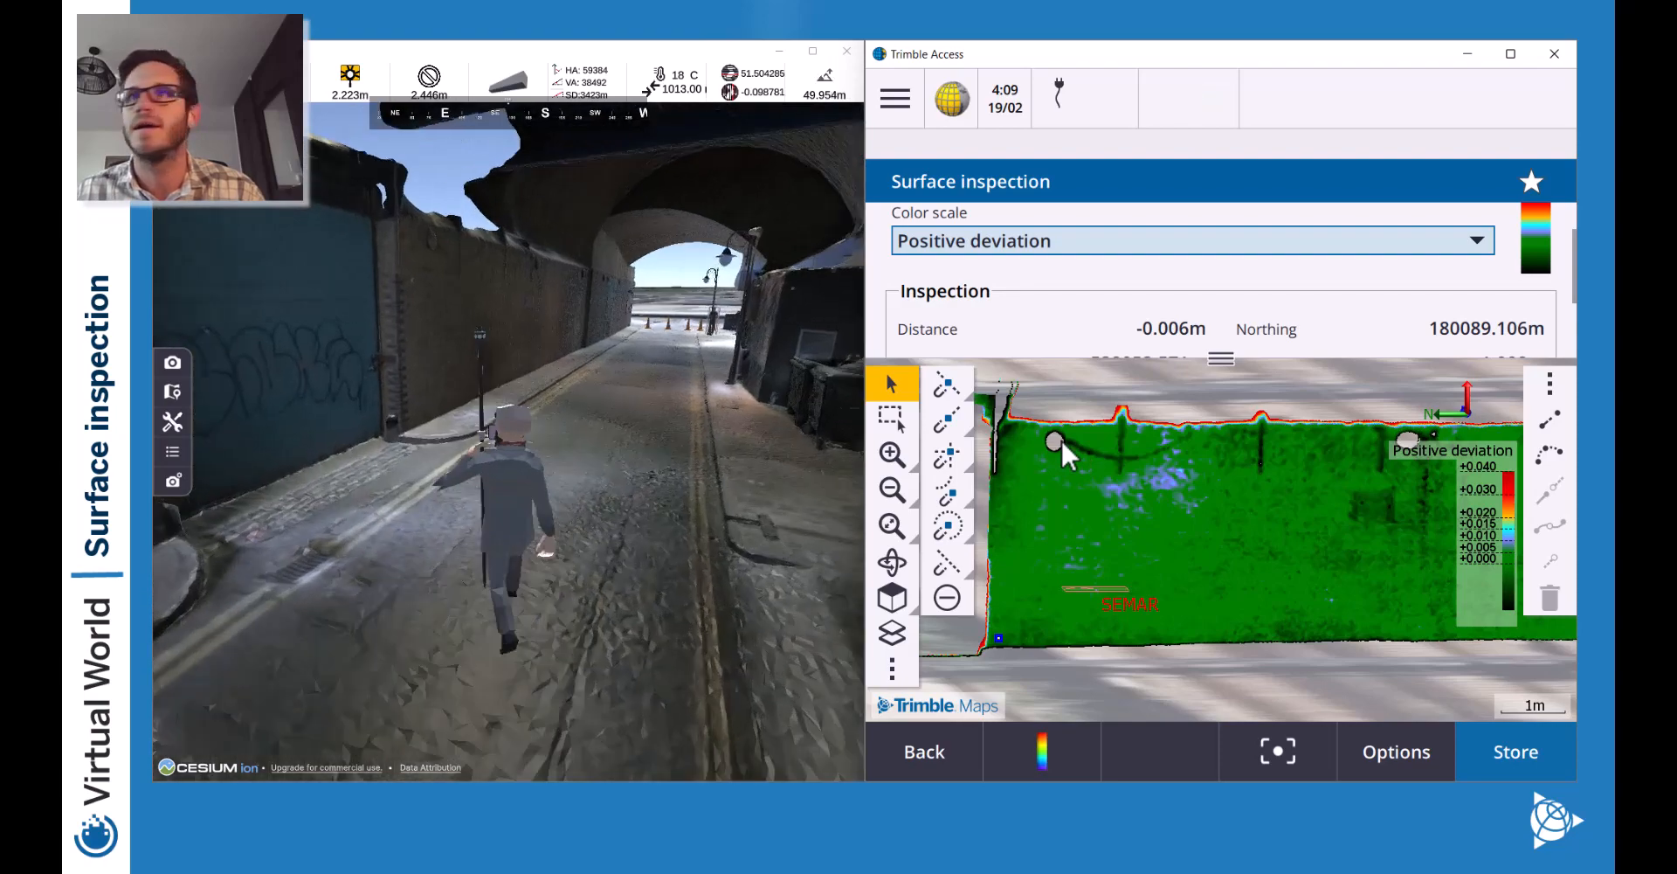
pyautogui.press('w')
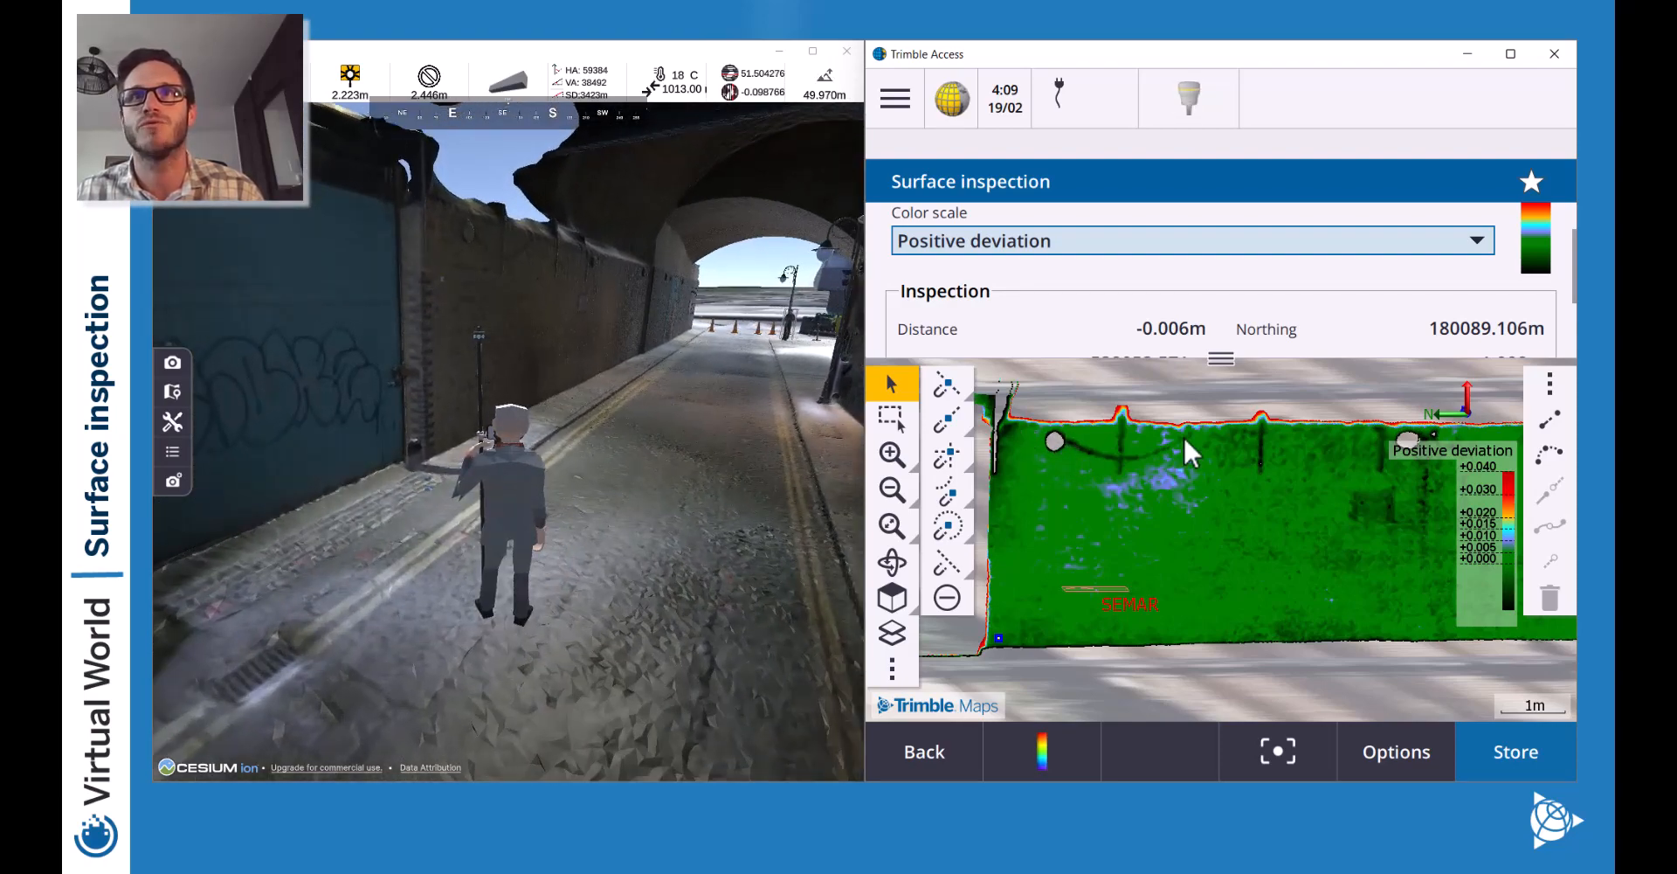
pyautogui.click(1023, 439)
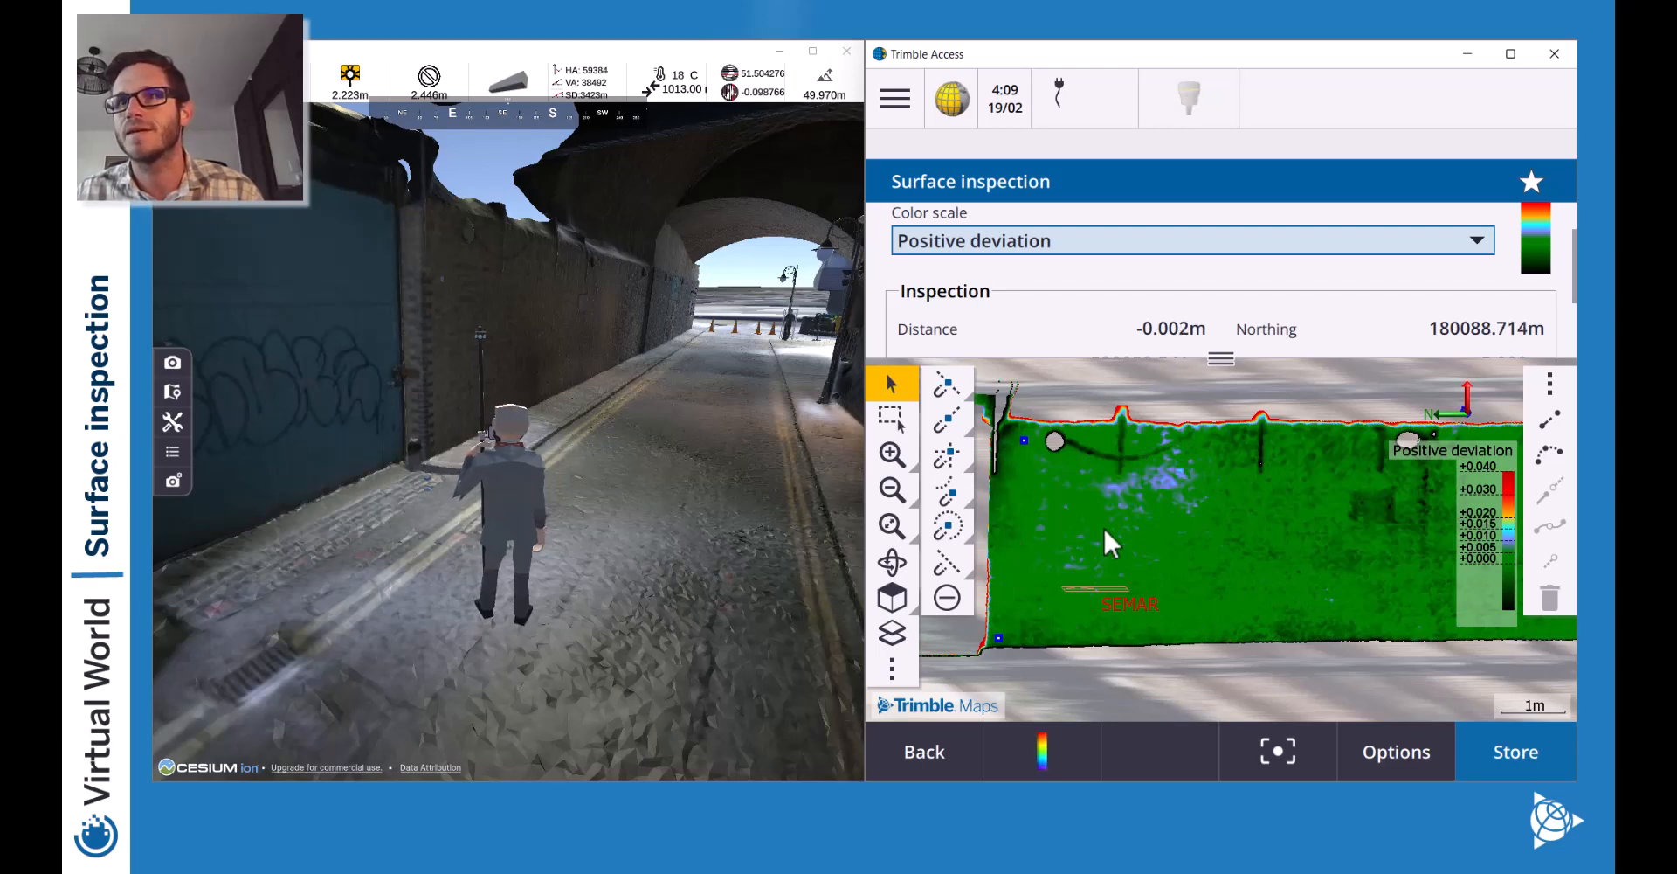
pyautogui.moveTo(1350, 552); pyautogui.dragTo(1209, 553)
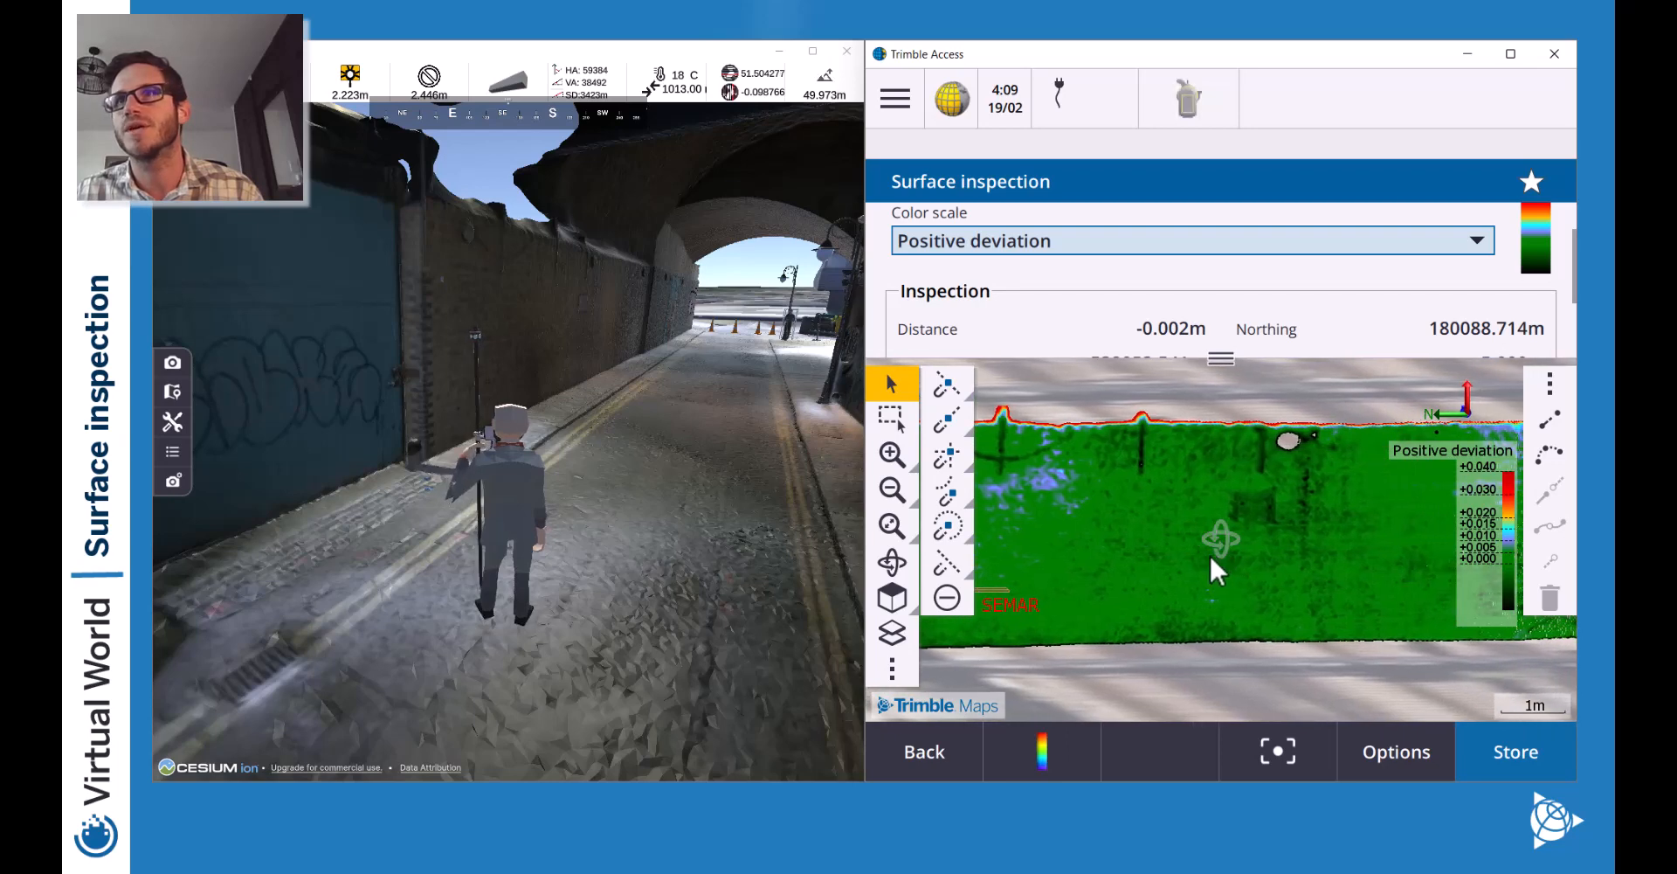
pyautogui.click(1166, 444)
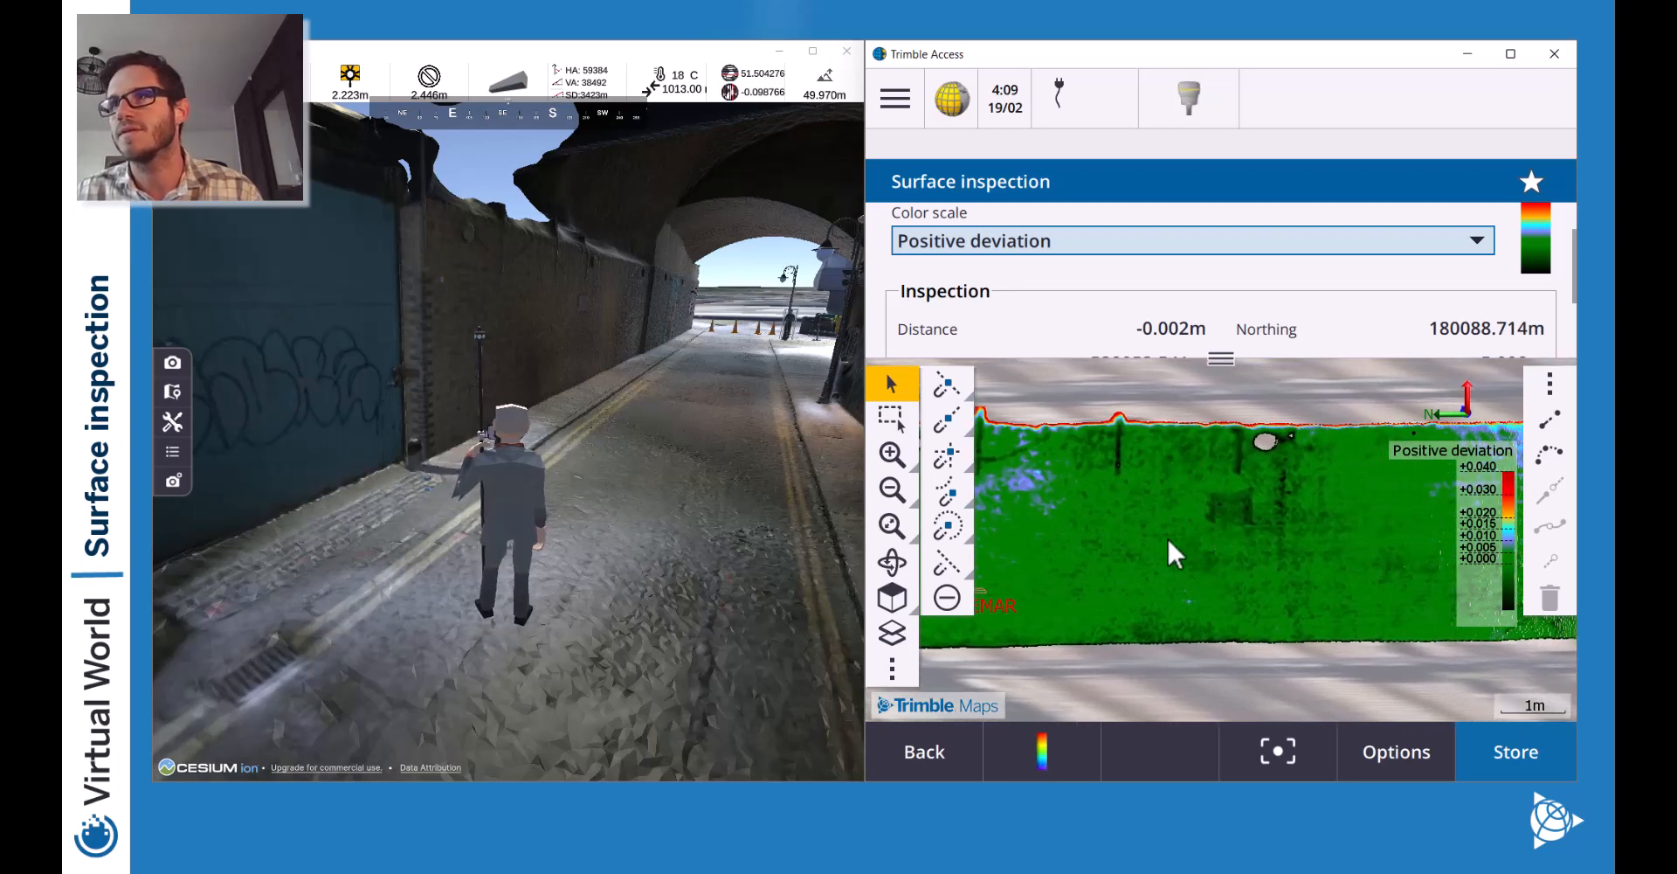
pyautogui.click(1171, 633)
# Pick points on the right part, including the top-right red patch and bottom-right corner, then zoom in.
pyautogui.moveTo(1289, 537); pyautogui.dragTo(1083, 517)
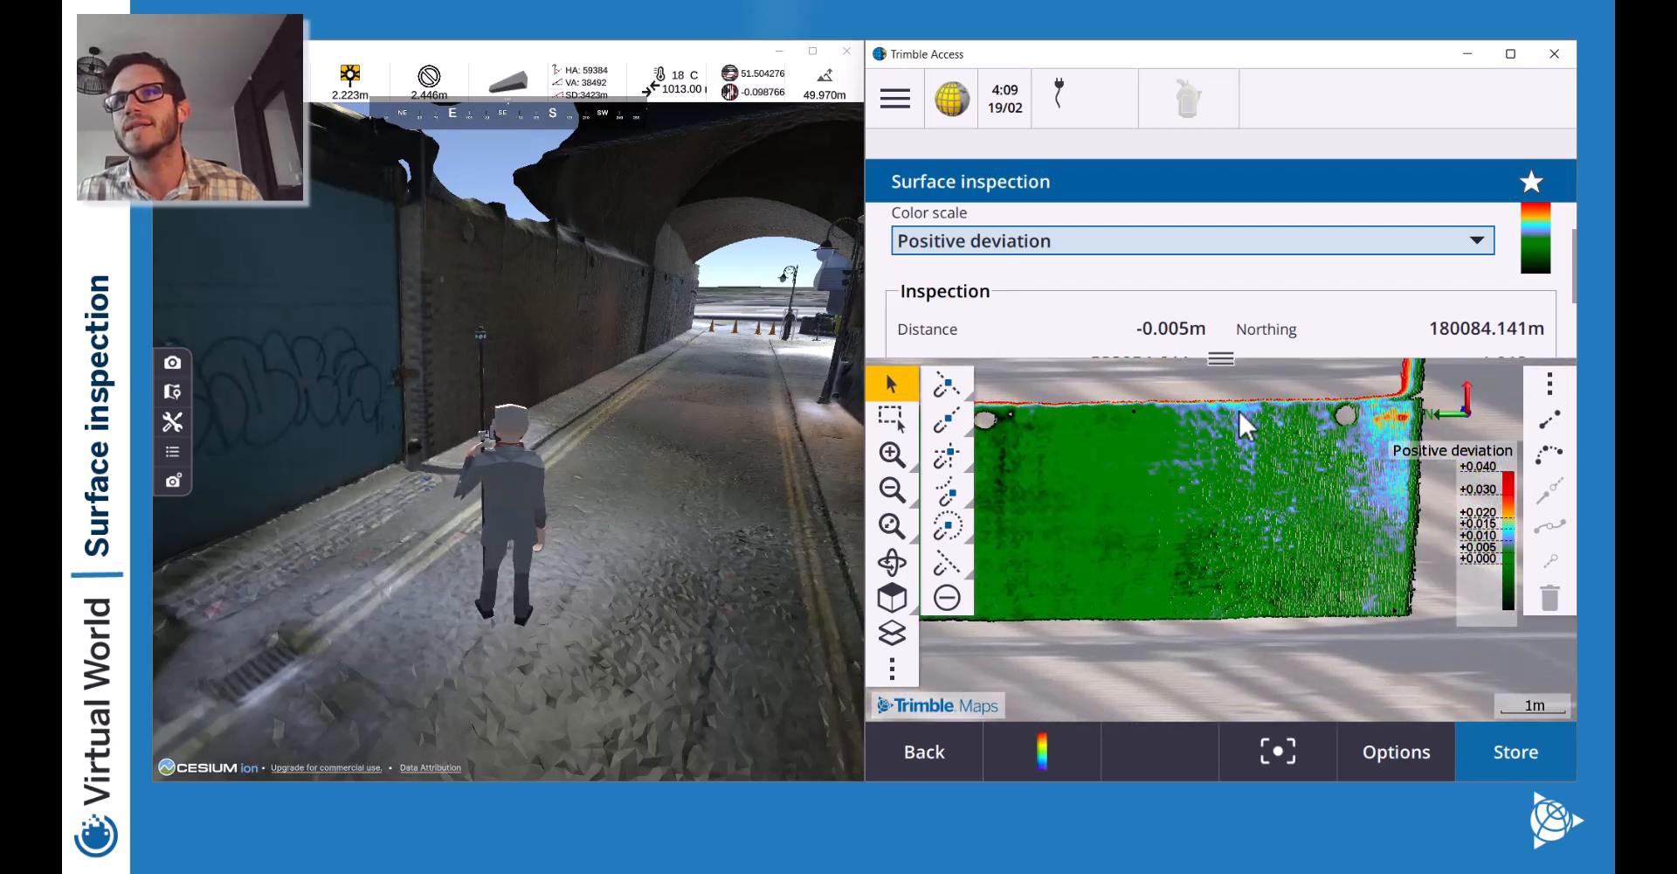
pyautogui.click(1158, 415)
pyautogui.click(1166, 606)
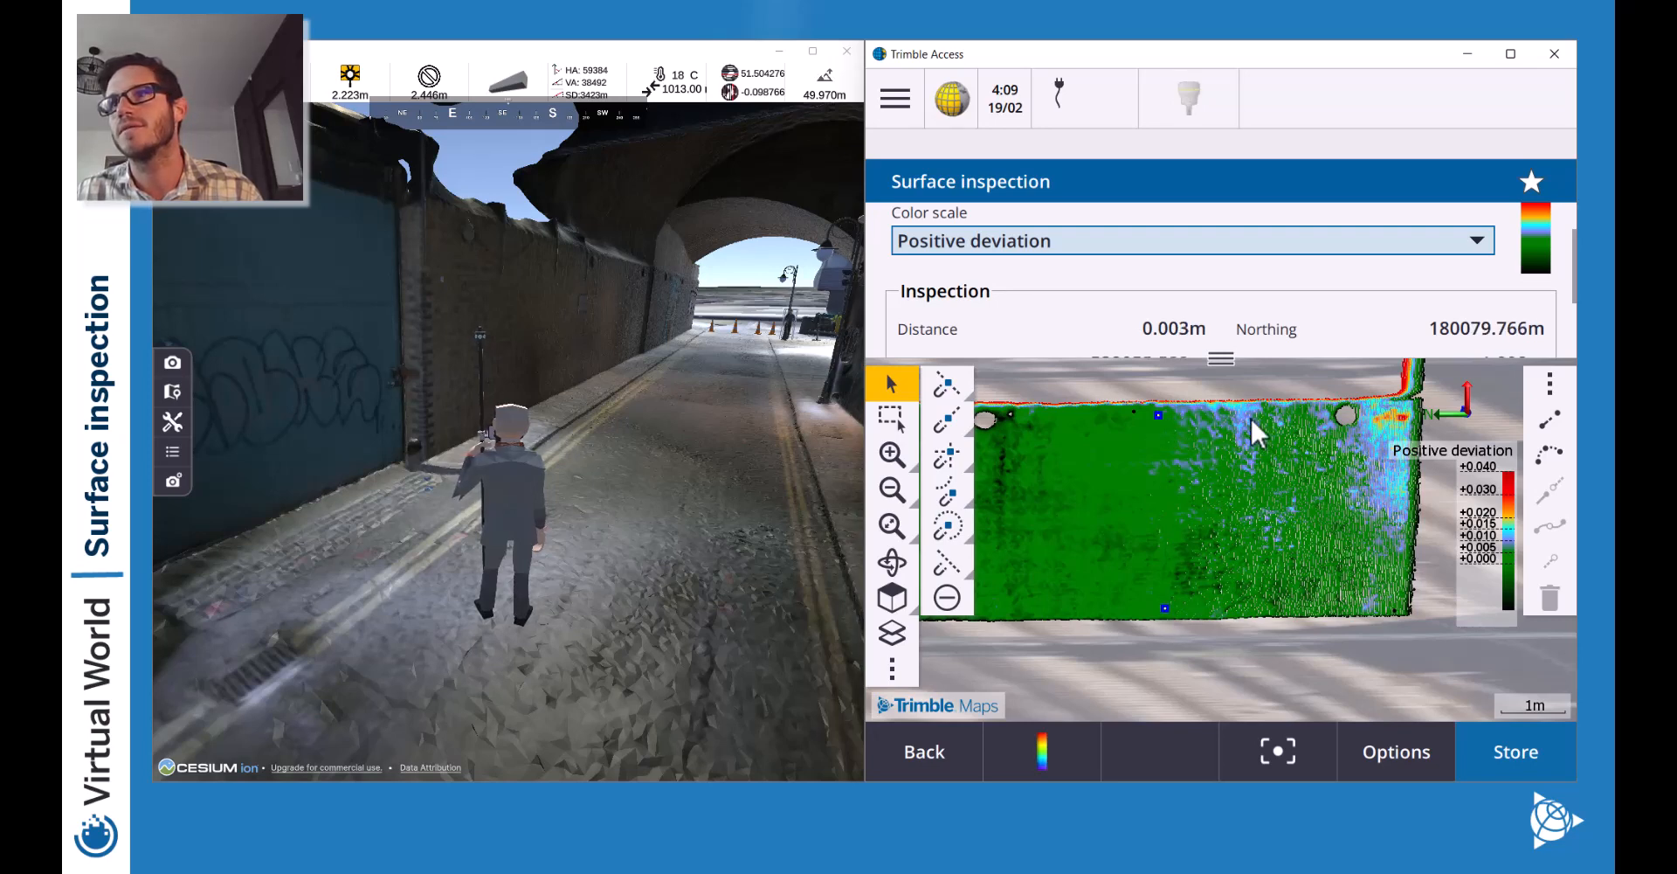
pyautogui.click(1402, 416)
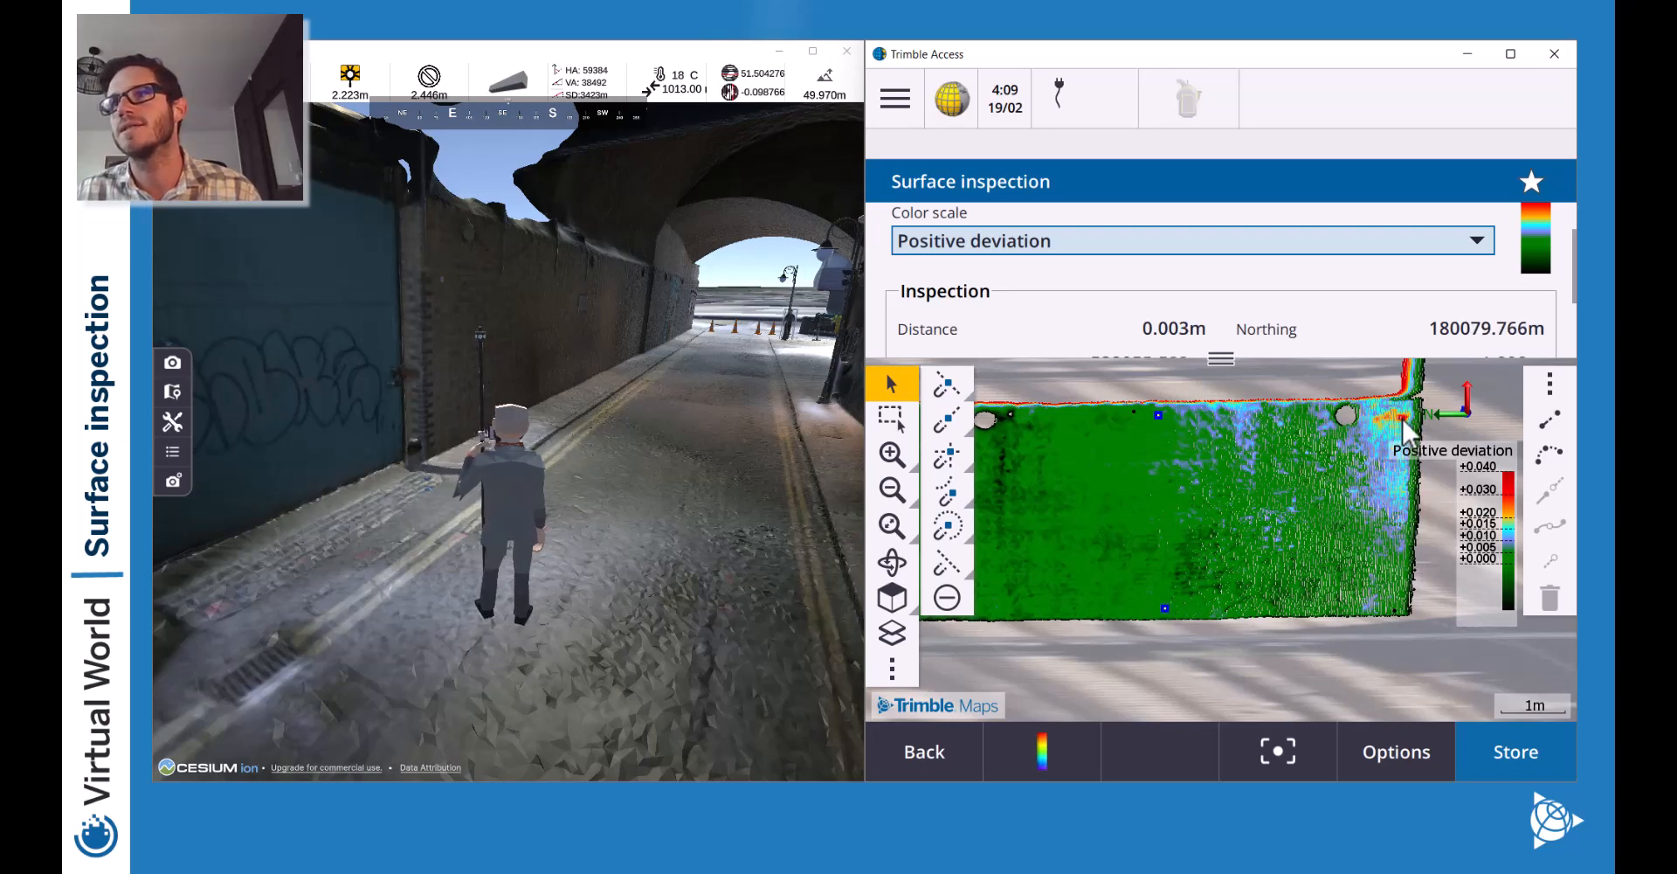
pyautogui.click(1396, 607)
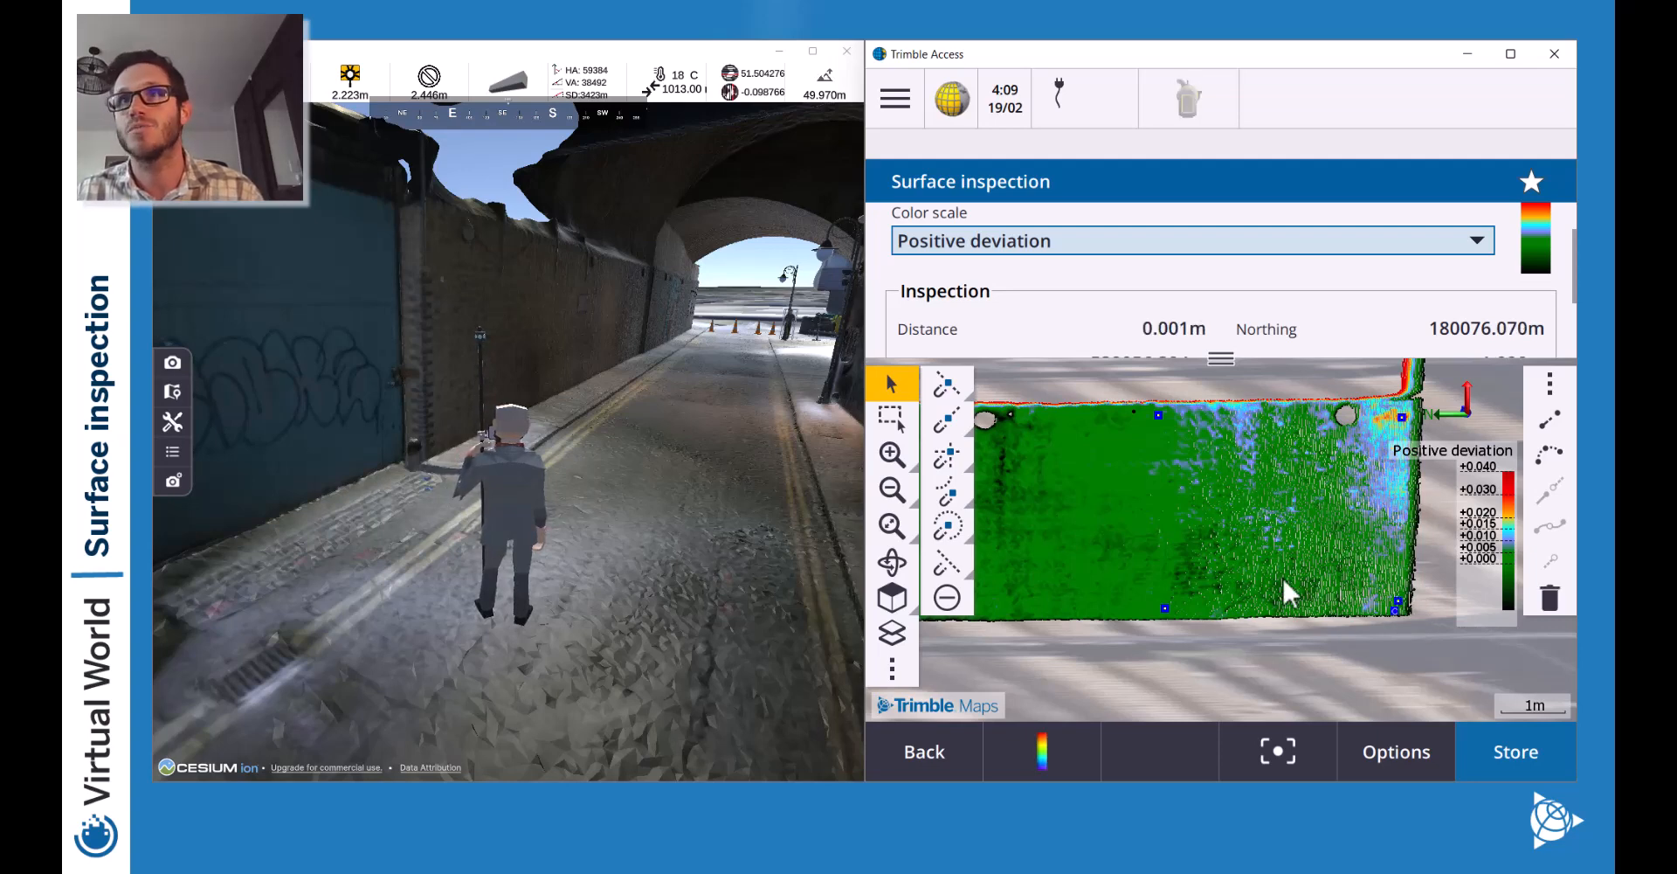
pyautogui.click(1135, 411)
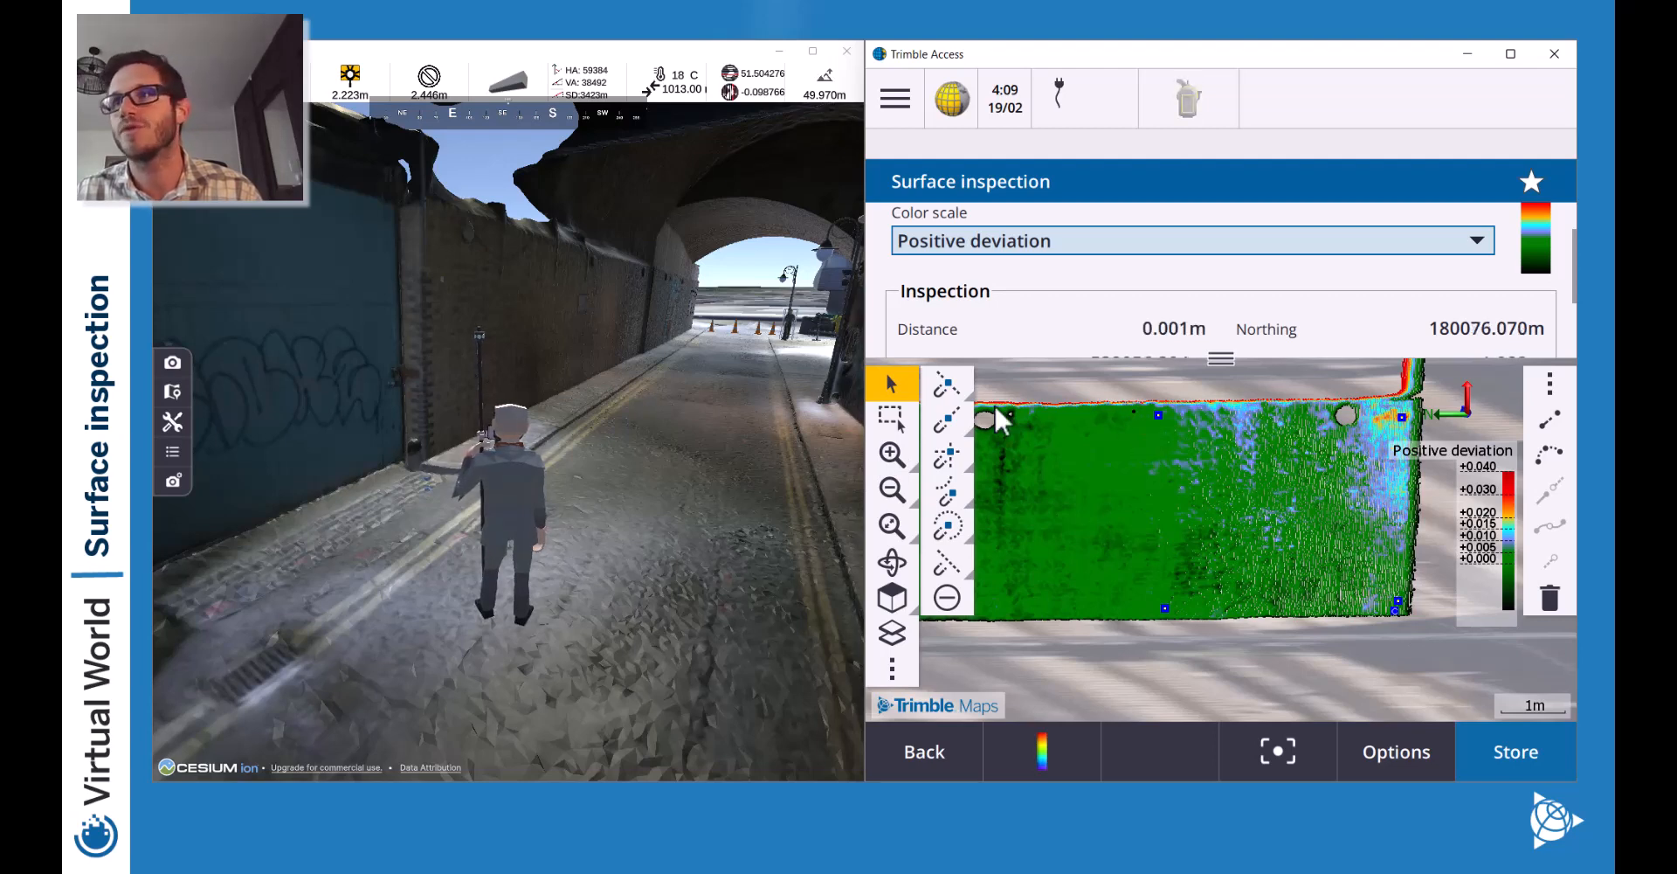
pyautogui.click(894, 456)
pyautogui.click(893, 454)
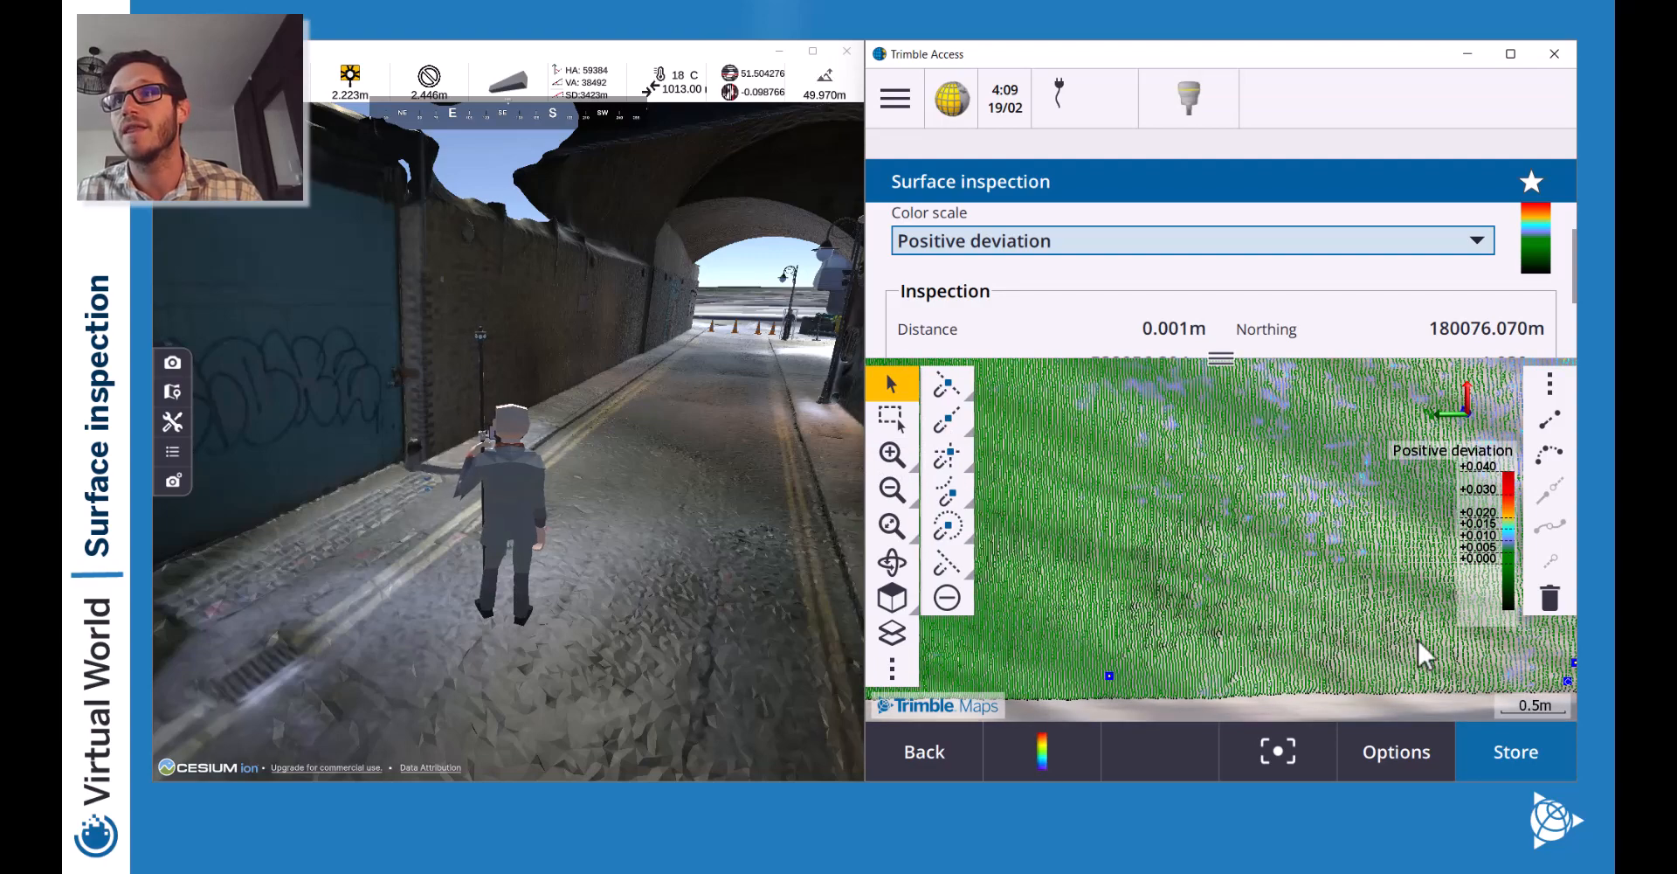
# Pick a deviation point on the green wall's bottom edge near its right side.
pyautogui.moveTo(1417, 637); pyautogui.dragTo(1075, 546)
pyautogui.click(1244, 591)
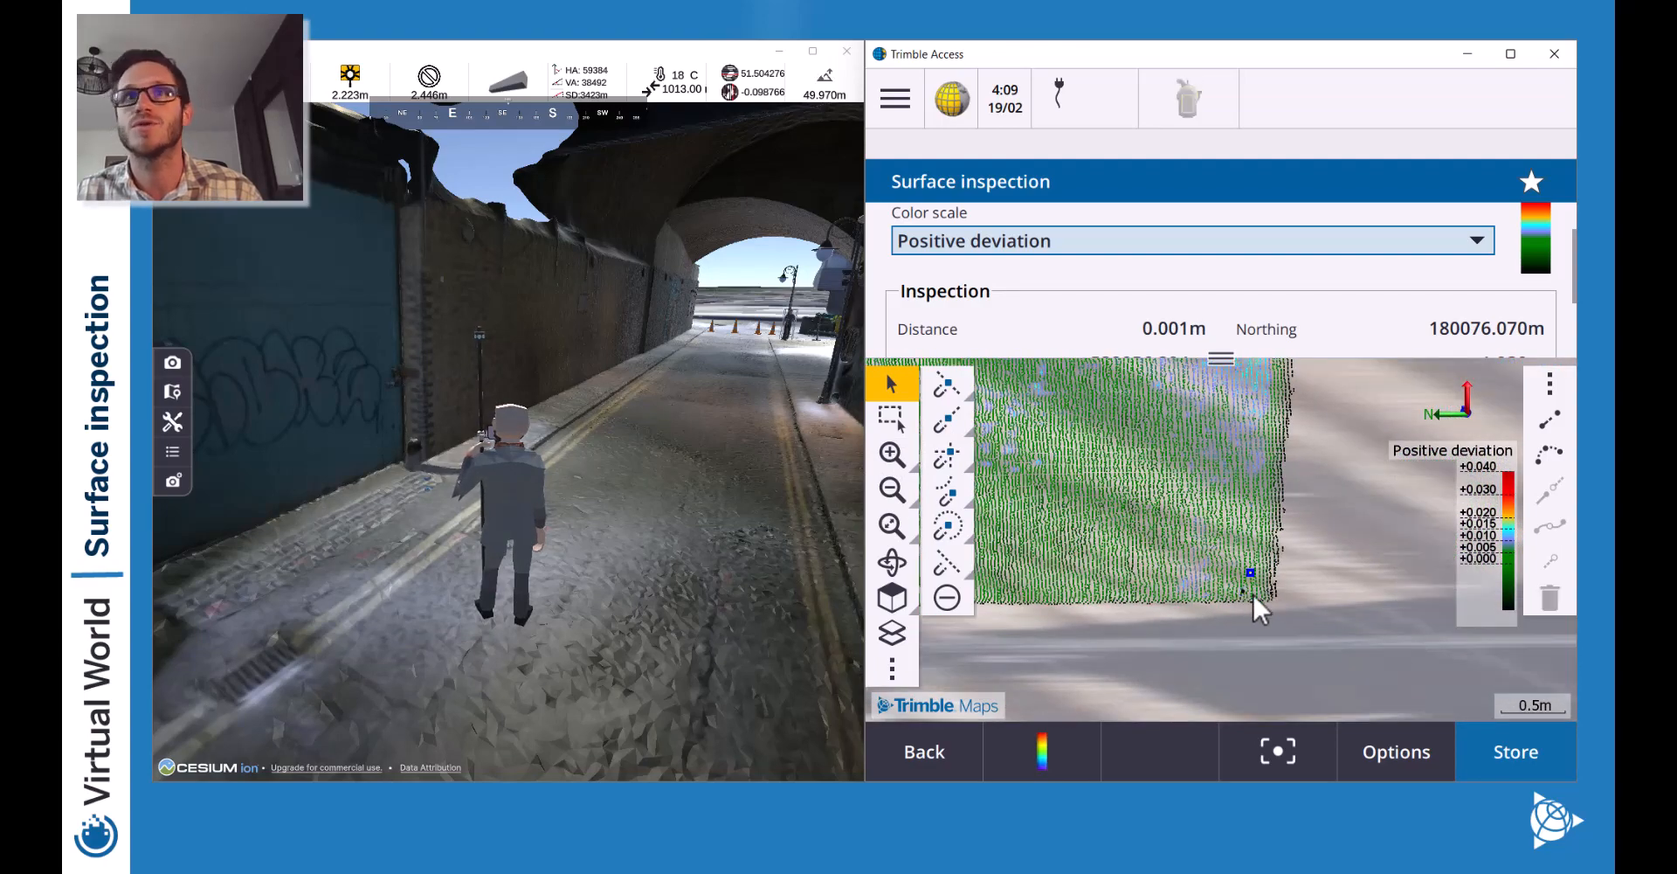
pyautogui.click(1251, 590)
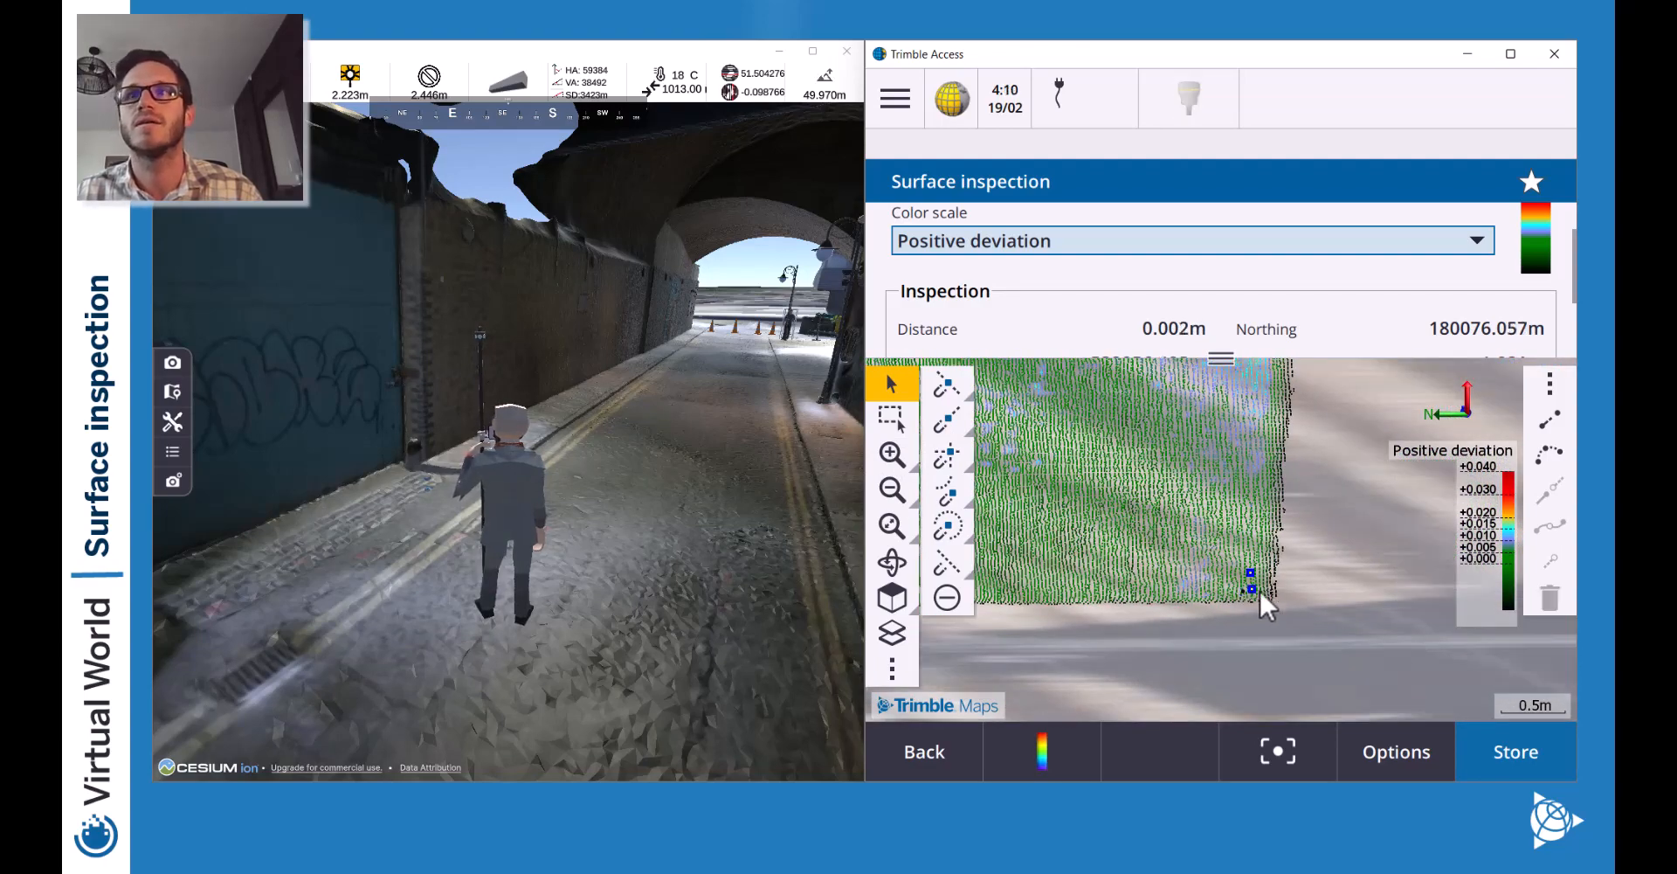
pyautogui.click(891, 489)
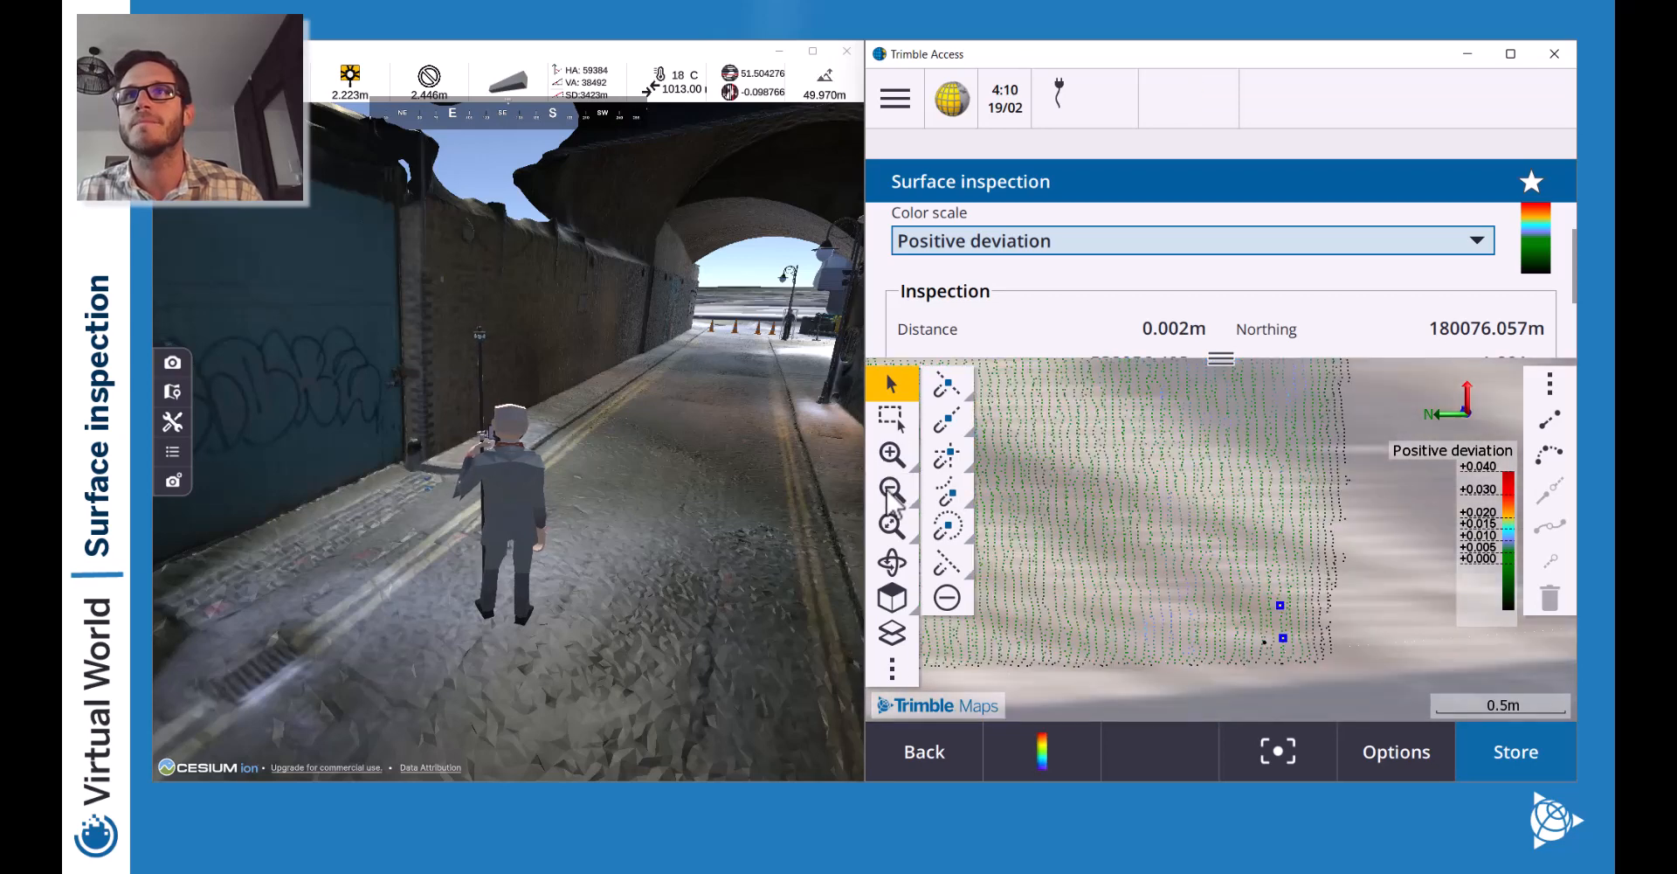
pyautogui.moveTo(998, 430); pyautogui.dragTo(1305, 566)
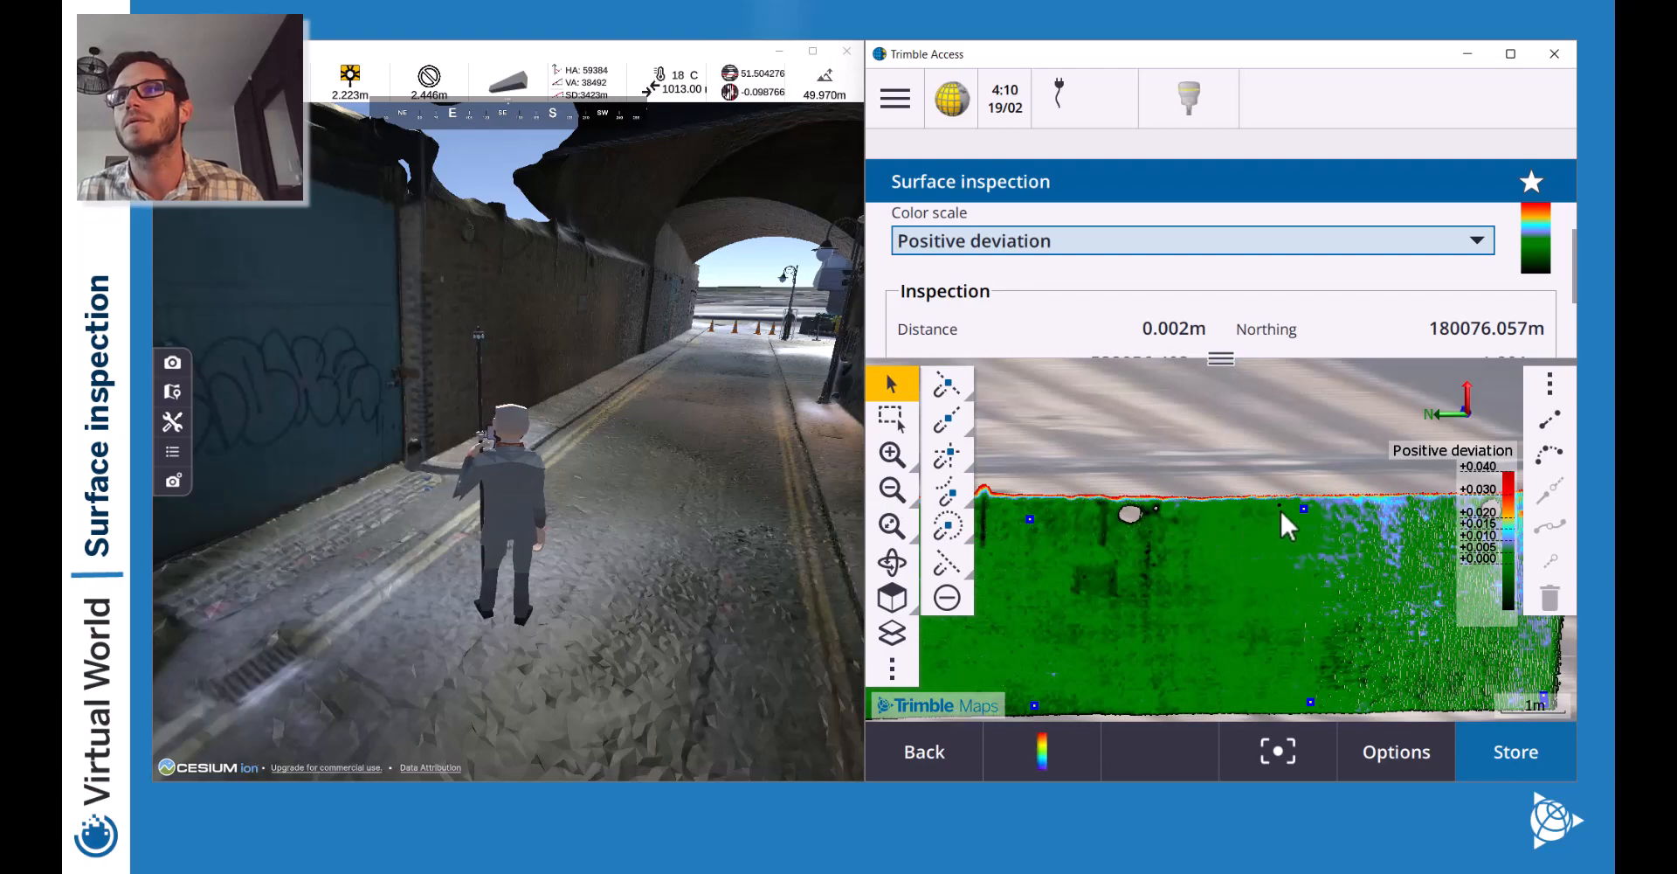
# Pick points near the wall's top edge, then zoom out to the whole green wall.
pyautogui.click(1281, 505)
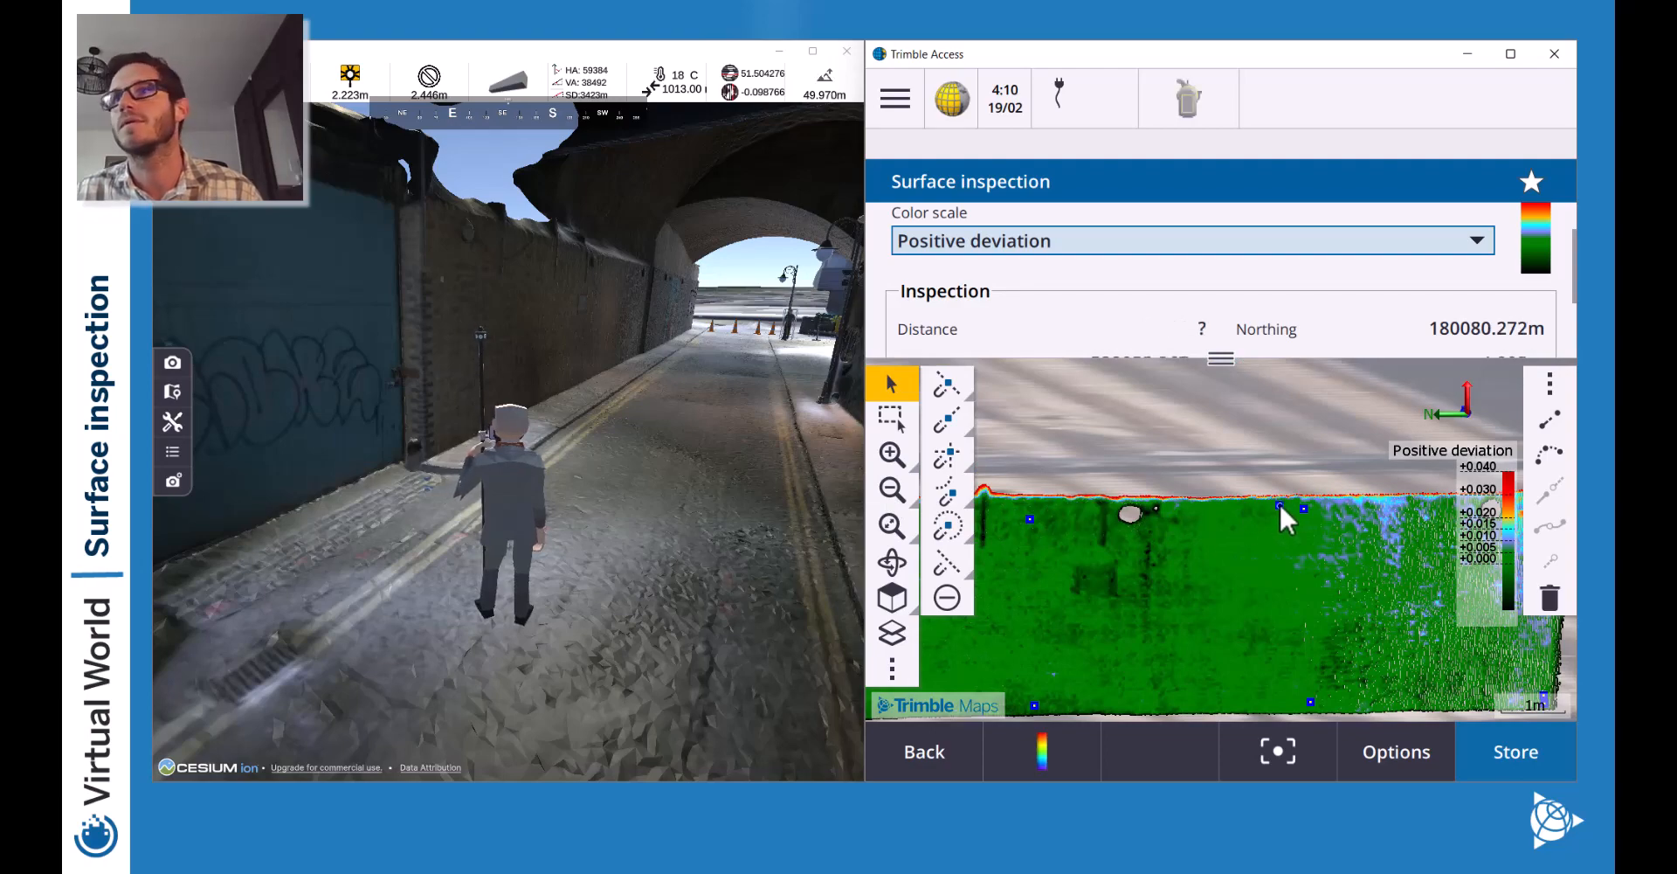
pyautogui.click(1280, 504)
pyautogui.click(1275, 504)
pyautogui.click(892, 454)
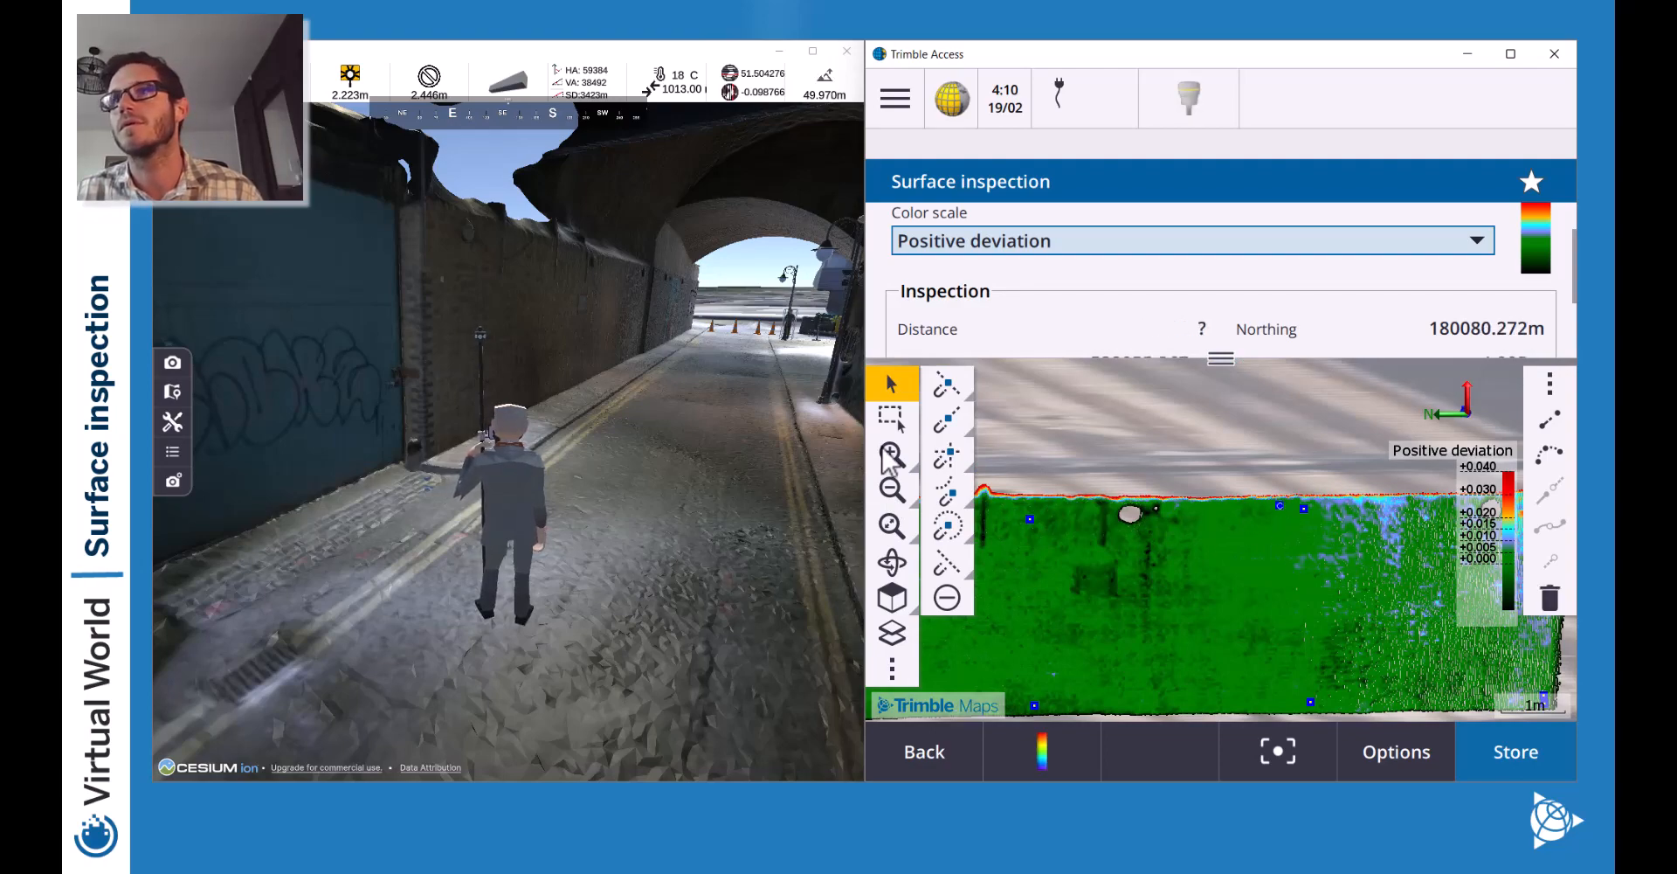
pyautogui.moveTo(1364, 467); pyautogui.dragTo(1132, 559)
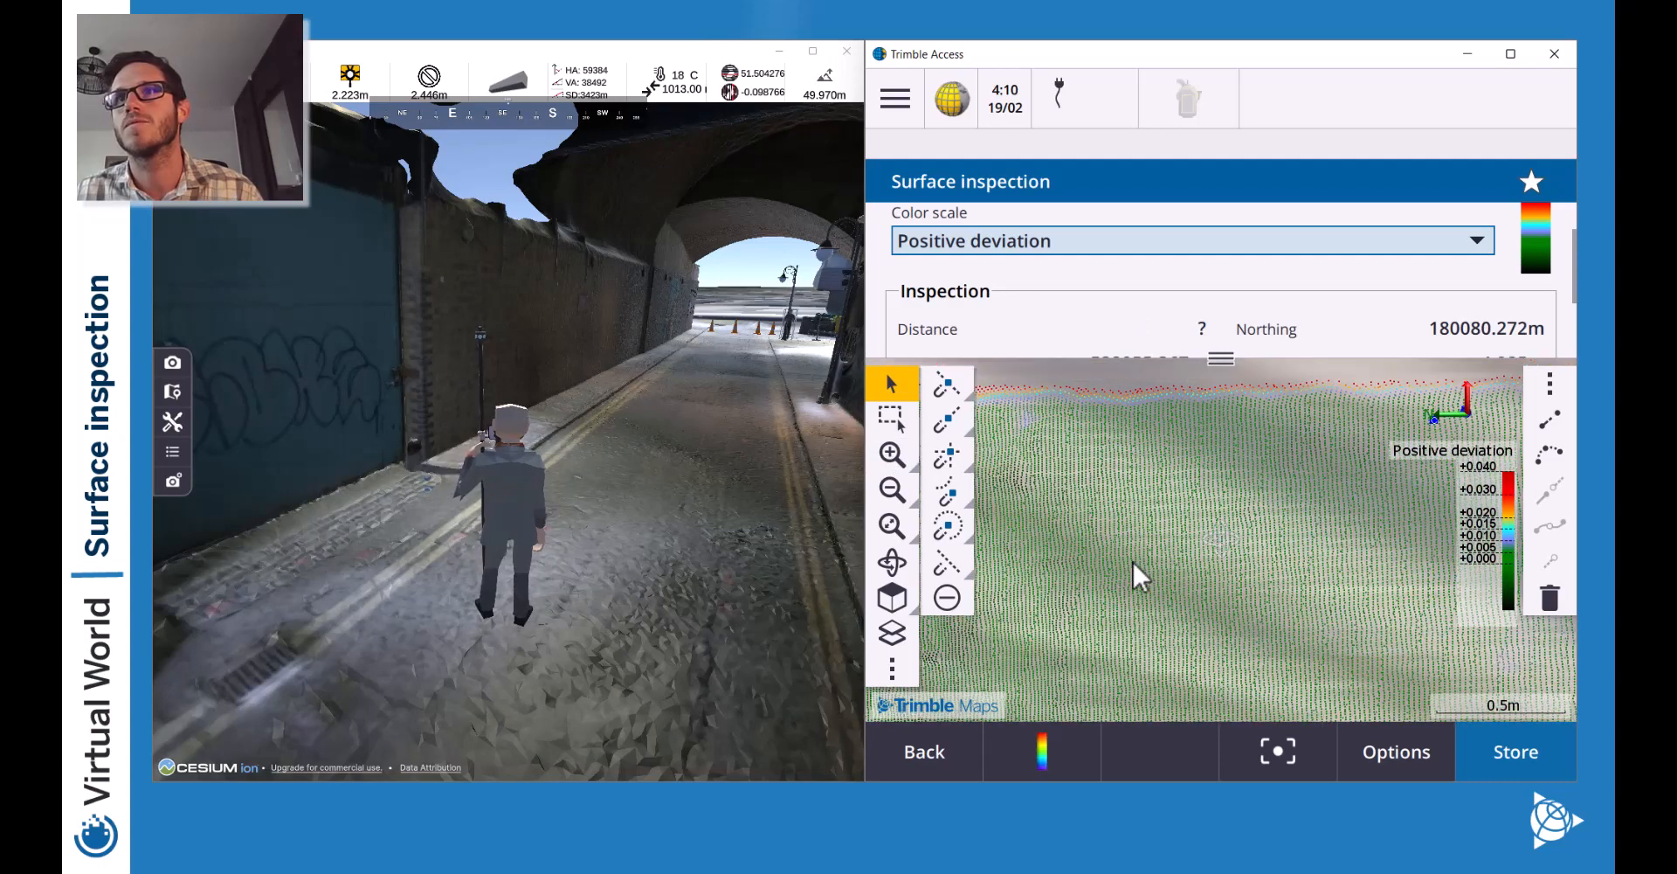
pyautogui.click(1219, 493)
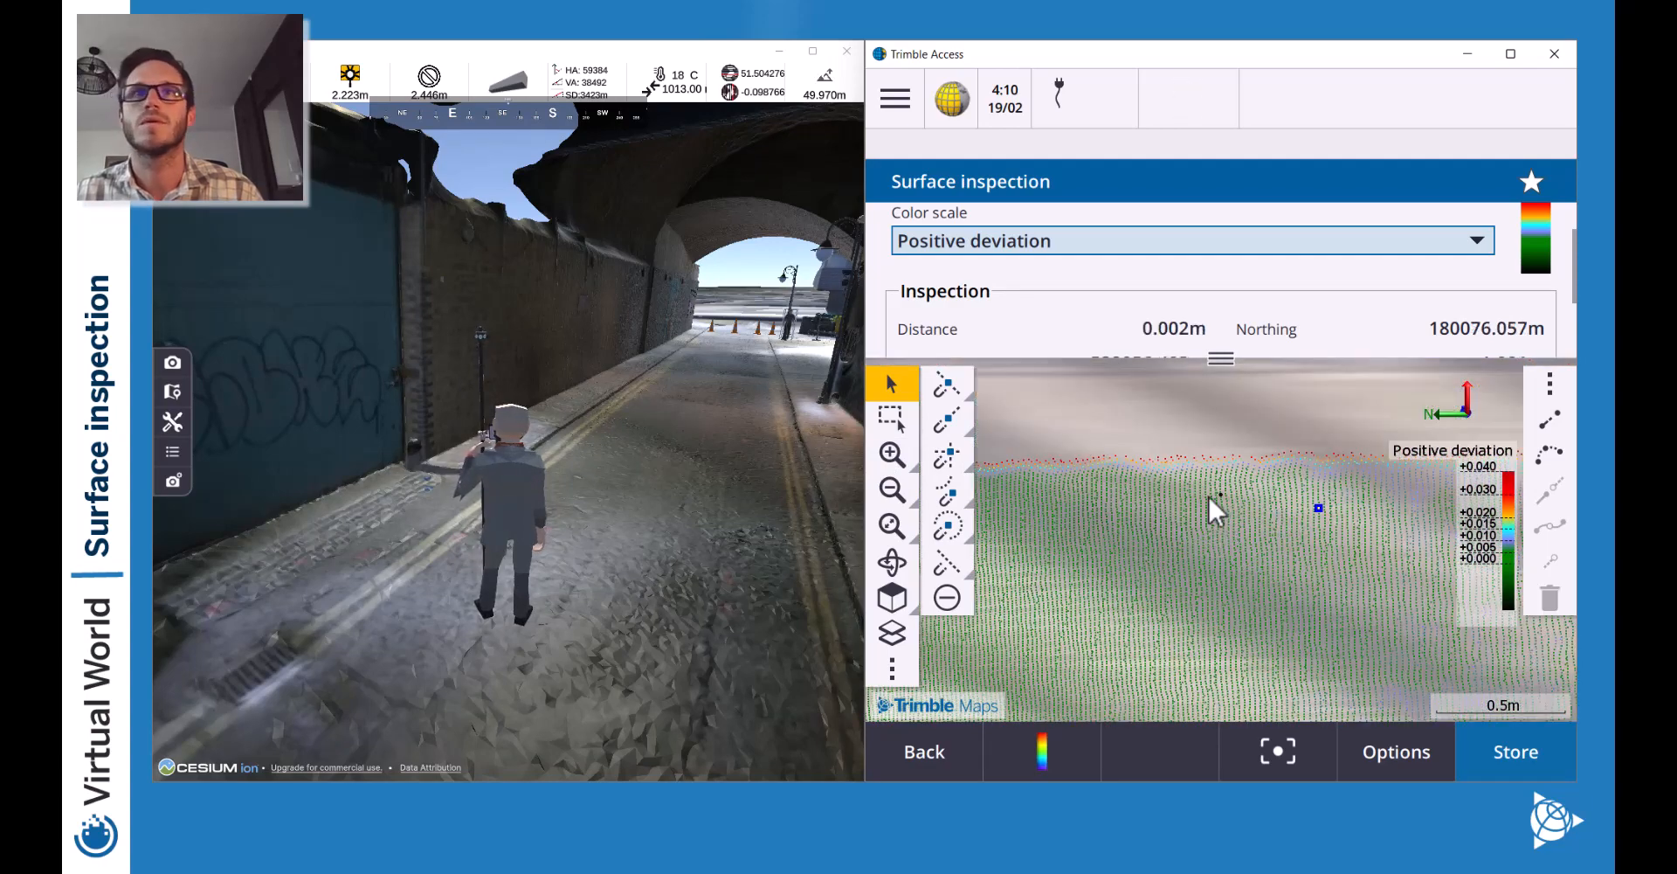
pyautogui.click(1212, 499)
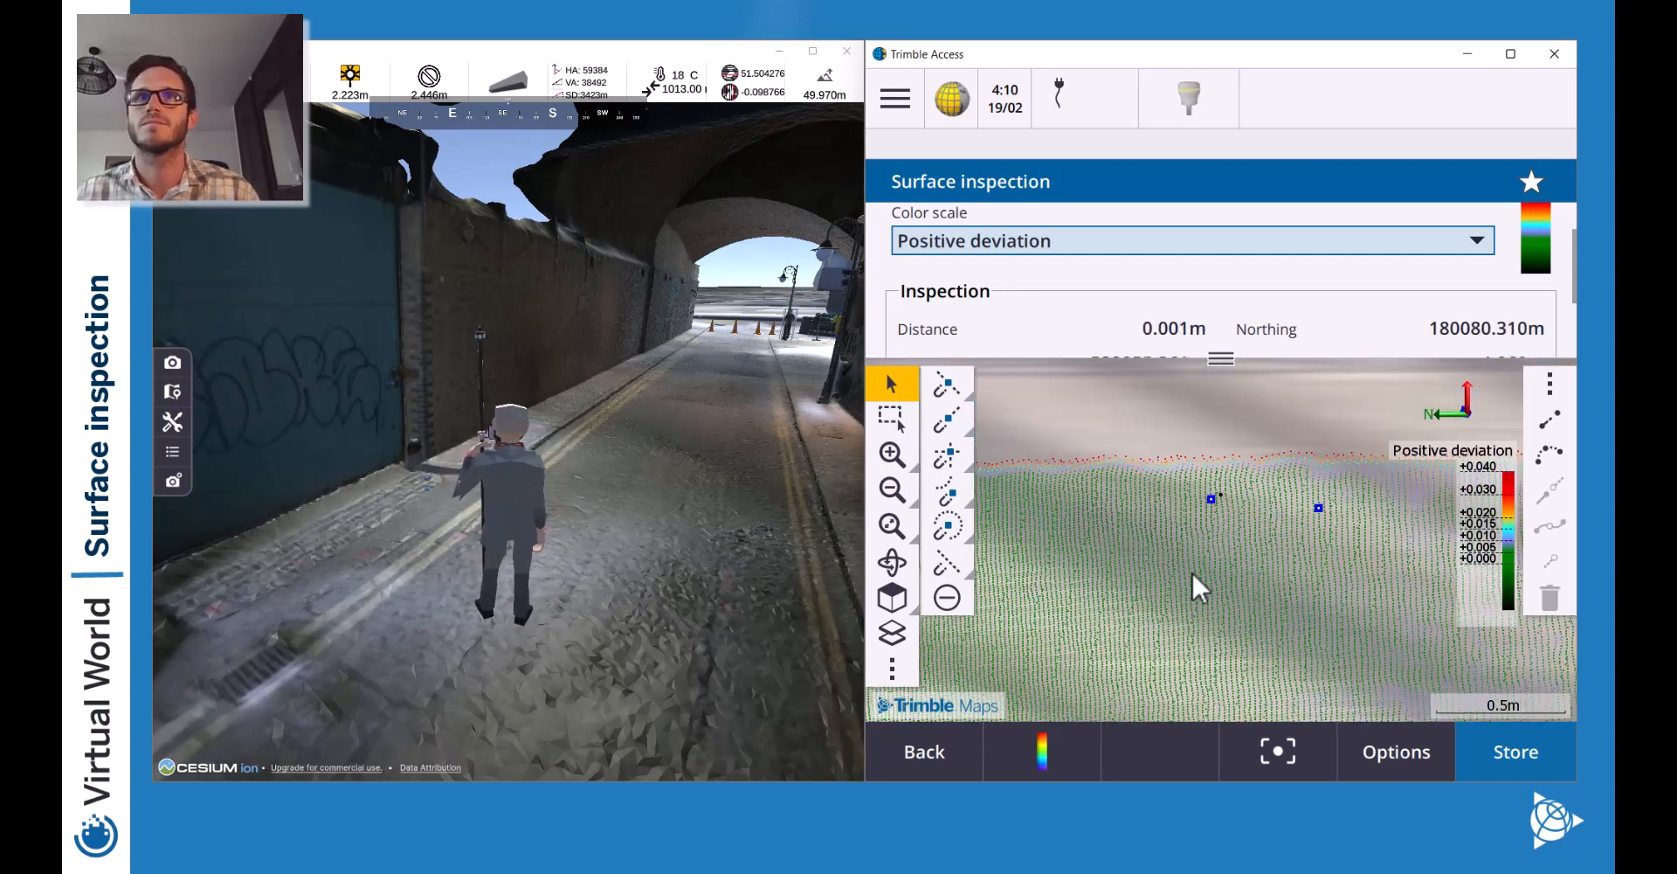
pyautogui.click(891, 488)
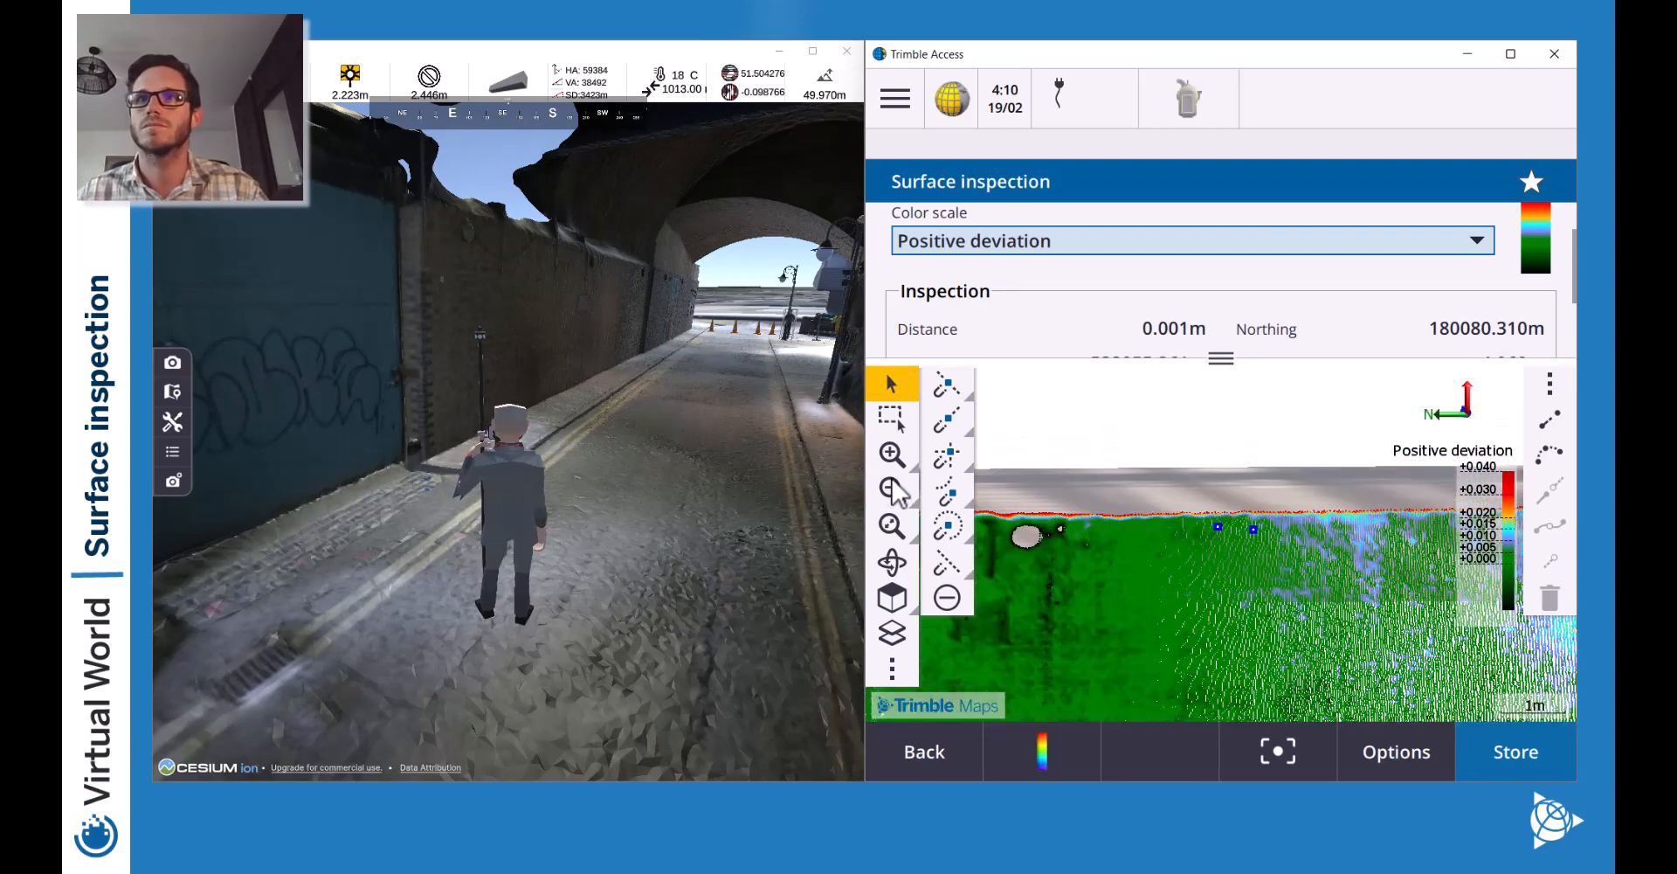
pyautogui.click(891, 488)
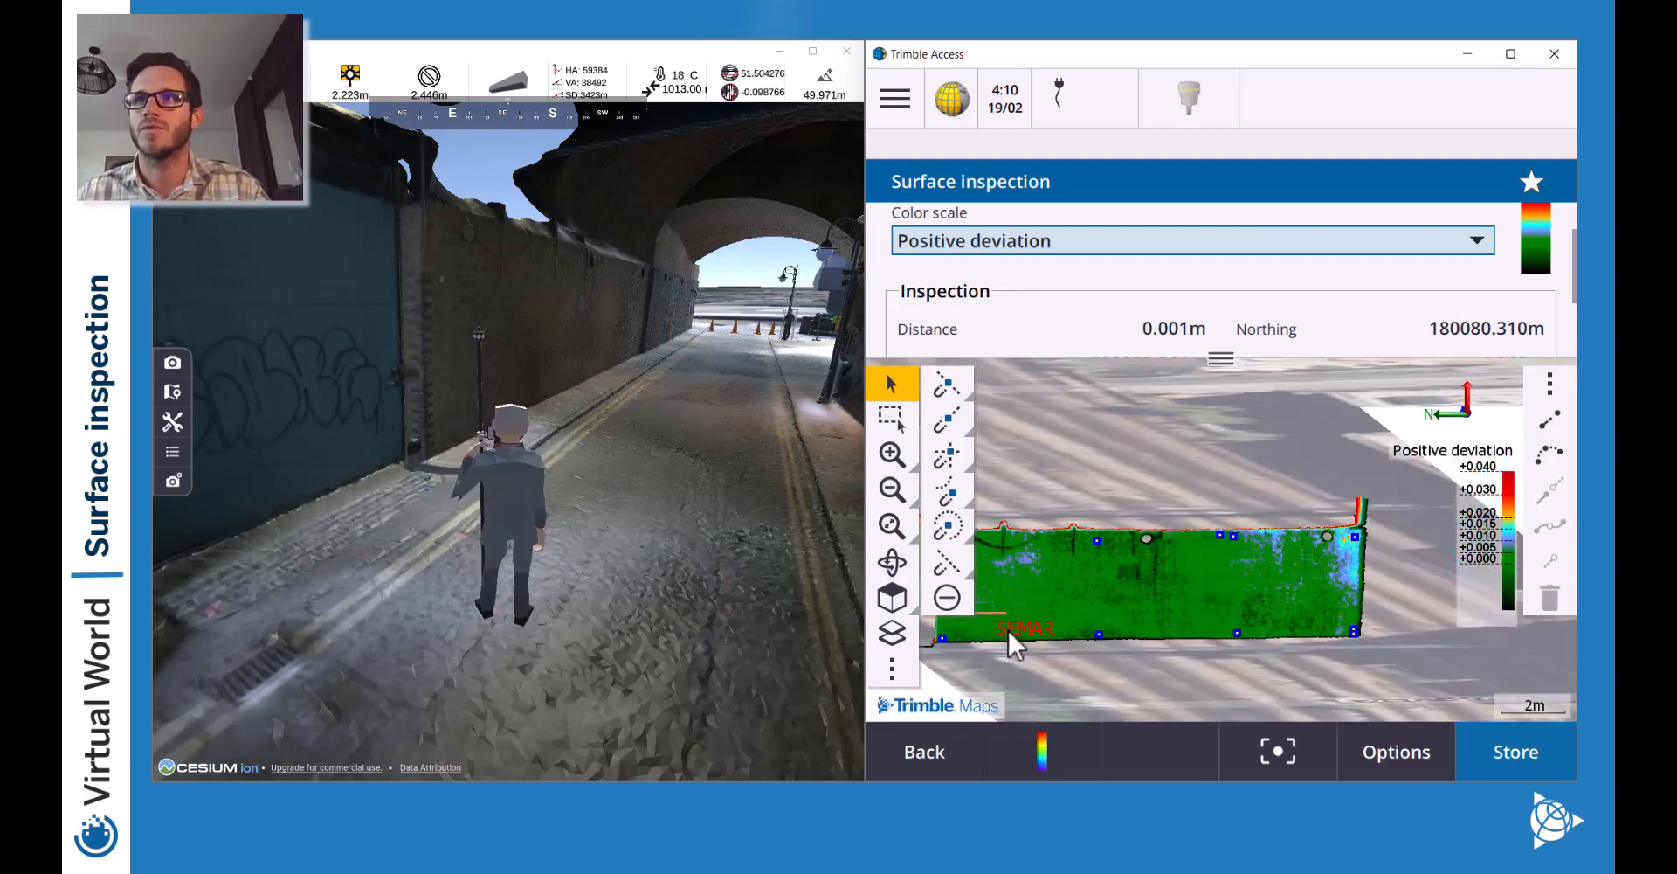
# Pick two deviation points near the red-and-blue wall's lower-left corner.
pyautogui.moveTo(1406, 574); pyautogui.dragTo(1114, 606)
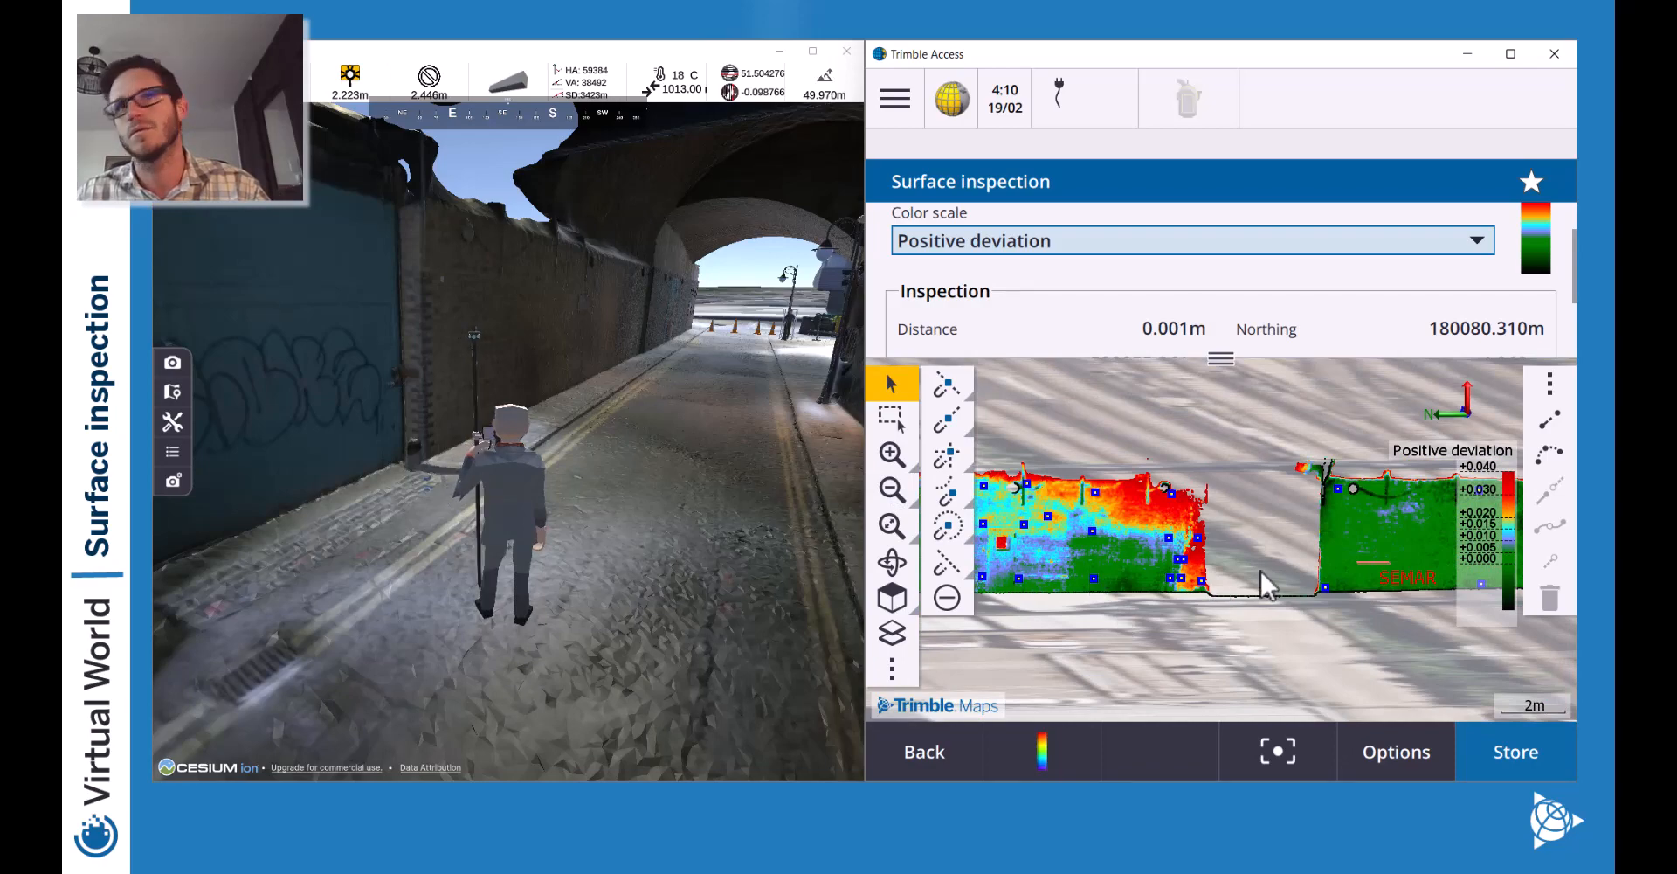
pyautogui.moveTo(1260, 567); pyautogui.dragTo(1298, 570)
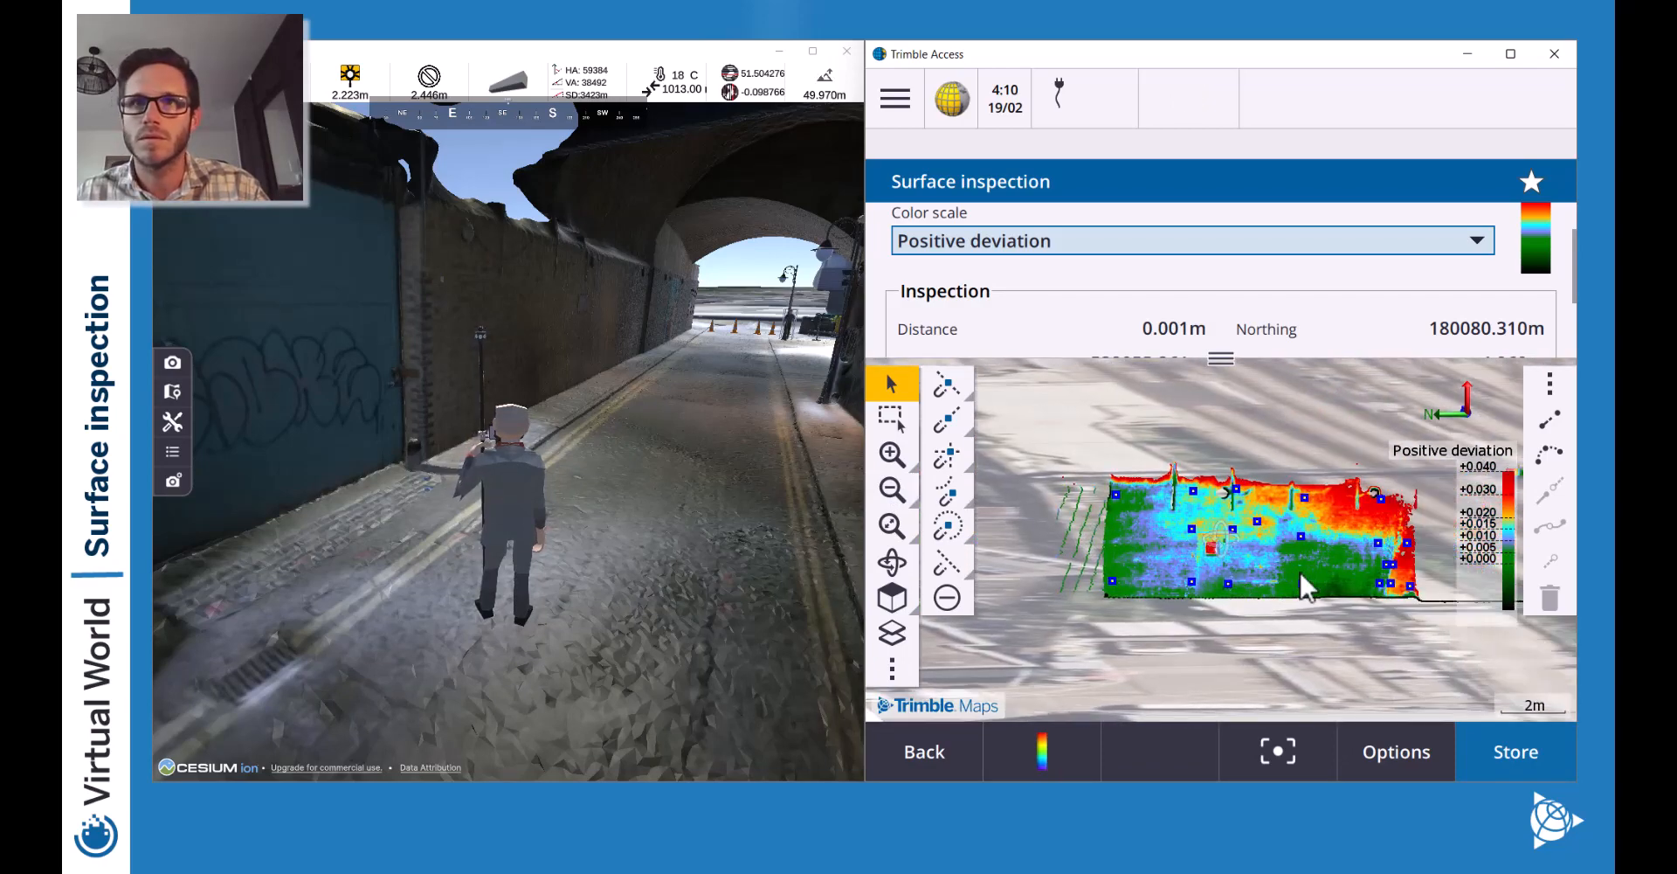
pyautogui.click(892, 454)
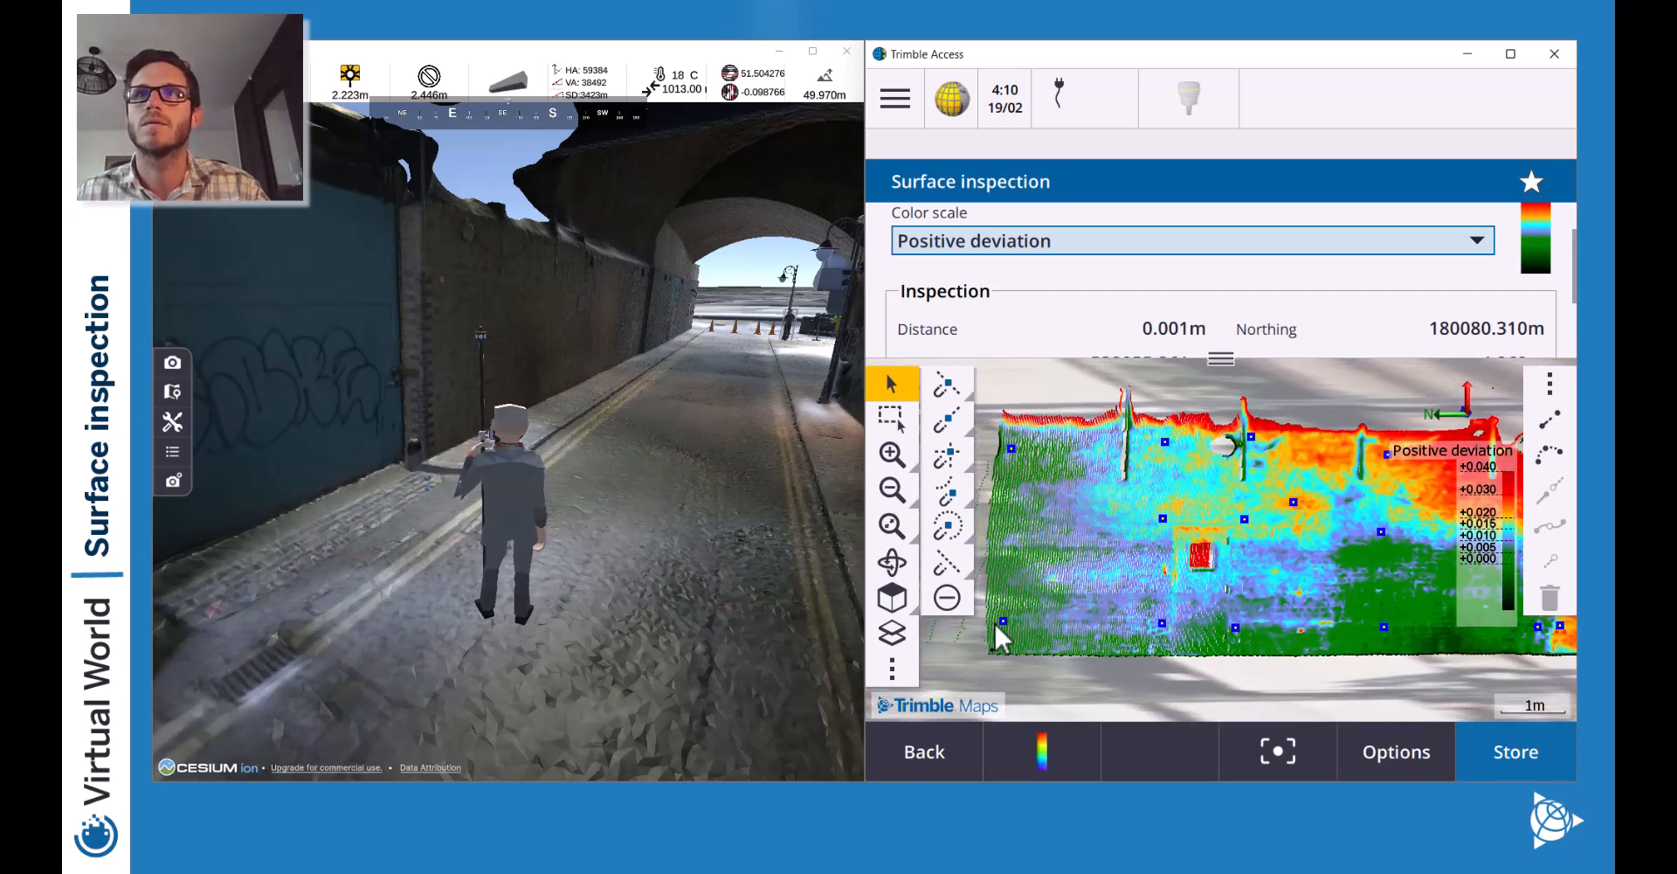
pyautogui.click(996, 648)
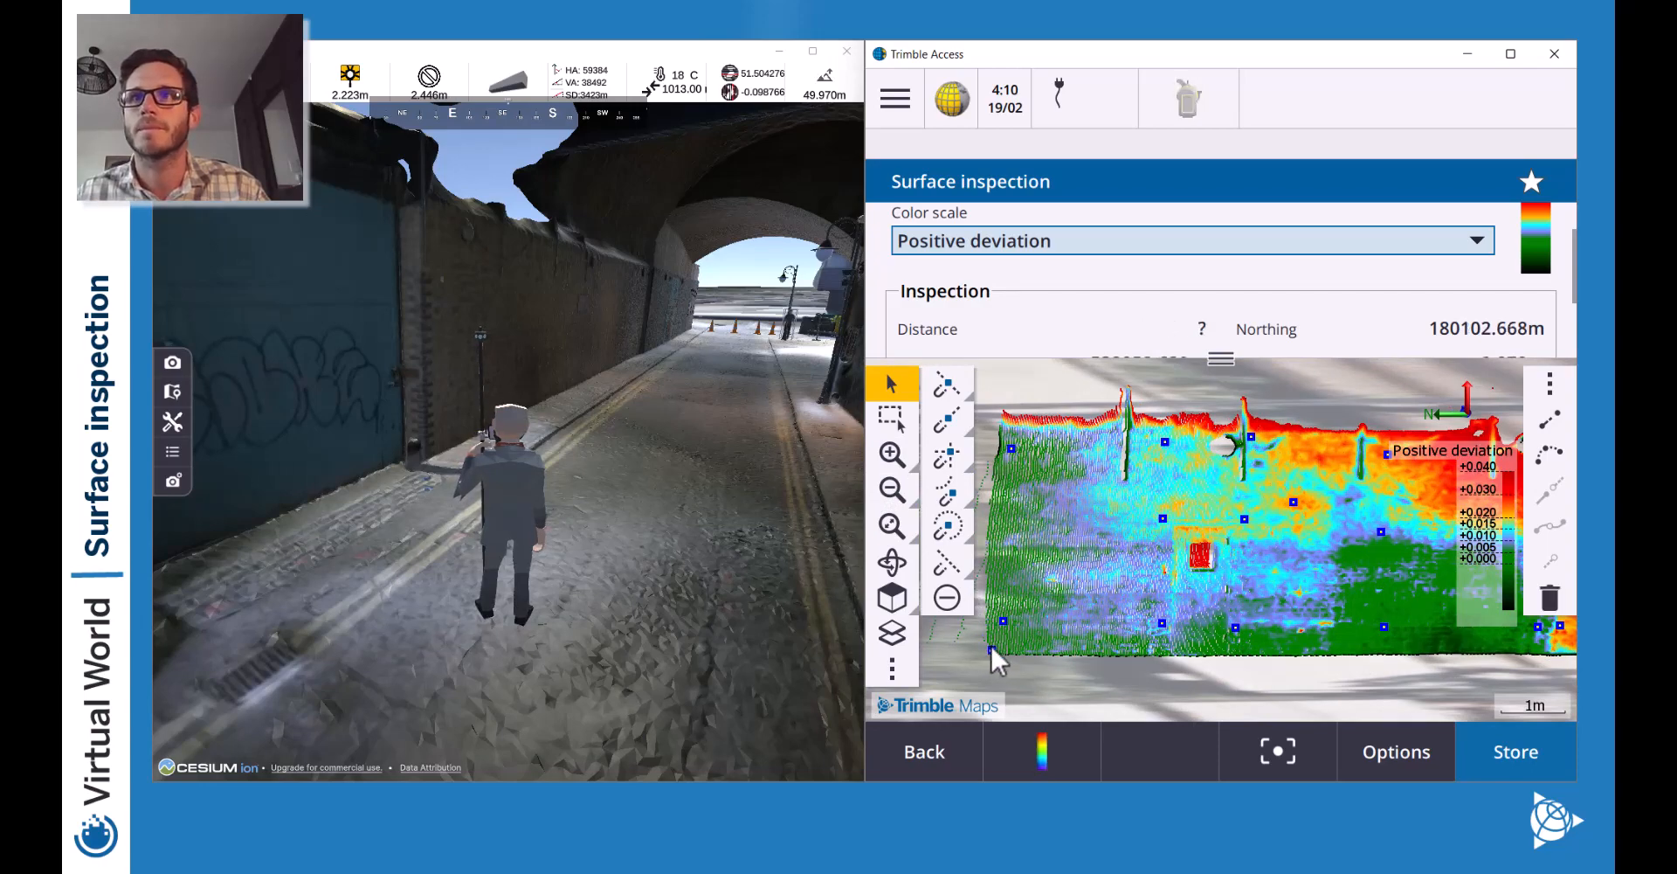
pyautogui.click(892, 453)
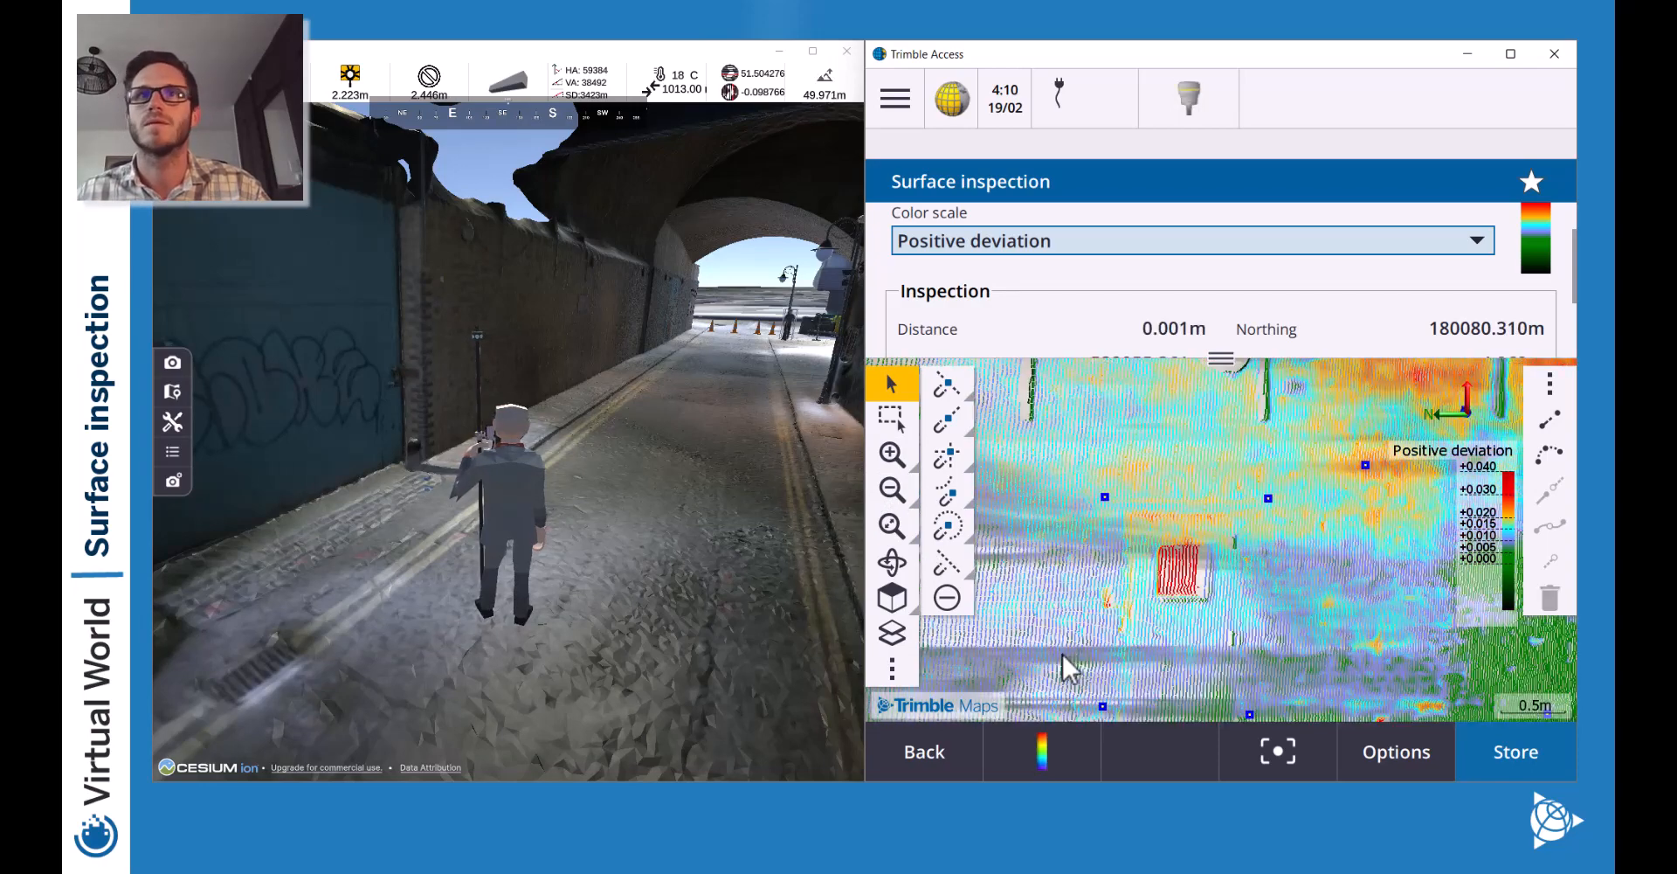
pyautogui.moveTo(1061, 652); pyautogui.dragTo(1378, 497)
pyautogui.moveTo(1097, 632)
pyautogui.mouseDown()
pyautogui.moveTo(1318, 552)
pyautogui.moveTo(737, 493)
pyautogui.mouseUp()
pyautogui.click(891, 489)
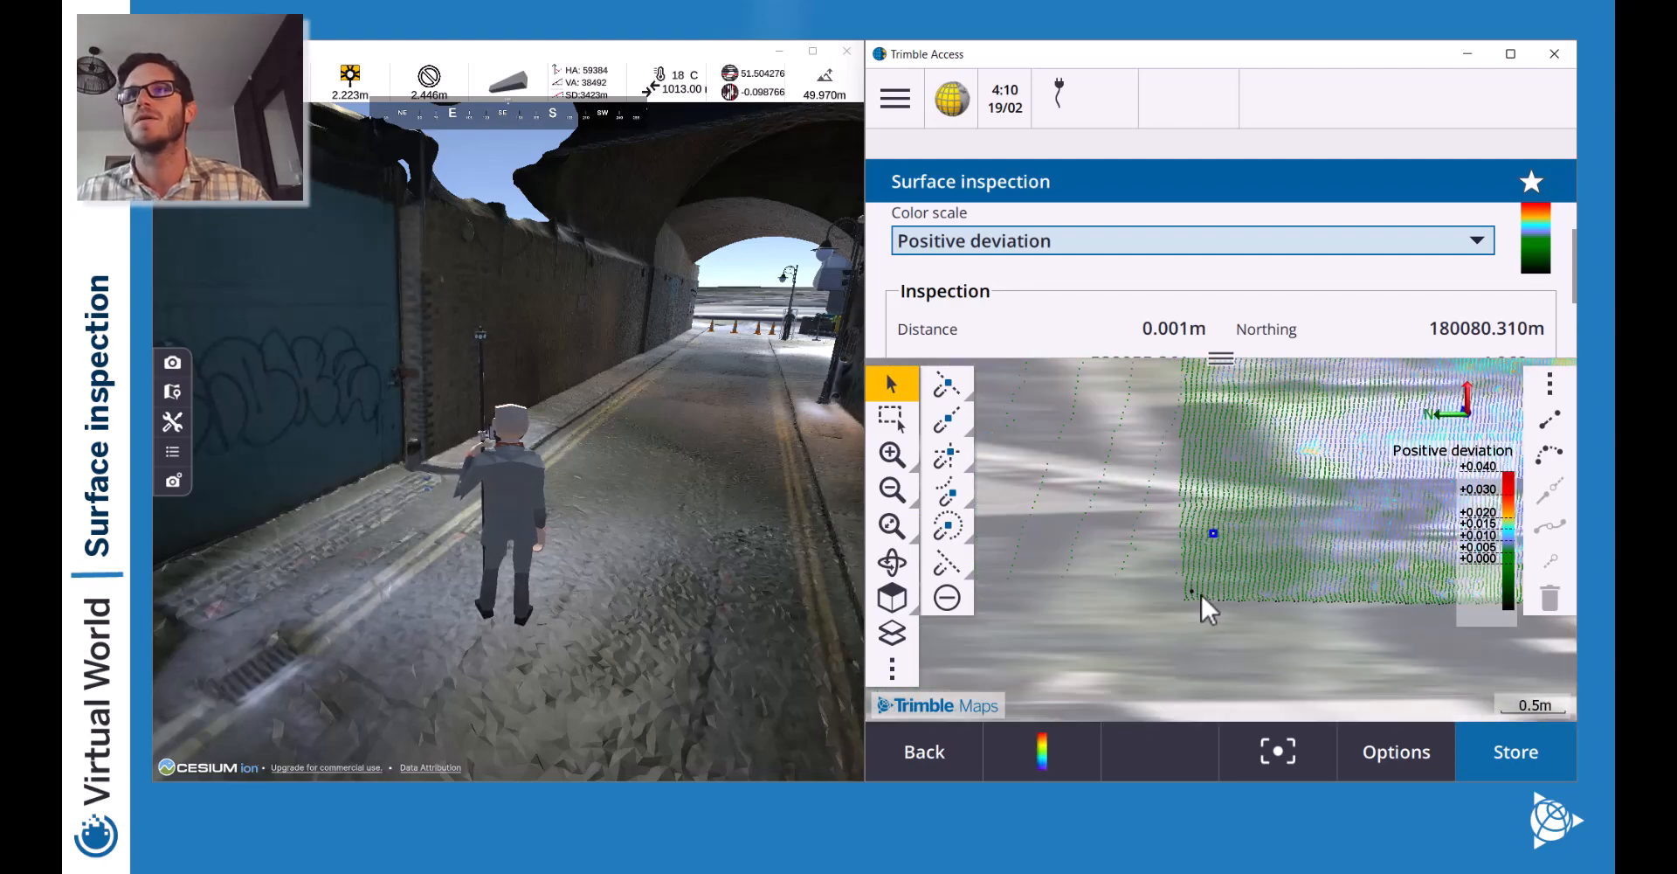
pyautogui.click(1201, 594)
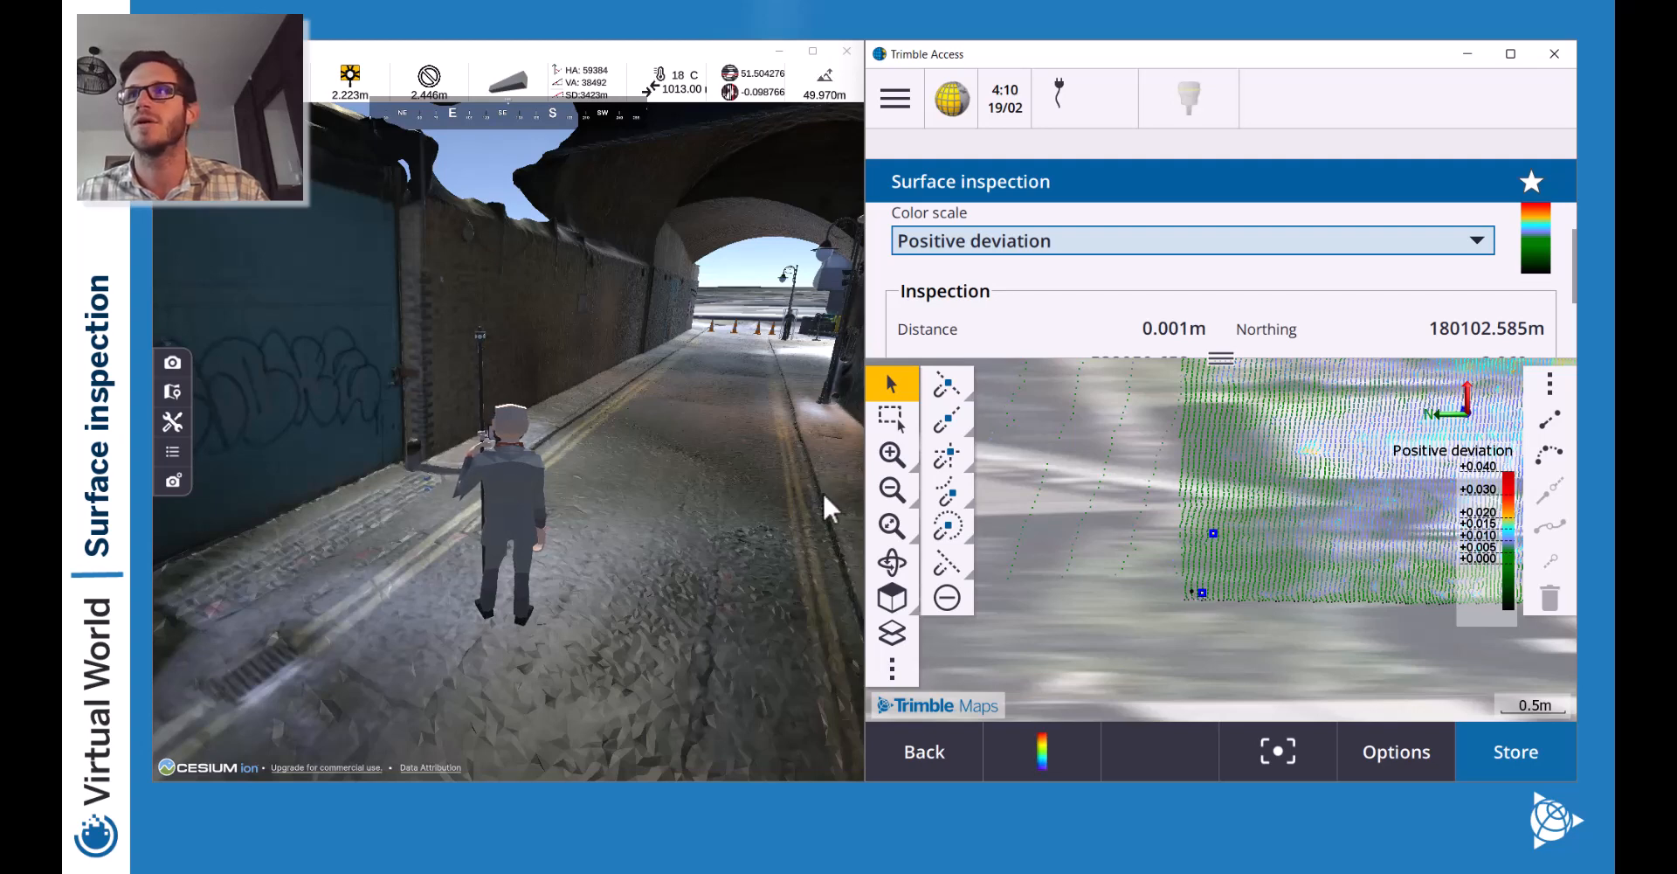
# Zoom out to both wall sections and enlarge the map over the inspection fields.
pyautogui.click(894, 491)
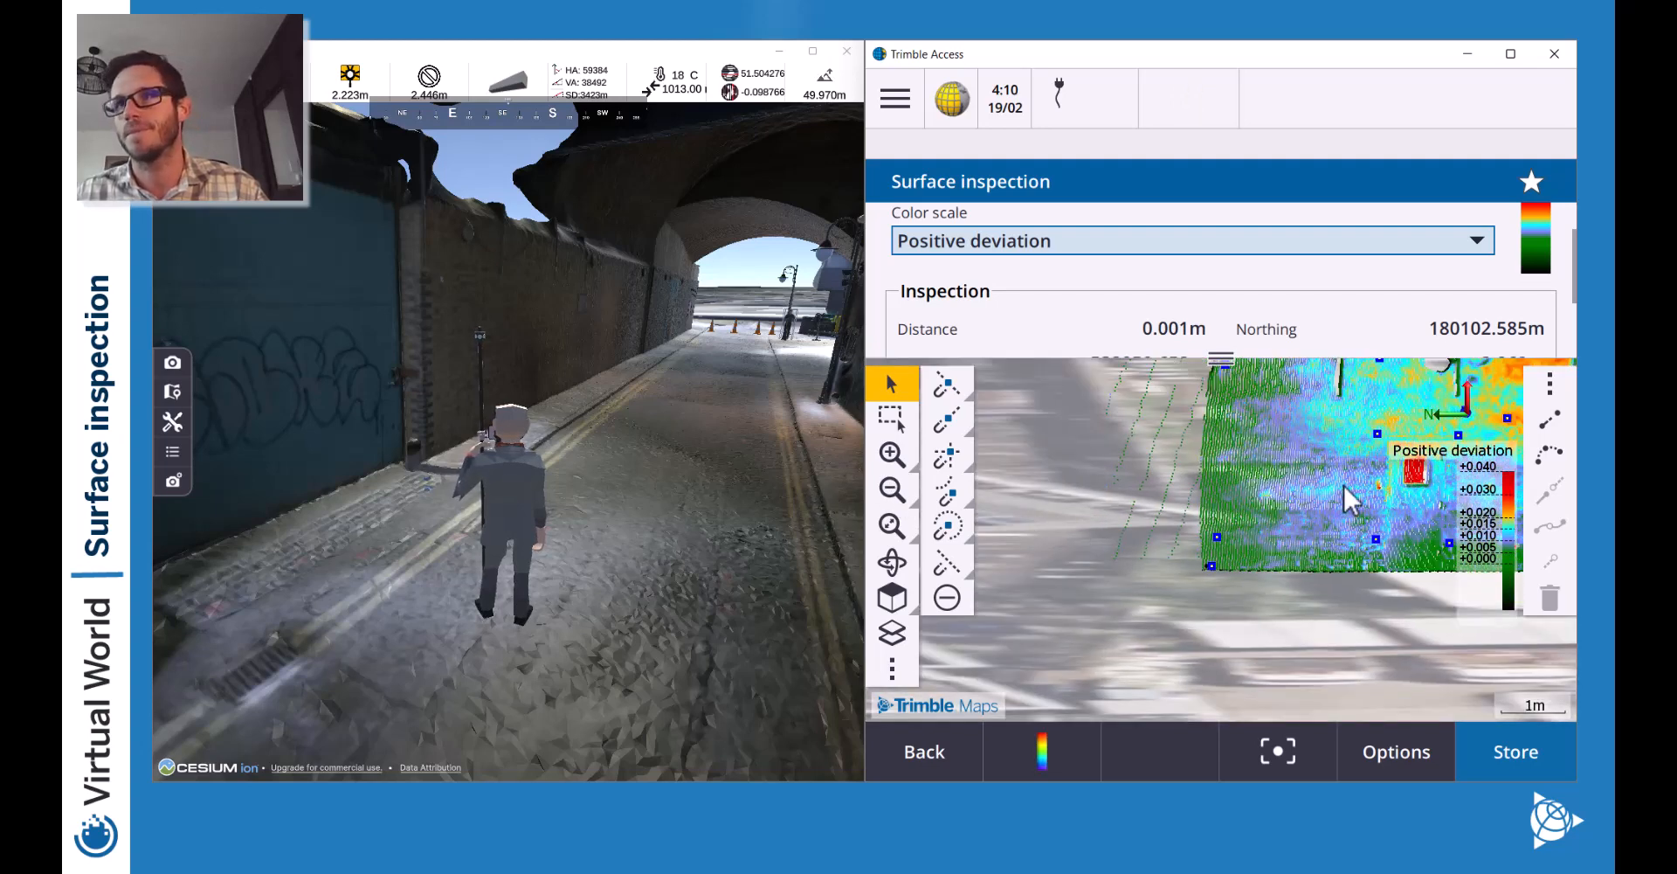
pyautogui.moveTo(1344, 484); pyautogui.dragTo(1104, 575)
pyautogui.click(890, 492)
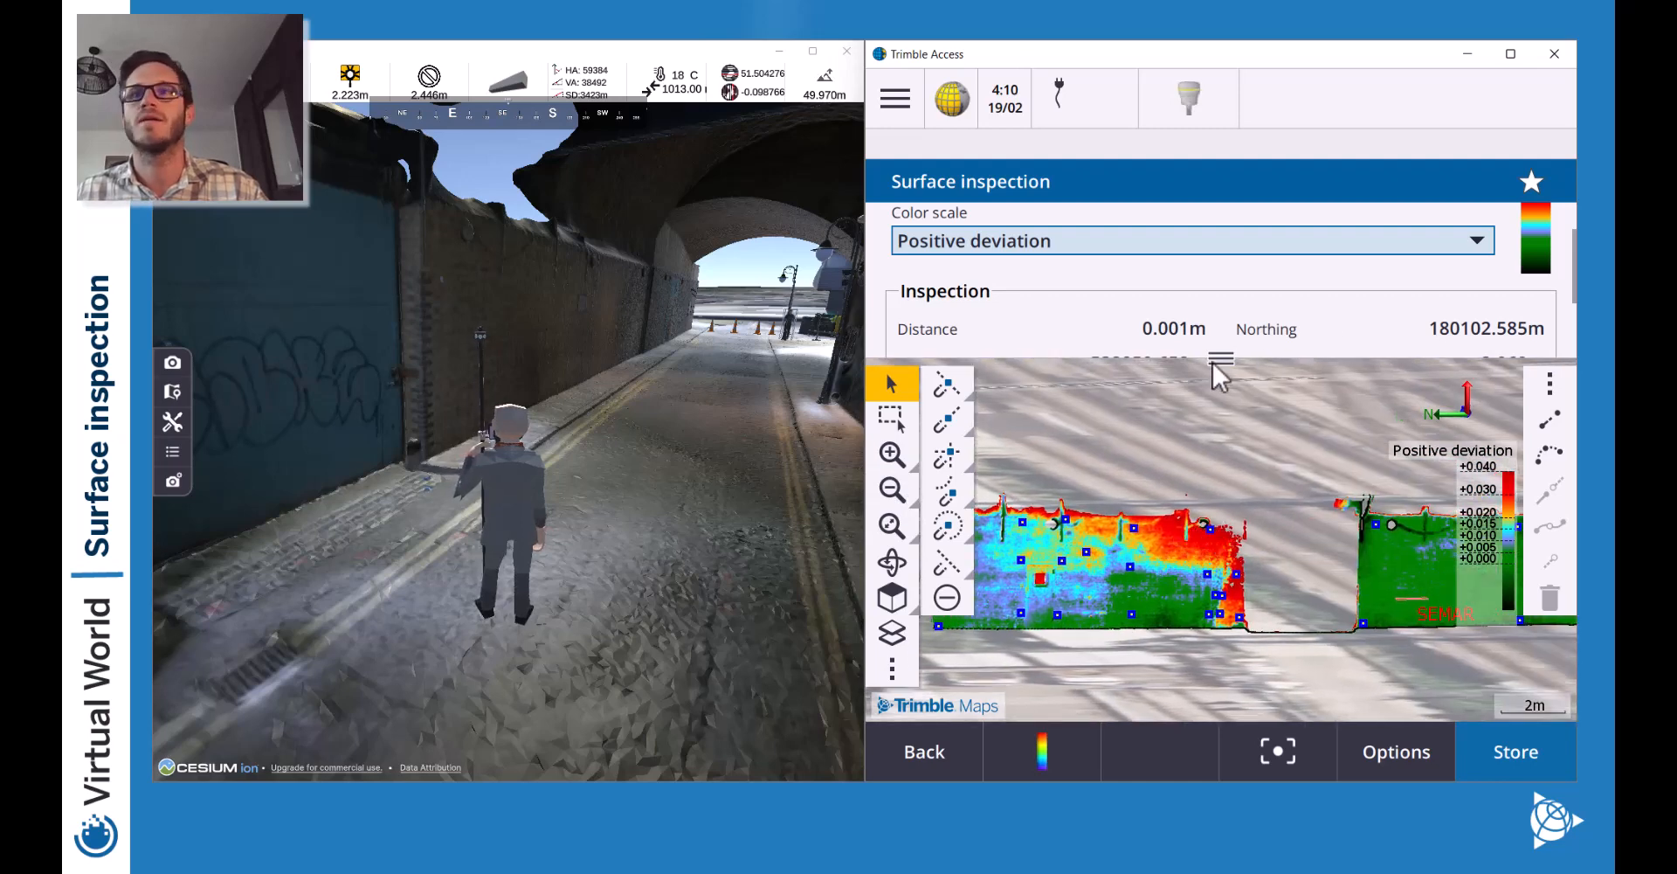
pyautogui.moveTo(1215, 360); pyautogui.dragTo(1213, 204)
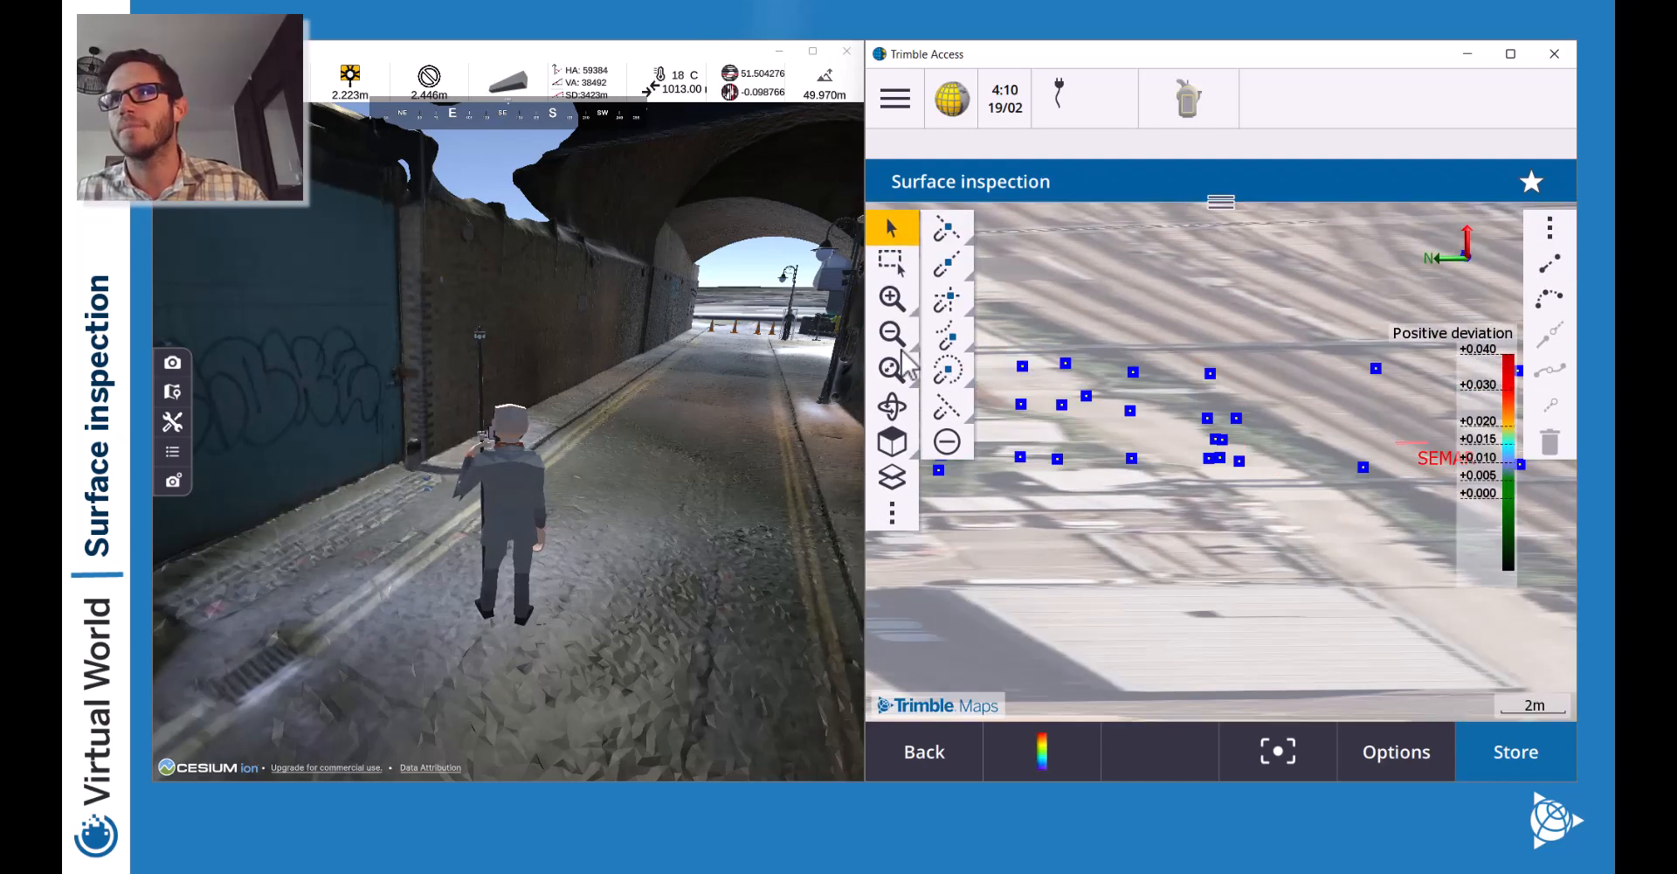
# Zoom out and center both wall sections, confirming Review lists the 31 picked points.
pyautogui.click(891, 333)
pyautogui.moveTo(1337, 450); pyautogui.dragTo(1266, 479)
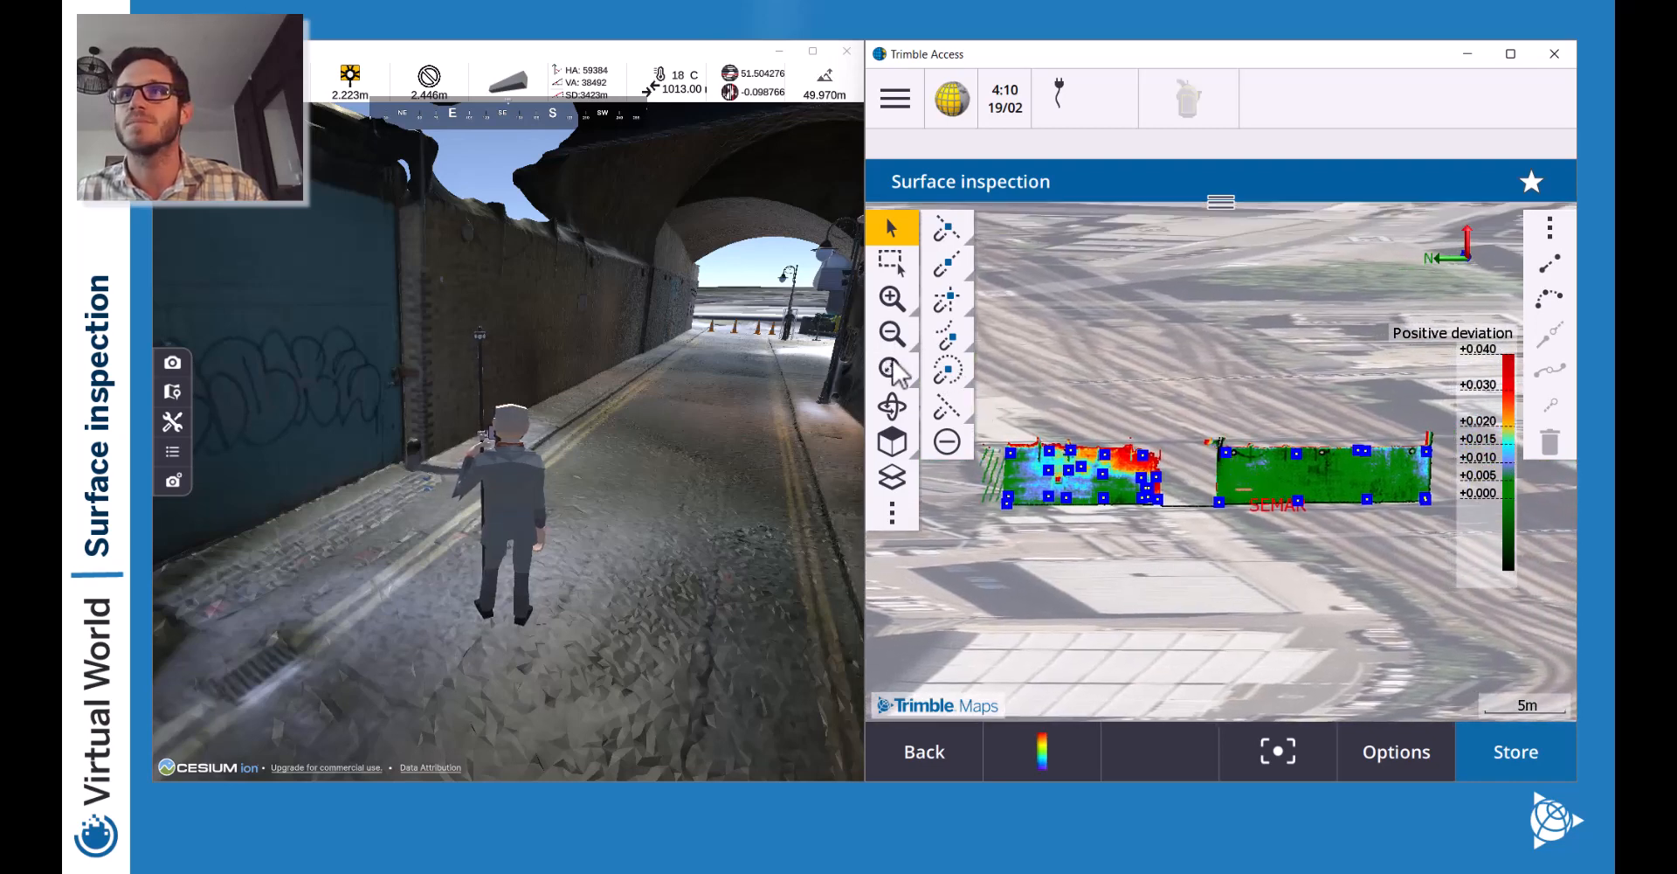
pyautogui.click(891, 405)
pyautogui.rightClick(1232, 481)
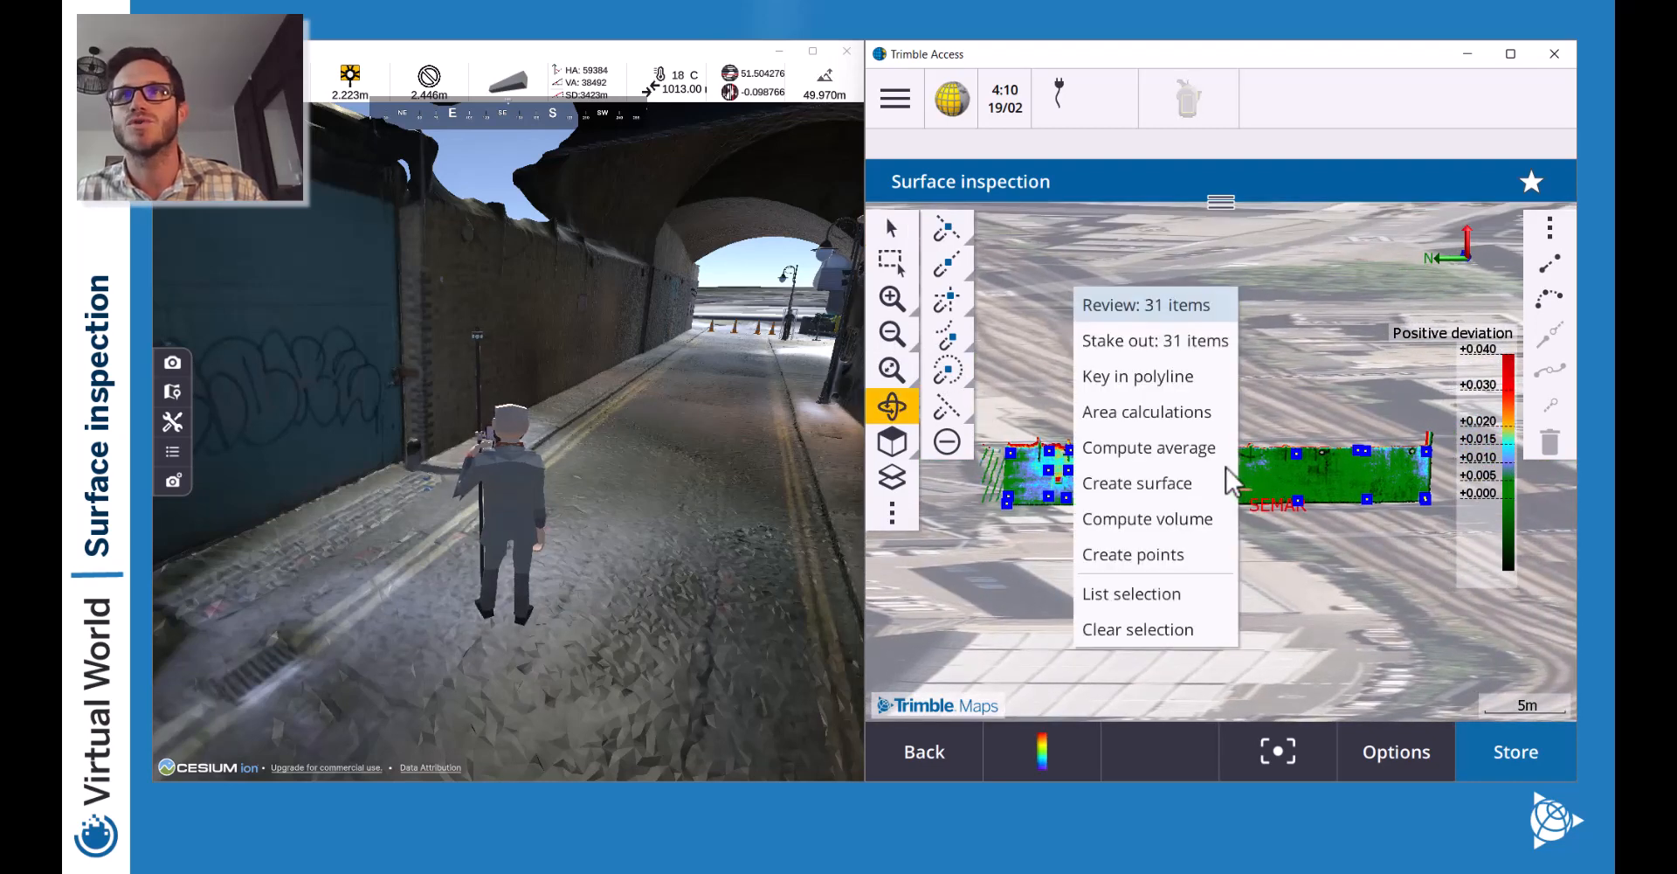
pyautogui.click(1293, 437)
# Orbit the 3D view to a low angle, reopen the 31-point actions, and restore Select mode.
pyautogui.moveTo(1292, 428); pyautogui.dragTo(1285, 421)
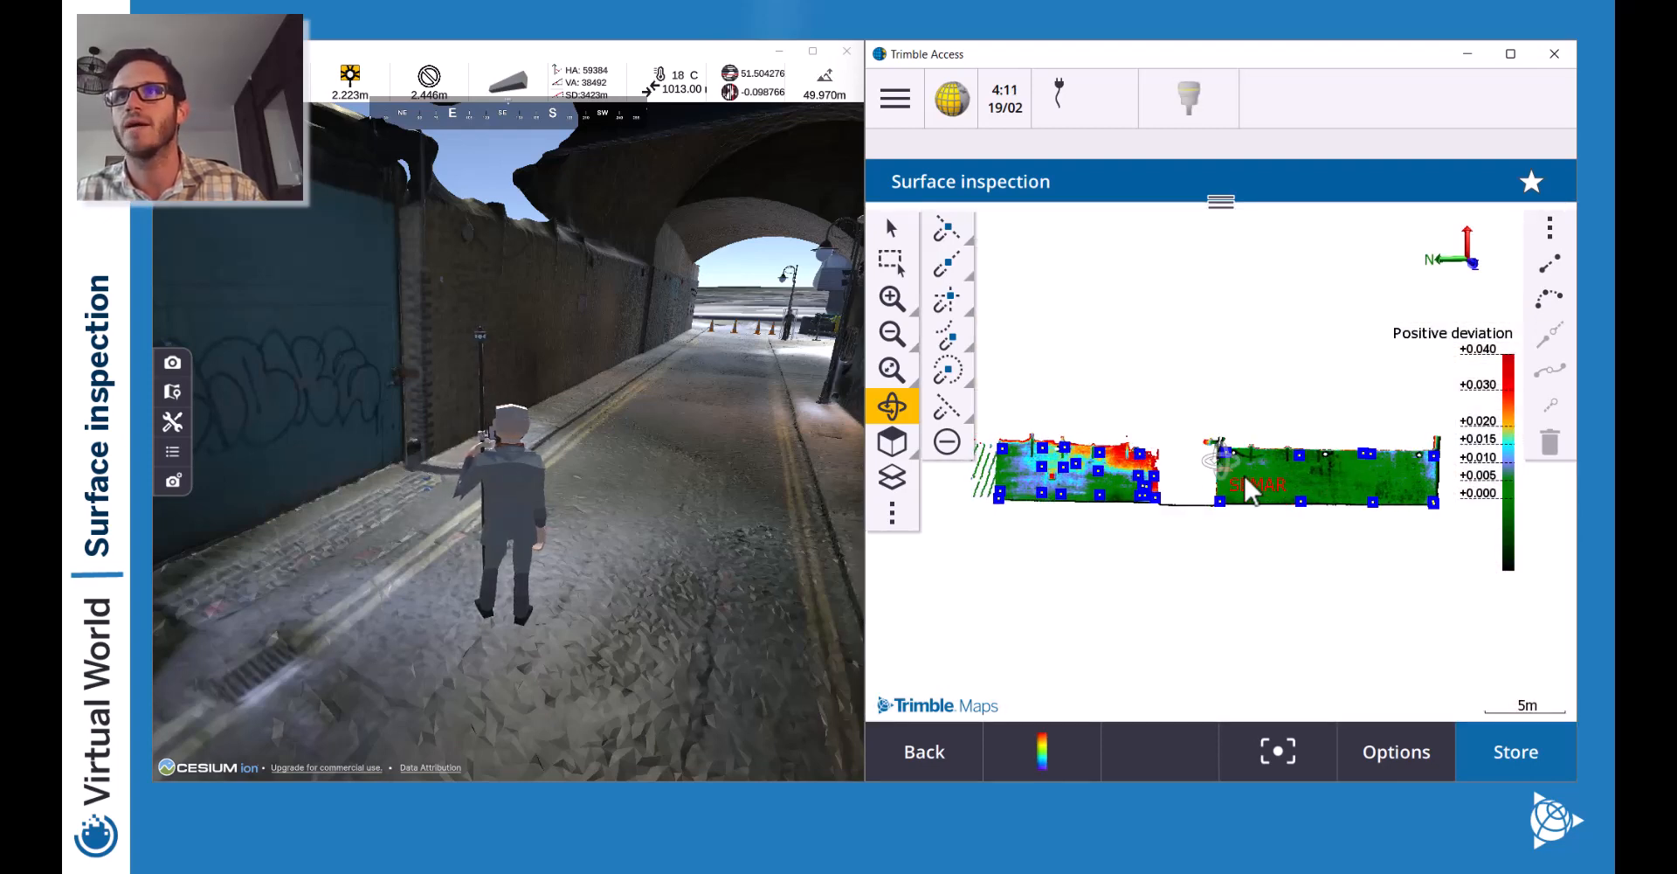
pyautogui.rightClick(1335, 471)
pyautogui.moveTo(1334, 472); pyautogui.dragTo(1329, 473)
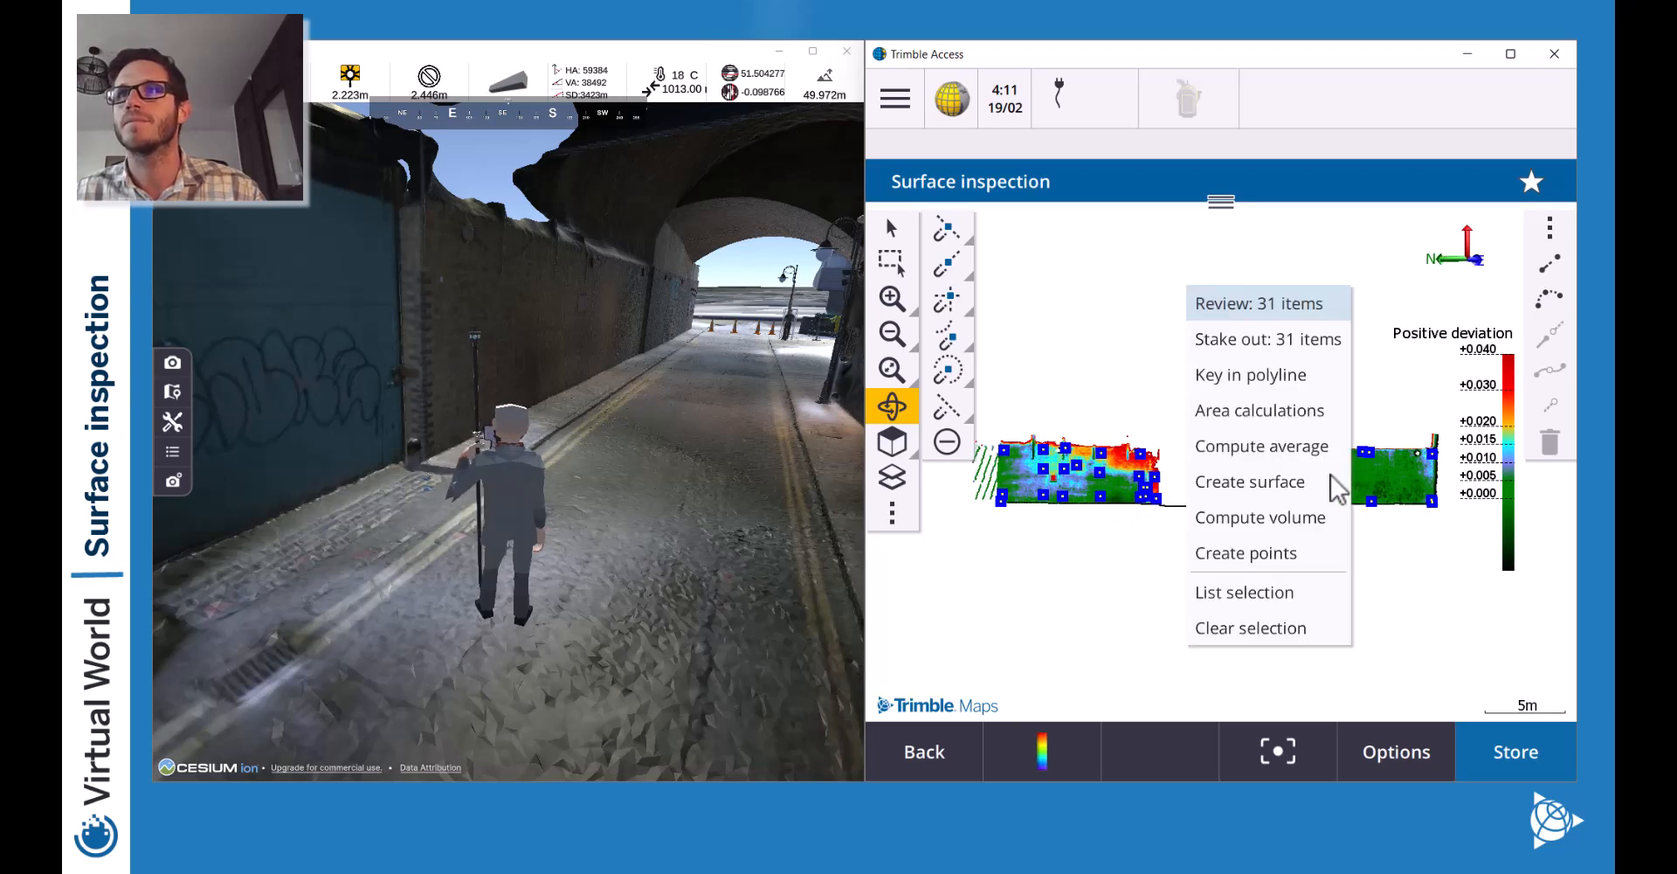
pyautogui.click(1360, 429)
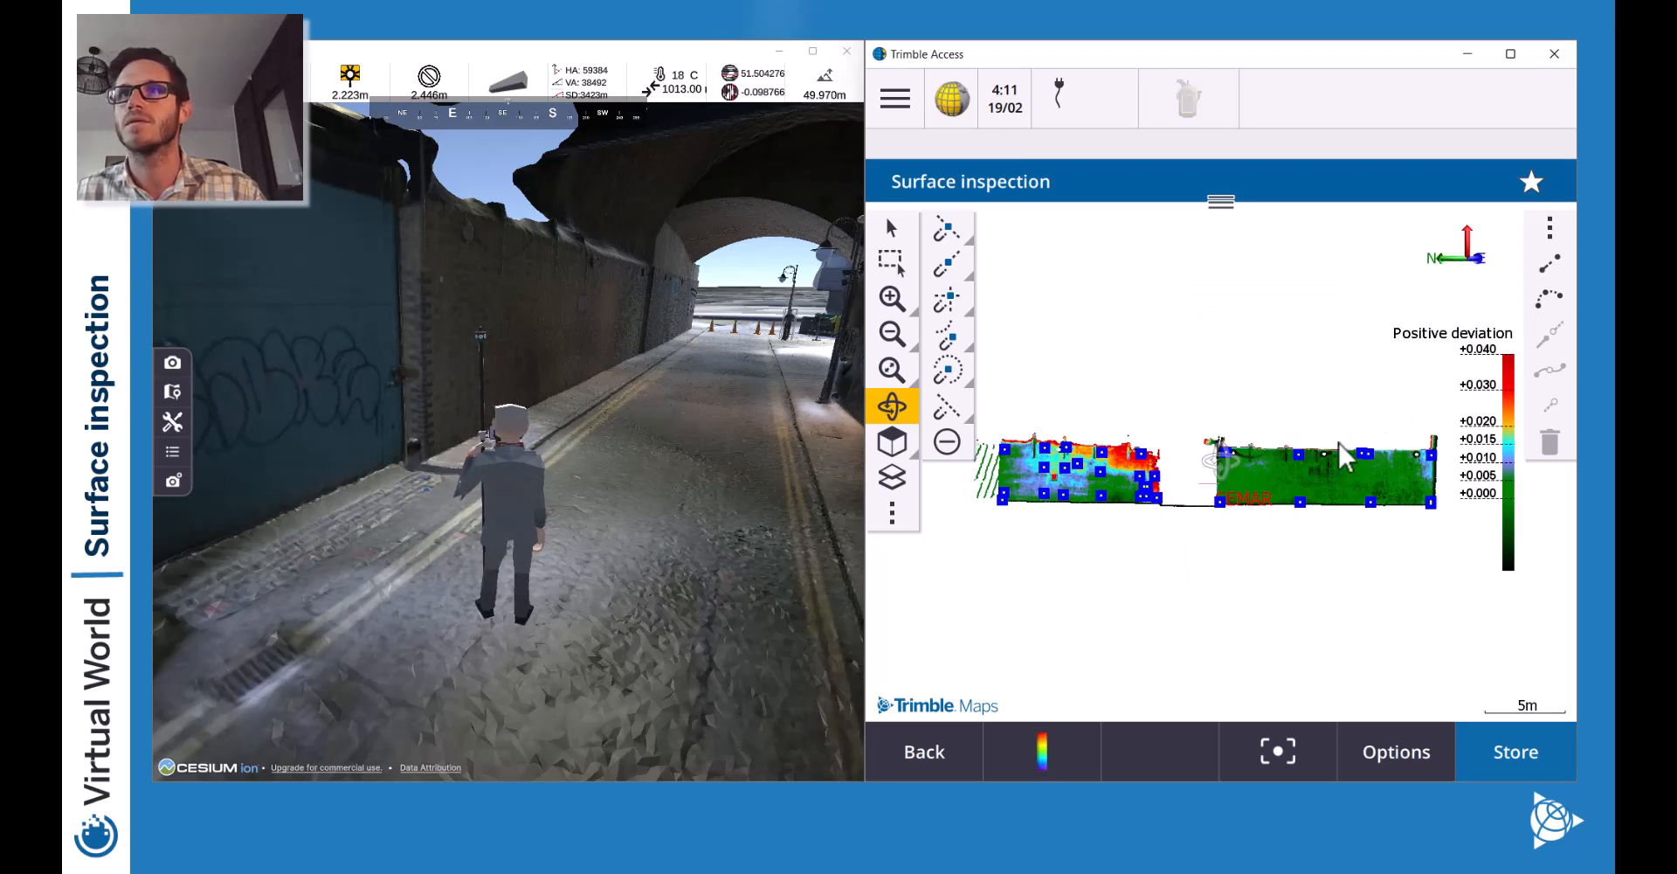
pyautogui.rightClick(1263, 476)
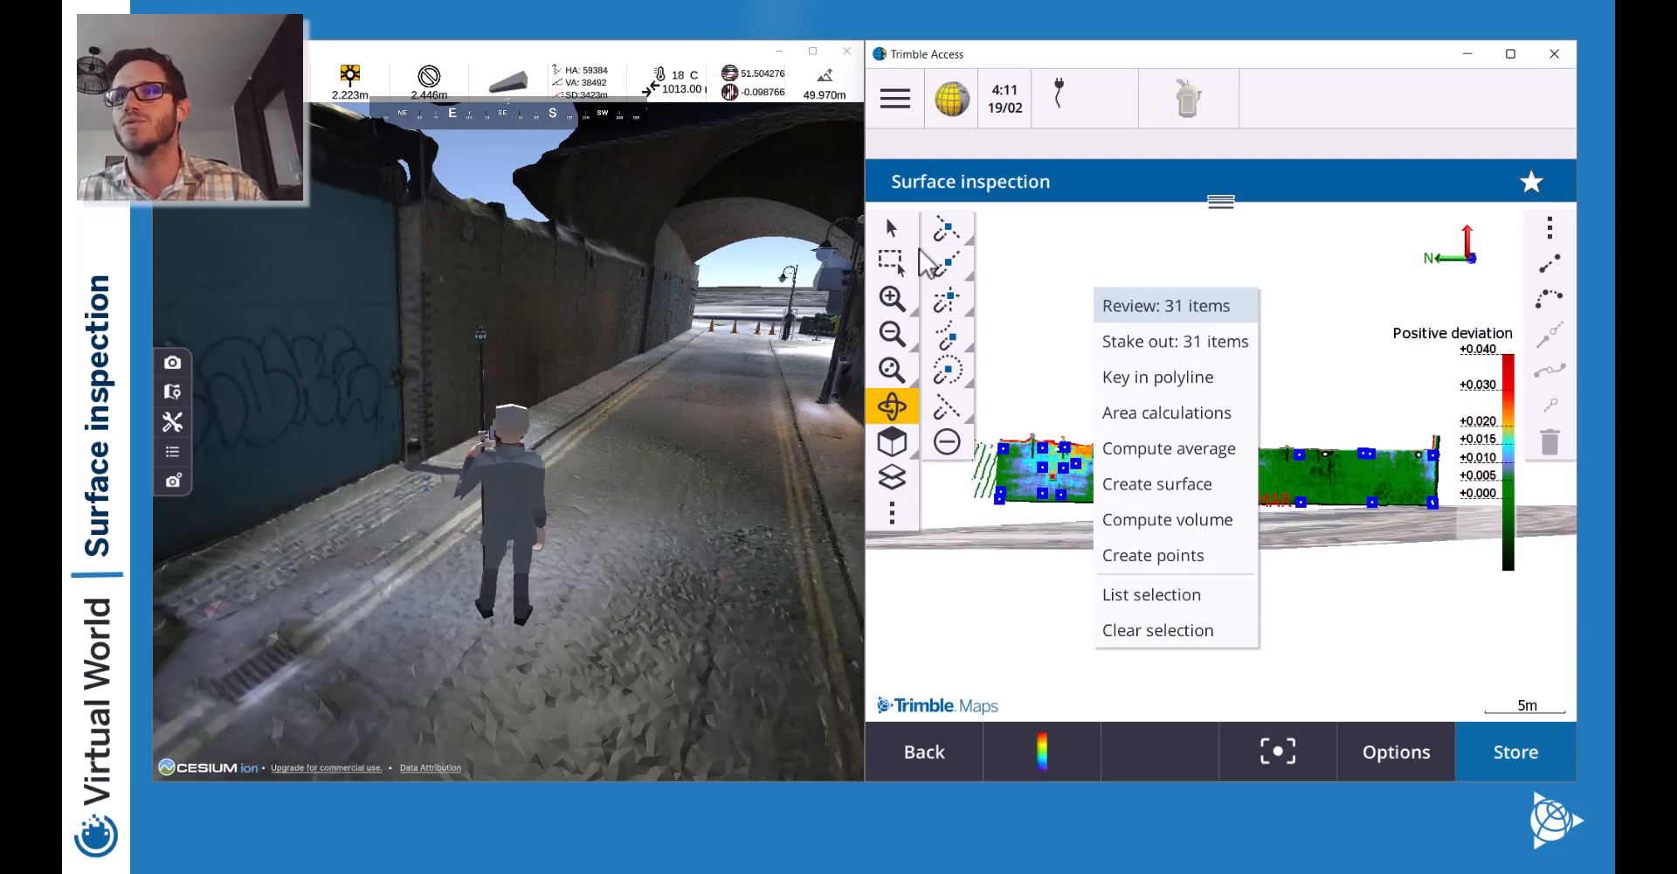
pyautogui.click(882, 227)
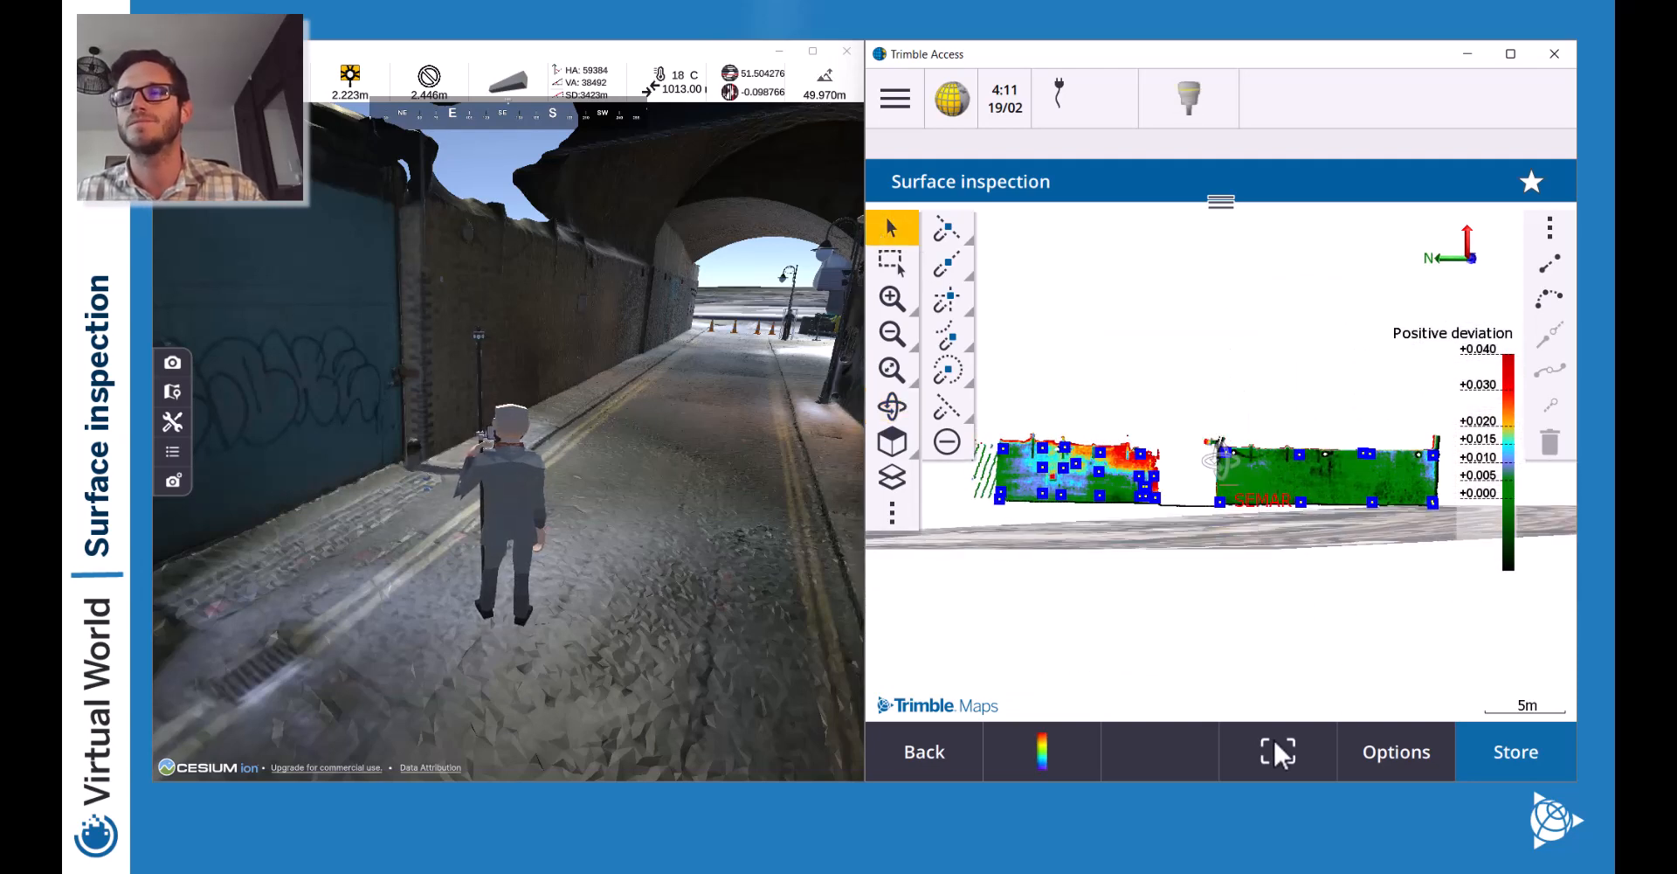
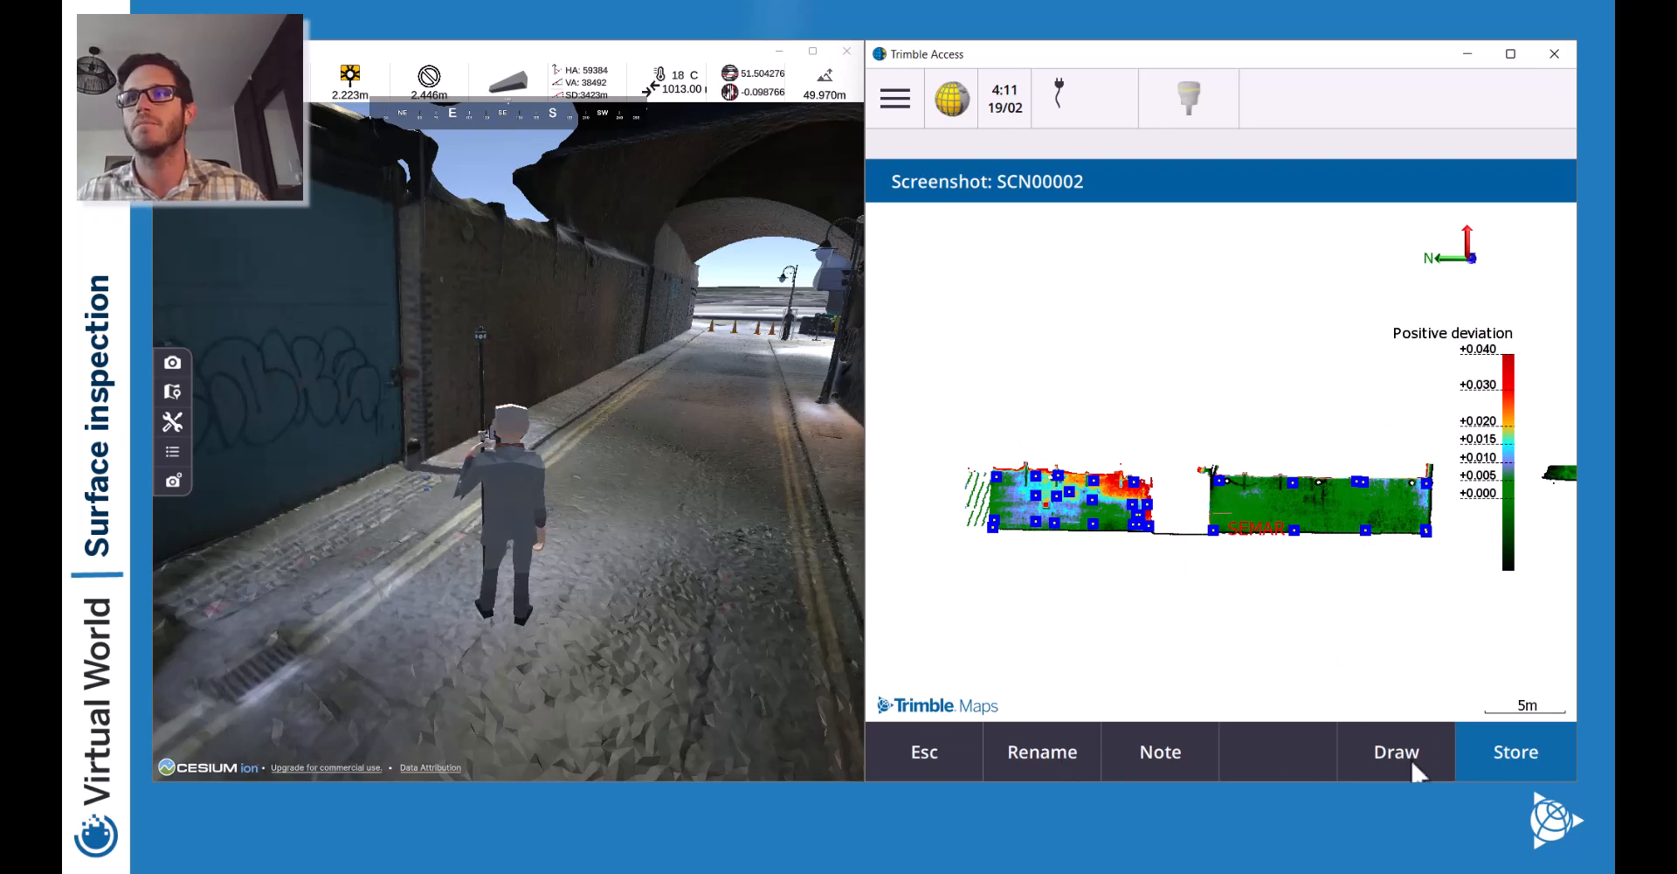
# Open screenshot SCN00002 for drawing and place a text label below the deviation map.
pyautogui.click(1389, 756)
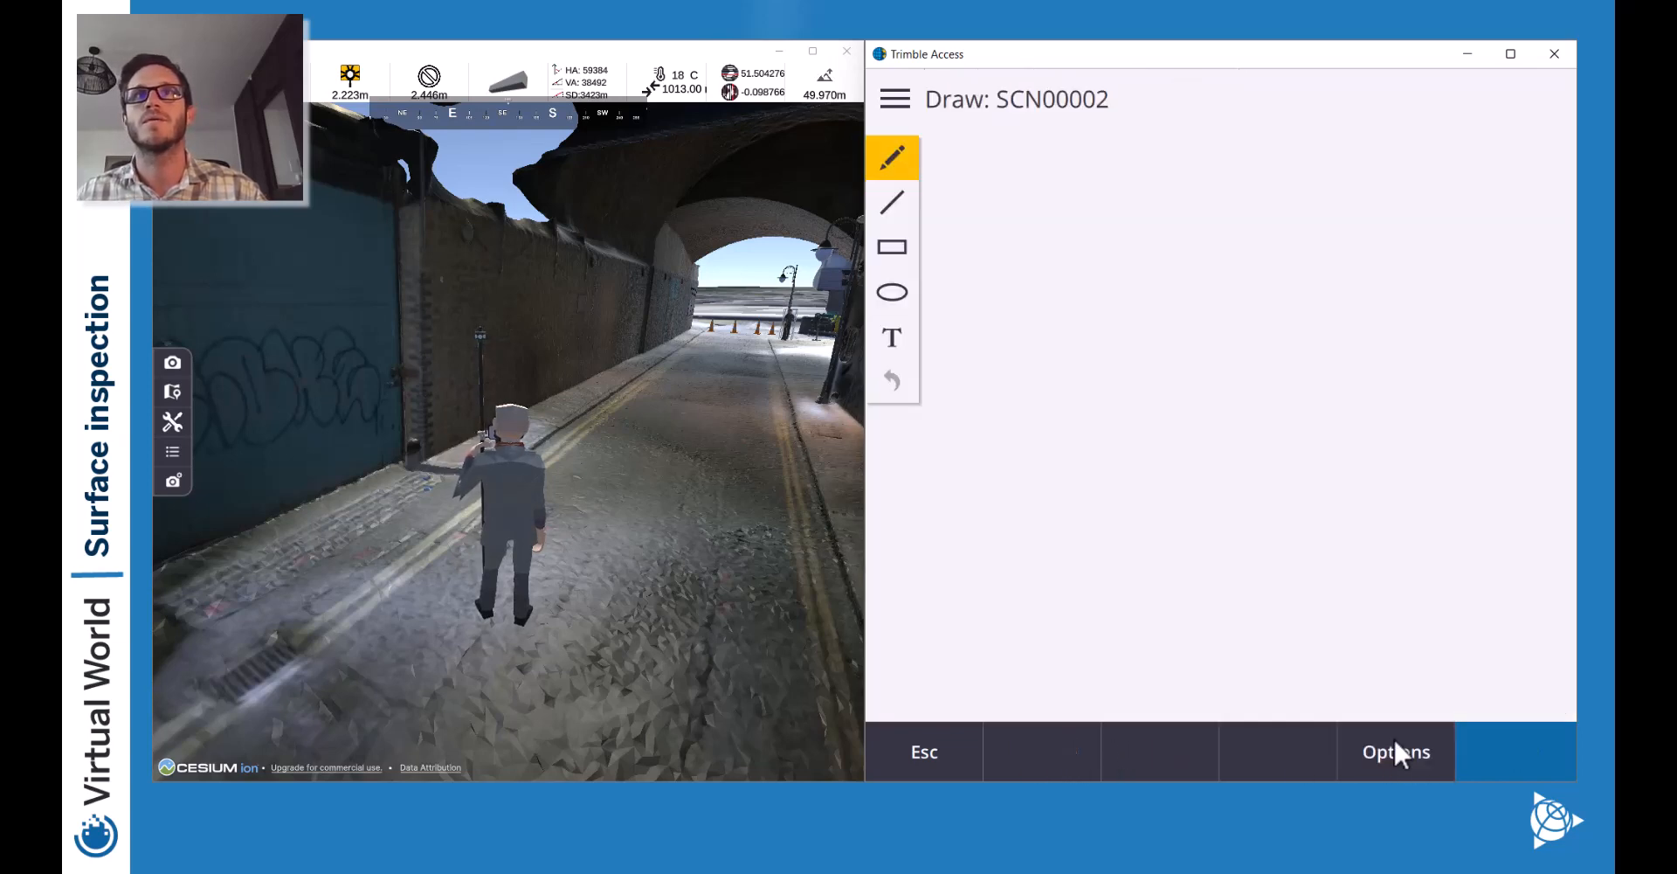
pyautogui.click(897, 336)
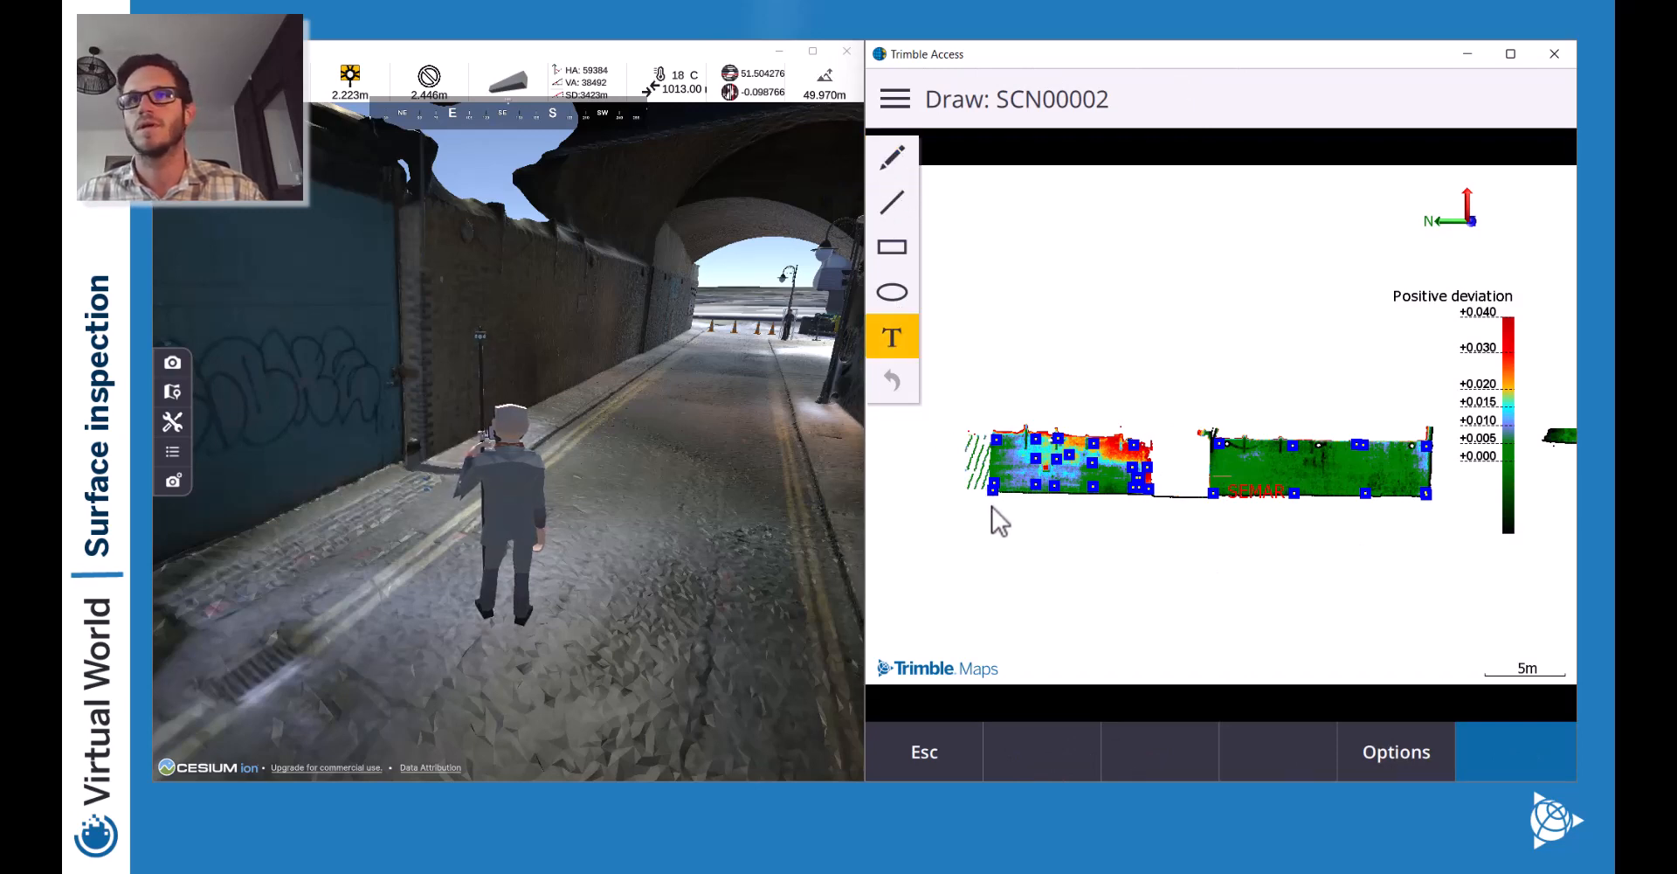
pyautogui.click(992, 506)
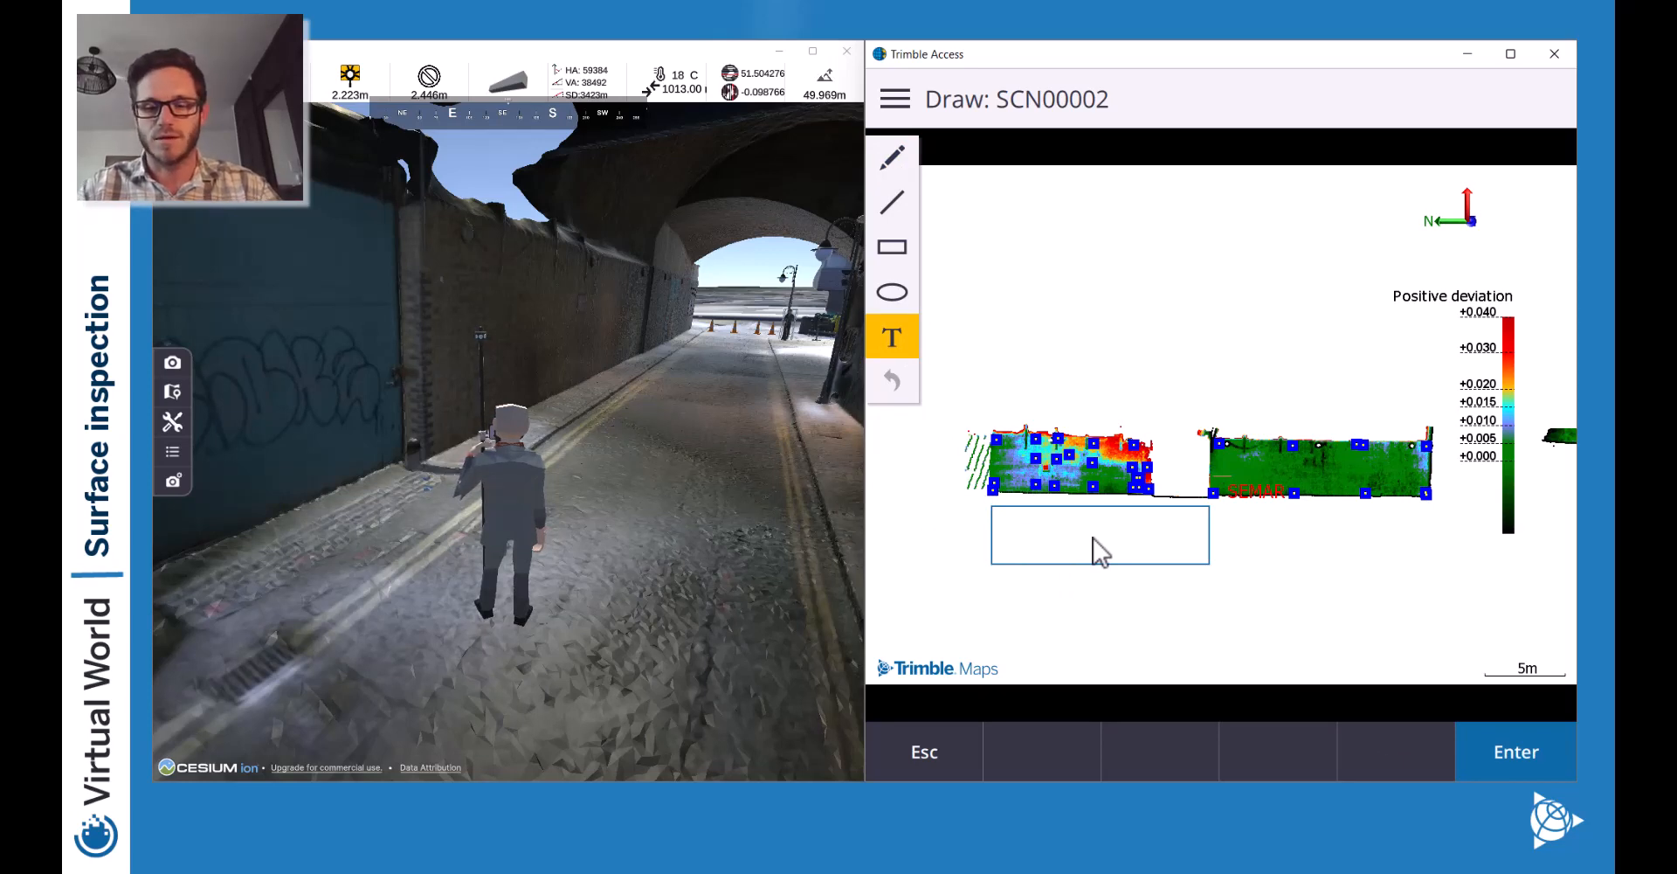
pyautogui.write('SUrf')
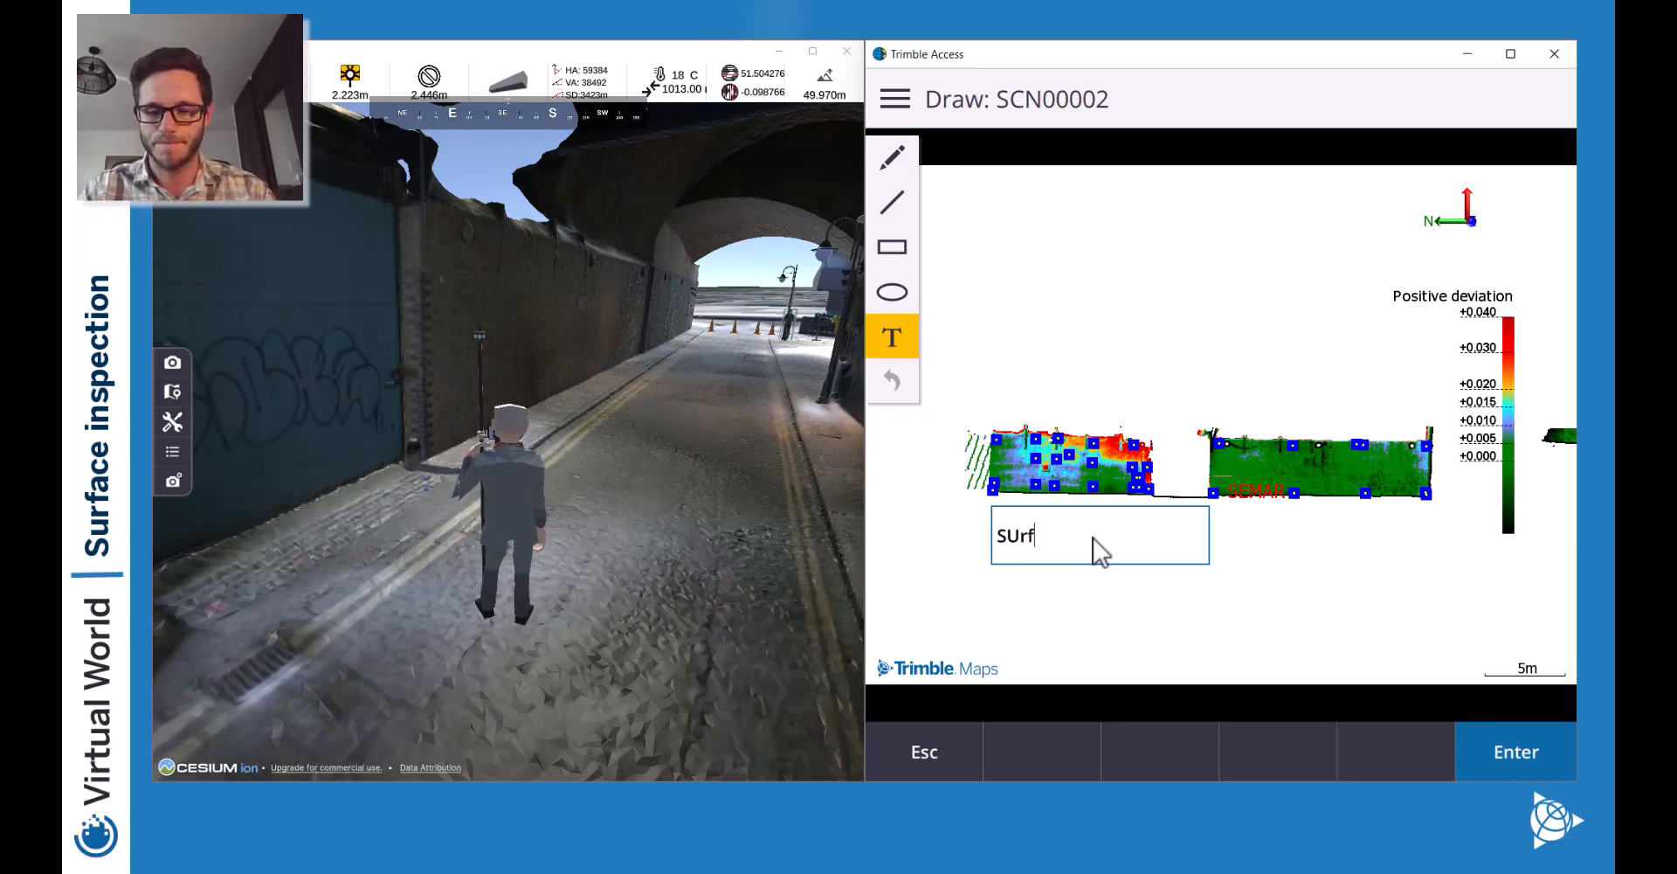
pyautogui.write('ace inspectio')
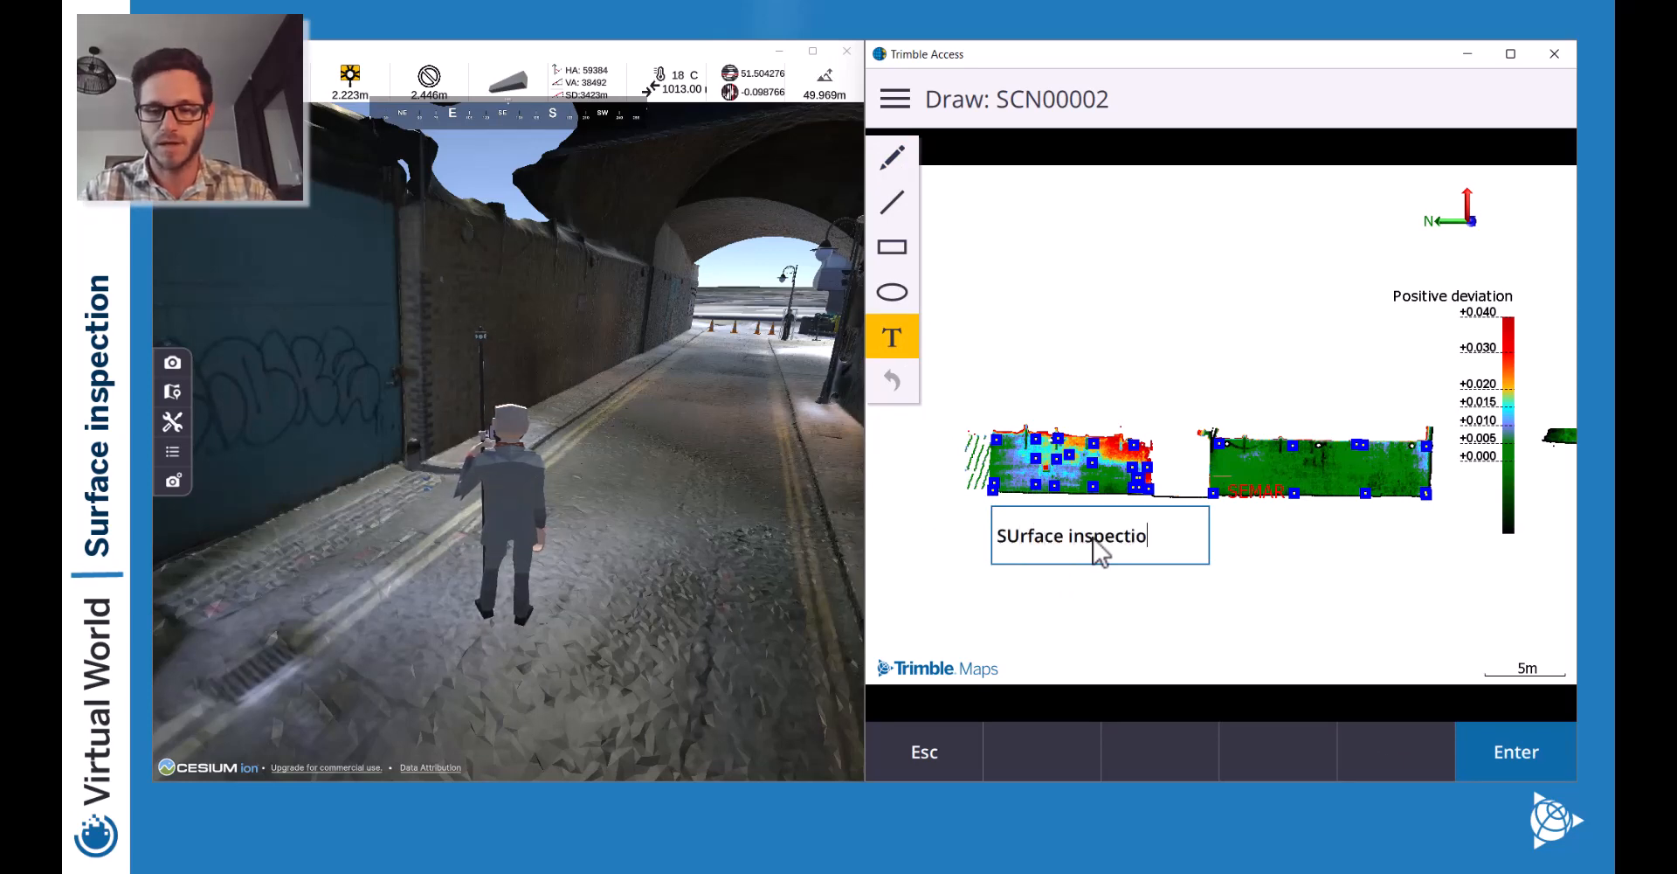
pyautogui.write('n, In')
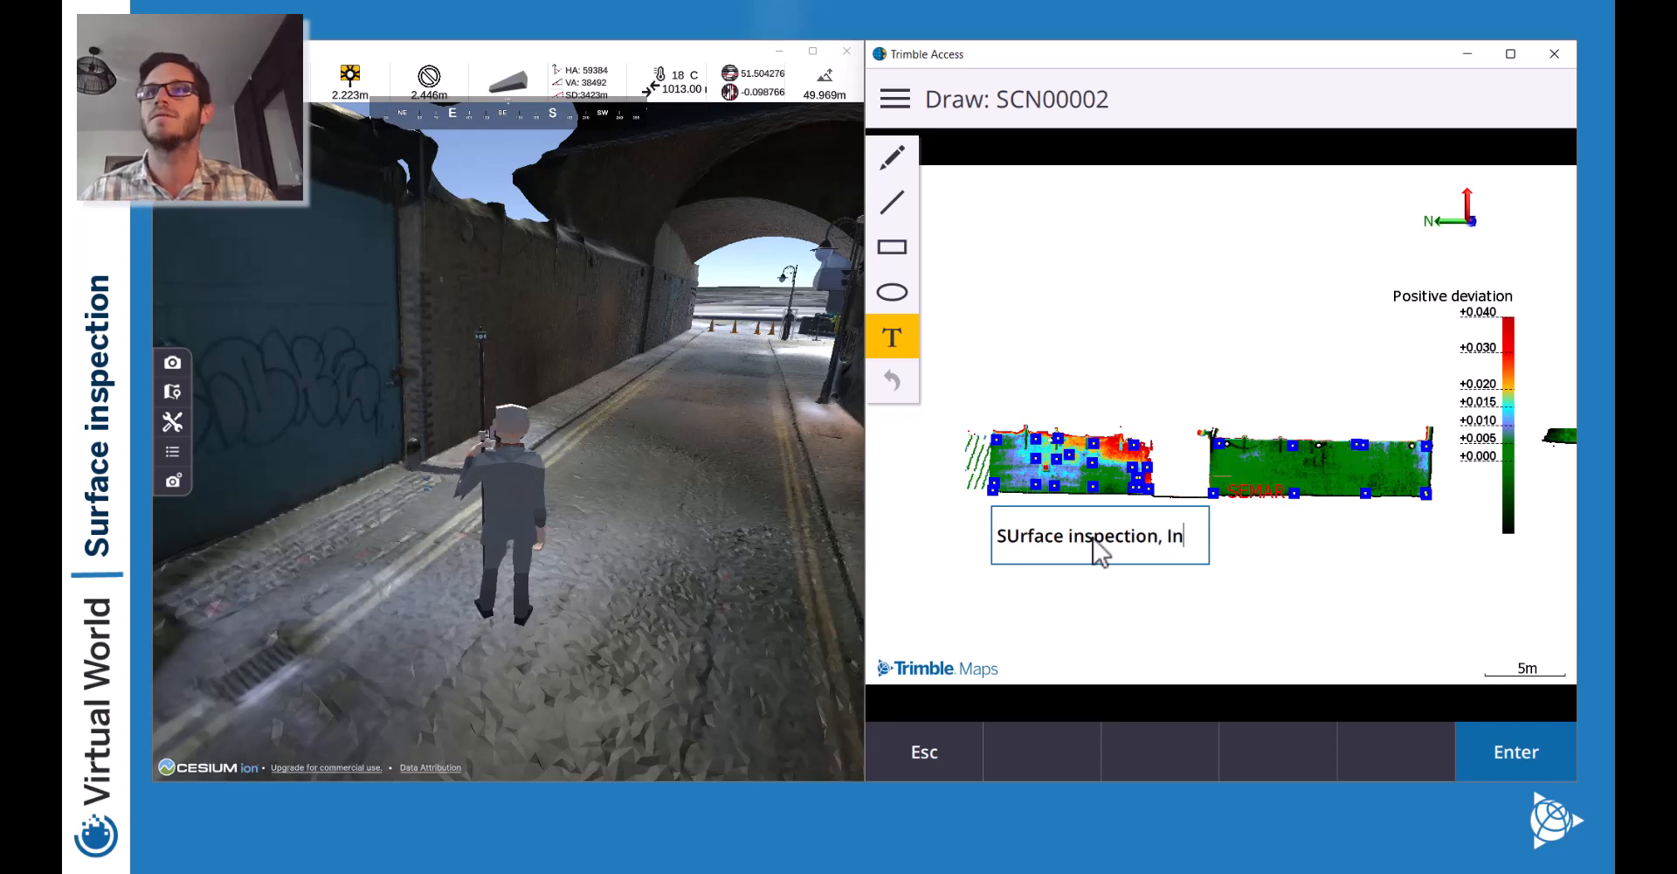
pyautogui.write('clined Plane')
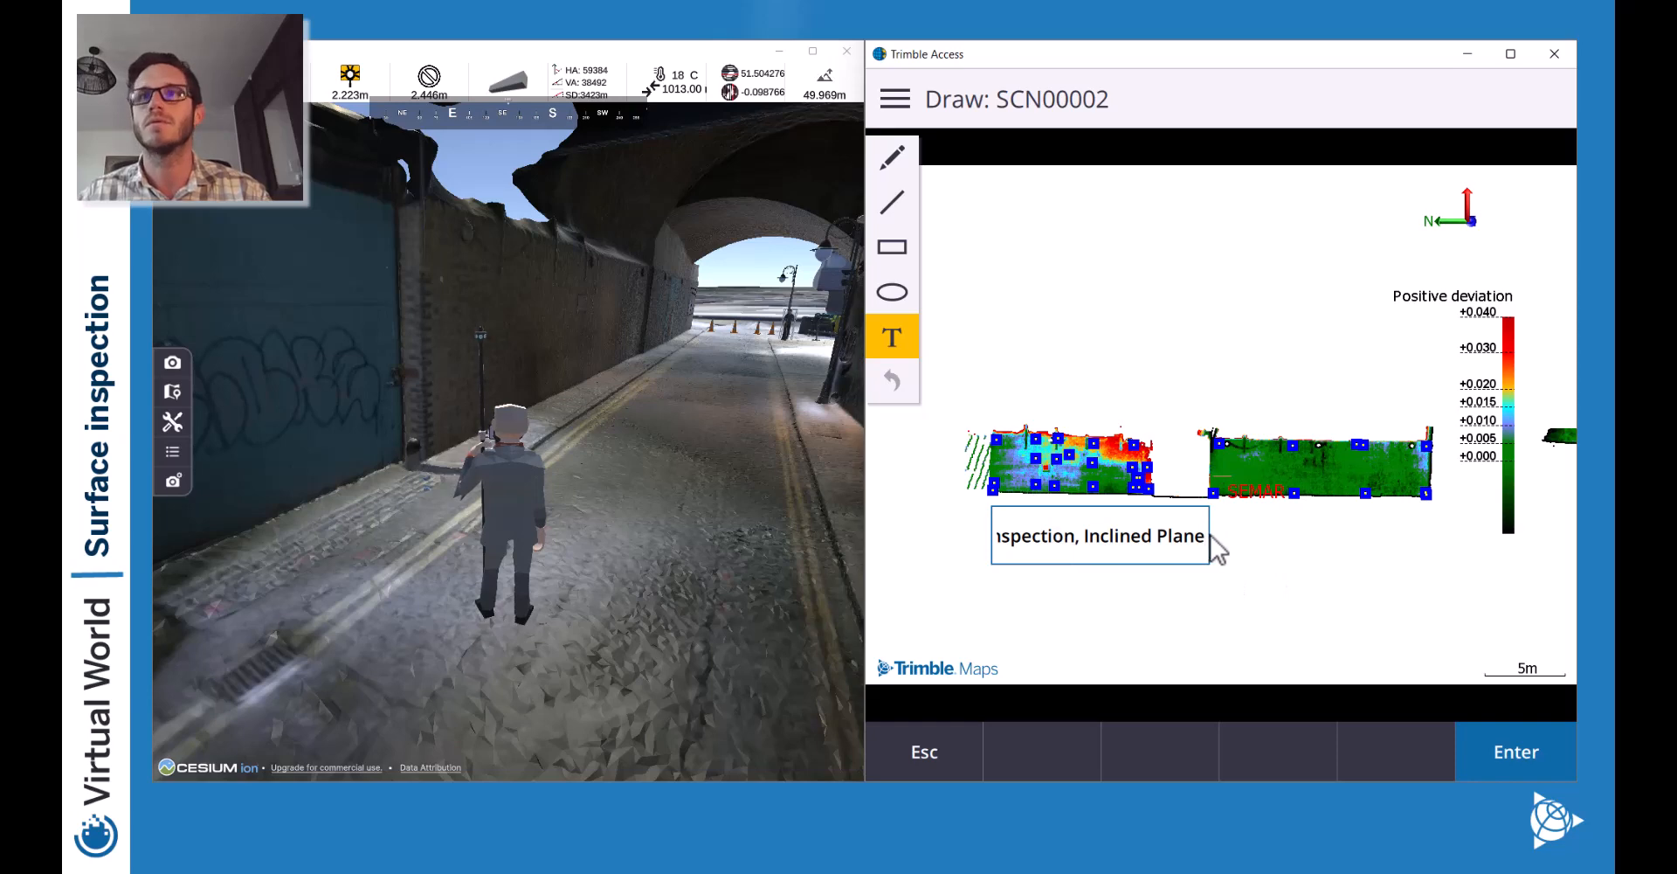
pyautogui.click(1155, 589)
pyautogui.click(1059, 530)
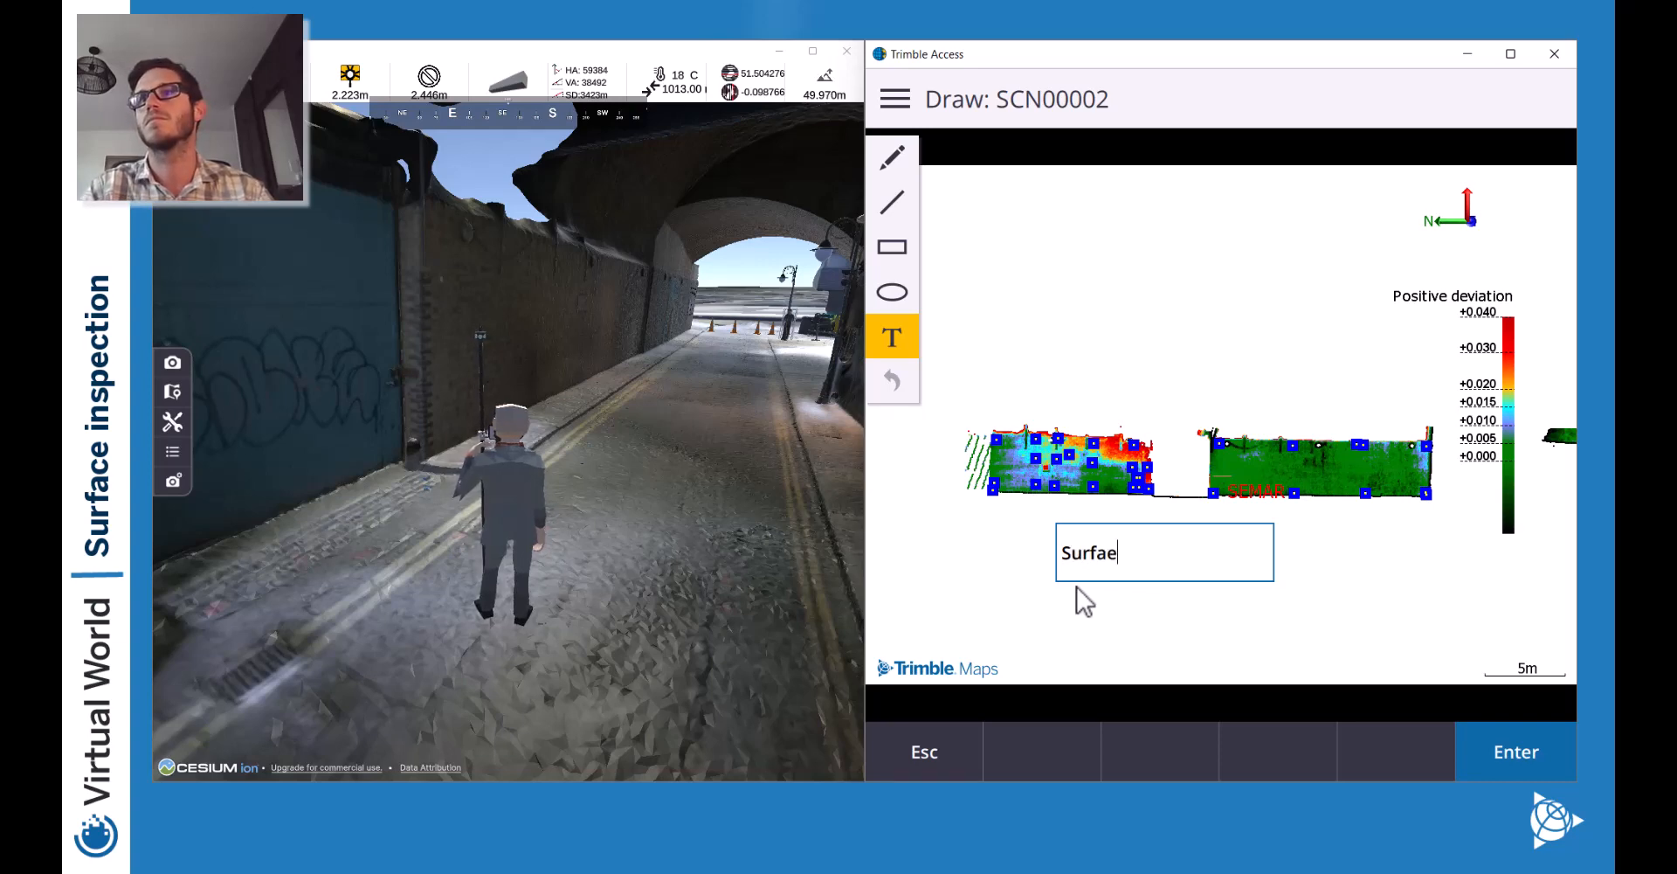
# Finish the 'Surface inspection' label and centre it under the map.
pyautogui.write('ce inspection')
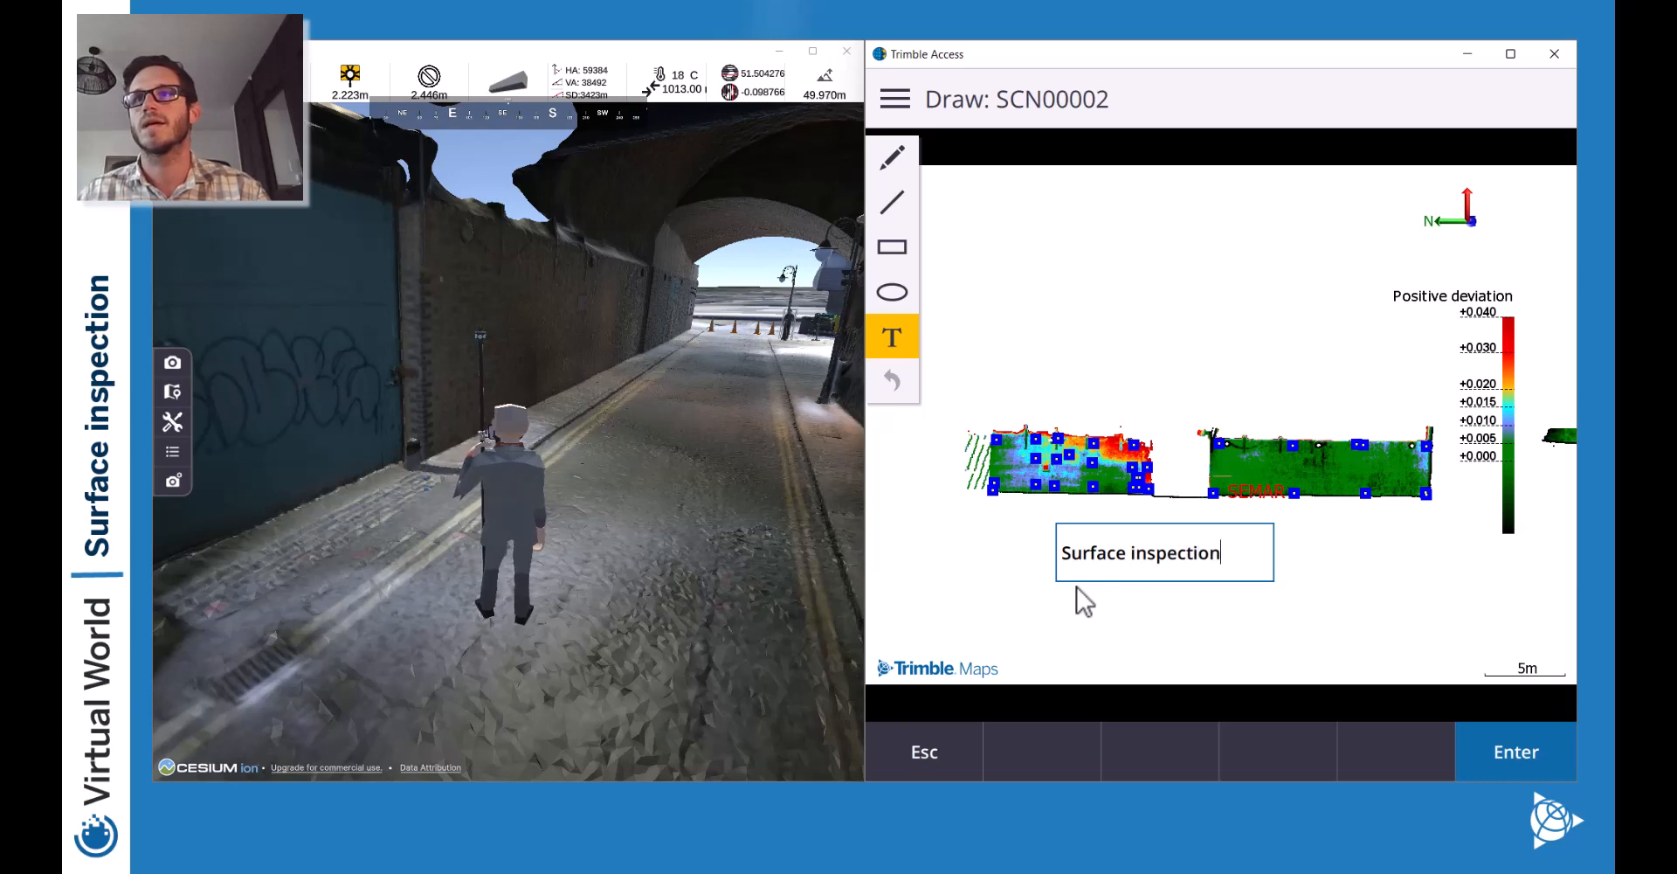
pyautogui.press('Return')
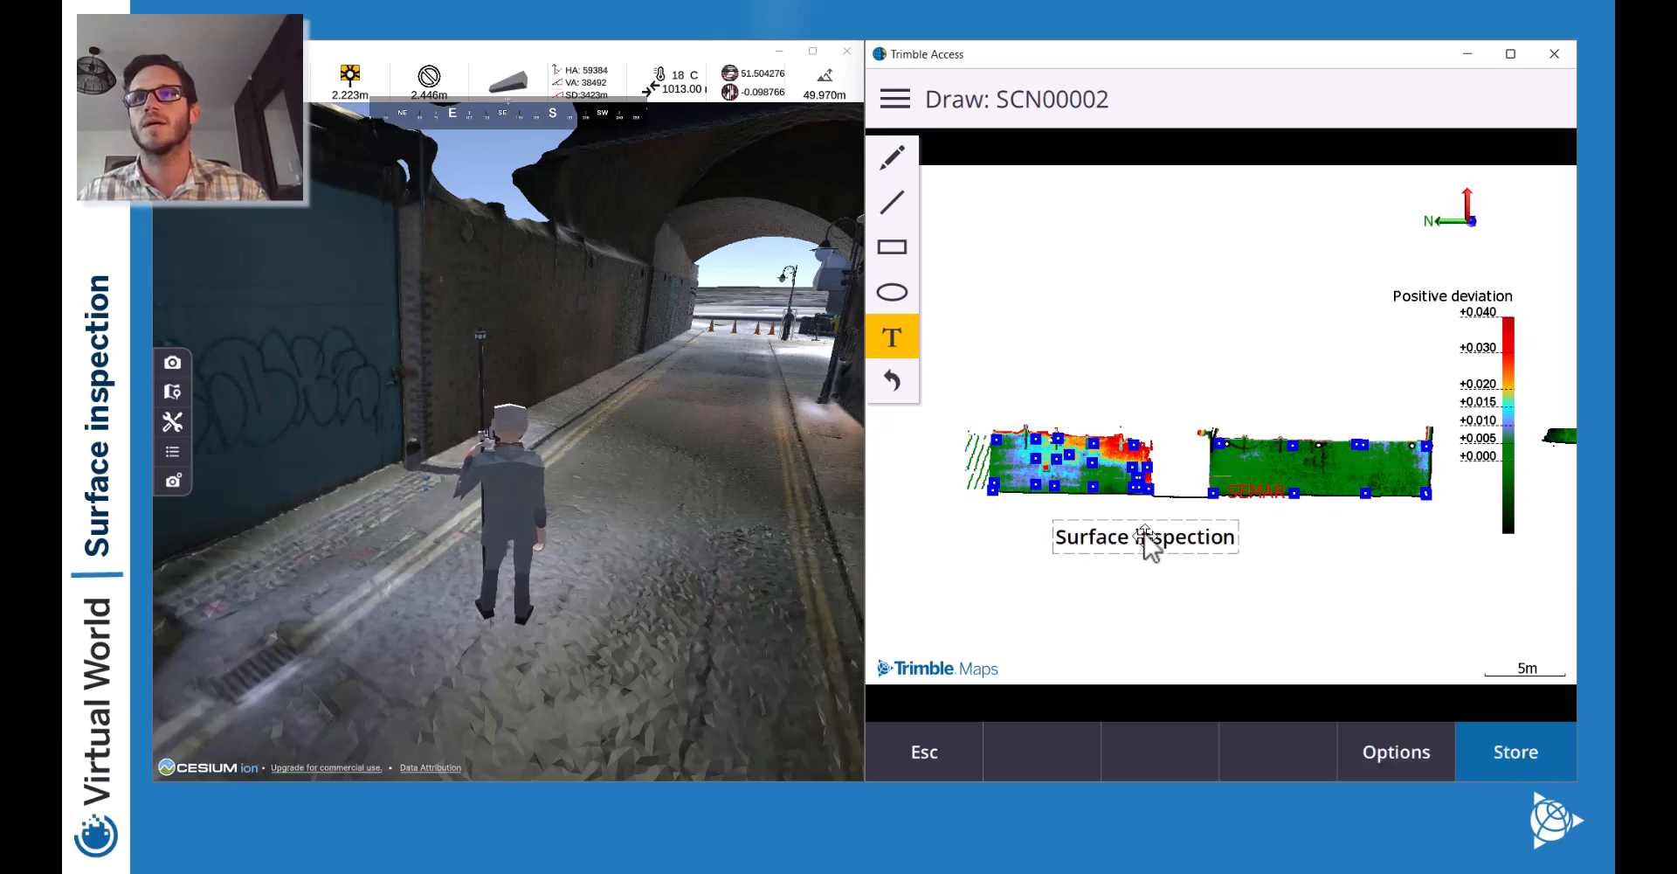
pyautogui.moveTo(1147, 539); pyautogui.dragTo(1206, 549)
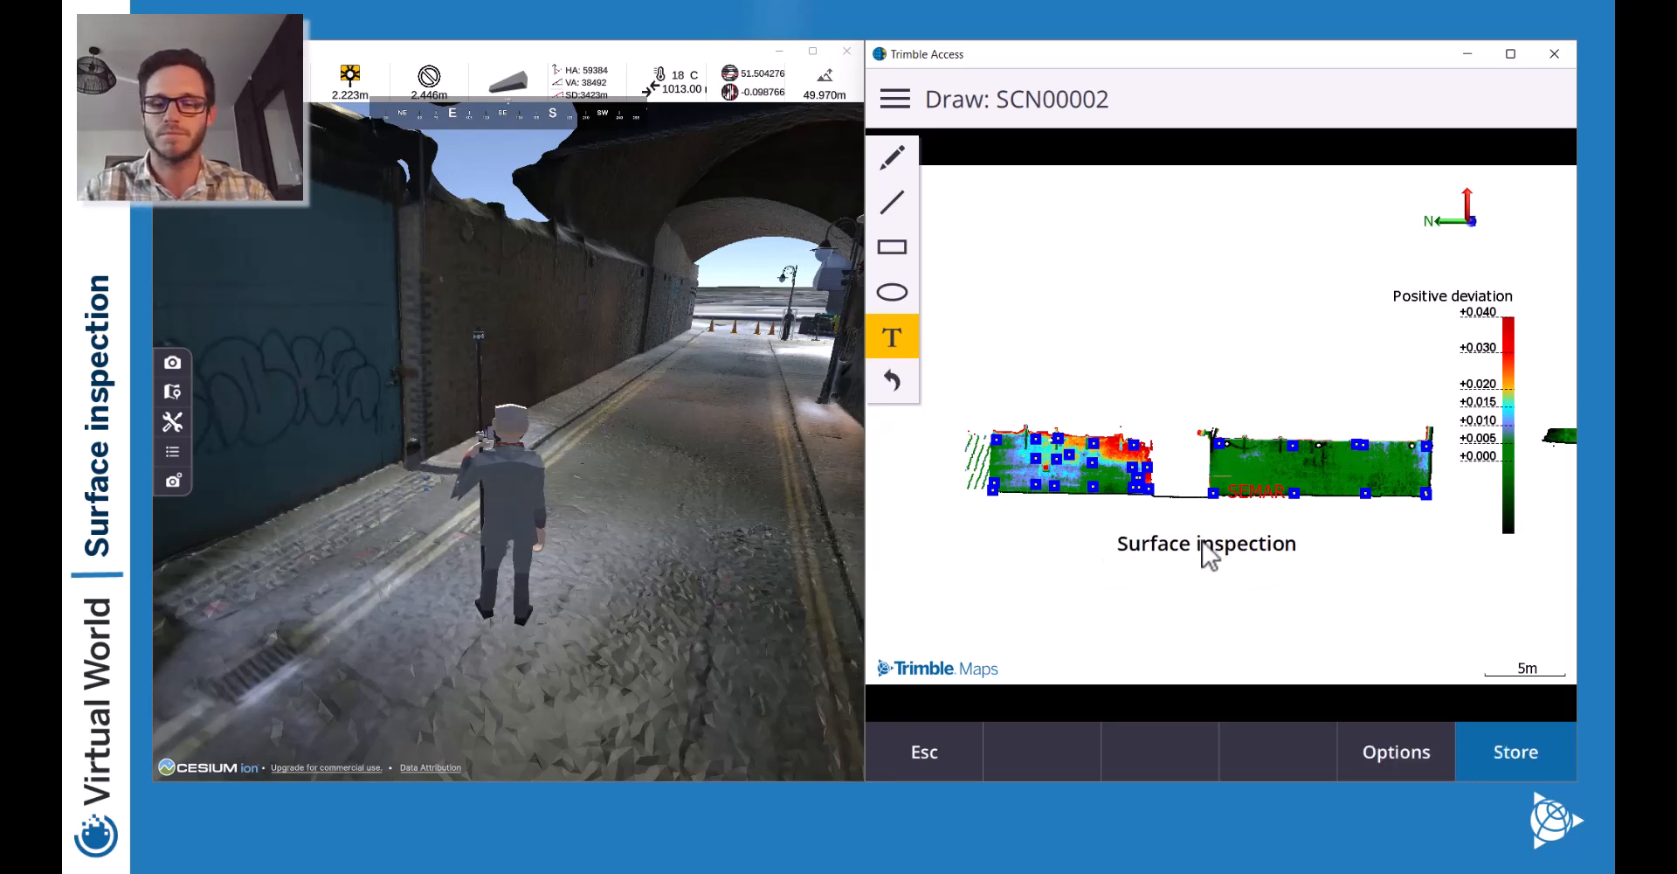
# Add an 'Inclined plane' label centred beneath it and store the annotated screenshot.
pyautogui.click(1098, 572)
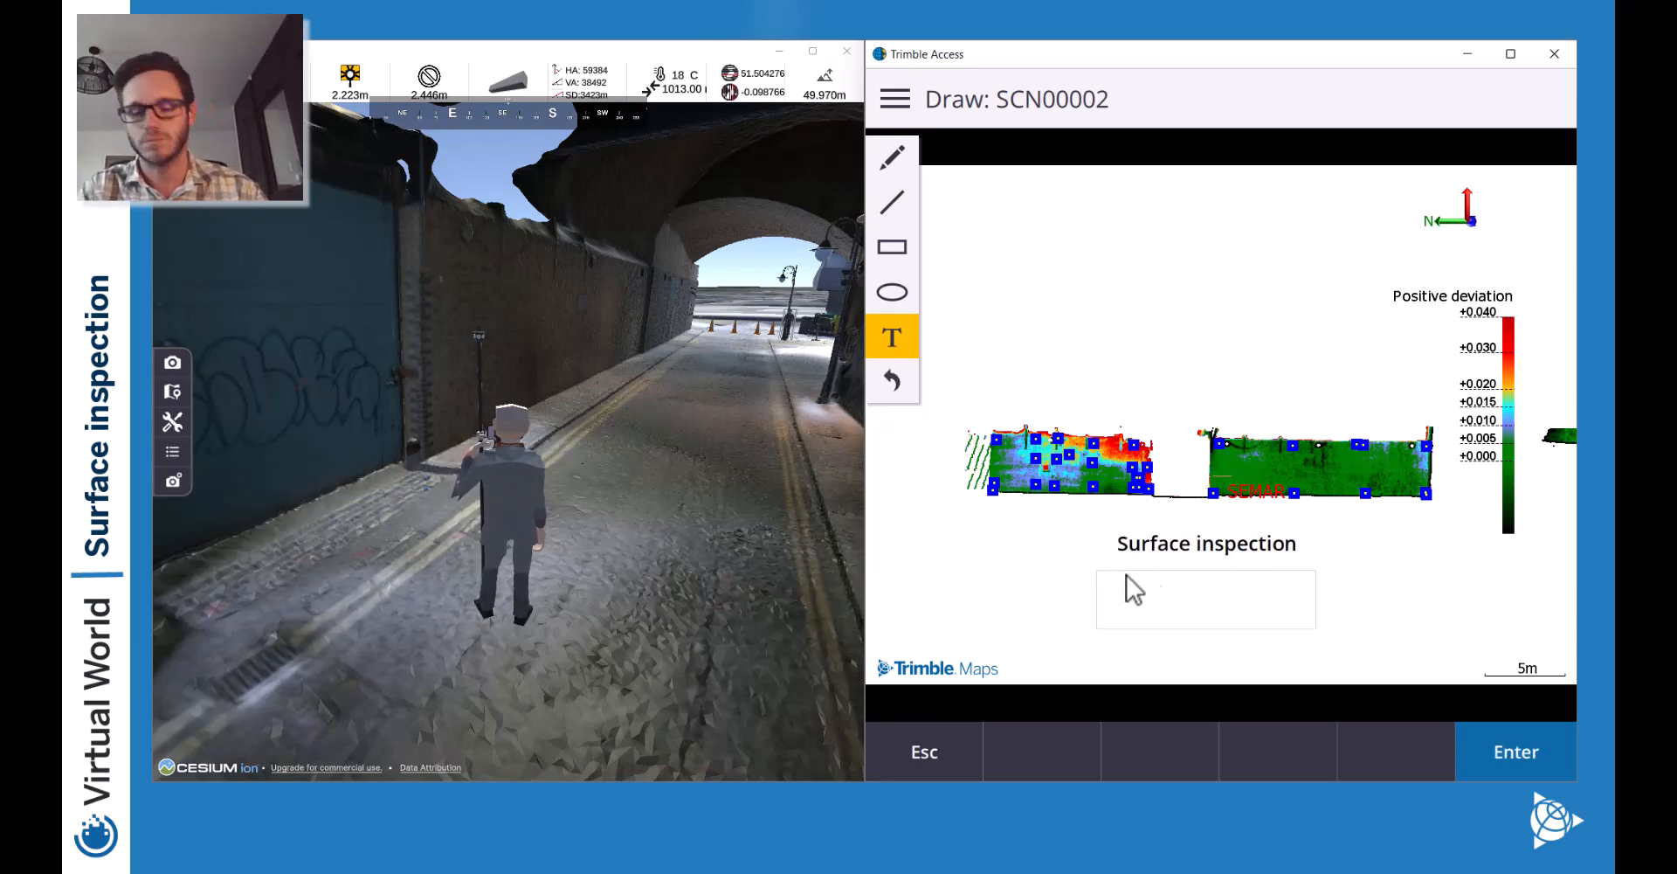
pyautogui.click(1172, 585)
pyautogui.write('Inlci')
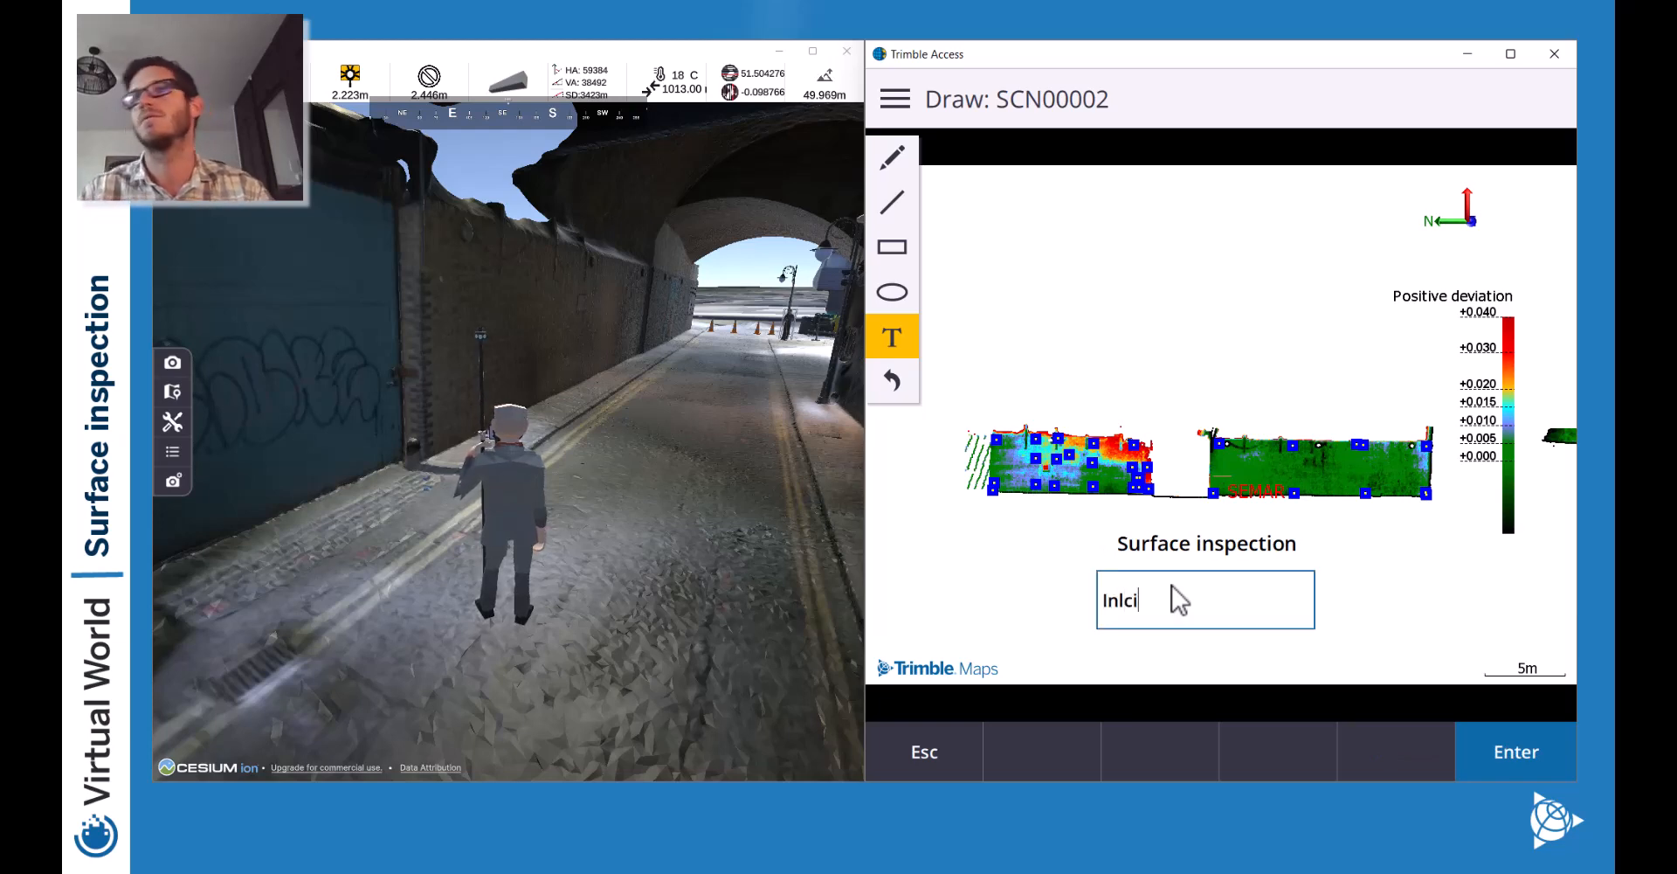
pyautogui.write('ned Plane')
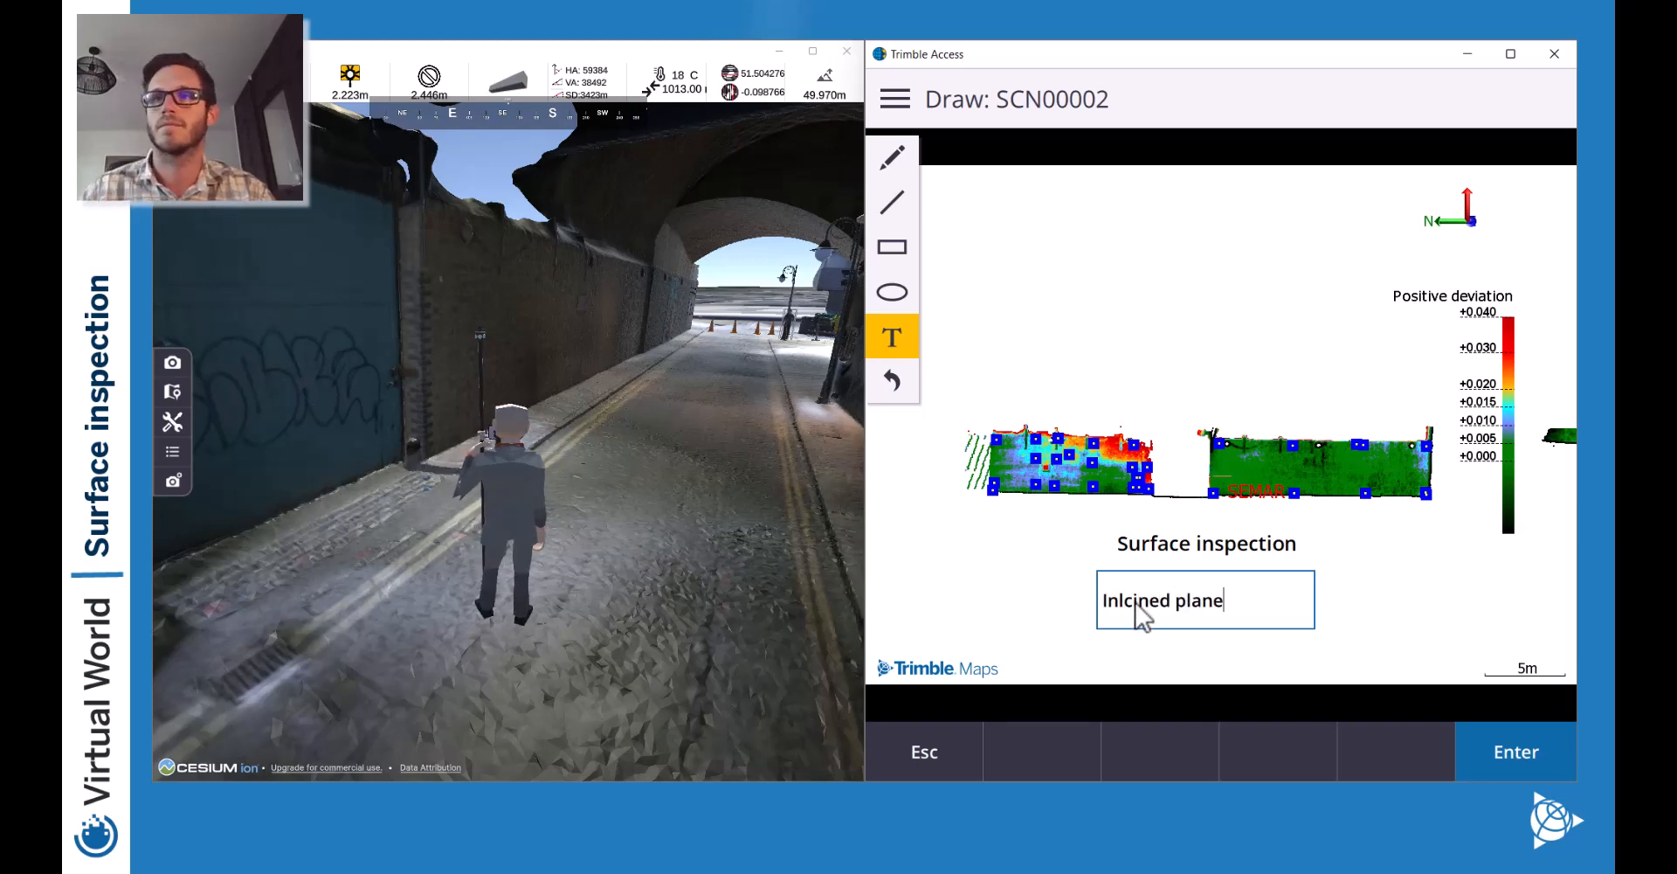
pyautogui.press('BackSpace')
pyautogui.press('BackSpace')
pyautogui.write('cl')
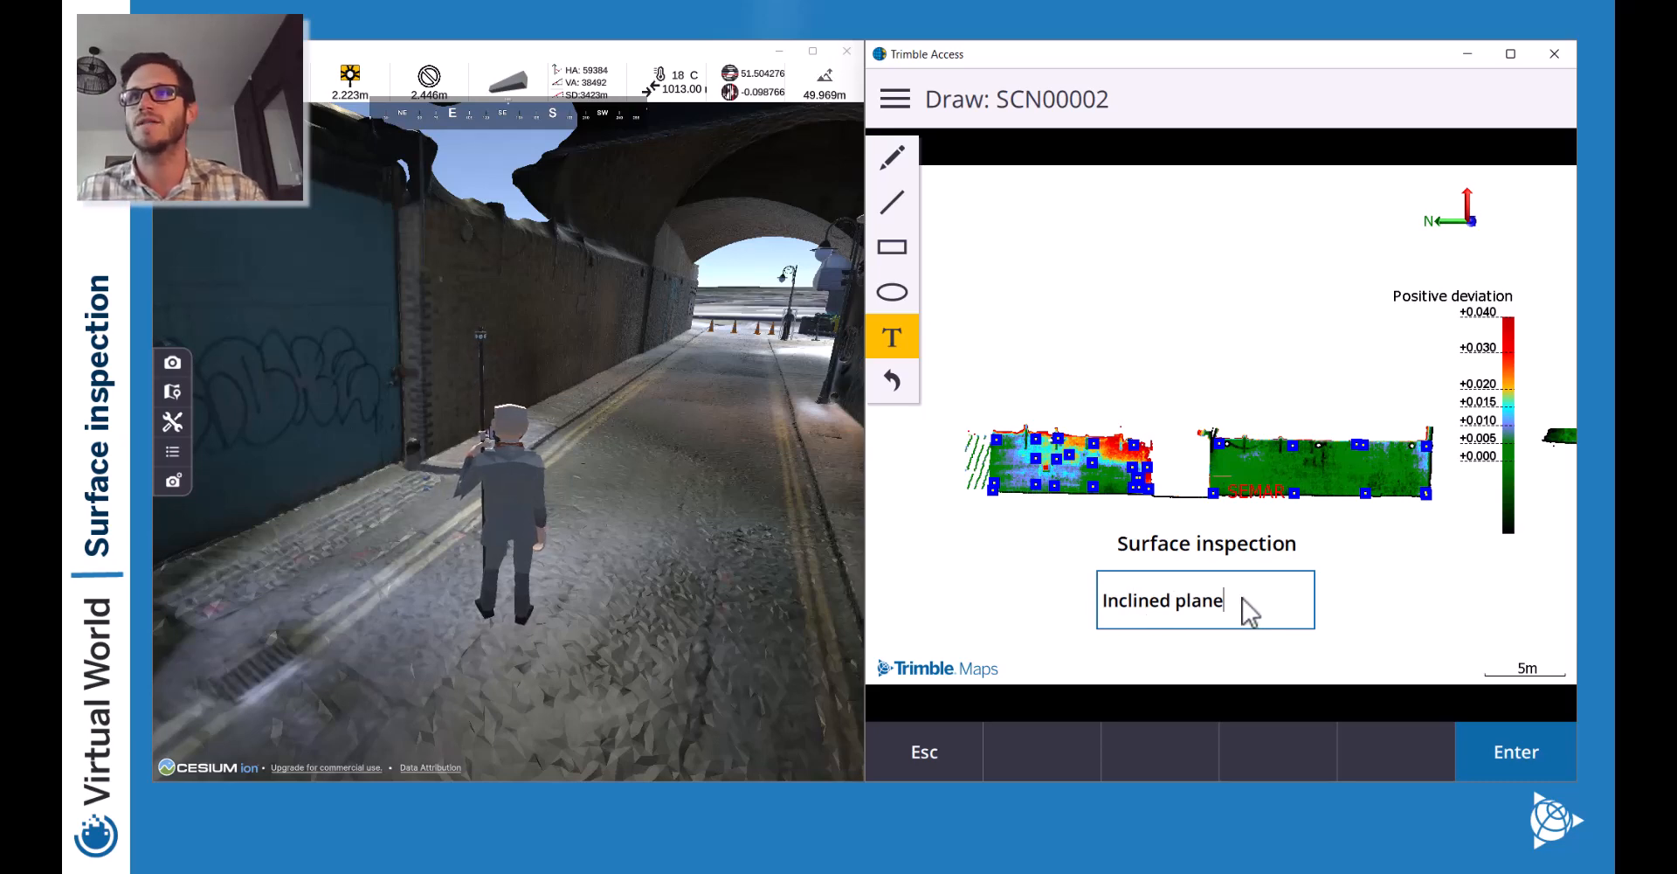
pyautogui.press('Return')
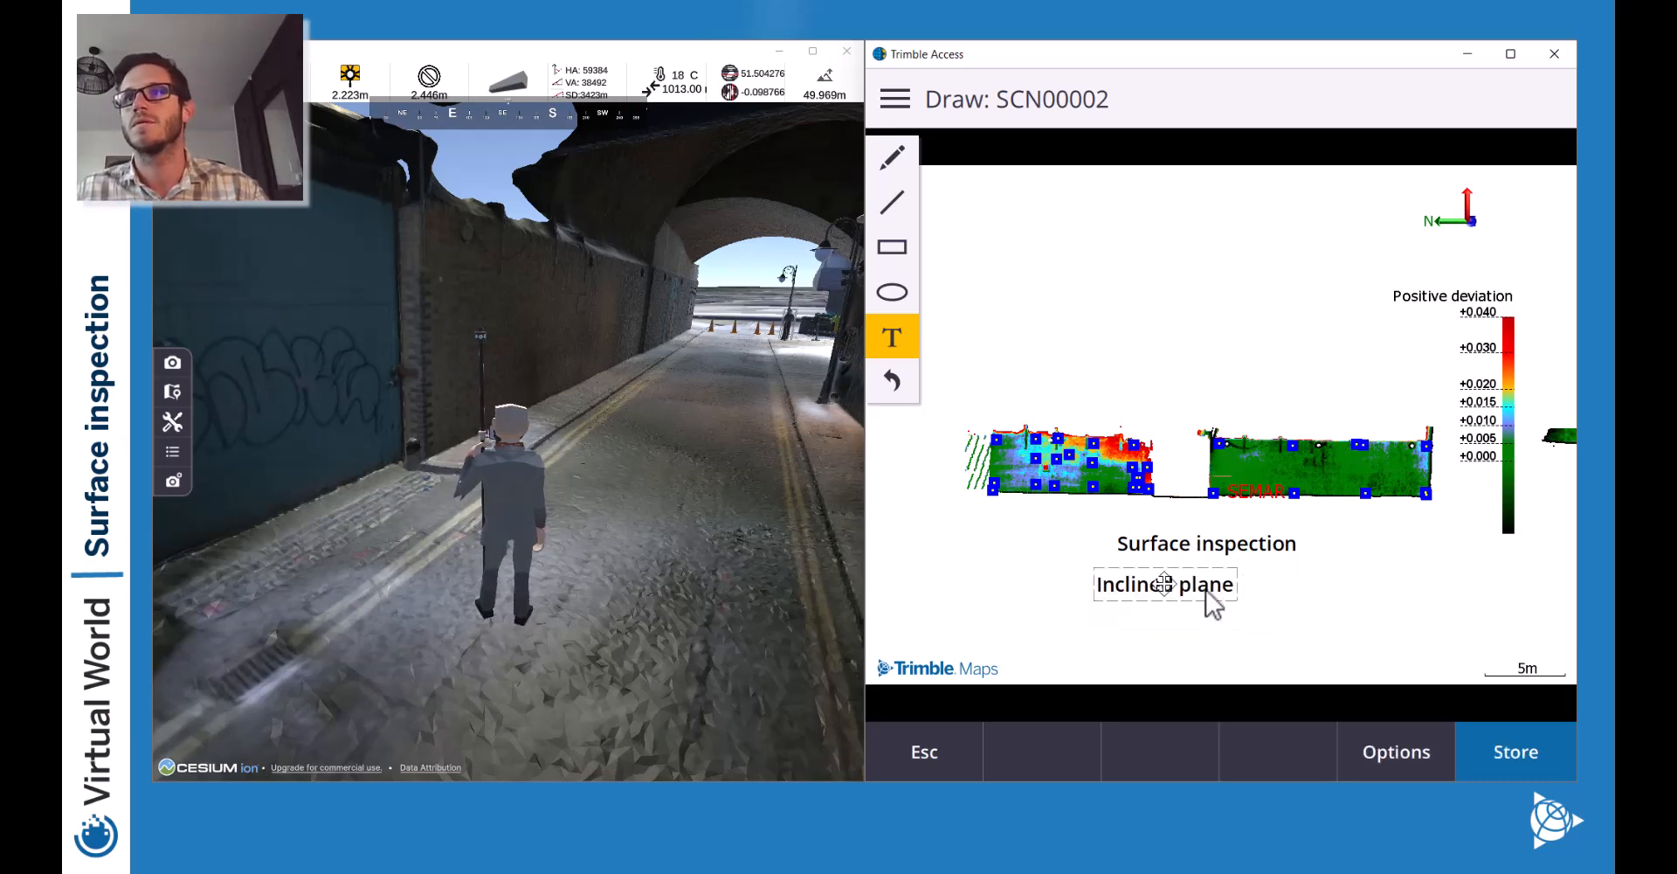
pyautogui.moveTo(1166, 584); pyautogui.dragTo(1207, 571)
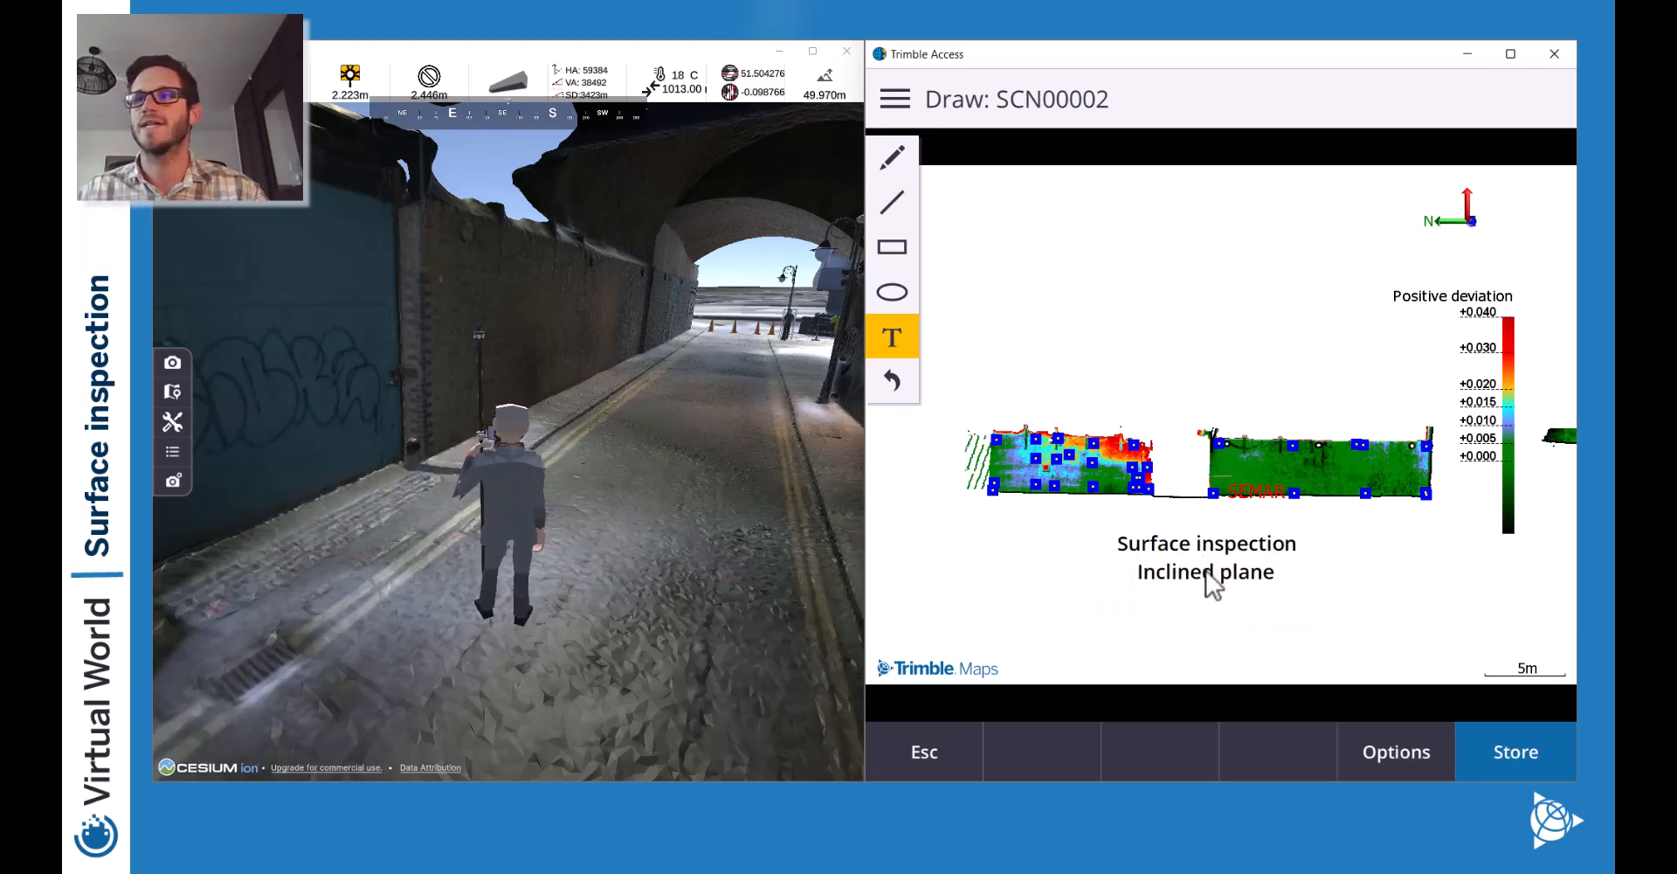
pyautogui.click(1516, 748)
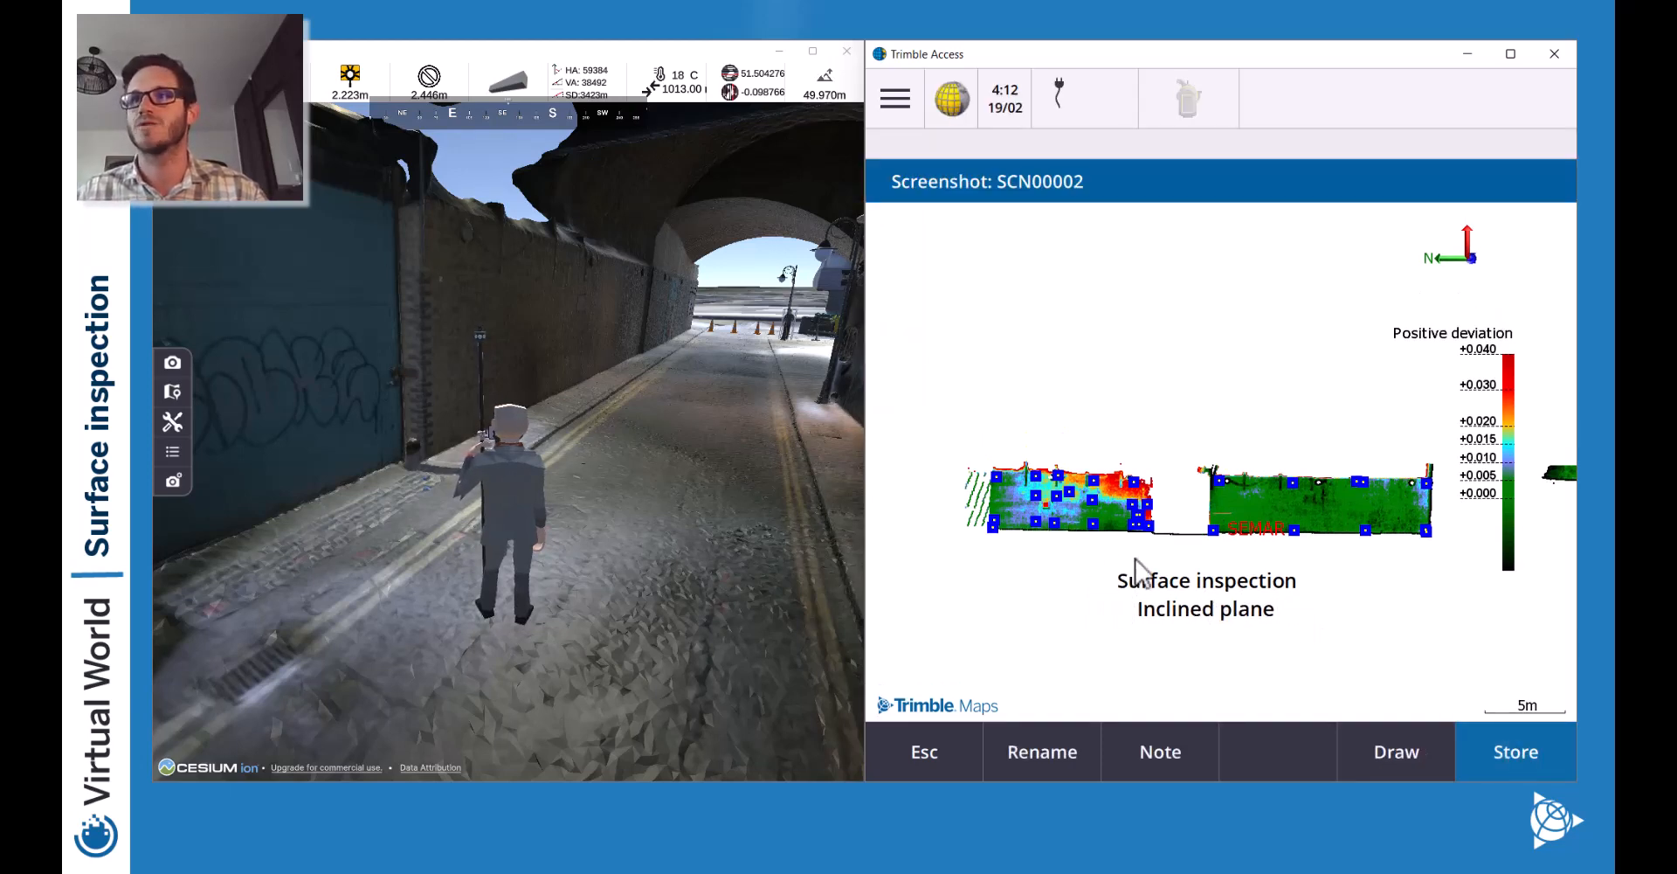
pyautogui.click(1503, 751)
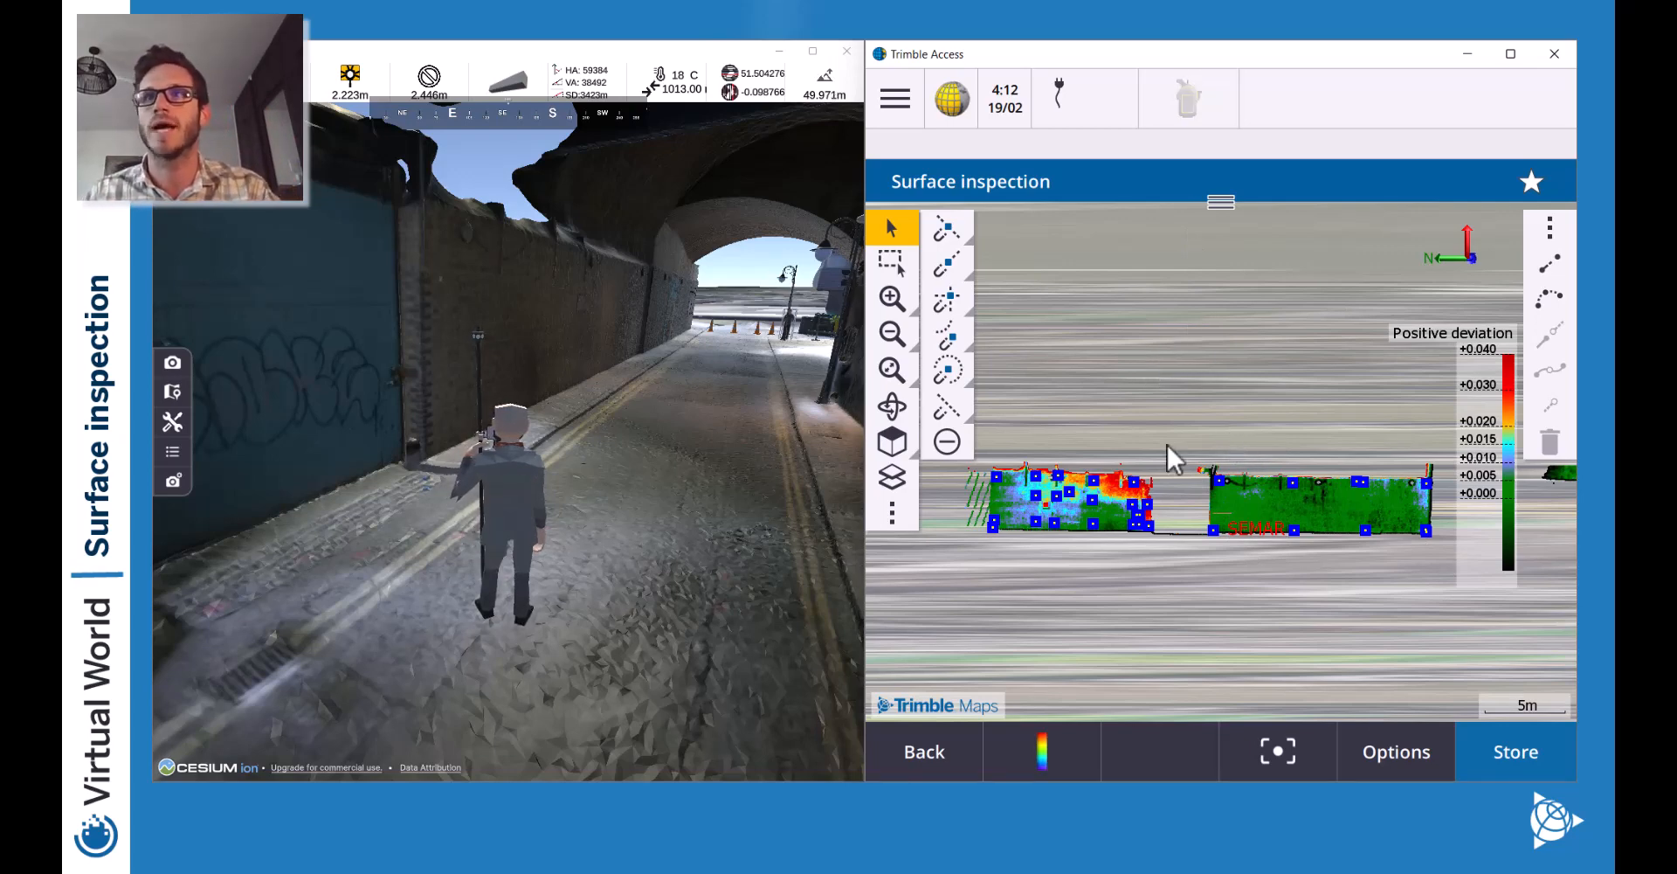
# Leave the surface inspection view and check the inspections list in the layer manager.
pyautogui.click(927, 751)
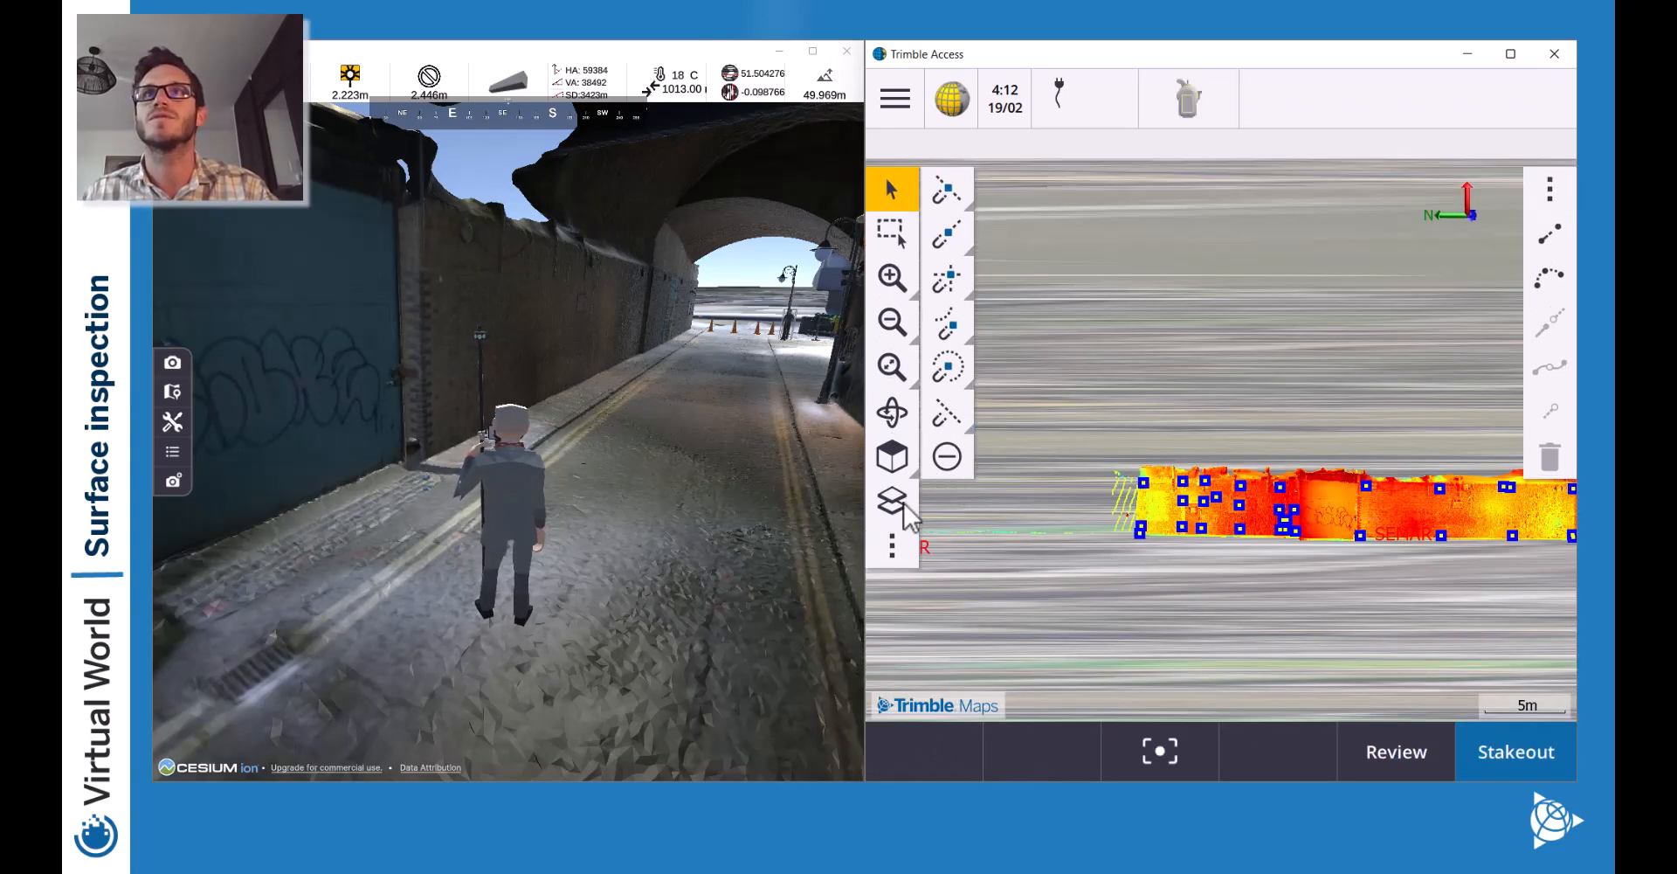
pyautogui.click(905, 510)
pyautogui.click(1153, 227)
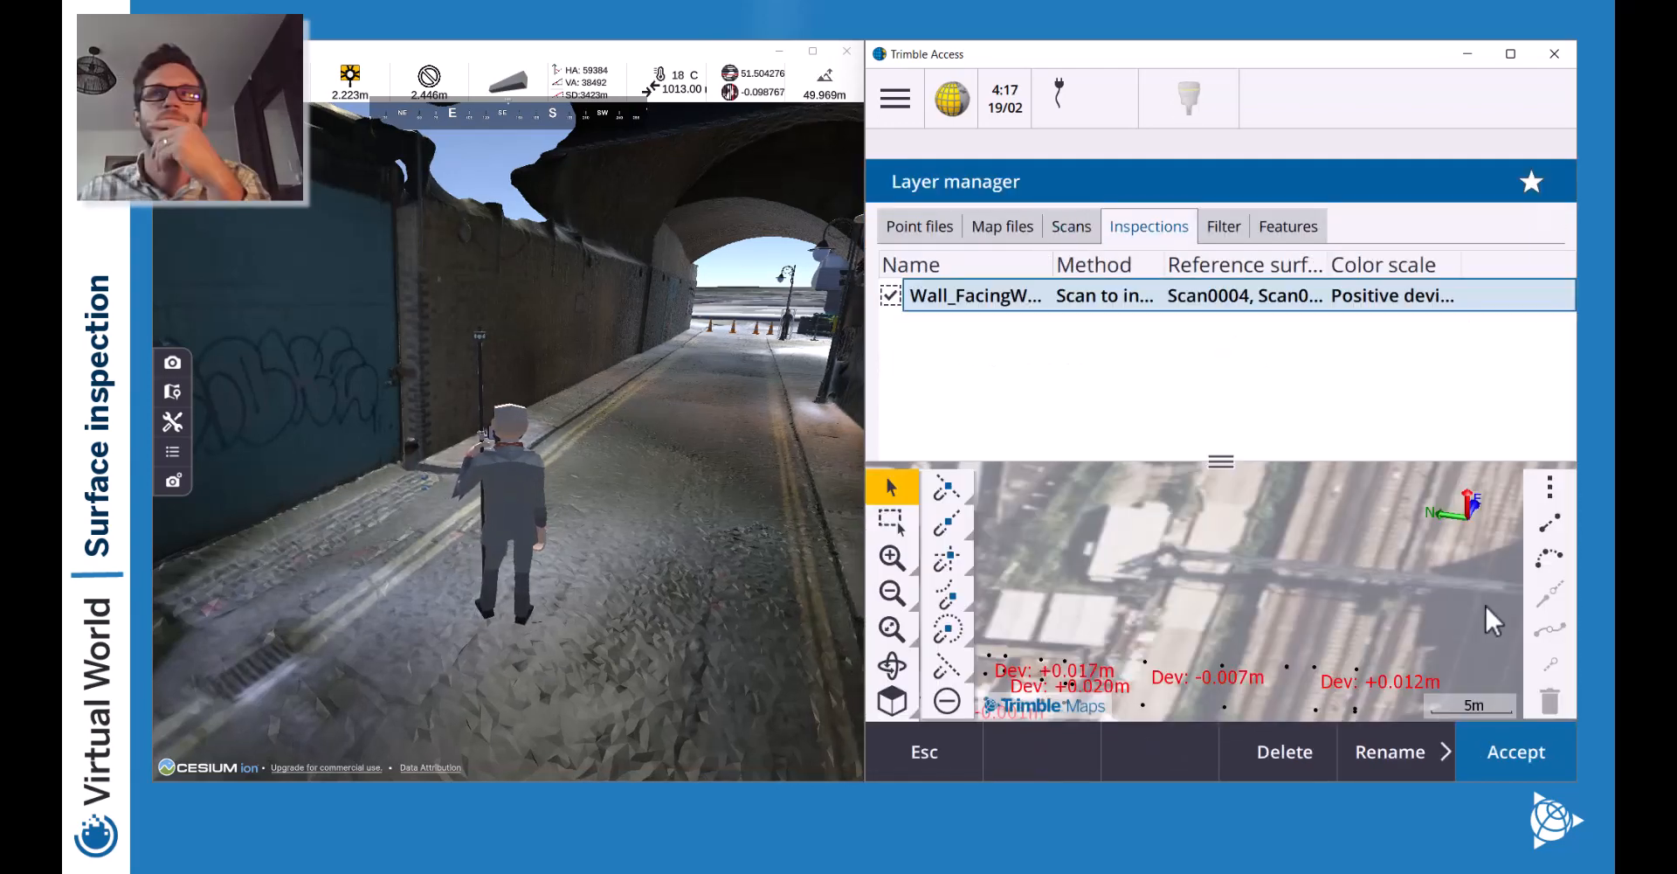
pyautogui.click(1516, 751)
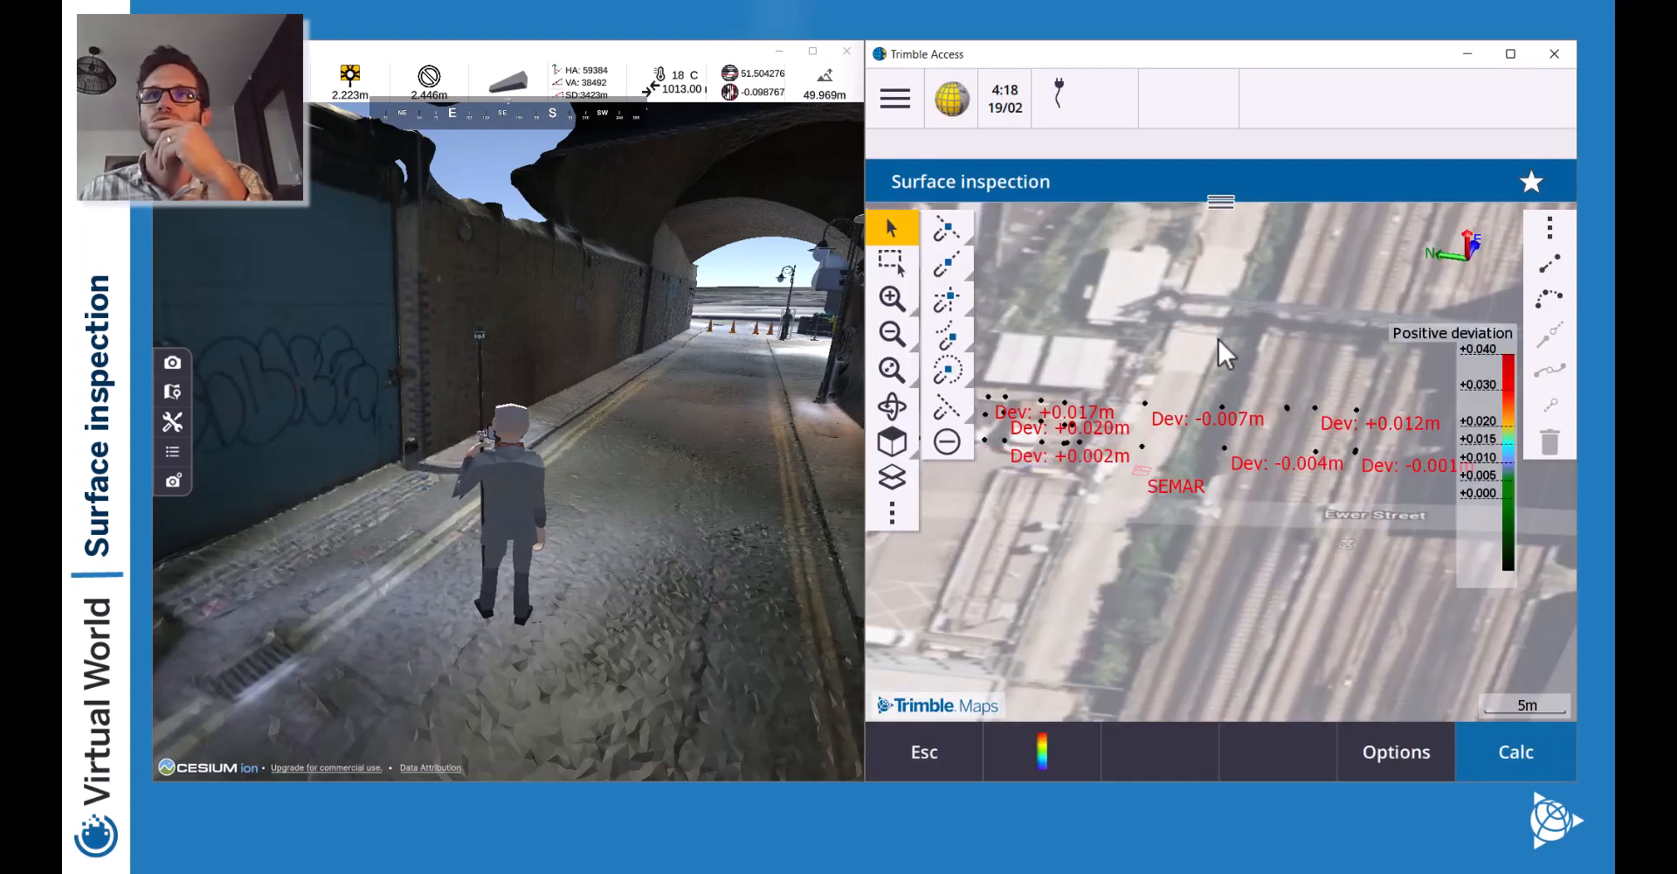
# Set the map Label color to Black in the map settings.
pyautogui.click(894, 512)
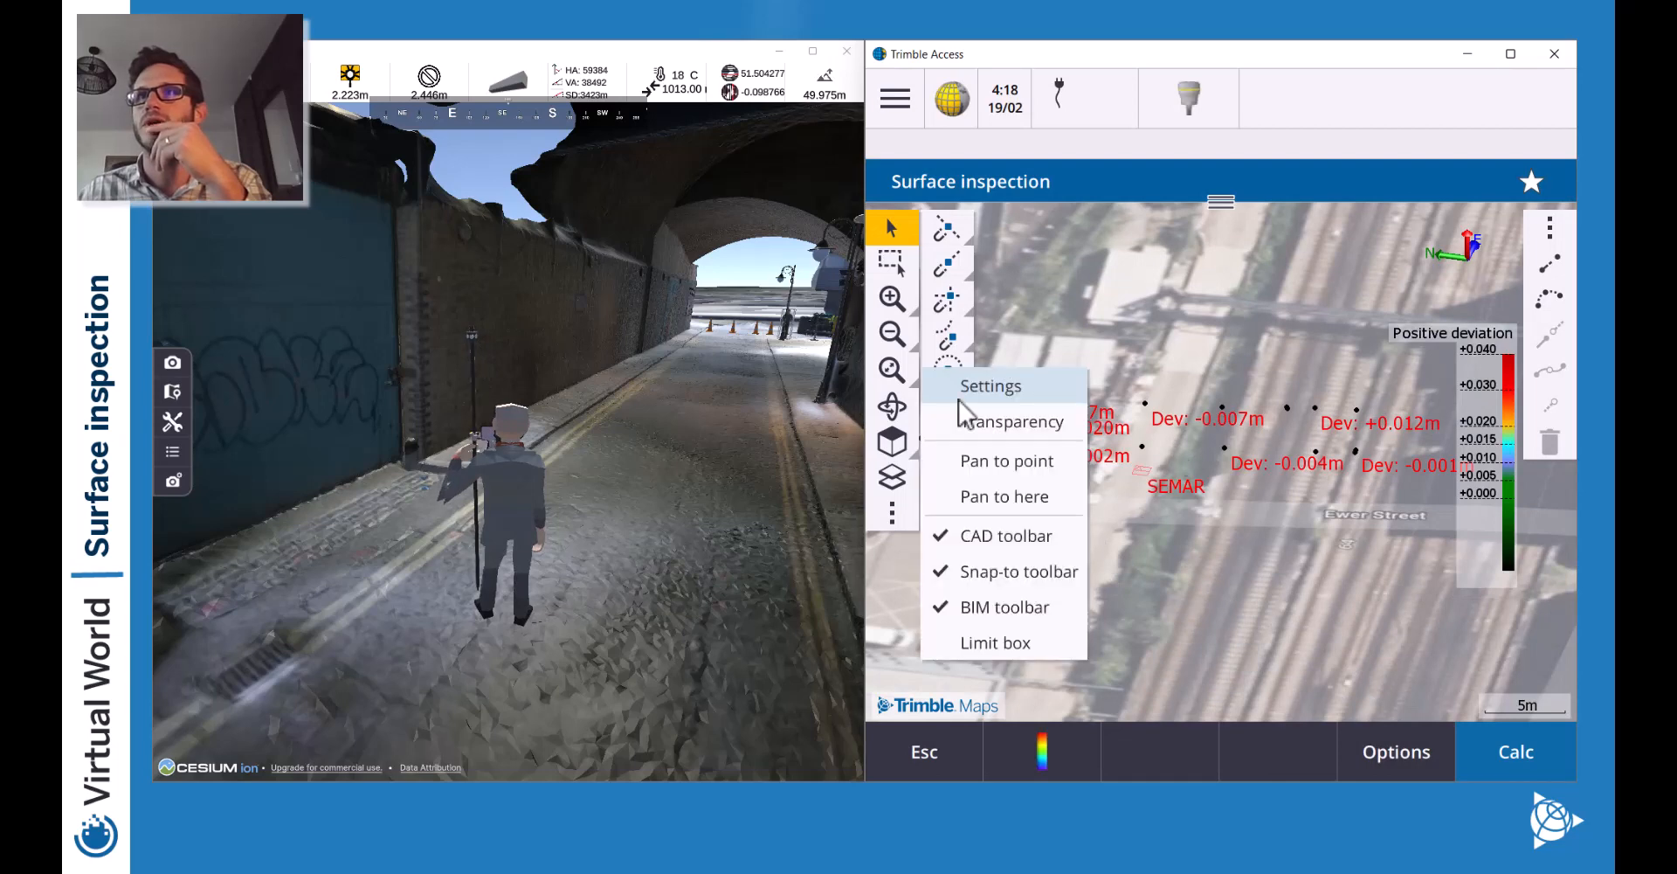
pyautogui.click(1031, 404)
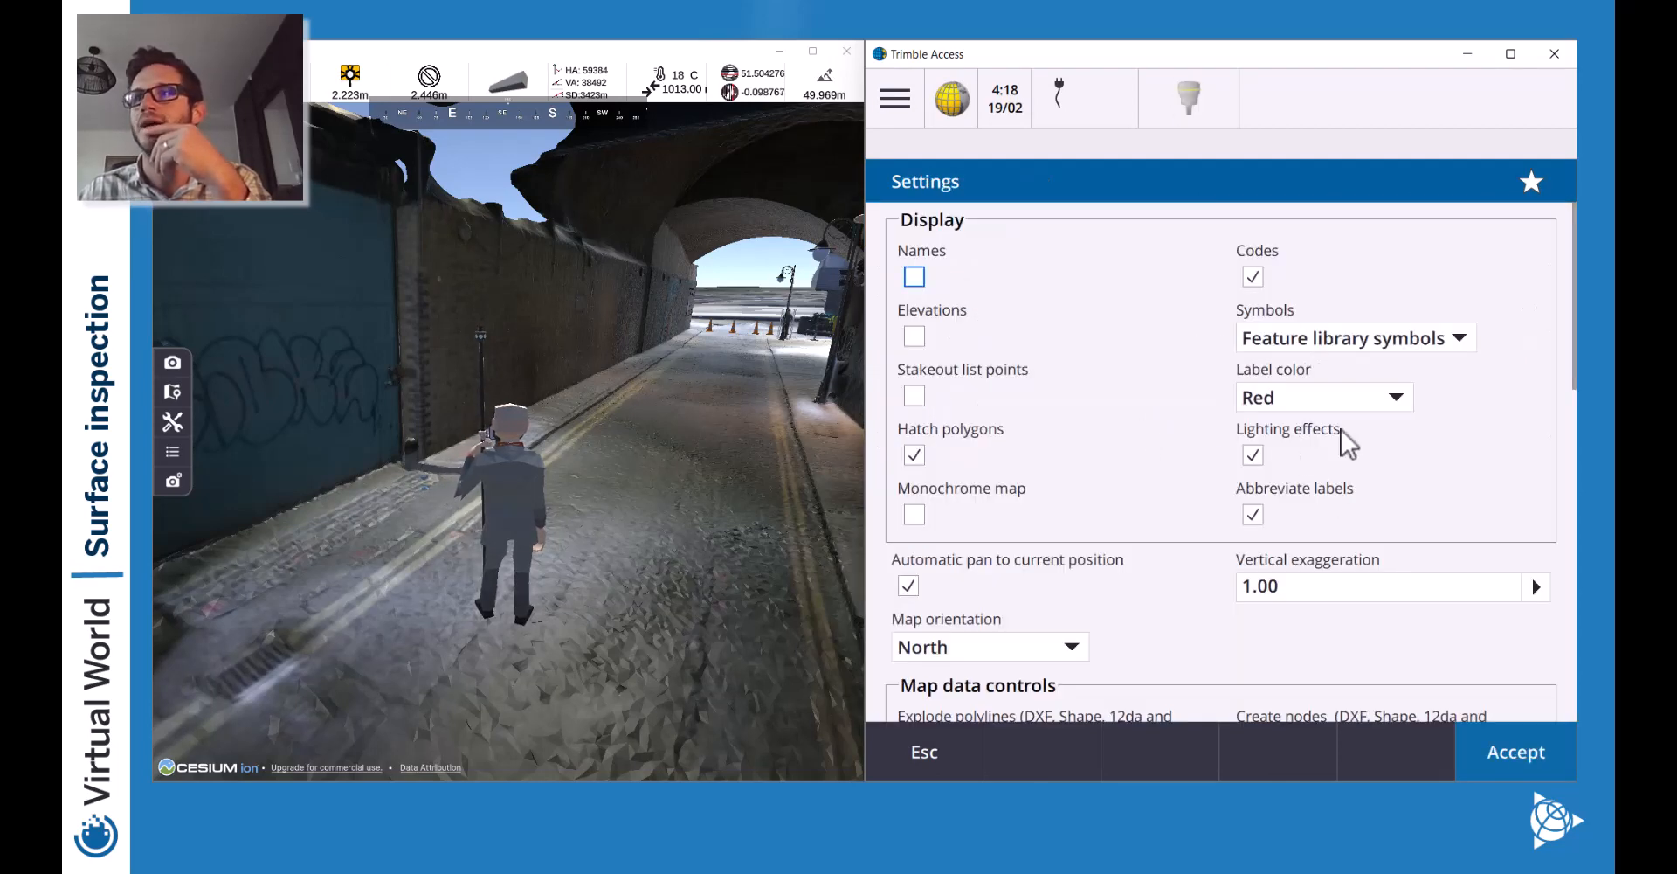
pyautogui.click(1293, 402)
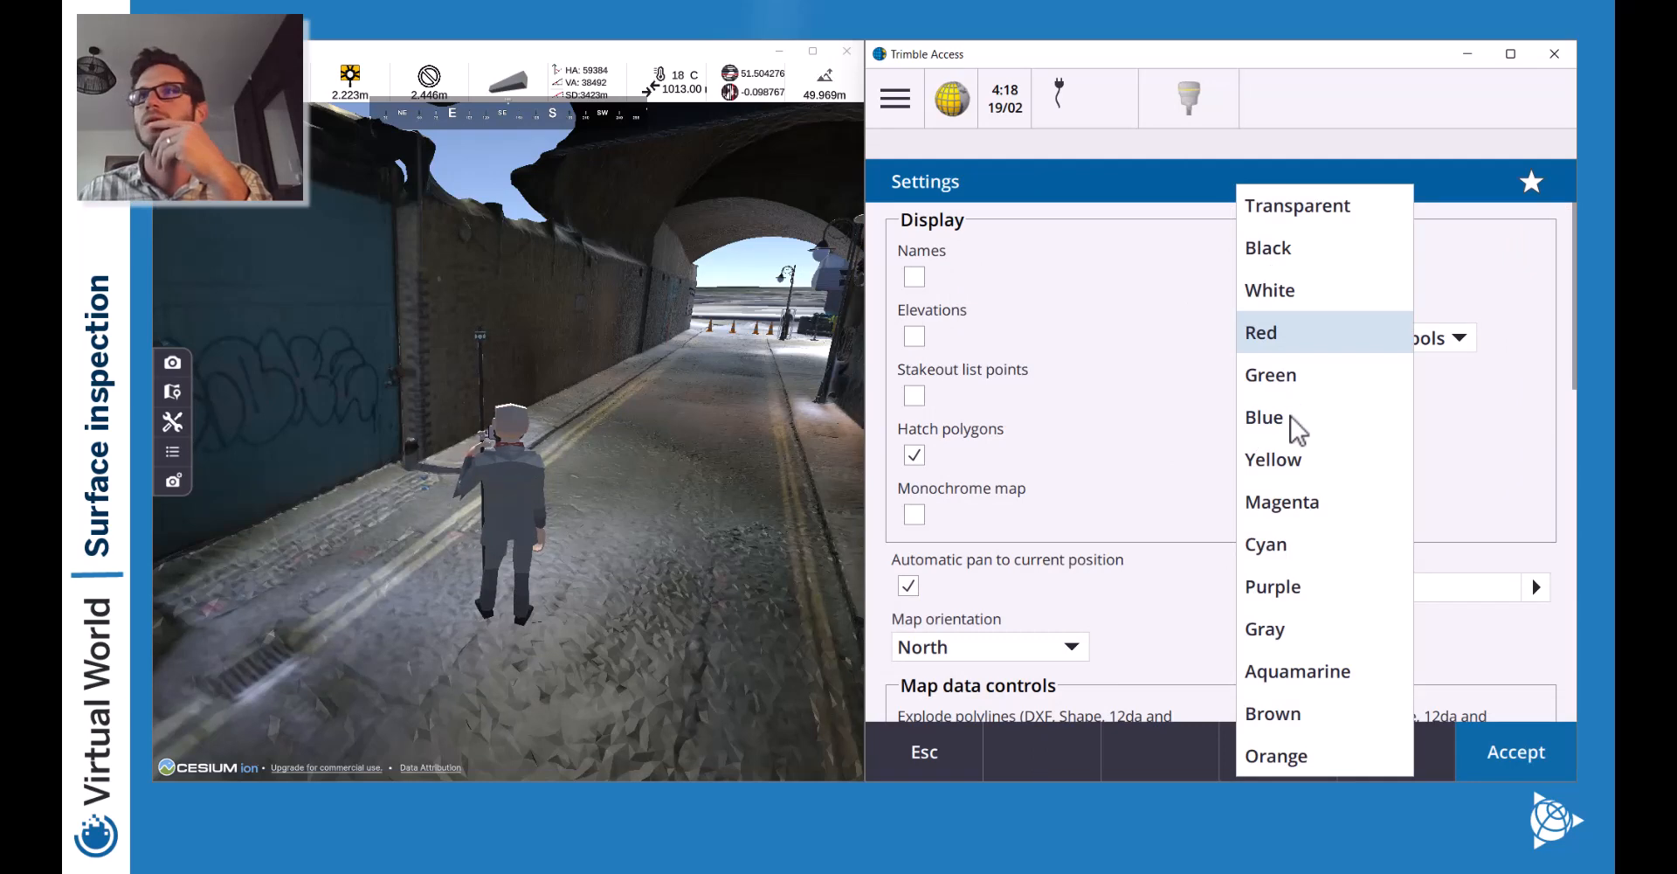
pyautogui.click(1278, 246)
pyautogui.click(1497, 749)
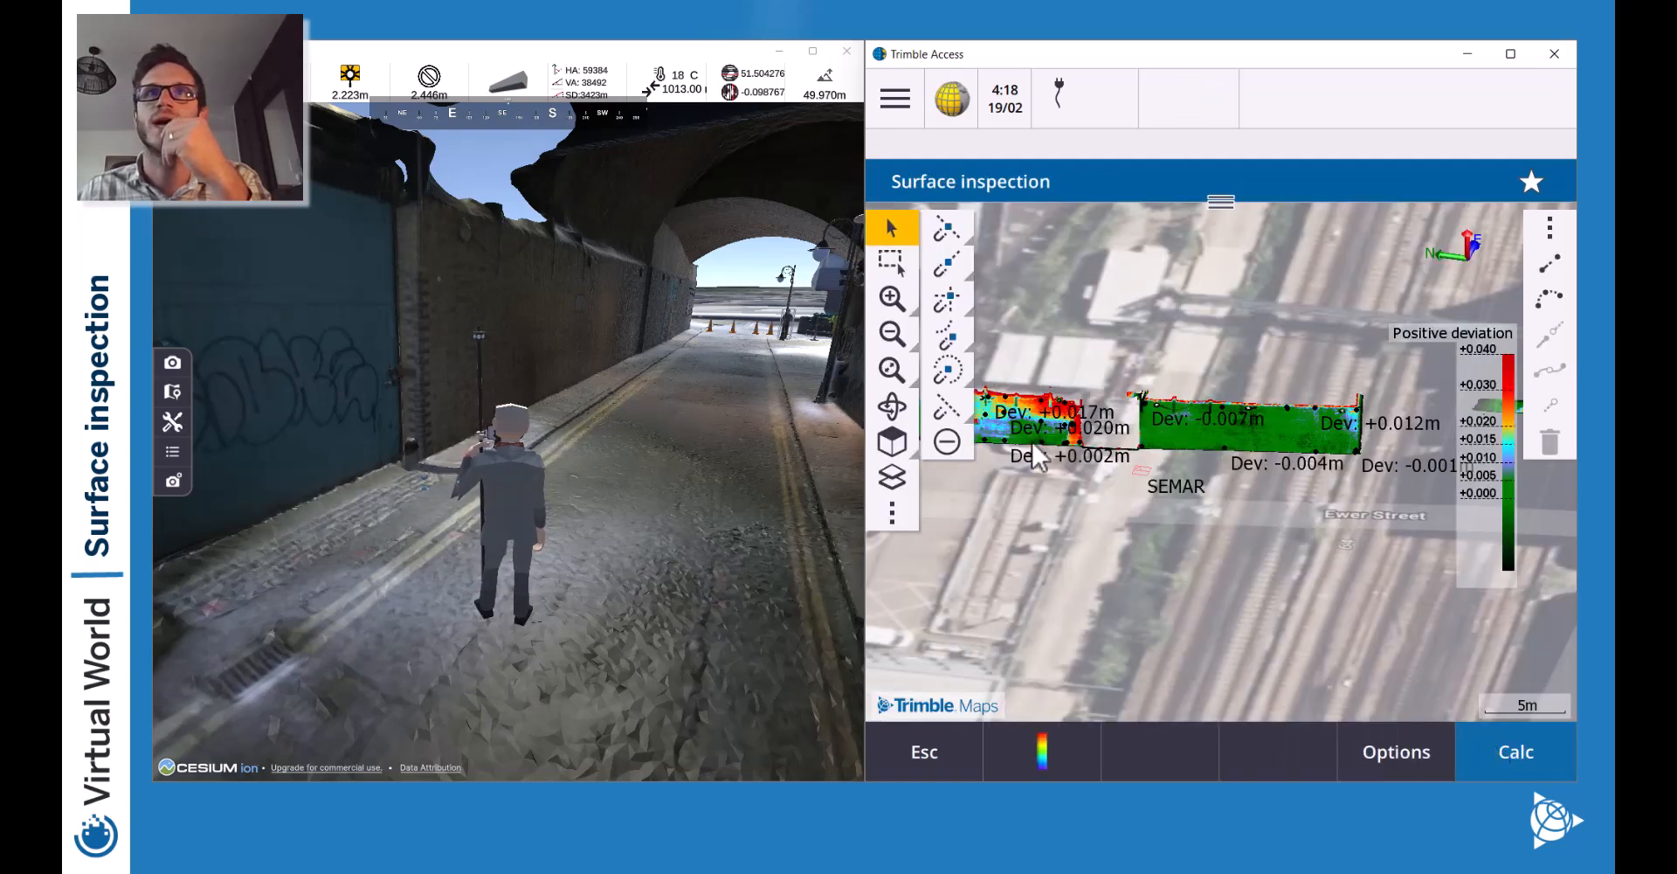
# Zoom in on the deviation surface and close the surface inspection form.
pyautogui.moveTo(1094, 365); pyautogui.dragTo(1176, 399)
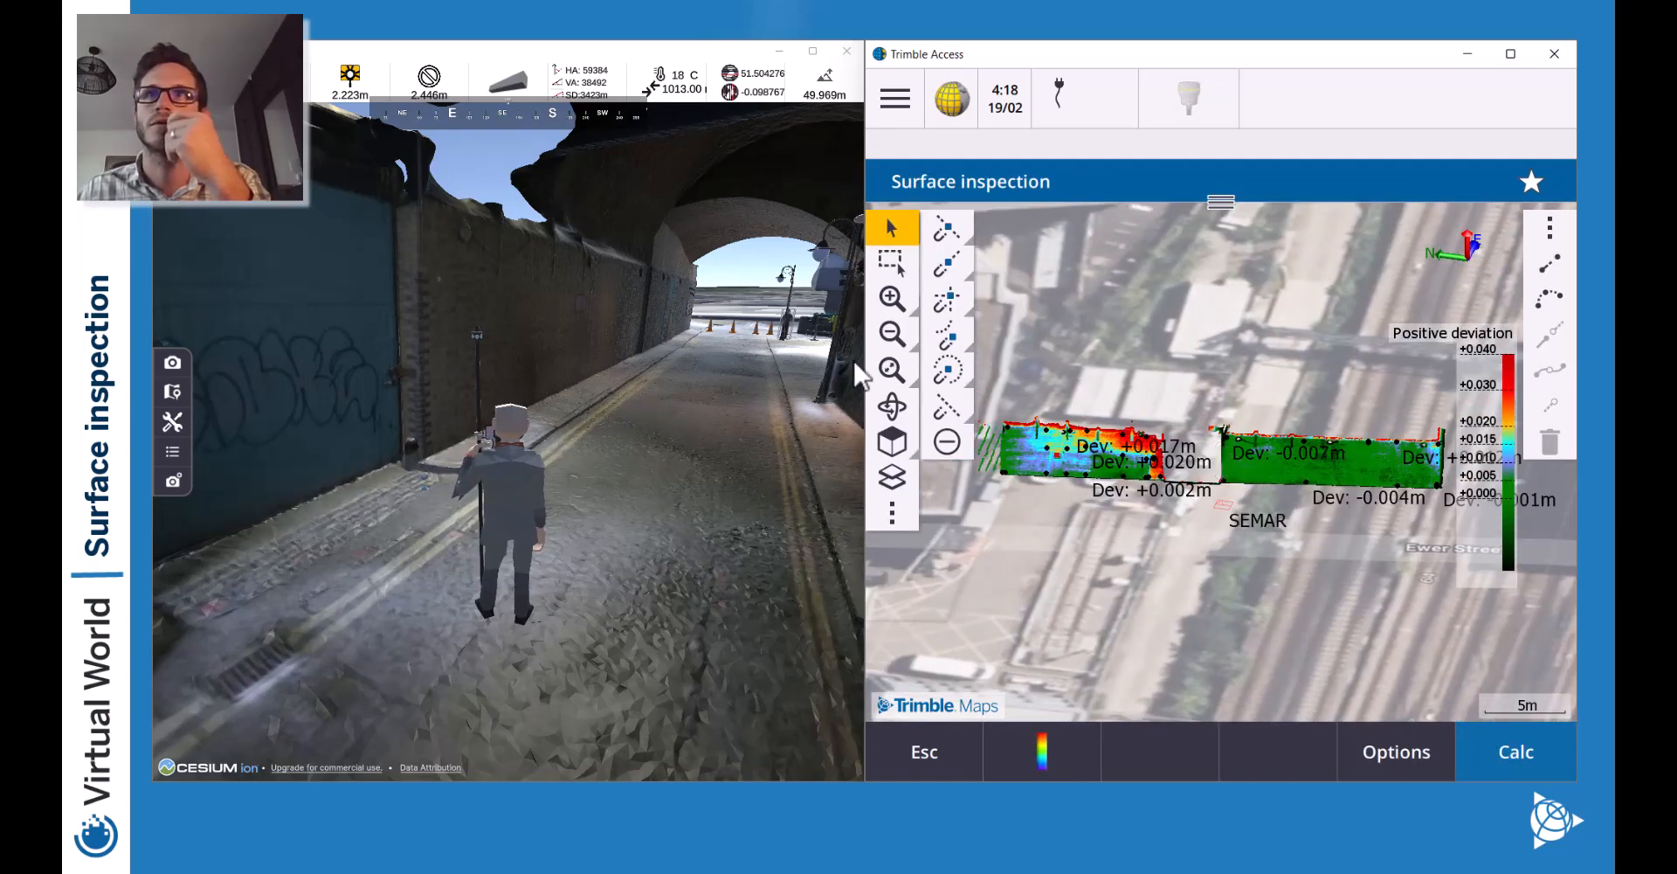
pyautogui.click(892, 298)
pyautogui.moveTo(1052, 364); pyautogui.dragTo(1292, 403)
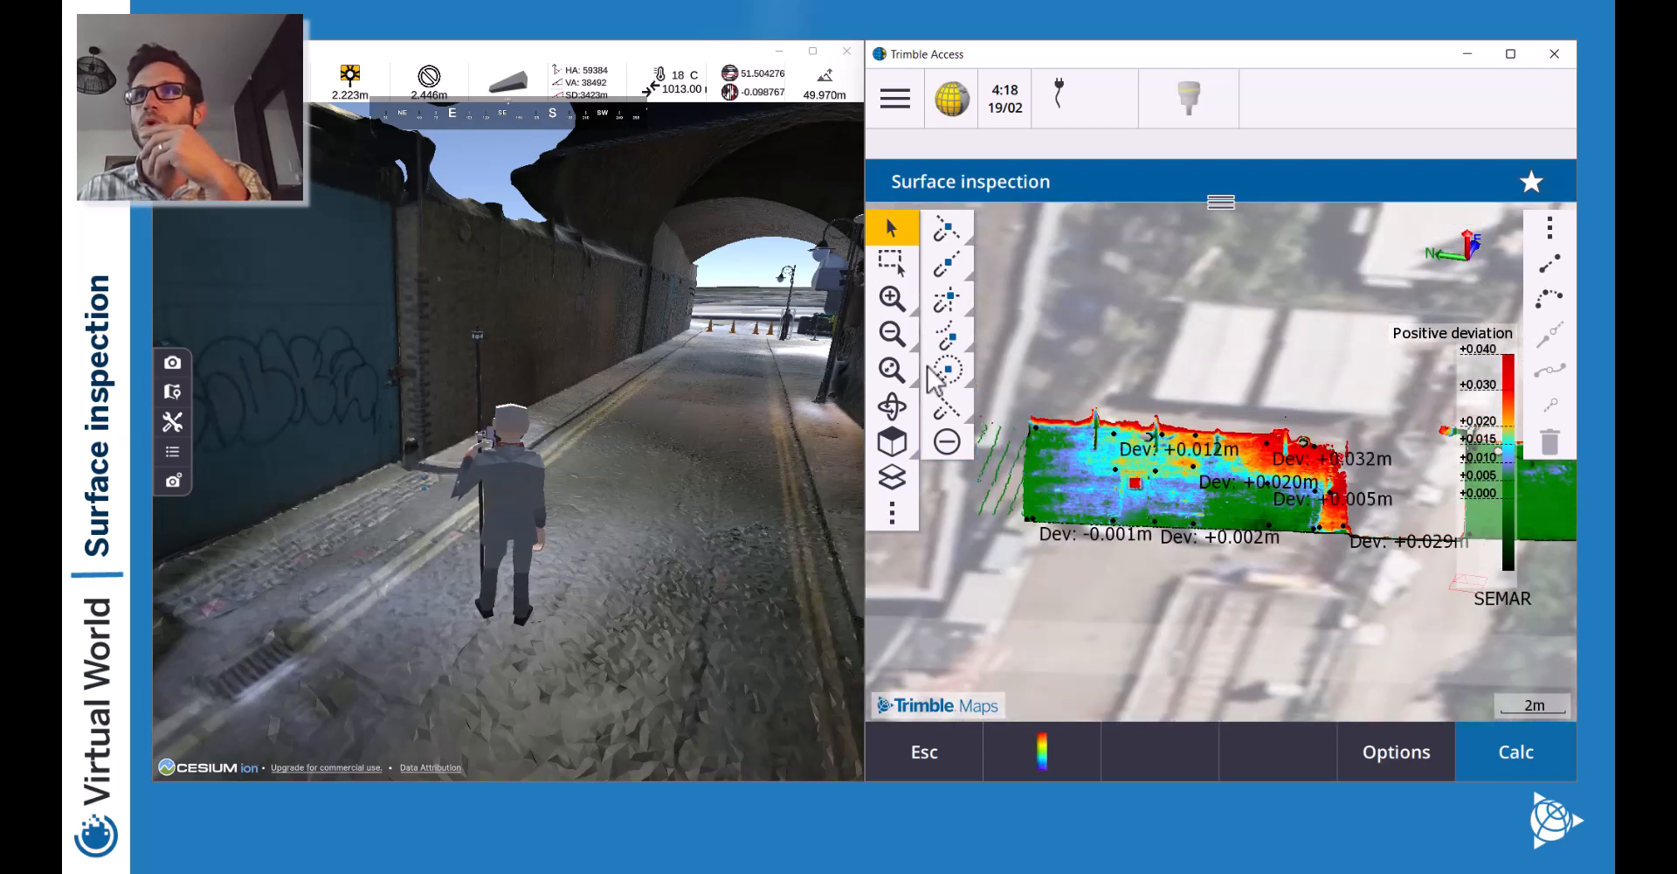
pyautogui.click(889, 298)
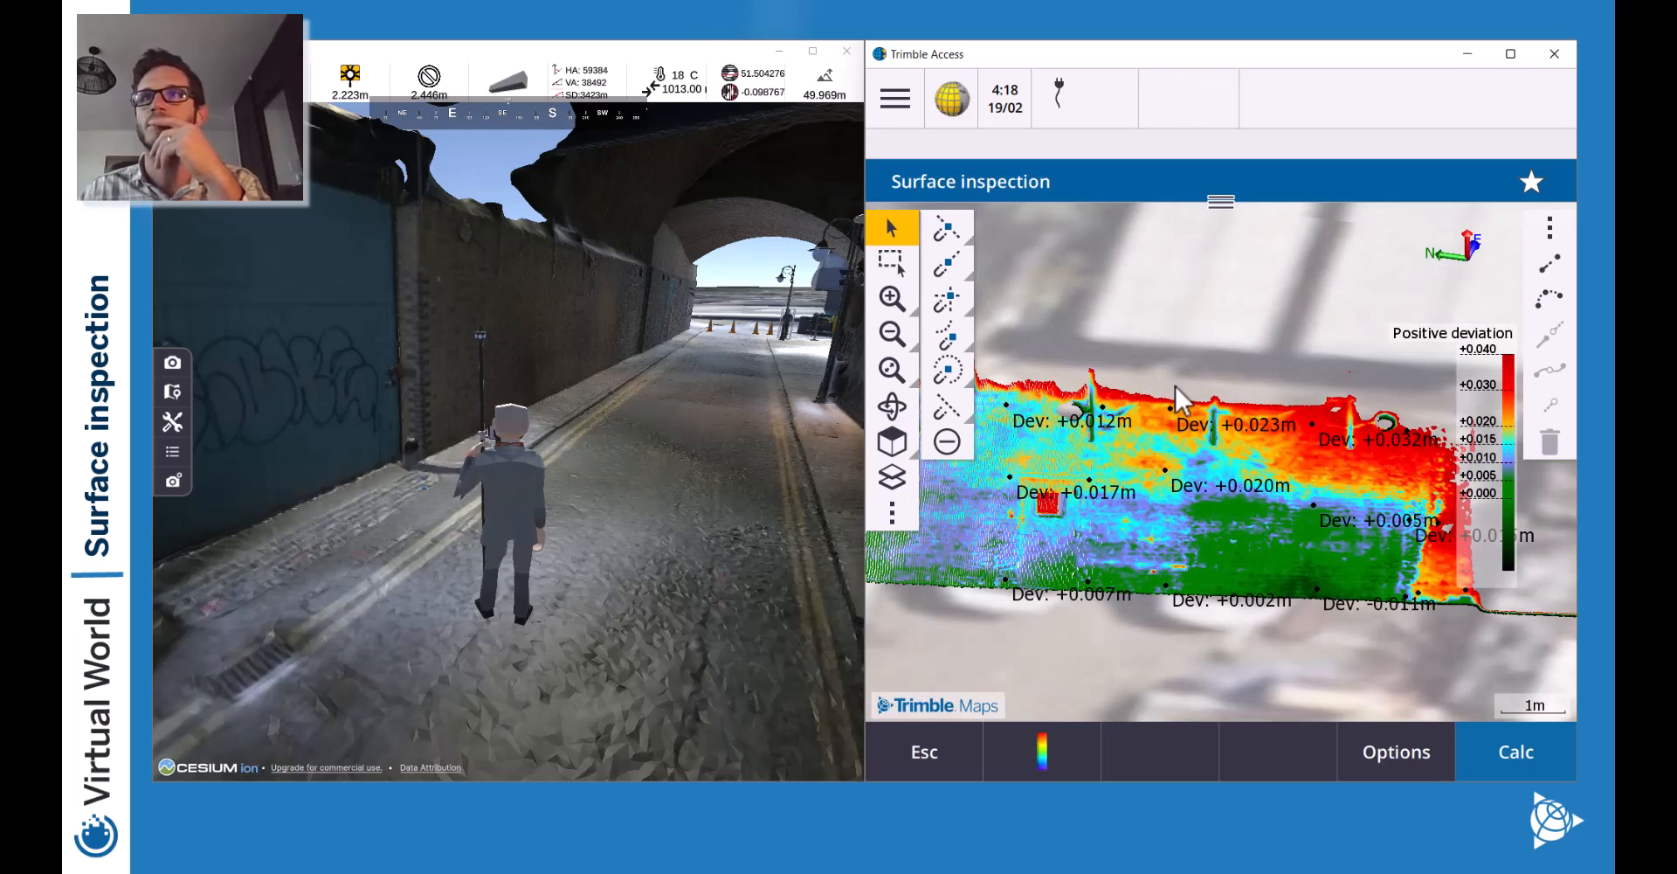
pyautogui.click(917, 760)
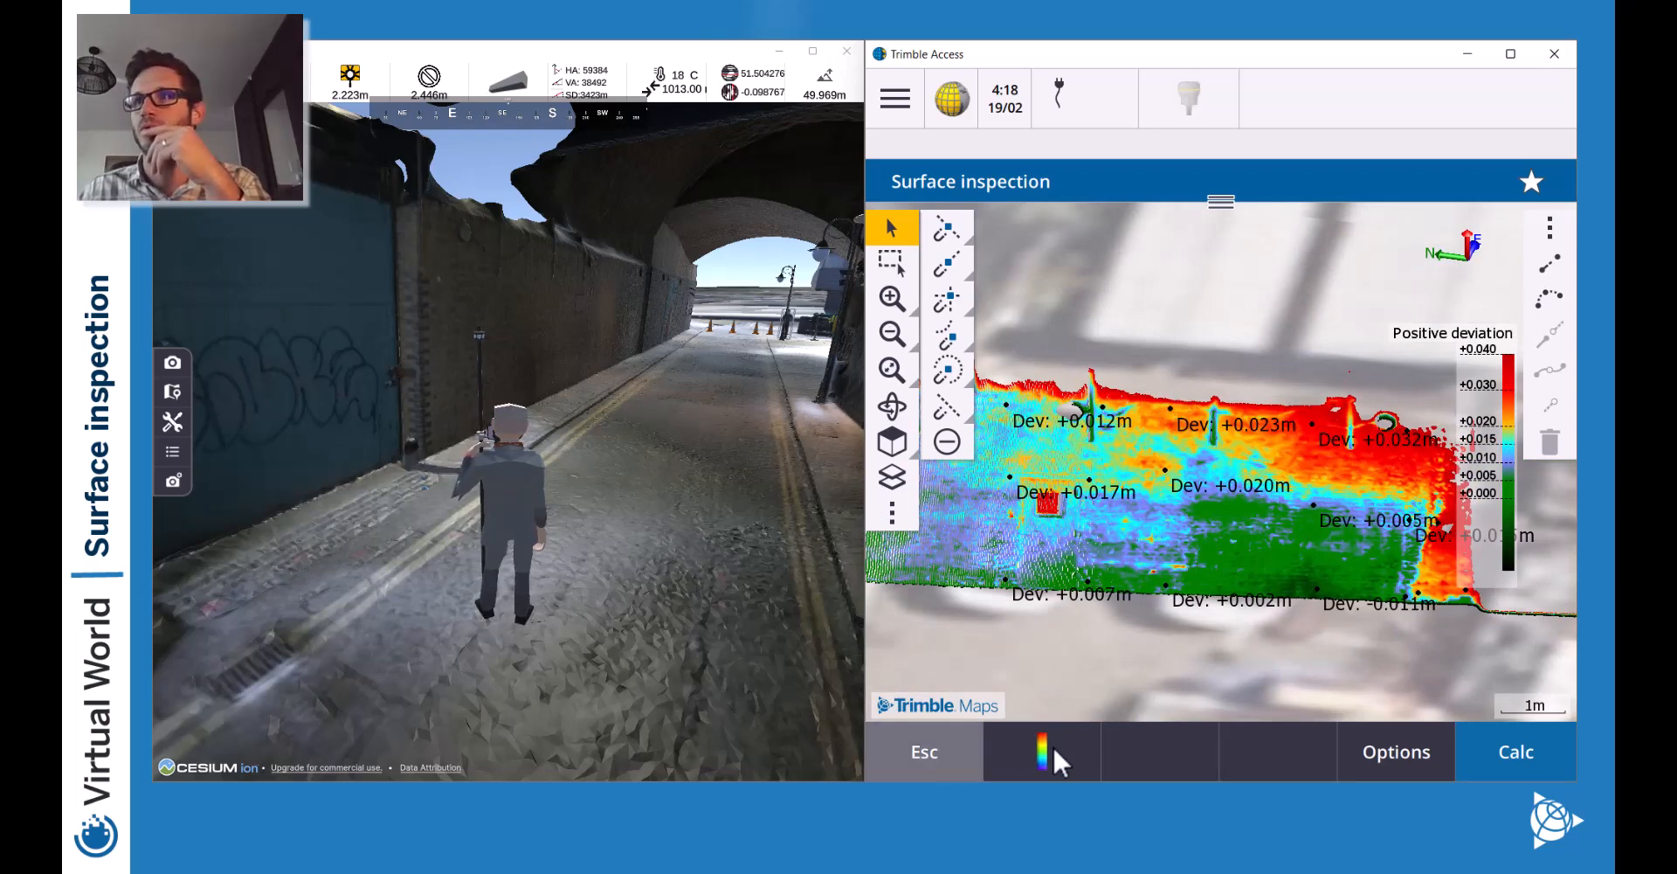
# Review deviation point Inspect0024 (+0.023m), then close its form back to the map.
pyautogui.click(1171, 371)
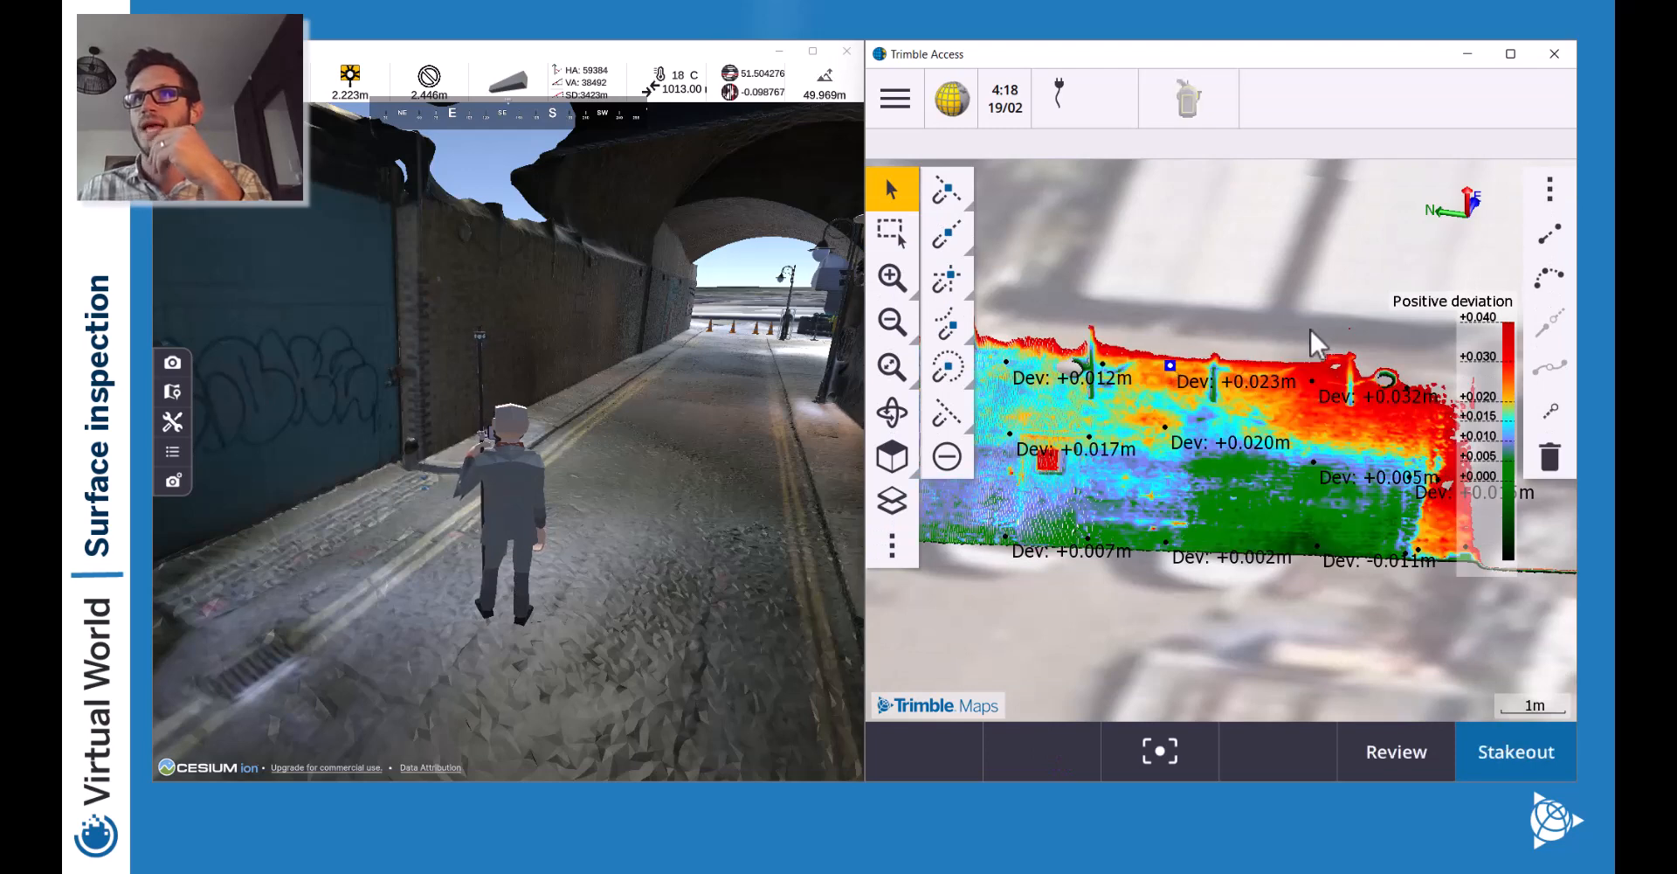
pyautogui.click(1412, 759)
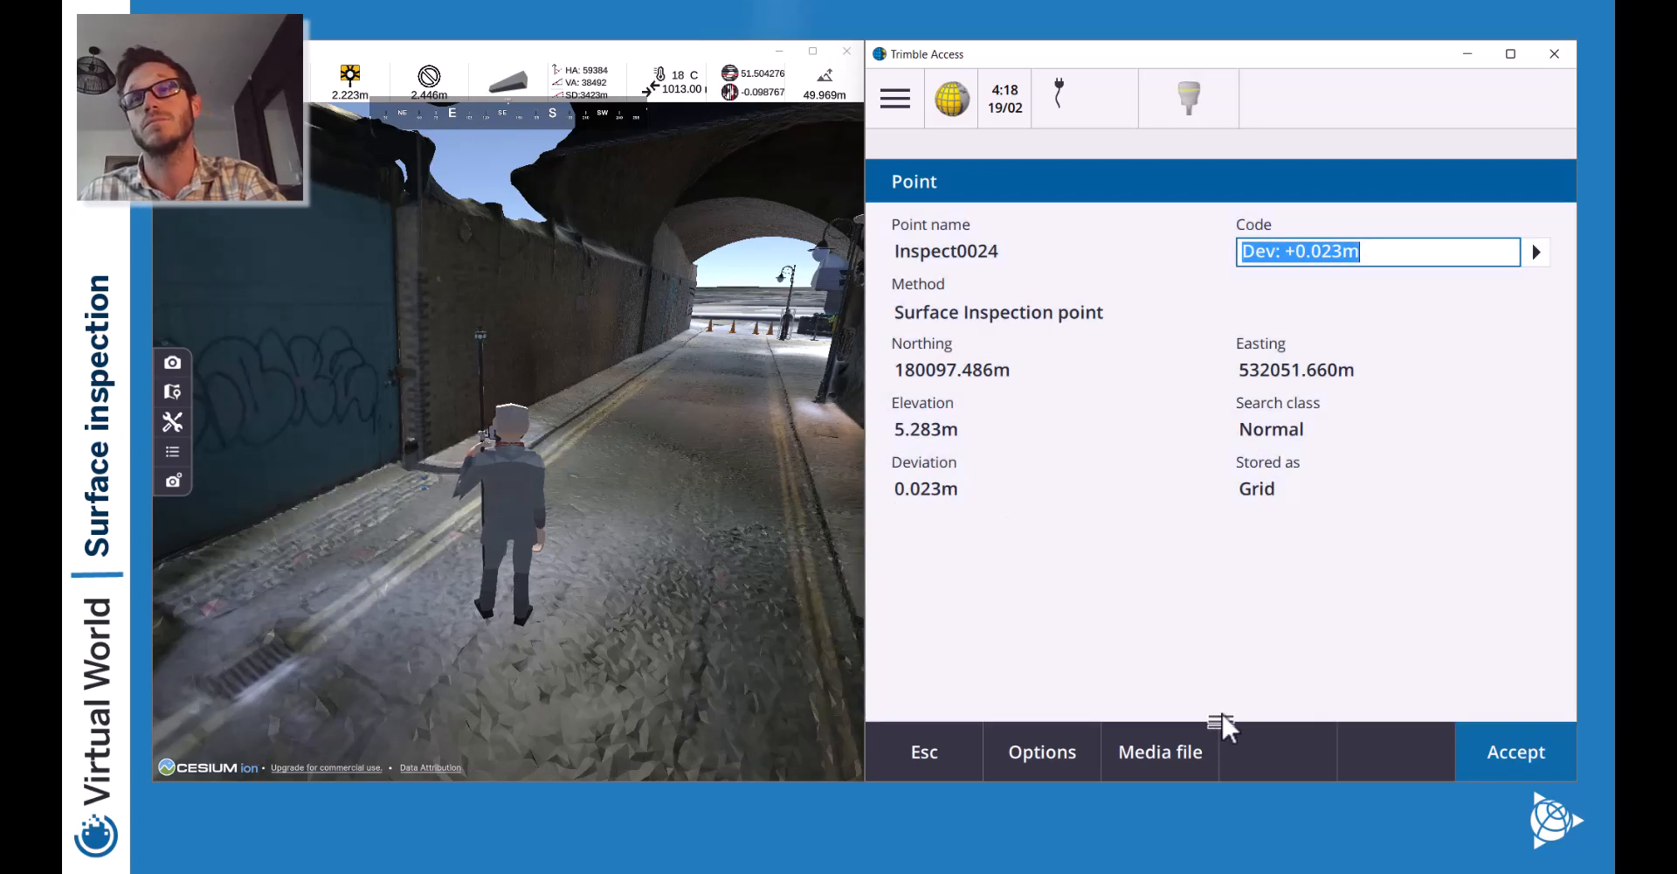
pyautogui.moveTo(1221, 718); pyautogui.dragTo(1266, 281)
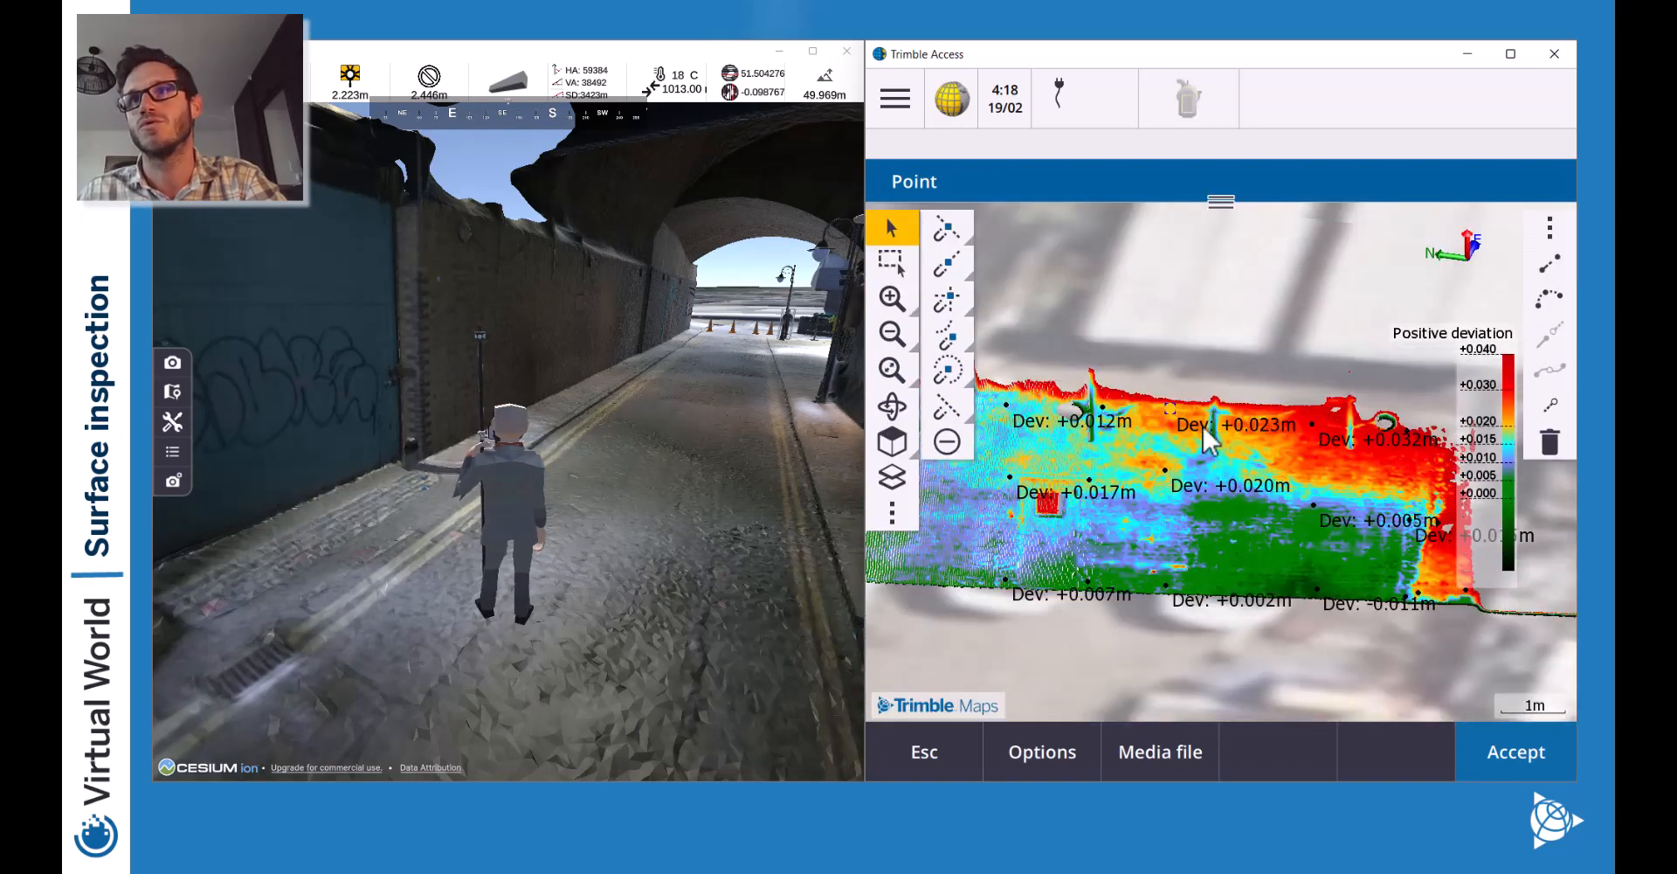
pyautogui.moveTo(1122, 336); pyautogui.dragTo(1256, 338)
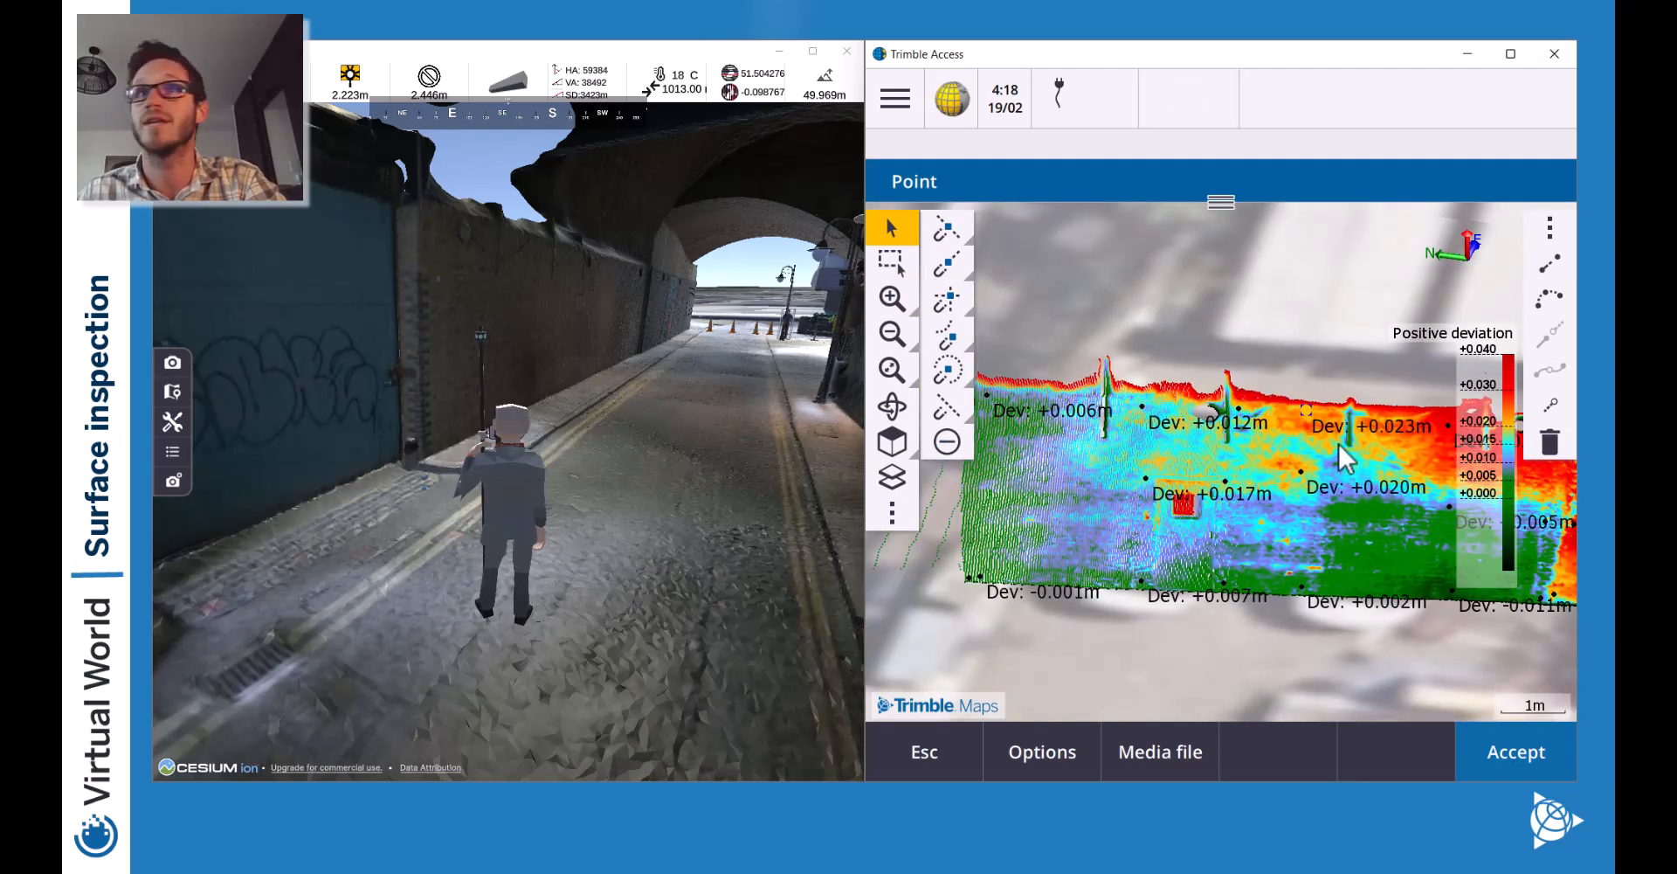
pyautogui.moveTo(1338, 444); pyautogui.dragTo(1191, 441)
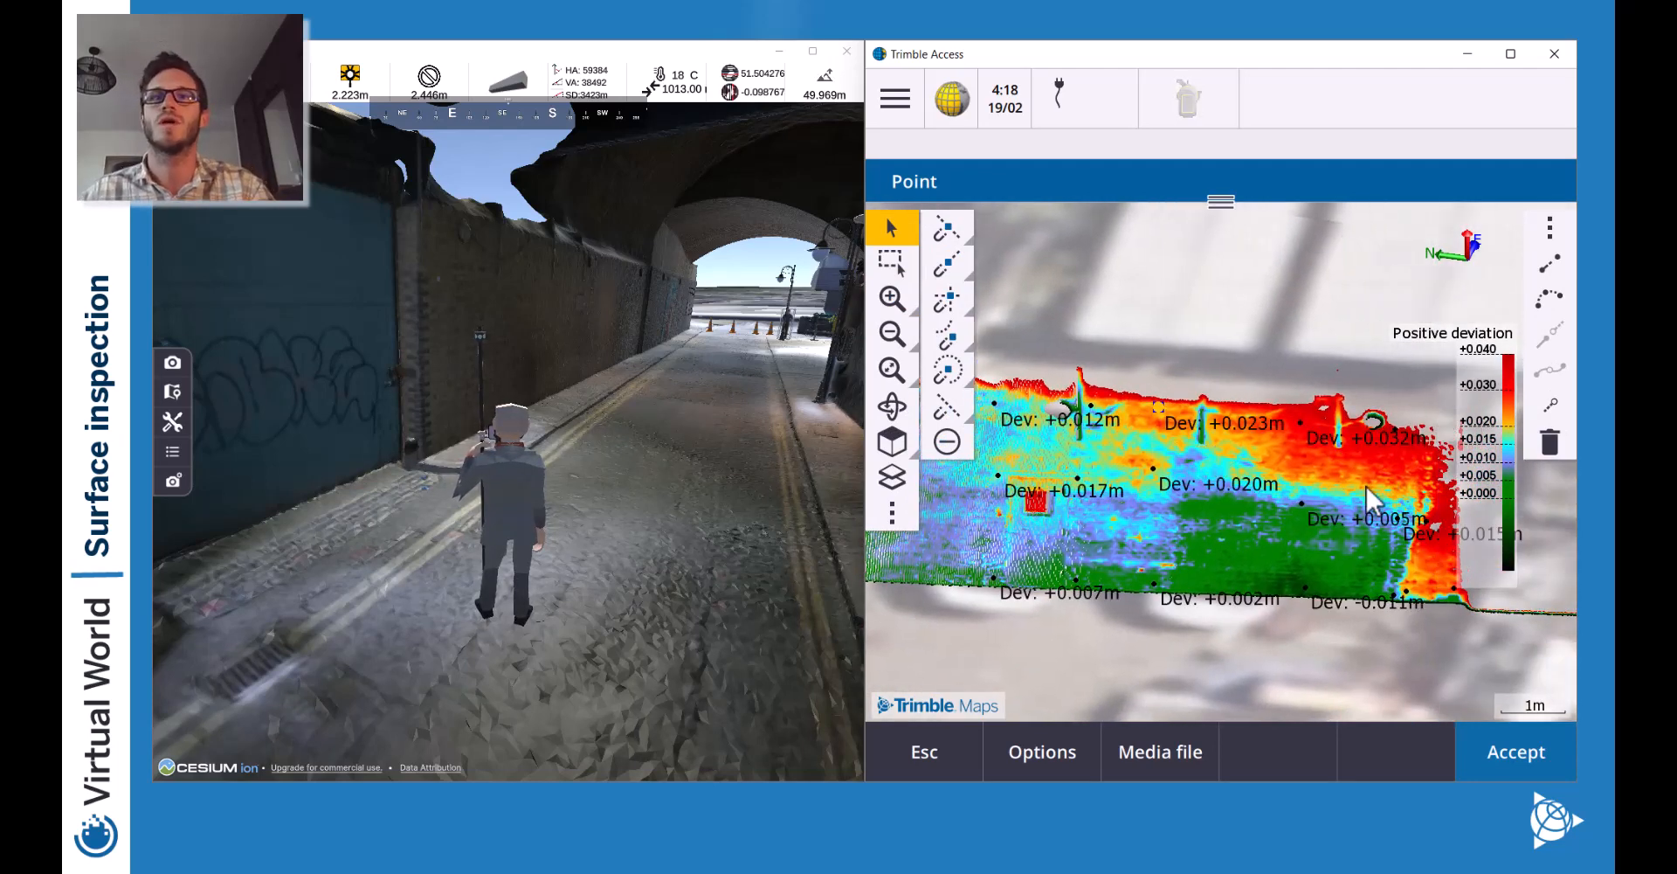
pyautogui.moveTo(1366, 487); pyautogui.dragTo(1323, 491)
pyautogui.click(889, 332)
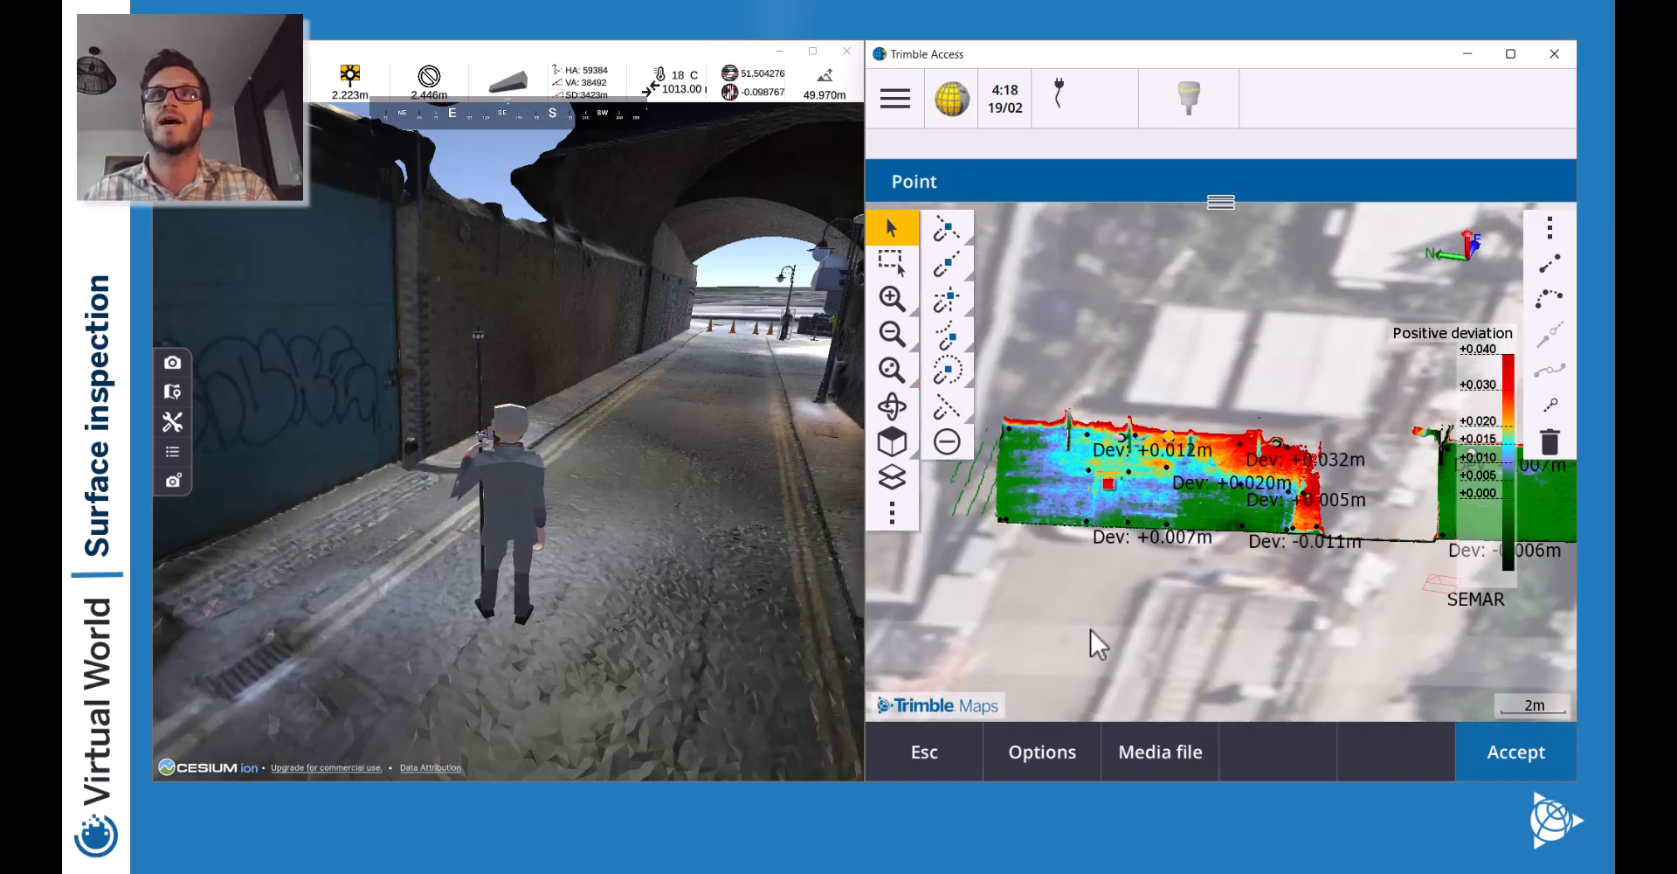
pyautogui.click(908, 765)
pyautogui.click(889, 107)
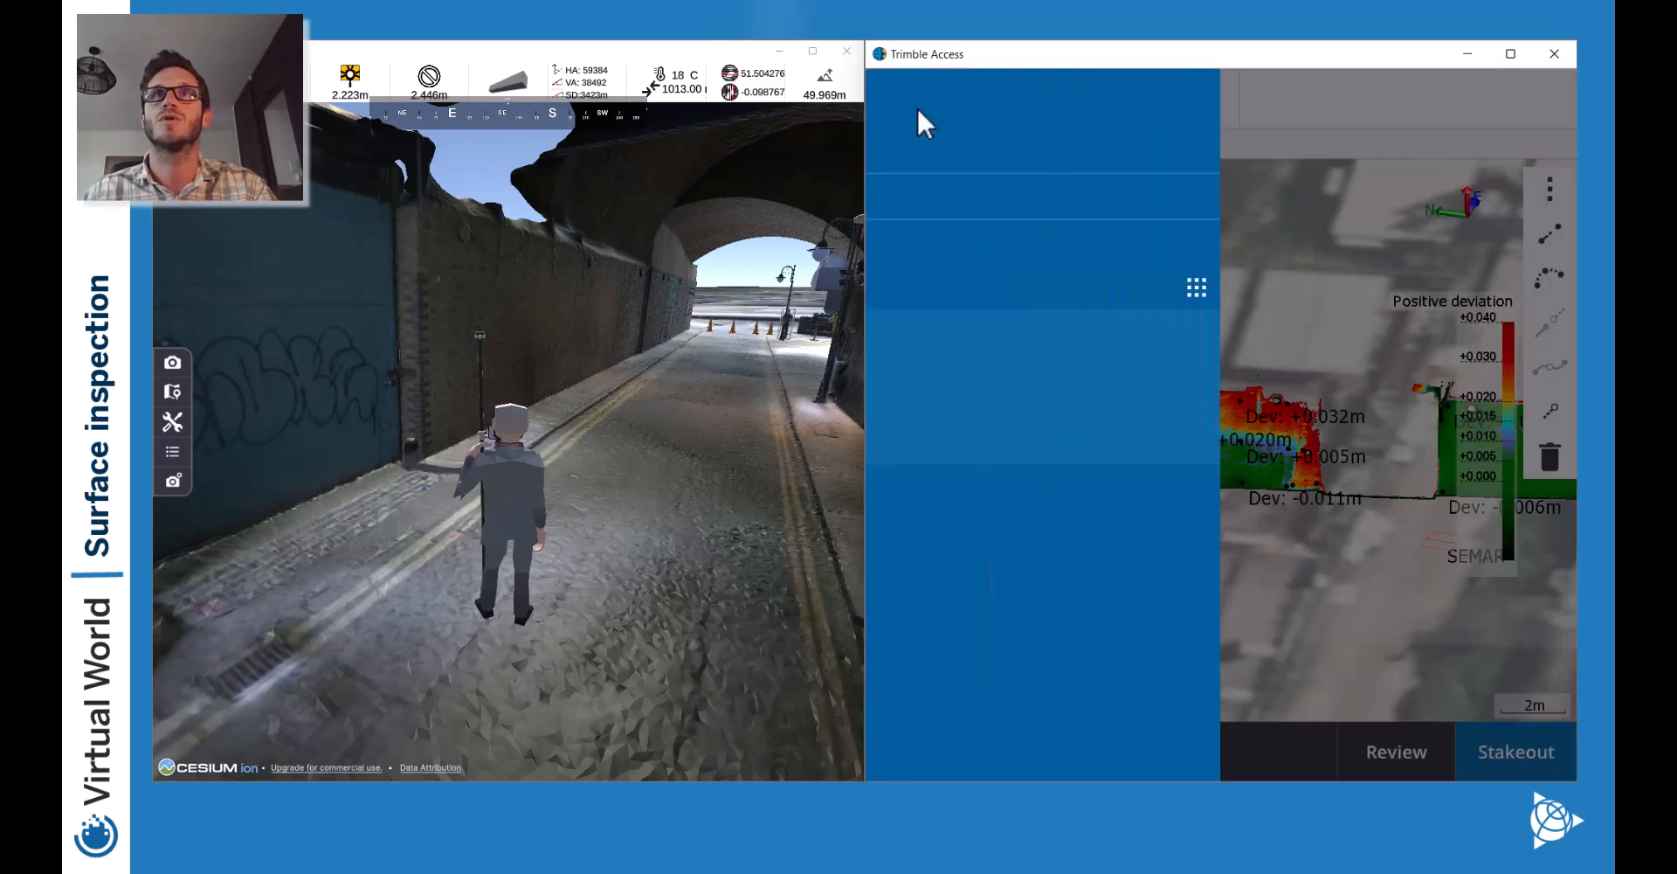
pyautogui.click(954, 156)
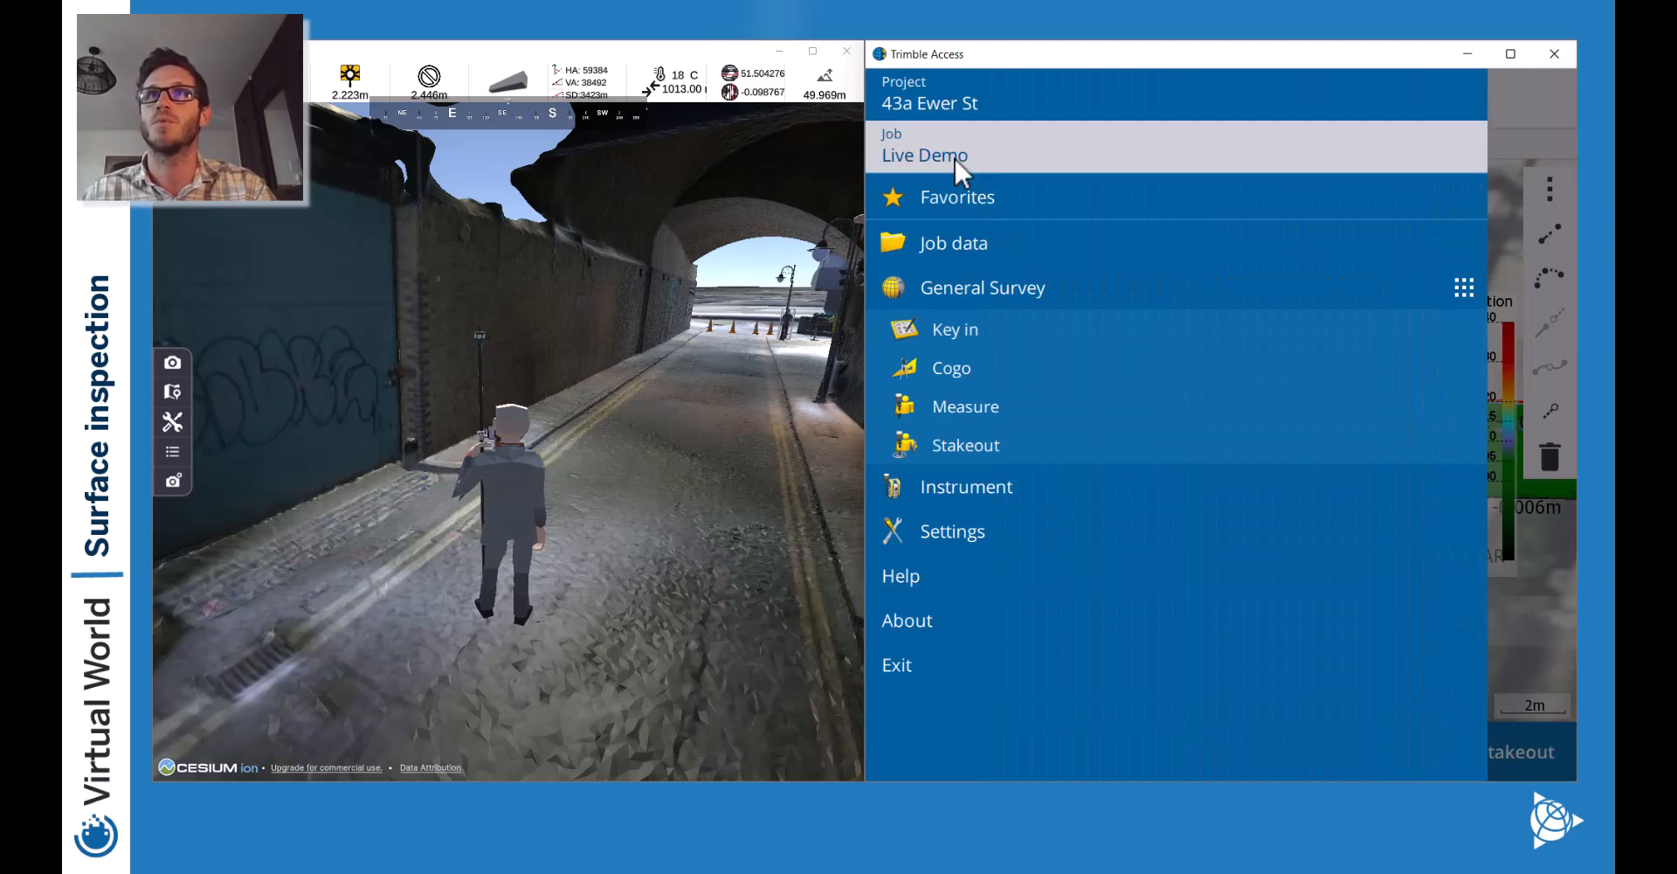
pyautogui.click(1269, 753)
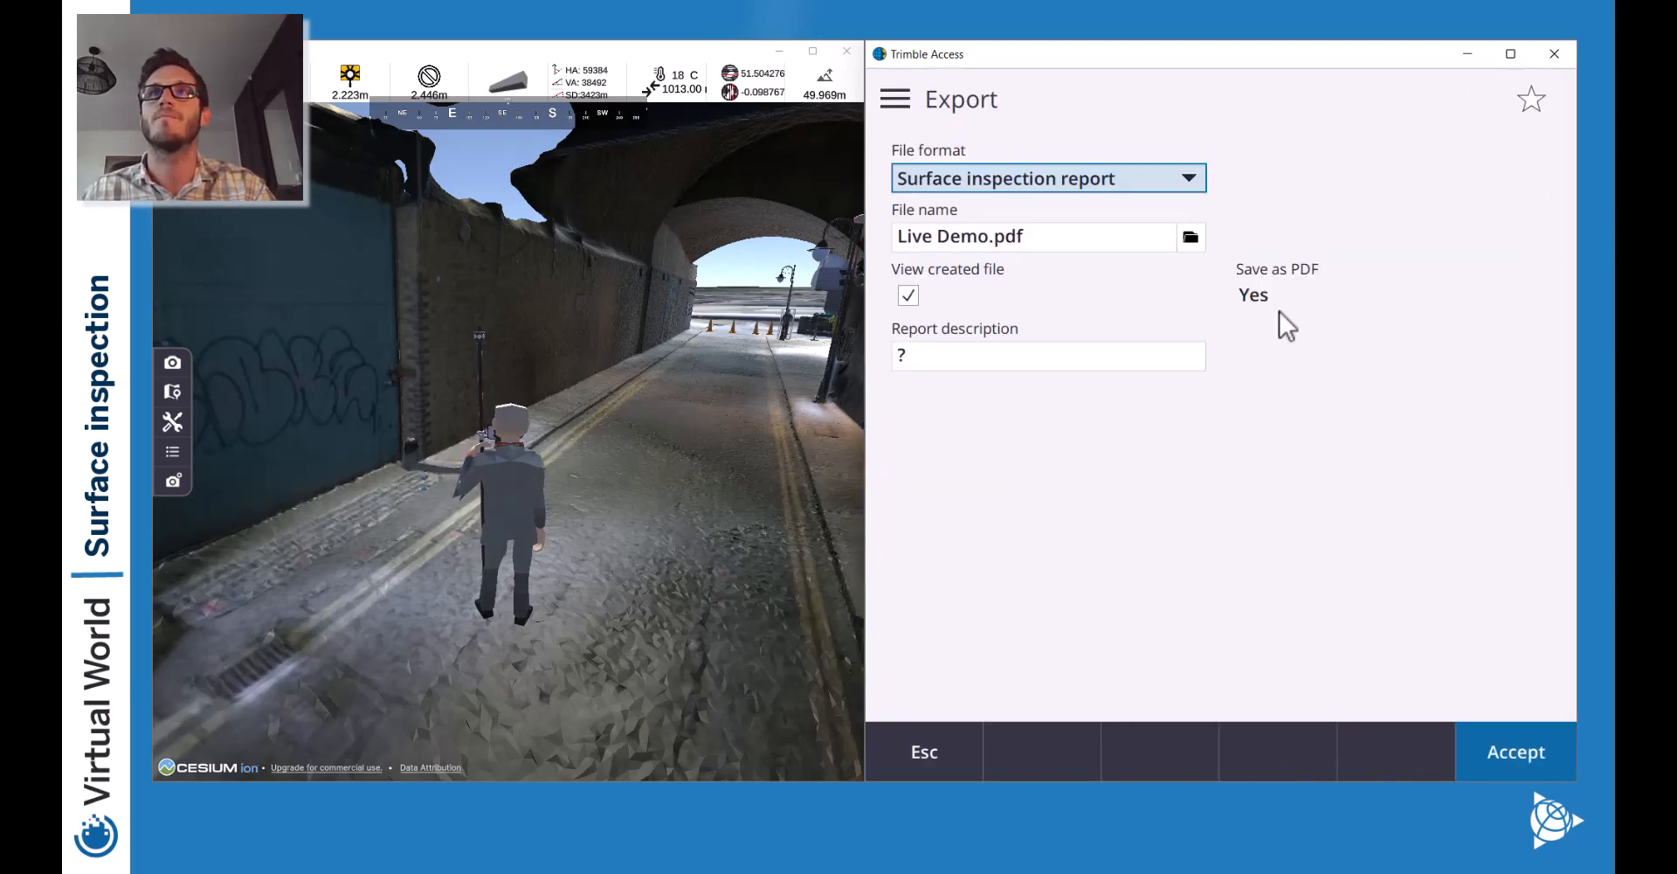
pyautogui.click(1031, 179)
pyautogui.click(1419, 330)
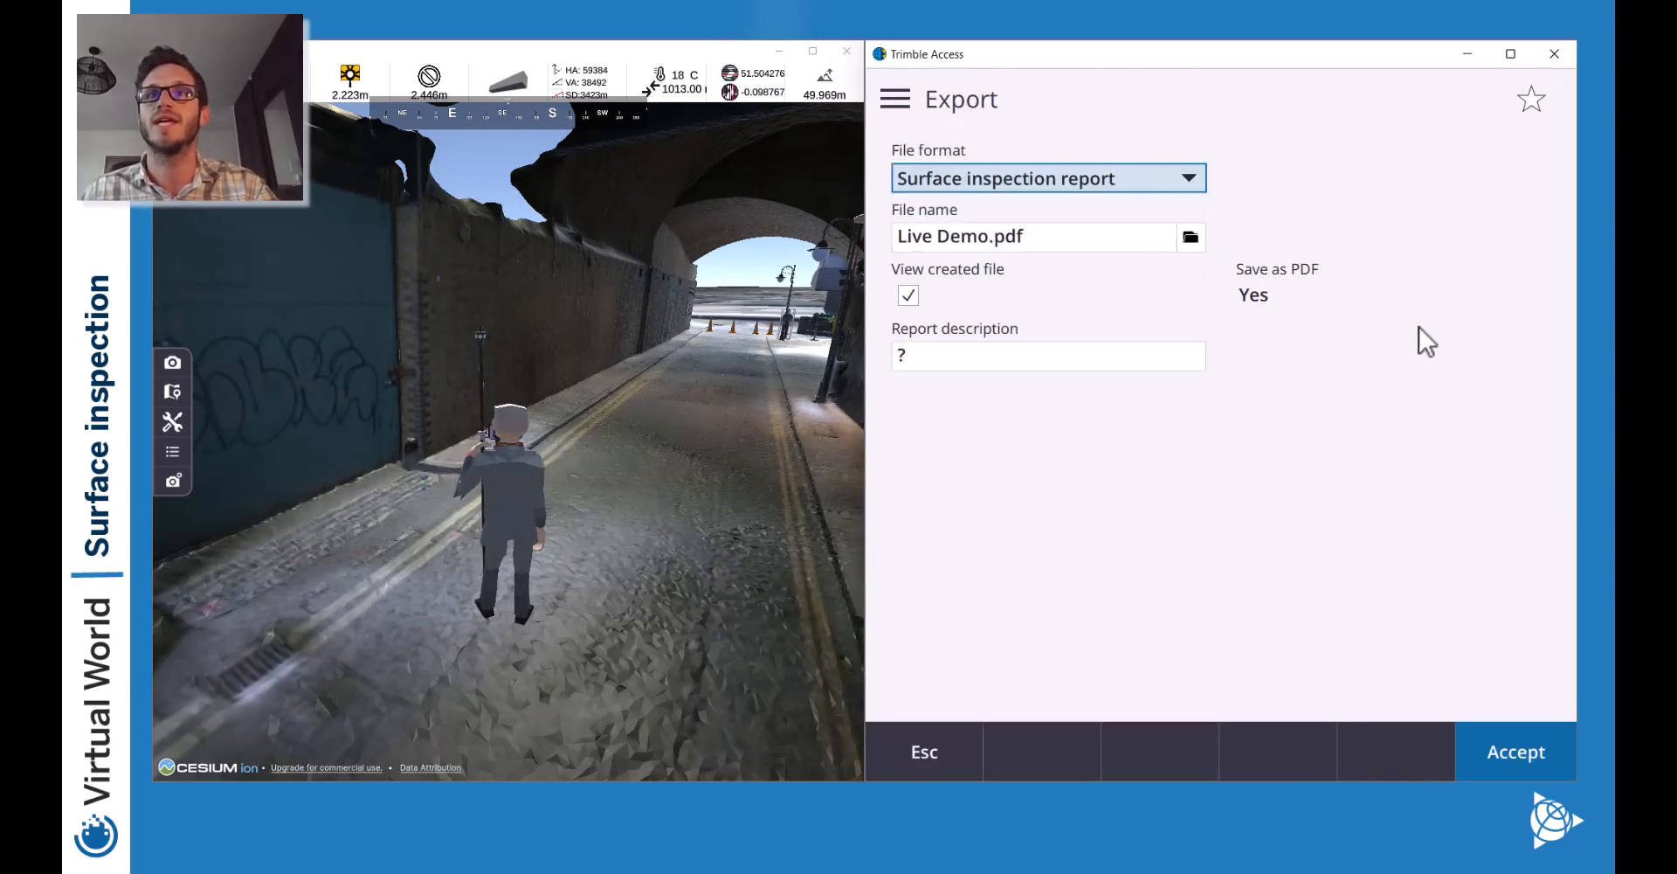
pyautogui.click(1028, 178)
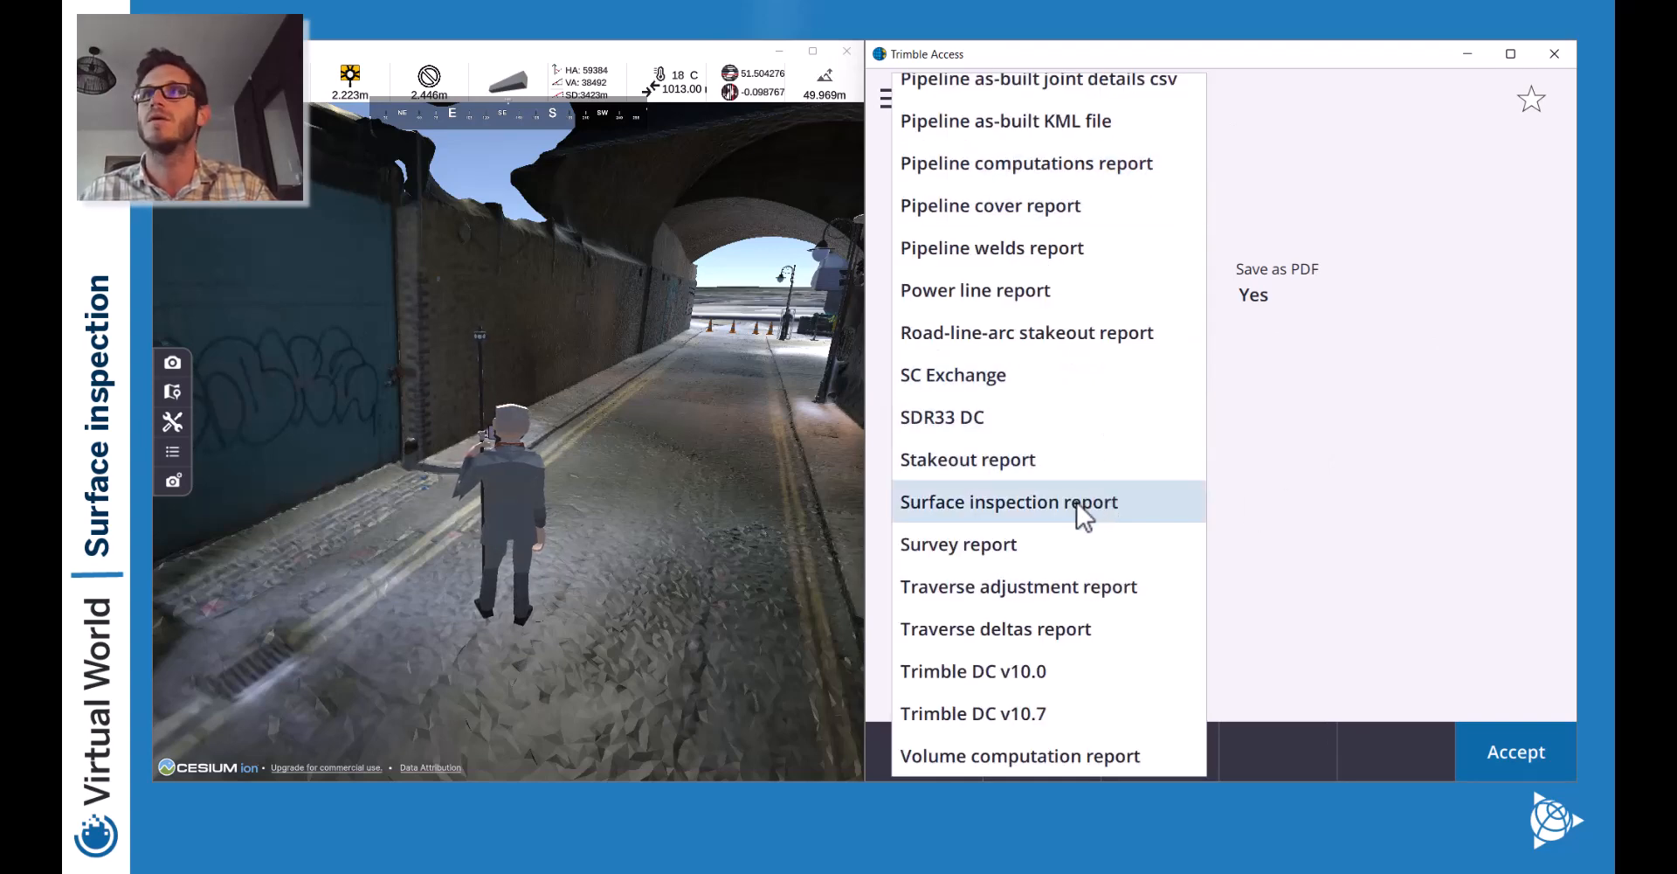
pyautogui.click(1128, 546)
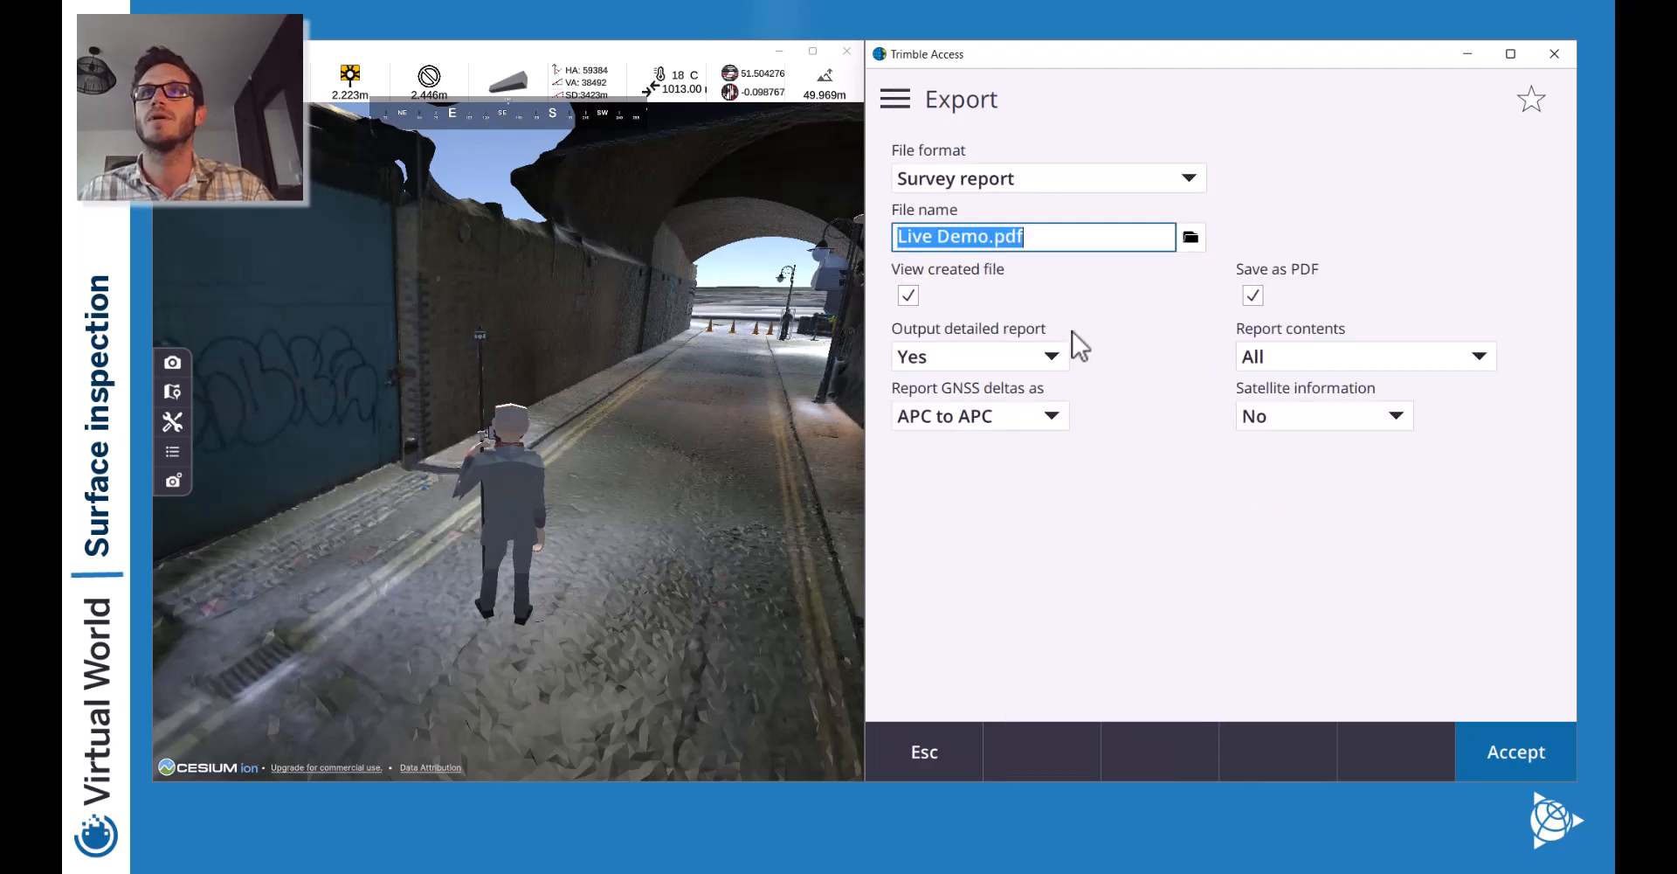
pyautogui.click(1073, 178)
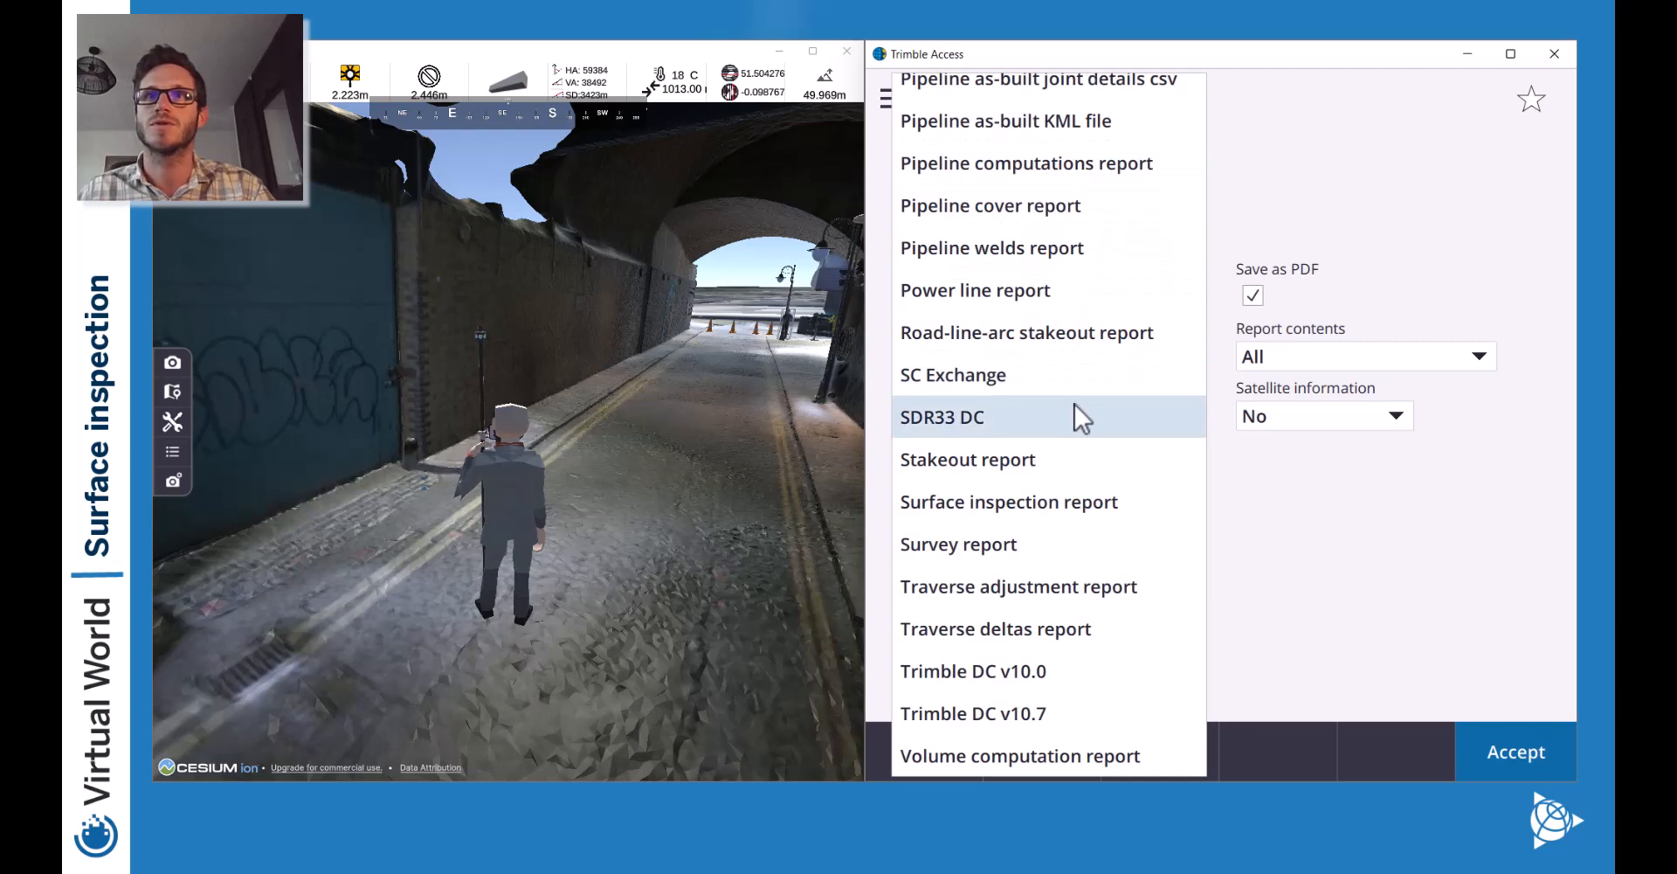
pyautogui.click(1029, 509)
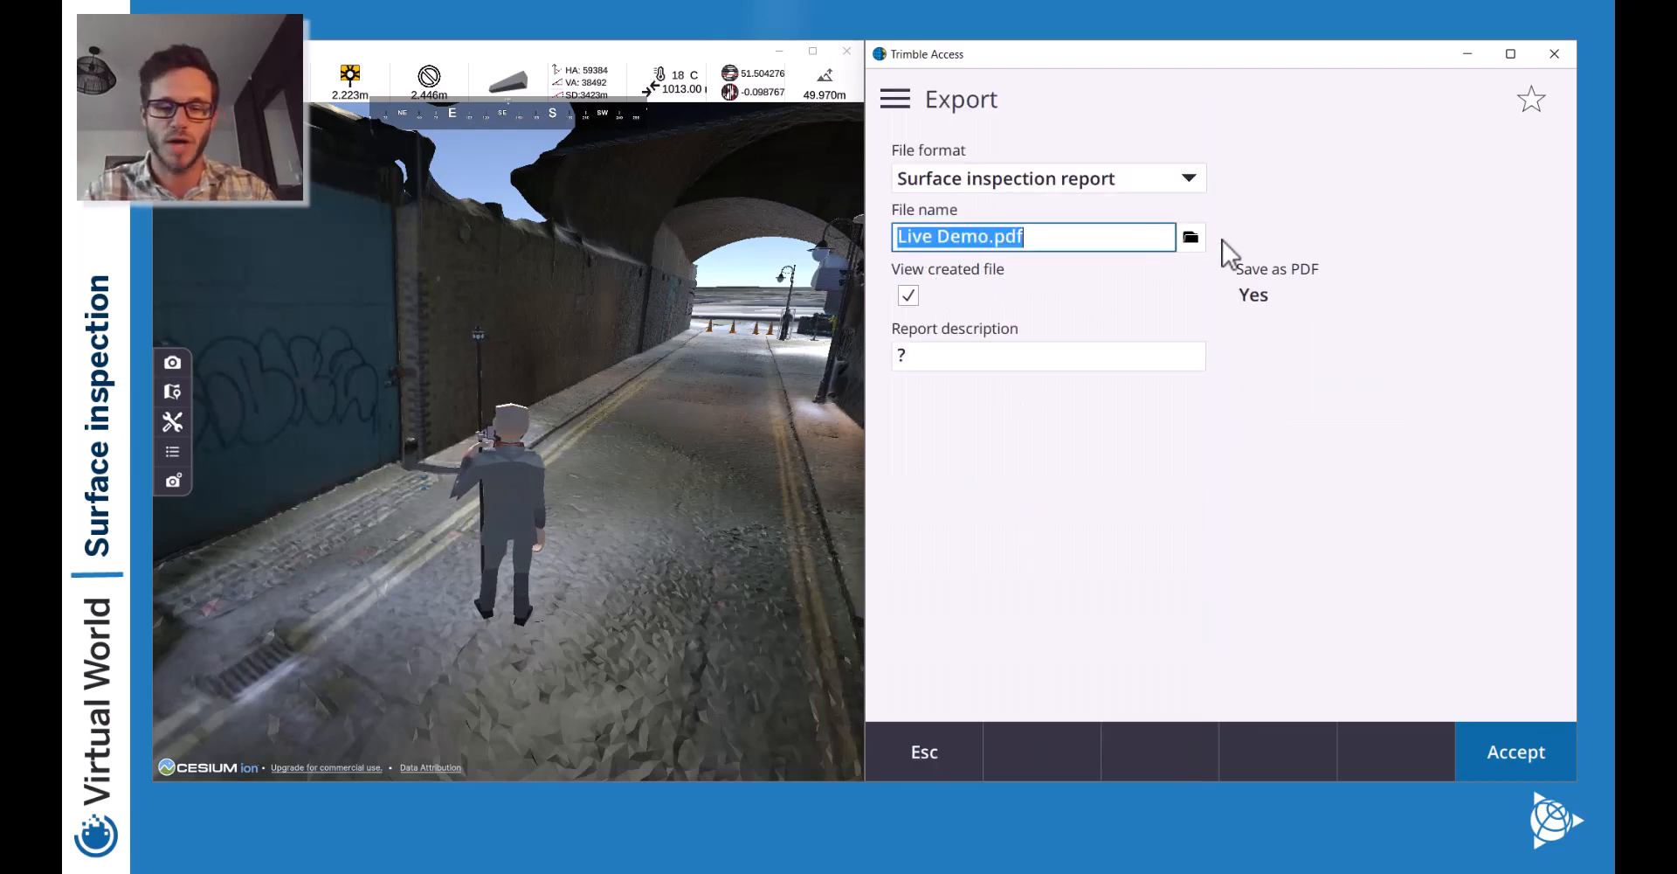
# Enter 'Wall_WestFacing' as the report description.
pyautogui.click(941, 356)
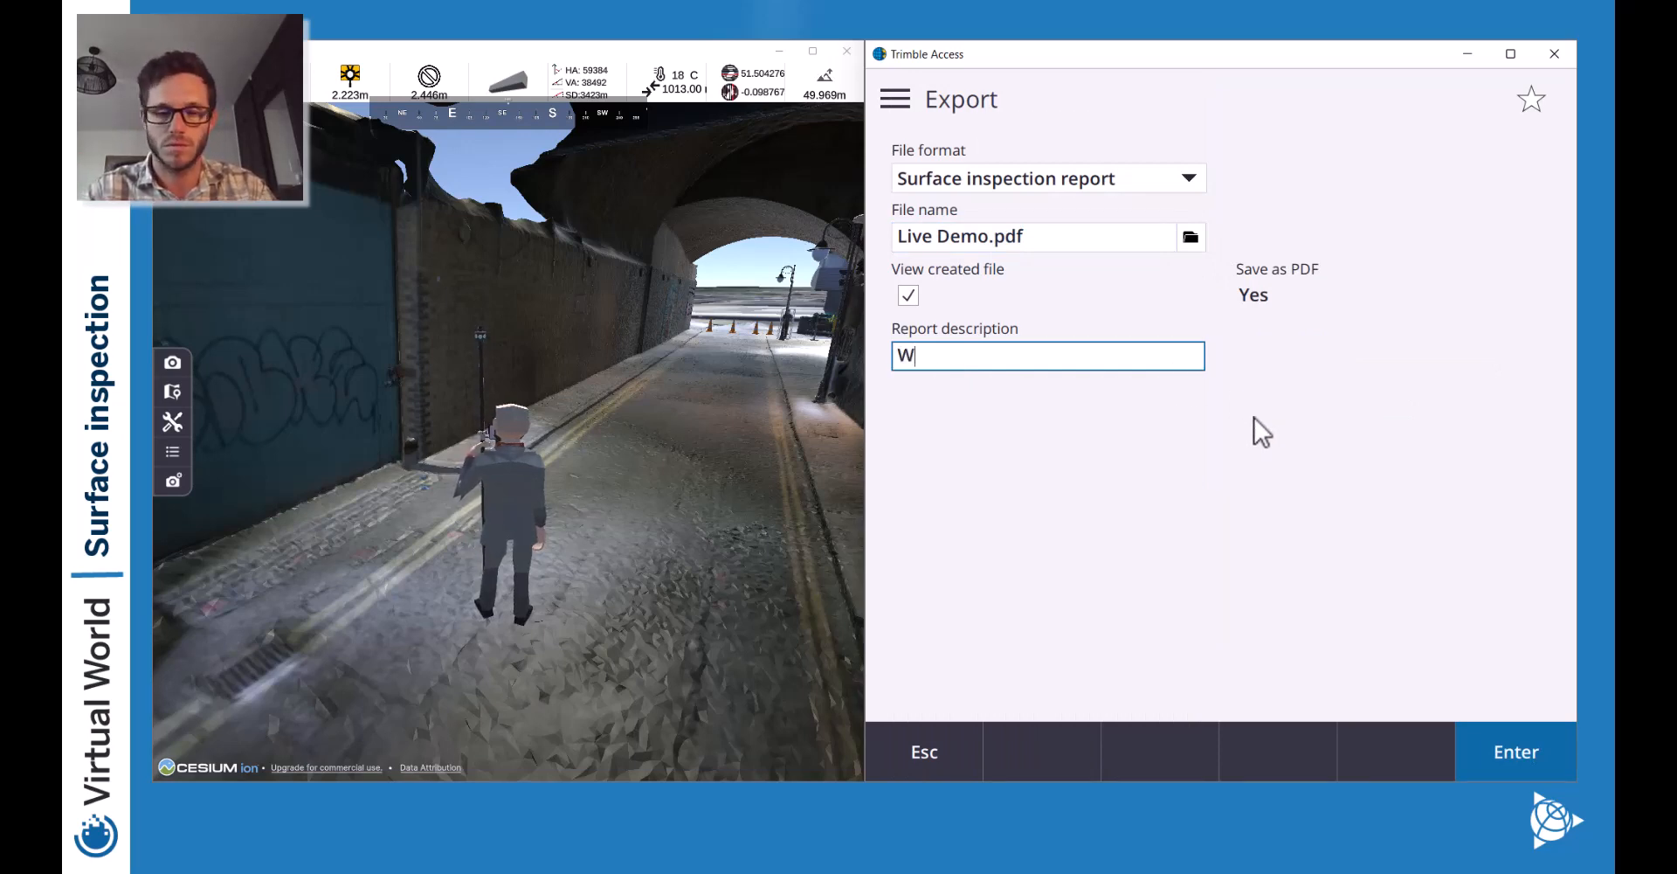
pyautogui.write('W')
pyautogui.press('BackSpace')
pyautogui.write('Wall')
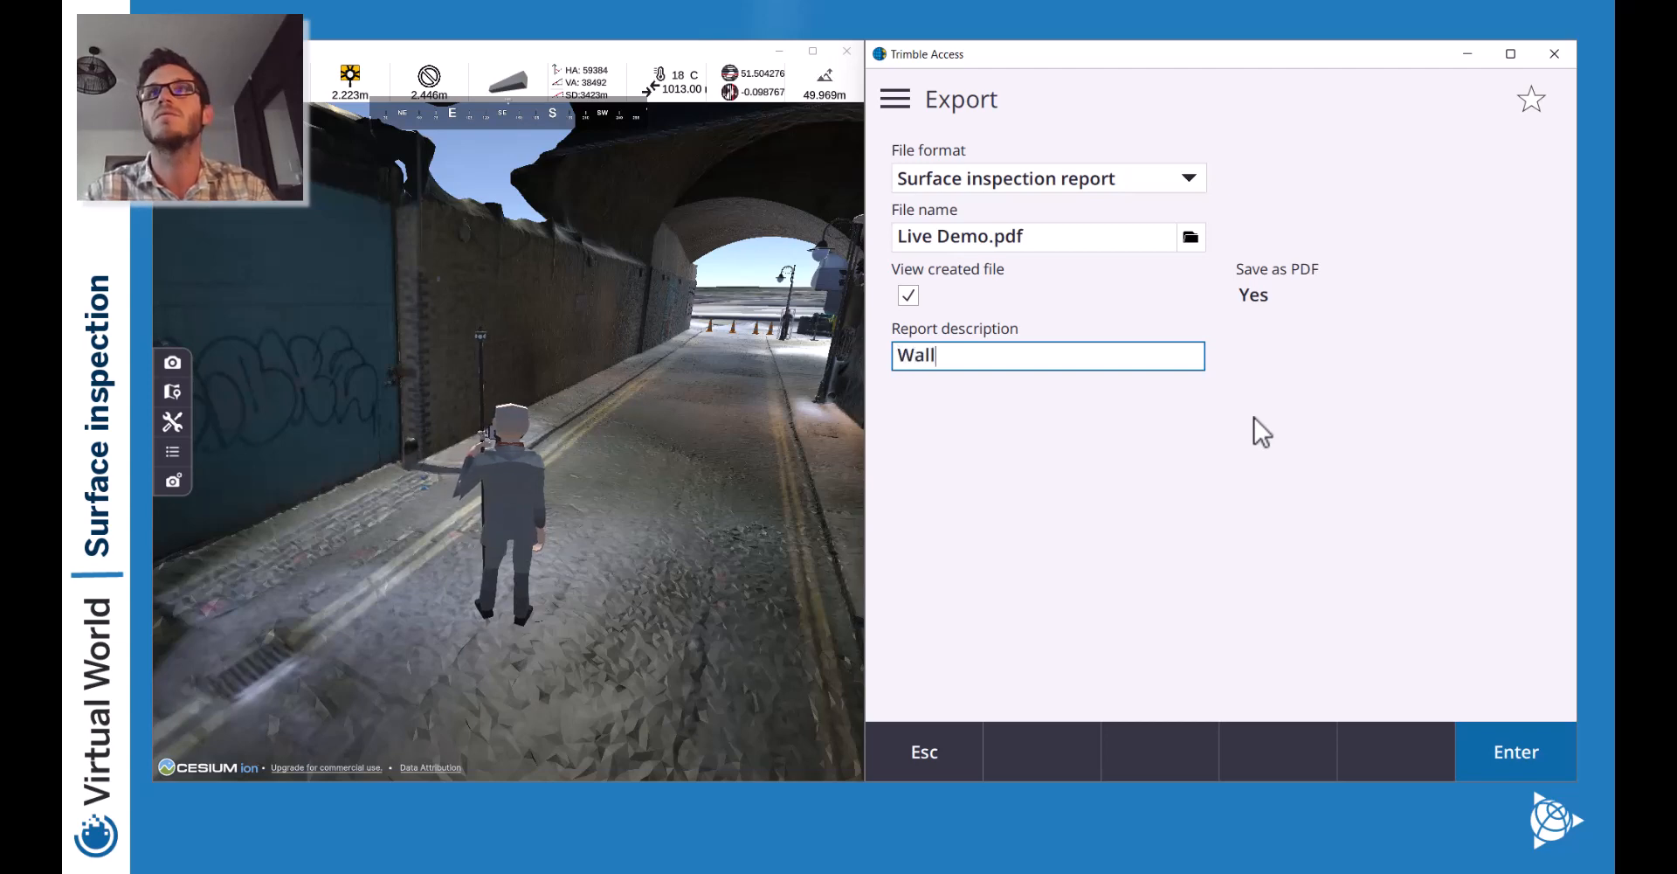
pyautogui.write('_West In')
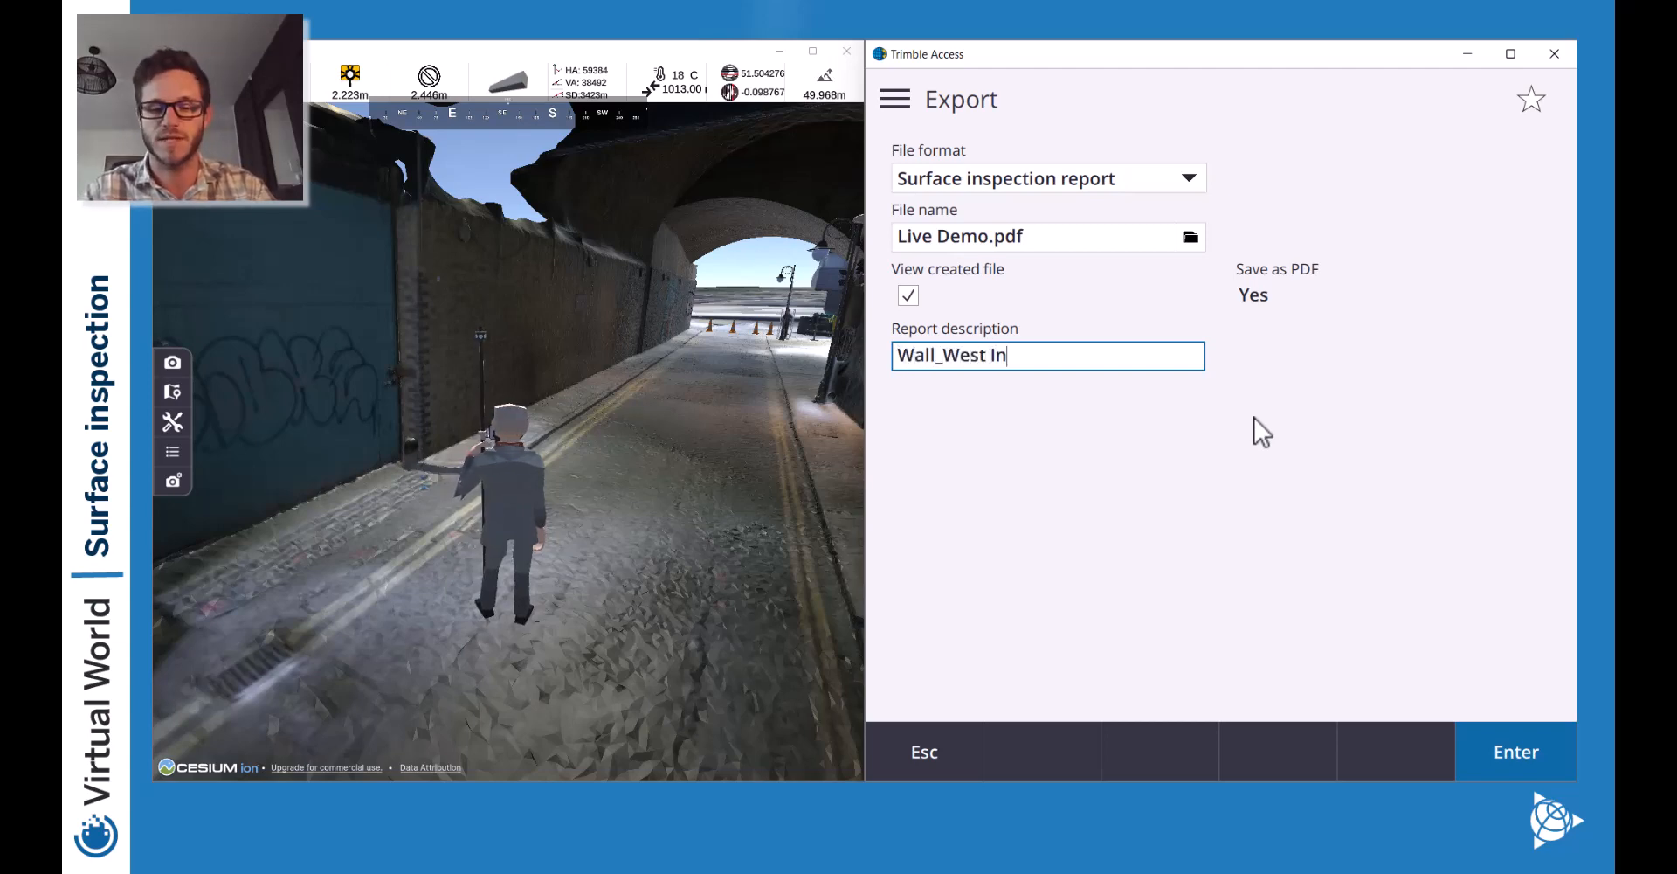
pyautogui.press('BackSpace')
pyautogui.press('BackSpace')
pyautogui.press('BackSpace')
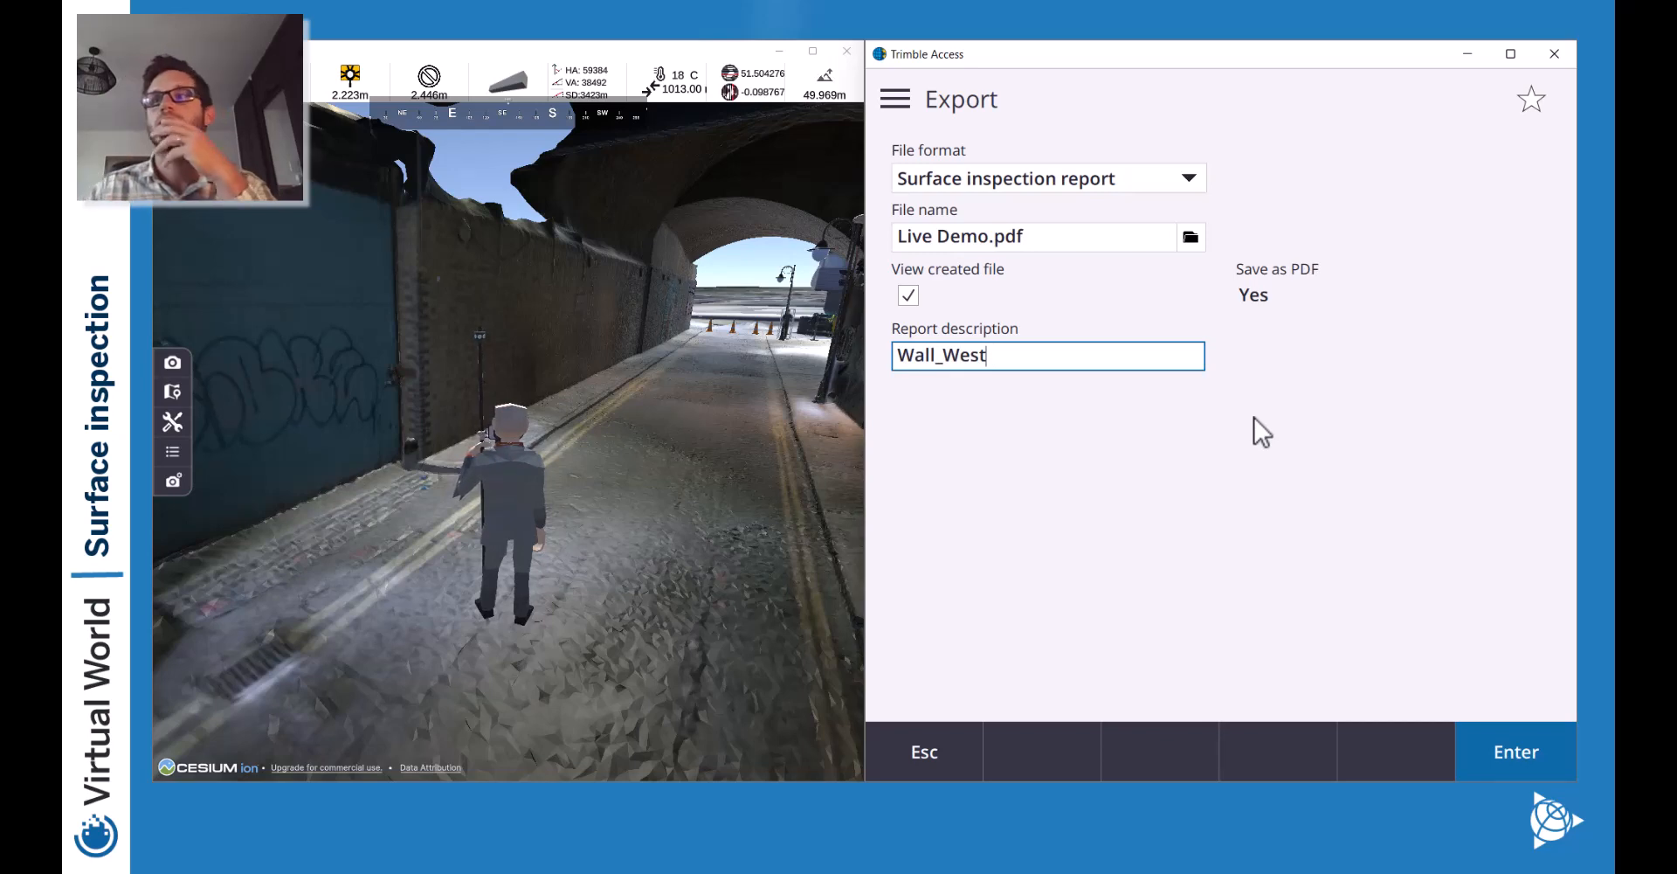
pyautogui.write('Facing')
pyautogui.press('Tab')
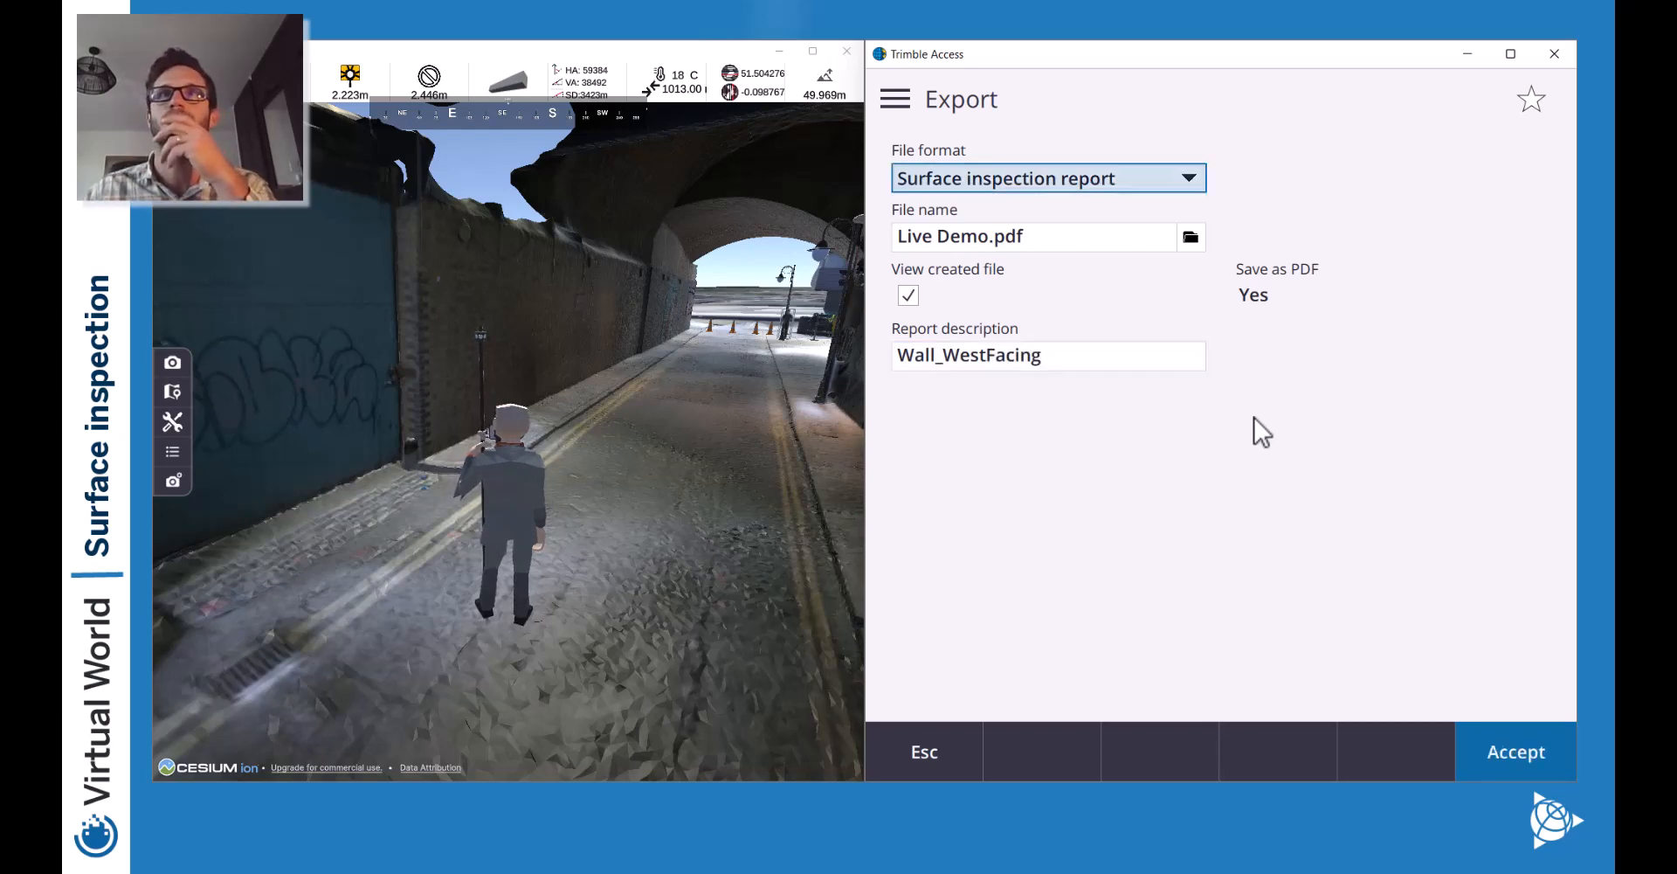
# Export Live Demo.pdf and move the opened PDF window into view.
pyautogui.click(1502, 751)
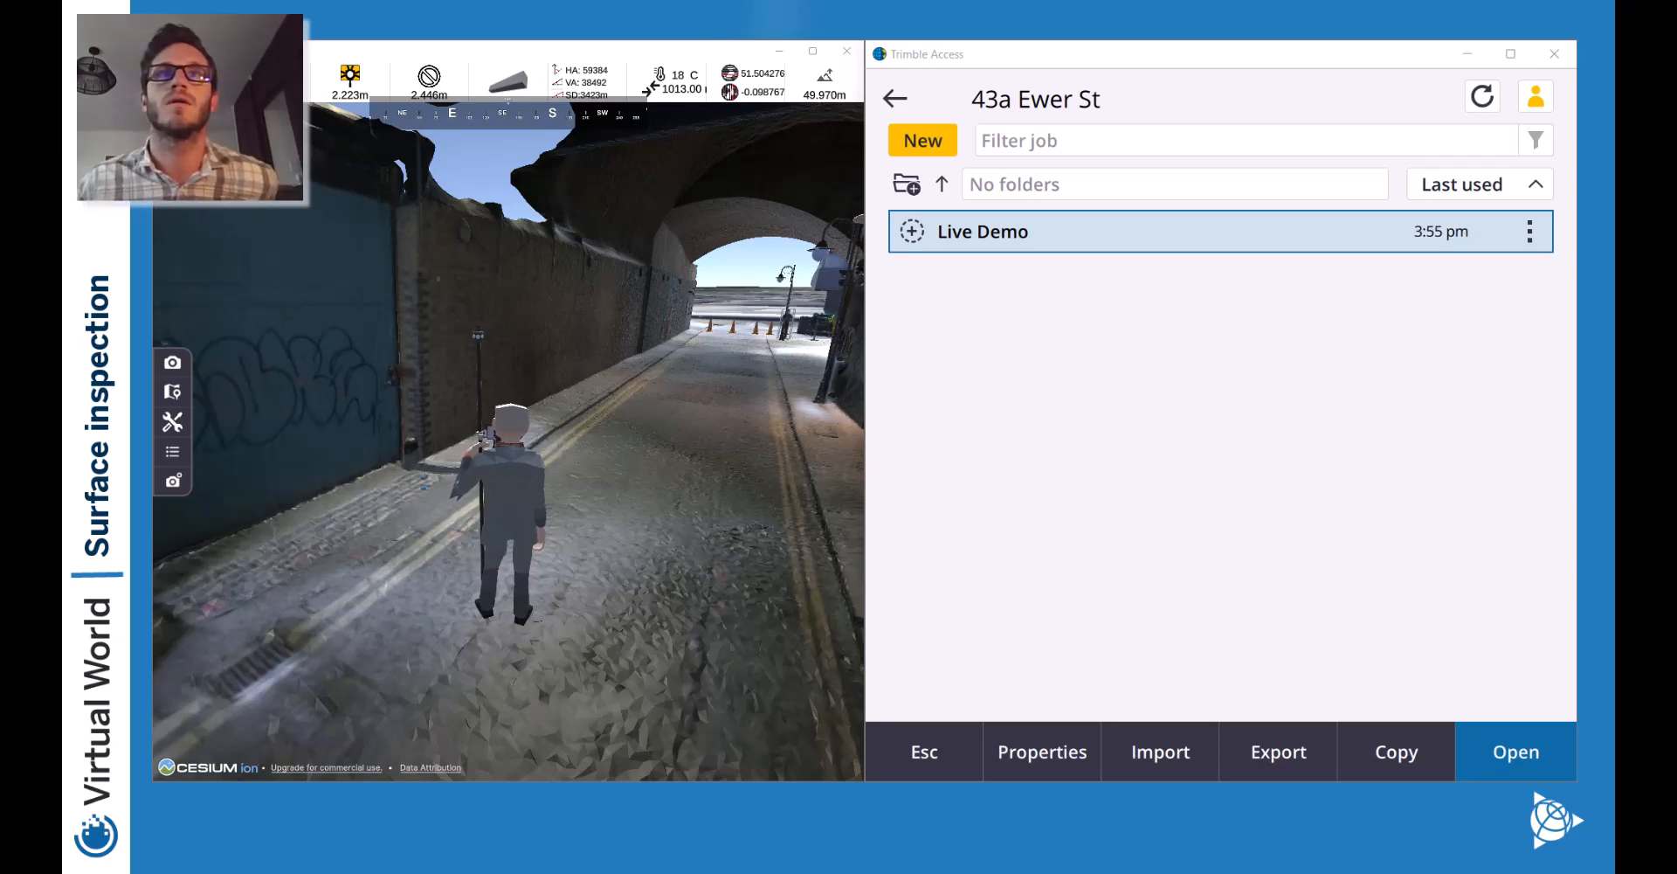
pyautogui.moveTo(579, 662); pyautogui.dragTo(564, 139)
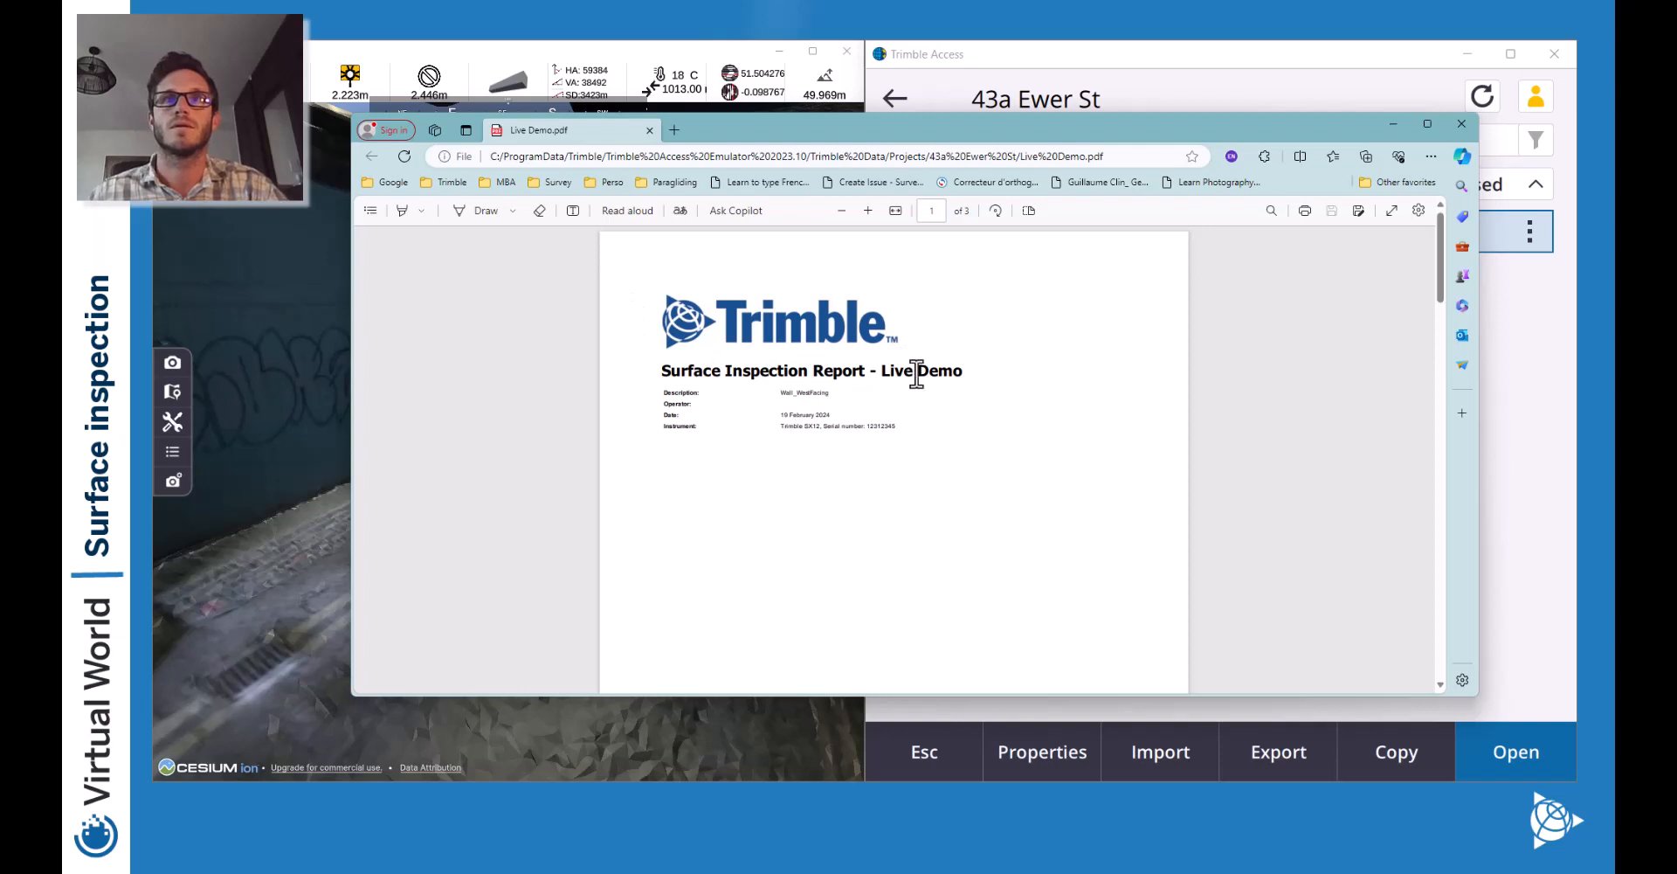
# Scroll through Live Demo.pdf's deviation screenshots and point tables, then close the PDF.
pyautogui.scroll(-1, 938, 458)
pyautogui.scroll(-10, 935, 458)
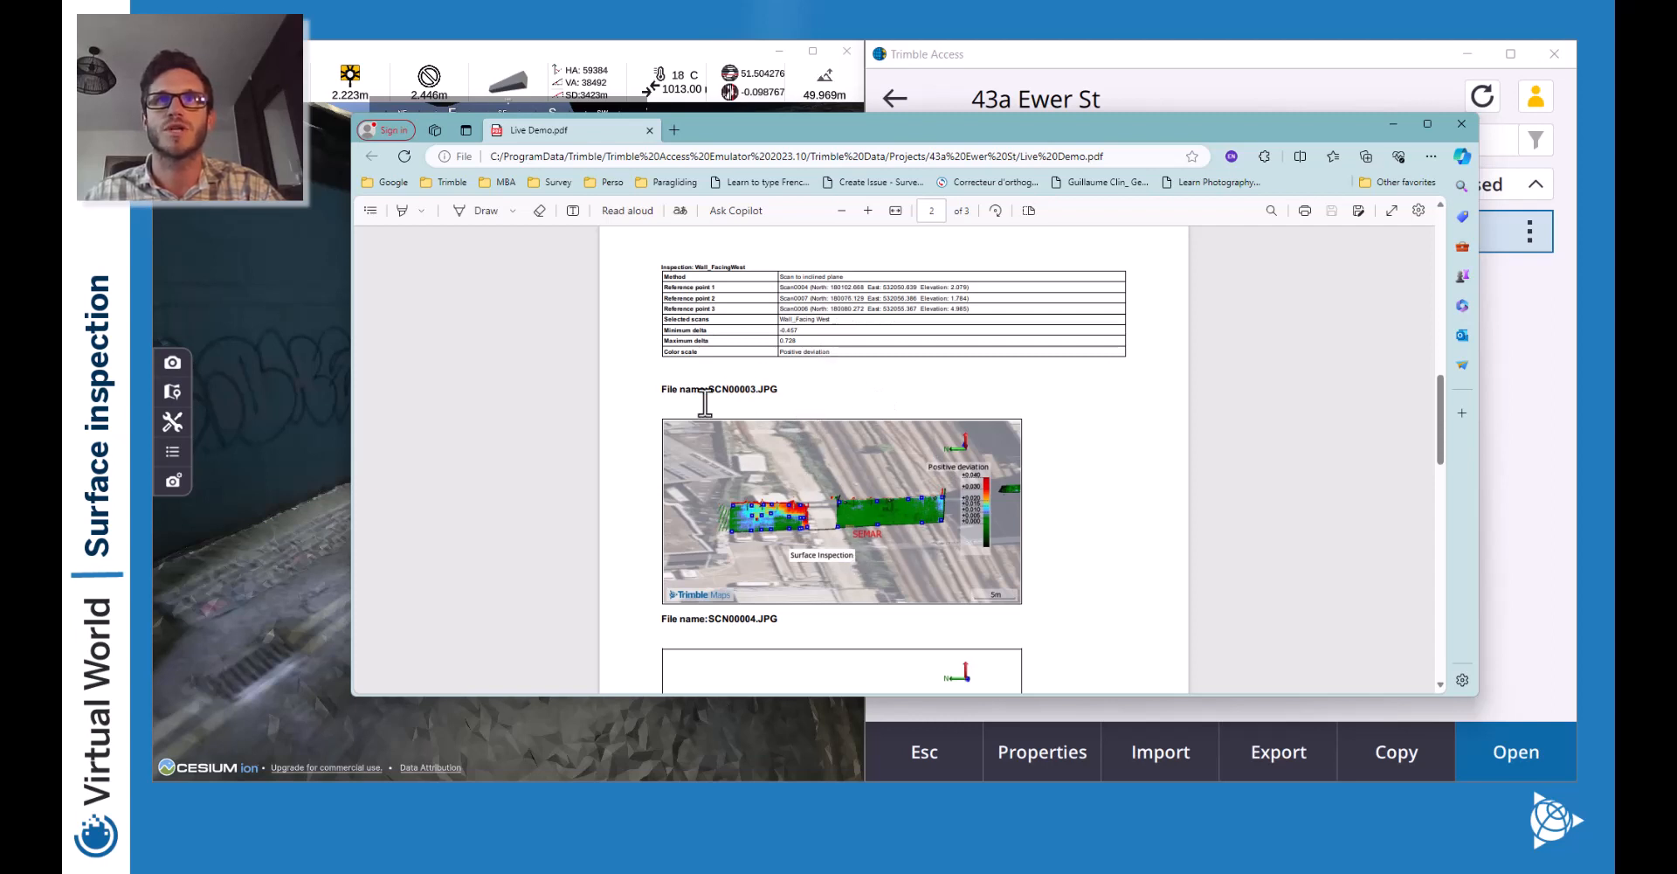
pyautogui.scroll(-5, 937, 485)
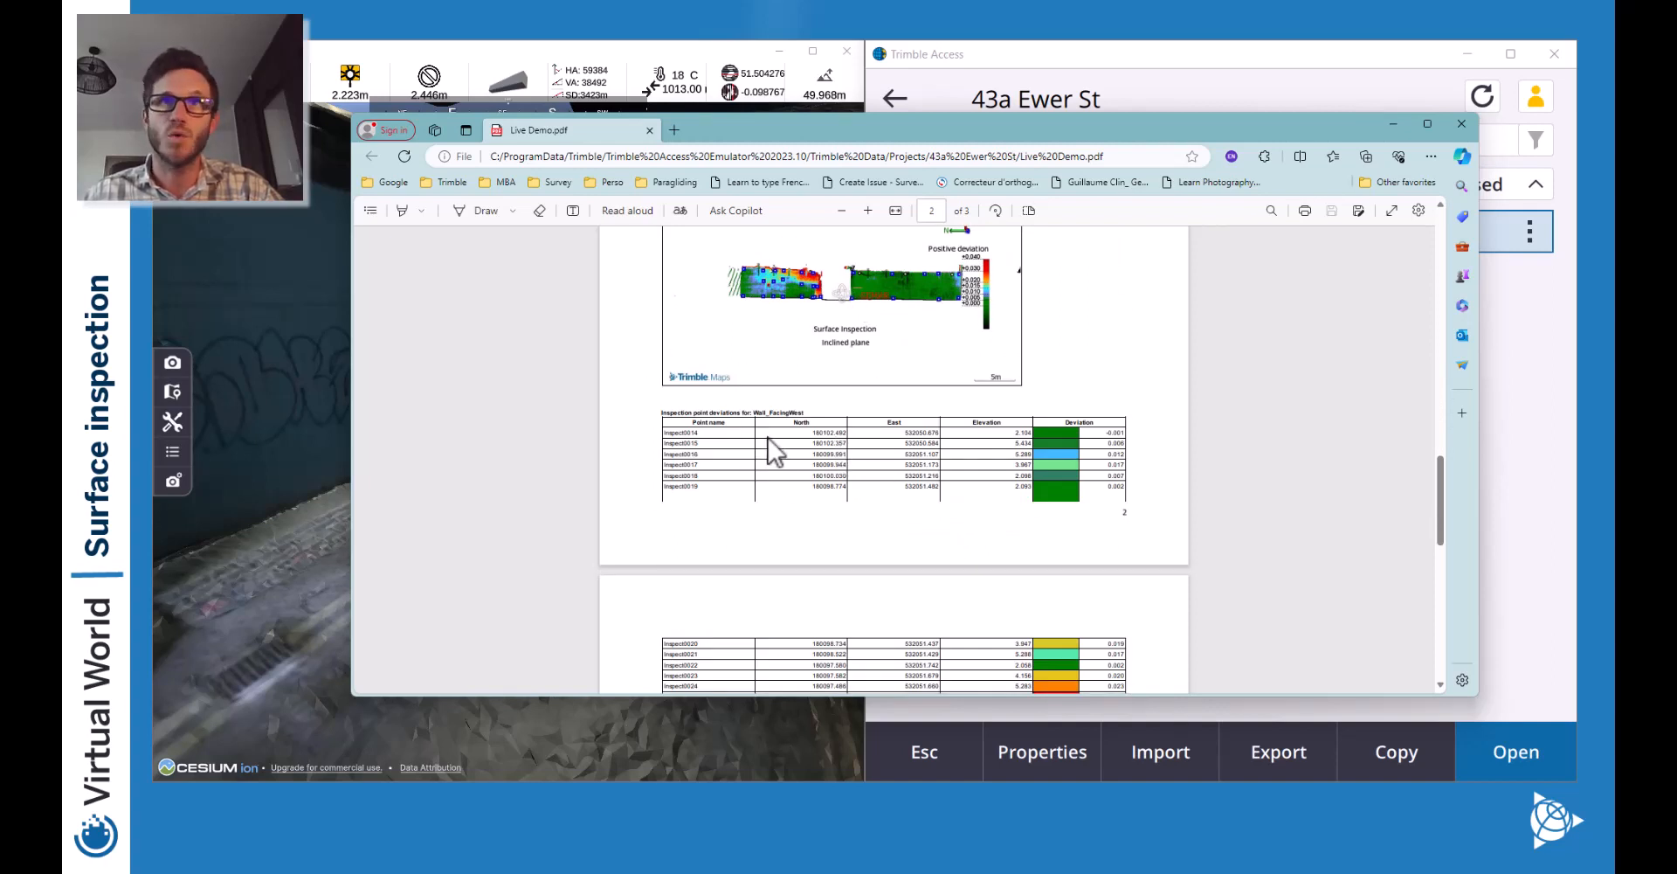
pyautogui.scroll(-1, 840, 476)
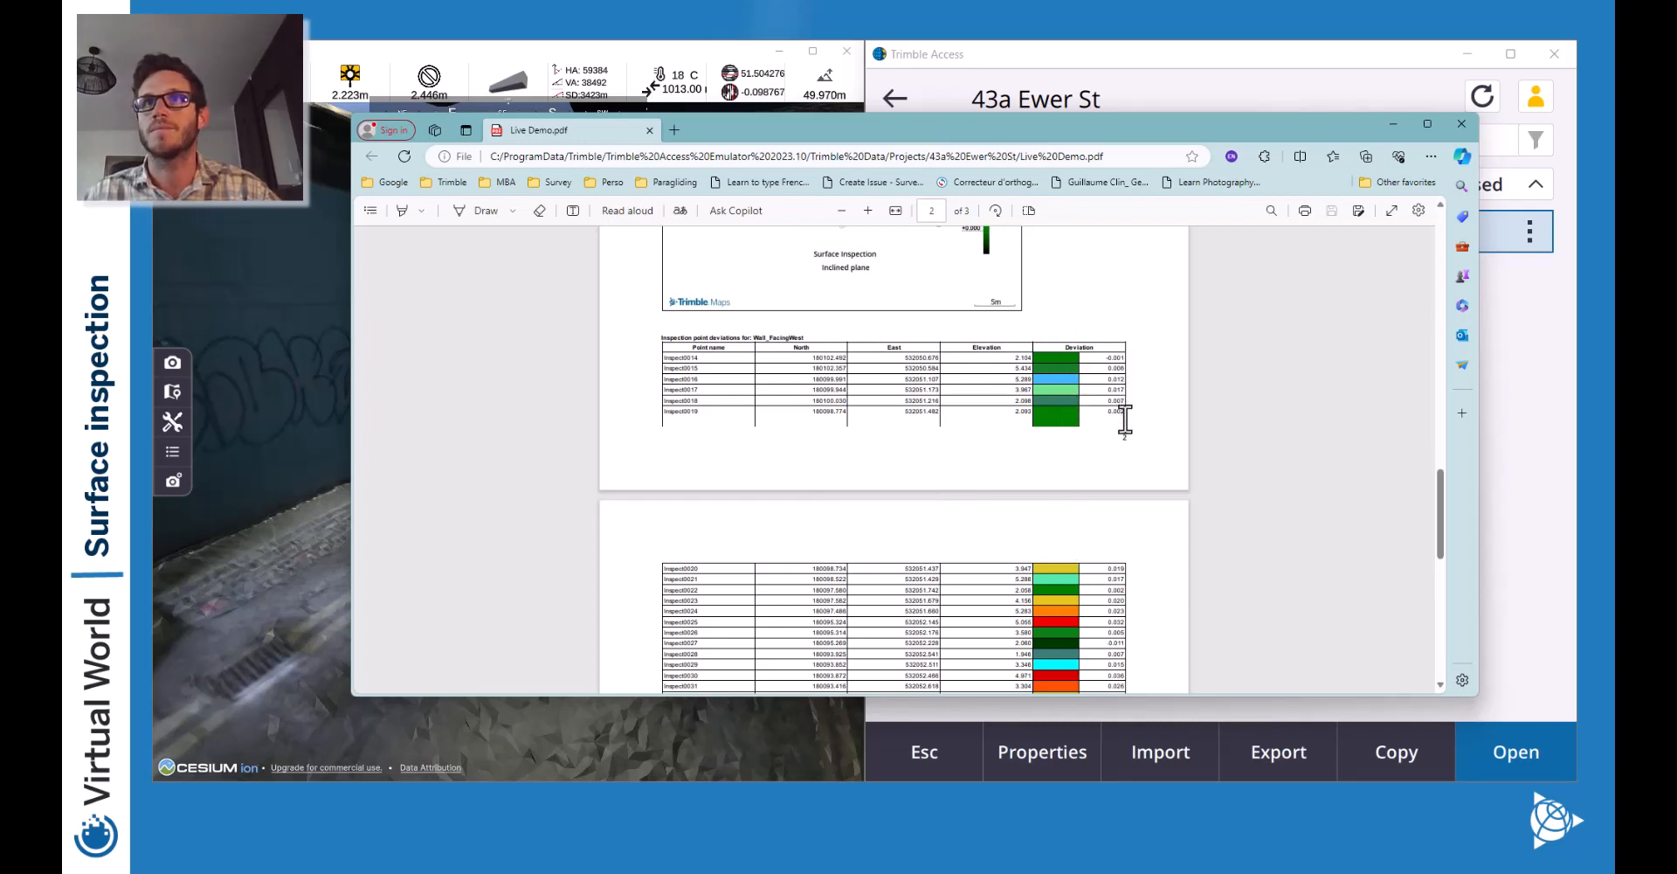
pyautogui.scroll(-3, 1124, 419)
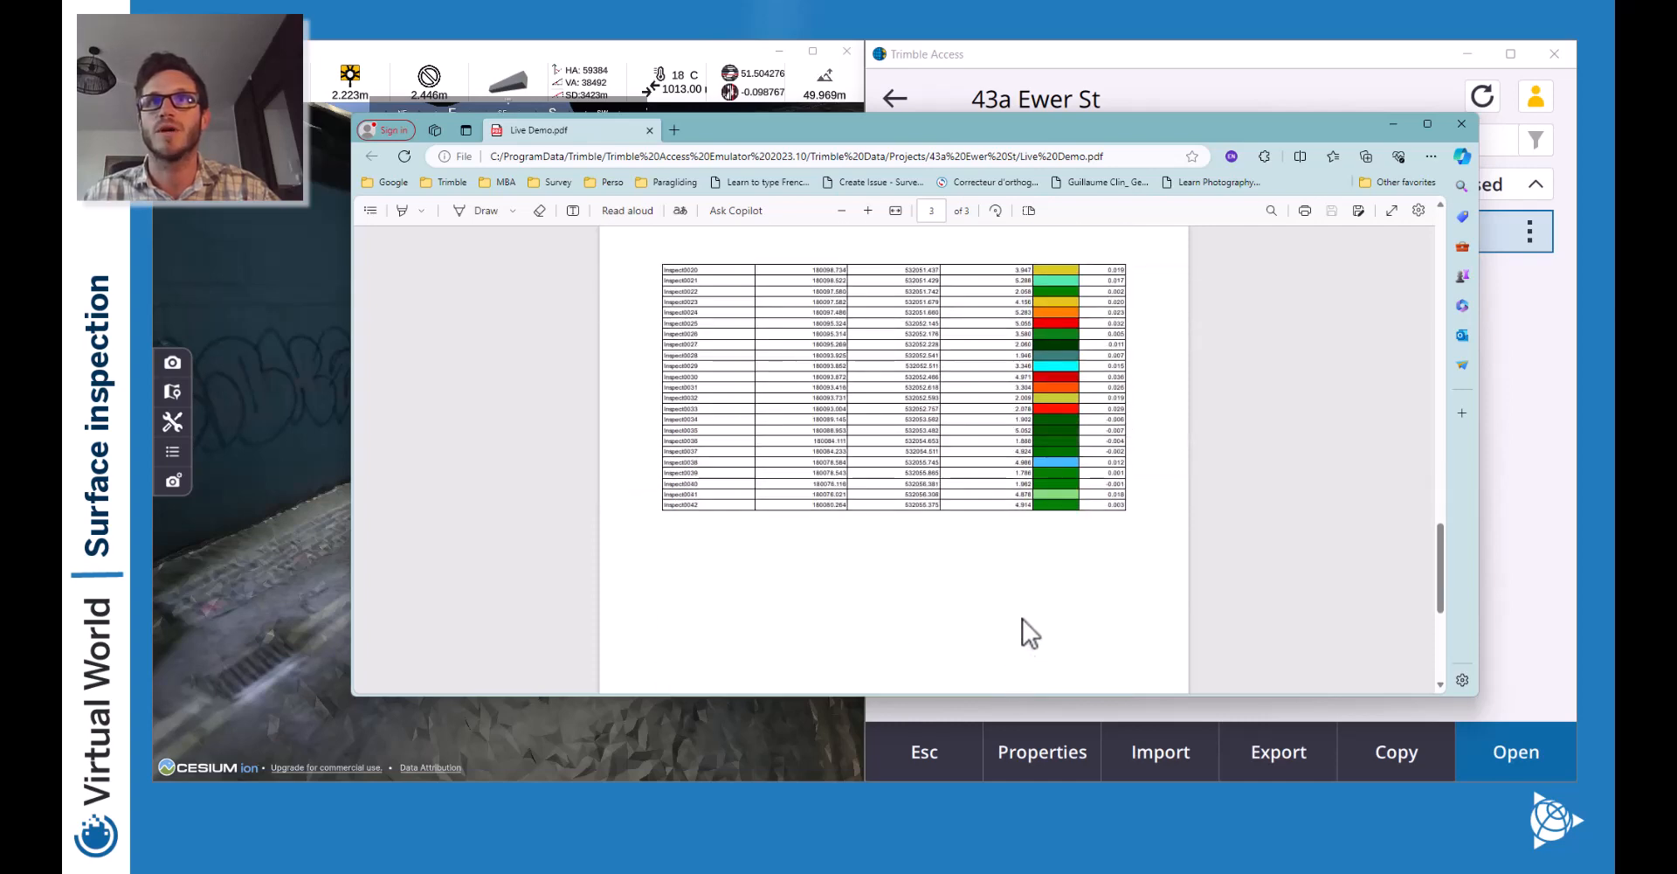
pyautogui.scroll(5, 1022, 618)
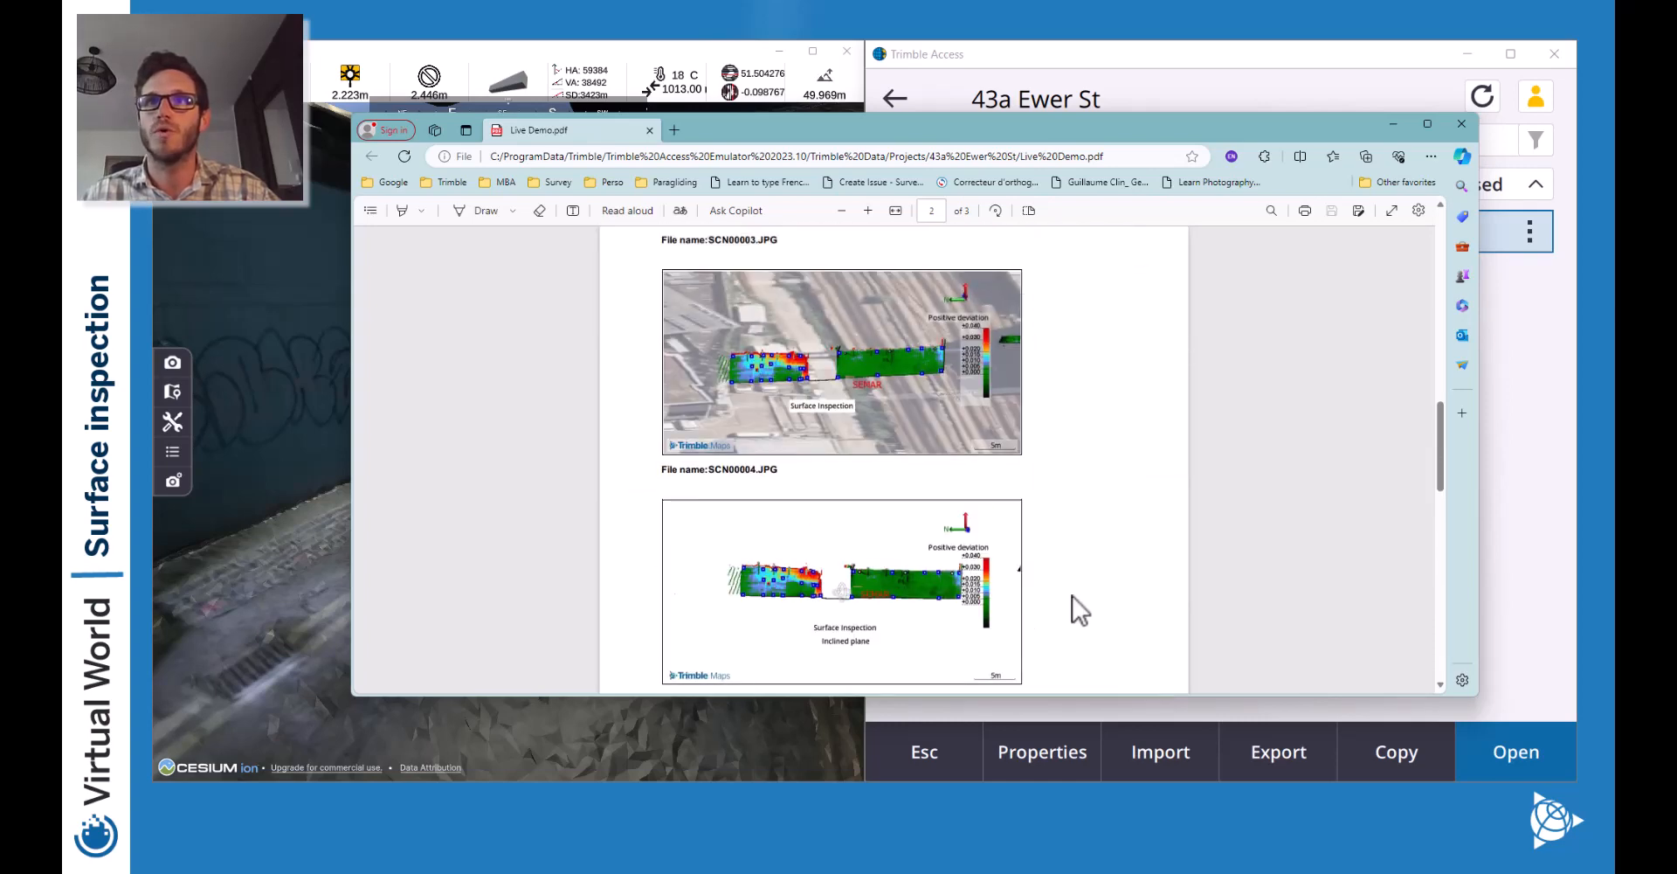
pyautogui.scroll(-6, 1073, 596)
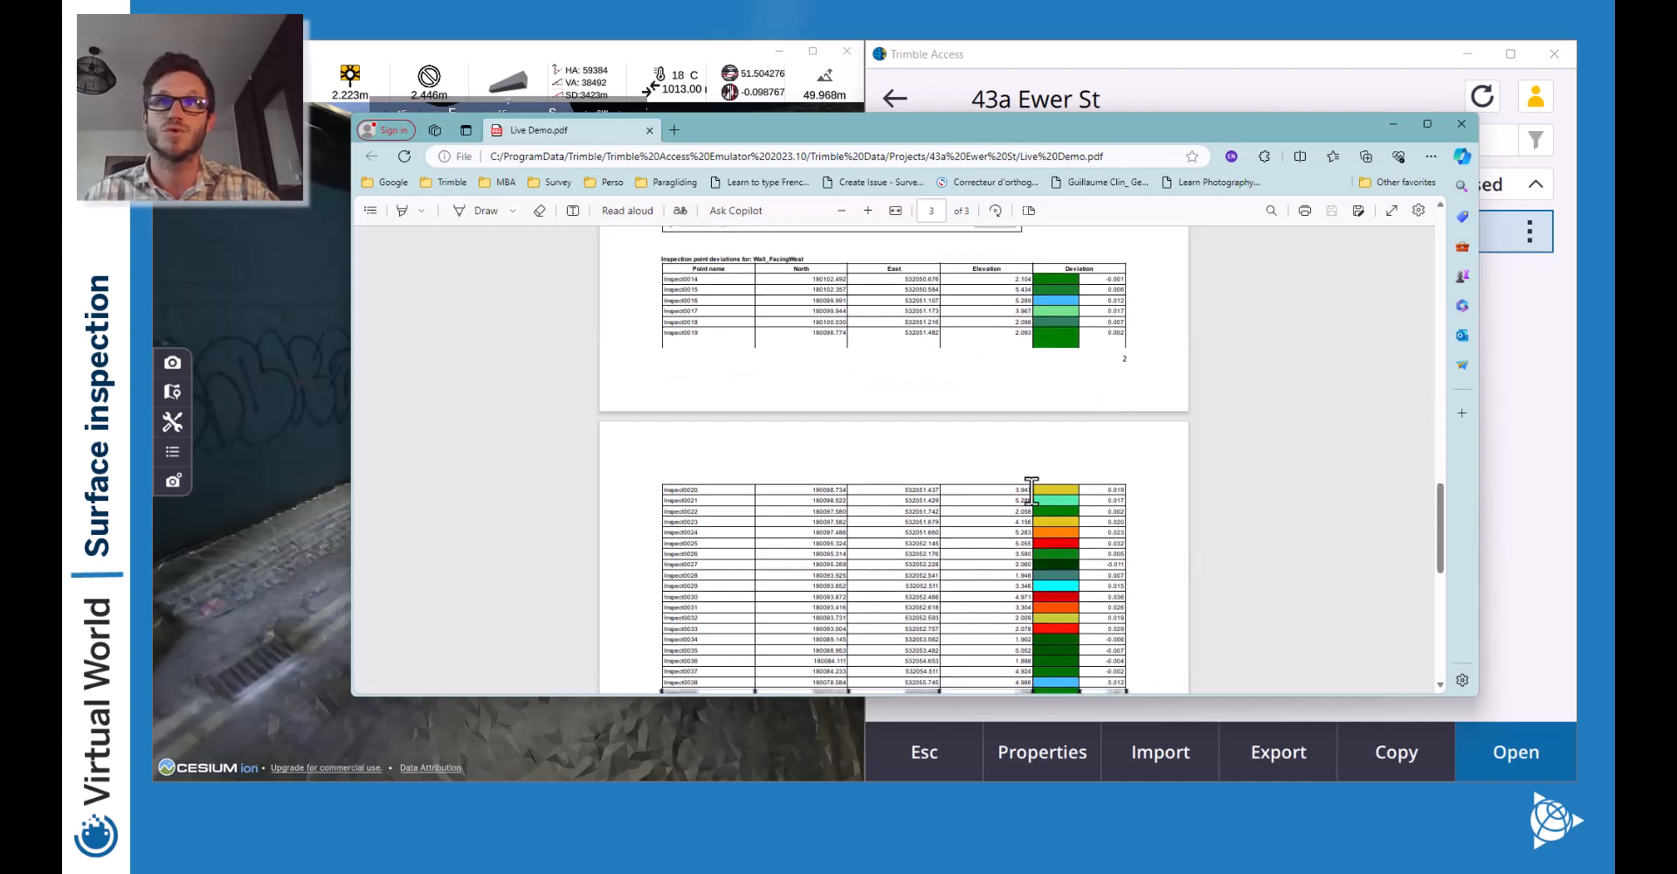
pyautogui.scroll(-3, 1031, 490)
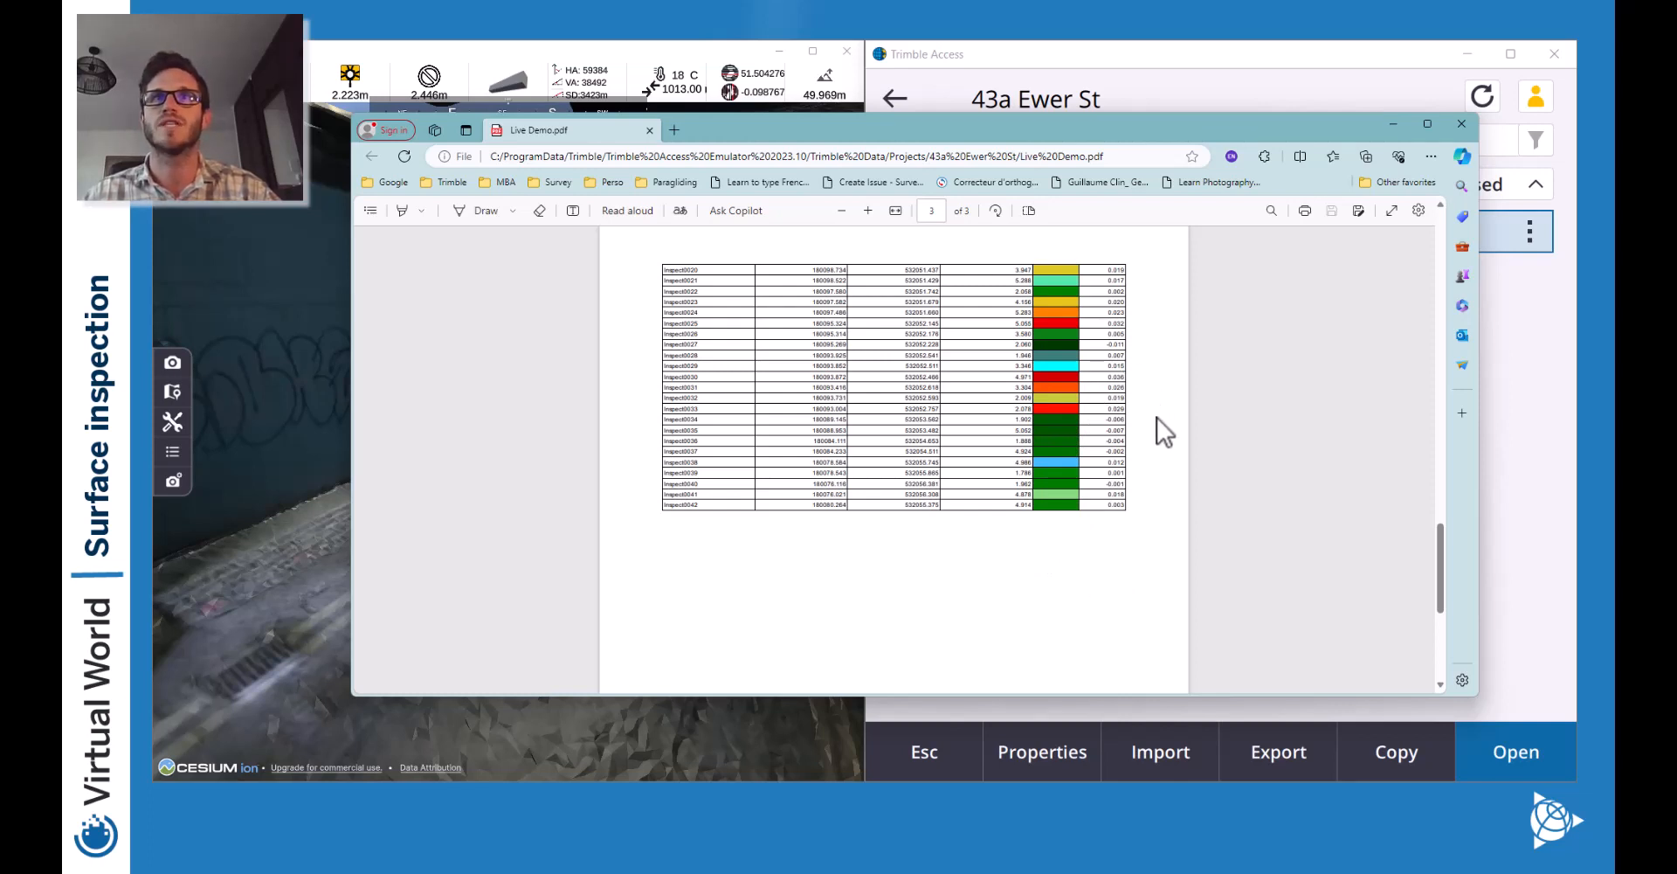
pyautogui.scroll(7, 1158, 551)
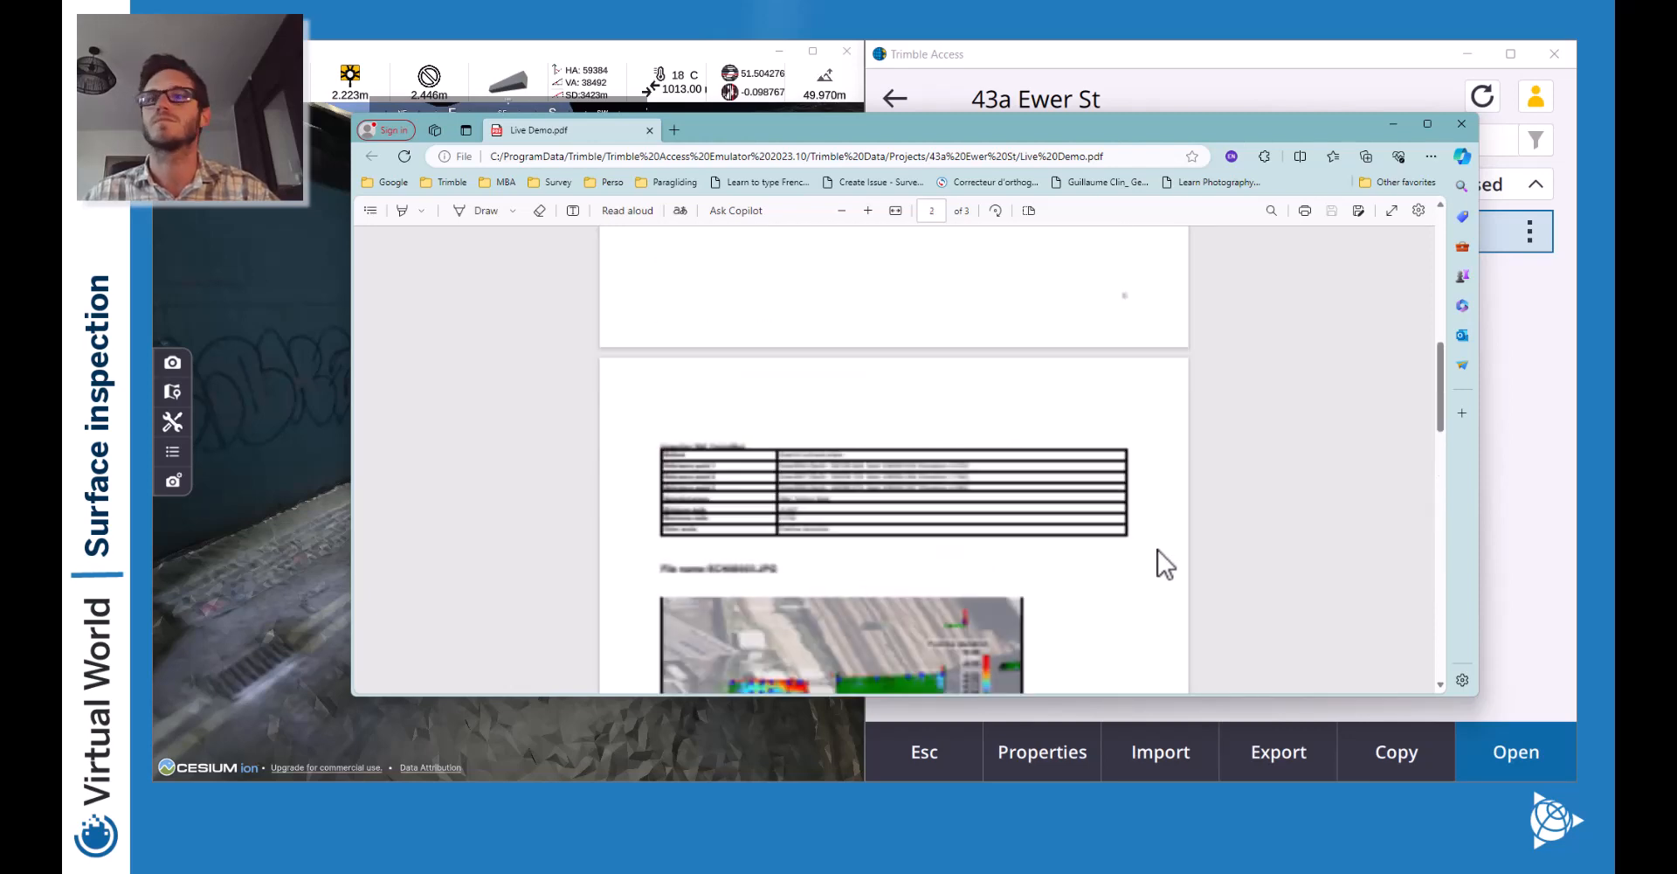
pyautogui.scroll(5, 1158, 542)
pyautogui.click(1461, 124)
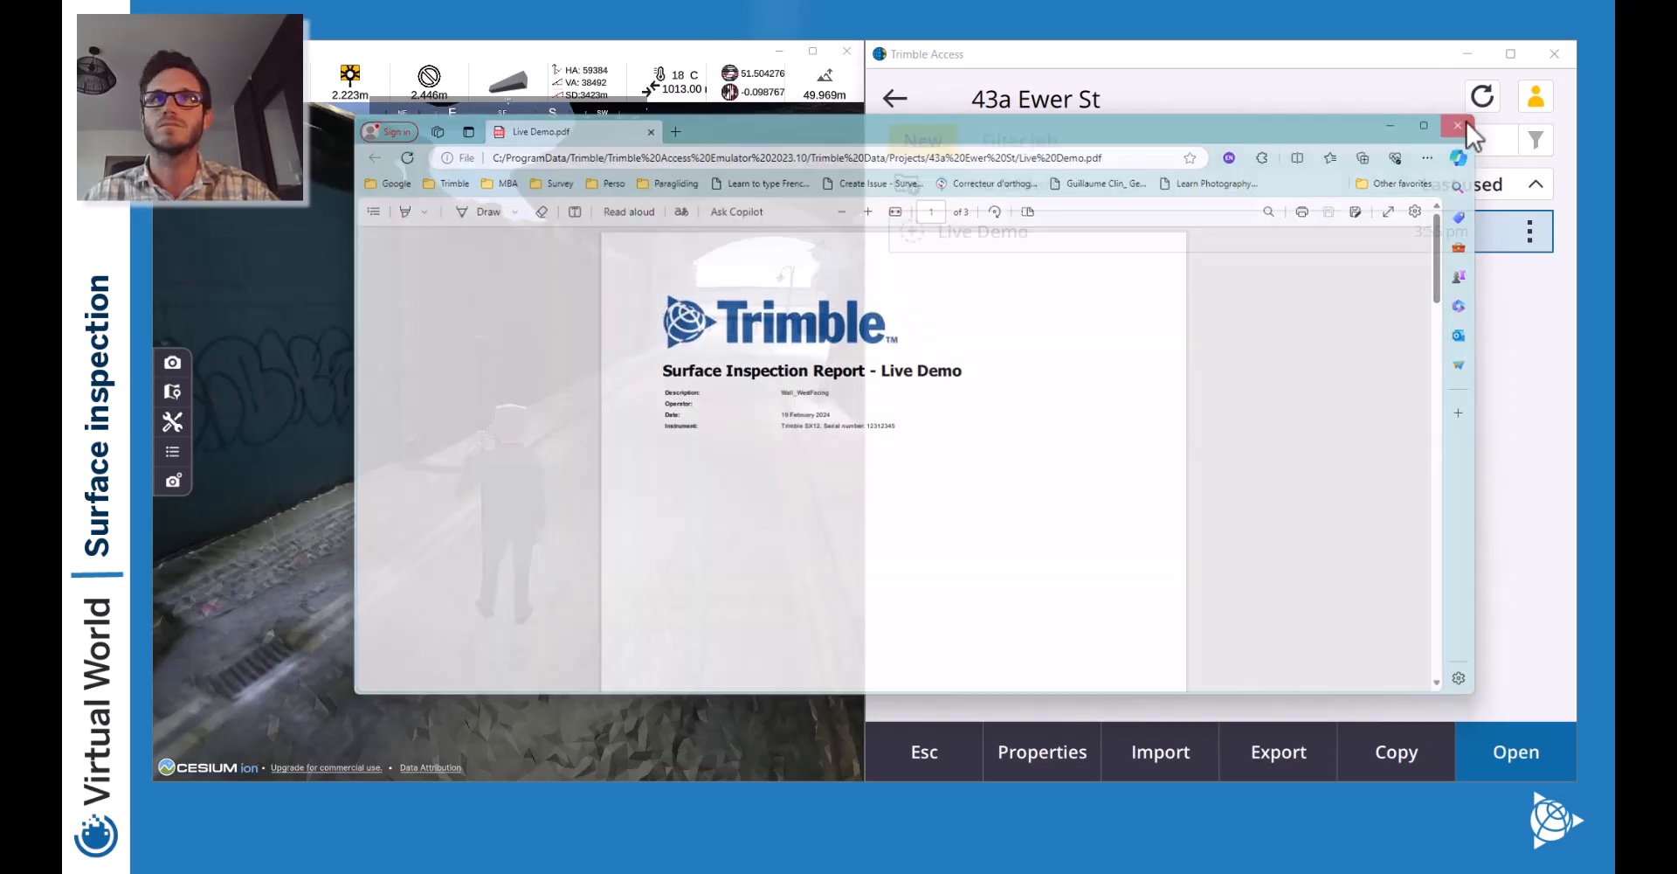
# Return to the map, zoom out, and pan left to the second deviation strip.
pyautogui.click(909, 751)
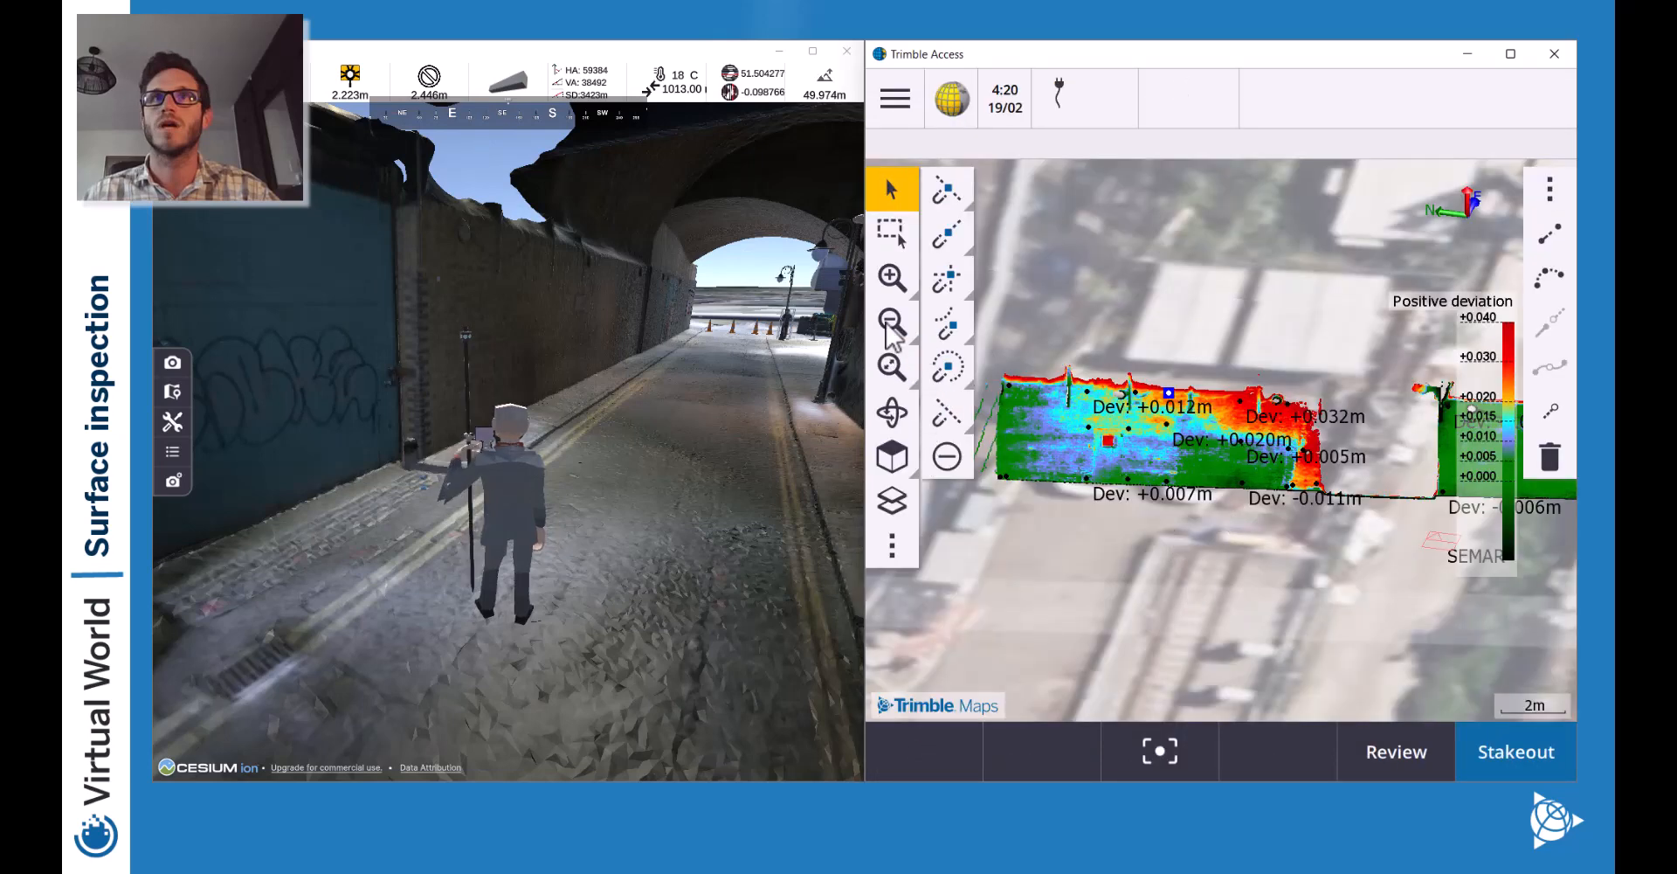
pyautogui.click(1201, 329)
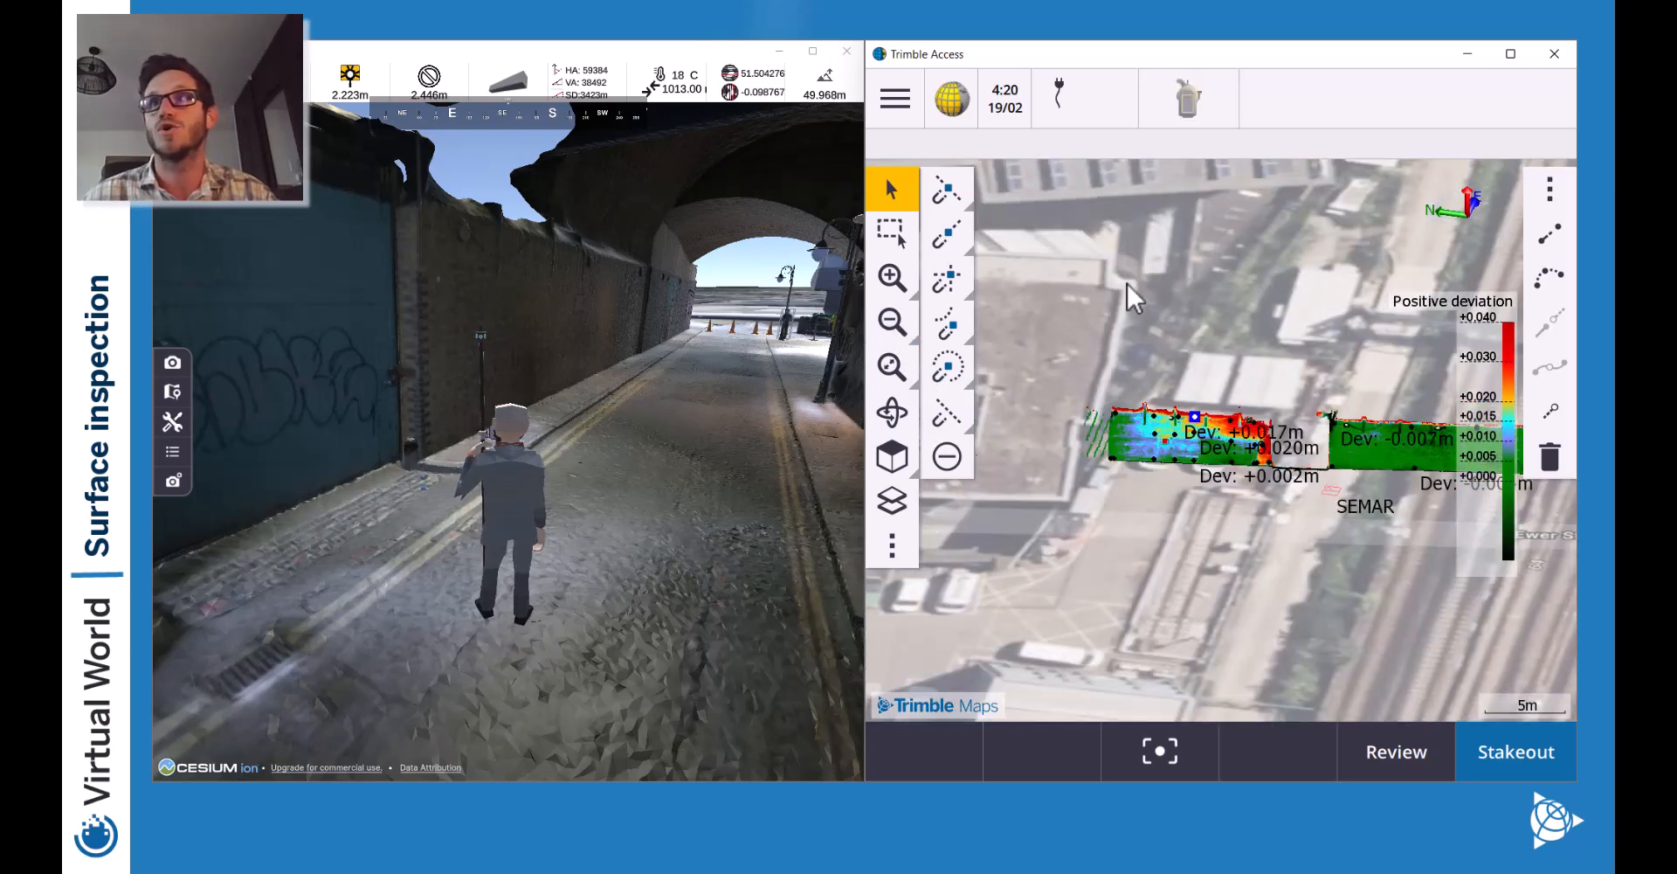
pyautogui.moveTo(1322, 353); pyautogui.dragTo(1142, 353)
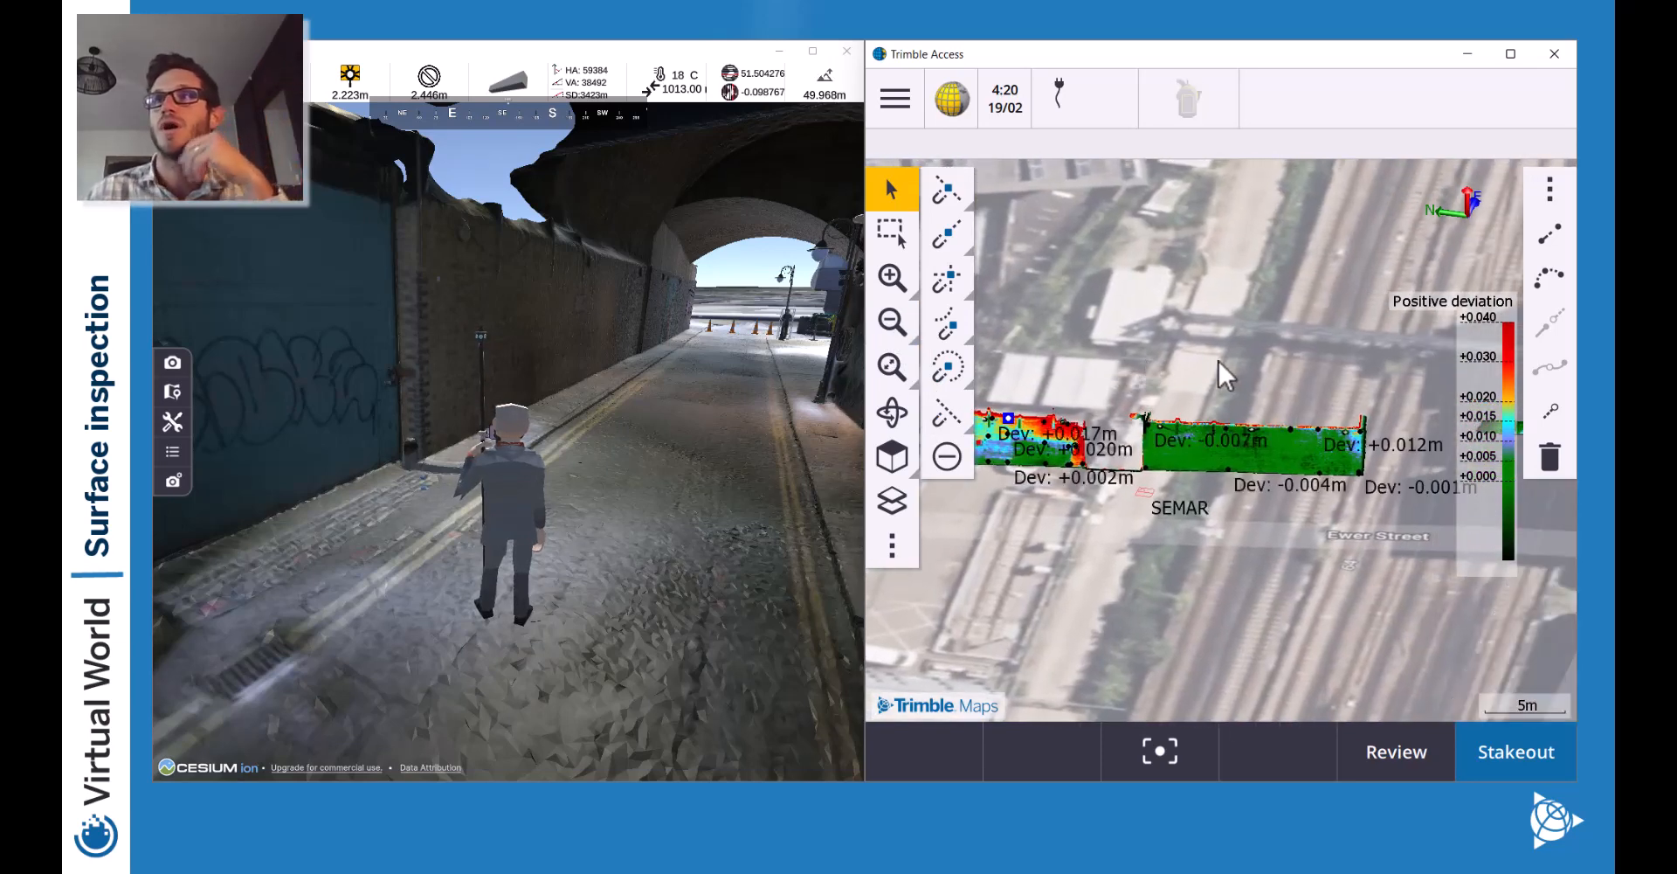
pyautogui.moveTo(1494, 374); pyautogui.dragTo(1254, 378)
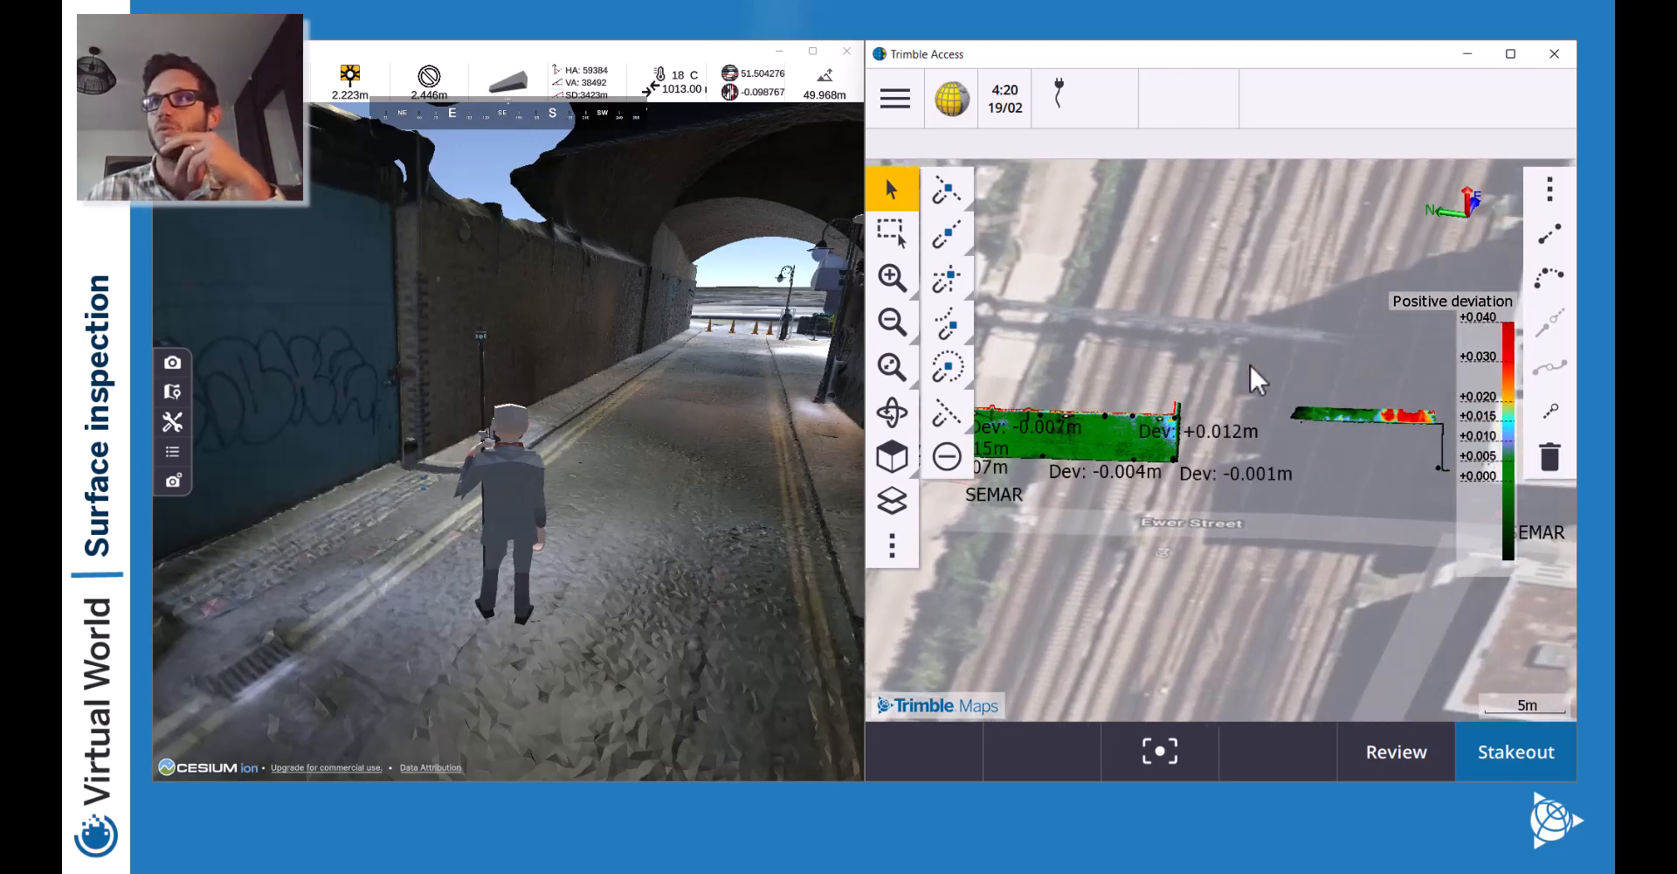